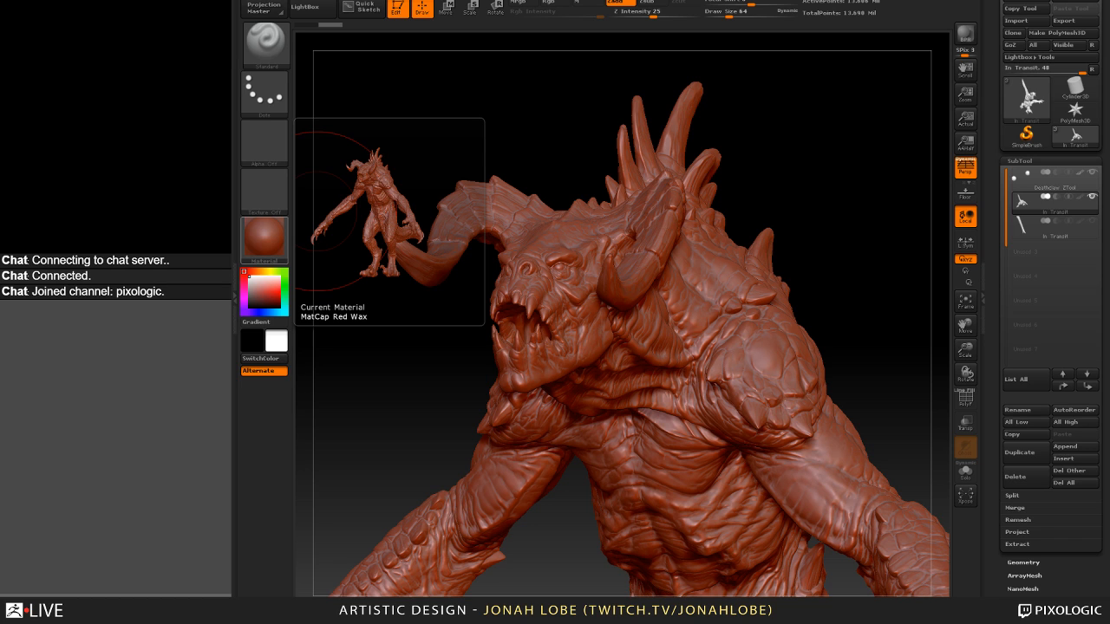
Apply the MatCap Gray material to the horned creature model and save the work.
{"action": "key", "text": "m"}
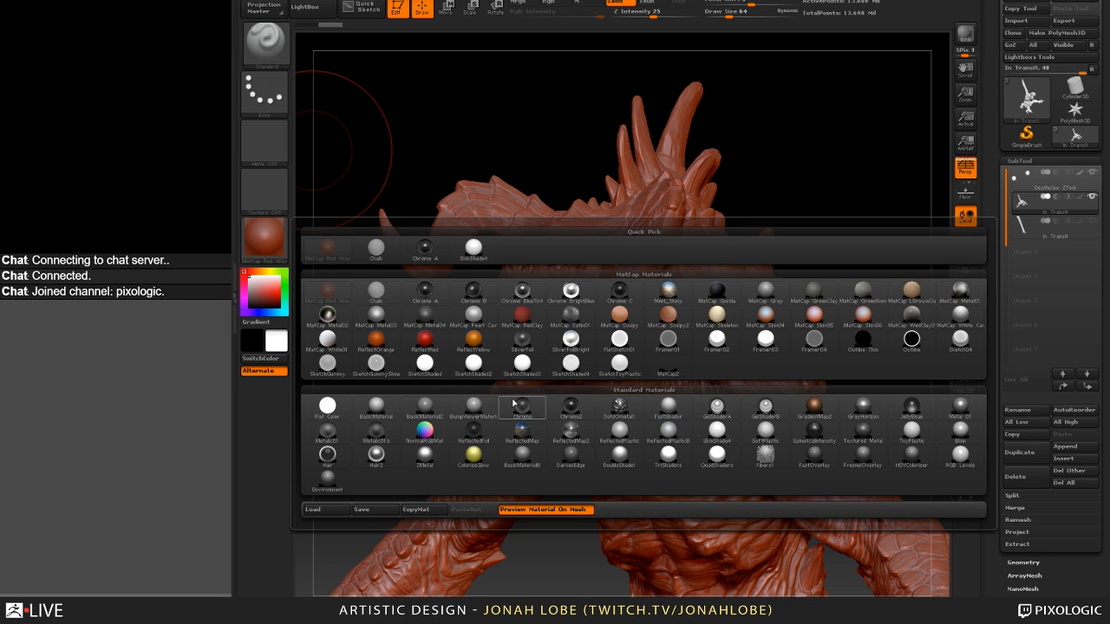
{"action": "left_click", "coordinate": [771, 296]}
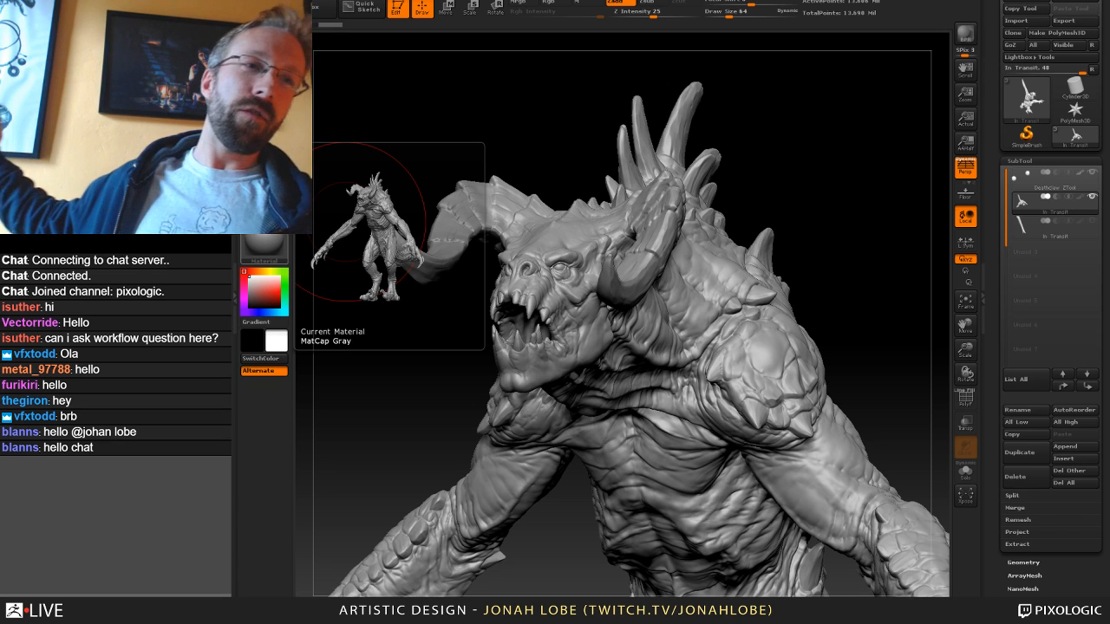
{"action": "key", "text": "ctrl+s"}
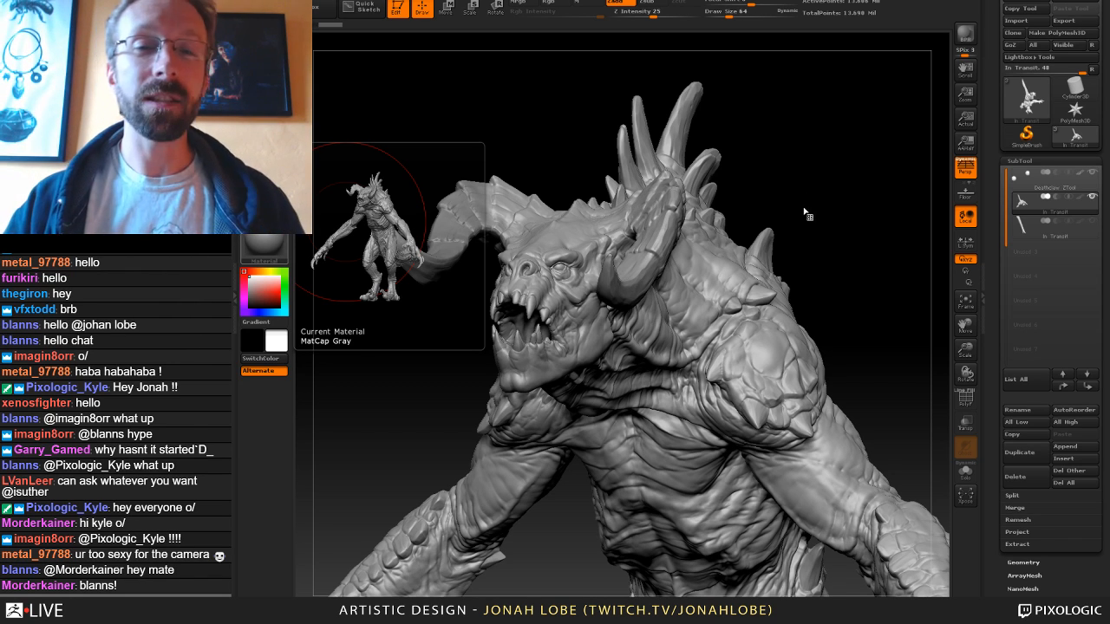
Examine the horned creature's head and torso from the front, then its back, tail and arm.
{"action": "mouse_move", "coordinate": [812, 203]}
{"action": "left_mouse_down"}
{"action": "mouse_move", "coordinate": [825, 191]}
{"action": "mouse_move", "coordinate": [854, 212]}
{"action": "mouse_move", "coordinate": [841, 221]}
{"action": "mouse_move", "coordinate": [840, 210]}
{"action": "left_mouse_up"}
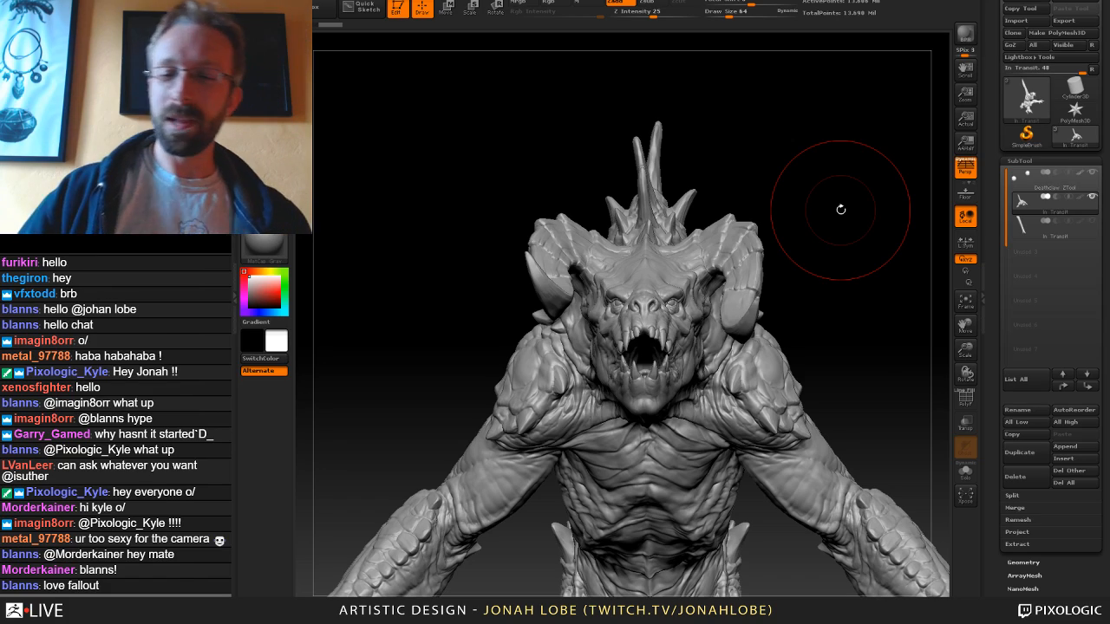
{"action": "left_click_drag", "start_coordinate": [841, 339], "coordinate": [816, 199], "text": "alt"}
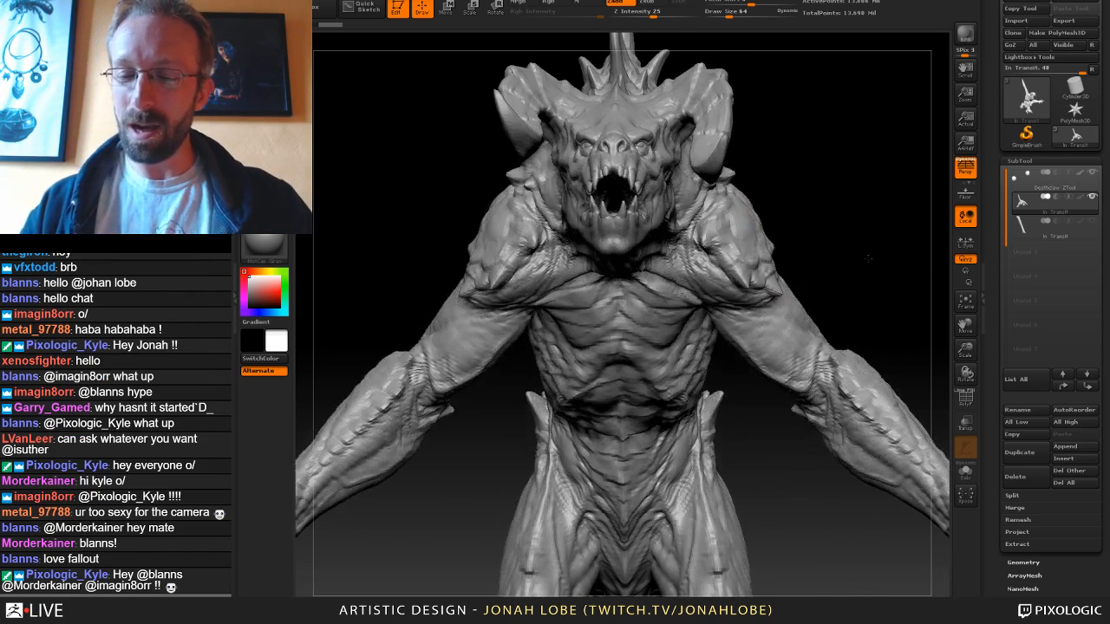
{"action": "mouse_move", "coordinate": [841, 265]}
{"action": "left_mouse_down"}
{"action": "mouse_move", "coordinate": [824, 248]}
{"action": "mouse_move", "coordinate": [856, 267]}
{"action": "mouse_move", "coordinate": [892, 364]}
{"action": "mouse_move", "coordinate": [844, 334]}
{"action": "mouse_move", "coordinate": [787, 332]}
{"action": "mouse_move", "coordinate": [830, 346]}
{"action": "left_mouse_up"}
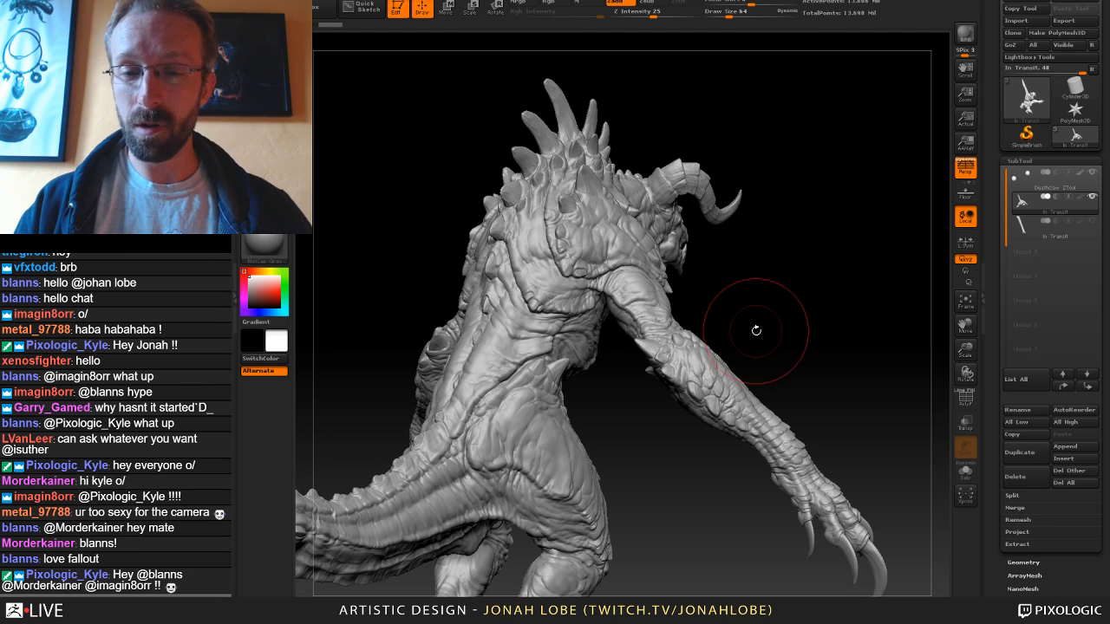
{"action": "left_click_drag", "start_coordinate": [755, 324], "coordinate": [769, 367]}
{"action": "mouse_move", "coordinate": [680, 511]}
{"action": "left_mouse_down"}
{"action": "mouse_move", "coordinate": [720, 482]}
{"action": "mouse_move", "coordinate": [716, 462]}
{"action": "left_mouse_up"}
{"action": "mouse_move", "coordinate": [688, 491]}
{"action": "left_mouse_down"}
{"action": "mouse_move", "coordinate": [699, 472]}
{"action": "mouse_move", "coordinate": [729, 463]}
{"action": "mouse_move", "coordinate": [724, 472]}
{"action": "mouse_move", "coordinate": [761, 468]}
{"action": "left_mouse_up"}
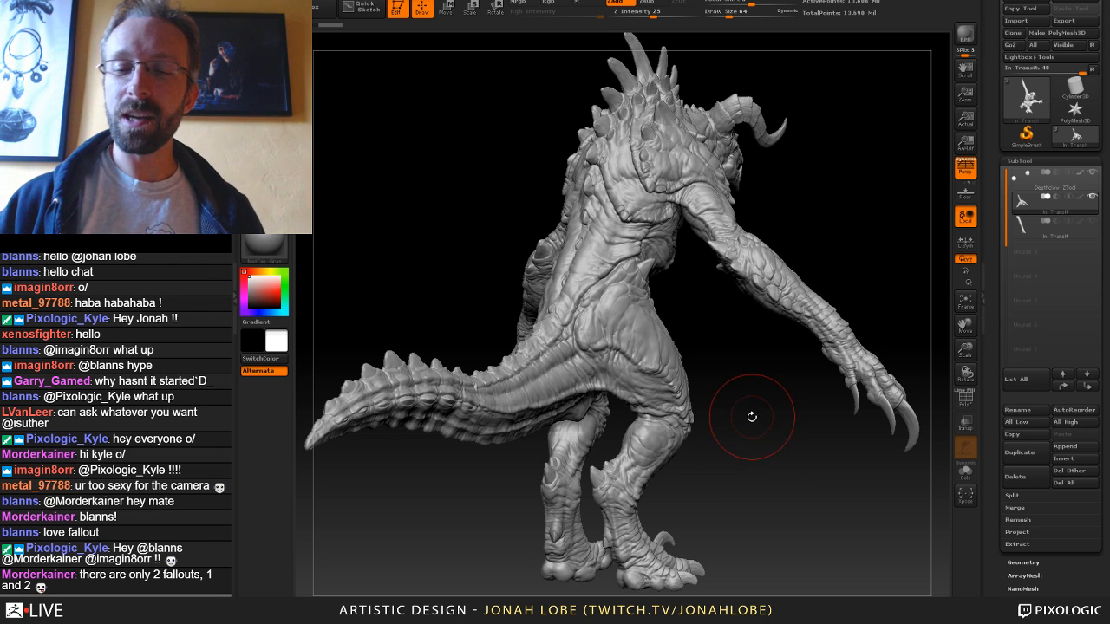
Adjust the camera's angle of view on the horned creature.
{"action": "left_click_drag", "start_coordinate": [750, 413], "coordinate": [676, 305]}
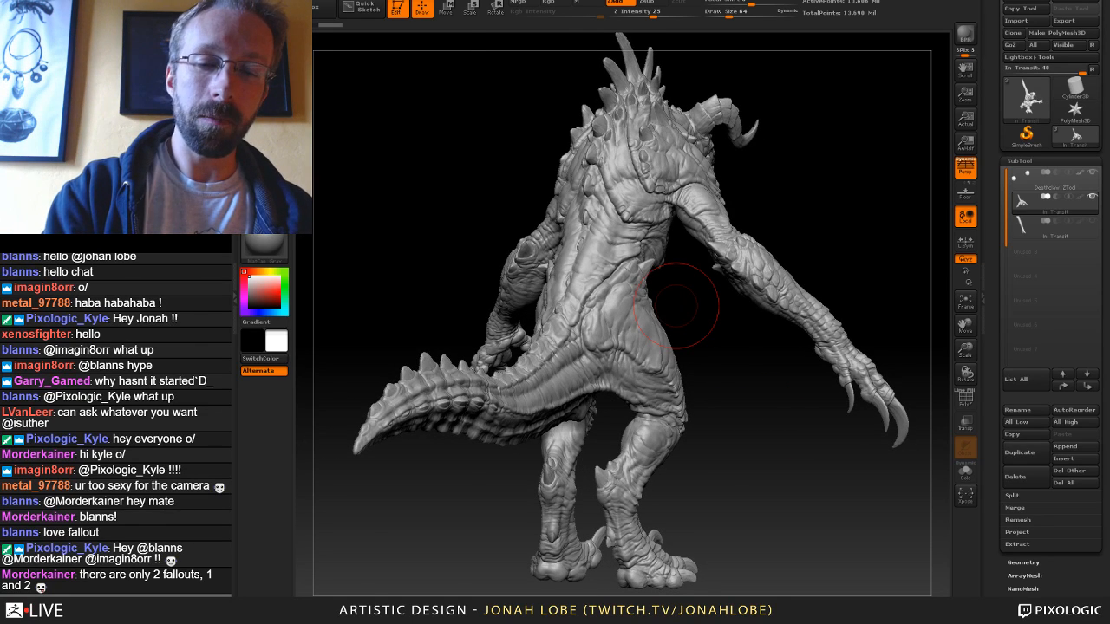
{"action": "key", "text": "space"}
{"action": "left_click_drag", "start_coordinate": [399, 229], "coordinate": [425, 230]}
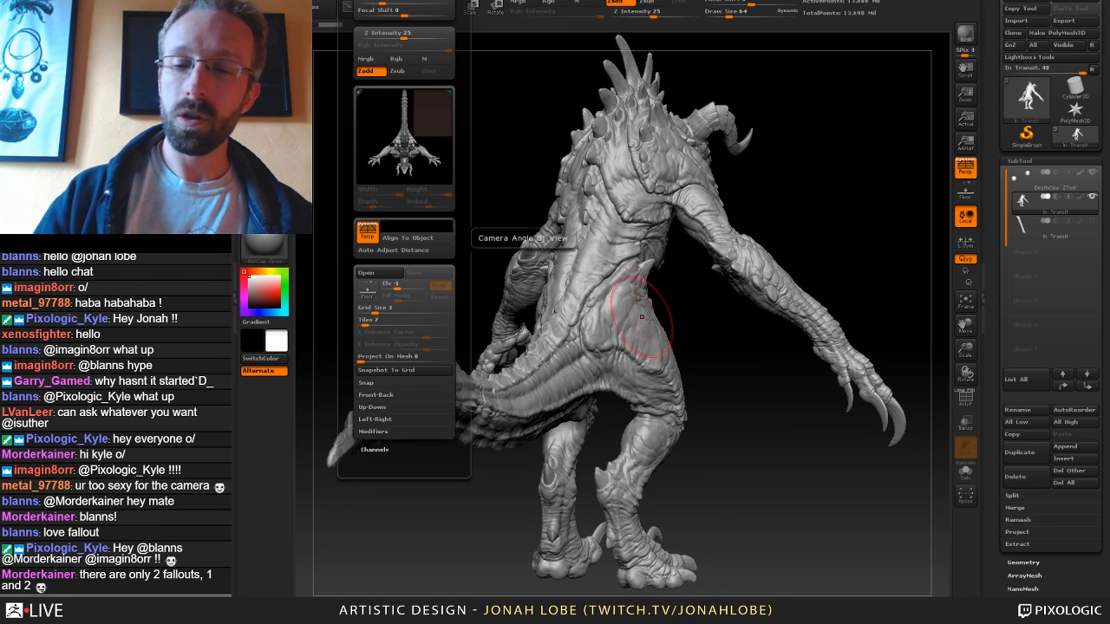
Examine the horned creature's full figure from the front and its upper body from both sides.
{"action": "mouse_move", "coordinate": [742, 444]}
{"action": "left_mouse_down"}
{"action": "mouse_move", "coordinate": [767, 447]}
{"action": "mouse_move", "coordinate": [746, 452]}
{"action": "left_mouse_up"}
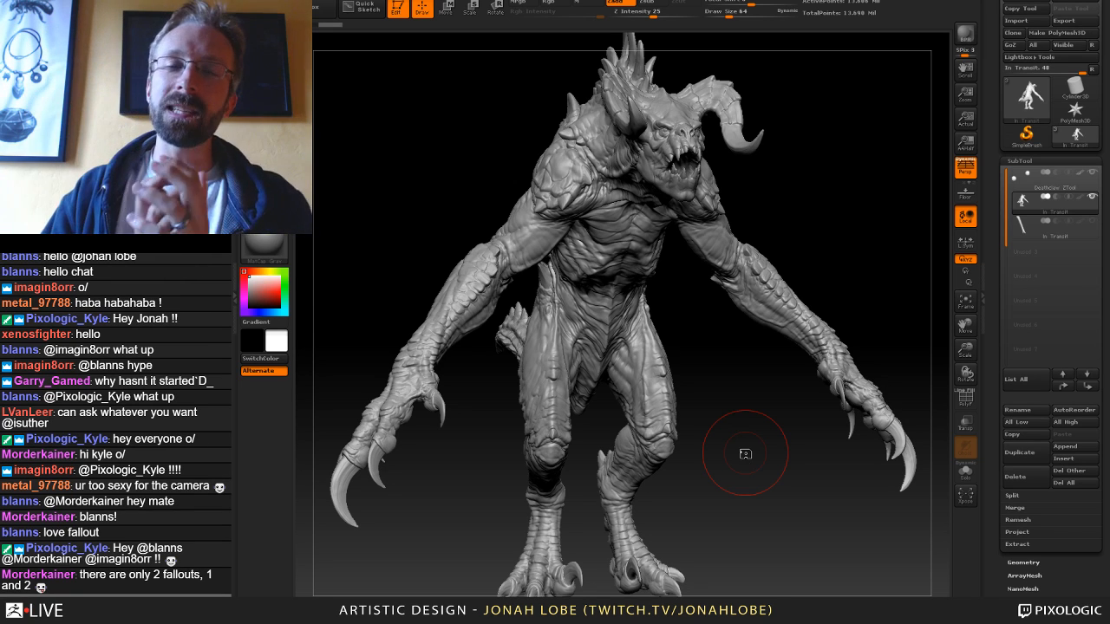
{"action": "mouse_move", "coordinate": [745, 453]}
{"action": "left_mouse_down"}
{"action": "mouse_move", "coordinate": [735, 435]}
{"action": "mouse_move", "coordinate": [718, 453]}
{"action": "left_mouse_up"}
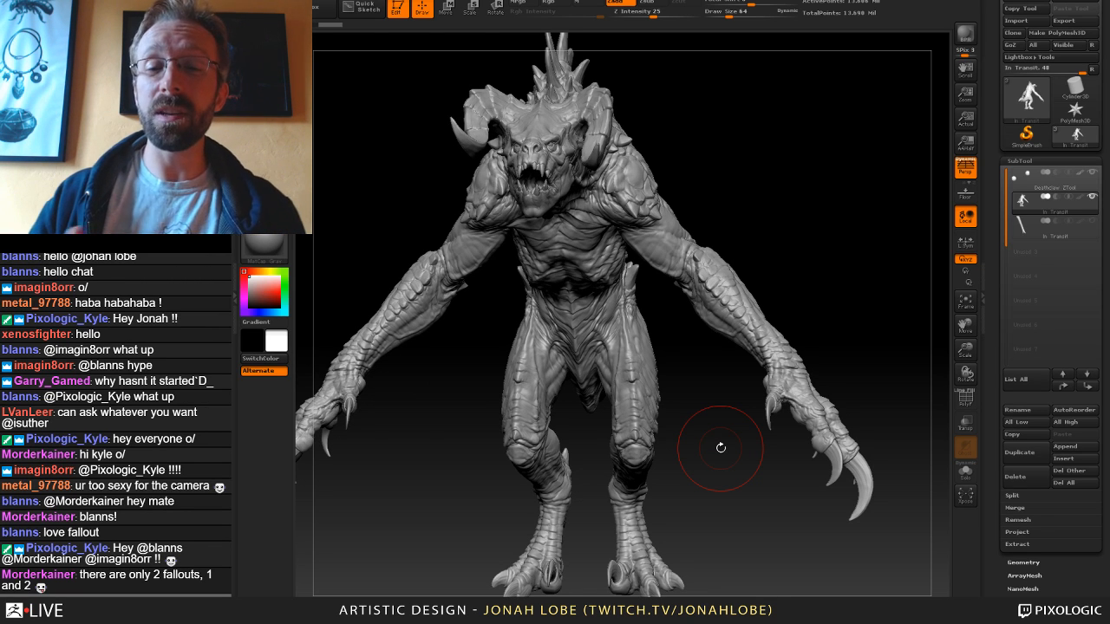
{"action": "left_click_drag", "start_coordinate": [778, 212], "coordinate": [780, 265]}
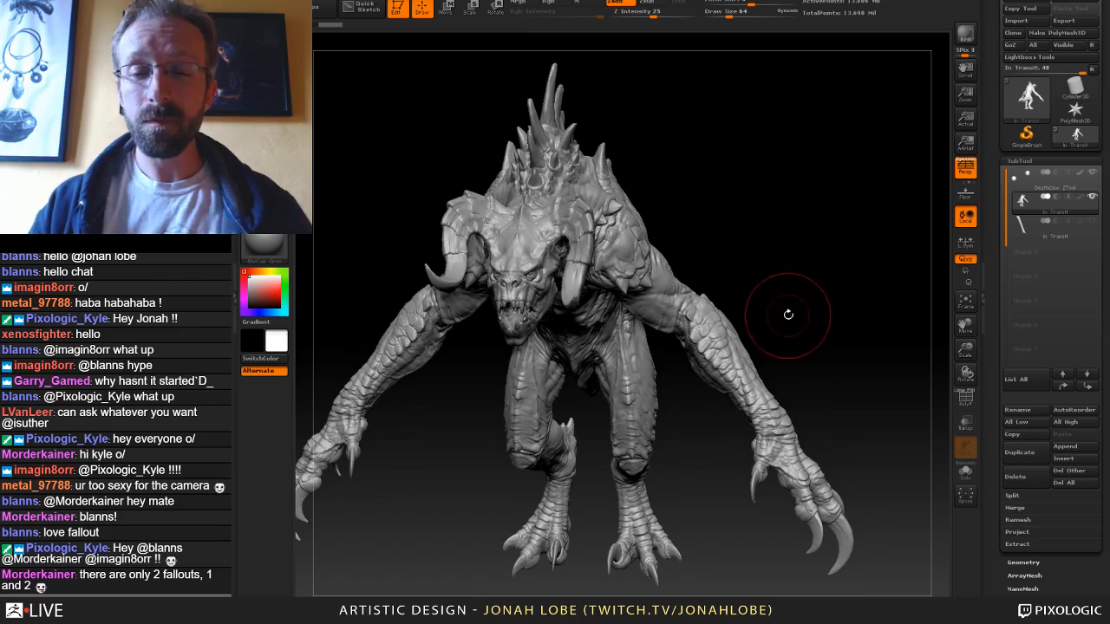
{"action": "mouse_move", "coordinate": [788, 313]}
{"action": "left_mouse_down"}
{"action": "mouse_move", "coordinate": [827, 290]}
{"action": "mouse_move", "coordinate": [756, 390]}
{"action": "mouse_move", "coordinate": [891, 330]}
{"action": "mouse_move", "coordinate": [852, 323]}
{"action": "mouse_move", "coordinate": [775, 349]}
{"action": "mouse_move", "coordinate": [757, 394]}
{"action": "mouse_move", "coordinate": [756, 383]}
{"action": "left_mouse_up"}
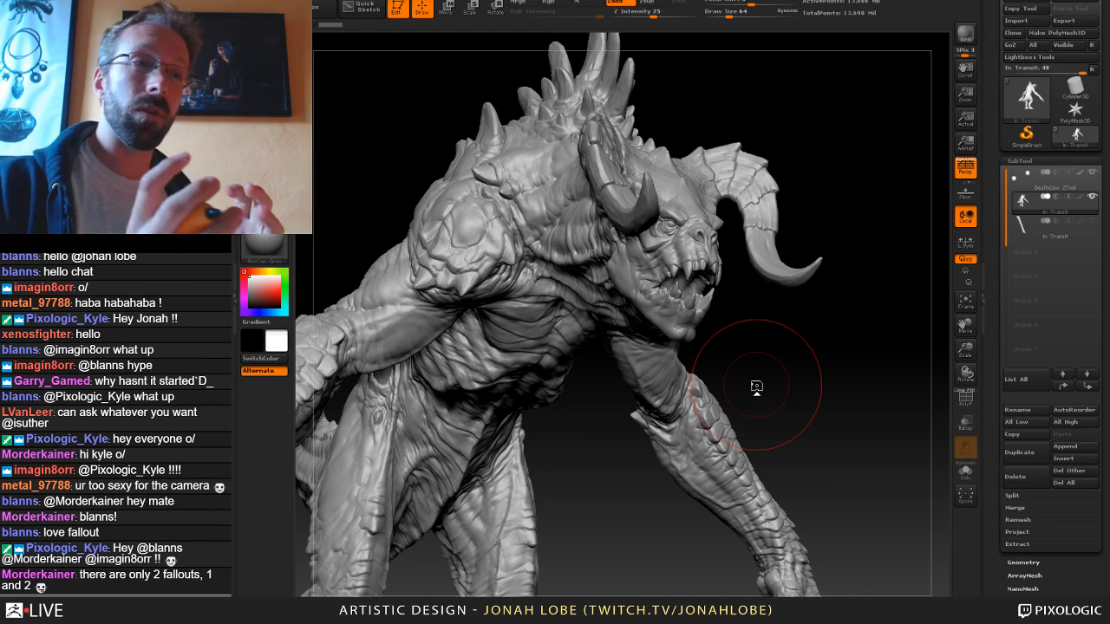
{"action": "mouse_move", "coordinate": [795, 342]}
{"action": "left_mouse_down"}
{"action": "mouse_move", "coordinate": [776, 345]}
{"action": "mouse_move", "coordinate": [780, 358]}
{"action": "left_mouse_up"}
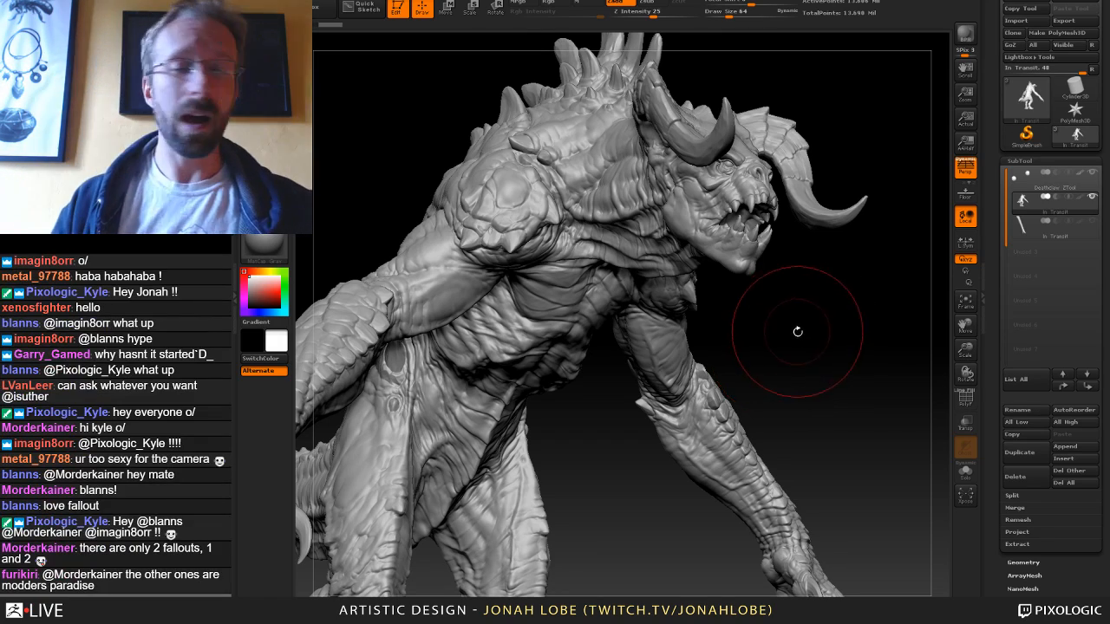
{"action": "left_click_drag", "start_coordinate": [798, 329], "coordinate": [848, 318]}
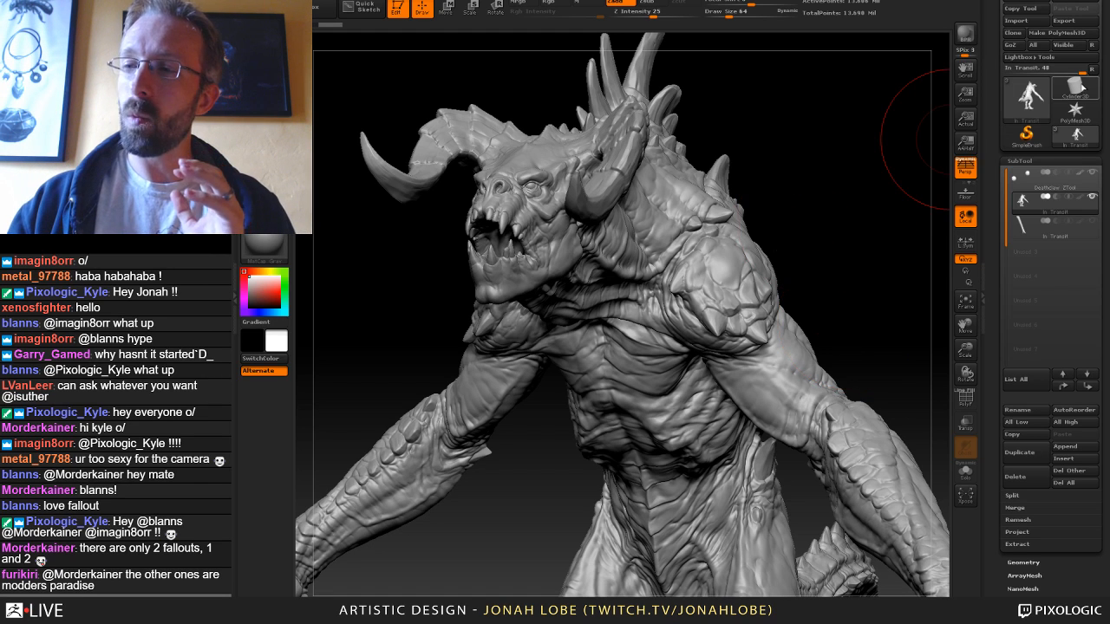
Switch to the Cylinder3D tool and load the Gogan 4 ZTool from the Gogan folder on the Desktop.
{"action": "left_click", "coordinate": [1075, 89]}
{"action": "left_click", "coordinate": [1020, 1]}
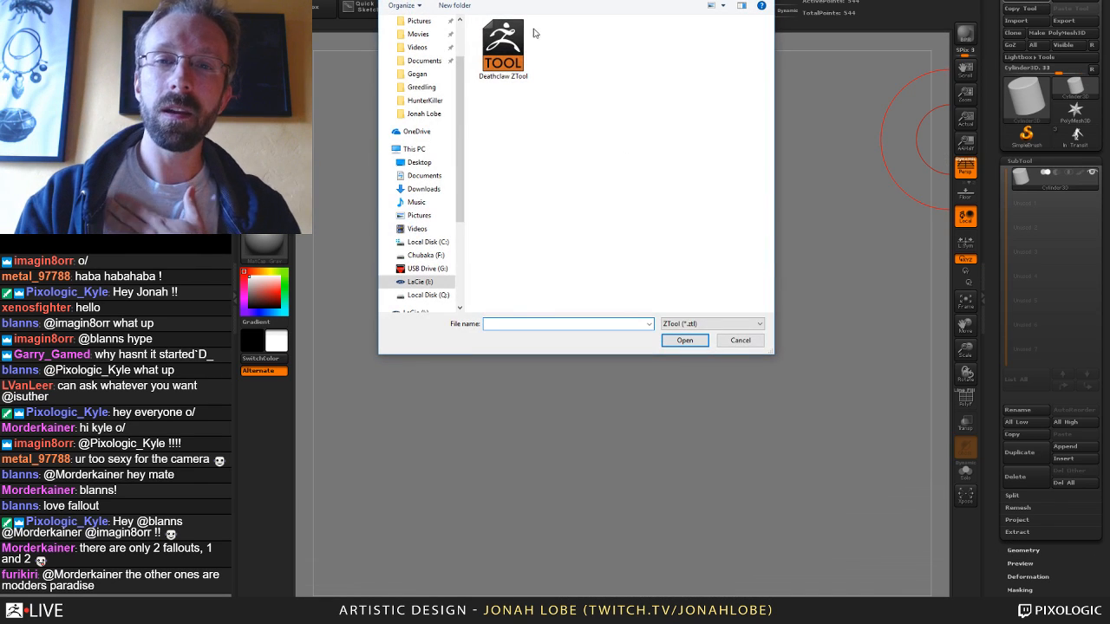
{"action": "left_click_drag", "start_coordinate": [460, 69], "coordinate": [459, 25]}
{"action": "left_click", "coordinate": [417, 43]}
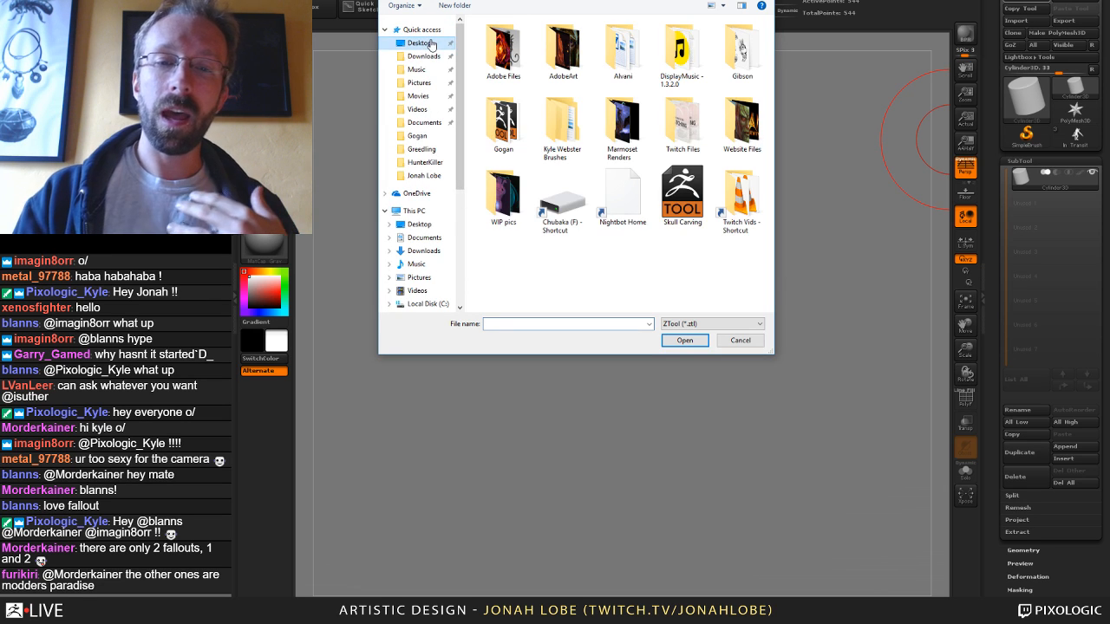
{"action": "double_click", "coordinate": [514, 130]}
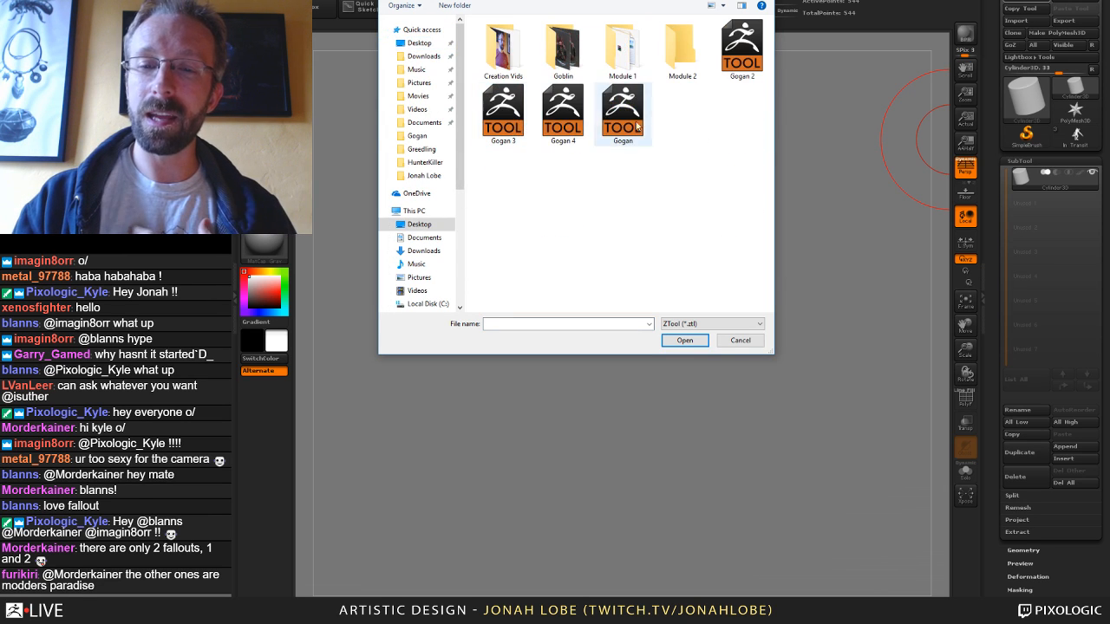
{"action": "double_click", "coordinate": [580, 119]}
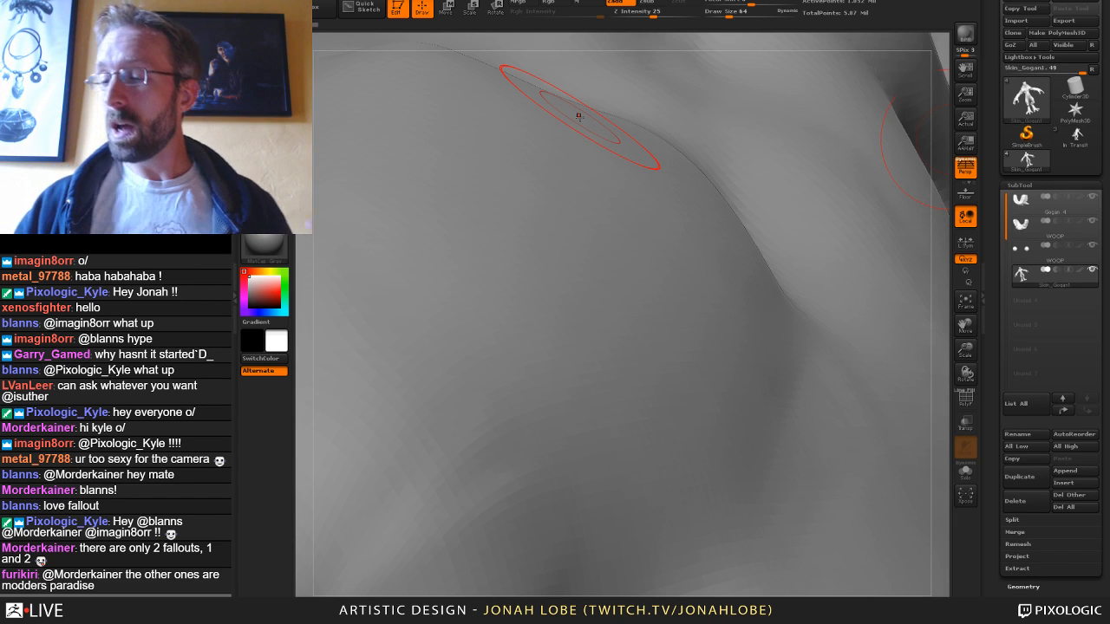
Frame the Gogan 4 creature and examine its body, head, back and tail from all sides.
{"action": "left_click", "coordinate": [965, 301]}
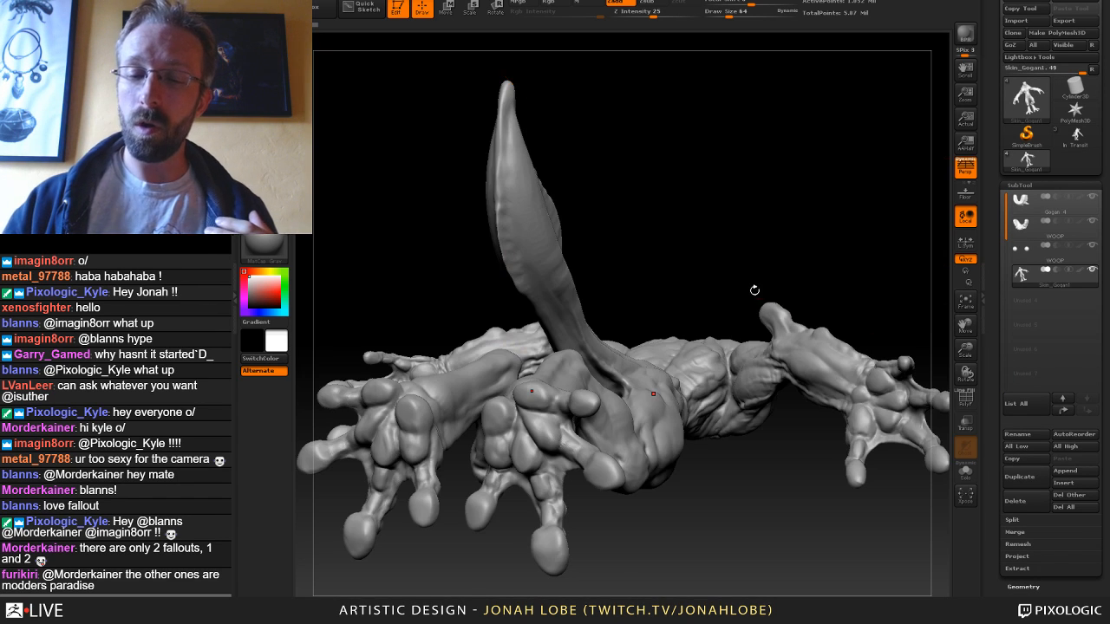
{"action": "mouse_move", "coordinate": [755, 290]}
{"action": "left_mouse_down"}
{"action": "mouse_move", "coordinate": [730, 355]}
{"action": "mouse_move", "coordinate": [848, 328]}
{"action": "mouse_move", "coordinate": [840, 308]}
{"action": "mouse_move", "coordinate": [858, 320]}
{"action": "mouse_move", "coordinate": [831, 244]}
{"action": "mouse_move", "coordinate": [876, 262]}
{"action": "mouse_move", "coordinate": [849, 261]}
{"action": "left_mouse_up"}
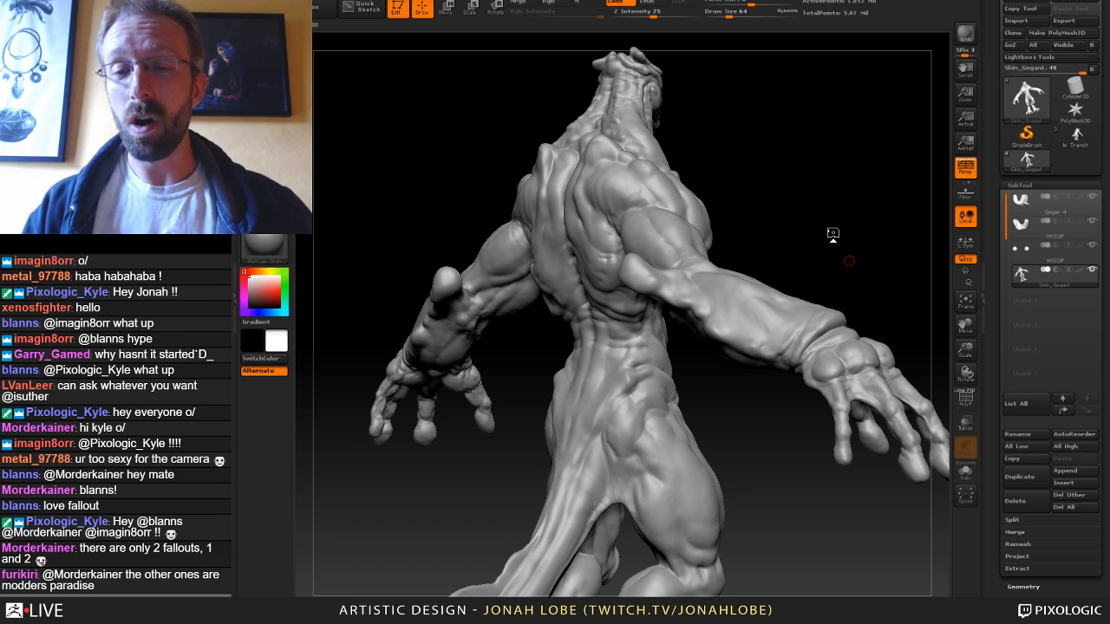
{"action": "left_click_drag", "start_coordinate": [832, 235], "coordinate": [785, 290]}
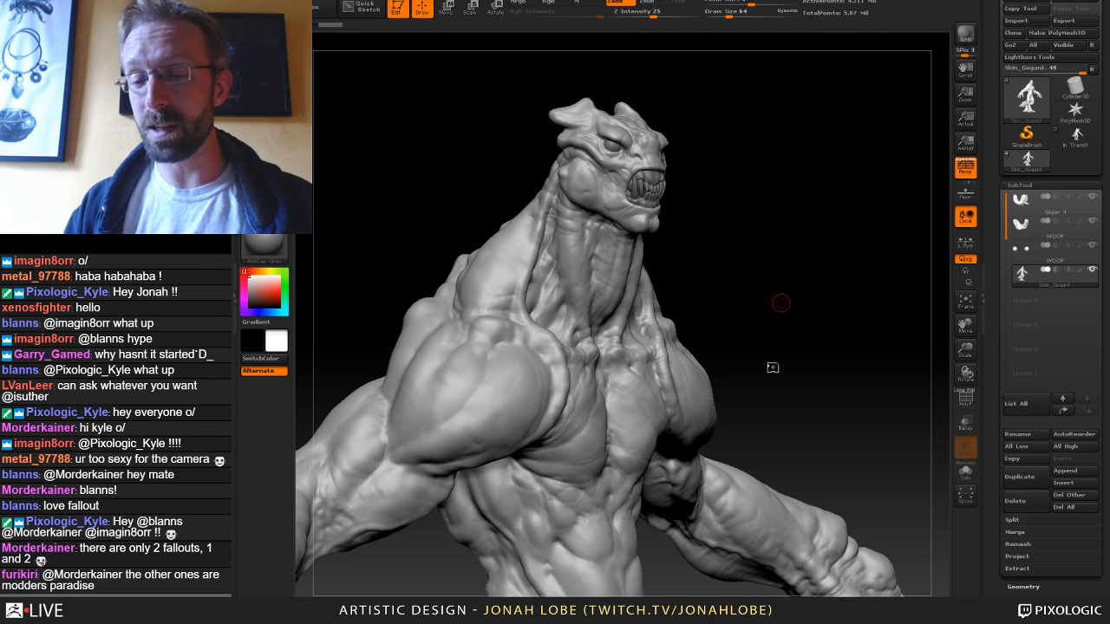
{"action": "left_click_drag", "start_coordinate": [773, 366], "coordinate": [829, 307], "text": "alt"}
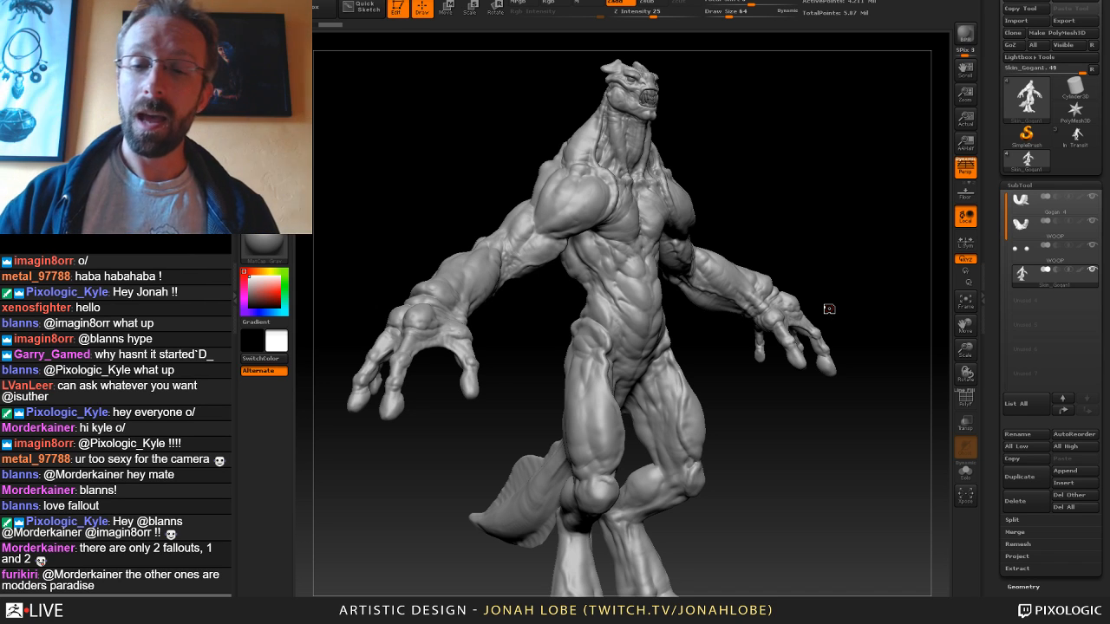
{"action": "left_click_drag", "start_coordinate": [751, 204], "coordinate": [783, 235]}
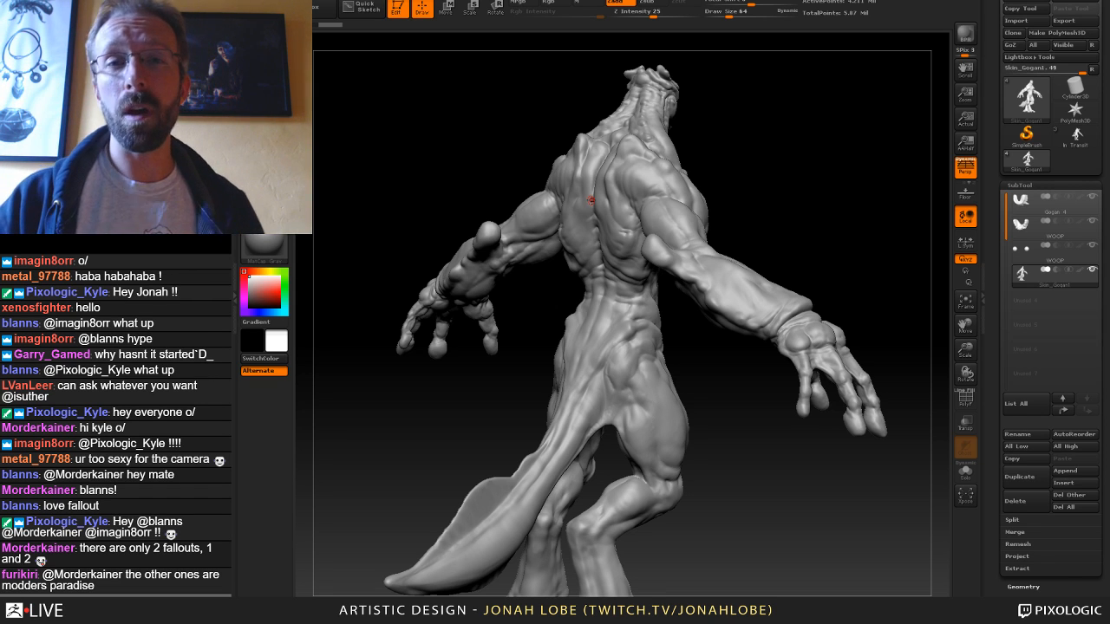
{"action": "left_click_drag", "start_coordinate": [749, 407], "coordinate": [717, 414]}
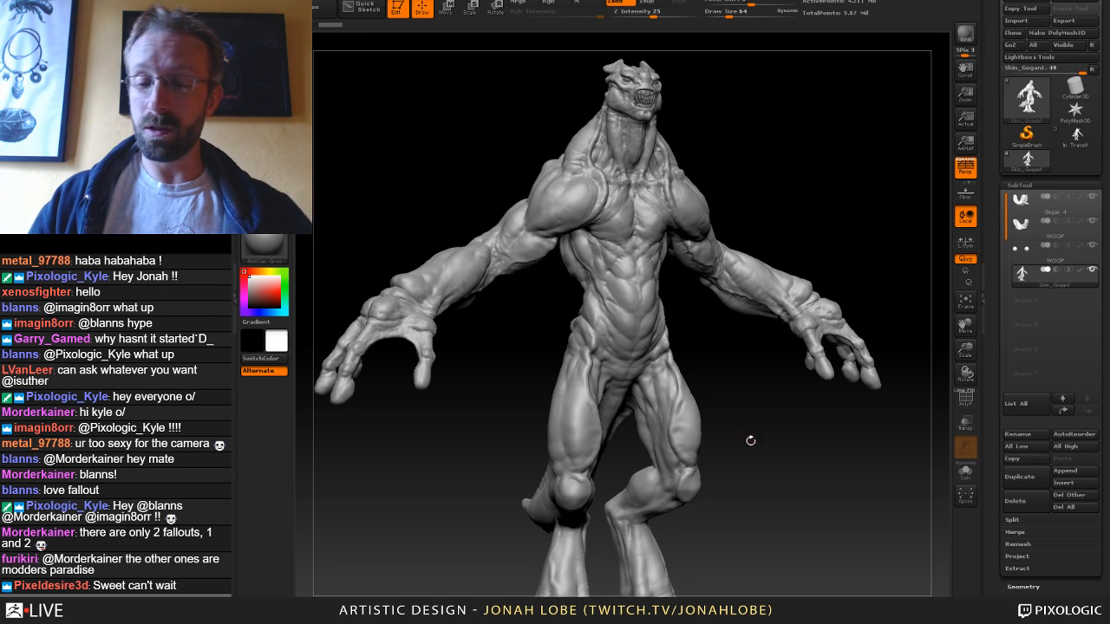
{"action": "left_click_drag", "start_coordinate": [748, 441], "coordinate": [811, 481]}
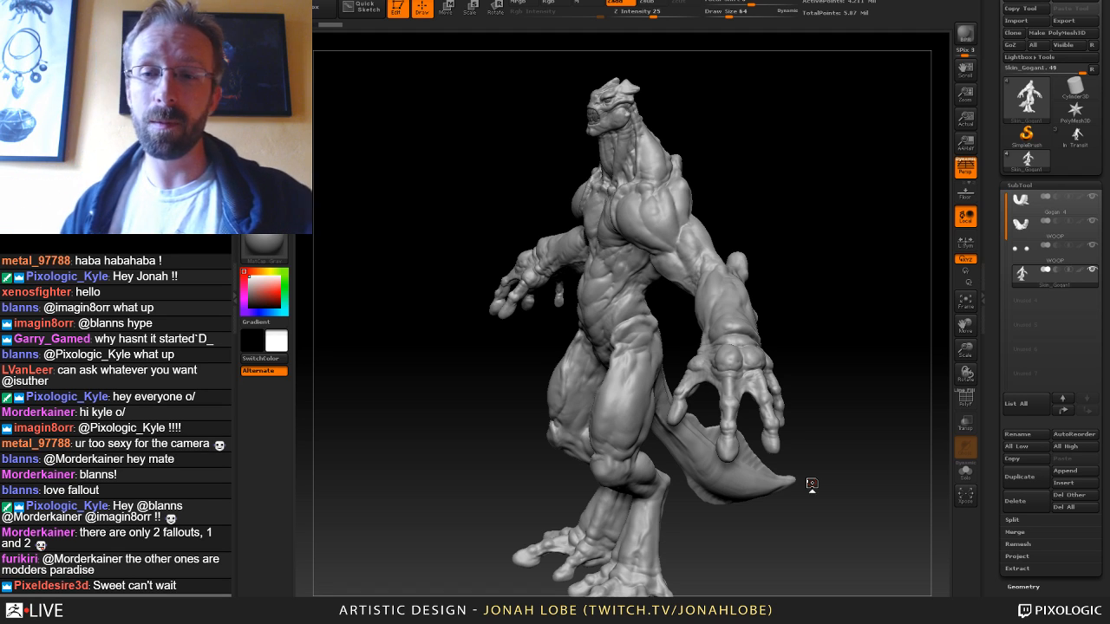
{"action": "left_click_drag", "start_coordinate": [785, 207], "coordinate": [811, 211]}
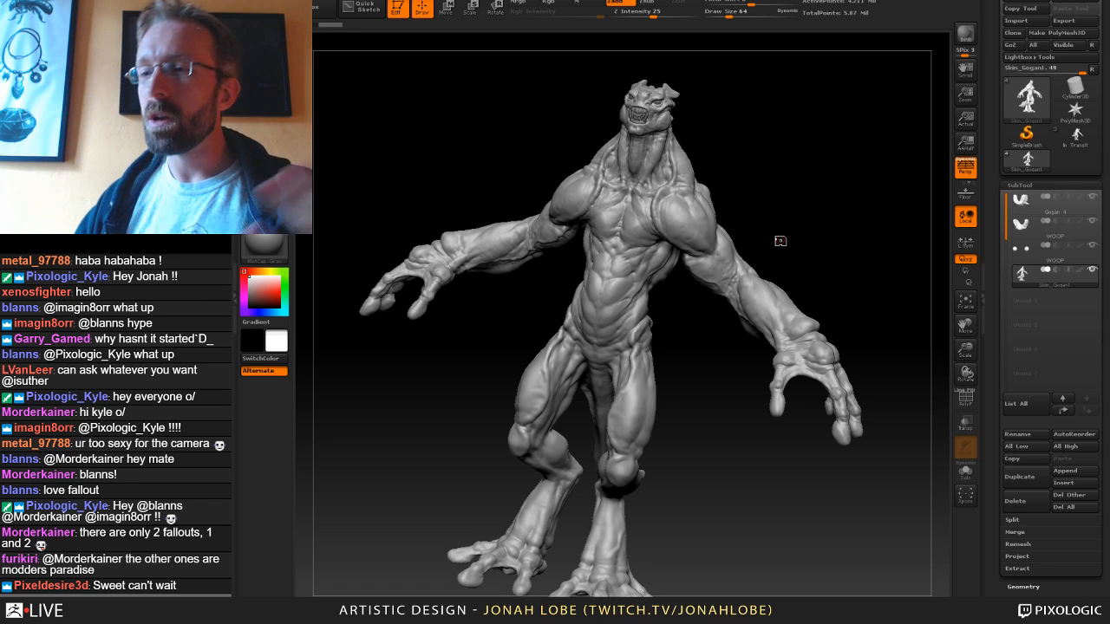
Switch back to the Cylinder3D tool and load the Skull Carving ZTool from the Desktop.
{"action": "left_click", "coordinate": [1075, 86]}
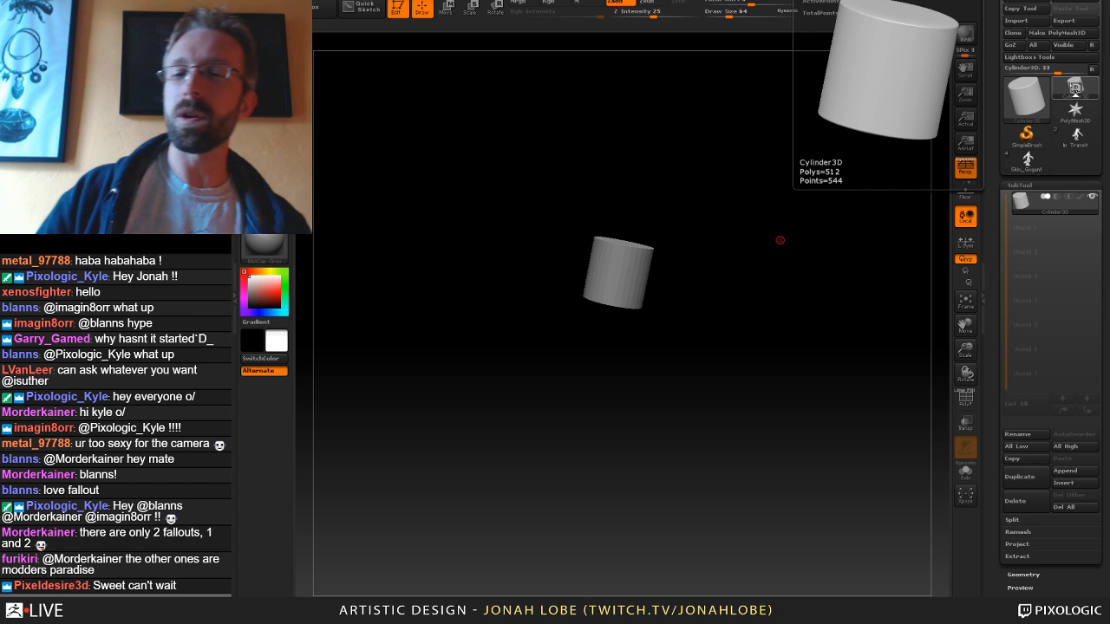
{"action": "left_click", "coordinate": [728, 1]}
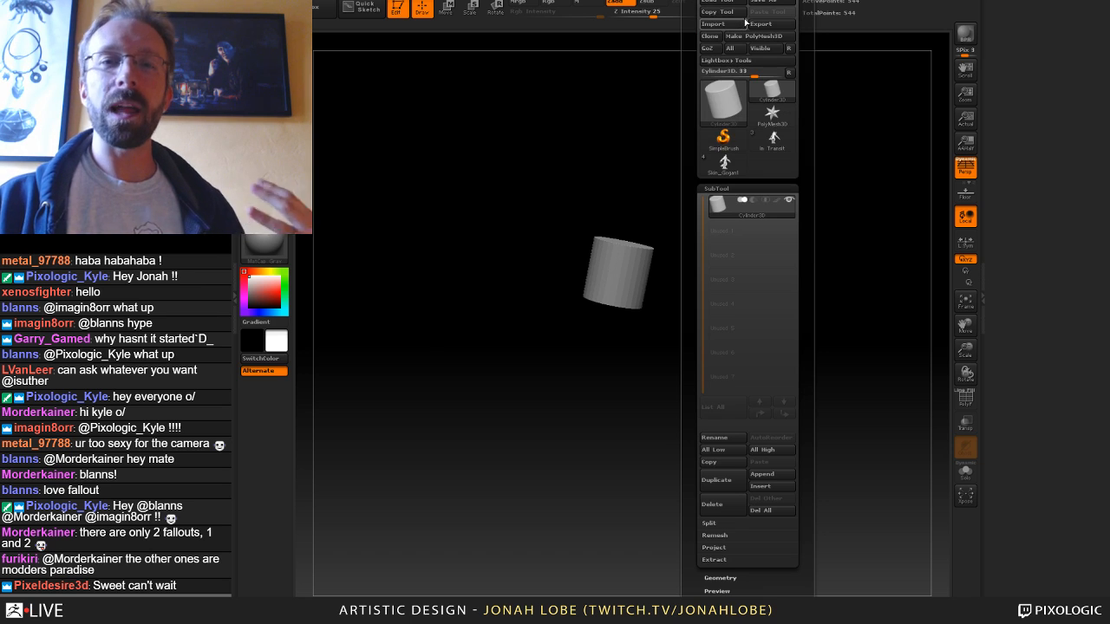
{"action": "left_click", "coordinate": [726, 2]}
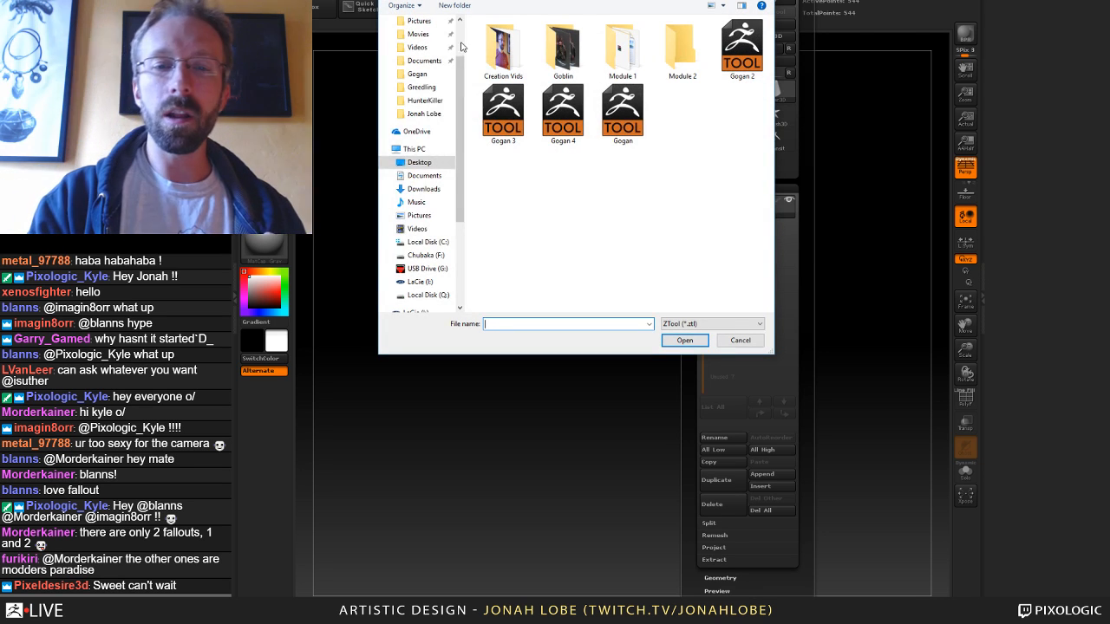
{"action": "scroll", "coordinate": [421, 130], "scroll_direction": "up", "scroll_amount": 2}
{"action": "left_click", "coordinate": [419, 43]}
{"action": "double_click", "coordinate": [698, 199]}
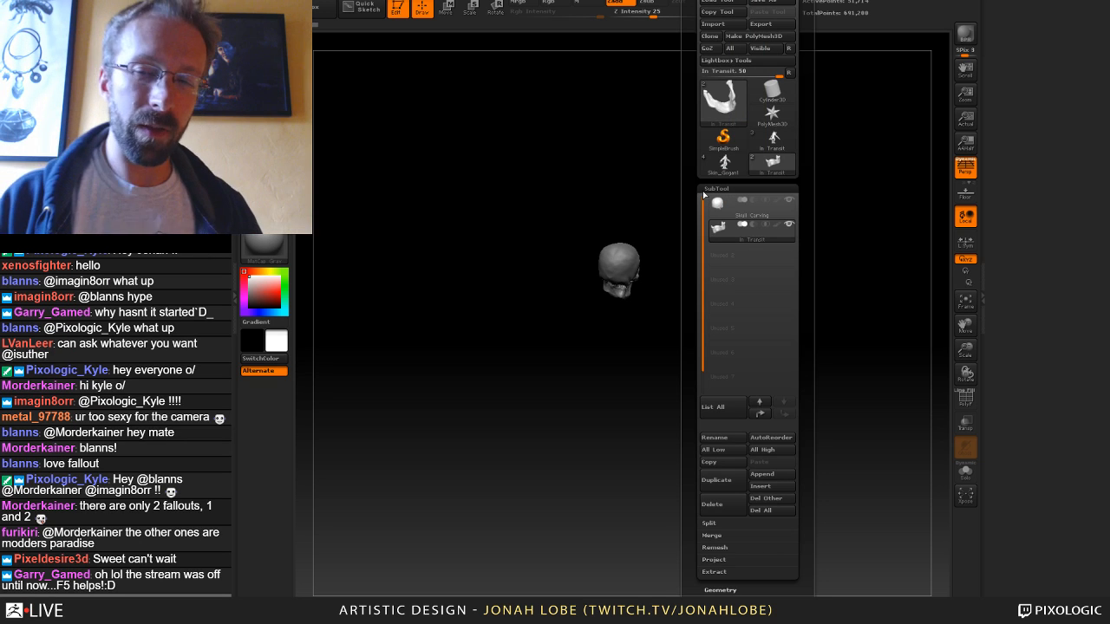
{"action": "left_click_drag", "start_coordinate": [698, 298], "coordinate": [699, 410]}
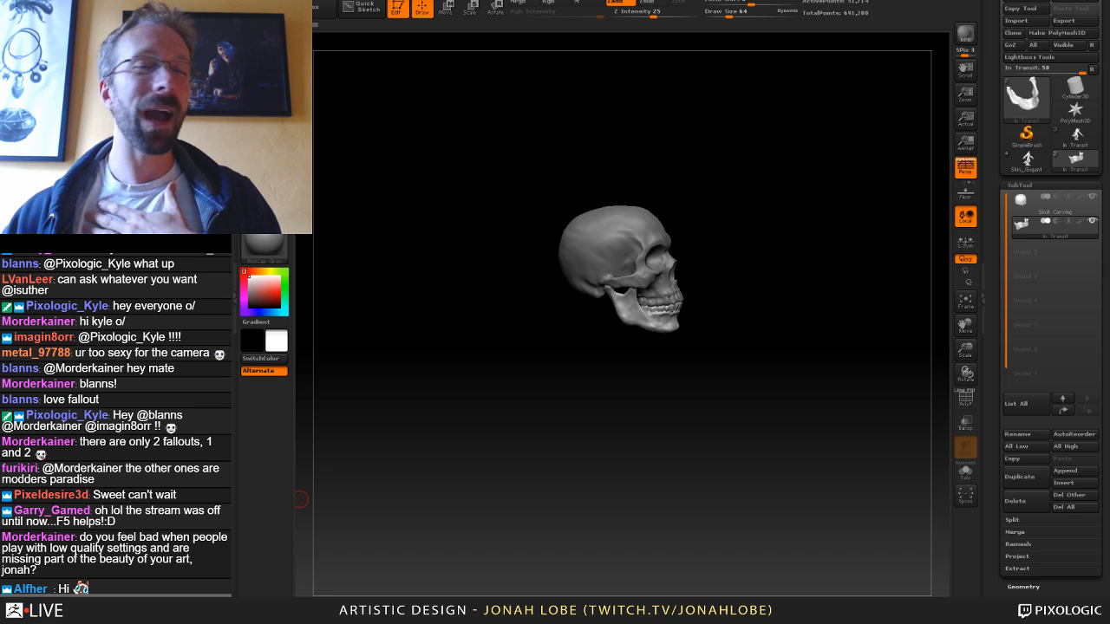
{"action": "left_click_drag", "start_coordinate": [0, 130], "coordinate": [89, 146]}
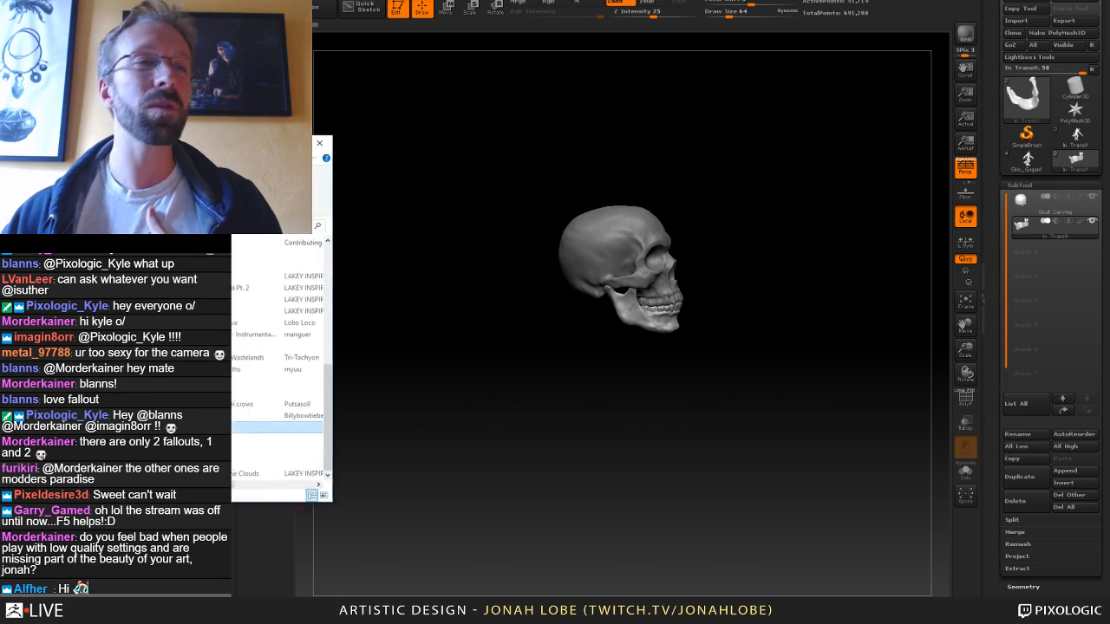
{"action": "left_click", "coordinate": [300, 500]}
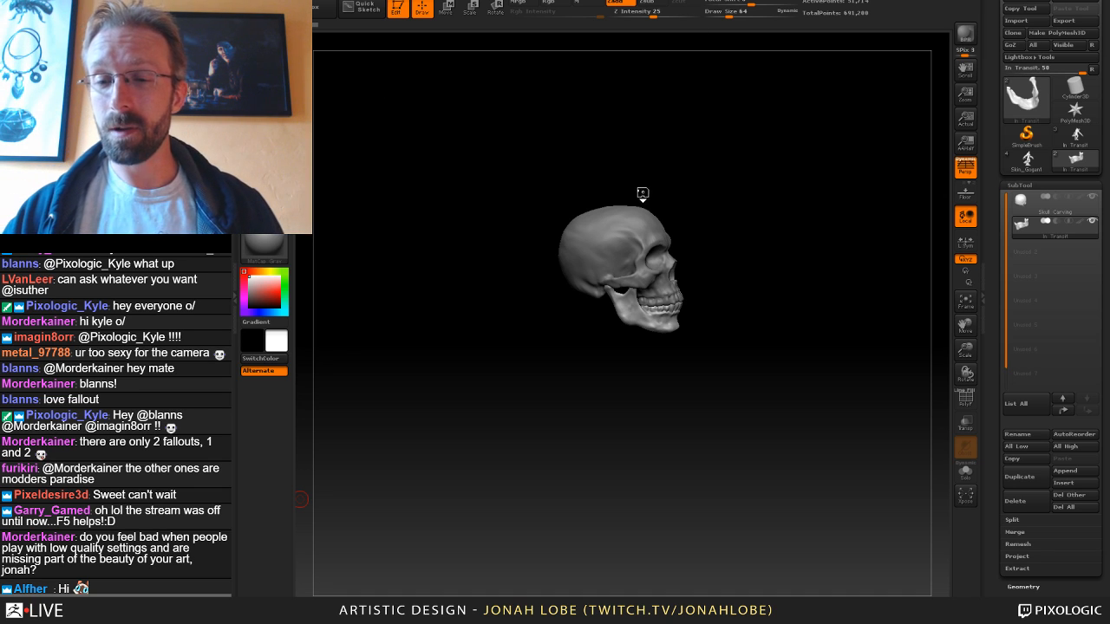
Switch back to the Cylinder3D tool and load the Mirelurk 5 ZTool from Bethesda Work > Monsters > Mirelurk on the LaCie drive.
{"action": "left_click_drag", "start_coordinate": [642, 193], "coordinate": [680, 35]}
{"action": "key", "text": "F1"}
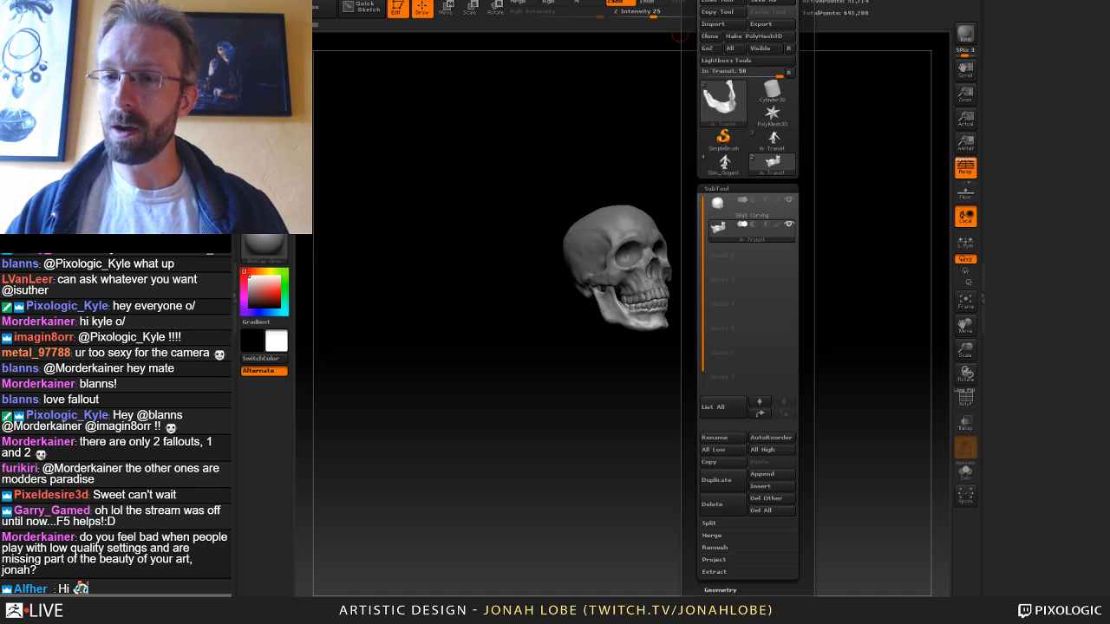
{"action": "left_click", "coordinate": [771, 89]}
{"action": "left_click", "coordinate": [726, 2]}
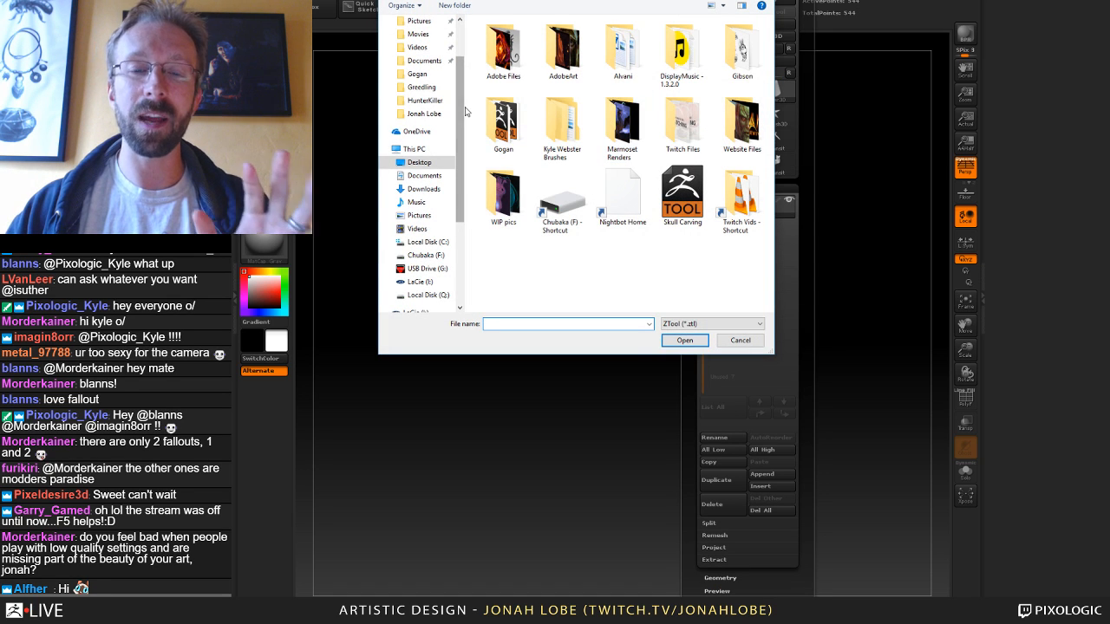
{"action": "left_click_drag", "start_coordinate": [708, 2], "coordinate": [662, 122]}
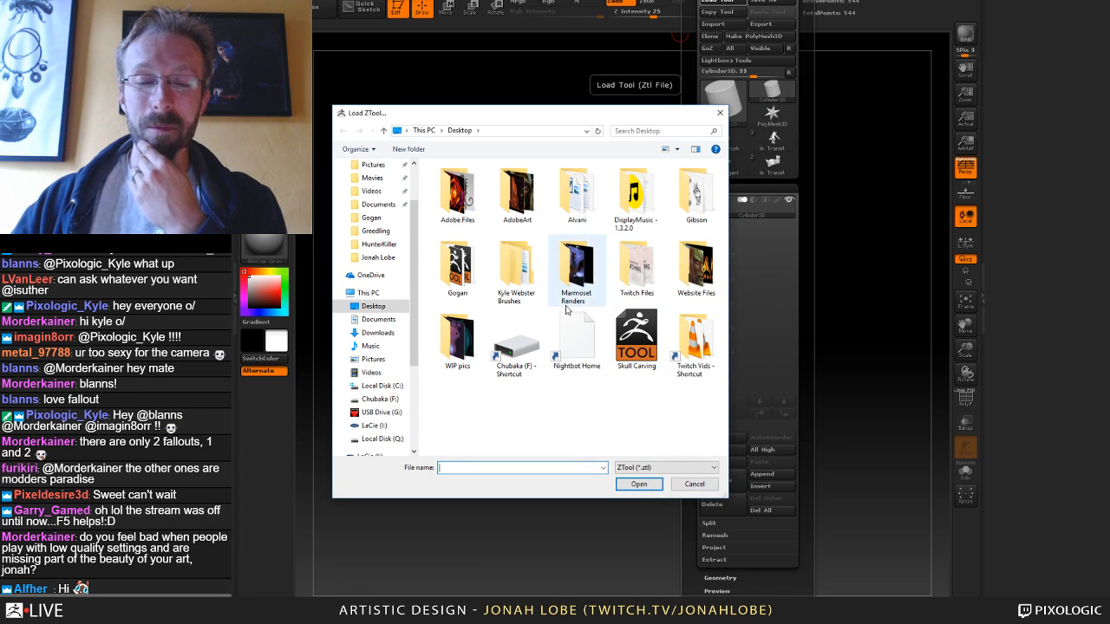
{"action": "left_click", "coordinate": [375, 425]}
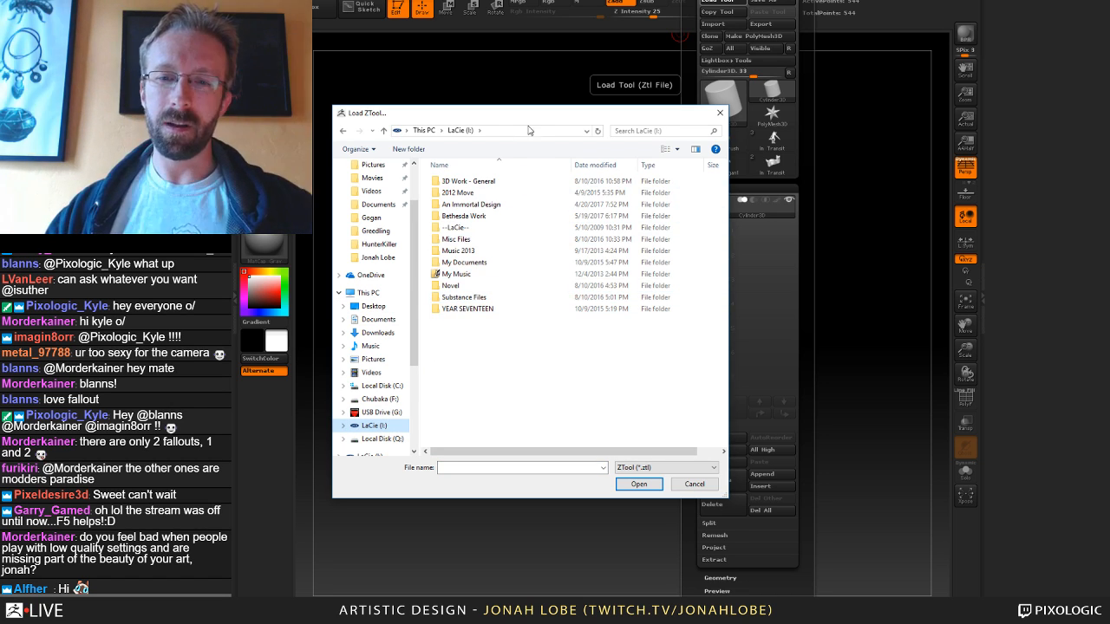
{"action": "left_click_drag", "start_coordinate": [535, 117], "coordinate": [540, 138]}
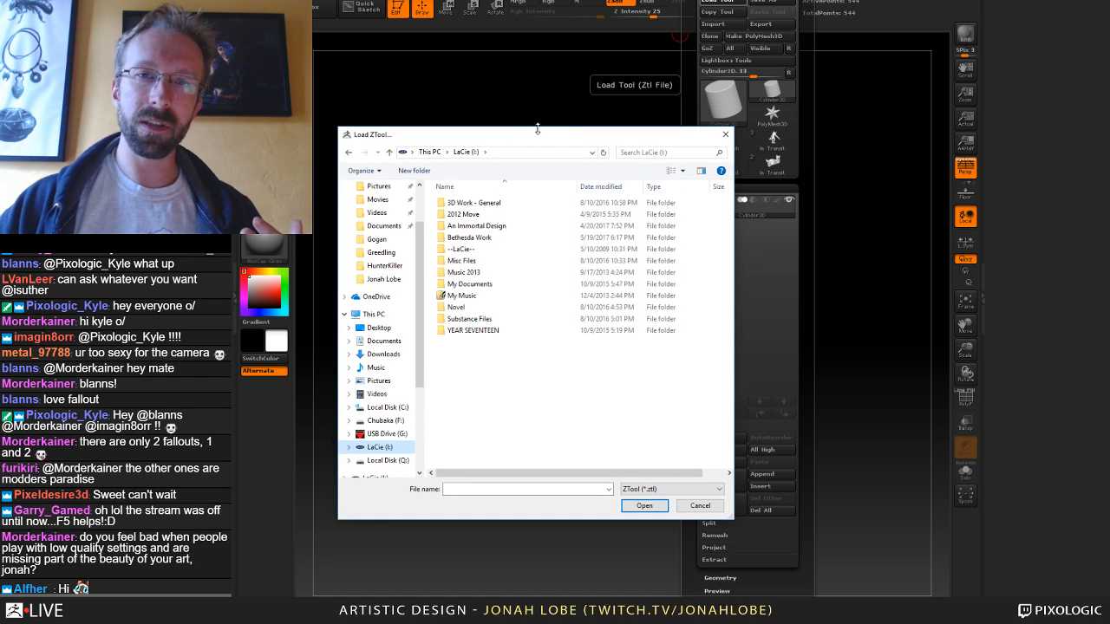
{"action": "double_click", "coordinate": [491, 240]}
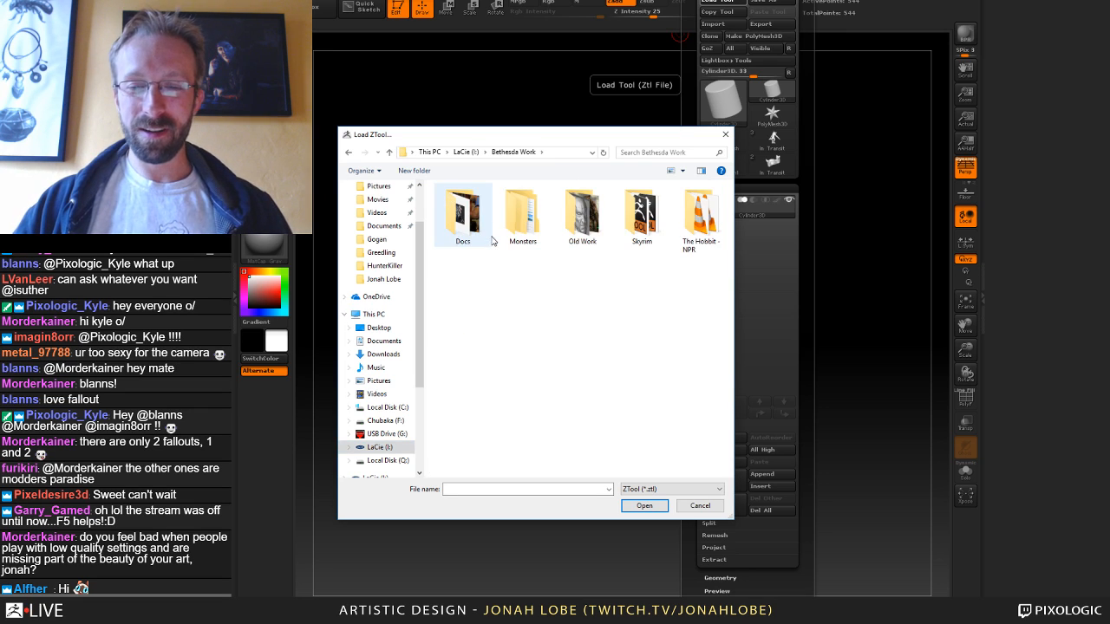
{"action": "double_click", "coordinate": [522, 217]}
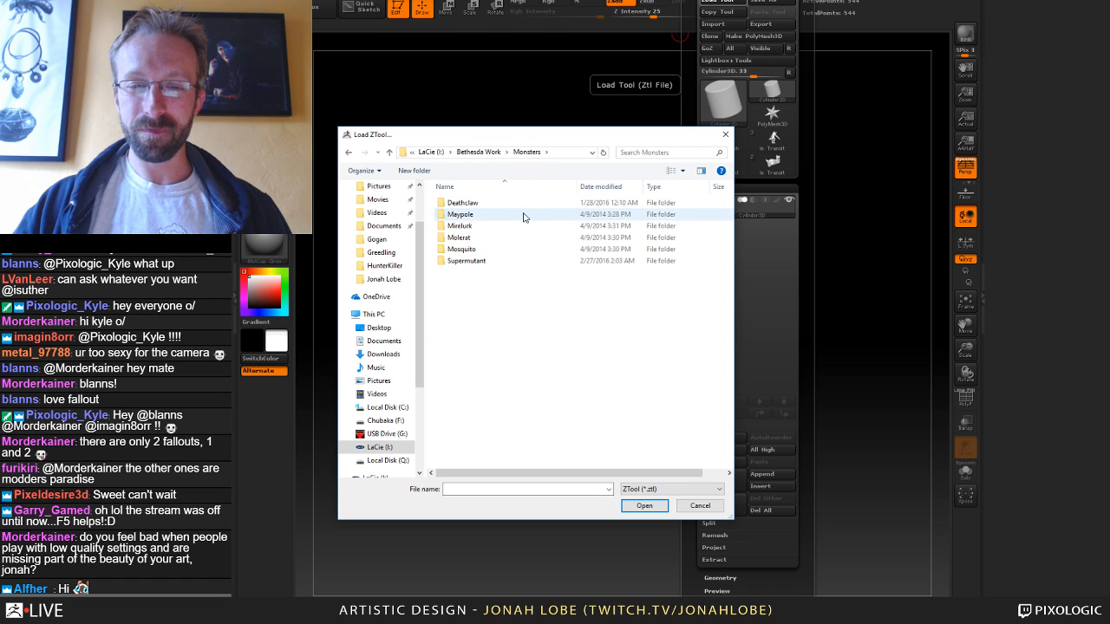
{"action": "double_click", "coordinate": [481, 225]}
{"action": "left_click", "coordinate": [481, 222]}
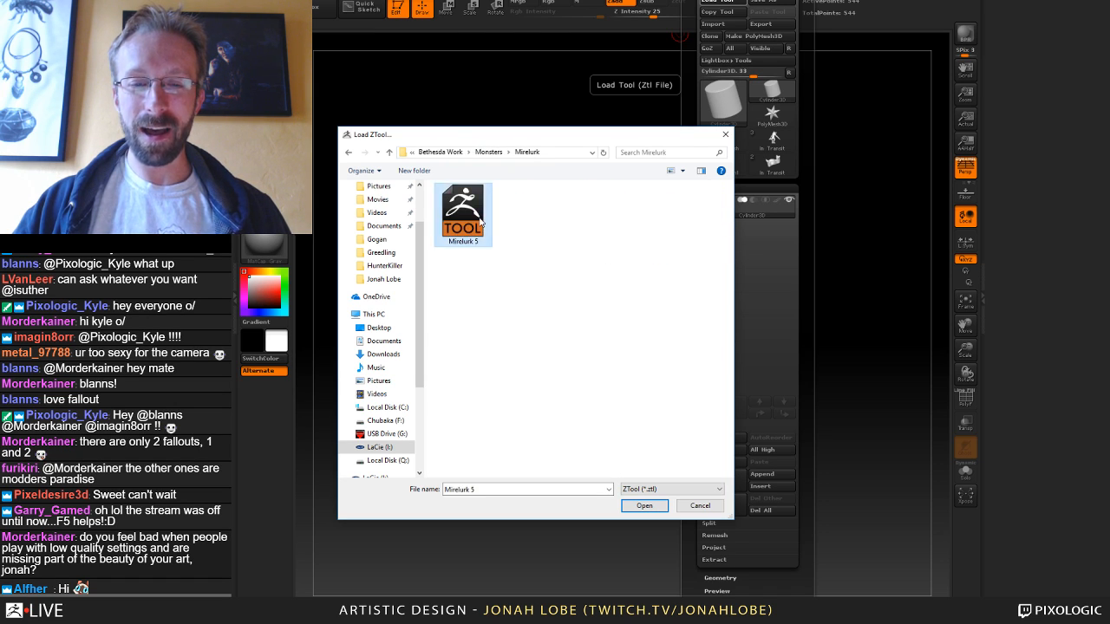
{"action": "double_click", "coordinate": [481, 223]}
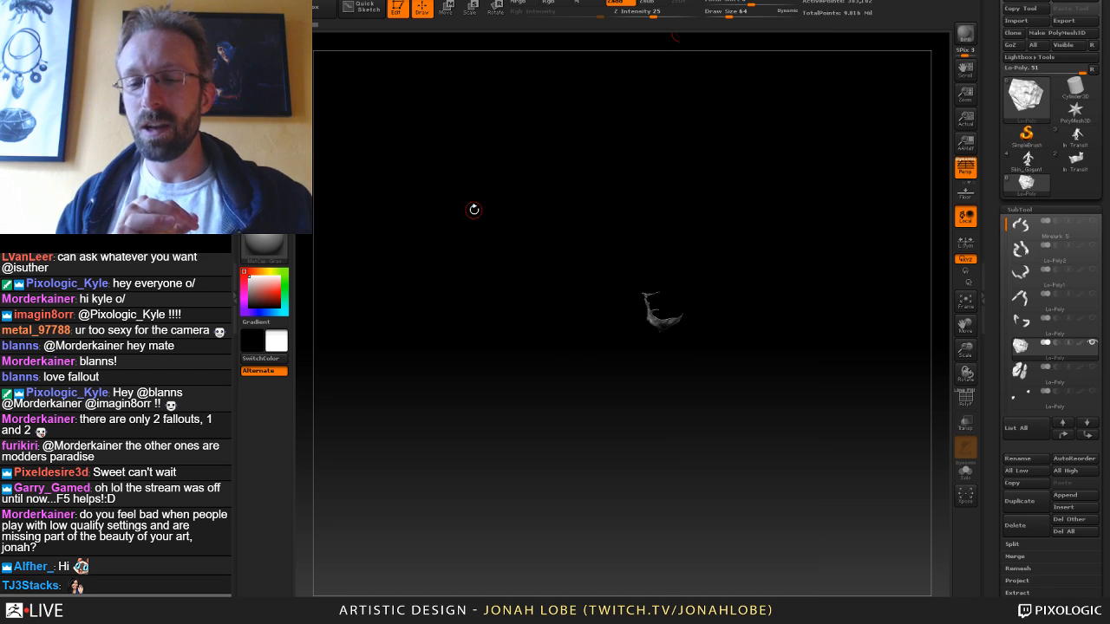
Show all of the Mirelurk's subtools and face the complete creature from the front.
{"action": "left_click_drag", "start_coordinate": [598, 188], "coordinate": [685, 200]}
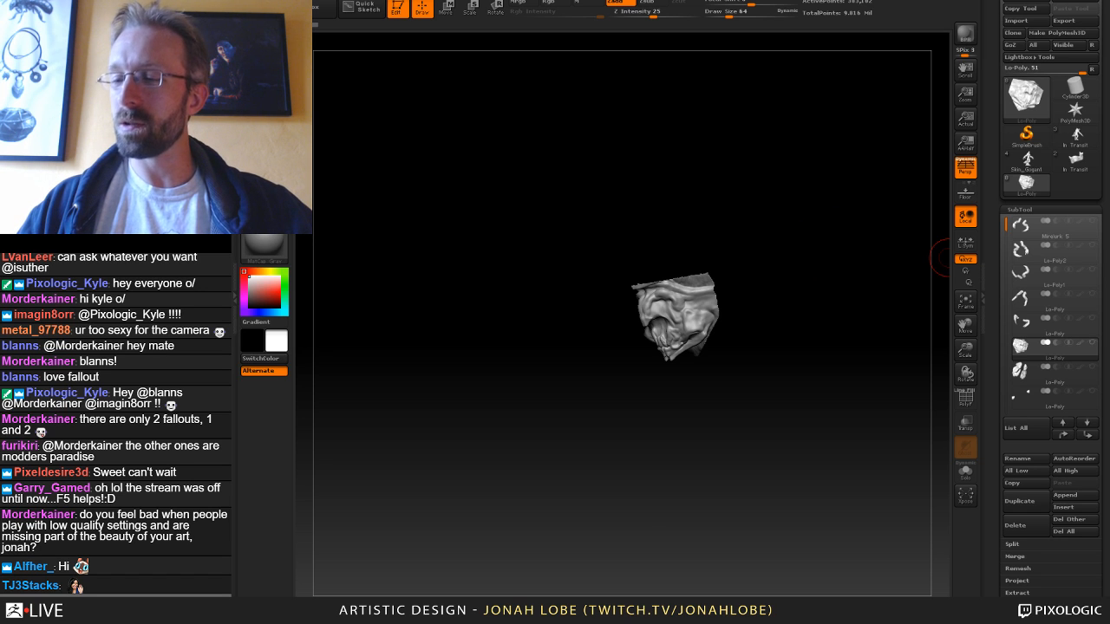
{"action": "left_click", "coordinate": [1092, 343]}
{"action": "left_click_drag", "start_coordinate": [911, 316], "coordinate": [800, 302]}
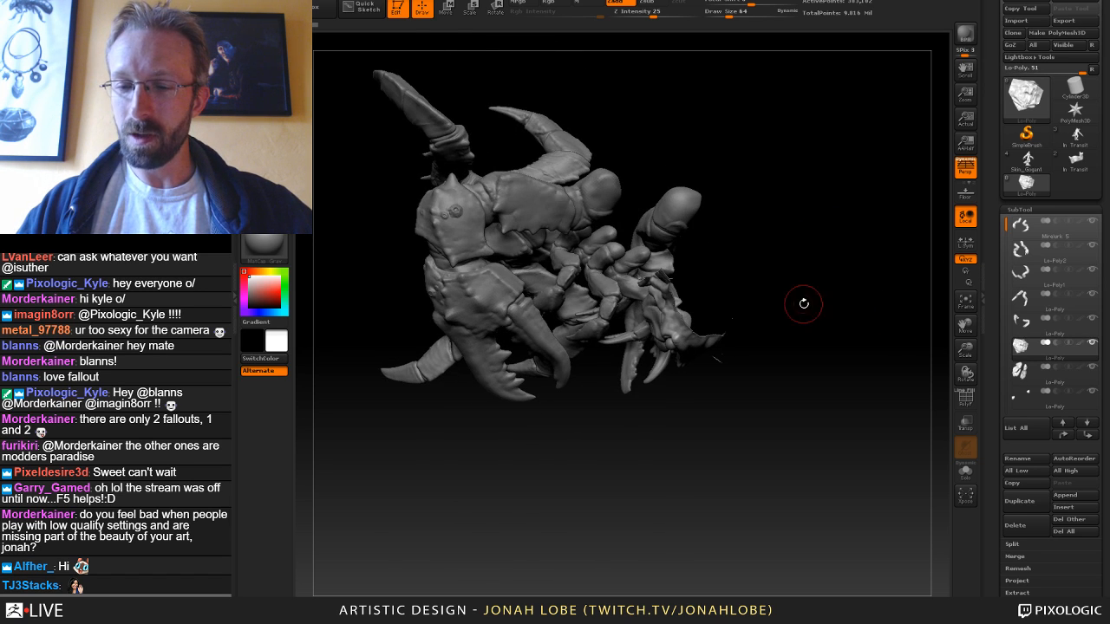
{"action": "left_click_drag", "start_coordinate": [833, 348], "coordinate": [845, 218]}
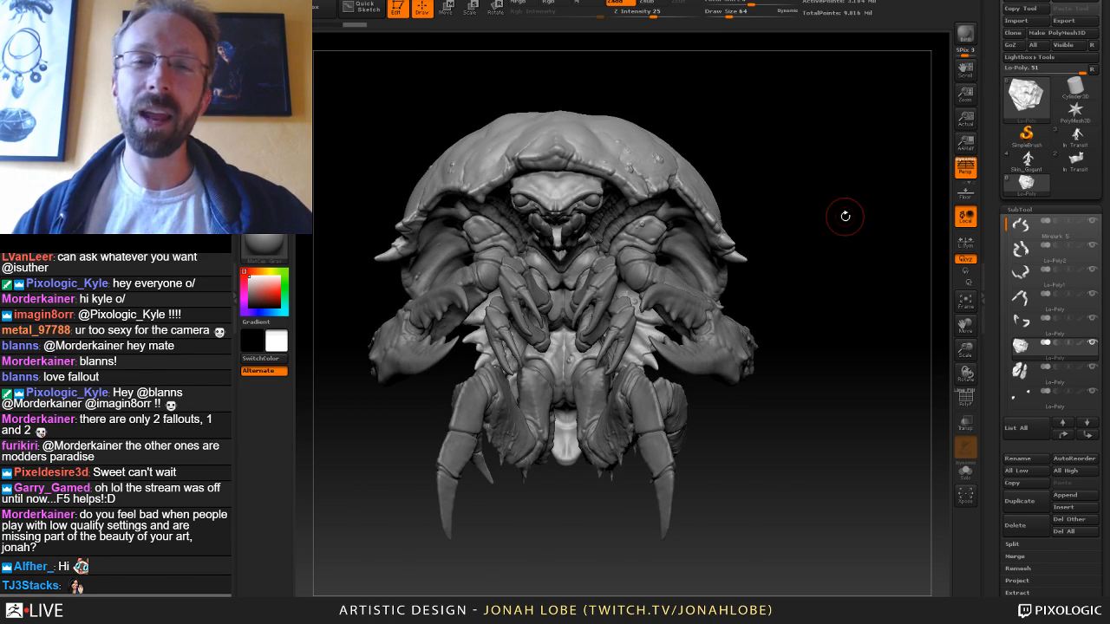
Examine the full Mirelurk from both sides, its back and shell, and its underside with the claws.
{"action": "left_click_drag", "start_coordinate": [766, 389], "coordinate": [809, 381]}
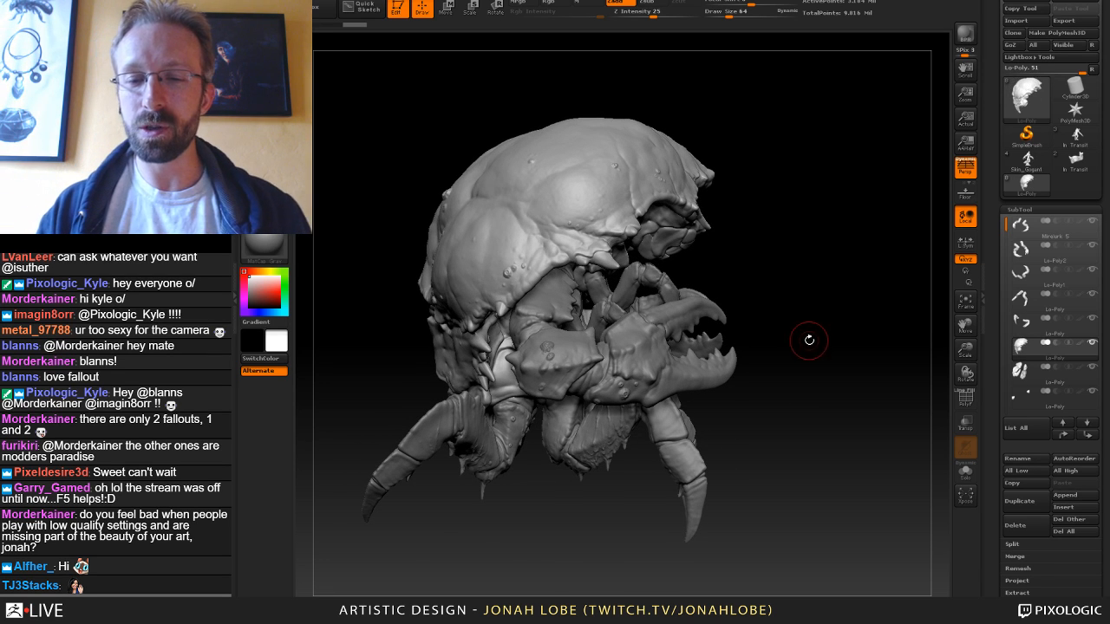
{"action": "left_click_drag", "start_coordinate": [807, 332], "coordinate": [835, 339]}
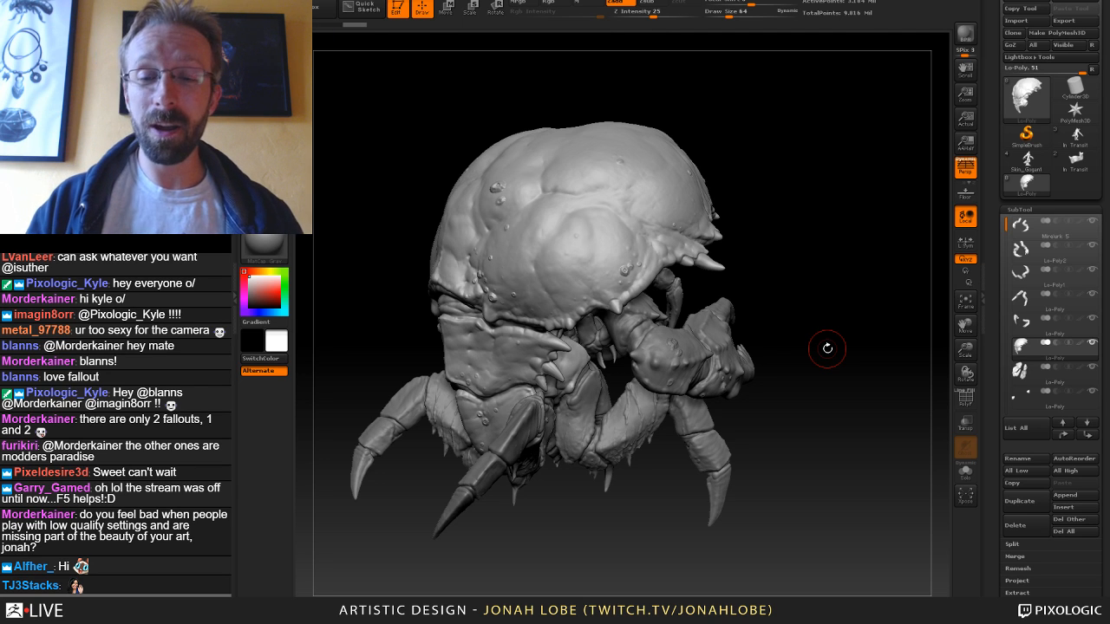
{"action": "mouse_move", "coordinate": [827, 348]}
{"action": "left_mouse_down"}
{"action": "mouse_move", "coordinate": [842, 281]}
{"action": "mouse_move", "coordinate": [860, 291]}
{"action": "left_mouse_up"}
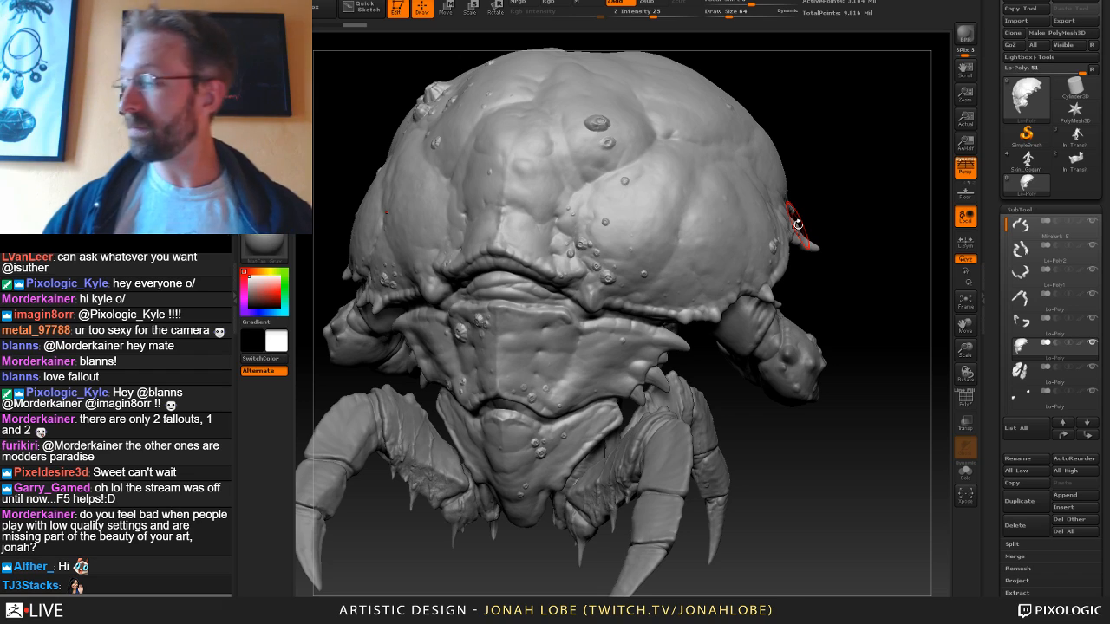
{"action": "left_click_drag", "start_coordinate": [778, 437], "coordinate": [851, 386]}
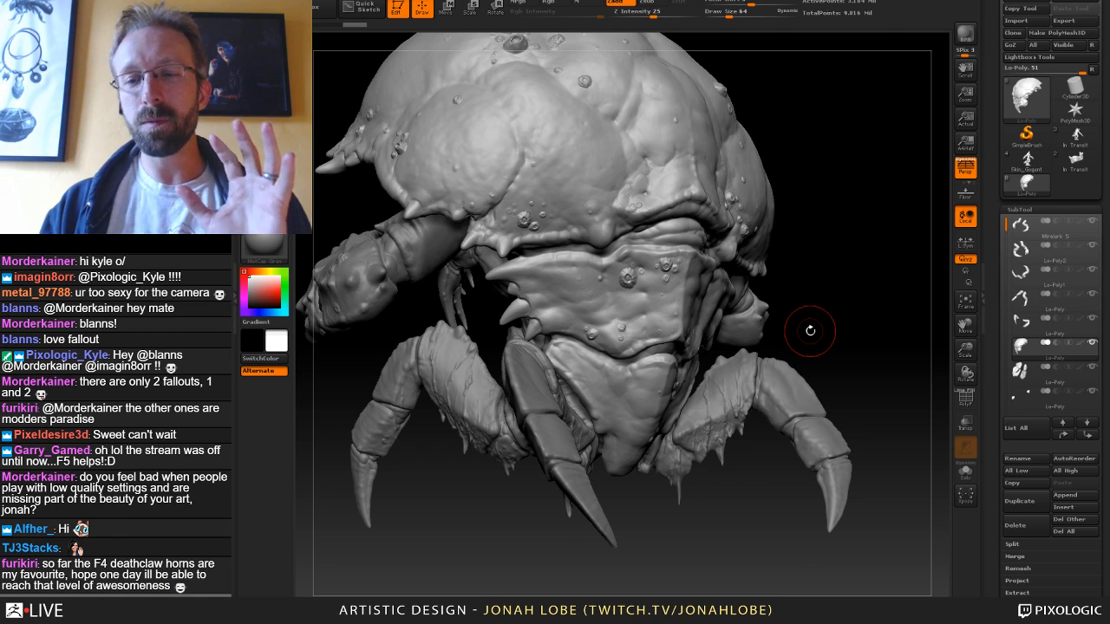
{"action": "left_click_drag", "start_coordinate": [810, 330], "coordinate": [910, 335]}
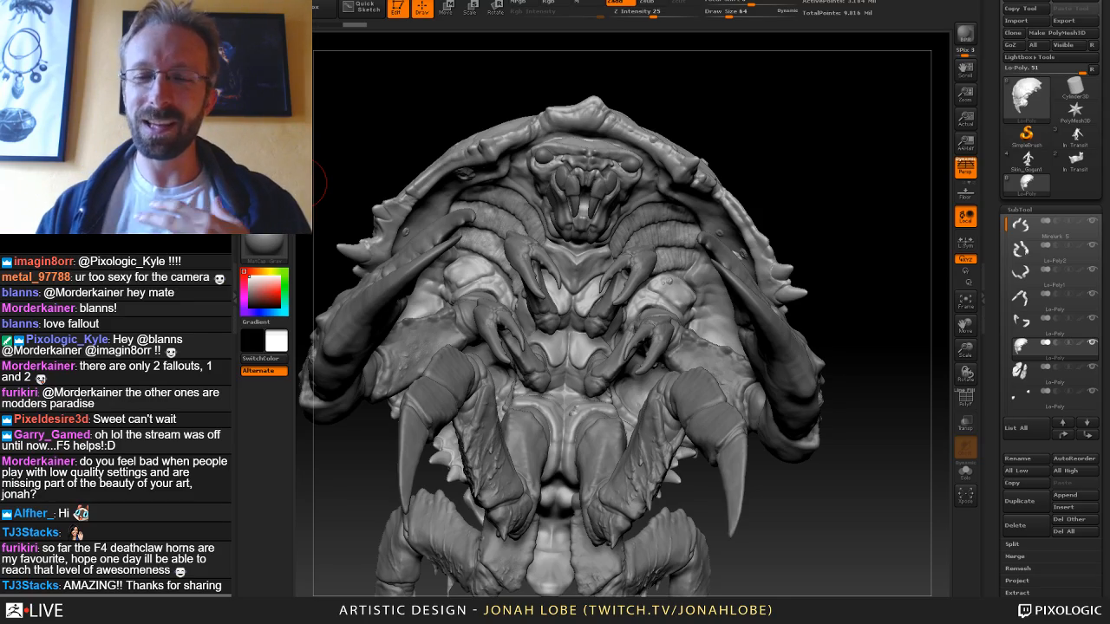
{"action": "mouse_move", "coordinate": [823, 260]}
{"action": "left_mouse_down"}
{"action": "mouse_move", "coordinate": [867, 256]}
{"action": "mouse_move", "coordinate": [798, 247]}
{"action": "mouse_move", "coordinate": [828, 252]}
{"action": "mouse_move", "coordinate": [876, 287]}
{"action": "mouse_move", "coordinate": [855, 309]}
{"action": "mouse_move", "coordinate": [881, 294]}
{"action": "mouse_move", "coordinate": [889, 334]}
{"action": "left_mouse_up"}
{"action": "left_click_drag", "start_coordinate": [900, 405], "coordinate": [909, 441]}
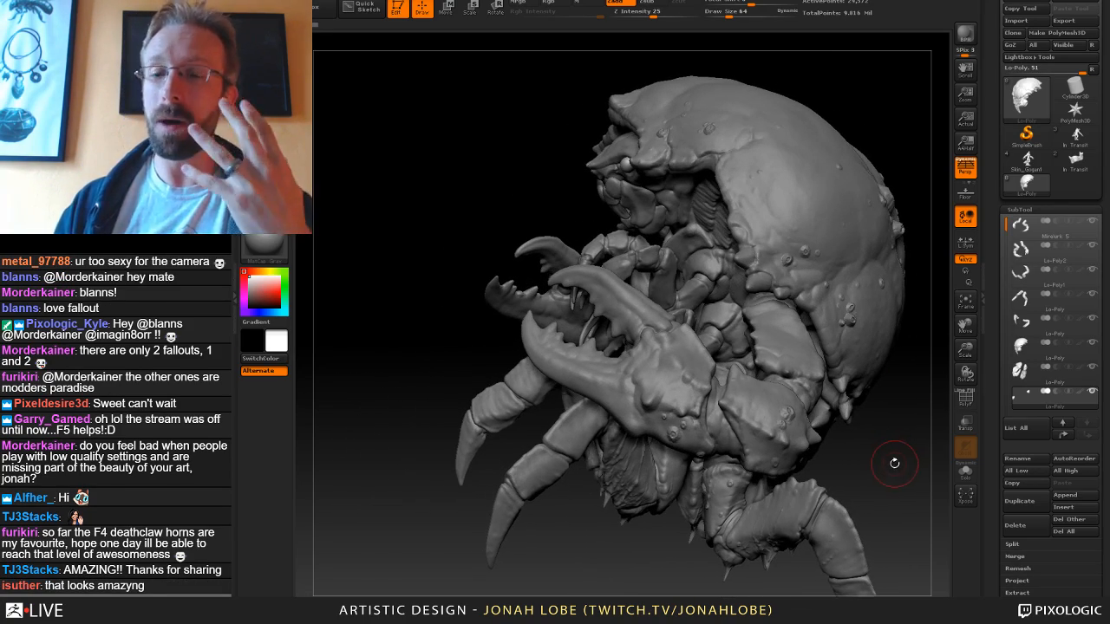
{"action": "mouse_move", "coordinate": [884, 422]}
{"action": "left_mouse_down"}
{"action": "mouse_move", "coordinate": [625, 509]}
{"action": "mouse_move", "coordinate": [639, 482]}
{"action": "mouse_move", "coordinate": [806, 355]}
{"action": "mouse_move", "coordinate": [776, 338]}
{"action": "left_mouse_up"}
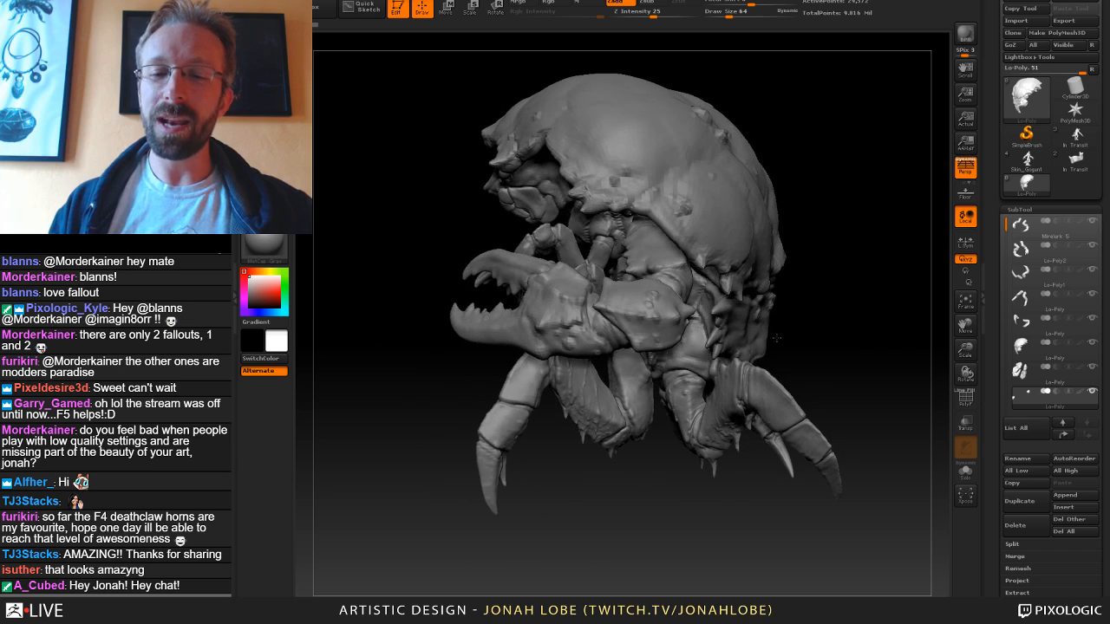
Hide the Mirelurk's leg, claw and small arm subtools and isolate the shell and torso subtool.
{"action": "left_click", "coordinate": [1092, 294]}
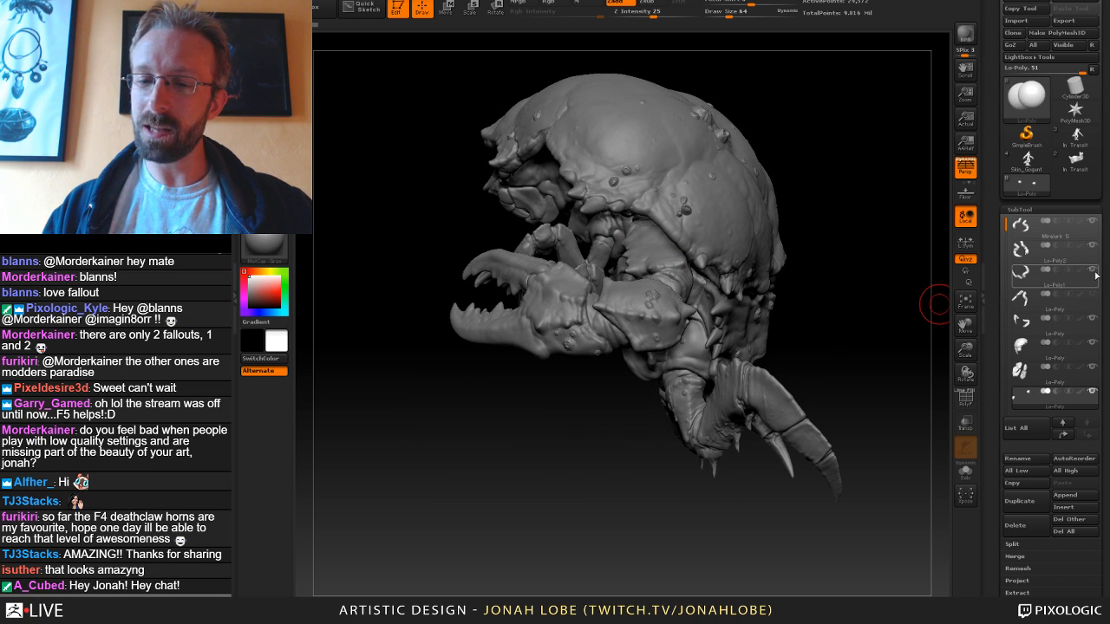
{"action": "left_click", "coordinate": [1093, 272]}
{"action": "left_click", "coordinate": [1092, 319]}
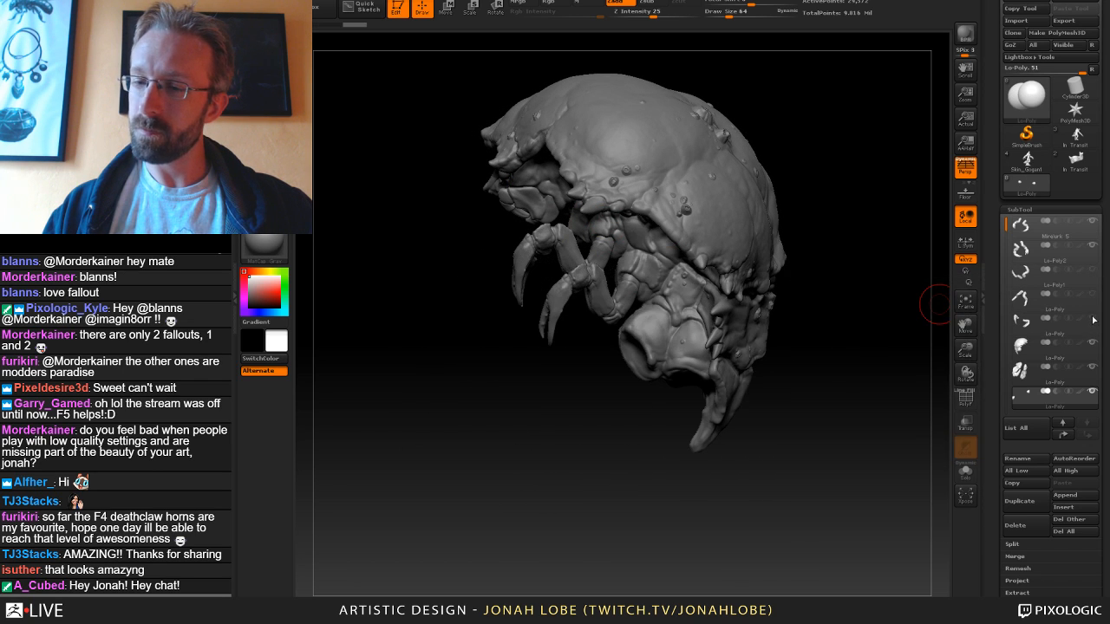
{"action": "left_click", "coordinate": [1093, 246]}
{"action": "left_click", "coordinate": [1091, 230]}
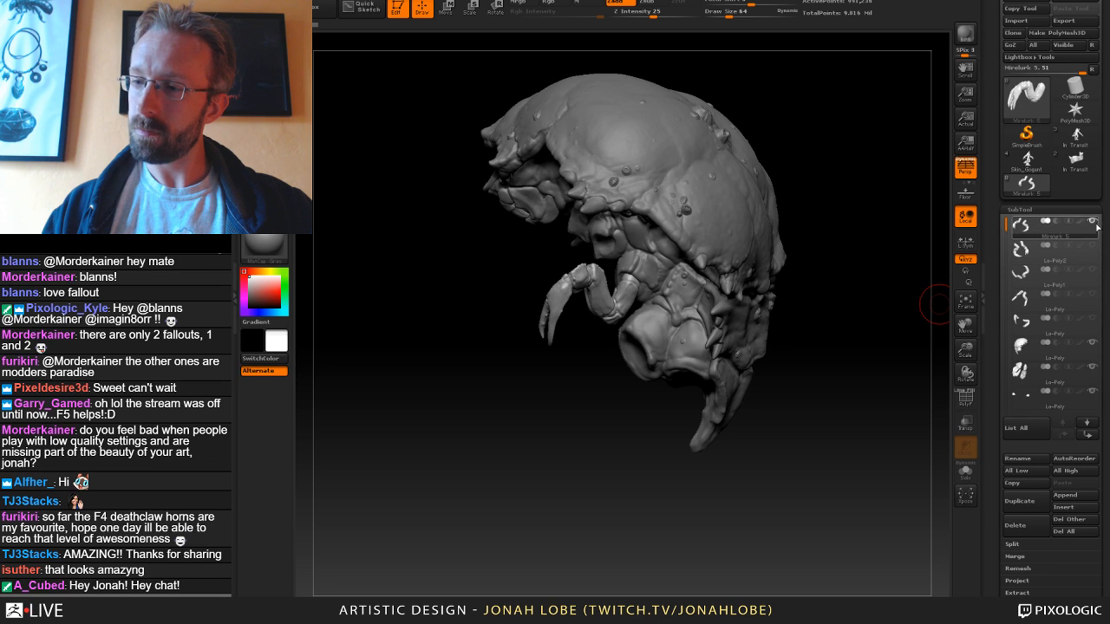
{"action": "left_click", "coordinate": [1093, 222]}
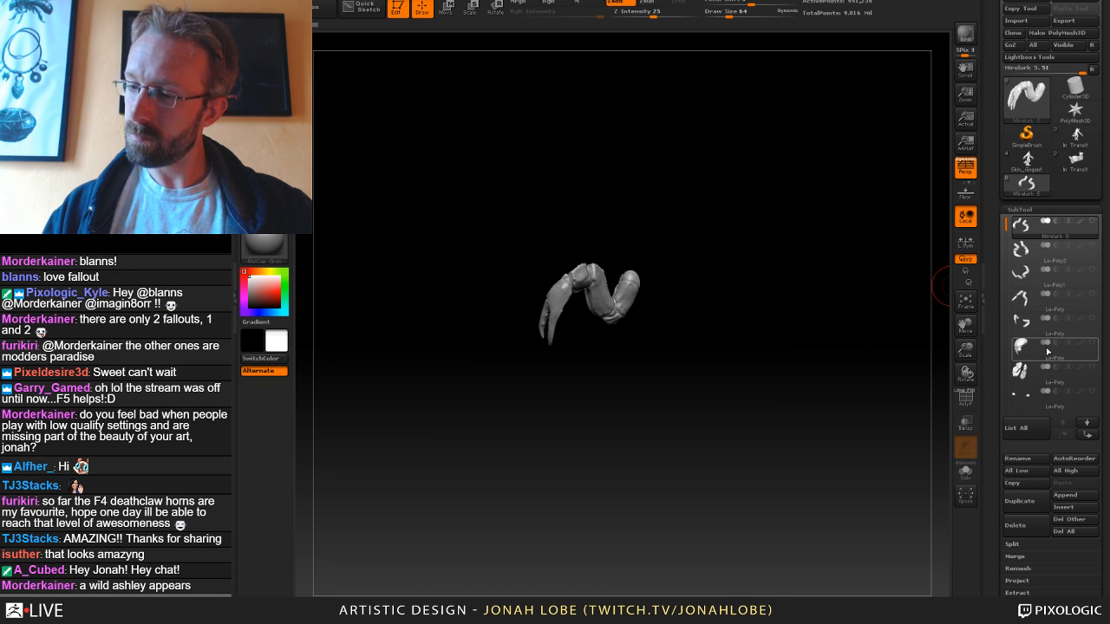
{"action": "left_click", "coordinate": [1094, 344]}
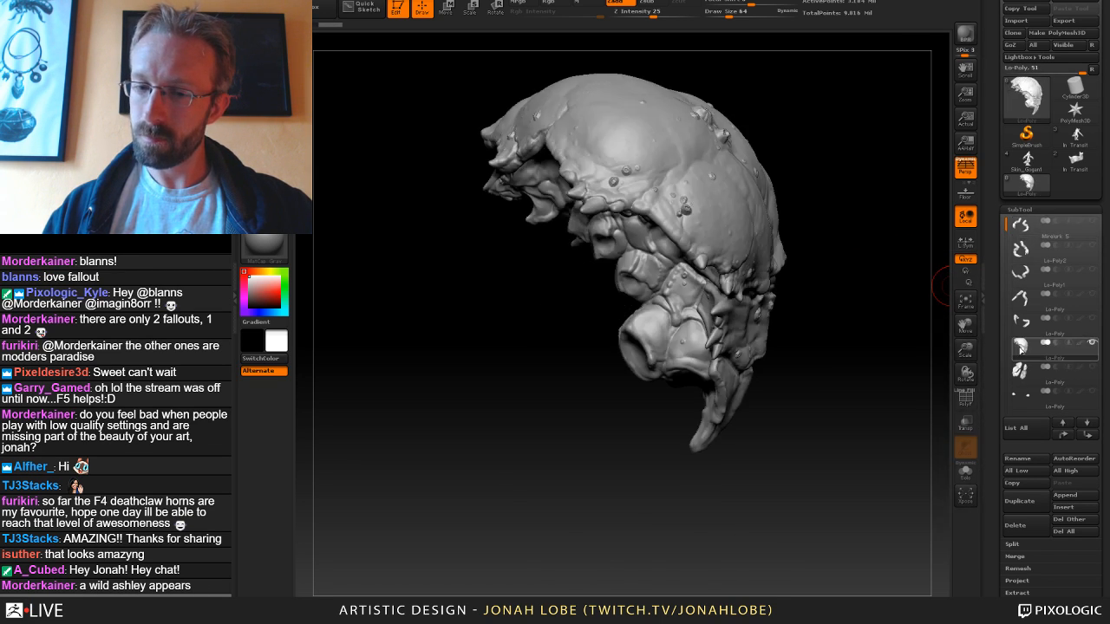
Examine the isolated shell and torso from both sides, including the limb sockets beneath the shell.
{"action": "left_click_drag", "start_coordinate": [816, 317], "coordinate": [806, 315]}
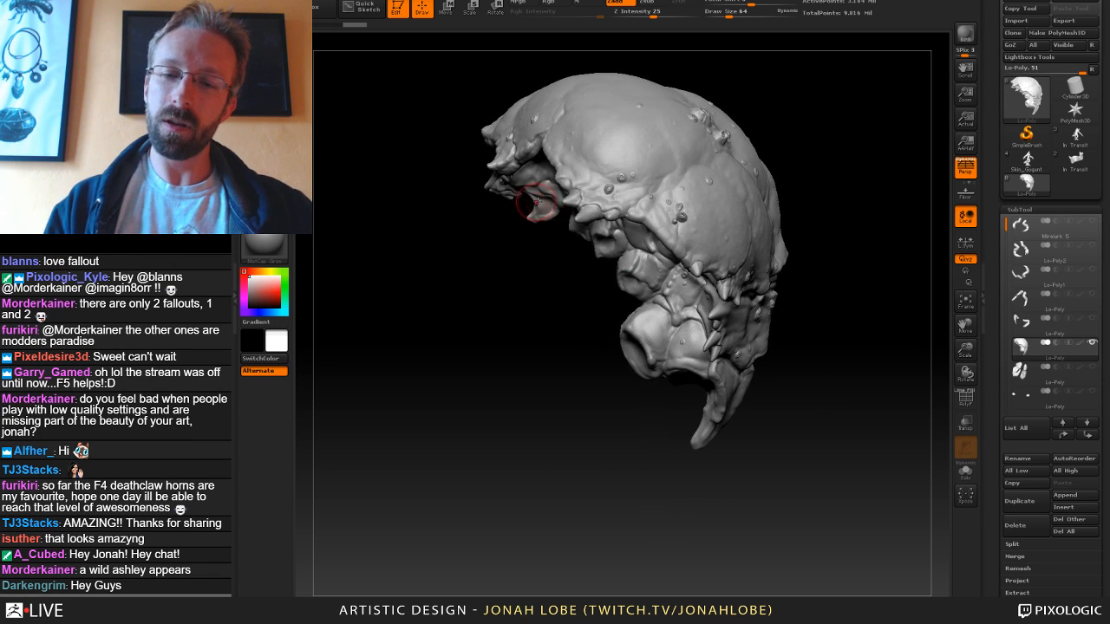
{"action": "mouse_move", "coordinate": [576, 373]}
{"action": "left_mouse_down"}
{"action": "mouse_move", "coordinate": [570, 466]}
{"action": "mouse_move", "coordinate": [557, 446]}
{"action": "mouse_move", "coordinate": [559, 260]}
{"action": "mouse_move", "coordinate": [638, 238]}
{"action": "left_mouse_up"}
{"action": "left_click_drag", "start_coordinate": [685, 320], "coordinate": [716, 413]}
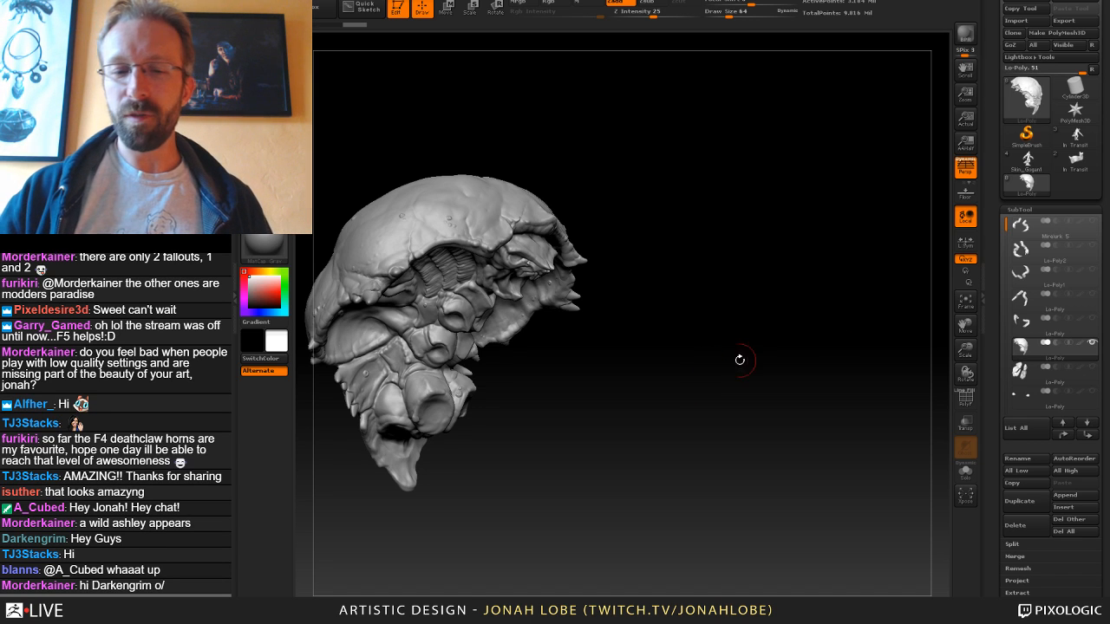
{"action": "mouse_move", "coordinate": [739, 359]}
{"action": "left_mouse_down"}
{"action": "mouse_move", "coordinate": [656, 364]}
{"action": "mouse_move", "coordinate": [659, 411]}
{"action": "left_mouse_up"}
Show all of the Mirelurk's subtools again, select the head subtool and examine the face and gills up close.
{"action": "left_click", "coordinate": [1093, 343]}
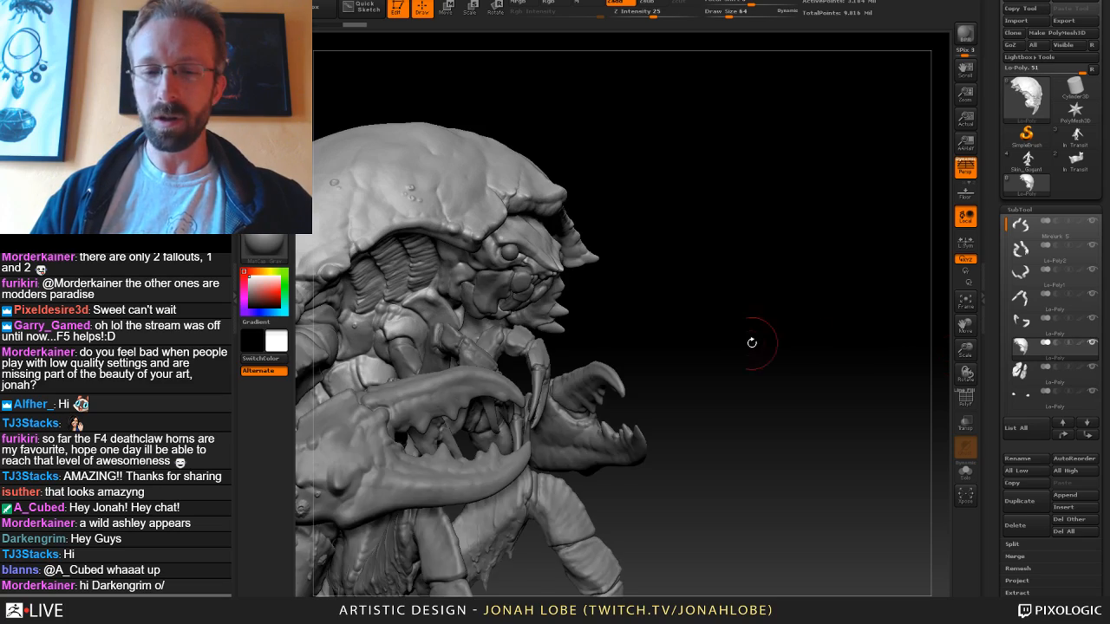
{"action": "mouse_move", "coordinate": [750, 341]}
{"action": "left_mouse_down"}
{"action": "mouse_move", "coordinate": [835, 332]}
{"action": "mouse_move", "coordinate": [823, 305]}
{"action": "mouse_move", "coordinate": [531, 290]}
{"action": "left_mouse_up"}
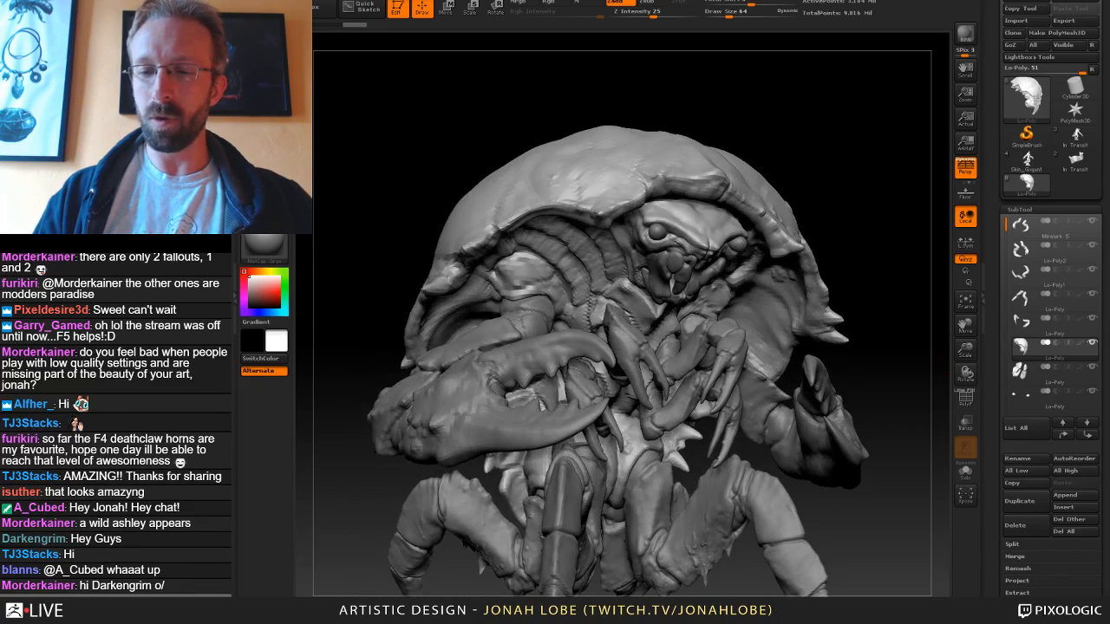
{"action": "left_click", "coordinate": [674, 267], "text": "alt"}
{"action": "mouse_move", "coordinate": [843, 302]}
{"action": "left_mouse_down"}
{"action": "mouse_move", "coordinate": [903, 311]}
{"action": "mouse_move", "coordinate": [791, 325]}
{"action": "mouse_move", "coordinate": [792, 309]}
{"action": "left_mouse_up"}
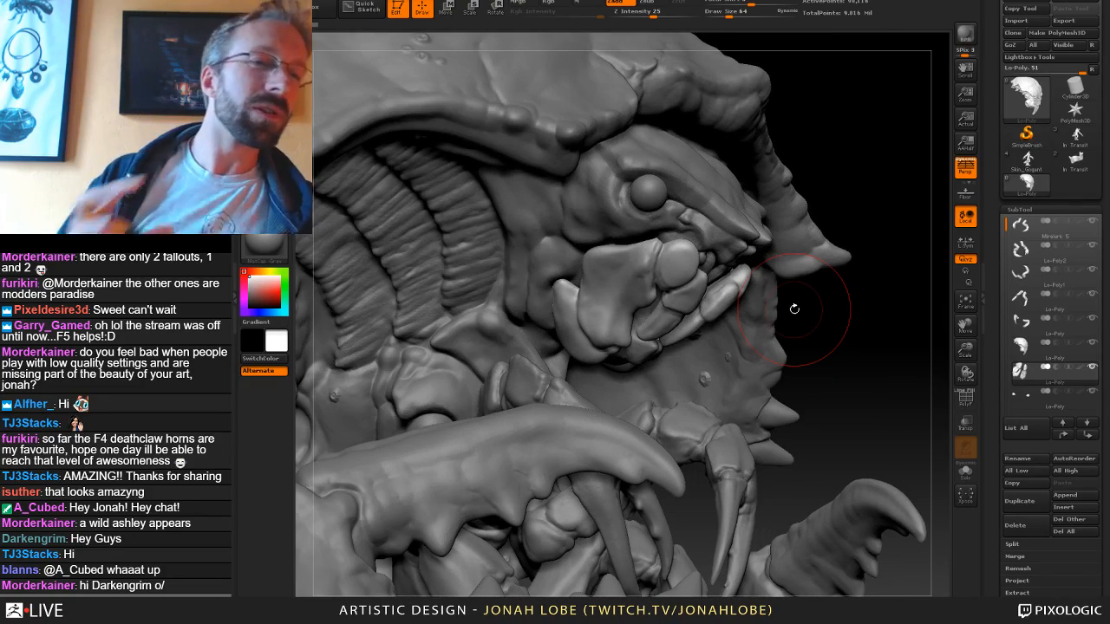
{"action": "mouse_move", "coordinate": [837, 344]}
{"action": "left_mouse_down"}
{"action": "mouse_move", "coordinate": [787, 228]}
{"action": "mouse_move", "coordinate": [840, 222]}
{"action": "mouse_move", "coordinate": [856, 155]}
{"action": "mouse_move", "coordinate": [834, 312]}
{"action": "mouse_move", "coordinate": [801, 368]}
{"action": "left_mouse_up"}
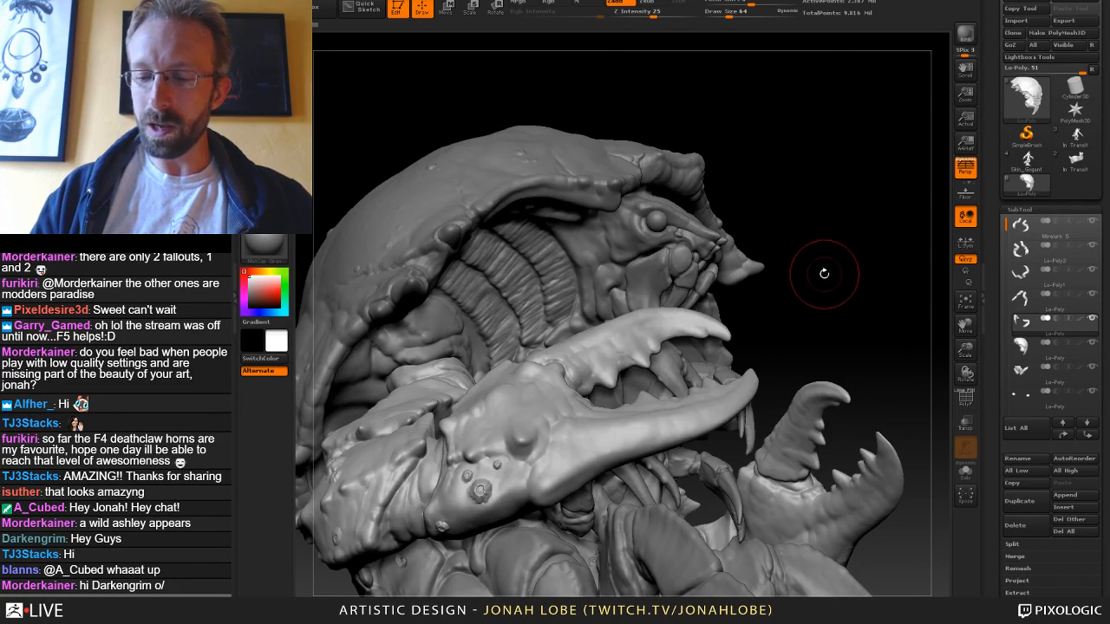
Examine the Mirelurk's large claws and front underside from several angles, and select the leg subtool.
{"action": "left_click_drag", "start_coordinate": [823, 272], "coordinate": [884, 336]}
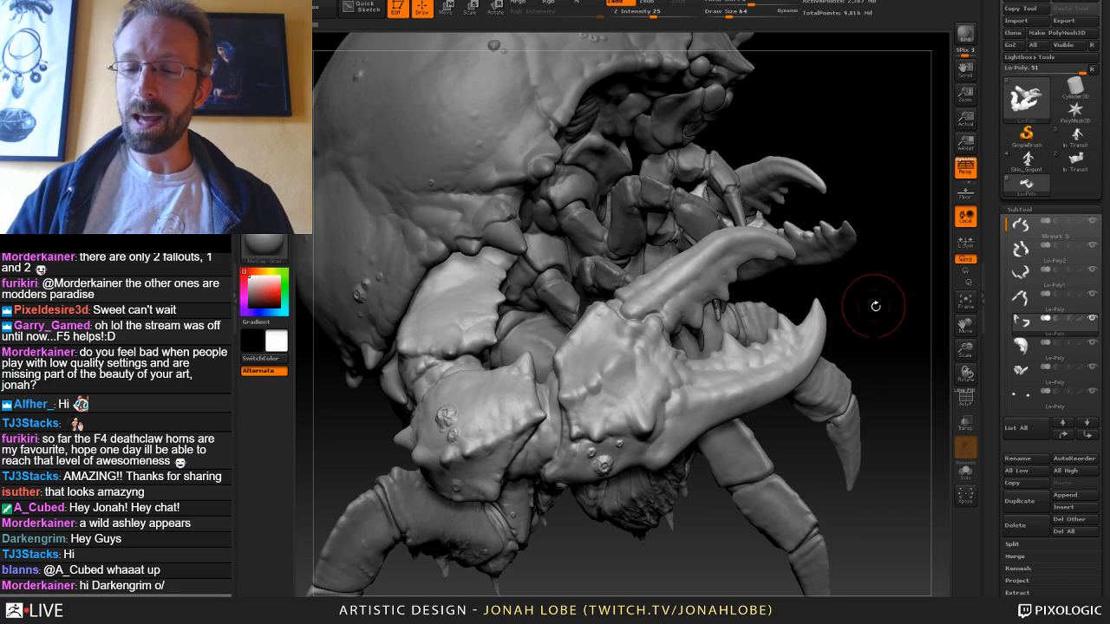
{"action": "left_click_drag", "start_coordinate": [875, 306], "coordinate": [800, 286]}
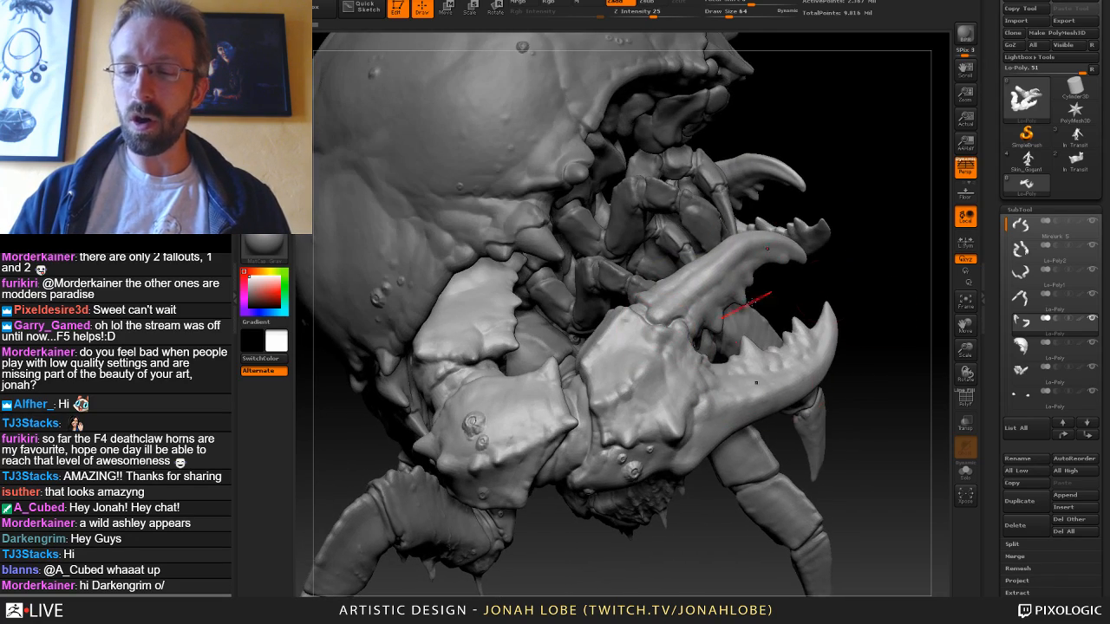
{"action": "mouse_move", "coordinate": [896, 319]}
{"action": "left_mouse_down"}
{"action": "mouse_move", "coordinate": [785, 322]}
{"action": "mouse_move", "coordinate": [750, 314]}
{"action": "mouse_move", "coordinate": [728, 282]}
{"action": "left_mouse_up"}
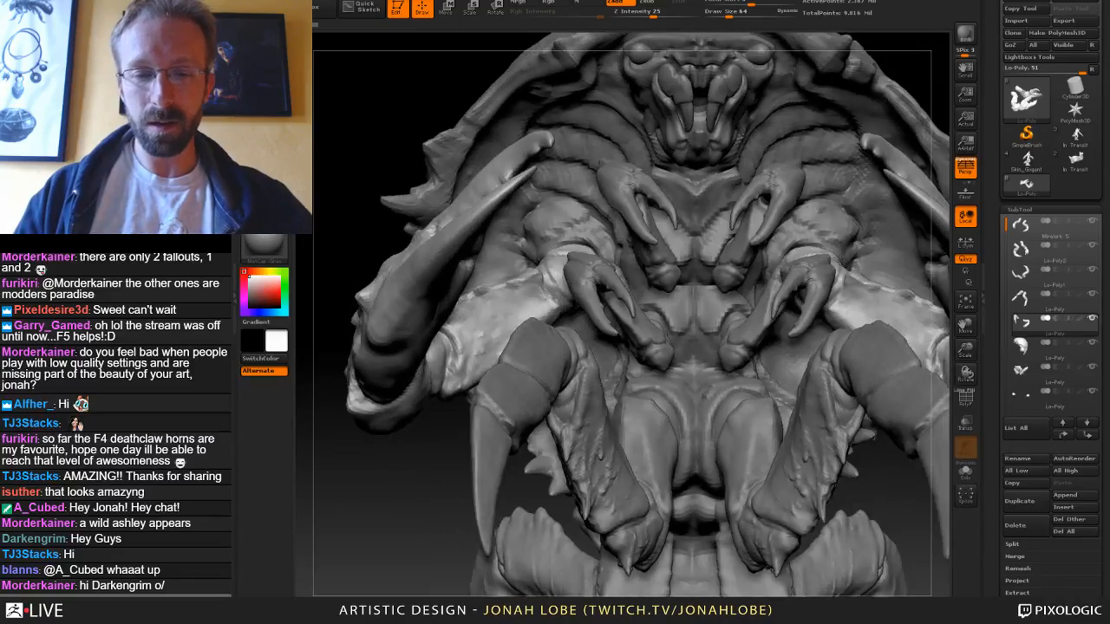
{"action": "mouse_move", "coordinate": [729, 396]}
{"action": "left_mouse_down"}
{"action": "mouse_move", "coordinate": [396, 418]}
{"action": "mouse_move", "coordinate": [433, 496]}
{"action": "mouse_move", "coordinate": [416, 434]}
{"action": "left_mouse_up"}
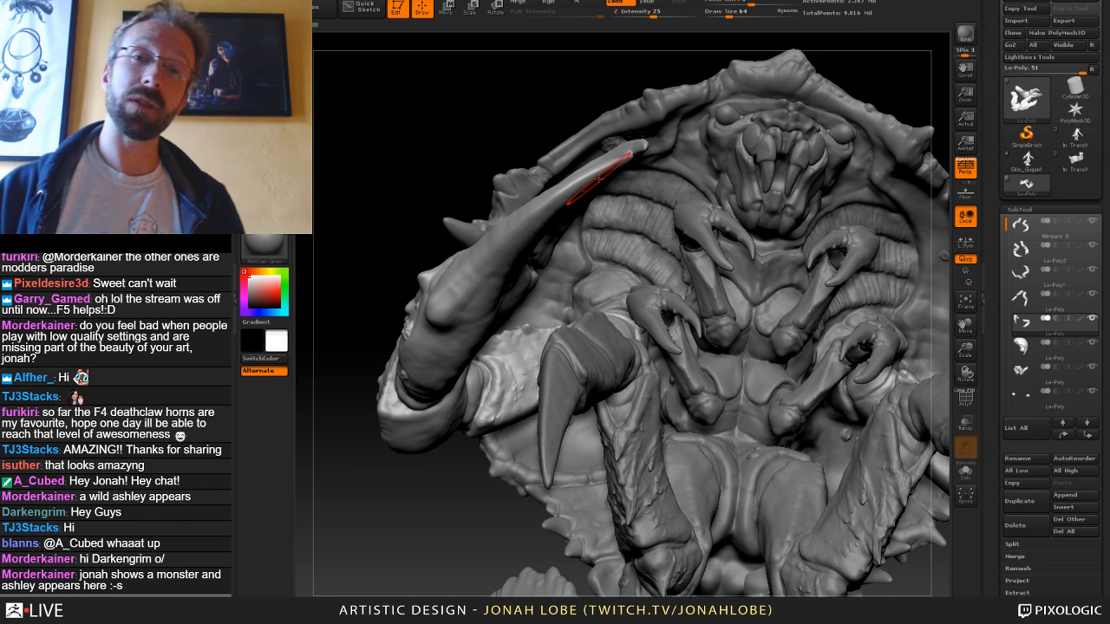
{"action": "left_click", "coordinate": [621, 357], "text": "alt"}
{"action": "left_click_drag", "start_coordinate": [463, 505], "coordinate": [448, 433], "text": "alt"}
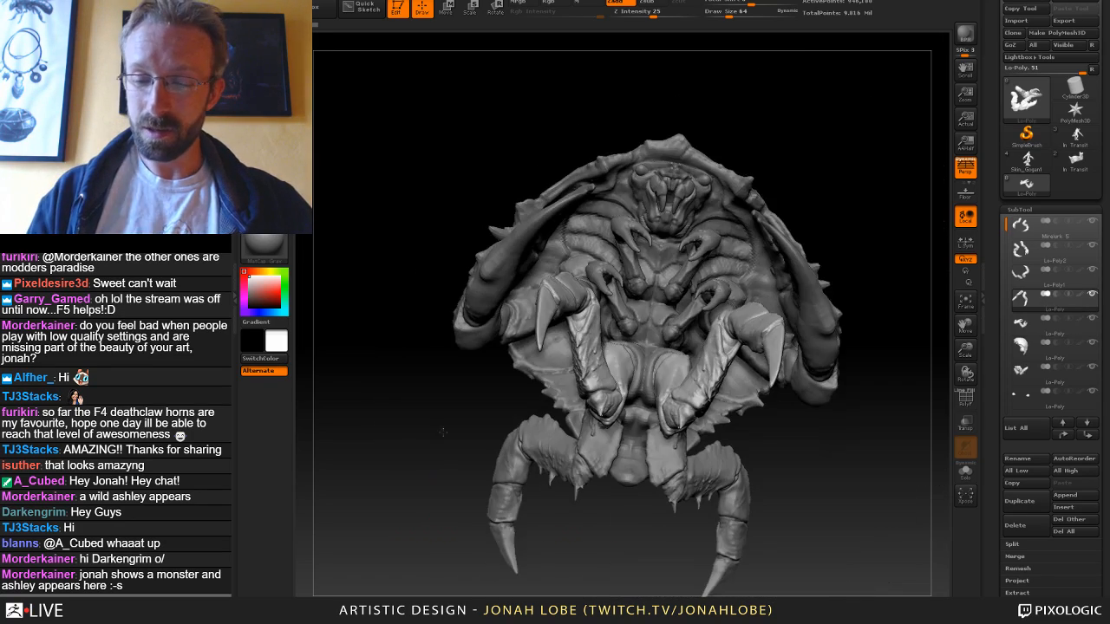
Select the Mirelurk's rear leg subtool and examine the legs, claws and back of the shell from several angles.
{"action": "mouse_move", "coordinate": [800, 445]}
{"action": "left_mouse_down"}
{"action": "mouse_move", "coordinate": [815, 421]}
{"action": "mouse_move", "coordinate": [852, 415]}
{"action": "mouse_move", "coordinate": [823, 418]}
{"action": "left_mouse_up"}
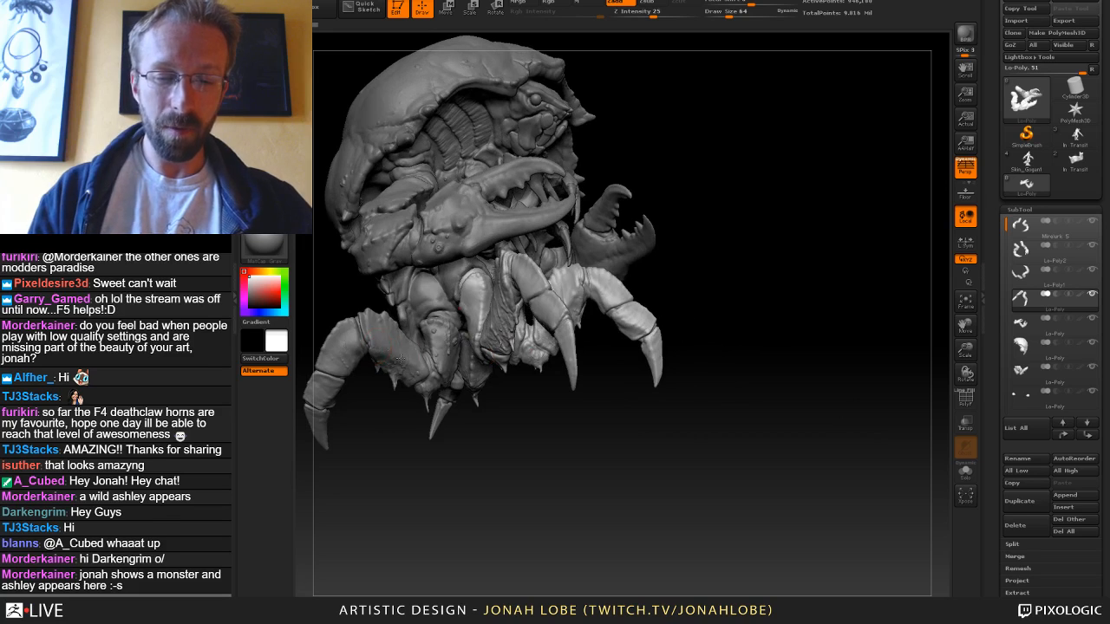
{"action": "left_click", "coordinate": [400, 357], "text": "alt"}
{"action": "left_click_drag", "start_coordinate": [424, 439], "coordinate": [513, 436], "text": "alt"}
{"action": "left_click_drag", "start_coordinate": [450, 423], "coordinate": [501, 342]}
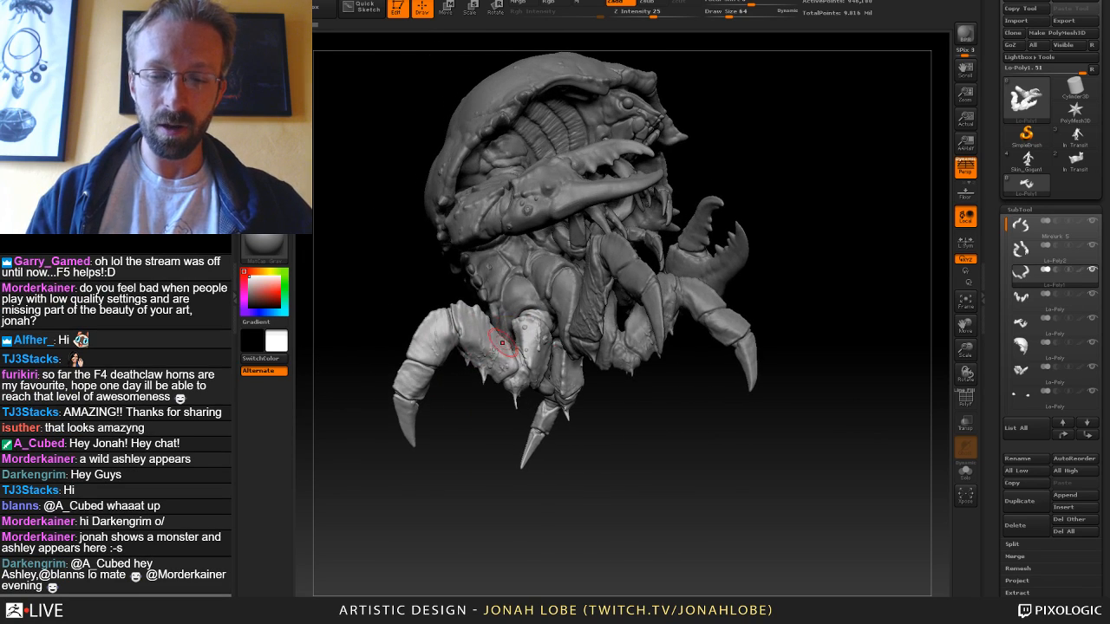
{"action": "left_click_drag", "start_coordinate": [466, 428], "coordinate": [506, 410]}
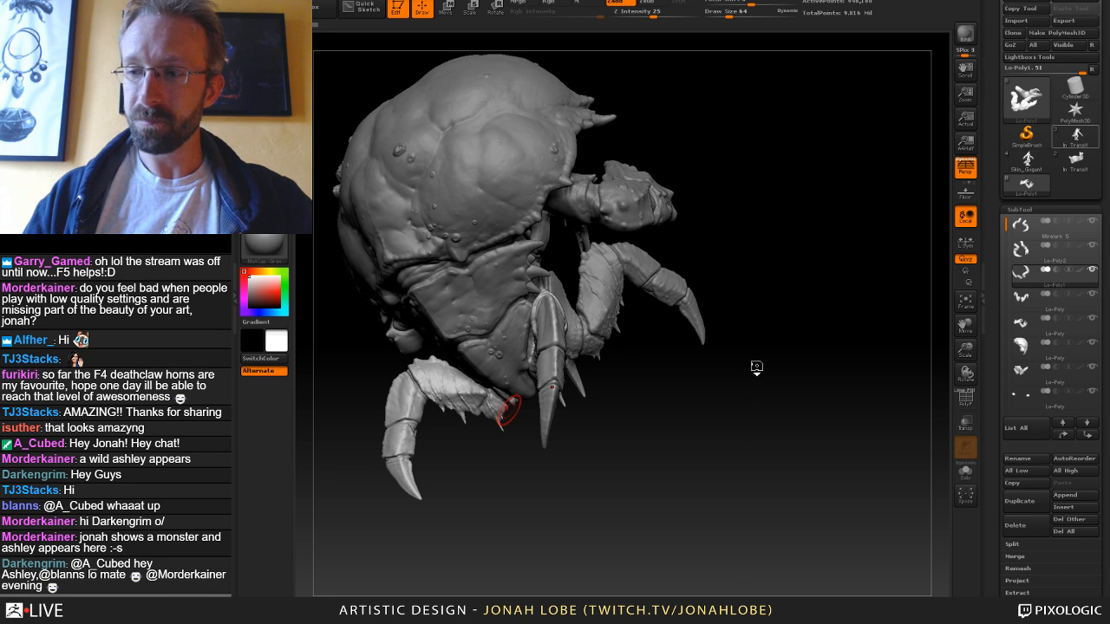
Switch to the Deathclaw tool and examine its body from the front and at a three-quarter angle.
{"action": "mouse_move", "coordinate": [738, 355]}
{"action": "left_mouse_down"}
{"action": "mouse_move", "coordinate": [634, 382]}
{"action": "mouse_move", "coordinate": [636, 412]}
{"action": "mouse_move", "coordinate": [689, 395]}
{"action": "mouse_move", "coordinate": [681, 382]}
{"action": "left_mouse_up"}
{"action": "mouse_move", "coordinate": [821, 431]}
{"action": "left_mouse_down"}
{"action": "mouse_move", "coordinate": [703, 332]}
{"action": "mouse_move", "coordinate": [579, 379]}
{"action": "left_mouse_up"}
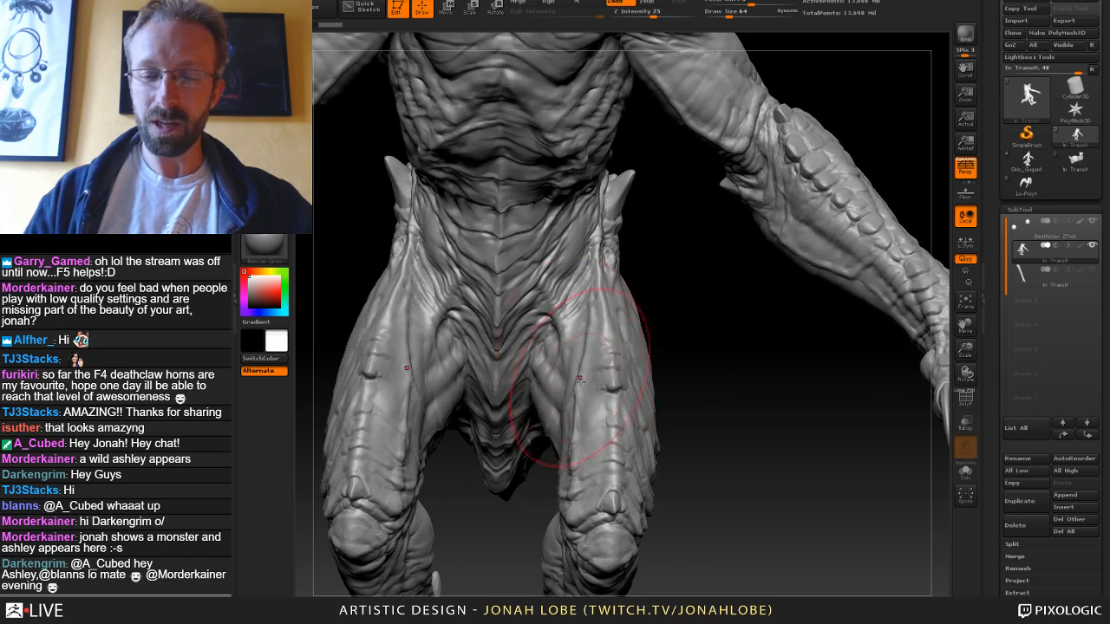
{"action": "left_click_drag", "start_coordinate": [625, 301], "coordinate": [706, 359], "text": "alt"}
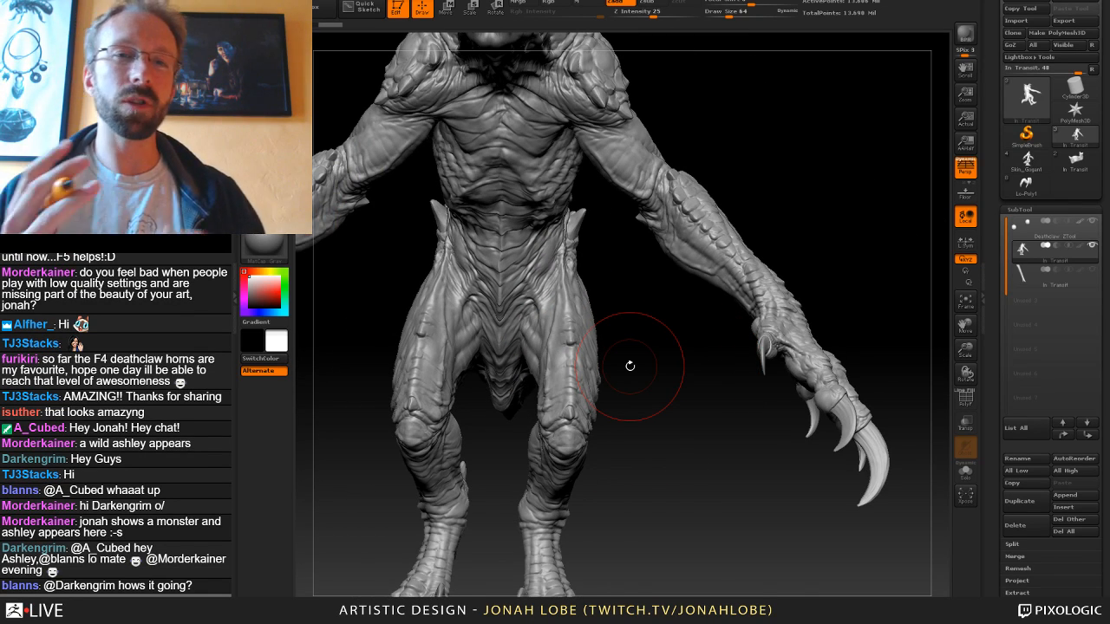
{"action": "left_click_drag", "start_coordinate": [643, 368], "coordinate": [842, 328]}
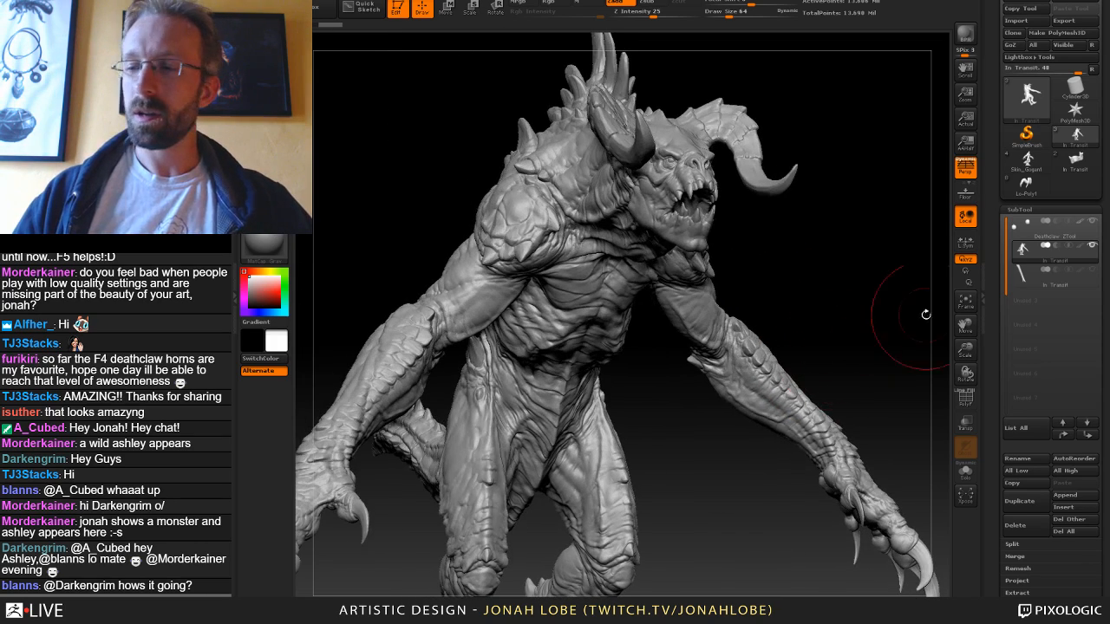
Switch to the Skull Carving tool and bring the whole skull into view from the front.
{"action": "left_click", "coordinate": [1077, 161]}
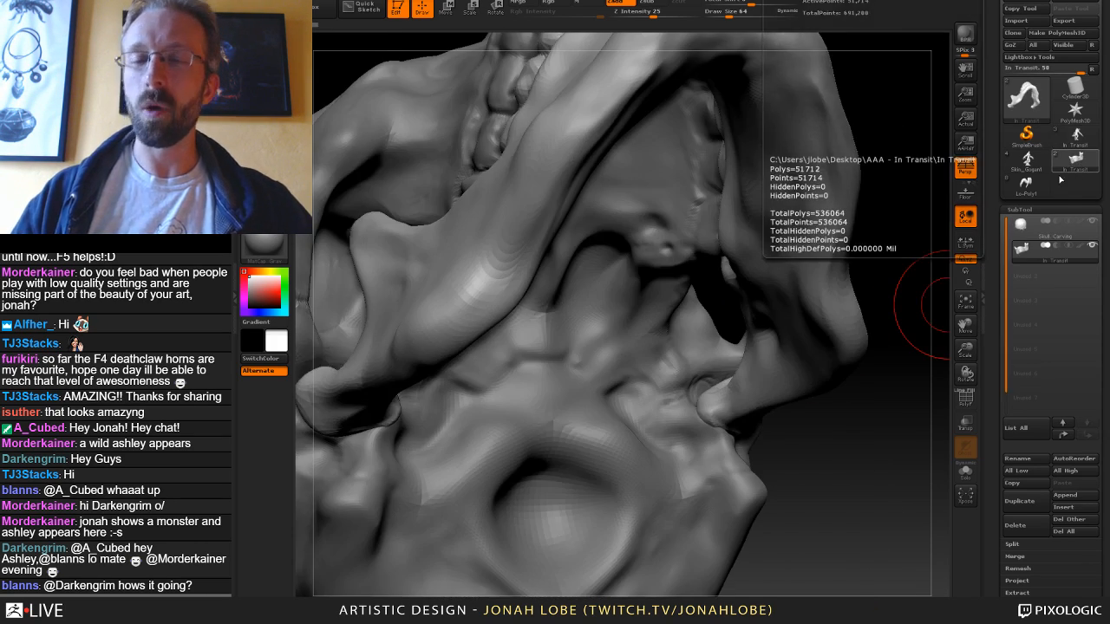
{"action": "left_click_drag", "start_coordinate": [841, 450], "coordinate": [845, 374]}
{"action": "left_click_drag", "start_coordinate": [709, 351], "coordinate": [847, 330]}
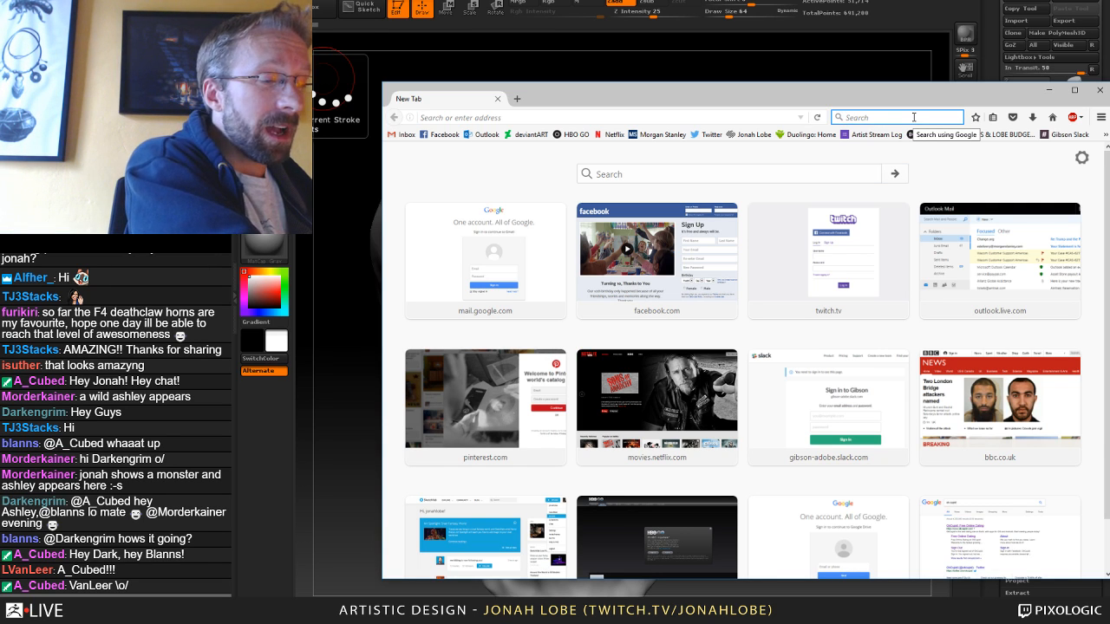
Search Google in the web browser for "skull carving" and show the image results.
{"action": "type", "text": "skull carvi"}
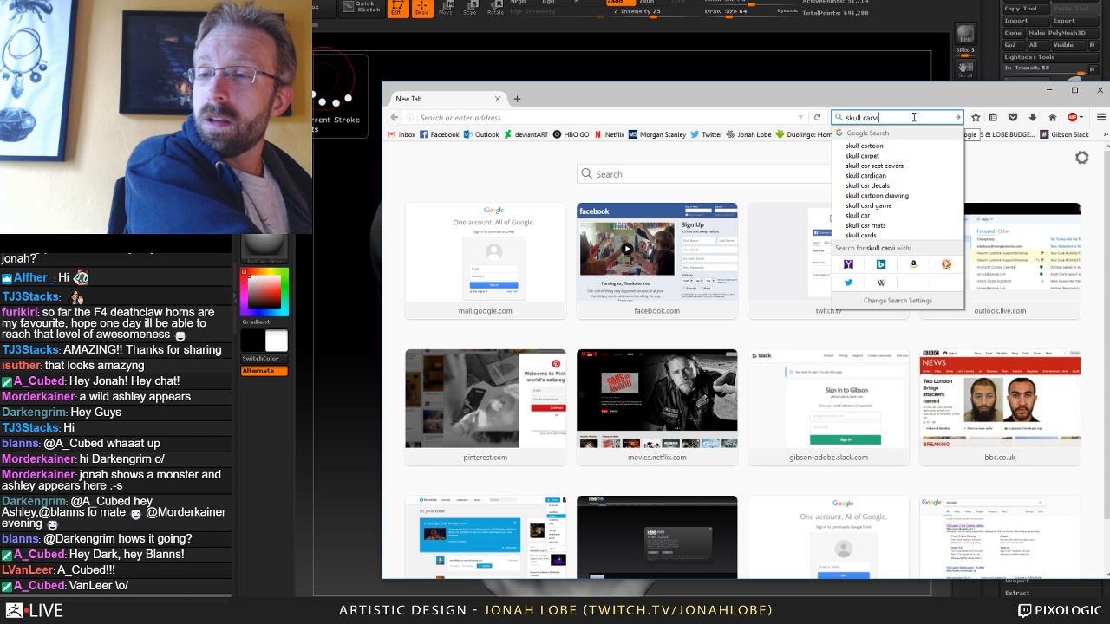
{"action": "type", "text": "ng"}
{"action": "key", "text": "Return"}
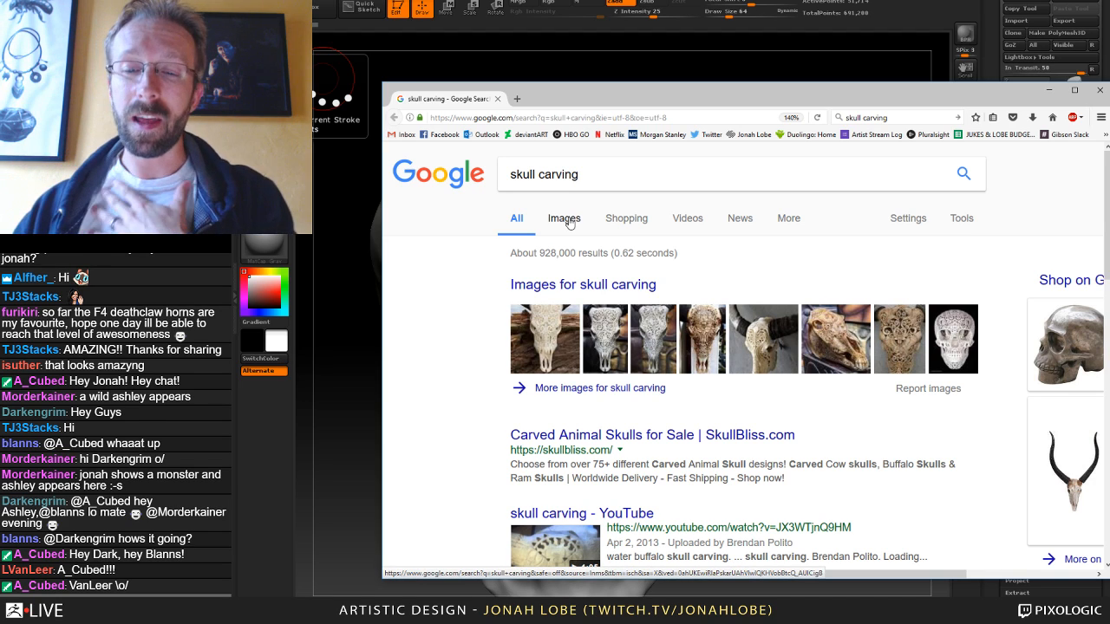
{"action": "left_click", "coordinate": [565, 220]}
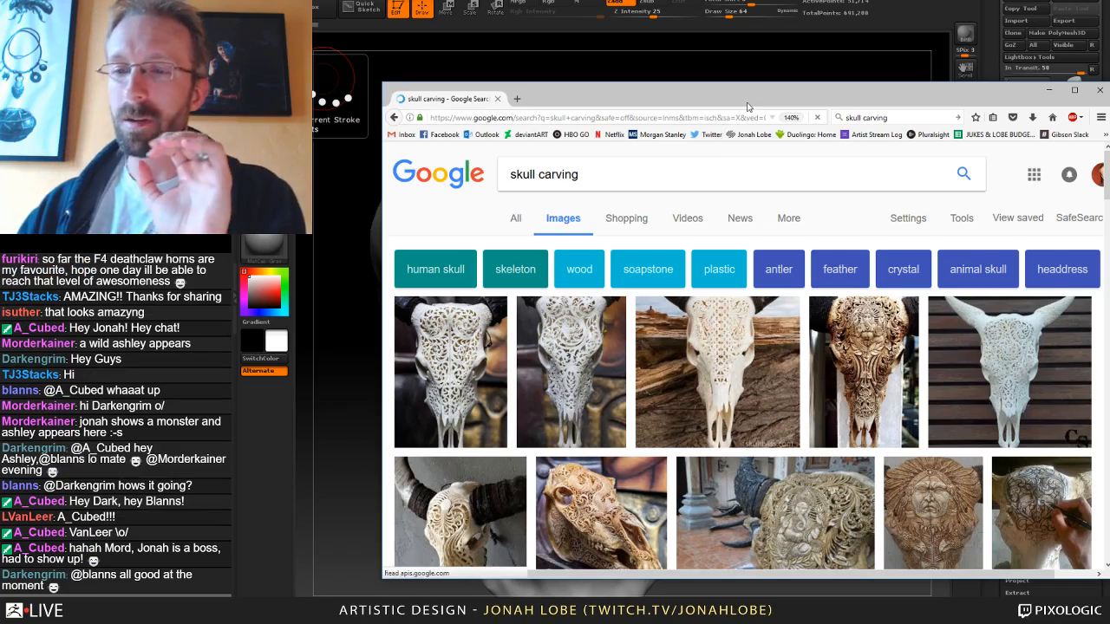
{"action": "left_click_drag", "start_coordinate": [719, 91], "coordinate": [684, 75]}
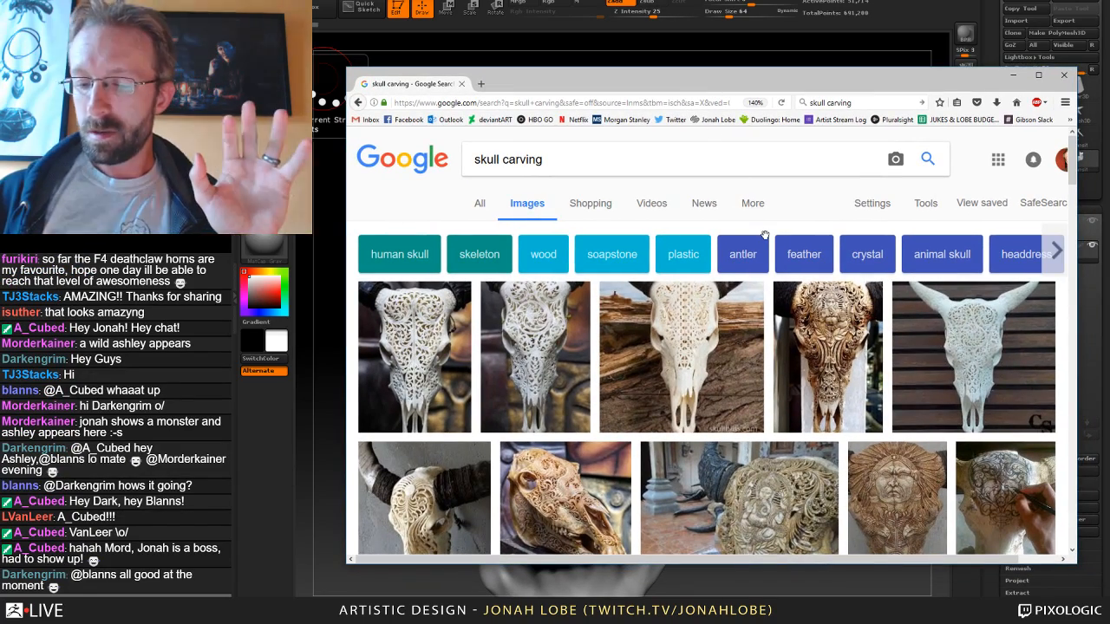
Preview the hand-carved dragon horse skull, the carved real human skulls and the related 19th-century Kayan Dayak skull.
{"action": "scroll", "coordinate": [697, 274], "scroll_direction": "down", "scroll_amount": 2}
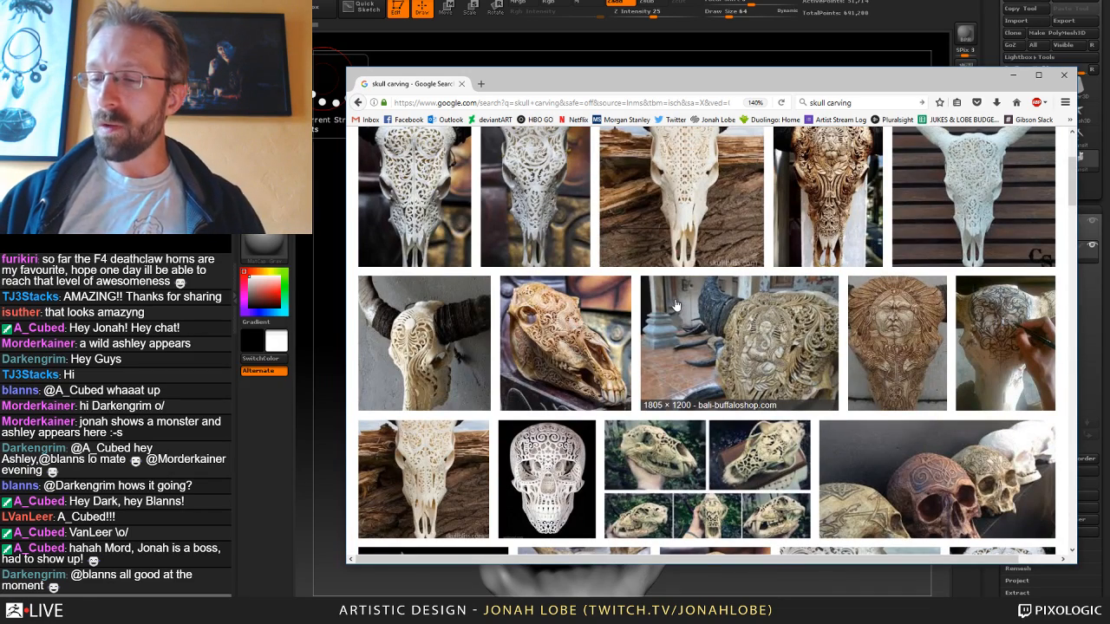
{"action": "left_click", "coordinate": [615, 313]}
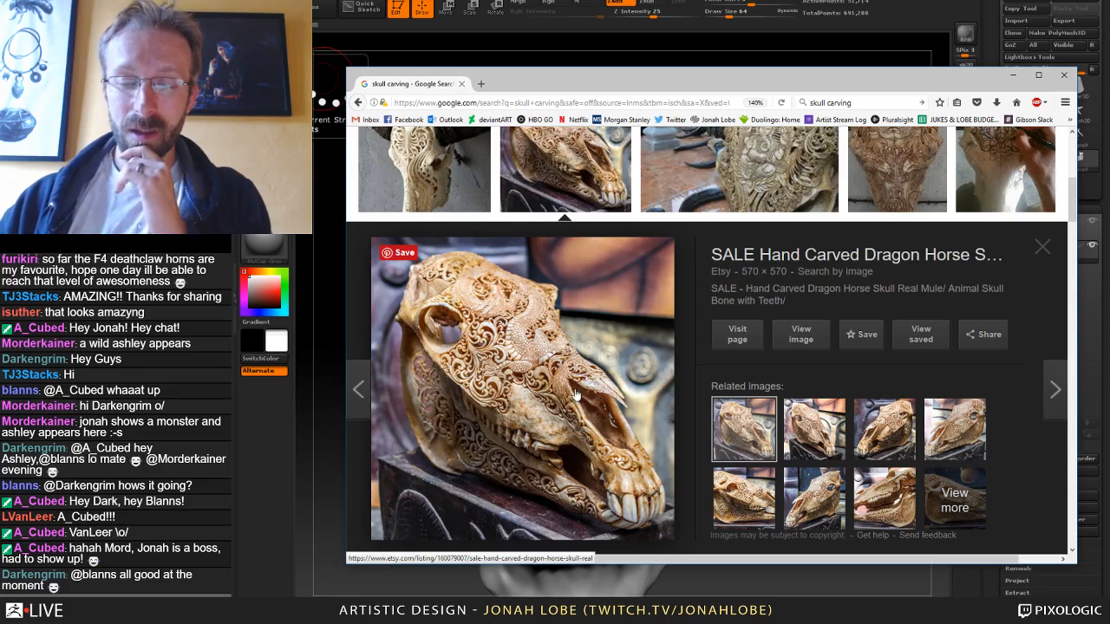
{"action": "scroll", "coordinate": [898, 165], "scroll_direction": "down", "scroll_amount": 5}
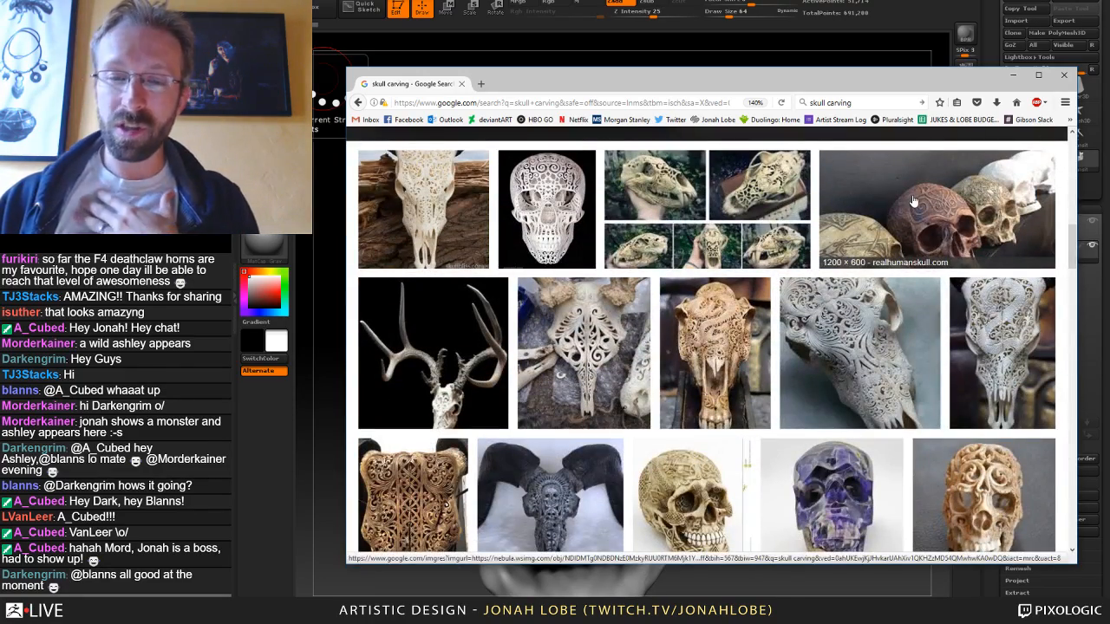
{"action": "left_click", "coordinate": [912, 201]}
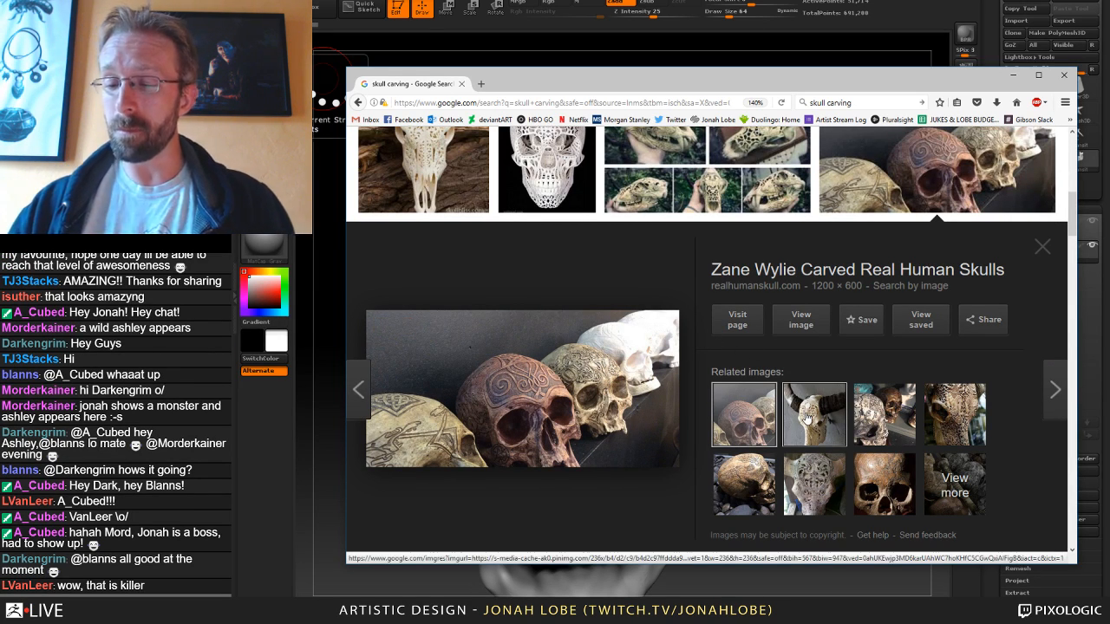
{"action": "left_click", "coordinate": [891, 503]}
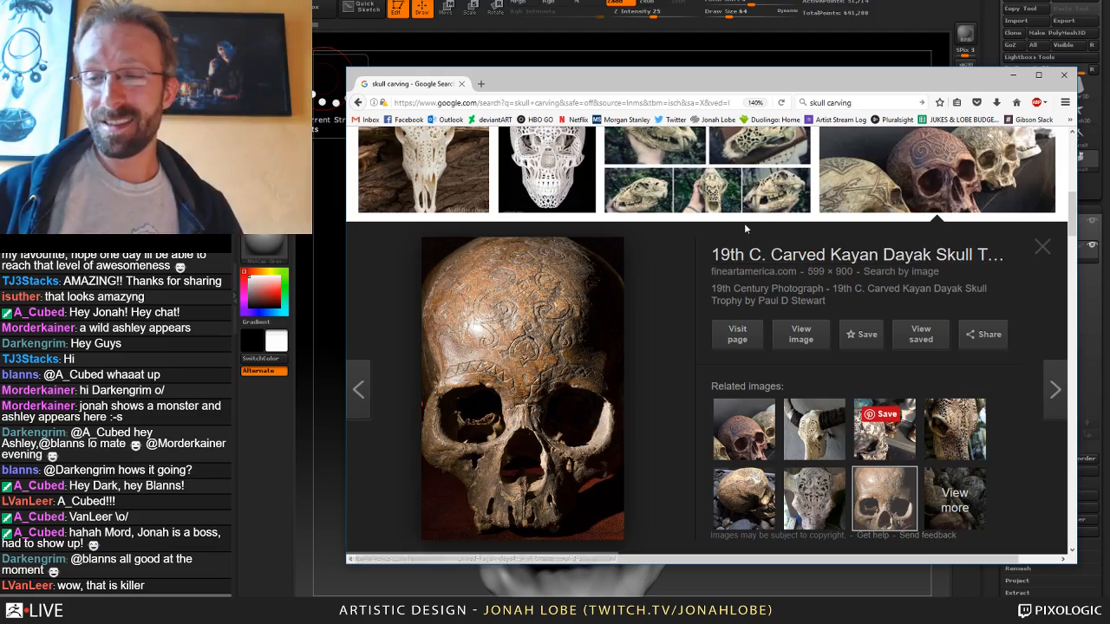
Browse further skull carving images and preview the crocodile skull carving result with ornate scrollwork.
{"action": "scroll", "coordinate": [744, 223], "scroll_direction": "down", "scroll_amount": 2}
{"action": "scroll", "coordinate": [744, 223], "scroll_direction": "down", "scroll_amount": 2}
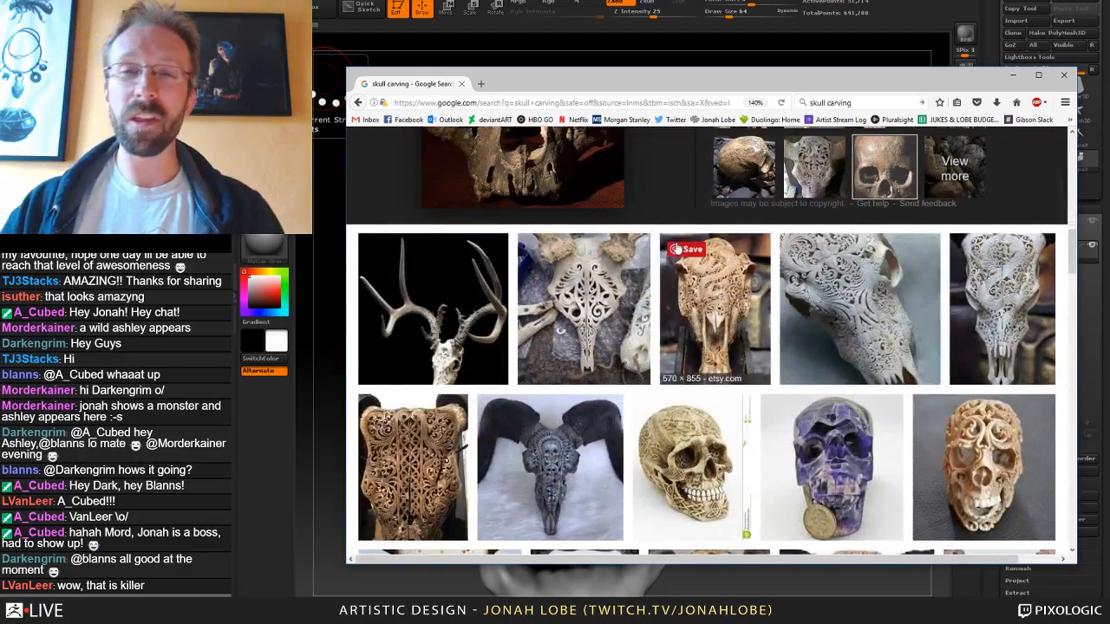
{"action": "scroll", "coordinate": [649, 264], "scroll_direction": "down", "scroll_amount": 2}
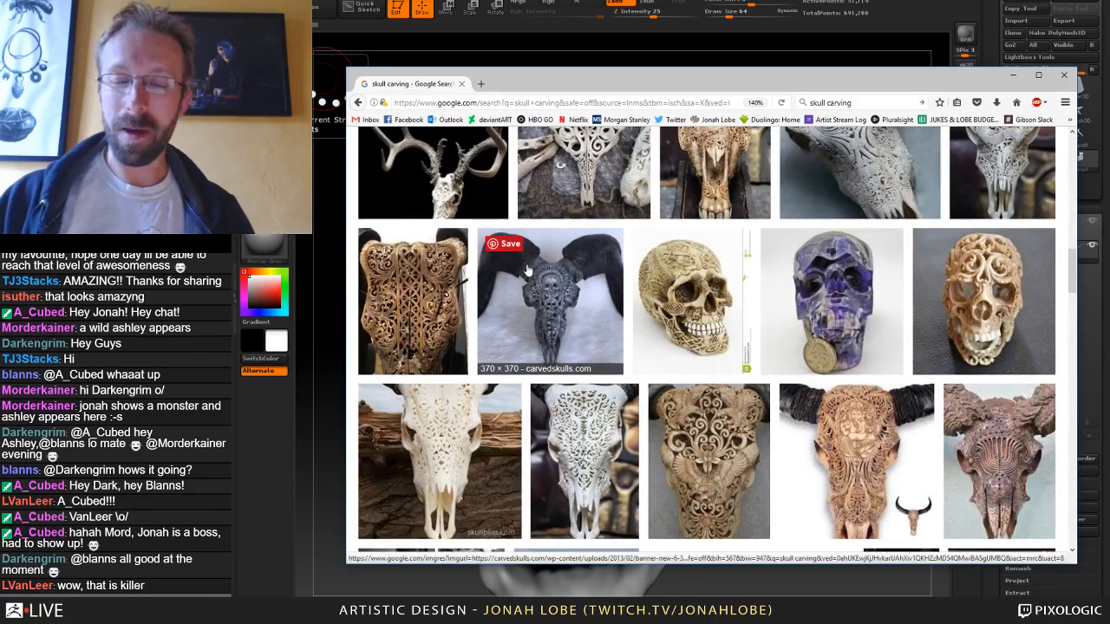
{"action": "left_click", "coordinate": [728, 450]}
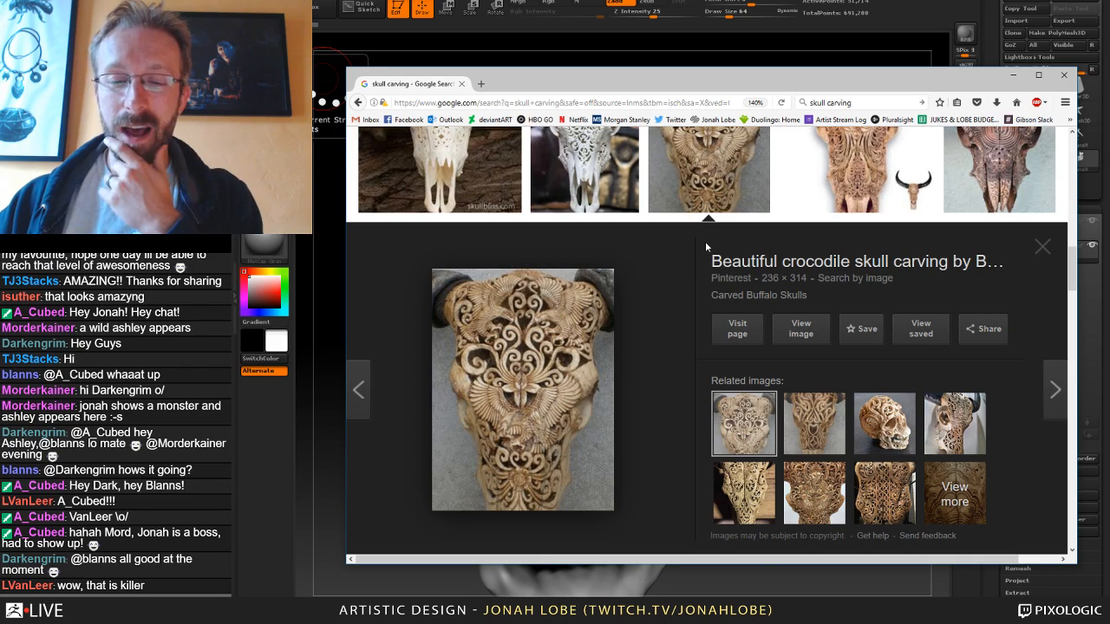
{"action": "scroll", "coordinate": [705, 241], "scroll_direction": "down", "scroll_amount": 5}
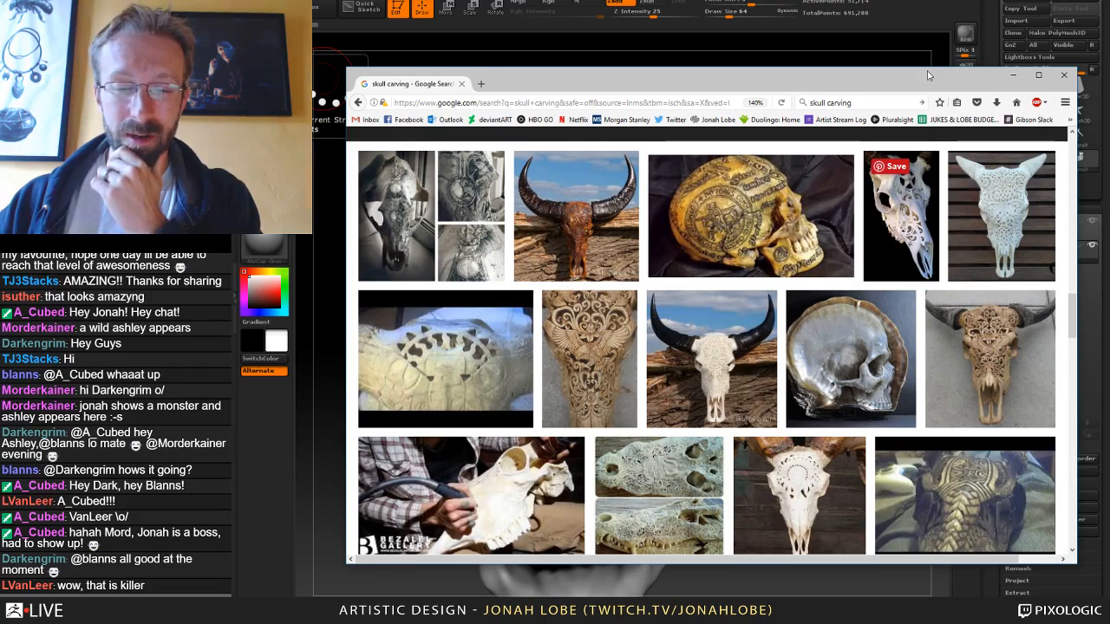
{"action": "scroll", "coordinate": [864, 247], "scroll_direction": "down", "scroll_amount": 4}
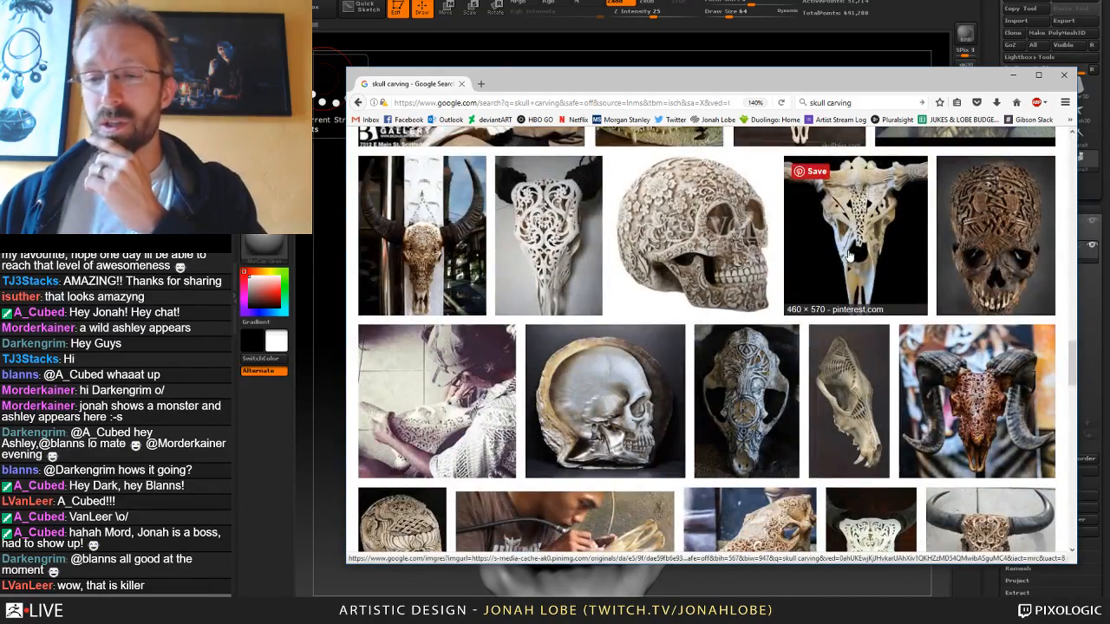
Preview the Tibetan skull carving and its related images of a three-quarter-view skull and a carved Dayak skull.
{"action": "left_click", "coordinate": [1021, 199]}
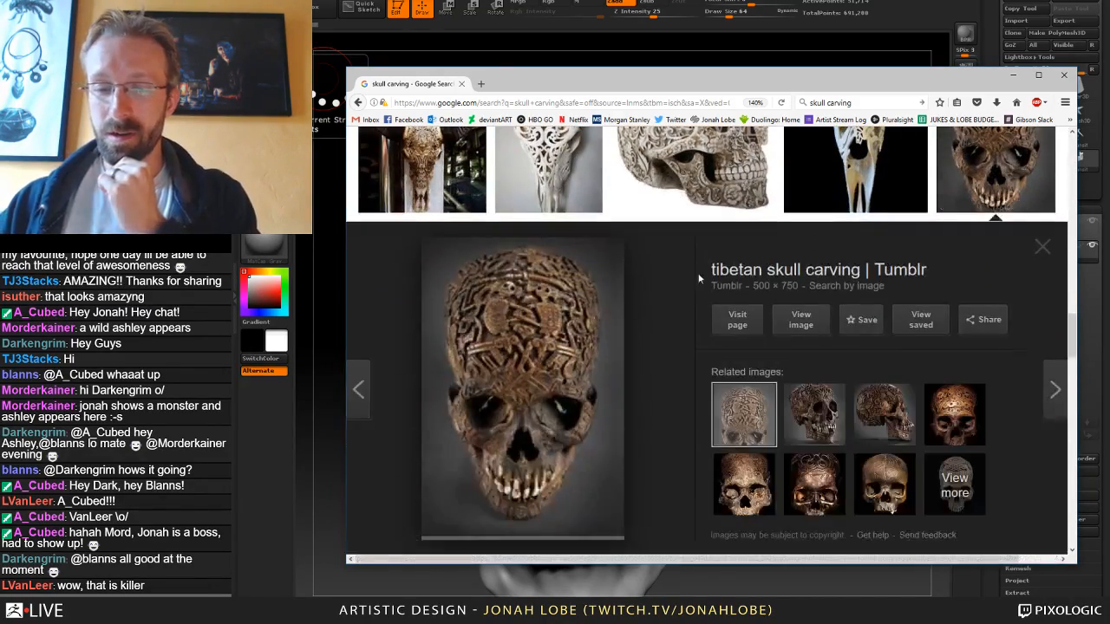
{"action": "left_click", "coordinate": [814, 422]}
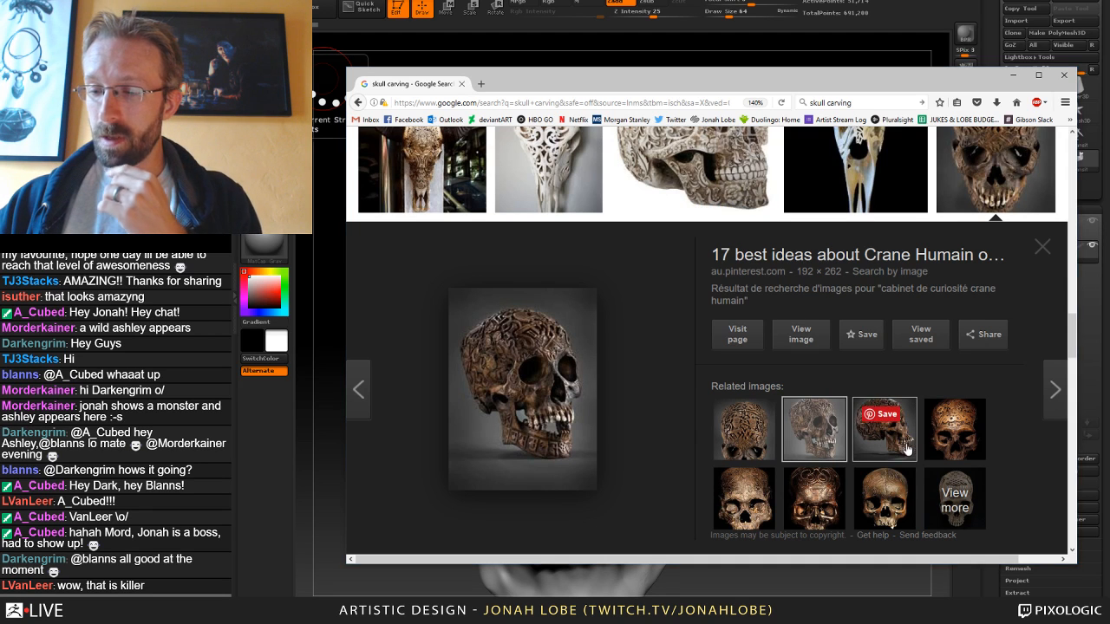
{"action": "left_click", "coordinate": [945, 446]}
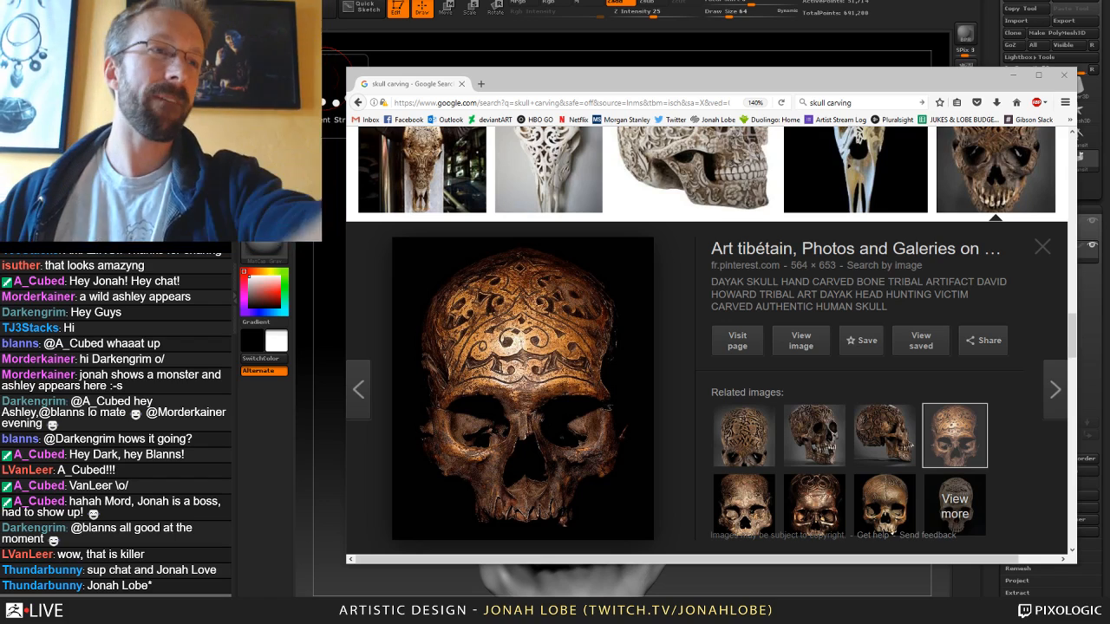
Return to ZBrush and turn the skull sculpt to view it in profile.
{"action": "left_click_drag", "start_coordinate": [676, 78], "coordinate": [667, 84]}
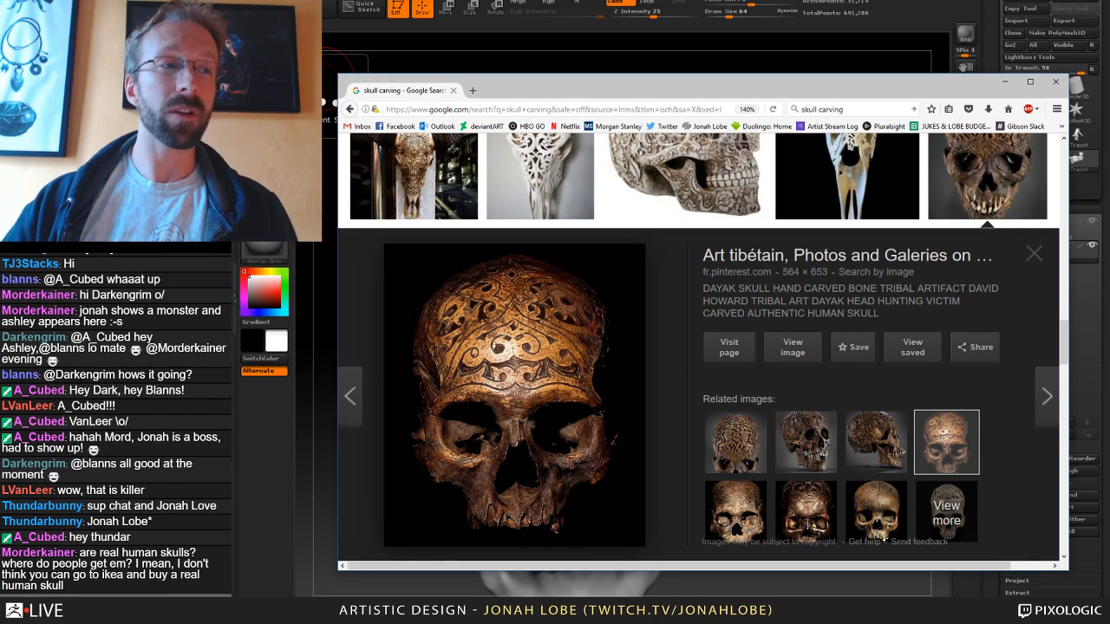
{"action": "left_click", "coordinate": [666, 62]}
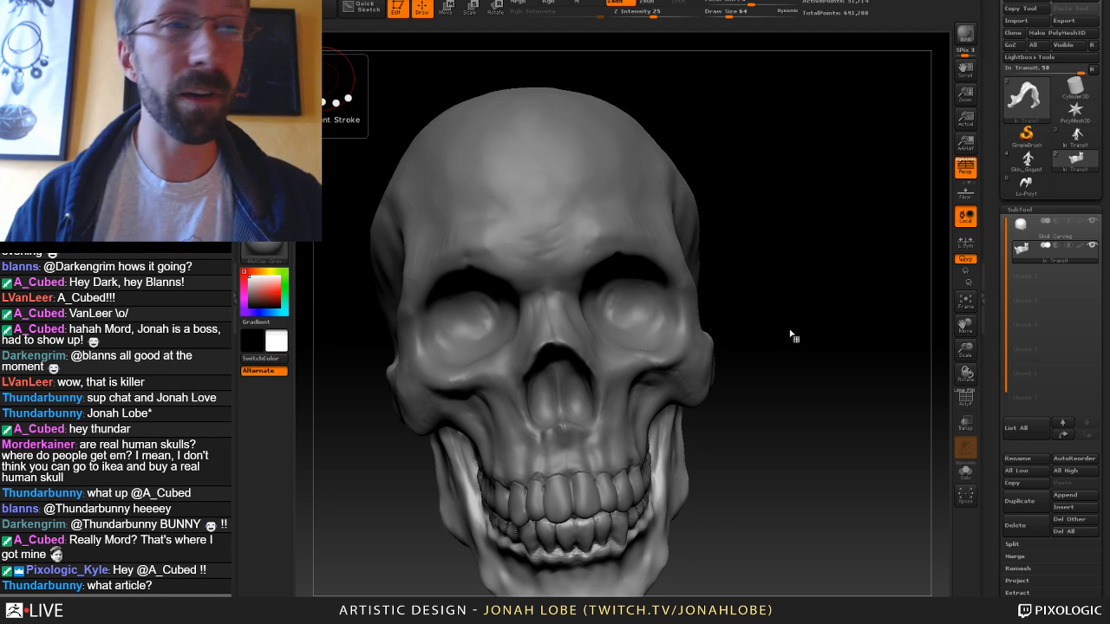
{"action": "mouse_move", "coordinate": [820, 324]}
{"action": "left_mouse_down"}
{"action": "mouse_move", "coordinate": [786, 336]}
{"action": "mouse_move", "coordinate": [822, 300]}
{"action": "mouse_move", "coordinate": [776, 326]}
{"action": "left_mouse_up"}
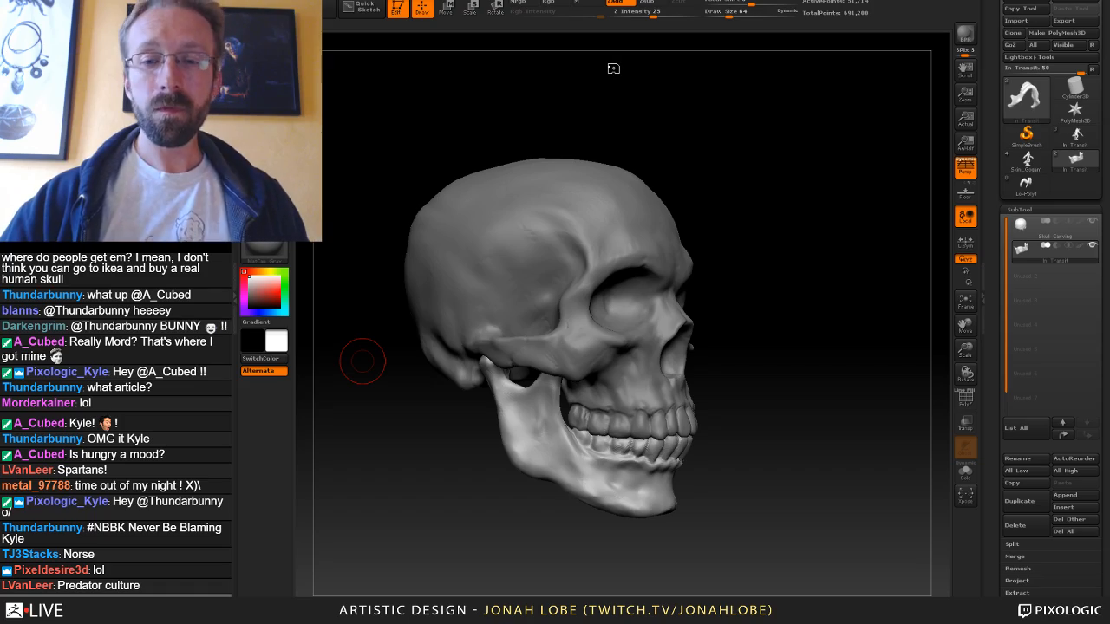
Switch to the web browser, browse the "norse" image results and refine the image search to "norse carving".
{"action": "key", "text": "alt+Tab"}
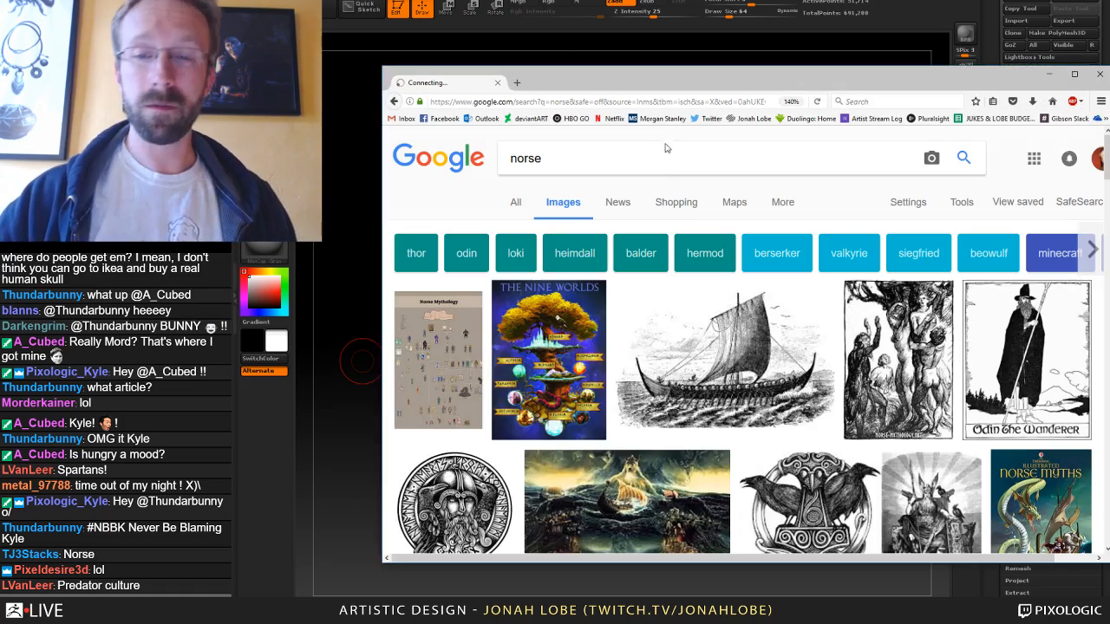
{"action": "left_click_drag", "start_coordinate": [685, 82], "coordinate": [521, 38]}
{"action": "scroll", "coordinate": [665, 321], "scroll_direction": "down", "scroll_amount": 2}
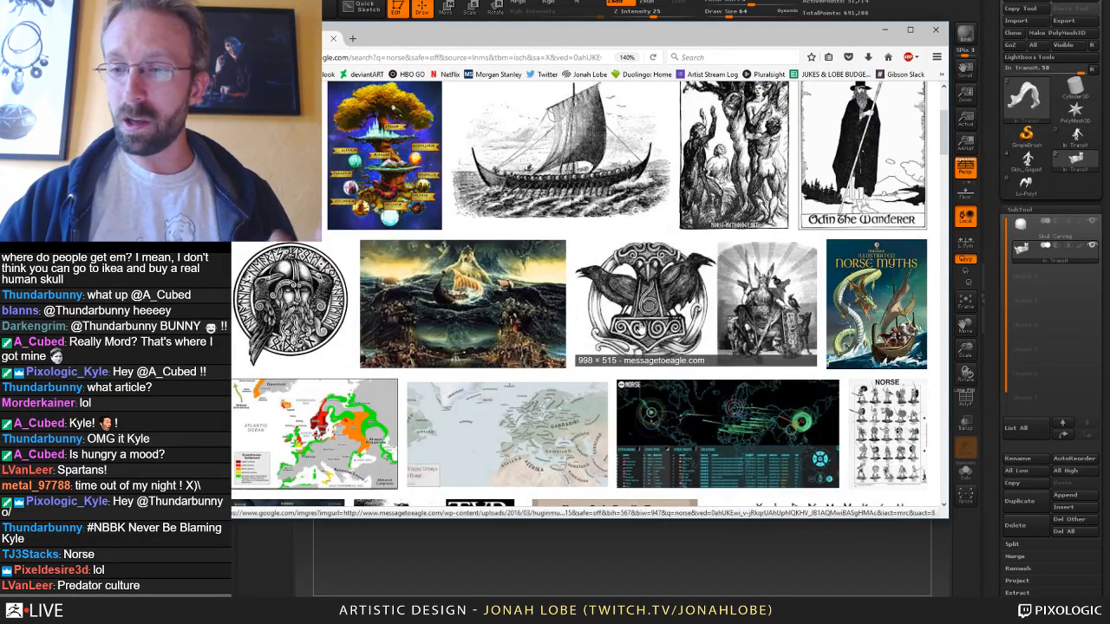
{"action": "scroll", "coordinate": [485, 174], "scroll_direction": "up", "scroll_amount": 3}
{"action": "left_click", "coordinate": [436, 118]}
{"action": "type", "text": "ca"}
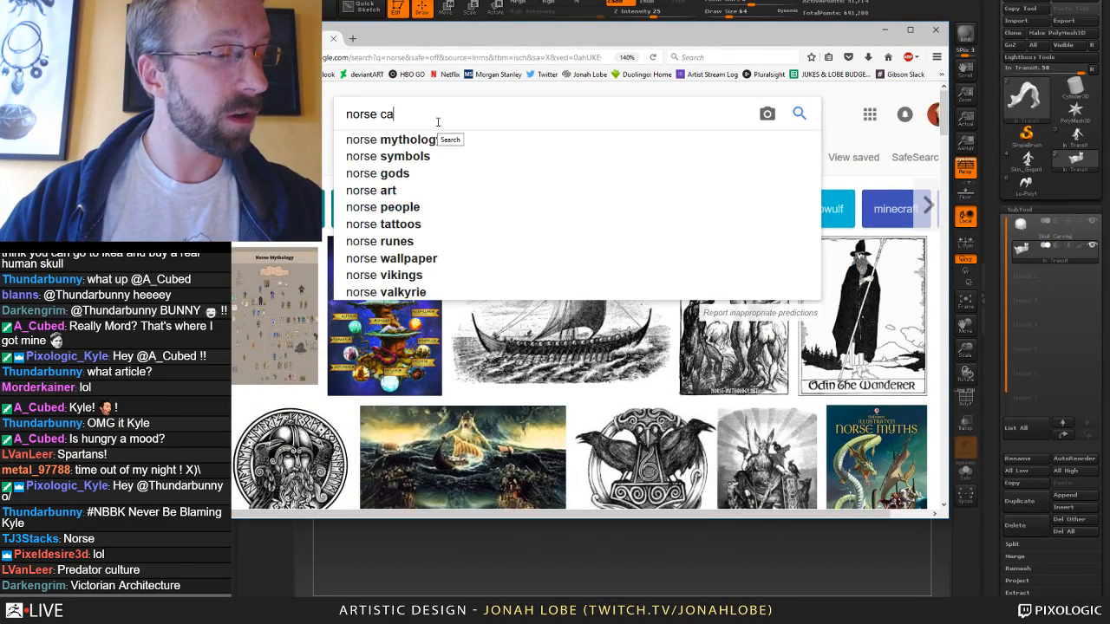
{"action": "type", "text": "rving"}
{"action": "key", "text": "Return"}
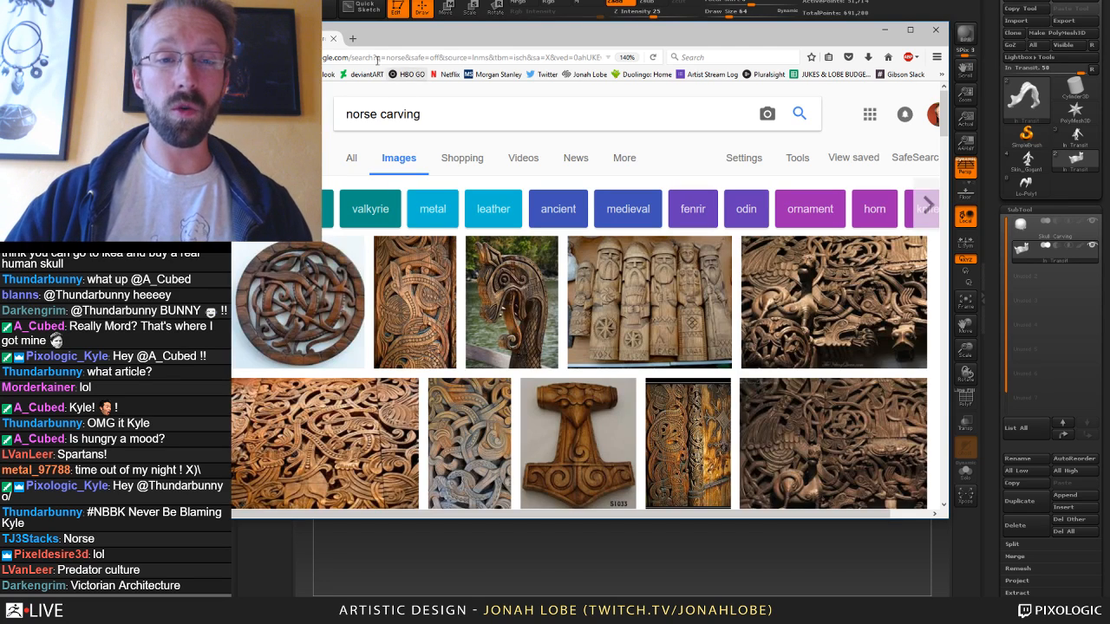
Open a new browser tab and search Google for Victorian architecture.
{"action": "left_click", "coordinate": [352, 39]}
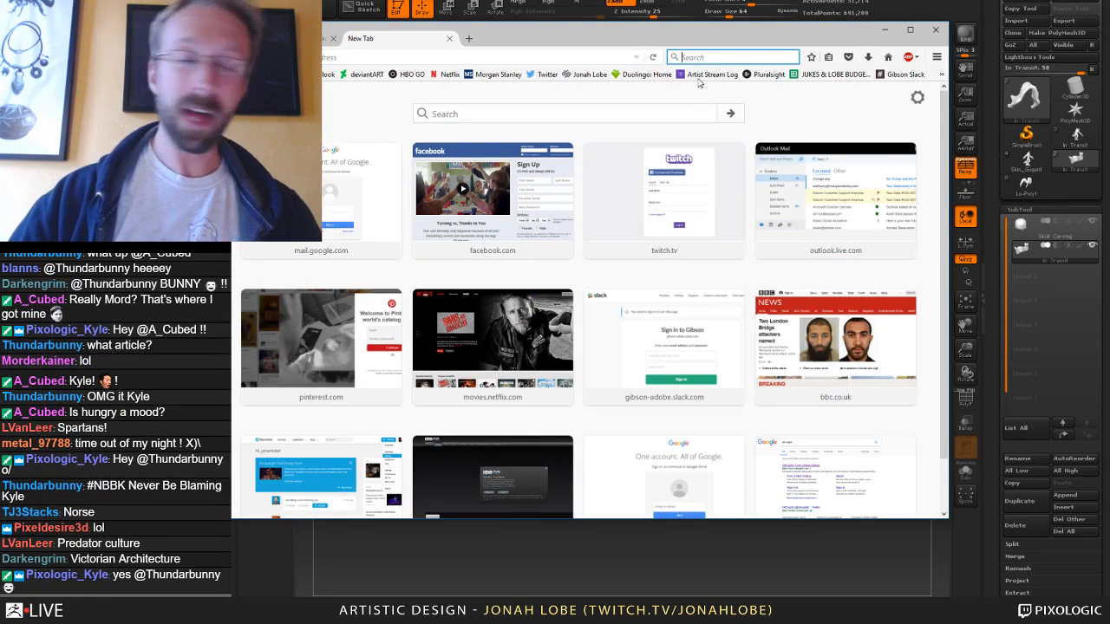
{"action": "type", "text": "victorian"}
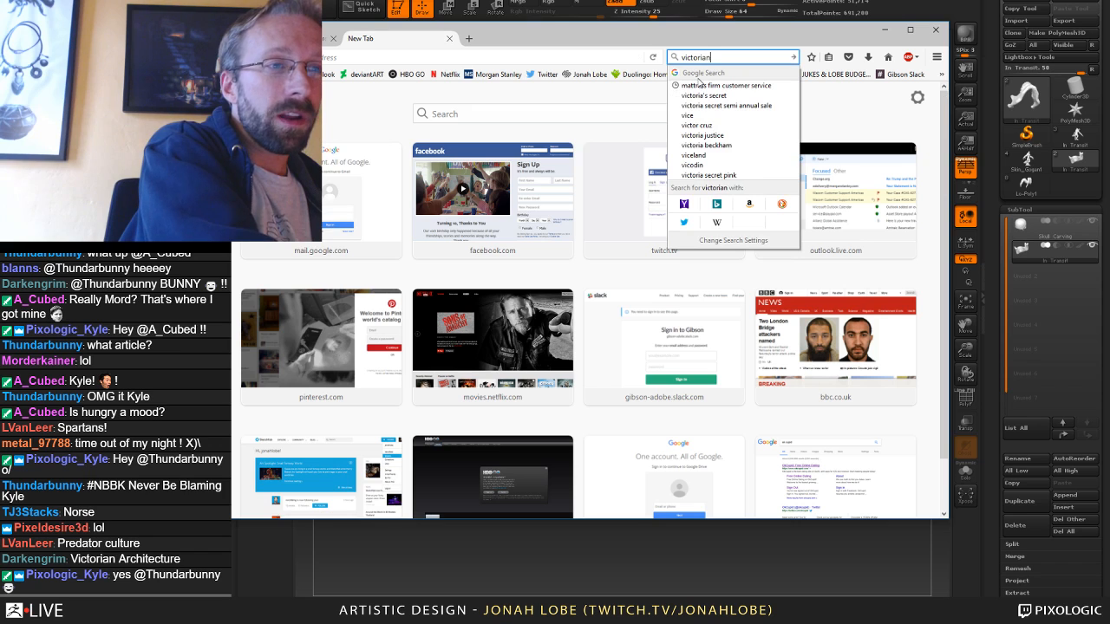
{"action": "type", "text": " architecutre"}
{"action": "key", "text": "Return"}
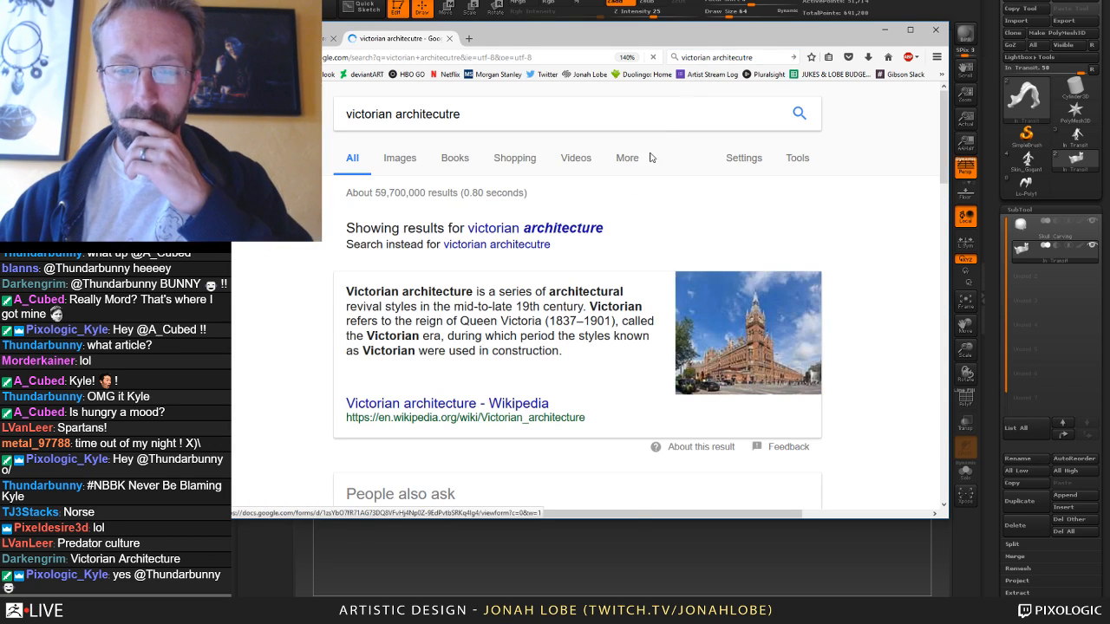
Rerun the search with the corrected spelling "victorian architecture", reposition the browser window and show the skull carving results alongside its other tabs.
{"action": "left_click", "coordinate": [535, 228]}
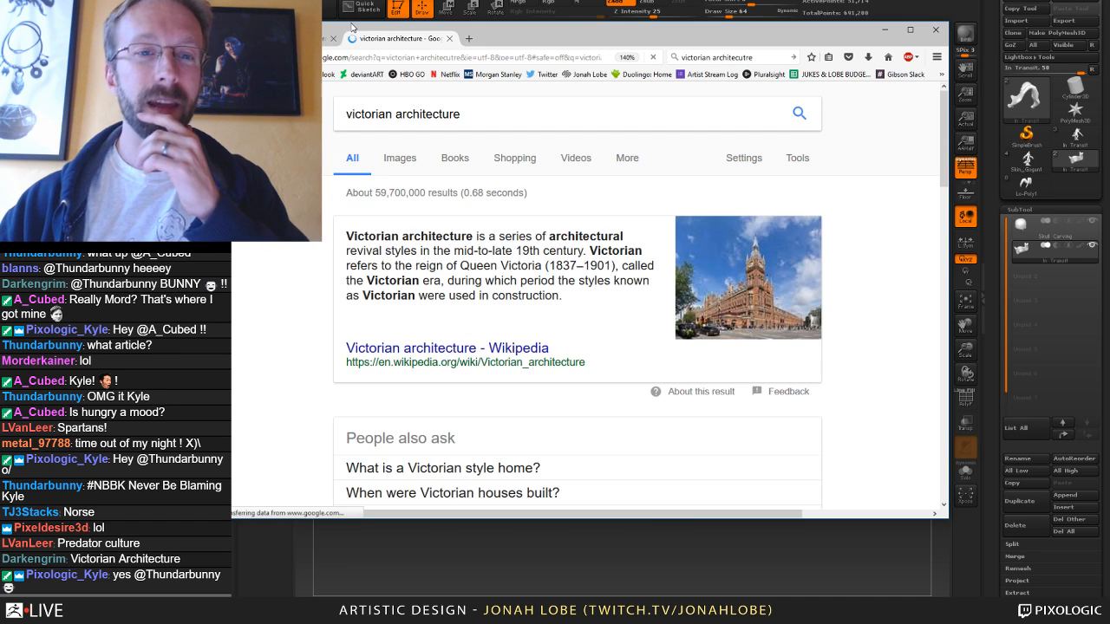
{"action": "left_click_drag", "start_coordinate": [351, 28], "coordinate": [381, 31]}
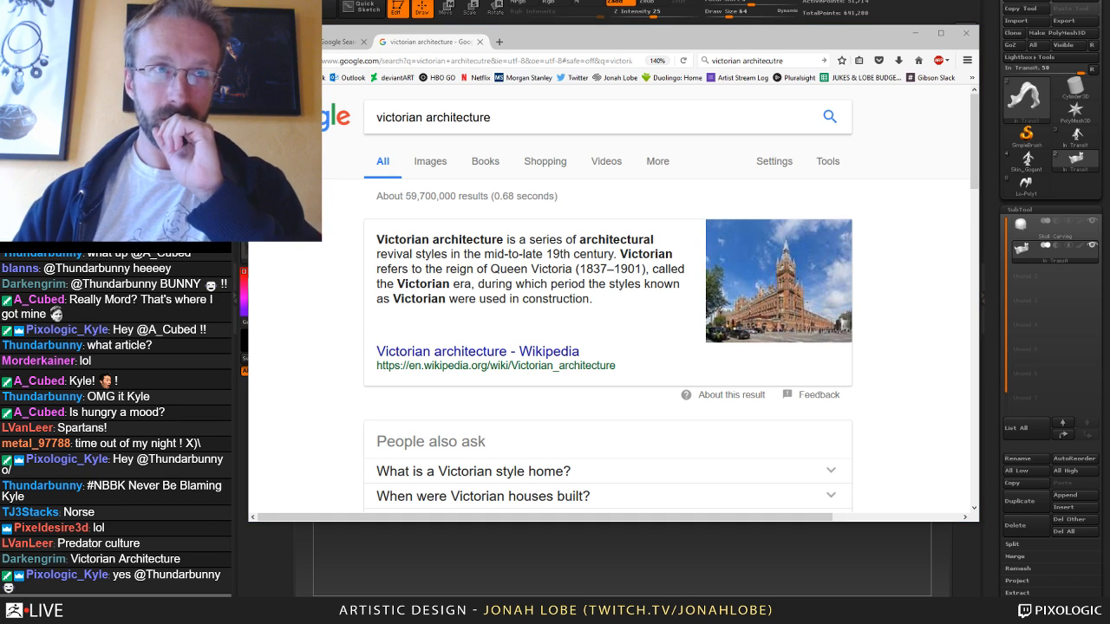
{"action": "left_click_drag", "start_coordinate": [351, 57], "coordinate": [495, 45]}
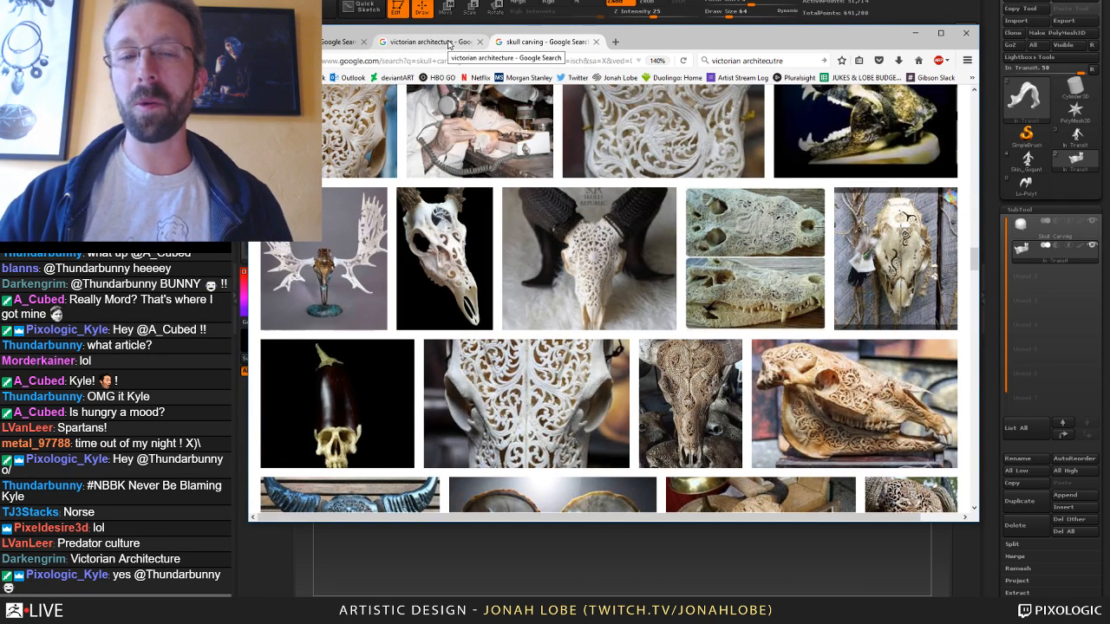
Return to the "norse carving" image results and preview the carved wooden dragon head.
{"action": "left_click", "coordinate": [424, 42]}
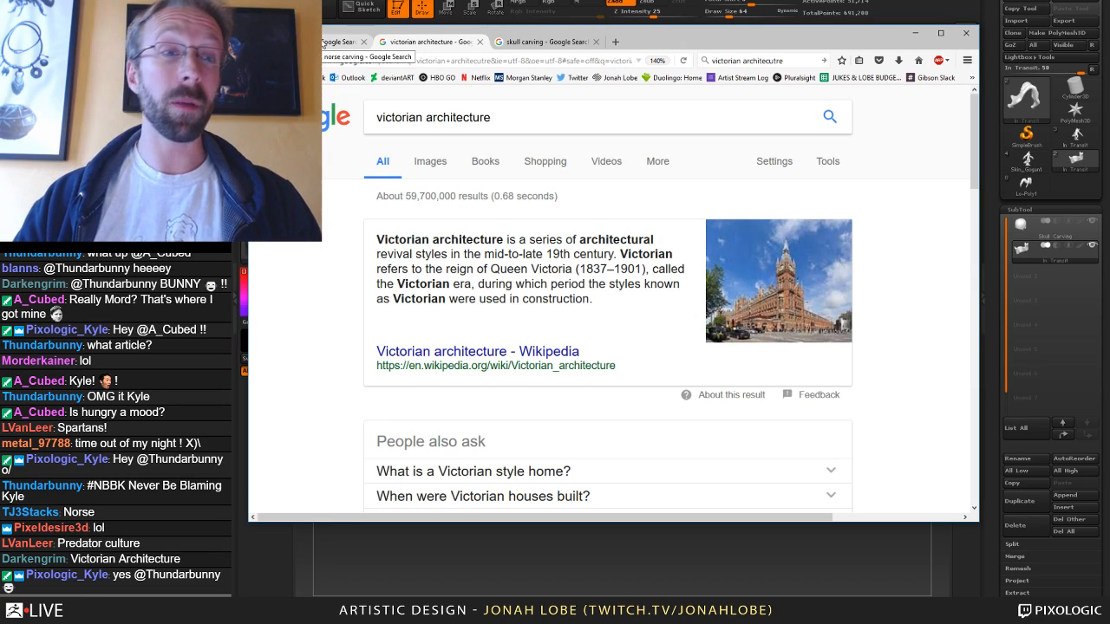
{"action": "left_click", "coordinate": [324, 44]}
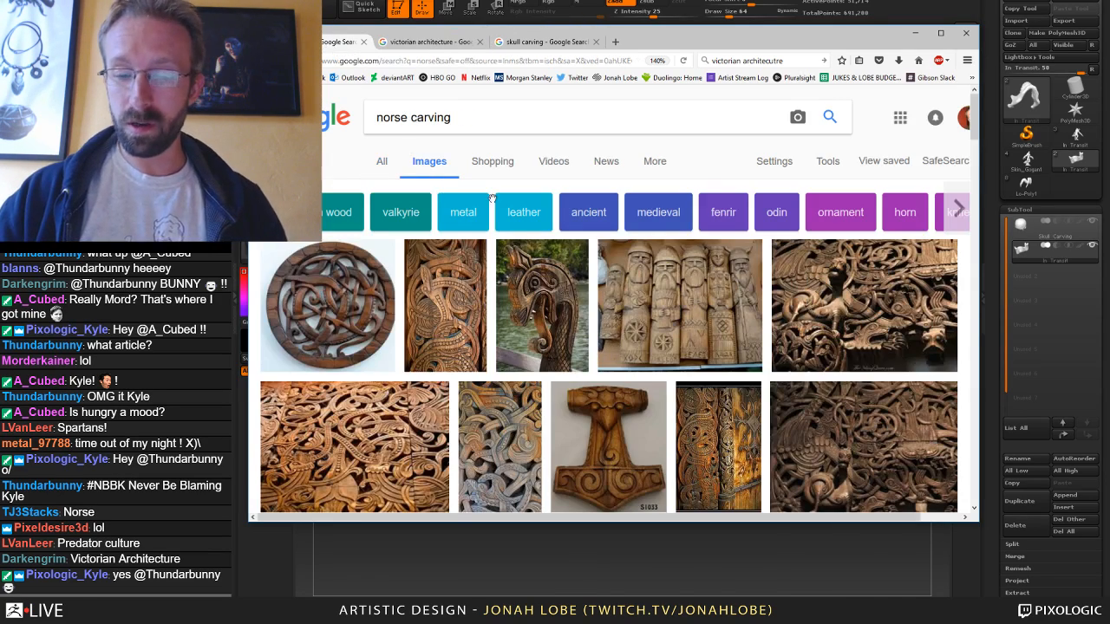
{"action": "scroll", "coordinate": [491, 203], "scroll_direction": "down", "scroll_amount": 1}
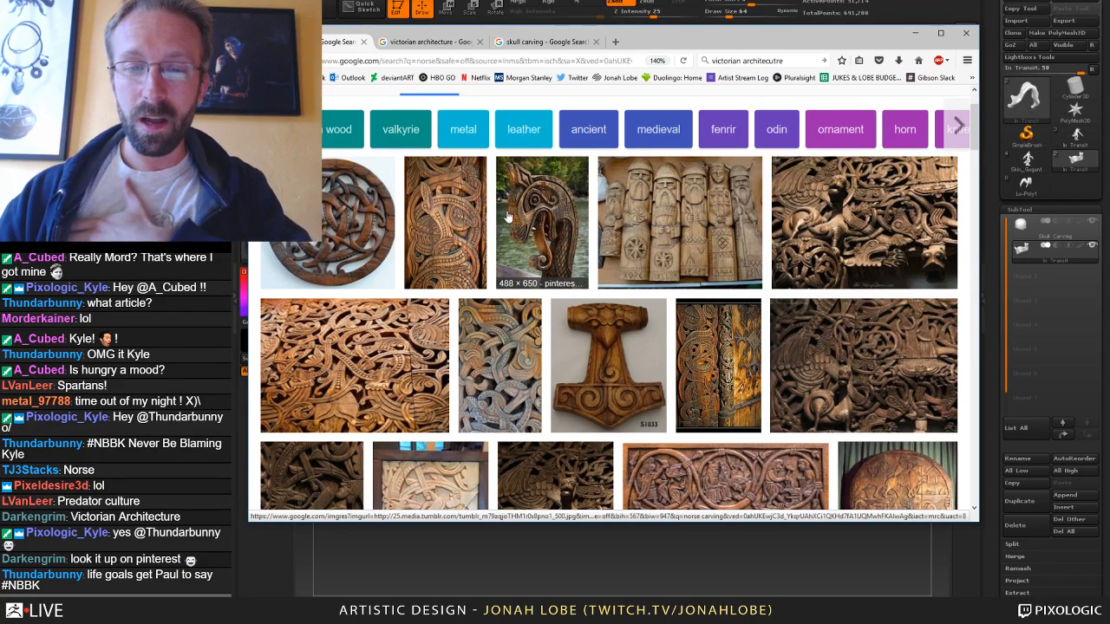
{"action": "left_click", "coordinate": [559, 212]}
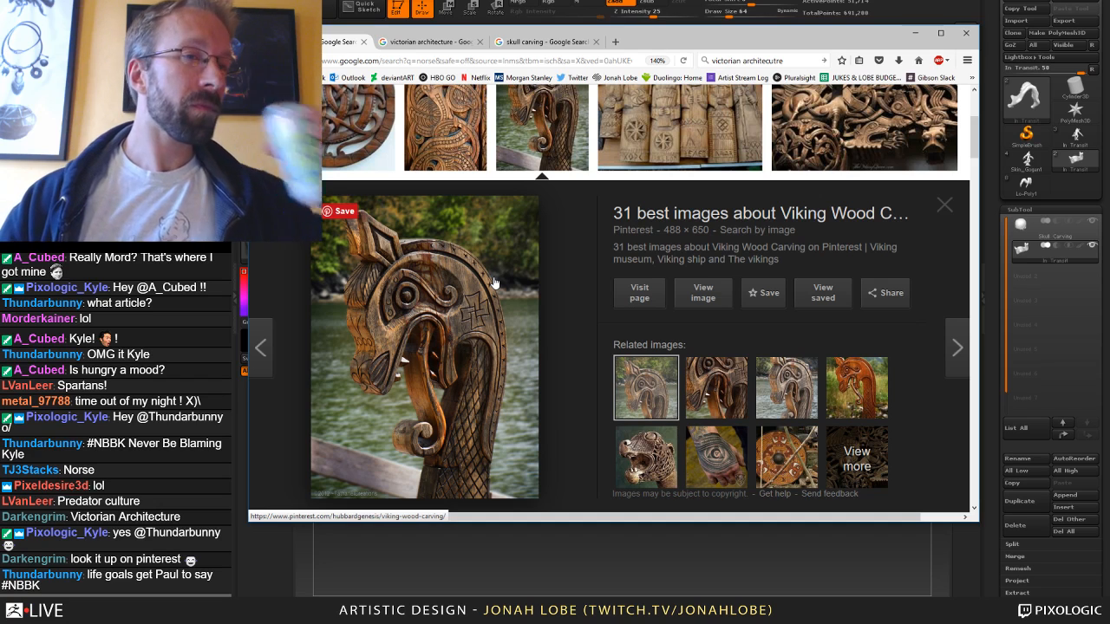
Show the image results for "victorian architecture", browse the buildings and preview the blue-grey house with the pointed corner turret.
{"action": "left_click", "coordinate": [425, 41]}
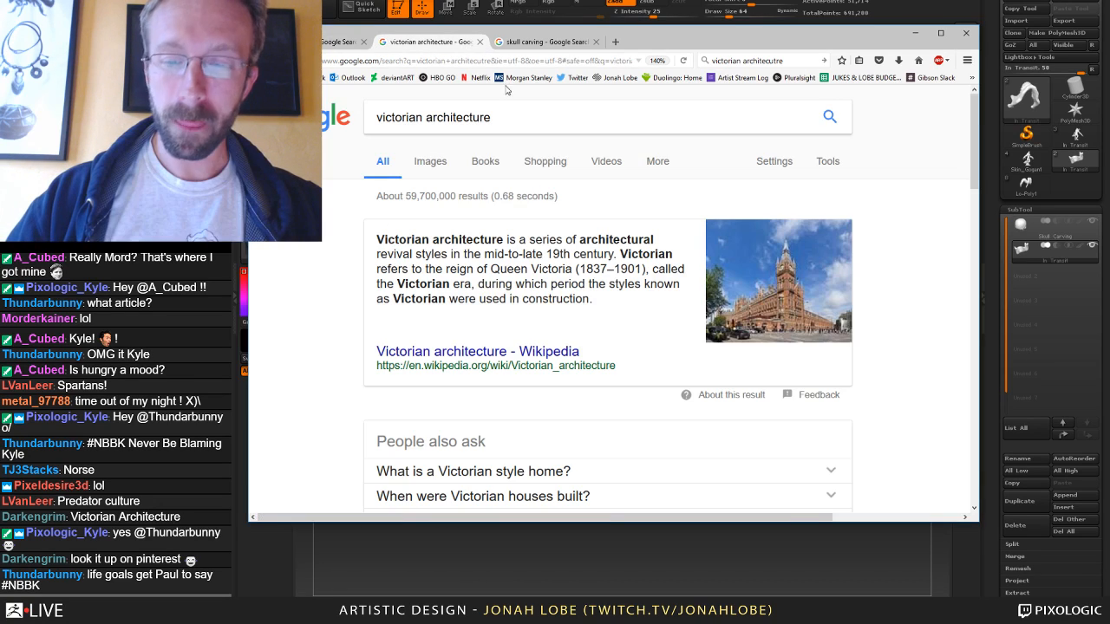
{"action": "left_click", "coordinate": [428, 168]}
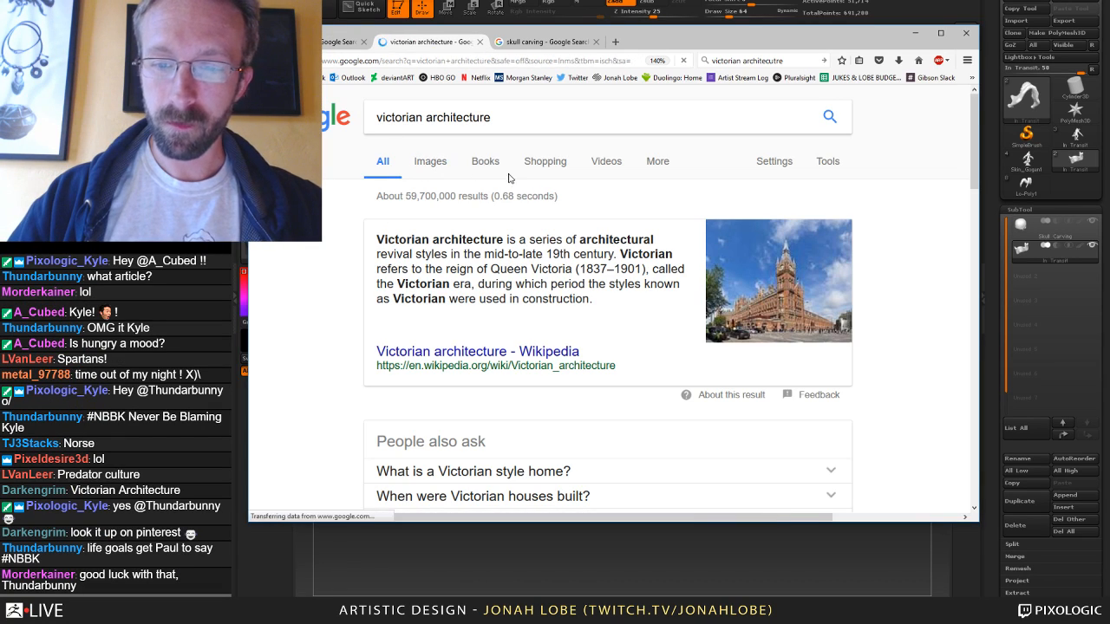
{"action": "scroll", "coordinate": [684, 277], "scroll_direction": "down", "scroll_amount": 2}
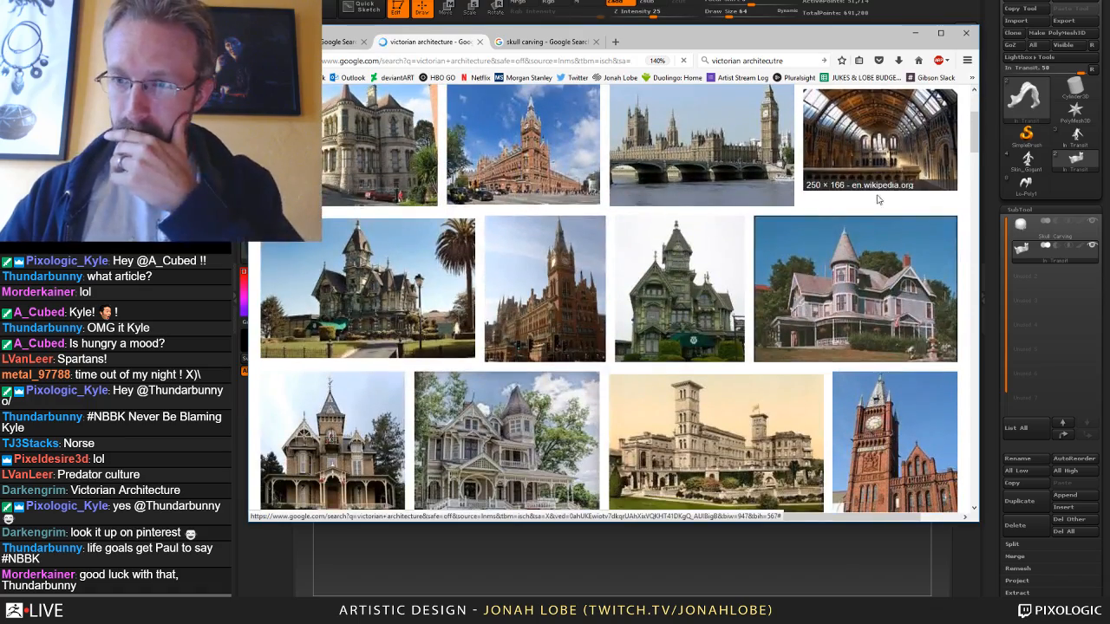
{"action": "scroll", "coordinate": [709, 223], "scroll_direction": "down", "scroll_amount": 2}
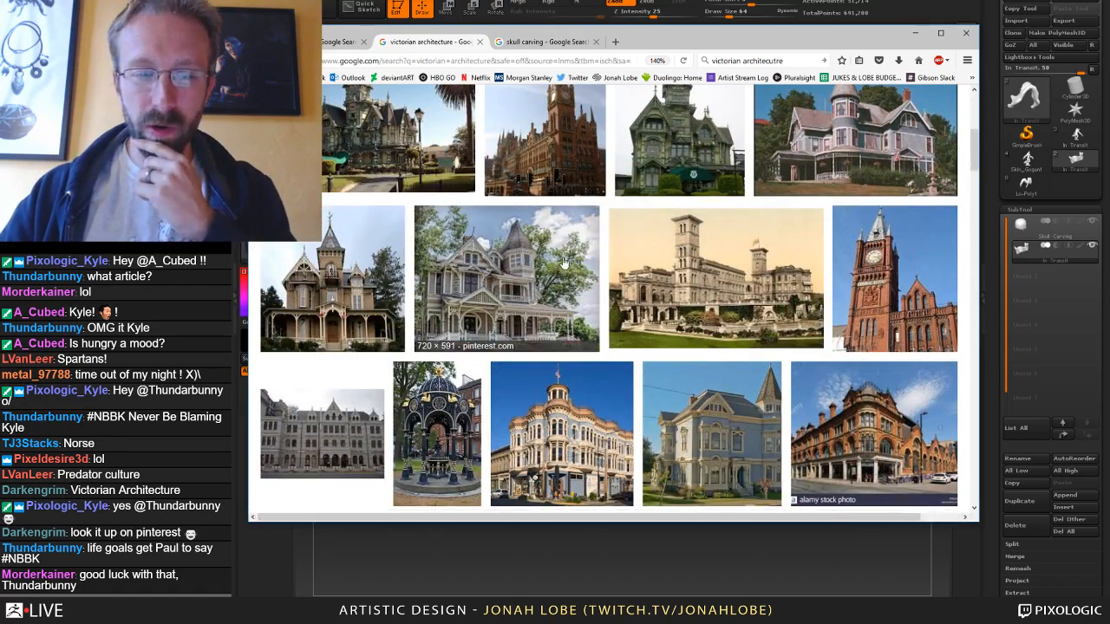
{"action": "scroll", "coordinate": [548, 263], "scroll_direction": "down", "scroll_amount": 2}
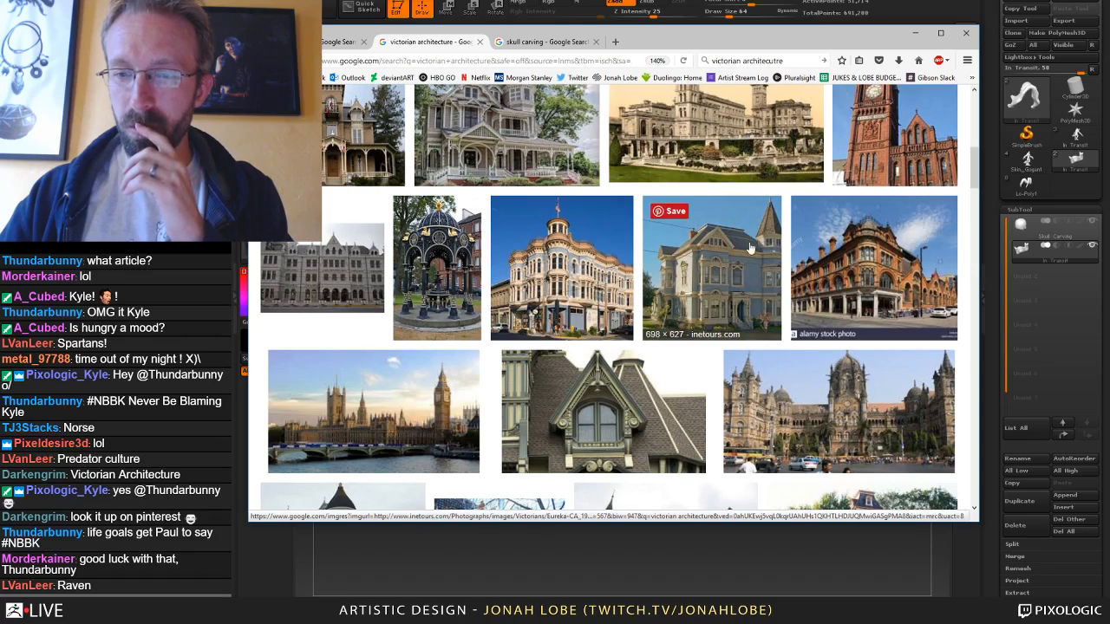
{"action": "left_click", "coordinate": [733, 261]}
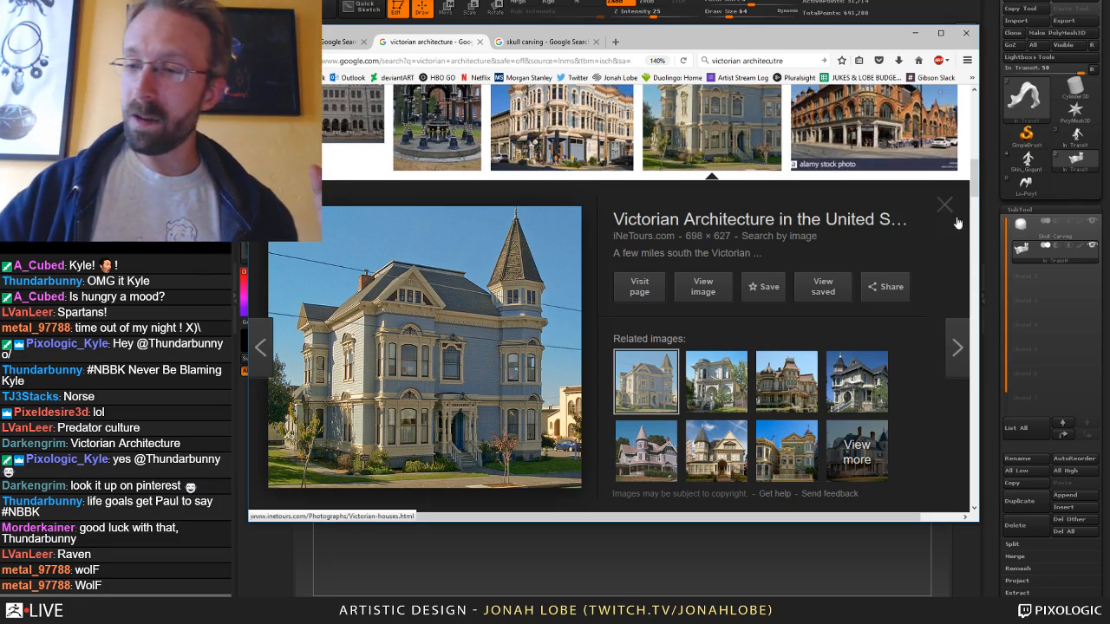
{"action": "left_click_drag", "start_coordinate": [974, 187], "coordinate": [960, 227]}
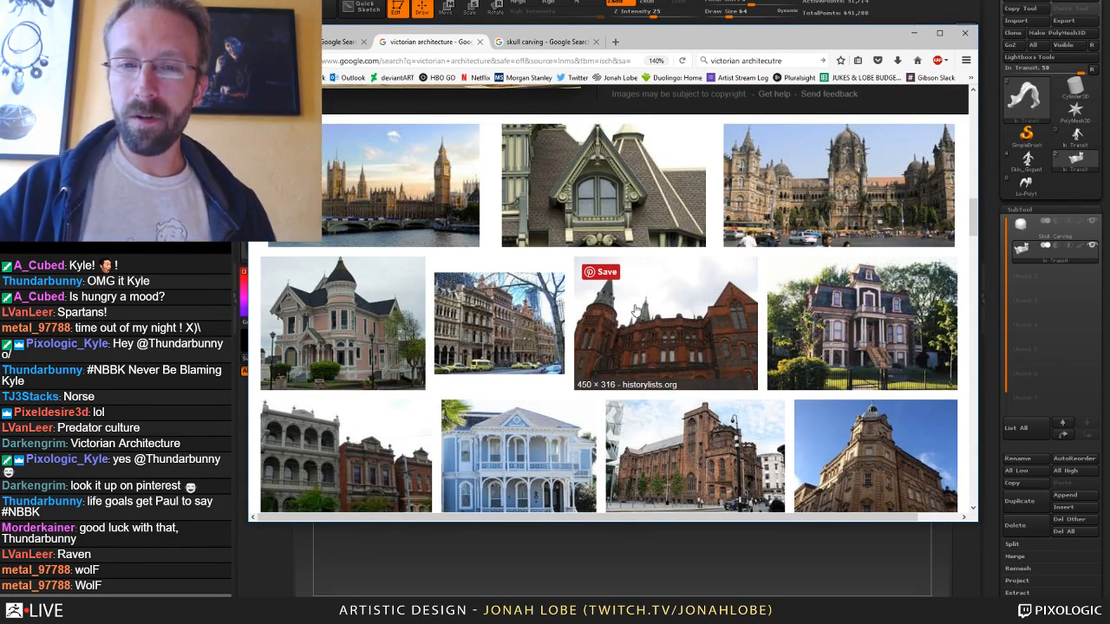
Compare the Norse dragon head with the skull carving results, and look through more Victorian architecture images.
{"action": "left_click", "coordinate": [345, 48]}
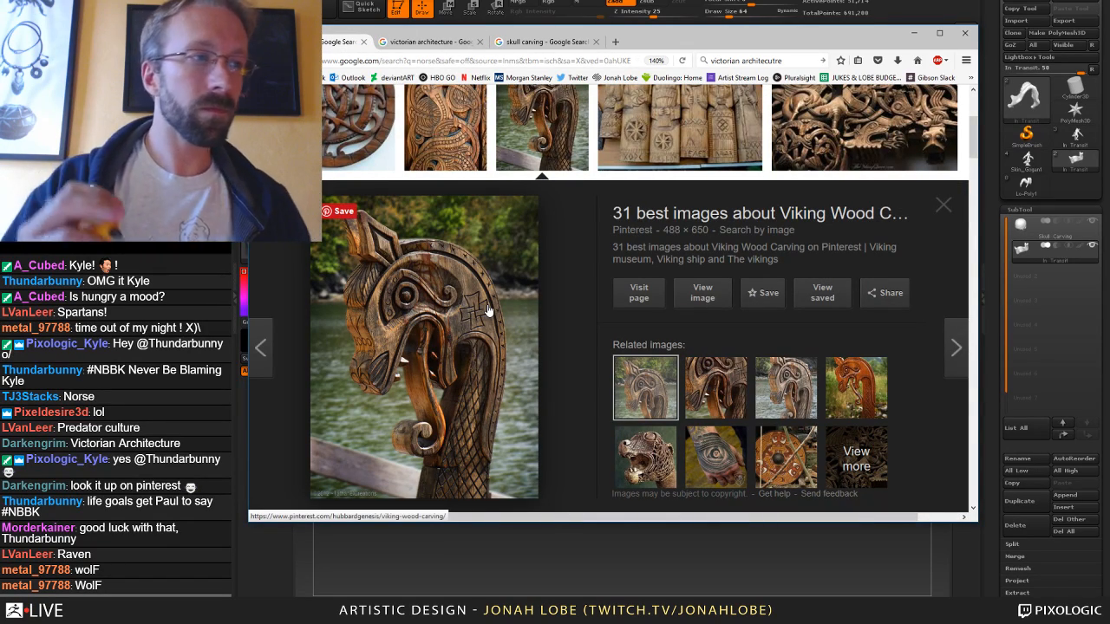
{"action": "left_click", "coordinate": [542, 42]}
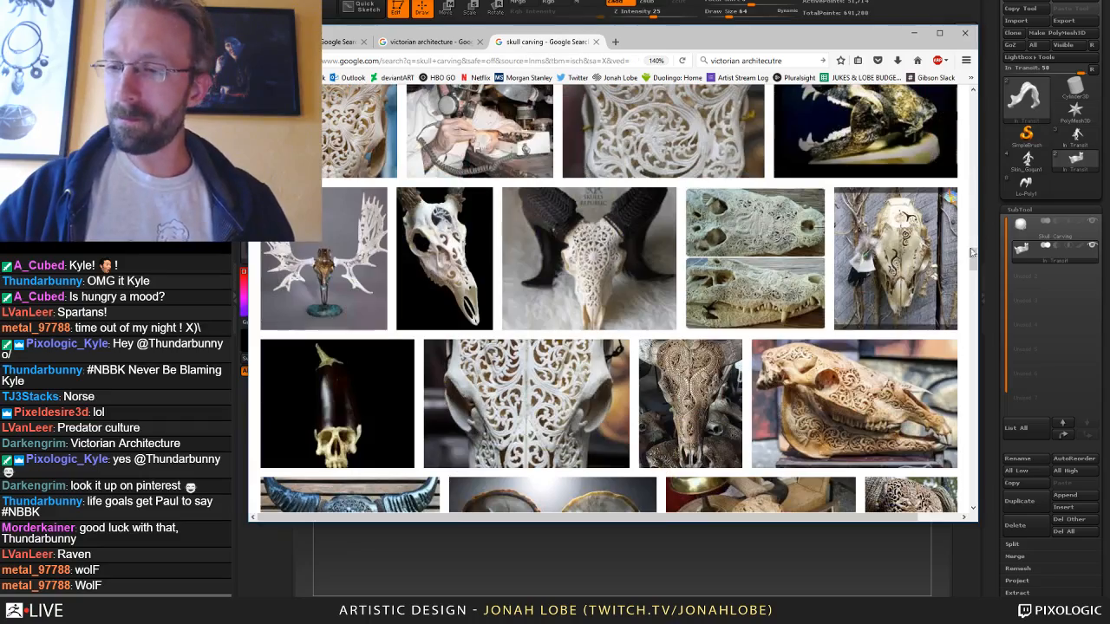
{"action": "left_click_drag", "start_coordinate": [973, 253], "coordinate": [972, 283]}
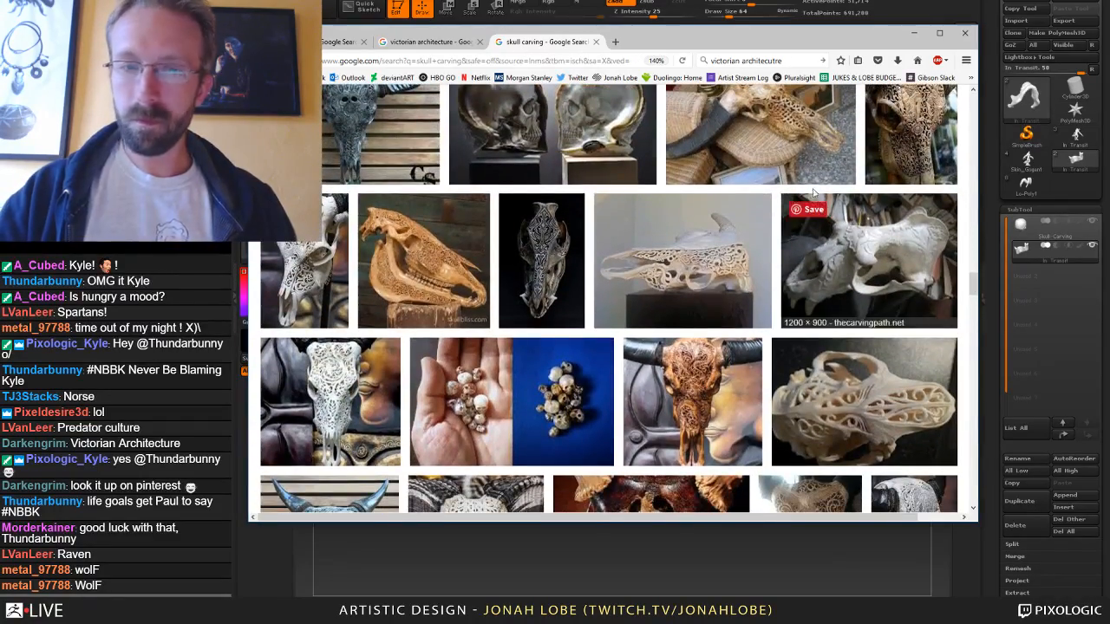
{"action": "left_click", "coordinate": [445, 44]}
{"action": "scroll", "coordinate": [972, 259], "scroll_direction": "down", "scroll_amount": 3}
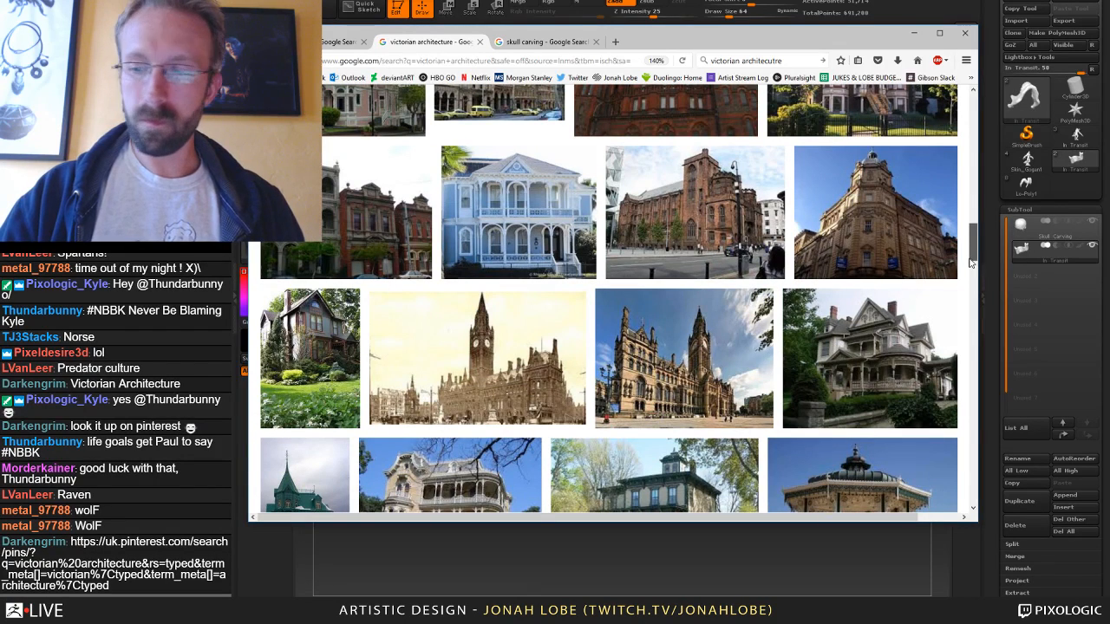
{"action": "scroll", "coordinate": [973, 260], "scroll_direction": "down", "scroll_amount": 2}
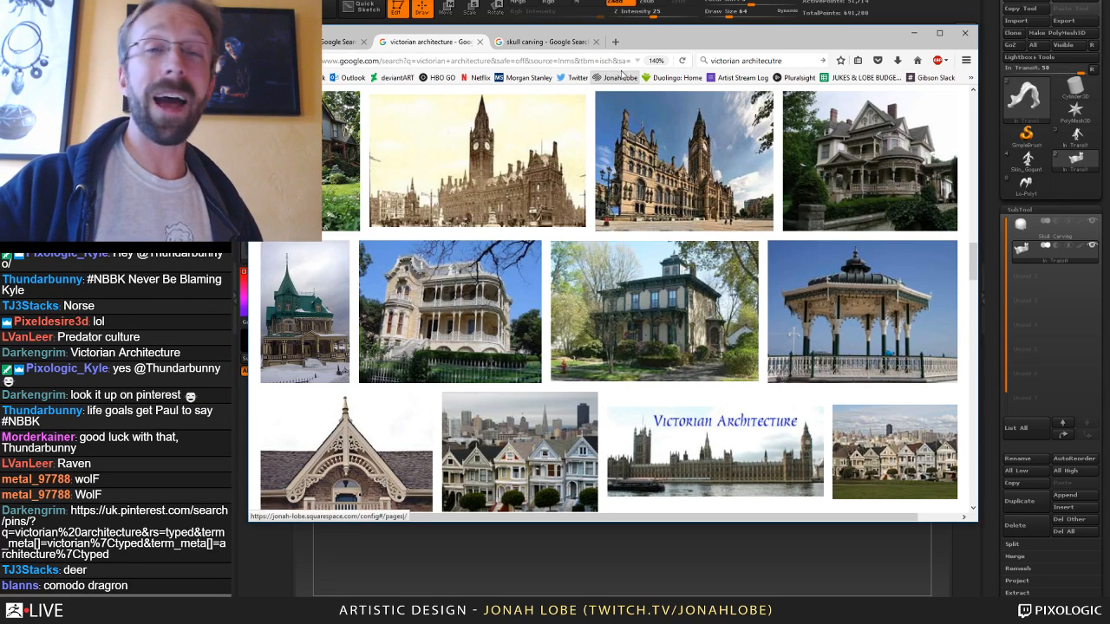
Minimize the browser to return to ZBrush, make the Skull Carving subtool active and show its other side close up.
{"action": "left_click", "coordinate": [538, 44]}
{"action": "left_click", "coordinate": [916, 31]}
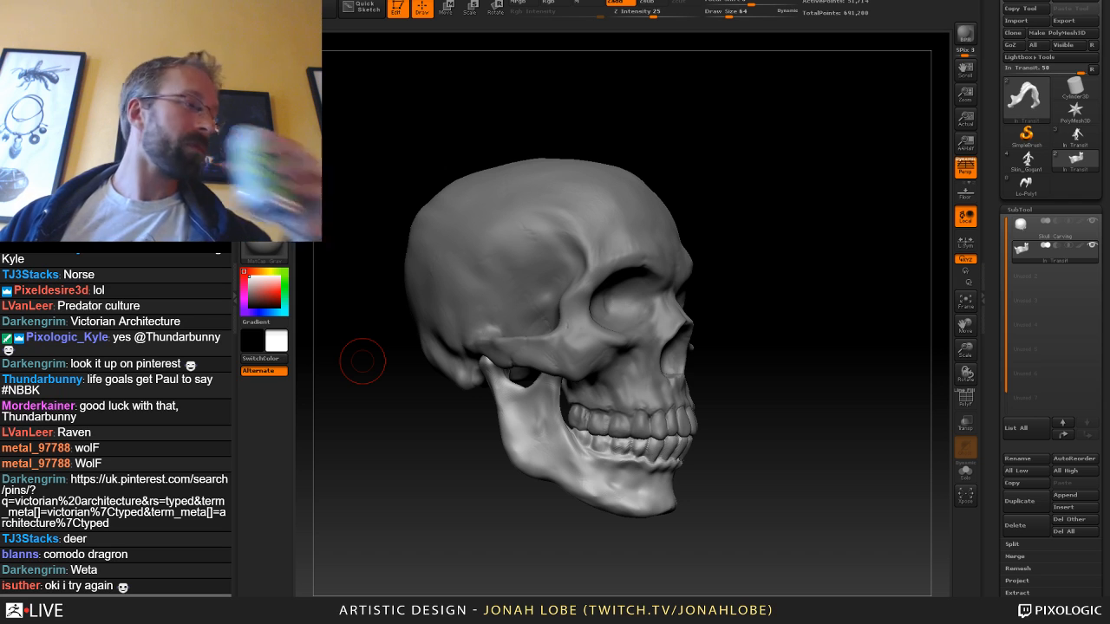
{"action": "left_click", "coordinate": [665, 317], "text": "alt"}
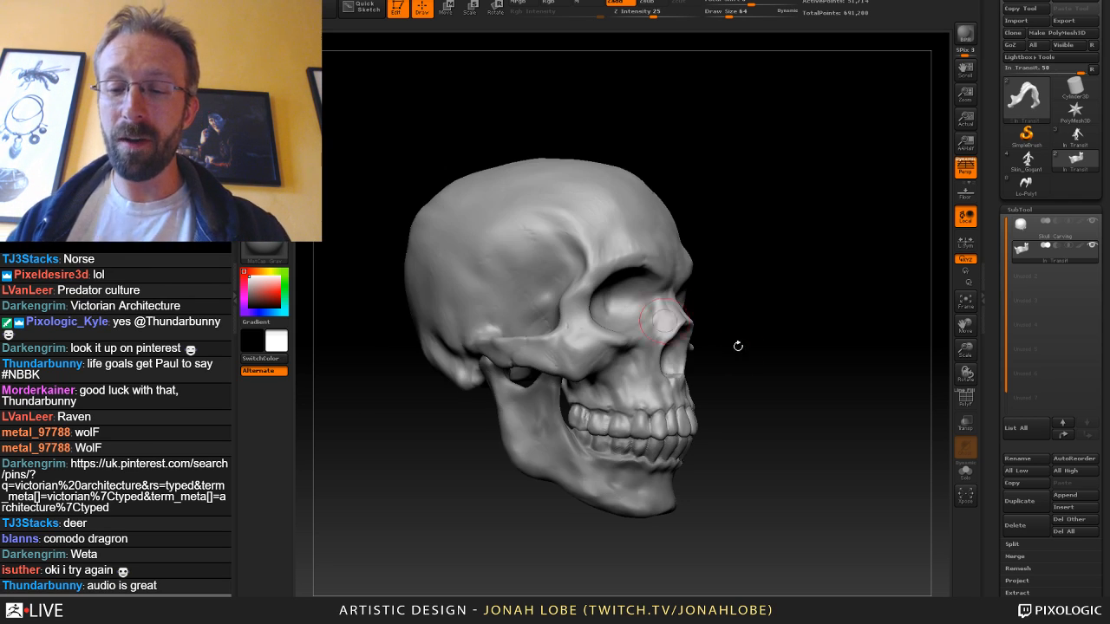
{"action": "left_click_drag", "start_coordinate": [772, 381], "coordinate": [658, 389]}
{"action": "left_click_drag", "start_coordinate": [800, 431], "coordinate": [797, 394], "text": "alt"}
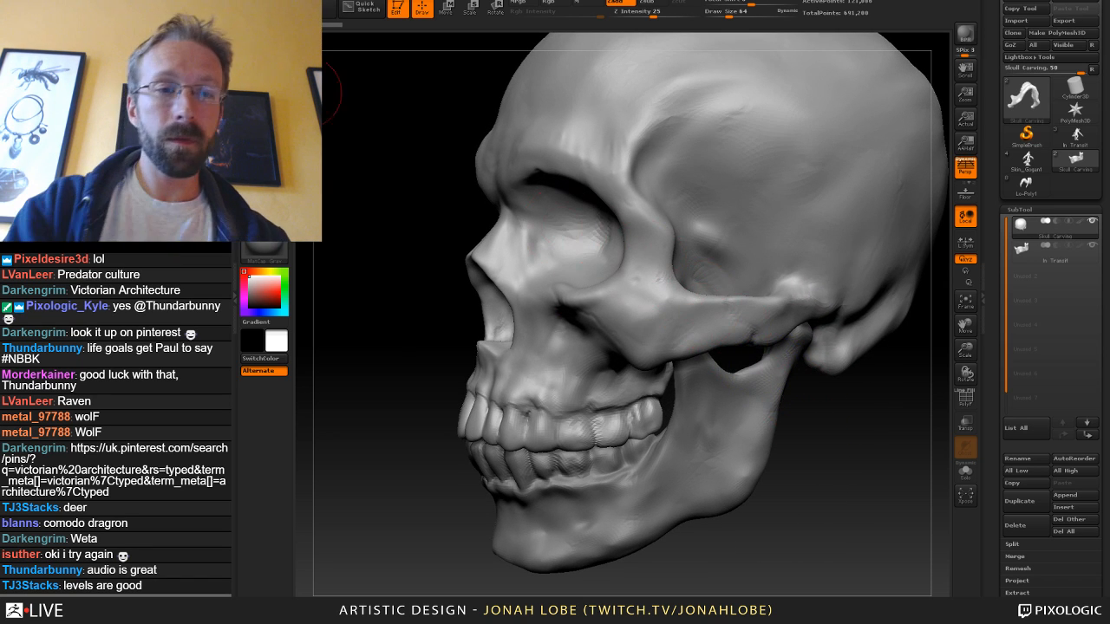
Switch to a different sculpting brush and set its draw size to 24.
{"action": "key", "text": "b"}
{"action": "left_click", "coordinate": [351, 63]}
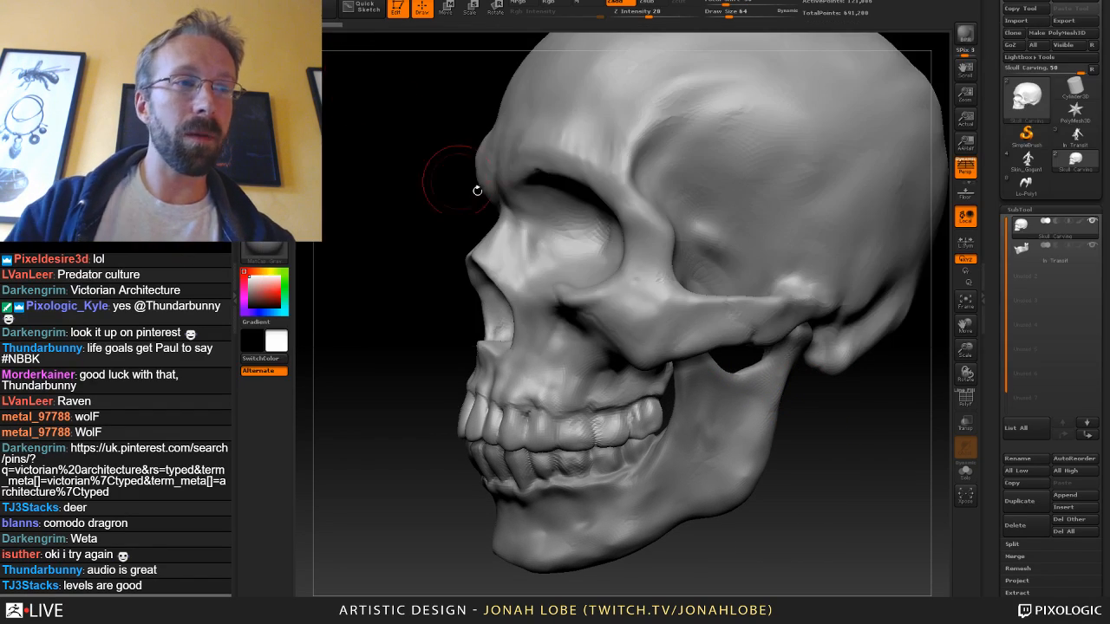
{"action": "key", "text": "s"}
{"action": "left_click", "coordinate": [576, 214]}
{"action": "left_click_drag", "start_coordinate": [423, 361], "coordinate": [421, 427], "text": "alt"}
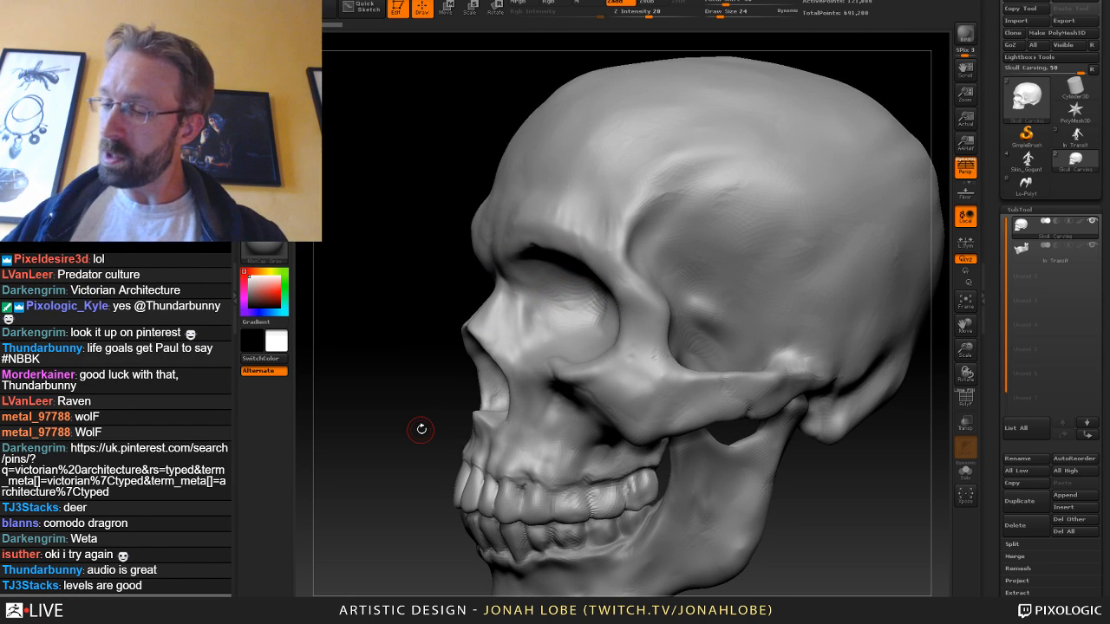
Add a new layer to the Skull Carving subtool.
{"action": "left_click_drag", "start_coordinate": [1062, 544], "coordinate": [1083, 472]}
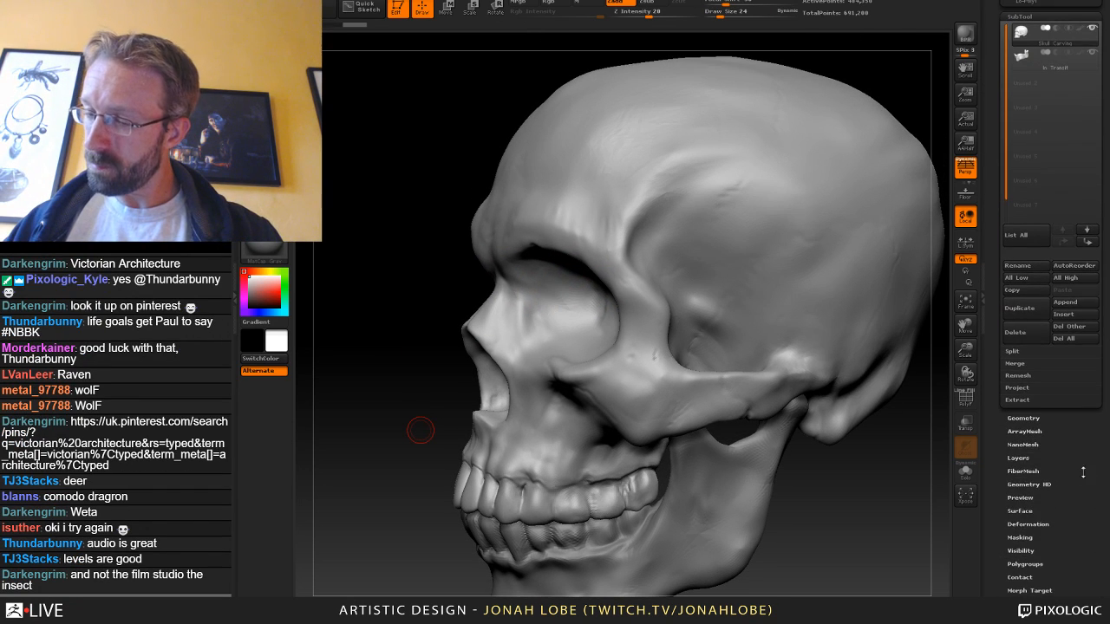
{"action": "left_click", "coordinate": [1031, 458]}
{"action": "left_click_drag", "start_coordinate": [1082, 285], "coordinate": [1082, 353]}
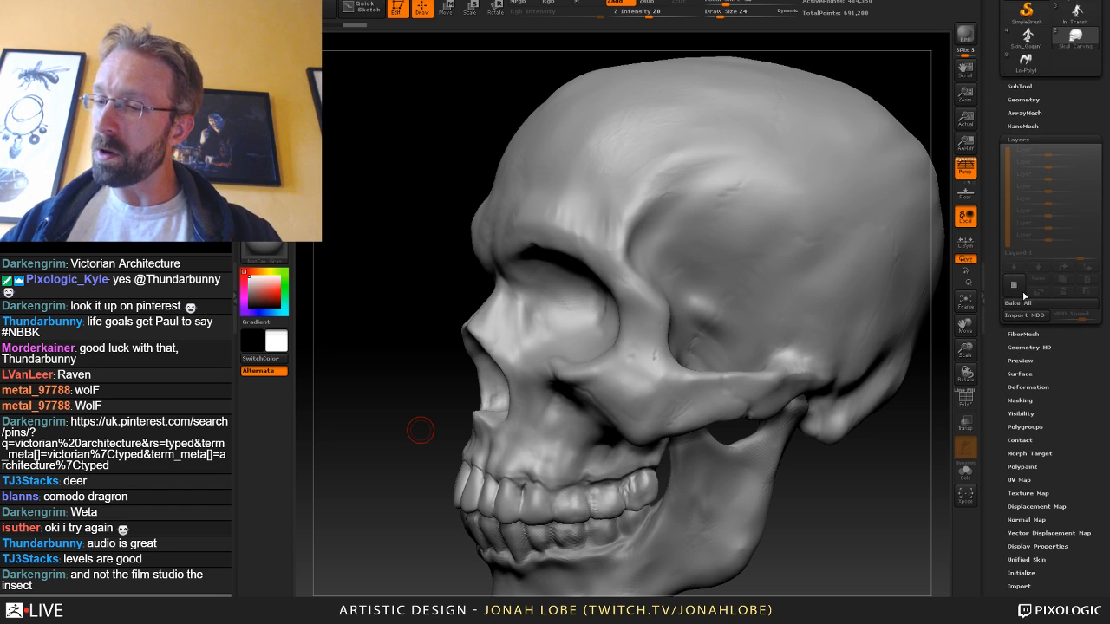
{"action": "left_click", "coordinate": [1014, 284]}
Carve curved border lines around the temples on both sides of the skull using a draw size of 45.
{"action": "left_click_drag", "start_coordinate": [893, 440], "coordinate": [864, 286]}
{"action": "left_click_drag", "start_coordinate": [849, 137], "coordinate": [681, 248]}
{"action": "left_click_drag", "start_coordinate": [800, 112], "coordinate": [754, 185]}
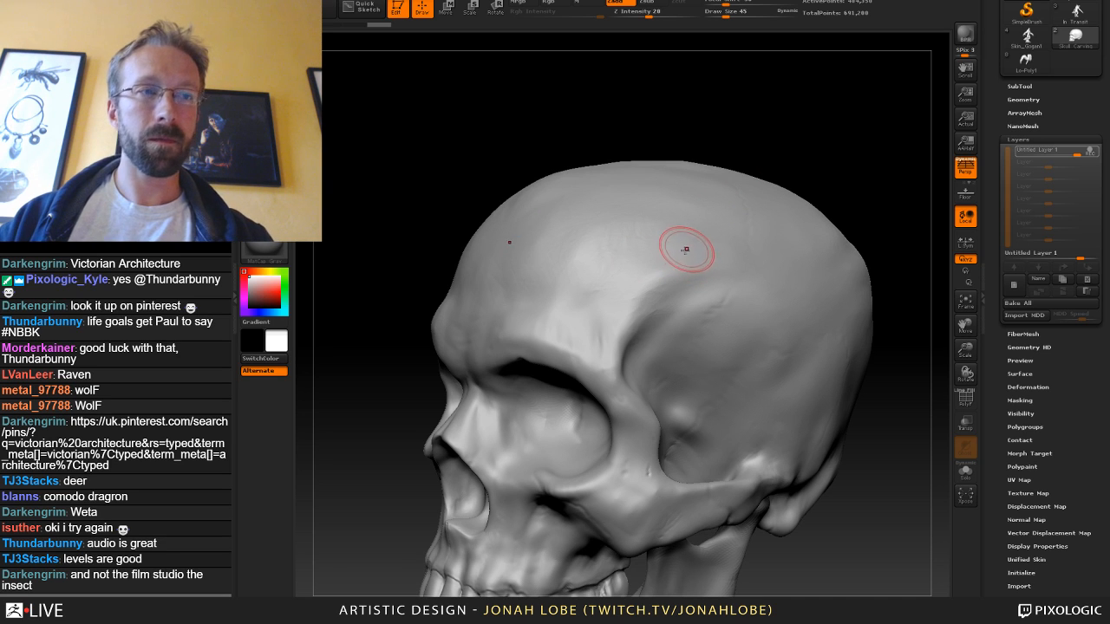
{"action": "left_click_drag", "start_coordinate": [690, 249], "coordinate": [592, 369]}
{"action": "left_click_drag", "start_coordinate": [819, 164], "coordinate": [685, 252]}
{"action": "mouse_move", "coordinate": [872, 262]}
{"action": "left_mouse_down"}
{"action": "mouse_move", "coordinate": [750, 255]}
{"action": "mouse_move", "coordinate": [793, 329]}
{"action": "mouse_move", "coordinate": [802, 442]}
{"action": "left_mouse_up"}
{"action": "mouse_move", "coordinate": [750, 250]}
{"action": "left_mouse_down"}
{"action": "mouse_move", "coordinate": [795, 457]}
{"action": "mouse_move", "coordinate": [607, 287]}
{"action": "left_mouse_up"}
{"action": "mouse_move", "coordinate": [540, 228]}
{"action": "left_mouse_down"}
{"action": "mouse_move", "coordinate": [650, 196]}
{"action": "mouse_move", "coordinate": [771, 217]}
{"action": "mouse_move", "coordinate": [781, 242]}
{"action": "mouse_move", "coordinate": [782, 228]}
{"action": "mouse_move", "coordinate": [795, 243]}
{"action": "mouse_move", "coordinate": [761, 208]}
{"action": "mouse_move", "coordinate": [605, 197]}
{"action": "left_mouse_up"}
{"action": "left_click_drag", "start_coordinate": [706, 122], "coordinate": [876, 121]}
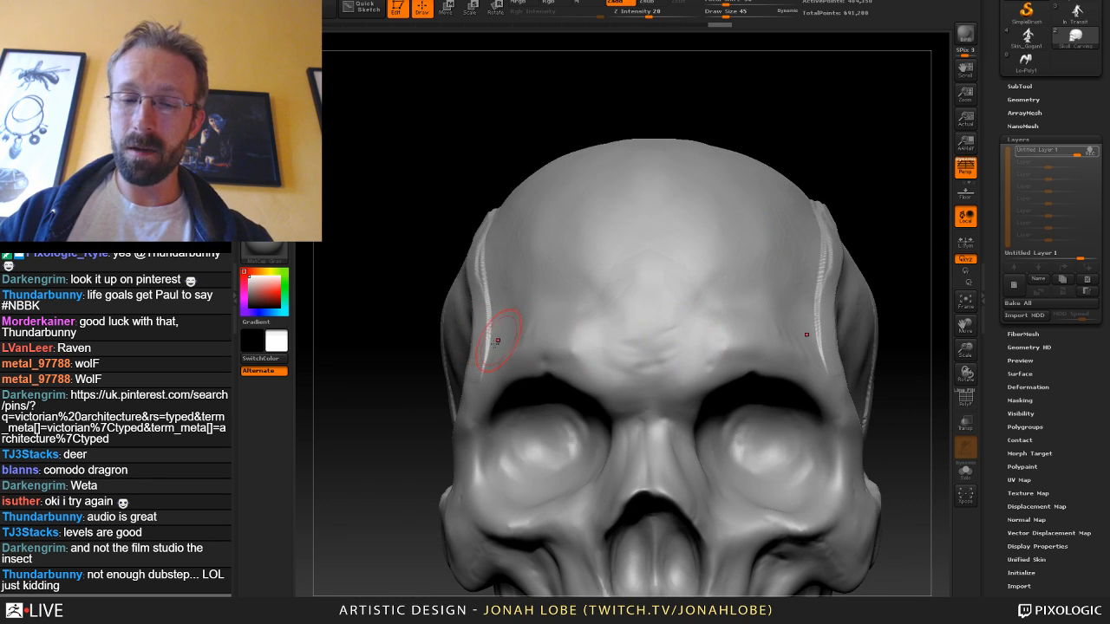
Try carving a band above the brow and an upward-pointing chevron on the forehead, and undo these strokes.
{"action": "mouse_move", "coordinate": [488, 360]}
{"action": "left_mouse_down"}
{"action": "mouse_move", "coordinate": [819, 355]}
{"action": "mouse_move", "coordinate": [650, 218]}
{"action": "left_mouse_up"}
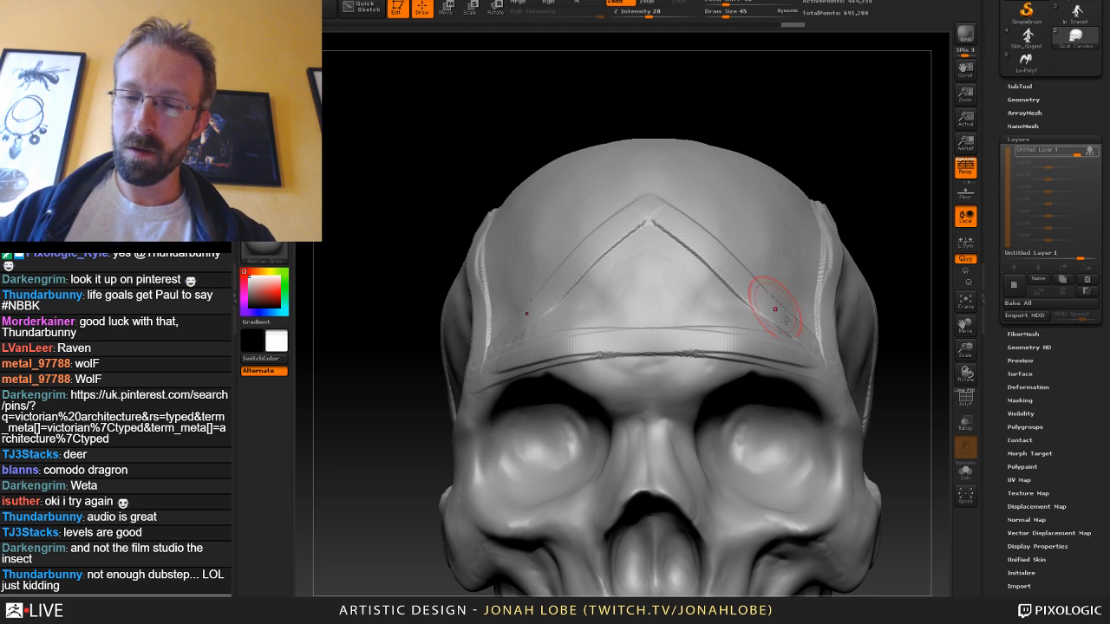
{"action": "left_click_drag", "start_coordinate": [792, 328], "coordinate": [651, 215]}
{"action": "mouse_move", "coordinate": [862, 199]}
{"action": "left_mouse_down", "text": "alt"}
{"action": "mouse_move", "coordinate": [817, 120]}
{"action": "mouse_move", "coordinate": [824, 234]}
{"action": "mouse_move", "coordinate": [872, 217]}
{"action": "mouse_move", "coordinate": [811, 193]}
{"action": "mouse_move", "coordinate": [812, 232]}
{"action": "left_mouse_up", "text": "alt"}
{"action": "key", "text": "ctrl+z"}
{"action": "key", "text": "ctrl+z"}
{"action": "key", "text": "ctrl+z"}
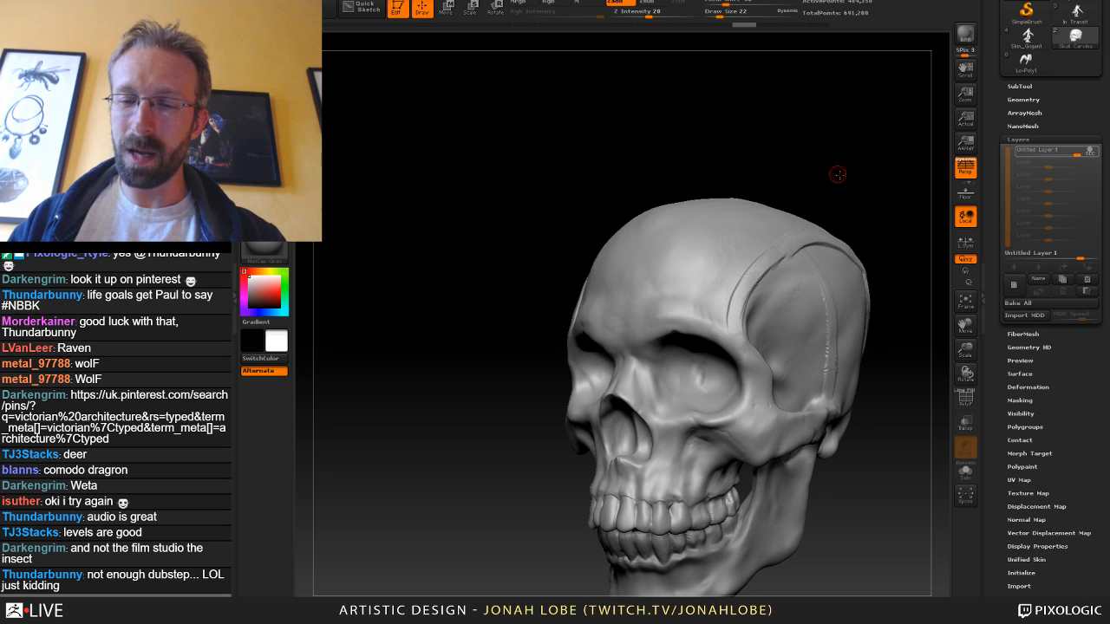
Carve a V across the forehead down to the centre of the brow with draw size 22, undoing the surplus strokes.
{"action": "left_click_drag", "start_coordinate": [837, 173], "coordinate": [807, 208]}
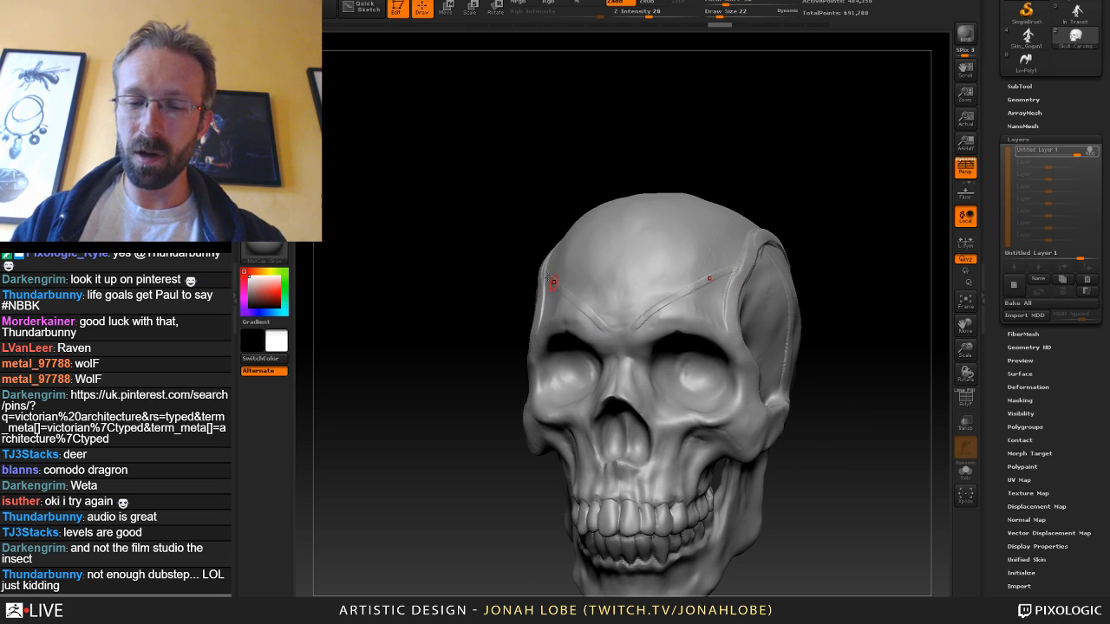
{"action": "key", "text": "ctrl+shift+z"}
{"action": "left_click_drag", "start_coordinate": [827, 242], "coordinate": [720, 257]}
{"action": "key", "text": "ctrl+z"}
{"action": "key", "text": "ctrl+z"}
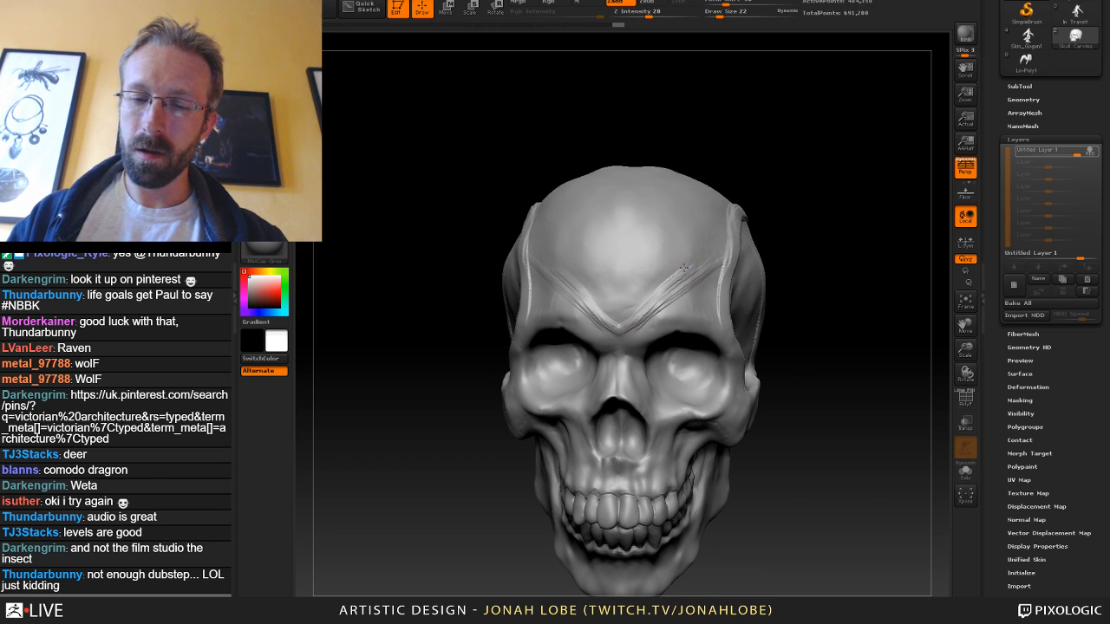
{"action": "key", "text": "ctrl+z"}
{"action": "key", "text": "ctrl+z"}
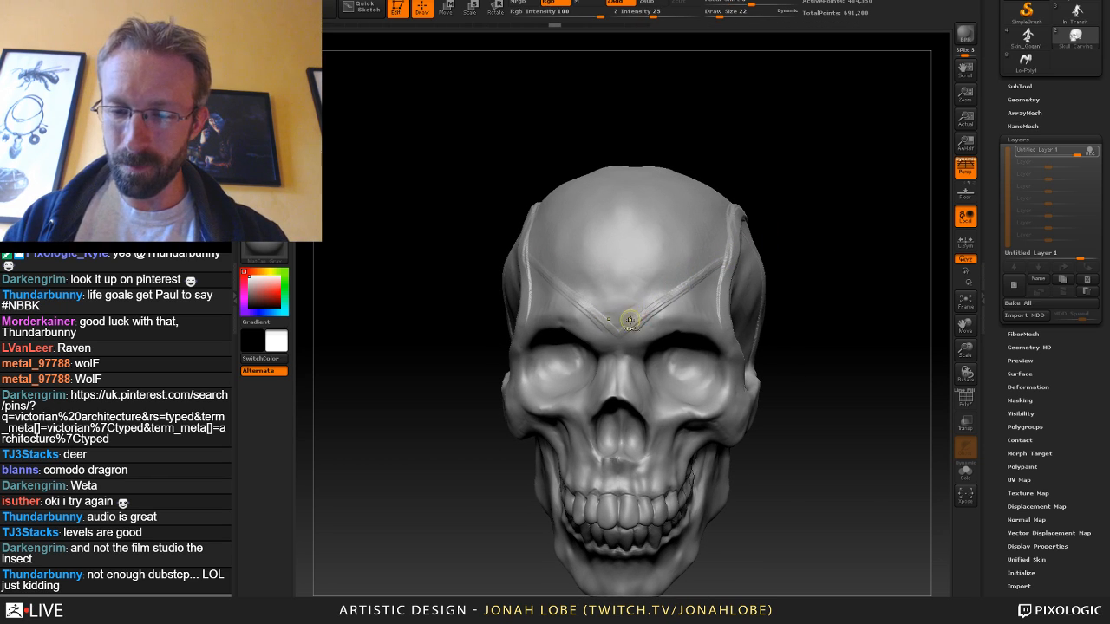
Clean up the V, close it into a triangle with a horizontal line, and carve vertical lines from its corners over the forehead.
{"action": "mouse_move", "coordinate": [626, 318]}
{"action": "left_mouse_down"}
{"action": "mouse_move", "coordinate": [675, 272]}
{"action": "mouse_move", "coordinate": [623, 264]}
{"action": "mouse_move", "coordinate": [681, 261]}
{"action": "left_mouse_up"}
{"action": "mouse_move", "coordinate": [680, 306]}
{"action": "left_mouse_down"}
{"action": "mouse_move", "coordinate": [681, 217]}
{"action": "mouse_move", "coordinate": [684, 295]}
{"action": "left_mouse_up"}
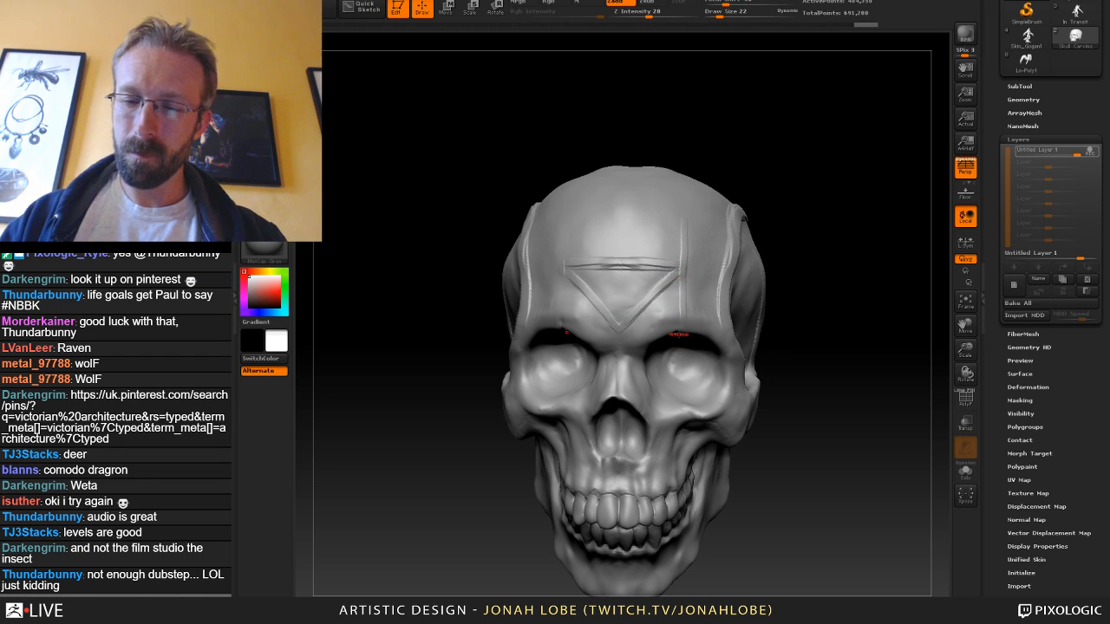
{"action": "right_click_drag", "start_coordinate": [679, 330], "coordinate": [658, 285]}
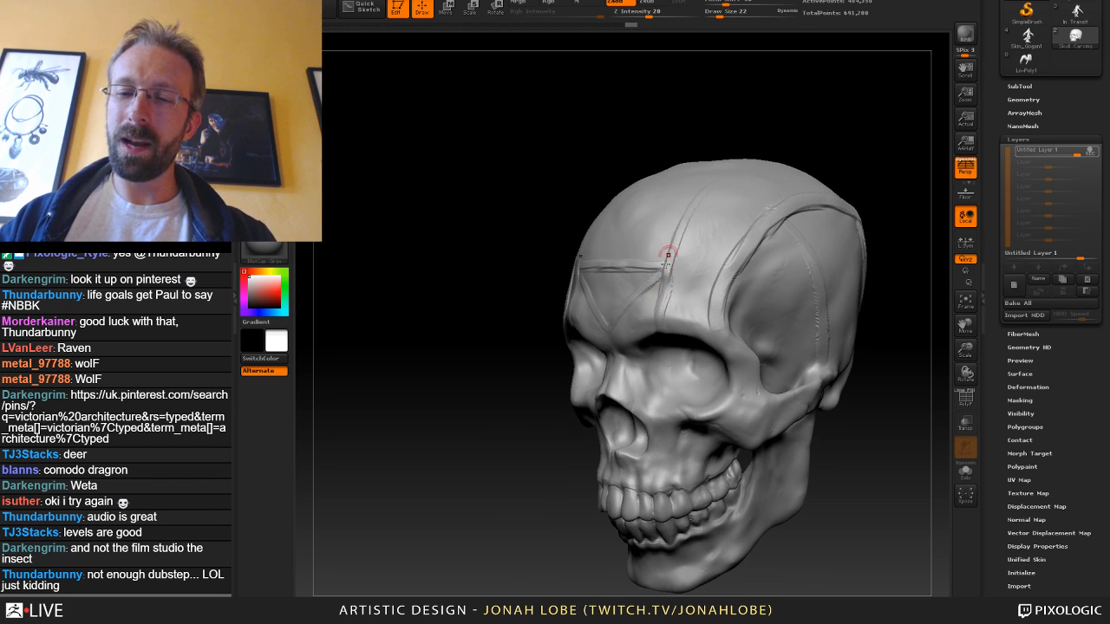
Try carving curls into the panels between the forehead's vertical lines and the temple borders with draw size 32.
{"action": "mouse_move", "coordinate": [820, 155]}
{"action": "left_mouse_down"}
{"action": "mouse_move", "coordinate": [682, 198]}
{"action": "mouse_move", "coordinate": [717, 172]}
{"action": "left_mouse_up"}
{"action": "key", "text": "bracketright"}
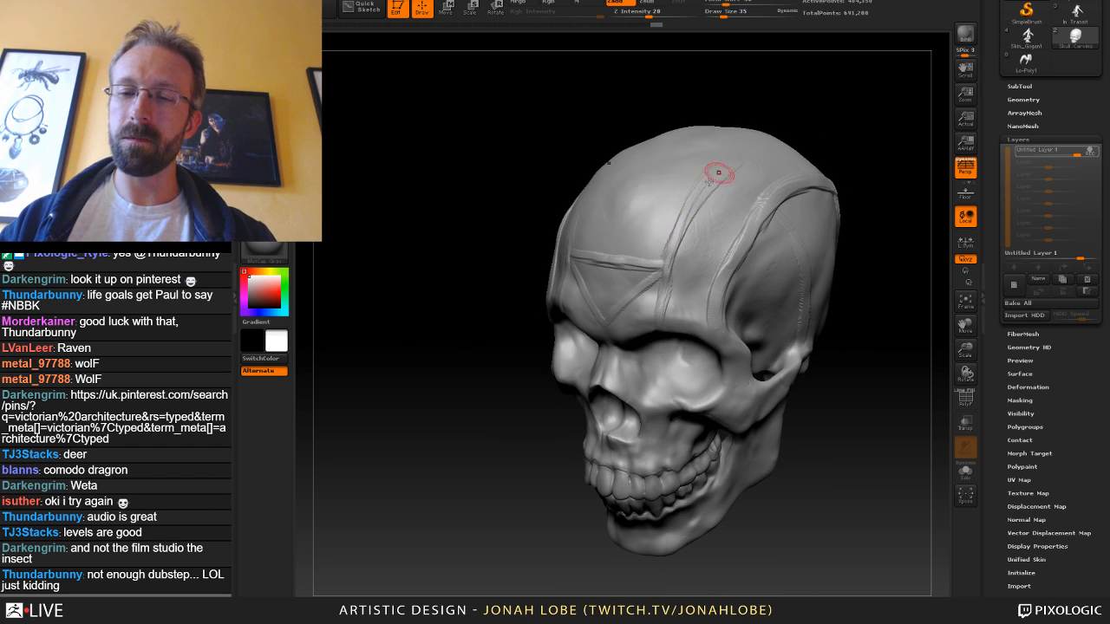
{"action": "key", "text": "s"}
{"action": "mouse_move", "coordinate": [698, 237]}
{"action": "left_mouse_down"}
{"action": "mouse_move", "coordinate": [702, 254]}
{"action": "mouse_move", "coordinate": [741, 198]}
{"action": "mouse_move", "coordinate": [737, 185]}
{"action": "left_mouse_up"}
{"action": "left_click_drag", "start_coordinate": [701, 271], "coordinate": [691, 280]}
{"action": "left_click_drag", "start_coordinate": [689, 292], "coordinate": [689, 301]}
Try carving curled motifs inside and beside the forehead triangle and mirrored knotwork scrolls above it.
{"action": "left_click_drag", "start_coordinate": [866, 222], "coordinate": [979, 222]}
{"action": "left_click_drag", "start_coordinate": [659, 291], "coordinate": [642, 303]}
{"action": "left_click_drag", "start_coordinate": [640, 300], "coordinate": [648, 312]}
{"action": "mouse_move", "coordinate": [612, 279]}
{"action": "left_mouse_down"}
{"action": "mouse_move", "coordinate": [604, 285]}
{"action": "mouse_move", "coordinate": [625, 273]}
{"action": "left_mouse_up"}
{"action": "left_click_drag", "start_coordinate": [624, 271], "coordinate": [610, 283]}
{"action": "left_click_drag", "start_coordinate": [652, 252], "coordinate": [632, 189]}
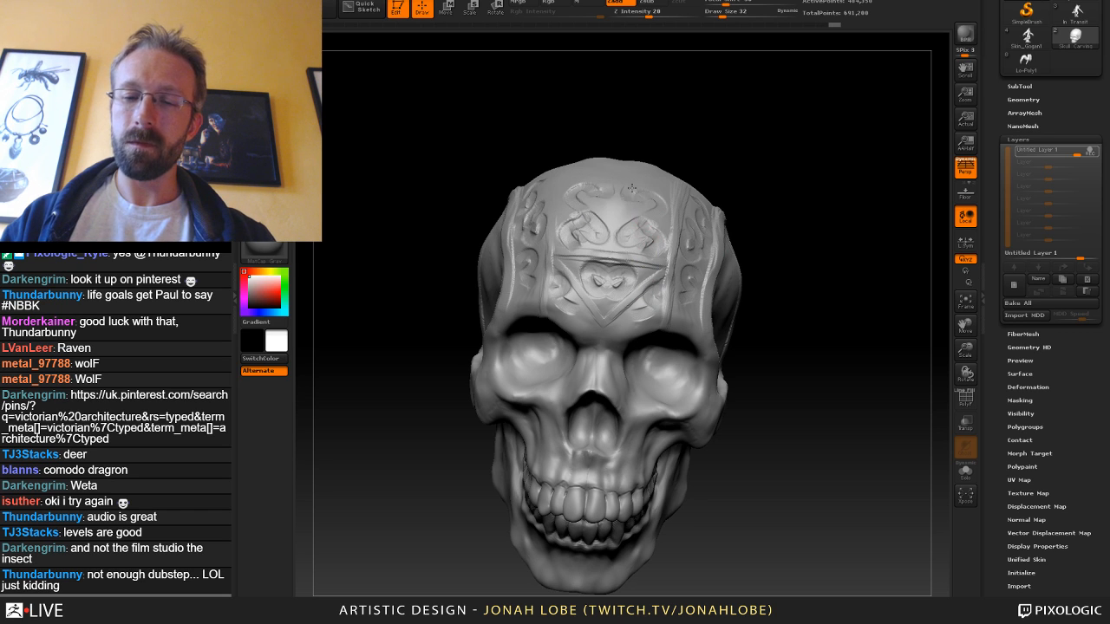
{"action": "mouse_move", "coordinate": [782, 355]}
{"action": "left_mouse_down", "text": "alt"}
{"action": "mouse_move", "coordinate": [780, 237]}
{"action": "mouse_move", "coordinate": [803, 254]}
{"action": "mouse_move", "coordinate": [769, 279]}
{"action": "mouse_move", "coordinate": [791, 388]}
{"action": "left_mouse_up", "text": "alt"}
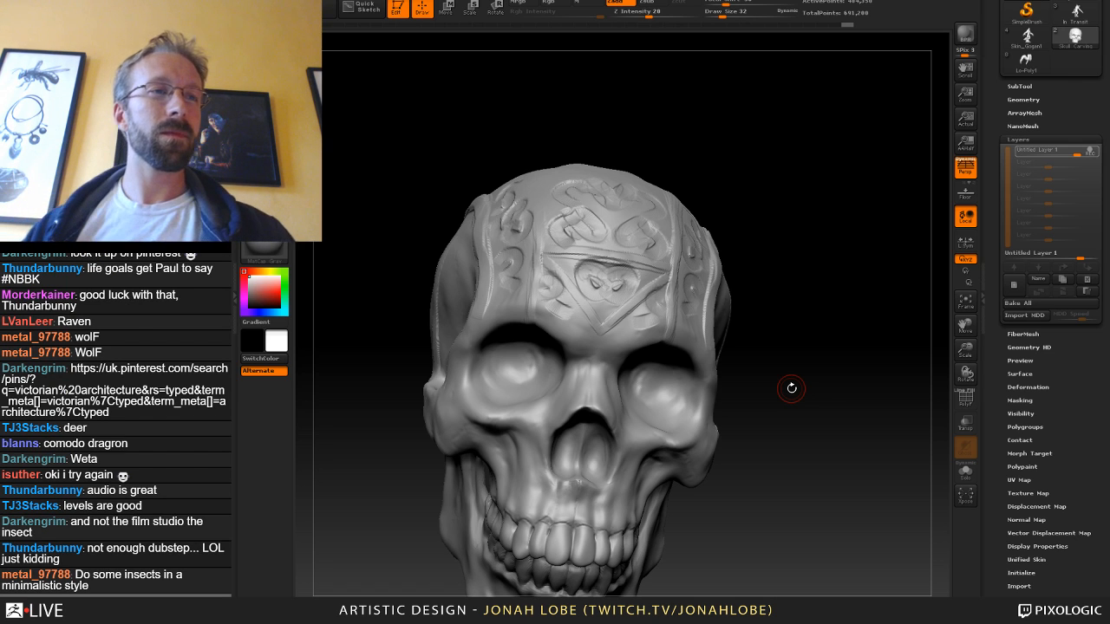
{"action": "mouse_move", "coordinate": [784, 280]}
{"action": "left_mouse_down"}
{"action": "mouse_move", "coordinate": [855, 312]}
{"action": "mouse_move", "coordinate": [839, 317]}
{"action": "mouse_move", "coordinate": [848, 304]}
{"action": "left_mouse_up"}
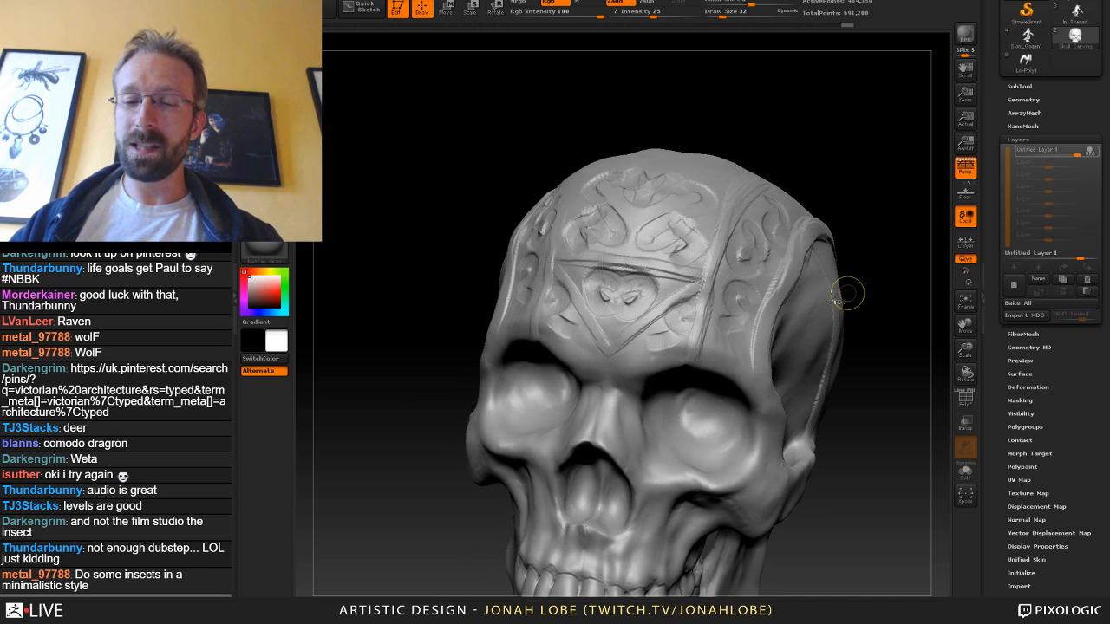
Undo the curl and knotwork ornaments carved on the forehead and its side panels.
{"action": "key", "text": "ctrl+z"}
{"action": "key", "text": "ctrl+z"}
{"action": "key", "text": "ctrl+z"}
{"action": "key", "text": "ctrl+z"}
{"action": "key", "text": "ctrl+z"}
{"action": "key", "text": "ctrl+z"}
{"action": "key", "text": "ctrl+z"}
{"action": "key", "text": "ctrl+z"}
{"action": "key", "text": "ctrl+z"}
{"action": "key", "text": "ctrl+z"}
{"action": "key", "text": "ctrl+z"}
{"action": "key", "text": "ctrl+z"}
{"action": "key", "text": "ctrl+z"}
{"action": "key", "text": "ctrl+z"}
{"action": "key", "text": "ctrl+z"}
{"action": "key", "text": "ctrl+z"}
{"action": "key", "text": "ctrl+z"}
{"action": "key", "text": "ctrl+z"}
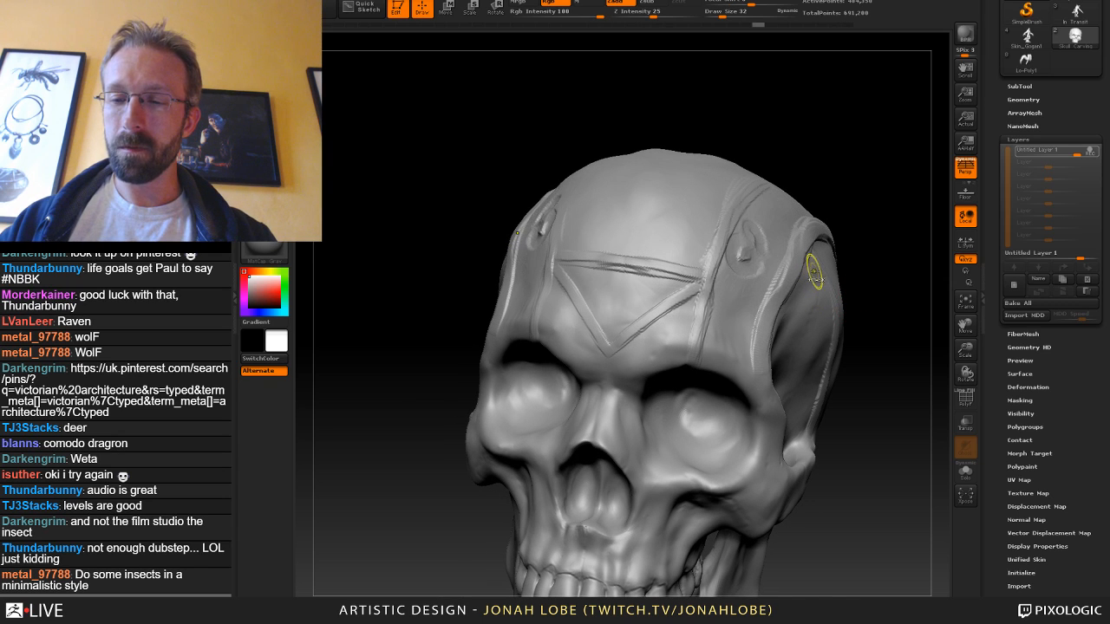
Extend the vertical forehead lines toward the crown and carve parallel grooves down the side panels with draw size 32.
{"action": "left_click_drag", "start_coordinate": [882, 256], "coordinate": [799, 244]}
{"action": "key", "text": "s"}
{"action": "left_click_drag", "start_coordinate": [699, 244], "coordinate": [813, 177]}
{"action": "left_click_drag", "start_coordinate": [845, 141], "coordinate": [870, 173]}
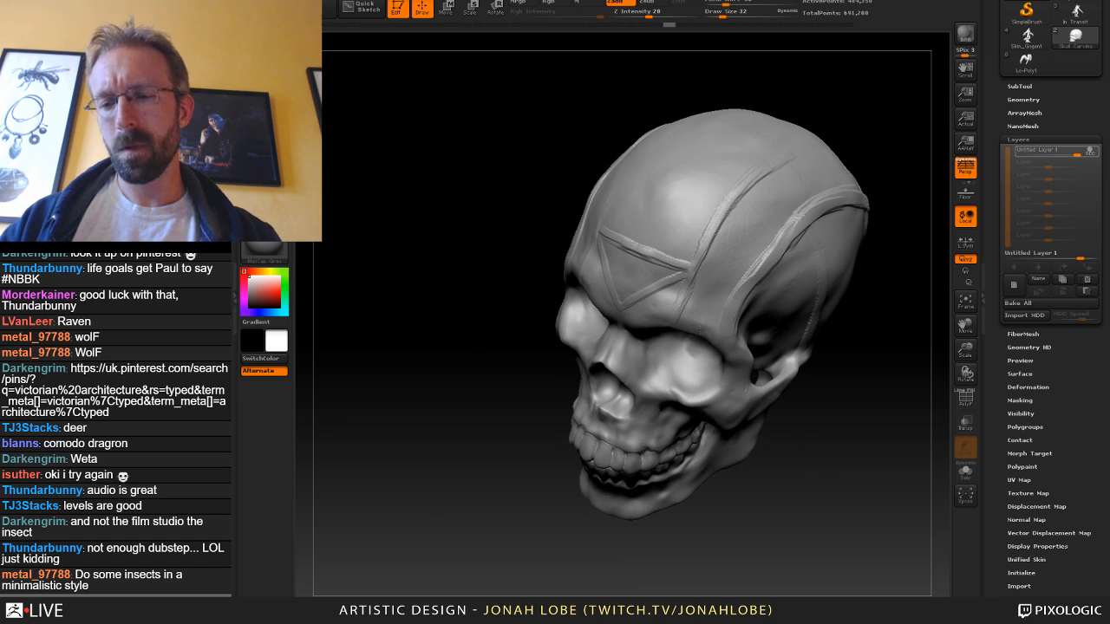
{"action": "left_click_drag", "start_coordinate": [807, 277], "coordinate": [841, 270]}
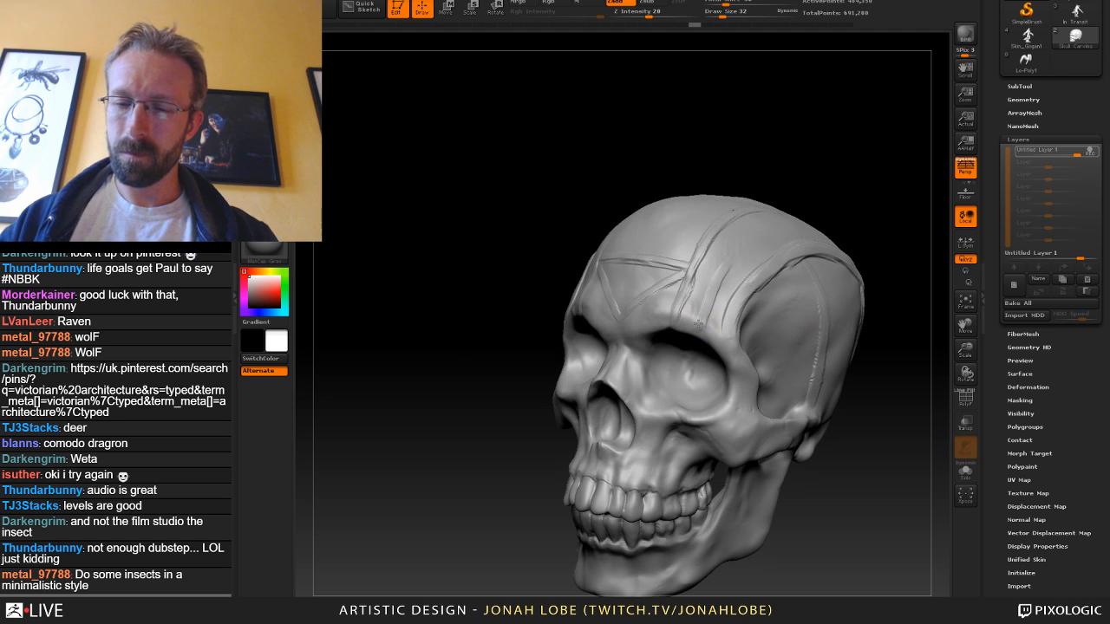
Carve a line from the triangle's tip down the nose bridge and short grooves between the nasal opening and the teeth.
{"action": "left_click_drag", "start_coordinate": [820, 476], "coordinate": [648, 274]}
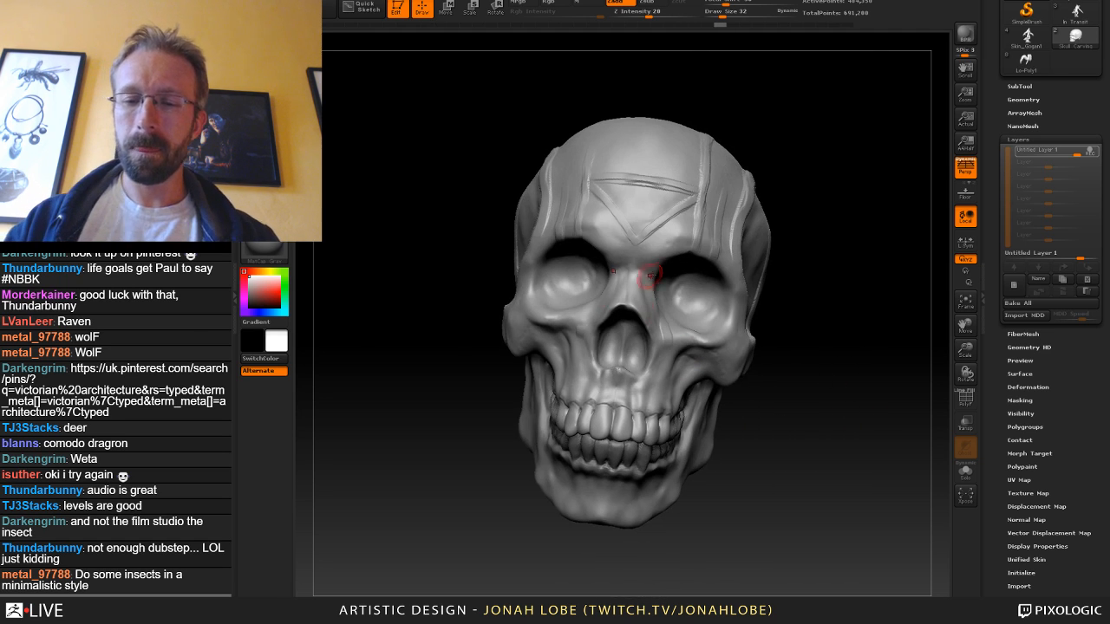
{"action": "left_click_drag", "start_coordinate": [792, 386], "coordinate": [694, 303]}
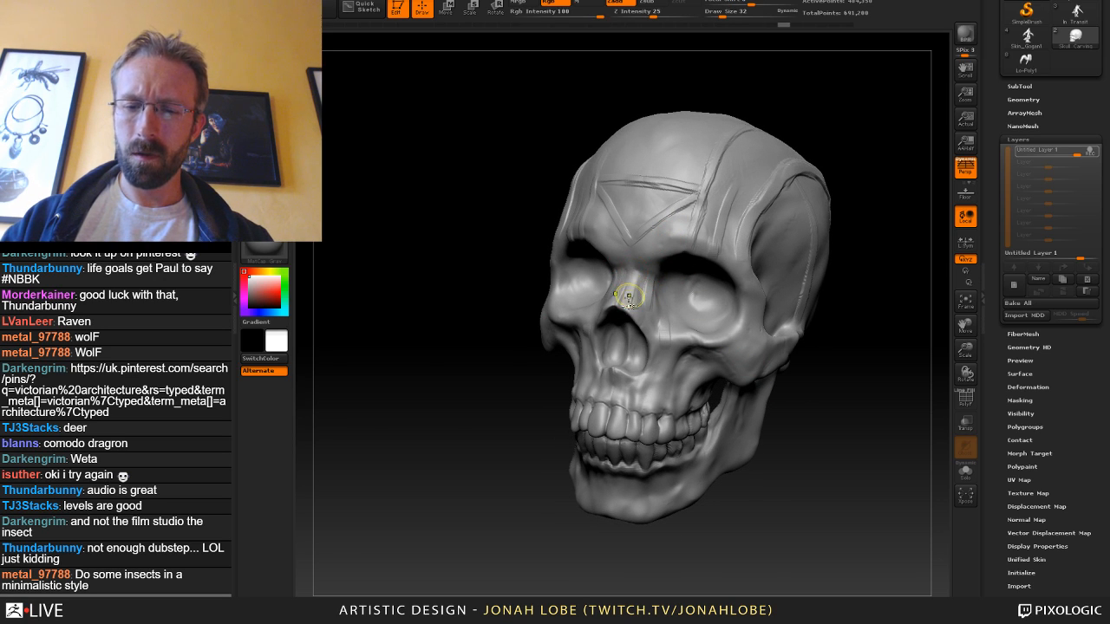
{"action": "left_click_drag", "start_coordinate": [853, 175], "coordinate": [910, 173]}
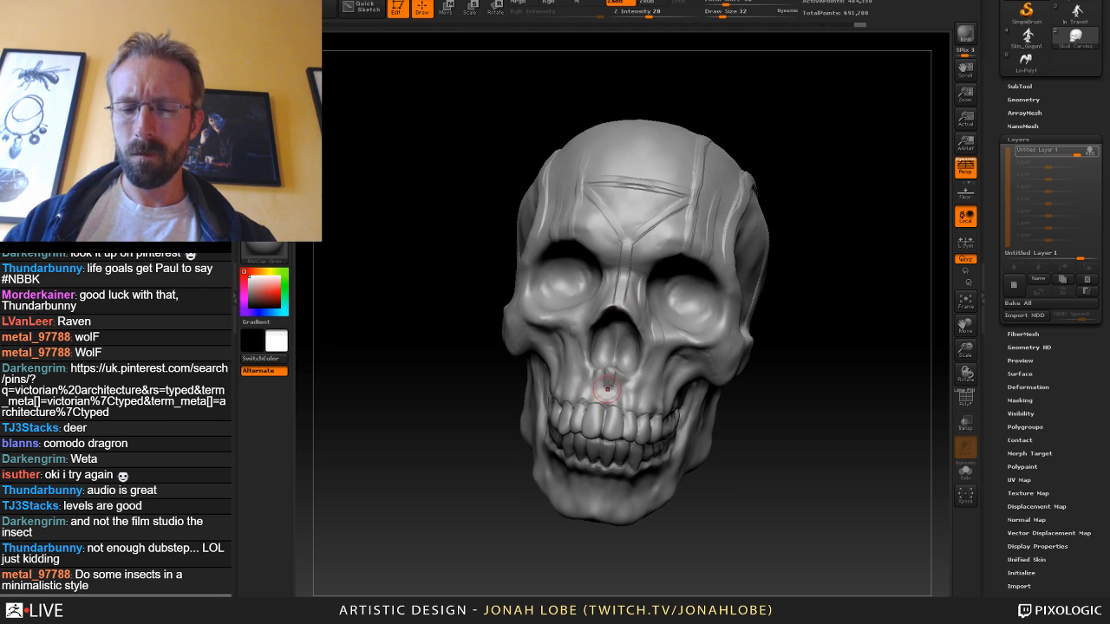
{"action": "mouse_move", "coordinate": [794, 368]}
{"action": "left_mouse_down", "text": "alt"}
{"action": "mouse_move", "coordinate": [833, 324]}
{"action": "mouse_move", "coordinate": [833, 355]}
{"action": "left_mouse_up", "text": "alt"}
{"action": "left_click_drag", "start_coordinate": [647, 323], "coordinate": [641, 344]}
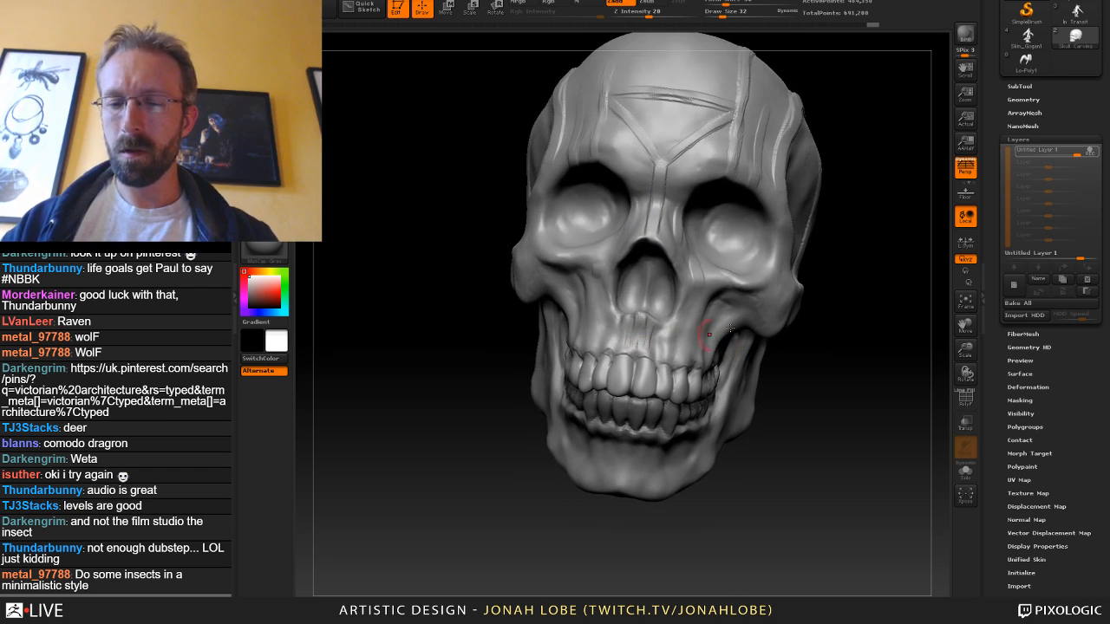
Carve a groove beneath the eye sockets that ends in a spiral curl on each cheekbone.
{"action": "left_click_drag", "start_coordinate": [824, 347], "coordinate": [746, 305]}
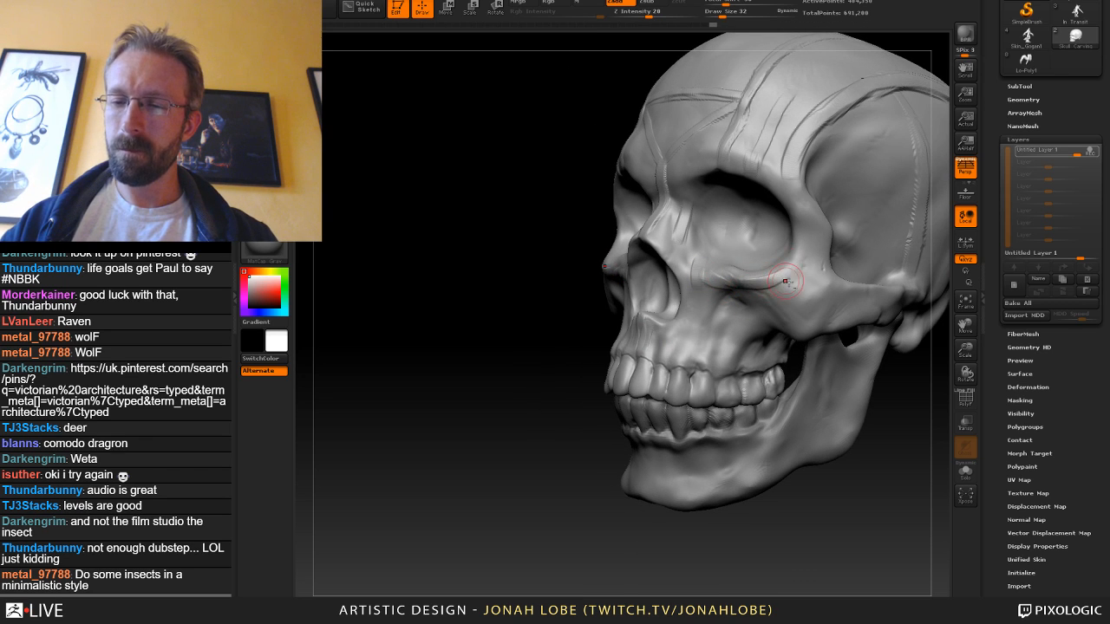
{"action": "left_click_drag", "start_coordinate": [791, 297], "coordinate": [807, 283]}
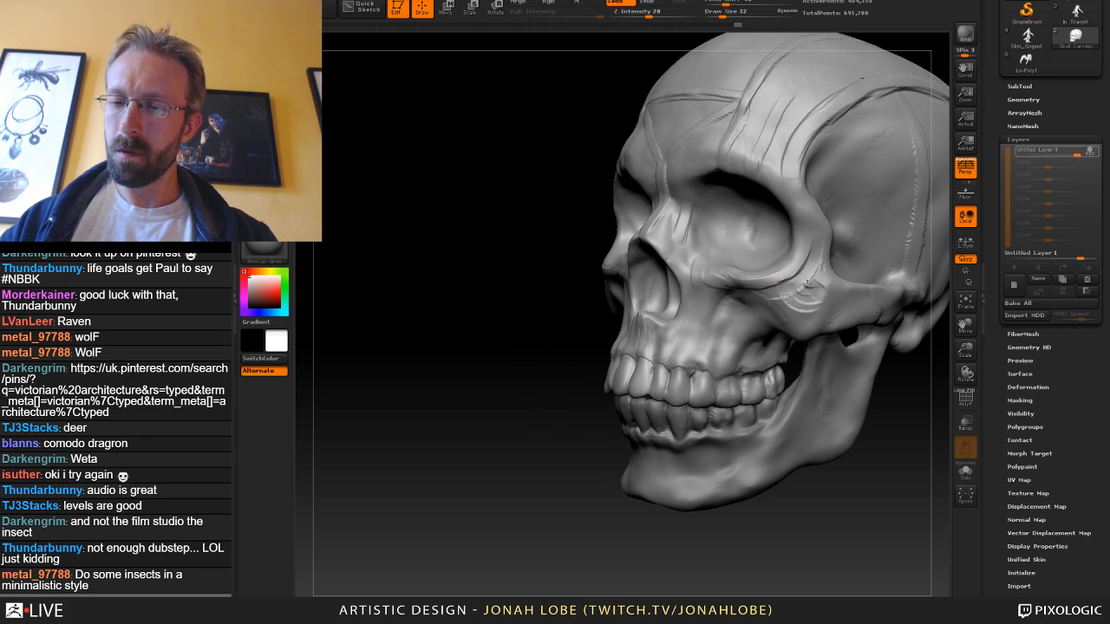
{"action": "mouse_move", "coordinate": [911, 350]}
{"action": "left_mouse_down"}
{"action": "mouse_move", "coordinate": [758, 332]}
{"action": "mouse_move", "coordinate": [752, 368]}
{"action": "left_mouse_up"}
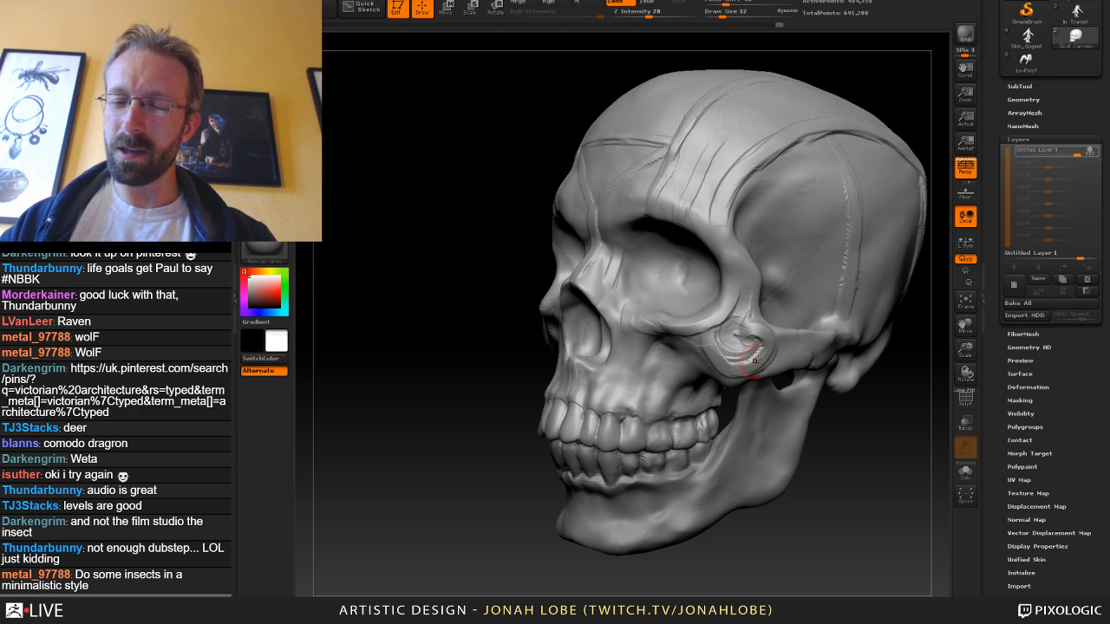
{"action": "mouse_move", "coordinate": [864, 443]}
{"action": "left_mouse_down"}
{"action": "mouse_move", "coordinate": [889, 442]}
{"action": "mouse_move", "coordinate": [719, 360]}
{"action": "left_mouse_up"}
{"action": "mouse_move", "coordinate": [809, 375]}
{"action": "left_mouse_down", "text": "alt"}
{"action": "mouse_move", "coordinate": [792, 310]}
{"action": "mouse_move", "coordinate": [832, 335]}
{"action": "mouse_move", "coordinate": [812, 350]}
{"action": "mouse_move", "coordinate": [811, 373]}
{"action": "left_mouse_up", "text": "alt"}
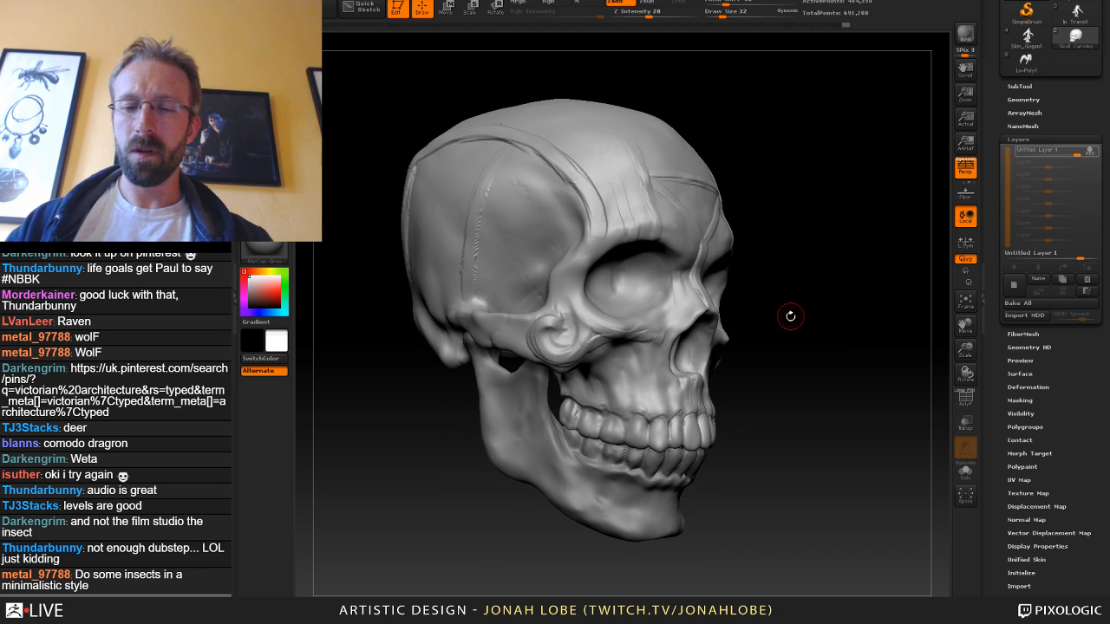
Carve an inner arc along the front edge of each temple border and reinforce the lines above the brow.
{"action": "mouse_move", "coordinate": [789, 316]}
{"action": "left_mouse_down"}
{"action": "mouse_move", "coordinate": [815, 304]}
{"action": "mouse_move", "coordinate": [609, 423]}
{"action": "mouse_move", "coordinate": [638, 394]}
{"action": "left_mouse_up"}
{"action": "key", "text": "ctrl+z"}
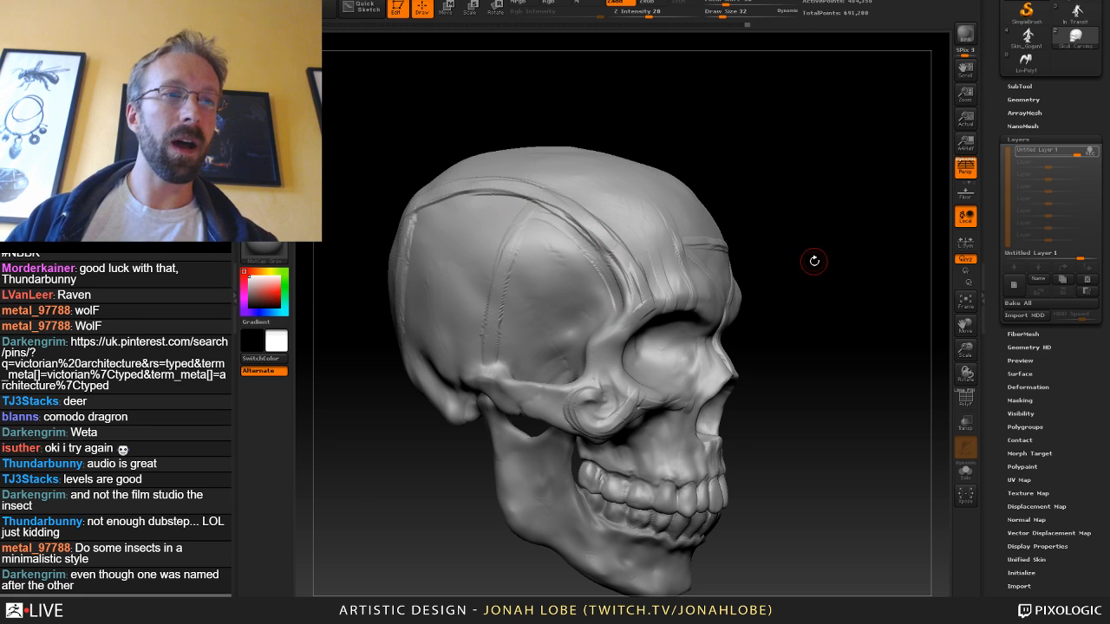
{"action": "mouse_move", "coordinate": [812, 321]}
{"action": "left_mouse_down"}
{"action": "mouse_move", "coordinate": [783, 322]}
{"action": "mouse_move", "coordinate": [822, 310]}
{"action": "mouse_move", "coordinate": [820, 332]}
{"action": "left_mouse_up"}
{"action": "left_click_drag", "start_coordinate": [834, 246], "coordinate": [673, 255]}
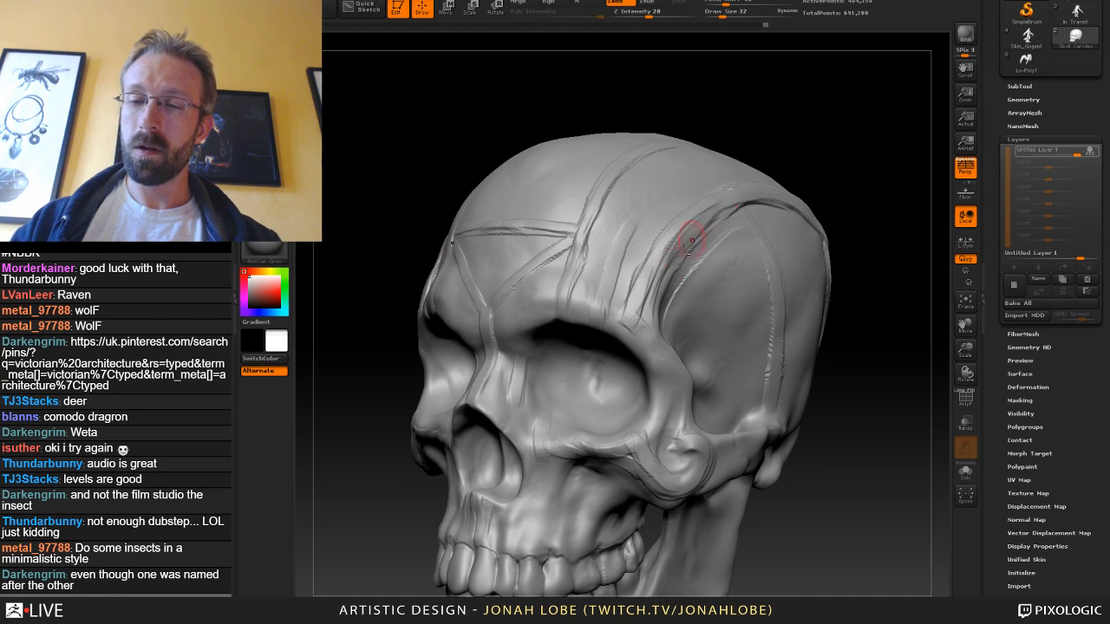
{"action": "mouse_move", "coordinate": [847, 247]}
{"action": "left_mouse_down"}
{"action": "mouse_move", "coordinate": [856, 228]}
{"action": "mouse_move", "coordinate": [859, 264]}
{"action": "mouse_move", "coordinate": [879, 260]}
{"action": "mouse_move", "coordinate": [861, 351]}
{"action": "mouse_move", "coordinate": [874, 307]}
{"action": "mouse_move", "coordinate": [861, 275]}
{"action": "left_mouse_up"}
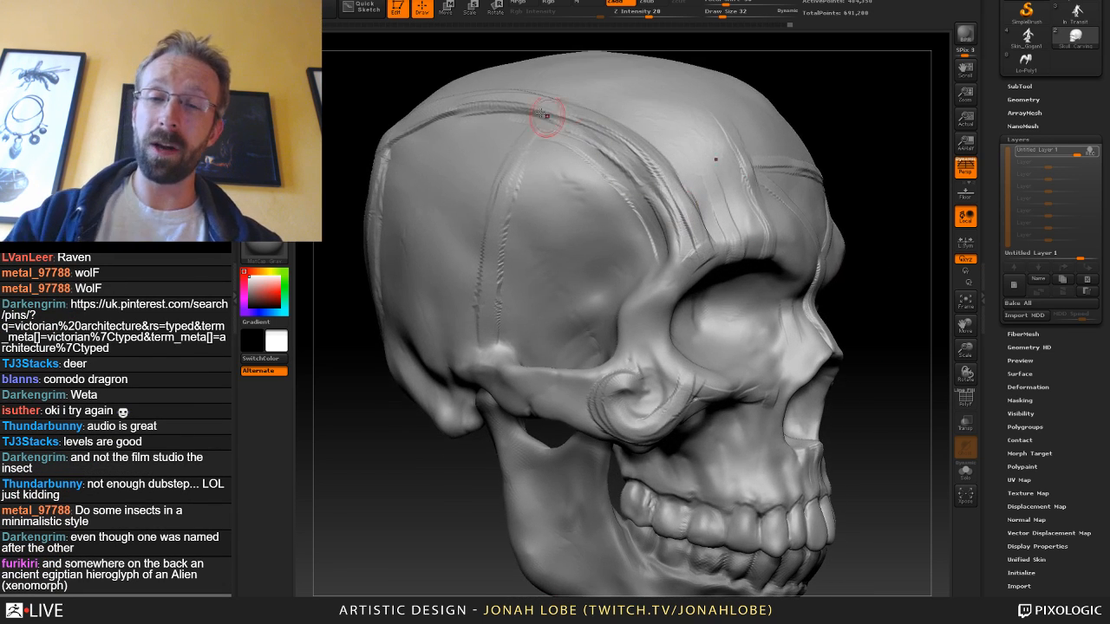
Try a stroke across the temple border and a ring carved around the eye socket, and undo both.
{"action": "mouse_move", "coordinate": [523, 104]}
{"action": "left_mouse_down"}
{"action": "mouse_move", "coordinate": [644, 174]}
{"action": "mouse_move", "coordinate": [663, 386]}
{"action": "mouse_move", "coordinate": [554, 418]}
{"action": "mouse_move", "coordinate": [609, 154]}
{"action": "mouse_move", "coordinate": [527, 133]}
{"action": "left_mouse_up"}
{"action": "key", "text": "ctrl+z"}
{"action": "mouse_move", "coordinate": [782, 265]}
{"action": "left_mouse_down"}
{"action": "mouse_move", "coordinate": [685, 360]}
{"action": "mouse_move", "coordinate": [796, 302]}
{"action": "left_mouse_up"}
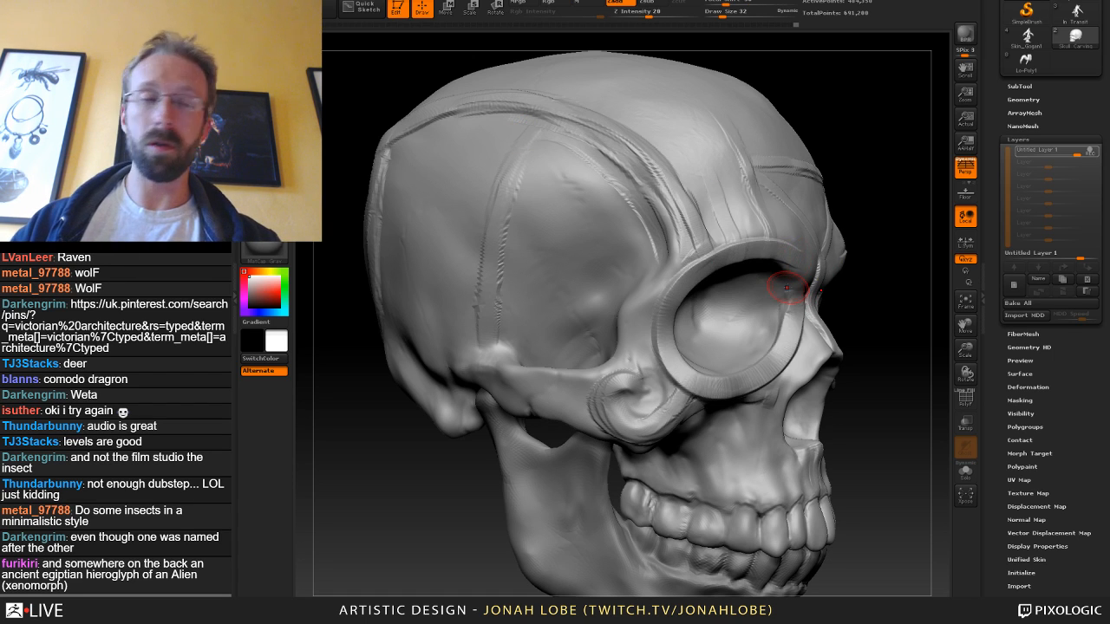
{"action": "key", "text": "ctrl+z"}
Carve paired grooves from below each eye socket down the upper jaw to the teeth with draw size 35, undoing misplaced strokes.
{"action": "left_click_drag", "start_coordinate": [890, 369], "coordinate": [839, 339]}
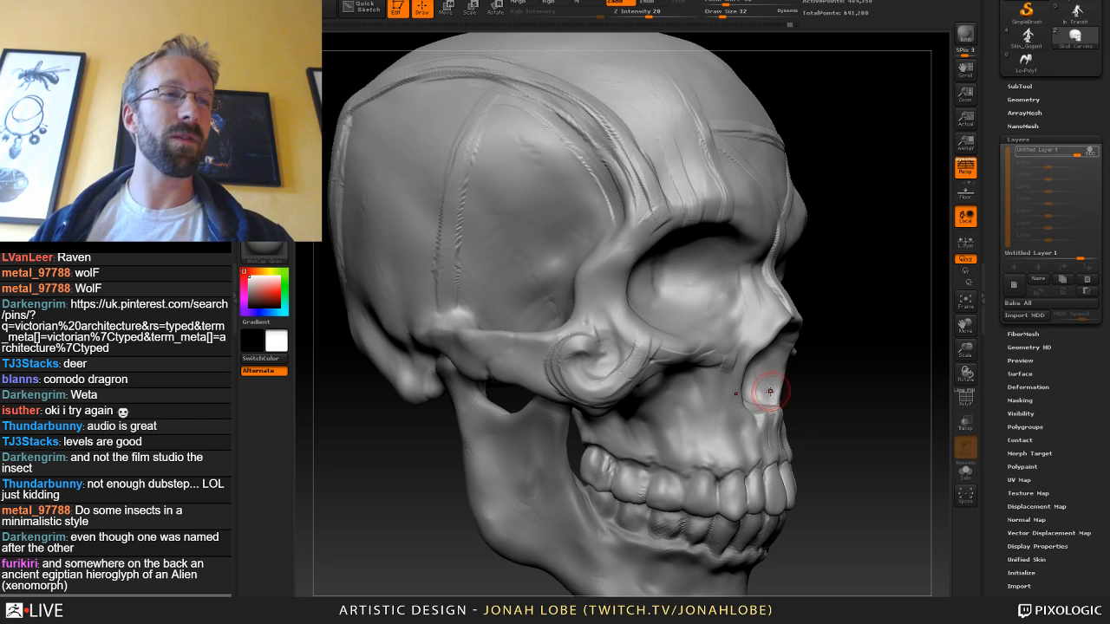
{"action": "key", "text": "s"}
{"action": "left_click_drag", "start_coordinate": [732, 357], "coordinate": [726, 362]}
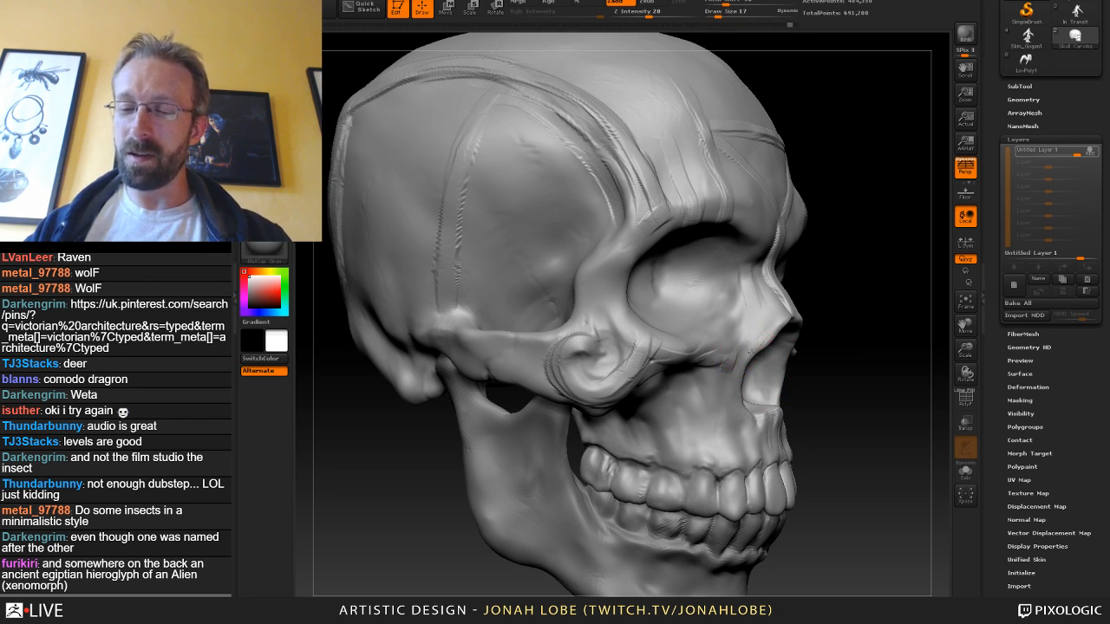
{"action": "left_click_drag", "start_coordinate": [822, 382], "coordinate": [757, 390]}
{"action": "mouse_move", "coordinate": [830, 412]}
{"action": "left_mouse_down"}
{"action": "mouse_move", "coordinate": [756, 400]}
{"action": "mouse_move", "coordinate": [719, 379]}
{"action": "mouse_move", "coordinate": [733, 464]}
{"action": "left_mouse_up"}
{"action": "key", "text": "s"}
{"action": "right_click_drag", "start_coordinate": [798, 466], "coordinate": [743, 408], "text": "alt"}
{"action": "key", "text": "ctrl+z"}
{"action": "left_click_drag", "start_coordinate": [660, 312], "coordinate": [682, 404]}
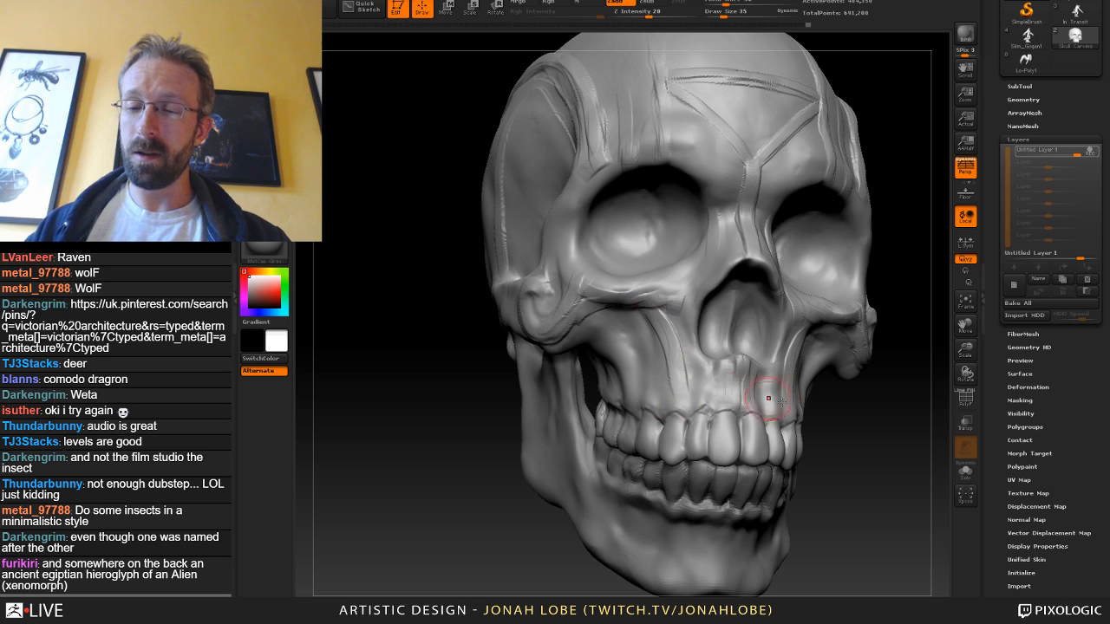
{"action": "key", "text": "ctrl+z"}
{"action": "mouse_move", "coordinate": [654, 310]}
{"action": "left_mouse_down"}
{"action": "mouse_move", "coordinate": [674, 406]}
{"action": "mouse_move", "coordinate": [656, 308]}
{"action": "left_mouse_up"}
{"action": "left_click_drag", "start_coordinate": [860, 405], "coordinate": [818, 402]}
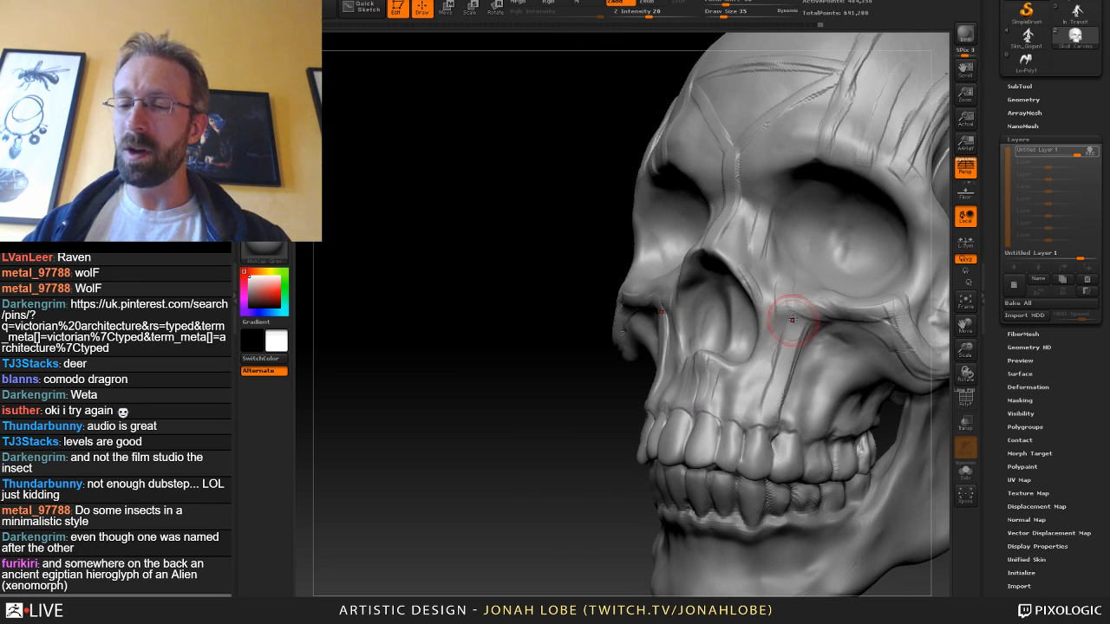
Strengthen the carved lines along the lower rims of the eye sockets.
{"action": "left_click_drag", "start_coordinate": [774, 274], "coordinate": [911, 335]}
{"action": "left_click_drag", "start_coordinate": [764, 254], "coordinate": [884, 299]}
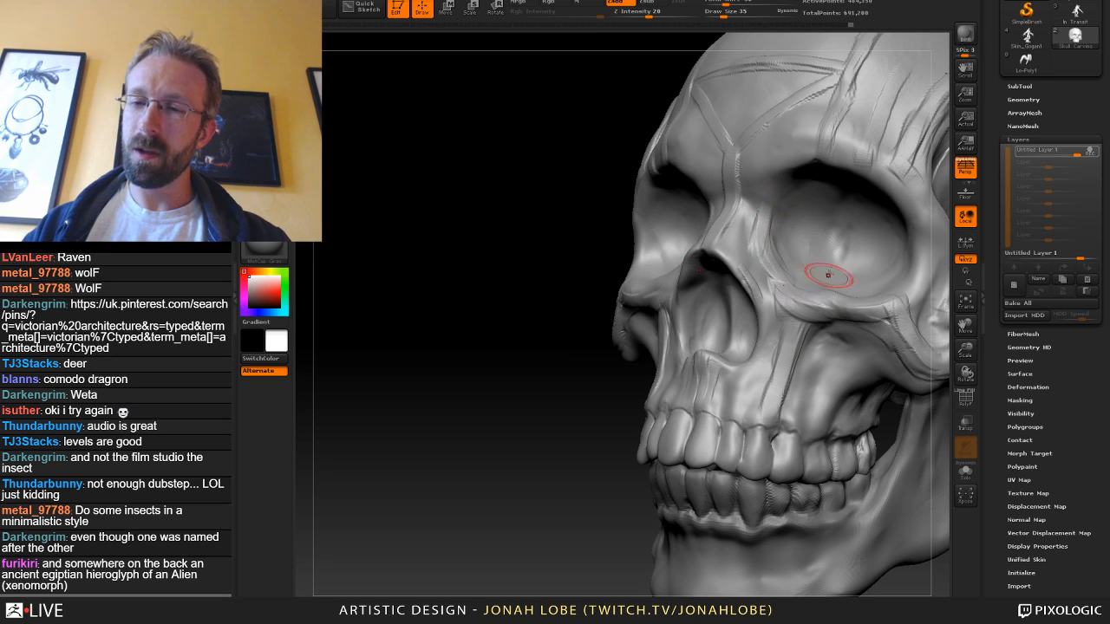
{"action": "left_click_drag", "start_coordinate": [541, 378], "coordinate": [541, 391]}
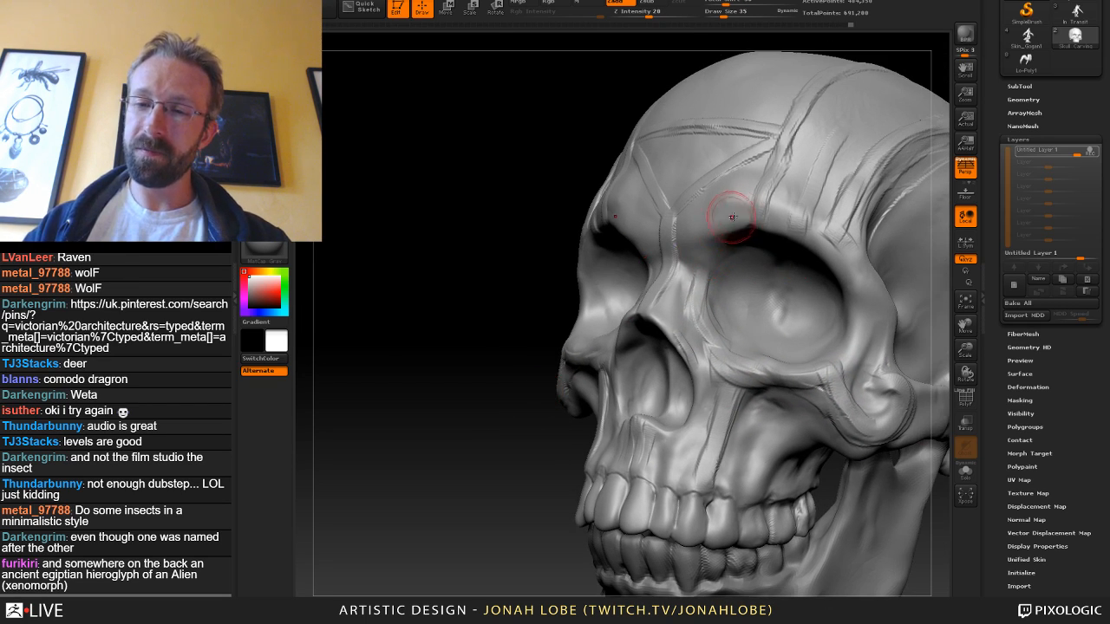
Carve spirals above the inner corners of the eye sockets and small curls beside the nose bridge with draw size 22.
{"action": "key", "text": "s"}
{"action": "mouse_move", "coordinate": [752, 206]}
{"action": "left_mouse_down"}
{"action": "mouse_move", "coordinate": [716, 211]}
{"action": "mouse_move", "coordinate": [739, 199]}
{"action": "left_mouse_up"}
{"action": "key", "text": "s"}
{"action": "key", "text": "s"}
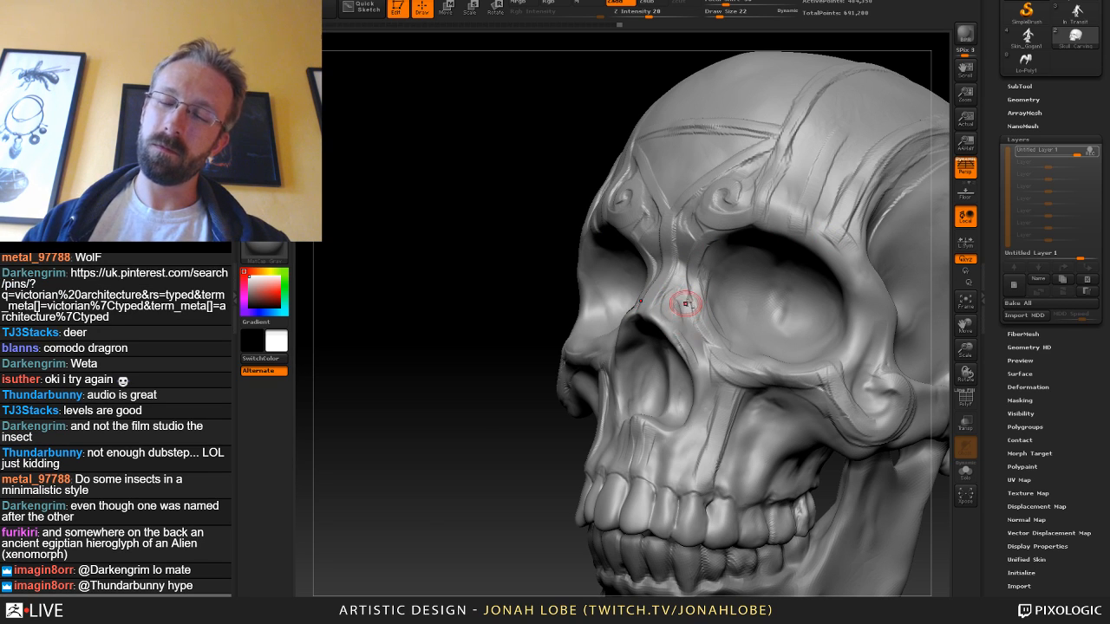
{"action": "left_click_drag", "start_coordinate": [517, 469], "coordinate": [454, 449]}
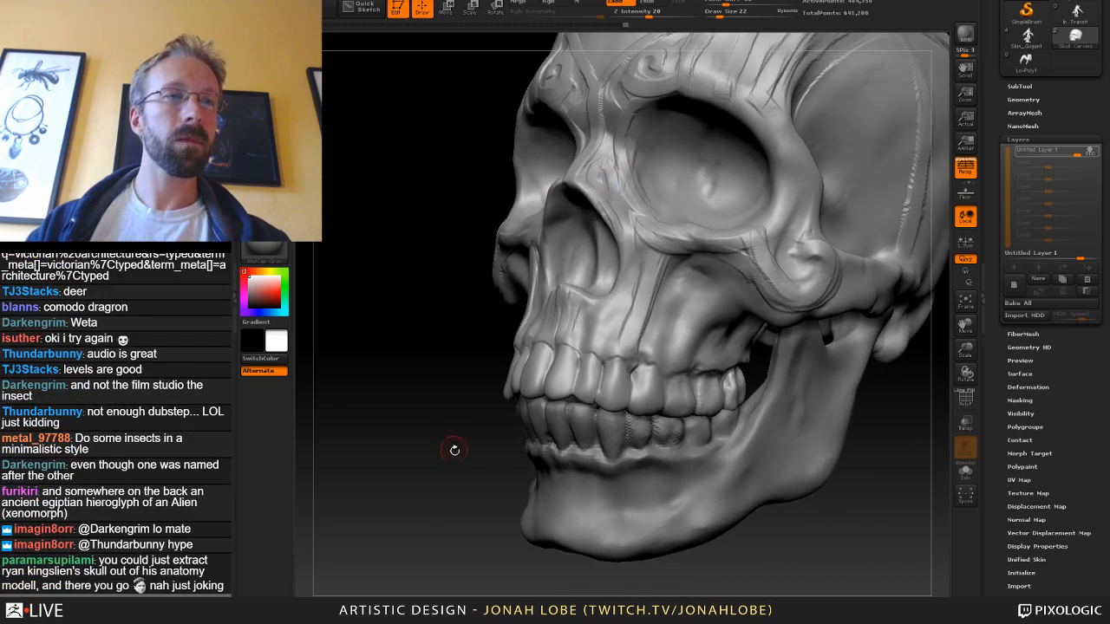
{"action": "left_click_drag", "start_coordinate": [437, 489], "coordinate": [454, 468]}
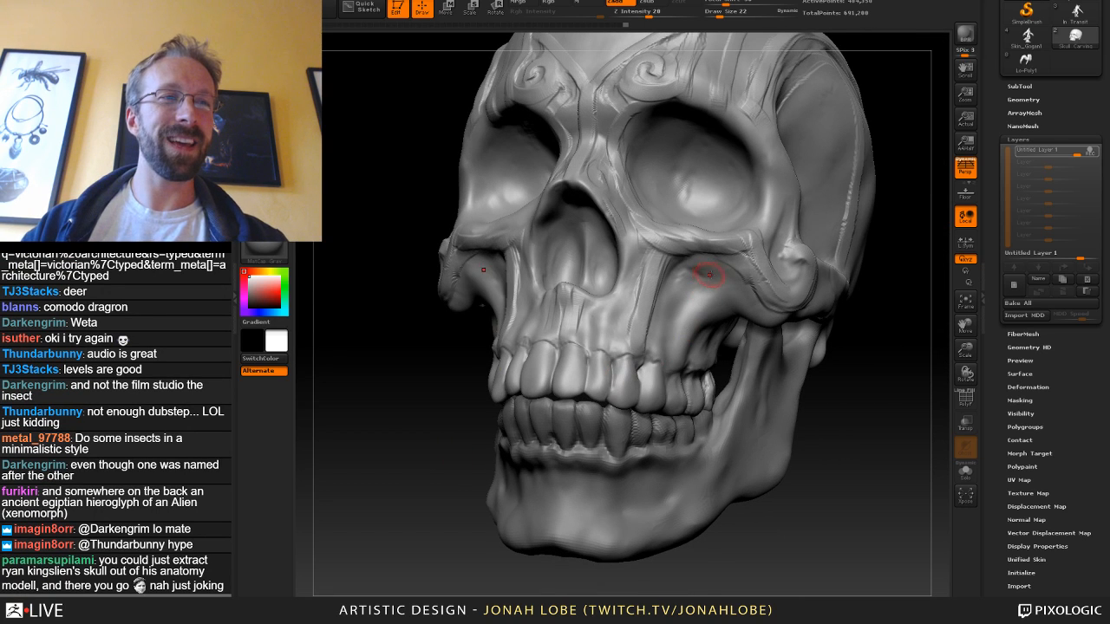
Carve nested curls into the hollow beneath each cheekbone, beside the upper jaw grooves.
{"action": "left_click_drag", "start_coordinate": [813, 410], "coordinate": [685, 329]}
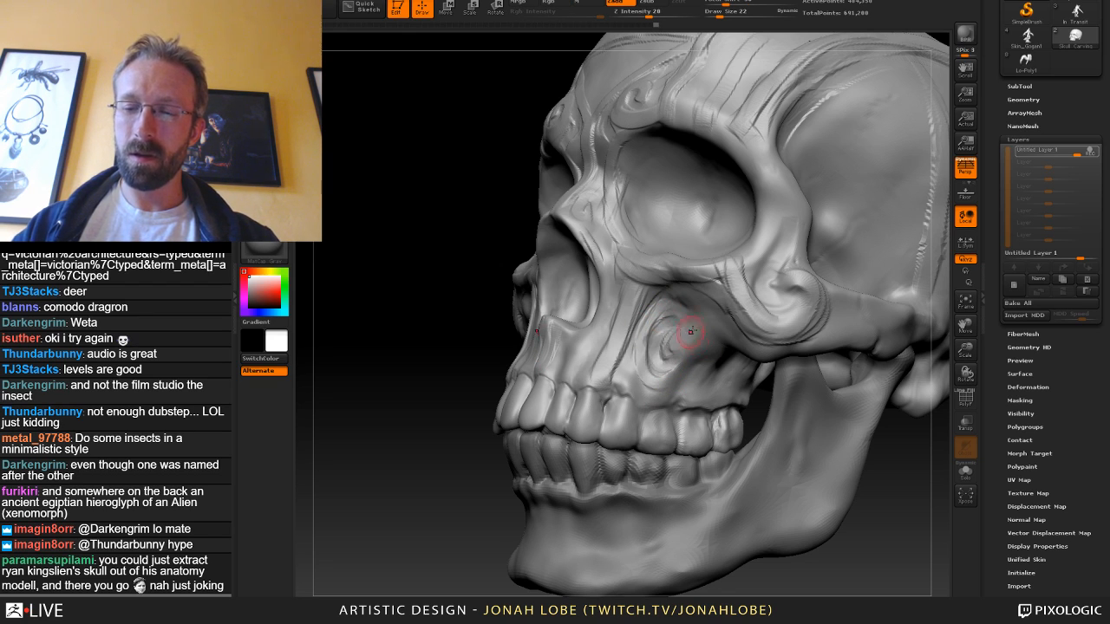
{"action": "left_click_drag", "start_coordinate": [894, 493], "coordinate": [848, 390], "text": "alt"}
{"action": "left_click_drag", "start_coordinate": [763, 395], "coordinate": [807, 407]}
Re-carve the vertical band running down the middle of the temple from the upper border to the cheekbone.
{"action": "mouse_move", "coordinate": [778, 352]}
{"action": "left_mouse_down", "text": "alt"}
{"action": "mouse_move", "coordinate": [867, 376]}
{"action": "mouse_move", "coordinate": [855, 396]}
{"action": "mouse_move", "coordinate": [862, 298]}
{"action": "mouse_move", "coordinate": [870, 347]}
{"action": "left_mouse_up", "text": "alt"}
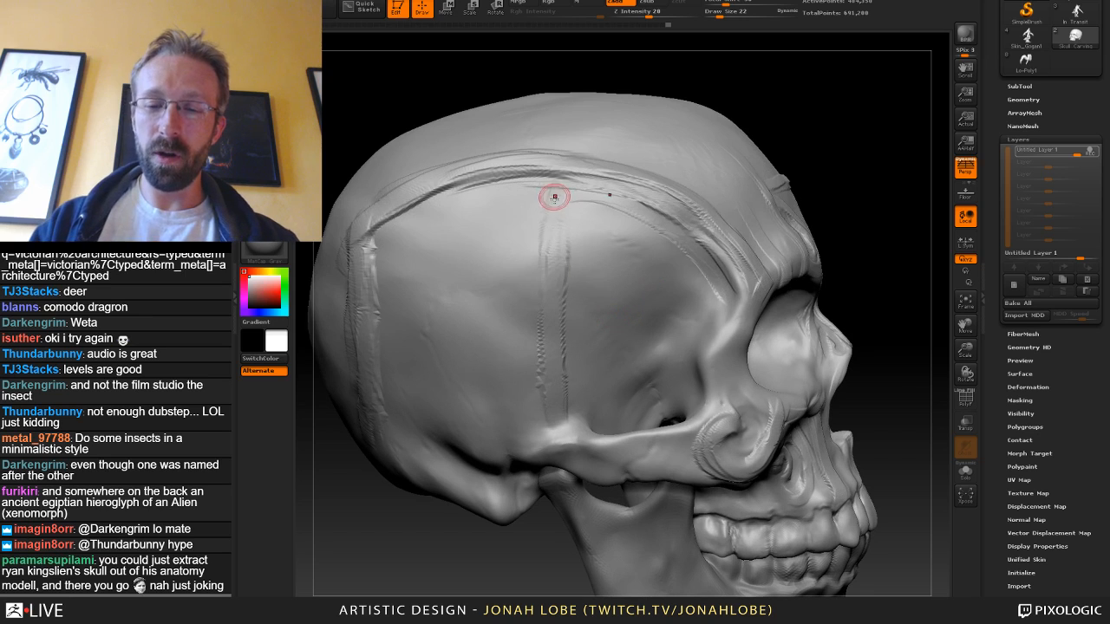
{"action": "left_click_drag", "start_coordinate": [553, 197], "coordinate": [556, 404]}
{"action": "left_click_drag", "start_coordinate": [860, 262], "coordinate": [889, 286], "text": "alt"}
{"action": "left_click_drag", "start_coordinate": [889, 286], "coordinate": [905, 267]}
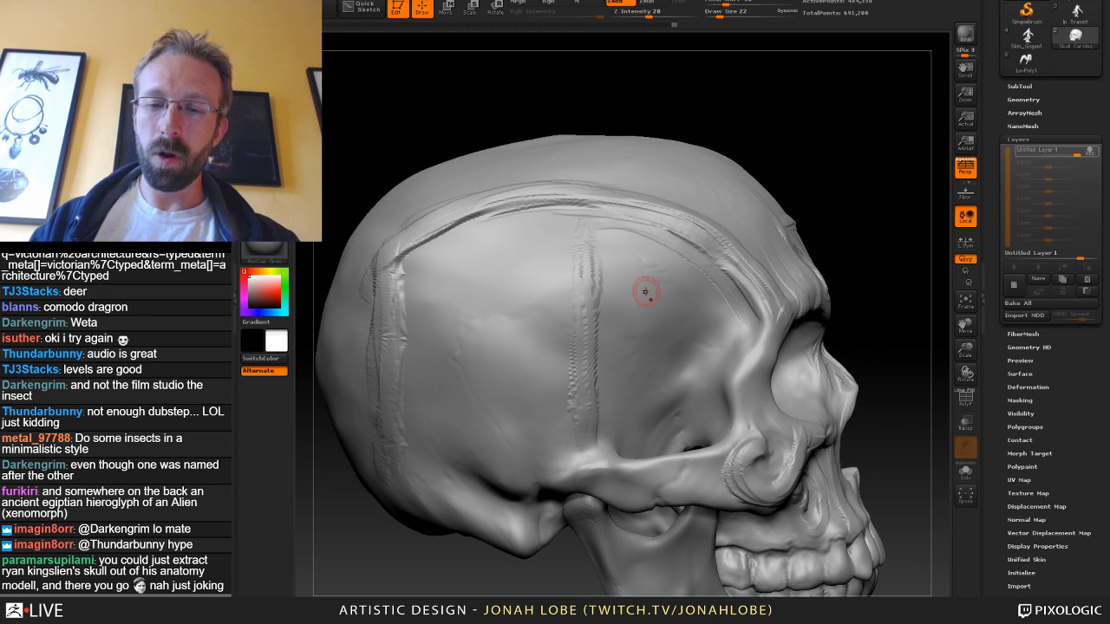
Carve arcs beneath the temple's upper border and a large S-shaped scroll that curls in above the rear of the cheekbone.
{"action": "mouse_move", "coordinate": [648, 267]}
{"action": "left_mouse_down"}
{"action": "mouse_move", "coordinate": [532, 228]}
{"action": "mouse_move", "coordinate": [405, 312]}
{"action": "left_mouse_up"}
{"action": "left_click_drag", "start_coordinate": [520, 244], "coordinate": [586, 323]}
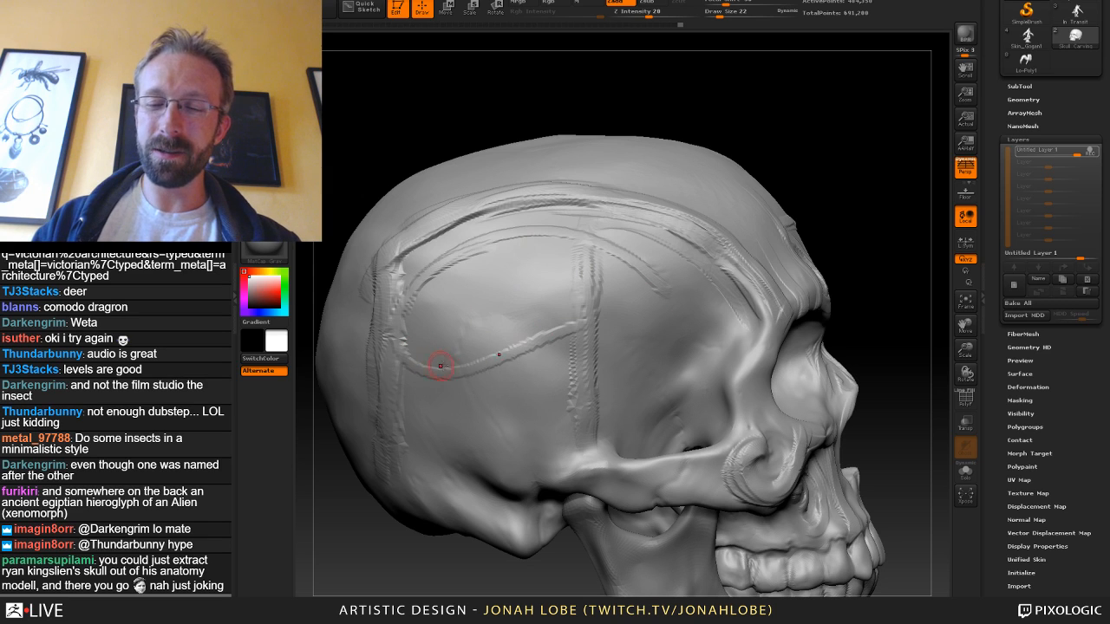
{"action": "mouse_move", "coordinate": [543, 343]}
{"action": "left_mouse_down"}
{"action": "mouse_move", "coordinate": [529, 390]}
{"action": "mouse_move", "coordinate": [541, 396]}
{"action": "mouse_move", "coordinate": [498, 433]}
{"action": "mouse_move", "coordinate": [551, 392]}
{"action": "left_mouse_up"}
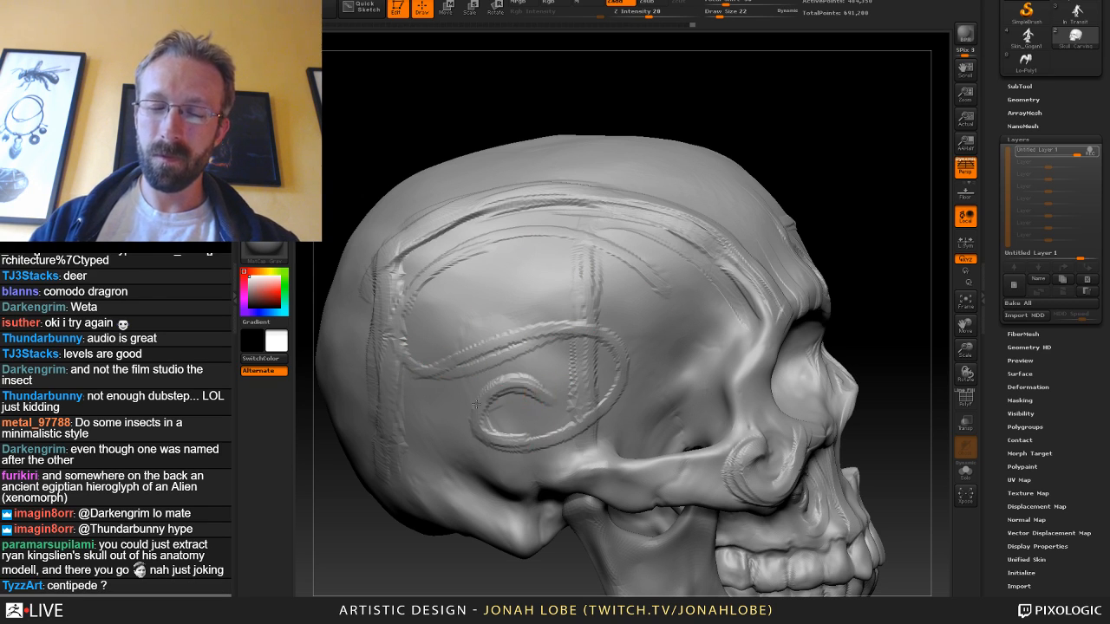
{"action": "mouse_move", "coordinate": [475, 404]}
{"action": "left_mouse_down"}
{"action": "mouse_move", "coordinate": [598, 338]}
{"action": "mouse_move", "coordinate": [469, 356]}
{"action": "left_mouse_up"}
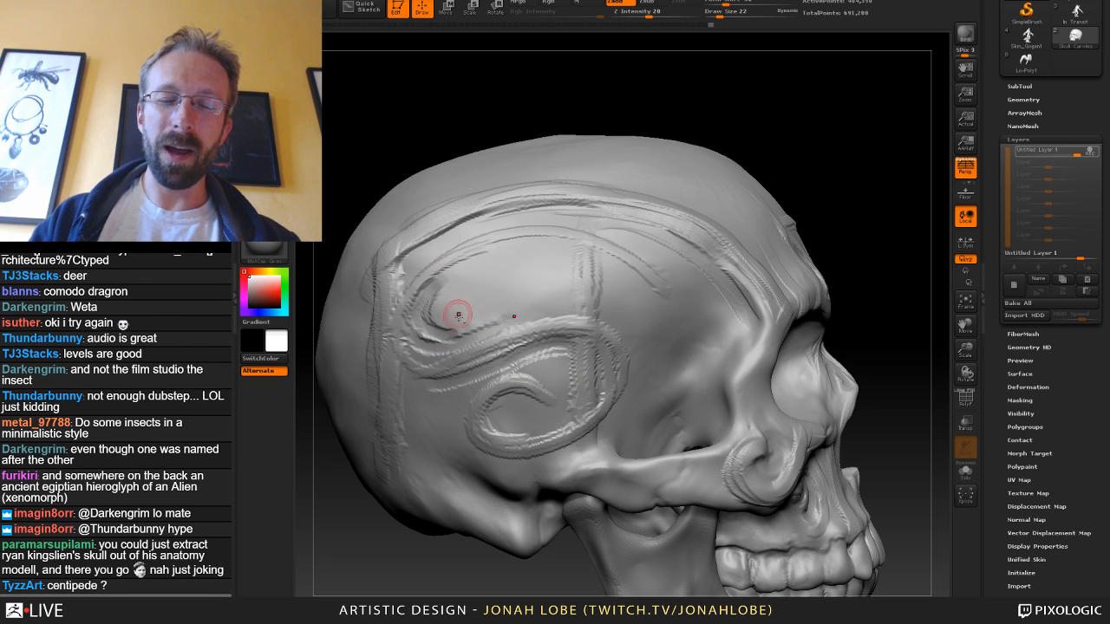
Carve and smooth the curled hollow at the temple's rear, adding short hooked strokes beside it and tapered strokes toward the front.
{"action": "mouse_move", "coordinate": [444, 276]}
{"action": "left_mouse_down"}
{"action": "mouse_move", "coordinate": [471, 266]}
{"action": "mouse_move", "coordinate": [486, 277]}
{"action": "mouse_move", "coordinate": [497, 260]}
{"action": "mouse_move", "coordinate": [451, 299]}
{"action": "mouse_move", "coordinate": [477, 317]}
{"action": "mouse_move", "coordinate": [453, 287]}
{"action": "left_mouse_up"}
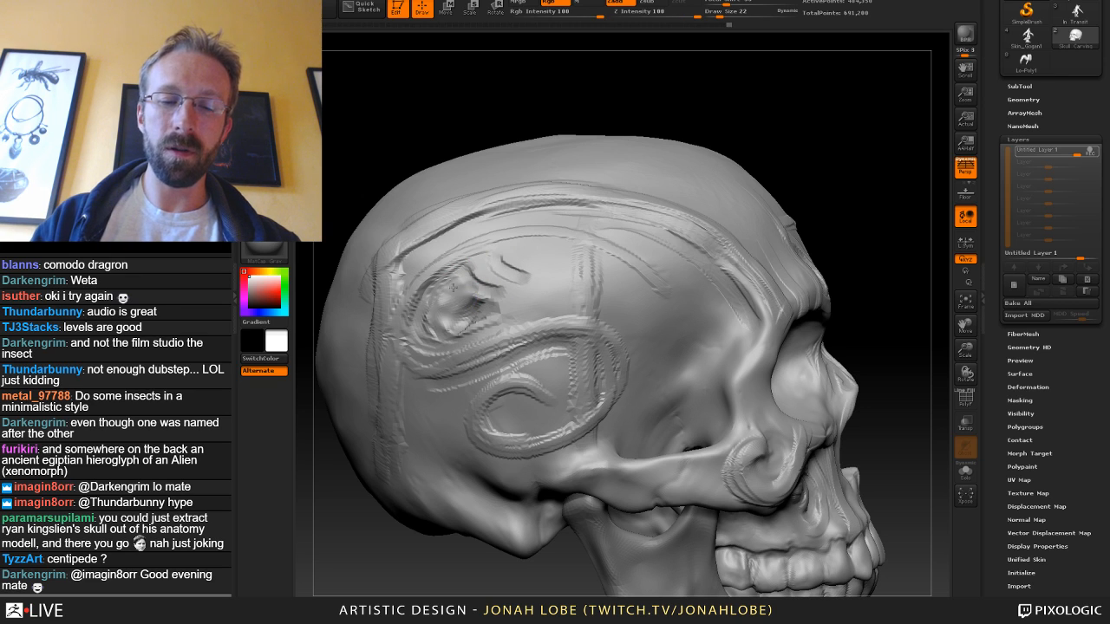
{"action": "left_click_drag", "start_coordinate": [435, 333], "coordinate": [468, 303], "text": "shift"}
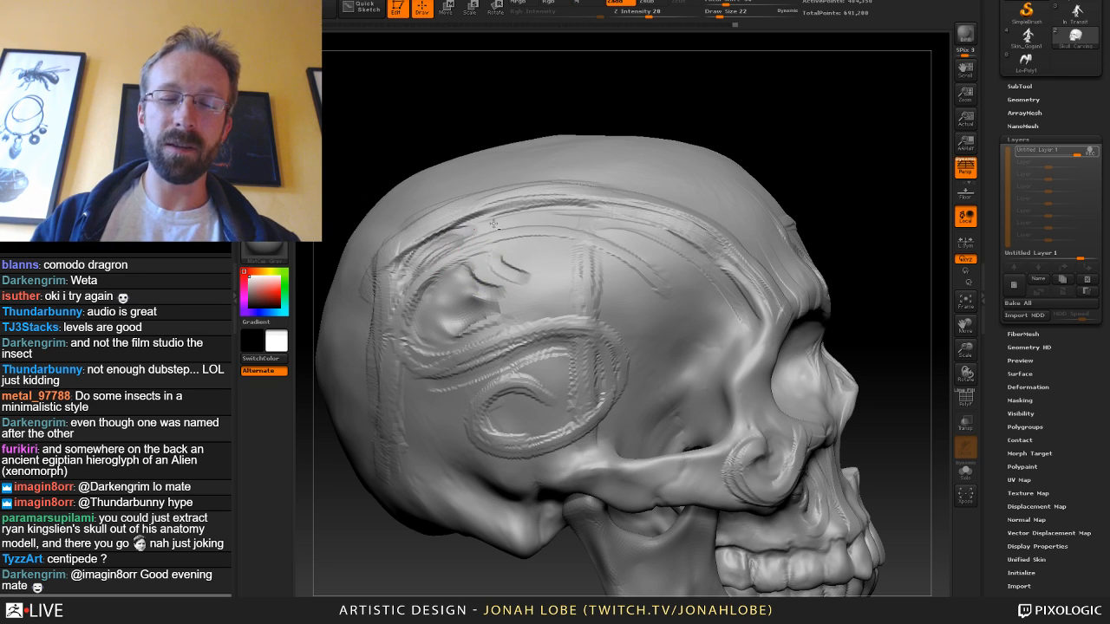
{"action": "left_click_drag", "start_coordinate": [601, 247], "coordinate": [558, 252]}
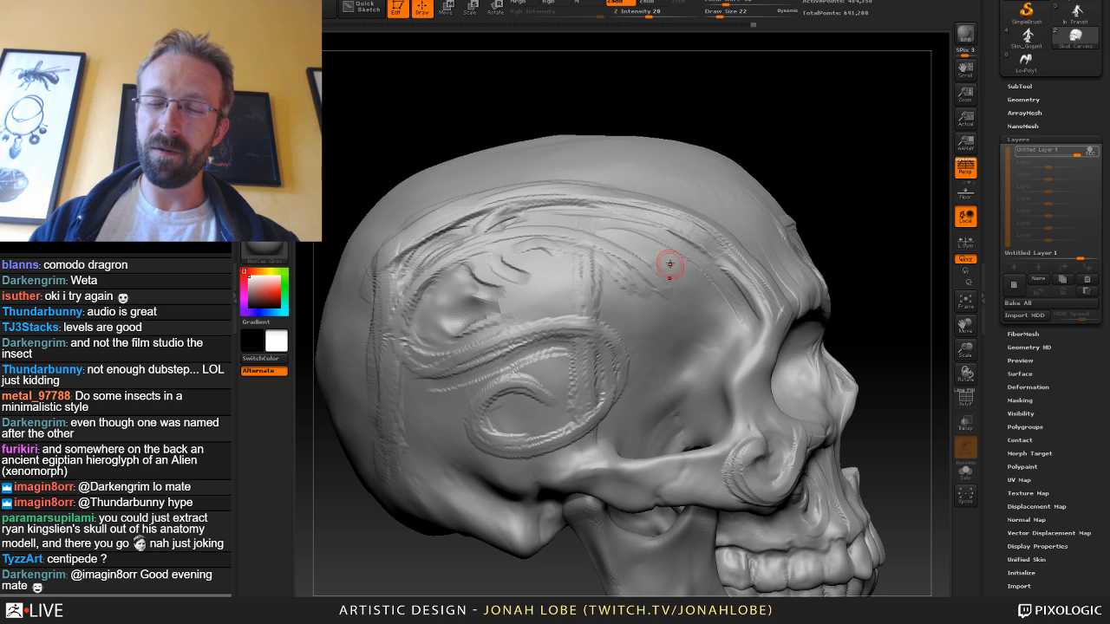
{"action": "left_click_drag", "start_coordinate": [669, 264], "coordinate": [677, 293]}
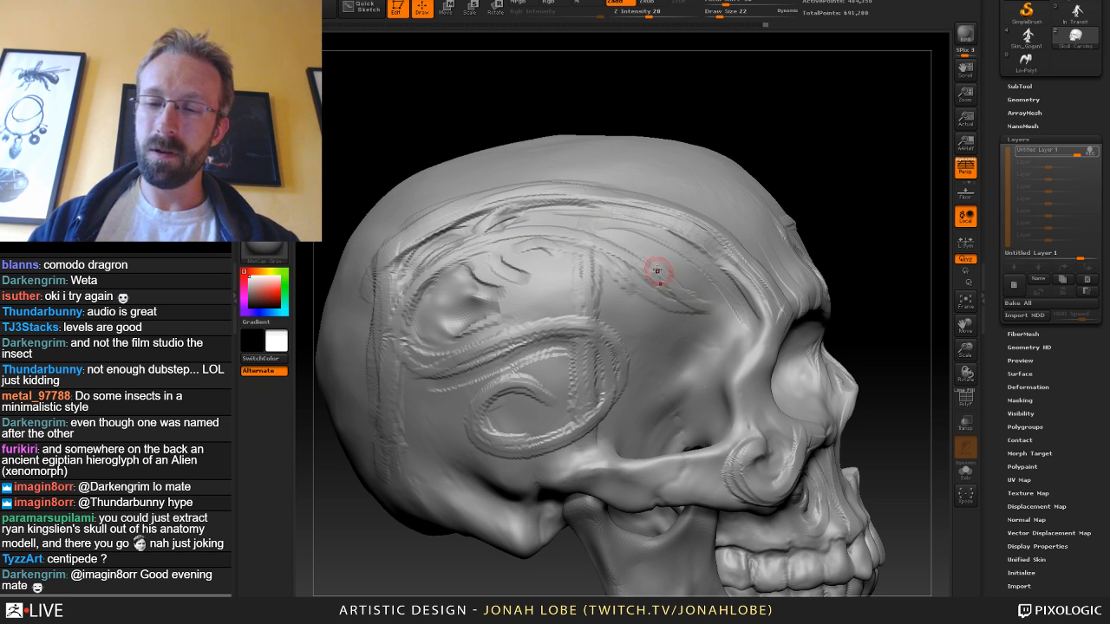
Carve a round spiral in the upper middle of the temple and leaf-like strokes fanning forward from it.
{"action": "right_click_drag", "start_coordinate": [738, 248], "coordinate": [667, 280]}
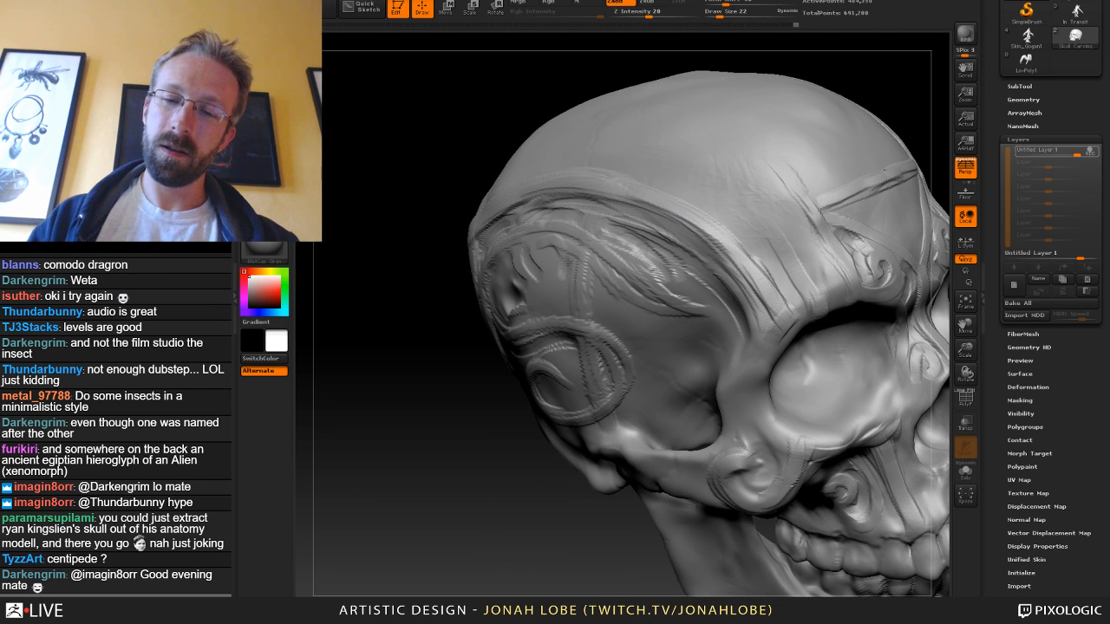
{"action": "left_click_drag", "start_coordinate": [514, 489], "coordinate": [601, 268]}
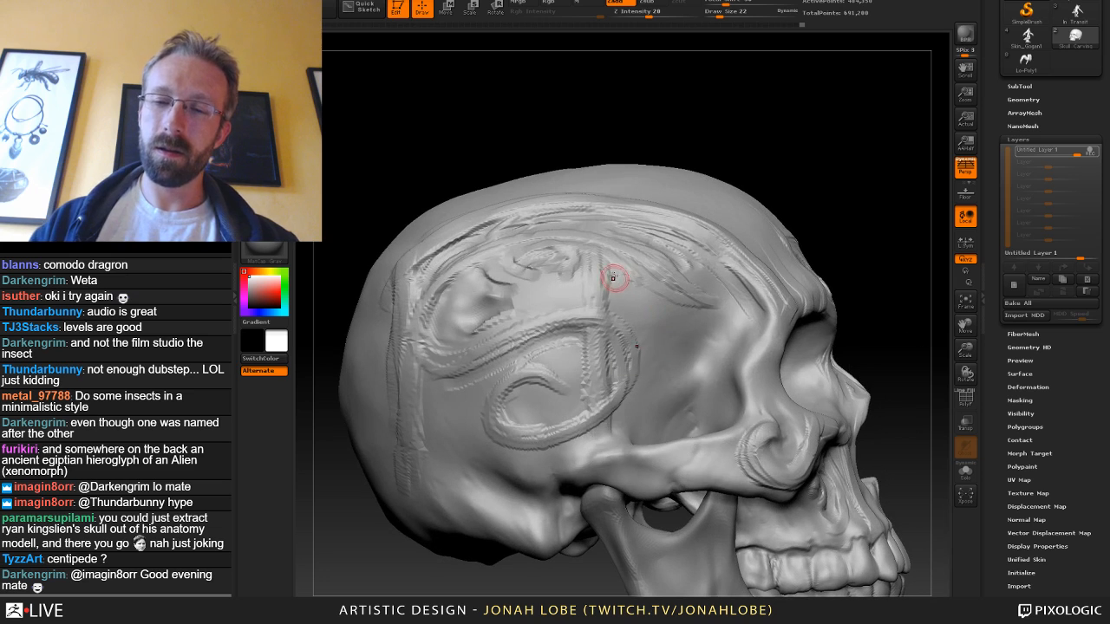
{"action": "left_click_drag", "start_coordinate": [875, 245], "coordinate": [624, 258]}
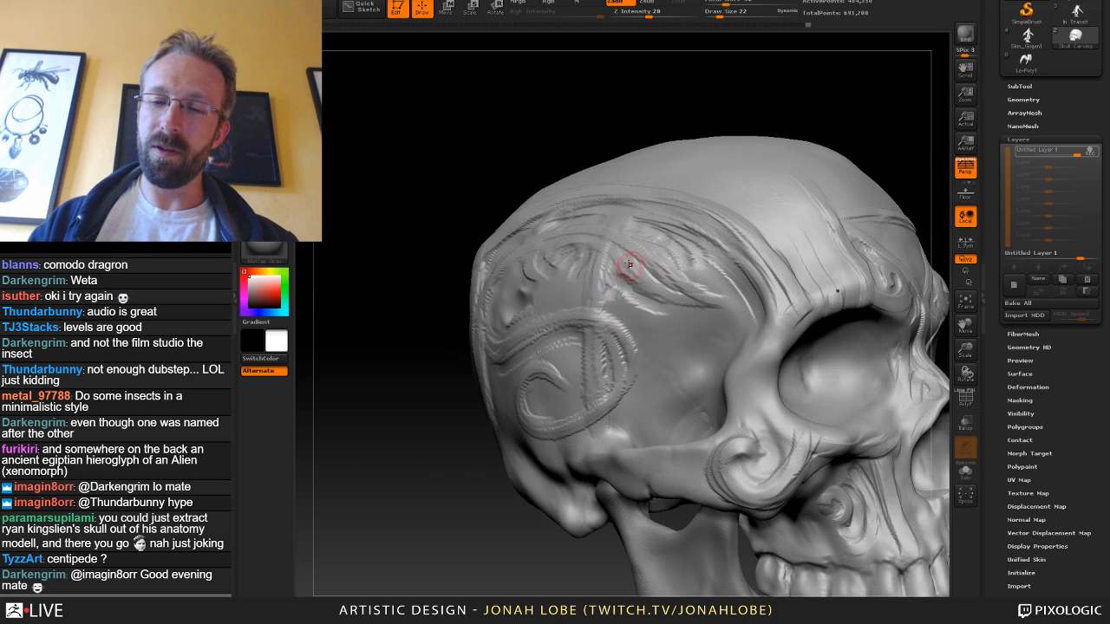
{"action": "left_click_drag", "start_coordinate": [859, 116], "coordinate": [621, 269]}
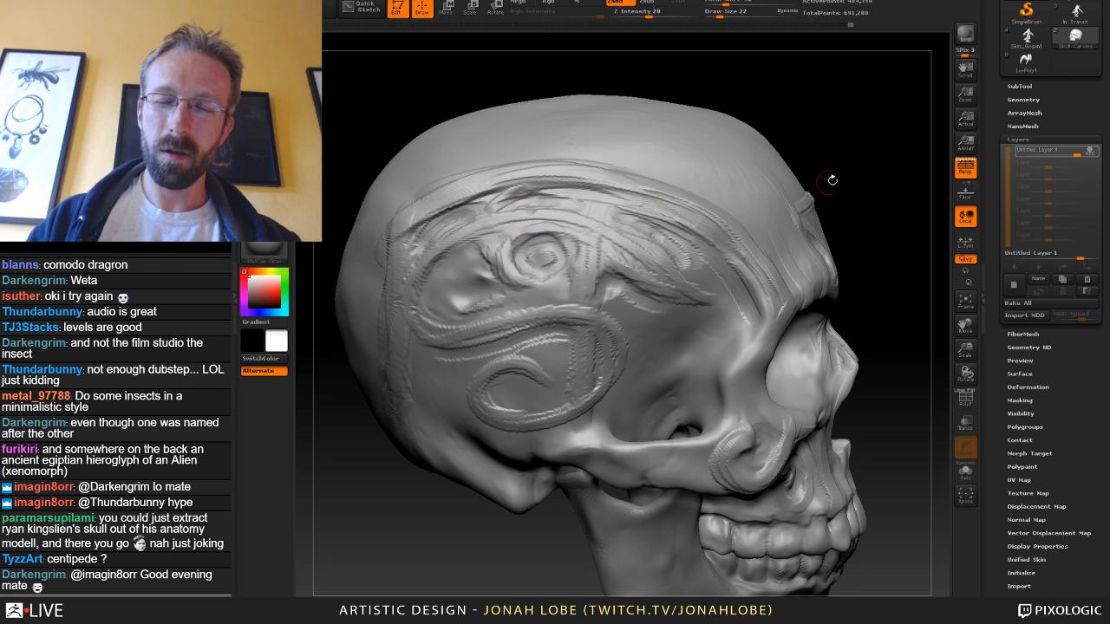
Smooth around the upper spiral and carve inner ridges into the hollow behind it.
{"action": "left_click_drag", "start_coordinate": [823, 184], "coordinate": [586, 229]}
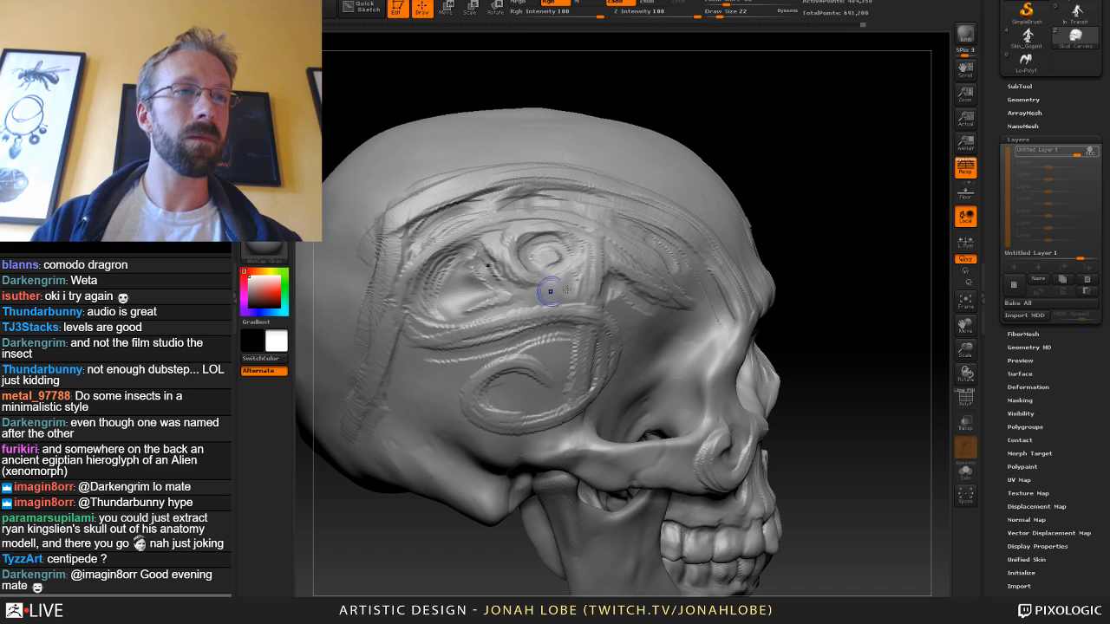
{"action": "left_click_drag", "start_coordinate": [845, 328], "coordinate": [741, 255]}
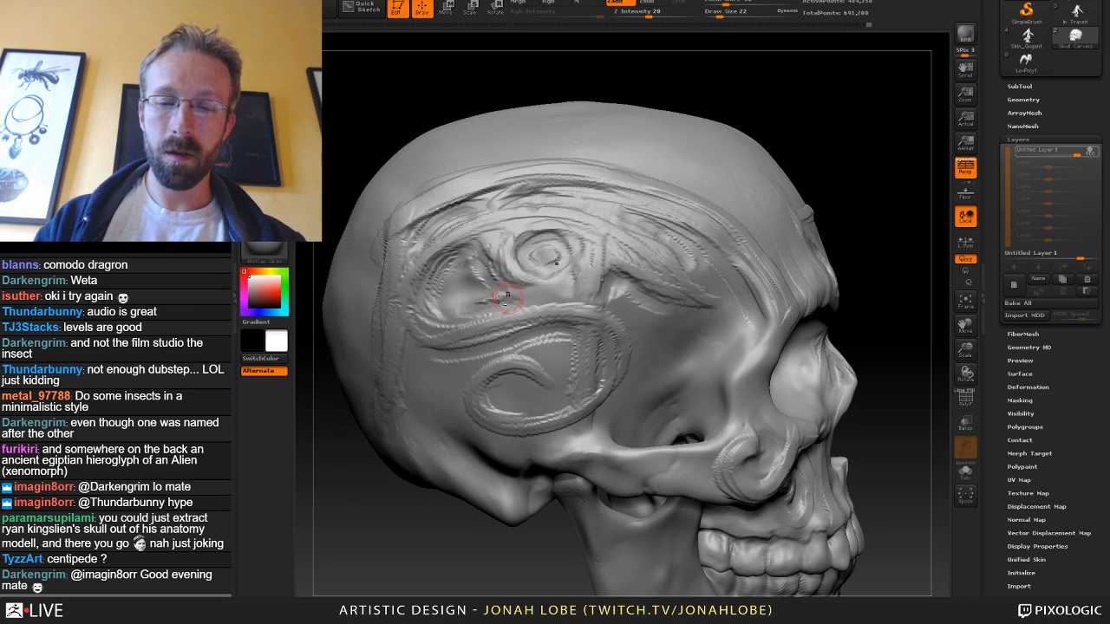
{"action": "mouse_move", "coordinate": [491, 287]}
{"action": "left_mouse_down"}
{"action": "mouse_move", "coordinate": [459, 253]}
{"action": "mouse_move", "coordinate": [435, 304]}
{"action": "mouse_move", "coordinate": [478, 293]}
{"action": "left_mouse_up"}
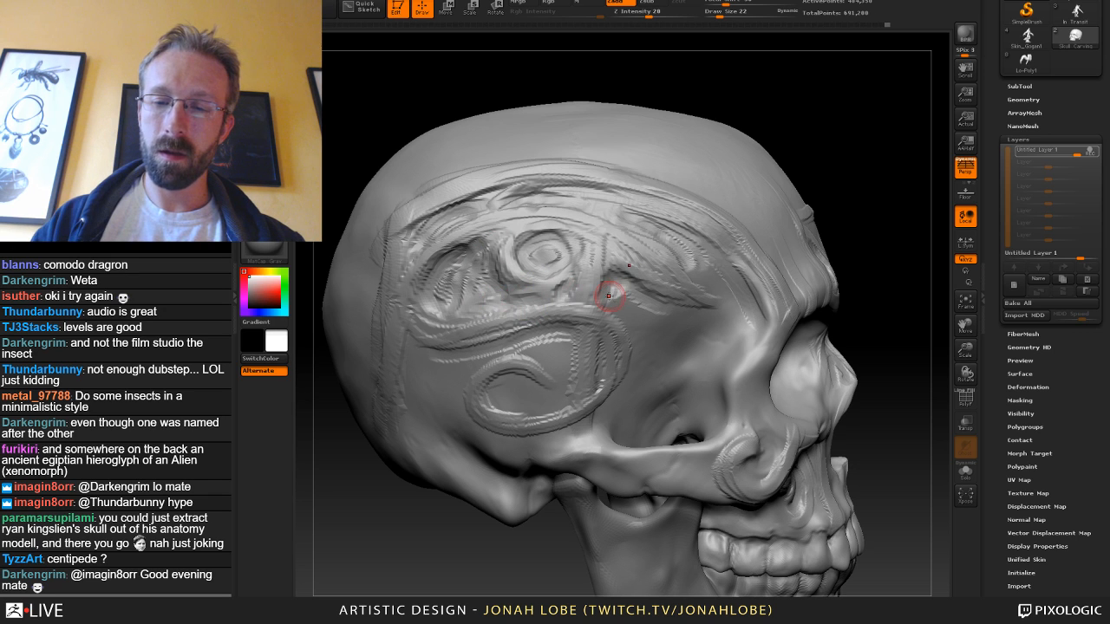
Set the draw size to 24 and carve the leaf-like strokes and upper border on the opposite temple.
{"action": "left_click_drag", "start_coordinate": [902, 364], "coordinate": [742, 341], "text": "alt"}
{"action": "left_click_drag", "start_coordinate": [849, 363], "coordinate": [819, 460]}
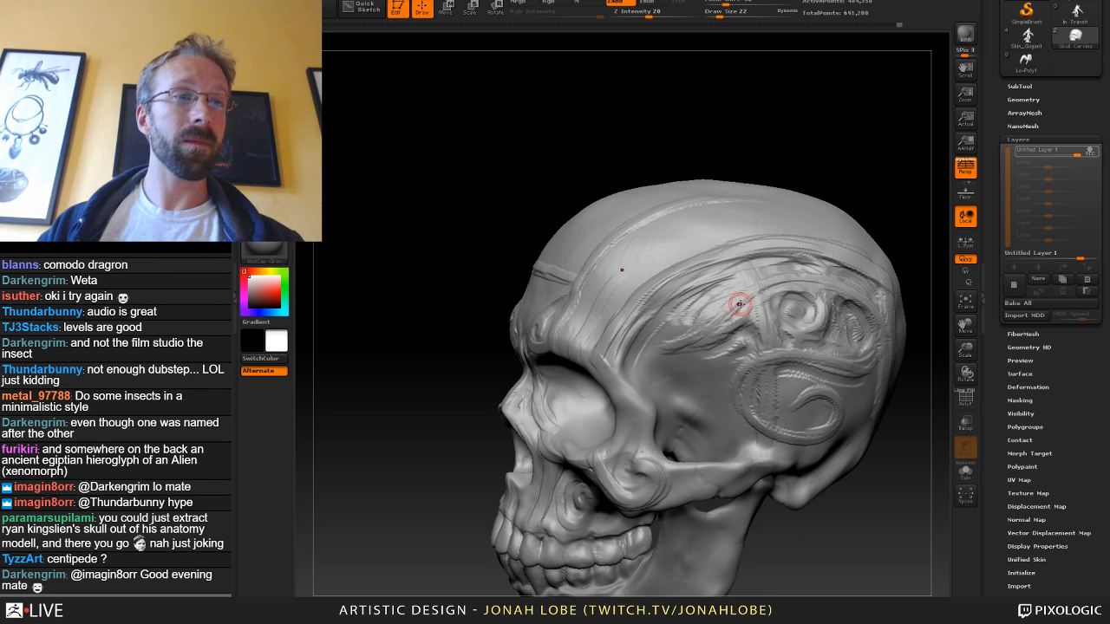
{"action": "key", "text": "s"}
{"action": "mouse_move", "coordinate": [731, 304]}
{"action": "left_mouse_down"}
{"action": "mouse_move", "coordinate": [804, 275]}
{"action": "mouse_move", "coordinate": [758, 289]}
{"action": "left_mouse_up"}
{"action": "right_click_drag", "start_coordinate": [846, 243], "coordinate": [795, 257]}
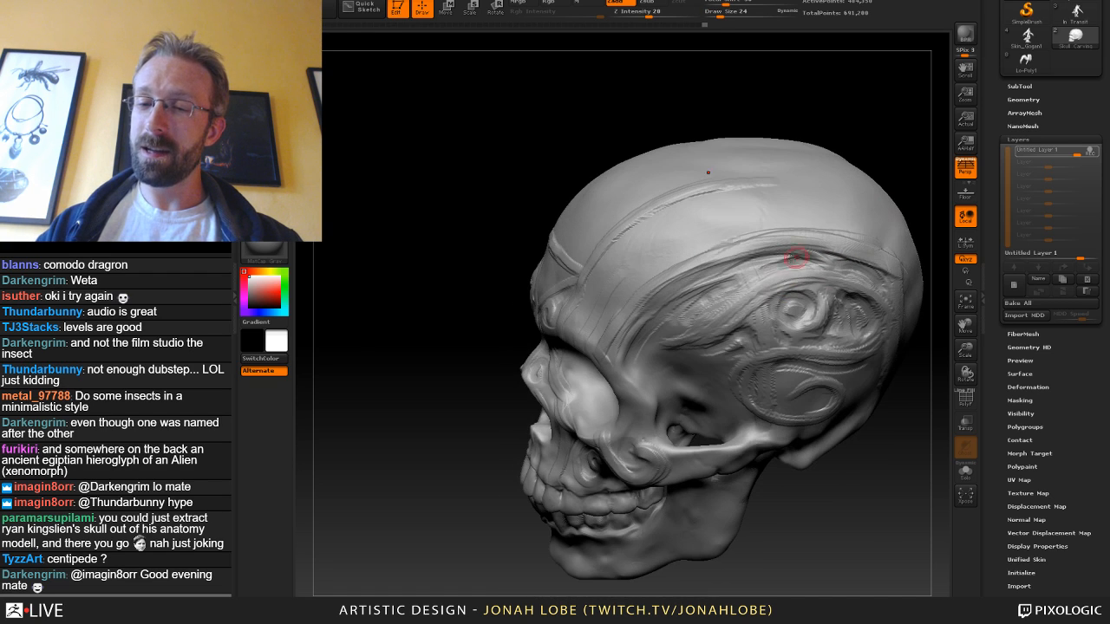
{"action": "left_click_drag", "start_coordinate": [760, 270], "coordinate": [867, 264]}
{"action": "right_click_drag", "start_coordinate": [907, 391], "coordinate": [830, 327]}
Carve the front edge of the large scroll loop on the temple, alternating between draw sizes 13 and 32.
{"action": "key", "text": "bracketleft"}
{"action": "key", "text": "bracketleft"}
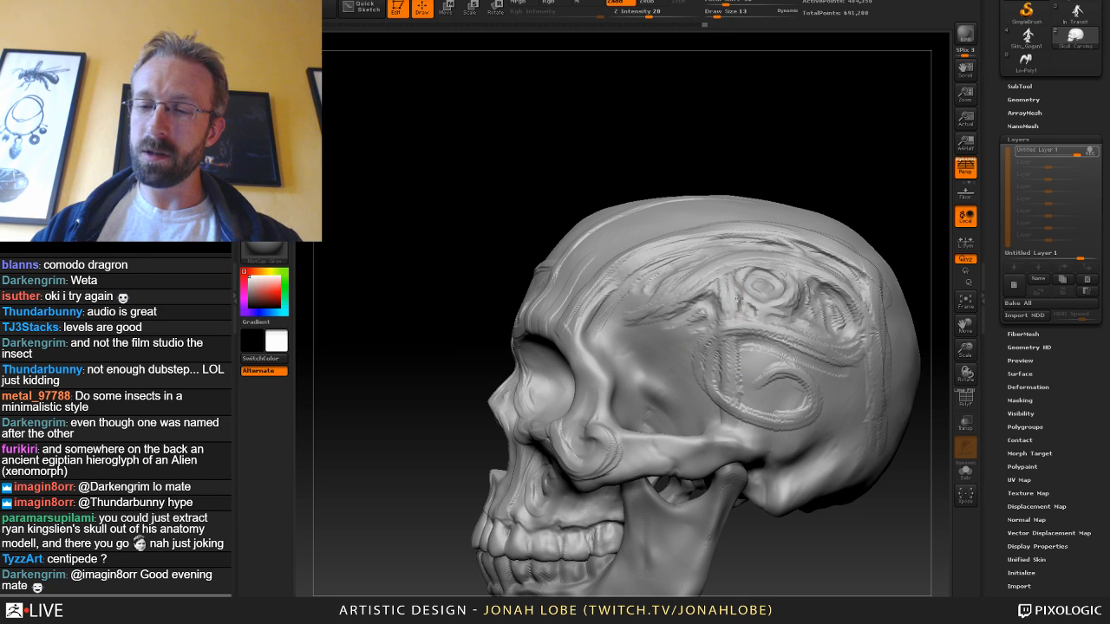
{"action": "key", "text": "bracketright"}
{"action": "key", "text": "bracketright"}
{"action": "key", "text": "bracketright"}
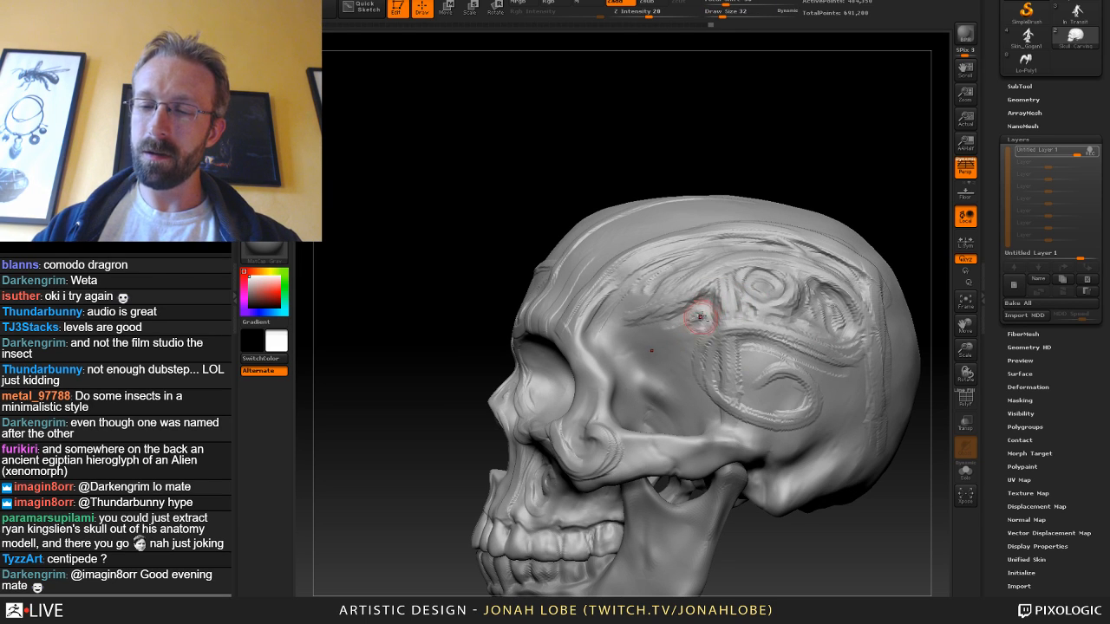
{"action": "key", "text": "bracketleft"}
{"action": "key", "text": "bracketleft"}
{"action": "key", "text": "bracketleft"}
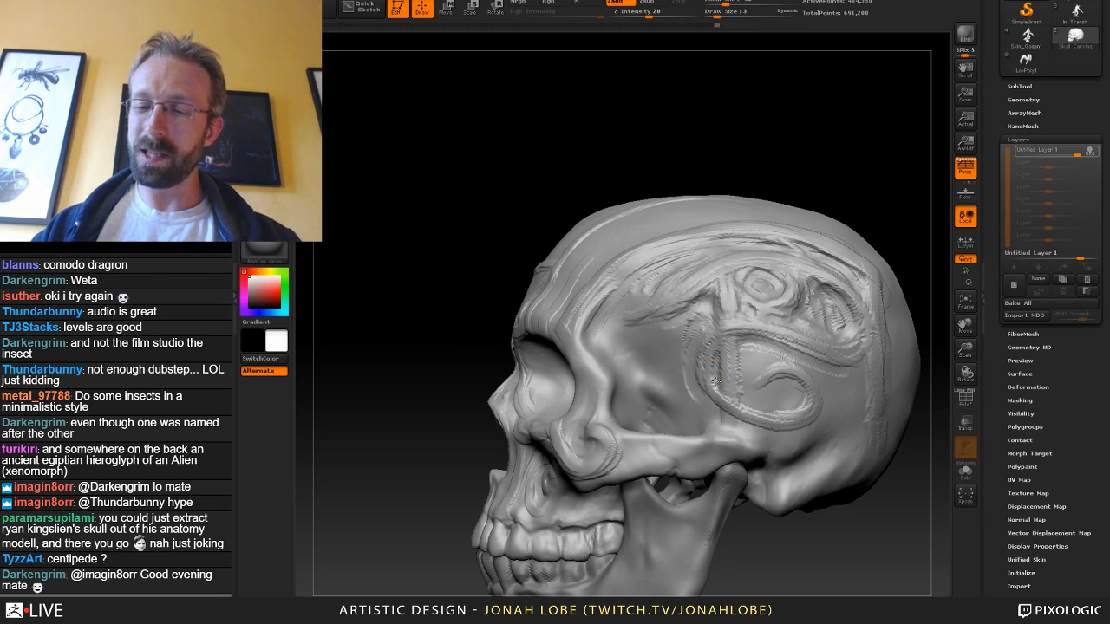
Deepen the recess inside the scroll loop and the centre of its curl with draw sizes 39 and 24.
{"action": "key", "text": "bracketright"}
{"action": "key", "text": "bracketright"}
{"action": "key", "text": "bracketright"}
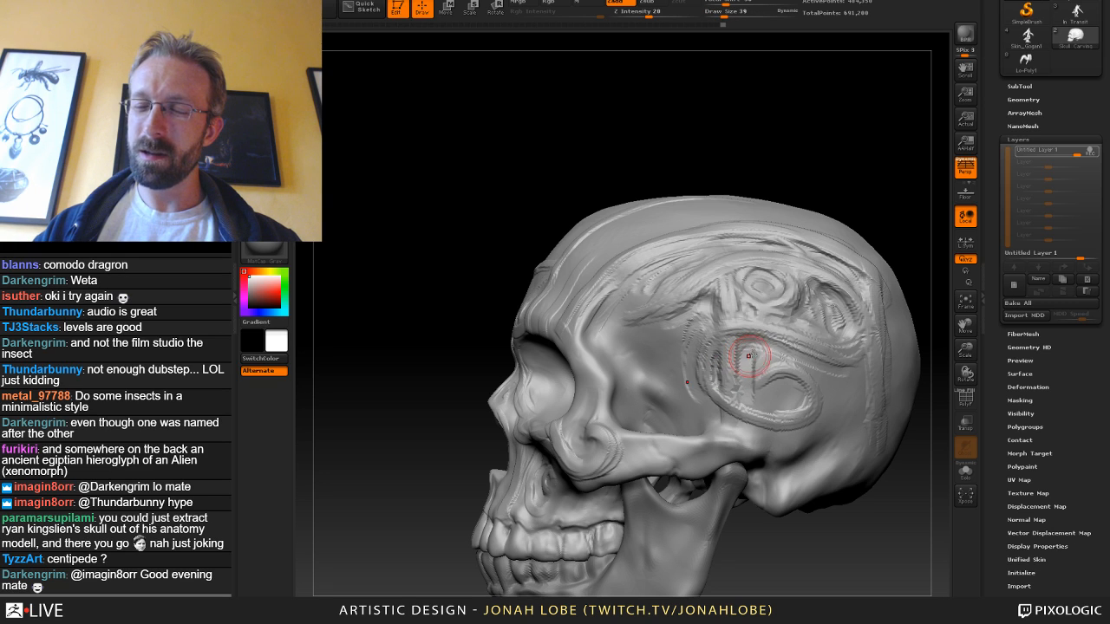
{"action": "key", "text": "bracketleft"}
{"action": "key", "text": "bracketleft"}
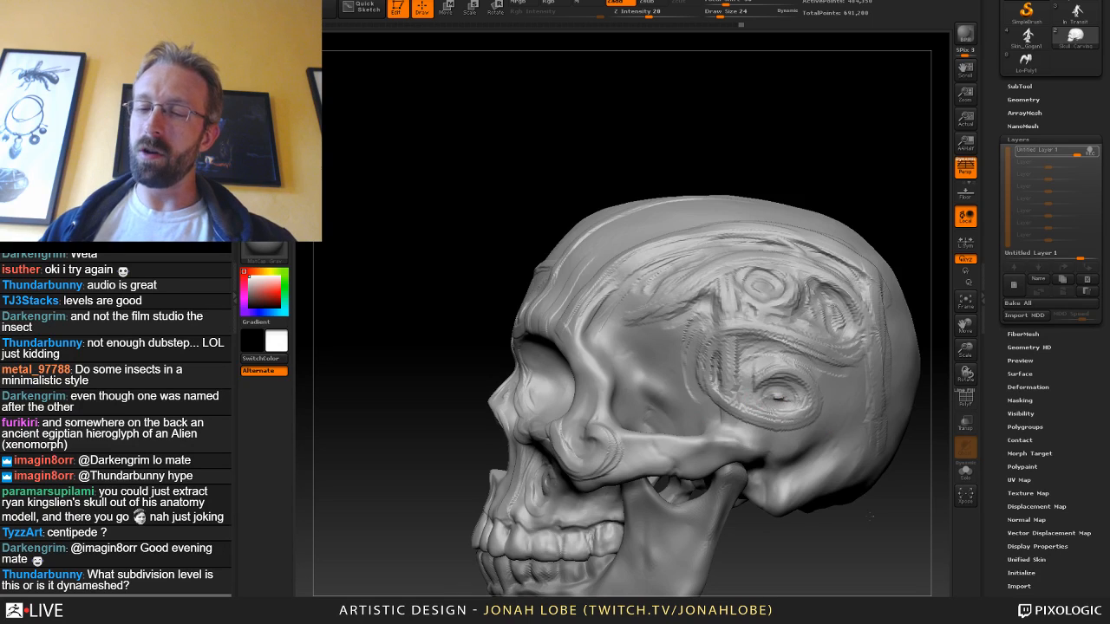
Carve strokes along the temple's front border behind the brow, undoing the unwanted ones.
{"action": "left_click_drag", "start_coordinate": [869, 517], "coordinate": [806, 473], "text": "alt"}
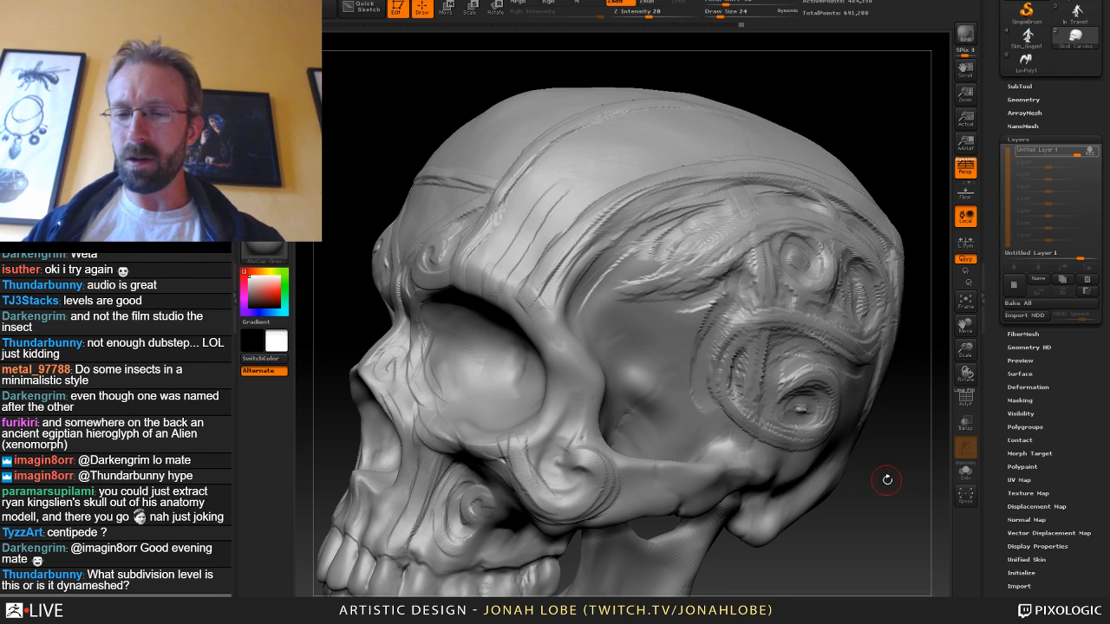
{"action": "right_click_drag", "start_coordinate": [807, 475], "coordinate": [852, 451]}
{"action": "mouse_move", "coordinate": [571, 315]}
{"action": "left_mouse_down"}
{"action": "mouse_move", "coordinate": [630, 229]}
{"action": "mouse_move", "coordinate": [563, 279]}
{"action": "mouse_move", "coordinate": [553, 326]}
{"action": "mouse_move", "coordinate": [594, 240]}
{"action": "left_mouse_up"}
{"action": "key", "text": "ctrl+z"}
{"action": "key", "text": "ctrl+z"}
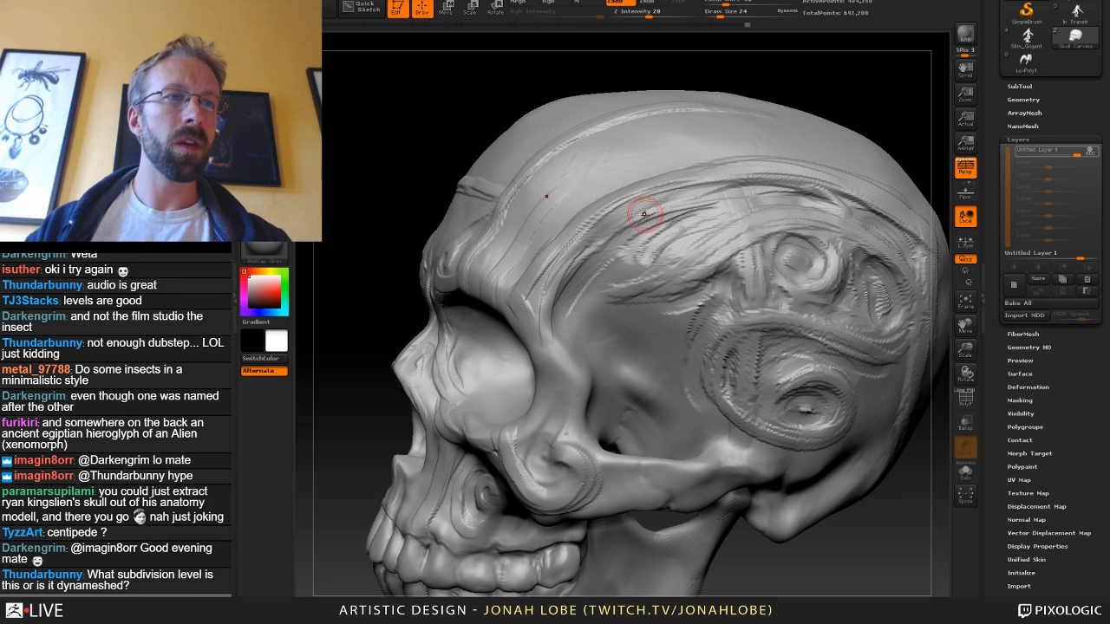
Show the Geometry settings, lower the skull to subdivision level 1, and examine its base mesh from several sides.
{"action": "left_click_drag", "start_coordinate": [836, 520], "coordinate": [820, 469], "text": "alt"}
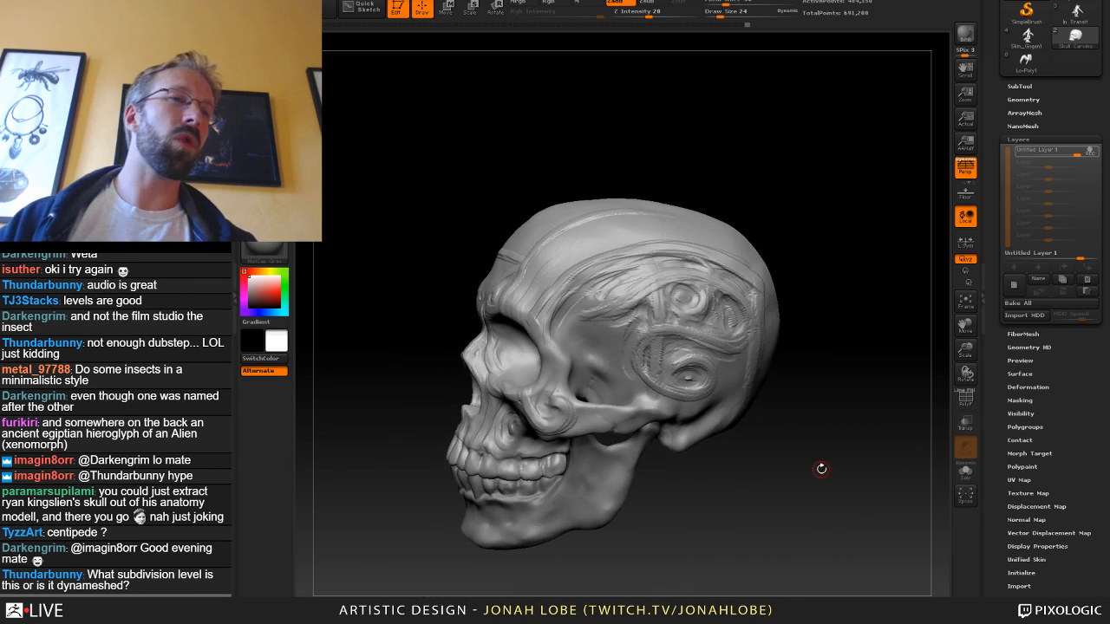
{"action": "left_click", "coordinate": [1023, 334]}
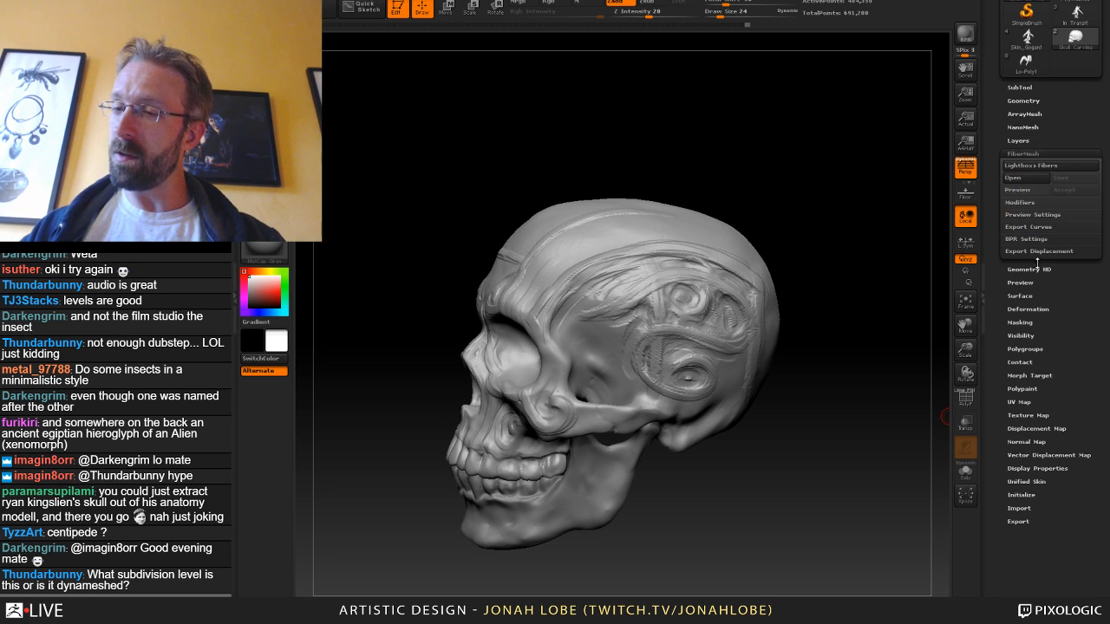
{"action": "left_click", "coordinate": [1035, 153]}
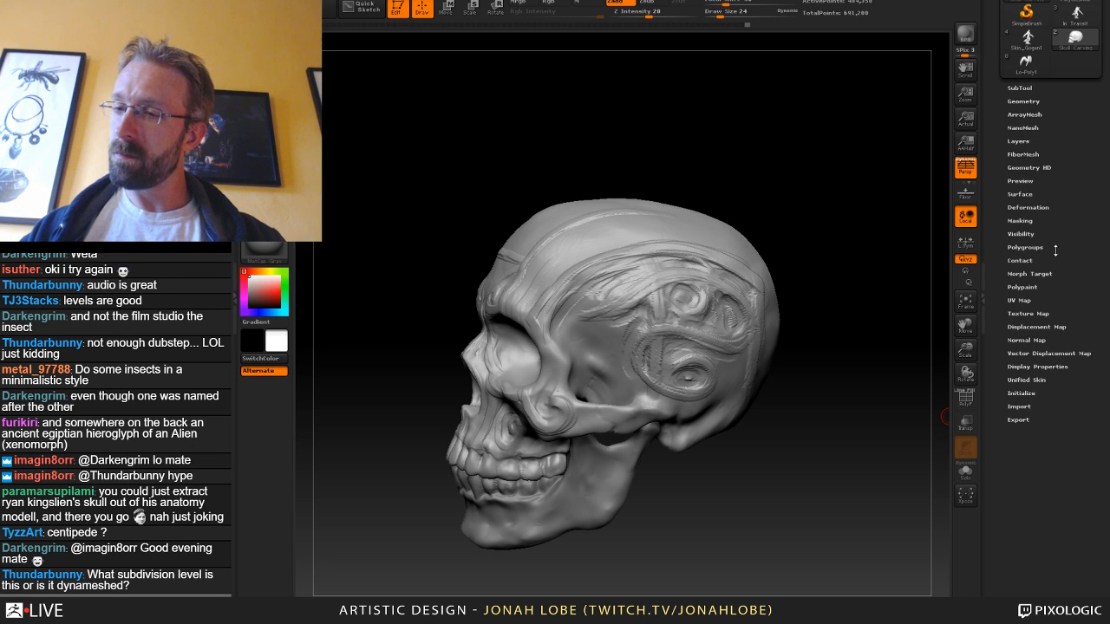
{"action": "left_click", "coordinate": [1023, 102]}
{"action": "key", "text": "shift+d"}
{"action": "key", "text": "shift+d"}
{"action": "key", "text": "shift+d"}
{"action": "key", "text": "shift+d"}
{"action": "key", "text": "shift+d"}
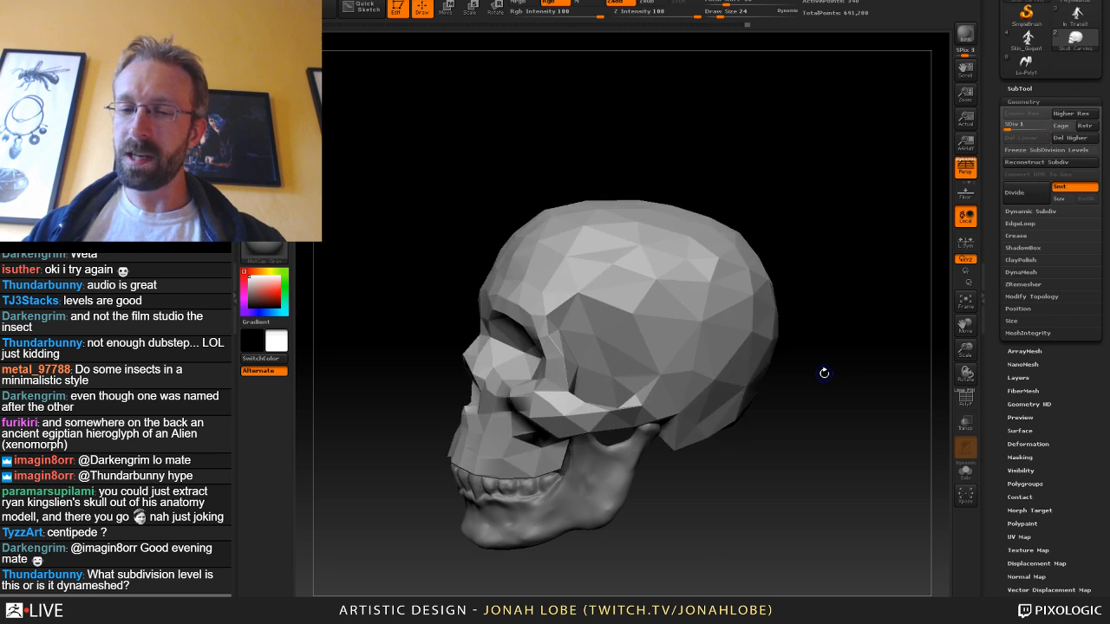
{"action": "left_click_drag", "start_coordinate": [810, 397], "coordinate": [827, 414]}
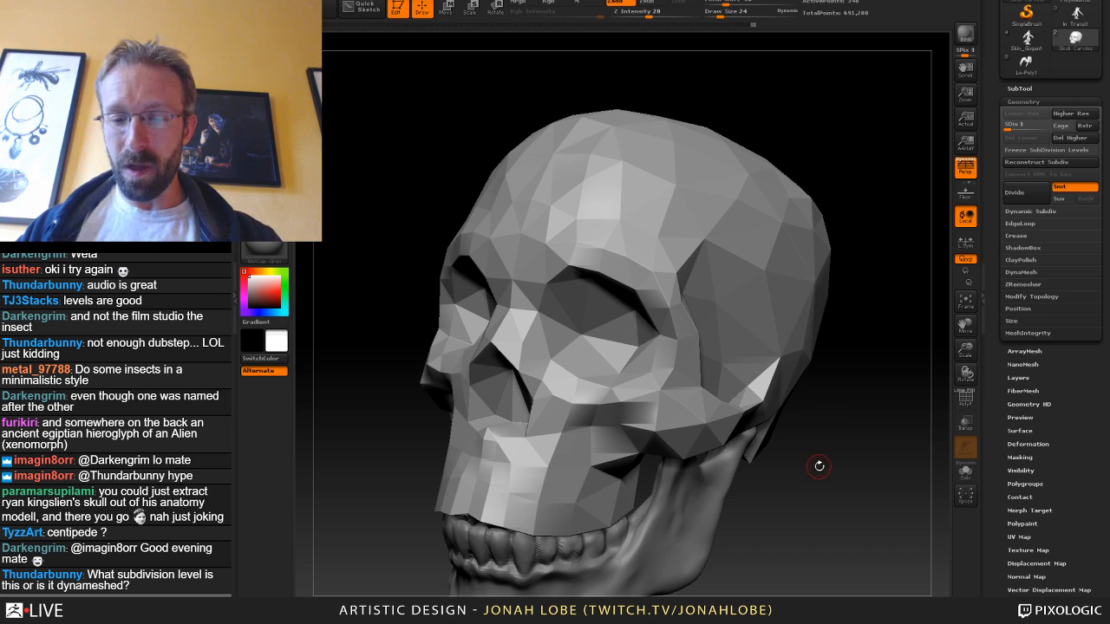
{"action": "left_click_drag", "start_coordinate": [818, 466], "coordinate": [807, 503]}
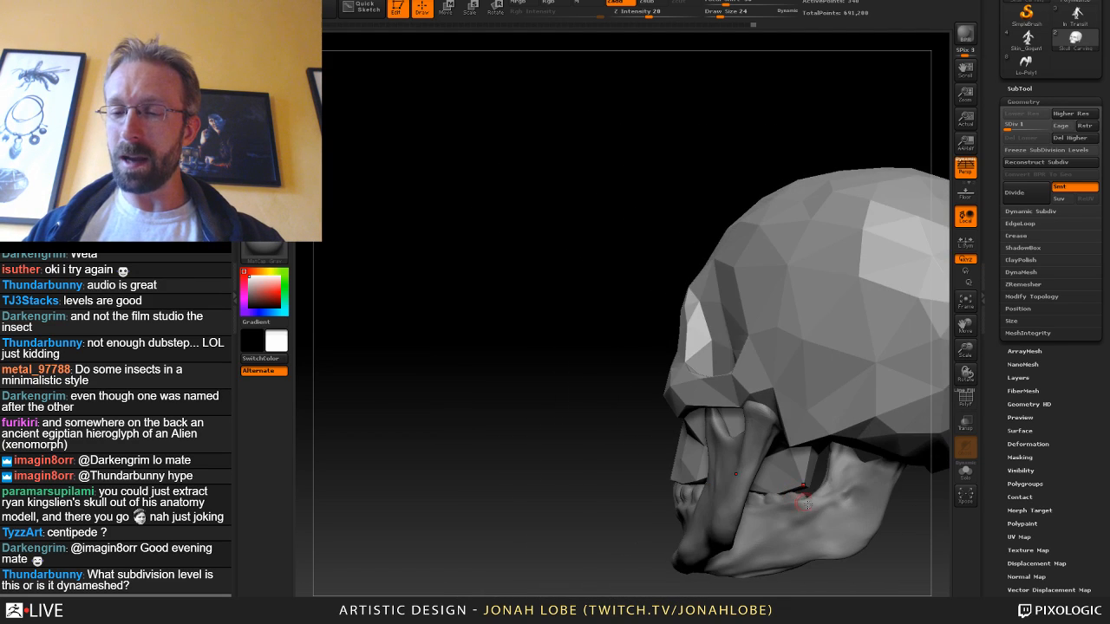
{"action": "left_click_drag", "start_coordinate": [865, 526], "coordinate": [858, 497], "text": "alt"}
{"action": "left_click_drag", "start_coordinate": [858, 497], "coordinate": [890, 508]}
Return the skull to subdivision level 6.
{"action": "key", "text": "d"}
{"action": "key", "text": "d"}
{"action": "key", "text": "d"}
{"action": "key", "text": "d"}
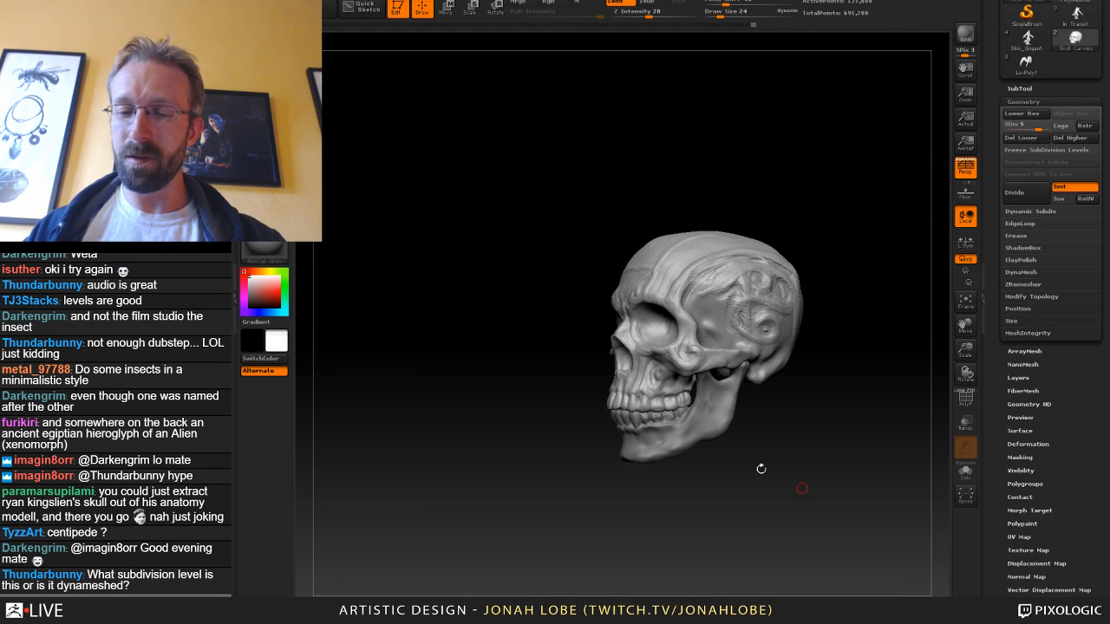
{"action": "key", "text": "d"}
Size the brush for the brow beside the forehead scrolls, trying 45 and reducing the draw size to 17.
{"action": "left_click_drag", "start_coordinate": [730, 451], "coordinate": [803, 378]}
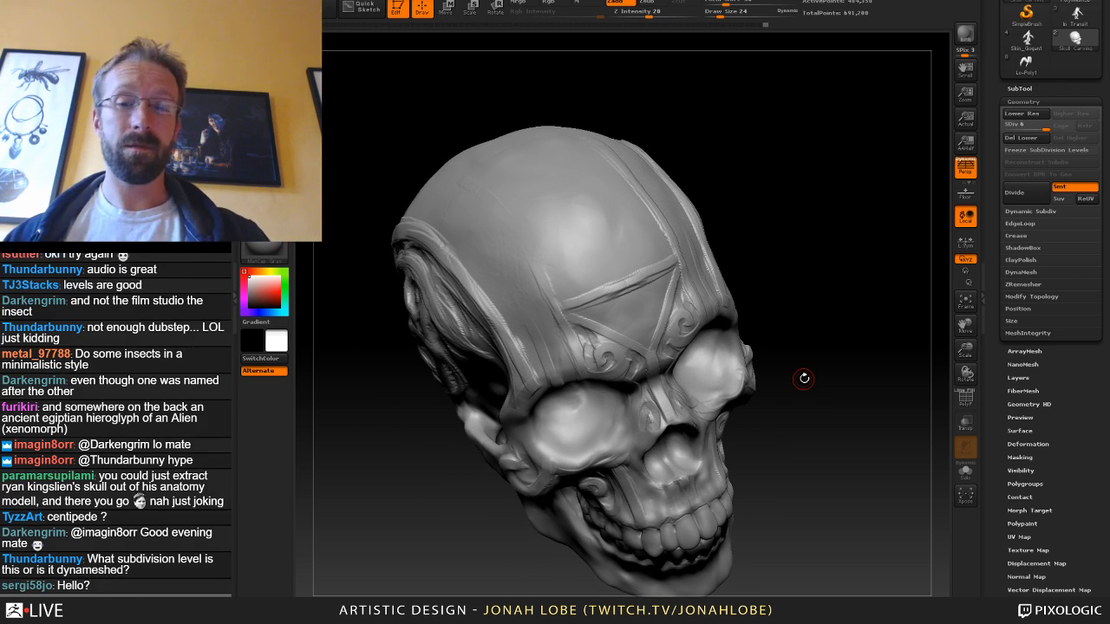
{"action": "left_click_drag", "start_coordinate": [792, 202], "coordinate": [812, 179]}
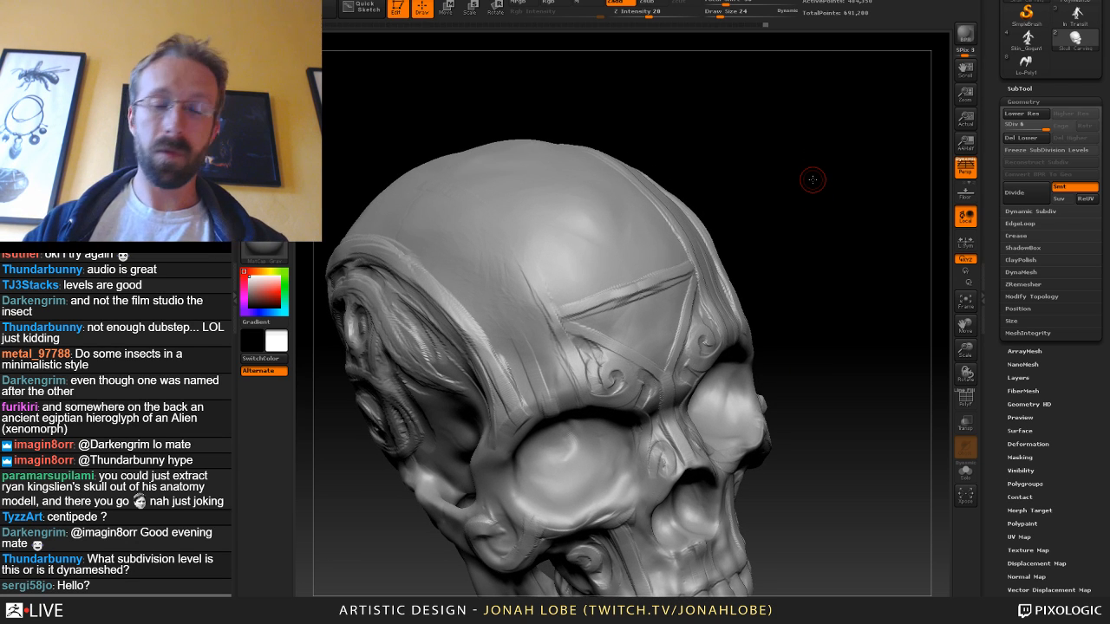
{"action": "left_click_drag", "start_coordinate": [806, 289], "coordinate": [698, 285]}
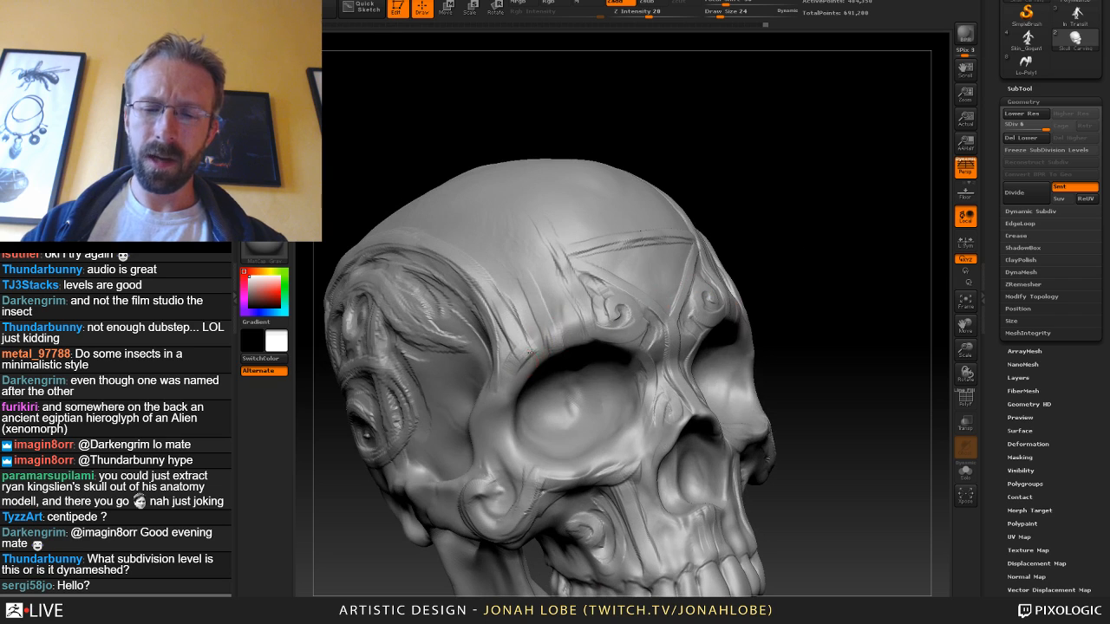
{"action": "left_click_drag", "start_coordinate": [802, 277], "coordinate": [575, 315]}
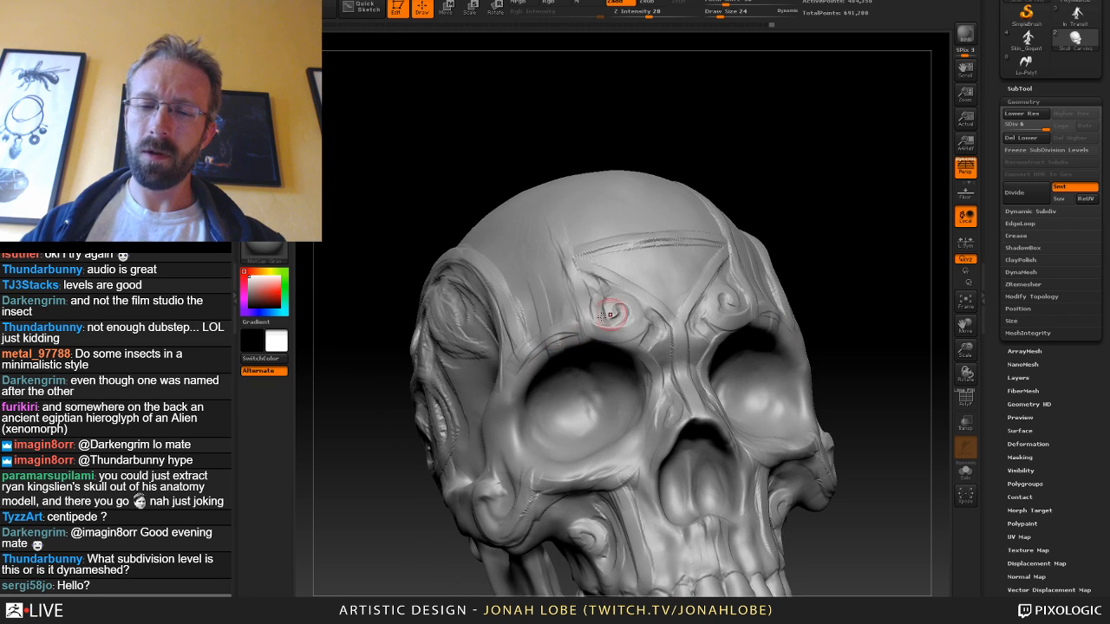
{"action": "left_click_drag", "start_coordinate": [855, 280], "coordinate": [802, 283]}
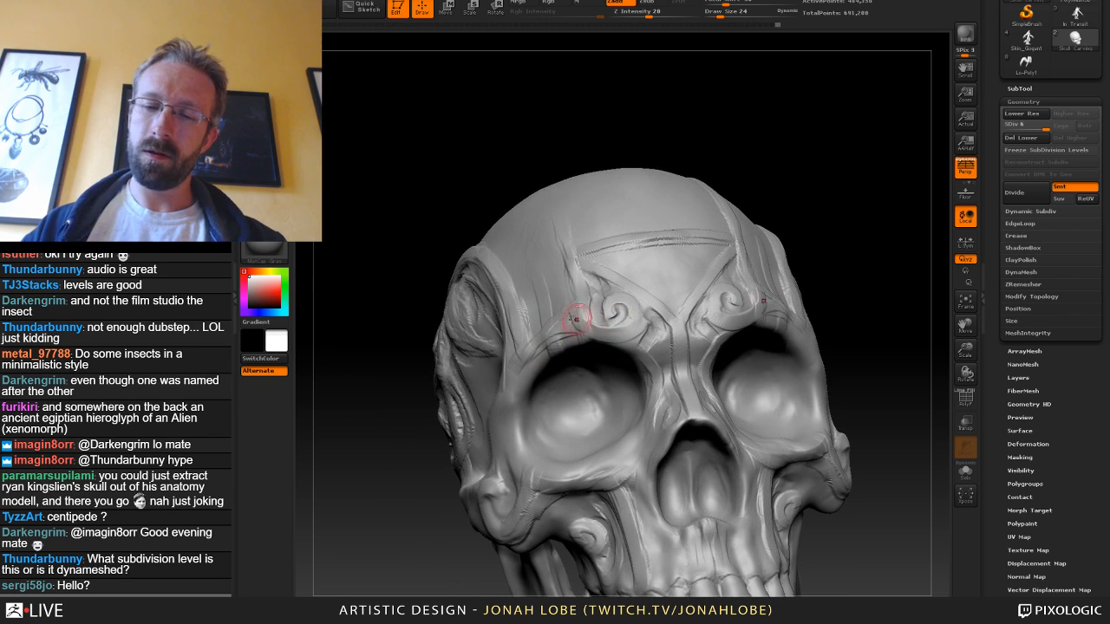
{"action": "key", "text": "bracketright"}
{"action": "key", "text": "bracketright"}
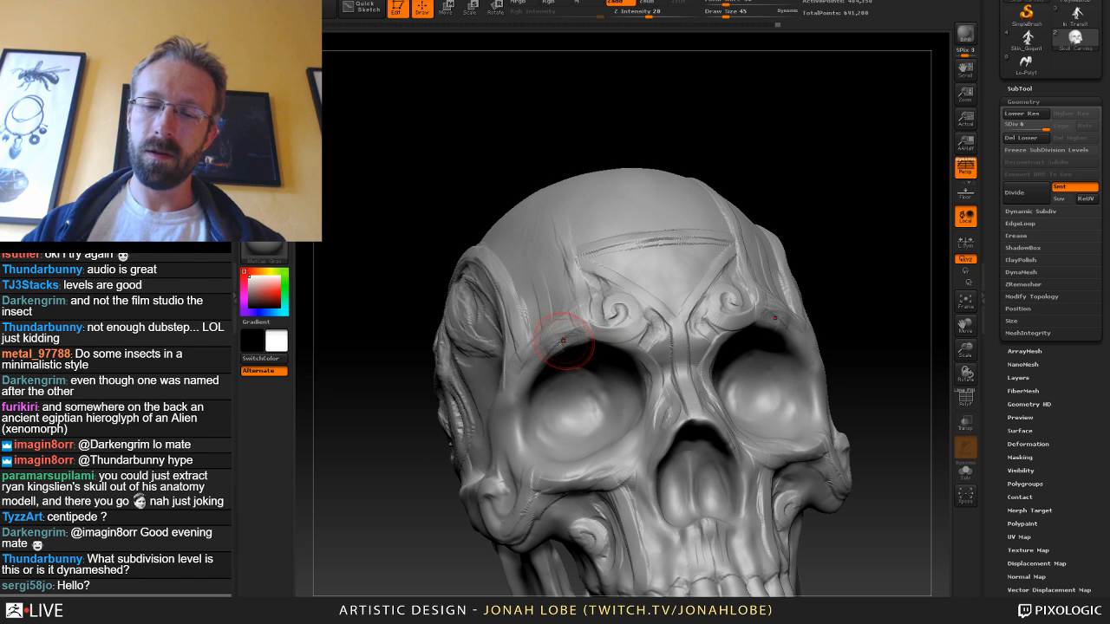
{"action": "key", "text": "bracketleft"}
{"action": "key", "text": "bracketleft"}
{"action": "key", "text": "bracketleft"}
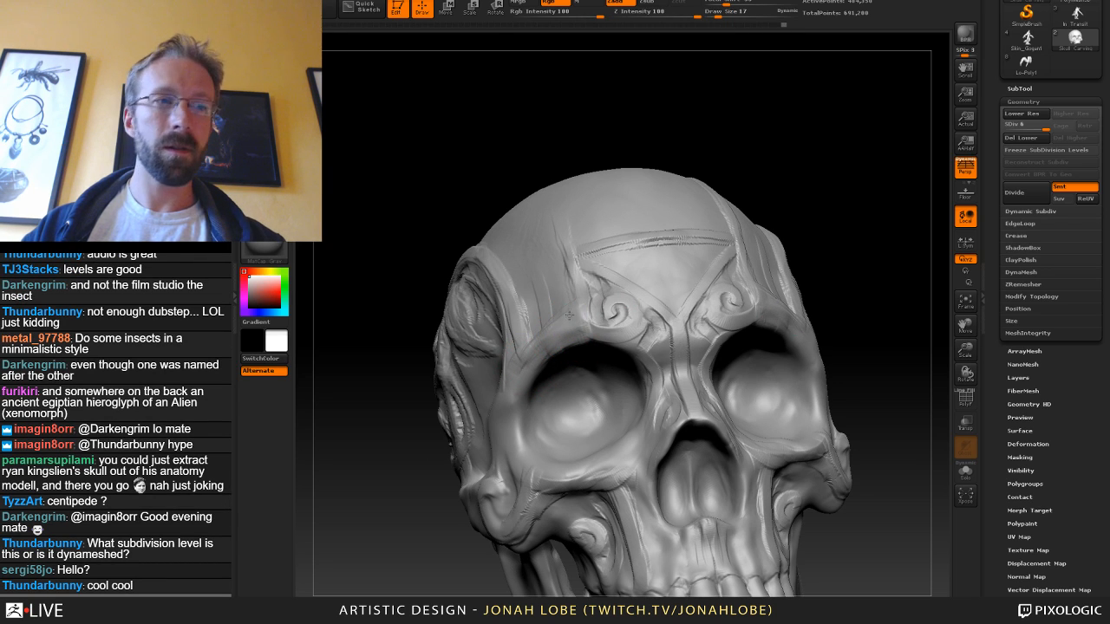
Check the whole skull at subdivision level 5 and return it to level 6.
{"action": "key", "text": "shift+d"}
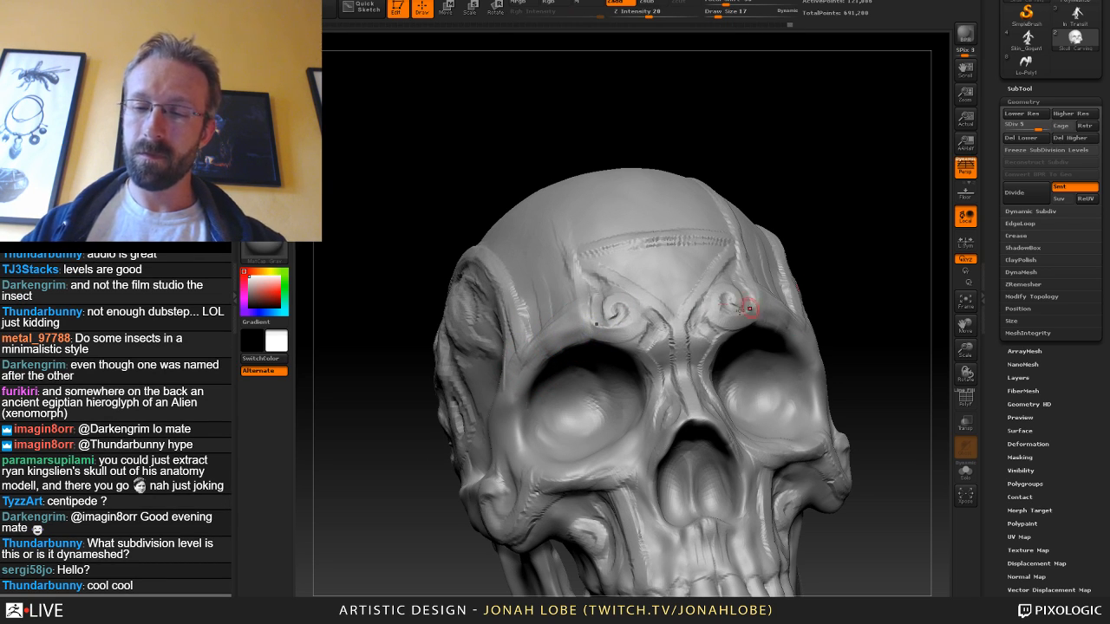
{"action": "left_click_drag", "start_coordinate": [877, 321], "coordinate": [821, 220], "text": "alt"}
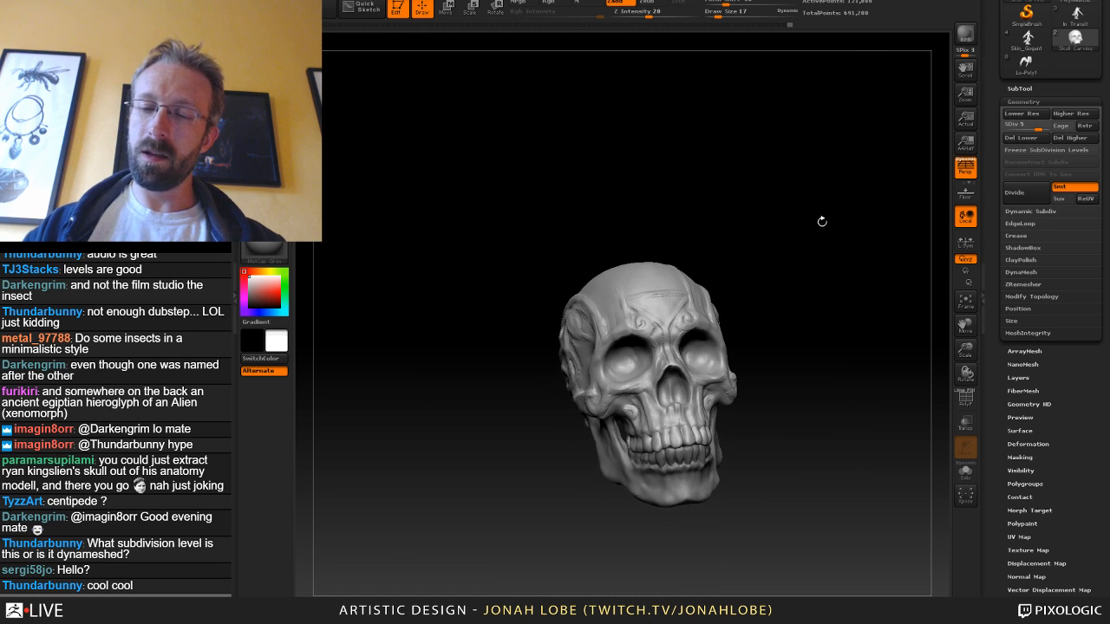
{"action": "left_click_drag", "start_coordinate": [803, 317], "coordinate": [710, 362], "text": "shift"}
{"action": "left_click_drag", "start_coordinate": [846, 348], "coordinate": [811, 370]}
{"action": "key", "text": "d"}
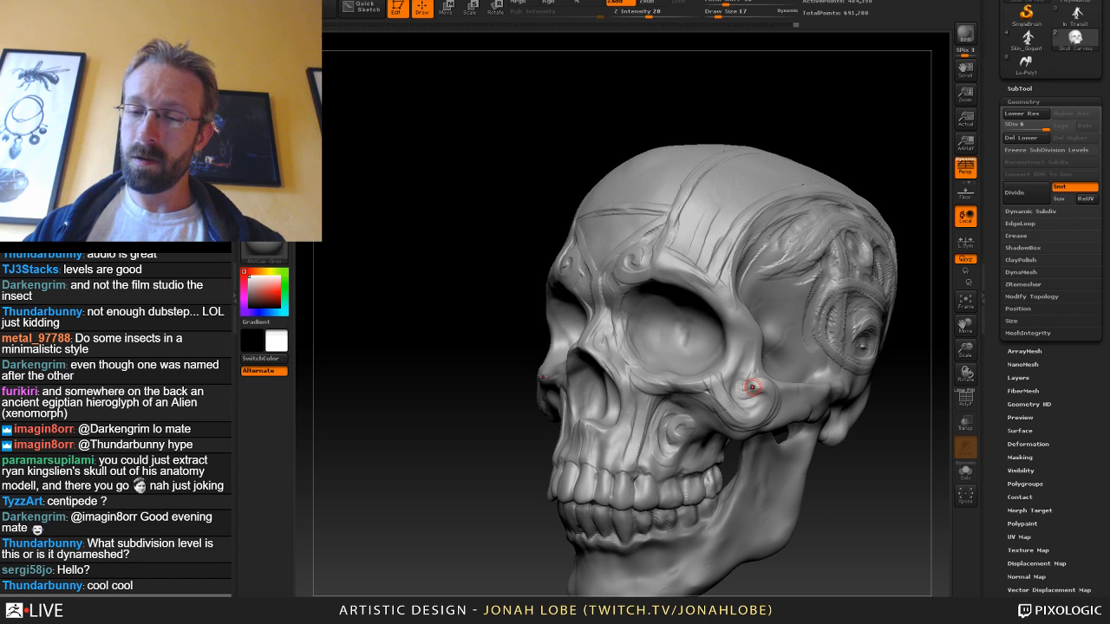
Carve along the cheekbone scroll and the outer rim of the eye socket with draw sizes 17 and 20.
{"action": "mouse_move", "coordinate": [747, 376]}
{"action": "left_mouse_down"}
{"action": "mouse_move", "coordinate": [742, 389]}
{"action": "mouse_move", "coordinate": [750, 386]}
{"action": "left_mouse_up"}
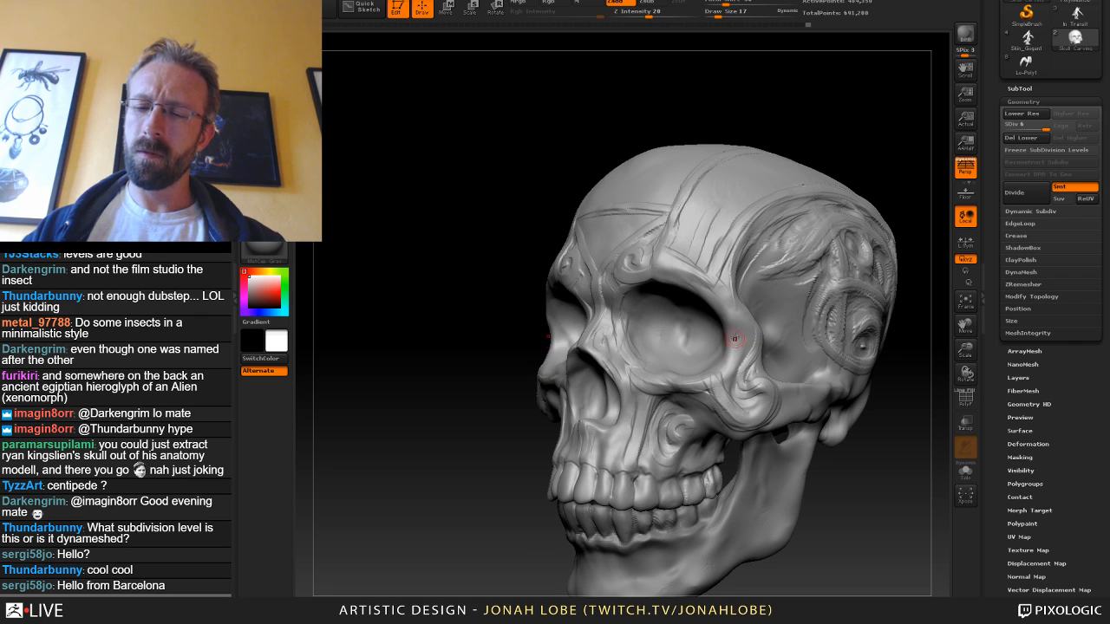
{"action": "key", "text": "s"}
{"action": "left_click_drag", "start_coordinate": [733, 331], "coordinate": [736, 329]}
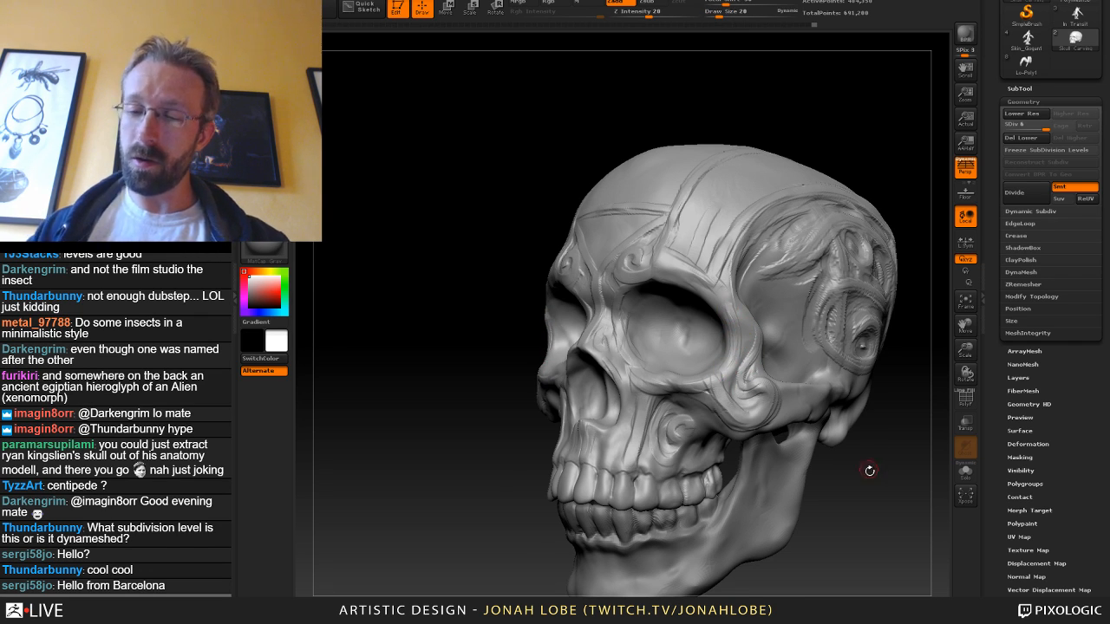
{"action": "left_click_drag", "start_coordinate": [870, 470], "coordinate": [802, 459]}
{"action": "left_click_drag", "start_coordinate": [849, 96], "coordinate": [863, 44]}
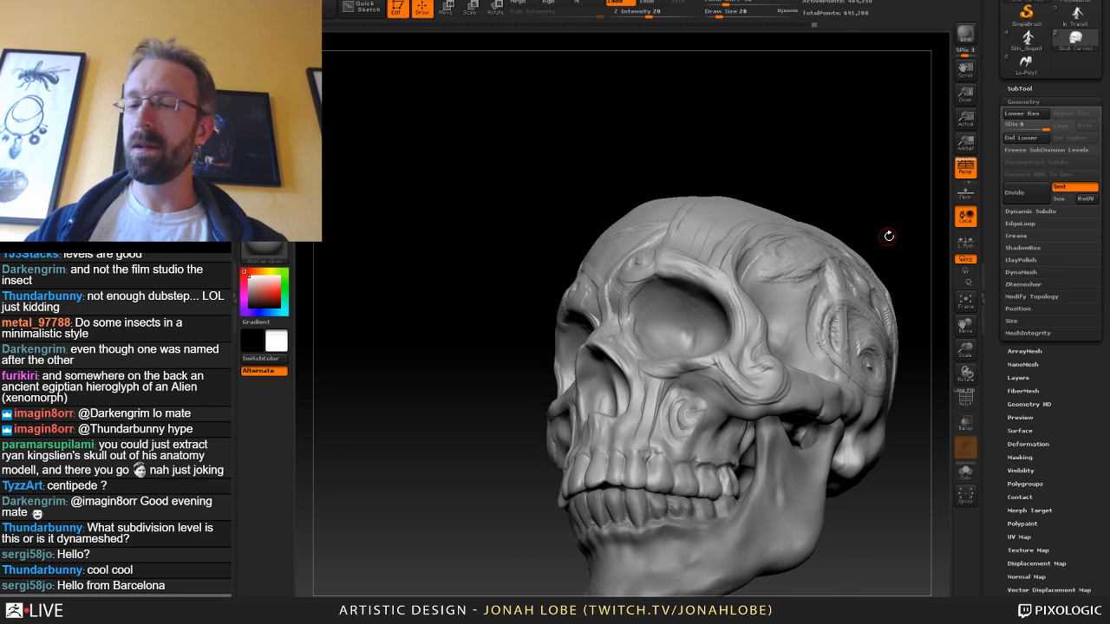
{"action": "mouse_move", "coordinate": [888, 235]}
{"action": "left_mouse_down"}
{"action": "mouse_move", "coordinate": [795, 501]}
{"action": "mouse_move", "coordinate": [801, 469]}
{"action": "mouse_move", "coordinate": [860, 425]}
{"action": "mouse_move", "coordinate": [814, 464]}
{"action": "mouse_move", "coordinate": [752, 377]}
{"action": "left_mouse_up"}
Try larger draw sizes and examine the temple, cheek and jaw carving from the side.
{"action": "key", "text": "s"}
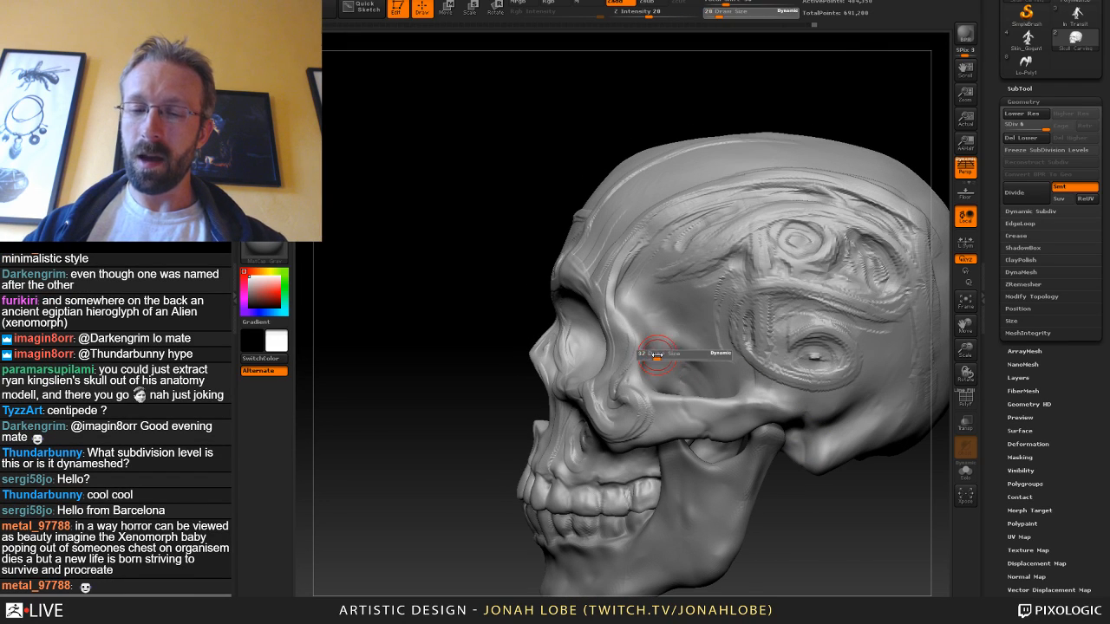
{"action": "mouse_move", "coordinate": [787, 547]}
{"action": "left_mouse_down"}
{"action": "mouse_move", "coordinate": [844, 448]}
{"action": "mouse_move", "coordinate": [777, 408]}
{"action": "left_mouse_up"}
{"action": "key", "text": "s"}
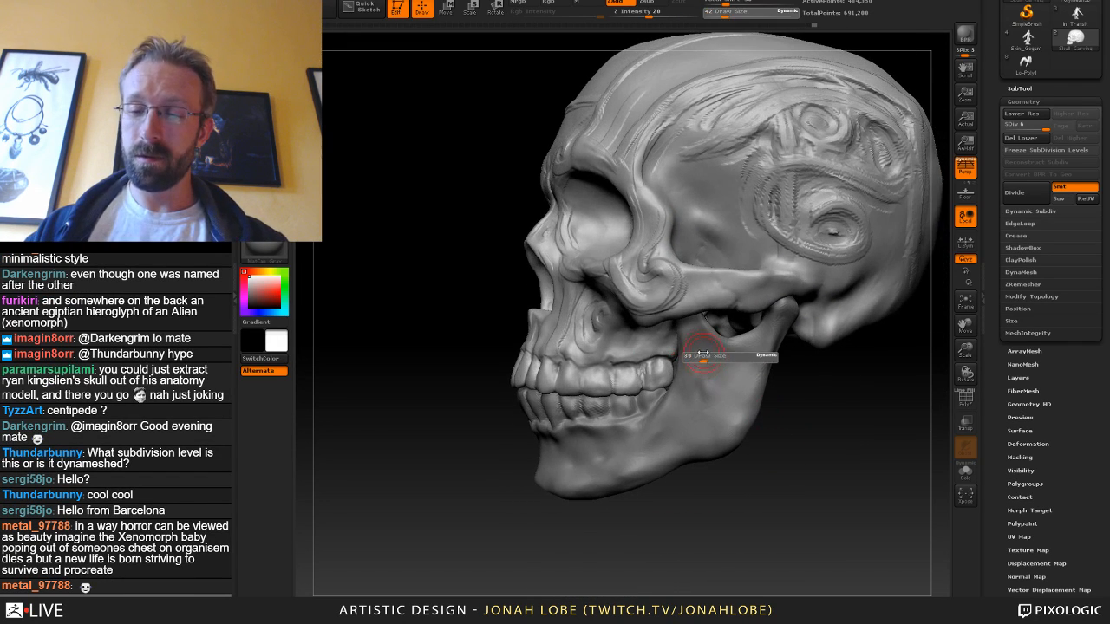
{"action": "left_click_drag", "start_coordinate": [703, 352], "coordinate": [698, 354]}
{"action": "mouse_move", "coordinate": [817, 393]}
{"action": "left_mouse_down"}
{"action": "mouse_move", "coordinate": [800, 399]}
{"action": "mouse_move", "coordinate": [770, 480]}
{"action": "mouse_move", "coordinate": [777, 490]}
{"action": "mouse_move", "coordinate": [775, 465]}
{"action": "left_mouse_up"}
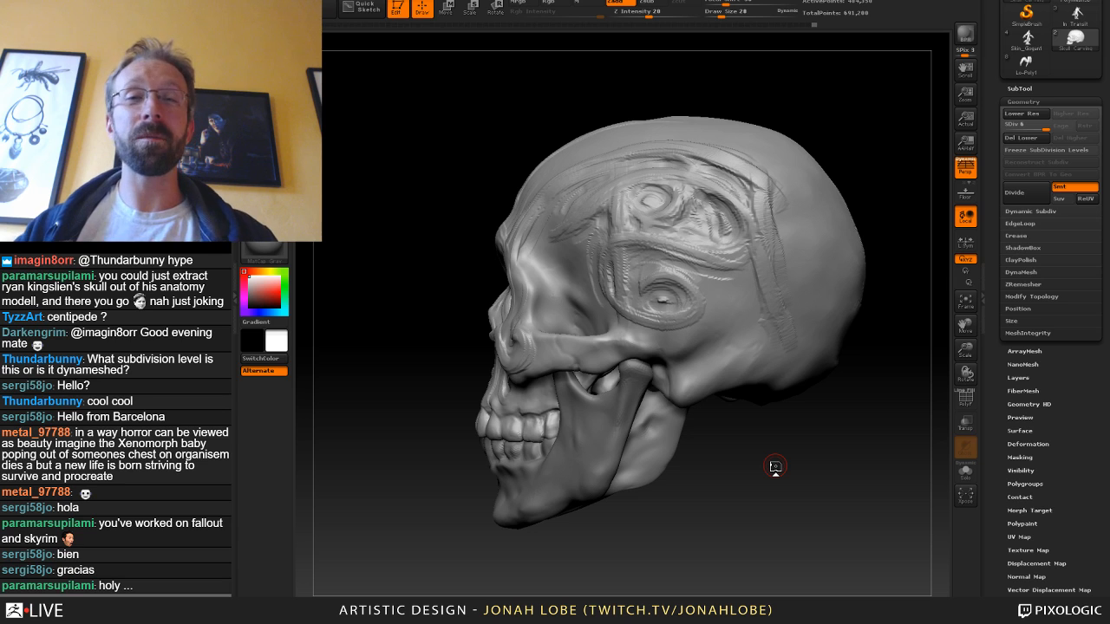
{"action": "left_click_drag", "start_coordinate": [712, 454], "coordinate": [719, 498]}
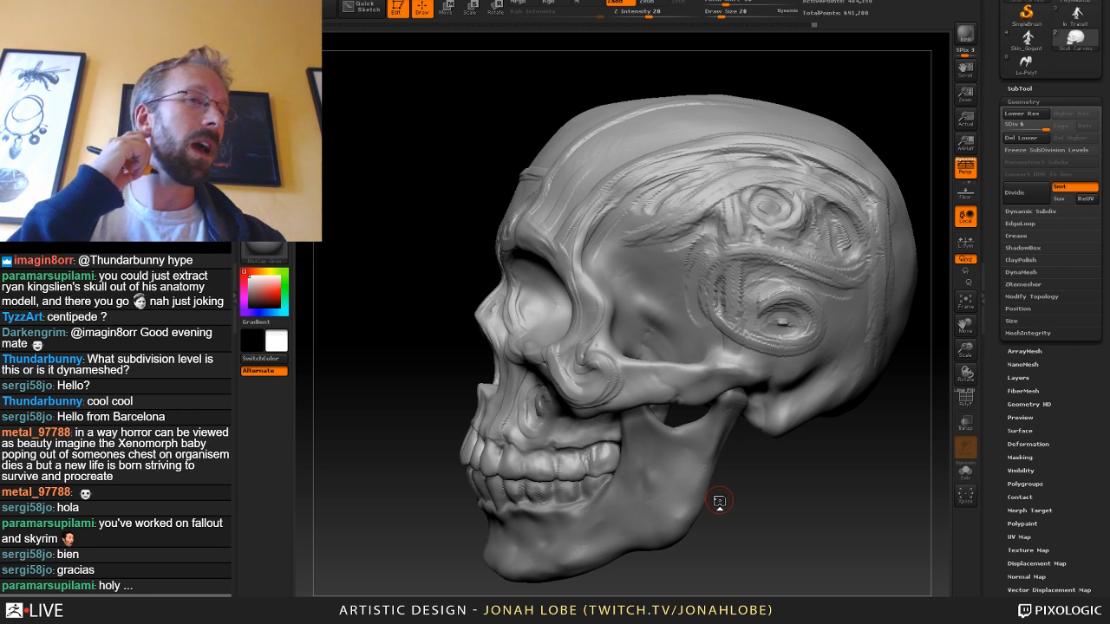
{"action": "mouse_move", "coordinate": [775, 489]}
{"action": "left_mouse_down"}
{"action": "mouse_move", "coordinate": [712, 307]}
{"action": "mouse_move", "coordinate": [771, 503]}
{"action": "mouse_move", "coordinate": [845, 507]}
{"action": "left_mouse_up"}
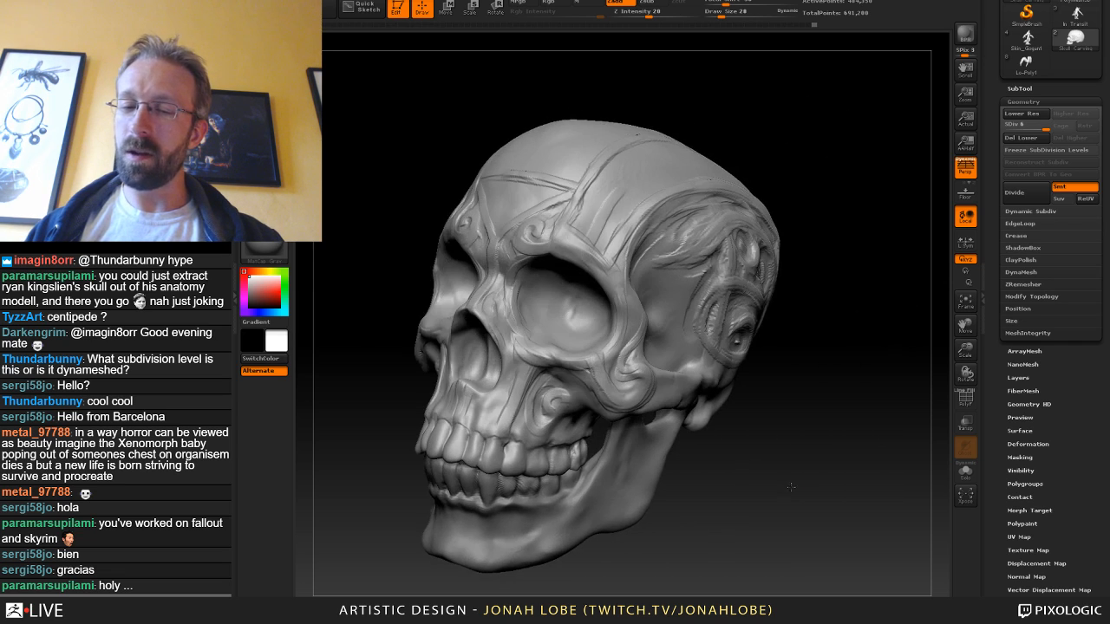
Adjust the brush over the forehead bands, trying draw sizes 53 and 32 and settling on 22.
{"action": "left_click_drag", "start_coordinate": [787, 458], "coordinate": [792, 523], "text": "alt"}
{"action": "key", "text": "s"}
{"action": "left_click_drag", "start_coordinate": [649, 257], "coordinate": [658, 257]}
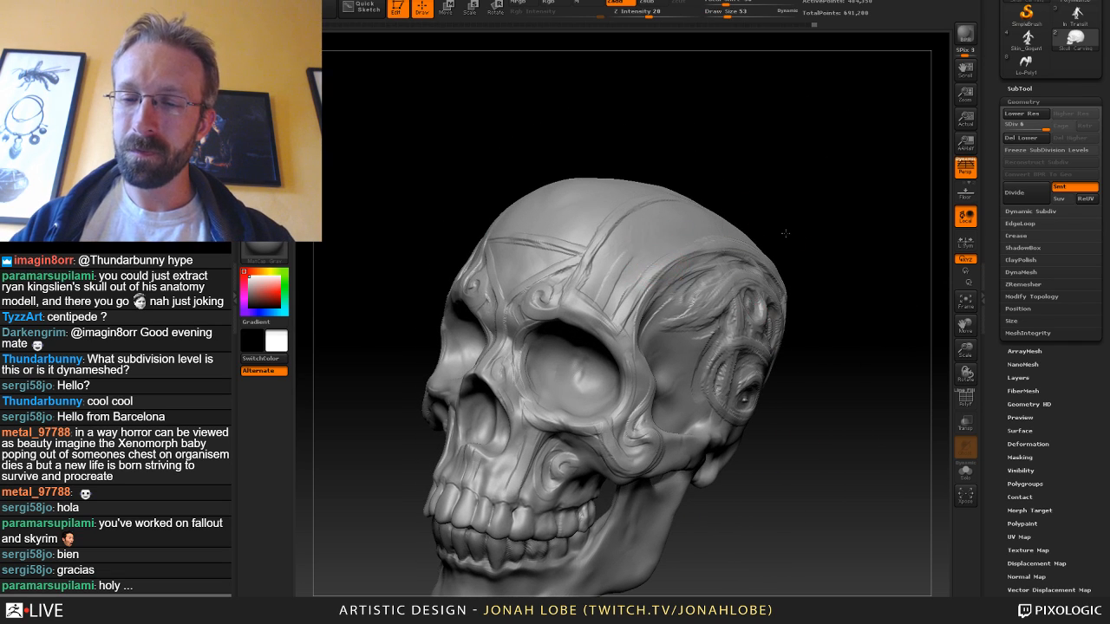
{"action": "left_click_drag", "start_coordinate": [783, 232], "coordinate": [725, 236]}
{"action": "key", "text": "s"}
{"action": "left_click_drag", "start_coordinate": [678, 265], "coordinate": [668, 266]}
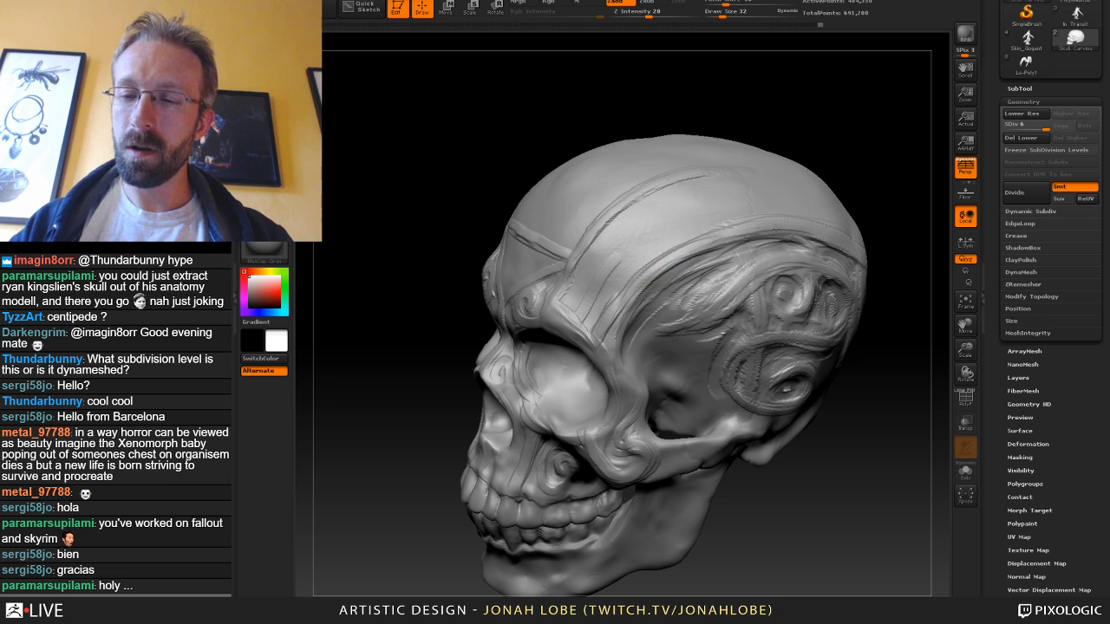
{"action": "left_click_drag", "start_coordinate": [889, 268], "coordinate": [836, 222]}
{"action": "mouse_move", "coordinate": [836, 222]}
{"action": "left_mouse_down"}
{"action": "mouse_move", "coordinate": [862, 240]}
{"action": "mouse_move", "coordinate": [803, 262]}
{"action": "mouse_move", "coordinate": [784, 290]}
{"action": "mouse_move", "coordinate": [797, 290]}
{"action": "mouse_move", "coordinate": [802, 335]}
{"action": "left_mouse_up"}
{"action": "key", "text": "["}
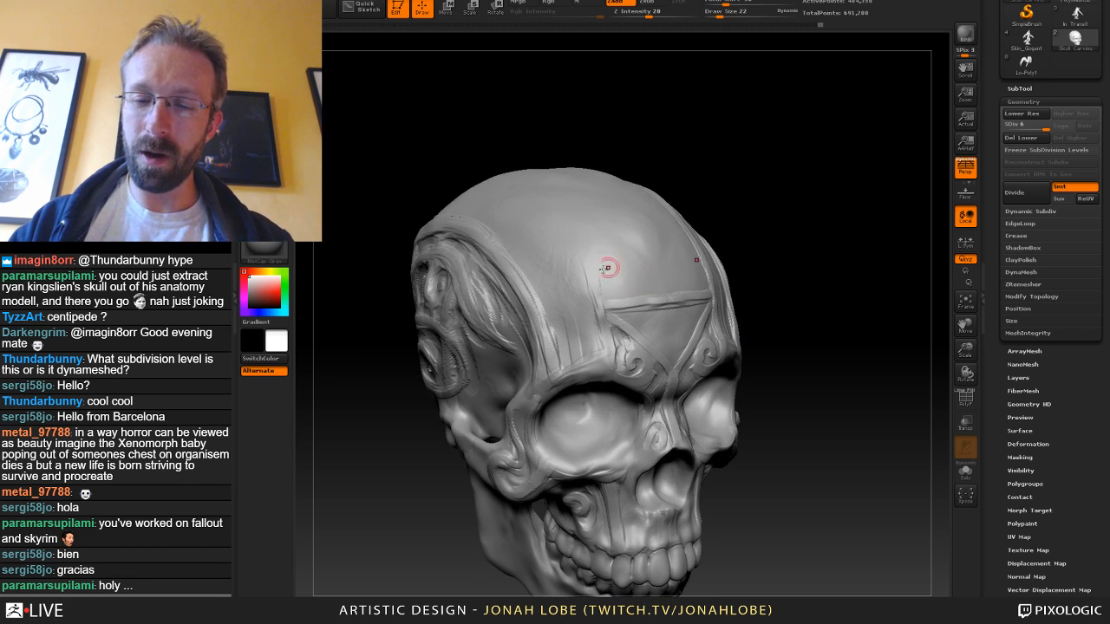
Carve a large mirrored circle in the centre of the forehead above the crossbar, undoing the stray stroke at its top.
{"action": "left_click_drag", "start_coordinate": [739, 208], "coordinate": [697, 218]}
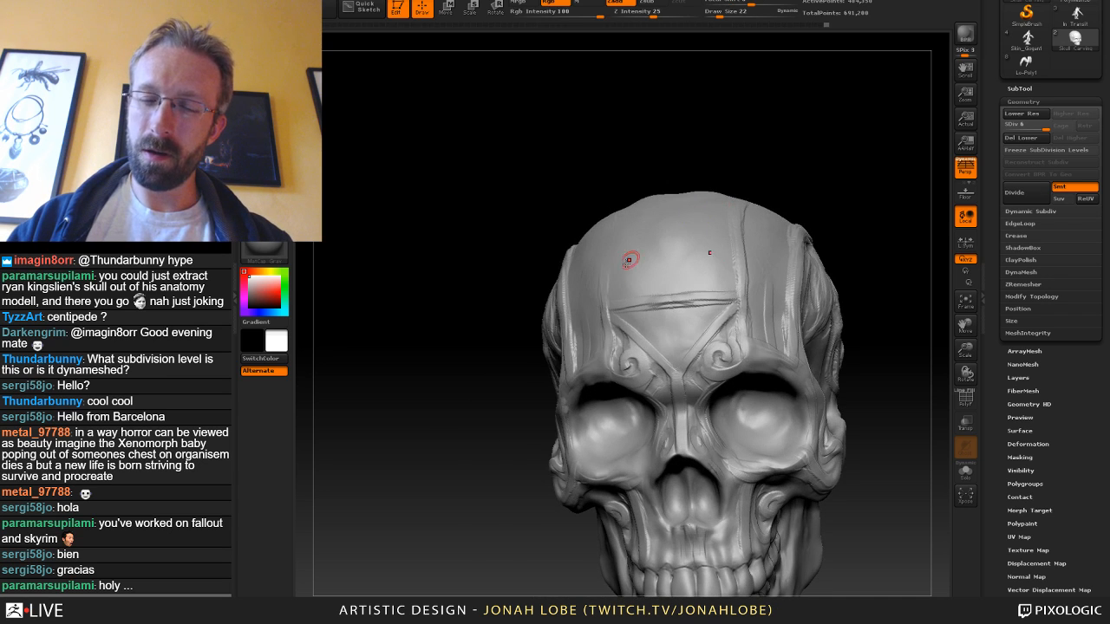
{"action": "left_click_drag", "start_coordinate": [716, 151], "coordinate": [714, 234]}
{"action": "left_click_drag", "start_coordinate": [623, 158], "coordinate": [594, 219]}
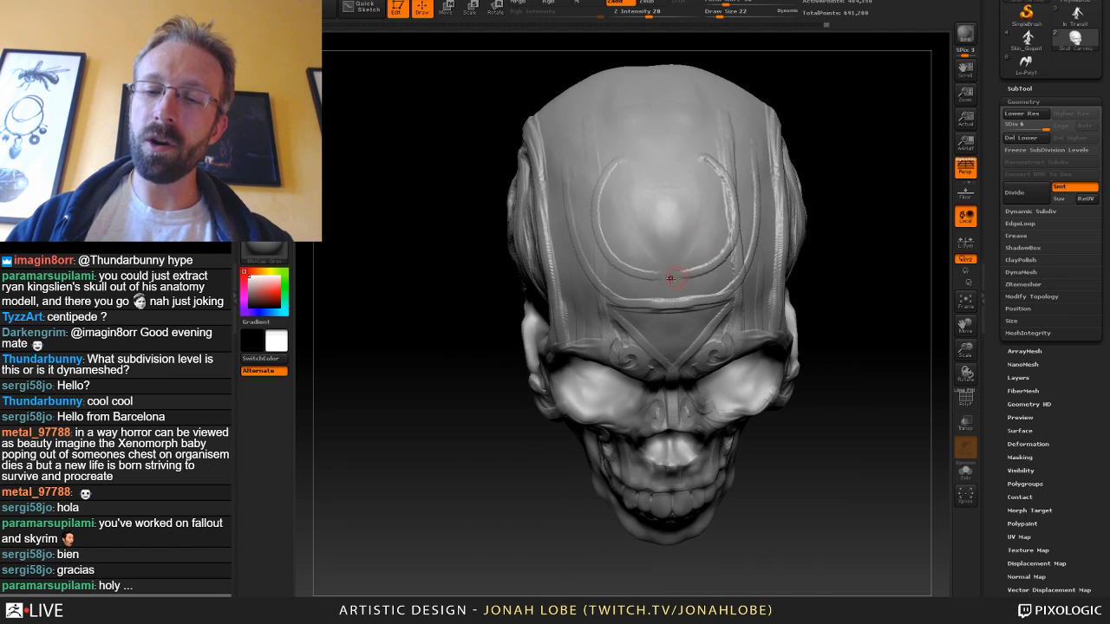
{"action": "left_click_drag", "start_coordinate": [669, 148], "coordinate": [705, 188]}
{"action": "key", "text": "ctrl+z"}
{"action": "left_click_drag", "start_coordinate": [669, 142], "coordinate": [694, 263]}
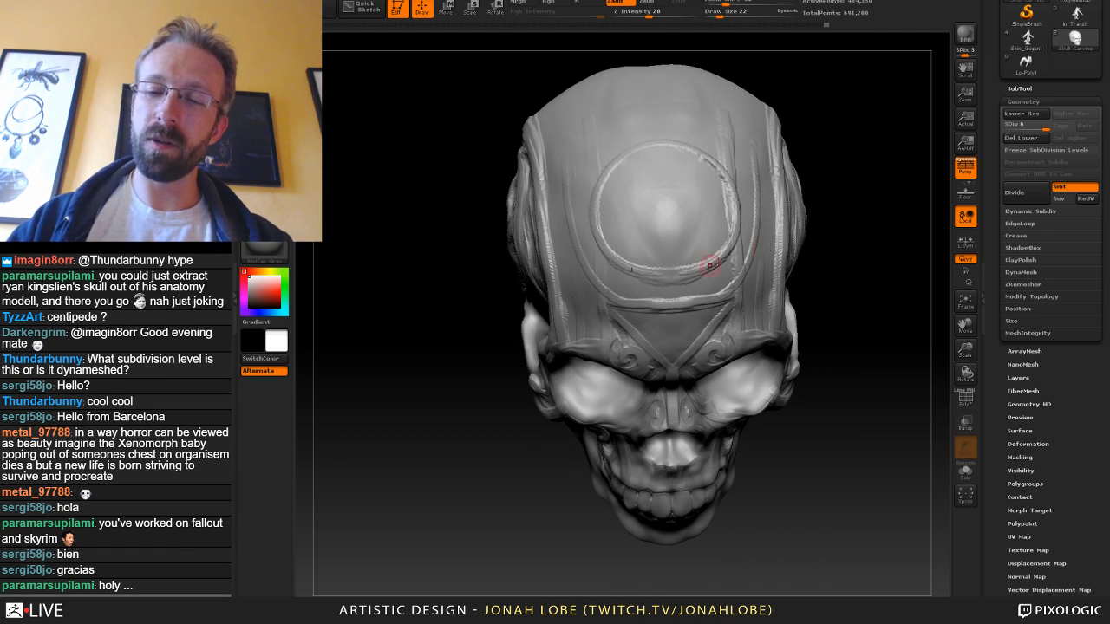
Carve bands joining the forehead circle's rim to the crossbar's ends and the lines running down to the brow.
{"action": "left_click_drag", "start_coordinate": [860, 248], "coordinate": [689, 258]}
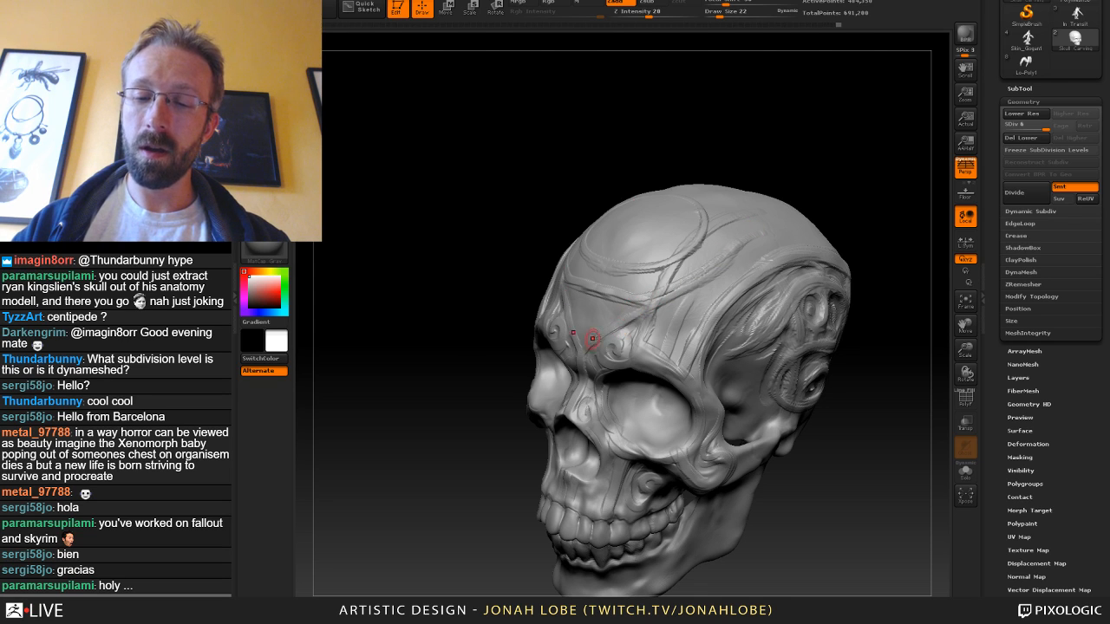
{"action": "left_click_drag", "start_coordinate": [906, 277], "coordinate": [815, 250]}
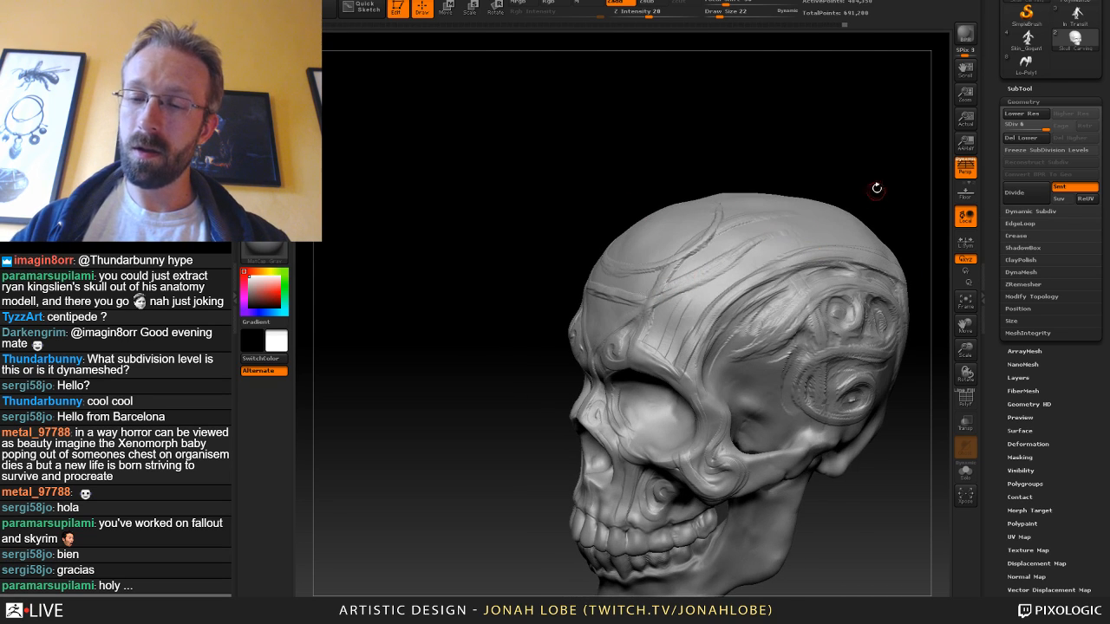
{"action": "left_click_drag", "start_coordinate": [849, 189], "coordinate": [745, 248]}
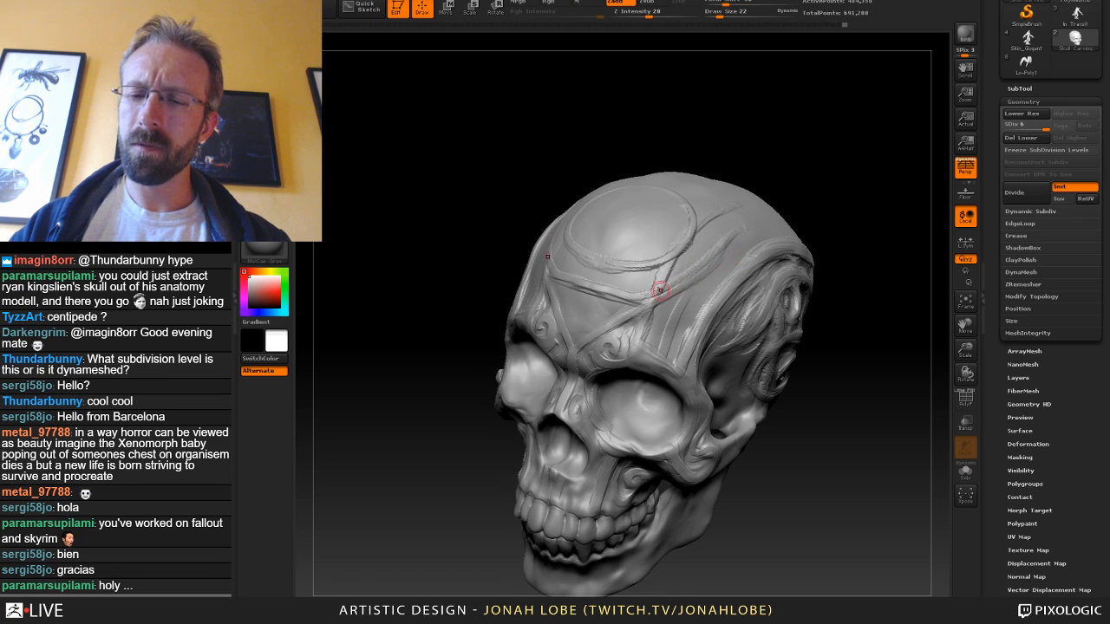
{"action": "left_click_drag", "start_coordinate": [827, 196], "coordinate": [643, 319]}
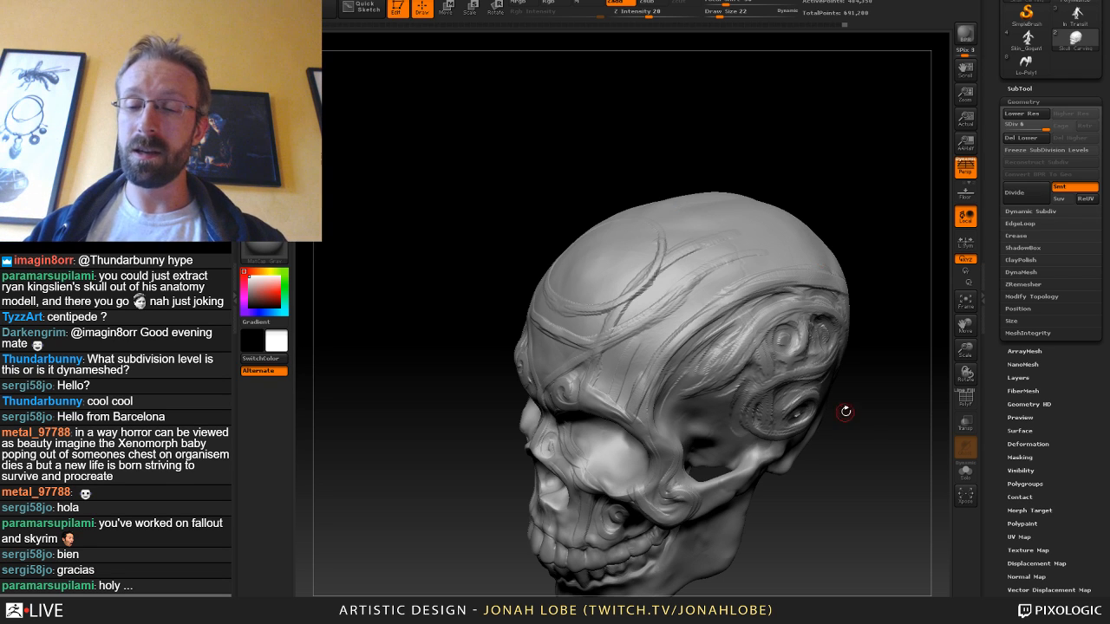
{"action": "left_click_drag", "start_coordinate": [845, 411], "coordinate": [682, 545]}
{"action": "left_click_drag", "start_coordinate": [754, 208], "coordinate": [625, 328]}
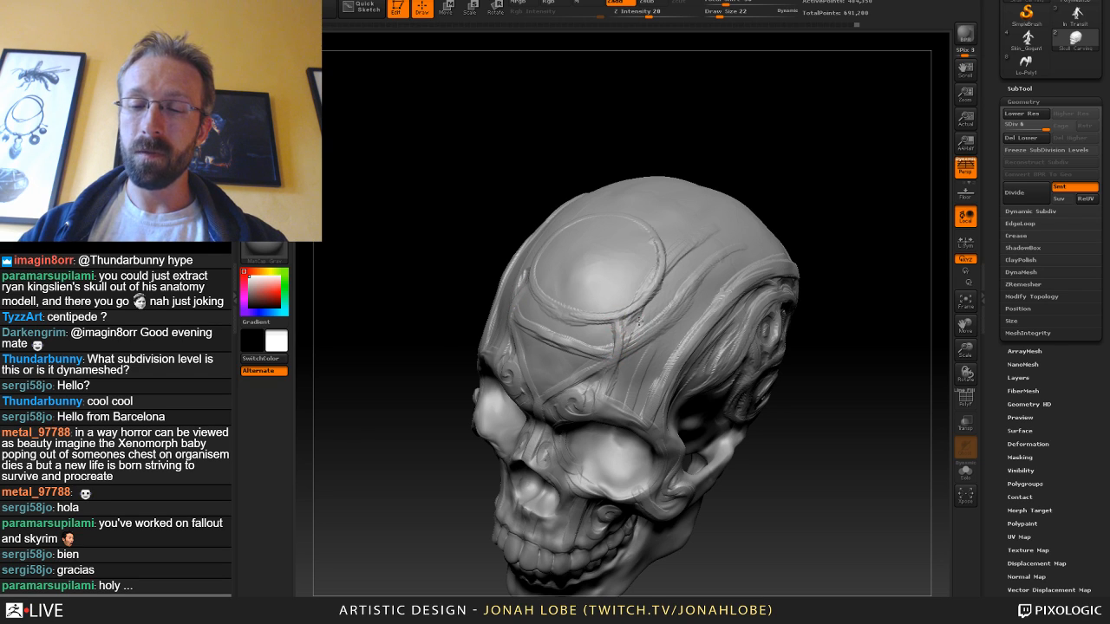
{"action": "key", "text": "shift"}
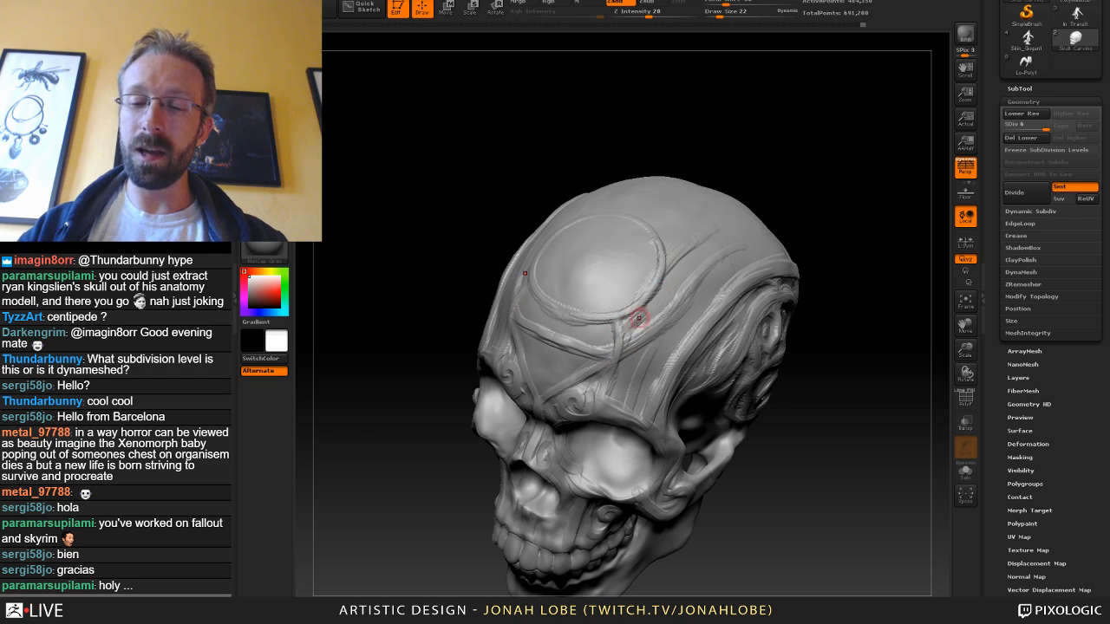
Carve a curling scroll in the forehead panel above each eye socket and smooth the band between it and the circle.
{"action": "left_click_drag", "start_coordinate": [864, 375], "coordinate": [743, 405]}
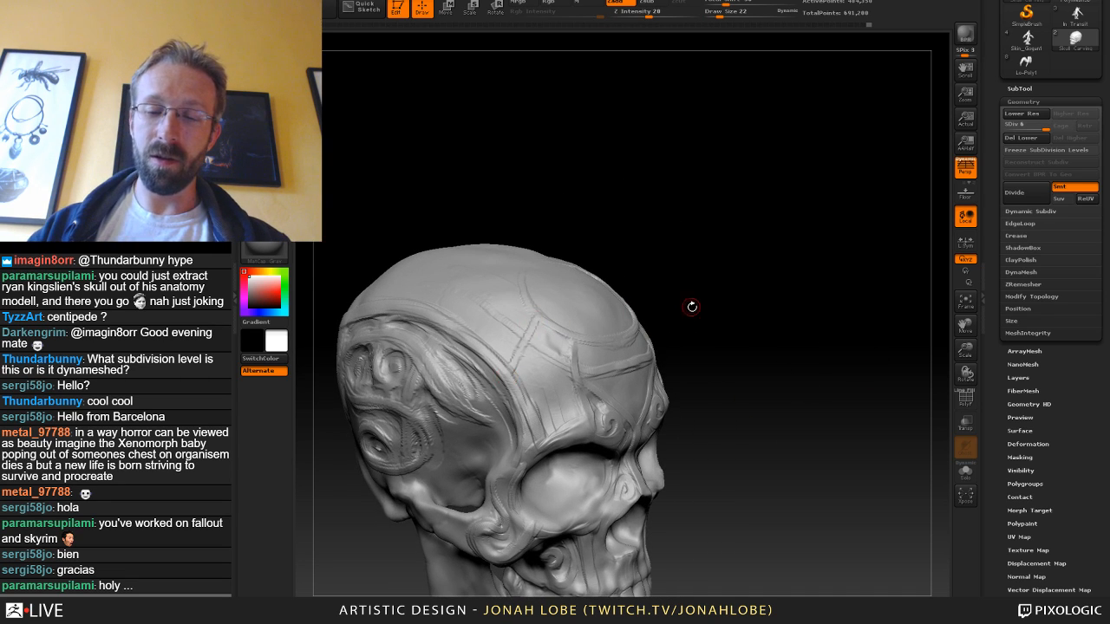
{"action": "mouse_move", "coordinate": [691, 306]}
{"action": "left_mouse_down"}
{"action": "mouse_move", "coordinate": [531, 334]}
{"action": "mouse_move", "coordinate": [529, 401]}
{"action": "mouse_move", "coordinate": [523, 382]}
{"action": "left_mouse_up"}
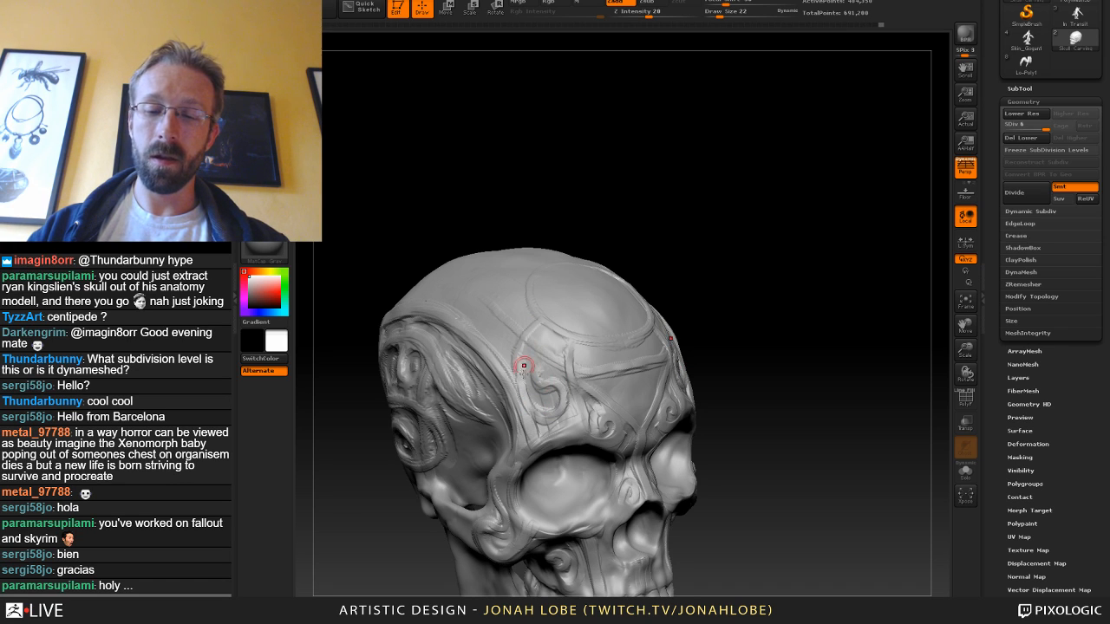
{"action": "mouse_move", "coordinate": [740, 300]}
{"action": "left_mouse_down"}
{"action": "mouse_move", "coordinate": [770, 332]}
{"action": "mouse_move", "coordinate": [769, 342]}
{"action": "mouse_move", "coordinate": [742, 326]}
{"action": "mouse_move", "coordinate": [786, 398]}
{"action": "mouse_move", "coordinate": [768, 396]}
{"action": "mouse_move", "coordinate": [768, 364]}
{"action": "mouse_move", "coordinate": [741, 361]}
{"action": "mouse_move", "coordinate": [761, 359]}
{"action": "mouse_move", "coordinate": [734, 304]}
{"action": "left_mouse_up"}
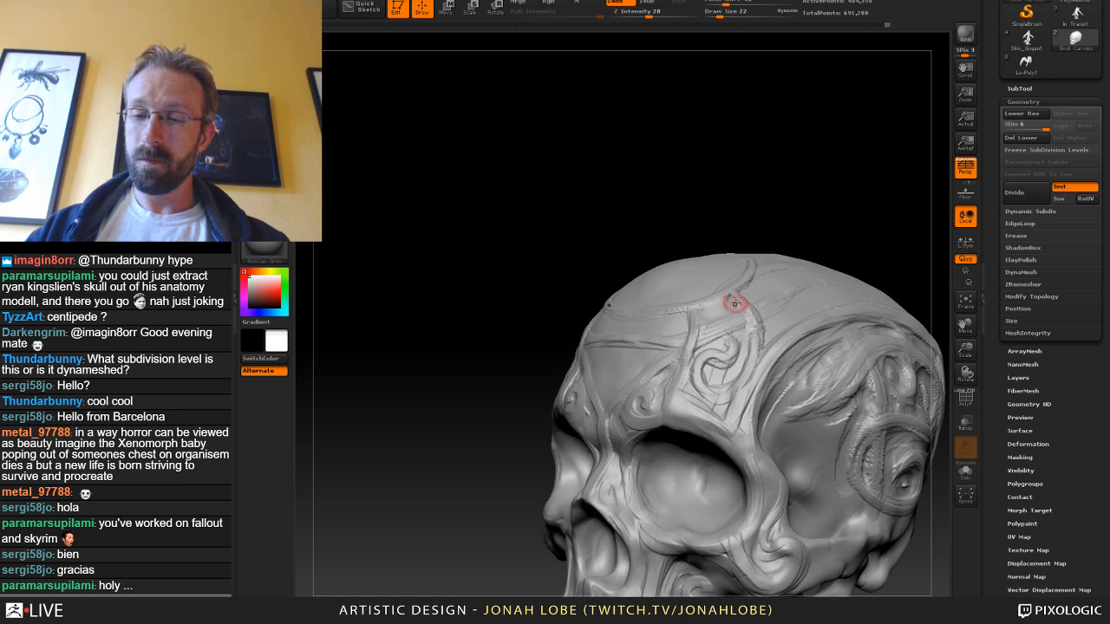
{"action": "mouse_move", "coordinate": [793, 240]}
{"action": "left_mouse_down"}
{"action": "mouse_move", "coordinate": [747, 308]}
{"action": "mouse_move", "coordinate": [751, 330]}
{"action": "mouse_move", "coordinate": [703, 338]}
{"action": "left_mouse_up"}
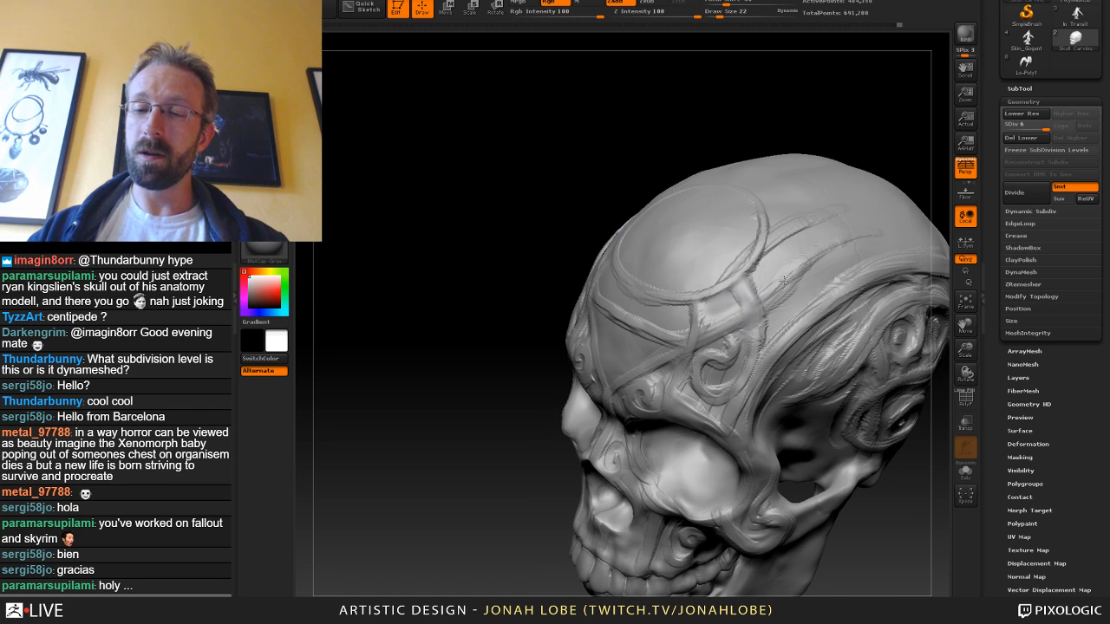
{"action": "left_click_drag", "start_coordinate": [712, 285], "coordinate": [667, 299], "text": "shift"}
Carve a smaller central circle with branching arcs and curled scrolls inside the large forehead circle.
{"action": "mouse_move", "coordinate": [852, 156]}
{"action": "left_mouse_down"}
{"action": "mouse_move", "coordinate": [632, 269]}
{"action": "mouse_move", "coordinate": [640, 279]}
{"action": "mouse_move", "coordinate": [637, 257]}
{"action": "mouse_move", "coordinate": [617, 299]}
{"action": "mouse_move", "coordinate": [672, 247]}
{"action": "left_mouse_up"}
{"action": "left_click_drag", "start_coordinate": [763, 231], "coordinate": [710, 286], "text": "shift"}
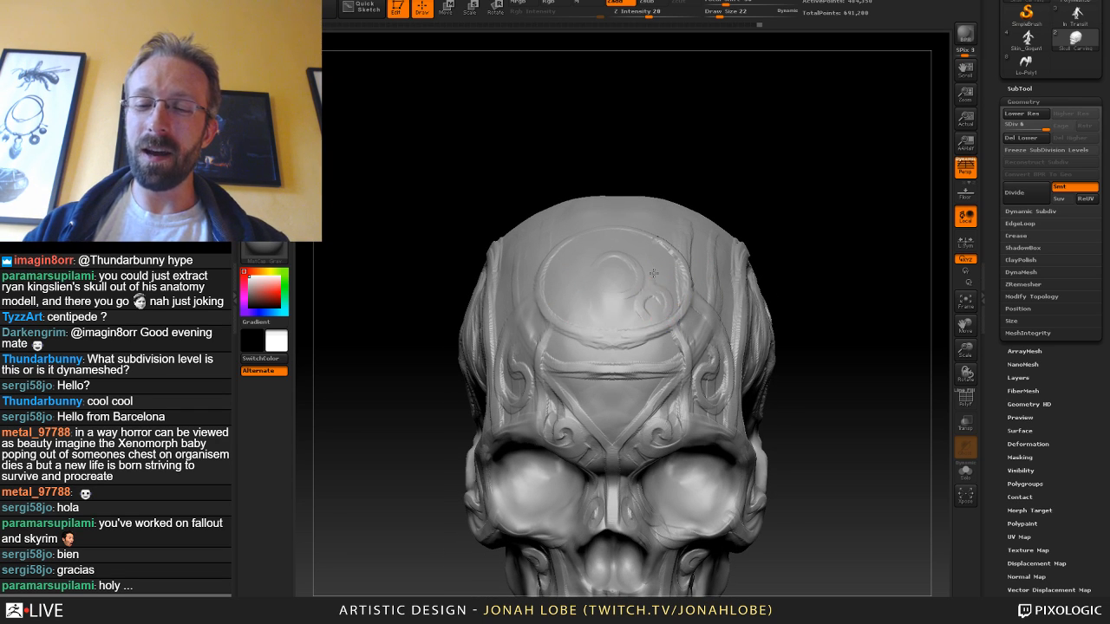
{"action": "left_click_drag", "start_coordinate": [773, 220], "coordinate": [733, 288]}
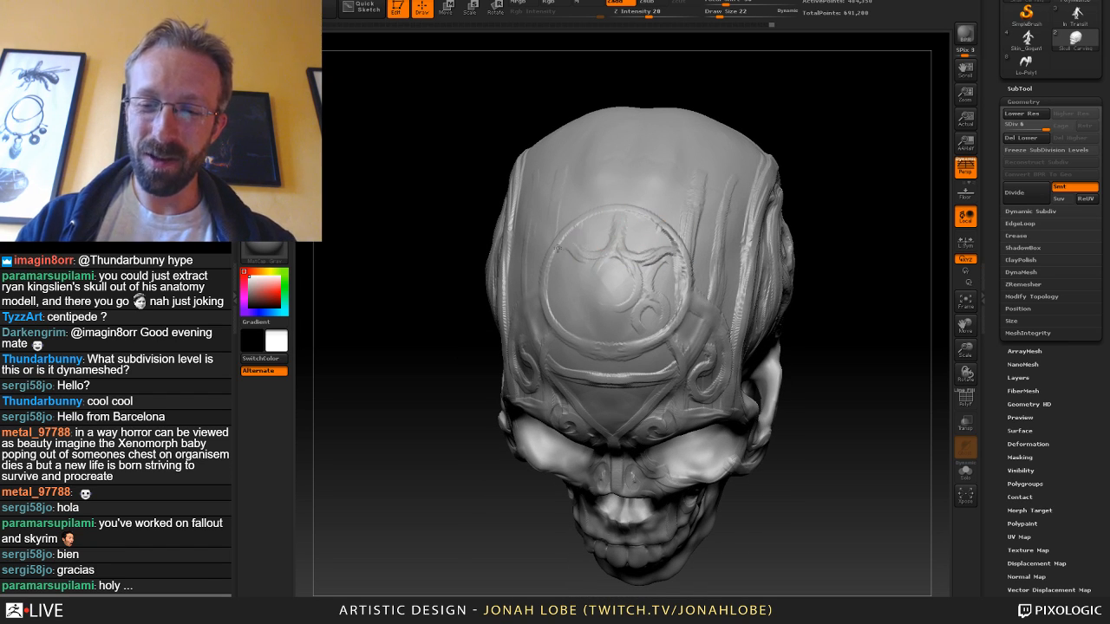
{"action": "left_click_drag", "start_coordinate": [828, 234], "coordinate": [599, 260]}
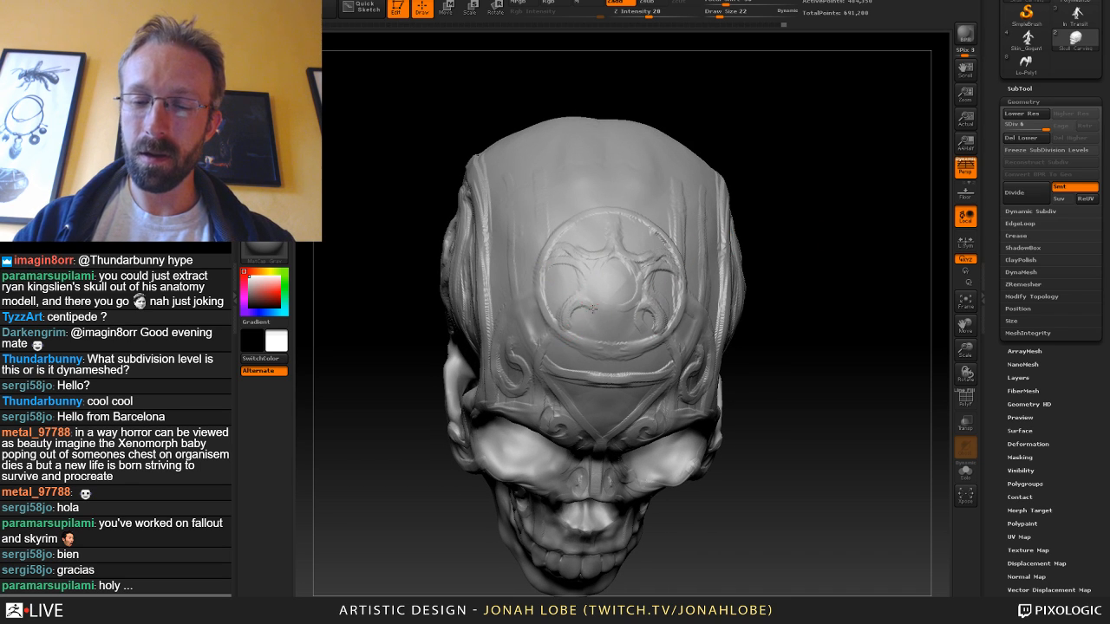
{"action": "left_click_drag", "start_coordinate": [785, 304], "coordinate": [604, 326]}
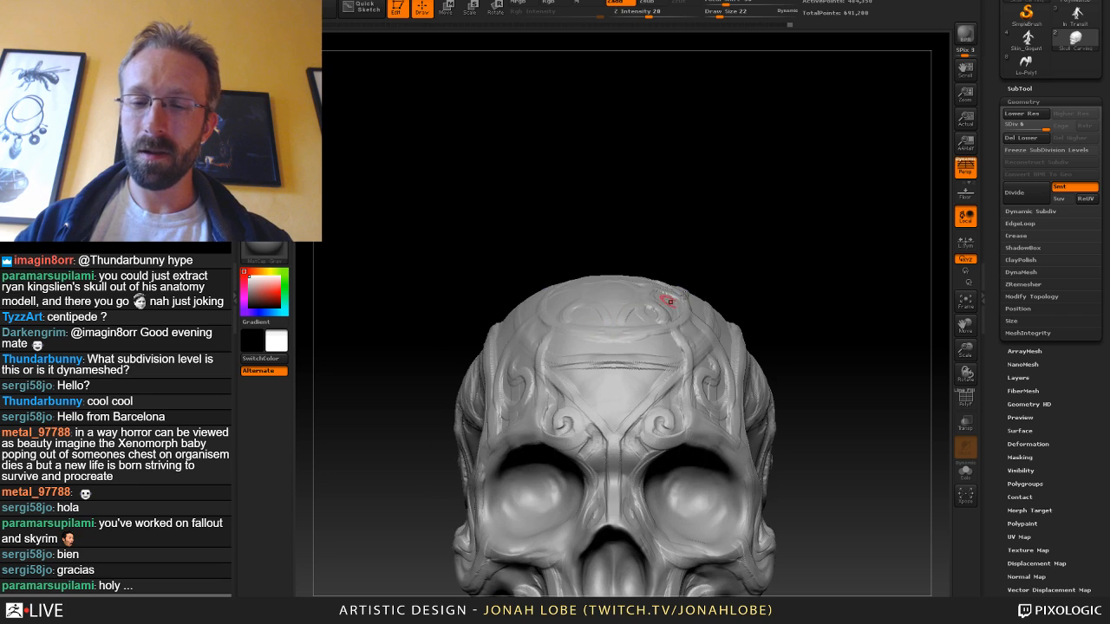
Carve a vertical line down the centre of the forehead from the large circle through the crossbar to the brow.
{"action": "left_click_drag", "start_coordinate": [707, 254], "coordinate": [698, 294]}
{"action": "left_click_drag", "start_coordinate": [600, 311], "coordinate": [611, 438]}
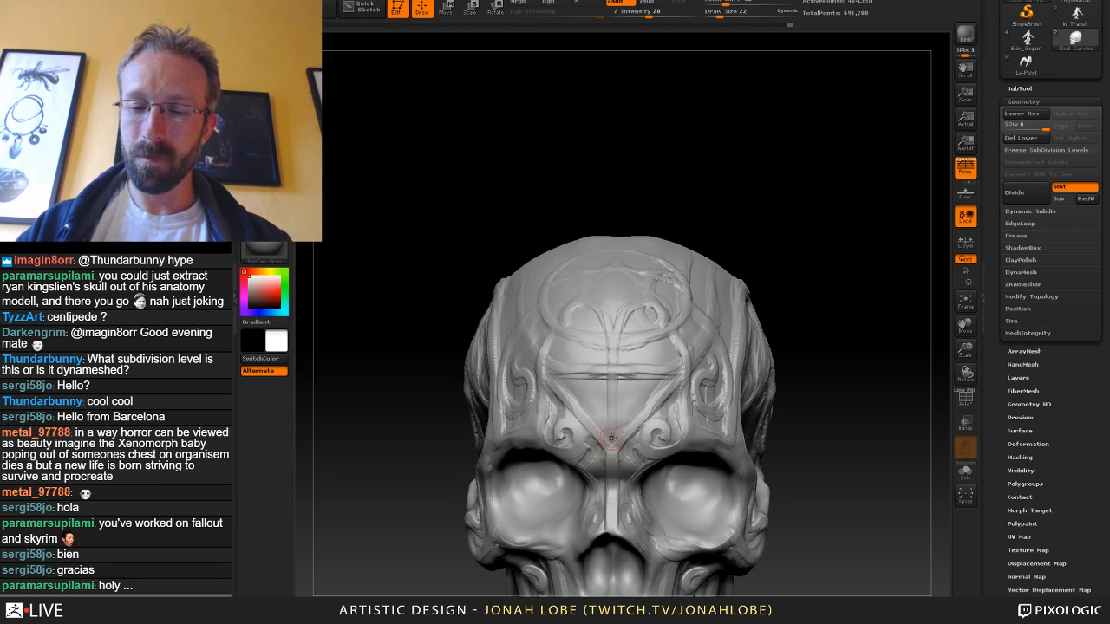
{"action": "left_click_drag", "start_coordinate": [809, 292], "coordinate": [774, 351], "text": "alt"}
{"action": "mouse_move", "coordinate": [774, 350]}
{"action": "left_mouse_down"}
{"action": "mouse_move", "coordinate": [792, 372]}
{"action": "mouse_move", "coordinate": [766, 382]}
{"action": "mouse_move", "coordinate": [777, 389]}
{"action": "left_mouse_up"}
{"action": "left_click_drag", "start_coordinate": [777, 388], "coordinate": [787, 434], "text": "alt"}
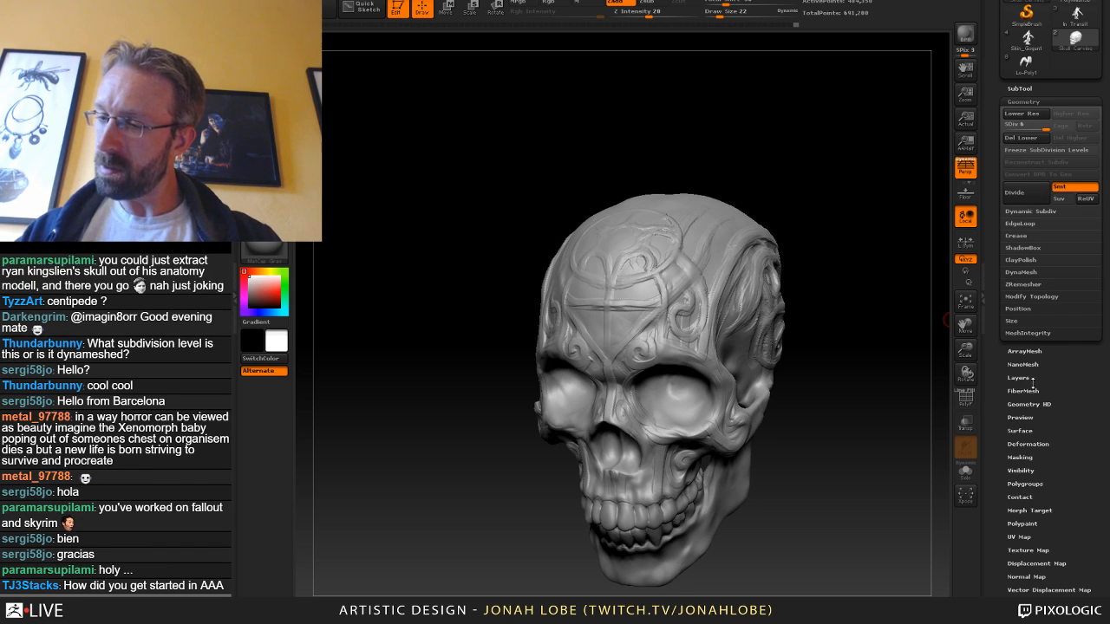
Hide the carving layer and store the uncarved skull as a morph target.
{"action": "left_click", "coordinate": [1032, 379]}
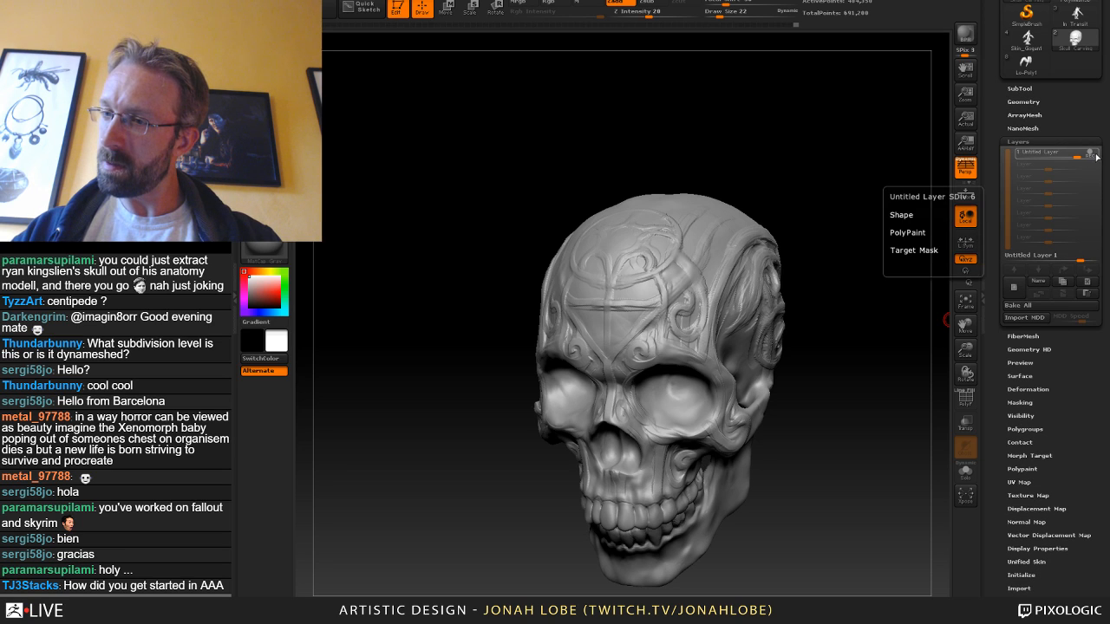
{"action": "left_click", "coordinate": [1094, 154]}
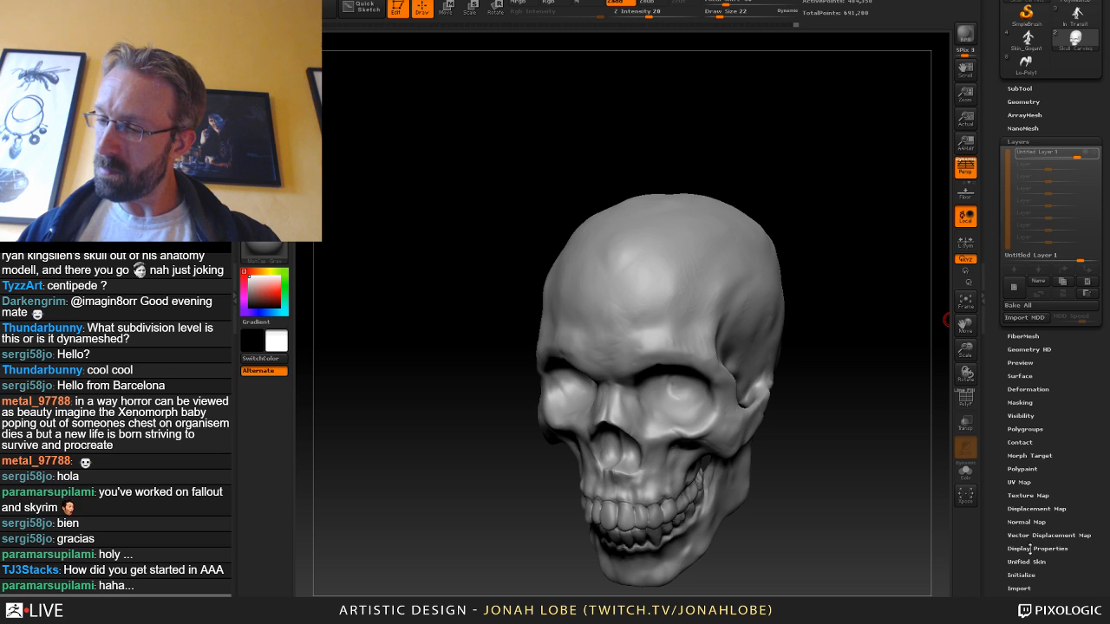
{"action": "left_click", "coordinate": [1041, 454]}
{"action": "left_click", "coordinate": [1036, 288]}
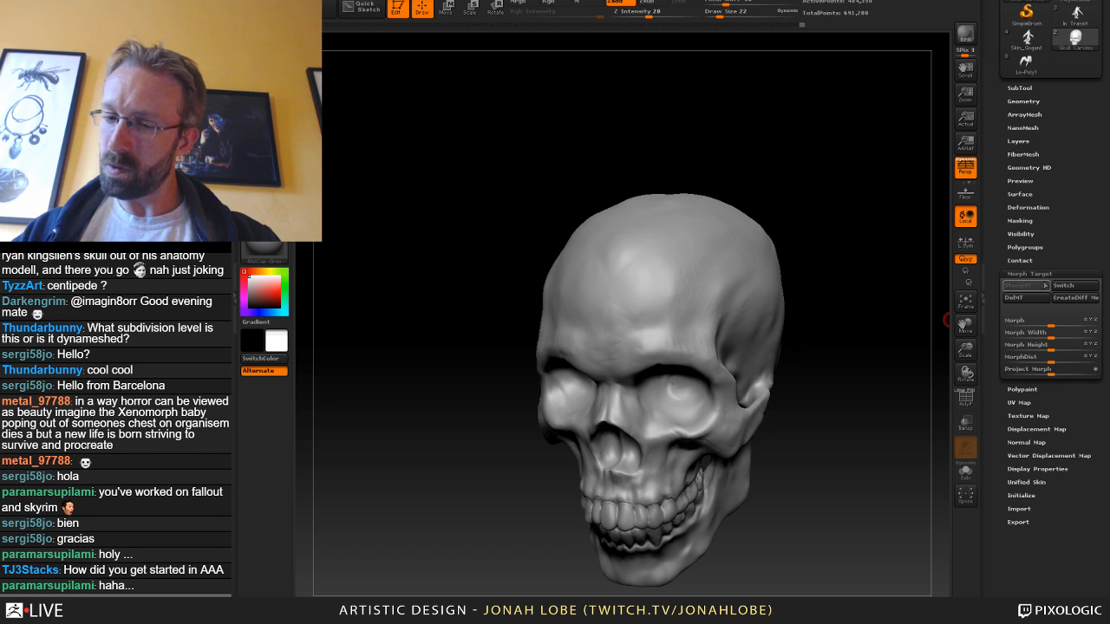
{"action": "left_click_drag", "start_coordinate": [1099, 223], "coordinate": [1080, 346]}
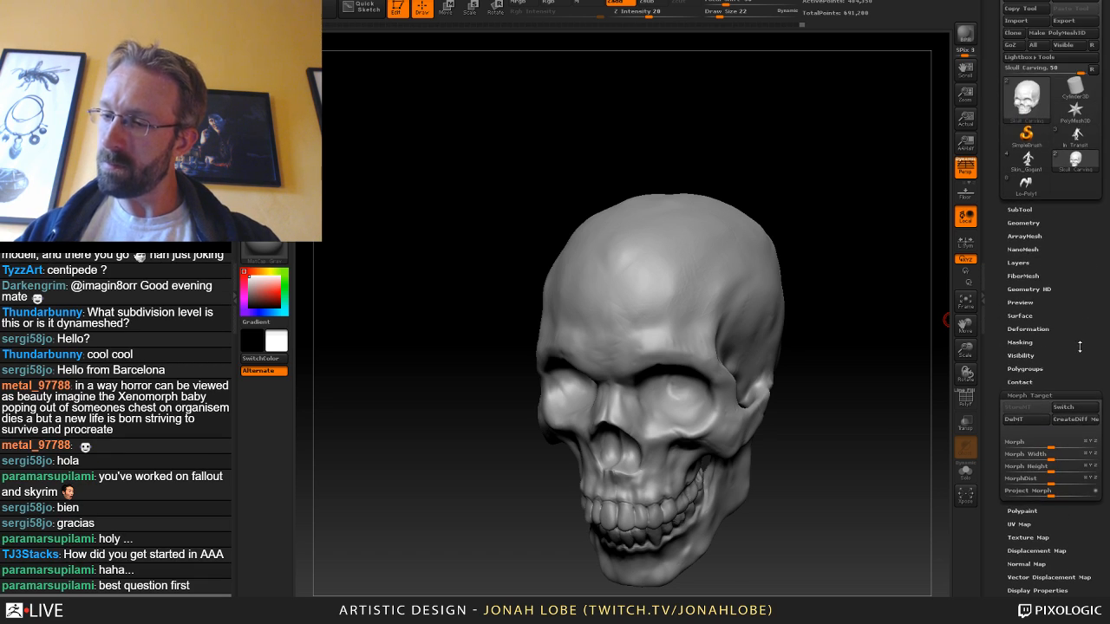
Turn the carving layer's visibility back on.
{"action": "left_click", "coordinate": [1018, 262]}
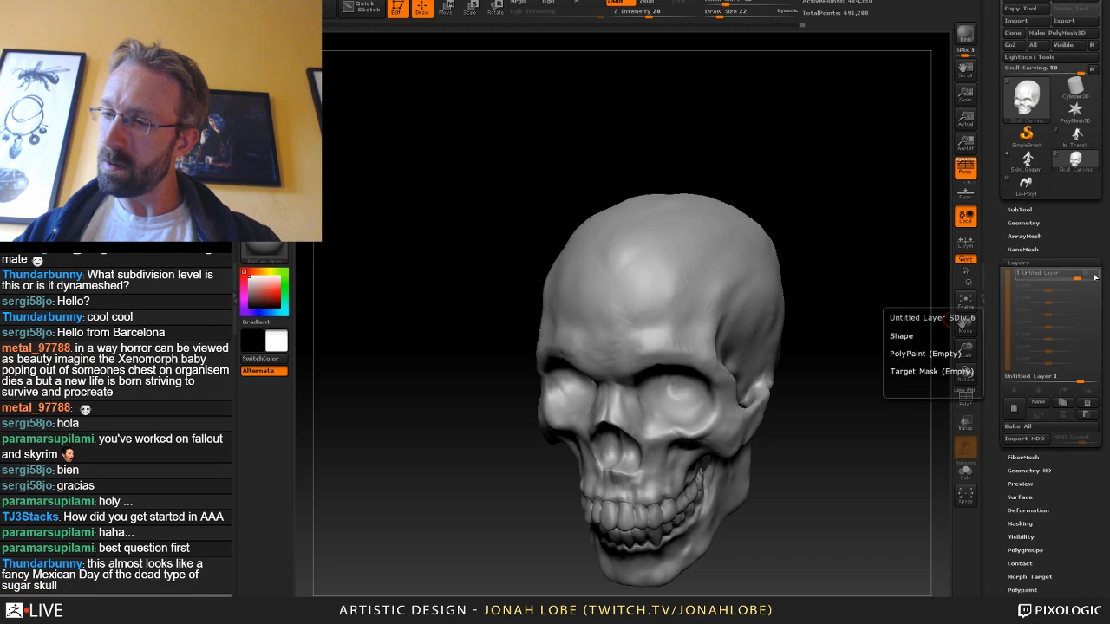
{"action": "left_click", "coordinate": [1096, 276]}
{"action": "left_click", "coordinate": [1096, 276]}
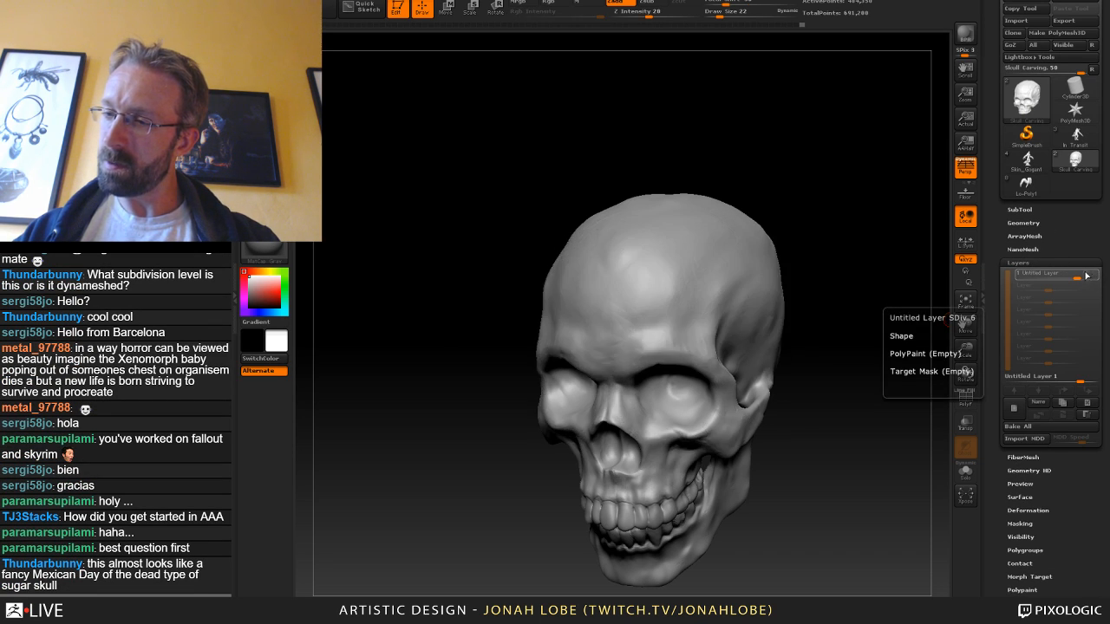
{"action": "left_click", "coordinate": [1088, 276]}
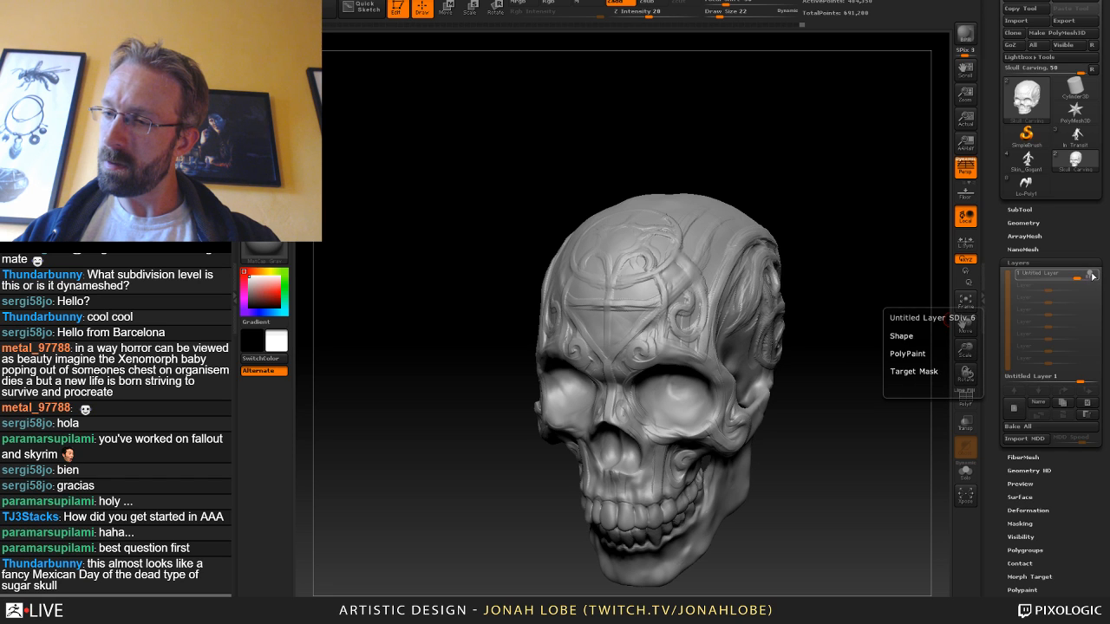
Try erasing the forehead carvings with the Morph brush at draw size 131 and undo the stroke.
{"action": "left_click_drag", "start_coordinate": [779, 433], "coordinate": [816, 432]}
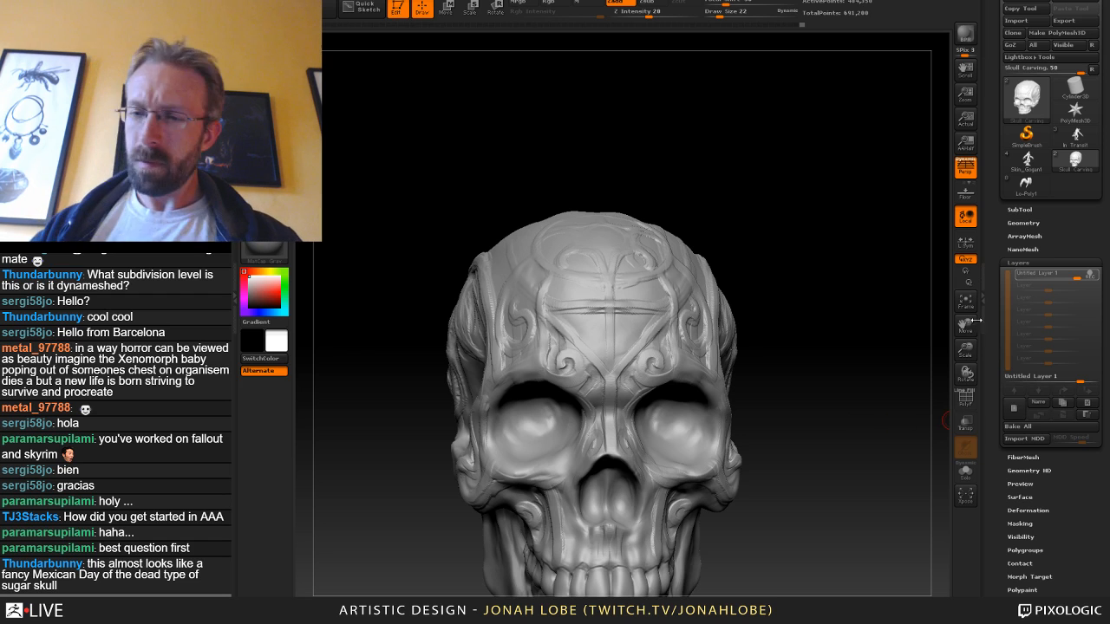
{"action": "key", "text": "b"}
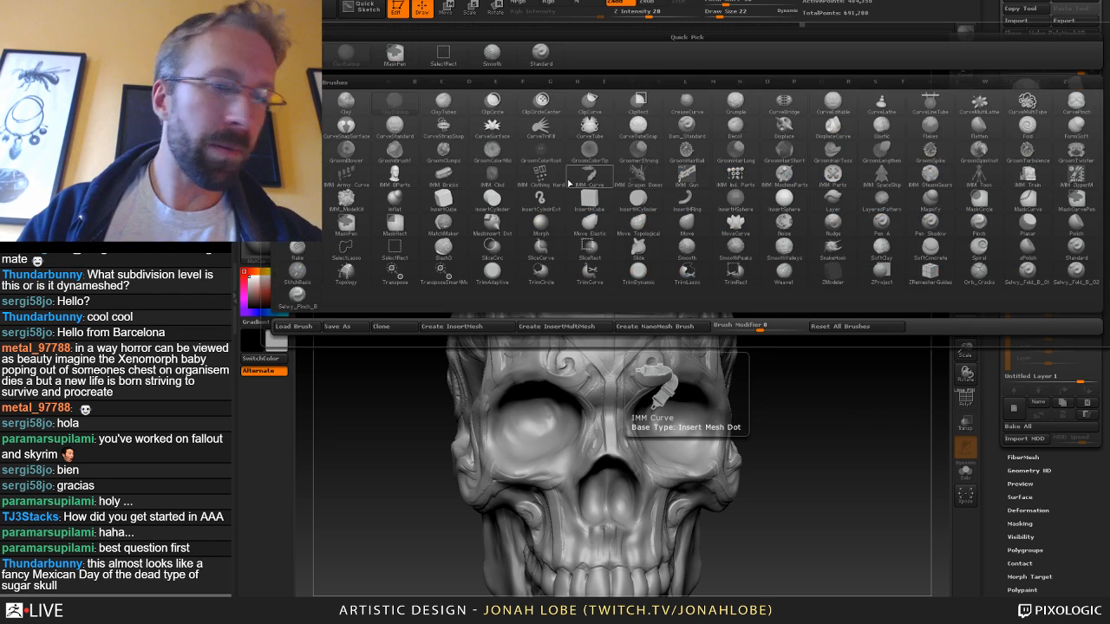
{"action": "key", "text": "m"}
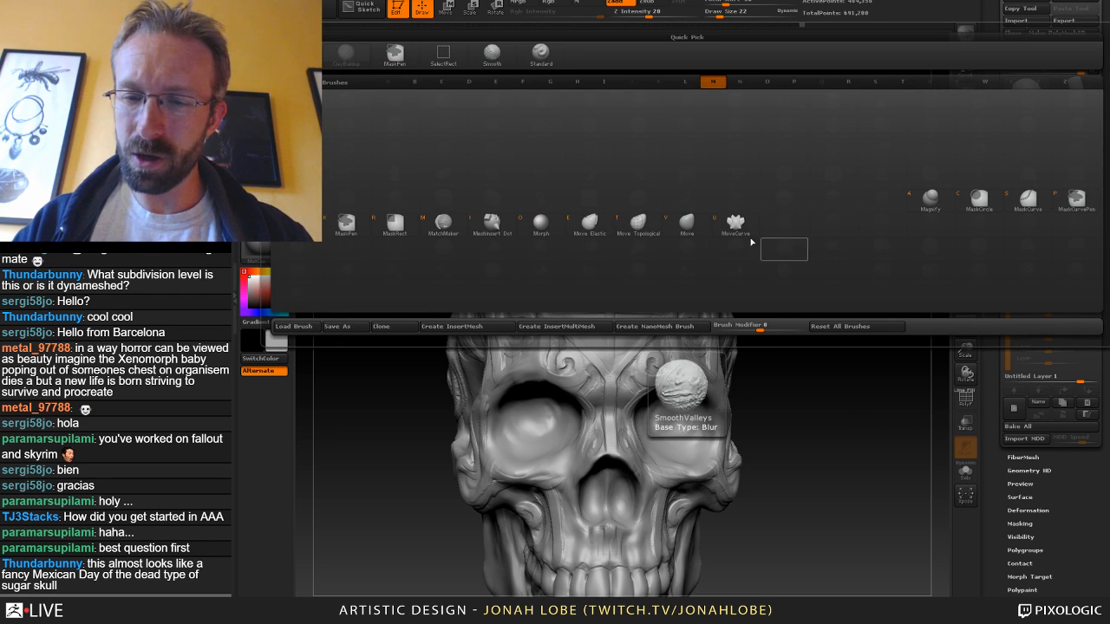
{"action": "left_click", "coordinate": [546, 226]}
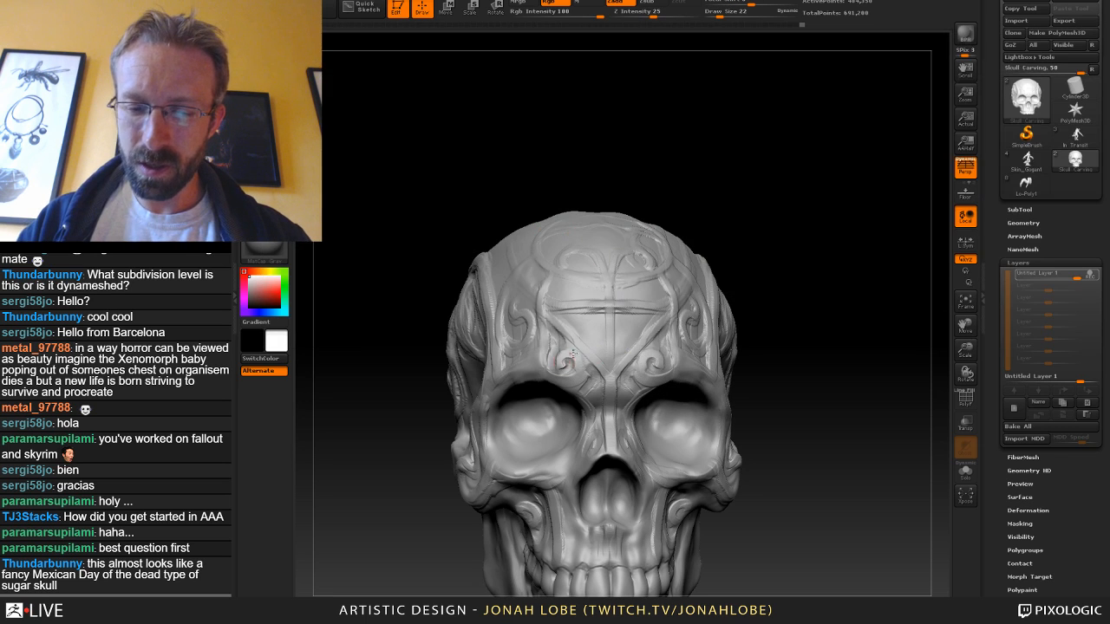
{"action": "mouse_move", "coordinate": [572, 354]}
{"action": "left_mouse_down"}
{"action": "mouse_move", "coordinate": [570, 369]}
{"action": "mouse_move", "coordinate": [605, 357]}
{"action": "left_mouse_up"}
{"action": "key", "text": "s"}
{"action": "mouse_move", "coordinate": [573, 360]}
{"action": "left_mouse_down"}
{"action": "mouse_move", "coordinate": [559, 325]}
{"action": "mouse_move", "coordinate": [516, 318]}
{"action": "left_mouse_up"}
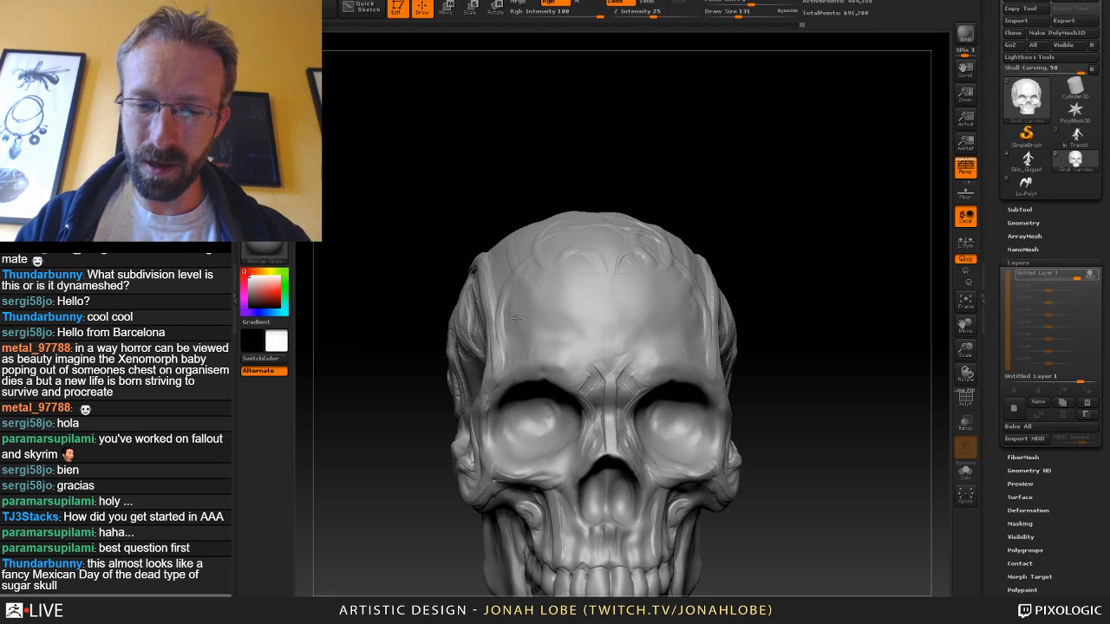
{"action": "key", "text": "ctrl+z"}
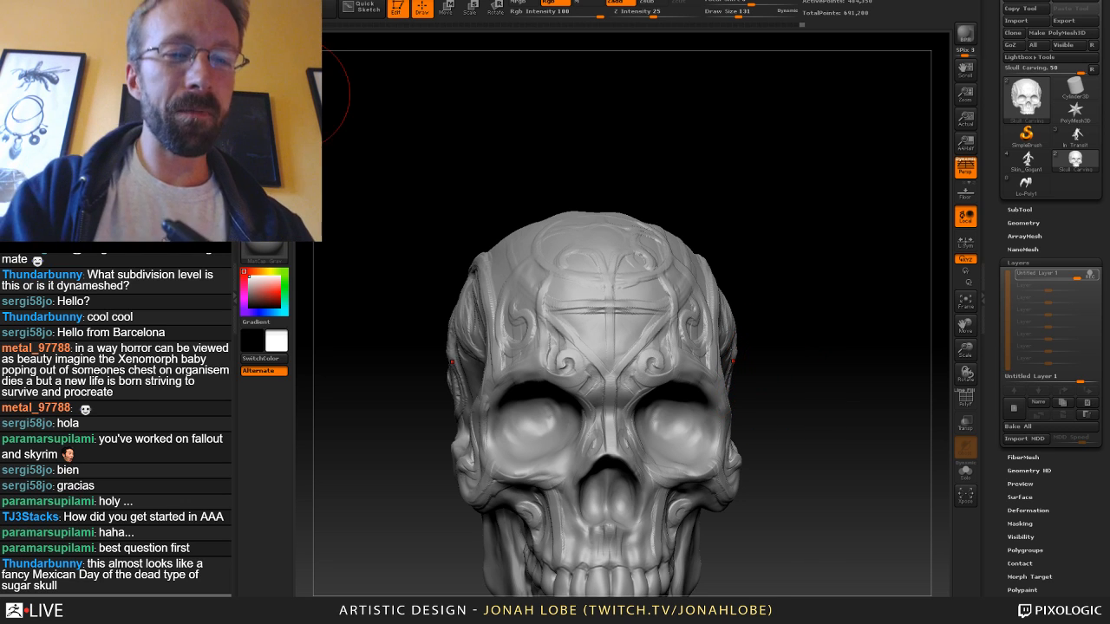
Switch back to the ClayBuildup brush and reduce the draw size to 22 for the forehead ornaments.
{"action": "key", "text": "b"}
{"action": "left_click", "coordinate": [350, 58]}
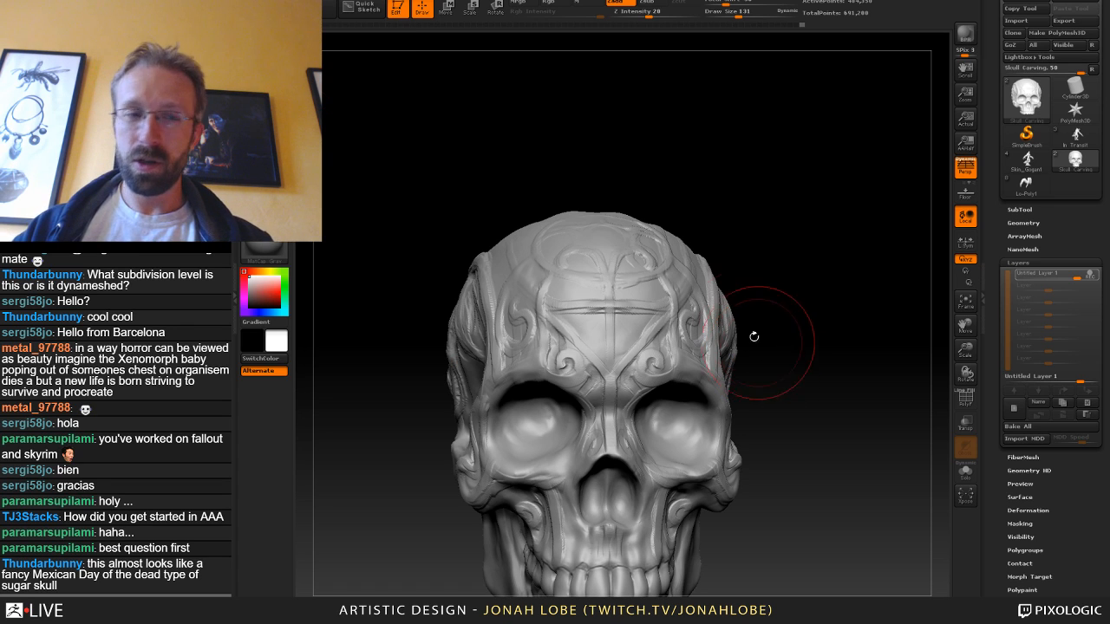
{"action": "key", "text": "s"}
{"action": "left_click_drag", "start_coordinate": [708, 309], "coordinate": [697, 308]}
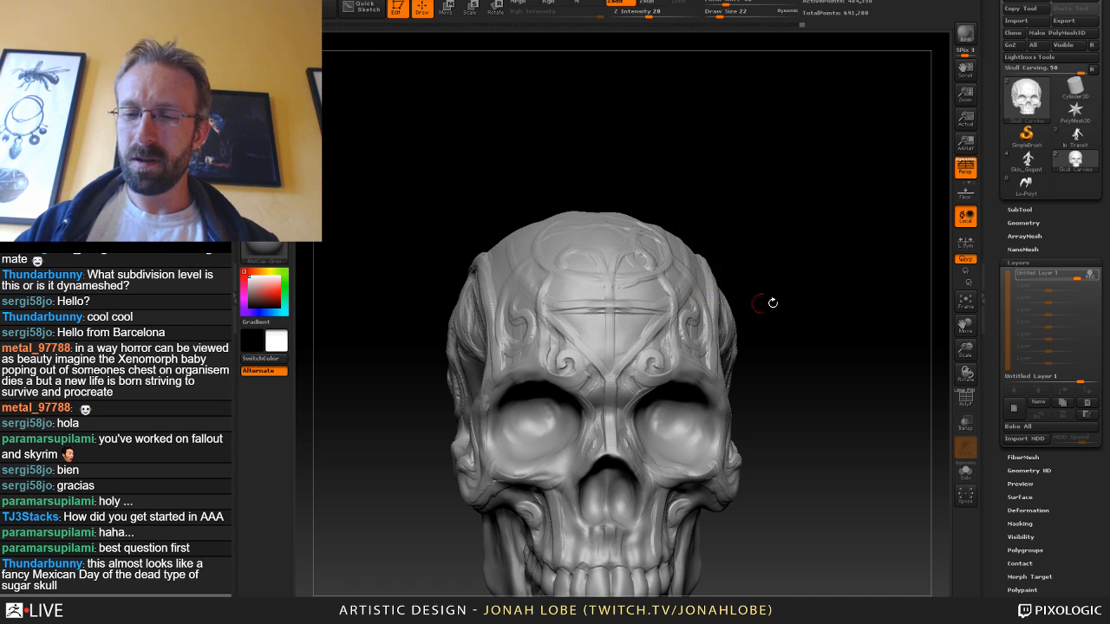
{"action": "left_click_drag", "start_coordinate": [773, 302], "coordinate": [689, 307]}
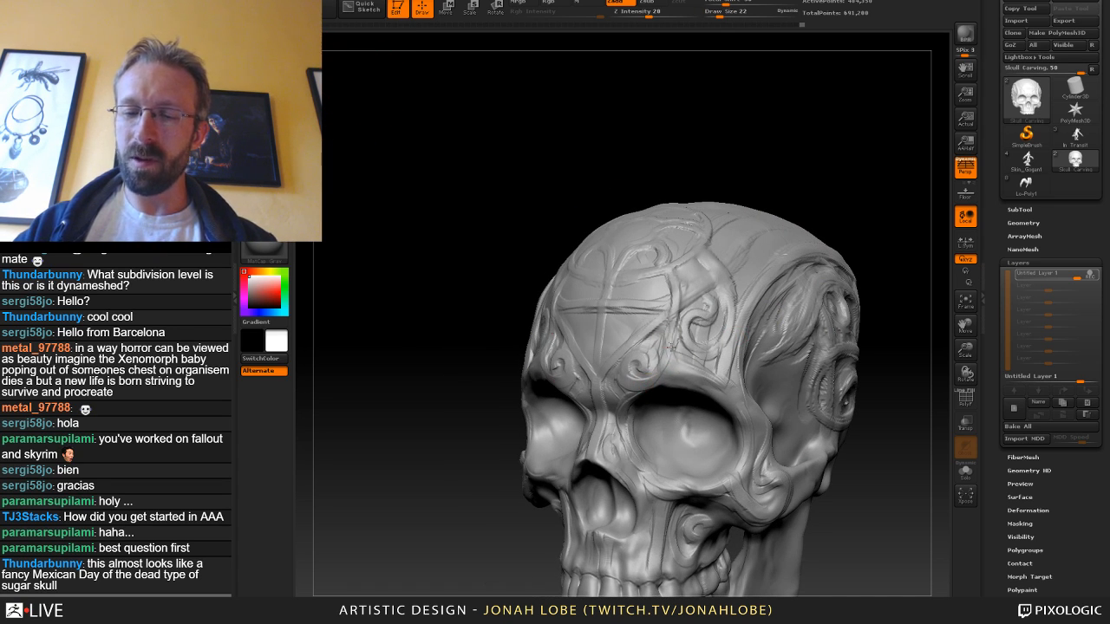
{"action": "left_click_drag", "start_coordinate": [898, 313], "coordinate": [870, 343]}
Clean up the carved lines beside the scroll above the eye socket using the Morph brush at draw size 26.
{"action": "left_click", "coordinate": [264, 42]}
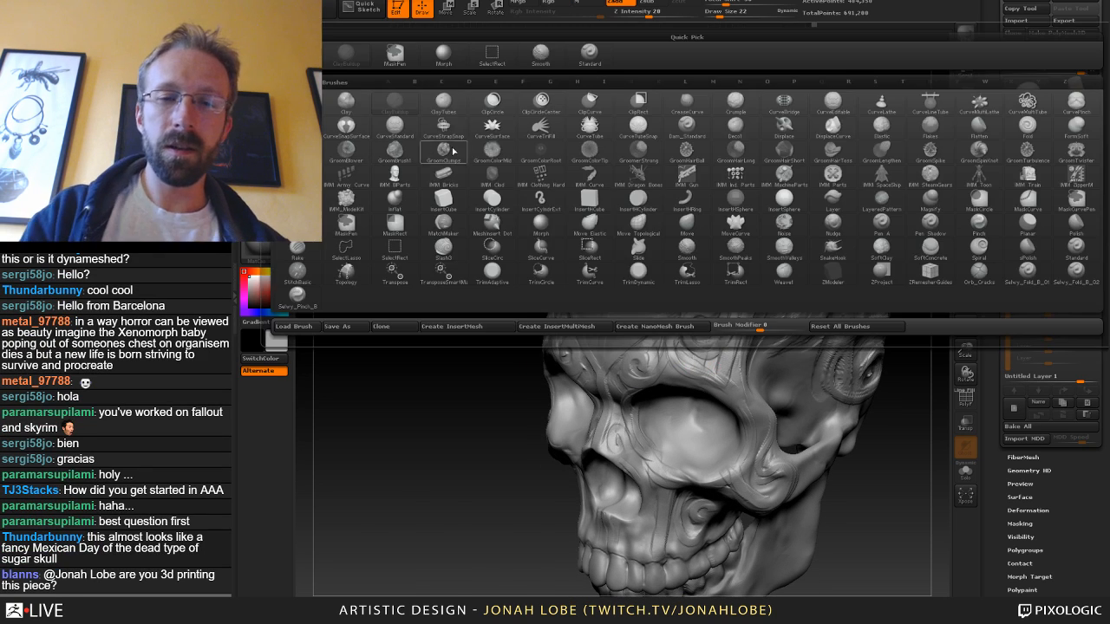
{"action": "left_click", "coordinate": [449, 56]}
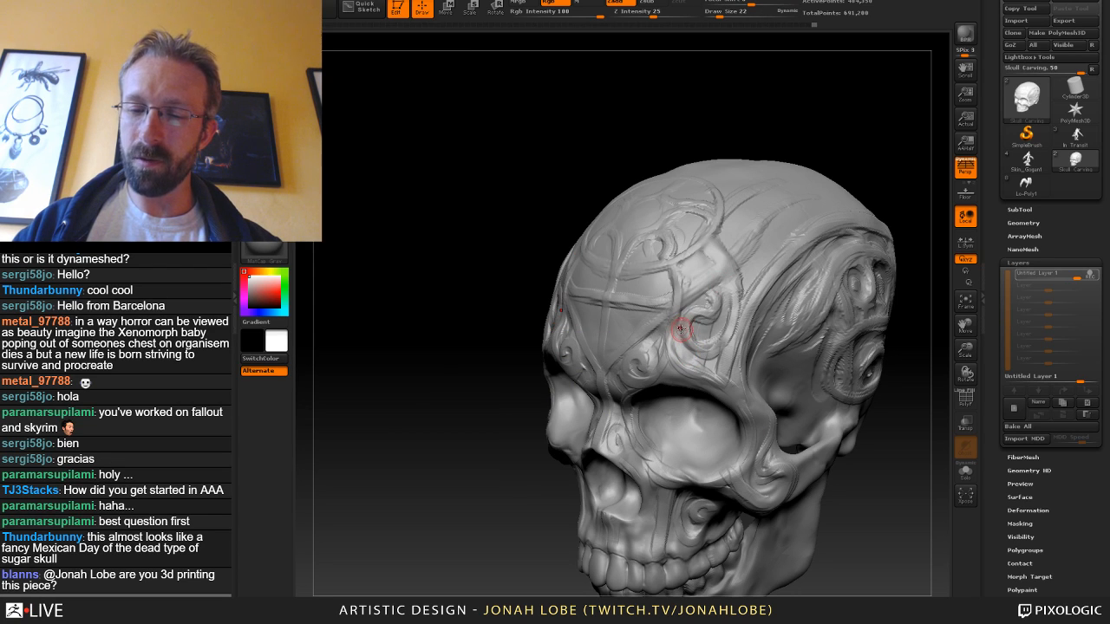
{"action": "key", "text": "s"}
{"action": "left_click_drag", "start_coordinate": [683, 326], "coordinate": [641, 294]}
{"action": "key", "text": "s"}
{"action": "key", "text": "s"}
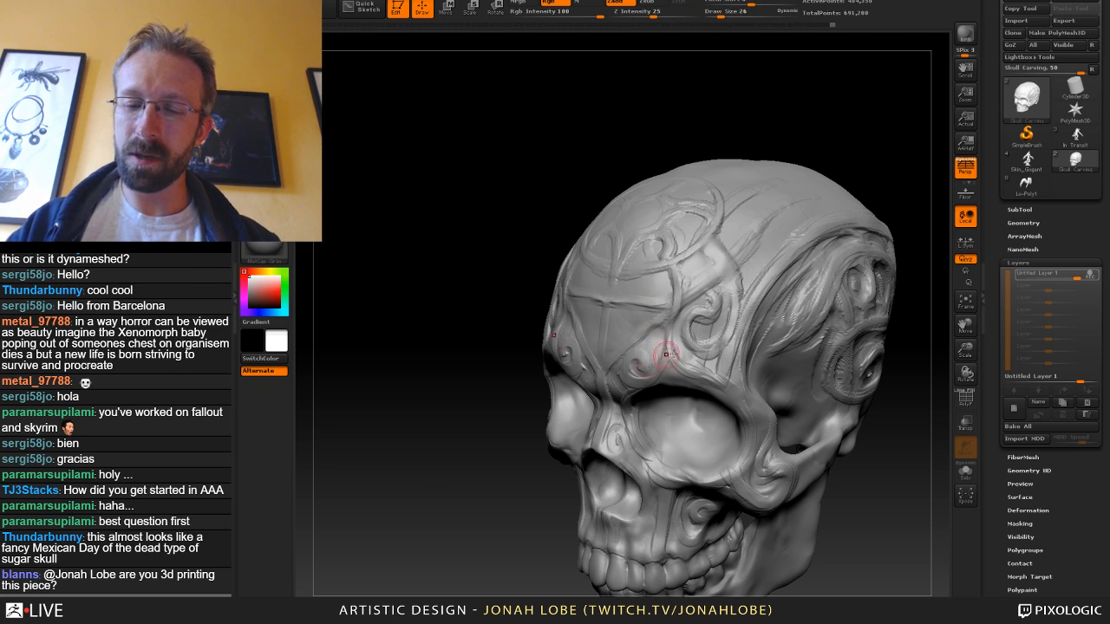
Enlarge the Morph brush to draw size 68 and fade out the crossbar and diagonal lines in the mid-forehead, smoothing the area.
{"action": "left_click_drag", "start_coordinate": [907, 385], "coordinate": [797, 386]}
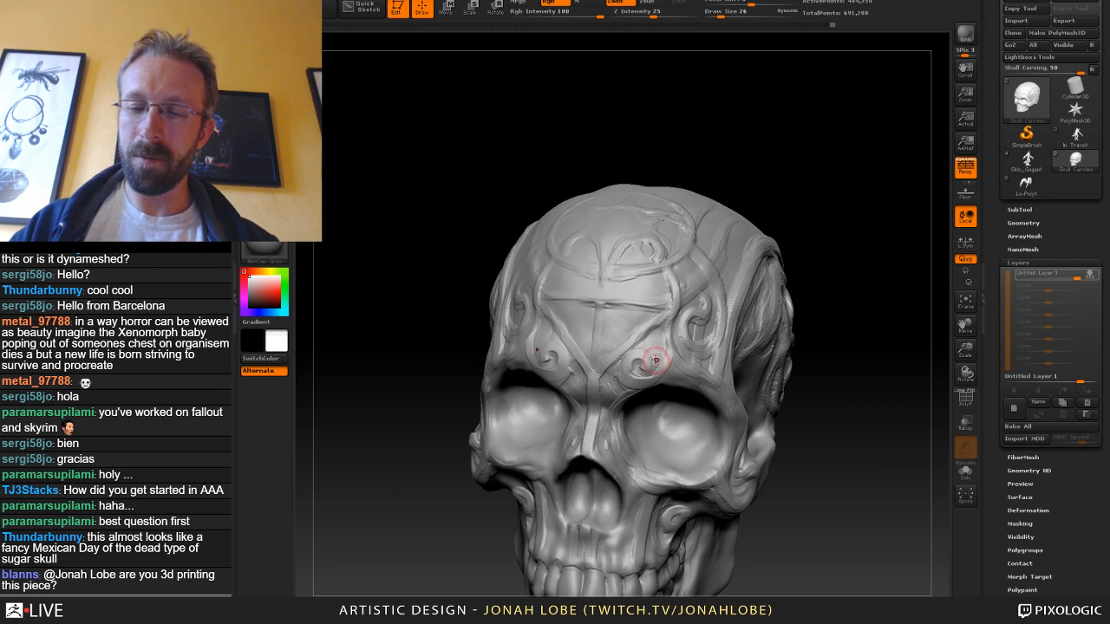
{"action": "key", "text": "bracketright"}
{"action": "key", "text": "bracketright"}
{"action": "key", "text": "bracketright"}
{"action": "key", "text": "bracketright"}
{"action": "mouse_move", "coordinate": [661, 314]}
{"action": "left_mouse_down", "text": "shift"}
{"action": "mouse_move", "coordinate": [596, 356]}
{"action": "mouse_move", "coordinate": [656, 306]}
{"action": "left_mouse_up", "text": "shift"}
Carve a curved band across the forehead below the large circle using the ClayBuildup brush at draw size 20.
{"action": "key", "text": "b"}
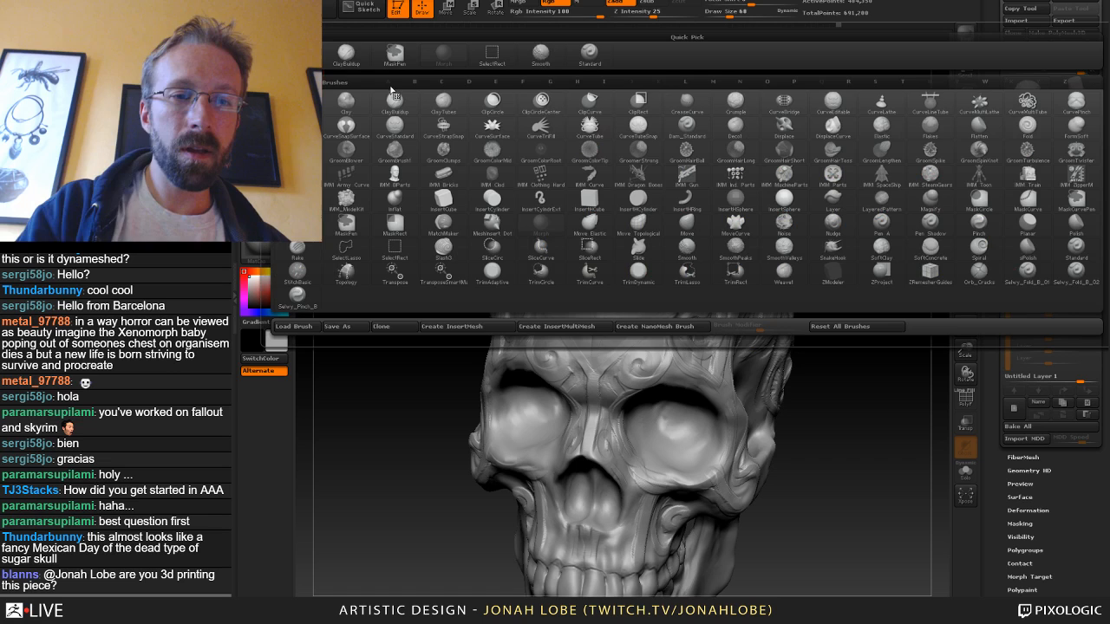
{"action": "left_click", "coordinate": [357, 58]}
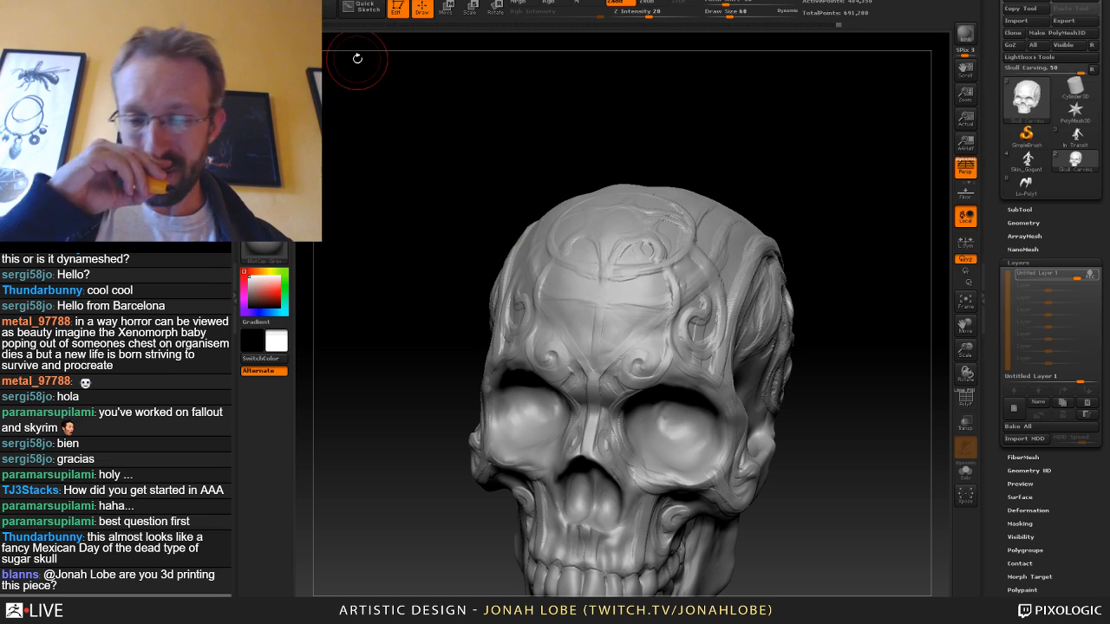
{"action": "key", "text": "s"}
{"action": "left_click", "coordinate": [643, 290]}
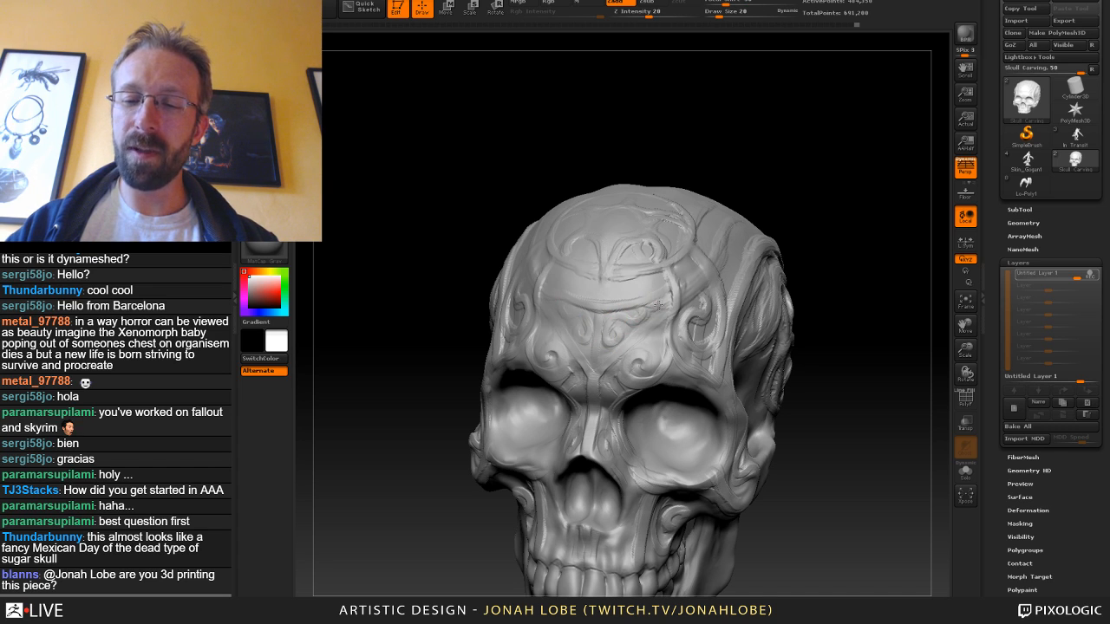
{"action": "left_click_drag", "start_coordinate": [838, 287], "coordinate": [868, 298]}
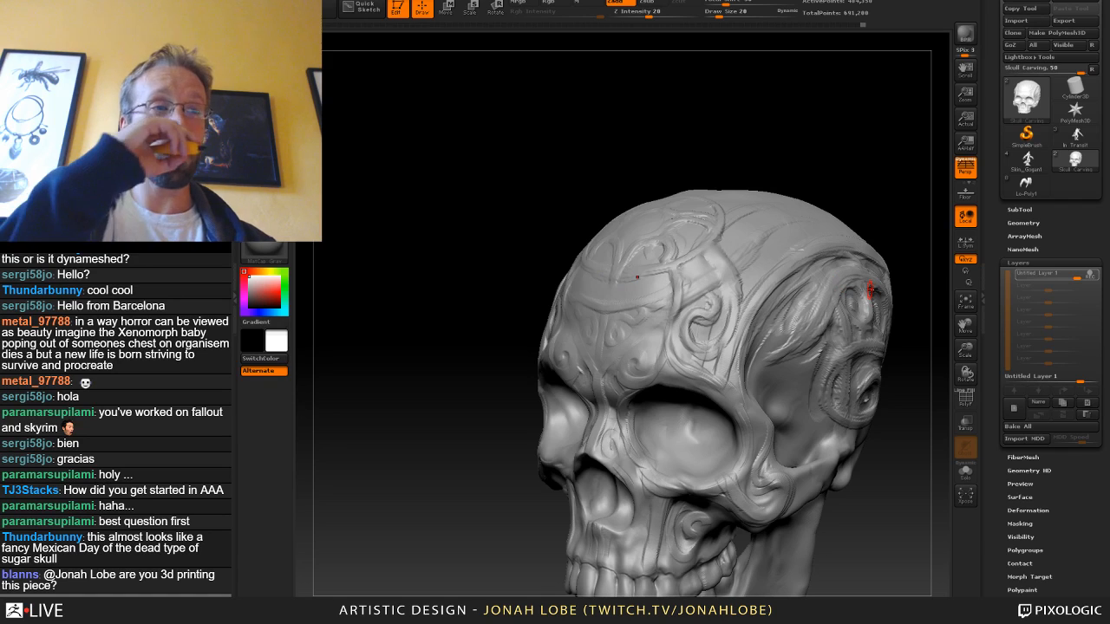
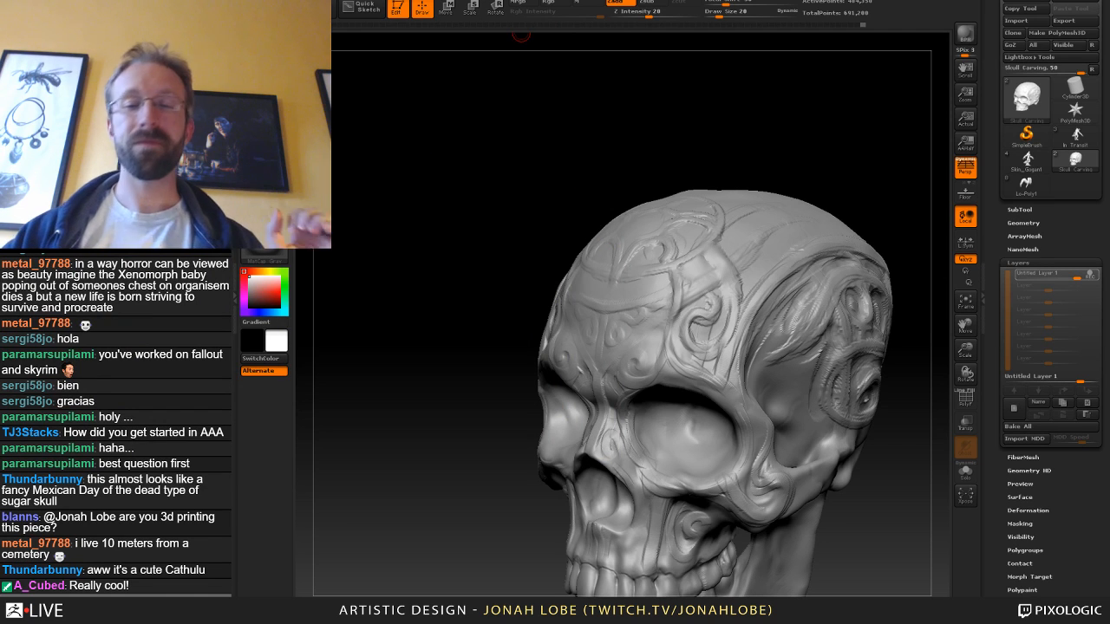
Fade the carved ornaments across the upper temple toward the brow using the Morph brush at draw size 155.
{"action": "left_click_drag", "start_coordinate": [425, 275], "coordinate": [428, 270], "text": "shift"}
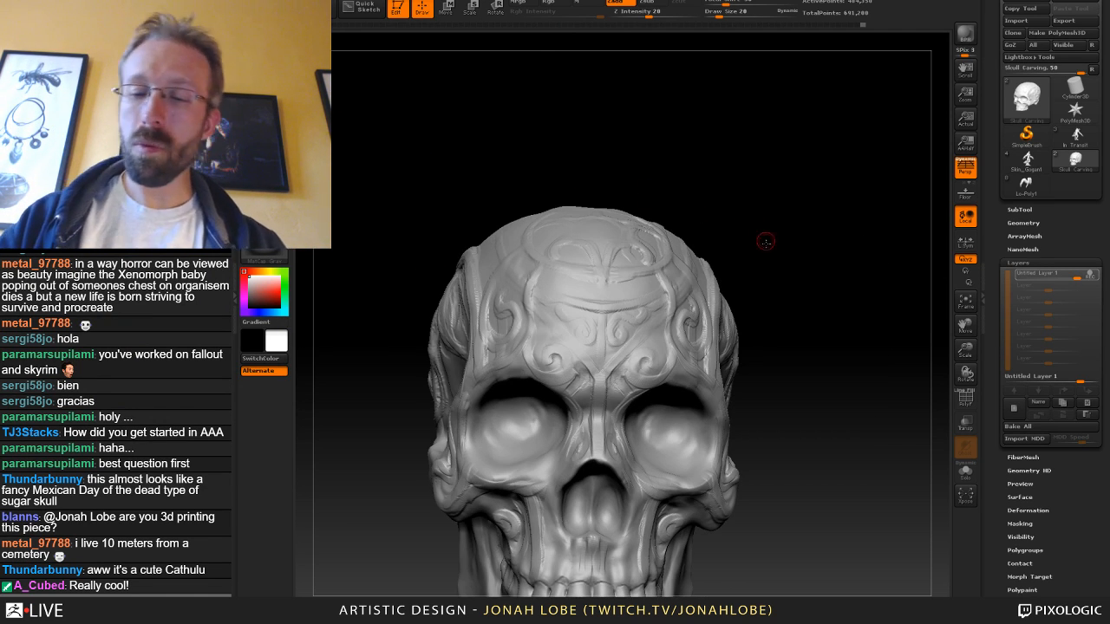
{"action": "left_click_drag", "start_coordinate": [765, 241], "coordinate": [809, 327]}
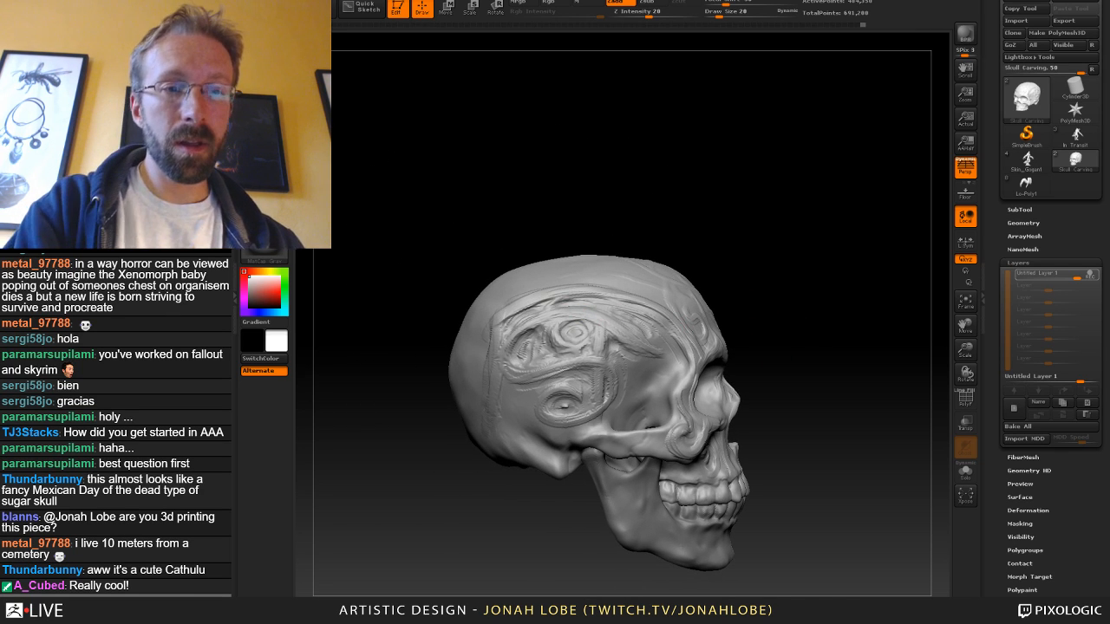
{"action": "key", "text": "b"}
{"action": "left_click", "coordinate": [446, 55]}
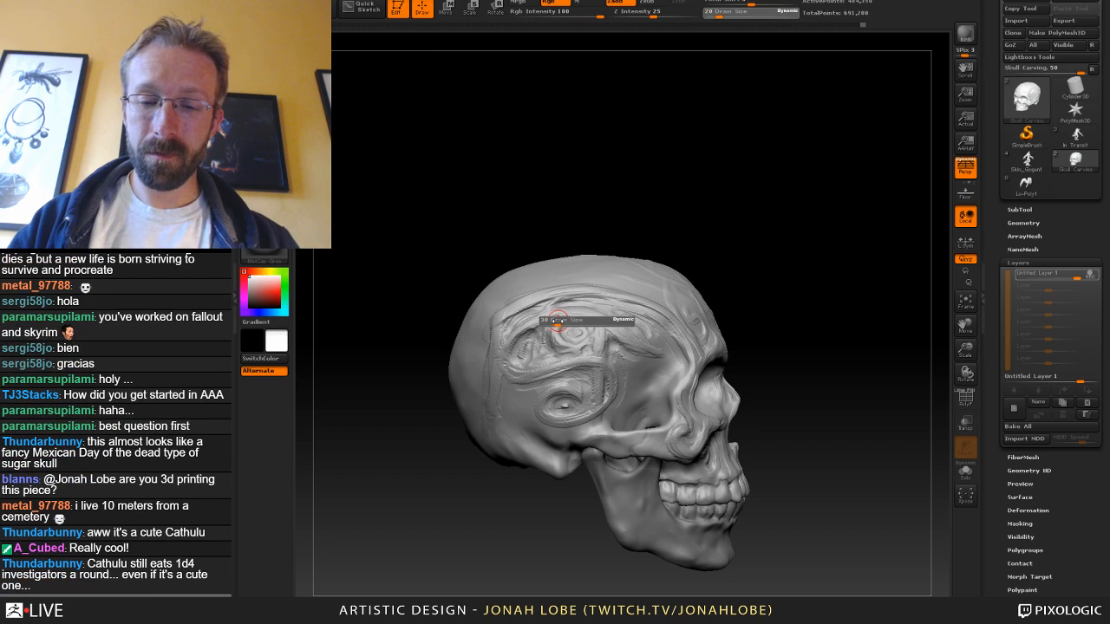
{"action": "key", "text": "ctrl+z"}
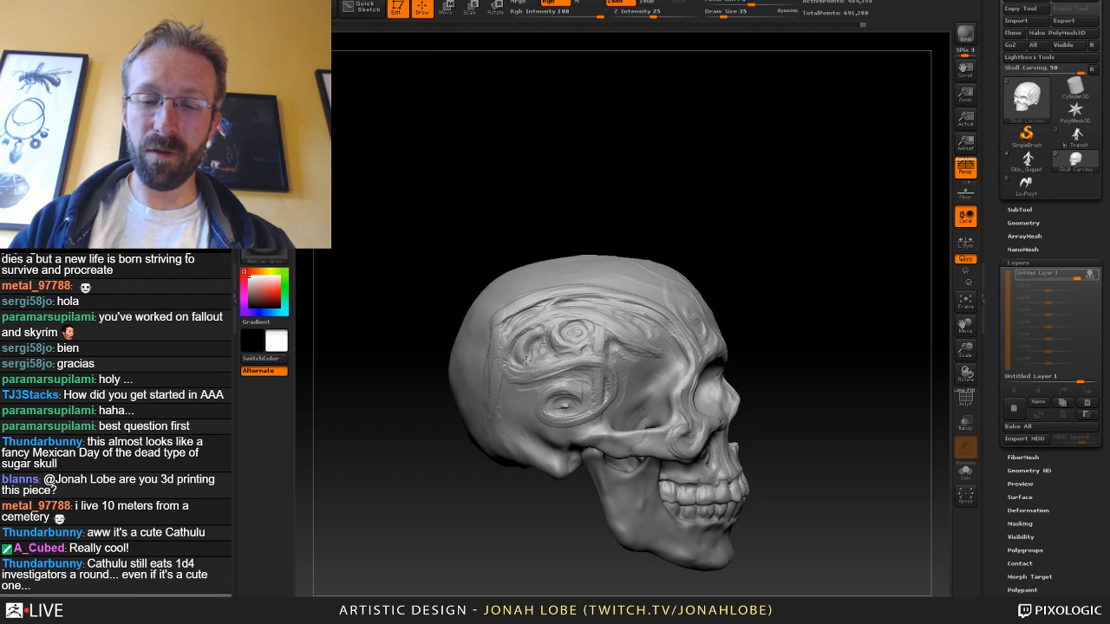
{"action": "key", "text": "s"}
{"action": "mouse_move", "coordinate": [540, 337]}
{"action": "left_mouse_down"}
{"action": "mouse_move", "coordinate": [558, 336]}
{"action": "mouse_move", "coordinate": [534, 395]}
{"action": "mouse_move", "coordinate": [599, 321]}
{"action": "mouse_move", "coordinate": [648, 378]}
{"action": "mouse_move", "coordinate": [553, 323]}
{"action": "left_mouse_up"}
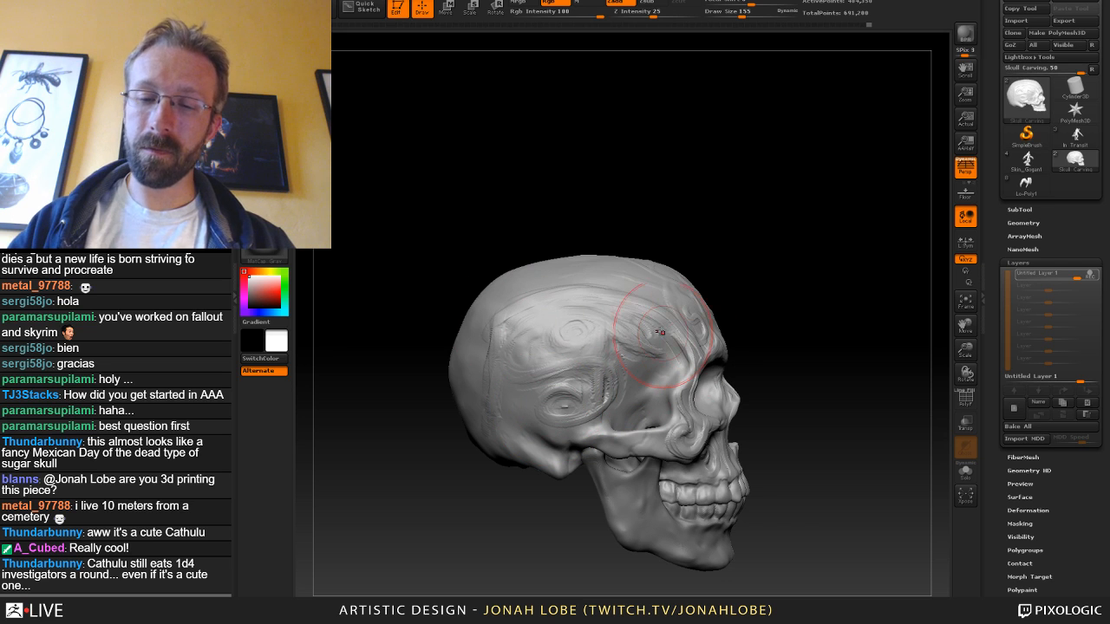
Rework the carved lines along the front of the temple behind the eye socket using the ClayBuildup brush at draw size 26.
{"action": "key", "text": "b"}
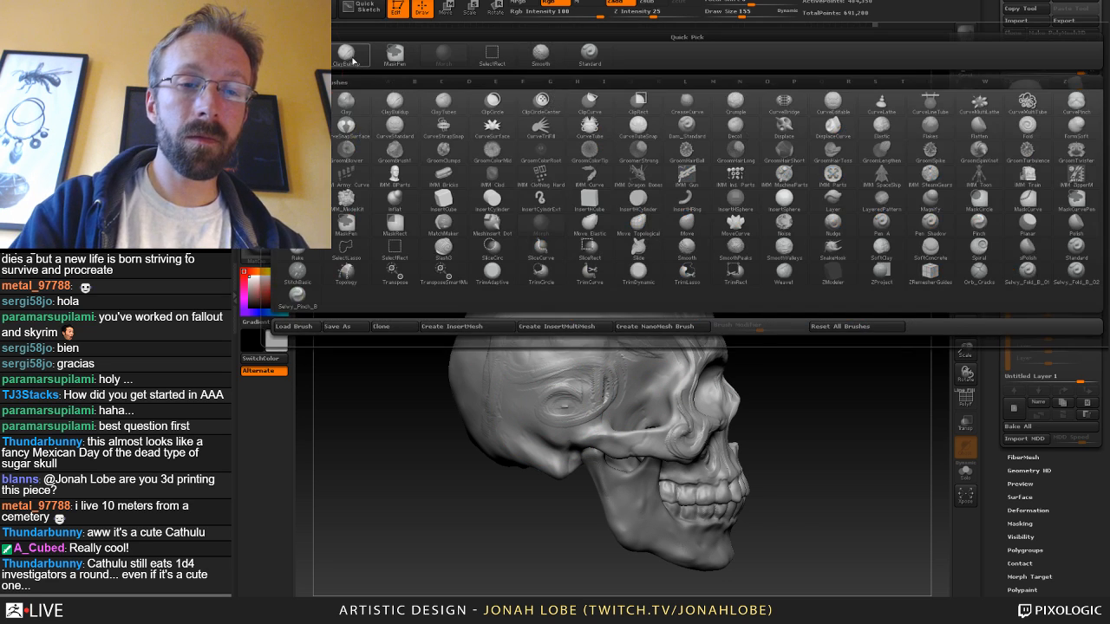
{"action": "left_click", "coordinate": [353, 60]}
{"action": "mouse_move", "coordinate": [763, 247]}
{"action": "left_mouse_down", "text": "alt"}
{"action": "mouse_move", "coordinate": [807, 225]}
{"action": "mouse_move", "coordinate": [784, 319]}
{"action": "mouse_move", "coordinate": [714, 306]}
{"action": "left_mouse_up", "text": "alt"}
{"action": "key", "text": "s"}
{"action": "left_click_drag", "start_coordinate": [851, 300], "coordinate": [819, 303]}
{"action": "key", "text": "s"}
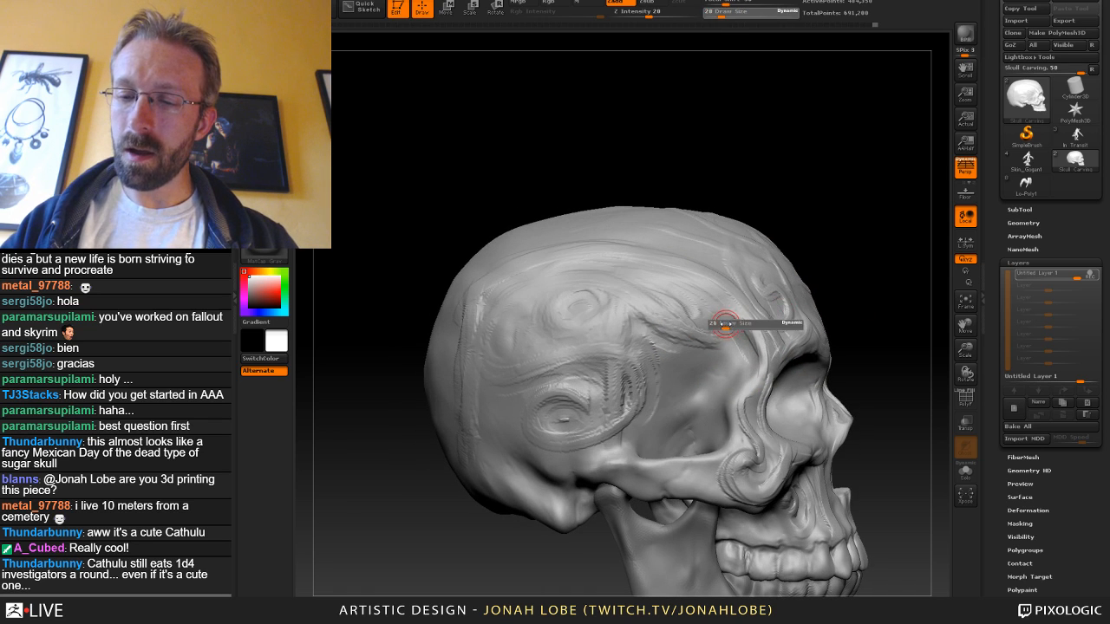
{"action": "left_click", "coordinate": [726, 323]}
{"action": "left_click_drag", "start_coordinate": [745, 327], "coordinate": [734, 326]}
{"action": "left_click_drag", "start_coordinate": [824, 299], "coordinate": [737, 316]}
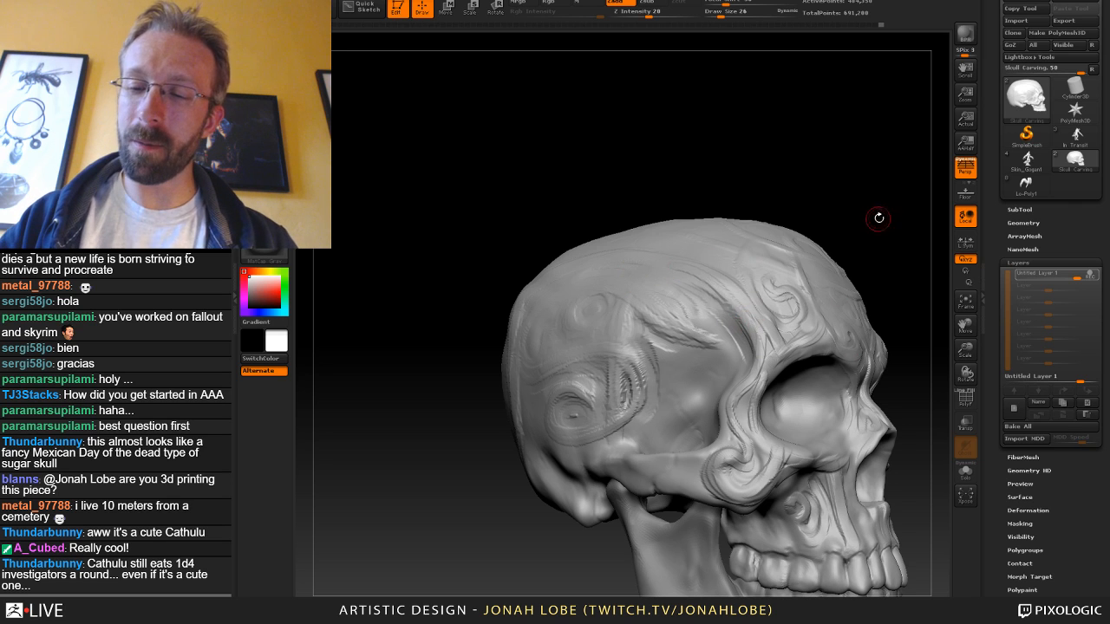
{"action": "left_click_drag", "start_coordinate": [878, 217], "coordinate": [728, 287]}
{"action": "left_click_drag", "start_coordinate": [884, 255], "coordinate": [710, 292]}
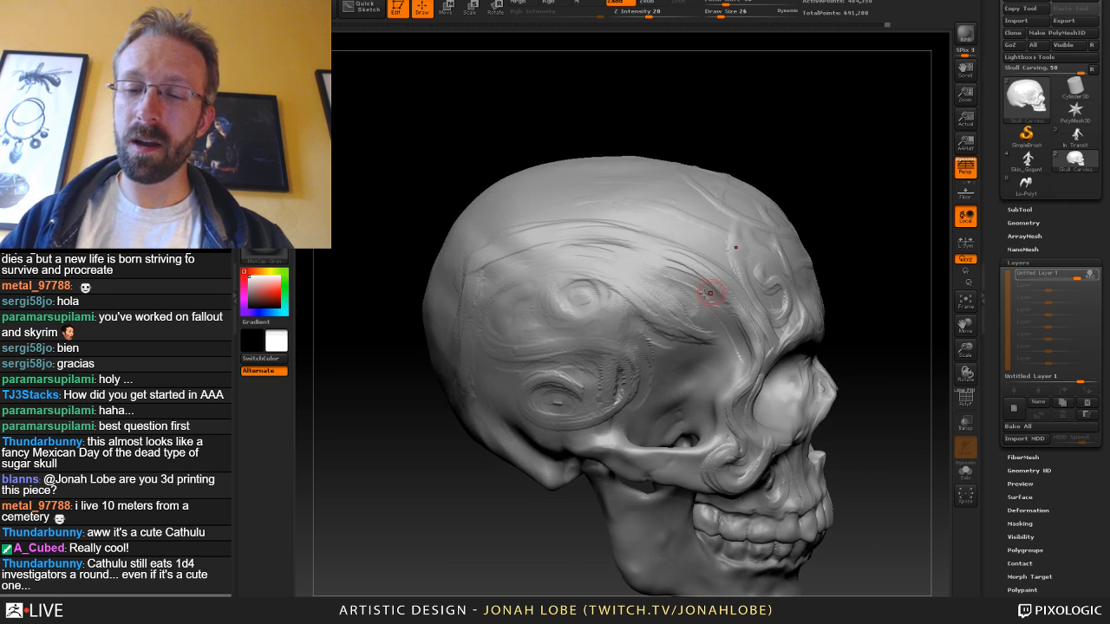
{"action": "mouse_move", "coordinate": [864, 262]}
{"action": "left_mouse_down"}
{"action": "mouse_move", "coordinate": [871, 248]}
{"action": "mouse_move", "coordinate": [861, 287]}
{"action": "mouse_move", "coordinate": [847, 278]}
{"action": "mouse_move", "coordinate": [821, 302]}
{"action": "mouse_move", "coordinate": [819, 343]}
{"action": "left_mouse_up"}
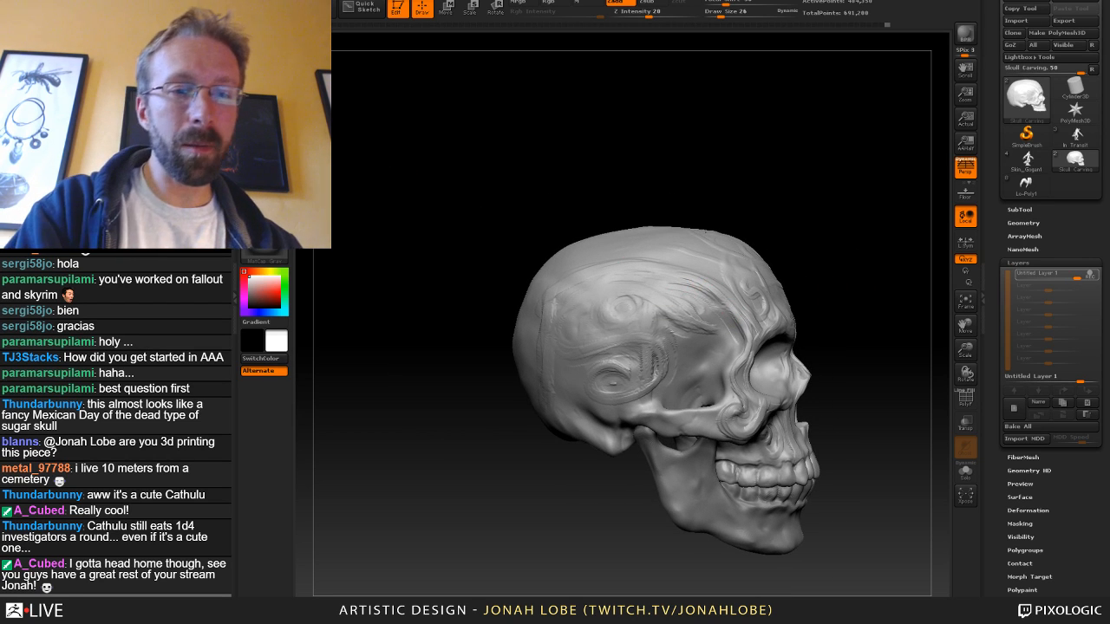
Erase the remaining ornaments on the side of the skull using the Morph brush at draw size 145, and return to the ClayBuildup brush.
{"action": "key", "text": "b"}
{"action": "left_click", "coordinate": [444, 54]}
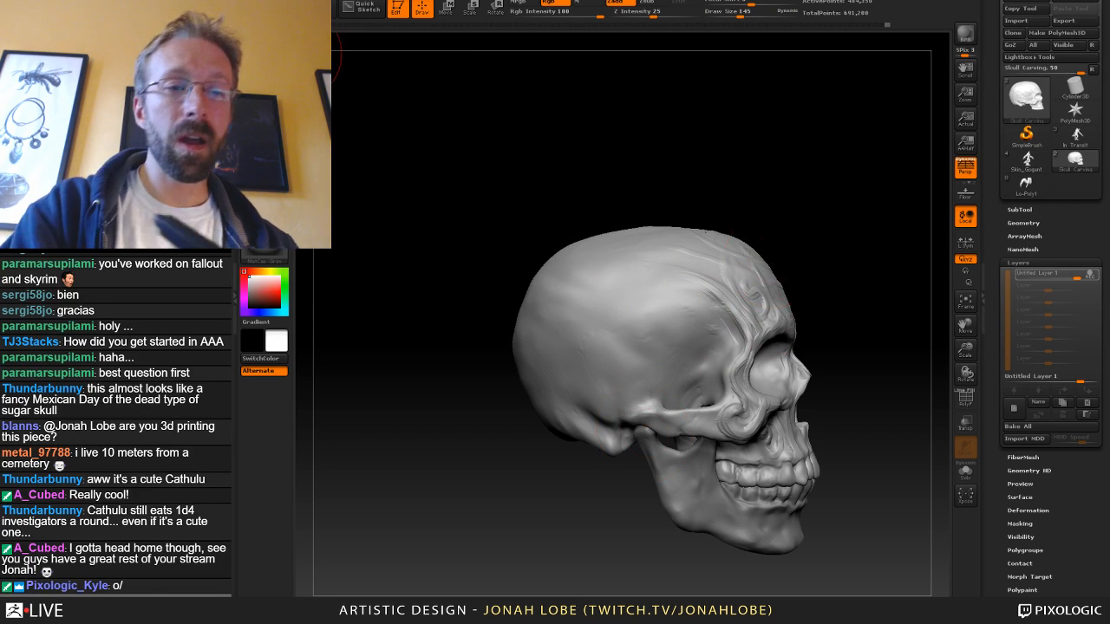
{"action": "key", "text": "b"}
{"action": "left_click", "coordinate": [355, 57]}
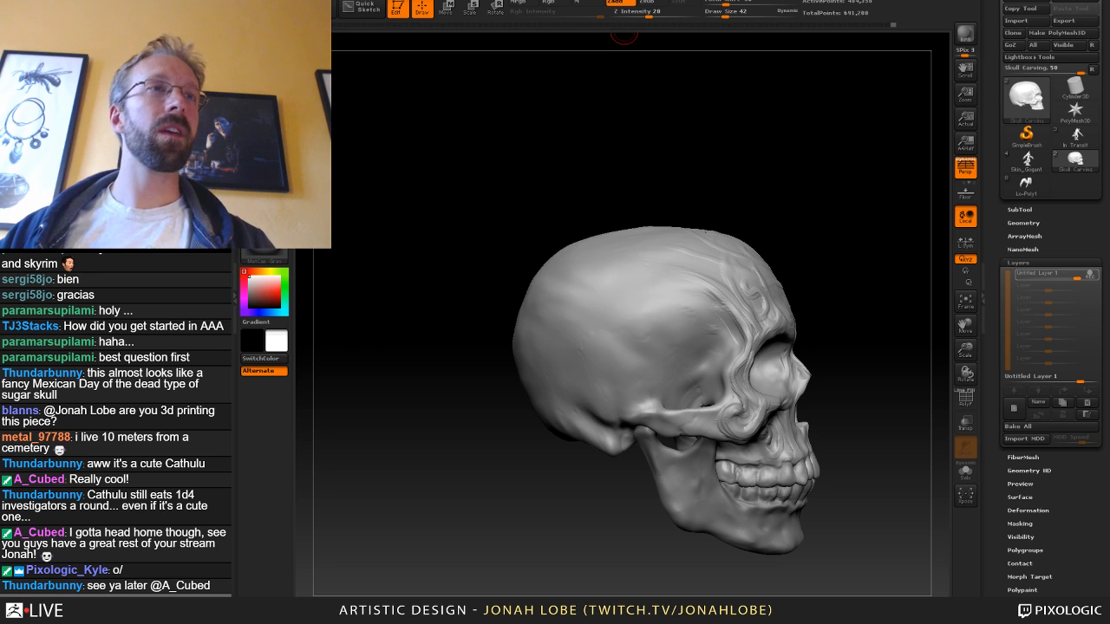
Soften the carved scroll on the cheekbone beside the eye socket using the Morph brush at draw size 65.
{"action": "mouse_move", "coordinate": [828, 283]}
{"action": "left_mouse_down"}
{"action": "mouse_move", "coordinate": [842, 333]}
{"action": "mouse_move", "coordinate": [837, 278]}
{"action": "mouse_move", "coordinate": [828, 347]}
{"action": "mouse_move", "coordinate": [759, 420]}
{"action": "mouse_move", "coordinate": [753, 399]}
{"action": "mouse_move", "coordinate": [774, 406]}
{"action": "mouse_move", "coordinate": [788, 383]}
{"action": "left_mouse_up"}
{"action": "key", "text": "b"}
{"action": "left_click", "coordinate": [444, 54]}
{"action": "key", "text": "s"}
{"action": "key", "text": "s"}
{"action": "key", "text": "s"}
Carve a curled end on the band beside the eye socket and short curves on the temple using ClayBuildup at draw size 19.
{"action": "left_click", "coordinate": [265, 45]}
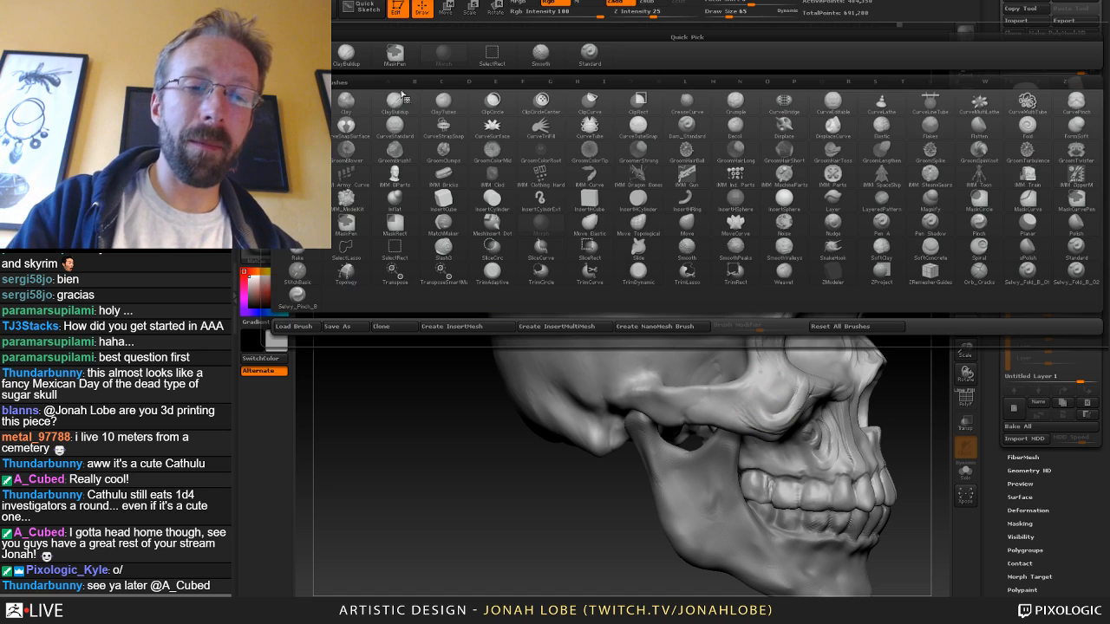
{"action": "left_click", "coordinate": [350, 55]}
{"action": "key", "text": "s"}
{"action": "left_click_drag", "start_coordinate": [774, 371], "coordinate": [768, 370]}
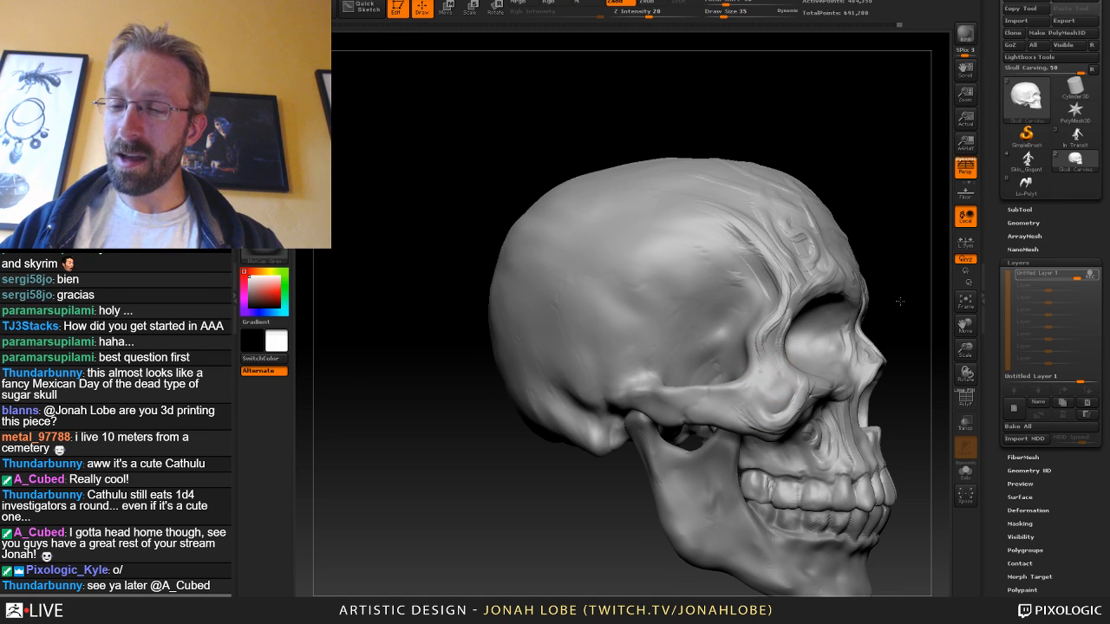
{"action": "left_click_drag", "start_coordinate": [899, 301], "coordinate": [834, 300]}
{"action": "key", "text": "s"}
{"action": "left_click_drag", "start_coordinate": [743, 313], "coordinate": [737, 316]}
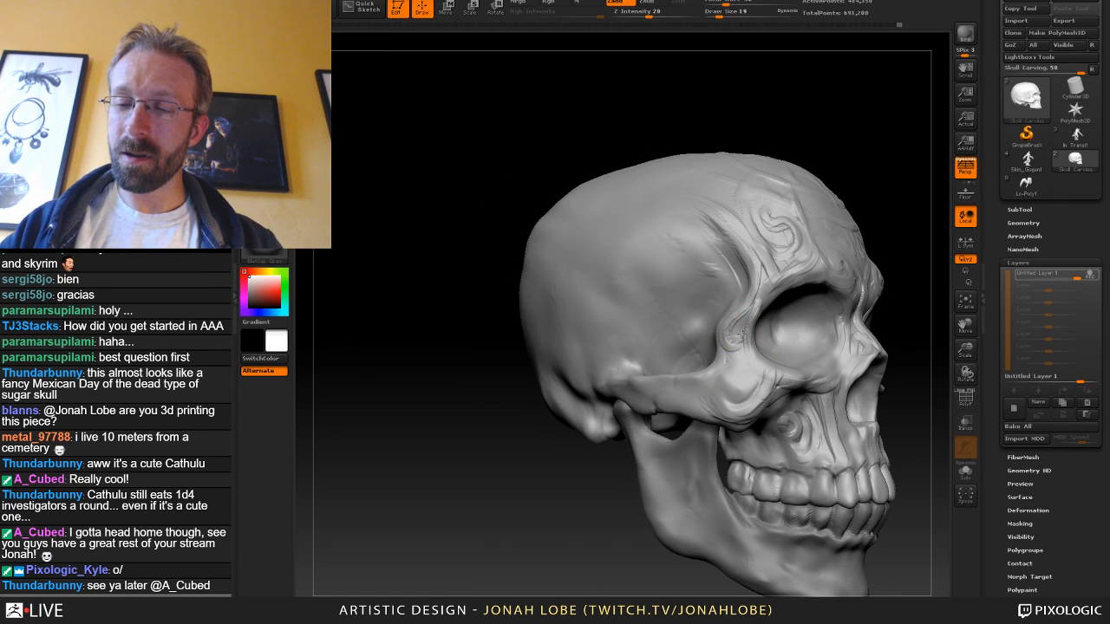
{"action": "left_click_drag", "start_coordinate": [884, 246], "coordinate": [866, 139]}
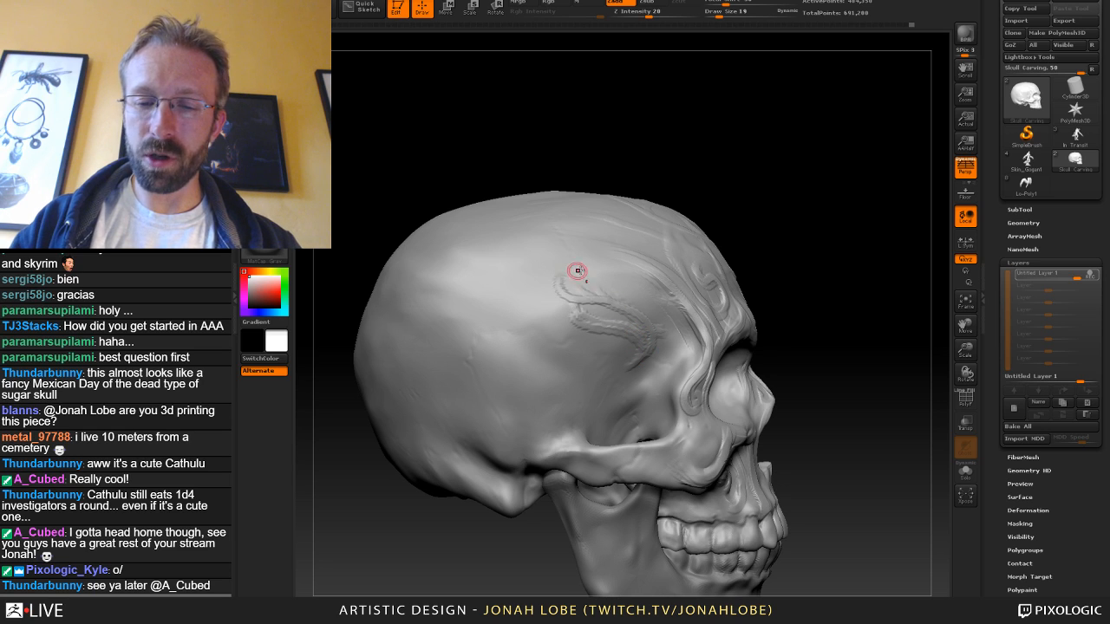
Carve a broad arched band from the temple toward the back of the skull with the brush at draw size 53.
{"action": "key", "text": "s"}
{"action": "left_click_drag", "start_coordinate": [593, 303], "coordinate": [599, 303]}
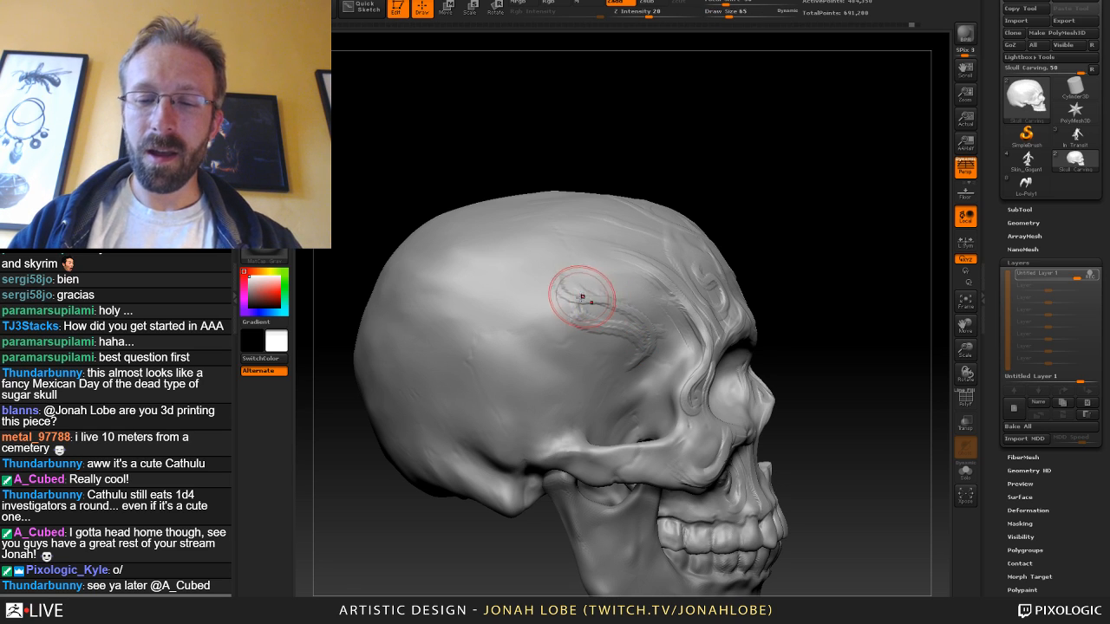
{"action": "mouse_move", "coordinate": [513, 280]}
{"action": "left_mouse_down"}
{"action": "mouse_move", "coordinate": [548, 302]}
{"action": "mouse_move", "coordinate": [574, 298]}
{"action": "mouse_move", "coordinate": [564, 294]}
{"action": "left_mouse_up"}
{"action": "key", "text": "s"}
{"action": "mouse_move", "coordinate": [436, 308]}
{"action": "left_mouse_down"}
{"action": "mouse_move", "coordinate": [465, 286]}
{"action": "mouse_move", "coordinate": [509, 287]}
{"action": "left_mouse_up"}
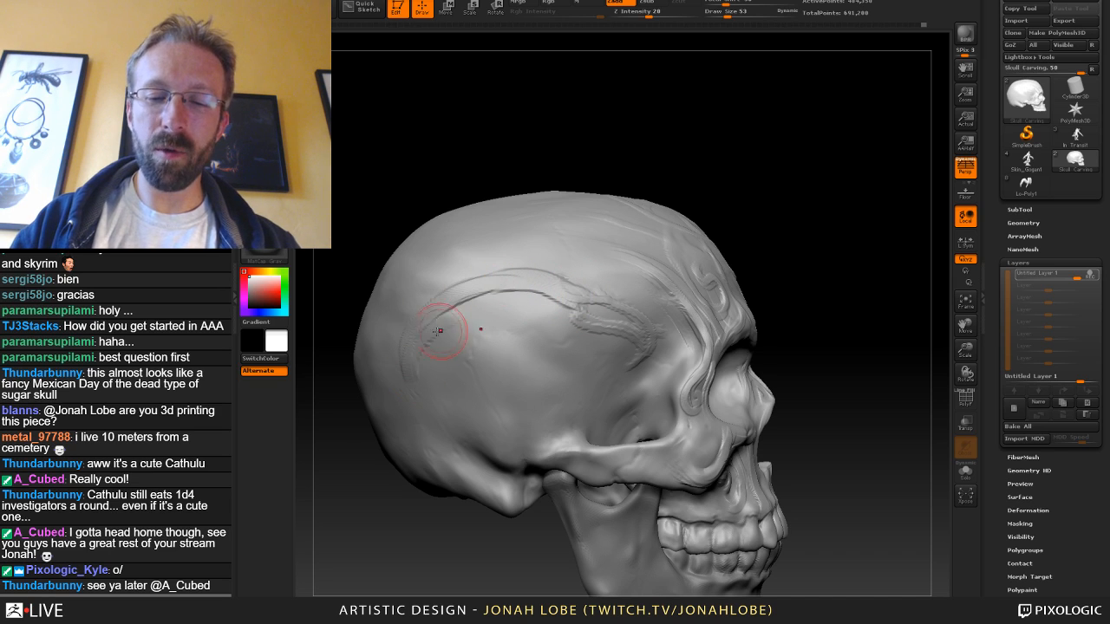
{"action": "left_click_drag", "start_coordinate": [440, 330], "coordinate": [507, 313]}
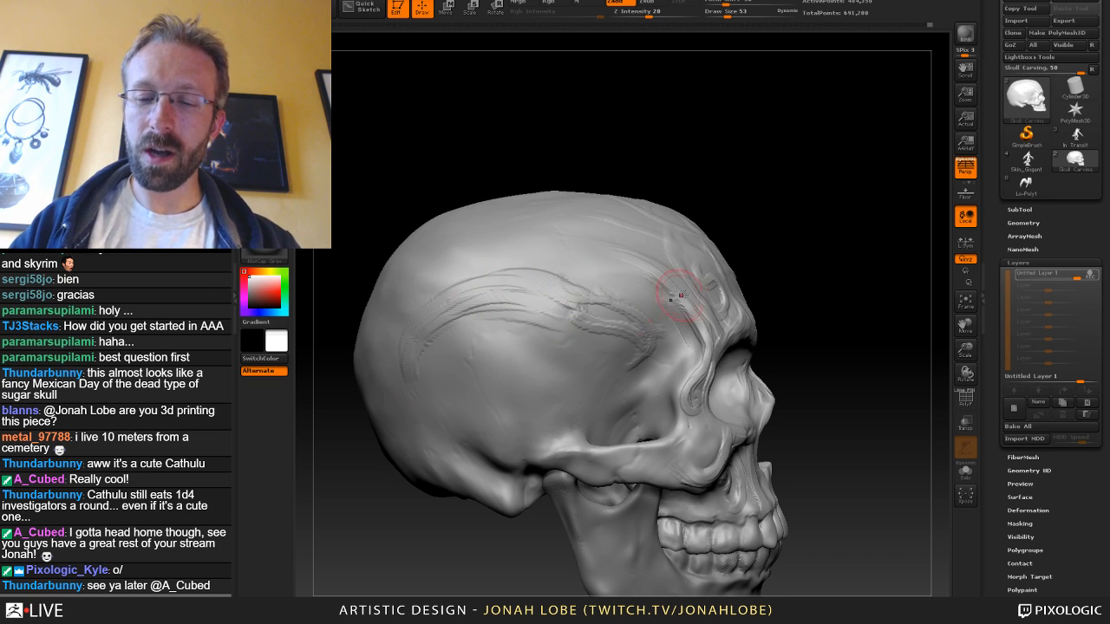
Carve a curved lower edge beneath the arched band at draw size 35, and sharpen its junction with the front curves at draw size 15.
{"action": "key", "text": "s"}
{"action": "left_click_drag", "start_coordinate": [619, 302], "coordinate": [610, 303]}
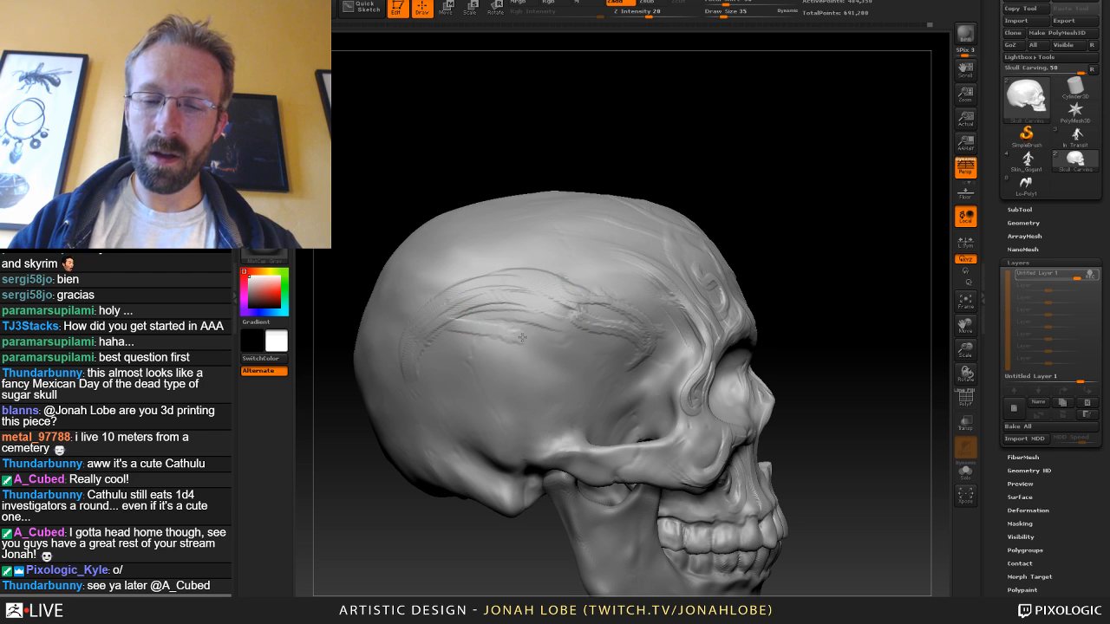
{"action": "left_click_drag", "start_coordinate": [472, 321], "coordinate": [557, 329]}
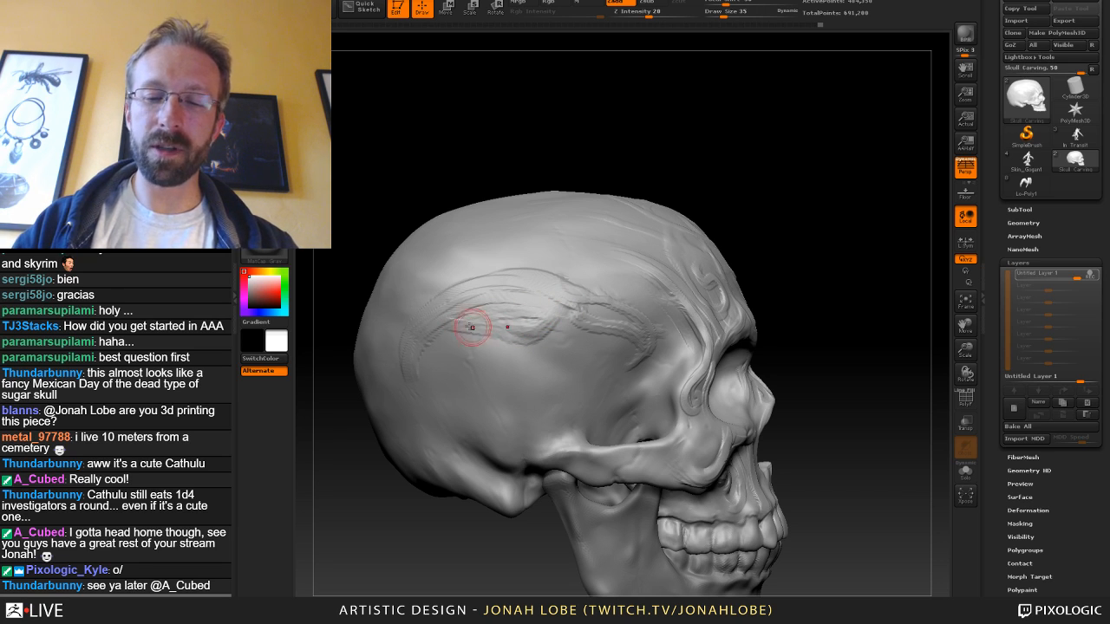
{"action": "key", "text": "s"}
{"action": "left_click", "coordinate": [550, 337]}
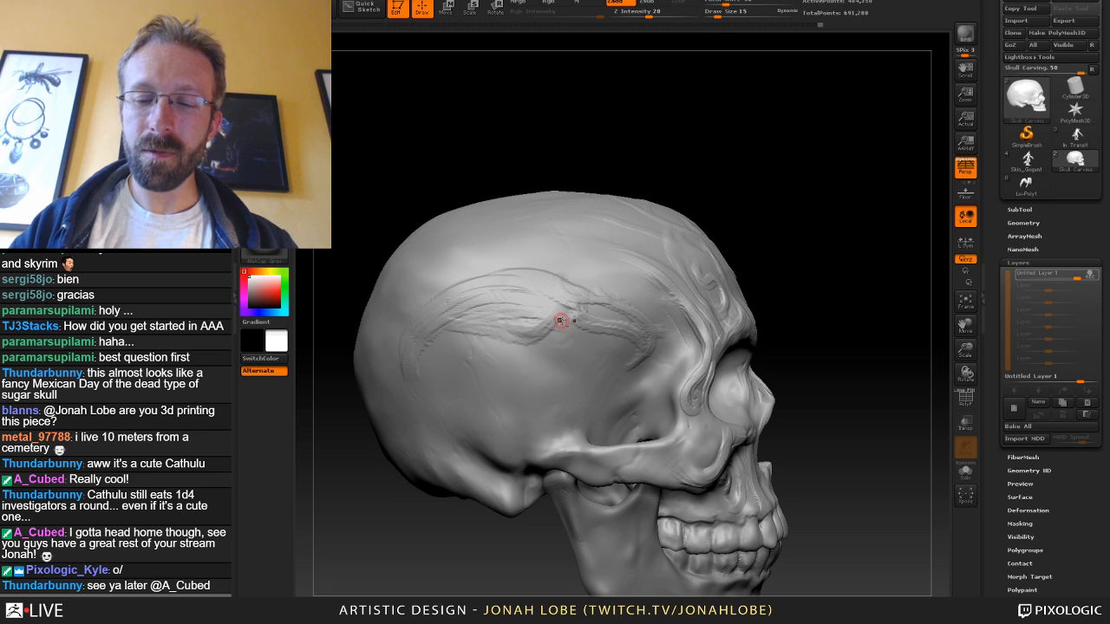
Smooth the rough strokes of the arched band and temple curves with the smoothing brush at draw size 39.
{"action": "left_click_drag", "start_coordinate": [796, 297], "coordinate": [732, 298]}
{"action": "key", "text": "s"}
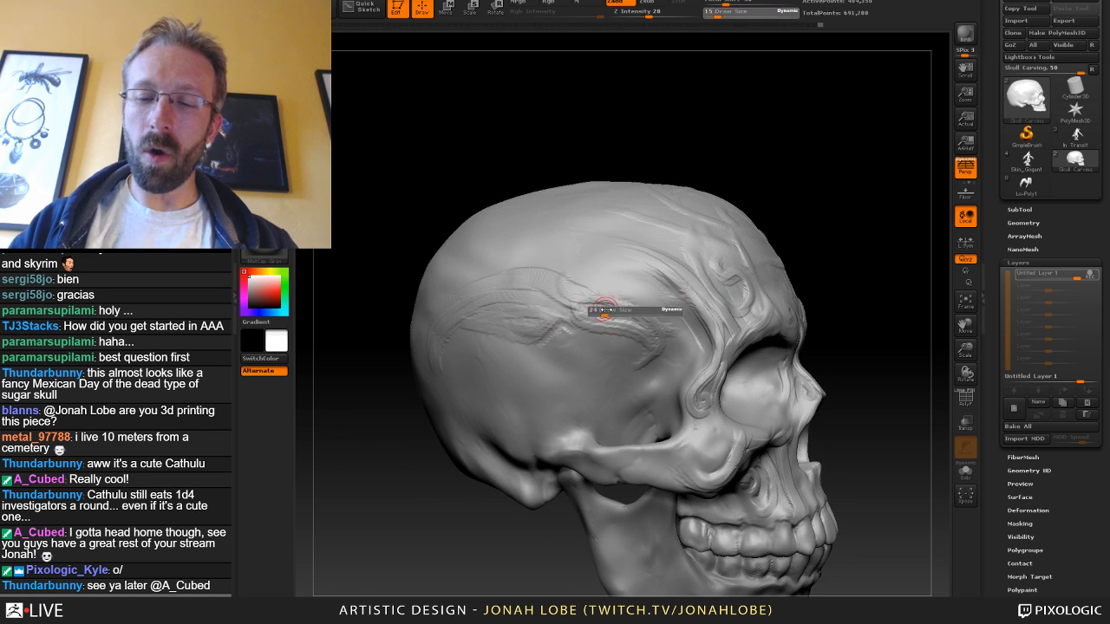
{"action": "left_click", "coordinate": [600, 313]}
{"action": "key", "text": "s"}
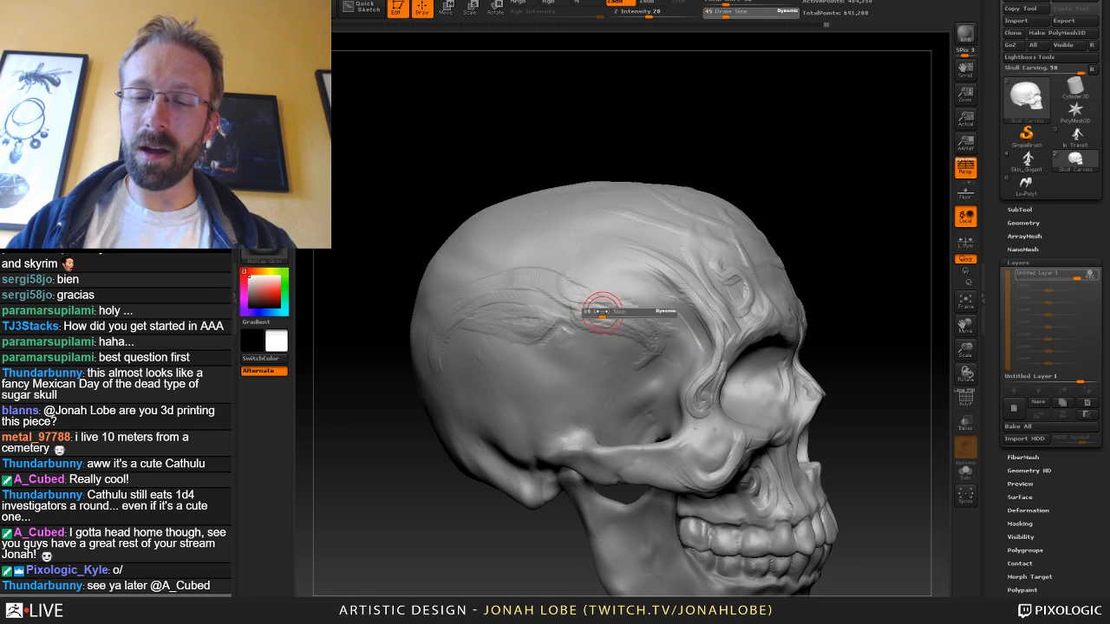
{"action": "left_click", "coordinate": [598, 313]}
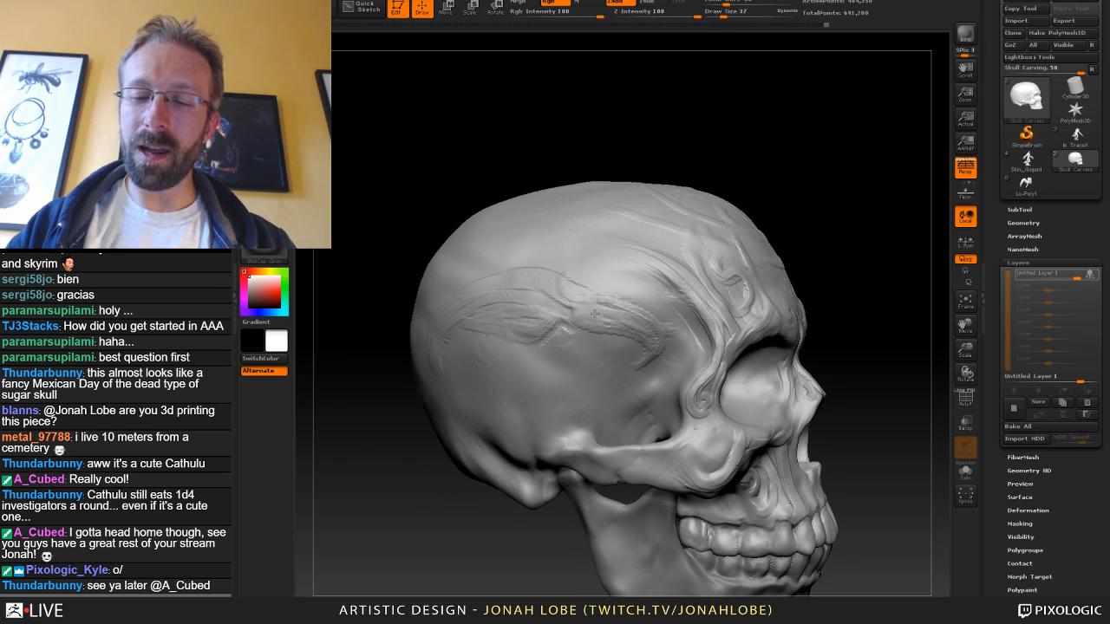
{"action": "key", "text": "s"}
{"action": "left_click", "coordinate": [545, 307]}
{"action": "left_click_drag", "start_coordinate": [817, 201], "coordinate": [889, 206]}
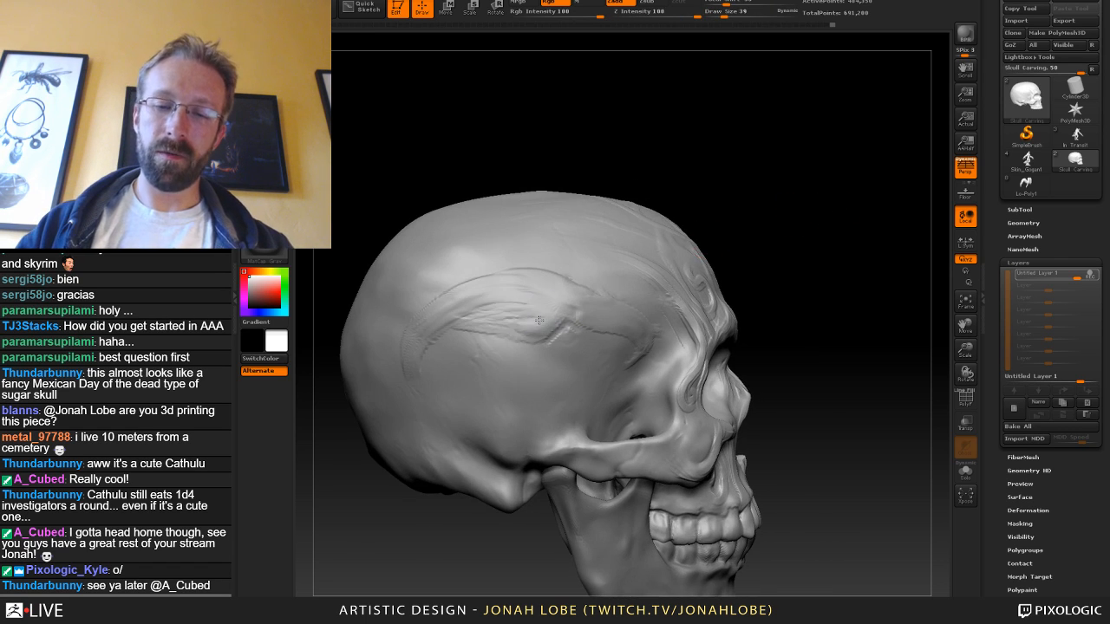
{"action": "left_click_drag", "start_coordinate": [491, 311], "coordinate": [428, 307]}
Carve a large rounded loop below the rear of the arched band using the clay brush at draw size 24.
{"action": "key", "text": "b"}
{"action": "left_click", "coordinate": [350, 102]}
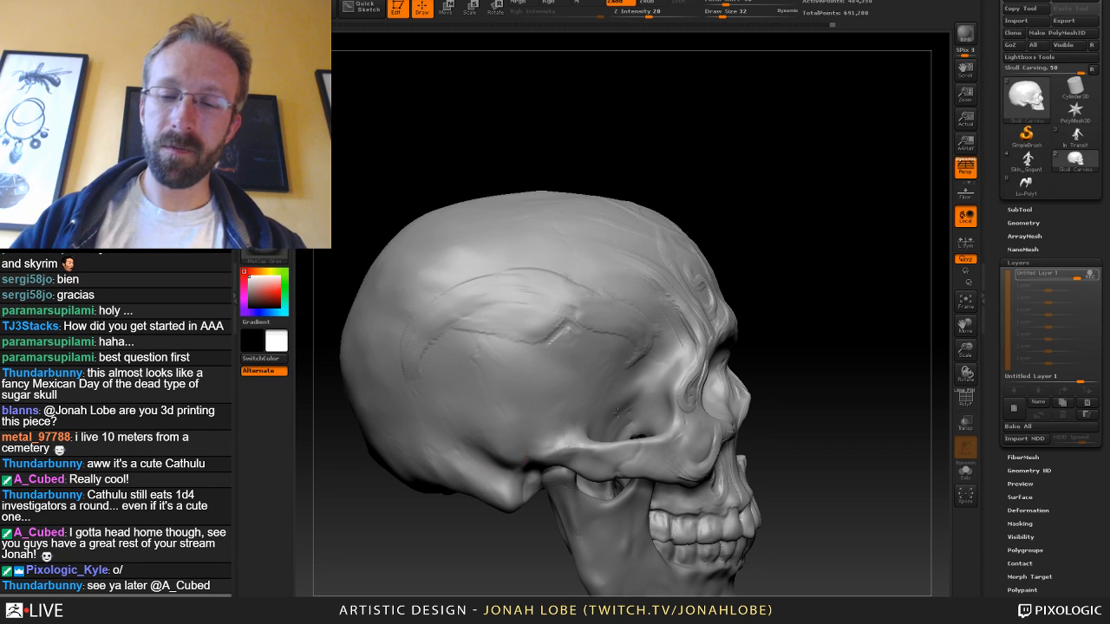
{"action": "mouse_move", "coordinate": [792, 263]}
{"action": "left_mouse_down"}
{"action": "mouse_move", "coordinate": [787, 288]}
{"action": "mouse_move", "coordinate": [770, 290]}
{"action": "left_mouse_up"}
{"action": "key", "text": "s"}
{"action": "left_click", "coordinate": [557, 278]}
{"action": "left_click_drag", "start_coordinate": [768, 236], "coordinate": [783, 239]}
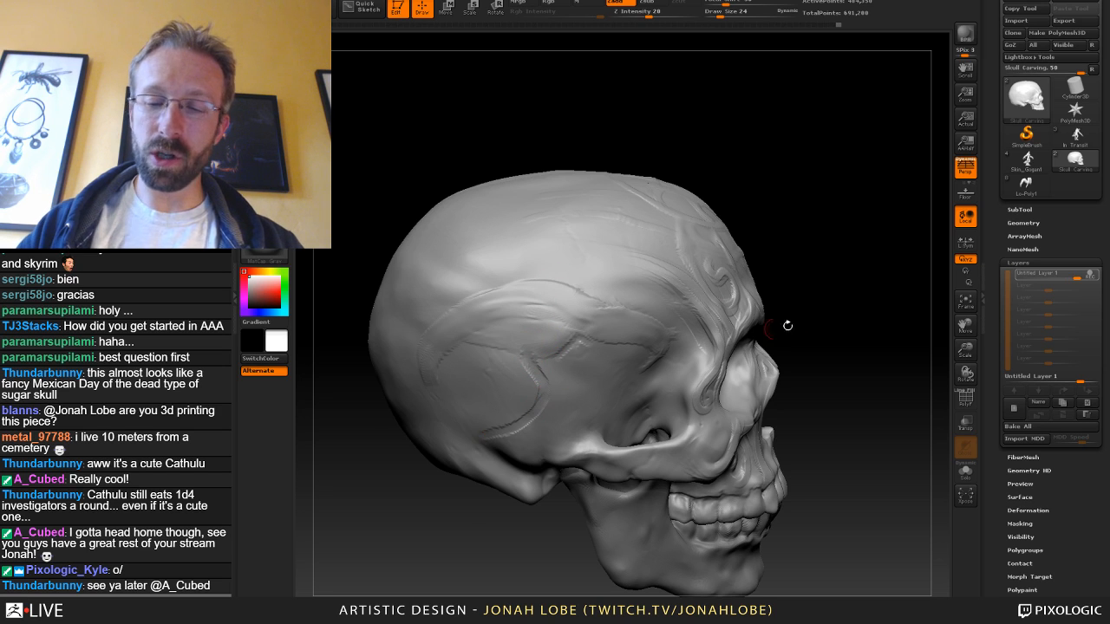
{"action": "left_click_drag", "start_coordinate": [787, 325], "coordinate": [729, 303]}
{"action": "left_click_drag", "start_coordinate": [538, 407], "coordinate": [453, 418]}
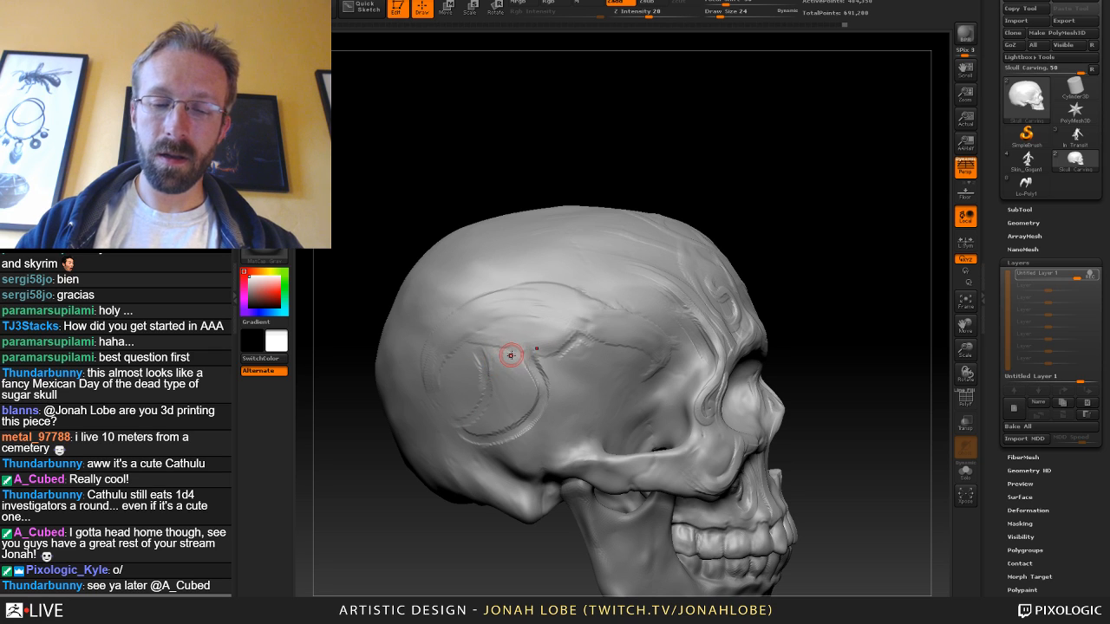
Extend the rear loop upward into an S-shaped band toward the temple, enlarging the brush to draw size 42 and reducing it to 30.
{"action": "key", "text": "bracketright"}
{"action": "key", "text": "bracketright"}
{"action": "key", "text": "bracketright"}
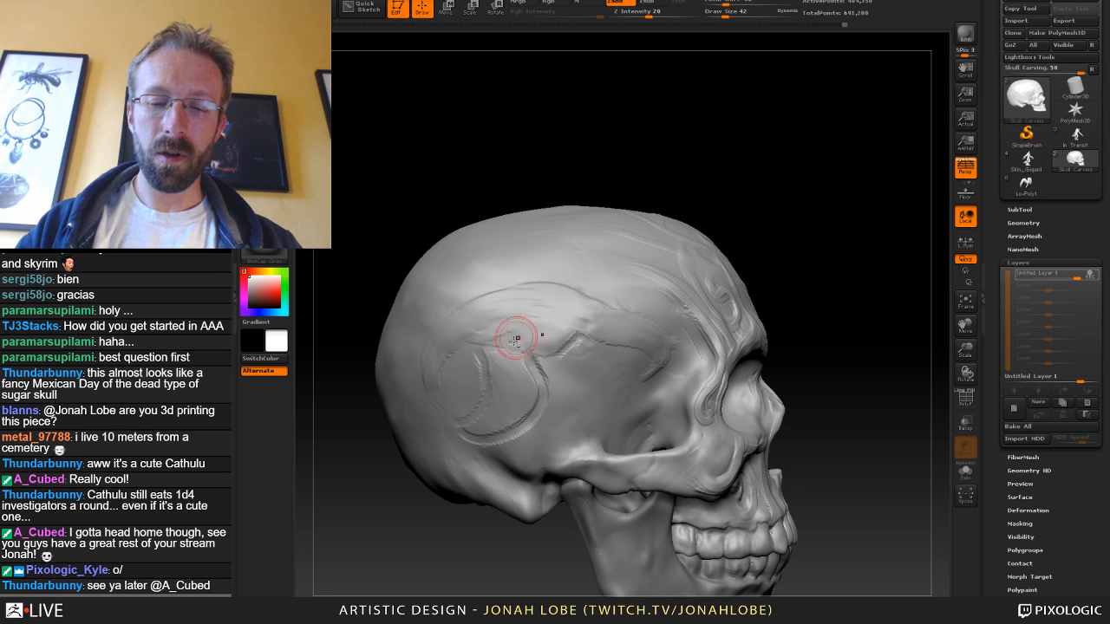
{"action": "key", "text": "shift"}
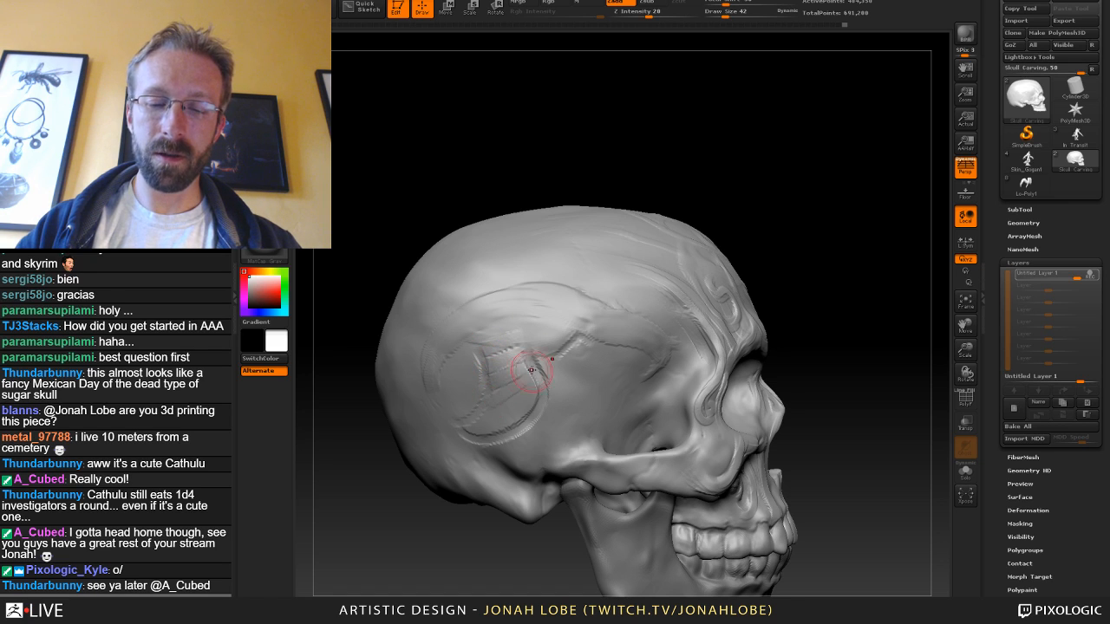
{"action": "mouse_move", "coordinate": [532, 370]}
{"action": "left_mouse_down"}
{"action": "mouse_move", "coordinate": [478, 417]}
{"action": "mouse_move", "coordinate": [526, 398]}
{"action": "mouse_move", "coordinate": [518, 318]}
{"action": "mouse_move", "coordinate": [557, 300]}
{"action": "mouse_move", "coordinate": [590, 322]}
{"action": "left_mouse_up"}
{"action": "key", "text": "bracketleft"}
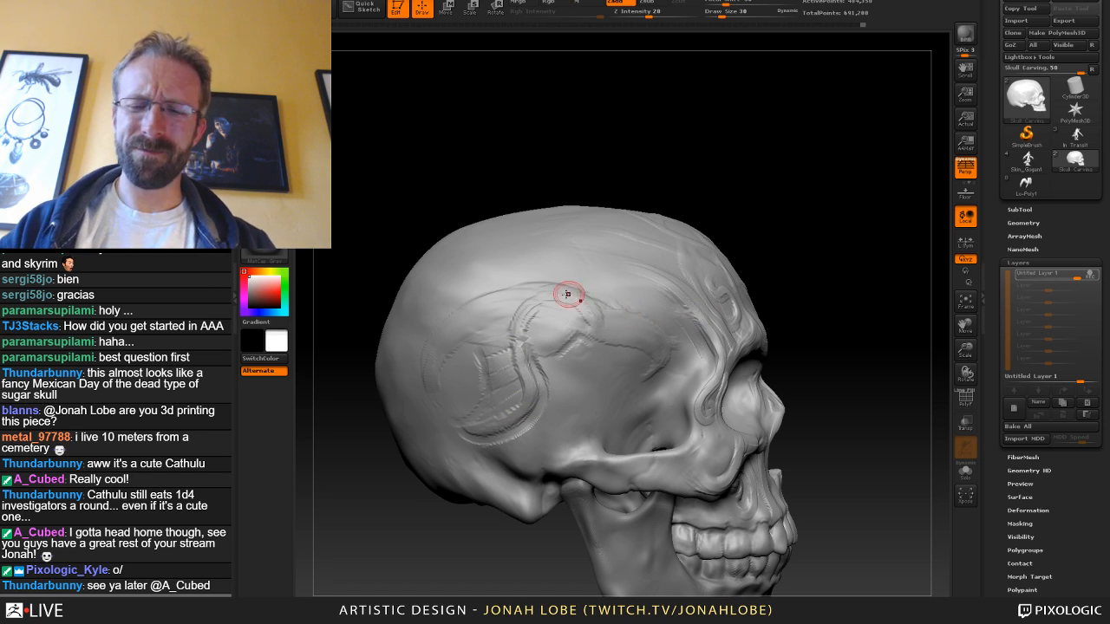
Carve the scalloped lower edge toward the eye socket and a long arched line above the temple, reducing the draw size to 26.
{"action": "mouse_move", "coordinate": [573, 320]}
{"action": "left_mouse_down"}
{"action": "mouse_move", "coordinate": [540, 317]}
{"action": "mouse_move", "coordinate": [605, 350]}
{"action": "left_mouse_up"}
{"action": "key", "text": "bracketleft"}
{"action": "key", "text": "bracketleft"}
{"action": "key", "text": "bracketleft"}
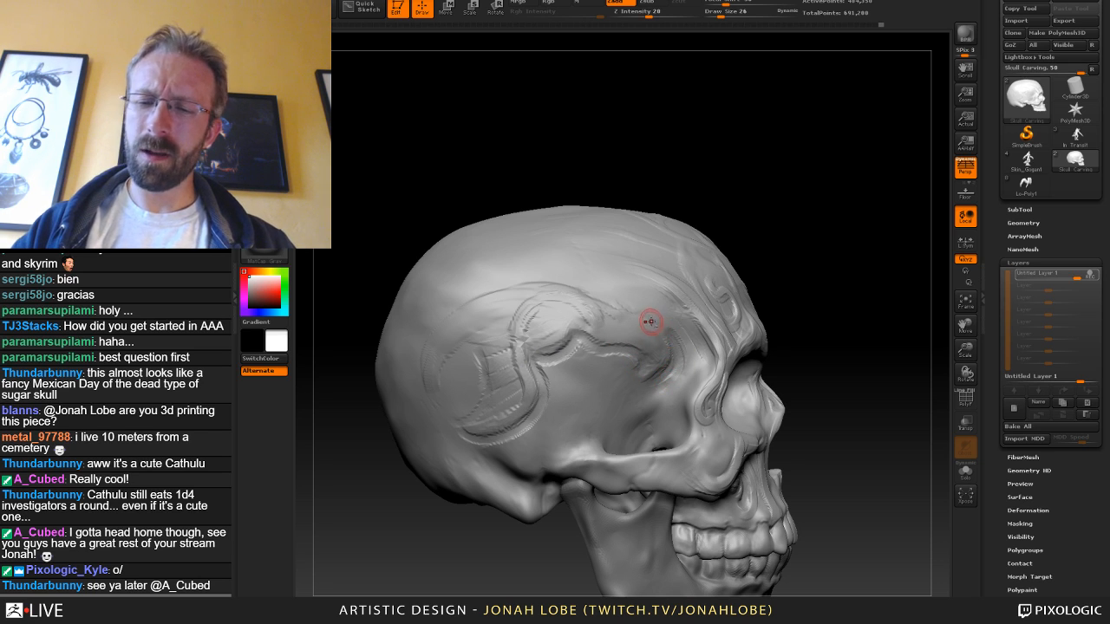
{"action": "left_click_drag", "start_coordinate": [778, 264], "coordinate": [646, 271]}
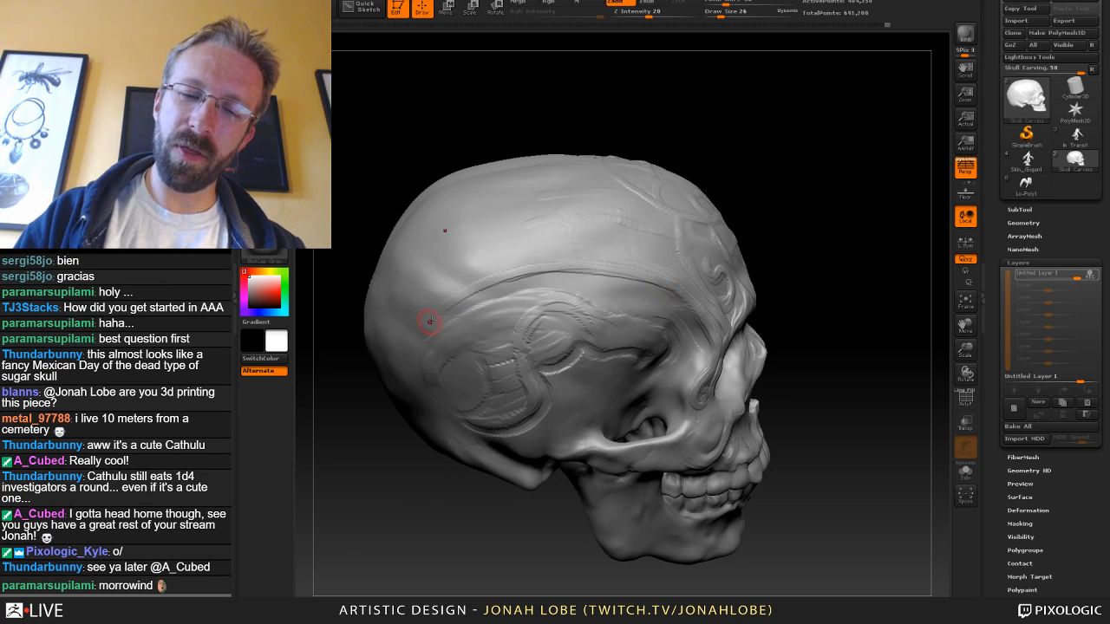
{"action": "left_click_drag", "start_coordinate": [607, 259], "coordinate": [555, 269]}
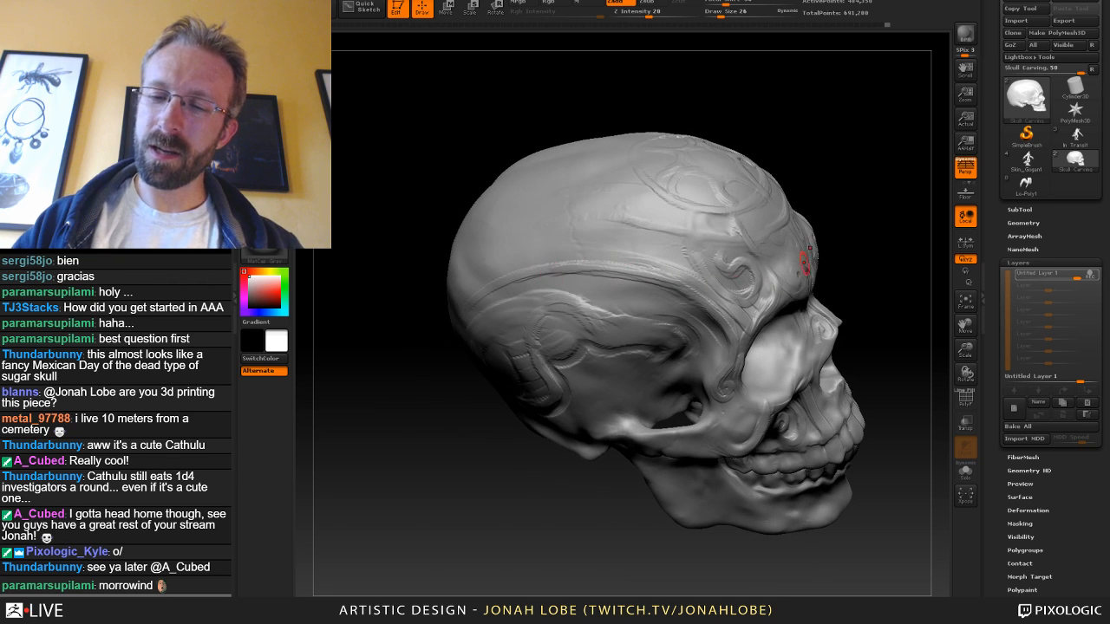
Carve crossing diagonal bands from the forehead circle down toward the brow, reducing the draw size to 19.
{"action": "mouse_move", "coordinate": [798, 260]}
{"action": "left_mouse_down"}
{"action": "mouse_move", "coordinate": [803, 271]}
{"action": "mouse_move", "coordinate": [837, 268]}
{"action": "mouse_move", "coordinate": [663, 395]}
{"action": "left_mouse_up"}
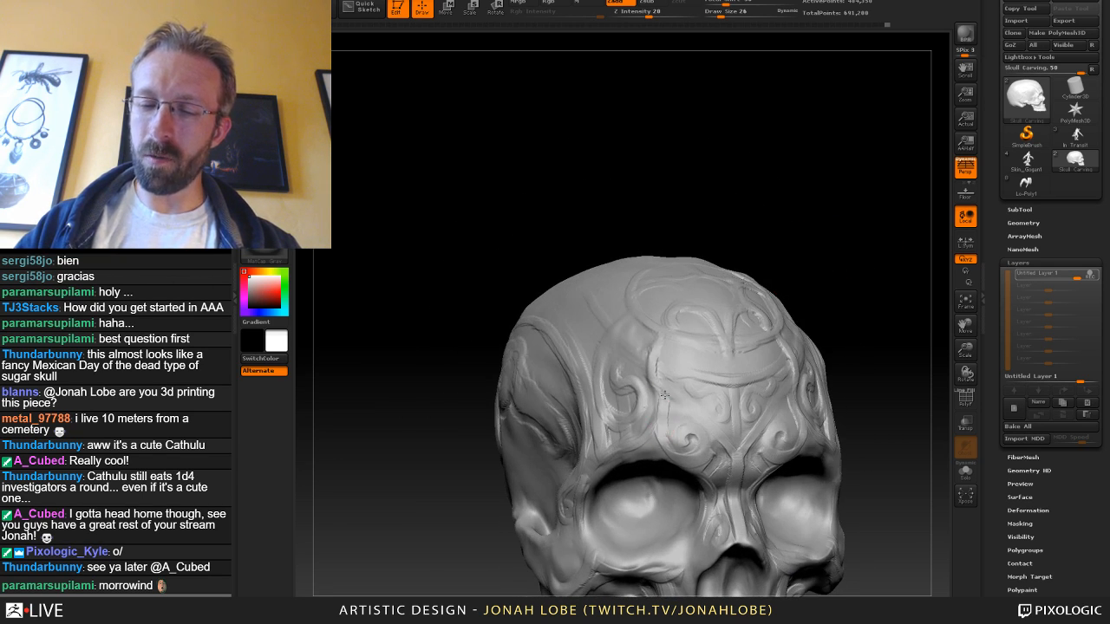
{"action": "left_click_drag", "start_coordinate": [726, 308], "coordinate": [685, 343]}
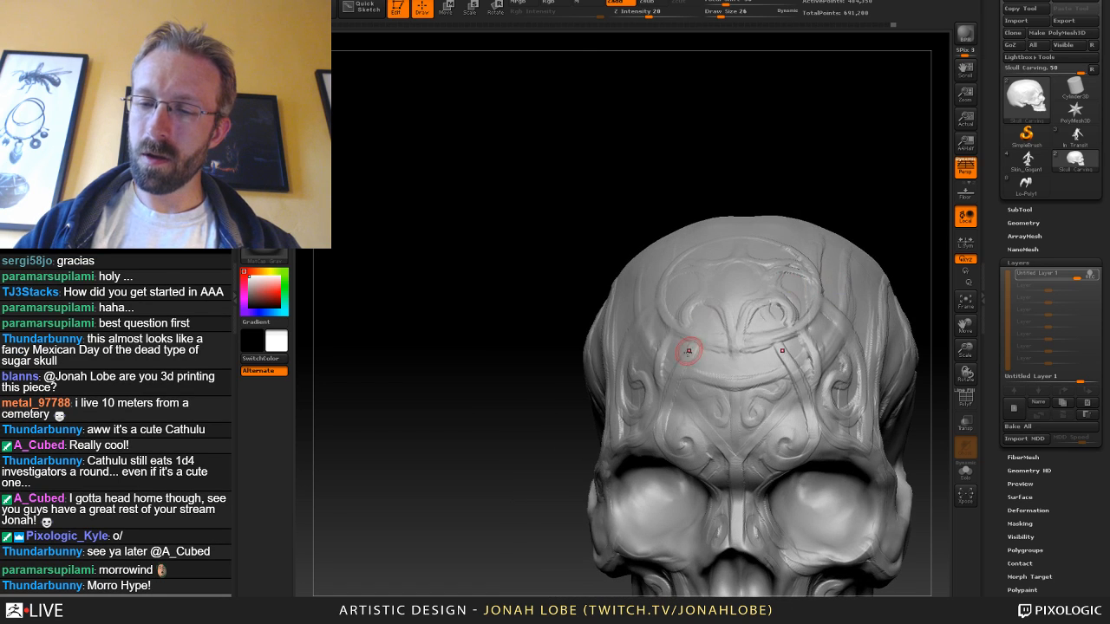
{"action": "mouse_move", "coordinate": [878, 198]}
{"action": "left_mouse_down"}
{"action": "mouse_move", "coordinate": [855, 277]}
{"action": "mouse_move", "coordinate": [807, 266]}
{"action": "mouse_move", "coordinate": [805, 328]}
{"action": "mouse_move", "coordinate": [694, 342]}
{"action": "left_mouse_up"}
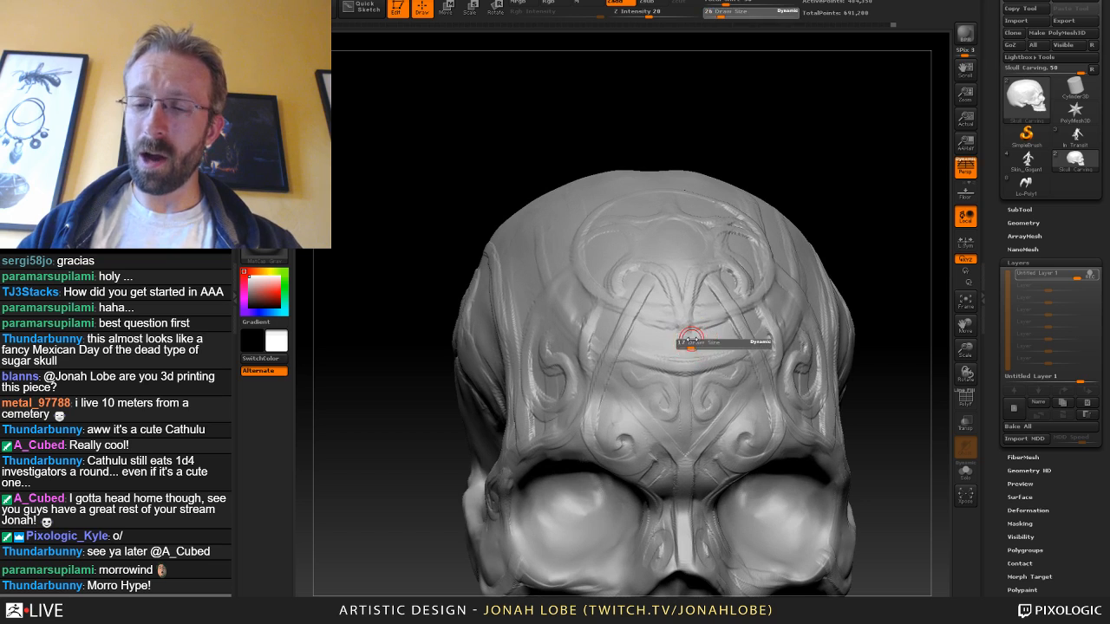
{"action": "left_click_drag", "start_coordinate": [837, 191], "coordinate": [682, 328]}
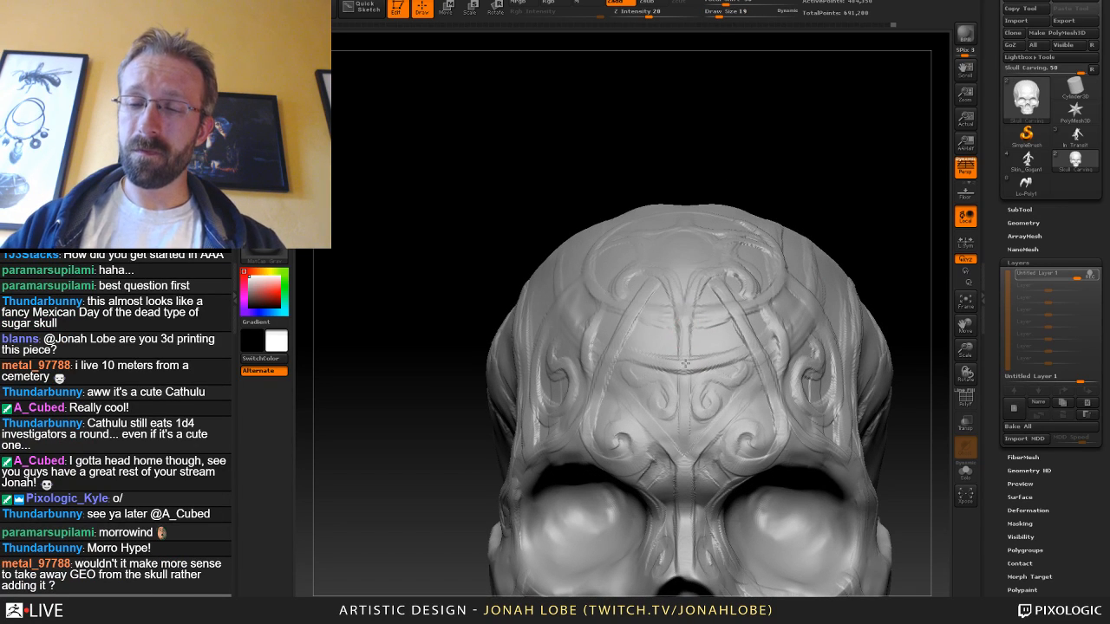
Carve an inner ring with radiating points inside the forehead circle and rough bands running back over the crown.
{"action": "left_click_drag", "start_coordinate": [853, 229], "coordinate": [808, 248]}
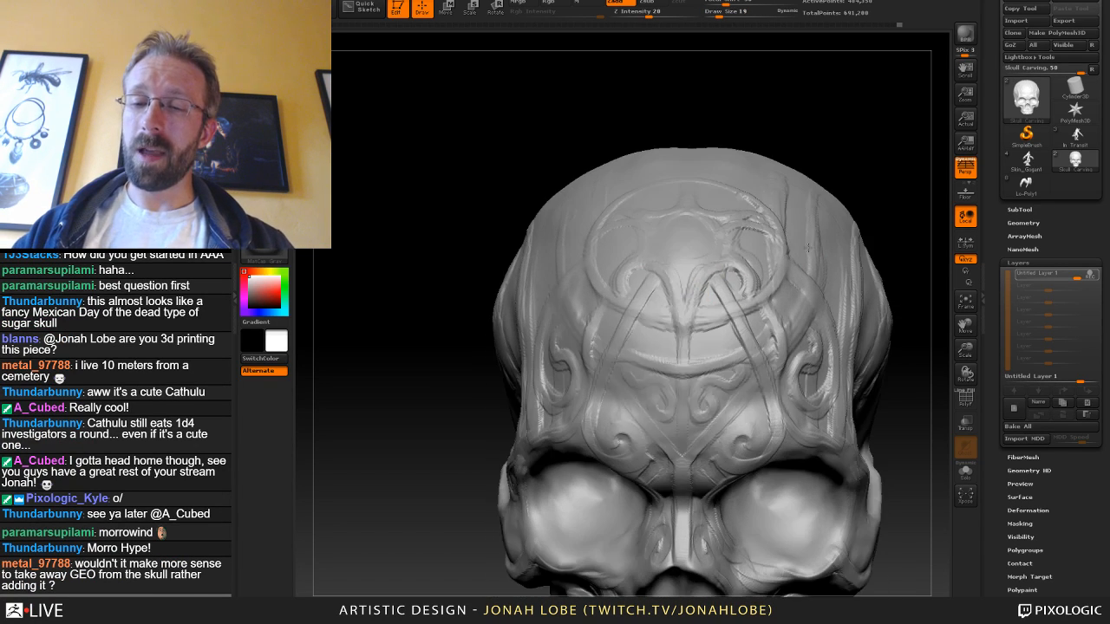
{"action": "left_click_drag", "start_coordinate": [877, 165], "coordinate": [776, 240]}
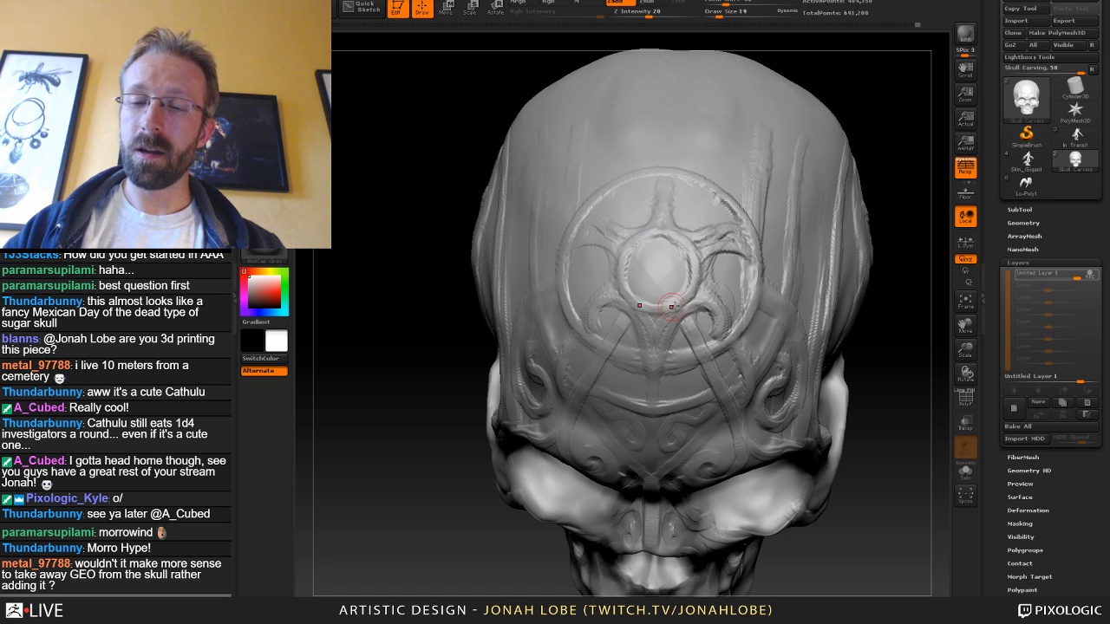
{"action": "mouse_move", "coordinate": [888, 302]}
{"action": "left_mouse_down"}
{"action": "mouse_move", "coordinate": [830, 321]}
{"action": "mouse_move", "coordinate": [868, 274]}
{"action": "mouse_move", "coordinate": [798, 298]}
{"action": "mouse_move", "coordinate": [781, 351]}
{"action": "left_mouse_up"}
{"action": "left_click_drag", "start_coordinate": [862, 234], "coordinate": [784, 248]}
{"action": "left_click_drag", "start_coordinate": [784, 248], "coordinate": [815, 224], "text": "alt"}
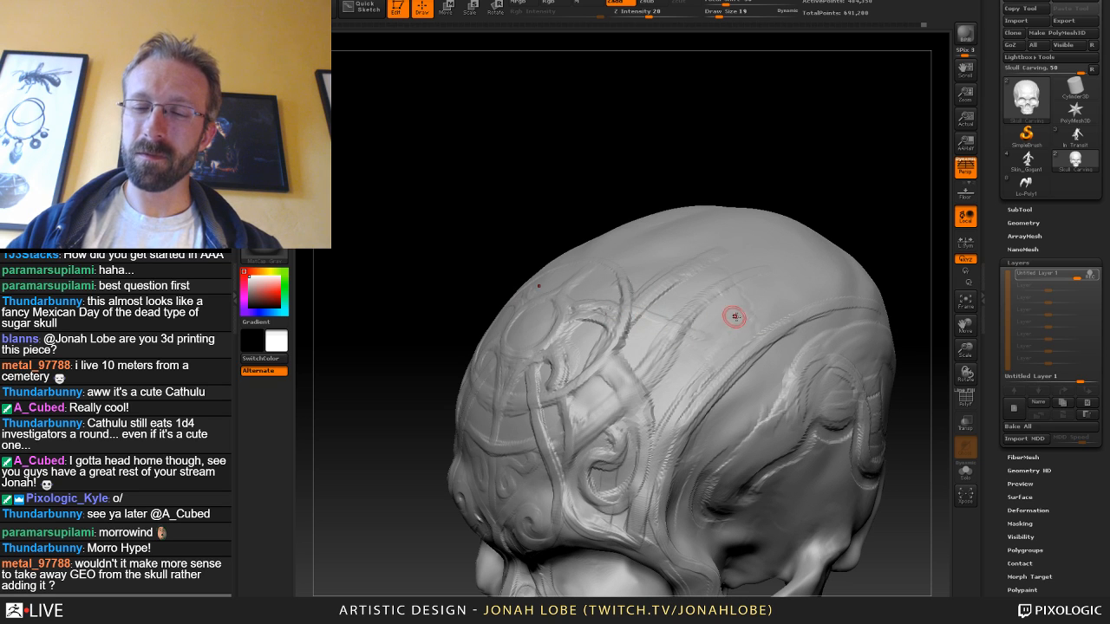
Erase the looping ornament on the temple with the Morph brush, enlarging the draw size to 82.
{"action": "left_click_drag", "start_coordinate": [876, 225], "coordinate": [837, 195]}
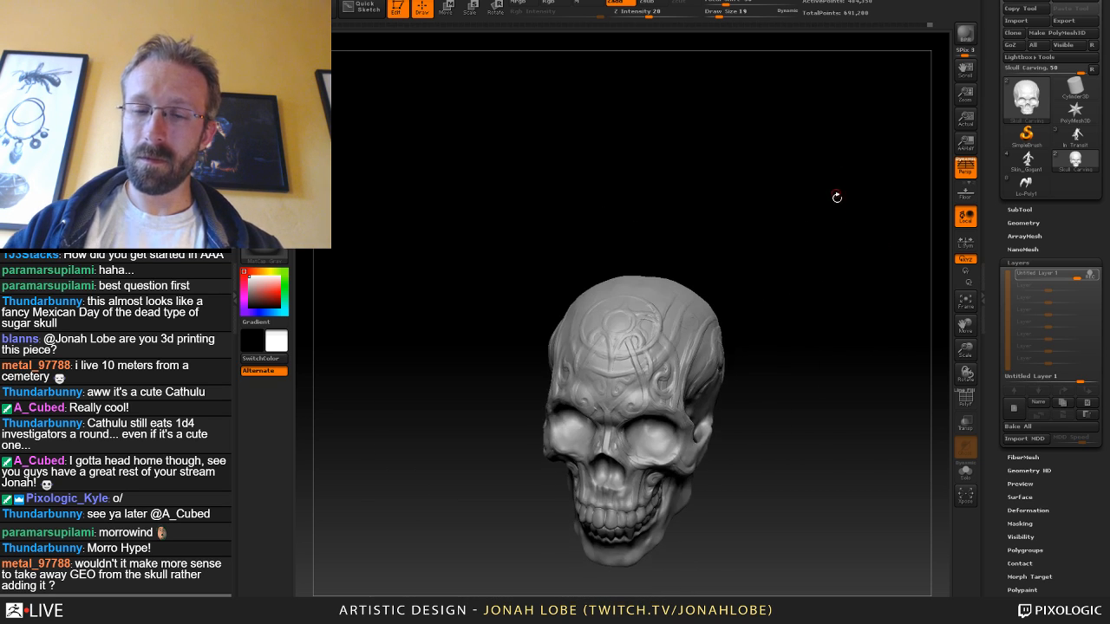
{"action": "mouse_move", "coordinate": [835, 318]}
{"action": "left_mouse_down"}
{"action": "mouse_move", "coordinate": [787, 309]}
{"action": "mouse_move", "coordinate": [843, 285]}
{"action": "left_mouse_up"}
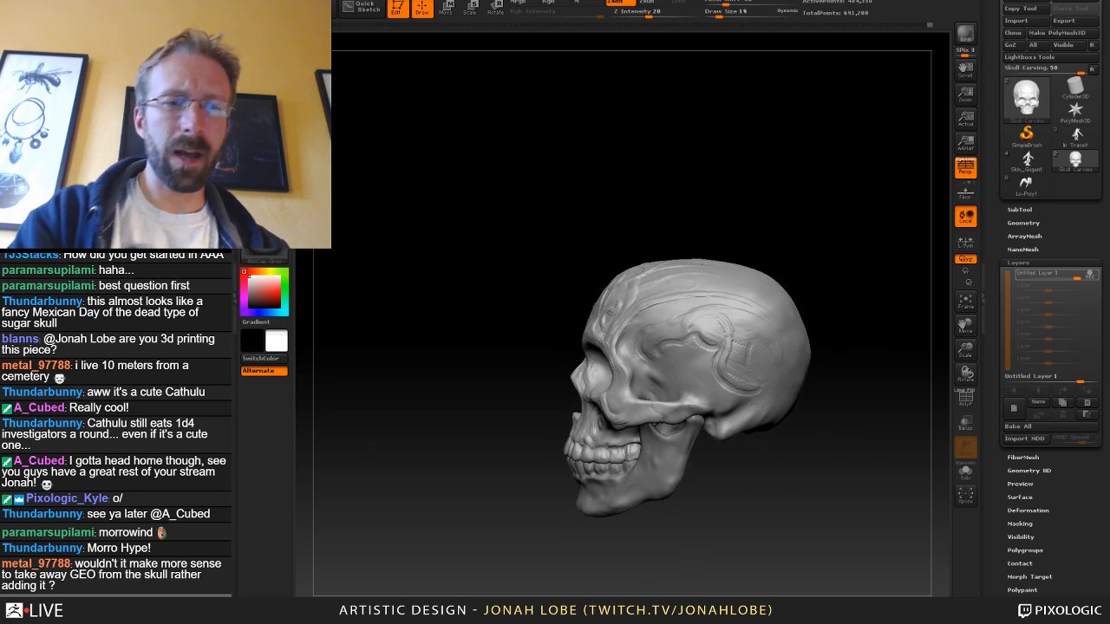
{"action": "key", "text": "b"}
{"action": "left_click", "coordinate": [444, 63]}
{"action": "key", "text": "s"}
{"action": "left_click_drag", "start_coordinate": [703, 331], "coordinate": [716, 331]}
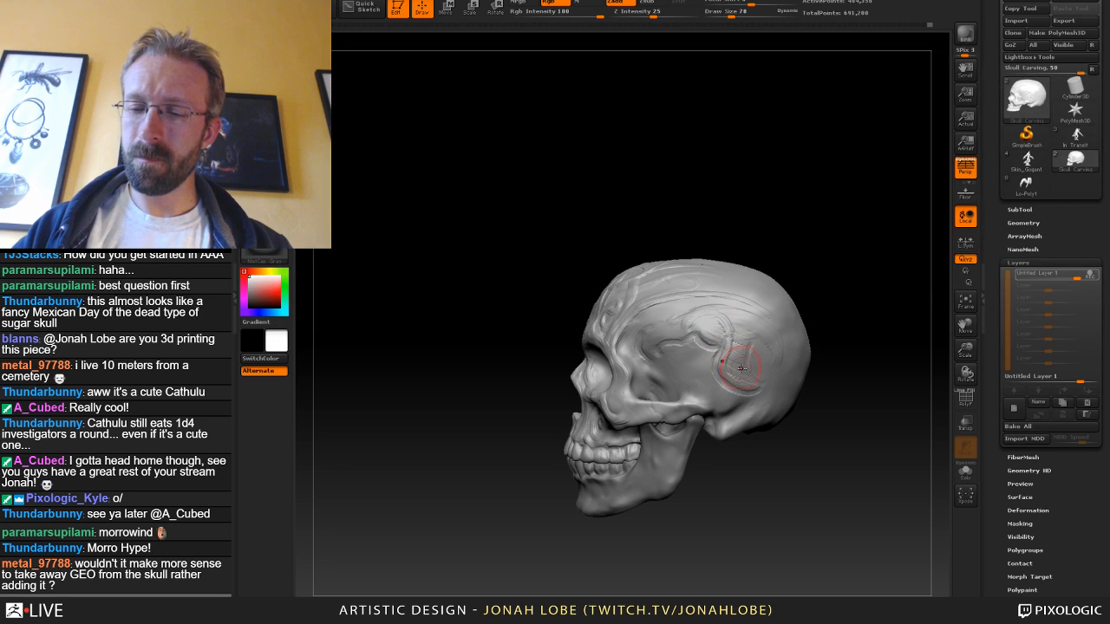
{"action": "mouse_move", "coordinate": [742, 366]}
{"action": "left_mouse_down"}
{"action": "mouse_move", "coordinate": [777, 380]}
{"action": "mouse_move", "coordinate": [709, 331]}
{"action": "mouse_move", "coordinate": [731, 325]}
{"action": "mouse_move", "coordinate": [668, 327]}
{"action": "left_mouse_up"}
{"action": "key", "text": "s"}
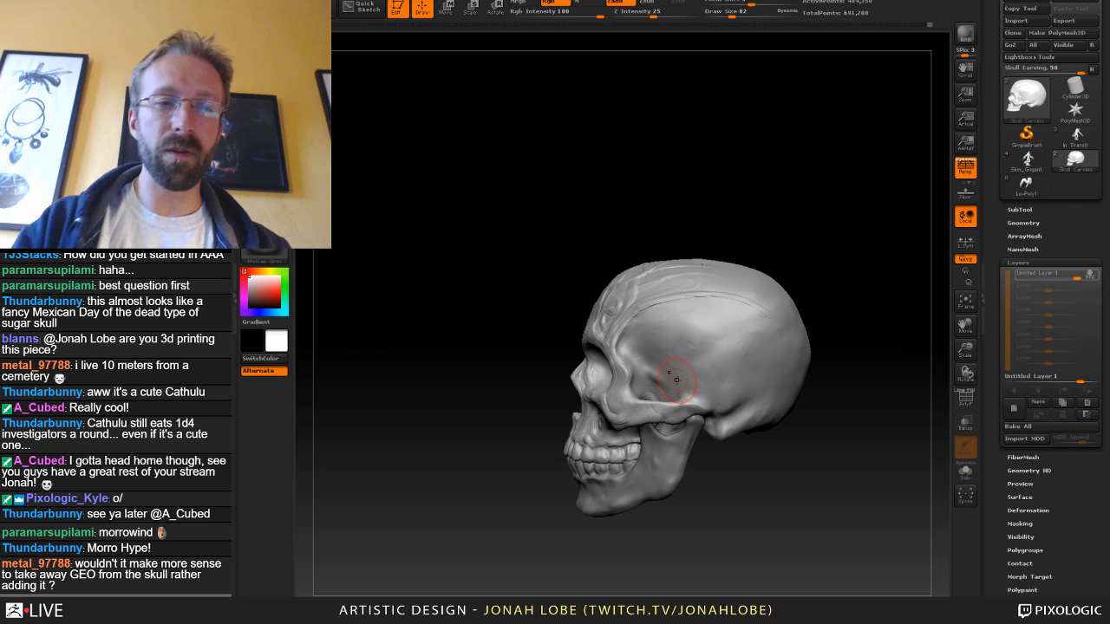
Erase the spiral scroll on the upper jaw below the eye socket with the Morph brush.
{"action": "left_click_drag", "start_coordinate": [805, 241], "coordinate": [805, 304]}
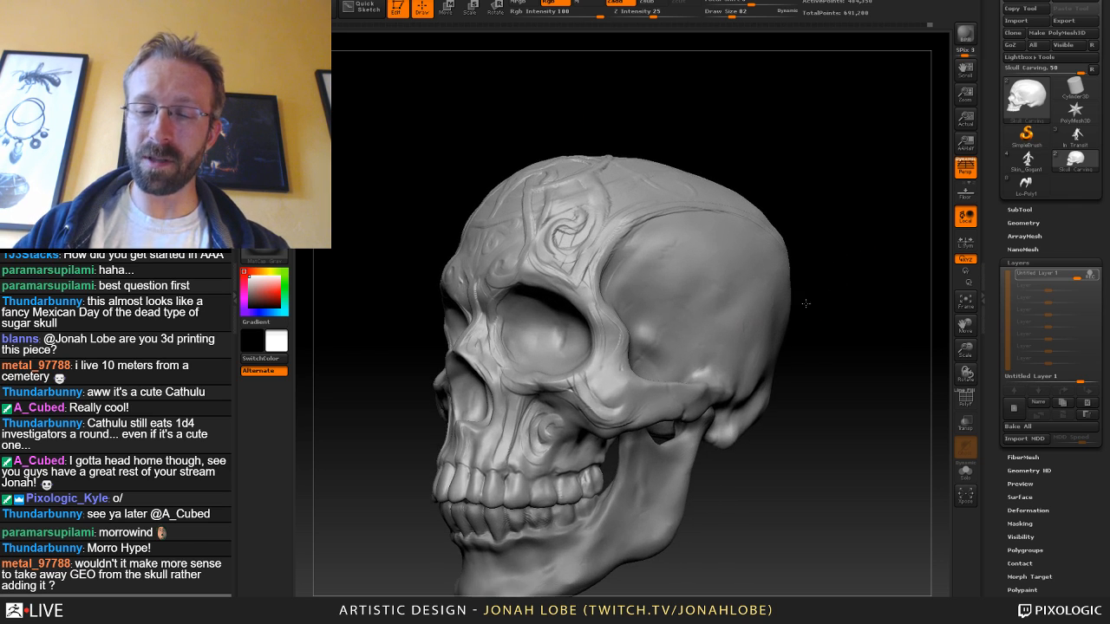
{"action": "mouse_move", "coordinate": [551, 431]}
{"action": "left_mouse_down"}
{"action": "mouse_move", "coordinate": [534, 450]}
{"action": "mouse_move", "coordinate": [517, 442]}
{"action": "left_mouse_up"}
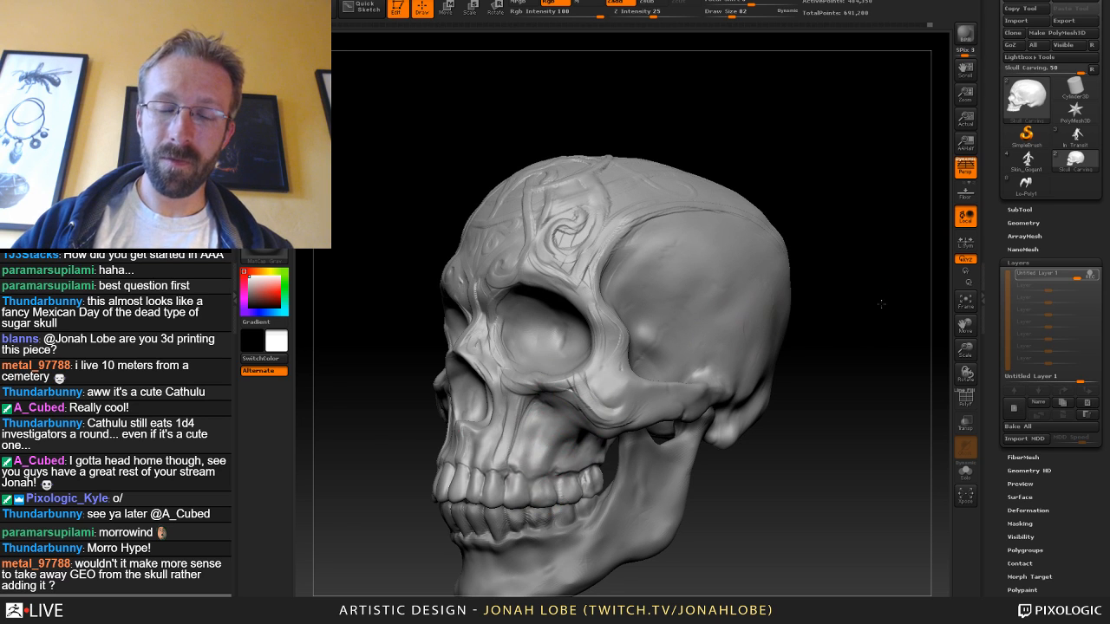
{"action": "mouse_move", "coordinate": [881, 303]}
{"action": "left_mouse_down"}
{"action": "mouse_move", "coordinate": [780, 335]}
{"action": "mouse_move", "coordinate": [788, 322]}
{"action": "left_mouse_up"}
Carve and smooth fine lines beside the nasal opening using the ClayBuildup brush at draw size 17.
{"action": "key", "text": "b"}
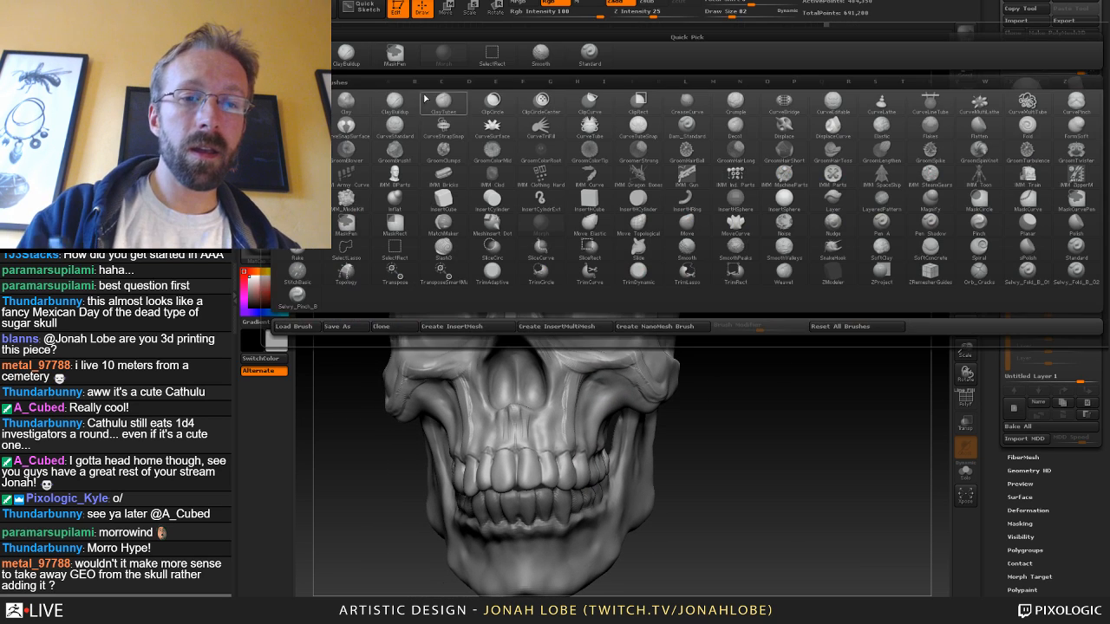
{"action": "left_click", "coordinate": [373, 63]}
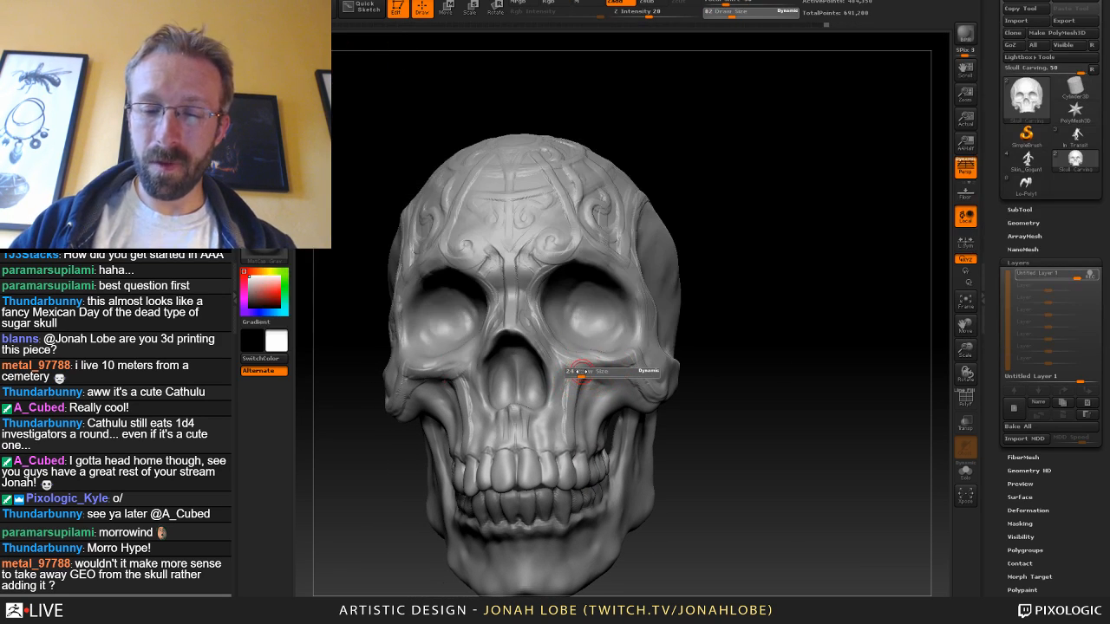
{"action": "left_click_drag", "start_coordinate": [747, 299], "coordinate": [553, 379]}
{"action": "key", "text": "s"}
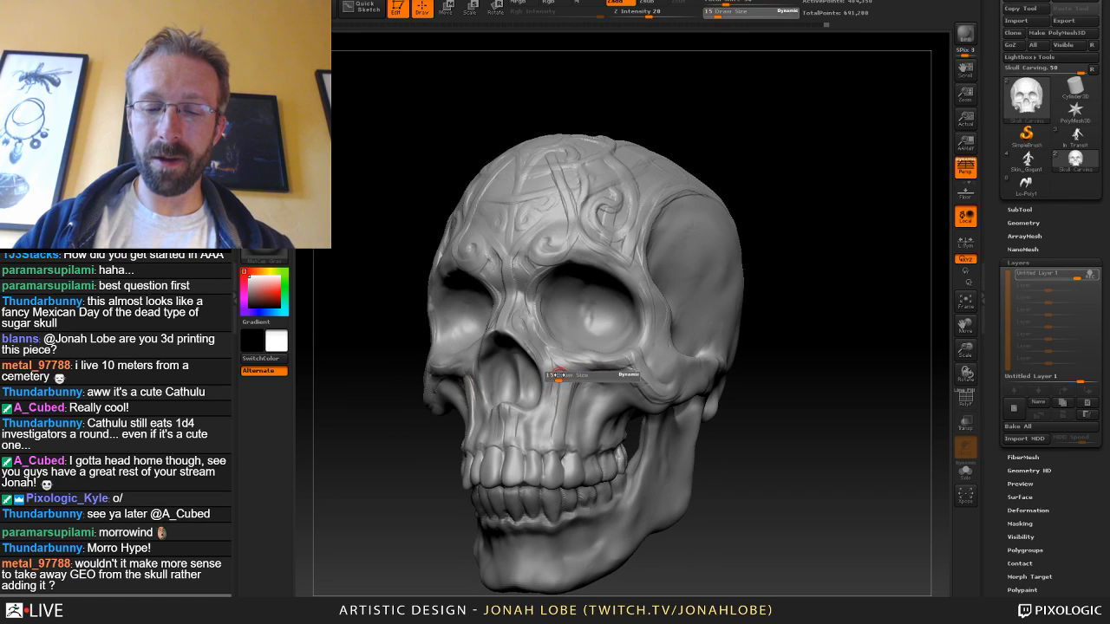
{"action": "left_click", "coordinate": [560, 376]}
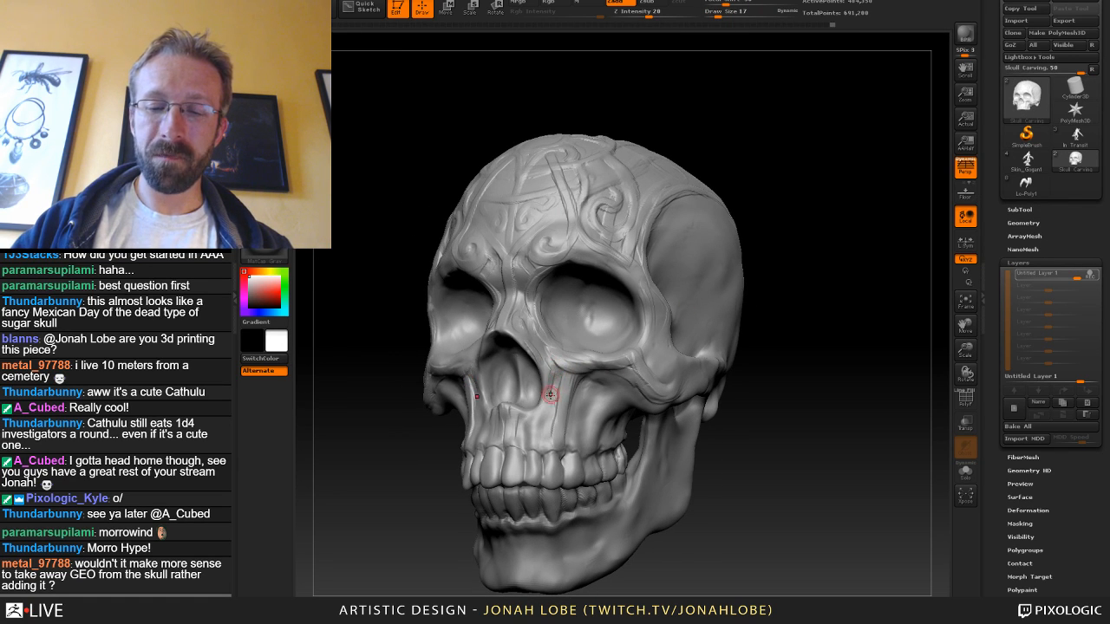
{"action": "mouse_move", "coordinate": [548, 387]}
{"action": "left_mouse_down", "text": "shift"}
{"action": "mouse_move", "coordinate": [548, 365]}
{"action": "mouse_move", "coordinate": [527, 349]}
{"action": "left_mouse_up", "text": "shift"}
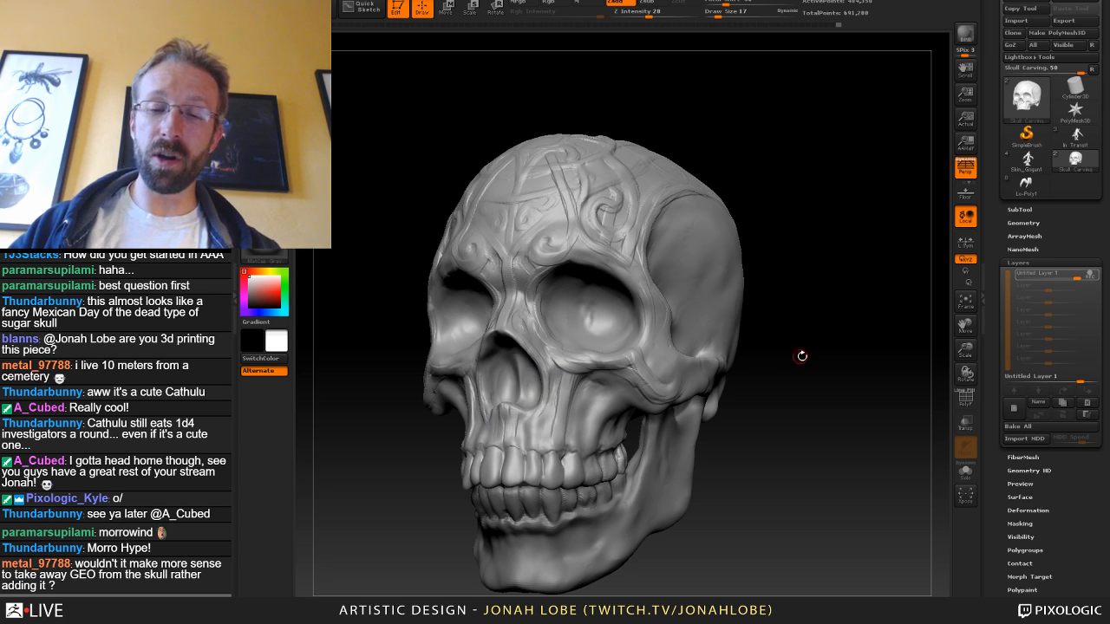
Carve and smooth a curved rim along the lower edge of the nasal opening at draw size 26.
{"action": "left_click_drag", "start_coordinate": [801, 355], "coordinate": [756, 348]}
{"action": "key", "text": "s"}
{"action": "left_click_drag", "start_coordinate": [543, 400], "coordinate": [510, 430]}
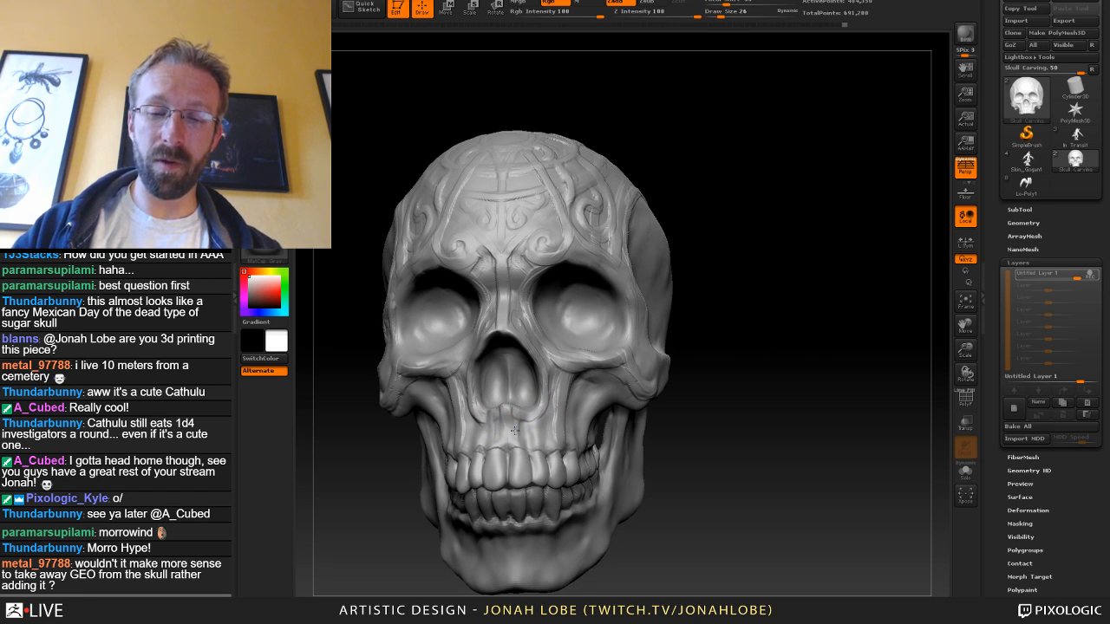
Carve a curving band from the forehead circle around the side scroll at draw size 24, and smooth the strokes.
{"action": "left_click_drag", "start_coordinate": [825, 257], "coordinate": [722, 322]}
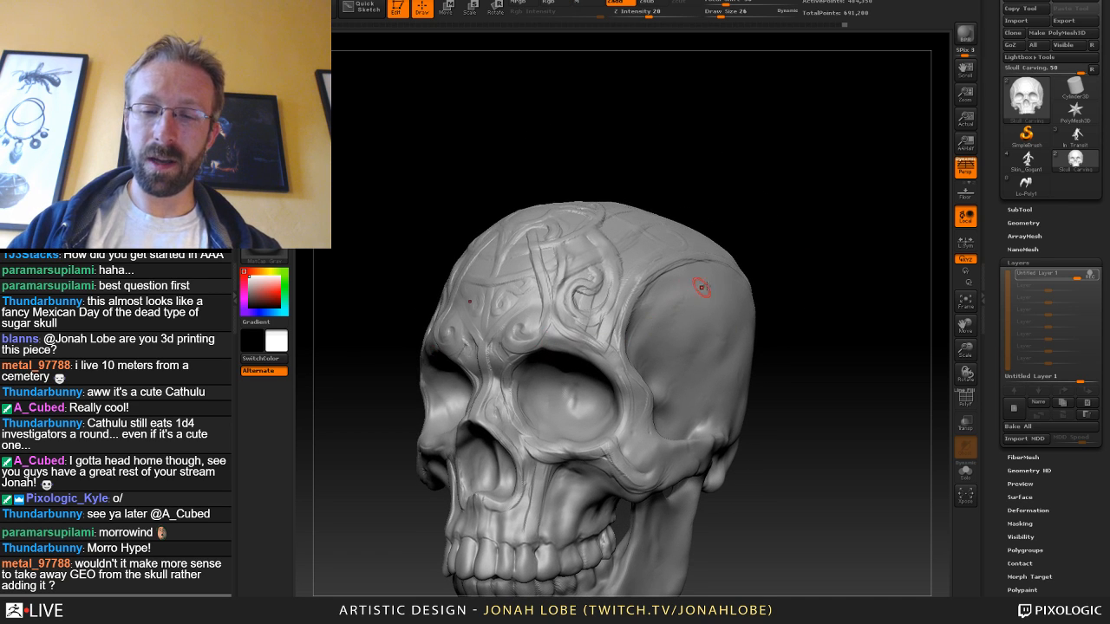
{"action": "left_click_drag", "start_coordinate": [761, 225], "coordinate": [711, 245]}
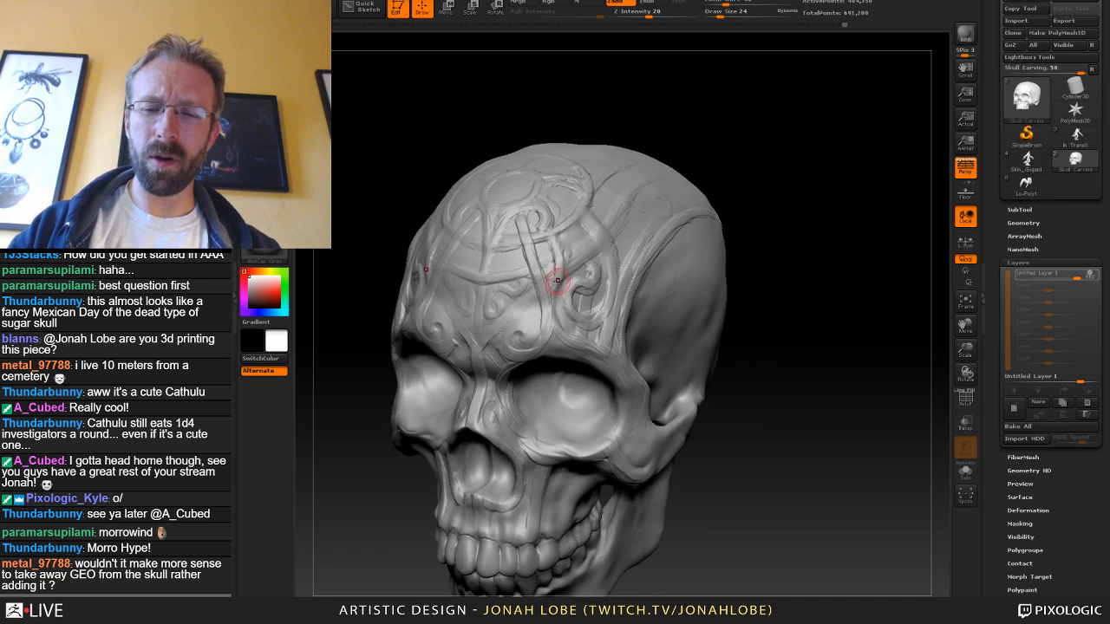
{"action": "mouse_move", "coordinate": [763, 190]}
{"action": "left_mouse_down"}
{"action": "mouse_move", "coordinate": [737, 247]}
{"action": "mouse_move", "coordinate": [784, 239]}
{"action": "mouse_move", "coordinate": [582, 247]}
{"action": "left_mouse_up"}
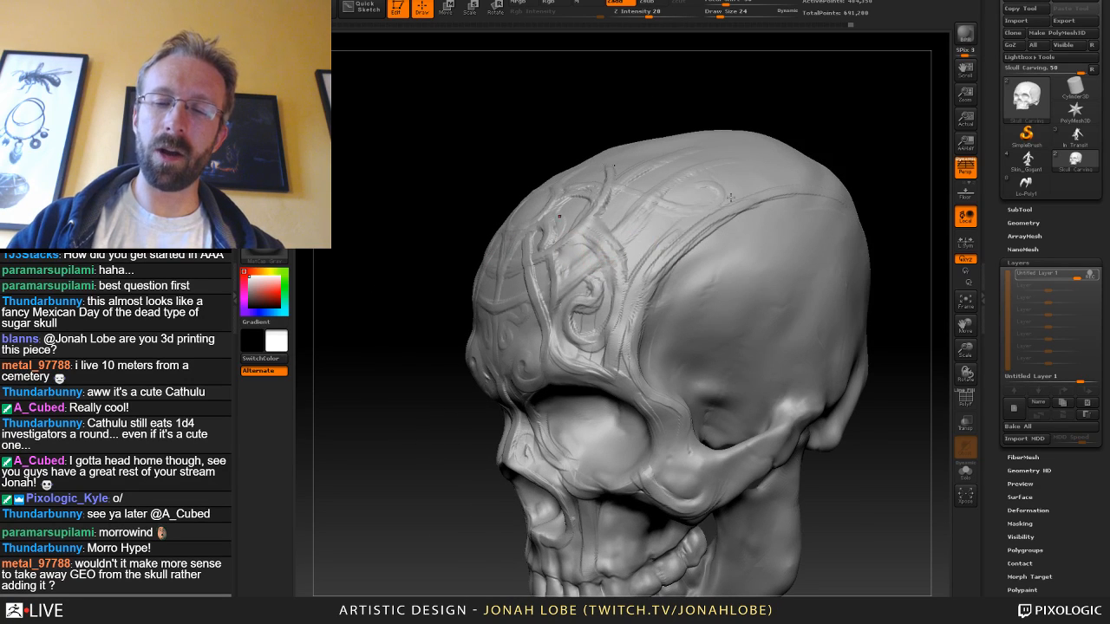
{"action": "mouse_move", "coordinate": [898, 166]}
{"action": "left_mouse_down"}
{"action": "mouse_move", "coordinate": [919, 189]}
{"action": "mouse_move", "coordinate": [649, 223]}
{"action": "left_mouse_up"}
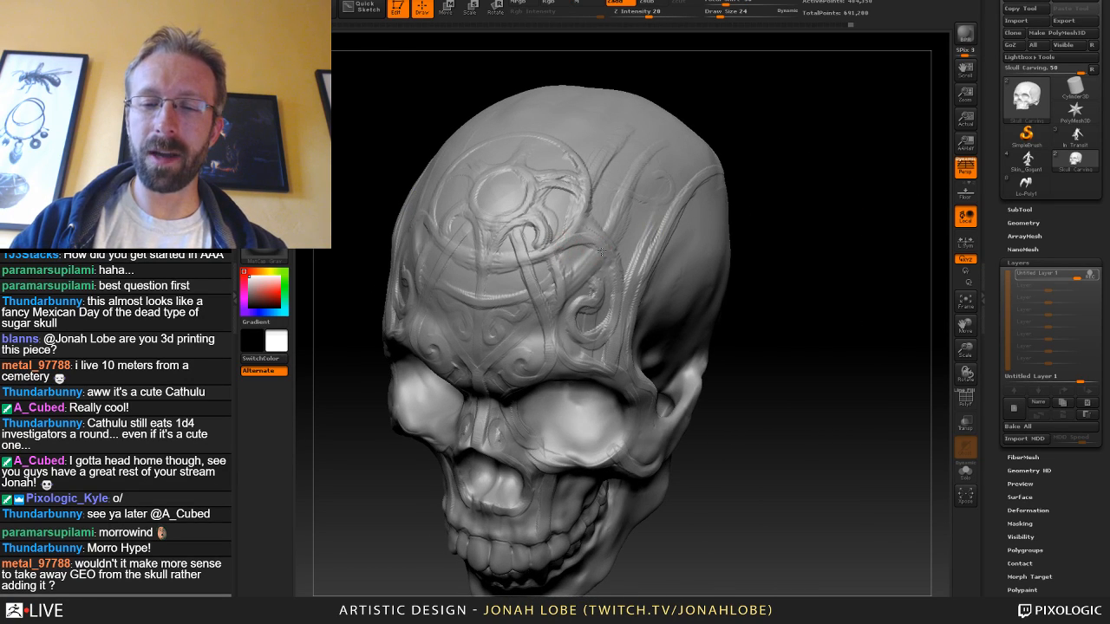
{"action": "left_click_drag", "start_coordinate": [768, 261], "coordinate": [602, 241]}
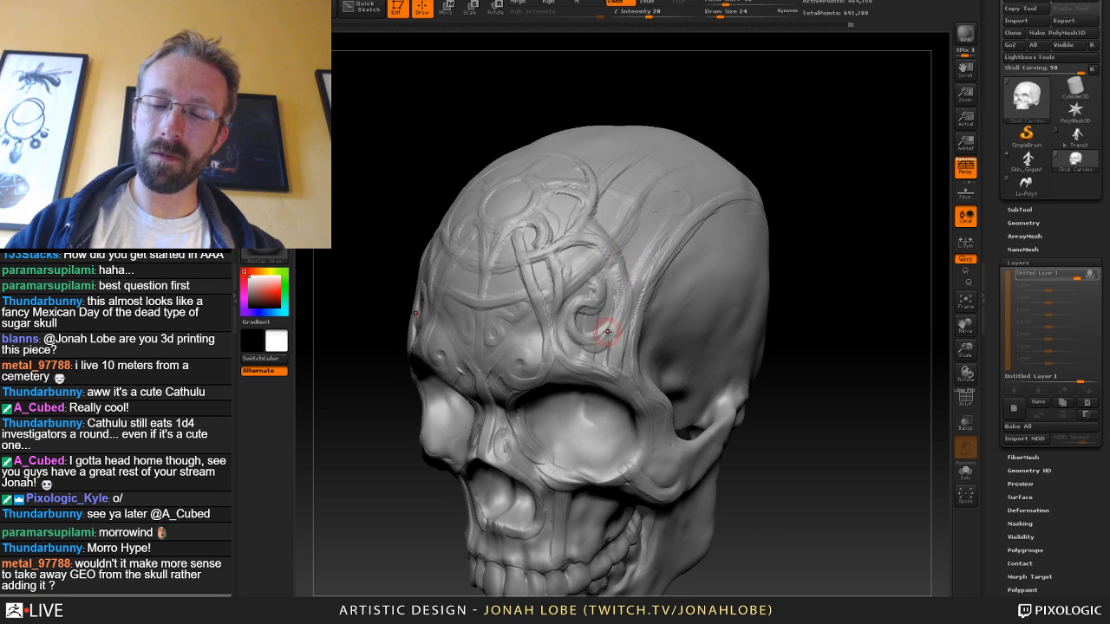
{"action": "left_click_drag", "start_coordinate": [616, 307], "coordinate": [600, 333]}
{"action": "key", "text": "shift"}
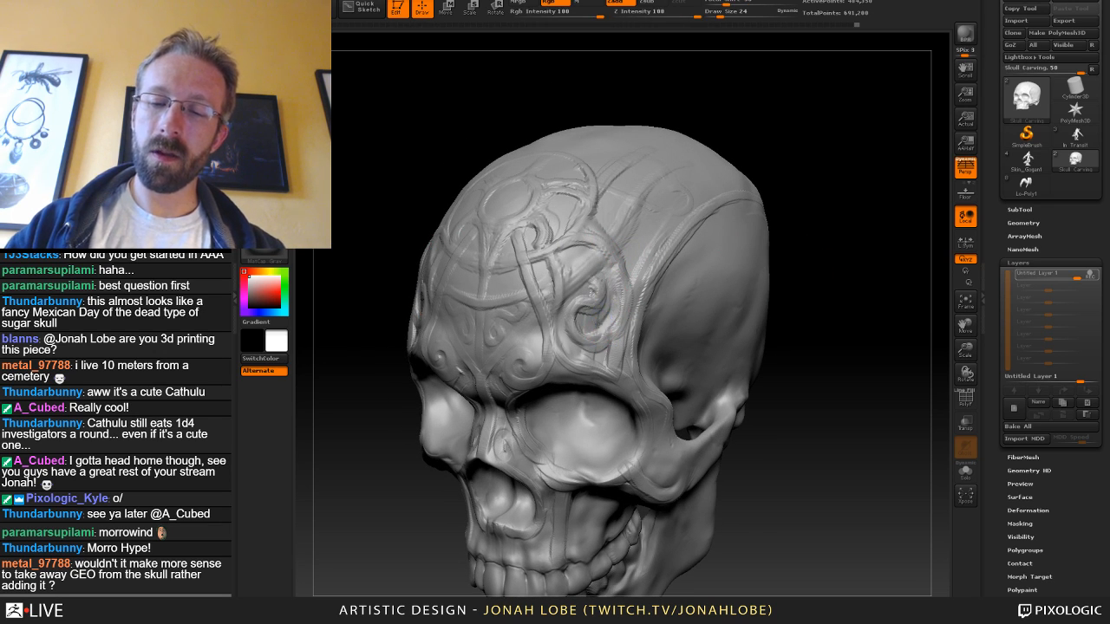
Clean up the recess inside the side forehead scroll with the Morph brush at draw size 14.
{"action": "key", "text": "b"}
{"action": "left_click", "coordinate": [451, 54]}
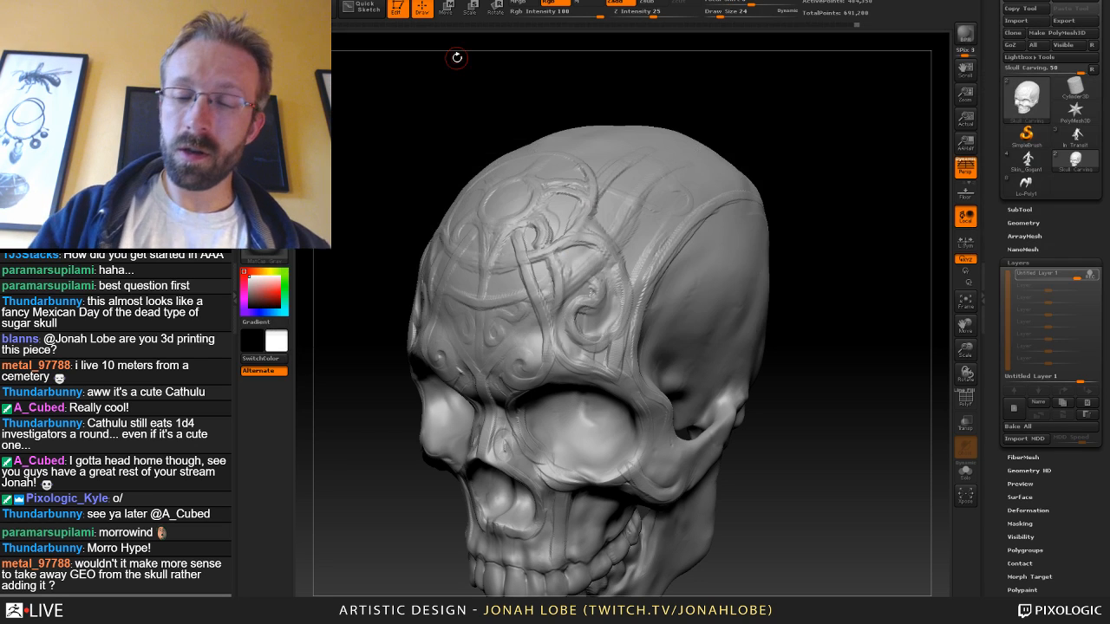
{"action": "key", "text": "s"}
{"action": "mouse_move", "coordinate": [600, 315]}
{"action": "left_mouse_down"}
{"action": "mouse_move", "coordinate": [589, 320]}
{"action": "mouse_move", "coordinate": [606, 288]}
{"action": "left_mouse_up"}
{"action": "key", "text": "s"}
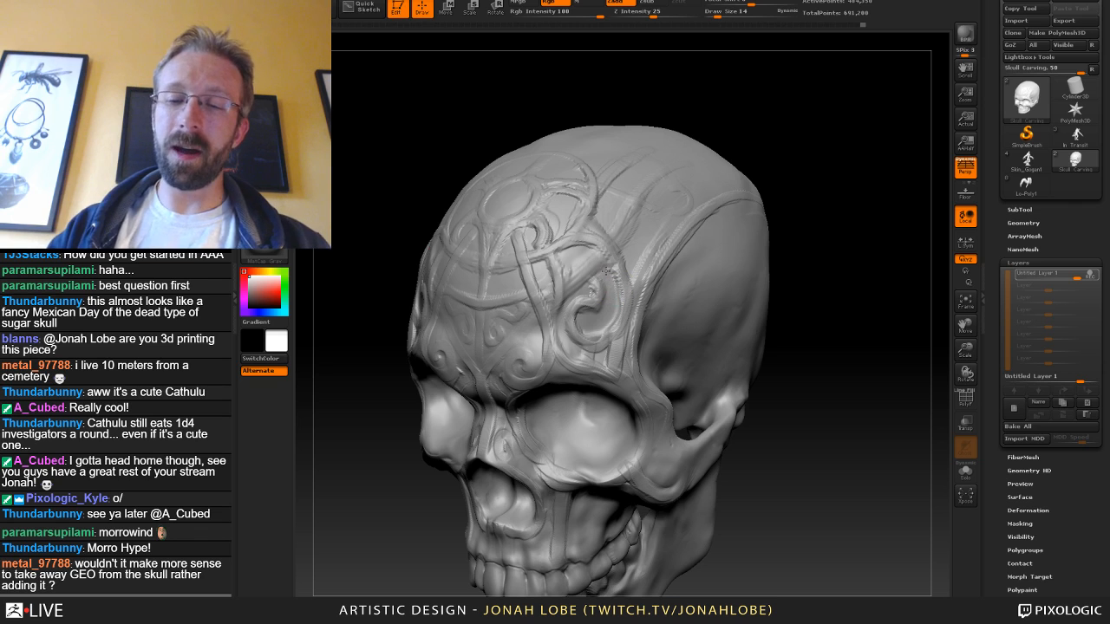
Switch back to the ClayBuildup brush and examine the forehead ornament, face and cleared temple from the front and both sides.
{"action": "key", "text": "b"}
{"action": "left_click", "coordinate": [358, 55]}
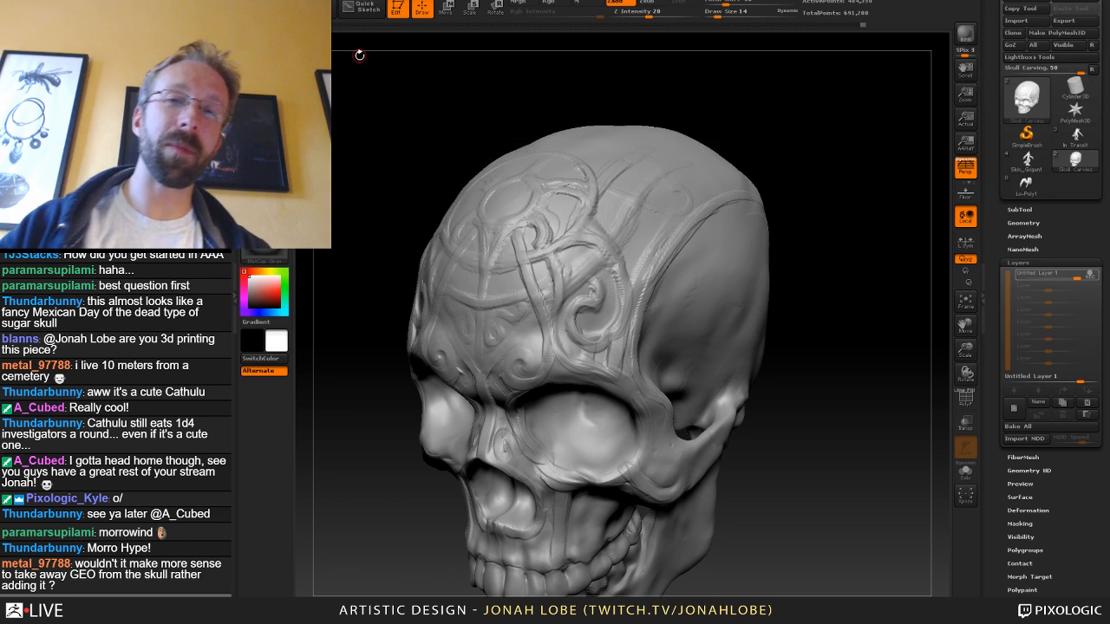
{"action": "left_click_drag", "start_coordinate": [806, 336], "coordinate": [812, 325]}
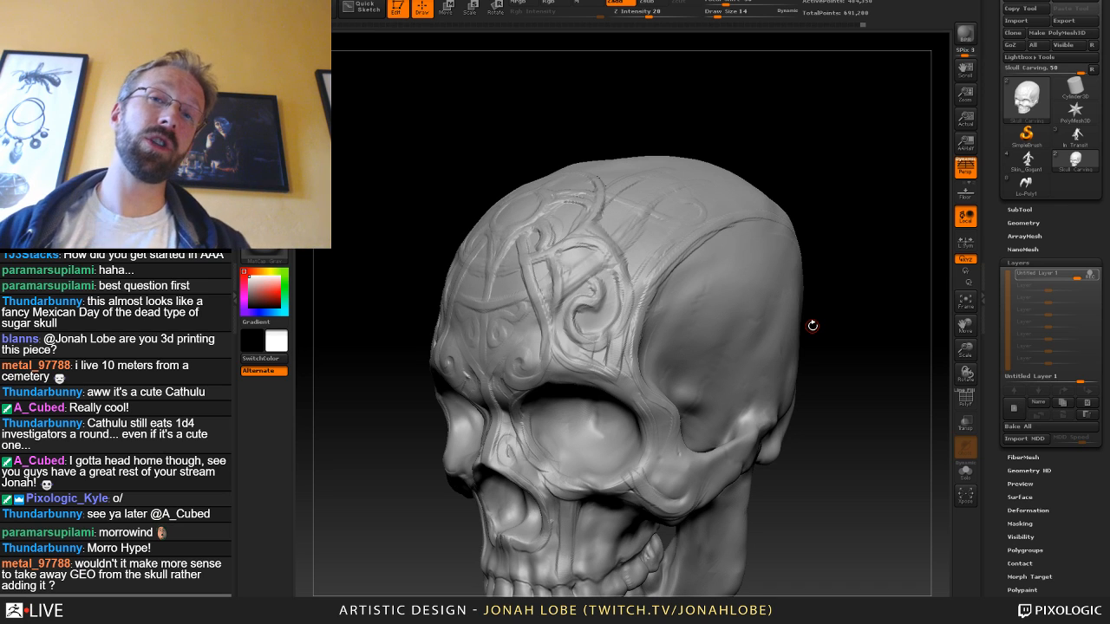
{"action": "mouse_move", "coordinate": [264, 253]}
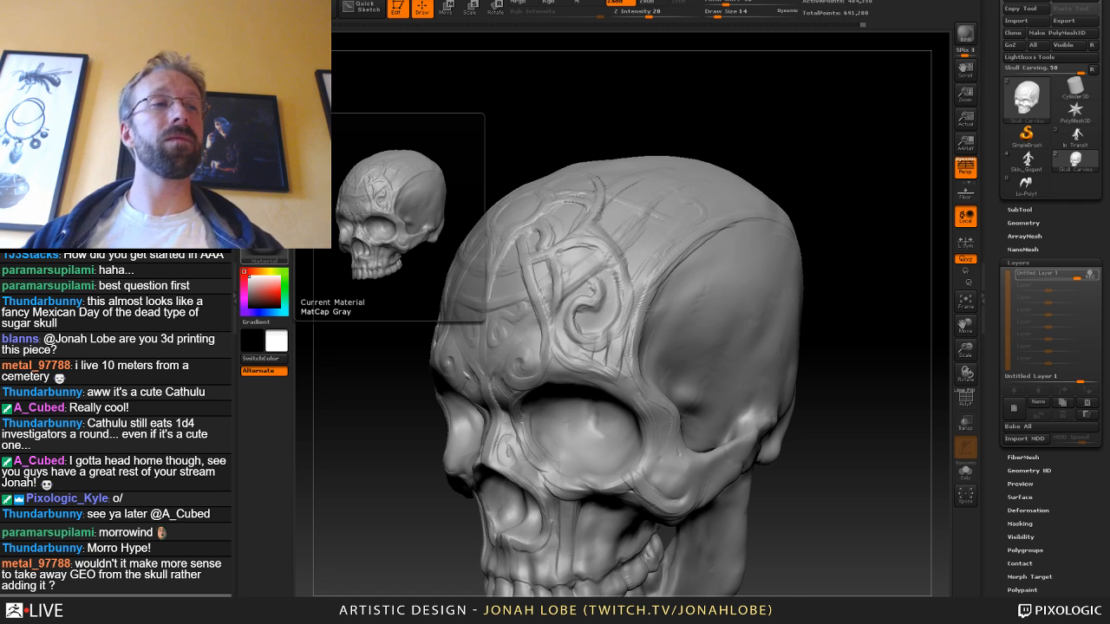
{"action": "left_click_drag", "start_coordinate": [846, 300], "coordinate": [892, 300]}
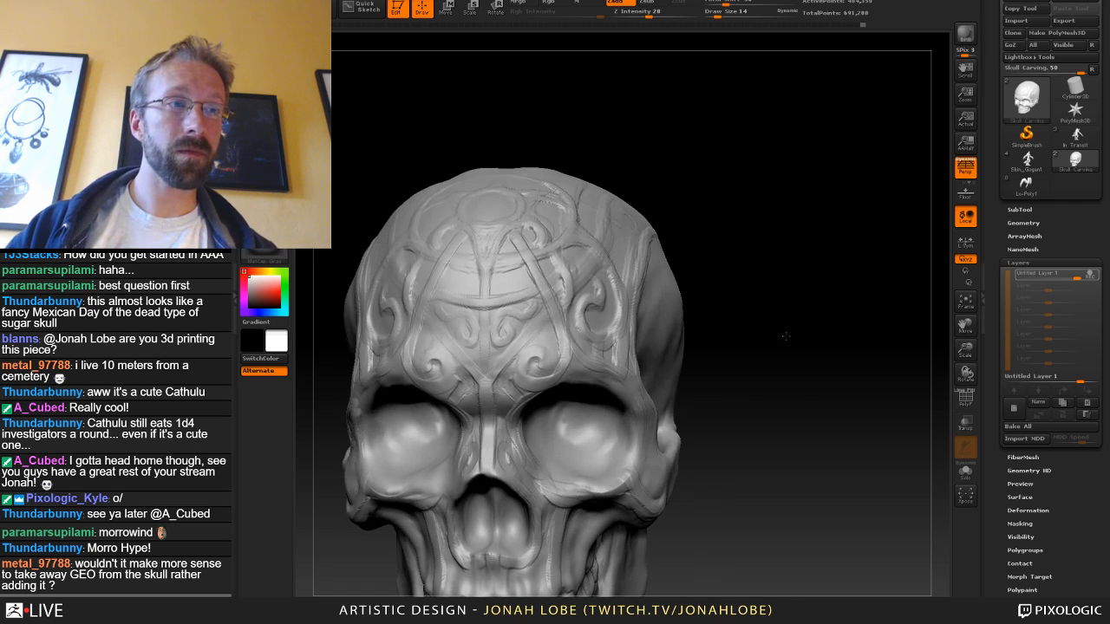
{"action": "left_click_drag", "start_coordinate": [786, 337], "coordinate": [765, 299], "text": "alt"}
{"action": "mouse_move", "coordinate": [766, 356]}
{"action": "left_mouse_down"}
{"action": "mouse_move", "coordinate": [797, 351]}
{"action": "mouse_move", "coordinate": [792, 371]}
{"action": "mouse_move", "coordinate": [826, 352]}
{"action": "mouse_move", "coordinate": [770, 334]}
{"action": "left_mouse_up"}
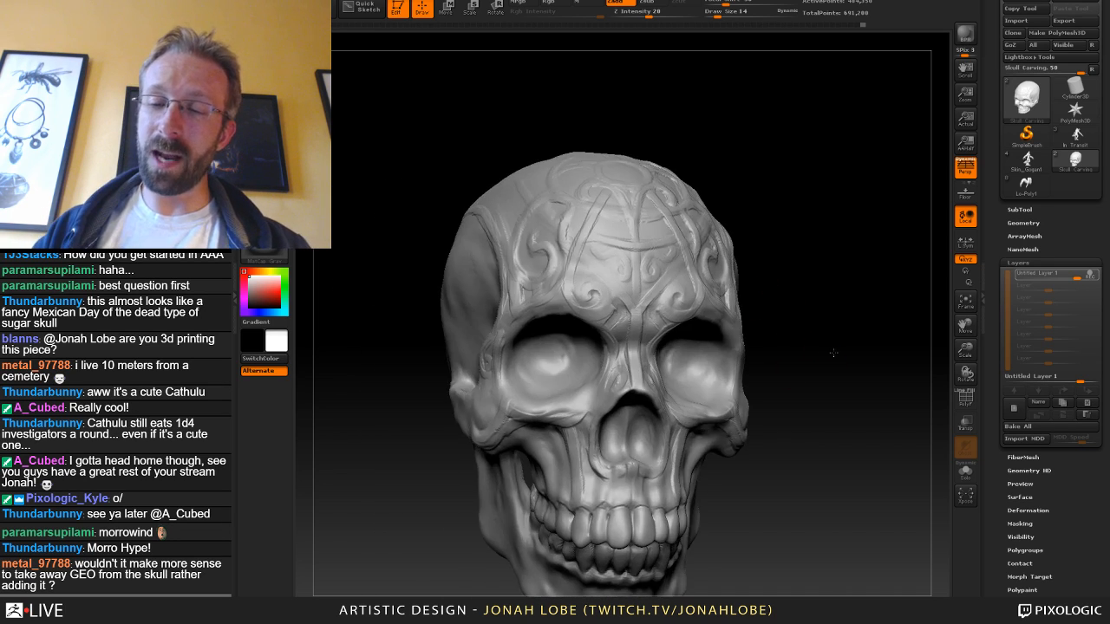
{"action": "left_click_drag", "start_coordinate": [832, 352], "coordinate": [812, 325], "text": "alt"}
{"action": "left_click_drag", "start_coordinate": [811, 325], "coordinate": [804, 381], "text": "alt"}
{"action": "left_click_drag", "start_coordinate": [804, 381], "coordinate": [685, 386]}
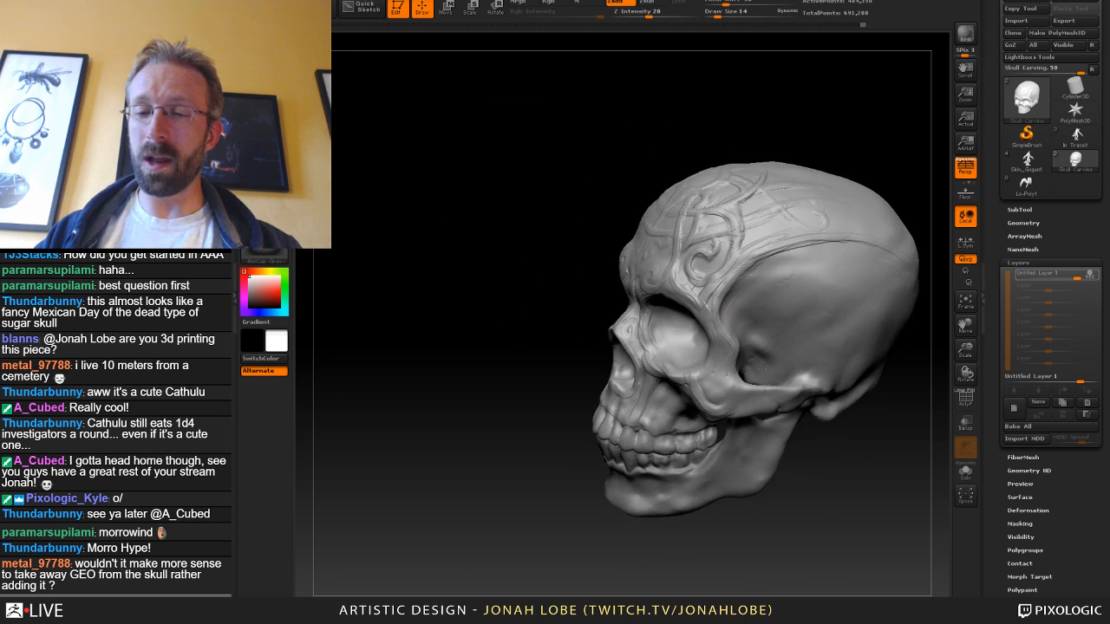
{"action": "left_click_drag", "start_coordinate": [903, 396], "coordinate": [858, 435], "text": "alt"}
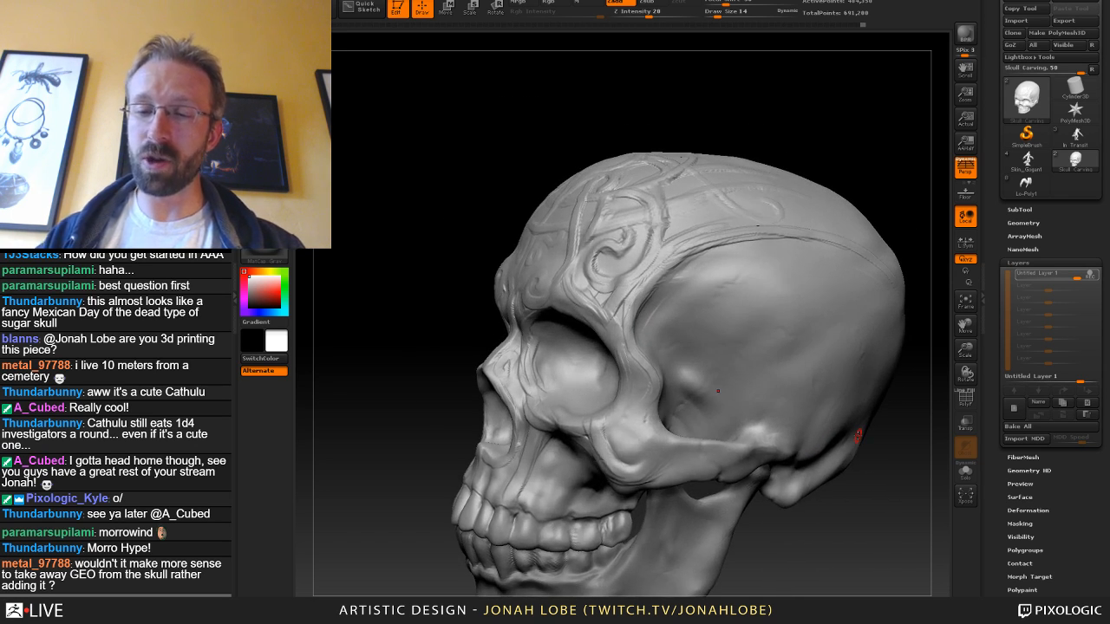
Set the draw size to 20 and sculpt curved lines along the upper edge of the temple hollow.
{"action": "key", "text": "s"}
{"action": "left_click_drag", "start_coordinate": [658, 305], "coordinate": [663, 304]}
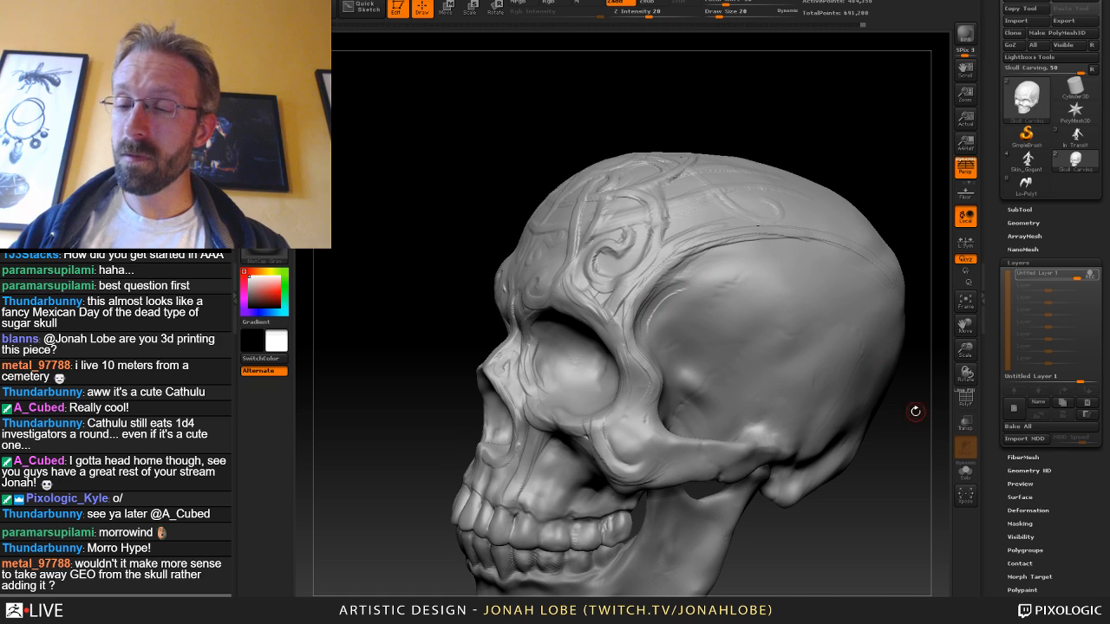
{"action": "left_click_drag", "start_coordinate": [914, 410], "coordinate": [755, 320]}
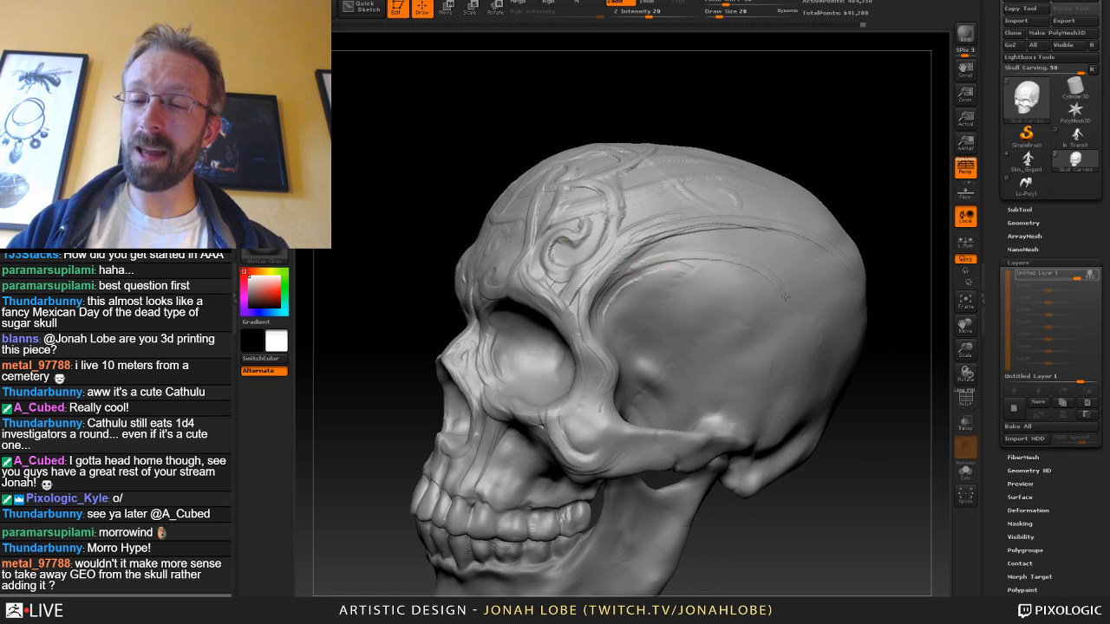
{"action": "left_click_drag", "start_coordinate": [900, 338], "coordinate": [859, 332]}
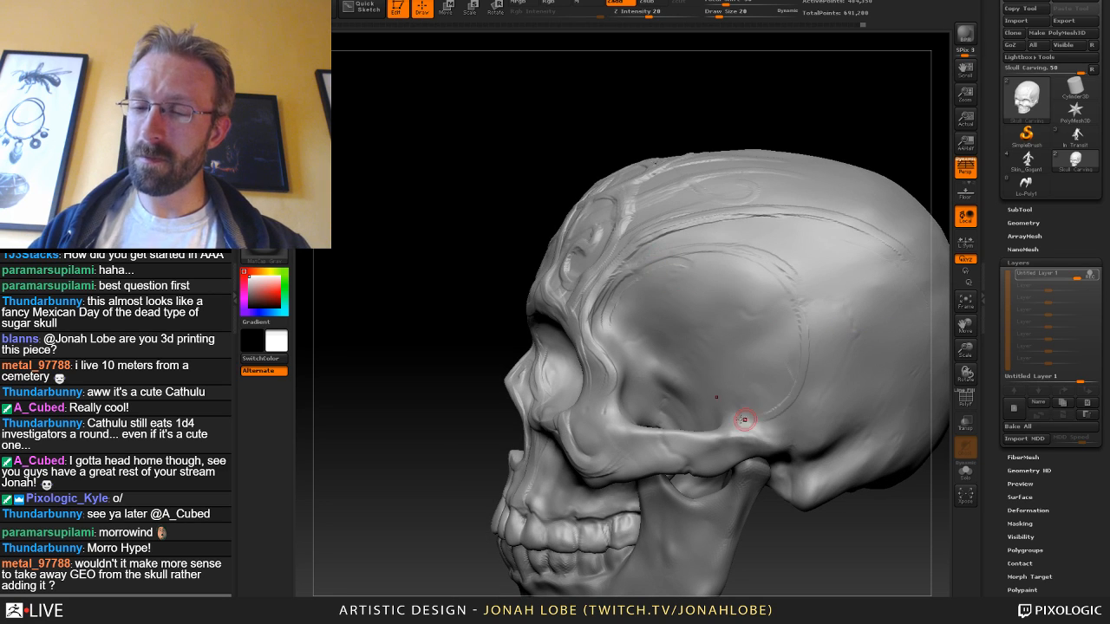
Undo the long curve around the temple and try other curves across the temple hollow.
{"action": "key", "text": "ctrl+z"}
{"action": "mouse_move", "coordinate": [717, 251]}
{"action": "left_mouse_down"}
{"action": "mouse_move", "coordinate": [755, 258]}
{"action": "mouse_move", "coordinate": [739, 396]}
{"action": "left_mouse_up"}
{"action": "mouse_move", "coordinate": [797, 288]}
{"action": "left_mouse_down"}
{"action": "mouse_move", "coordinate": [818, 357]}
{"action": "mouse_move", "coordinate": [695, 375]}
{"action": "left_mouse_up"}
{"action": "mouse_move", "coordinate": [736, 406]}
{"action": "left_mouse_down"}
{"action": "mouse_move", "coordinate": [693, 352]}
{"action": "mouse_move", "coordinate": [770, 346]}
{"action": "left_mouse_up"}
{"action": "mouse_move", "coordinate": [806, 508]}
{"action": "left_mouse_down", "text": "alt"}
{"action": "mouse_move", "coordinate": [772, 475]}
{"action": "mouse_move", "coordinate": [814, 484]}
{"action": "mouse_move", "coordinate": [824, 442]}
{"action": "mouse_move", "coordinate": [826, 511]}
{"action": "left_mouse_up", "text": "alt"}
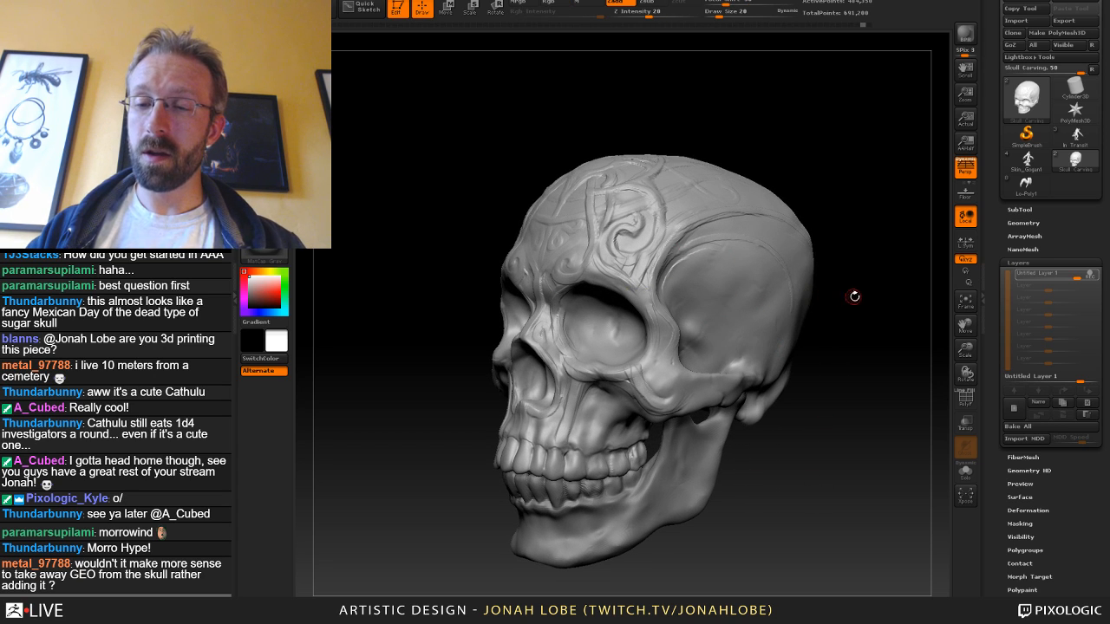
Sculpt a pointed teardrop loop on the temple, behind the eye socket.
{"action": "left_click_drag", "start_coordinate": [852, 297], "coordinate": [844, 297]}
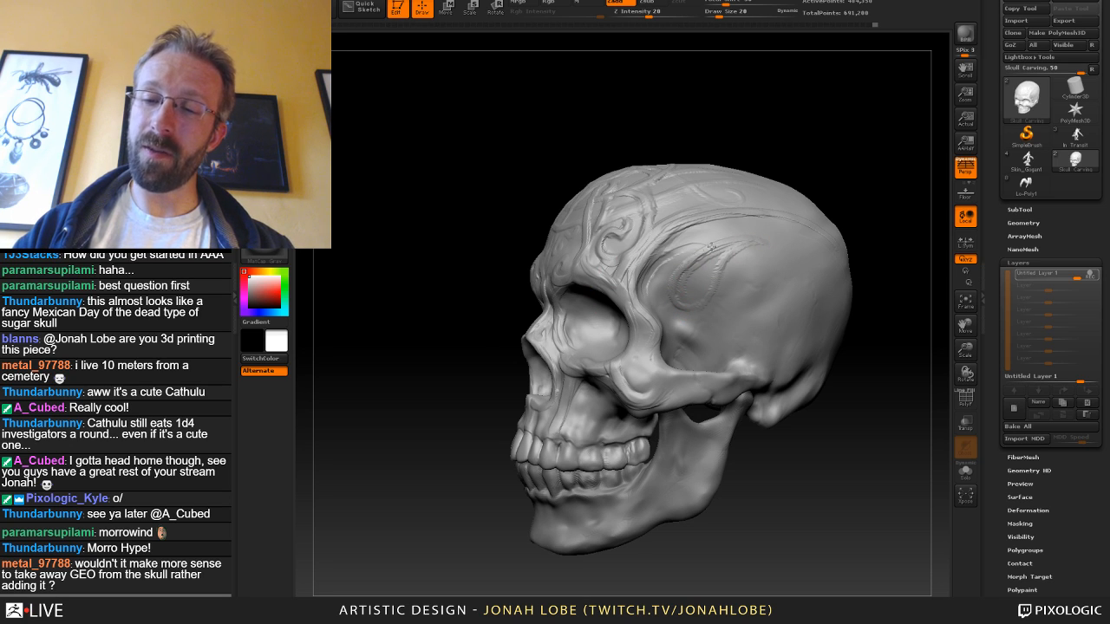
{"action": "left_click_drag", "start_coordinate": [906, 222], "coordinate": [722, 247]}
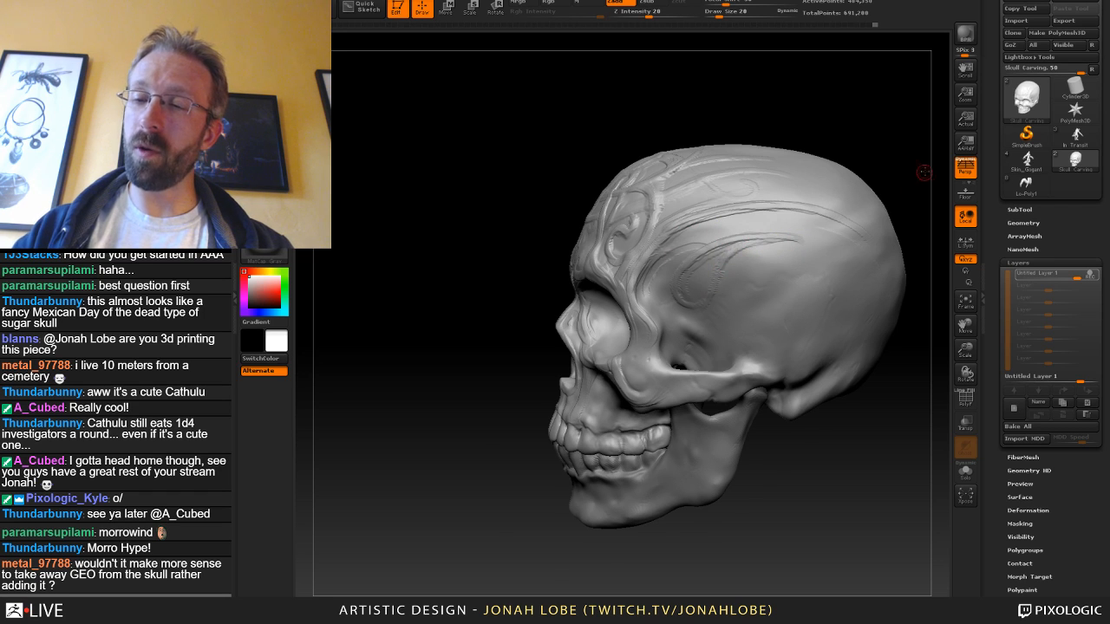
{"action": "left_click_drag", "start_coordinate": [923, 172], "coordinate": [716, 280]}
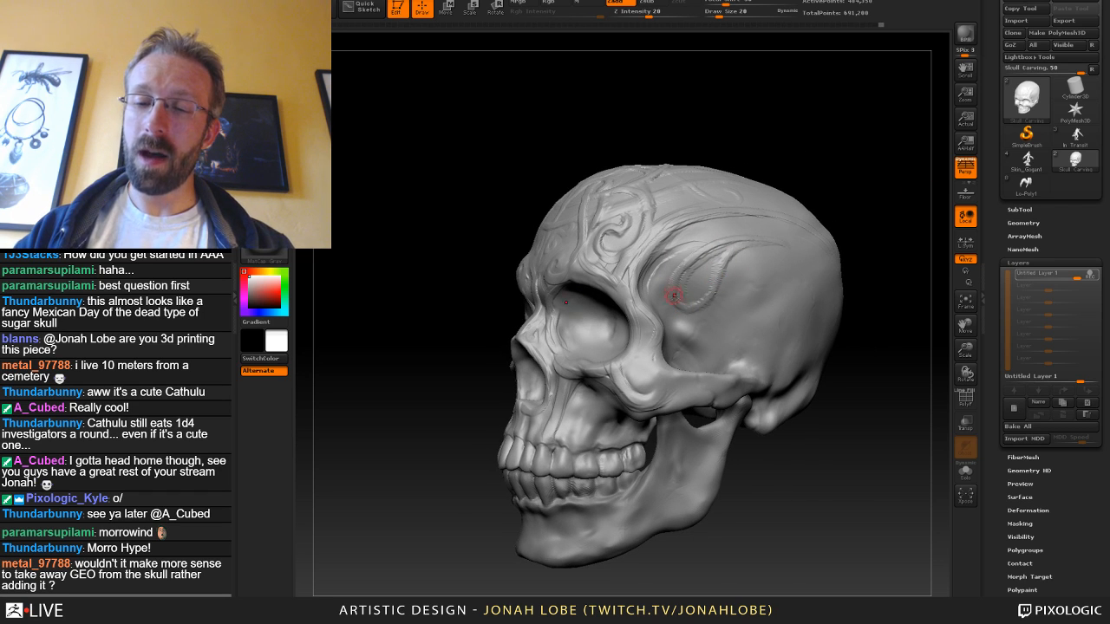
Switch to the Morph brush, clean up the raised lines around the temple loop, and set the draw size to 22.
{"action": "key", "text": "b"}
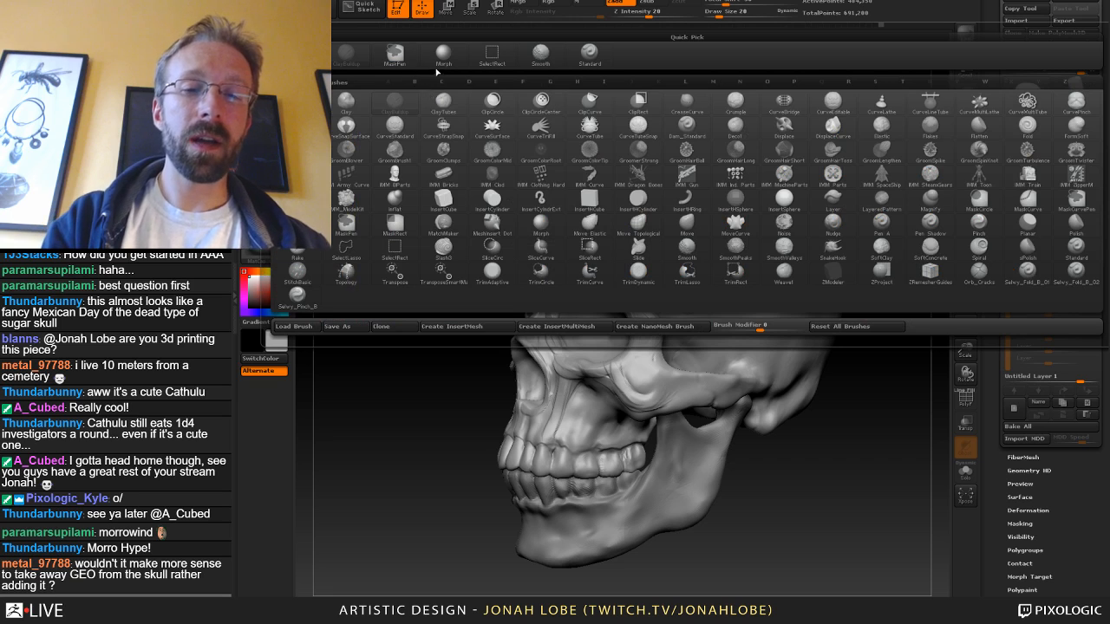
{"action": "left_click", "coordinate": [442, 57]}
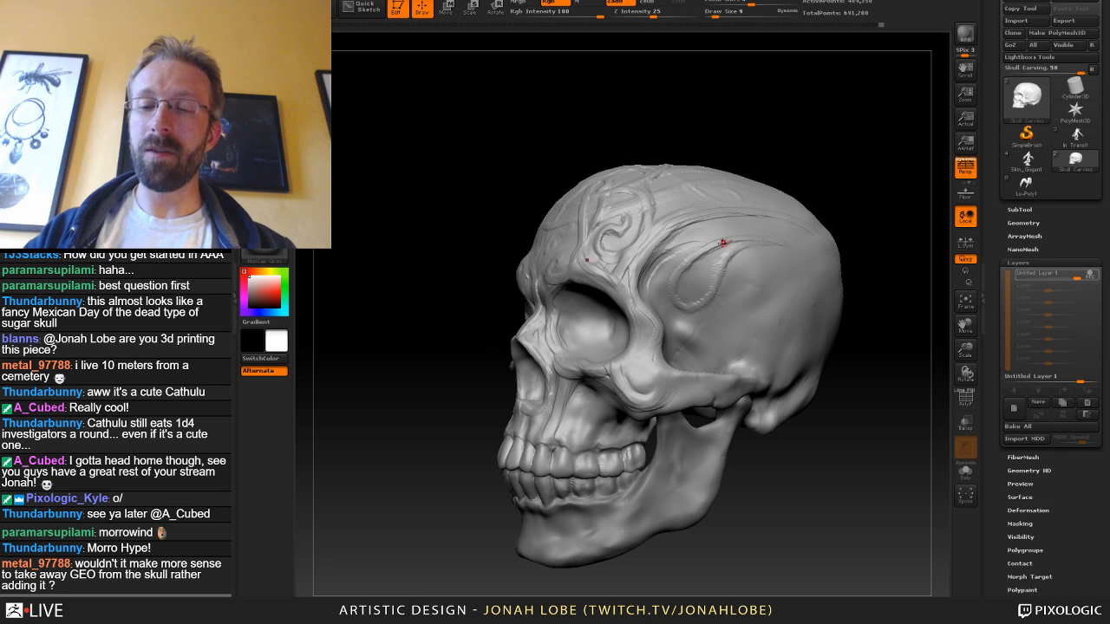
{"action": "key", "text": "s"}
{"action": "left_click", "coordinate": [667, 247]}
{"action": "key", "text": "s"}
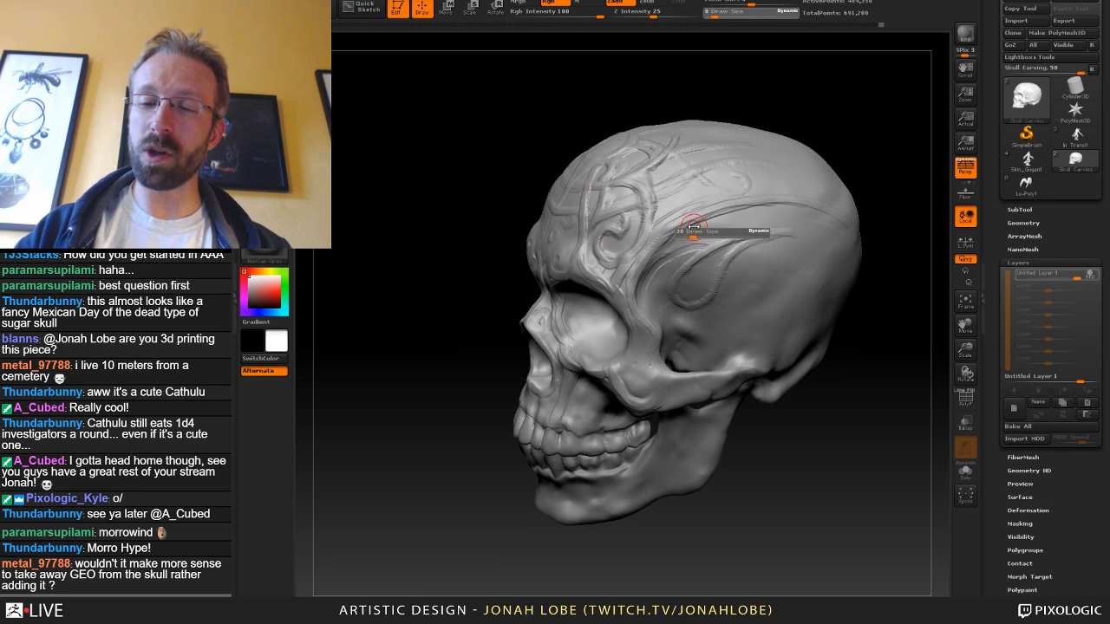
{"action": "left_click_drag", "start_coordinate": [687, 231], "coordinate": [685, 200]}
{"action": "key", "text": "s"}
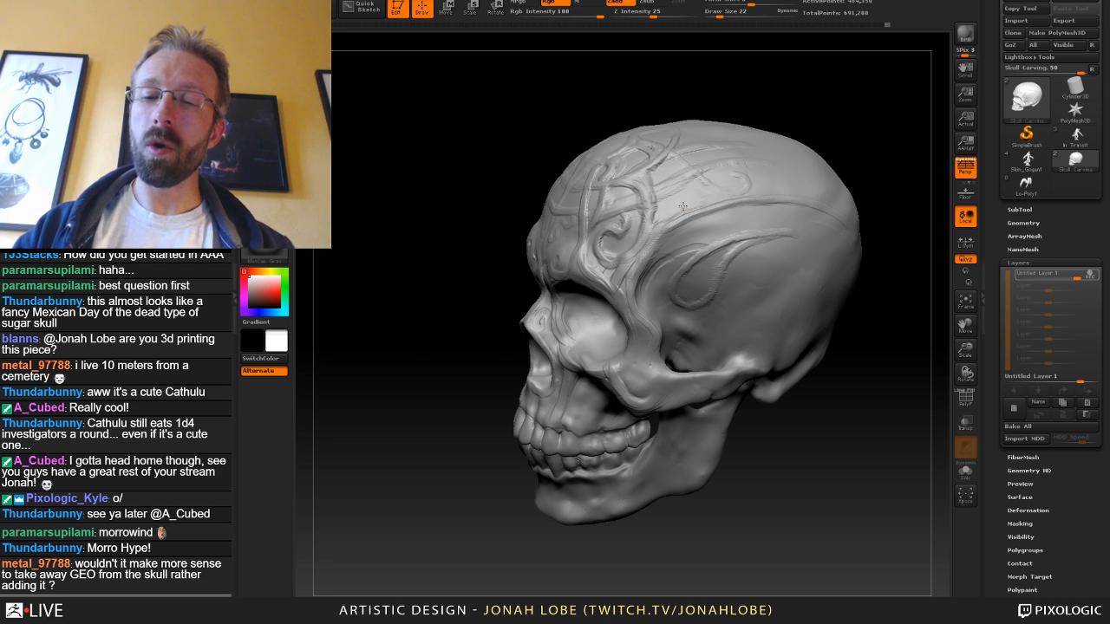
Set the draw size to 14 and clean the edges of the large scroll on the side of the forehead.
{"action": "left_click_drag", "start_coordinate": [842, 156], "coordinate": [866, 214]}
{"action": "key", "text": "s"}
{"action": "left_click_drag", "start_coordinate": [603, 236], "coordinate": [575, 240]}
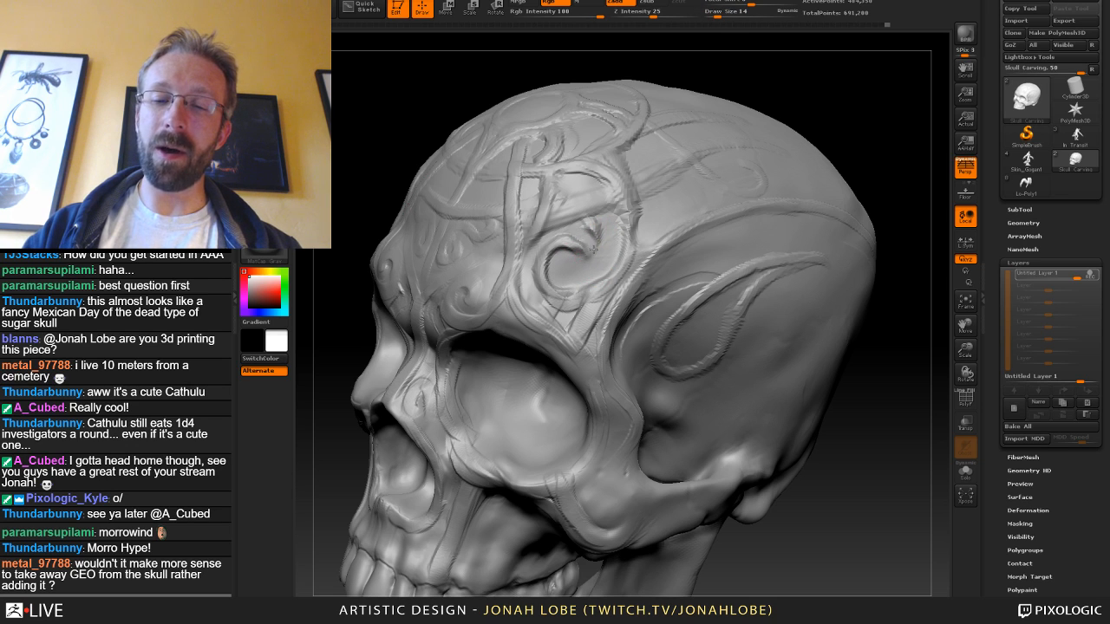
Clean up the ornament edges across the front of the forehead with the Morph brush, setting the draw size to 17.
{"action": "left_click_drag", "start_coordinate": [894, 152], "coordinate": [741, 186]}
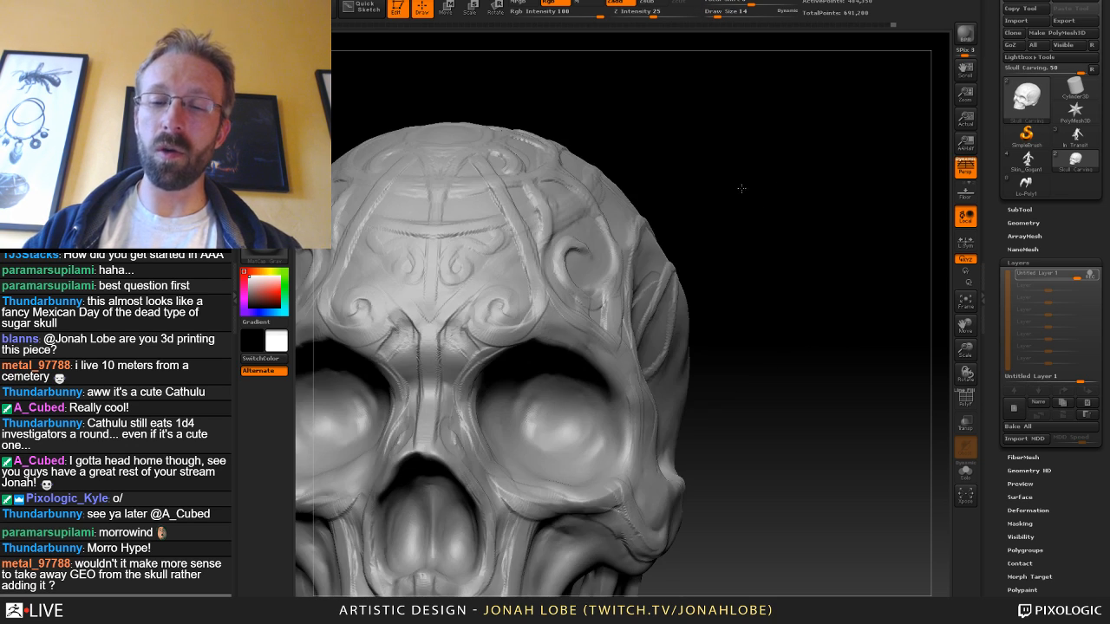
{"action": "key", "text": "s"}
{"action": "left_click_drag", "start_coordinate": [587, 241], "coordinate": [607, 242]}
{"action": "left_click_drag", "start_coordinate": [698, 213], "coordinate": [554, 244]}
{"action": "key", "text": "s"}
{"action": "key", "text": "s"}
{"action": "mouse_move", "coordinate": [847, 276]}
{"action": "left_mouse_down"}
{"action": "mouse_move", "coordinate": [866, 280]}
{"action": "mouse_move", "coordinate": [837, 273]}
{"action": "left_mouse_up"}
{"action": "key", "text": "s"}
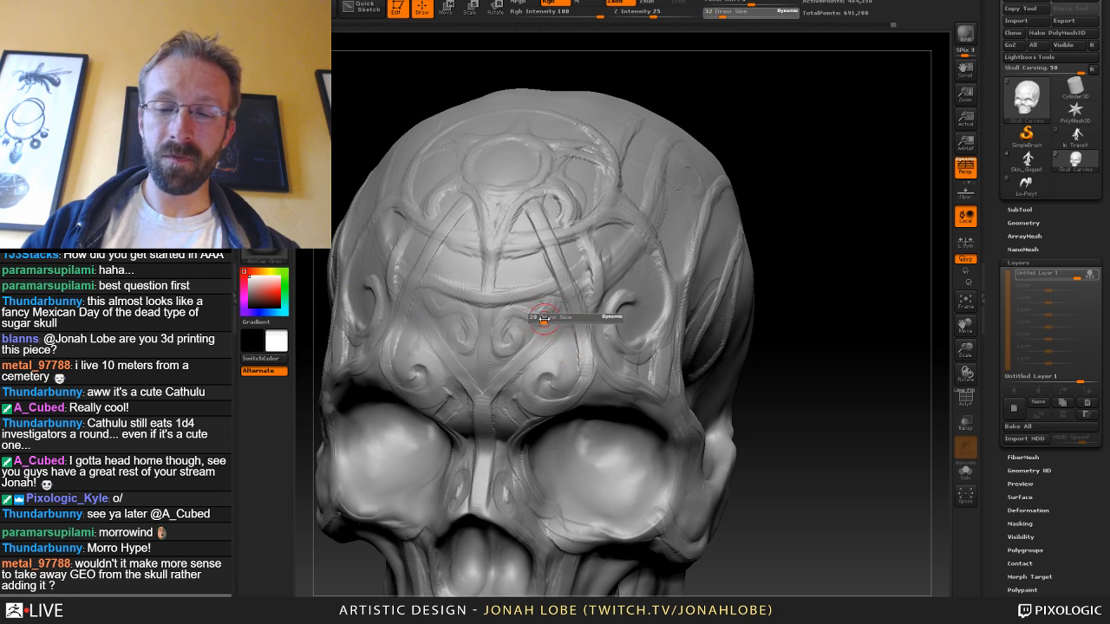
{"action": "left_click_drag", "start_coordinate": [550, 324], "coordinate": [534, 323]}
Switch to another quick-pick brush and refine the inner curls of the small paired forehead scrolls at draw size 10.
{"action": "key", "text": "b"}
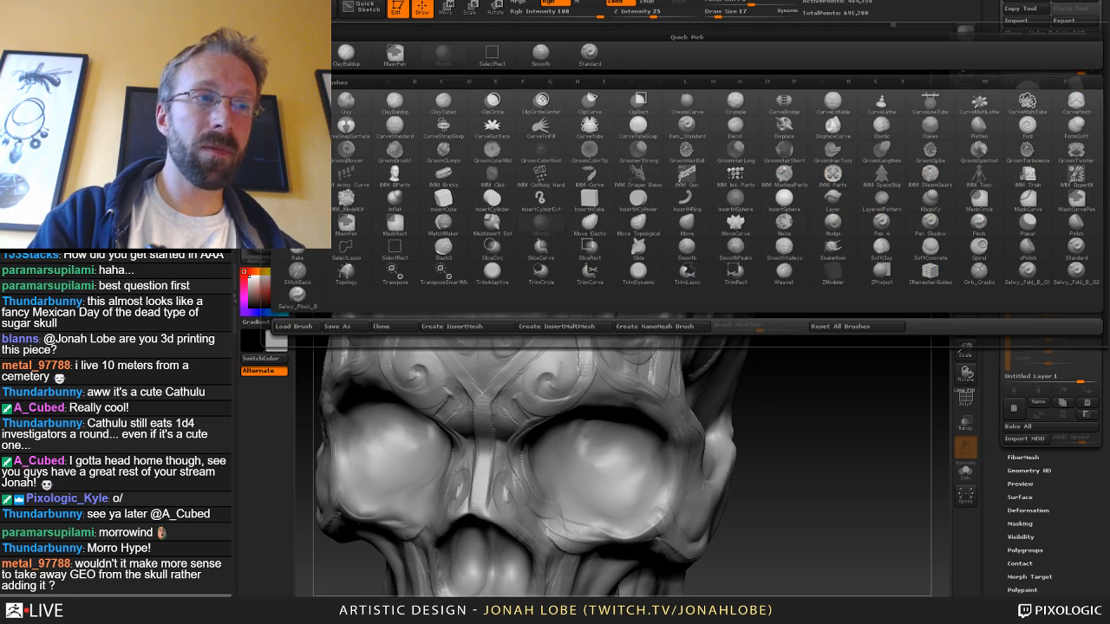
{"action": "left_click", "coordinate": [300, 54]}
{"action": "key", "text": "b"}
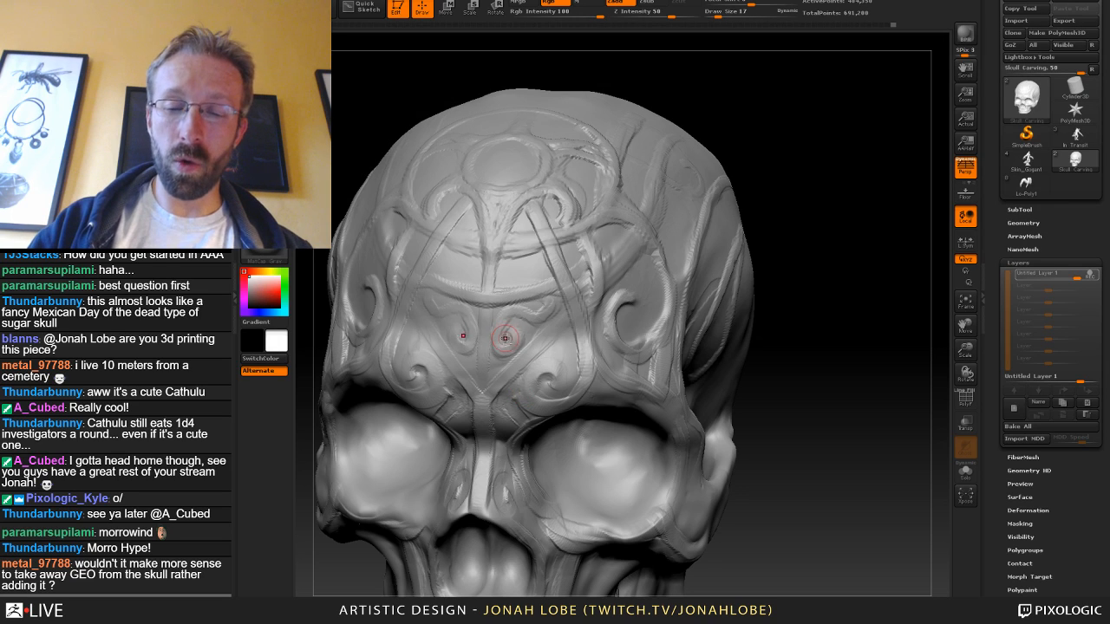
{"action": "left_click_drag", "start_coordinate": [506, 329], "coordinate": [509, 331]}
{"action": "key", "text": "s"}
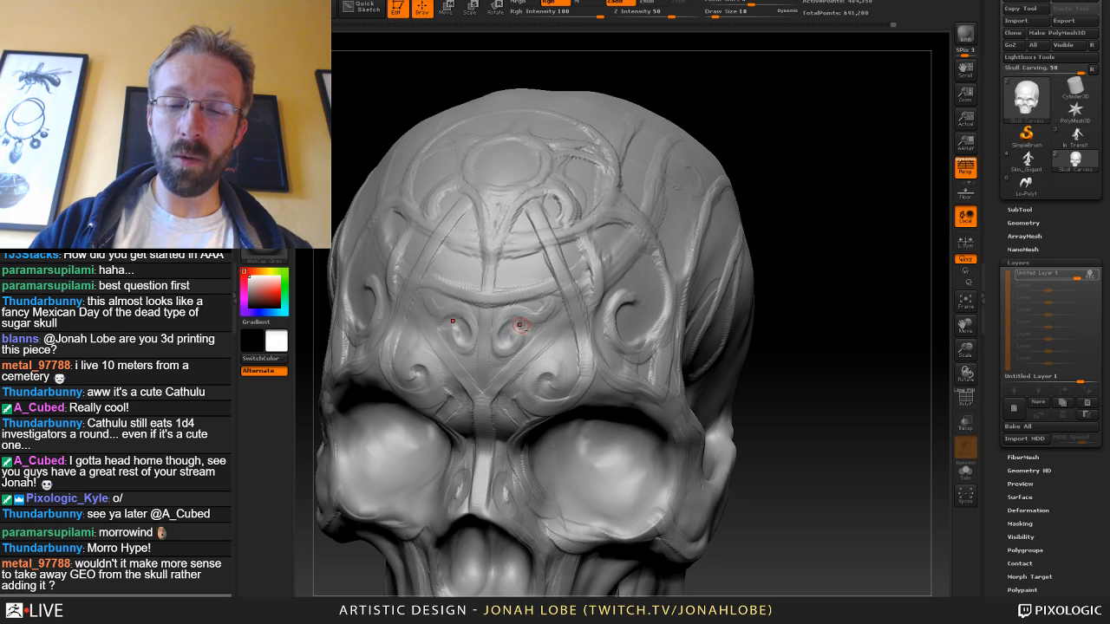
Extend the small paired scrolls outward beneath the curved forehead band and set the draw size to 9.
{"action": "left_click_drag", "start_coordinate": [493, 321], "coordinate": [505, 310]}
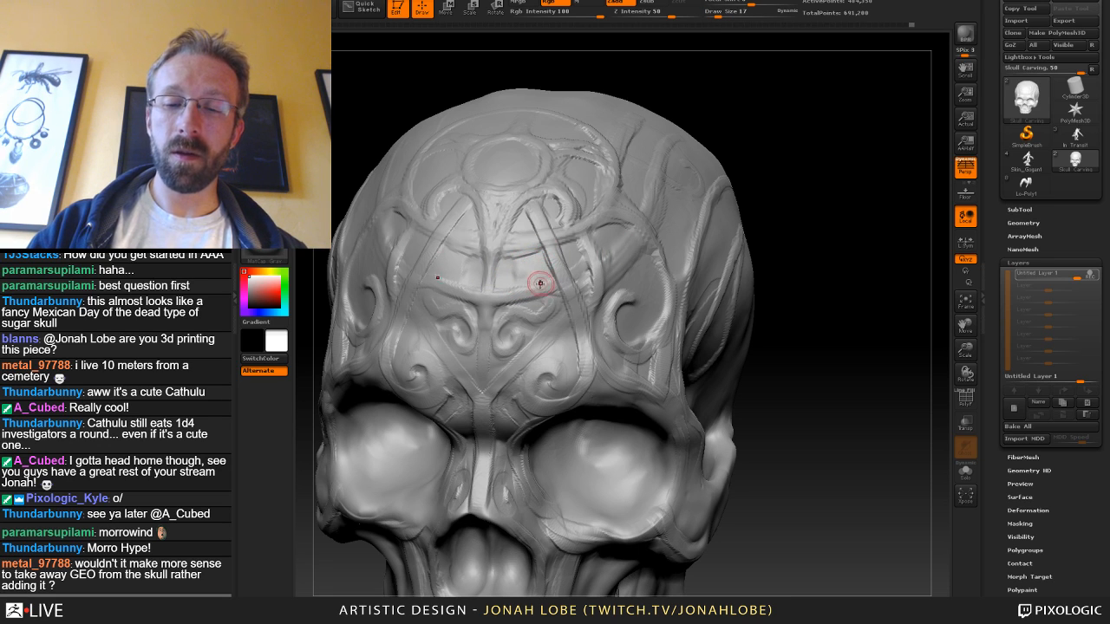
{"action": "left_click_drag", "start_coordinate": [523, 319], "coordinate": [546, 310]}
{"action": "key", "text": "s"}
{"action": "left_click", "coordinate": [545, 309]}
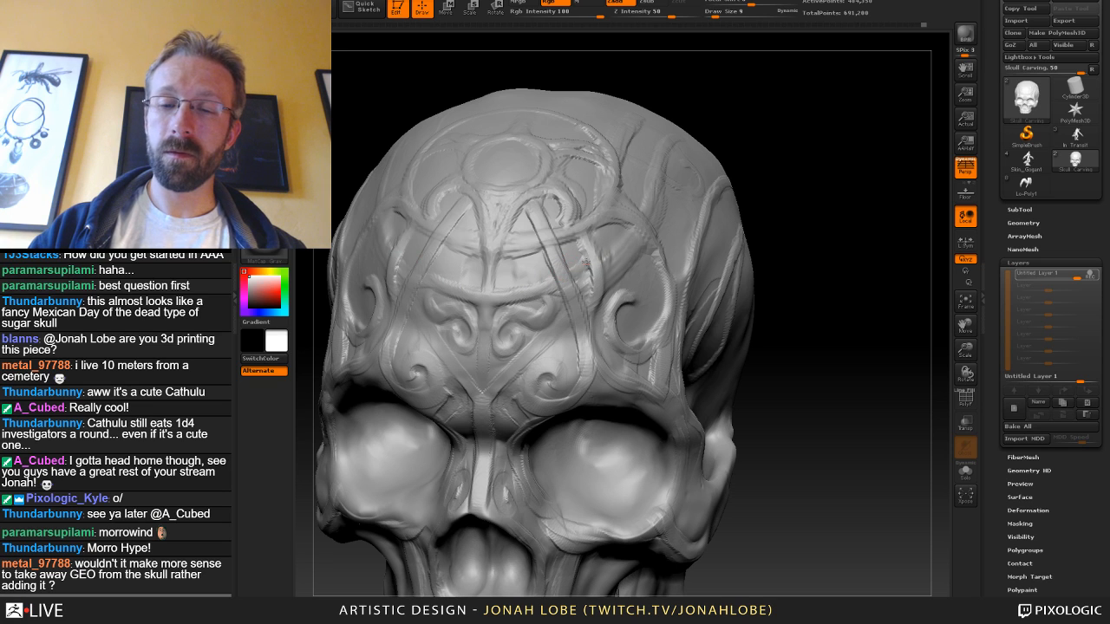
Switch back to the Morph brush at draw size 45 and work down the diagonal strap on the forehead's side.
{"action": "left_click_drag", "start_coordinate": [788, 210], "coordinate": [689, 213]}
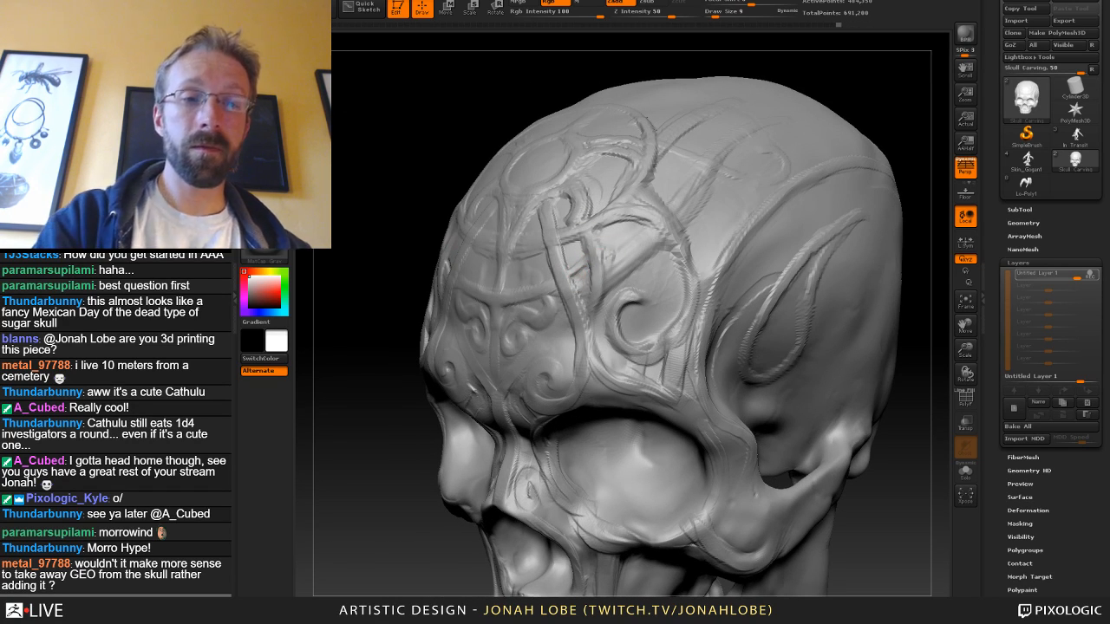
{"action": "left_click", "coordinate": [264, 56]}
{"action": "left_click", "coordinate": [443, 55]}
{"action": "key", "text": "s"}
{"action": "mouse_move", "coordinate": [595, 275]}
{"action": "left_mouse_down"}
{"action": "mouse_move", "coordinate": [607, 274]}
{"action": "mouse_move", "coordinate": [599, 260]}
{"action": "mouse_move", "coordinate": [572, 350]}
{"action": "left_mouse_up"}
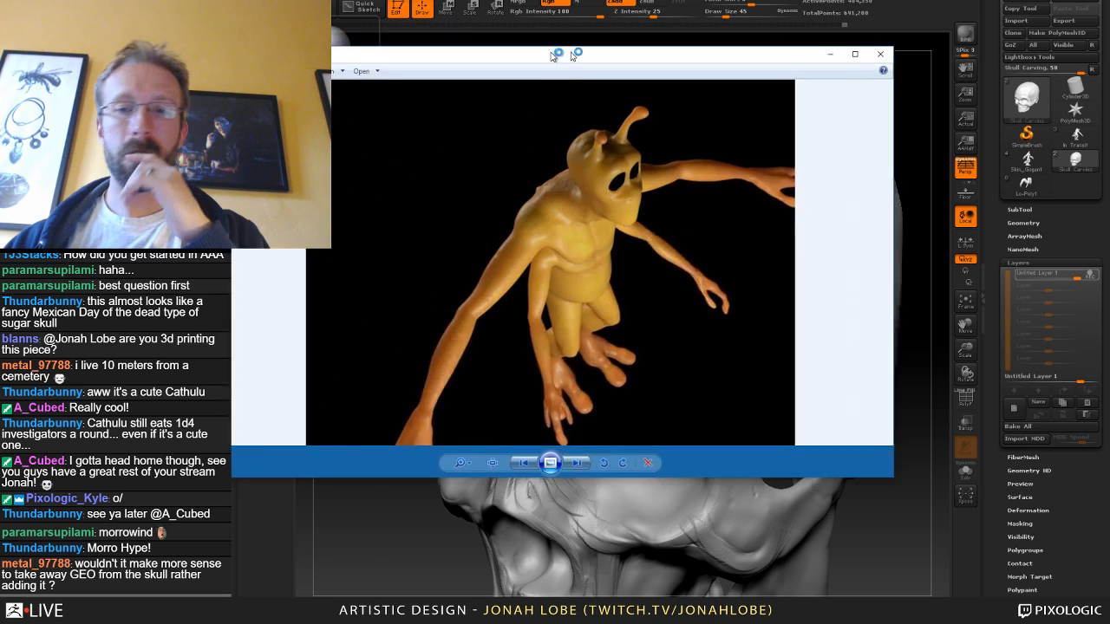
Switch to the photo viewer, maximize it, and look through the yellow alien, horned demon and pale long-haired character renders.
{"action": "left_click_drag", "start_coordinate": [556, 55], "coordinate": [640, 49]}
{"action": "double_click", "coordinate": [640, 49]}
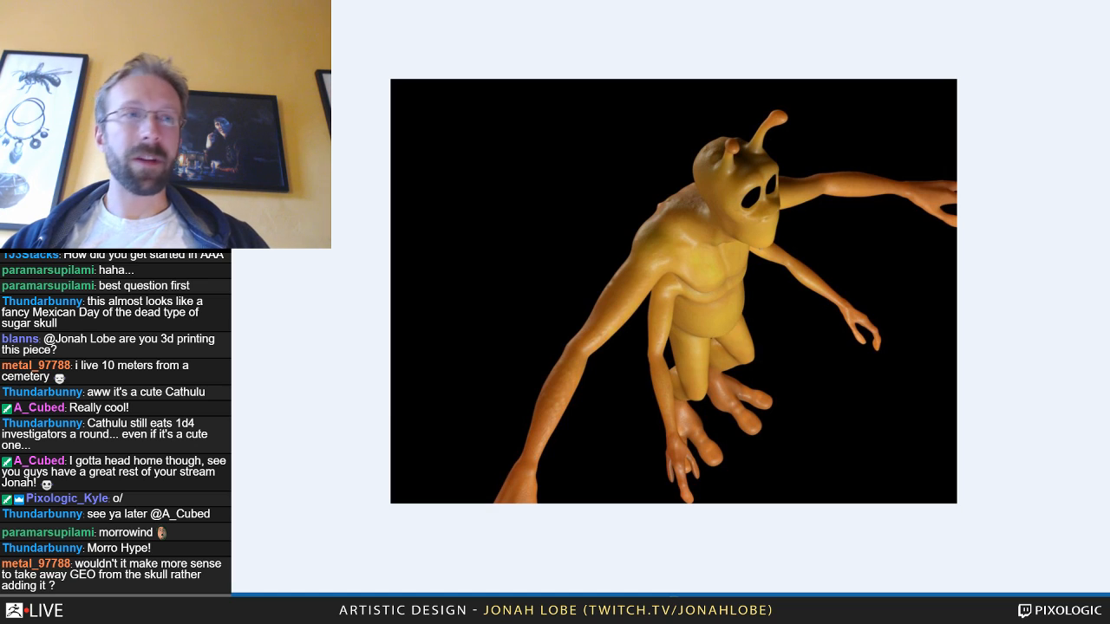
{"action": "key", "text": "Right"}
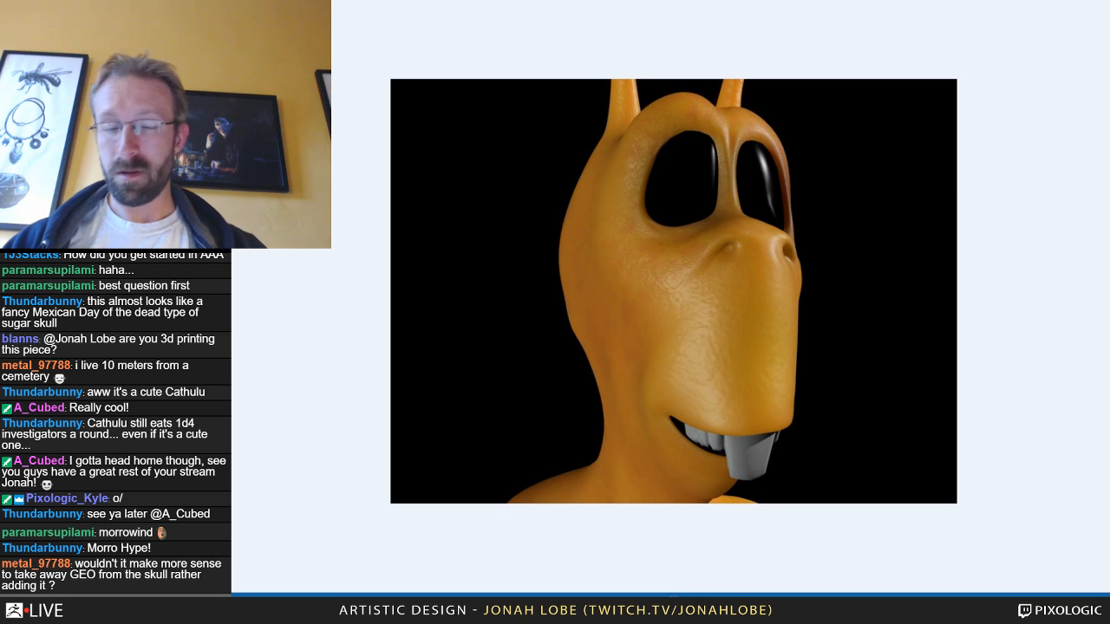
{"action": "key", "text": "Right"}
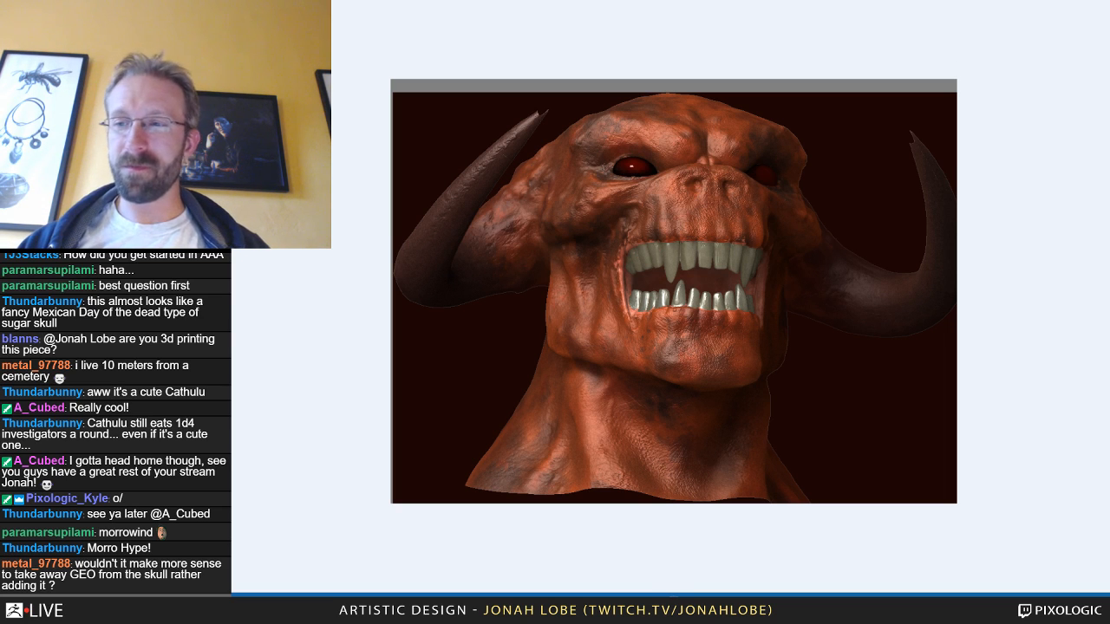
{"action": "key", "text": "Right"}
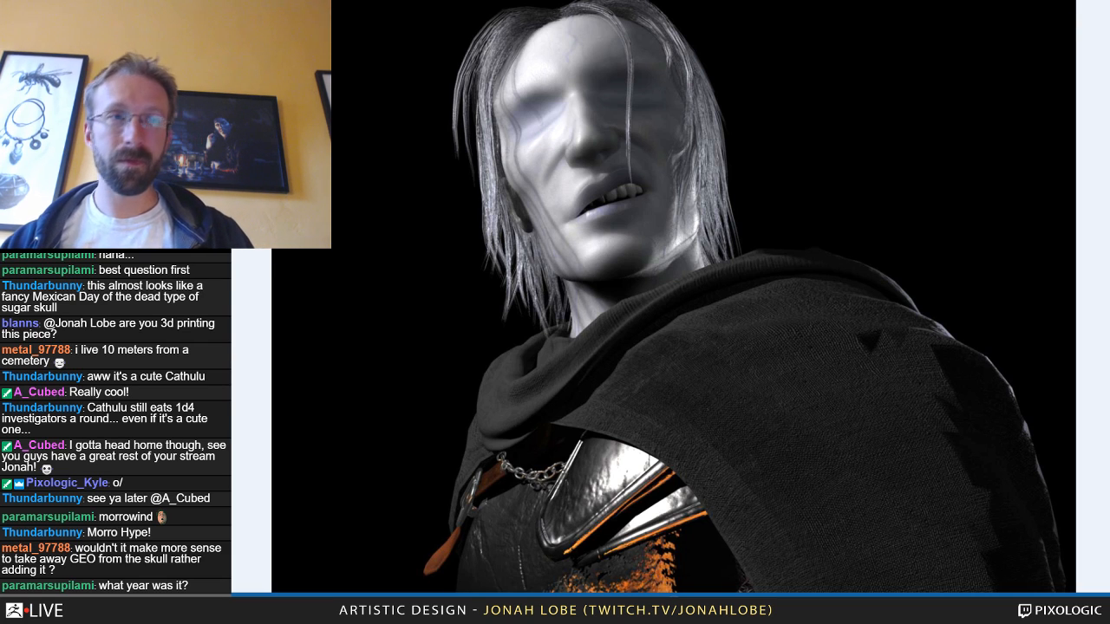
Examine the lizard creature's textured render up close and its red sculpt views.
{"action": "key", "text": "Right"}
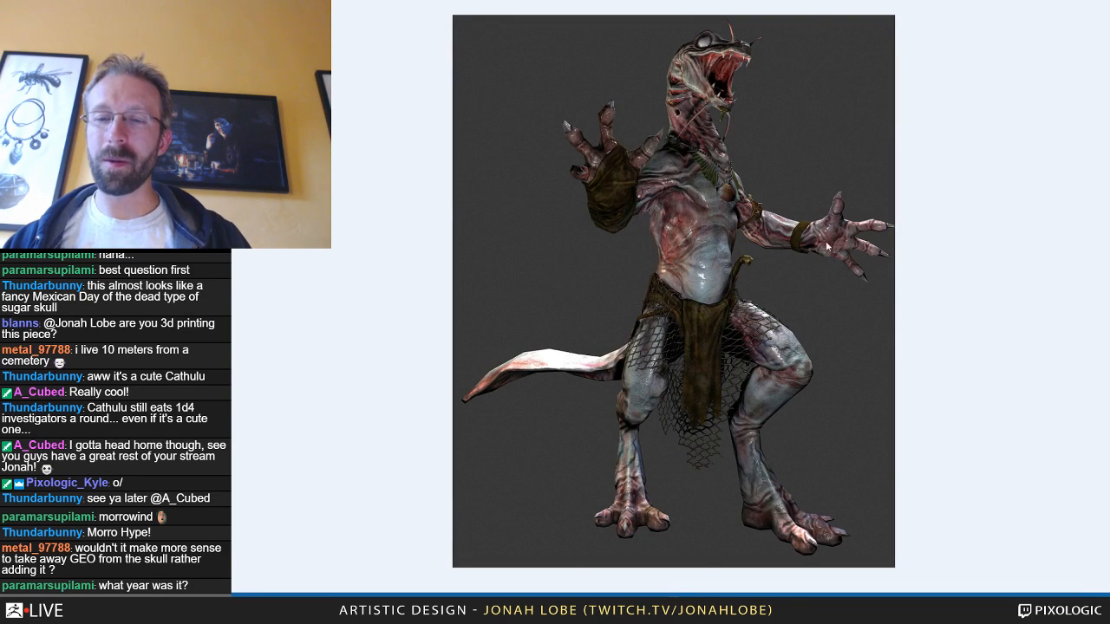
{"action": "scroll", "coordinate": [721, 378], "scroll_direction": "up", "scroll_amount": 2}
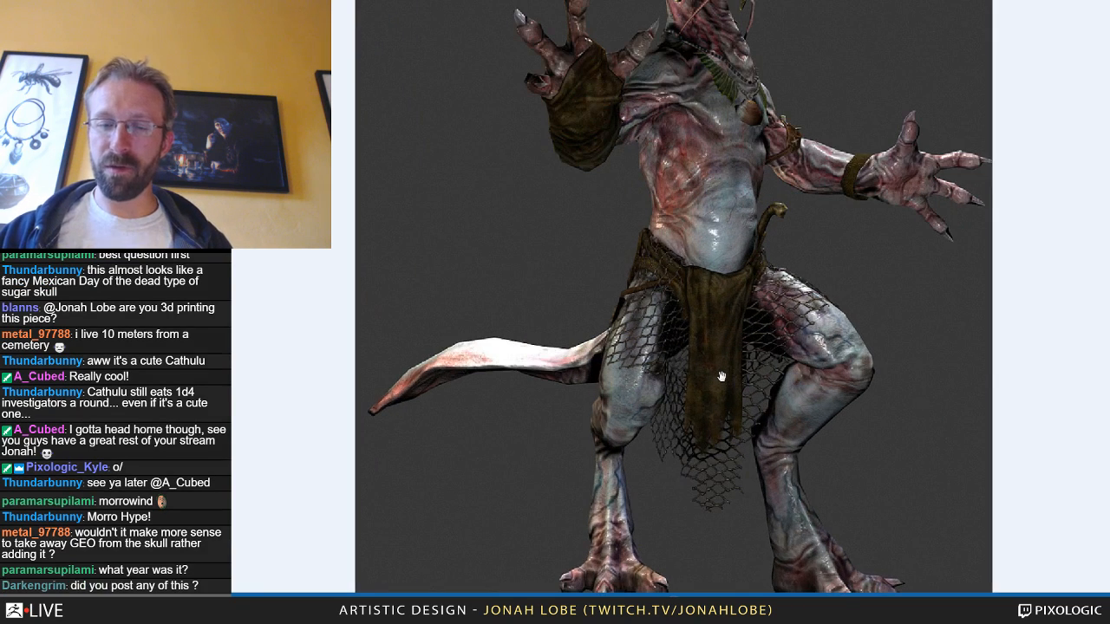
{"action": "scroll", "coordinate": [722, 377], "scroll_direction": "down", "scroll_amount": 2}
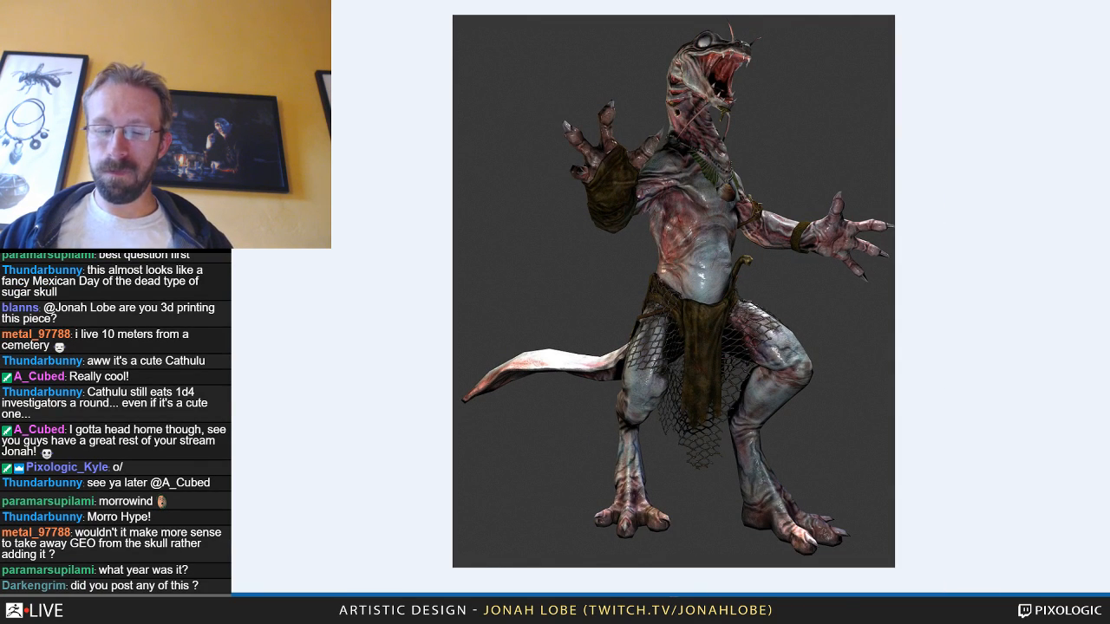
{"action": "key", "text": "Right"}
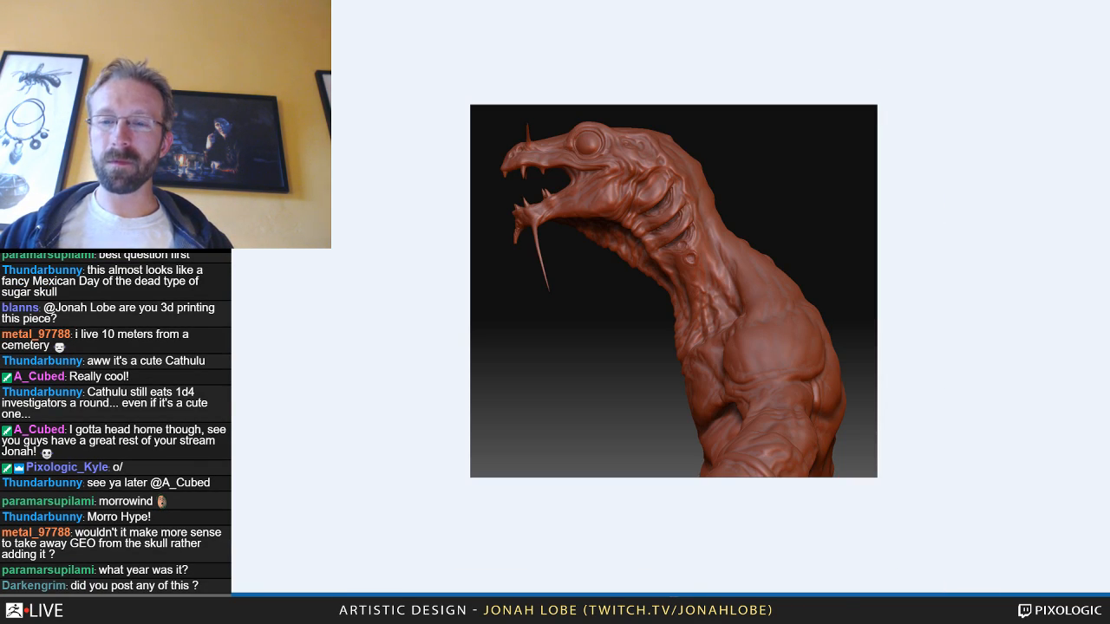
{"action": "key", "text": "Right"}
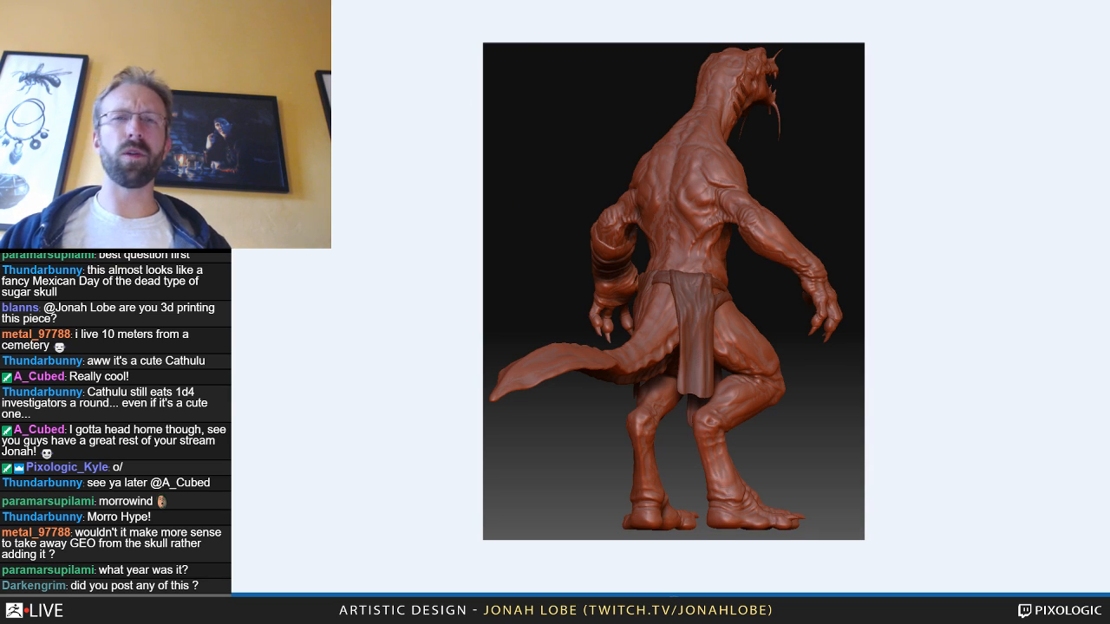
Browse to the armoured warrior renders and examine the belt and spiked arm guard up close.
{"action": "key", "text": "Right"}
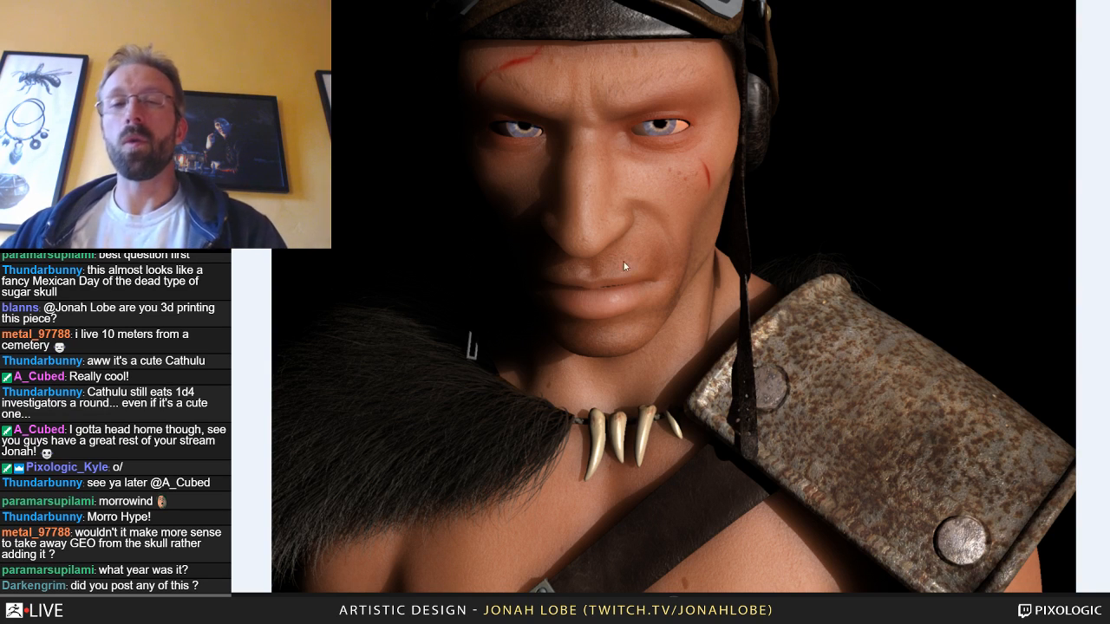
{"action": "key", "text": "Right"}
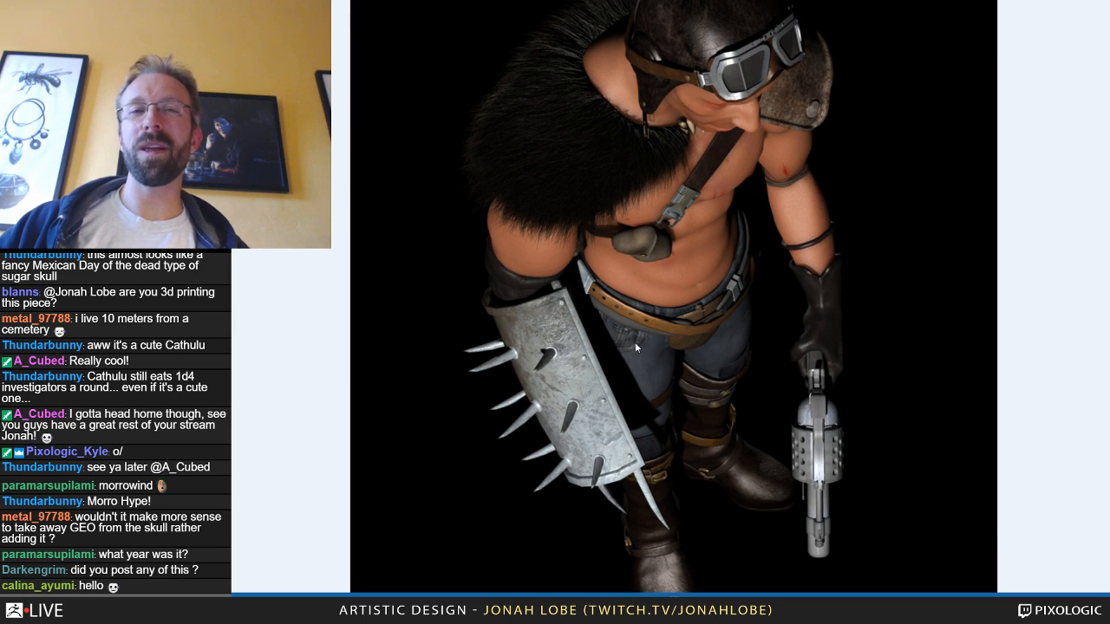
{"action": "scroll", "coordinate": [640, 339], "scroll_direction": "up", "scroll_amount": 3}
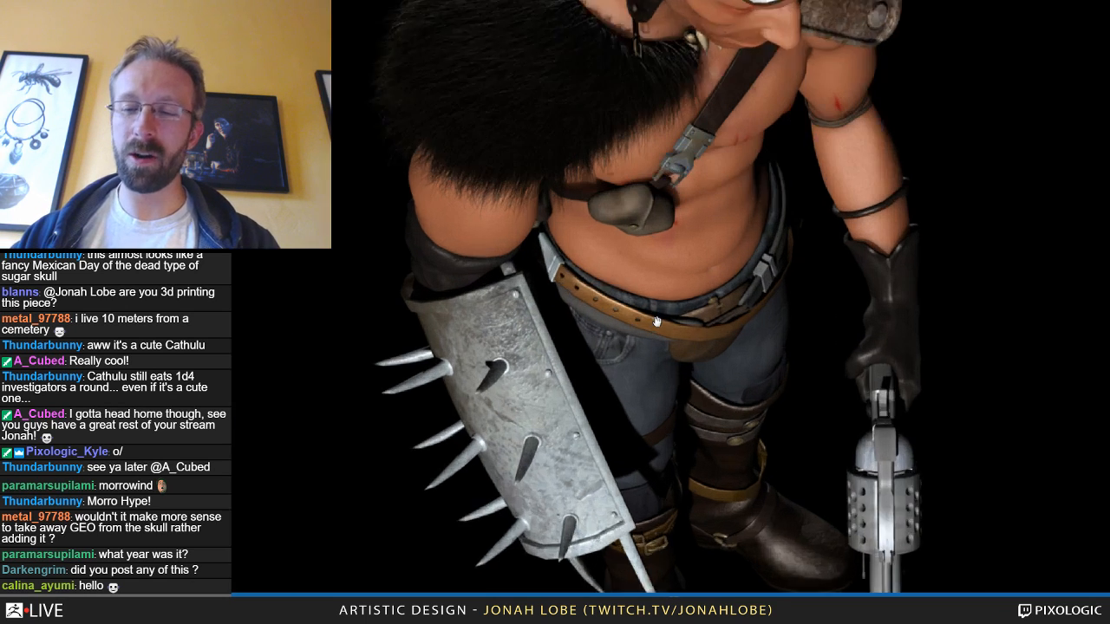
{"action": "scroll", "coordinate": [610, 348], "scroll_direction": "down", "scroll_amount": 2}
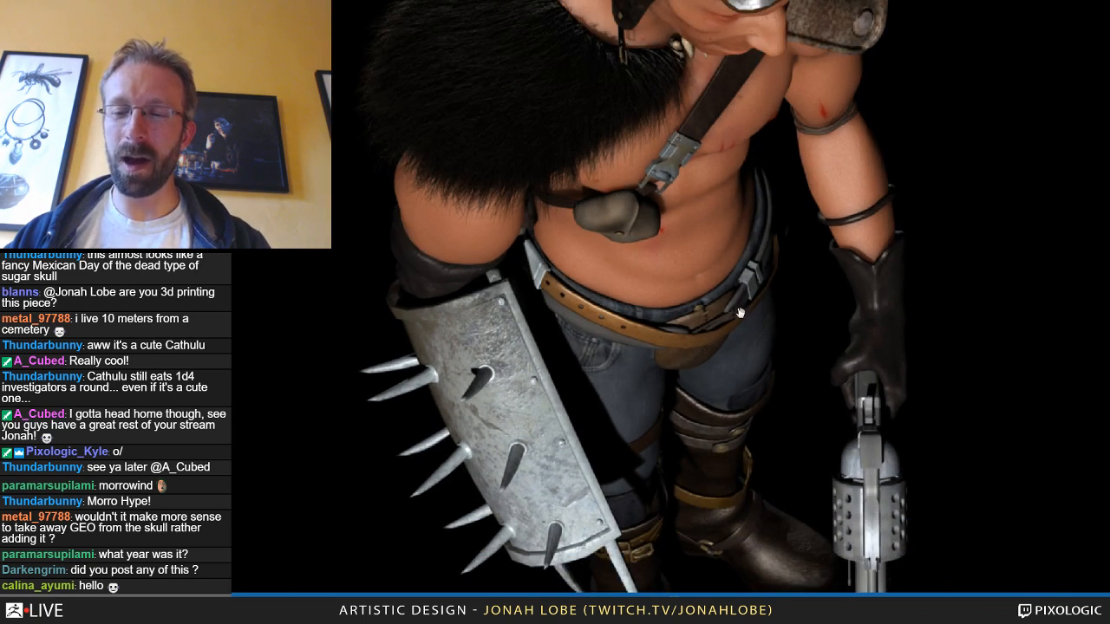
{"action": "scroll", "coordinate": [640, 330], "scroll_direction": "up", "scroll_amount": 2}
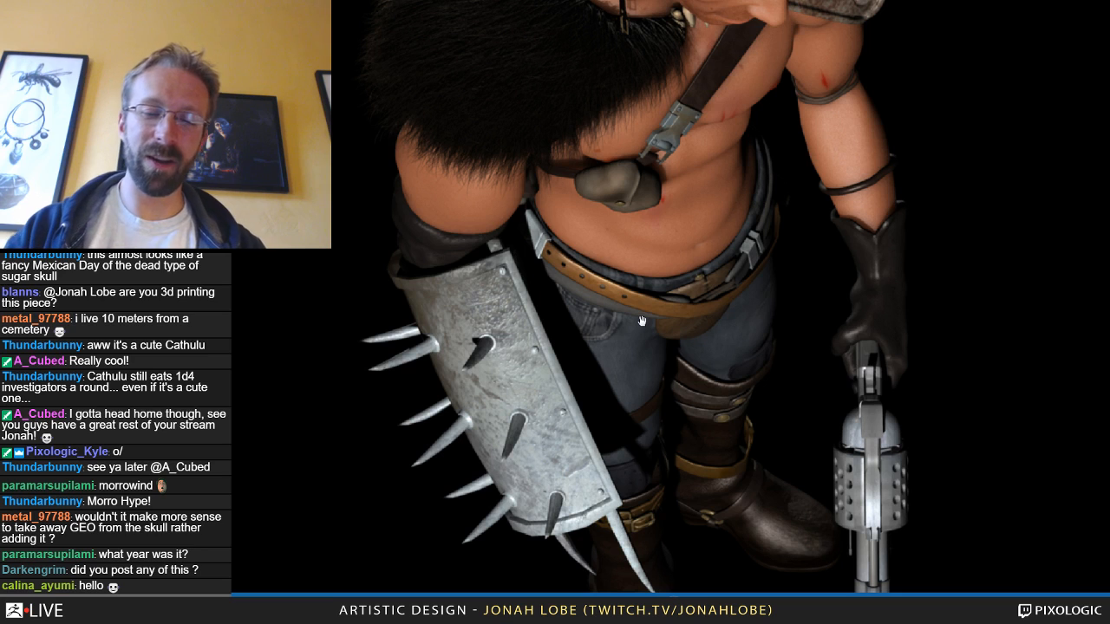
Browse the remaining armoured warrior and mechanical spider renders and examine the goggled warrior's face up close.
{"action": "mouse_move", "coordinate": [690, 323]}
{"action": "left_mouse_down"}
{"action": "mouse_move", "coordinate": [690, 391]}
{"action": "mouse_move", "coordinate": [671, 321]}
{"action": "left_mouse_up"}
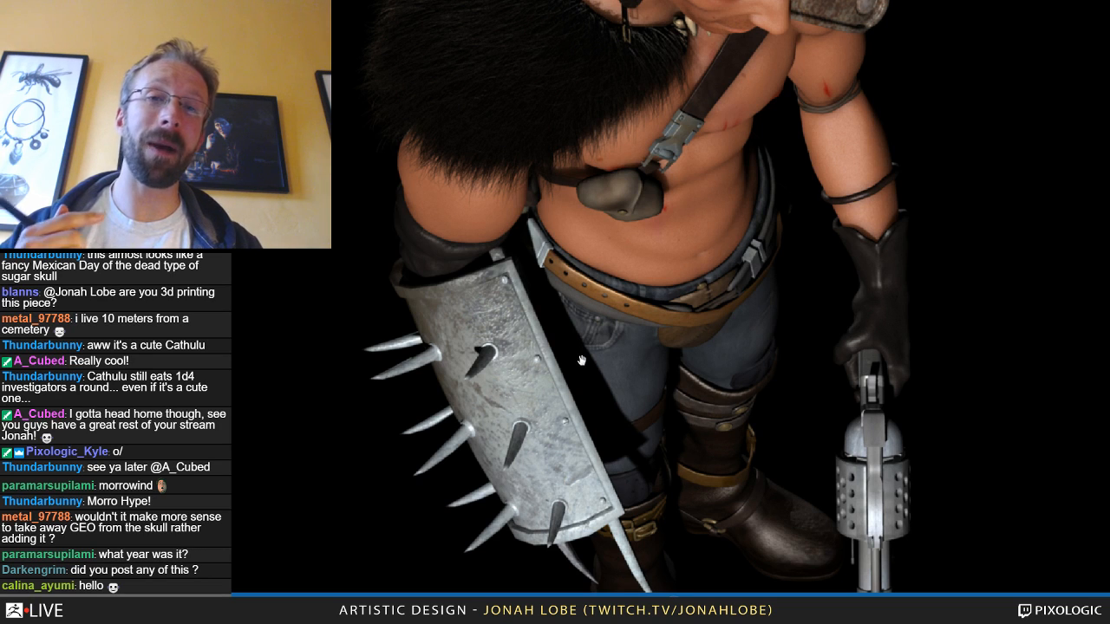
{"action": "left_click_drag", "start_coordinate": [713, 389], "coordinate": [697, 378]}
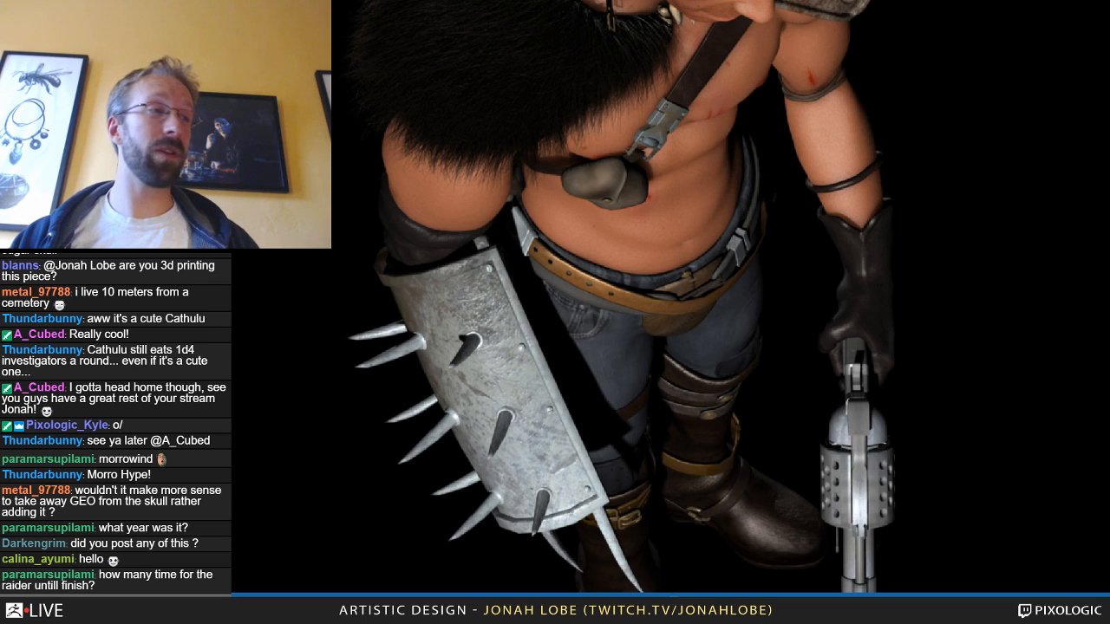
{"action": "key", "text": "Right"}
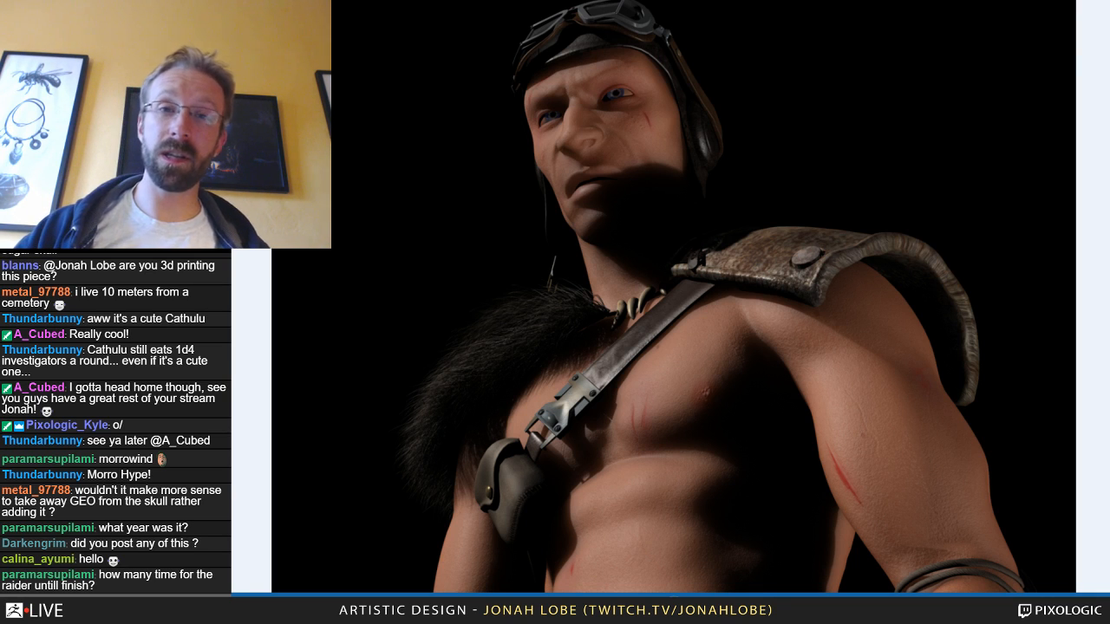
{"action": "key", "text": "Right"}
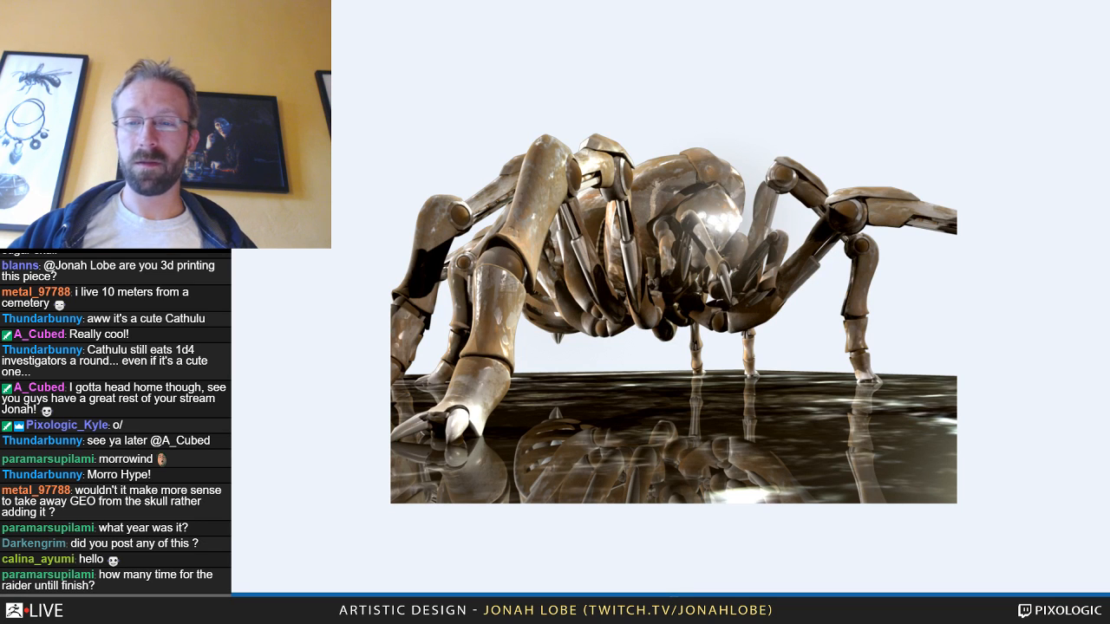
{"action": "key", "text": "Right"}
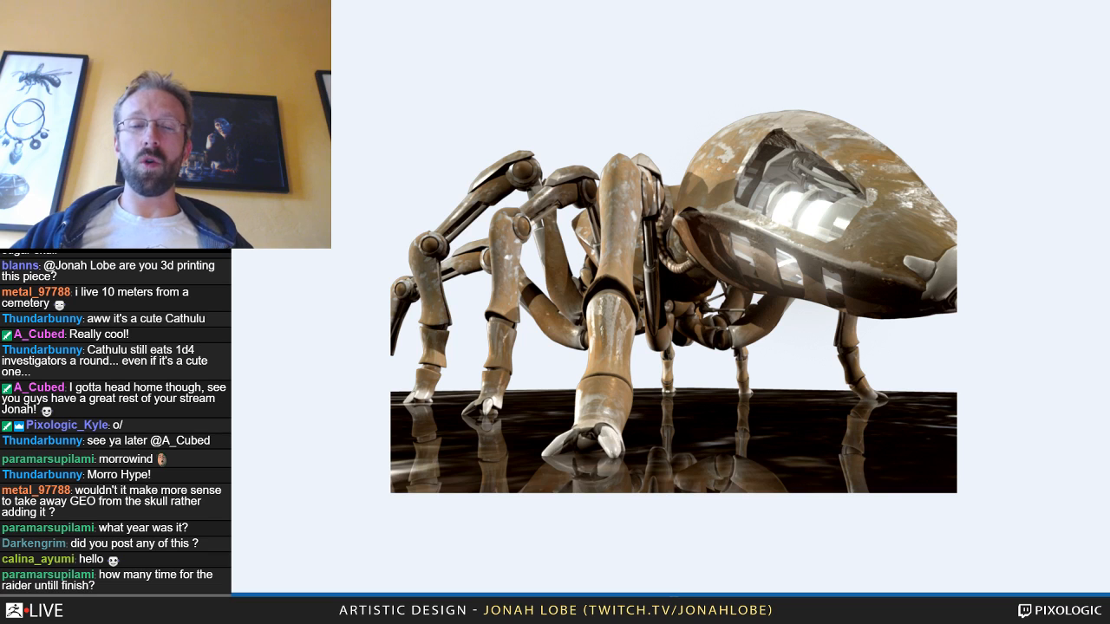
{"action": "key", "text": "Right"}
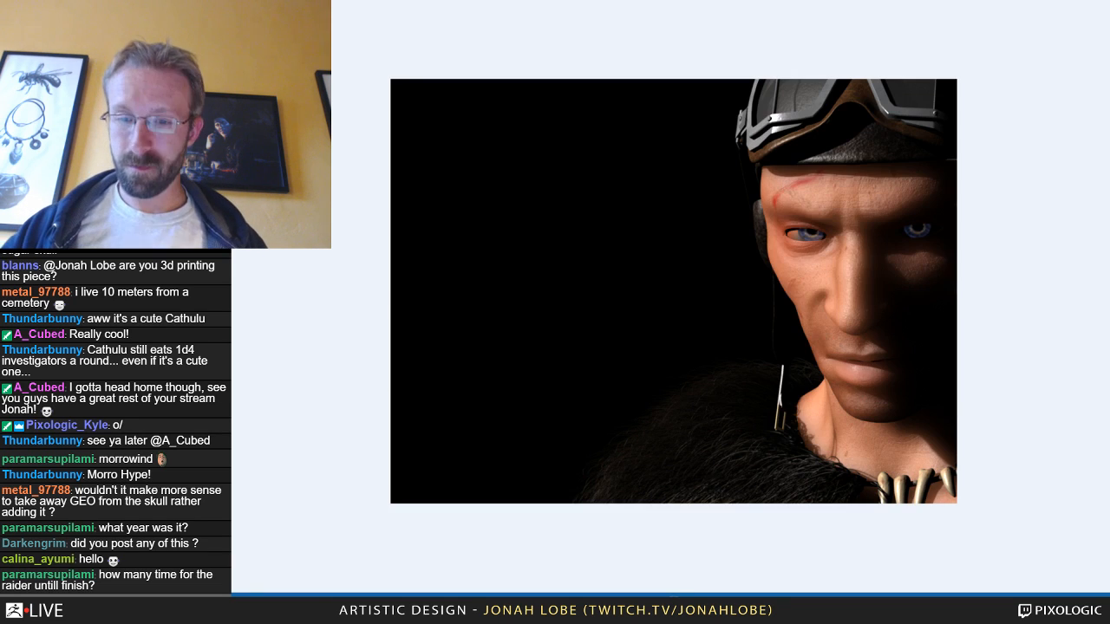
{"action": "scroll", "coordinate": [782, 384], "scroll_direction": "up", "scroll_amount": 2}
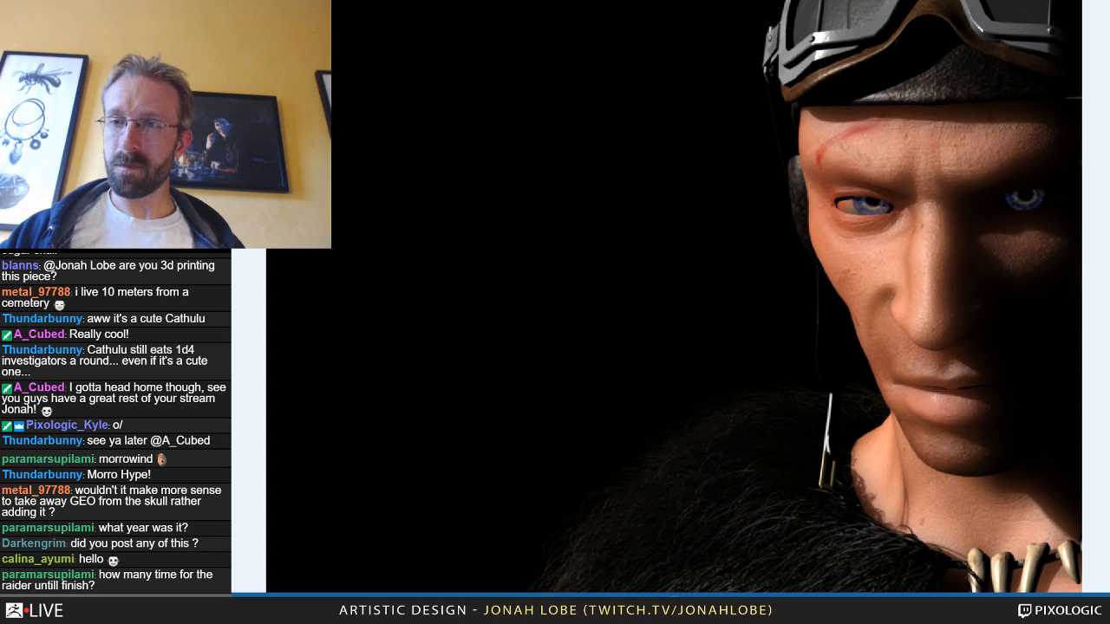
{"action": "key", "text": "Right"}
Switch back to ZBrush and rework the leaf-shaped outline on the skull's temple with the Morph brush at draw size 28.
{"action": "key", "text": "alt+Tab"}
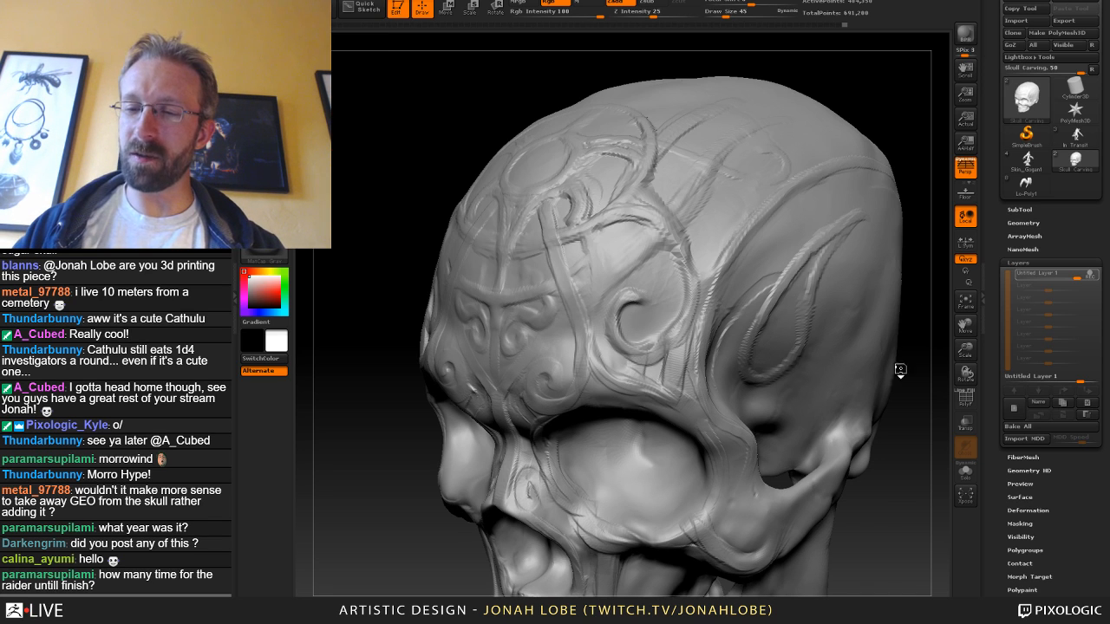
{"action": "left_click_drag", "start_coordinate": [899, 372], "coordinate": [916, 384]}
{"action": "mouse_move", "coordinate": [906, 147]}
{"action": "left_mouse_down", "text": "alt"}
{"action": "mouse_move", "coordinate": [884, 178]}
{"action": "mouse_move", "coordinate": [800, 209]}
{"action": "left_mouse_up", "text": "alt"}
{"action": "key", "text": "s"}
{"action": "left_click", "coordinate": [695, 318]}
{"action": "left_click_drag", "start_coordinate": [817, 277], "coordinate": [706, 341]}
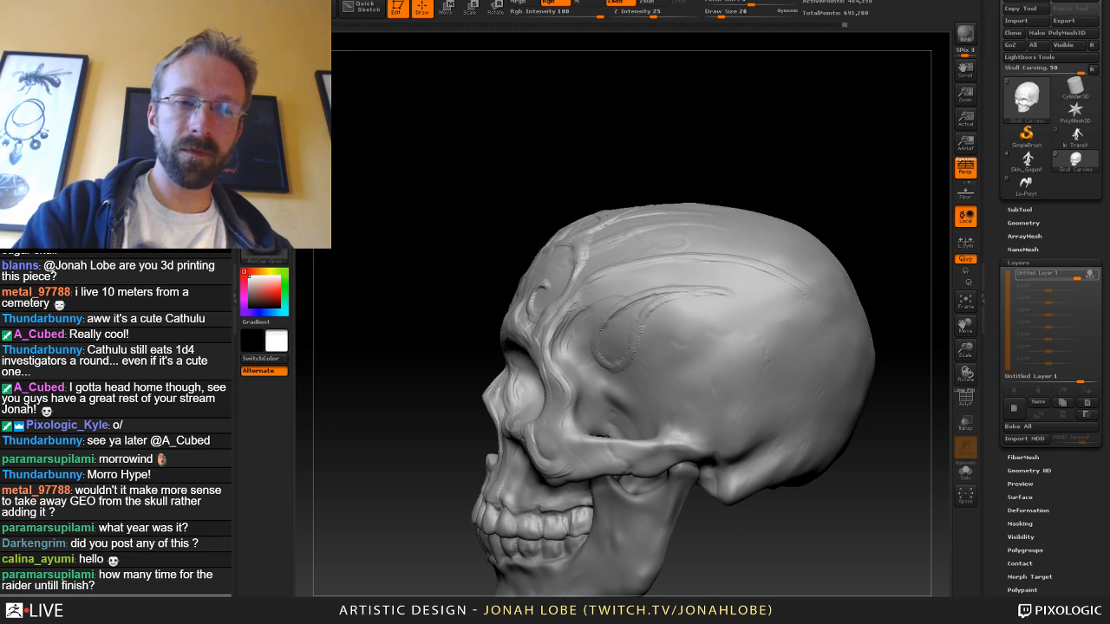
Select the Clay brush at draw size 19 and lay in a hooked curve behind the temple's leaf shape.
{"action": "key", "text": "b"}
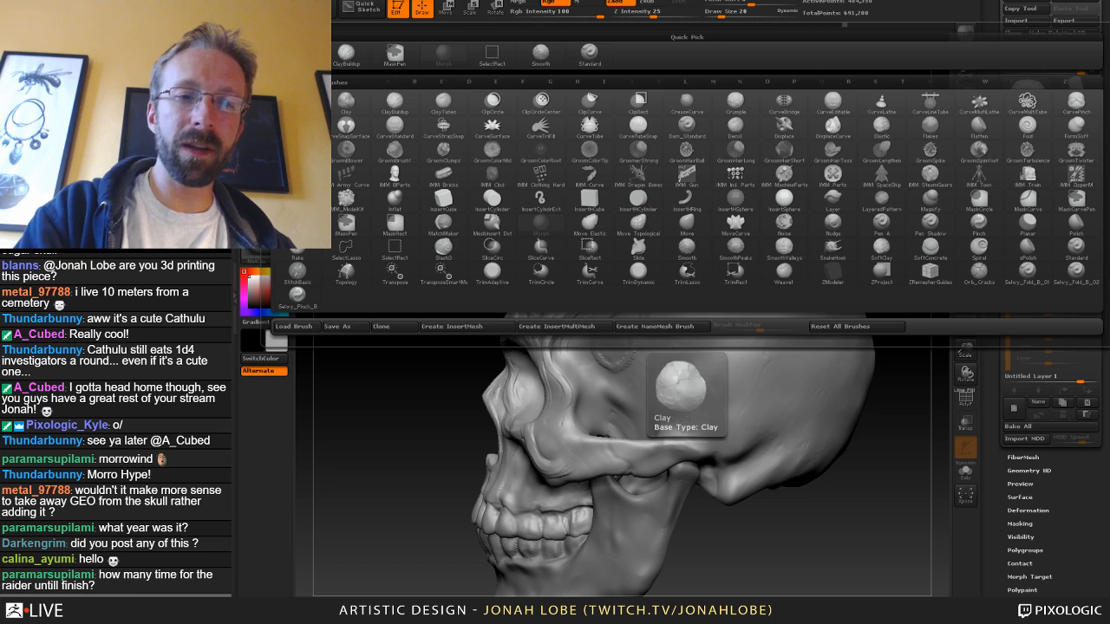
{"action": "key", "text": "c"}
{"action": "key", "text": "l"}
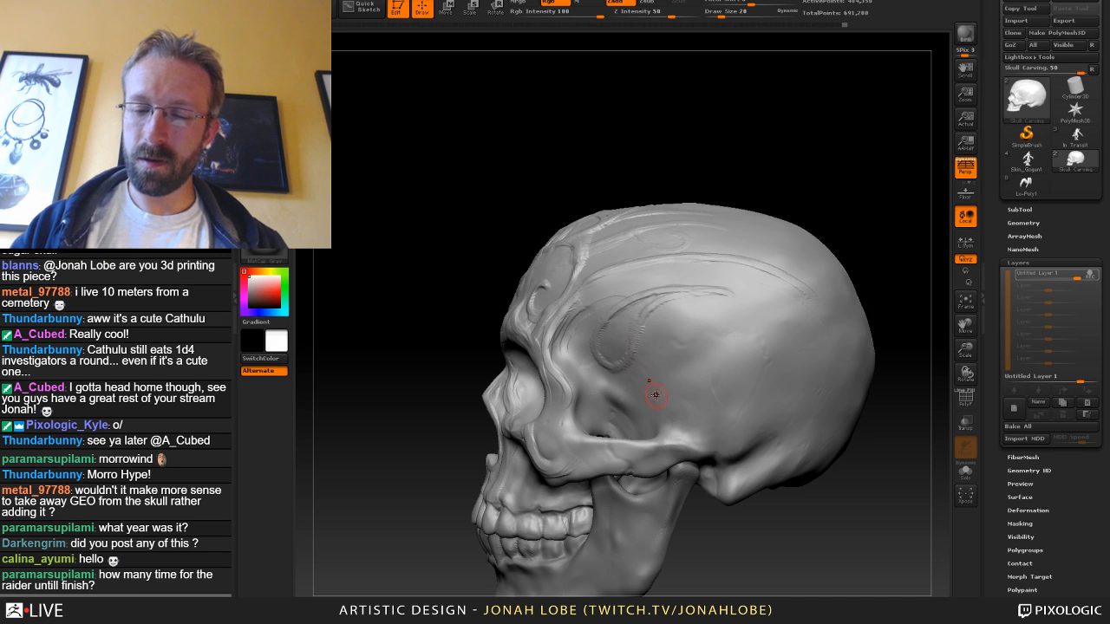
{"action": "key", "text": "s"}
{"action": "left_click_drag", "start_coordinate": [694, 376], "coordinate": [636, 383]}
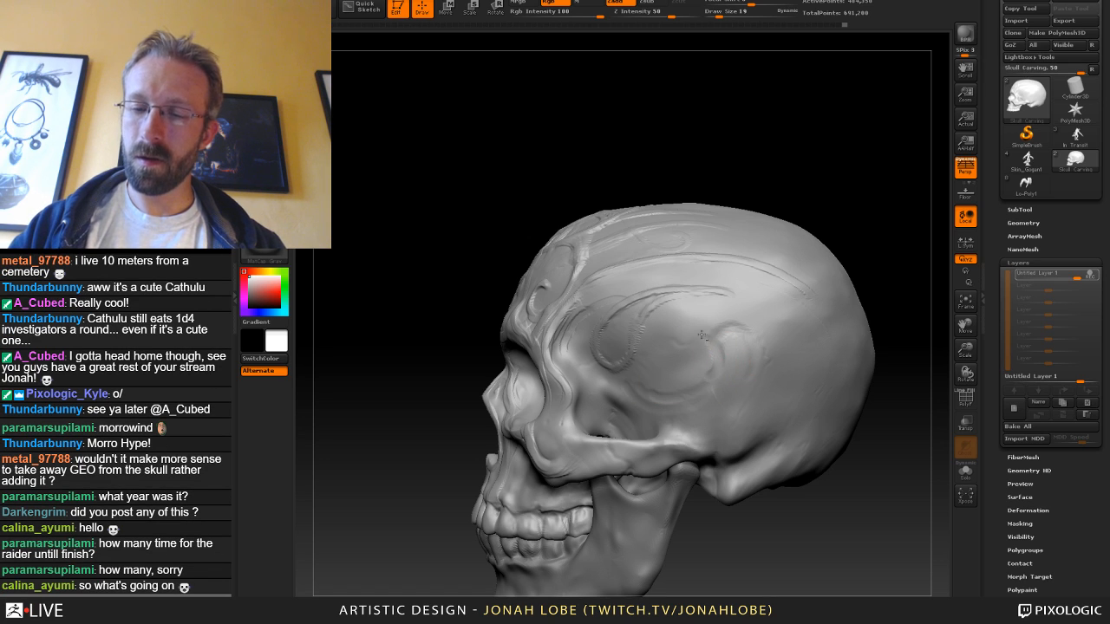
Build up a central ring, sweeping curves and small curls across the temple with the ClayBuildup brush at draw size 19.
{"action": "key", "text": "b"}
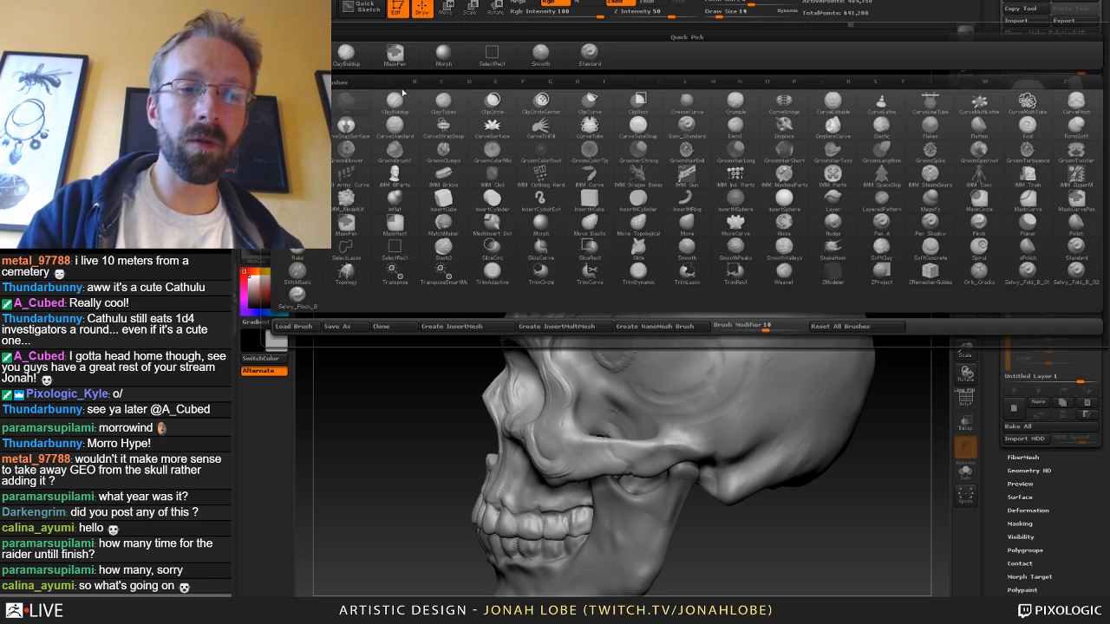
{"action": "left_click", "coordinate": [362, 62]}
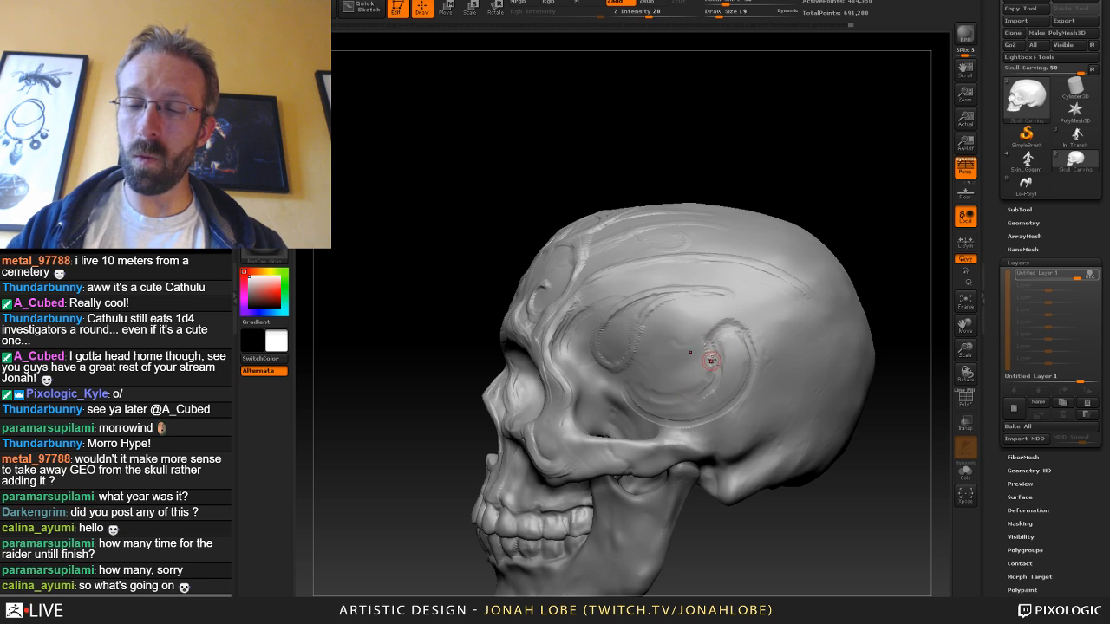
{"action": "mouse_move", "coordinate": [876, 221]}
{"action": "left_mouse_down", "text": "alt"}
{"action": "mouse_move", "coordinate": [867, 245]}
{"action": "mouse_move", "coordinate": [902, 254]}
{"action": "left_mouse_up", "text": "alt"}
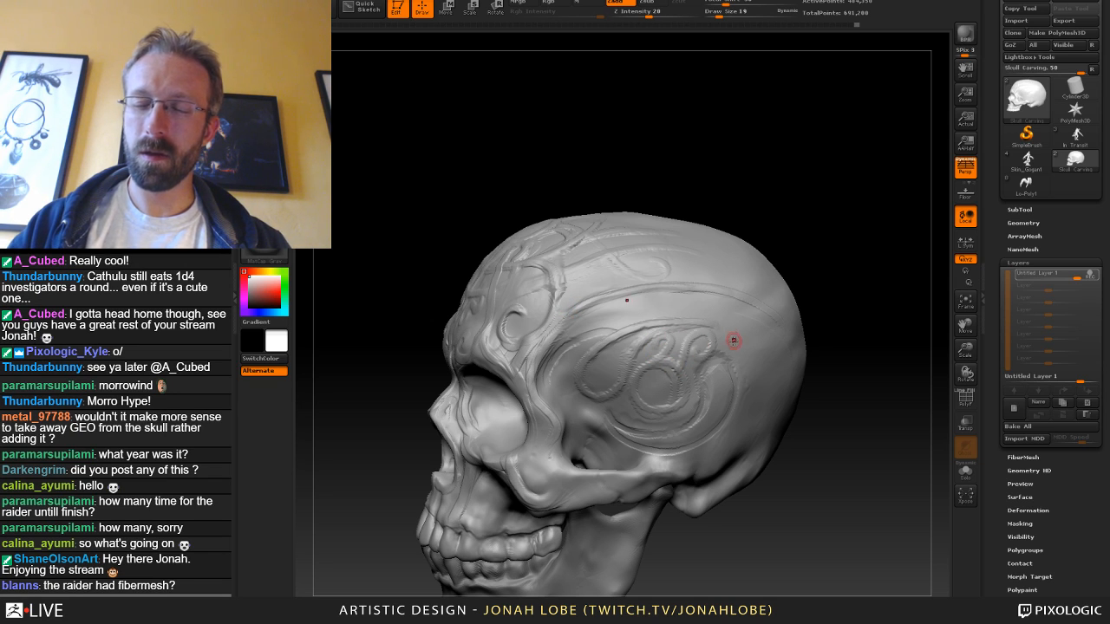
{"action": "left_click_drag", "start_coordinate": [849, 360], "coordinate": [755, 319]}
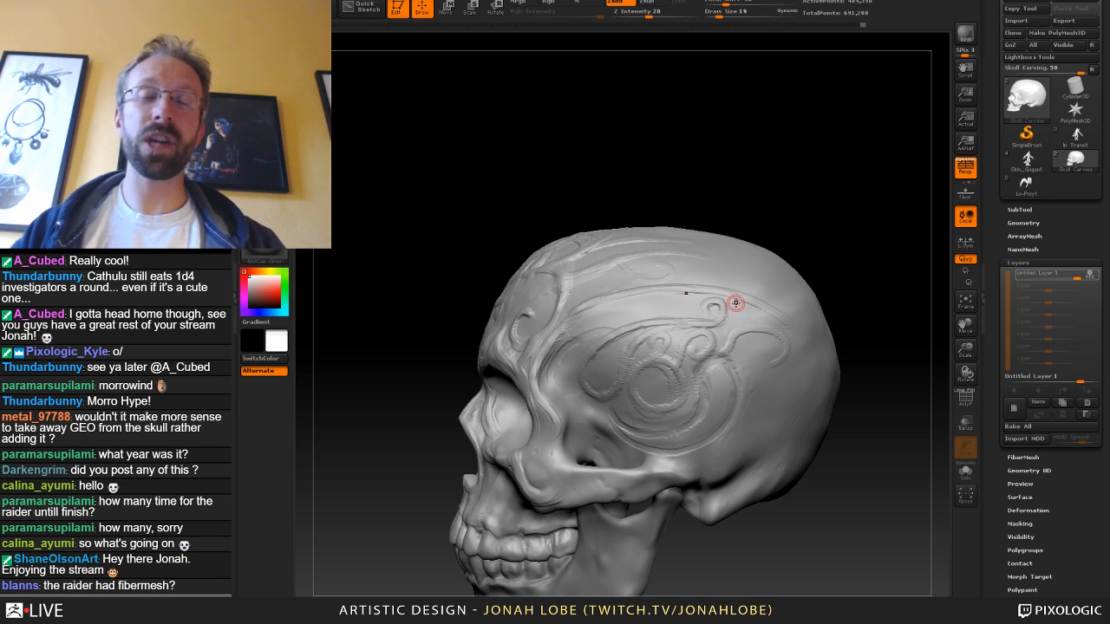
{"action": "left_click_drag", "start_coordinate": [862, 302], "coordinate": [904, 297]}
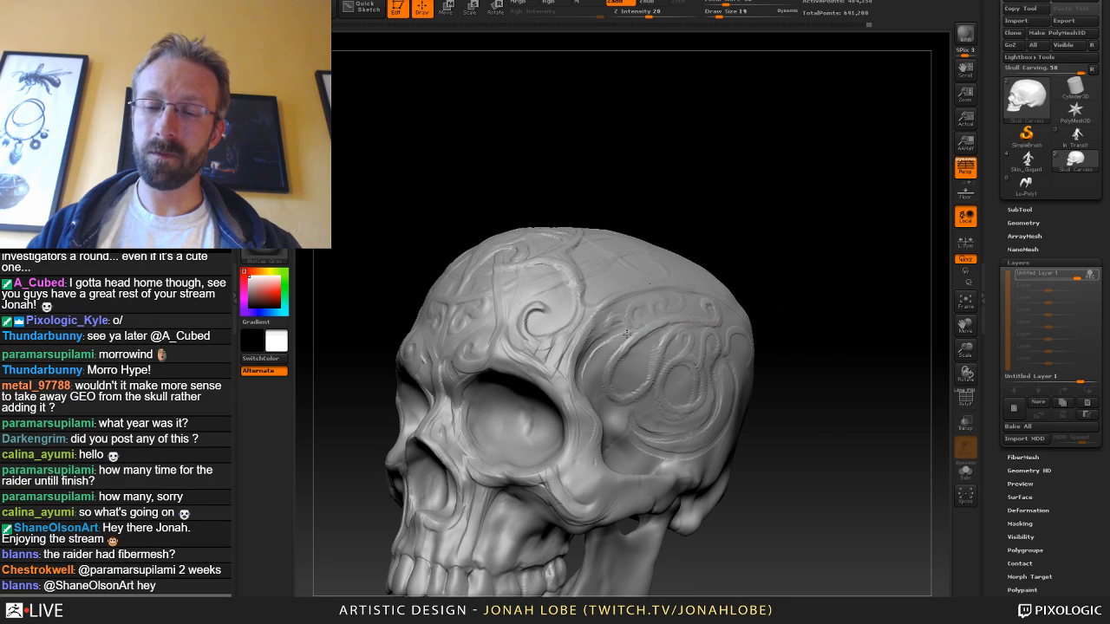
{"action": "mouse_move", "coordinate": [860, 390]}
{"action": "left_mouse_down", "text": "alt"}
{"action": "mouse_move", "coordinate": [791, 367]}
{"action": "mouse_move", "coordinate": [806, 374]}
{"action": "mouse_move", "coordinate": [766, 421]}
{"action": "left_mouse_up", "text": "alt"}
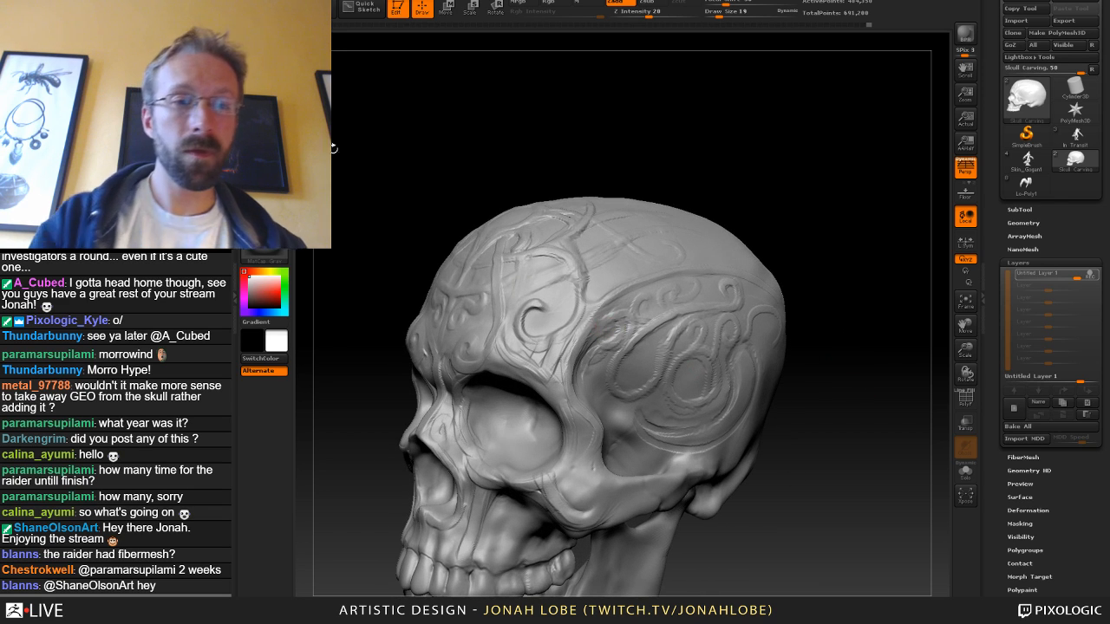
Switch to the Morph brush at draw size 37.
{"action": "left_click", "coordinate": [264, 46]}
{"action": "left_click", "coordinate": [446, 57]}
{"action": "key", "text": "s"}
{"action": "mouse_move", "coordinate": [615, 323]}
{"action": "left_mouse_down"}
{"action": "mouse_move", "coordinate": [604, 341]}
{"action": "mouse_move", "coordinate": [607, 327]}
{"action": "left_mouse_up"}
{"action": "key", "text": "s"}
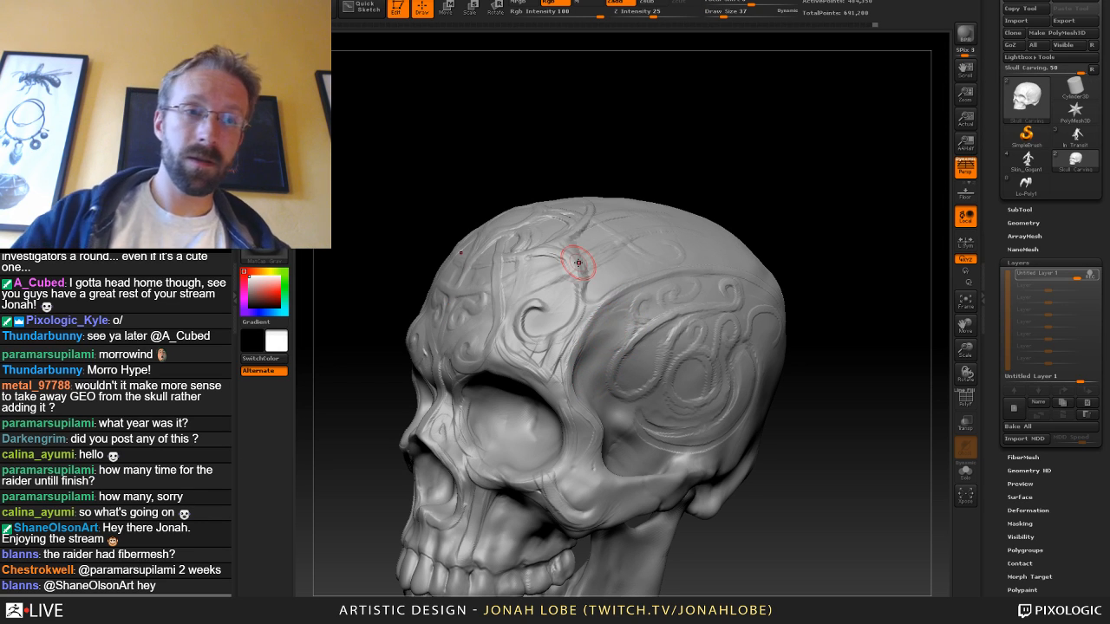
Return to the ClayBuildup brush at draw size 17 and add a small curl at the front edge of the temple.
{"action": "key", "text": "b"}
{"action": "left_click", "coordinate": [347, 55]}
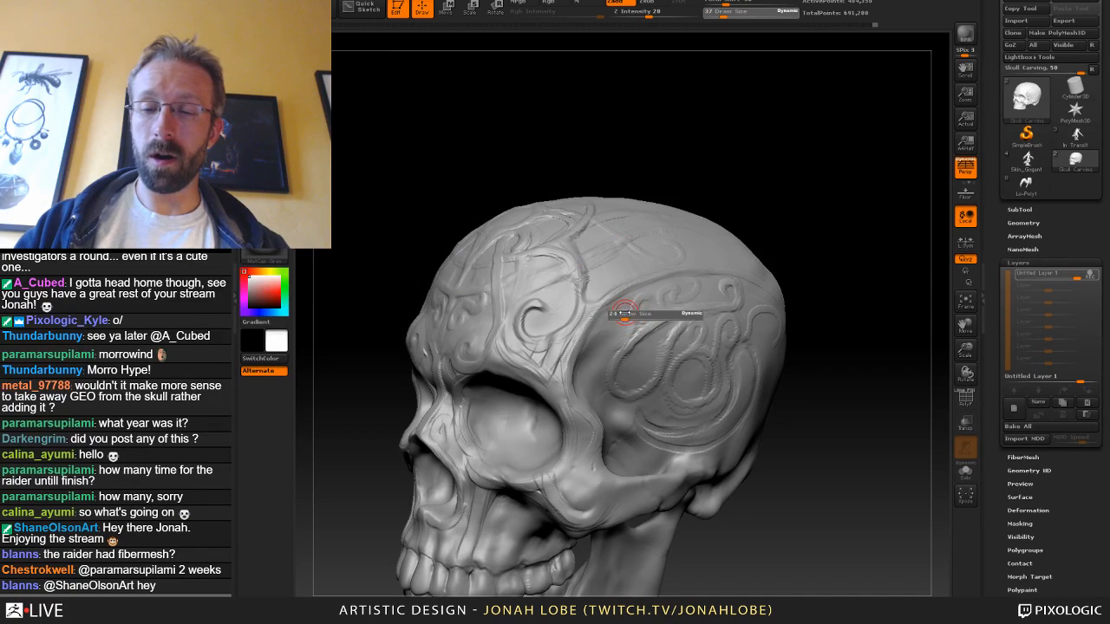
{"action": "key", "text": "s"}
{"action": "left_click", "coordinate": [617, 323]}
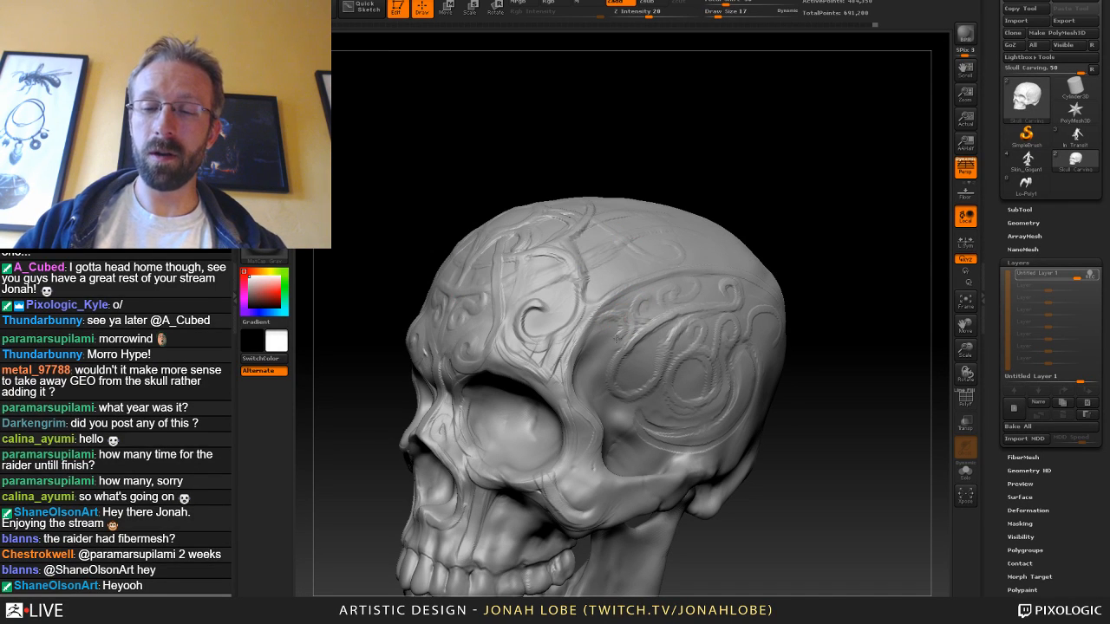
{"action": "left_click_drag", "start_coordinate": [621, 326], "coordinate": [620, 338]}
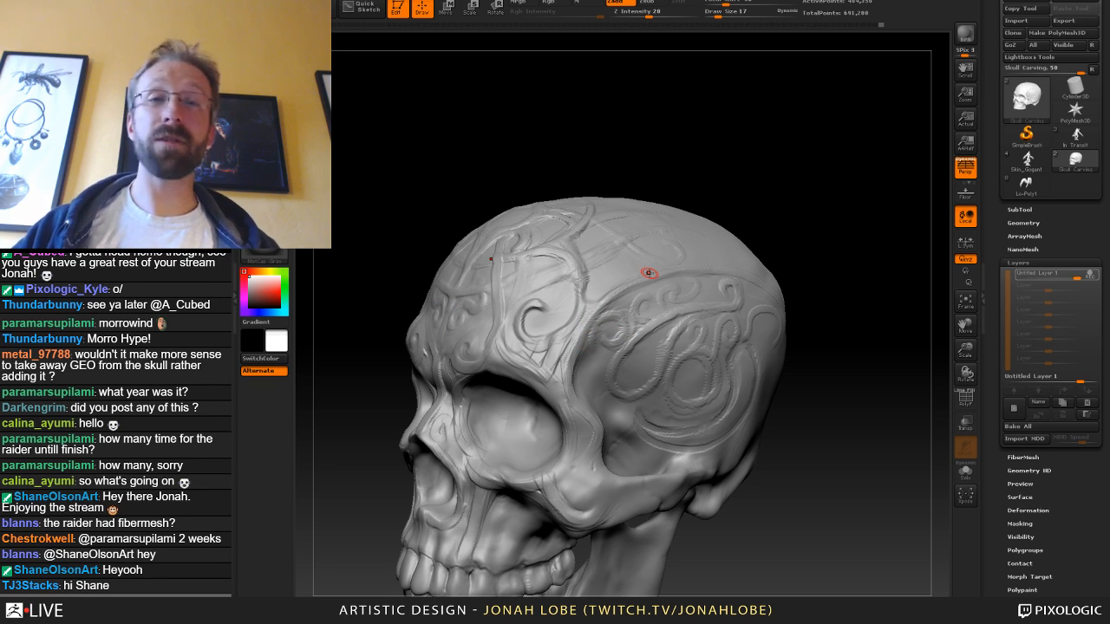
Add curled flourishes around the temple ornament and branching strokes beside the eye socket, raising the draw size to 26.
{"action": "left_click_drag", "start_coordinate": [819, 457], "coordinate": [596, 341]}
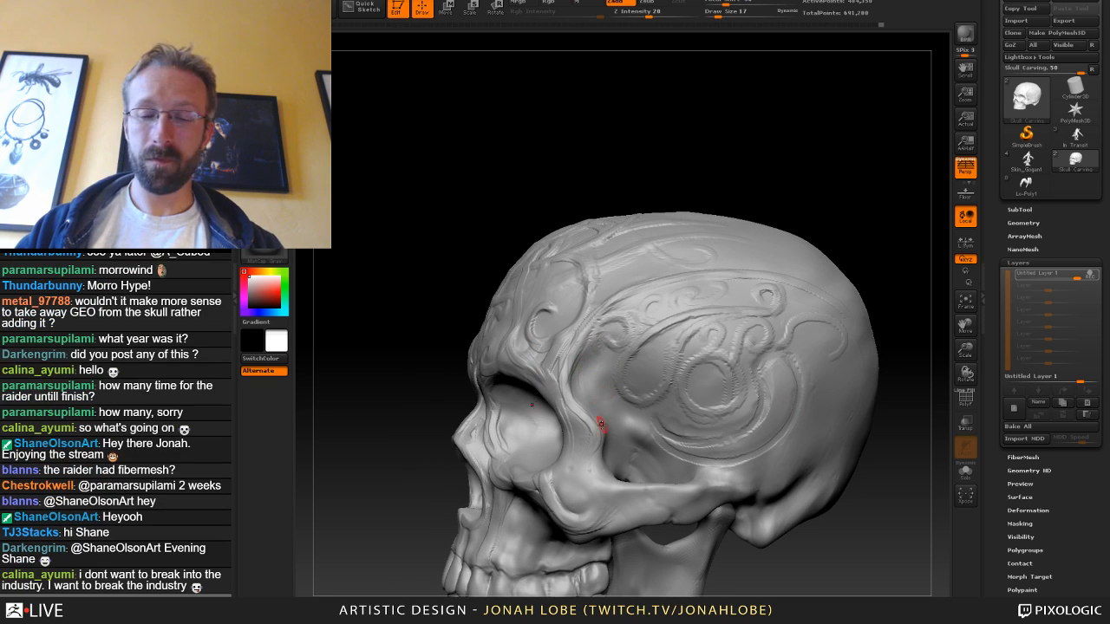
{"action": "mouse_move", "coordinate": [851, 490]}
{"action": "left_mouse_down"}
{"action": "mouse_move", "coordinate": [852, 523]}
{"action": "mouse_move", "coordinate": [851, 488]}
{"action": "mouse_move", "coordinate": [849, 498]}
{"action": "mouse_move", "coordinate": [773, 457]}
{"action": "left_mouse_up"}
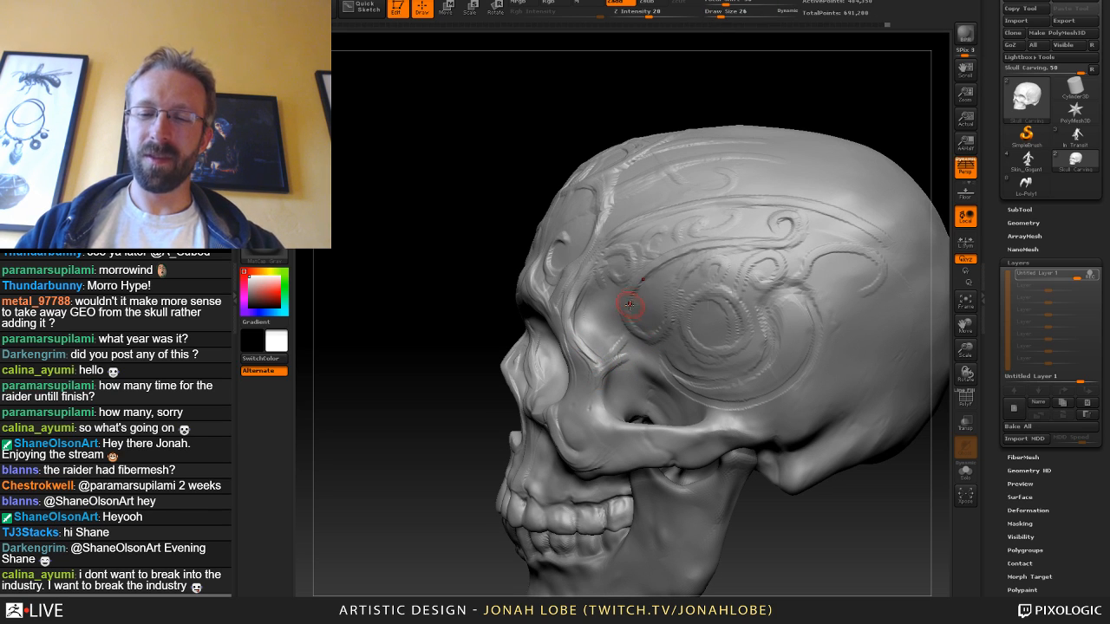
{"action": "mouse_move", "coordinate": [802, 523]}
{"action": "left_mouse_down"}
{"action": "mouse_move", "coordinate": [827, 520]}
{"action": "mouse_move", "coordinate": [627, 329]}
{"action": "mouse_move", "coordinate": [681, 270]}
{"action": "left_mouse_up"}
{"action": "mouse_move", "coordinate": [838, 354]}
{"action": "left_mouse_down", "text": "alt"}
{"action": "mouse_move", "coordinate": [816, 326]}
{"action": "mouse_move", "coordinate": [772, 397]}
{"action": "mouse_move", "coordinate": [805, 419]}
{"action": "mouse_move", "coordinate": [816, 486]}
{"action": "left_mouse_up", "text": "alt"}
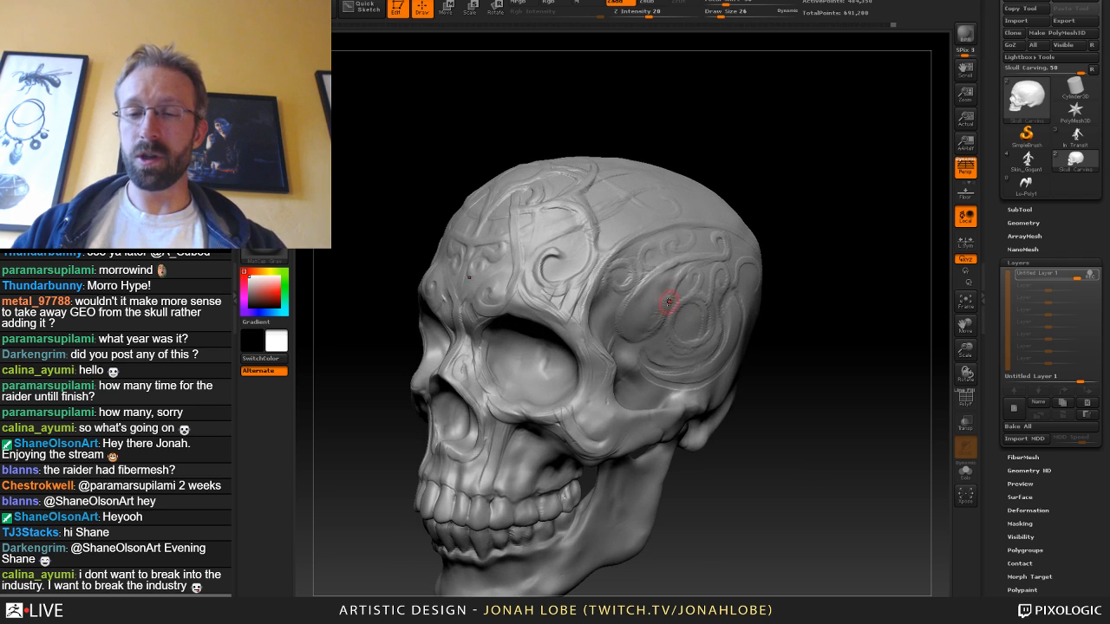
Raise the draw size to 39 and thicken the concentric rings at the centre of the temple ornament.
{"action": "key", "text": "s"}
{"action": "left_click_drag", "start_coordinate": [665, 303], "coordinate": [668, 303]}
{"action": "mouse_move", "coordinate": [817, 300]}
{"action": "left_mouse_down", "text": "alt"}
{"action": "mouse_move", "coordinate": [818, 327]}
{"action": "mouse_move", "coordinate": [692, 338]}
{"action": "left_mouse_up", "text": "alt"}
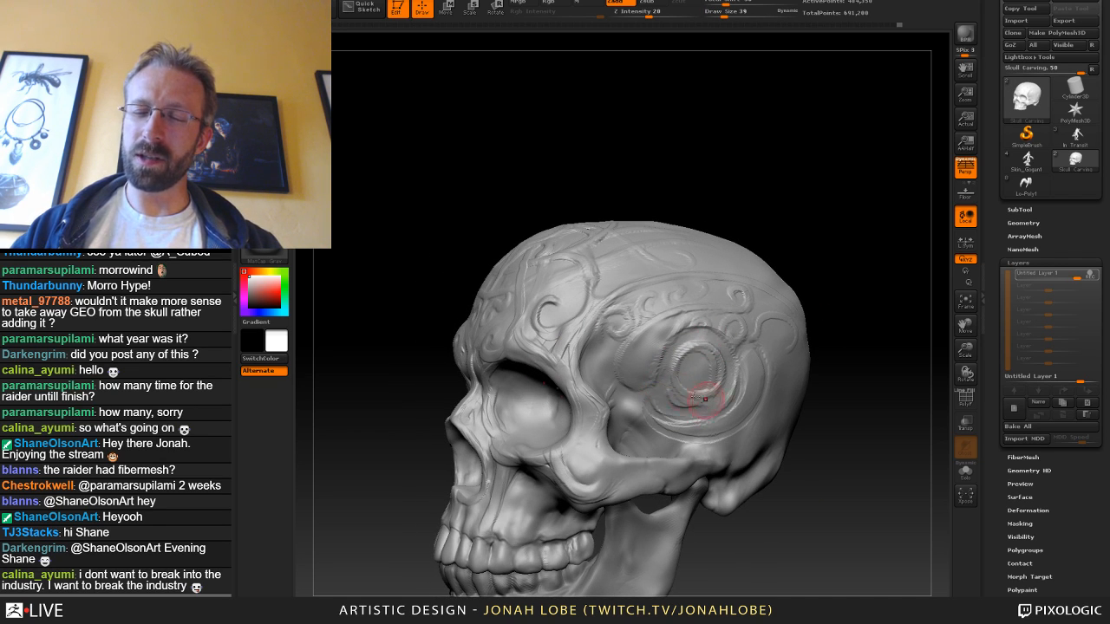
{"action": "left_click_drag", "start_coordinate": [842, 389], "coordinate": [811, 414], "text": "alt"}
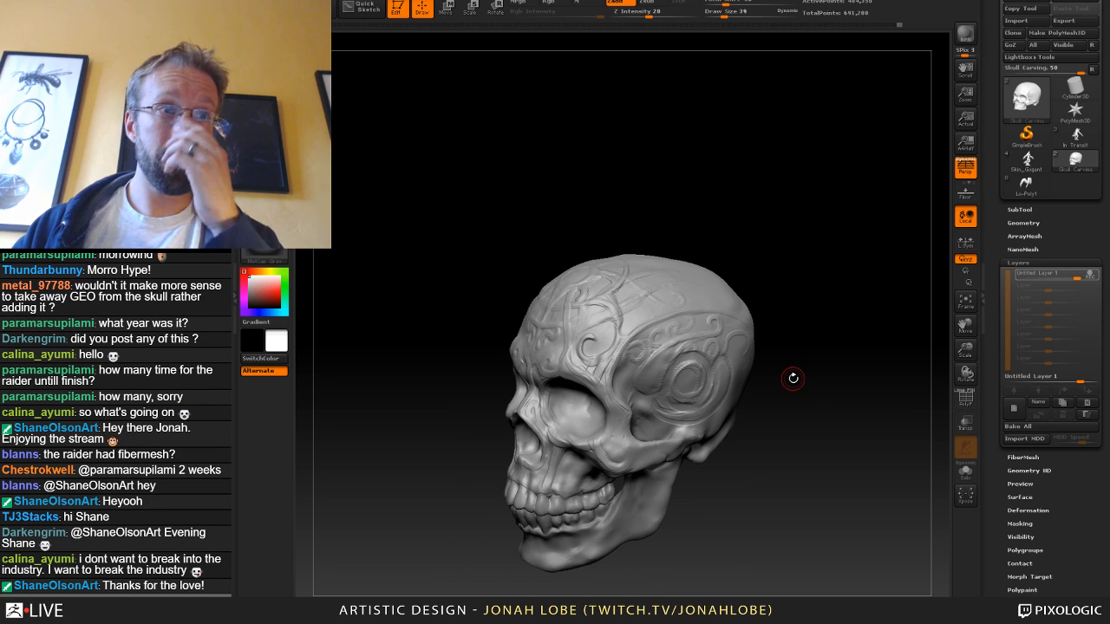
Refine the strap along the eye socket's outer edge on the opposite side at draw size 14, undoing unwanted strokes and smoothing its surface.
{"action": "mouse_move", "coordinate": [787, 387]}
{"action": "left_mouse_down"}
{"action": "mouse_move", "coordinate": [826, 389]}
{"action": "mouse_move", "coordinate": [824, 438]}
{"action": "left_mouse_up"}
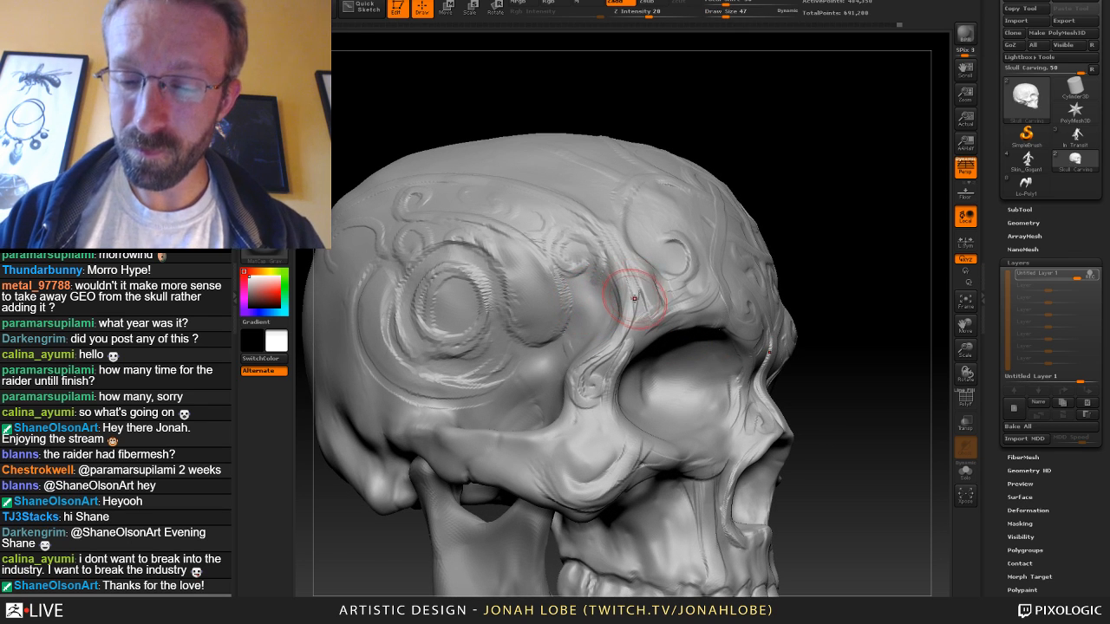
{"action": "key", "text": "s"}
{"action": "left_click_drag", "start_coordinate": [635, 298], "coordinate": [619, 294]}
{"action": "left_click_drag", "start_coordinate": [591, 243], "coordinate": [612, 263]}
{"action": "key", "text": "ctrl+z"}
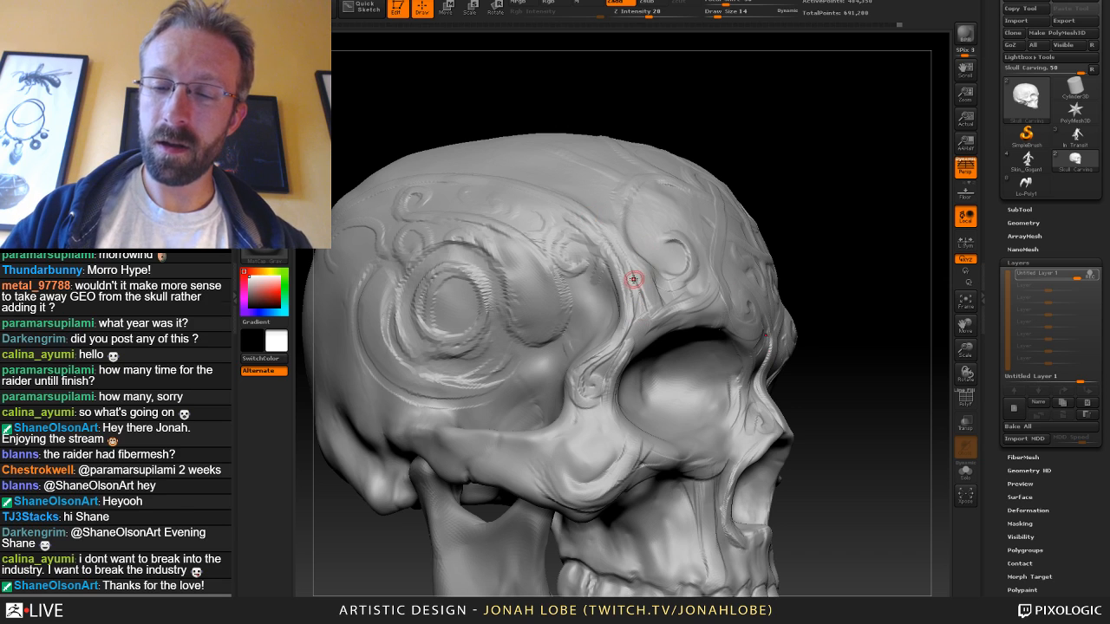
{"action": "key", "text": "ctrl+z"}
{"action": "key", "text": "s"}
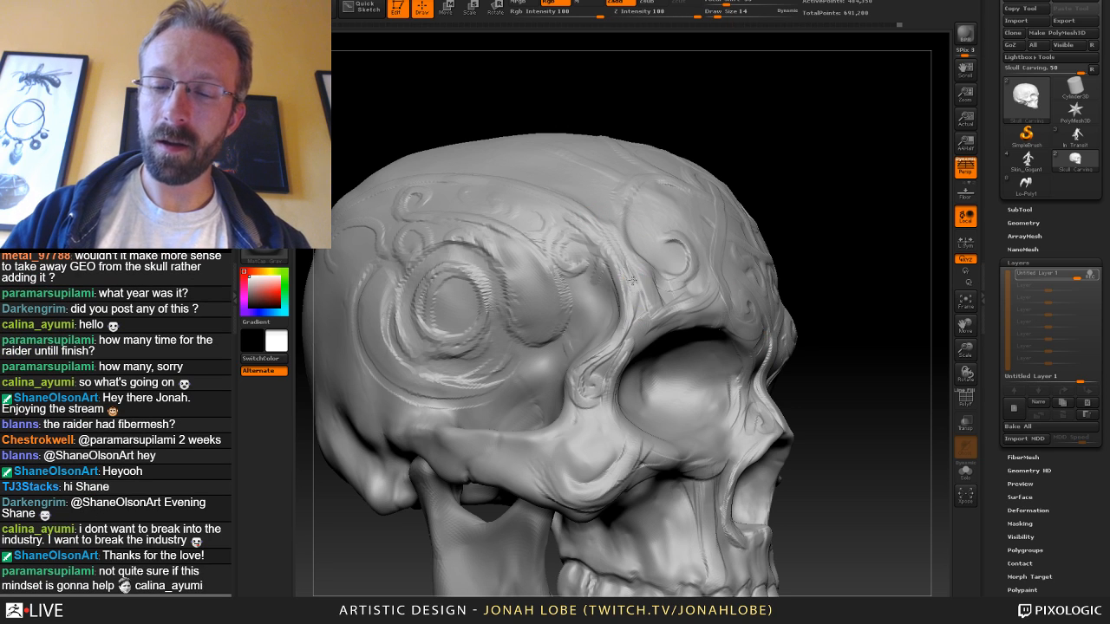
{"action": "left_click_drag", "start_coordinate": [632, 281], "coordinate": [585, 218], "text": "shift"}
{"action": "mouse_move", "coordinate": [787, 224]}
{"action": "left_mouse_down"}
{"action": "mouse_move", "coordinate": [833, 235]}
{"action": "mouse_move", "coordinate": [859, 270]}
{"action": "mouse_move", "coordinate": [902, 281]}
{"action": "left_mouse_up"}
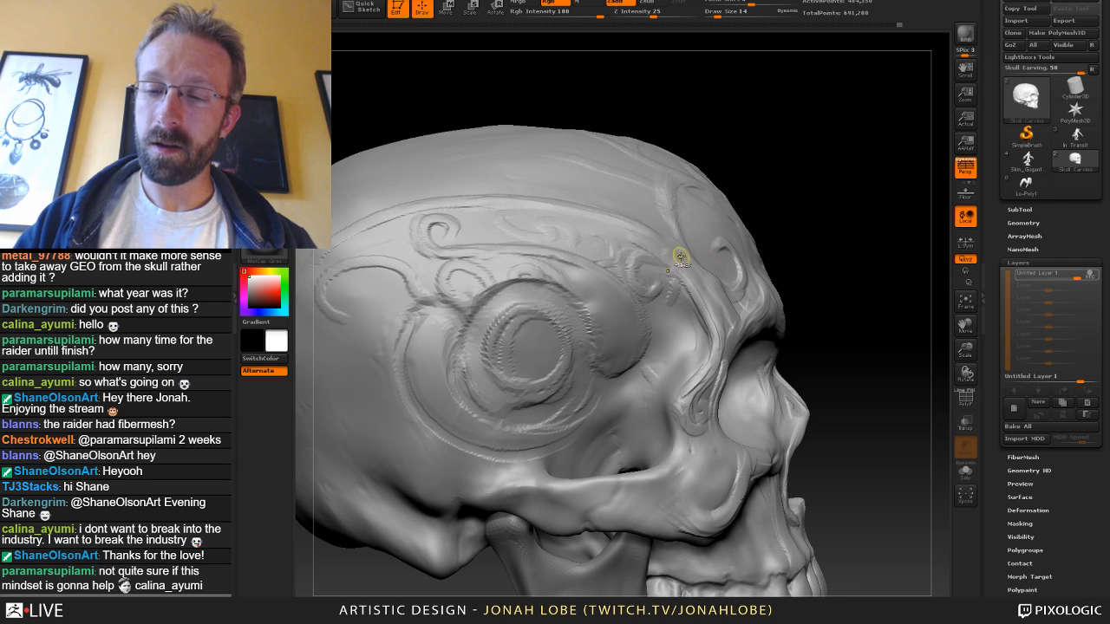
Raise the draw size to 37 and sculpt a spiral on the upper side of the skull above the temple band.
{"action": "key", "text": "s"}
{"action": "left_click_drag", "start_coordinate": [677, 258], "coordinate": [739, 253]}
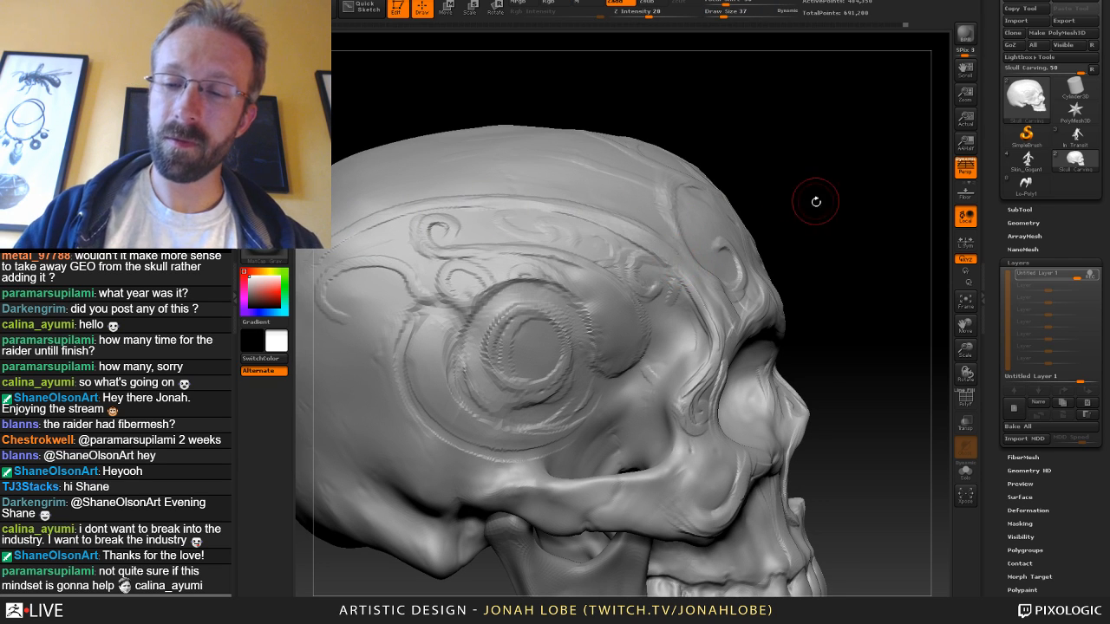
{"action": "mouse_move", "coordinate": [818, 199]}
{"action": "left_mouse_down"}
{"action": "mouse_move", "coordinate": [618, 208]}
{"action": "mouse_move", "coordinate": [576, 142]}
{"action": "mouse_move", "coordinate": [634, 135]}
{"action": "left_mouse_up"}
{"action": "key", "text": "ctrl+z"}
{"action": "mouse_move", "coordinate": [815, 156]}
{"action": "left_mouse_down"}
{"action": "mouse_move", "coordinate": [808, 102]}
{"action": "mouse_move", "coordinate": [789, 93]}
{"action": "left_mouse_up"}
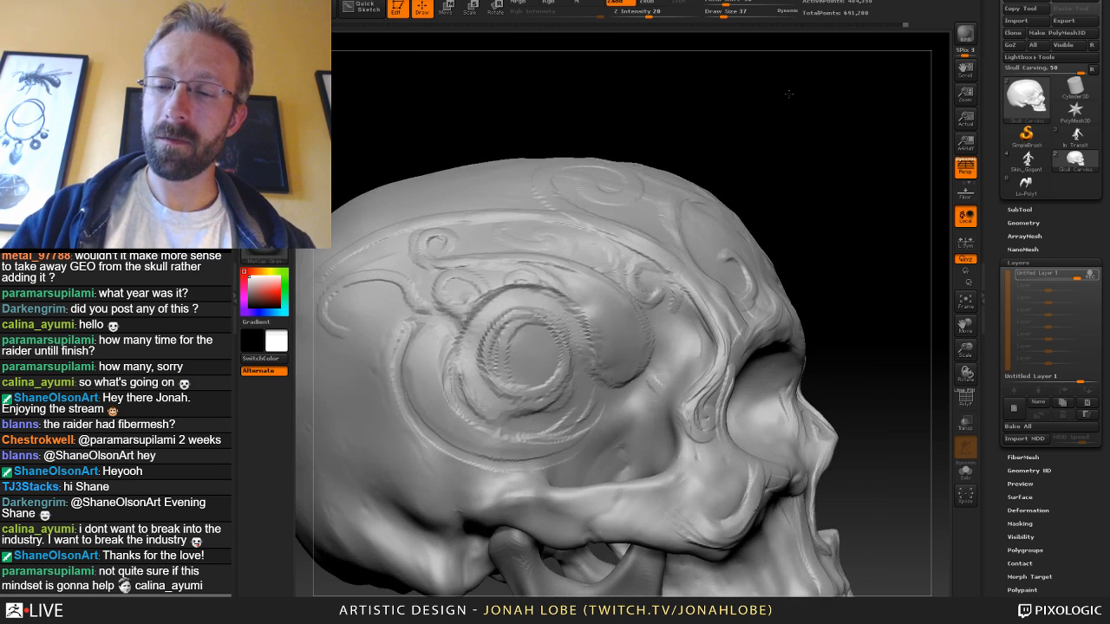
Lower the draw size to 26 and add strokes around the spiral beside the forehead medallion.
{"action": "key", "text": "f"}
{"action": "left_click_drag", "start_coordinate": [815, 212], "coordinate": [646, 228]}
{"action": "mouse_move", "coordinate": [854, 232]}
{"action": "left_mouse_down", "text": "alt"}
{"action": "mouse_move", "coordinate": [777, 259]}
{"action": "mouse_move", "coordinate": [802, 316]}
{"action": "mouse_move", "coordinate": [819, 260]}
{"action": "mouse_move", "coordinate": [802, 282]}
{"action": "left_mouse_up", "text": "alt"}
{"action": "key", "text": "bracketleft"}
{"action": "key", "text": "bracketleft"}
{"action": "key", "text": "bracketleft"}
{"action": "left_click_drag", "start_coordinate": [885, 236], "coordinate": [812, 260]}
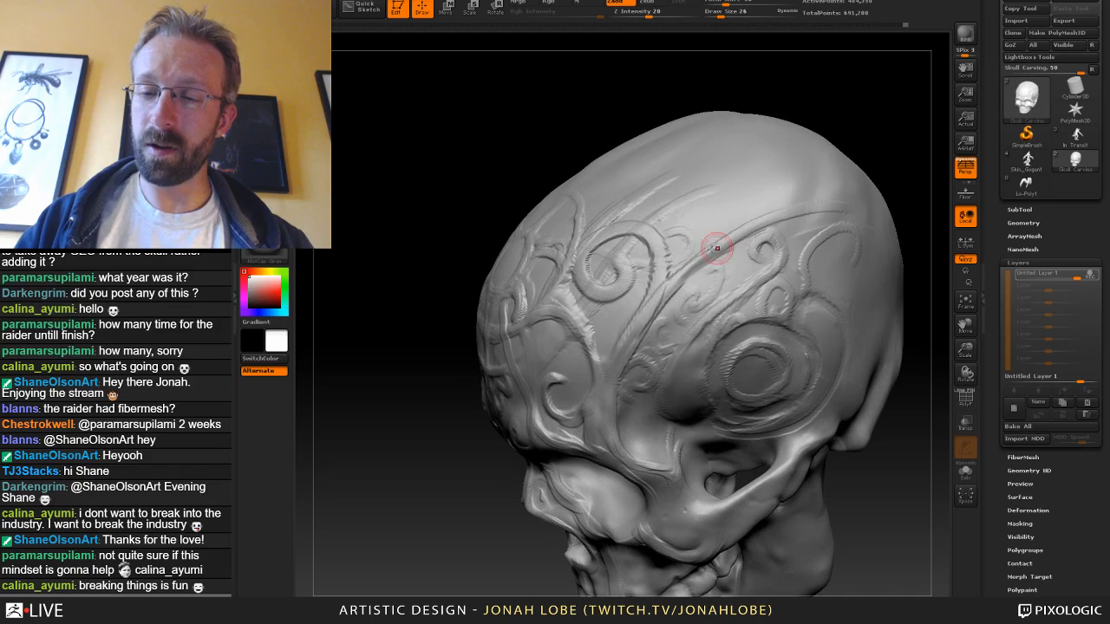
{"action": "mouse_move", "coordinate": [656, 278]}
{"action": "left_mouse_down"}
{"action": "mouse_move", "coordinate": [661, 264]}
{"action": "mouse_move", "coordinate": [645, 249]}
{"action": "left_mouse_up"}
Clean up the centre ring and spokes of the forehead medallion with the Morph brush at draw size 15.
{"action": "mouse_move", "coordinate": [864, 124]}
{"action": "left_mouse_down"}
{"action": "mouse_move", "coordinate": [845, 178]}
{"action": "mouse_move", "coordinate": [715, 181]}
{"action": "left_mouse_up"}
{"action": "key", "text": "bracketleft"}
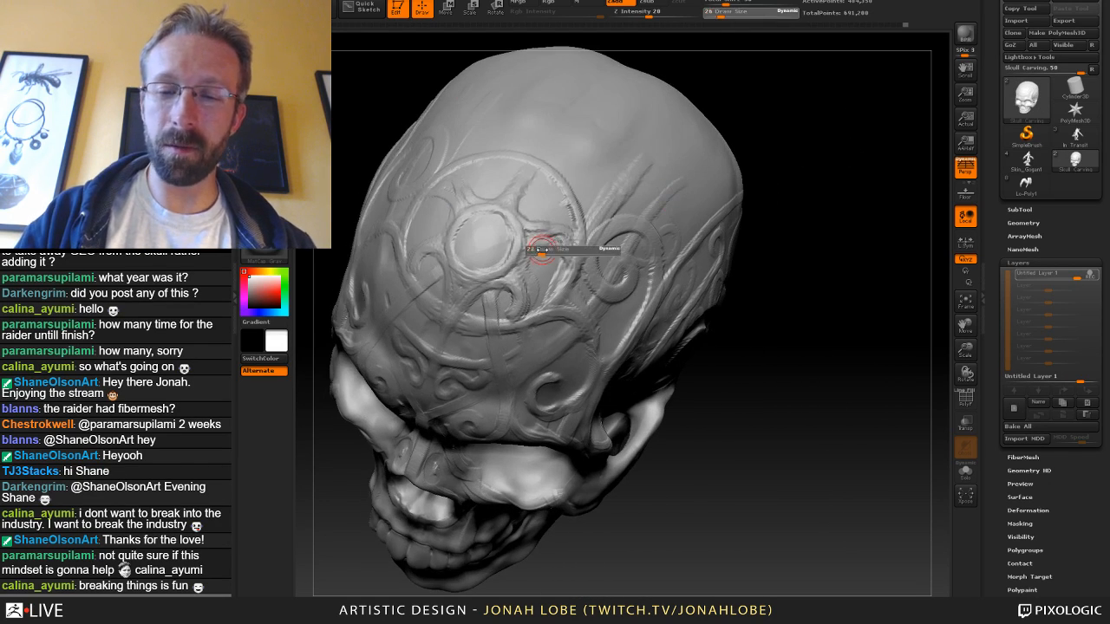
{"action": "key", "text": "b"}
{"action": "left_click", "coordinate": [443, 55]}
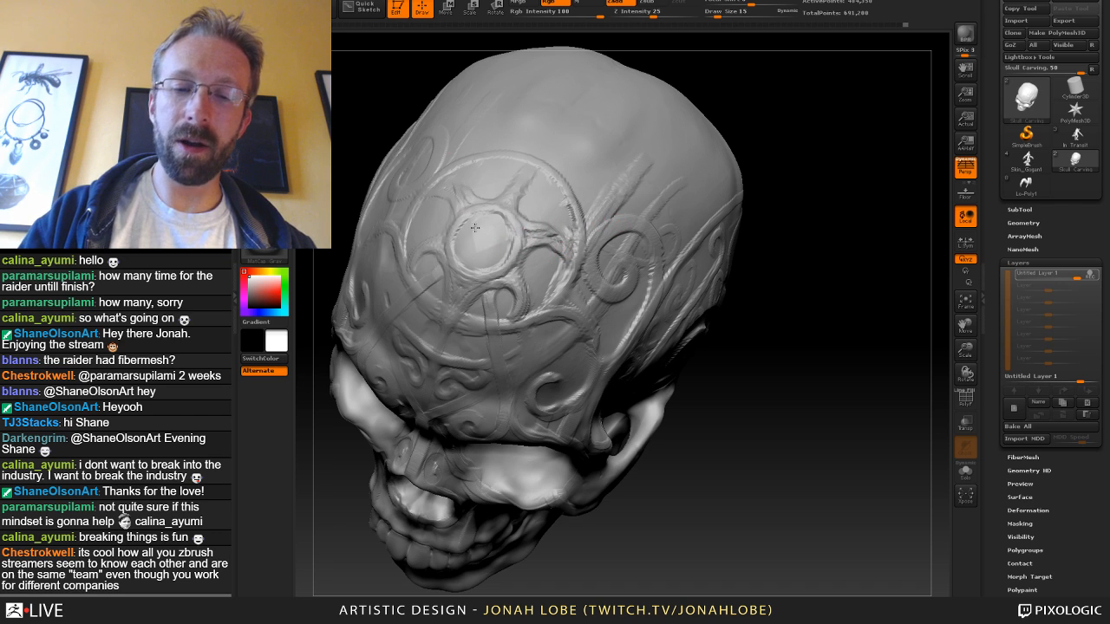
Sculpt long tapering strokes sweeping back above the spiral with the ClayBuildup brush at draw size 42.
{"action": "key", "text": "b"}
{"action": "left_click", "coordinate": [366, 55]}
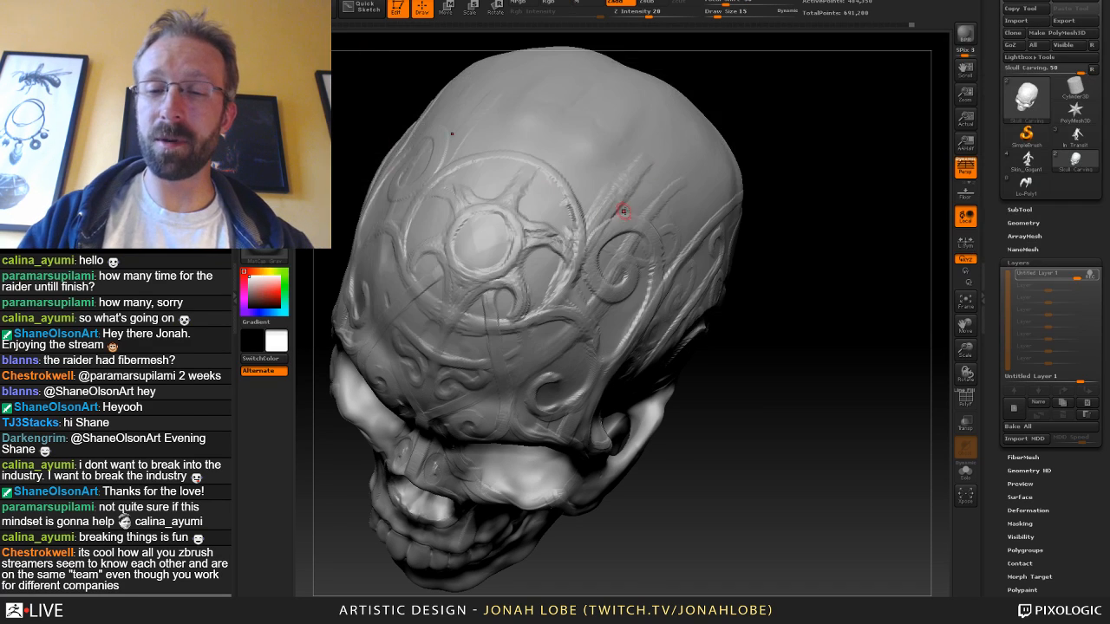
{"action": "mouse_move", "coordinate": [766, 168]}
{"action": "left_mouse_down"}
{"action": "mouse_move", "coordinate": [766, 146]}
{"action": "mouse_move", "coordinate": [763, 163]}
{"action": "mouse_move", "coordinate": [788, 163]}
{"action": "mouse_move", "coordinate": [780, 178]}
{"action": "left_mouse_up"}
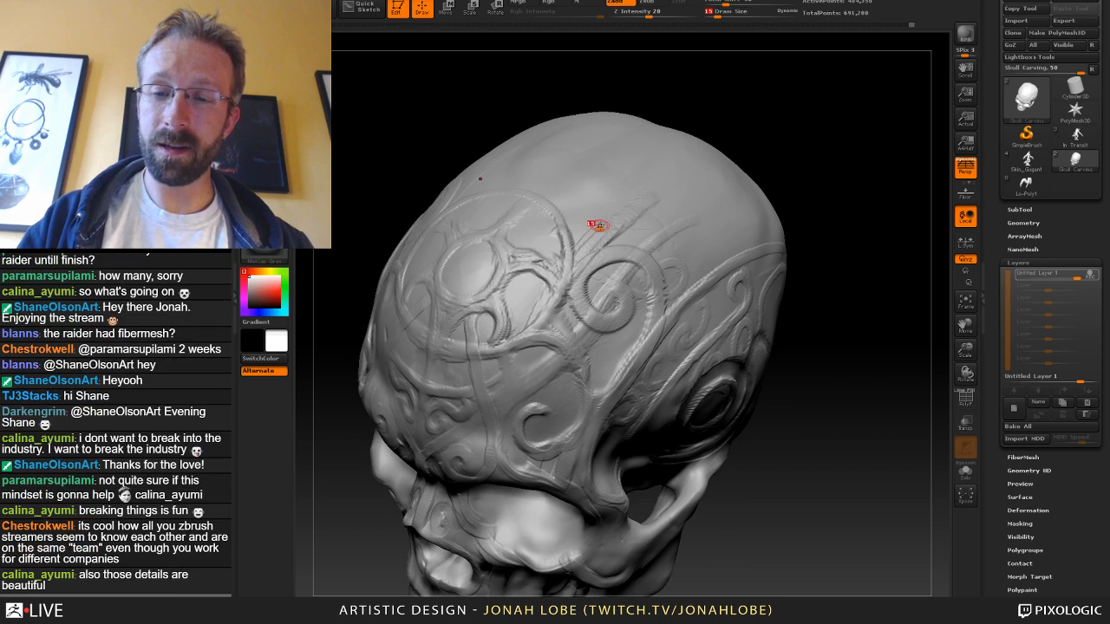
{"action": "key", "text": "s"}
{"action": "left_click", "coordinate": [611, 214]}
{"action": "left_click_drag", "start_coordinate": [595, 231], "coordinate": [693, 186]}
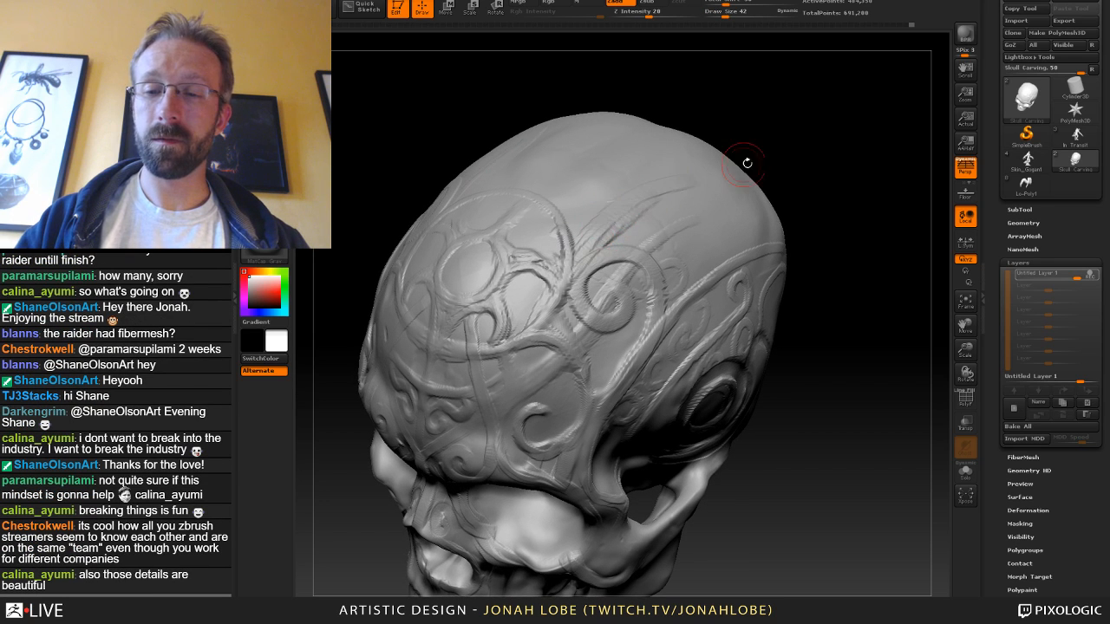
{"action": "left_click_drag", "start_coordinate": [751, 162], "coordinate": [733, 185]}
{"action": "mouse_move", "coordinate": [613, 217]}
{"action": "left_mouse_down"}
{"action": "mouse_move", "coordinate": [659, 178]}
{"action": "mouse_move", "coordinate": [761, 149]}
{"action": "left_mouse_up"}
{"action": "mouse_move", "coordinate": [877, 124]}
{"action": "left_mouse_down"}
{"action": "mouse_move", "coordinate": [757, 216]}
{"action": "mouse_move", "coordinate": [774, 250]}
{"action": "left_mouse_up"}
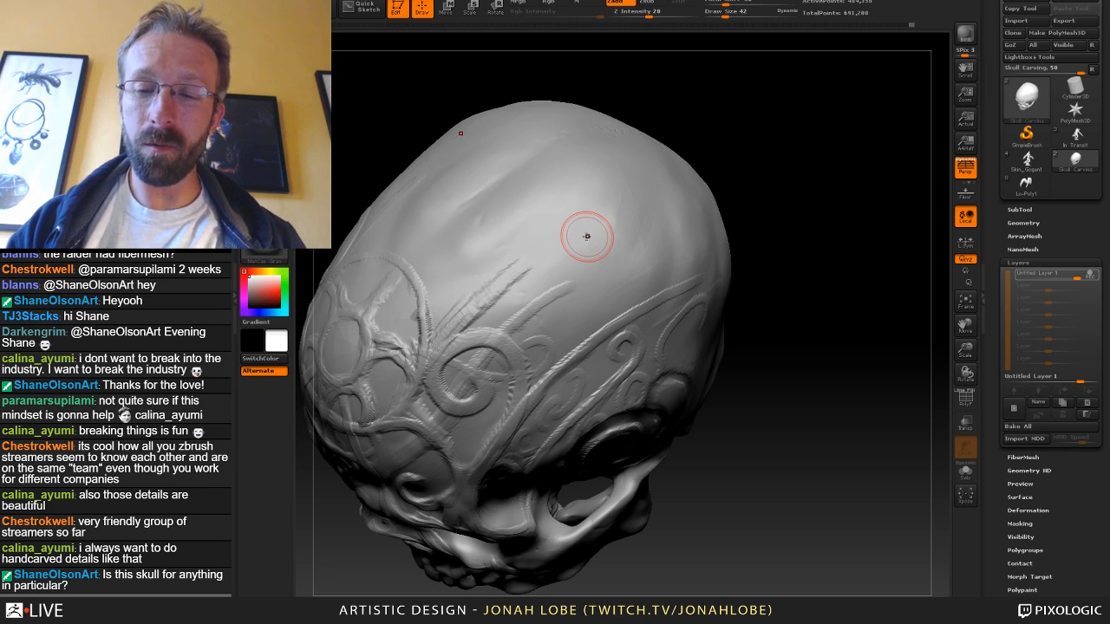
Lower the draw size to 37 and thicken the tapering strokes above the spiral.
{"action": "key", "text": "s"}
{"action": "left_click_drag", "start_coordinate": [586, 234], "coordinate": [584, 235]}
{"action": "right_click_drag", "start_coordinate": [584, 235], "coordinate": [476, 307]}
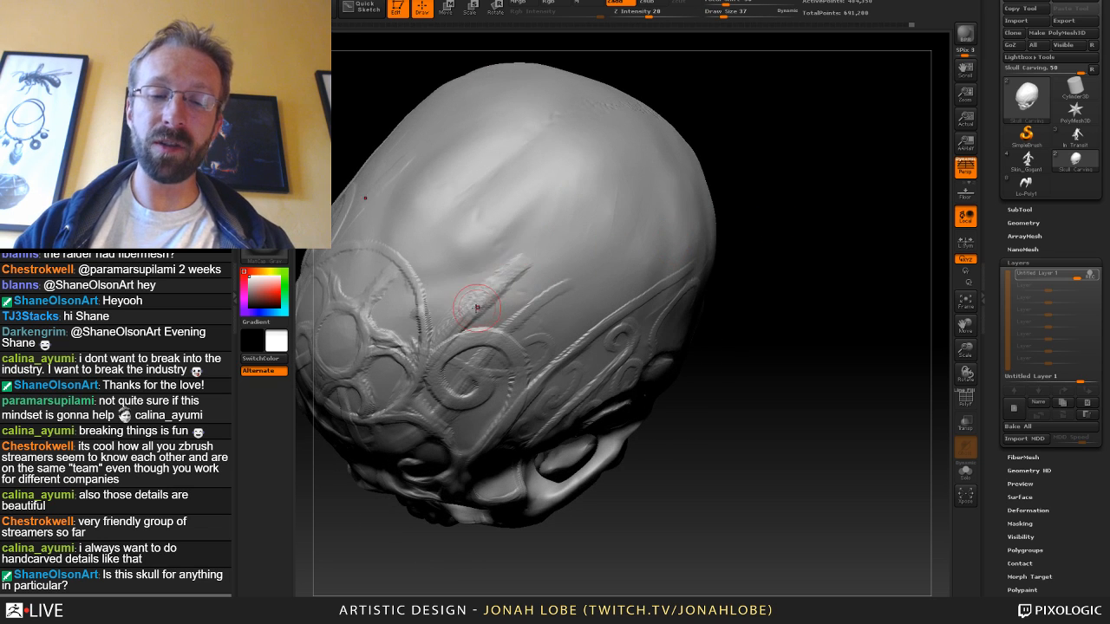
Extend the temple band around the rear of the temple ornament and curl its end into a spiral.
{"action": "mouse_move", "coordinate": [716, 252]}
{"action": "right_mouse_down"}
{"action": "mouse_move", "coordinate": [762, 321]}
{"action": "mouse_move", "coordinate": [777, 293]}
{"action": "mouse_move", "coordinate": [780, 322]}
{"action": "mouse_move", "coordinate": [714, 326]}
{"action": "mouse_move", "coordinate": [656, 310]}
{"action": "right_mouse_up"}
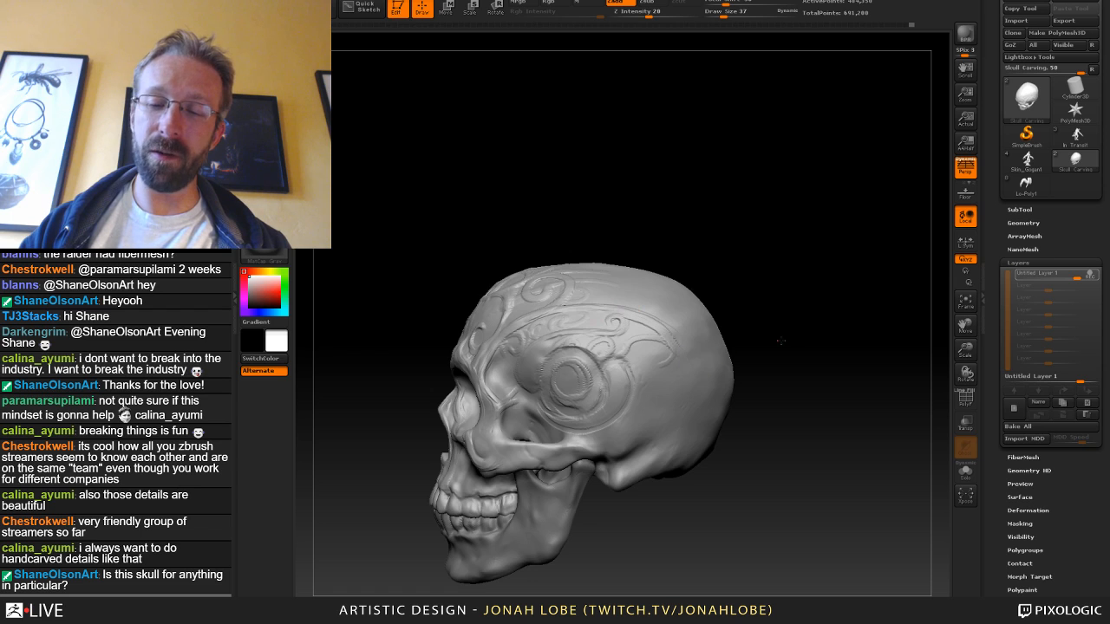
{"action": "mouse_move", "coordinate": [780, 340]}
{"action": "right_mouse_down"}
{"action": "mouse_move", "coordinate": [598, 322]}
{"action": "mouse_move", "coordinate": [568, 312]}
{"action": "mouse_move", "coordinate": [598, 304]}
{"action": "mouse_move", "coordinate": [545, 297]}
{"action": "right_mouse_up"}
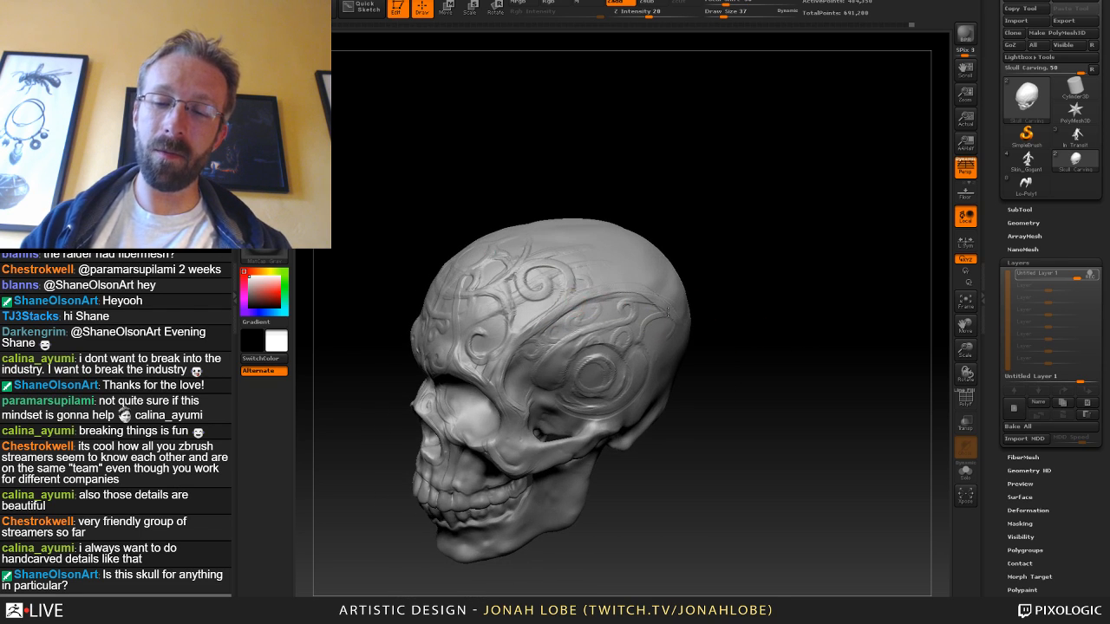
{"action": "mouse_move", "coordinate": [667, 312]}
{"action": "right_mouse_down"}
{"action": "mouse_move", "coordinate": [721, 289]}
{"action": "mouse_move", "coordinate": [590, 301]}
{"action": "right_mouse_up"}
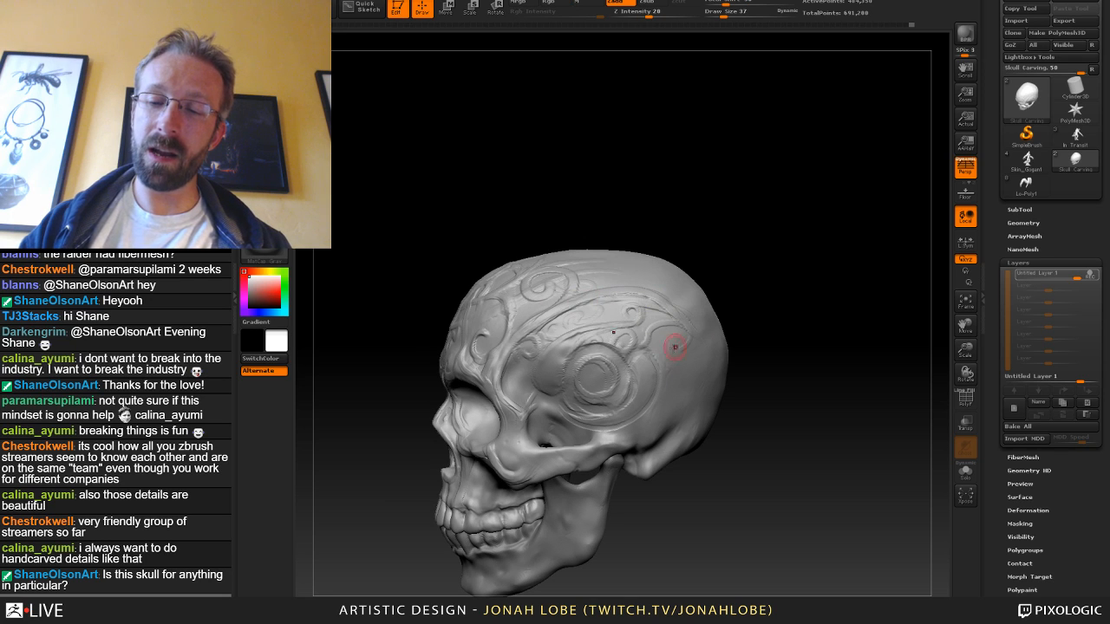
{"action": "right_click_drag", "start_coordinate": [700, 306], "coordinate": [678, 310]}
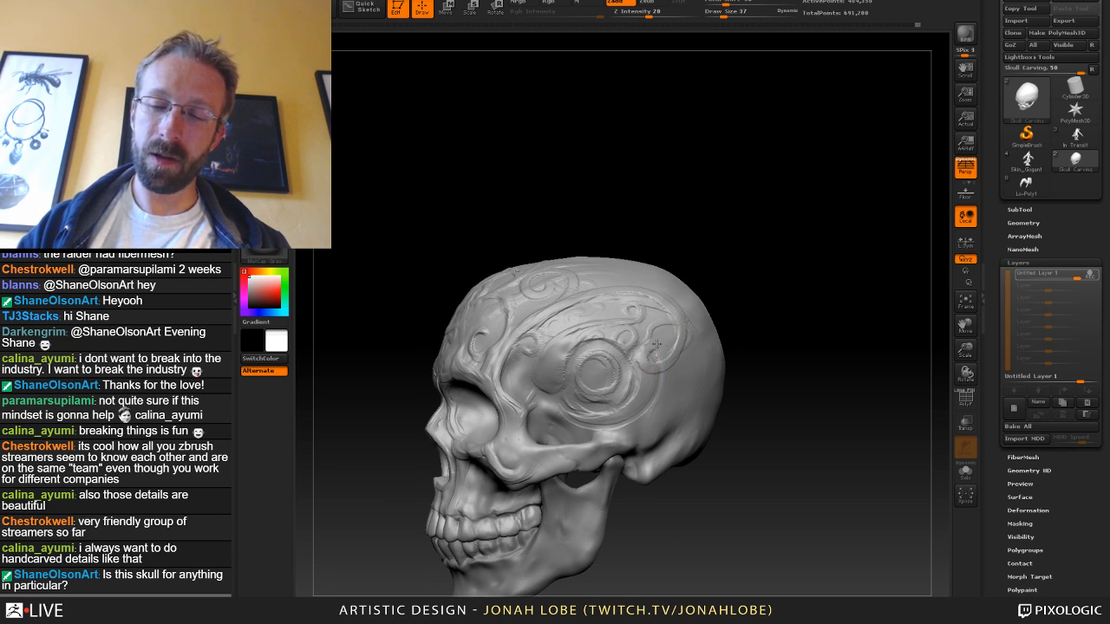
{"action": "mouse_move", "coordinate": [772, 354]}
{"action": "right_mouse_down"}
{"action": "mouse_move", "coordinate": [762, 382]}
{"action": "mouse_move", "coordinate": [742, 347]}
{"action": "mouse_move", "coordinate": [752, 418]}
{"action": "mouse_move", "coordinate": [639, 342]}
{"action": "right_mouse_up"}
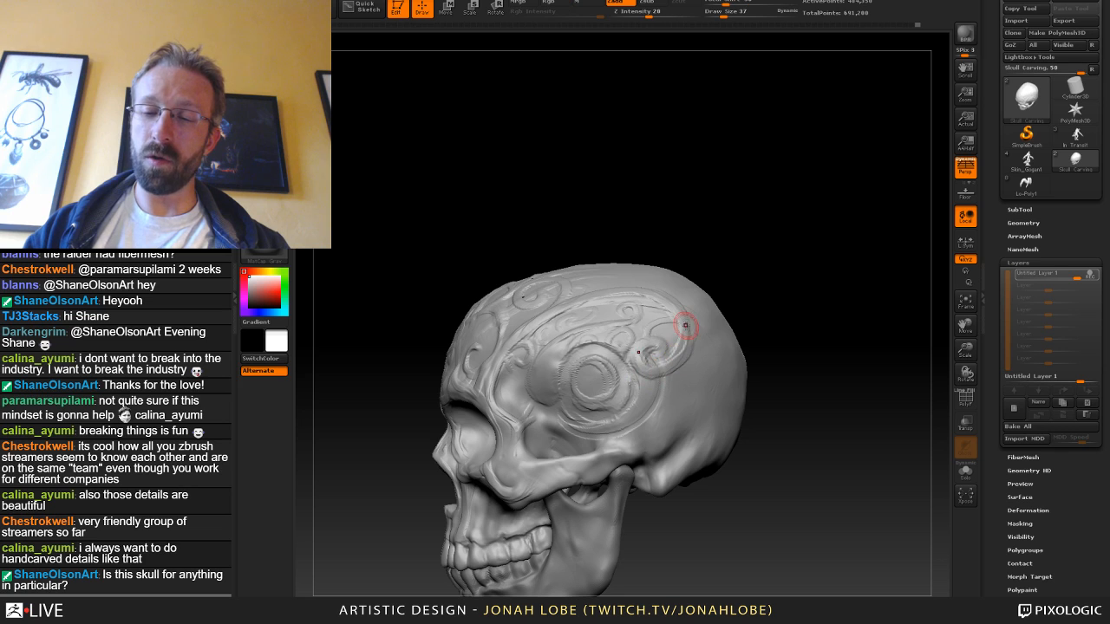
{"action": "right_click_drag", "start_coordinate": [691, 295], "coordinate": [674, 292]}
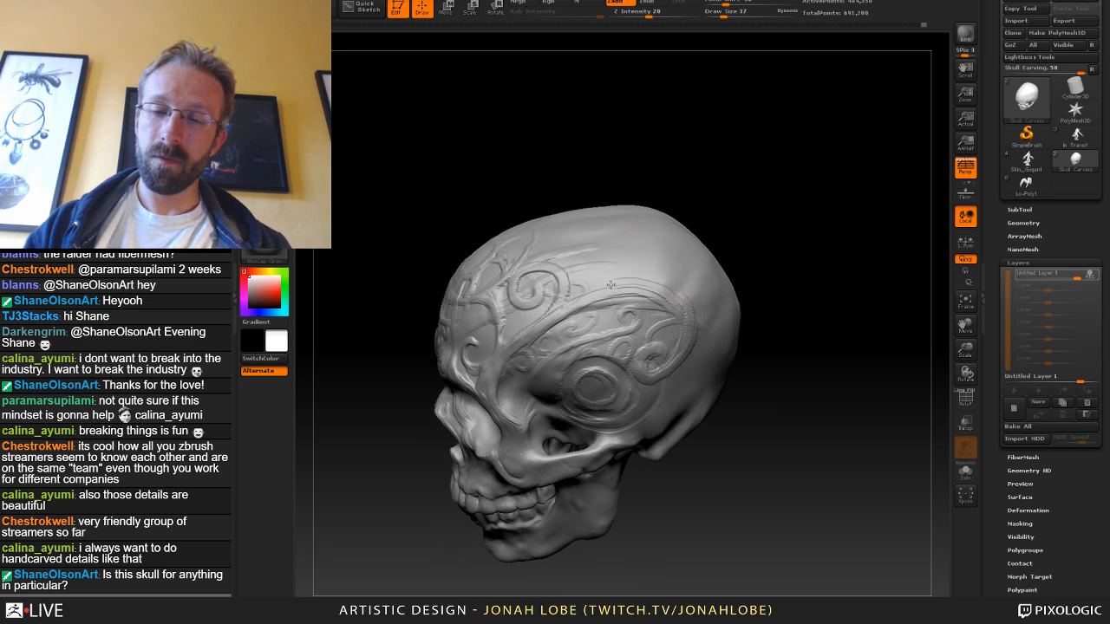
{"action": "right_click_drag", "start_coordinate": [783, 276], "coordinate": [607, 286]}
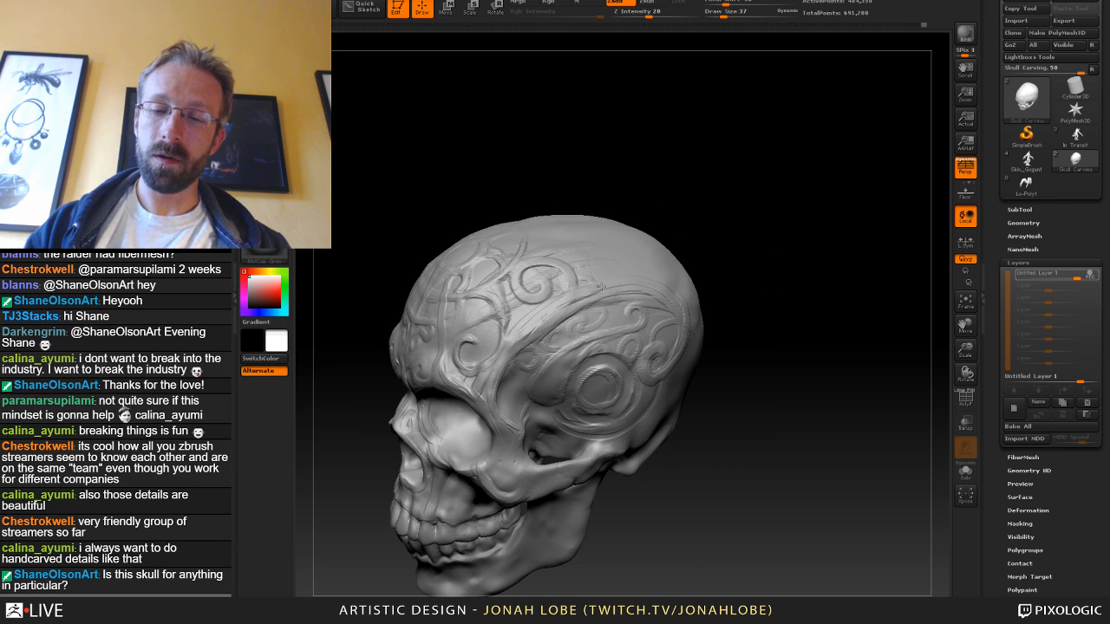
Clean up the surface along the temple band with the Morph brush, undoing one stroke and reducing the draw size to 22.
{"action": "left_click", "coordinate": [264, 46]}
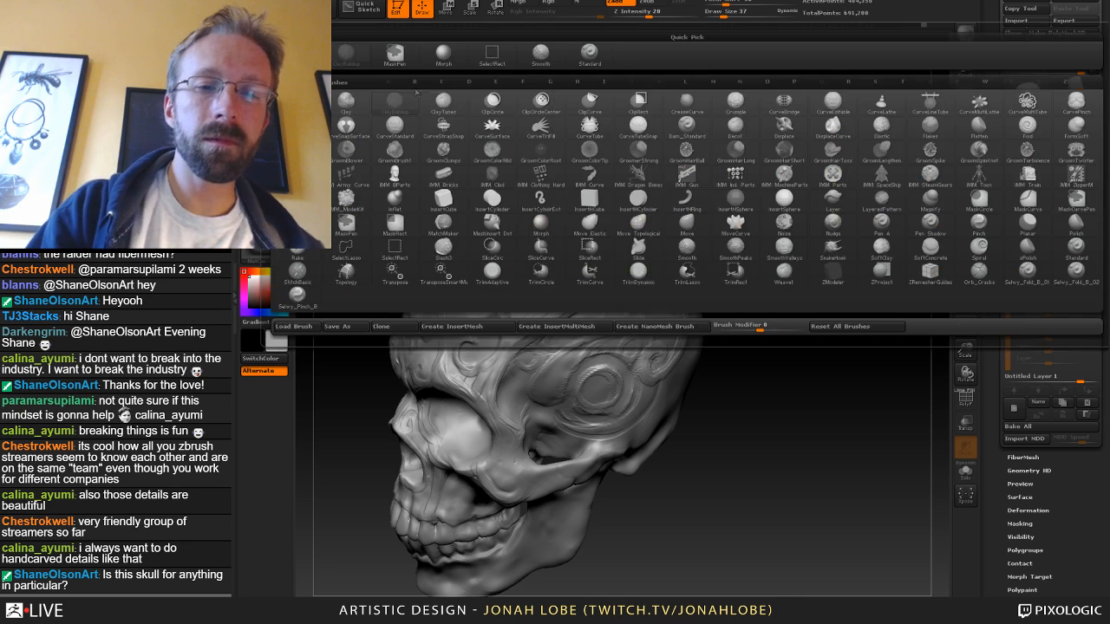
{"action": "left_click", "coordinate": [443, 52]}
{"action": "key", "text": "s"}
{"action": "left_click_drag", "start_coordinate": [548, 308], "coordinate": [543, 308]}
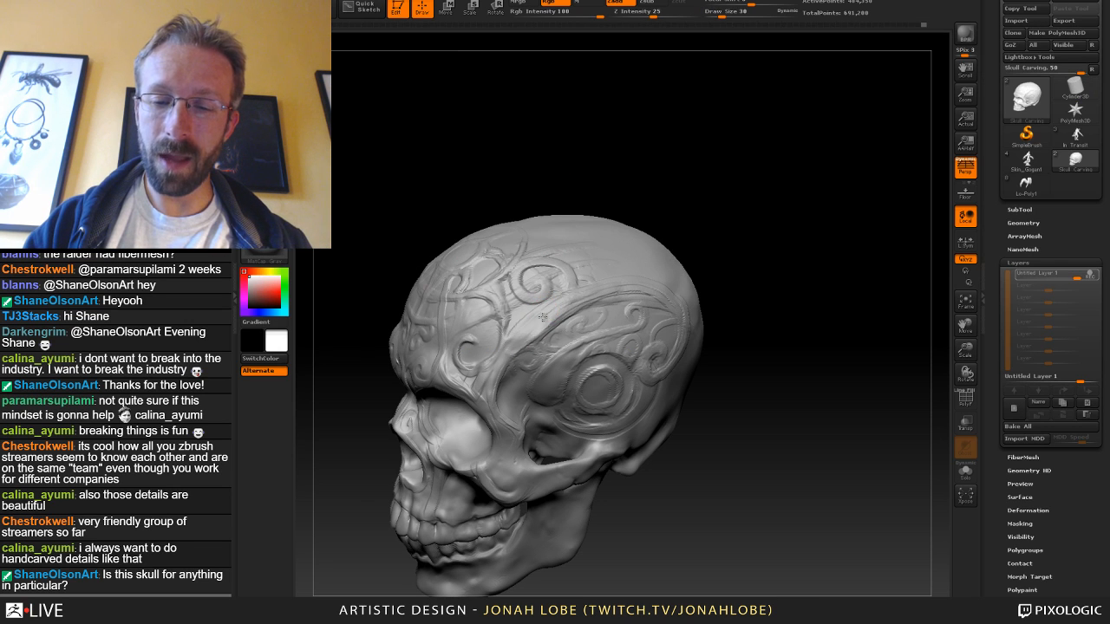
{"action": "left_click_drag", "start_coordinate": [756, 284], "coordinate": [642, 287]}
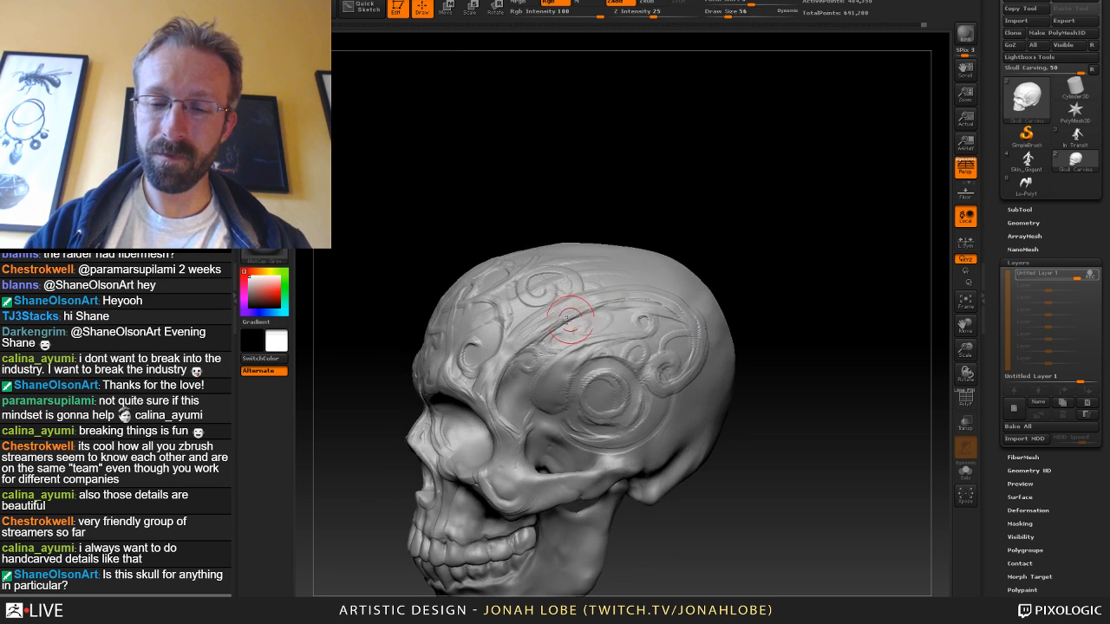
{"action": "key", "text": "ctrl+z"}
{"action": "key", "text": "s"}
{"action": "left_click_drag", "start_coordinate": [564, 327], "coordinate": [580, 316]}
{"action": "key", "text": "s"}
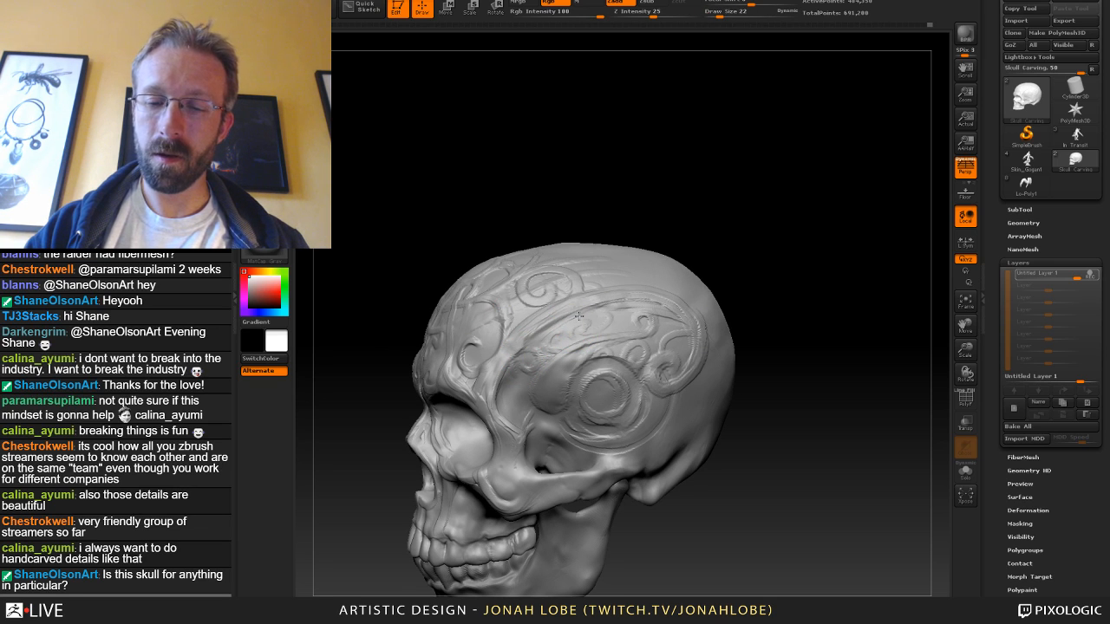
Build up the temple band's rear curve and curled end with the ClayBuildup brush at draw size 50.
{"action": "left_click_drag", "start_coordinate": [780, 321], "coordinate": [744, 260]}
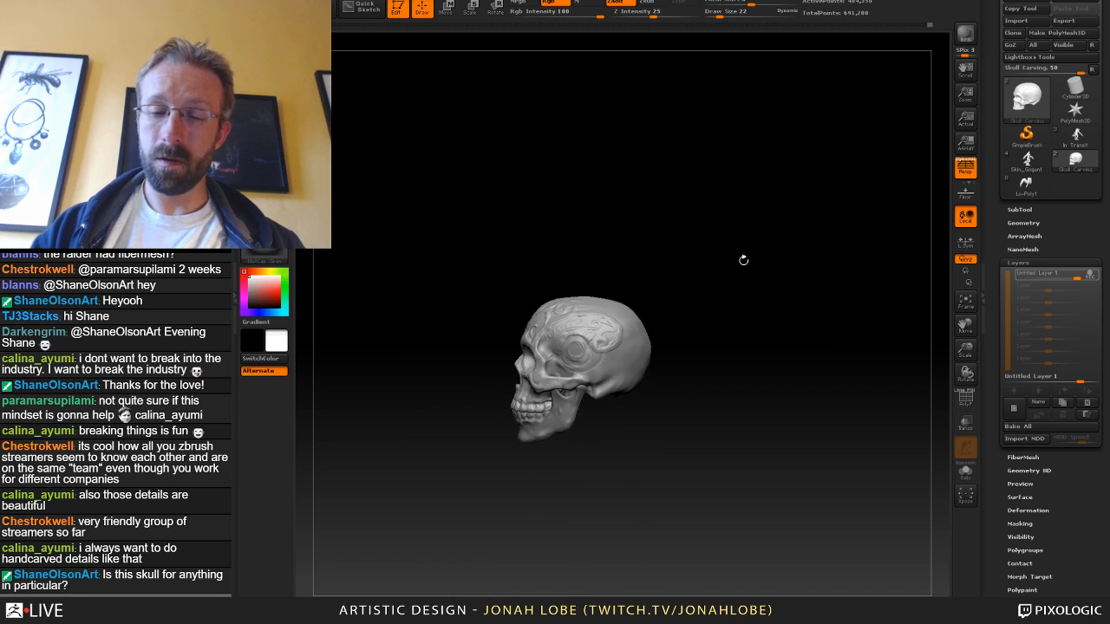
{"action": "left_click_drag", "start_coordinate": [693, 333], "coordinate": [744, 446]}
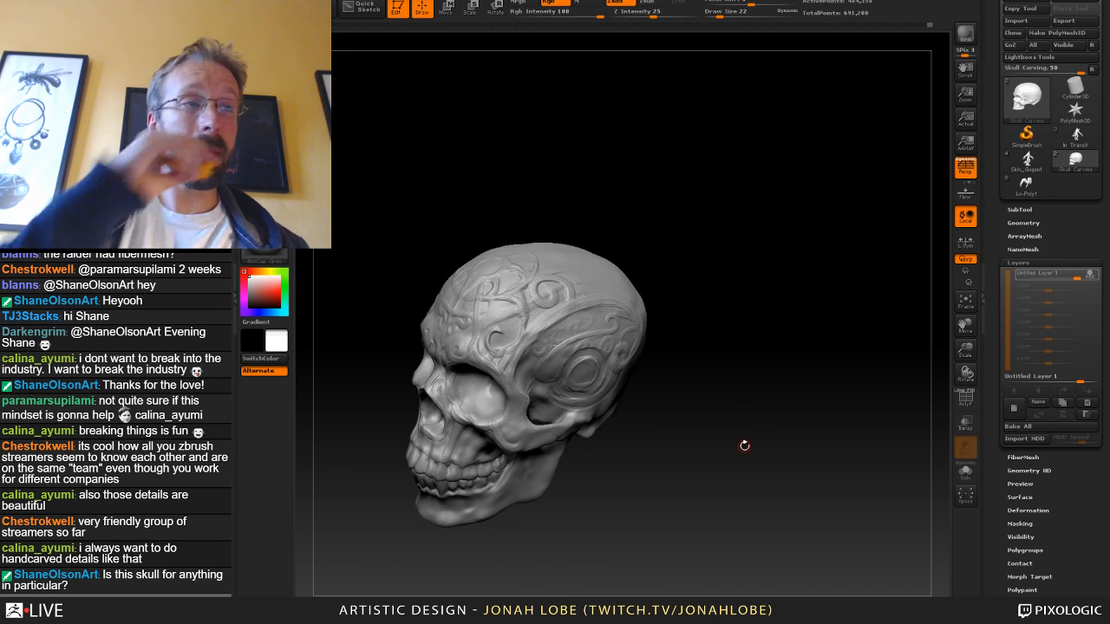
{"action": "key", "text": "b"}
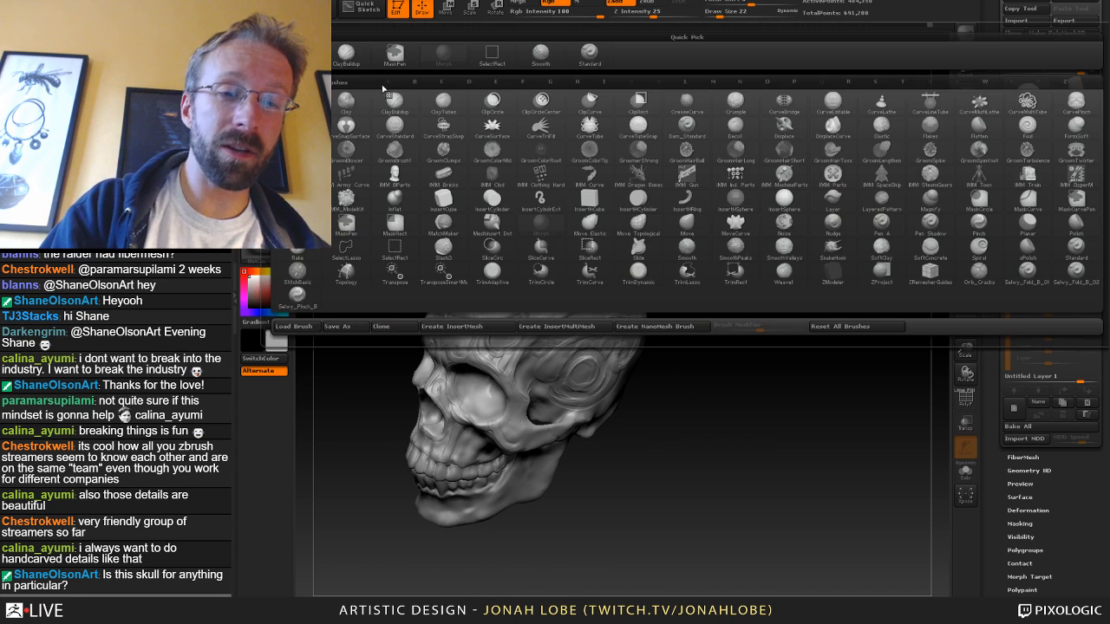
{"action": "left_click", "coordinate": [365, 63]}
{"action": "left_click_drag", "start_coordinate": [754, 328], "coordinate": [690, 331]}
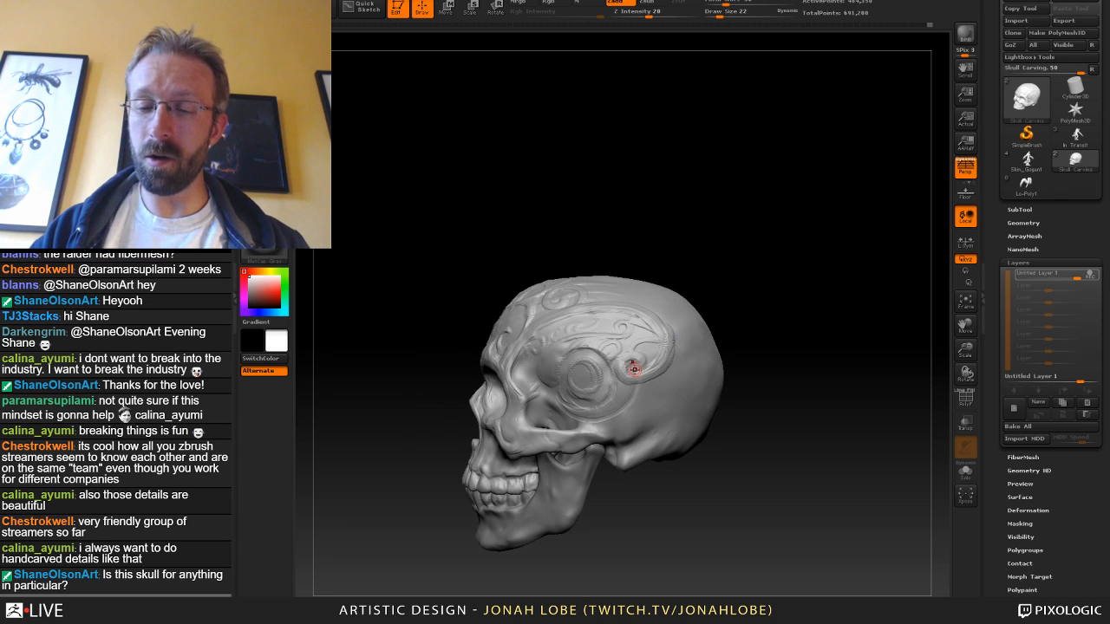
{"action": "key", "text": "s"}
{"action": "left_click_drag", "start_coordinate": [633, 371], "coordinate": [652, 354]}
{"action": "key", "text": "s"}
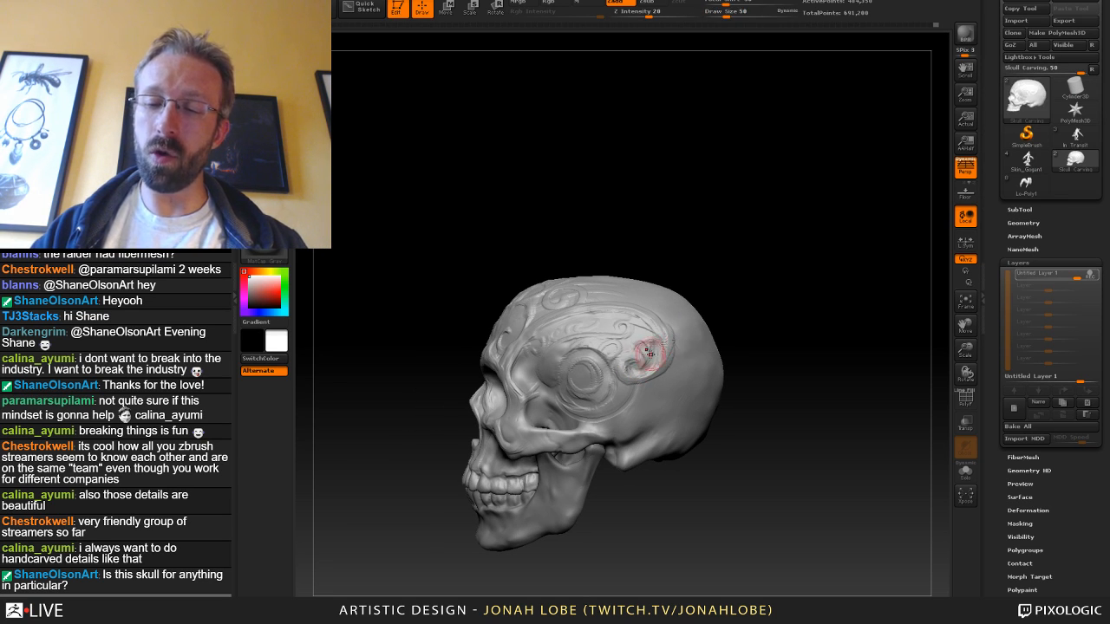
{"action": "mouse_move", "coordinate": [723, 332]}
{"action": "left_mouse_down"}
{"action": "mouse_move", "coordinate": [689, 350]}
{"action": "mouse_move", "coordinate": [720, 358]}
{"action": "mouse_move", "coordinate": [634, 383]}
{"action": "left_mouse_up"}
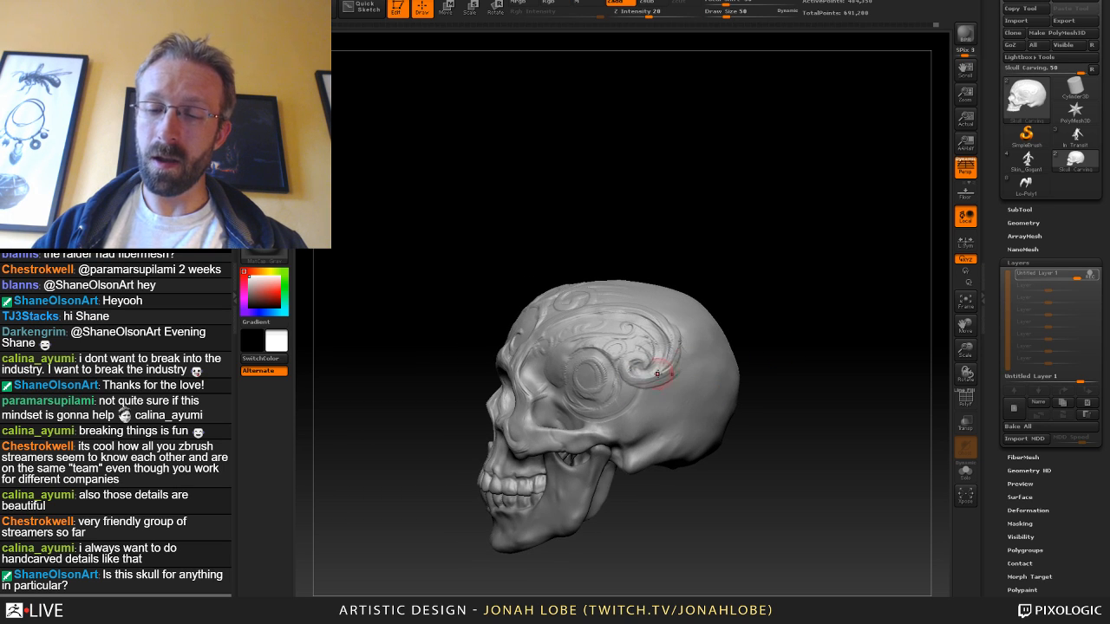
{"action": "mouse_move", "coordinate": [721, 306]}
{"action": "left_mouse_down"}
{"action": "mouse_move", "coordinate": [753, 349]}
{"action": "mouse_move", "coordinate": [680, 321]}
{"action": "left_mouse_up"}
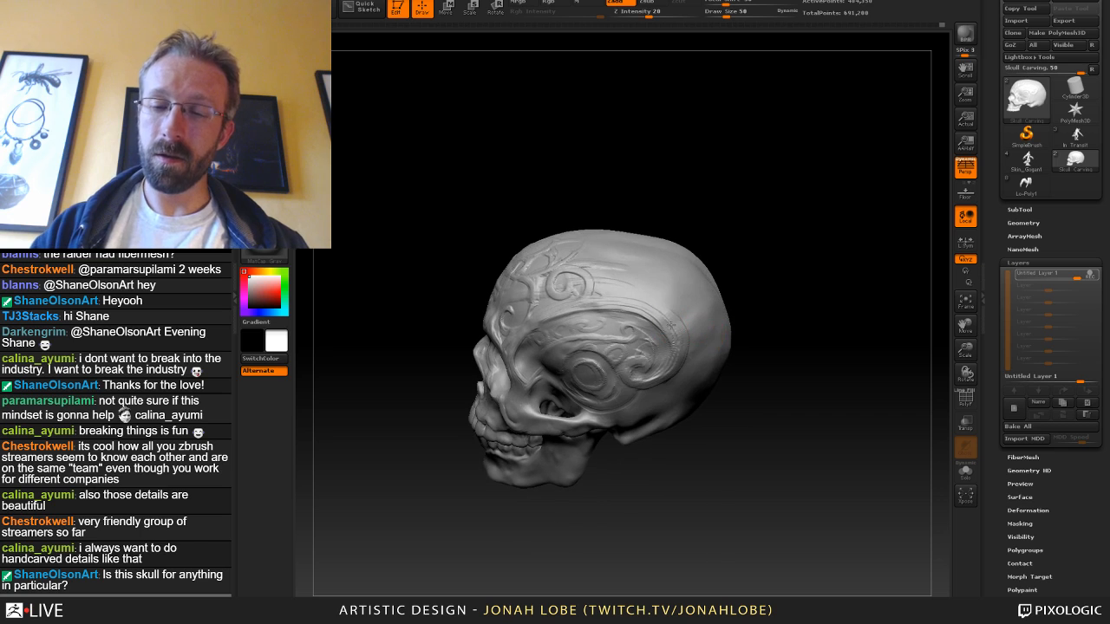
{"action": "left_click_drag", "start_coordinate": [772, 300], "coordinate": [738, 303]}
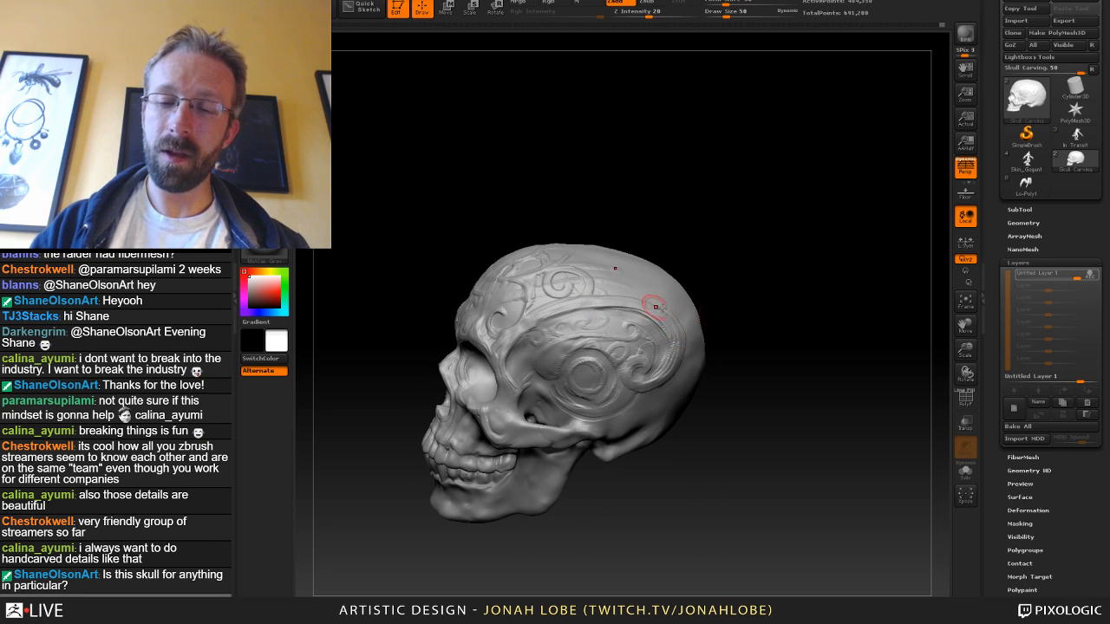
Reduce the draw size to 32 and thicken the spiral and strokes above the temple band.
{"action": "mouse_move", "coordinate": [728, 293]}
{"action": "left_mouse_down"}
{"action": "mouse_move", "coordinate": [751, 302]}
{"action": "mouse_move", "coordinate": [765, 343]}
{"action": "mouse_move", "coordinate": [736, 364]}
{"action": "left_mouse_up"}
{"action": "left_click_drag", "start_coordinate": [754, 325], "coordinate": [756, 382], "text": "alt"}
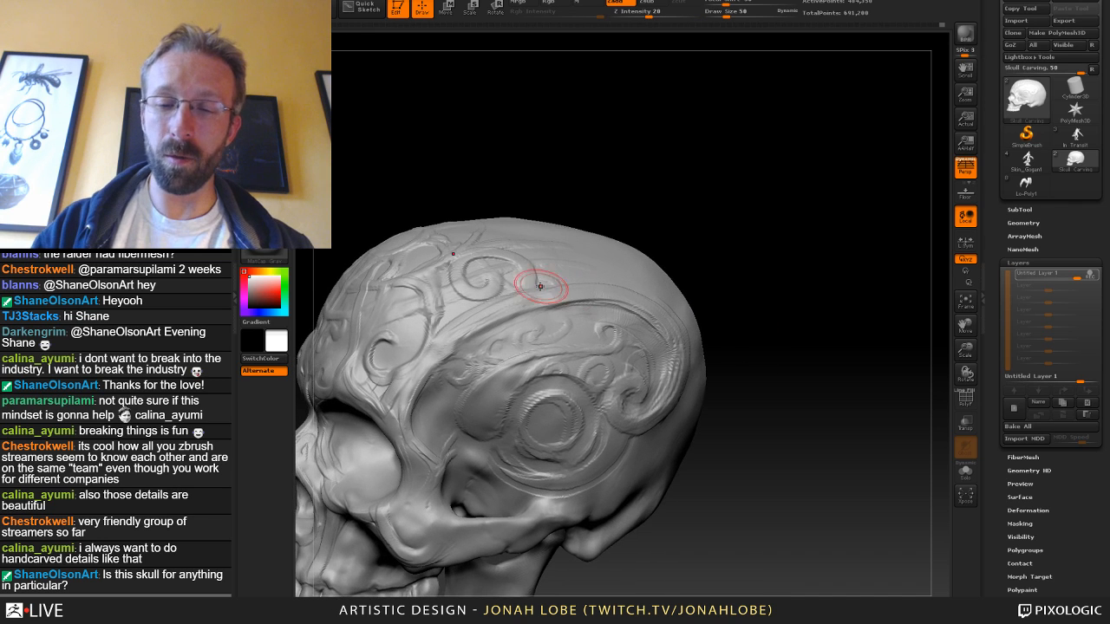
{"action": "key", "text": "s"}
{"action": "left_click_drag", "start_coordinate": [539, 282], "coordinate": [534, 284]}
{"action": "left_click_drag", "start_coordinate": [685, 232], "coordinate": [582, 263]}
{"action": "key", "text": "s"}
{"action": "mouse_move", "coordinate": [531, 295]}
{"action": "left_mouse_down"}
{"action": "mouse_move", "coordinate": [512, 322]}
{"action": "mouse_move", "coordinate": [524, 282]}
{"action": "left_mouse_up"}
{"action": "key", "text": "s"}
{"action": "mouse_move", "coordinate": [715, 216]}
{"action": "left_mouse_down"}
{"action": "mouse_move", "coordinate": [761, 235]}
{"action": "mouse_move", "coordinate": [750, 247]}
{"action": "left_mouse_up"}
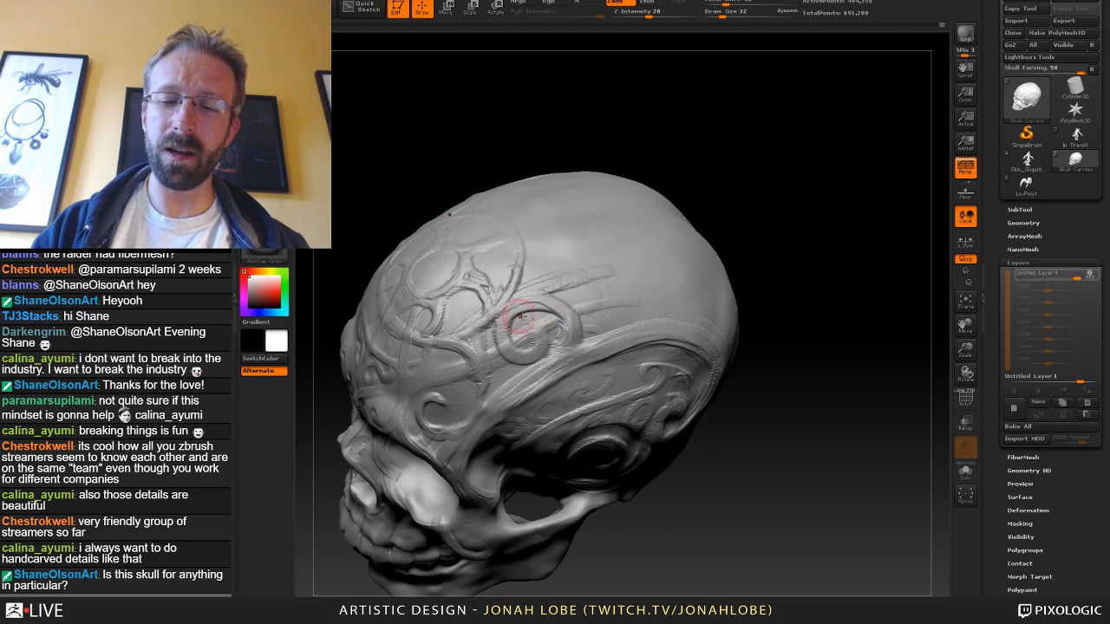
Clean up the inside and edges of the spiral above the temple band with the Morph brush at draw sizes between 10 and 22.
{"action": "key", "text": "b"}
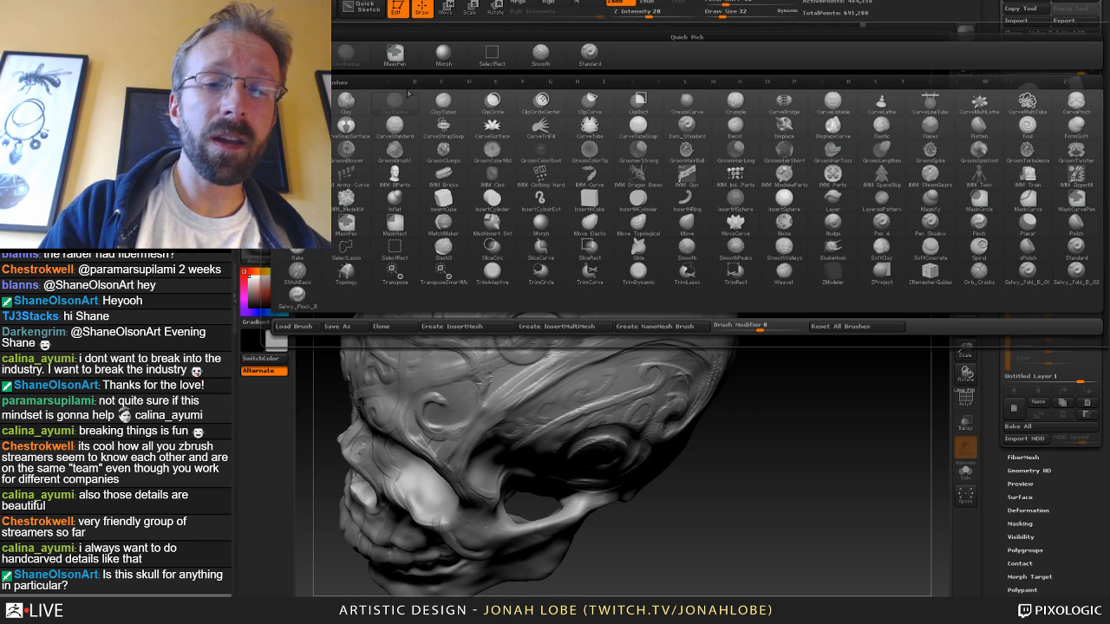
{"action": "left_click", "coordinate": [440, 59]}
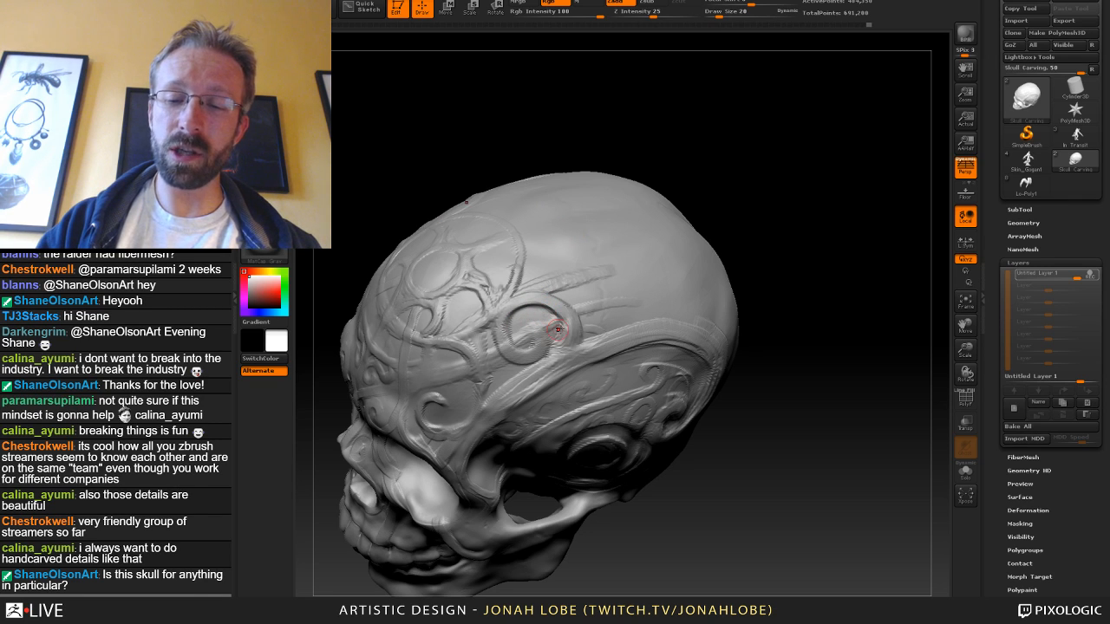
{"action": "key", "text": "bracketleft"}
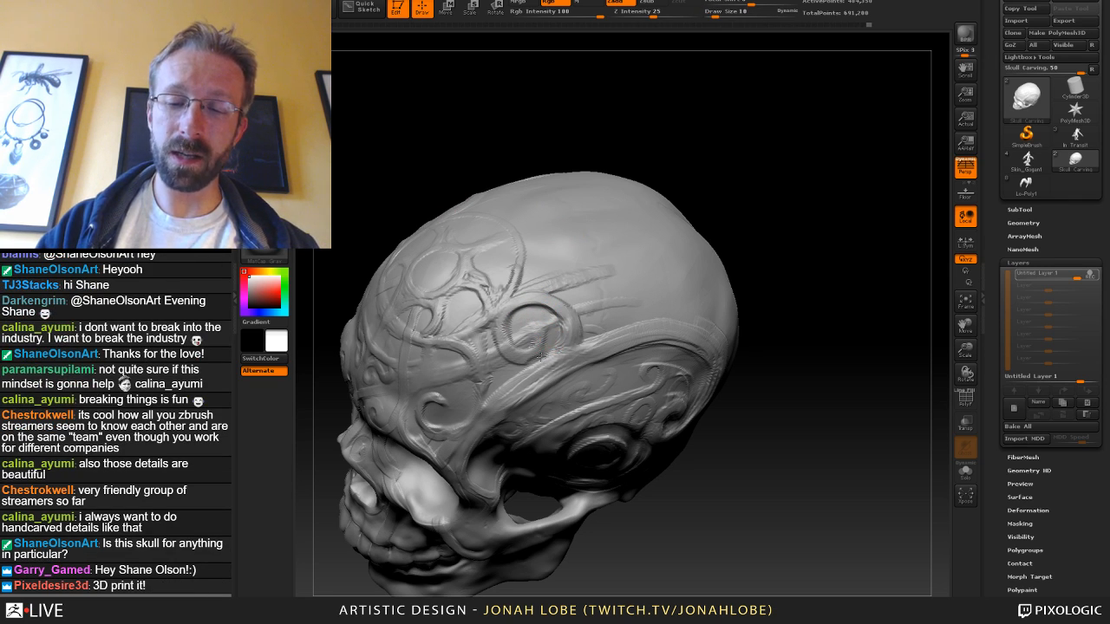
{"action": "key", "text": "bracketright"}
{"action": "key", "text": "bracketright"}
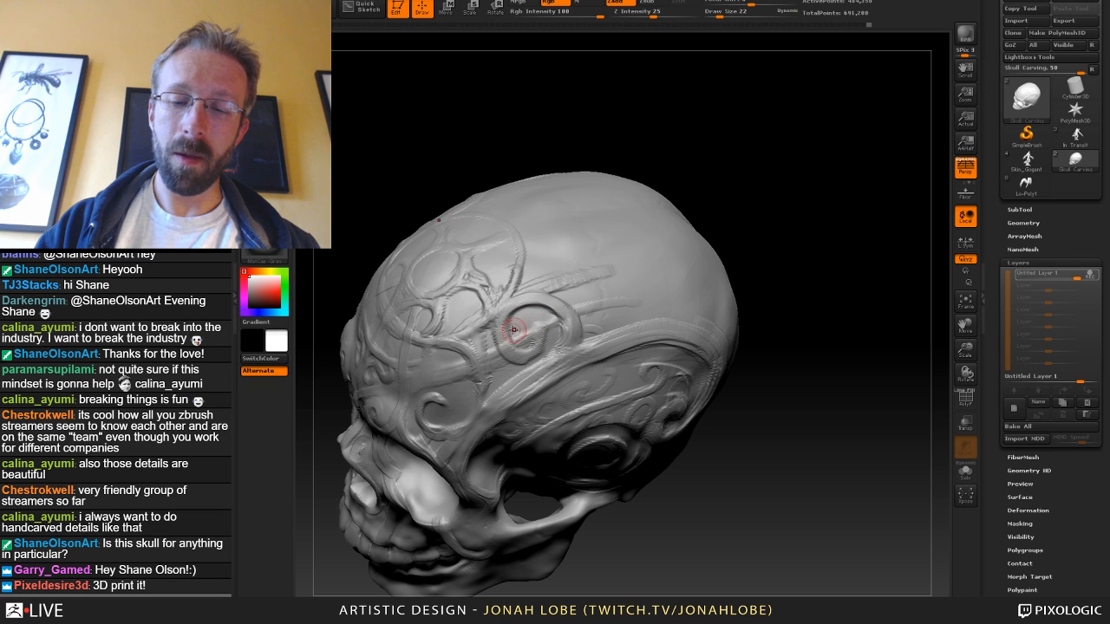
{"action": "left_click_drag", "start_coordinate": [815, 292], "coordinate": [735, 275]}
{"action": "key", "text": "bracketleft"}
{"action": "key", "text": "bracketleft"}
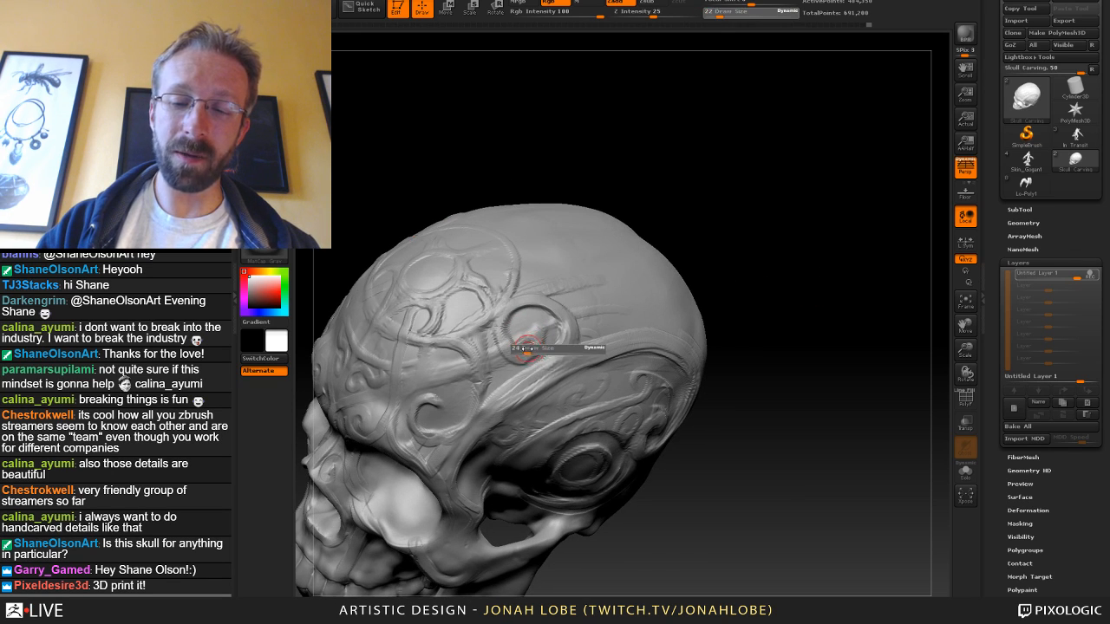
Reduce the Morph brush's draw size to 14 and refine the area between the spiral and the forehead ornament.
{"action": "key", "text": "bracketright"}
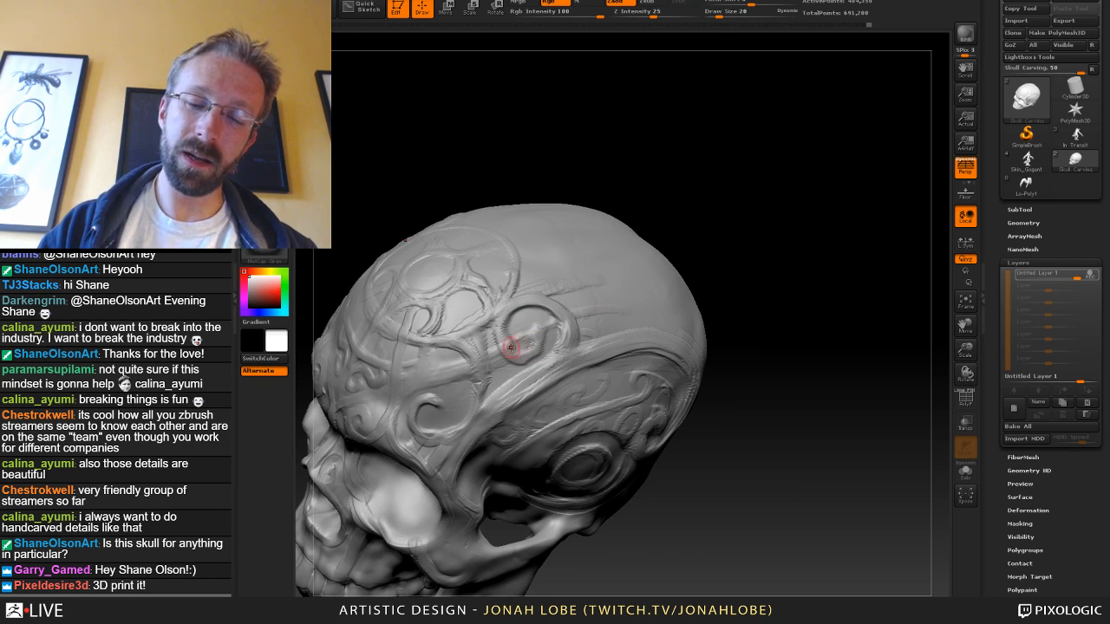
{"action": "key", "text": "bracketleft"}
{"action": "key", "text": "bracketleft"}
{"action": "key", "text": "bracketleft"}
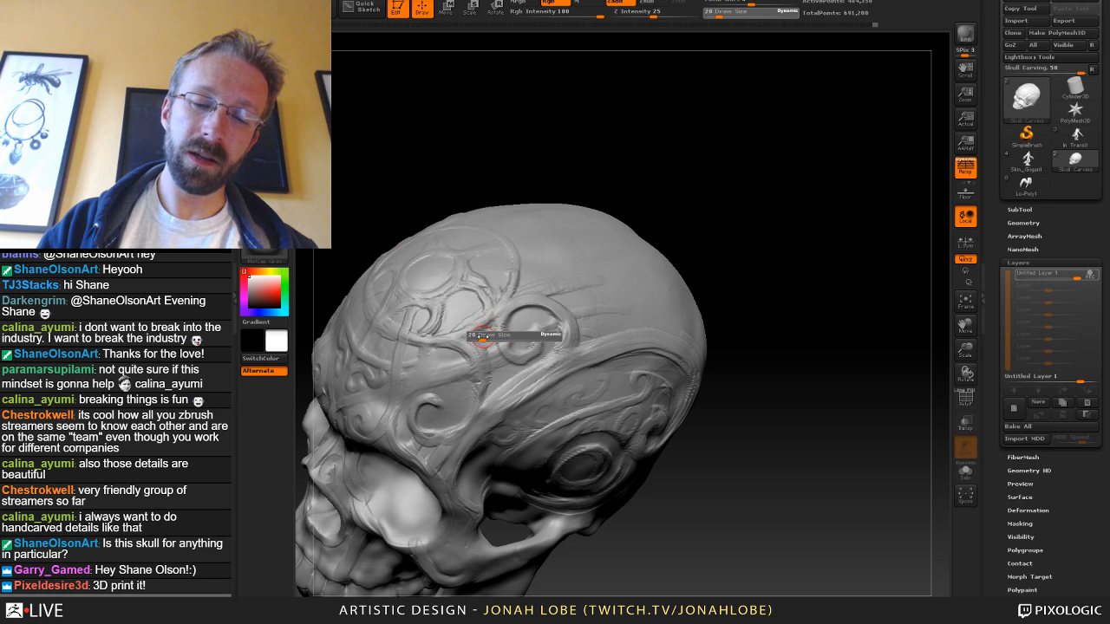
{"action": "left_click_drag", "start_coordinate": [775, 436], "coordinate": [780, 401]}
{"action": "left_click_drag", "start_coordinate": [857, 373], "coordinate": [755, 339]}
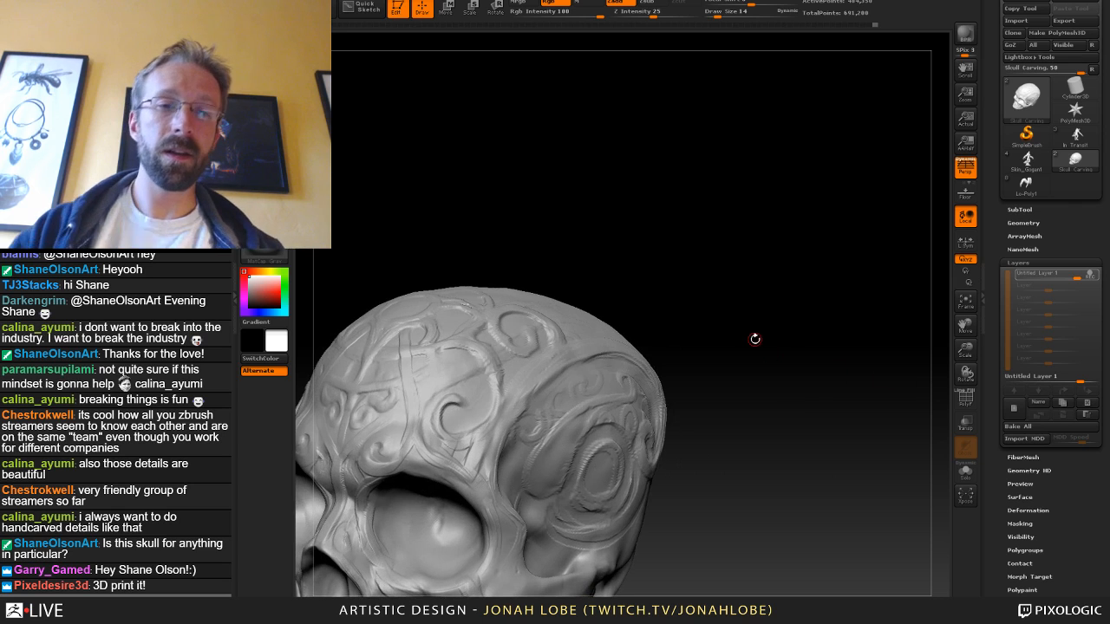
Build up the temple edge beside the eye socket's outer rim with the ClayBuildup brush at draw size 45.
{"action": "key", "text": "b"}
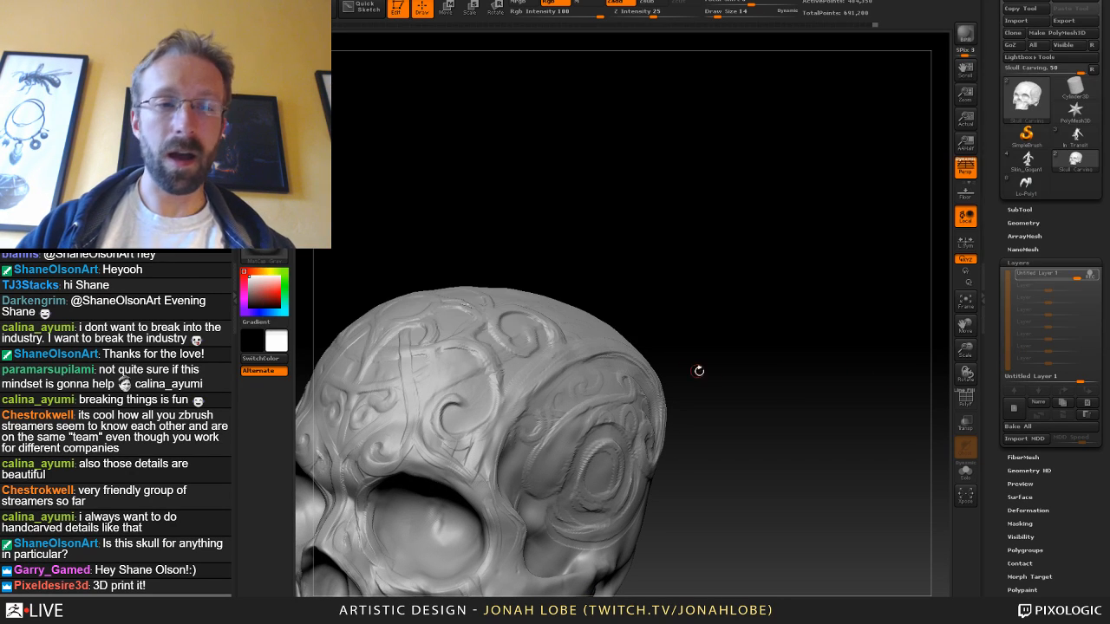
{"action": "mouse_move", "coordinate": [698, 369]}
{"action": "left_mouse_down"}
{"action": "mouse_move", "coordinate": [756, 328]}
{"action": "mouse_move", "coordinate": [716, 266]}
{"action": "left_mouse_up"}
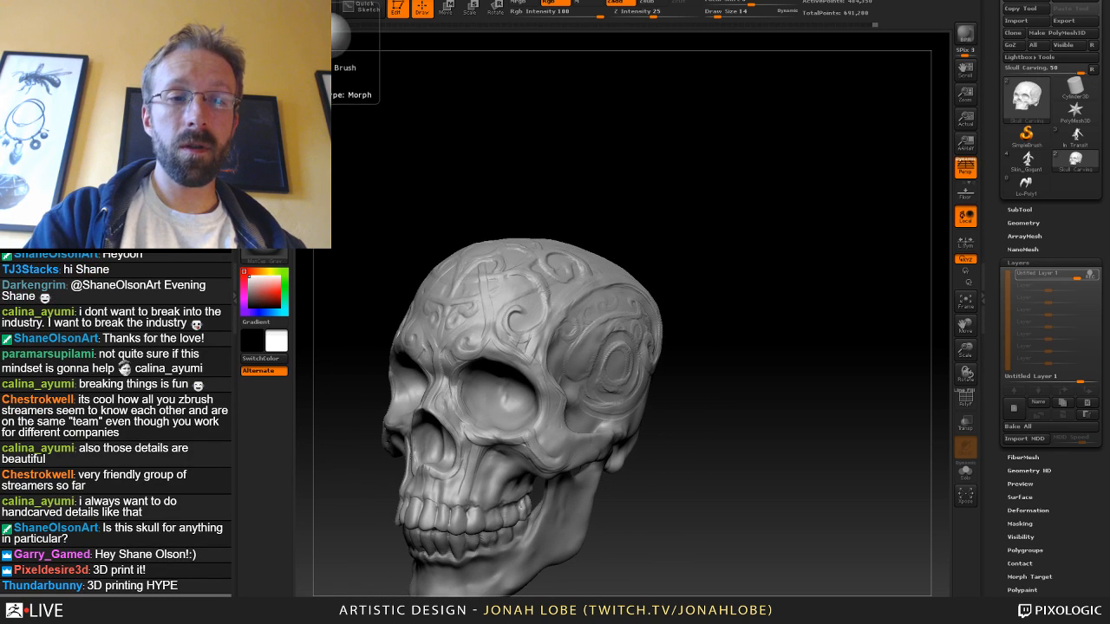
{"action": "key", "text": "b"}
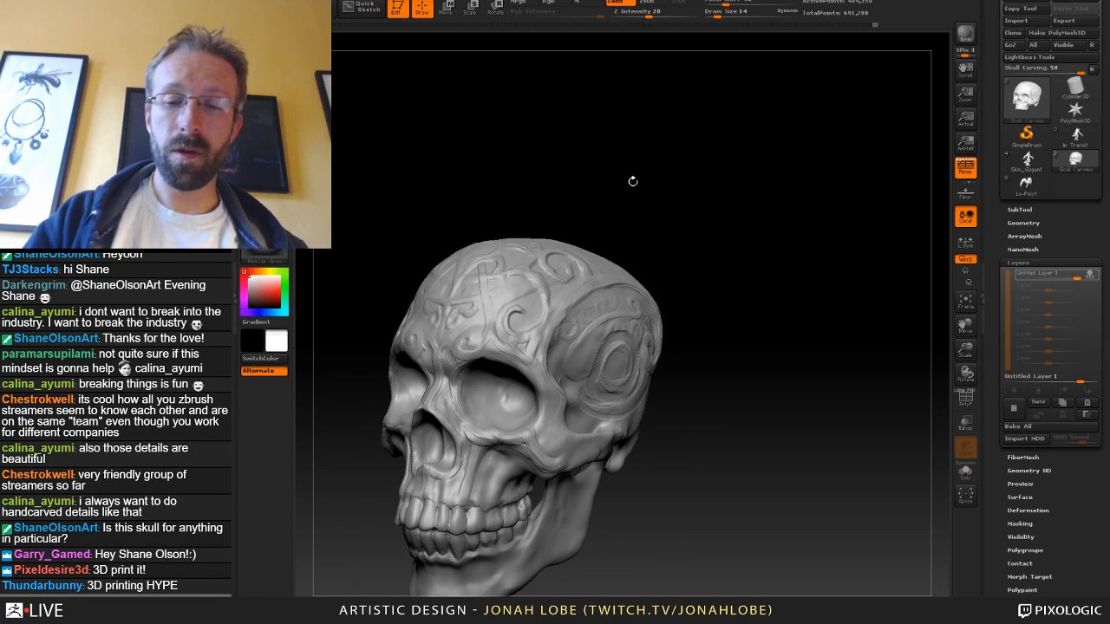
{"action": "mouse_move", "coordinate": [728, 276]}
{"action": "left_mouse_down"}
{"action": "mouse_move", "coordinate": [684, 359]}
{"action": "mouse_move", "coordinate": [702, 389]}
{"action": "mouse_move", "coordinate": [689, 338]}
{"action": "mouse_move", "coordinate": [691, 386]}
{"action": "mouse_move", "coordinate": [693, 372]}
{"action": "left_mouse_up"}
{"action": "mouse_move", "coordinate": [652, 338]}
{"action": "left_mouse_down", "text": "alt"}
{"action": "mouse_move", "coordinate": [656, 408]}
{"action": "mouse_move", "coordinate": [674, 356]}
{"action": "mouse_move", "coordinate": [834, 343]}
{"action": "left_mouse_up", "text": "alt"}
{"action": "key", "text": "s"}
{"action": "left_click_drag", "start_coordinate": [593, 324], "coordinate": [596, 324]}
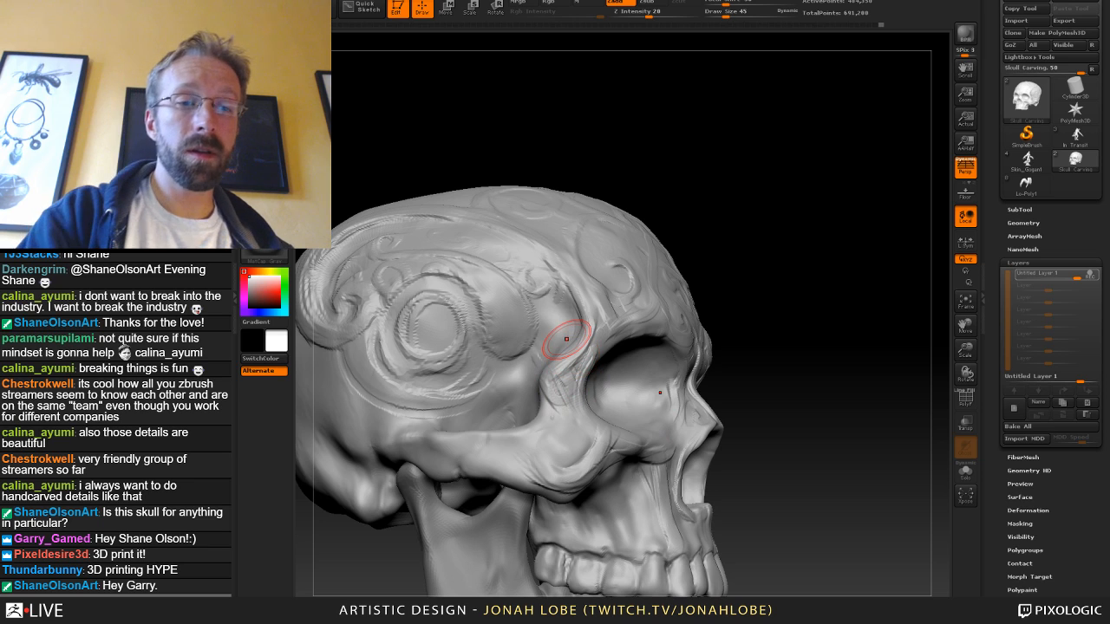
Erase the rough strokes beside the eye socket's outer rim with the Morph brush at draw size 45.
{"action": "left_click", "coordinate": [265, 54]}
{"action": "left_click", "coordinate": [442, 53]}
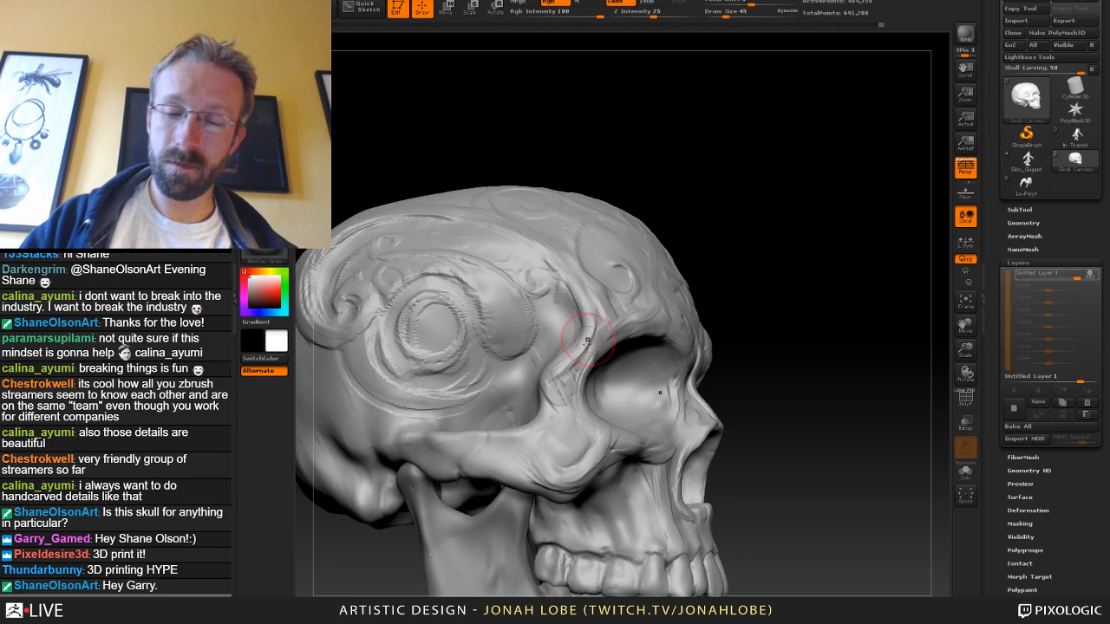
{"action": "left_click_drag", "start_coordinate": [585, 340], "coordinate": [563, 390]}
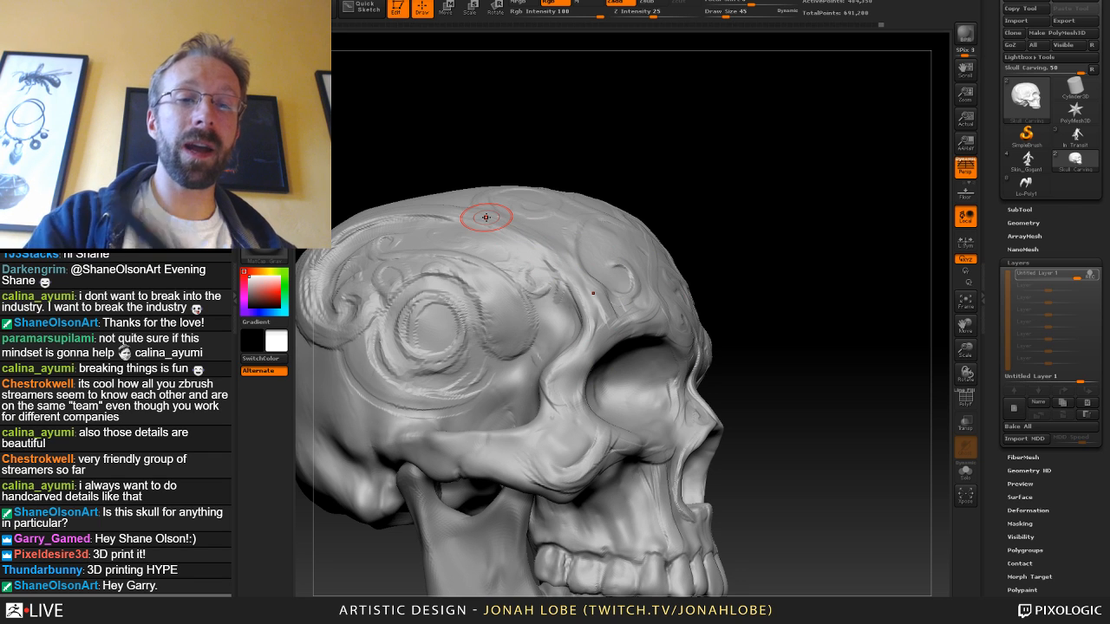
Sculpt the outer lower rim of the eye socket with the ClayBuildup brush, using draw sizes 15 and 30.
{"action": "key", "text": "b"}
{"action": "left_click", "coordinate": [363, 60]}
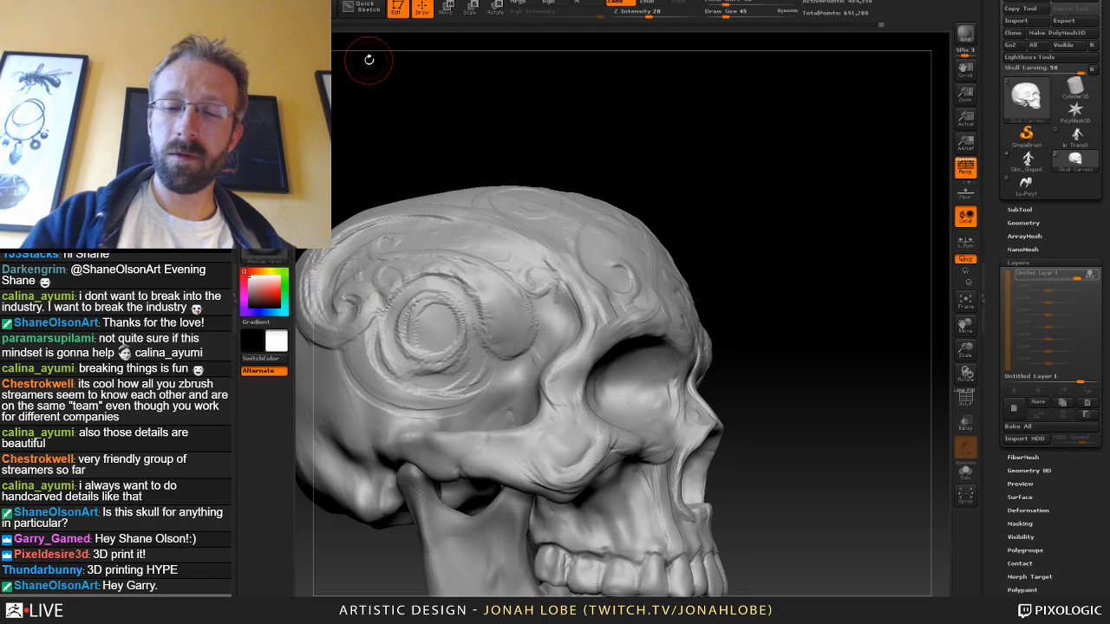
{"action": "key", "text": "s"}
{"action": "left_click_drag", "start_coordinate": [626, 320], "coordinate": [620, 320]}
{"action": "left_click_drag", "start_coordinate": [746, 314], "coordinate": [684, 331]}
{"action": "right_click_drag", "start_coordinate": [683, 332], "coordinate": [670, 336]}
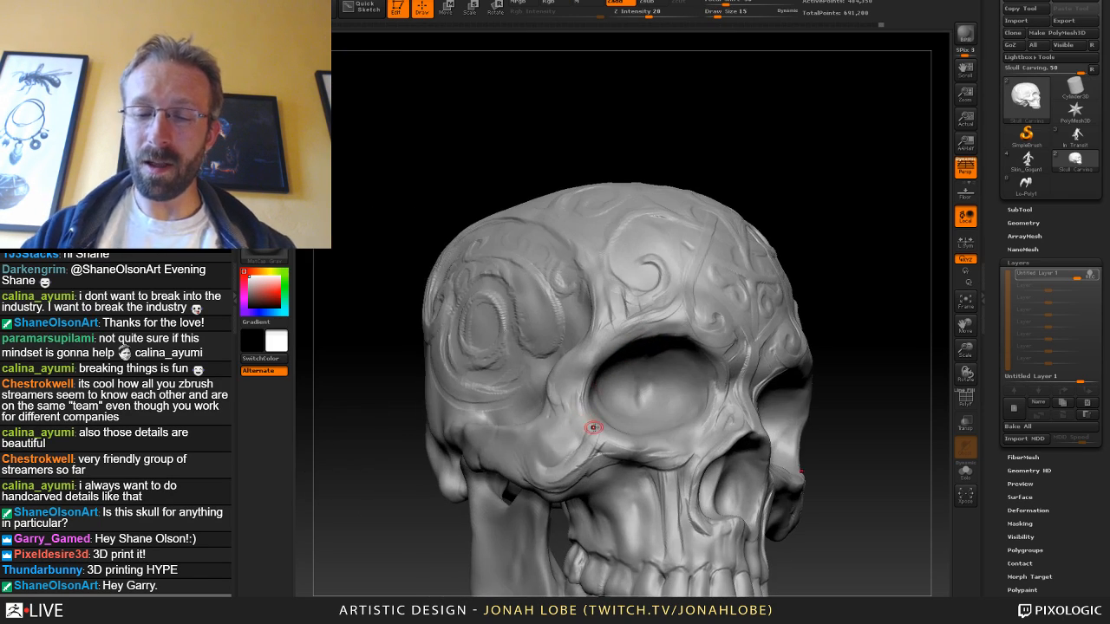
{"action": "key", "text": "s"}
{"action": "left_click_drag", "start_coordinate": [622, 349], "coordinate": [663, 350]}
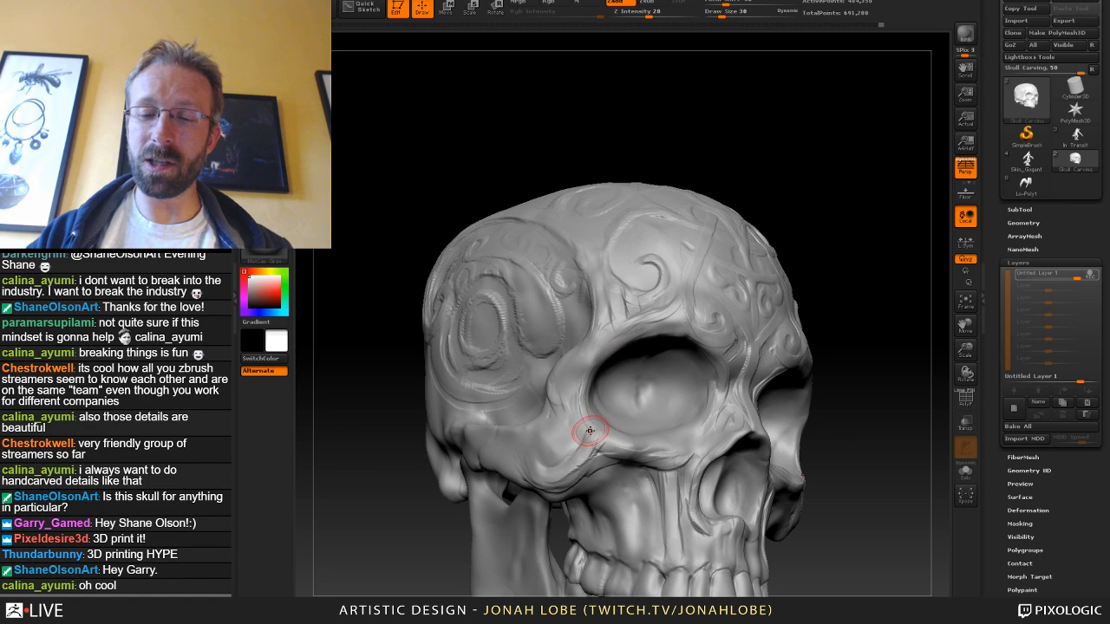
Increase the draw size to 35 and build up the brow and the curl above the eye socket.
{"action": "mouse_move", "coordinate": [840, 313]}
{"action": "left_mouse_down"}
{"action": "mouse_move", "coordinate": [838, 286]}
{"action": "mouse_move", "coordinate": [788, 288]}
{"action": "mouse_move", "coordinate": [795, 278]}
{"action": "mouse_move", "coordinate": [806, 332]}
{"action": "left_mouse_up"}
{"action": "key", "text": "]"}
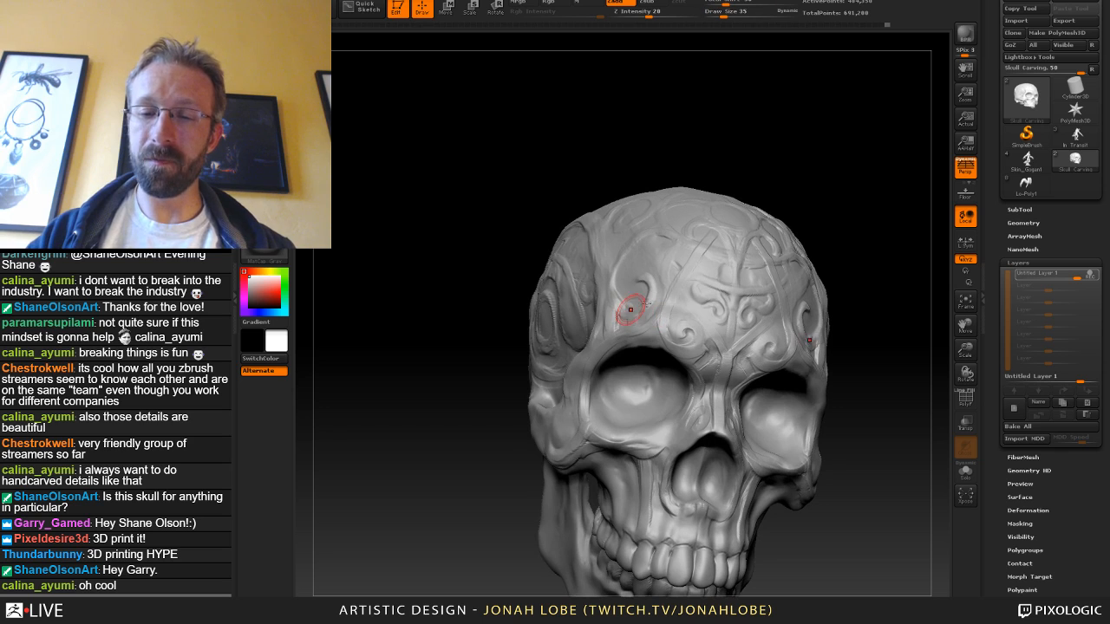
{"action": "mouse_move", "coordinate": [854, 278]}
{"action": "left_mouse_down"}
{"action": "mouse_move", "coordinate": [906, 272]}
{"action": "mouse_move", "coordinate": [820, 336]}
{"action": "mouse_move", "coordinate": [841, 352]}
{"action": "mouse_move", "coordinate": [742, 351]}
{"action": "left_mouse_up"}
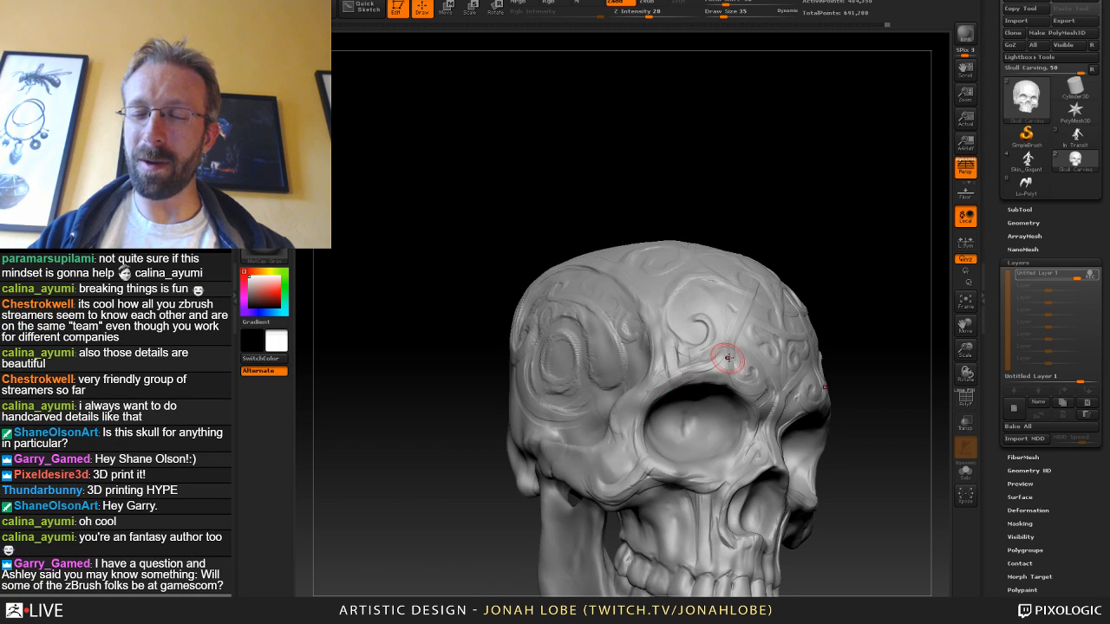
{"action": "left_click_drag", "start_coordinate": [856, 329], "coordinate": [814, 334]}
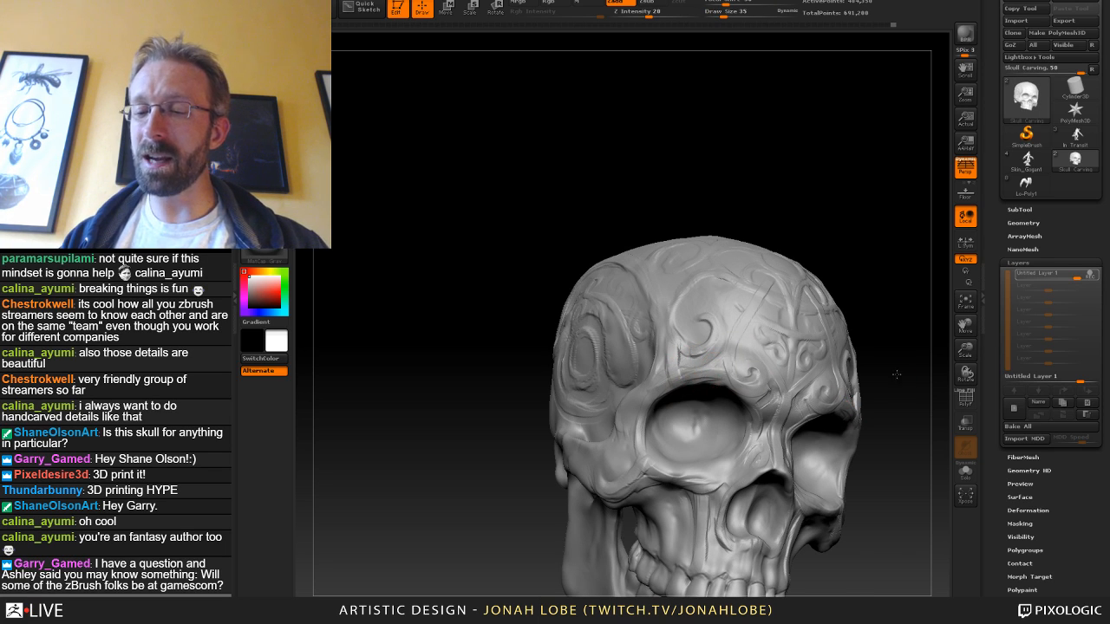
{"action": "left_click_drag", "start_coordinate": [896, 375], "coordinate": [867, 368], "text": "shift"}
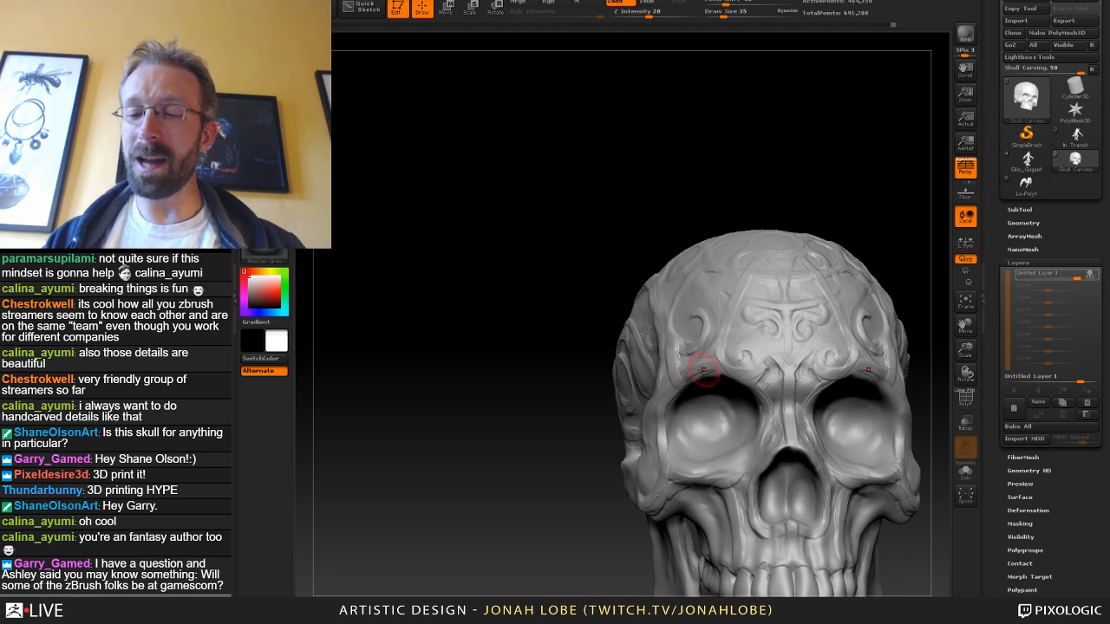
Sculpt mirrored spirals above the inner brows at draw size 19, undoing the first forehead stroke.
{"action": "left_click_drag", "start_coordinate": [895, 299], "coordinate": [848, 320], "text": "alt"}
{"action": "left_click_drag", "start_coordinate": [842, 359], "coordinate": [839, 390], "text": "alt"}
{"action": "key", "text": "s"}
{"action": "left_click_drag", "start_coordinate": [638, 343], "coordinate": [633, 343]}
{"action": "mouse_move", "coordinate": [640, 290]}
{"action": "left_mouse_down"}
{"action": "mouse_move", "coordinate": [623, 338]}
{"action": "mouse_move", "coordinate": [642, 352]}
{"action": "left_mouse_up"}
{"action": "key", "text": "ctrl+z"}
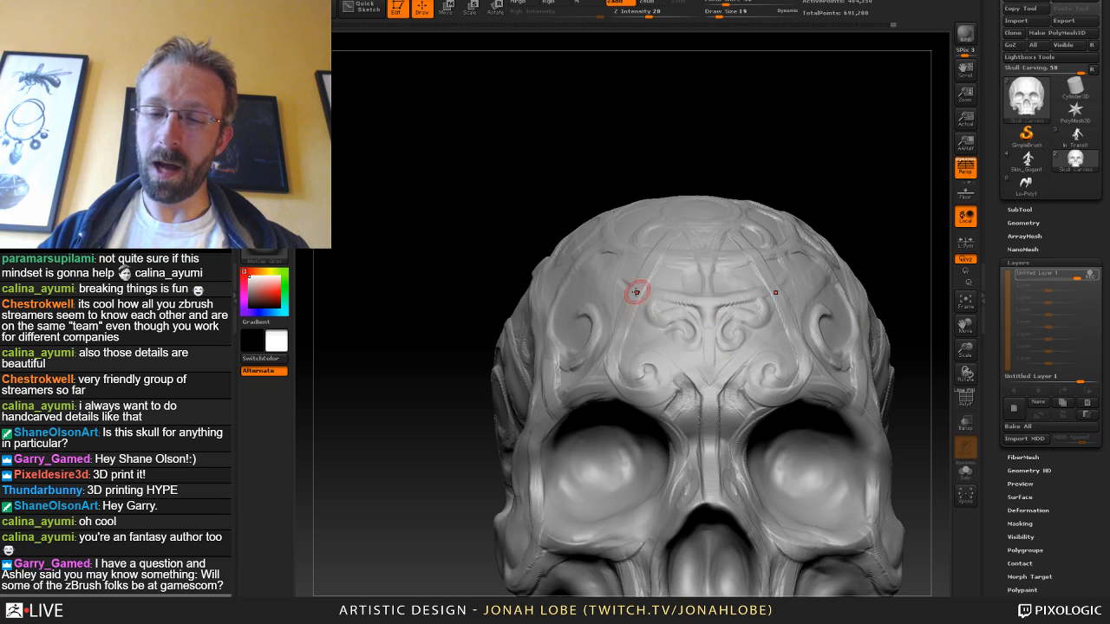
{"action": "mouse_move", "coordinate": [637, 292]}
{"action": "left_mouse_down"}
{"action": "mouse_move", "coordinate": [628, 363]}
{"action": "mouse_move", "coordinate": [671, 343]}
{"action": "mouse_move", "coordinate": [655, 327]}
{"action": "mouse_move", "coordinate": [639, 337]}
{"action": "mouse_move", "coordinate": [652, 359]}
{"action": "mouse_move", "coordinate": [644, 321]}
{"action": "left_mouse_up"}
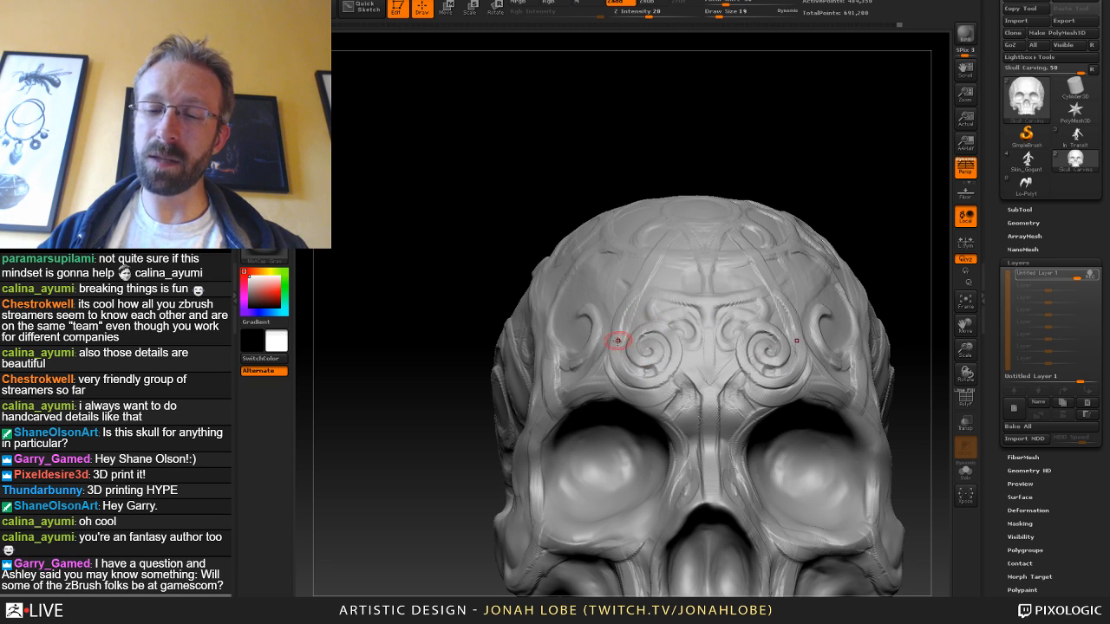
Extend mirrored bands from the outer sides of the spirals up the forehead and curl their upper ends.
{"action": "left_click_drag", "start_coordinate": [622, 370], "coordinate": [656, 267]}
{"action": "left_click_drag", "start_coordinate": [831, 194], "coordinate": [871, 215]}
{"action": "mouse_move", "coordinate": [631, 286]}
{"action": "left_mouse_down"}
{"action": "mouse_move", "coordinate": [617, 369]}
{"action": "mouse_move", "coordinate": [633, 268]}
{"action": "left_mouse_up"}
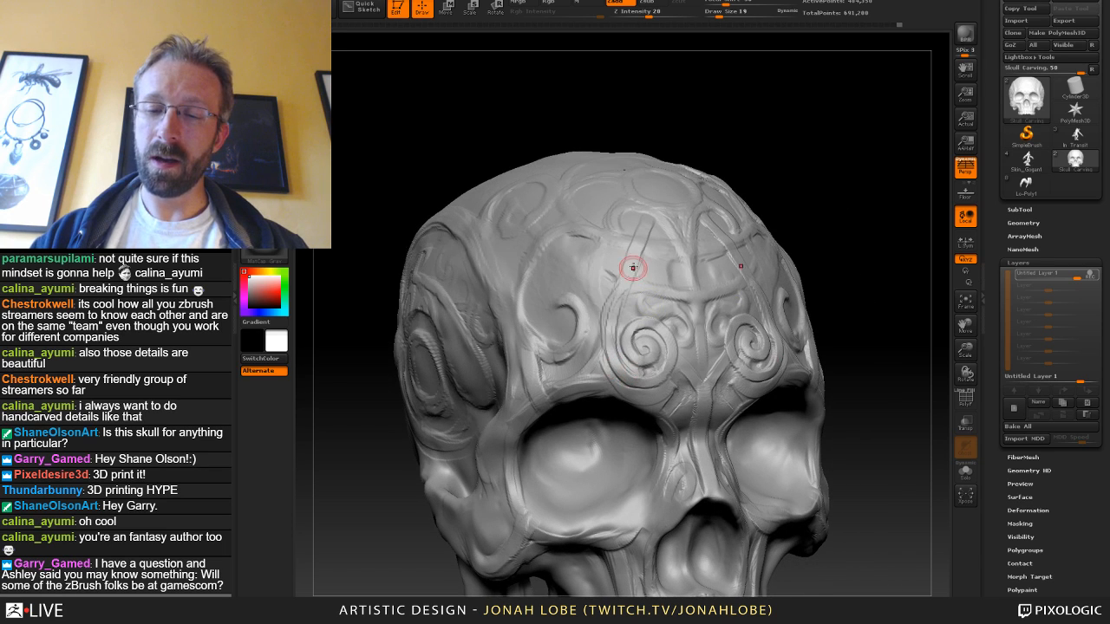
{"action": "mouse_move", "coordinate": [615, 367]}
{"action": "left_mouse_down"}
{"action": "mouse_move", "coordinate": [613, 325]}
{"action": "mouse_move", "coordinate": [647, 215]}
{"action": "left_mouse_up"}
{"action": "mouse_move", "coordinate": [842, 215]}
{"action": "left_mouse_down"}
{"action": "mouse_move", "coordinate": [782, 212]}
{"action": "mouse_move", "coordinate": [793, 216]}
{"action": "left_mouse_up"}
{"action": "left_click_drag", "start_coordinate": [611, 330], "coordinate": [652, 227]}
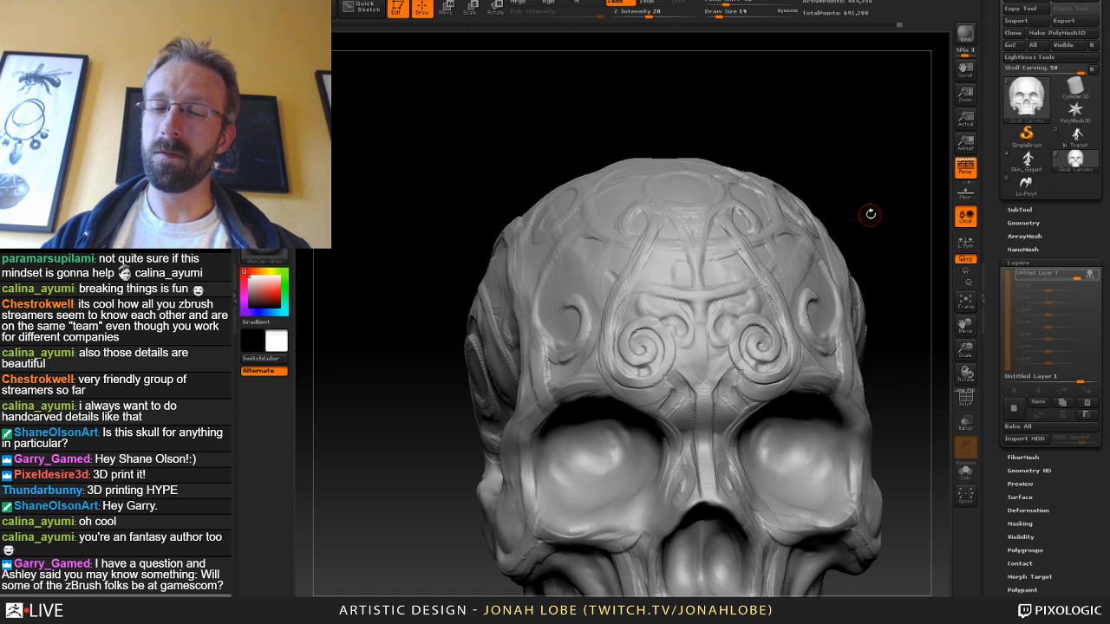
Switch to the Morph brush for the forehead ornament.
{"action": "left_click_drag", "start_coordinate": [870, 214], "coordinate": [793, 231]}
{"action": "key", "text": "b"}
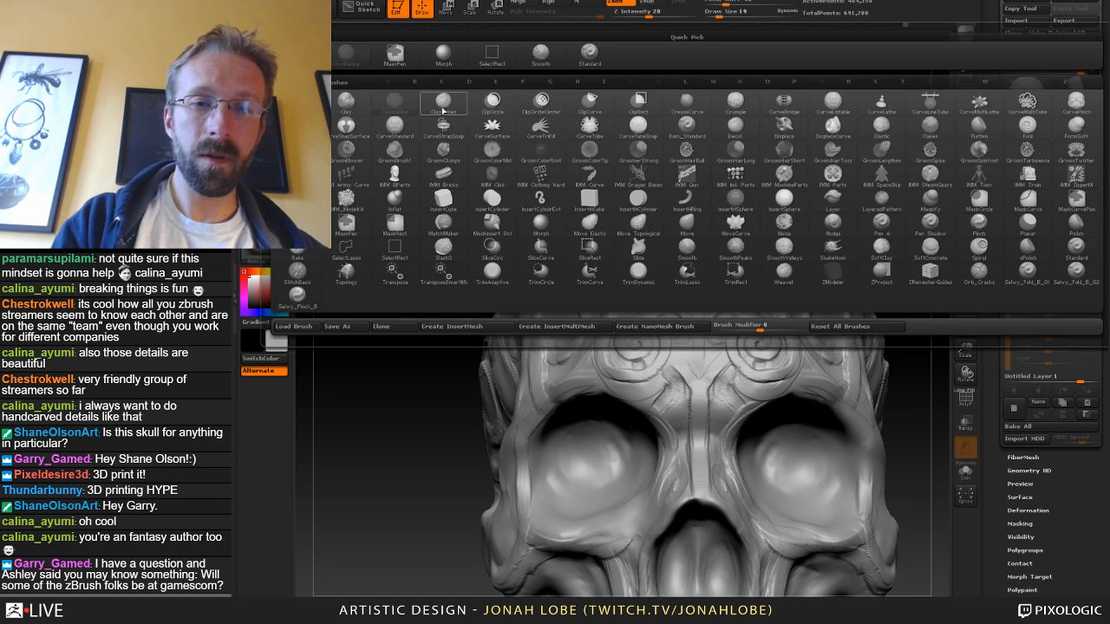
{"action": "left_click", "coordinate": [444, 55]}
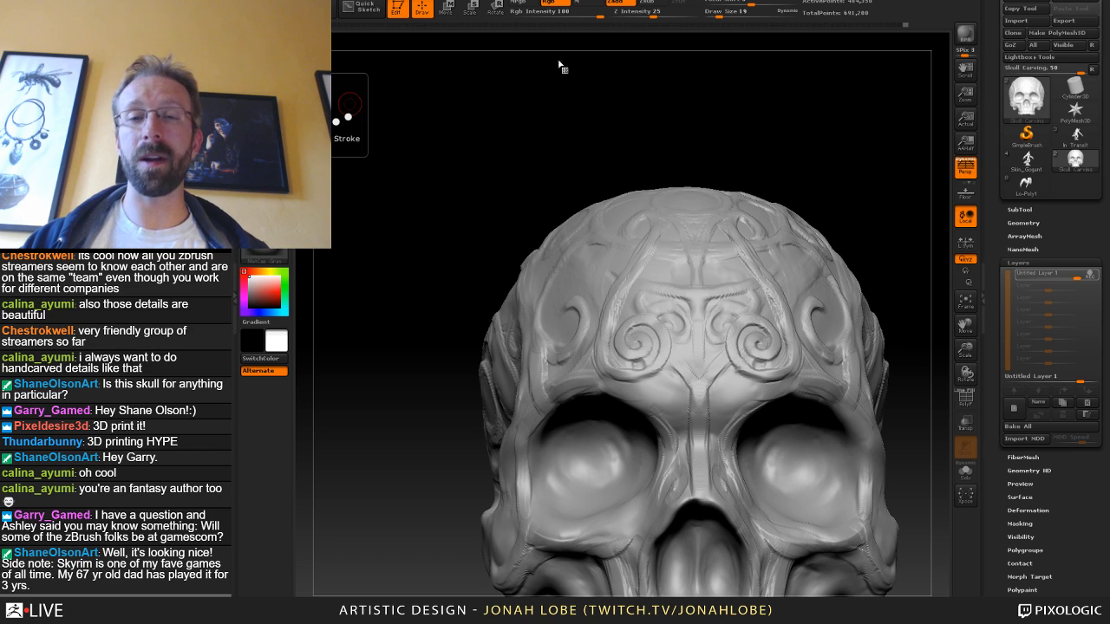
Switch to the Sketchfab page in the browser and view the Wave-Breaker axe model full screen.
{"action": "key", "text": "alt+Tab"}
{"action": "double_click", "coordinate": [661, 60]}
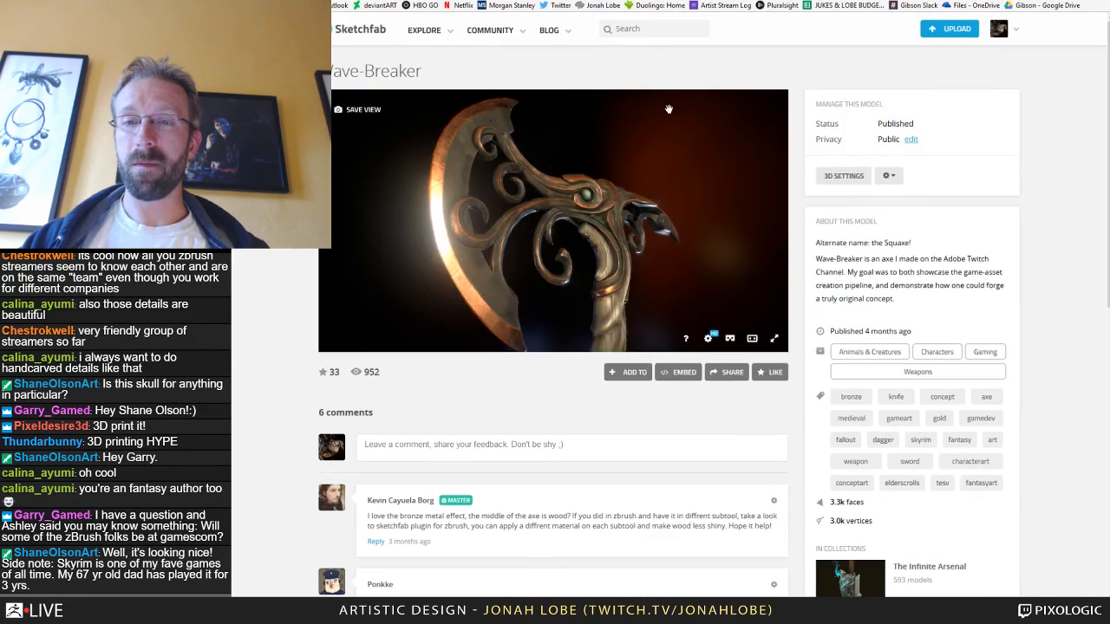
{"action": "left_click", "coordinate": [776, 341]}
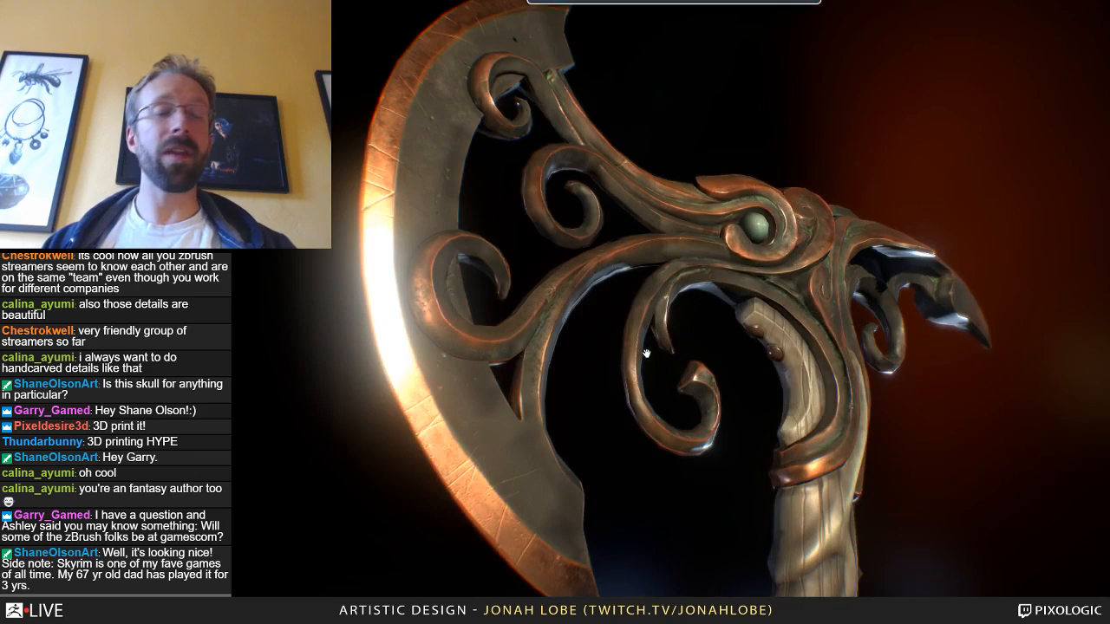
Examine the Wave-Breaker axe's scrollwork head, carved handle and pommel from several angles and distances.
{"action": "left_click_drag", "start_coordinate": [699, 350], "coordinate": [690, 369]}
{"action": "scroll", "coordinate": [689, 369], "scroll_direction": "down", "scroll_amount": 5}
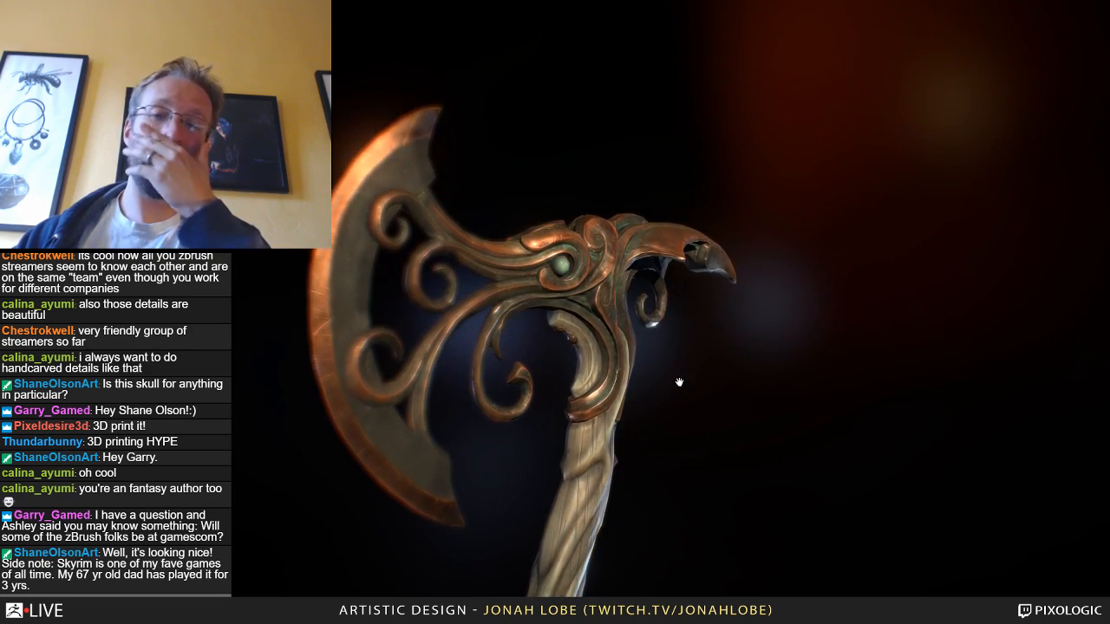
{"action": "left_click_drag", "start_coordinate": [635, 358], "coordinate": [719, 327]}
{"action": "scroll", "coordinate": [720, 299], "scroll_direction": "up", "scroll_amount": 5}
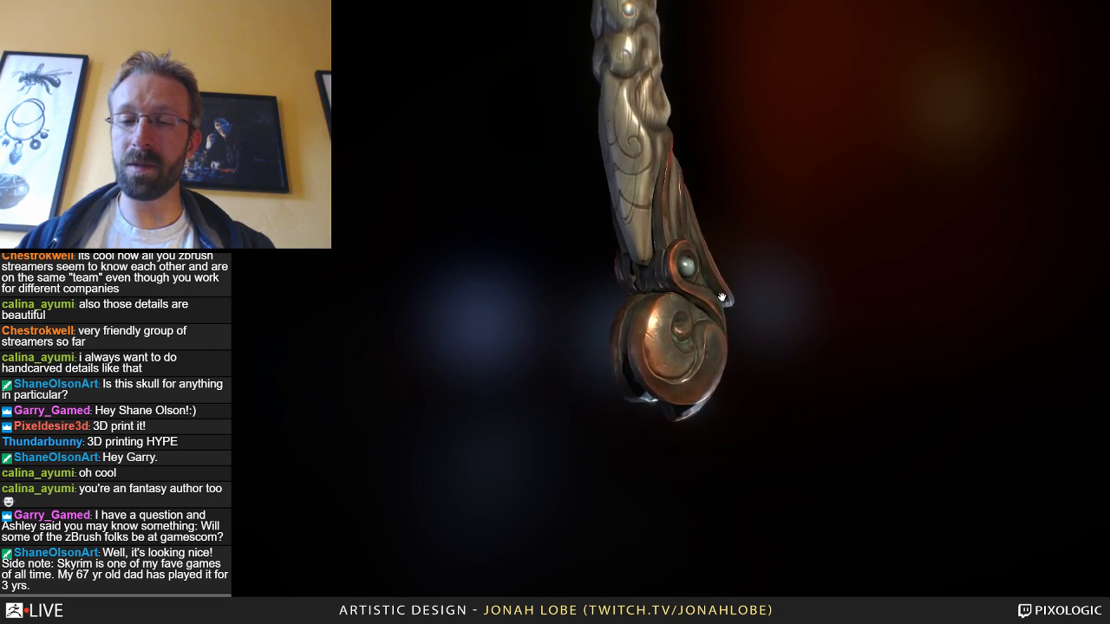
{"action": "left_click_drag", "start_coordinate": [722, 300], "coordinate": [565, 311]}
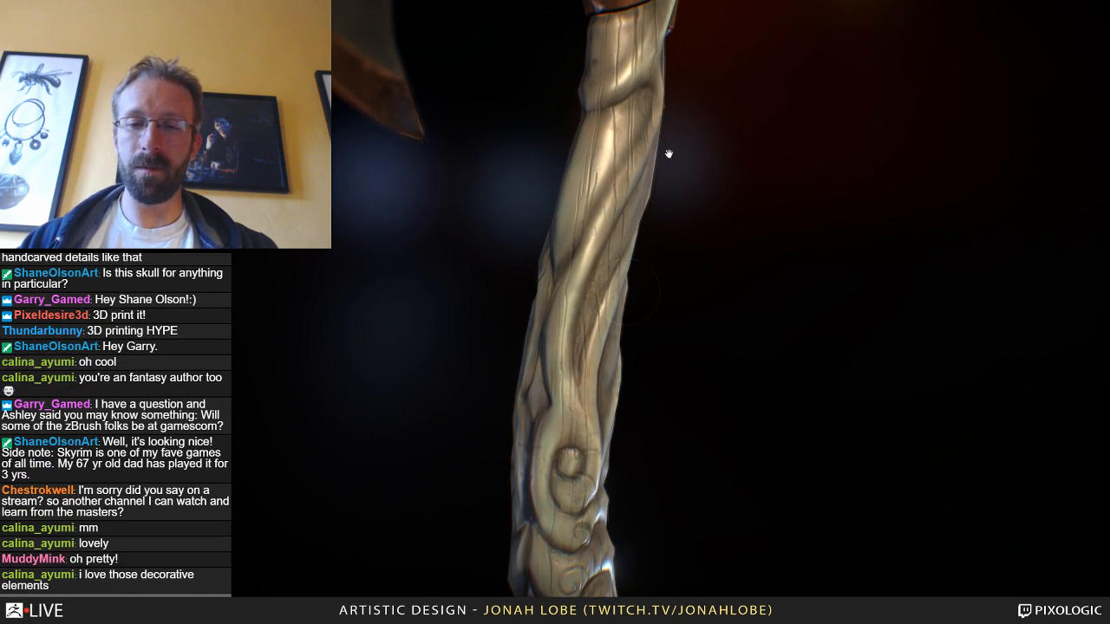
{"action": "left_click_drag", "start_coordinate": [668, 154], "coordinate": [744, 138]}
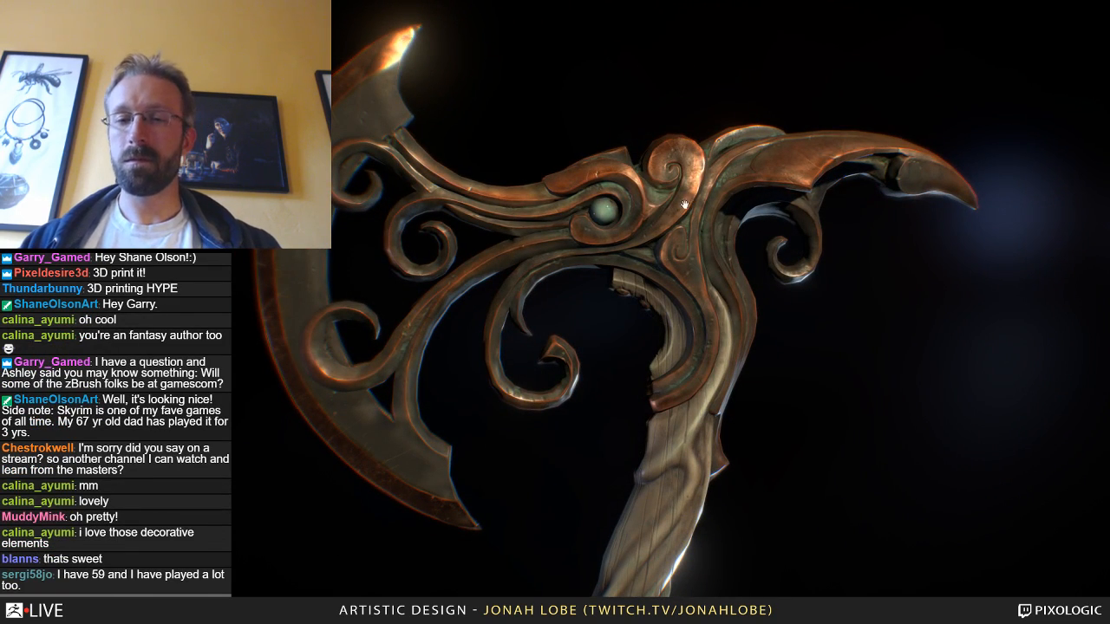
{"action": "left_click_drag", "start_coordinate": [685, 204], "coordinate": [757, 233]}
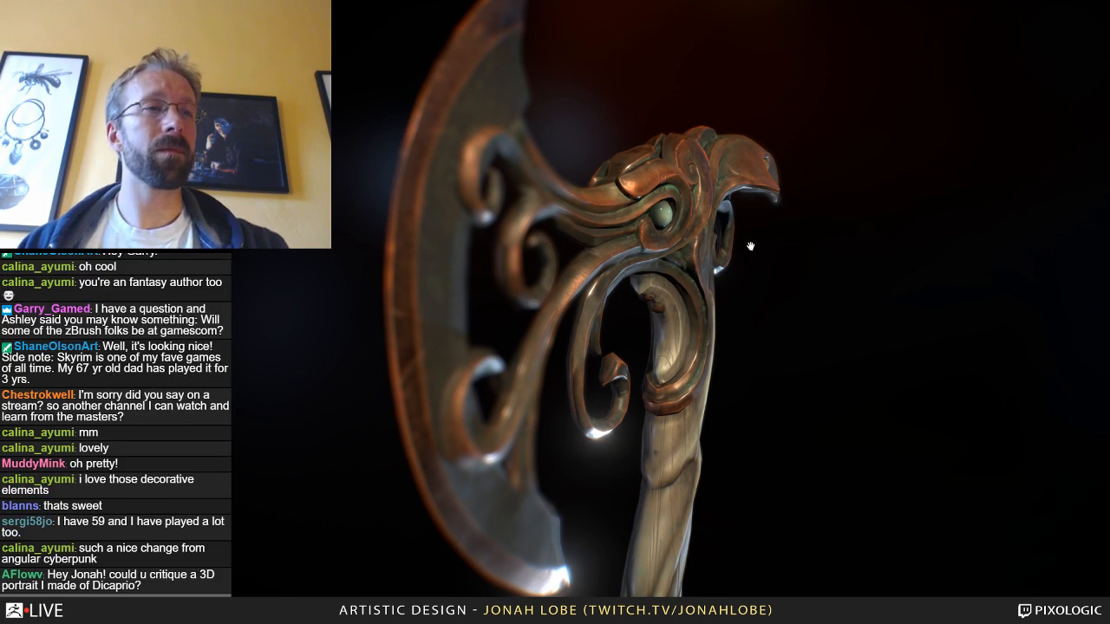
{"action": "scroll", "coordinate": [748, 245], "scroll_direction": "down", "scroll_amount": 5}
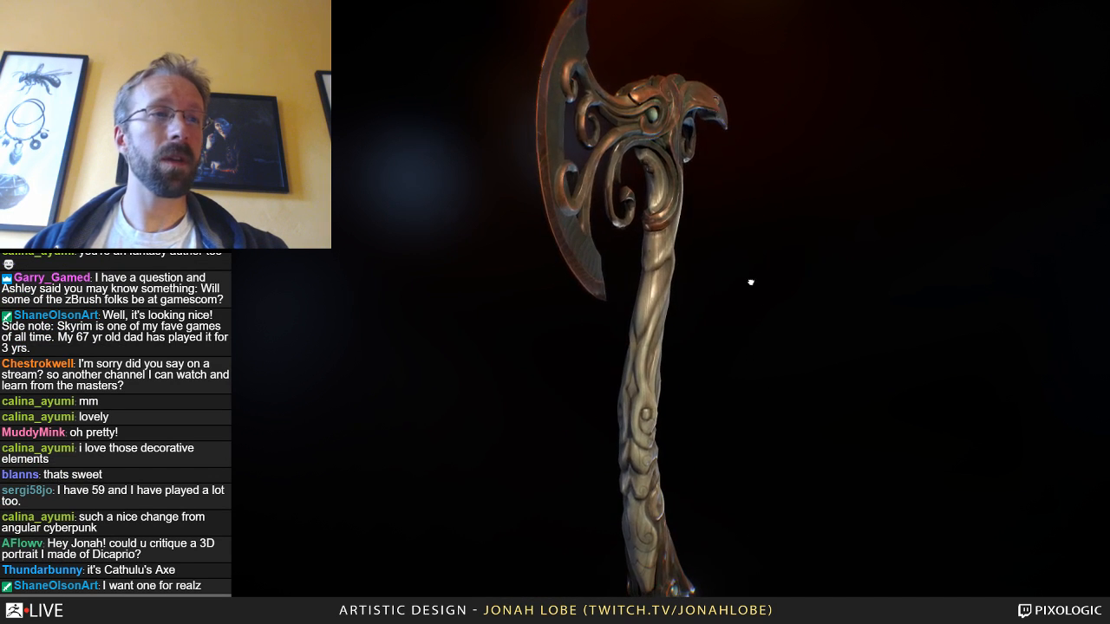
Leave the axe's full-screen view, examine its scrollwork head up close on the page, and switch back to ZBrush.
{"action": "left_click_drag", "start_coordinate": [750, 280], "coordinate": [700, 285]}
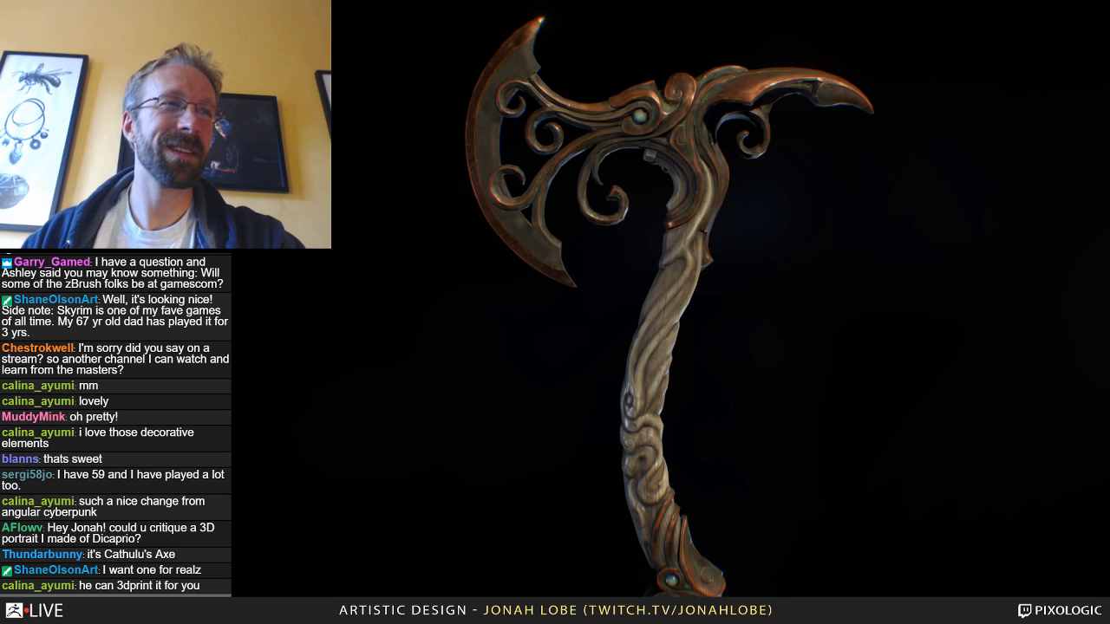
{"action": "key", "text": "Escape"}
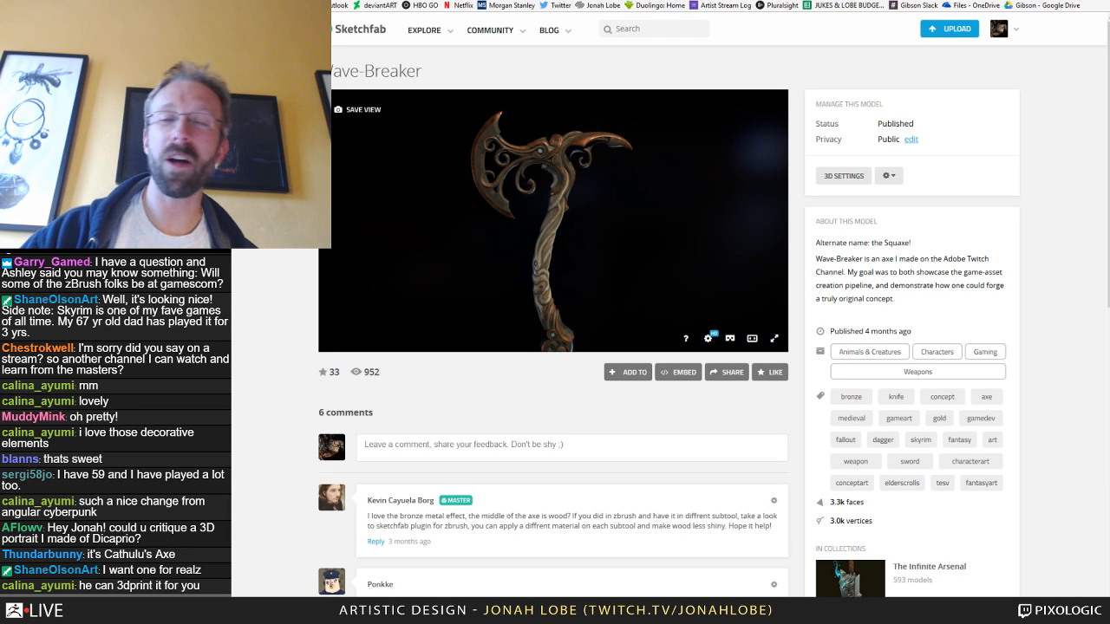
{"action": "scroll", "coordinate": [535, 189], "scroll_direction": "up", "scroll_amount": 5}
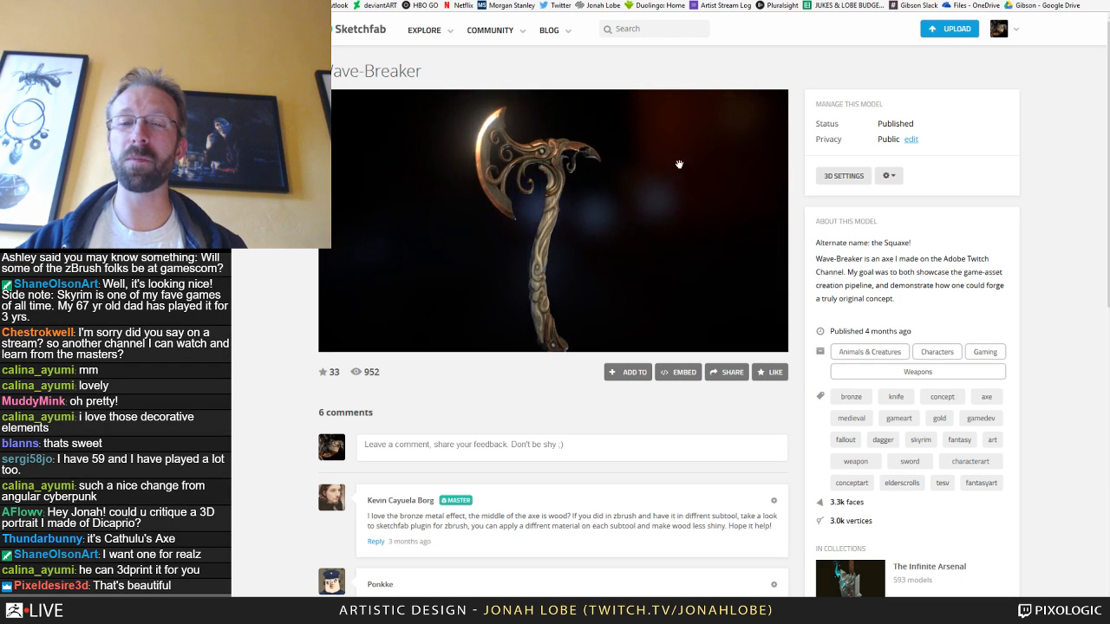
{"action": "left_click_drag", "start_coordinate": [535, 190], "coordinate": [599, 211]}
{"action": "scroll", "coordinate": [604, 207], "scroll_direction": "up", "scroll_amount": 3}
{"action": "mouse_move", "coordinate": [649, 173]}
{"action": "left_mouse_down"}
{"action": "mouse_move", "coordinate": [659, 235]}
{"action": "mouse_move", "coordinate": [644, 228]}
{"action": "mouse_move", "coordinate": [641, 247]}
{"action": "left_mouse_up"}
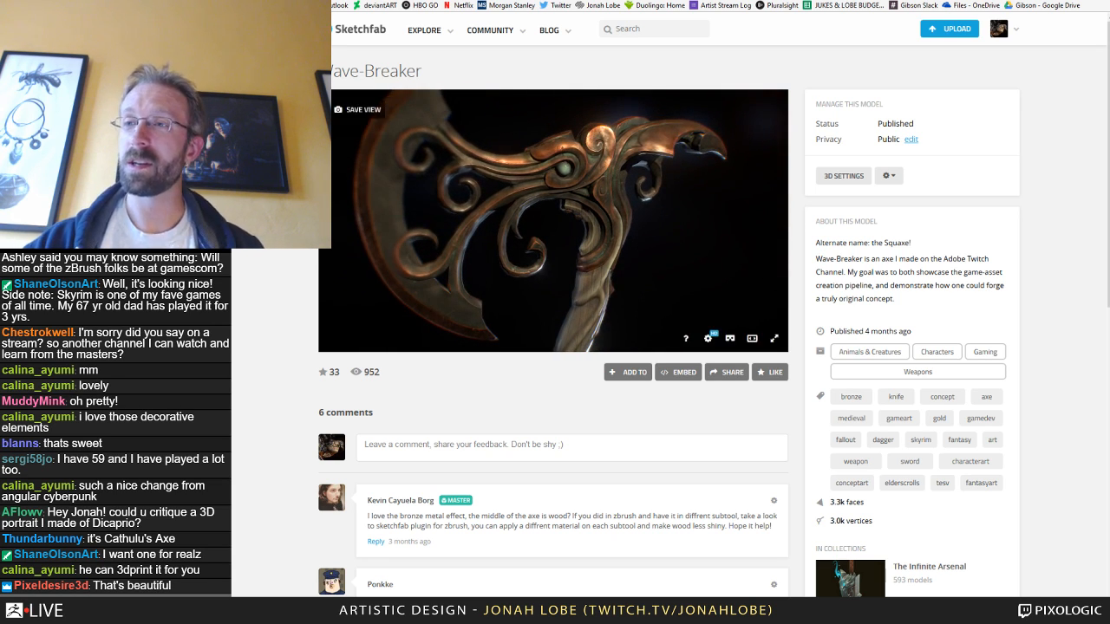
{"action": "left_click", "coordinate": [984, 1]}
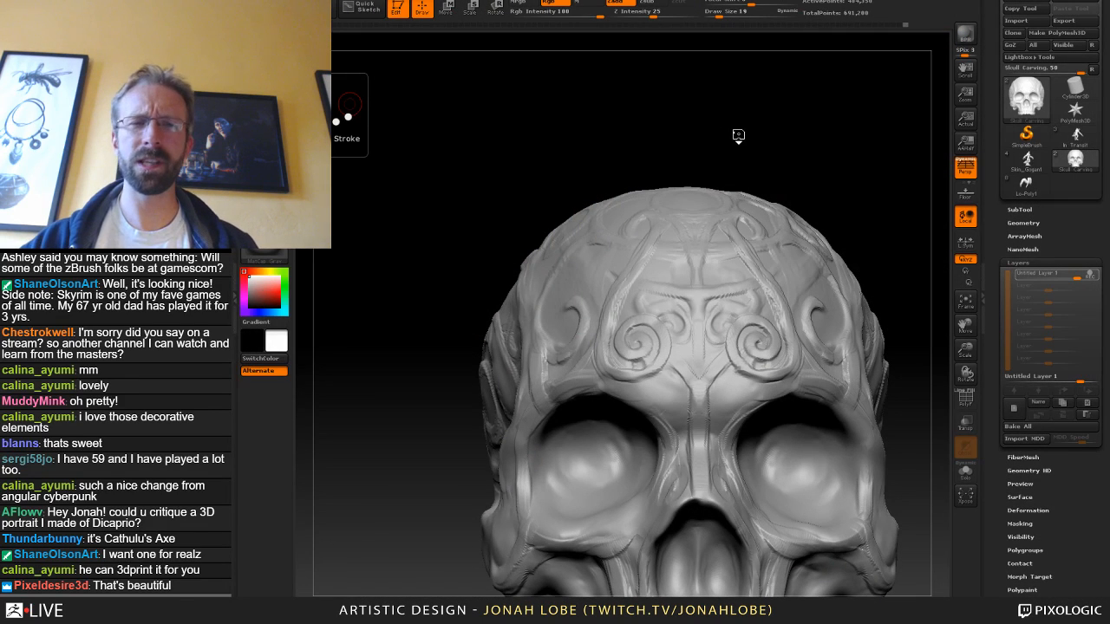
Trim the outer edge of the large temple scroll with the Morph brush, at draw size 35 and then 13.
{"action": "left_click_drag", "start_coordinate": [567, 141], "coordinate": [737, 133]}
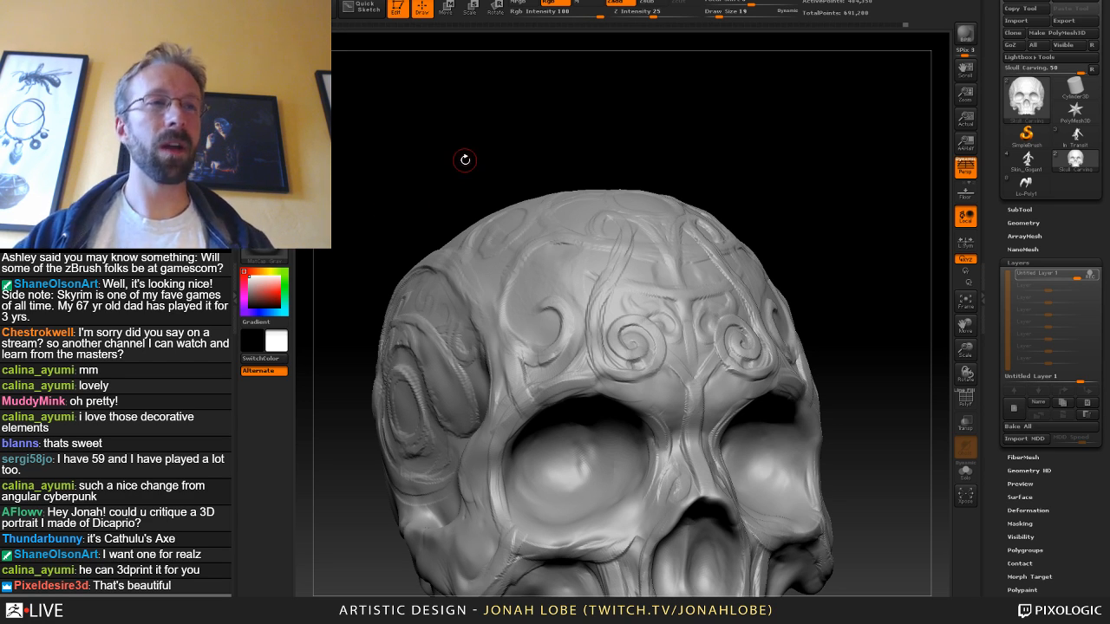
{"action": "left_click_drag", "start_coordinate": [462, 156], "coordinate": [517, 156]}
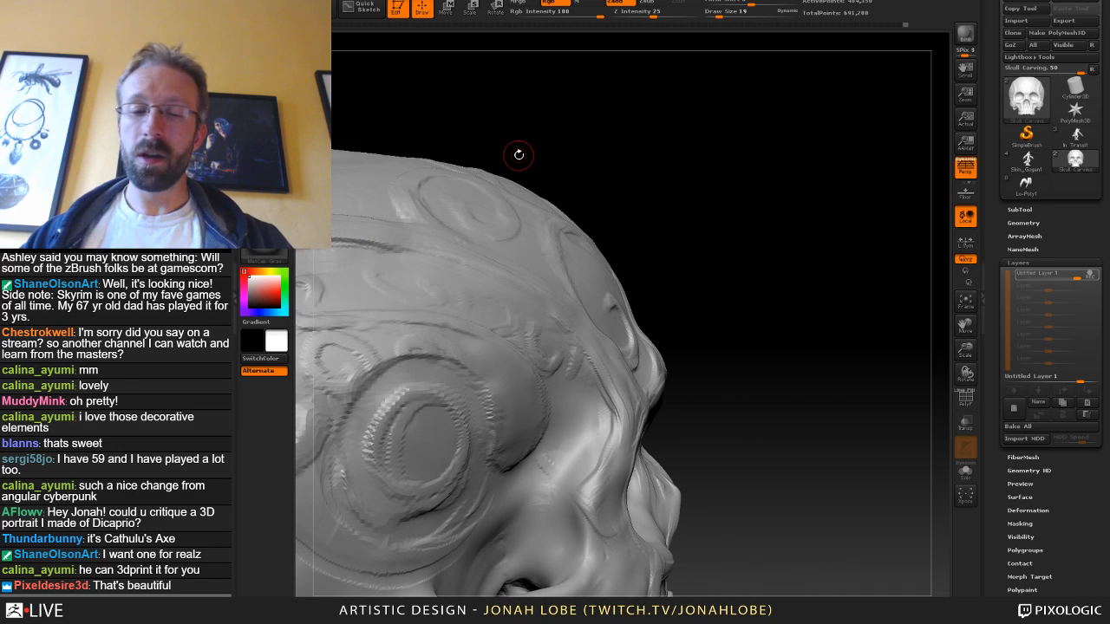
{"action": "left_click_drag", "start_coordinate": [695, 422], "coordinate": [756, 323], "text": "alt"}
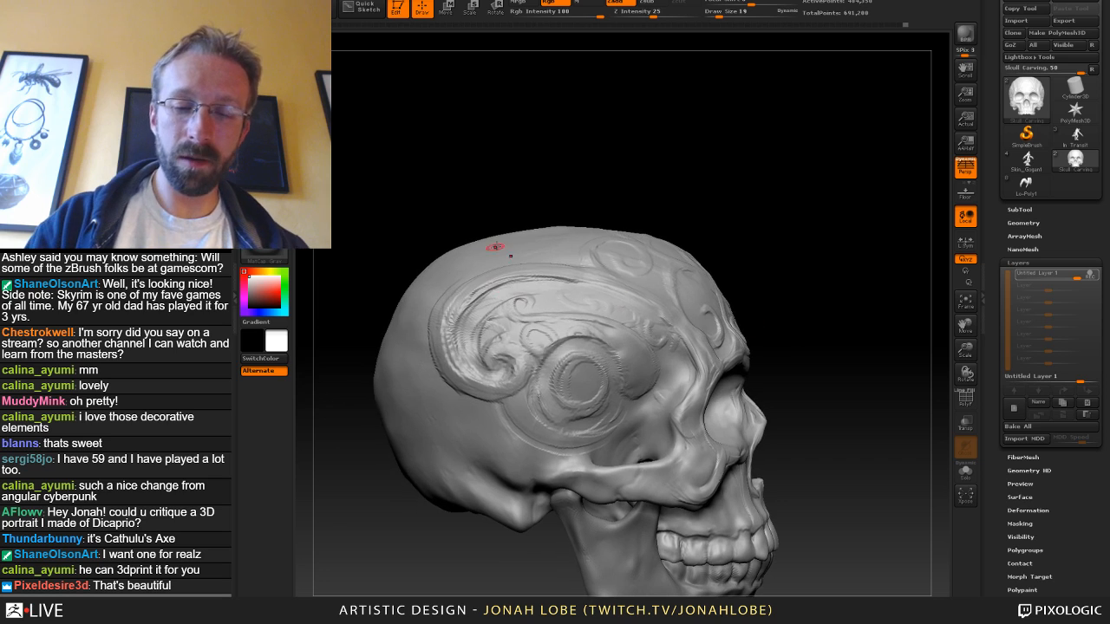
{"action": "left_click_drag", "start_coordinate": [521, 193], "coordinate": [569, 199]}
{"action": "key", "text": "s"}
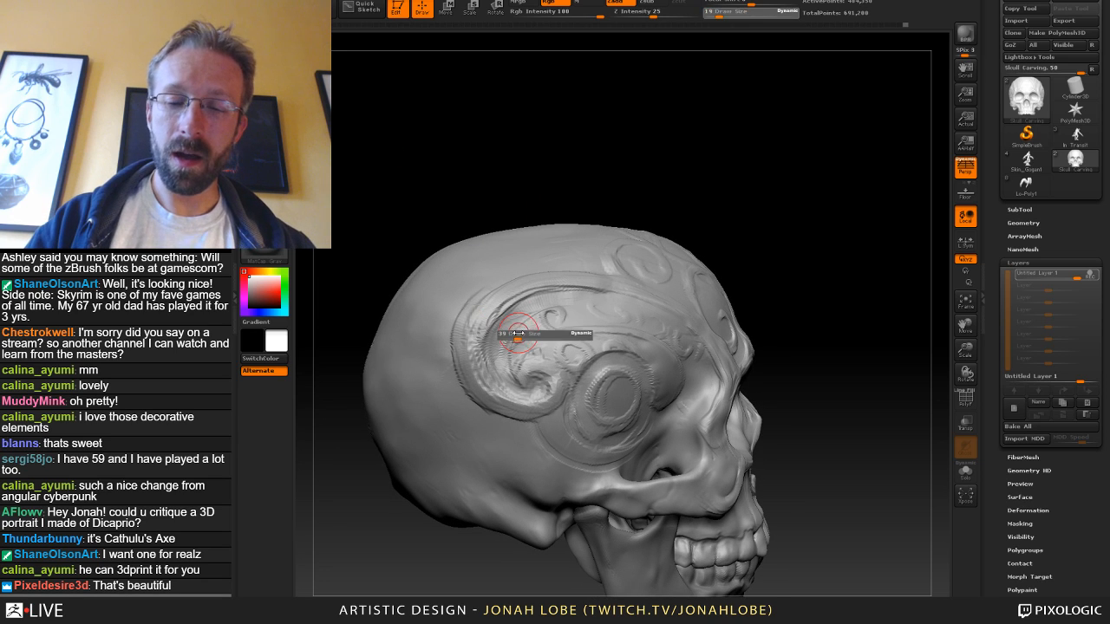
{"action": "left_click_drag", "start_coordinate": [514, 333], "coordinate": [518, 334]}
{"action": "left_click_drag", "start_coordinate": [469, 387], "coordinate": [460, 326]}
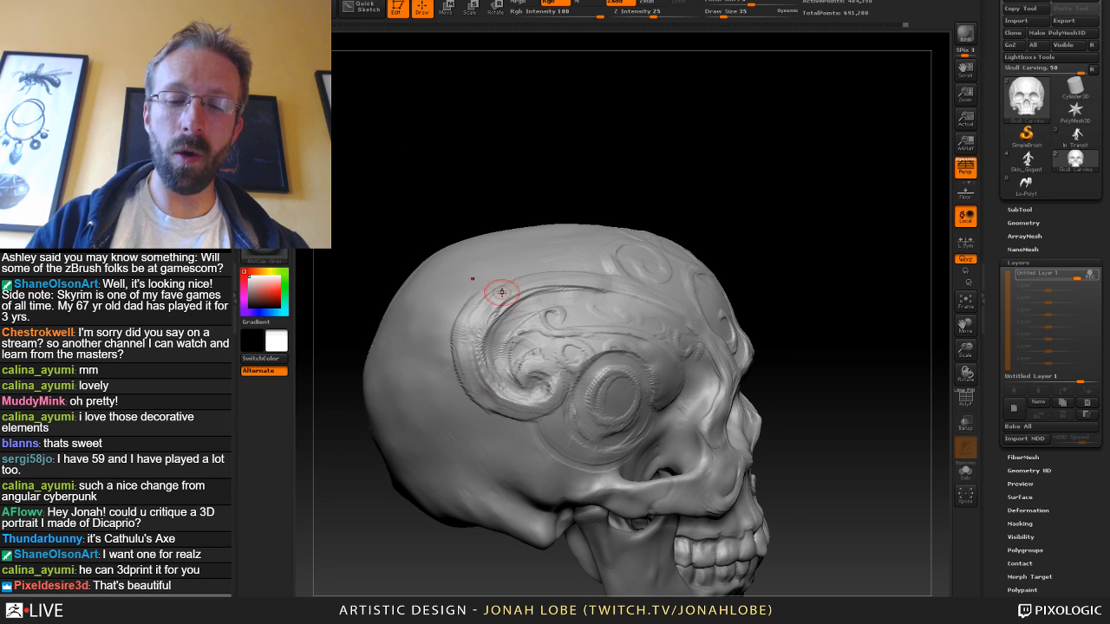
{"action": "key", "text": "s"}
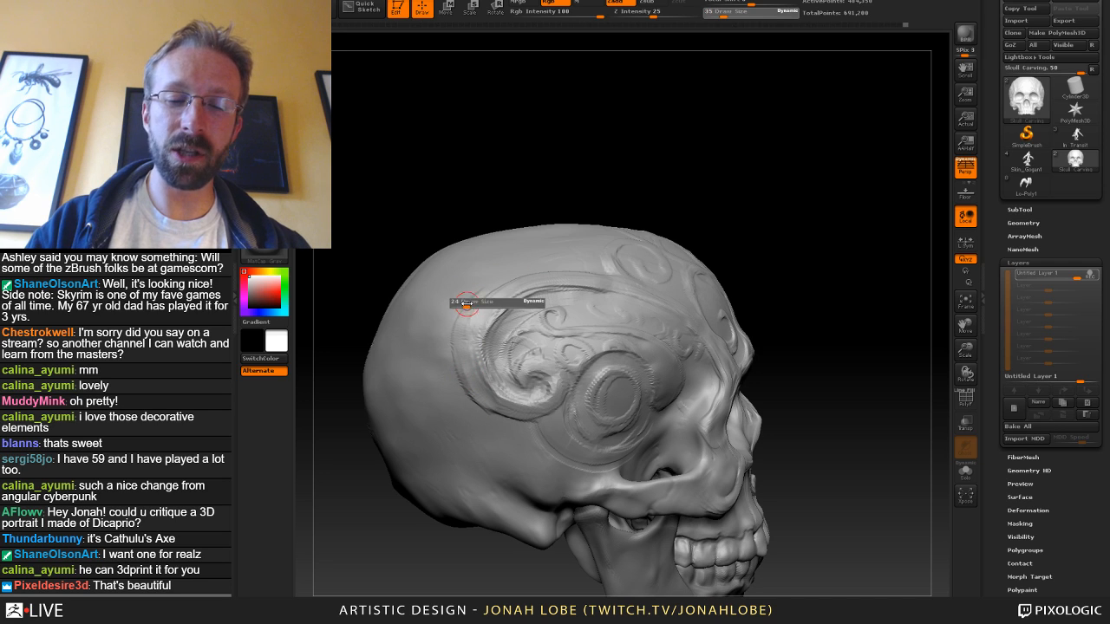
{"action": "left_click_drag", "start_coordinate": [468, 303], "coordinate": [457, 304]}
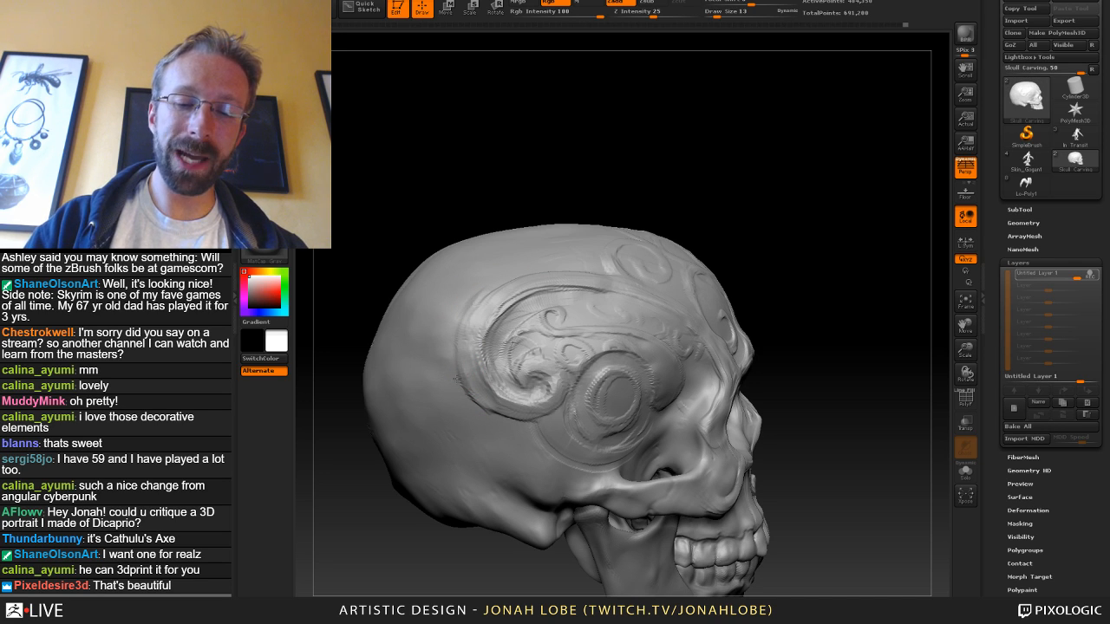
Build up the outer and upper edges of the temple band with the ClayBuildup brush at draw size 39.
{"action": "key", "text": "b"}
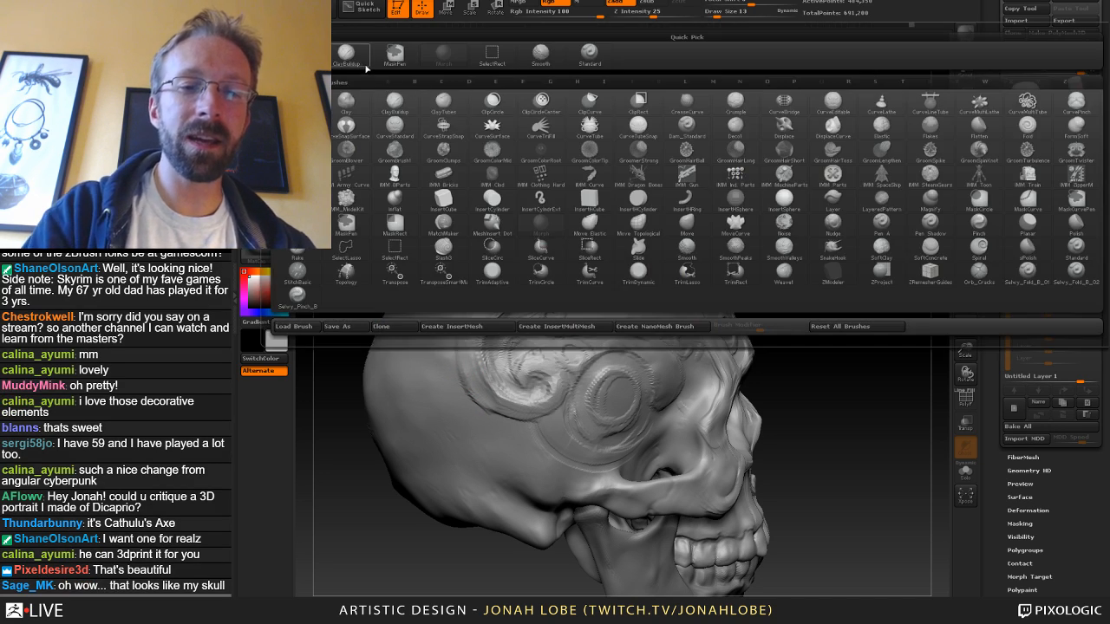
{"action": "left_click", "coordinate": [362, 59]}
{"action": "key", "text": "s"}
{"action": "left_click_drag", "start_coordinate": [534, 248], "coordinate": [542, 248]}
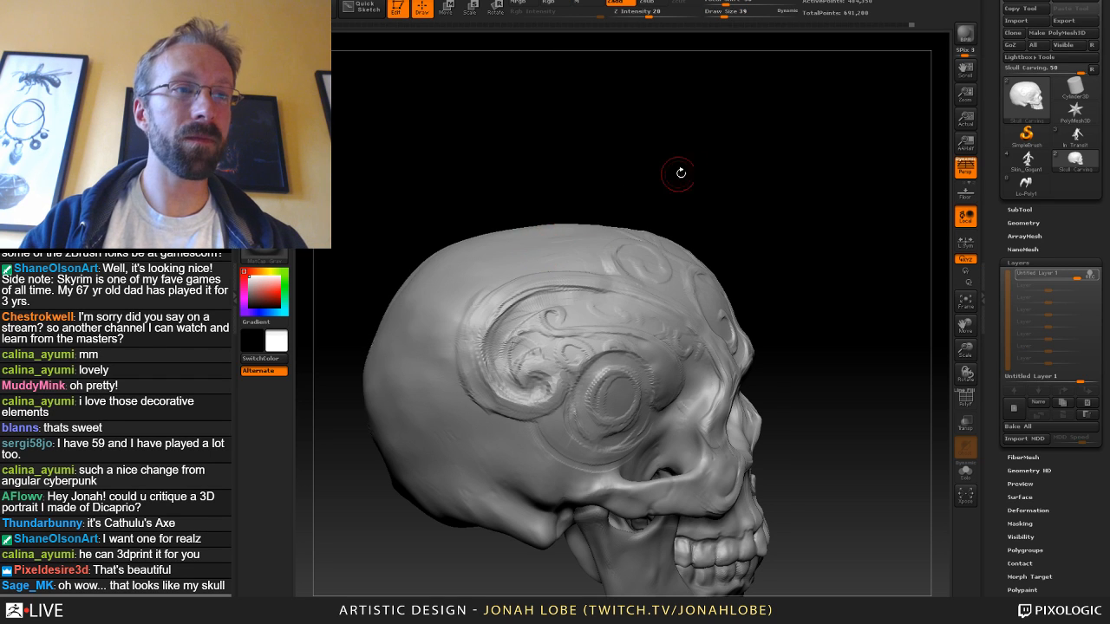
{"action": "mouse_move", "coordinate": [682, 174]}
{"action": "left_mouse_down"}
{"action": "mouse_move", "coordinate": [650, 226]}
{"action": "mouse_move", "coordinate": [663, 229]}
{"action": "left_mouse_up"}
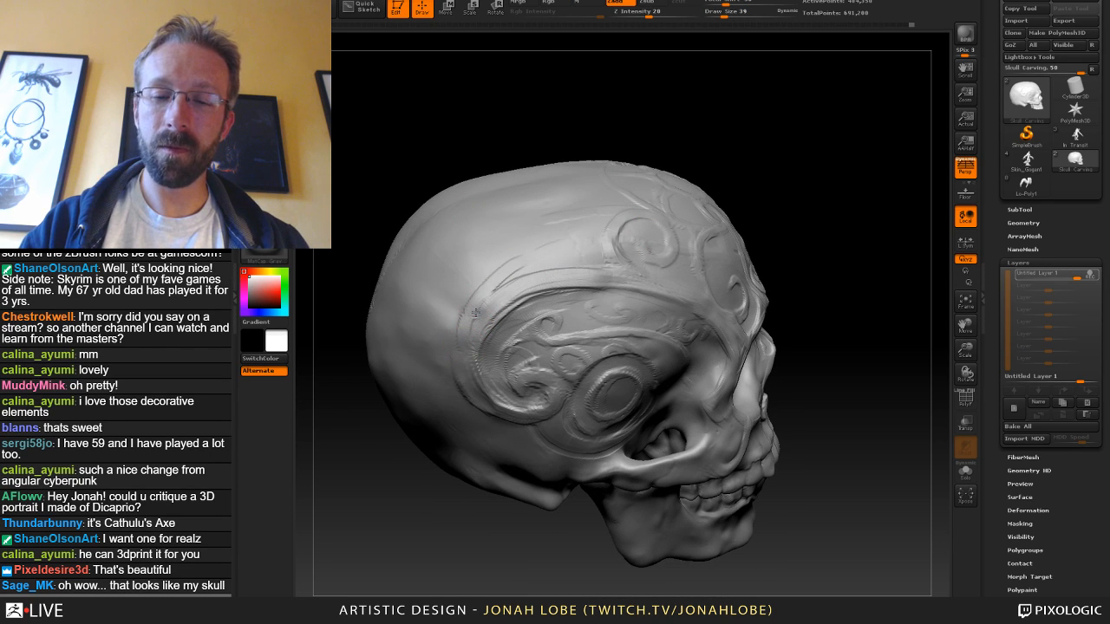
{"action": "left_click_drag", "start_coordinate": [780, 211], "coordinate": [752, 223]}
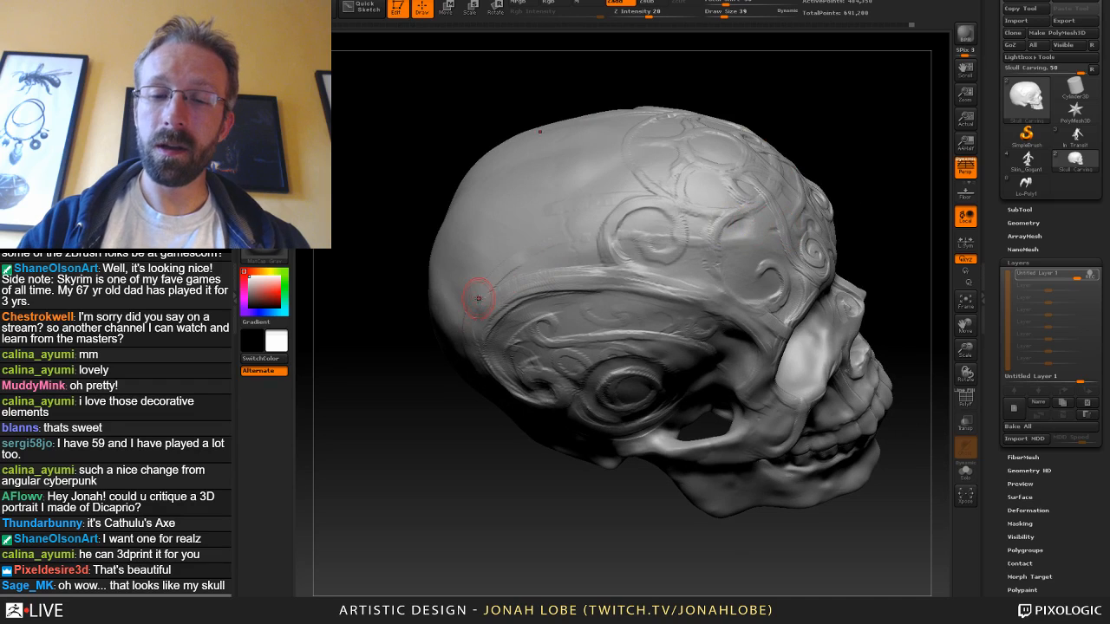
Sculpt mirrored bands from the nose bridge outward beneath the forehead spirals with ClayBuildup at draw size 24.
{"action": "mouse_move", "coordinate": [854, 205]}
{"action": "left_mouse_down", "text": "alt"}
{"action": "mouse_move", "coordinate": [761, 290]}
{"action": "mouse_move", "coordinate": [763, 343]}
{"action": "left_mouse_up", "text": "alt"}
{"action": "key", "text": "s"}
{"action": "left_click_drag", "start_coordinate": [663, 348], "coordinate": [646, 348]}
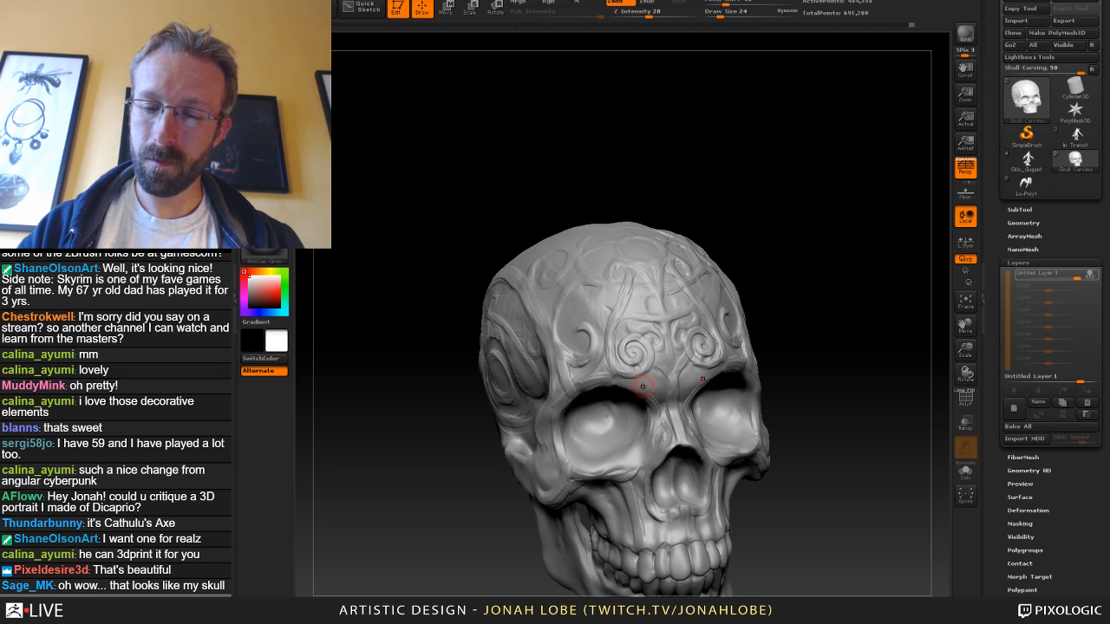
{"action": "left_click_drag", "start_coordinate": [794, 336], "coordinate": [792, 330]}
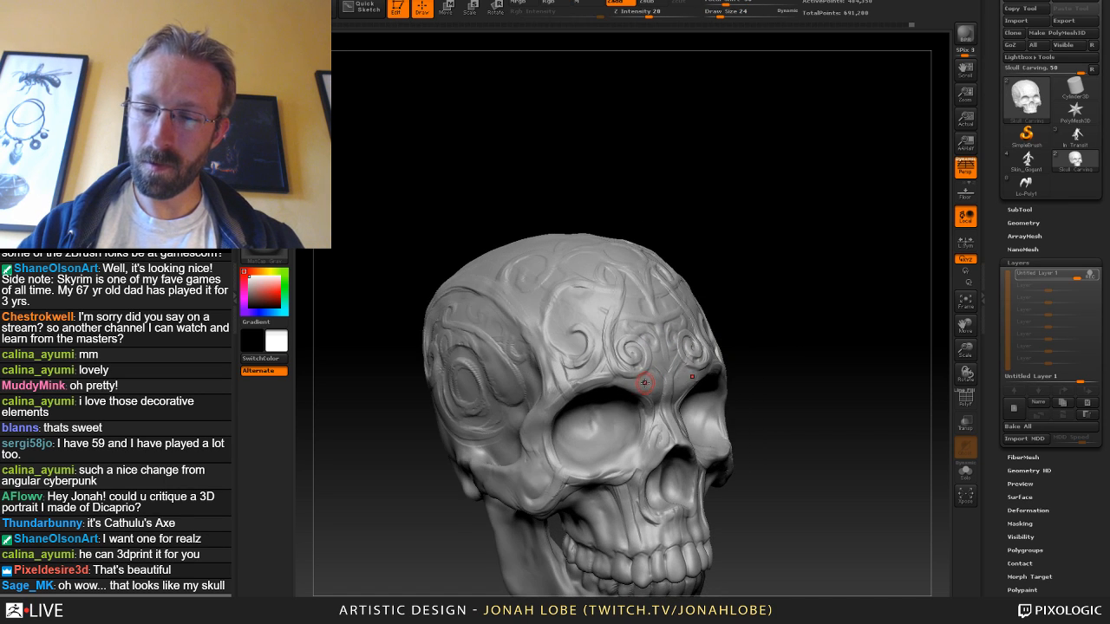
{"action": "mouse_move", "coordinate": [797, 402]}
{"action": "left_mouse_down", "text": "alt"}
{"action": "mouse_move", "coordinate": [805, 332]}
{"action": "mouse_move", "coordinate": [793, 321]}
{"action": "mouse_move", "coordinate": [837, 293]}
{"action": "mouse_move", "coordinate": [780, 337]}
{"action": "mouse_move", "coordinate": [782, 412]}
{"action": "left_mouse_up", "text": "alt"}
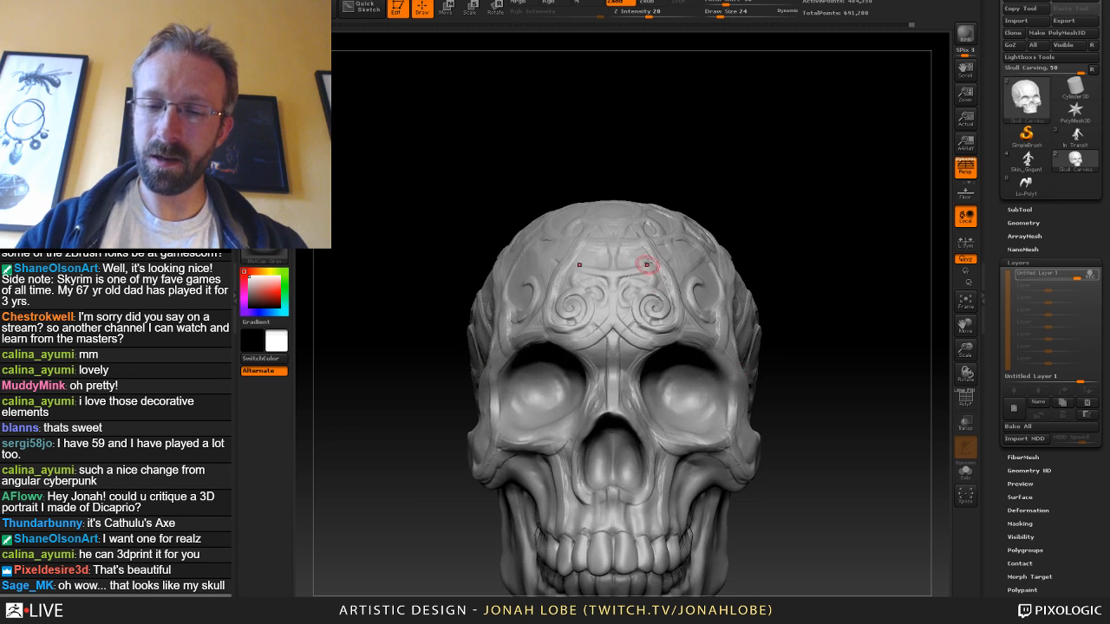
{"action": "left_click_drag", "start_coordinate": [776, 239], "coordinate": [777, 299]}
Clean up the edges of the bands around the forehead spirals with the Morph brush at draw size 24.
{"action": "key", "text": "b"}
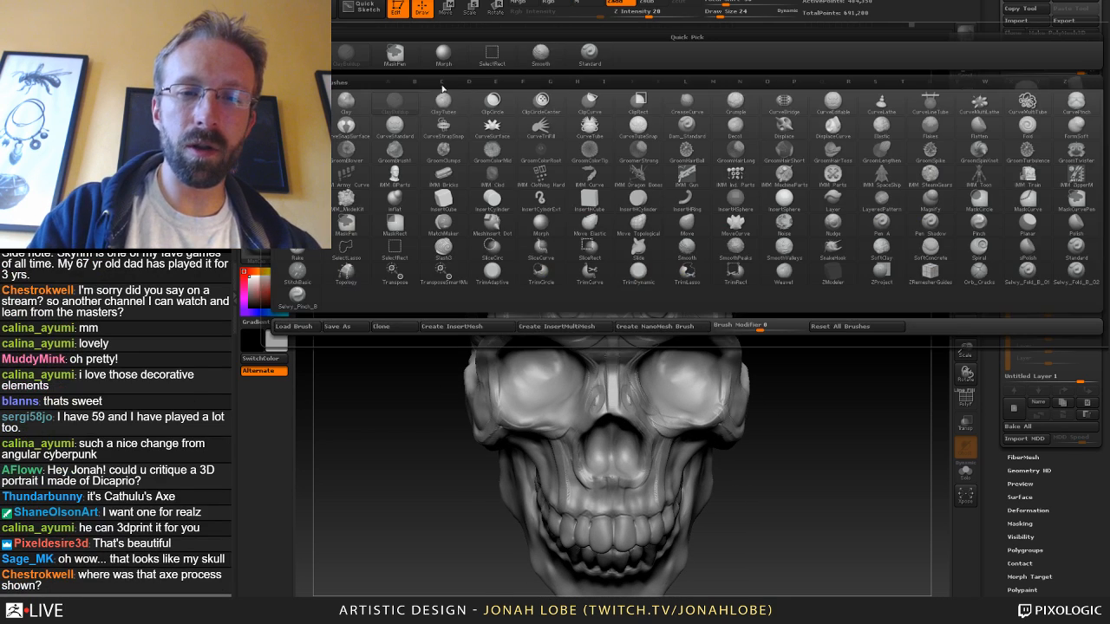
{"action": "left_click", "coordinate": [444, 58]}
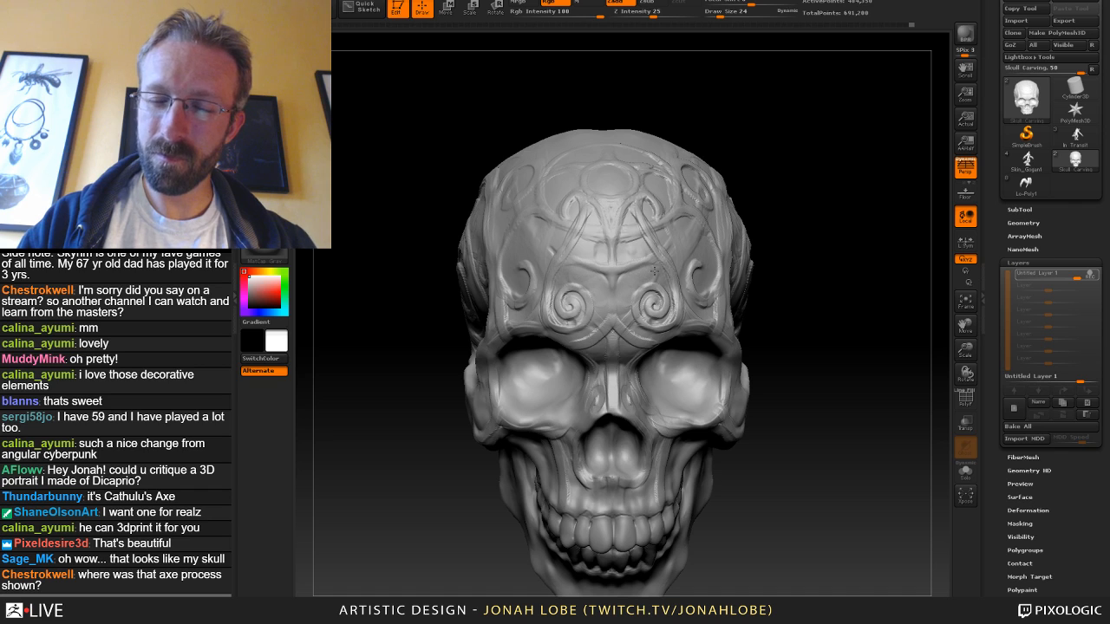
{"action": "left_click_drag", "start_coordinate": [720, 229], "coordinate": [657, 232]}
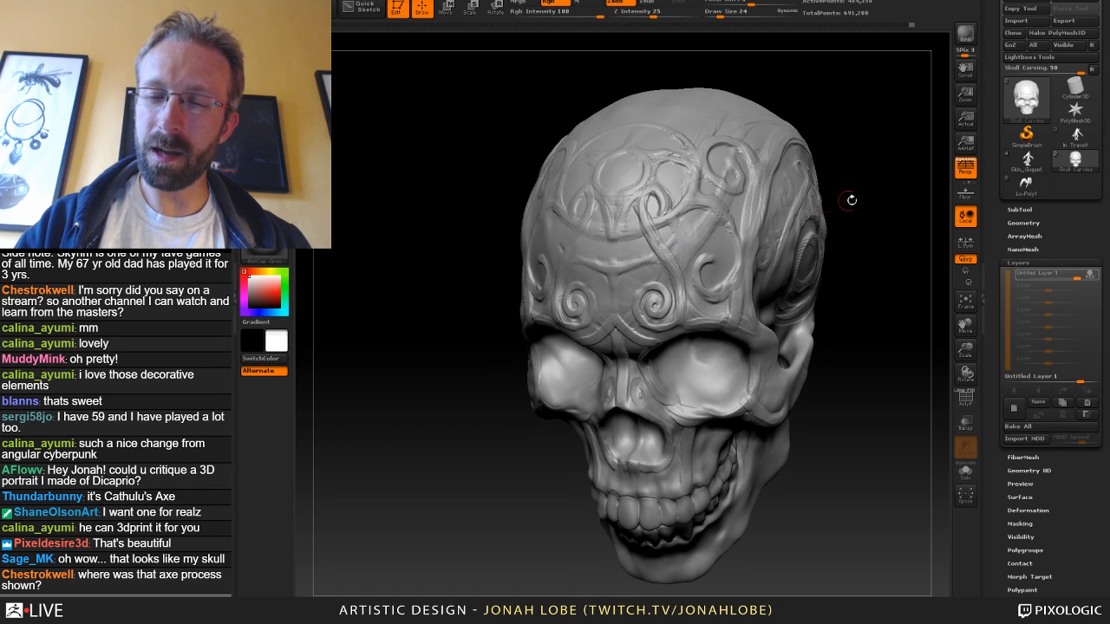
{"action": "left_click_drag", "start_coordinate": [852, 200], "coordinate": [630, 310]}
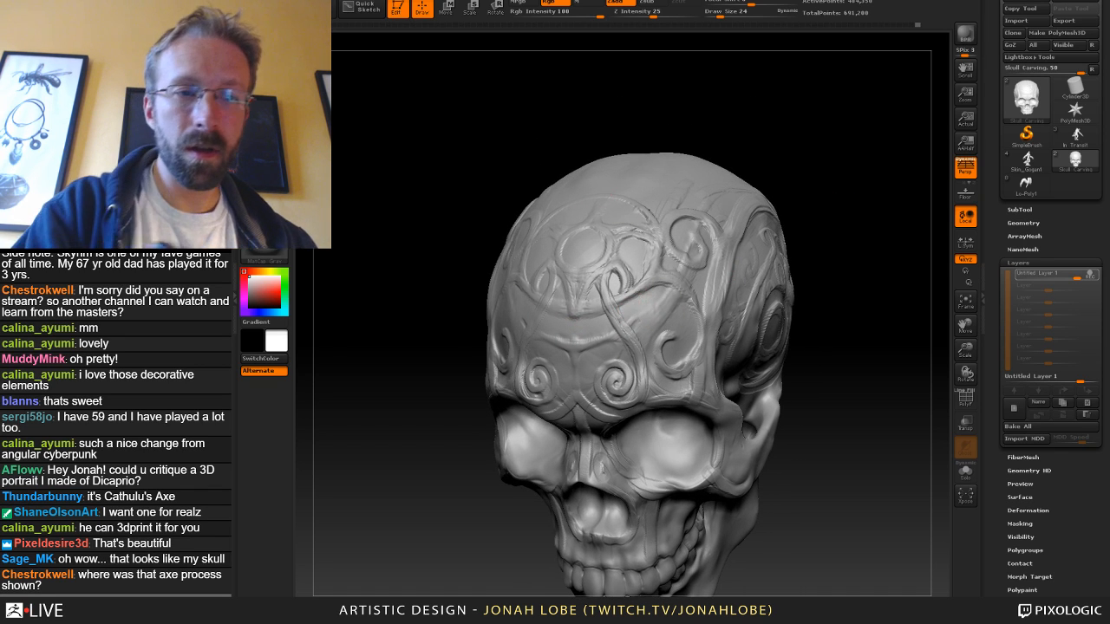
Extend the curved band across the upper forehead over the crossing bands with ClayBuildup and trim it with the Morph brush.
{"action": "key", "text": "b"}
{"action": "left_click", "coordinate": [347, 58]}
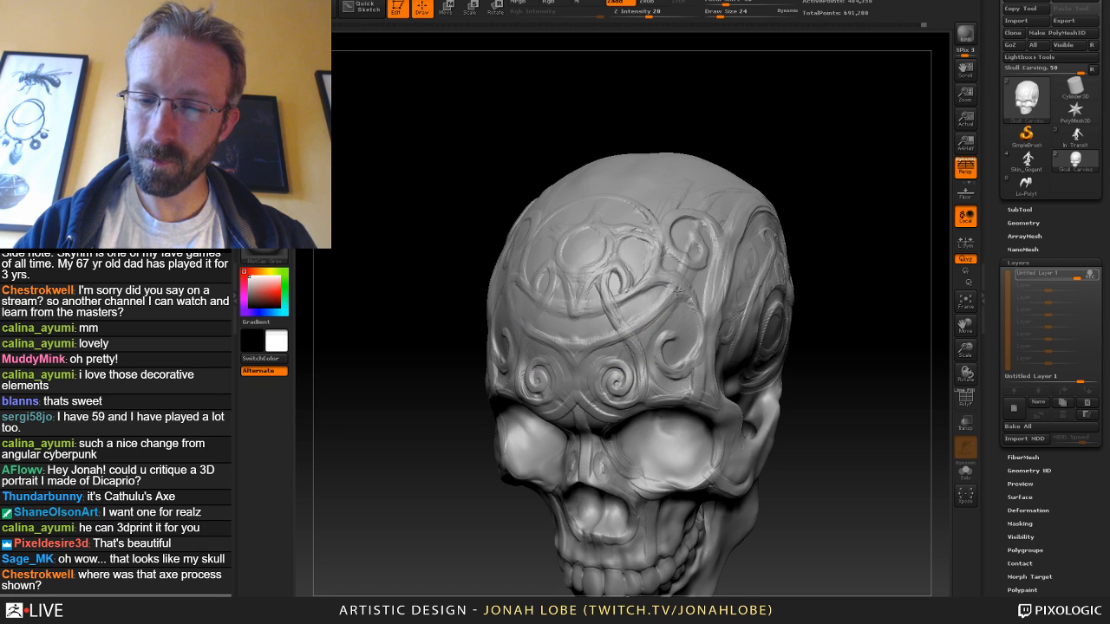
{"action": "key", "text": "b"}
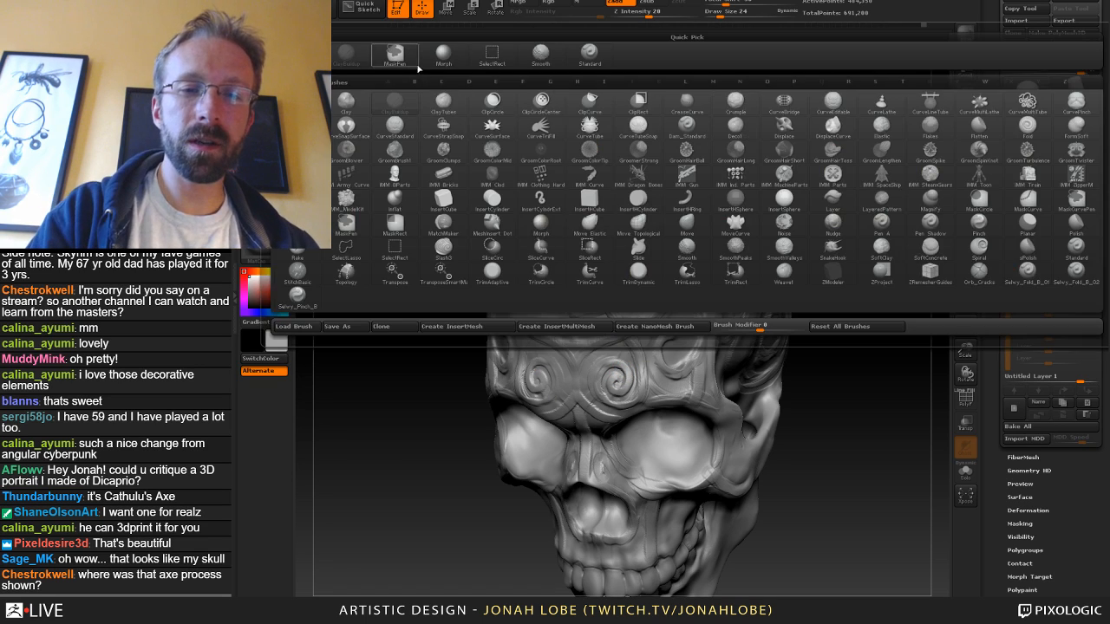
{"action": "left_click", "coordinate": [445, 57]}
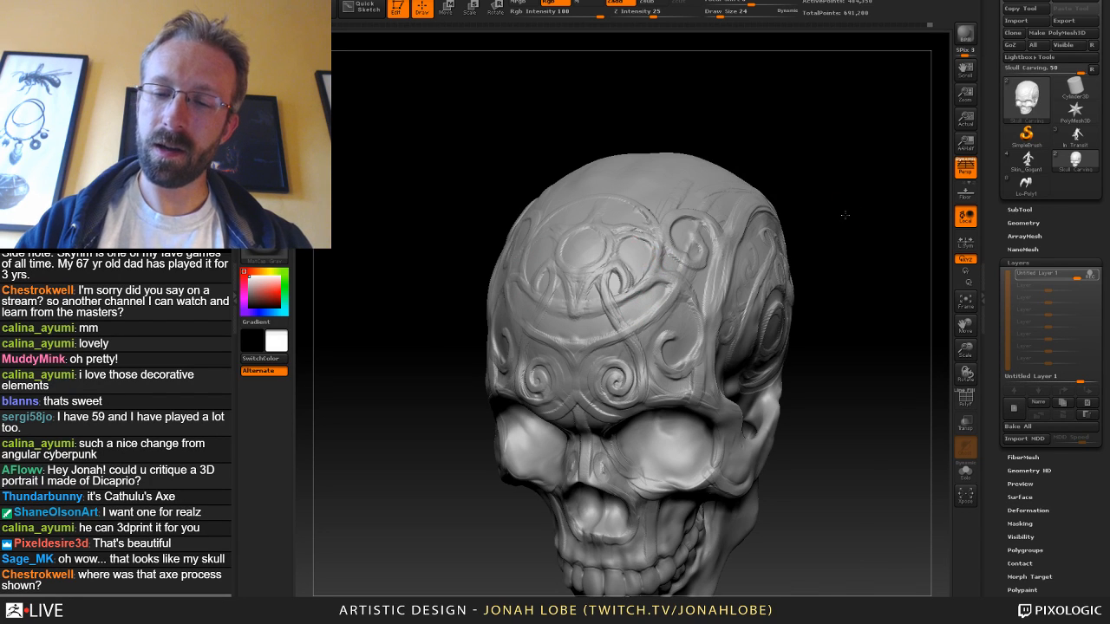
{"action": "mouse_move", "coordinate": [845, 215]}
{"action": "left_mouse_down"}
{"action": "mouse_move", "coordinate": [856, 193]}
{"action": "mouse_move", "coordinate": [714, 191]}
{"action": "left_mouse_up"}
Build up mirrored curved bands around the C-shaped scrolls above the outer eye sockets with the ClayBuildup brush.
{"action": "key", "text": "b"}
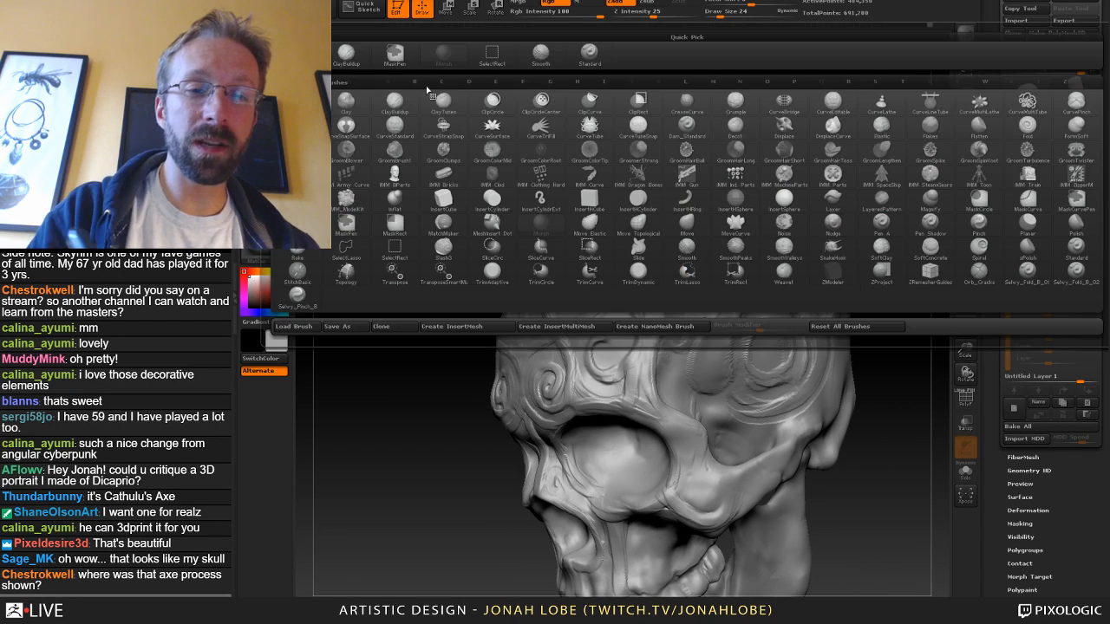
{"action": "left_click", "coordinate": [356, 60]}
{"action": "left_click_drag", "start_coordinate": [775, 156], "coordinate": [755, 223]}
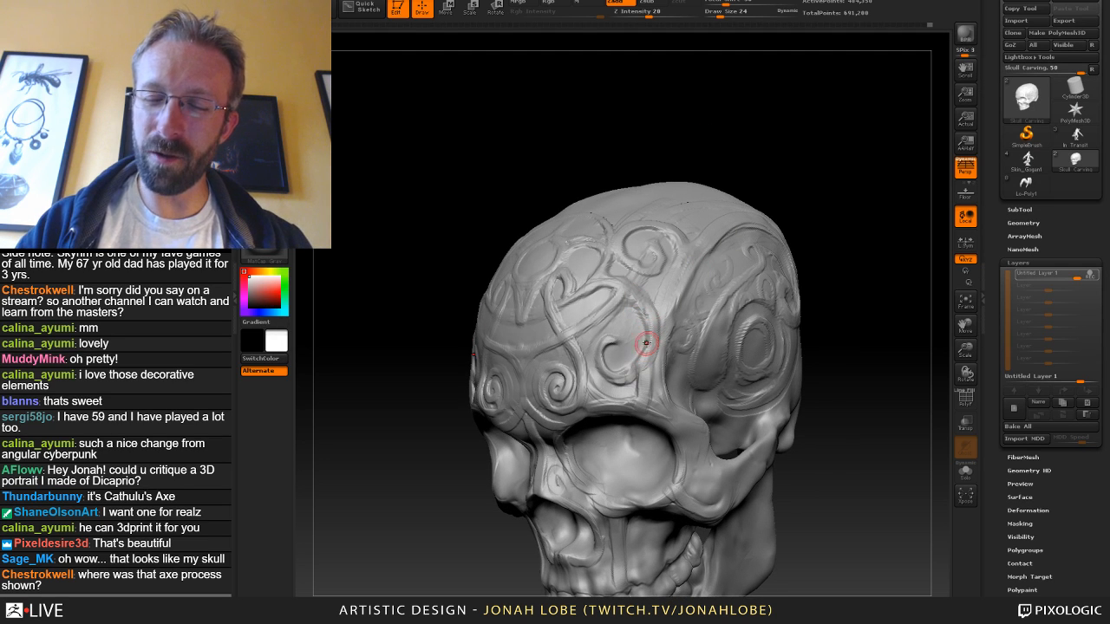
{"action": "left_click_drag", "start_coordinate": [842, 300], "coordinate": [757, 327]}
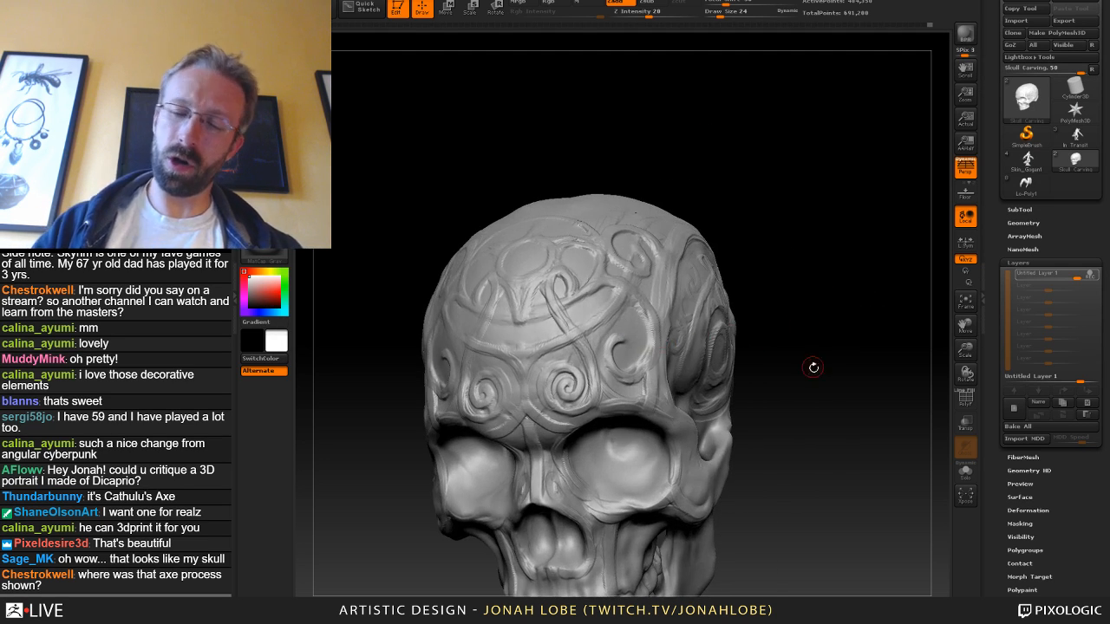
{"action": "left_click_drag", "start_coordinate": [810, 391], "coordinate": [774, 464]}
Erase the mirrored spirals above the brow with the Morph brush and clean the adjoining side bands at draw size 17.
{"action": "left_click", "coordinate": [264, 49]}
{"action": "left_click", "coordinate": [450, 66]}
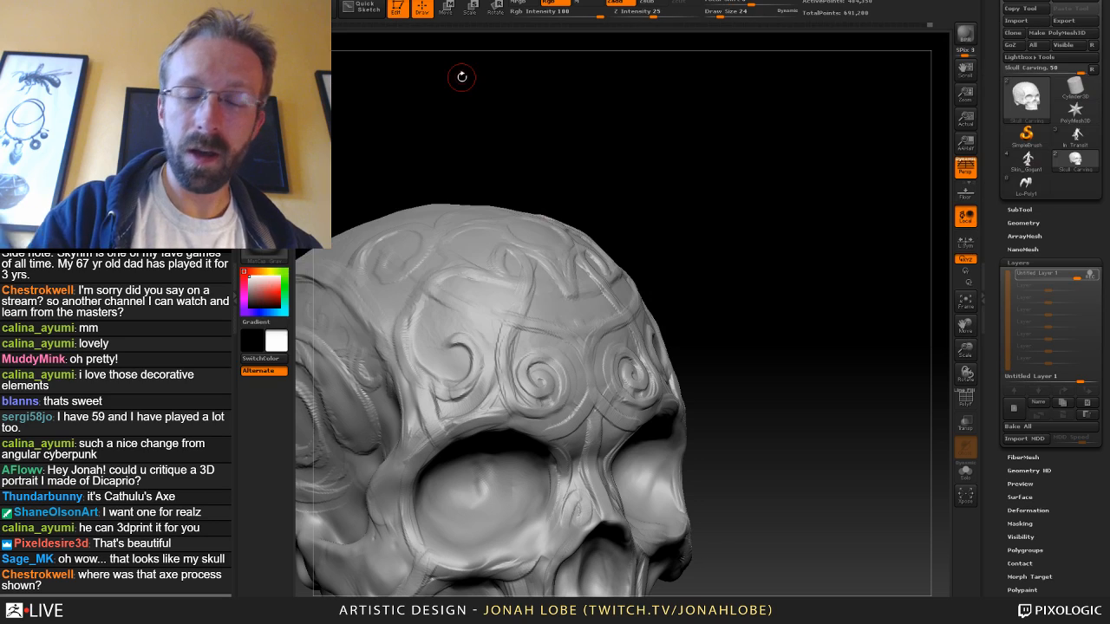
{"action": "key", "text": "s"}
{"action": "mouse_move", "coordinate": [548, 373]}
{"action": "left_mouse_down"}
{"action": "mouse_move", "coordinate": [507, 342]}
{"action": "mouse_move", "coordinate": [505, 359]}
{"action": "left_mouse_up"}
{"action": "key", "text": "ctrl+z"}
{"action": "key", "text": "ctrl+z"}
{"action": "key", "text": "ctrl+z"}
{"action": "key", "text": "ctrl+z"}
{"action": "key", "text": "s"}
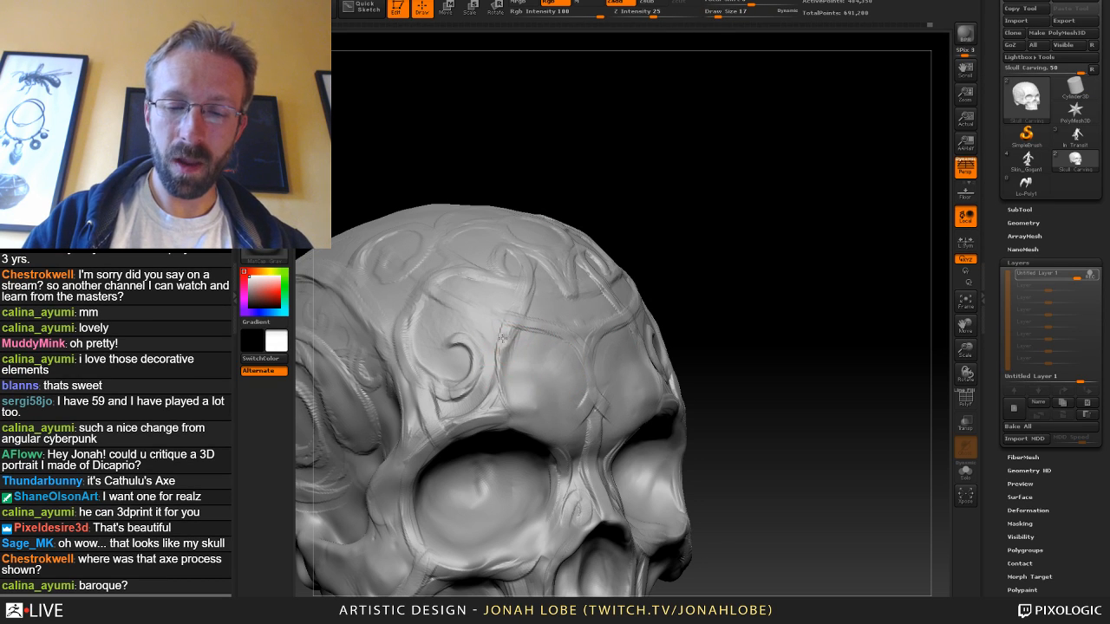
{"action": "key", "text": "ctrl+z"}
{"action": "left_click_drag", "start_coordinate": [489, 404], "coordinate": [509, 344]}
Erase the diagonal crossing bands from the middle of the forehead and switch to the ClayBuildup brush.
{"action": "left_click_drag", "start_coordinate": [711, 279], "coordinate": [632, 288]}
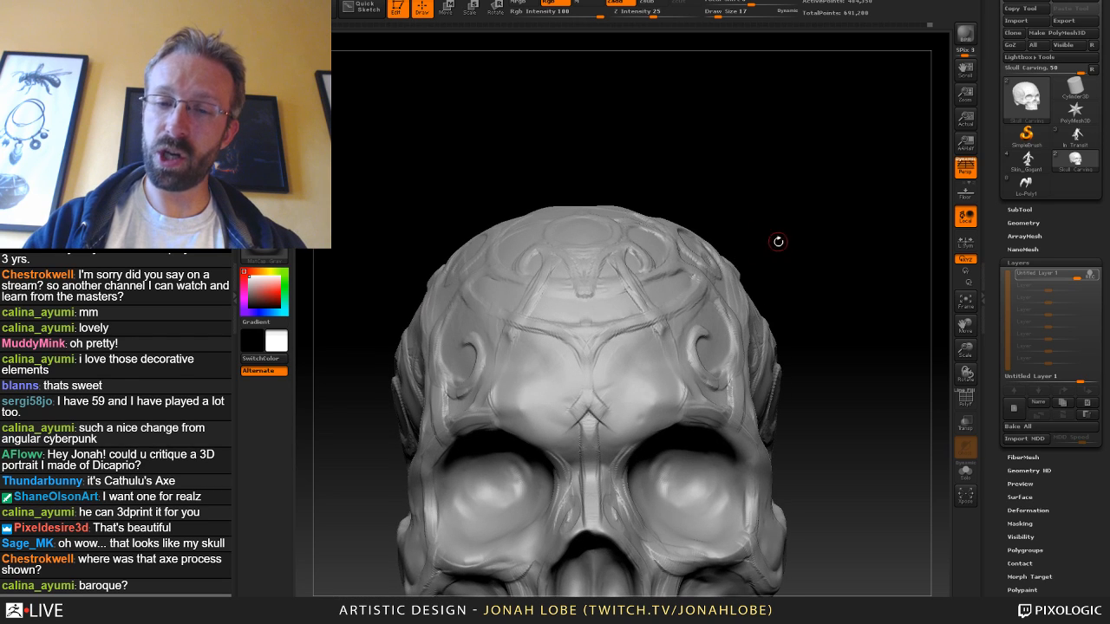
{"action": "left_click_drag", "start_coordinate": [777, 242], "coordinate": [762, 290]}
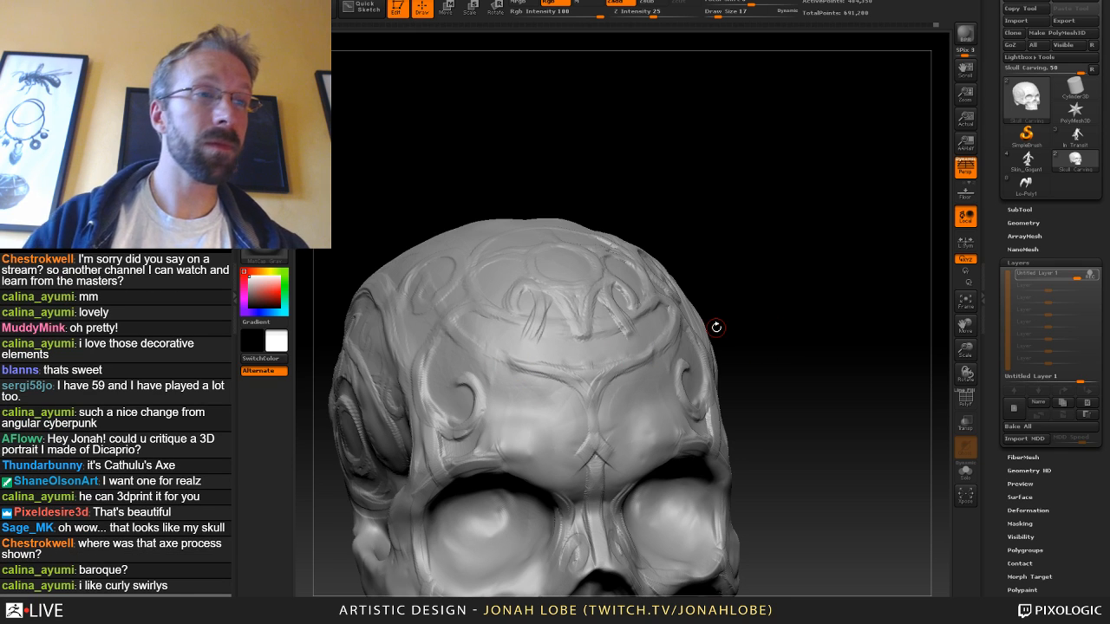
{"action": "key", "text": "b"}
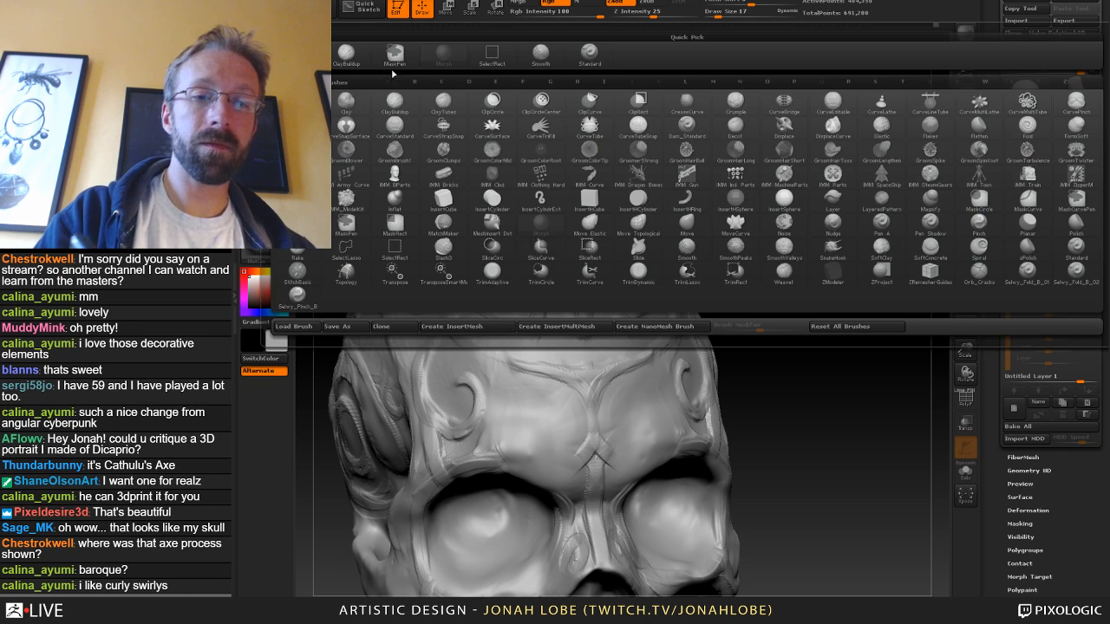
{"action": "left_click", "coordinate": [351, 54]}
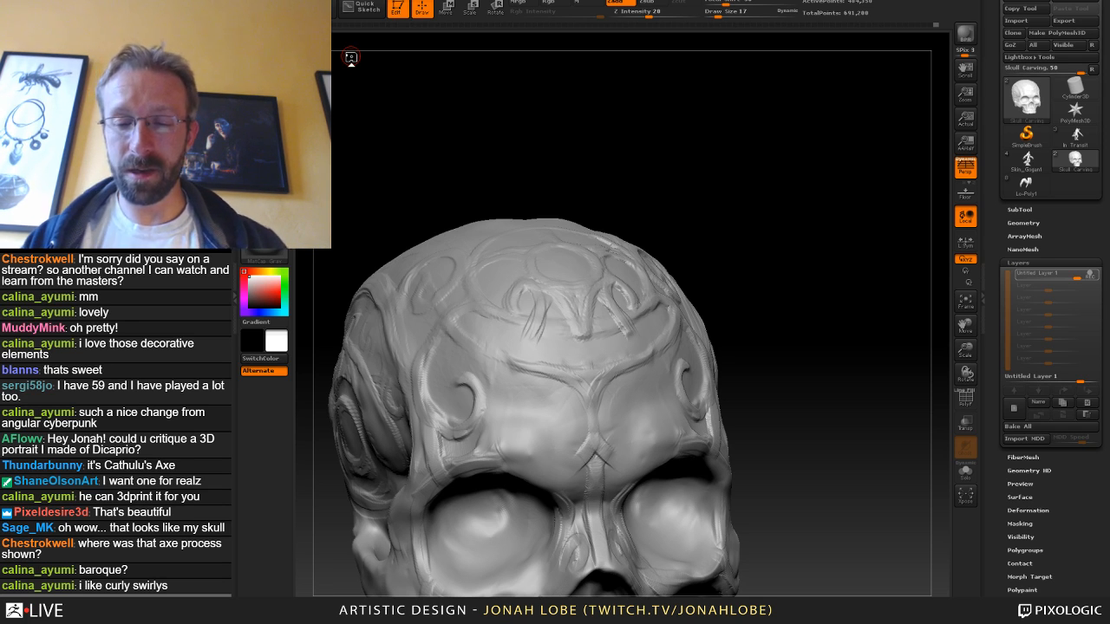
Build up a circular ring around the V-shaped motif in the middle of the forehead with the ClayBuildup brush.
{"action": "left_click_drag", "start_coordinate": [748, 353], "coordinate": [779, 356]}
{"action": "left_click_drag", "start_coordinate": [726, 287], "coordinate": [742, 372], "text": "alt"}
{"action": "left_click_drag", "start_coordinate": [742, 372], "coordinate": [749, 343]}
{"action": "left_click_drag", "start_coordinate": [749, 343], "coordinate": [738, 303], "text": "alt"}
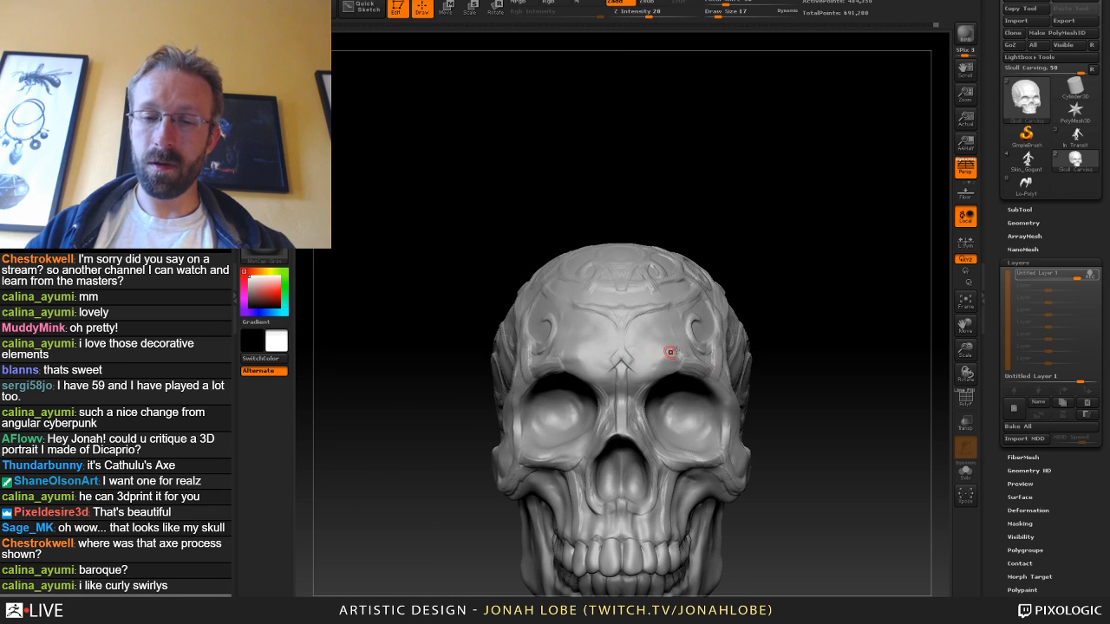
{"action": "left_click_drag", "start_coordinate": [808, 306], "coordinate": [752, 238], "text": "alt"}
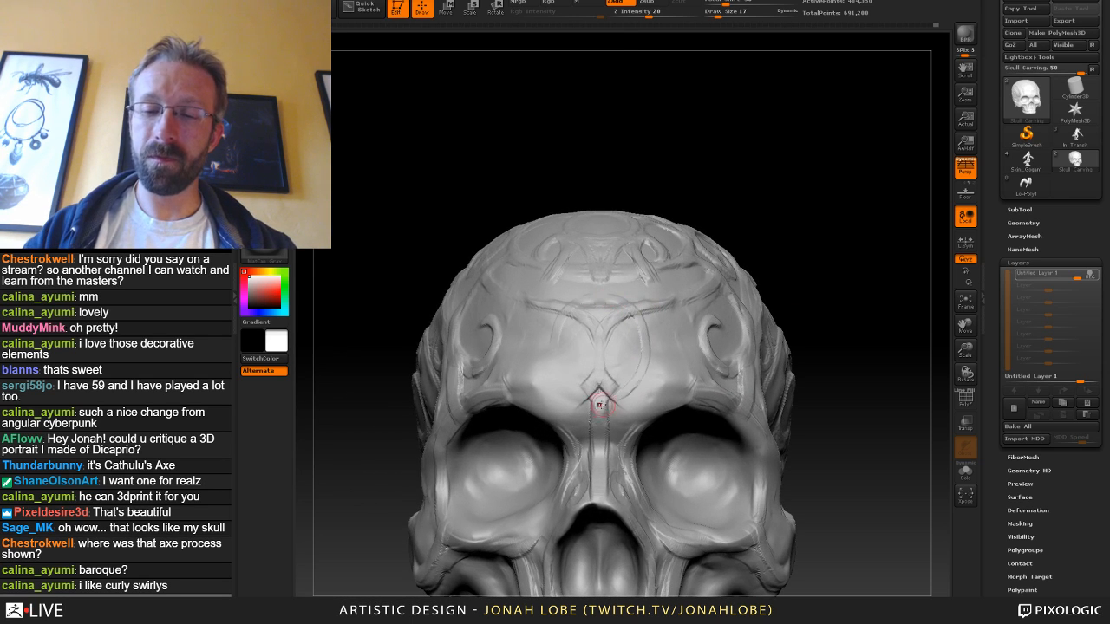
{"action": "key", "text": "space"}
{"action": "mouse_move", "coordinate": [499, 282]}
{"action": "left_mouse_down"}
{"action": "mouse_move", "coordinate": [607, 404]}
{"action": "mouse_move", "coordinate": [600, 299]}
{"action": "left_mouse_up"}
{"action": "key", "text": "ctrl+z"}
{"action": "key", "text": "ctrl+z"}
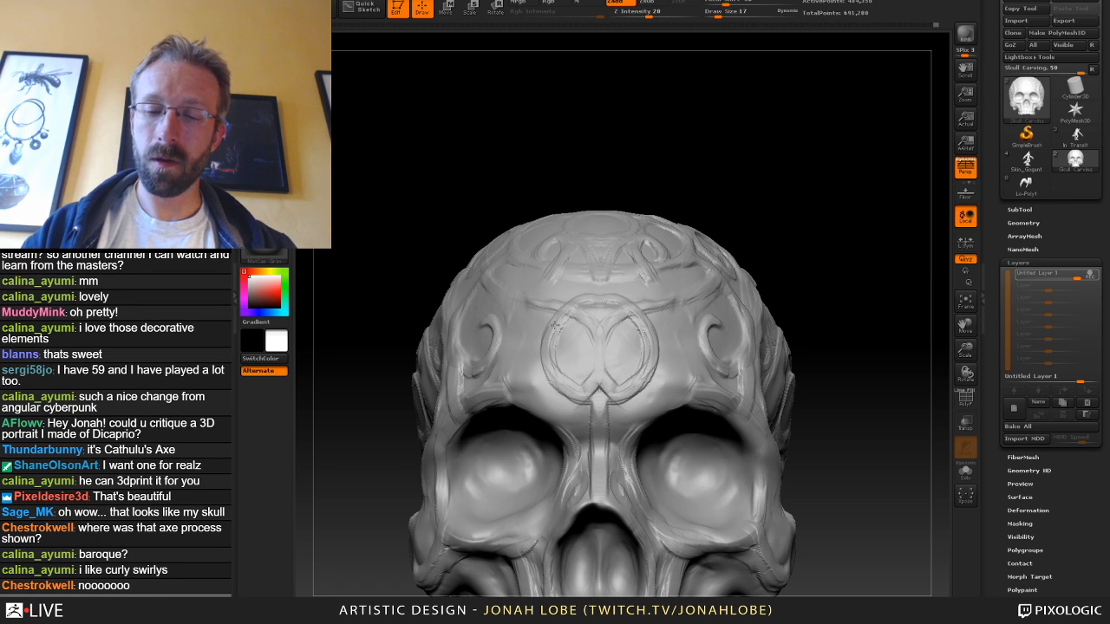
Examine the forehead ring and its surrounding bands from the front and from above.
{"action": "key", "text": "f"}
{"action": "mouse_move", "coordinate": [810, 260]}
{"action": "left_mouse_down"}
{"action": "mouse_move", "coordinate": [780, 306]}
{"action": "mouse_move", "coordinate": [780, 334]}
{"action": "left_mouse_up"}
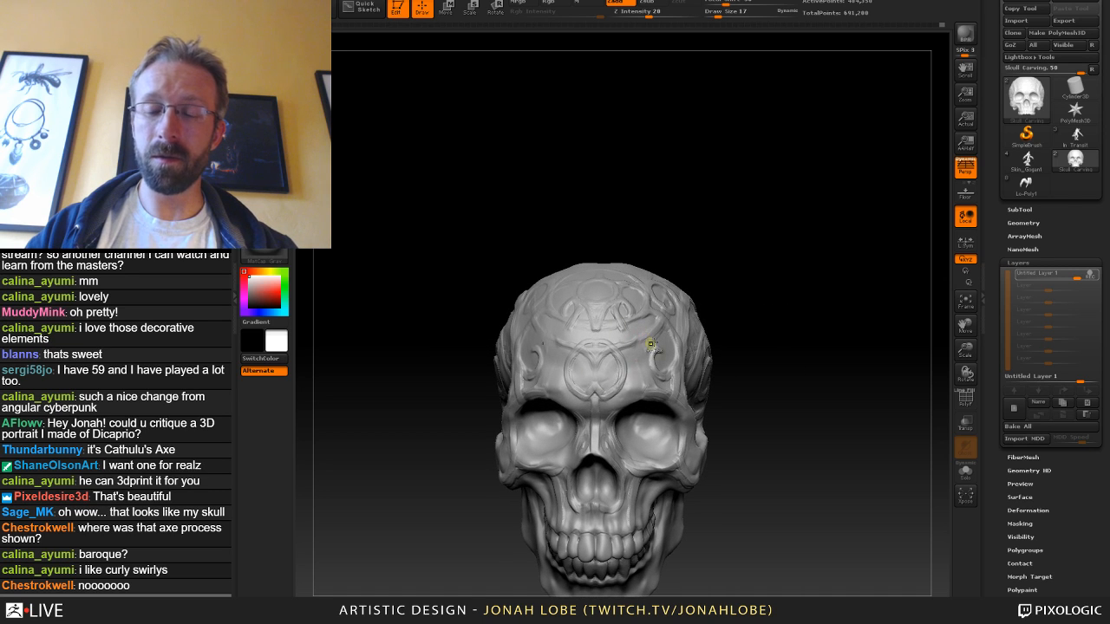
{"action": "left_click_drag", "start_coordinate": [723, 287], "coordinate": [736, 302]}
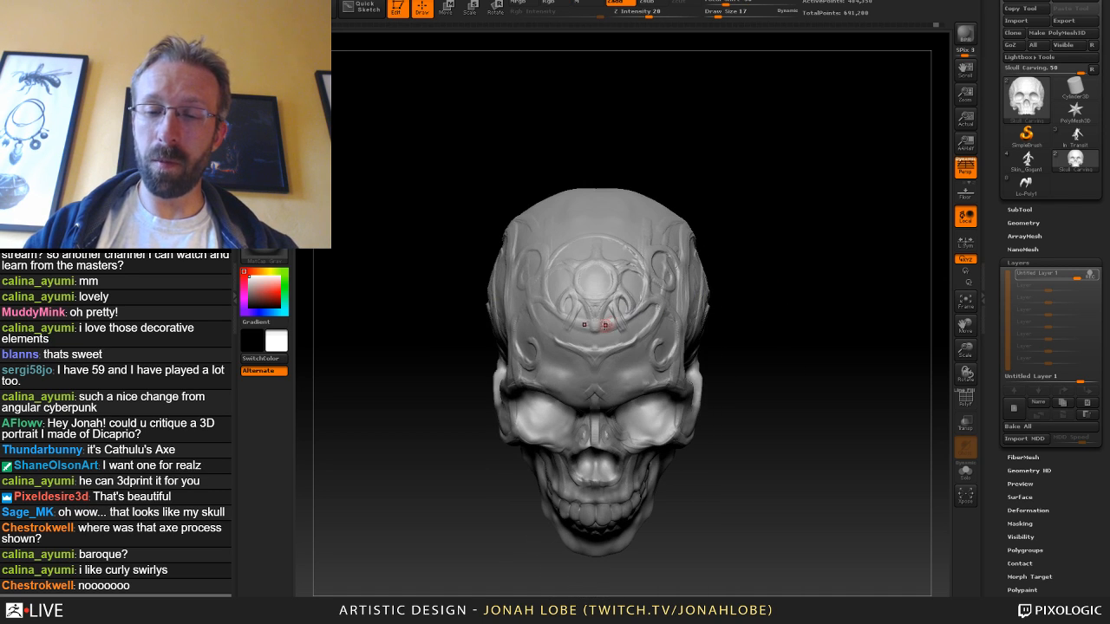
{"action": "mouse_move", "coordinate": [722, 258]}
{"action": "left_mouse_down"}
{"action": "mouse_move", "coordinate": [730, 295]}
{"action": "mouse_move", "coordinate": [728, 264]}
{"action": "left_mouse_up"}
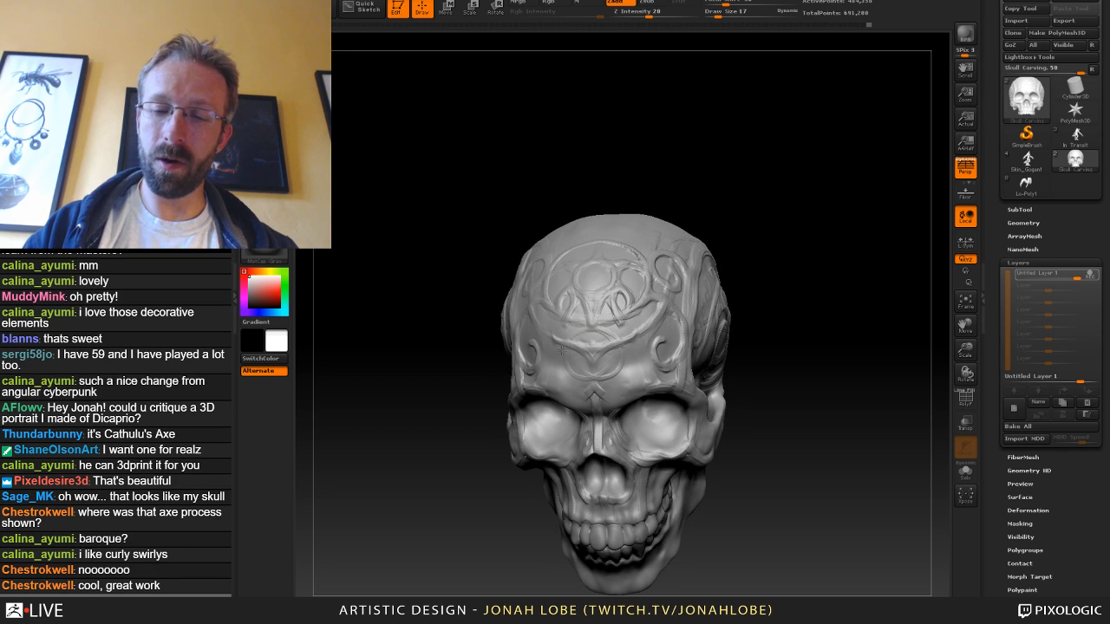
{"action": "left_click_drag", "start_coordinate": [782, 305], "coordinate": [781, 327]}
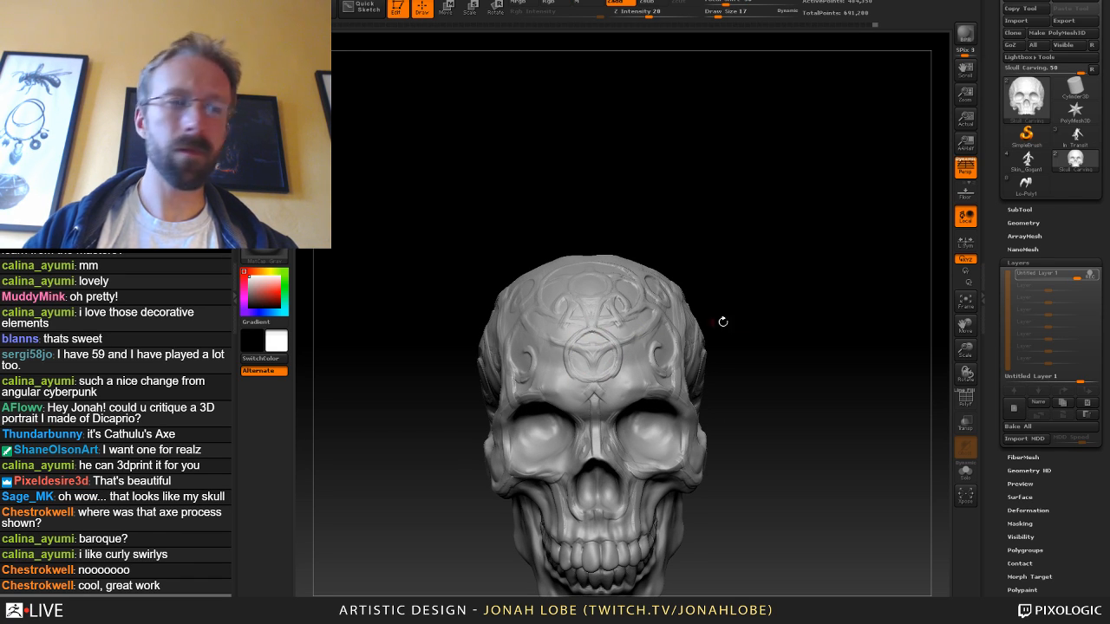
{"action": "left_click_drag", "start_coordinate": [723, 322], "coordinate": [784, 354]}
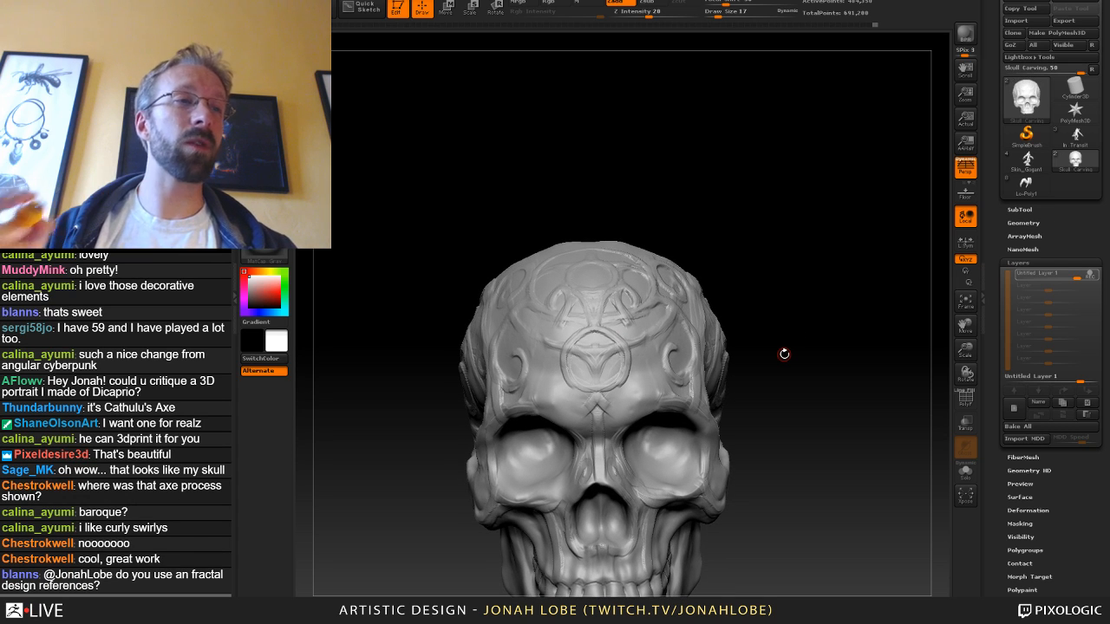
{"action": "mouse_move", "coordinate": [796, 282]}
{"action": "left_mouse_down"}
{"action": "mouse_move", "coordinate": [819, 287]}
{"action": "mouse_move", "coordinate": [743, 334]}
{"action": "mouse_move", "coordinate": [562, 353]}
{"action": "left_mouse_up"}
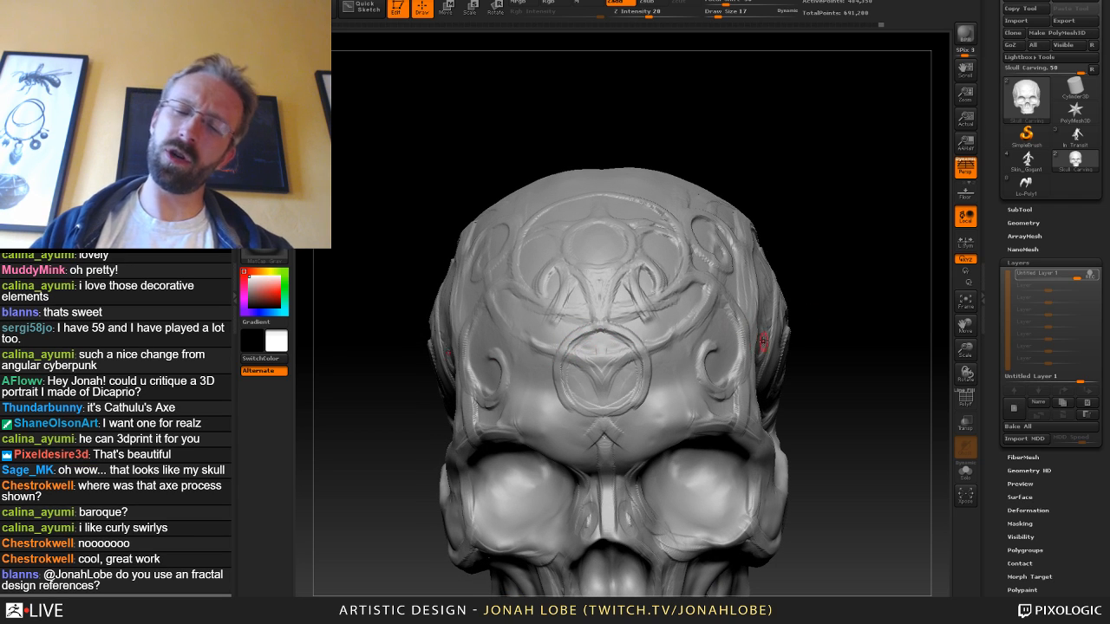
{"action": "mouse_move", "coordinate": [823, 387]}
{"action": "left_mouse_down"}
{"action": "mouse_move", "coordinate": [805, 307]}
{"action": "mouse_move", "coordinate": [776, 342]}
{"action": "mouse_move", "coordinate": [670, 334]}
{"action": "mouse_move", "coordinate": [633, 382]}
{"action": "mouse_move", "coordinate": [565, 382]}
{"action": "mouse_move", "coordinate": [611, 369]}
{"action": "mouse_move", "coordinate": [604, 362]}
{"action": "left_mouse_up"}
{"action": "key", "text": "ctrl+z"}
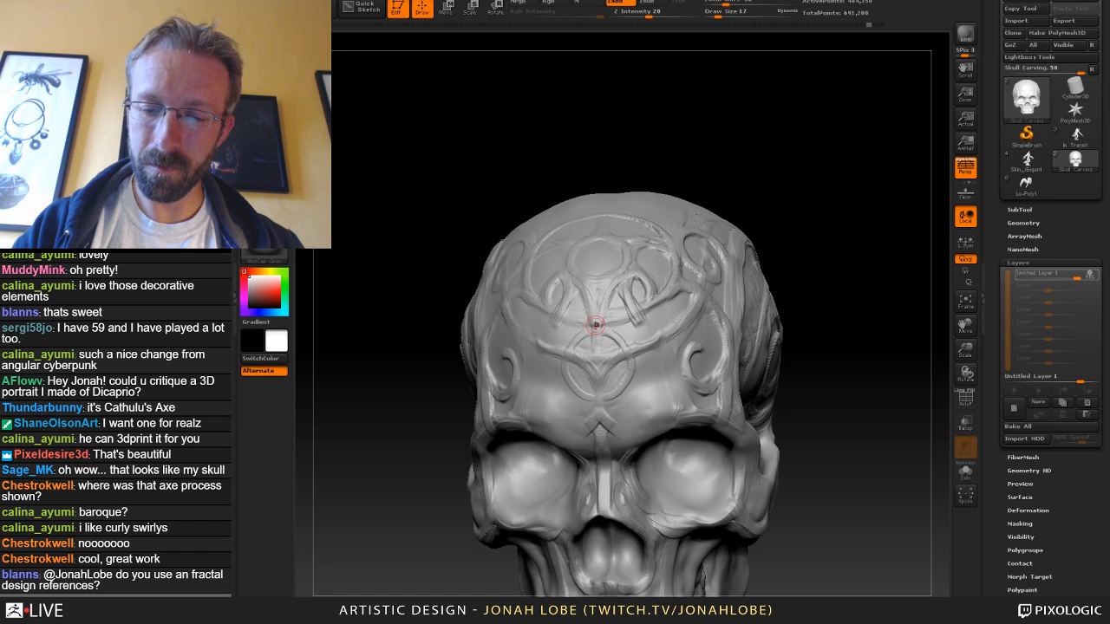
Reshape the forehead ring and the curved bands that join it, working from both sides of the skull.
{"action": "right_click_drag", "start_coordinate": [596, 324], "coordinate": [583, 338]}
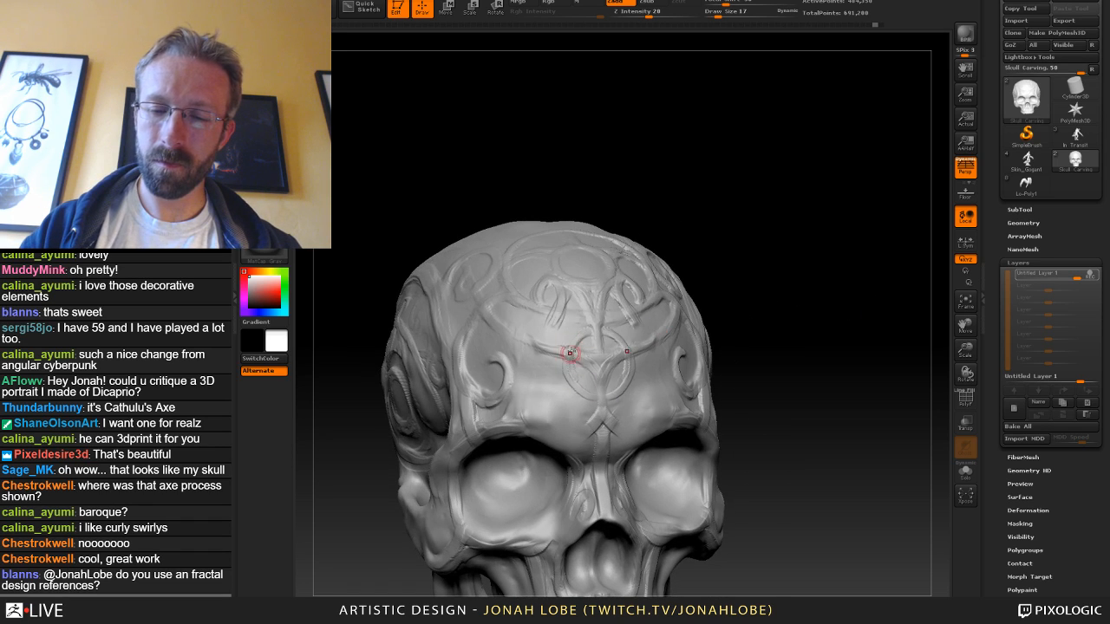
{"action": "mouse_move", "coordinate": [701, 388]}
{"action": "right_mouse_down"}
{"action": "mouse_move", "coordinate": [760, 360]}
{"action": "mouse_move", "coordinate": [584, 399]}
{"action": "right_mouse_up"}
{"action": "mouse_move", "coordinate": [685, 360]}
{"action": "right_mouse_down"}
{"action": "mouse_move", "coordinate": [607, 381]}
{"action": "mouse_move", "coordinate": [654, 329]}
{"action": "right_mouse_up"}
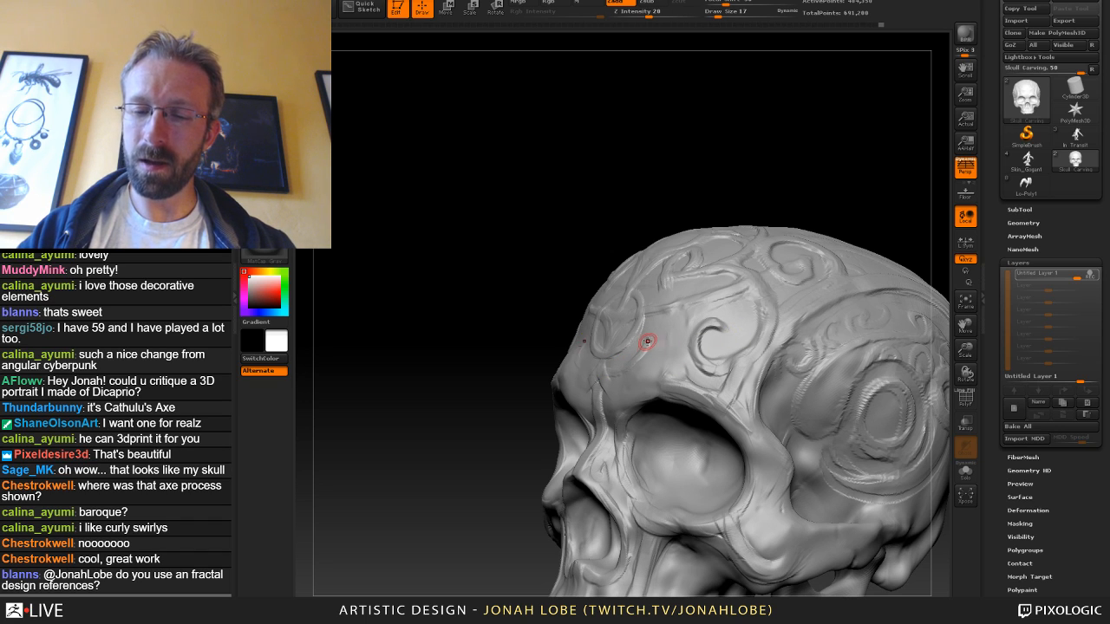
{"action": "mouse_move", "coordinate": [766, 280]}
{"action": "right_mouse_down", "text": "shift"}
{"action": "mouse_move", "coordinate": [858, 208]}
{"action": "mouse_move", "coordinate": [633, 332]}
{"action": "right_mouse_up", "text": "shift"}
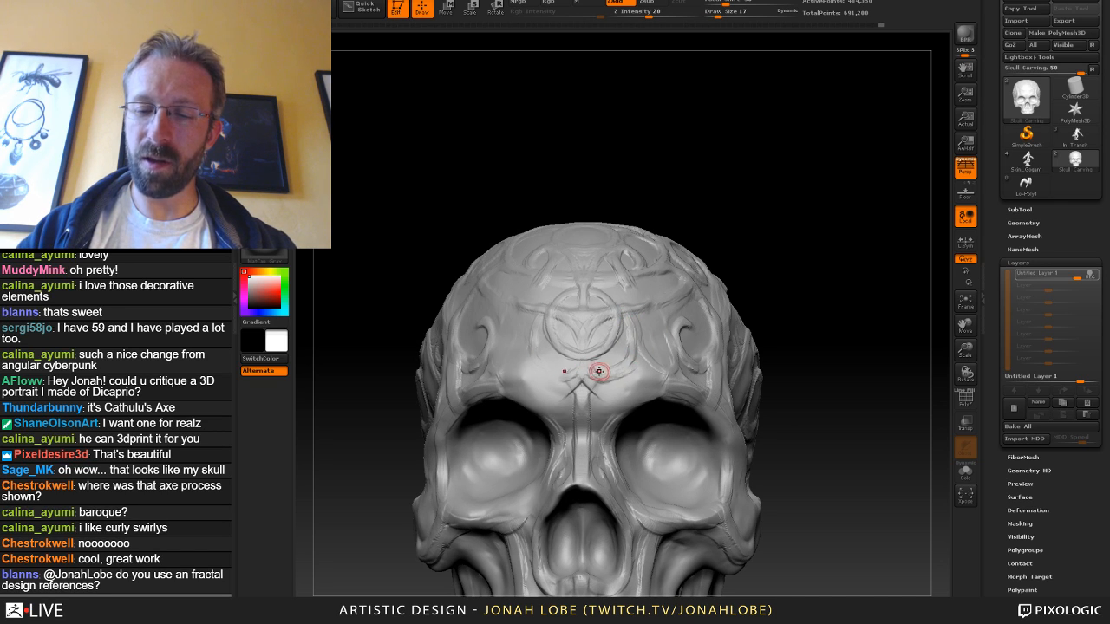
Try adding mirrored concentric curves around the lower half of the forehead ring.
{"action": "mouse_move", "coordinate": [559, 357]}
{"action": "left_mouse_down"}
{"action": "mouse_move", "coordinate": [603, 357]}
{"action": "mouse_move", "coordinate": [597, 335]}
{"action": "left_mouse_up"}
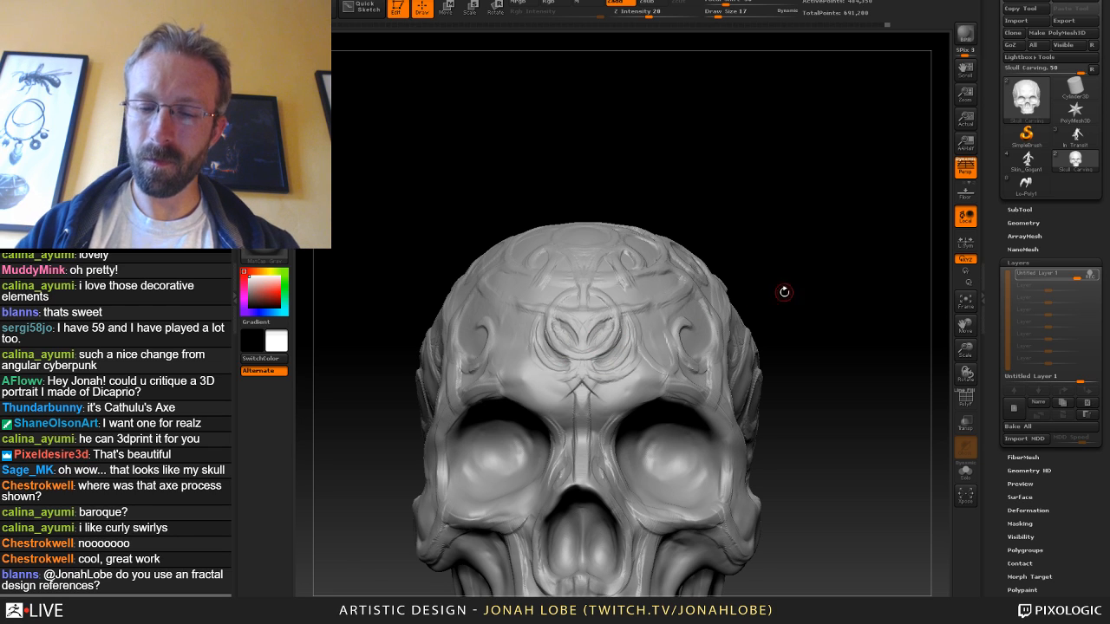
{"action": "left_click_drag", "start_coordinate": [783, 289], "coordinate": [708, 305]}
{"action": "left_click_drag", "start_coordinate": [619, 335], "coordinate": [600, 325]}
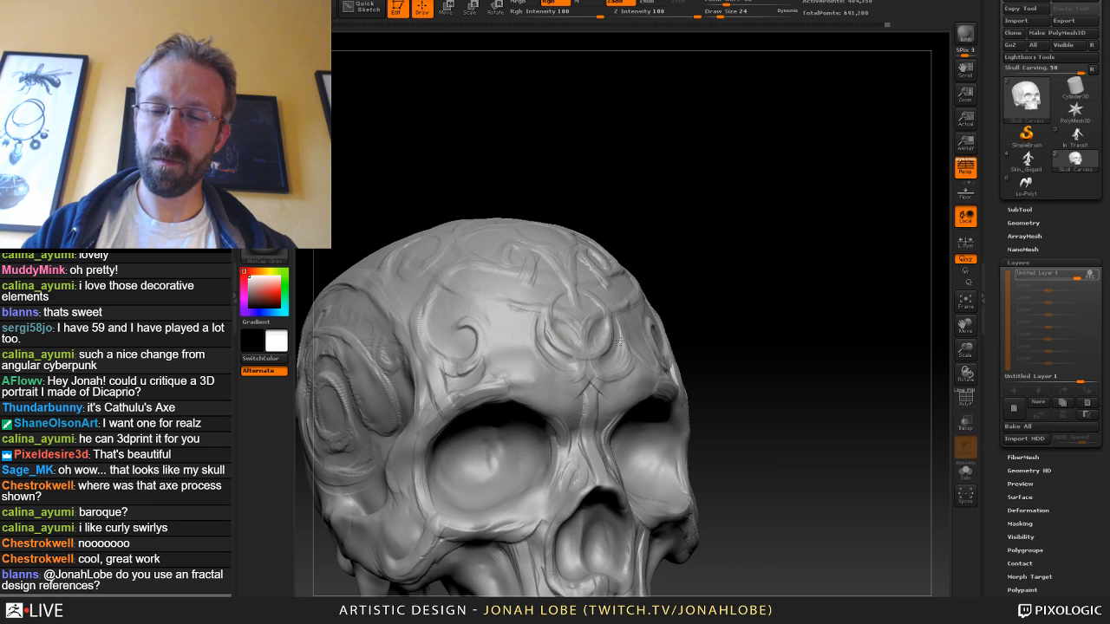
{"action": "left_click_drag", "start_coordinate": [727, 276], "coordinate": [731, 325], "text": "alt"}
{"action": "left_click_drag", "start_coordinate": [731, 325], "coordinate": [698, 366]}
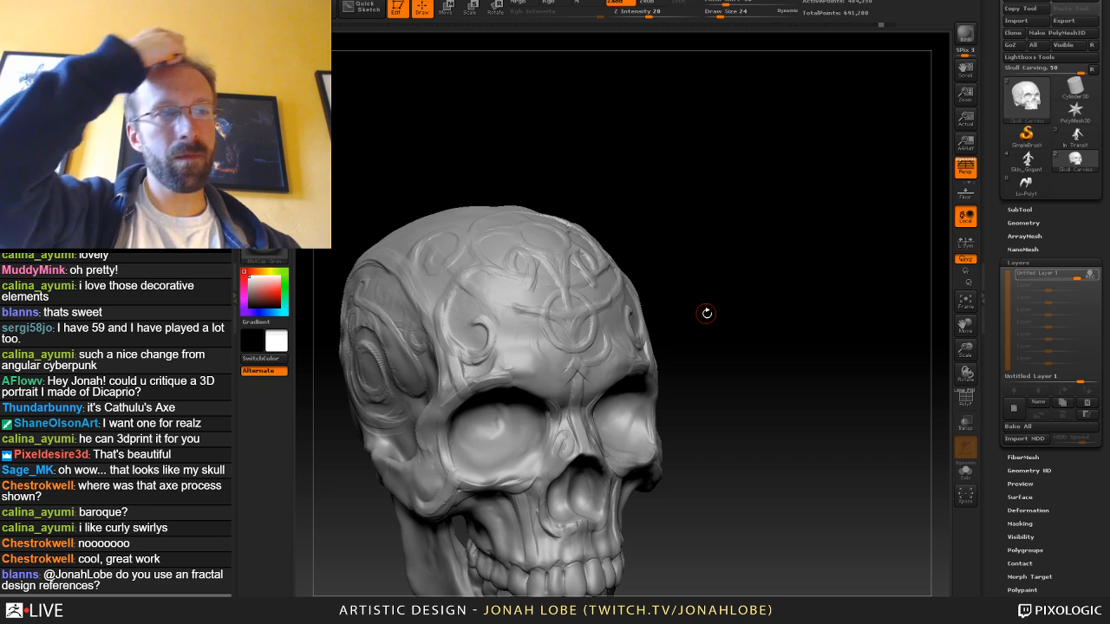
{"action": "left_click_drag", "start_coordinate": [728, 335], "coordinate": [616, 339], "text": "shift"}
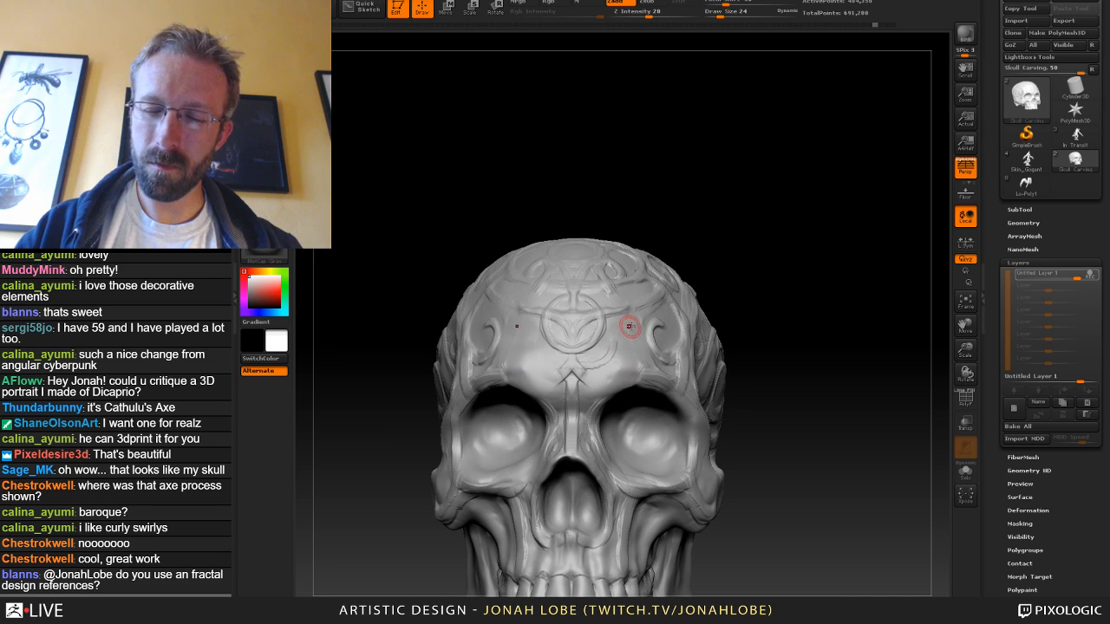
Erase the mirrored C-shaped scrolls above the outer eye sockets with the Morph brush at draw size 24.
{"action": "left_click_drag", "start_coordinate": [742, 307], "coordinate": [680, 317]}
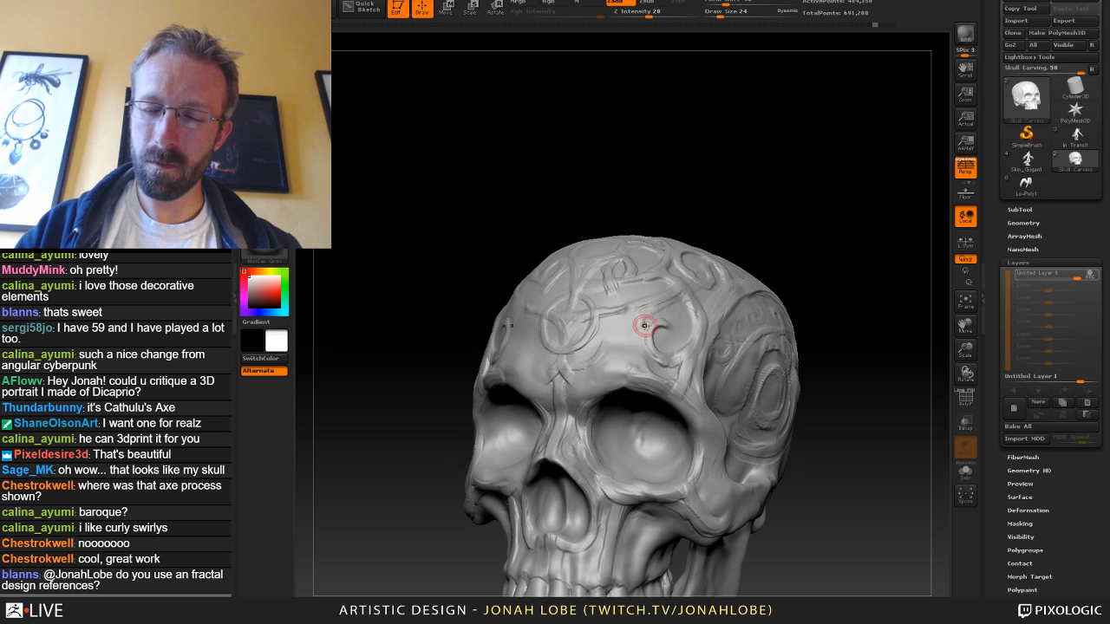
{"action": "key", "text": "b"}
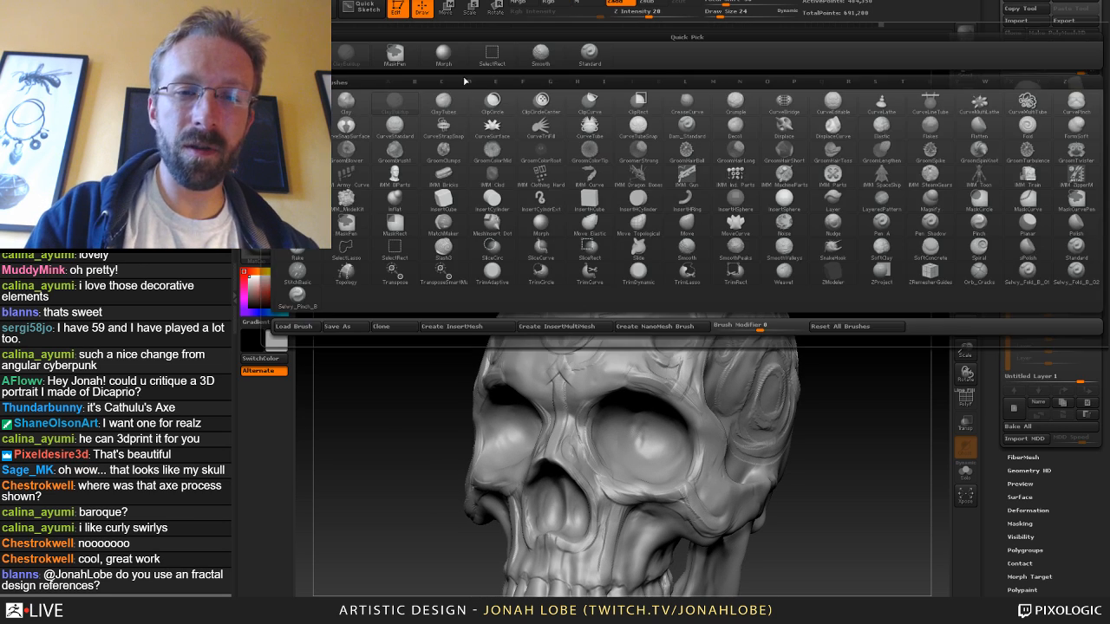
{"action": "left_click", "coordinate": [466, 65]}
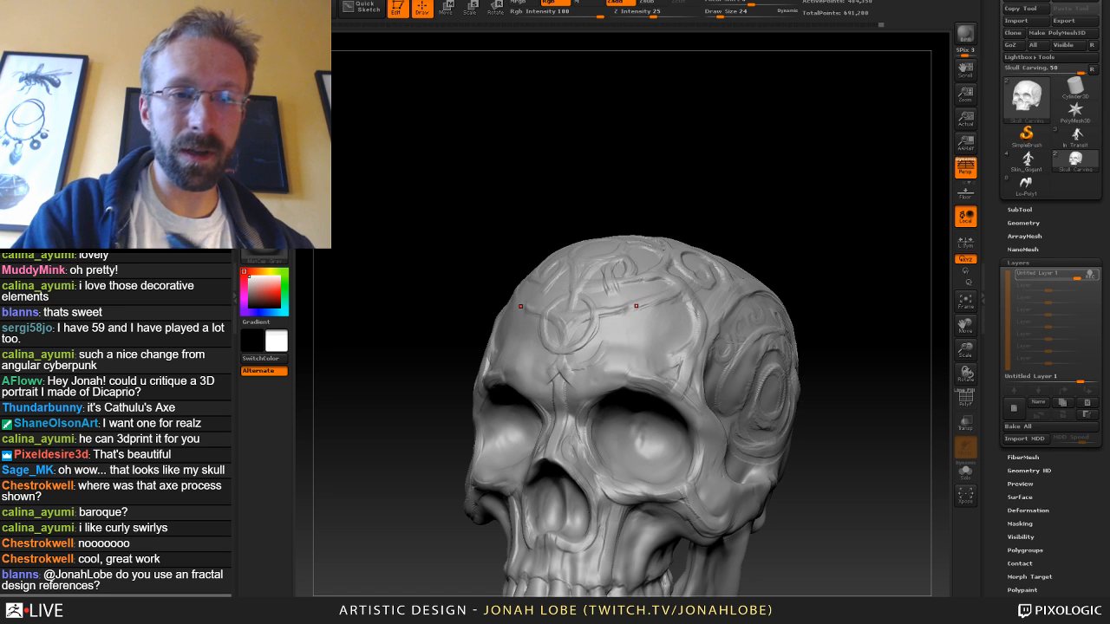
Build up mirrored curling leaf scrolls with several lobes above the outer eye sockets using the ClayBuildup brush.
{"action": "key", "text": "b"}
{"action": "left_click", "coordinate": [363, 60]}
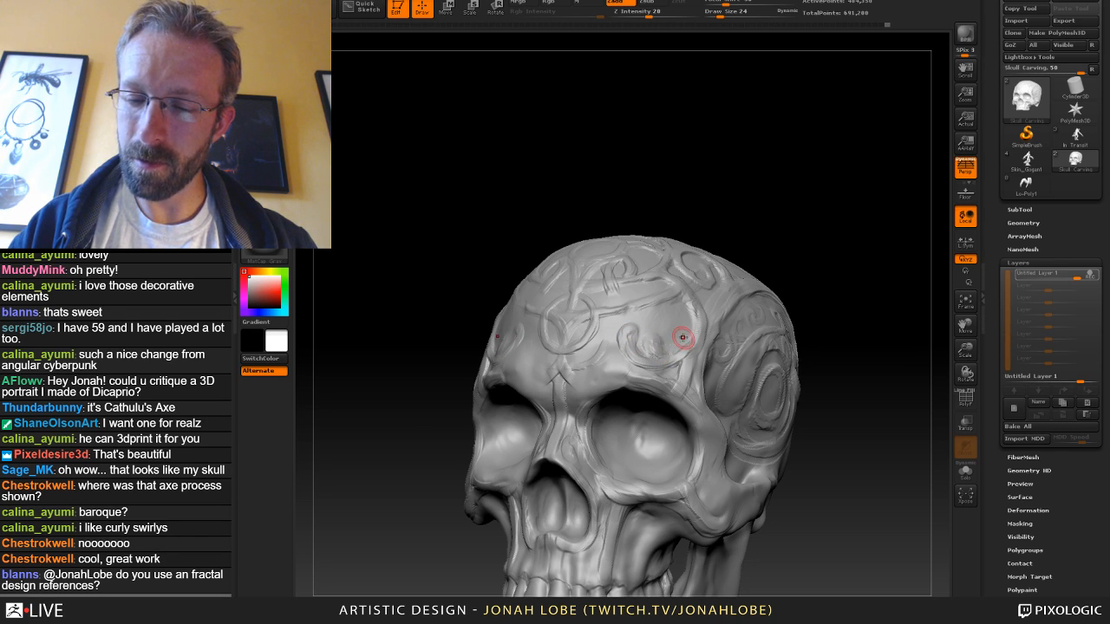
{"action": "mouse_move", "coordinate": [780, 294]}
{"action": "left_mouse_down"}
{"action": "mouse_move", "coordinate": [815, 280]}
{"action": "mouse_move", "coordinate": [833, 309]}
{"action": "mouse_move", "coordinate": [815, 359]}
{"action": "left_mouse_up"}
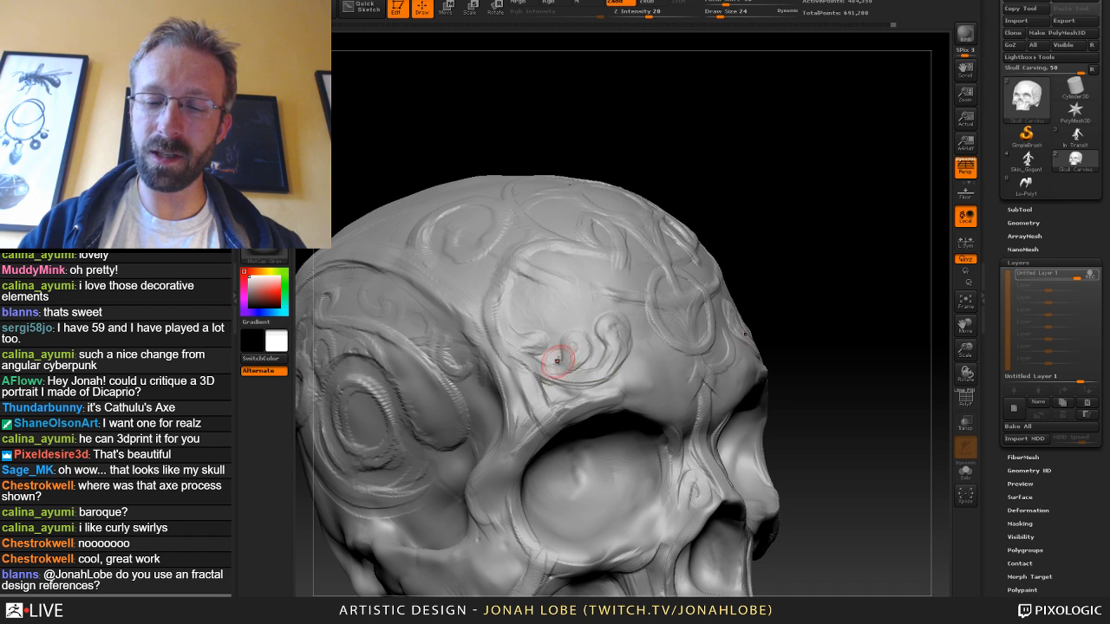
{"action": "mouse_move", "coordinate": [812, 309]}
{"action": "left_mouse_down"}
{"action": "mouse_move", "coordinate": [845, 272]}
{"action": "mouse_move", "coordinate": [819, 313]}
{"action": "left_mouse_up"}
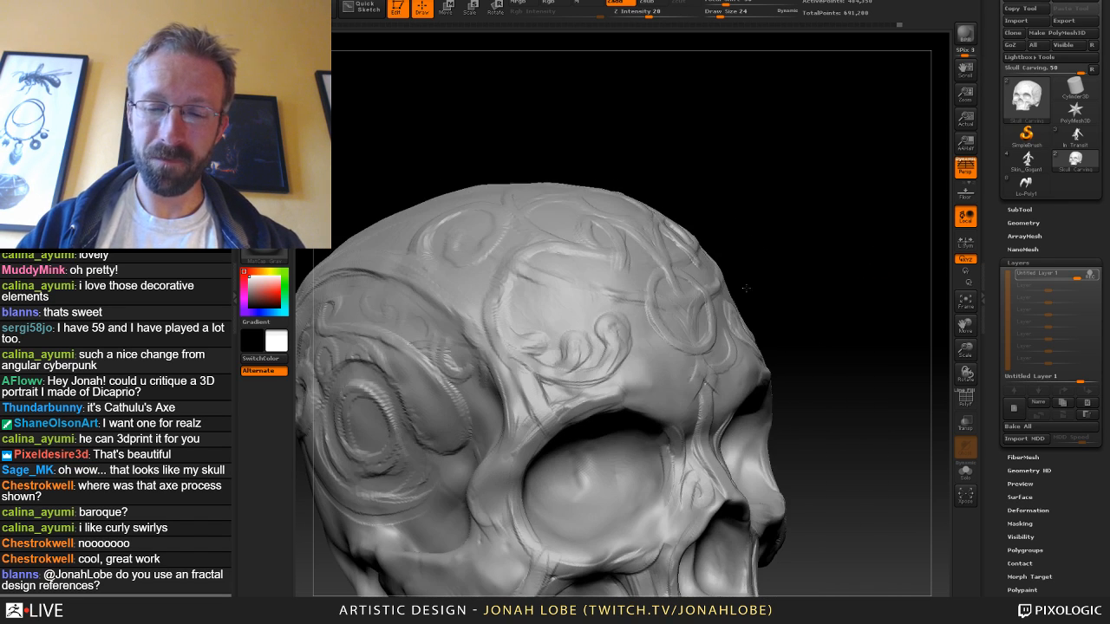
Soften the leaf lobes above the outer eye sockets with the Morph brush at draw size 59.
{"action": "key", "text": "b"}
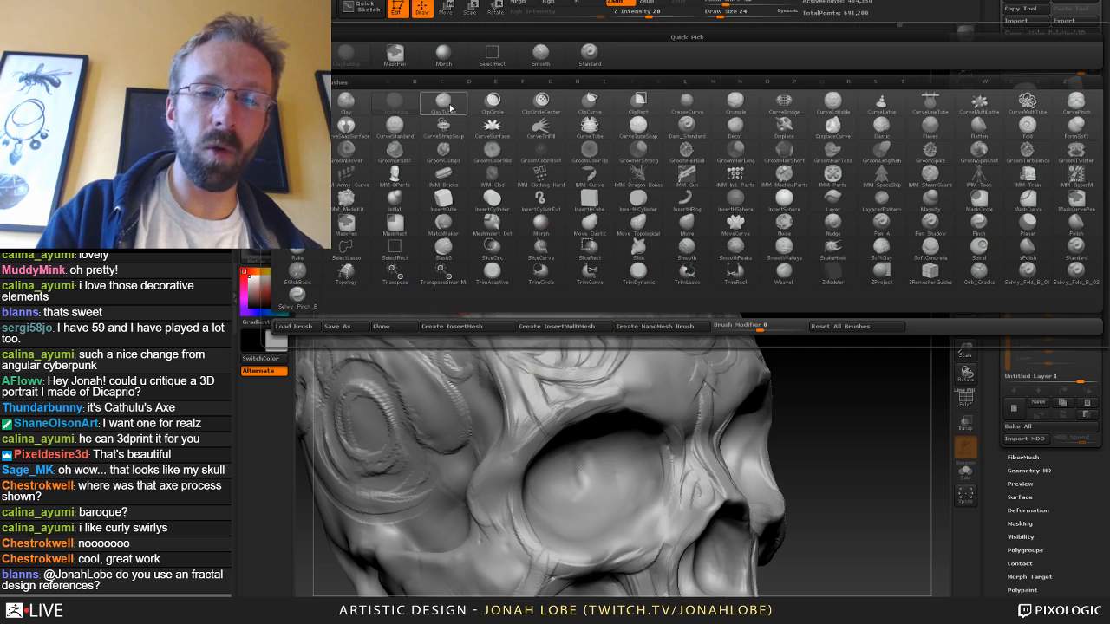
{"action": "left_click", "coordinate": [446, 61]}
{"action": "key", "text": "s"}
{"action": "mouse_move", "coordinate": [507, 351]}
{"action": "left_mouse_down"}
{"action": "mouse_move", "coordinate": [531, 351]}
{"action": "mouse_move", "coordinate": [521, 357]}
{"action": "mouse_move", "coordinate": [508, 340]}
{"action": "mouse_move", "coordinate": [513, 352]}
{"action": "left_mouse_up"}
{"action": "left_click_drag", "start_coordinate": [793, 260], "coordinate": [824, 262]}
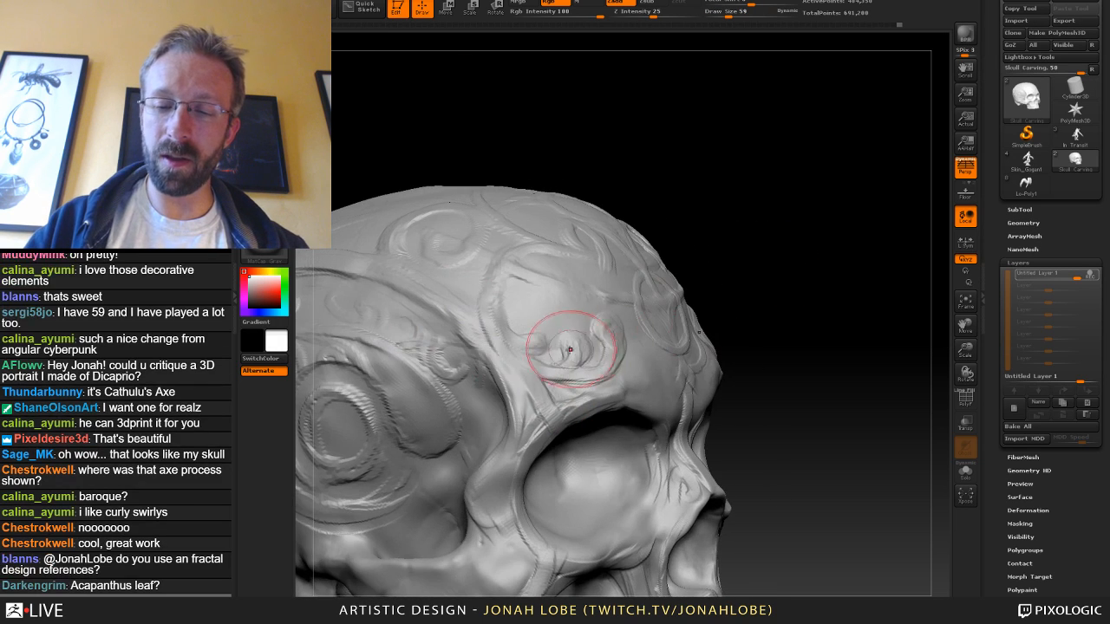
{"action": "left_click_drag", "start_coordinate": [569, 350], "coordinate": [595, 348]}
Rebuild the curl and lobes of the leaf scrolls above the eye sockets with ClayBuildup at draw size 17.
{"action": "key", "text": "b"}
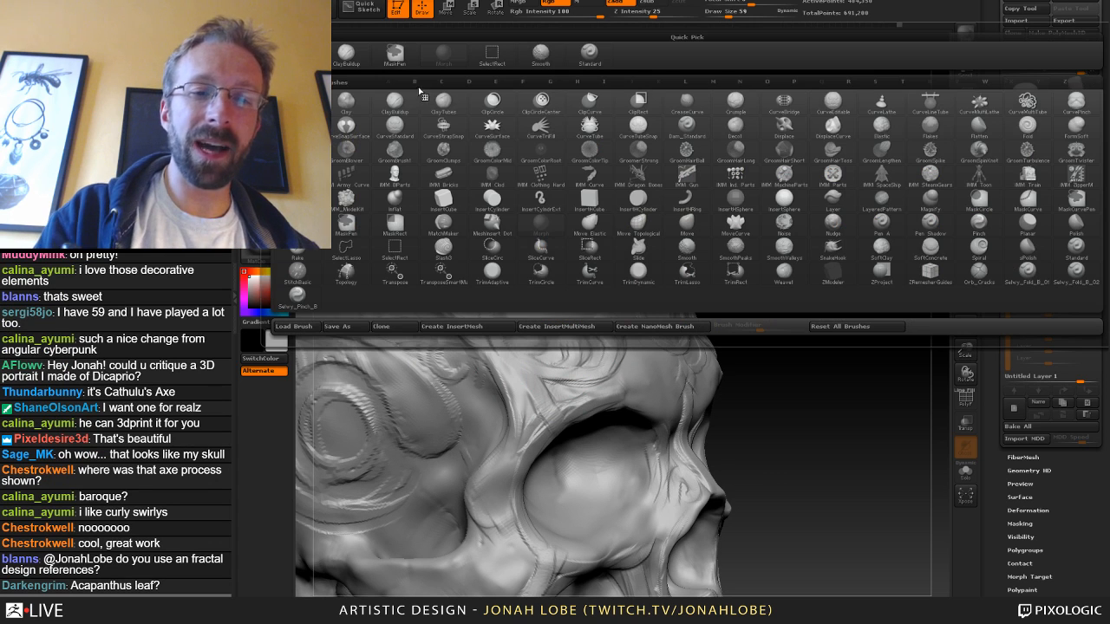
{"action": "left_click", "coordinate": [347, 63]}
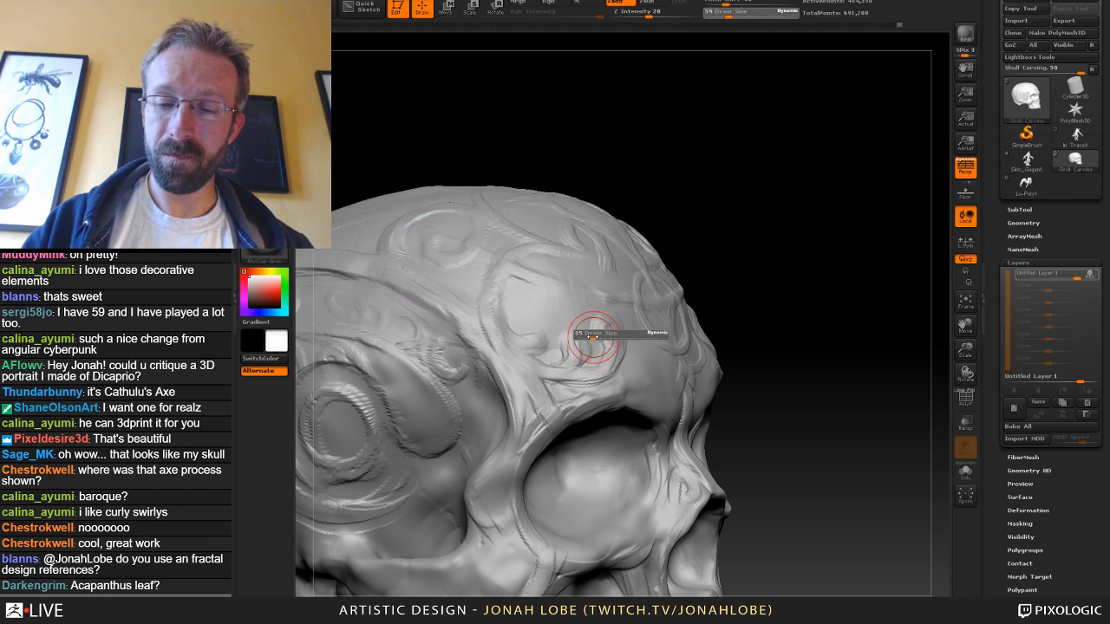
{"action": "mouse_move", "coordinate": [772, 292]}
{"action": "left_mouse_down"}
{"action": "mouse_move", "coordinate": [636, 331]}
{"action": "mouse_move", "coordinate": [590, 381]}
{"action": "left_mouse_up"}
{"action": "key", "text": "s"}
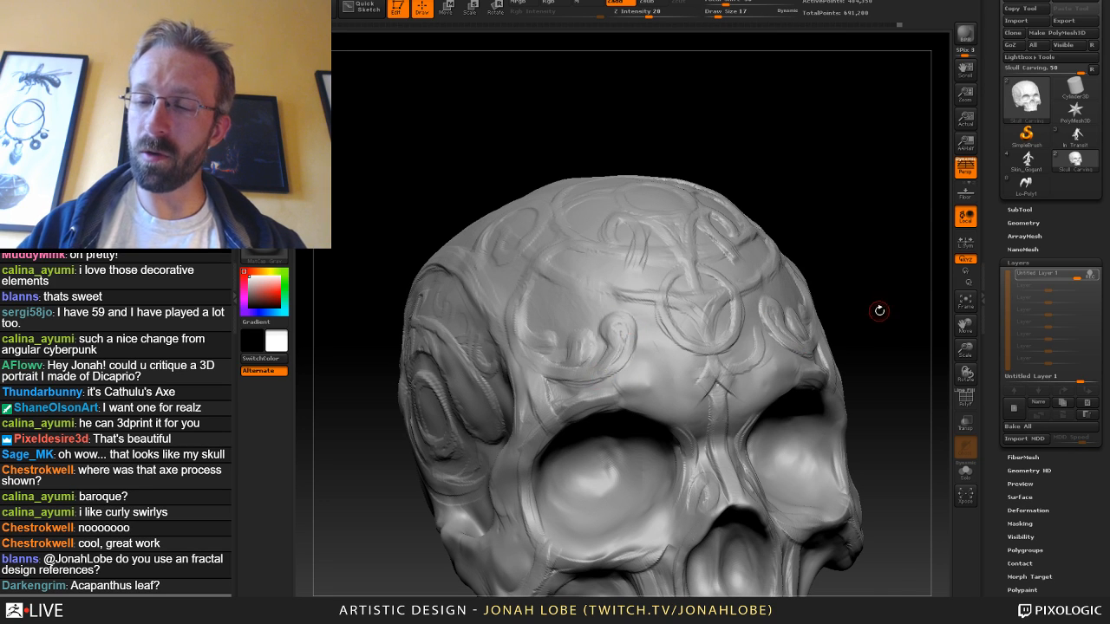
Erase the crossed bands above the nose bridge with the Morph brush at draw size 30.
{"action": "mouse_move", "coordinate": [879, 309]}
{"action": "left_mouse_down"}
{"action": "mouse_move", "coordinate": [617, 329]}
{"action": "mouse_move", "coordinate": [631, 367]}
{"action": "mouse_move", "coordinate": [660, 378]}
{"action": "left_mouse_up"}
{"action": "left_click_drag", "start_coordinate": [901, 254], "coordinate": [859, 244]}
{"action": "key", "text": "ctrl+z"}
{"action": "left_click", "coordinate": [264, 47]}
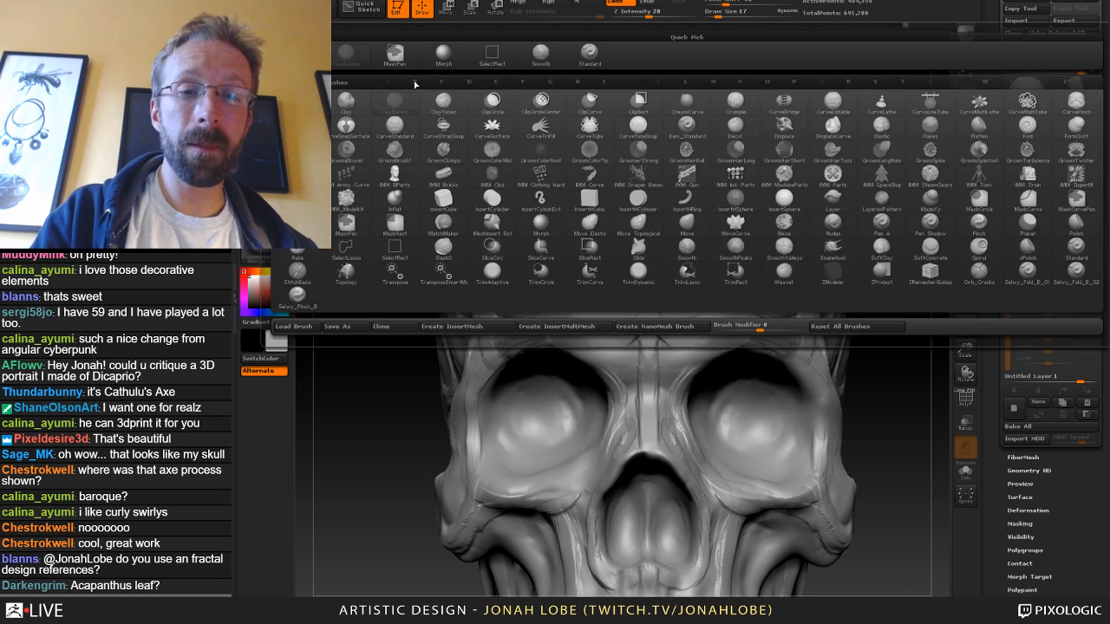
{"action": "left_click", "coordinate": [446, 55]}
{"action": "key", "text": "s"}
{"action": "mouse_move", "coordinate": [687, 336]}
{"action": "left_mouse_down"}
{"action": "mouse_move", "coordinate": [659, 347]}
{"action": "mouse_move", "coordinate": [653, 318]}
{"action": "left_mouse_up"}
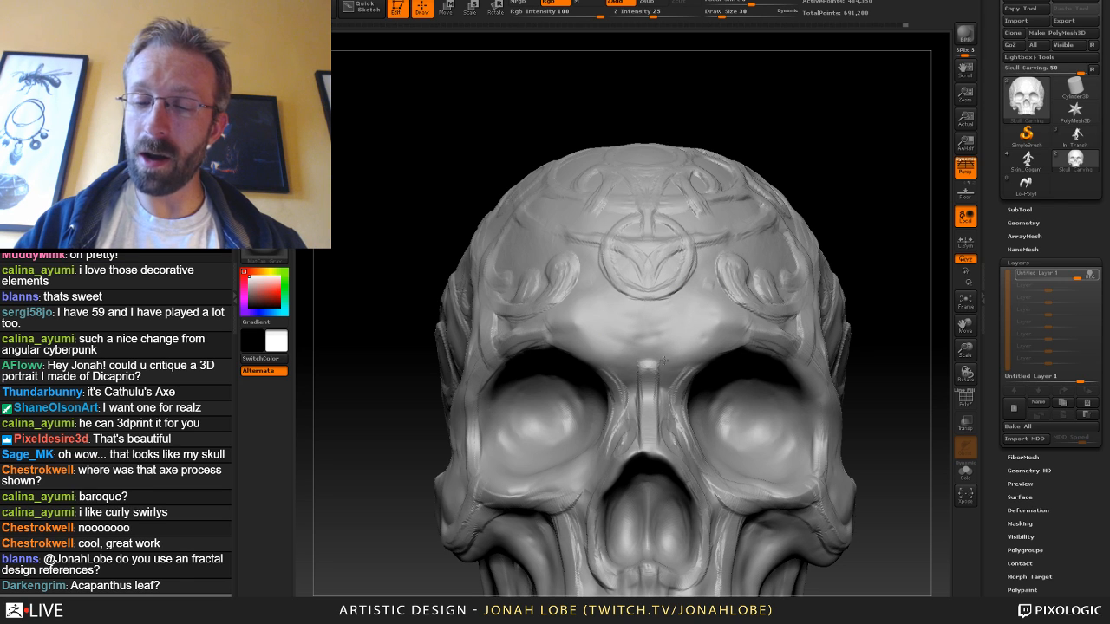
Build up mirrored curved bands on the inner brows beside the nose bridge using ClayBuildup at draw size 15.
{"action": "key", "text": "b"}
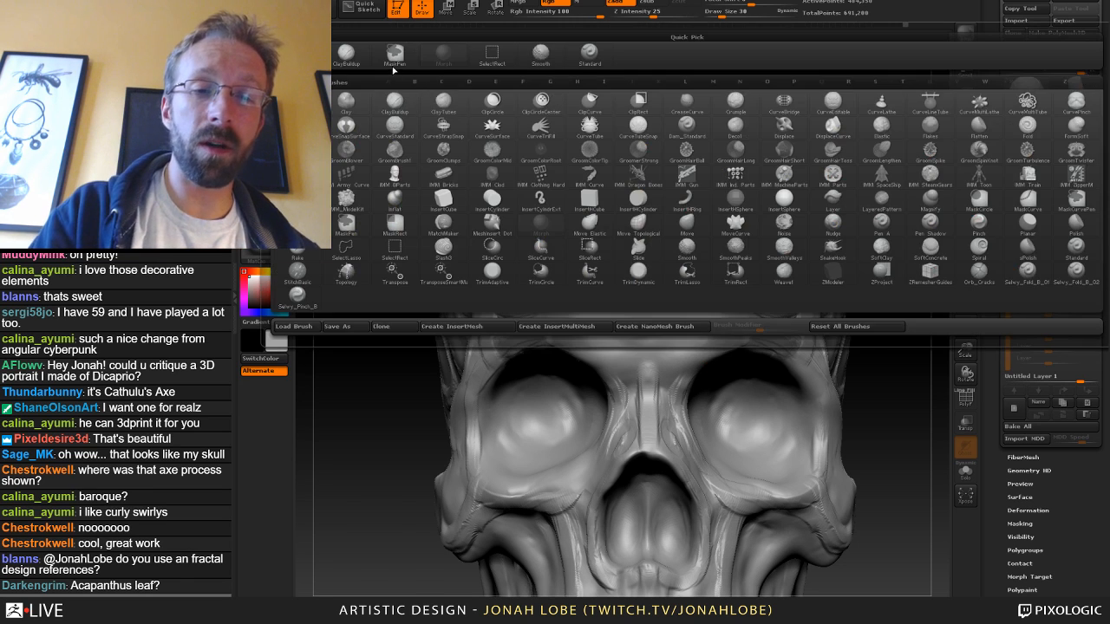
{"action": "left_click", "coordinate": [355, 62]}
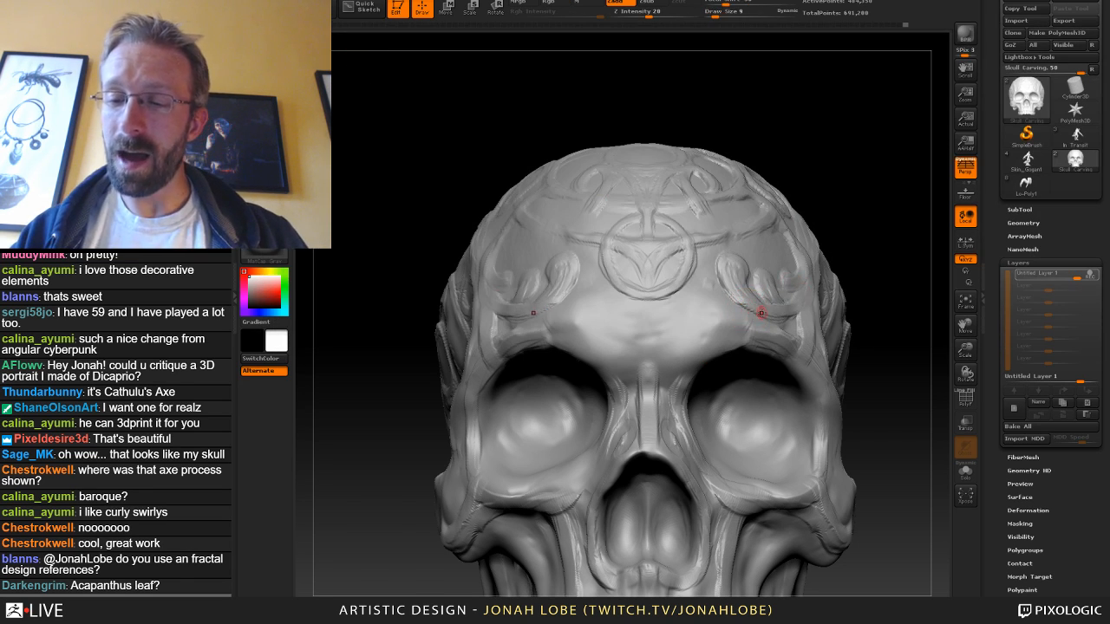
{"action": "key", "text": "s"}
{"action": "left_click_drag", "start_coordinate": [730, 312], "coordinate": [683, 333]}
{"action": "key", "text": "ctrl+z"}
{"action": "key", "text": "s"}
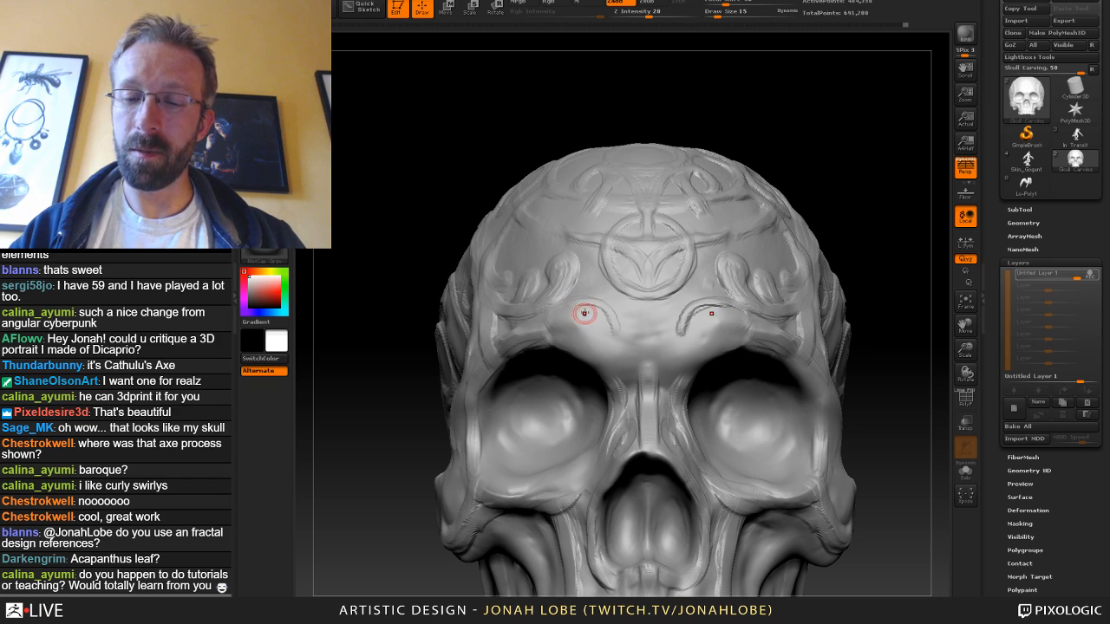
{"action": "mouse_move", "coordinate": [598, 309]}
{"action": "left_mouse_down"}
{"action": "mouse_move", "coordinate": [618, 353]}
{"action": "mouse_move", "coordinate": [612, 362]}
{"action": "left_mouse_up"}
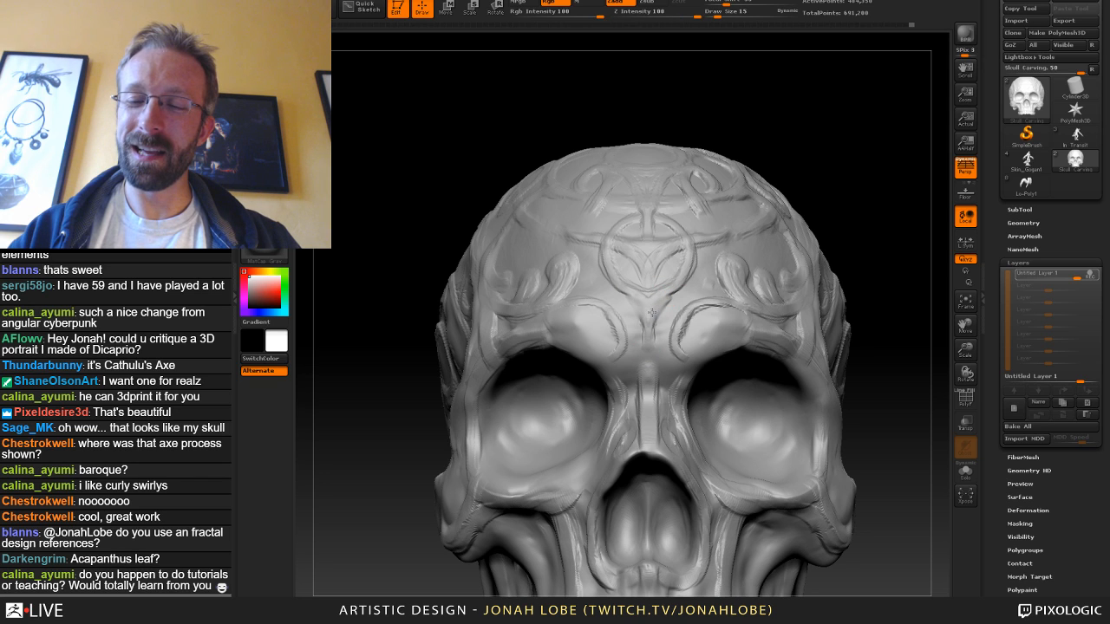
{"action": "left_click_drag", "start_coordinate": [685, 312], "coordinate": [683, 352]}
Add curling leaf lobes inside the inner brow bands and extend their lower ends toward the nose bridge.
{"action": "left_click_drag", "start_coordinate": [888, 295], "coordinate": [853, 300]}
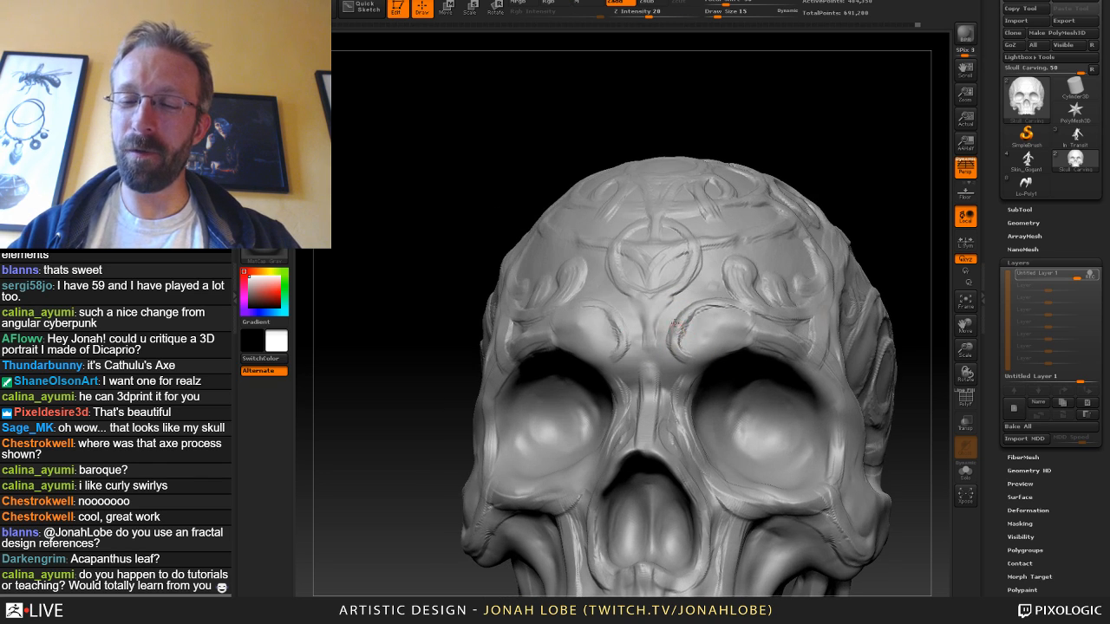
{"action": "left_click_drag", "start_coordinate": [691, 312], "coordinate": [691, 354]}
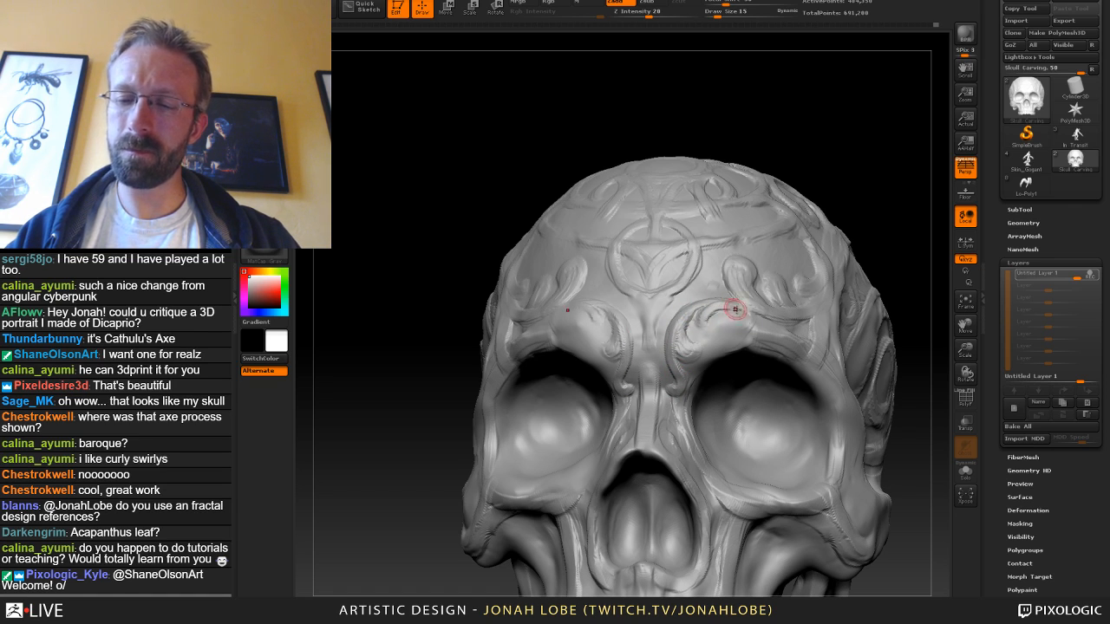
{"action": "left_click_drag", "start_coordinate": [735, 318], "coordinate": [718, 331]}
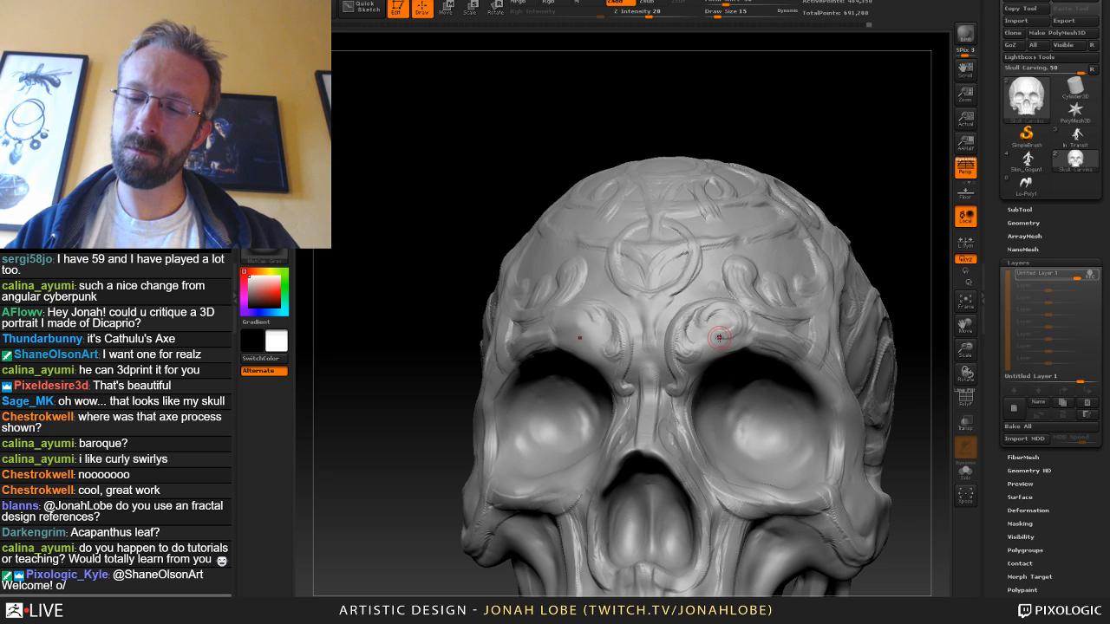
{"action": "left_click_drag", "start_coordinate": [915, 340], "coordinate": [824, 465], "text": "alt"}
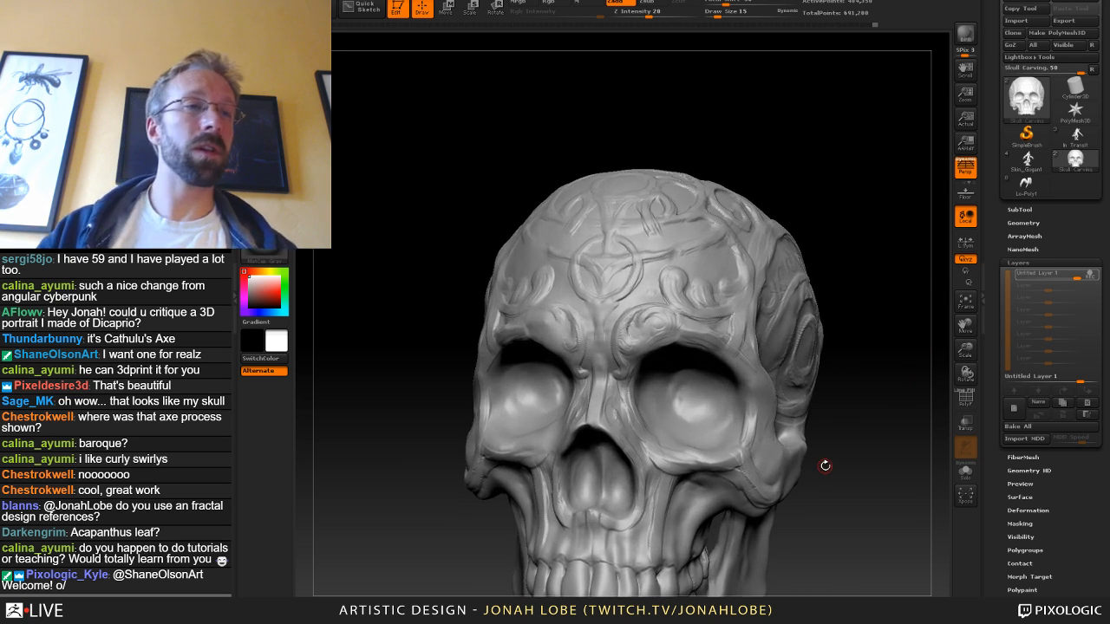
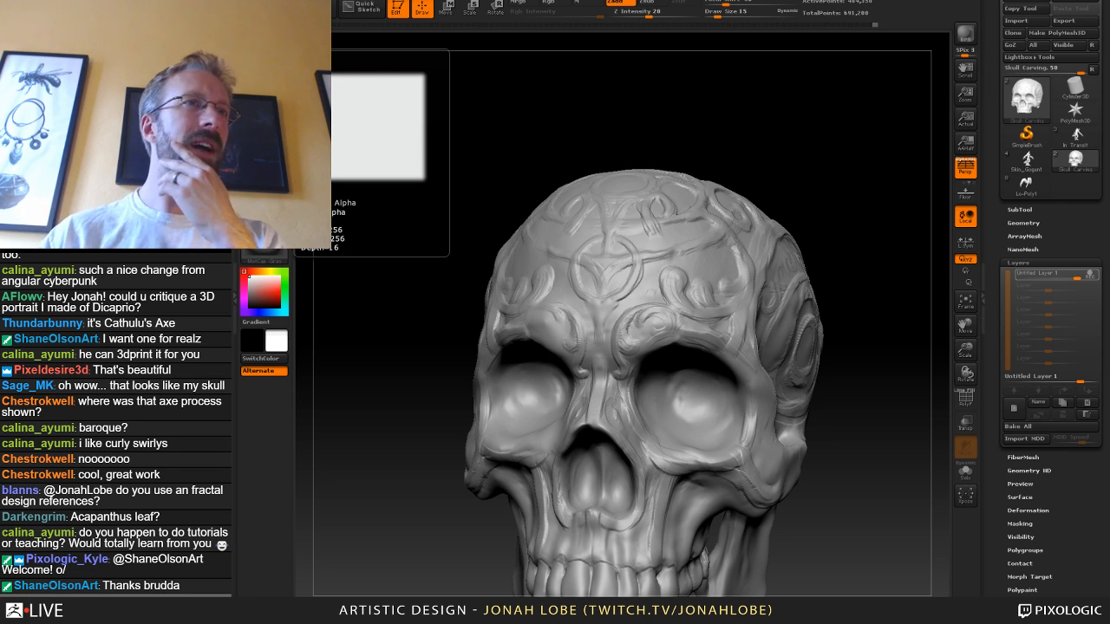
Switch to the browser and compare the curled fern frond photos in Google Images, then return to ZBrush.
{"action": "key", "text": "alt+Tab"}
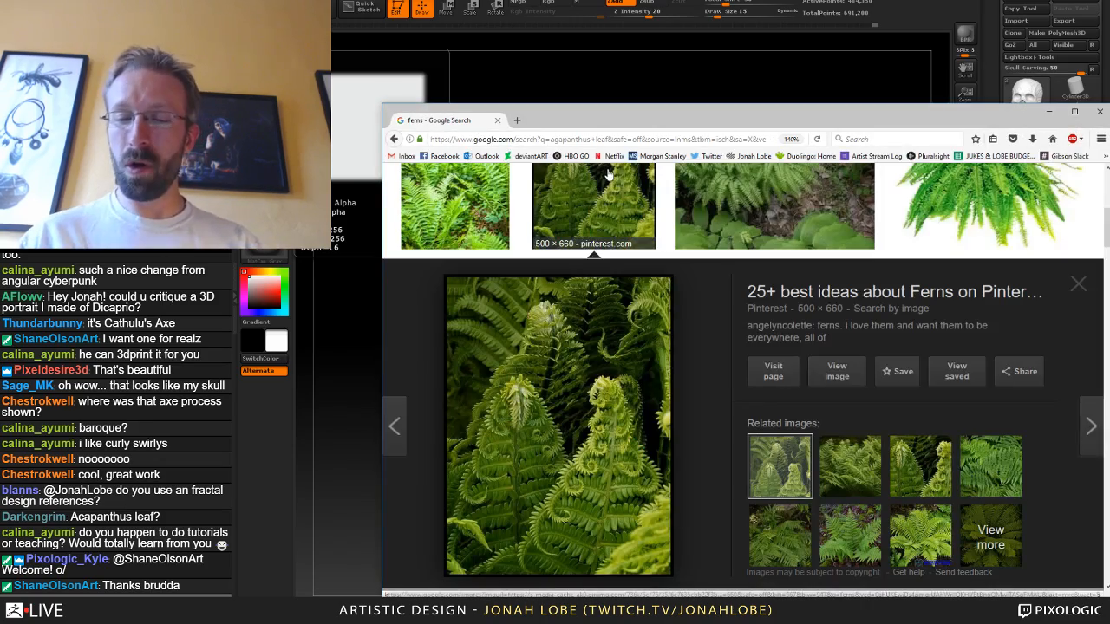
{"action": "key", "text": "alt+Tab"}
{"action": "key", "text": "alt+Tab"}
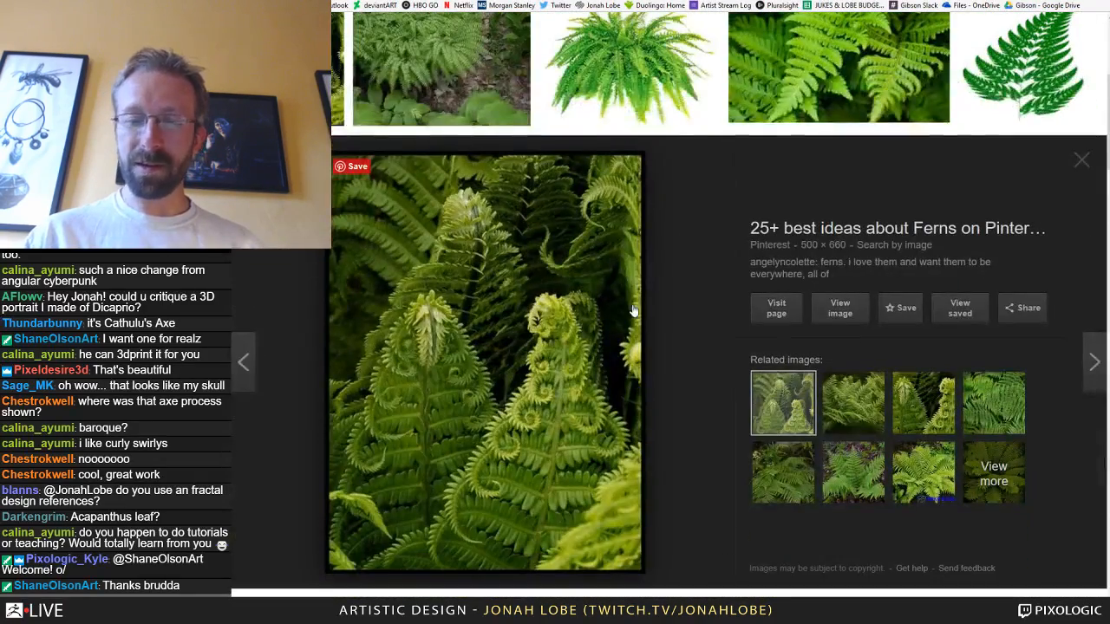
{"action": "left_click", "coordinate": [922, 398]}
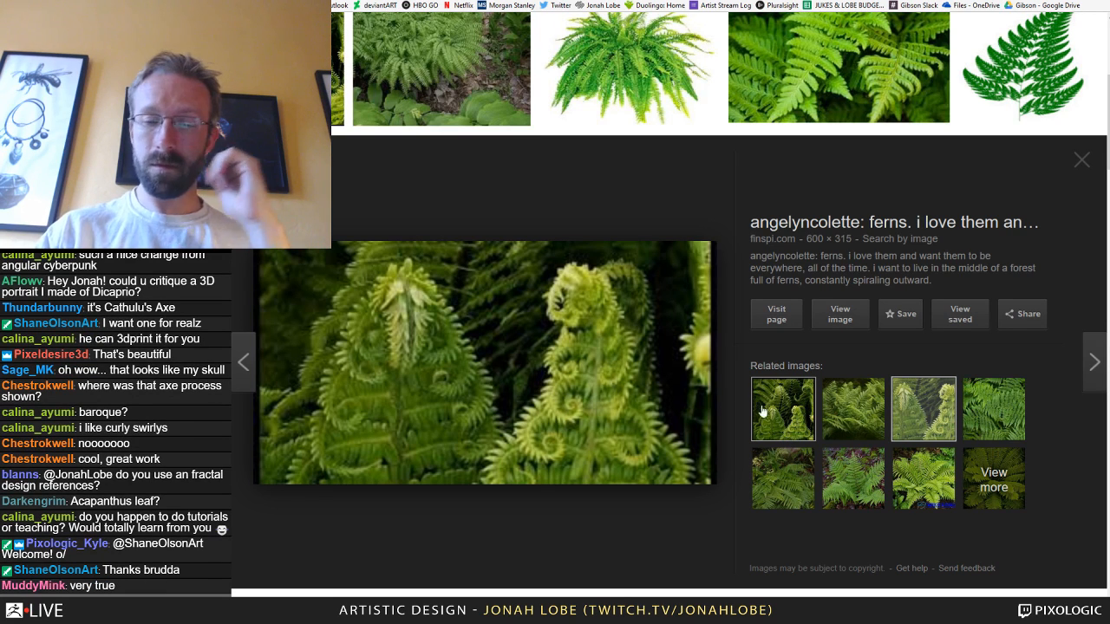
{"action": "left_click", "coordinate": [792, 433]}
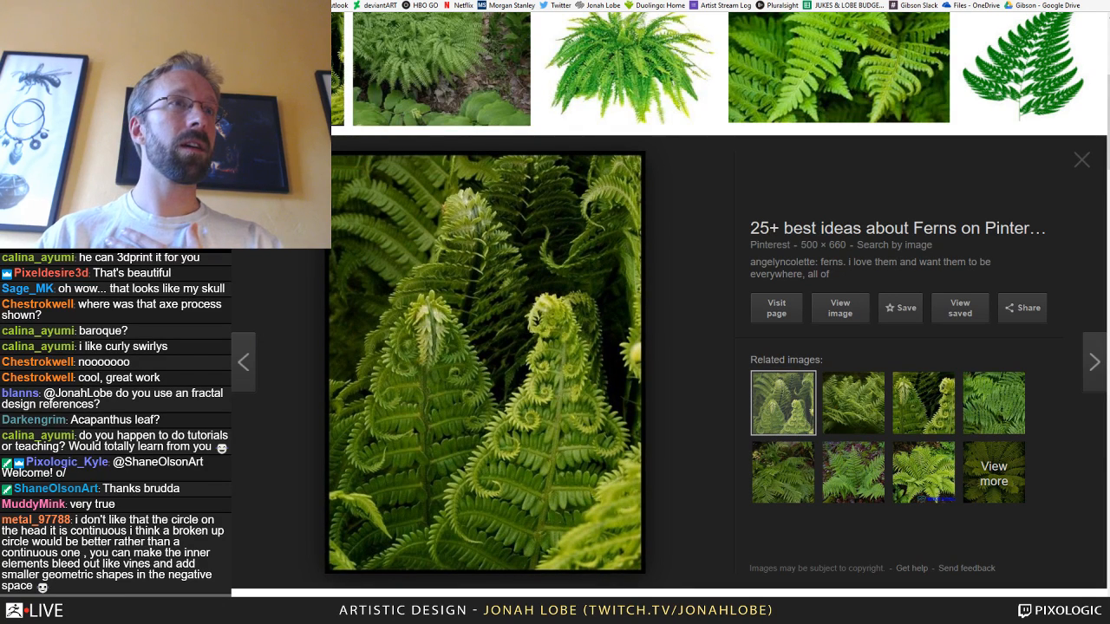
{"action": "key", "text": "alt+Tab"}
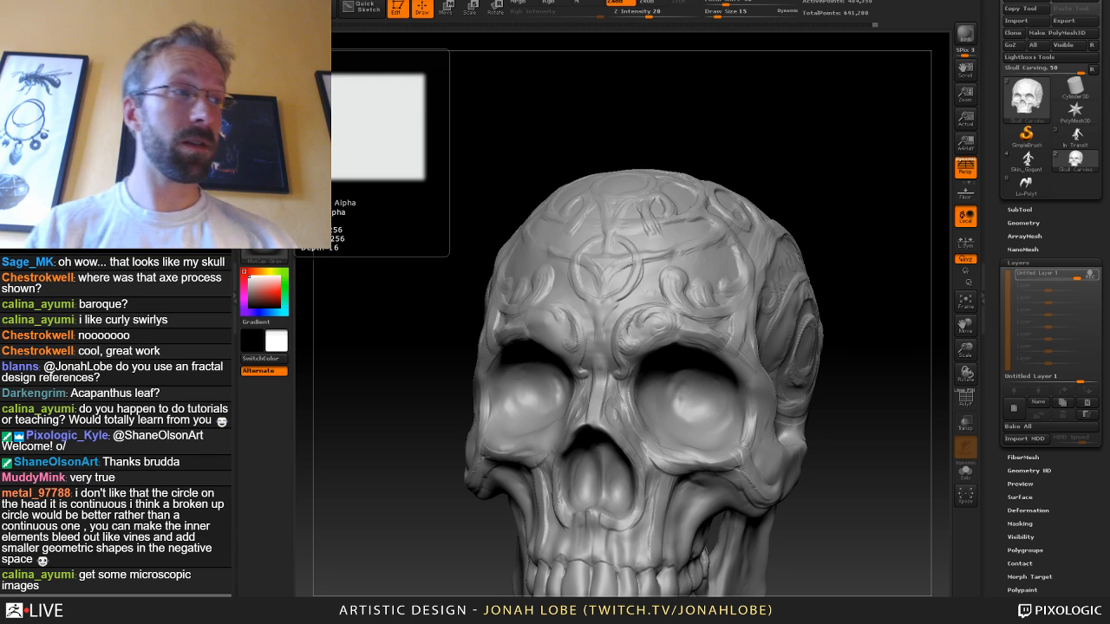
Erase the small ringed emblem at the centre of the lower forehead with the Morph brush at draw size 20.
{"action": "left_click_drag", "start_coordinate": [855, 282], "coordinate": [870, 277]}
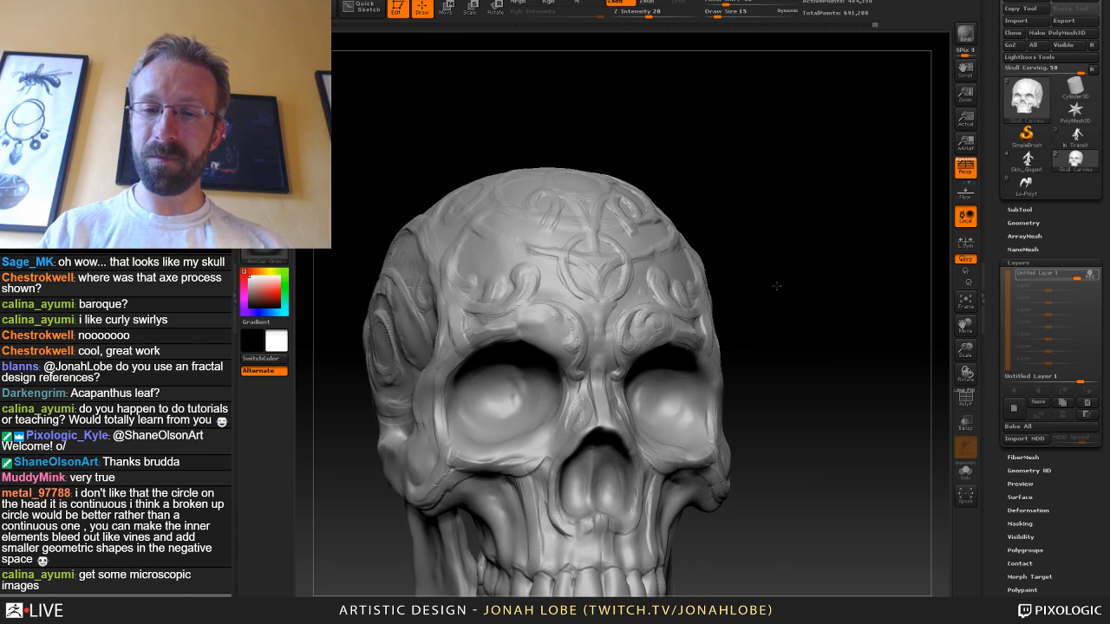
{"action": "key", "text": "f"}
{"action": "left_click_drag", "start_coordinate": [748, 289], "coordinate": [663, 235]}
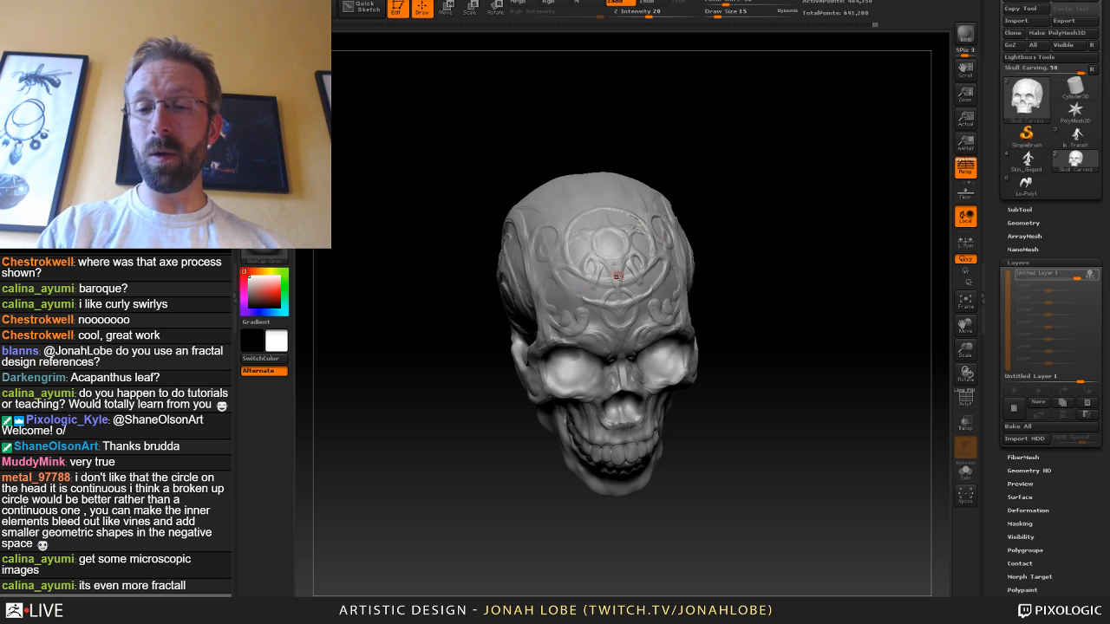
{"action": "scroll", "coordinate": [617, 276], "scroll_direction": "up", "scroll_amount": 5}
{"action": "key", "text": "b"}
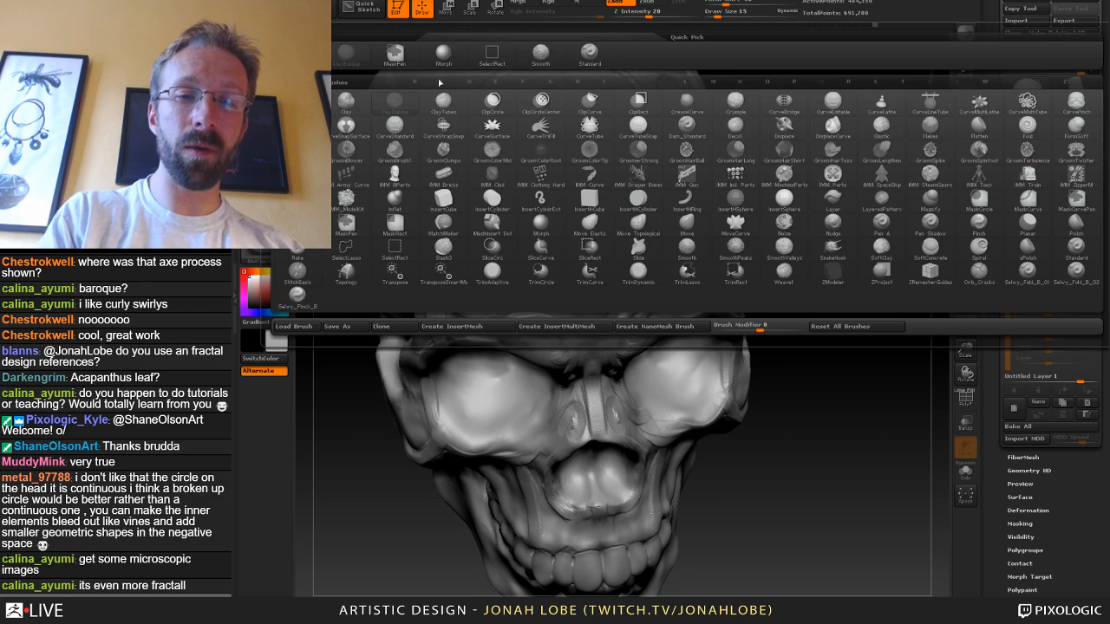
{"action": "left_click", "coordinate": [443, 55]}
{"action": "mouse_move", "coordinate": [622, 274]}
{"action": "left_mouse_down"}
{"action": "mouse_move", "coordinate": [604, 299]}
{"action": "mouse_move", "coordinate": [625, 287]}
{"action": "left_mouse_up"}
{"action": "key", "text": "s"}
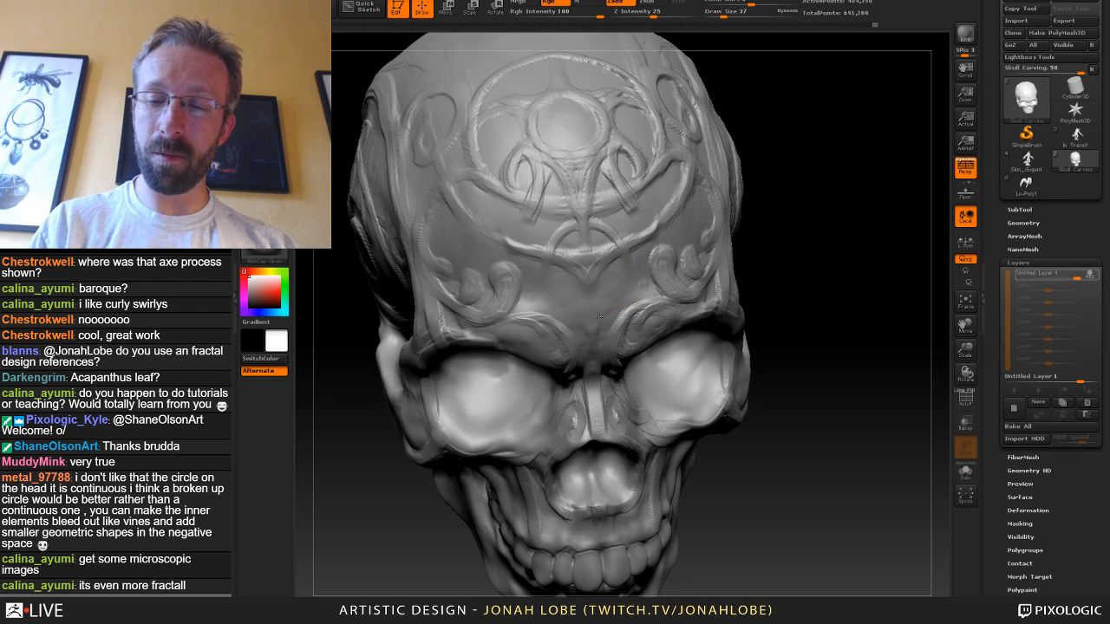
{"action": "key", "text": "bracketleft"}
{"action": "key", "text": "bracketleft"}
{"action": "key", "text": "bracketleft"}
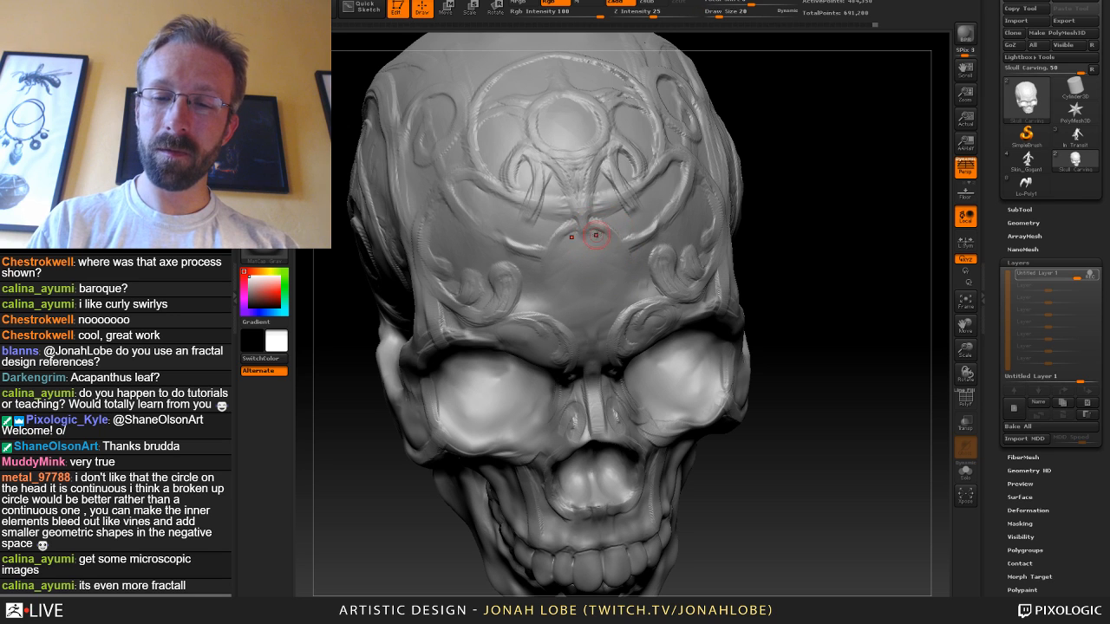
{"action": "right_click_drag", "start_coordinate": [653, 241], "coordinate": [601, 301]}
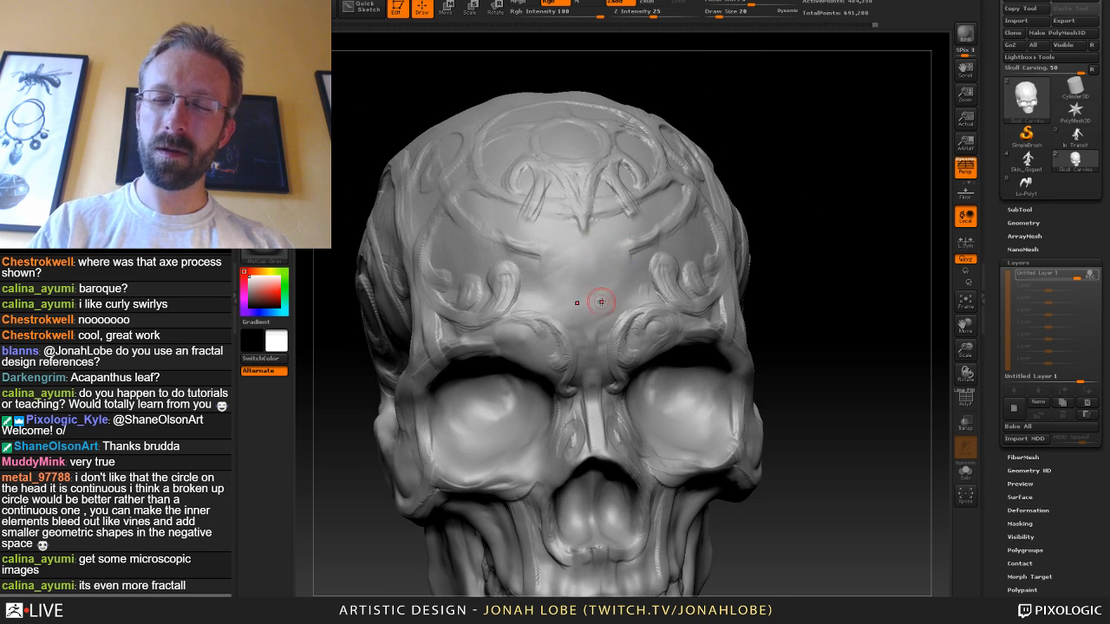
Sculpt a rounded open loop at the forehead centre, joined to the curved side bands, using ClayBuildup at draw size 20.
{"action": "key", "text": "b"}
{"action": "left_click", "coordinate": [360, 61]}
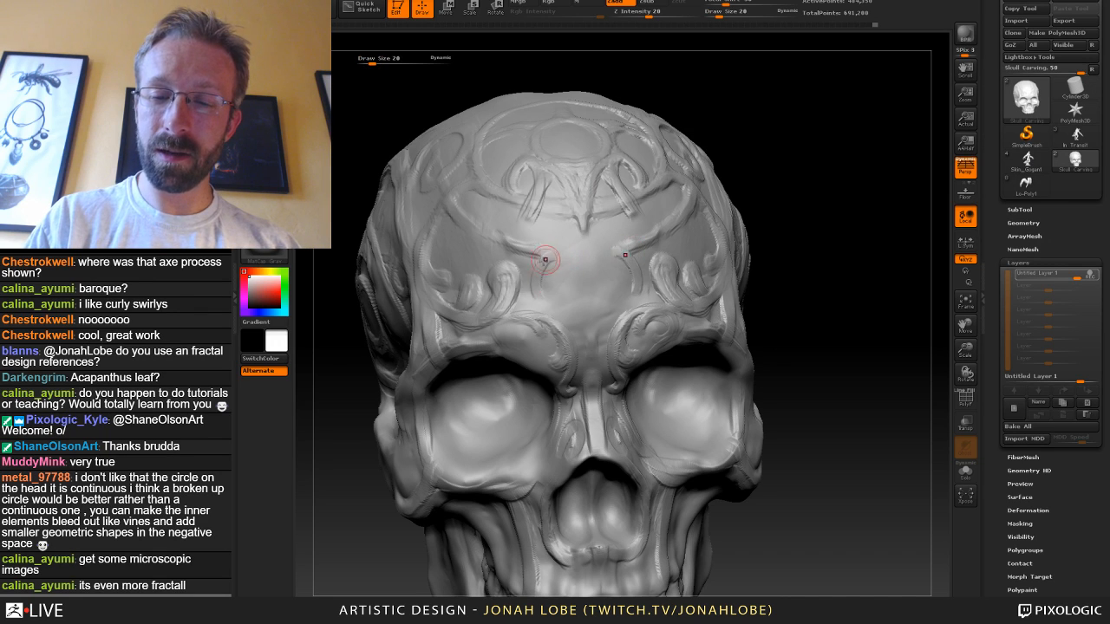
{"action": "mouse_move", "coordinate": [545, 258]}
{"action": "left_mouse_down"}
{"action": "mouse_move", "coordinate": [544, 288]}
{"action": "mouse_move", "coordinate": [573, 323]}
{"action": "left_mouse_up"}
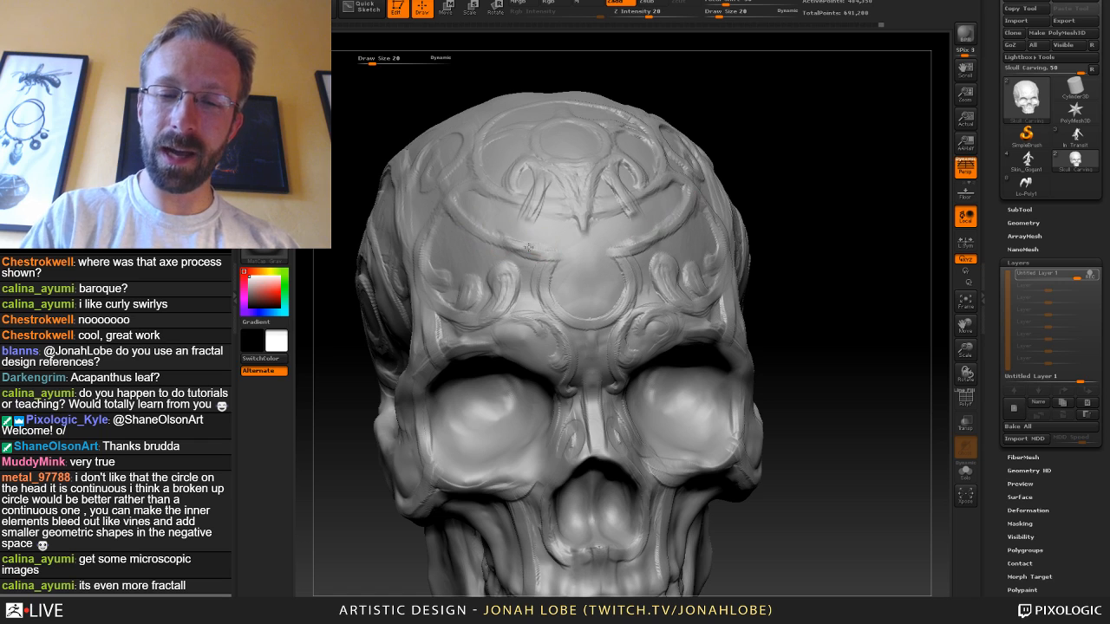
{"action": "left_click_drag", "start_coordinate": [820, 269], "coordinate": [665, 222]}
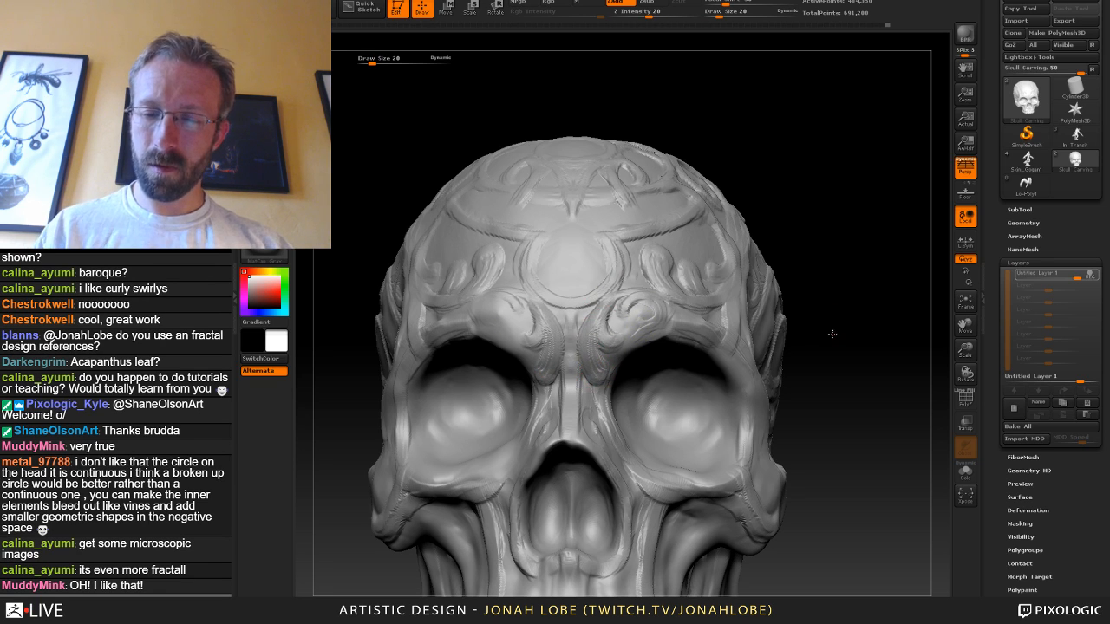
Extend the inner brow scrolls with further leaf lobes along the upper rims of the eye sockets.
{"action": "mouse_move", "coordinate": [832, 333]}
{"action": "left_mouse_down", "text": "alt"}
{"action": "mouse_move", "coordinate": [777, 292]}
{"action": "mouse_move", "coordinate": [719, 303]}
{"action": "mouse_move", "coordinate": [768, 327]}
{"action": "left_mouse_up", "text": "alt"}
{"action": "left_click_drag", "start_coordinate": [768, 327], "coordinate": [770, 407], "text": "alt"}
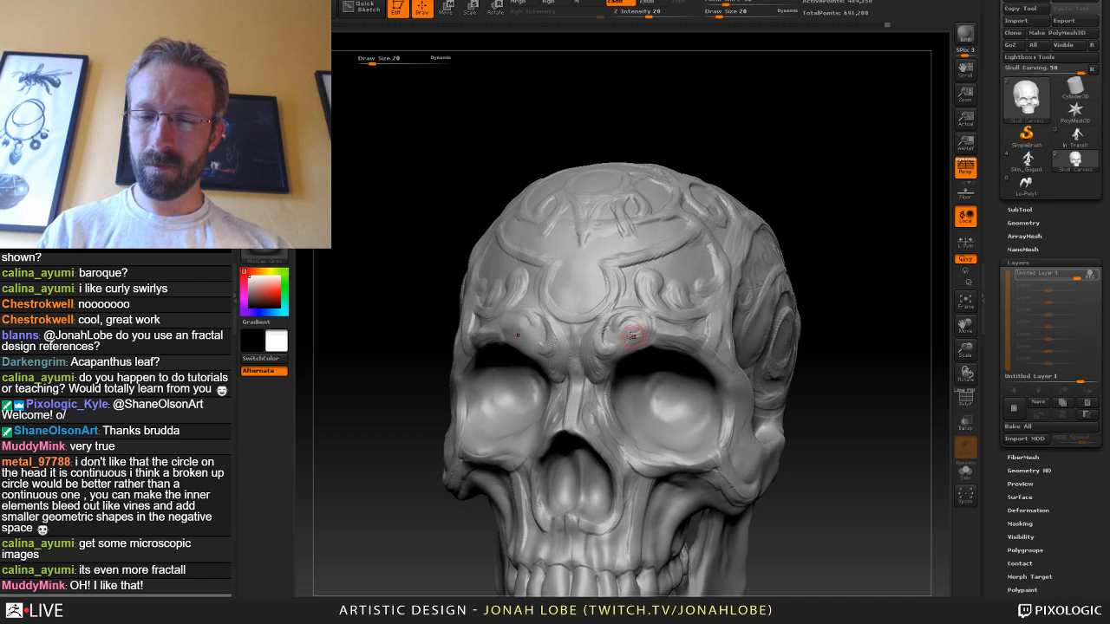
{"action": "left_click_drag", "start_coordinate": [837, 310], "coordinate": [652, 344]}
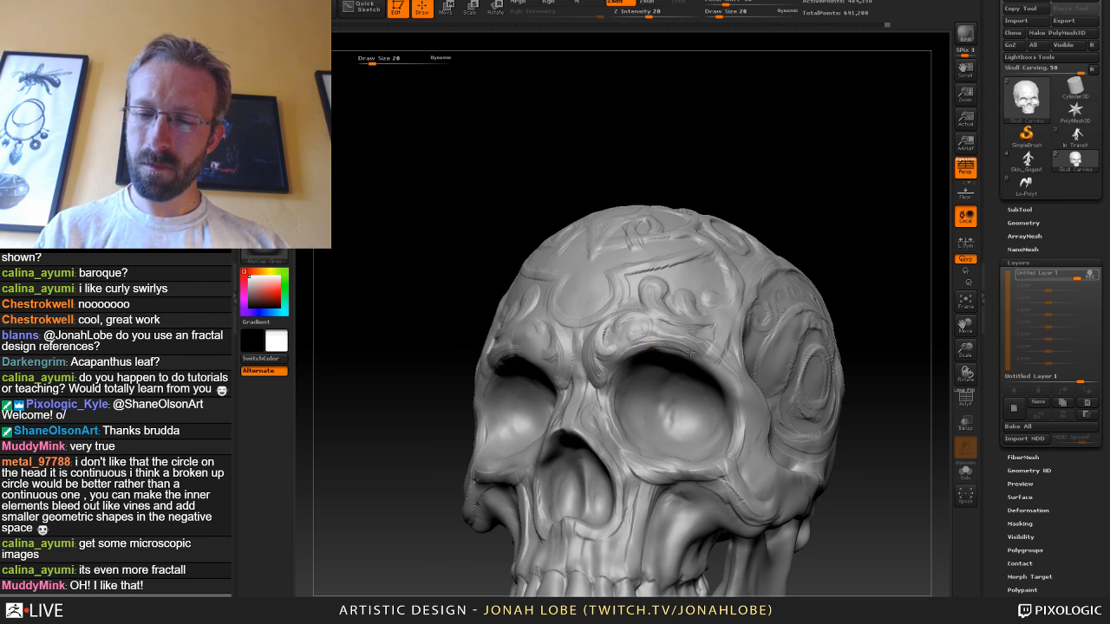
{"action": "left_click_drag", "start_coordinate": [840, 299], "coordinate": [733, 360]}
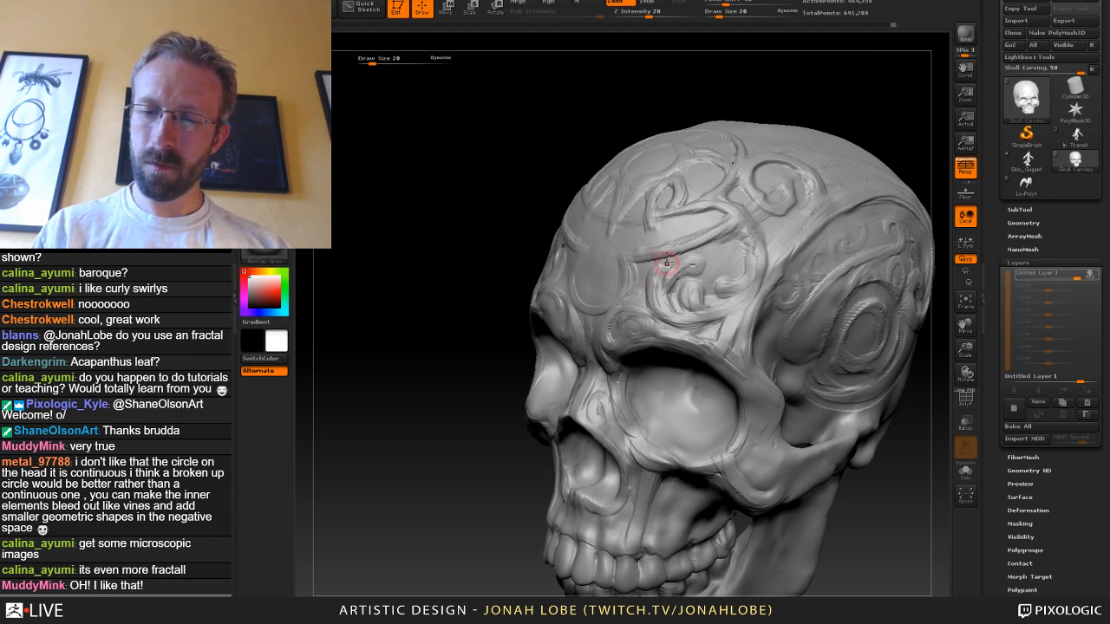
Rework the inner lobes of the leaf scrolls above the outer eye sockets with fine strokes at draw sizes 8 and 10.
{"action": "key", "text": "b"}
{"action": "left_click", "coordinate": [590, 54]}
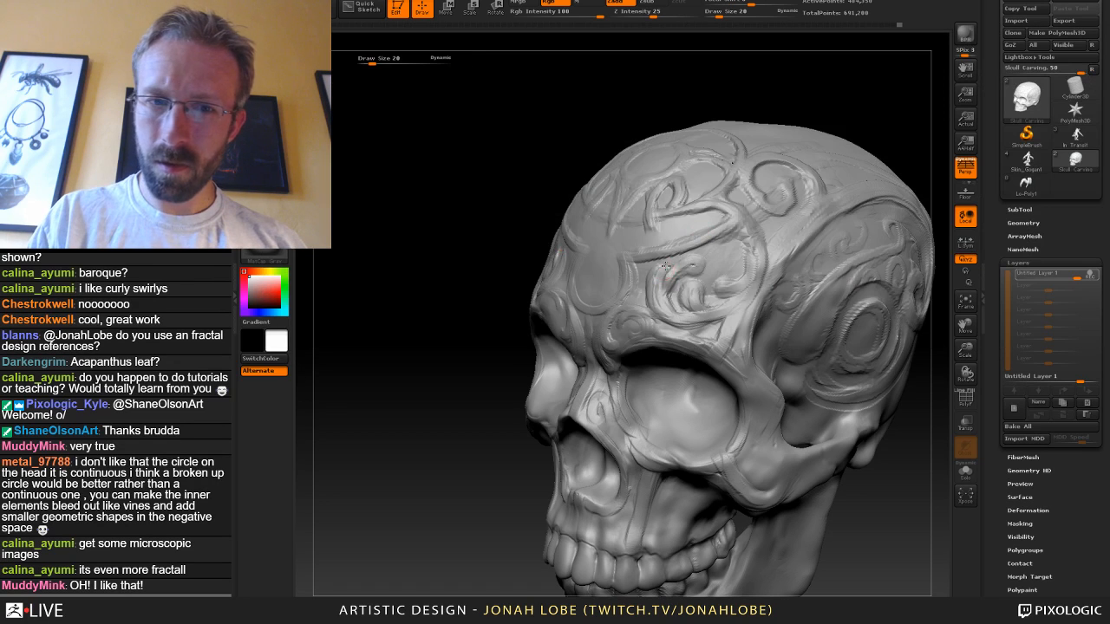
{"action": "left_click_drag", "start_coordinate": [373, 63], "coordinate": [379, 64]}
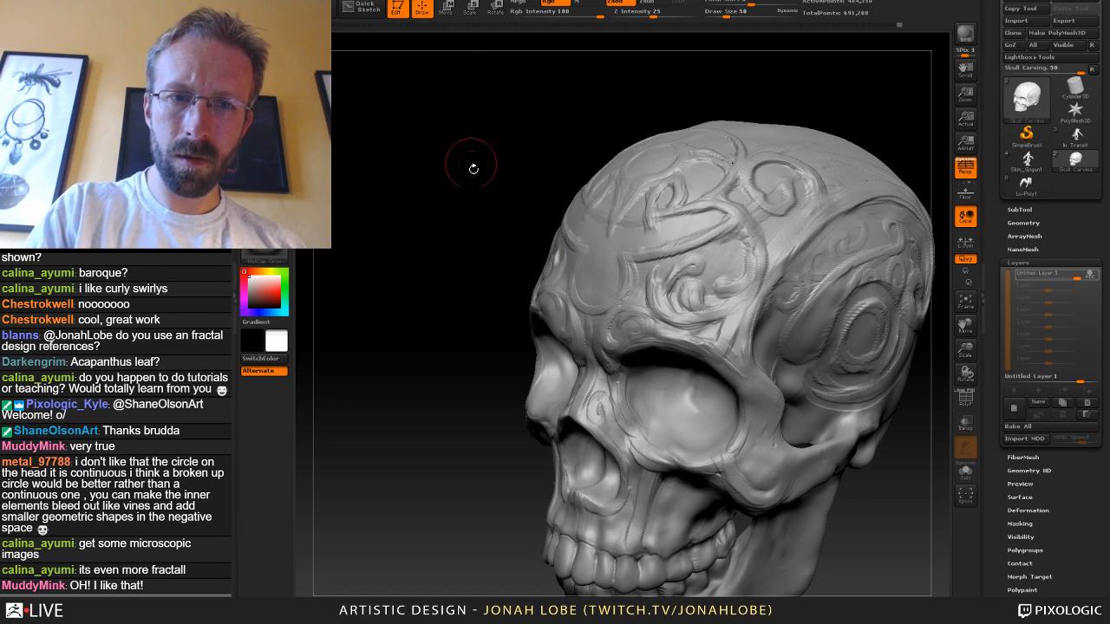
{"action": "key", "text": "s"}
{"action": "left_click_drag", "start_coordinate": [685, 270], "coordinate": [667, 273]}
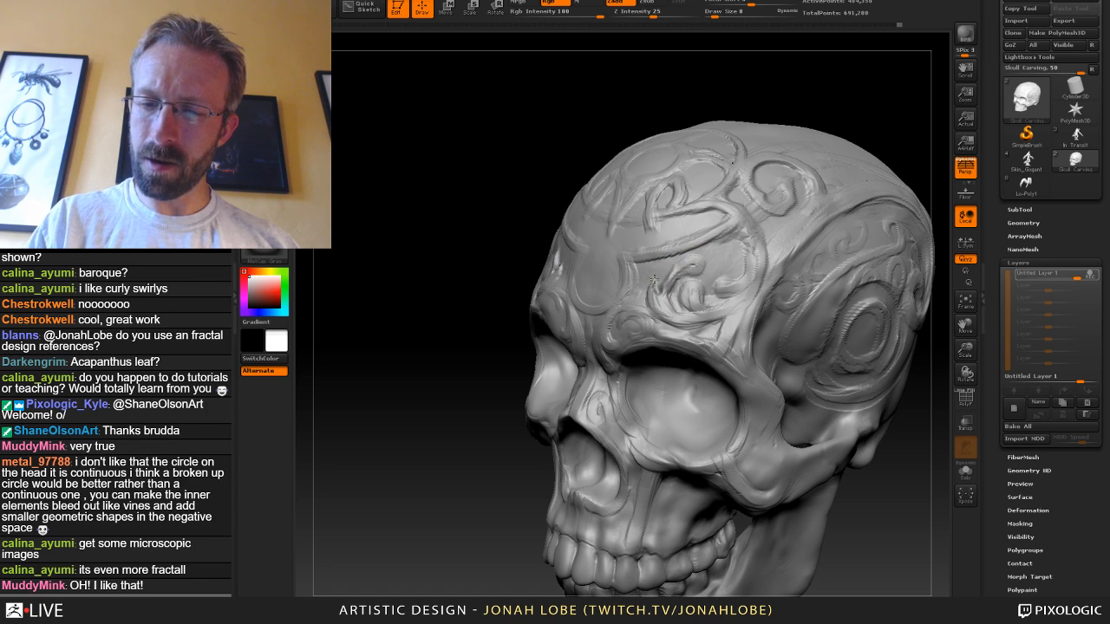
{"action": "key", "text": "s"}
{"action": "left_click", "coordinate": [682, 280]}
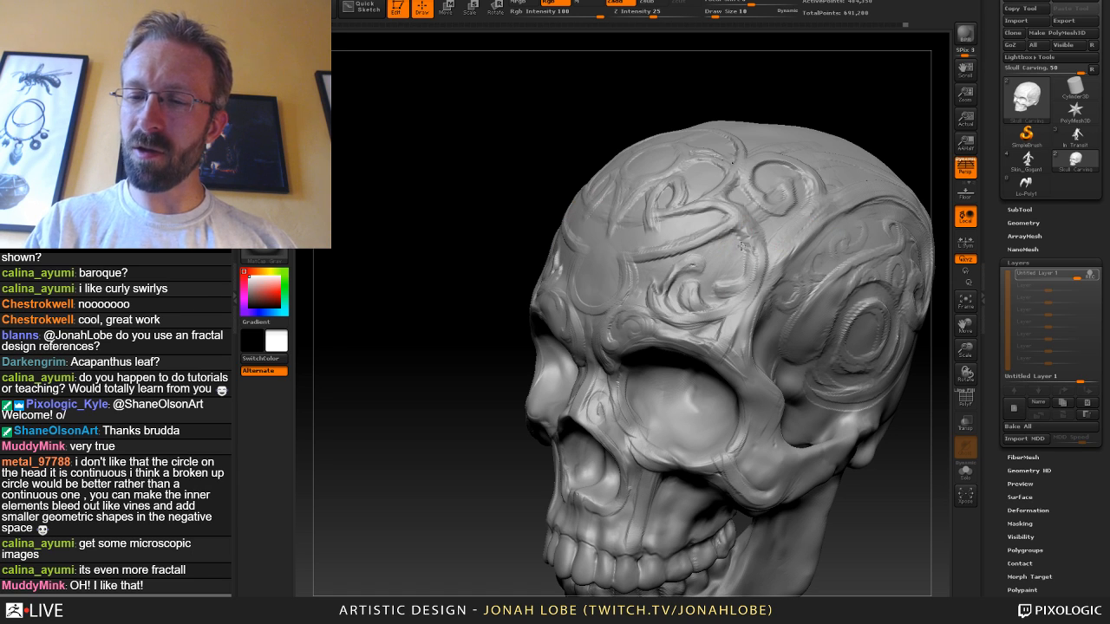
Rebuild the curls of the leaf scrolls above the outer eye sockets using ClayBuildup at draw size 19.
{"action": "key", "text": "b"}
{"action": "left_click", "coordinate": [355, 51]}
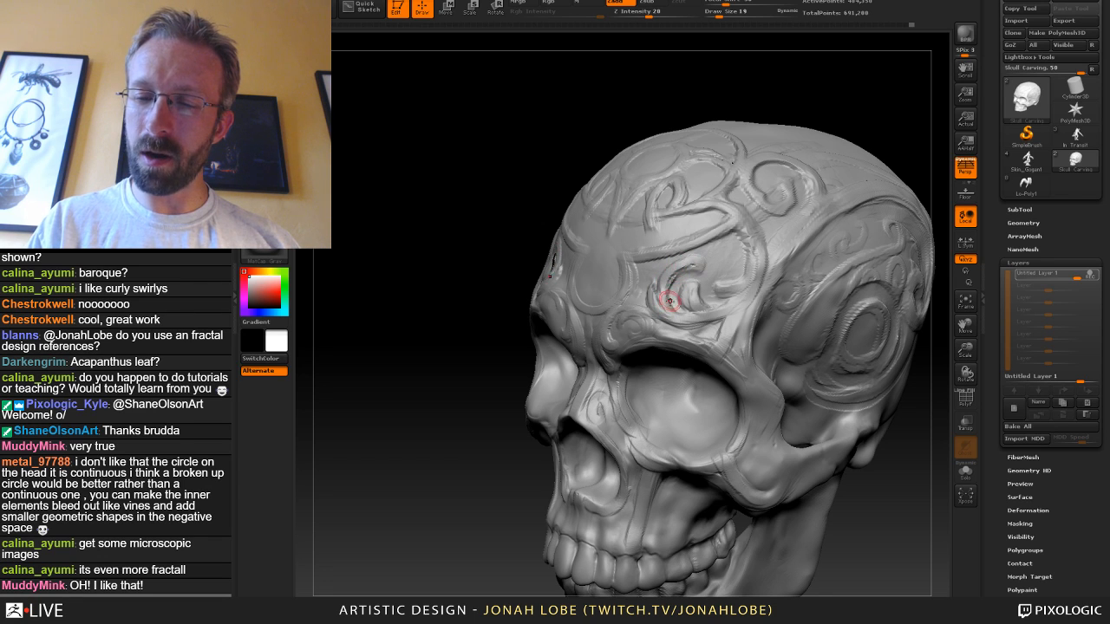
{"action": "left_click_drag", "start_coordinate": [870, 137], "coordinate": [858, 156], "text": "shift"}
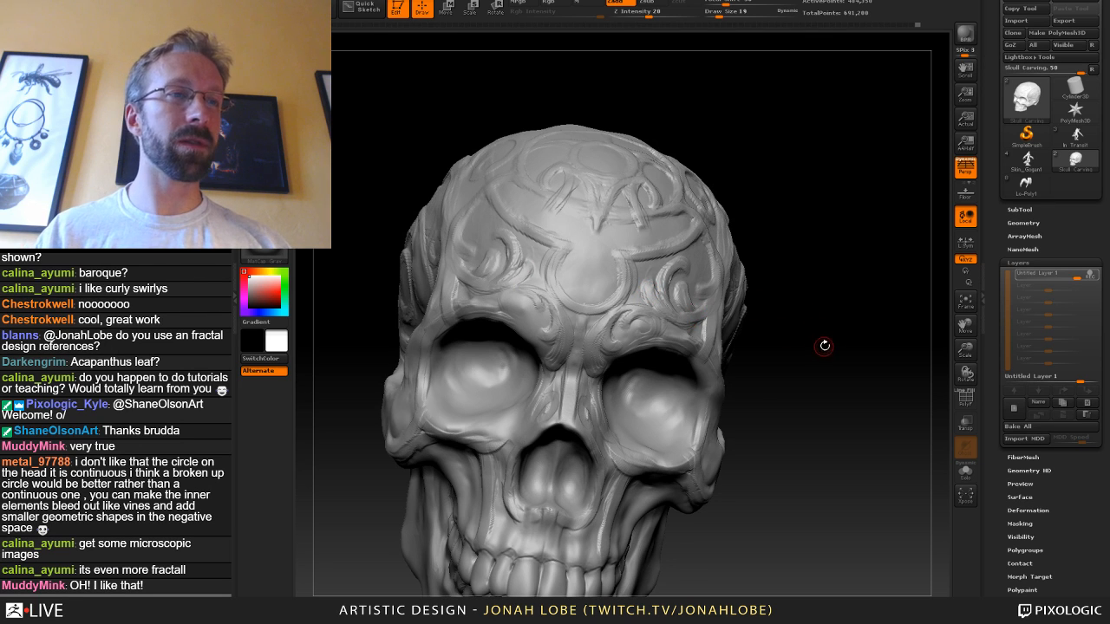
Thicken and shape the lower ends of the inner brow scrolls beside the nose bridge and along the eye socket rims.
{"action": "mouse_move", "coordinate": [824, 346]}
{"action": "left_mouse_down"}
{"action": "mouse_move", "coordinate": [914, 367]}
{"action": "mouse_move", "coordinate": [817, 278]}
{"action": "mouse_move", "coordinate": [768, 350]}
{"action": "mouse_move", "coordinate": [780, 383]}
{"action": "mouse_move", "coordinate": [763, 451]}
{"action": "left_mouse_up"}
{"action": "left_click_drag", "start_coordinate": [549, 364], "coordinate": [556, 357]}
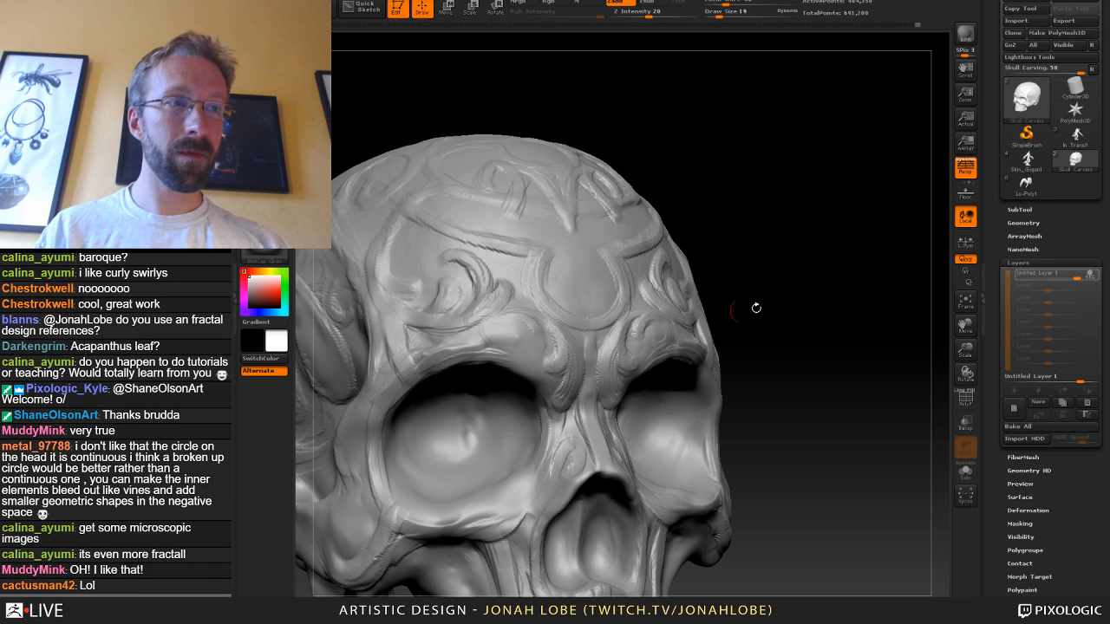
{"action": "left_click_drag", "start_coordinate": [756, 308], "coordinate": [564, 368], "text": "shift"}
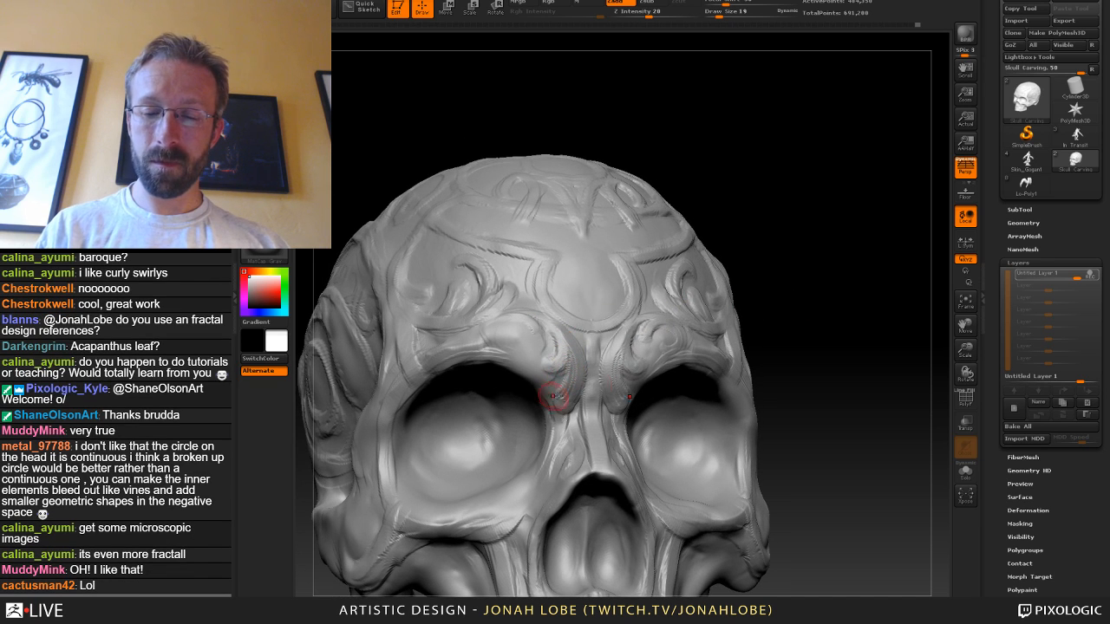
{"action": "left_click_drag", "start_coordinate": [807, 349], "coordinate": [720, 334]}
{"action": "left_click_drag", "start_coordinate": [520, 366], "coordinate": [494, 373]}
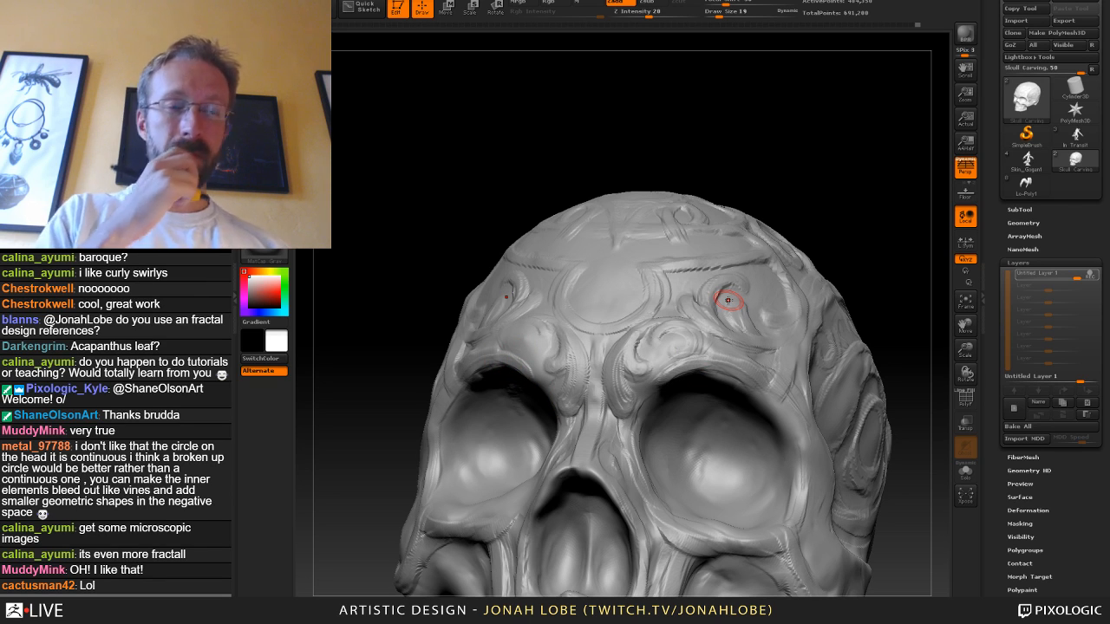
Refine and smooth the carved ridges between the outer eye socket rim and the front of the temple with ClayBuildup at draw size 19.
{"action": "mouse_move", "coordinate": [876, 219]}
{"action": "left_mouse_down"}
{"action": "mouse_move", "coordinate": [853, 198]}
{"action": "mouse_move", "coordinate": [876, 230]}
{"action": "mouse_move", "coordinate": [849, 217]}
{"action": "left_mouse_up"}
{"action": "mouse_move", "coordinate": [591, 301]}
{"action": "left_mouse_down"}
{"action": "mouse_move", "coordinate": [644, 299]}
{"action": "mouse_move", "coordinate": [627, 293]}
{"action": "left_mouse_up"}
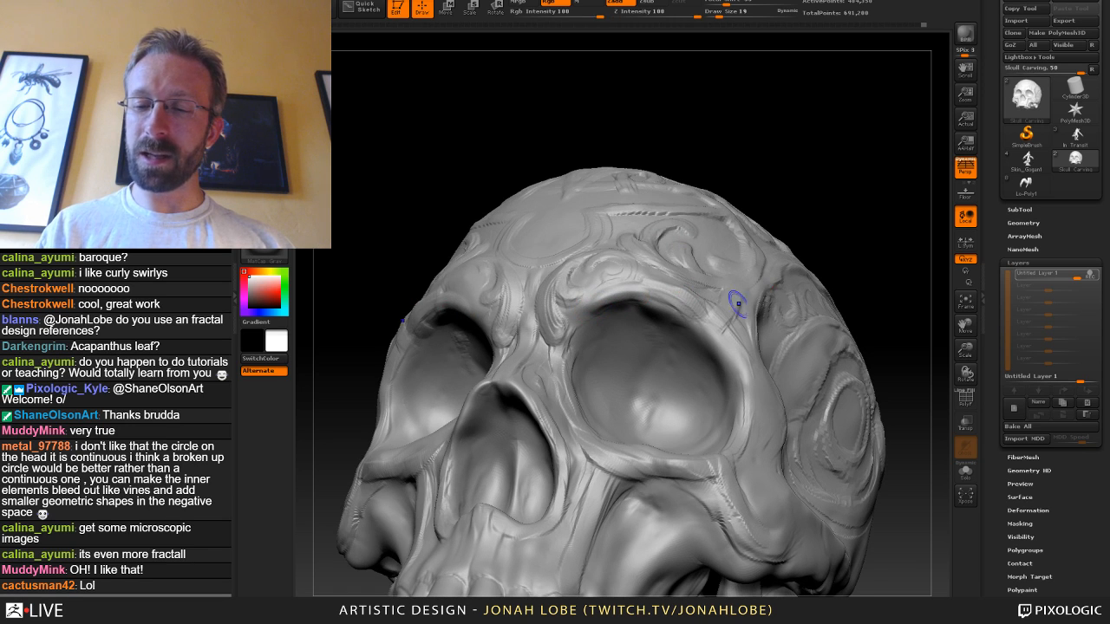
{"action": "left_click_drag", "start_coordinate": [869, 213], "coordinate": [831, 251]}
{"action": "left_click_drag", "start_coordinate": [668, 303], "coordinate": [705, 338]}
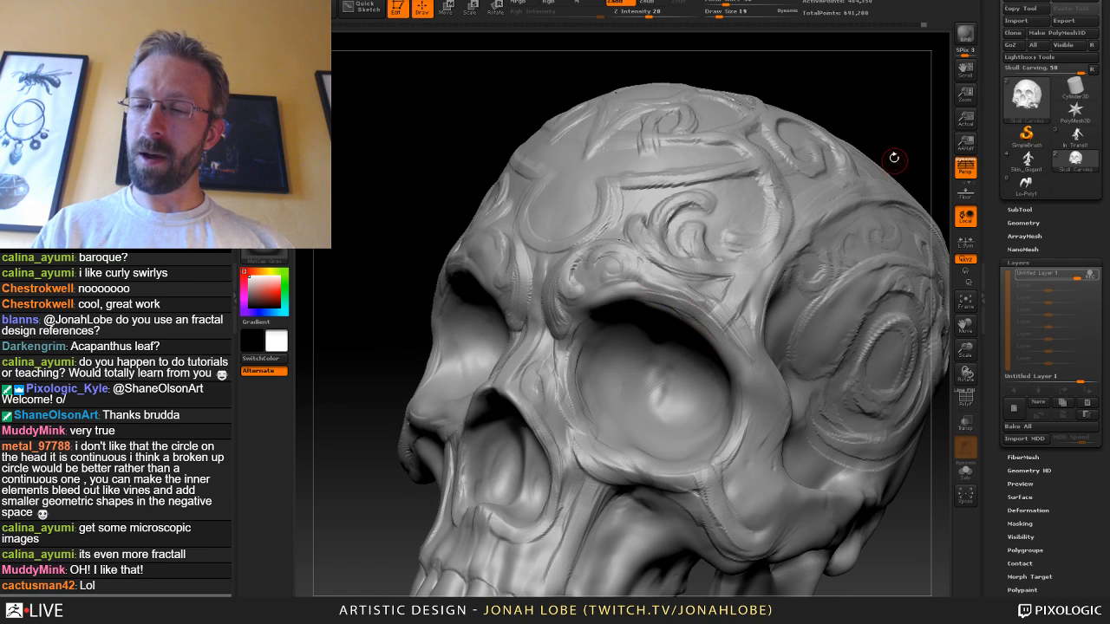
{"action": "left_click_drag", "start_coordinate": [894, 157], "coordinate": [851, 146]}
{"action": "left_click_drag", "start_coordinate": [768, 362], "coordinate": [789, 265]}
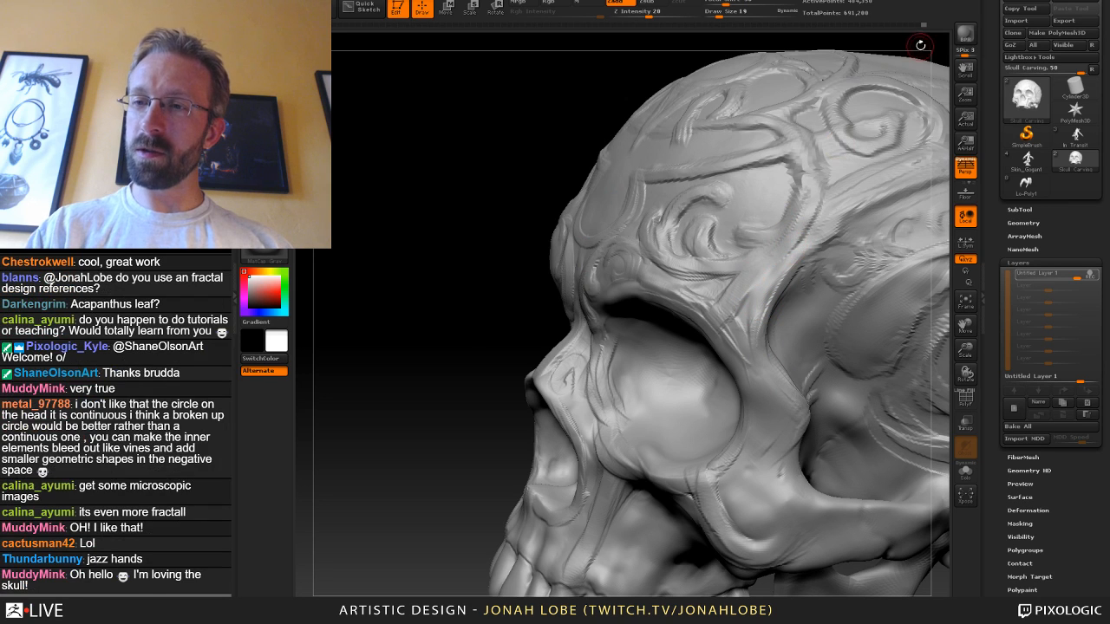
{"action": "left_click_drag", "start_coordinate": [920, 45], "coordinate": [845, 99]}
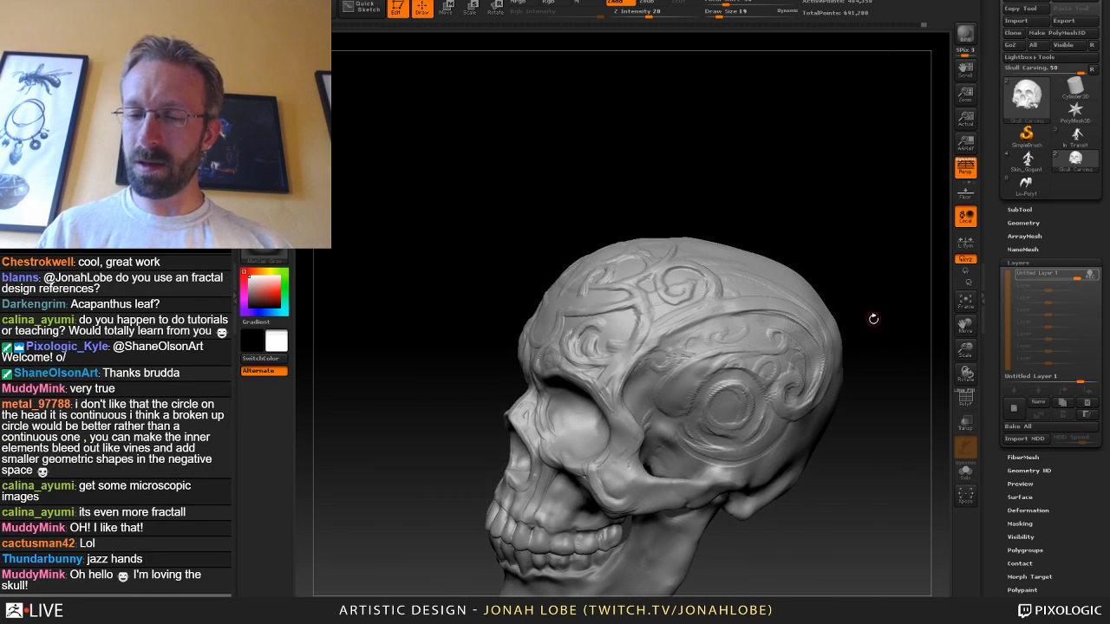
Erase the concentric circle ornament from the middle of the temple with the Morph brush and set the draw size to 28.
{"action": "left_click_drag", "start_coordinate": [873, 319], "coordinate": [832, 328]}
{"action": "key", "text": "s"}
{"action": "left_click_drag", "start_coordinate": [758, 362], "coordinate": [767, 362]}
{"action": "mouse_move", "coordinate": [898, 516]}
{"action": "left_mouse_down"}
{"action": "mouse_move", "coordinate": [850, 483]}
{"action": "mouse_move", "coordinate": [859, 478]}
{"action": "left_mouse_up"}
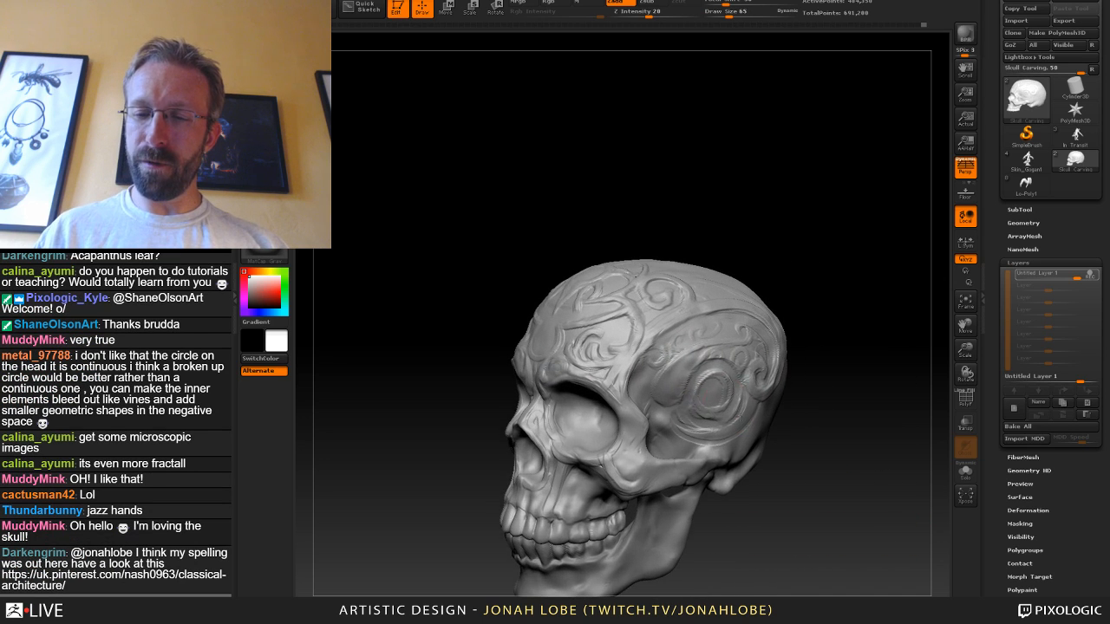
{"action": "key", "text": "b"}
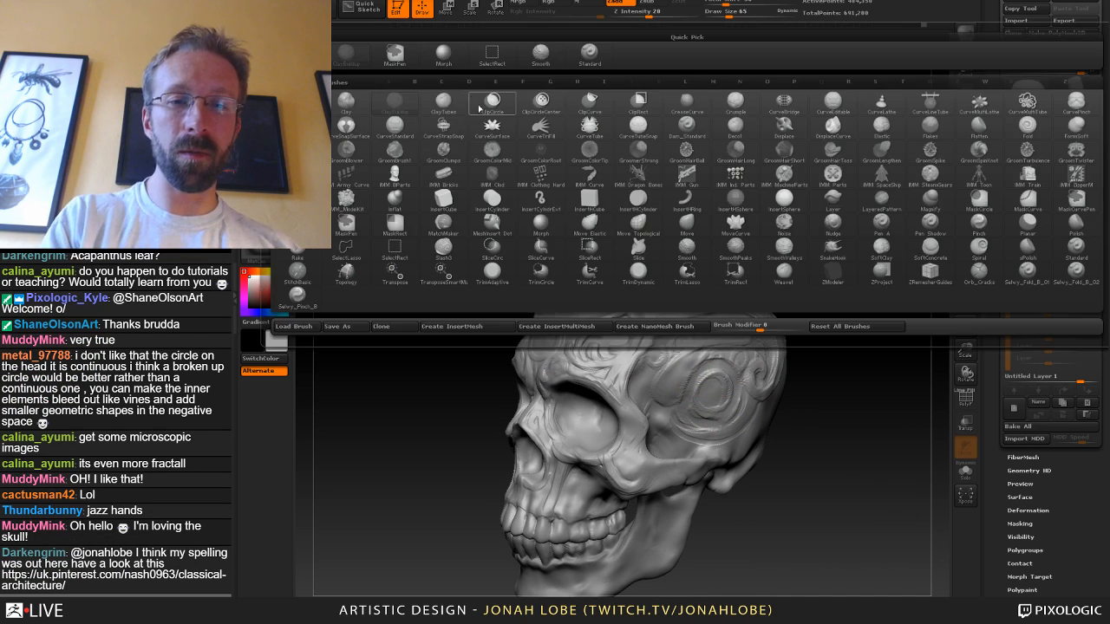
{"action": "left_click", "coordinate": [443, 56]}
{"action": "key", "text": "s"}
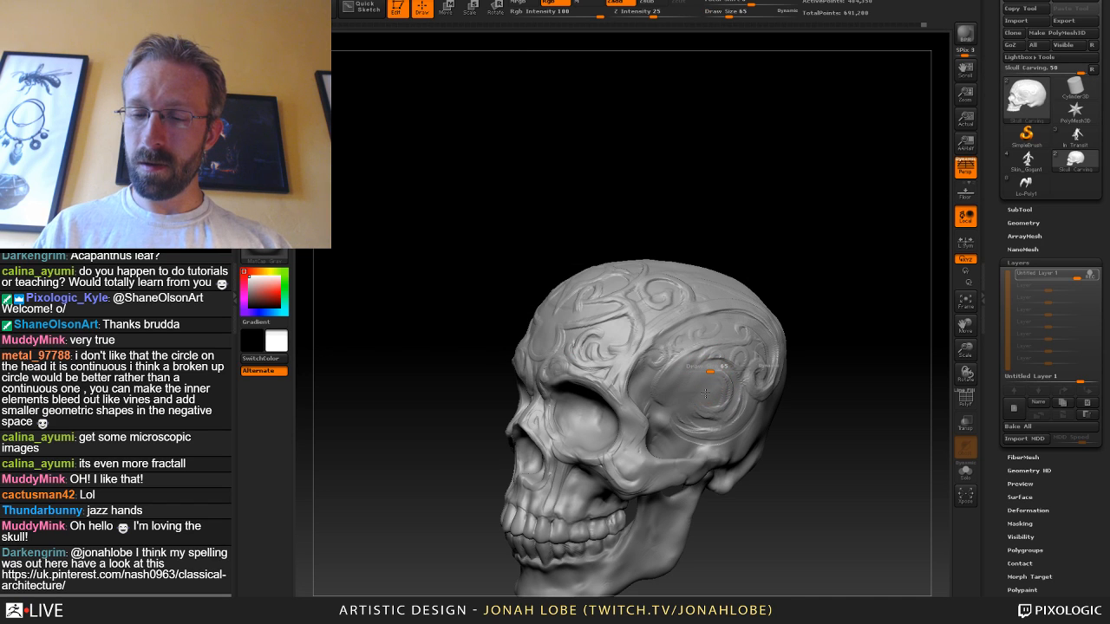
{"action": "mouse_move", "coordinate": [711, 372]}
{"action": "left_mouse_down"}
{"action": "mouse_move", "coordinate": [723, 431]}
{"action": "mouse_move", "coordinate": [666, 381]}
{"action": "mouse_move", "coordinate": [705, 368]}
{"action": "mouse_move", "coordinate": [665, 342]}
{"action": "left_mouse_up"}
{"action": "key", "text": "s"}
{"action": "key", "text": "s"}
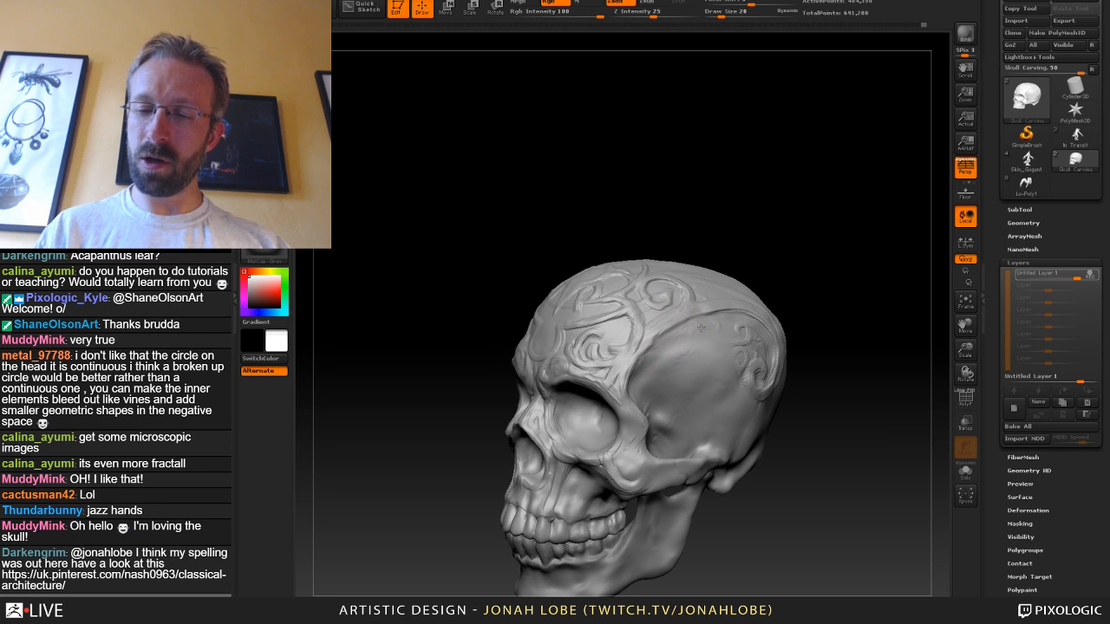
Strengthen the large scroll arc around the back of the temple and its curl using ClayBuildup at draw sizes 28 and 45.
{"action": "left_click", "coordinate": [264, 48]}
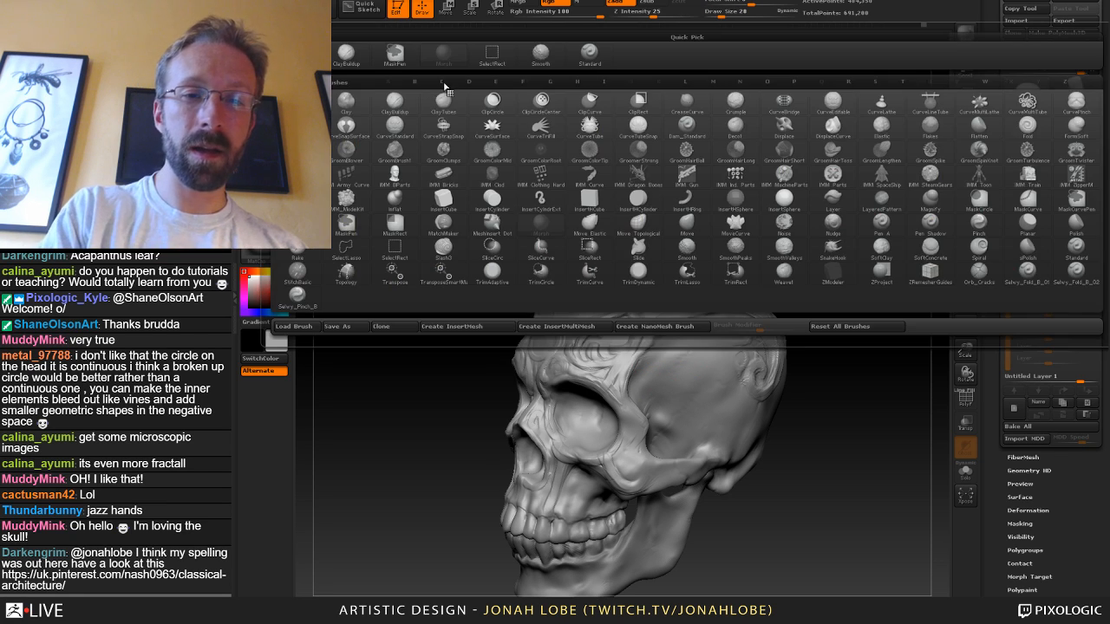
{"action": "left_click", "coordinate": [352, 58]}
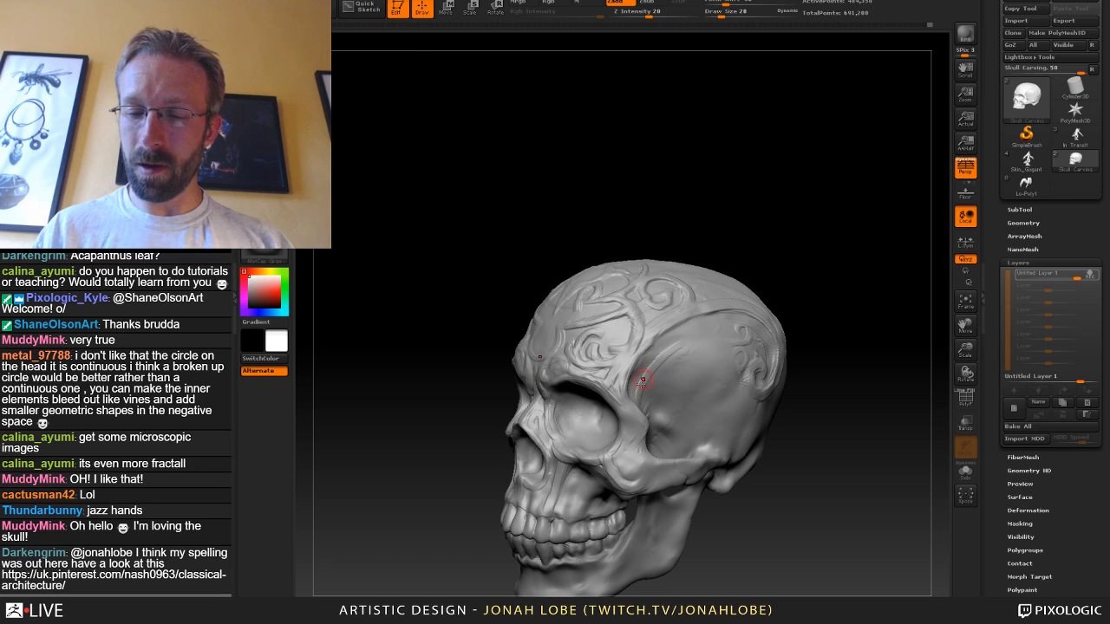
{"action": "left_click_drag", "start_coordinate": [853, 307], "coordinate": [768, 317]}
{"action": "key", "text": "ctrl+z"}
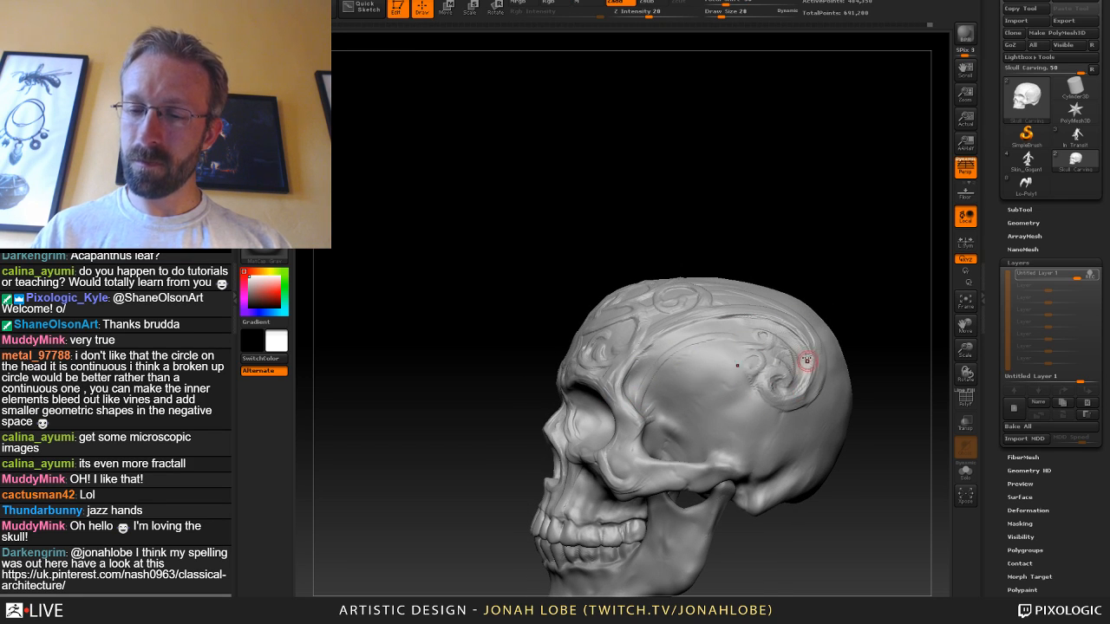
{"action": "mouse_move", "coordinate": [794, 323]}
{"action": "left_mouse_down"}
{"action": "mouse_move", "coordinate": [811, 352]}
{"action": "mouse_move", "coordinate": [774, 407]}
{"action": "left_mouse_up"}
{"action": "key", "text": "ctrl+z"}
{"action": "left_click_drag", "start_coordinate": [880, 376], "coordinate": [762, 329]}
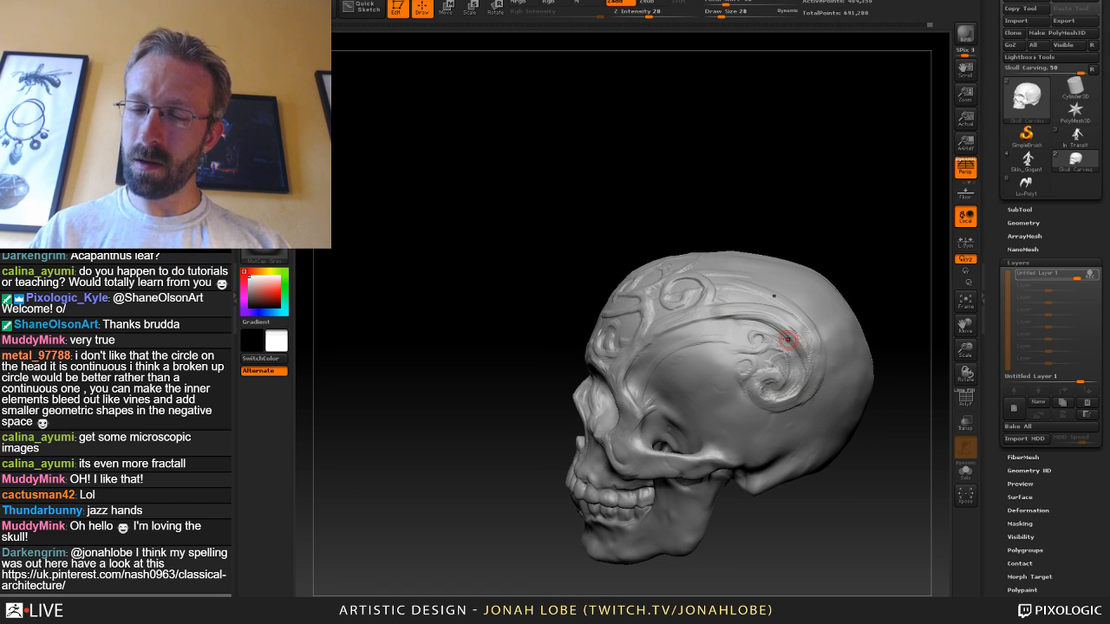
{"action": "mouse_move", "coordinate": [846, 374]}
{"action": "left_mouse_down"}
{"action": "mouse_move", "coordinate": [878, 382]}
{"action": "mouse_move", "coordinate": [806, 397]}
{"action": "left_mouse_up"}
{"action": "key", "text": "s"}
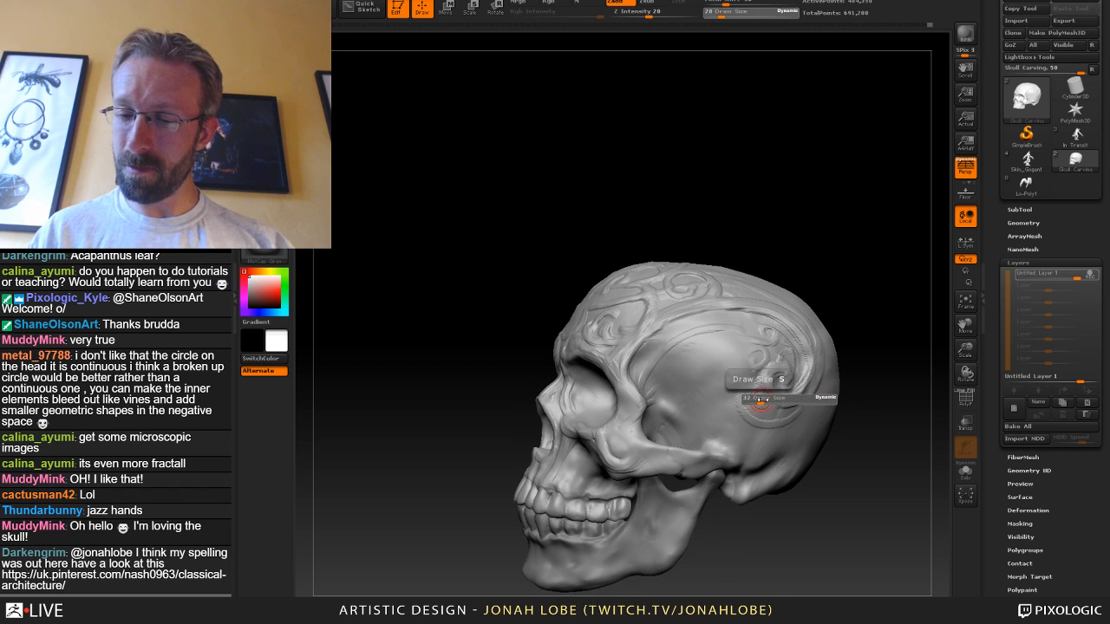
{"action": "left_click", "coordinate": [760, 401]}
{"action": "left_click_drag", "start_coordinate": [878, 378], "coordinate": [807, 390]}
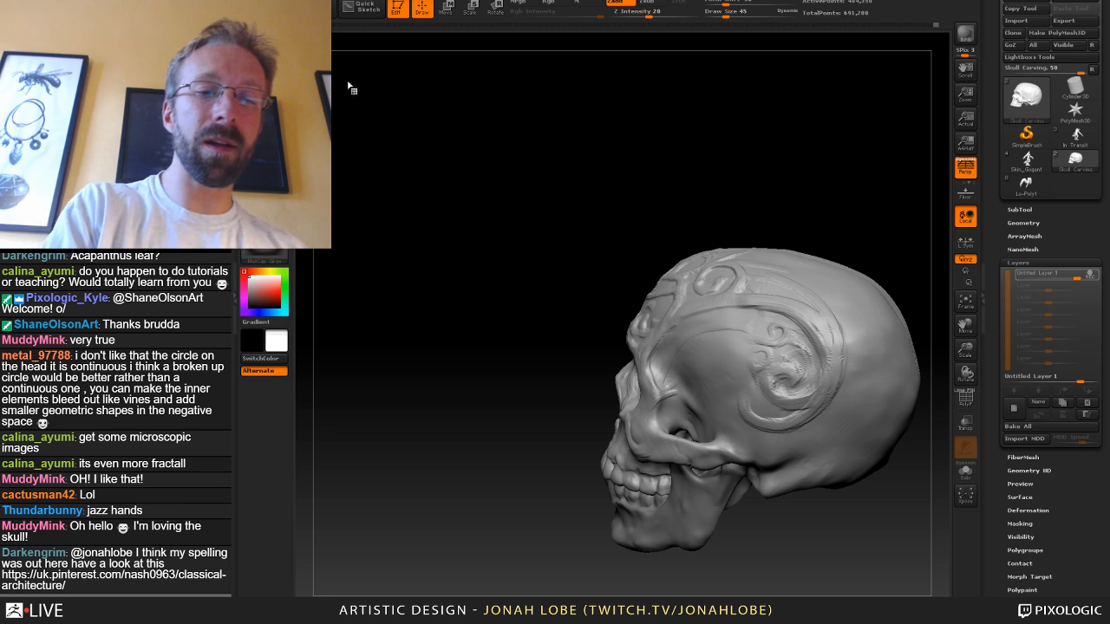
Erase the small inner curls inside the temple's scroll arc with the Morph brush at draw sizes 45, 32 and 72.
{"action": "key", "text": "b"}
{"action": "left_click", "coordinate": [449, 61]}
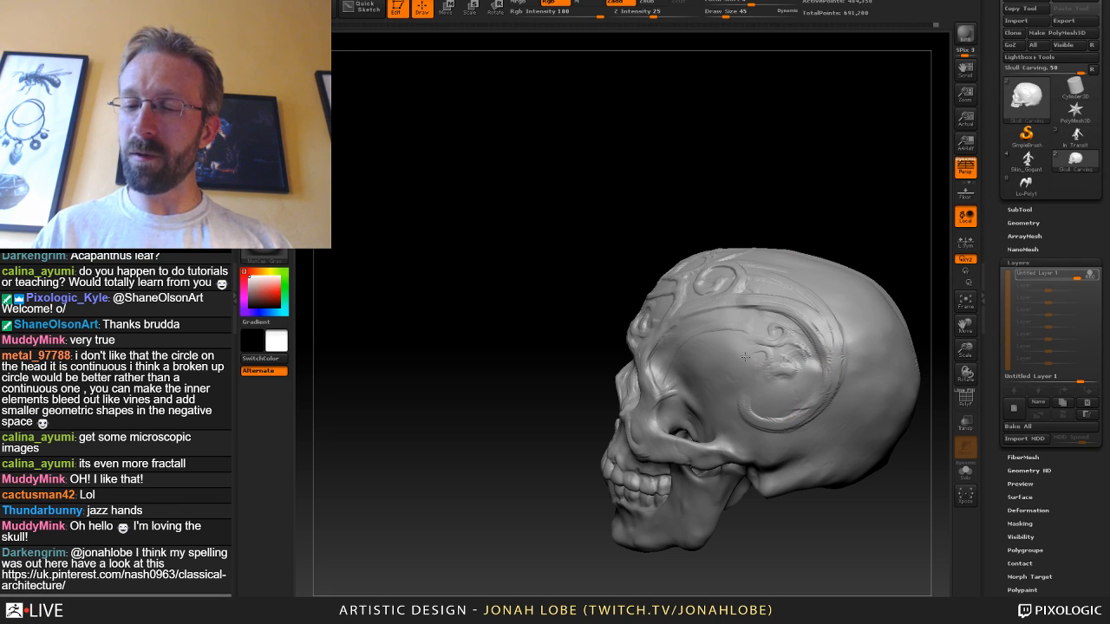
{"action": "left_click_drag", "start_coordinate": [917, 310], "coordinate": [886, 300]}
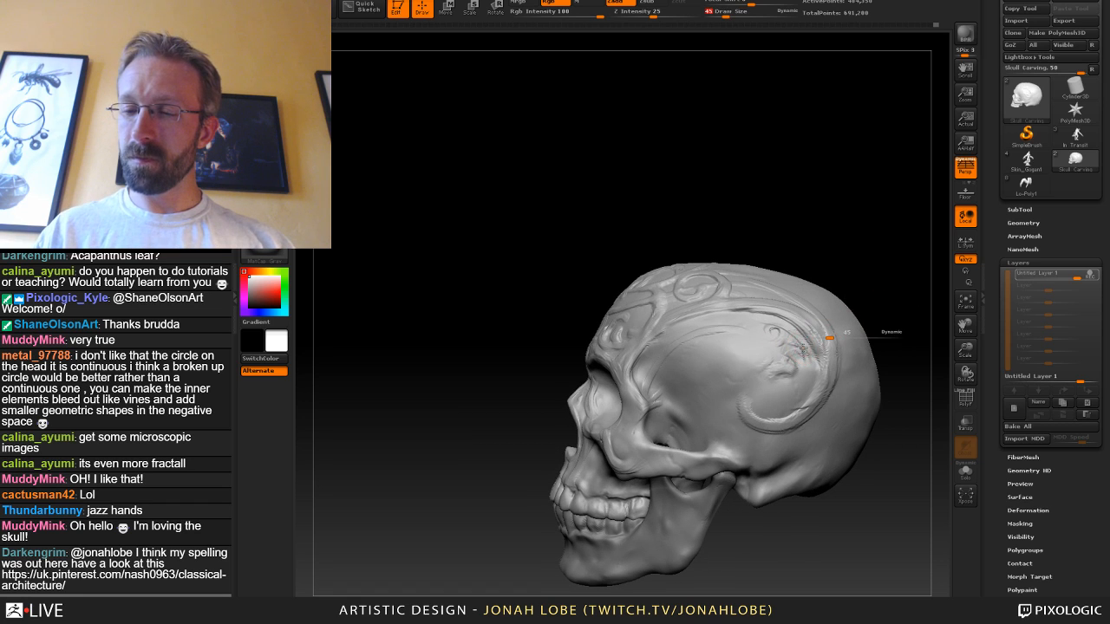
{"action": "key", "text": "bracketleft"}
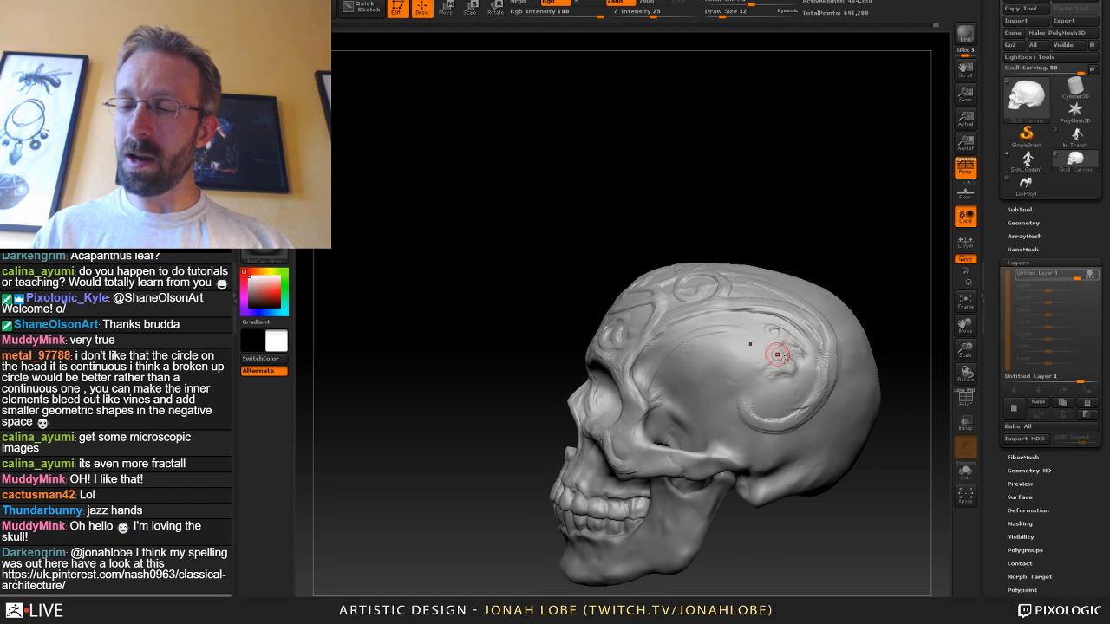
{"action": "key", "text": "s"}
{"action": "left_click_drag", "start_coordinate": [803, 344], "coordinate": [803, 344]}
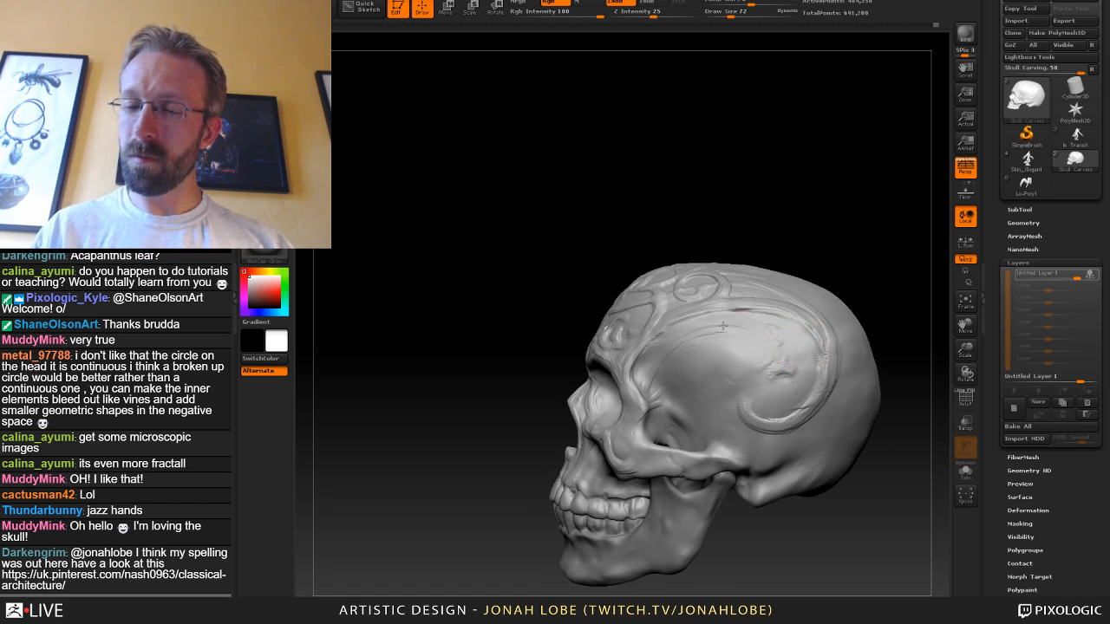
{"action": "mouse_move", "coordinate": [883, 286]}
{"action": "left_mouse_down"}
{"action": "mouse_move", "coordinate": [795, 277]}
{"action": "mouse_move", "coordinate": [791, 334]}
{"action": "mouse_move", "coordinate": [879, 297]}
{"action": "mouse_move", "coordinate": [854, 325]}
{"action": "mouse_move", "coordinate": [877, 343]}
{"action": "left_mouse_up"}
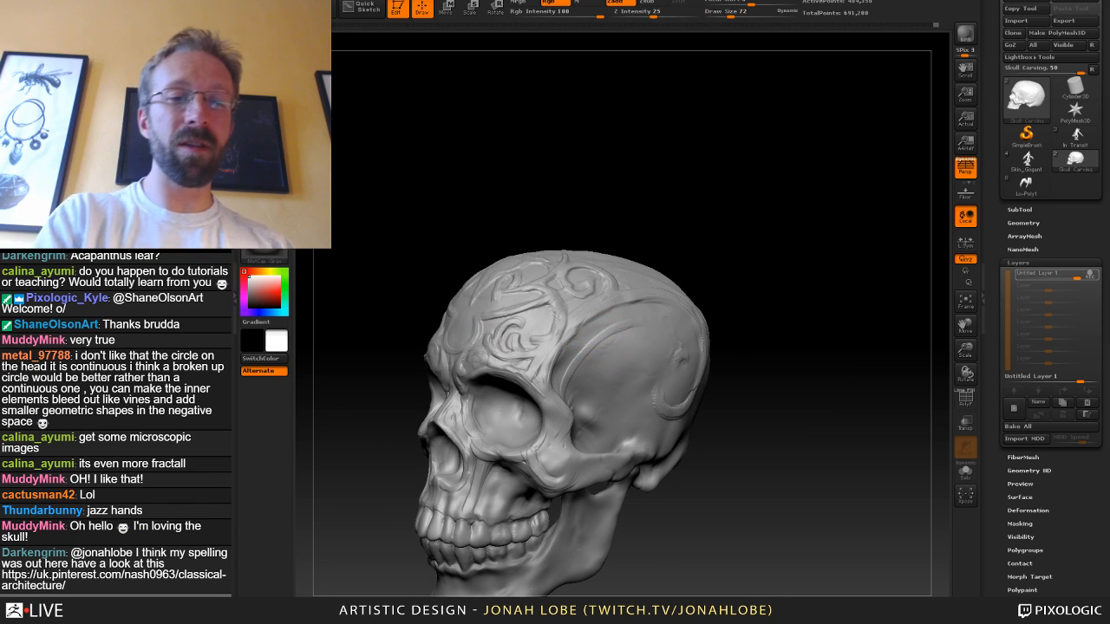
Build up and smooth the ridges along the front edge of the temple beside the outer brow using ClayBuildup at draw size 30.
{"action": "key", "text": "b"}
{"action": "left_click", "coordinate": [399, 67]}
{"action": "mouse_move", "coordinate": [737, 200]}
{"action": "left_mouse_down", "text": "alt"}
{"action": "mouse_move", "coordinate": [798, 176]}
{"action": "mouse_move", "coordinate": [789, 278]}
{"action": "left_mouse_up", "text": "alt"}
{"action": "key", "text": "s"}
{"action": "left_click_drag", "start_coordinate": [590, 306], "coordinate": [581, 306]}
{"action": "left_click_drag", "start_coordinate": [573, 386], "coordinate": [582, 311]}
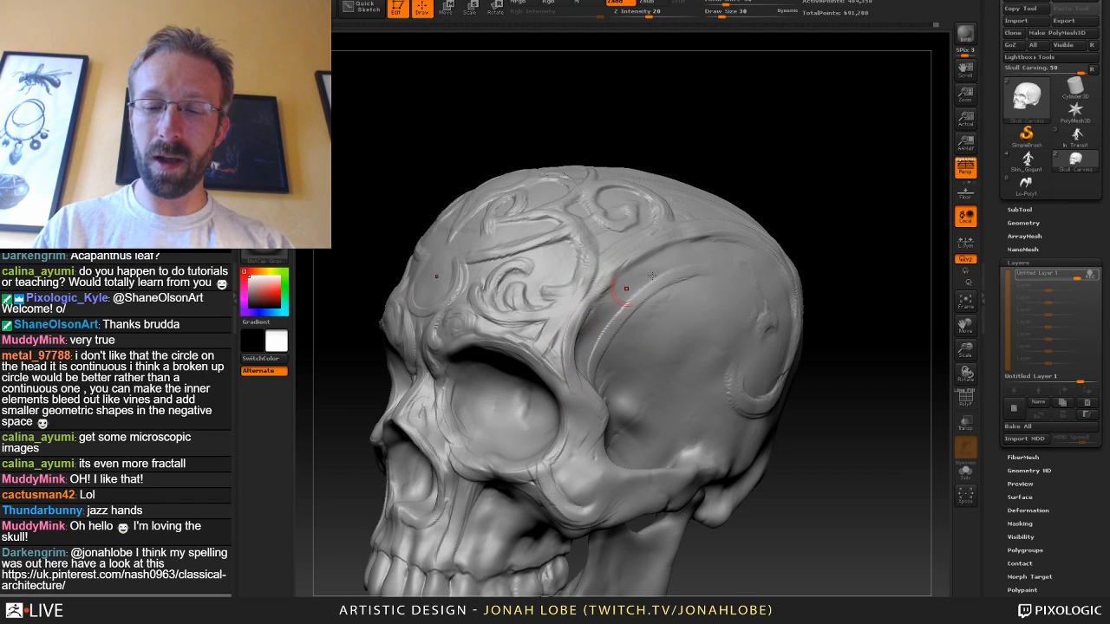
{"action": "left_click_drag", "start_coordinate": [836, 312], "coordinate": [737, 317]}
{"action": "left_click_drag", "start_coordinate": [557, 364], "coordinate": [574, 317]}
{"action": "left_click_drag", "start_coordinate": [816, 143], "coordinate": [893, 166]}
{"action": "left_click_drag", "start_coordinate": [563, 316], "coordinate": [607, 269]}
{"action": "left_click_drag", "start_coordinate": [819, 165], "coordinate": [736, 149]}
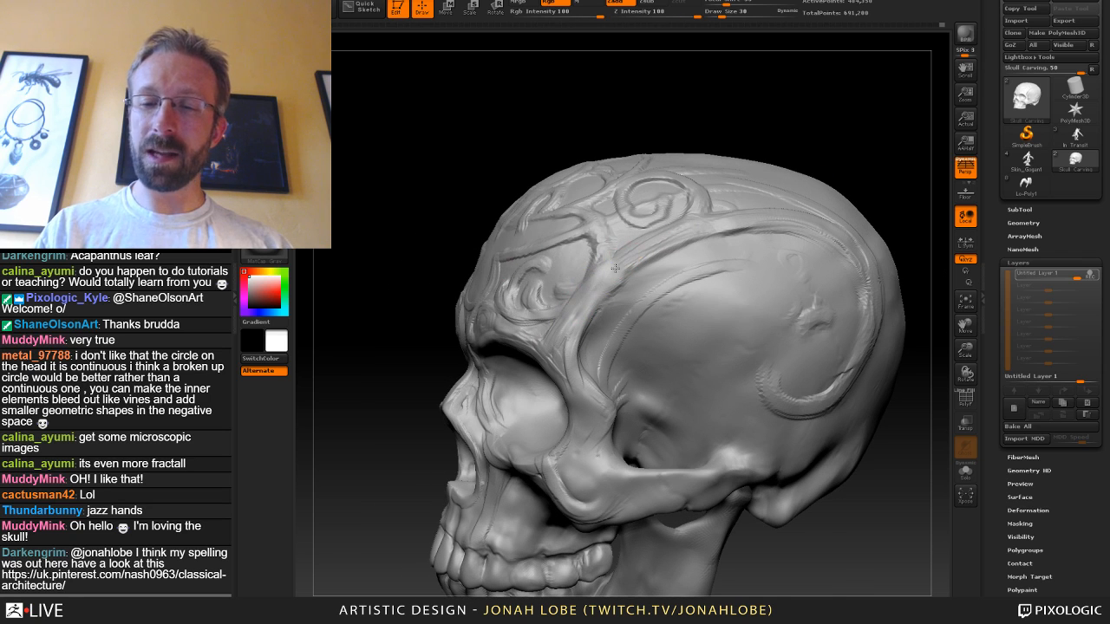
{"action": "key", "text": "shift"}
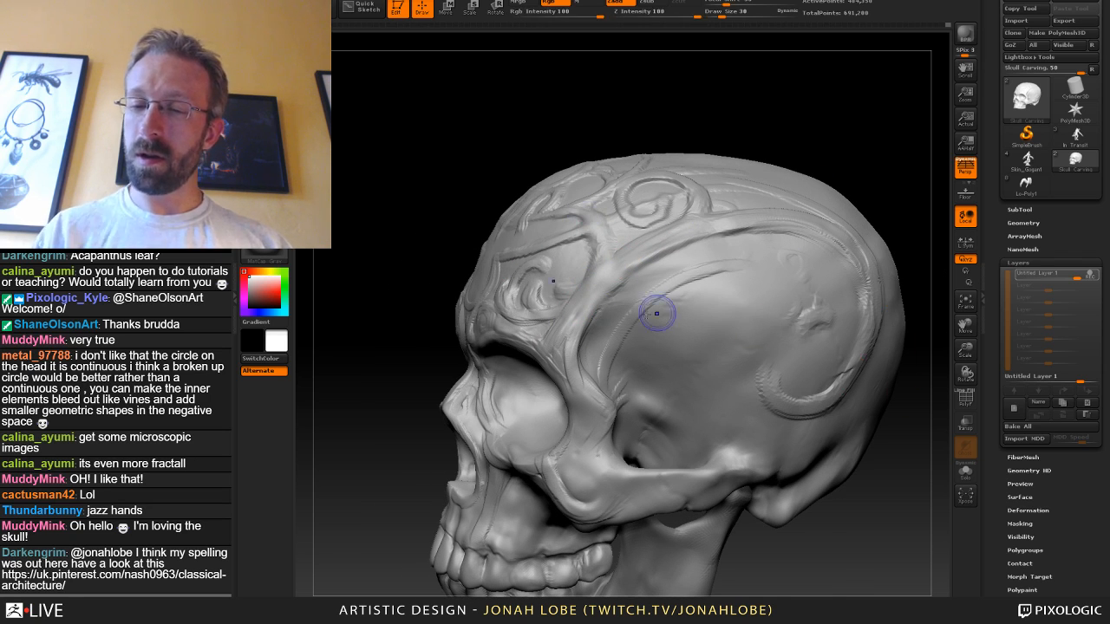
Sculpt a hooked inner curl onto the lower end of the temple scroll using ClayBuildup at draw size 32, and select the Morph brush.
{"action": "key", "text": "f"}
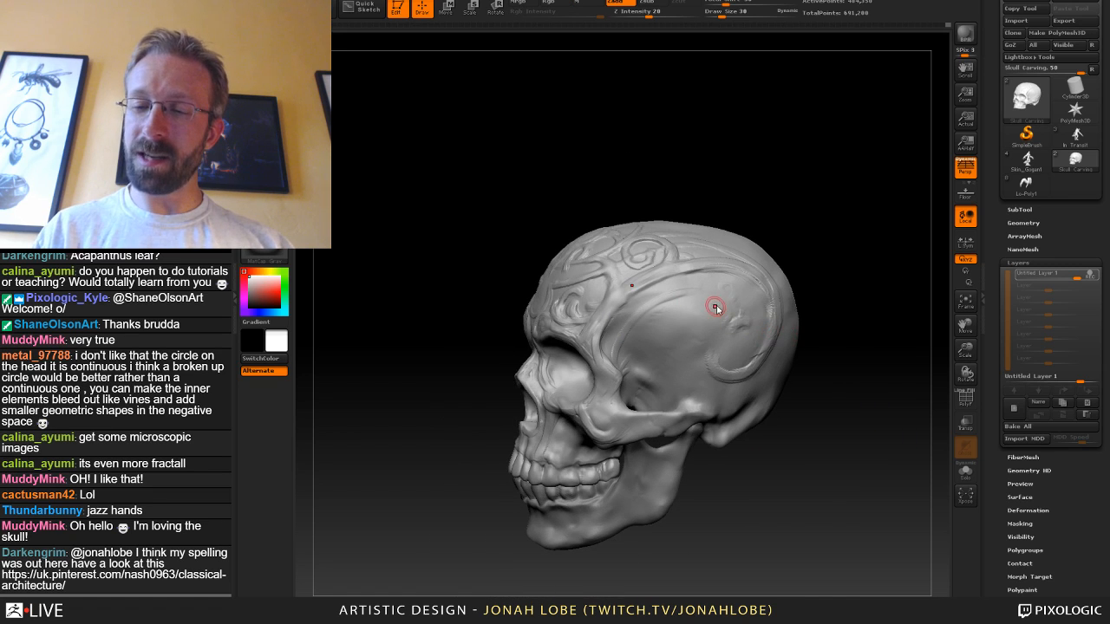
{"action": "key", "text": "s"}
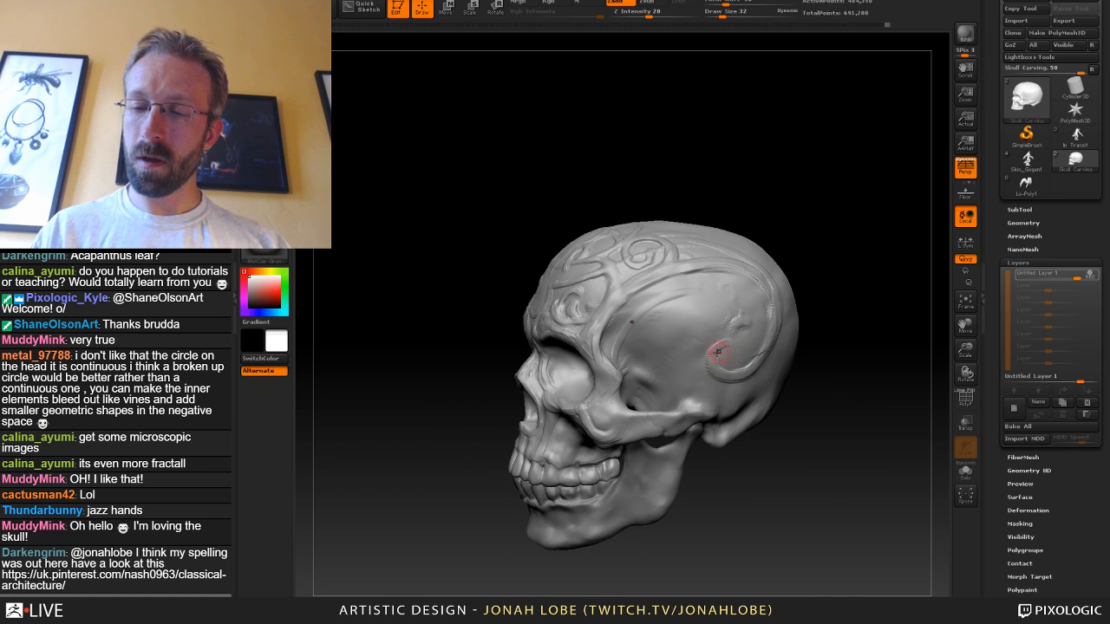
{"action": "left_click_drag", "start_coordinate": [838, 341], "coordinate": [743, 367]}
{"action": "mouse_move", "coordinate": [879, 315]}
{"action": "left_mouse_down"}
{"action": "mouse_move", "coordinate": [827, 303]}
{"action": "mouse_move", "coordinate": [832, 339]}
{"action": "mouse_move", "coordinate": [782, 299]}
{"action": "mouse_move", "coordinate": [834, 366]}
{"action": "mouse_move", "coordinate": [803, 347]}
{"action": "mouse_move", "coordinate": [841, 401]}
{"action": "mouse_move", "coordinate": [806, 400]}
{"action": "left_mouse_up"}
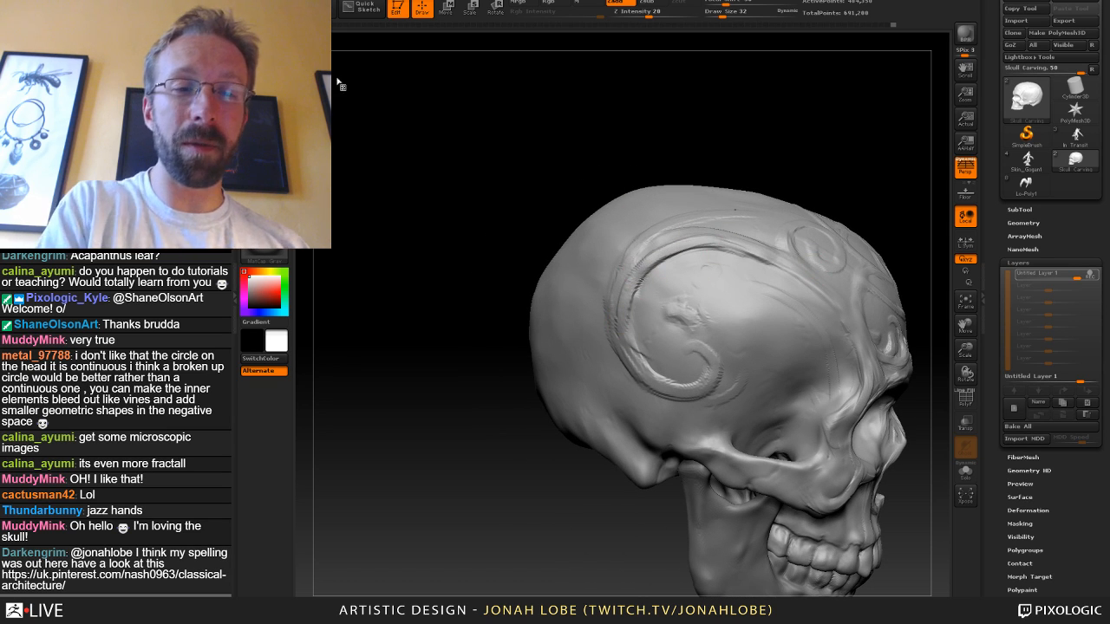
{"action": "key", "text": "b"}
{"action": "key", "text": "s"}
{"action": "key", "text": "t"}
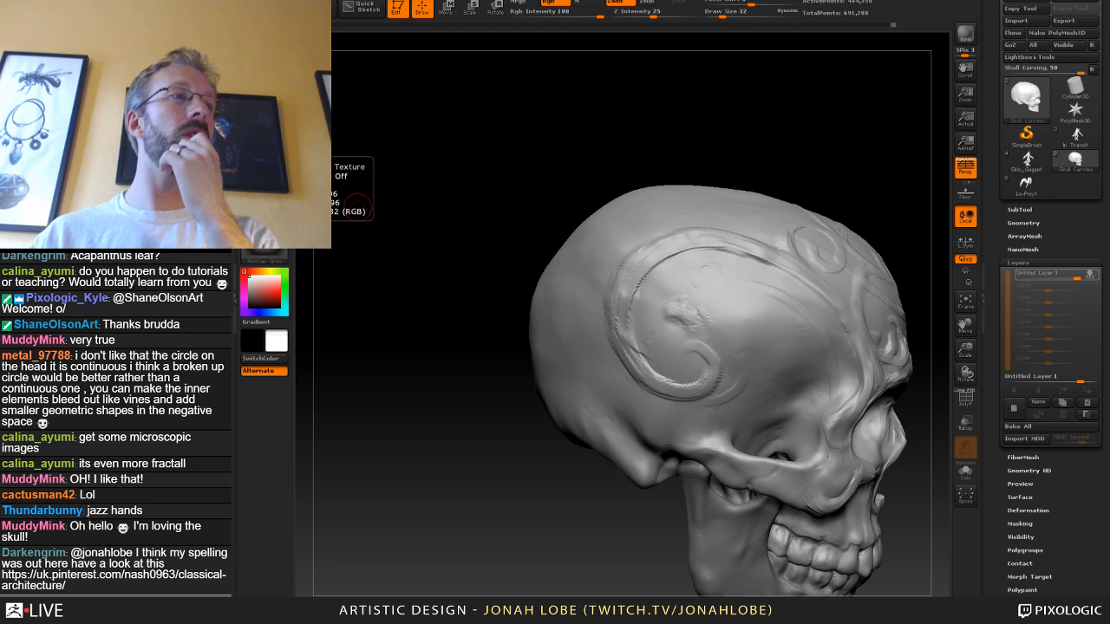
Switch to the browser, look through the Classical Architecture board on Pinterest for ornament references, and examine the acroter plate in detail.
{"action": "left_click_drag", "start_coordinate": [387, 140], "coordinate": [385, 143]}
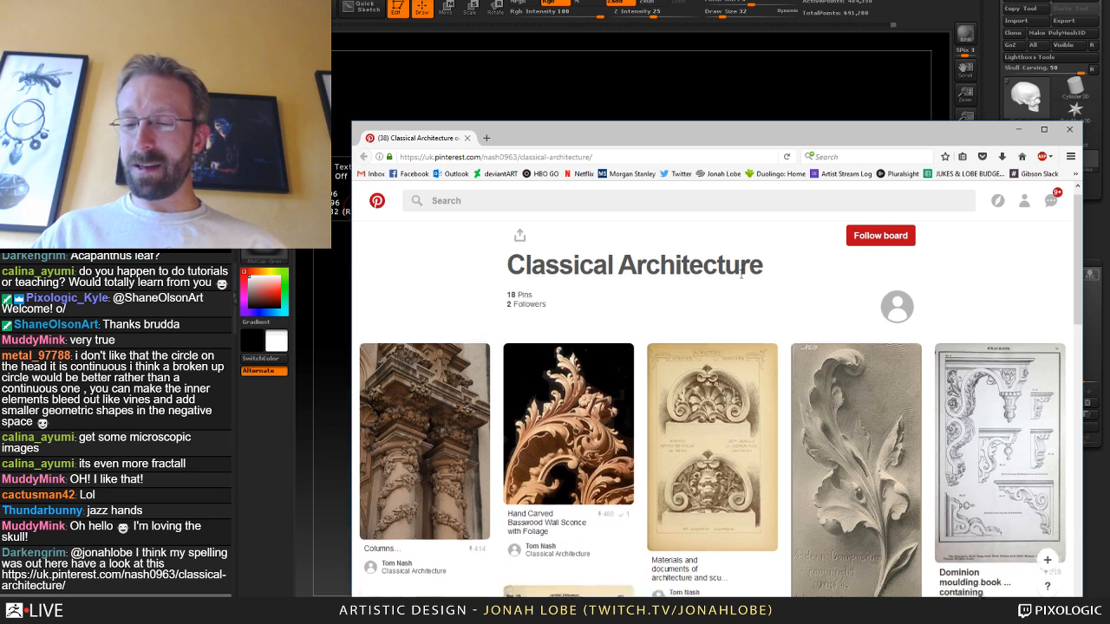
{"action": "scroll", "coordinate": [737, 277], "scroll_direction": "down", "scroll_amount": 3}
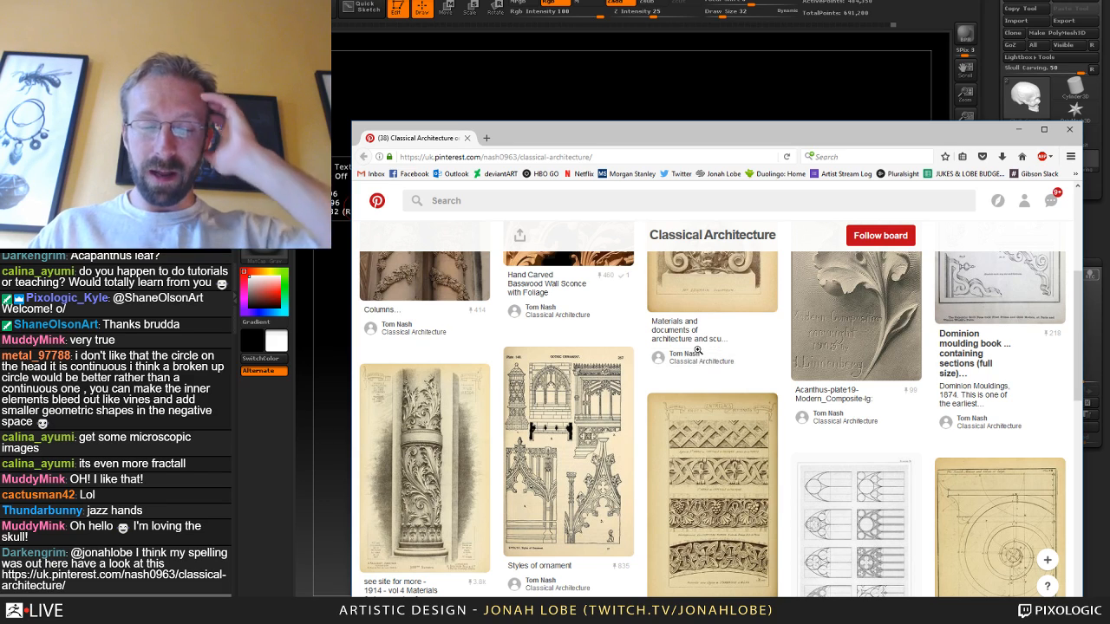
{"action": "scroll", "coordinate": [702, 360], "scroll_direction": "down", "scroll_amount": 2}
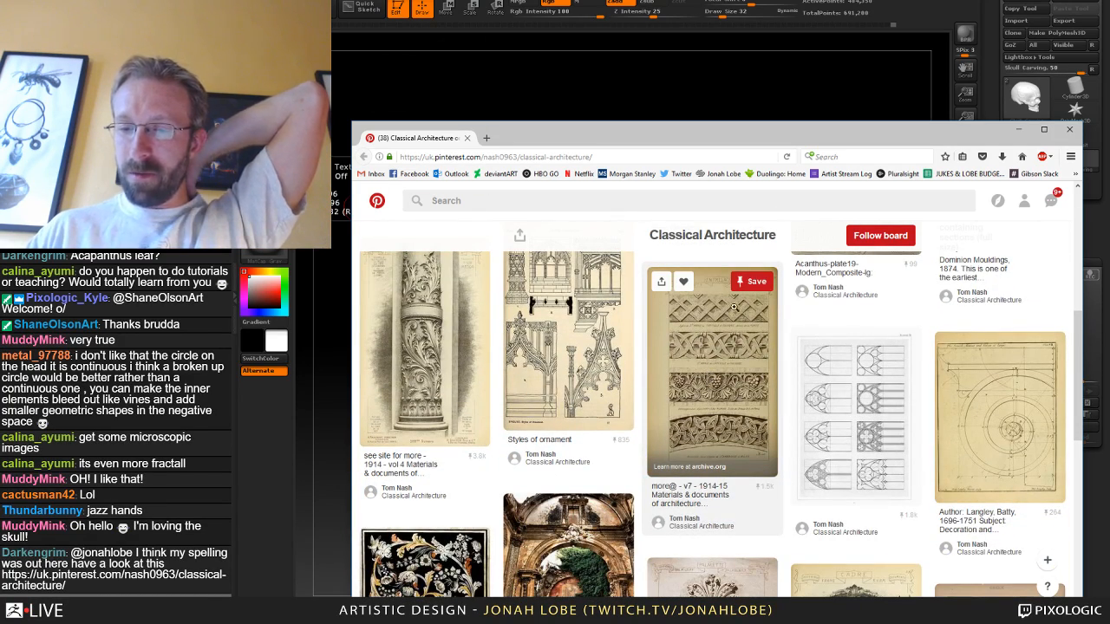
{"action": "scroll", "coordinate": [734, 306], "scroll_direction": "down", "scroll_amount": 2}
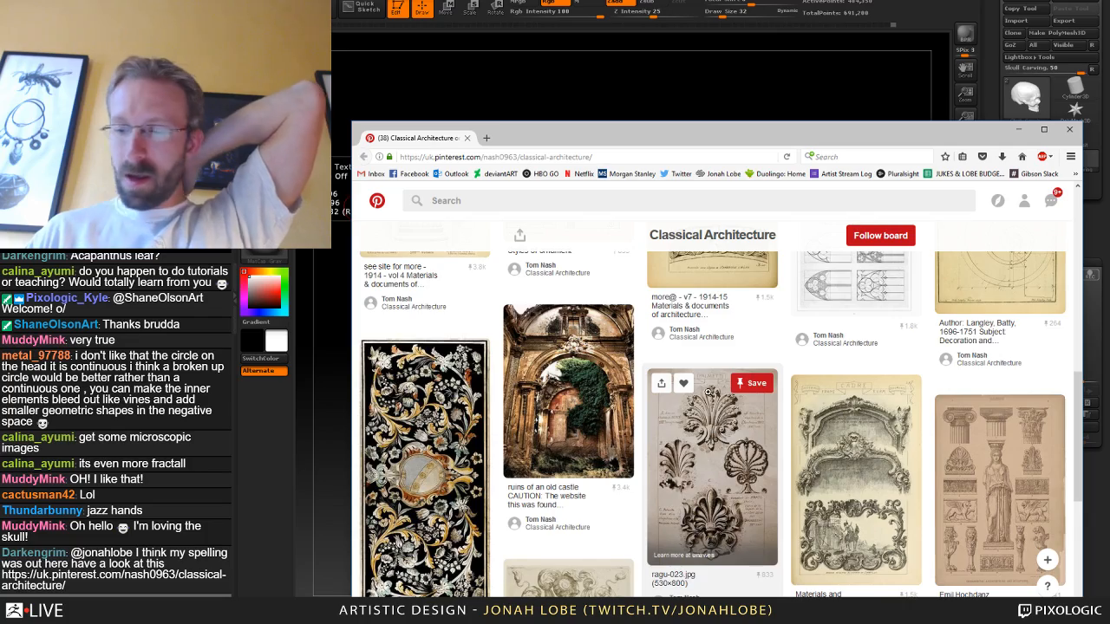
{"action": "scroll", "coordinate": [708, 392], "scroll_direction": "down", "scroll_amount": 3}
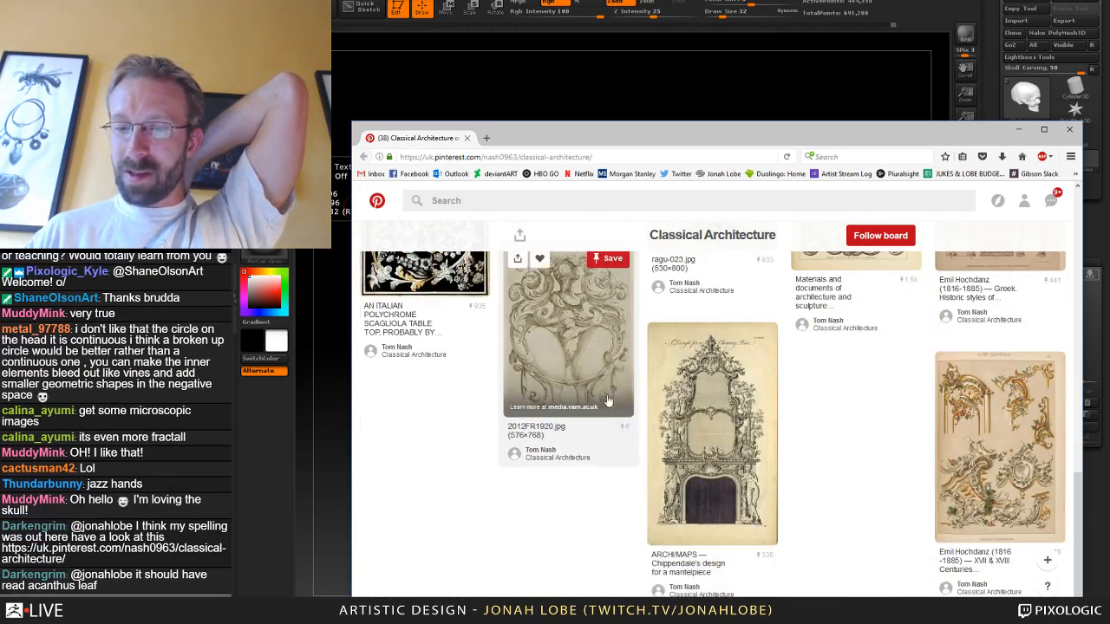
{"action": "scroll", "coordinate": [884, 404], "scroll_direction": "down", "scroll_amount": 1}
{"action": "scroll", "coordinate": [884, 399], "scroll_direction": "up", "scroll_amount": 6}
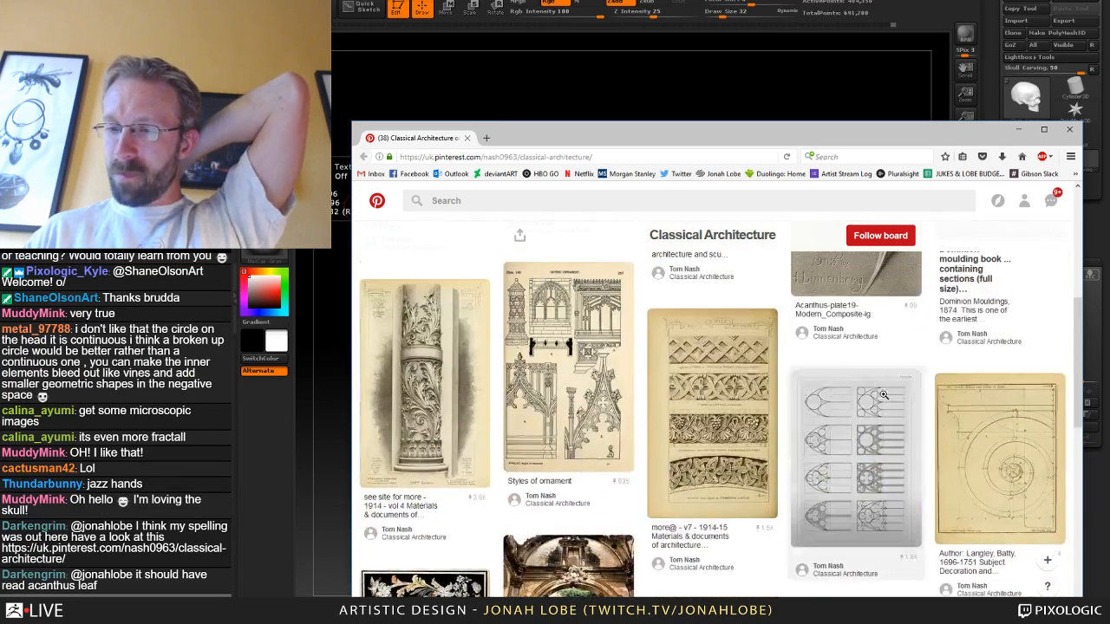
{"action": "scroll", "coordinate": [881, 397], "scroll_direction": "up", "scroll_amount": 5}
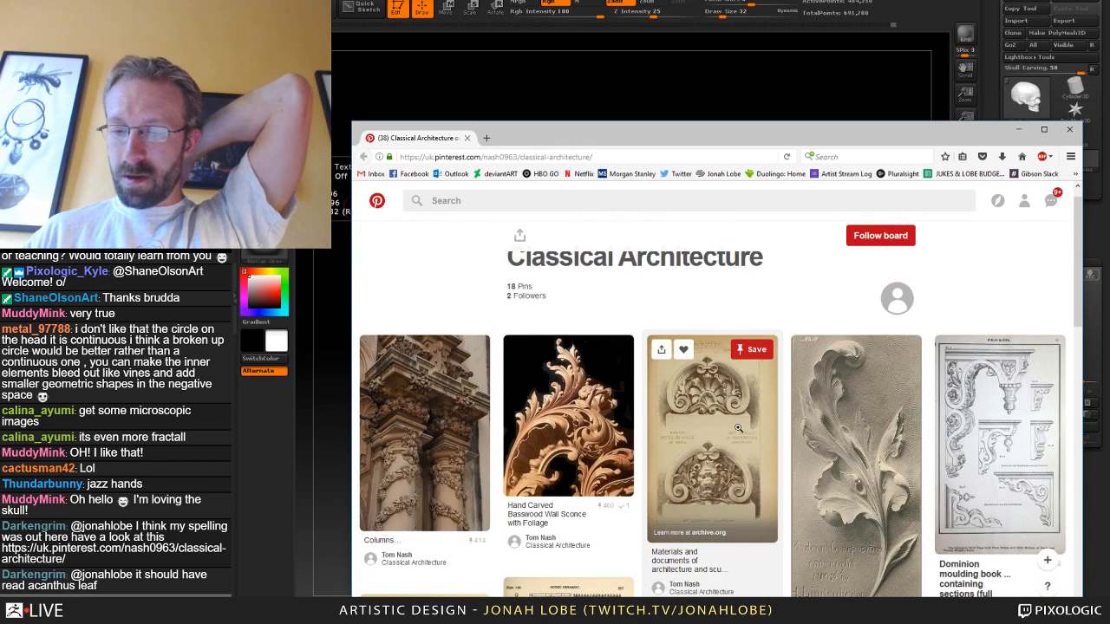
{"action": "left_click", "coordinate": [724, 422]}
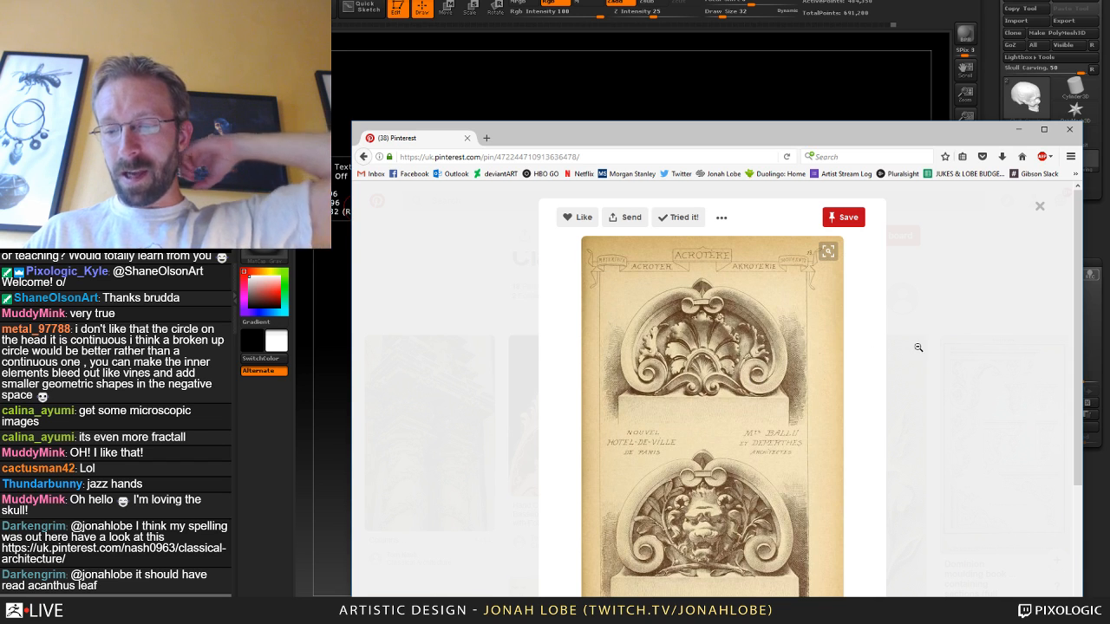
{"action": "scroll", "coordinate": [899, 350], "scroll_direction": "down", "scroll_amount": 2}
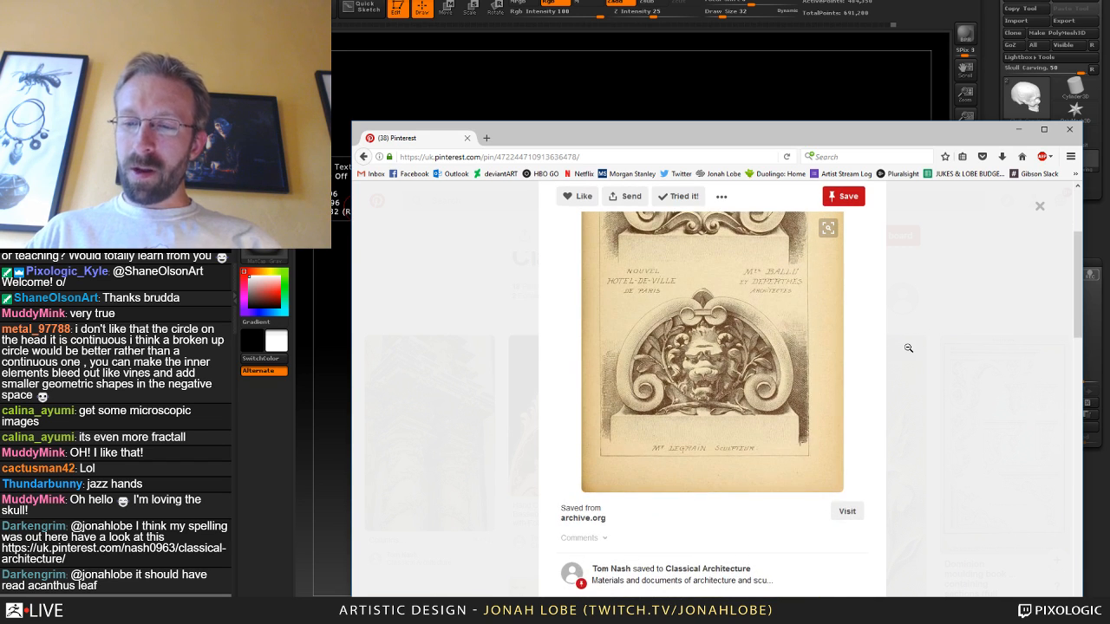
Finish viewing the carved ornament plate, return to the Classical Architecture board, and switch back to ZBrush.
{"action": "scroll", "coordinate": [908, 348], "scroll_direction": "up", "scroll_amount": 1}
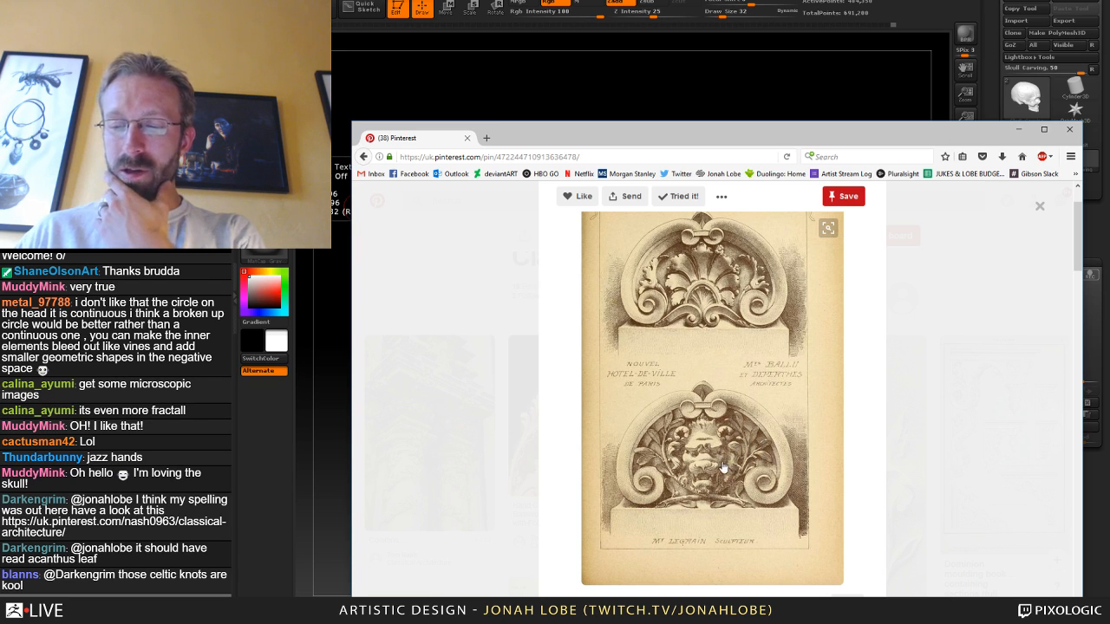
{"action": "left_click", "coordinate": [830, 156]}
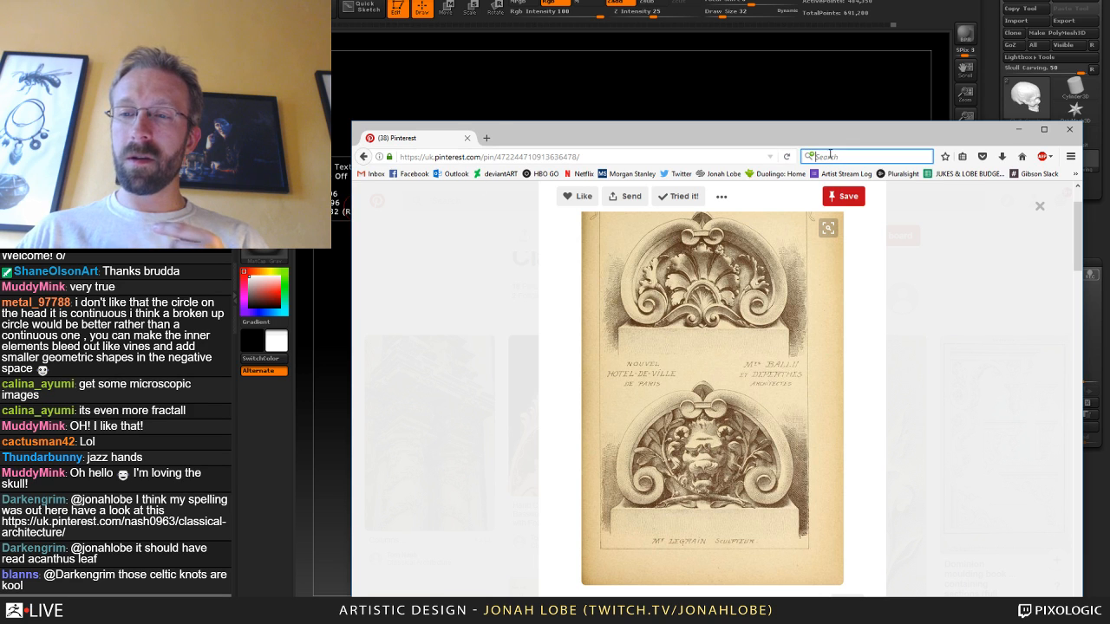
{"action": "left_click", "coordinate": [928, 194]}
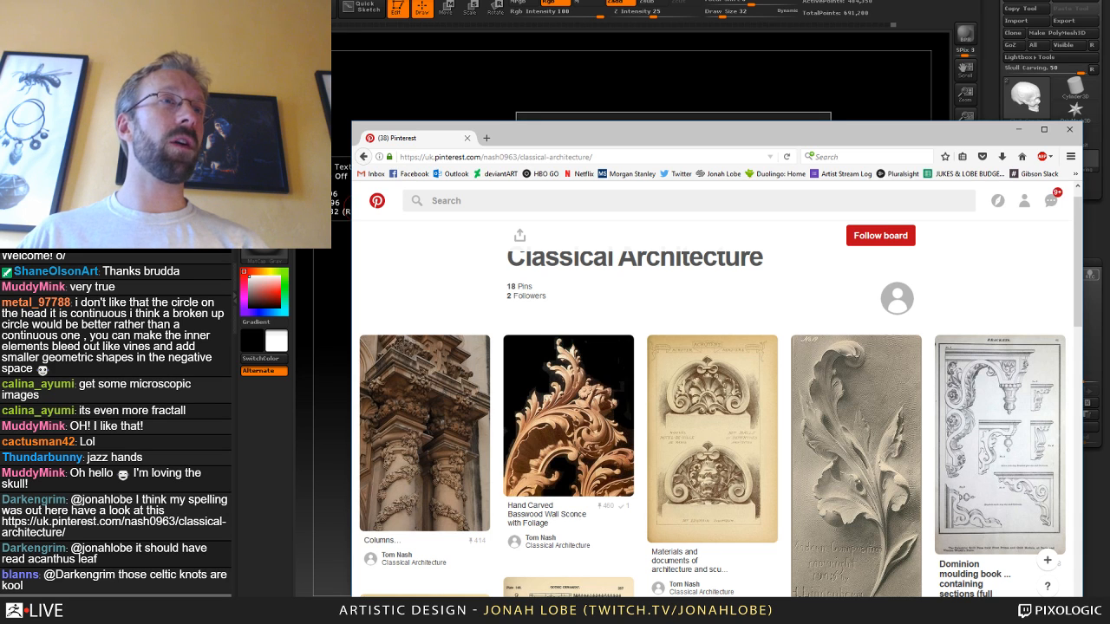
{"action": "key", "text": "alt+Tab"}
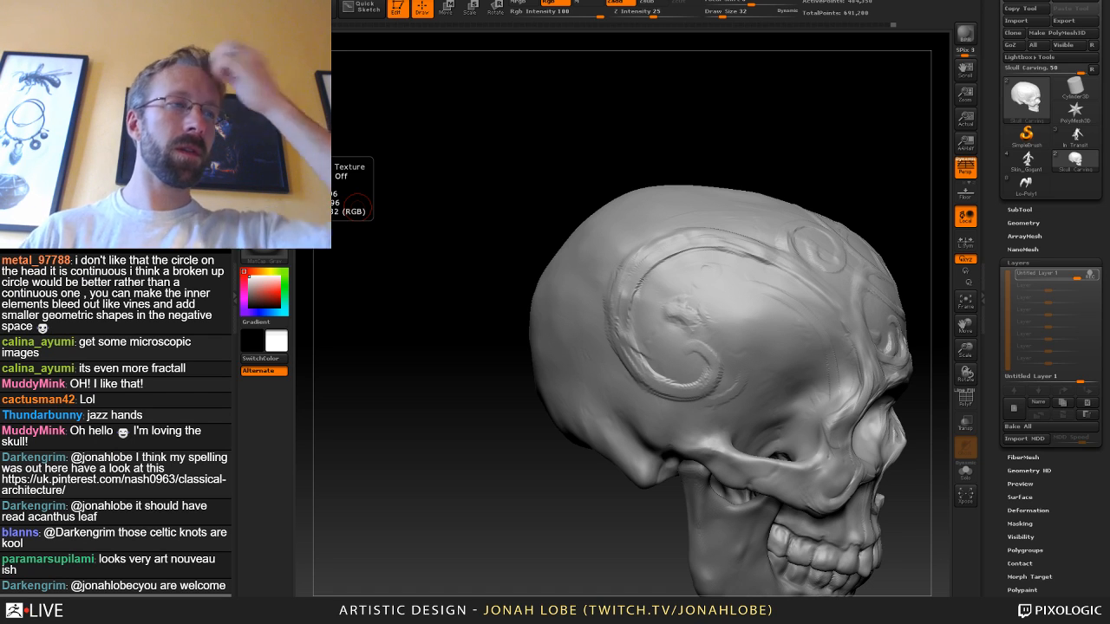
Select the ClayBuildup brush and refine the lower end of the ridge beside the outer eye socket at draw sizes 17 and 13.
{"action": "left_click_drag", "start_coordinate": [940, 388], "coordinate": [927, 387]}
{"action": "mouse_move", "coordinate": [848, 477]}
{"action": "right_mouse_down", "text": "alt"}
{"action": "mouse_move", "coordinate": [691, 379]}
{"action": "mouse_move", "coordinate": [637, 360]}
{"action": "mouse_move", "coordinate": [641, 342]}
{"action": "right_mouse_up", "text": "alt"}
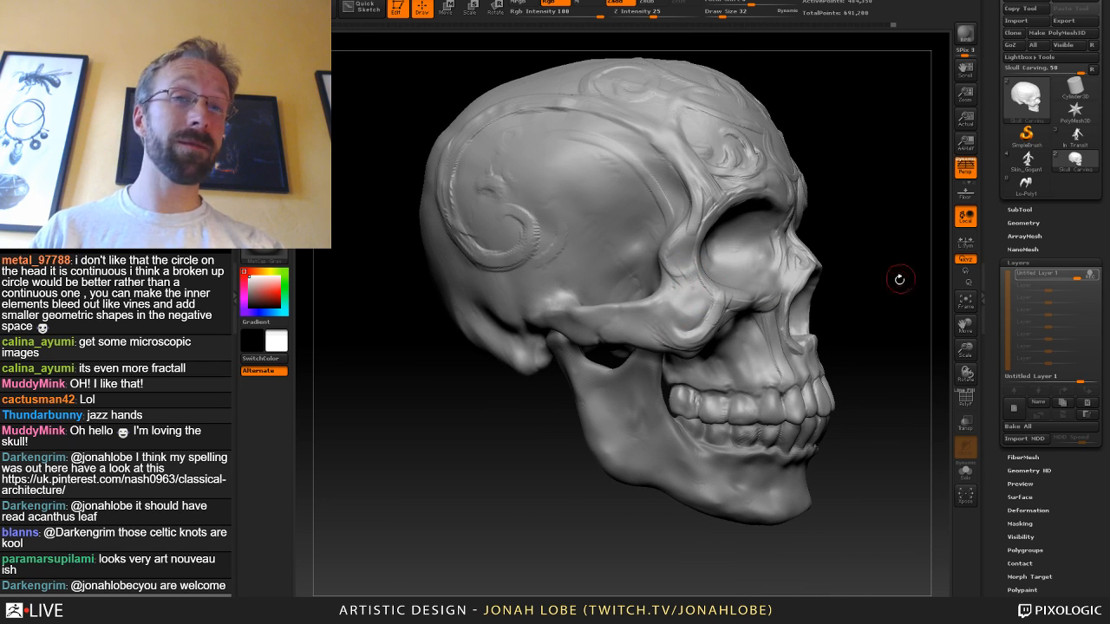
{"action": "right_click_drag", "start_coordinate": [900, 278], "coordinate": [754, 297]}
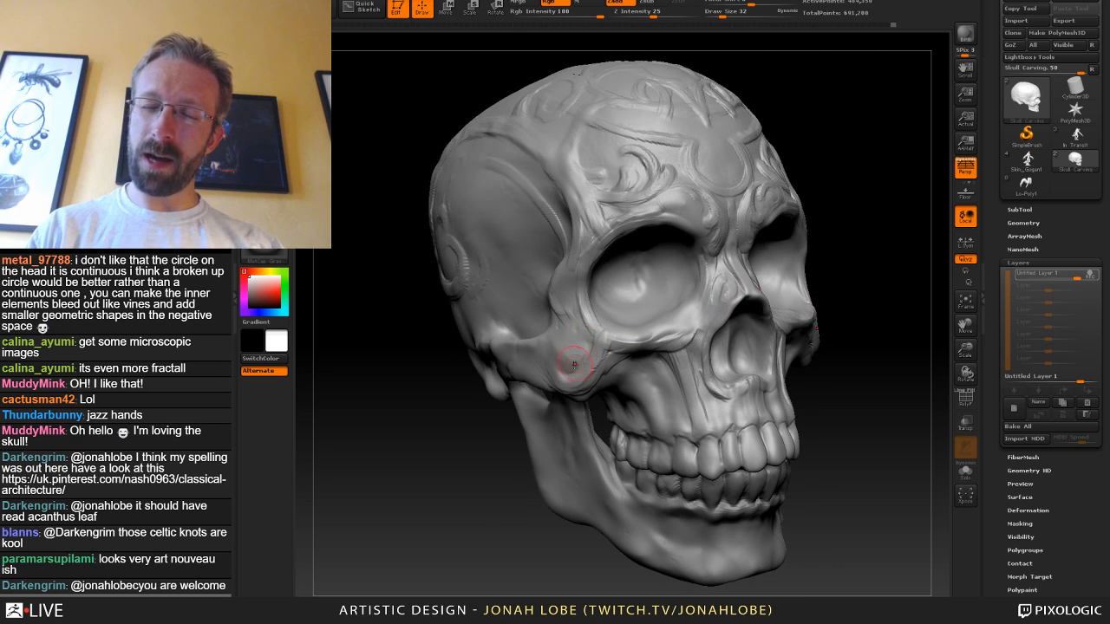
{"action": "right_click_drag", "start_coordinate": [865, 164], "coordinate": [637, 255]}
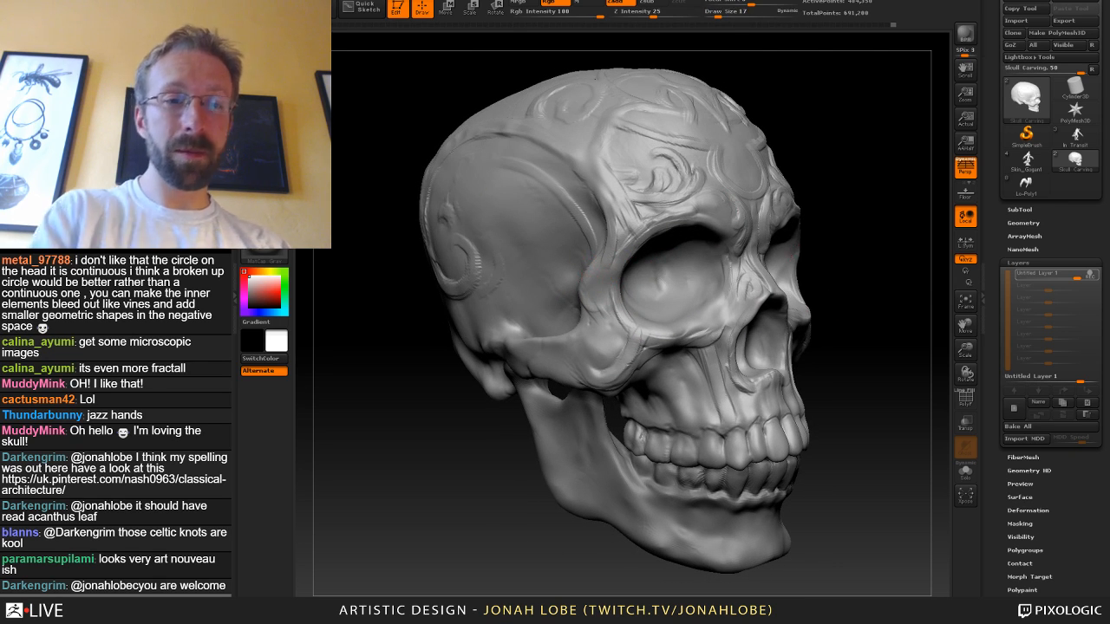
{"action": "left_click", "coordinate": [265, 46]}
{"action": "left_click", "coordinate": [356, 59]}
{"action": "left_click_drag", "start_coordinate": [868, 177], "coordinate": [914, 174]}
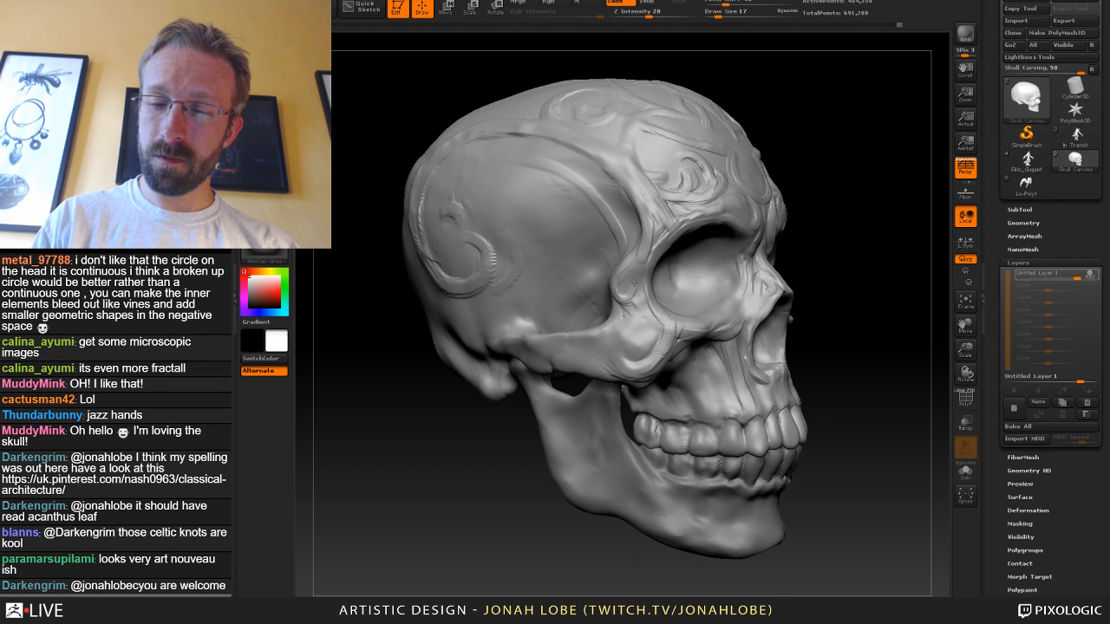
{"action": "key", "text": "s"}
{"action": "left_click_drag", "start_coordinate": [630, 283], "coordinate": [620, 272]}
{"action": "key", "text": "s"}
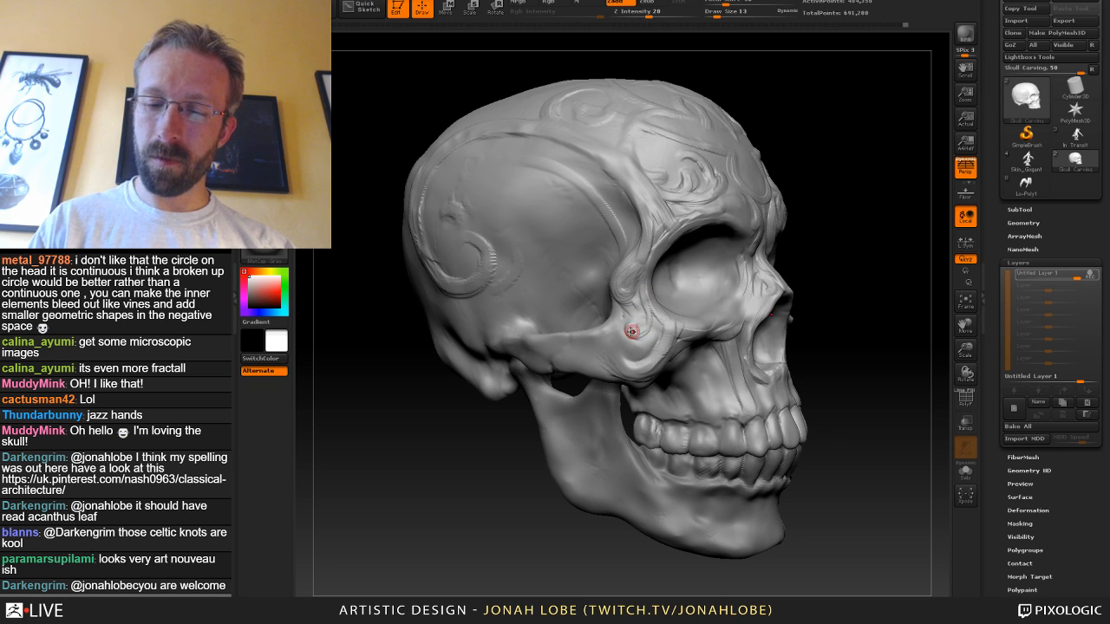
Sculpt a small spiral curl on the cheekbone below the outer eye socket, raising the draw size to 24.
{"action": "left_click_drag", "start_coordinate": [632, 330], "coordinate": [641, 334]}
{"action": "left_click_drag", "start_coordinate": [844, 270], "coordinate": [780, 279]}
{"action": "key", "text": "s"}
{"action": "left_click_drag", "start_coordinate": [652, 318], "coordinate": [632, 329]}
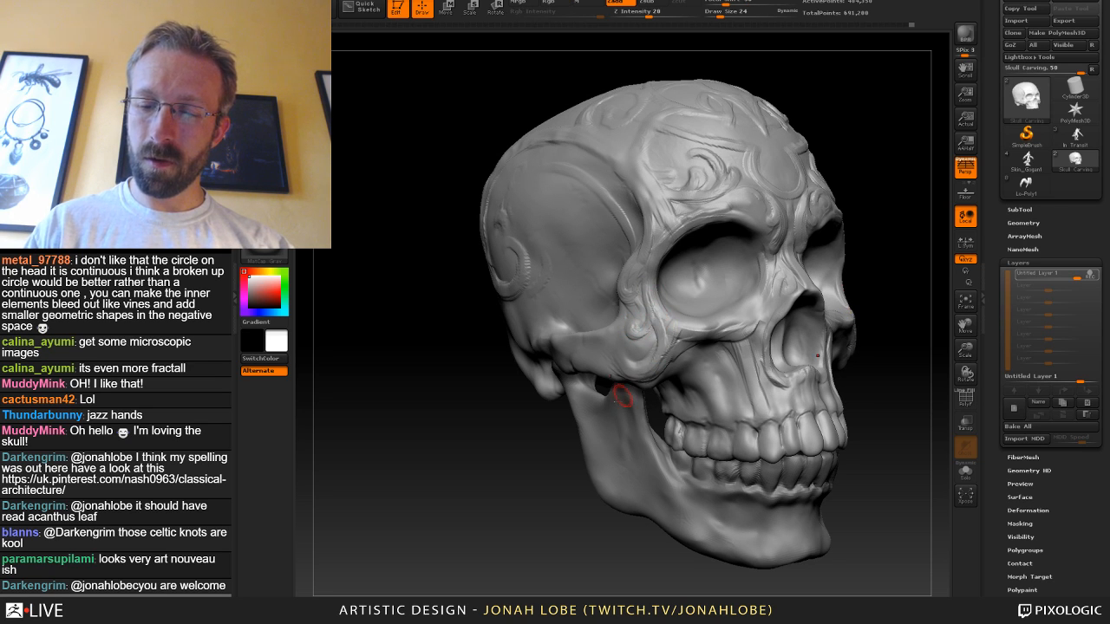
Extend the cheekbone curl back along the zygomatic arch at draw size 20 and detail its centre at draw size 15.
{"action": "left_click_drag", "start_coordinate": [548, 462], "coordinate": [622, 455]}
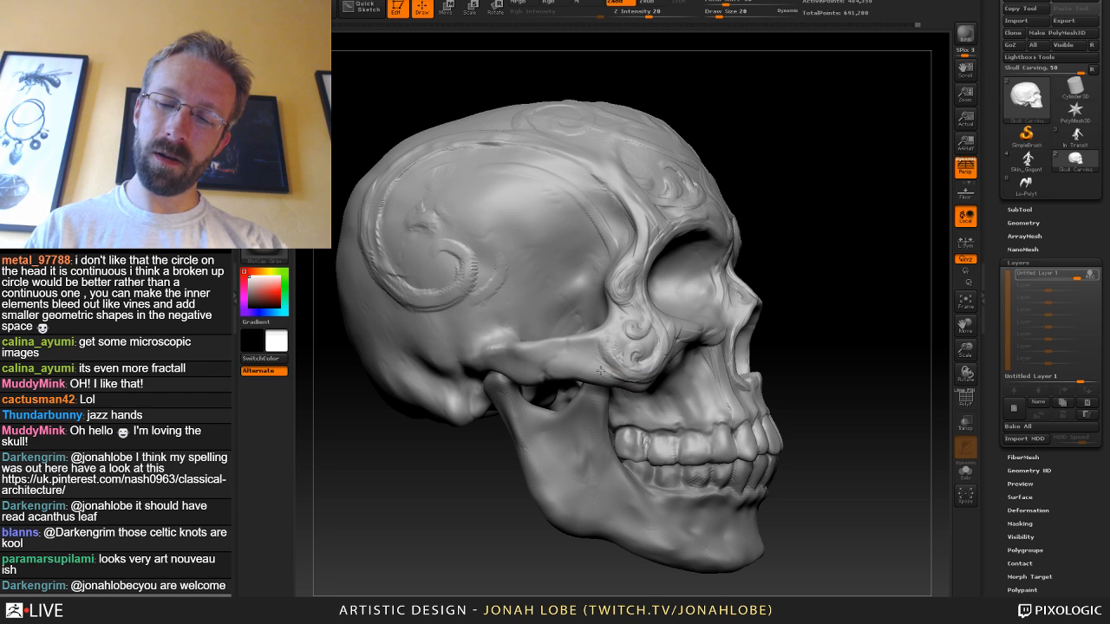
{"action": "left_click_drag", "start_coordinate": [603, 373], "coordinate": [547, 349]}
{"action": "left_click_drag", "start_coordinate": [834, 289], "coordinate": [771, 299]}
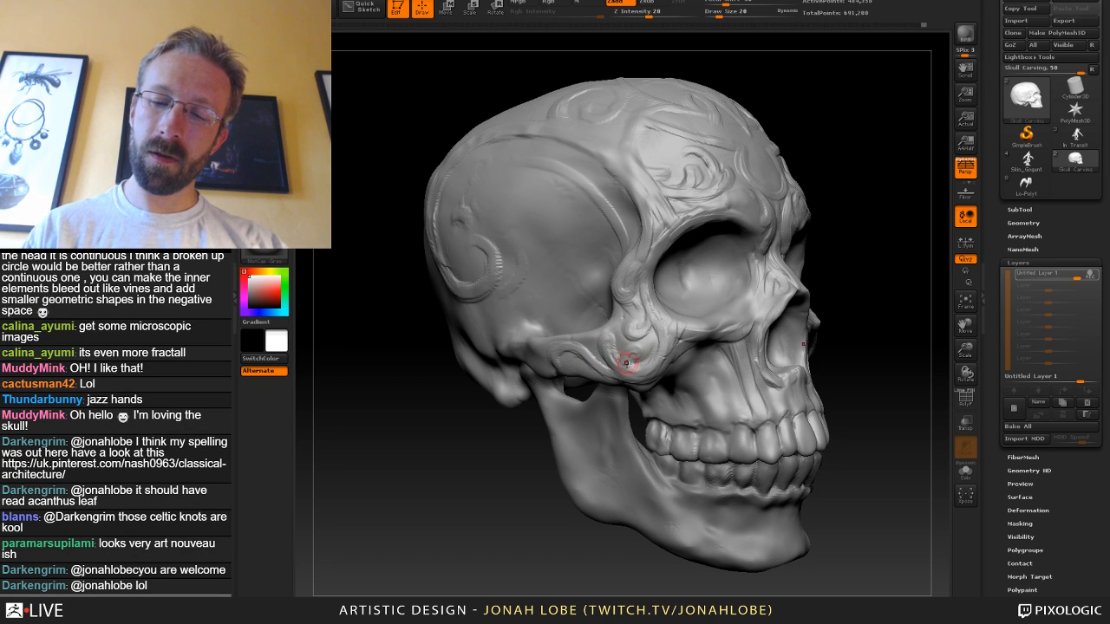
{"action": "key", "text": "s"}
{"action": "left_click", "coordinate": [636, 347]}
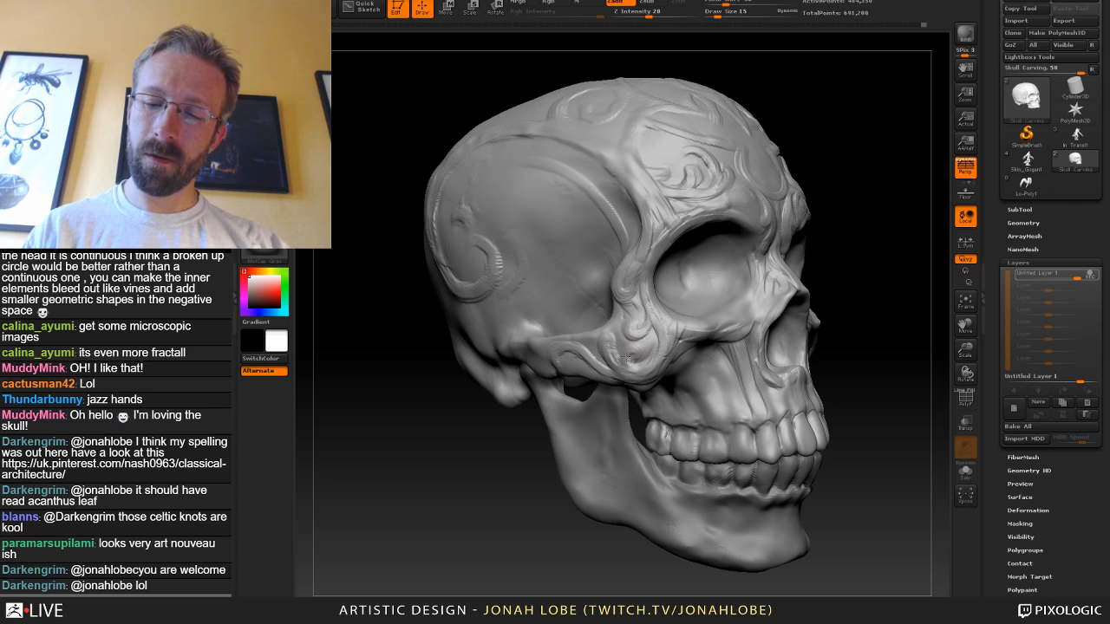
Erase sculpted marks inside the eye socket using the Morph brush at draw size 86.
{"action": "left_click_drag", "start_coordinate": [902, 356], "coordinate": [413, 407]}
{"action": "left_click_drag", "start_coordinate": [850, 322], "coordinate": [284, 243]}
{"action": "key", "text": "b"}
{"action": "left_click", "coordinate": [448, 58]}
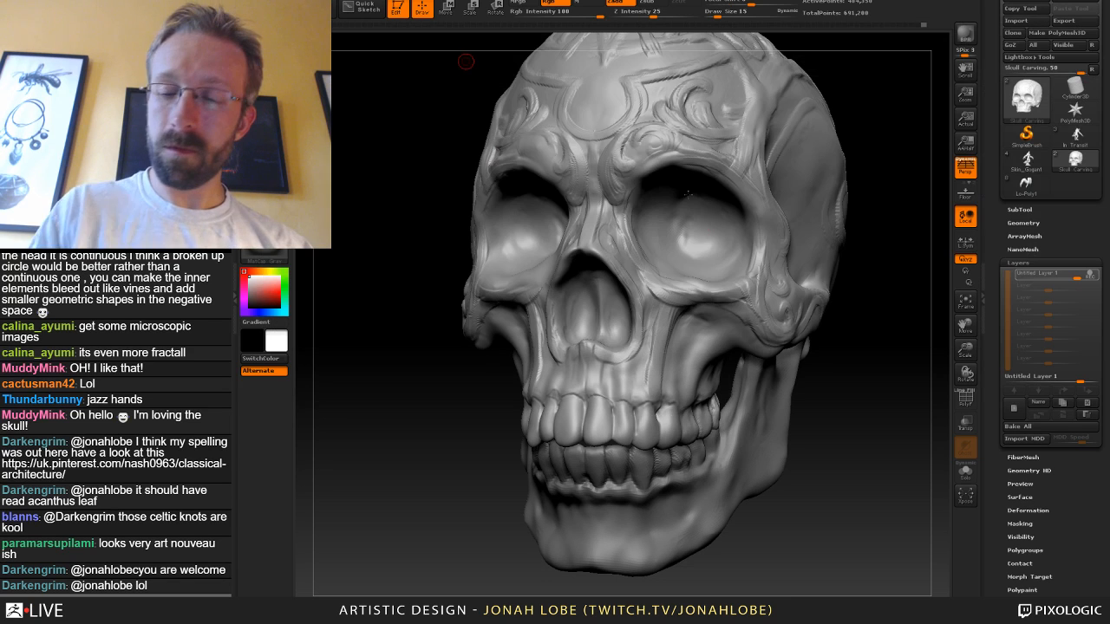
{"action": "key", "text": "s"}
{"action": "left_click", "coordinate": [696, 290]}
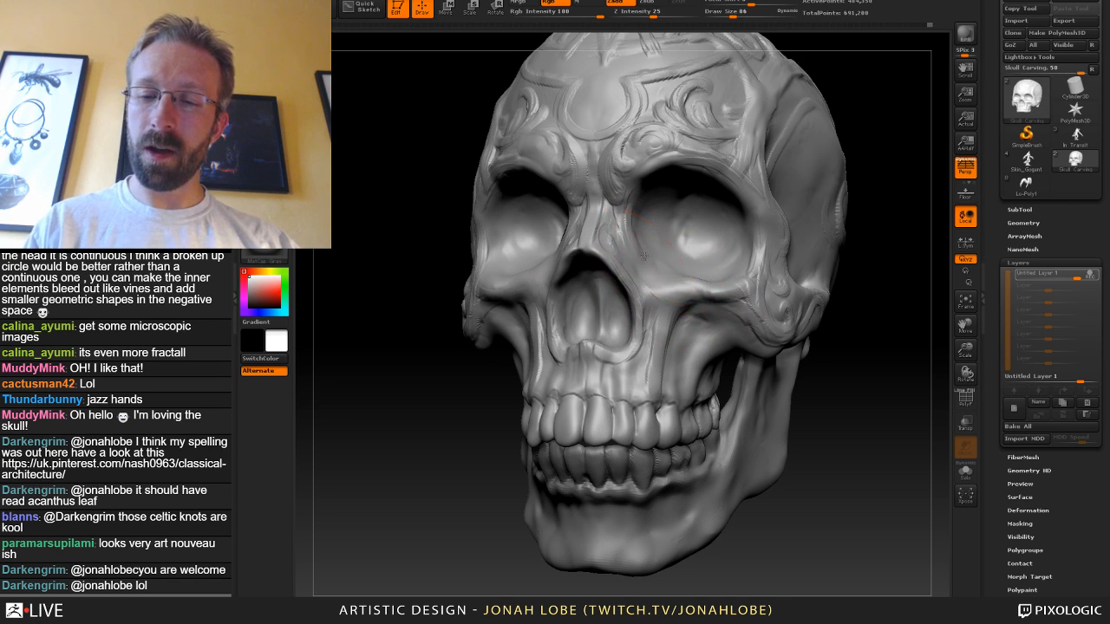
Examine the whole skull from a distance and several angles to judge the balance of the ornament.
{"action": "left_click_drag", "start_coordinate": [871, 262], "coordinate": [750, 276]}
{"action": "left_click_drag", "start_coordinate": [893, 428], "coordinate": [827, 292], "text": "alt"}
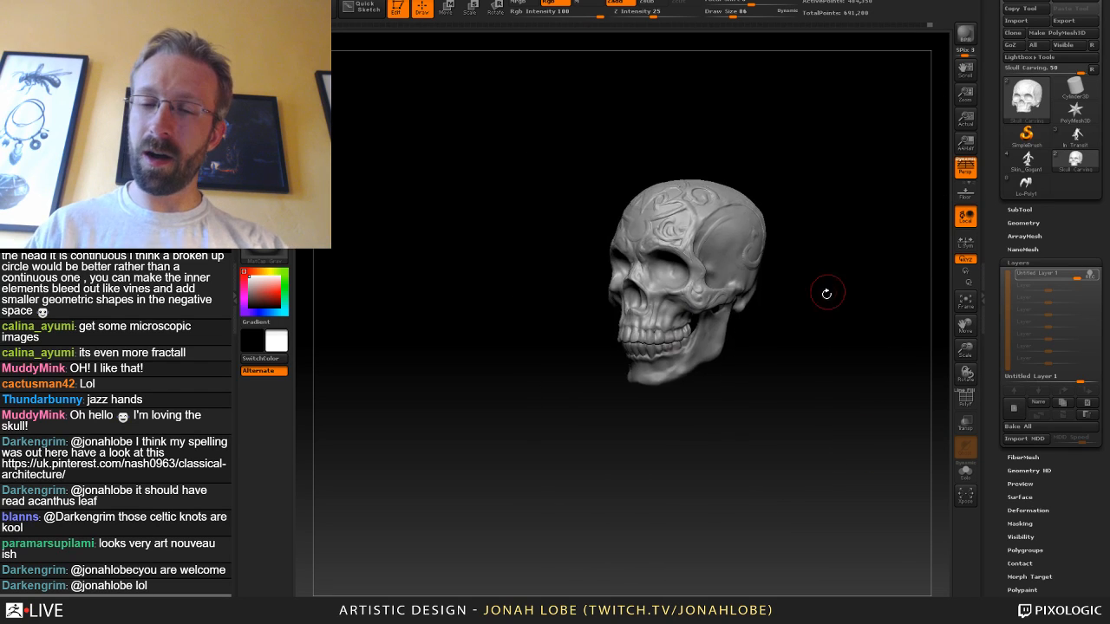
{"action": "mouse_move", "coordinate": [806, 366]}
{"action": "left_mouse_down"}
{"action": "mouse_move", "coordinate": [833, 369]}
{"action": "mouse_move", "coordinate": [805, 403]}
{"action": "mouse_move", "coordinate": [815, 350]}
{"action": "mouse_move", "coordinate": [815, 470]}
{"action": "left_mouse_up"}
{"action": "mouse_move", "coordinate": [839, 349]}
{"action": "left_mouse_down", "text": "alt"}
{"action": "mouse_move", "coordinate": [825, 435]}
{"action": "mouse_move", "coordinate": [834, 414]}
{"action": "left_mouse_up", "text": "alt"}
{"action": "mouse_move", "coordinate": [815, 294]}
{"action": "left_mouse_down"}
{"action": "mouse_move", "coordinate": [756, 285]}
{"action": "mouse_move", "coordinate": [764, 287]}
{"action": "left_mouse_up"}
{"action": "left_click_drag", "start_coordinate": [896, 442], "coordinate": [806, 347], "text": "alt"}
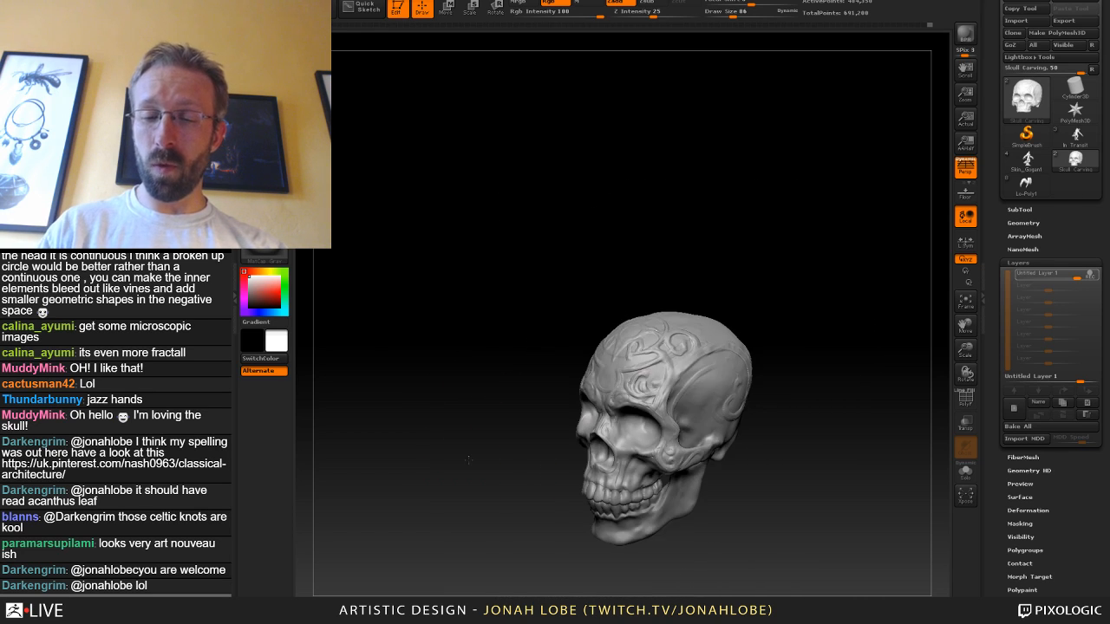
{"action": "left_click_drag", "start_coordinate": [694, 406], "coordinate": [661, 405]}
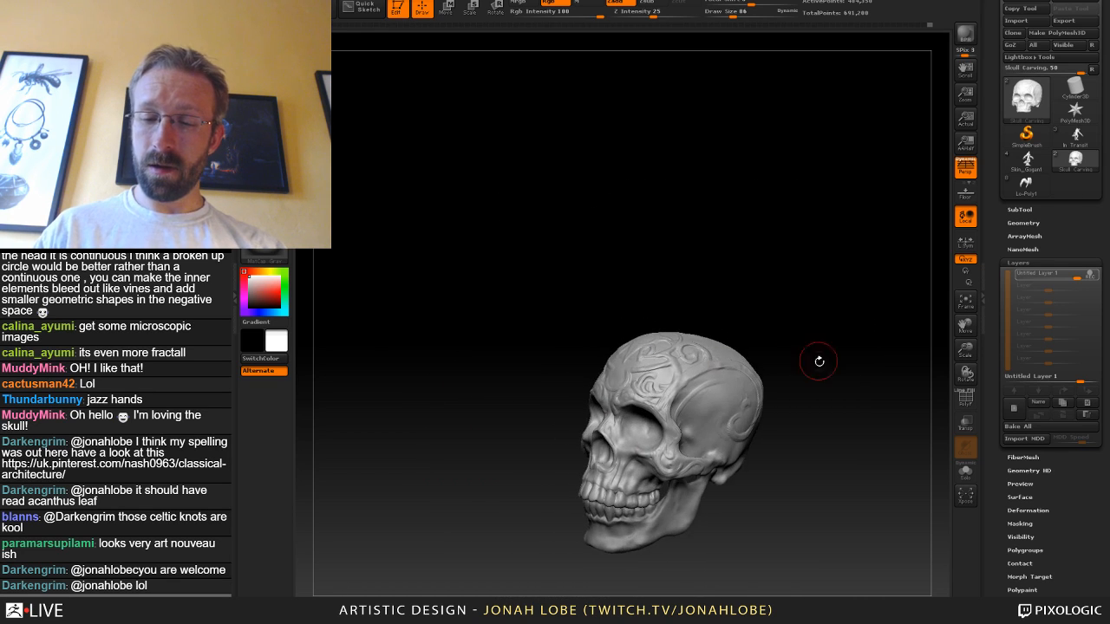
{"action": "mouse_move", "coordinate": [820, 362]}
{"action": "left_mouse_down"}
{"action": "mouse_move", "coordinate": [828, 376]}
{"action": "mouse_move", "coordinate": [846, 279]}
{"action": "mouse_move", "coordinate": [837, 367]}
{"action": "mouse_move", "coordinate": [808, 386]}
{"action": "left_mouse_up"}
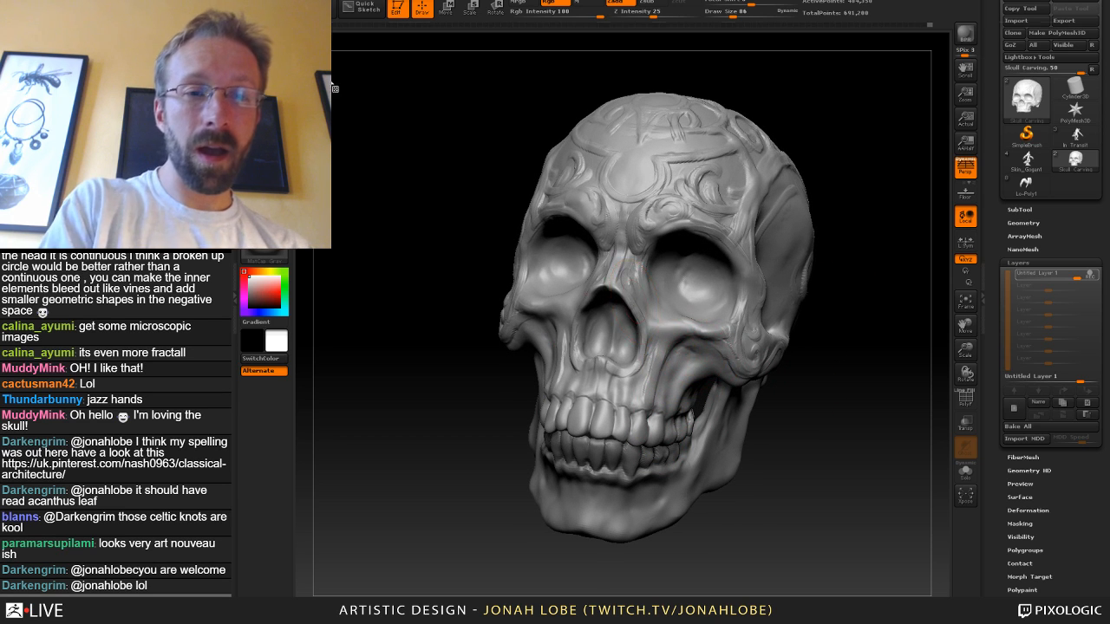
Build up the lower rim of the eye socket using ClayBuildup at draw size 24.
{"action": "left_click", "coordinate": [267, 47]}
{"action": "left_click", "coordinate": [352, 55]}
{"action": "key", "text": "s"}
{"action": "left_click_drag", "start_coordinate": [692, 313], "coordinate": [677, 313]}
{"action": "left_click_drag", "start_coordinate": [863, 322], "coordinate": [780, 333]}
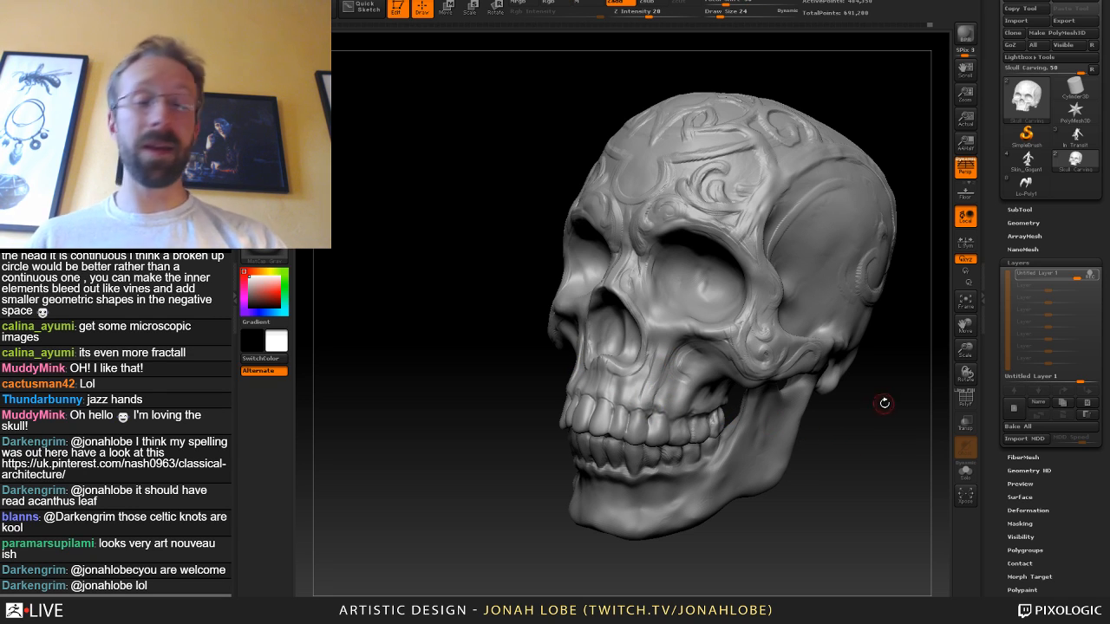
Adjust the overall shape of the skull's face, brow and jaw using the Move brush at draw size 251.
{"action": "key", "text": "b"}
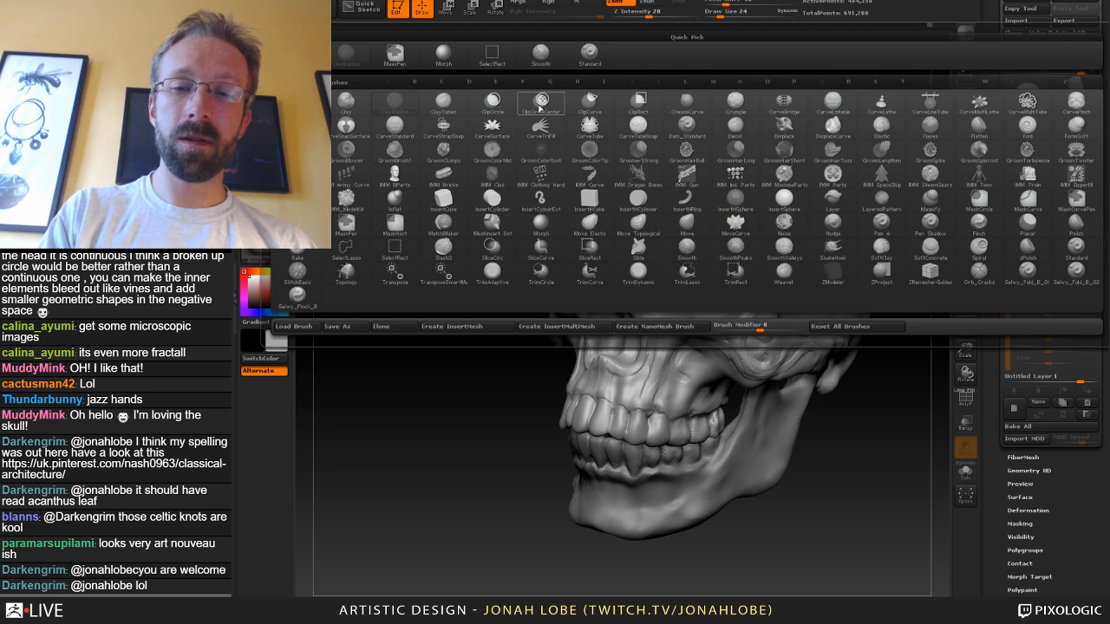
{"action": "left_click", "coordinate": [443, 56]}
{"action": "key", "text": "b"}
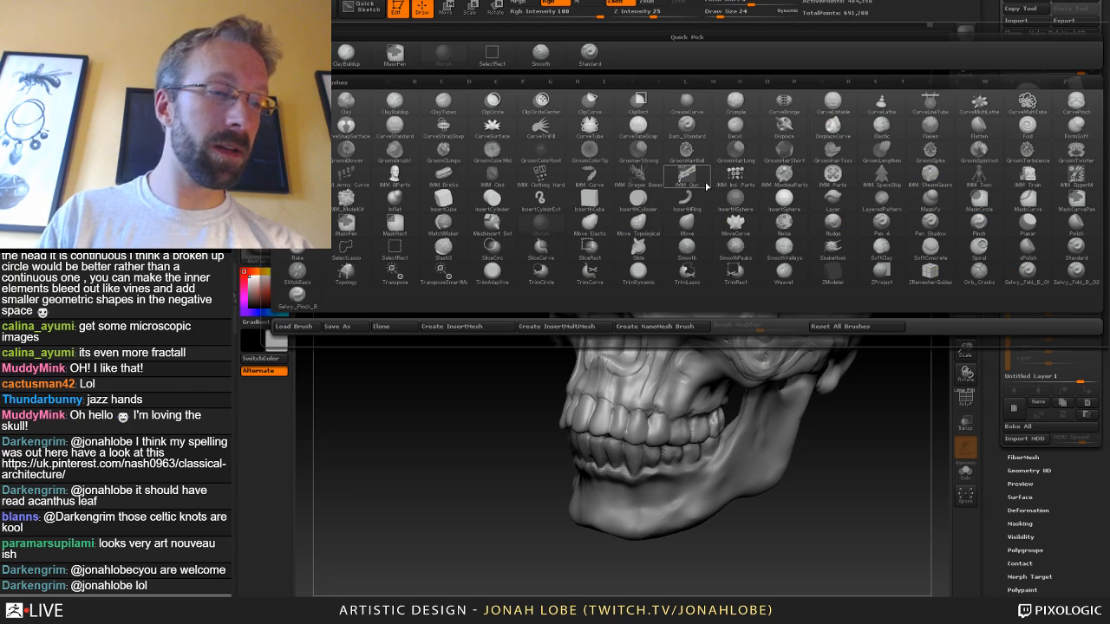
{"action": "key", "text": "m"}
{"action": "left_click", "coordinate": [726, 234]}
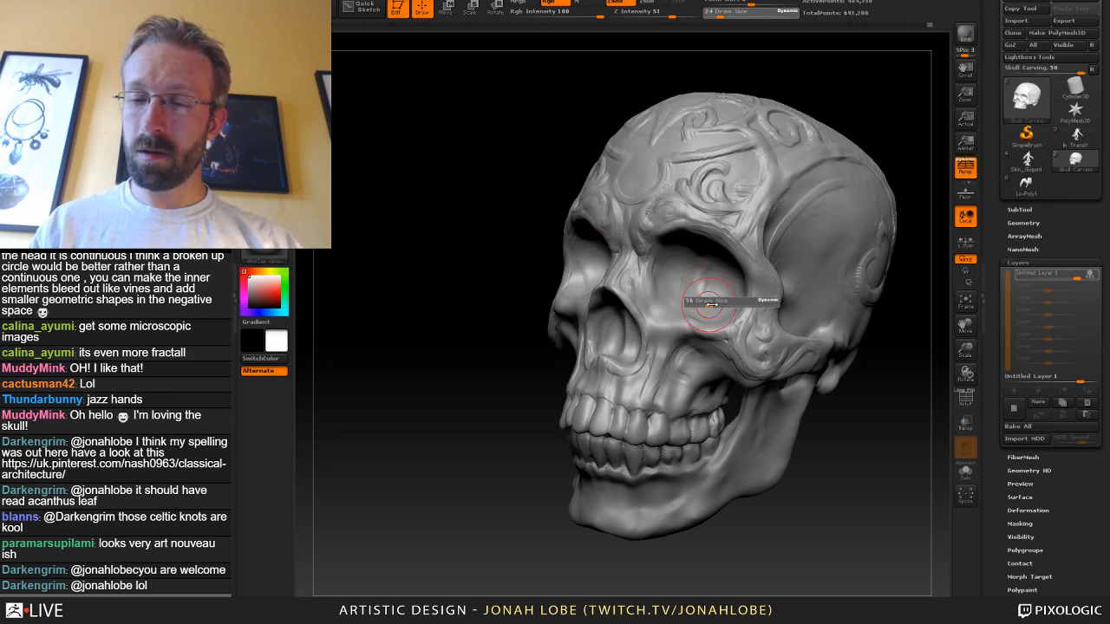
{"action": "left_click_drag", "start_coordinate": [901, 308], "coordinate": [820, 381]}
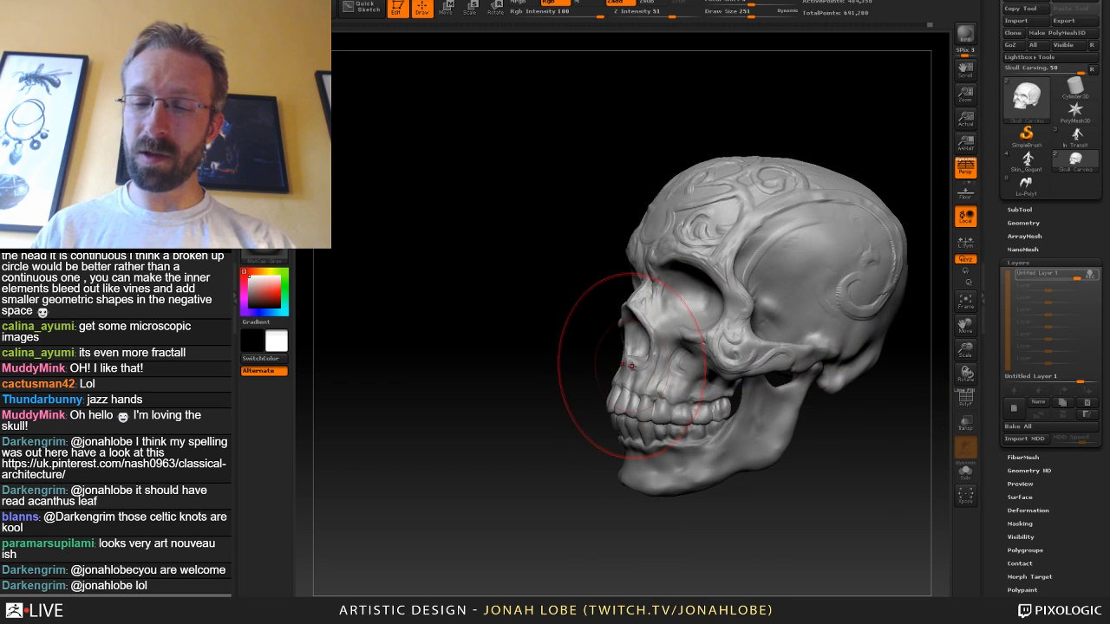
{"action": "left_click_drag", "start_coordinate": [847, 442], "coordinate": [892, 438]}
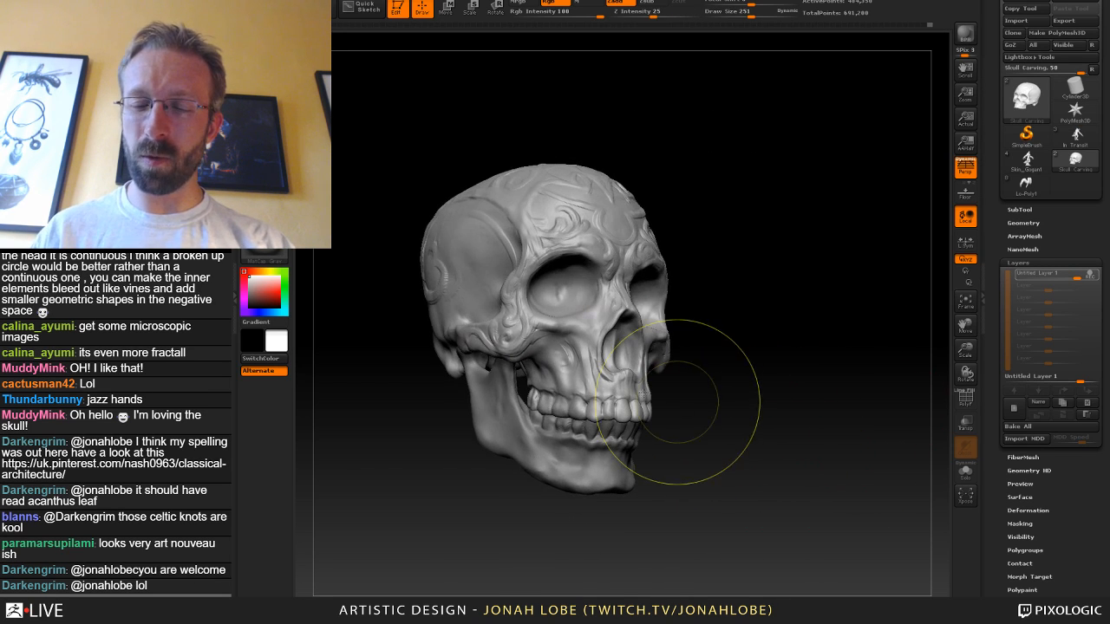
{"action": "left_click_drag", "start_coordinate": [694, 389], "coordinate": [644, 322]}
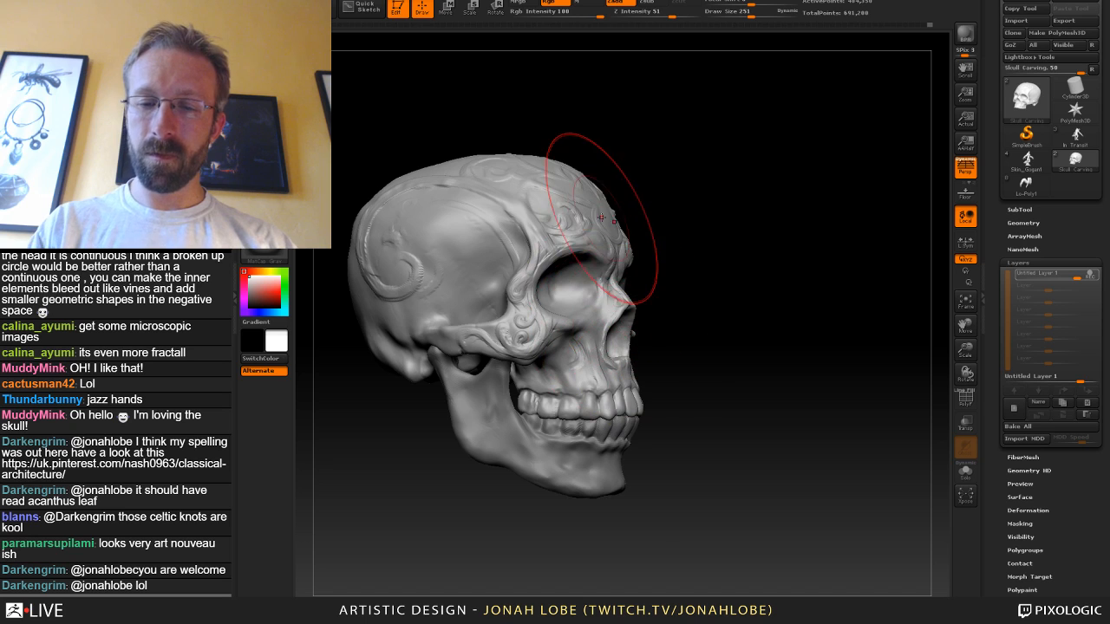
{"action": "left_click_drag", "start_coordinate": [732, 304], "coordinate": [786, 292]}
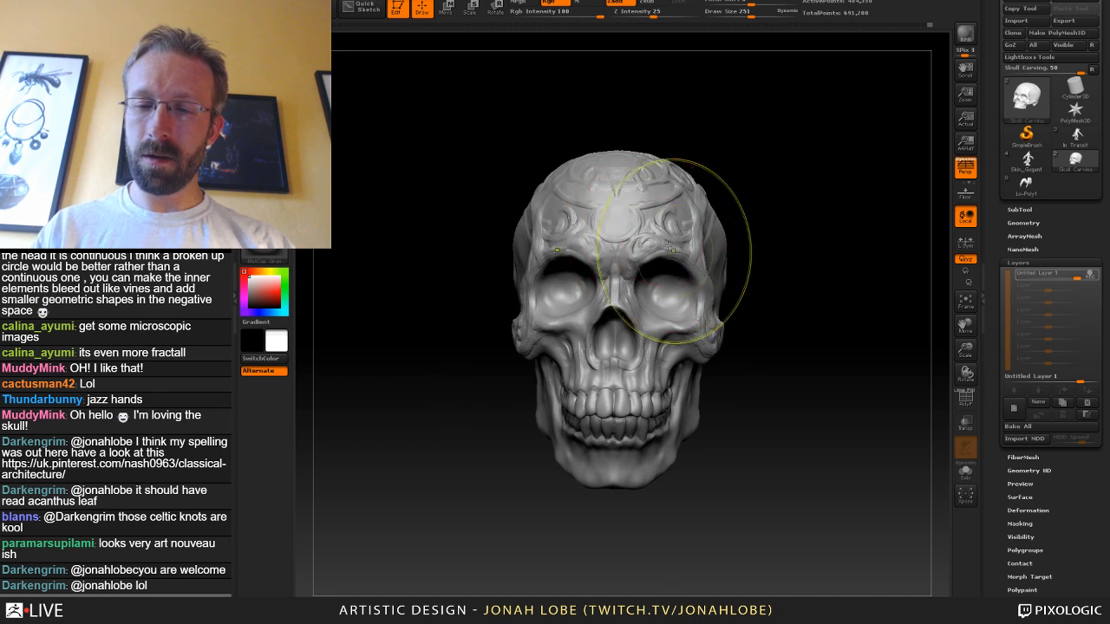
{"action": "mouse_move", "coordinate": [797, 208]}
{"action": "left_mouse_down"}
{"action": "mouse_move", "coordinate": [759, 243]}
{"action": "mouse_move", "coordinate": [685, 381]}
{"action": "mouse_move", "coordinate": [736, 368]}
{"action": "left_mouse_up"}
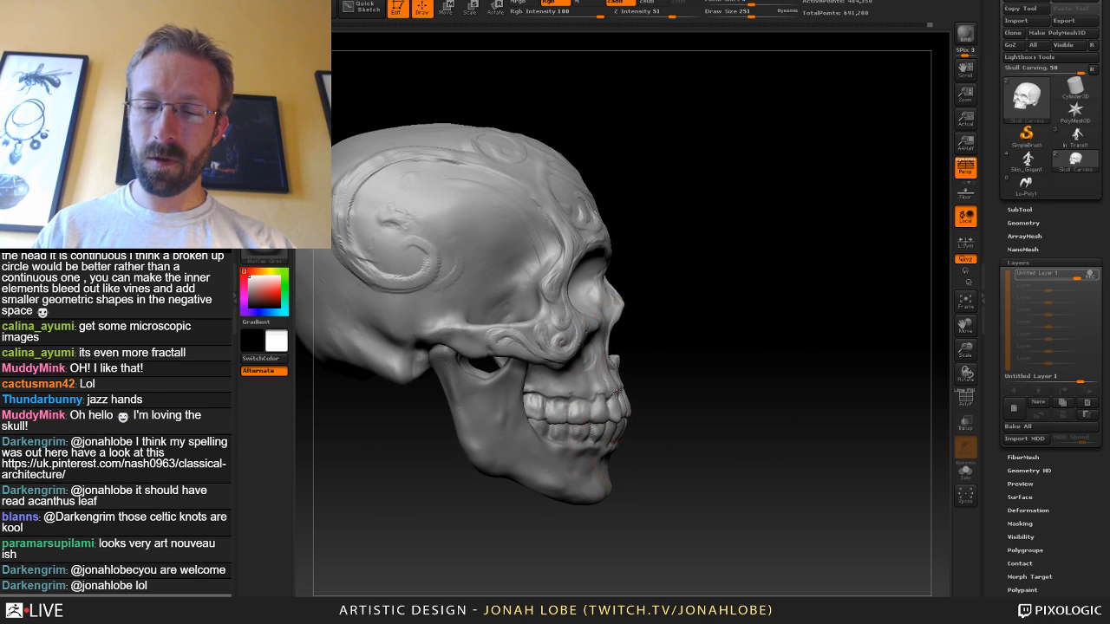
{"action": "left_click_drag", "start_coordinate": [668, 381], "coordinate": [691, 350]}
Refine the curls on the cheekbone beside the outer eye socket using ClayBuildup at draw size 14.
{"action": "key", "text": "b"}
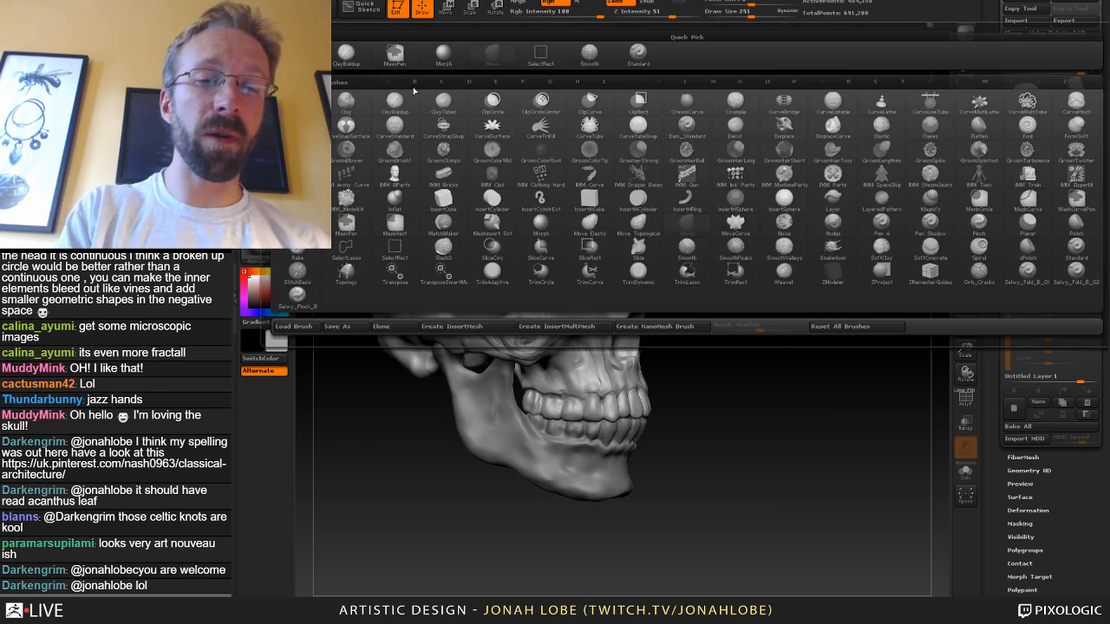
{"action": "left_click", "coordinate": [346, 54]}
{"action": "mouse_move", "coordinate": [731, 198]}
{"action": "left_mouse_down"}
{"action": "mouse_move", "coordinate": [594, 248]}
{"action": "mouse_move", "coordinate": [567, 287]}
{"action": "left_mouse_up"}
{"action": "key", "text": "s"}
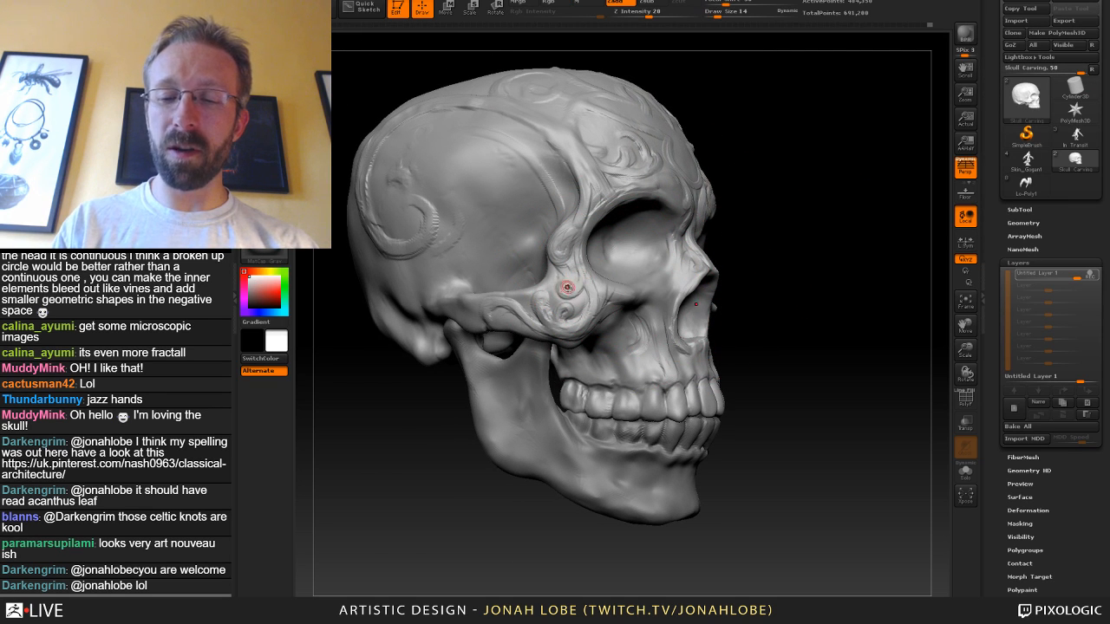
{"action": "left_click_drag", "start_coordinate": [784, 234], "coordinate": [802, 272]}
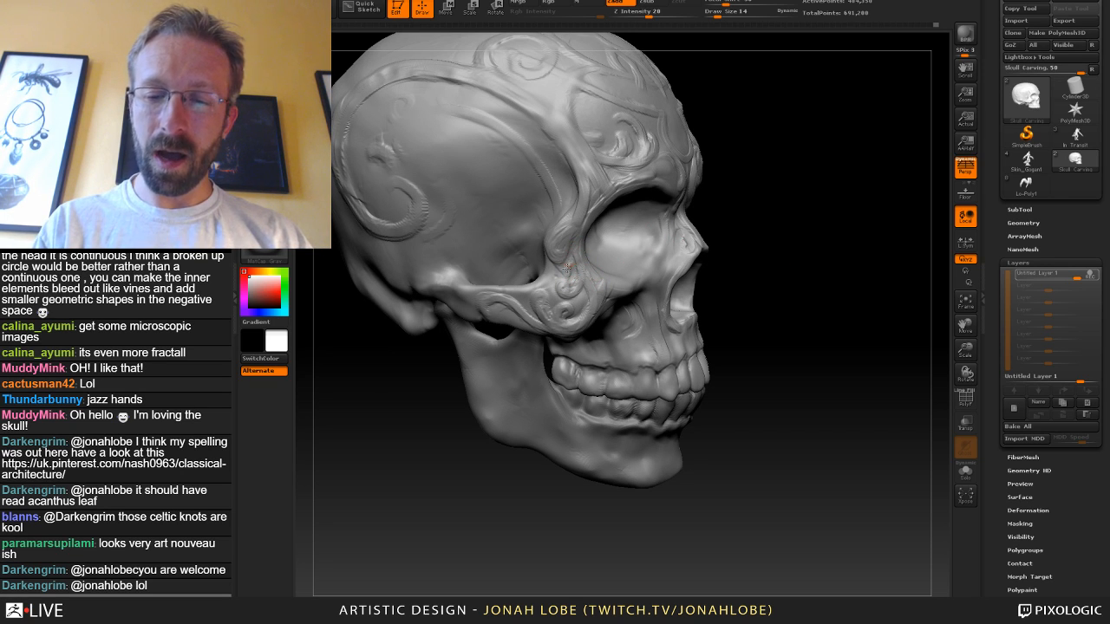
{"action": "key", "text": "shift"}
{"action": "left_click_drag", "start_coordinate": [721, 203], "coordinate": [754, 241], "text": "shift"}
Build up and smooth the ridge between the temple and forehead using ClayBuildup at draw size 22.
{"action": "key", "text": "s"}
{"action": "mouse_move", "coordinate": [743, 182]}
{"action": "left_mouse_down"}
{"action": "mouse_move", "coordinate": [723, 217]}
{"action": "mouse_move", "coordinate": [808, 229]}
{"action": "mouse_move", "coordinate": [813, 247]}
{"action": "left_mouse_up"}
{"action": "key", "text": "s"}
{"action": "left_click_drag", "start_coordinate": [712, 244], "coordinate": [705, 244]}
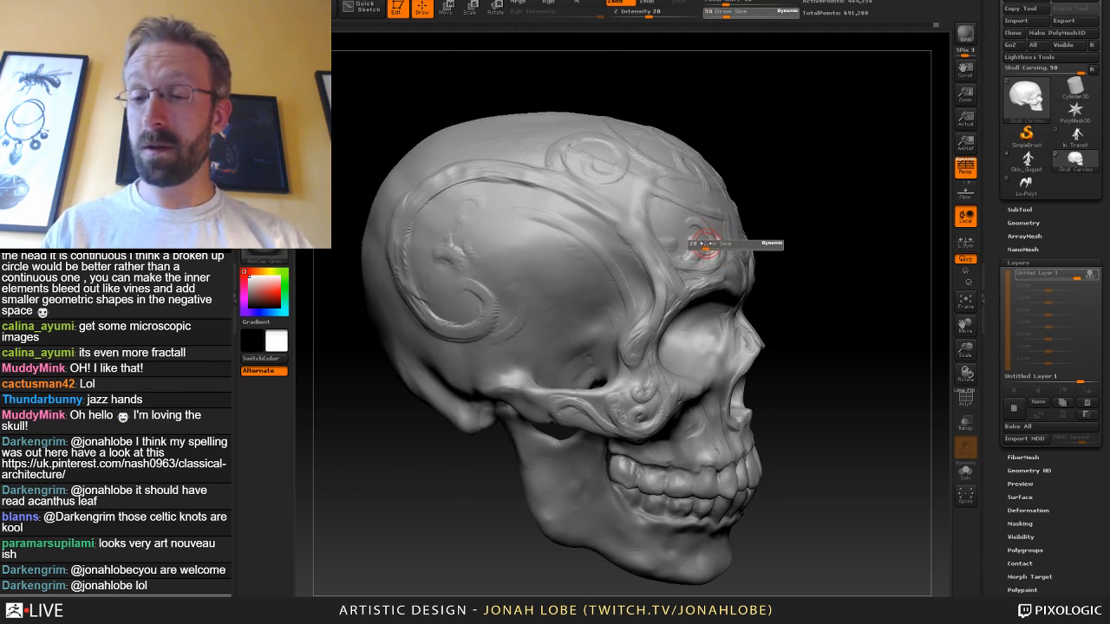
{"action": "left_click_drag", "start_coordinate": [810, 201], "coordinate": [845, 207]}
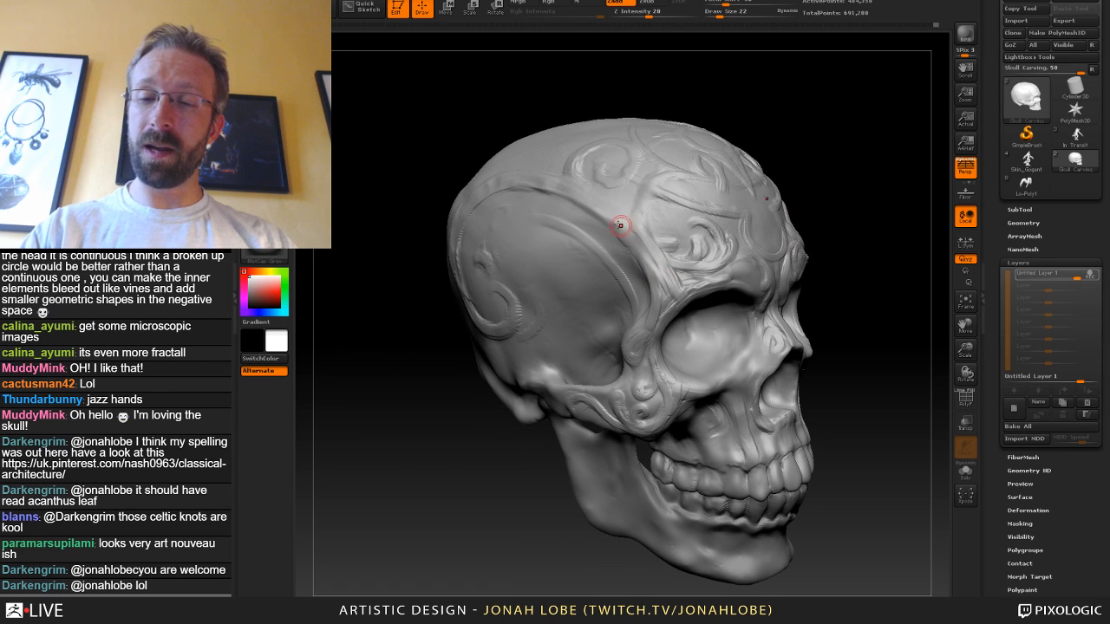
{"action": "left_click_drag", "start_coordinate": [777, 144], "coordinate": [615, 211]}
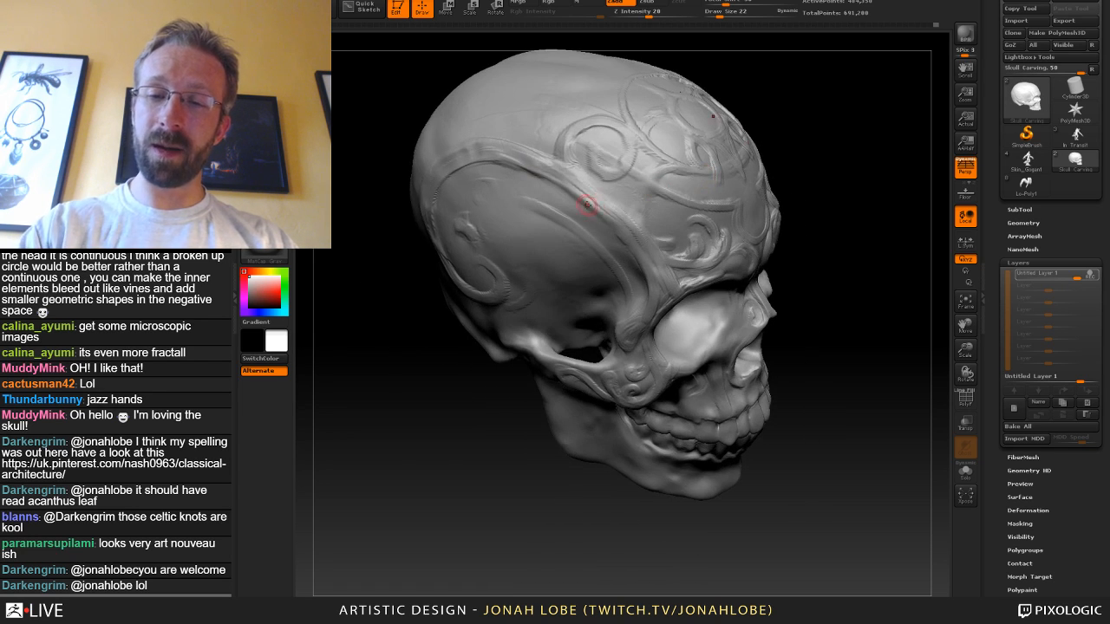
{"action": "left_click_drag", "start_coordinate": [831, 195], "coordinate": [861, 172], "text": "shift"}
{"action": "left_click_drag", "start_coordinate": [861, 171], "coordinate": [806, 150]}
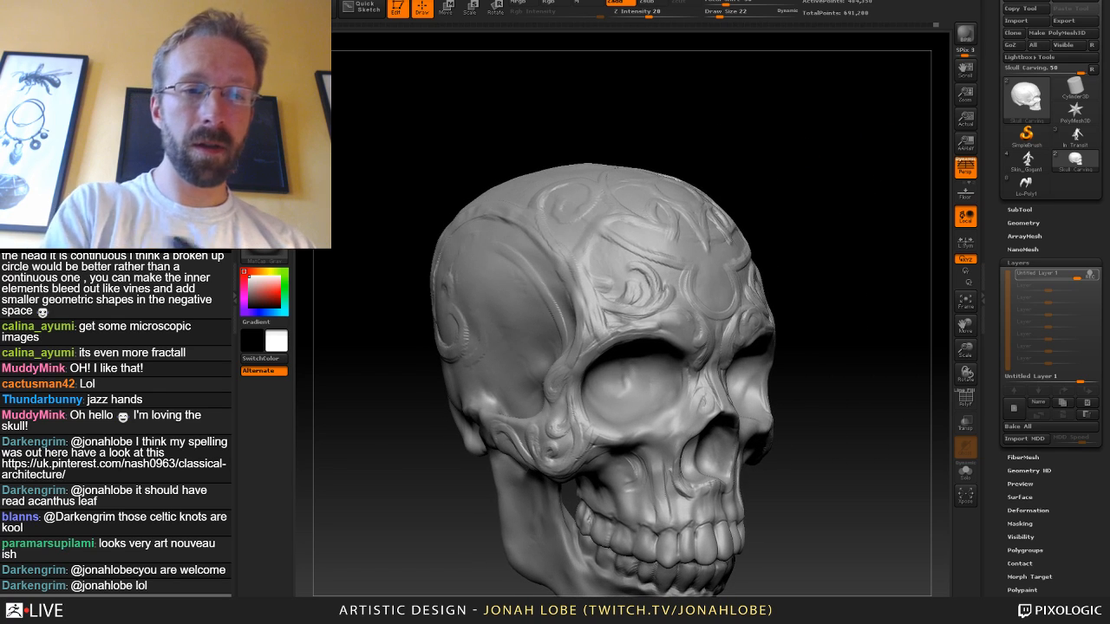
Fade the carving on the upper forehead beside the round ornament using the Morph brush at draw size 22.
{"action": "key", "text": "b"}
{"action": "left_click", "coordinate": [460, 54]}
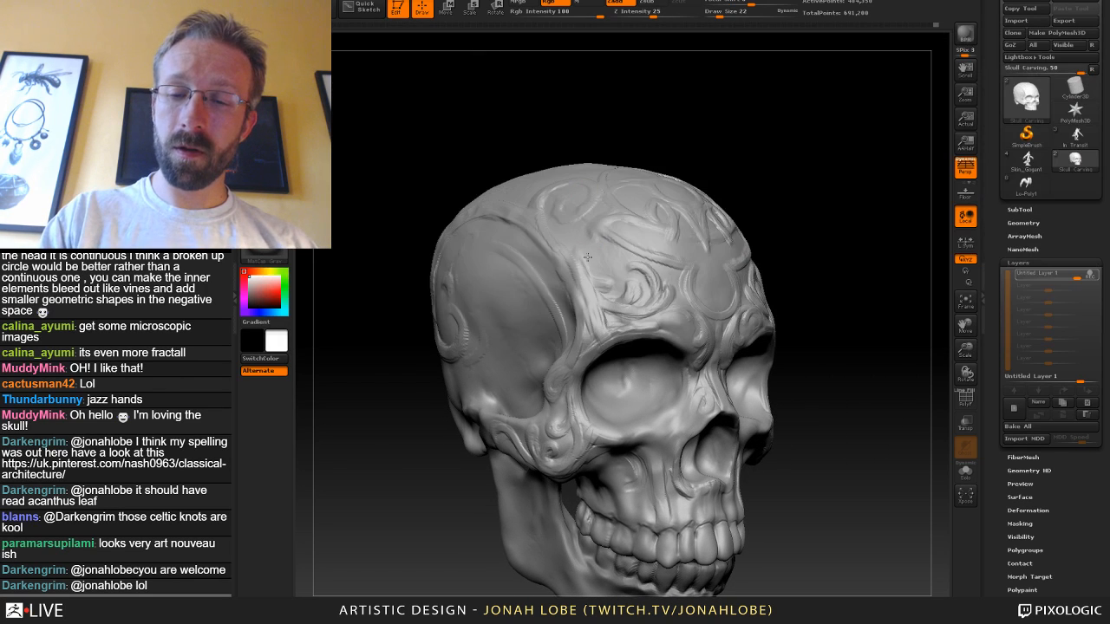
{"action": "left_click_drag", "start_coordinate": [771, 169], "coordinate": [766, 243]}
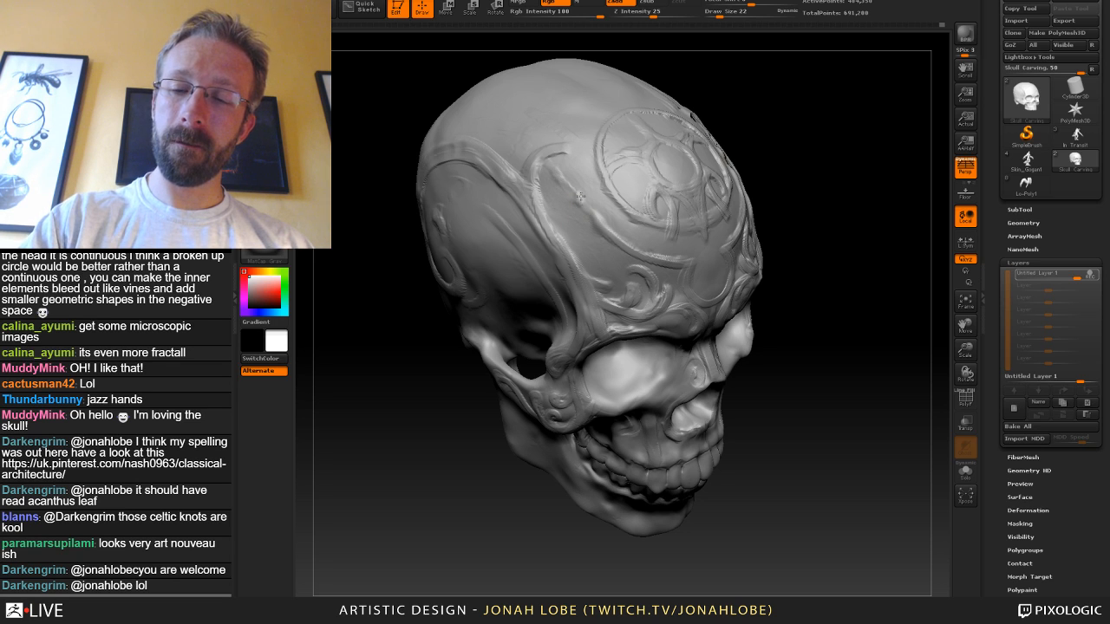
{"action": "left_click_drag", "start_coordinate": [783, 141], "coordinate": [730, 151]}
{"action": "left_click_drag", "start_coordinate": [640, 244], "coordinate": [591, 203]}
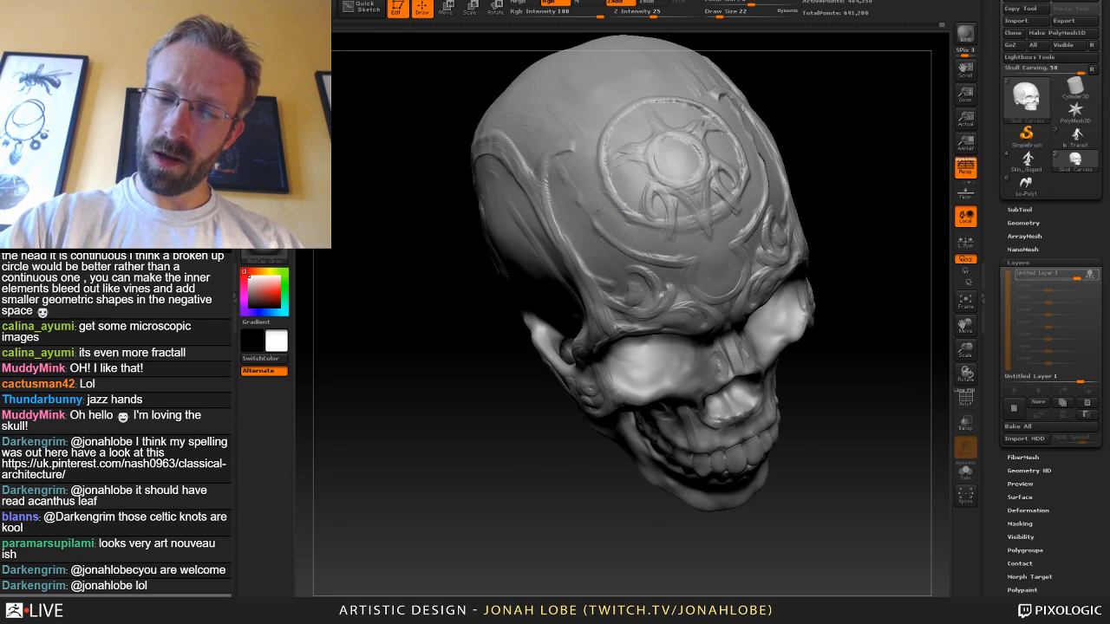
Build up the ring and inner scroll curls of the upper forehead medallion using ClayBuildup at draw size 22.
{"action": "key", "text": "b"}
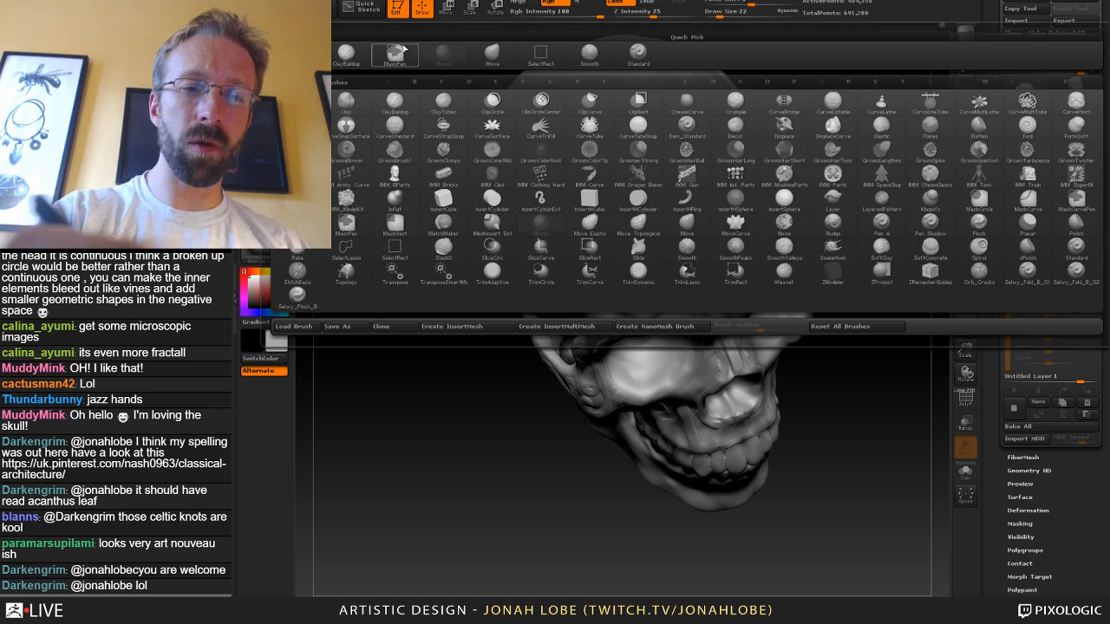
{"action": "left_click", "coordinate": [346, 55]}
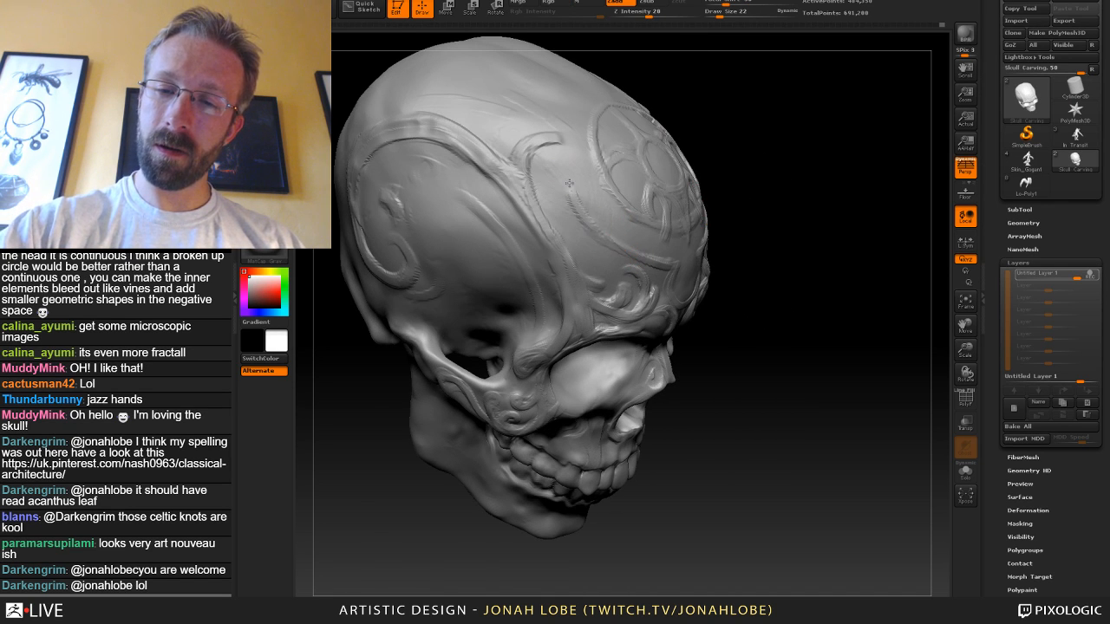
{"action": "mouse_move", "coordinate": [714, 121]}
{"action": "left_mouse_down"}
{"action": "mouse_move", "coordinate": [817, 159]}
{"action": "mouse_move", "coordinate": [774, 175]}
{"action": "mouse_move", "coordinate": [776, 214]}
{"action": "mouse_move", "coordinate": [761, 238]}
{"action": "mouse_move", "coordinate": [781, 327]}
{"action": "left_mouse_up"}
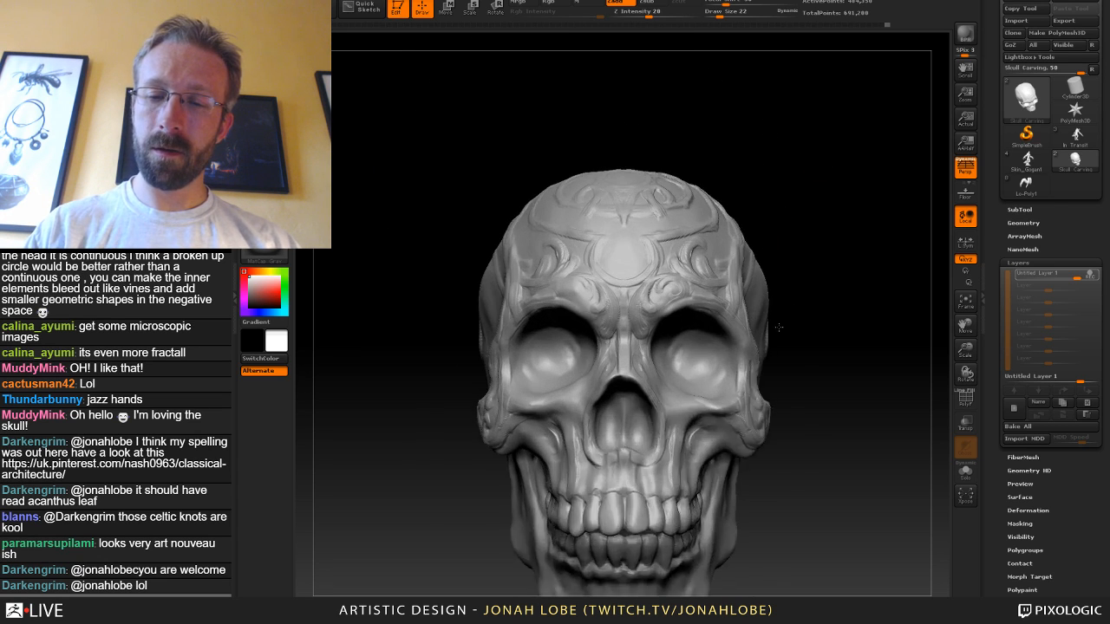
{"action": "mouse_move", "coordinate": [803, 223]}
{"action": "left_mouse_down"}
{"action": "mouse_move", "coordinate": [793, 286]}
{"action": "mouse_move", "coordinate": [737, 317]}
{"action": "left_mouse_up"}
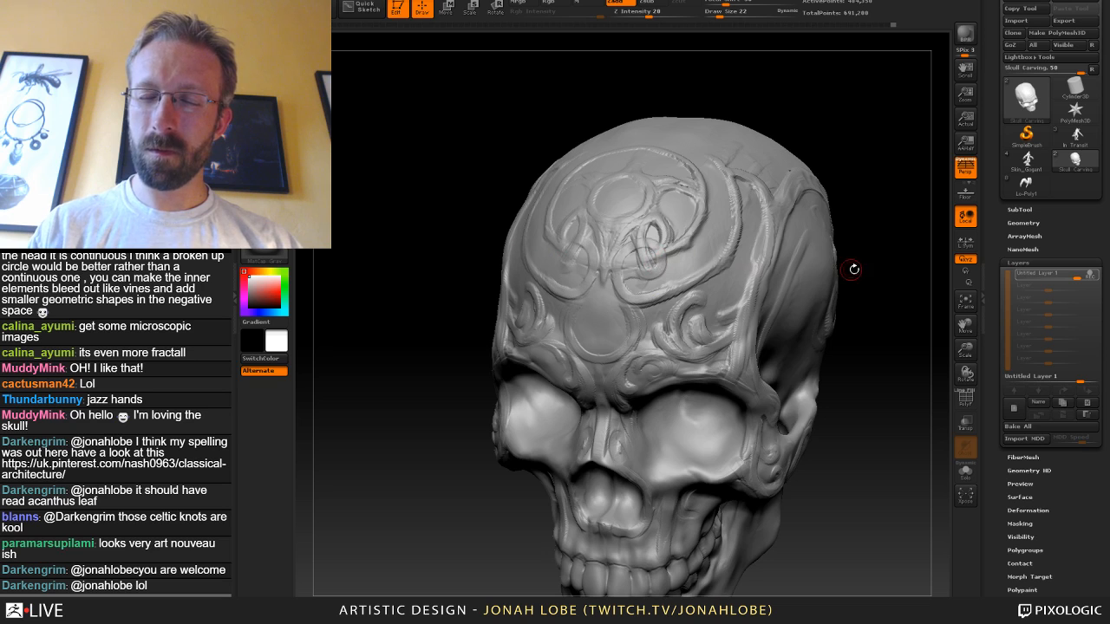
{"action": "left_click_drag", "start_coordinate": [854, 270], "coordinate": [691, 263], "text": "shift"}
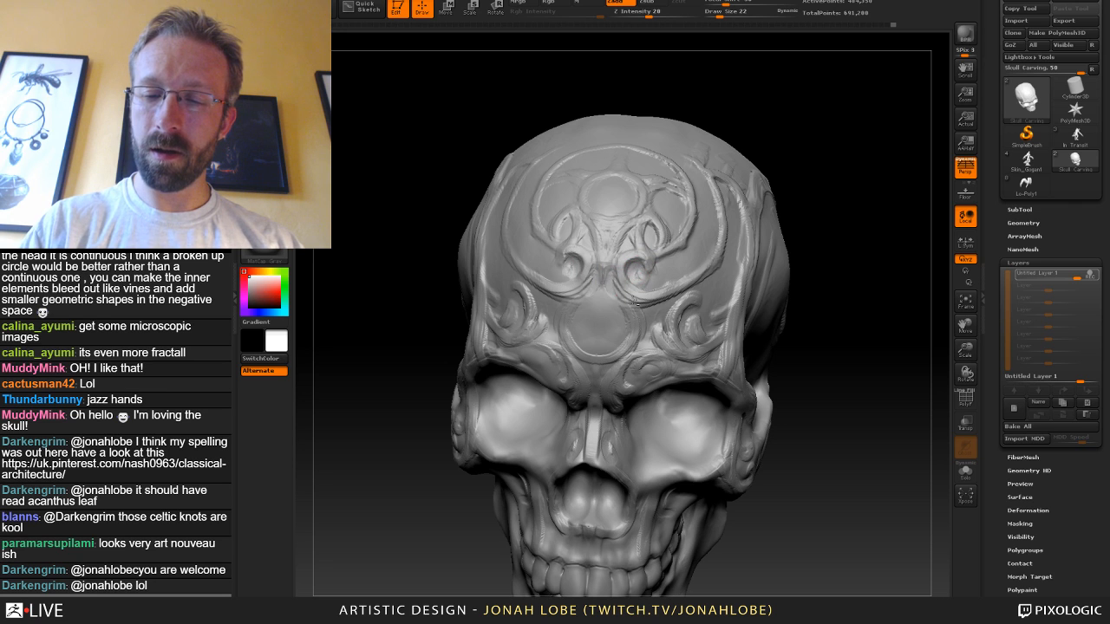
{"action": "left_click_drag", "start_coordinate": [818, 290], "coordinate": [817, 203], "text": "alt"}
{"action": "mouse_move", "coordinate": [780, 252]}
{"action": "left_mouse_down", "text": "shift"}
{"action": "mouse_move", "coordinate": [773, 280]}
{"action": "mouse_move", "coordinate": [792, 305]}
{"action": "mouse_move", "coordinate": [771, 404]}
{"action": "left_mouse_up", "text": "shift"}
{"action": "left_click_drag", "start_coordinate": [736, 298], "coordinate": [747, 351]}
{"action": "left_click_drag", "start_coordinate": [760, 282], "coordinate": [753, 334], "text": "alt"}
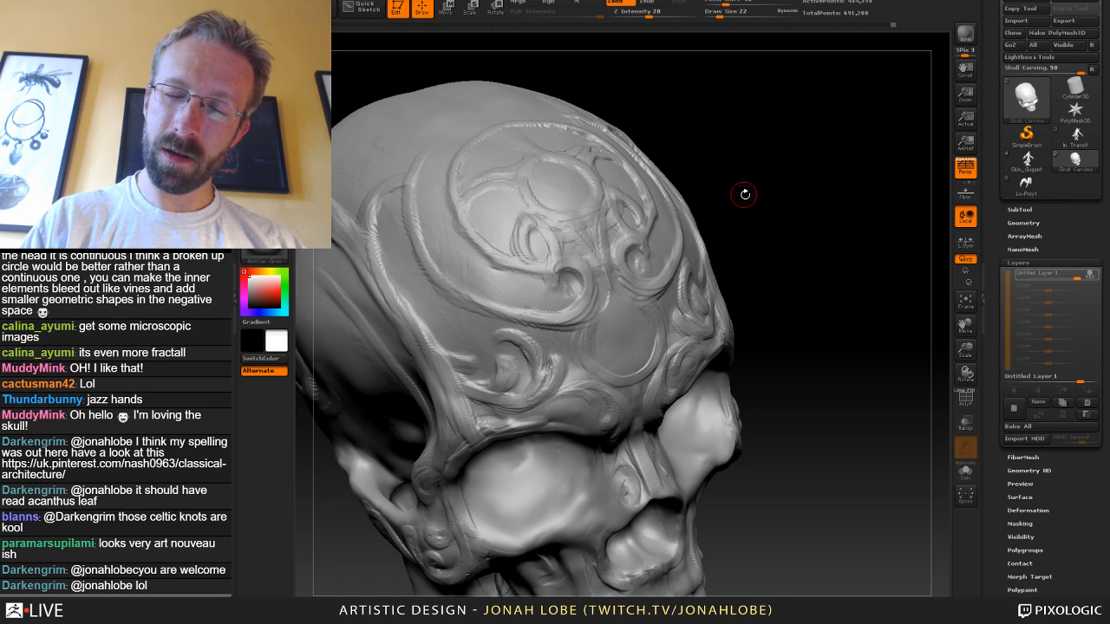
{"action": "left_click_drag", "start_coordinate": [783, 285], "coordinate": [797, 396], "text": "alt"}
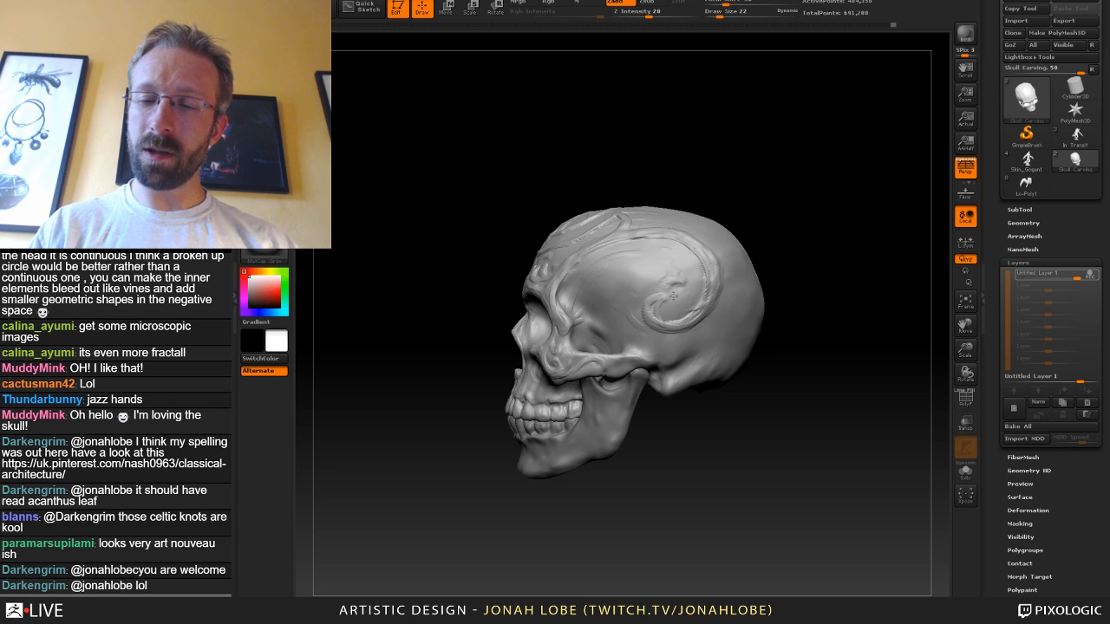
Rework the temple ridge with ClayBuildup at draw size 39 and smooth the surrounding forehead carving at draw size 118.
{"action": "left_click_drag", "start_coordinate": [788, 281], "coordinate": [787, 304]}
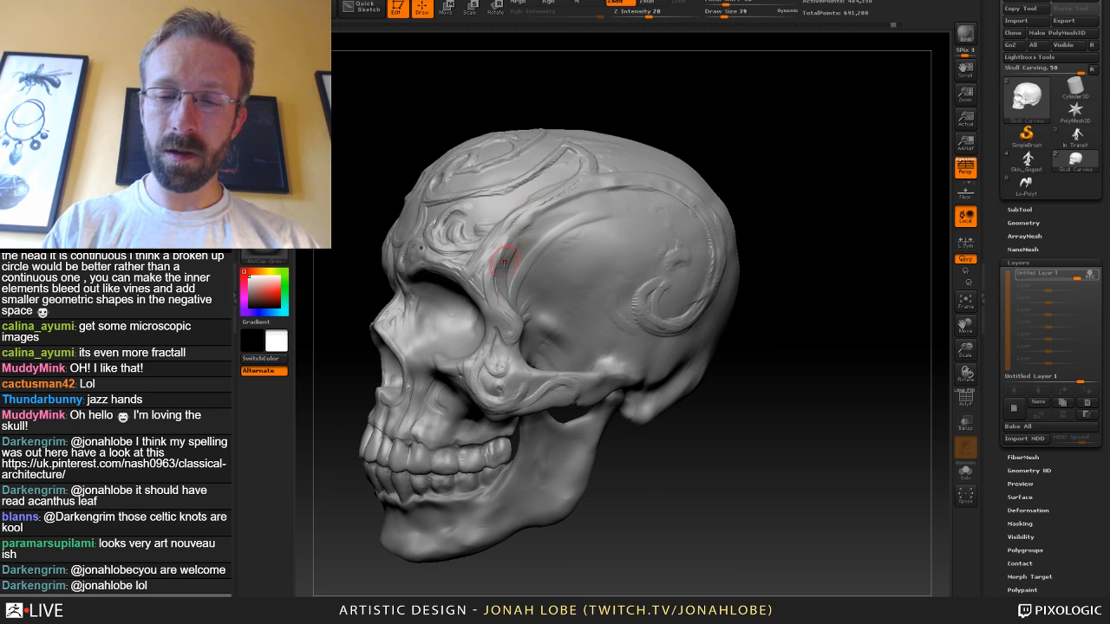
{"action": "key", "text": "shift"}
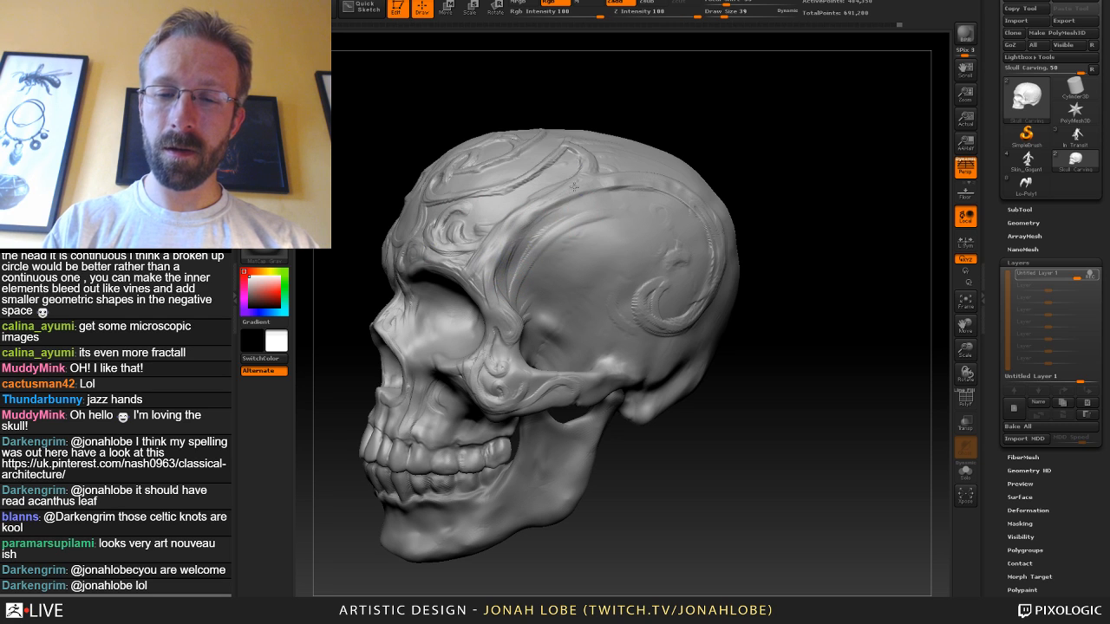
{"action": "key", "text": "s"}
{"action": "mouse_move", "coordinate": [496, 225]}
{"action": "left_mouse_down"}
{"action": "mouse_move", "coordinate": [509, 226]}
{"action": "mouse_move", "coordinate": [462, 222]}
{"action": "mouse_move", "coordinate": [594, 151]}
{"action": "left_mouse_up"}
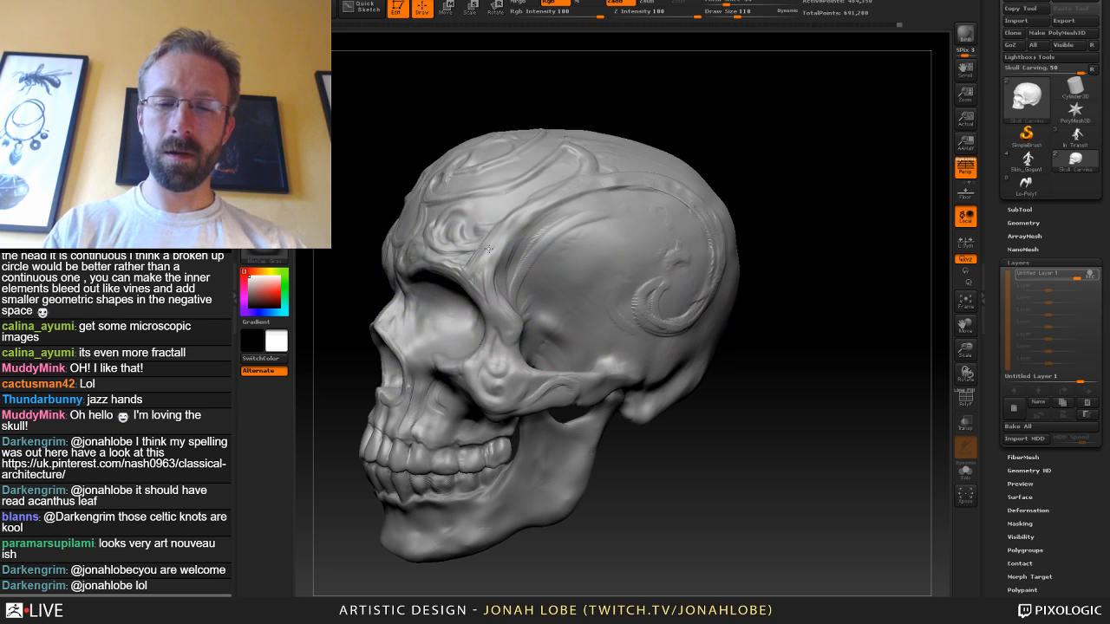
{"action": "mouse_move", "coordinate": [761, 236]}
{"action": "left_mouse_down"}
{"action": "mouse_move", "coordinate": [818, 247]}
{"action": "mouse_move", "coordinate": [768, 233]}
{"action": "mouse_move", "coordinate": [706, 258]}
{"action": "mouse_move", "coordinate": [719, 265]}
{"action": "mouse_move", "coordinate": [670, 345]}
{"action": "left_mouse_up"}
Soften the ridge between the outer brow and temple using the Morph brush at draw size 126 and Z Intensity 11.
{"action": "key", "text": "b"}
{"action": "left_click", "coordinate": [445, 58]}
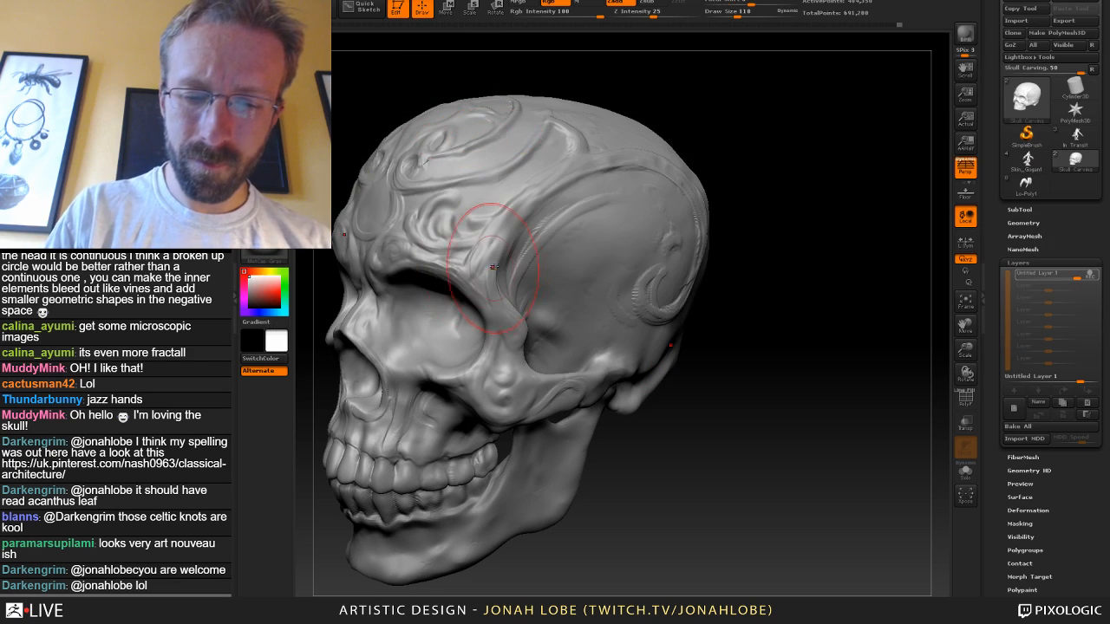
{"action": "key", "text": "s"}
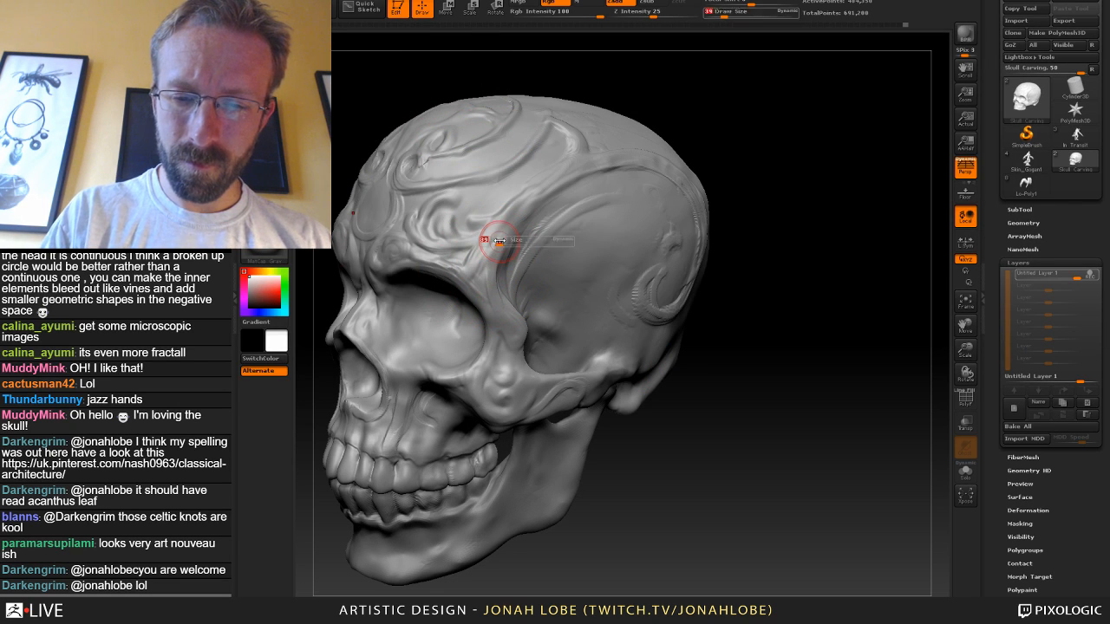
{"action": "left_click_drag", "start_coordinate": [491, 241], "coordinate": [502, 233]}
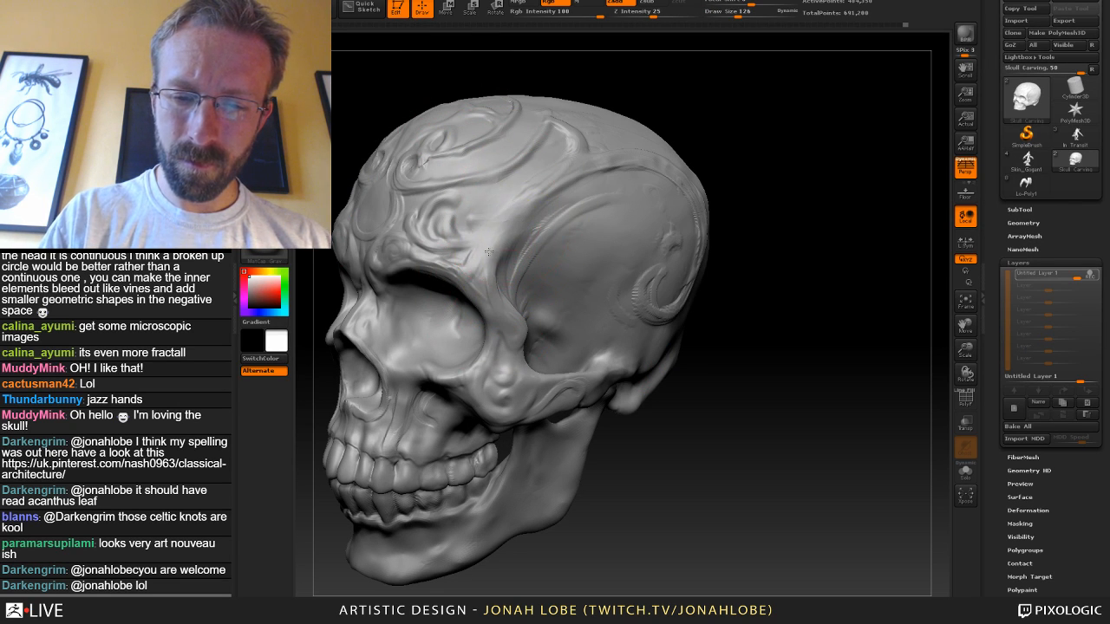
{"action": "key", "text": "space"}
{"action": "mouse_move", "coordinate": [565, 262]}
{"action": "left_mouse_down"}
{"action": "mouse_move", "coordinate": [552, 262]}
{"action": "mouse_move", "coordinate": [522, 219]}
{"action": "left_mouse_up"}
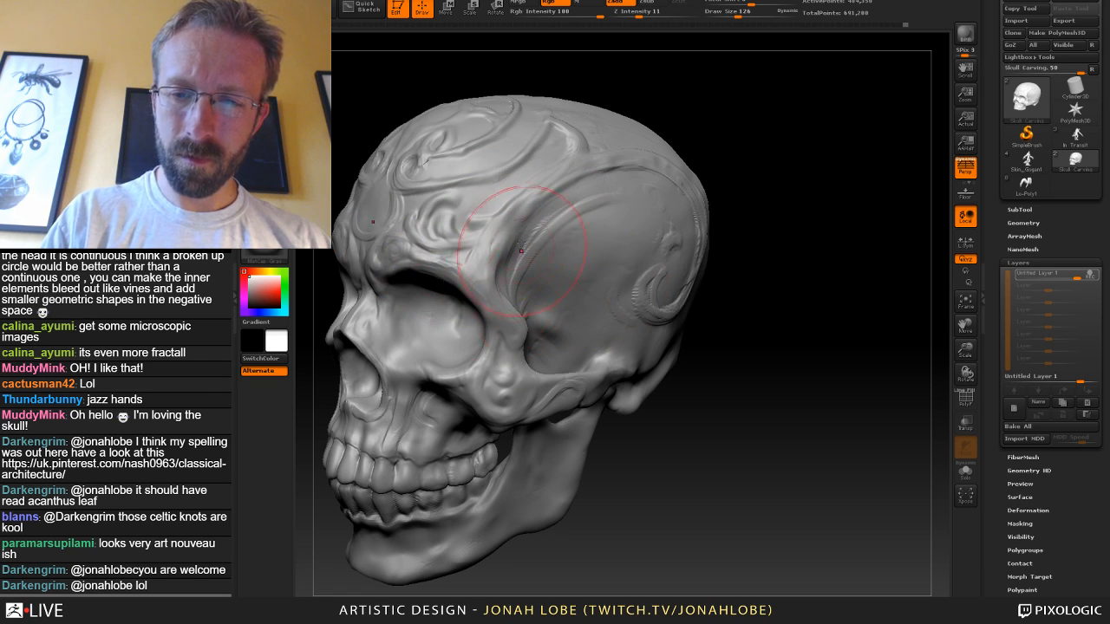
{"action": "left_click_drag", "start_coordinate": [790, 165], "coordinate": [712, 160]}
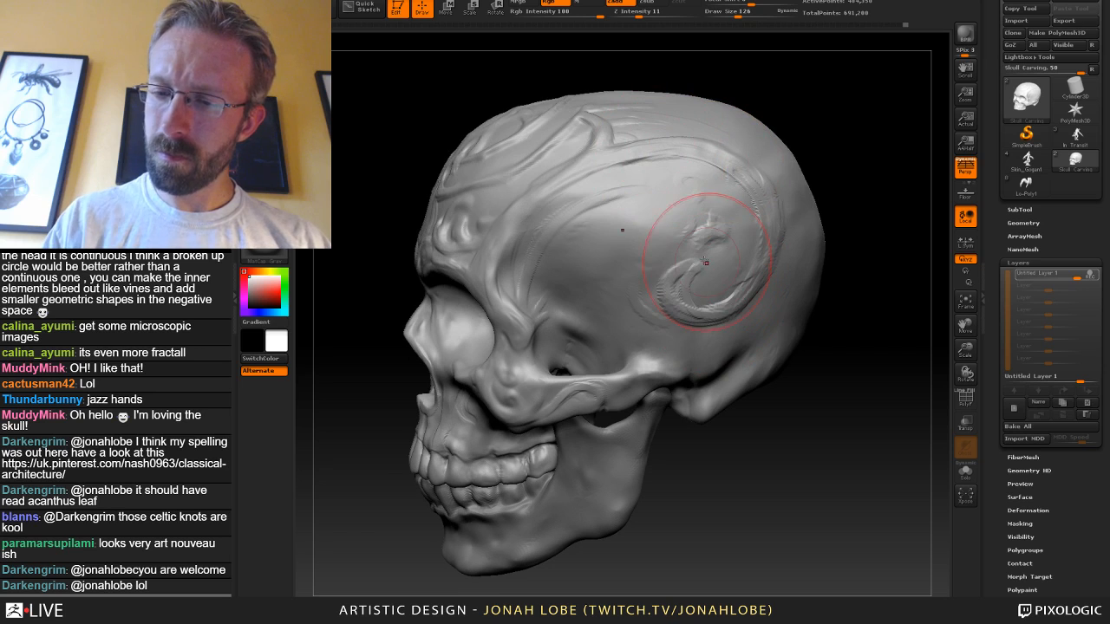
Sculpt curved scroll lines across the temple and around its rear swirl using ClayBuildup at draw size 20.
{"action": "left_click", "coordinate": [264, 52]}
{"action": "left_click", "coordinate": [352, 61]}
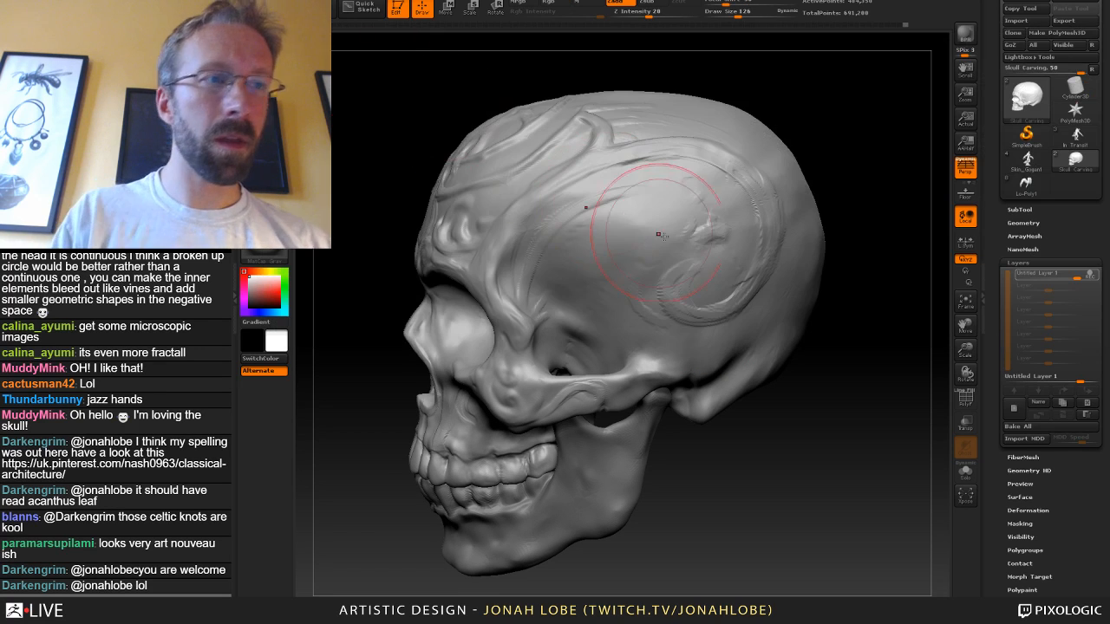
{"action": "key", "text": "s"}
{"action": "left_click_drag", "start_coordinate": [680, 241], "coordinate": [661, 241]}
{"action": "left_click_drag", "start_coordinate": [865, 235], "coordinate": [732, 273]}
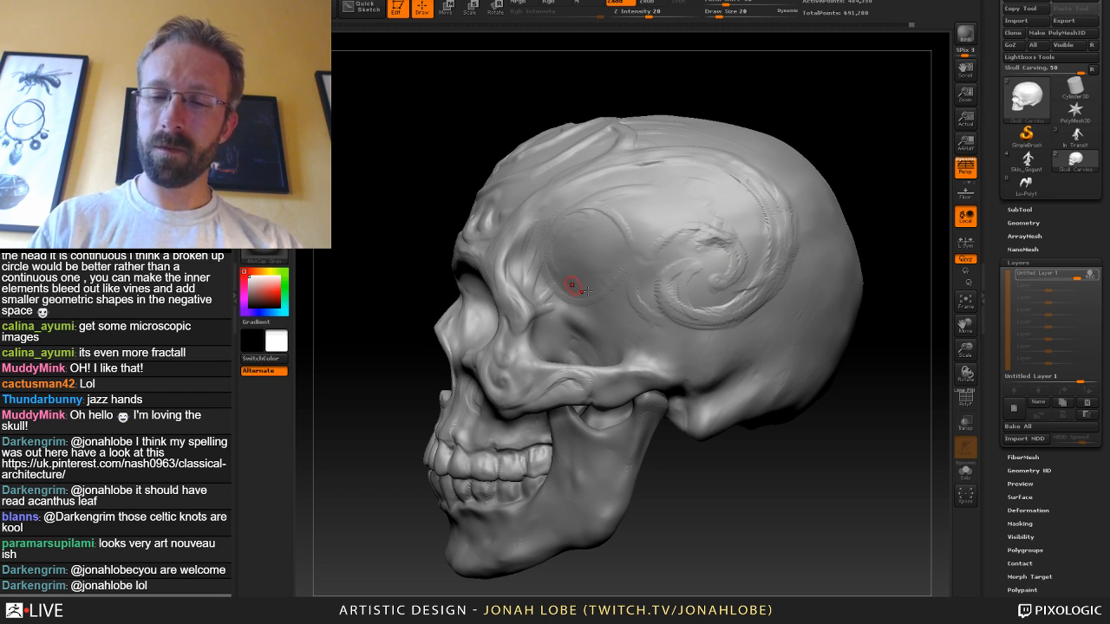
{"action": "left_click_drag", "start_coordinate": [693, 490], "coordinate": [770, 507]}
{"action": "left_click_drag", "start_coordinate": [724, 253], "coordinate": [626, 260], "text": "alt"}
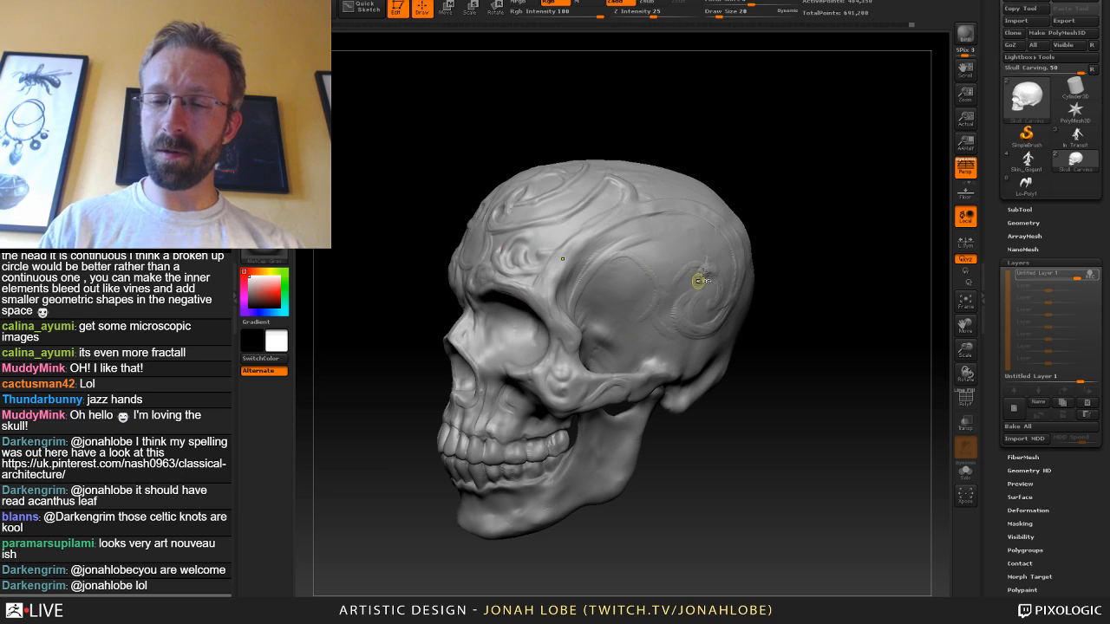
Lay curved bands from the forehead ridge onto the upper temple, undoing unwanted strokes and smoothing beside the ridge.
{"action": "left_click_drag", "start_coordinate": [697, 314], "coordinate": [782, 304]}
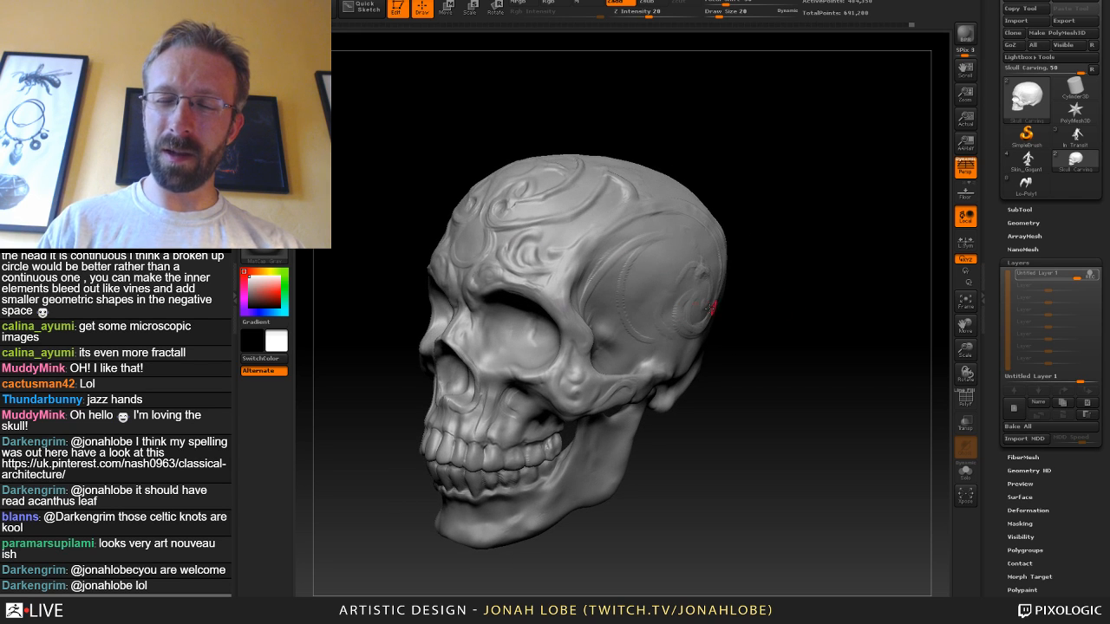
{"action": "mouse_move", "coordinate": [767, 249]}
{"action": "left_mouse_down"}
{"action": "mouse_move", "coordinate": [663, 190]}
{"action": "mouse_move", "coordinate": [626, 236]}
{"action": "left_mouse_up"}
{"action": "key", "text": "ctrl+z"}
{"action": "mouse_move", "coordinate": [619, 174]}
{"action": "left_mouse_down"}
{"action": "mouse_move", "coordinate": [636, 187]}
{"action": "mouse_move", "coordinate": [648, 242]}
{"action": "left_mouse_up"}
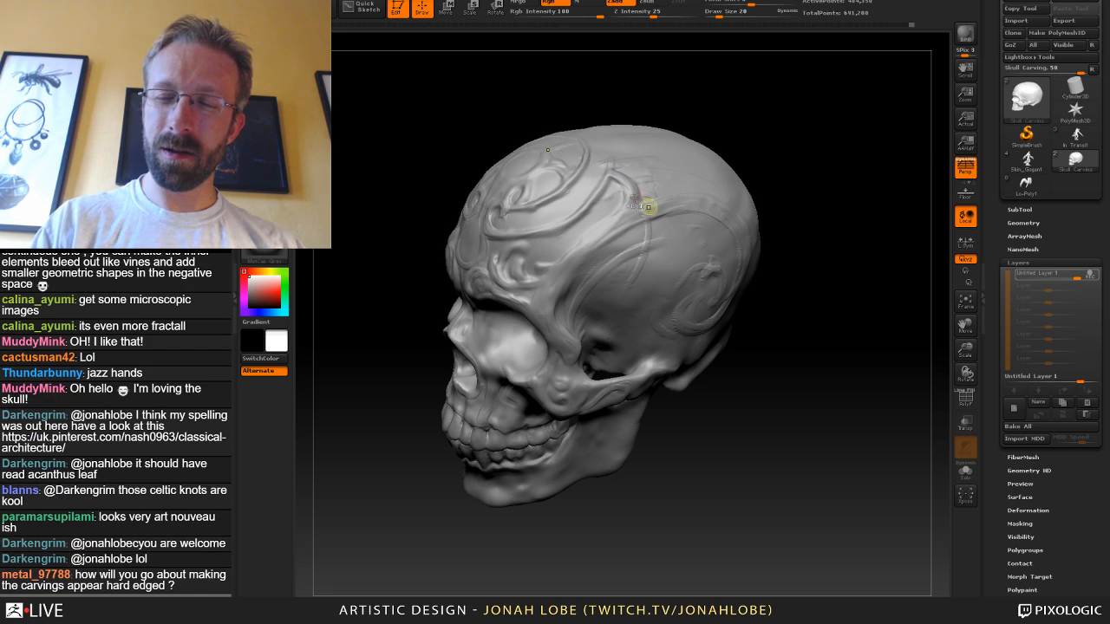
{"action": "key", "text": "ctrl+z"}
{"action": "left_click_drag", "start_coordinate": [799, 254], "coordinate": [780, 258]}
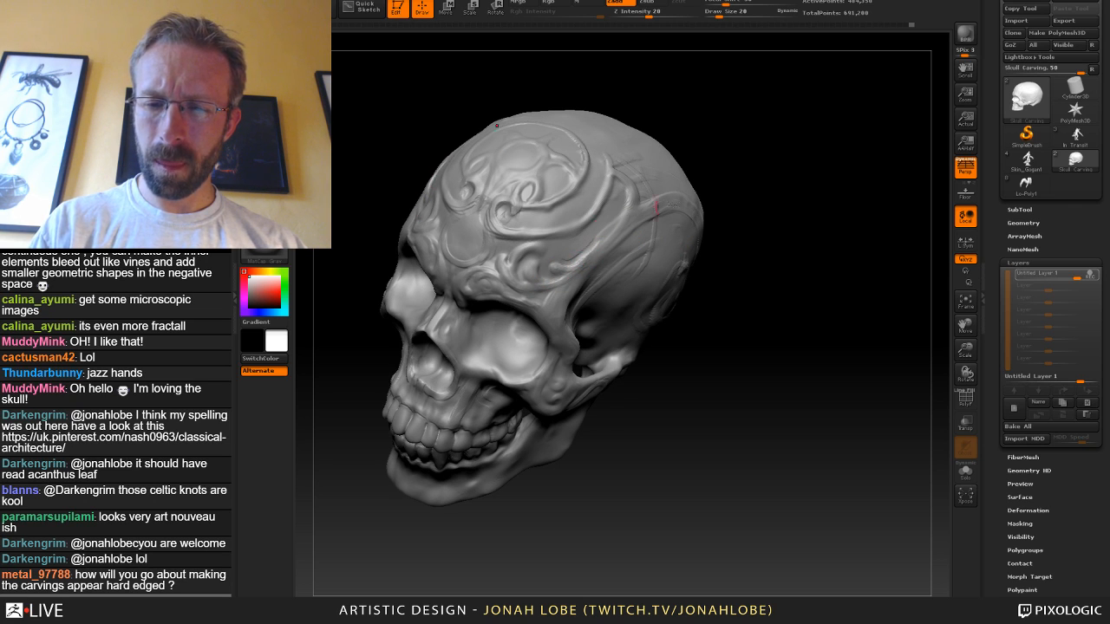
{"action": "left_click_drag", "start_coordinate": [742, 182], "coordinate": [720, 175]}
{"action": "left_click_drag", "start_coordinate": [602, 231], "coordinate": [579, 248], "text": "shift"}
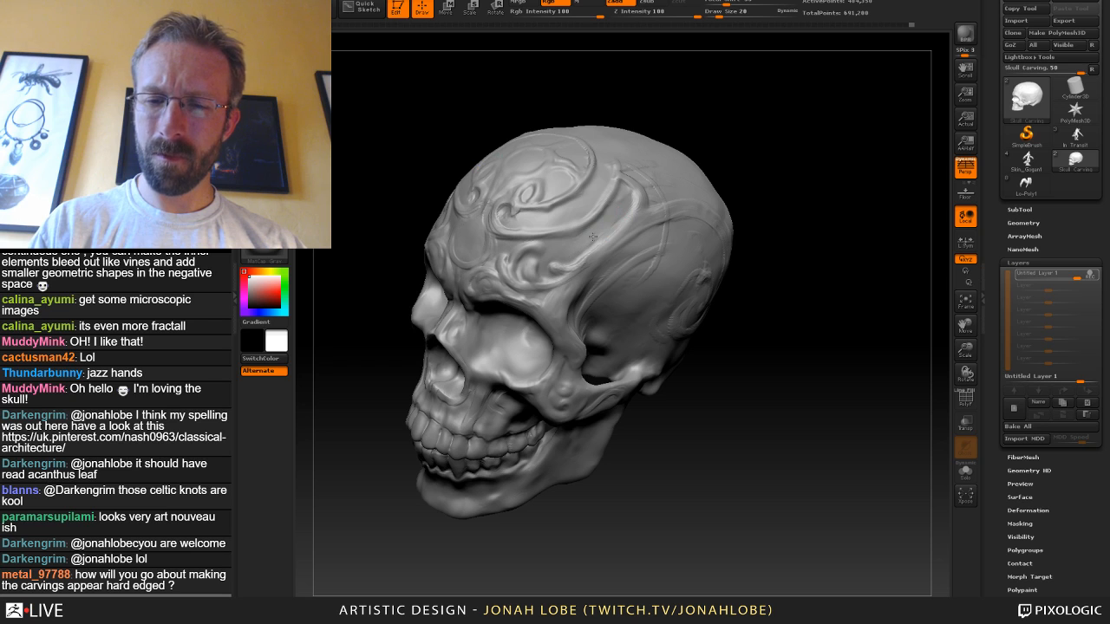
Refine the scroll curls on the forehead and the outer cheekbone using ClayBuildup at draw size 20.
{"action": "left_click_drag", "start_coordinate": [791, 225], "coordinate": [774, 446]}
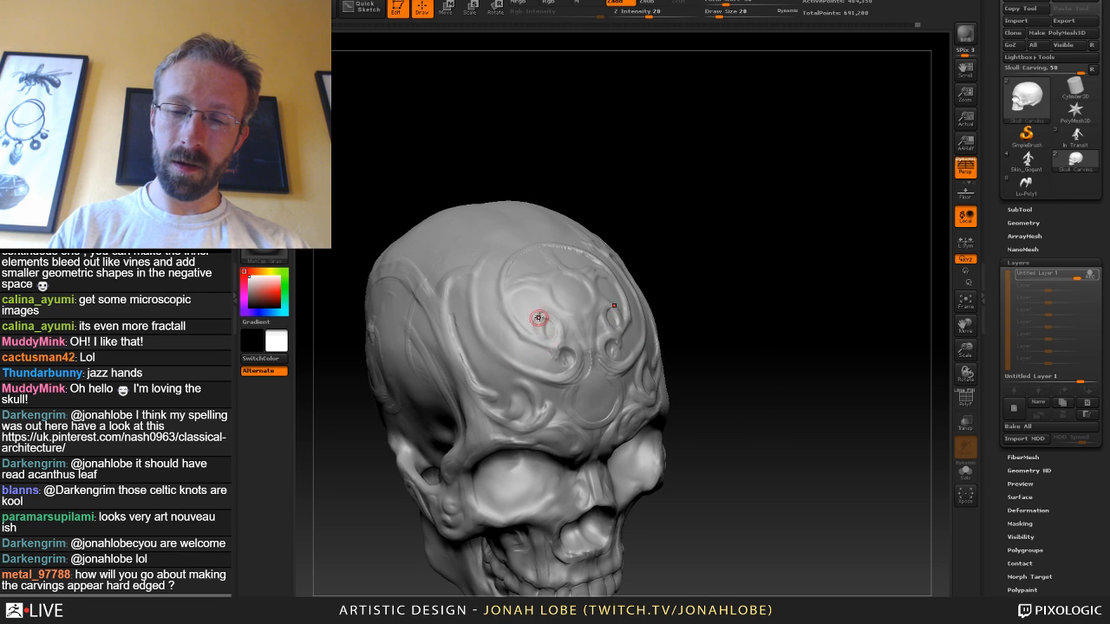
{"action": "left_click_drag", "start_coordinate": [718, 308], "coordinate": [744, 298], "text": "shift"}
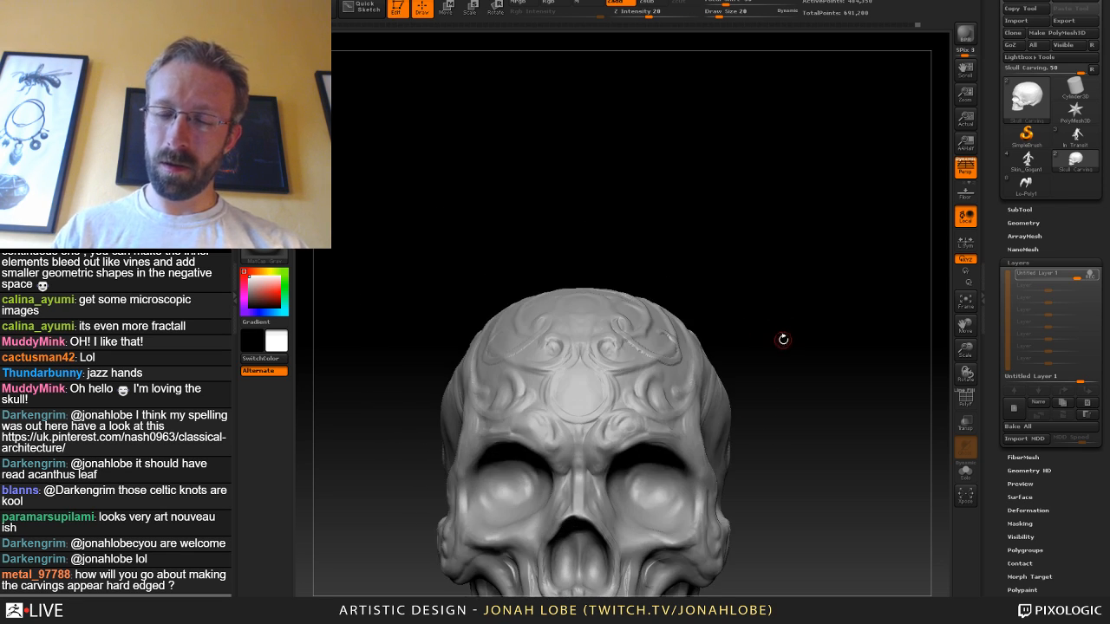
{"action": "left_click_drag", "start_coordinate": [797, 414], "coordinate": [788, 275], "text": "alt"}
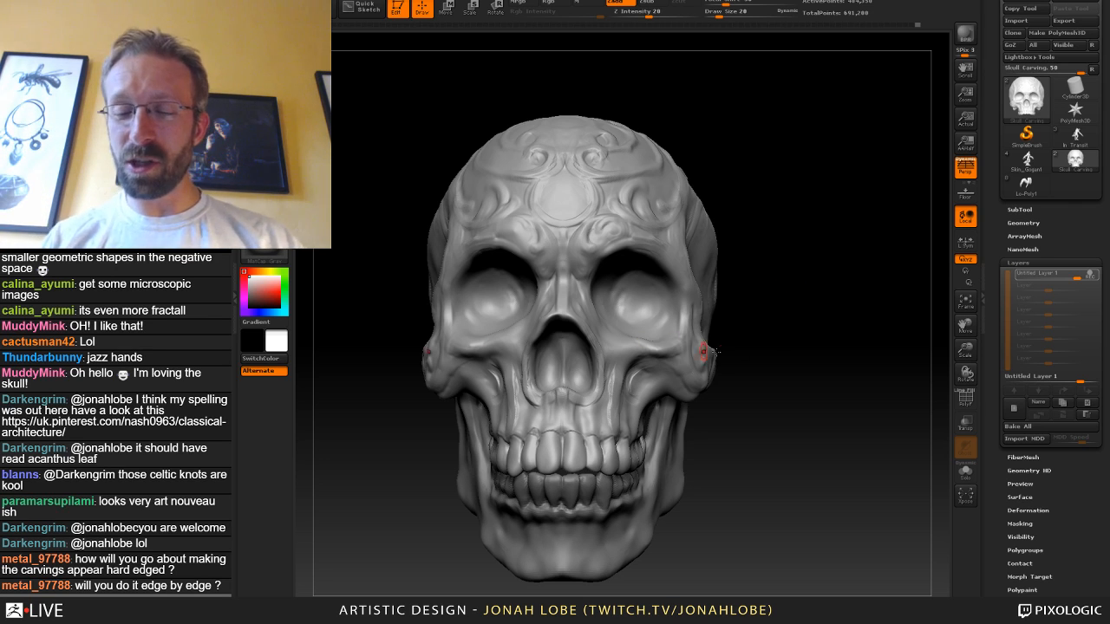
{"action": "left_click_drag", "start_coordinate": [721, 353], "coordinate": [598, 356]}
{"action": "mouse_move", "coordinate": [703, 341]}
{"action": "left_mouse_down"}
{"action": "mouse_move", "coordinate": [842, 349]}
{"action": "mouse_move", "coordinate": [822, 369]}
{"action": "mouse_move", "coordinate": [771, 357]}
{"action": "left_mouse_up"}
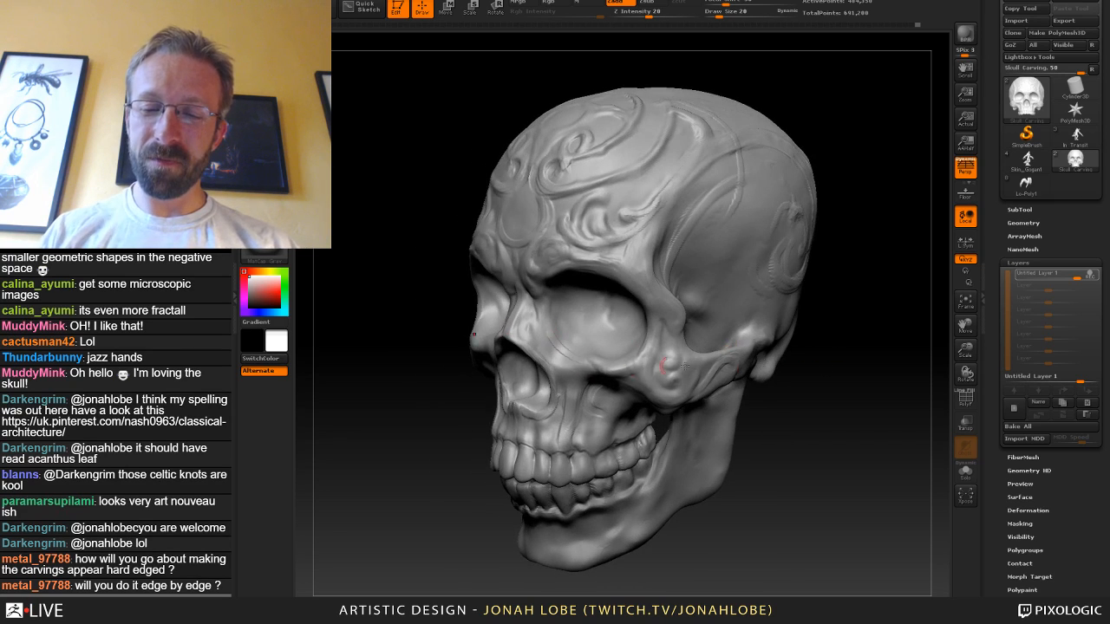
{"action": "left_click_drag", "start_coordinate": [847, 372], "coordinate": [884, 349]}
{"action": "left_click_drag", "start_coordinate": [772, 349], "coordinate": [757, 345]}
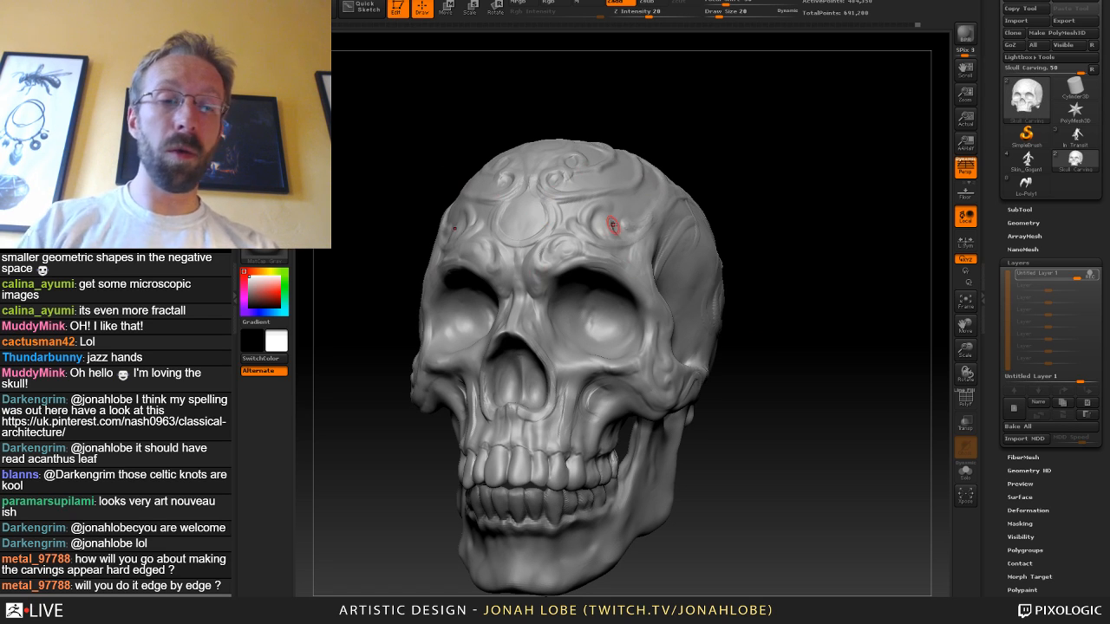
Fade the carved lines on the forehead and upper temple using the Morph brush at draw size 97.
{"action": "key", "text": "b"}
{"action": "left_click", "coordinate": [443, 52]}
{"action": "key", "text": "s"}
{"action": "left_click_drag", "start_coordinate": [573, 182], "coordinate": [587, 183]}
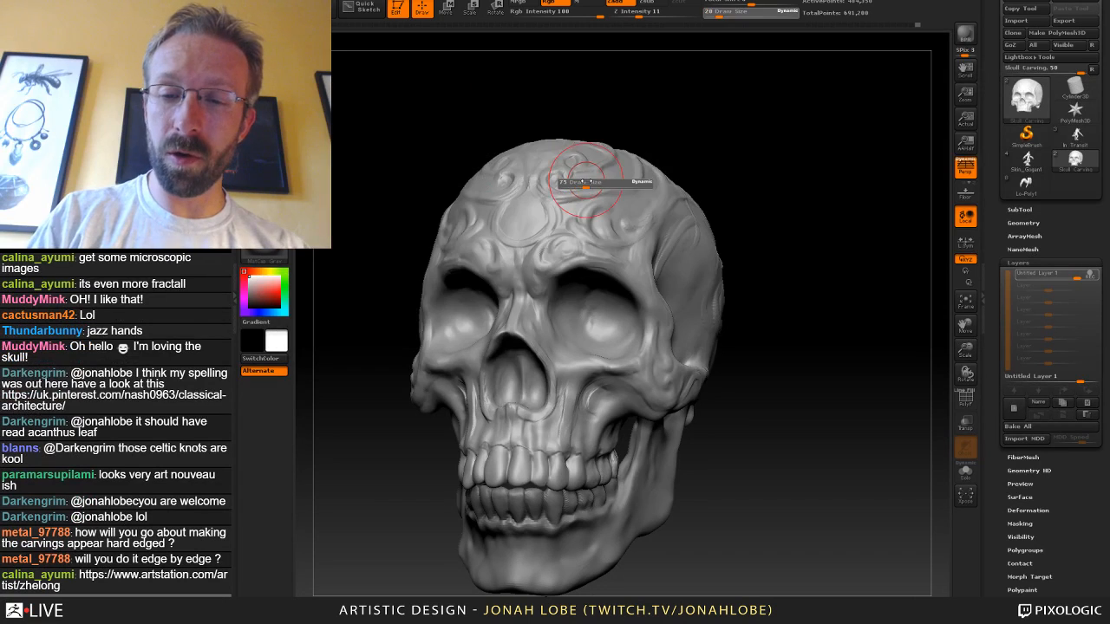
{"action": "left_click_drag", "start_coordinate": [692, 122], "coordinate": [563, 173]}
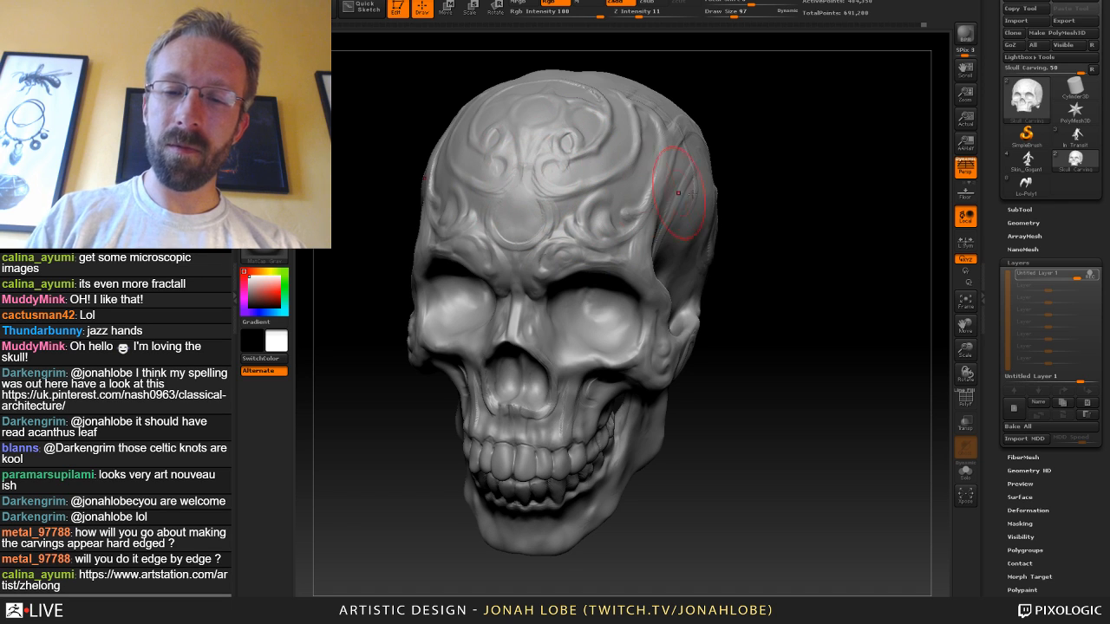
{"action": "left_click_drag", "start_coordinate": [678, 192], "coordinate": [555, 232]}
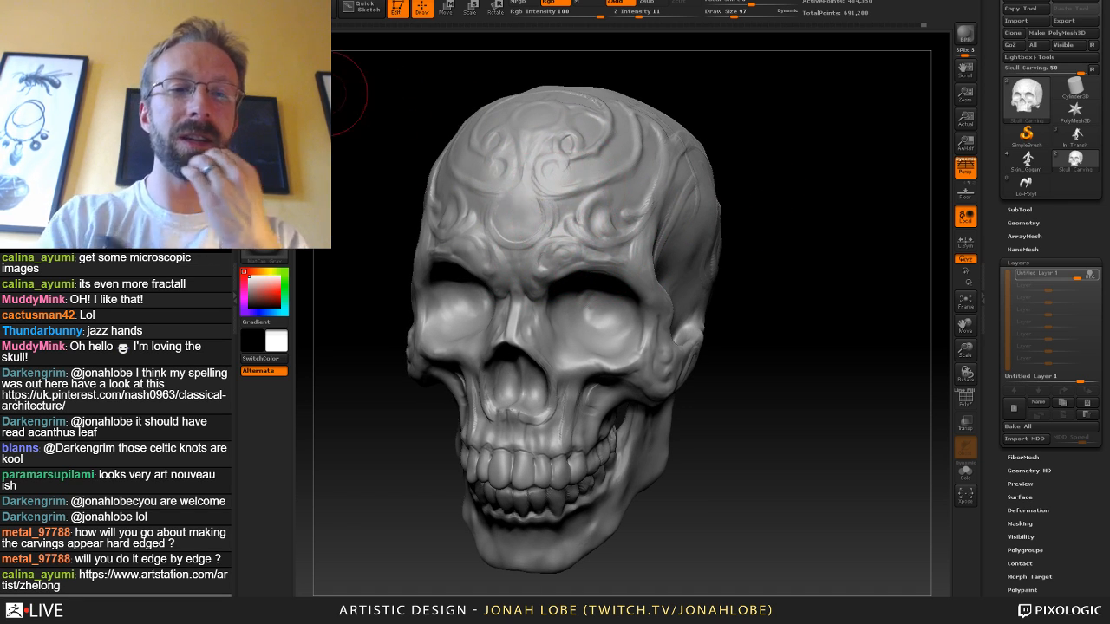
Switch to a clay sculpting brush and set the draw size to 72.
{"action": "left_click", "coordinate": [279, 126]}
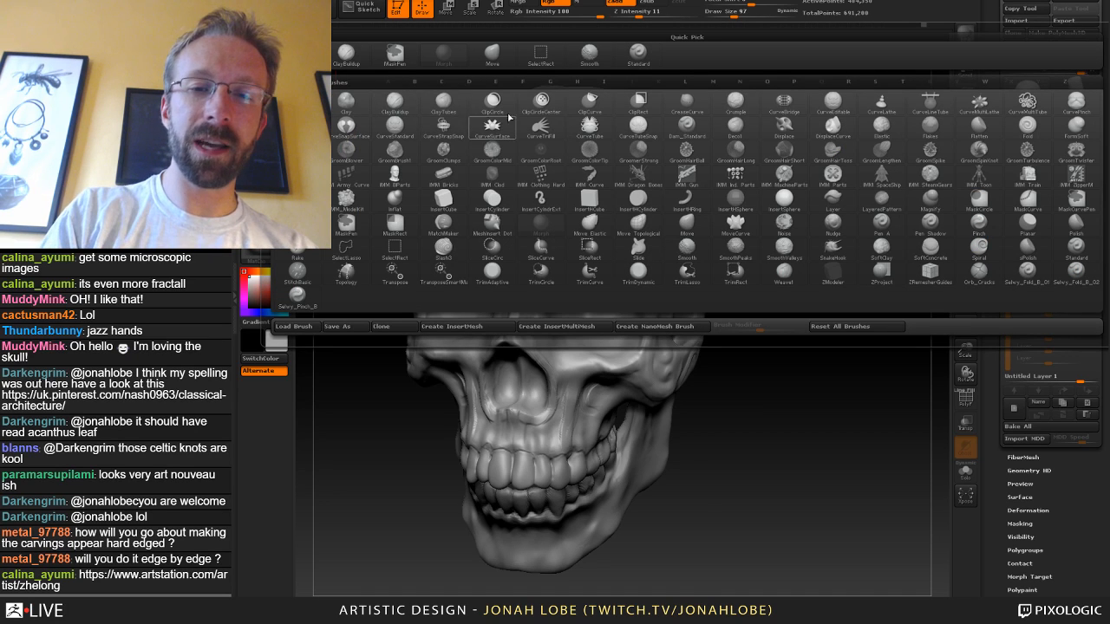
{"action": "left_click", "coordinate": [443, 102]}
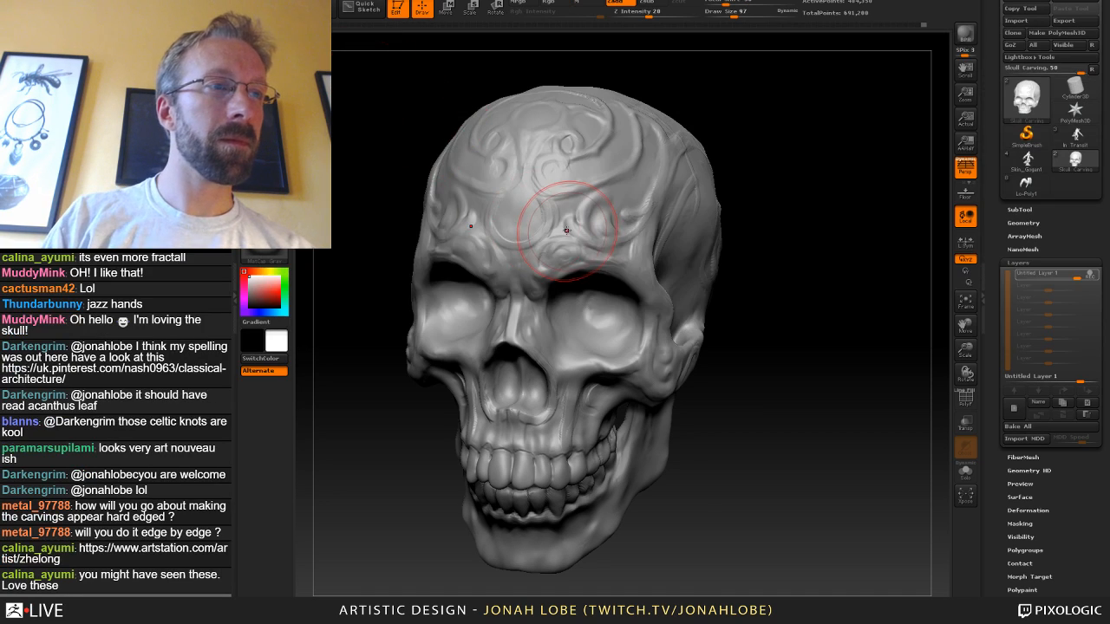
{"action": "key", "text": "s"}
{"action": "left_click_drag", "start_coordinate": [797, 318], "coordinate": [794, 300]}
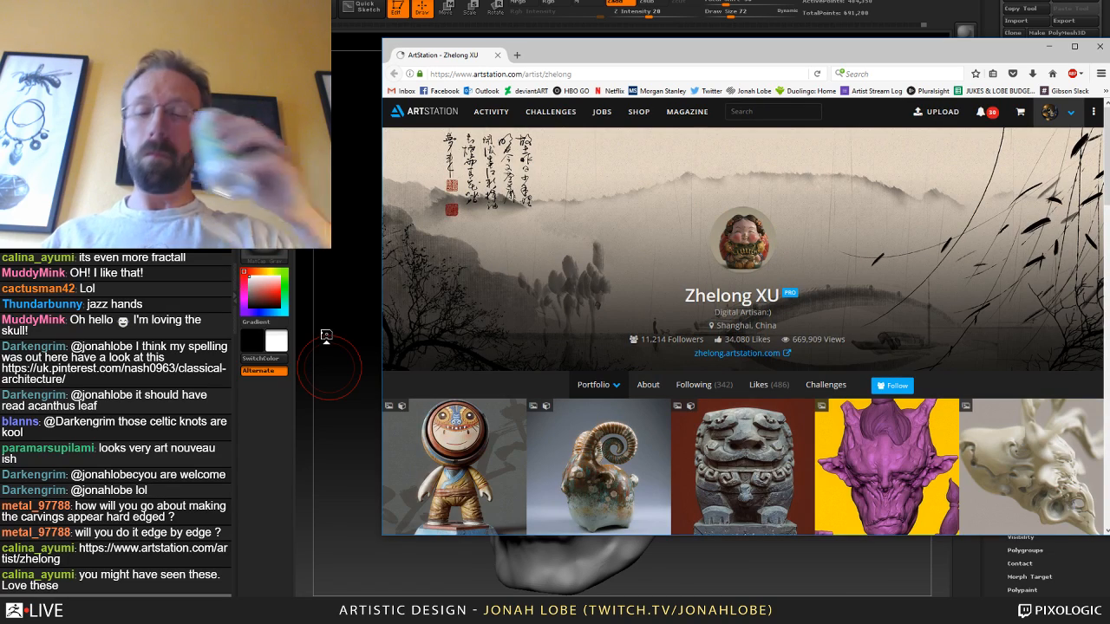
Browse the artist's ArtStation portfolio for carving references, open the Babydragon artwork, and return to ZBrush.
{"action": "scroll", "coordinate": [649, 283], "scroll_direction": "down", "scroll_amount": 3}
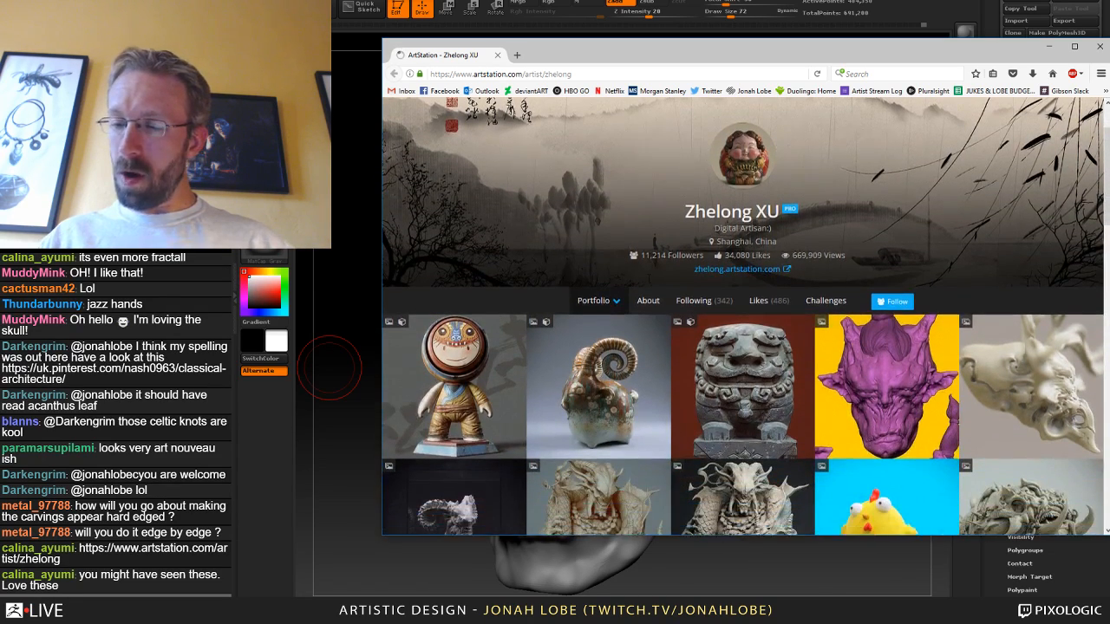
{"action": "scroll", "coordinate": [648, 284], "scroll_direction": "down", "scroll_amount": 3}
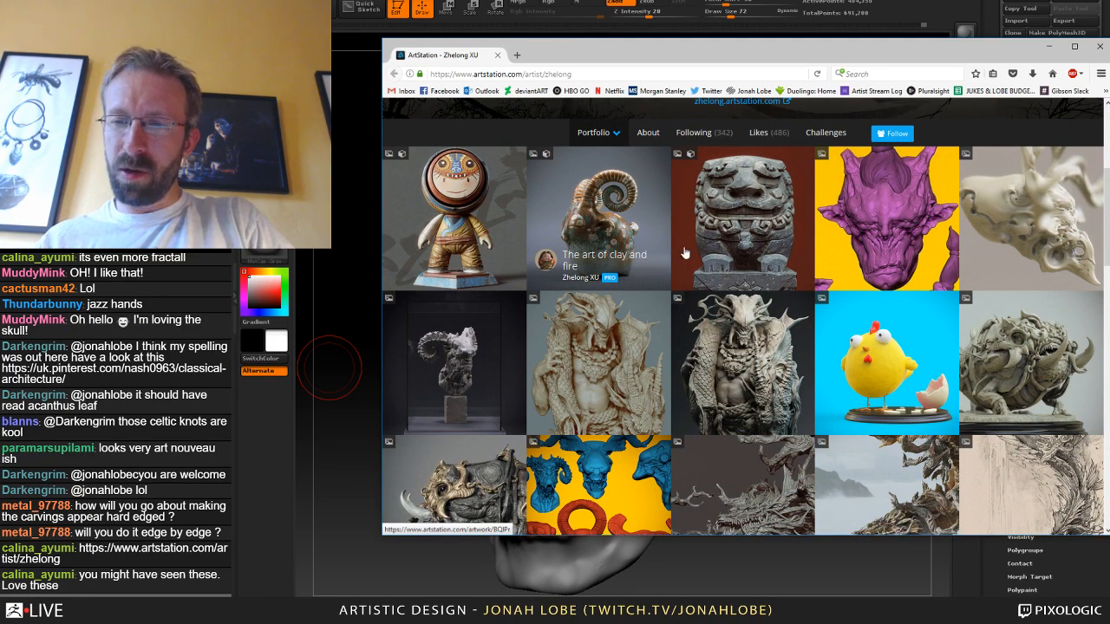
{"action": "scroll", "coordinate": [751, 219], "scroll_direction": "down", "scroll_amount": 3}
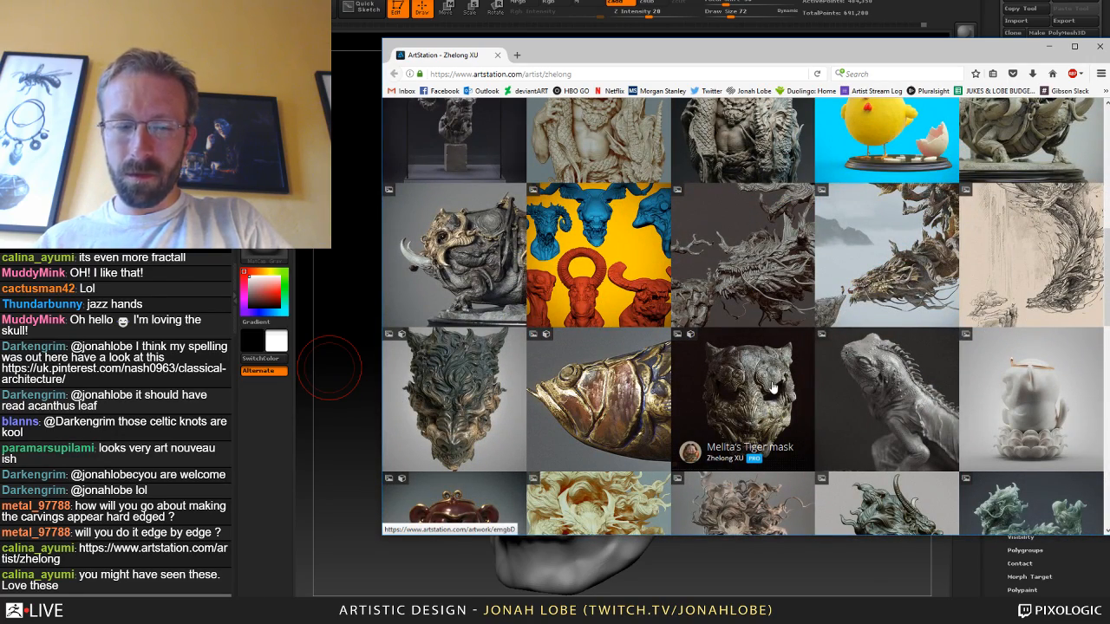
{"action": "scroll", "coordinate": [775, 387], "scroll_direction": "down", "scroll_amount": 4}
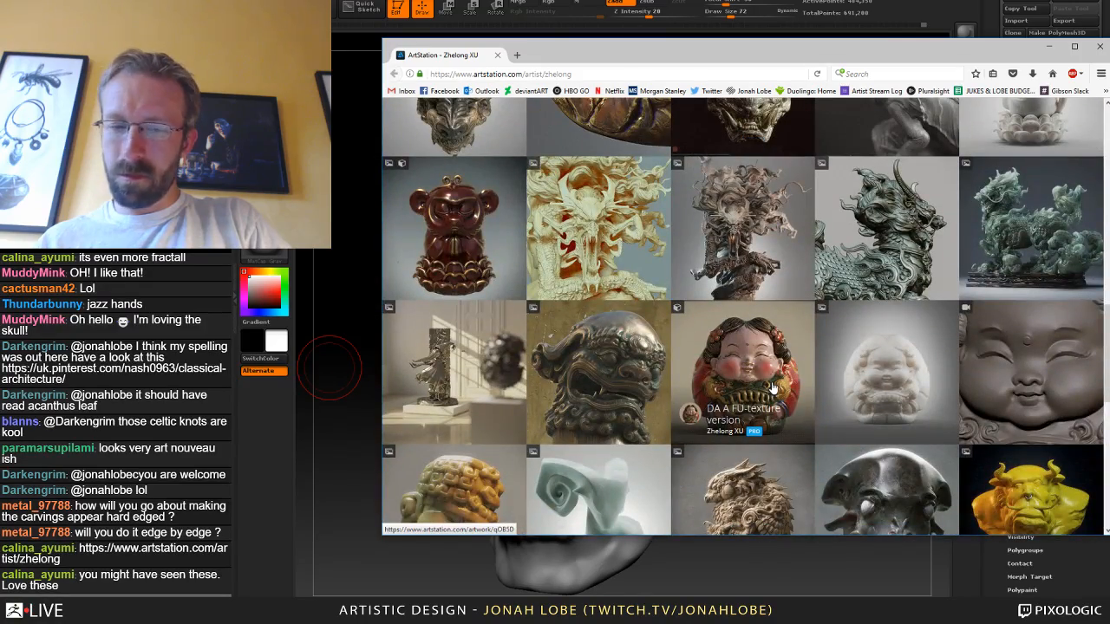
{"action": "scroll", "coordinate": [774, 387], "scroll_direction": "down", "scroll_amount": 4}
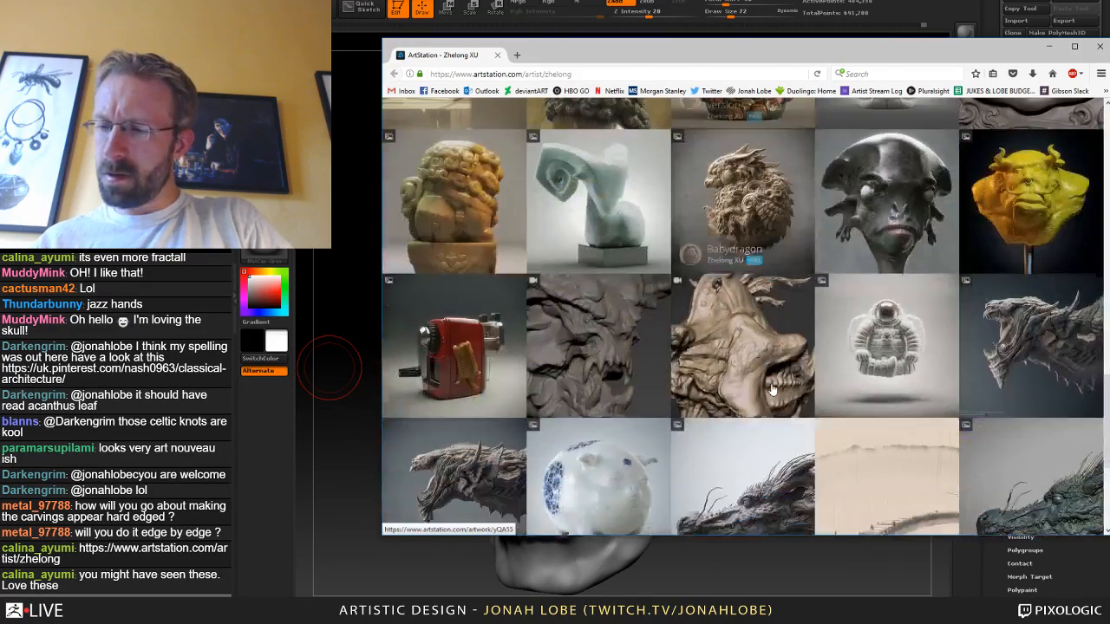
{"action": "scroll", "coordinate": [768, 409], "scroll_direction": "down", "scroll_amount": 3}
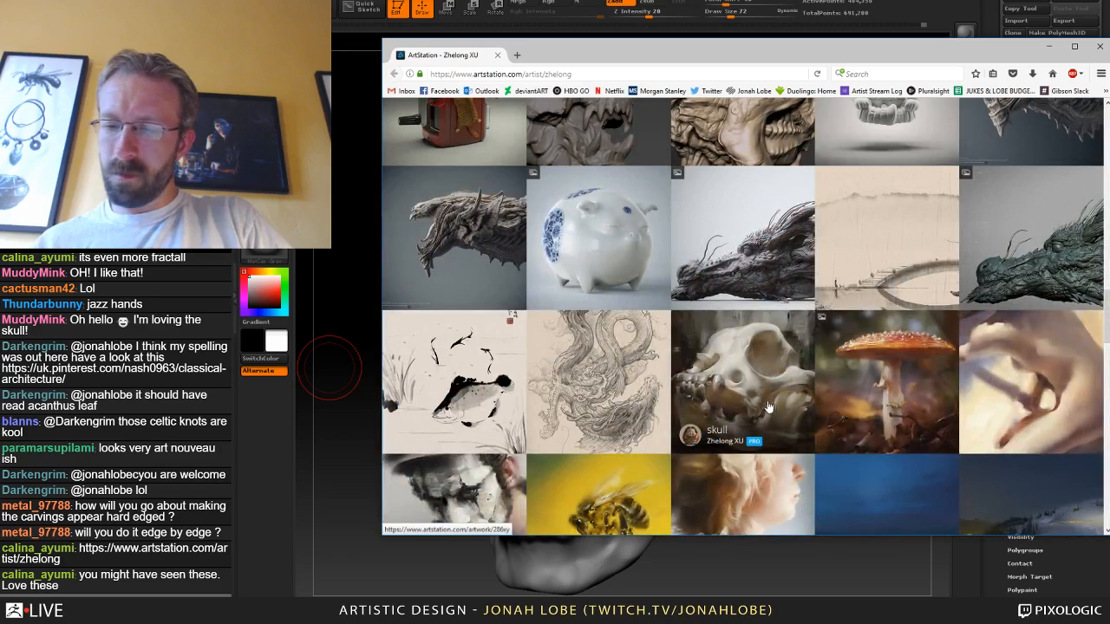
{"action": "scroll", "coordinate": [777, 363], "scroll_direction": "down", "scroll_amount": 6}
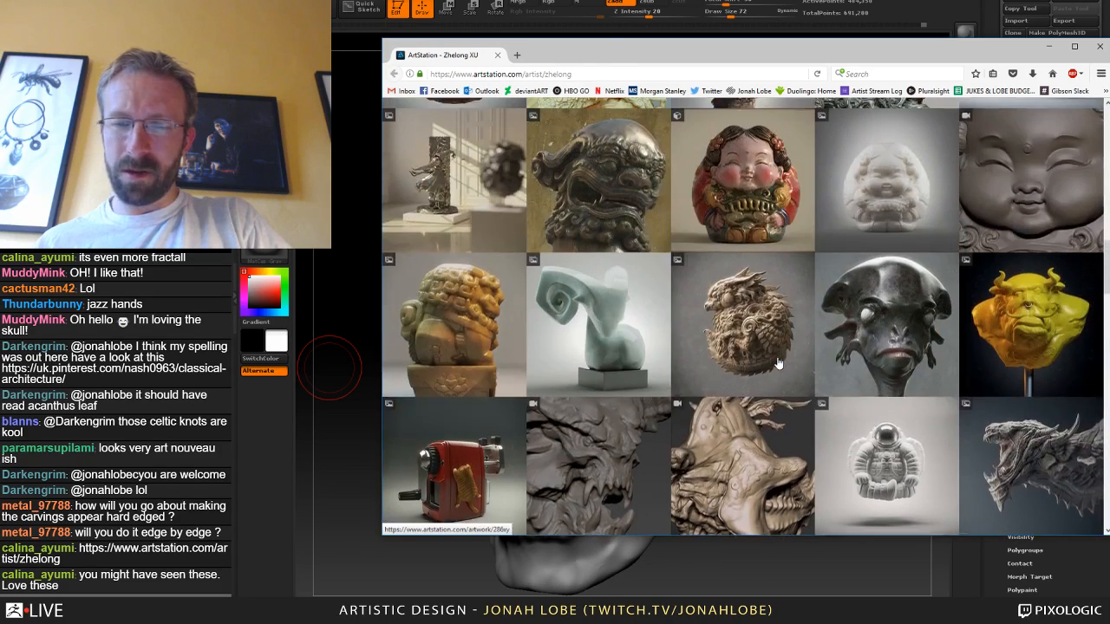
{"action": "scroll", "coordinate": [777, 364], "scroll_direction": "up", "scroll_amount": 1}
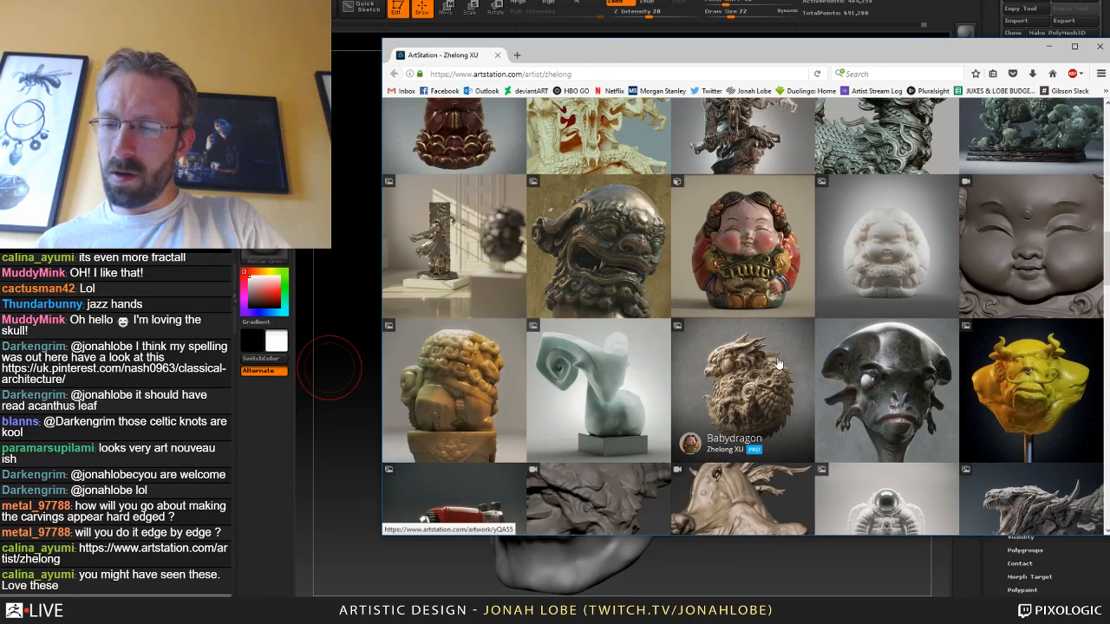
{"action": "left_click", "coordinate": [779, 364]}
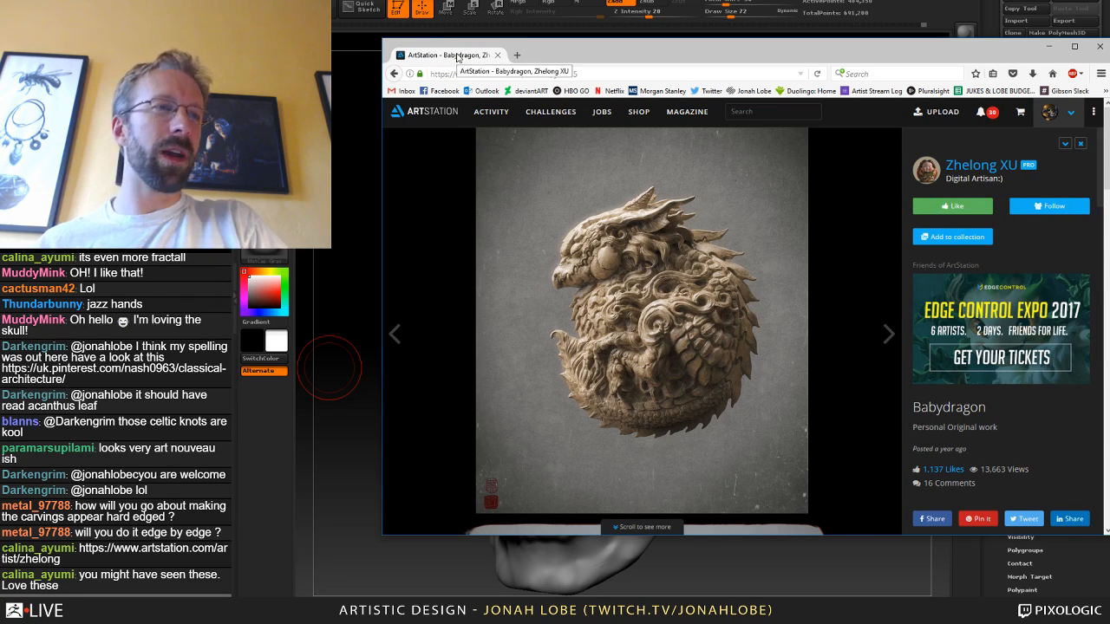
{"action": "key", "text": "alt+Tab"}
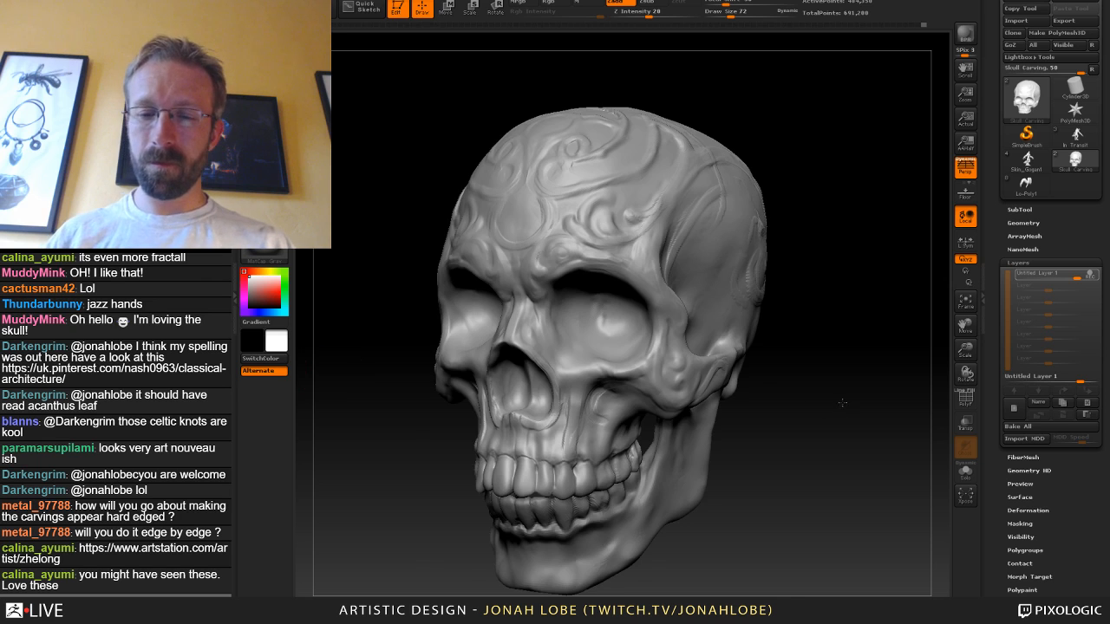
Reduce the draw size to 17 and sculpt a small curl on the side of the skull's nasal bridge.
{"action": "mouse_move", "coordinate": [818, 399]}
{"action": "left_mouse_down"}
{"action": "mouse_move", "coordinate": [718, 429]}
{"action": "mouse_move", "coordinate": [788, 397]}
{"action": "mouse_move", "coordinate": [747, 406]}
{"action": "left_mouse_up"}
{"action": "key", "text": "bracketleft"}
{"action": "key", "text": "bracketleft"}
{"action": "key", "text": "bracketleft"}
{"action": "key", "text": "bracketleft"}
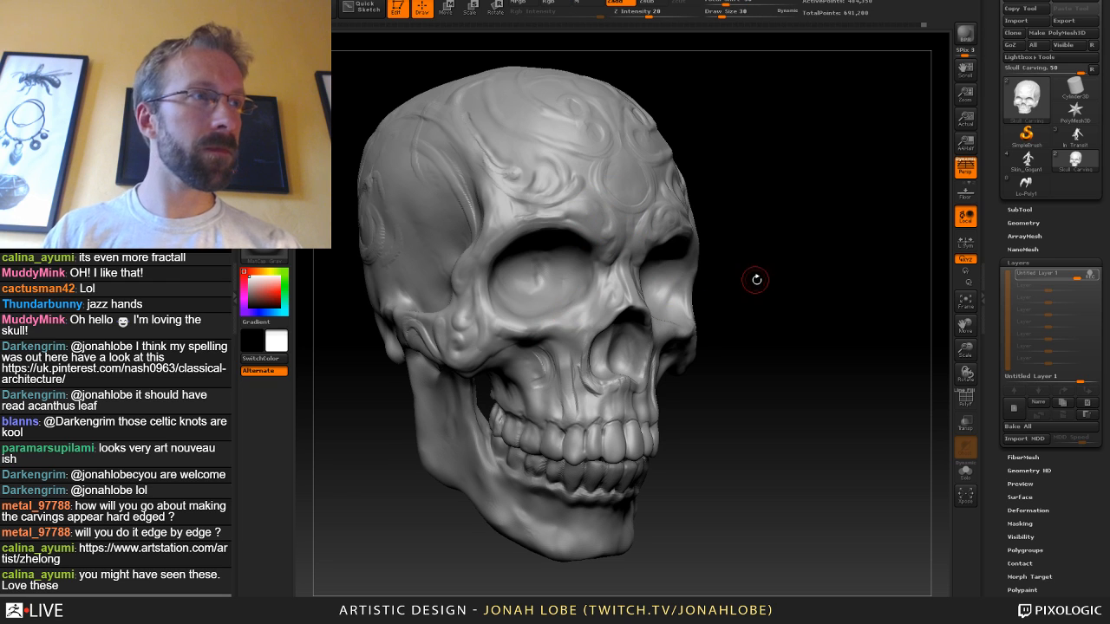
{"action": "left_click_drag", "start_coordinate": [755, 279], "coordinate": [779, 279]}
{"action": "key", "text": "s"}
{"action": "left_click", "coordinate": [595, 295]}
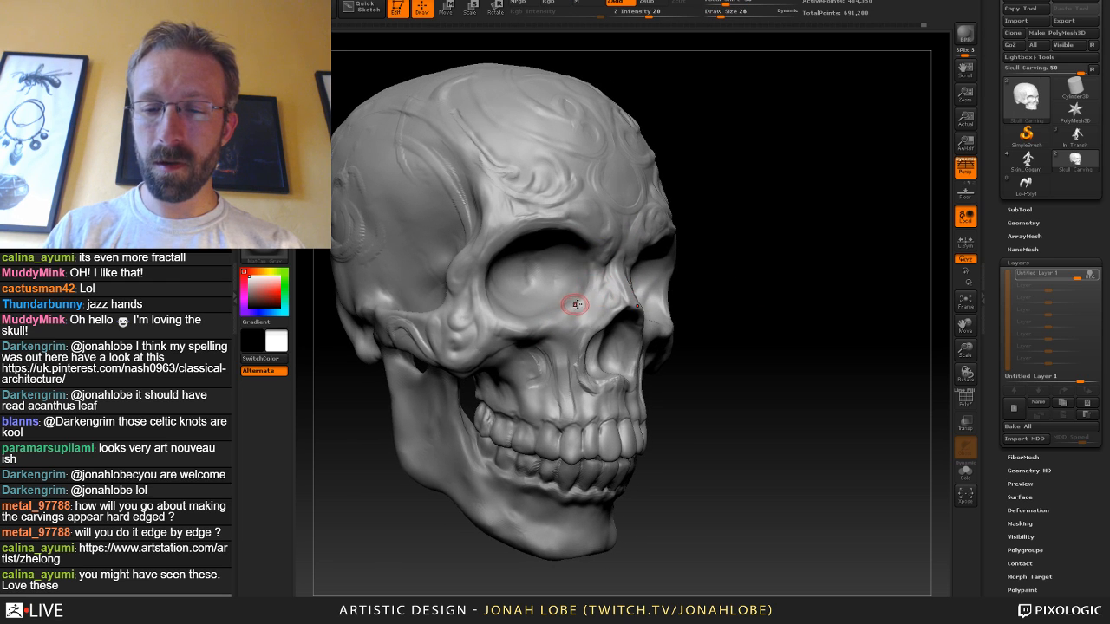
{"action": "left_click_drag", "start_coordinate": [719, 279], "coordinate": [656, 302]}
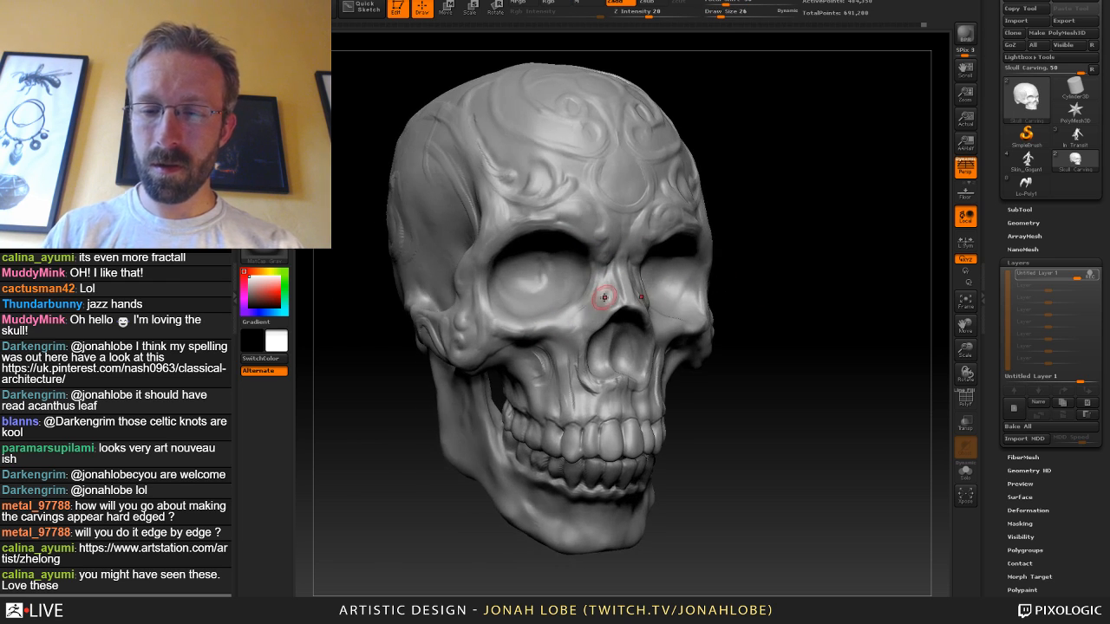
{"action": "key", "text": "s"}
{"action": "left_click", "coordinate": [593, 297]}
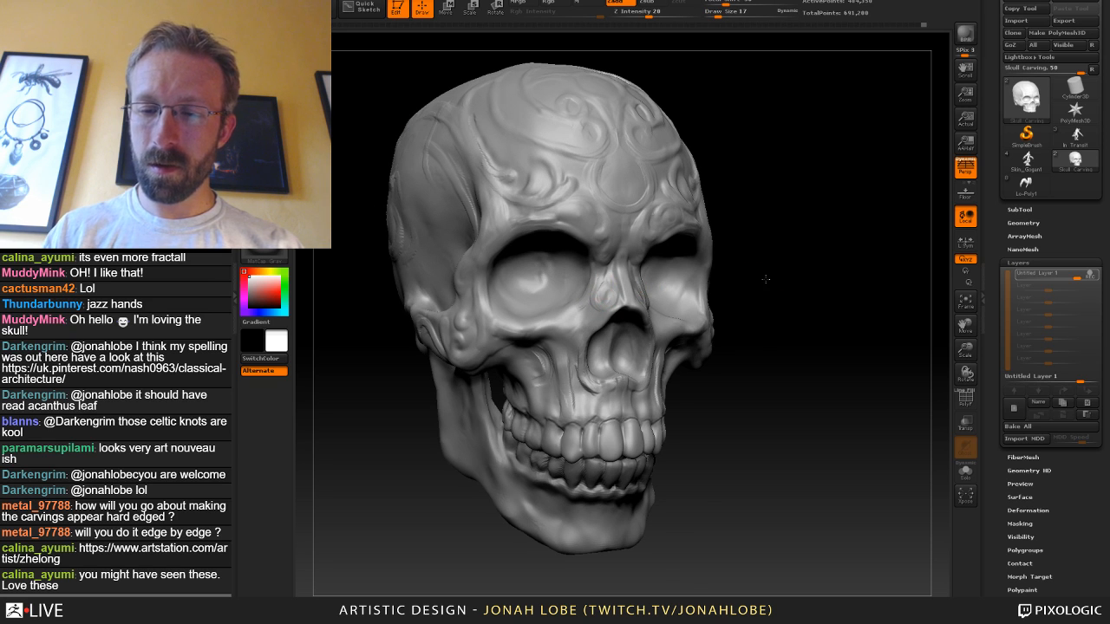
Erase the curl from the nasal bridge with the Morph brush and enlarge the draw size to 86.
{"action": "left_click_drag", "start_coordinate": [765, 280], "coordinate": [893, 329]}
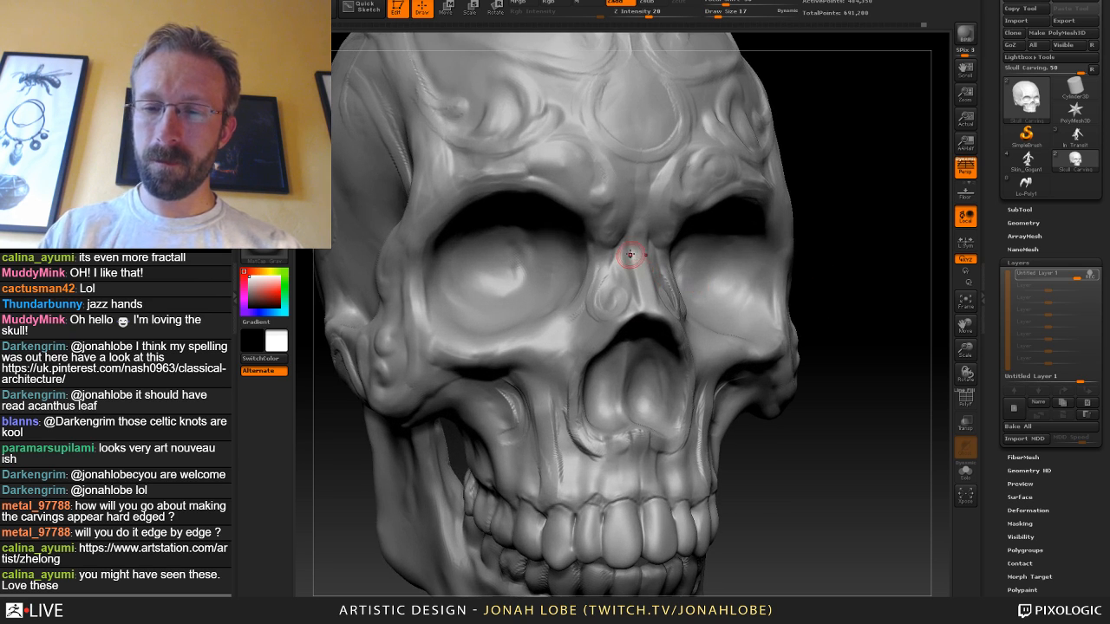
{"action": "key", "text": "b"}
{"action": "left_click", "coordinate": [459, 62]}
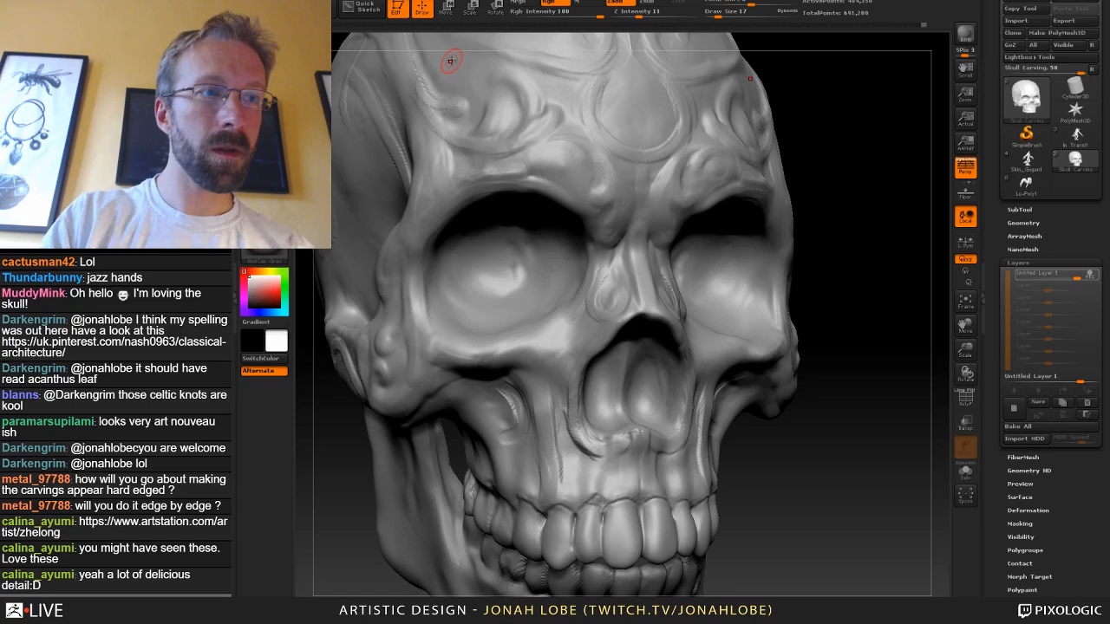
{"action": "left_click_drag", "start_coordinate": [641, 272], "coordinate": [638, 226]}
{"action": "mouse_move", "coordinate": [621, 272]}
{"action": "left_mouse_down"}
{"action": "mouse_move", "coordinate": [630, 310]}
{"action": "mouse_move", "coordinate": [637, 290]}
{"action": "mouse_move", "coordinate": [608, 310]}
{"action": "left_mouse_up"}
{"action": "key", "text": "s"}
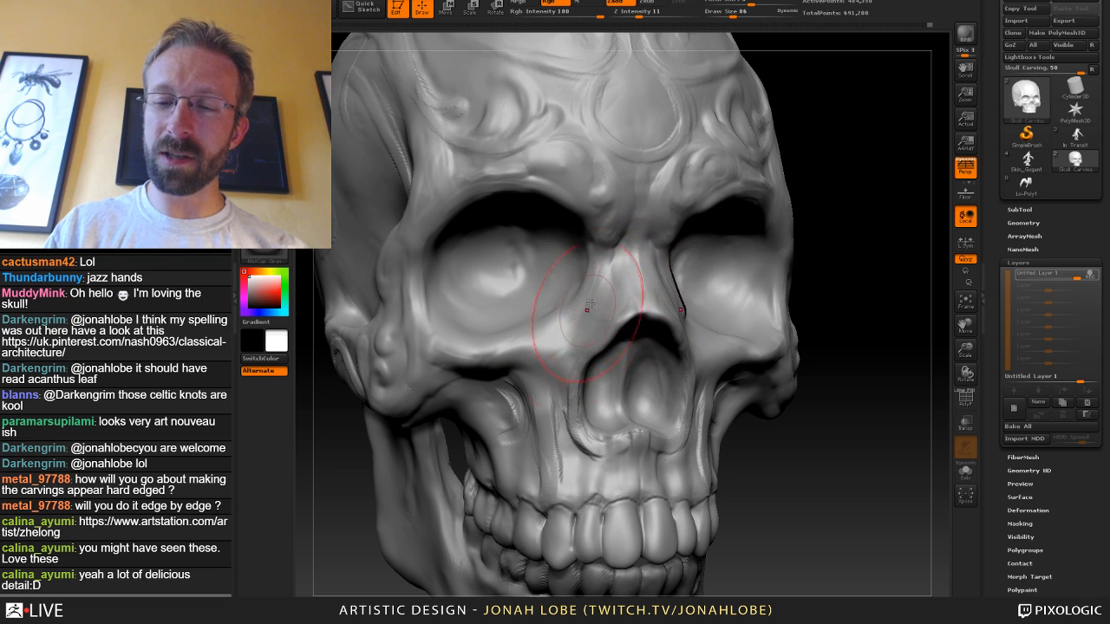
Sculpt a teardrop-shaped loop on the side of the nasal bone using the ClayBuildup brush at draw size 14.
{"action": "key", "text": "b"}
{"action": "left_click", "coordinate": [351, 56]}
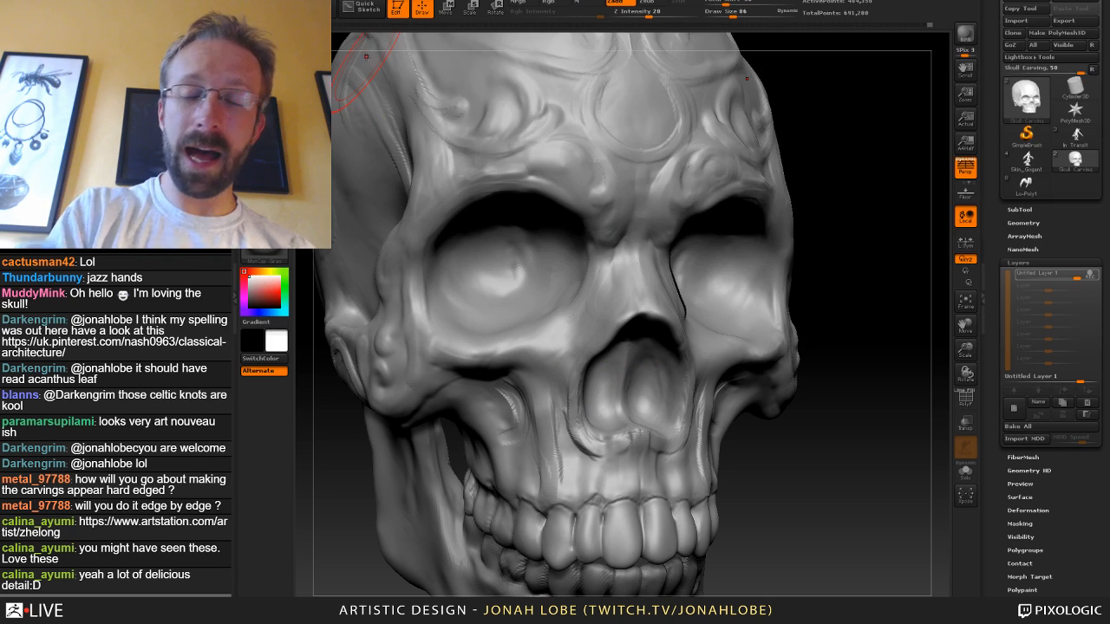
{"action": "key", "text": "s"}
{"action": "mouse_move", "coordinate": [622, 274]}
{"action": "left_mouse_down"}
{"action": "mouse_move", "coordinate": [606, 274]}
{"action": "mouse_move", "coordinate": [602, 299]}
{"action": "left_mouse_up"}
{"action": "left_click_drag", "start_coordinate": [845, 243], "coordinate": [897, 245]}
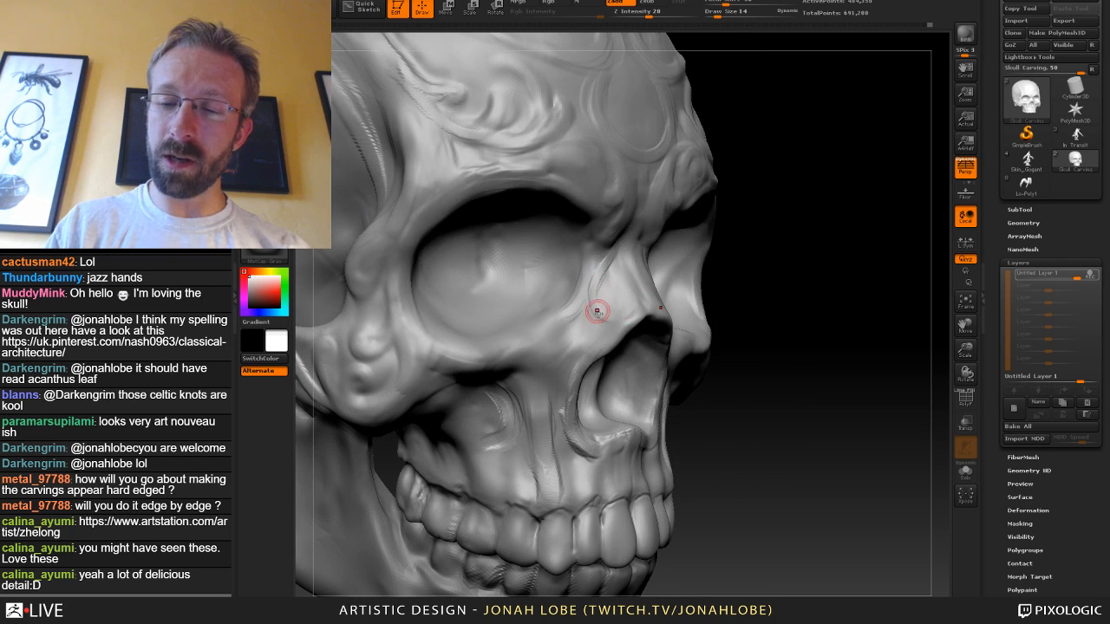
{"action": "left_click_drag", "start_coordinate": [743, 268], "coordinate": [632, 290]}
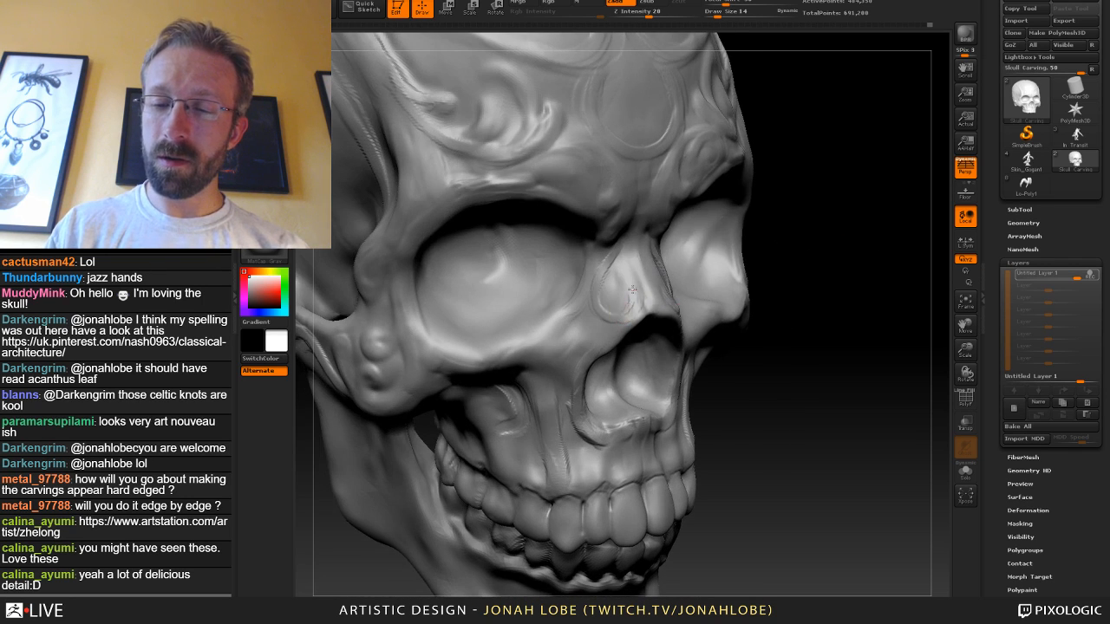
{"action": "left_click_drag", "start_coordinate": [801, 252], "coordinate": [634, 283]}
Refine the raised outline along the nasal bone and sculpt a small spiral inside the loop.
{"action": "left_click_drag", "start_coordinate": [858, 171], "coordinate": [664, 247]}
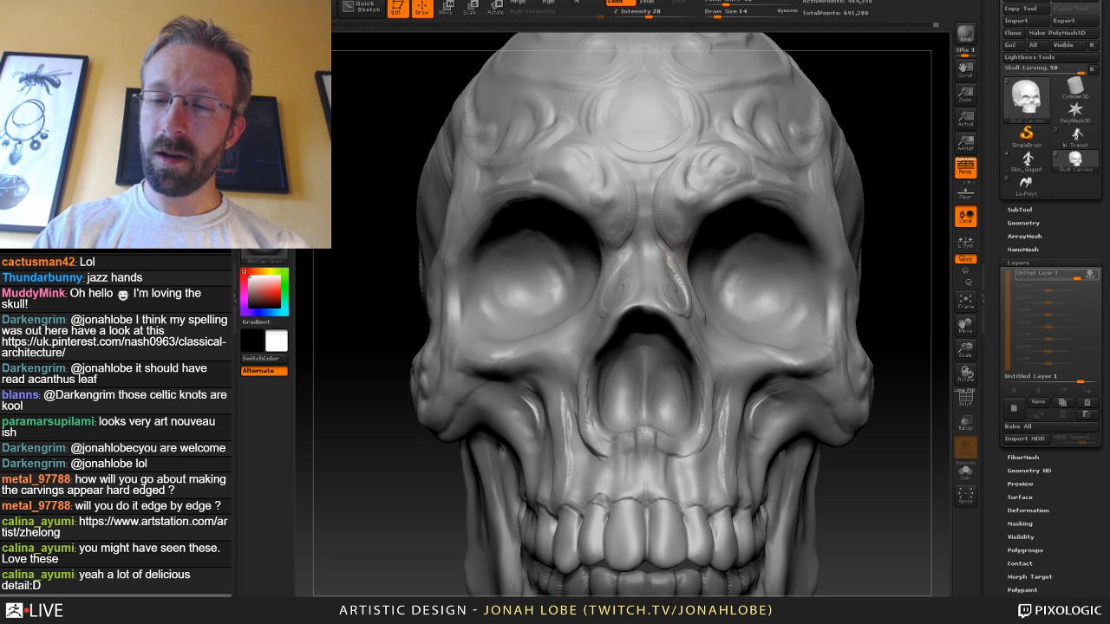
{"action": "left_click_drag", "start_coordinate": [889, 156], "coordinate": [672, 247]}
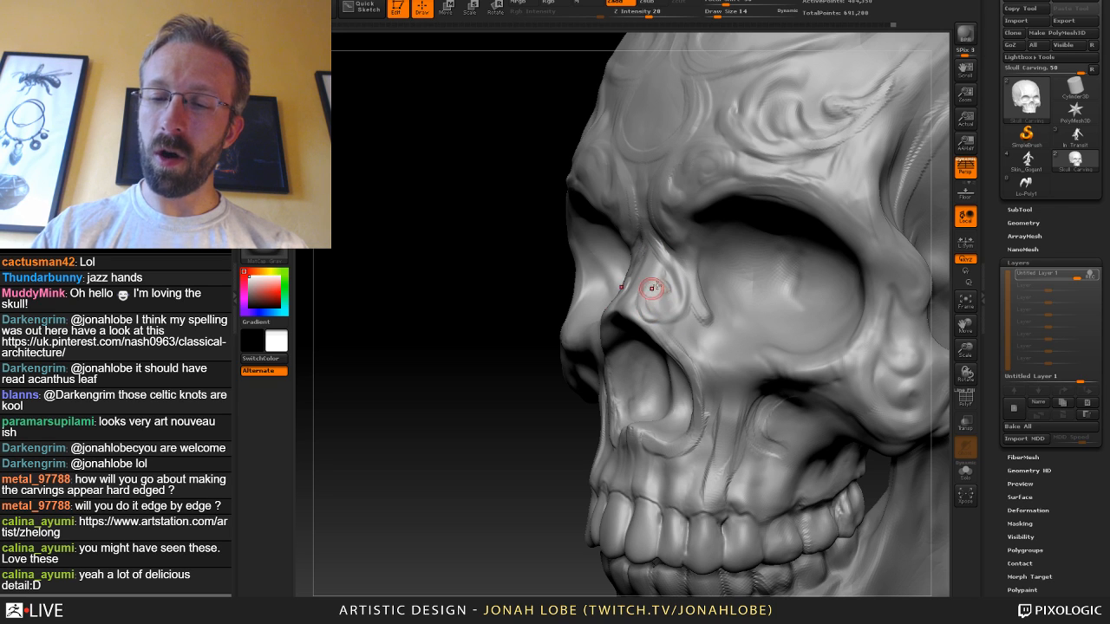
{"action": "left_click_drag", "start_coordinate": [527, 425], "coordinate": [639, 265]}
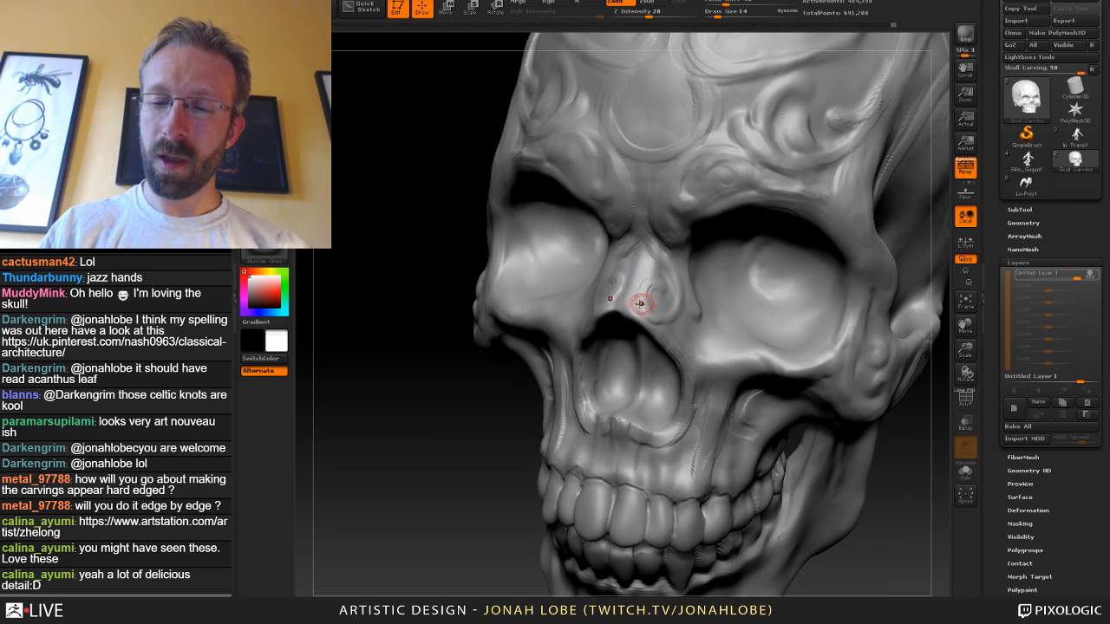
{"action": "mouse_move", "coordinate": [486, 434]}
{"action": "left_mouse_down"}
{"action": "mouse_move", "coordinate": [572, 312]}
{"action": "mouse_move", "coordinate": [633, 310]}
{"action": "left_mouse_up"}
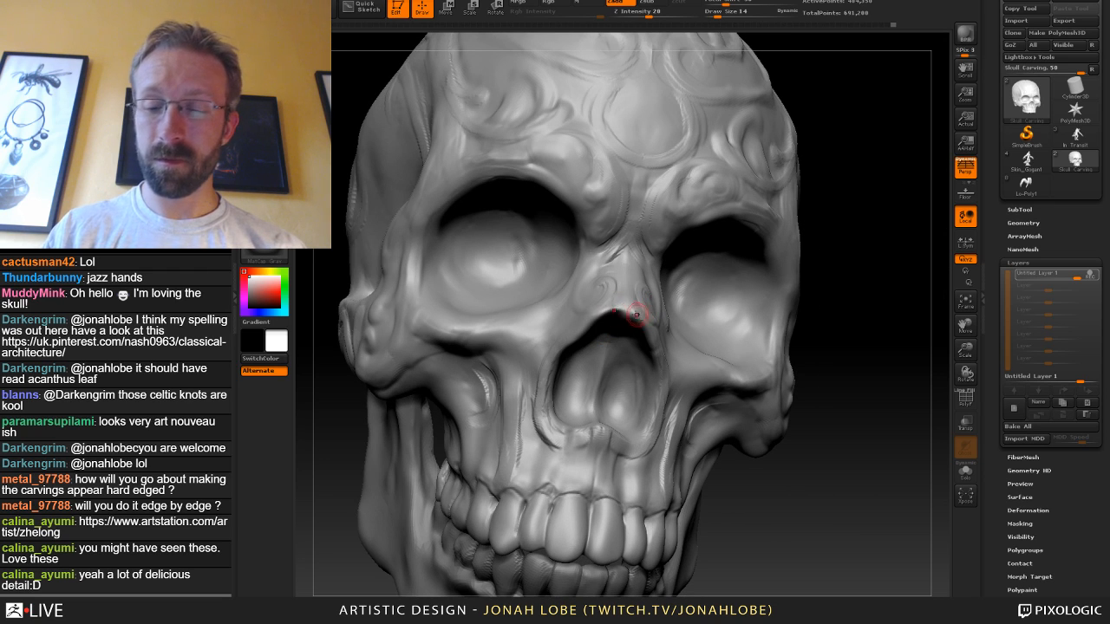
Sculpt the rim above the nasal opening at draw size 24, then refine the nose tip at draw size 22.
{"action": "key", "text": "bracketright"}
{"action": "key", "text": "bracketright"}
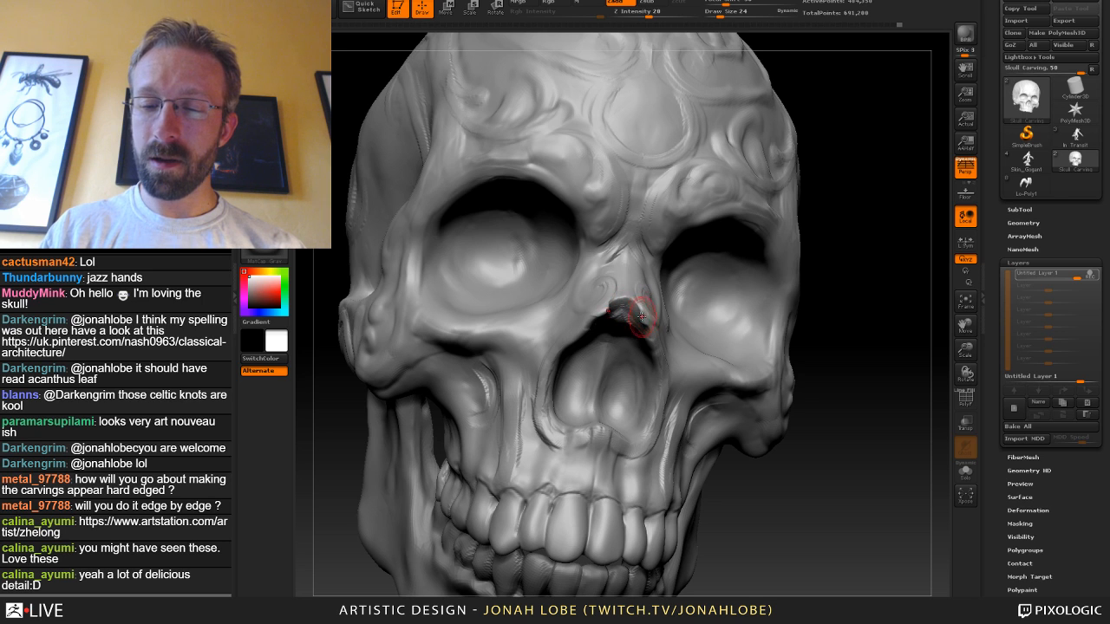
{"action": "key", "text": "shift"}
{"action": "mouse_move", "coordinate": [837, 299]}
{"action": "left_mouse_down", "text": "shift"}
{"action": "mouse_move", "coordinate": [874, 425]}
{"action": "mouse_move", "coordinate": [802, 362]}
{"action": "mouse_move", "coordinate": [836, 460]}
{"action": "left_mouse_up", "text": "shift"}
{"action": "key", "text": "s"}
{"action": "left_click_drag", "start_coordinate": [623, 293], "coordinate": [621, 294]}
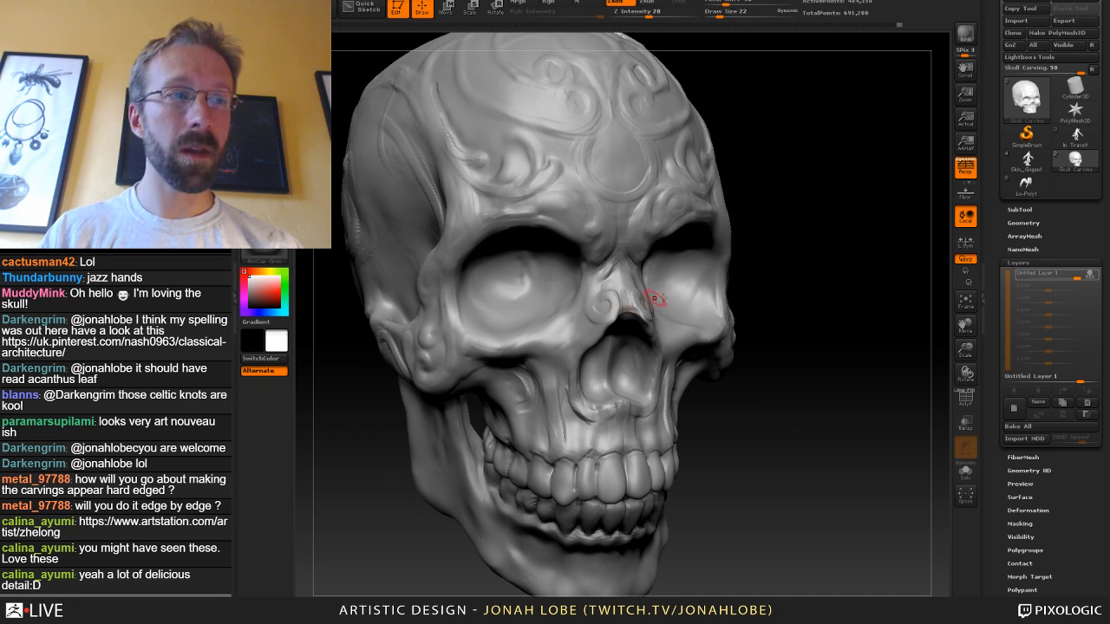
Deepen the nasal spiral at draw size 19 and smooth the upper nasal bridge between the eye sockets.
{"action": "mouse_move", "coordinate": [803, 303]}
{"action": "left_mouse_down"}
{"action": "mouse_move", "coordinate": [646, 273]}
{"action": "mouse_move", "coordinate": [592, 323]}
{"action": "left_mouse_up"}
{"action": "key", "text": "s"}
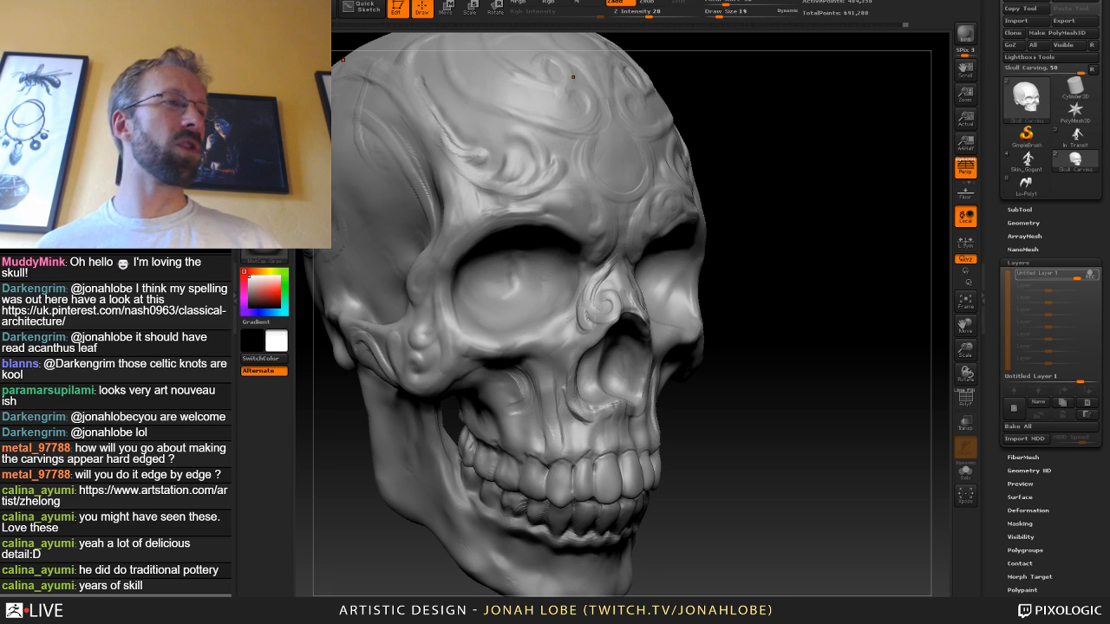
{"action": "mouse_move", "coordinate": [760, 309]}
{"action": "left_mouse_down"}
{"action": "mouse_move", "coordinate": [845, 315]}
{"action": "mouse_move", "coordinate": [870, 329]}
{"action": "left_mouse_up"}
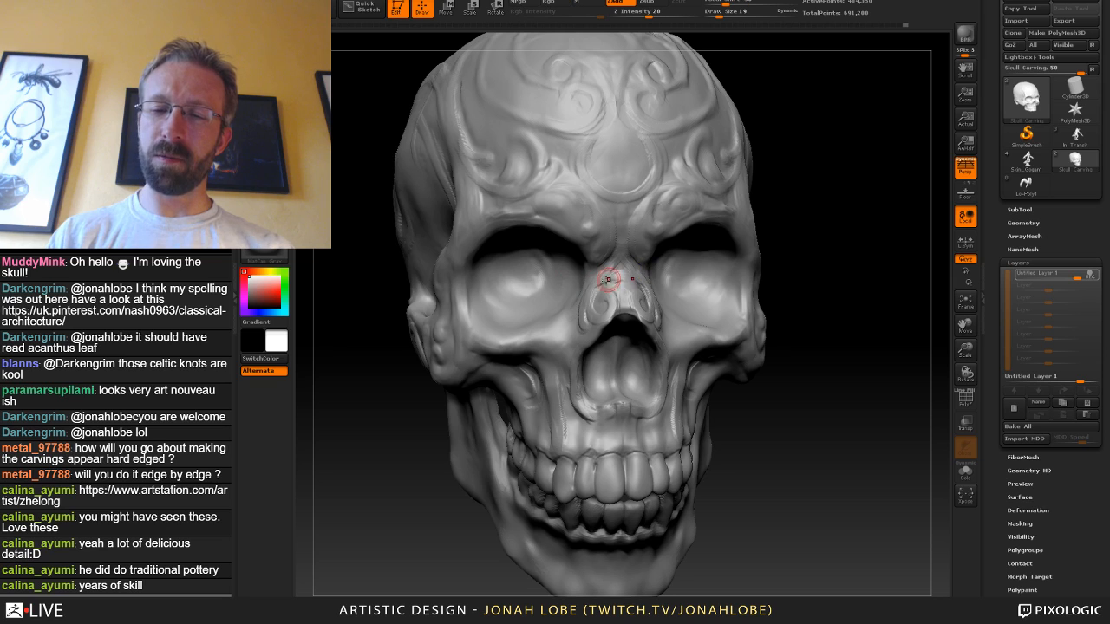
{"action": "left_click_drag", "start_coordinate": [619, 268], "coordinate": [609, 268], "text": "shift"}
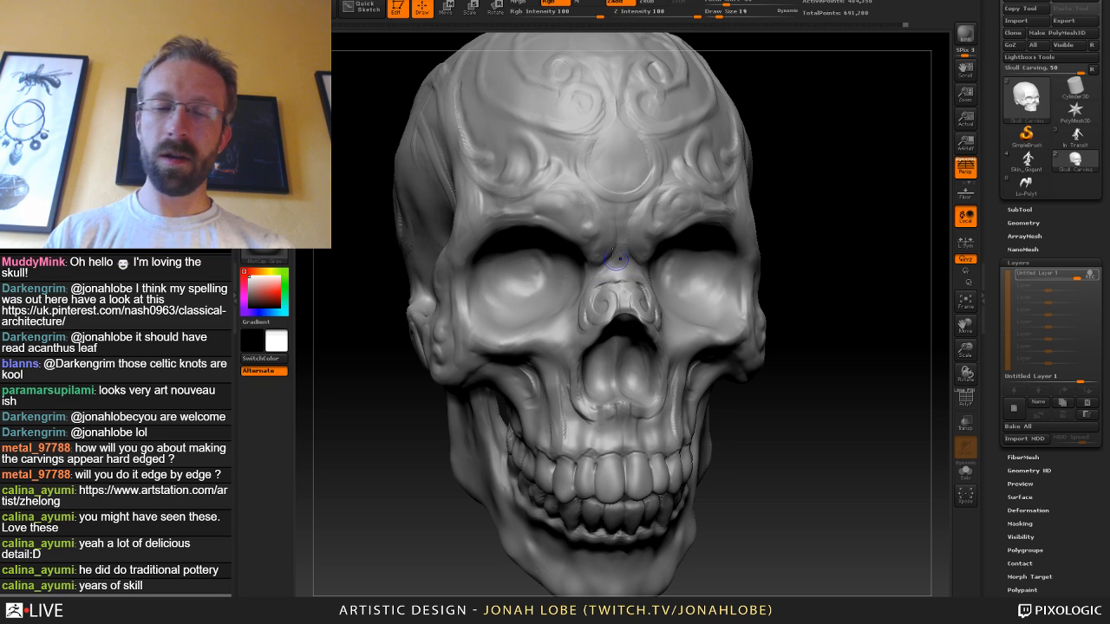
Clean up the upper nasal bridge with the Morph brush and sculpt fine ridges above the spirals with the clay brush.
{"action": "left_click", "coordinate": [264, 52]}
{"action": "left_click", "coordinate": [443, 57]}
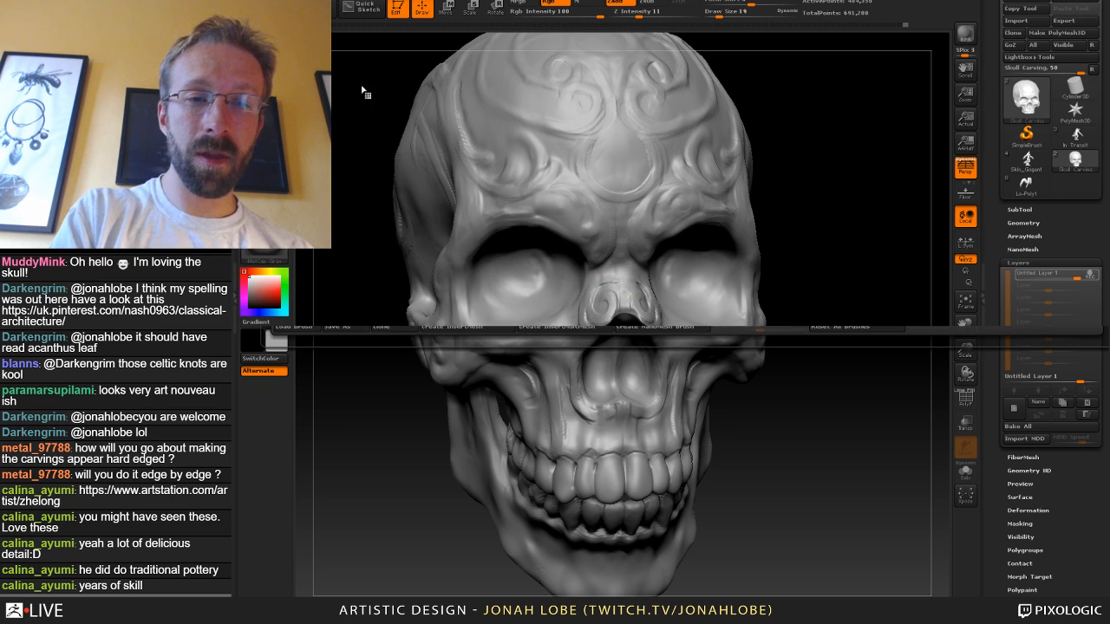
{"action": "left_click", "coordinate": [264, 52]}
{"action": "left_click", "coordinate": [393, 58]}
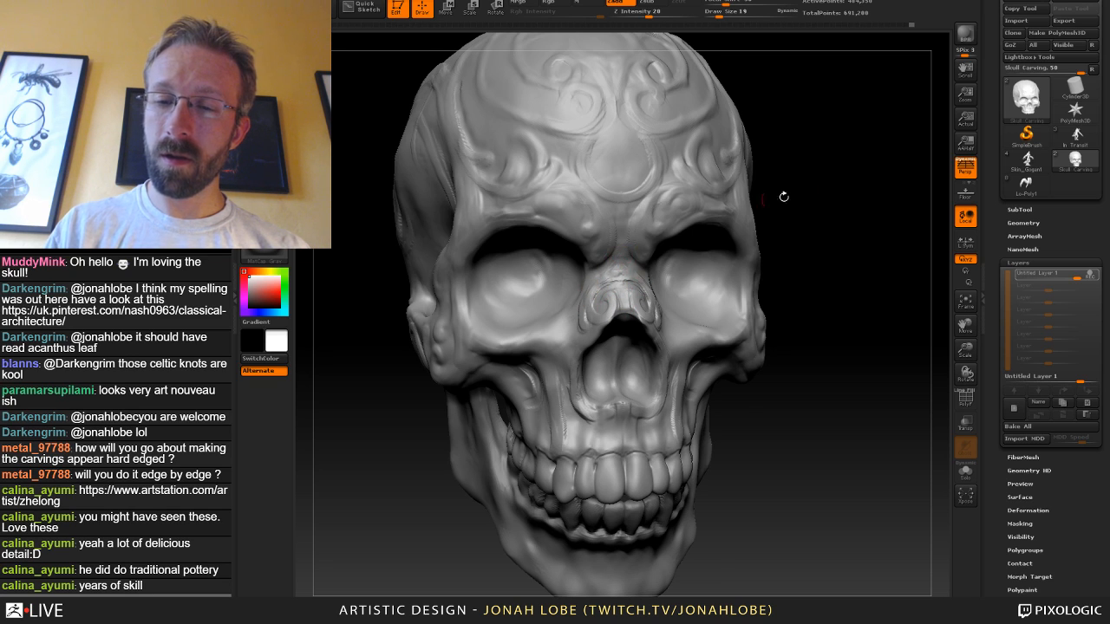
{"action": "left_click_drag", "start_coordinate": [783, 197], "coordinate": [620, 262]}
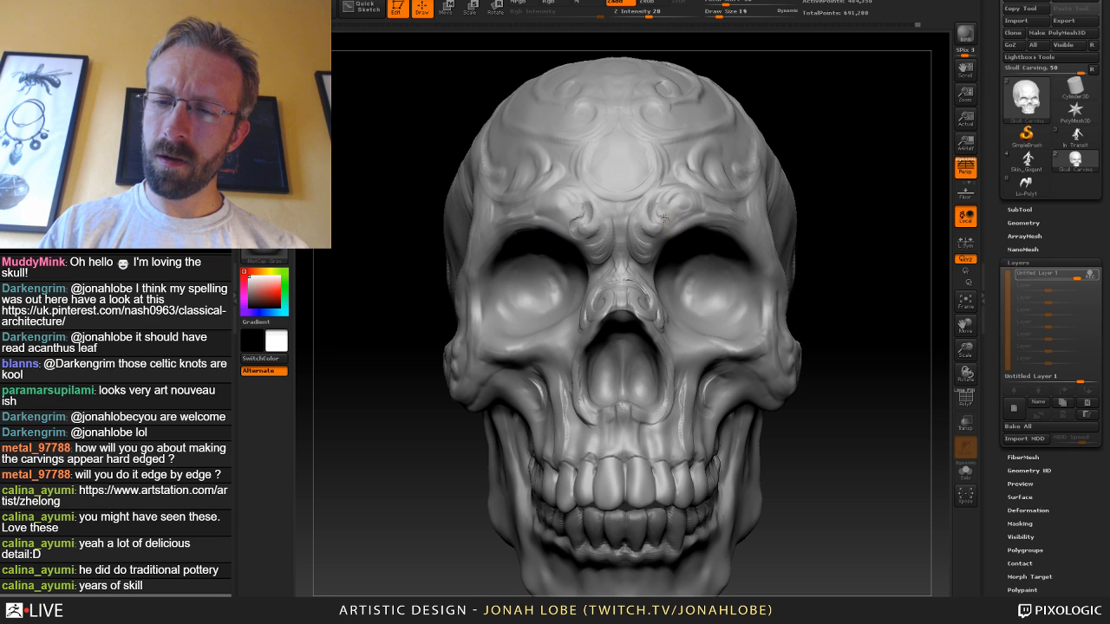
Sculpt a short stroke on the inner brow scroll at draw size 19, and set the Morph brush to draw size 86.
{"action": "mouse_move", "coordinate": [655, 207]}
{"action": "left_mouse_down"}
{"action": "mouse_move", "coordinate": [644, 243]}
{"action": "mouse_move", "coordinate": [654, 203]}
{"action": "left_mouse_up"}
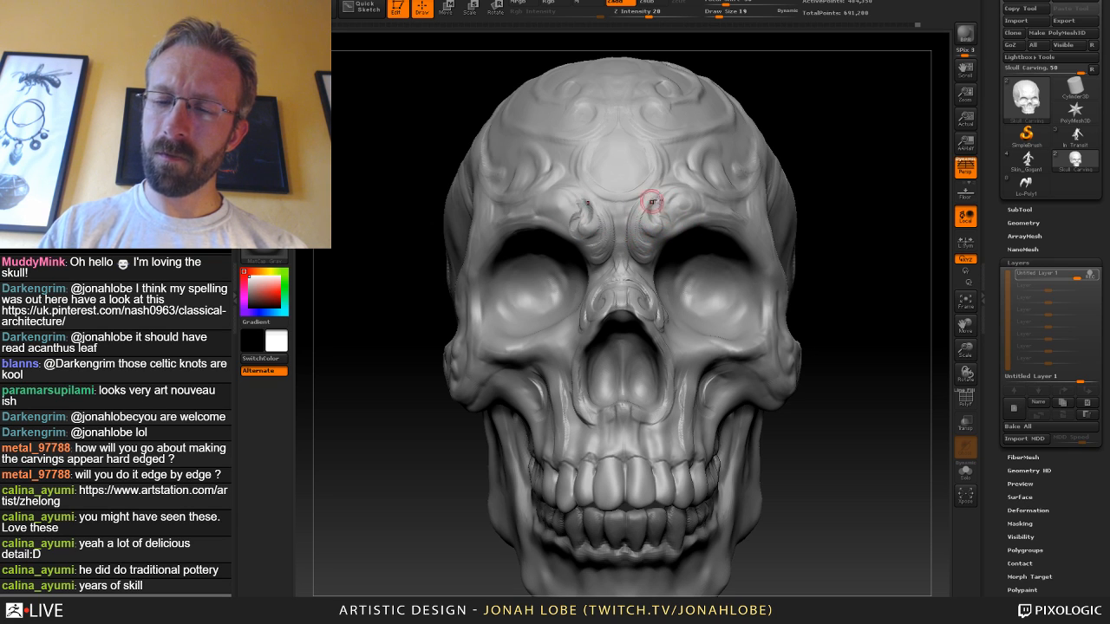
{"action": "mouse_move", "coordinate": [857, 233]}
{"action": "left_mouse_down", "text": "alt"}
{"action": "mouse_move", "coordinate": [852, 215]}
{"action": "mouse_move", "coordinate": [803, 324]}
{"action": "mouse_move", "coordinate": [812, 339]}
{"action": "mouse_move", "coordinate": [771, 369]}
{"action": "mouse_move", "coordinate": [805, 347]}
{"action": "mouse_move", "coordinate": [798, 273]}
{"action": "left_mouse_up", "text": "alt"}
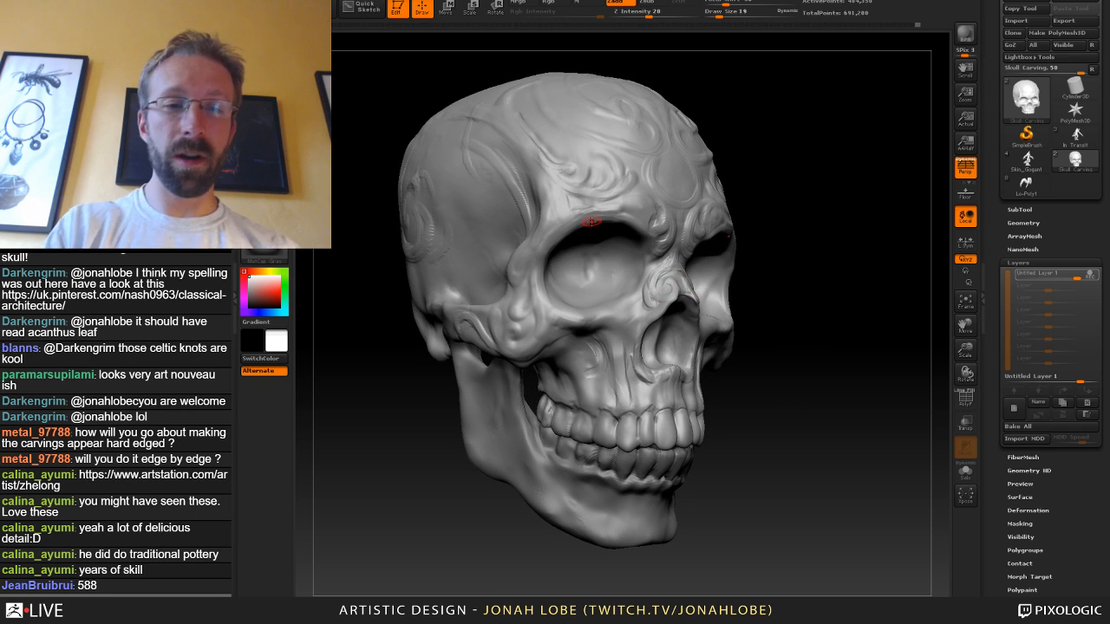
{"action": "left_click", "coordinate": [265, 42]}
{"action": "left_click", "coordinate": [445, 57]}
{"action": "key", "text": "s"}
{"action": "left_click_drag", "start_coordinate": [636, 260], "coordinate": [651, 260]}
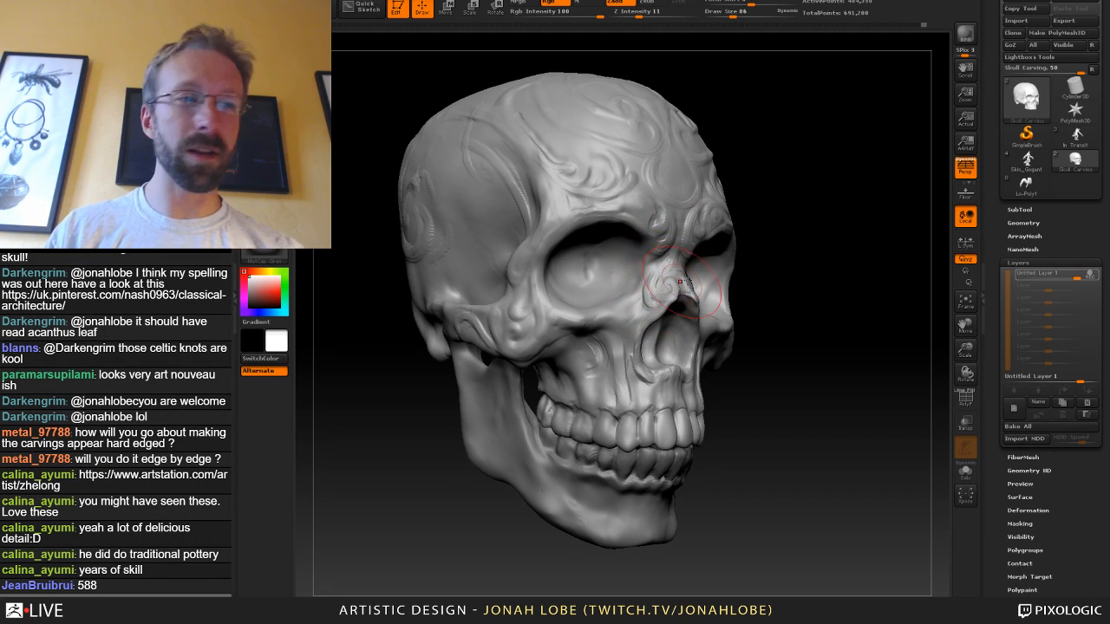
Select the ClayBuildup brush, set its draw size to 14 and bring the side of the face into view.
{"action": "key", "text": "b"}
{"action": "left_click", "coordinate": [356, 62]}
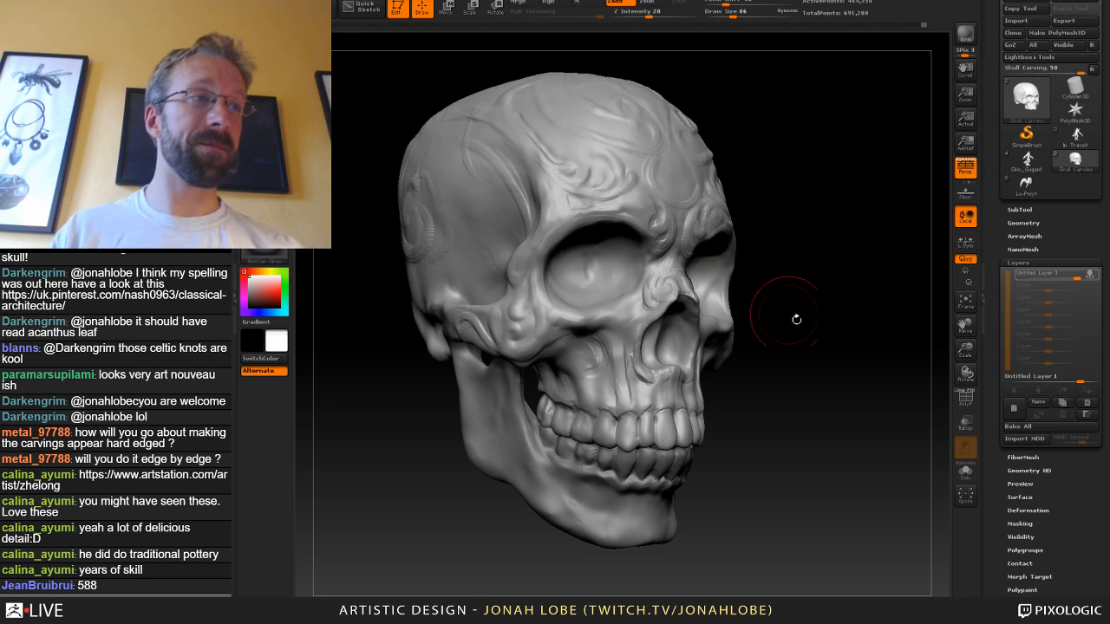
{"action": "left_click_drag", "start_coordinate": [795, 317], "coordinate": [870, 333]}
{"action": "key", "text": "s"}
{"action": "left_click_drag", "start_coordinate": [669, 336], "coordinate": [652, 336]}
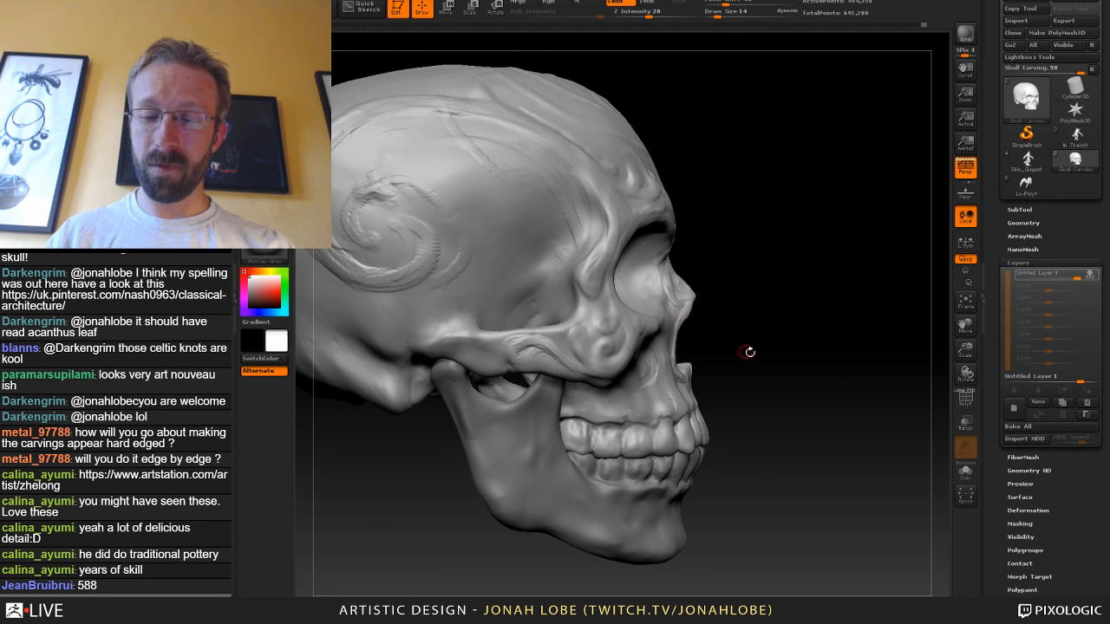
{"action": "mouse_move", "coordinate": [748, 352]}
{"action": "left_mouse_down", "text": "alt"}
{"action": "mouse_move", "coordinate": [835, 328]}
{"action": "mouse_move", "coordinate": [793, 357]}
{"action": "mouse_move", "coordinate": [768, 418]}
{"action": "left_mouse_up", "text": "alt"}
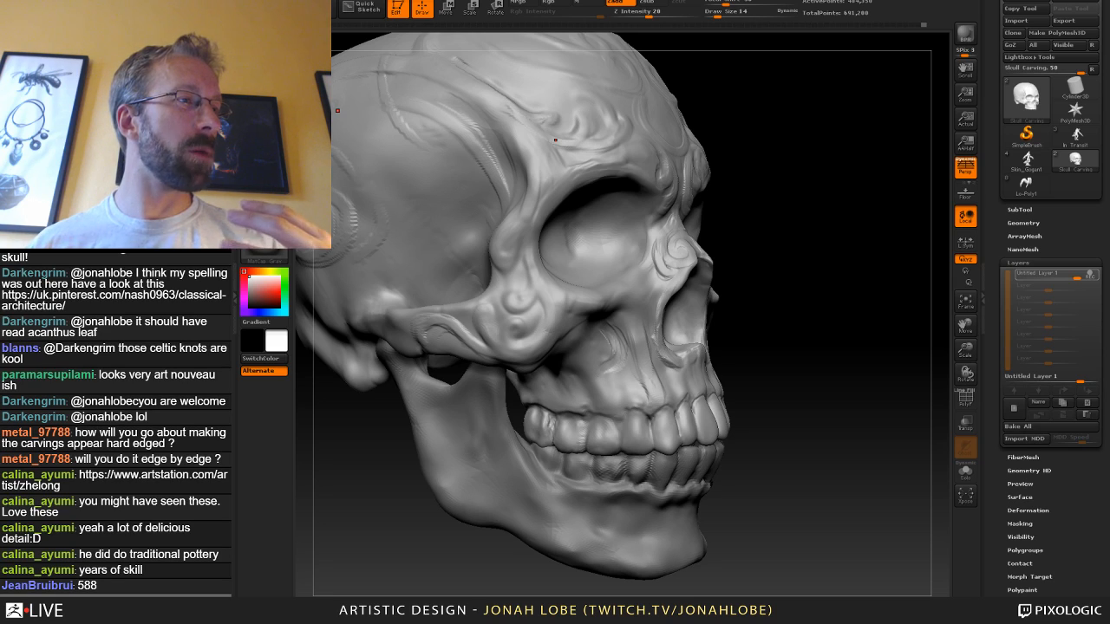
Switch to the browser and examine the carved buffalo bone skull references from the side and the front.
{"action": "key", "text": "alt+Tab"}
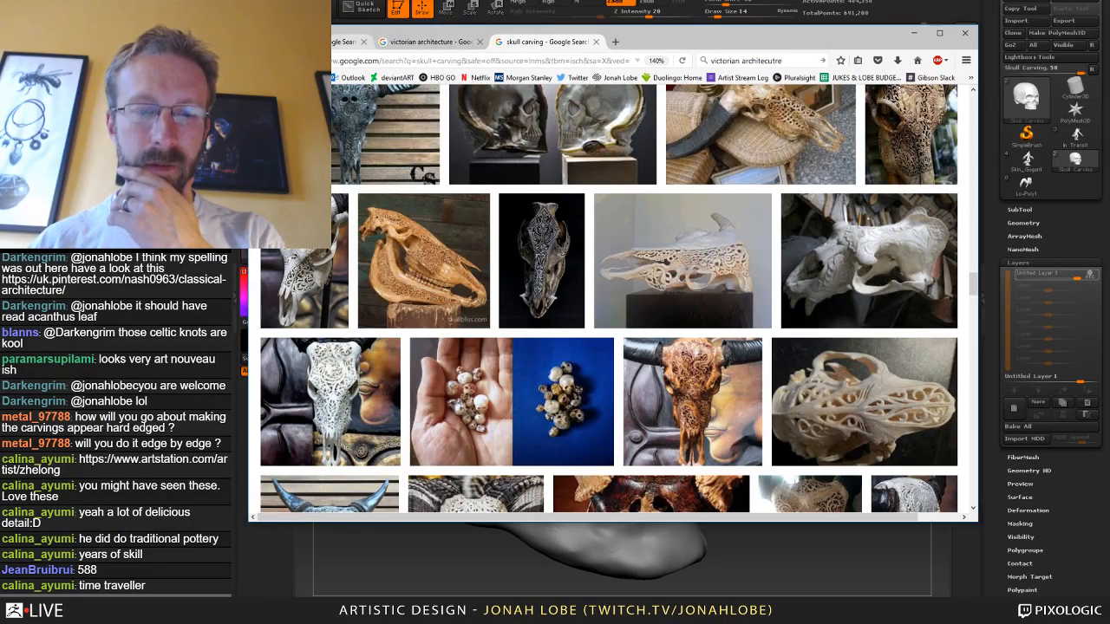
{"action": "scroll", "coordinate": [512, 217], "scroll_direction": "down", "scroll_amount": 5}
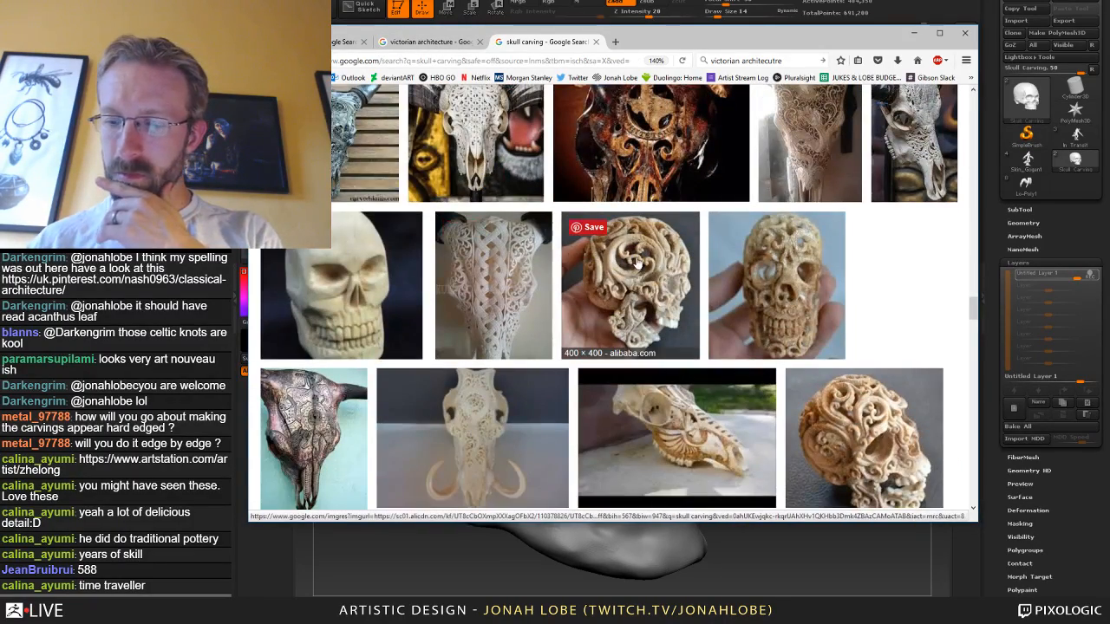
{"action": "scroll", "coordinate": [637, 263], "scroll_direction": "up", "scroll_amount": 1}
{"action": "scroll", "coordinate": [650, 268], "scroll_direction": "down", "scroll_amount": 1}
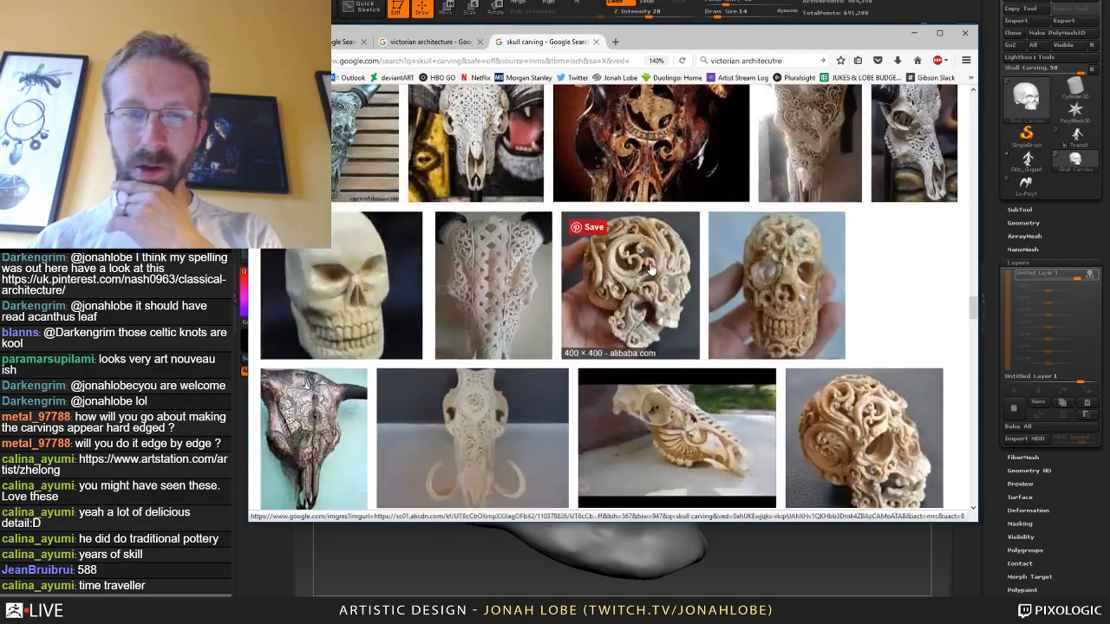
{"action": "left_click", "coordinate": [861, 429]}
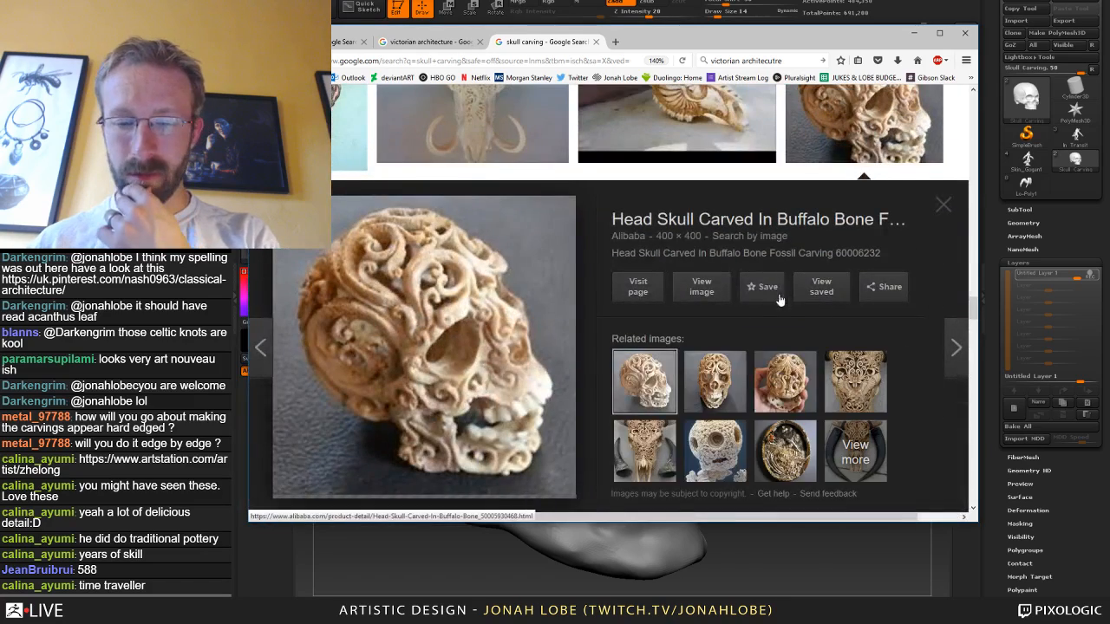
{"action": "left_click", "coordinate": [737, 394]}
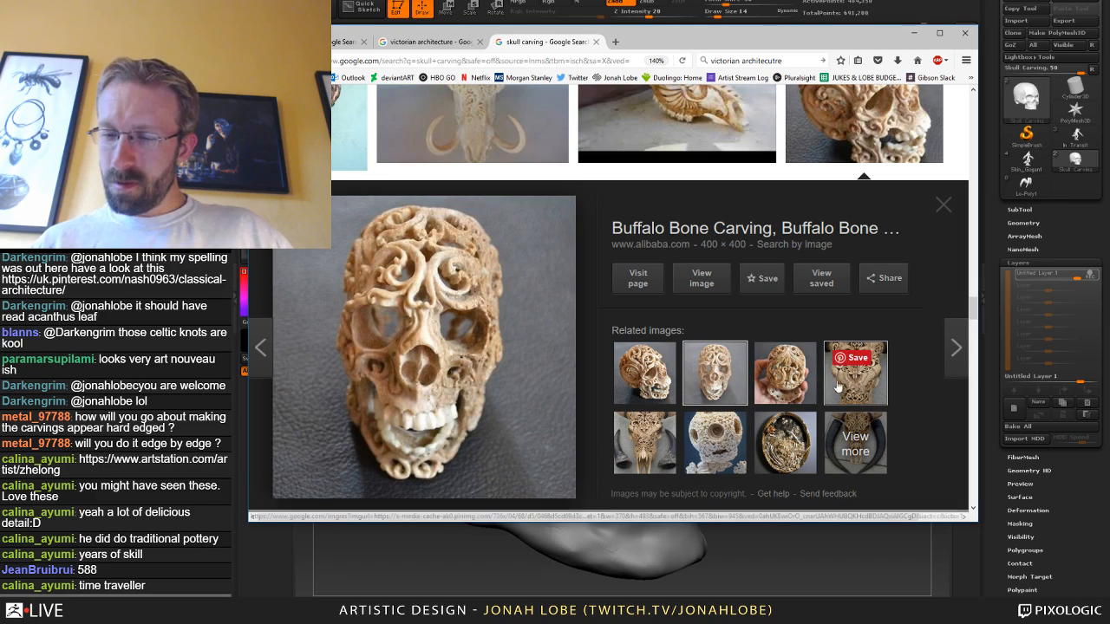
Examine the carved Tibetan skull reference from two side angles, and return to ZBrush.
{"action": "scroll", "coordinate": [799, 357], "scroll_direction": "down", "scroll_amount": 5}
{"action": "scroll", "coordinate": [757, 342], "scroll_direction": "down", "scroll_amount": 3}
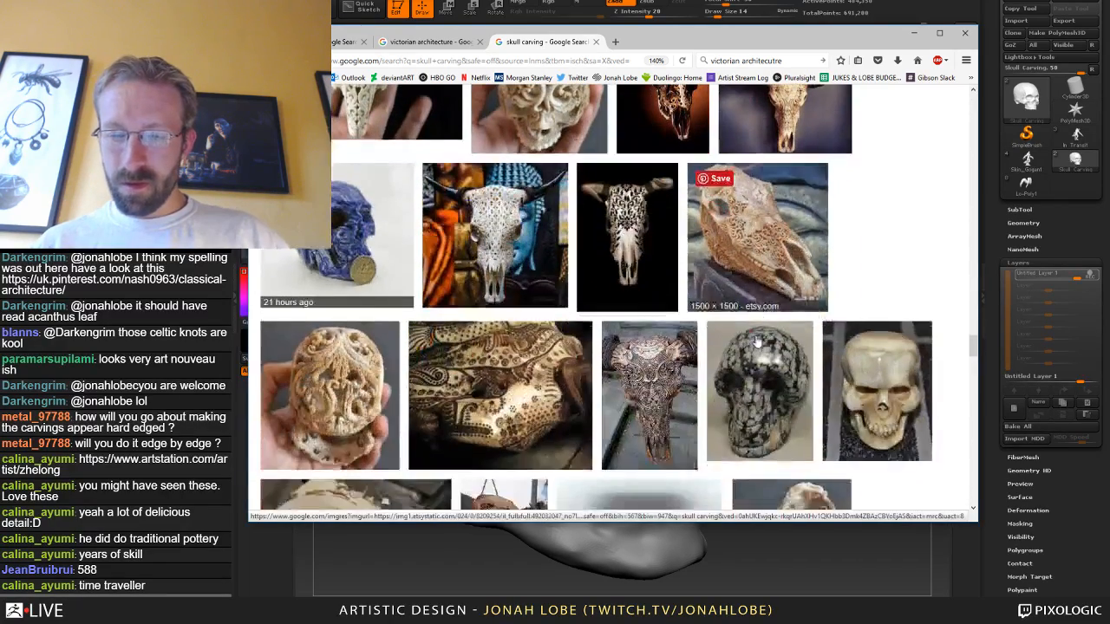
{"action": "scroll", "coordinate": [756, 343], "scroll_direction": "down", "scroll_amount": 3}
{"action": "scroll", "coordinate": [757, 343], "scroll_direction": "down", "scroll_amount": 3}
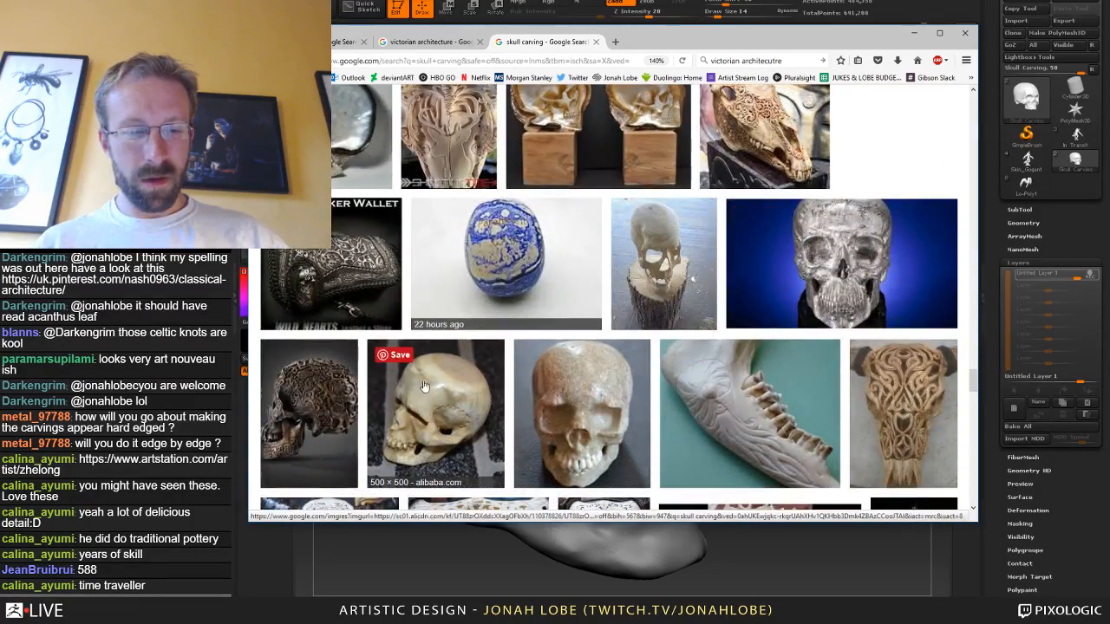
{"action": "left_click", "coordinate": [353, 407]}
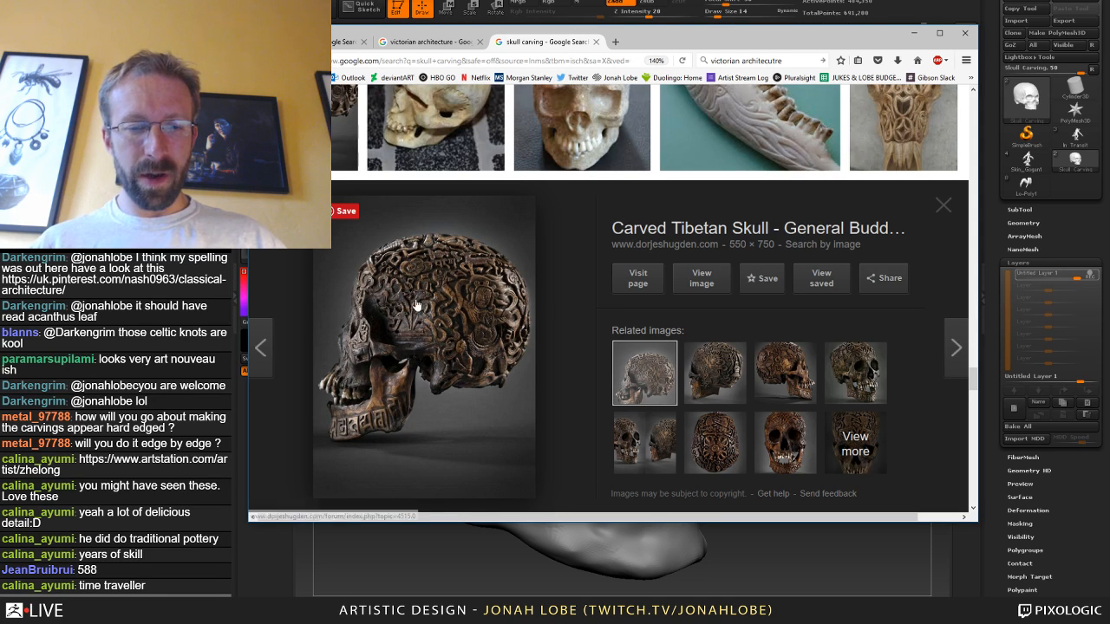
{"action": "left_click", "coordinate": [721, 390]}
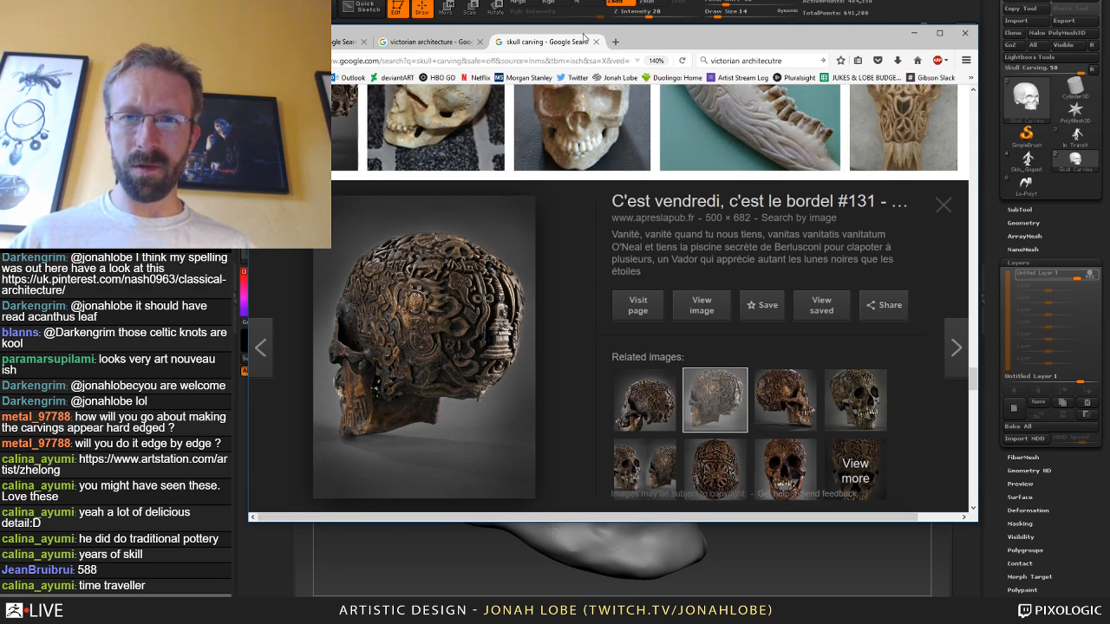
{"action": "left_click_drag", "start_coordinate": [535, 50], "coordinate": [421, 75]}
{"action": "key", "text": "alt+Tab"}
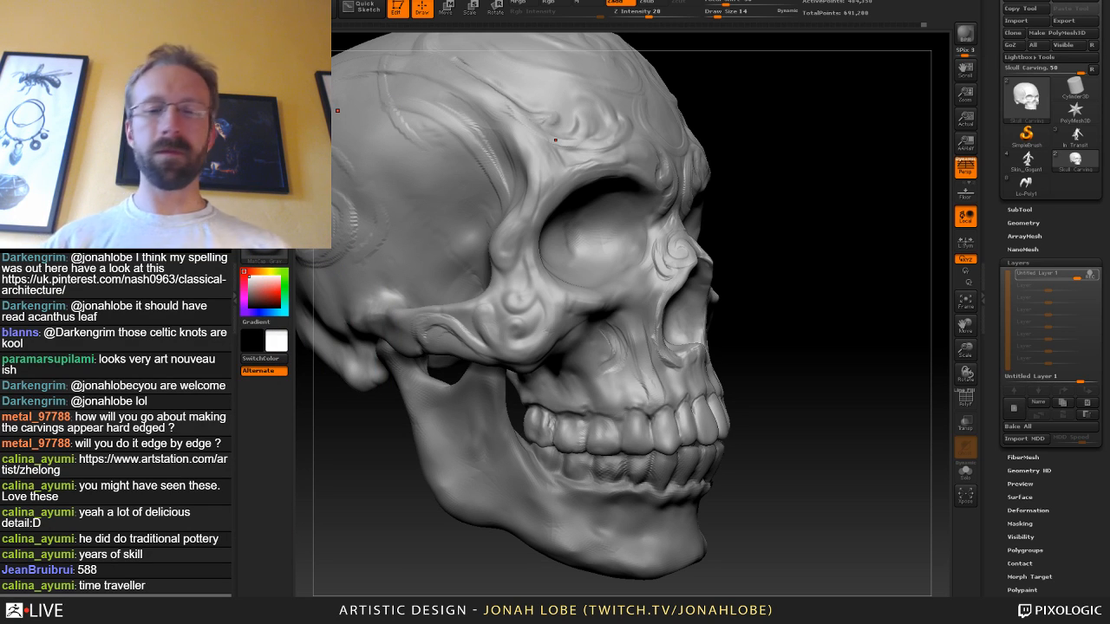
Examine the cheekbones, eye sockets and nasal carvings of the skull from the side, front and three-quarter angles.
{"action": "left_click_drag", "start_coordinate": [775, 302], "coordinate": [778, 290]}
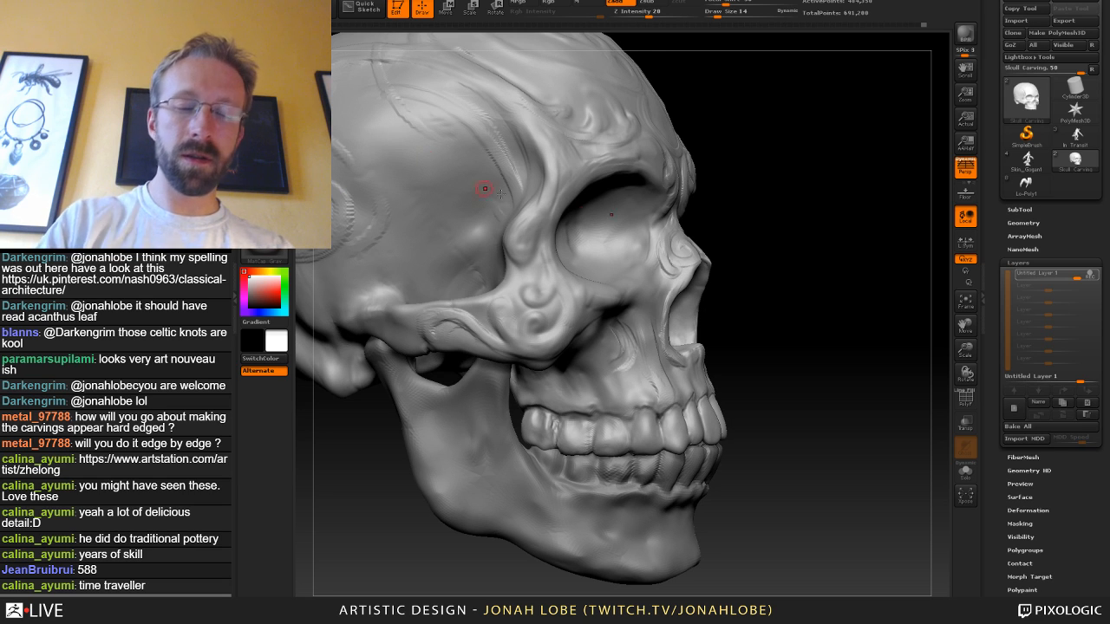
{"action": "left_click_drag", "start_coordinate": [792, 336], "coordinate": [807, 368]}
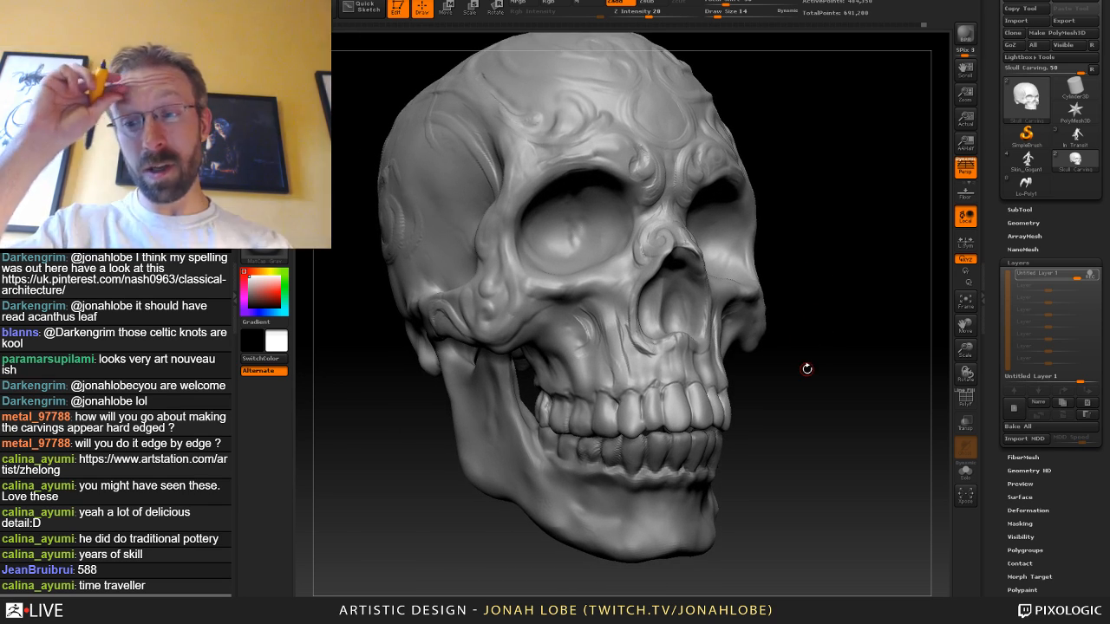
{"action": "left_click_drag", "start_coordinate": [800, 304], "coordinate": [746, 316]}
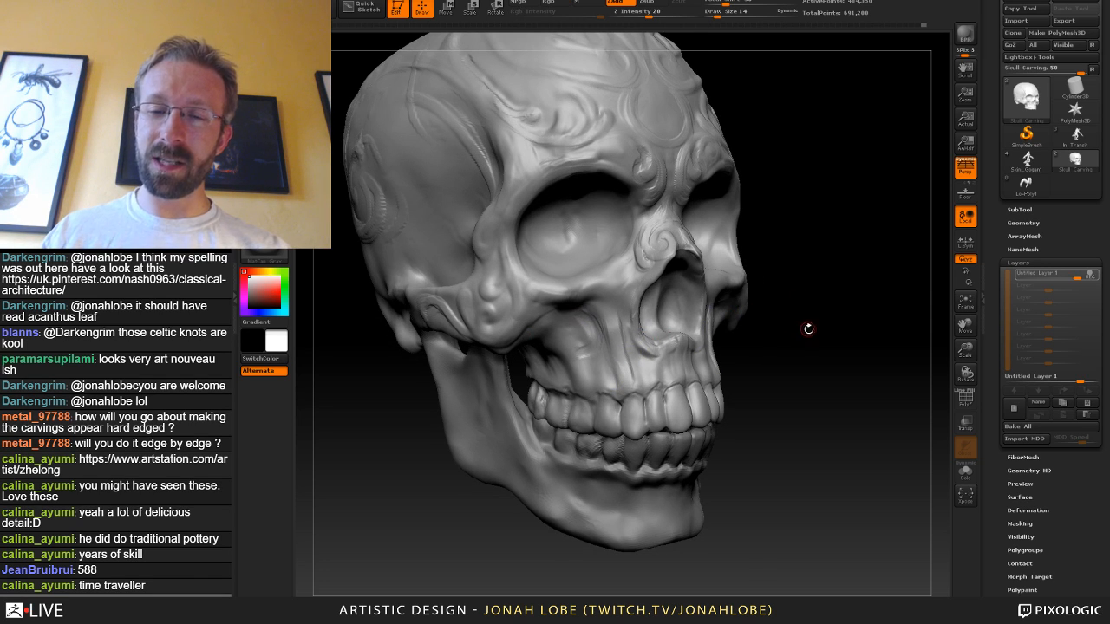
{"action": "left_click_drag", "start_coordinate": [807, 327], "coordinate": [627, 342]}
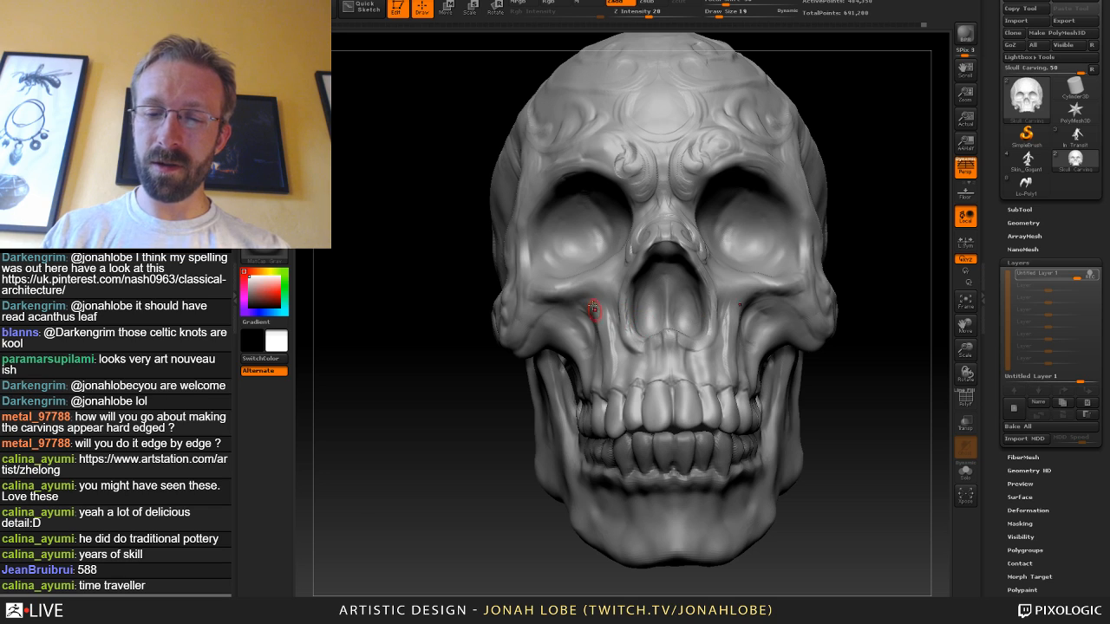
{"action": "left_click_drag", "start_coordinate": [771, 295], "coordinate": [575, 307]}
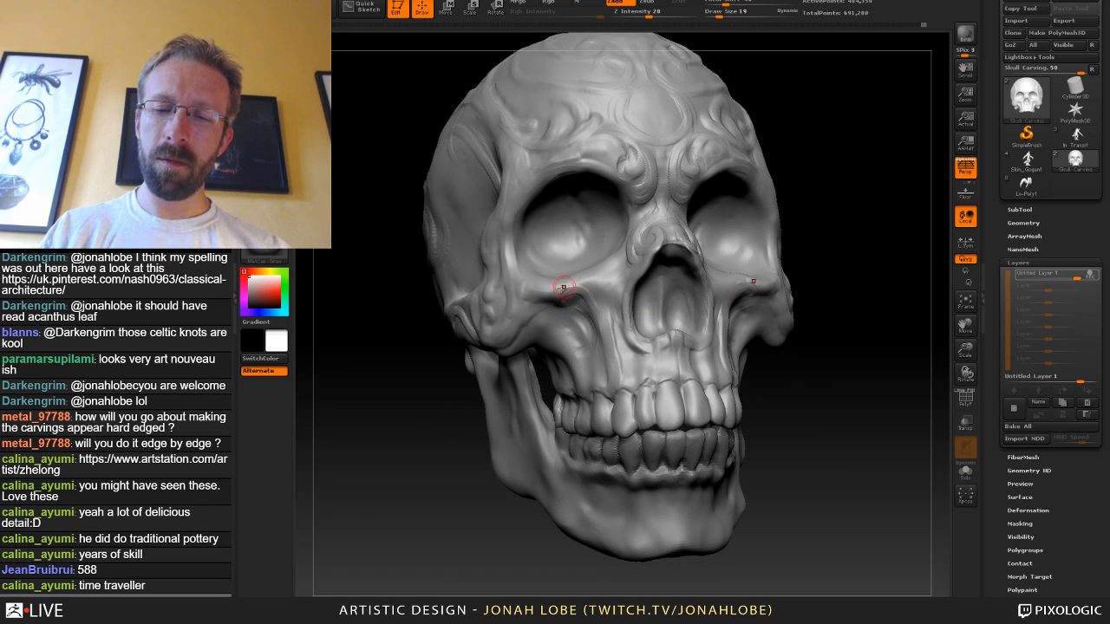
{"action": "mouse_move", "coordinate": [853, 228]}
{"action": "left_mouse_down"}
{"action": "mouse_move", "coordinate": [578, 262]}
{"action": "mouse_move", "coordinate": [623, 277]}
{"action": "left_mouse_up"}
{"action": "key", "text": "s"}
{"action": "key", "text": "s"}
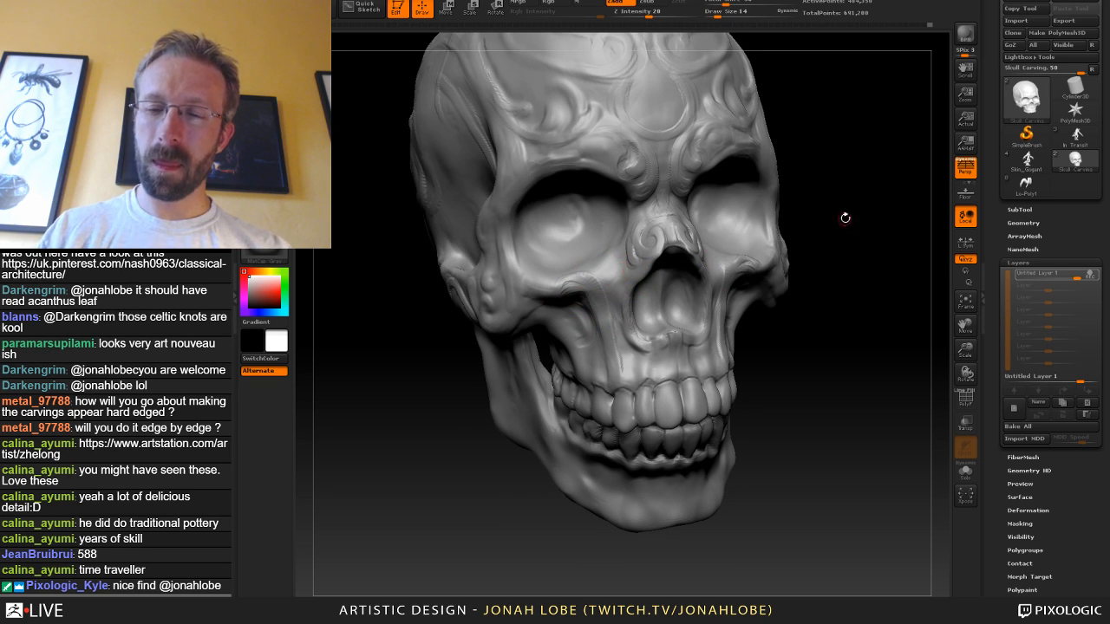
{"action": "left_click_drag", "start_coordinate": [846, 218], "coordinate": [620, 269]}
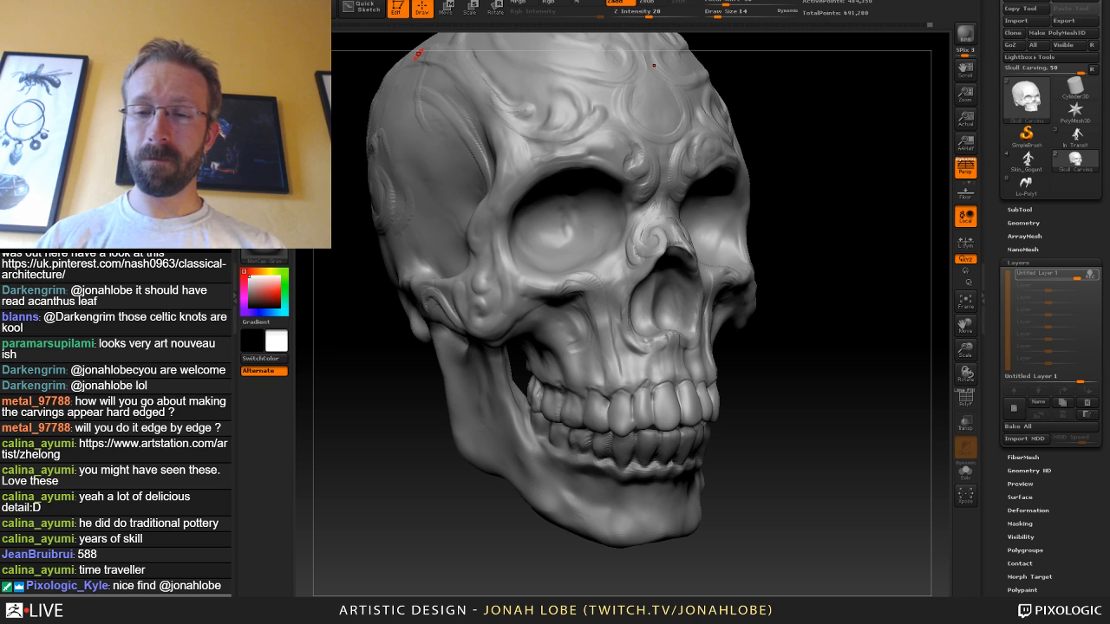
{"action": "mouse_move", "coordinate": [833, 322]}
{"action": "left_mouse_down"}
{"action": "mouse_move", "coordinate": [854, 316]}
{"action": "mouse_move", "coordinate": [793, 301]}
{"action": "left_mouse_up"}
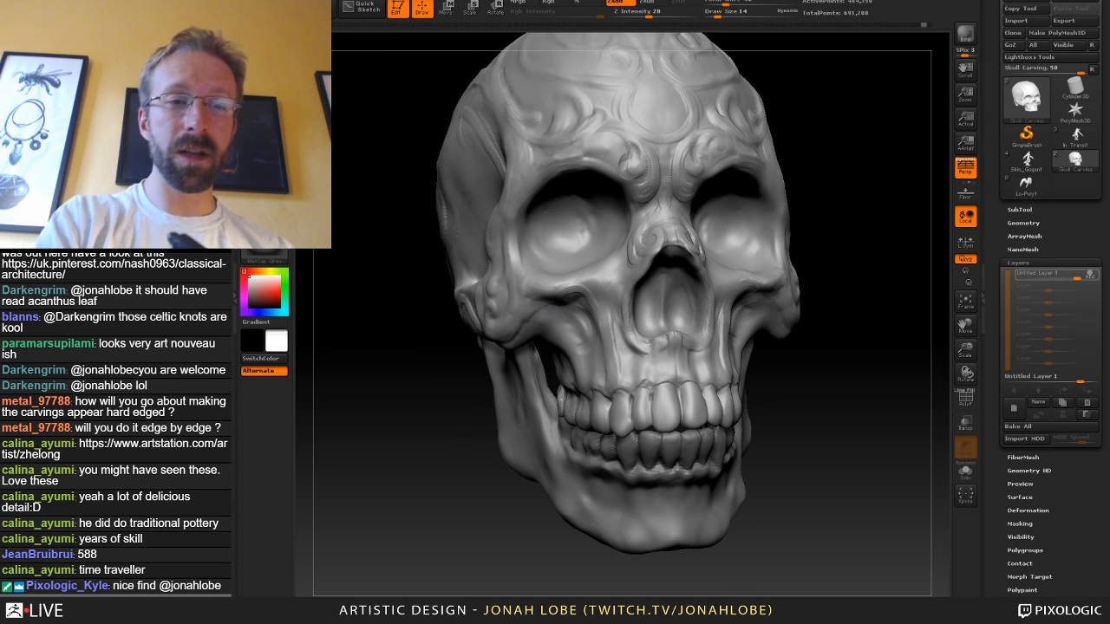
Select the Morph brush, set its draw size to 72 and bring the forehead and nasal carvings into view.
{"action": "key", "text": "b"}
{"action": "left_click", "coordinate": [443, 54]}
{"action": "key", "text": "s"}
{"action": "left_click_drag", "start_coordinate": [602, 294], "coordinate": [616, 294]}
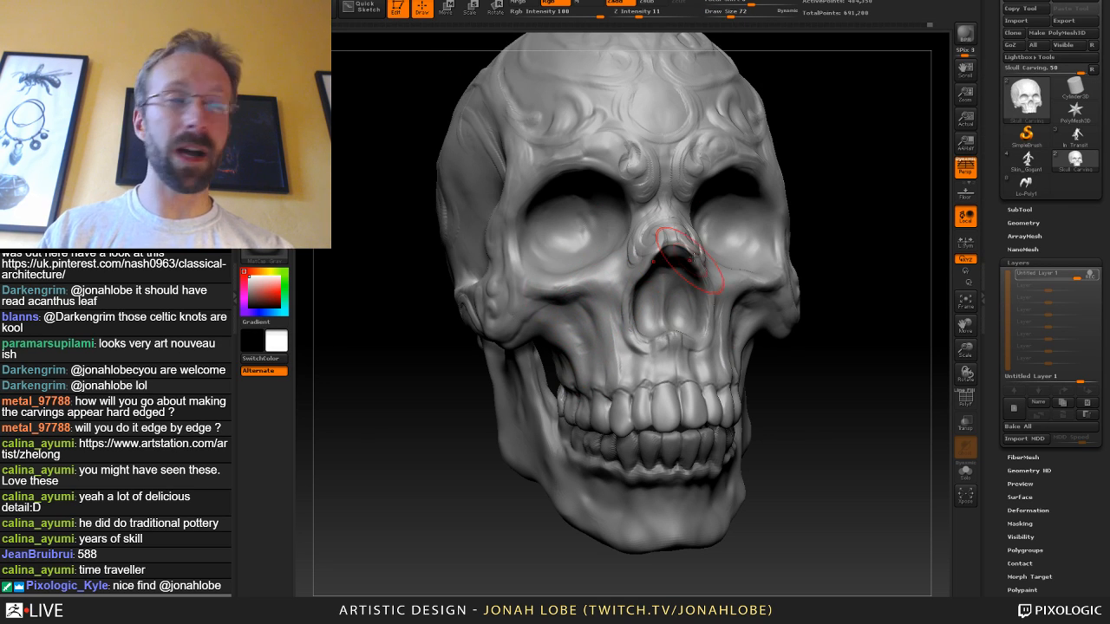
{"action": "mouse_move", "coordinate": [834, 227]}
{"action": "left_mouse_down"}
{"action": "mouse_move", "coordinate": [837, 260]}
{"action": "mouse_move", "coordinate": [842, 248]}
{"action": "left_mouse_up"}
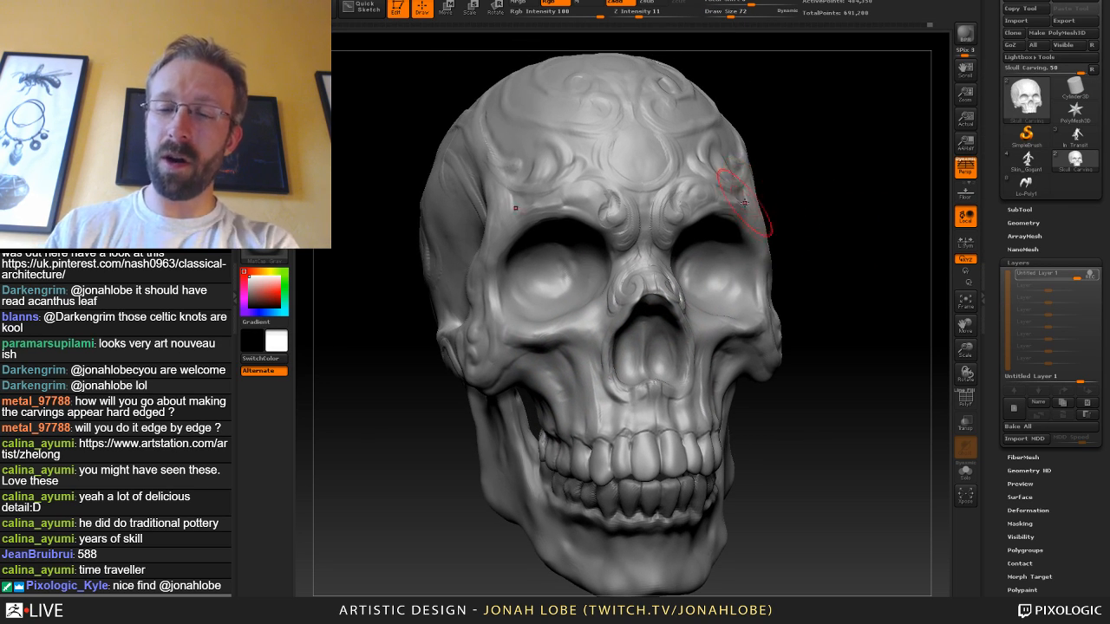
Sculpt the inner curl of the large spiral on the side of the cranium with the ClayBuildup brush at draw size 26.
{"action": "key", "text": "b"}
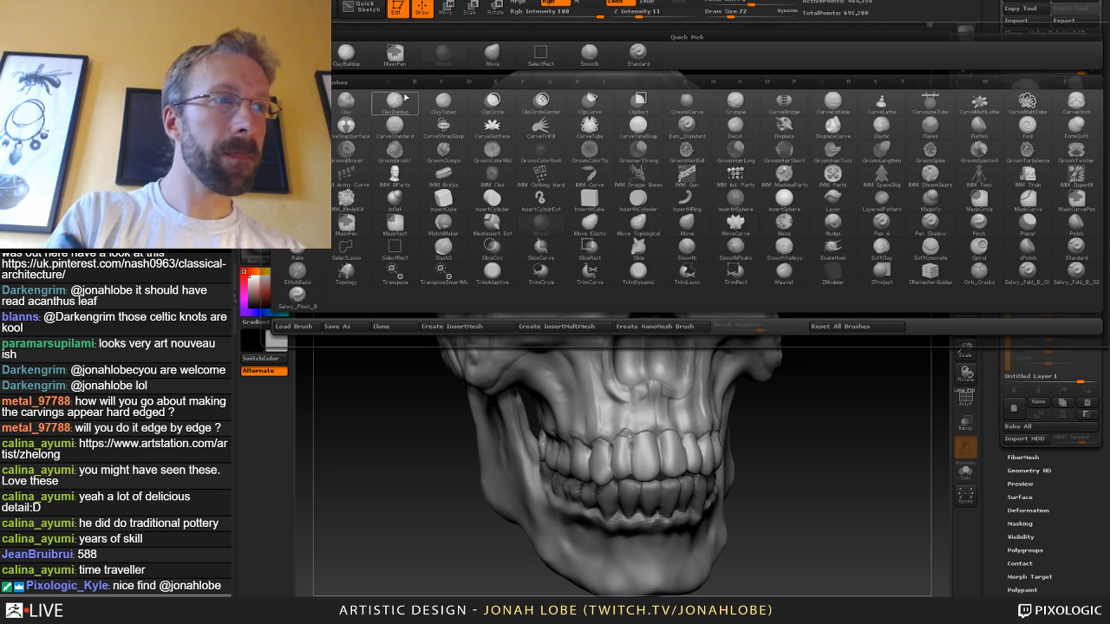
{"action": "left_click", "coordinate": [401, 100]}
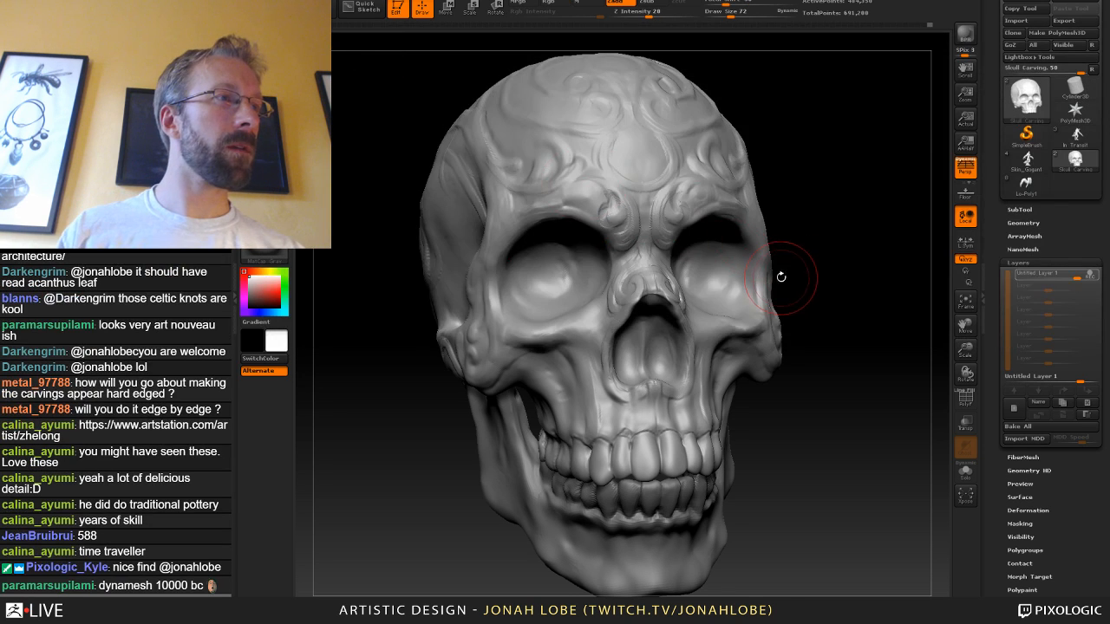
{"action": "key", "text": "s"}
{"action": "mouse_move", "coordinate": [774, 278]}
{"action": "left_mouse_down"}
{"action": "mouse_move", "coordinate": [827, 266]}
{"action": "mouse_move", "coordinate": [811, 290]}
{"action": "mouse_move", "coordinate": [676, 303]}
{"action": "left_mouse_up"}
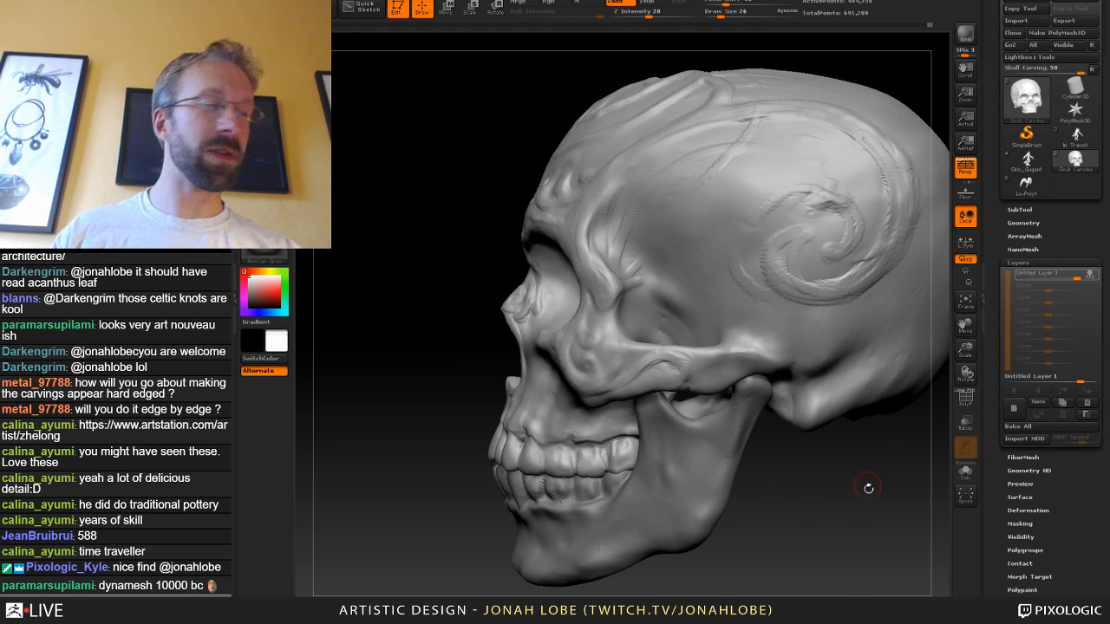
{"action": "left_click_drag", "start_coordinate": [871, 520], "coordinate": [750, 486]}
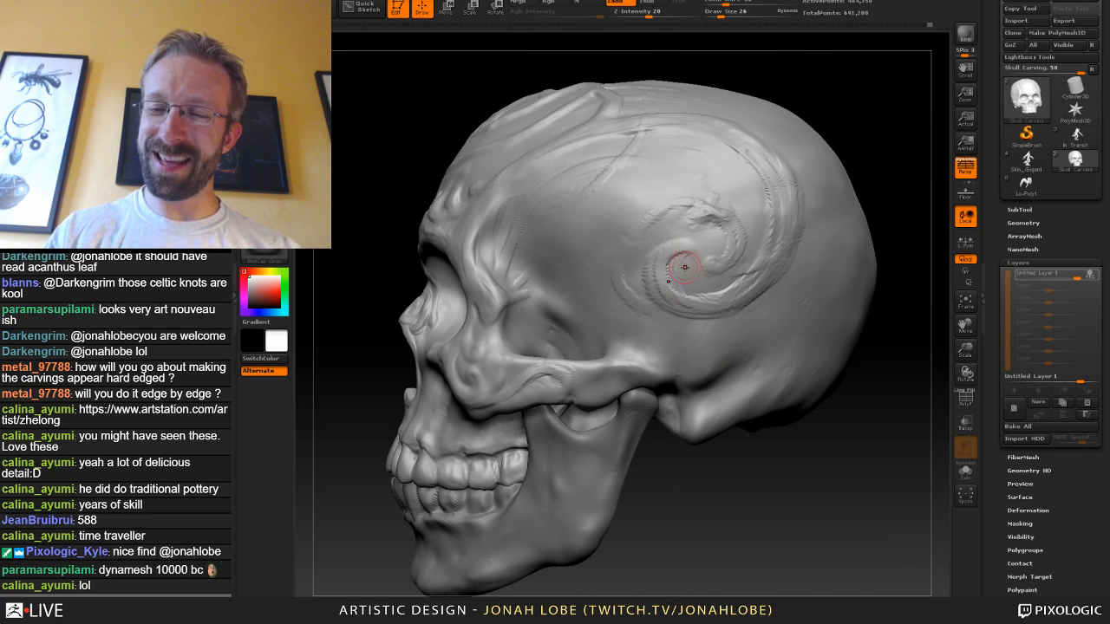
{"action": "left_click_drag", "start_coordinate": [680, 263], "coordinate": [668, 286]}
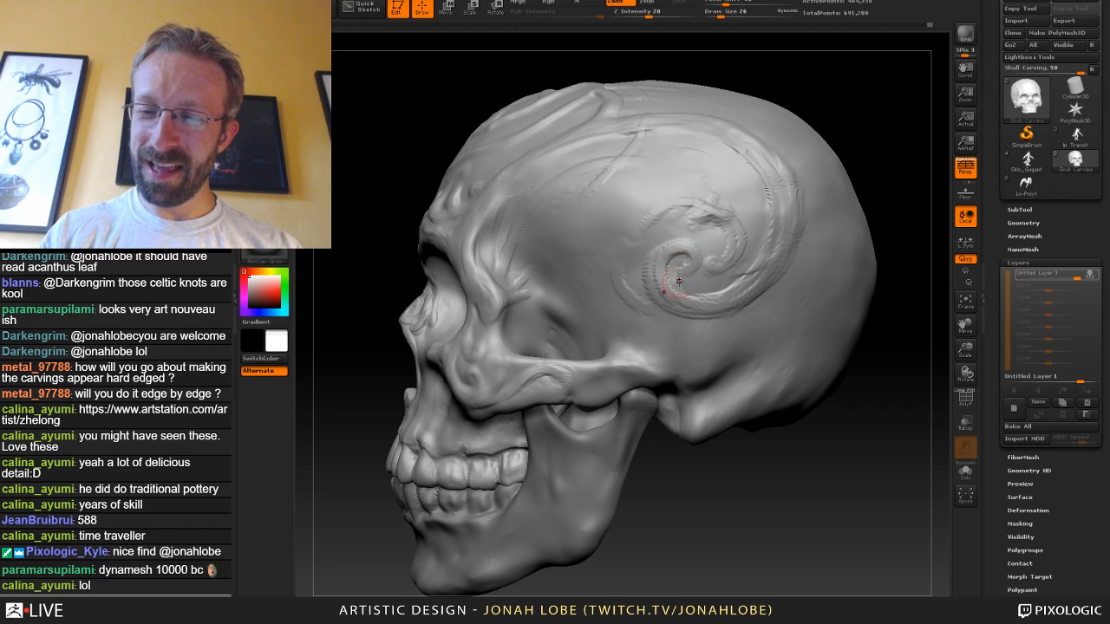
{"action": "left_click_drag", "start_coordinate": [899, 241], "coordinate": [871, 244]}
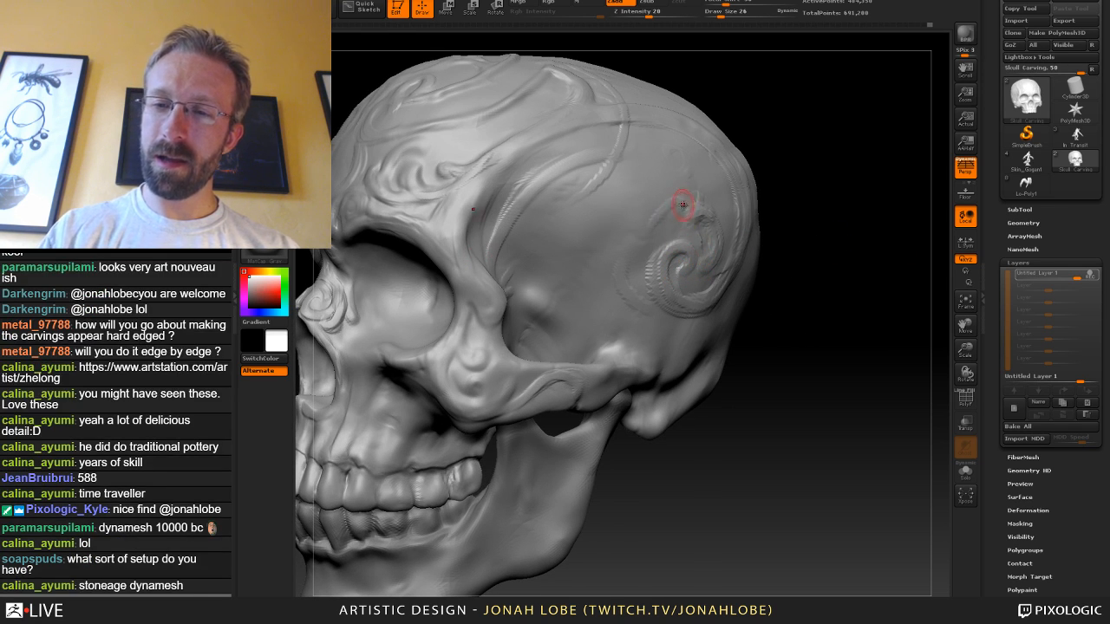
Sculpt a curved line sweeping from the side spiral forward around the temple, undoing and redrawing the first stroke.
{"action": "left_click_drag", "start_coordinate": [807, 216], "coordinate": [805, 290], "text": "alt"}
{"action": "mouse_move", "coordinate": [683, 277]}
{"action": "left_mouse_down"}
{"action": "mouse_move", "coordinate": [659, 284]}
{"action": "mouse_move", "coordinate": [632, 330]}
{"action": "mouse_move", "coordinate": [550, 267]}
{"action": "left_mouse_up"}
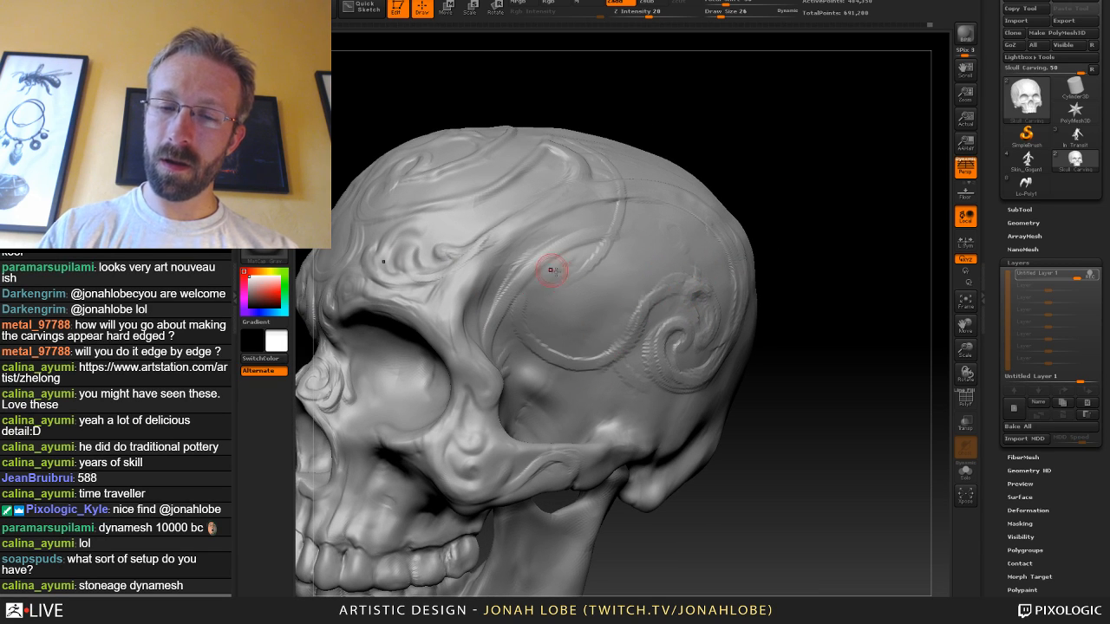
{"action": "key", "text": "ctrl+z"}
{"action": "mouse_move", "coordinate": [644, 295]}
{"action": "left_mouse_down"}
{"action": "mouse_move", "coordinate": [632, 327]}
{"action": "mouse_move", "coordinate": [563, 247]}
{"action": "left_mouse_up"}
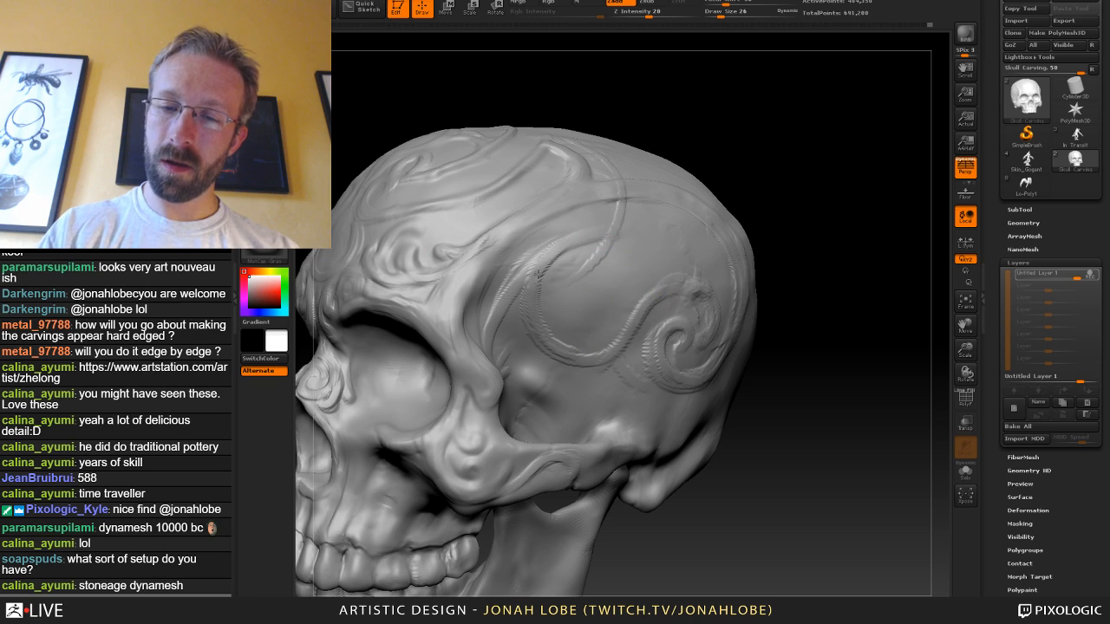
{"action": "mouse_move", "coordinate": [817, 303]}
{"action": "left_mouse_down", "text": "alt"}
{"action": "mouse_move", "coordinate": [760, 206]}
{"action": "mouse_move", "coordinate": [728, 279]}
{"action": "mouse_move", "coordinate": [751, 278]}
{"action": "mouse_move", "coordinate": [763, 390]}
{"action": "left_mouse_up", "text": "alt"}
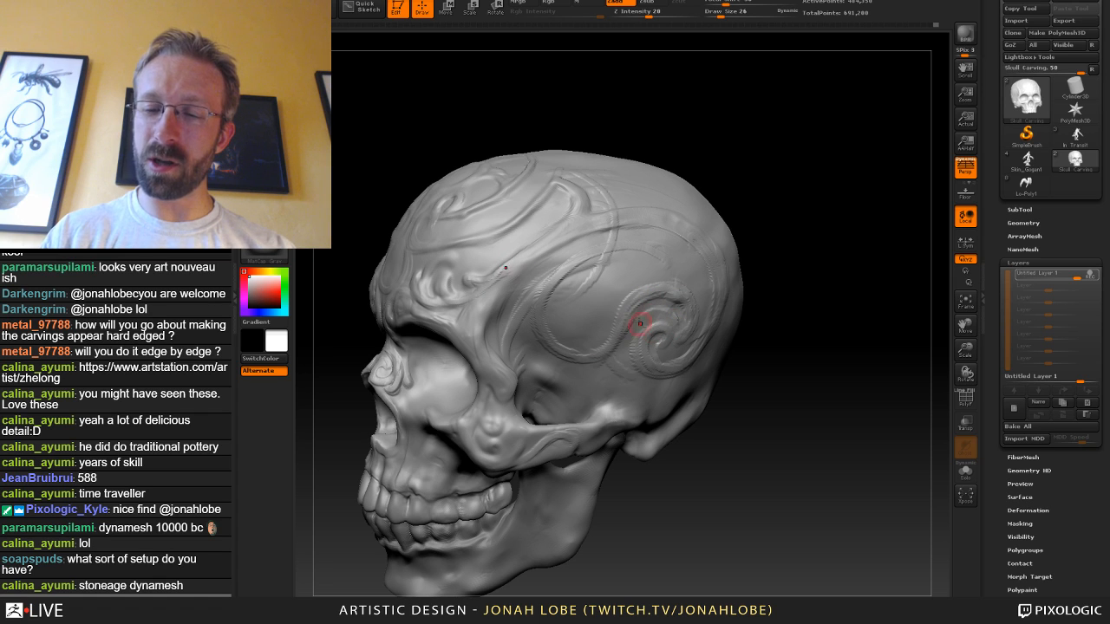
Smooth the side spiral's line and soften the upper forehead carvings with a brush at Z intensity 11 and draw size 93.
{"action": "key", "text": "shift"}
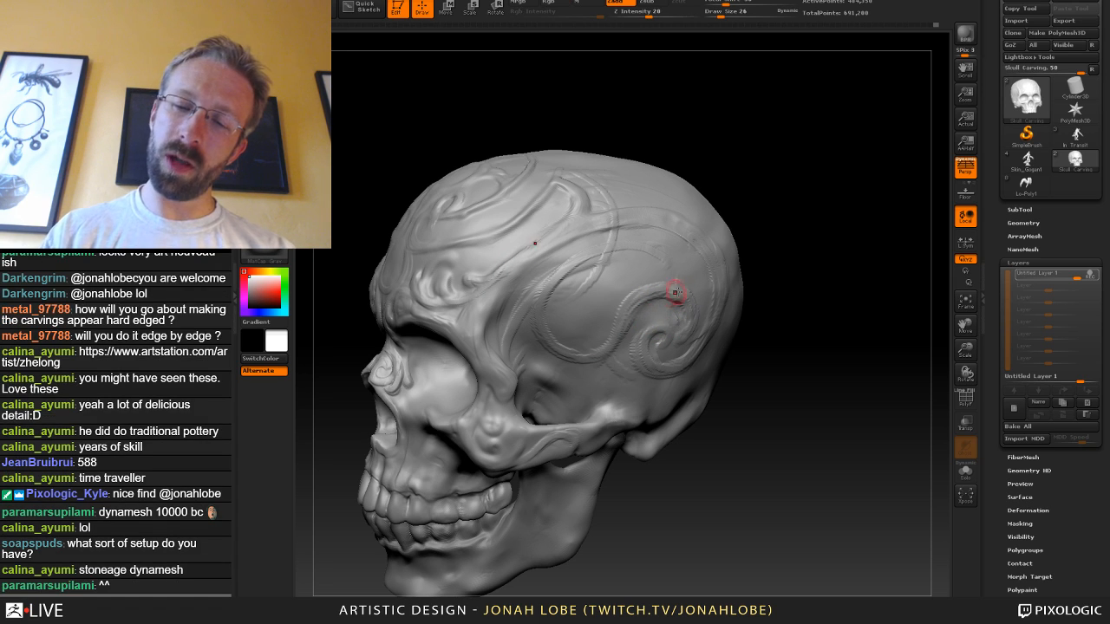
{"action": "mouse_move", "coordinate": [805, 291]}
{"action": "left_mouse_down", "text": "alt"}
{"action": "mouse_move", "coordinate": [767, 300]}
{"action": "mouse_move", "coordinate": [794, 407]}
{"action": "mouse_move", "coordinate": [793, 348]}
{"action": "mouse_move", "coordinate": [800, 357]}
{"action": "left_mouse_up", "text": "alt"}
{"action": "key", "text": "b"}
{"action": "left_click", "coordinate": [451, 65]}
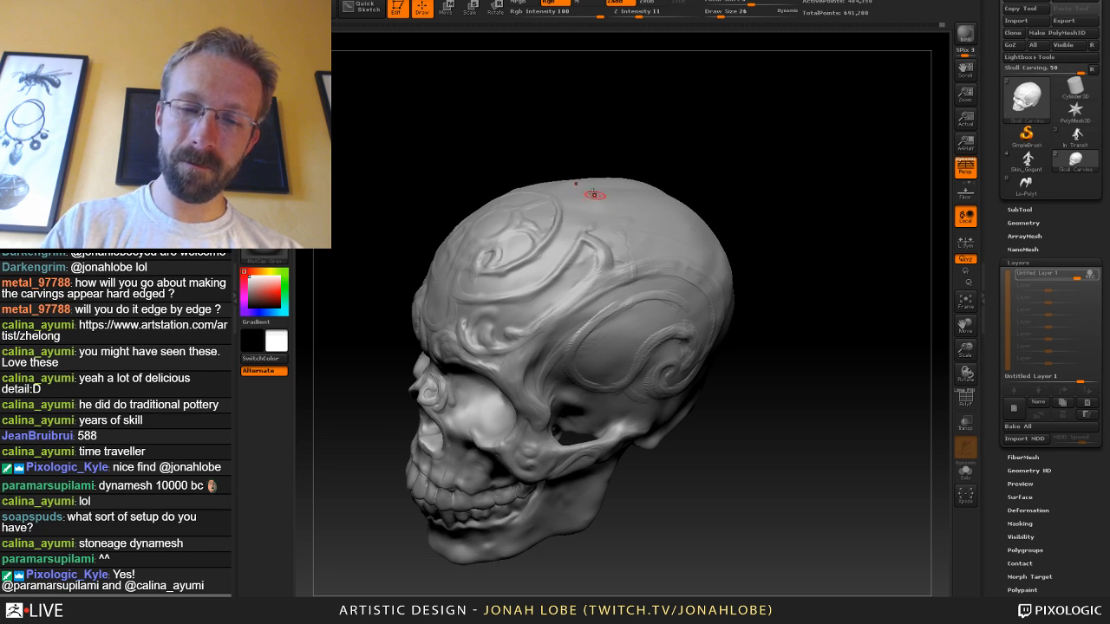
{"action": "key", "text": "b"}
{"action": "key", "text": "s"}
{"action": "left_click", "coordinate": [567, 272]}
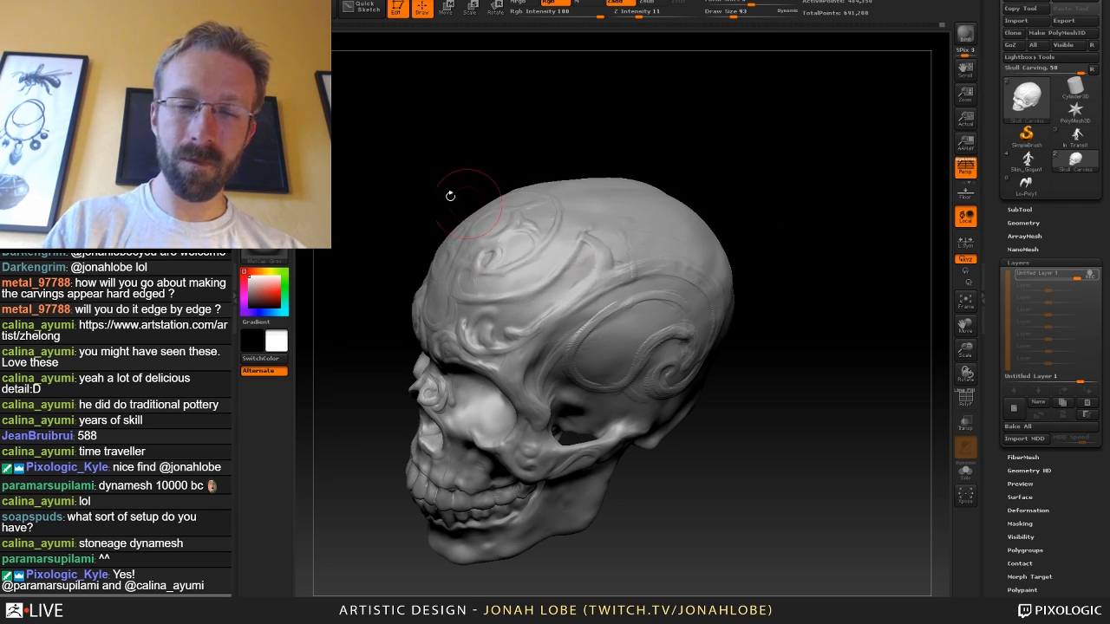
Return to the ClayBuildup brush, set its draw size to 30 and sculpt the large side spiral, undoing one stroke.
{"action": "key", "text": "b"}
{"action": "key", "text": "Escape"}
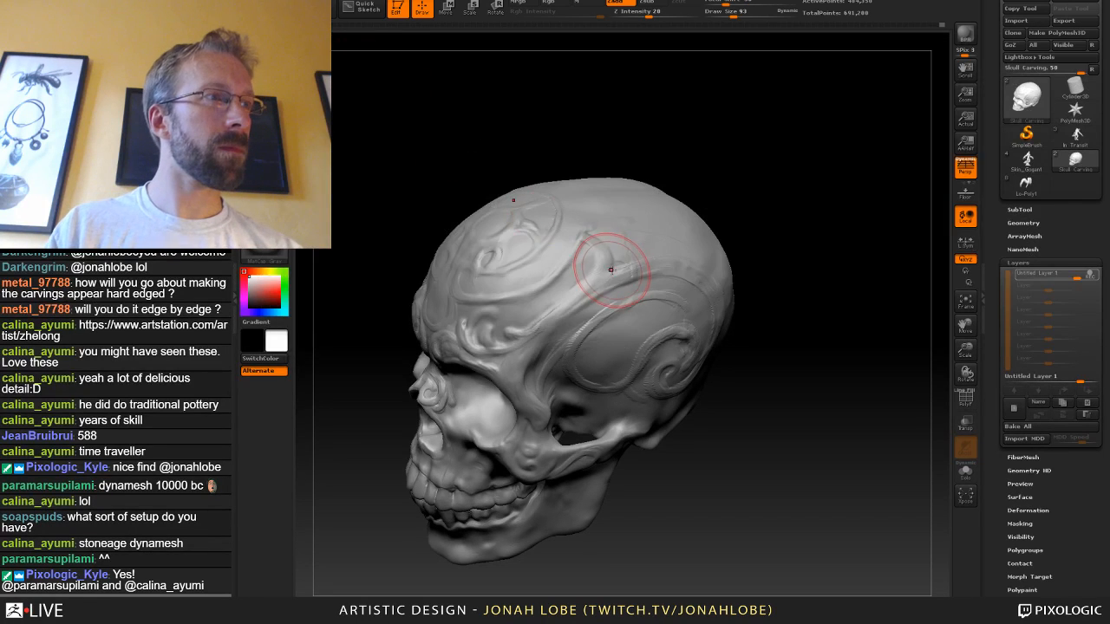
{"action": "key", "text": "s"}
{"action": "left_click_drag", "start_coordinate": [612, 270], "coordinate": [608, 269]}
{"action": "mouse_move", "coordinate": [792, 236]}
{"action": "left_mouse_down"}
{"action": "mouse_move", "coordinate": [776, 218]}
{"action": "mouse_move", "coordinate": [772, 240]}
{"action": "left_mouse_up"}
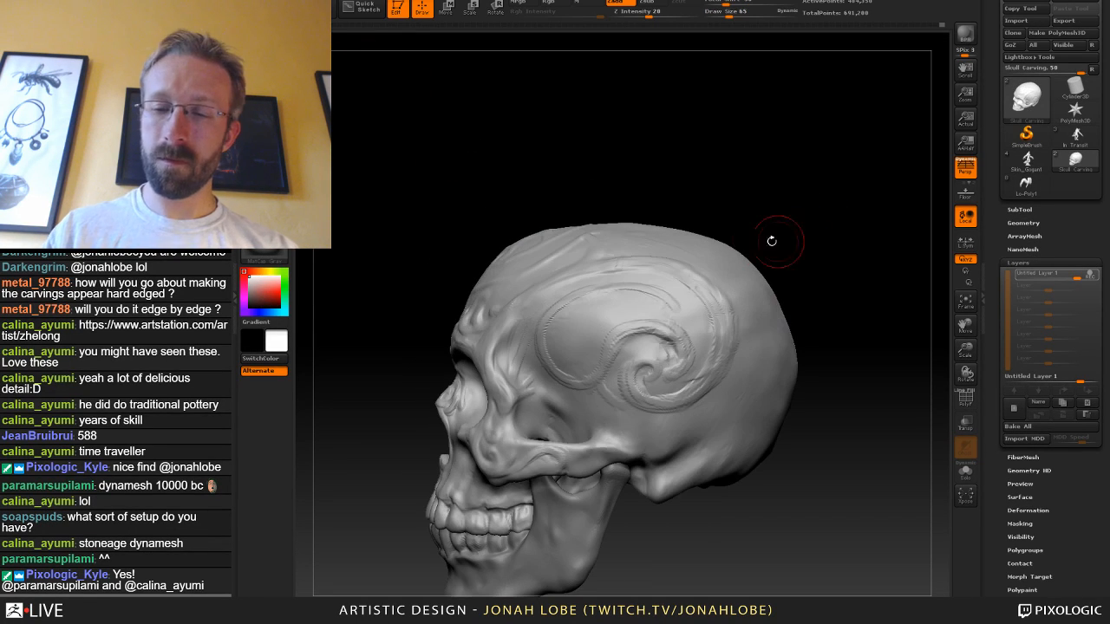
{"action": "key", "text": "s"}
{"action": "left_click_drag", "start_coordinate": [667, 320], "coordinate": [660, 317]}
{"action": "key", "text": "ctrl+z"}
{"action": "mouse_move", "coordinate": [548, 332]}
{"action": "left_mouse_down"}
{"action": "mouse_move", "coordinate": [607, 288]}
{"action": "mouse_move", "coordinate": [558, 320]}
{"action": "left_mouse_up"}
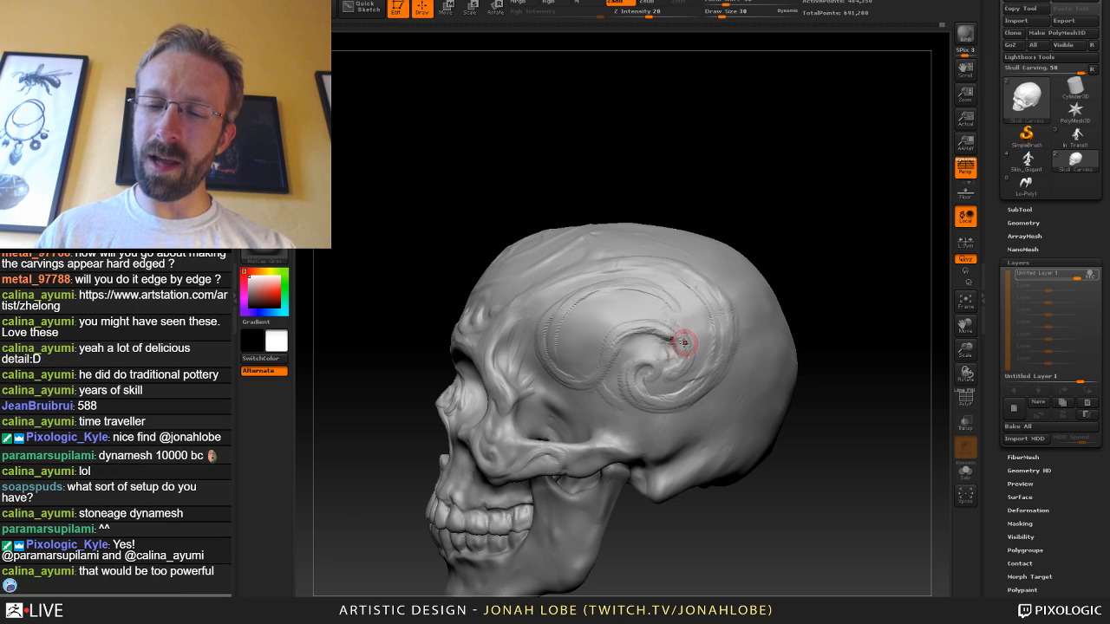
Strengthen the curved lines of the large spiral on the side of the cranium at draw size 30.
{"action": "left_click_drag", "start_coordinate": [782, 246], "coordinate": [814, 249]}
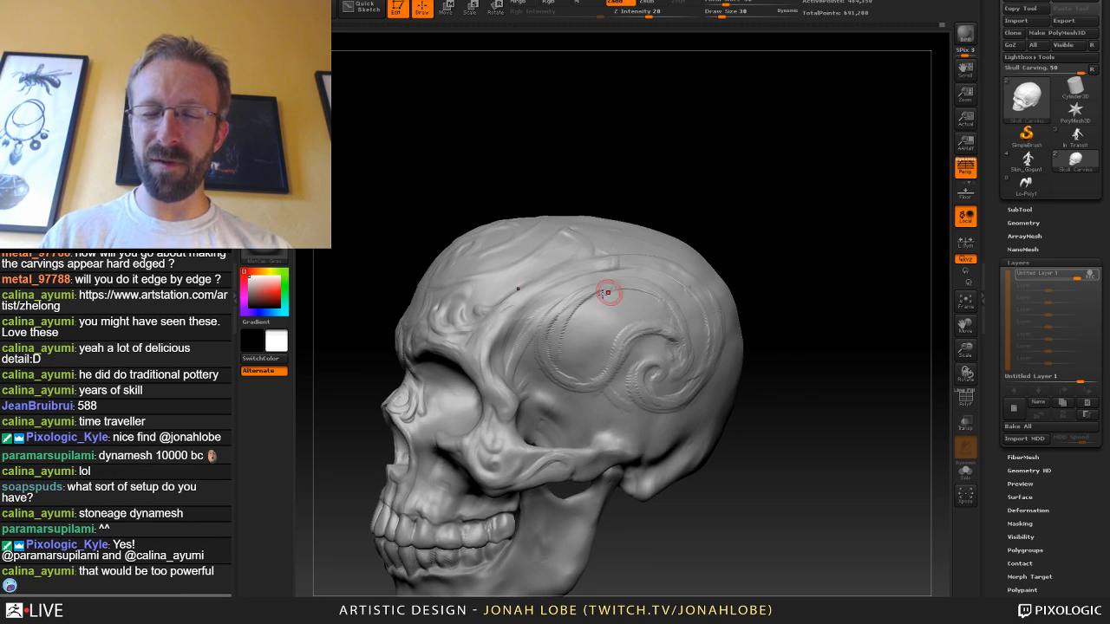
{"action": "left_click_drag", "start_coordinate": [787, 305], "coordinate": [824, 308]}
{"action": "left_click_drag", "start_coordinate": [811, 267], "coordinate": [842, 276]}
{"action": "mouse_move", "coordinate": [789, 298]}
{"action": "left_mouse_down"}
{"action": "mouse_move", "coordinate": [668, 270]}
{"action": "mouse_move", "coordinate": [585, 285]}
{"action": "left_mouse_up"}
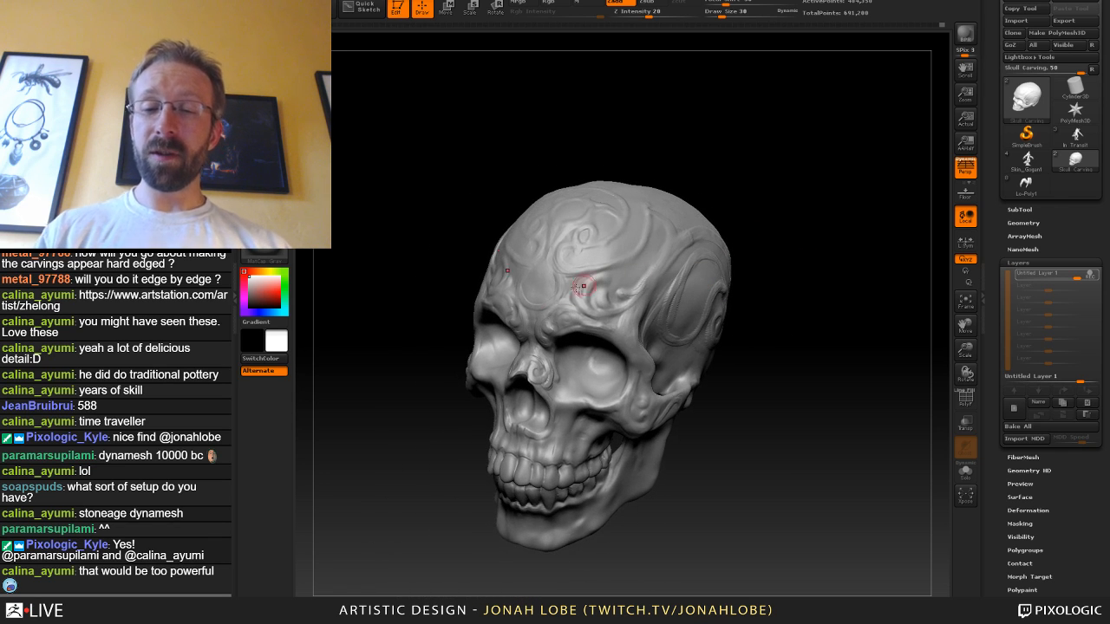
{"action": "left_click_drag", "start_coordinate": [792, 298], "coordinate": [867, 300]}
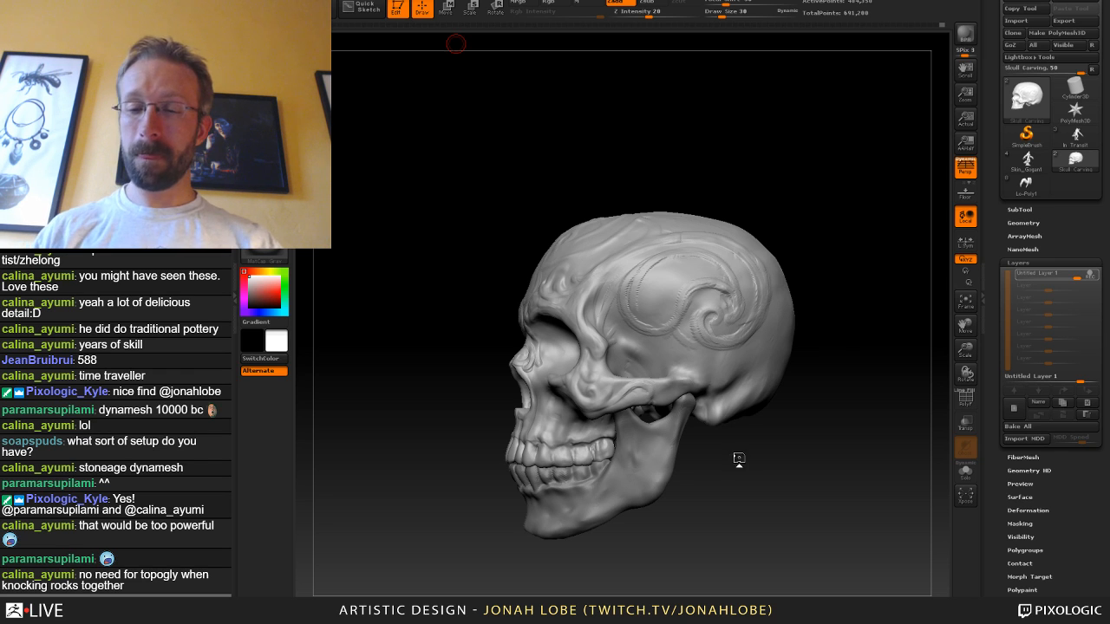
{"action": "mouse_move", "coordinate": [739, 459]}
{"action": "left_mouse_down"}
{"action": "mouse_move", "coordinate": [685, 455]}
{"action": "mouse_move", "coordinate": [737, 472]}
{"action": "mouse_move", "coordinate": [746, 524]}
{"action": "left_mouse_up"}
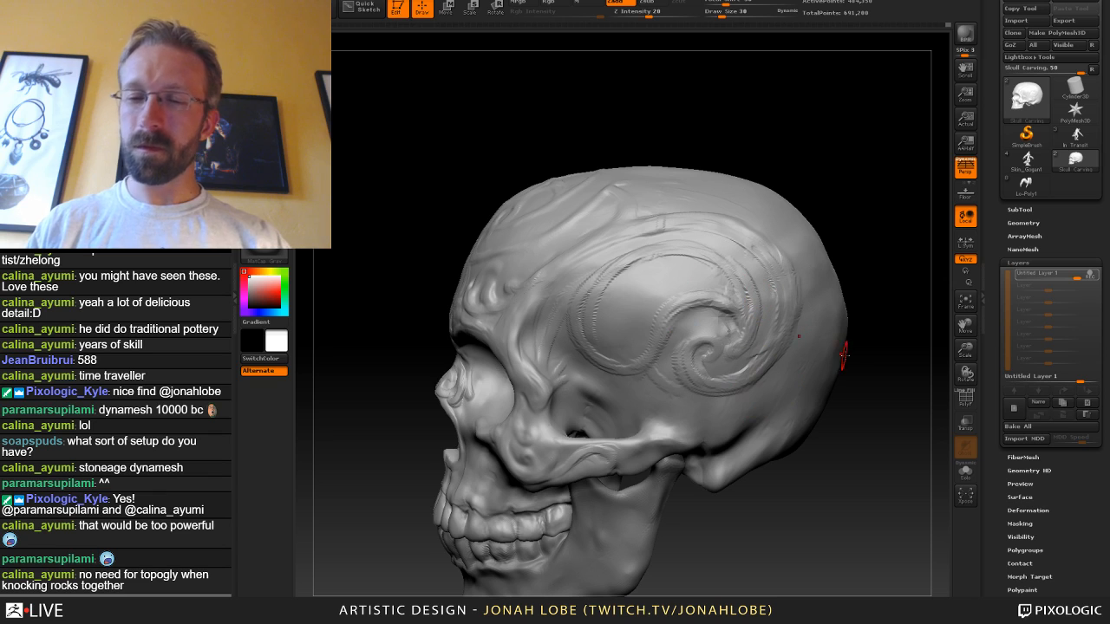
Set the draw size to 20 and sculpt a thin curved line rising from the rear of the cheekbone.
{"action": "mouse_move", "coordinate": [870, 396]}
{"action": "left_mouse_down"}
{"action": "mouse_move", "coordinate": [867, 367]}
{"action": "mouse_move", "coordinate": [746, 390]}
{"action": "mouse_move", "coordinate": [642, 369]}
{"action": "left_mouse_up"}
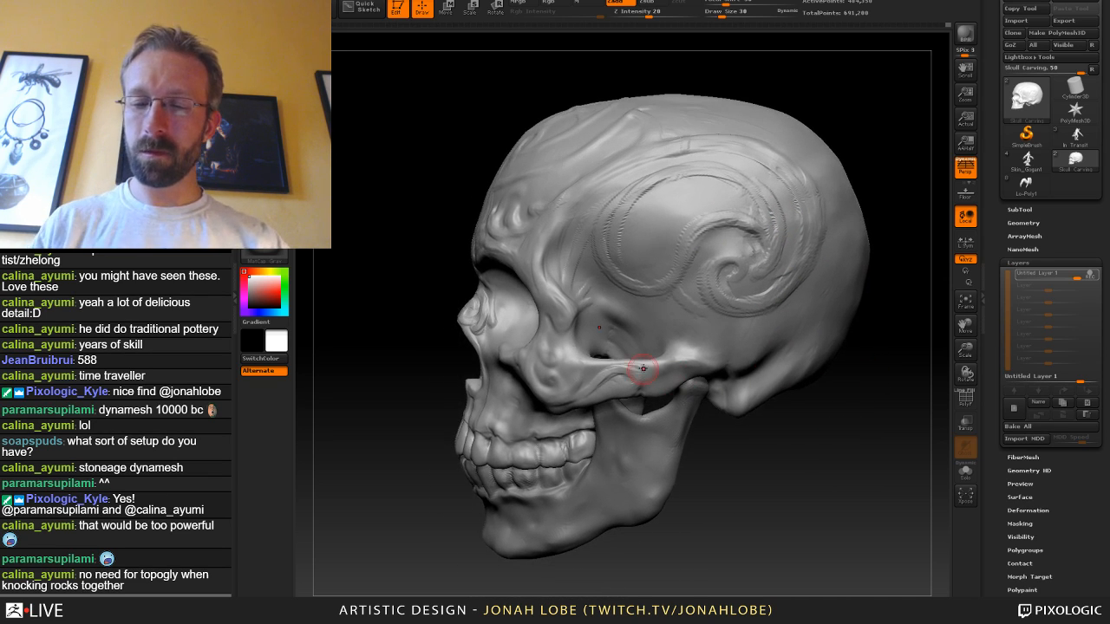
{"action": "key", "text": "bracketleft"}
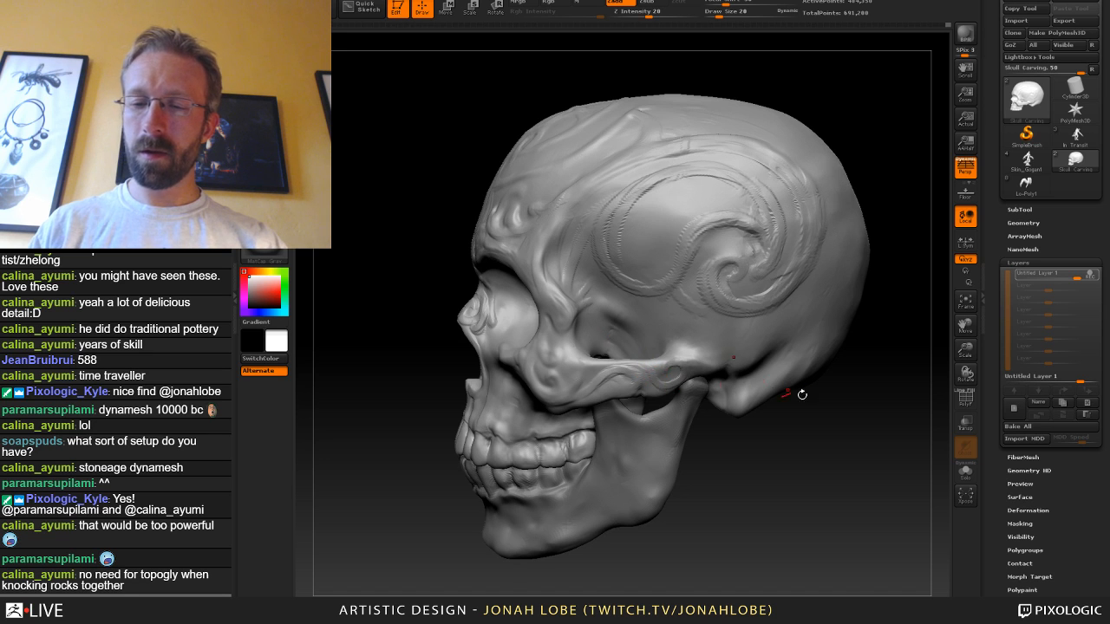
{"action": "mouse_move", "coordinate": [802, 395]}
{"action": "left_mouse_down"}
{"action": "mouse_move", "coordinate": [872, 390]}
{"action": "mouse_move", "coordinate": [788, 374]}
{"action": "left_mouse_up"}
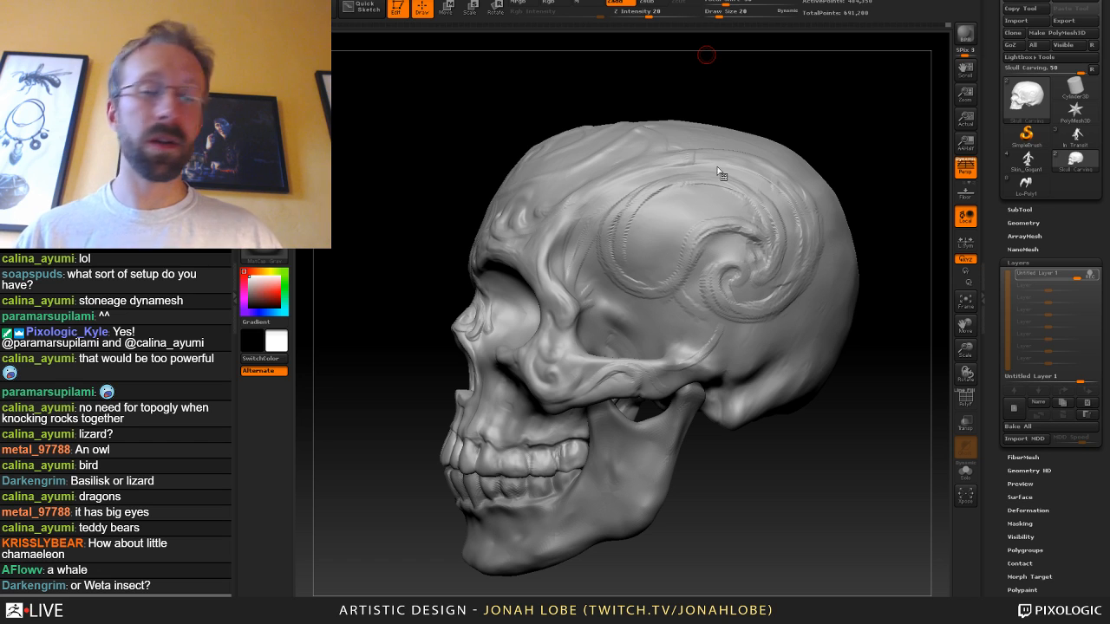
Sculpt vertical ridges down the middle of the forehead and arched lines along its upper edge at draw size 20.
{"action": "left_click_drag", "start_coordinate": [732, 108], "coordinate": [538, 121]}
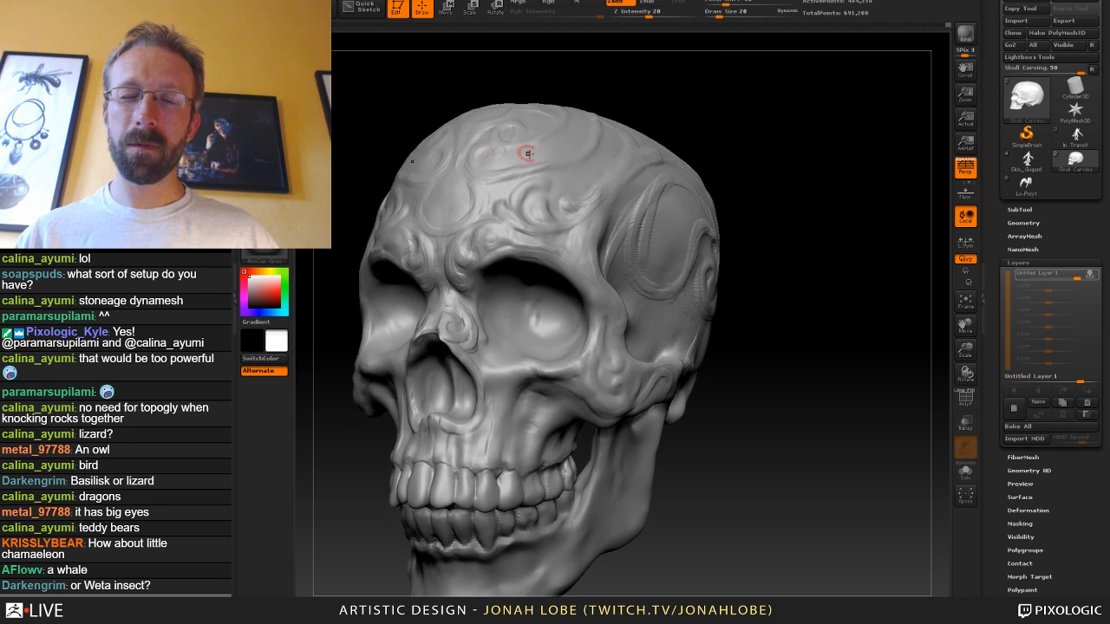
{"action": "left_click_drag", "start_coordinate": [605, 93], "coordinate": [740, 139]}
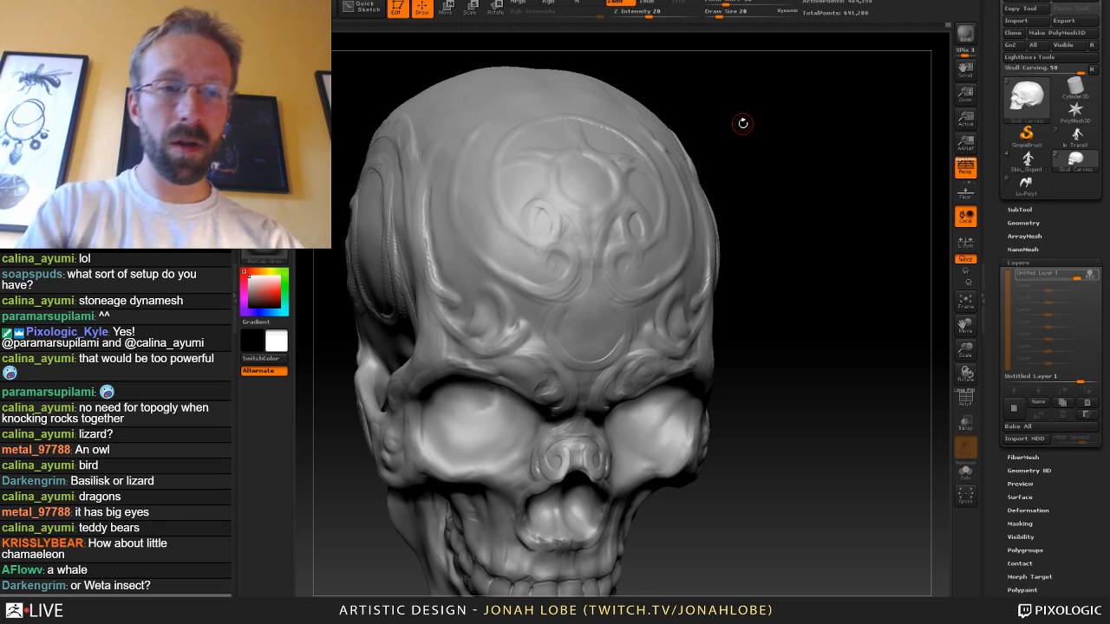
{"action": "left_click_drag", "start_coordinate": [593, 258], "coordinate": [588, 174]}
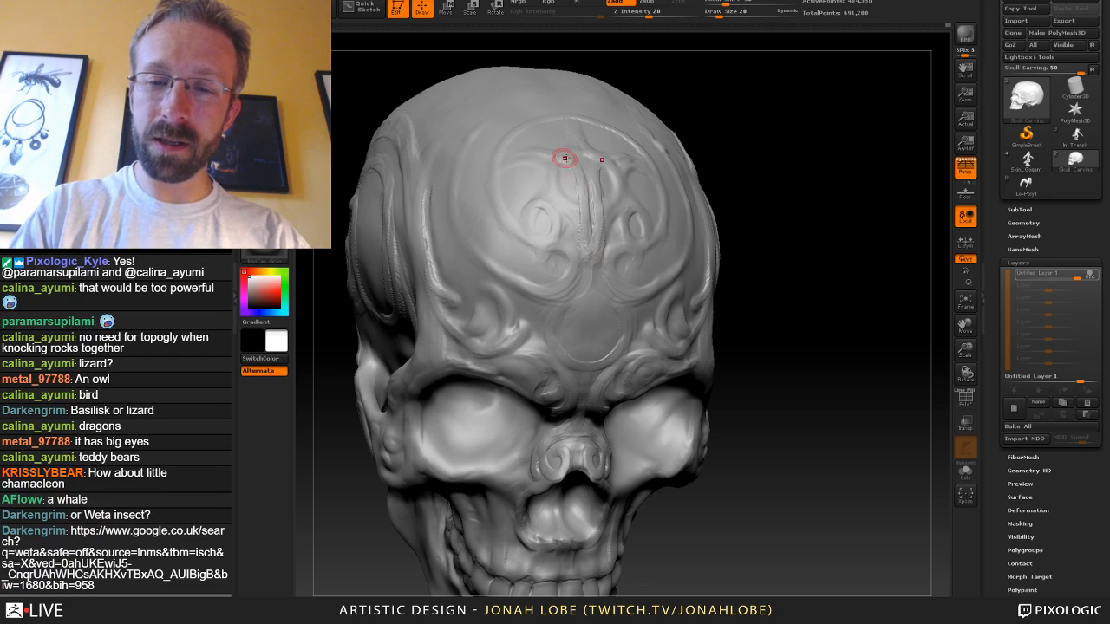
{"action": "left_click_drag", "start_coordinate": [452, 196], "coordinate": [491, 154]}
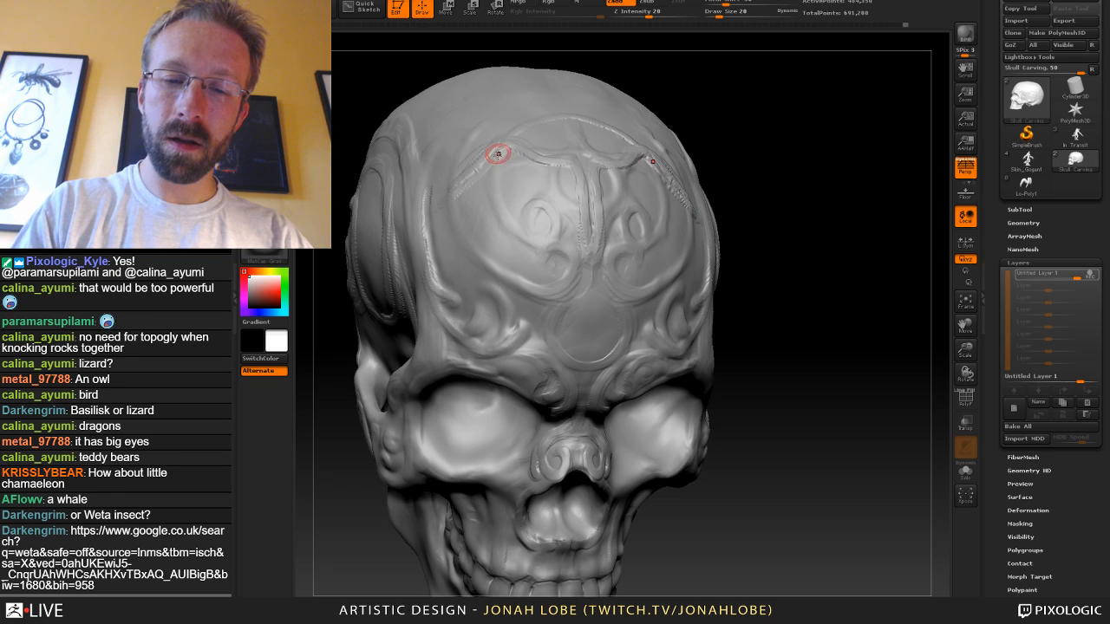
{"action": "left_click_drag", "start_coordinate": [469, 189], "coordinate": [462, 251]}
{"action": "mouse_move", "coordinate": [491, 174]}
{"action": "left_mouse_down"}
{"action": "mouse_move", "coordinate": [493, 285]}
{"action": "mouse_move", "coordinate": [531, 295]}
{"action": "left_mouse_up"}
{"action": "left_click_drag", "start_coordinate": [751, 144], "coordinate": [636, 187]}
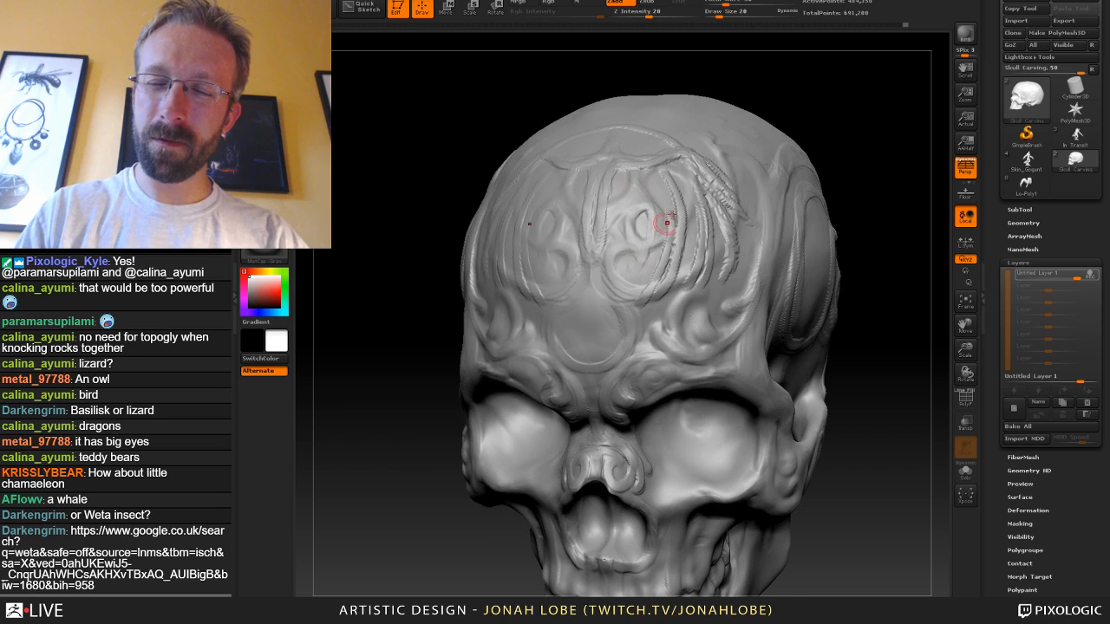
{"action": "mouse_move", "coordinate": [806, 121]}
{"action": "left_mouse_down"}
{"action": "mouse_move", "coordinate": [837, 127]}
{"action": "mouse_move", "coordinate": [800, 166]}
{"action": "mouse_move", "coordinate": [813, 170]}
{"action": "mouse_move", "coordinate": [770, 190]}
{"action": "mouse_move", "coordinate": [776, 303]}
{"action": "mouse_move", "coordinate": [495, 265]}
{"action": "left_mouse_up"}
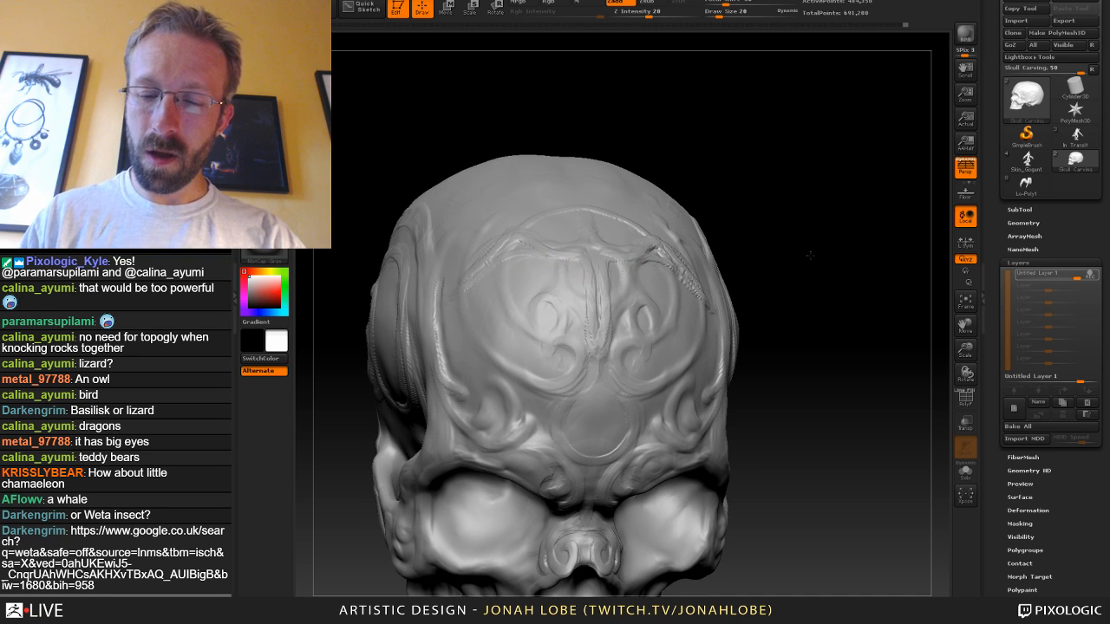
Sculpt a fan of curved lines on the lower central forehead and converging strokes between the two curls above it.
{"action": "mouse_move", "coordinate": [809, 254]}
{"action": "left_mouse_down"}
{"action": "mouse_move", "coordinate": [612, 277]}
{"action": "mouse_move", "coordinate": [559, 317]}
{"action": "left_mouse_up"}
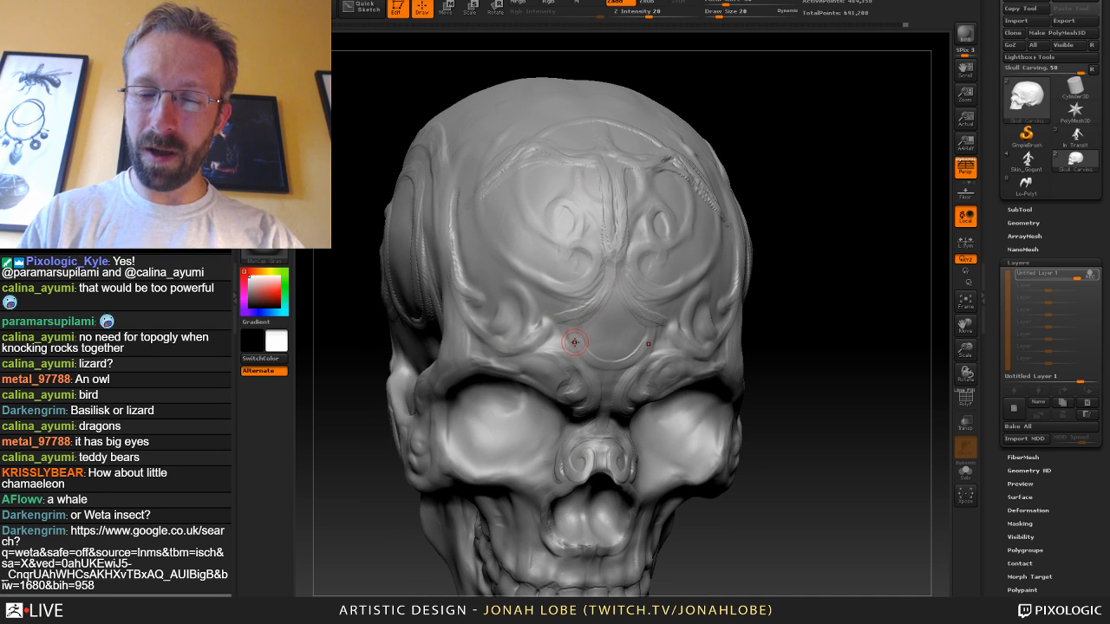
{"action": "left_click_drag", "start_coordinate": [823, 290], "coordinate": [805, 234]}
{"action": "left_click_drag", "start_coordinate": [609, 327], "coordinate": [597, 364]}
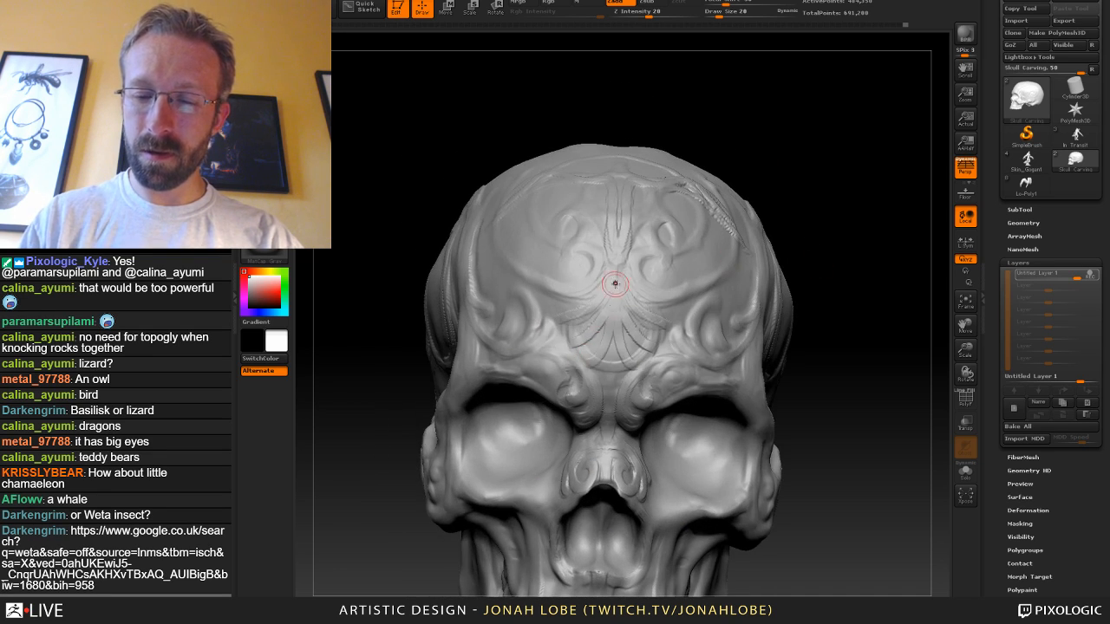
{"action": "left_click_drag", "start_coordinate": [614, 285], "coordinate": [607, 364]}
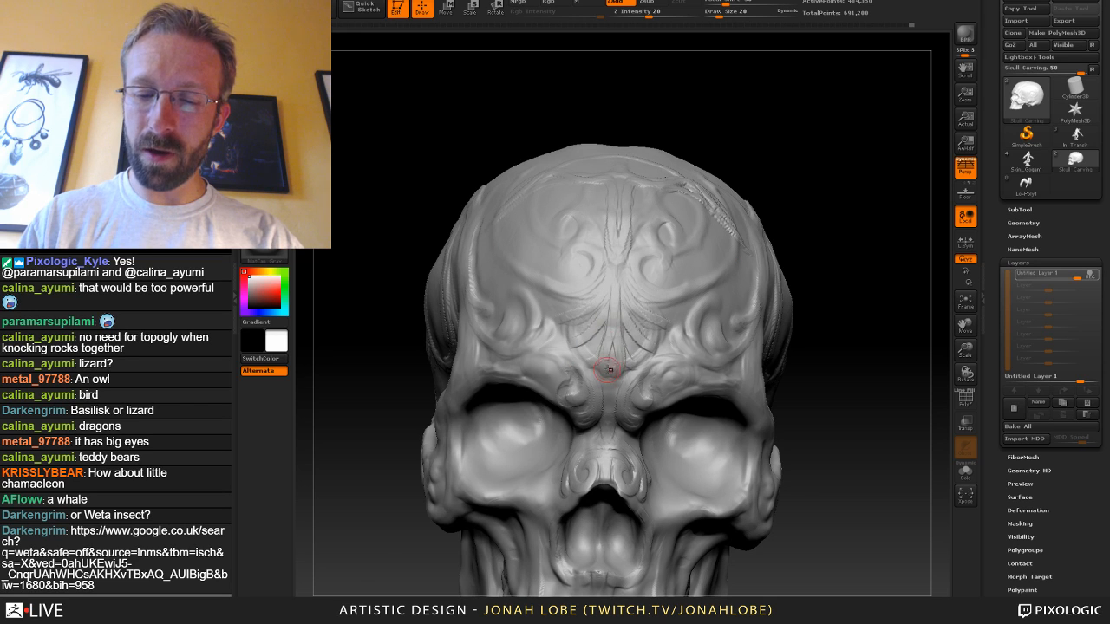
{"action": "left_click_drag", "start_coordinate": [604, 319], "coordinate": [581, 340]}
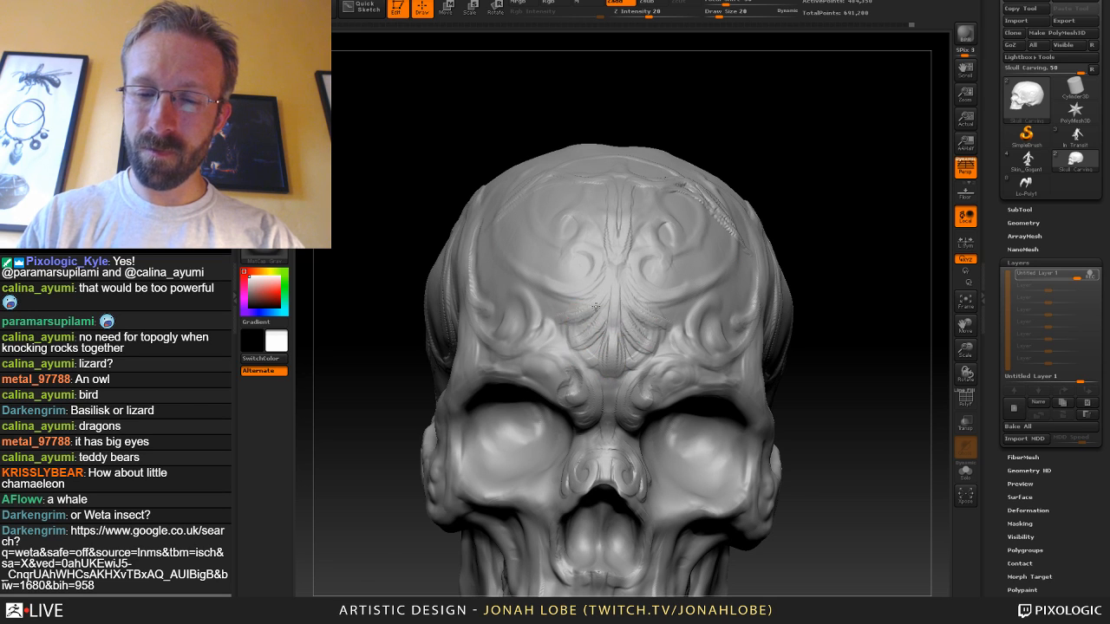
{"action": "left_click_drag", "start_coordinate": [776, 196], "coordinate": [791, 253]}
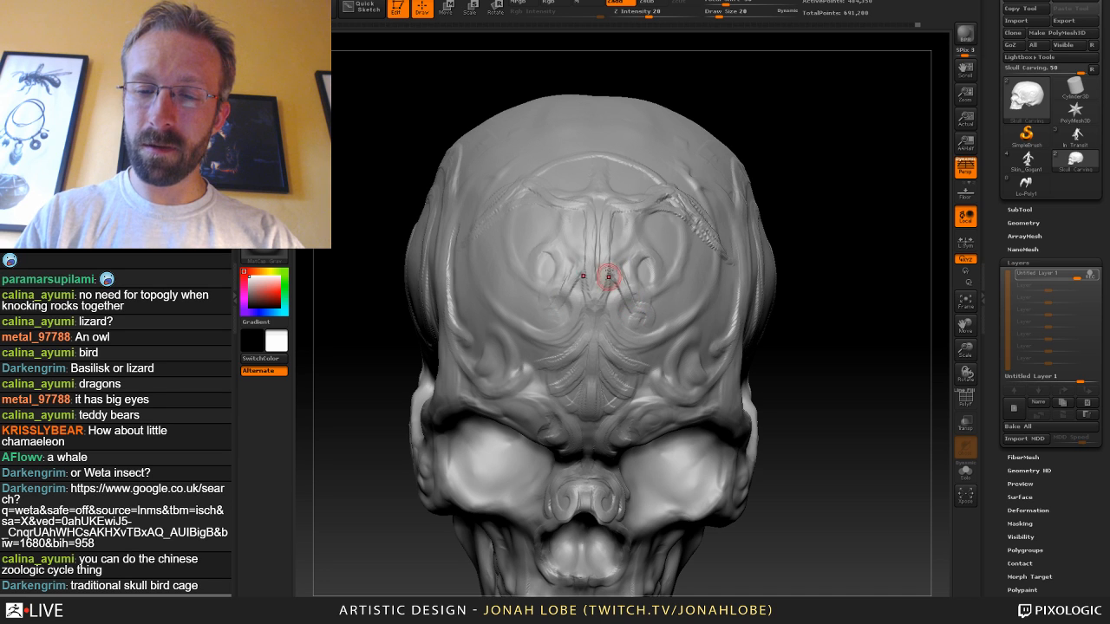
{"action": "mouse_move", "coordinate": [609, 277]}
{"action": "left_mouse_down"}
{"action": "mouse_move", "coordinate": [614, 235]}
{"action": "mouse_move", "coordinate": [610, 271]}
{"action": "left_mouse_up"}
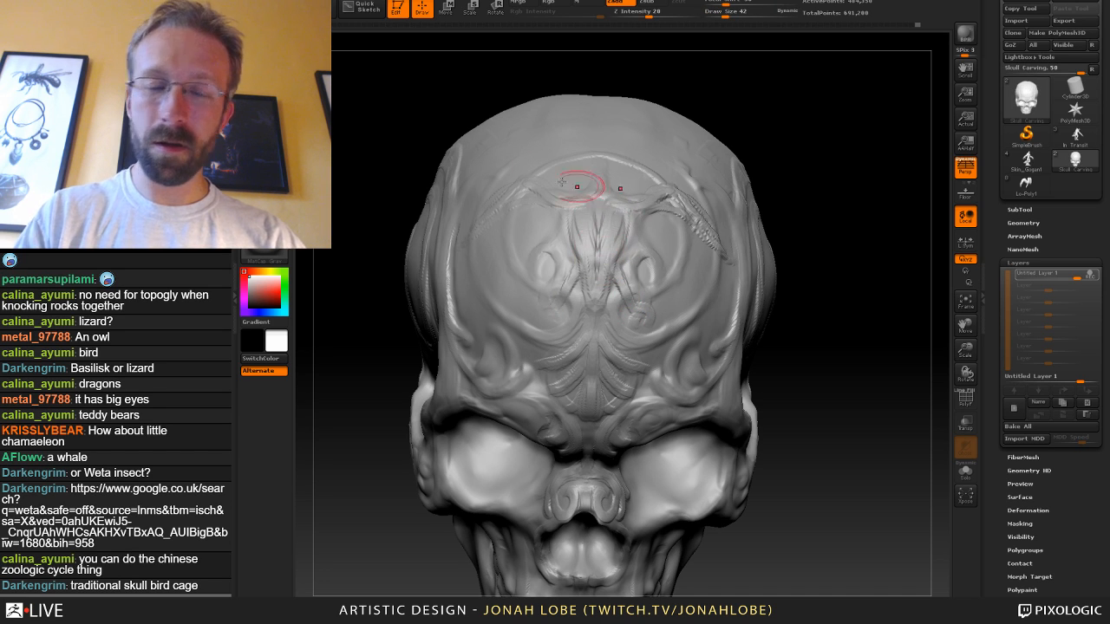
Refine the central forehead curls with a brush at Z intensity 11 and draw size 14.
{"action": "key", "text": "b"}
{"action": "left_click", "coordinate": [443, 55]}
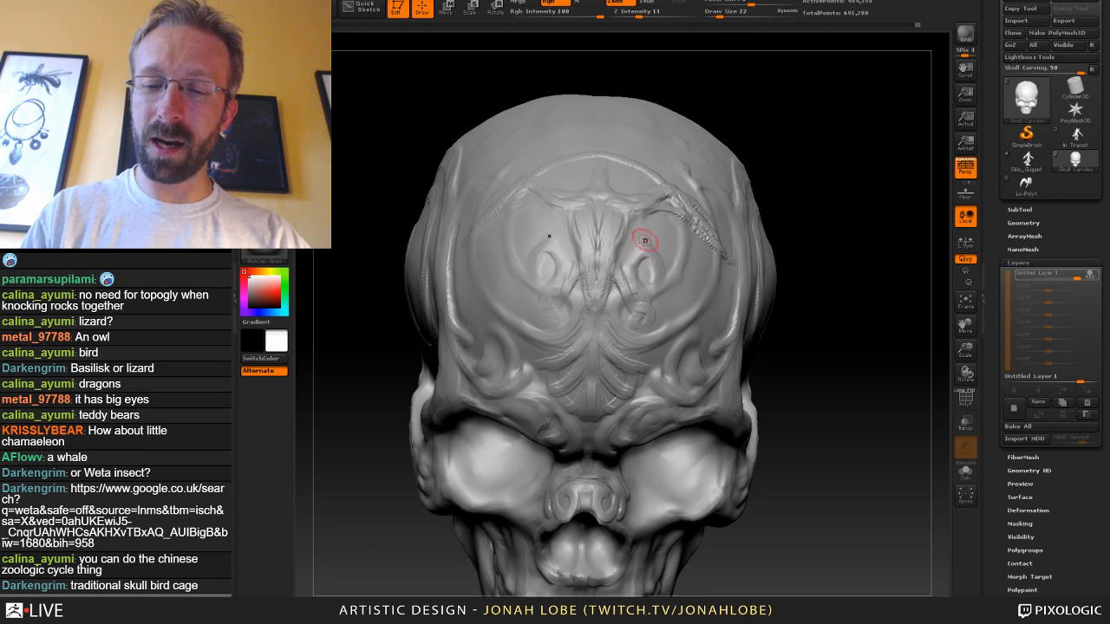
{"action": "key", "text": "s"}
{"action": "left_click_drag", "start_coordinate": [632, 267], "coordinate": [626, 267]}
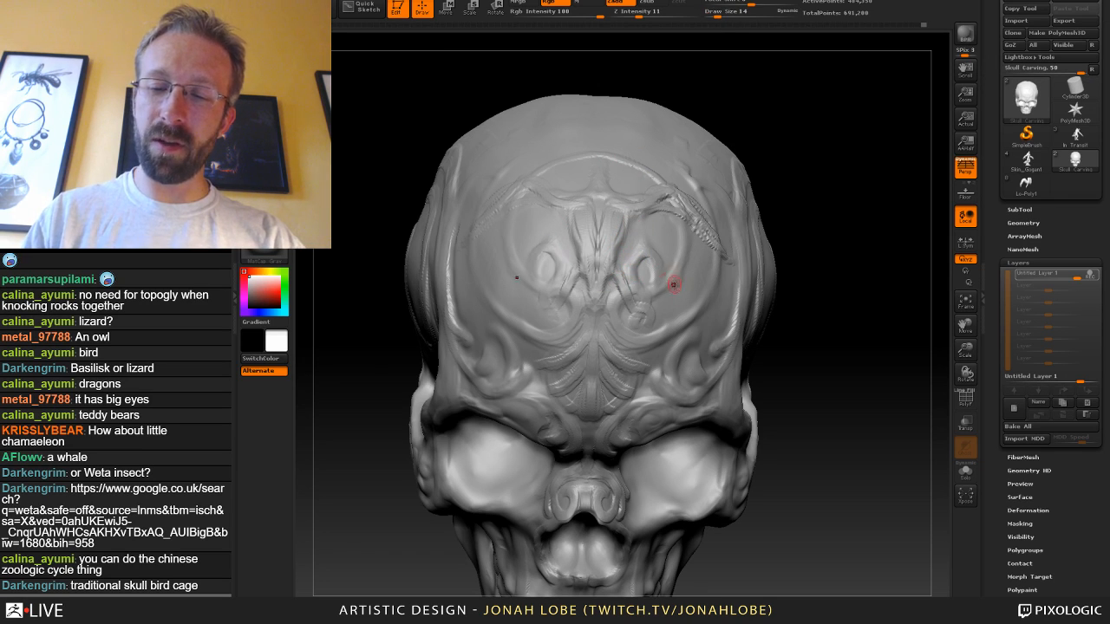
{"action": "left_click_drag", "start_coordinate": [785, 326], "coordinate": [752, 322], "text": "alt"}
{"action": "left_click_drag", "start_coordinate": [799, 307], "coordinate": [768, 424], "text": "alt"}
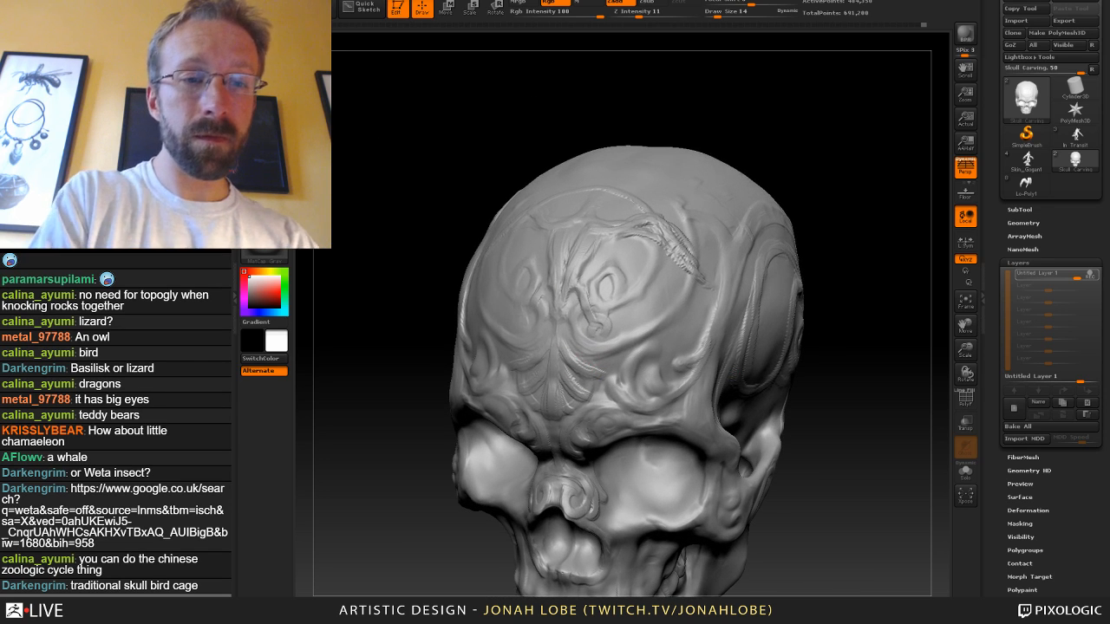
Switch back to the ClayBuildup brush and sculpt two small spirals inside the large loop on the side of the cranium.
{"action": "left_click", "coordinate": [265, 53]}
{"action": "left_click", "coordinate": [360, 58]}
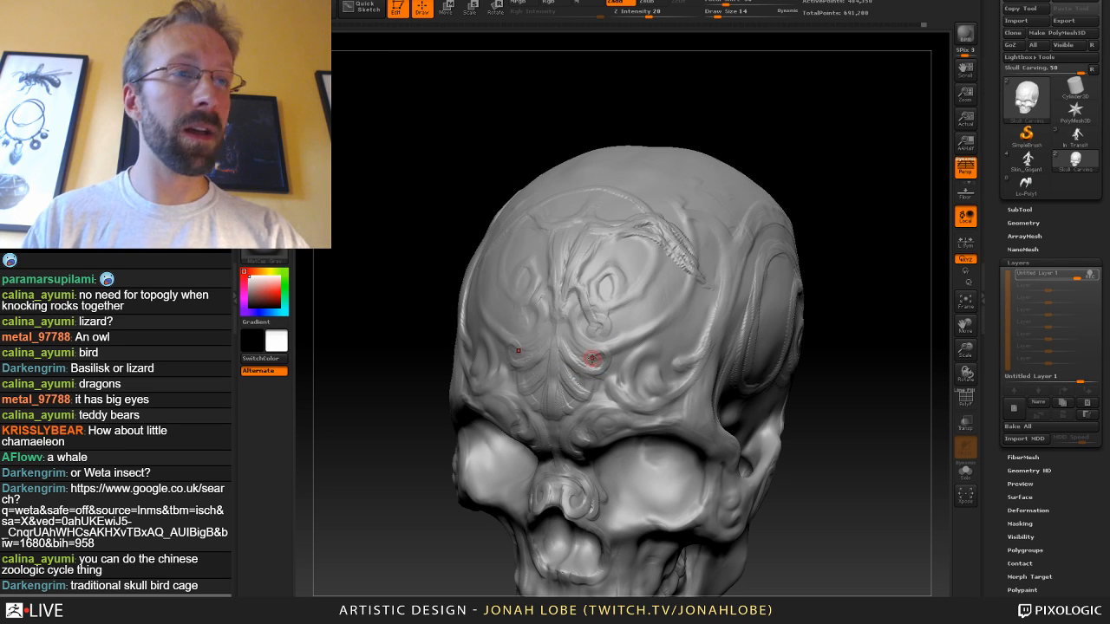
{"action": "left_click_drag", "start_coordinate": [839, 350], "coordinate": [772, 334]}
{"action": "mouse_move", "coordinate": [895, 168]}
{"action": "left_mouse_down", "text": "alt"}
{"action": "mouse_move", "coordinate": [833, 135]}
{"action": "mouse_move", "coordinate": [784, 130]}
{"action": "mouse_move", "coordinate": [754, 143]}
{"action": "left_mouse_up", "text": "alt"}
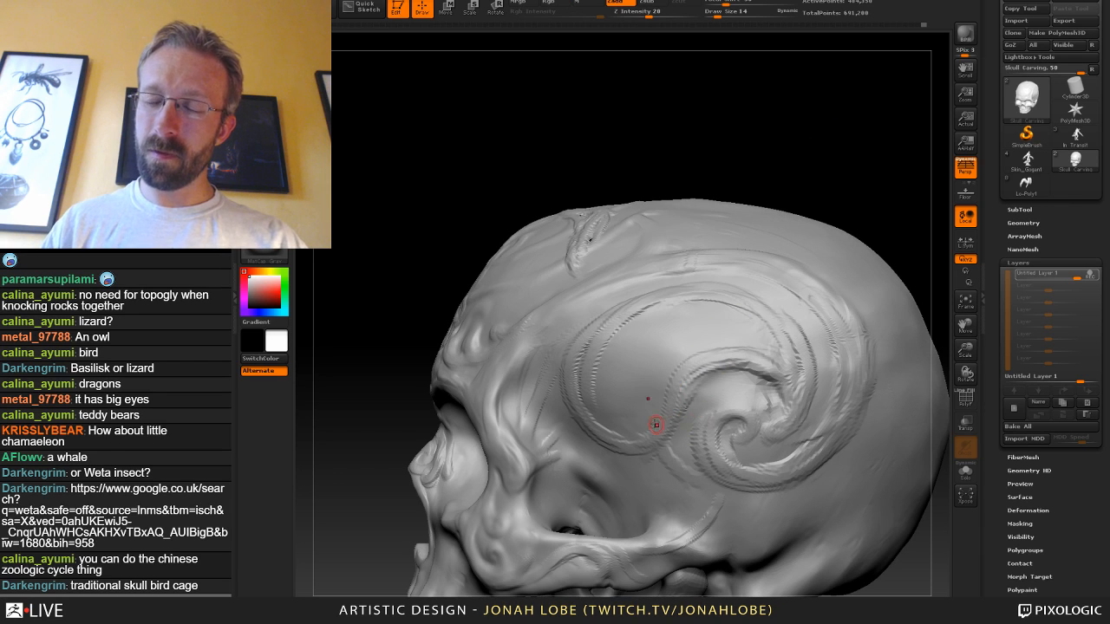
{"action": "left_click_drag", "start_coordinate": [863, 191], "coordinate": [734, 275]}
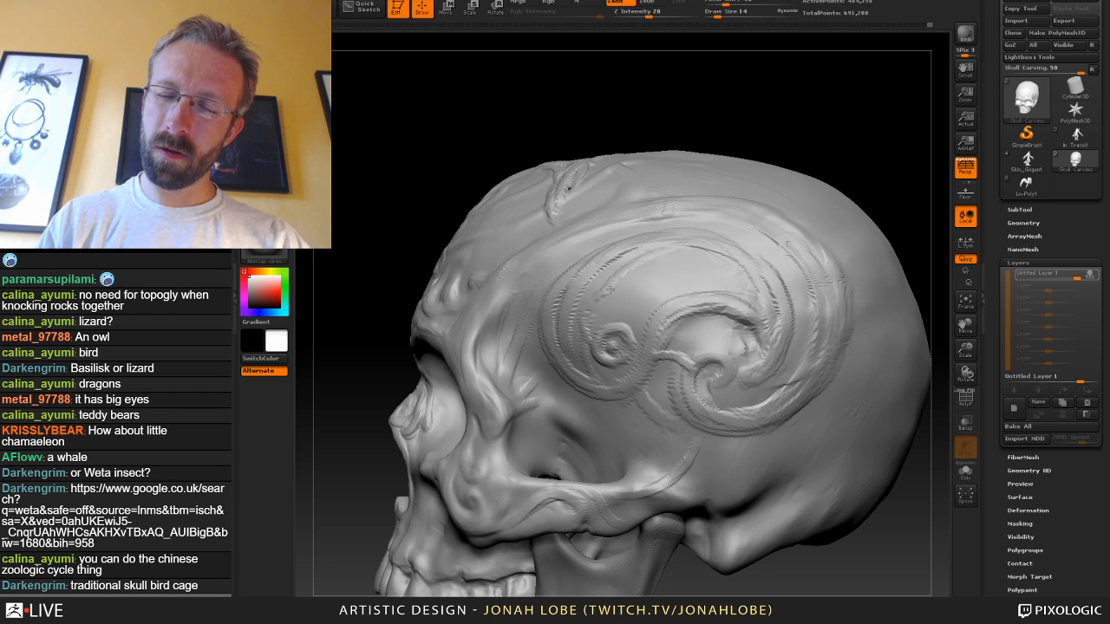
{"action": "left_click", "coordinate": [641, 290]}
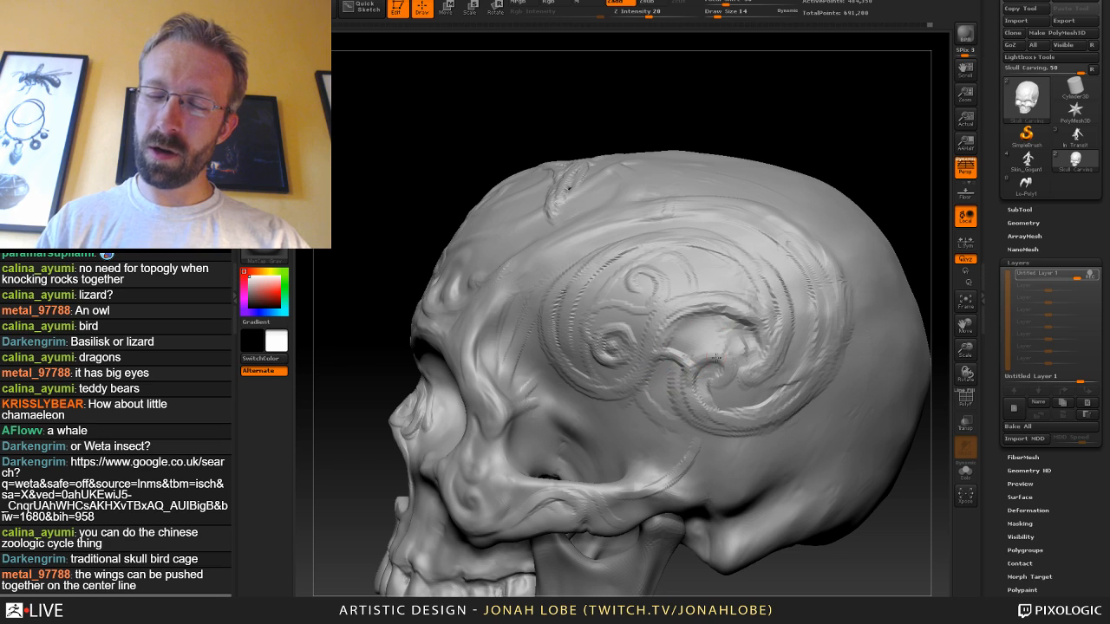
Retouch the inner curl of the large side spiral, undo the last stroke and return to the forehead carvings.
{"action": "left_click_drag", "start_coordinate": [728, 394], "coordinate": [718, 399]}
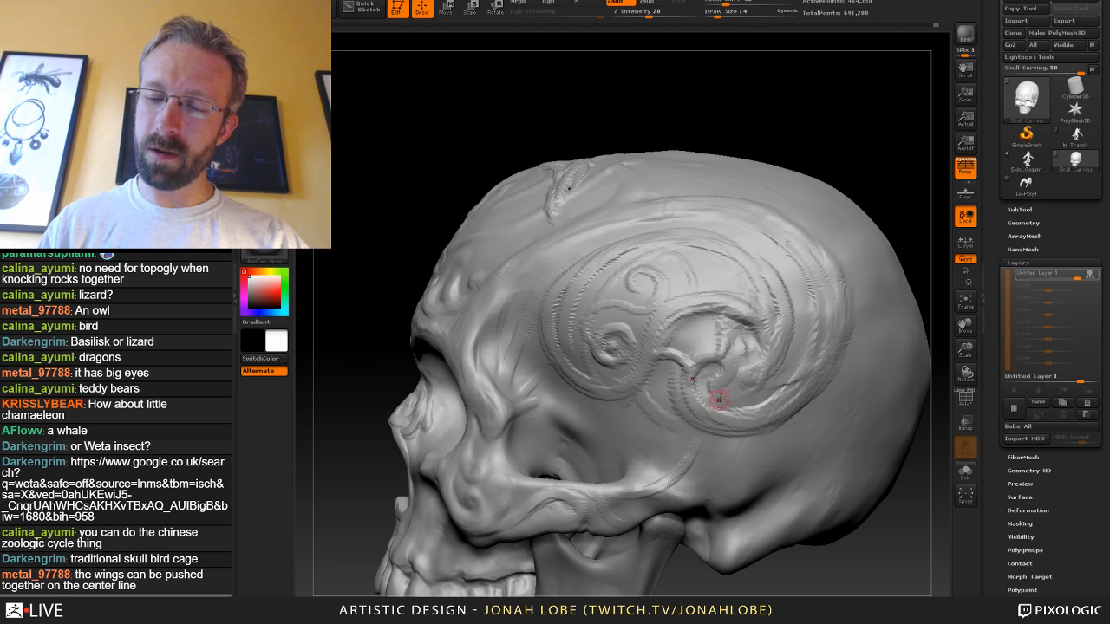
{"action": "key", "text": "ctrl+z"}
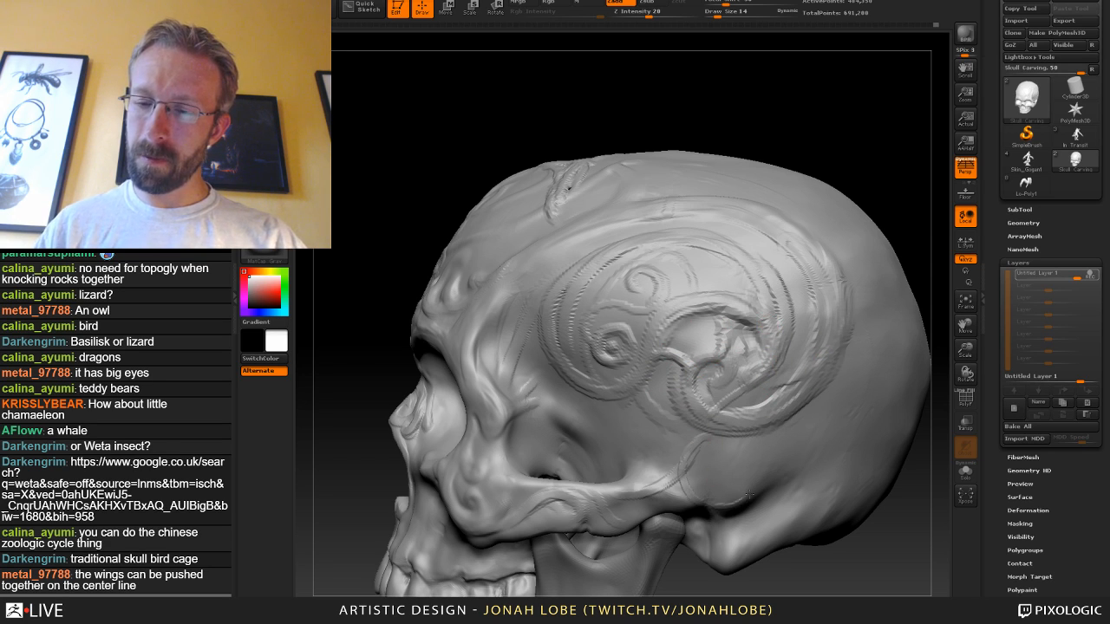
{"action": "left_click_drag", "start_coordinate": [853, 533], "coordinate": [777, 219], "text": "alt"}
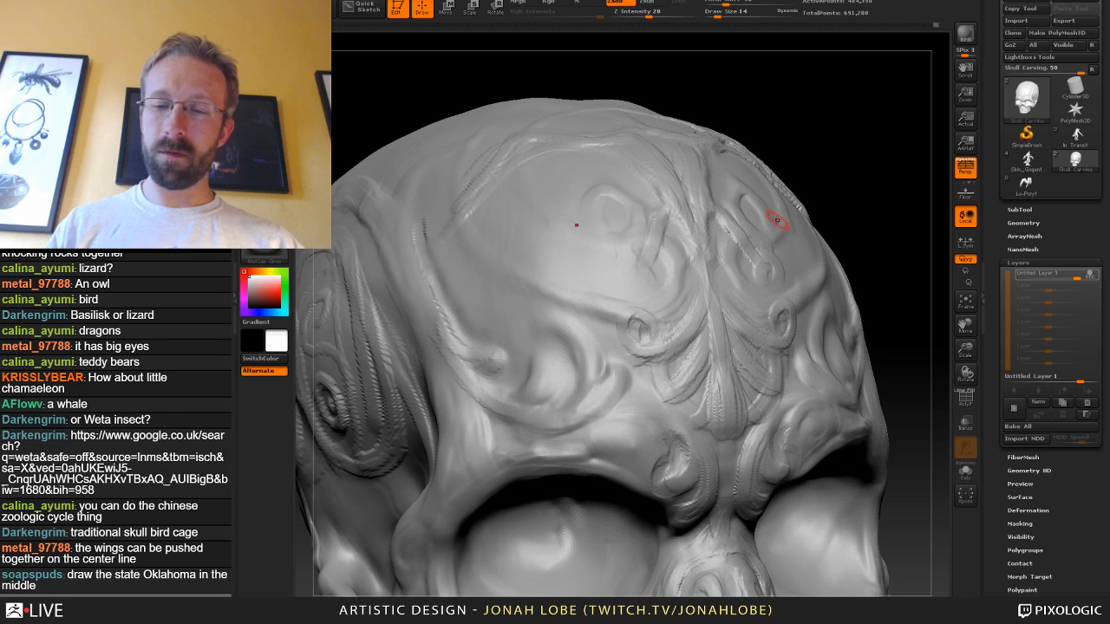
Sculpt up the forehead's centre line, carve a curled arch across the upper forehead above the central motif and smooth its side.
{"action": "mouse_move", "coordinate": [854, 243]}
{"action": "left_mouse_down"}
{"action": "mouse_move", "coordinate": [859, 266]}
{"action": "mouse_move", "coordinate": [846, 269]}
{"action": "left_mouse_up"}
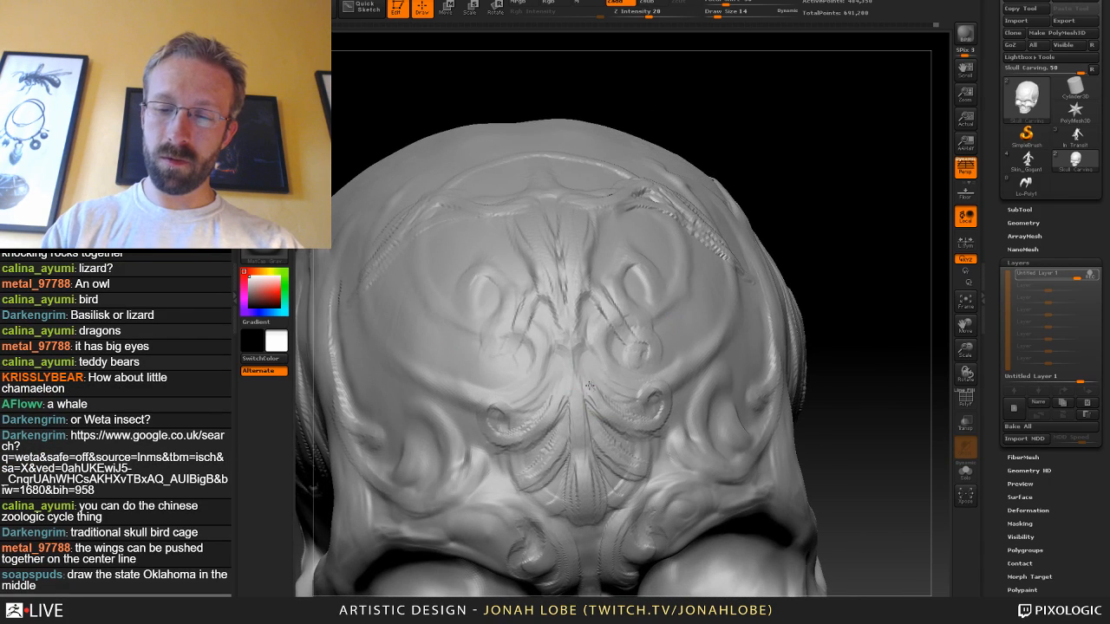
{"action": "left_click_drag", "start_coordinate": [588, 399], "coordinate": [559, 212]}
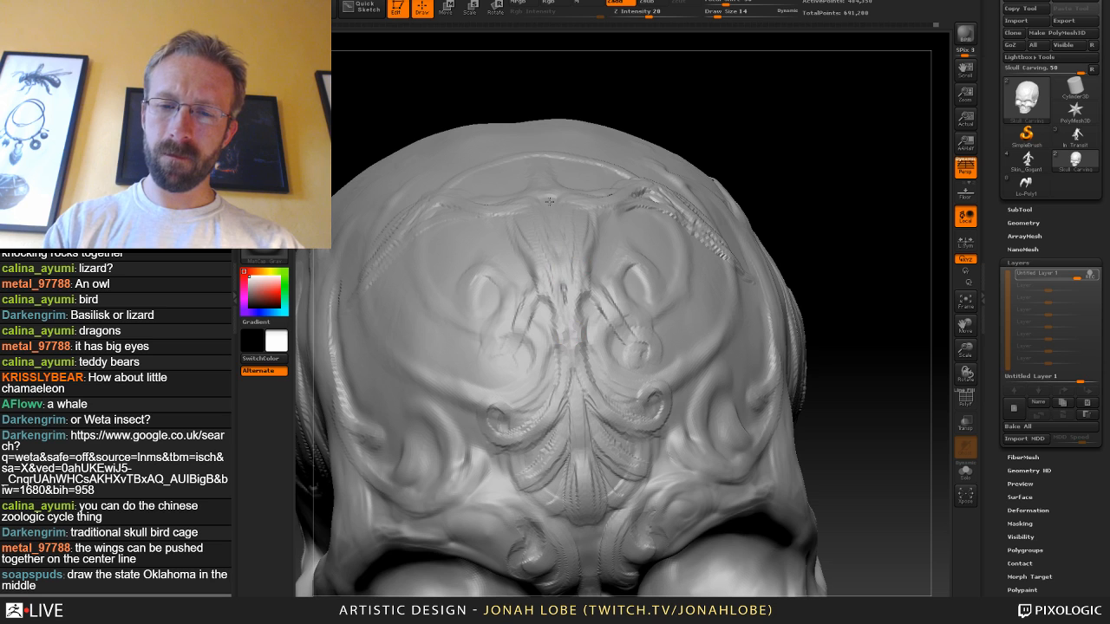
{"action": "left_click_drag", "start_coordinate": [720, 125], "coordinate": [728, 252], "text": "alt"}
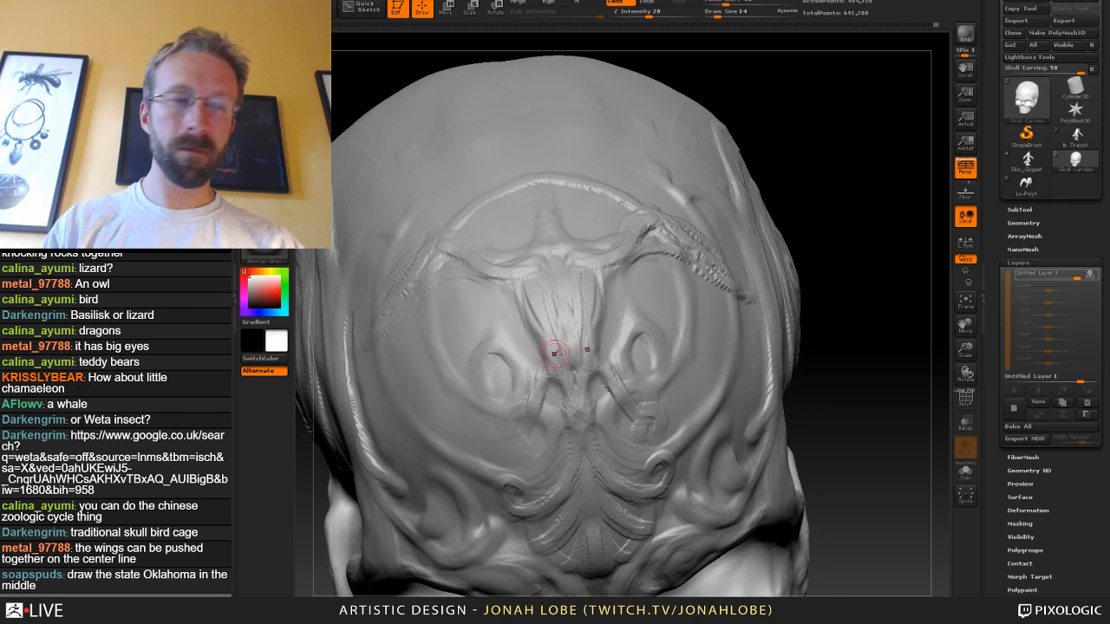
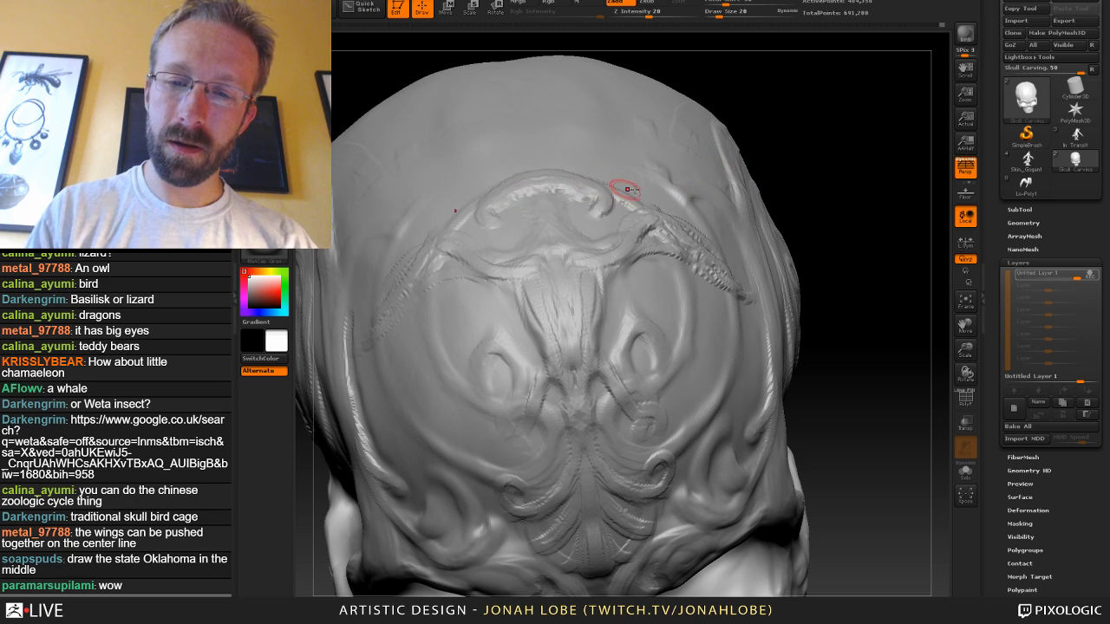
{"action": "left_click_drag", "start_coordinate": [816, 223], "coordinate": [725, 340], "text": "alt"}
{"action": "left_click_drag", "start_coordinate": [550, 244], "coordinate": [580, 293], "text": "shift"}
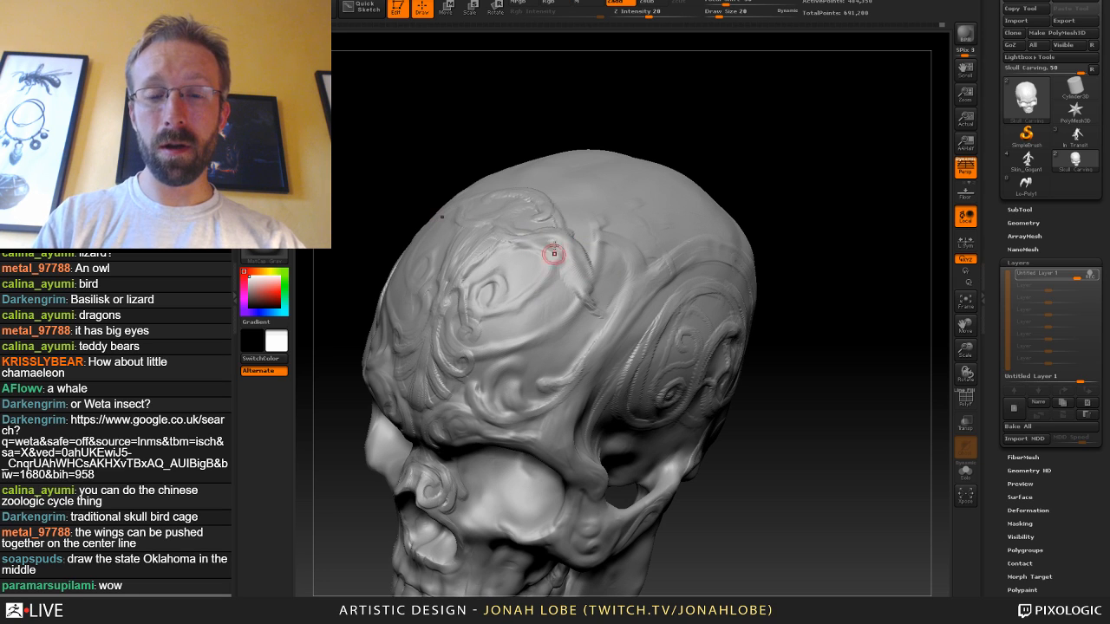
Sculpt a curved ridge down the upper side of the forehead beside the arch, undoing the first stroke and redrawing it.
{"action": "left_click_drag", "start_coordinate": [589, 205], "coordinate": [592, 296]}
{"action": "key", "text": "ctrl+z"}
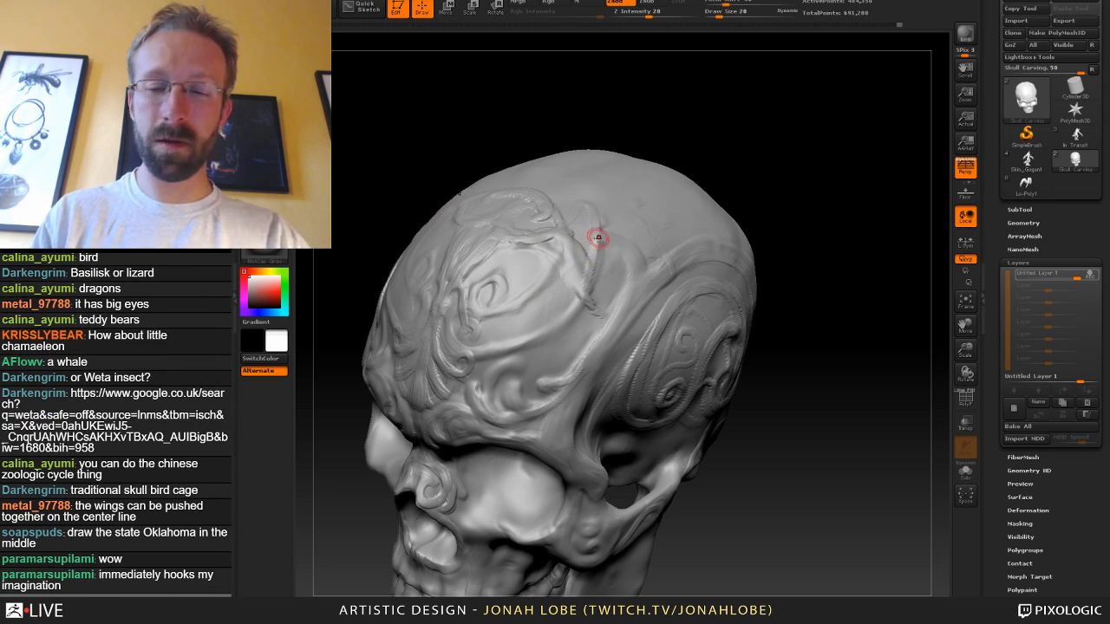
{"action": "left_click_drag", "start_coordinate": [586, 203], "coordinate": [589, 281]}
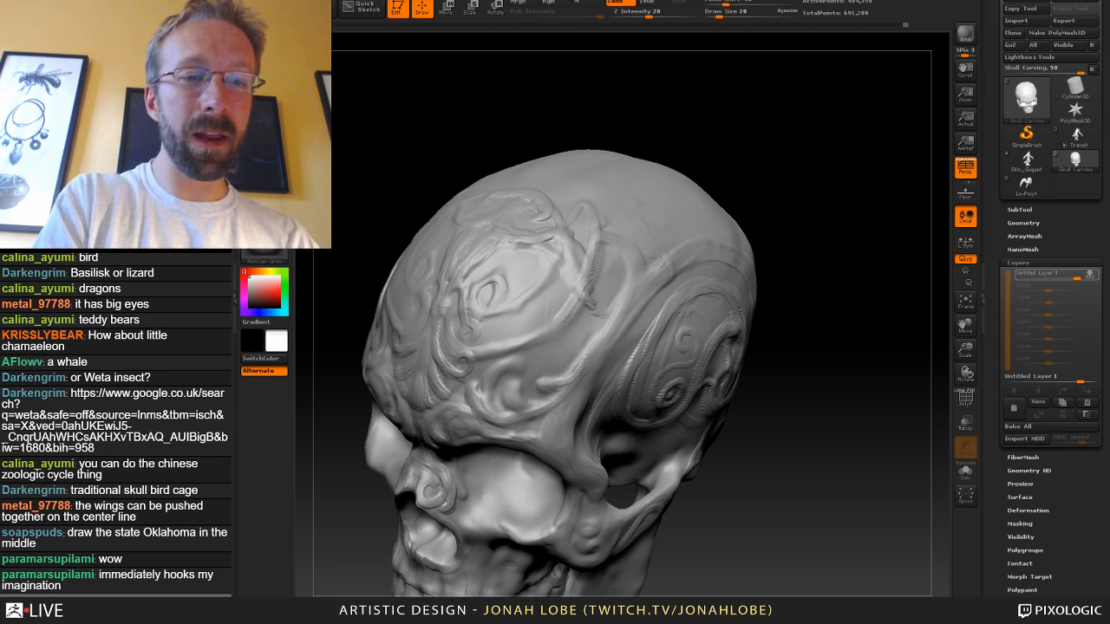
Refine the curved ridge beside the arch with the Z intensity 11 brush at draw size 26, then enlarge the brush to 68.
{"action": "key", "text": "b"}
{"action": "left_click", "coordinate": [442, 66]}
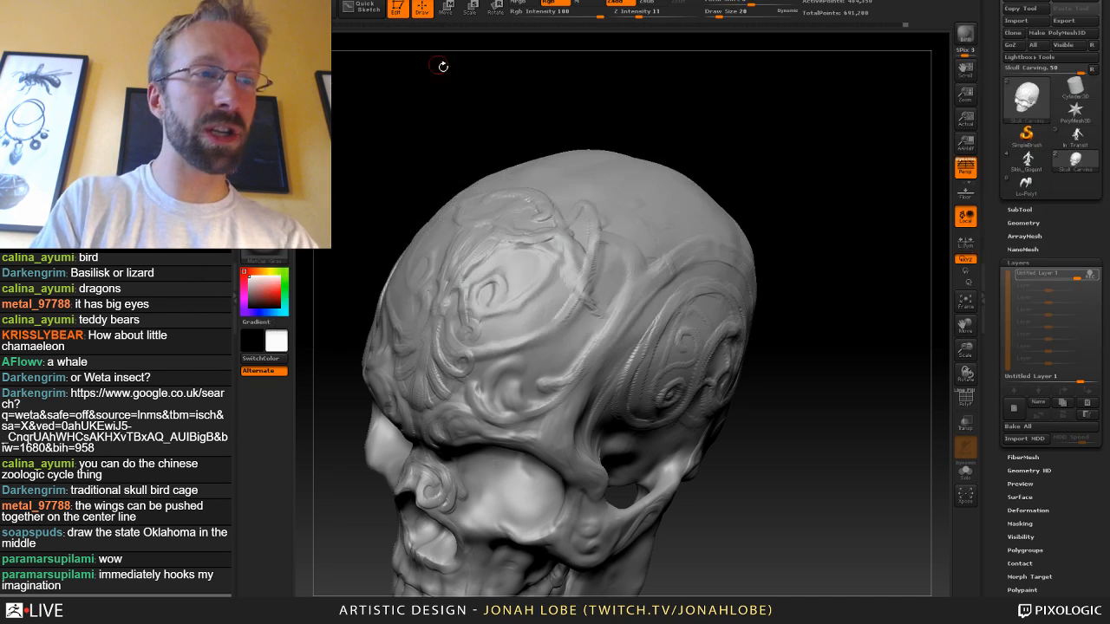
{"action": "key", "text": "s"}
{"action": "left_click", "coordinate": [570, 257]}
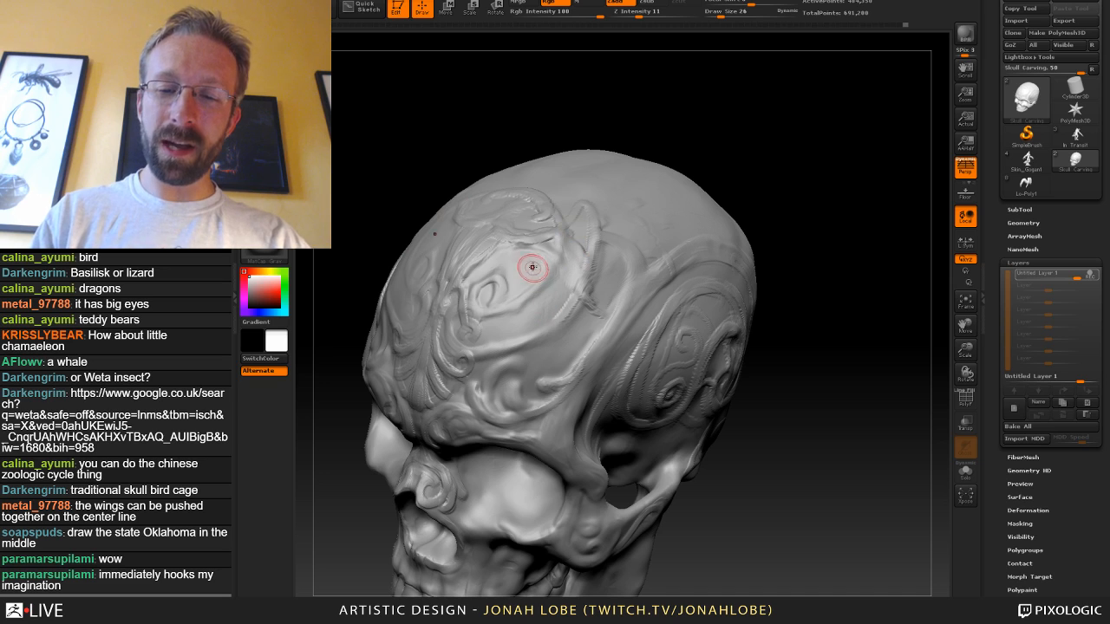
{"action": "left_click_drag", "start_coordinate": [738, 174], "coordinate": [515, 213]}
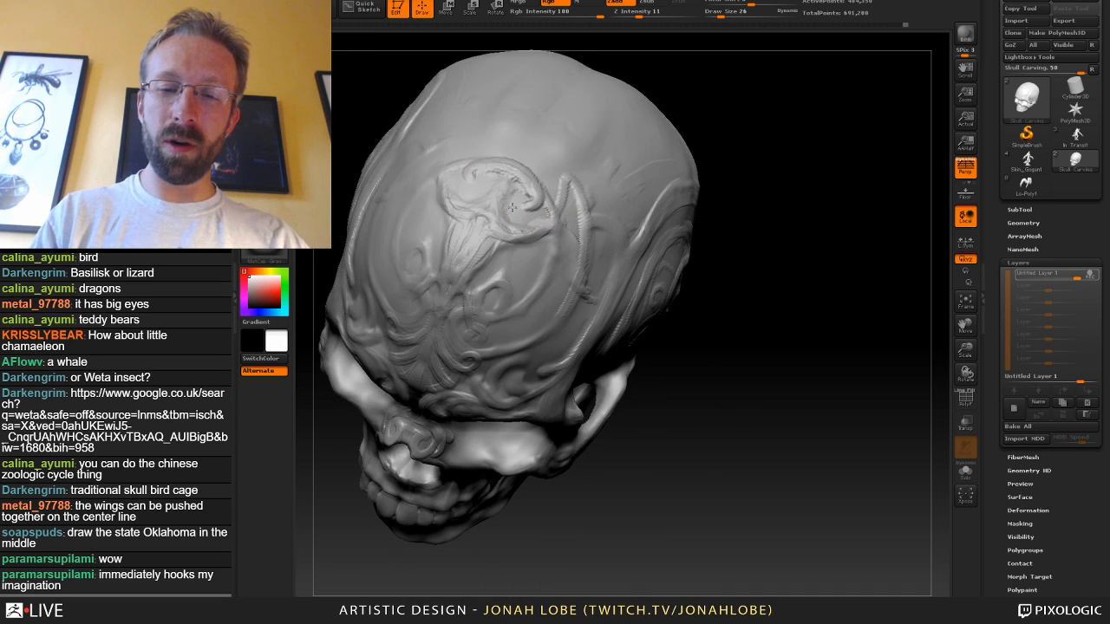
{"action": "key", "text": "]"}
{"action": "key", "text": "]"}
{"action": "key", "text": "]"}
{"action": "key", "text": "]"}
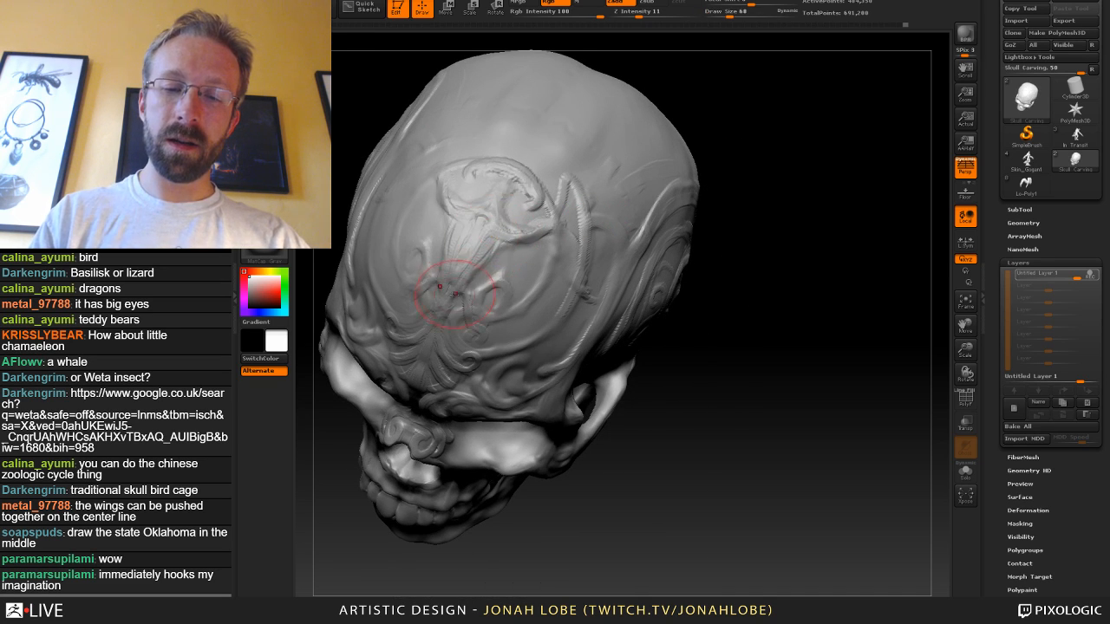
{"action": "left_click_drag", "start_coordinate": [782, 219], "coordinate": [448, 336]}
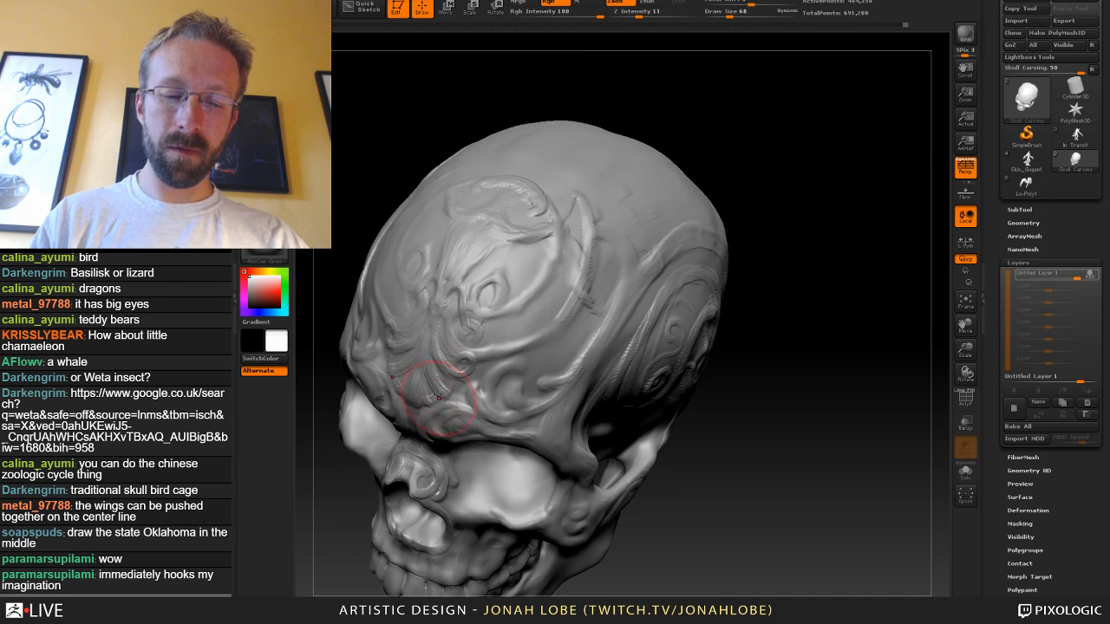
Shrink the brush to draw size 22 and then 11 to tighten the edges of the curved ridge beside the arch.
{"action": "key", "text": "["}
{"action": "key", "text": "["}
{"action": "key", "text": "["}
{"action": "key", "text": "["}
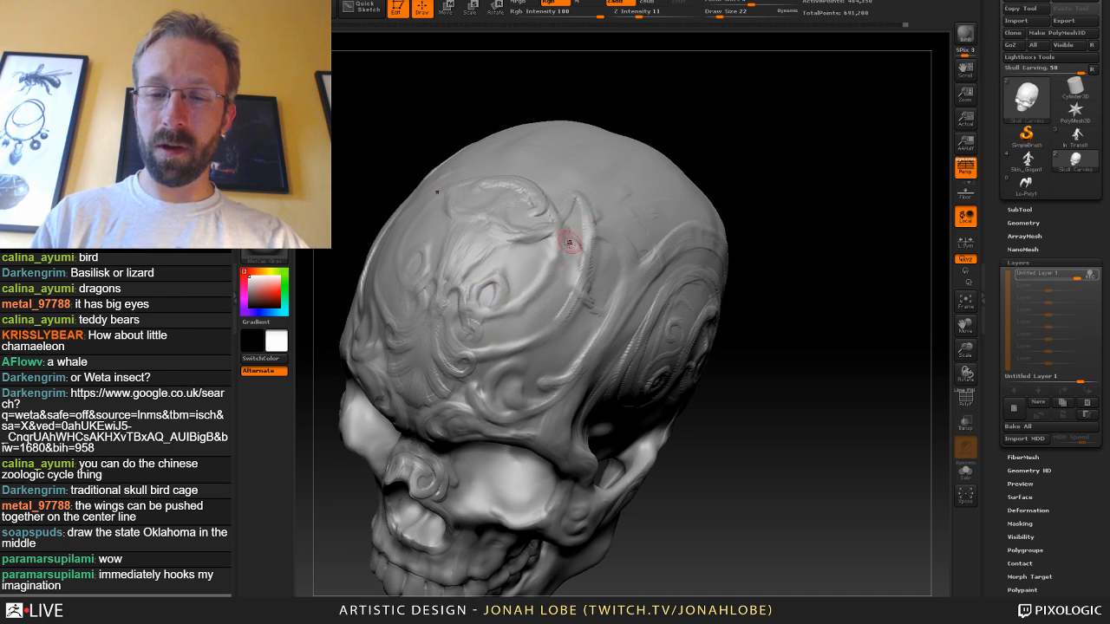
{"action": "key", "text": "["}
{"action": "key", "text": "["}
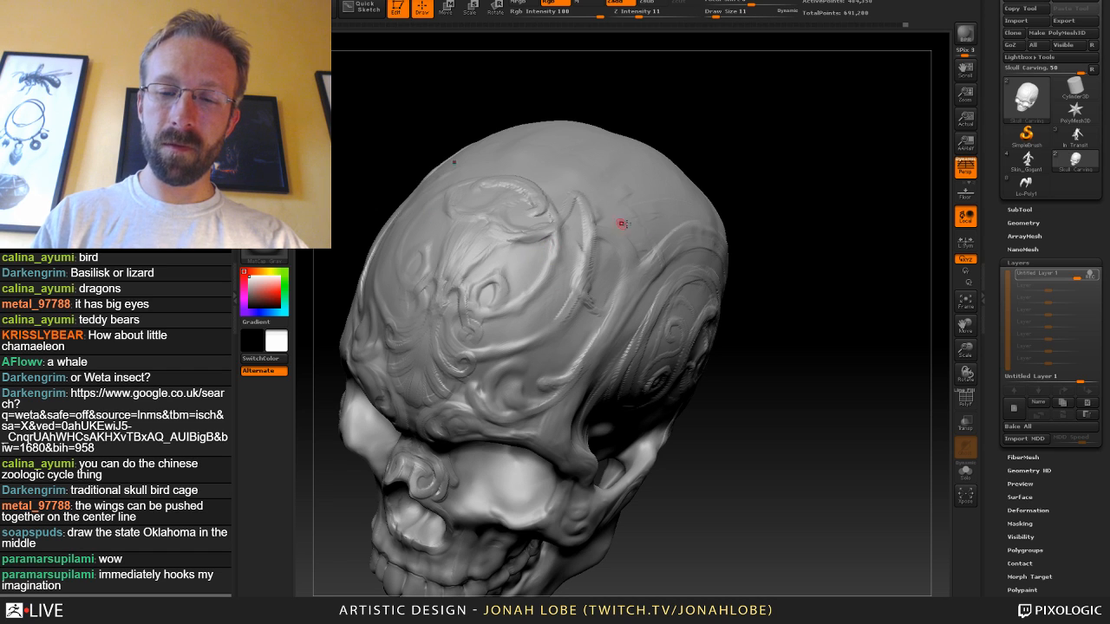
{"action": "key", "text": "]"}
{"action": "key", "text": "]"}
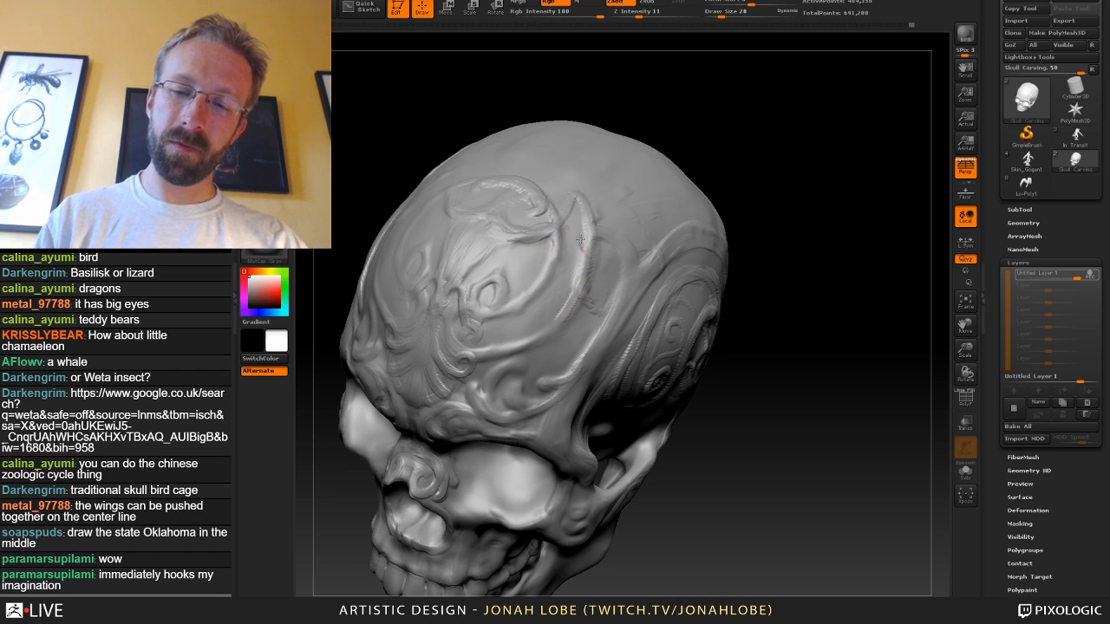
Switch back to the ClayBuildup brush and sculpt side lines and a hooked curl off the top of the curved ridge.
{"action": "key", "text": "b"}
{"action": "left_click", "coordinate": [356, 61]}
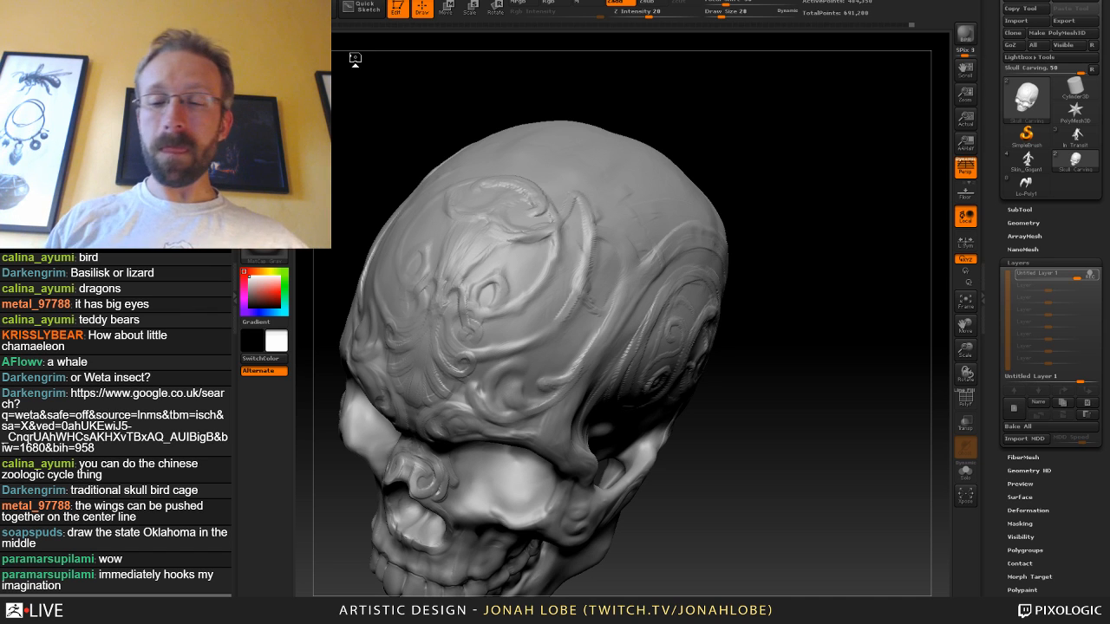
{"action": "left_click_drag", "start_coordinate": [755, 360], "coordinate": [784, 377]}
{"action": "key", "text": "b"}
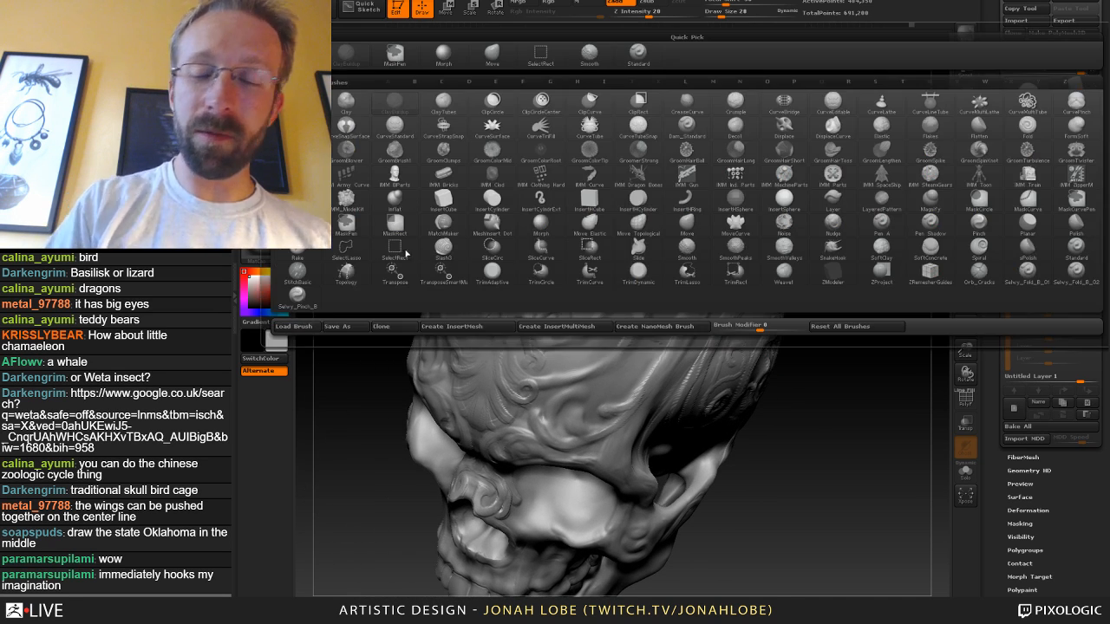
{"action": "key", "text": "c"}
{"action": "key", "text": "b"}
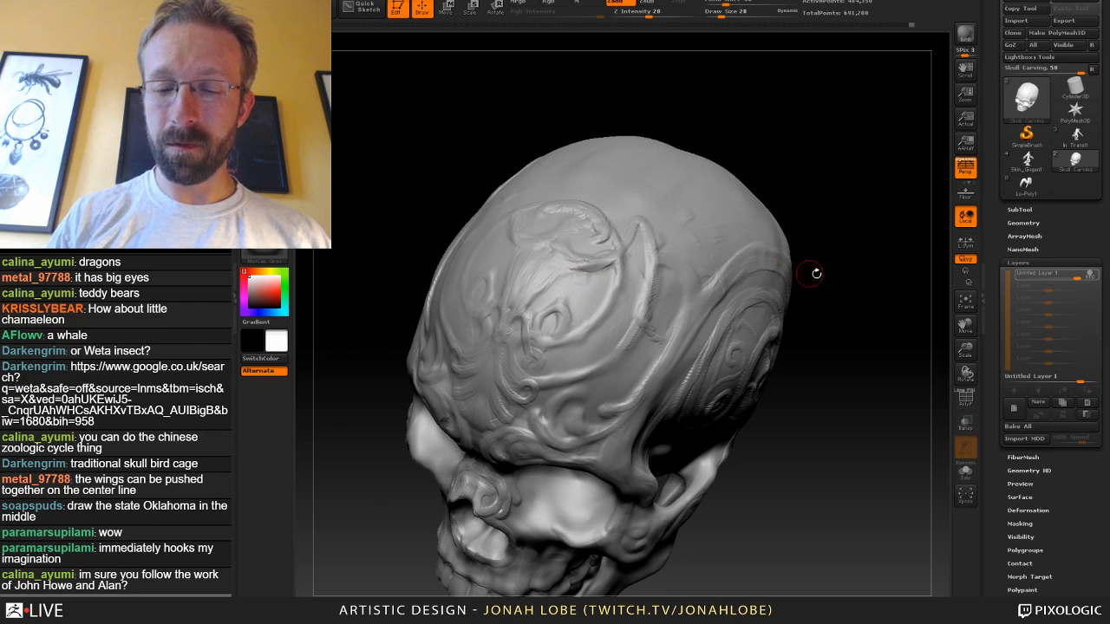
{"action": "left_click_drag", "start_coordinate": [816, 273], "coordinate": [767, 278]}
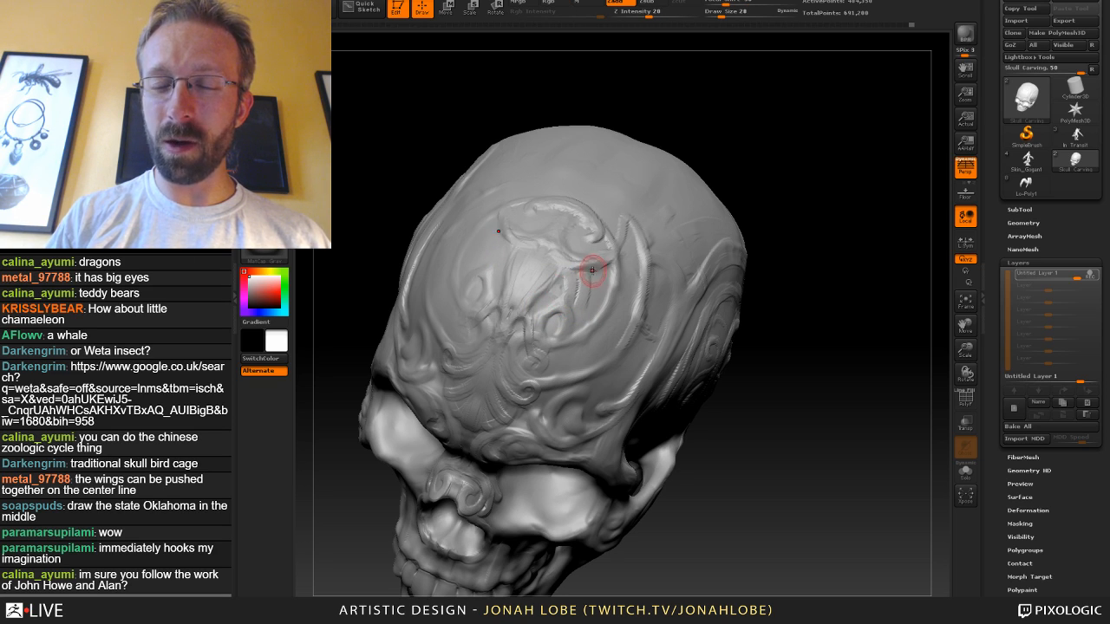
{"action": "left_click_drag", "start_coordinate": [800, 263], "coordinate": [725, 241]}
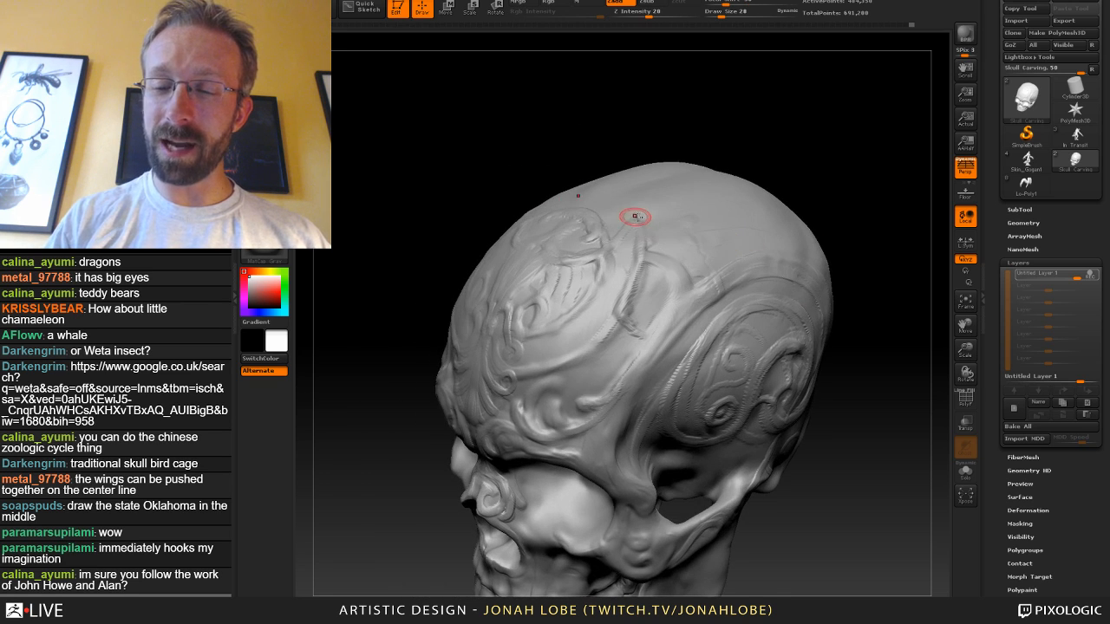
{"action": "mouse_move", "coordinate": [843, 244]}
{"action": "left_mouse_down"}
{"action": "mouse_move", "coordinate": [857, 238]}
{"action": "mouse_move", "coordinate": [731, 240]}
{"action": "left_mouse_up"}
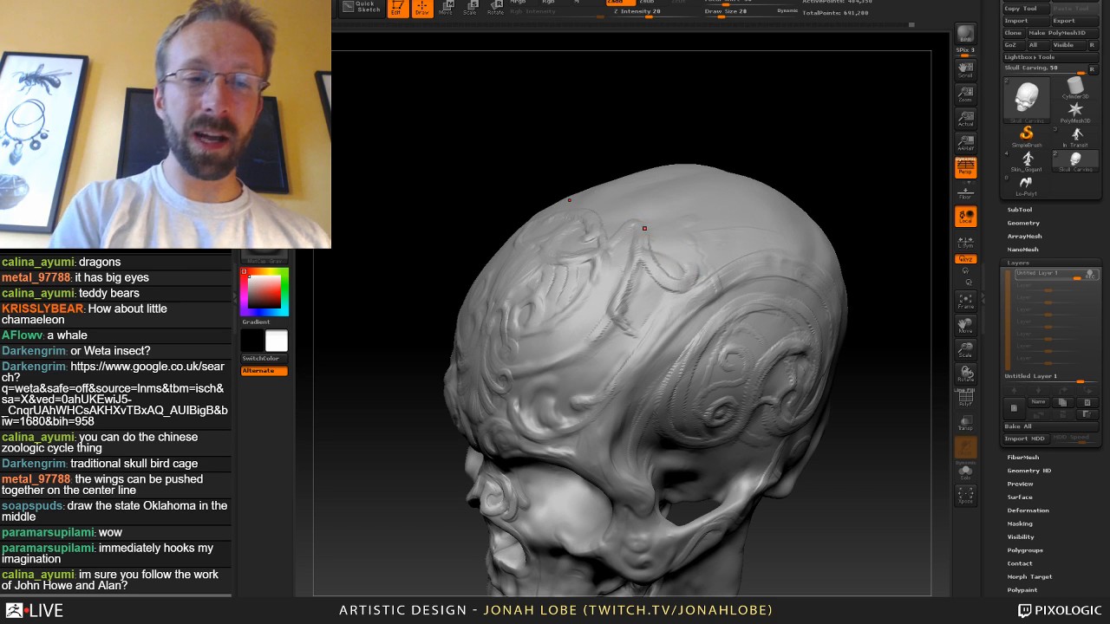
Blend the hooked curl and the curved ridge into the skull surface with the Z intensity 11 brush.
{"action": "key", "text": "b"}
{"action": "left_click", "coordinate": [443, 54]}
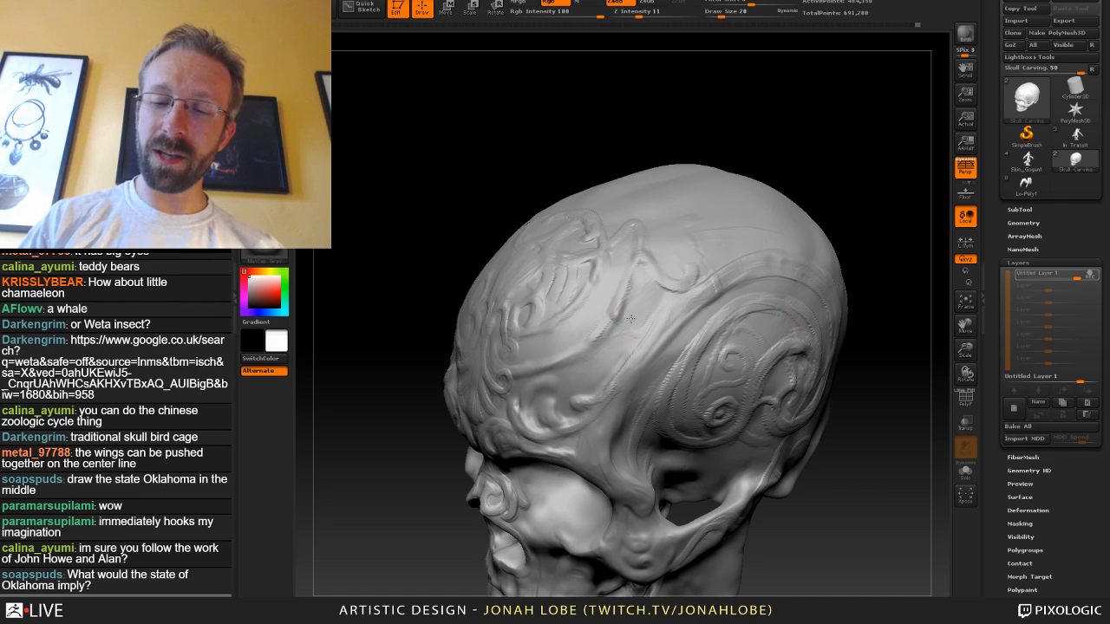
{"action": "right_click_drag", "start_coordinate": [643, 291], "coordinate": [614, 243]}
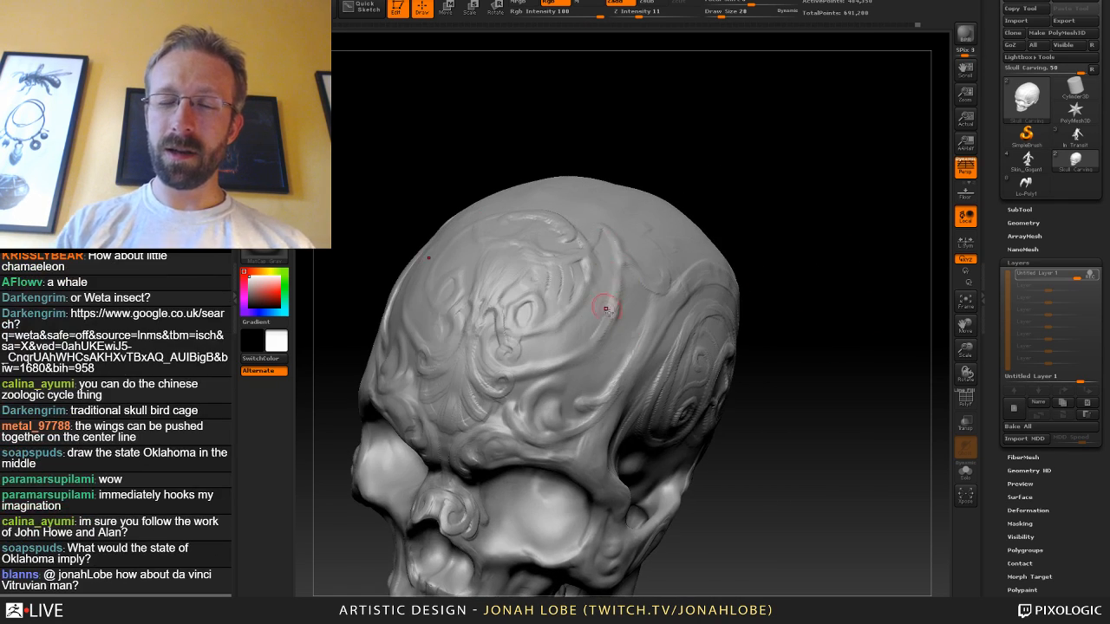
Return to the ClayBuildup brush and sculpt long strands running down between the curved ridge and the central forehead motif.
{"action": "key", "text": "b"}
{"action": "left_click", "coordinate": [346, 54]}
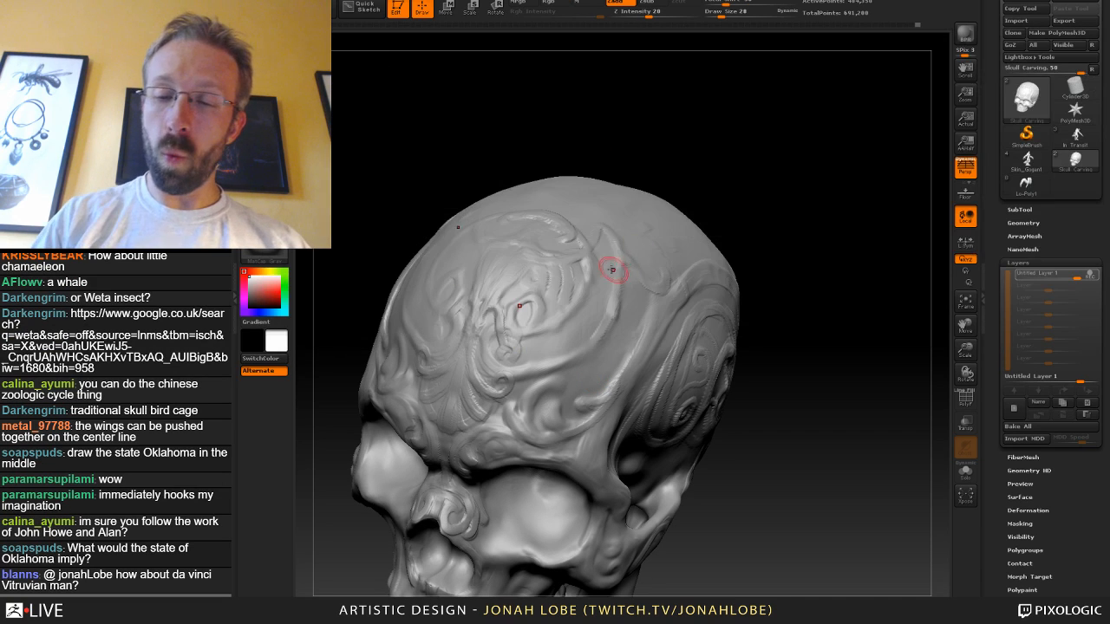
{"action": "left_click_drag", "start_coordinate": [606, 266], "coordinate": [572, 366]}
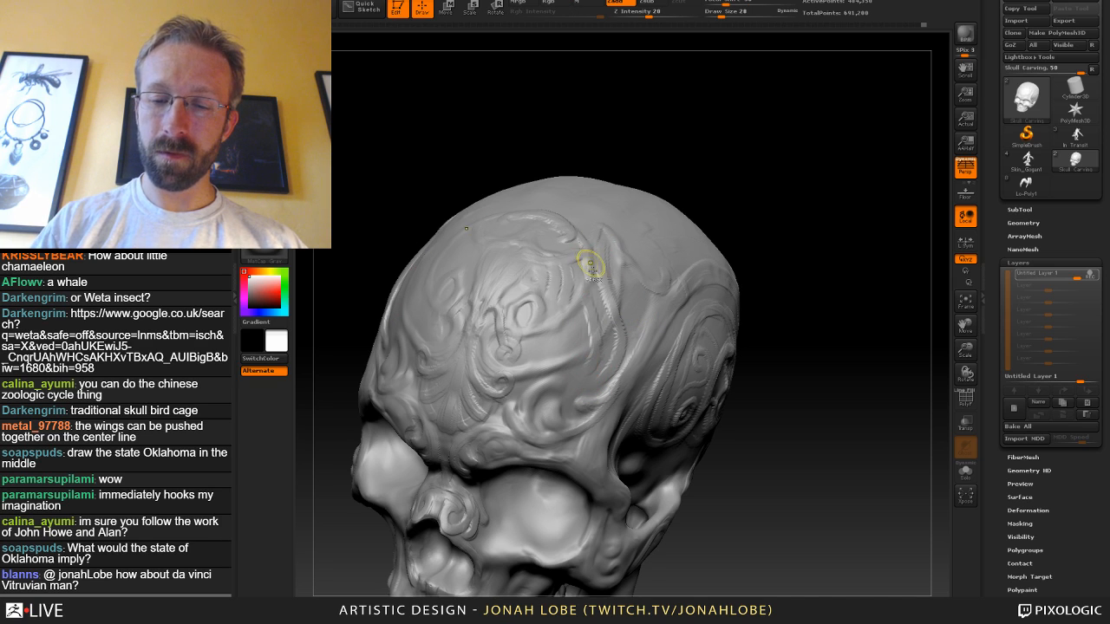
{"action": "left_click_drag", "start_coordinate": [784, 340], "coordinate": [715, 342]}
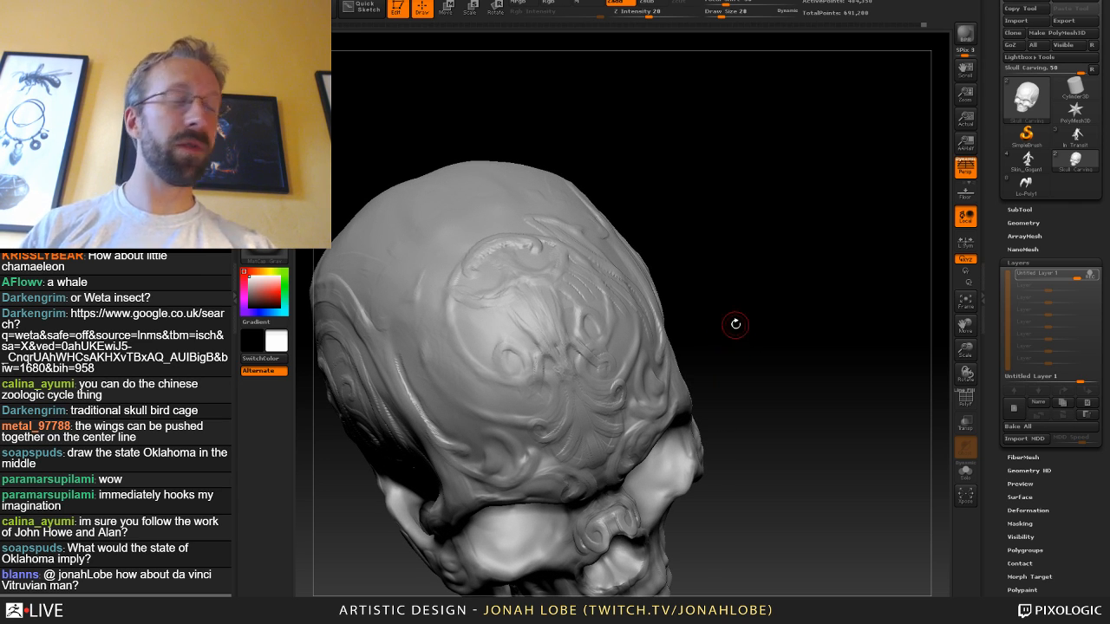
Check the carvings from the front and side and work along the band between the forehead and the side spiral.
{"action": "left_click_drag", "start_coordinate": [735, 325], "coordinate": [699, 306]}
{"action": "left_click_drag", "start_coordinate": [661, 234], "coordinate": [734, 251]}
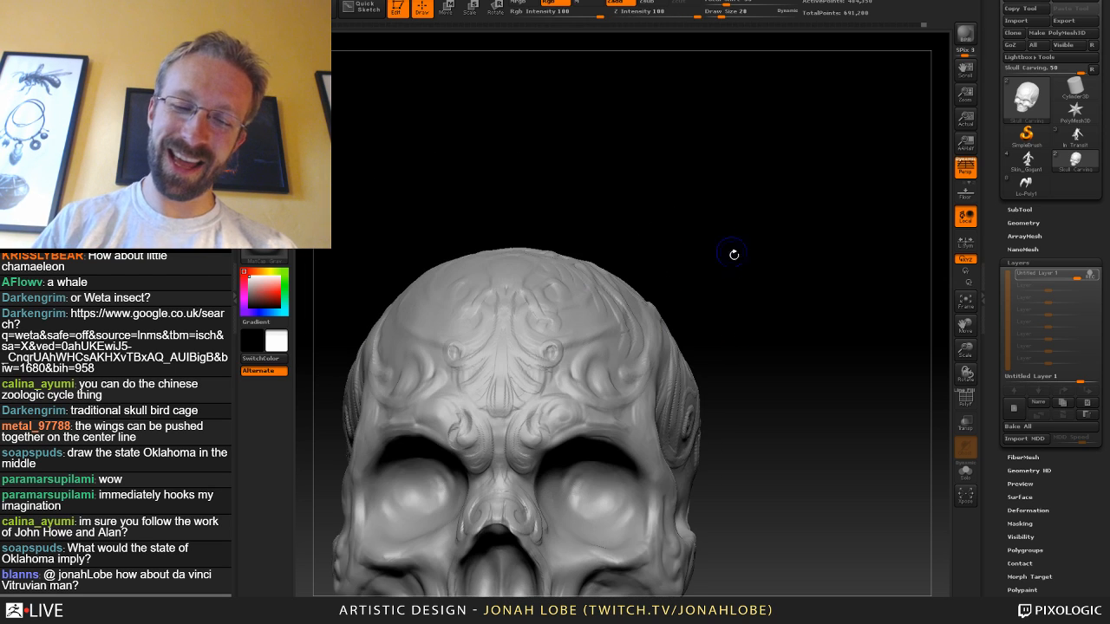
{"action": "left_click_drag", "start_coordinate": [702, 298], "coordinate": [774, 288]}
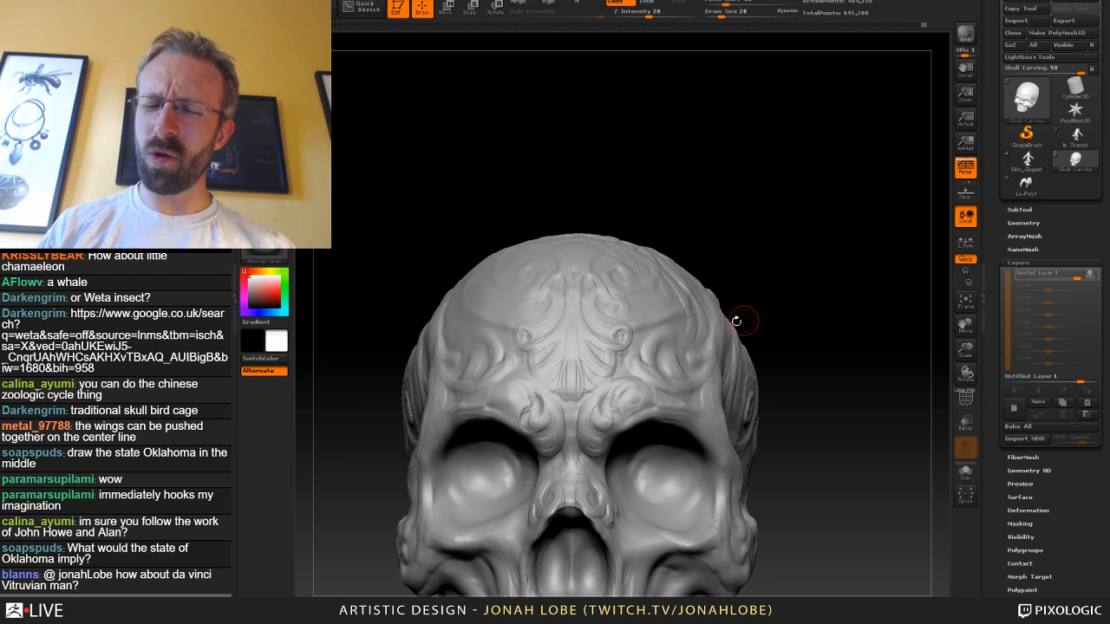
{"action": "left_click_drag", "start_coordinate": [775, 331], "coordinate": [694, 372]}
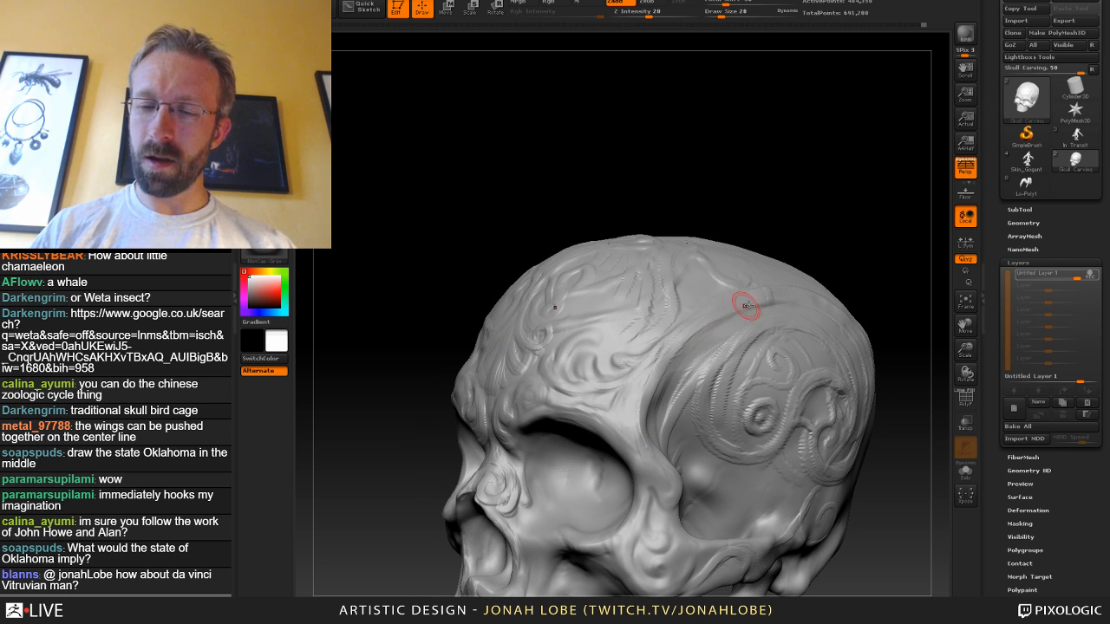
{"action": "mouse_move", "coordinate": [866, 279]}
{"action": "left_mouse_down"}
{"action": "mouse_move", "coordinate": [885, 326]}
{"action": "mouse_move", "coordinate": [731, 318]}
{"action": "mouse_move", "coordinate": [756, 283]}
{"action": "left_mouse_up"}
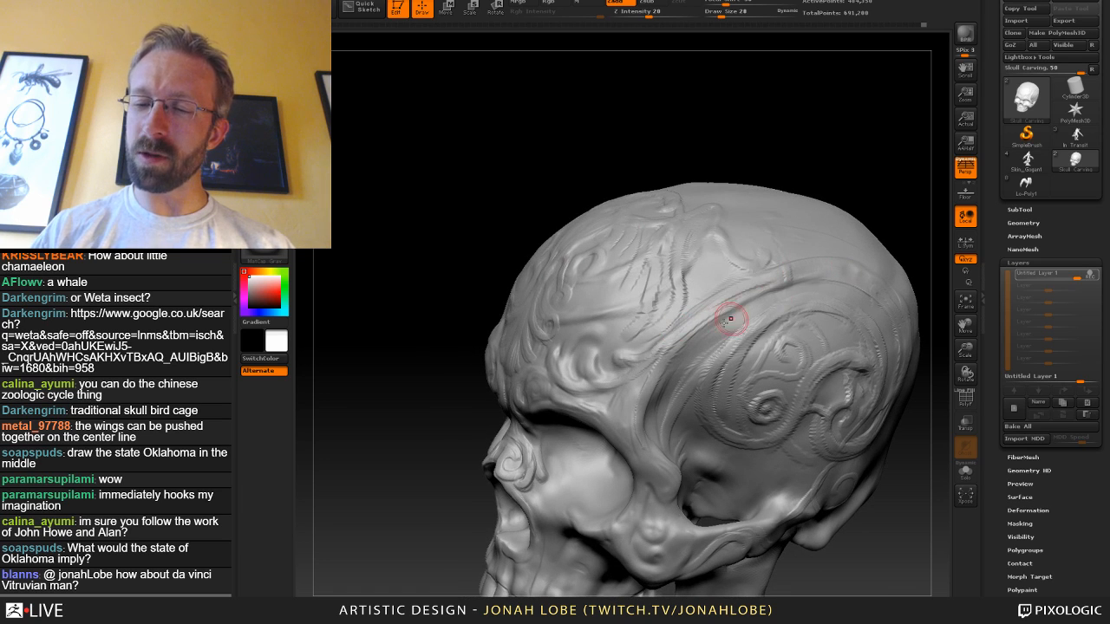
{"action": "mouse_move", "coordinate": [673, 361]}
{"action": "left_mouse_down"}
{"action": "mouse_move", "coordinate": [761, 293]}
{"action": "mouse_move", "coordinate": [819, 279]}
{"action": "left_mouse_up"}
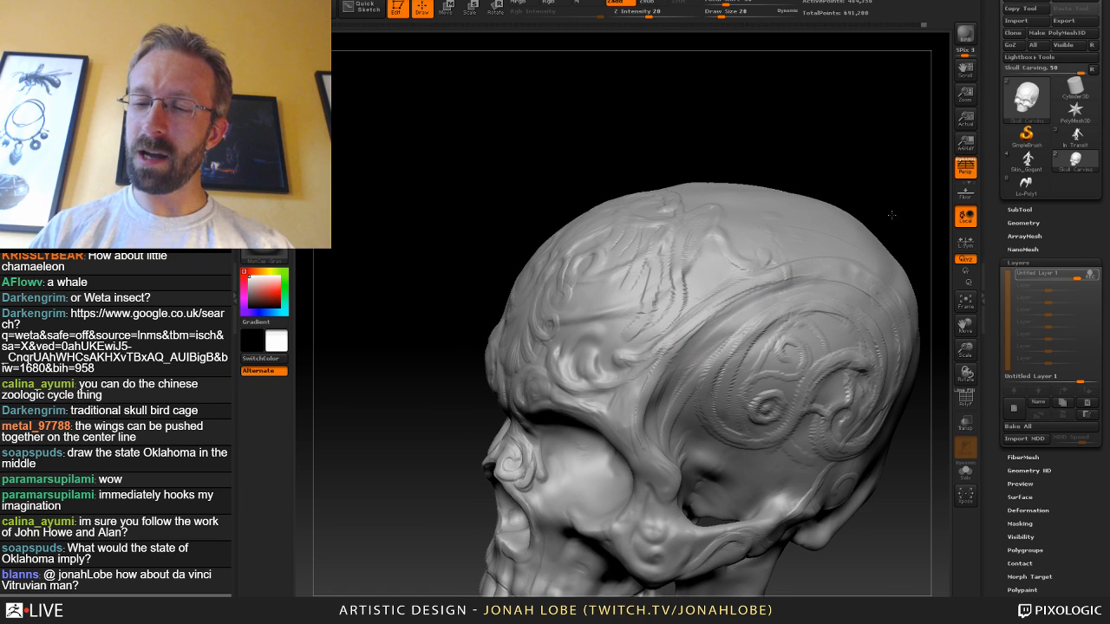
Set the draw size to 19 and sculpt around the small spiral inside the large side-of-cranium loop.
{"action": "mouse_move", "coordinate": [892, 214]}
{"action": "left_mouse_down", "text": "alt"}
{"action": "mouse_move", "coordinate": [867, 244]}
{"action": "mouse_move", "coordinate": [879, 267]}
{"action": "mouse_move", "coordinate": [780, 243]}
{"action": "mouse_move", "coordinate": [616, 373]}
{"action": "left_mouse_up", "text": "alt"}
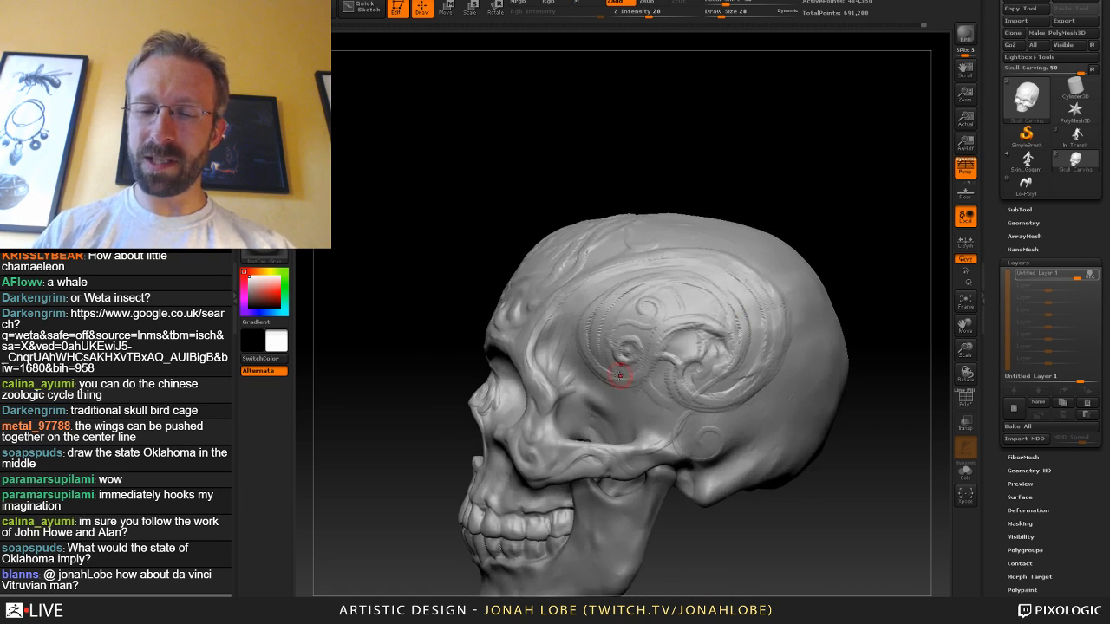
{"action": "key", "text": "s"}
{"action": "left_click", "coordinate": [615, 378]}
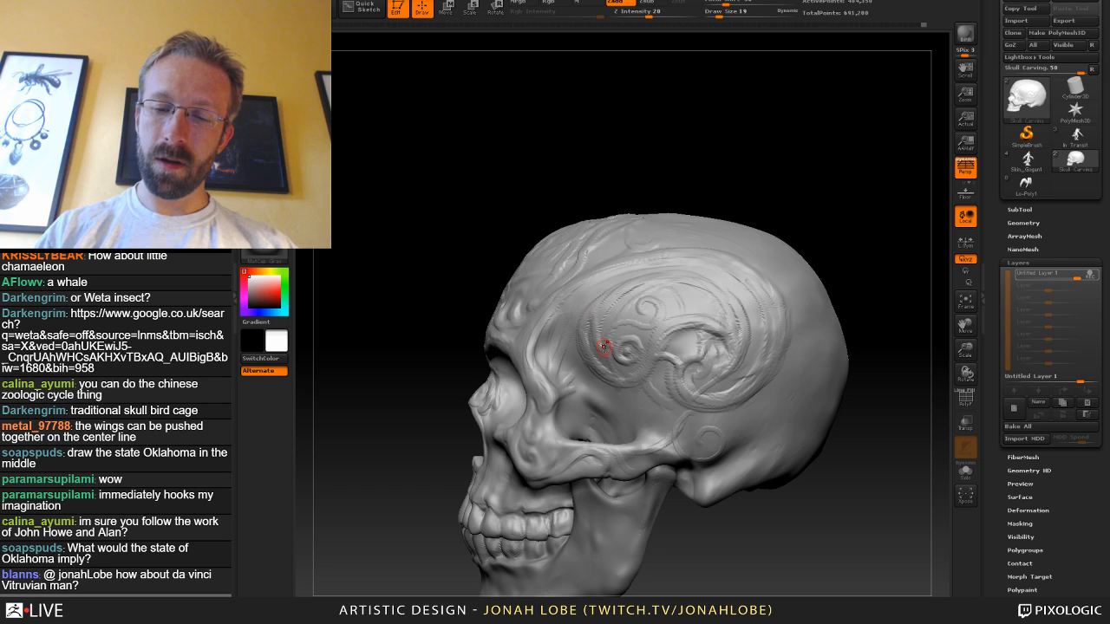
Switch to the Z intensity 11 brush and refine the curved strands around the small spiral on the side of the cranium.
{"action": "key", "text": "b"}
{"action": "left_click", "coordinate": [444, 59]}
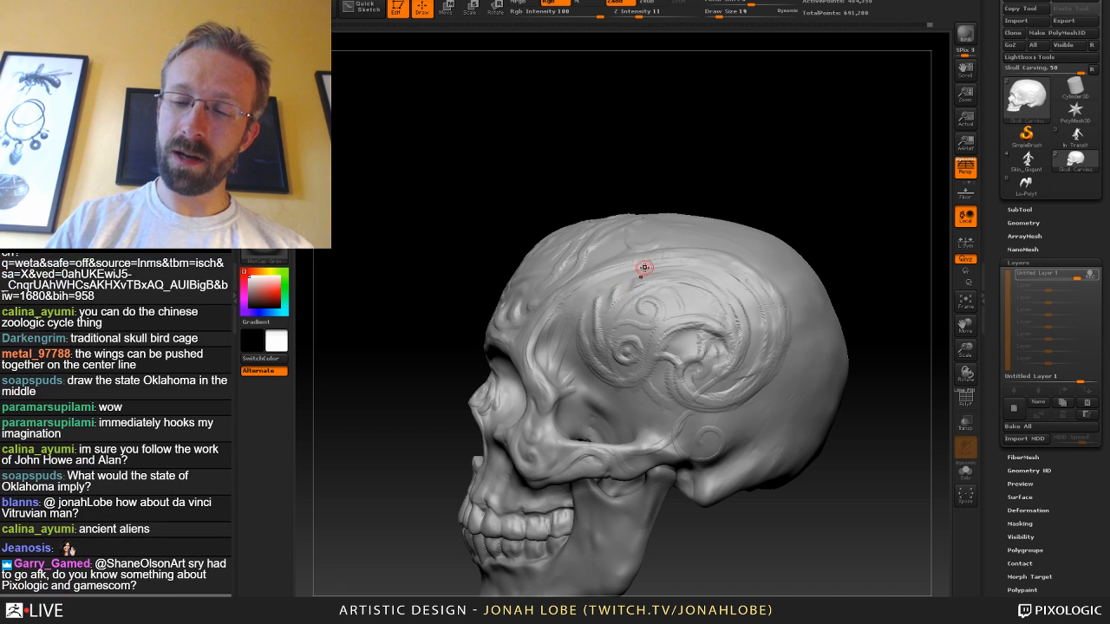
{"action": "mouse_move", "coordinate": [838, 256]}
{"action": "left_mouse_down"}
{"action": "mouse_move", "coordinate": [850, 255]}
{"action": "mouse_move", "coordinate": [842, 276]}
{"action": "left_mouse_up"}
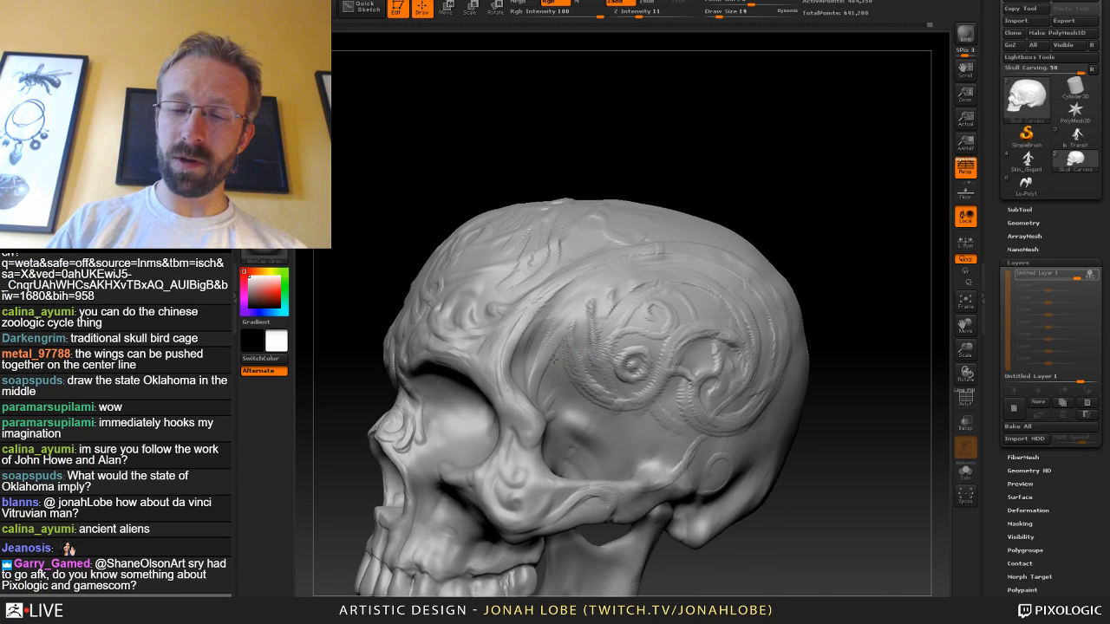
Set the draw size to 30, clean up the area in front of the small spiral, and return to the ClayBuildup brush.
{"action": "key", "text": "s"}
{"action": "left_click_drag", "start_coordinate": [556, 330], "coordinate": [560, 330]}
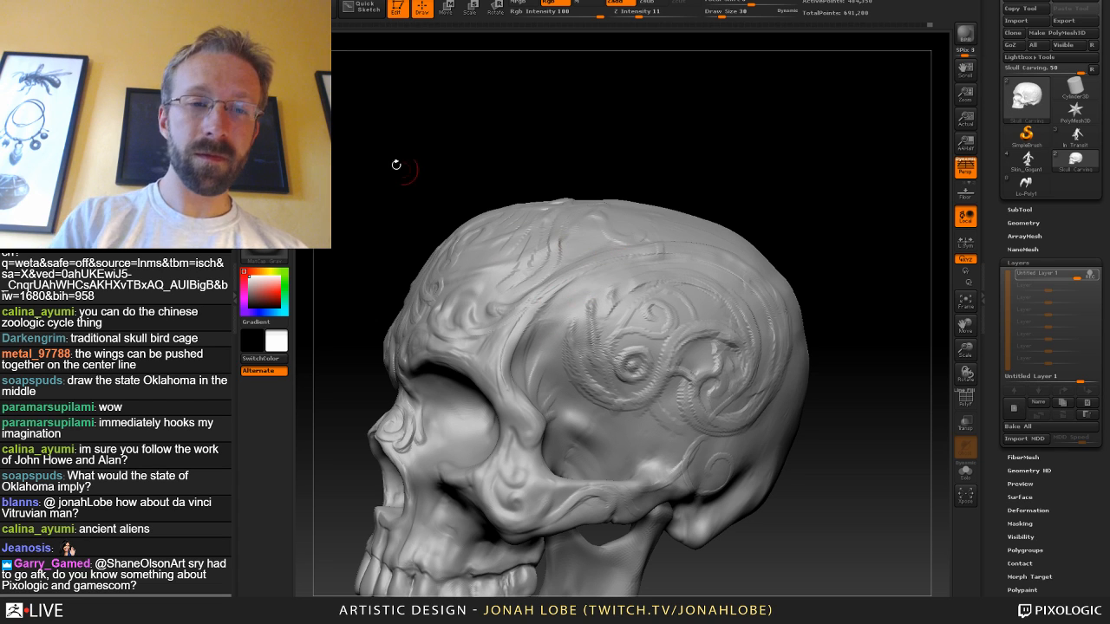
{"action": "key", "text": "b"}
{"action": "left_click", "coordinate": [349, 55]}
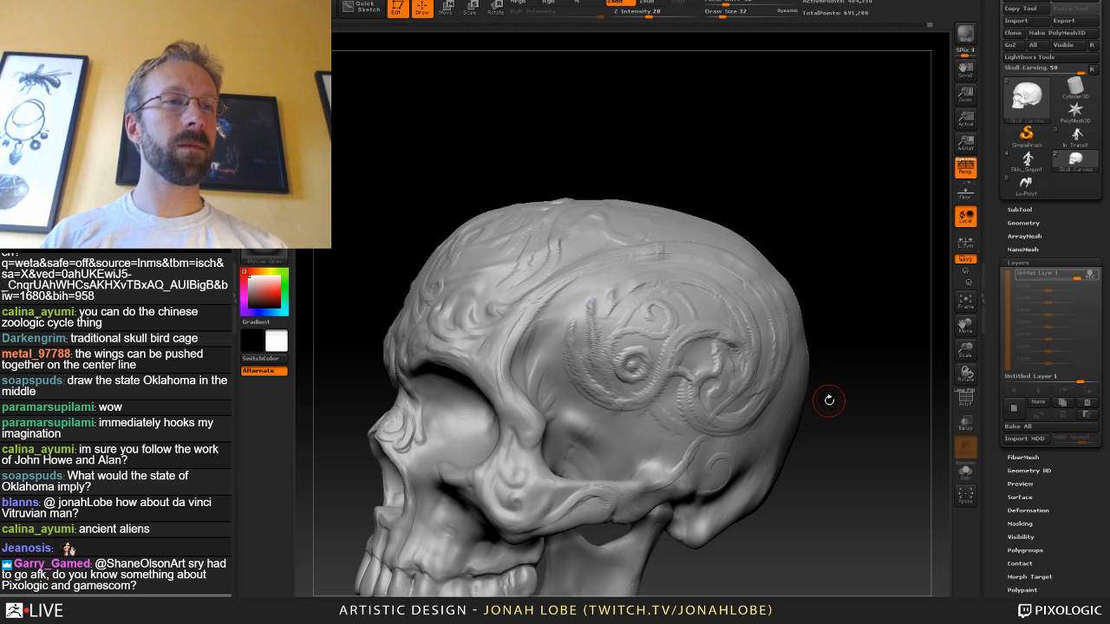
Sculpt and smooth around the small curls on the opposite side of the cranium with draw size 42, and undo the last stroke.
{"action": "left_click_drag", "start_coordinate": [835, 430], "coordinate": [780, 391]}
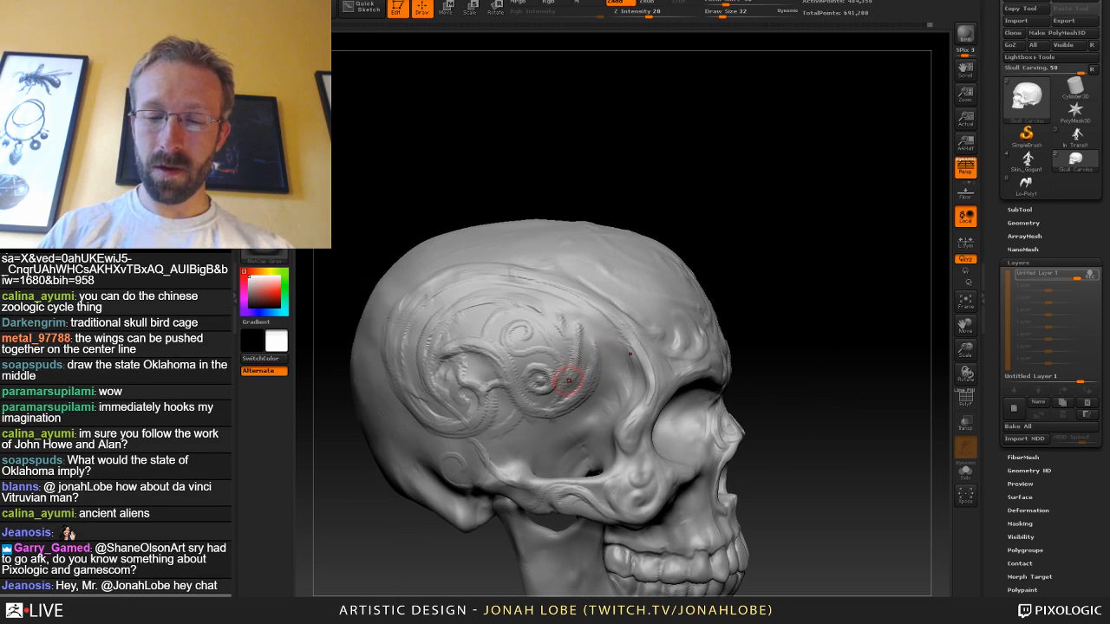
{"action": "mouse_move", "coordinate": [565, 392]}
{"action": "left_mouse_down"}
{"action": "mouse_move", "coordinate": [539, 409]}
{"action": "mouse_move", "coordinate": [520, 339]}
{"action": "left_mouse_up"}
{"action": "key", "text": "bracketright"}
{"action": "key", "text": "bracketright"}
{"action": "key", "text": "bracketright"}
{"action": "key", "text": "bracketright"}
{"action": "key", "text": "bracketright"}
{"action": "key", "text": "bracketright"}
{"action": "key", "text": "bracketright"}
{"action": "mouse_move", "coordinate": [780, 358]}
{"action": "left_mouse_down", "text": "alt"}
{"action": "mouse_move", "coordinate": [701, 309]}
{"action": "mouse_move", "coordinate": [692, 473]}
{"action": "left_mouse_up", "text": "alt"}
{"action": "mouse_move", "coordinate": [525, 353]}
{"action": "left_mouse_down", "text": "shift"}
{"action": "mouse_move", "coordinate": [536, 345]}
{"action": "mouse_move", "coordinate": [534, 357]}
{"action": "left_mouse_up", "text": "shift"}
{"action": "key", "text": "s"}
{"action": "key", "text": "ctrl+z"}
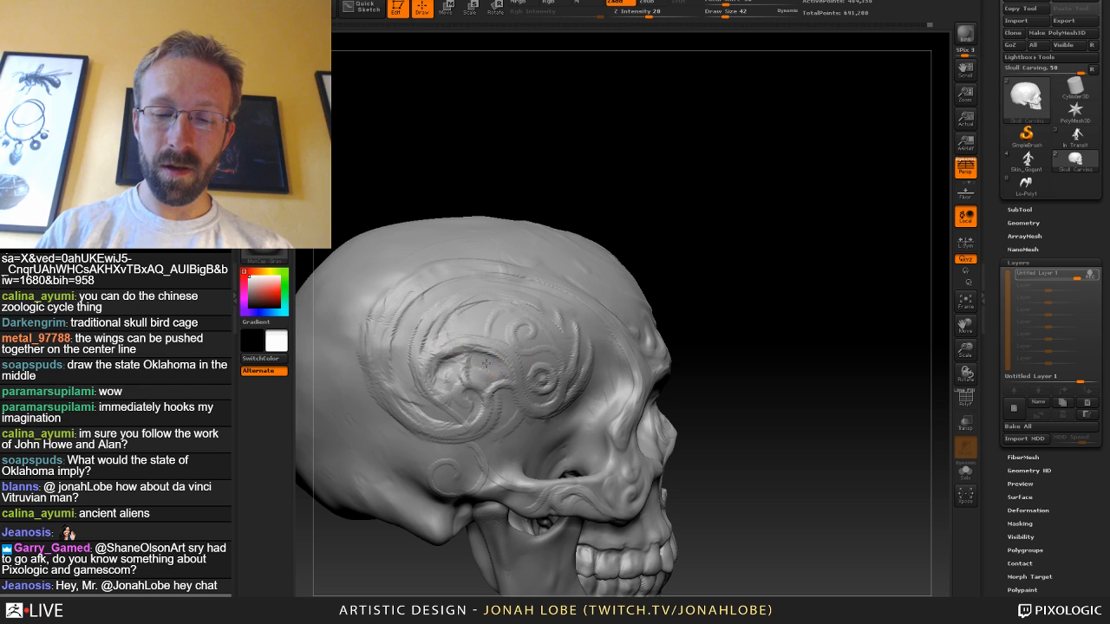
Set the draw size to 26 and build up the curved strands at the center of the large side spiral.
{"action": "key", "text": "s"}
{"action": "left_click_drag", "start_coordinate": [514, 356], "coordinate": [499, 357]}
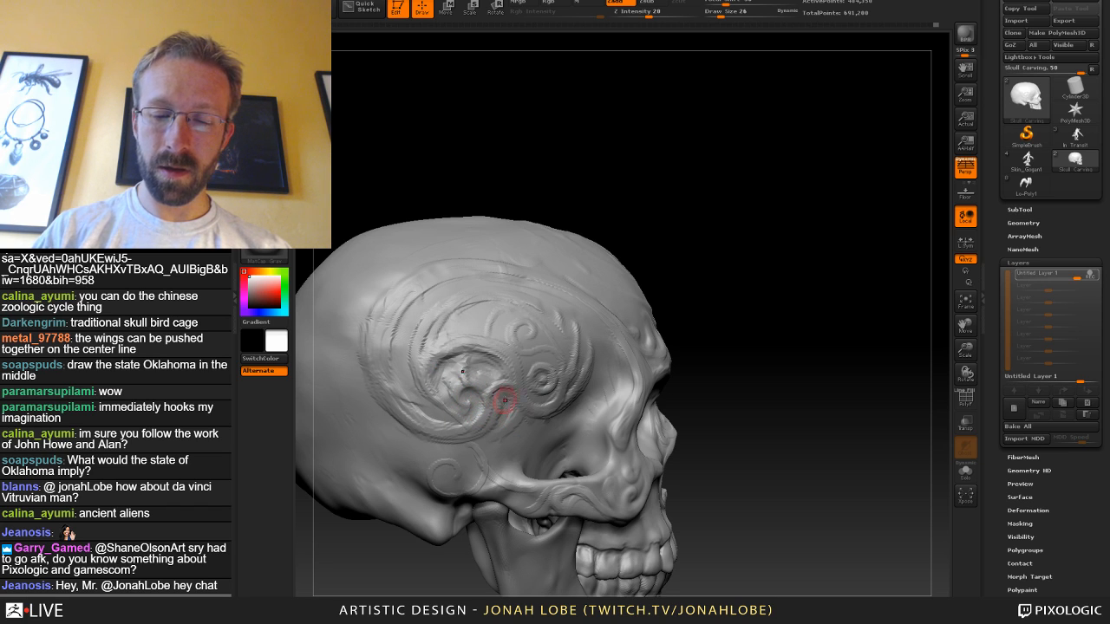
{"action": "left_click_drag", "start_coordinate": [712, 380], "coordinate": [646, 368]}
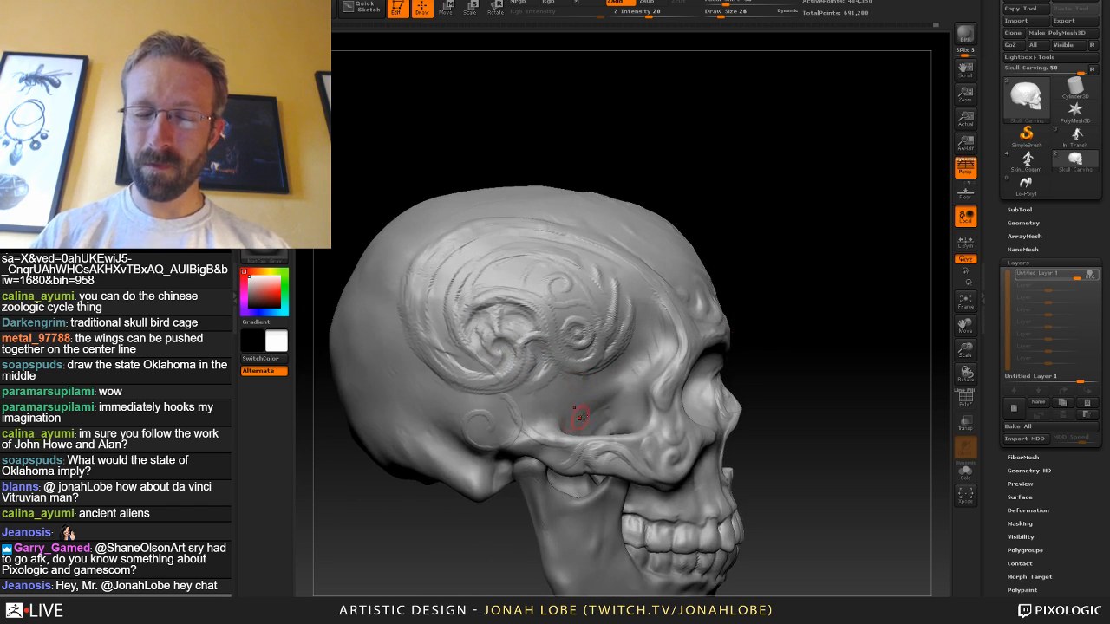
{"action": "left_click_drag", "start_coordinate": [816, 347], "coordinate": [807, 349]}
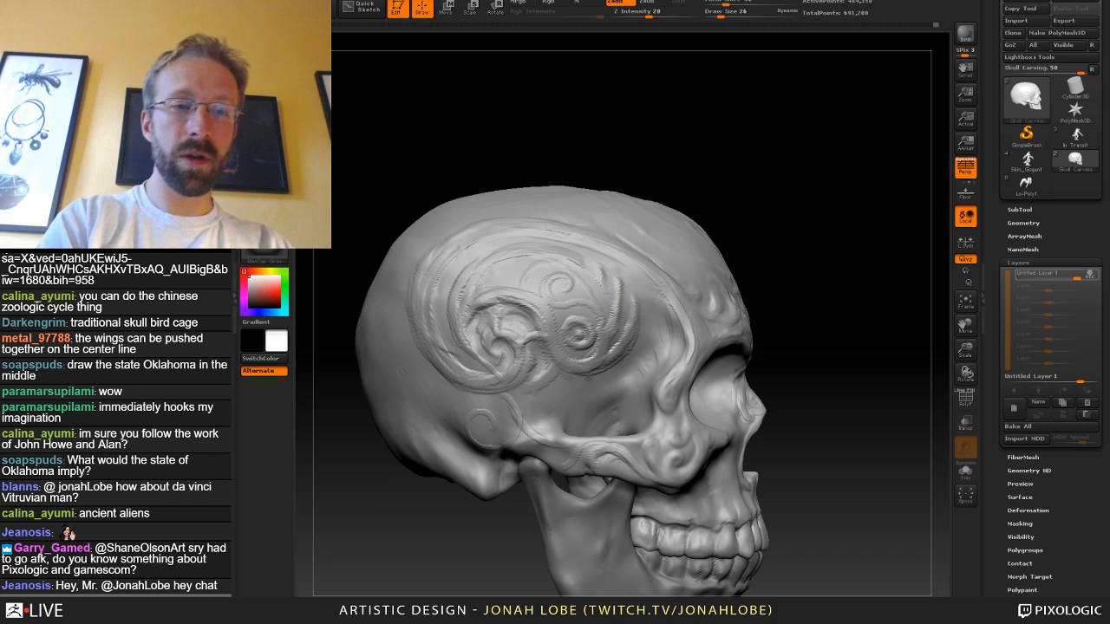
Switch to the Z intensity 11 brush and refine the front edge of the side spiral with draw size 14.
{"action": "key", "text": "b"}
{"action": "left_click", "coordinate": [451, 67]}
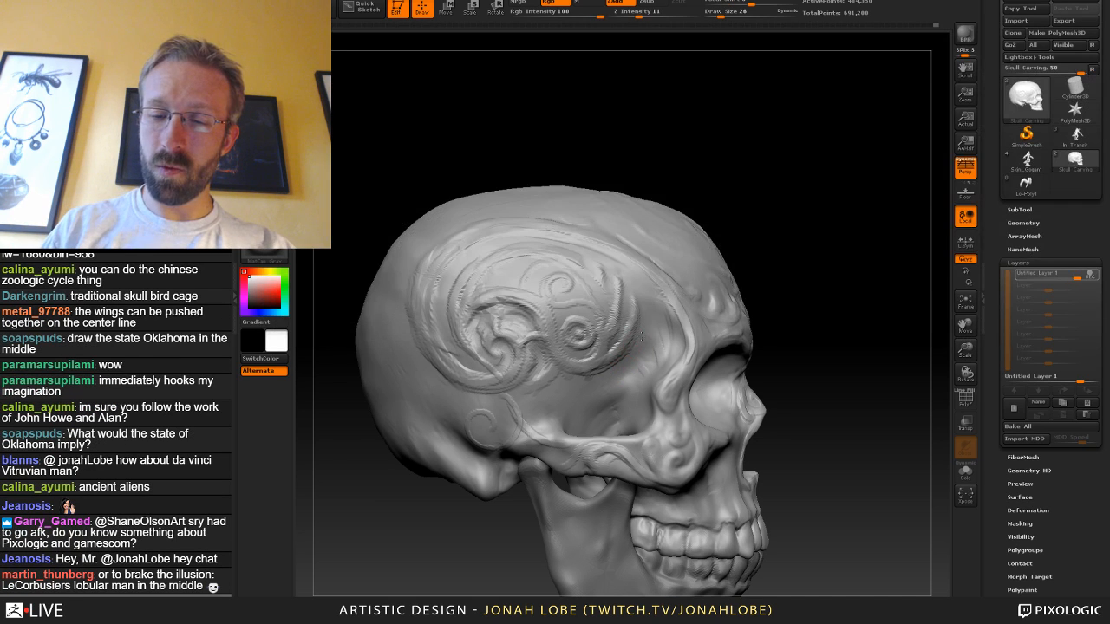
{"action": "key", "text": "bracketleft"}
{"action": "key", "text": "bracketleft"}
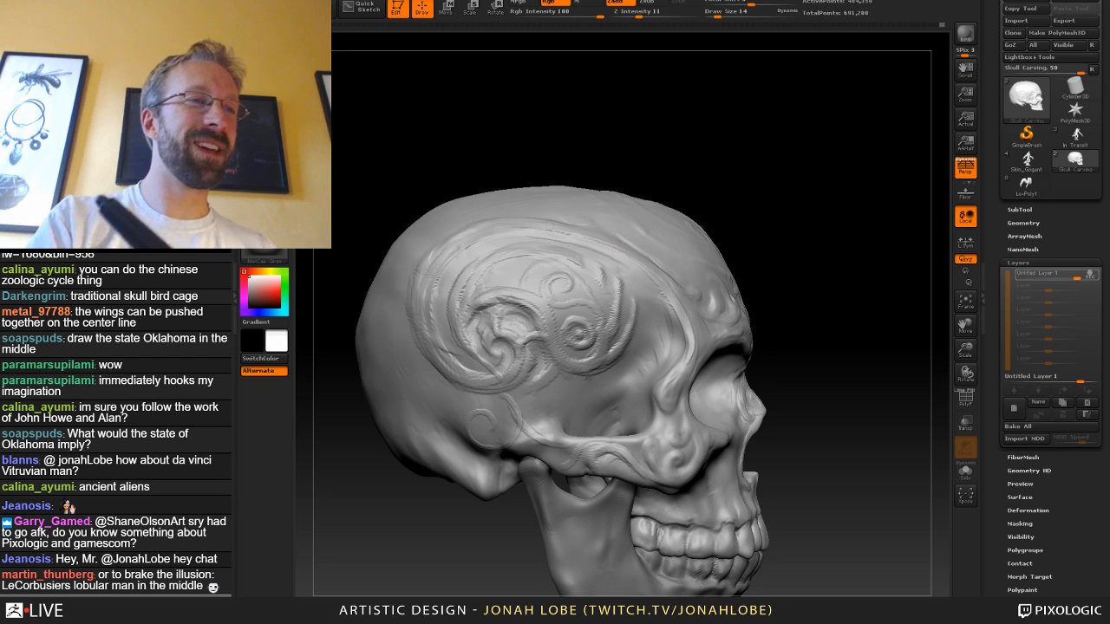
Return to the ClayBuildup brush, set the draw size to 37, and sculpt a sweeping strand around the lower rear edge of the side spiral.
{"action": "key", "text": "b"}
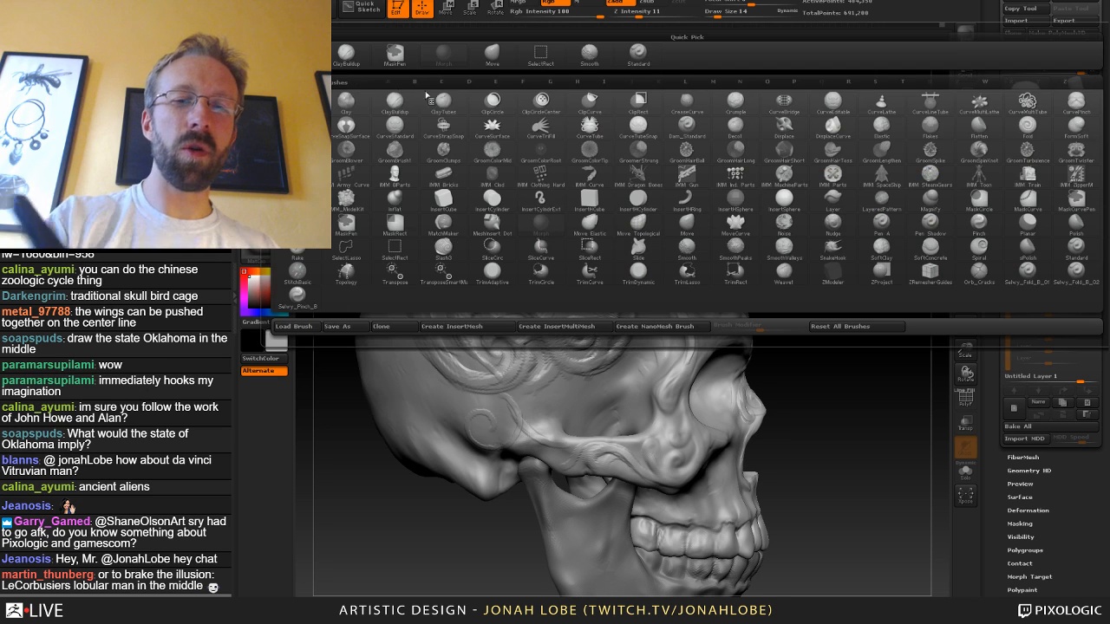
{"action": "left_click", "coordinate": [356, 67]}
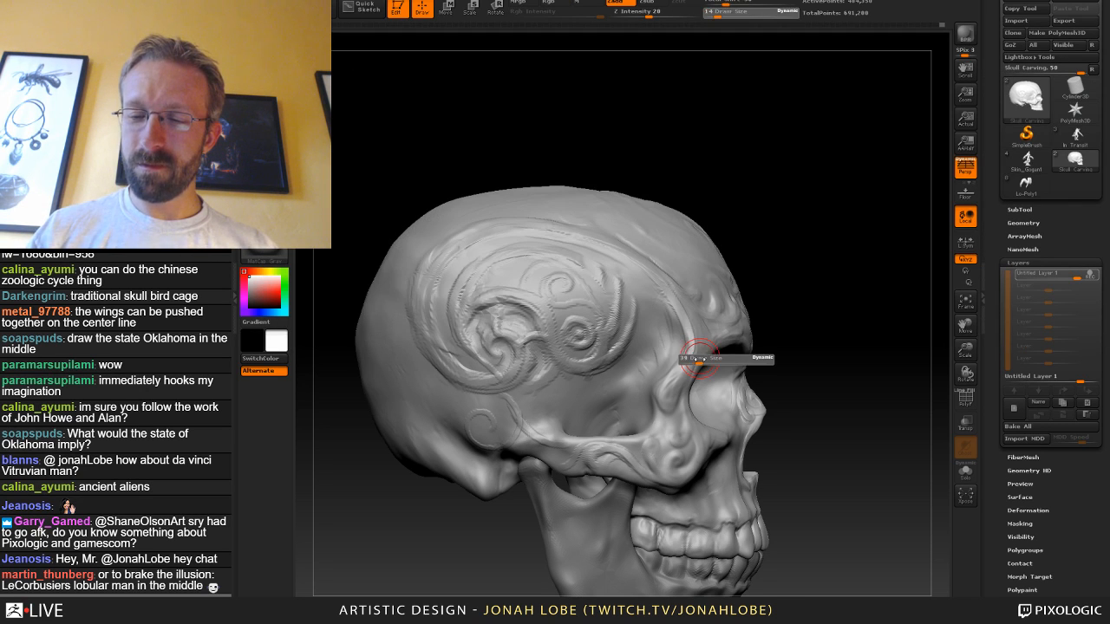
{"action": "left_click_drag", "start_coordinate": [831, 356], "coordinate": [854, 377]}
{"action": "left_click_drag", "start_coordinate": [791, 393], "coordinate": [834, 460]}
{"action": "left_click_drag", "start_coordinate": [813, 318], "coordinate": [799, 286]}
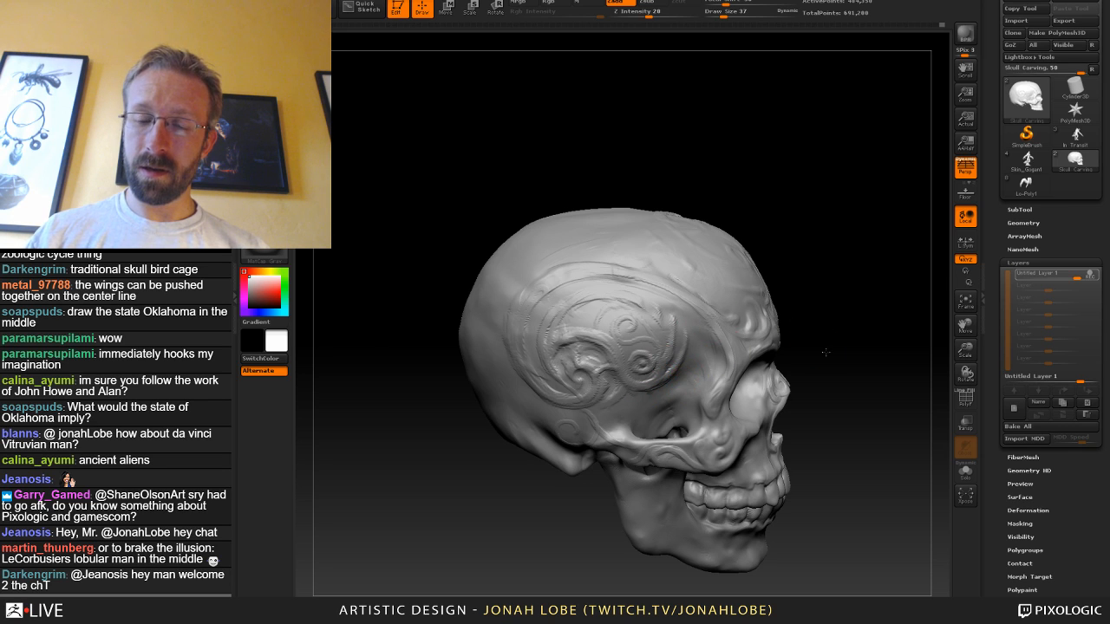
{"action": "mouse_move", "coordinate": [825, 352]}
{"action": "left_mouse_down"}
{"action": "mouse_move", "coordinate": [805, 314]}
{"action": "mouse_move", "coordinate": [764, 358]}
{"action": "mouse_move", "coordinate": [752, 335]}
{"action": "mouse_move", "coordinate": [776, 386]}
{"action": "mouse_move", "coordinate": [841, 312]}
{"action": "mouse_move", "coordinate": [822, 331]}
{"action": "mouse_move", "coordinate": [846, 356]}
{"action": "mouse_move", "coordinate": [797, 314]}
{"action": "mouse_move", "coordinate": [763, 329]}
{"action": "mouse_move", "coordinate": [683, 320]}
{"action": "mouse_move", "coordinate": [673, 387]}
{"action": "mouse_move", "coordinate": [741, 353]}
{"action": "left_mouse_up"}
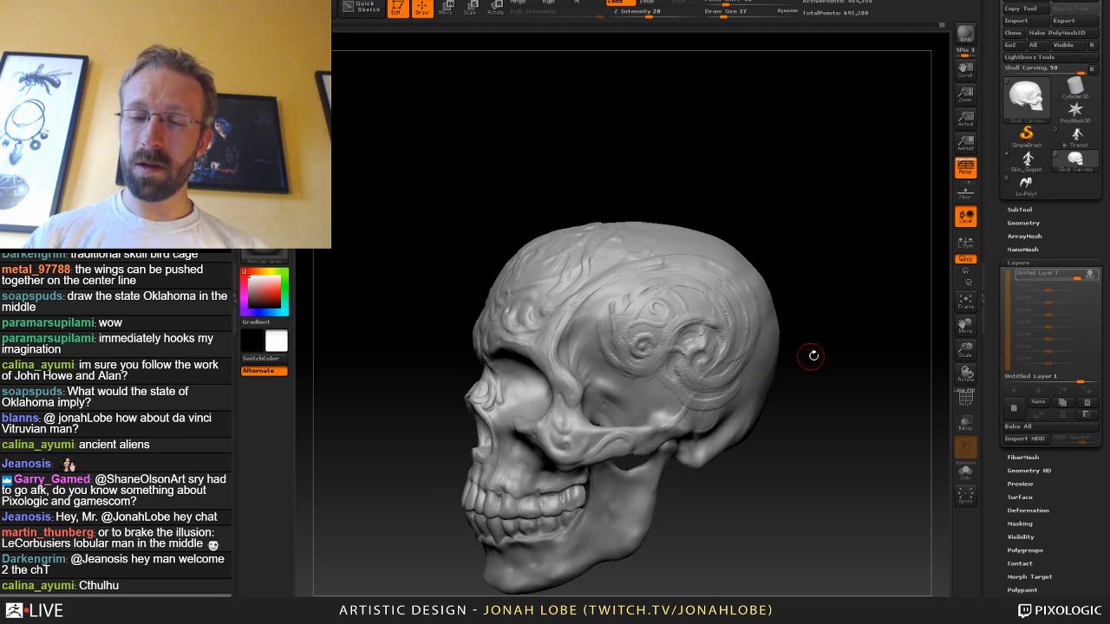
{"action": "left_click_drag", "start_coordinate": [813, 356], "coordinate": [748, 394]}
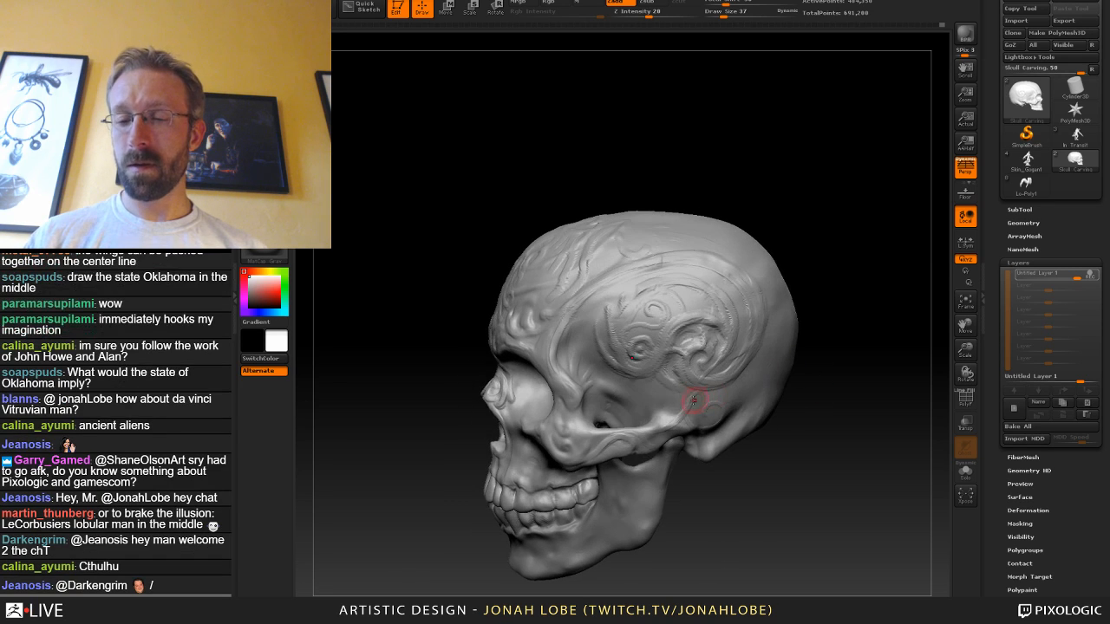
{"action": "left_click_drag", "start_coordinate": [808, 362], "coordinate": [689, 398]}
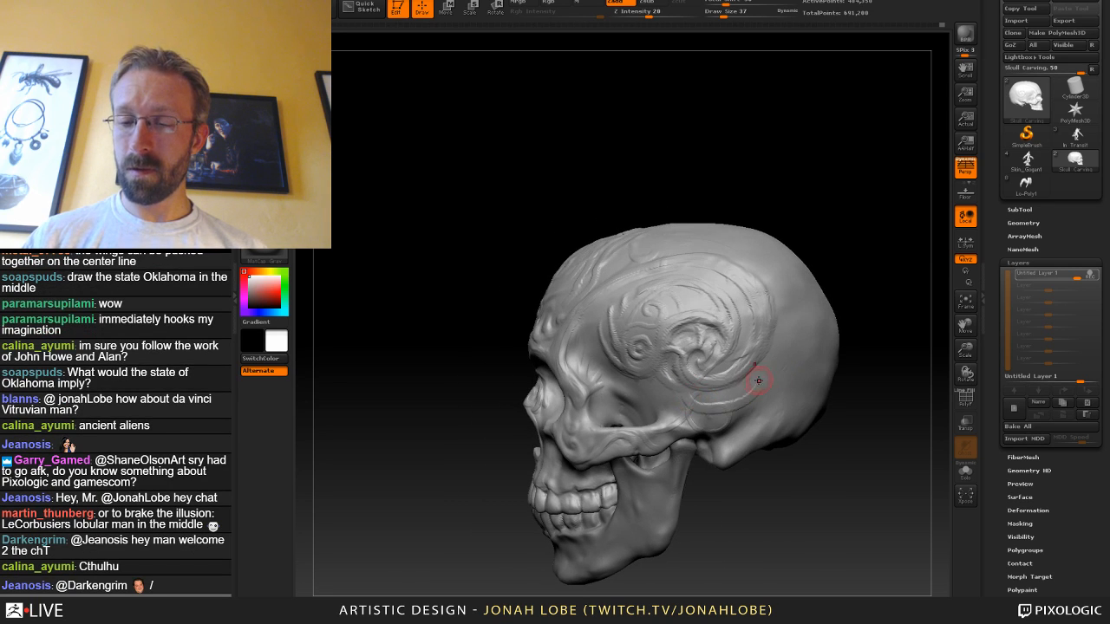
{"action": "left_click_drag", "start_coordinate": [758, 380], "coordinate": [684, 395]}
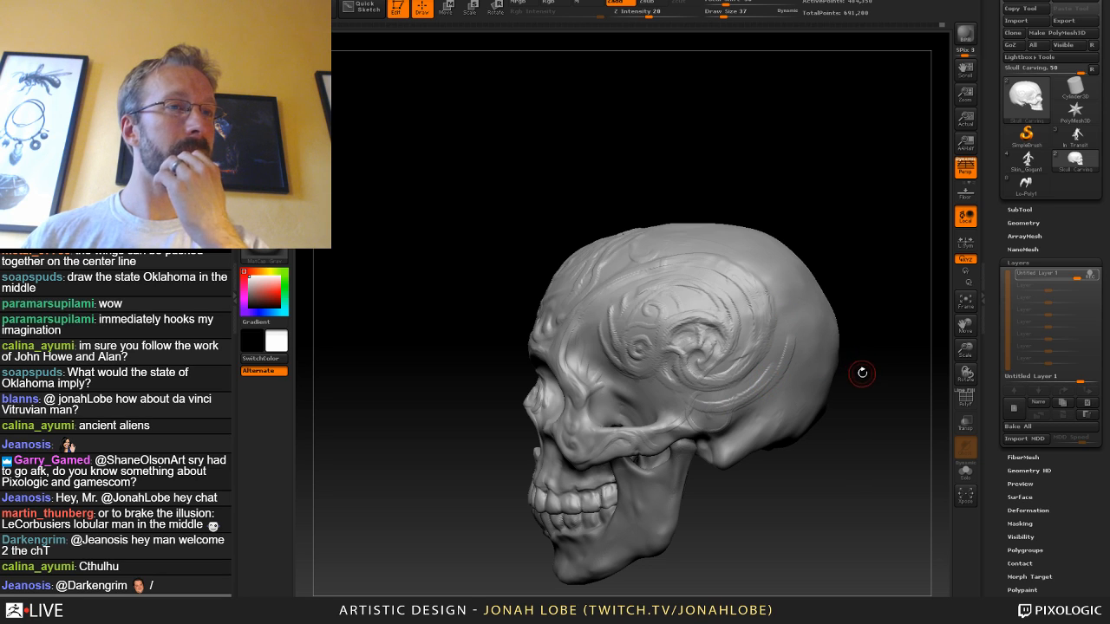
Sculpt long mirrored arcs across the back and top of the cranium behind the side spirals.
{"action": "left_click_drag", "start_coordinate": [876, 439], "coordinate": [723, 366]}
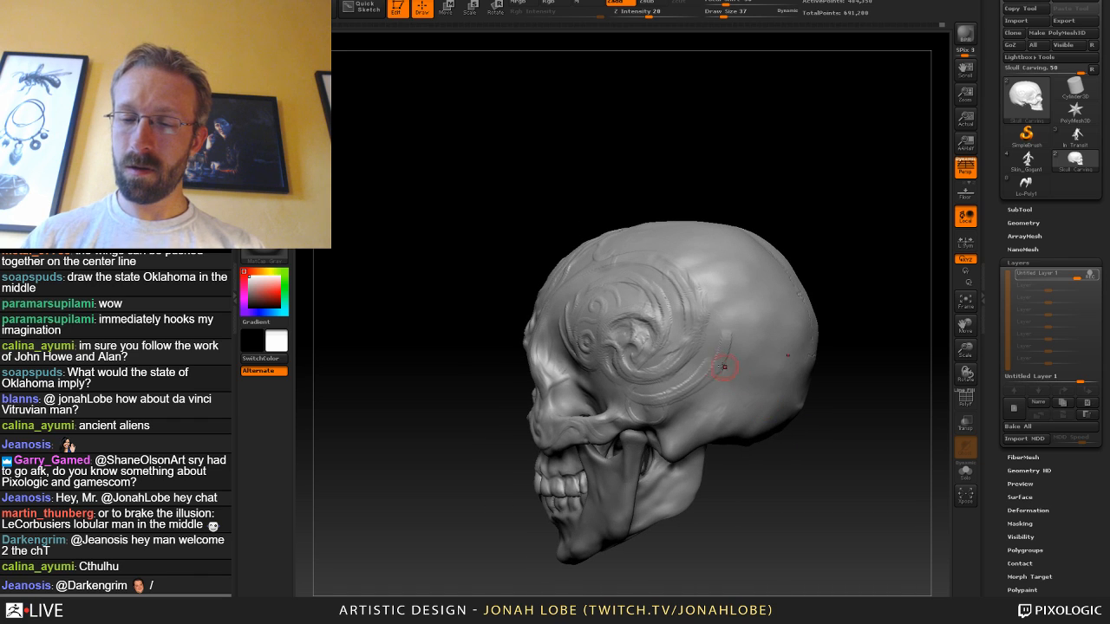
{"action": "left_click_drag", "start_coordinate": [860, 335], "coordinate": [752, 352]}
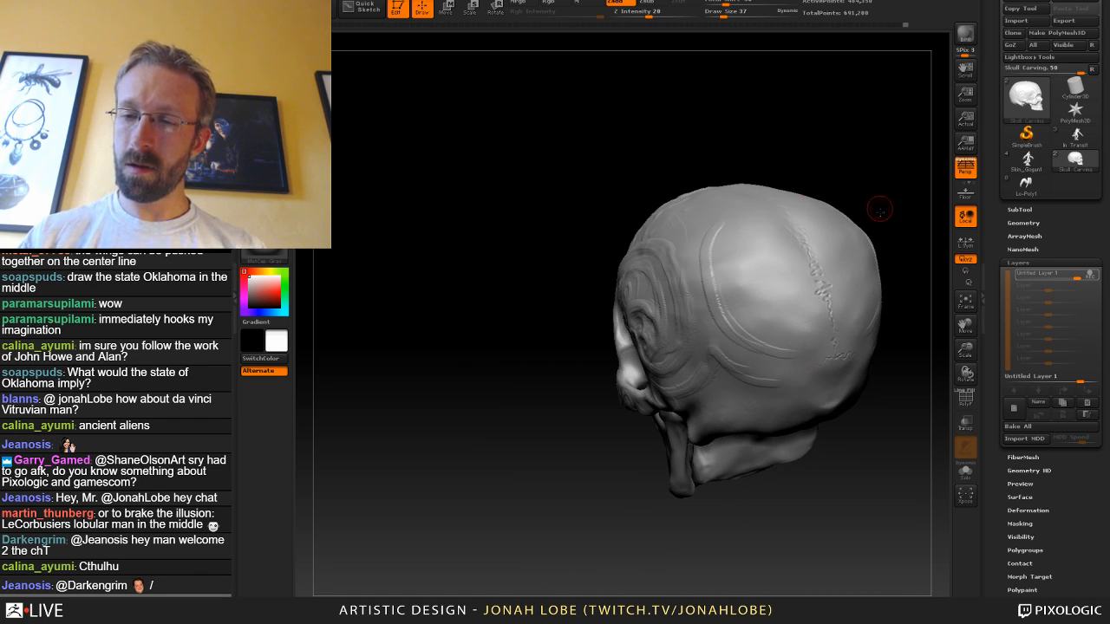
{"action": "left_click_drag", "start_coordinate": [879, 208], "coordinate": [813, 231]}
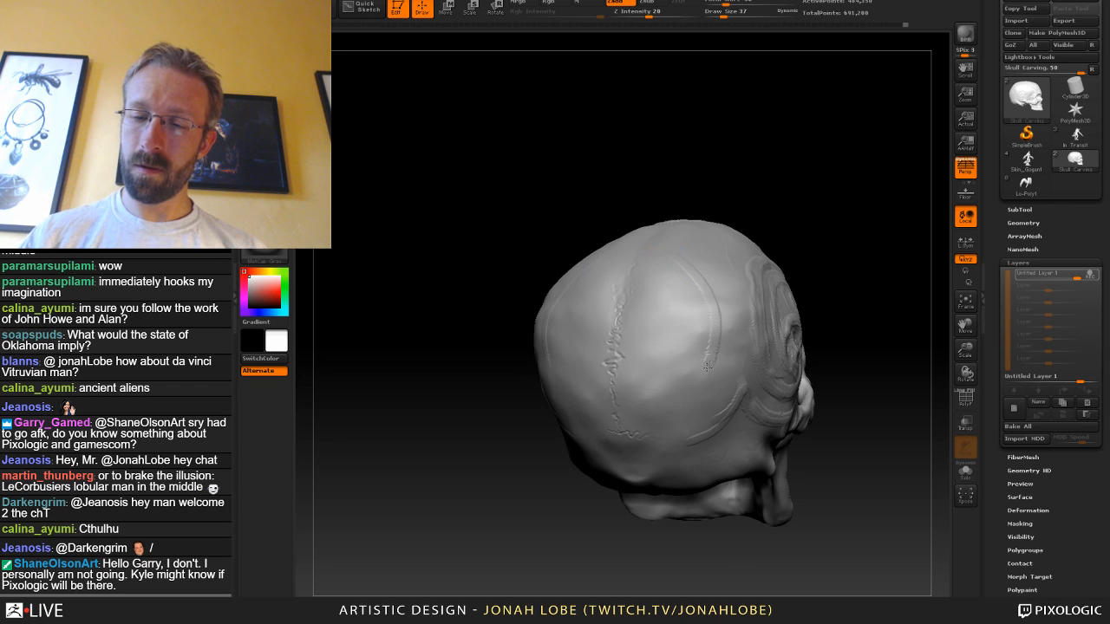
{"action": "left_click_drag", "start_coordinate": [763, 218], "coordinate": [734, 292]}
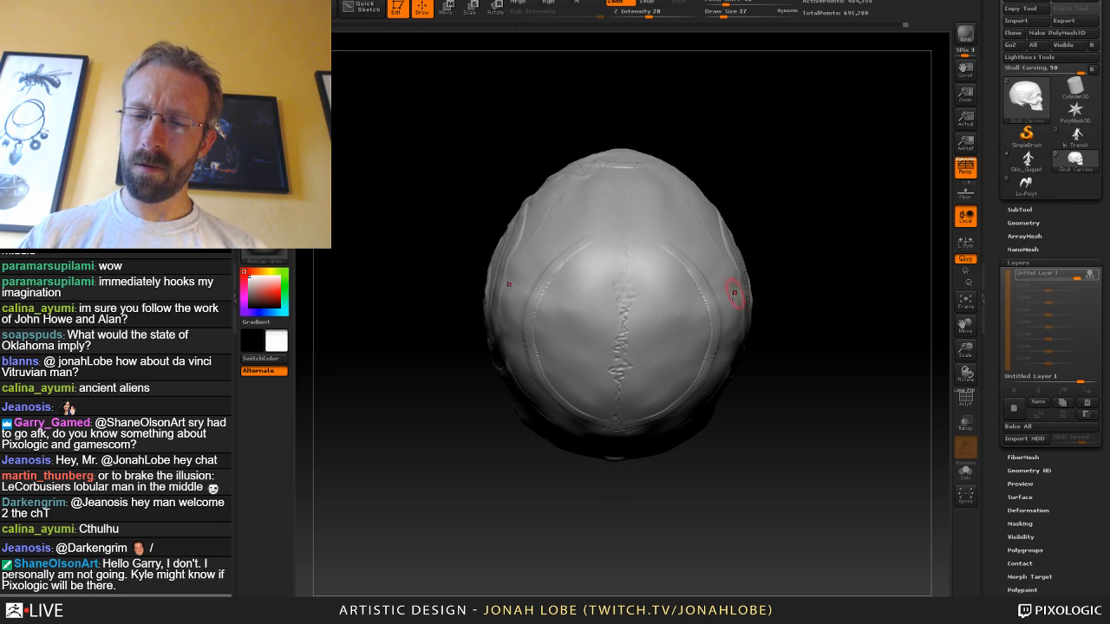
{"action": "left_click_drag", "start_coordinate": [671, 257], "coordinate": [619, 238]}
{"action": "mouse_move", "coordinate": [766, 308]}
{"action": "left_mouse_down"}
{"action": "mouse_move", "coordinate": [801, 270]}
{"action": "mouse_move", "coordinate": [820, 339]}
{"action": "mouse_move", "coordinate": [739, 353]}
{"action": "left_mouse_up"}
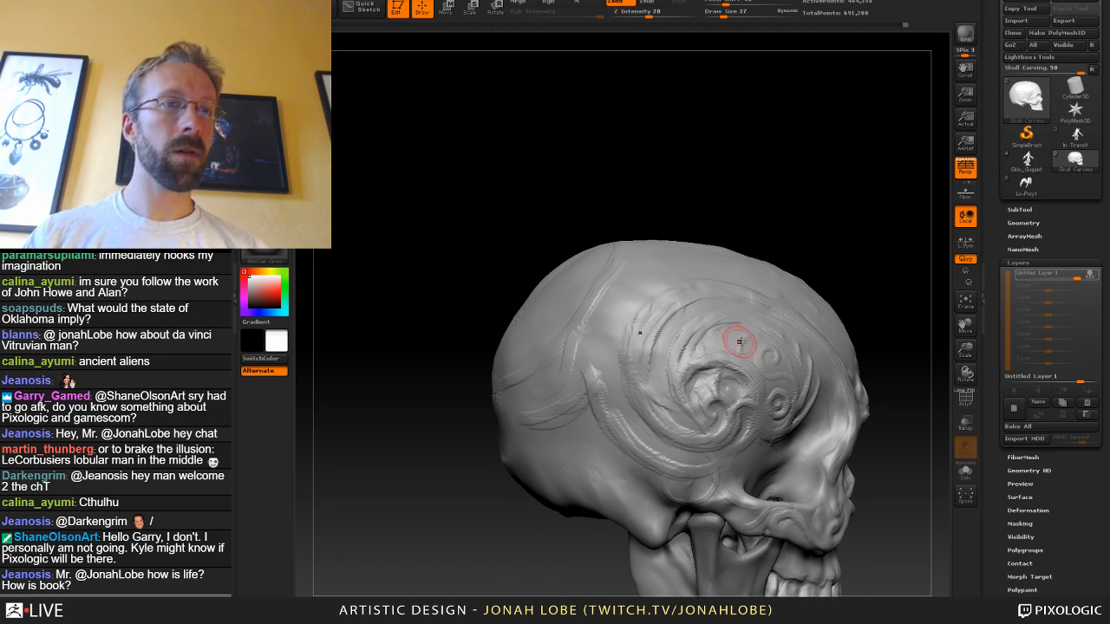
Set the draw size to 19 and refine the curved band at the back of the cranium and the spiral's rear strands.
{"action": "key", "text": "s"}
{"action": "left_click_drag", "start_coordinate": [751, 346], "coordinate": [746, 346]}
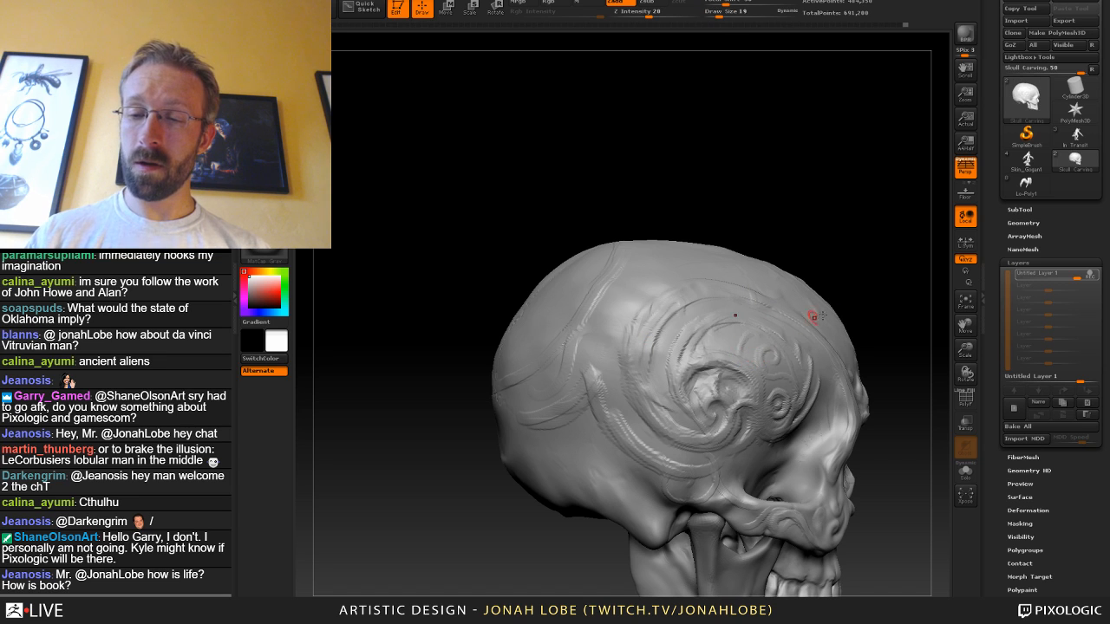
{"action": "mouse_move", "coordinate": [863, 305]}
{"action": "left_mouse_down"}
{"action": "mouse_move", "coordinate": [867, 213]}
{"action": "mouse_move", "coordinate": [803, 217]}
{"action": "left_mouse_up"}
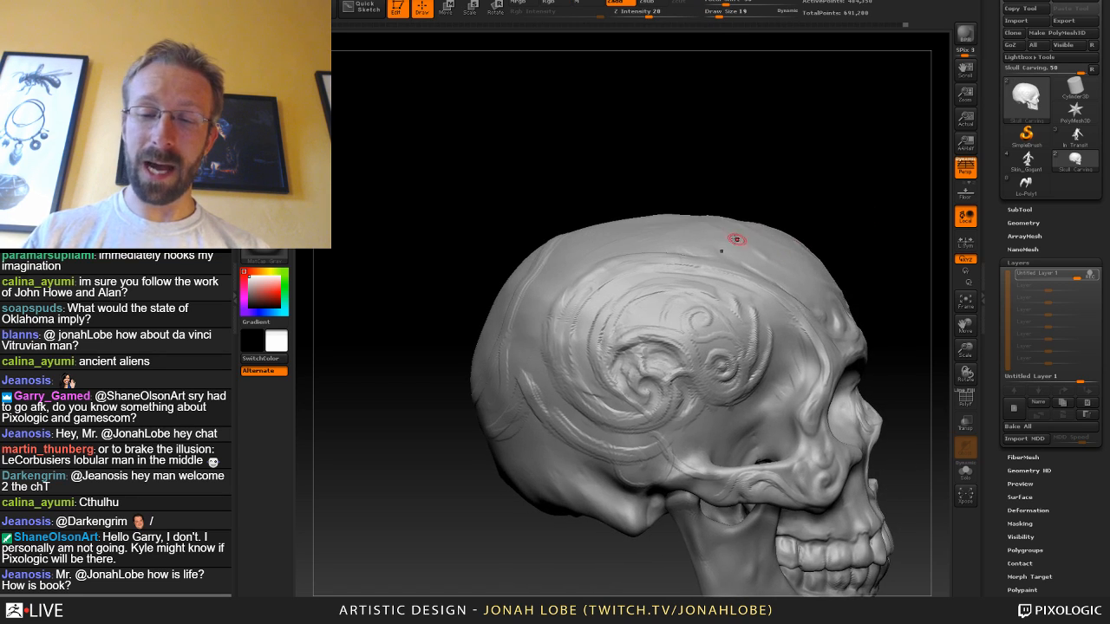
{"action": "left_click_drag", "start_coordinate": [735, 195], "coordinate": [767, 186]}
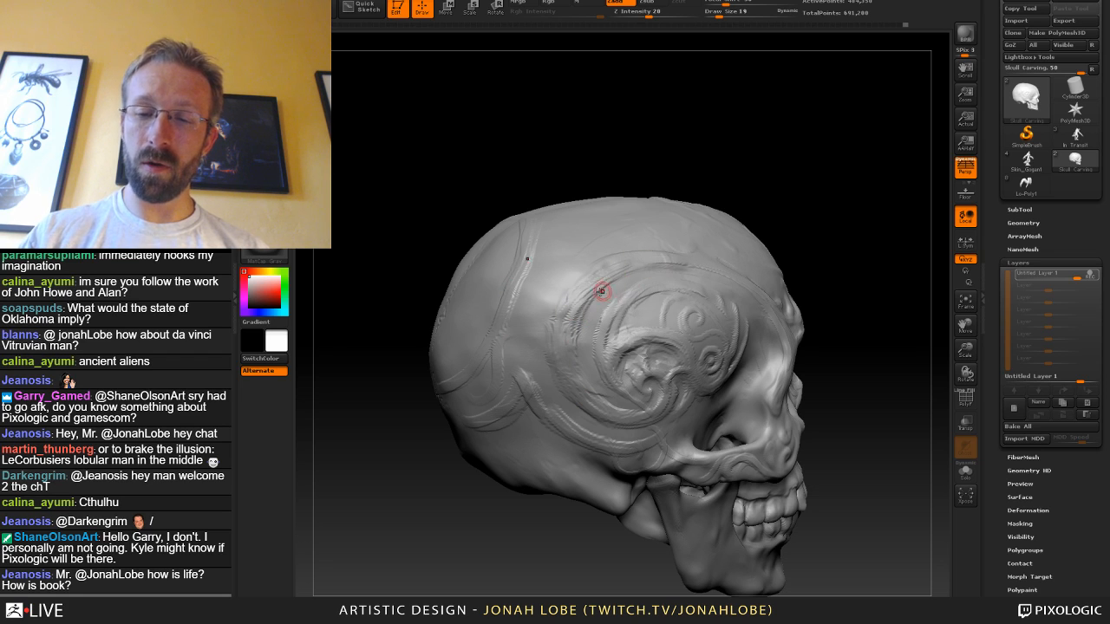
Set the draw size to 37 and build up strands along the upper rear edge of the large side spiral.
{"action": "key", "text": "s"}
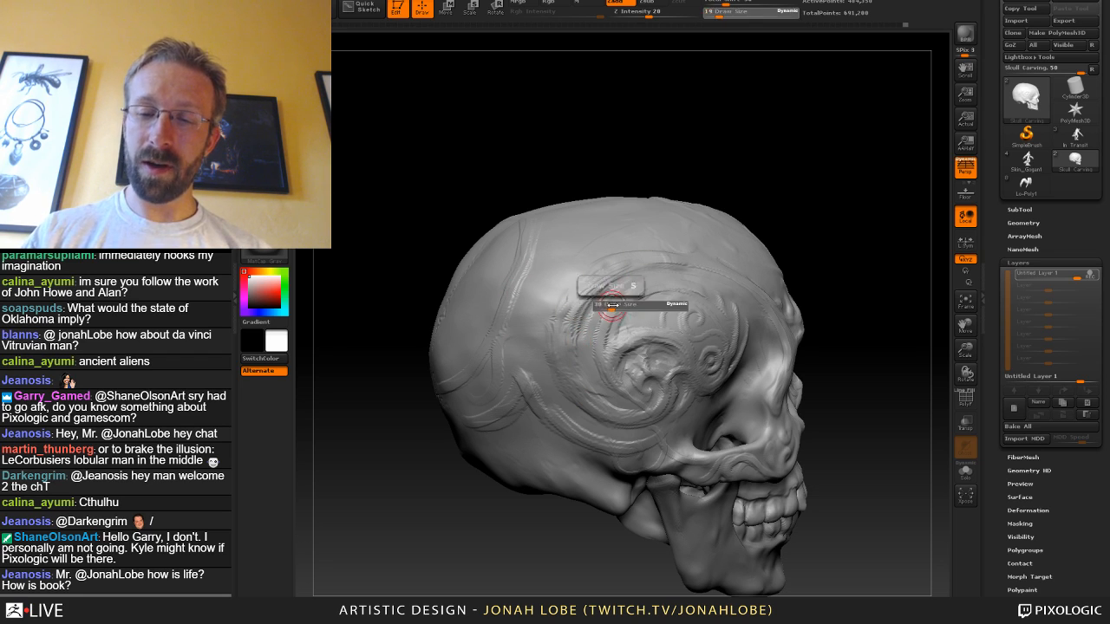
{"action": "mouse_move", "coordinate": [610, 307]}
{"action": "left_mouse_down"}
{"action": "mouse_move", "coordinate": [588, 344]}
{"action": "mouse_move", "coordinate": [637, 276]}
{"action": "left_mouse_up"}
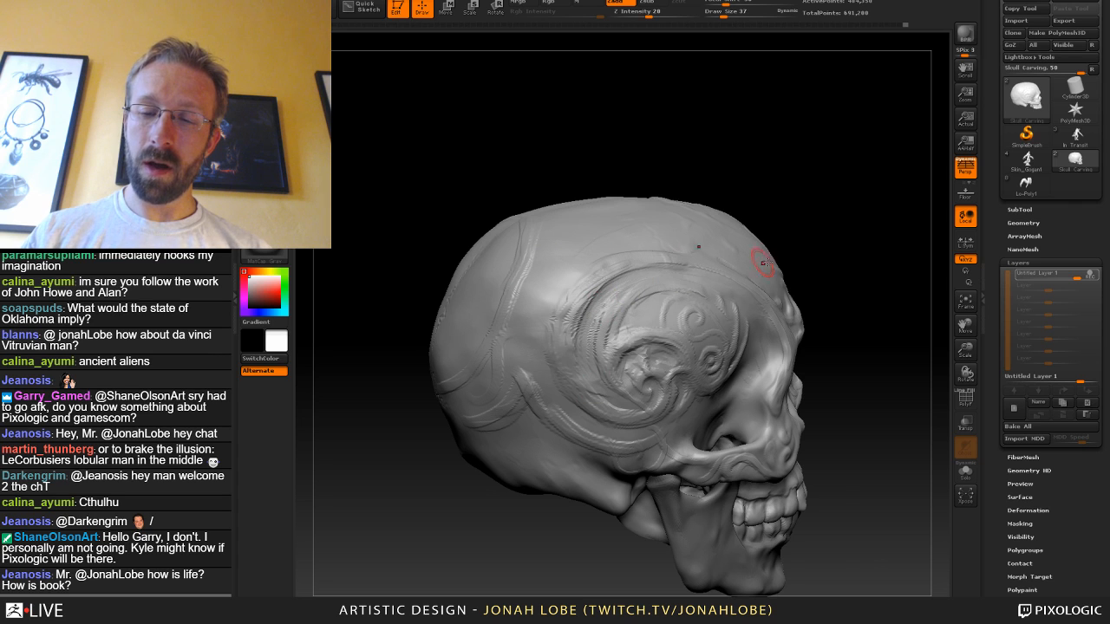
{"action": "mouse_move", "coordinate": [820, 261]}
{"action": "left_mouse_down"}
{"action": "mouse_move", "coordinate": [812, 246]}
{"action": "mouse_move", "coordinate": [784, 247]}
{"action": "left_mouse_up"}
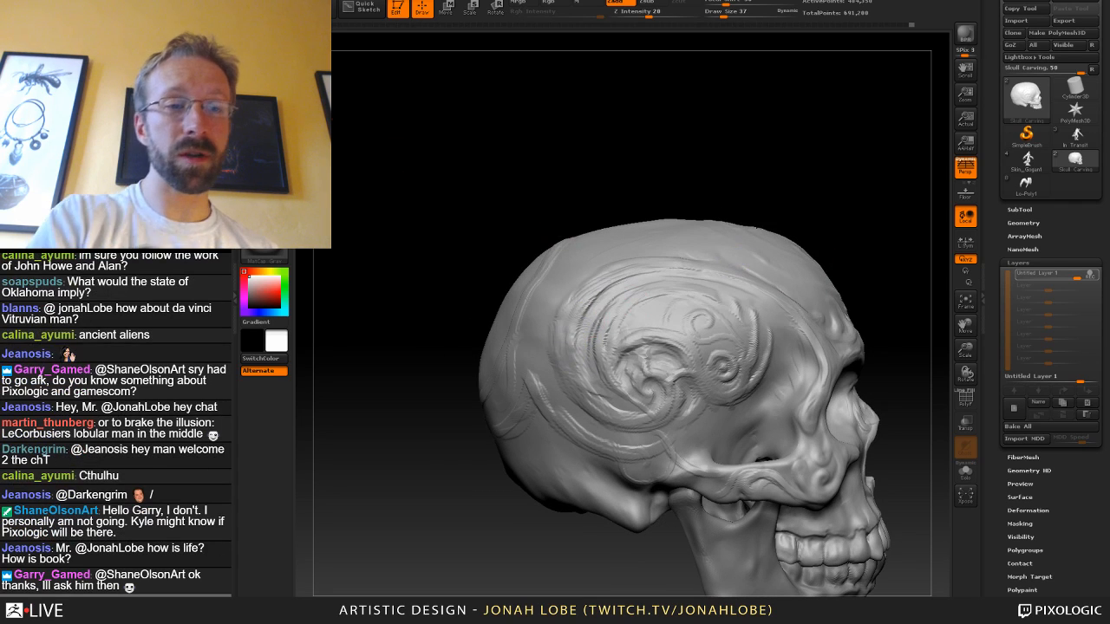
Switch to the Z intensity 11 brush and soften the carvings around the large side spiral with draw size 89.
{"action": "key", "text": "b"}
{"action": "left_click", "coordinate": [448, 60]}
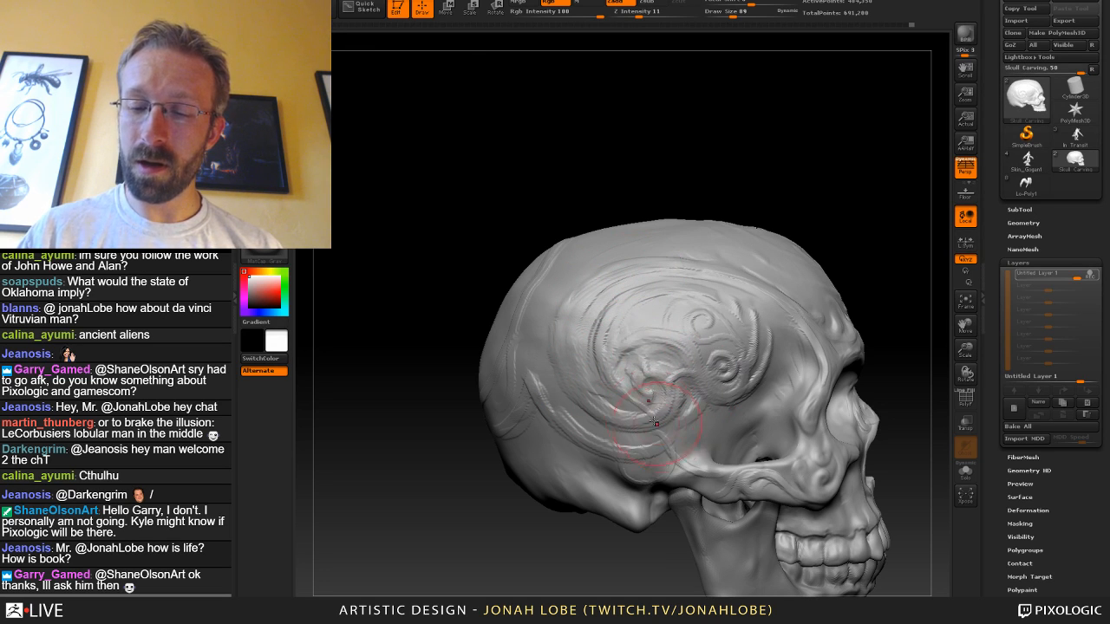
{"action": "left_click_drag", "start_coordinate": [805, 233], "coordinate": [803, 188], "text": "alt"}
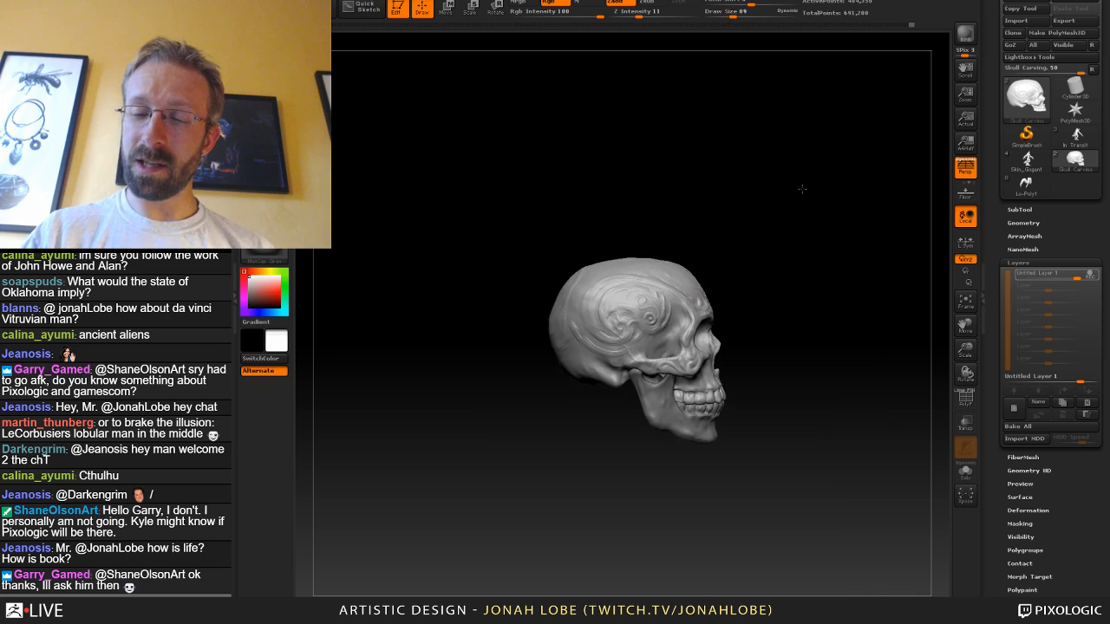
{"action": "left_click_drag", "start_coordinate": [778, 275], "coordinate": [790, 364]}
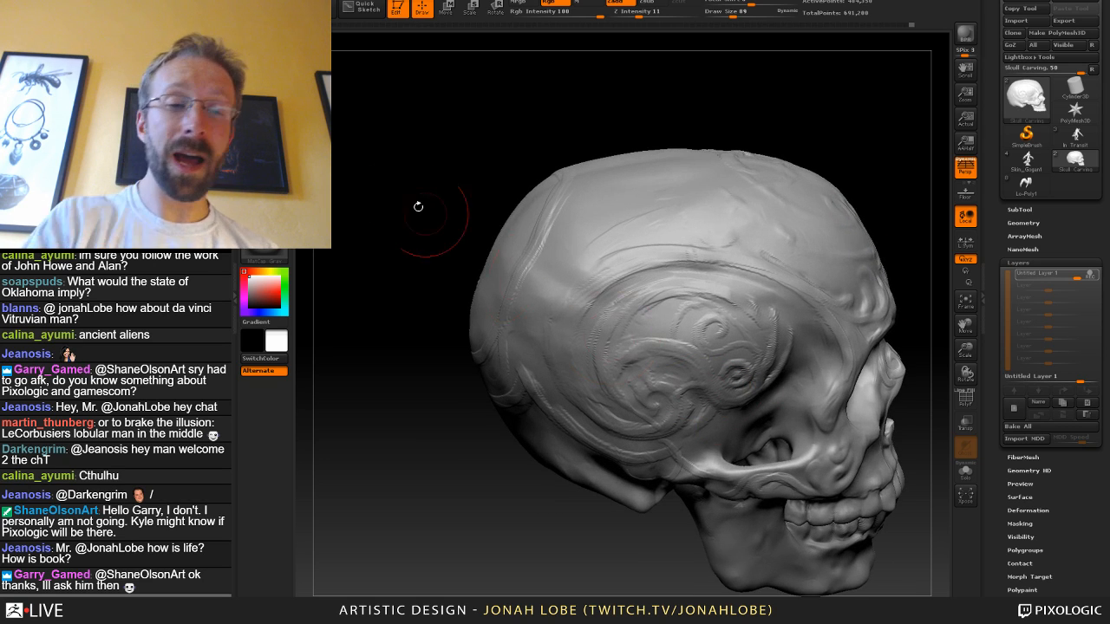
Return to the ClayBuildup brush, set the draw size to 19, and sculpt along the ridge above the side spiral.
{"action": "left_click", "coordinate": [267, 62]}
{"action": "left_click", "coordinate": [354, 60]}
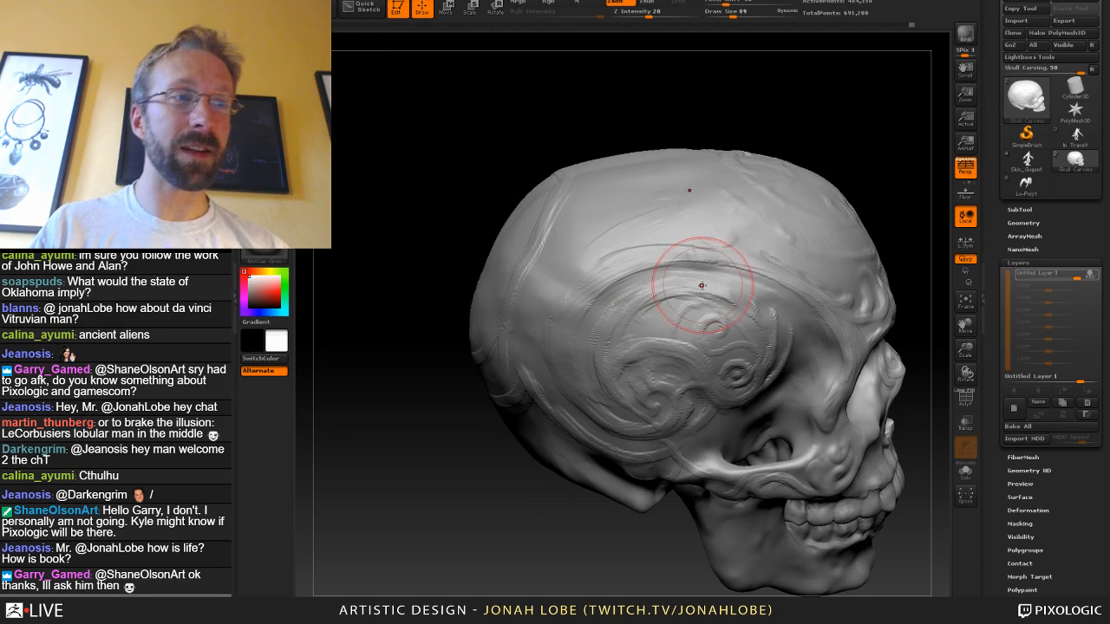
{"action": "key", "text": "s"}
{"action": "left_click_drag", "start_coordinate": [698, 286], "coordinate": [694, 270]}
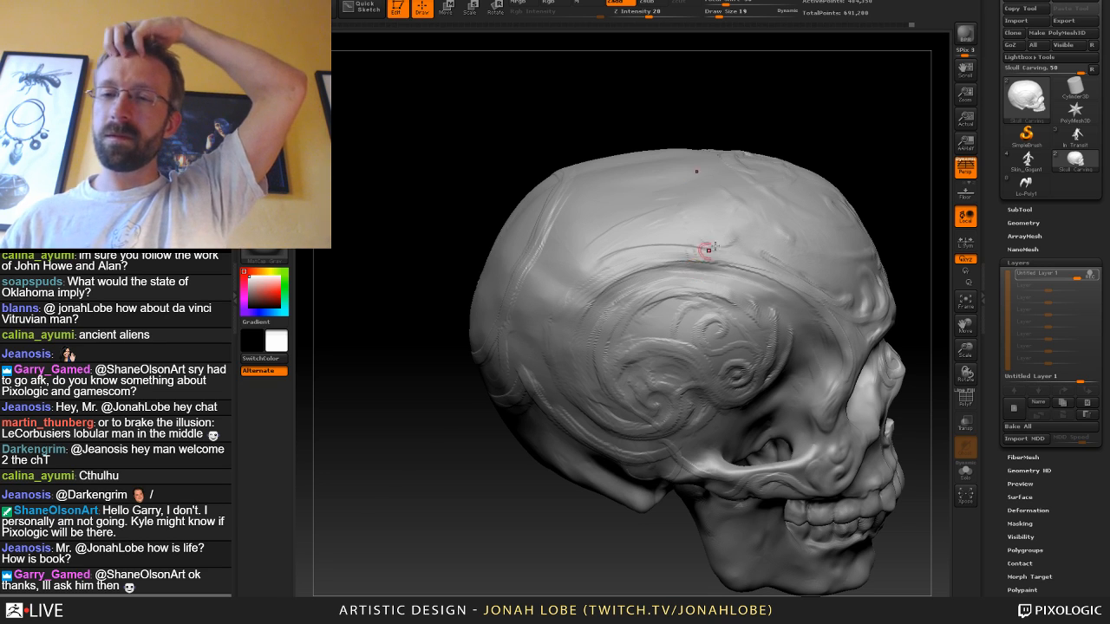
Set the draw size to 14 and define the central drop and surrounding curls of the forehead motif.
{"action": "left_click_drag", "start_coordinate": [822, 124], "coordinate": [587, 81]}
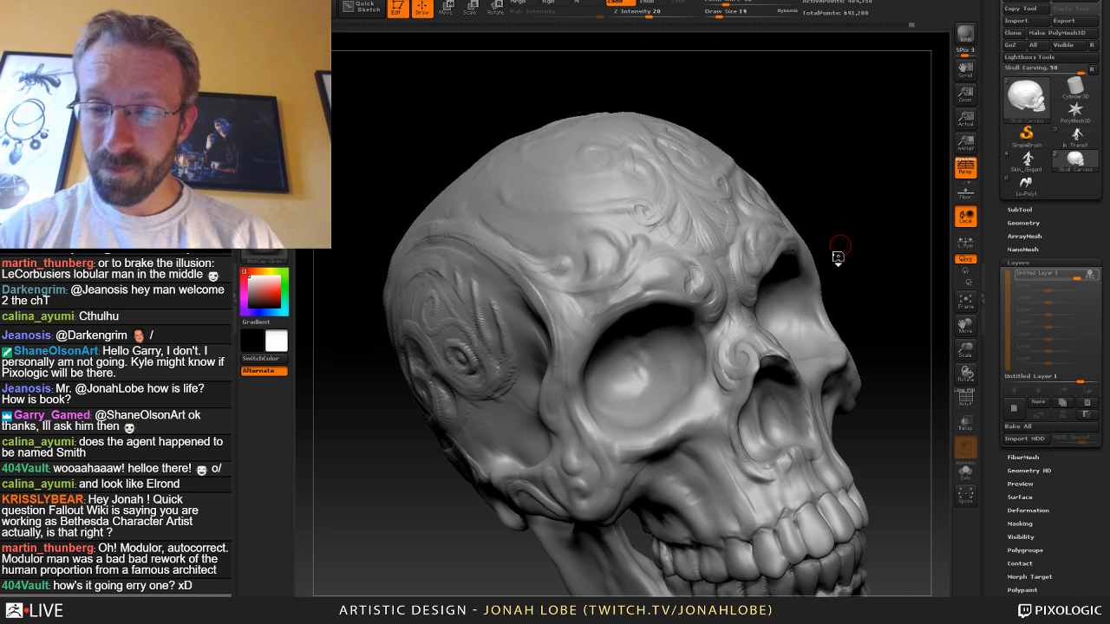
{"action": "left_click_drag", "start_coordinate": [838, 251], "coordinate": [761, 280]}
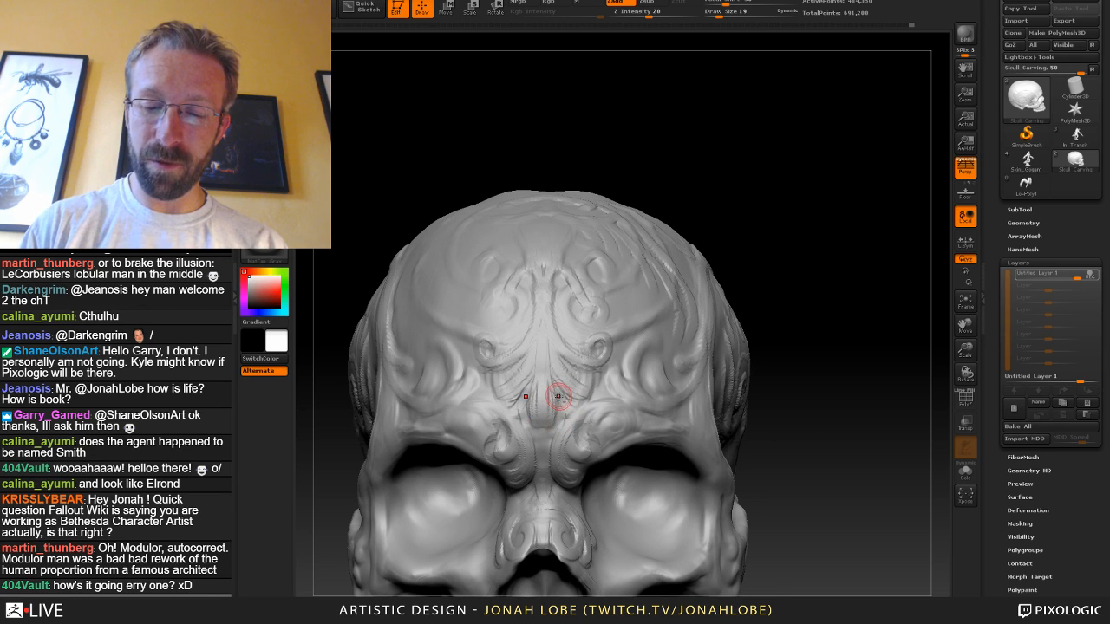
{"action": "key", "text": "s"}
{"action": "left_click_drag", "start_coordinate": [556, 406], "coordinate": [547, 406]}
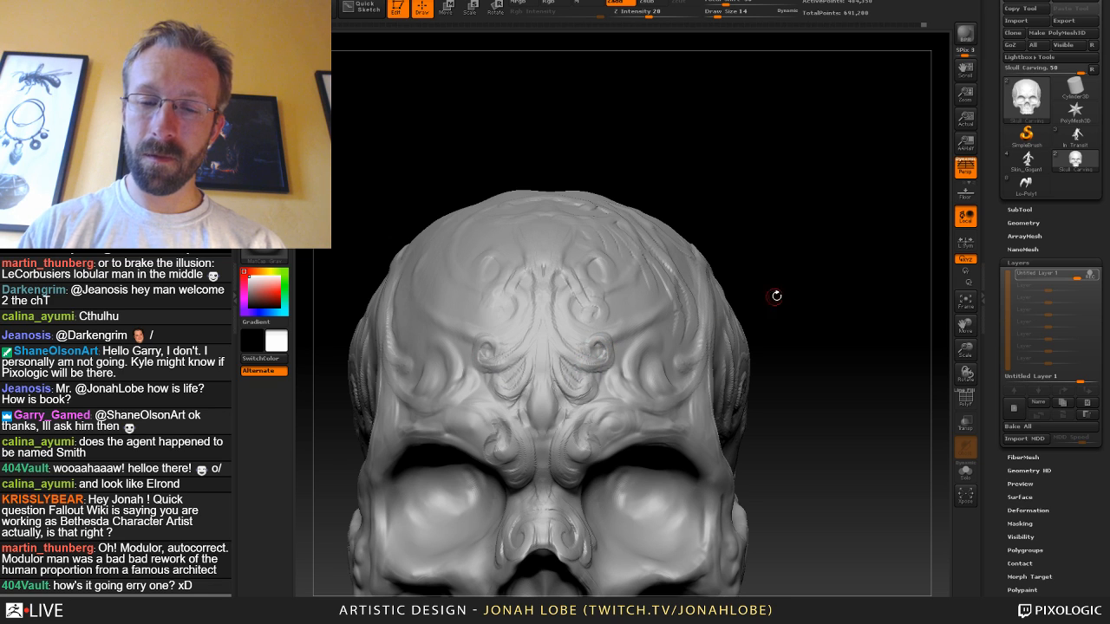
Switch to the Morph brush, set the draw size to 17, and clean up the surface around the forehead motif's paired ovals and curls.
{"action": "left_click_drag", "start_coordinate": [747, 272], "coordinate": [639, 311]}
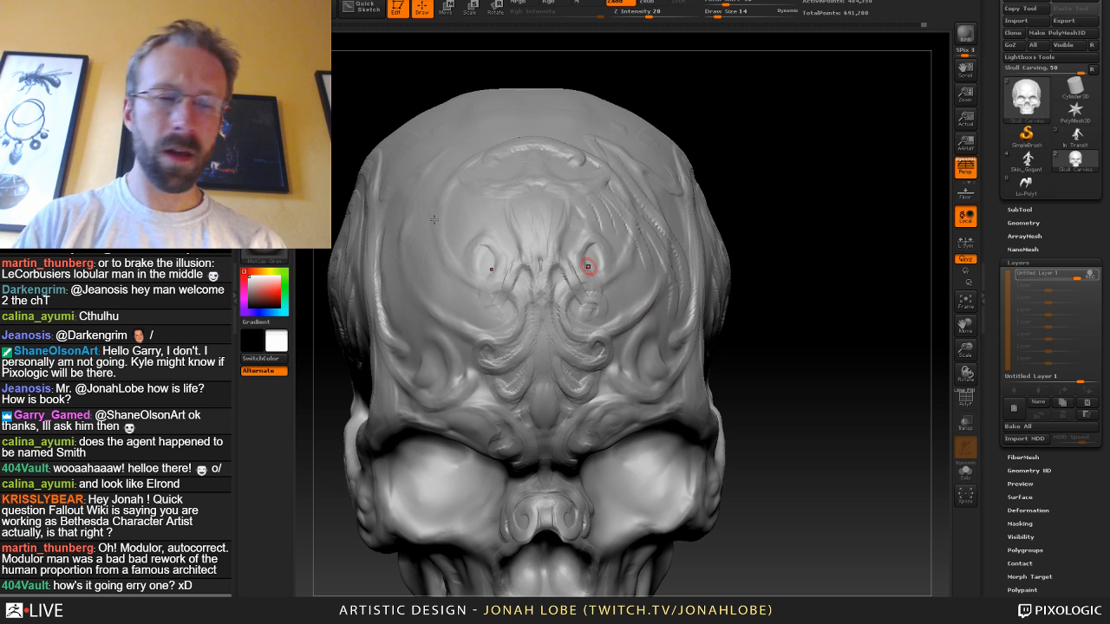
{"action": "left_click", "coordinate": [265, 54]}
{"action": "left_click", "coordinate": [457, 71]}
{"action": "key", "text": "s"}
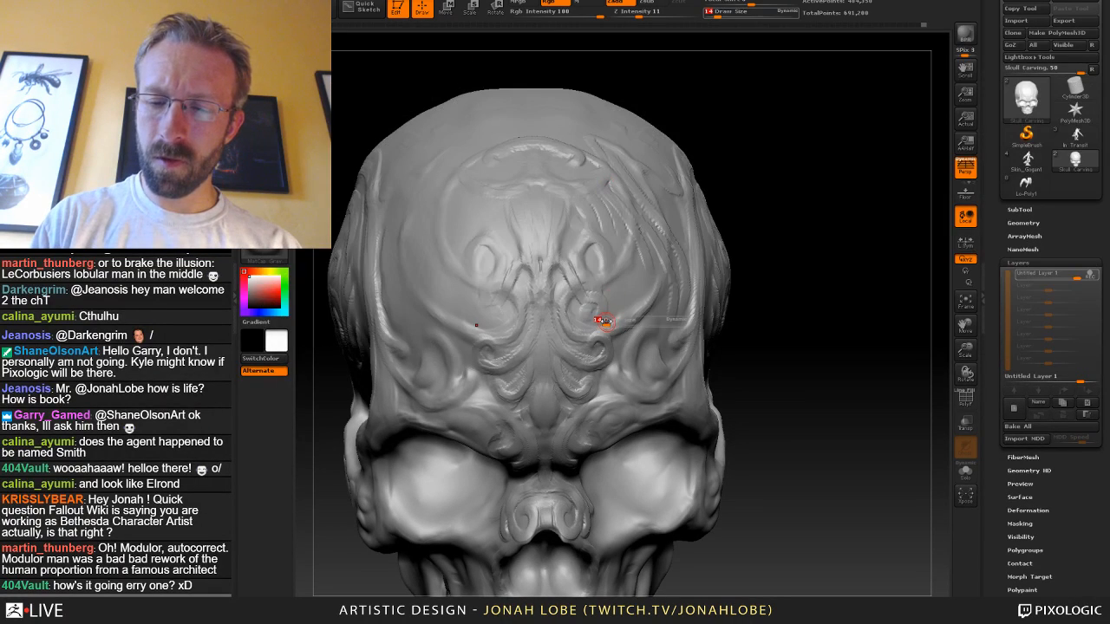
{"action": "left_click_drag", "start_coordinate": [599, 318], "coordinate": [637, 307]}
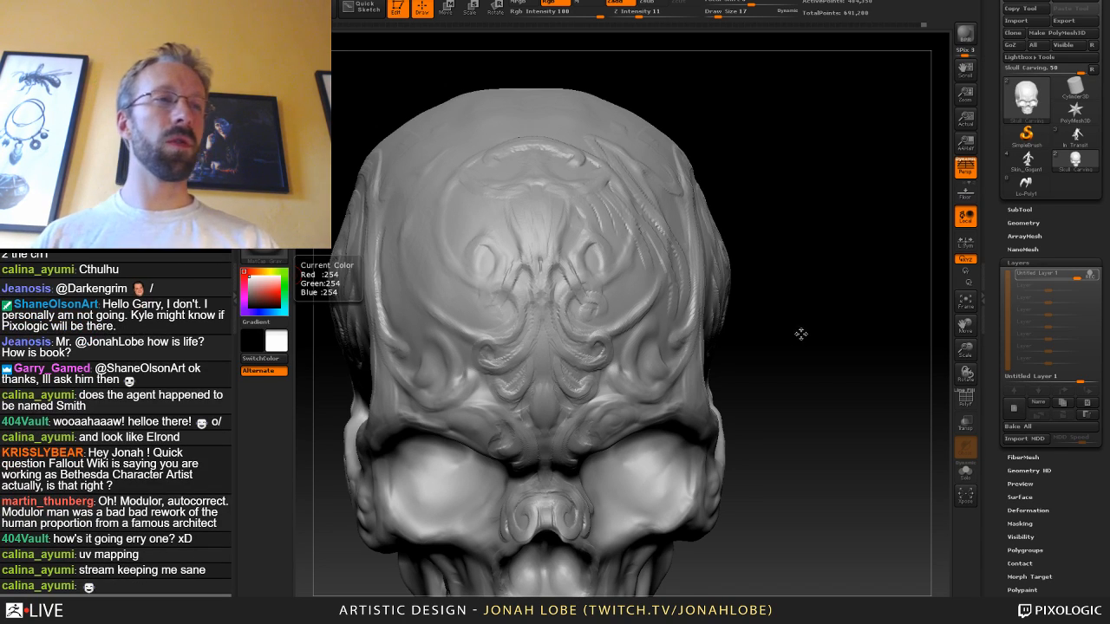
{"action": "left_click_drag", "start_coordinate": [800, 366], "coordinate": [761, 345]}
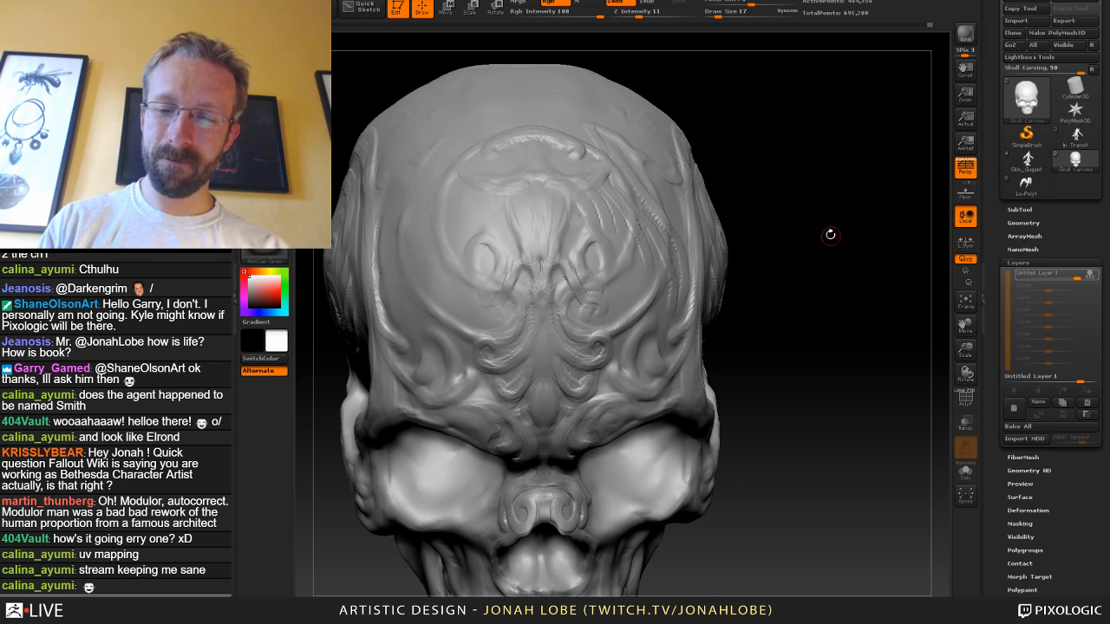
{"action": "left_click_drag", "start_coordinate": [829, 235], "coordinate": [577, 307]}
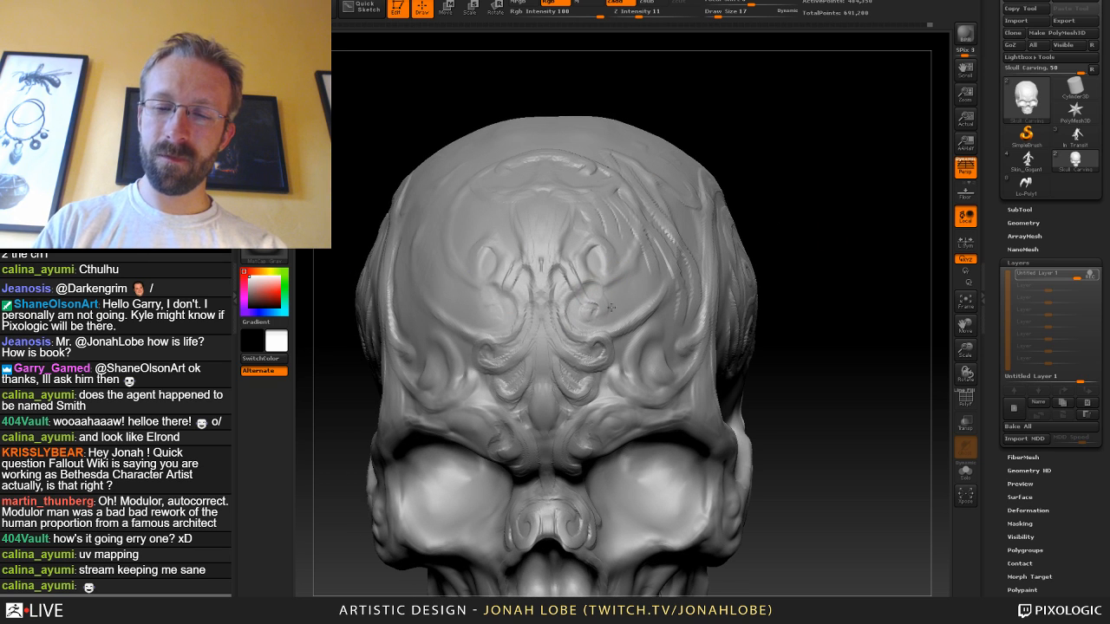
Rework the area around the forehead motif's paired ovals with the ClayBuildup brush, and erase the ovals with the Morph brush.
{"action": "key", "text": "b"}
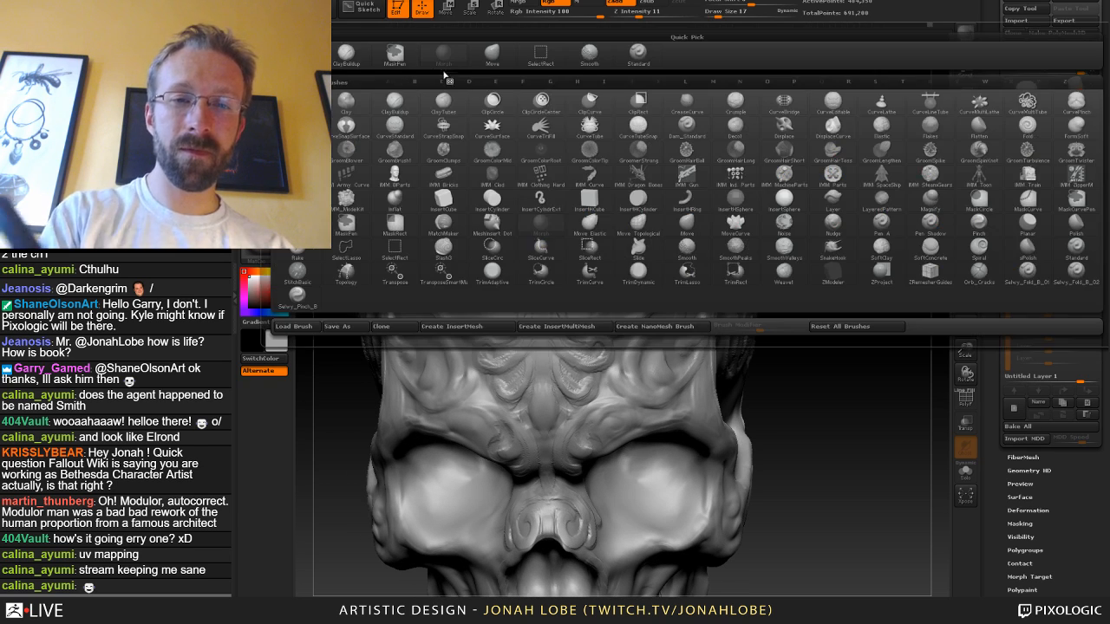
{"action": "left_click", "coordinate": [352, 58]}
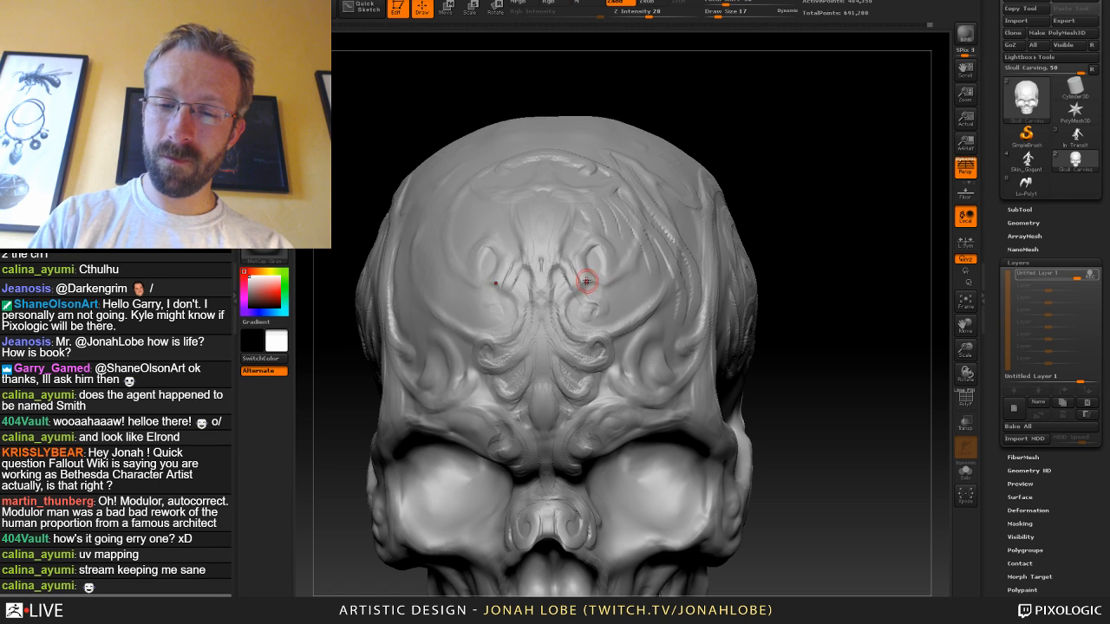
{"action": "left_click_drag", "start_coordinate": [749, 197], "coordinate": [616, 277]}
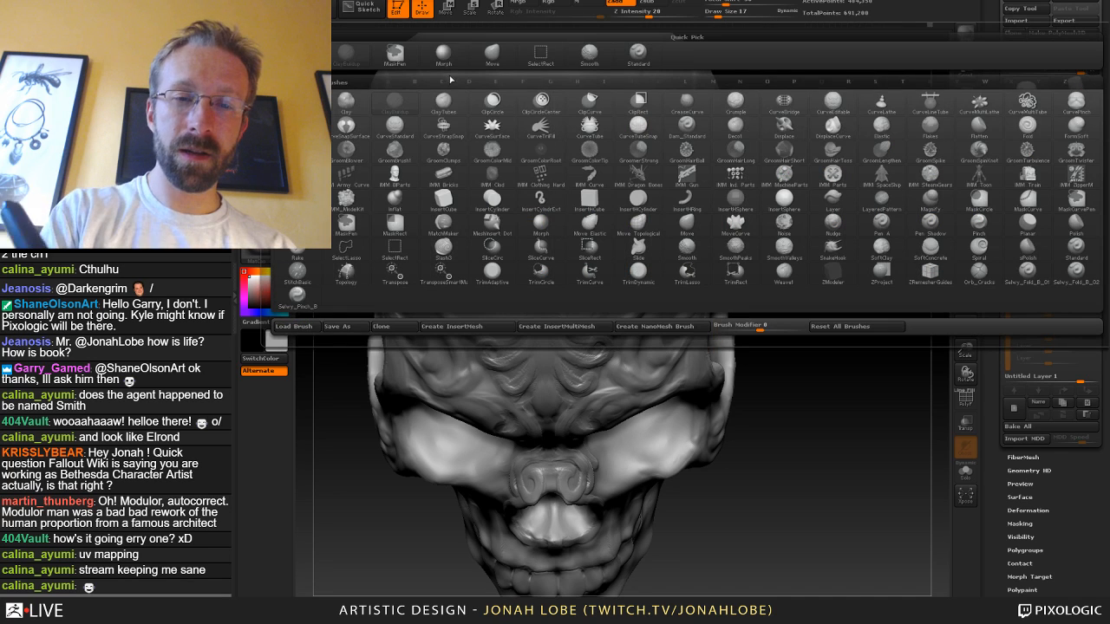
{"action": "key", "text": "b"}
{"action": "left_click", "coordinate": [443, 55]}
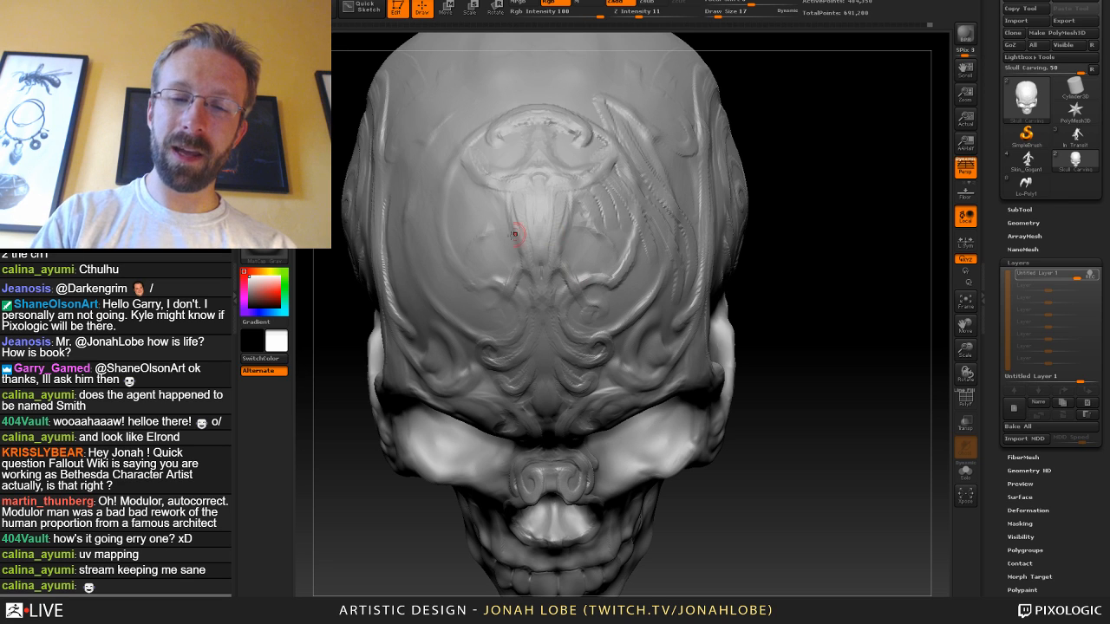
Return to the ClayBuildup brush and sculpt short feather-like strands beside the central column inside the upper forehead circle.
{"action": "left_click", "coordinate": [265, 60]}
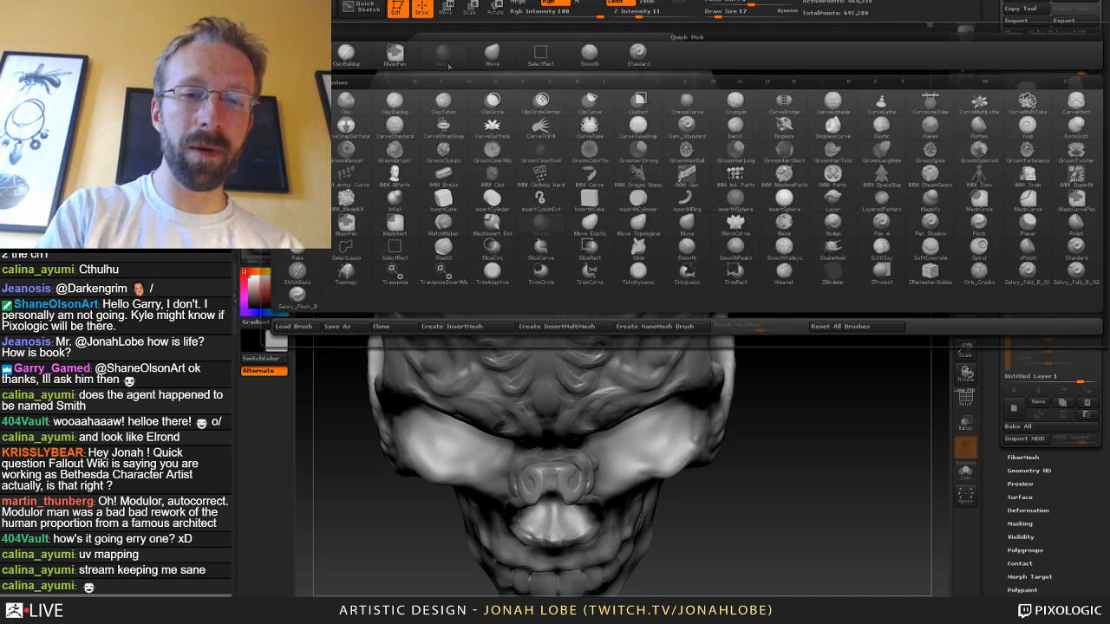
{"action": "left_click", "coordinate": [352, 53]}
{"action": "left_click_drag", "start_coordinate": [494, 197], "coordinate": [468, 241]}
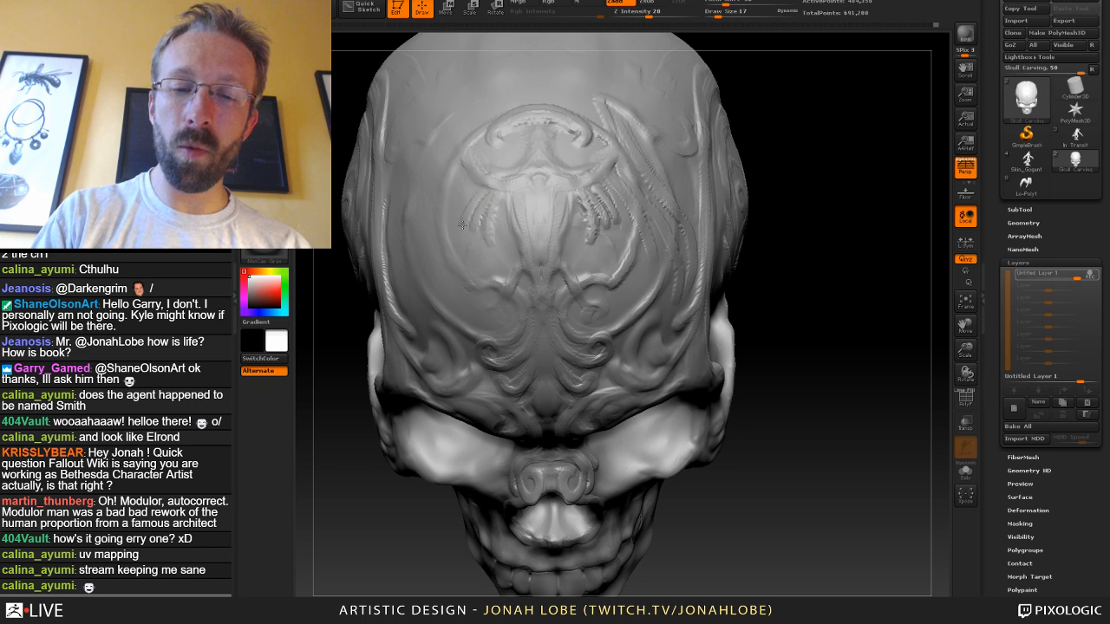
{"action": "key", "text": "ctrl+s"}
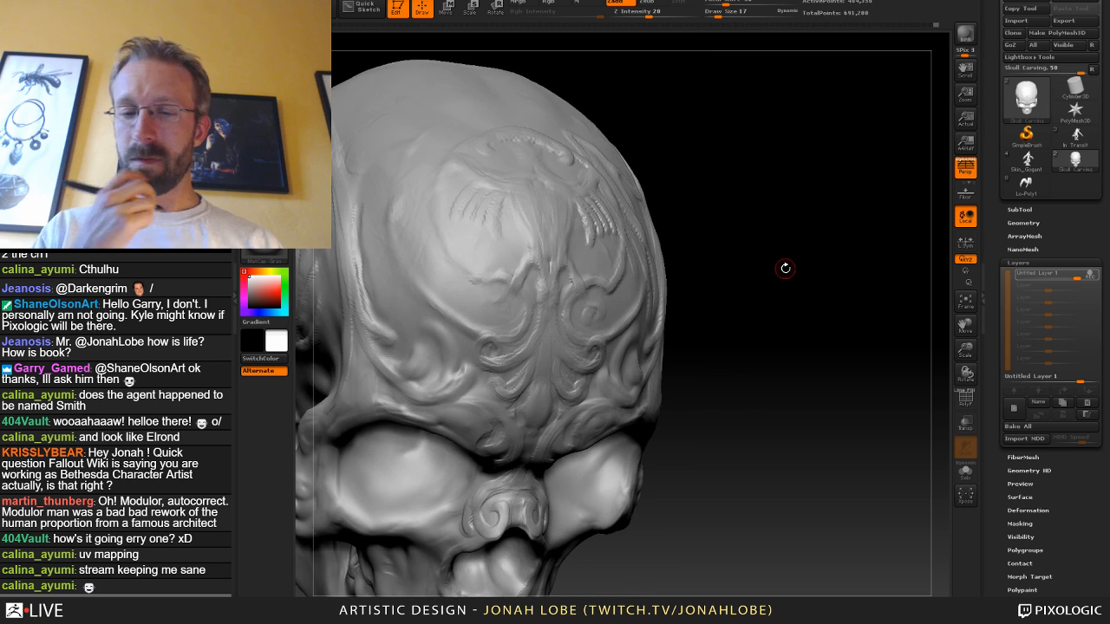
Build up the curved arms enclosing the forehead circle and the small hooks where they meet the central motif.
{"action": "mouse_move", "coordinate": [726, 280]}
{"action": "left_mouse_down"}
{"action": "mouse_move", "coordinate": [590, 280]}
{"action": "mouse_move", "coordinate": [628, 266]}
{"action": "left_mouse_up"}
{"action": "left_click_drag", "start_coordinate": [772, 227], "coordinate": [686, 240]}
{"action": "mouse_move", "coordinate": [617, 278]}
{"action": "left_mouse_down"}
{"action": "mouse_move", "coordinate": [642, 248]}
{"action": "mouse_move", "coordinate": [634, 232]}
{"action": "mouse_move", "coordinate": [622, 242]}
{"action": "left_mouse_up"}
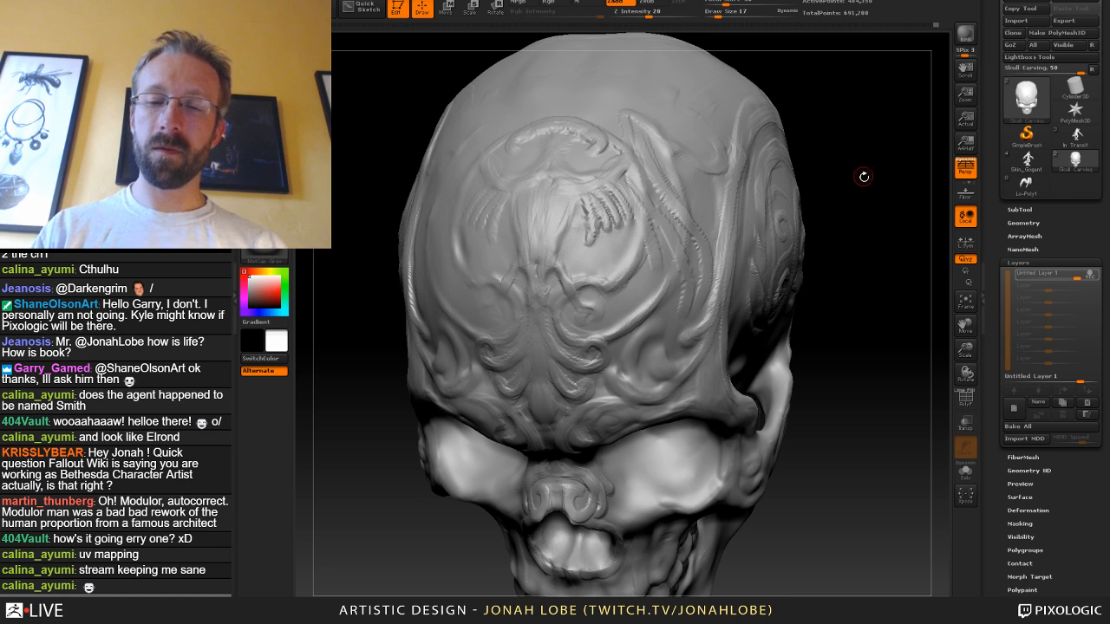
{"action": "left_click_drag", "start_coordinate": [864, 176], "coordinate": [815, 163]}
{"action": "left_click_drag", "start_coordinate": [484, 286], "coordinate": [456, 230]}
{"action": "mouse_move", "coordinate": [765, 146]}
{"action": "left_mouse_down"}
{"action": "mouse_move", "coordinate": [783, 179]}
{"action": "mouse_move", "coordinate": [765, 205]}
{"action": "left_mouse_up"}
{"action": "left_click_drag", "start_coordinate": [500, 324], "coordinate": [522, 330]}
{"action": "left_click_drag", "start_coordinate": [774, 247], "coordinate": [529, 322]}
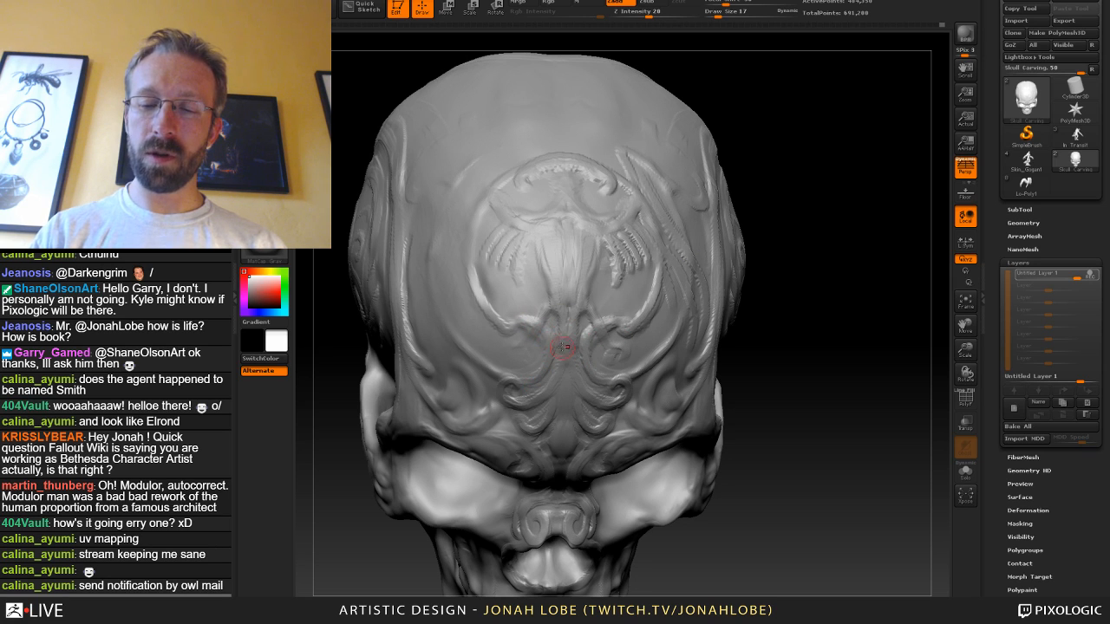
{"action": "left_click_drag", "start_coordinate": [760, 282], "coordinate": [584, 205]}
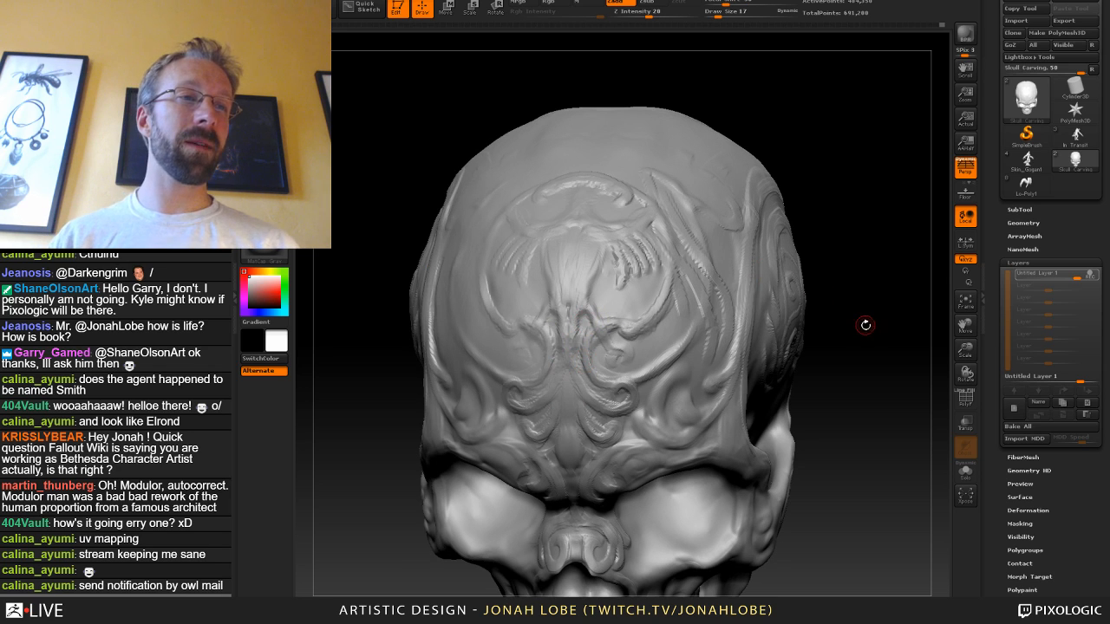
Set the draw size to 24 and sculpt a curl with a rising stem in the temple hollow behind the eye socket.
{"action": "left_click_drag", "start_coordinate": [864, 321], "coordinate": [768, 317]}
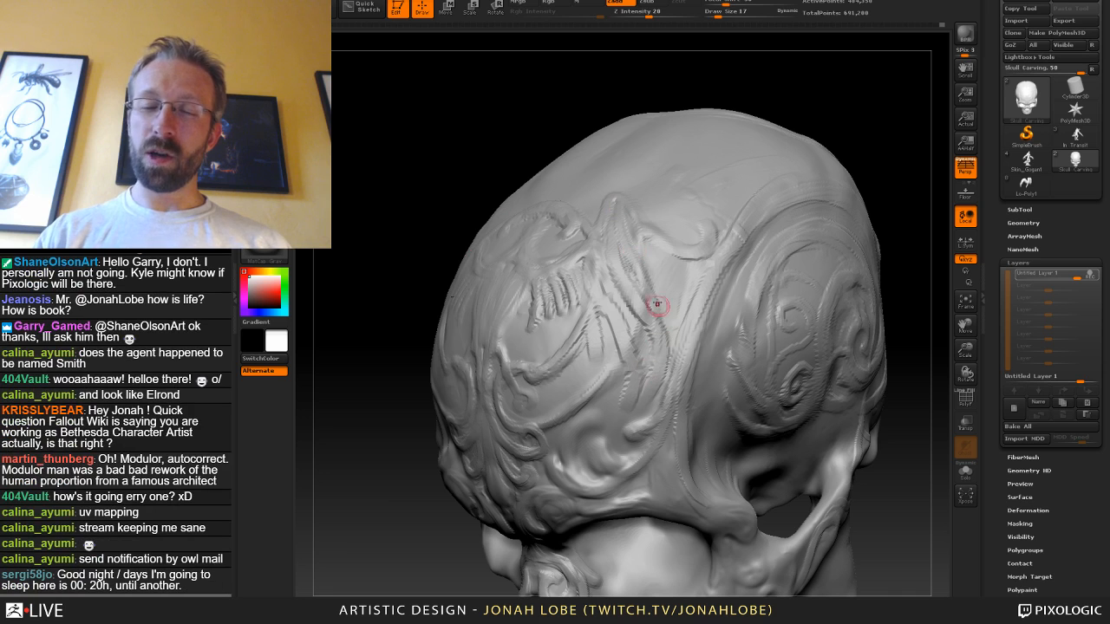
{"action": "mouse_move", "coordinate": [904, 192]}
{"action": "left_mouse_down", "text": "alt"}
{"action": "mouse_move", "coordinate": [859, 266]}
{"action": "mouse_move", "coordinate": [823, 213]}
{"action": "mouse_move", "coordinate": [761, 290]}
{"action": "mouse_move", "coordinate": [782, 332]}
{"action": "mouse_move", "coordinate": [806, 305]}
{"action": "mouse_move", "coordinate": [809, 368]}
{"action": "left_mouse_up", "text": "alt"}
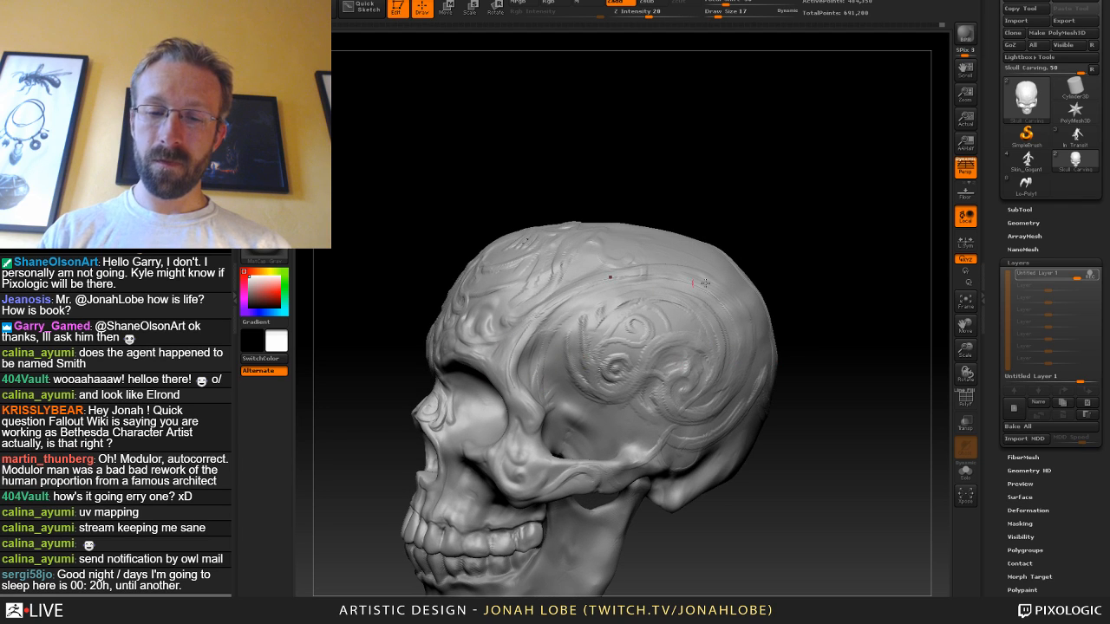
{"action": "mouse_move", "coordinate": [821, 276]}
{"action": "left_mouse_down"}
{"action": "mouse_move", "coordinate": [842, 280]}
{"action": "mouse_move", "coordinate": [740, 296]}
{"action": "mouse_move", "coordinate": [782, 280]}
{"action": "mouse_move", "coordinate": [810, 285]}
{"action": "mouse_move", "coordinate": [791, 290]}
{"action": "left_mouse_up"}
{"action": "key", "text": "s"}
{"action": "left_click_drag", "start_coordinate": [597, 310], "coordinate": [602, 307]}
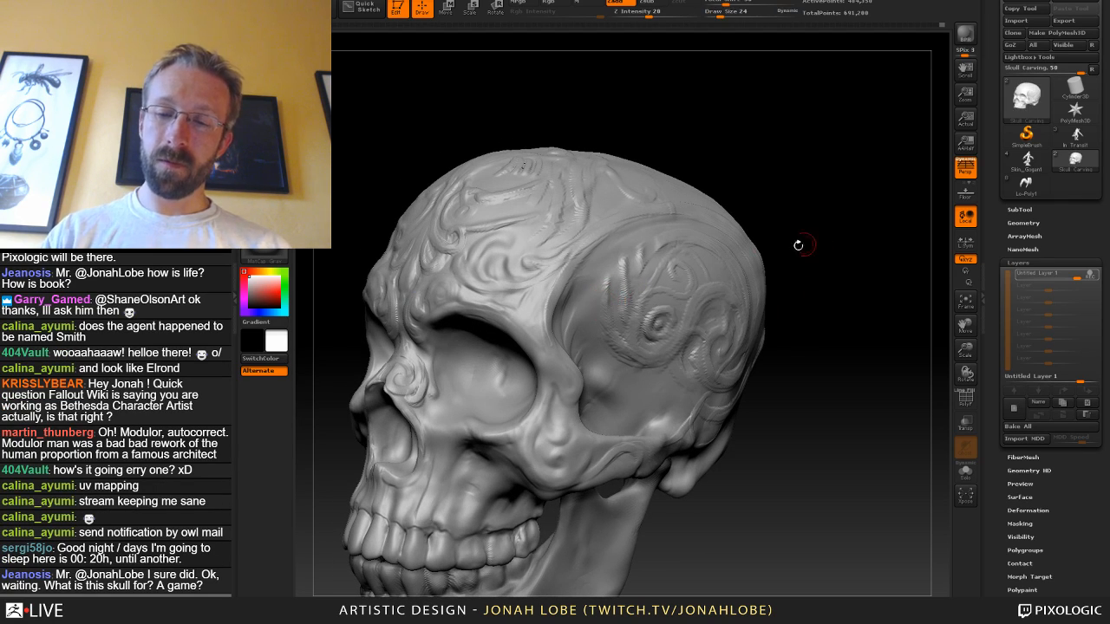
{"action": "left_click_drag", "start_coordinate": [858, 292], "coordinate": [790, 303]}
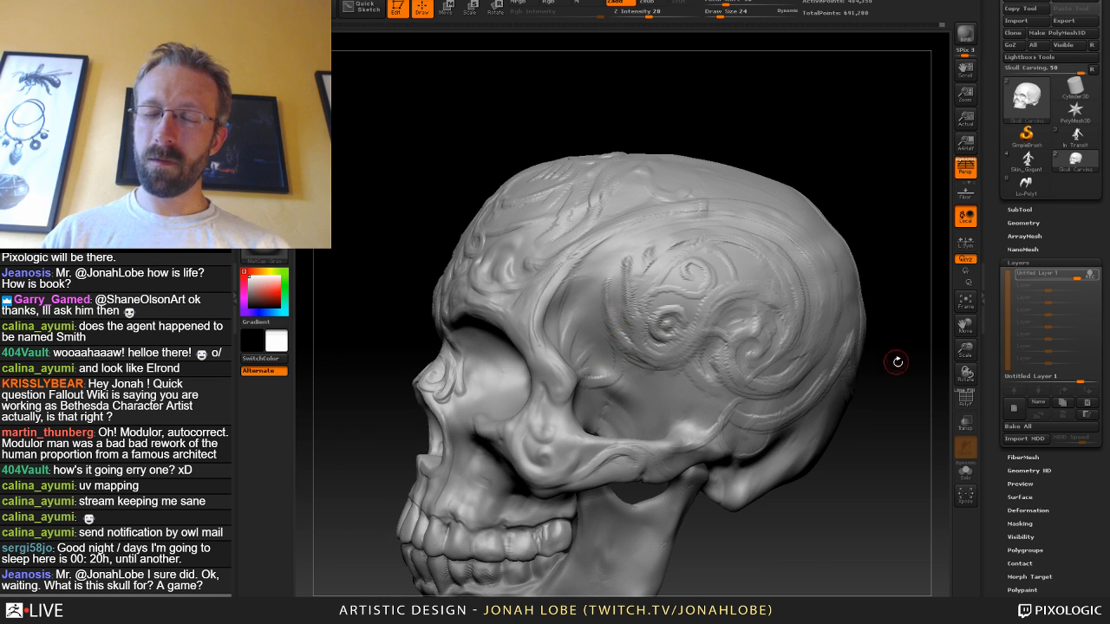
{"action": "left_click_drag", "start_coordinate": [896, 361], "coordinate": [758, 359]}
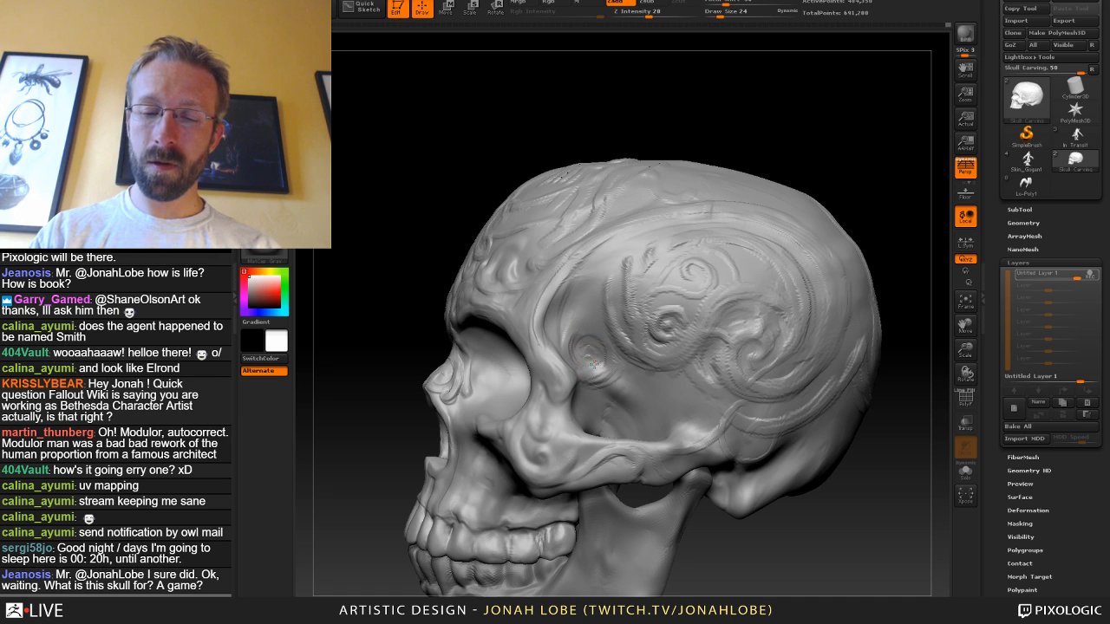
{"action": "mouse_move", "coordinate": [592, 366]}
{"action": "left_mouse_down"}
{"action": "mouse_move", "coordinate": [578, 354]}
{"action": "mouse_move", "coordinate": [579, 319]}
{"action": "left_mouse_up"}
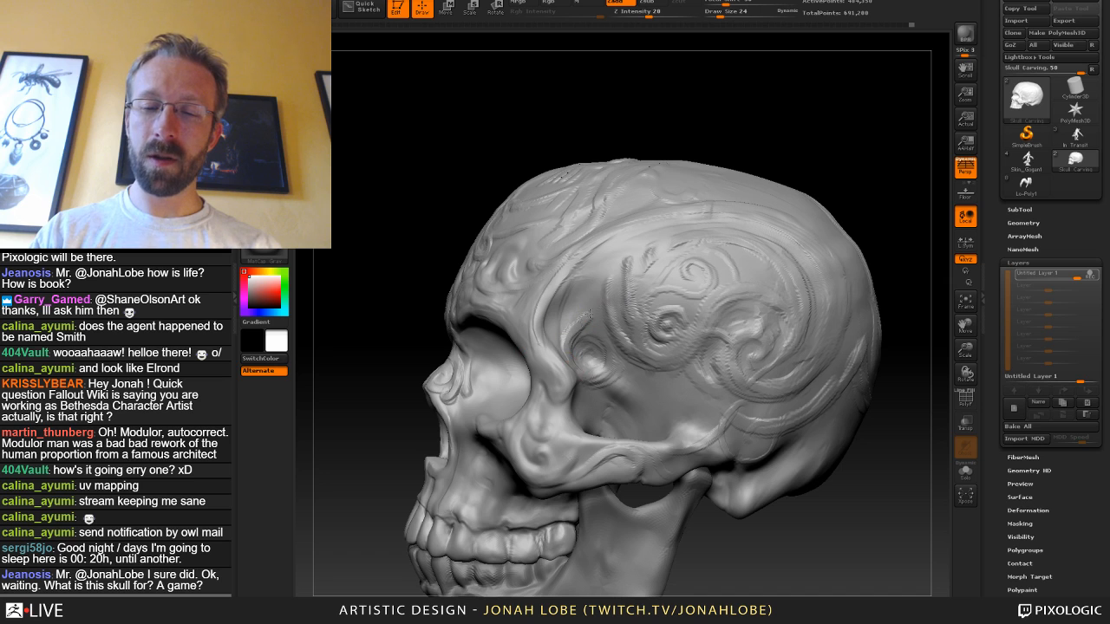
Blend the new temple carving into the surrounding surface and switch to the Morph brush.
{"action": "left_click_drag", "start_coordinate": [812, 154], "coordinate": [763, 199]}
{"action": "key", "text": "shift"}
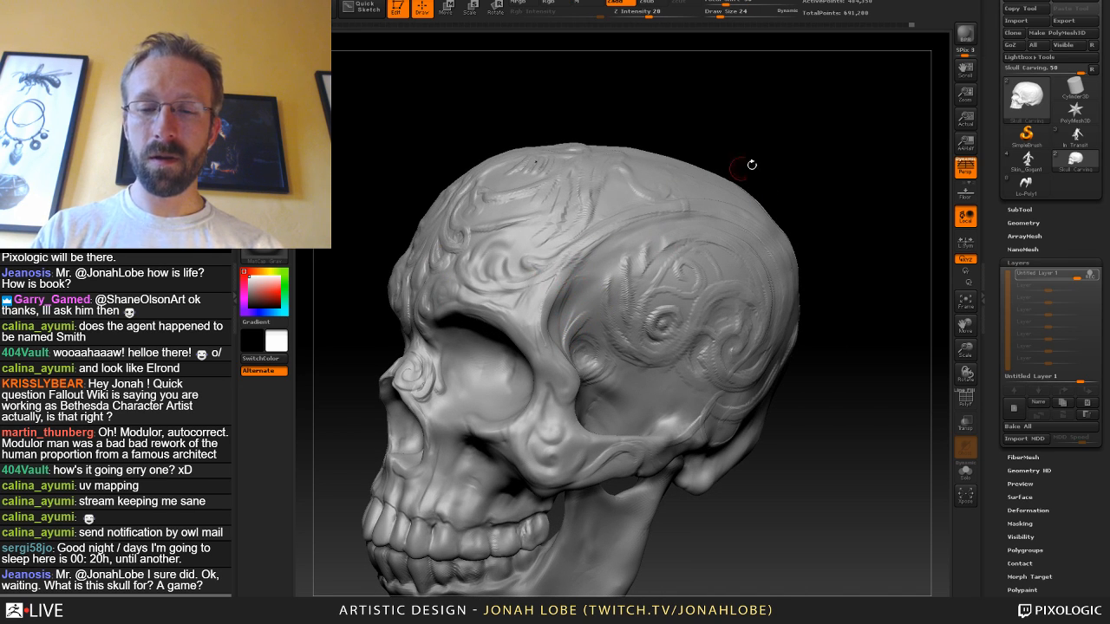
{"action": "left_click_drag", "start_coordinate": [751, 166], "coordinate": [572, 255]}
{"action": "key", "text": "ctrl"}
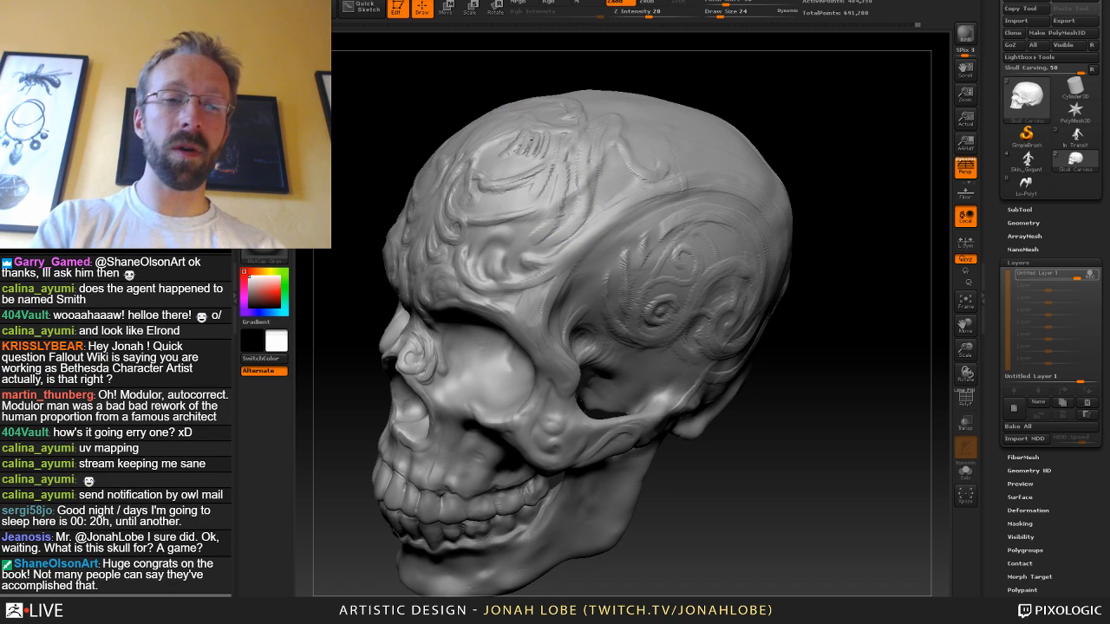
{"action": "key", "text": "b"}
{"action": "left_click", "coordinate": [440, 57]}
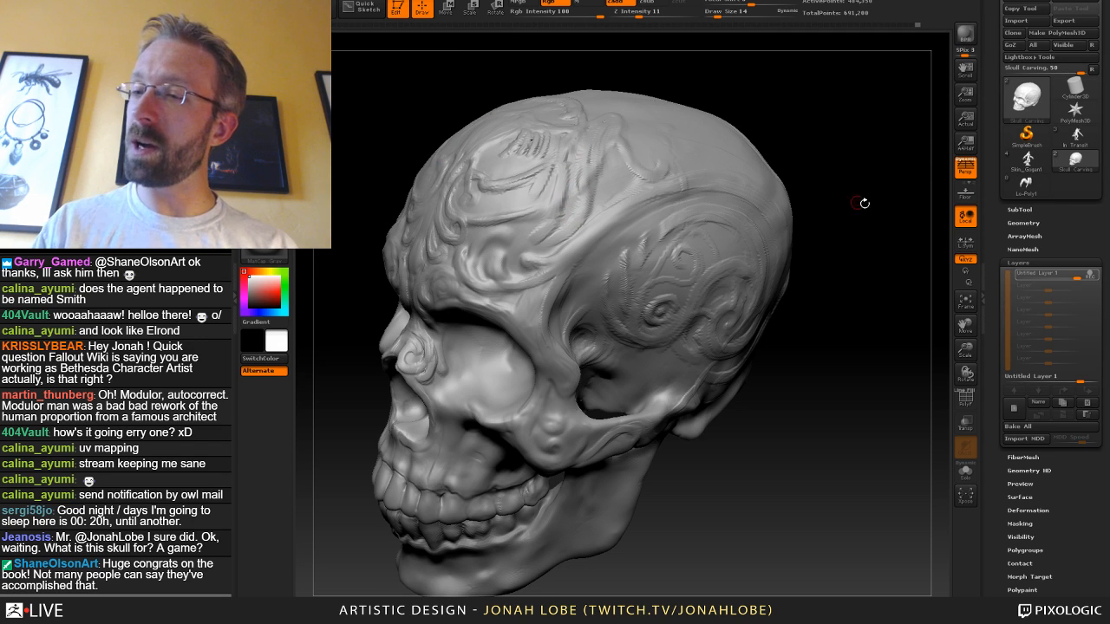
Bring up the full-body creature model, examine its whole figure, and return to the Skull Carving model.
{"action": "mouse_move", "coordinate": [1028, 162]}
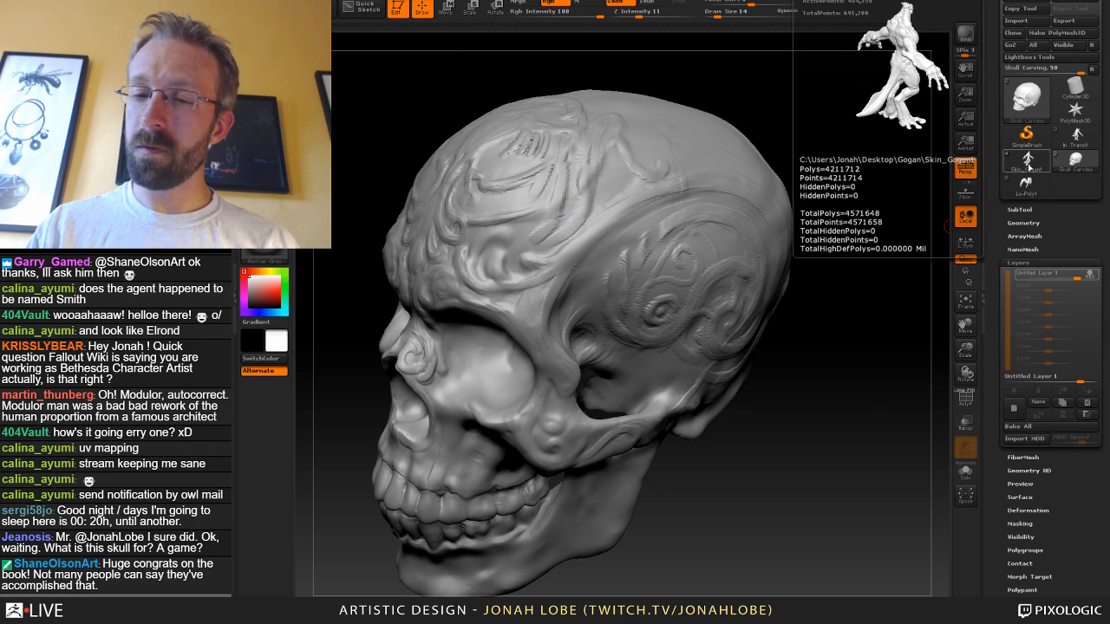
{"action": "left_click", "coordinate": [1029, 162]}
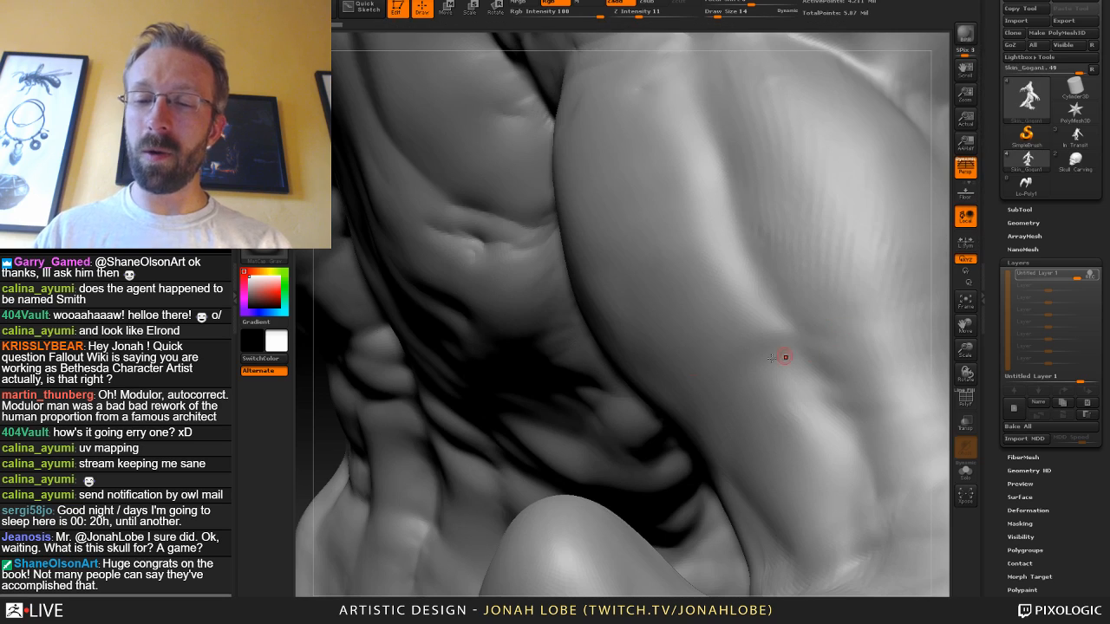
{"action": "key", "text": "f"}
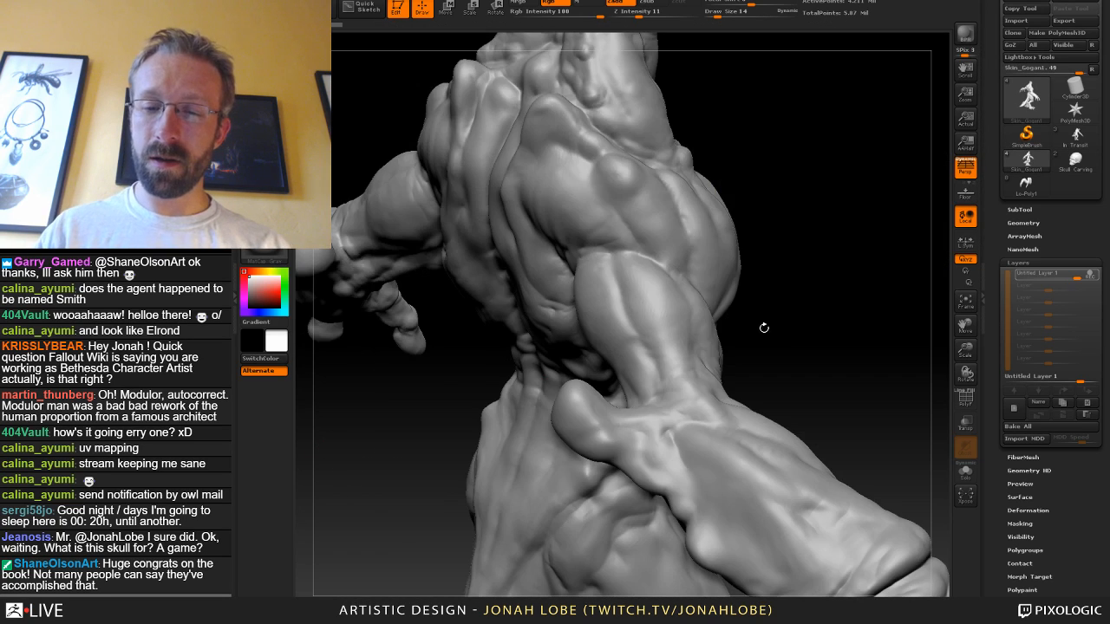
{"action": "mouse_move", "coordinate": [748, 300]}
{"action": "left_mouse_down"}
{"action": "mouse_move", "coordinate": [790, 282]}
{"action": "mouse_move", "coordinate": [805, 286]}
{"action": "mouse_move", "coordinate": [768, 282]}
{"action": "mouse_move", "coordinate": [802, 309]}
{"action": "mouse_move", "coordinate": [809, 278]}
{"action": "mouse_move", "coordinate": [762, 238]}
{"action": "mouse_move", "coordinate": [818, 149]}
{"action": "mouse_move", "coordinate": [785, 365]}
{"action": "mouse_move", "coordinate": [734, 448]}
{"action": "mouse_move", "coordinate": [760, 221]}
{"action": "mouse_move", "coordinate": [783, 309]}
{"action": "mouse_move", "coordinate": [771, 286]}
{"action": "mouse_move", "coordinate": [763, 312]}
{"action": "mouse_move", "coordinate": [834, 313]}
{"action": "mouse_move", "coordinate": [795, 315]}
{"action": "mouse_move", "coordinate": [789, 382]}
{"action": "mouse_move", "coordinate": [834, 295]}
{"action": "mouse_move", "coordinate": [823, 271]}
{"action": "left_mouse_up"}
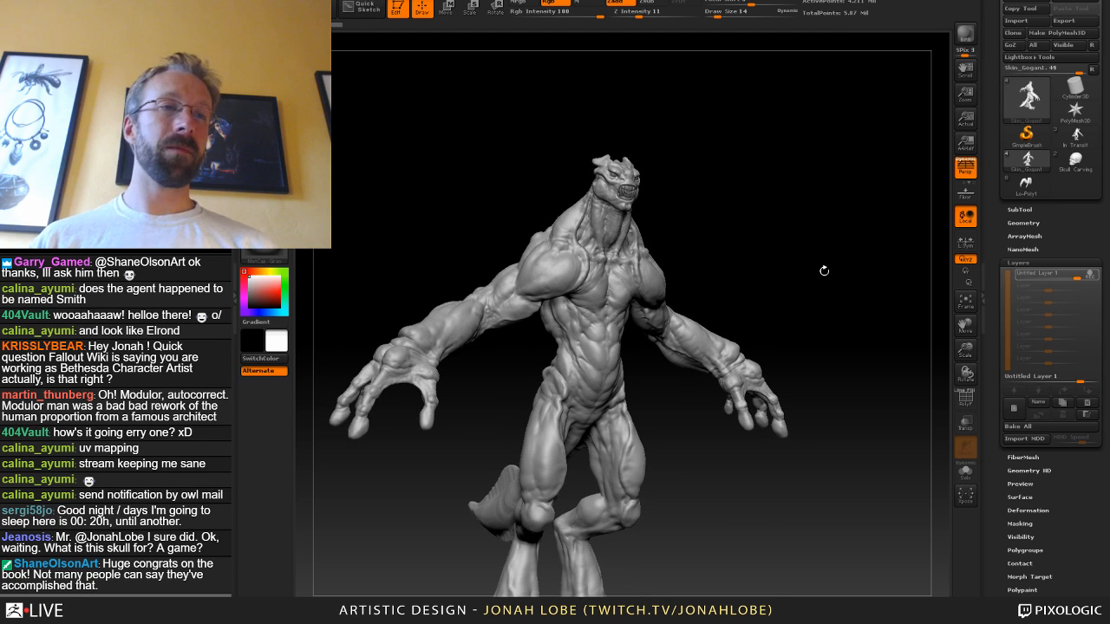
{"action": "left_click", "coordinate": [1073, 161]}
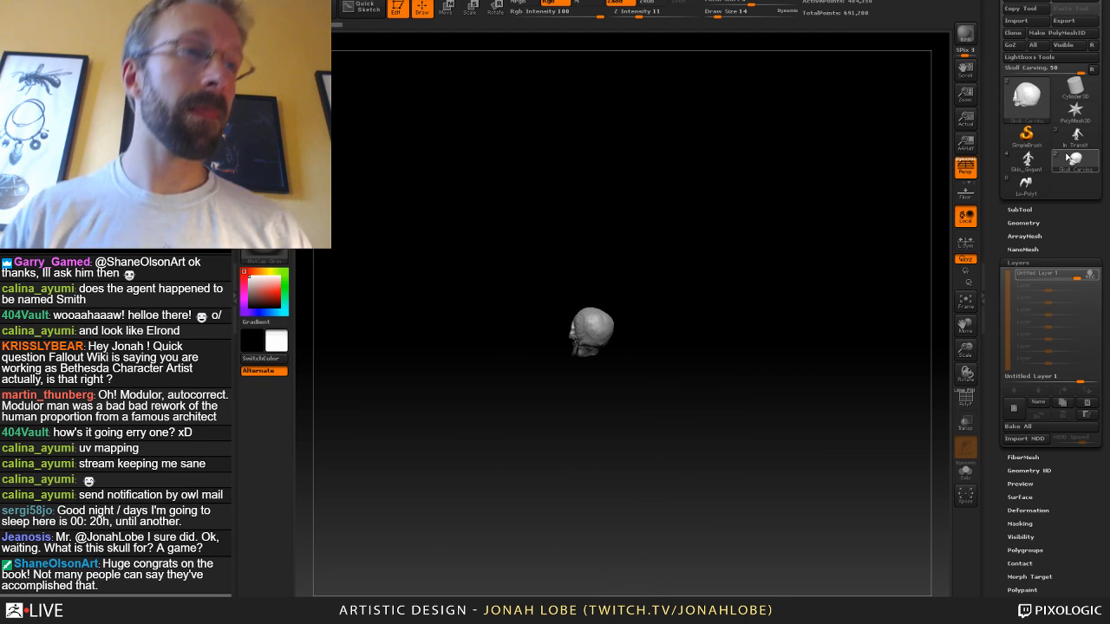
{"action": "left_click_drag", "start_coordinate": [664, 402], "coordinate": [729, 367]}
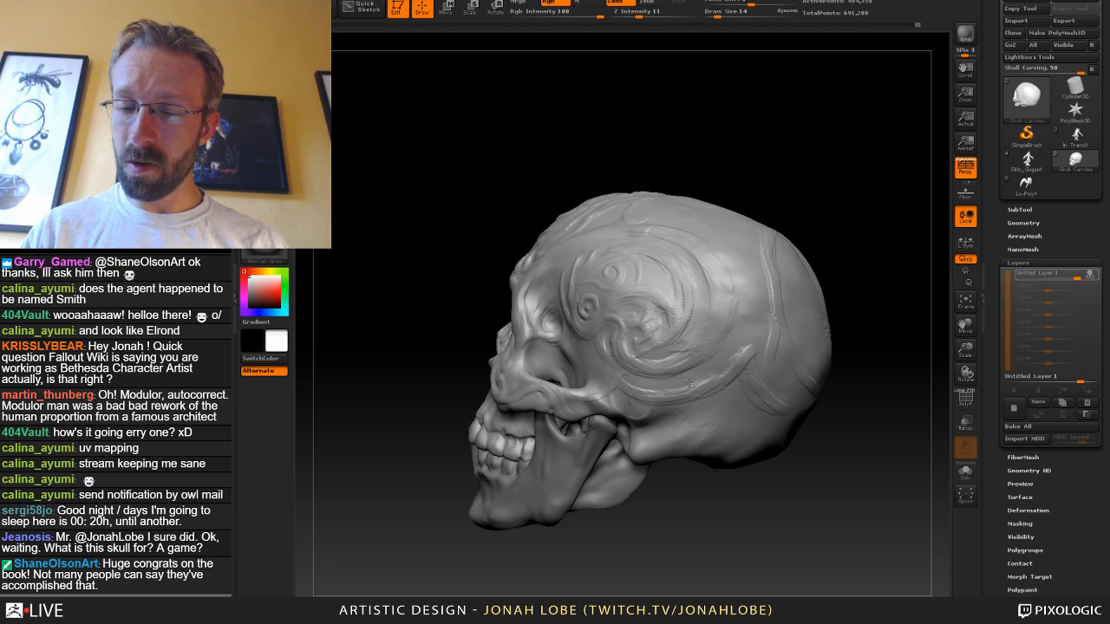
Set the Morph brush's draw size to 39 and soften the carved strands along the rear of the large side spiral.
{"action": "left_click_drag", "start_coordinate": [854, 310], "coordinate": [888, 306]}
{"action": "key", "text": "s"}
{"action": "left_click_drag", "start_coordinate": [695, 317], "coordinate": [705, 311]}
{"action": "key", "text": "s"}
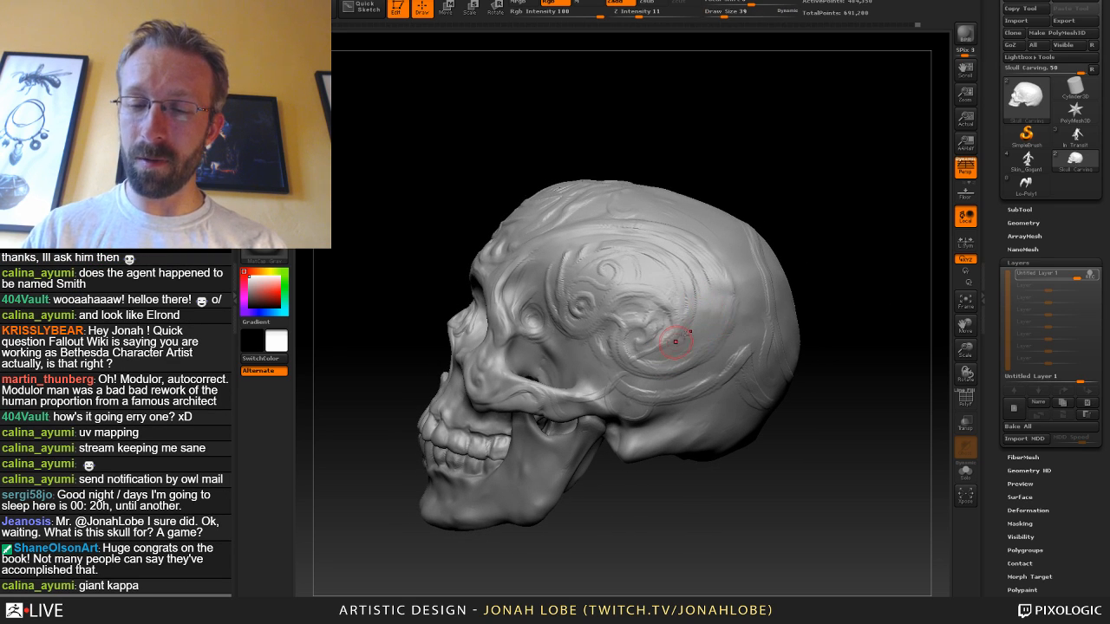
Set the draw size to 24, clean up the ridge above the side spiral, and return to the ClayBuildup brush.
{"action": "left_click_drag", "start_coordinate": [834, 270], "coordinate": [776, 295]}
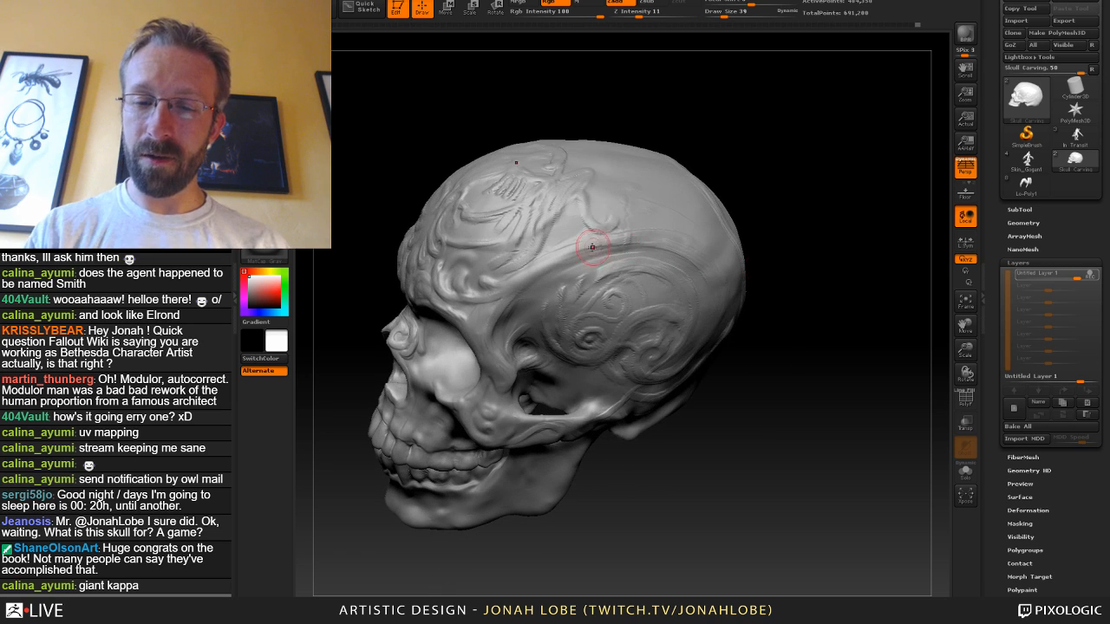
{"action": "key", "text": "s"}
{"action": "left_click_drag", "start_coordinate": [590, 239], "coordinate": [582, 252]}
{"action": "key", "text": "s"}
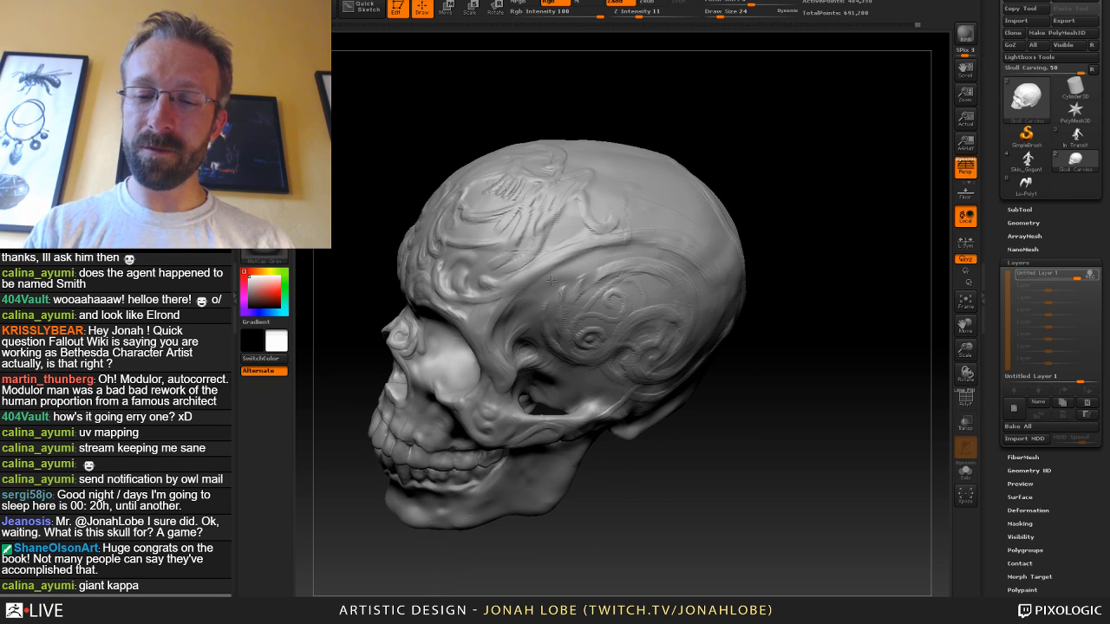
{"action": "key", "text": "b"}
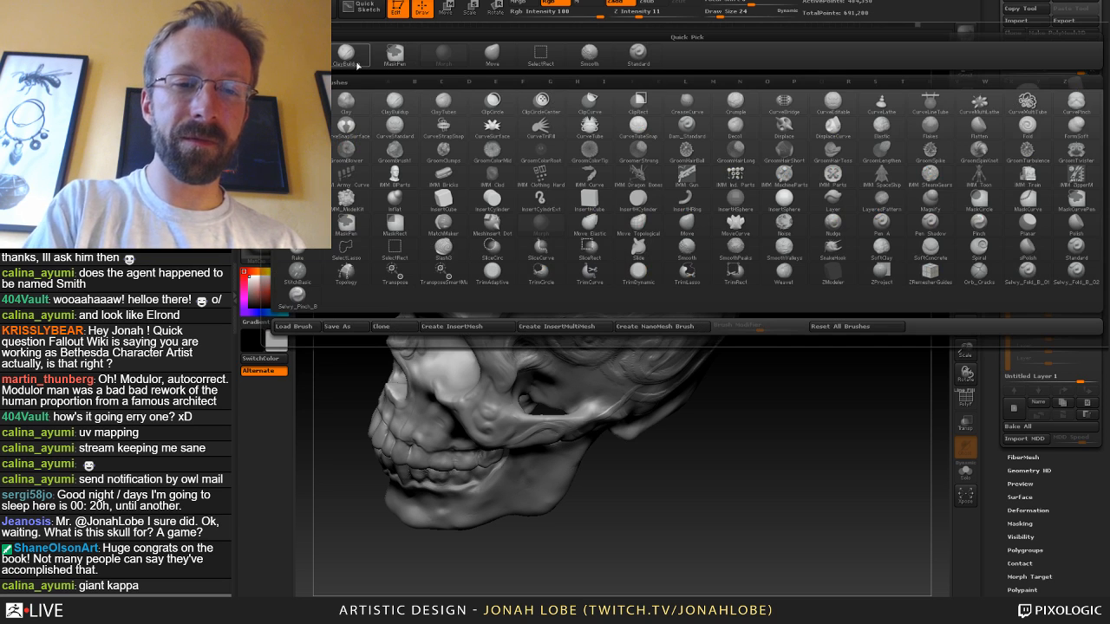
{"action": "left_click", "coordinate": [357, 65]}
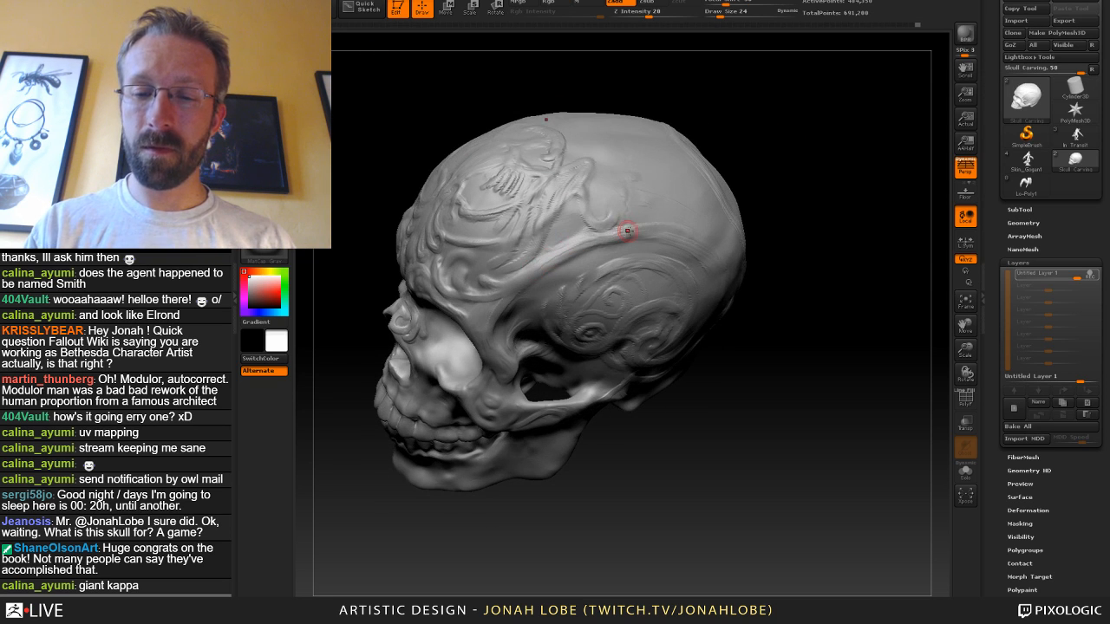
Build up the long curved strands along the upper edge and rear of the large side spiral with the ClayBuildup brush.
{"action": "left_click_drag", "start_coordinate": [581, 241], "coordinate": [680, 238]}
{"action": "left_click_drag", "start_coordinate": [810, 299], "coordinate": [737, 274]}
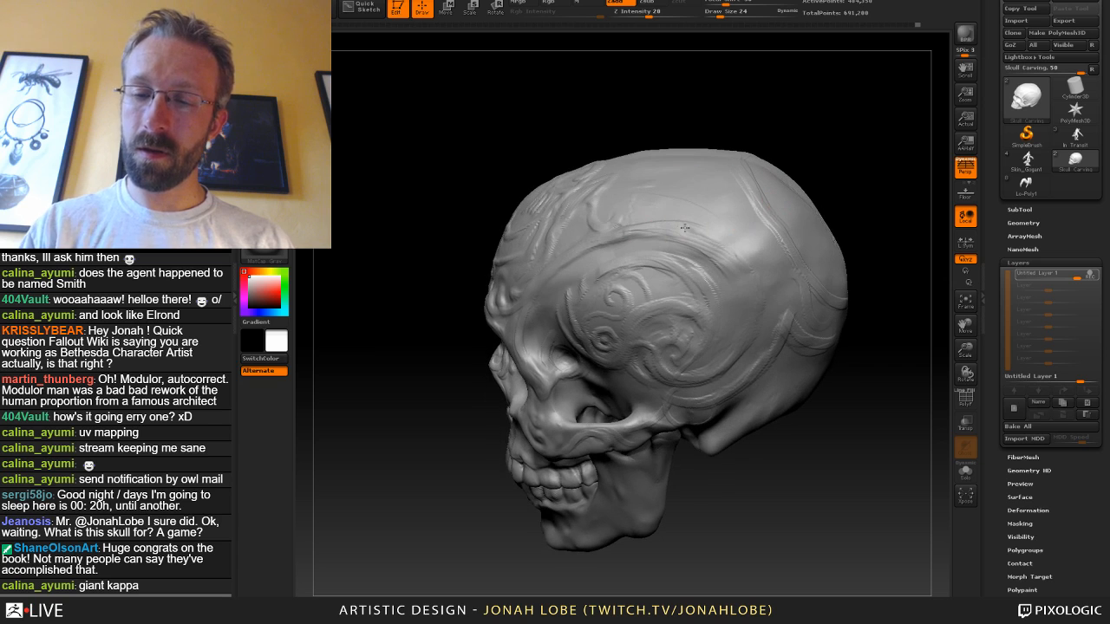
{"action": "mouse_move", "coordinate": [681, 231]}
{"action": "left_mouse_down"}
{"action": "mouse_move", "coordinate": [732, 269]}
{"action": "mouse_move", "coordinate": [744, 334]}
{"action": "left_mouse_up"}
{"action": "left_click_drag", "start_coordinate": [908, 272], "coordinate": [819, 226]}
{"action": "left_click_drag", "start_coordinate": [728, 276], "coordinate": [701, 364]}
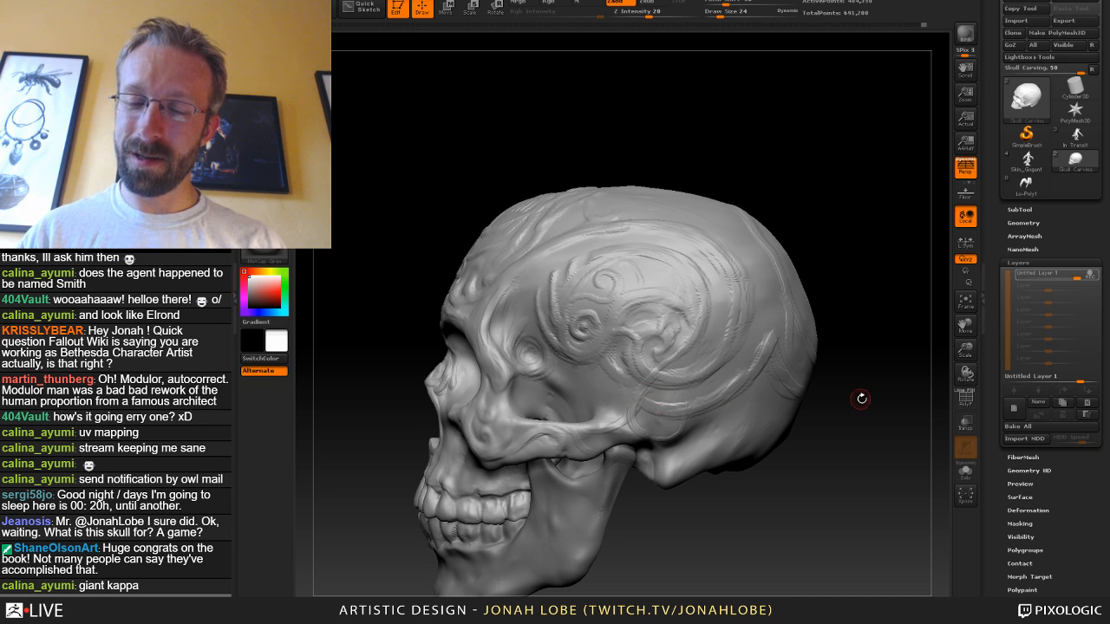
{"action": "left_click_drag", "start_coordinate": [861, 396], "coordinate": [744, 426], "text": "alt"}
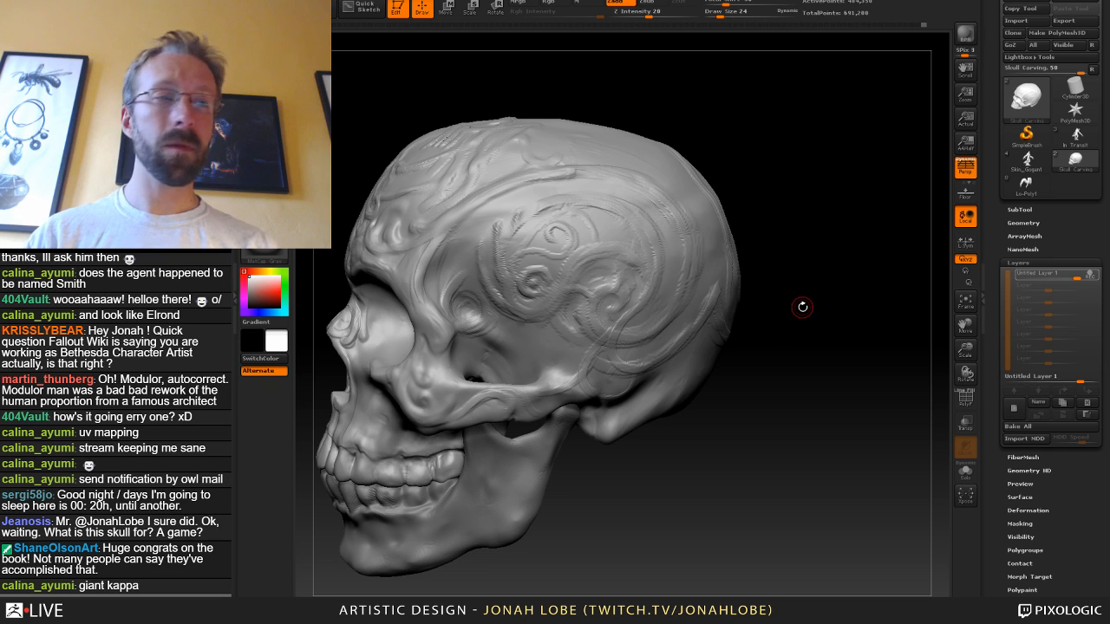
Sculpt a raised branching strand off the rear of the side spiral toward the back of the cranium.
{"action": "left_click_drag", "start_coordinate": [823, 314], "coordinate": [795, 302]}
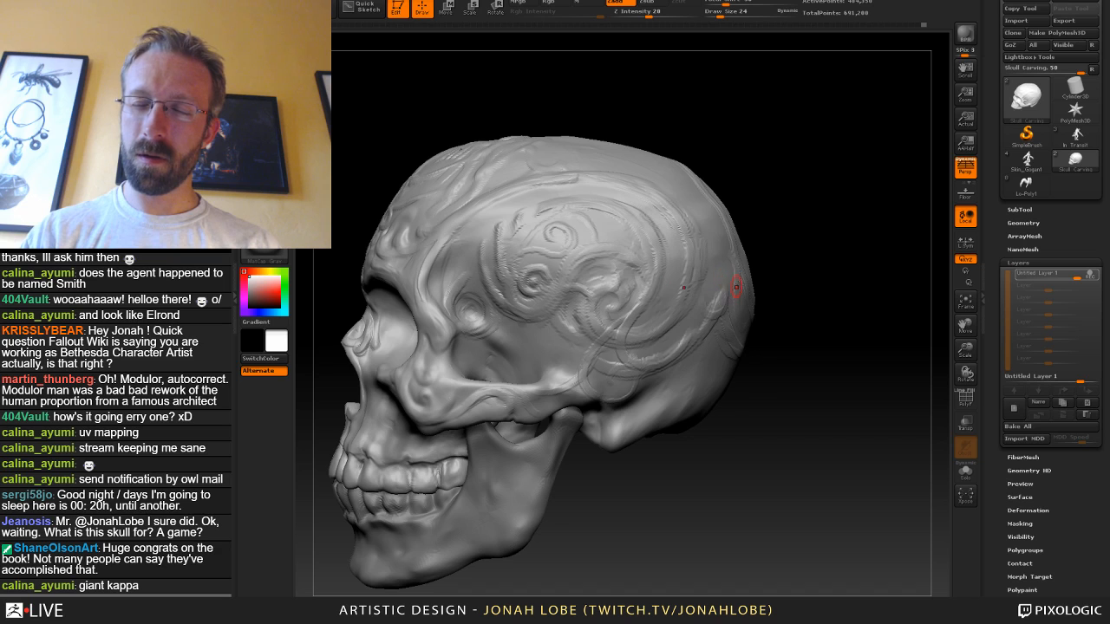
{"action": "mouse_move", "coordinate": [802, 282]}
{"action": "left_mouse_down"}
{"action": "mouse_move", "coordinate": [770, 271]}
{"action": "mouse_move", "coordinate": [713, 317]}
{"action": "left_mouse_up"}
{"action": "left_click_drag", "start_coordinate": [667, 357], "coordinate": [715, 288]}
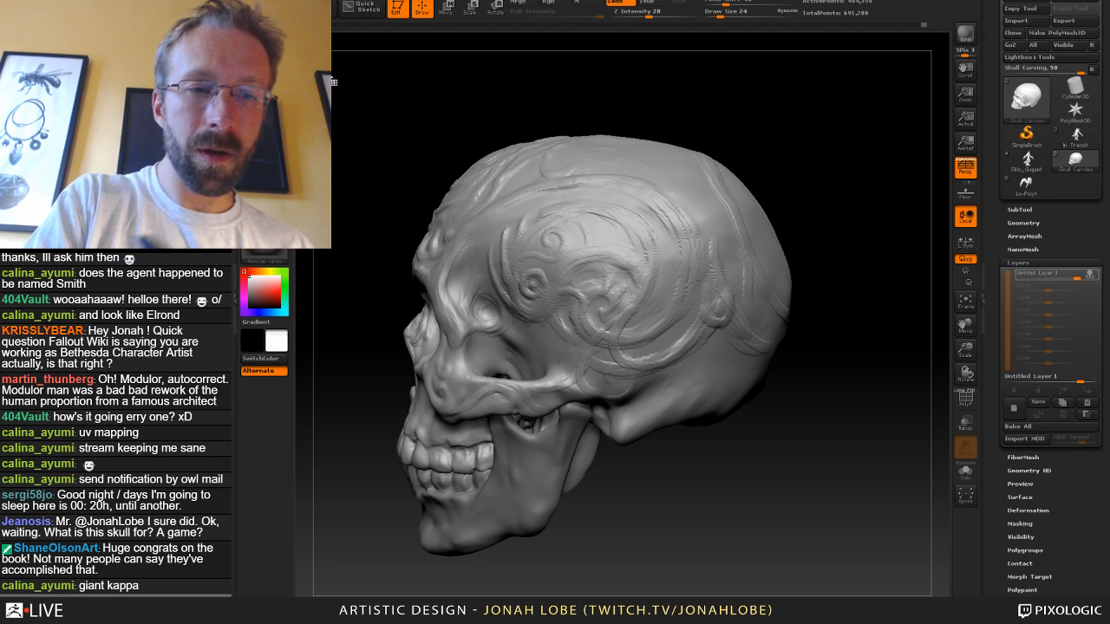
Switch to the Morph brush and trim the edges of the branching strand behind the side spiral.
{"action": "key", "text": "b"}
{"action": "left_click", "coordinate": [448, 56]}
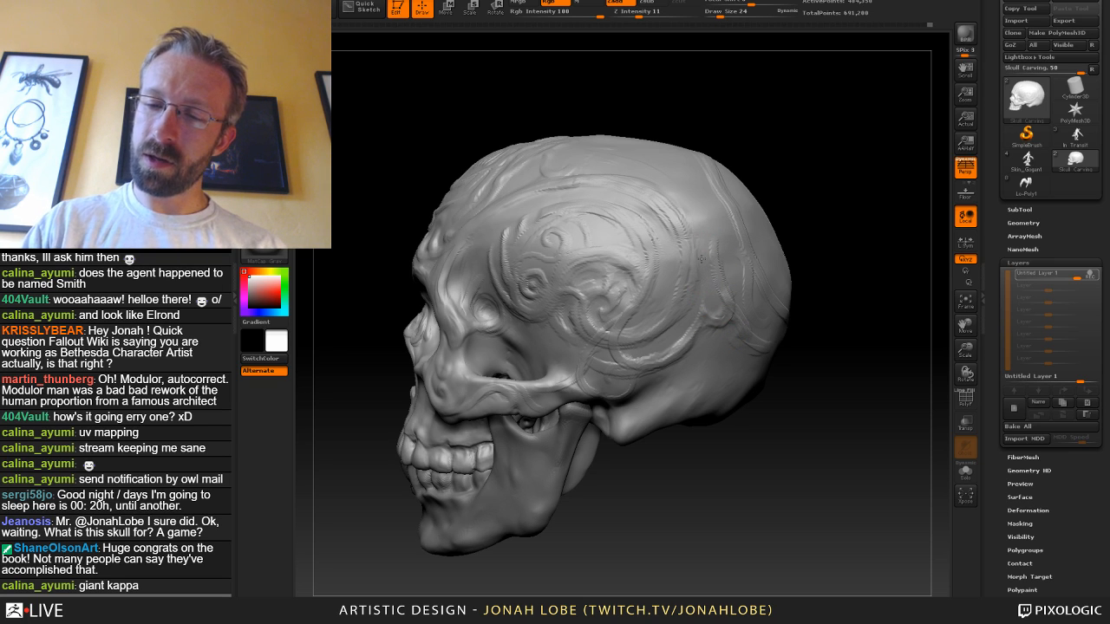
{"action": "left_click_drag", "start_coordinate": [806, 227], "coordinate": [885, 227]}
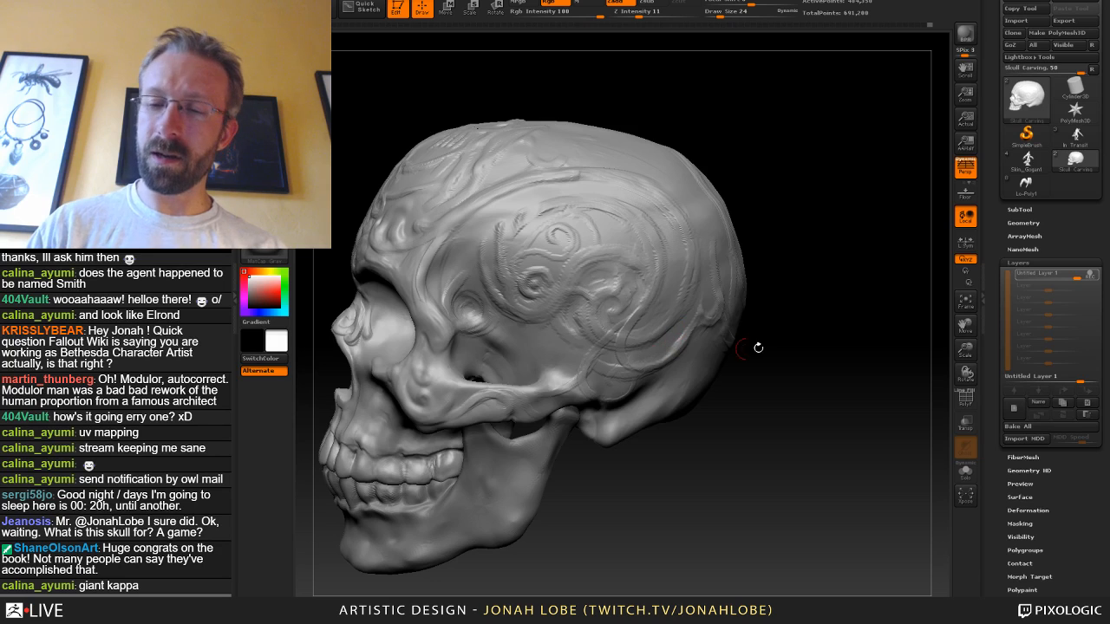
{"action": "left_click_drag", "start_coordinate": [741, 349], "coordinate": [718, 340]}
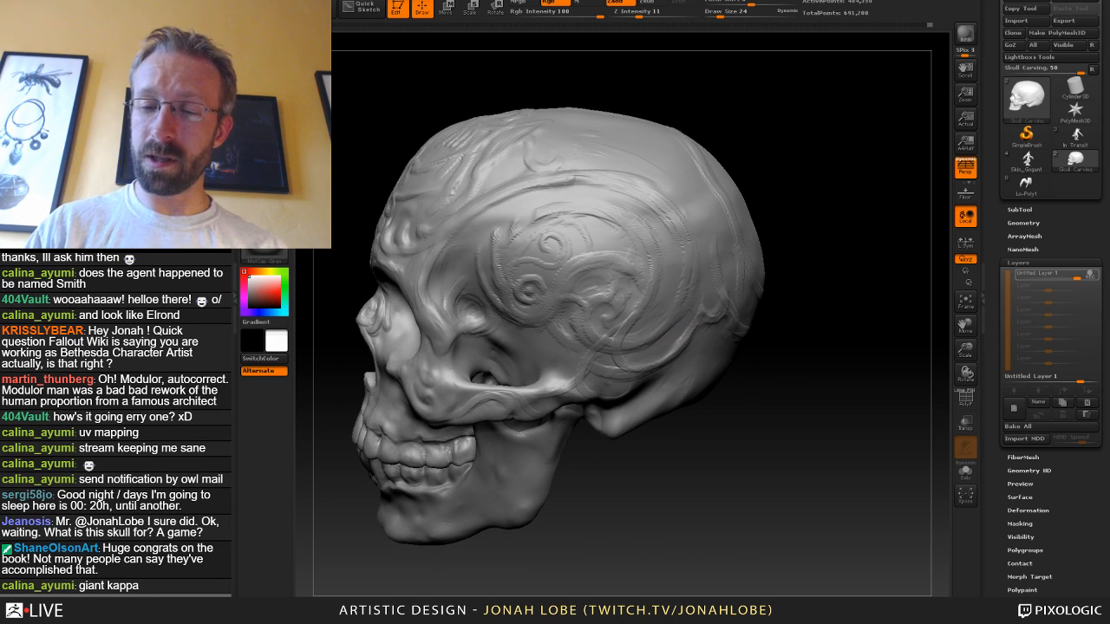
Return to the ClayBuildup brush and thicken the inner and upper strands of the large side spiral.
{"action": "key", "text": "b"}
{"action": "left_click", "coordinate": [353, 57]}
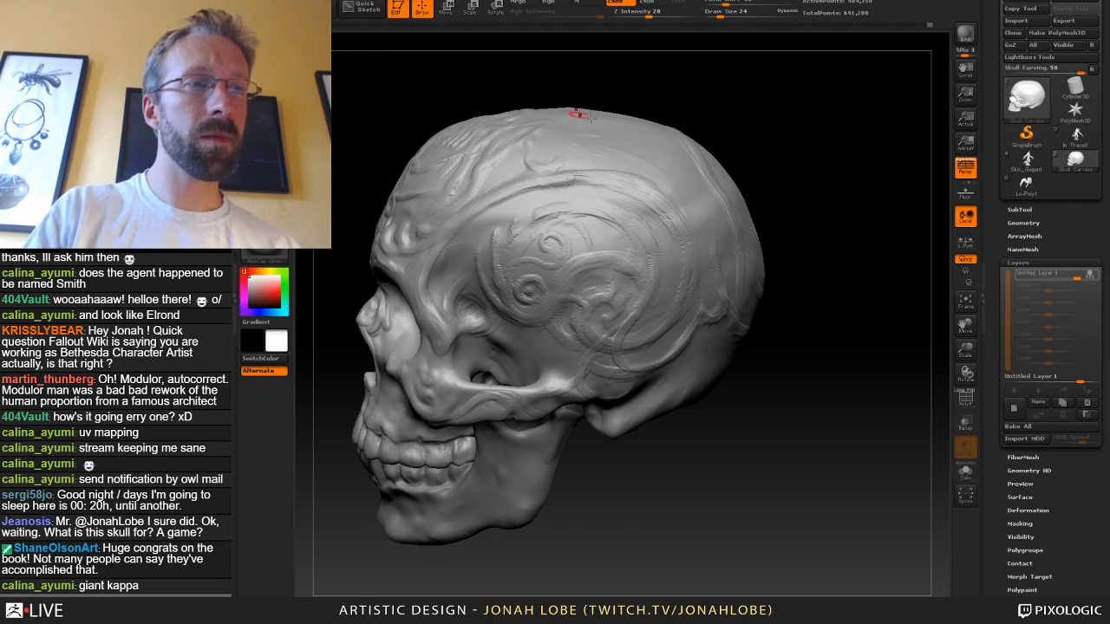
{"action": "mouse_move", "coordinate": [796, 200]}
{"action": "left_mouse_down"}
{"action": "mouse_move", "coordinate": [789, 175]}
{"action": "mouse_move", "coordinate": [683, 342]}
{"action": "left_mouse_up"}
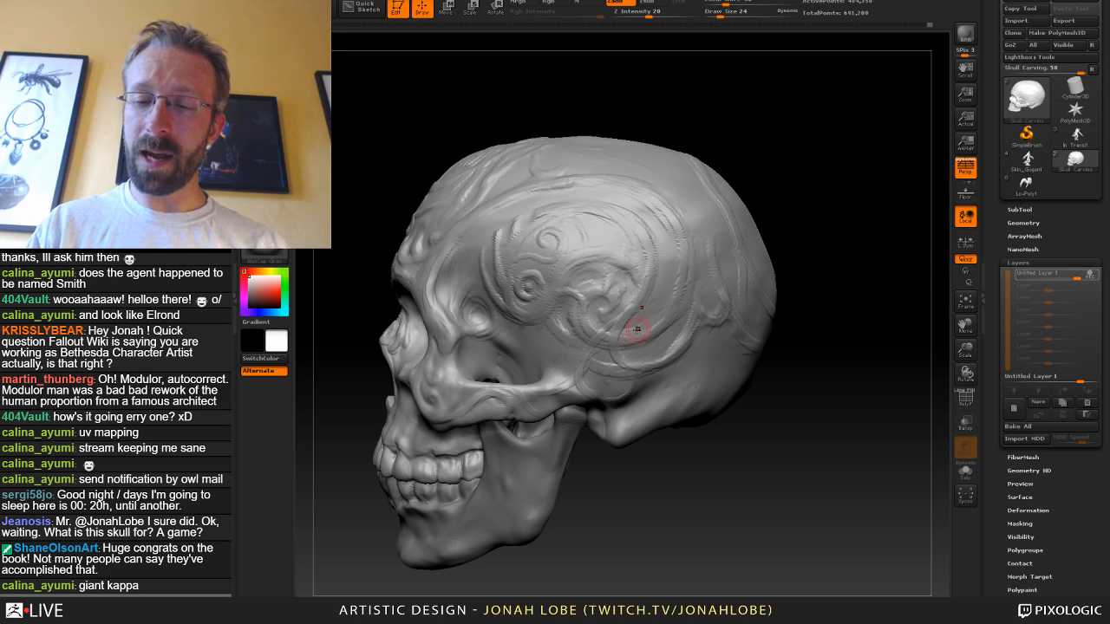
{"action": "mouse_move", "coordinate": [773, 241]}
{"action": "left_mouse_down"}
{"action": "mouse_move", "coordinate": [789, 245]}
{"action": "mouse_move", "coordinate": [789, 262]}
{"action": "left_mouse_up"}
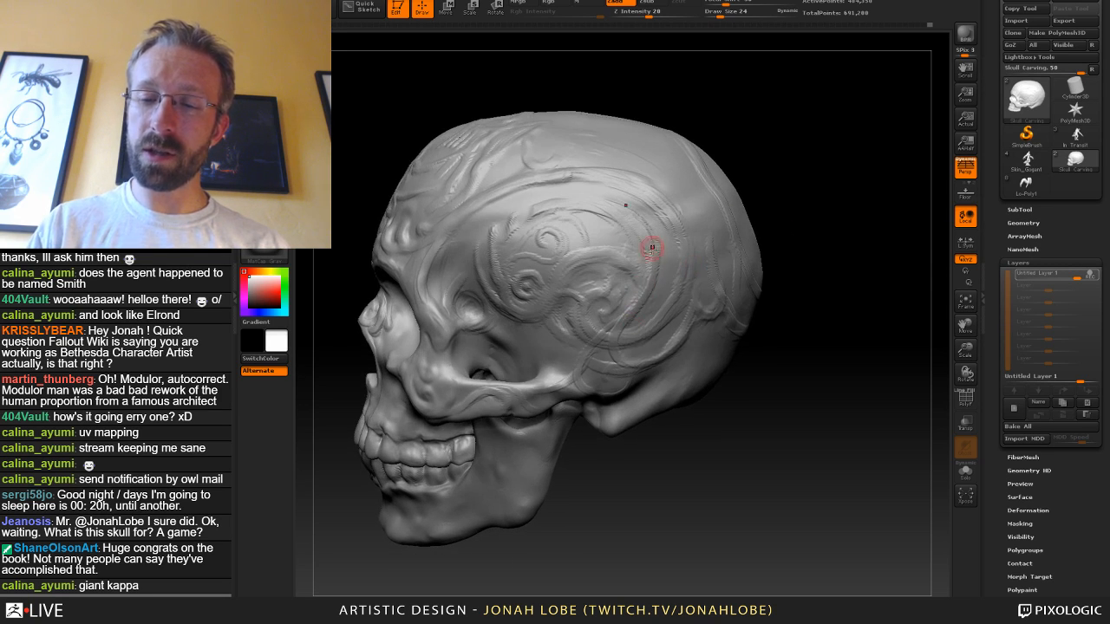
{"action": "mouse_move", "coordinate": [770, 218]}
{"action": "left_mouse_down"}
{"action": "mouse_move", "coordinate": [768, 236]}
{"action": "mouse_move", "coordinate": [627, 221]}
{"action": "left_mouse_up"}
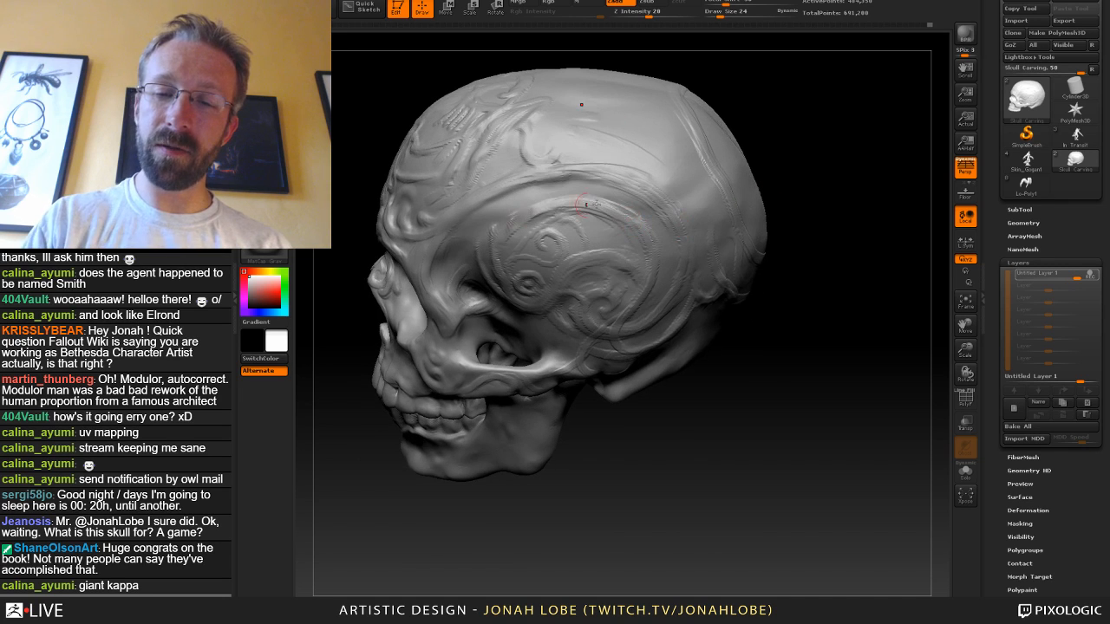
Reduce the draw size to 14 and build up the small curls and front-edge strands of the side spiral.
{"action": "left_click_drag", "start_coordinate": [833, 194], "coordinate": [792, 192]}
{"action": "left_click_drag", "start_coordinate": [757, 236], "coordinate": [783, 208]}
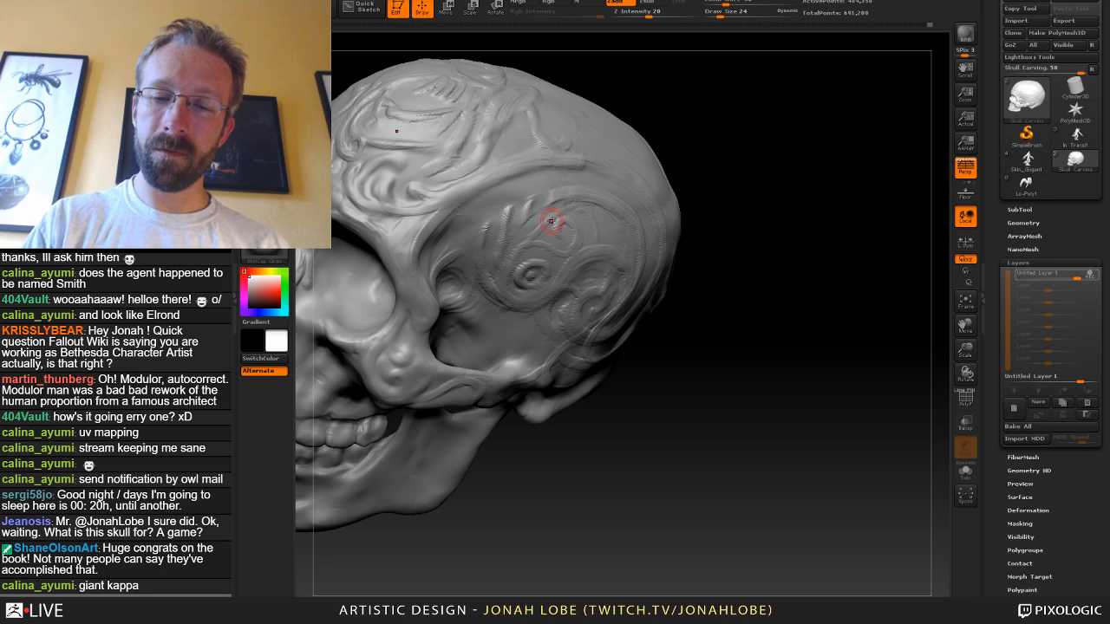
{"action": "key", "text": "s"}
{"action": "left_click_drag", "start_coordinate": [552, 220], "coordinate": [549, 218]}
{"action": "left_click_drag", "start_coordinate": [720, 158], "coordinate": [713, 197]}
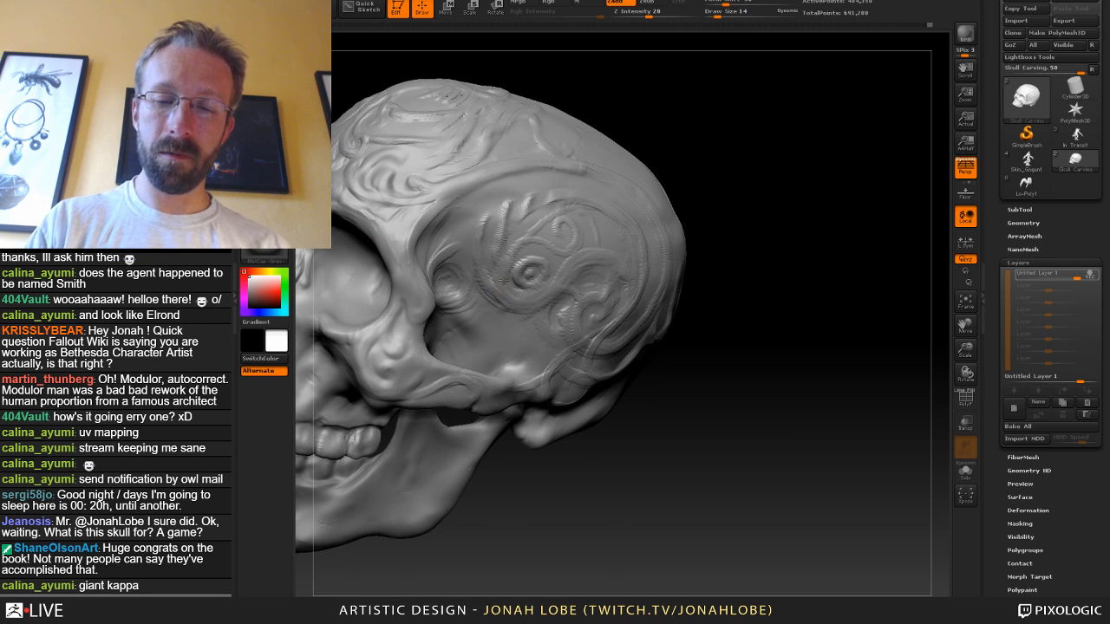
{"action": "key", "text": "s"}
{"action": "left_click_drag", "start_coordinate": [500, 291], "coordinate": [517, 238]}
{"action": "mouse_move", "coordinate": [766, 259]}
{"action": "left_mouse_down", "text": "alt"}
{"action": "mouse_move", "coordinate": [806, 231]}
{"action": "mouse_move", "coordinate": [702, 227]}
{"action": "left_mouse_up", "text": "alt"}
{"action": "left_click_drag", "start_coordinate": [879, 309], "coordinate": [732, 314]}
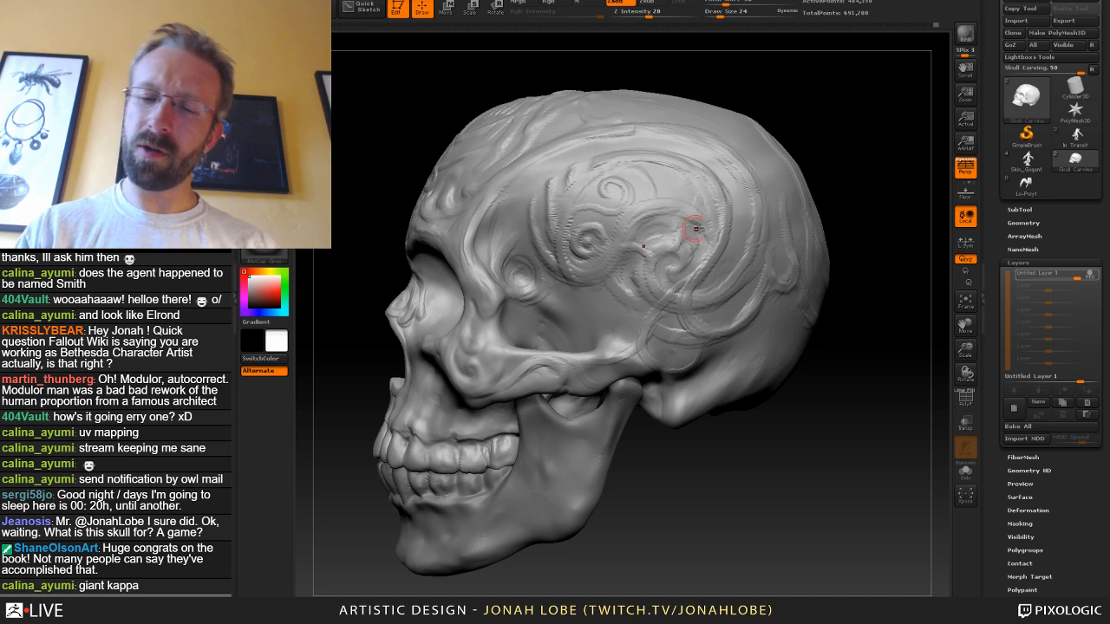
Reinforce the outer curved strands of the large spiral on the opposite side of the skull.
{"action": "mouse_move", "coordinate": [892, 237]}
{"action": "left_mouse_down", "text": "alt"}
{"action": "mouse_move", "coordinate": [834, 130]}
{"action": "mouse_move", "coordinate": [799, 263]}
{"action": "mouse_move", "coordinate": [681, 307]}
{"action": "left_mouse_up", "text": "alt"}
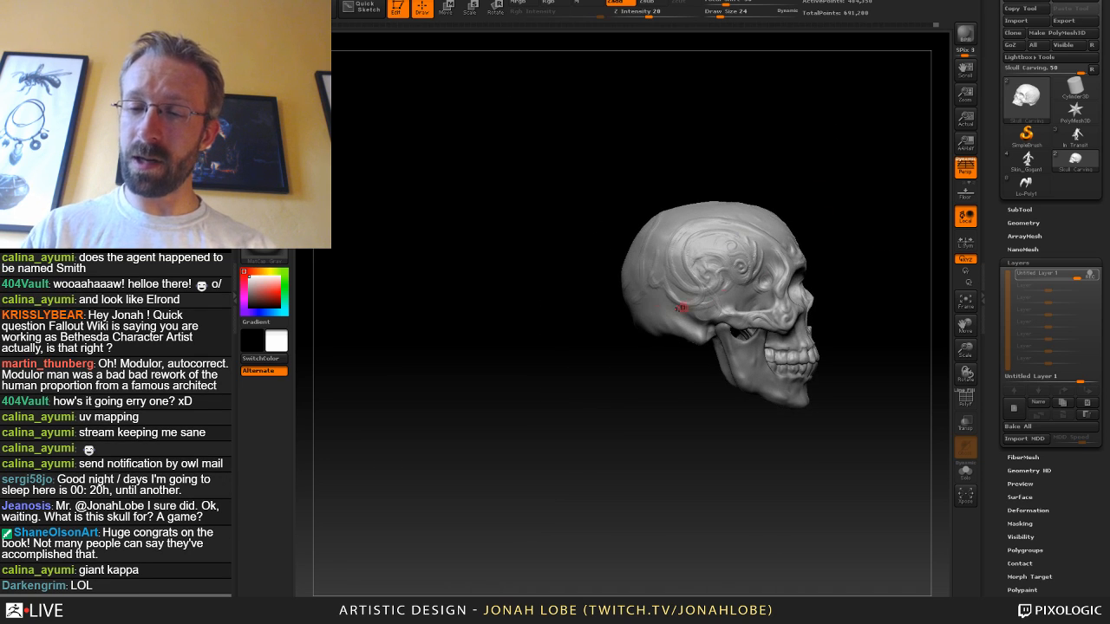
{"action": "left_click_drag", "start_coordinate": [821, 262], "coordinate": [624, 311], "text": "alt"}
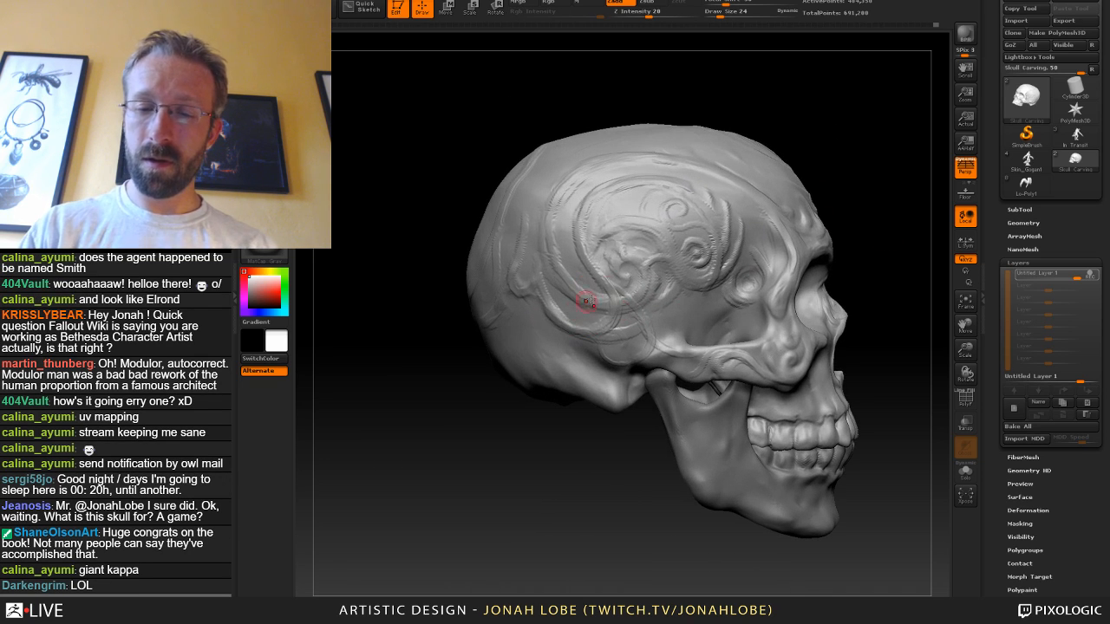
{"action": "left_click_drag", "start_coordinate": [837, 165], "coordinate": [840, 177]}
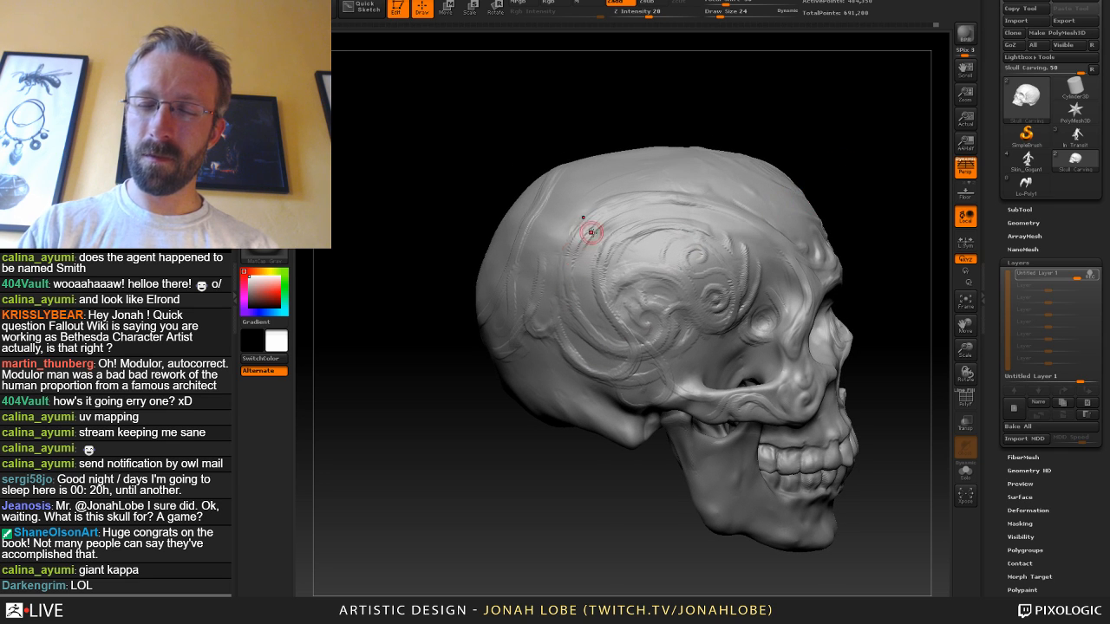
{"action": "mouse_move", "coordinate": [771, 124]}
{"action": "left_mouse_down"}
{"action": "mouse_move", "coordinate": [761, 169]}
{"action": "mouse_move", "coordinate": [705, 241]}
{"action": "mouse_move", "coordinate": [743, 280]}
{"action": "mouse_move", "coordinate": [599, 305]}
{"action": "mouse_move", "coordinate": [597, 318]}
{"action": "mouse_move", "coordinate": [612, 311]}
{"action": "left_mouse_up"}
{"action": "mouse_move", "coordinate": [714, 243]}
{"action": "left_mouse_down"}
{"action": "mouse_move", "coordinate": [749, 245]}
{"action": "mouse_move", "coordinate": [719, 253]}
{"action": "left_mouse_up"}
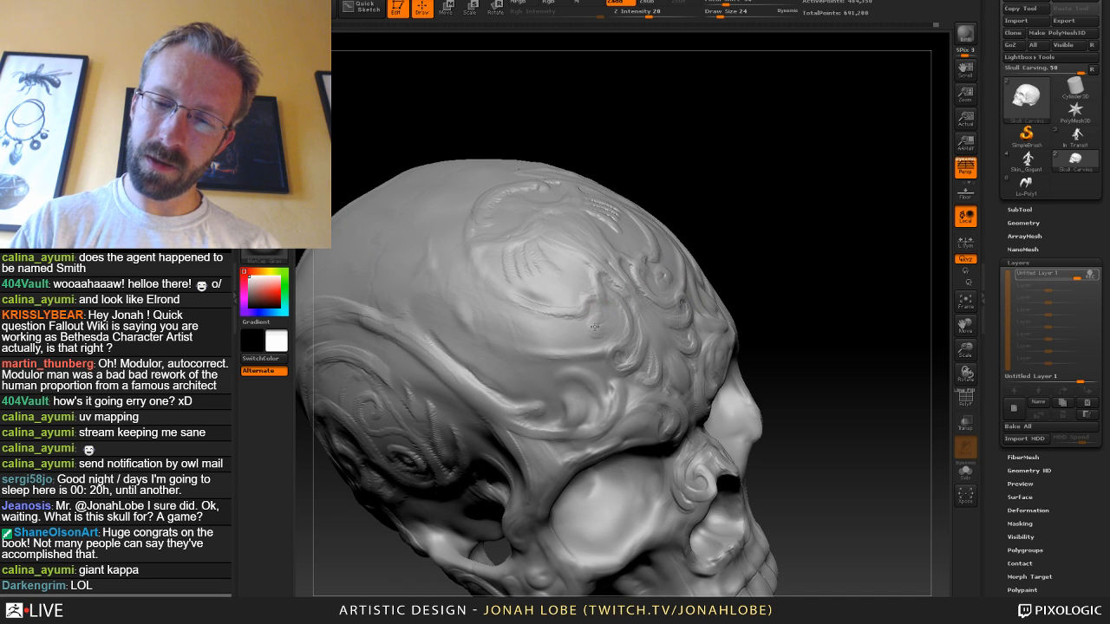
Set the draw size to 8 and sculpt small raised ornaments inside the lower part of the rounded forehead panel.
{"action": "key", "text": "s"}
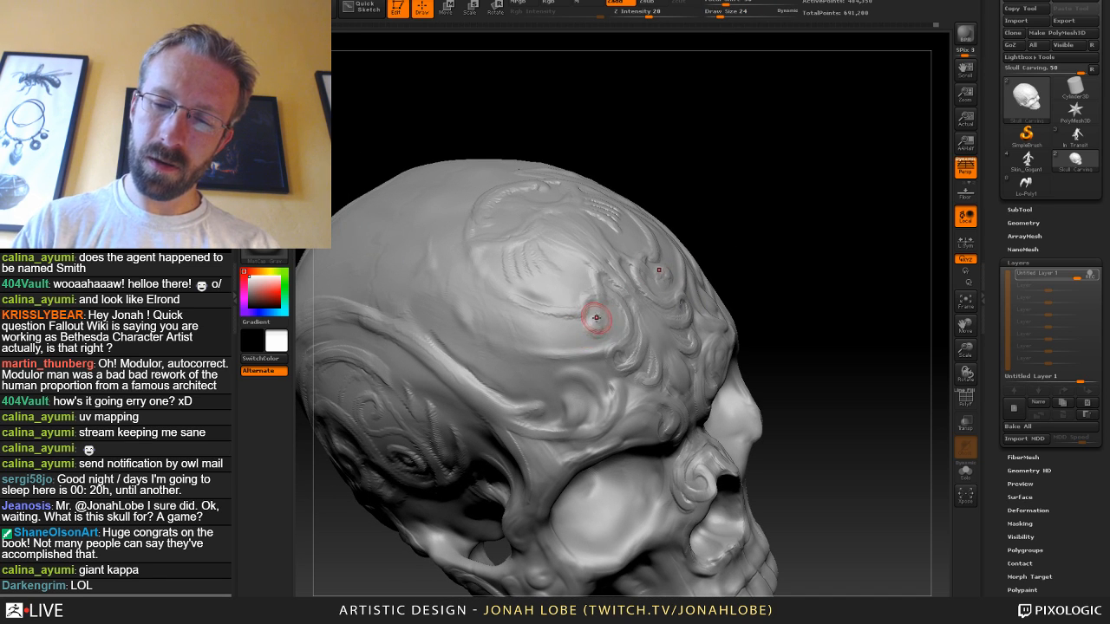
{"action": "key", "text": "s"}
{"action": "left_click", "coordinate": [568, 328]}
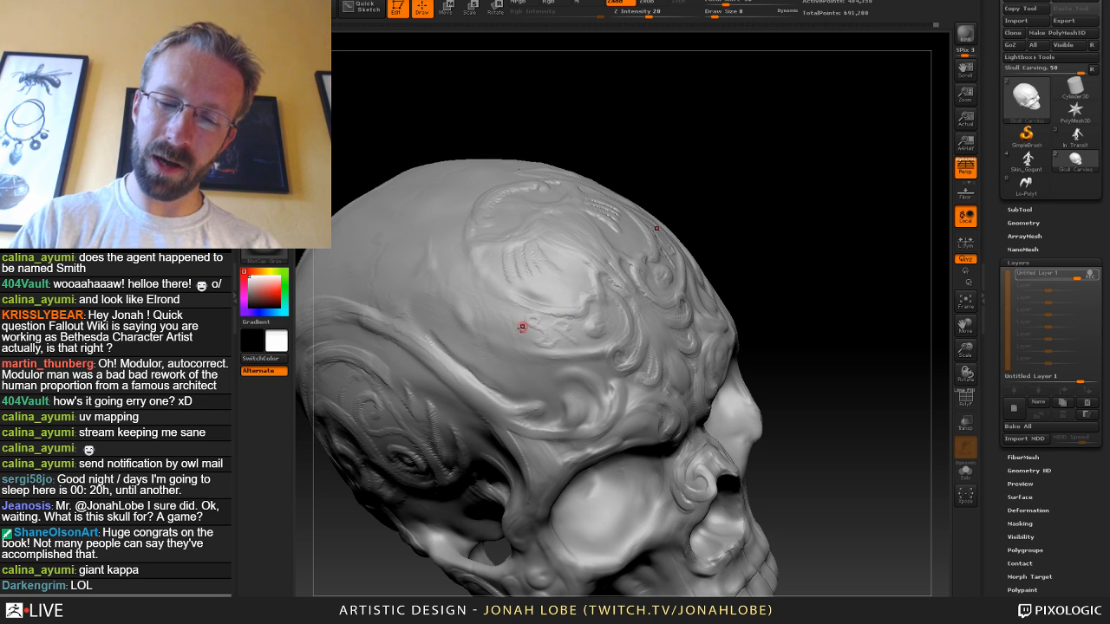
{"action": "left_click_drag", "start_coordinate": [756, 247], "coordinate": [725, 228]}
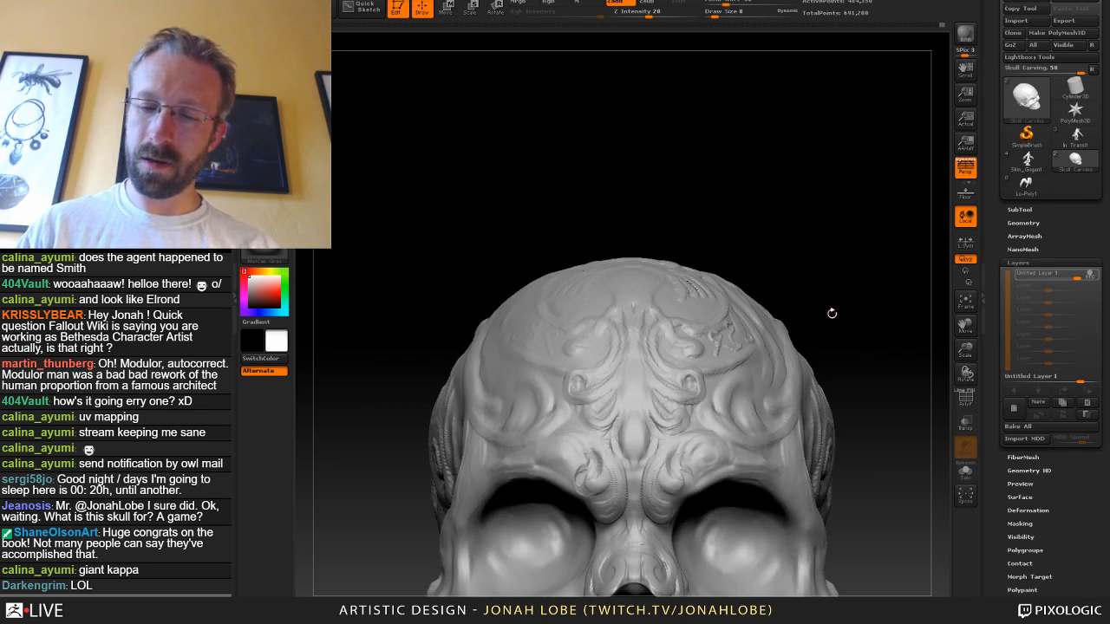
Set the draw size to 20 and build up the tall pointed strands between the forehead panel and the temple.
{"action": "mouse_move", "coordinate": [832, 314]}
{"action": "left_mouse_down", "text": "alt"}
{"action": "mouse_move", "coordinate": [807, 253]}
{"action": "mouse_move", "coordinate": [685, 280]}
{"action": "left_mouse_up", "text": "alt"}
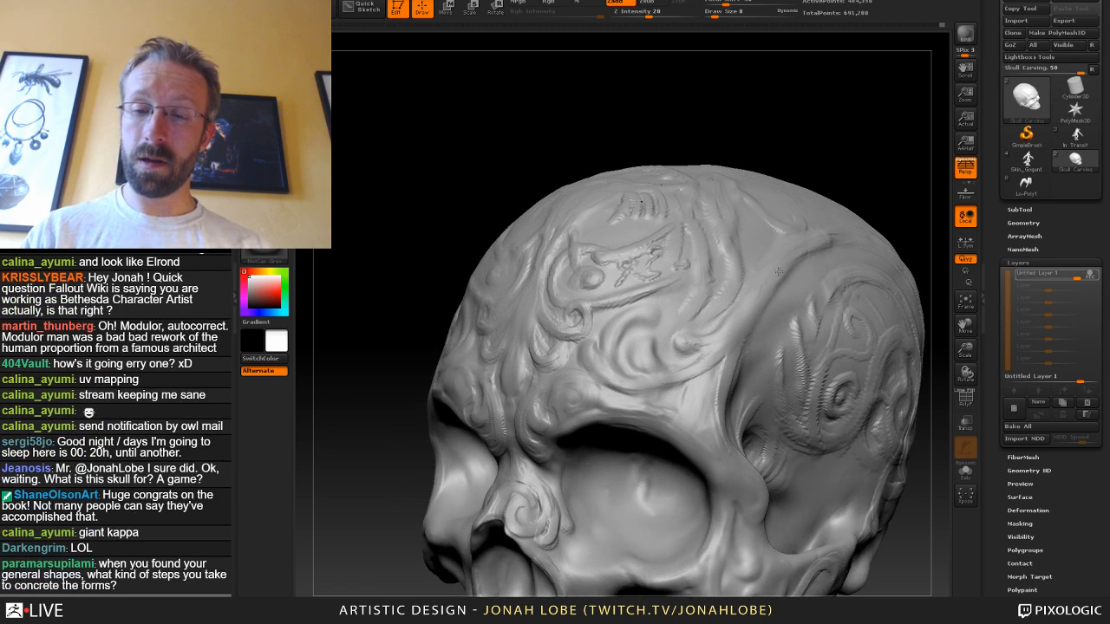
{"action": "key", "text": "s"}
{"action": "left_click", "coordinate": [661, 282]}
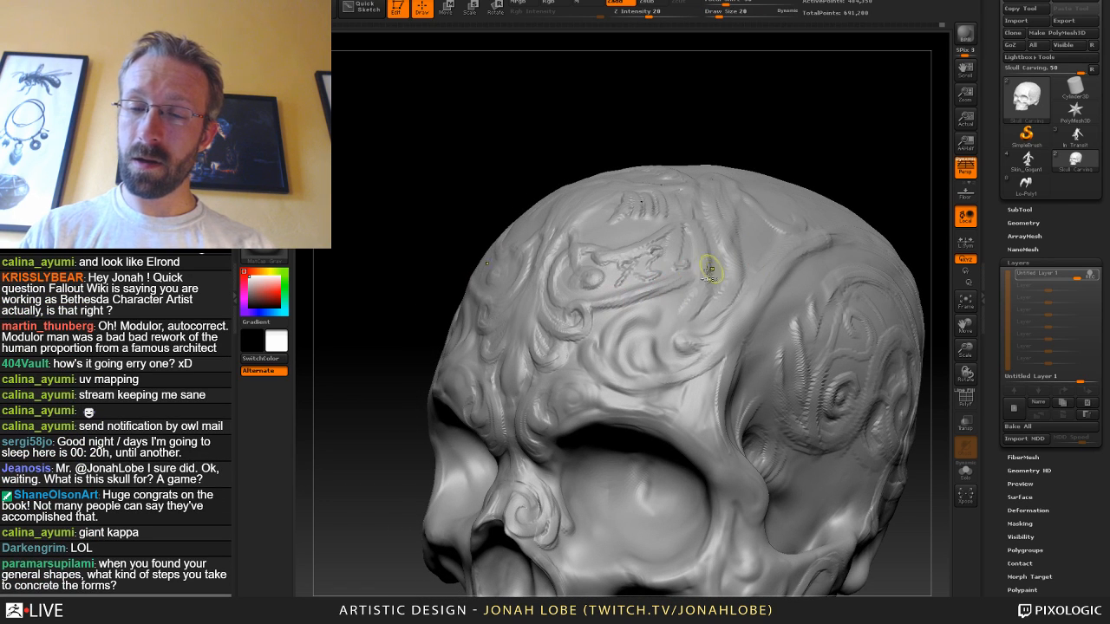
{"action": "mouse_move", "coordinate": [865, 172]}
{"action": "left_mouse_down", "text": "alt"}
{"action": "mouse_move", "coordinate": [776, 247]}
{"action": "mouse_move", "coordinate": [767, 238]}
{"action": "left_mouse_up", "text": "alt"}
{"action": "left_click_drag", "start_coordinate": [867, 168], "coordinate": [797, 329], "text": "alt"}
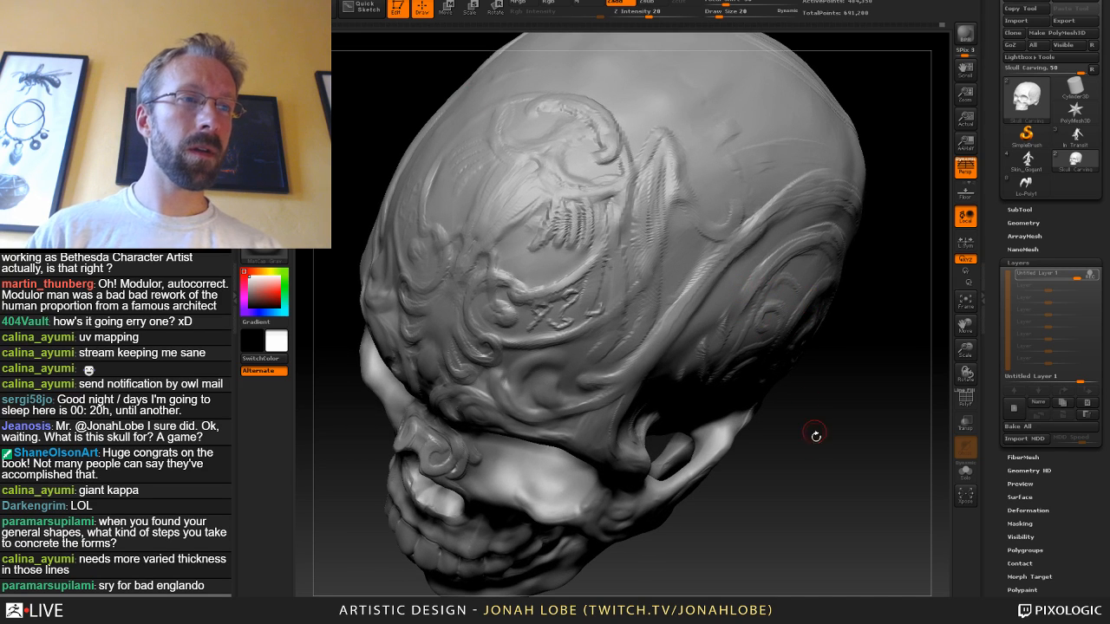
{"action": "left_click_drag", "start_coordinate": [815, 436], "coordinate": [767, 352]}
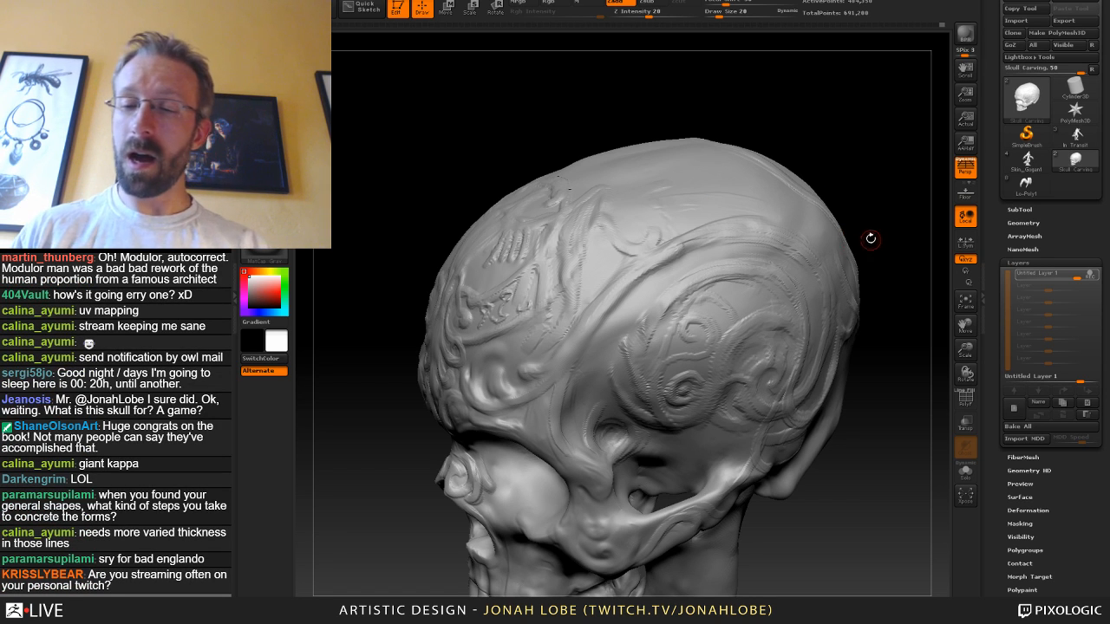
Smooth the ridge between the forehead and the side spiral, and soften the spiral's lower inner curl.
{"action": "left_click_drag", "start_coordinate": [870, 238], "coordinate": [532, 333]}
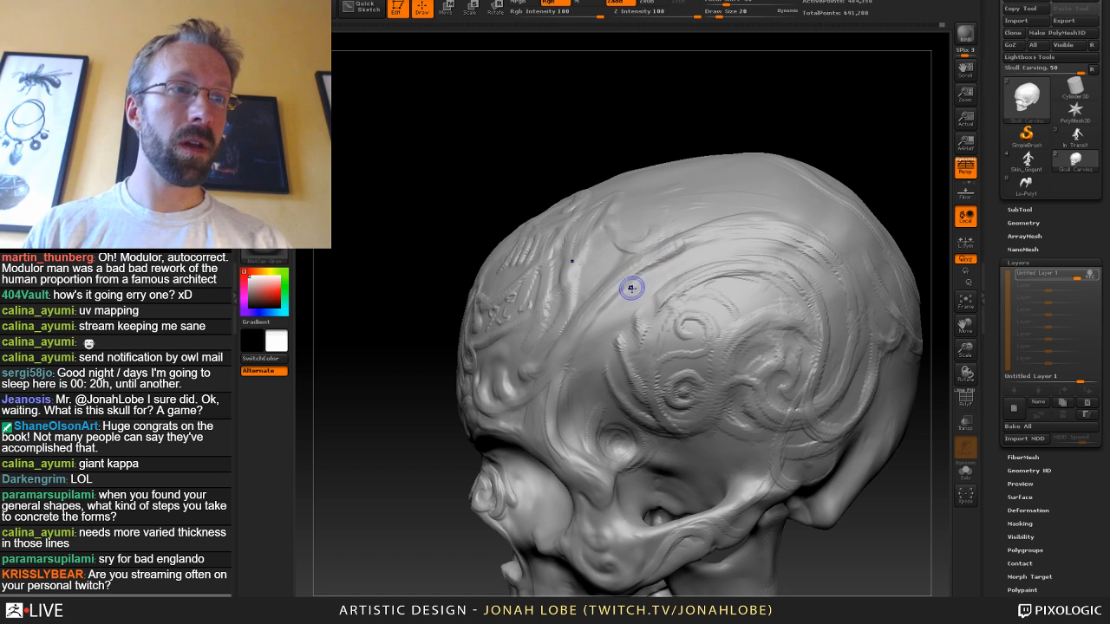
{"action": "left_click_drag", "start_coordinate": [862, 165], "coordinate": [846, 132], "text": "alt"}
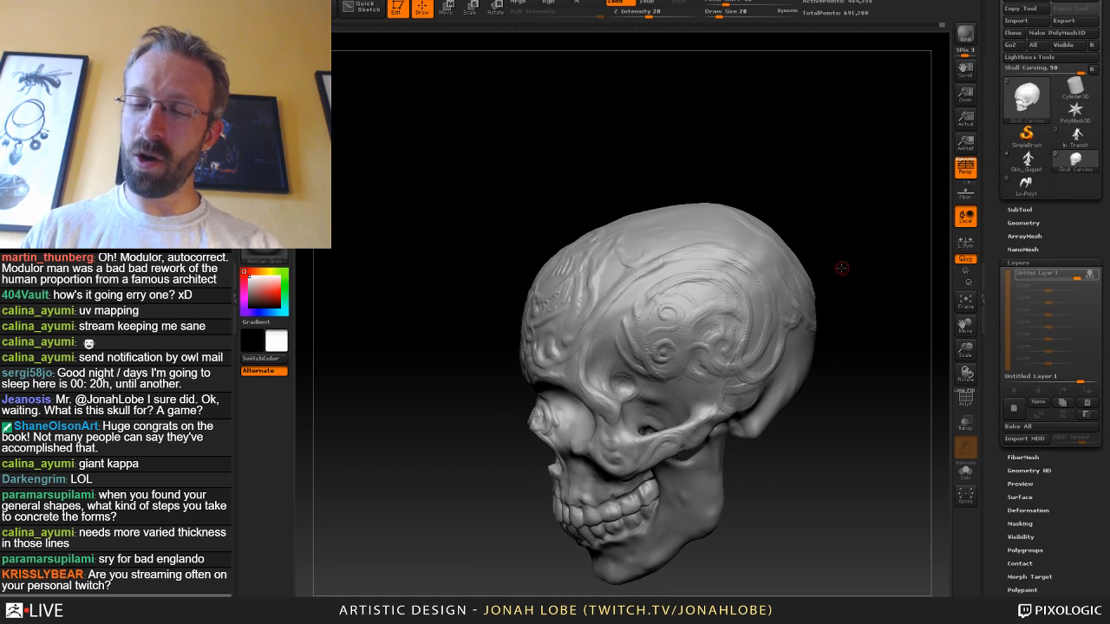
{"action": "left_click_drag", "start_coordinate": [841, 268], "coordinate": [745, 306]}
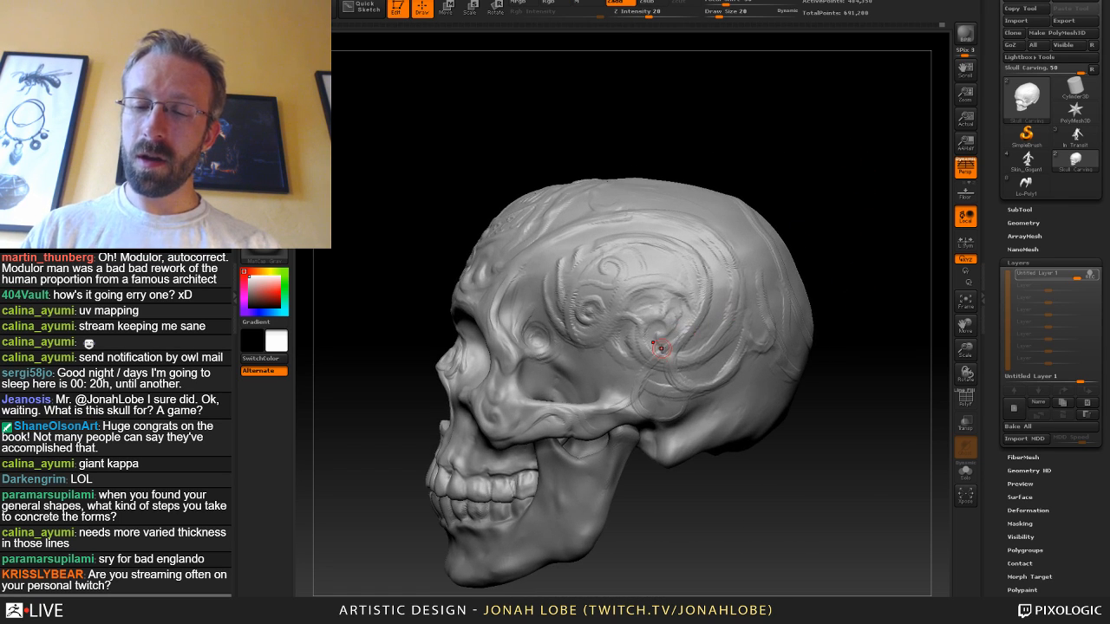
{"action": "left_click_drag", "start_coordinate": [661, 348], "coordinate": [666, 343], "text": "shift"}
Restore the surface around the front of the side spiral with the Morph brush, raising the draw size to 30.
{"action": "key", "text": "b"}
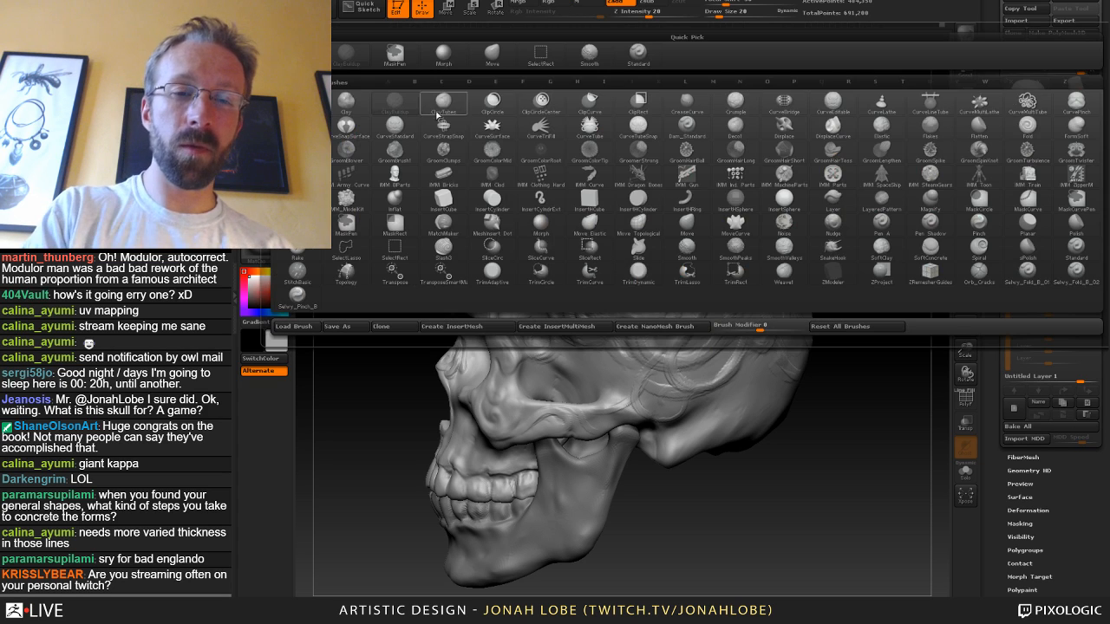
{"action": "left_click", "coordinate": [444, 57]}
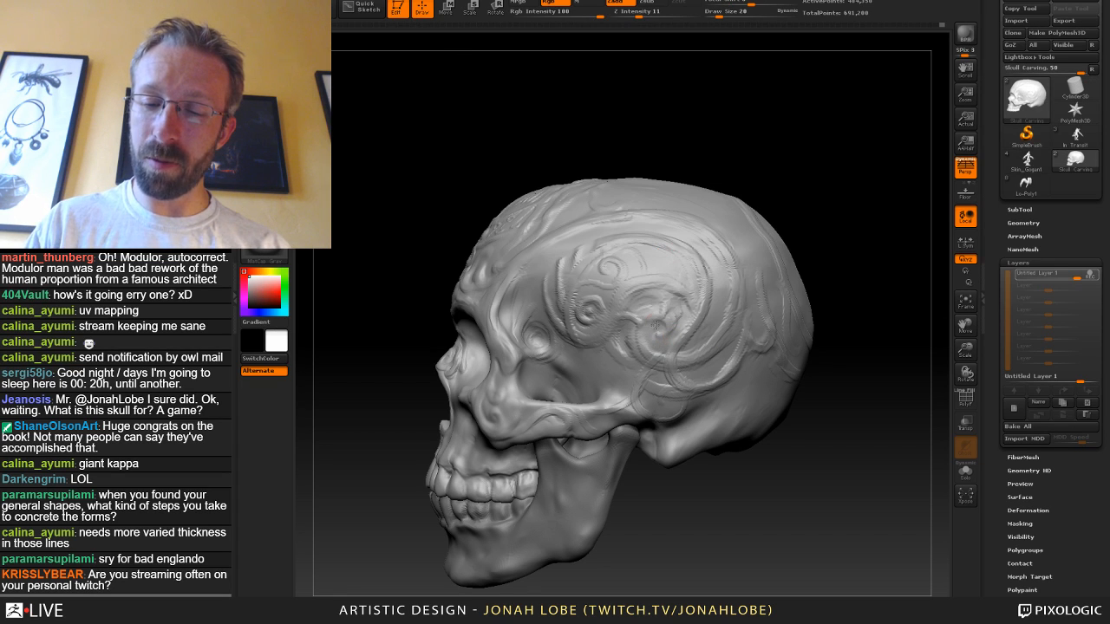
{"action": "key", "text": "bracketleft"}
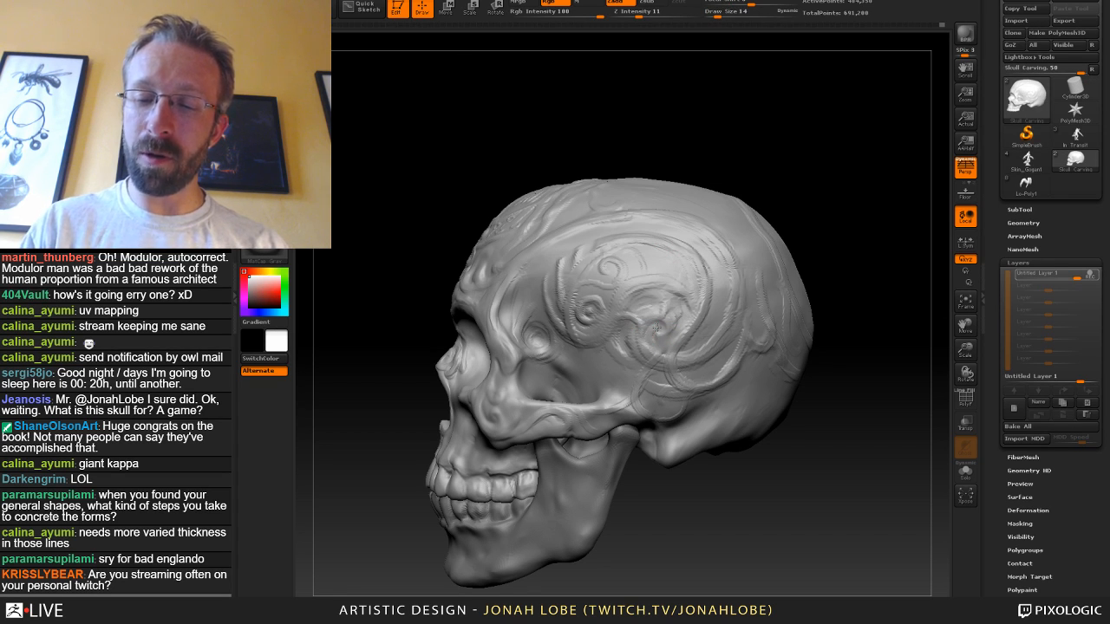
{"action": "key", "text": "bracketright"}
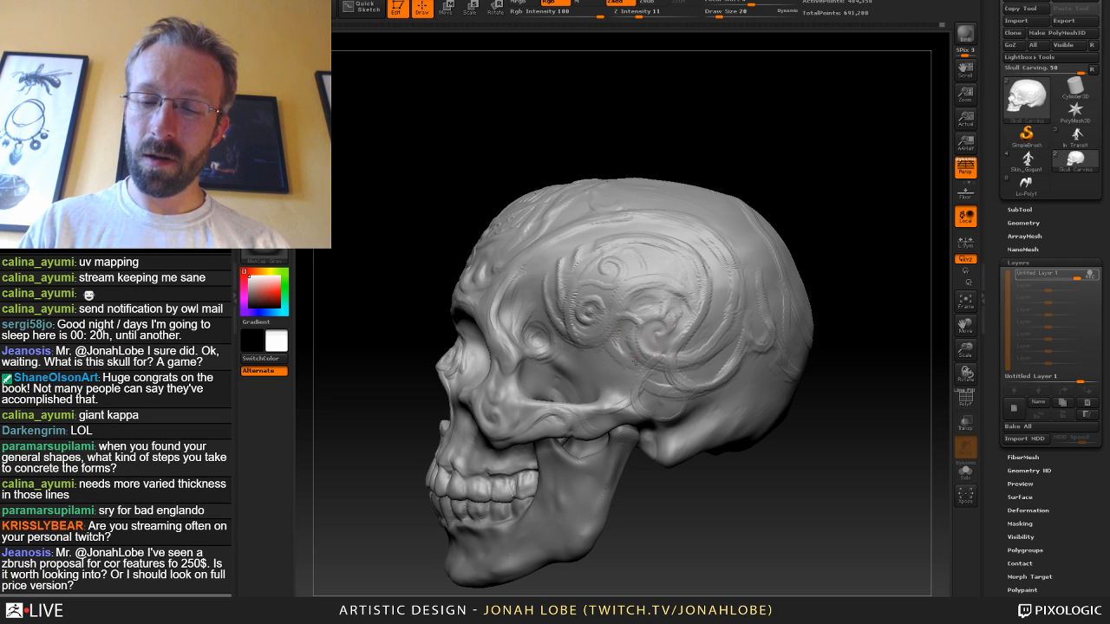
{"action": "left_click_drag", "start_coordinate": [848, 273], "coordinate": [834, 269]}
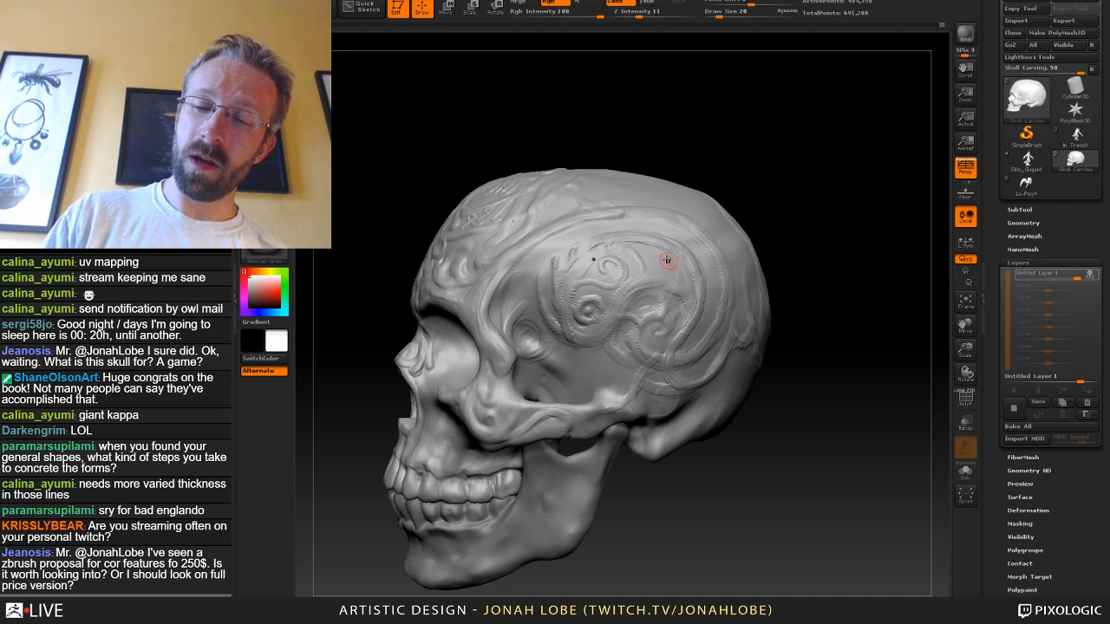
{"action": "key", "text": "bracketright"}
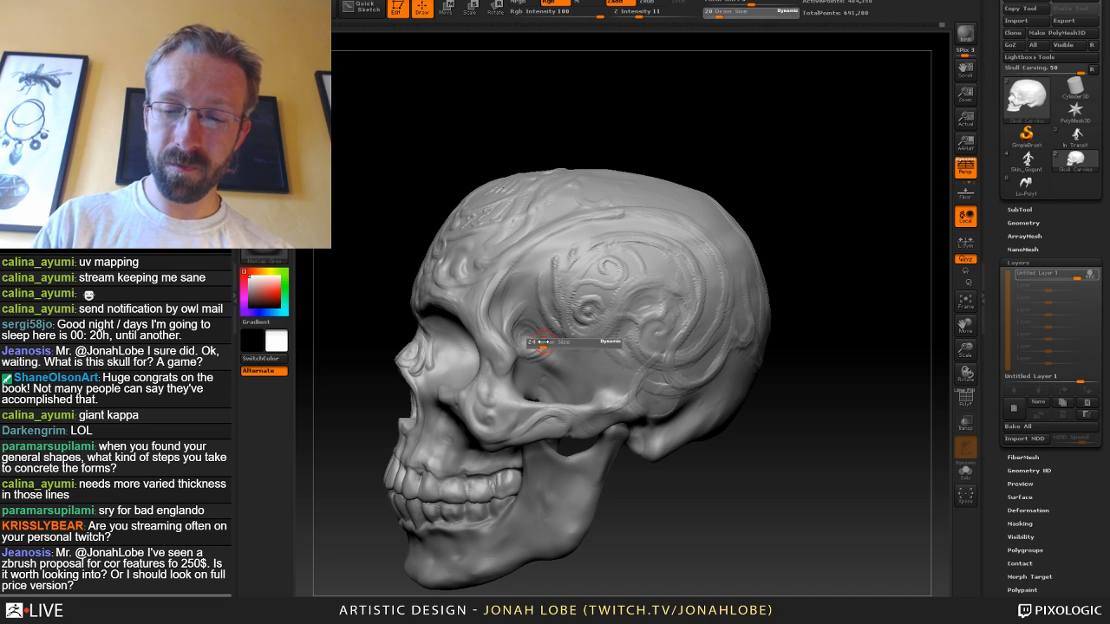
{"action": "left_click_drag", "start_coordinate": [779, 241], "coordinate": [843, 244]}
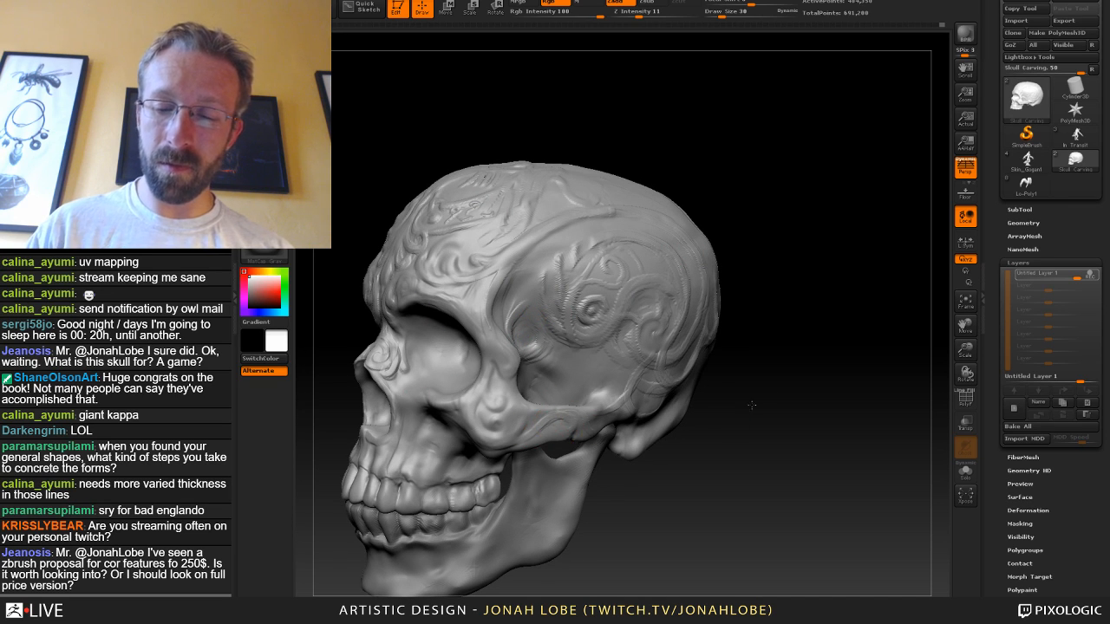
{"action": "left_click_drag", "start_coordinate": [752, 405], "coordinate": [619, 376]}
Build up the short curling strands at the front edge of the side spiral with ClayBuildup at draw size 24, and smooth them.
{"action": "key", "text": "b"}
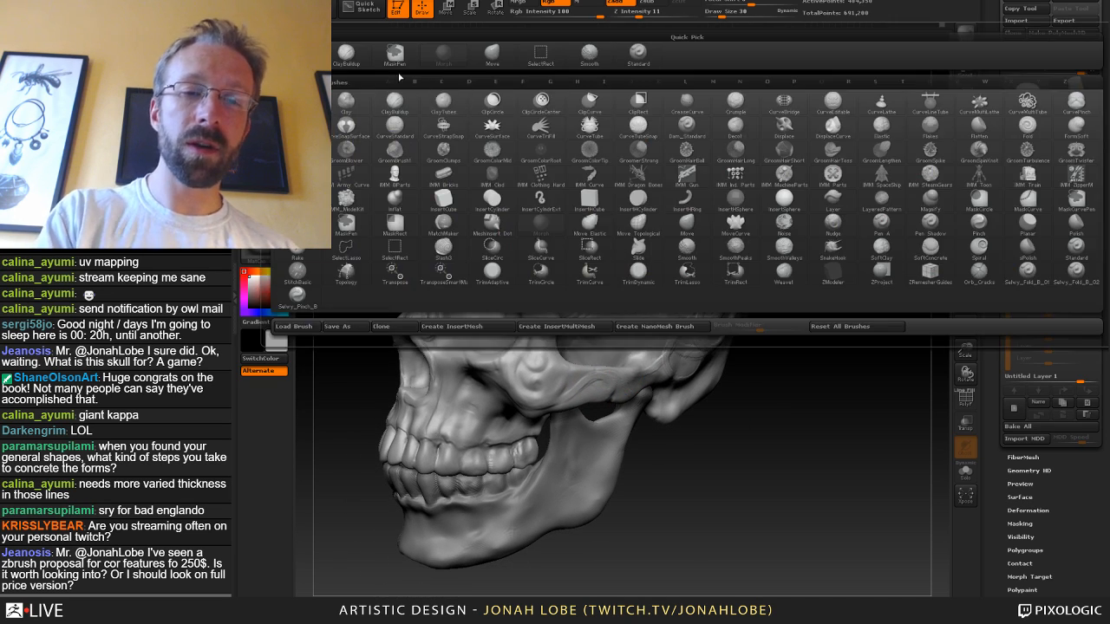
{"action": "left_click", "coordinate": [346, 52]}
{"action": "mouse_move", "coordinate": [805, 309]}
{"action": "left_mouse_down", "text": "alt"}
{"action": "mouse_move", "coordinate": [761, 181]}
{"action": "mouse_move", "coordinate": [732, 312]}
{"action": "mouse_move", "coordinate": [753, 290]}
{"action": "mouse_move", "coordinate": [745, 332]}
{"action": "mouse_move", "coordinate": [756, 371]}
{"action": "left_mouse_up", "text": "alt"}
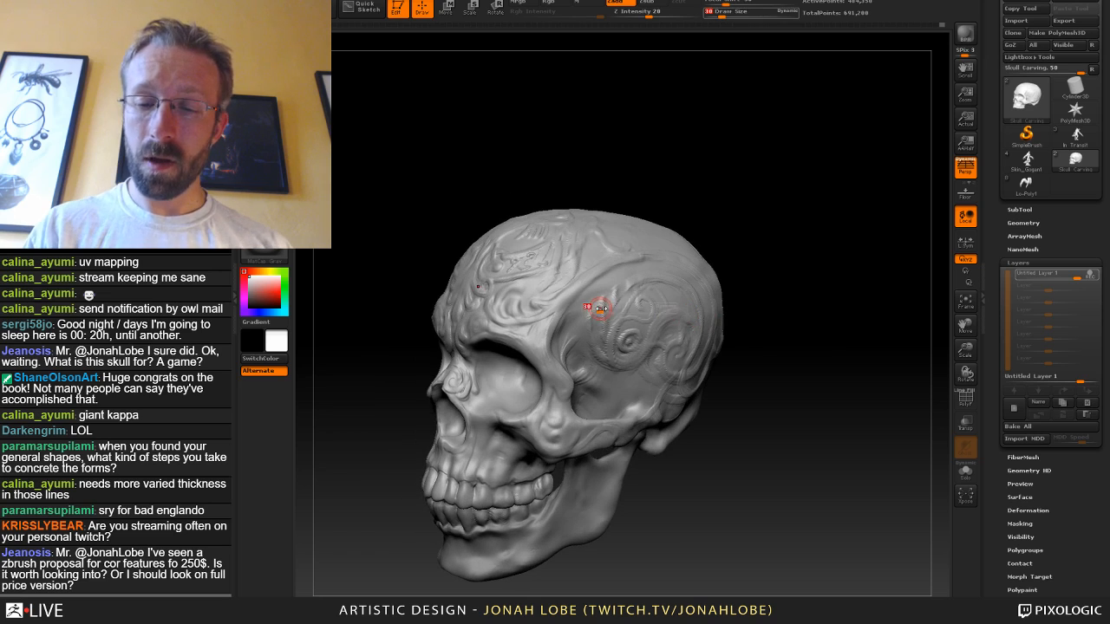
{"action": "left_click_drag", "start_coordinate": [599, 308], "coordinate": [593, 326]}
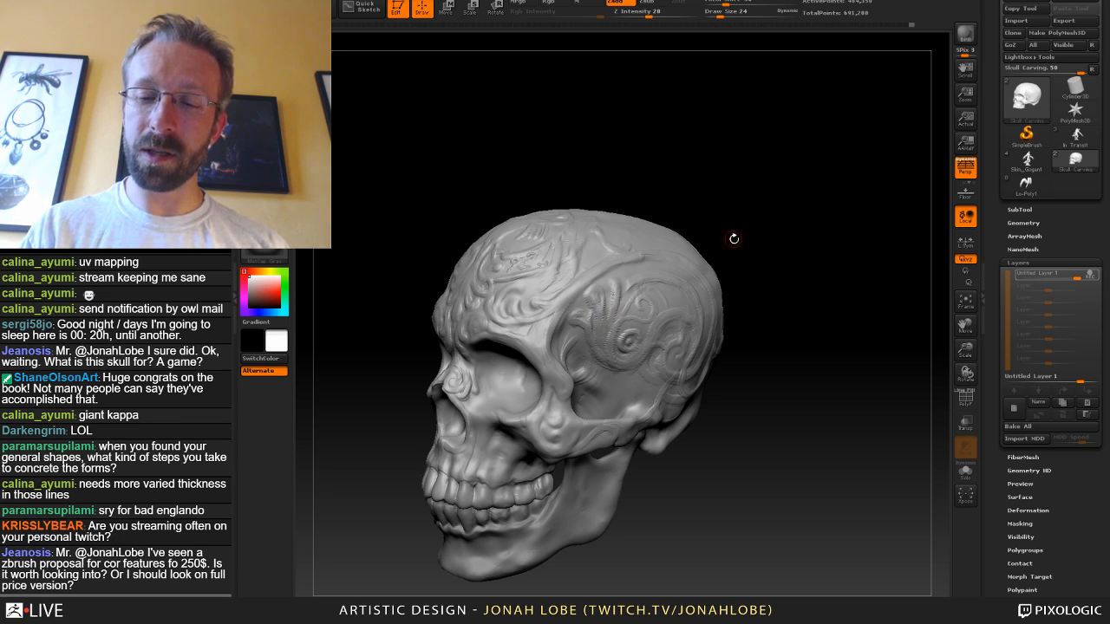
{"action": "mouse_move", "coordinate": [734, 238]}
{"action": "left_mouse_down"}
{"action": "mouse_move", "coordinate": [760, 231]}
{"action": "mouse_move", "coordinate": [611, 306]}
{"action": "left_mouse_up"}
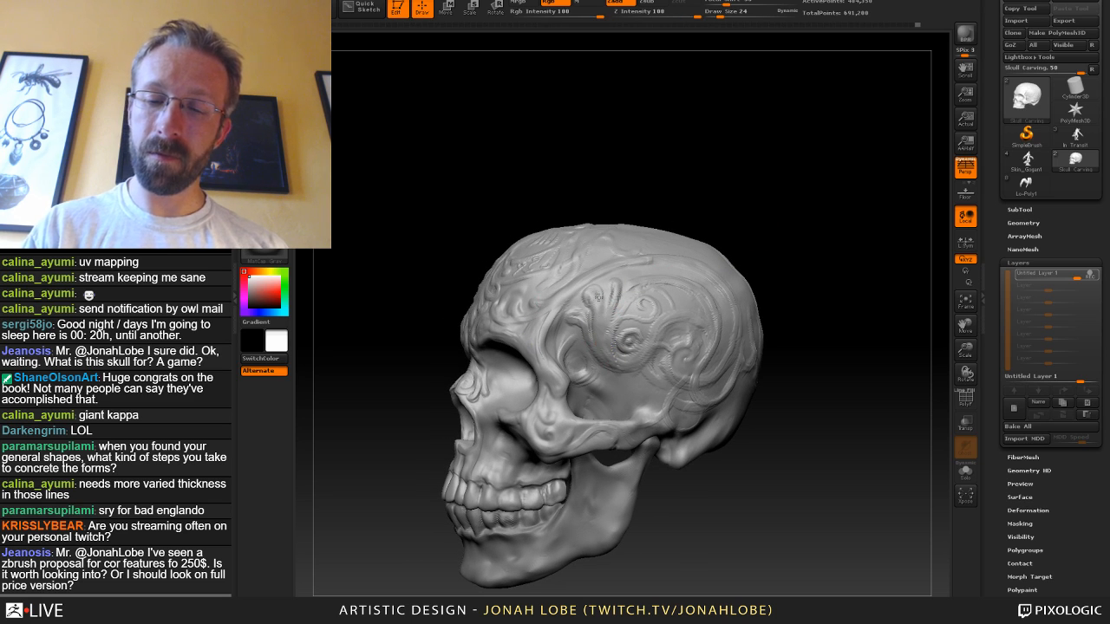
{"action": "key", "text": "shift"}
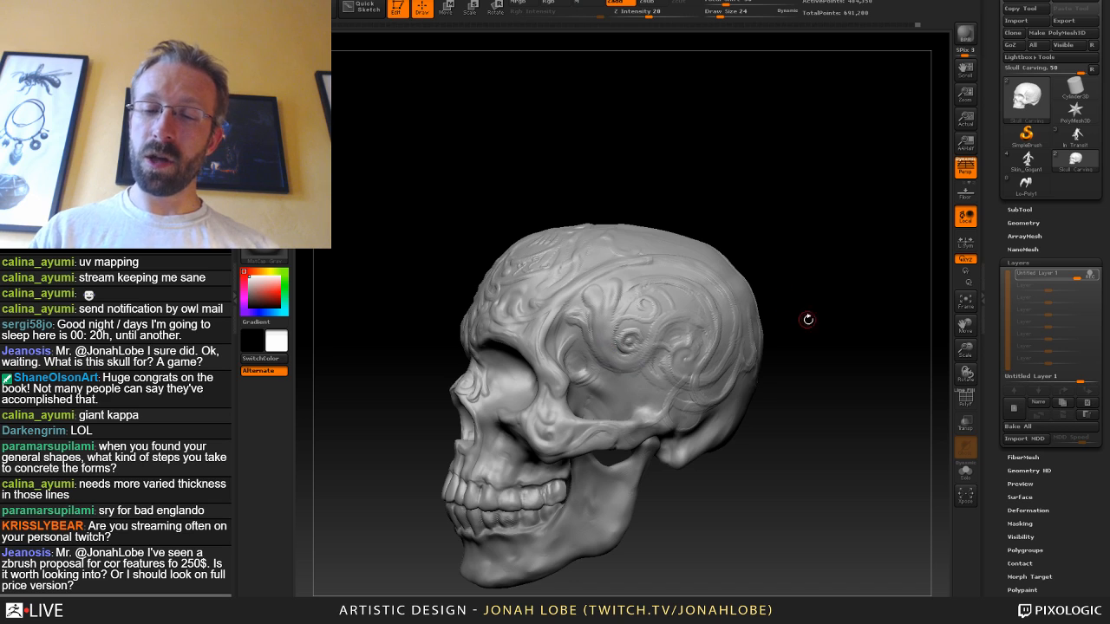
Sculpt small raised curls at the upper front of the side spiral and blend them into its inner curls.
{"action": "mouse_move", "coordinate": [810, 318]}
{"action": "left_mouse_down"}
{"action": "mouse_move", "coordinate": [758, 310]}
{"action": "mouse_move", "coordinate": [746, 333]}
{"action": "mouse_move", "coordinate": [792, 349]}
{"action": "mouse_move", "coordinate": [784, 345]}
{"action": "left_mouse_up"}
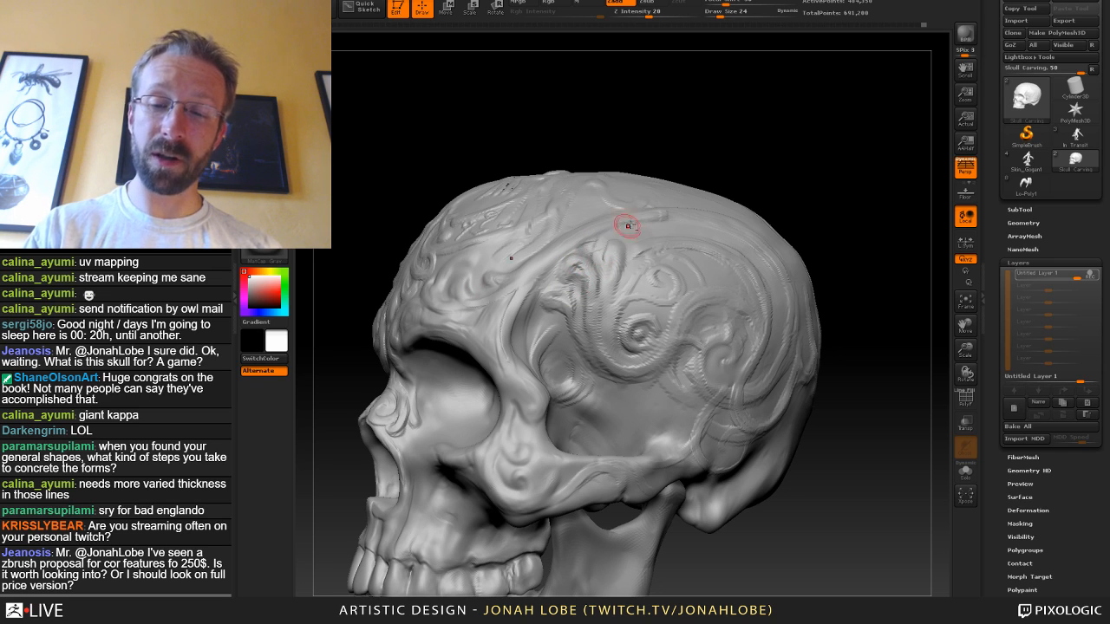
{"action": "left_click_drag", "start_coordinate": [748, 183], "coordinate": [594, 256]}
{"action": "left_click_drag", "start_coordinate": [602, 330], "coordinate": [565, 314]}
{"action": "left_click_drag", "start_coordinate": [685, 184], "coordinate": [594, 269]}
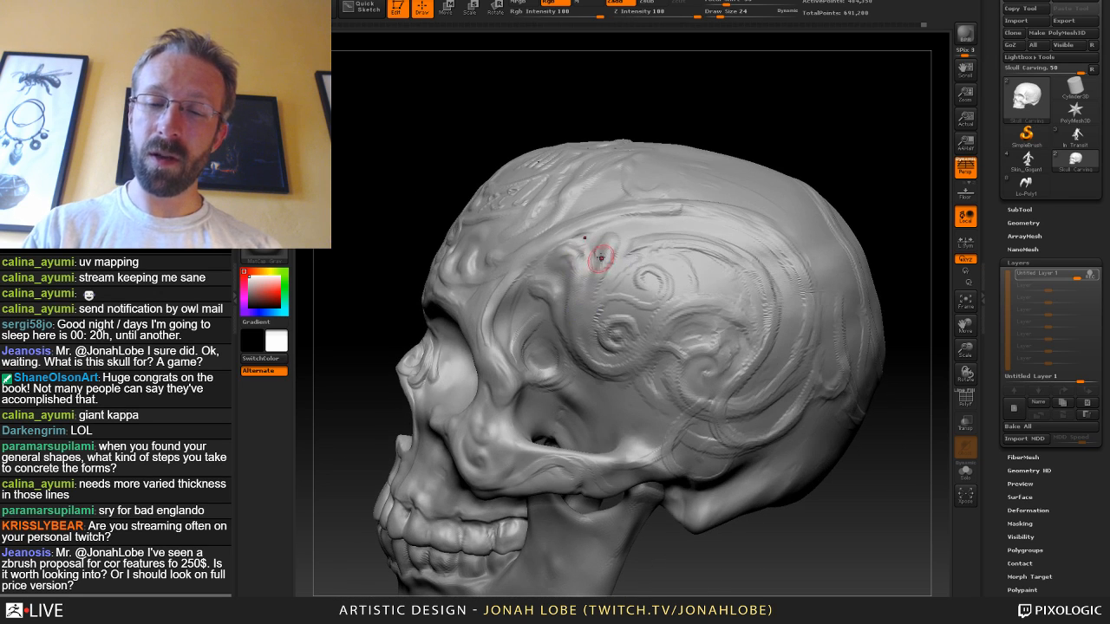
{"action": "key", "text": "shift"}
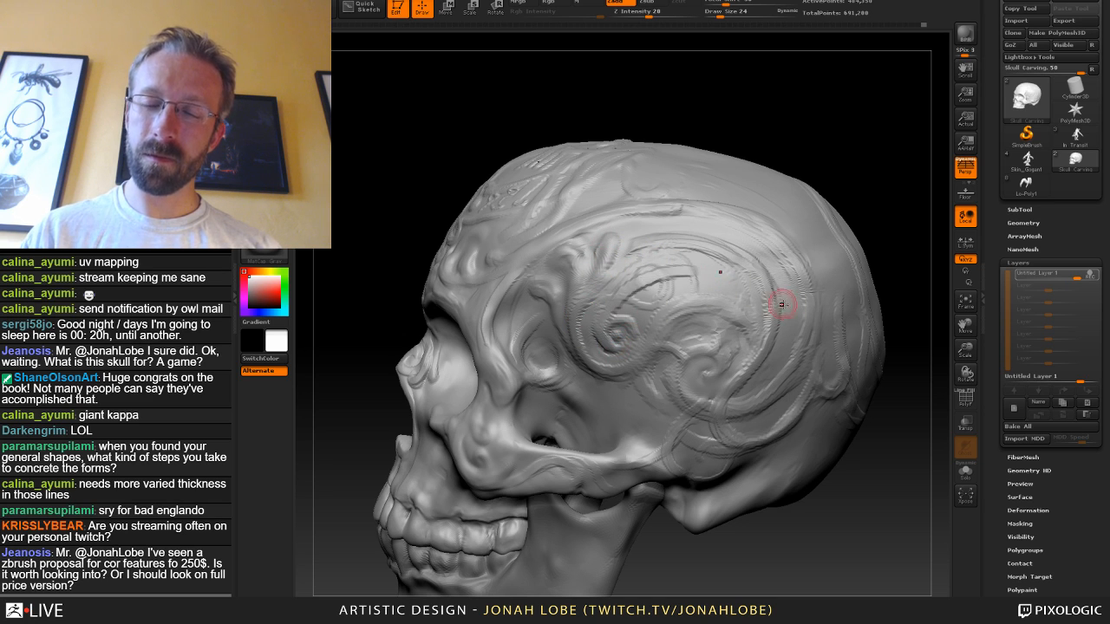
Undo the last stroke beside the forehead panel and smooth the panel's side edge.
{"action": "left_click_drag", "start_coordinate": [912, 316], "coordinate": [854, 248], "text": "alt"}
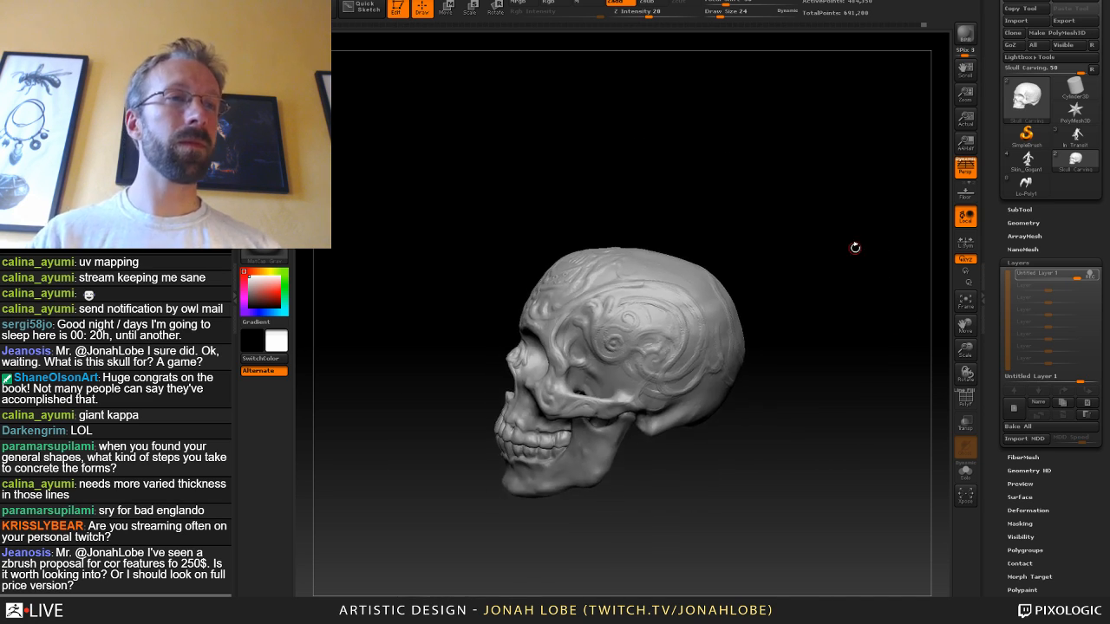
{"action": "left_click_drag", "start_coordinate": [810, 299], "coordinate": [830, 321]}
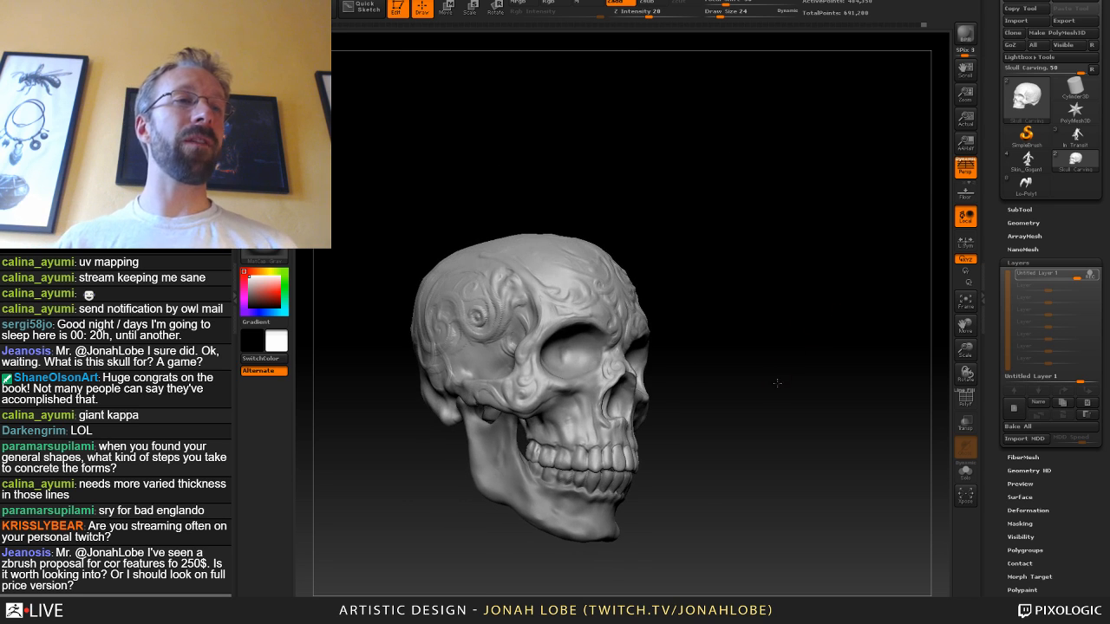
{"action": "left_click_drag", "start_coordinate": [778, 382], "coordinate": [792, 392]}
{"action": "mouse_move", "coordinate": [761, 341]}
{"action": "left_mouse_down", "text": "alt"}
{"action": "mouse_move", "coordinate": [752, 326]}
{"action": "mouse_move", "coordinate": [774, 382]}
{"action": "mouse_move", "coordinate": [777, 362]}
{"action": "mouse_move", "coordinate": [723, 324]}
{"action": "mouse_move", "coordinate": [716, 371]}
{"action": "mouse_move", "coordinate": [698, 364]}
{"action": "mouse_move", "coordinate": [699, 399]}
{"action": "left_mouse_up", "text": "alt"}
{"action": "key", "text": "s"}
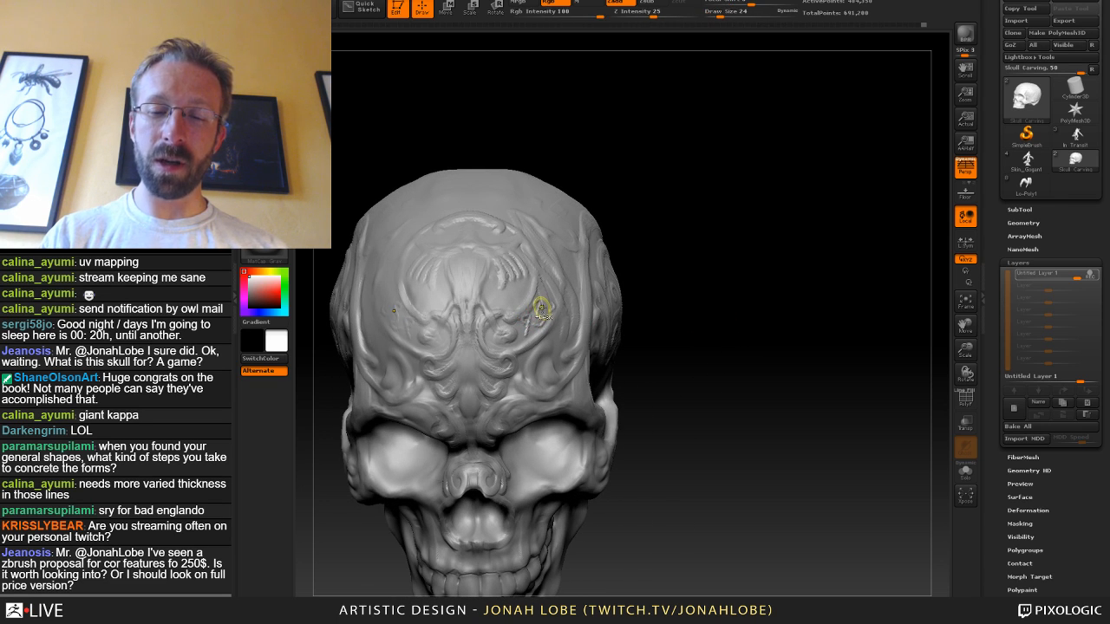
{"action": "key", "text": "ctrl+z"}
{"action": "left_click_drag", "start_coordinate": [540, 300], "coordinate": [535, 322], "text": "shift"}
Sculpt a small raised ridge at the centre of the forehead panel and smooth it.
{"action": "mouse_move", "coordinate": [664, 269]}
{"action": "left_mouse_down"}
{"action": "mouse_move", "coordinate": [734, 292]}
{"action": "mouse_move", "coordinate": [676, 314]}
{"action": "left_mouse_up"}
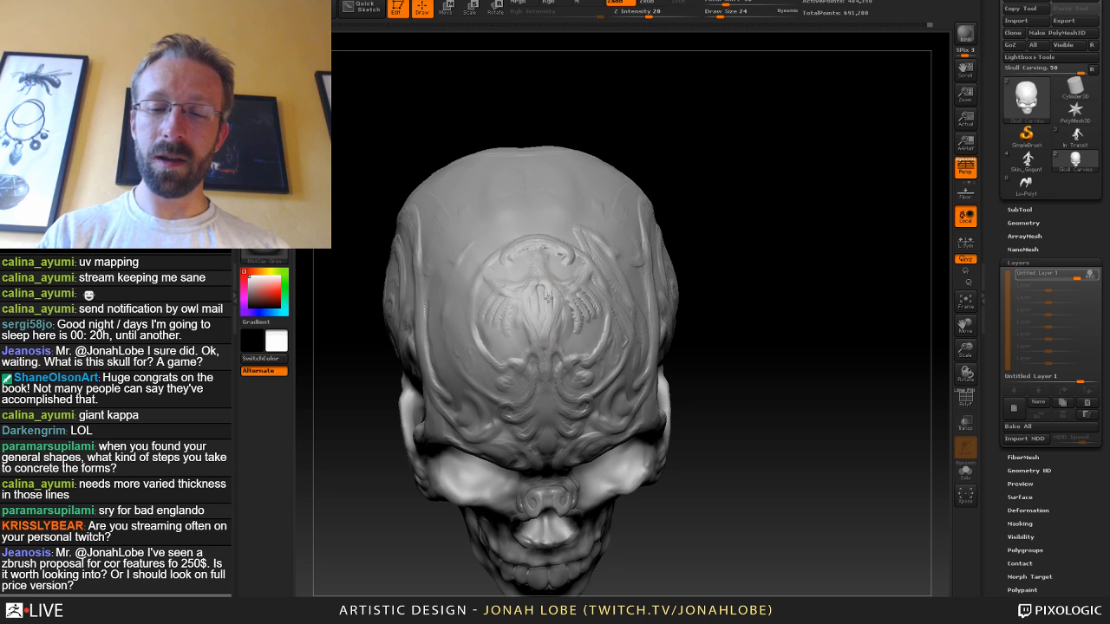
{"action": "left_click_drag", "start_coordinate": [542, 280], "coordinate": [544, 304]}
{"action": "key", "text": "shift"}
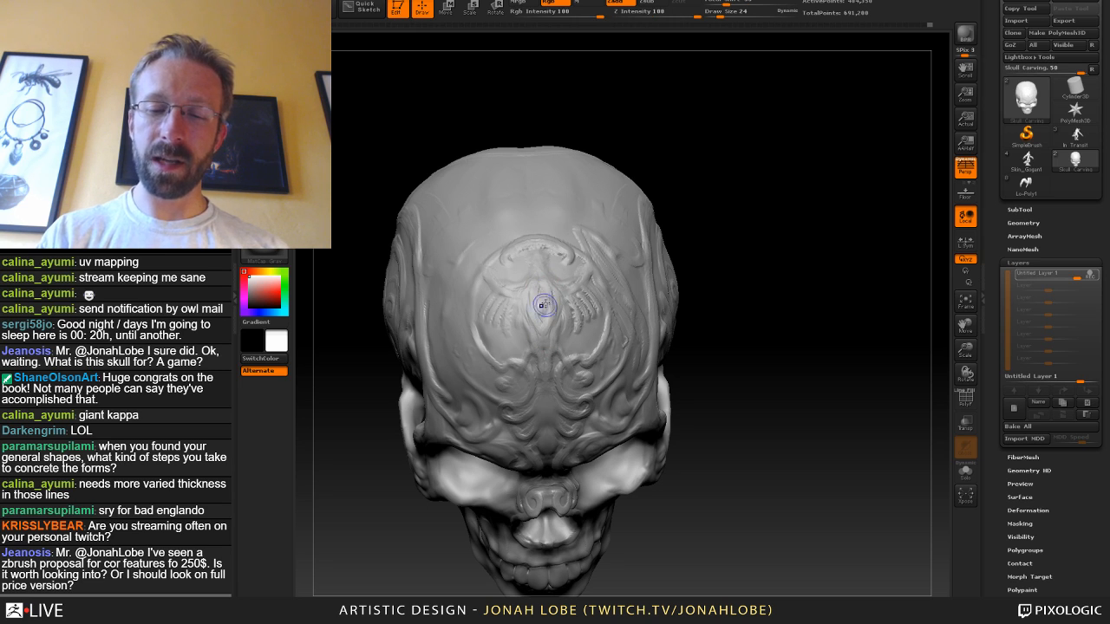
Build up the long pointed strands running along the outer edge of the forehead panel towards the temple.
{"action": "left_click_drag", "start_coordinate": [751, 243], "coordinate": [725, 295]}
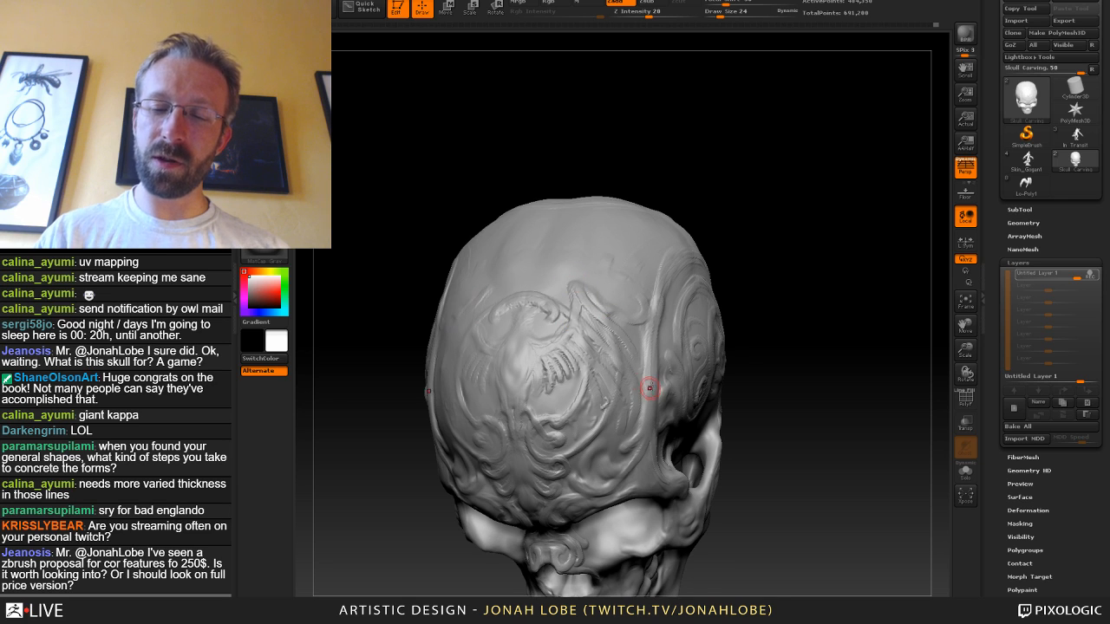
{"action": "right_click_drag", "start_coordinate": [649, 387], "coordinate": [586, 306]}
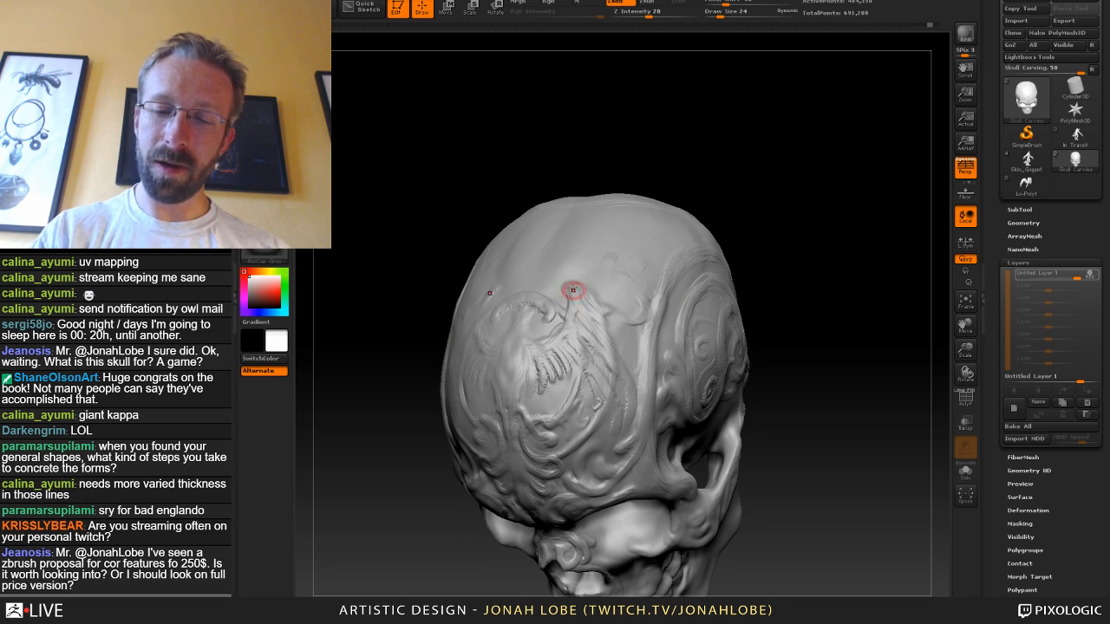
{"action": "left_click_drag", "start_coordinate": [786, 332], "coordinate": [749, 280]}
{"action": "mouse_move", "coordinate": [721, 336]}
{"action": "left_mouse_down"}
{"action": "mouse_move", "coordinate": [737, 327]}
{"action": "mouse_move", "coordinate": [707, 346]}
{"action": "left_mouse_up"}
Sculpt a long slanting strand on the opposite side of the forehead panel and rework it into an arc around the panel.
{"action": "mouse_move", "coordinate": [785, 290]}
{"action": "left_mouse_down"}
{"action": "mouse_move", "coordinate": [757, 306]}
{"action": "mouse_move", "coordinate": [768, 309]}
{"action": "mouse_move", "coordinate": [617, 337]}
{"action": "left_mouse_up"}
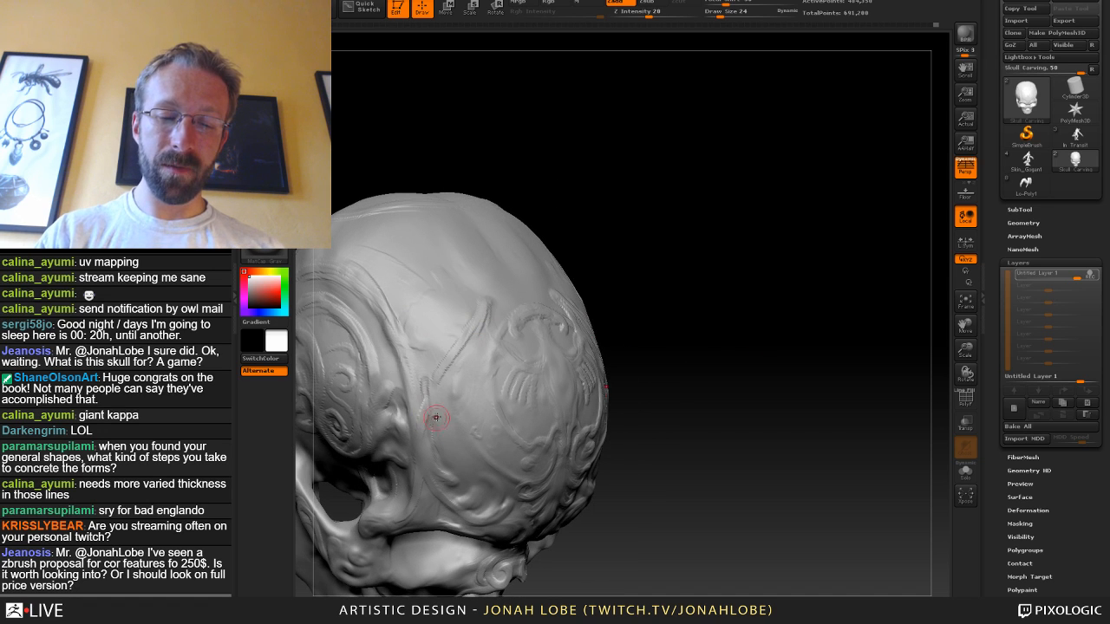
{"action": "left_click_drag", "start_coordinate": [651, 250], "coordinate": [480, 354]}
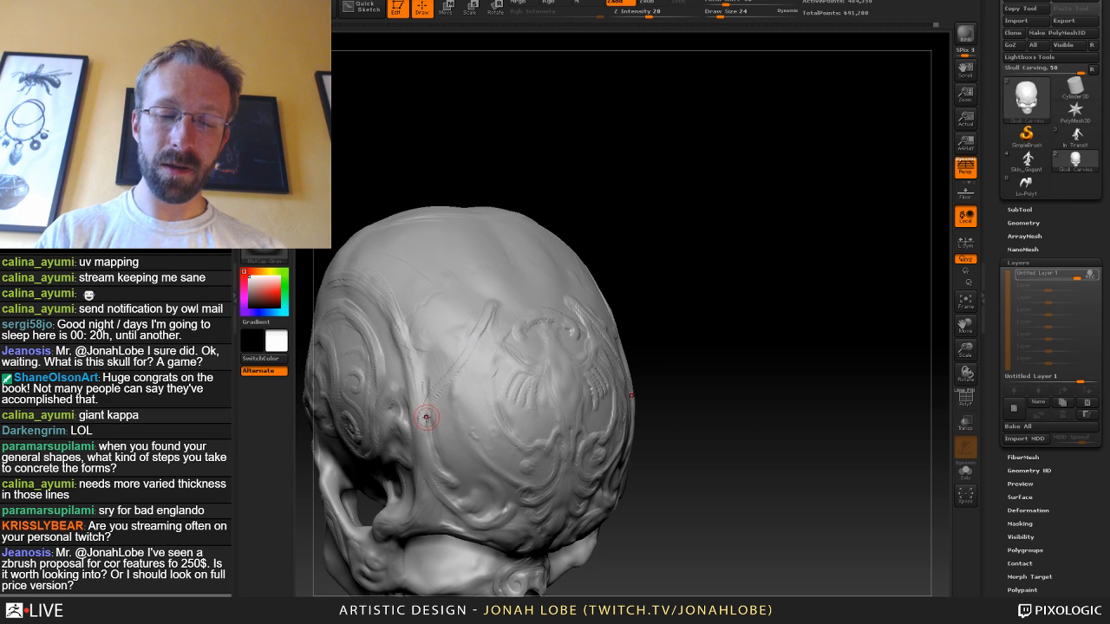
{"action": "left_click_drag", "start_coordinate": [706, 324], "coordinate": [502, 364]}
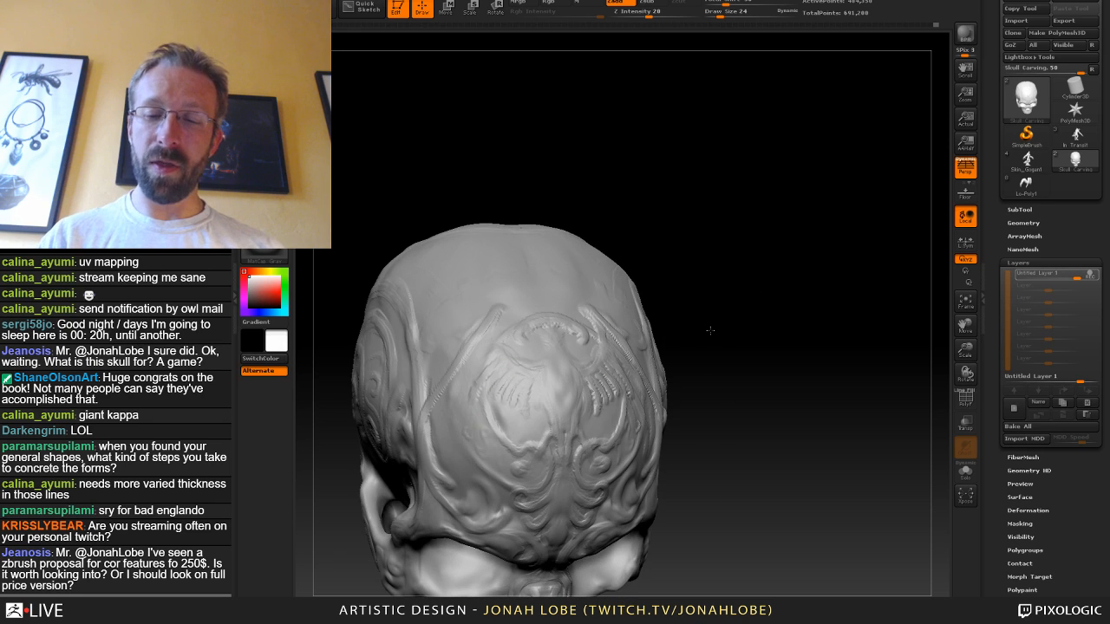
{"action": "left_click_drag", "start_coordinate": [709, 330], "coordinate": [494, 363]}
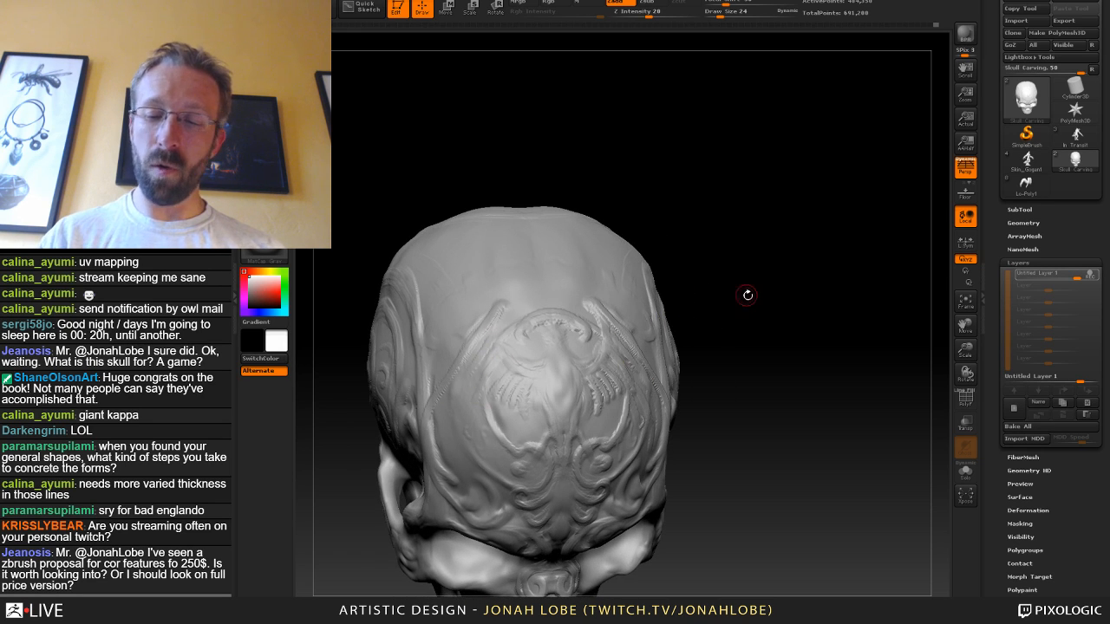
{"action": "left_click_drag", "start_coordinate": [748, 294], "coordinate": [607, 322]}
{"action": "left_click_drag", "start_coordinate": [639, 381], "coordinate": [706, 332]}
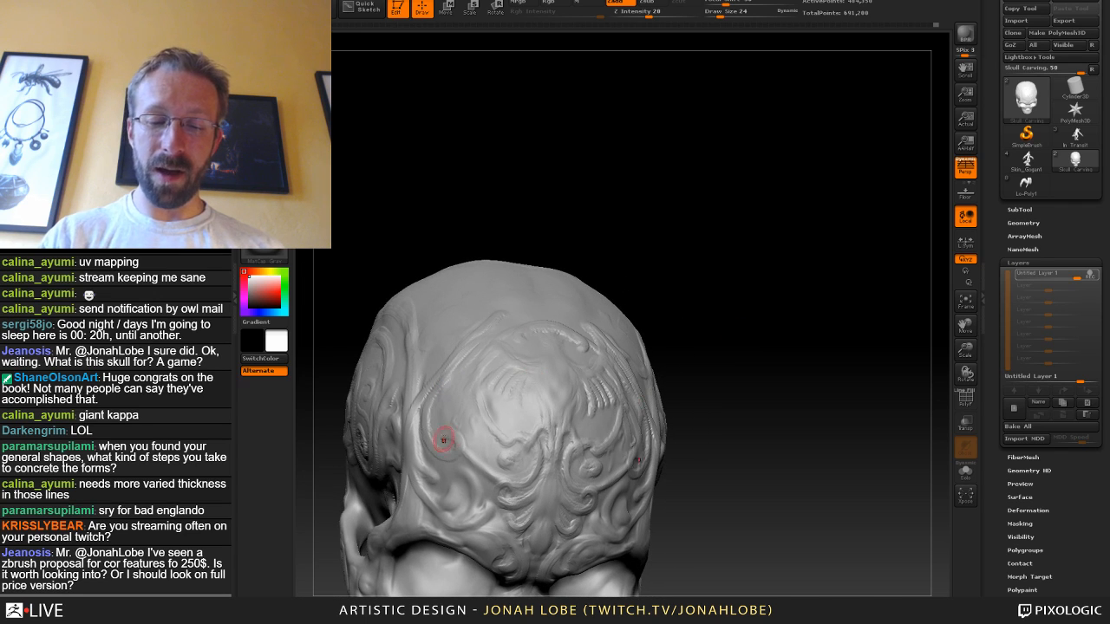
Try a domed outline with a rounded loop below it inside the circle on the back of the skull.
{"action": "left_click_drag", "start_coordinate": [704, 374], "coordinate": [710, 295]}
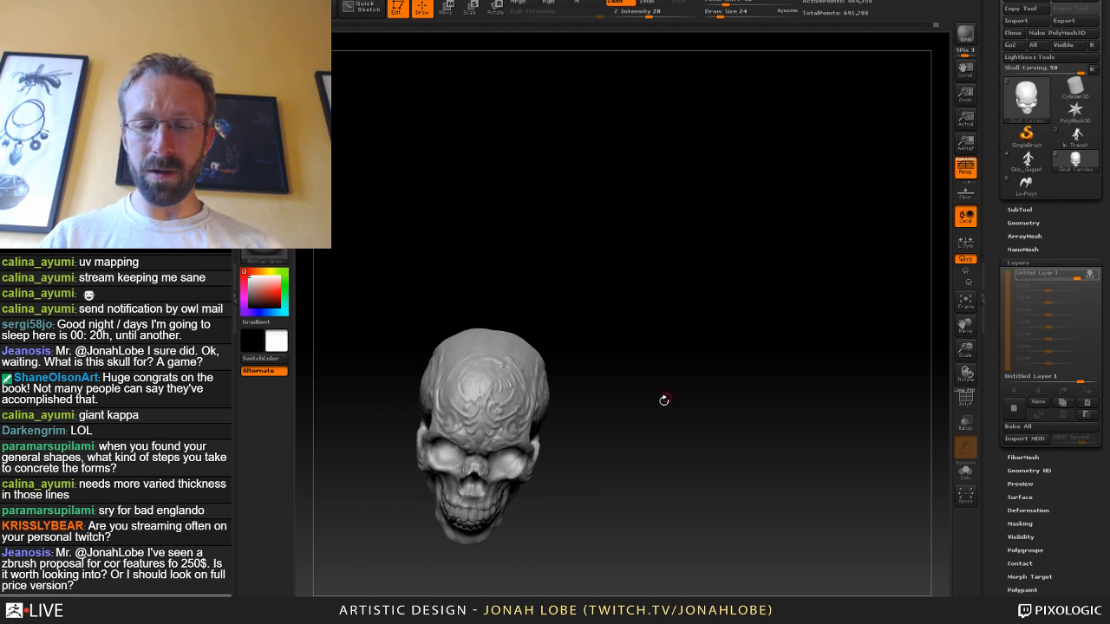
{"action": "left_click_drag", "start_coordinate": [645, 429], "coordinate": [662, 473]}
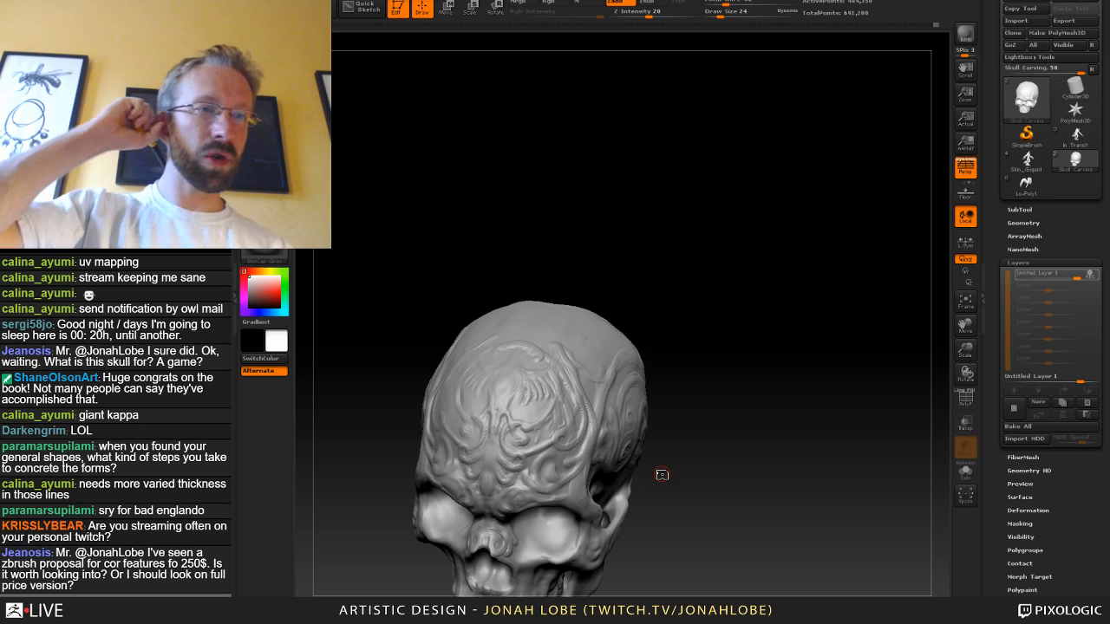
{"action": "left_click_drag", "start_coordinate": [661, 474], "coordinate": [655, 390]}
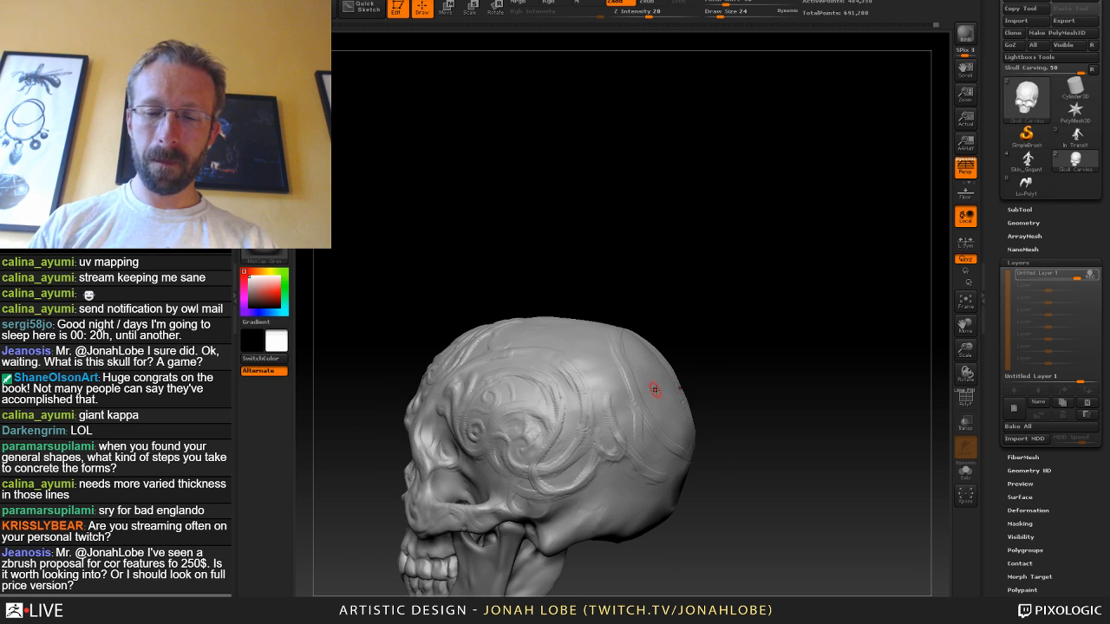
{"action": "left_click_drag", "start_coordinate": [725, 381], "coordinate": [693, 393]}
{"action": "left_click_drag", "start_coordinate": [528, 459], "coordinate": [505, 397]}
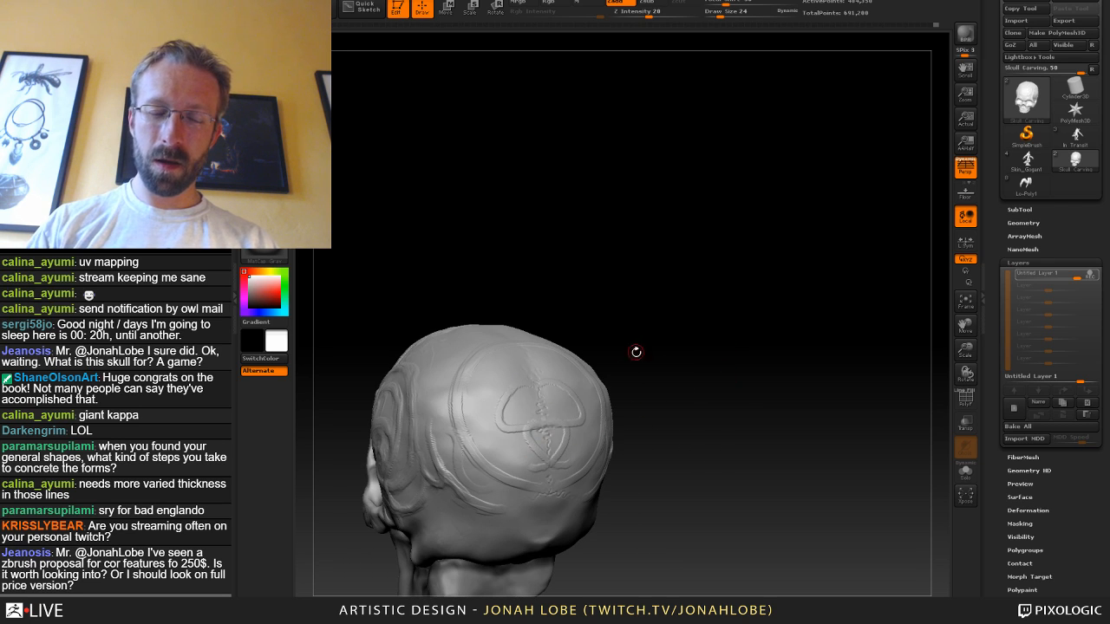
Try mirrored lobed outlines and spiral curls inside the circle on the back of the skull.
{"action": "left_click_drag", "start_coordinate": [636, 352], "coordinate": [595, 384]}
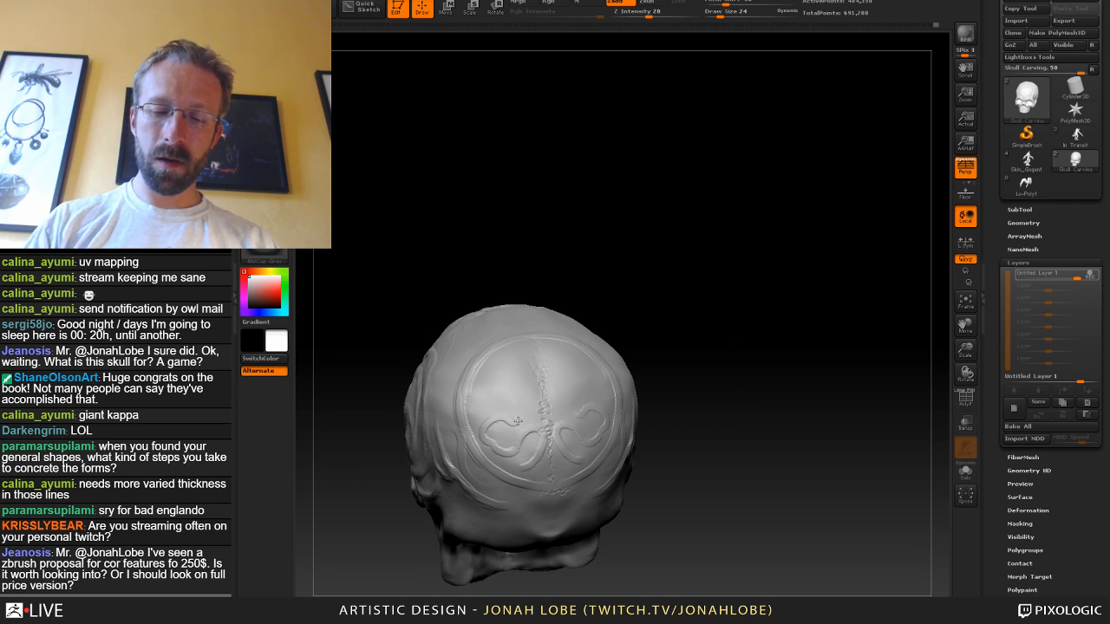
{"action": "left_click_drag", "start_coordinate": [514, 399], "coordinate": [505, 390]}
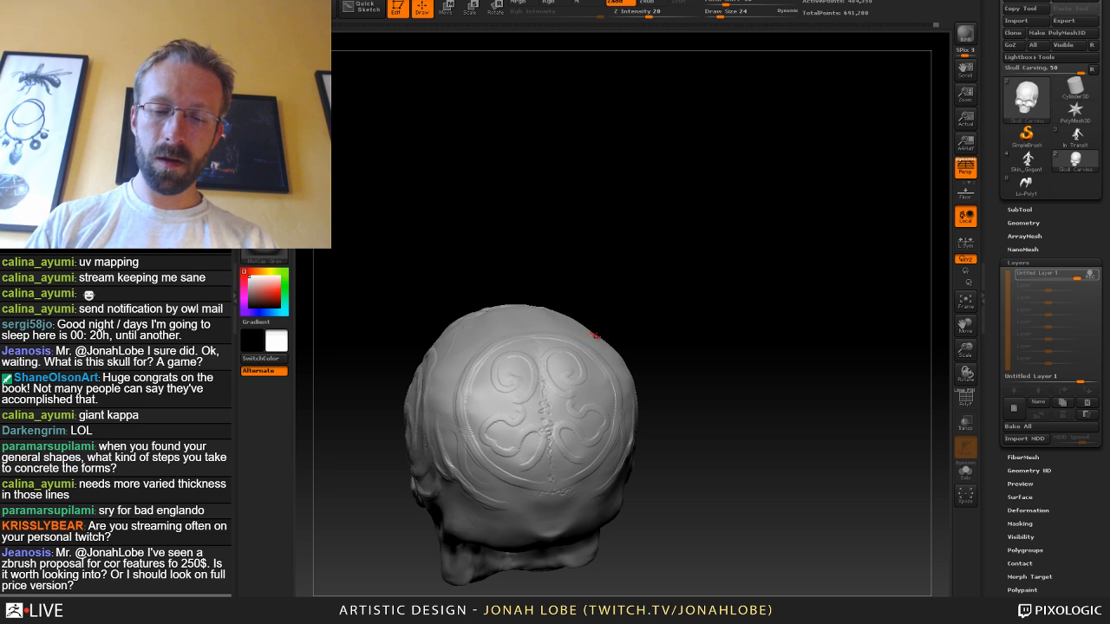
{"action": "left_click_drag", "start_coordinate": [594, 336], "coordinate": [610, 344]}
{"action": "left_click_drag", "start_coordinate": [562, 414], "coordinate": [542, 451], "text": "shift"}
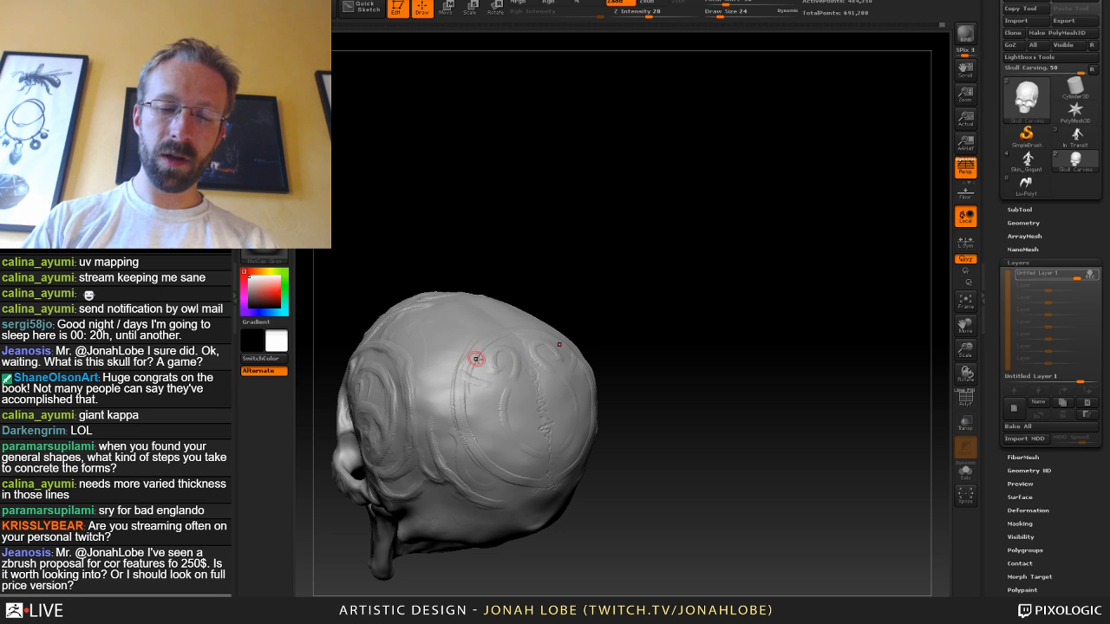
Try a raised stroke along the front end of the side scrollwork and undo it.
{"action": "left_click_drag", "start_coordinate": [580, 313], "coordinate": [568, 371]}
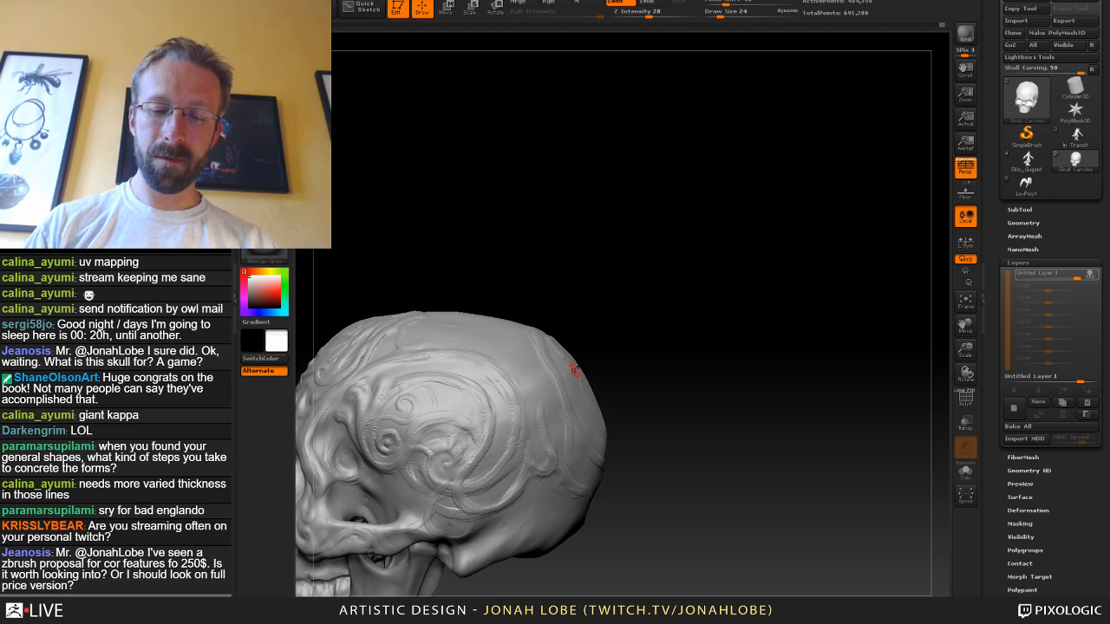
{"action": "left_click_drag", "start_coordinate": [642, 358], "coordinate": [733, 446], "text": "alt"}
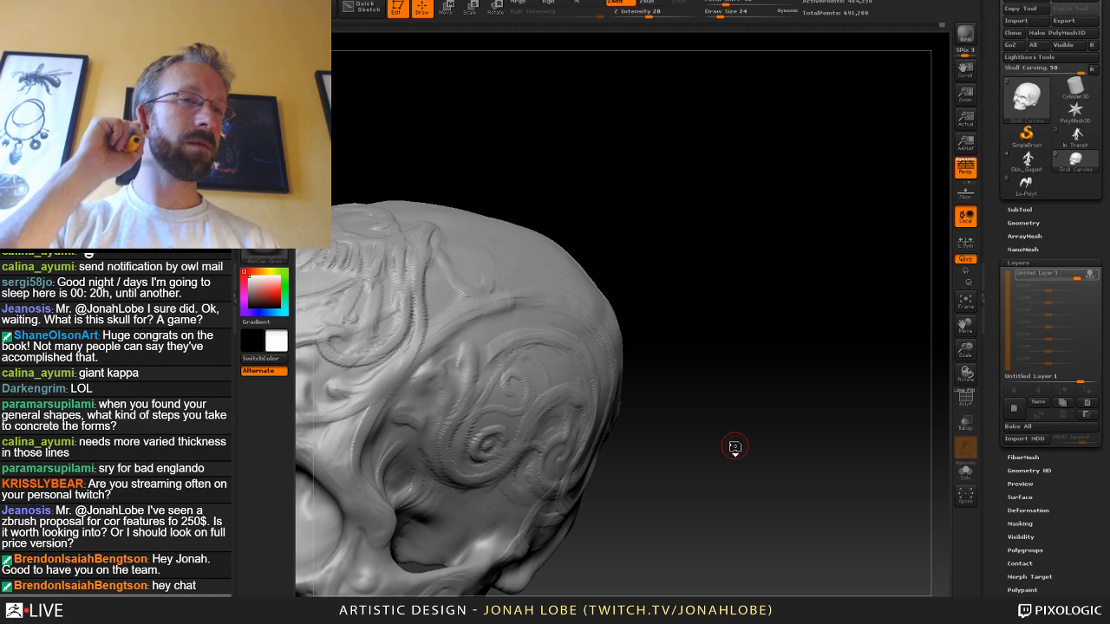
{"action": "mouse_move", "coordinate": [706, 369]}
{"action": "left_mouse_down", "text": "alt"}
{"action": "mouse_move", "coordinate": [838, 338]}
{"action": "mouse_move", "coordinate": [826, 332]}
{"action": "left_mouse_up", "text": "alt"}
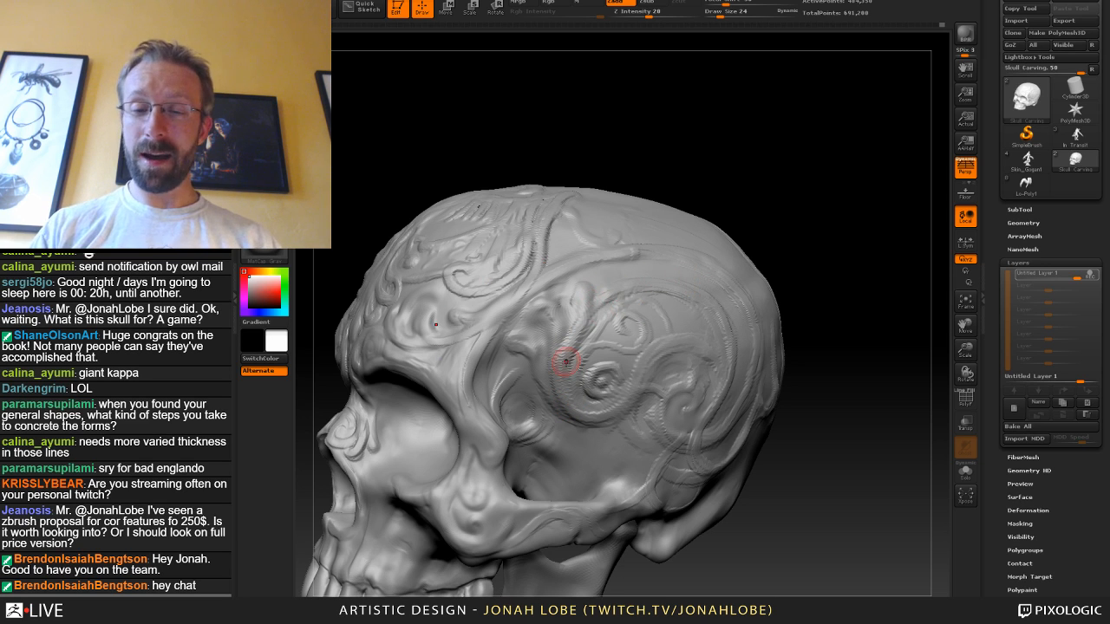
{"action": "left_click_drag", "start_coordinate": [755, 222], "coordinate": [730, 211]}
{"action": "left_click_drag", "start_coordinate": [568, 341], "coordinate": [616, 298]}
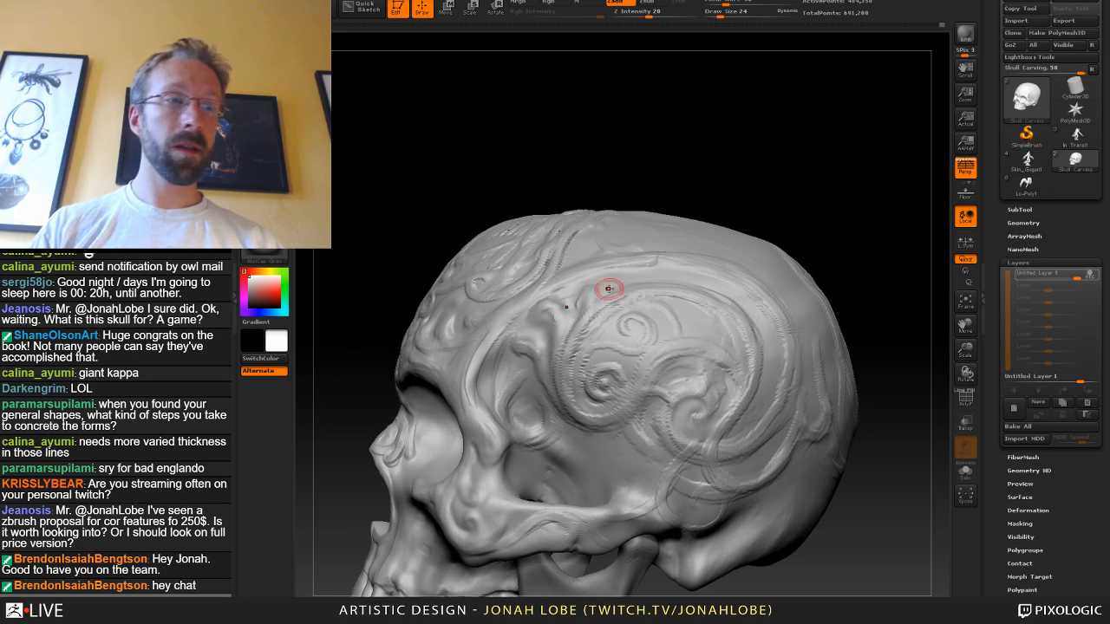
{"action": "key", "text": "ctrl+z"}
Rework the front edge of the side spiral with a brush of draw size 39 and Z intensity 11.
{"action": "left_click", "coordinate": [264, 48]}
{"action": "left_click", "coordinate": [478, 58]}
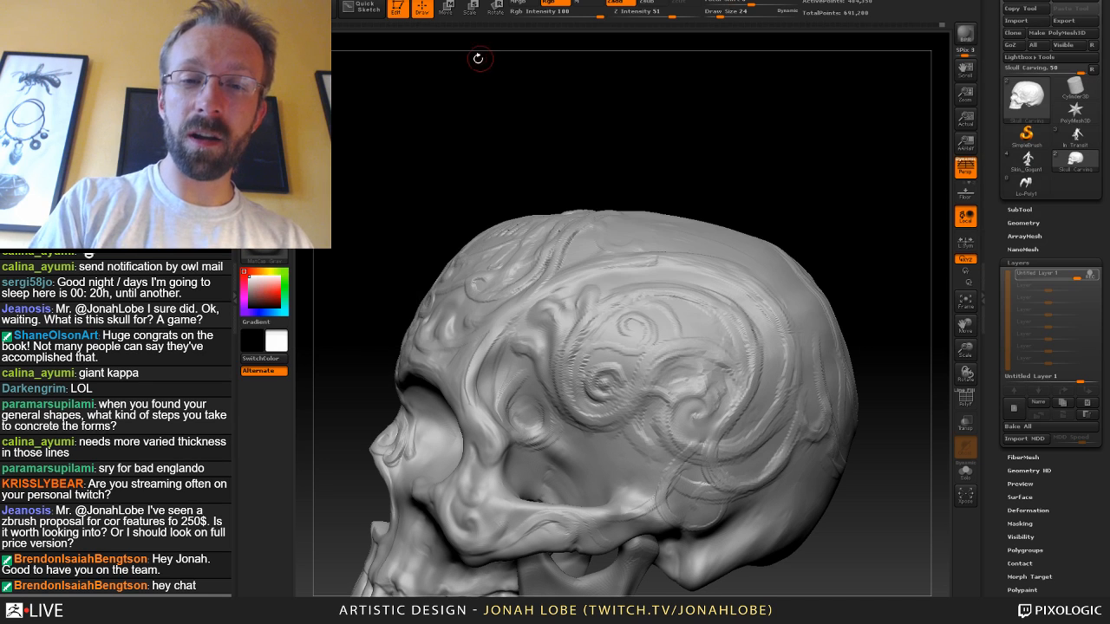
{"action": "left_click", "coordinate": [265, 47]}
{"action": "left_click", "coordinate": [541, 52]}
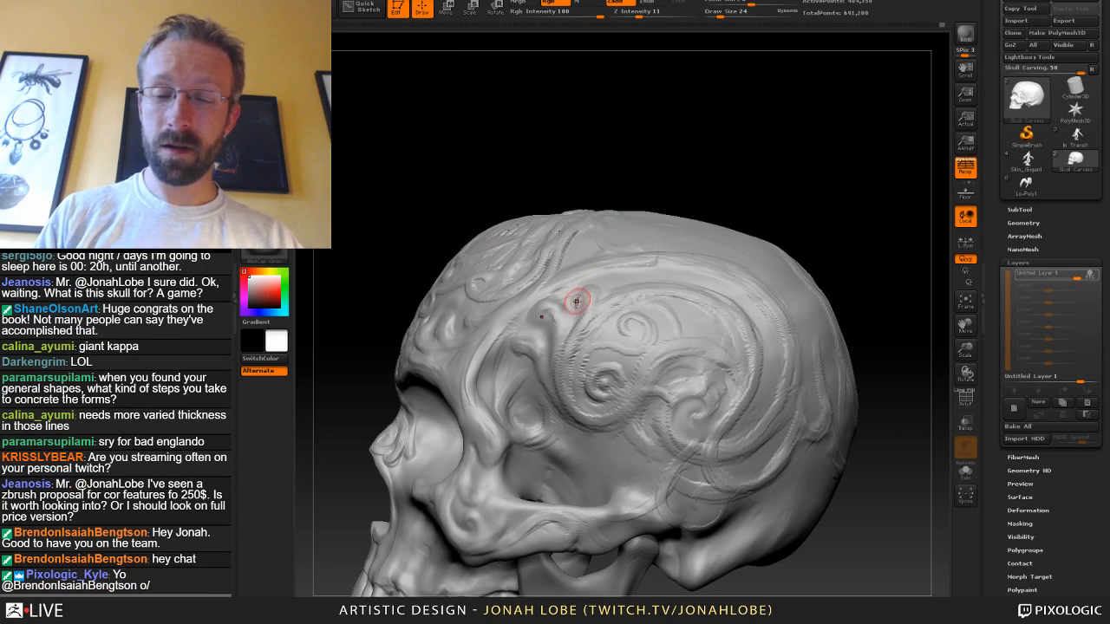
{"action": "key", "text": "s"}
{"action": "left_click_drag", "start_coordinate": [577, 301], "coordinate": [580, 301]}
{"action": "left_click_drag", "start_coordinate": [573, 339], "coordinate": [617, 296]}
{"action": "left_click_drag", "start_coordinate": [560, 386], "coordinate": [599, 308]}
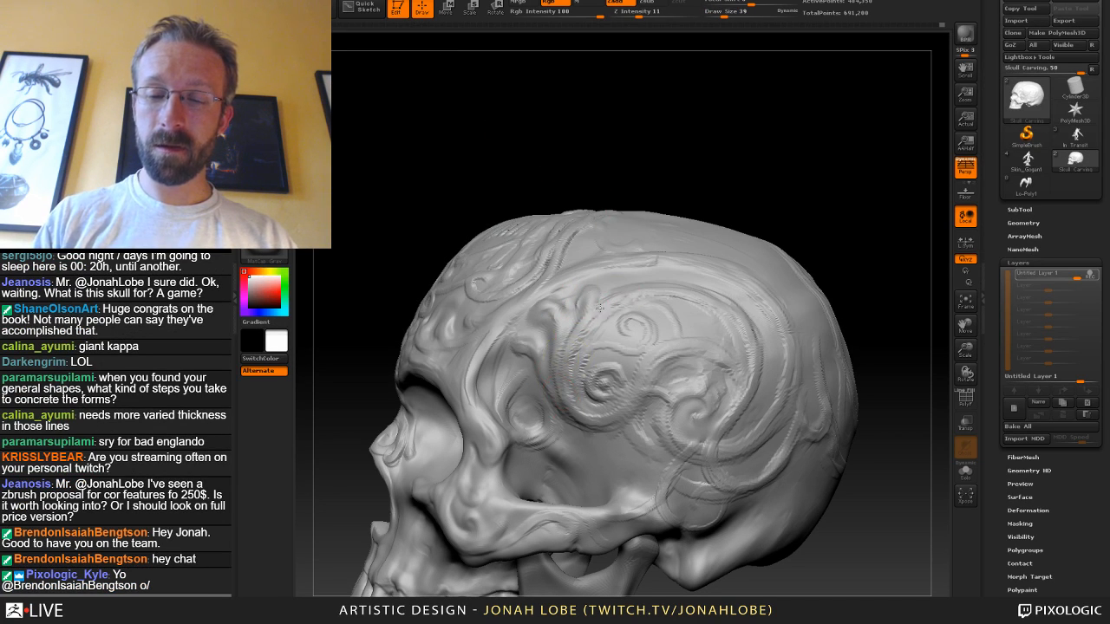
Refine the strand above the temple and the forehead panel's outer edge, reducing the brush to draw size 26 and 19.
{"action": "left_click_drag", "start_coordinate": [766, 183], "coordinate": [749, 214]}
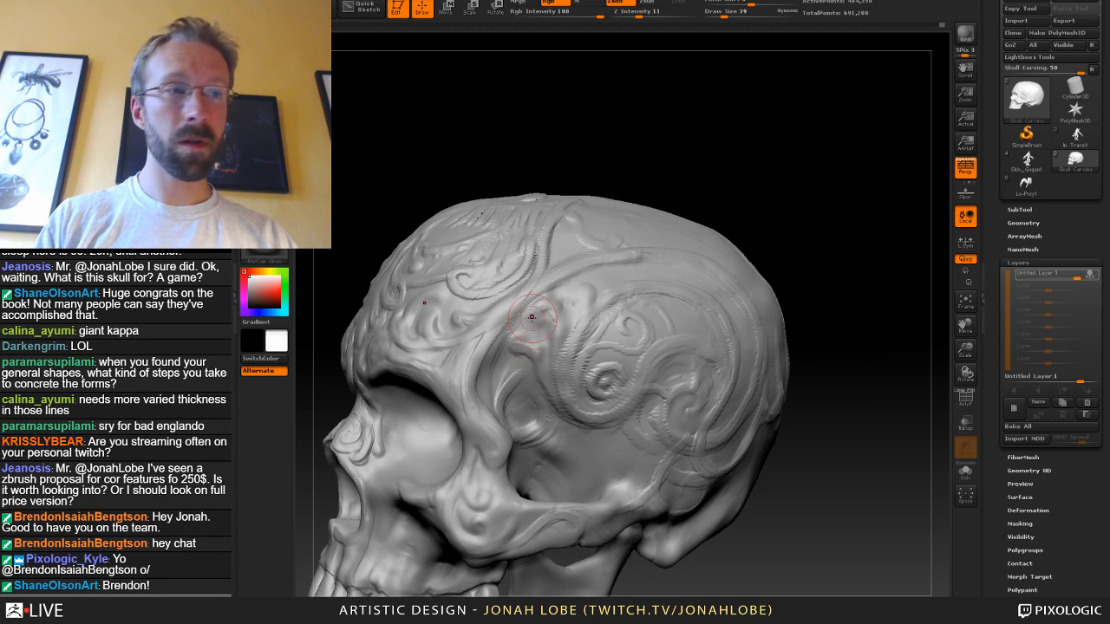
{"action": "key", "text": "s"}
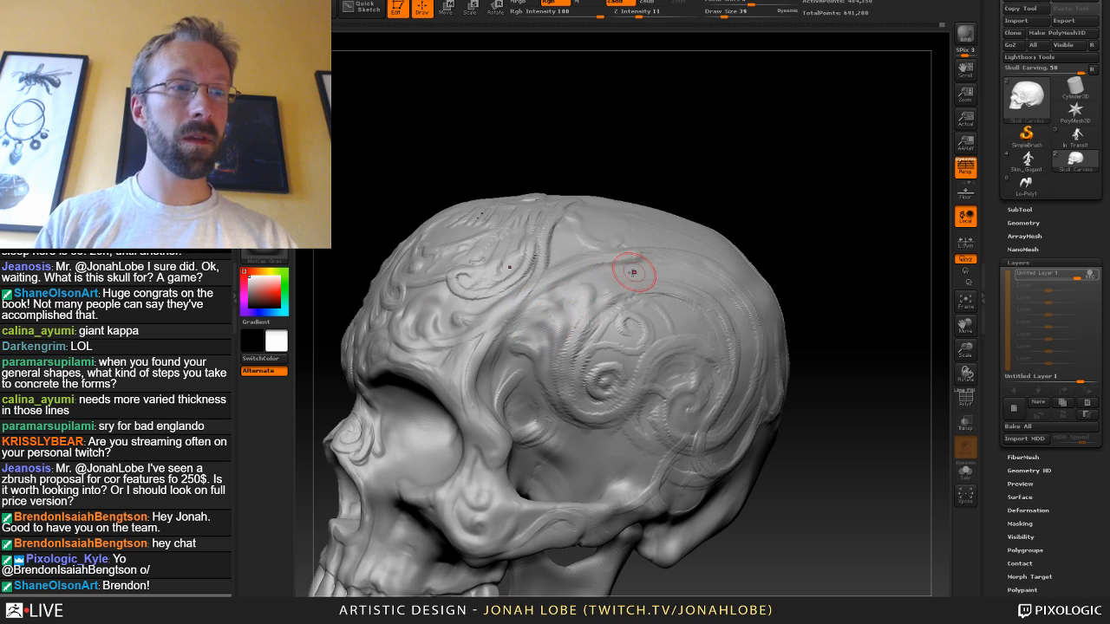
{"action": "left_click_drag", "start_coordinate": [639, 270], "coordinate": [620, 280]}
{"action": "mouse_move", "coordinate": [725, 215]}
{"action": "left_mouse_down"}
{"action": "mouse_move", "coordinate": [776, 212]}
{"action": "mouse_move", "coordinate": [575, 322]}
{"action": "left_mouse_up"}
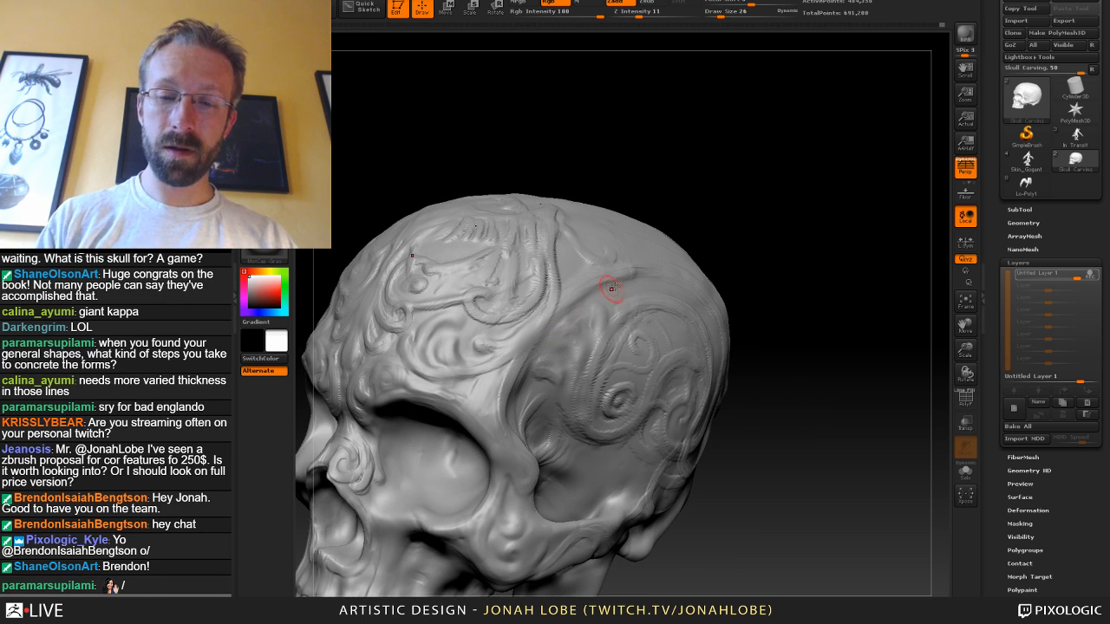
{"action": "left_click_drag", "start_coordinate": [723, 235], "coordinate": [494, 312]}
{"action": "key", "text": "["}
{"action": "key", "text": "["}
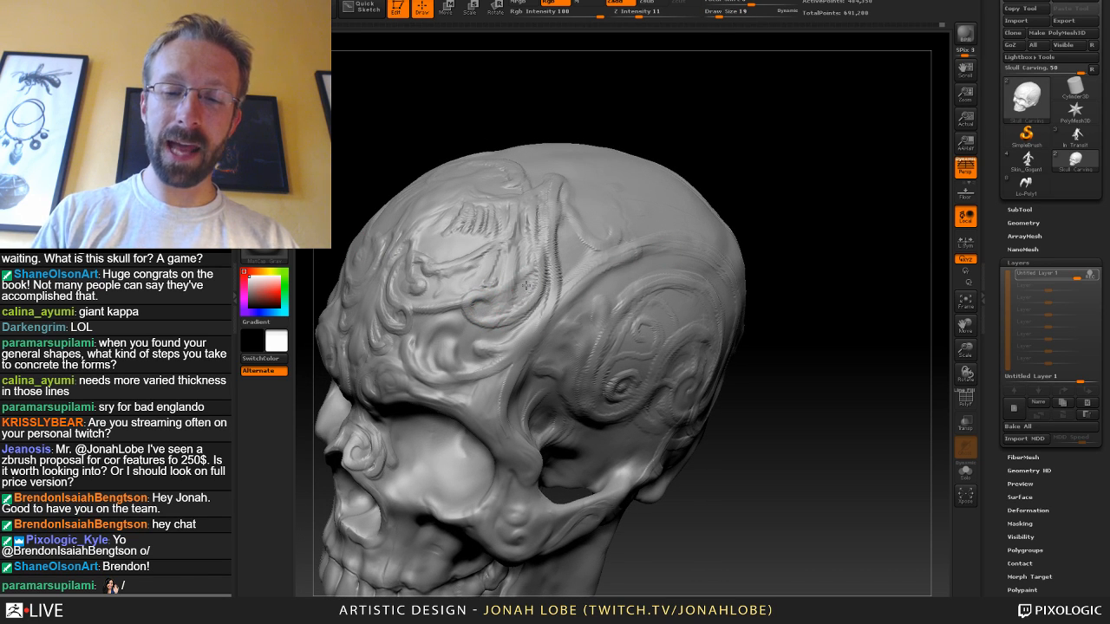
{"action": "left_click_drag", "start_coordinate": [663, 209], "coordinate": [693, 236]}
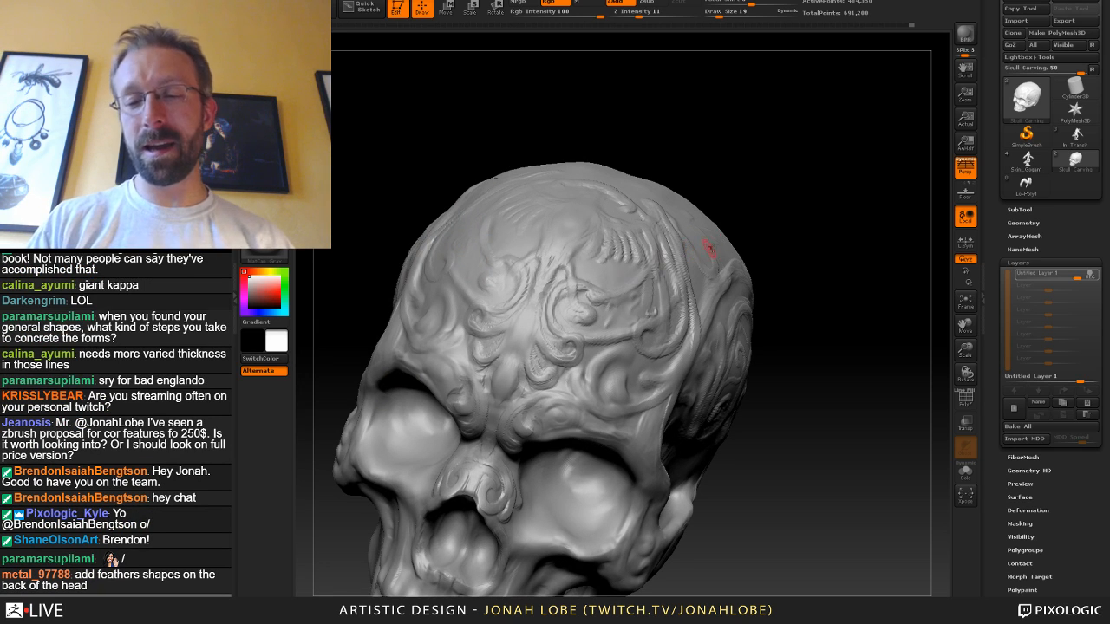
Sculpt mirrored hooked curls and a large inner oval inside the circle on the back of the skull.
{"action": "key", "text": "b"}
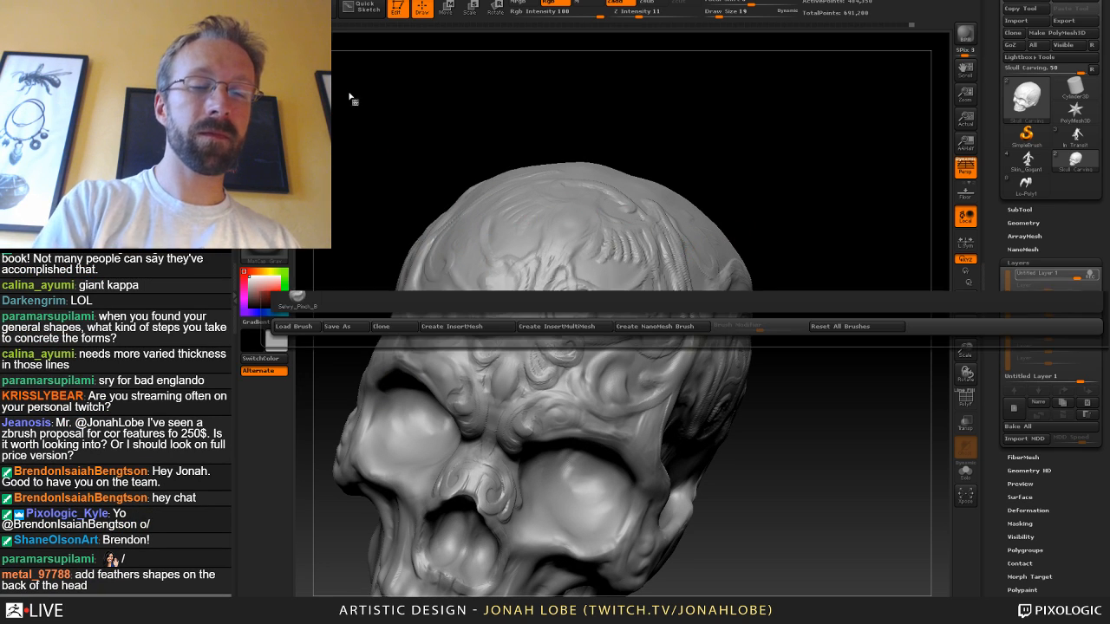
{"action": "left_click", "coordinate": [360, 62]}
{"action": "key", "text": "f"}
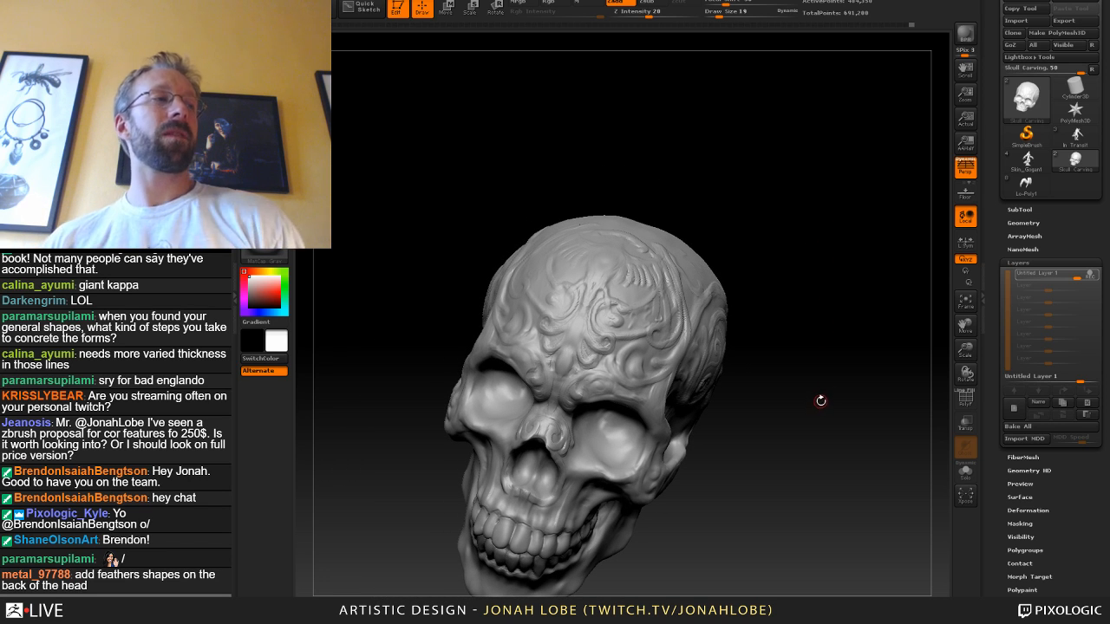
{"action": "left_click_drag", "start_coordinate": [820, 401], "coordinate": [632, 296]}
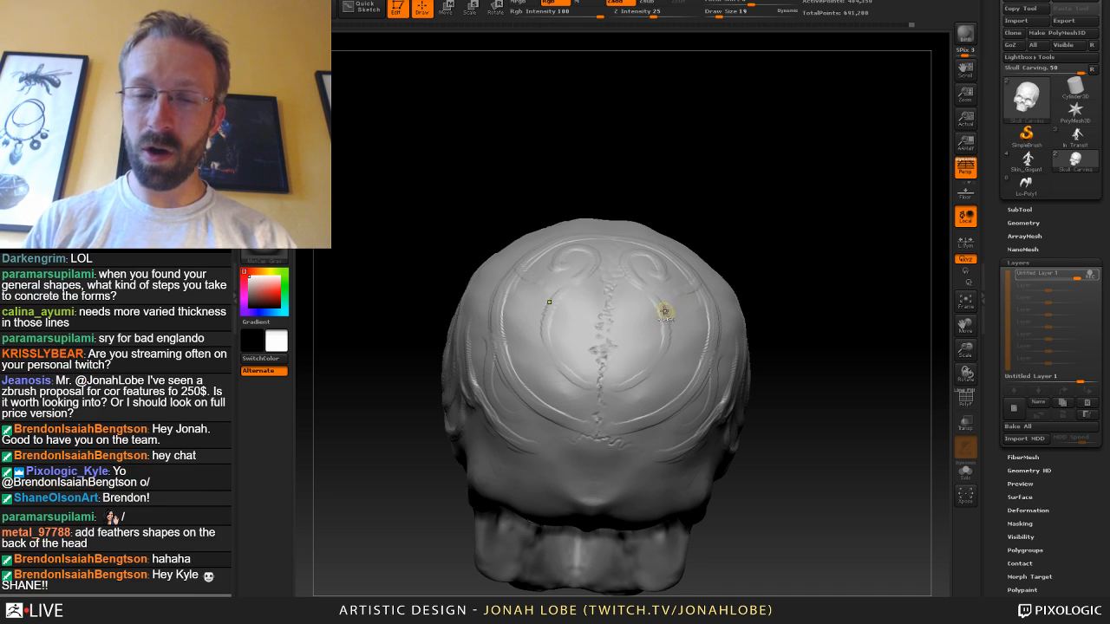
Wipe the inner oval out of the back circle with the Morph brush, using draw size 50 and 30.
{"action": "key", "text": "b"}
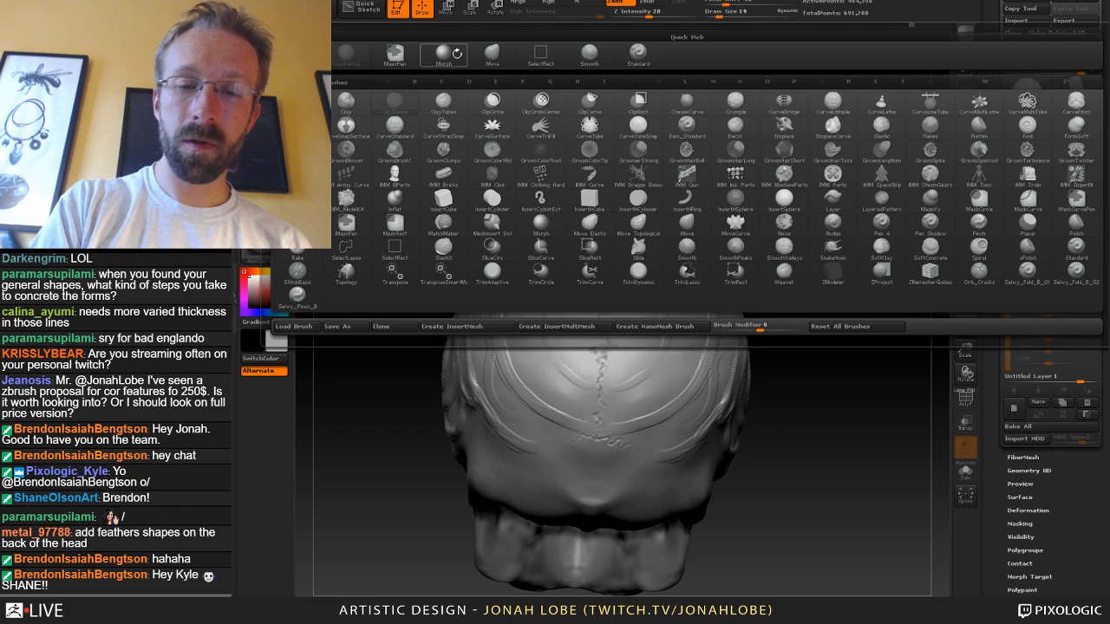
{"action": "left_click", "coordinate": [443, 54]}
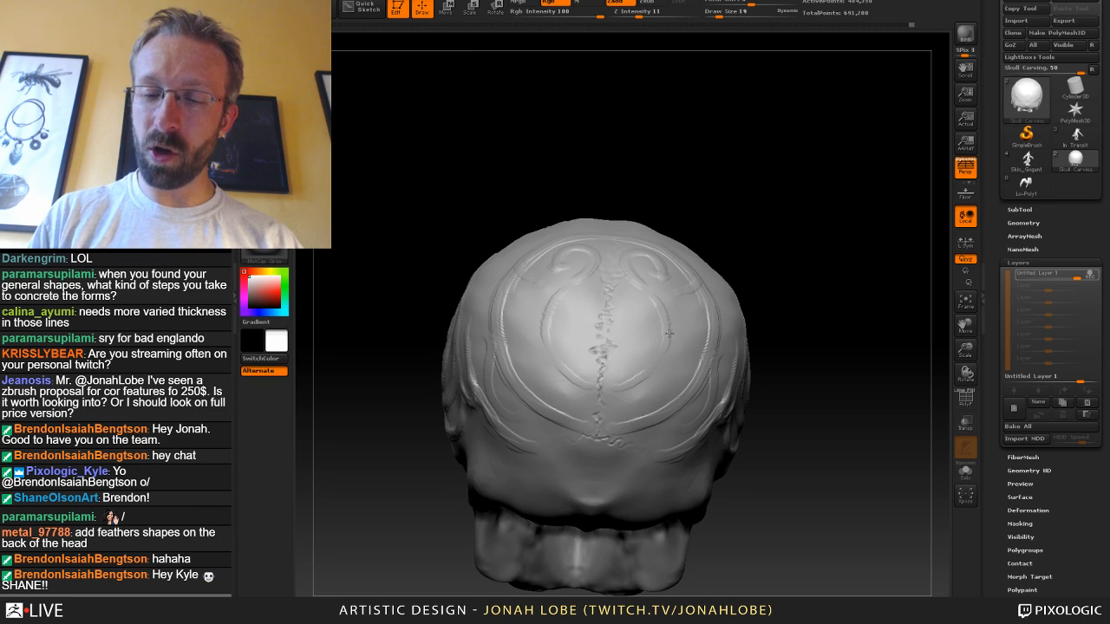
{"action": "key", "text": "s"}
{"action": "left_click_drag", "start_coordinate": [668, 333], "coordinate": [664, 332]}
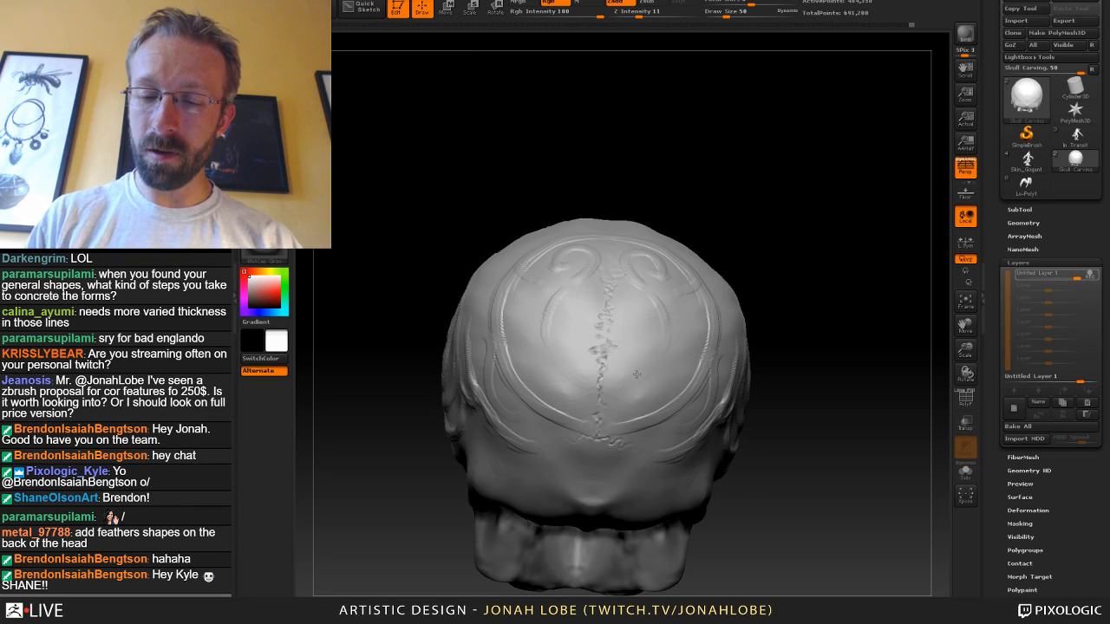
{"action": "mouse_move", "coordinate": [736, 230]}
{"action": "left_mouse_down"}
{"action": "mouse_move", "coordinate": [651, 257]}
{"action": "mouse_move", "coordinate": [663, 269]}
{"action": "left_mouse_up"}
{"action": "key", "text": "s"}
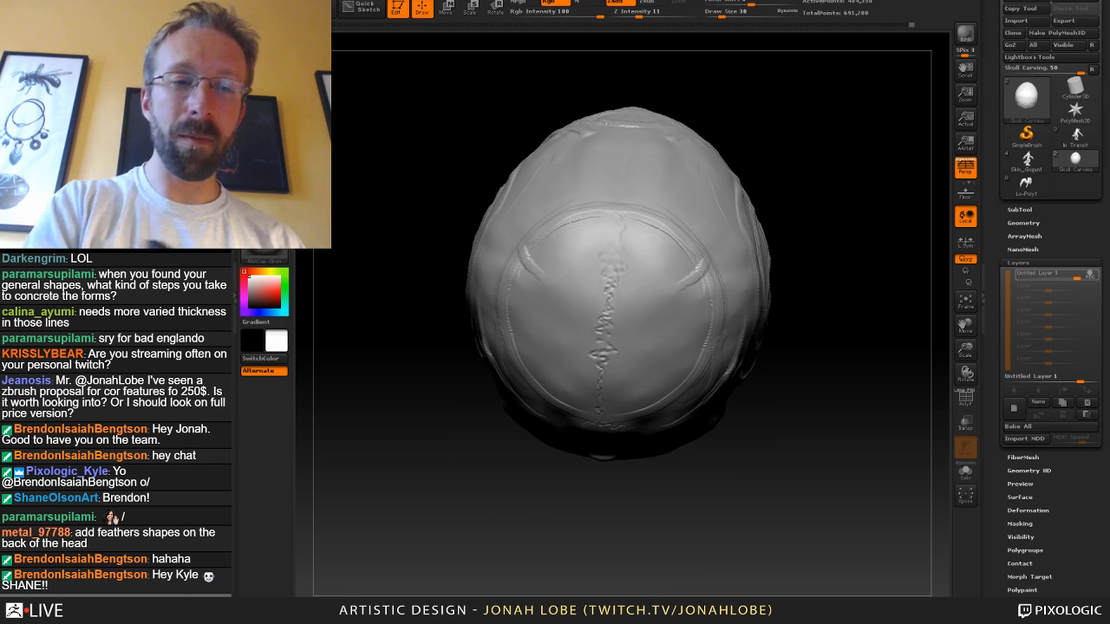
Try a winged, serpent-like creature coiling across the back circle with a brush of draw size 22.
{"action": "key", "text": "b"}
{"action": "left_click", "coordinate": [352, 59]}
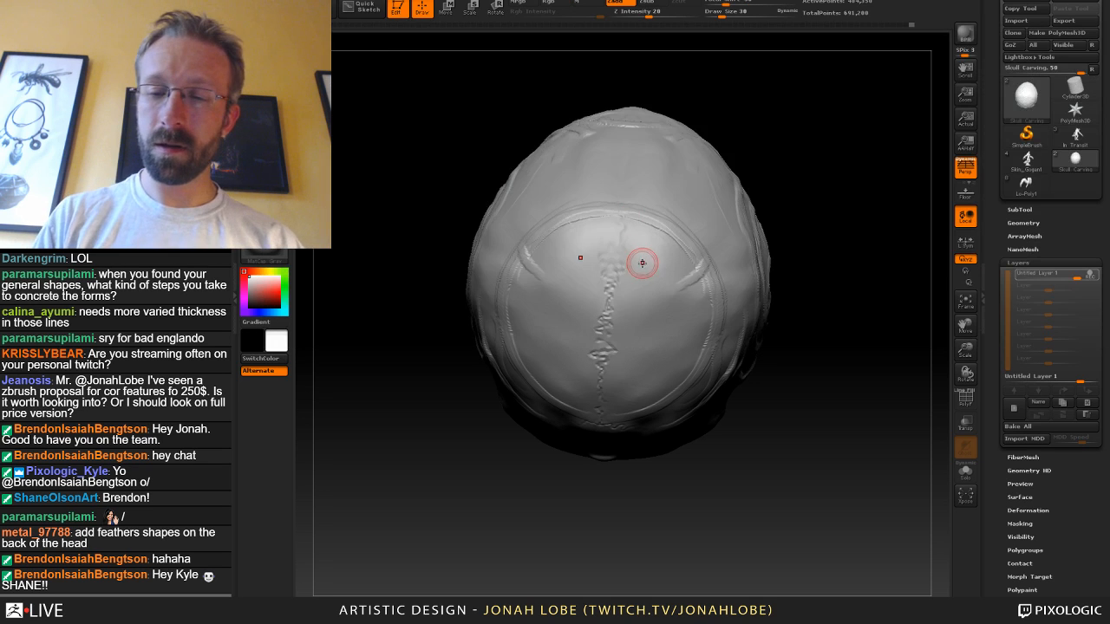
{"action": "key", "text": "s"}
{"action": "left_click_drag", "start_coordinate": [641, 261], "coordinate": [635, 259]}
{"action": "mouse_move", "coordinate": [817, 238]}
{"action": "left_mouse_down"}
{"action": "mouse_move", "coordinate": [632, 255]}
{"action": "mouse_move", "coordinate": [599, 234]}
{"action": "mouse_move", "coordinate": [618, 258]}
{"action": "mouse_move", "coordinate": [661, 245]}
{"action": "mouse_move", "coordinate": [579, 251]}
{"action": "mouse_move", "coordinate": [602, 292]}
{"action": "mouse_move", "coordinate": [629, 246]}
{"action": "left_mouse_up"}
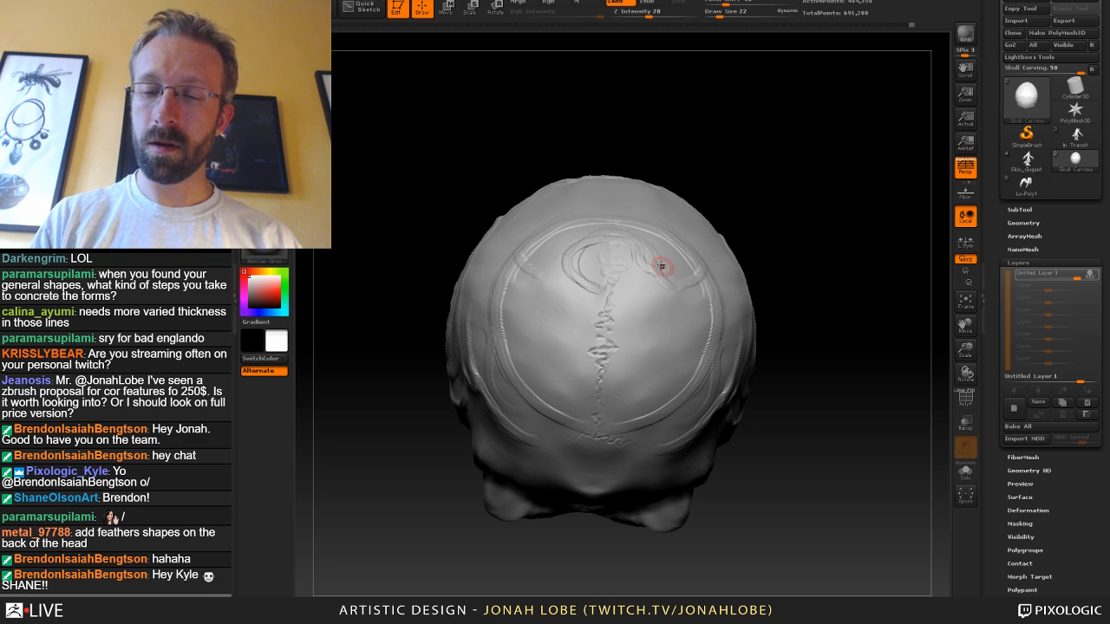
{"action": "mouse_move", "coordinate": [662, 282]}
{"action": "left_mouse_down"}
{"action": "mouse_move", "coordinate": [652, 254]}
{"action": "mouse_move", "coordinate": [583, 275]}
{"action": "mouse_move", "coordinate": [626, 300]}
{"action": "left_mouse_up"}
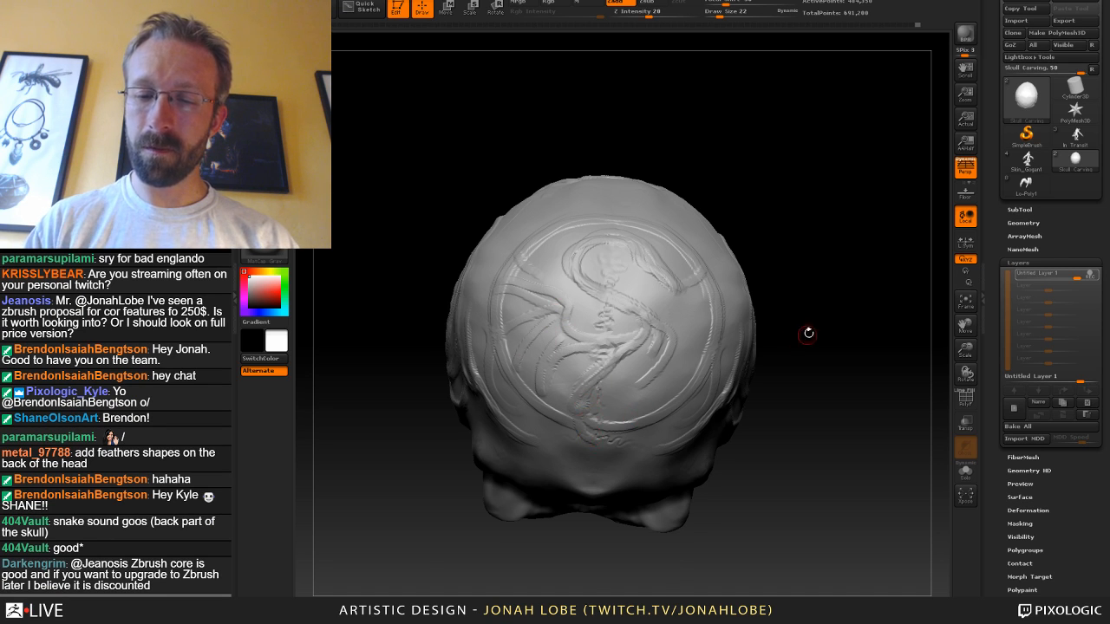
{"action": "left_click_drag", "start_coordinate": [808, 333], "coordinate": [510, 401]}
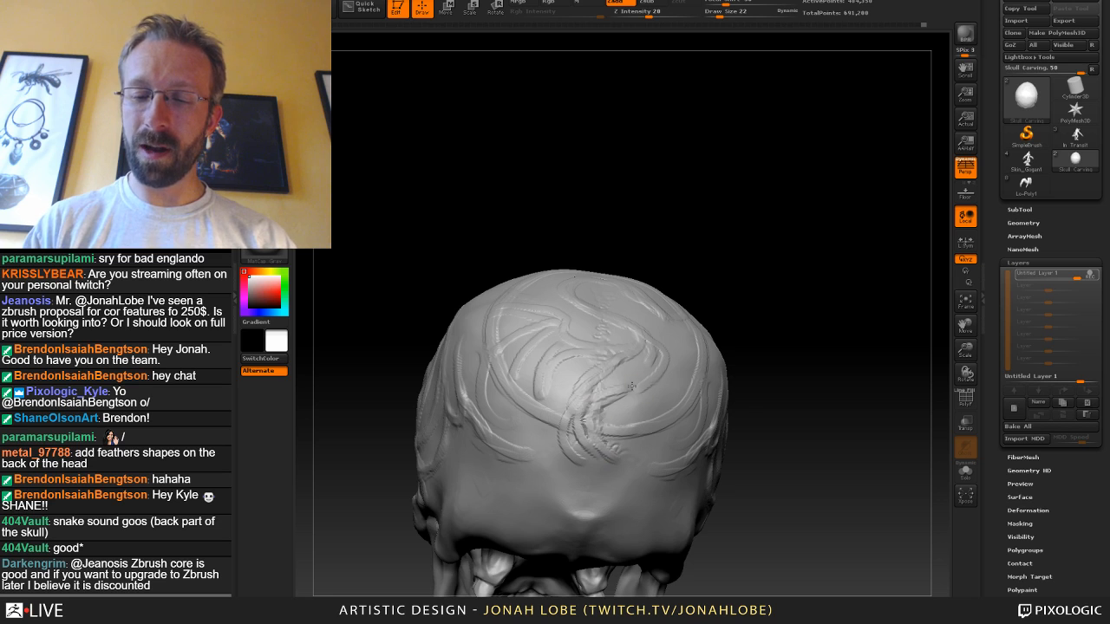
{"action": "left_click_drag", "start_coordinate": [806, 334], "coordinate": [674, 352]}
Try mirrored wavy strands sweeping outward from beneath the back circle, discarding the newer undo history.
{"action": "left_click_drag", "start_coordinate": [869, 334], "coordinate": [780, 300], "text": "alt"}
{"action": "right_click_drag", "start_coordinate": [780, 300], "coordinate": [783, 364], "text": "ctrl"}
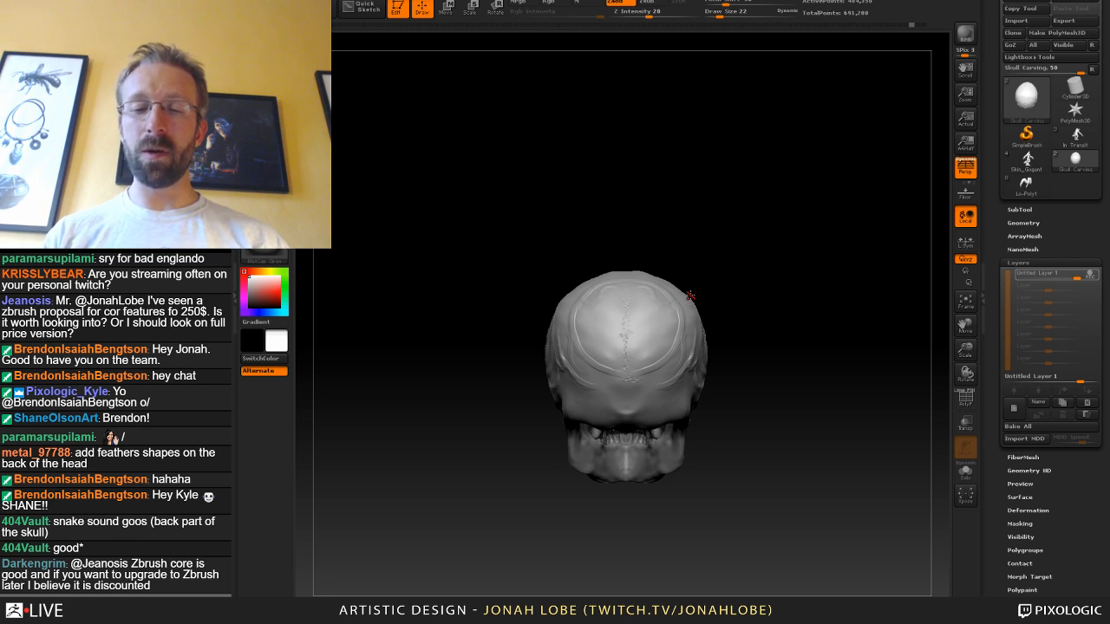
{"action": "left_click_drag", "start_coordinate": [799, 297], "coordinate": [785, 323]}
{"action": "left_click", "coordinate": [675, 373]}
{"action": "key", "text": "Return"}
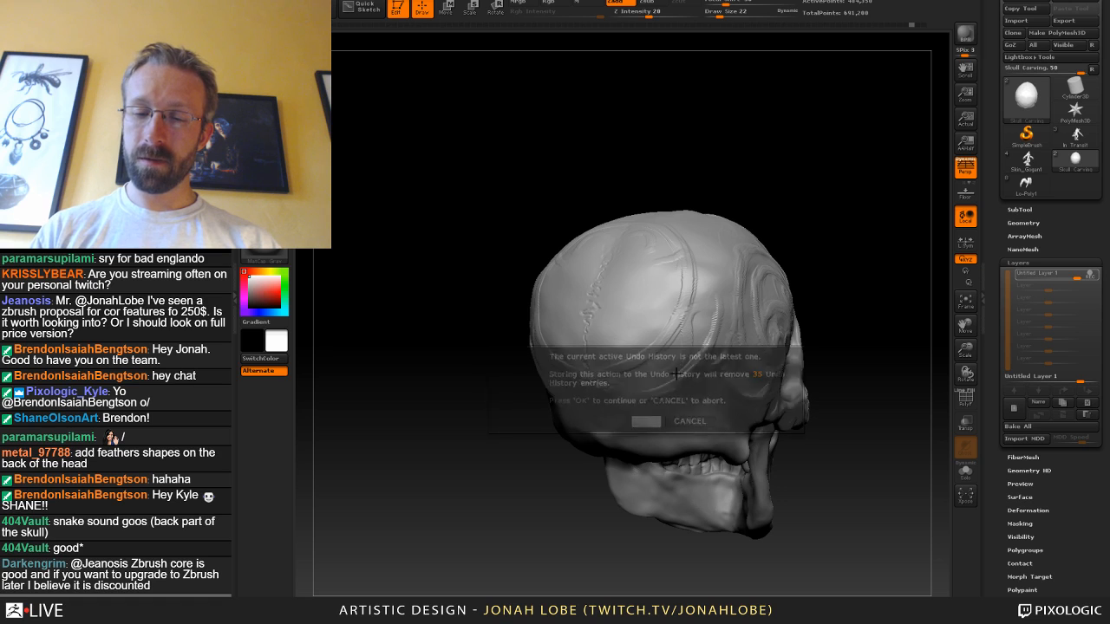
{"action": "left_click_drag", "start_coordinate": [814, 322], "coordinate": [663, 371]}
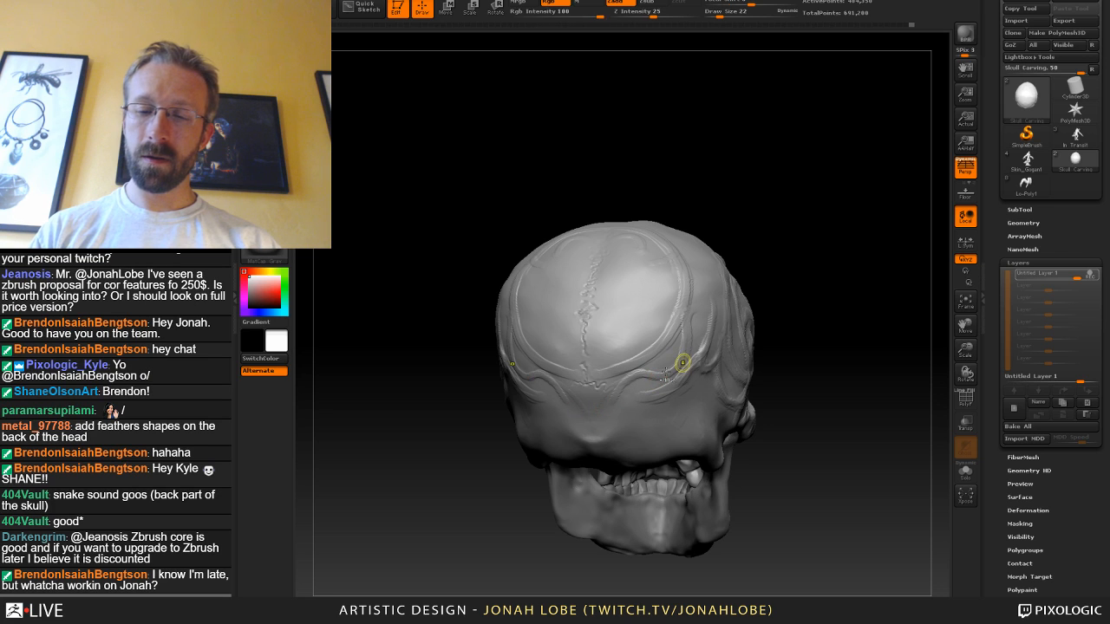
{"action": "mouse_move", "coordinate": [769, 297]}
{"action": "left_mouse_down"}
{"action": "mouse_move", "coordinate": [796, 312]}
{"action": "mouse_move", "coordinate": [674, 372]}
{"action": "left_mouse_up"}
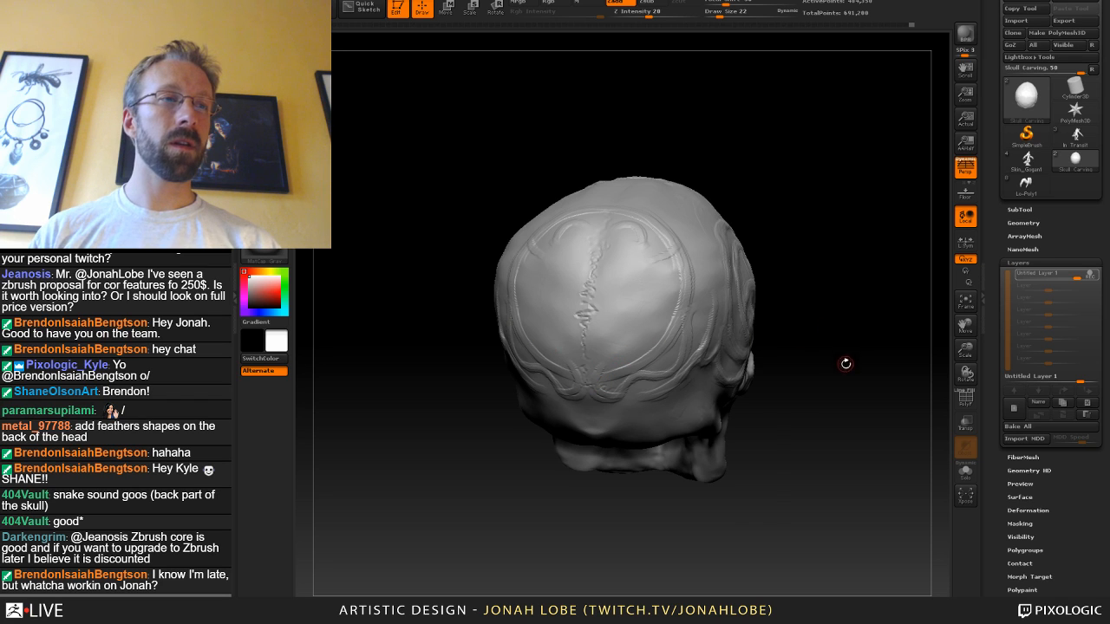
Sculpt a curling strand with a small spiral along the lower side edge of the back circle, behind the temple scrollwork.
{"action": "mouse_move", "coordinate": [845, 363]}
{"action": "left_mouse_down"}
{"action": "mouse_move", "coordinate": [867, 342]}
{"action": "mouse_move", "coordinate": [830, 372]}
{"action": "left_mouse_up"}
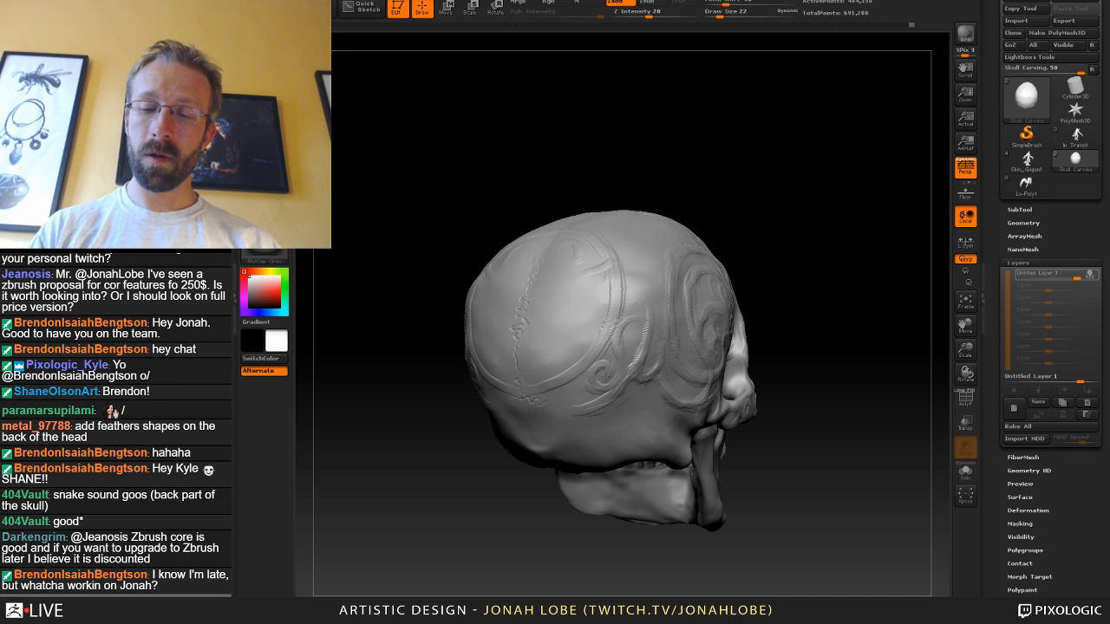
{"action": "left_click_drag", "start_coordinate": [818, 339], "coordinate": [785, 382], "text": "alt"}
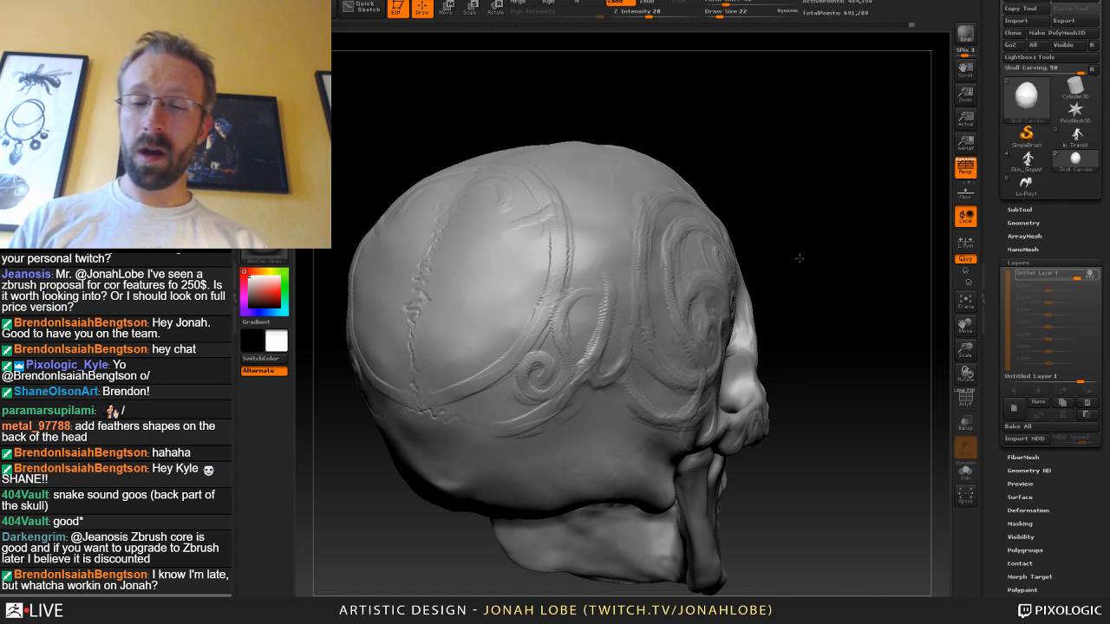
{"action": "left_click_drag", "start_coordinate": [819, 260], "coordinate": [776, 248]}
{"action": "right_click_drag", "start_coordinate": [620, 200], "coordinate": [628, 228]}
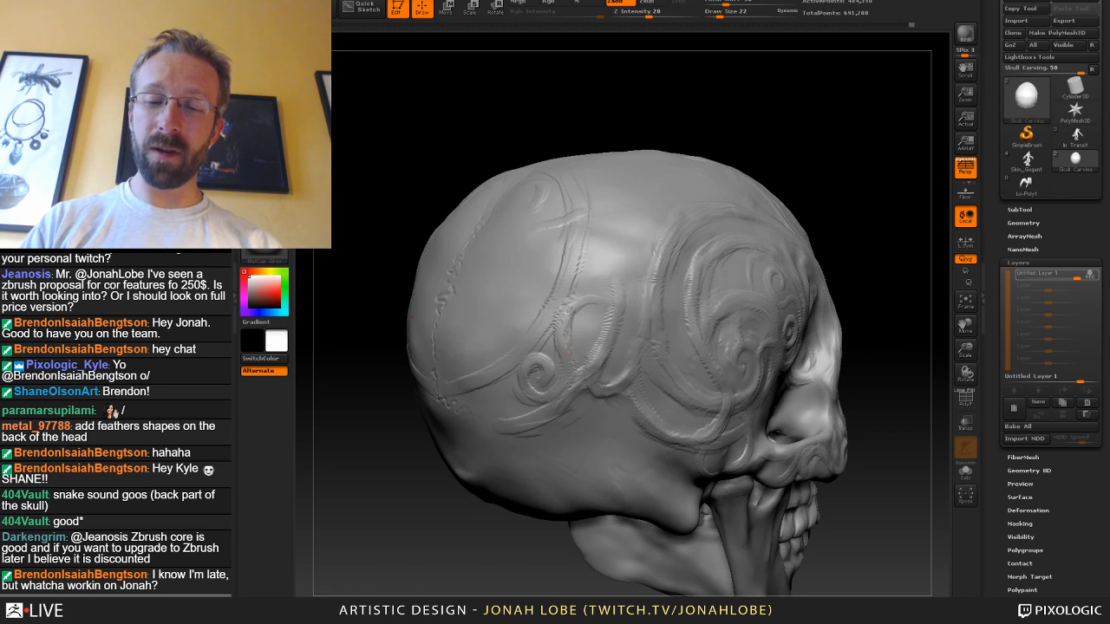
Examine the scrollwork from the side and front of the skull, and the forehead panel from above.
{"action": "left_click_drag", "start_coordinate": [869, 274], "coordinate": [854, 225], "text": "alt"}
{"action": "left_click_drag", "start_coordinate": [813, 283], "coordinate": [770, 264]}
{"action": "left_click_drag", "start_coordinate": [854, 299], "coordinate": [732, 300]}
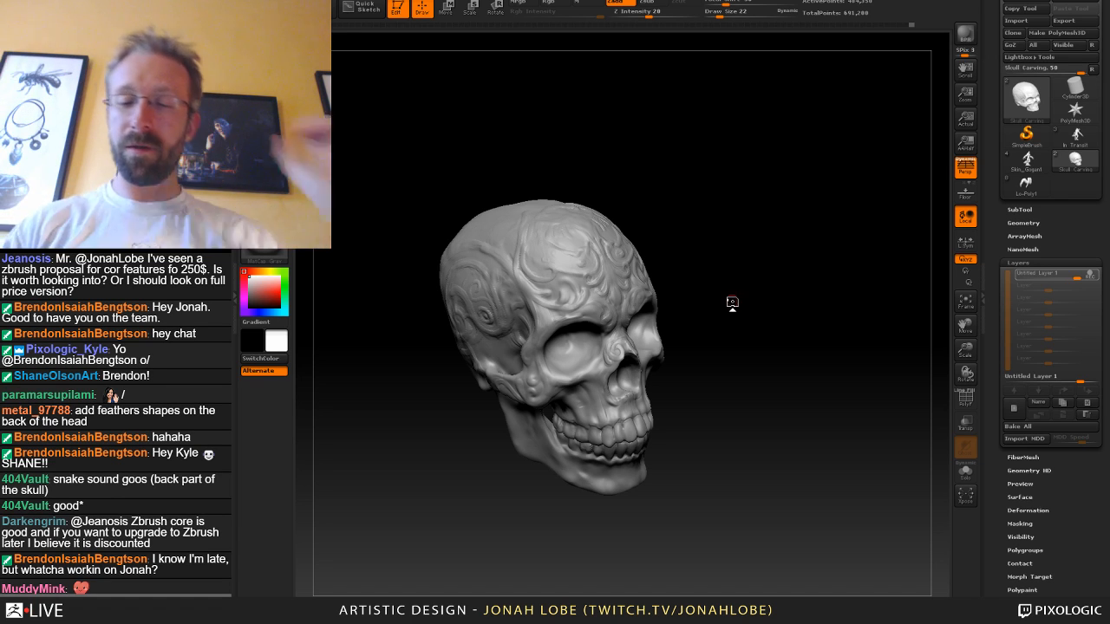
{"action": "left_click_drag", "start_coordinate": [720, 304], "coordinate": [846, 253]}
{"action": "mouse_move", "coordinate": [868, 168]}
{"action": "left_mouse_down"}
{"action": "mouse_move", "coordinate": [836, 166]}
{"action": "mouse_move", "coordinate": [845, 193]}
{"action": "mouse_move", "coordinate": [826, 194]}
{"action": "left_mouse_up"}
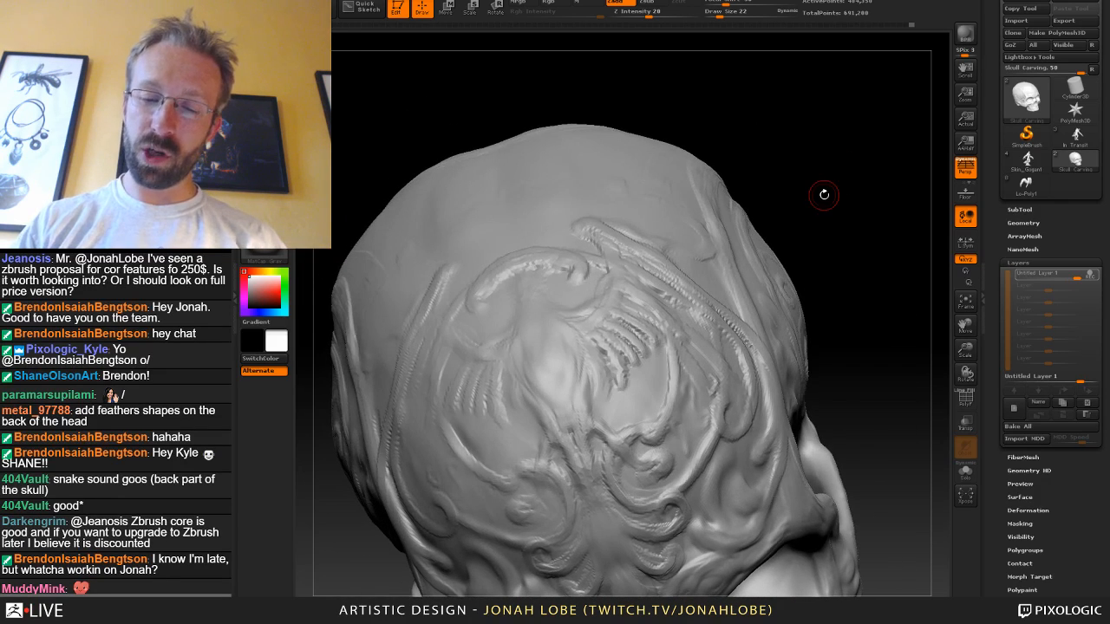
Refine and smooth the feathered forms and surrounding curls on the upper forehead panel with the brush at draw size 22.
{"action": "key", "text": "s"}
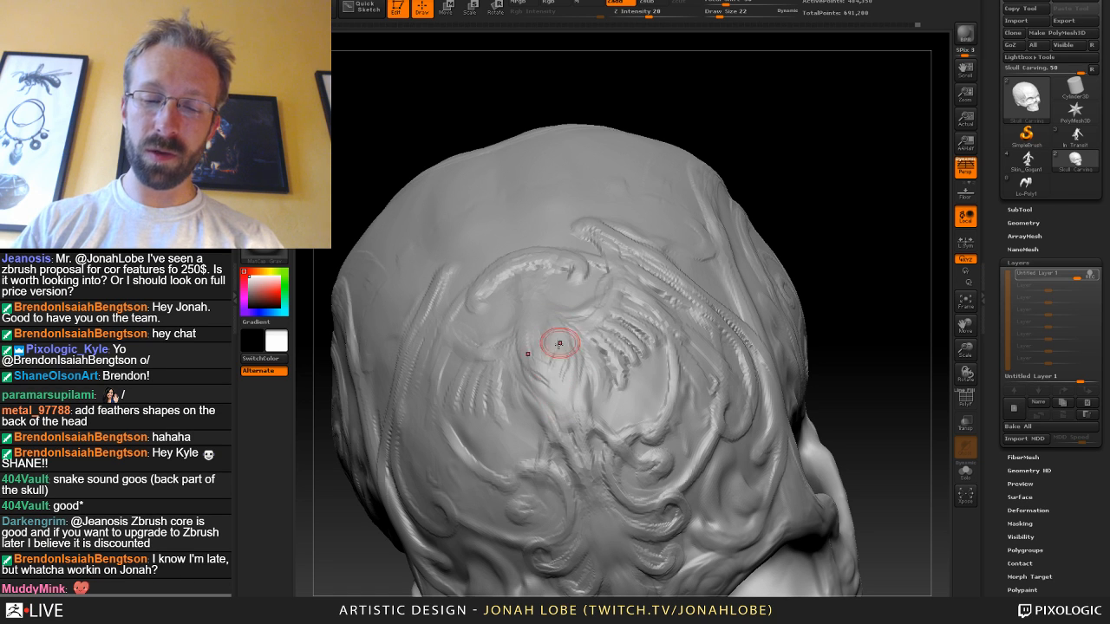
{"action": "mouse_move", "coordinate": [560, 344]}
{"action": "left_mouse_down"}
{"action": "mouse_move", "coordinate": [551, 372]}
{"action": "mouse_move", "coordinate": [546, 362]}
{"action": "left_mouse_up"}
{"action": "mouse_move", "coordinate": [825, 273]}
{"action": "left_mouse_down"}
{"action": "mouse_move", "coordinate": [844, 273]}
{"action": "mouse_move", "coordinate": [527, 360]}
{"action": "left_mouse_up"}
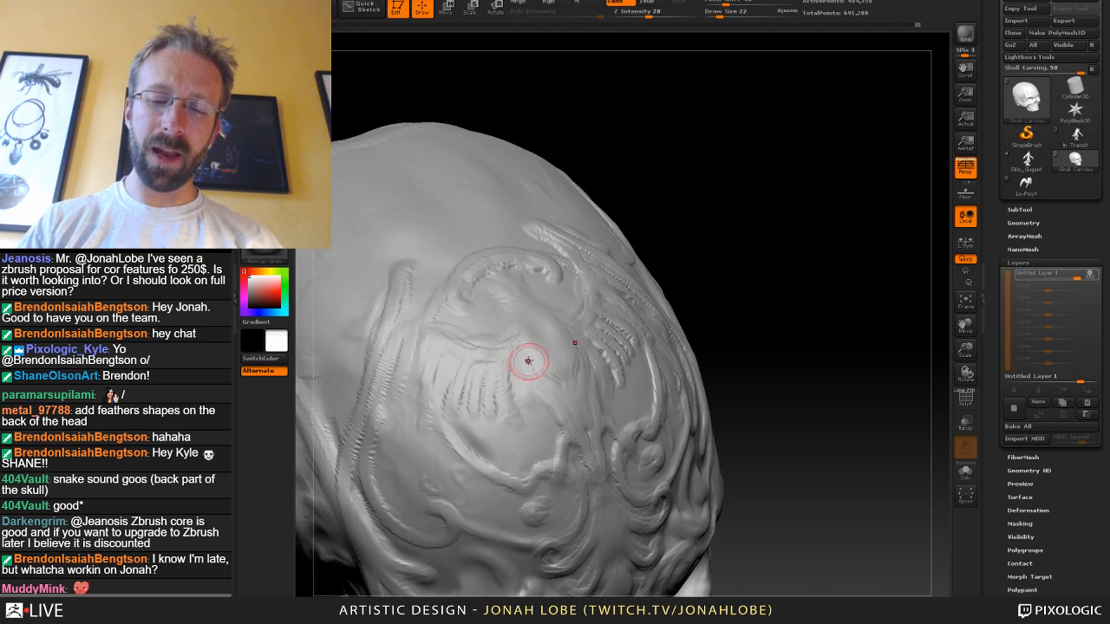
{"action": "mouse_move", "coordinate": [733, 294]}
{"action": "left_mouse_down", "text": "alt"}
{"action": "mouse_move", "coordinate": [683, 309]}
{"action": "mouse_move", "coordinate": [700, 331]}
{"action": "mouse_move", "coordinate": [679, 313]}
{"action": "mouse_move", "coordinate": [636, 320]}
{"action": "mouse_move", "coordinate": [686, 384]}
{"action": "mouse_move", "coordinate": [694, 334]}
{"action": "mouse_move", "coordinate": [711, 417]}
{"action": "mouse_move", "coordinate": [529, 359]}
{"action": "left_mouse_up", "text": "alt"}
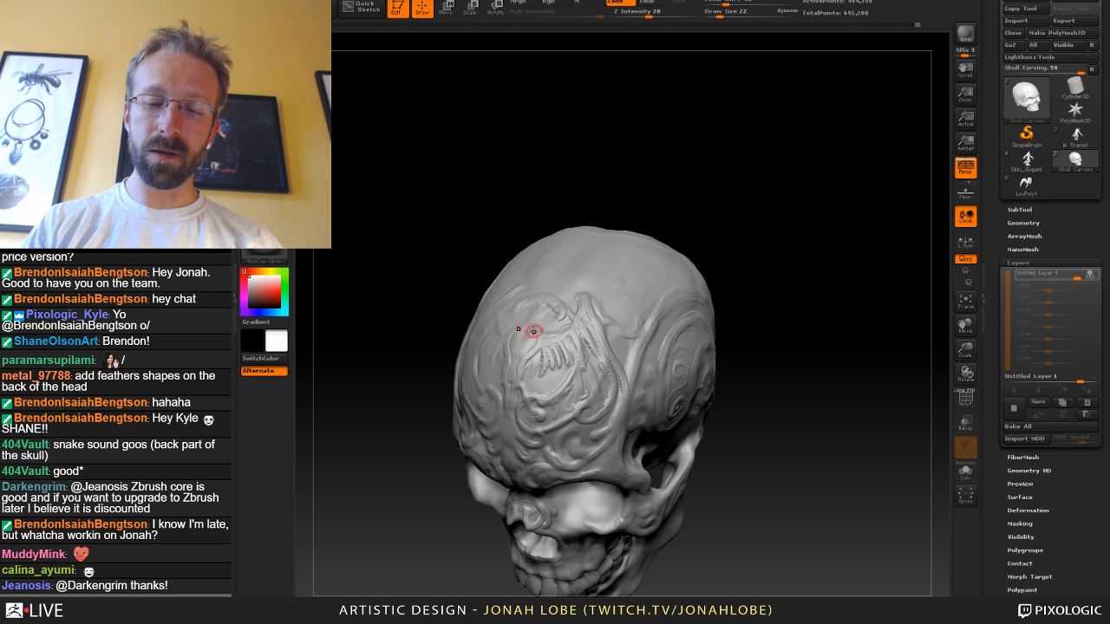
{"action": "left_click_drag", "start_coordinate": [529, 335], "coordinate": [517, 361]}
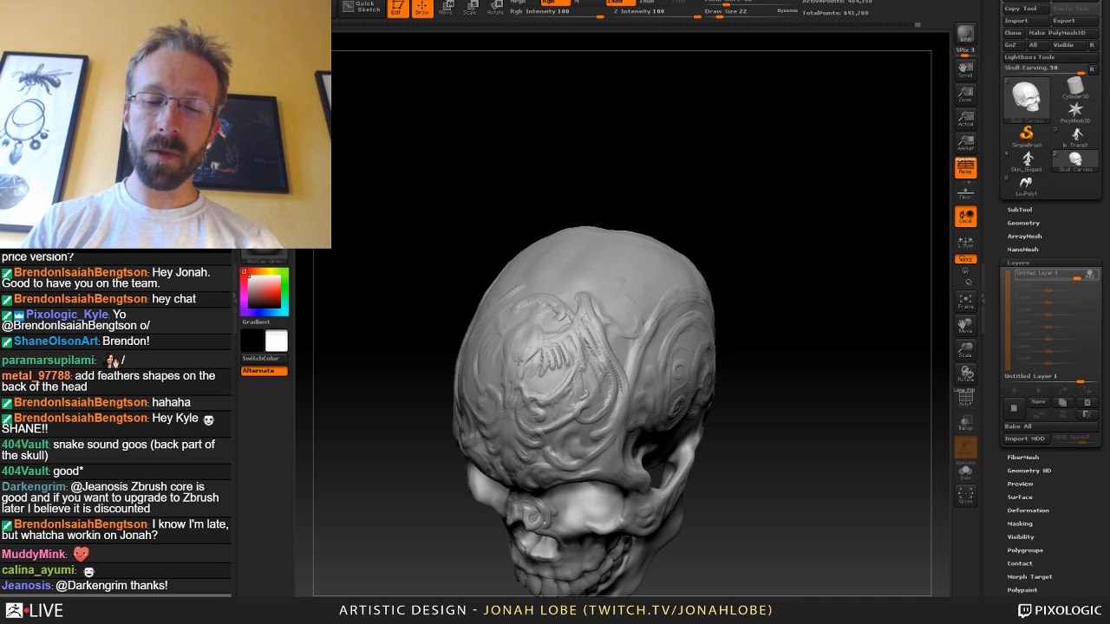
{"action": "left_click_drag", "start_coordinate": [695, 460], "coordinate": [686, 411], "text": "alt"}
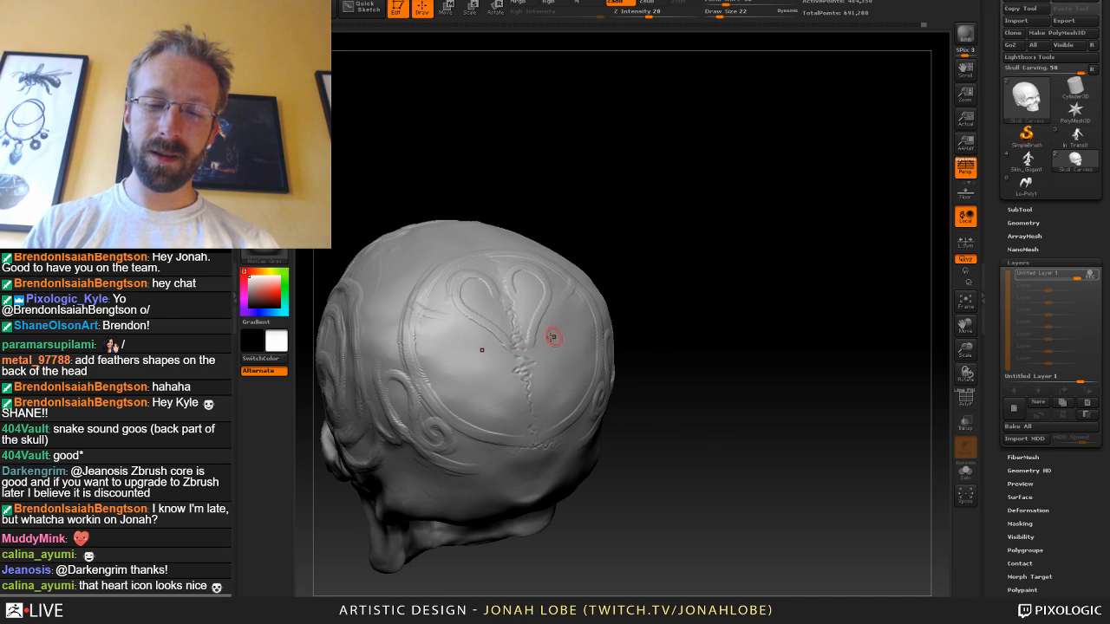
Undo the heart-shaped pair of curls in the back circle and sketch smaller mirrored arcs near its upper edge.
{"action": "key", "text": "ctrl+z"}
{"action": "mouse_move", "coordinate": [662, 345]}
{"action": "left_mouse_down"}
{"action": "mouse_move", "coordinate": [669, 288]}
{"action": "mouse_move", "coordinate": [728, 338]}
{"action": "left_mouse_up"}
{"action": "left_click_drag", "start_coordinate": [729, 338], "coordinate": [733, 442], "text": "alt"}
{"action": "key", "text": "ctrl+z"}
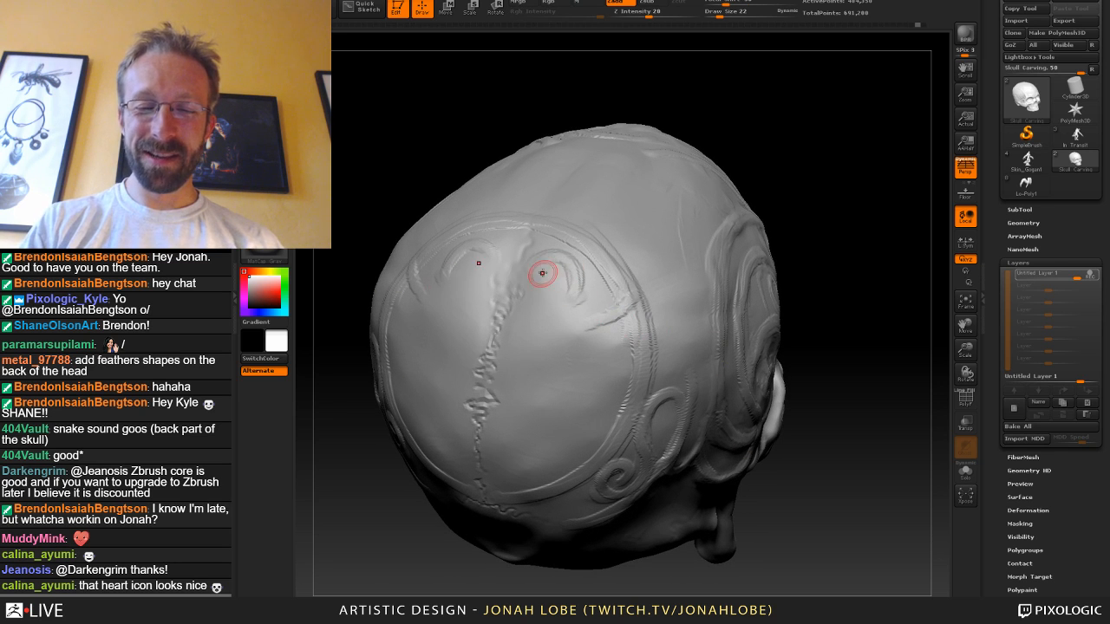
{"action": "left_click_drag", "start_coordinate": [826, 288], "coordinate": [780, 292]}
{"action": "left_click_drag", "start_coordinate": [771, 249], "coordinate": [756, 290]}
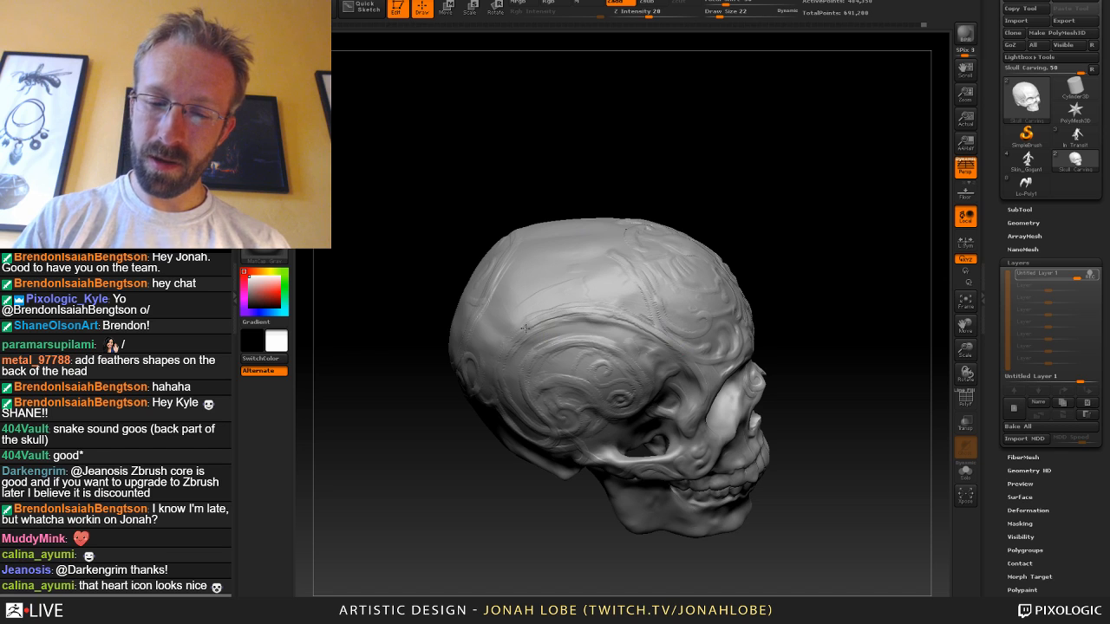
Soften the upper edge of the temple scrollwork with the Morph brush at intensity 11, using draw sizes 68 and 32.
{"action": "key", "text": "b"}
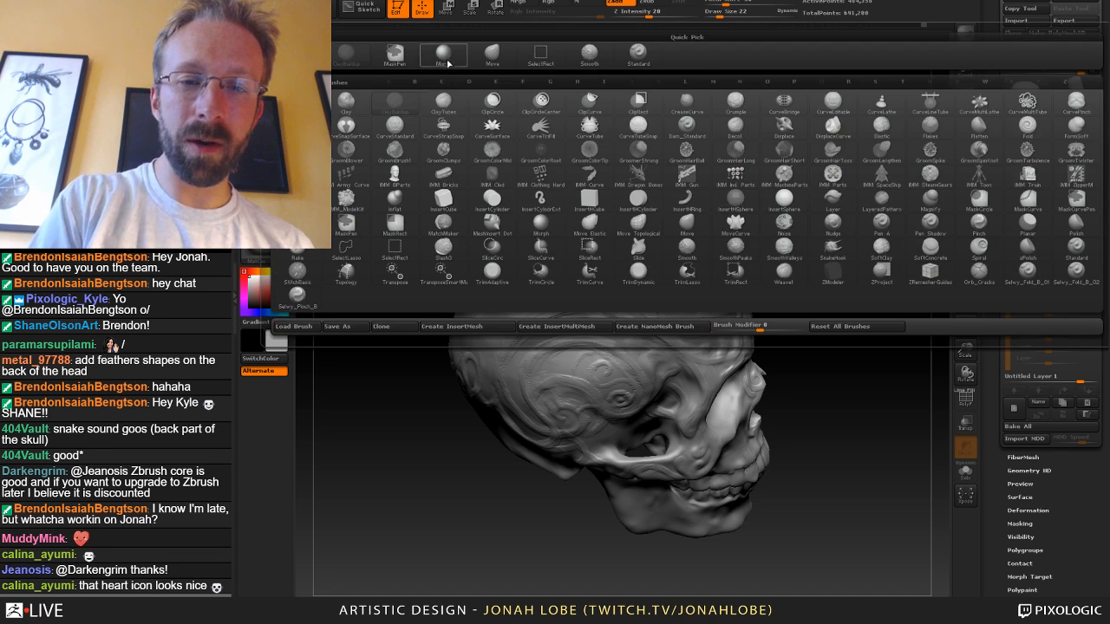
{"action": "left_click", "coordinate": [451, 61]}
{"action": "key", "text": "ctrl+z"}
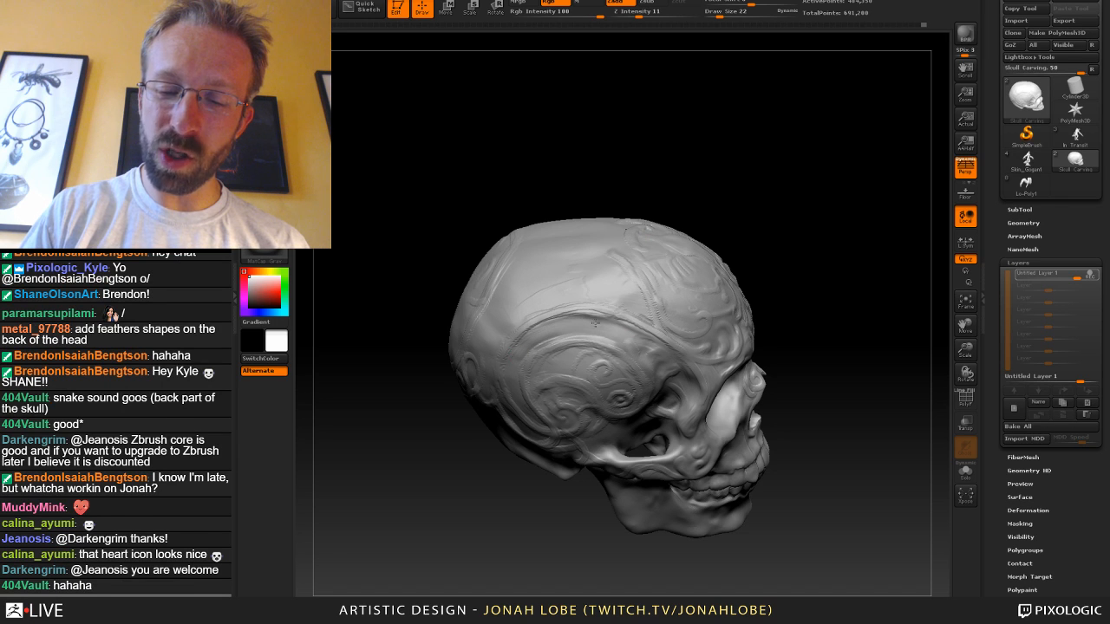
{"action": "key", "text": "s"}
{"action": "left_click_drag", "start_coordinate": [596, 307], "coordinate": [606, 309]}
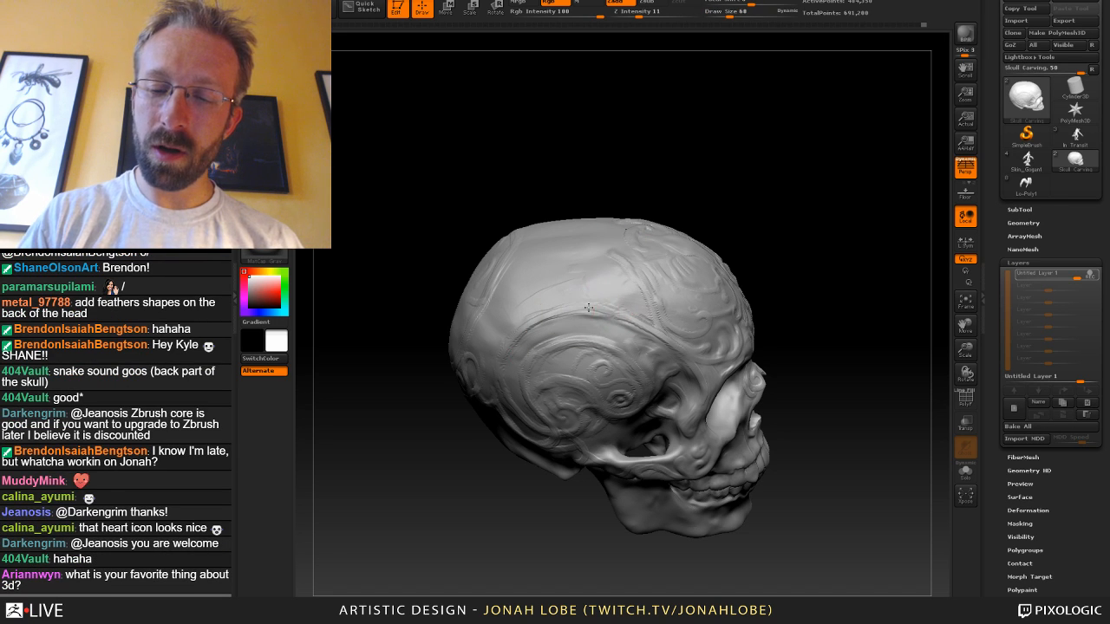
{"action": "mouse_move", "coordinate": [780, 299]}
{"action": "left_mouse_down"}
{"action": "mouse_move", "coordinate": [806, 280]}
{"action": "mouse_move", "coordinate": [750, 324]}
{"action": "left_mouse_up"}
{"action": "key", "text": "s"}
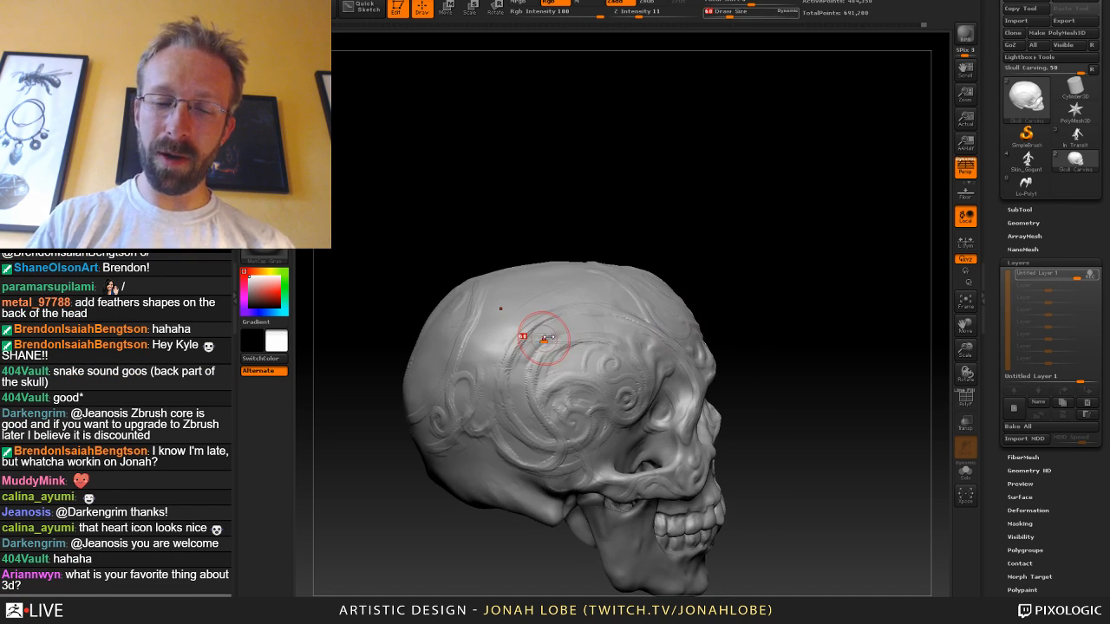
{"action": "left_click_drag", "start_coordinate": [544, 338], "coordinate": [527, 349]}
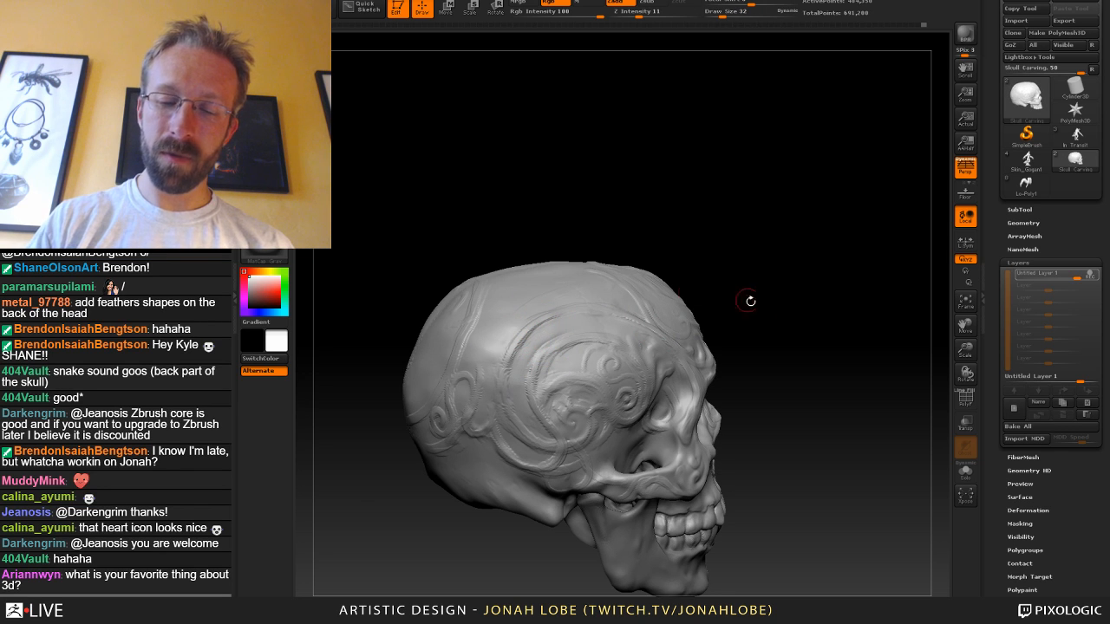
Build up the broad arc around the temple scrollwork with the ClayBuildup brush at intensity 20, reducing the draw size from 32.
{"action": "mouse_move", "coordinate": [750, 301]}
{"action": "left_mouse_down"}
{"action": "mouse_move", "coordinate": [719, 268]}
{"action": "mouse_move", "coordinate": [681, 275]}
{"action": "mouse_move", "coordinate": [732, 349]}
{"action": "left_mouse_up"}
{"action": "key", "text": "b"}
{"action": "left_click", "coordinate": [427, 91]}
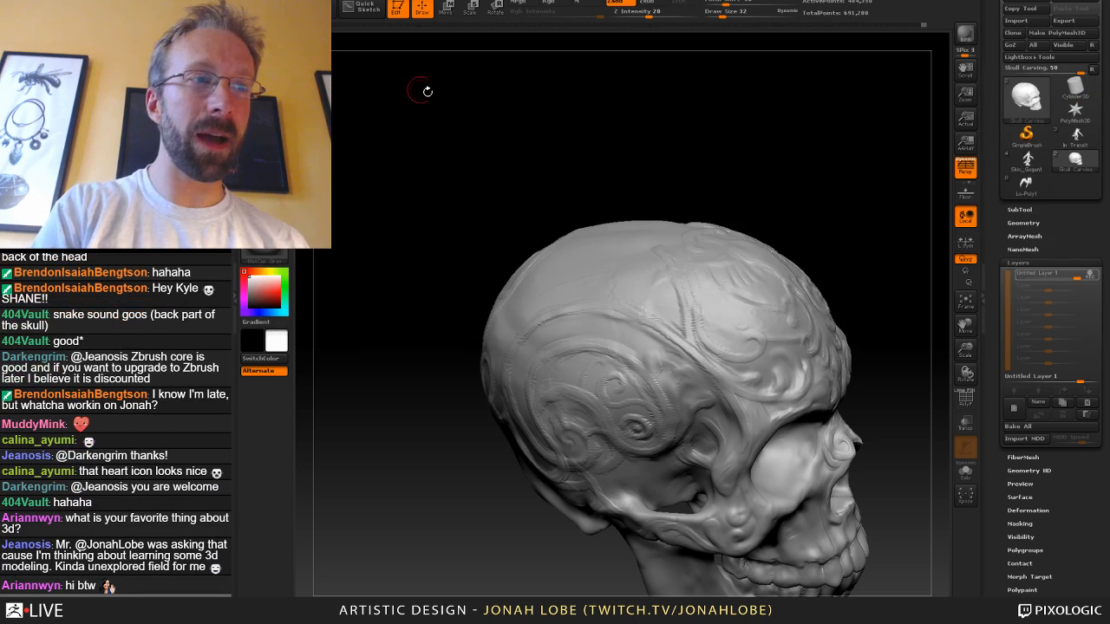
{"action": "left_click_drag", "start_coordinate": [779, 151], "coordinate": [632, 335]}
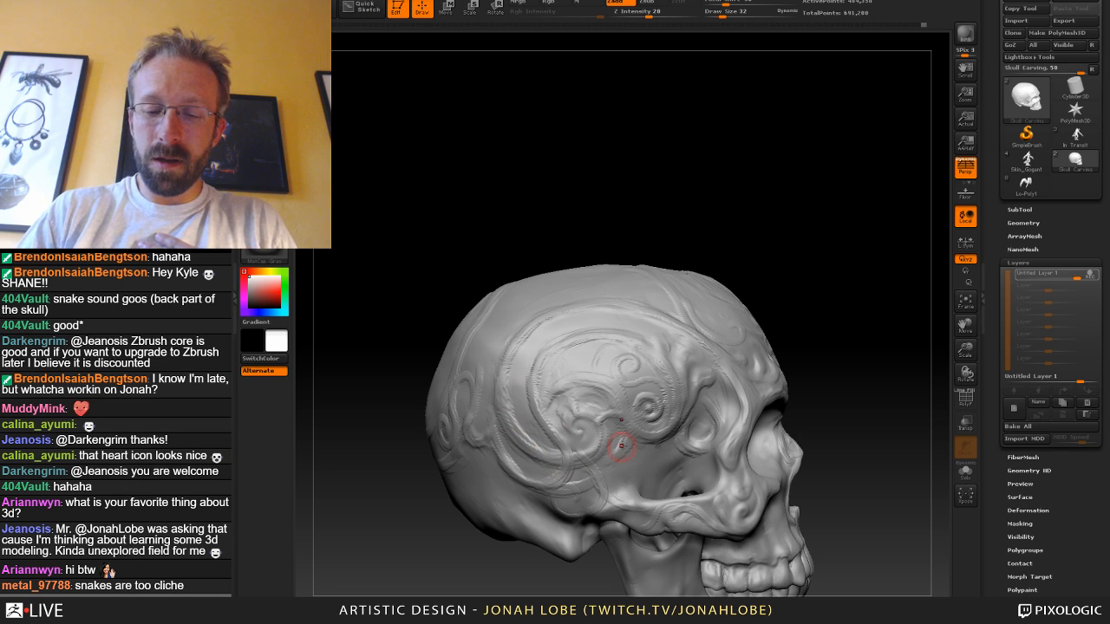
{"action": "key", "text": "bracketleft"}
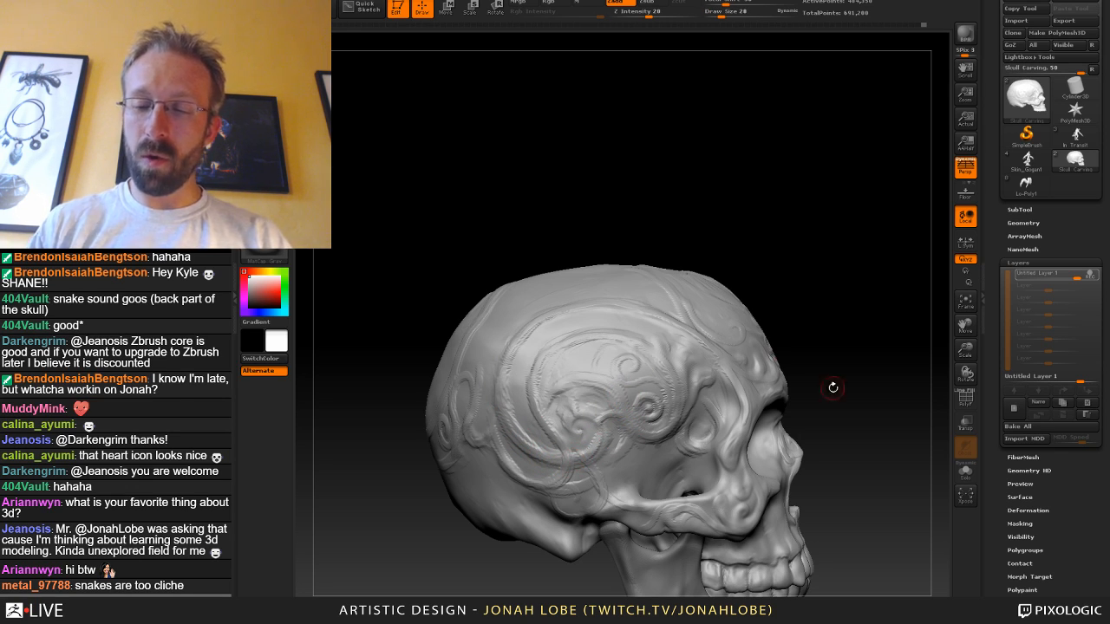
{"action": "mouse_move", "coordinate": [832, 387]}
{"action": "left_mouse_down", "text": "alt"}
{"action": "mouse_move", "coordinate": [747, 385]}
{"action": "mouse_move", "coordinate": [752, 450]}
{"action": "mouse_move", "coordinate": [740, 371]}
{"action": "mouse_move", "coordinate": [759, 422]}
{"action": "mouse_move", "coordinate": [792, 431]}
{"action": "mouse_move", "coordinate": [807, 408]}
{"action": "mouse_move", "coordinate": [832, 453]}
{"action": "left_mouse_up", "text": "alt"}
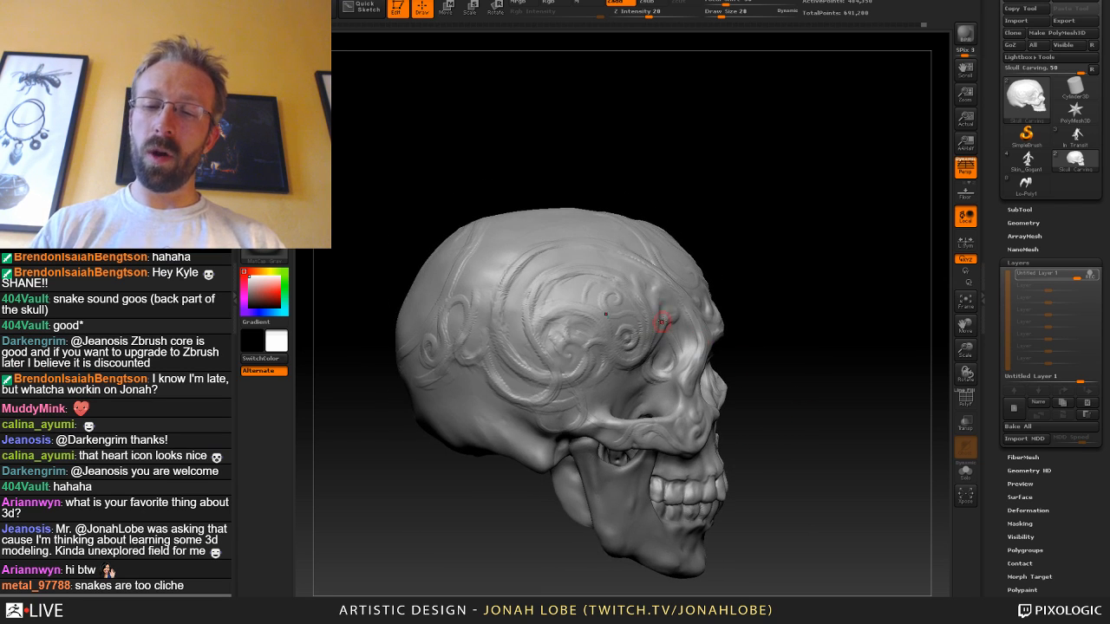
{"action": "mouse_move", "coordinate": [778, 296]}
{"action": "left_mouse_down", "text": "alt"}
{"action": "mouse_move", "coordinate": [753, 315]}
{"action": "mouse_move", "coordinate": [815, 292]}
{"action": "mouse_move", "coordinate": [749, 279]}
{"action": "left_mouse_up", "text": "alt"}
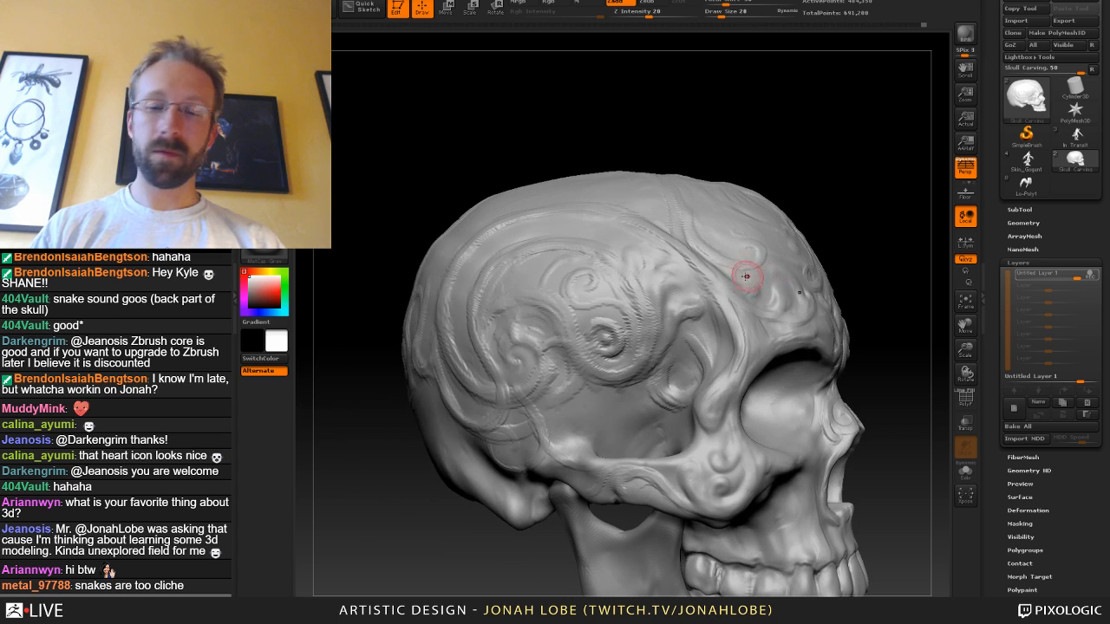
Clean up the edge of the outer arc above the temple scrollwork with the Morph brush at intensity 11 and draw size 17.
{"action": "key", "text": "b"}
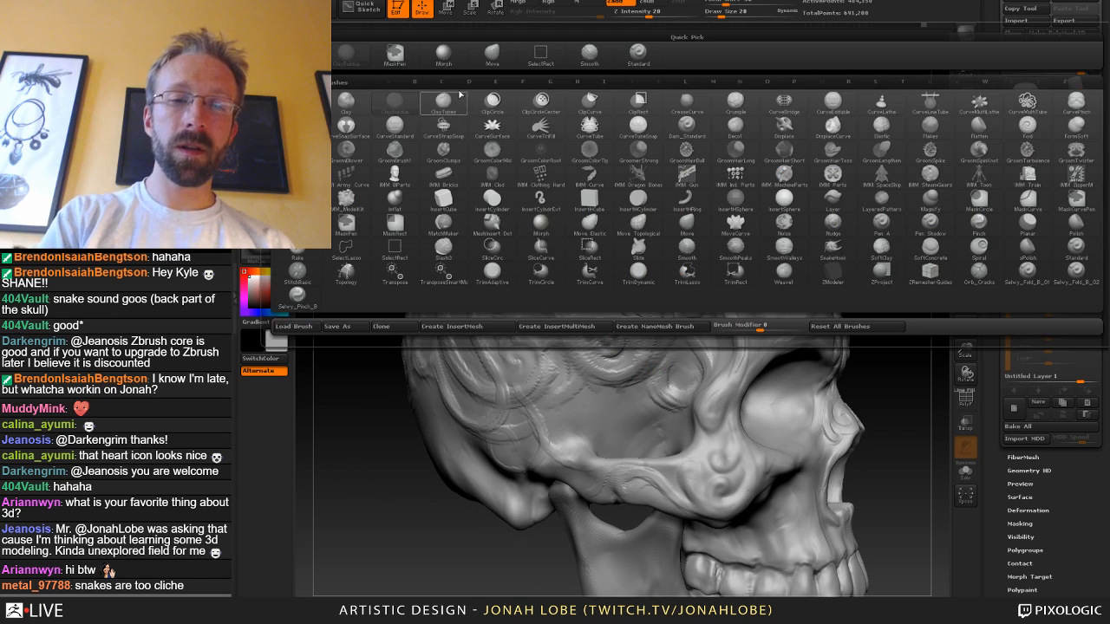
{"action": "left_click", "coordinate": [449, 66]}
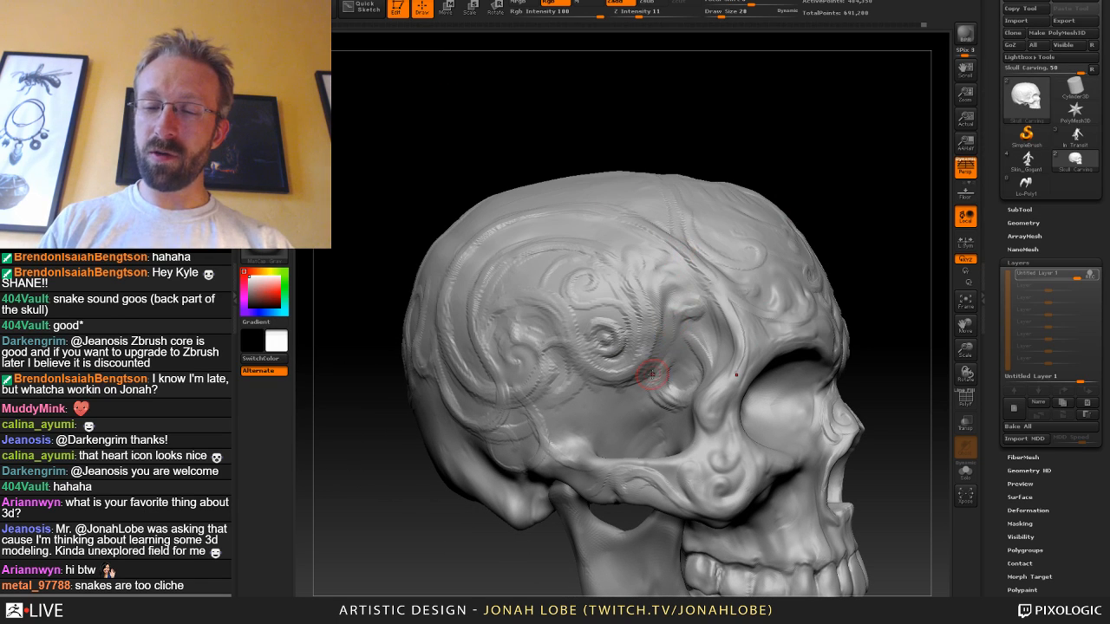
{"action": "right_click_drag", "start_coordinate": [731, 298], "coordinate": [652, 280]}
{"action": "key", "text": "Return"}
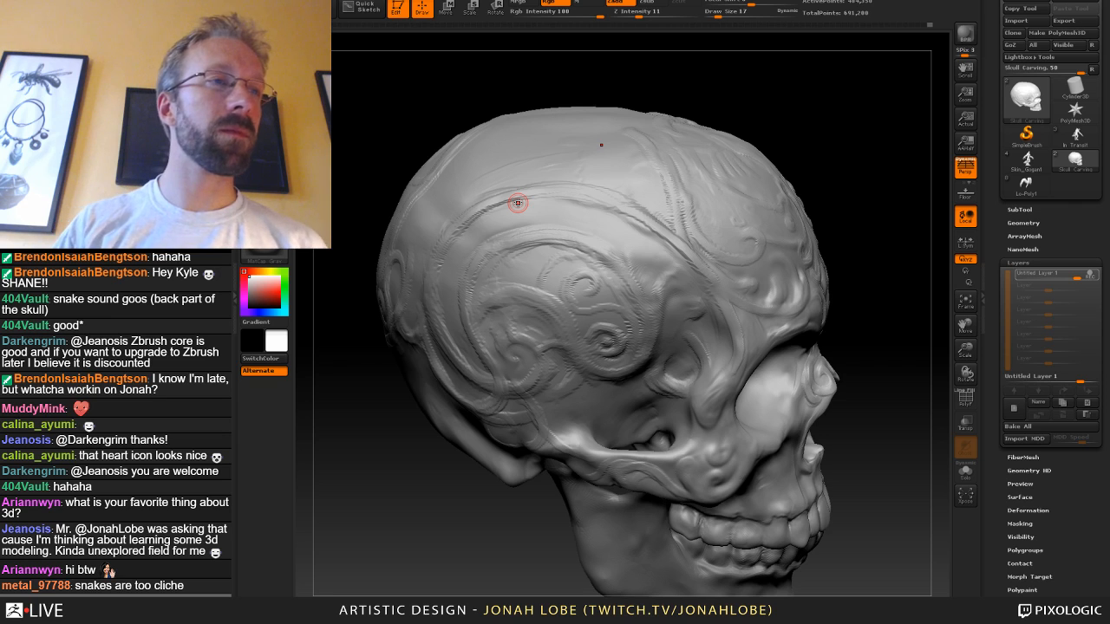
Reinforce the strand running from the outer temple arc toward the eye socket with the ClayBuildup brush at draw size 17.
{"action": "key", "text": "b"}
{"action": "left_click", "coordinate": [346, 53]}
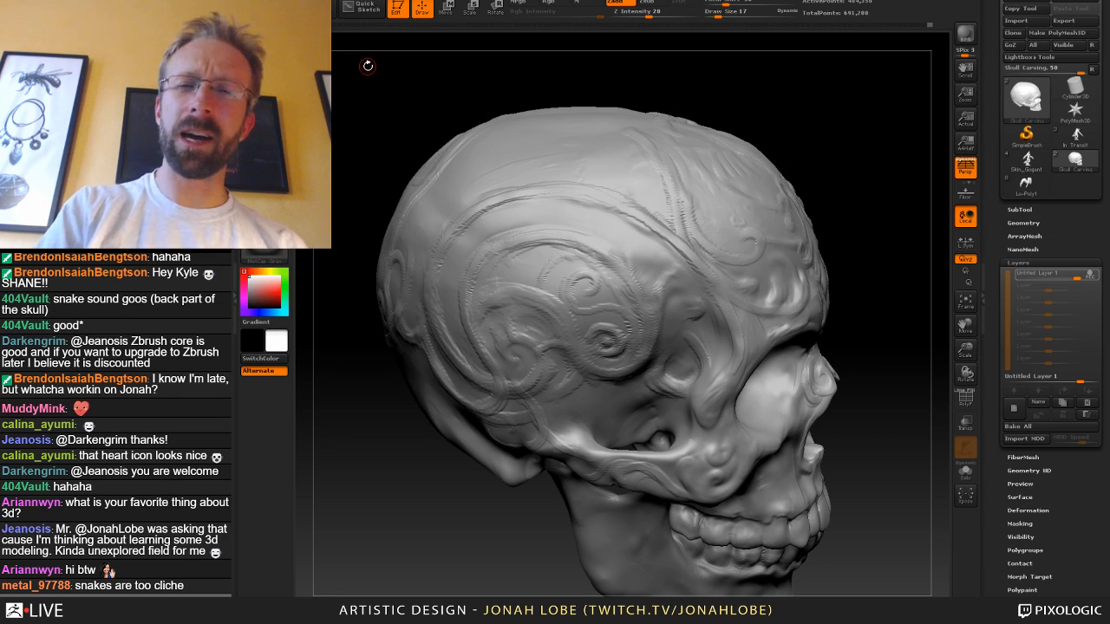
{"action": "mouse_move", "coordinate": [874, 325]}
{"action": "left_mouse_down"}
{"action": "mouse_move", "coordinate": [866, 334]}
{"action": "mouse_move", "coordinate": [884, 316]}
{"action": "mouse_move", "coordinate": [836, 309]}
{"action": "mouse_move", "coordinate": [862, 312]}
{"action": "mouse_move", "coordinate": [845, 316]}
{"action": "left_mouse_up"}
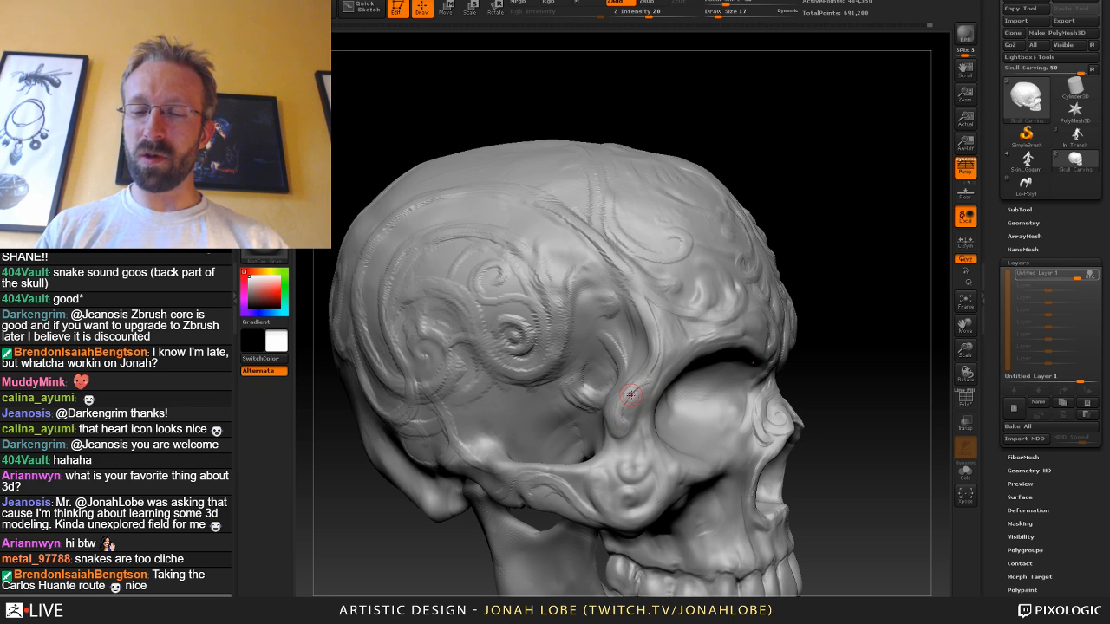
{"action": "right_click_drag", "start_coordinate": [736, 352], "coordinate": [825, 347]}
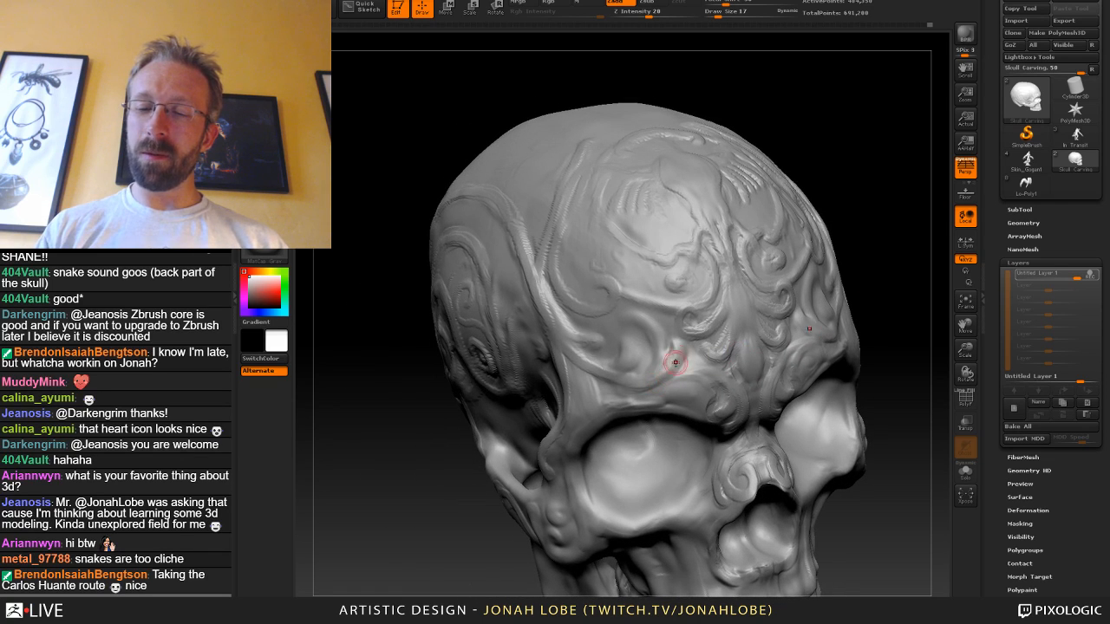
Fade the relief on the side of the forehead panel beside the temple strand with the Morph brush at draw size 45.
{"action": "key", "text": "b"}
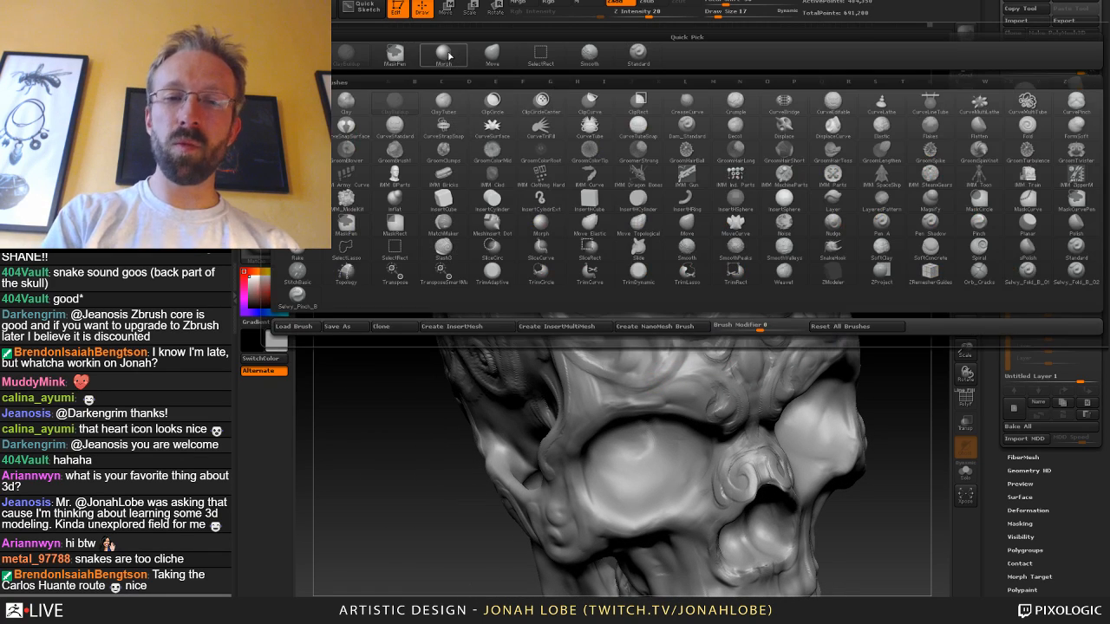
{"action": "left_click", "coordinate": [448, 55]}
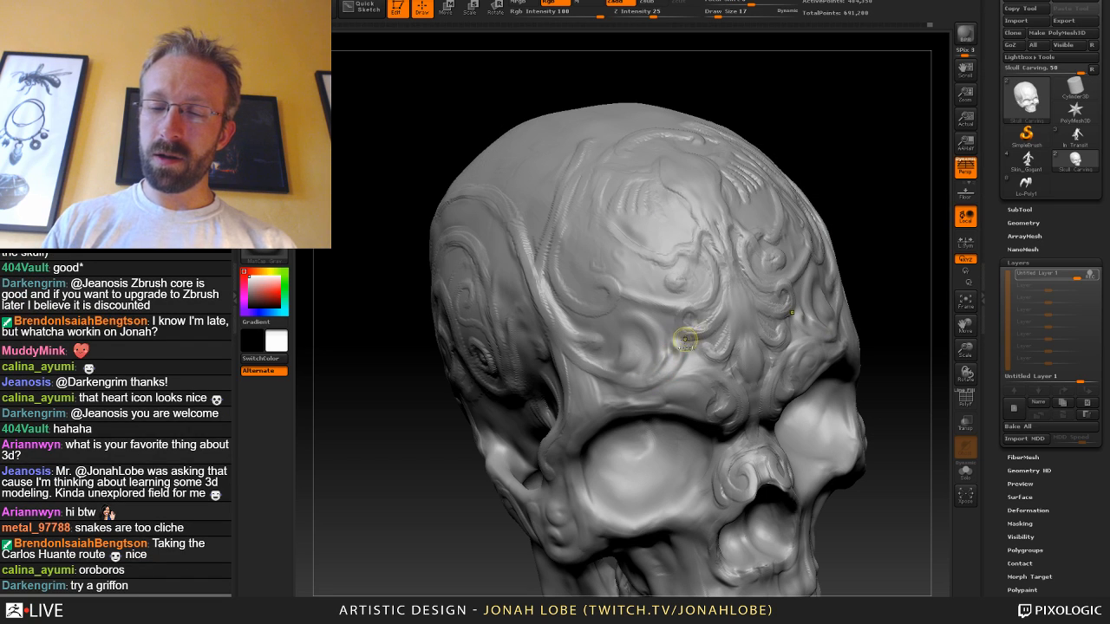
{"action": "key", "text": "bracketright"}
{"action": "key", "text": "bracketright"}
{"action": "key", "text": "bracketright"}
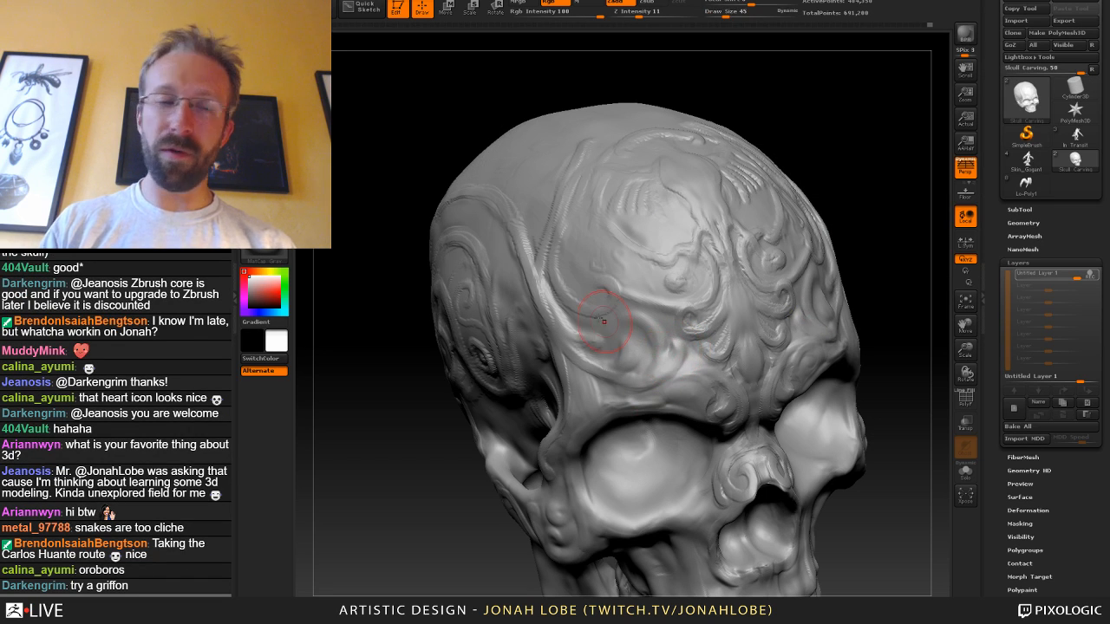
Sculpt a spiral curl on the side of the forehead panel beside the temple strand with the ClayBuildup brush at draw size 32.
{"action": "key", "text": "b"}
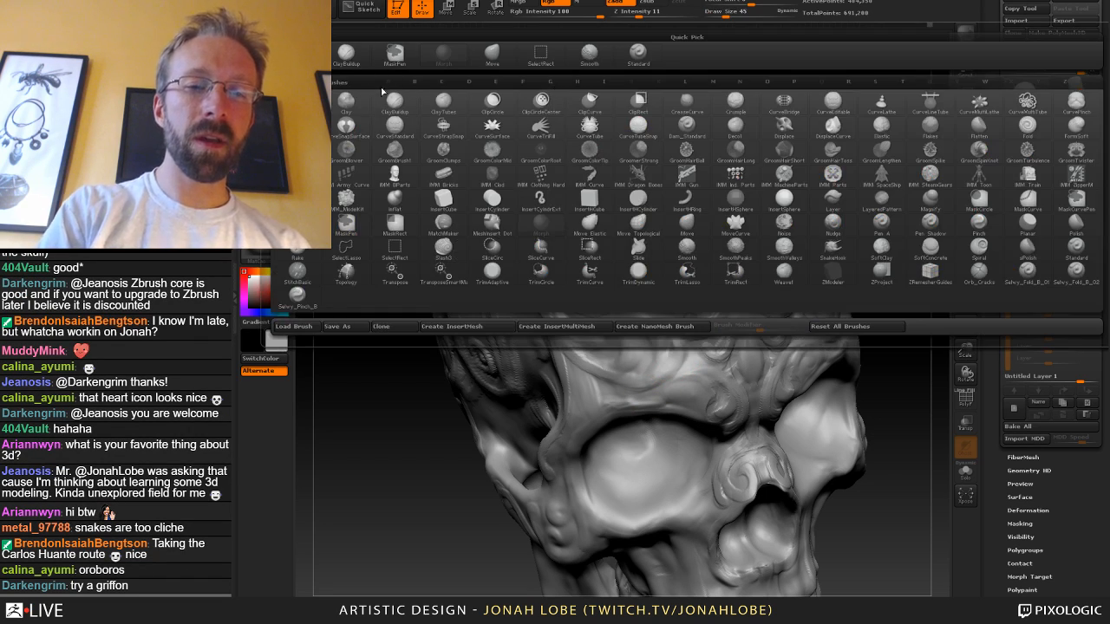
{"action": "left_click", "coordinate": [354, 57]}
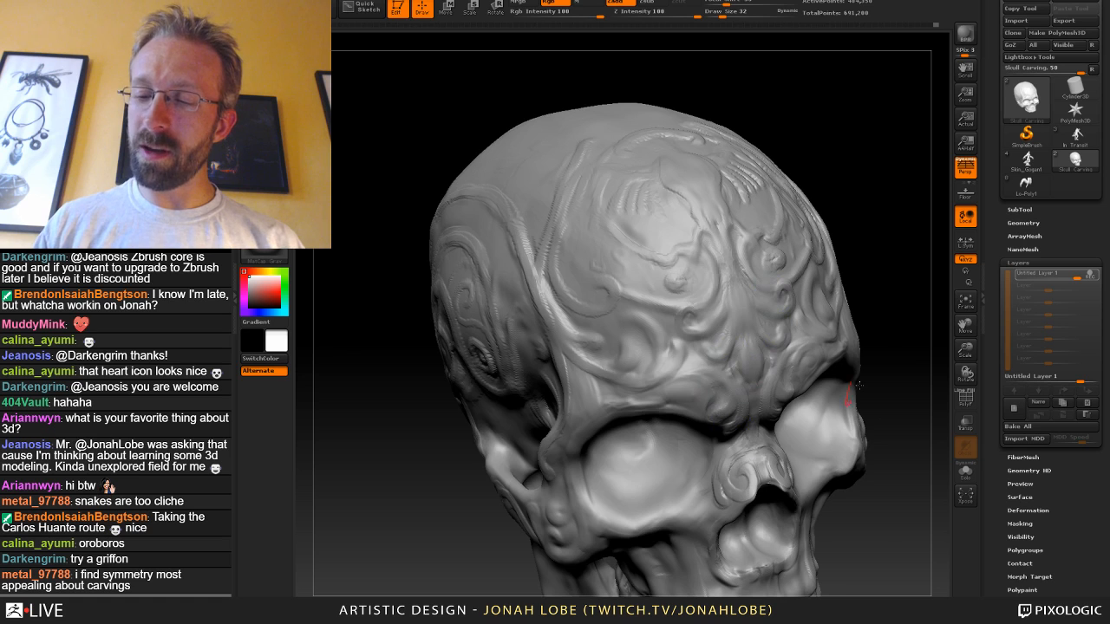
{"action": "left_click_drag", "start_coordinate": [858, 385], "coordinate": [756, 405]}
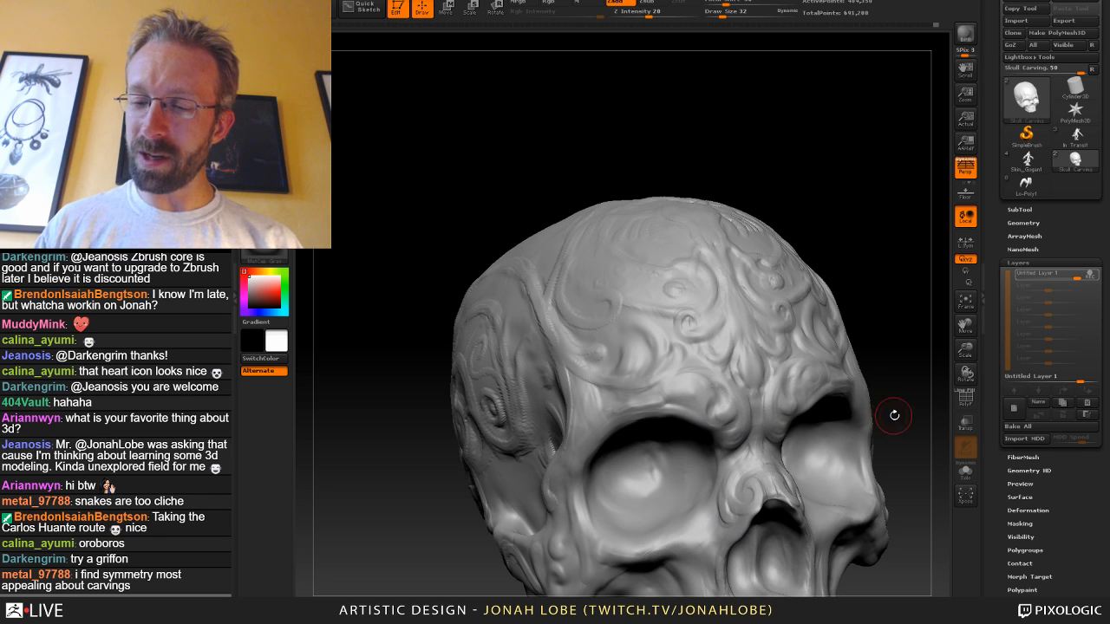
{"action": "left_click_drag", "start_coordinate": [896, 416], "coordinate": [606, 486]}
{"action": "key", "text": "b"}
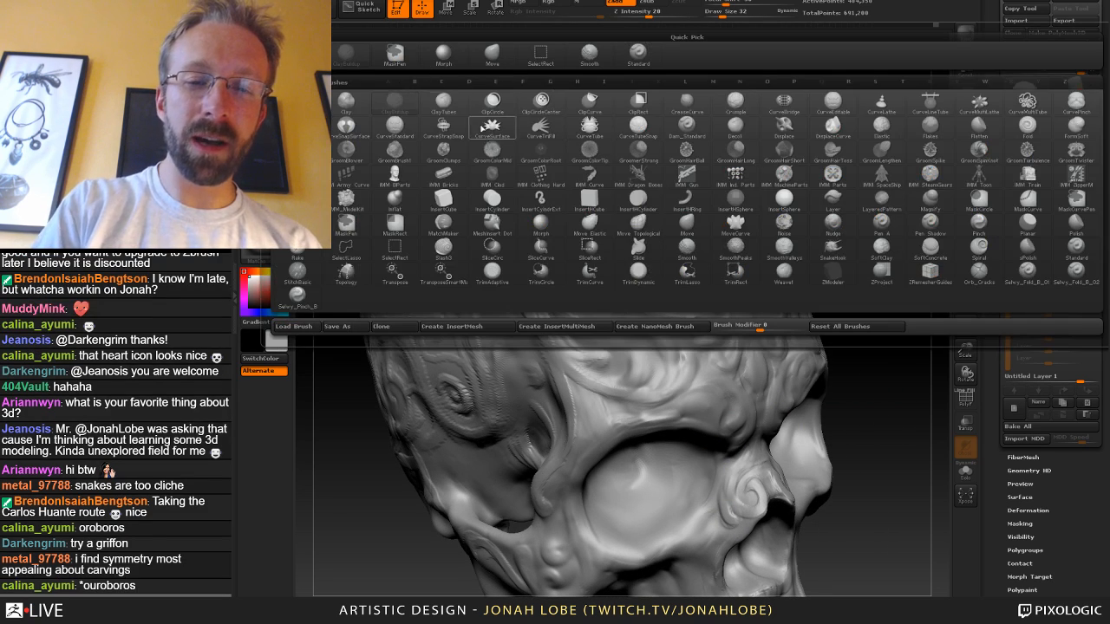
Refine the carved scroll above the eye socket with the Dam_Standard brush at draw size 17 and Z Intensity 8.
{"action": "key", "text": "d"}
{"action": "left_click", "coordinate": [685, 128]}
{"action": "key", "text": "s"}
{"action": "left_click_drag", "start_coordinate": [681, 347], "coordinate": [667, 348]}
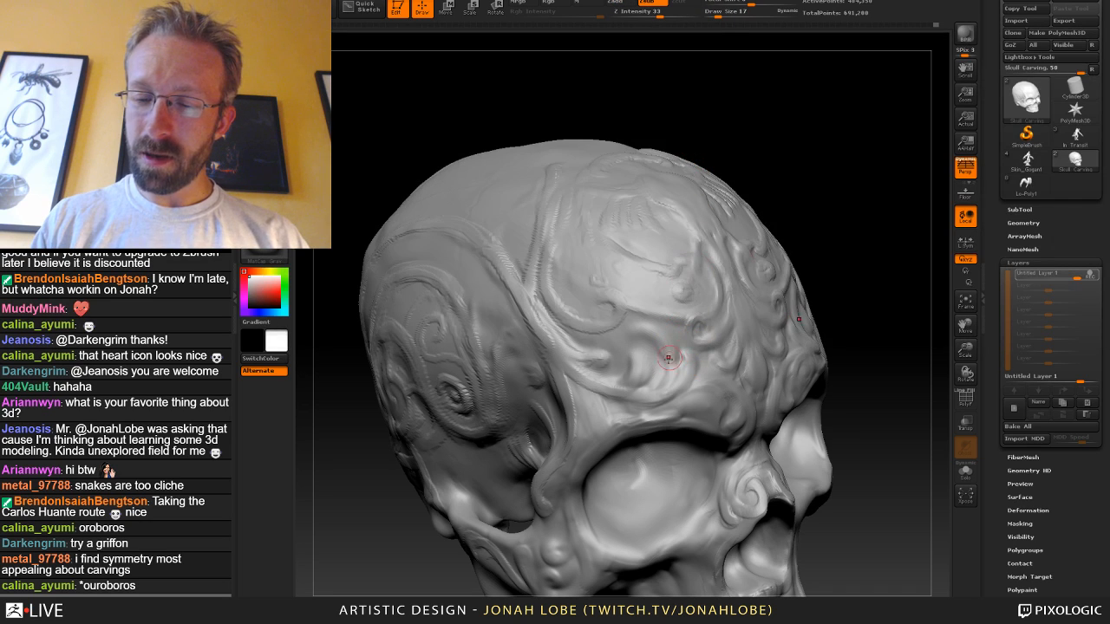
{"action": "right_click_drag", "start_coordinate": [663, 359], "coordinate": [694, 357]}
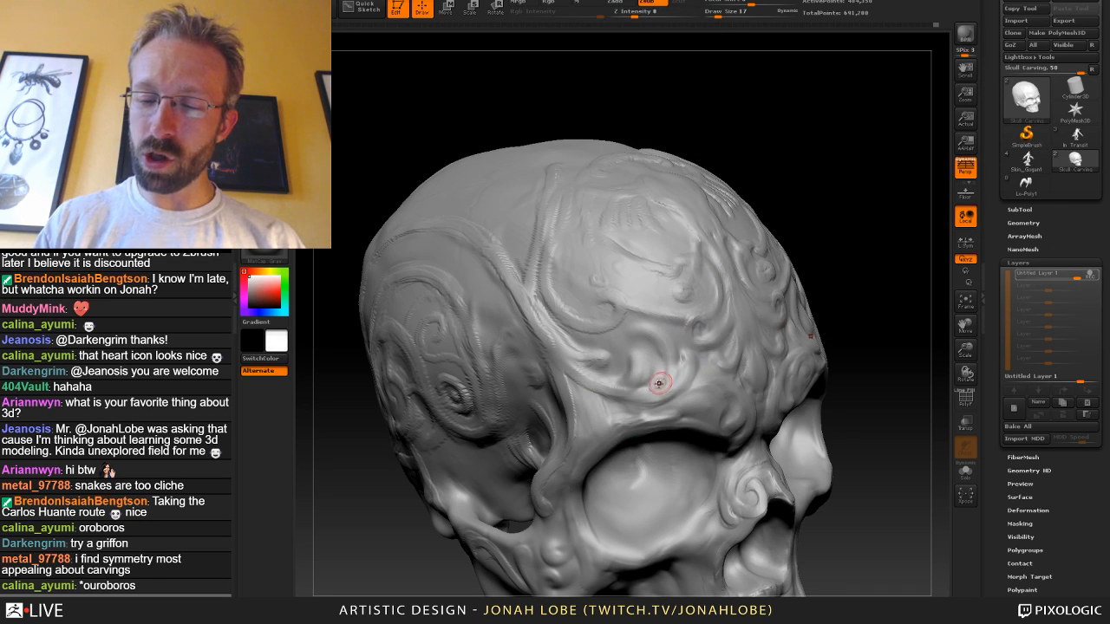
Set the draw size to 39 and soften the recess inside the brow scroll with broader strokes.
{"action": "key", "text": "s"}
{"action": "left_click_drag", "start_coordinate": [676, 335], "coordinate": [691, 335]}
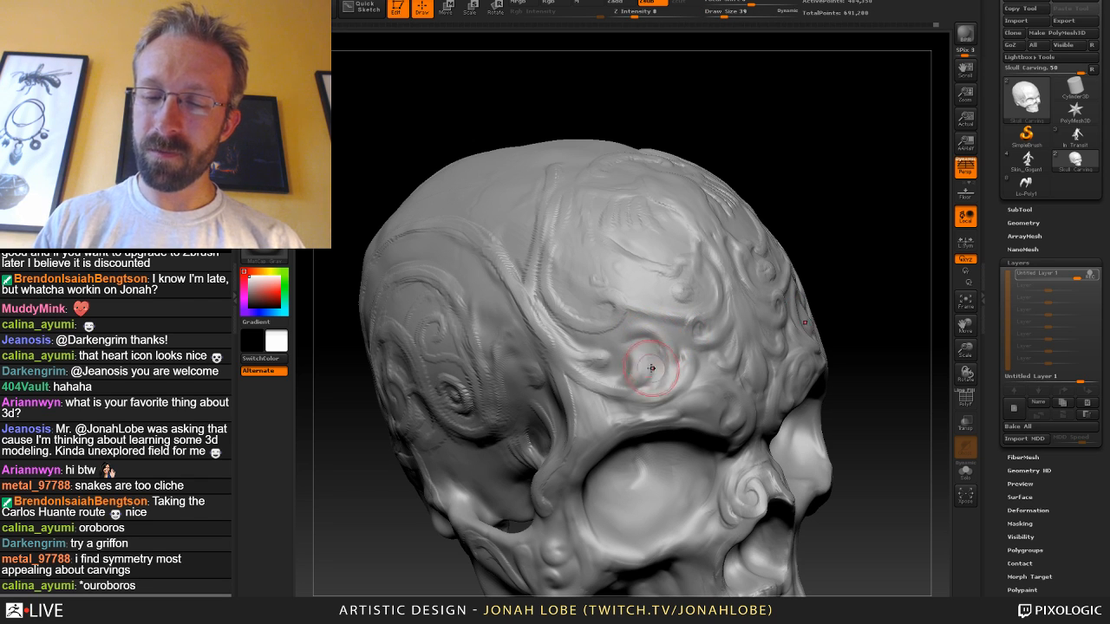
{"action": "left_click_drag", "start_coordinate": [911, 280], "coordinate": [641, 363]}
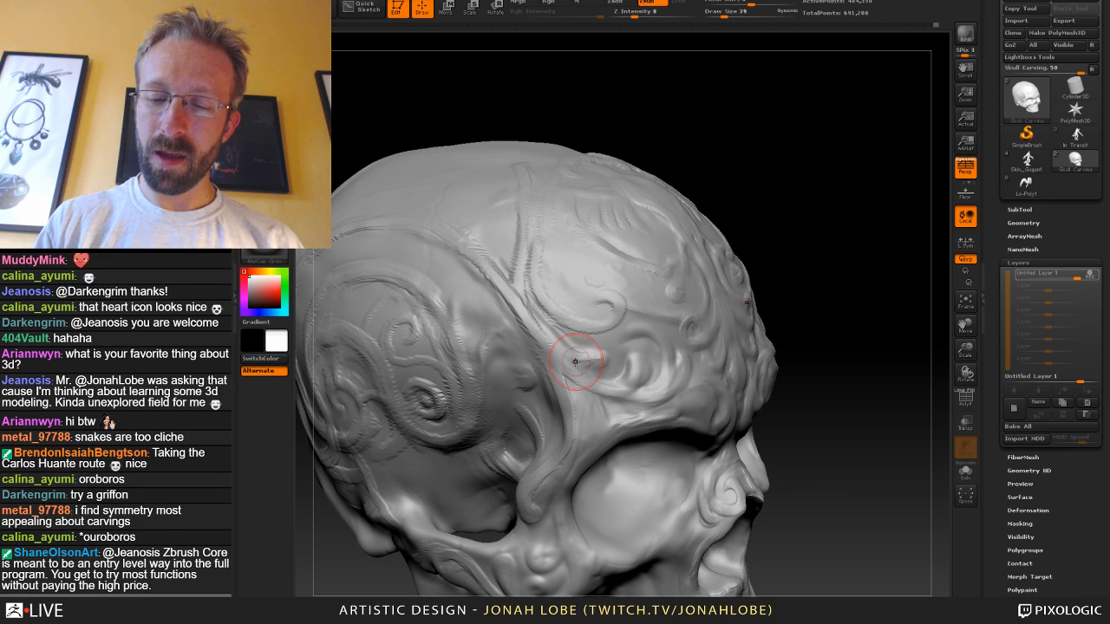
{"action": "mouse_move", "coordinate": [839, 321]}
{"action": "left_mouse_down"}
{"action": "mouse_move", "coordinate": [814, 257]}
{"action": "mouse_move", "coordinate": [867, 321]}
{"action": "mouse_move", "coordinate": [837, 342]}
{"action": "mouse_move", "coordinate": [731, 290]}
{"action": "mouse_move", "coordinate": [700, 373]}
{"action": "left_mouse_up"}
Reduce the draw size to 22 and carve the curled scrolls above the inner corners of the eye sockets.
{"action": "key", "text": "bracketleft"}
{"action": "key", "text": "bracketleft"}
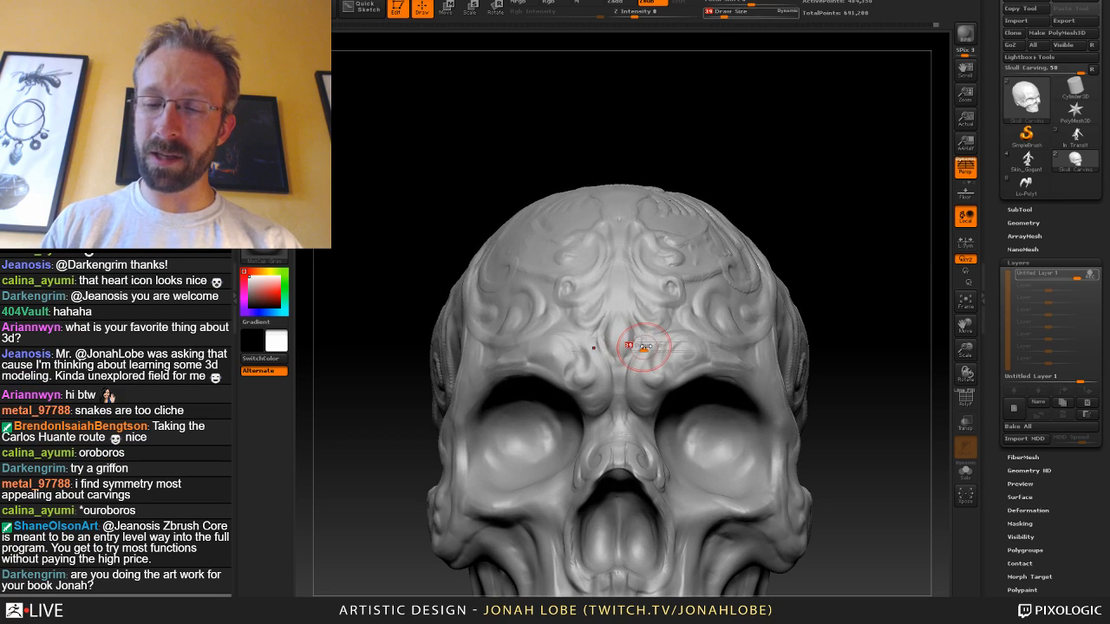
{"action": "mouse_move", "coordinate": [852, 301]}
{"action": "left_mouse_down"}
{"action": "mouse_move", "coordinate": [842, 279]}
{"action": "mouse_move", "coordinate": [819, 272]}
{"action": "left_mouse_up"}
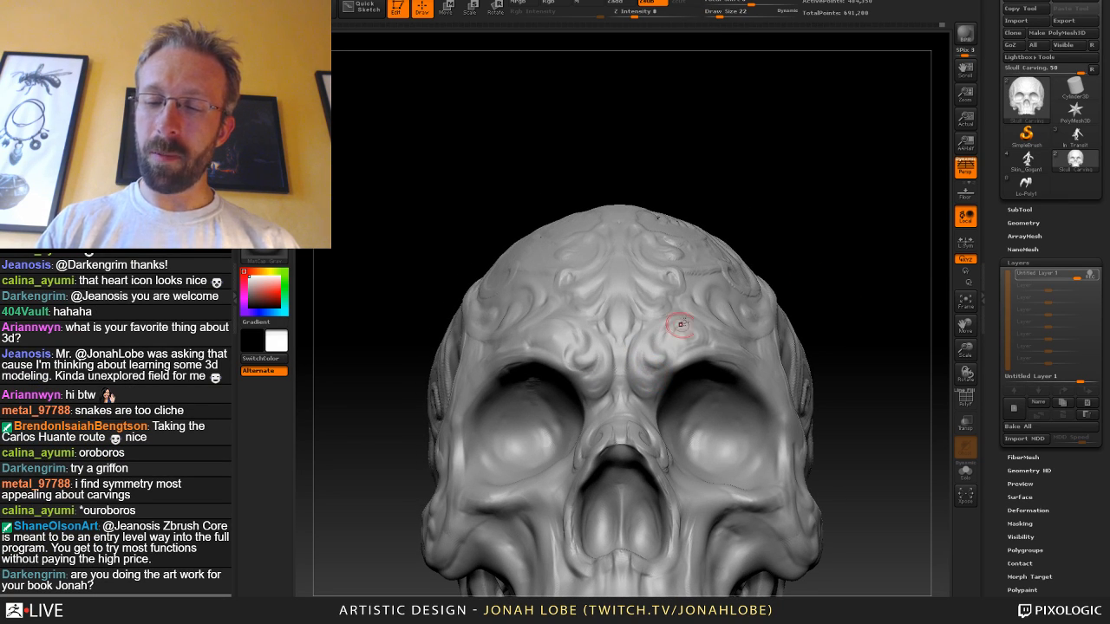
{"action": "left_click_drag", "start_coordinate": [806, 264], "coordinate": [739, 312]}
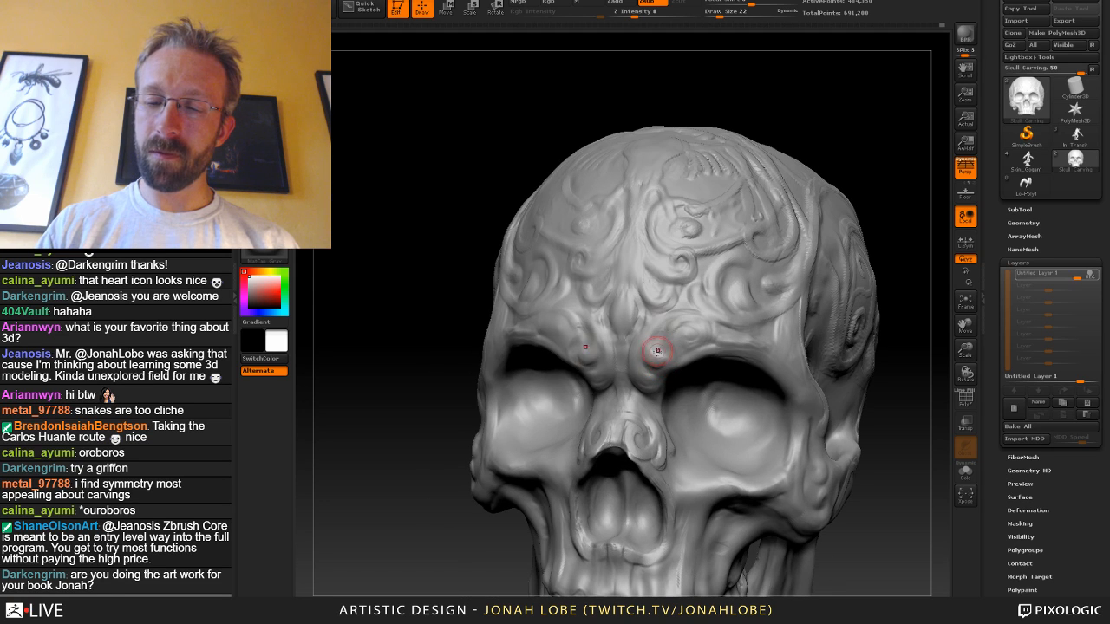
{"action": "right_click", "coordinate": [631, 388]}
{"action": "left_click", "coordinate": [630, 328]}
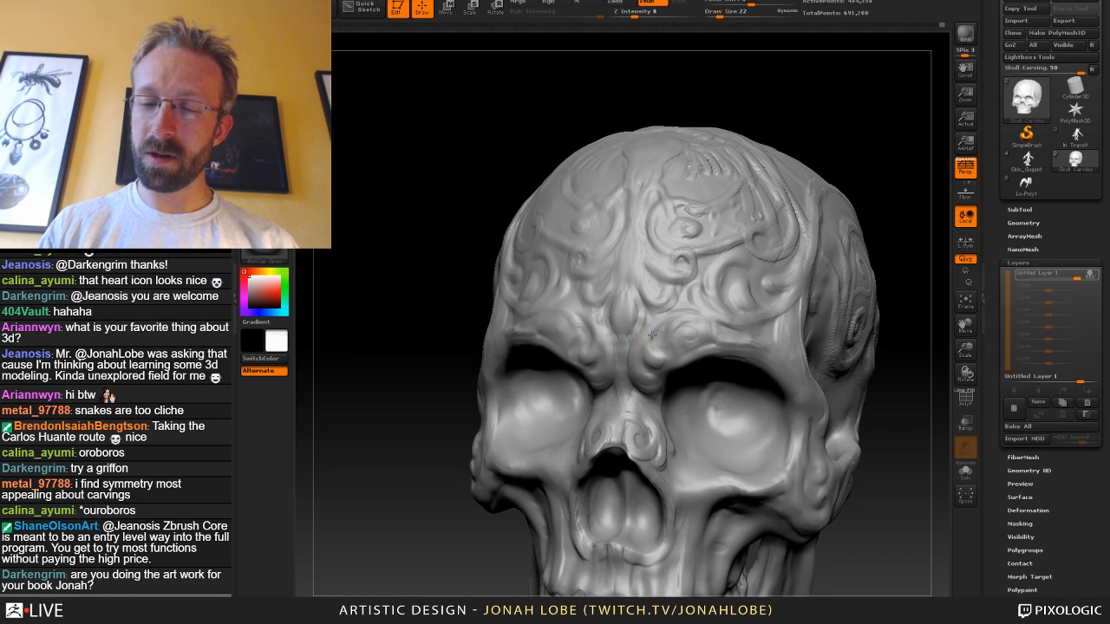
{"action": "left_click_drag", "start_coordinate": [921, 280], "coordinate": [666, 325]}
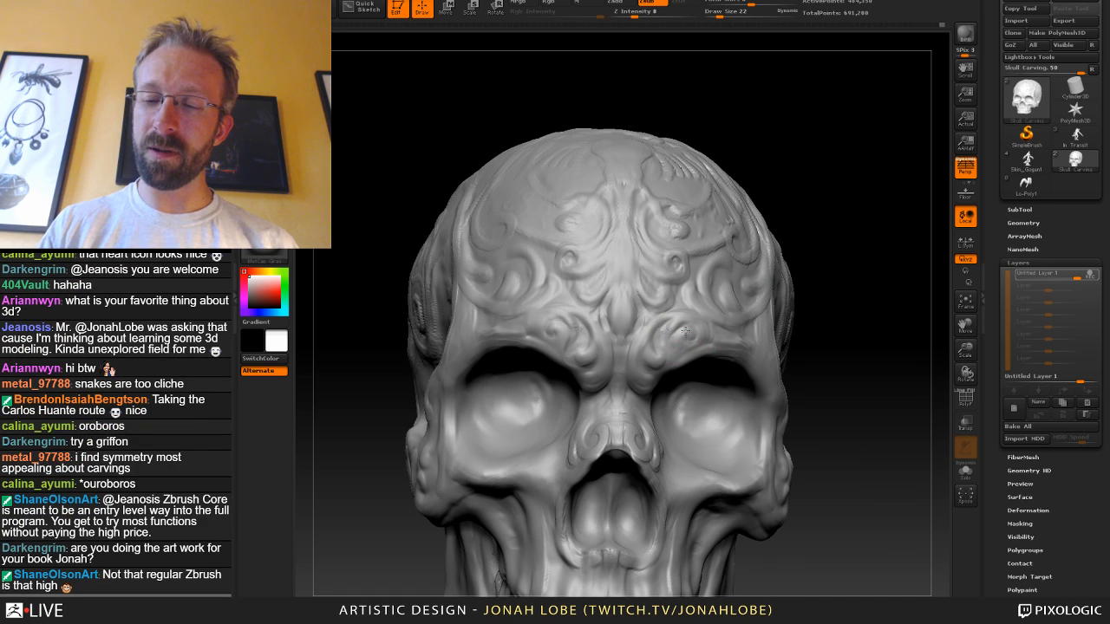
{"action": "left_click_drag", "start_coordinate": [835, 312], "coordinate": [784, 303]}
Switch to the Morph brush at draw size 28 and restore the surface around the brow scrolls.
{"action": "key", "text": "s"}
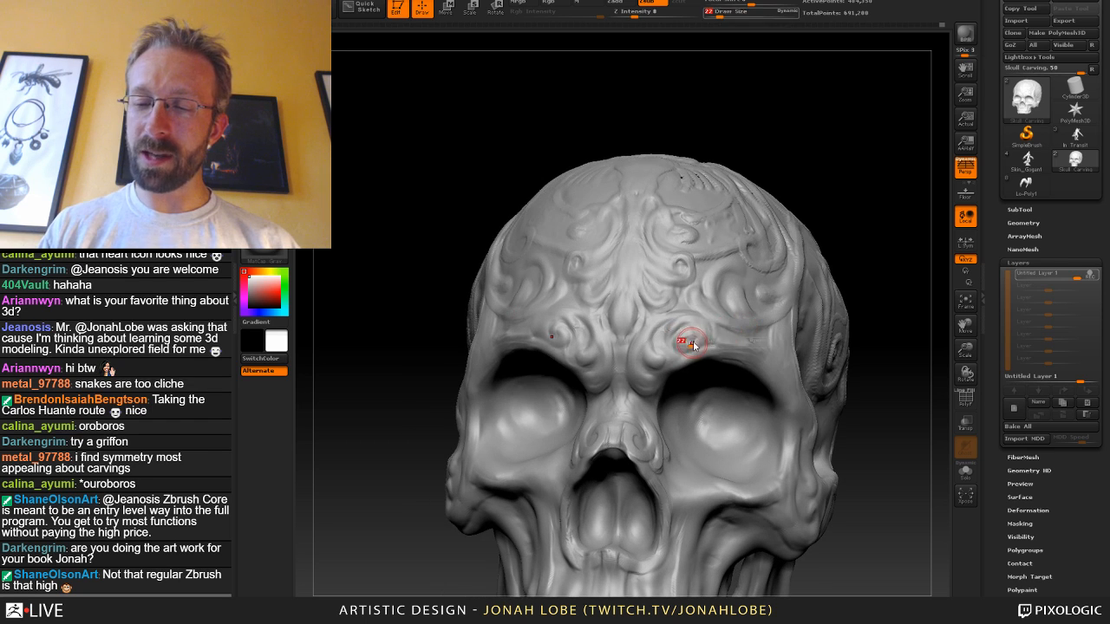
{"action": "left_click_drag", "start_coordinate": [689, 342], "coordinate": [681, 358]}
{"action": "key", "text": "b"}
{"action": "left_click", "coordinate": [493, 57]}
{"action": "key", "text": "s"}
{"action": "left_click_drag", "start_coordinate": [683, 362], "coordinate": [732, 350]}
Return to the Dam_Standard brush, raise Z Intensity to 10 and deepen the spiral grooves of the brow scrolls.
{"action": "key", "text": "b"}
{"action": "left_click", "coordinate": [414, 59]}
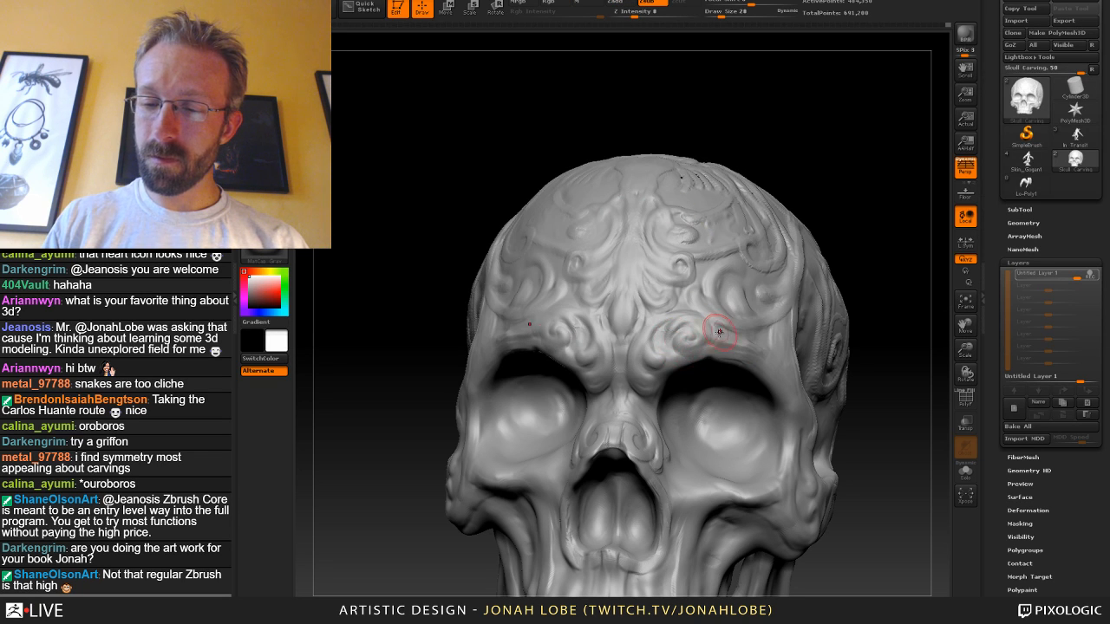
{"action": "key", "text": "space"}
{"action": "left_click_drag", "start_coordinate": [719, 373], "coordinate": [724, 373]}
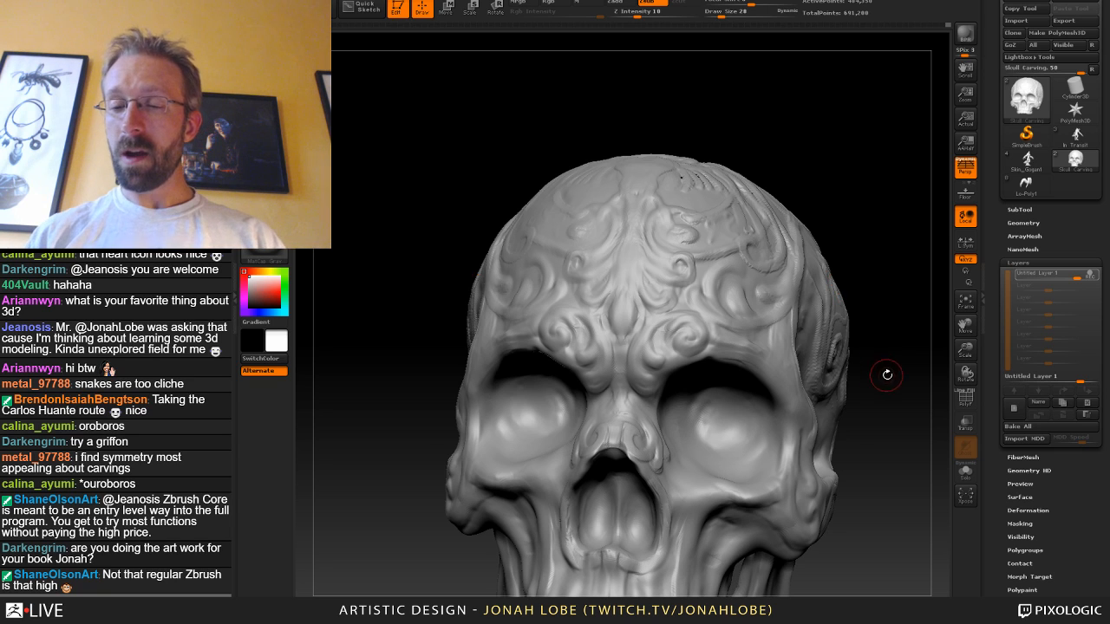
{"action": "mouse_move", "coordinate": [885, 376]}
{"action": "left_mouse_down"}
{"action": "mouse_move", "coordinate": [705, 381]}
{"action": "mouse_move", "coordinate": [654, 286]}
{"action": "left_mouse_up"}
{"action": "key", "text": "s"}
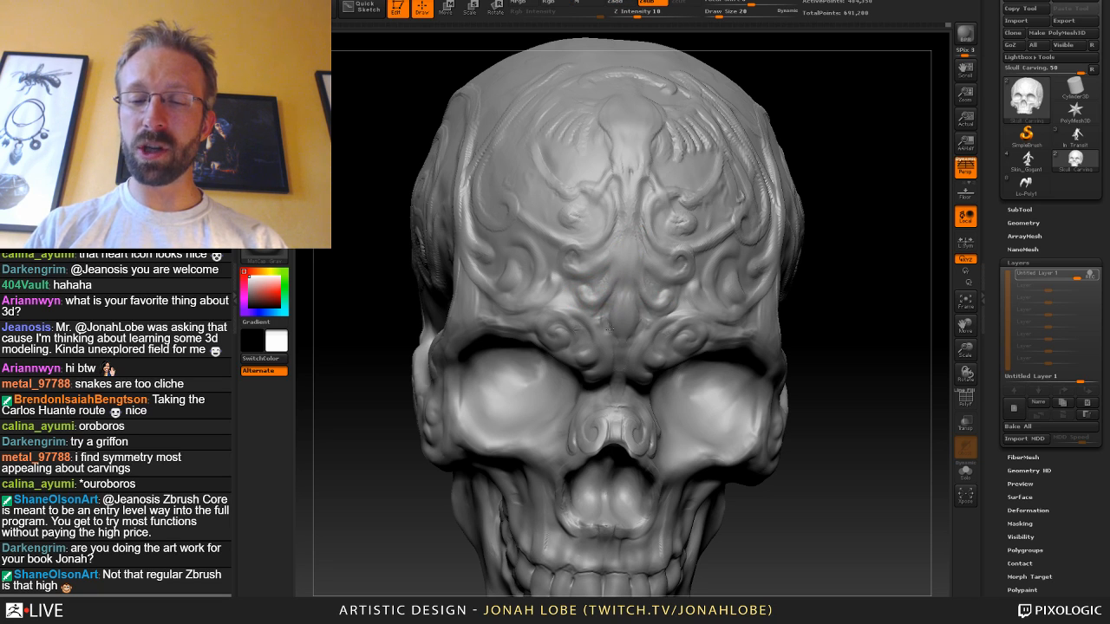
{"action": "left_click_drag", "start_coordinate": [843, 255], "coordinate": [871, 224]}
Use the Morph brush at draw size 30 to restore the surface at the forehead's centre between the brows.
{"action": "key", "text": "b"}
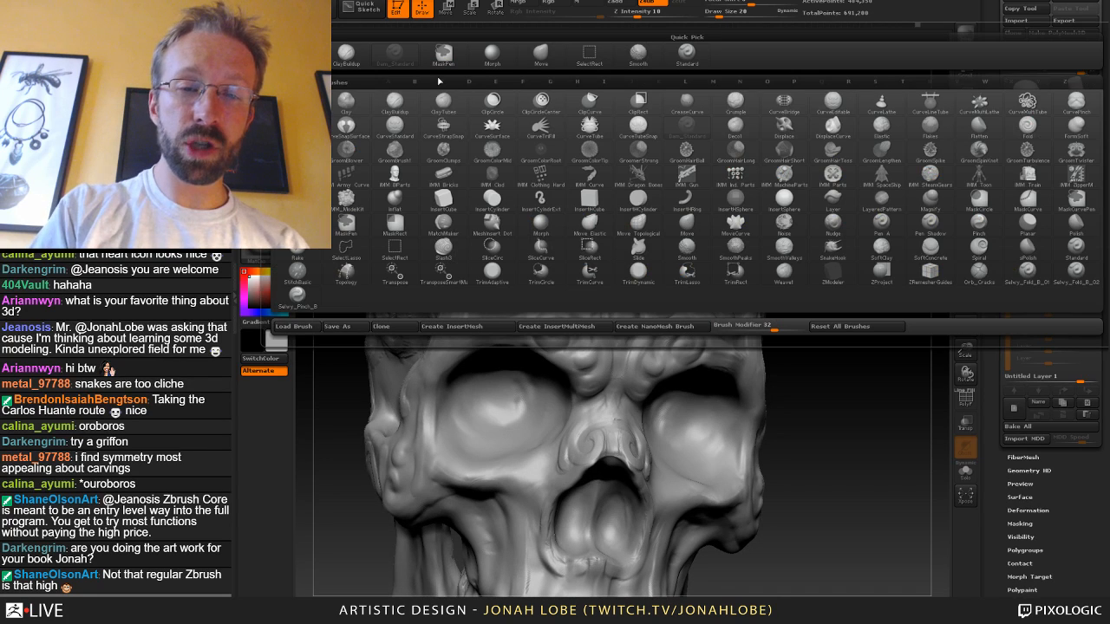
{"action": "left_click", "coordinate": [536, 61]}
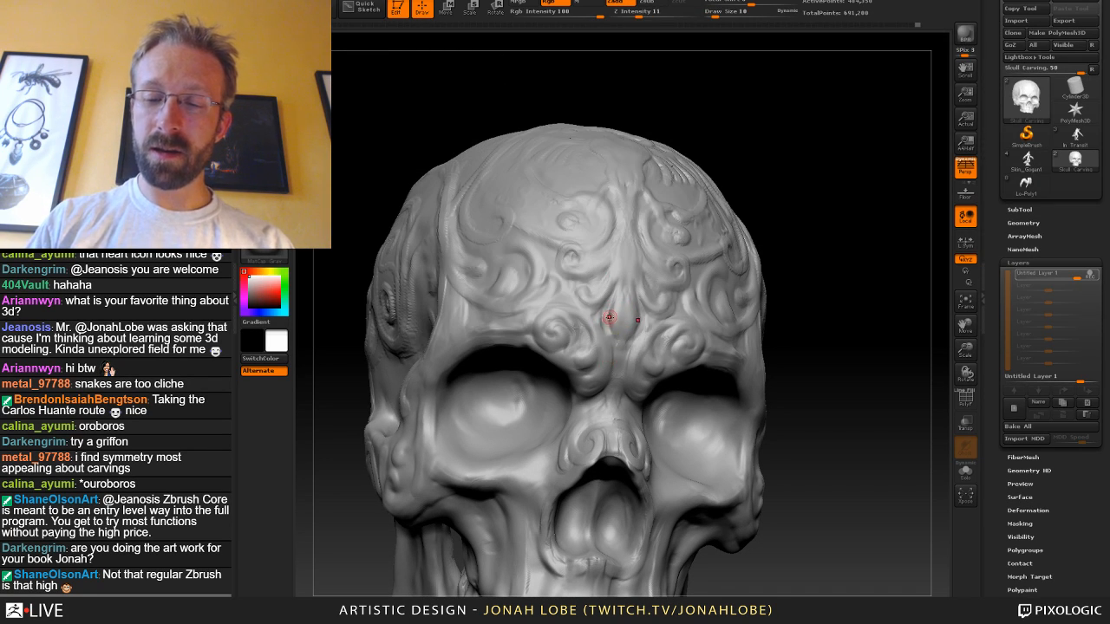
{"action": "key", "text": "s"}
{"action": "left_click_drag", "start_coordinate": [608, 316], "coordinate": [615, 315]}
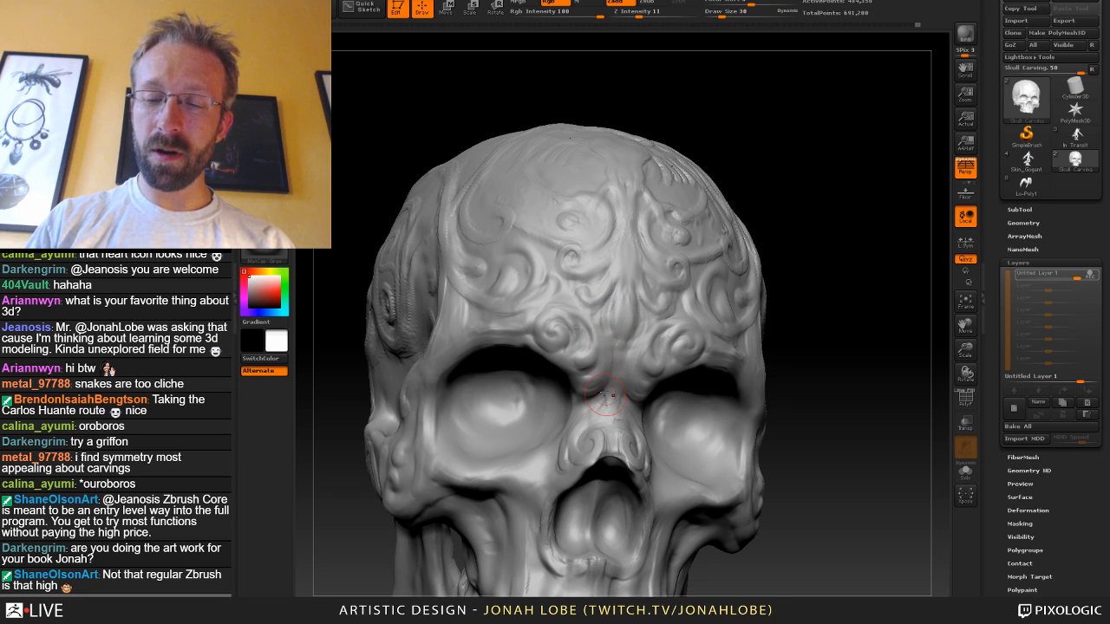
Carve and smooth the area between the brow scrolls with the Dam_Standard brush at draw size 17.
{"action": "key", "text": "b"}
{"action": "left_click", "coordinate": [398, 56]}
{"action": "mouse_move", "coordinate": [841, 265]}
{"action": "left_mouse_down"}
{"action": "mouse_move", "coordinate": [829, 260]}
{"action": "mouse_move", "coordinate": [617, 403]}
{"action": "left_mouse_up"}
{"action": "key", "text": "s"}
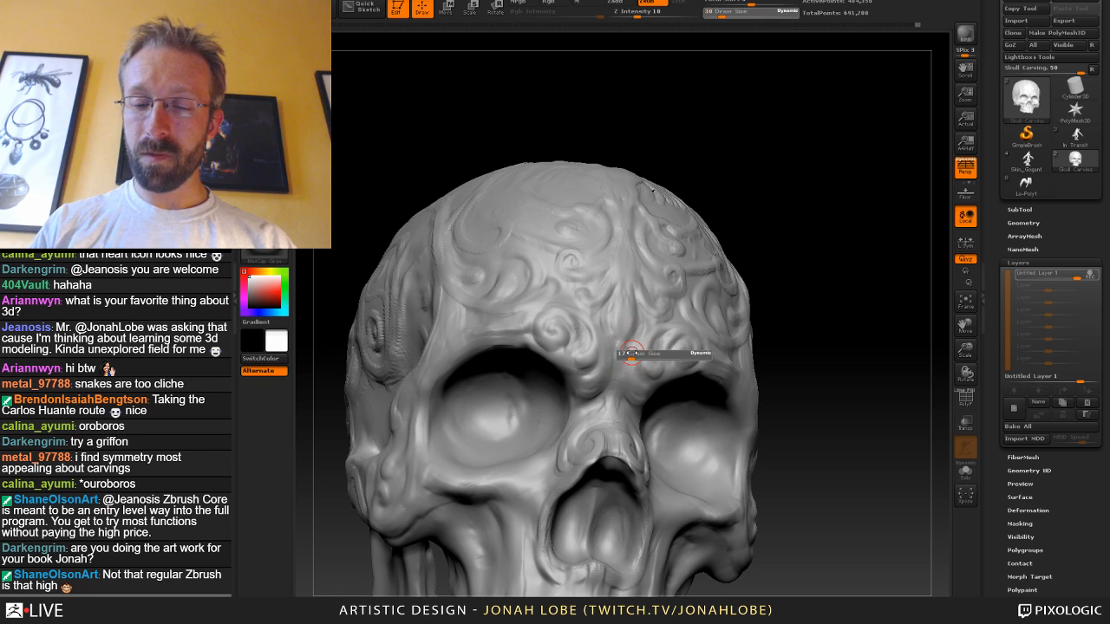
{"action": "left_click_drag", "start_coordinate": [631, 353], "coordinate": [628, 356]}
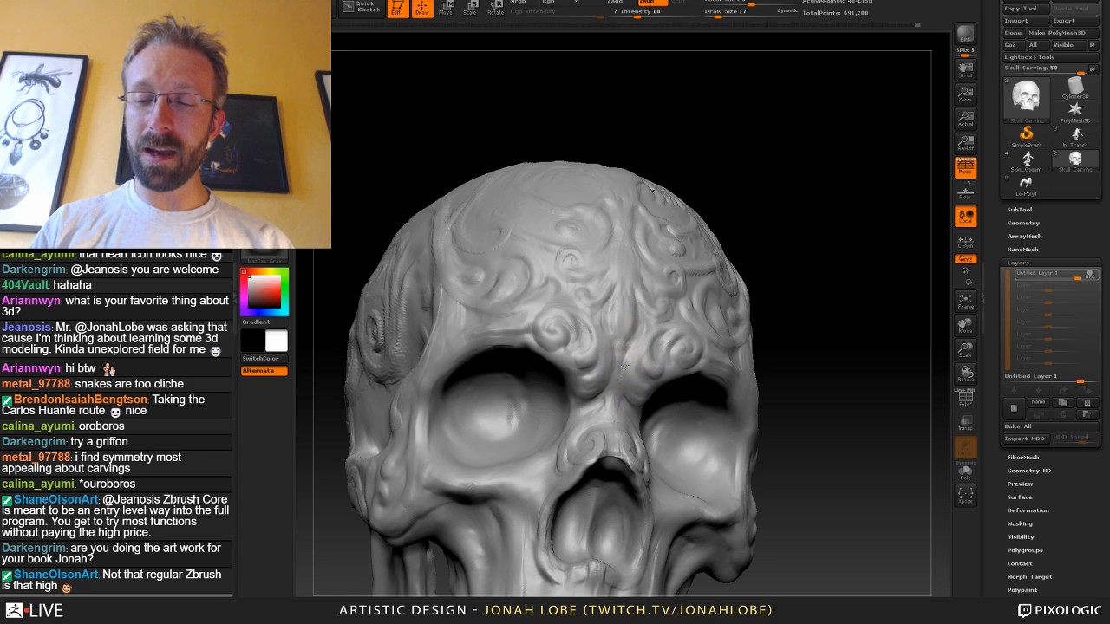
{"action": "left_click_drag", "start_coordinate": [785, 302], "coordinate": [631, 357]}
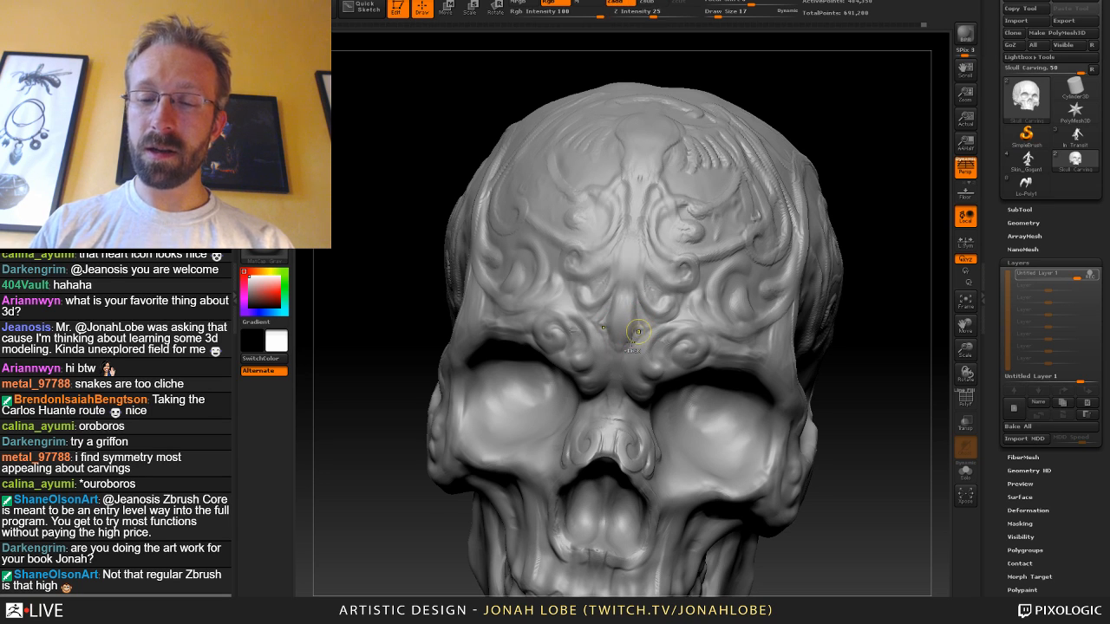
Build up the central leaf ornament between the brows with the ClayBuildup brush at Z Intensity 20.
{"action": "key", "text": "b"}
{"action": "left_click", "coordinate": [360, 59]}
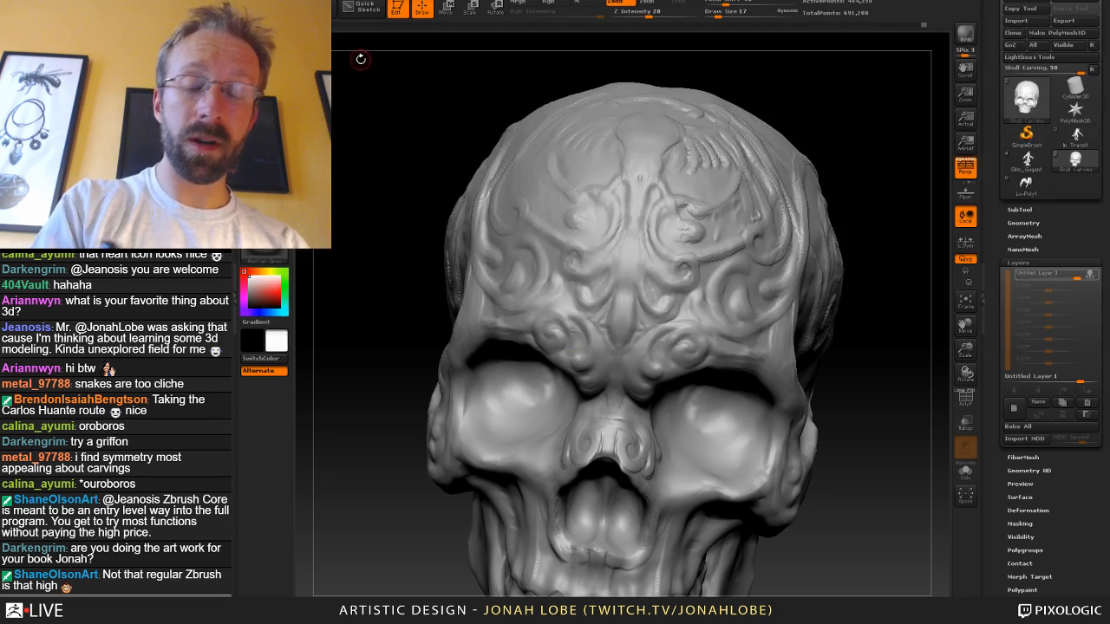
{"action": "mouse_move", "coordinate": [610, 317]}
{"action": "left_mouse_down"}
{"action": "mouse_move", "coordinate": [604, 324]}
{"action": "mouse_move", "coordinate": [612, 315]}
{"action": "left_mouse_up"}
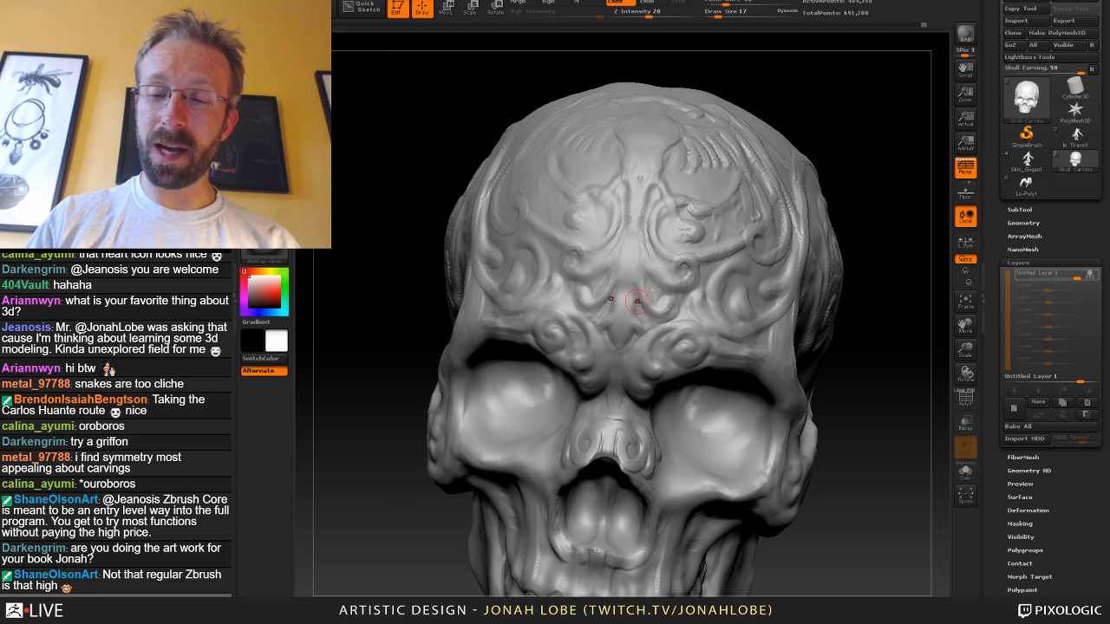
Enlarge the draw size, then build up and smooth the upper forehead with the ClayBuildup brush.
{"action": "mouse_move", "coordinate": [880, 271]}
{"action": "left_mouse_down"}
{"action": "mouse_move", "coordinate": [875, 291]}
{"action": "mouse_move", "coordinate": [839, 290]}
{"action": "left_mouse_up"}
{"action": "mouse_move", "coordinate": [477, 513]}
{"action": "left_mouse_down"}
{"action": "mouse_move", "coordinate": [455, 497]}
{"action": "mouse_move", "coordinate": [468, 433]}
{"action": "left_mouse_up"}
{"action": "left_click_drag", "start_coordinate": [846, 415], "coordinate": [846, 436]}
{"action": "left_click_drag", "start_coordinate": [793, 372], "coordinate": [784, 464], "text": "alt"}
{"action": "key", "text": "s"}
{"action": "mouse_move", "coordinate": [691, 186]}
{"action": "left_mouse_down"}
{"action": "mouse_move", "coordinate": [703, 185]}
{"action": "mouse_move", "coordinate": [702, 162]}
{"action": "mouse_move", "coordinate": [736, 156]}
{"action": "left_mouse_up"}
{"action": "mouse_move", "coordinate": [731, 95]}
{"action": "left_mouse_down", "text": "shift"}
{"action": "mouse_move", "coordinate": [757, 173]}
{"action": "mouse_move", "coordinate": [756, 127]}
{"action": "left_mouse_up", "text": "shift"}
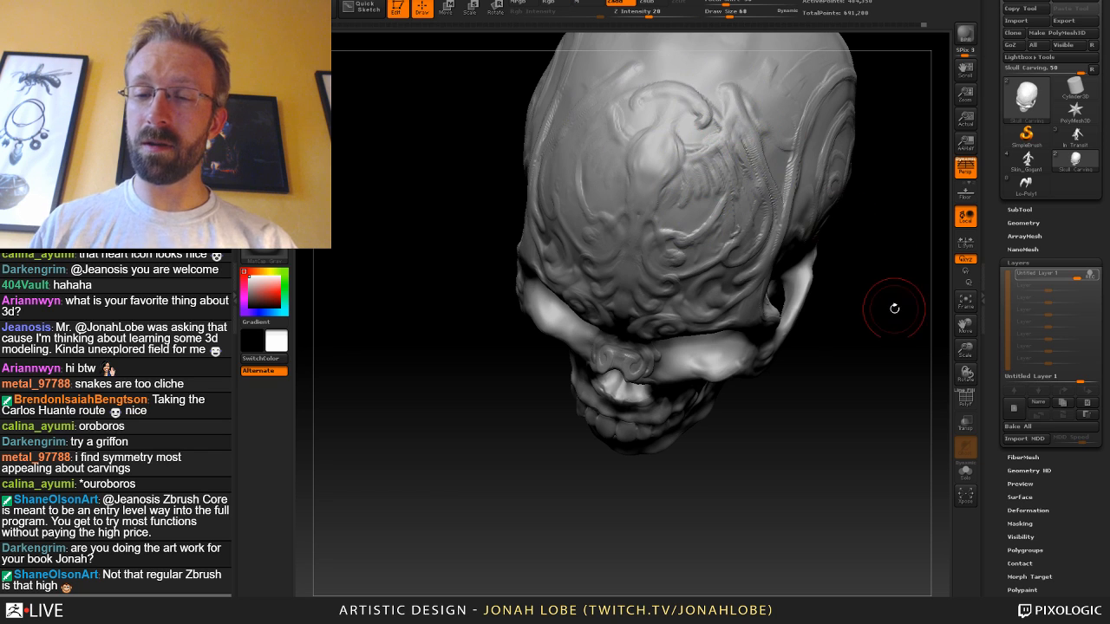
{"action": "left_click_drag", "start_coordinate": [894, 308], "coordinate": [754, 387]}
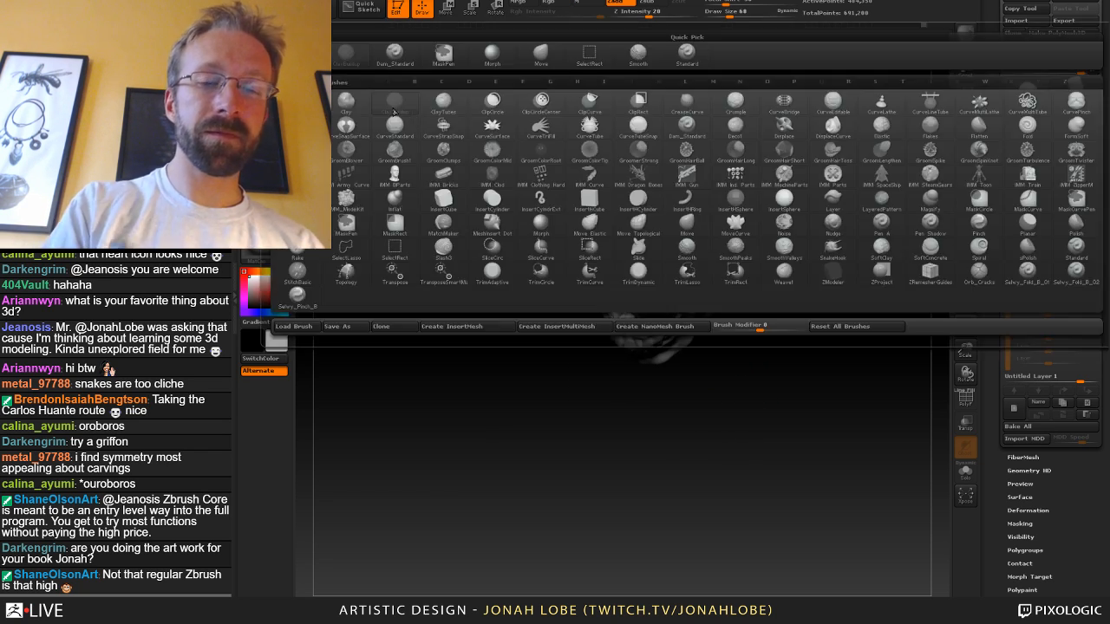
{"action": "key", "text": "b"}
{"action": "left_click_drag", "start_coordinate": [680, 408], "coordinate": [813, 410]}
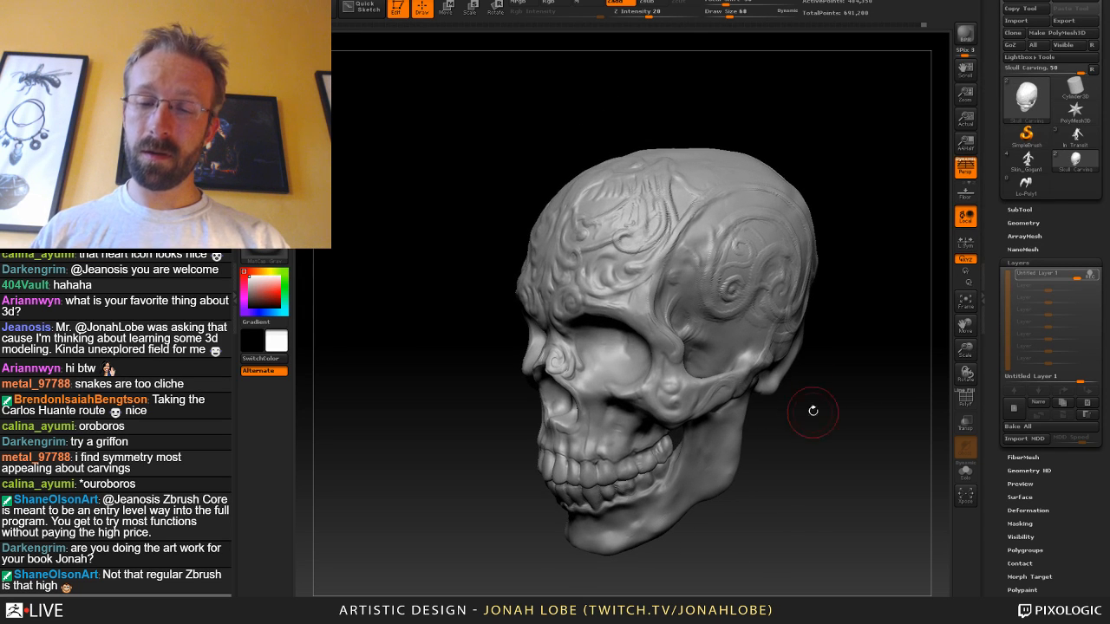
Restore the surface around the outer edges of the brow scrolls with the Morph brush at draw sizes 10 and 24.
{"action": "key", "text": "b"}
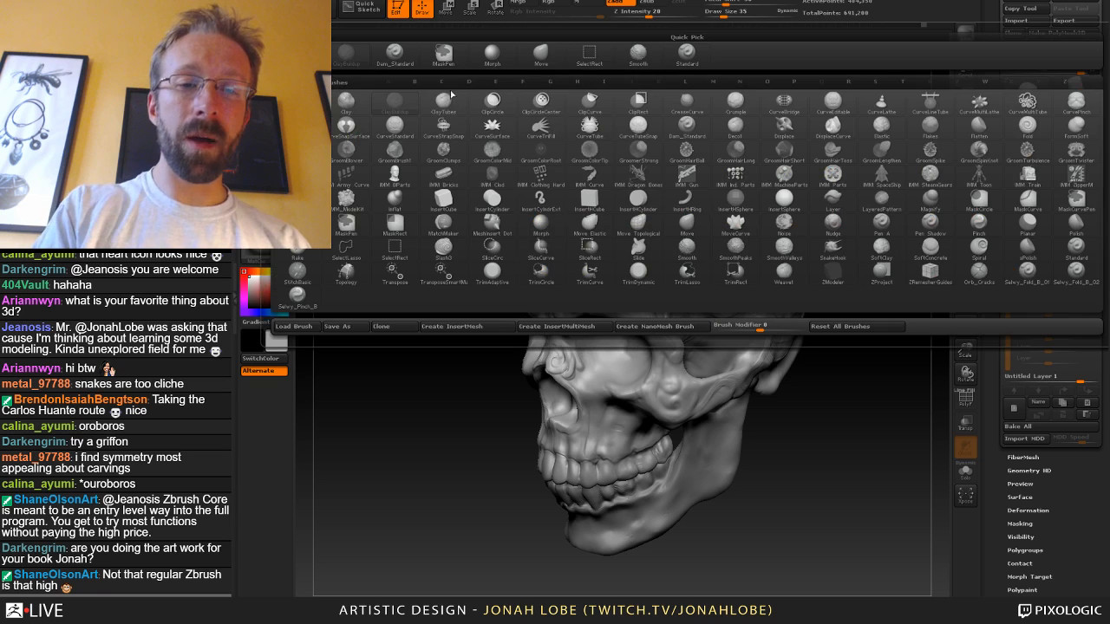
{"action": "left_click", "coordinate": [492, 53]}
{"action": "left_click_drag", "start_coordinate": [488, 440], "coordinate": [650, 302]}
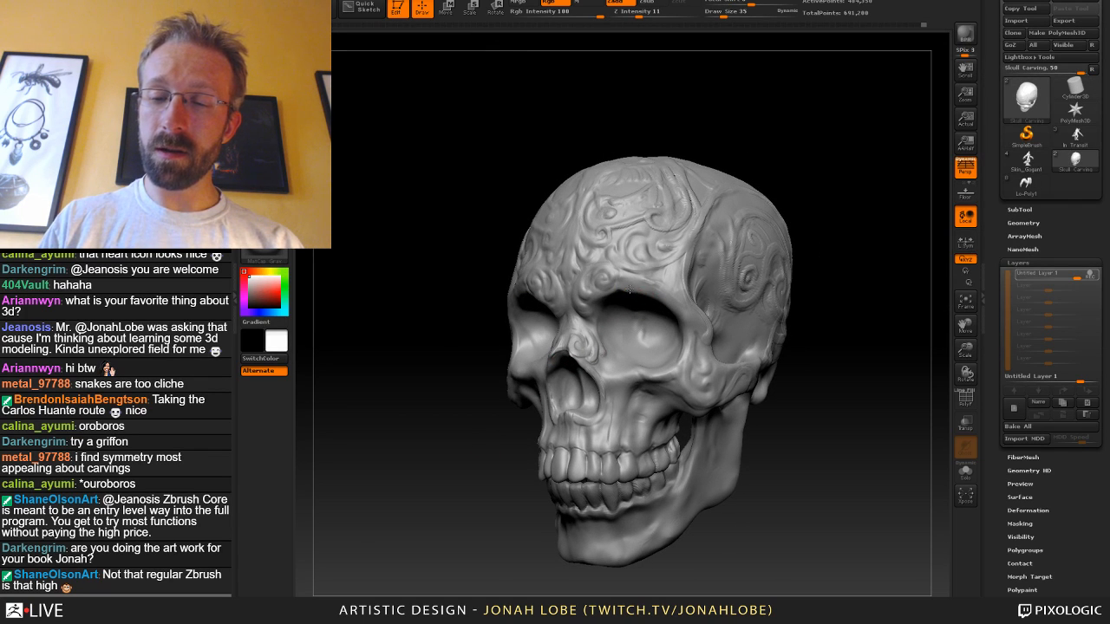
{"action": "mouse_move", "coordinate": [840, 272]}
{"action": "left_mouse_down"}
{"action": "mouse_move", "coordinate": [784, 320]}
{"action": "mouse_move", "coordinate": [745, 332]}
{"action": "mouse_move", "coordinate": [737, 381]}
{"action": "left_mouse_up"}
{"action": "key", "text": "s"}
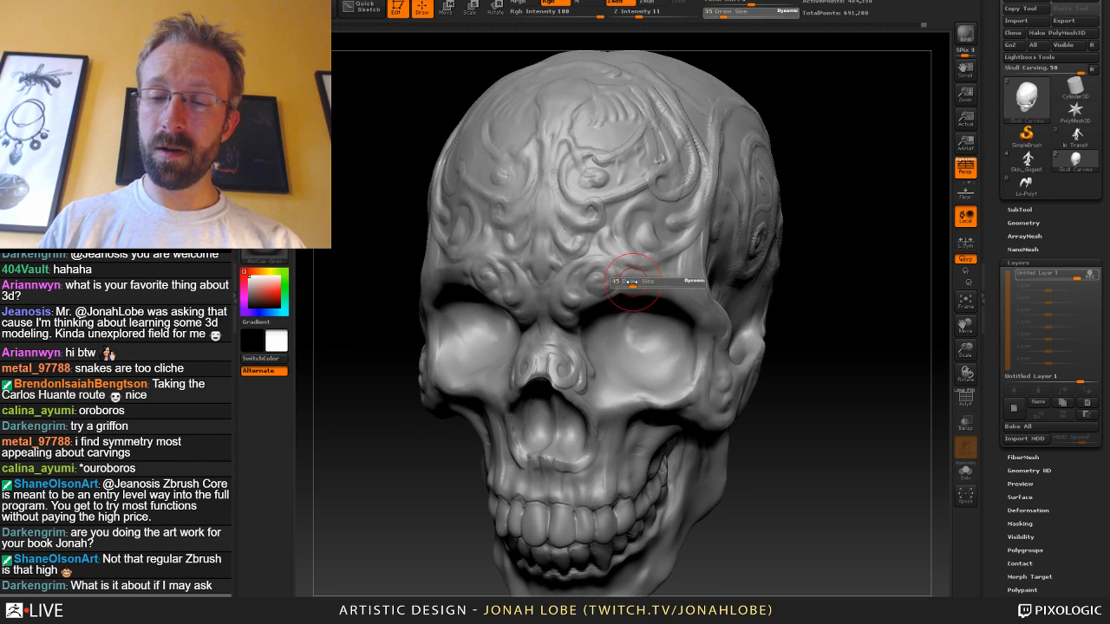
{"action": "left_click", "coordinate": [625, 283]}
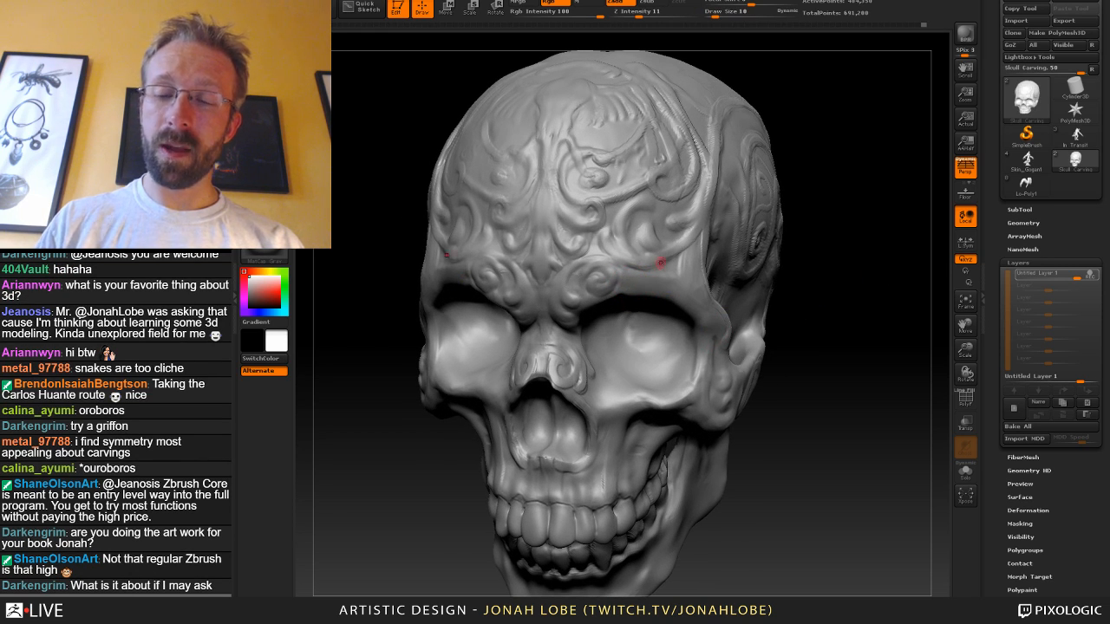
{"action": "mouse_move", "coordinate": [802, 256]}
{"action": "left_mouse_down"}
{"action": "mouse_move", "coordinate": [842, 244]}
{"action": "mouse_move", "coordinate": [843, 228]}
{"action": "left_mouse_up"}
{"action": "key", "text": "s"}
{"action": "left_click", "coordinate": [623, 288]}
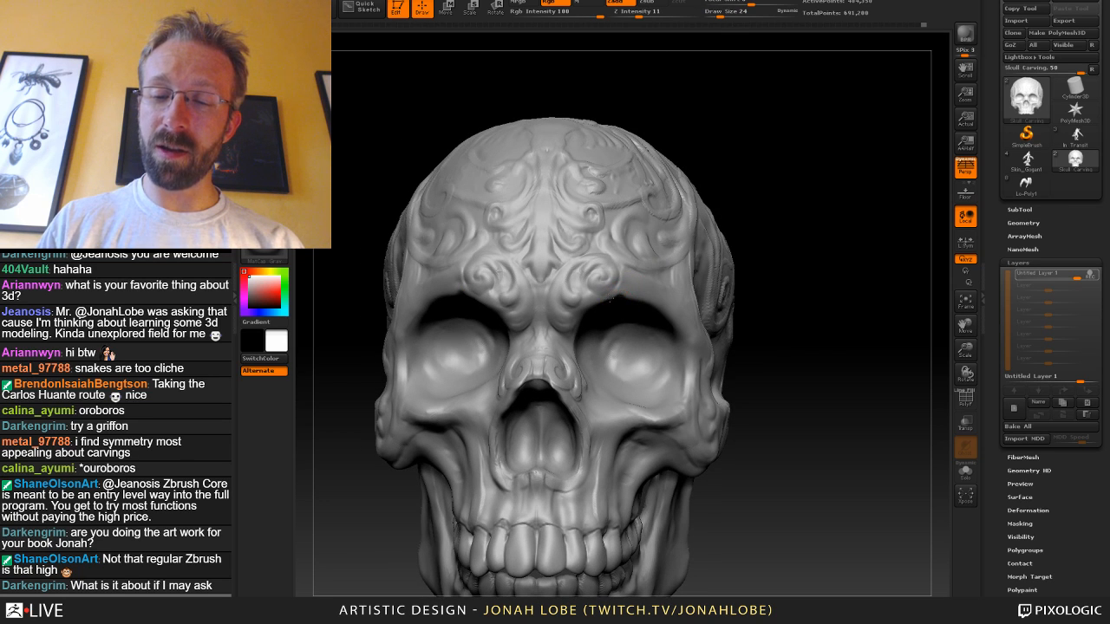
Sharpen the grooves between the brow scrolls with the Dam_Standard brush at draw size 24.
{"action": "key", "text": "b"}
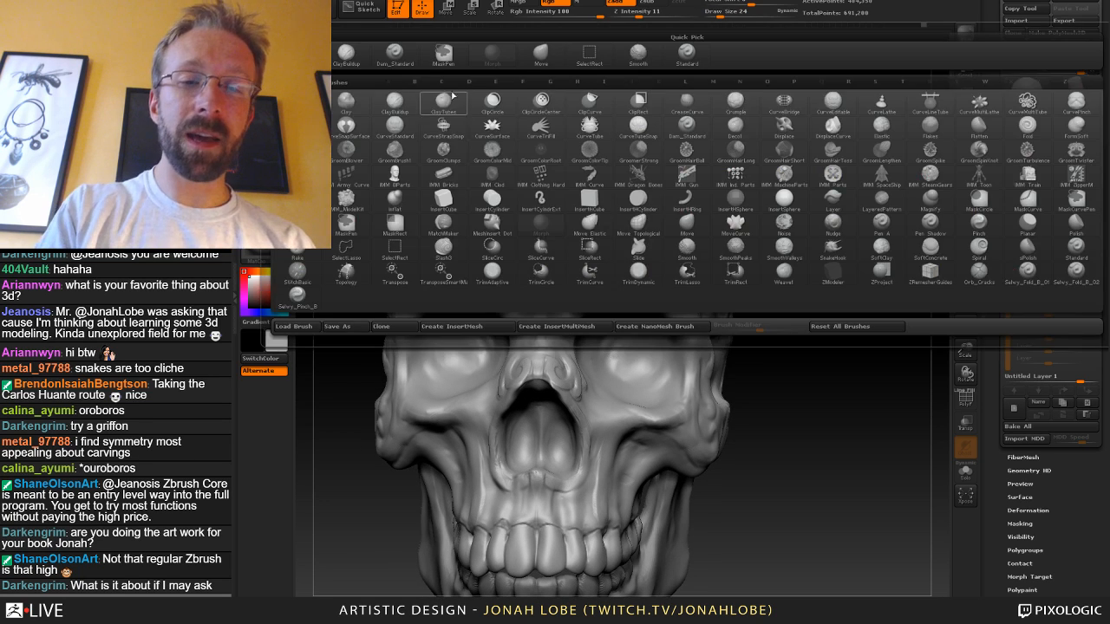
{"action": "left_click", "coordinate": [401, 62]}
{"action": "mouse_move", "coordinate": [796, 168]}
{"action": "left_mouse_down"}
{"action": "mouse_move", "coordinate": [792, 208]}
{"action": "mouse_move", "coordinate": [774, 206]}
{"action": "mouse_move", "coordinate": [800, 196]}
{"action": "left_mouse_up"}
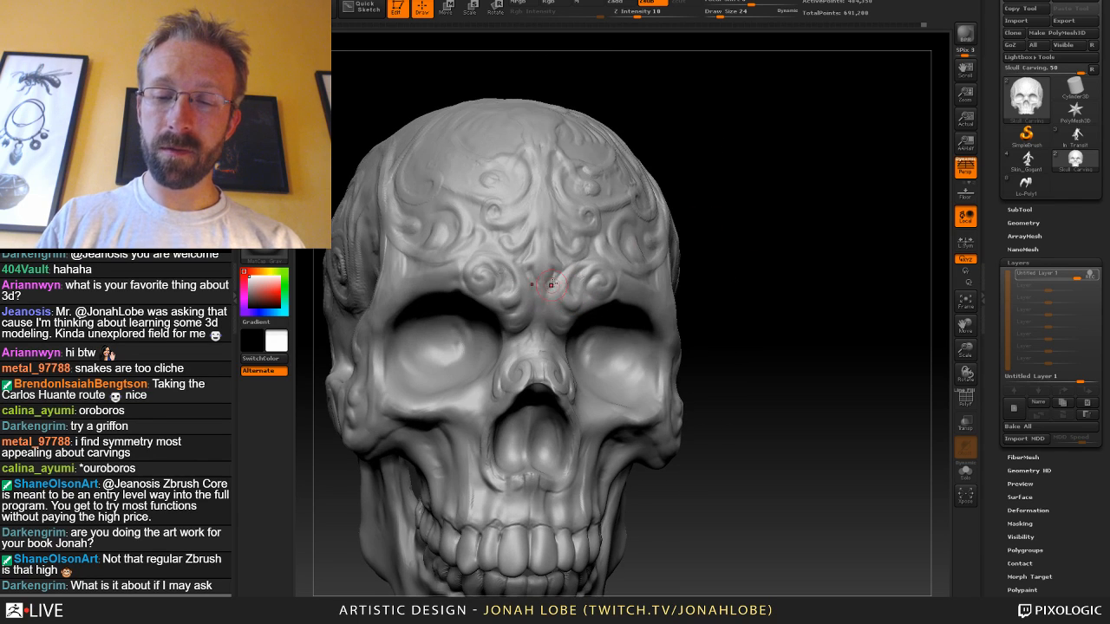
{"action": "left_click_drag", "start_coordinate": [691, 302], "coordinate": [516, 364]}
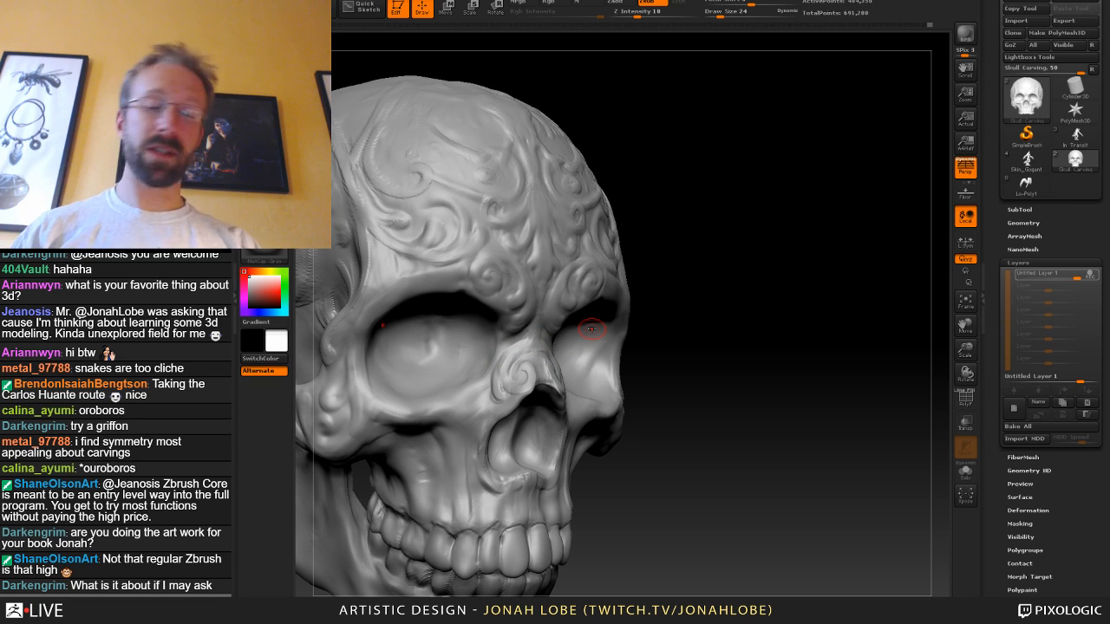
{"action": "mouse_move", "coordinate": [607, 342]}
{"action": "left_mouse_down"}
{"action": "mouse_move", "coordinate": [760, 404]}
{"action": "mouse_move", "coordinate": [727, 407]}
{"action": "mouse_move", "coordinate": [756, 365]}
{"action": "left_mouse_up"}
Restore the surface of the upper jaw beside the nasal opening with the Morph brush at draw size 59.
{"action": "key", "text": "b"}
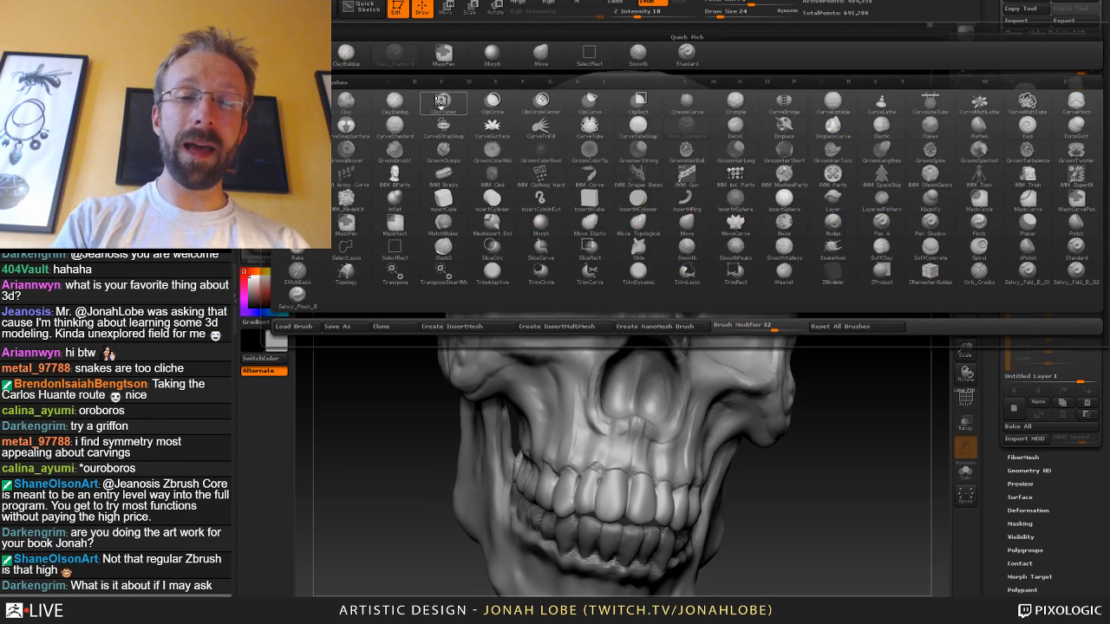
{"action": "left_click", "coordinate": [652, 334]}
{"action": "key", "text": "s"}
{"action": "left_click_drag", "start_coordinate": [664, 386], "coordinate": [679, 386]}
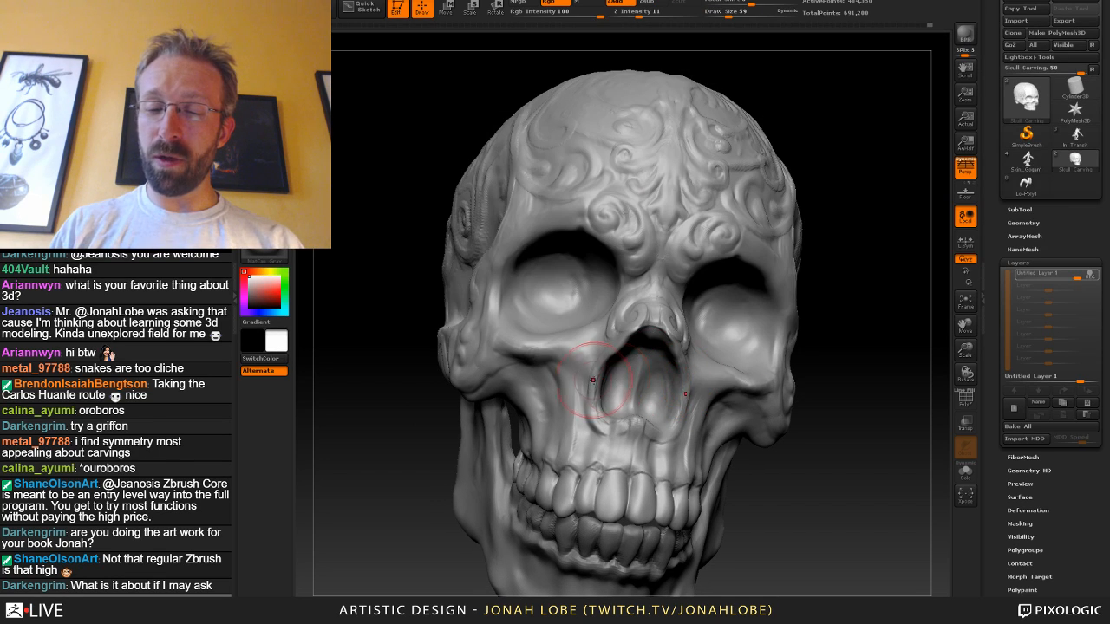
{"action": "mouse_move", "coordinate": [596, 422]}
{"action": "left_mouse_down"}
{"action": "mouse_move", "coordinate": [594, 375]}
{"action": "mouse_move", "coordinate": [603, 443]}
{"action": "mouse_move", "coordinate": [570, 442]}
{"action": "left_mouse_up"}
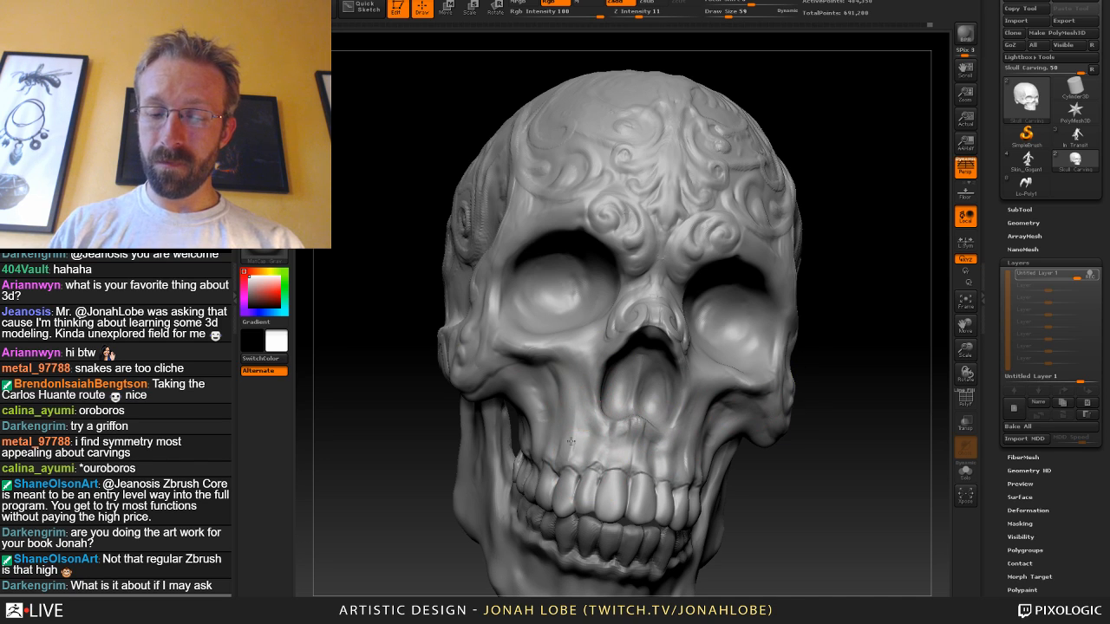
Restore the surface of the cheek and upper jaw with the Morph brush at draw size 65.
{"action": "mouse_move", "coordinate": [849, 414]}
{"action": "left_mouse_down"}
{"action": "mouse_move", "coordinate": [630, 380]}
{"action": "mouse_move", "coordinate": [641, 354]}
{"action": "left_mouse_up"}
{"action": "key", "text": "s"}
{"action": "left_click", "coordinate": [650, 356]}
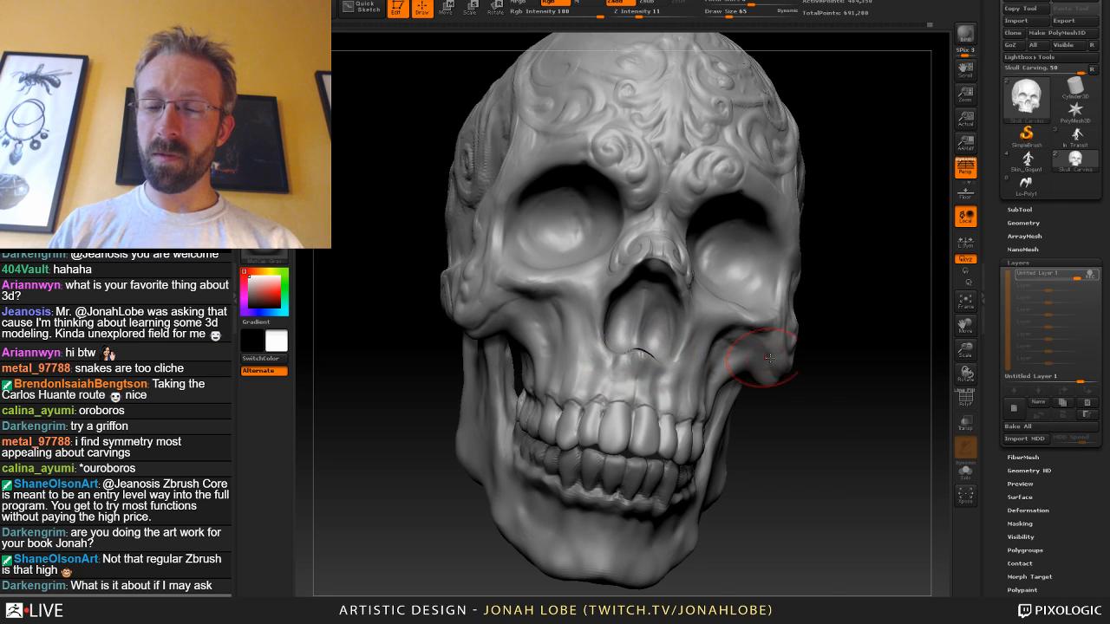
{"action": "left_click_drag", "start_coordinate": [849, 384], "coordinate": [737, 359]}
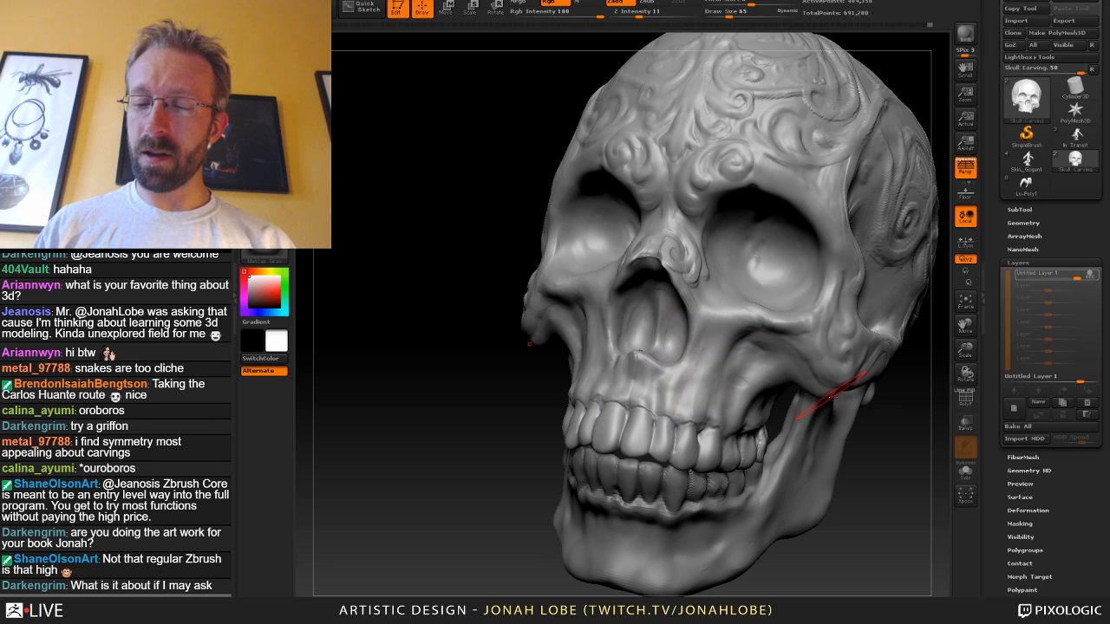
{"action": "left_click_drag", "start_coordinate": [886, 465], "coordinate": [783, 420], "text": "alt"}
{"action": "left_click_drag", "start_coordinate": [743, 389], "coordinate": [737, 392]}
{"action": "left_click_drag", "start_coordinate": [631, 339], "coordinate": [618, 341]}
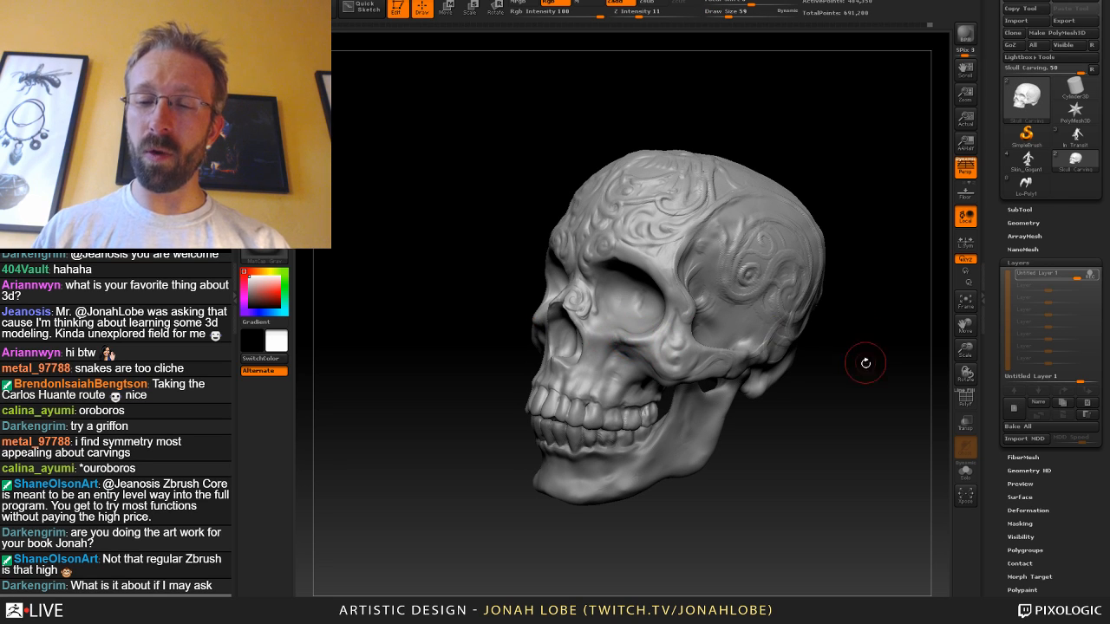
Build up a raised curl along the lower outer rim of the eye socket with the ClayBuildup brush at draw size 24.
{"action": "mouse_move", "coordinate": [864, 364]}
{"action": "left_mouse_down"}
{"action": "mouse_move", "coordinate": [809, 389]}
{"action": "mouse_move", "coordinate": [832, 381]}
{"action": "mouse_move", "coordinate": [644, 312]}
{"action": "left_mouse_up"}
{"action": "key", "text": "b"}
{"action": "left_click", "coordinate": [395, 53]}
{"action": "key", "text": "b"}
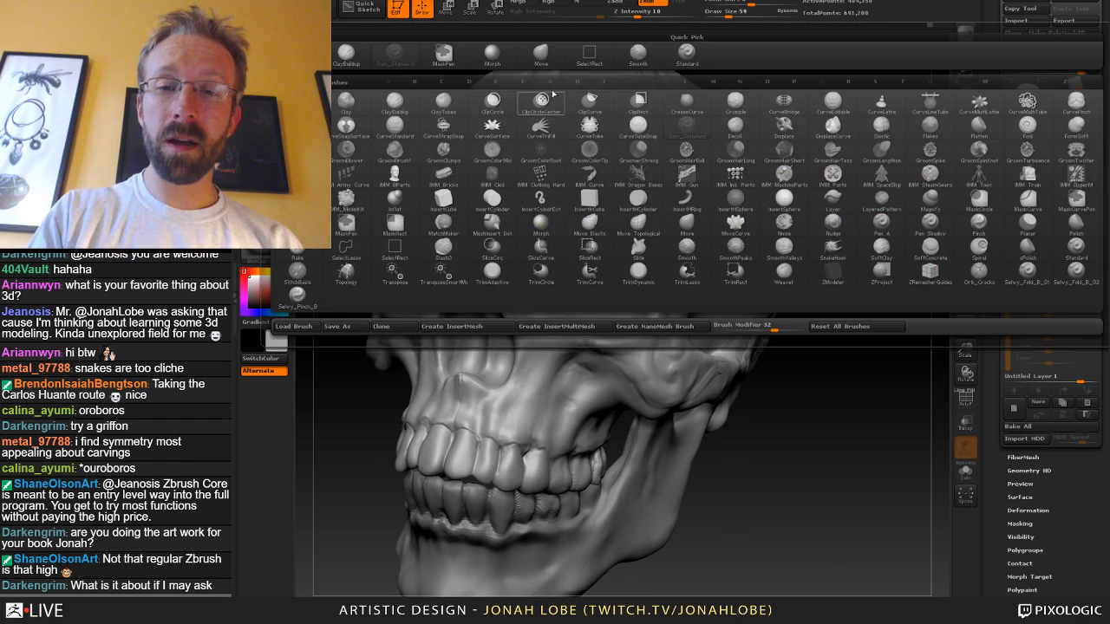
{"action": "left_click", "coordinate": [349, 56]}
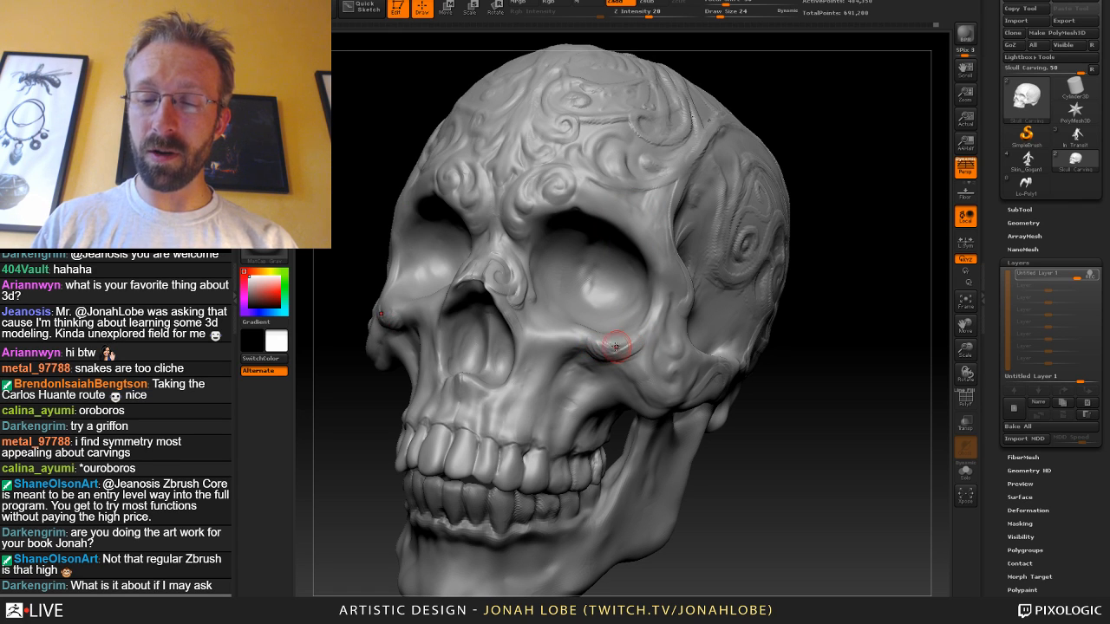
{"action": "left_click_drag", "start_coordinate": [615, 347], "coordinate": [595, 324]}
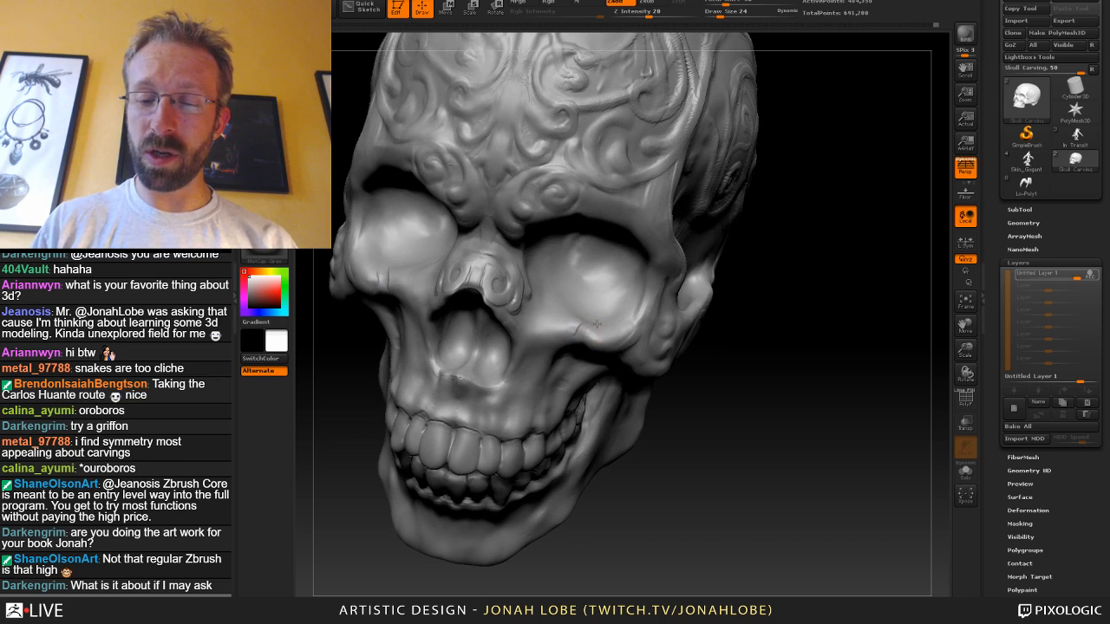
{"action": "mouse_move", "coordinate": [664, 320]}
{"action": "left_mouse_down"}
{"action": "mouse_move", "coordinate": [706, 290]}
{"action": "mouse_move", "coordinate": [602, 330]}
{"action": "left_mouse_up"}
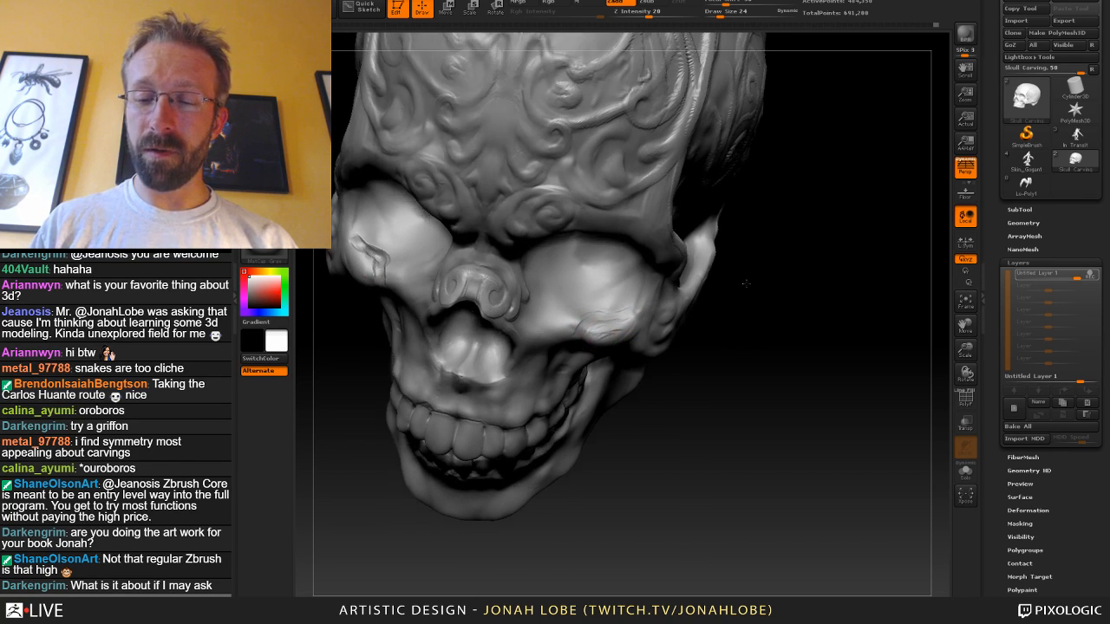
Smooth the curl under the eye socket and extend it along the outer rim with more ClayBuildup strokes.
{"action": "key", "text": "b"}
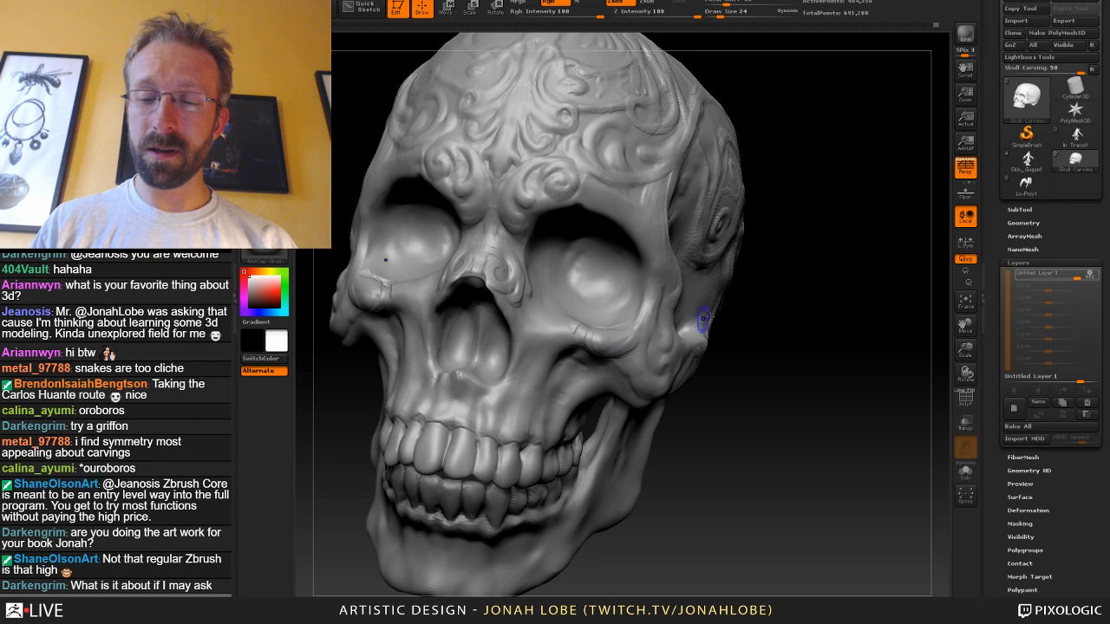
{"action": "left_click_drag", "start_coordinate": [727, 303], "coordinate": [759, 336]}
{"action": "left_click_drag", "start_coordinate": [604, 328], "coordinate": [637, 306]}
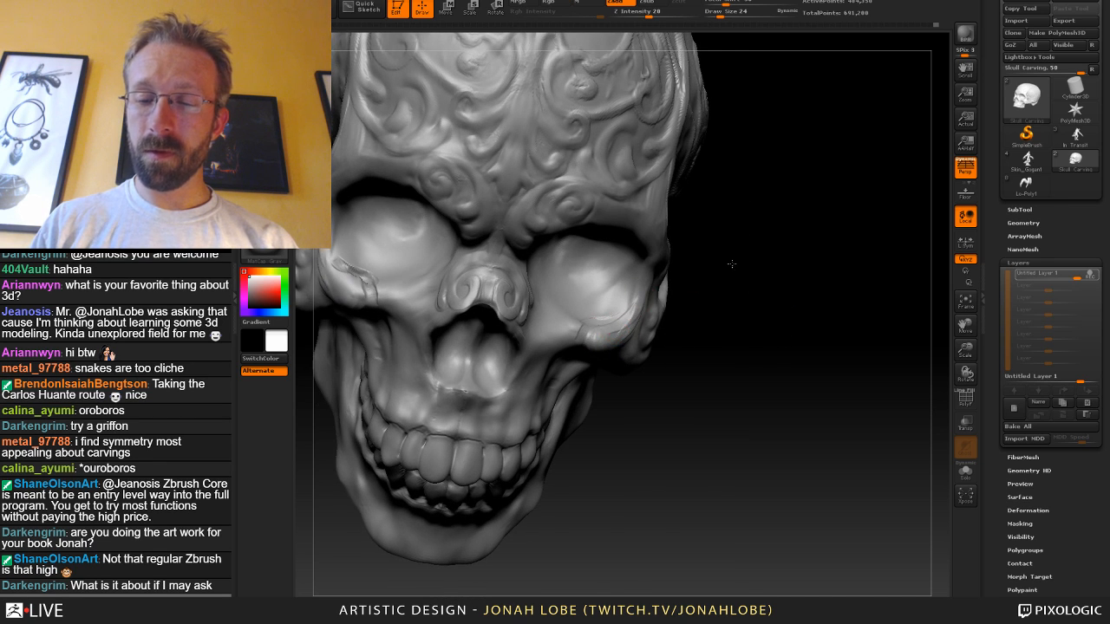
{"action": "left_click_drag", "start_coordinate": [731, 262], "coordinate": [611, 326]}
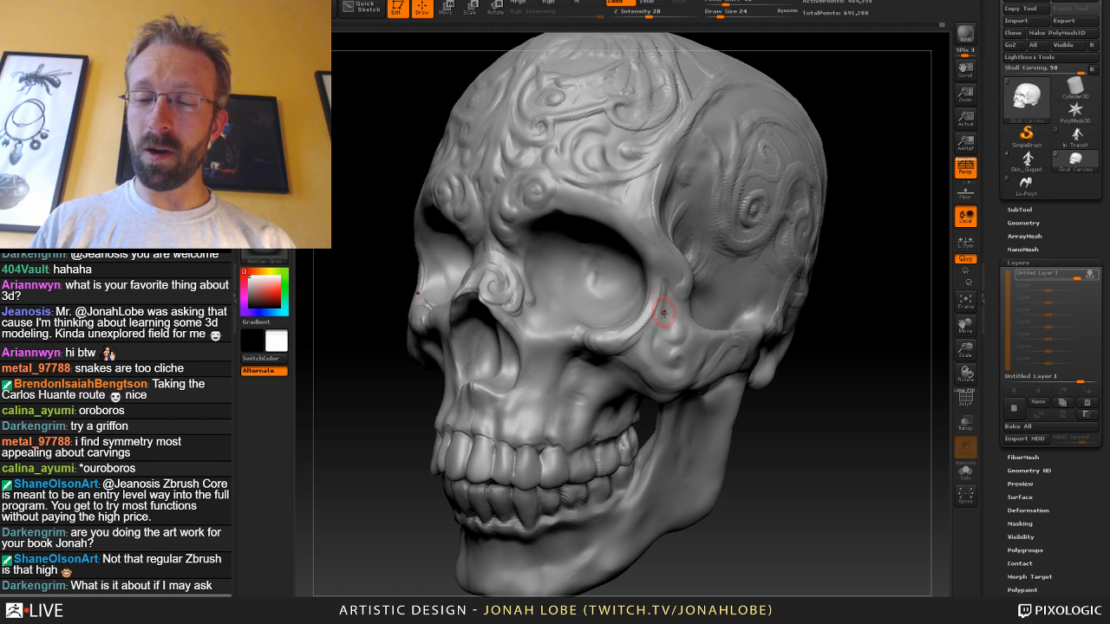
{"action": "right_click_drag", "start_coordinate": [663, 314], "coordinate": [639, 343]}
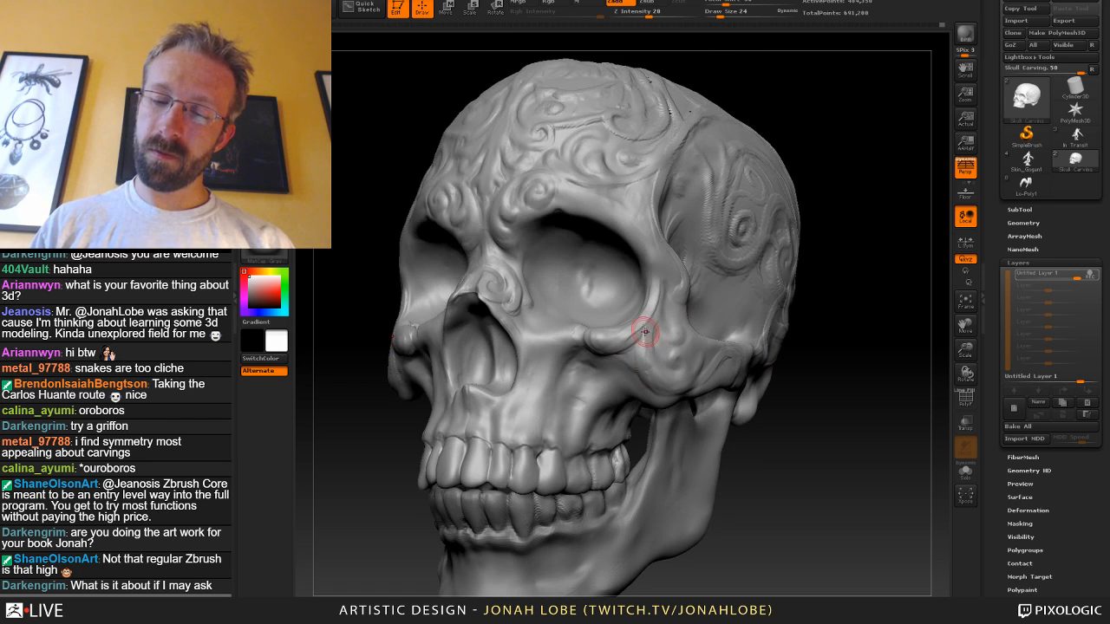
Build up a spiral scroll on the cheekbone with ClayBuildup at draw size 22 and smooth its edge.
{"action": "right_click_drag", "start_coordinate": [820, 345], "coordinate": [655, 367]}
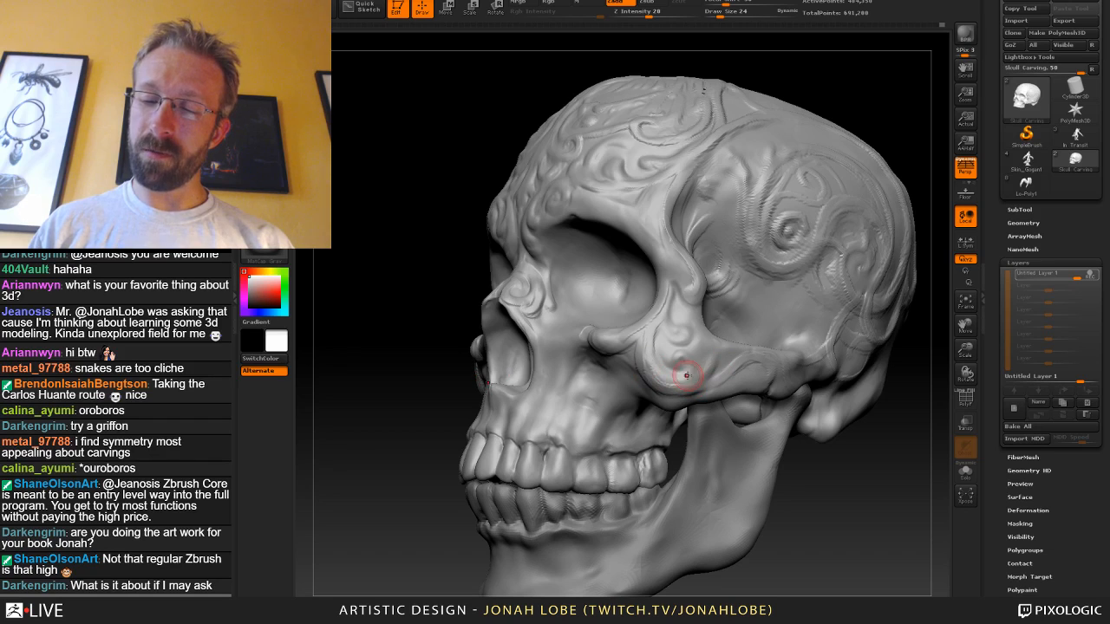
{"action": "key", "text": "bracketleft"}
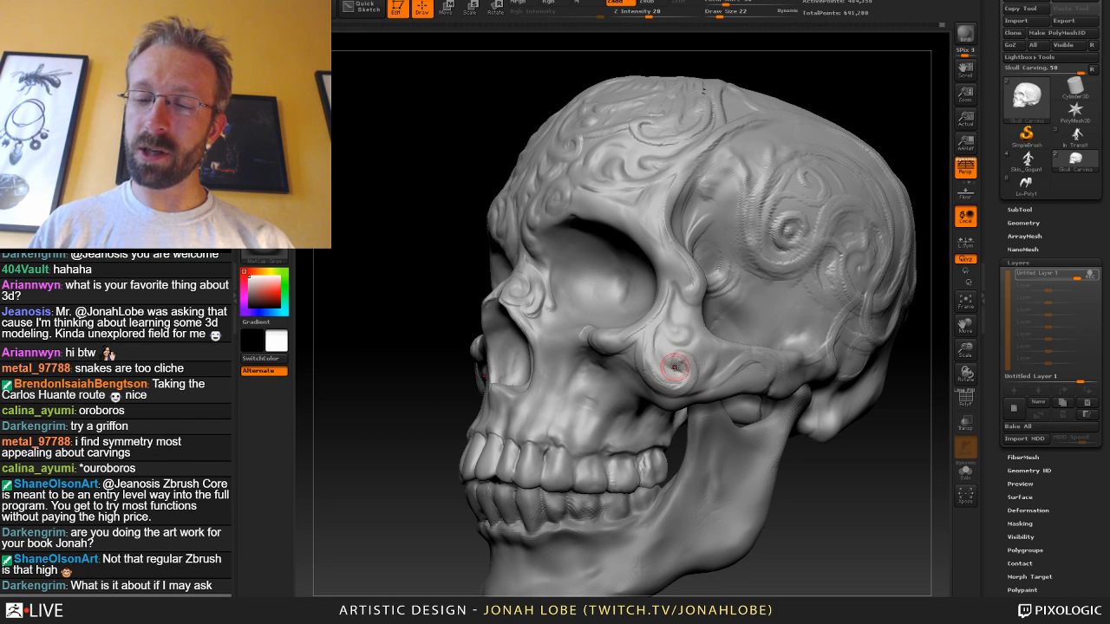
{"action": "left_click_drag", "start_coordinate": [675, 366], "coordinate": [682, 379]}
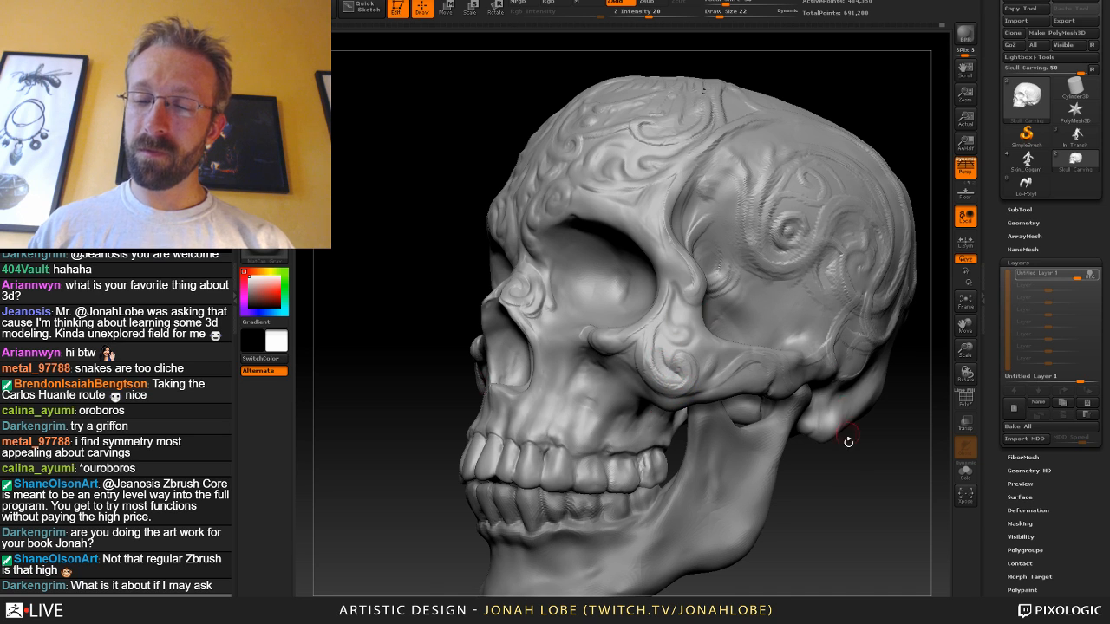
{"action": "left_click_drag", "start_coordinate": [844, 438], "coordinate": [800, 433]}
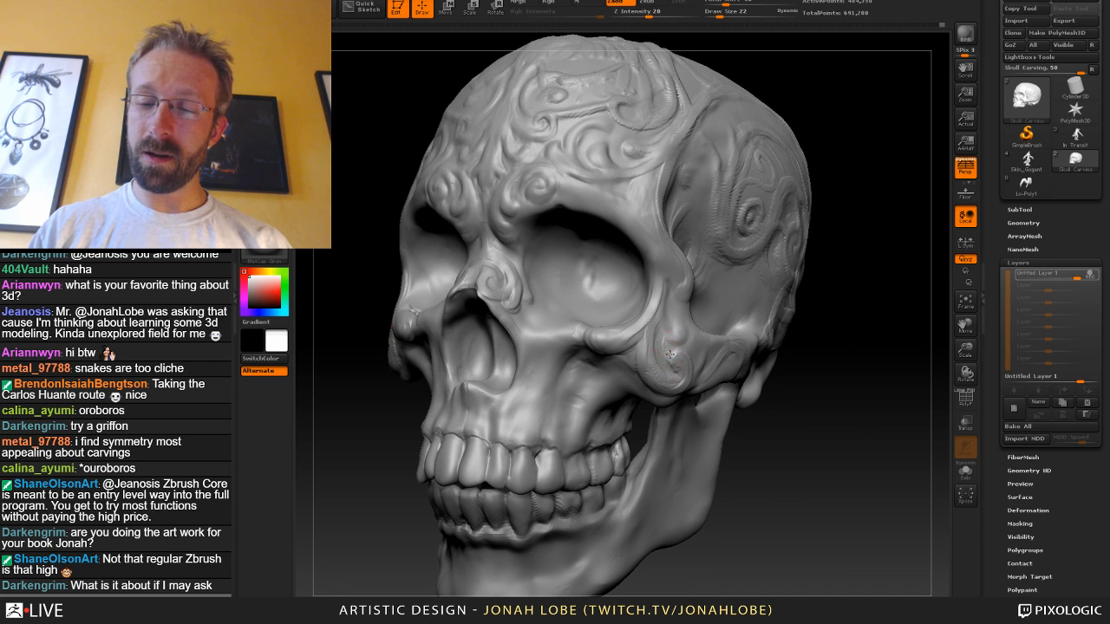
{"action": "left_click_drag", "start_coordinate": [659, 341], "coordinate": [664, 356], "text": "shift"}
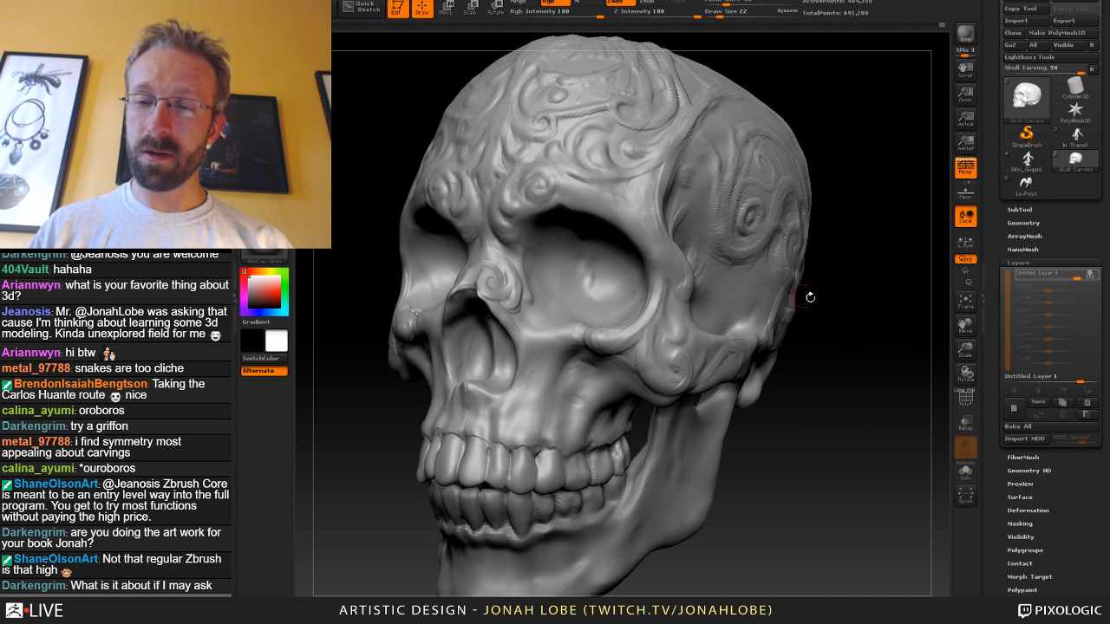
Carve the grooves of the scroll beside the outer eye socket with the Dam_Standard brush, enlarging the draw size to 42 and then reducing it.
{"action": "left_click_drag", "start_coordinate": [810, 297], "coordinate": [672, 291]}
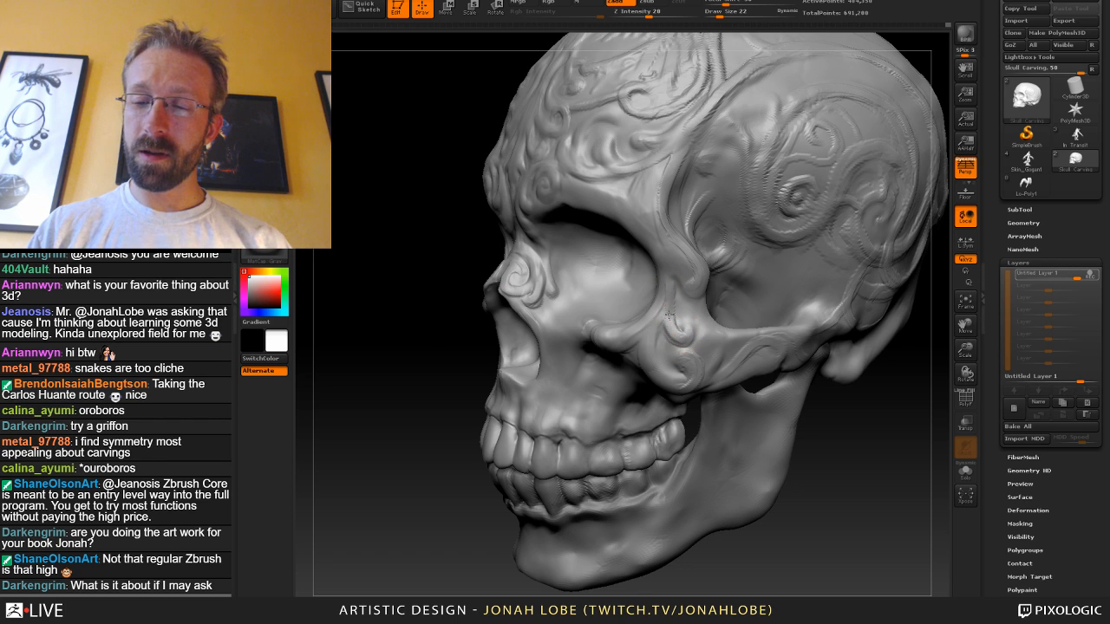
{"action": "key", "text": "b"}
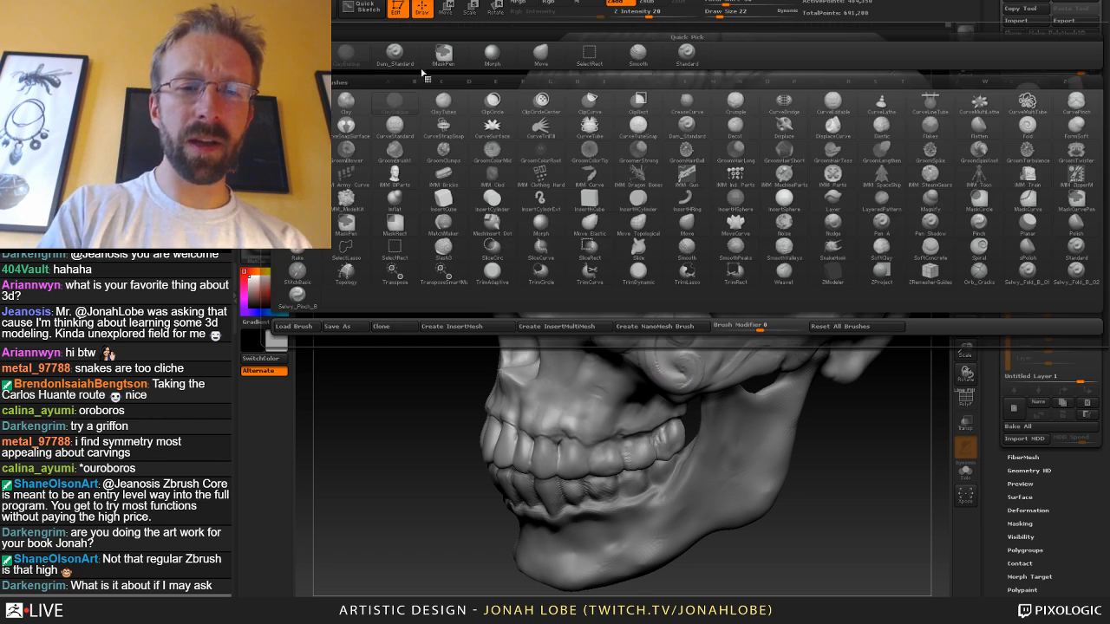
{"action": "key", "text": "d"}
{"action": "key", "text": "a"}
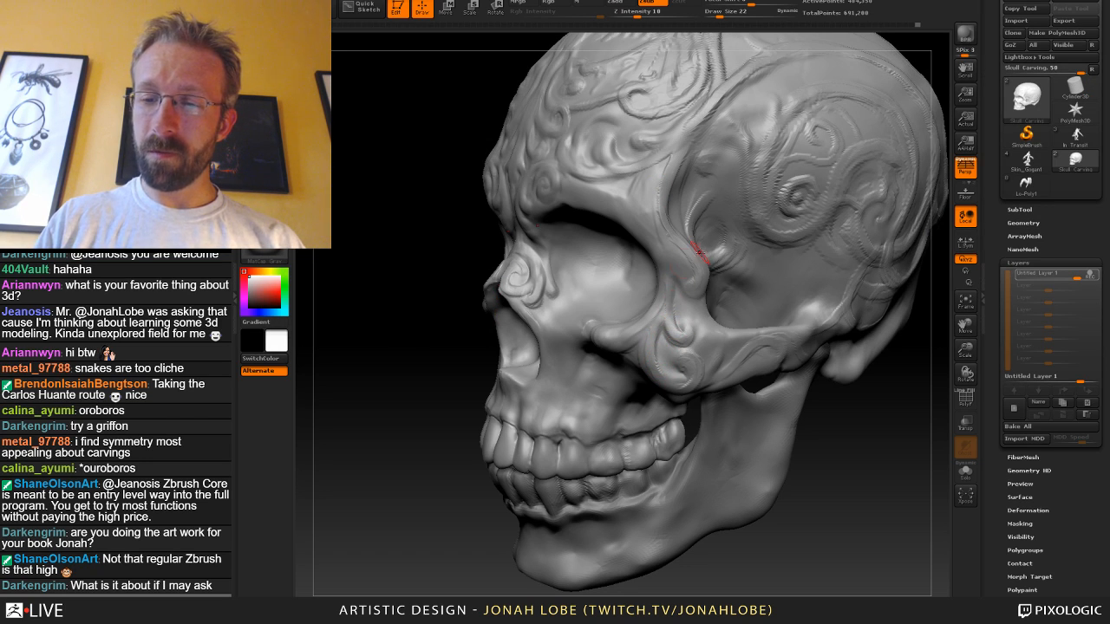
{"action": "key", "text": "s"}
{"action": "left_click", "coordinate": [697, 261]}
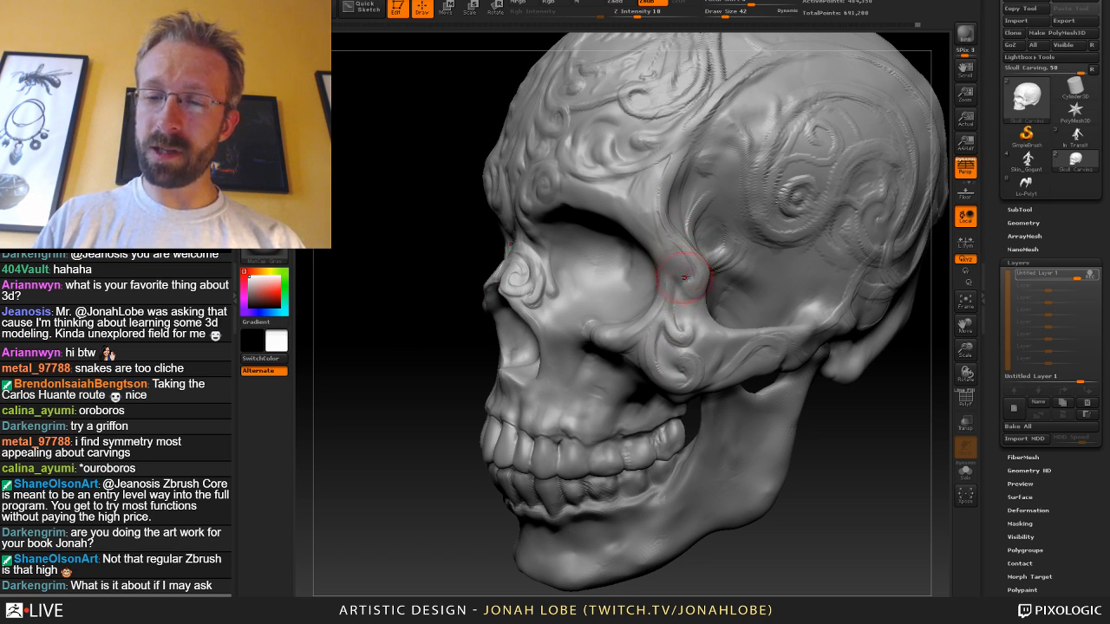
{"action": "mouse_move", "coordinate": [785, 286]}
{"action": "right_mouse_down", "text": "ctrl"}
{"action": "mouse_move", "coordinate": [812, 403]}
{"action": "mouse_move", "coordinate": [780, 419]}
{"action": "mouse_move", "coordinate": [857, 527]}
{"action": "right_mouse_up", "text": "ctrl"}
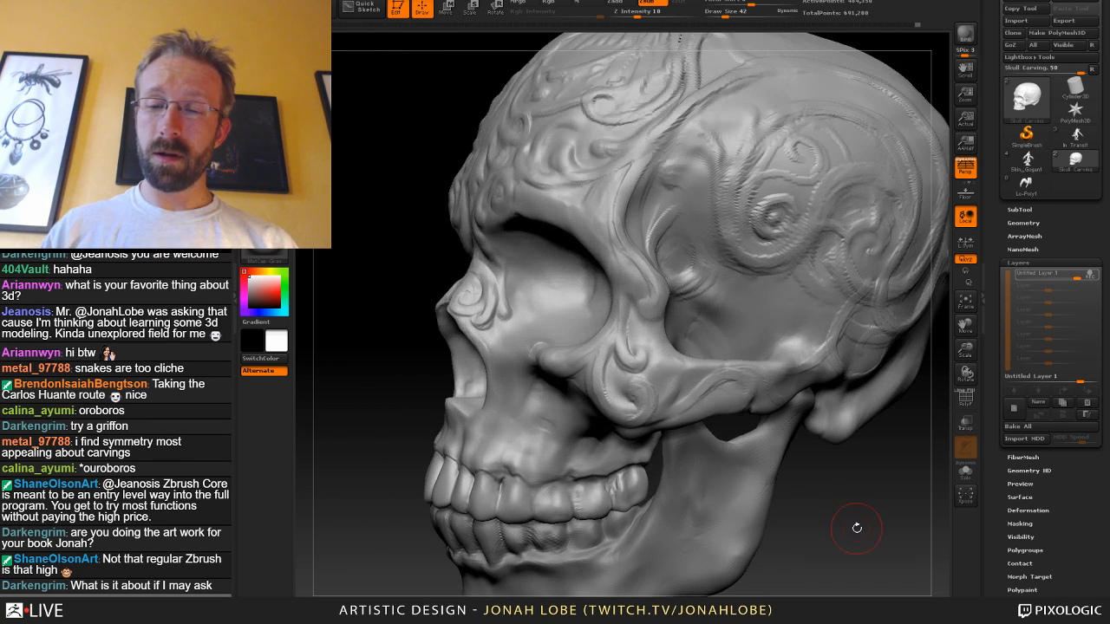
{"action": "key", "text": "s"}
{"action": "left_click", "coordinate": [634, 299]}
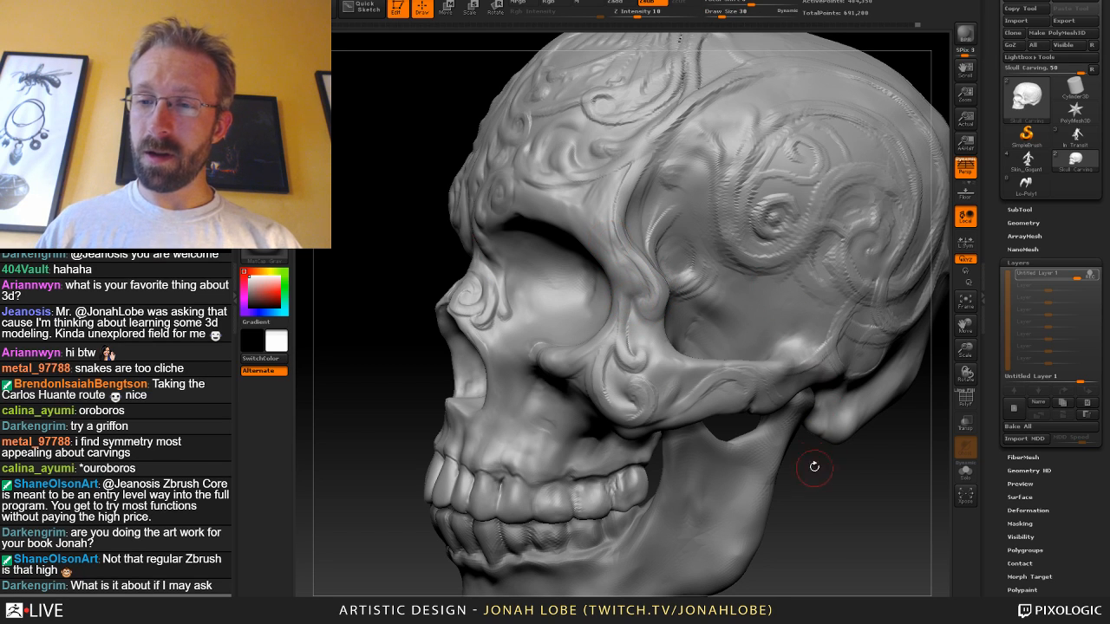
Raise the Z intensity to 14 and deepen the spiral grooves of the cheekbone scroll on the opposite side view.
{"action": "right_click_drag", "start_coordinate": [815, 465], "coordinate": [846, 461]}
{"action": "left_click_drag", "start_coordinate": [849, 462], "coordinate": [771, 466], "text": "alt"}
{"action": "mouse_move", "coordinate": [694, 468]}
{"action": "left_mouse_down"}
{"action": "mouse_move", "coordinate": [767, 468]}
{"action": "mouse_move", "coordinate": [718, 471]}
{"action": "mouse_move", "coordinate": [691, 418]}
{"action": "mouse_move", "coordinate": [703, 438]}
{"action": "mouse_move", "coordinate": [811, 437]}
{"action": "mouse_move", "coordinate": [793, 418]}
{"action": "mouse_move", "coordinate": [783, 436]}
{"action": "mouse_move", "coordinate": [858, 409]}
{"action": "left_mouse_up"}
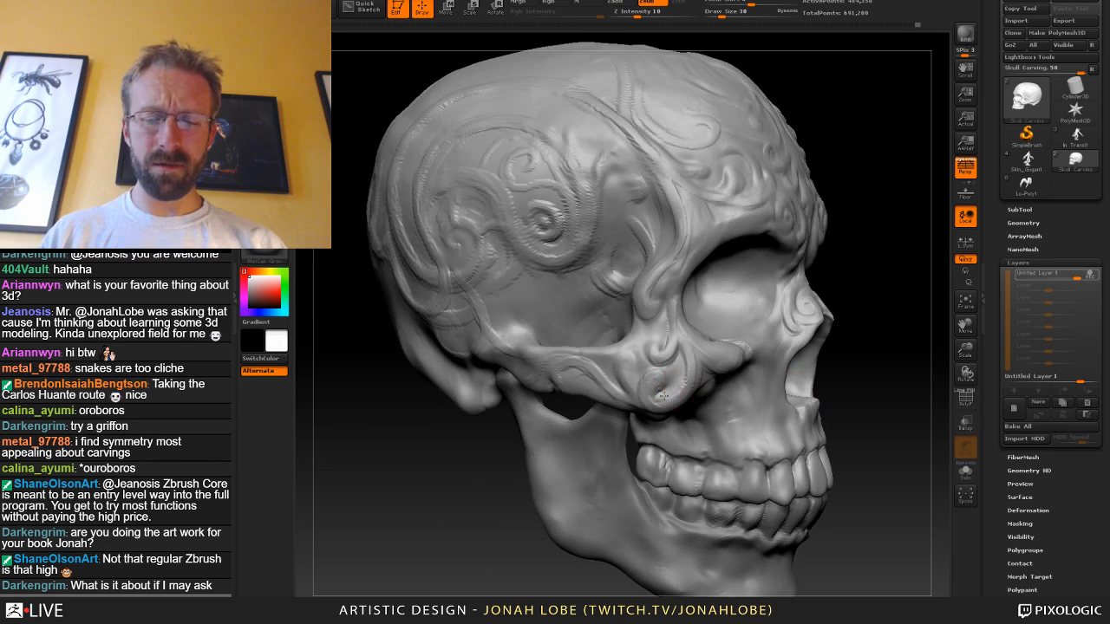
{"action": "key", "text": "space"}
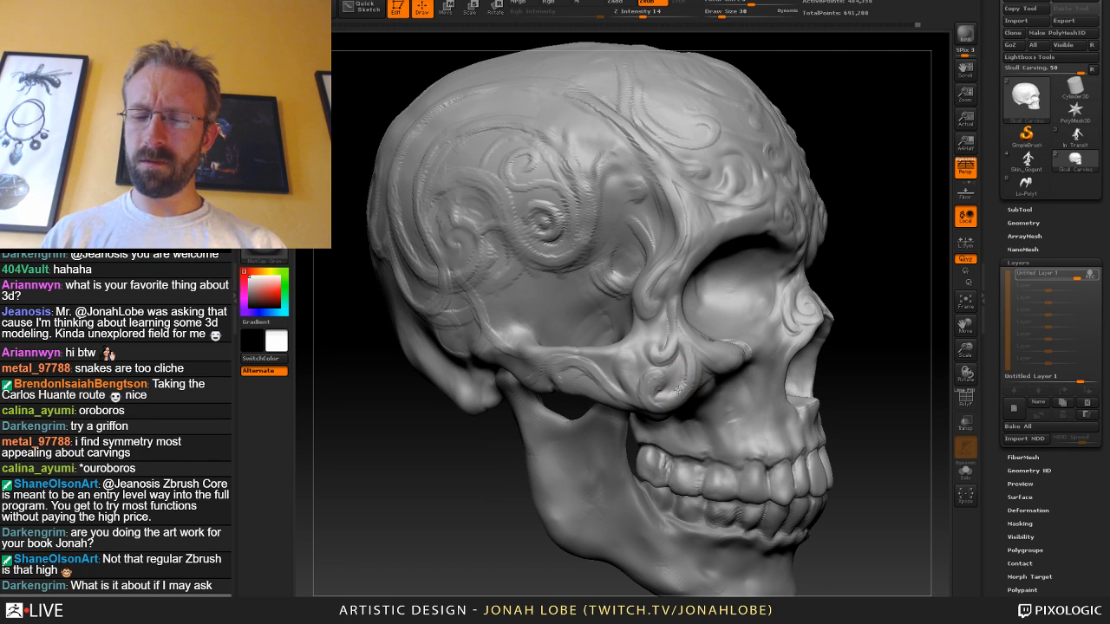
{"action": "left_click_drag", "start_coordinate": [887, 345], "coordinate": [665, 396]}
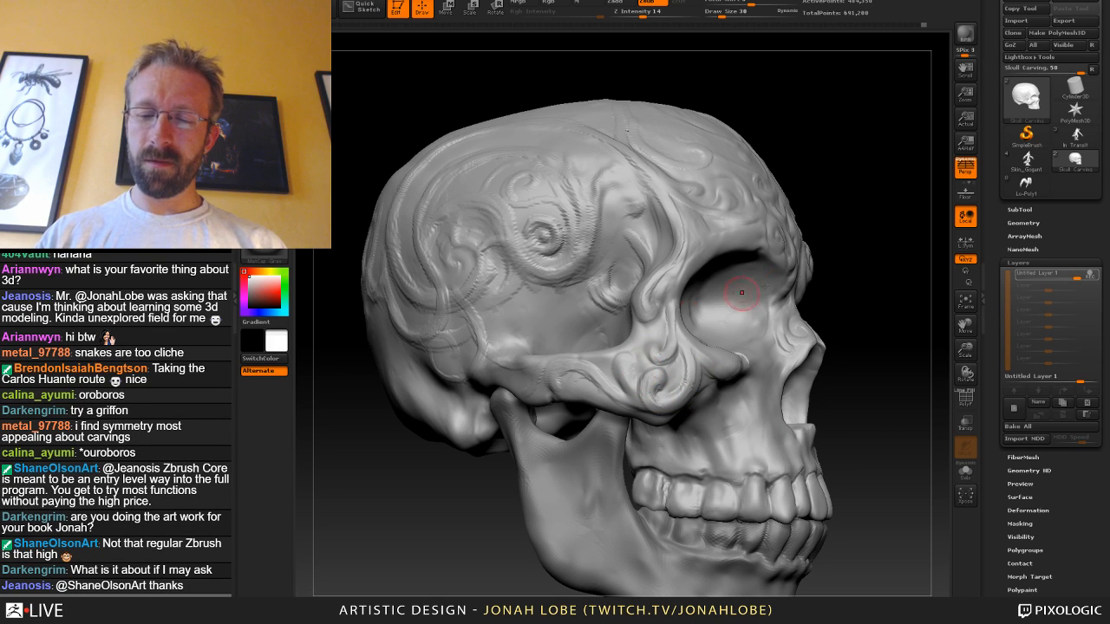
Refine the grooves where the cheekbone scroll meets the zygomatic arch and the outer eye socket.
{"action": "right_click_drag", "start_coordinate": [741, 292], "coordinate": [769, 287]}
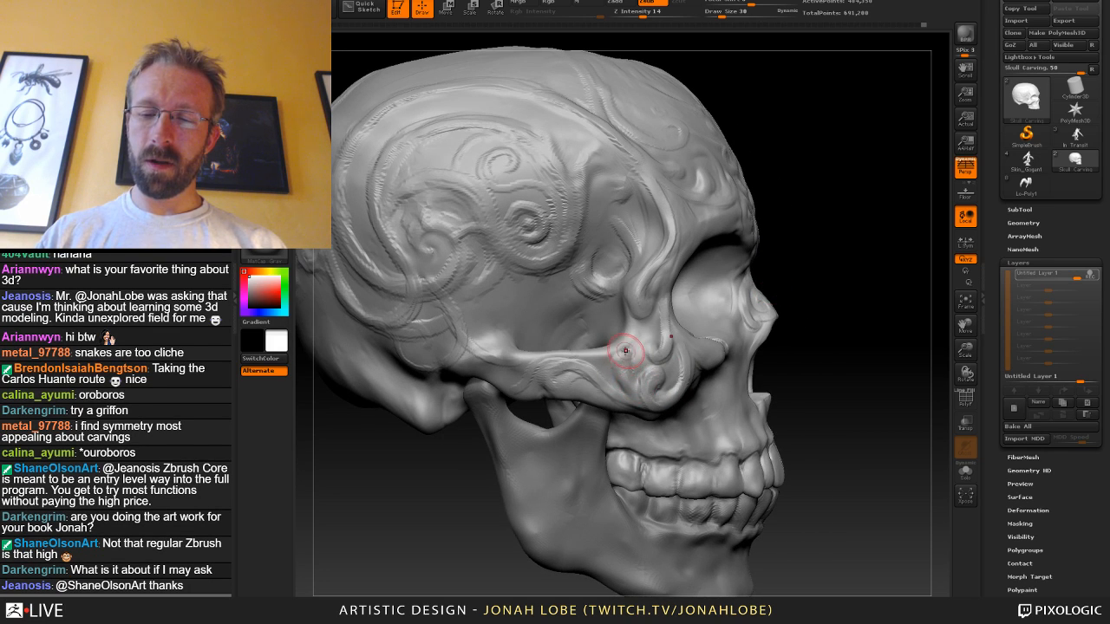
{"action": "left_click_drag", "start_coordinate": [827, 297], "coordinate": [771, 300]}
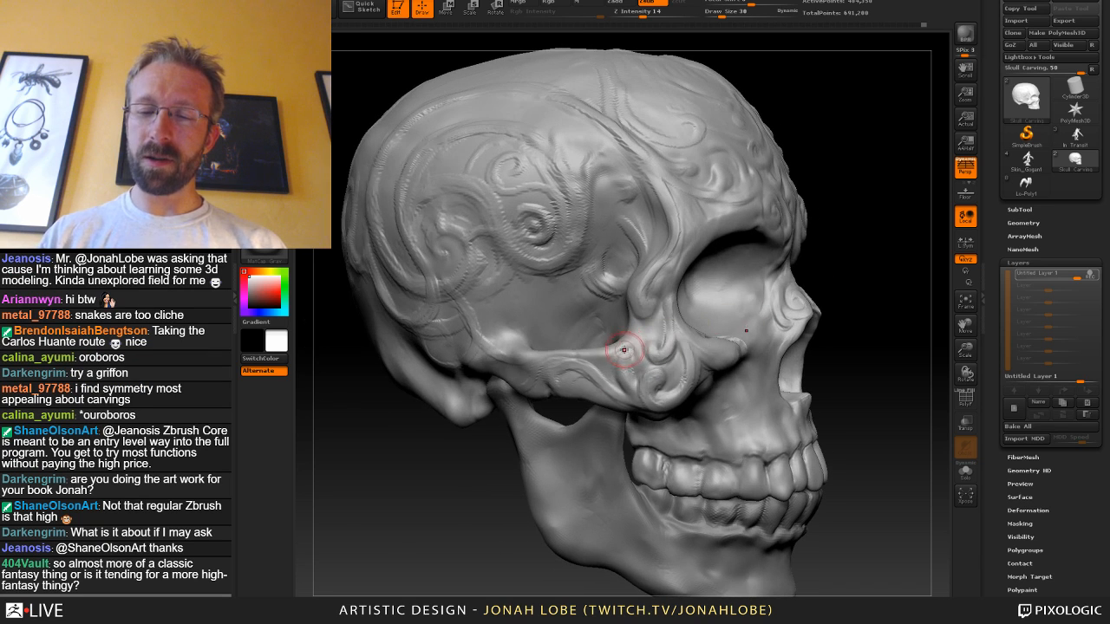
{"action": "left_click_drag", "start_coordinate": [885, 308], "coordinate": [894, 316]}
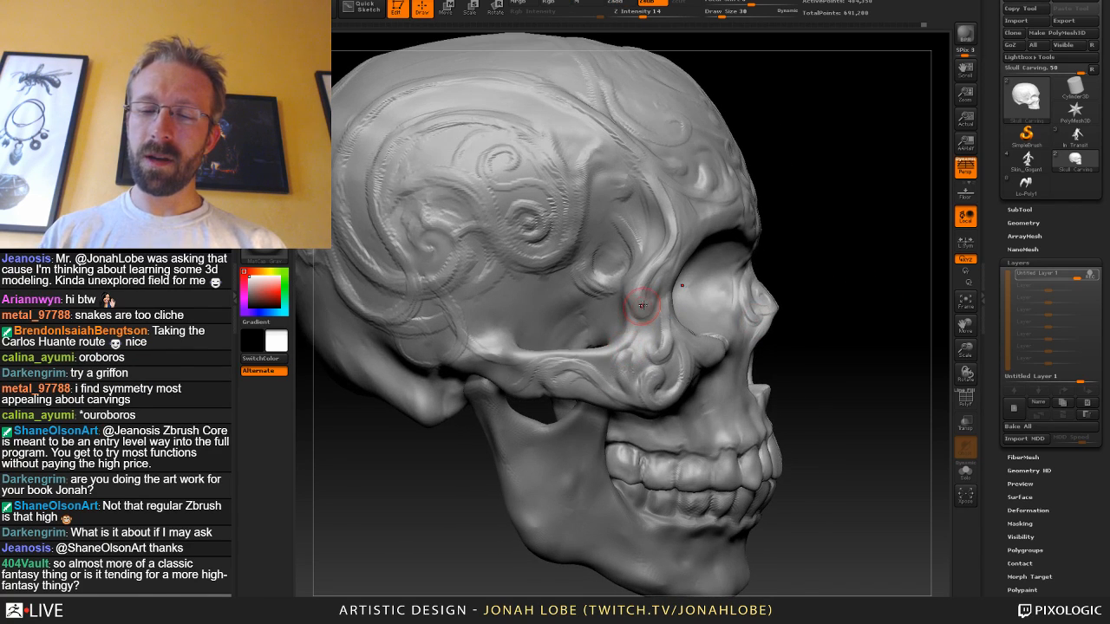
{"action": "left_click_drag", "start_coordinate": [828, 300], "coordinate": [880, 305]}
{"action": "left_click_drag", "start_coordinate": [725, 340], "coordinate": [685, 343]}
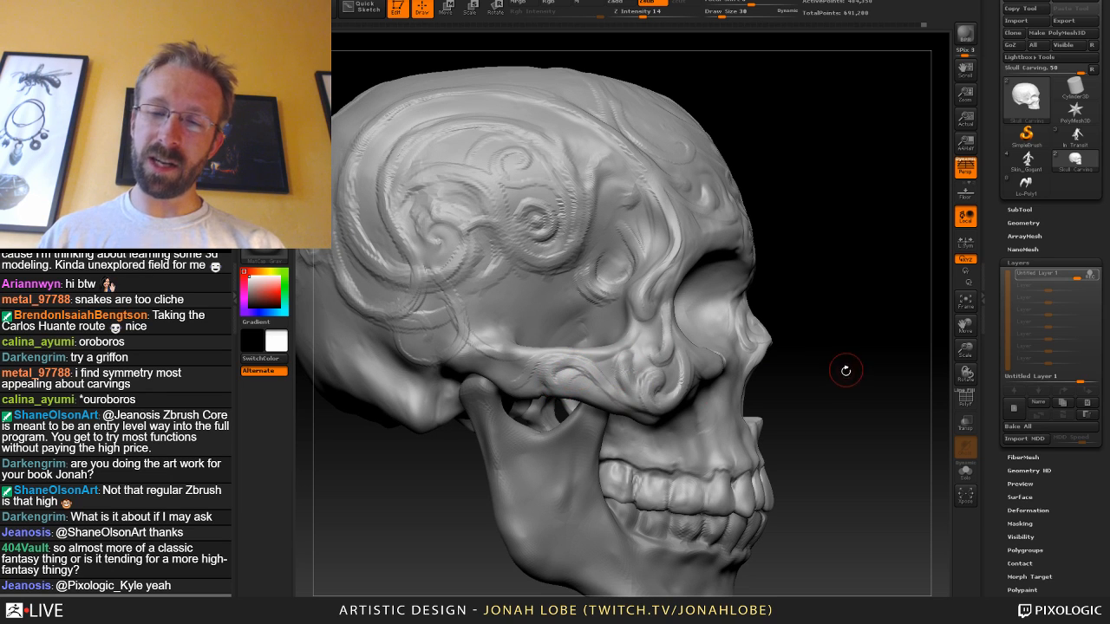
{"action": "mouse_move", "coordinate": [845, 371]}
{"action": "left_mouse_down", "text": "alt"}
{"action": "mouse_move", "coordinate": [797, 365]}
{"action": "mouse_move", "coordinate": [800, 391]}
{"action": "mouse_move", "coordinate": [766, 398]}
{"action": "mouse_move", "coordinate": [809, 397]}
{"action": "mouse_move", "coordinate": [810, 456]}
{"action": "left_mouse_up", "text": "alt"}
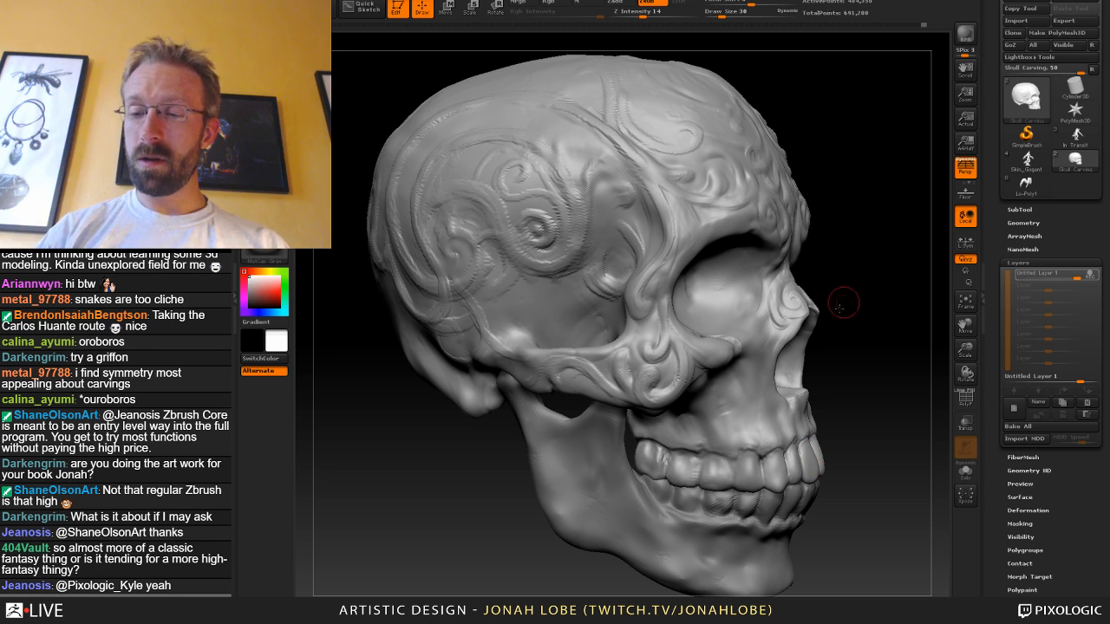
Deepen the grooves of the large swirl on the temple with the Dam_Standard brush at draw sizes 56 and 39.
{"action": "left_click_drag", "start_coordinate": [842, 303], "coordinate": [887, 297]}
{"action": "left_click_drag", "start_coordinate": [909, 393], "coordinate": [791, 455], "text": "alt"}
{"action": "mouse_move", "coordinate": [770, 385]}
{"action": "left_mouse_down"}
{"action": "mouse_move", "coordinate": [786, 386]}
{"action": "mouse_move", "coordinate": [768, 381]}
{"action": "left_mouse_up"}
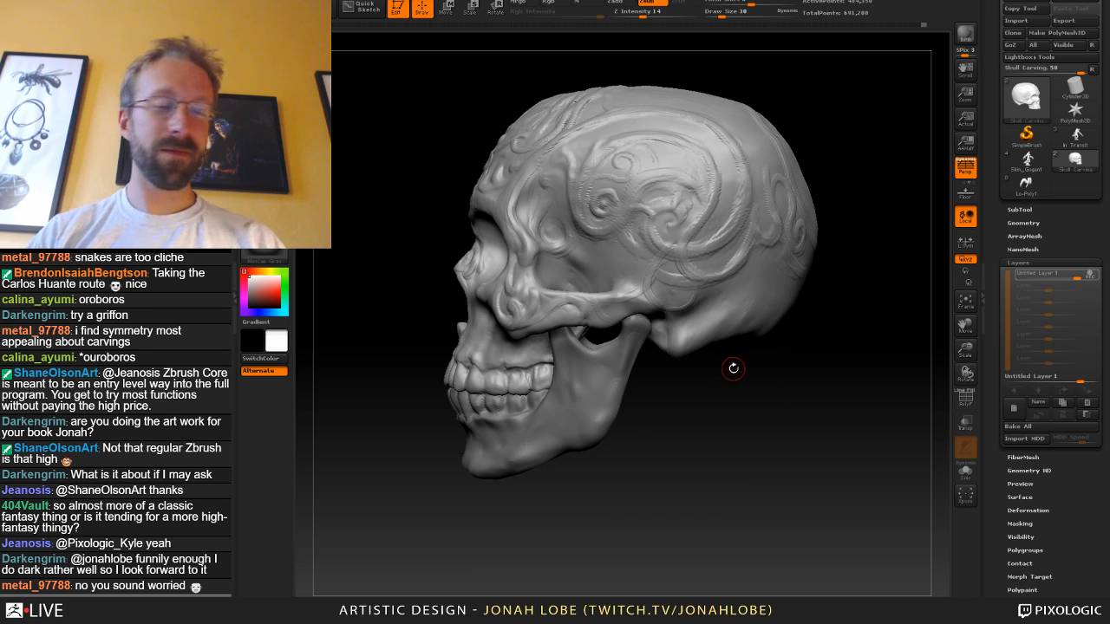
{"action": "left_click_drag", "start_coordinate": [844, 273], "coordinate": [827, 294]}
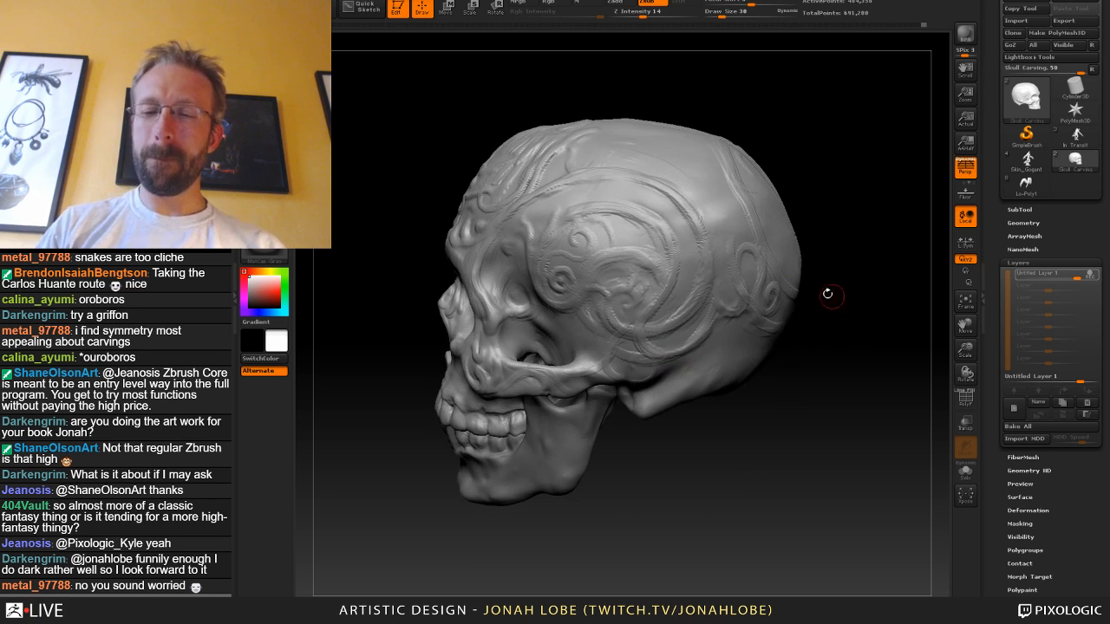
{"action": "key", "text": "s"}
{"action": "left_click_drag", "start_coordinate": [613, 260], "coordinate": [657, 282]}
{"action": "key", "text": "s"}
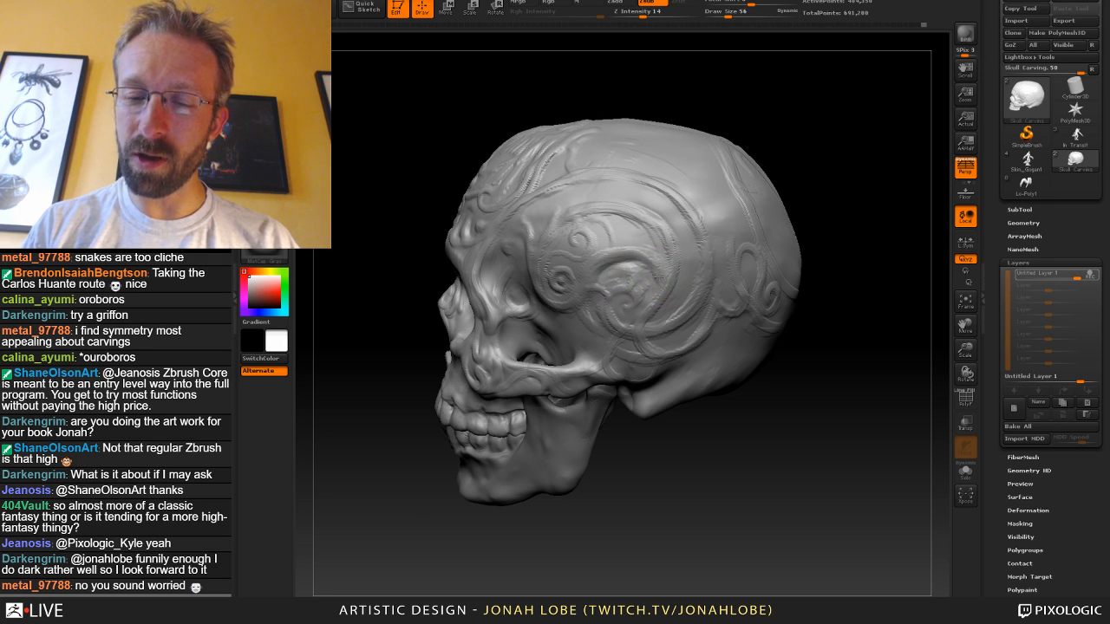
{"action": "left_click_drag", "start_coordinate": [819, 279], "coordinate": [845, 280]}
{"action": "key", "text": "s"}
{"action": "mouse_move", "coordinate": [658, 290]}
{"action": "left_mouse_down"}
{"action": "mouse_move", "coordinate": [646, 284]}
{"action": "mouse_move", "coordinate": [656, 290]}
{"action": "left_mouse_up"}
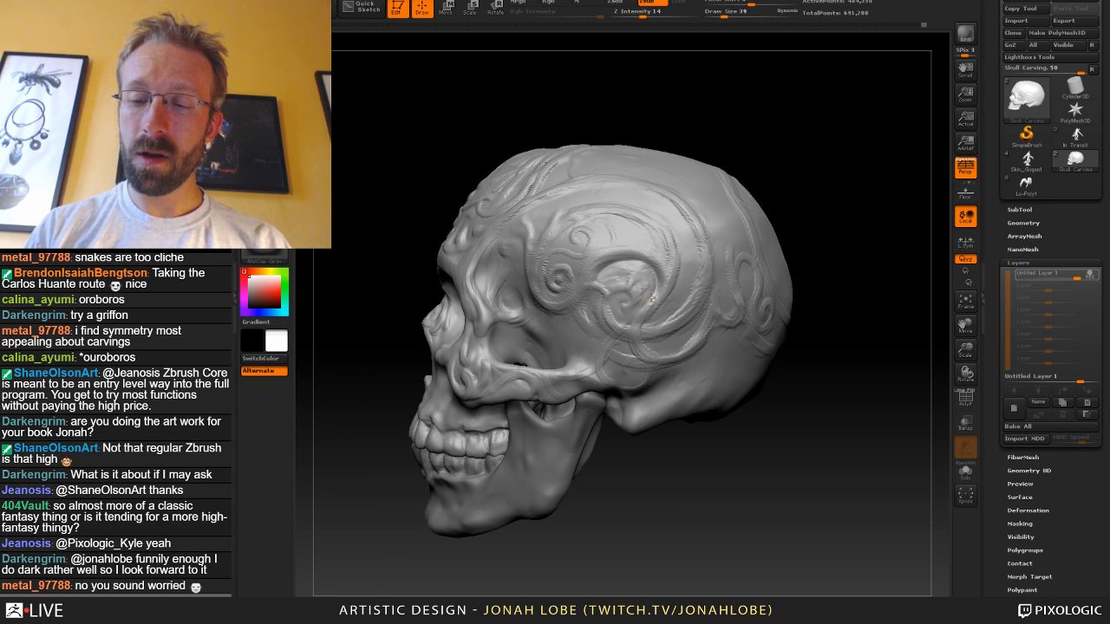
{"action": "left_click_drag", "start_coordinate": [839, 285], "coordinate": [827, 335]}
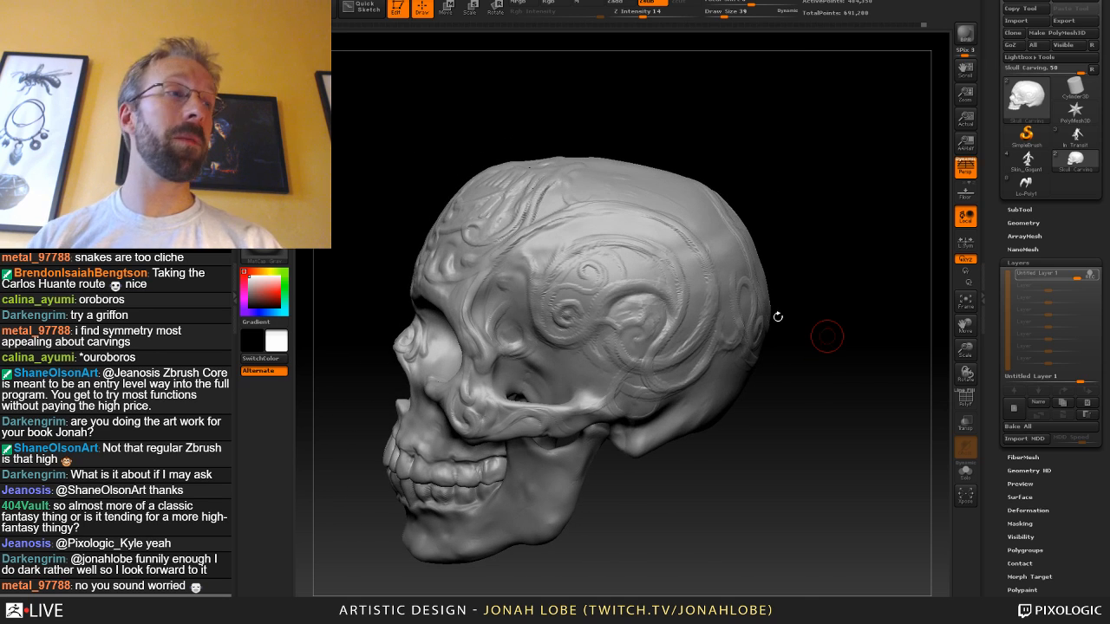
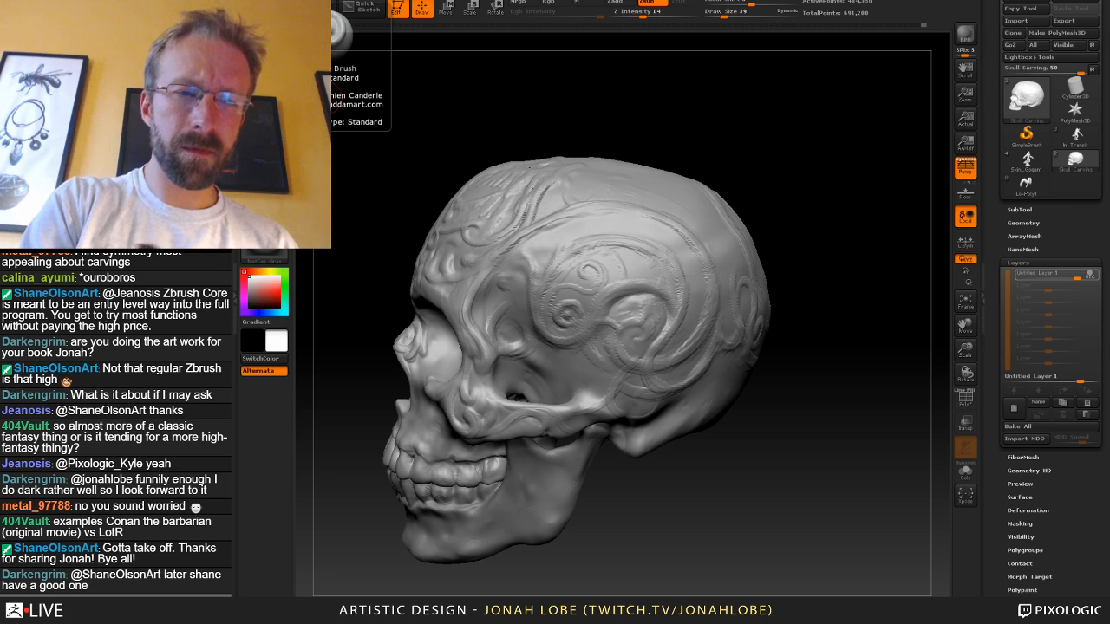
{"action": "key", "text": "b"}
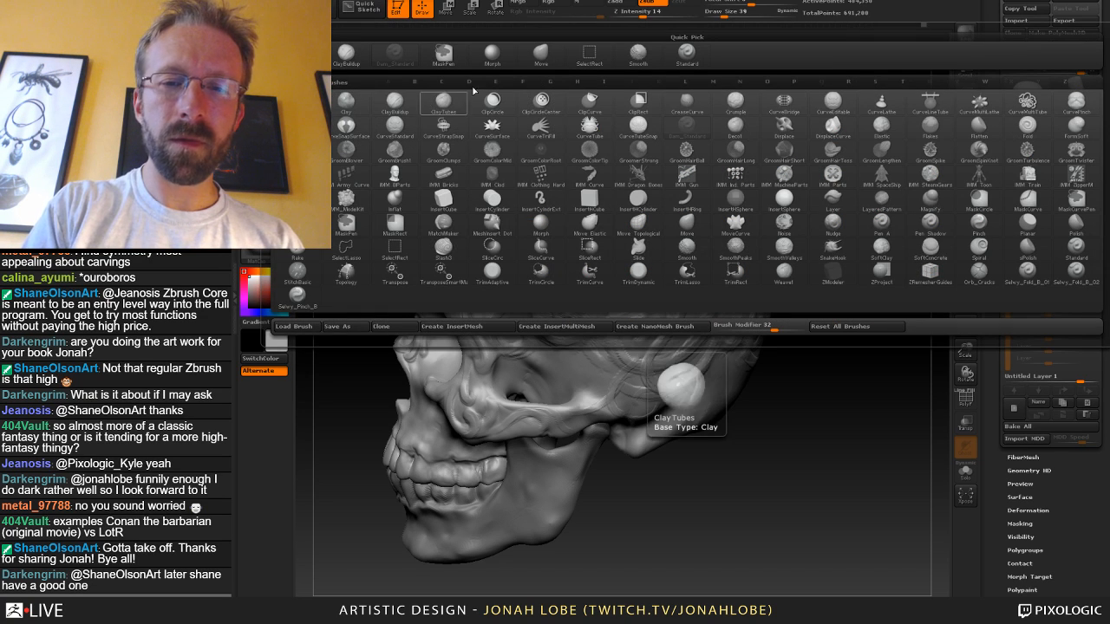
{"action": "left_click", "coordinate": [444, 95]}
{"action": "key", "text": "s"}
{"action": "left_click_drag", "start_coordinate": [592, 251], "coordinate": [585, 252]}
{"action": "left_click_drag", "start_coordinate": [683, 163], "coordinate": [629, 204]}
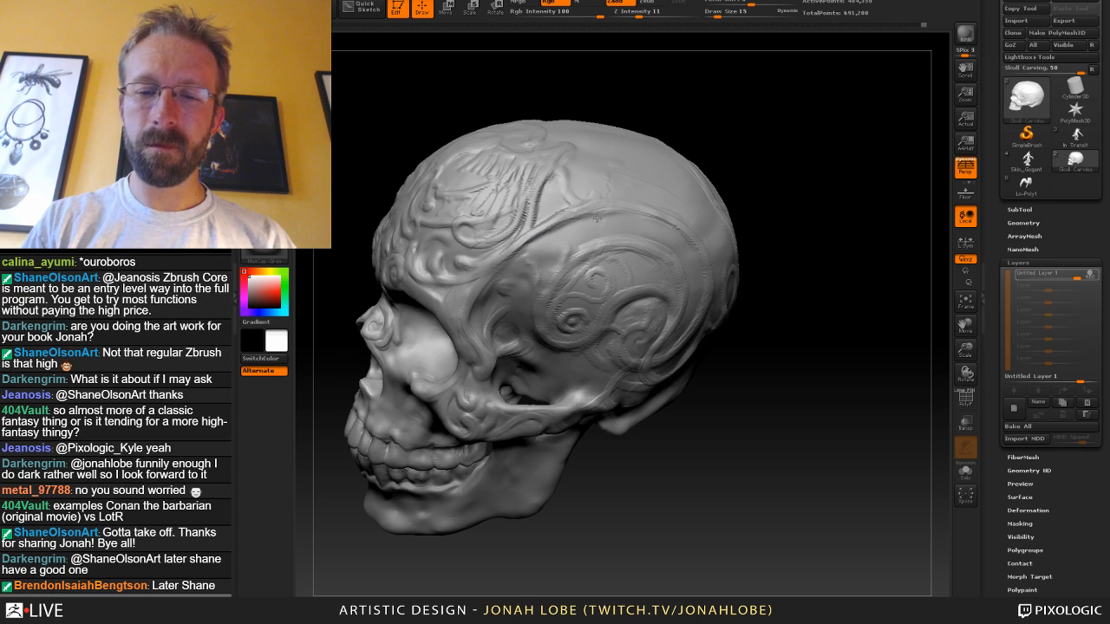
{"action": "left_click_drag", "start_coordinate": [742, 133], "coordinate": [698, 156]}
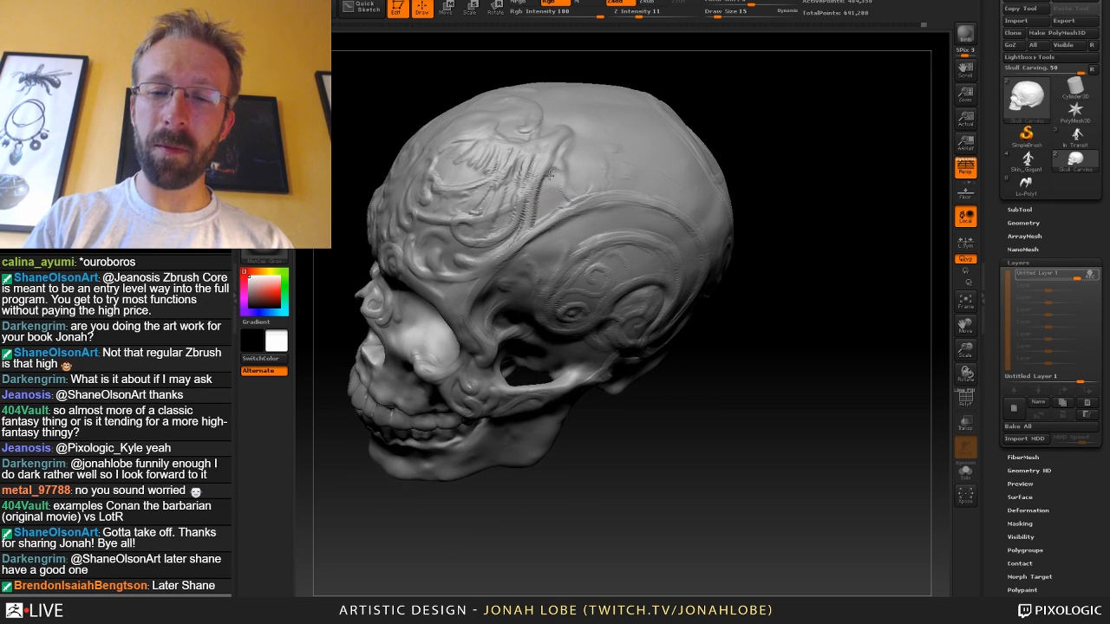
{"action": "left_click_drag", "start_coordinate": [756, 131], "coordinate": [721, 276], "text": "alt"}
Build up a new curled scroll on the side of the cranium above the temple band, using ClayBuildup at draw size 35.
{"action": "key", "text": "b"}
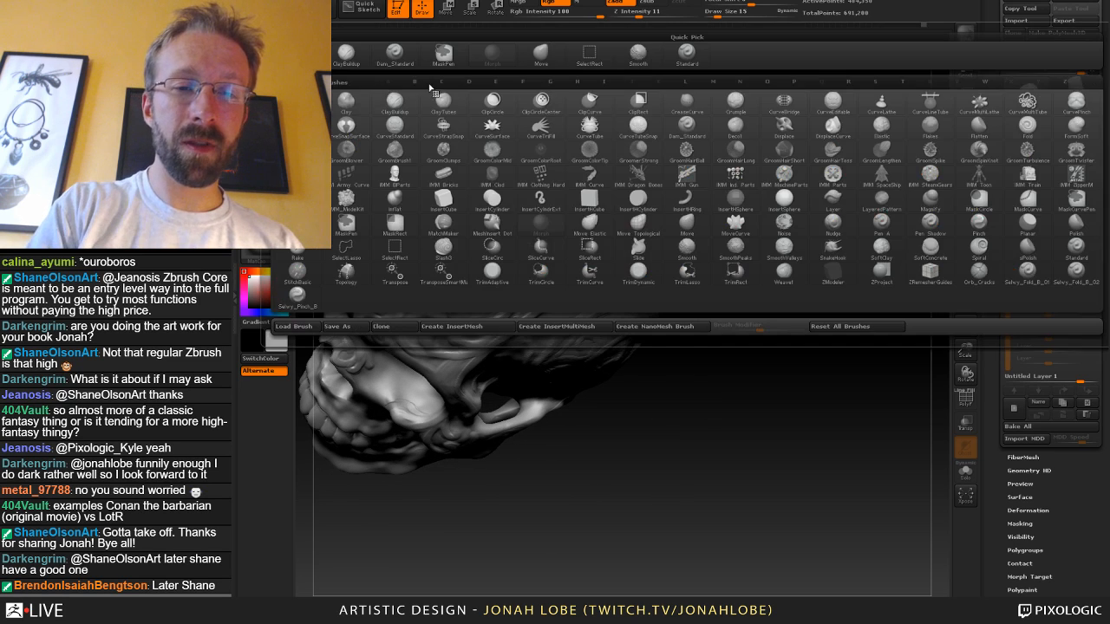
{"action": "left_click", "coordinate": [375, 65]}
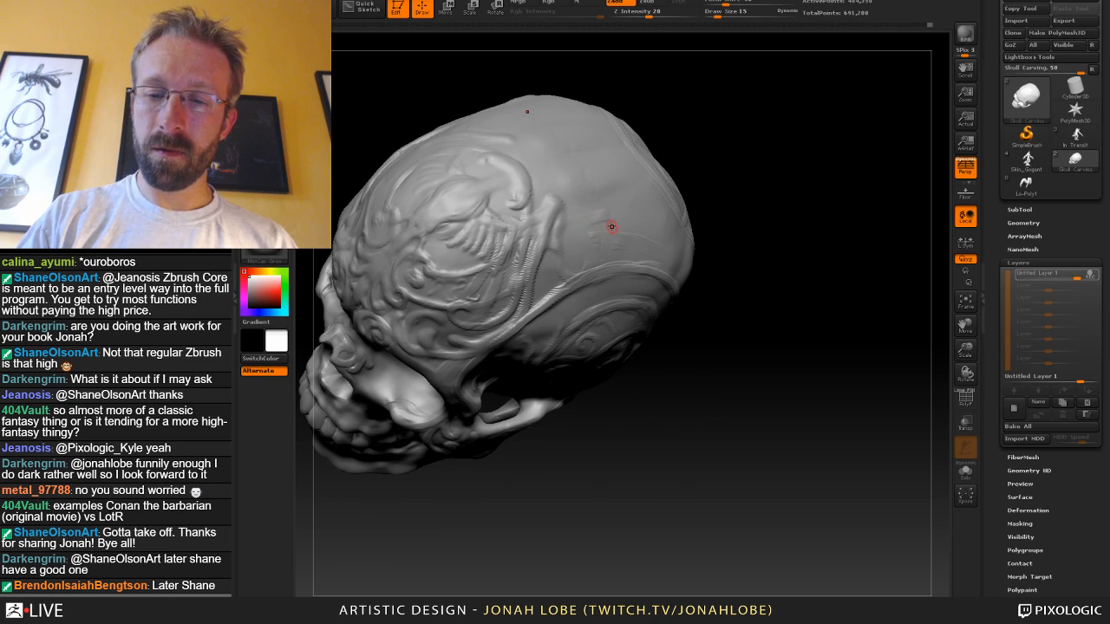
{"action": "key", "text": "ctrl+z"}
{"action": "key", "text": "s"}
{"action": "left_click_drag", "start_coordinate": [613, 227], "coordinate": [624, 228]}
{"action": "left_click_drag", "start_coordinate": [780, 199], "coordinate": [765, 186]}
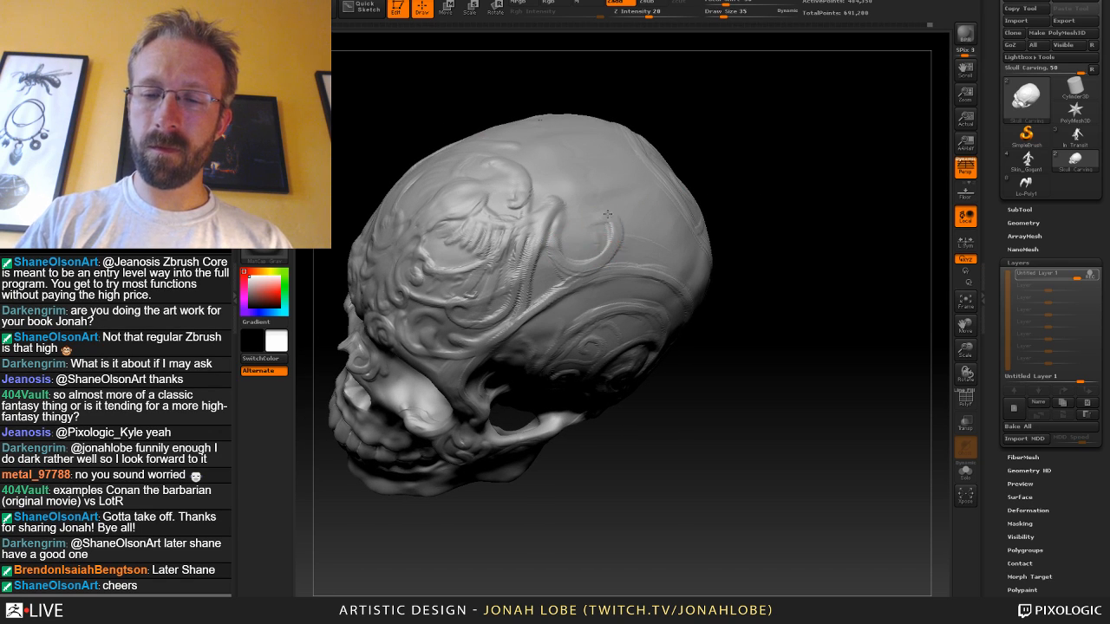
{"action": "mouse_move", "coordinate": [608, 214]}
{"action": "left_mouse_down"}
{"action": "mouse_move", "coordinate": [587, 233]}
{"action": "mouse_move", "coordinate": [591, 219]}
{"action": "mouse_move", "coordinate": [586, 232]}
{"action": "mouse_move", "coordinate": [579, 216]}
{"action": "mouse_move", "coordinate": [593, 209]}
{"action": "mouse_move", "coordinate": [613, 231]}
{"action": "mouse_move", "coordinate": [616, 207]}
{"action": "left_mouse_up"}
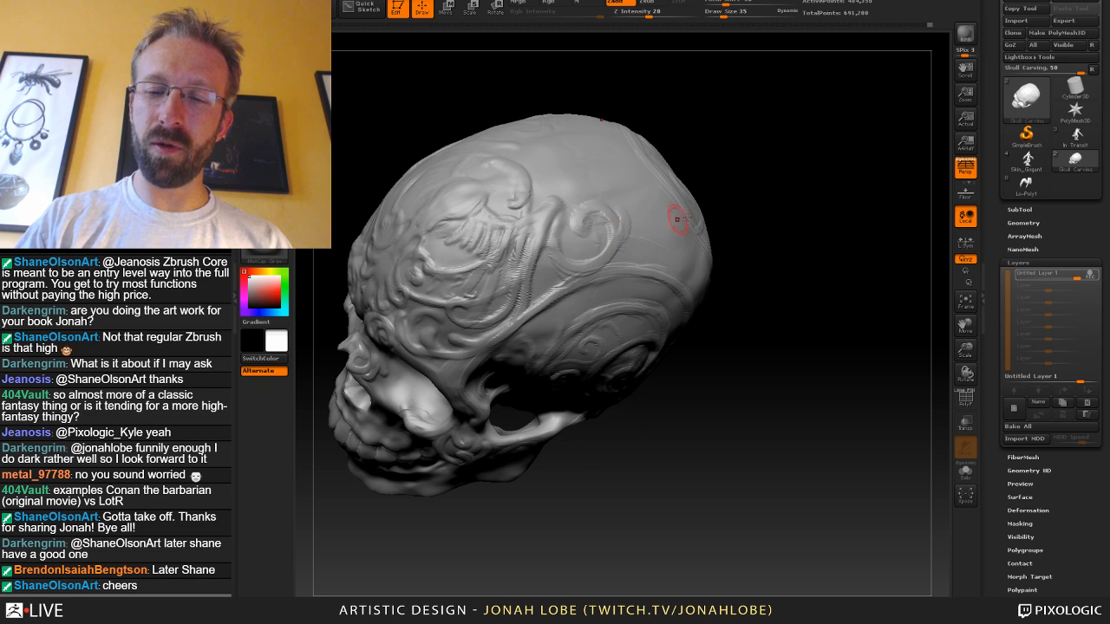
Reduce the draw size to 26 and add a smaller offshoot curl branching behind the new scroll.
{"action": "right_click_drag", "start_coordinate": [677, 219], "coordinate": [664, 203]}
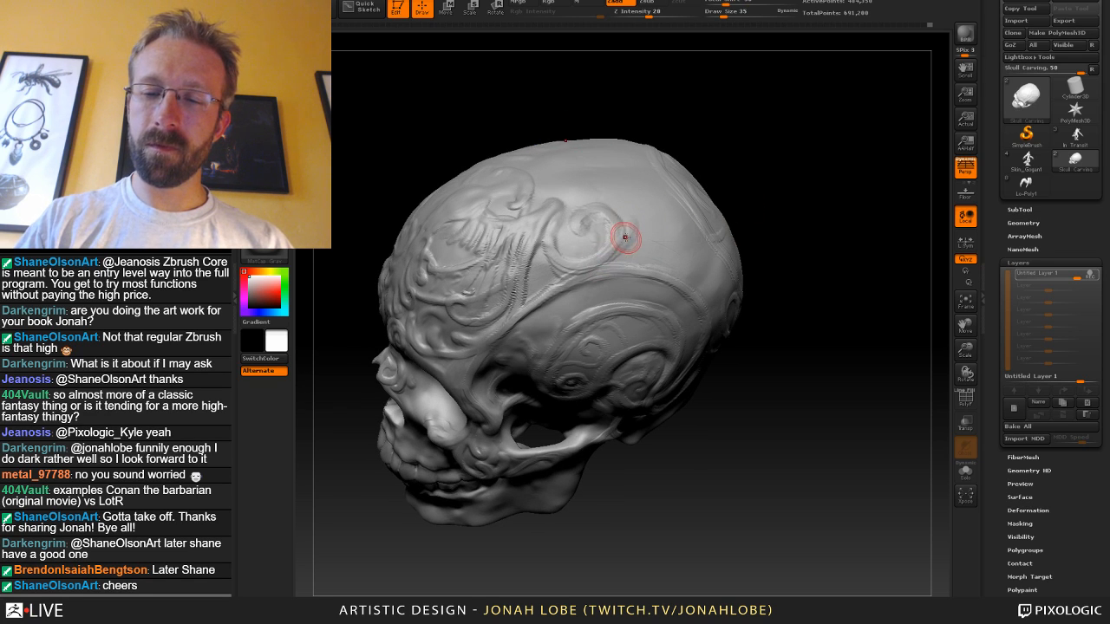
{"action": "key", "text": "s"}
{"action": "left_click_drag", "start_coordinate": [625, 238], "coordinate": [622, 238]}
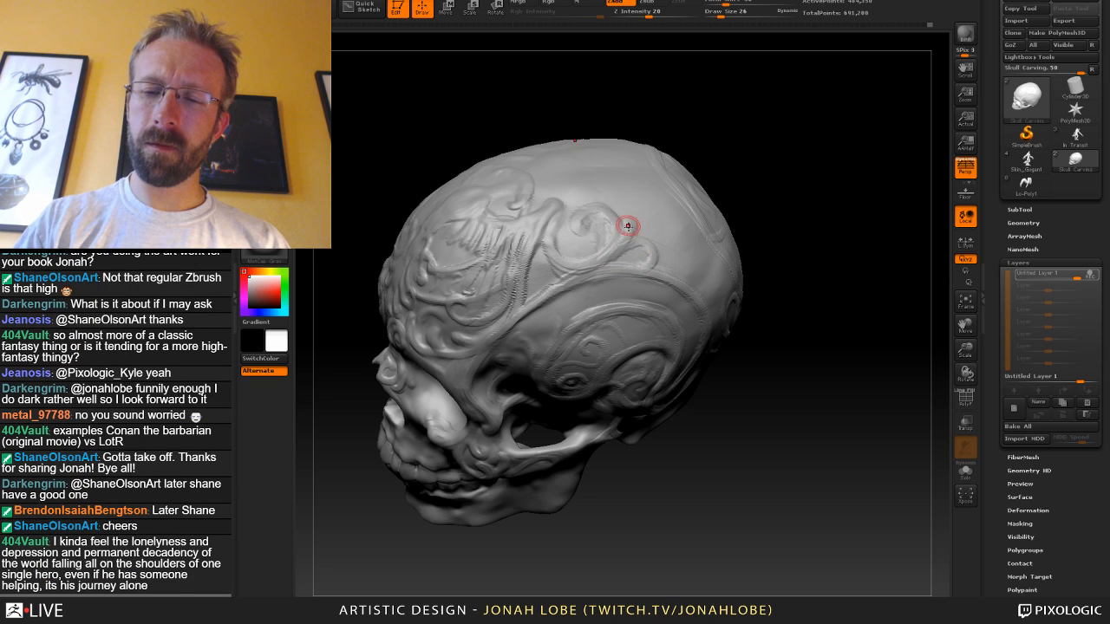
Build up the inner spiral and outer rim of the new scroll above the temple and smooth its inner area.
{"action": "left_click_drag", "start_coordinate": [745, 147], "coordinate": [730, 182]}
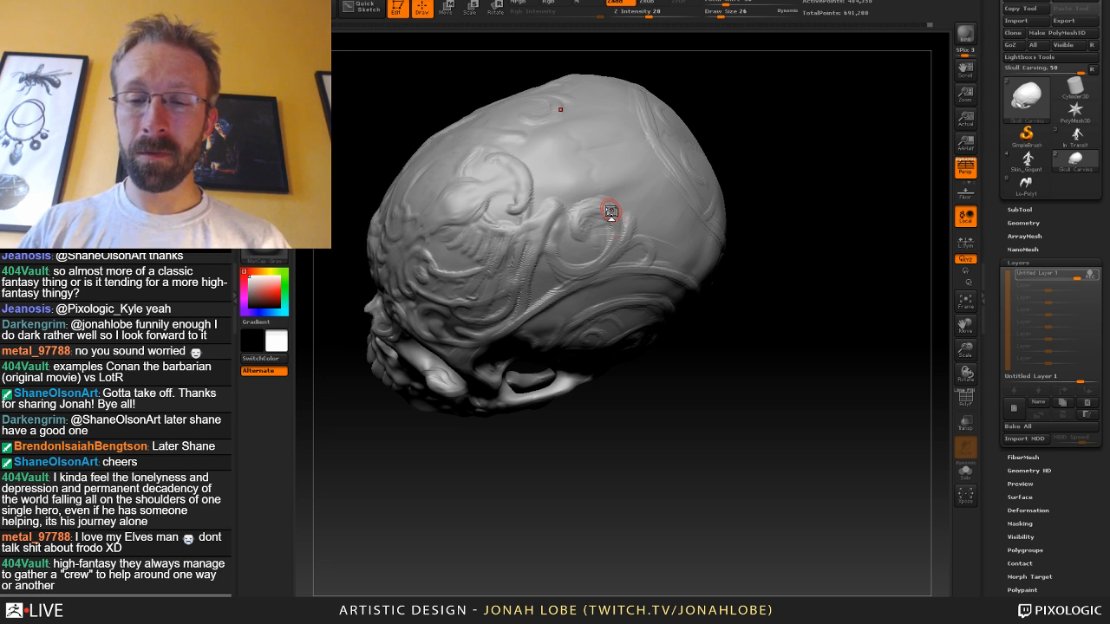
{"action": "left_click_drag", "start_coordinate": [787, 216], "coordinate": [602, 231], "text": "alt"}
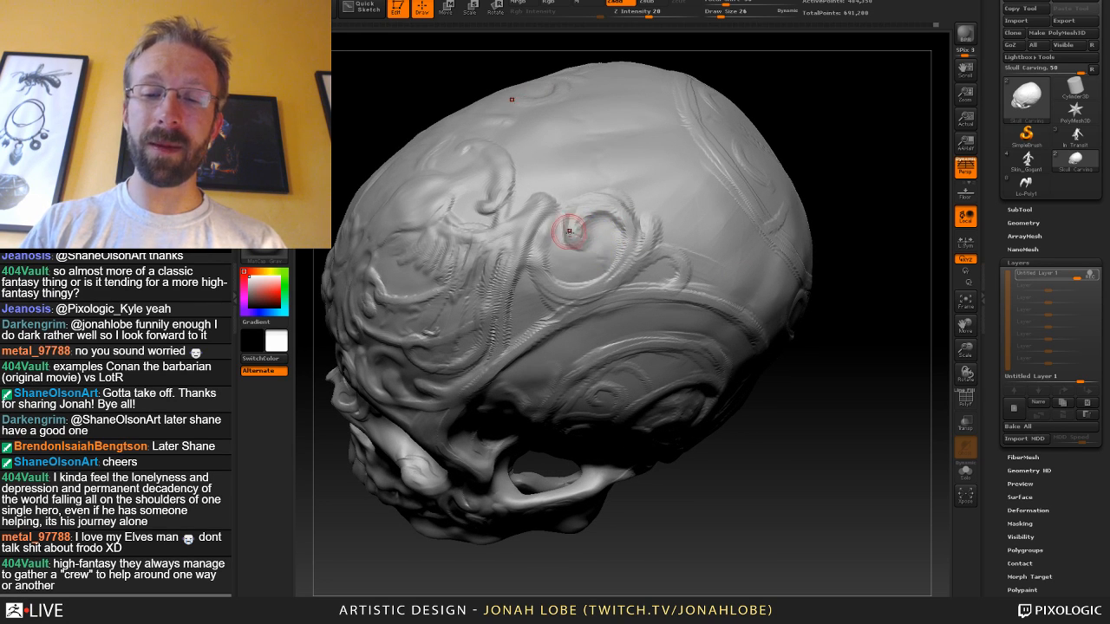
{"action": "left_click_drag", "start_coordinate": [804, 159], "coordinate": [720, 166]}
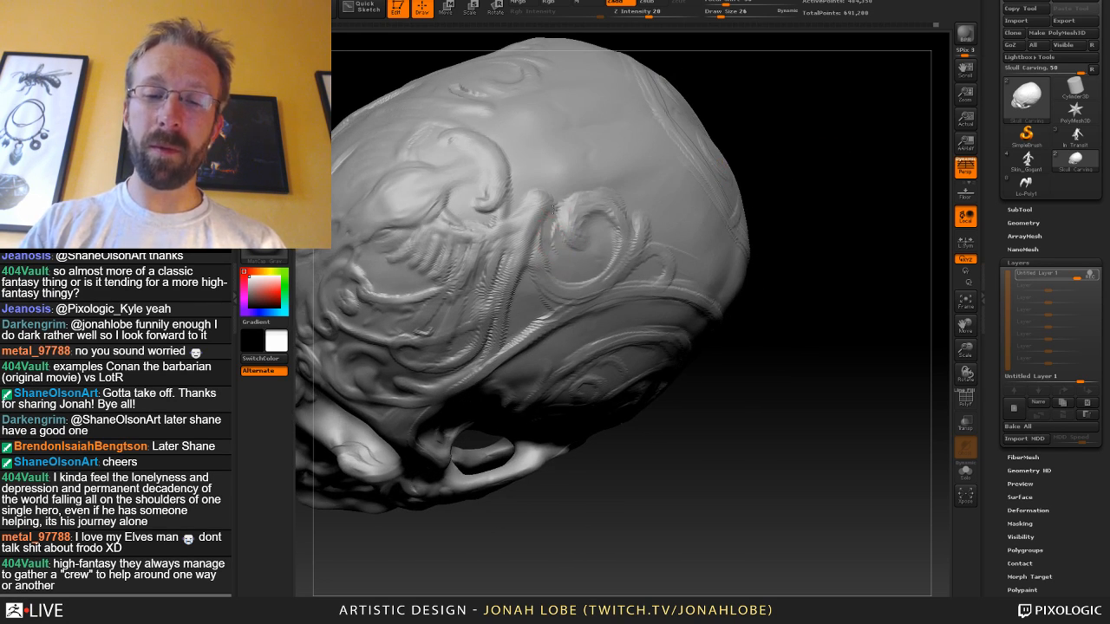
{"action": "mouse_move", "coordinate": [532, 235]}
{"action": "left_mouse_down", "text": "shift"}
{"action": "mouse_move", "coordinate": [564, 266]}
{"action": "mouse_move", "coordinate": [544, 257]}
{"action": "mouse_move", "coordinate": [598, 252]}
{"action": "left_mouse_up", "text": "shift"}
{"action": "left_click_drag", "start_coordinate": [794, 213], "coordinate": [832, 416]}
{"action": "left_click_drag", "start_coordinate": [439, 110], "coordinate": [576, 217]}
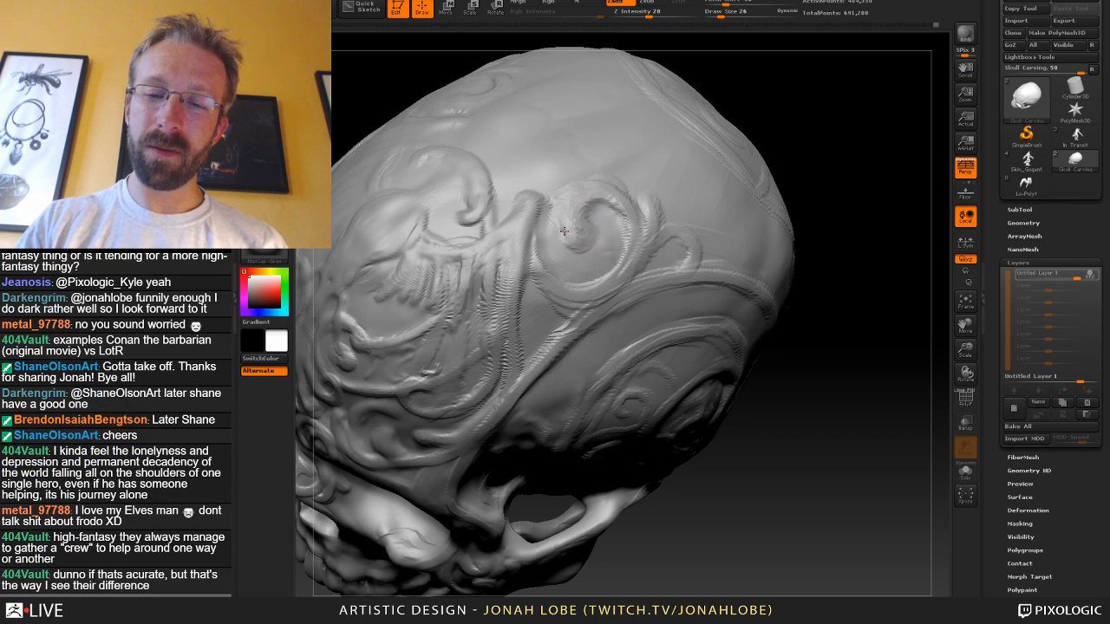
{"action": "left_click_drag", "start_coordinate": [644, 161], "coordinate": [607, 184]}
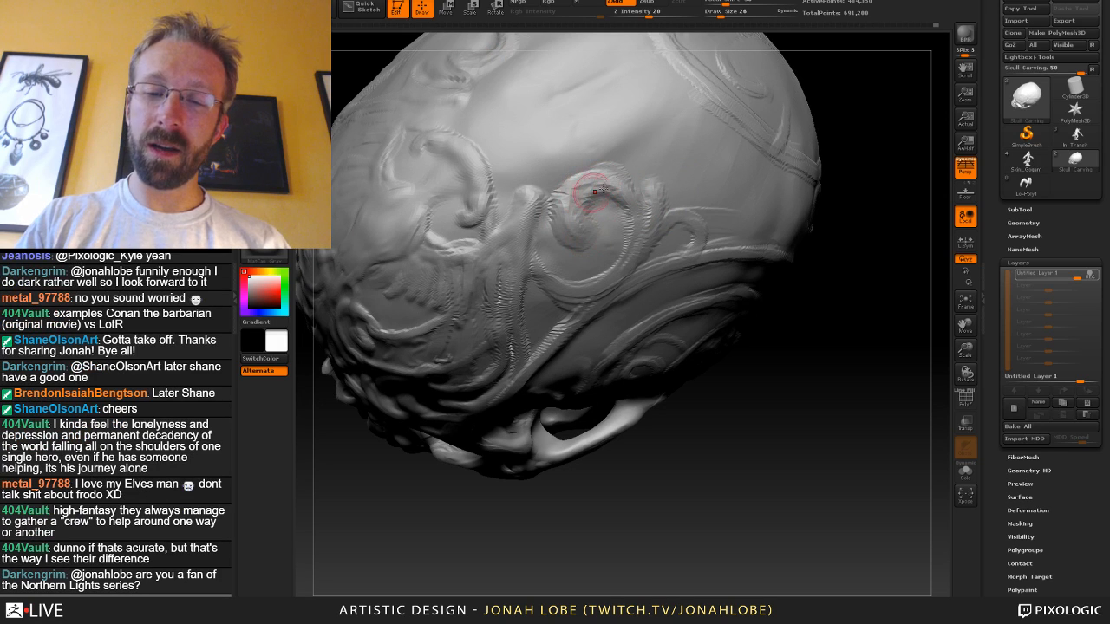
Refine the rim and the adjoining stem of the scroll above the temple at draw size 17.
{"action": "mouse_move", "coordinate": [595, 192]}
{"action": "left_mouse_down"}
{"action": "mouse_move", "coordinate": [527, 242]}
{"action": "mouse_move", "coordinate": [537, 276]}
{"action": "left_mouse_up"}
{"action": "key", "text": "s"}
{"action": "left_click", "coordinate": [537, 261]}
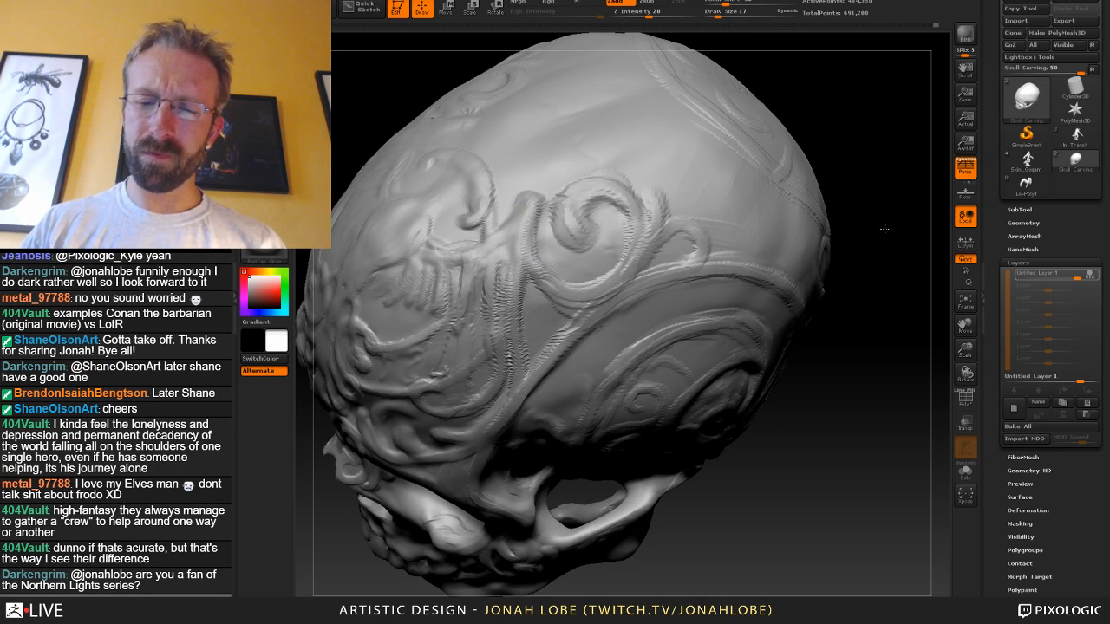
{"action": "left_click_drag", "start_coordinate": [883, 228], "coordinate": [538, 276]}
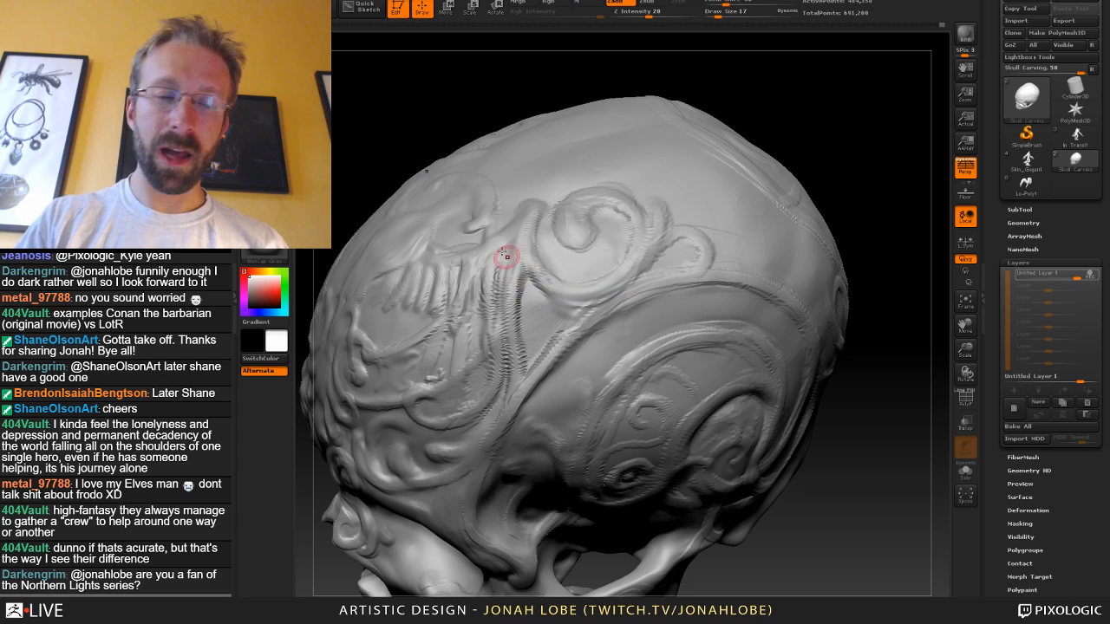
Soften the surface between the scroll's stem and the temple band with an enlarged Morph brush.
{"action": "key", "text": "b"}
{"action": "left_click", "coordinate": [492, 57]}
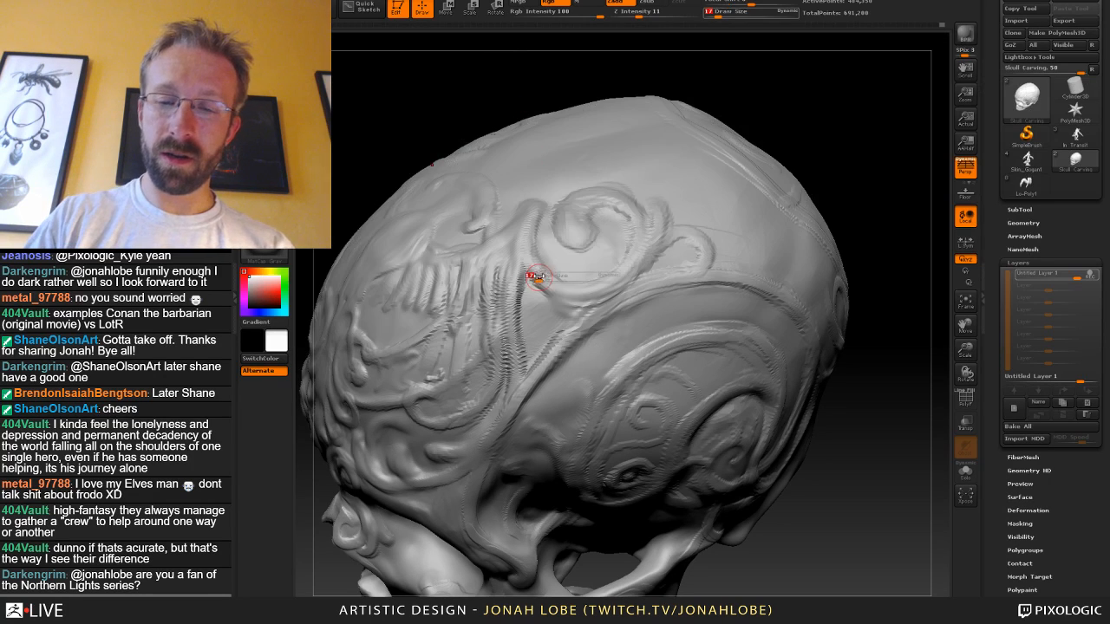
{"action": "left_click_drag", "start_coordinate": [521, 256], "coordinate": [555, 345]}
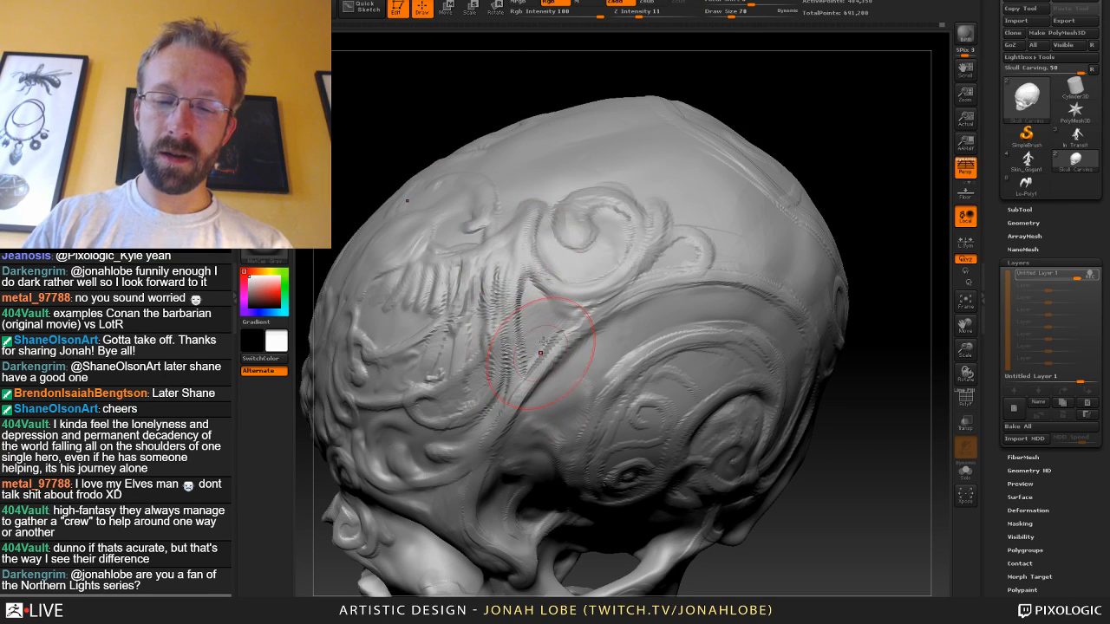
{"action": "left_click_drag", "start_coordinate": [521, 394], "coordinate": [610, 316]}
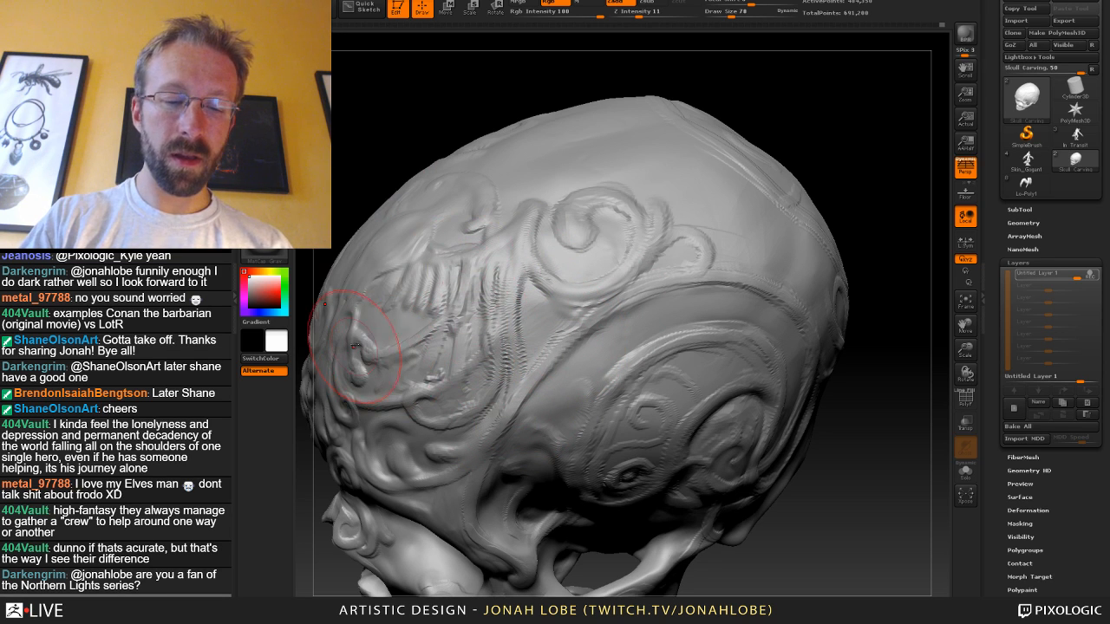
Carve grooves along the stem beside the new scroll with Dam_Standard at draw size 19 and smooth the adjoining forehead ridges.
{"action": "key", "text": "b"}
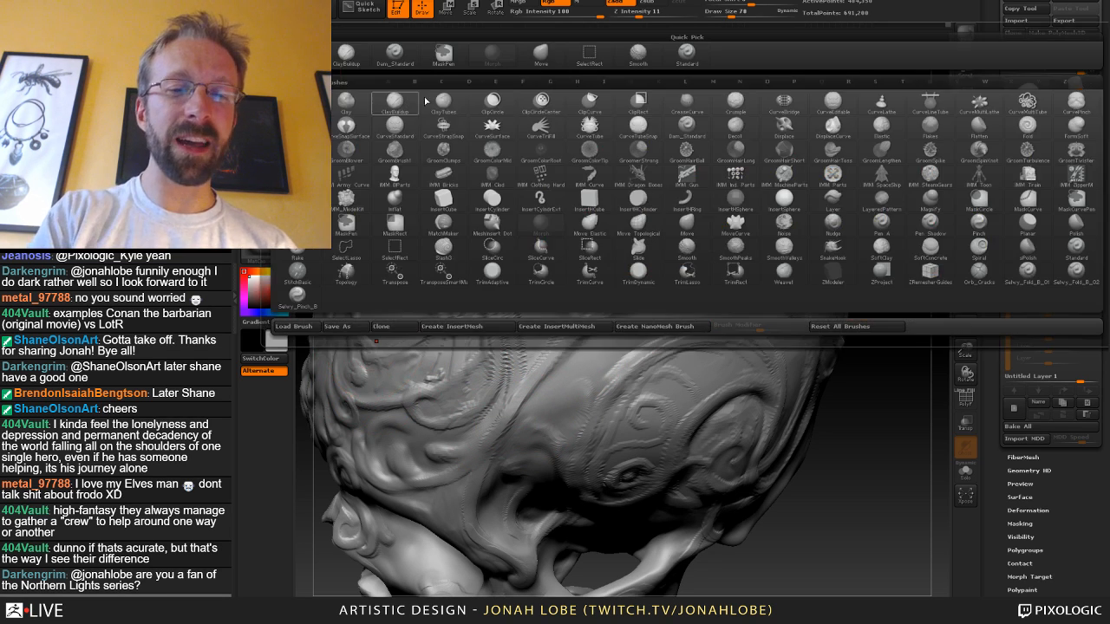
{"action": "left_click", "coordinate": [398, 58]}
{"action": "key", "text": "s"}
{"action": "left_click_drag", "start_coordinate": [597, 259], "coordinate": [581, 259]}
{"action": "left_click_drag", "start_coordinate": [840, 142], "coordinate": [807, 251]}
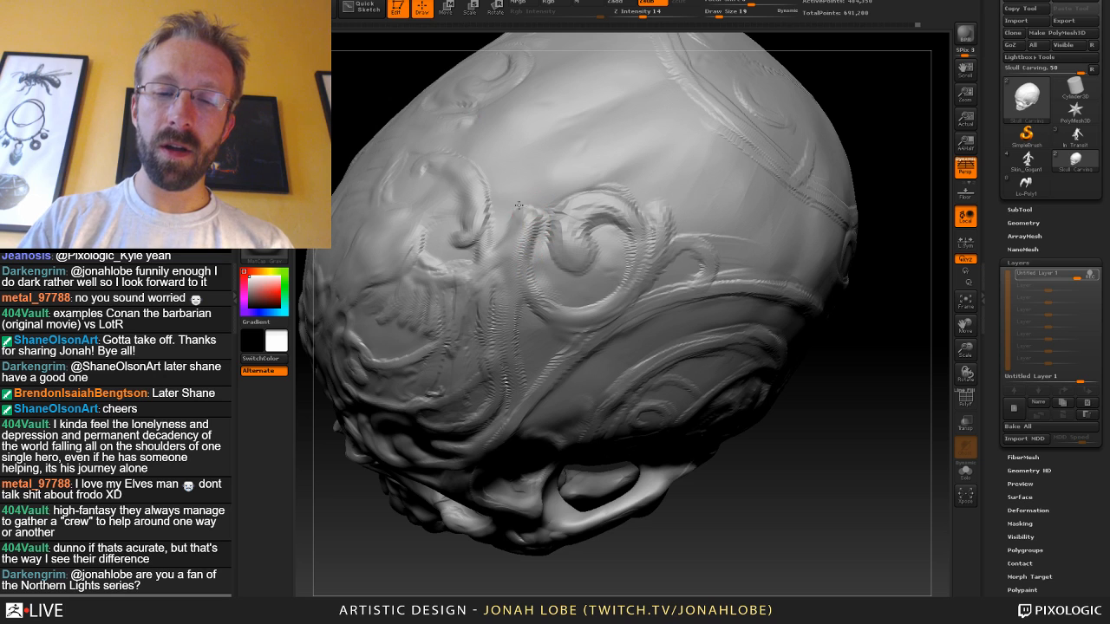
{"action": "left_click_drag", "start_coordinate": [502, 238], "coordinate": [524, 222]}
{"action": "left_click_drag", "start_coordinate": [882, 119], "coordinate": [736, 144]}
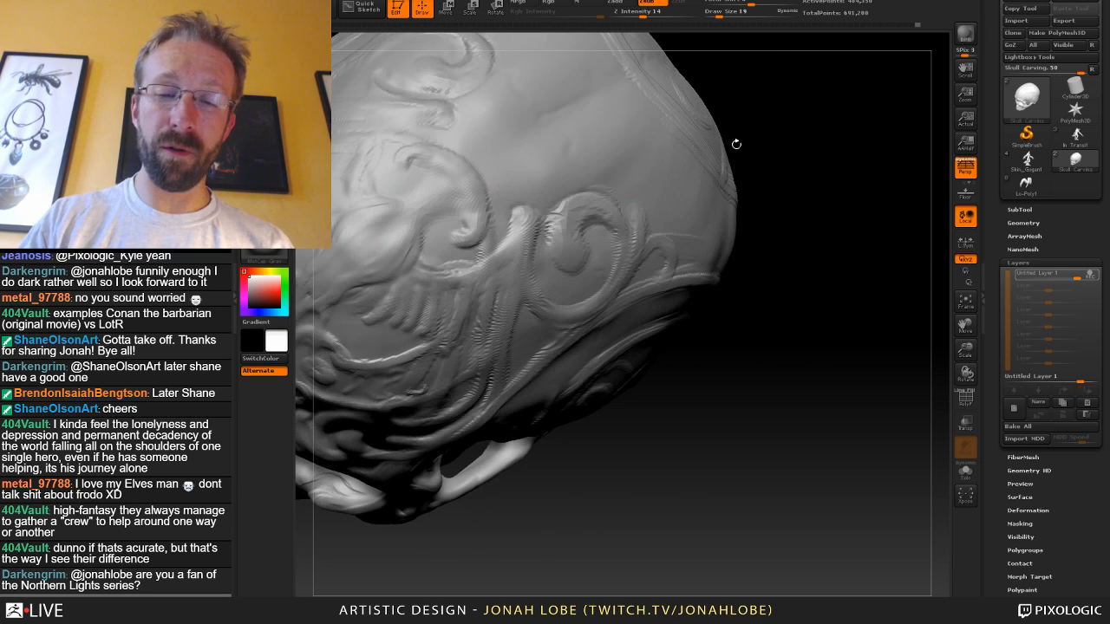
{"action": "left_click_drag", "start_coordinate": [506, 247], "coordinate": [513, 217]}
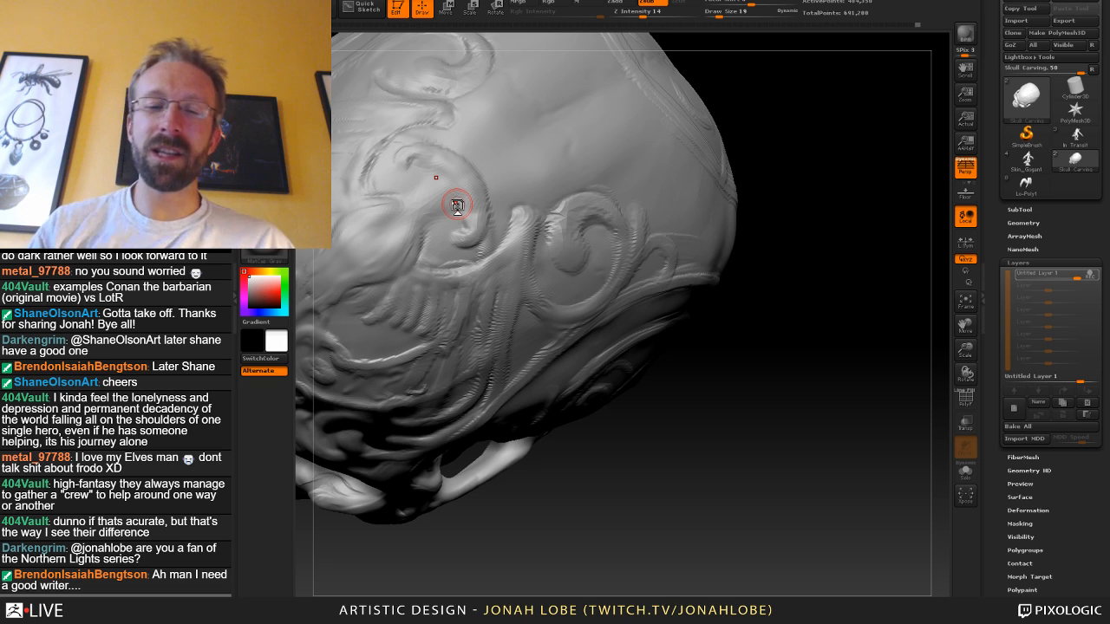
{"action": "left_click_drag", "start_coordinate": [668, 436], "coordinate": [713, 376]}
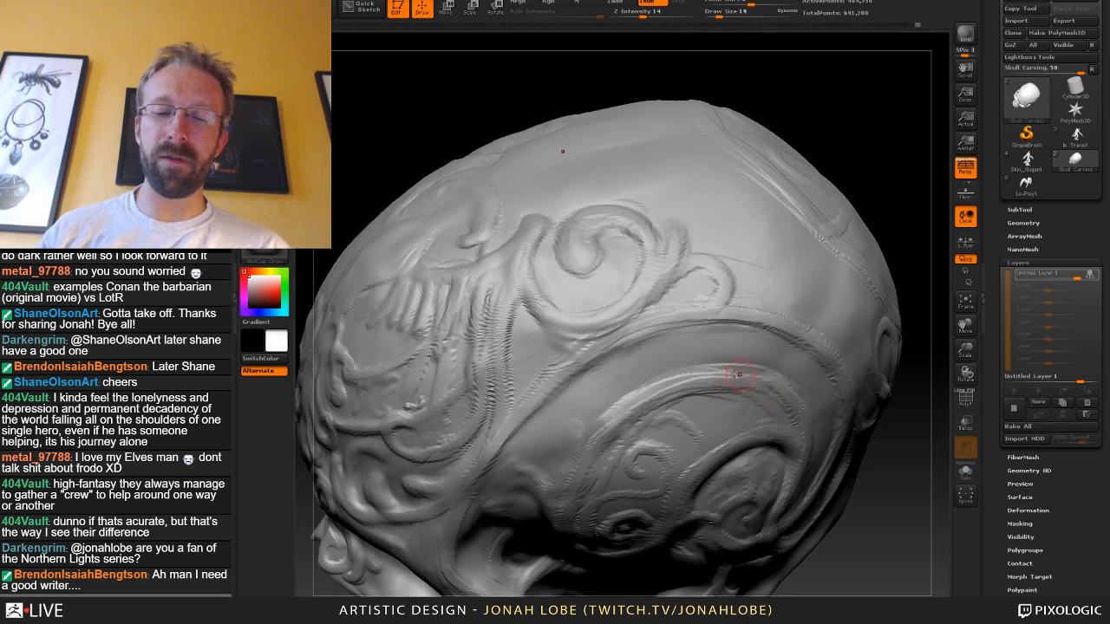
{"action": "left_click_drag", "start_coordinate": [488, 292], "coordinate": [480, 321], "text": "shift"}
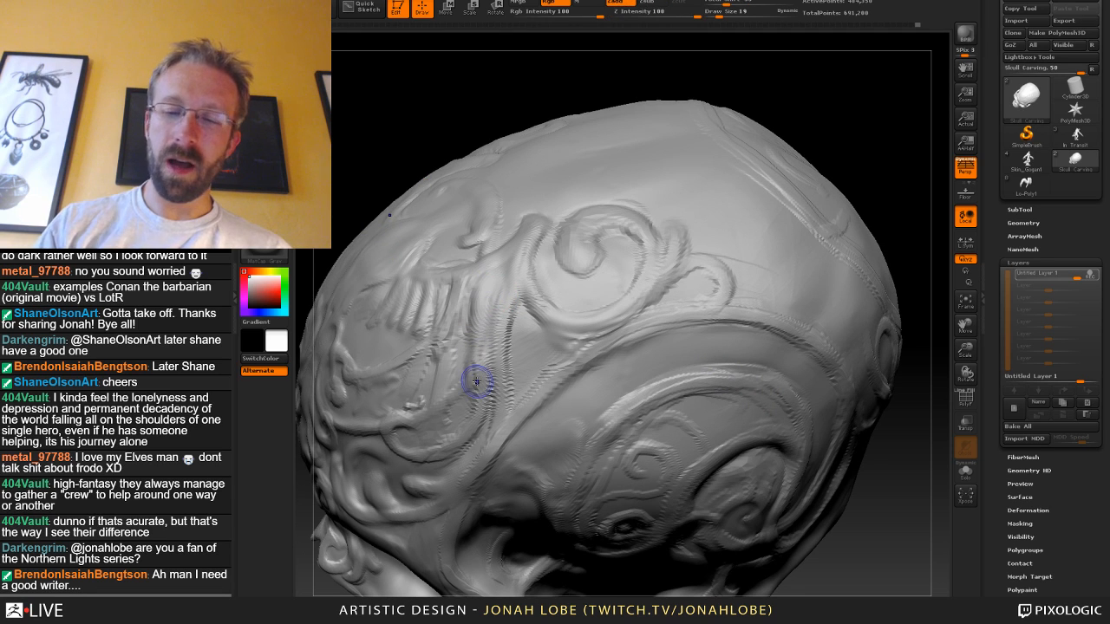
Build up the scroll at the outer forehead beside the temple ridge with ClayBuildup at draw size 20, undoing the first stroke.
{"action": "mouse_move", "coordinate": [884, 436]}
{"action": "left_mouse_down", "text": "alt"}
{"action": "mouse_move", "coordinate": [743, 425]}
{"action": "mouse_move", "coordinate": [730, 395]}
{"action": "mouse_move", "coordinate": [756, 439]}
{"action": "mouse_move", "coordinate": [785, 425]}
{"action": "mouse_move", "coordinate": [777, 392]}
{"action": "mouse_move", "coordinate": [789, 462]}
{"action": "mouse_move", "coordinate": [770, 416]}
{"action": "mouse_move", "coordinate": [733, 406]}
{"action": "left_mouse_up", "text": "alt"}
{"action": "left_click", "coordinate": [264, 51]}
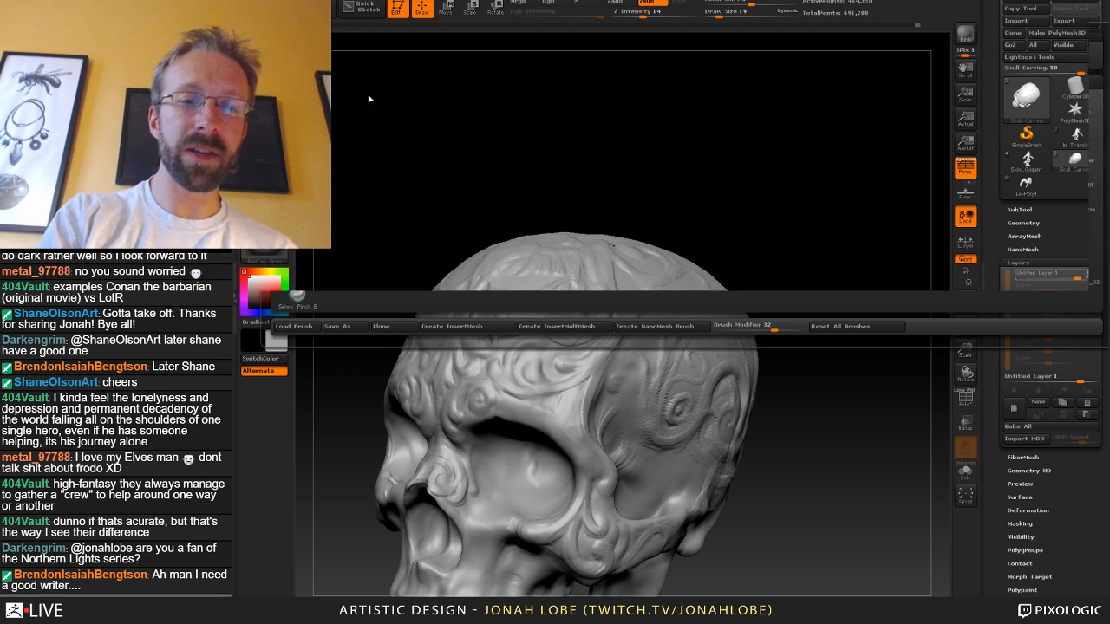
{"action": "left_click", "coordinate": [372, 66]}
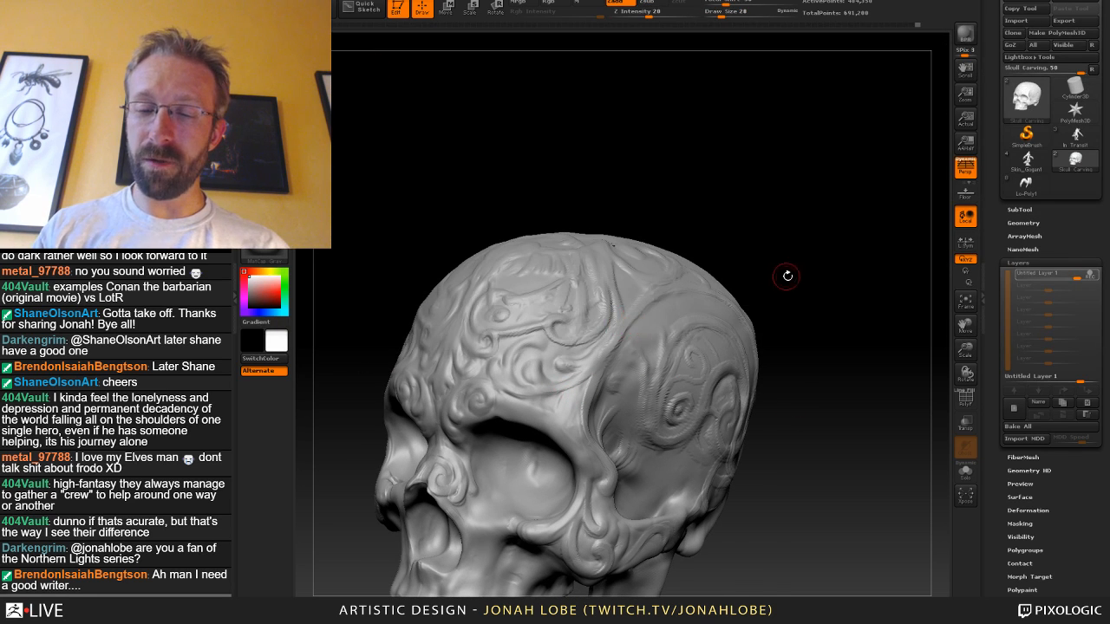
{"action": "left_click_drag", "start_coordinate": [786, 276], "coordinate": [744, 274]}
{"action": "left_click_drag", "start_coordinate": [563, 393], "coordinate": [576, 356]}
{"action": "key", "text": "ctrl+z"}
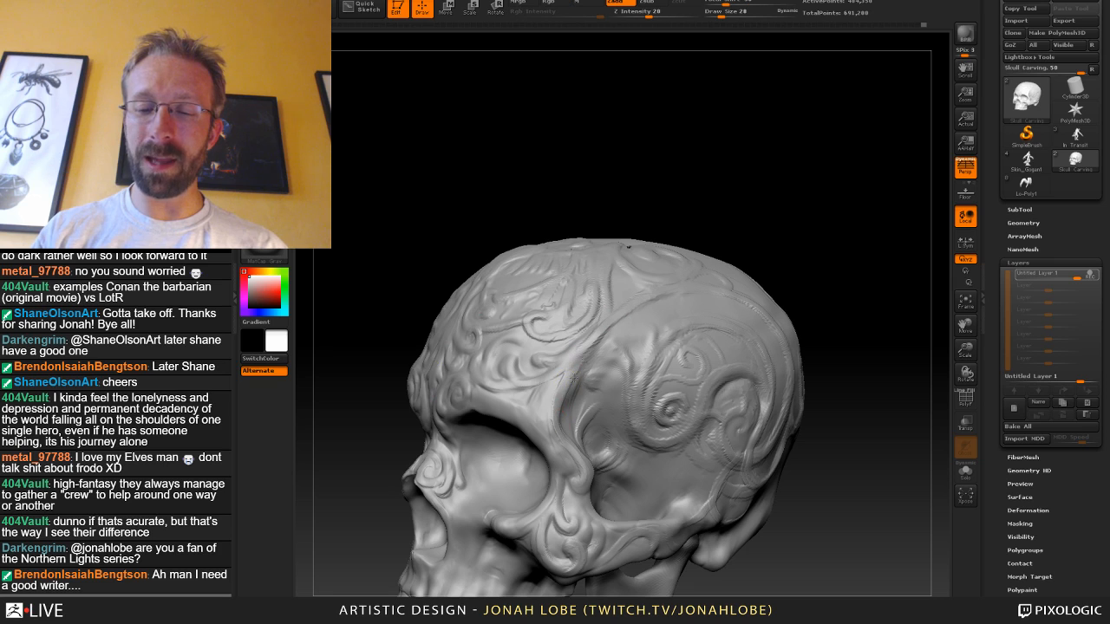
{"action": "left_click_drag", "start_coordinate": [799, 241], "coordinate": [561, 359]}
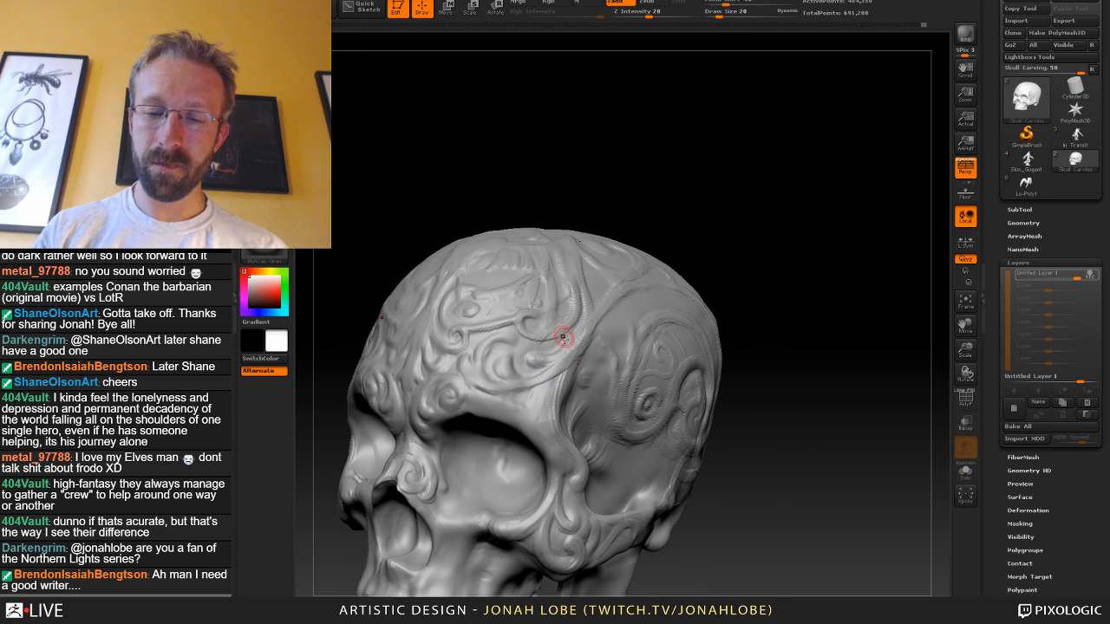
{"action": "left_click_drag", "start_coordinate": [725, 257], "coordinate": [552, 354]}
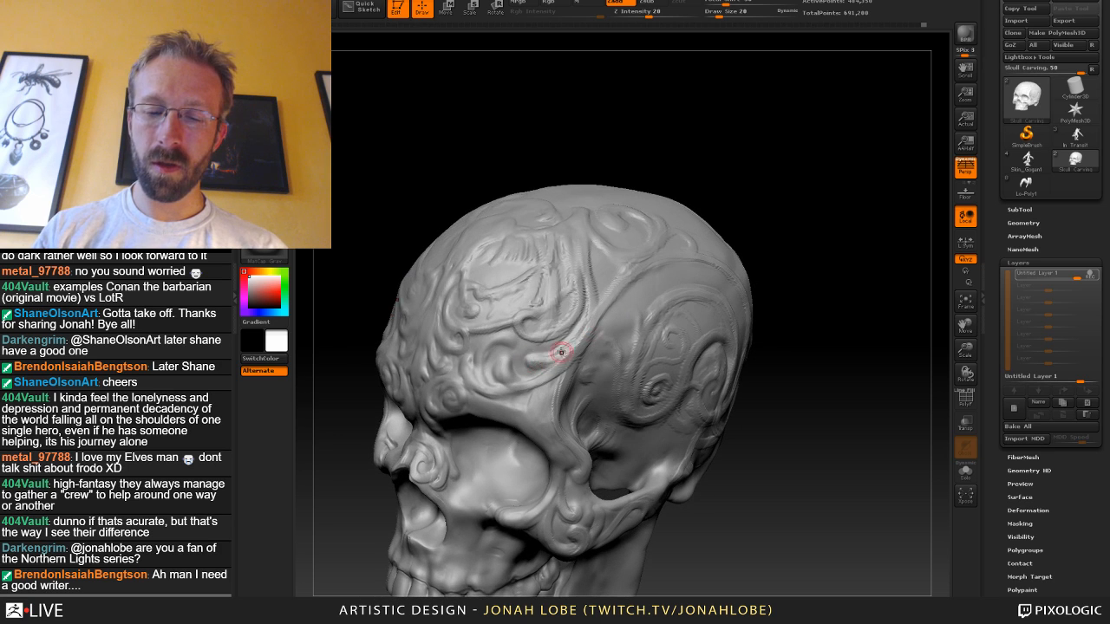
{"action": "key", "text": "shift"}
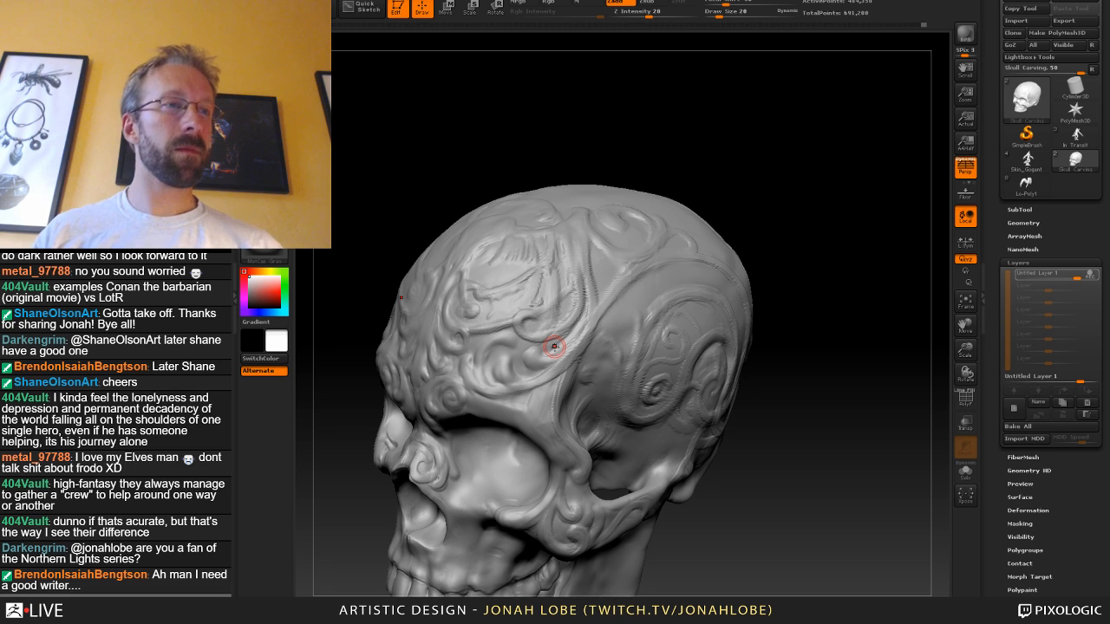
Add volume around the large curl on the upper forehead, working from above on the opposite side of the skull.
{"action": "left_click_drag", "start_coordinate": [803, 440], "coordinate": [785, 391], "text": "alt"}
{"action": "left_click_drag", "start_coordinate": [762, 443], "coordinate": [724, 305]}
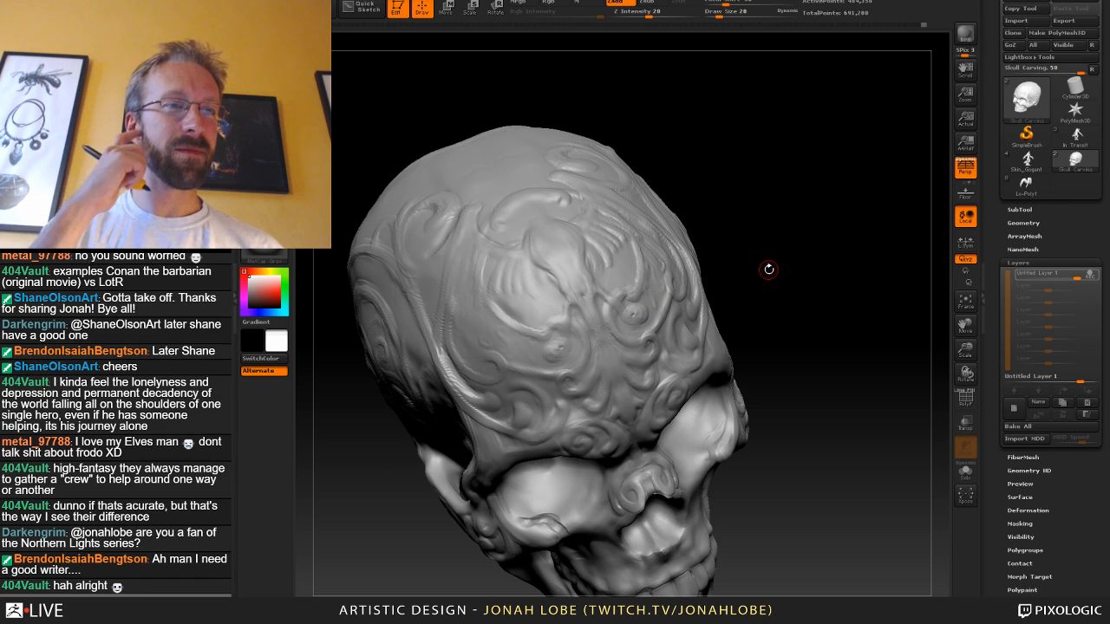
{"action": "mouse_move", "coordinate": [768, 269]}
{"action": "left_mouse_down"}
{"action": "mouse_move", "coordinate": [753, 290]}
{"action": "mouse_move", "coordinate": [612, 268]}
{"action": "left_mouse_up"}
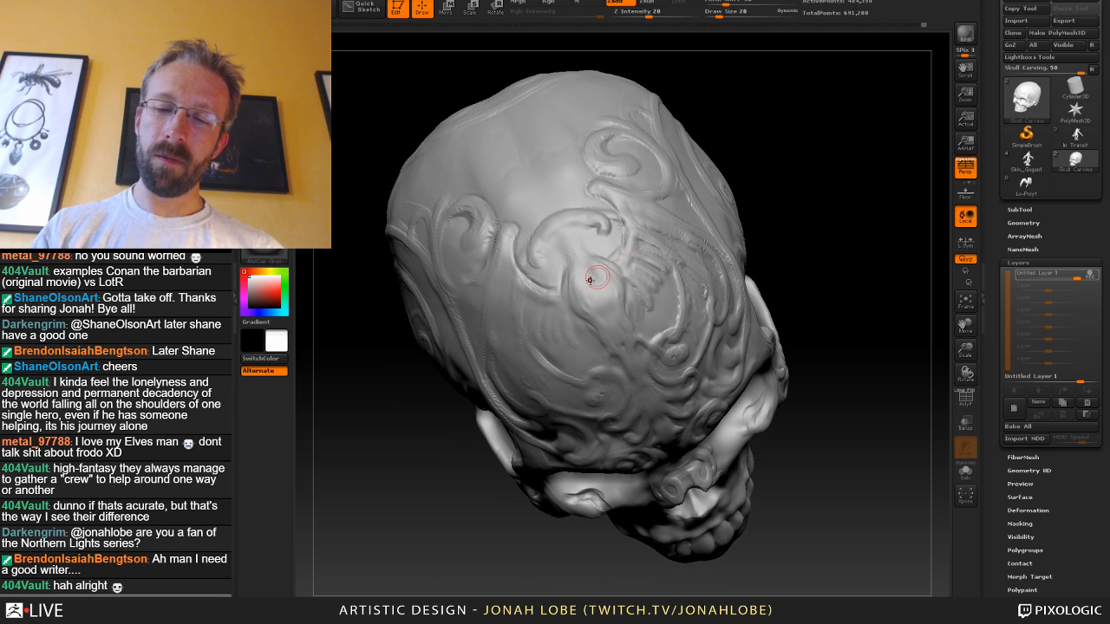
{"action": "mouse_move", "coordinate": [533, 286]}
{"action": "left_mouse_down"}
{"action": "mouse_move", "coordinate": [572, 291]}
{"action": "mouse_move", "coordinate": [551, 295]}
{"action": "left_mouse_up"}
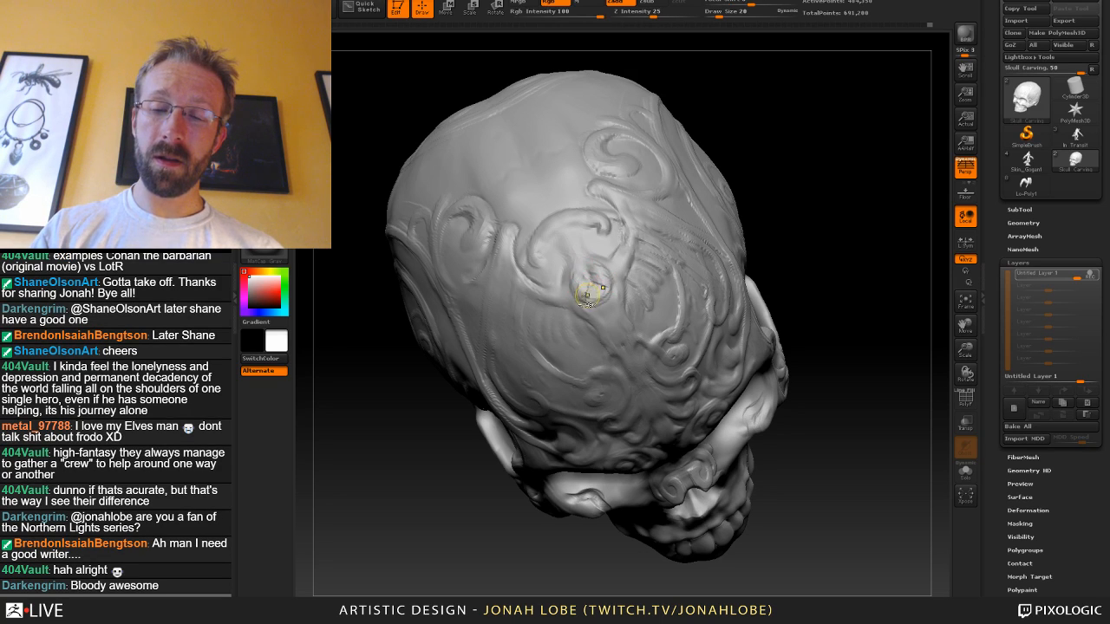
Build up a raised strand on the forehead beside the temple band with ClayBuildup at draw size 20, and save the project.
{"action": "left_click_drag", "start_coordinate": [586, 280], "coordinate": [589, 293], "text": "shift"}
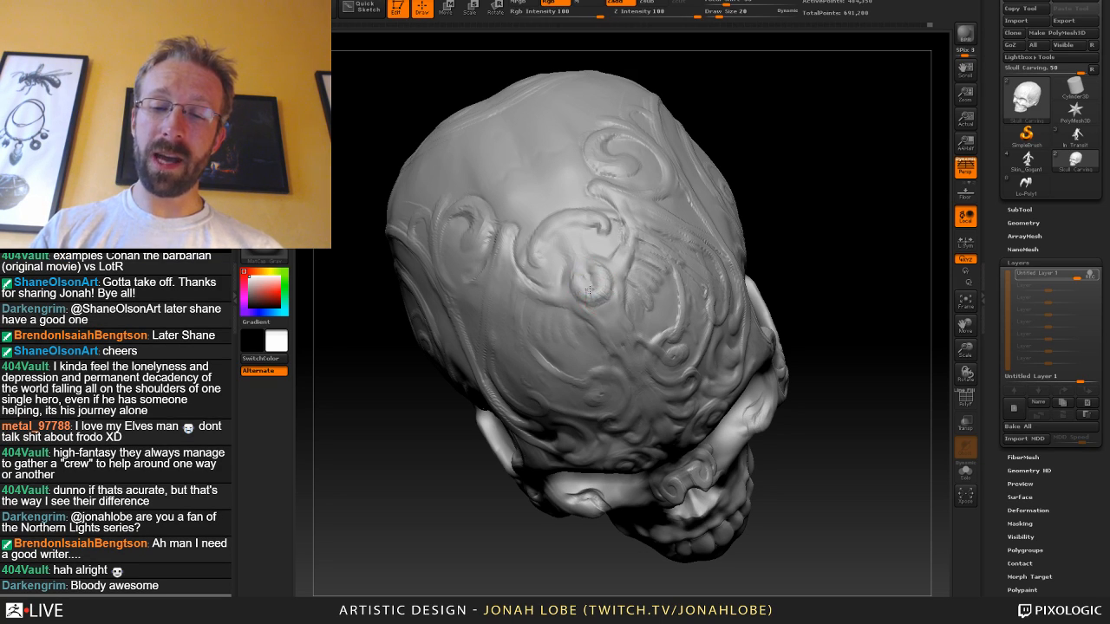
{"action": "left_click_drag", "start_coordinate": [761, 224], "coordinate": [828, 227]}
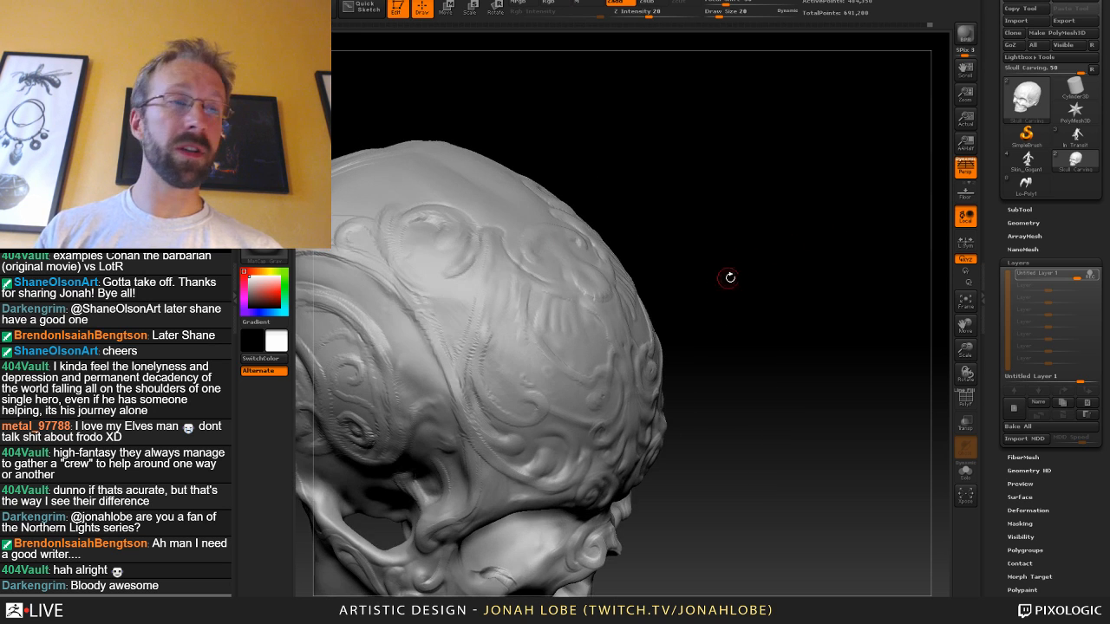
{"action": "mouse_move", "coordinate": [758, 284]}
{"action": "left_mouse_down", "text": "alt"}
{"action": "mouse_move", "coordinate": [792, 301]}
{"action": "mouse_move", "coordinate": [780, 219]}
{"action": "mouse_move", "coordinate": [721, 180]}
{"action": "left_mouse_up", "text": "alt"}
{"action": "left_click_drag", "start_coordinate": [755, 250], "coordinate": [798, 186]}
{"action": "left_click_drag", "start_coordinate": [672, 204], "coordinate": [824, 178]}
{"action": "left_click_drag", "start_coordinate": [867, 119], "coordinate": [831, 137]}
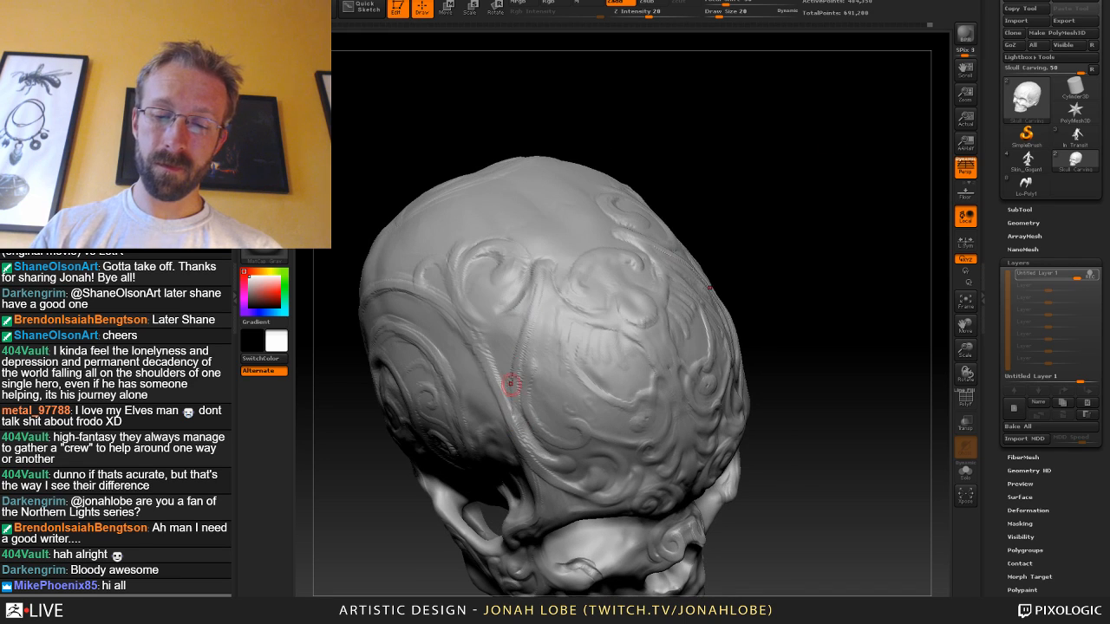
{"action": "key", "text": "ctrl+s"}
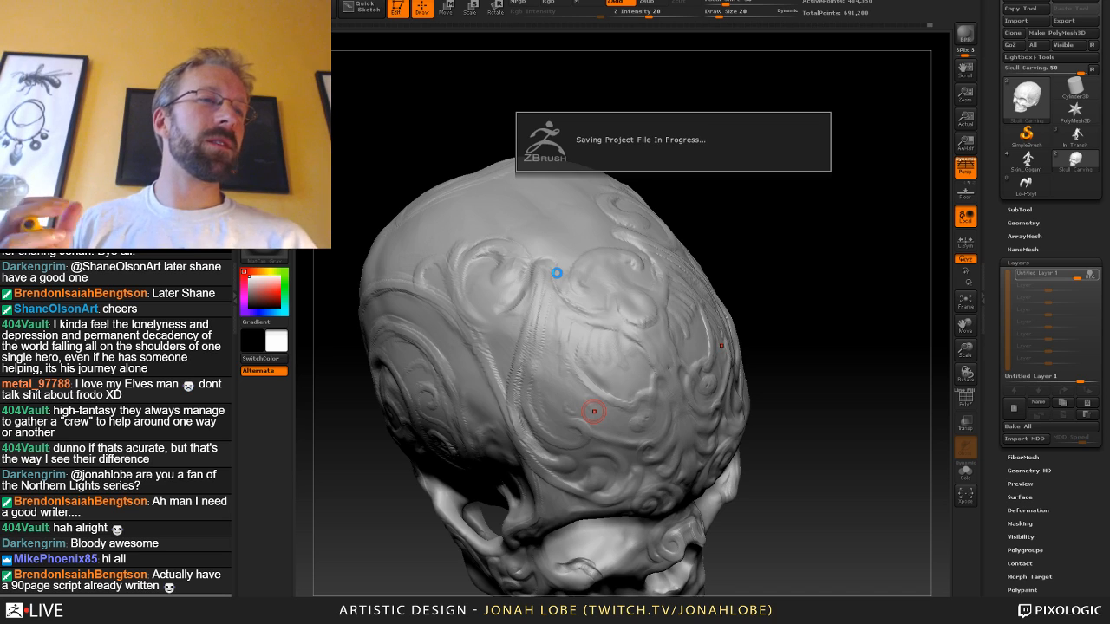
Smooth the new strand where it meets the temple band, working from the opposite side of the skull.
{"action": "left_click_drag", "start_coordinate": [771, 352], "coordinate": [790, 410], "text": "alt"}
{"action": "left_click_drag", "start_coordinate": [837, 322], "coordinate": [789, 299]}
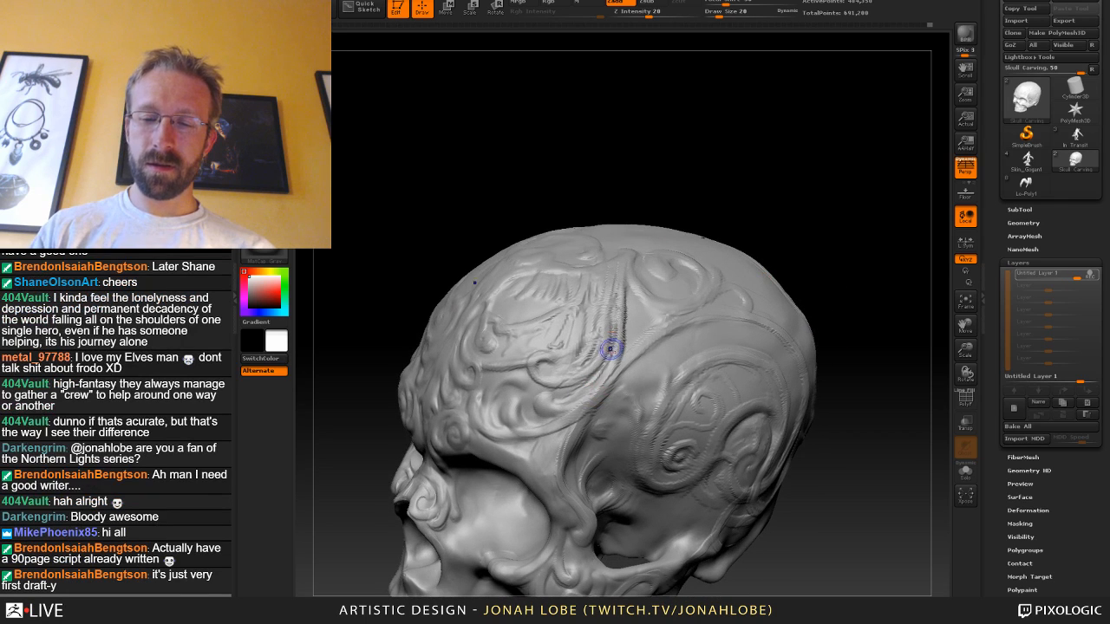
{"action": "mouse_move", "coordinate": [612, 349]}
{"action": "left_mouse_down", "text": "shift"}
{"action": "mouse_move", "coordinate": [619, 290]}
{"action": "mouse_move", "coordinate": [571, 381]}
{"action": "mouse_move", "coordinate": [639, 296]}
{"action": "left_mouse_up", "text": "shift"}
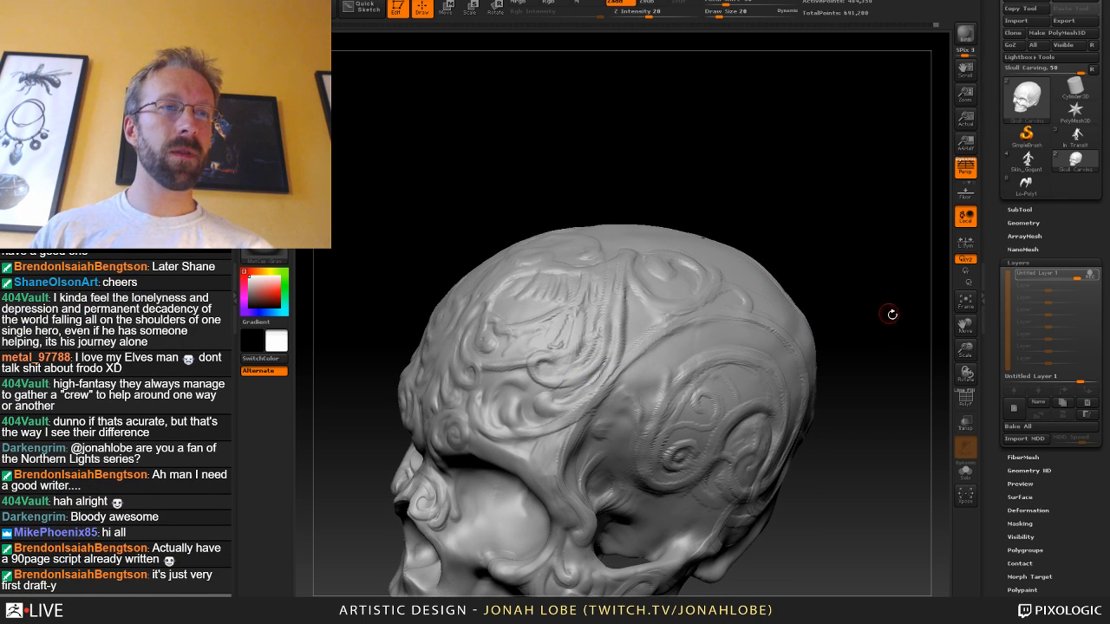
{"action": "mouse_move", "coordinate": [892, 315]}
{"action": "left_mouse_down", "text": "alt"}
{"action": "mouse_move", "coordinate": [835, 317]}
{"action": "mouse_move", "coordinate": [804, 275]}
{"action": "mouse_move", "coordinate": [808, 292]}
{"action": "left_mouse_up", "text": "alt"}
{"action": "left_click_drag", "start_coordinate": [788, 246], "coordinate": [811, 250]}
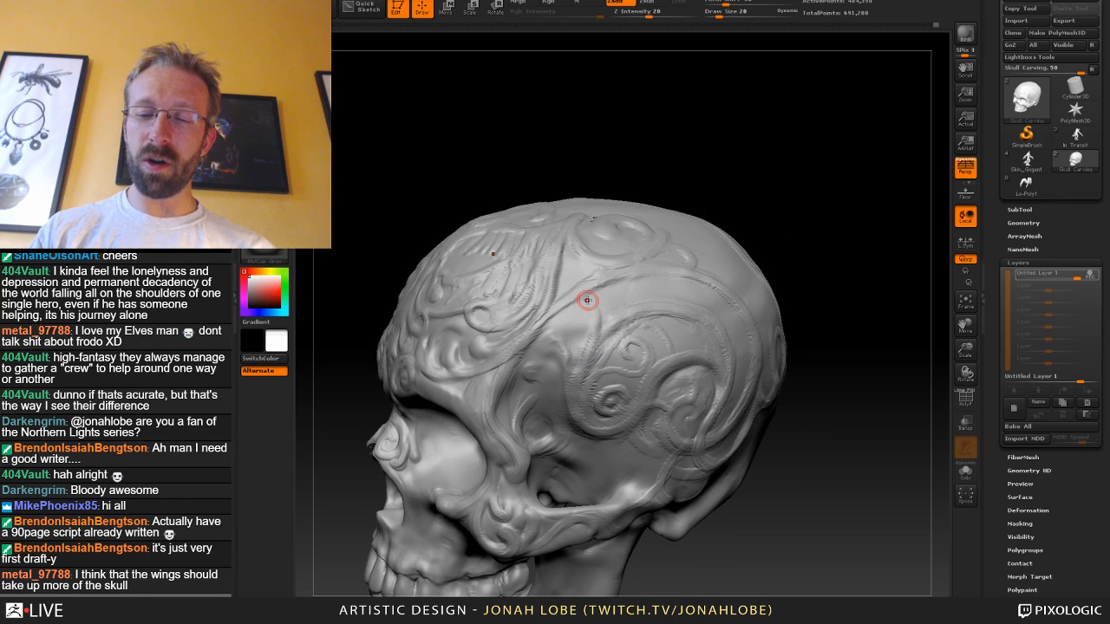
Build up a small curl with a curved stem at the front of the temple, flowing down into the spiral ornament.
{"action": "mouse_move", "coordinate": [784, 252]}
{"action": "left_mouse_down"}
{"action": "mouse_move", "coordinate": [809, 250]}
{"action": "mouse_move", "coordinate": [716, 251]}
{"action": "left_mouse_up"}
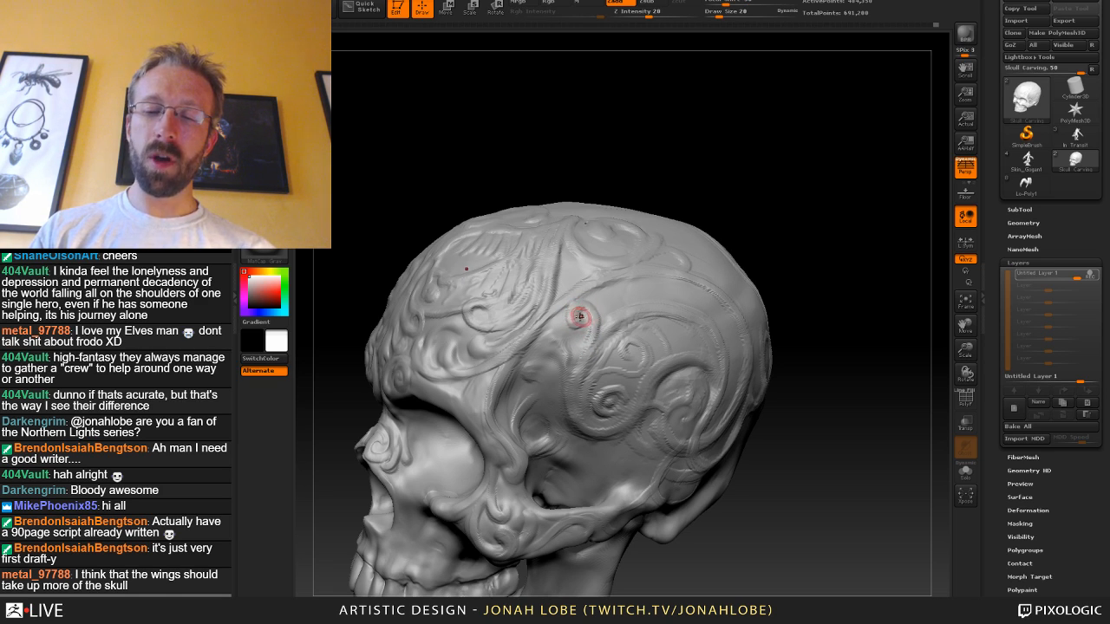
{"action": "left_click_drag", "start_coordinate": [787, 261], "coordinate": [575, 318]}
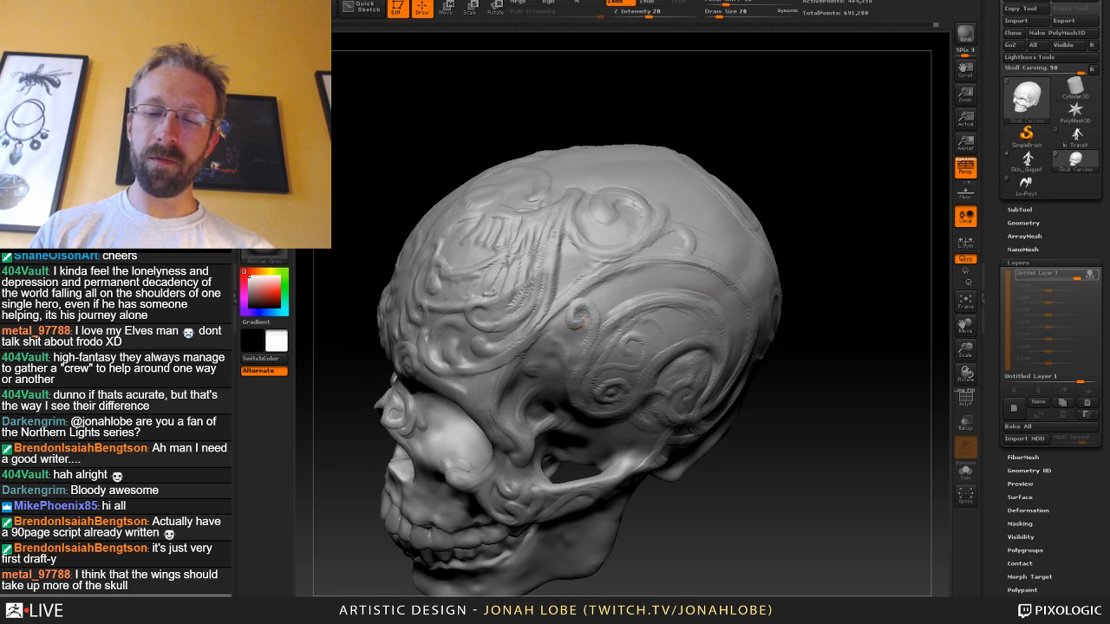
{"action": "left_click_drag", "start_coordinate": [804, 253], "coordinate": [716, 240]}
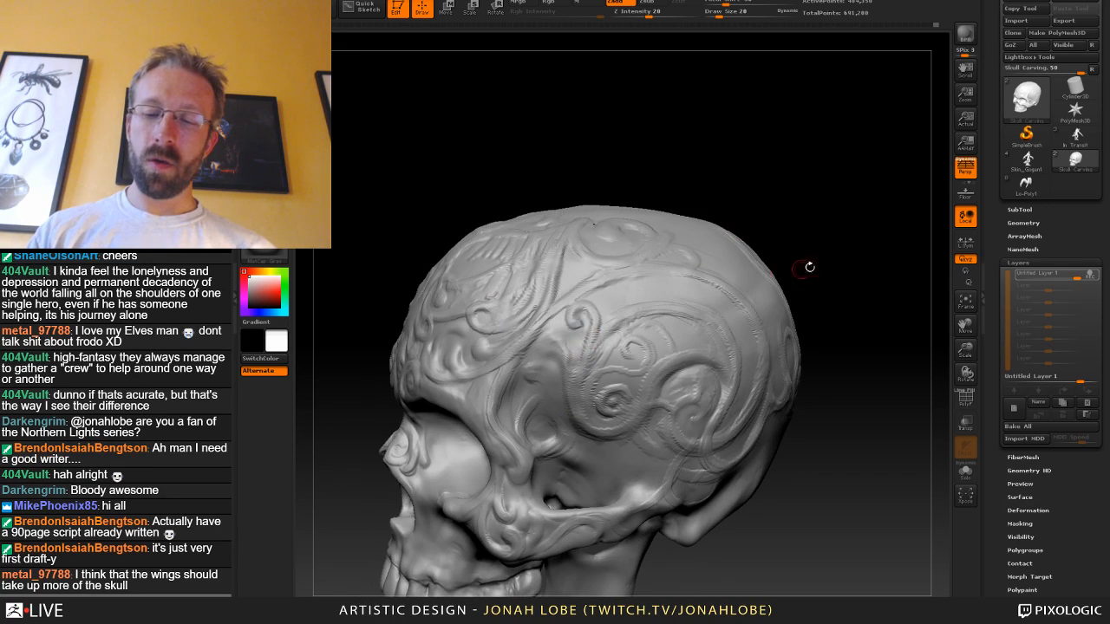
{"action": "left_click_drag", "start_coordinate": [809, 267], "coordinate": [593, 344]}
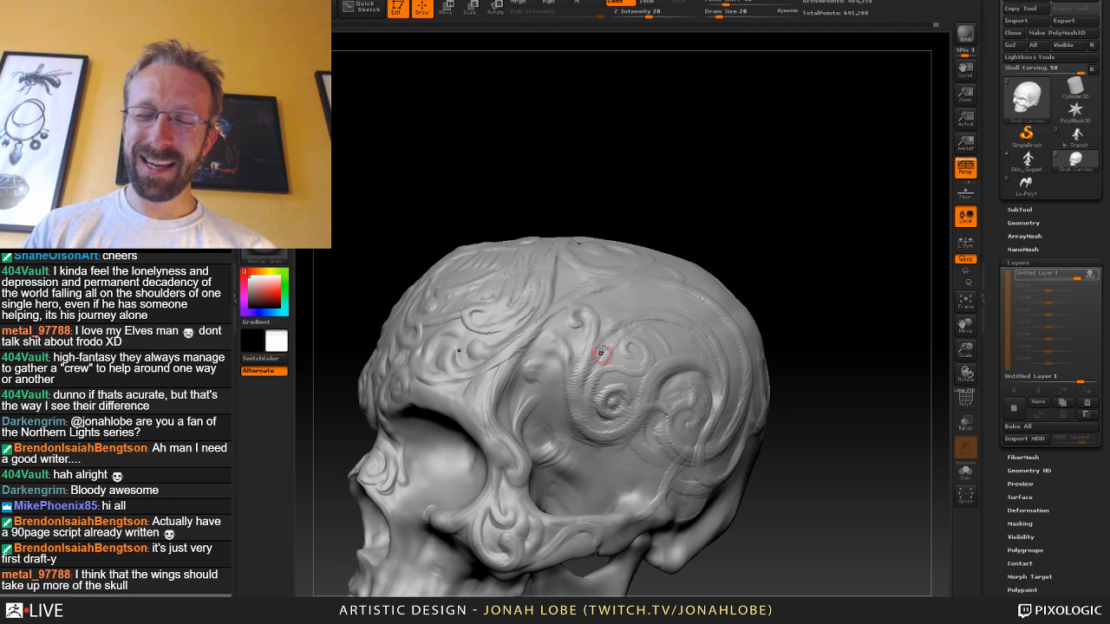
{"action": "left_click_drag", "start_coordinate": [807, 249], "coordinate": [788, 239], "text": "alt"}
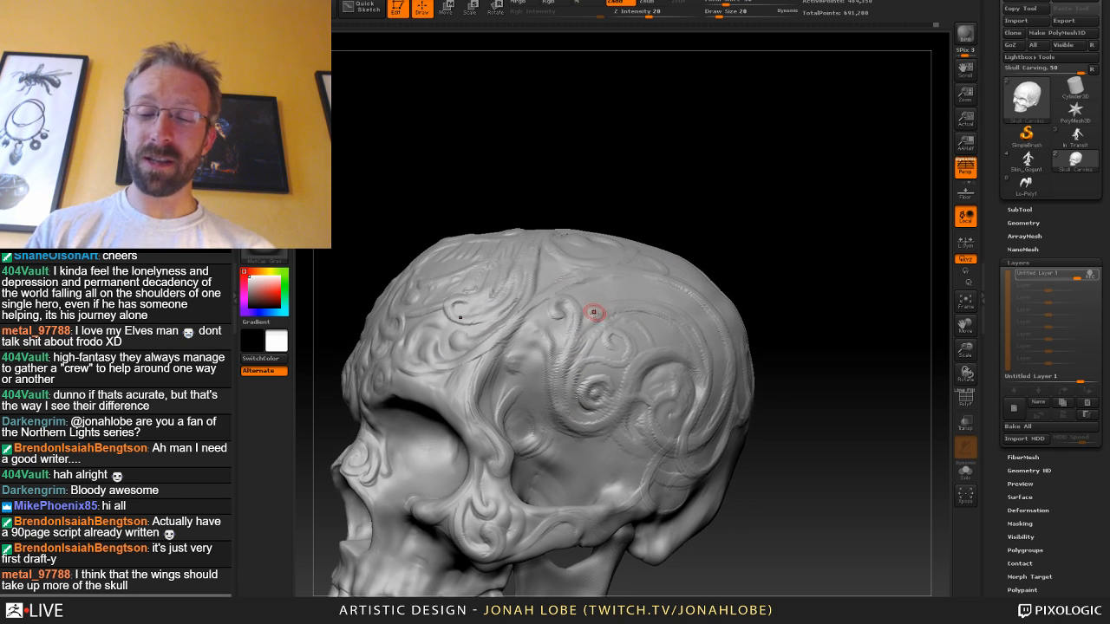
Soften the surface around the new temple curl with the Morph brush at Z Intensity 11.
{"action": "key", "text": "b"}
{"action": "left_click", "coordinate": [609, 228]}
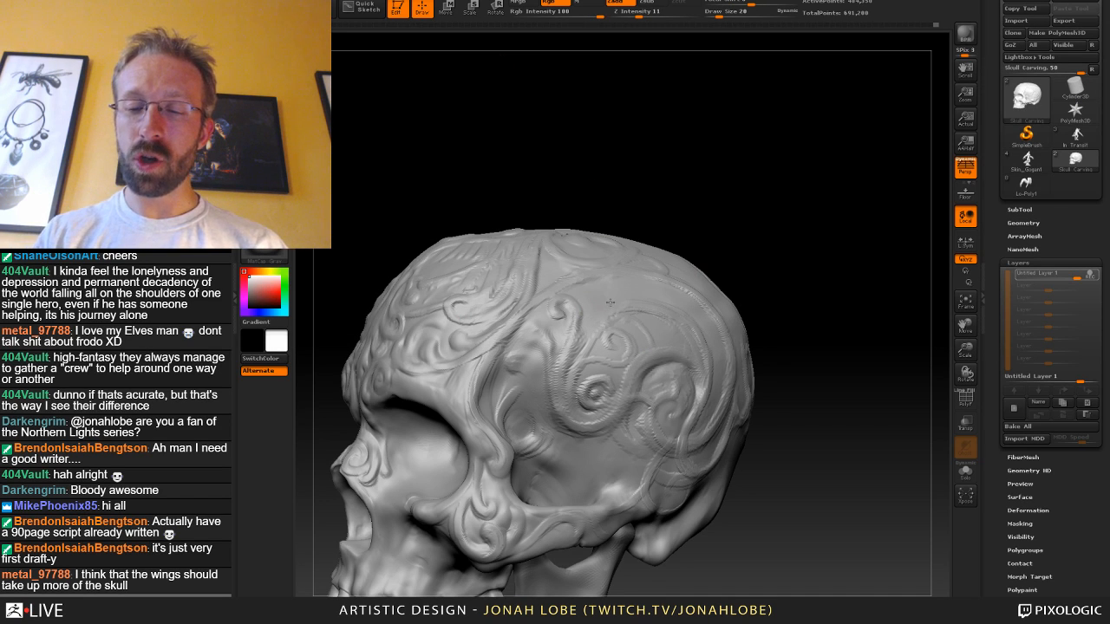
{"action": "left_click_drag", "start_coordinate": [720, 241], "coordinate": [617, 321]}
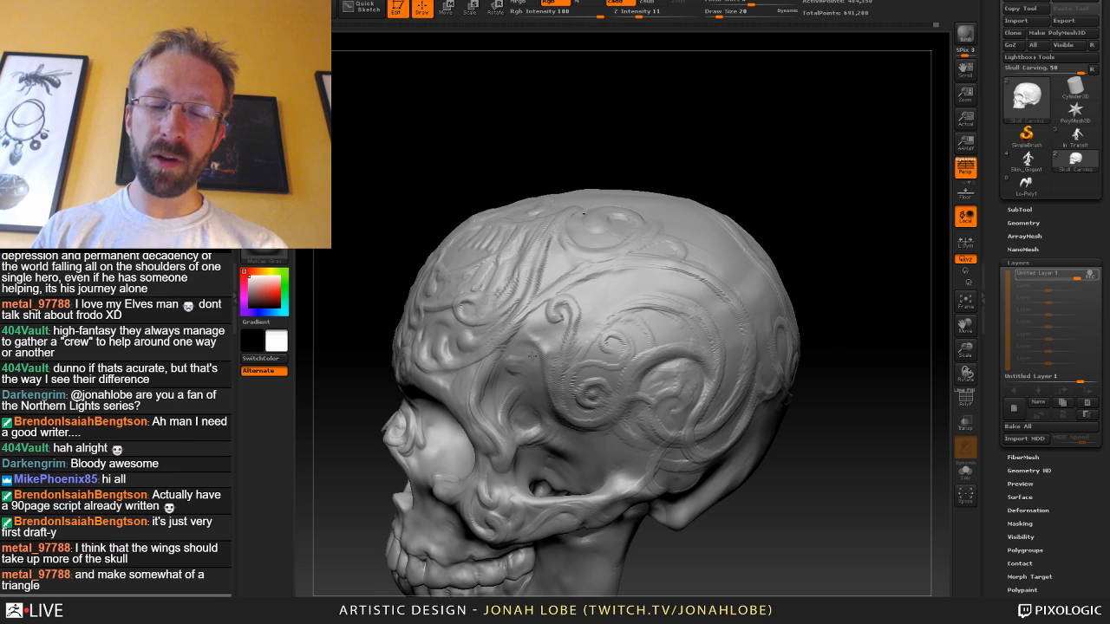
{"action": "left_click_drag", "start_coordinate": [819, 273], "coordinate": [851, 263]}
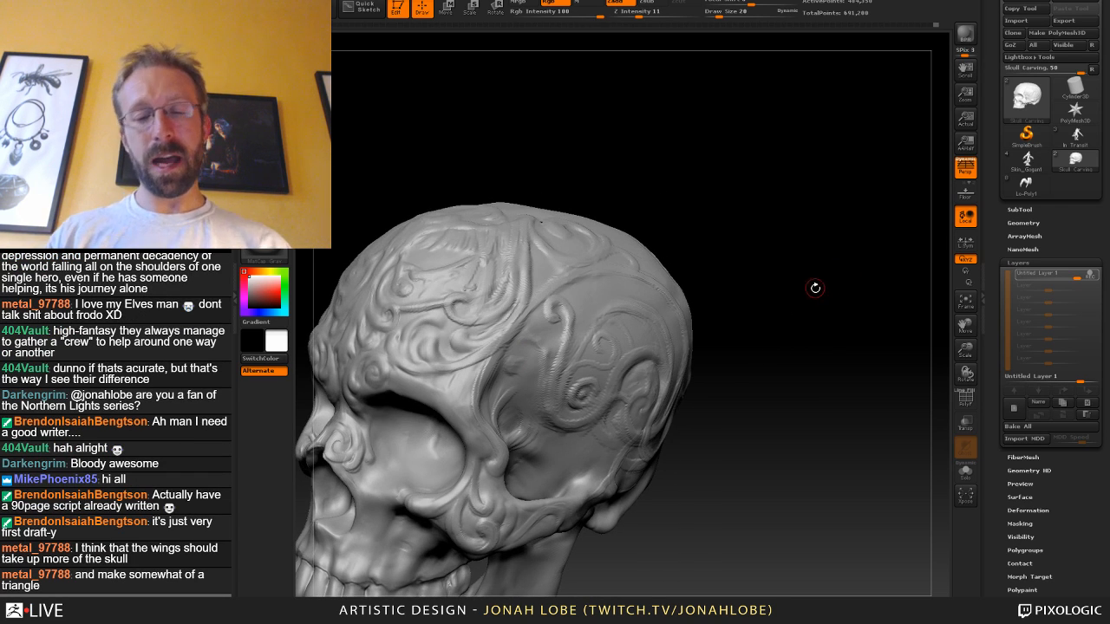
{"action": "left_click_drag", "start_coordinate": [811, 292], "coordinate": [677, 337]}
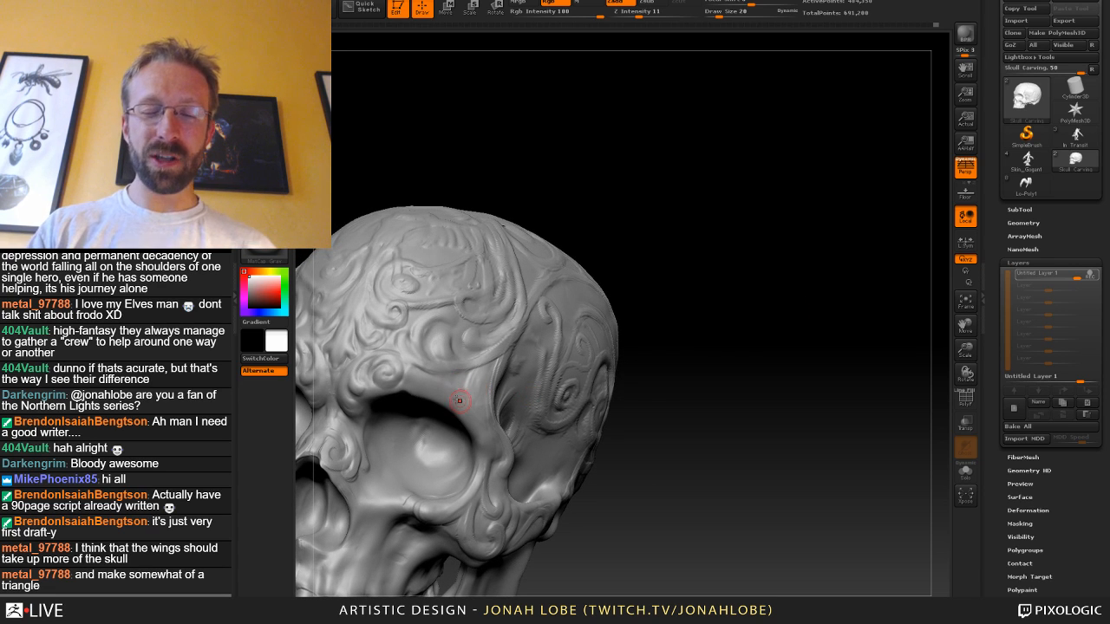
Sculpt a round curl at the outer brow corner above the eye socket with ClayBuildup.
{"action": "left_click_drag", "start_coordinate": [714, 295], "coordinate": [674, 306]}
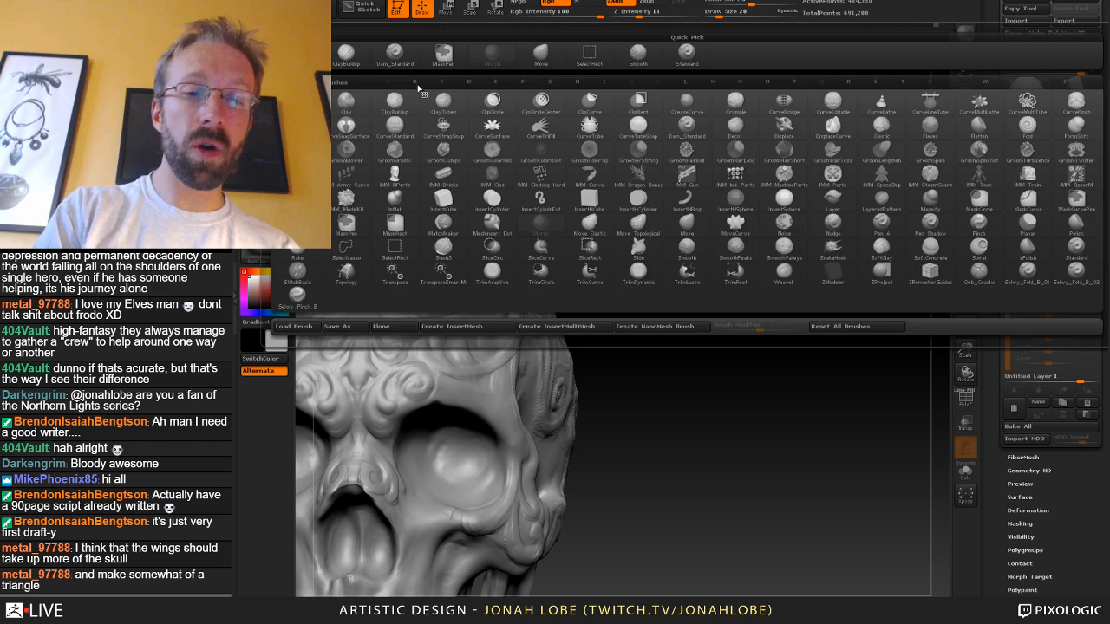
{"action": "left_click", "coordinate": [358, 56]}
{"action": "key", "text": "f"}
{"action": "mouse_move", "coordinate": [748, 272]}
{"action": "left_mouse_down"}
{"action": "mouse_move", "coordinate": [689, 295]}
{"action": "mouse_move", "coordinate": [624, 346]}
{"action": "left_mouse_up"}
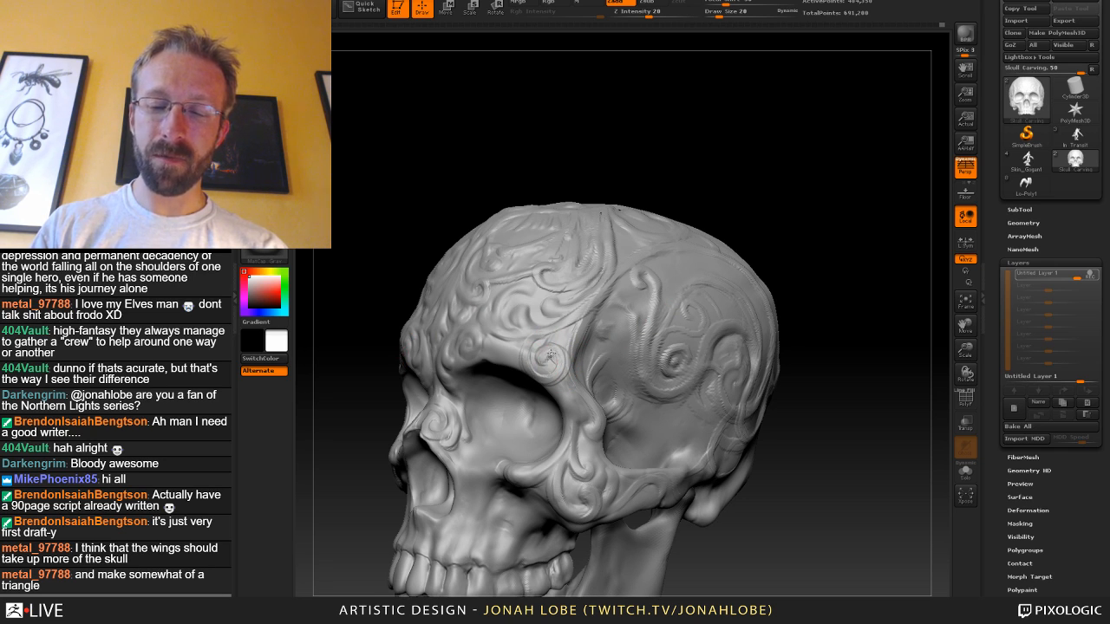
Refine the outer brow curl and smooth its transition into the temple ridge from the opposite side of the skull.
{"action": "key", "text": "shift+r"}
{"action": "mouse_move", "coordinate": [828, 290]}
{"action": "left_mouse_down", "text": "alt"}
{"action": "mouse_move", "coordinate": [732, 267]}
{"action": "mouse_move", "coordinate": [678, 308]}
{"action": "mouse_move", "coordinate": [661, 339]}
{"action": "mouse_move", "coordinate": [748, 313]}
{"action": "mouse_move", "coordinate": [442, 340]}
{"action": "left_mouse_up", "text": "alt"}
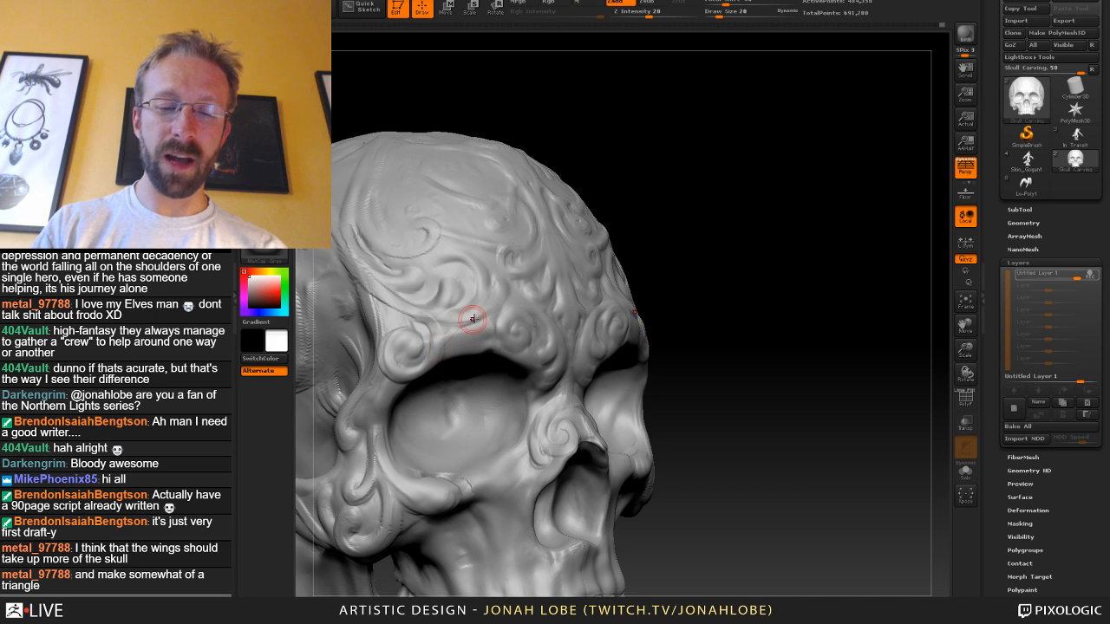
{"action": "right_click_drag", "start_coordinate": [465, 324], "coordinate": [500, 351]}
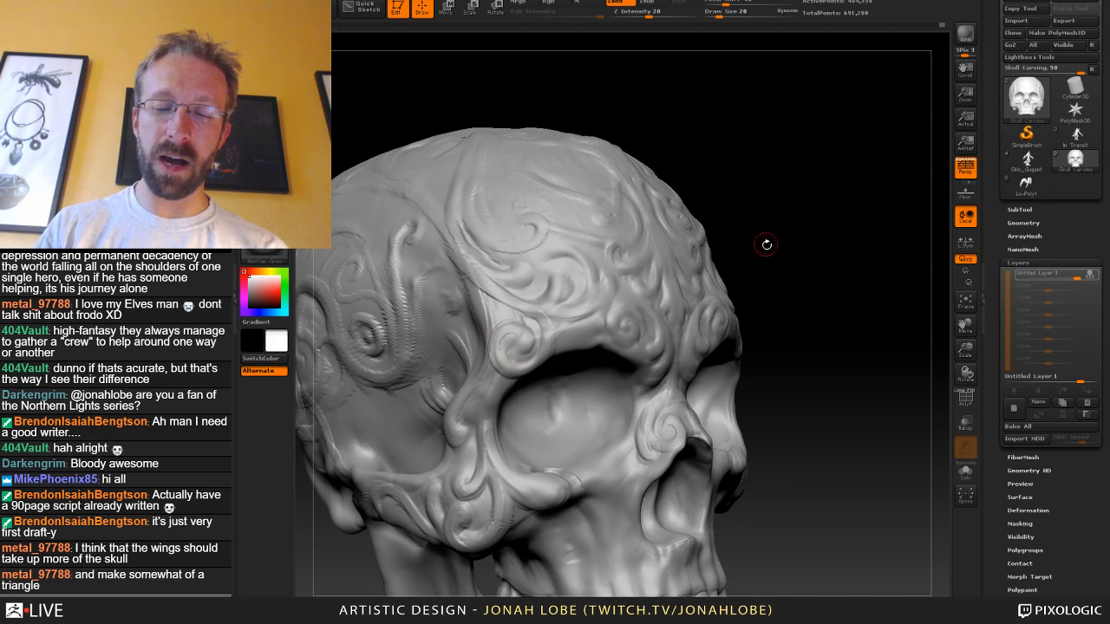
{"action": "right_click_drag", "start_coordinate": [765, 243], "coordinate": [510, 329]}
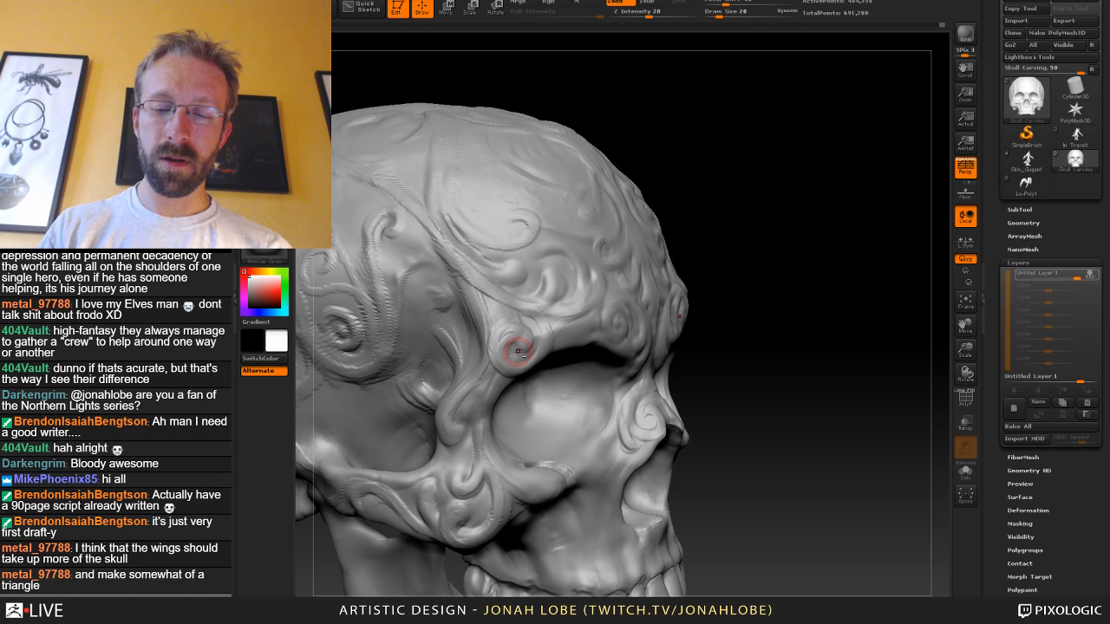
{"action": "mouse_move", "coordinate": [517, 351]}
{"action": "left_mouse_down"}
{"action": "mouse_move", "coordinate": [525, 322]}
{"action": "mouse_move", "coordinate": [512, 324]}
{"action": "left_mouse_up"}
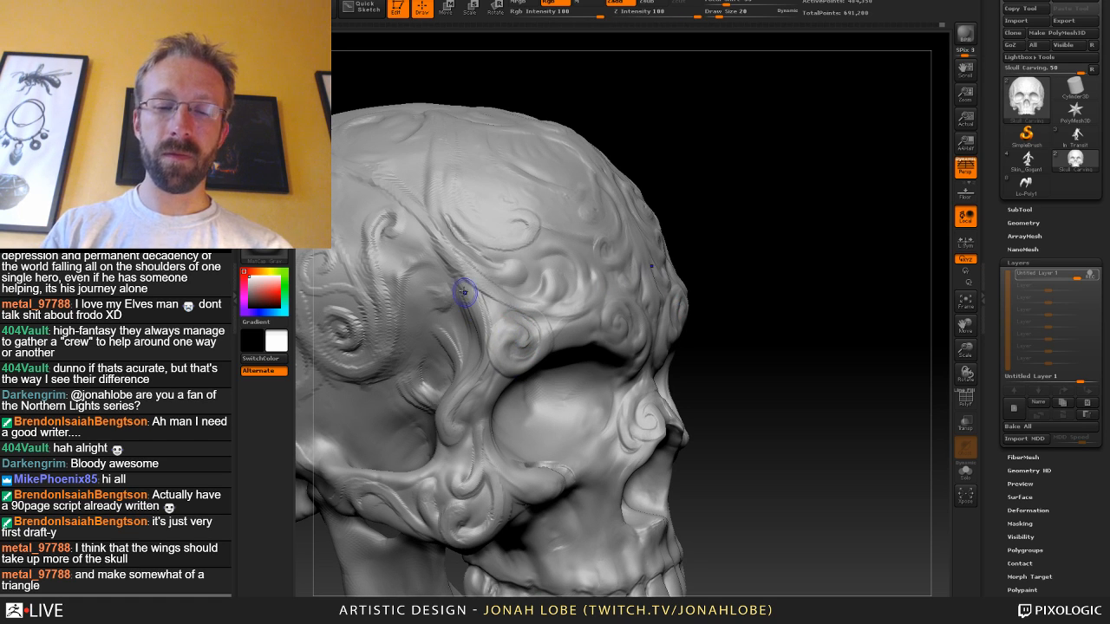
{"action": "right_click_drag", "start_coordinate": [469, 286], "coordinate": [567, 269]}
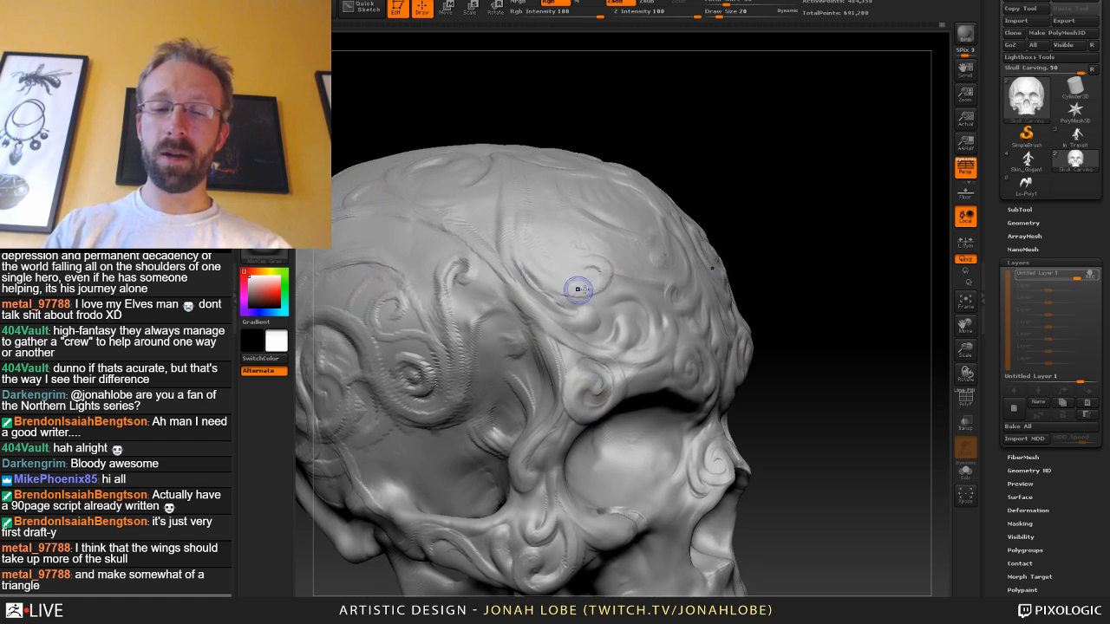
Build up feather-like strands along the outer wings on both sides of the upper forehead at draw size 20.
{"action": "mouse_move", "coordinate": [765, 285]}
{"action": "right_mouse_down", "text": "alt"}
{"action": "mouse_move", "coordinate": [753, 268]}
{"action": "mouse_move", "coordinate": [825, 292]}
{"action": "mouse_move", "coordinate": [685, 265]}
{"action": "right_mouse_up", "text": "alt"}
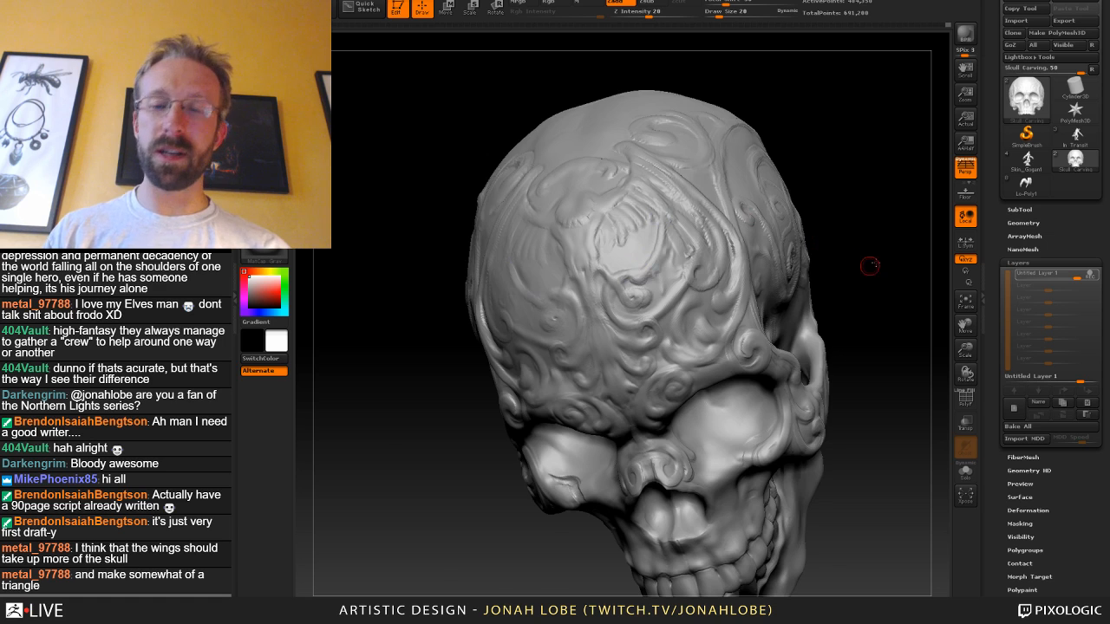
{"action": "left_click_drag", "start_coordinate": [870, 266], "coordinate": [622, 305]}
{"action": "left_click_drag", "start_coordinate": [772, 290], "coordinate": [768, 342]}
{"action": "right_click", "coordinate": [768, 343]}
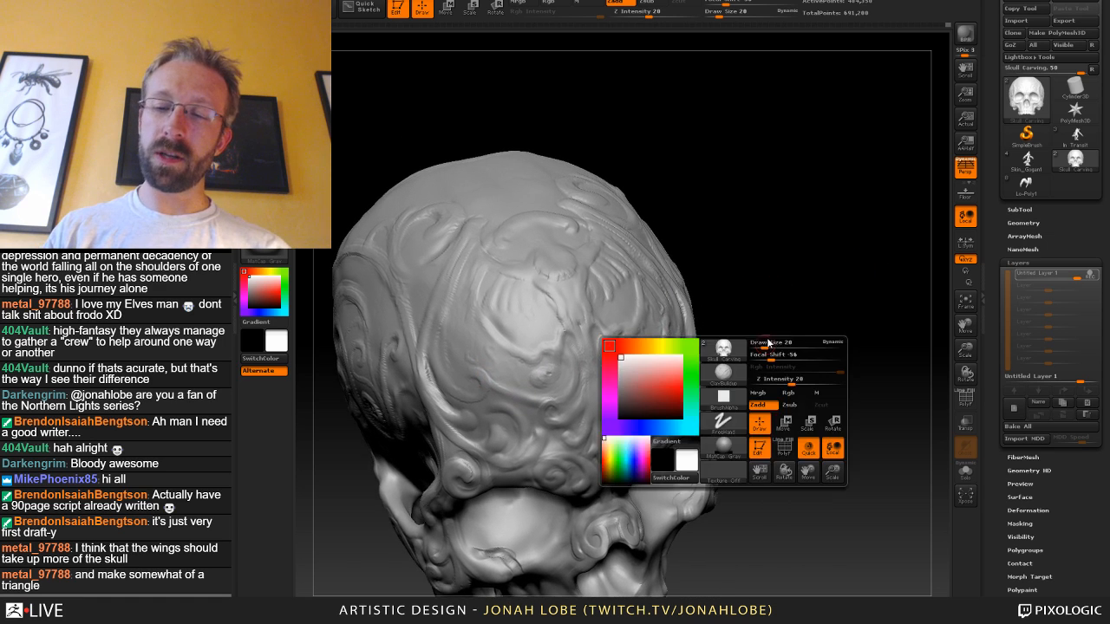
{"action": "mouse_move", "coordinate": [706, 223]}
{"action": "left_mouse_down"}
{"action": "mouse_move", "coordinate": [715, 233]}
{"action": "mouse_move", "coordinate": [691, 229]}
{"action": "left_mouse_up"}
{"action": "left_click_drag", "start_coordinate": [753, 188], "coordinate": [749, 288], "text": "shift"}
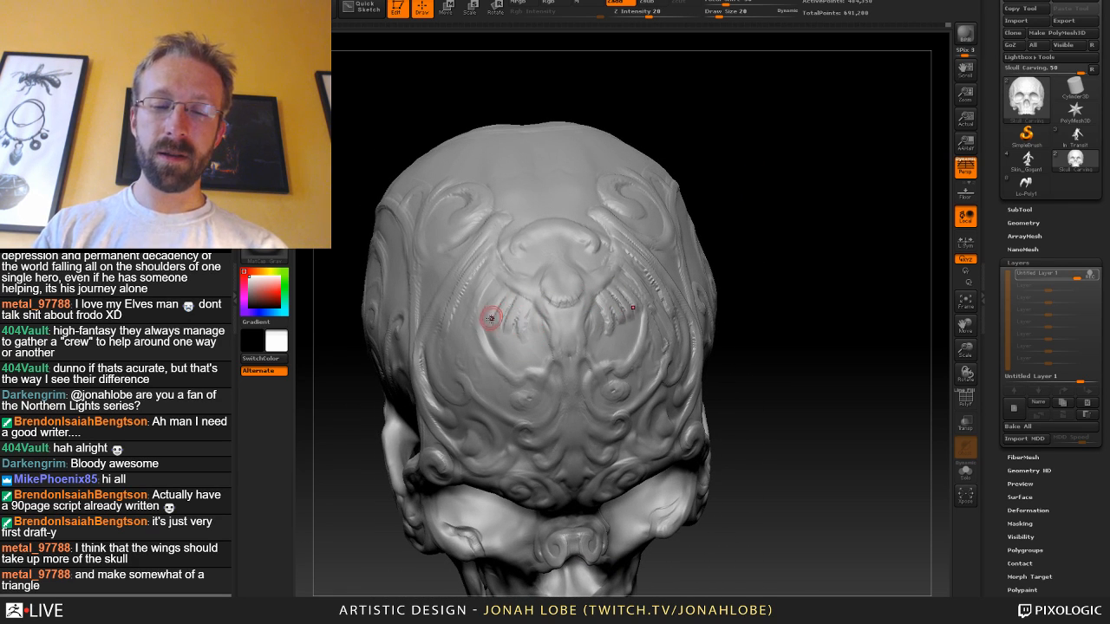
{"action": "left_click_drag", "start_coordinate": [733, 181], "coordinate": [468, 295]}
{"action": "left_click_drag", "start_coordinate": [733, 223], "coordinate": [787, 149]}
{"action": "left_click_drag", "start_coordinate": [911, 123], "coordinate": [820, 127]}
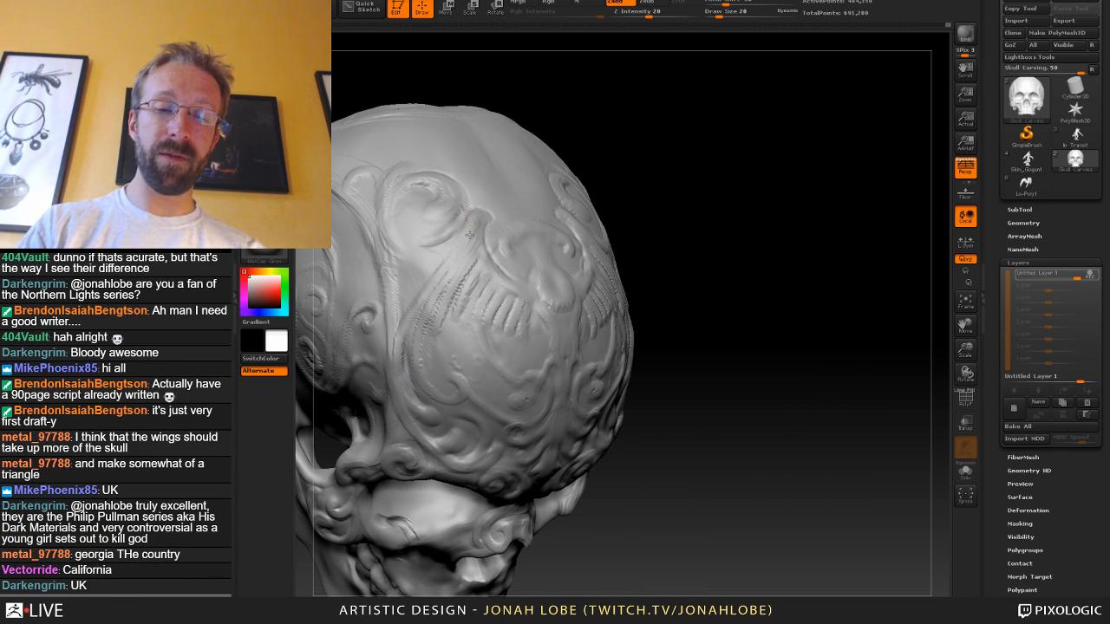
Shape rounded knobs at the upper ends of the forehead wings and save the project.
{"action": "left_click_drag", "start_coordinate": [648, 170], "coordinate": [730, 267]}
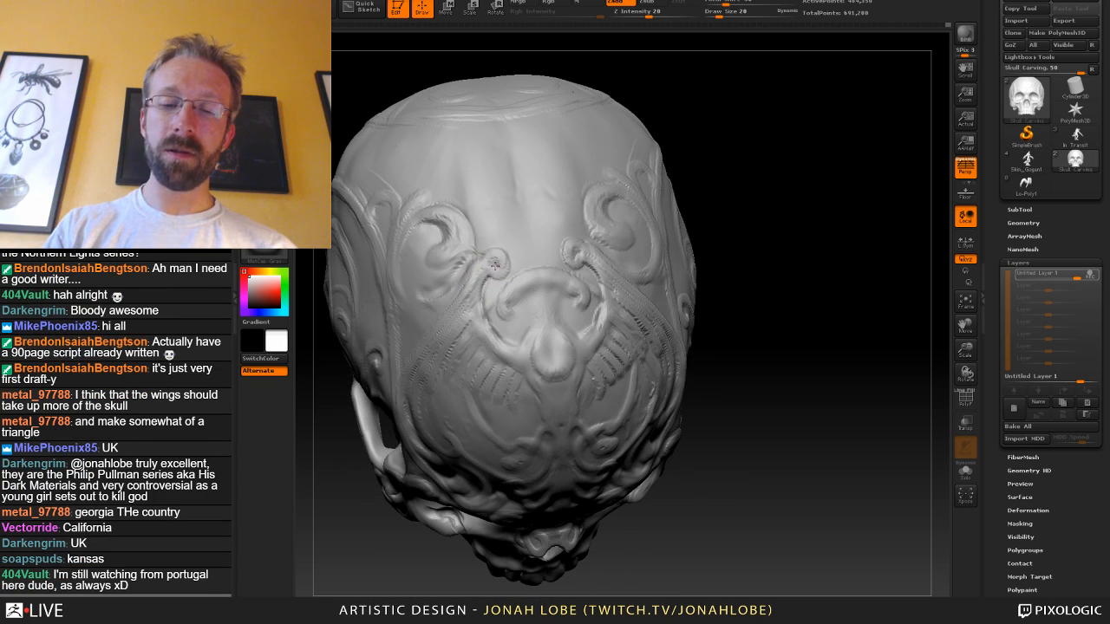
{"action": "left_click_drag", "start_coordinate": [765, 230], "coordinate": [753, 234]}
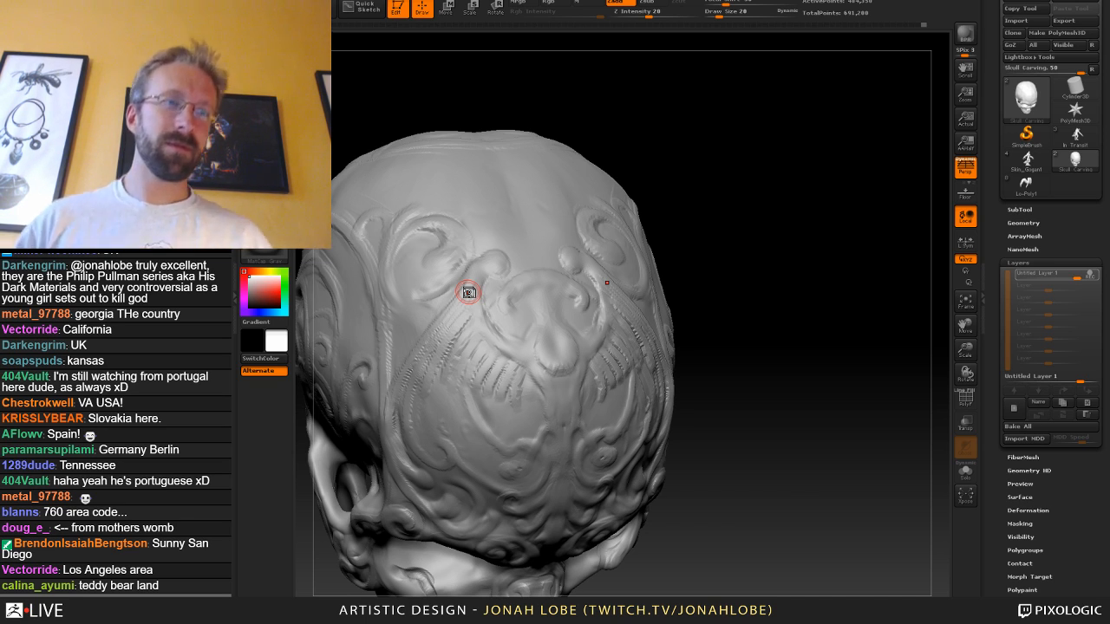
{"action": "key", "text": "ctrl+s"}
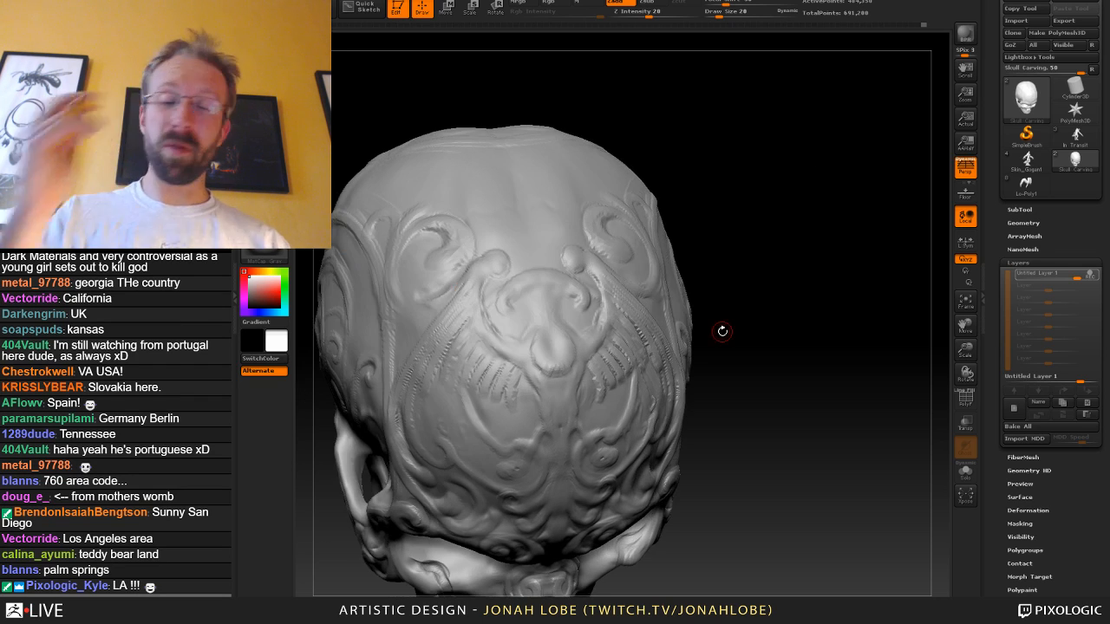
Build up a raised rim around the large upper forehead curls, and check the whole skull from the front.
{"action": "mouse_move", "coordinate": [780, 327]}
{"action": "left_mouse_down"}
{"action": "mouse_move", "coordinate": [853, 324]}
{"action": "mouse_move", "coordinate": [775, 317]}
{"action": "left_mouse_up"}
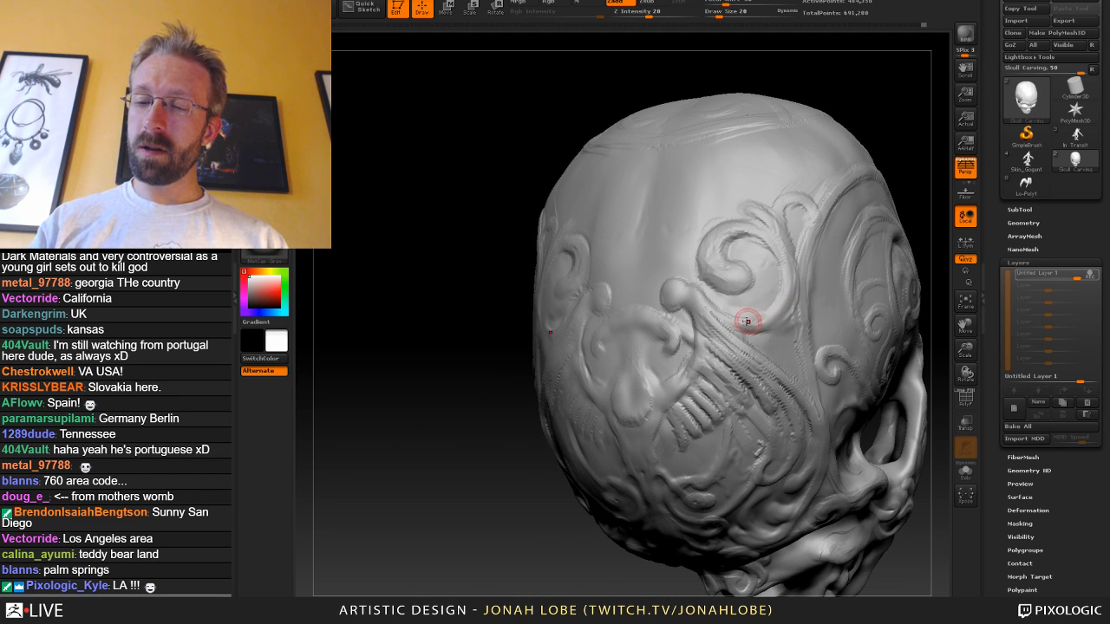
{"action": "mouse_move", "coordinate": [891, 141]}
{"action": "left_mouse_down"}
{"action": "mouse_move", "coordinate": [923, 142]}
{"action": "mouse_move", "coordinate": [521, 302]}
{"action": "left_mouse_up"}
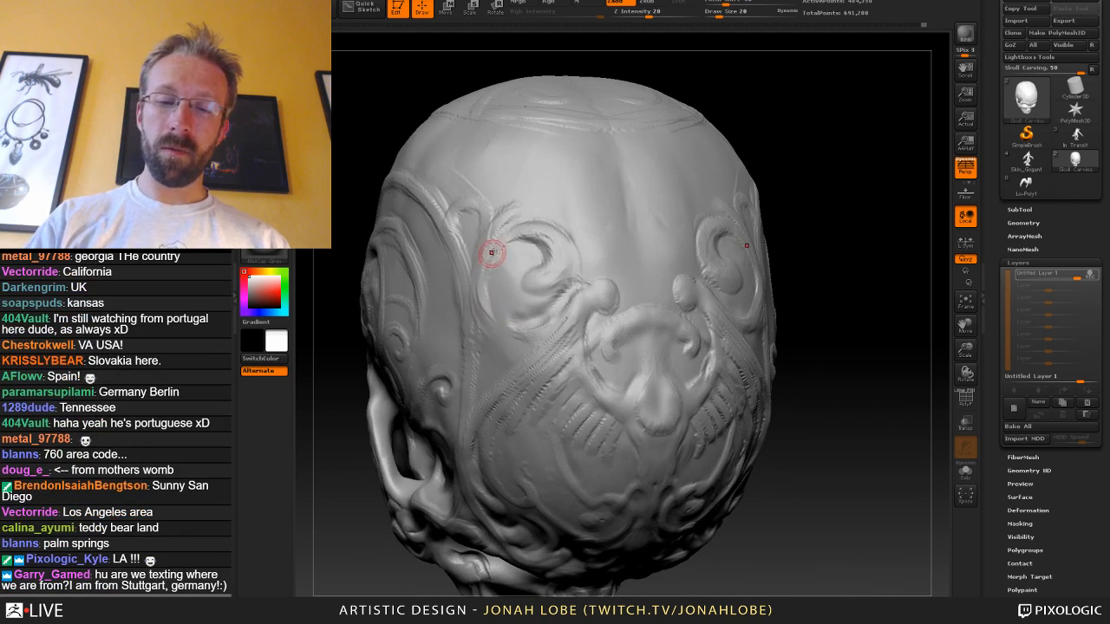
{"action": "mouse_move", "coordinate": [843, 250]}
{"action": "left_mouse_down"}
{"action": "mouse_move", "coordinate": [836, 257]}
{"action": "mouse_move", "coordinate": [845, 241]}
{"action": "left_mouse_up"}
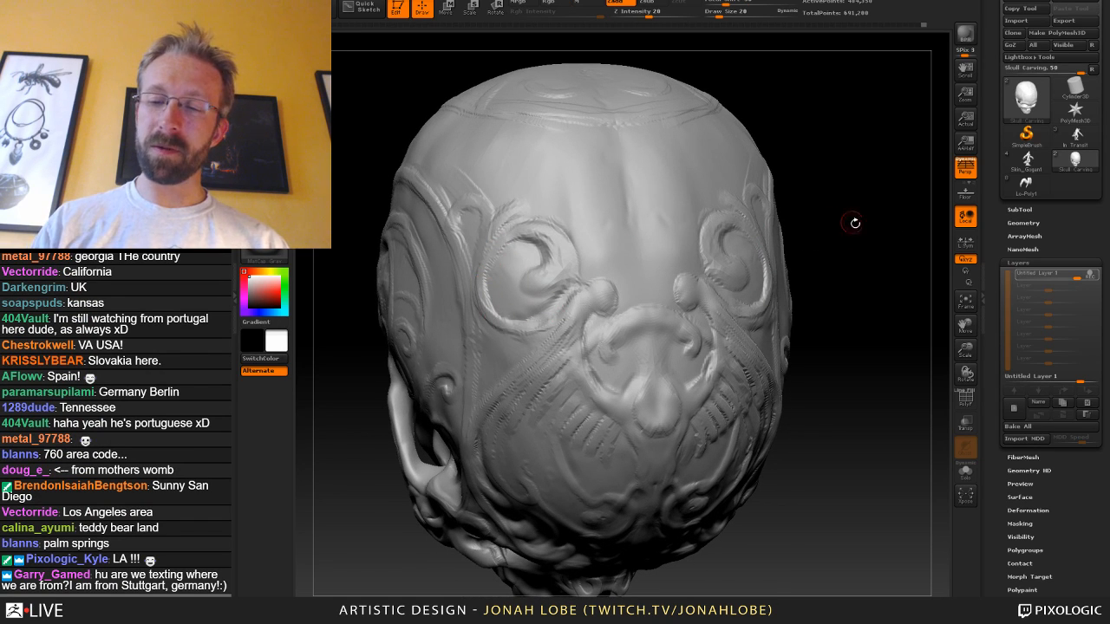
{"action": "left_click_drag", "start_coordinate": [852, 223], "coordinate": [535, 320]}
{"action": "left_click_drag", "start_coordinate": [892, 272], "coordinate": [780, 221], "text": "alt"}
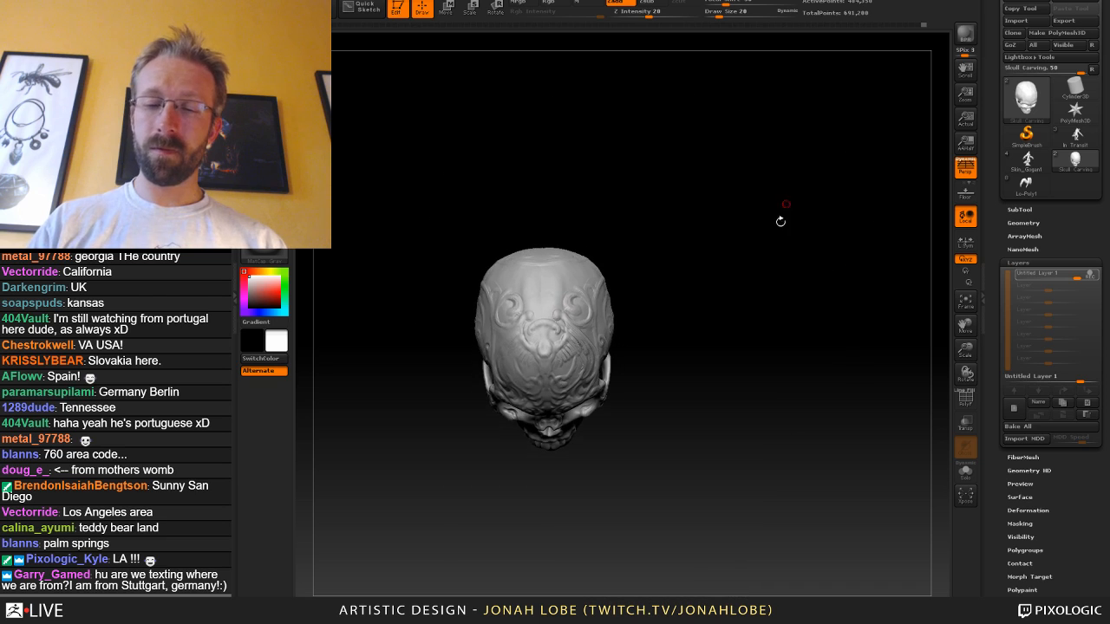
{"action": "left_click_drag", "start_coordinate": [711, 328], "coordinate": [751, 371]}
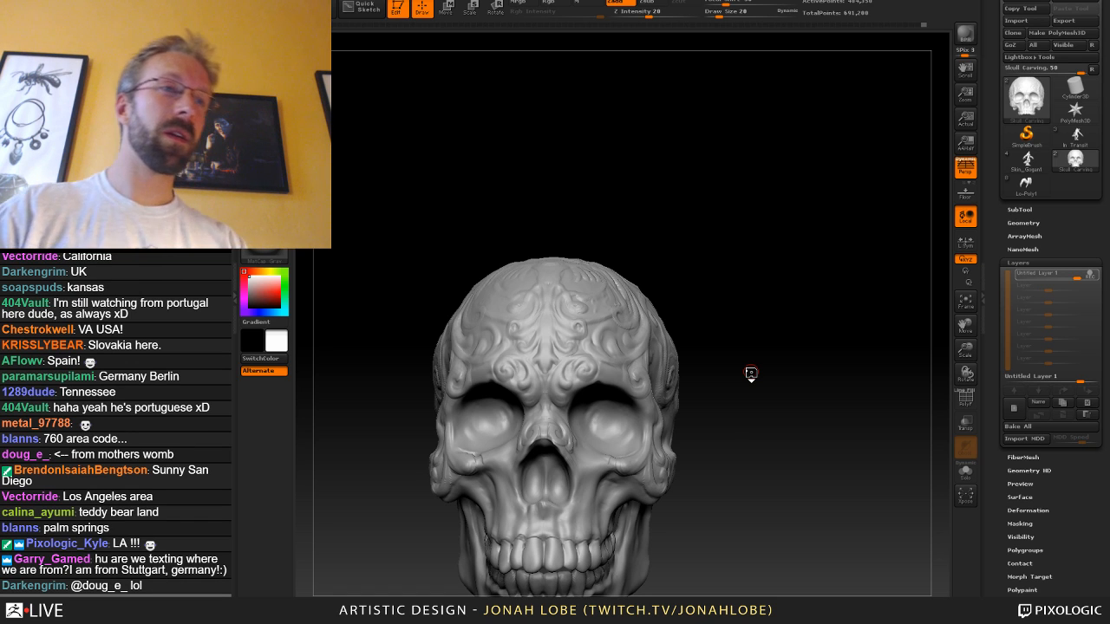
Smooth the feather strands and the ridge along the outer wing on the upper forehead.
{"action": "left_click_drag", "start_coordinate": [751, 373], "coordinate": [723, 290]}
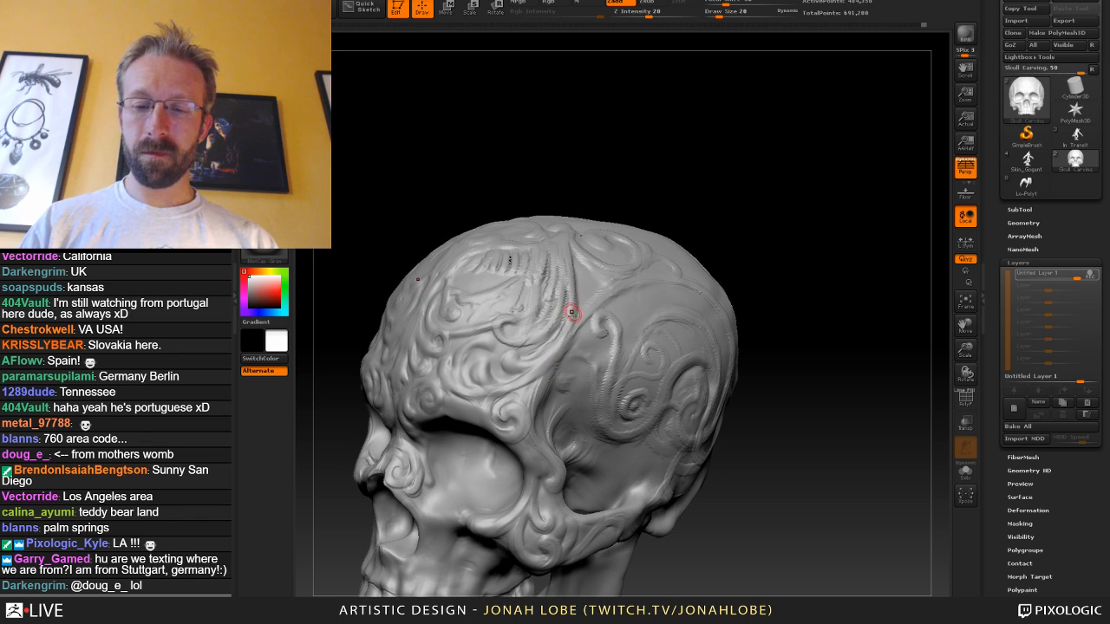
{"action": "left_click_drag", "start_coordinate": [648, 198], "coordinate": [647, 228]}
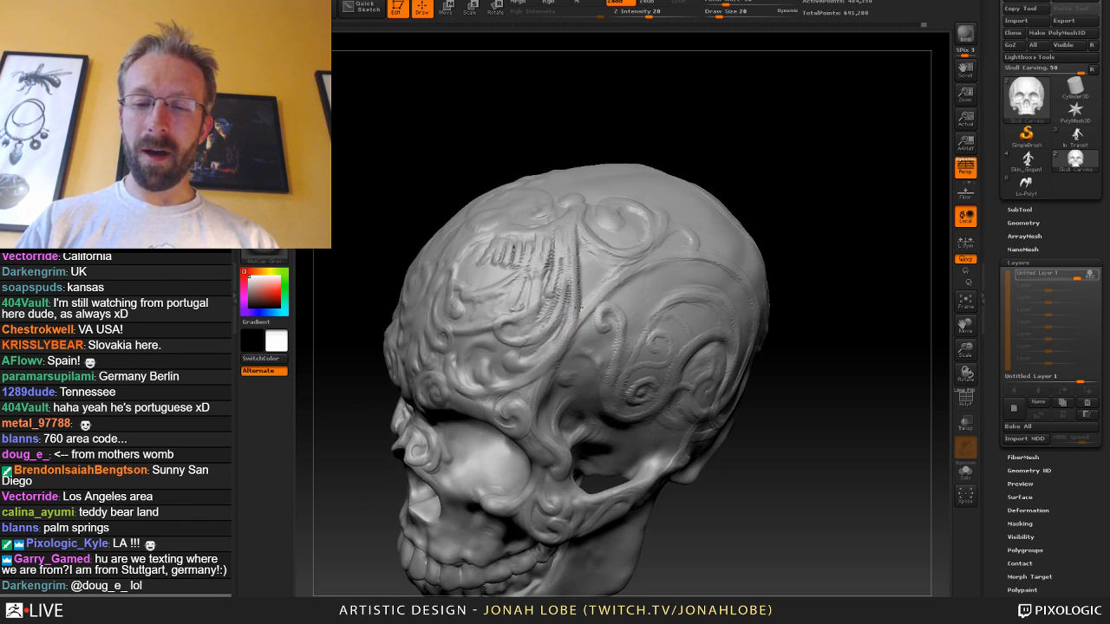
{"action": "left_click_drag", "start_coordinate": [572, 234], "coordinate": [571, 242], "text": "shift"}
{"action": "mouse_move", "coordinate": [572, 242]}
{"action": "left_mouse_down"}
{"action": "mouse_move", "coordinate": [575, 311]}
{"action": "mouse_move", "coordinate": [559, 276]}
{"action": "mouse_move", "coordinate": [562, 223]}
{"action": "mouse_move", "coordinate": [543, 273]}
{"action": "mouse_move", "coordinate": [510, 246]}
{"action": "mouse_move", "coordinate": [486, 257]}
{"action": "left_mouse_up"}
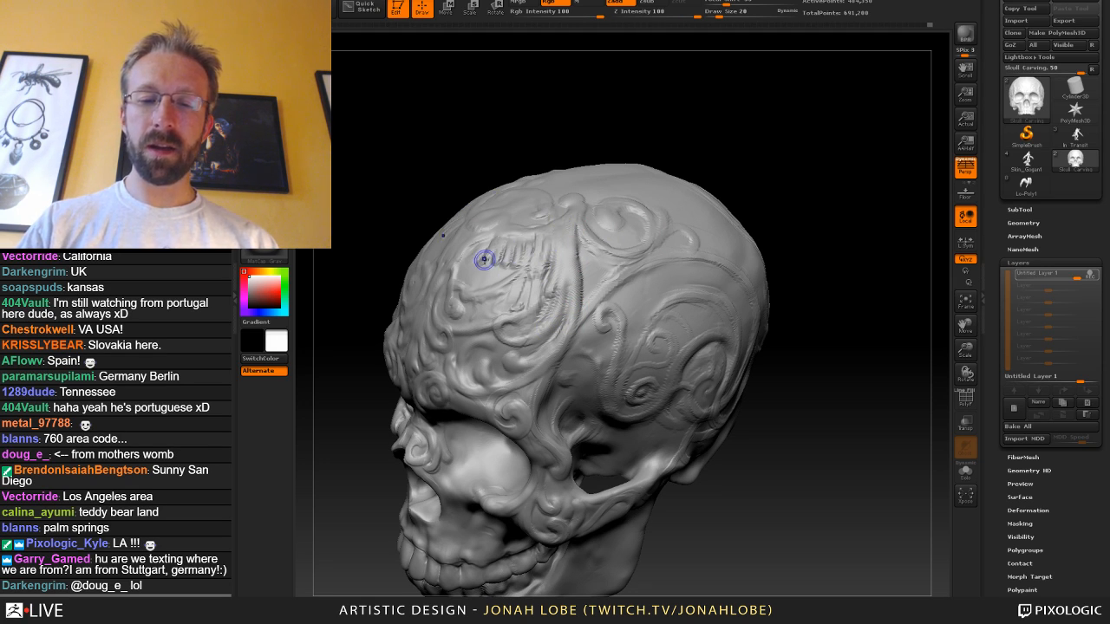
{"action": "mouse_move", "coordinate": [794, 252]}
{"action": "left_mouse_down", "text": "shift"}
{"action": "mouse_move", "coordinate": [719, 300]}
{"action": "mouse_move", "coordinate": [741, 335]}
{"action": "mouse_move", "coordinate": [713, 343]}
{"action": "mouse_move", "coordinate": [733, 361]}
{"action": "mouse_move", "coordinate": [713, 315]}
{"action": "left_mouse_up", "text": "shift"}
{"action": "left_click_drag", "start_coordinate": [781, 413], "coordinate": [726, 399]}
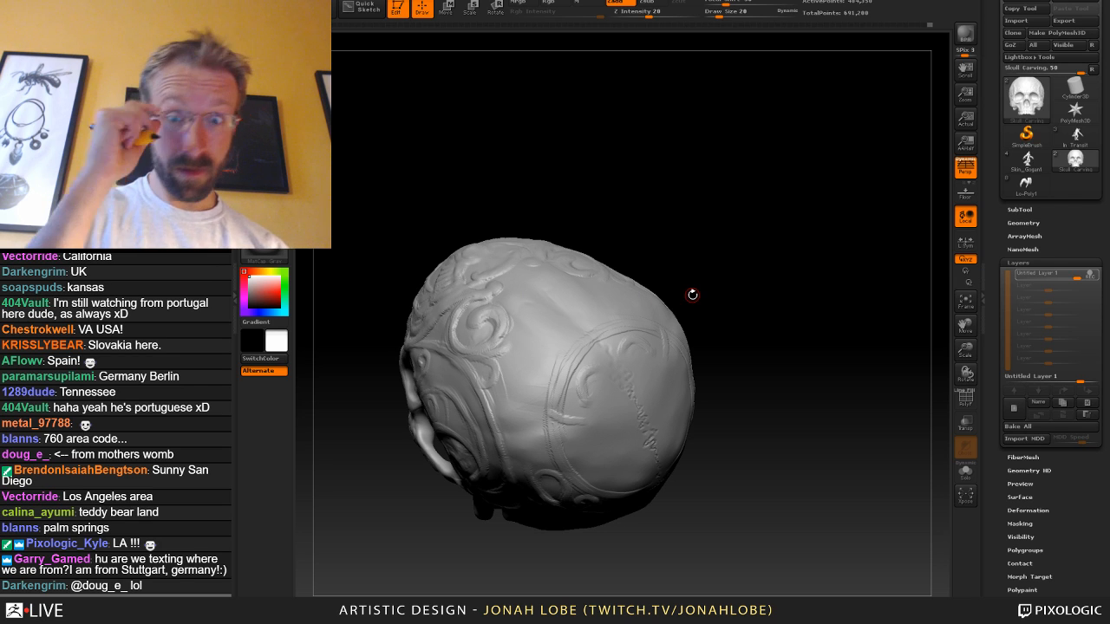
{"action": "left_click_drag", "start_coordinate": [692, 294], "coordinate": [688, 402]}
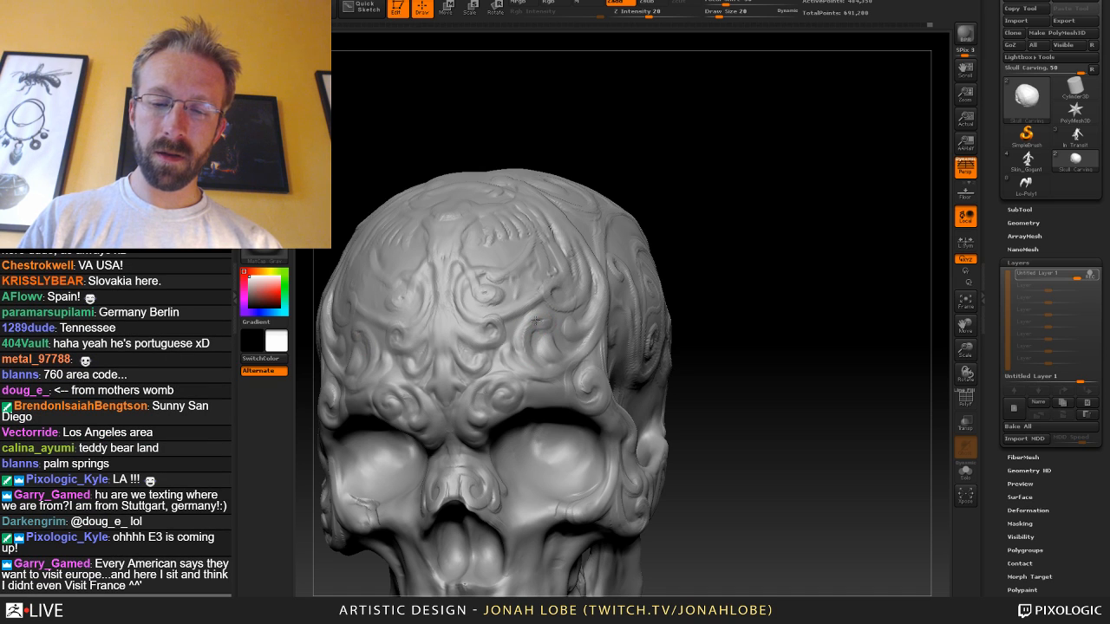
Carve sharper creases between the curls on the central forehead with the Dam_Standard brush at draw size 20.
{"action": "key", "text": "shift"}
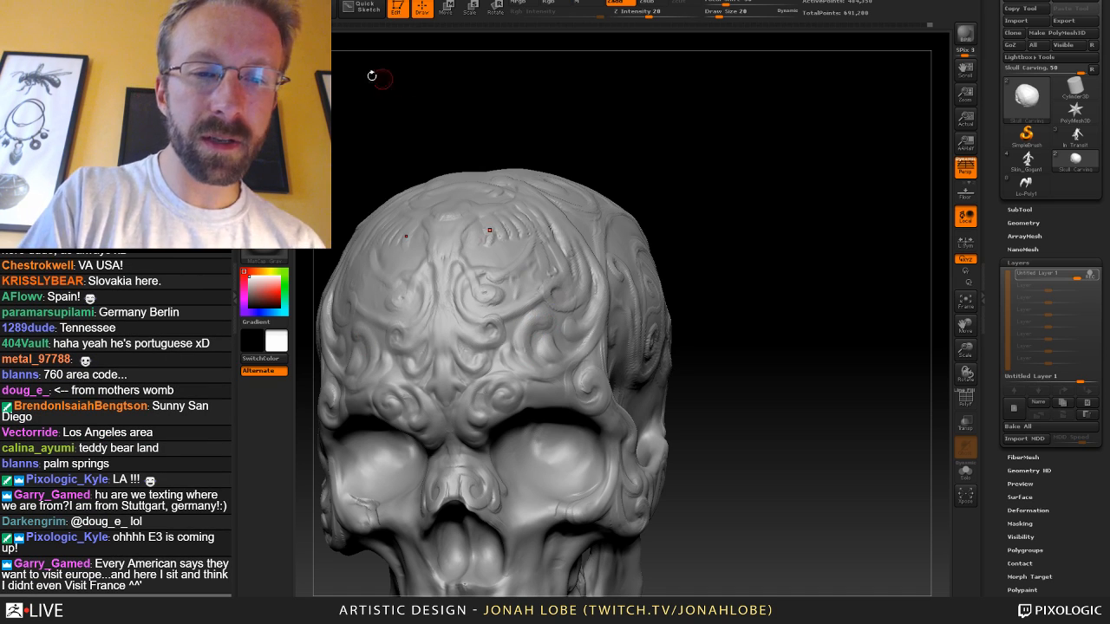
{"action": "key", "text": "b"}
{"action": "left_click", "coordinate": [395, 55]}
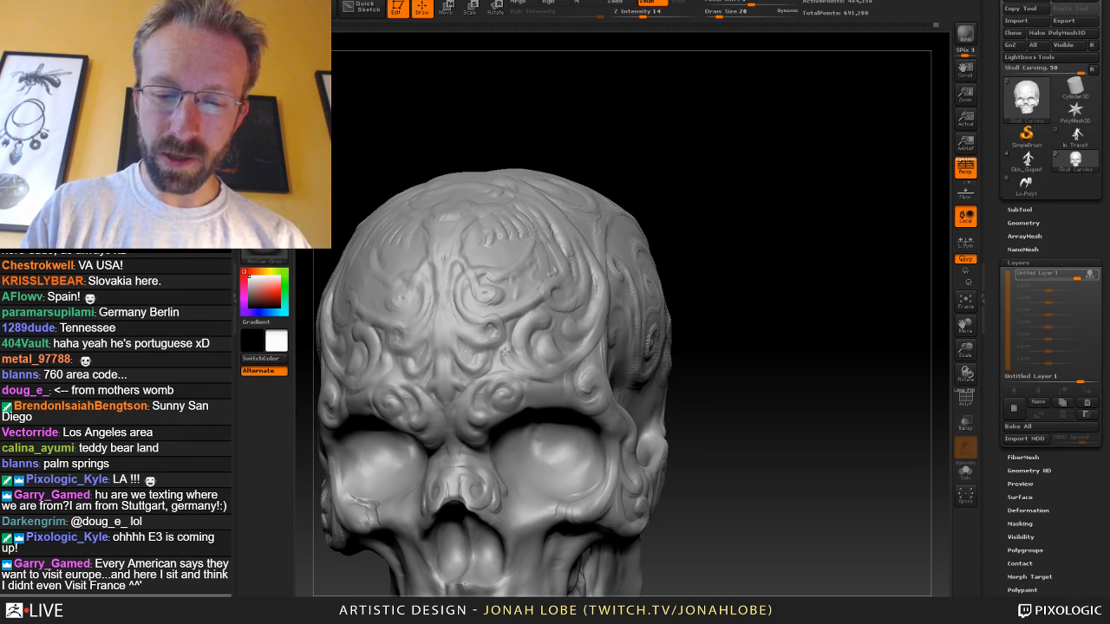
{"action": "left_click_drag", "start_coordinate": [726, 278], "coordinate": [513, 353]}
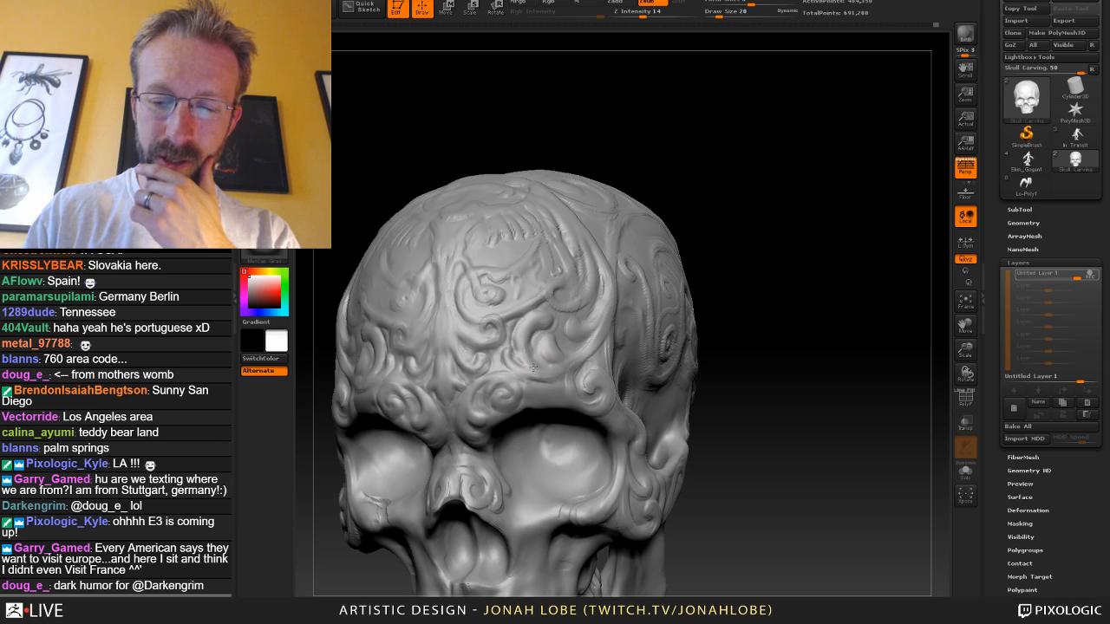
{"action": "left_click_drag", "start_coordinate": [739, 294], "coordinate": [546, 347]}
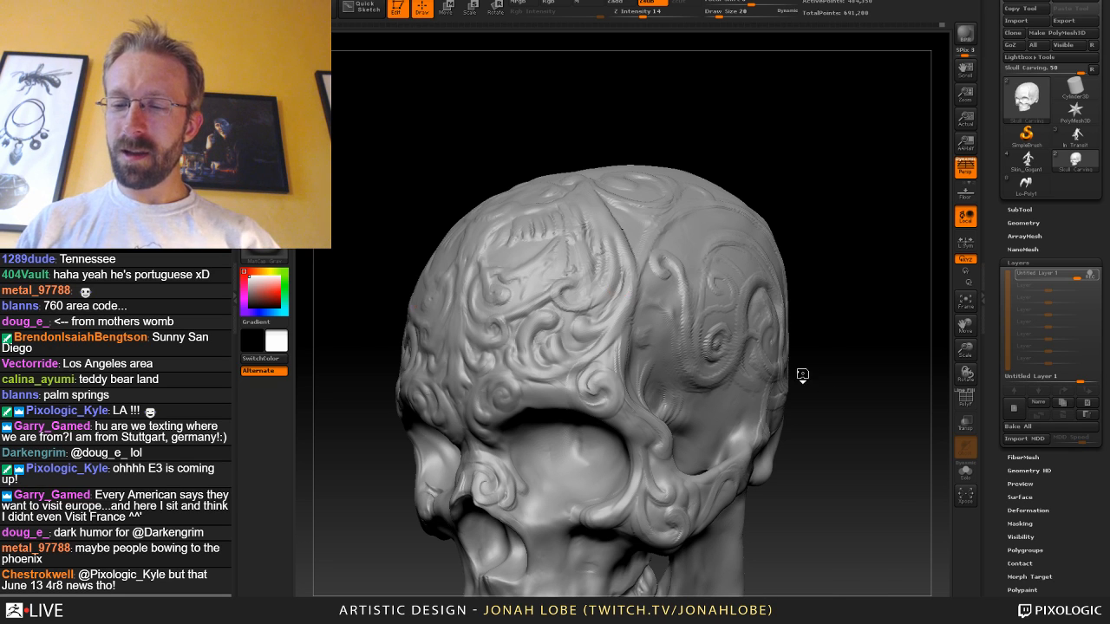
Refine the small curl on the rear side of the cranium with the Morph brush at draw size 13.
{"action": "left_click_drag", "start_coordinate": [802, 375], "coordinate": [784, 260]}
{"action": "left_click_drag", "start_coordinate": [471, 438], "coordinate": [373, 251], "text": "alt"}
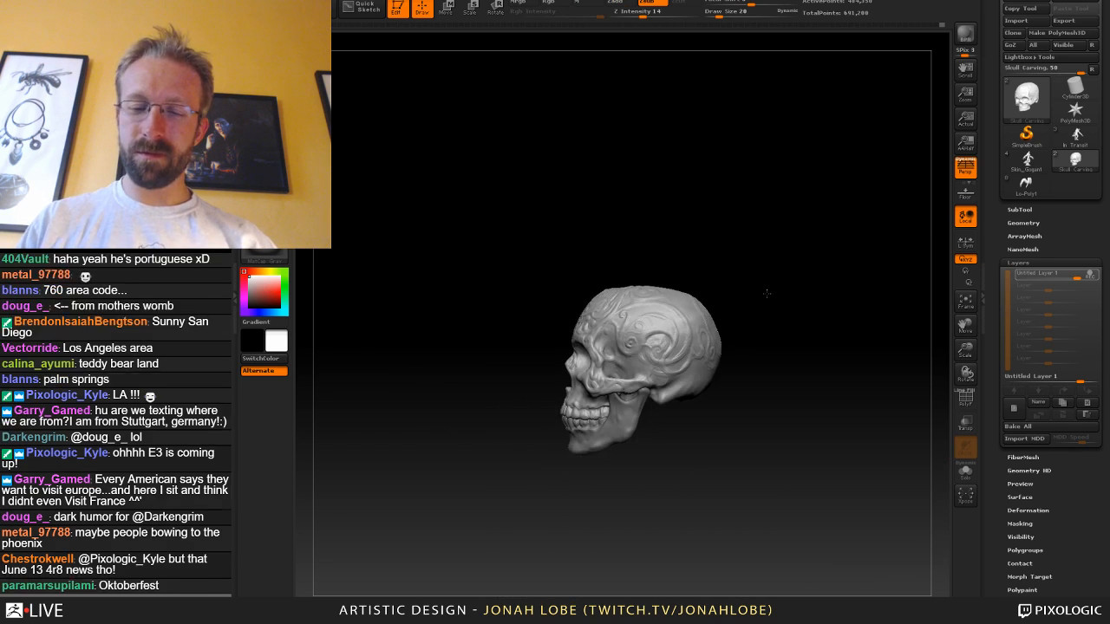
{"action": "left_click_drag", "start_coordinate": [766, 293], "coordinate": [847, 328]}
{"action": "left_click_drag", "start_coordinate": [844, 464], "coordinate": [800, 439]}
{"action": "left_click_drag", "start_coordinate": [788, 535], "coordinate": [733, 529], "text": "alt"}
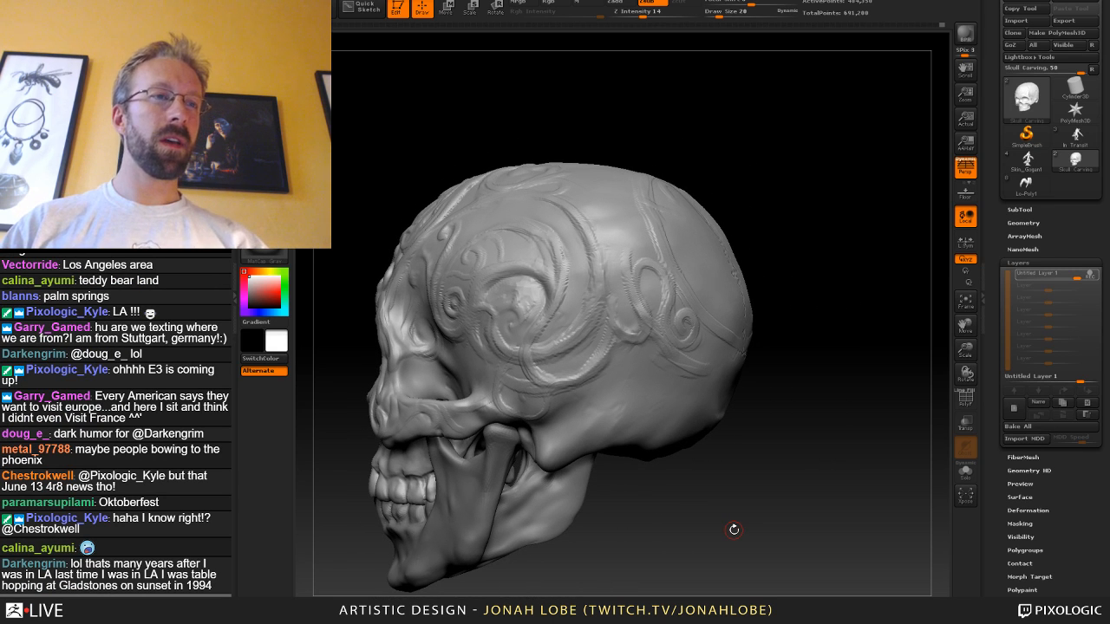
{"action": "left_click_drag", "start_coordinate": [760, 458], "coordinate": [555, 416]}
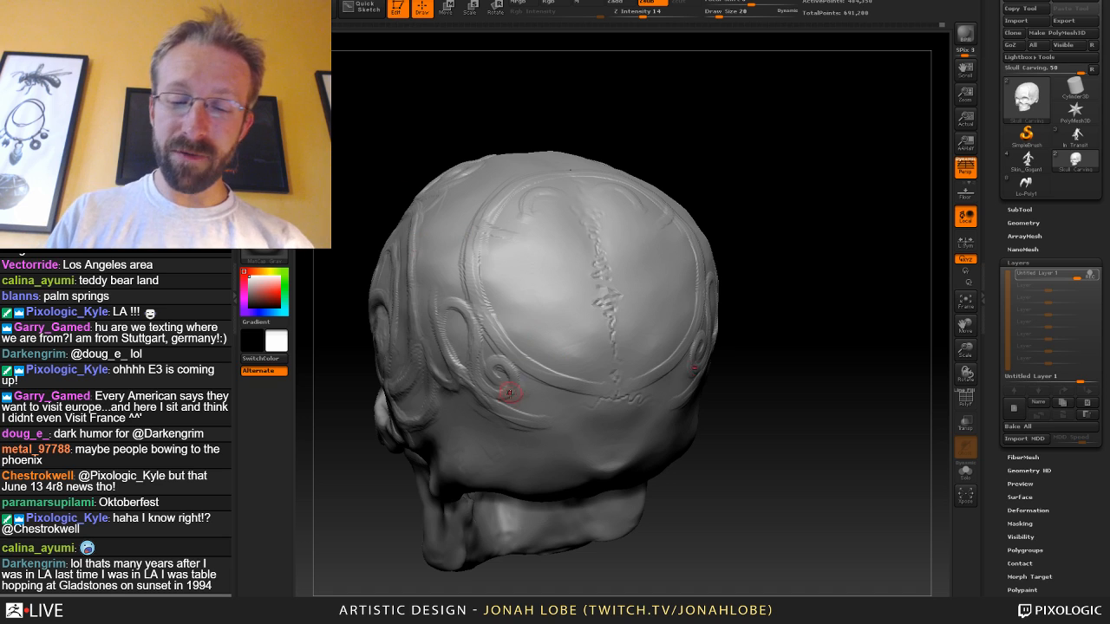
{"action": "key", "text": "b"}
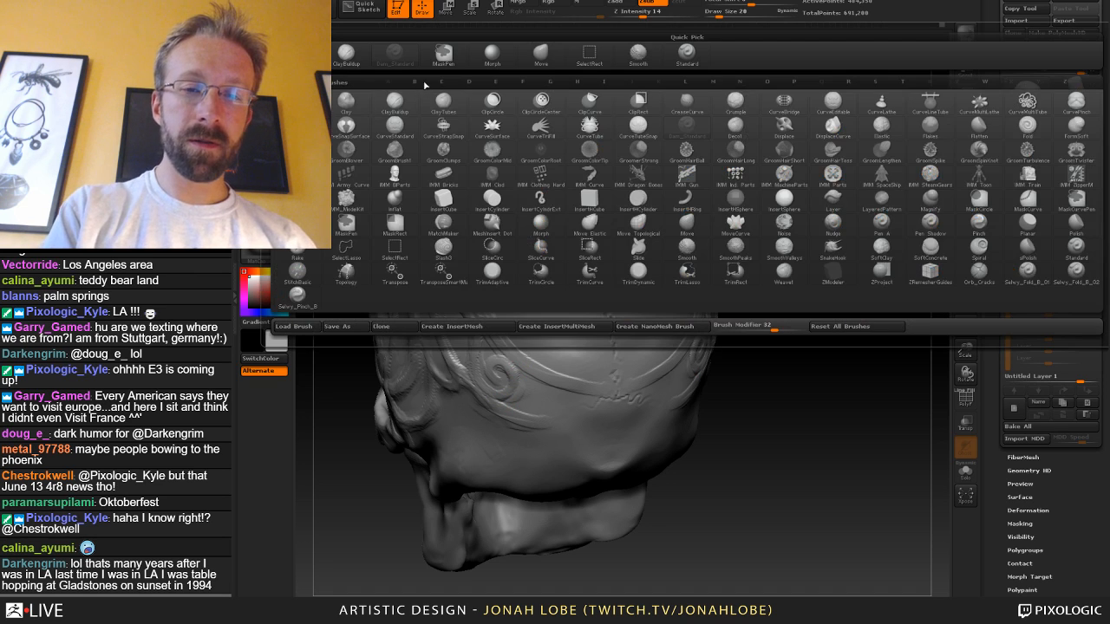
{"action": "left_click", "coordinate": [493, 57]}
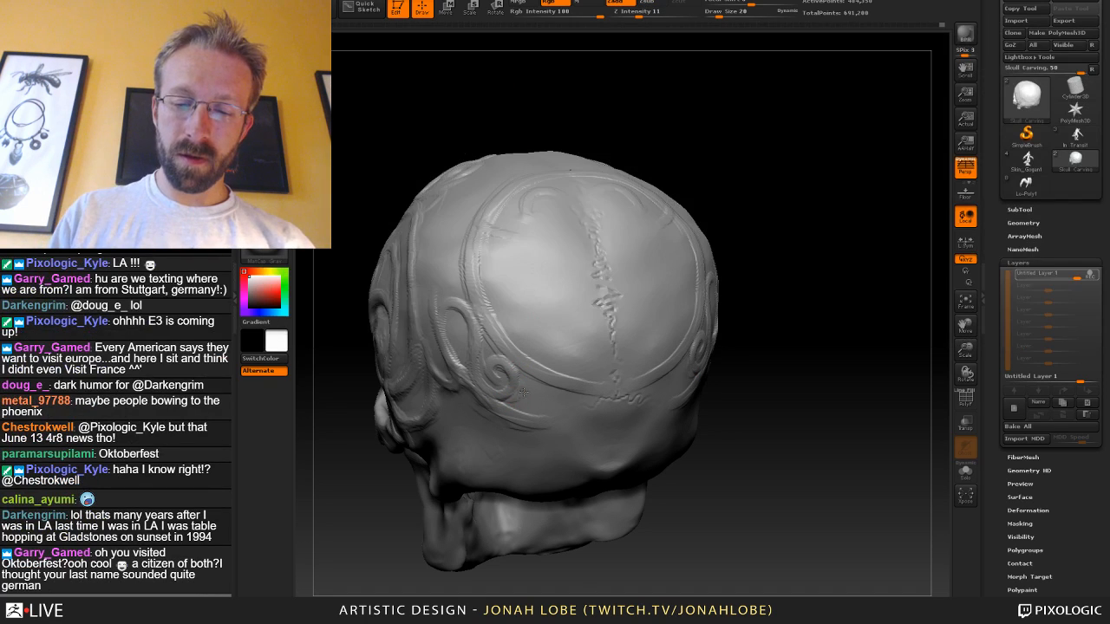
{"action": "left_click_drag", "start_coordinate": [817, 307], "coordinate": [880, 305]}
{"action": "key", "text": "["}
{"action": "key", "text": "["}
{"action": "key", "text": "["}
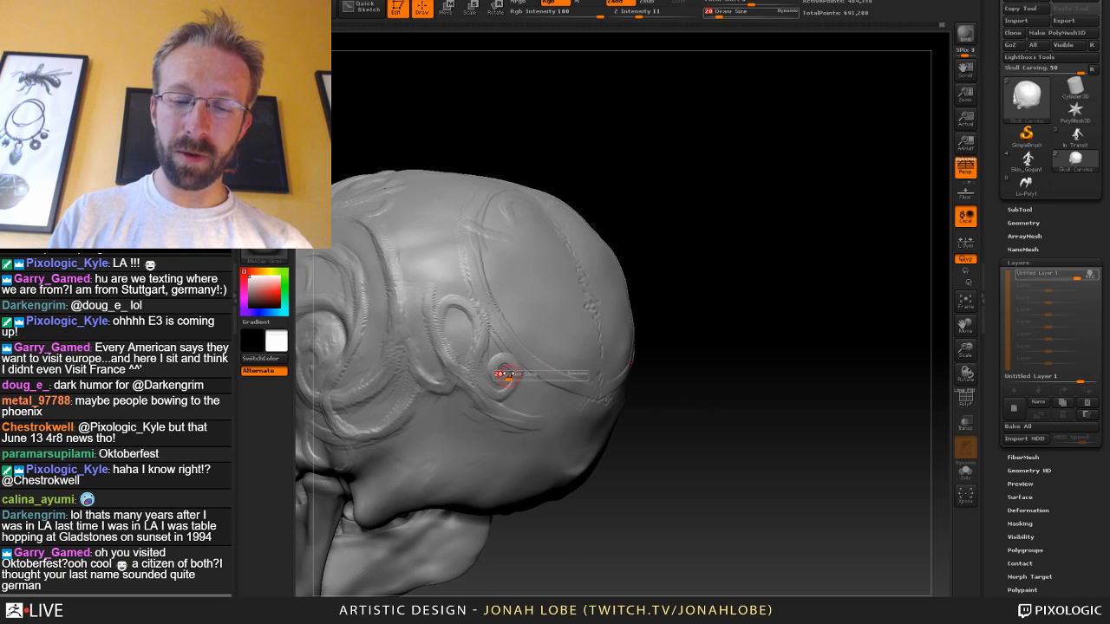
{"action": "left_click_drag", "start_coordinate": [508, 371], "coordinate": [502, 371]}
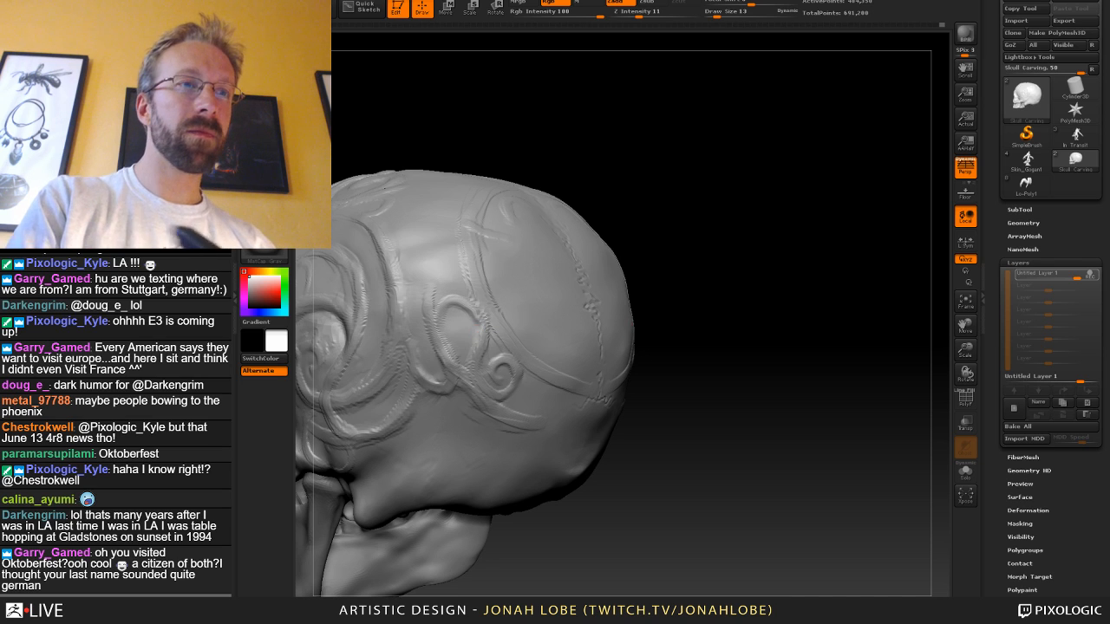
Deepen the grooves along the large scroll on the side of the cranium with Dam_Standard at draw size 53.
{"action": "key", "text": "b"}
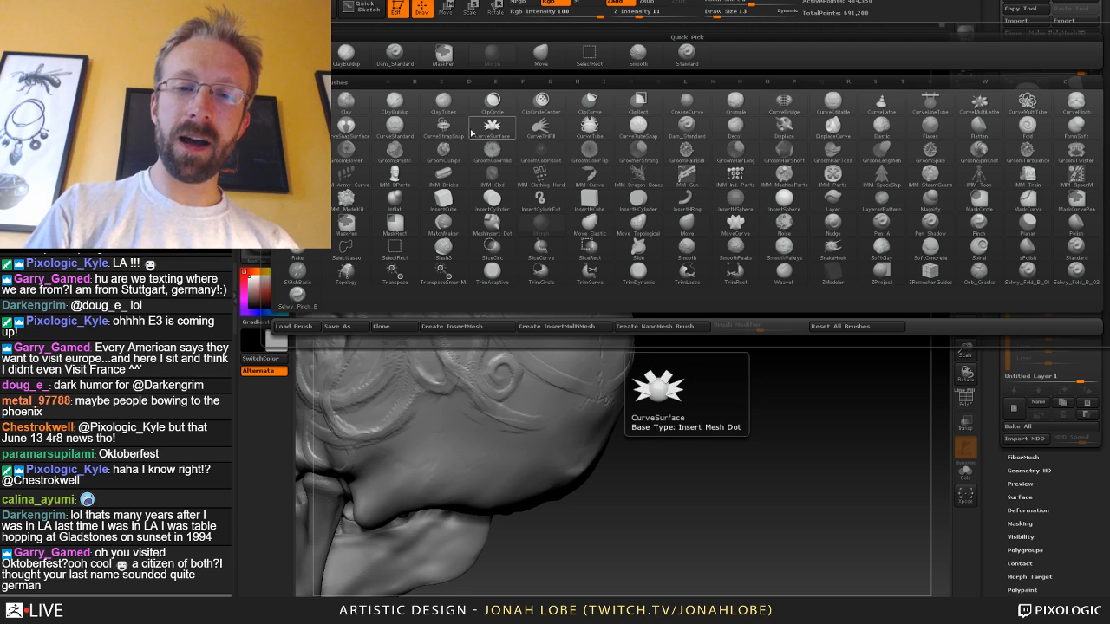
{"action": "left_click", "coordinate": [406, 66]}
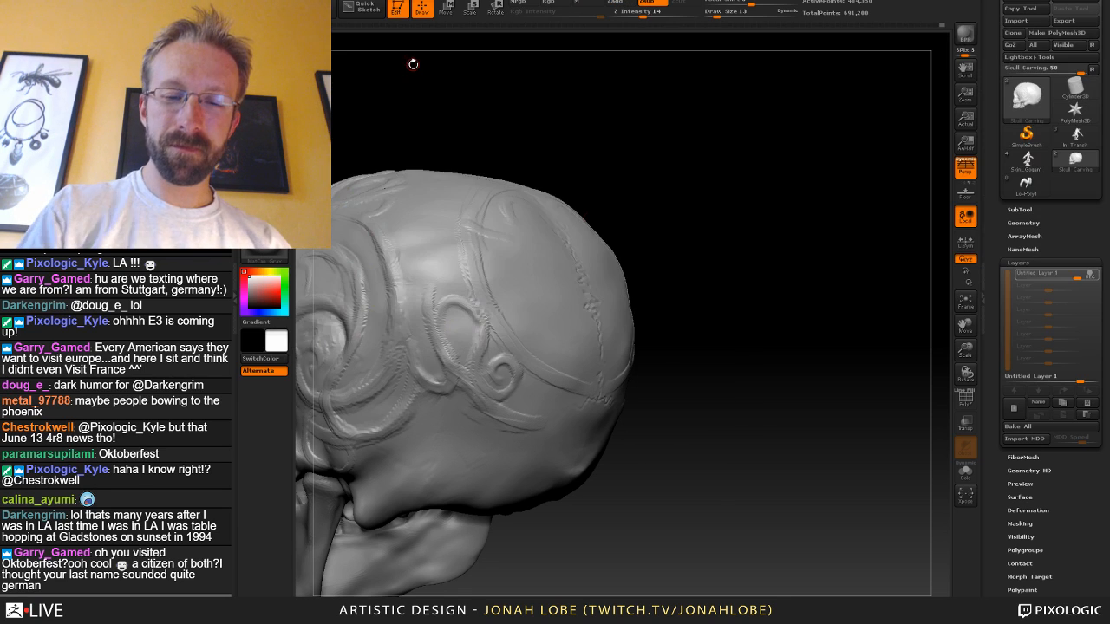
{"action": "left_click_drag", "start_coordinate": [699, 289], "coordinate": [737, 286]}
{"action": "mouse_move", "coordinate": [733, 201]}
{"action": "left_mouse_down"}
{"action": "mouse_move", "coordinate": [755, 201]}
{"action": "mouse_move", "coordinate": [733, 205]}
{"action": "left_mouse_up"}
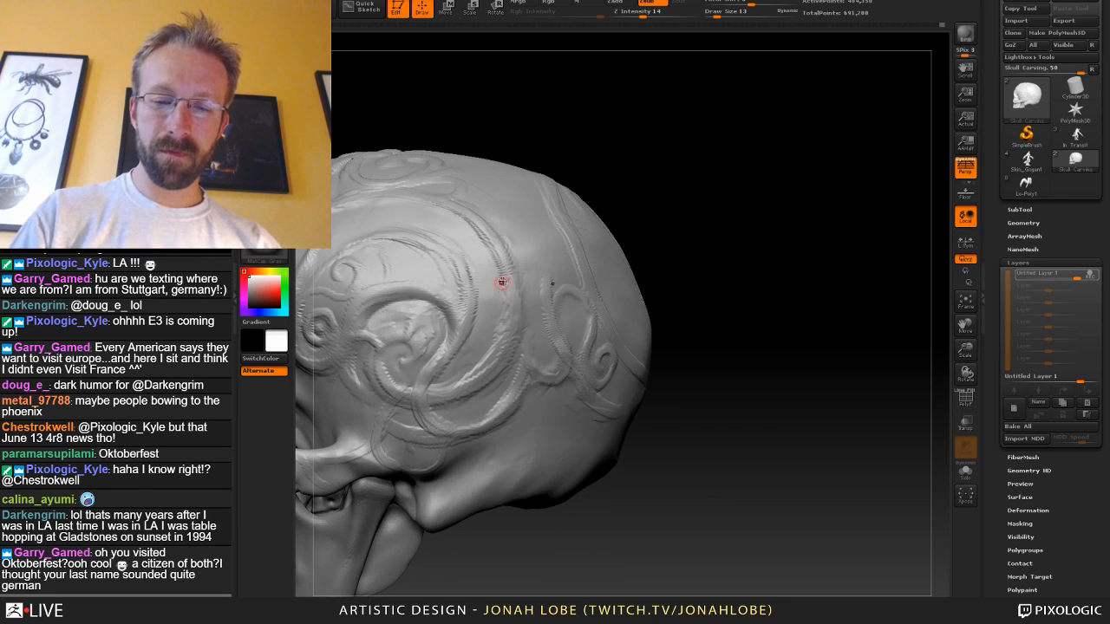
{"action": "key", "text": "s"}
{"action": "mouse_move", "coordinate": [526, 297]}
{"action": "left_mouse_down"}
{"action": "mouse_move", "coordinate": [539, 296]}
{"action": "mouse_move", "coordinate": [488, 361]}
{"action": "left_mouse_up"}
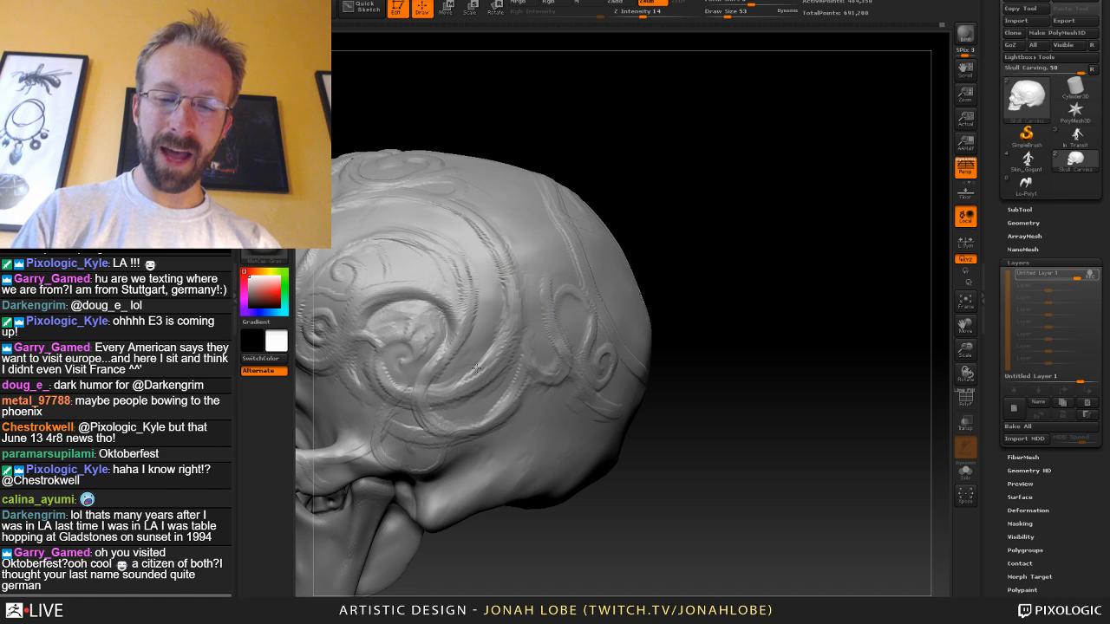
Cut the recess in front of the temple curl at draw size 45, undoing one stroke and redoing it.
{"action": "left_click_drag", "start_coordinate": [746, 231], "coordinate": [836, 215]}
{"action": "key", "text": "s"}
{"action": "left_click_drag", "start_coordinate": [591, 302], "coordinate": [522, 361]}
{"action": "key", "text": "ctrl+z"}
{"action": "left_click_drag", "start_coordinate": [794, 243], "coordinate": [763, 203]}
{"action": "left_click_drag", "start_coordinate": [553, 324], "coordinate": [528, 350]}
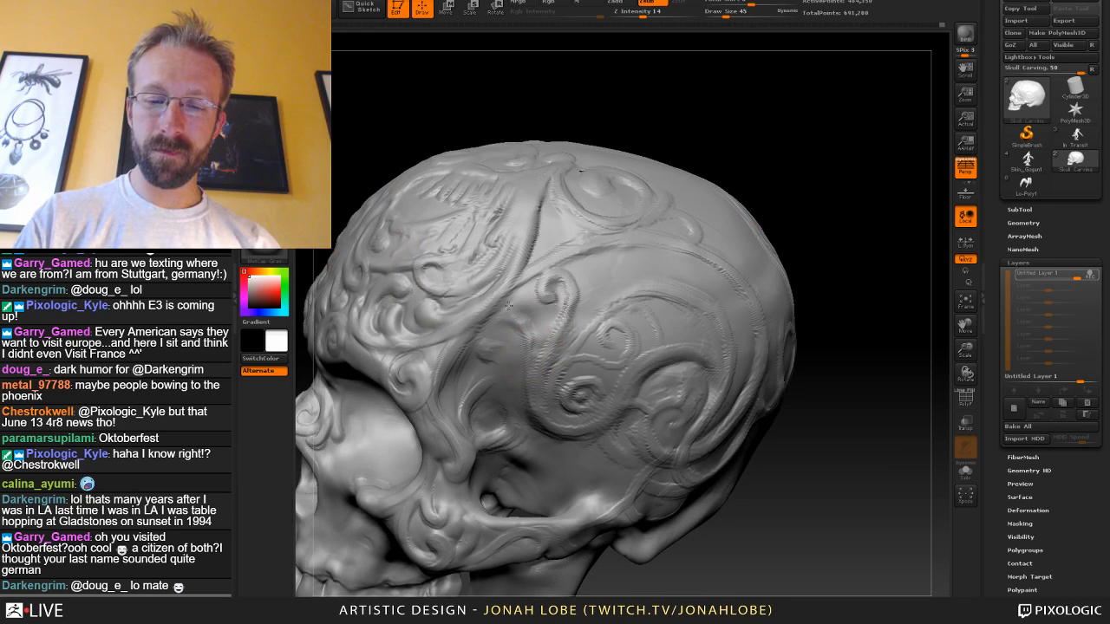
Refine the temple surface between the brow ridge and the side curl with the Morph brush at draw size 37.
{"action": "left_click_drag", "start_coordinate": [756, 213], "coordinate": [791, 214]}
{"action": "left_click_drag", "start_coordinate": [774, 257], "coordinate": [591, 301], "text": "alt"}
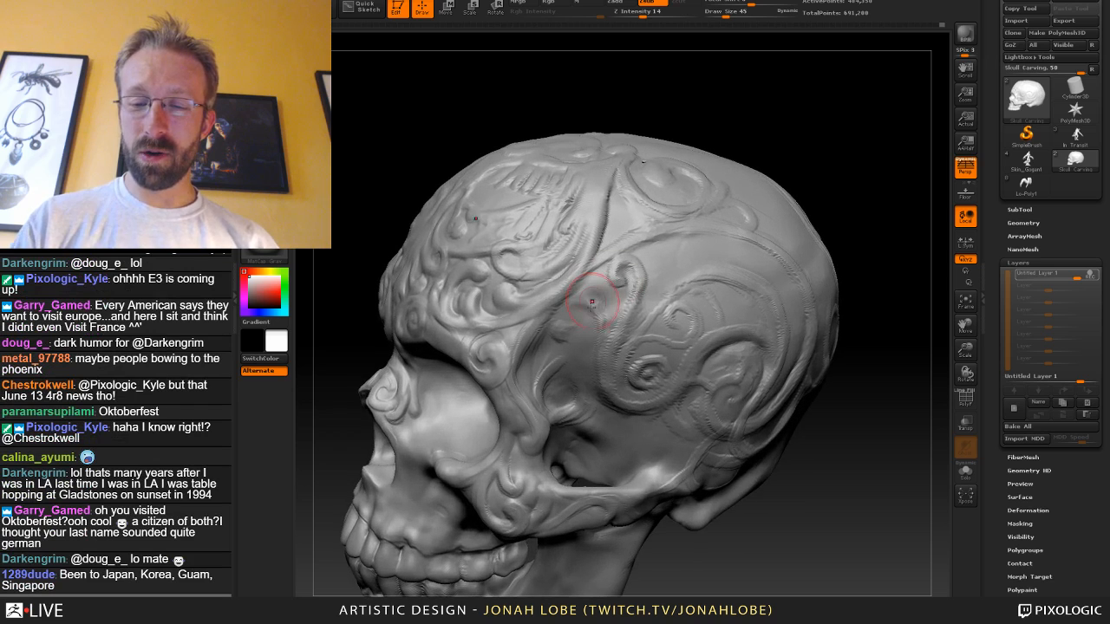
{"action": "left_click_drag", "start_coordinate": [854, 179], "coordinate": [827, 163]}
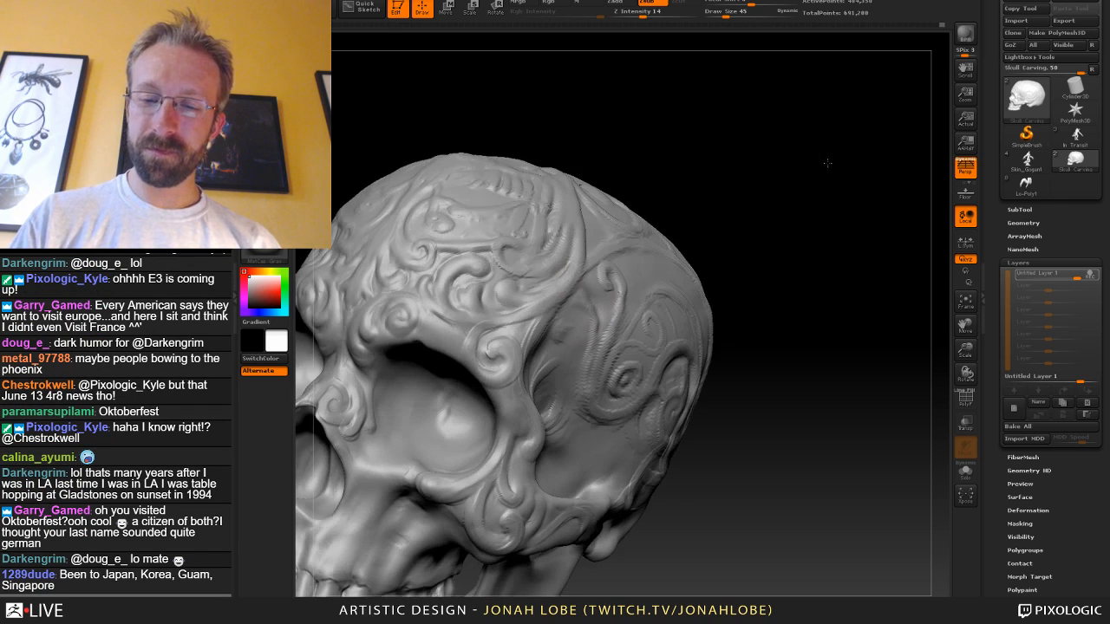
{"action": "left_click", "coordinate": [264, 45]}
{"action": "left_click", "coordinate": [490, 56]}
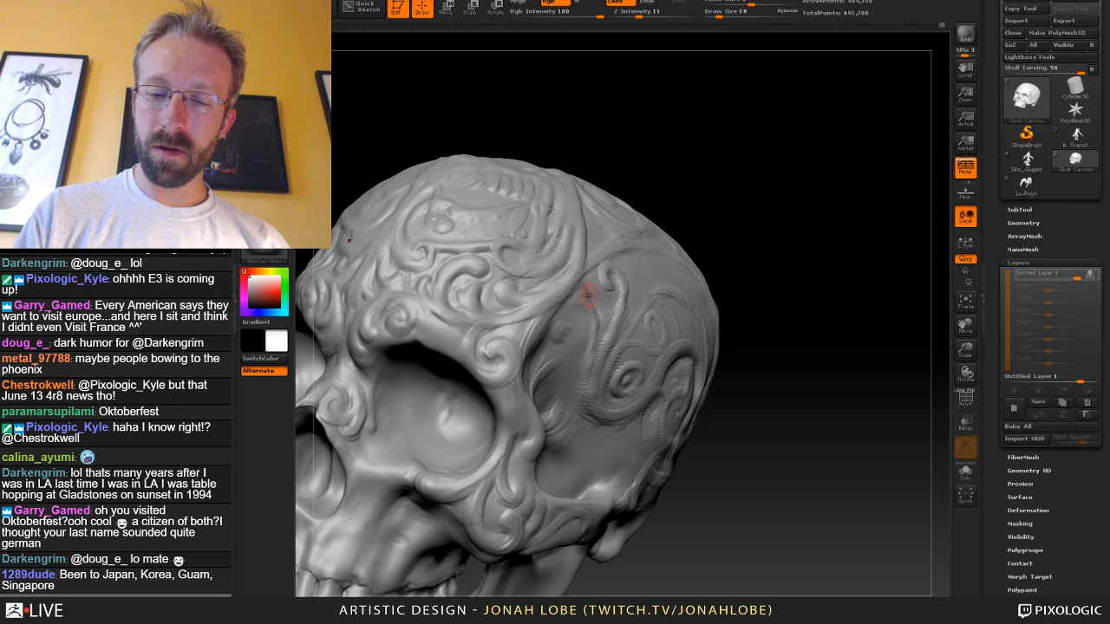
{"action": "key", "text": "s"}
{"action": "left_click_drag", "start_coordinate": [588, 296], "coordinate": [593, 297]}
{"action": "left_click_drag", "start_coordinate": [594, 300], "coordinate": [591, 319]}
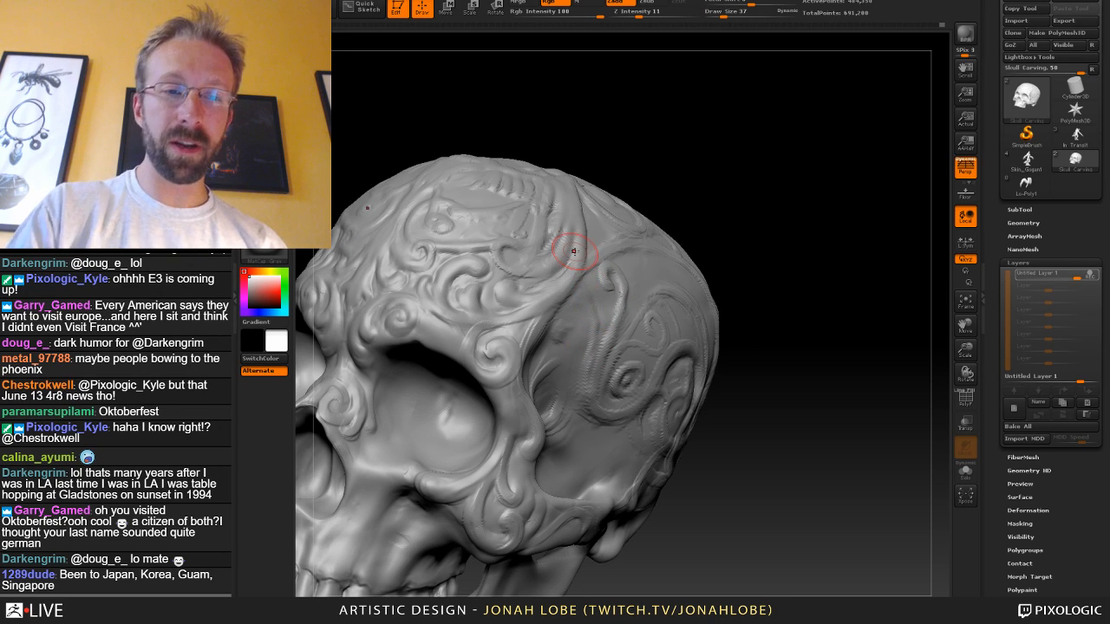
Carve the edge of the temple hollow beside the side curl with Dam_Standard at draw size 37 and smooth it.
{"action": "key", "text": "b"}
{"action": "left_click", "coordinate": [410, 59]}
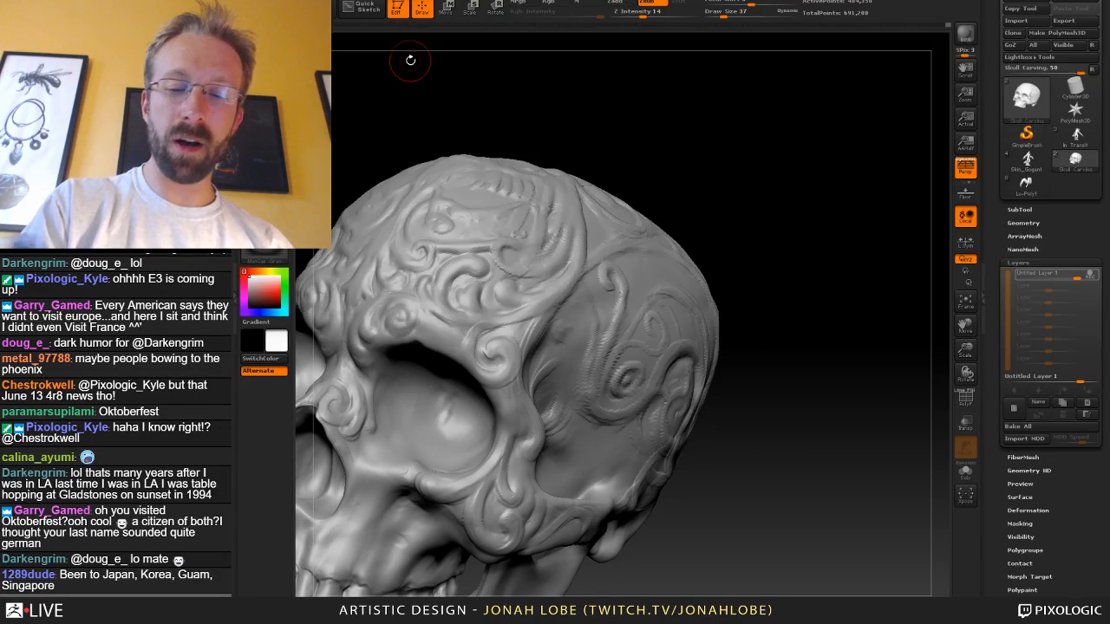
{"action": "left_click_drag", "start_coordinate": [410, 60], "coordinate": [598, 346]}
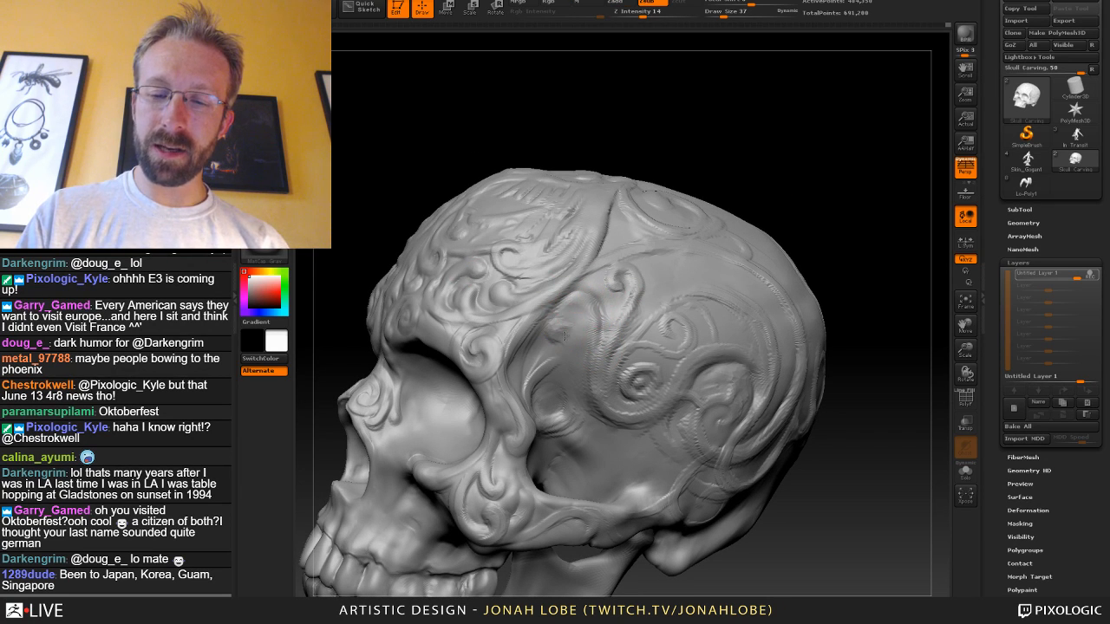
{"action": "left_click_drag", "start_coordinate": [582, 317], "coordinate": [559, 312], "text": "shift"}
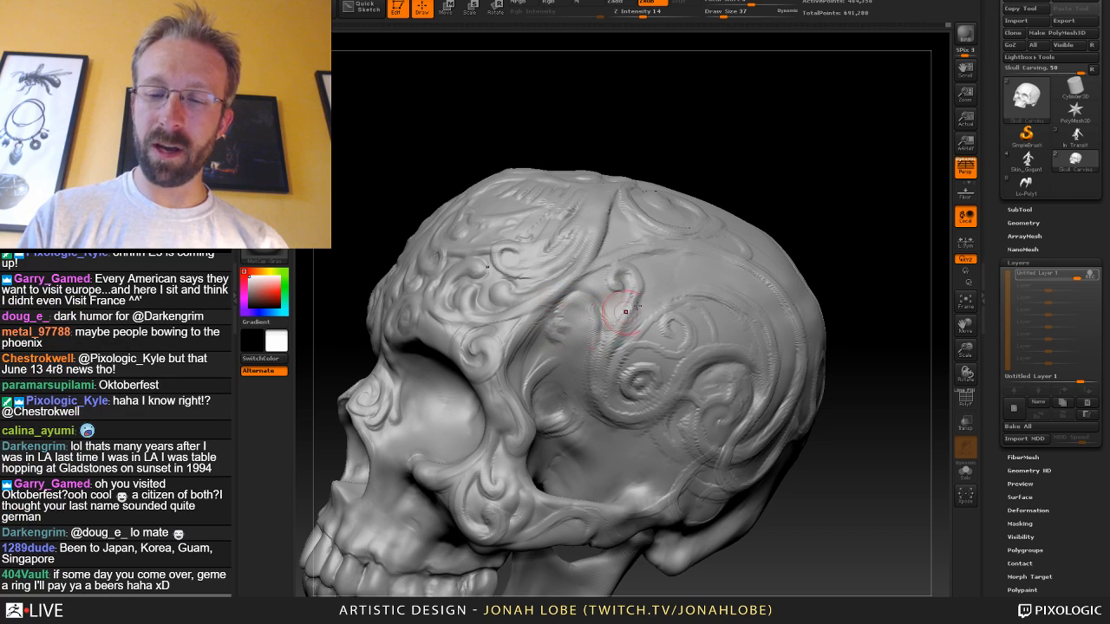
{"action": "mouse_move", "coordinate": [824, 248]}
{"action": "left_mouse_down"}
{"action": "mouse_move", "coordinate": [835, 181]}
{"action": "mouse_move", "coordinate": [847, 178]}
{"action": "mouse_move", "coordinate": [840, 183]}
{"action": "left_mouse_up"}
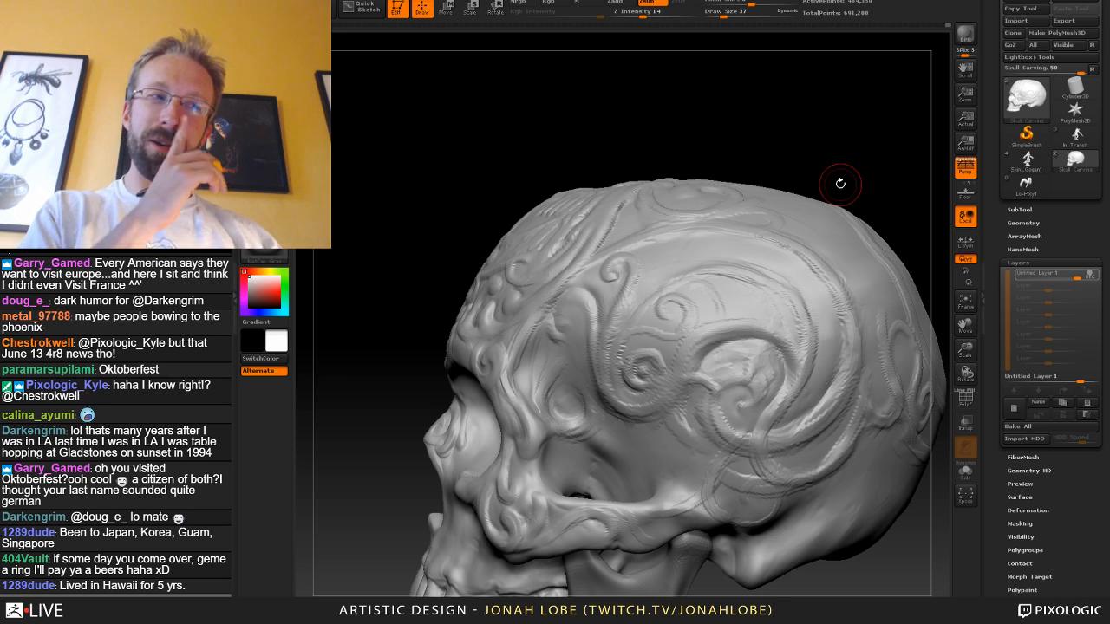
{"action": "mouse_move", "coordinate": [872, 554]}
{"action": "left_mouse_down", "text": "alt"}
{"action": "mouse_move", "coordinate": [814, 484]}
{"action": "mouse_move", "coordinate": [784, 494]}
{"action": "mouse_move", "coordinate": [747, 467]}
{"action": "mouse_move", "coordinate": [767, 546]}
{"action": "left_mouse_up", "text": "alt"}
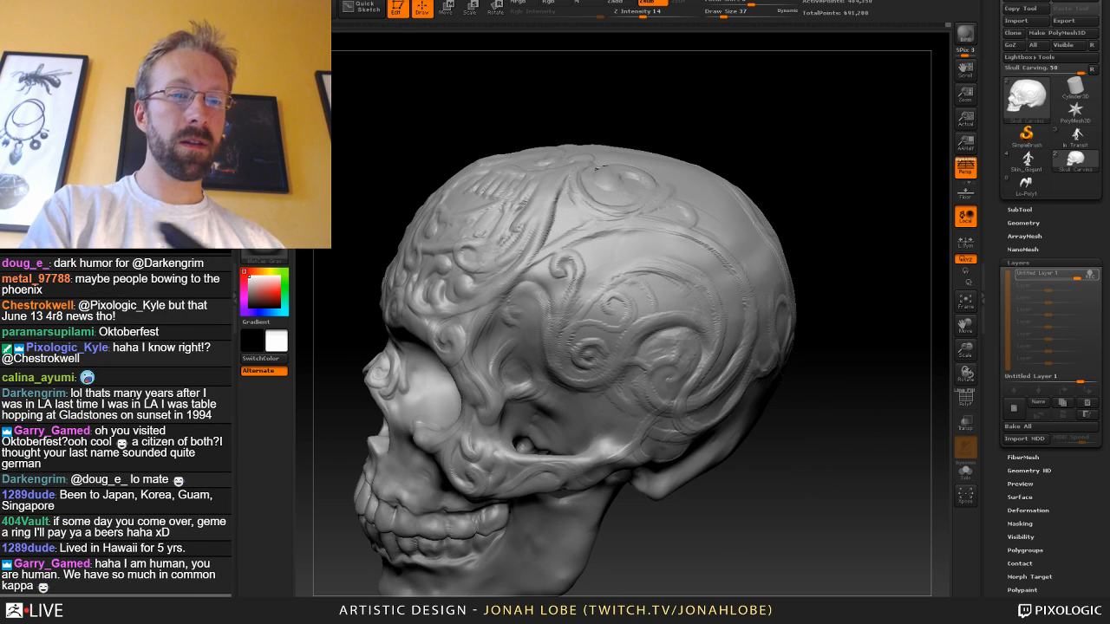
Clean up the junction between the temple curl and the large side scroll with the Morph brush at draw sizes 20 and 30, smoothing the surface below.
{"action": "key", "text": "b"}
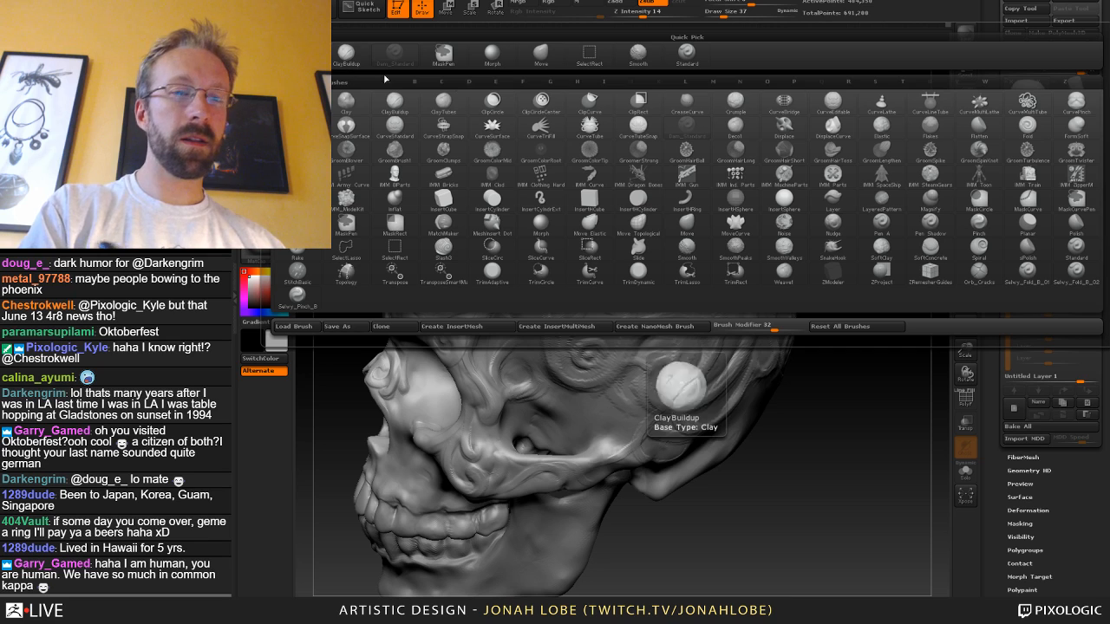
{"action": "key", "text": "s"}
{"action": "key", "text": "t"}
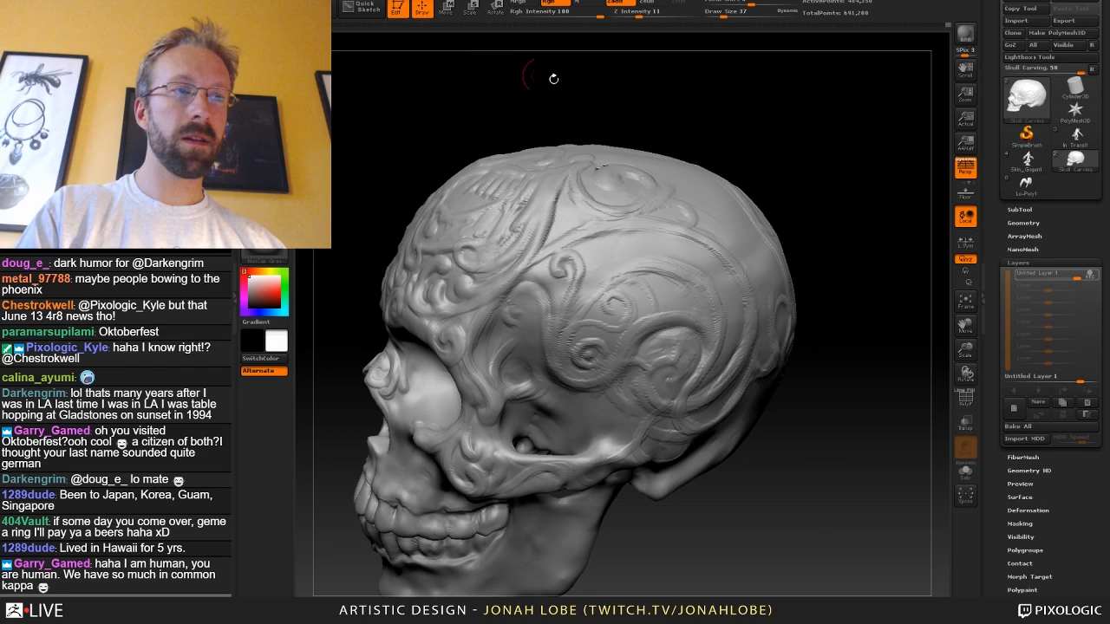
{"action": "left_click_drag", "start_coordinate": [553, 79], "coordinate": [643, 170]}
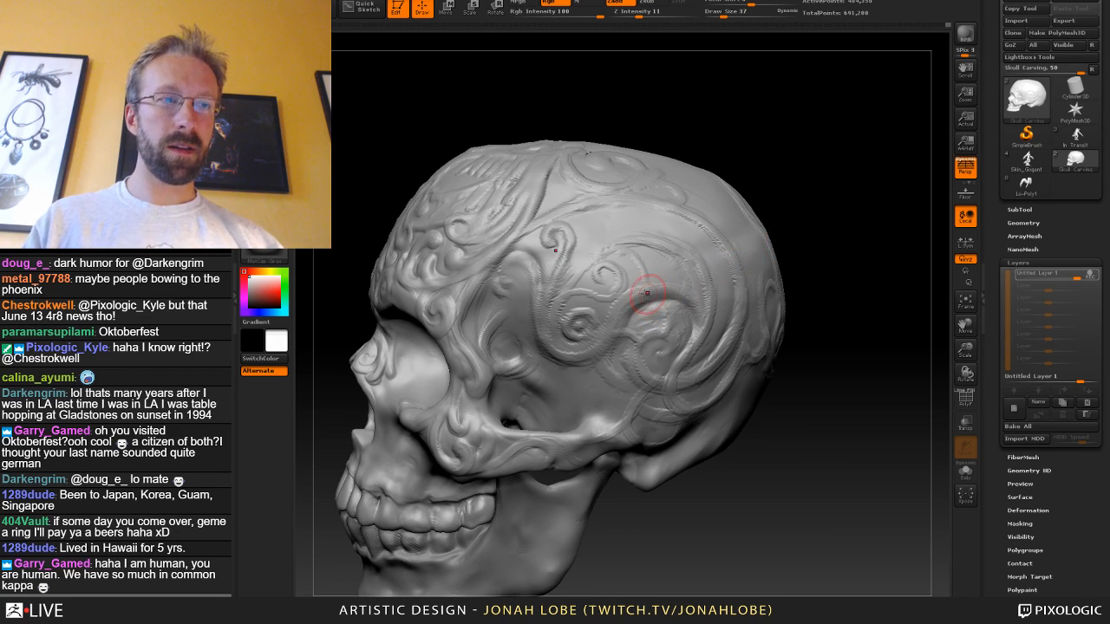
{"action": "key", "text": "bracketleft"}
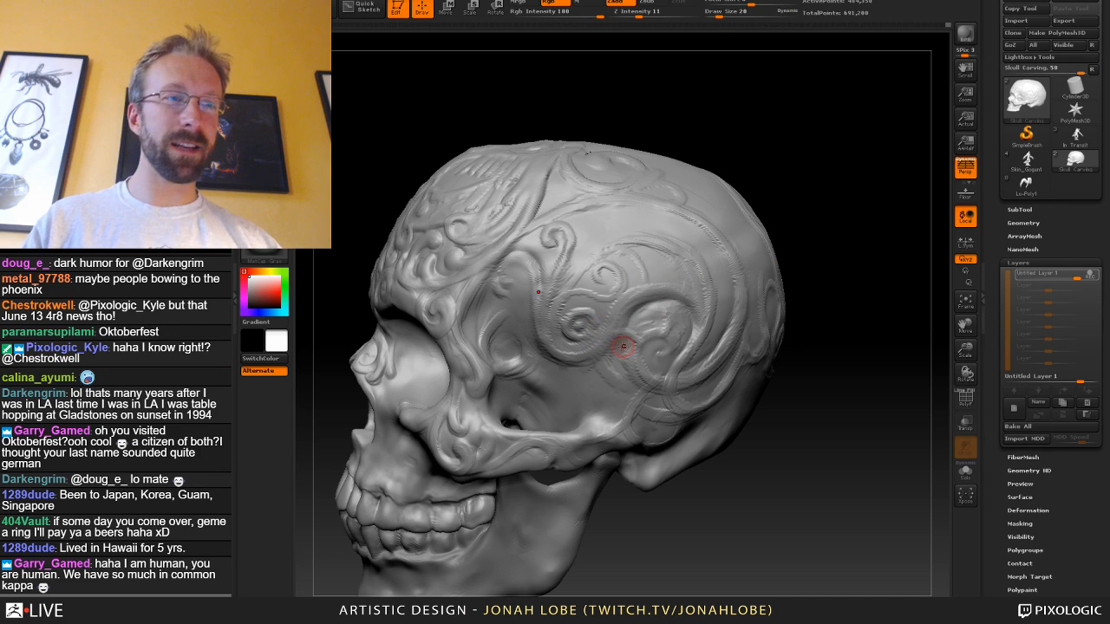
{"action": "key", "text": "bracketright"}
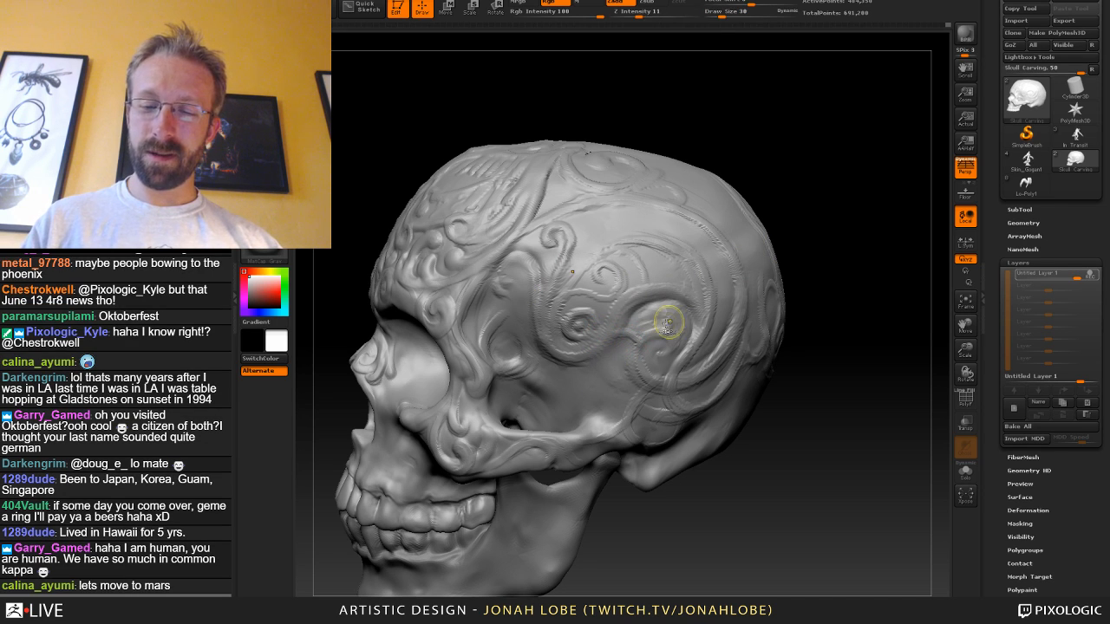
{"action": "key", "text": "shift"}
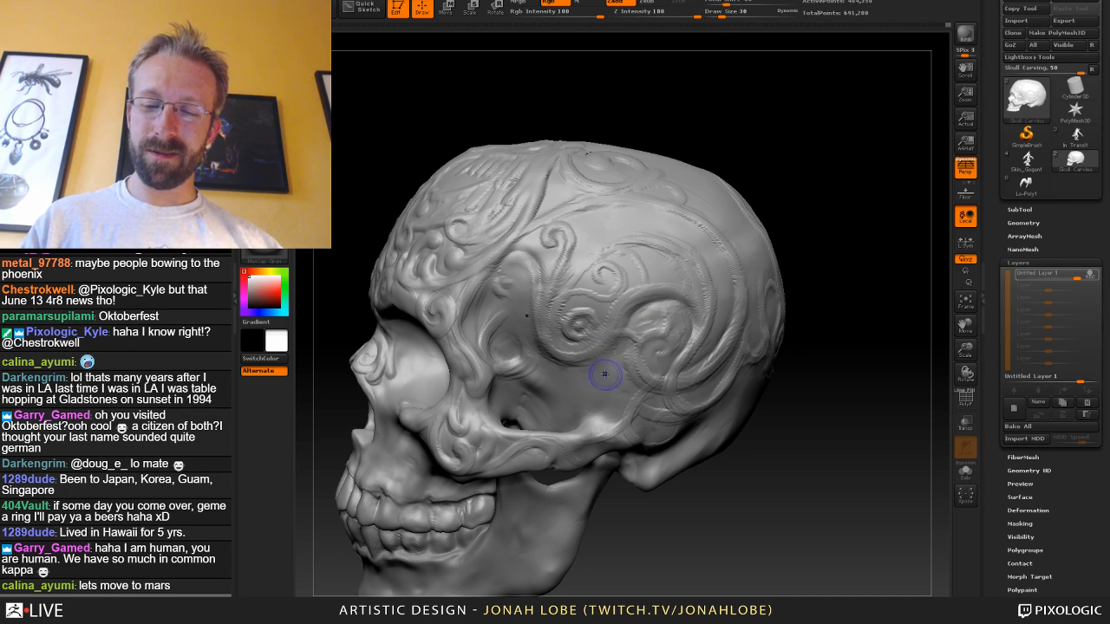
{"action": "key", "text": "s"}
{"action": "left_click", "coordinate": [593, 335]}
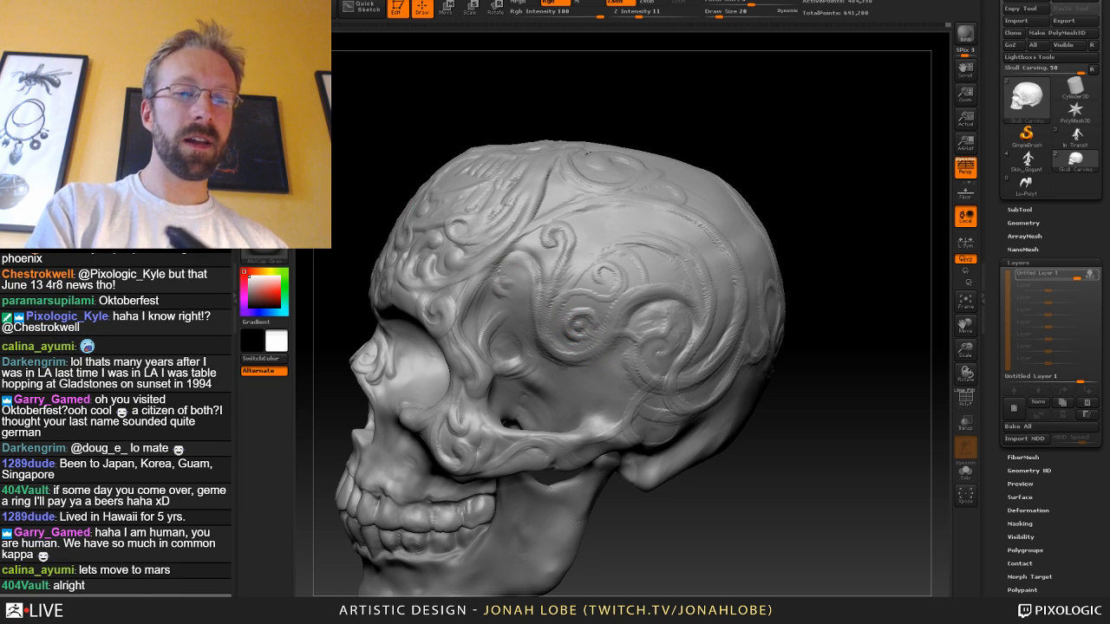
Deepen the grooves around the lower end of the large side scroll with Dam_Standard at draw size 56.
{"action": "left_click", "coordinate": [265, 45]}
{"action": "left_click", "coordinate": [396, 56]}
{"action": "key", "text": "s"}
{"action": "left_click", "coordinate": [662, 327]}
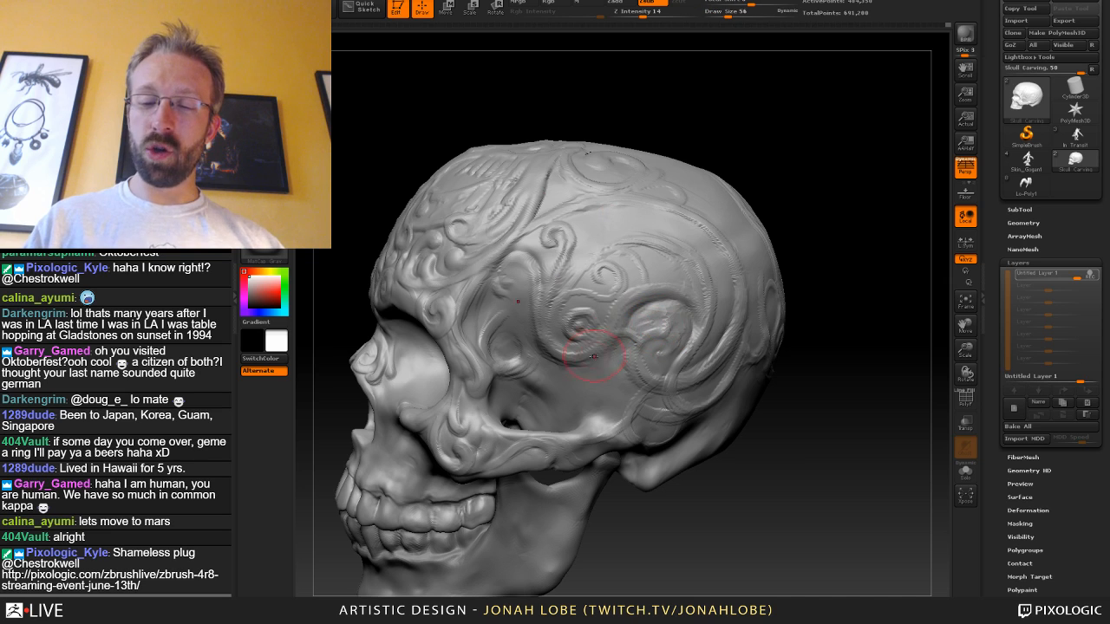
{"action": "mouse_move", "coordinate": [816, 344]}
{"action": "left_mouse_down", "text": "alt"}
{"action": "mouse_move", "coordinate": [807, 317]}
{"action": "mouse_move", "coordinate": [802, 360]}
{"action": "left_mouse_up", "text": "alt"}
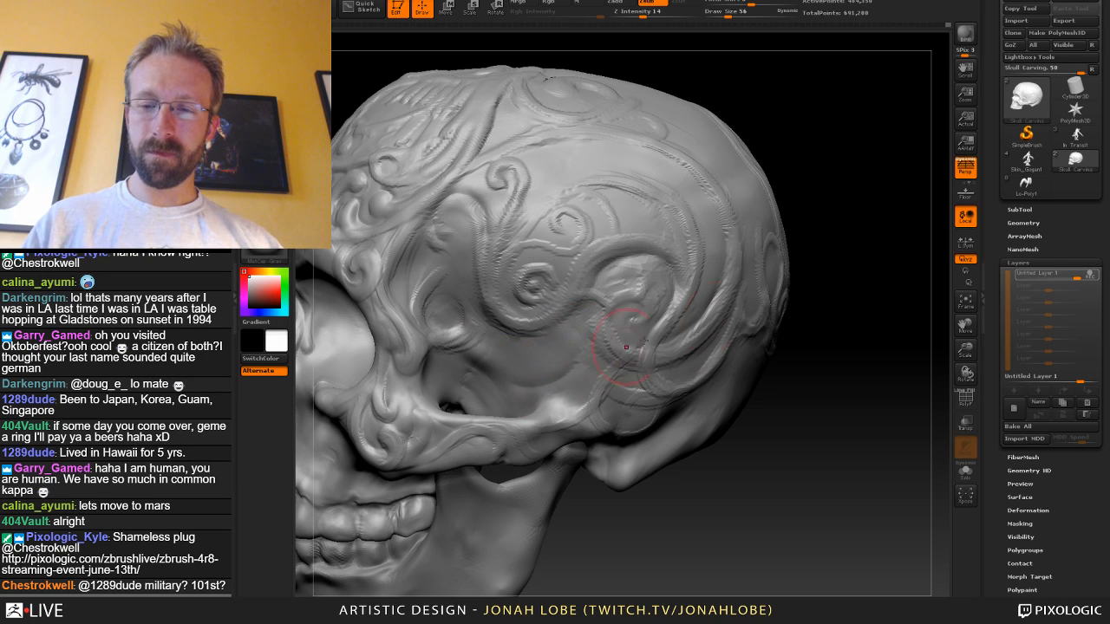
{"action": "left_click_drag", "start_coordinate": [819, 297], "coordinate": [869, 360]}
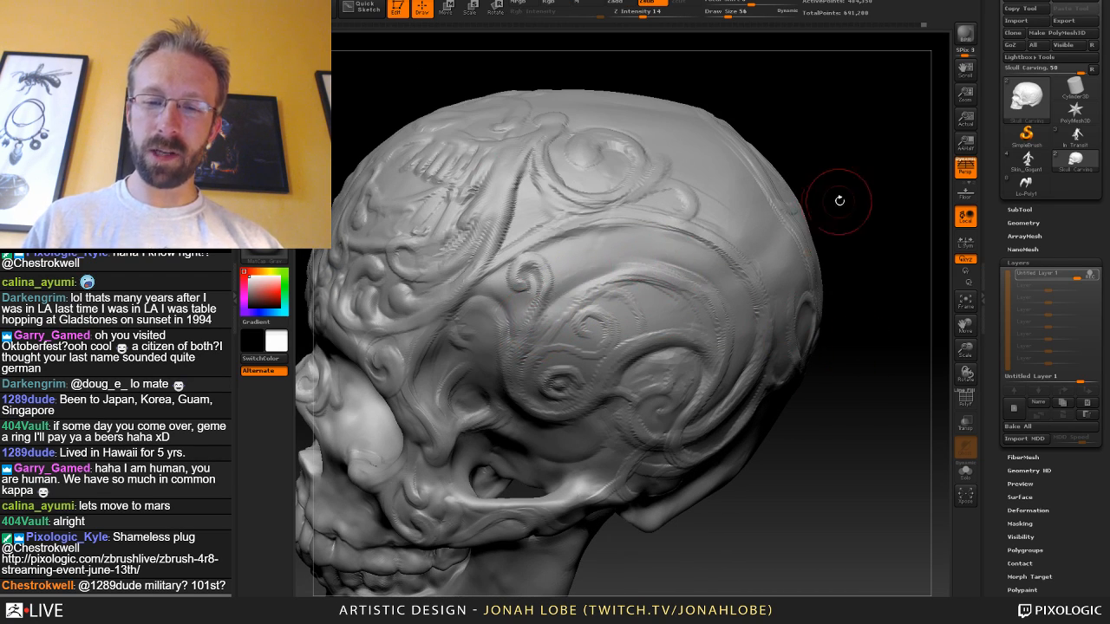
Carve a groove across the central curl above the forehead wings with Dam_Standard at draw size 56, undoing one stroke and redoing it.
{"action": "mouse_move", "coordinate": [840, 198]}
{"action": "left_mouse_down"}
{"action": "mouse_move", "coordinate": [763, 156]}
{"action": "mouse_move", "coordinate": [797, 196]}
{"action": "mouse_move", "coordinate": [756, 208]}
{"action": "mouse_move", "coordinate": [751, 220]}
{"action": "left_mouse_up"}
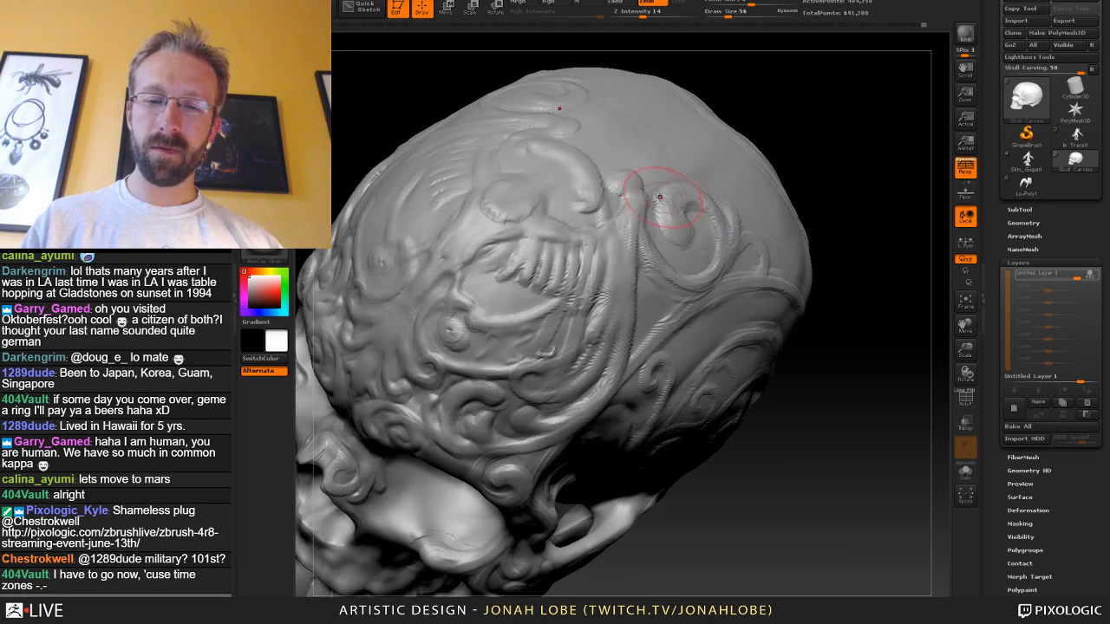
{"action": "left_click_drag", "start_coordinate": [820, 149], "coordinate": [787, 186]}
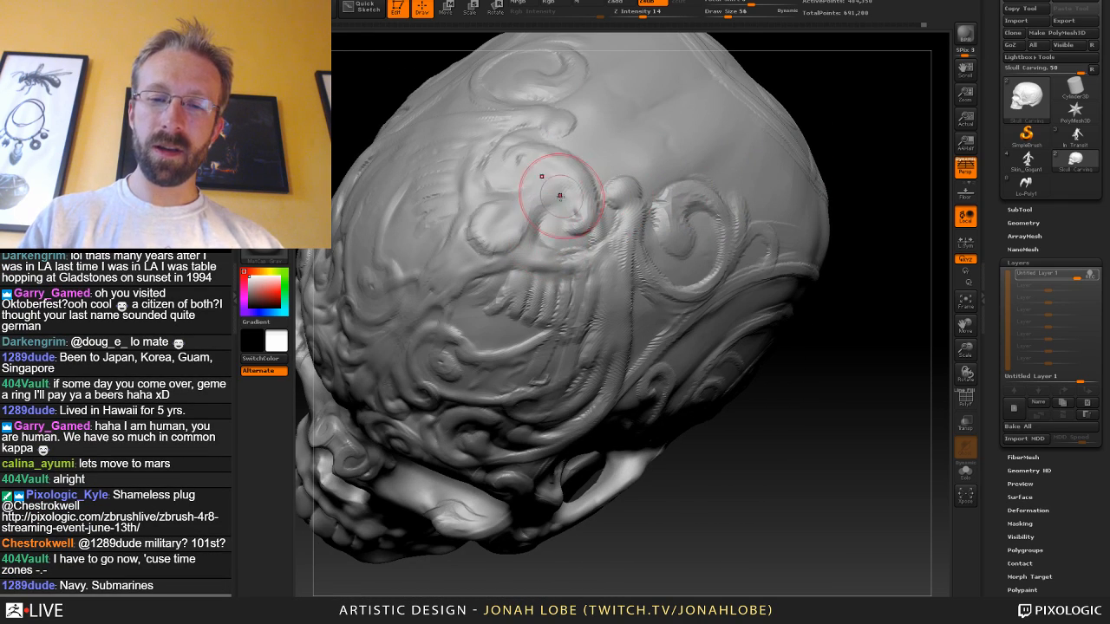
{"action": "left_click_drag", "start_coordinate": [841, 240], "coordinate": [778, 291]}
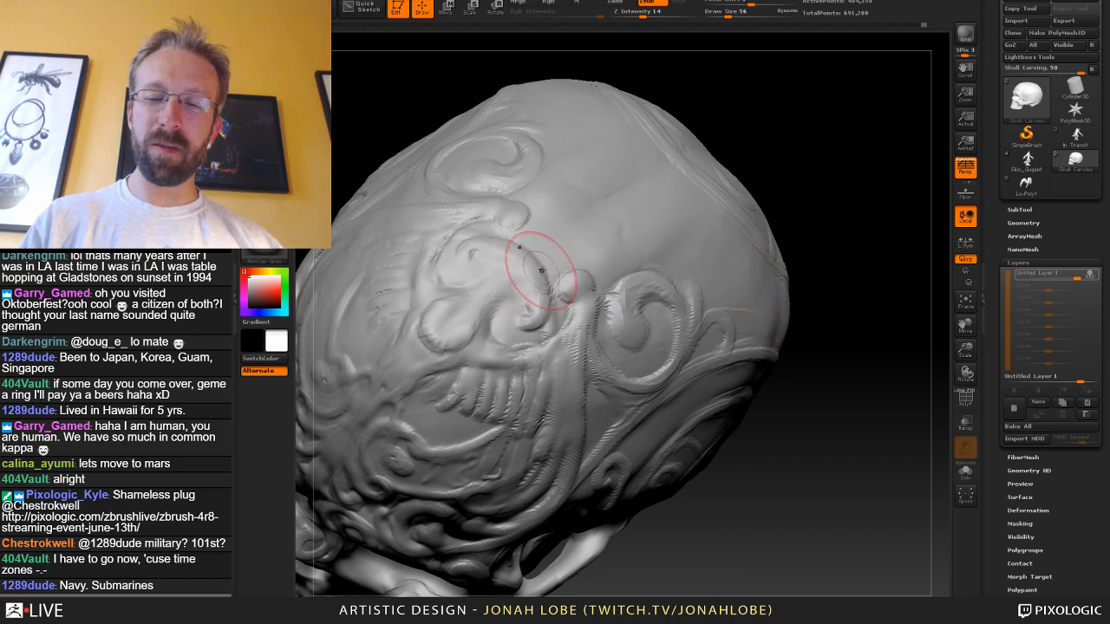
{"action": "left_click_drag", "start_coordinate": [780, 202], "coordinate": [765, 241]}
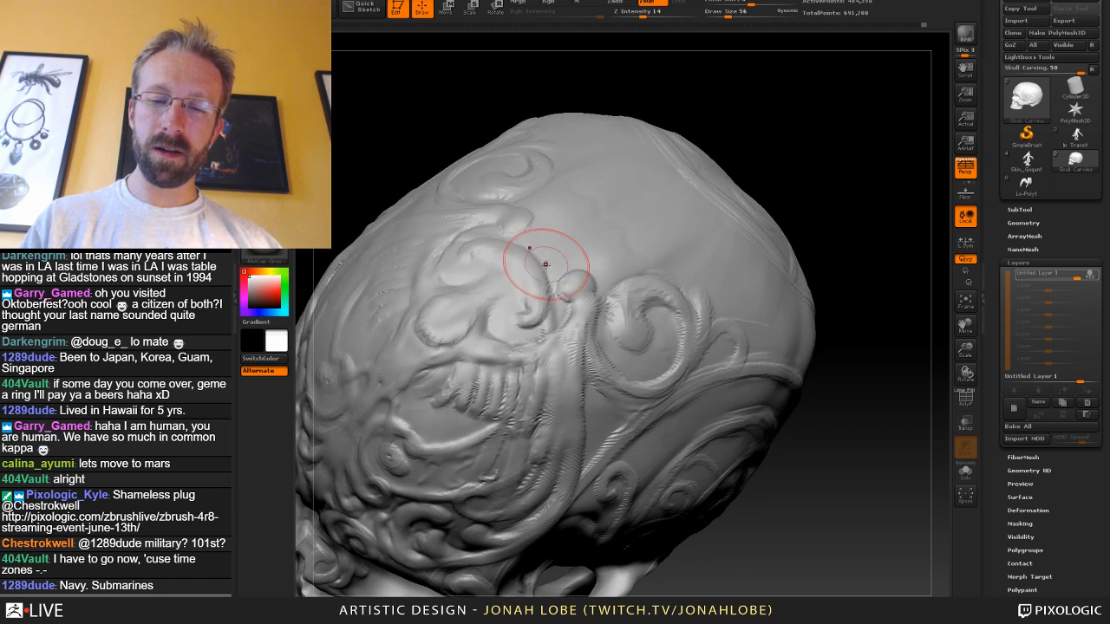
{"action": "key", "text": "ctrl+z"}
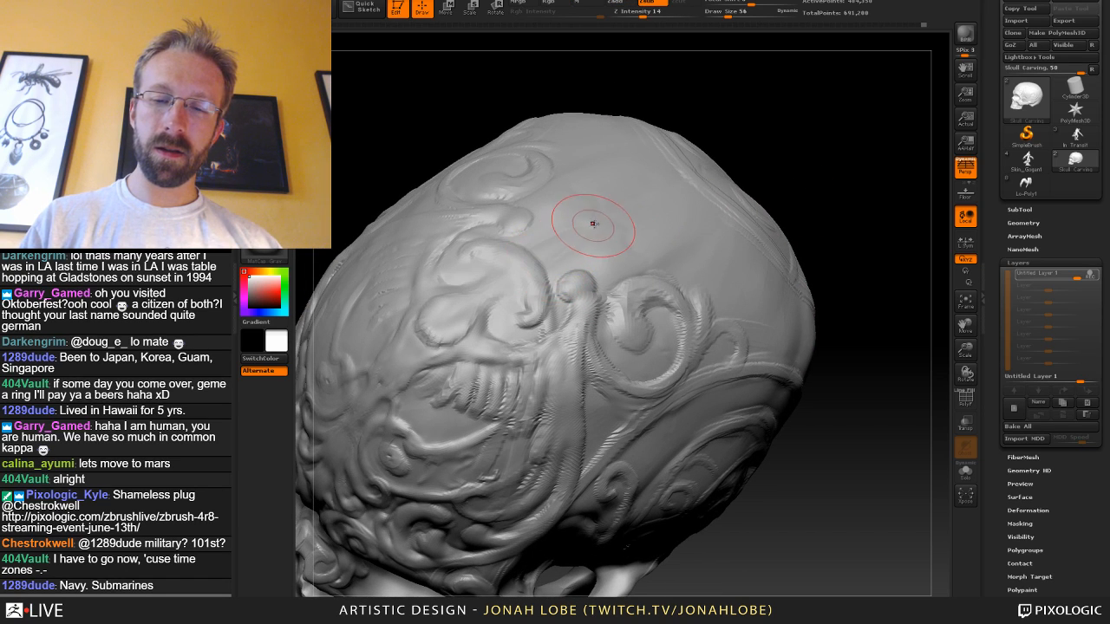
{"action": "key", "text": "b"}
{"action": "key", "text": "d"}
{"action": "key", "text": "s"}
{"action": "left_click_drag", "start_coordinate": [539, 239], "coordinate": [548, 269]}
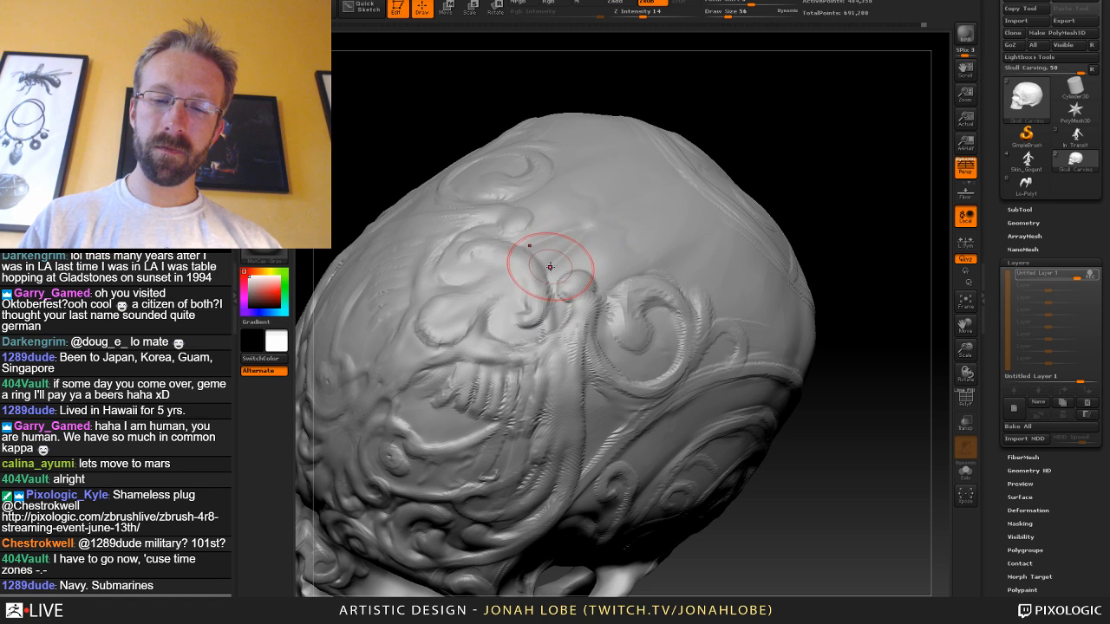
Erase the inner spiral of the central curl above the forehead wing with the Morph brush at draw size 26.
{"action": "mouse_move", "coordinate": [787, 193]}
{"action": "left_mouse_down"}
{"action": "mouse_move", "coordinate": [763, 176]}
{"action": "mouse_move", "coordinate": [769, 252]}
{"action": "left_mouse_up"}
{"action": "key", "text": "b"}
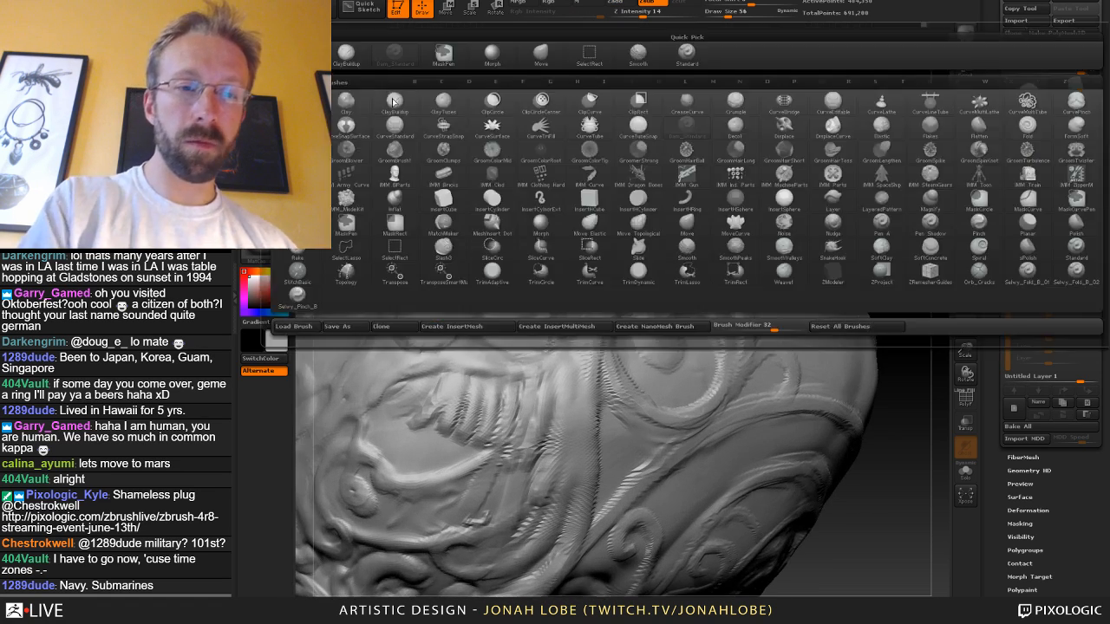
{"action": "left_click", "coordinate": [494, 56]}
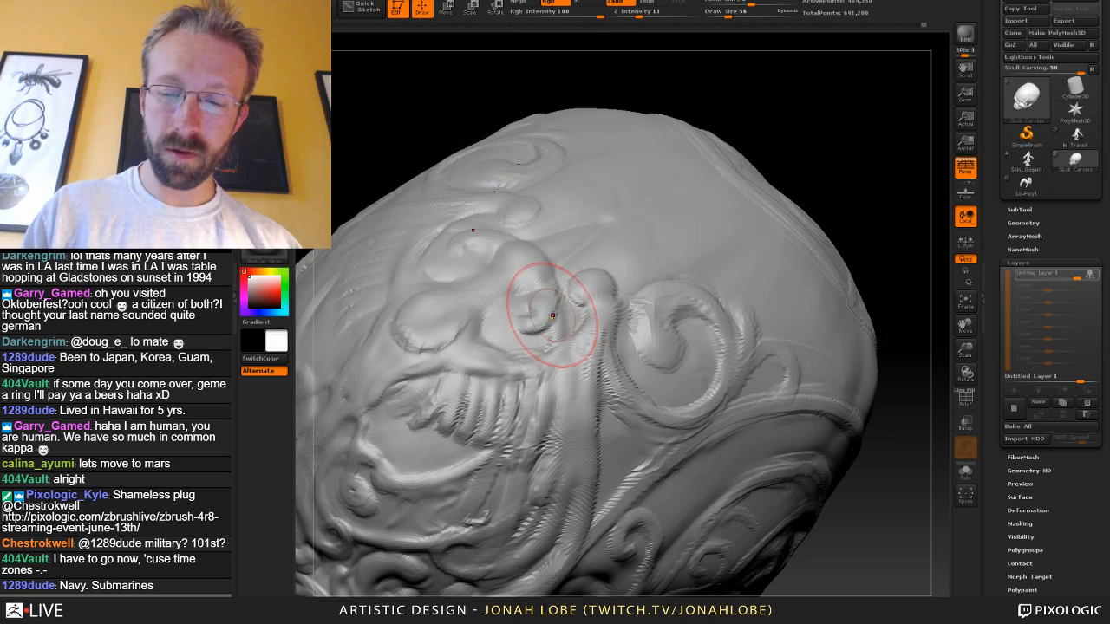
{"action": "key", "text": "bracketleft"}
{"action": "key", "text": "bracketleft"}
{"action": "key", "text": "bracketleft"}
{"action": "left_click_drag", "start_coordinate": [543, 312], "coordinate": [571, 337]}
Build up raised curls and ridges in the centre of the crest above the forehead wings with ClayBuildup at draw size 20.
{"action": "key", "text": "b"}
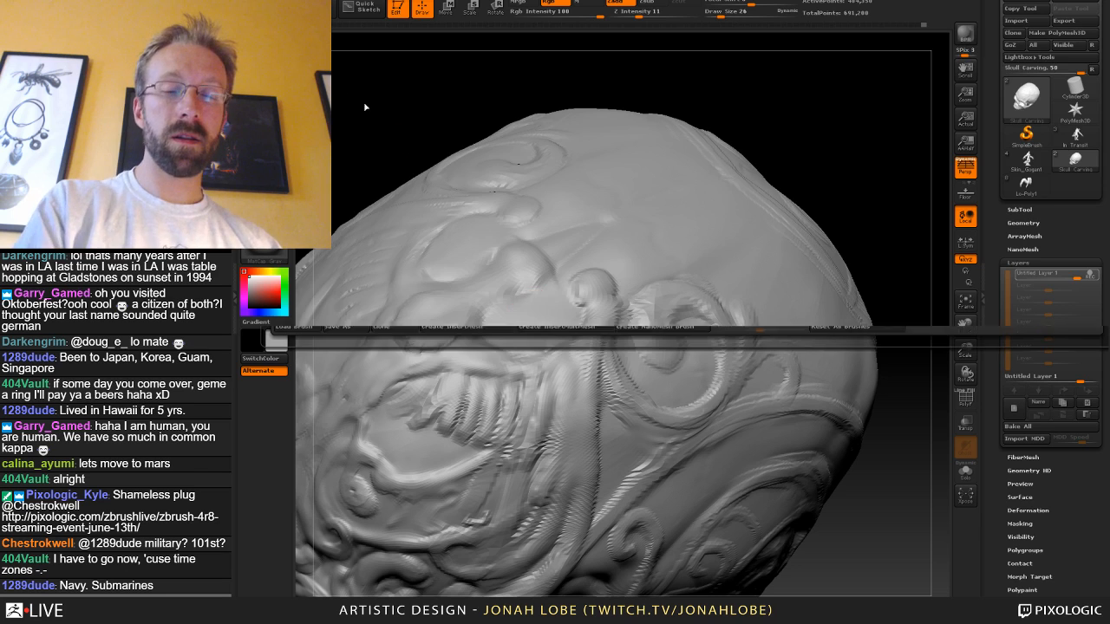
{"action": "left_click", "coordinate": [443, 54]}
{"action": "left_click_drag", "start_coordinate": [497, 298], "coordinate": [518, 278]}
{"action": "left_click_drag", "start_coordinate": [453, 315], "coordinate": [505, 276]}
{"action": "mouse_move", "coordinate": [457, 305]}
{"action": "left_mouse_down"}
{"action": "mouse_move", "coordinate": [554, 253]}
{"action": "mouse_move", "coordinate": [501, 279]}
{"action": "mouse_move", "coordinate": [543, 272]}
{"action": "left_mouse_up"}
{"action": "key", "text": "s"}
{"action": "left_click_drag", "start_coordinate": [537, 283], "coordinate": [545, 269]}
{"action": "left_click_drag", "start_coordinate": [544, 269], "coordinate": [522, 291]}
{"action": "left_click_drag", "start_coordinate": [800, 151], "coordinate": [780, 252]}
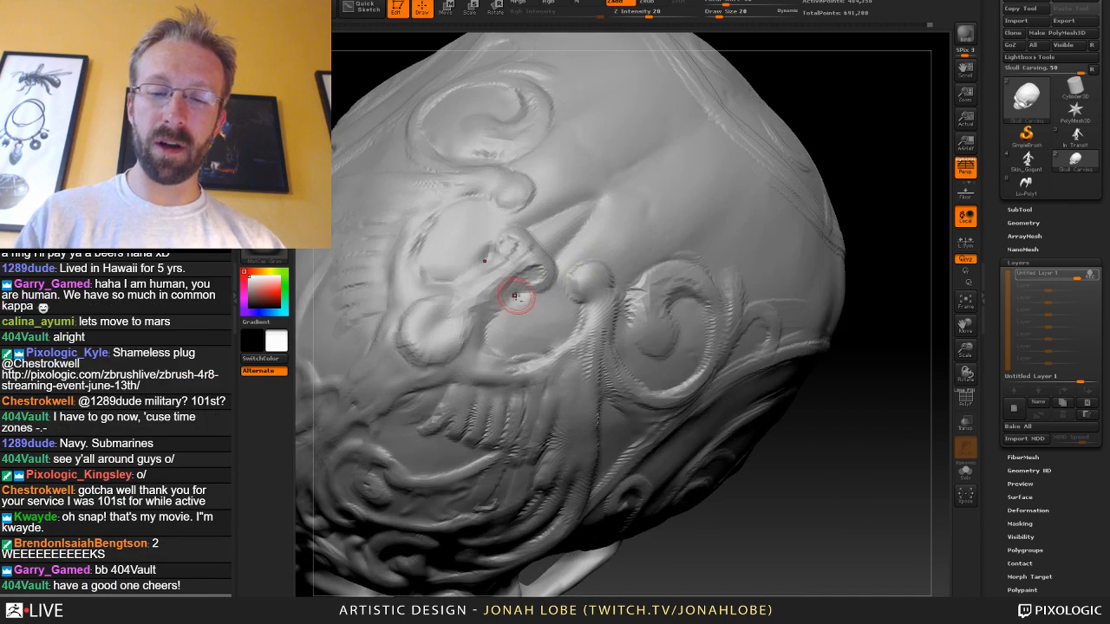
Build a tapered spike from the central crest toward the crown with ClayBuildup at draw size 20, and trim it with the Morph brush.
{"action": "mouse_move", "coordinate": [507, 321]}
{"action": "left_mouse_down"}
{"action": "mouse_move", "coordinate": [570, 252]}
{"action": "mouse_move", "coordinate": [547, 242]}
{"action": "mouse_move", "coordinate": [555, 229]}
{"action": "mouse_move", "coordinate": [534, 247]}
{"action": "mouse_move", "coordinate": [579, 216]}
{"action": "left_mouse_up"}
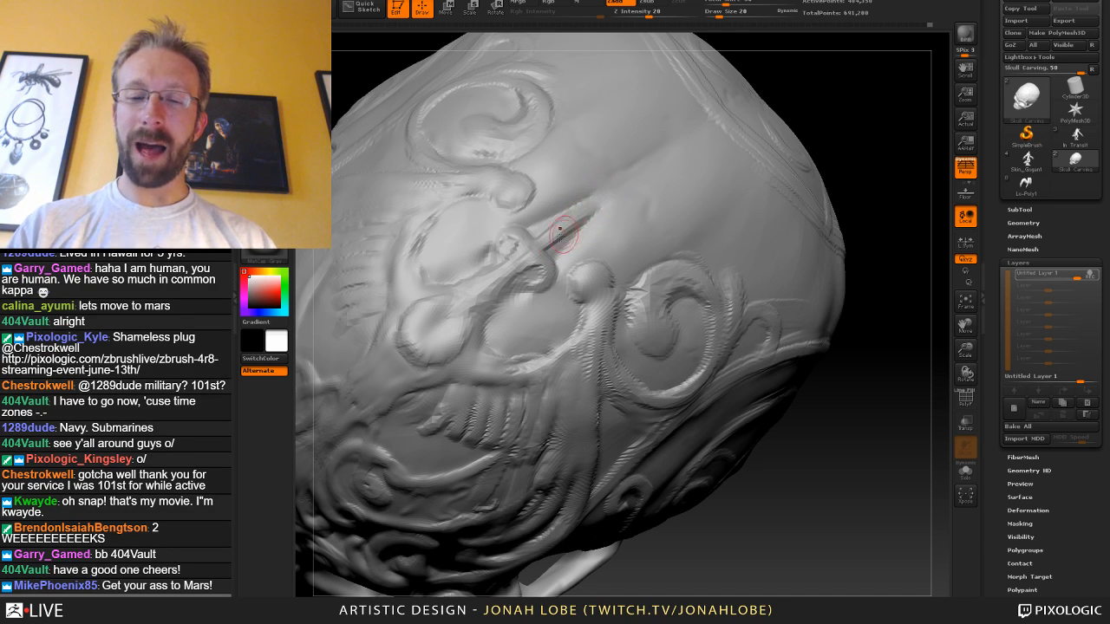
{"action": "mouse_move", "coordinate": [585, 218]}
{"action": "left_mouse_down"}
{"action": "mouse_move", "coordinate": [542, 251]}
{"action": "mouse_move", "coordinate": [606, 186]}
{"action": "mouse_move", "coordinate": [587, 190]}
{"action": "mouse_move", "coordinate": [604, 185]}
{"action": "left_mouse_up"}
{"action": "key", "text": "b"}
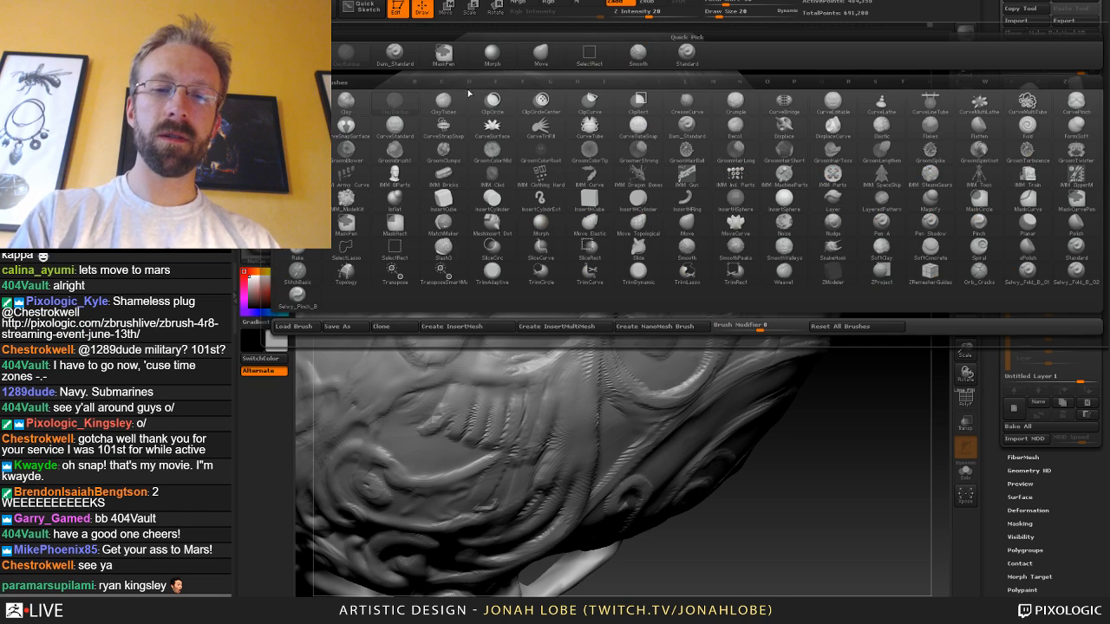
{"action": "left_click", "coordinate": [491, 54]}
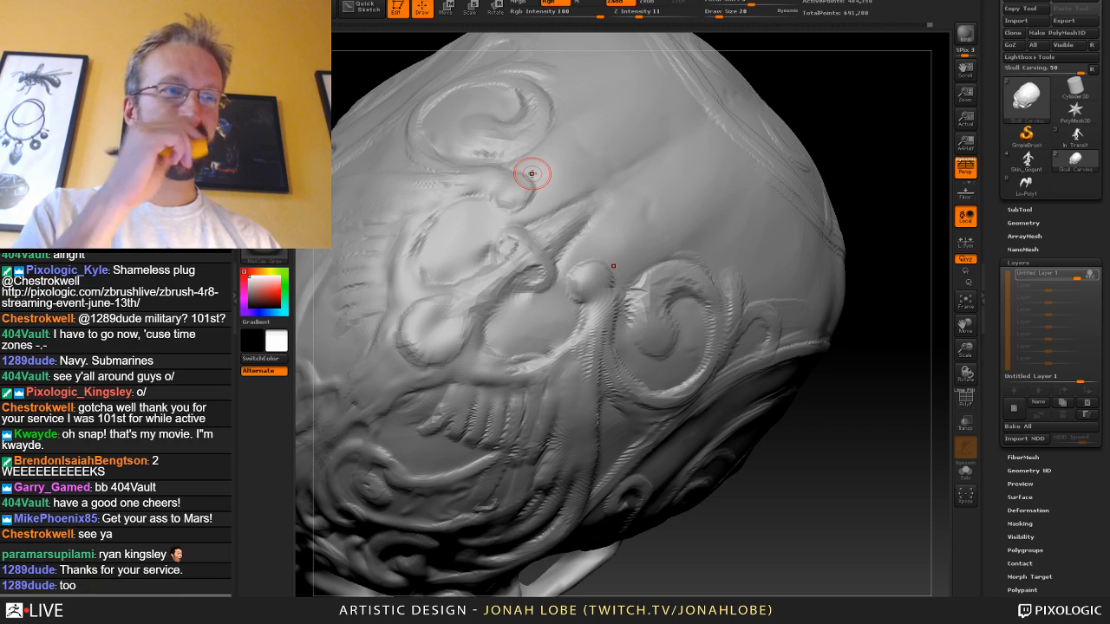
{"action": "key", "text": "b"}
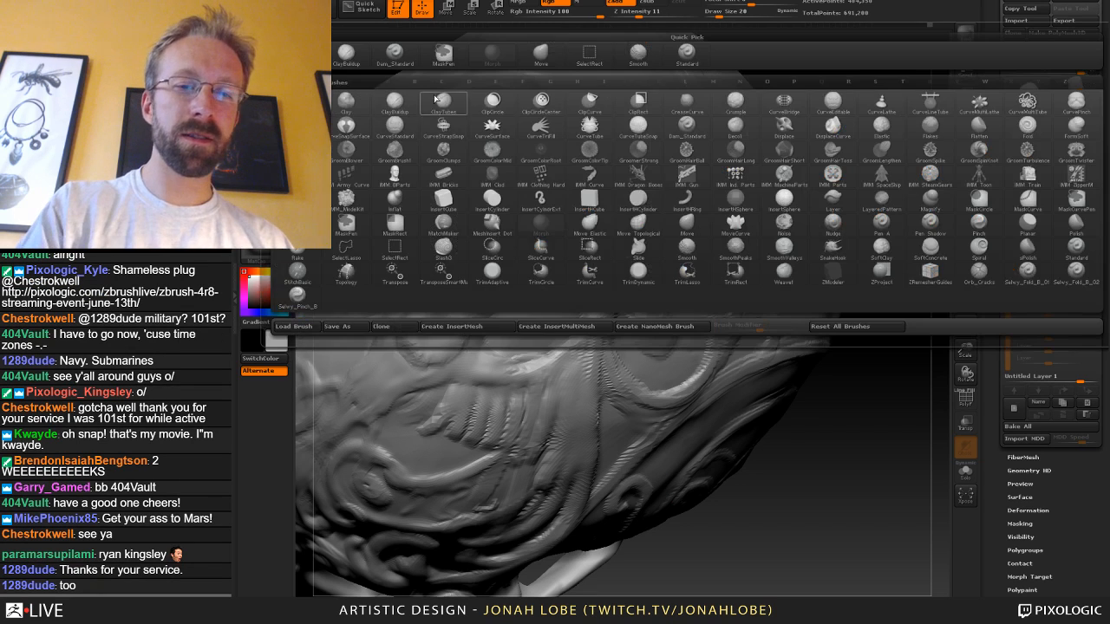
{"action": "left_click", "coordinate": [394, 53]}
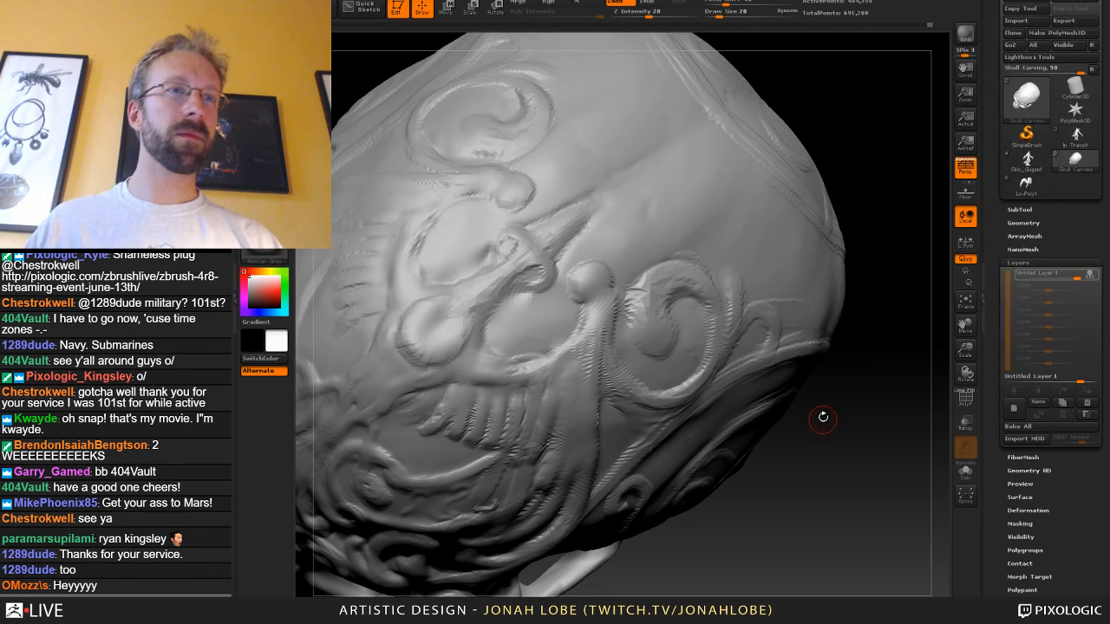
Build up a rounded form inside the hollow of the central forehead crest with ClayBuildup at draw size 32.
{"action": "mouse_move", "coordinate": [822, 417]}
{"action": "left_mouse_down"}
{"action": "mouse_move", "coordinate": [775, 401]}
{"action": "mouse_move", "coordinate": [854, 285]}
{"action": "mouse_move", "coordinate": [815, 328]}
{"action": "mouse_move", "coordinate": [845, 325]}
{"action": "mouse_move", "coordinate": [836, 313]}
{"action": "left_mouse_up"}
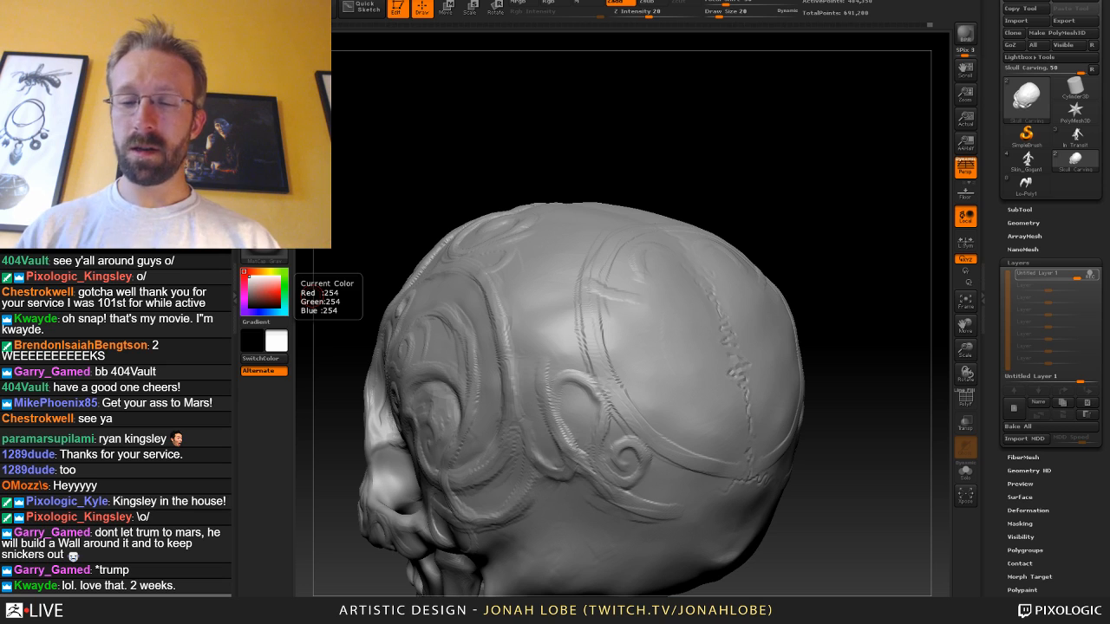
{"action": "left_click_drag", "start_coordinate": [776, 212], "coordinate": [779, 229]}
{"action": "left_click_drag", "start_coordinate": [558, 265], "coordinate": [557, 270], "text": "shift"}
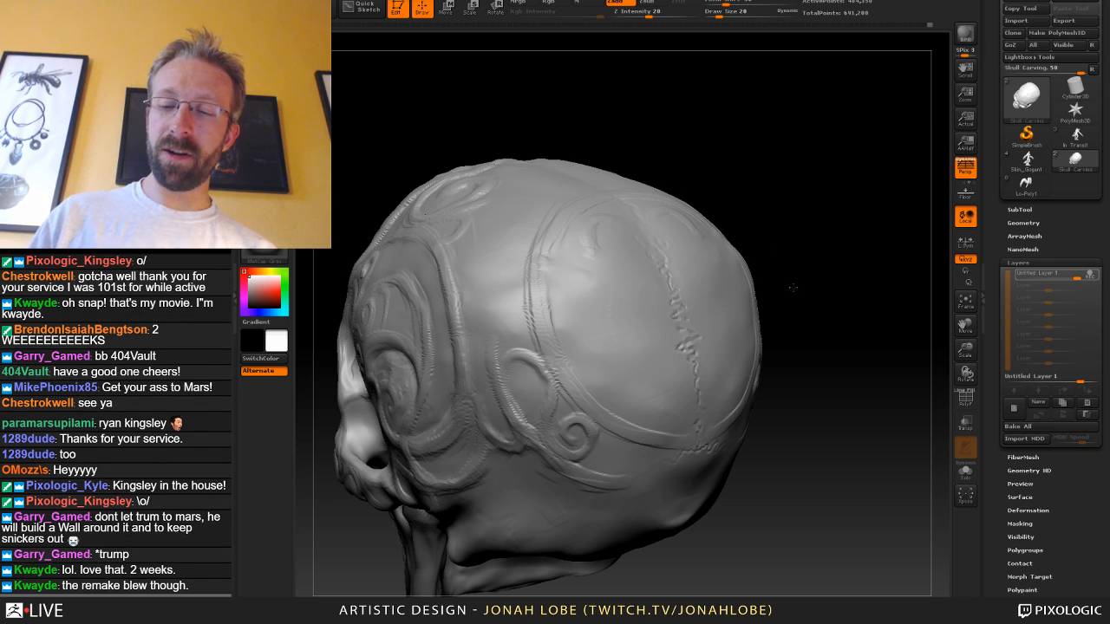
{"action": "mouse_move", "coordinate": [794, 280]}
{"action": "left_mouse_down", "text": "alt"}
{"action": "mouse_move", "coordinate": [731, 256]}
{"action": "mouse_move", "coordinate": [734, 398]}
{"action": "mouse_move", "coordinate": [748, 354]}
{"action": "left_mouse_up", "text": "alt"}
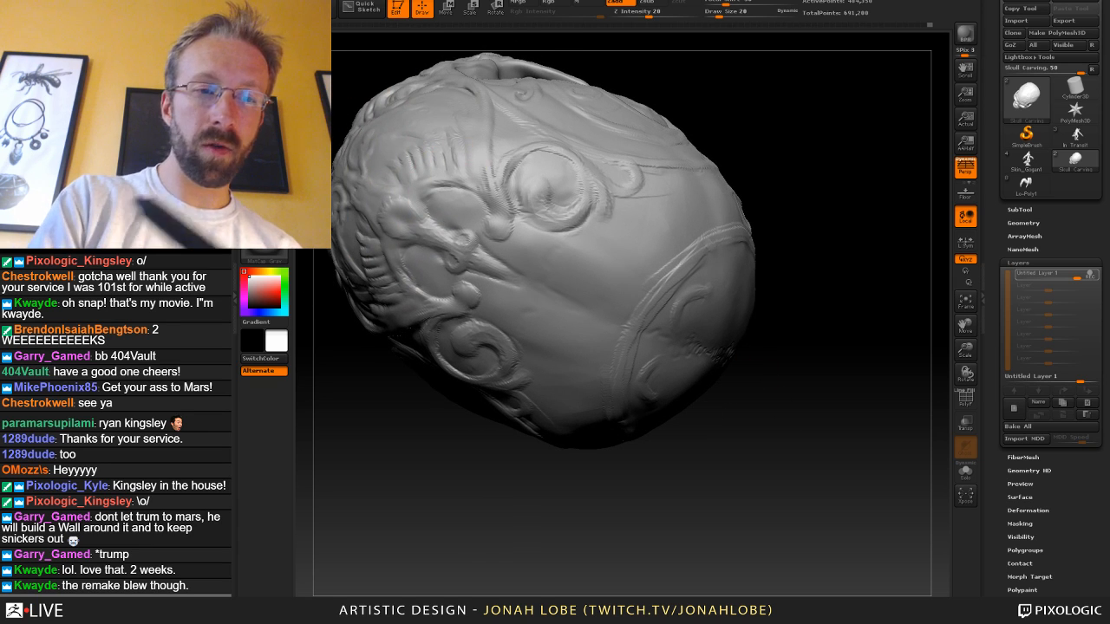
{"action": "key", "text": "b"}
{"action": "key", "text": "Escape"}
{"action": "left_click_drag", "start_coordinate": [411, 460], "coordinate": [476, 263]}
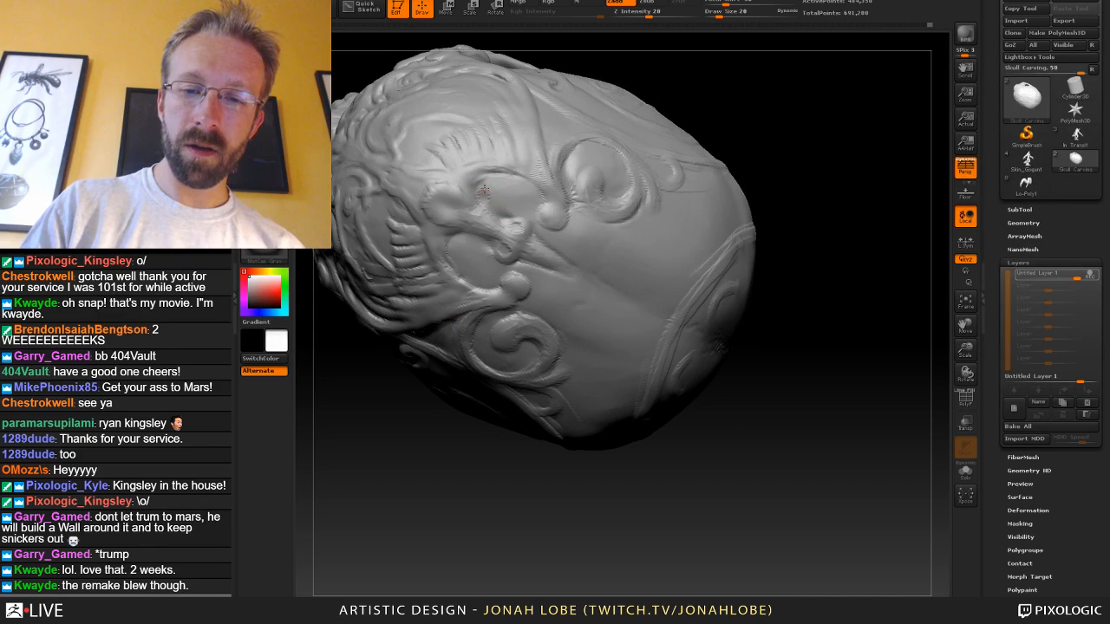
{"action": "key", "text": "s"}
{"action": "left_click_drag", "start_coordinate": [505, 189], "coordinate": [512, 190]}
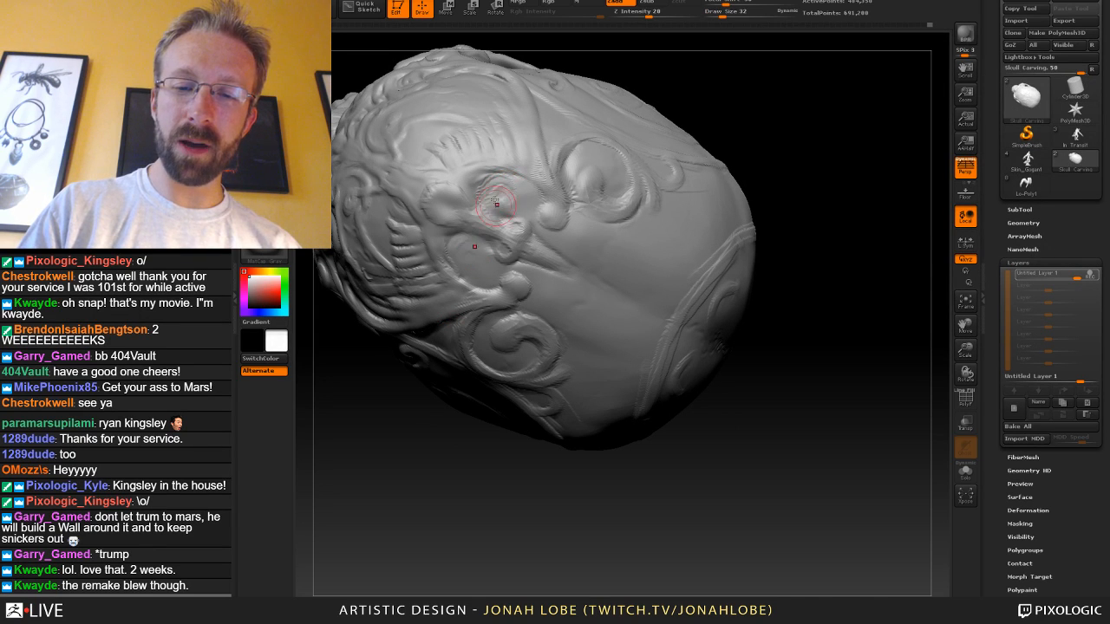
Refine the rounded form in the crest hollow with ClayBuildup at draw size 24, and check the skull from above and behind.
{"action": "left_click_drag", "start_coordinate": [813, 174], "coordinate": [754, 217]}
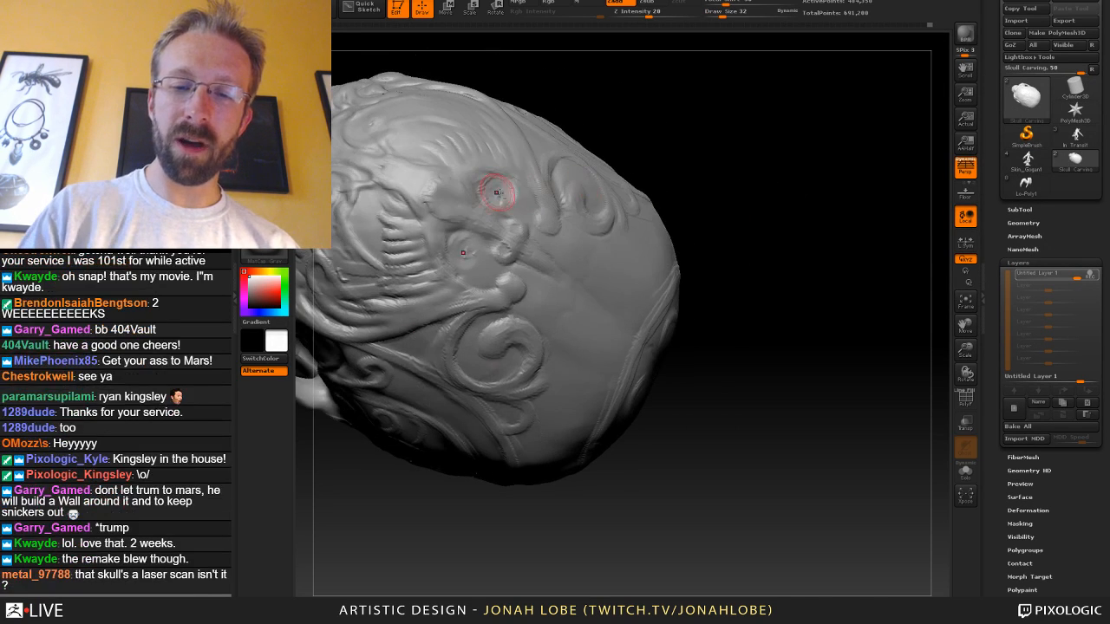
{"action": "left_click_drag", "start_coordinate": [656, 179], "coordinate": [624, 180]}
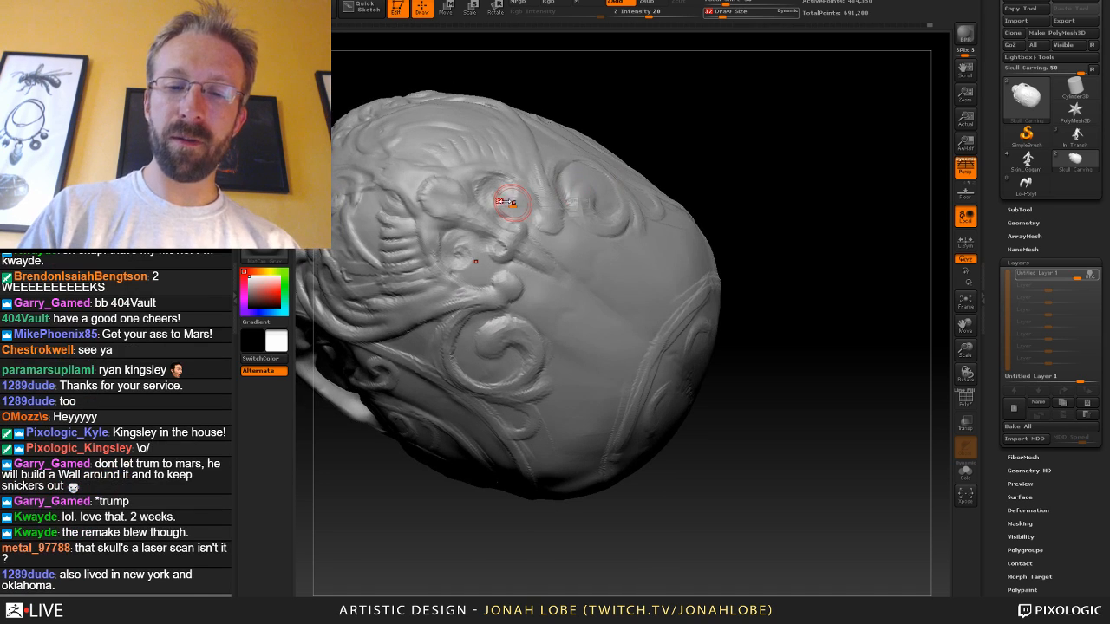
{"action": "key", "text": "s"}
{"action": "left_click_drag", "start_coordinate": [531, 190], "coordinate": [543, 190]}
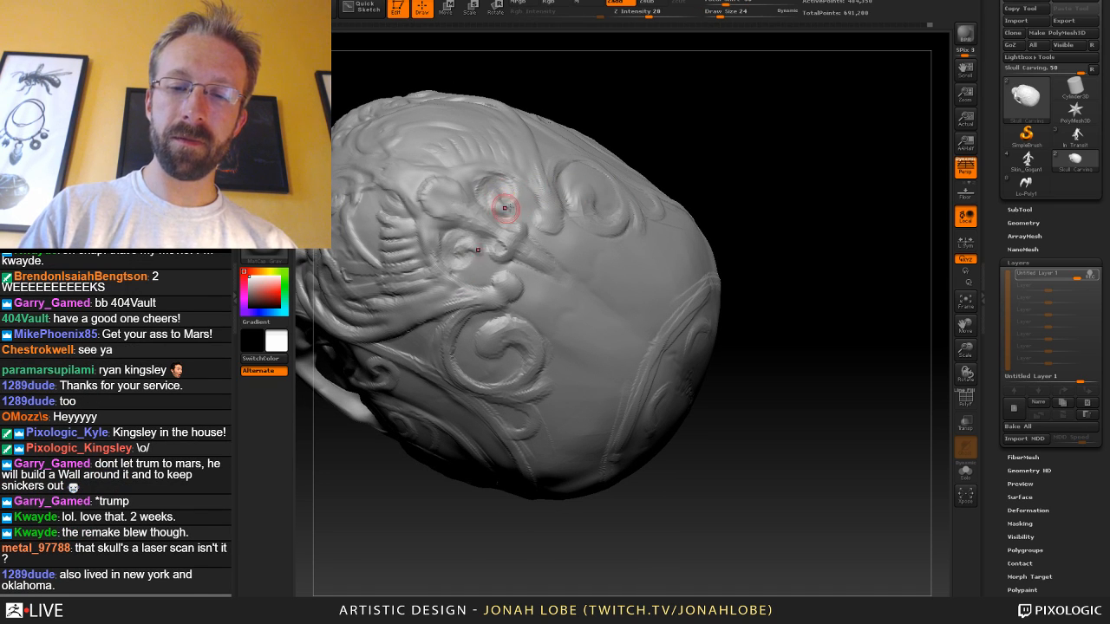
{"action": "left_click_drag", "start_coordinate": [761, 193], "coordinate": [728, 183]}
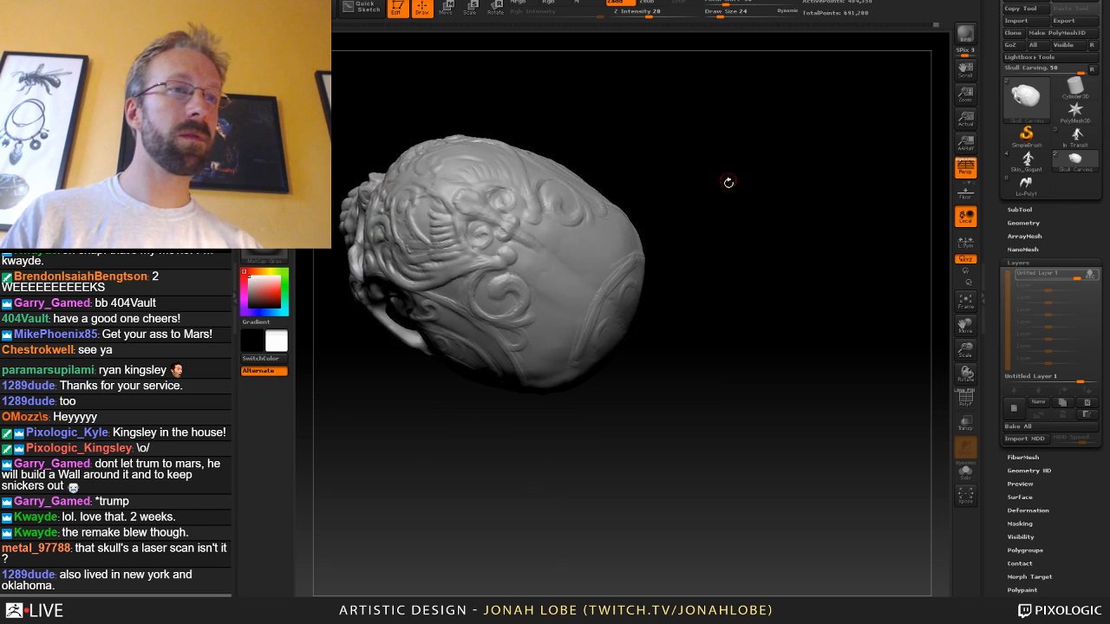
{"action": "mouse_move", "coordinate": [759, 319]}
{"action": "left_mouse_down"}
{"action": "mouse_move", "coordinate": [673, 168]}
{"action": "mouse_move", "coordinate": [783, 270]}
{"action": "mouse_move", "coordinate": [733, 286]}
{"action": "mouse_move", "coordinate": [749, 297]}
{"action": "mouse_move", "coordinate": [628, 336]}
{"action": "left_mouse_up"}
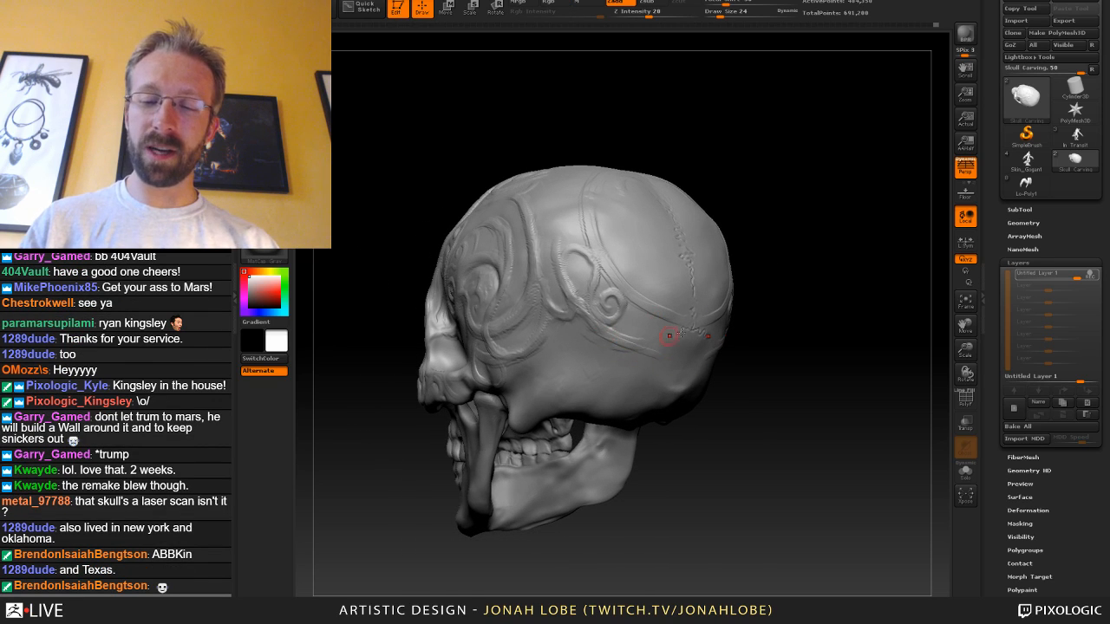
Erase the curl beneath the temple spiral on the side of the skull with the Morph brush at draw sizes 72 and 53.
{"action": "mouse_move", "coordinate": [759, 328]}
{"action": "left_mouse_down"}
{"action": "mouse_move", "coordinate": [812, 318]}
{"action": "mouse_move", "coordinate": [783, 359]}
{"action": "mouse_move", "coordinate": [787, 386]}
{"action": "left_mouse_up"}
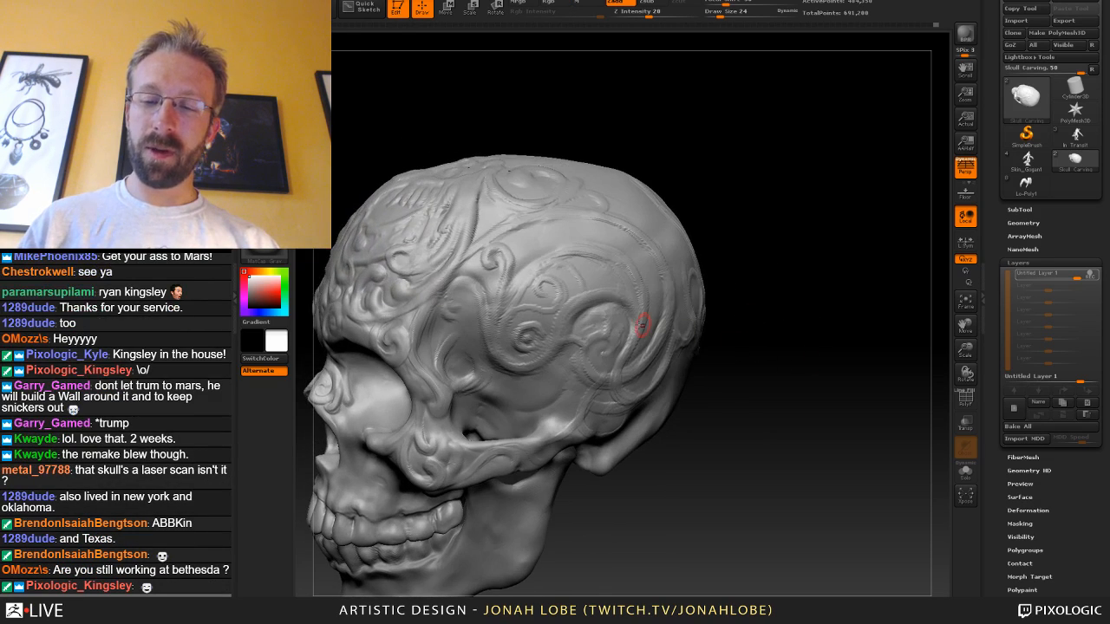
{"action": "left_click_drag", "start_coordinate": [736, 299], "coordinate": [694, 296]}
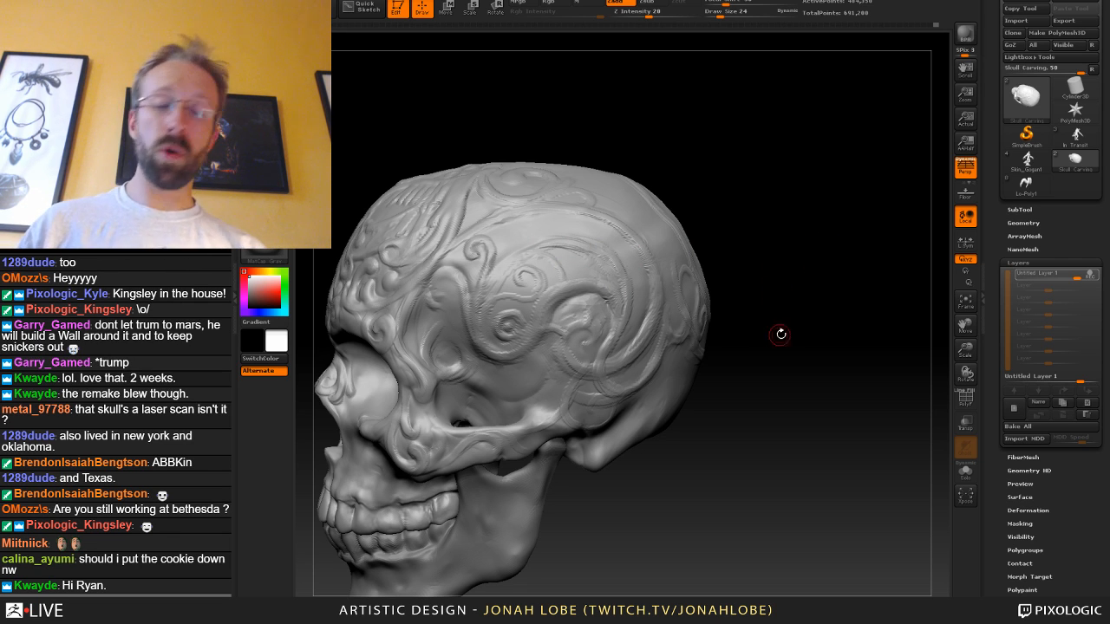
{"action": "left_click_drag", "start_coordinate": [780, 330], "coordinate": [684, 325]}
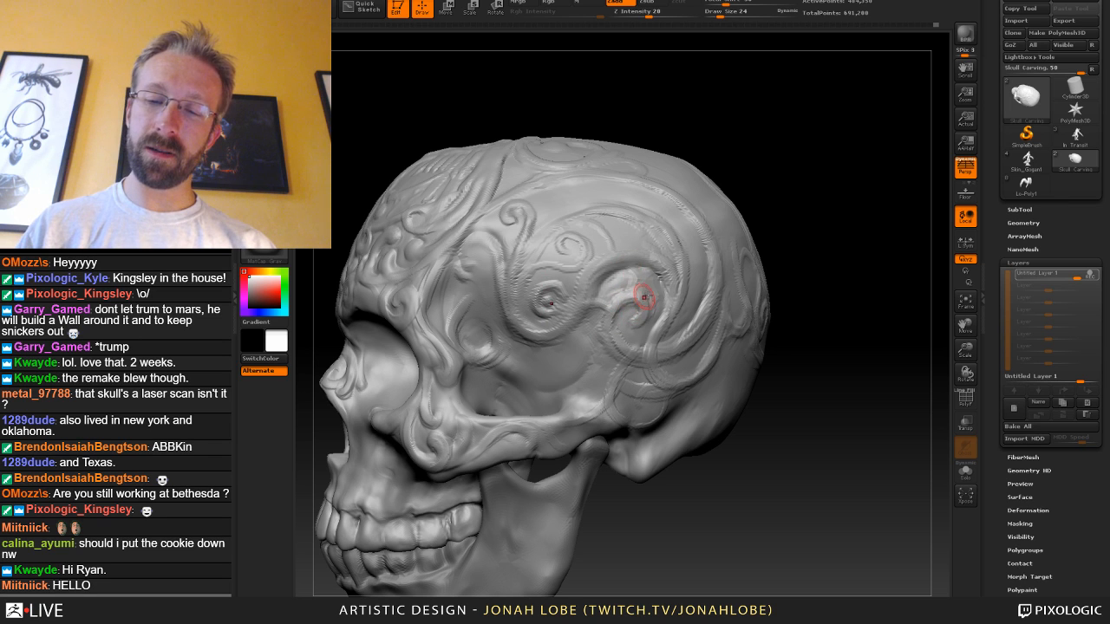
{"action": "key", "text": "ctrl"}
{"action": "left_click_drag", "start_coordinate": [802, 295], "coordinate": [845, 305]}
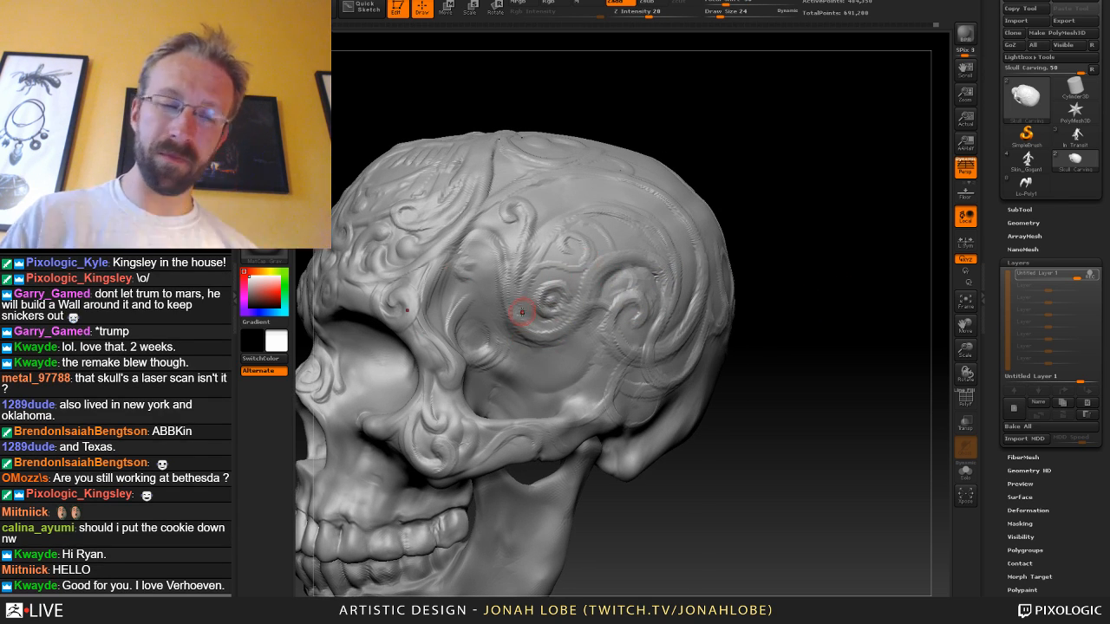
{"action": "key", "text": "b"}
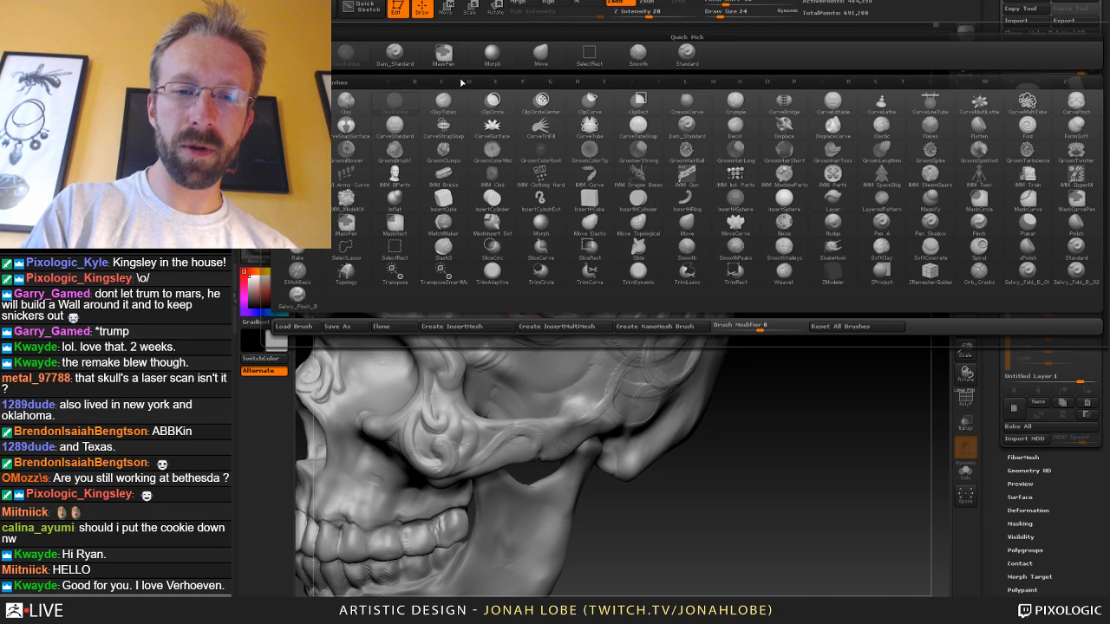
{"action": "left_click", "coordinate": [492, 55]}
{"action": "key", "text": "s"}
{"action": "left_click_drag", "start_coordinate": [580, 268], "coordinate": [575, 270]}
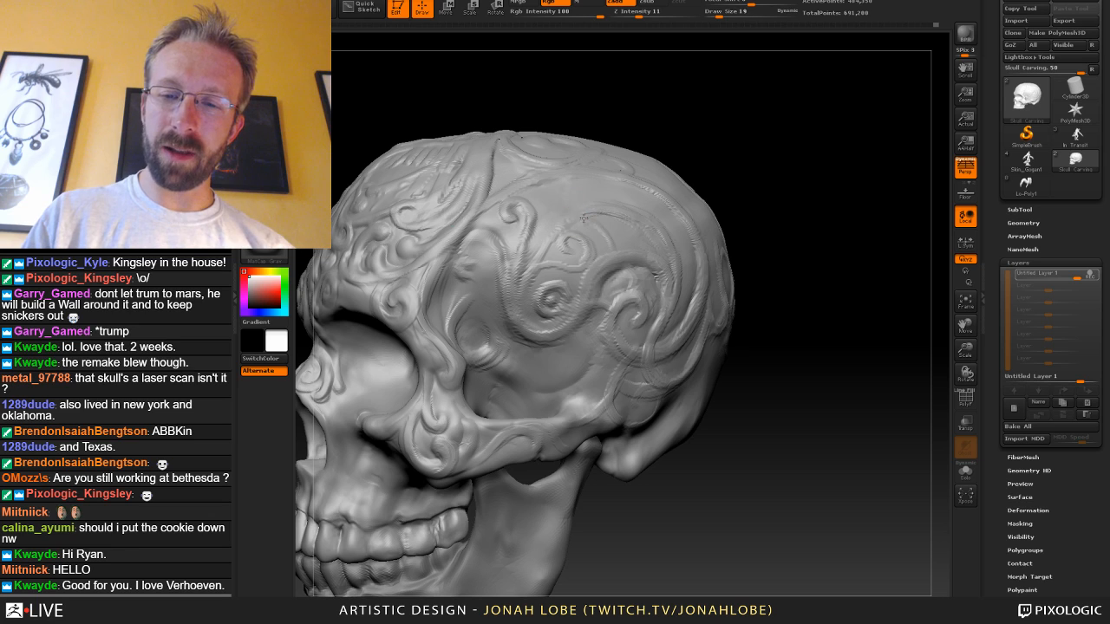
{"action": "key", "text": "s"}
{"action": "left_click_drag", "start_coordinate": [591, 231], "coordinate": [605, 230]}
{"action": "key", "text": "s"}
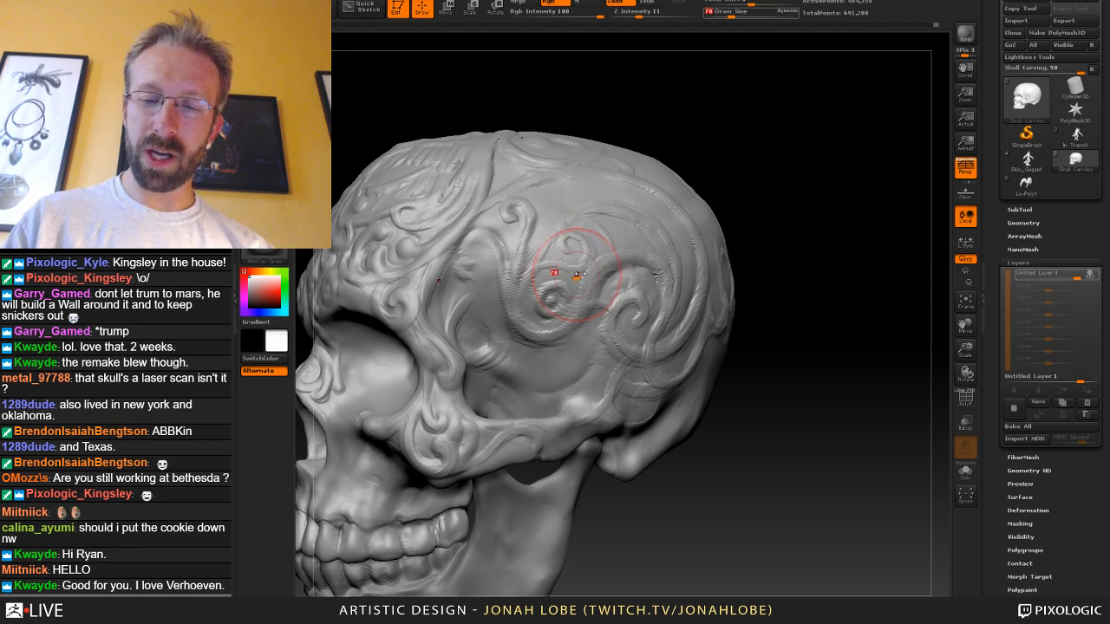
{"action": "left_click_drag", "start_coordinate": [580, 274], "coordinate": [577, 274]}
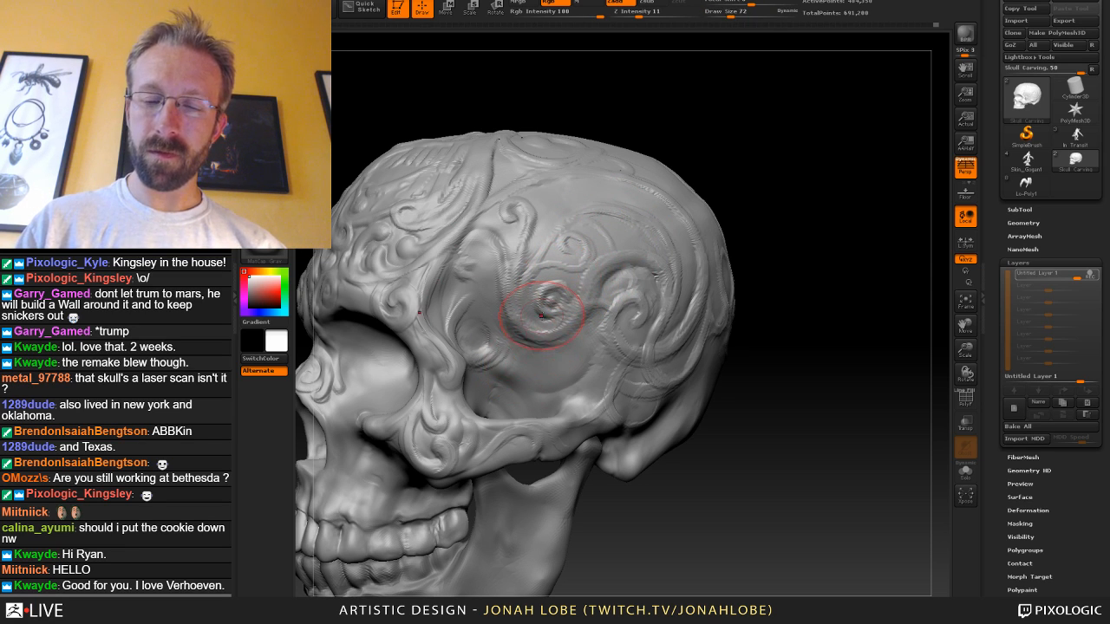
{"action": "mouse_move", "coordinate": [541, 316]}
{"action": "left_mouse_down"}
{"action": "mouse_move", "coordinate": [542, 340]}
{"action": "mouse_move", "coordinate": [543, 327]}
{"action": "left_mouse_up"}
Build up a pointed, leaf-shaped ridge beneath the temple spiral with ClayBuildup at draw size 20.
{"action": "key", "text": "s"}
{"action": "key", "text": "b"}
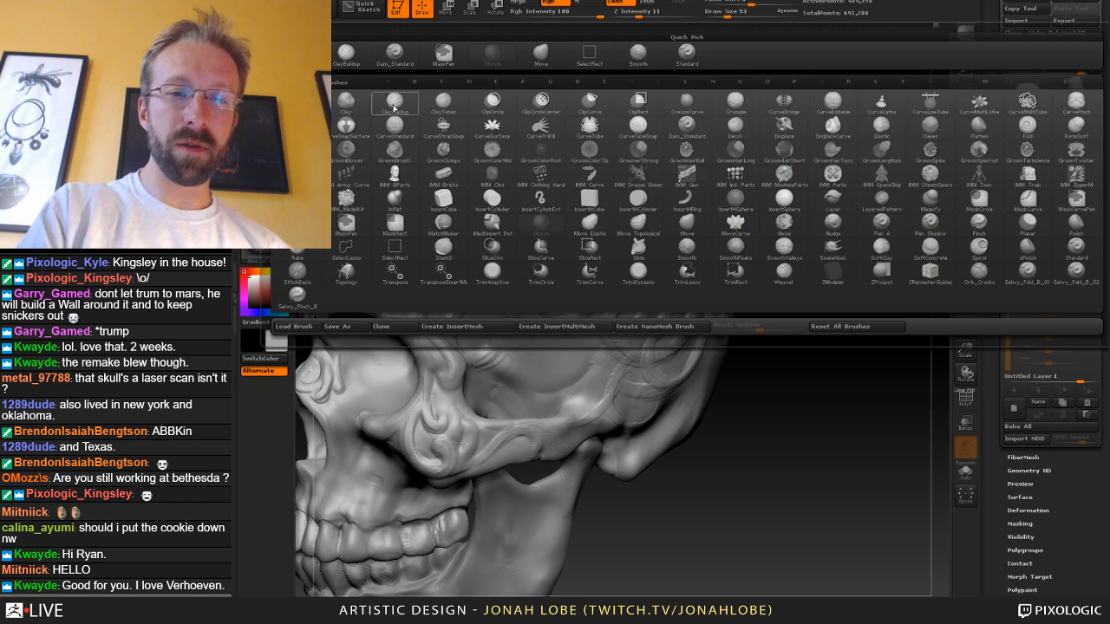
{"action": "left_click", "coordinate": [398, 60]}
{"action": "key", "text": "b"}
{"action": "left_click", "coordinate": [354, 57]}
{"action": "key", "text": "s"}
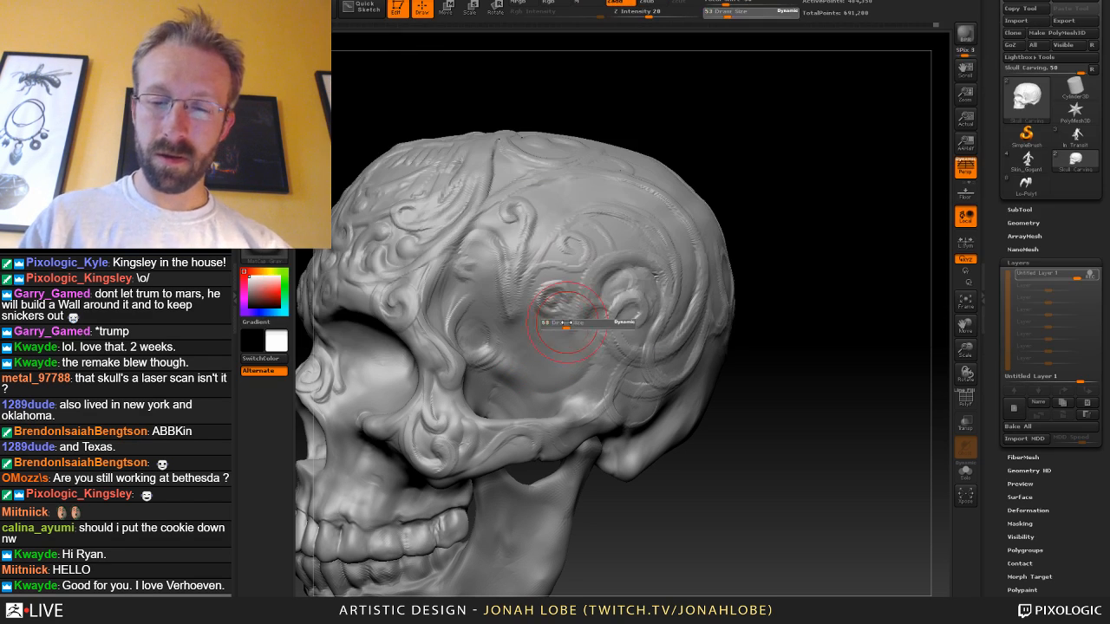
{"action": "left_click_drag", "start_coordinate": [565, 323], "coordinate": [551, 323]}
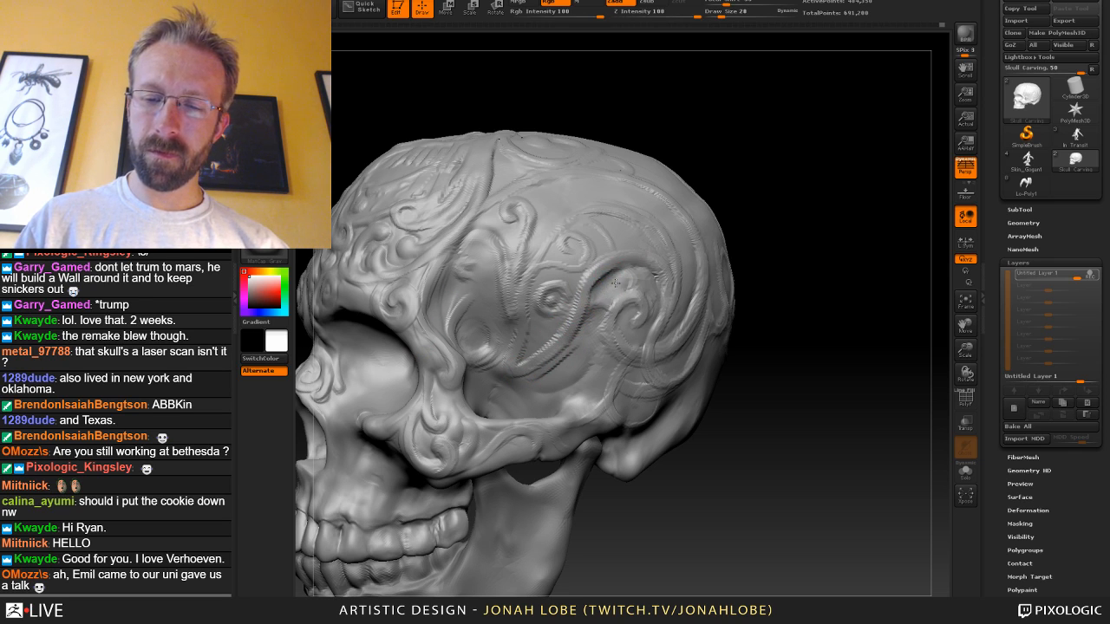
Build up the sweeping arc above the side scroll with ClayBuildup at draw size 19.
{"action": "mouse_move", "coordinate": [763, 260]}
{"action": "left_mouse_down"}
{"action": "mouse_move", "coordinate": [788, 258]}
{"action": "mouse_move", "coordinate": [679, 287]}
{"action": "mouse_move", "coordinate": [688, 298]}
{"action": "mouse_move", "coordinate": [666, 309]}
{"action": "mouse_move", "coordinate": [694, 332]}
{"action": "mouse_move", "coordinate": [753, 319]}
{"action": "mouse_move", "coordinate": [725, 339]}
{"action": "mouse_move", "coordinate": [688, 297]}
{"action": "mouse_move", "coordinate": [700, 306]}
{"action": "mouse_move", "coordinate": [706, 386]}
{"action": "mouse_move", "coordinate": [682, 405]}
{"action": "left_mouse_up"}
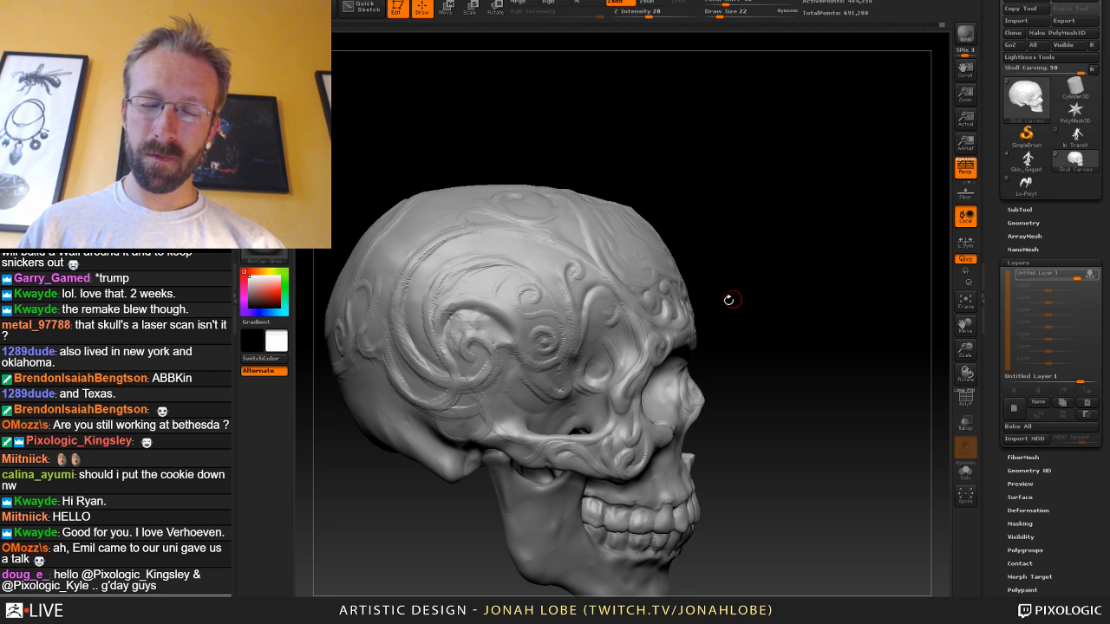
{"action": "left_click_drag", "start_coordinate": [699, 312], "coordinate": [689, 304]}
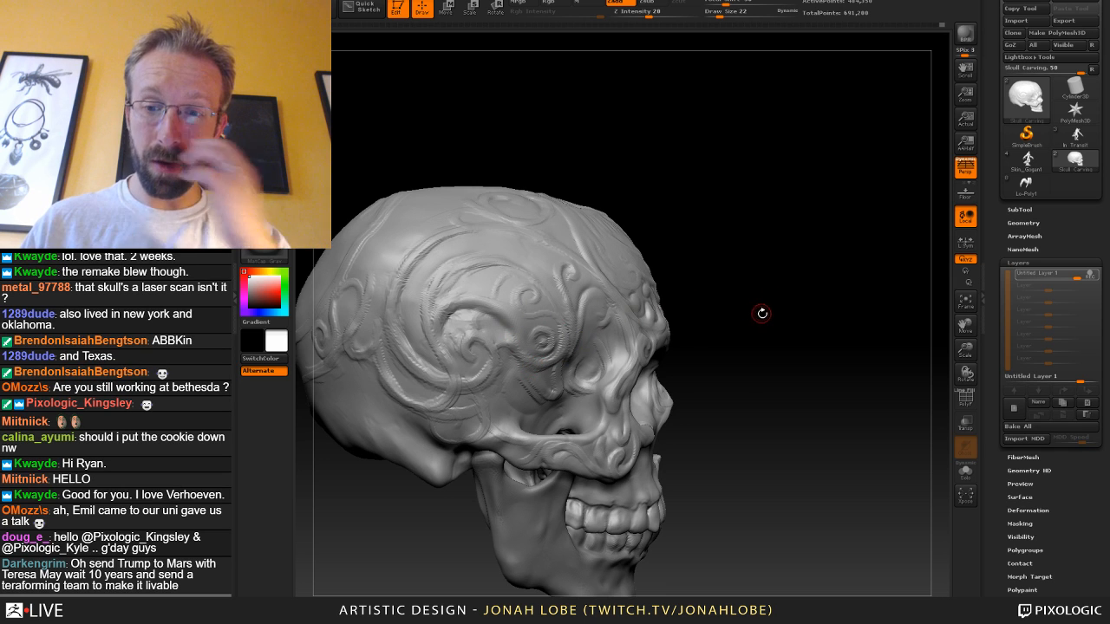
{"action": "mouse_move", "coordinate": [746, 324]}
{"action": "left_mouse_down"}
{"action": "mouse_move", "coordinate": [797, 321]}
{"action": "mouse_move", "coordinate": [798, 294]}
{"action": "mouse_move", "coordinate": [734, 228]}
{"action": "left_mouse_up"}
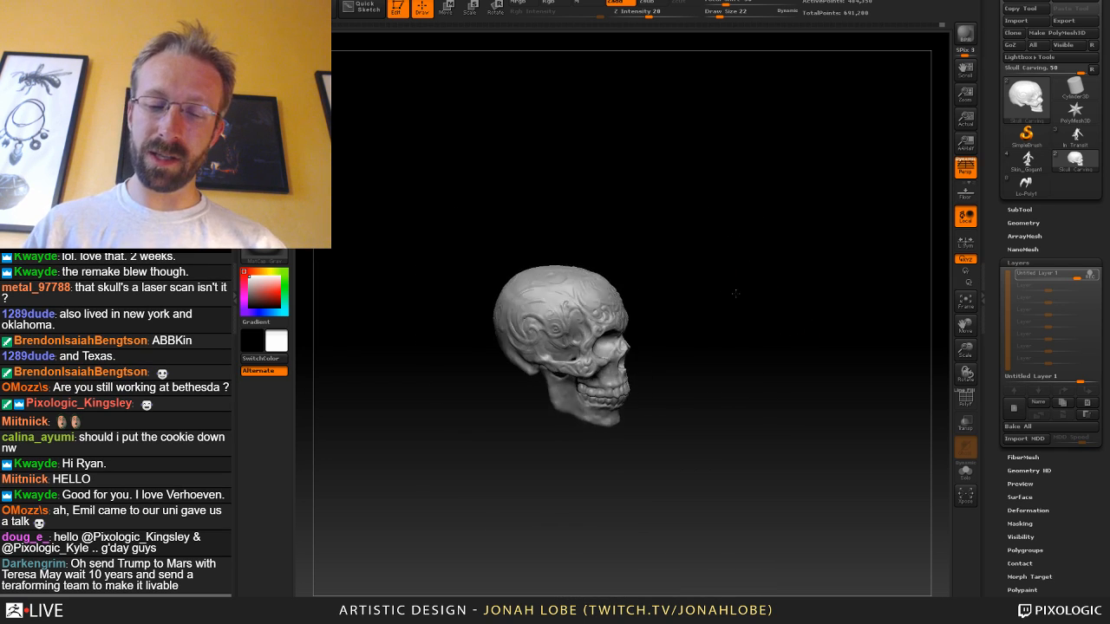
{"action": "mouse_move", "coordinate": [733, 290]}
{"action": "left_mouse_down"}
{"action": "mouse_move", "coordinate": [815, 339]}
{"action": "mouse_move", "coordinate": [819, 378]}
{"action": "left_mouse_up"}
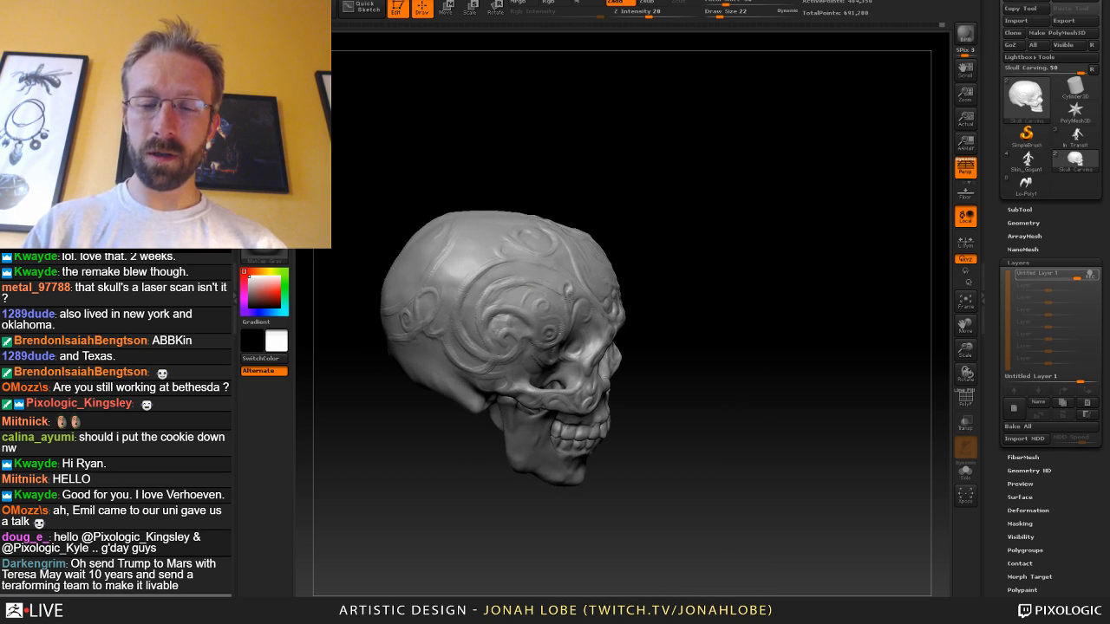
{"action": "left_click_drag", "start_coordinate": [693, 293], "coordinate": [644, 293]}
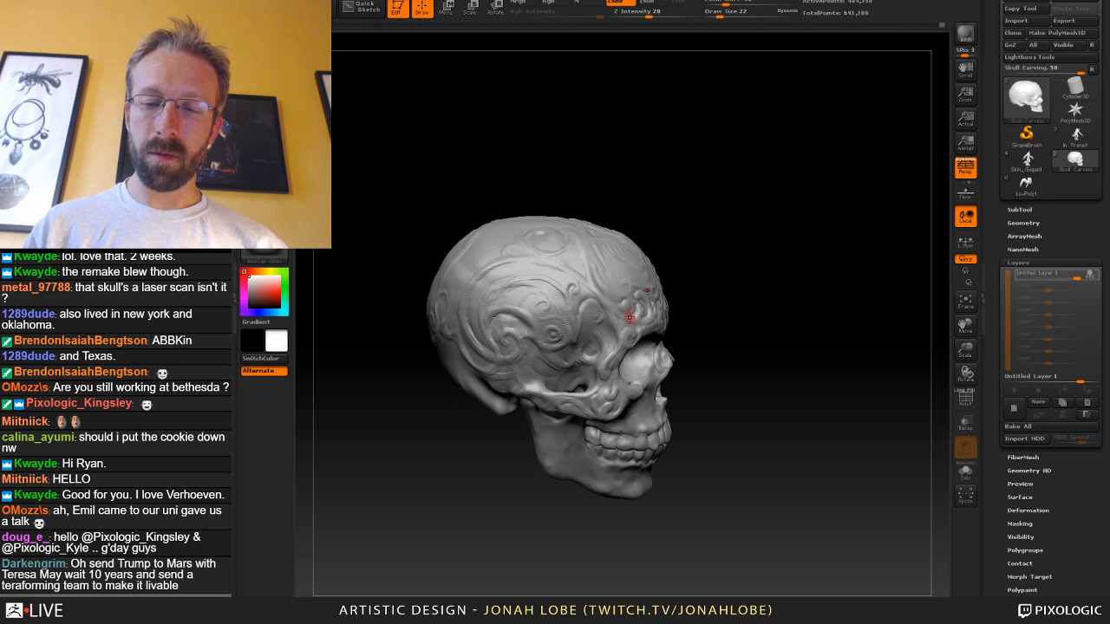
{"action": "mouse_move", "coordinate": [695, 260]}
{"action": "left_mouse_down"}
{"action": "mouse_move", "coordinate": [709, 262]}
{"action": "mouse_move", "coordinate": [726, 299]}
{"action": "left_mouse_up"}
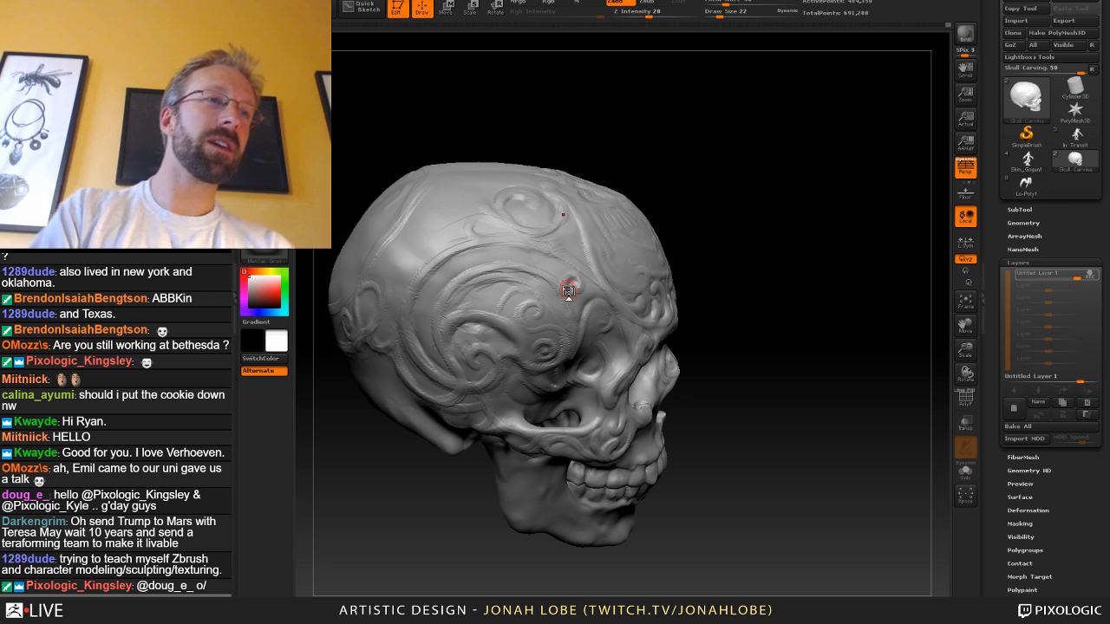
{"action": "mouse_move", "coordinate": [746, 300]}
{"action": "left_mouse_down"}
{"action": "mouse_move", "coordinate": [710, 306]}
{"action": "mouse_move", "coordinate": [793, 304]}
{"action": "mouse_move", "coordinate": [768, 319]}
{"action": "left_mouse_up"}
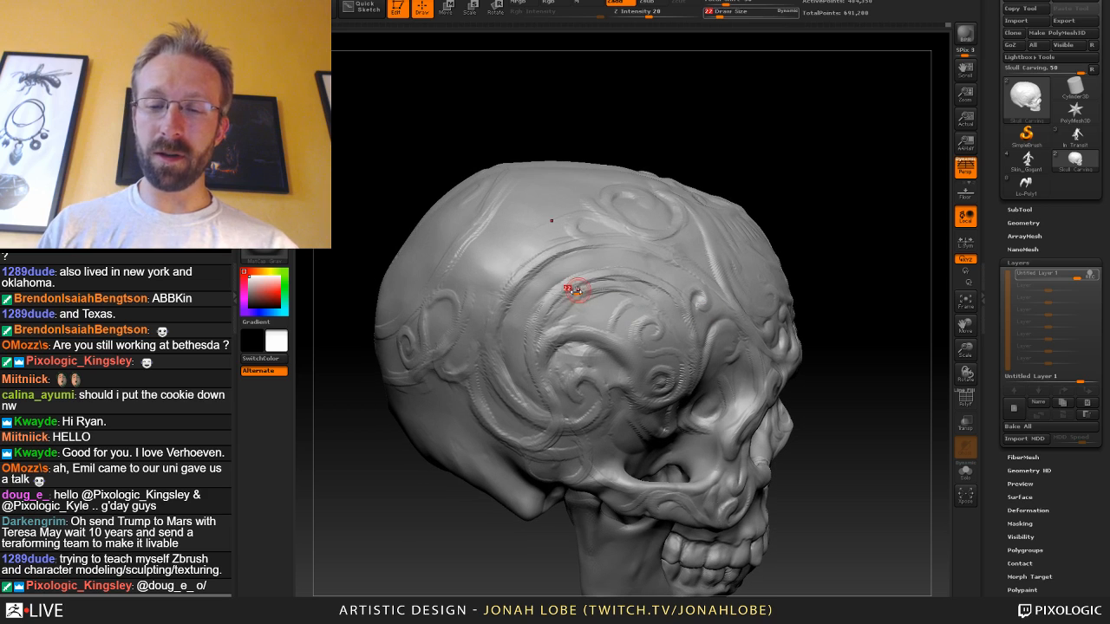
{"action": "key", "text": "s"}
{"action": "left_click_drag", "start_coordinate": [576, 291], "coordinate": [582, 291]}
{"action": "mouse_move", "coordinate": [540, 323]}
{"action": "left_mouse_down"}
{"action": "mouse_move", "coordinate": [607, 289]}
{"action": "mouse_move", "coordinate": [577, 304]}
{"action": "mouse_move", "coordinate": [566, 291]}
{"action": "left_mouse_up"}
{"action": "key", "text": "s"}
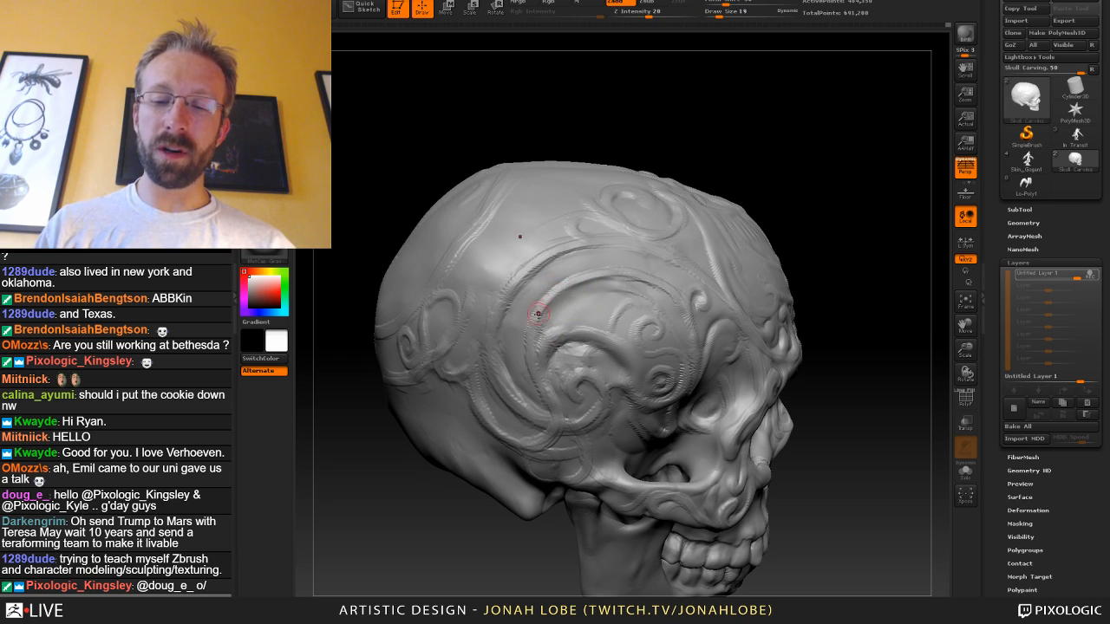
Extend and thicken the outer arcs behind and above the side scroll with ClayBuildup at draw size 19.
{"action": "left_click_drag", "start_coordinate": [763, 183], "coordinate": [719, 176]}
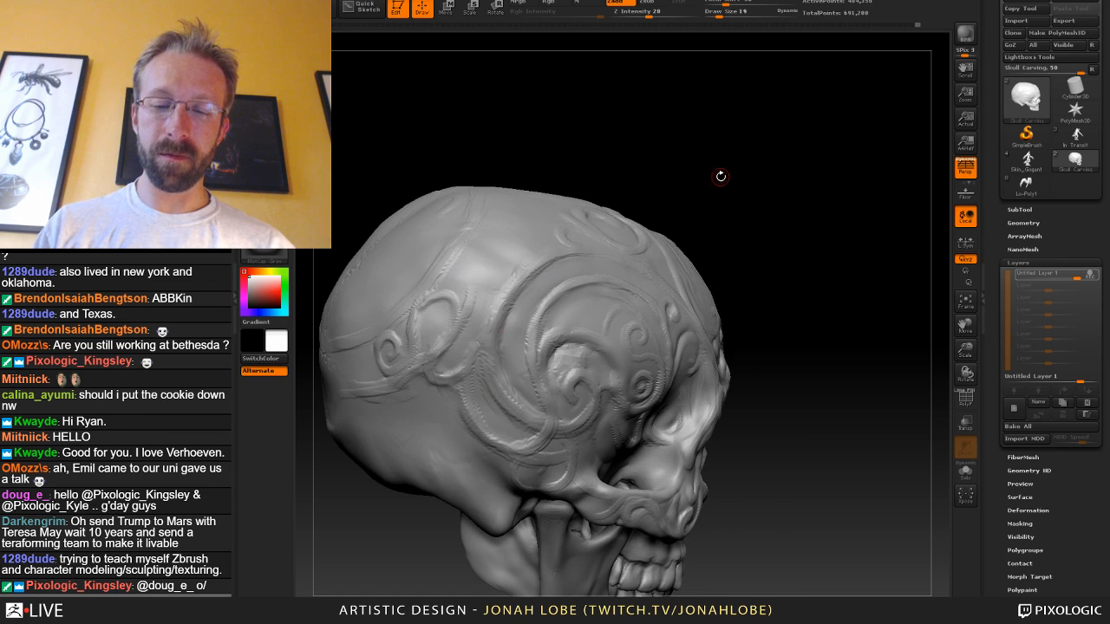
{"action": "mouse_move", "coordinate": [511, 313]}
{"action": "left_mouse_down"}
{"action": "mouse_move", "coordinate": [542, 273]}
{"action": "mouse_move", "coordinate": [516, 309]}
{"action": "left_mouse_up"}
{"action": "left_click_drag", "start_coordinate": [726, 250], "coordinate": [657, 258]}
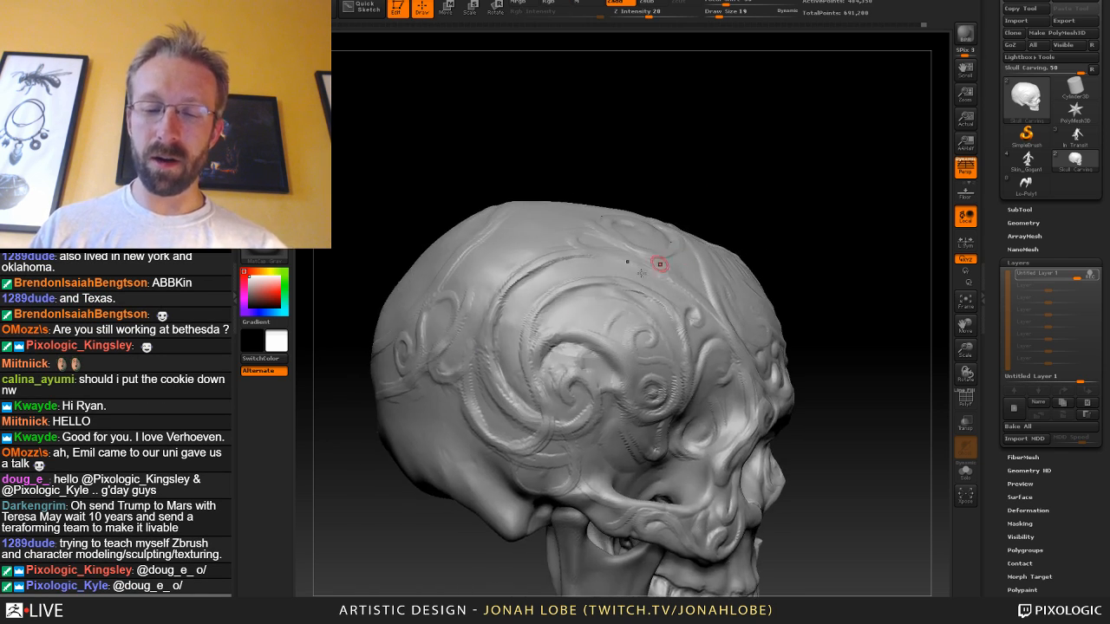
{"action": "left_click_drag", "start_coordinate": [783, 304], "coordinate": [838, 292]}
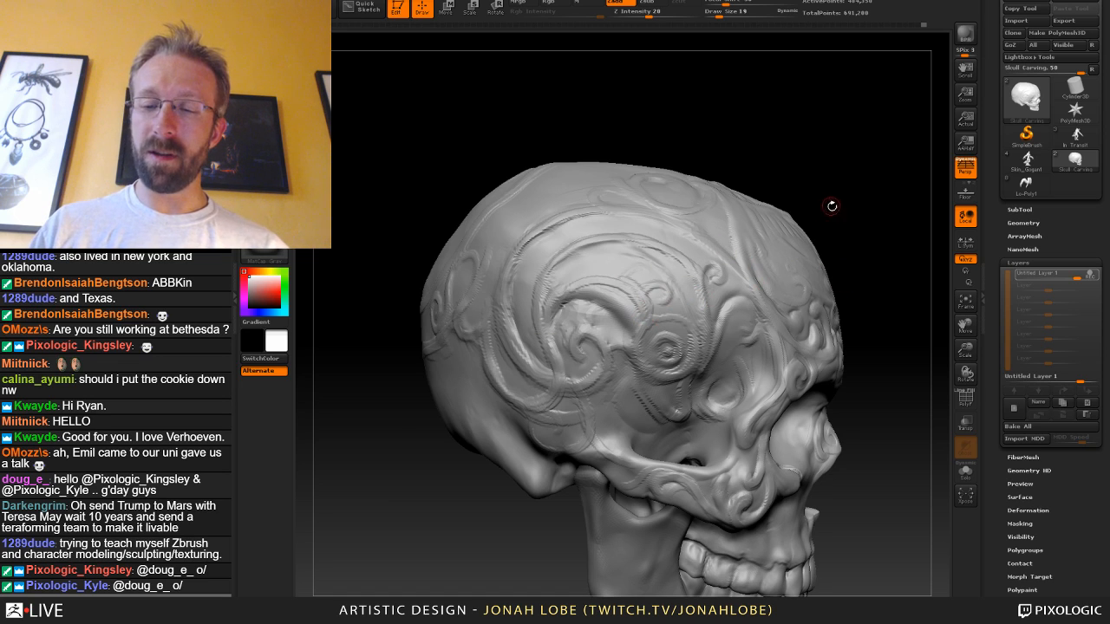
{"action": "left_click_drag", "start_coordinate": [832, 205], "coordinate": [820, 231]}
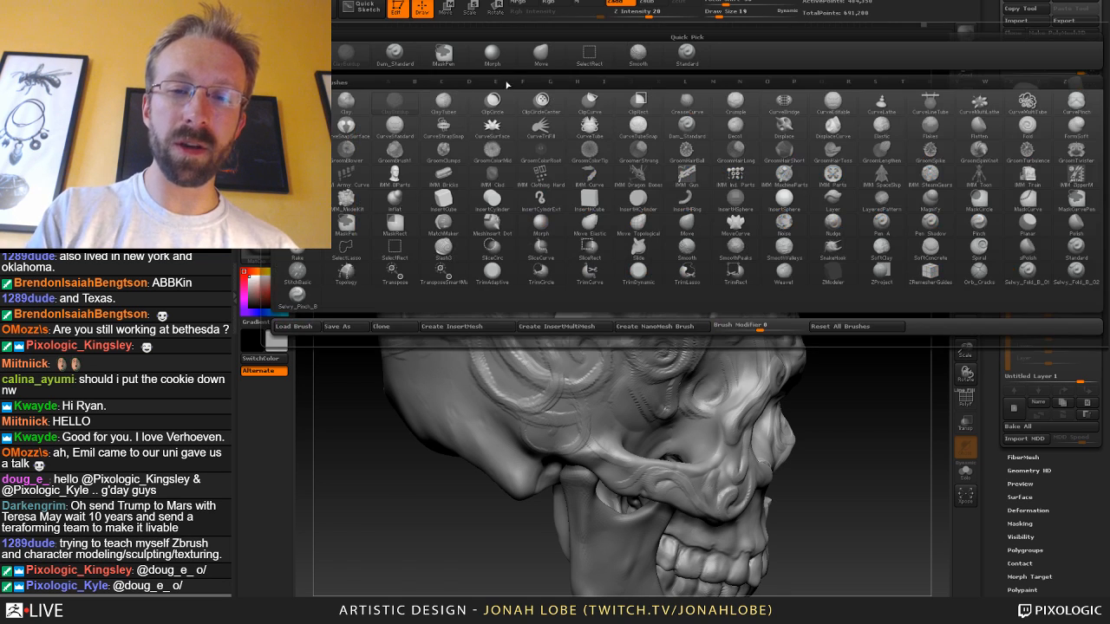
Erase the thick crescent above the inner curl of the side scroll with the Morph brush at draw sizes 24 and 47.
{"action": "left_click", "coordinate": [491, 55]}
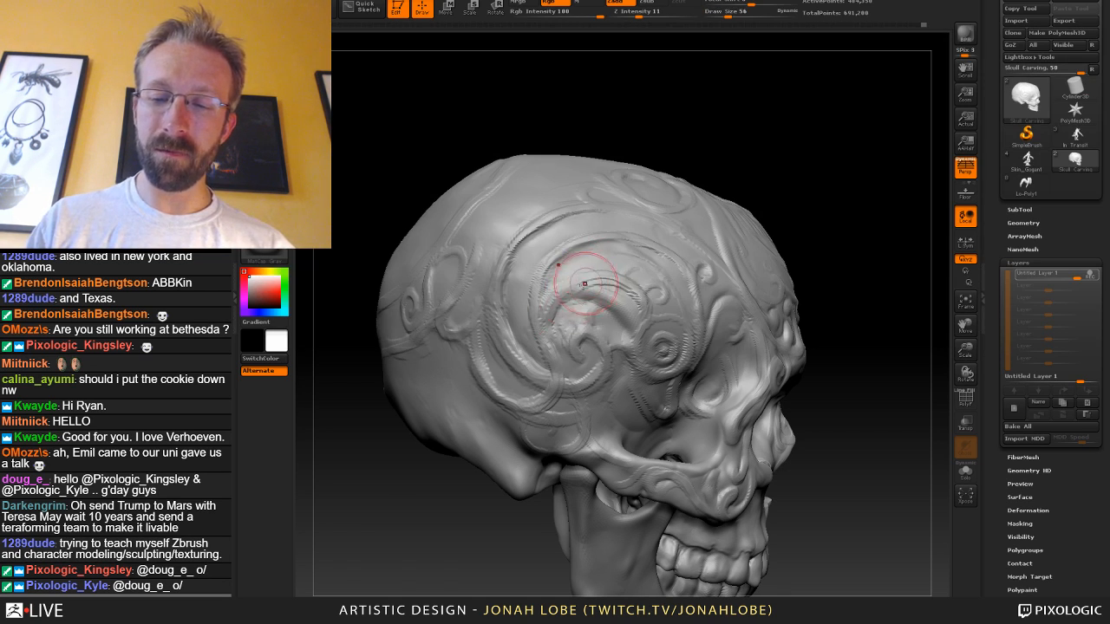
{"action": "key", "text": "s"}
{"action": "left_click_drag", "start_coordinate": [572, 303], "coordinate": [577, 310]}
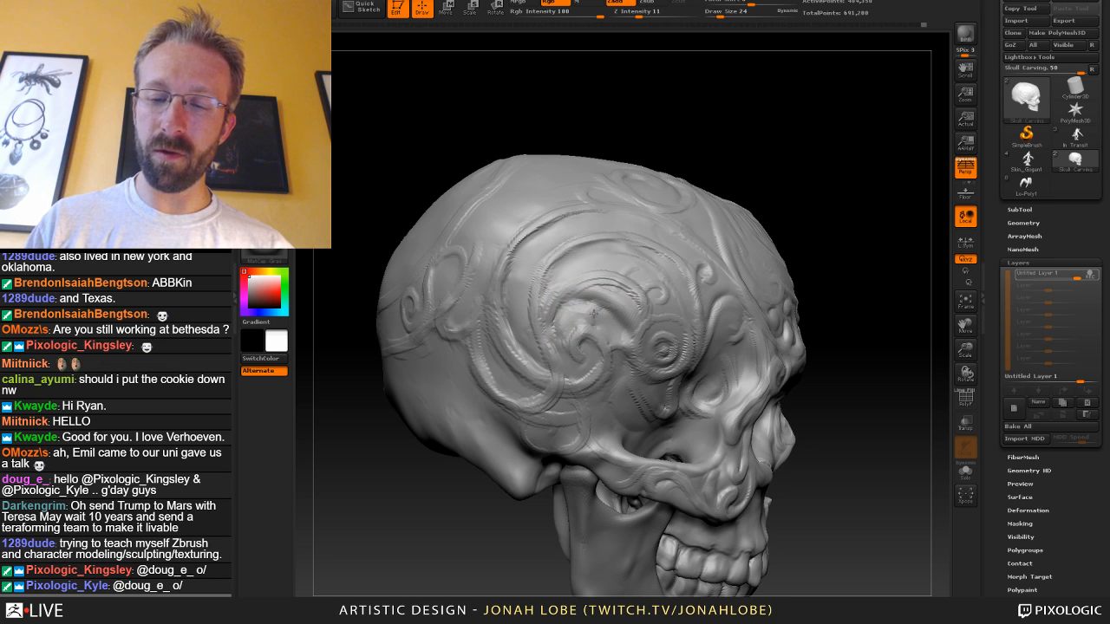
{"action": "key", "text": "s"}
{"action": "left_click", "coordinate": [630, 305]}
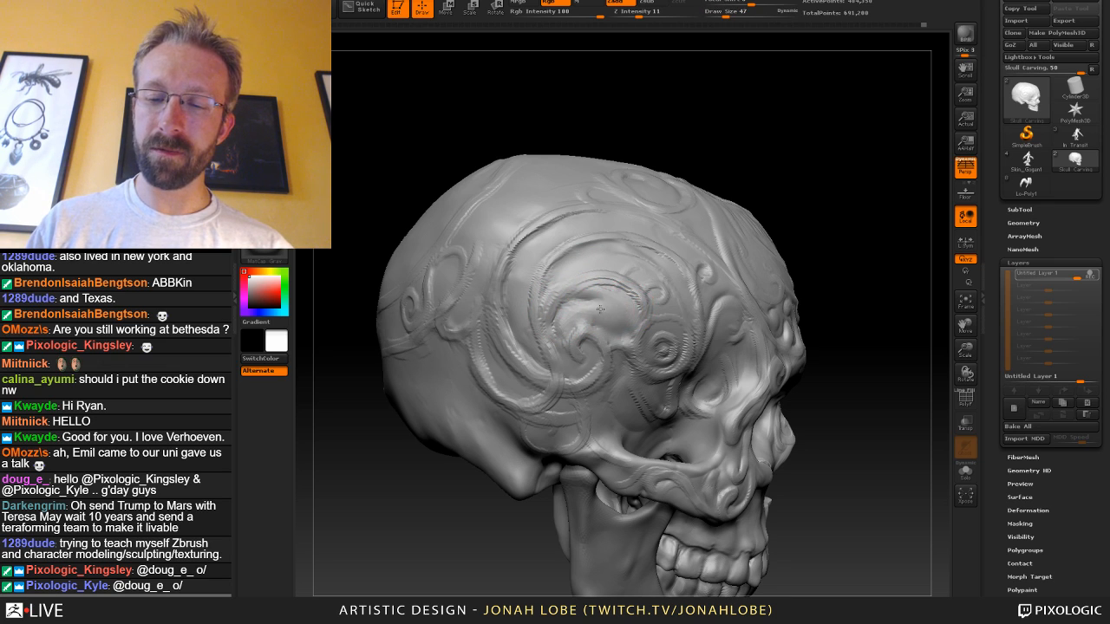
{"action": "left_click_drag", "start_coordinate": [835, 289], "coordinate": [642, 308]}
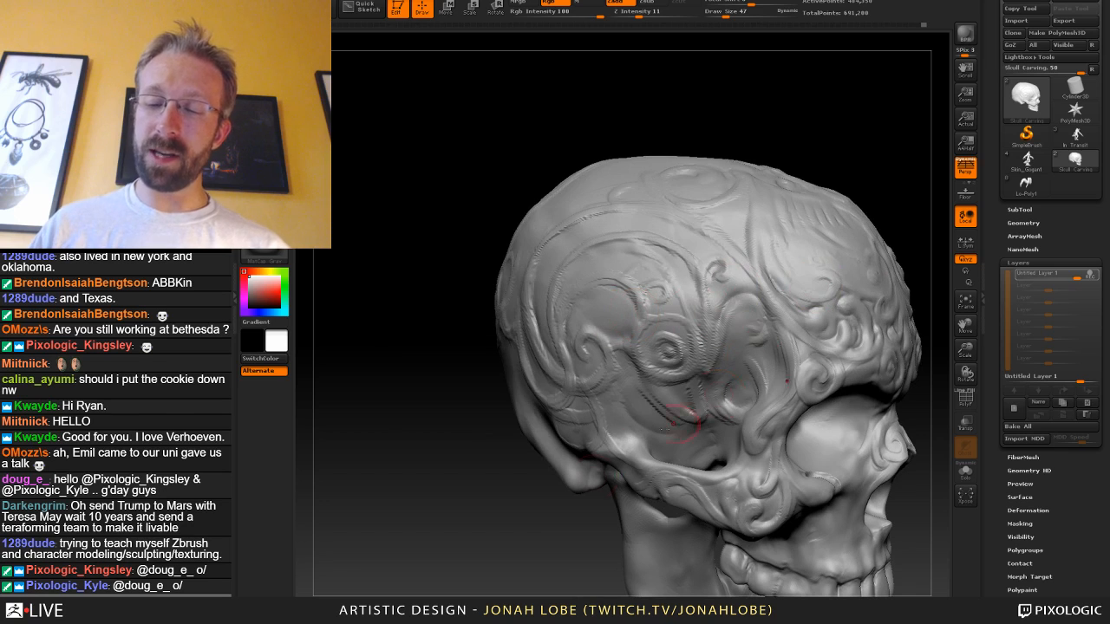
{"action": "left_click_drag", "start_coordinate": [500, 539], "coordinate": [499, 518]}
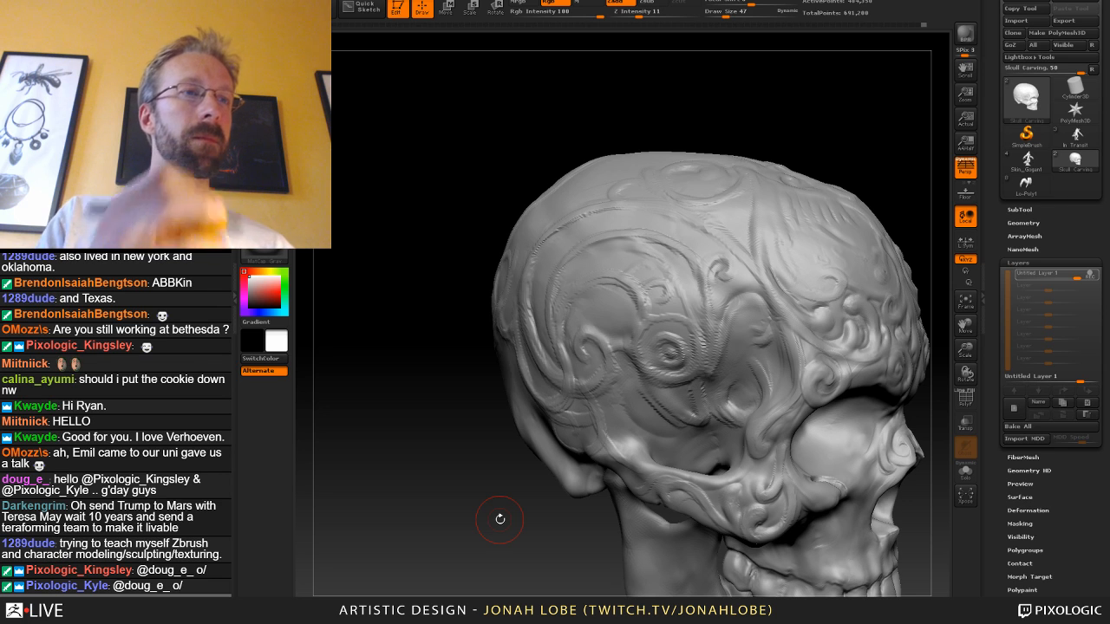
Build up the curved ridge around the inner curl of the side scroll with ClayBuildup at draw size 19, and smooth it.
{"action": "key", "text": "b"}
{"action": "left_click", "coordinate": [404, 102]}
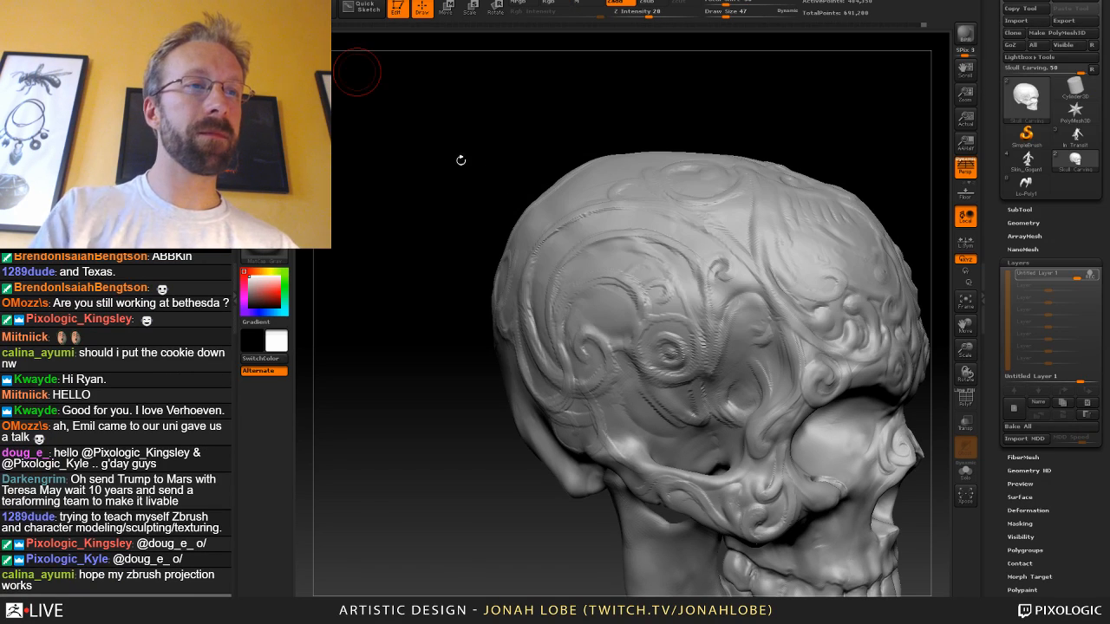
{"action": "key", "text": "s"}
{"action": "left_click_drag", "start_coordinate": [659, 265], "coordinate": [652, 265]}
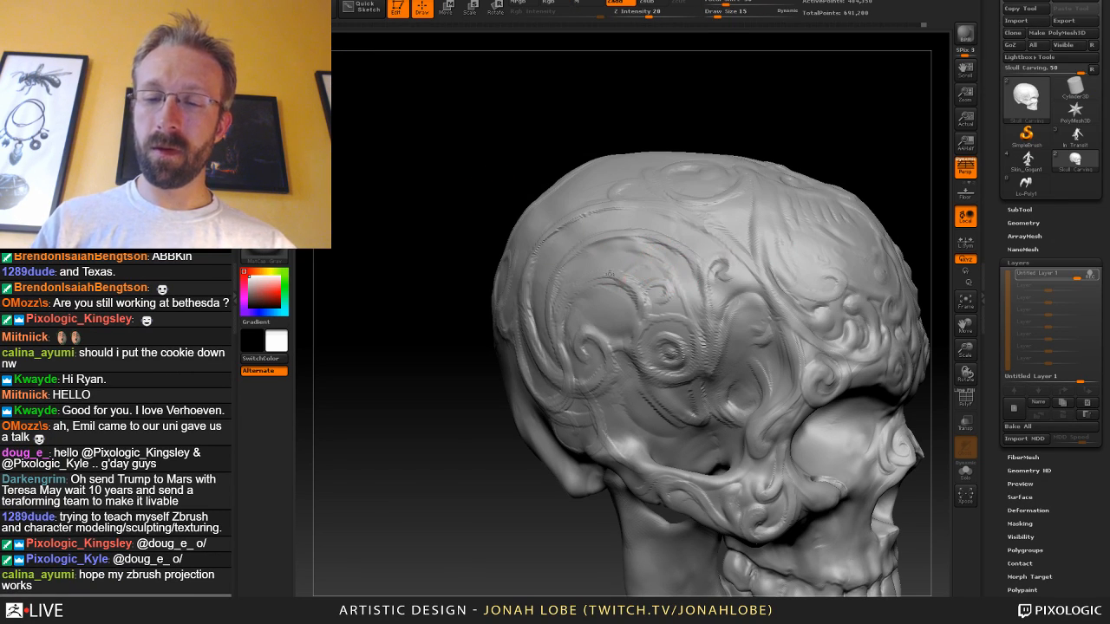
{"action": "left_click_drag", "start_coordinate": [456, 497], "coordinate": [528, 481]}
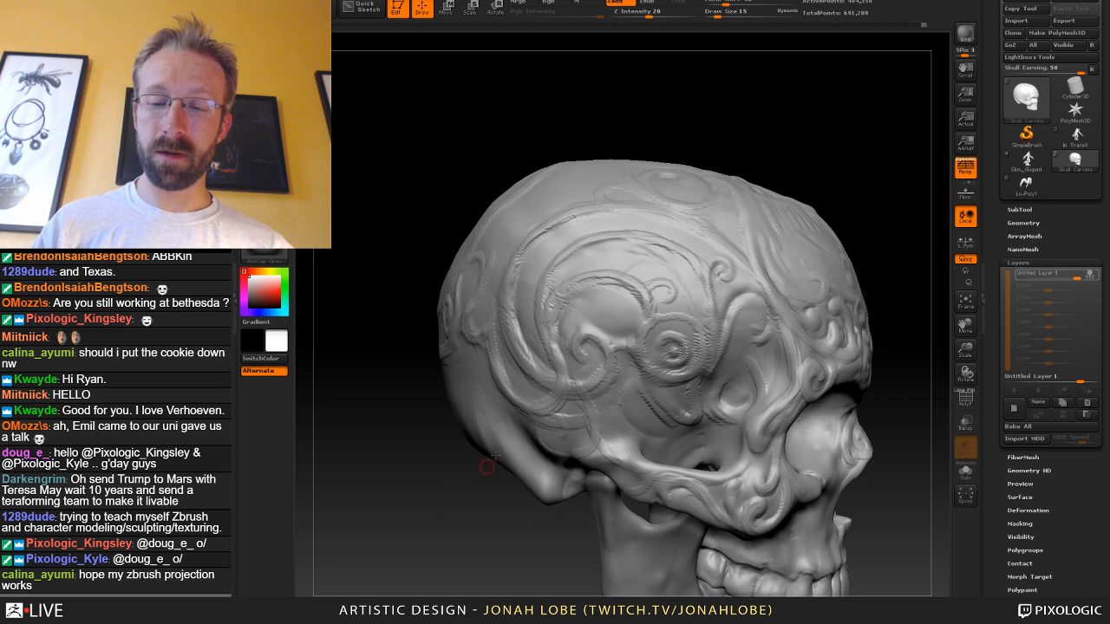
{"action": "left_click_drag", "start_coordinate": [569, 356], "coordinate": [565, 286]}
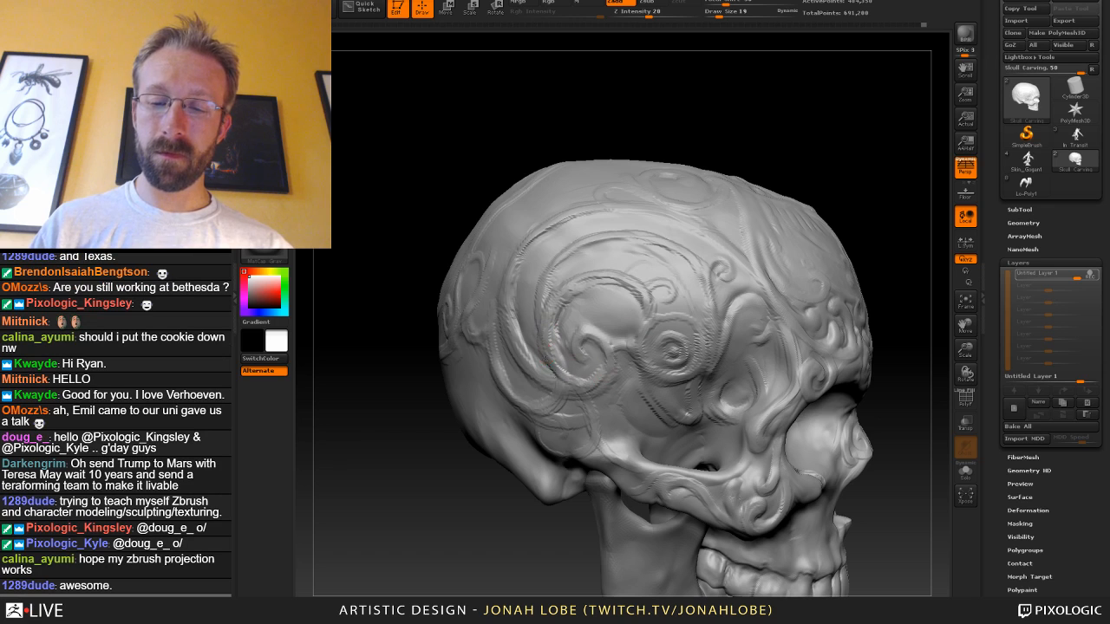
{"action": "left_click_drag", "start_coordinate": [546, 349], "coordinate": [579, 379]}
{"action": "key", "text": "shift"}
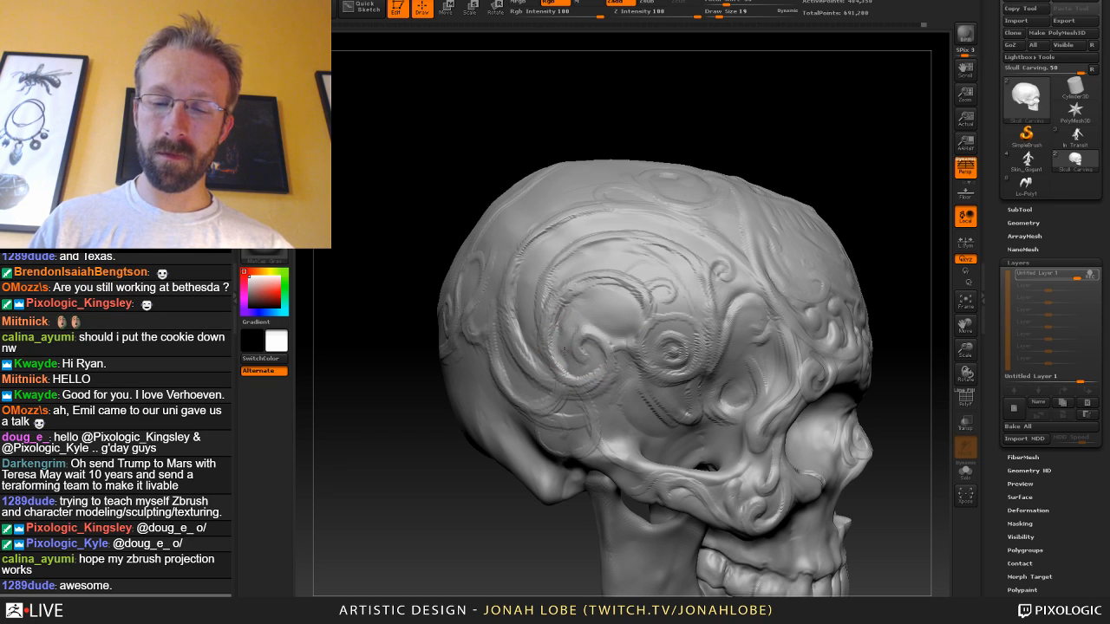
Erase the arm linking the inner curl to the temple spiral with the Morph brush at draw size 45.
{"action": "mouse_move", "coordinate": [476, 436]}
{"action": "left_mouse_down", "text": "alt"}
{"action": "mouse_move", "coordinate": [443, 459]}
{"action": "mouse_move", "coordinate": [789, 347]}
{"action": "mouse_move", "coordinate": [779, 319]}
{"action": "mouse_move", "coordinate": [763, 347]}
{"action": "left_mouse_up", "text": "alt"}
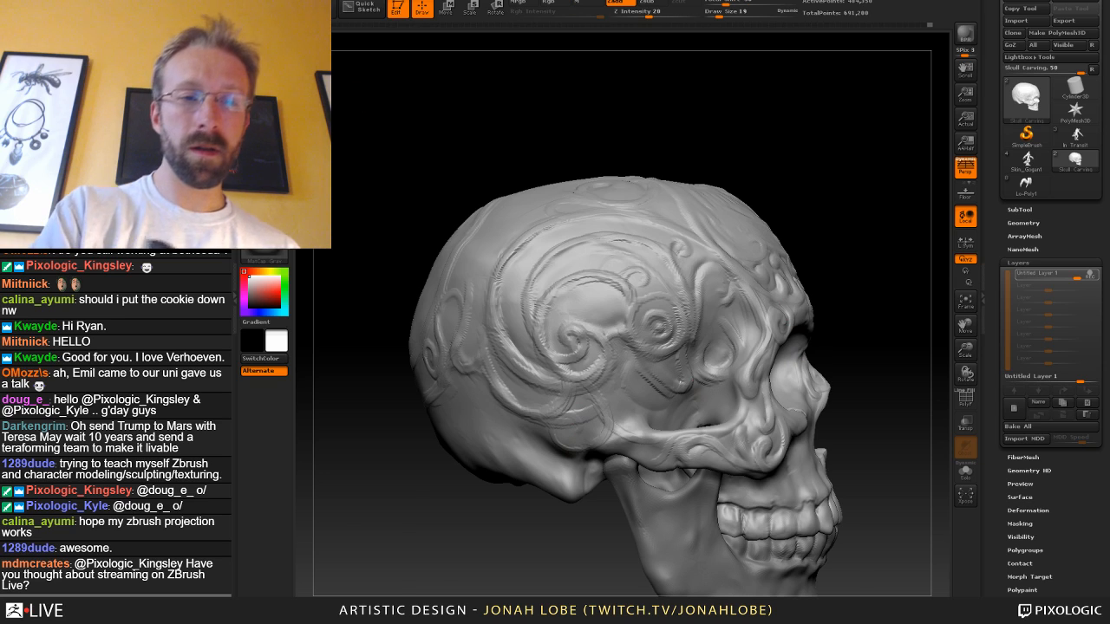
{"action": "key", "text": "b"}
{"action": "left_click", "coordinate": [491, 55]}
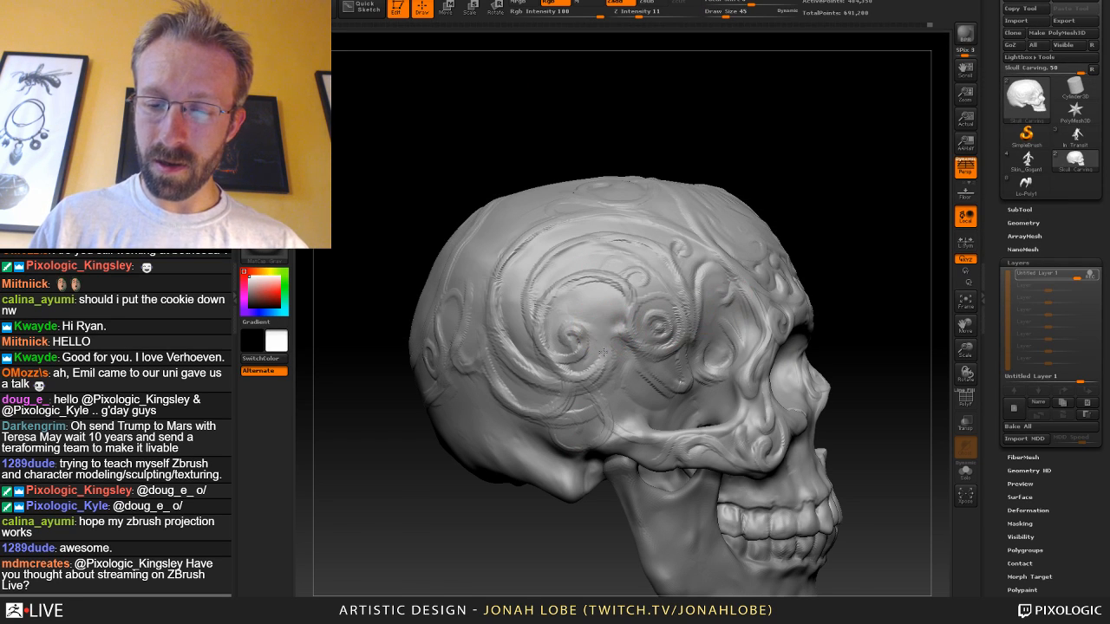
Trim around the inner curl of the side scroll with the Morph brush at draw size 20, and erase the temple spiral at draw size 45.
{"action": "key", "text": "s"}
{"action": "left_click_drag", "start_coordinate": [581, 326], "coordinate": [574, 327]}
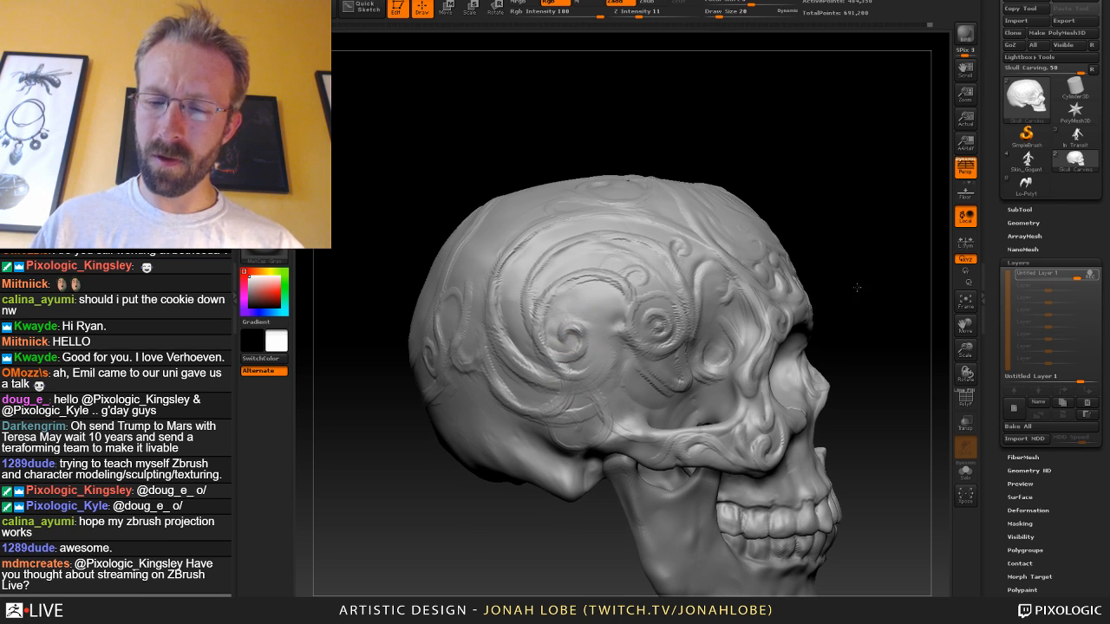
{"action": "mouse_move", "coordinate": [856, 286]}
{"action": "left_mouse_down", "text": "alt"}
{"action": "mouse_move", "coordinate": [743, 292]}
{"action": "mouse_move", "coordinate": [739, 338]}
{"action": "mouse_move", "coordinate": [754, 338]}
{"action": "mouse_move", "coordinate": [753, 392]}
{"action": "left_mouse_up", "text": "alt"}
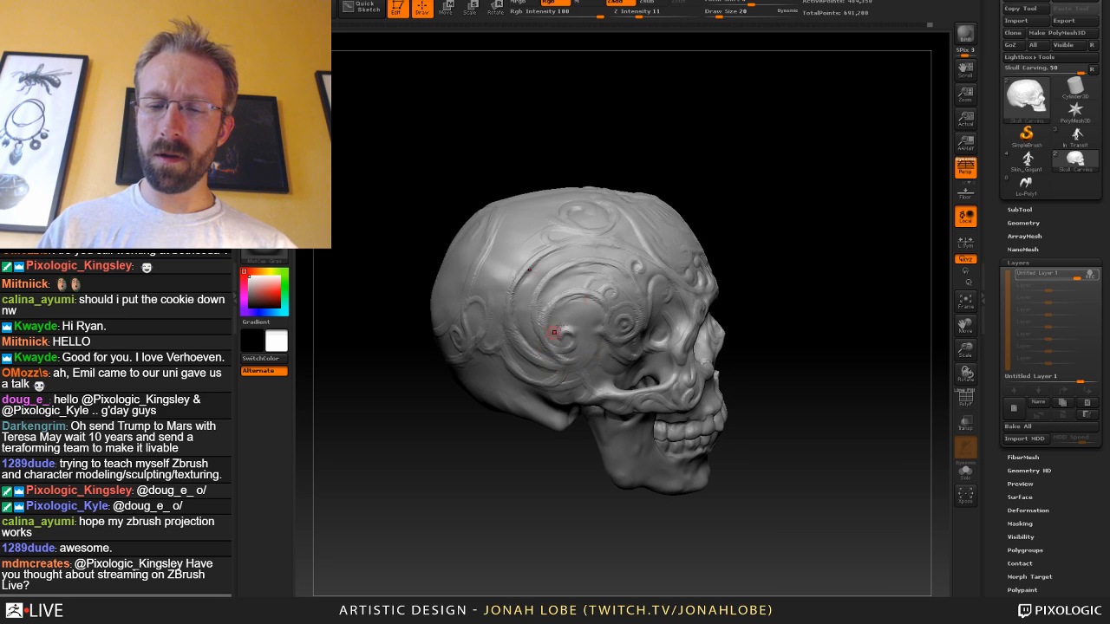
{"action": "left_click_drag", "start_coordinate": [742, 353], "coordinate": [703, 297]}
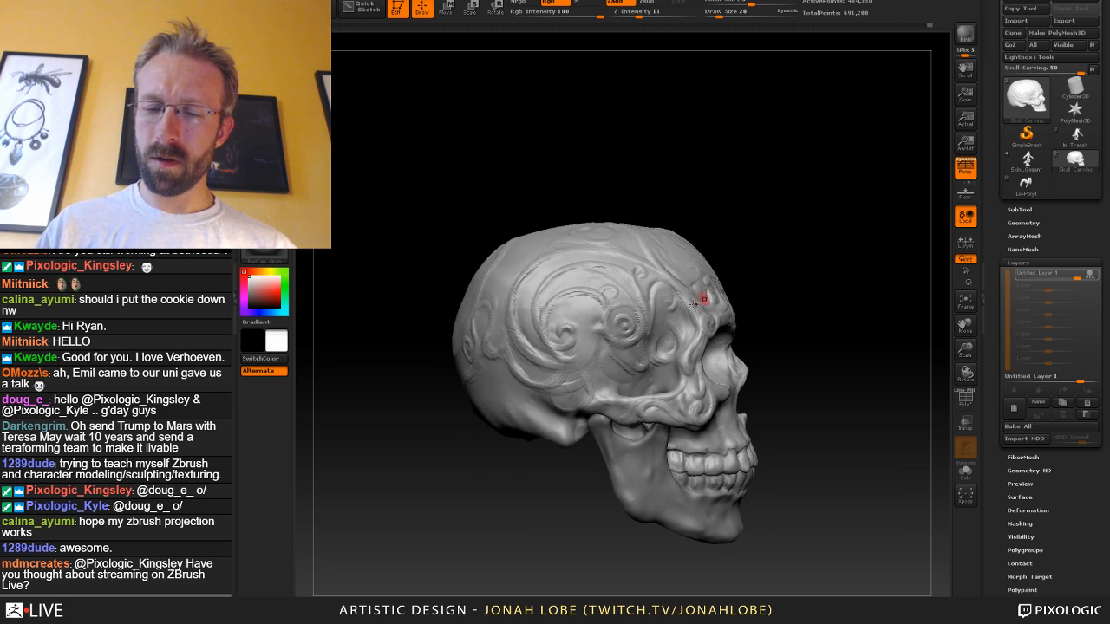
{"action": "key", "text": "s"}
{"action": "left_click_drag", "start_coordinate": [639, 354], "coordinate": [645, 354]}
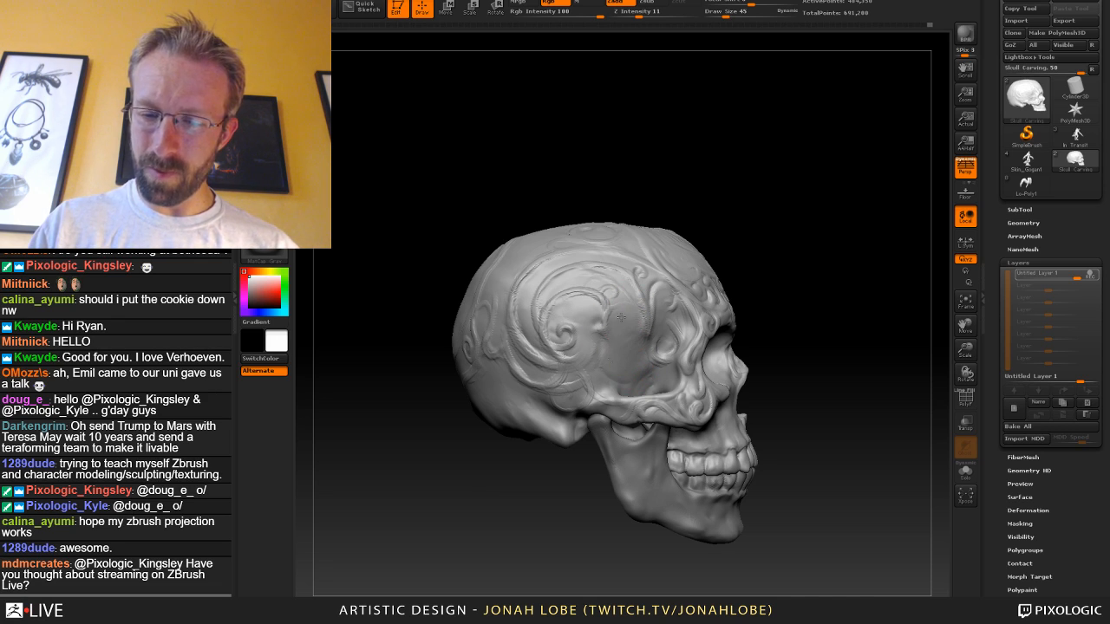
Build up a large curved ridge around the cleared temple area with ClayBuildup at draw size 30.
{"action": "key", "text": "b"}
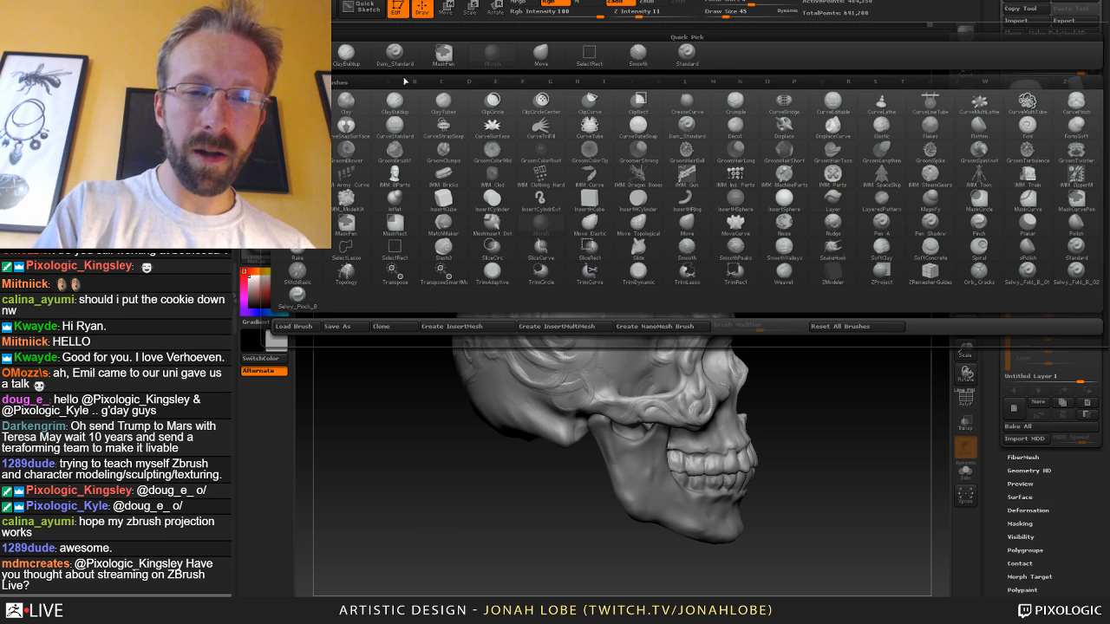
{"action": "left_click", "coordinate": [350, 56]}
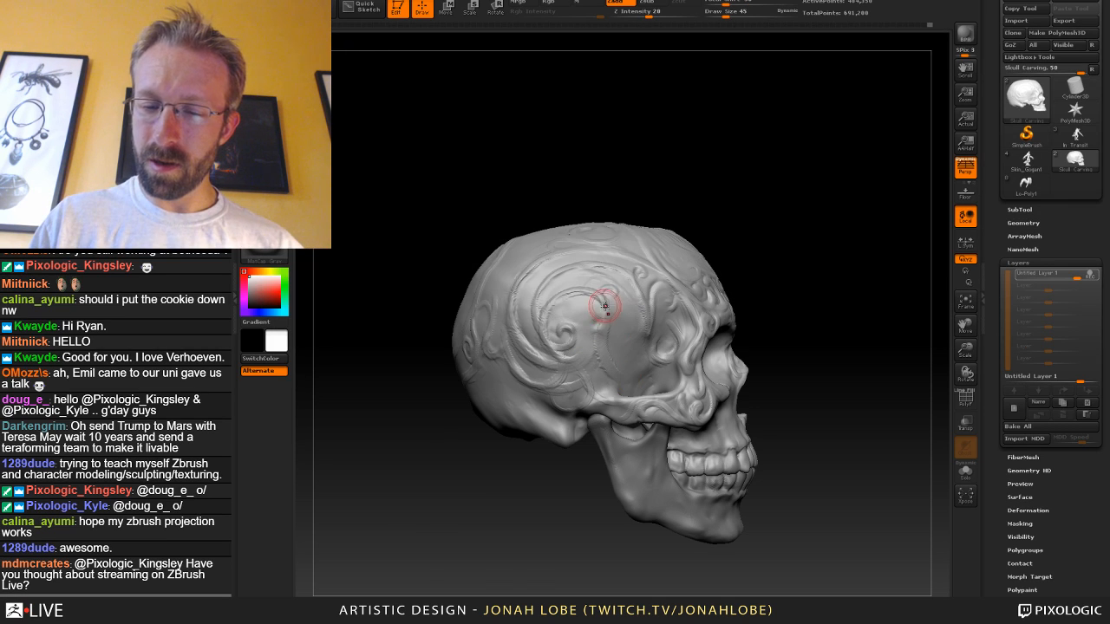
{"action": "type", "text": "s30"}
{"action": "key", "text": "Return"}
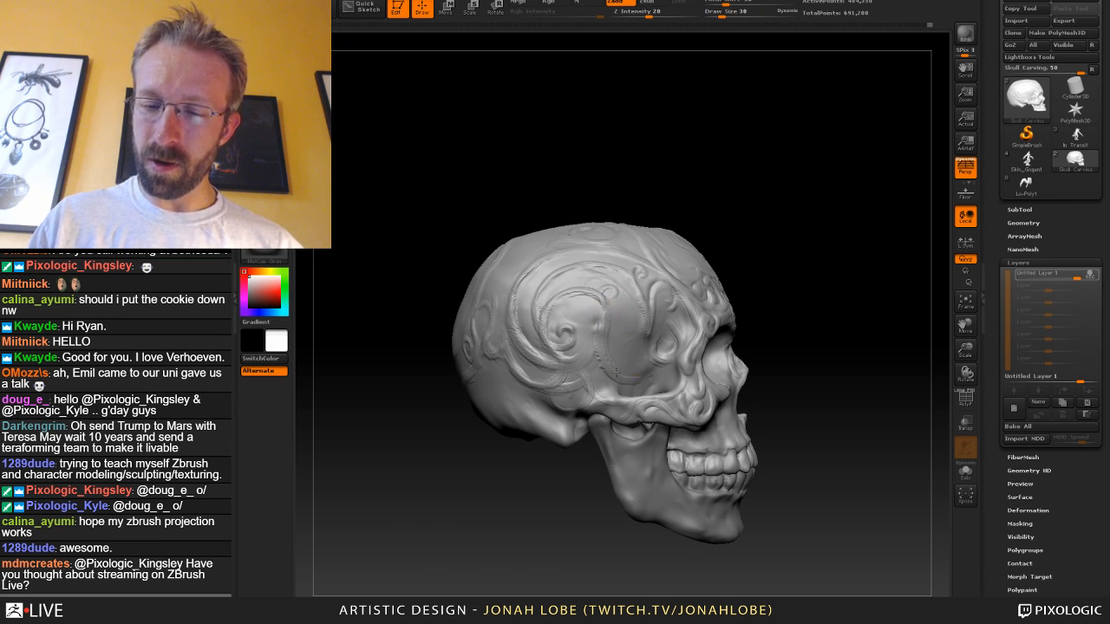
{"action": "mouse_move", "coordinate": [647, 313]}
{"action": "right_mouse_down"}
{"action": "mouse_move", "coordinate": [751, 265]}
{"action": "mouse_move", "coordinate": [622, 272]}
{"action": "right_mouse_up"}
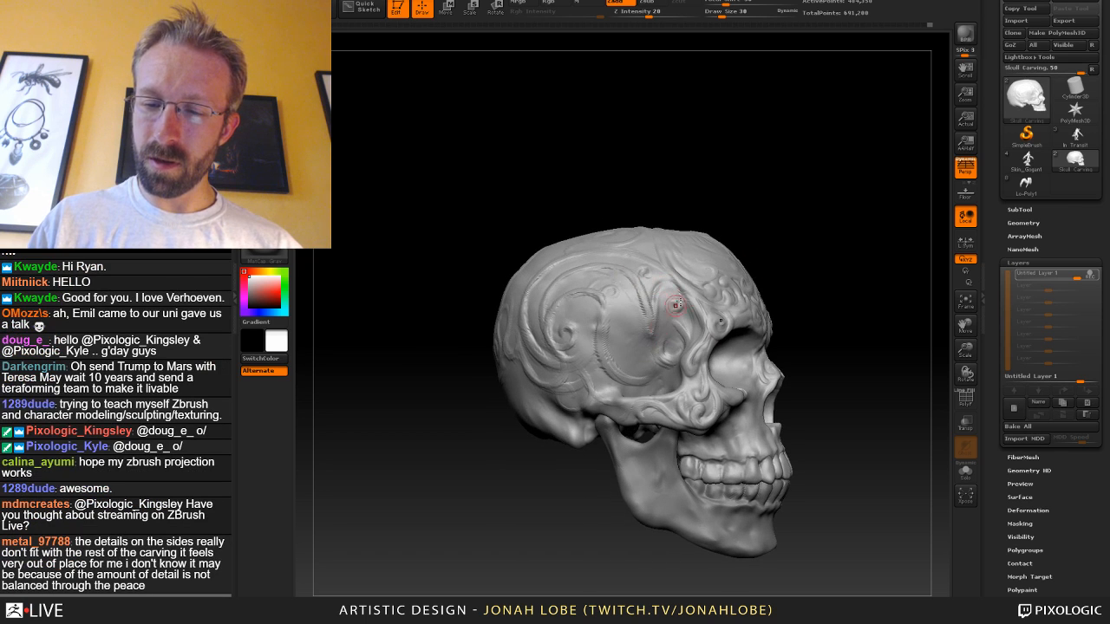
{"action": "mouse_move", "coordinate": [675, 303]}
{"action": "right_mouse_down"}
{"action": "mouse_move", "coordinate": [751, 270]}
{"action": "mouse_move", "coordinate": [815, 259]}
{"action": "right_mouse_up"}
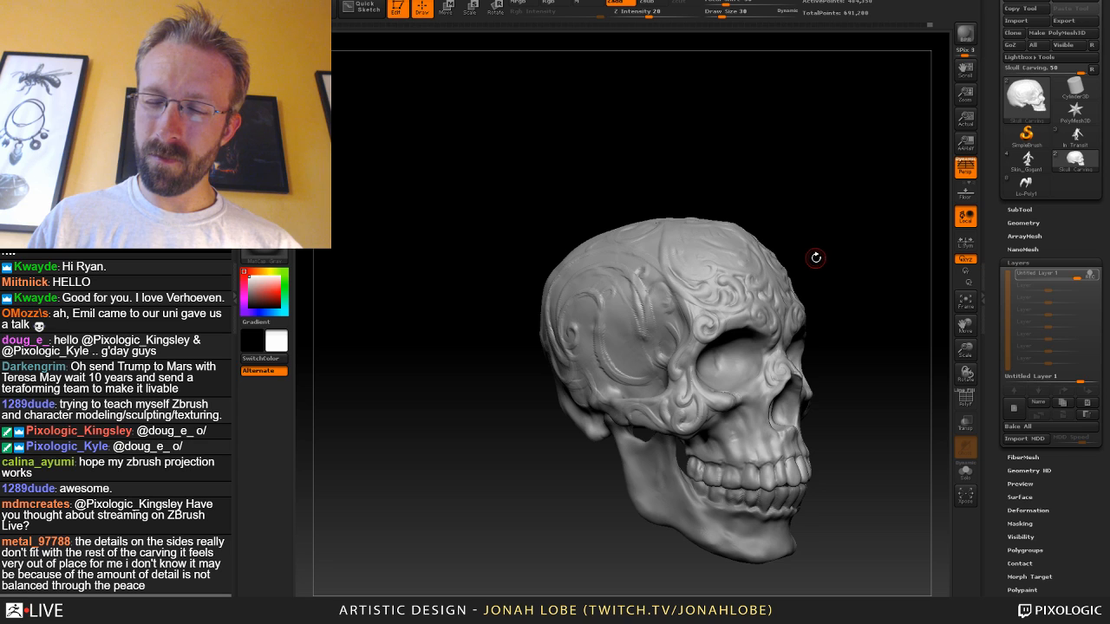
{"action": "left_click_drag", "start_coordinate": [816, 257], "coordinate": [779, 265]}
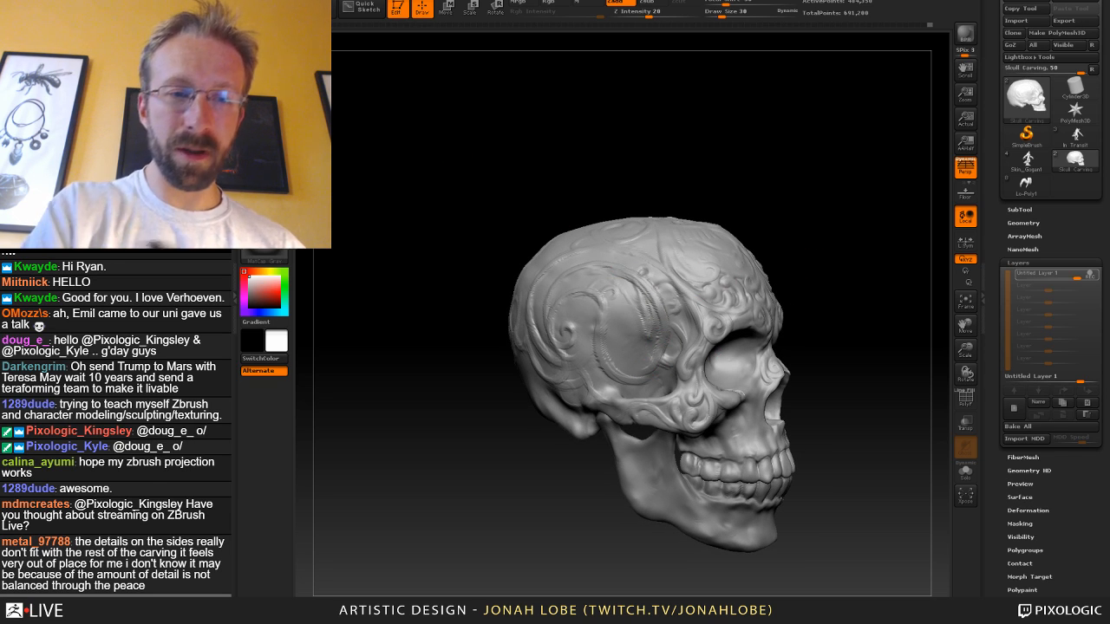
Trim the new temple ridge and clean the surface inside it with the Morph brush at draw sizes 30 and 65.
{"action": "key", "text": "b"}
{"action": "left_click", "coordinate": [493, 58]}
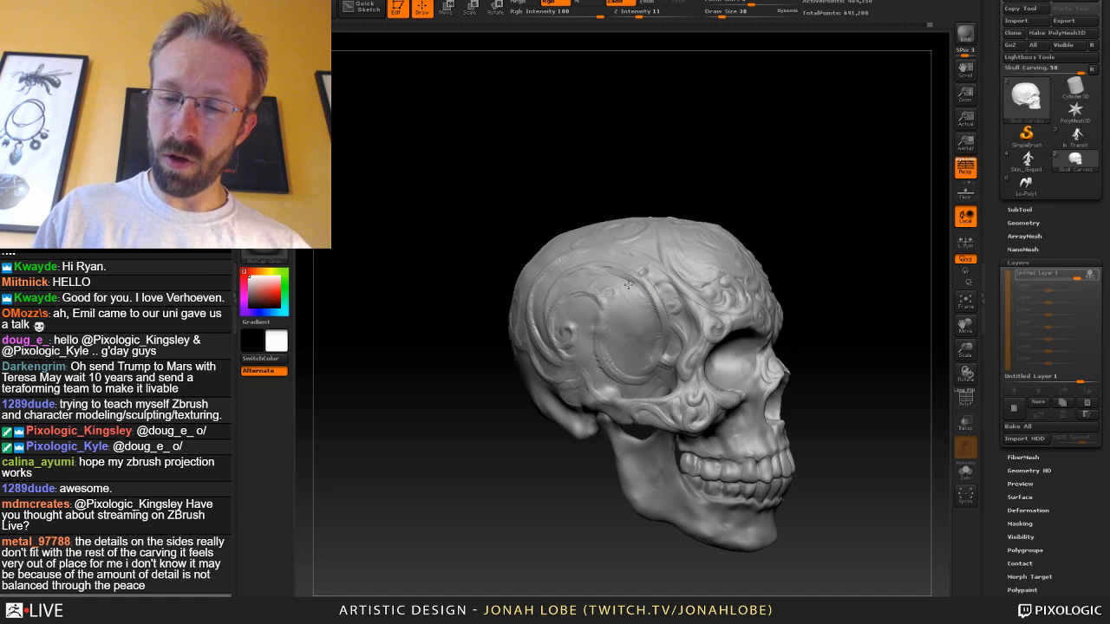
{"action": "left_click_drag", "start_coordinate": [843, 301], "coordinate": [733, 314]}
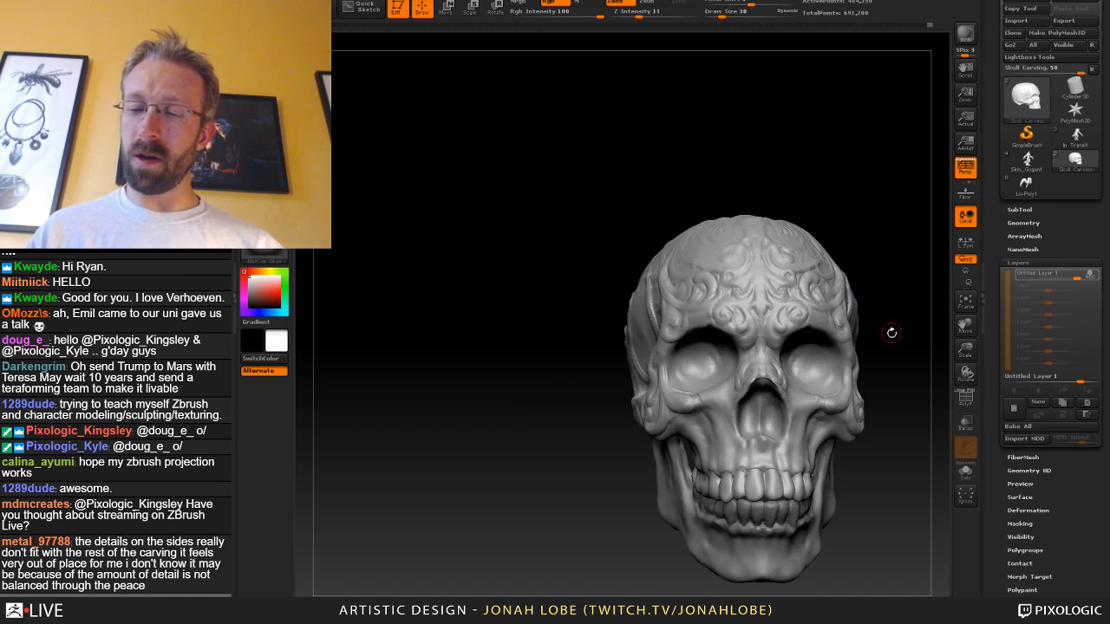
{"action": "left_click_drag", "start_coordinate": [891, 332], "coordinate": [824, 381]}
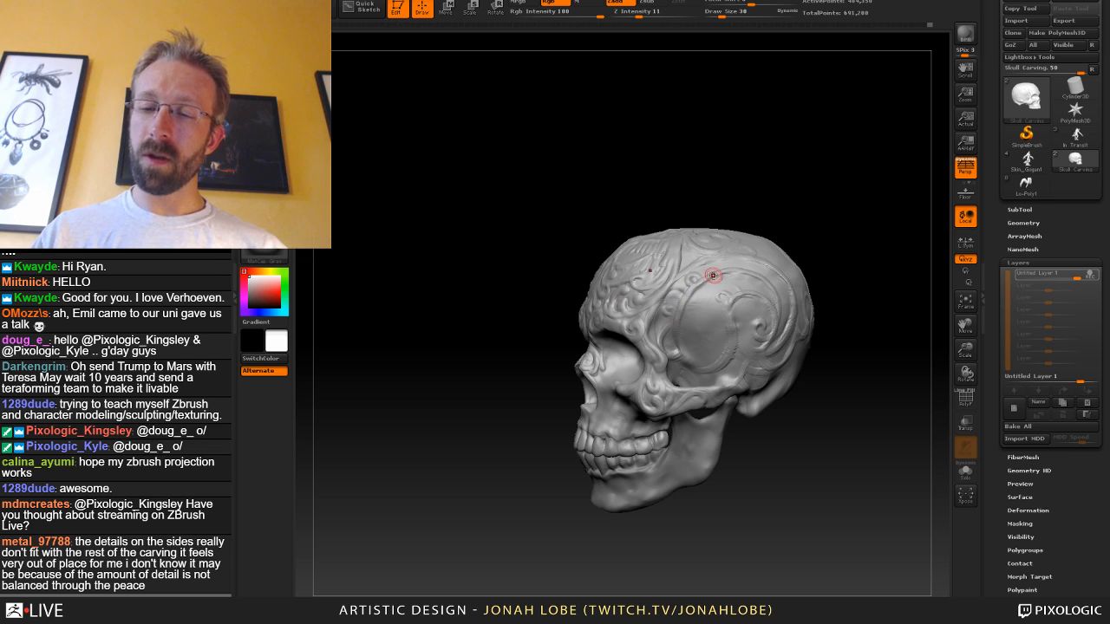
{"action": "key", "text": "]"}
{"action": "left_click_drag", "start_coordinate": [682, 301], "coordinate": [714, 274]}
{"action": "left_click_drag", "start_coordinate": [853, 286], "coordinate": [904, 331]}
{"action": "left_click_drag", "start_coordinate": [821, 374], "coordinate": [736, 403]}
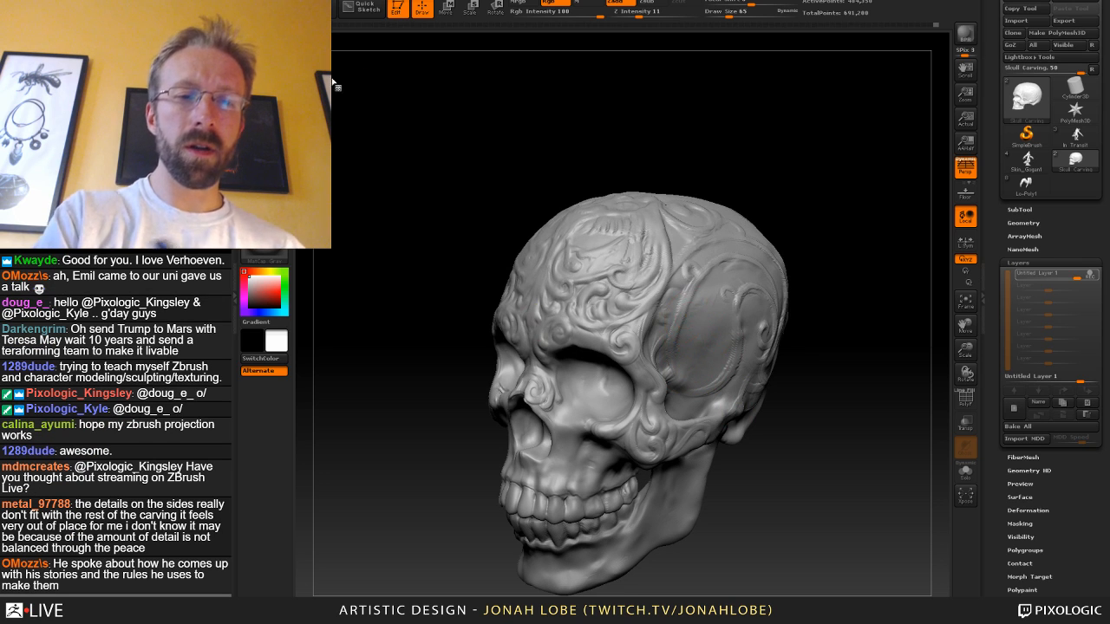
Refine the upper arc of the temple ridge with the Morph brush at draw size 32.
{"action": "left_click", "coordinate": [266, 56]}
{"action": "left_click", "coordinate": [344, 52]}
{"action": "key", "text": "s"}
{"action": "left_click_drag", "start_coordinate": [733, 309], "coordinate": [727, 310]}
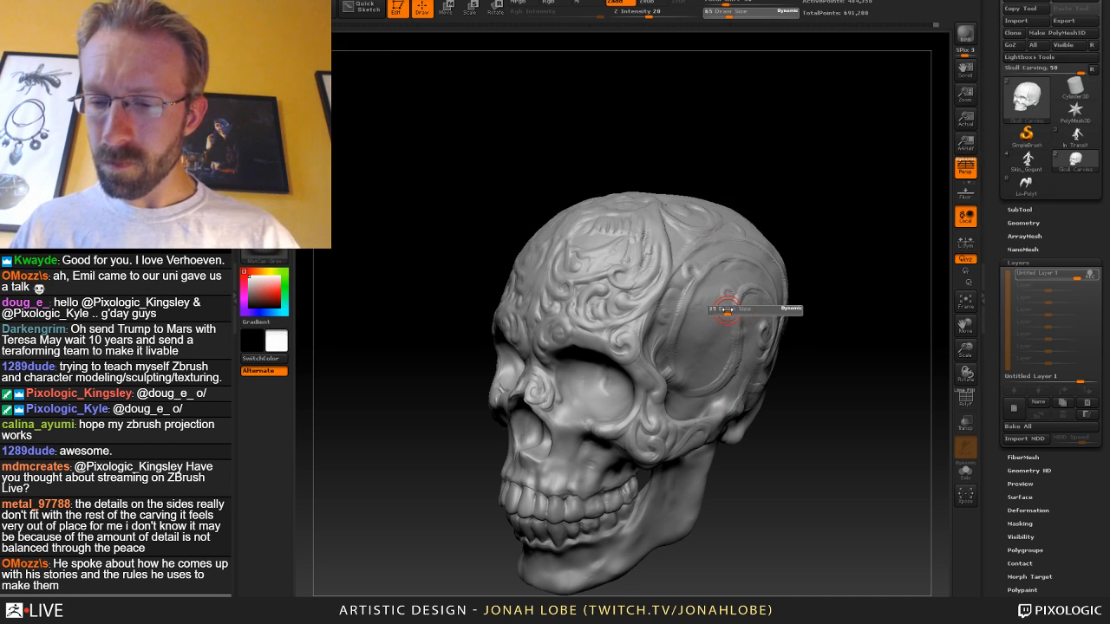
{"action": "key", "text": "b"}
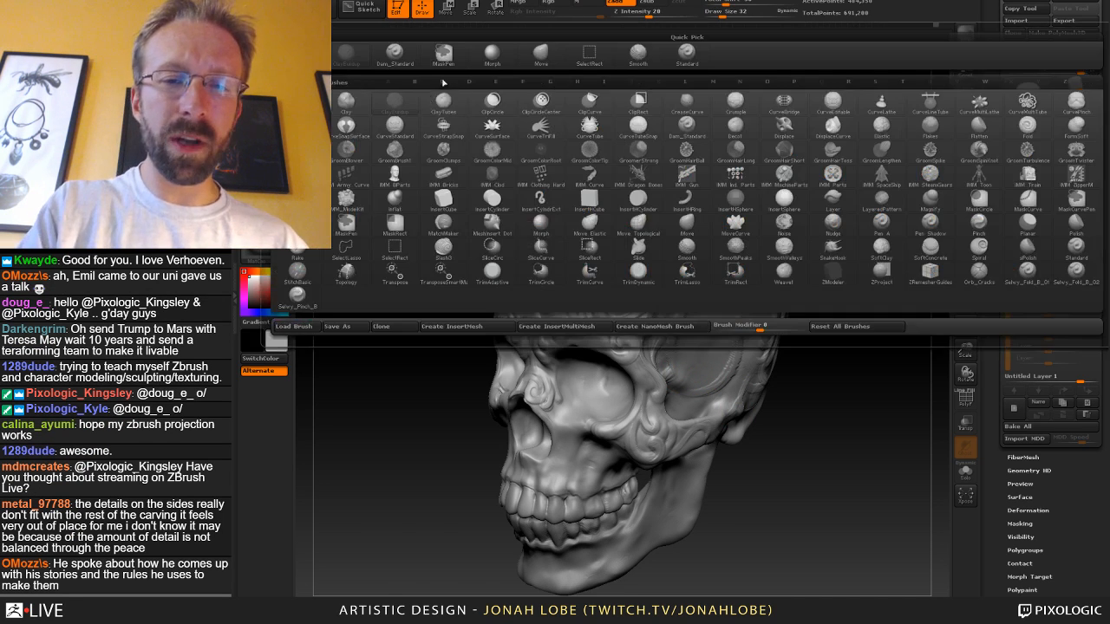
{"action": "left_click", "coordinate": [492, 55]}
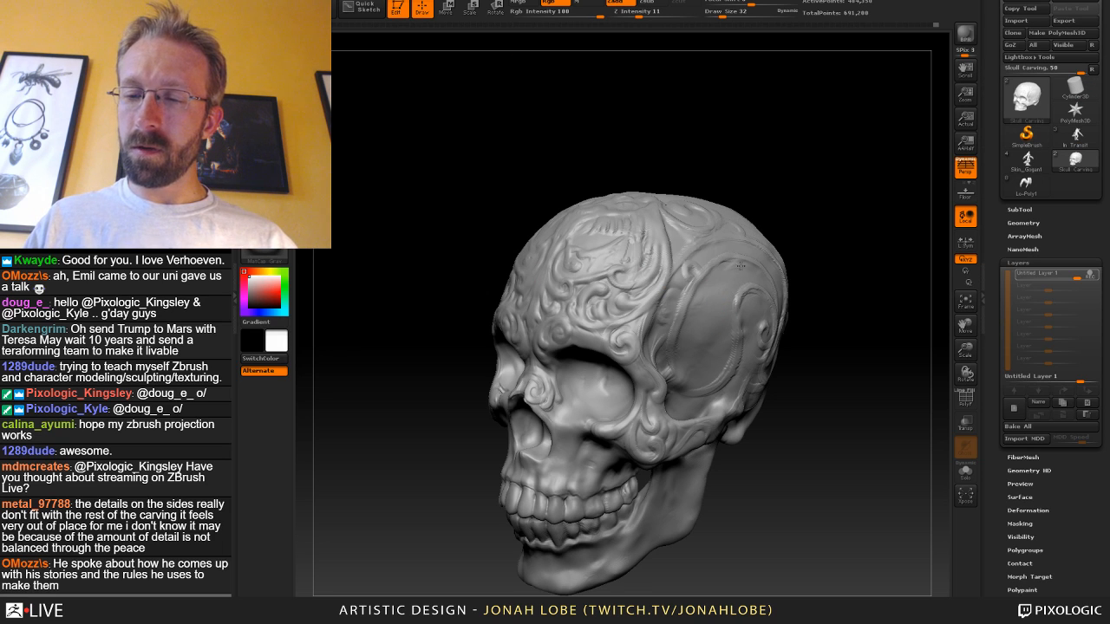
{"action": "left_click_drag", "start_coordinate": [869, 289], "coordinate": [809, 303]}
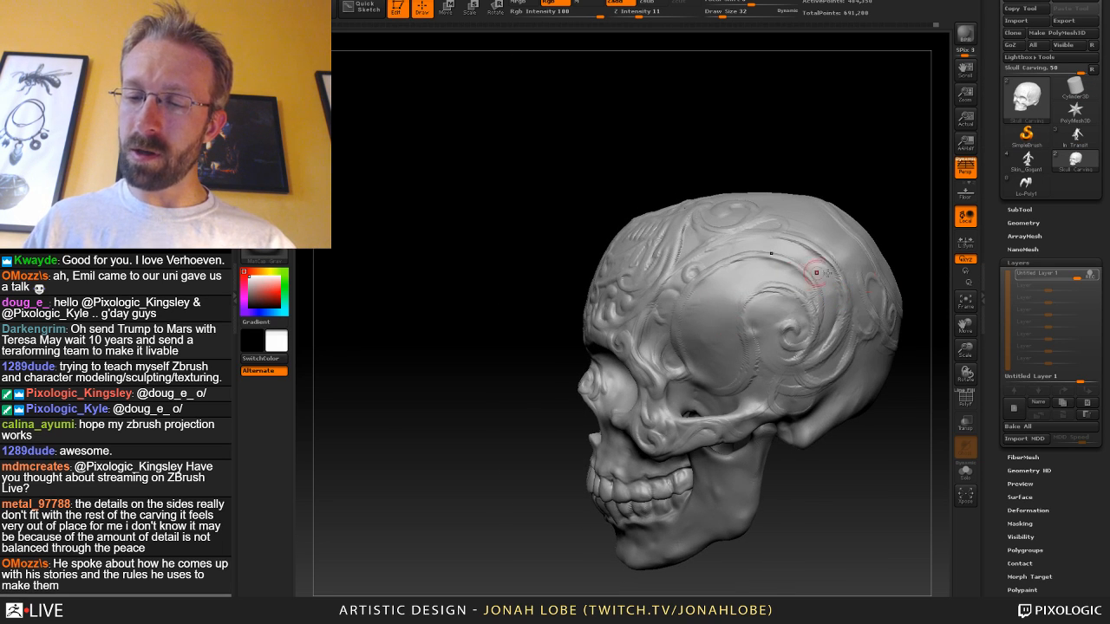
{"action": "left_click_drag", "start_coordinate": [910, 254], "coordinate": [792, 327]}
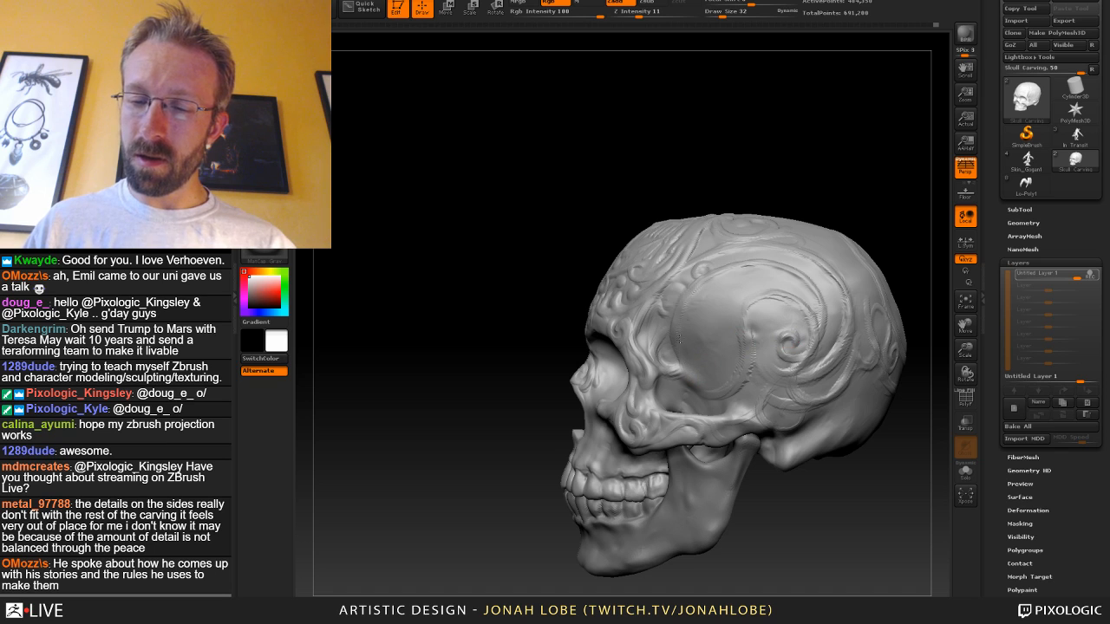
Build up the lower and front curve of the temple ridge with ClayBuildup at draw size 32.
{"action": "key", "text": "b"}
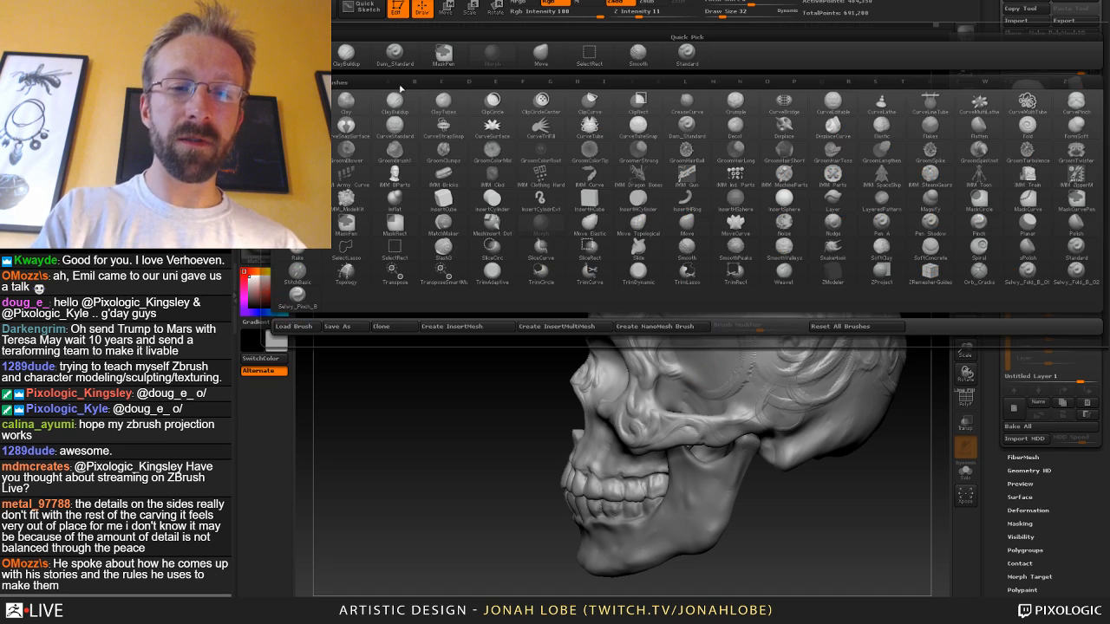
{"action": "left_click", "coordinate": [379, 70]}
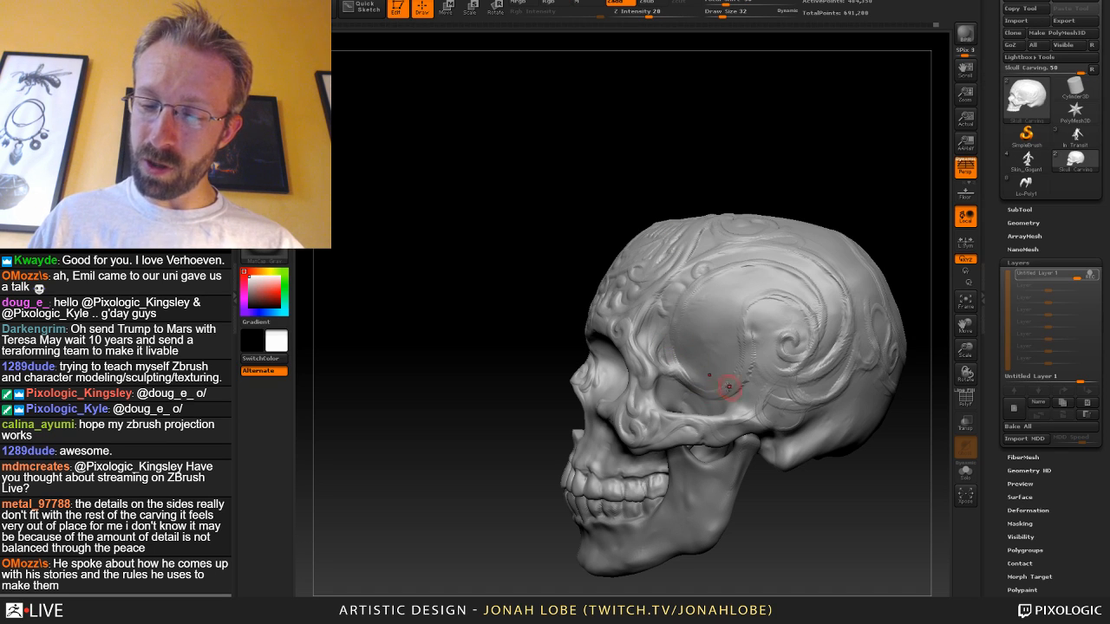
{"action": "left_click_drag", "start_coordinate": [816, 516], "coordinate": [797, 498], "text": "alt"}
{"action": "left_click_drag", "start_coordinate": [797, 497], "coordinate": [756, 459]}
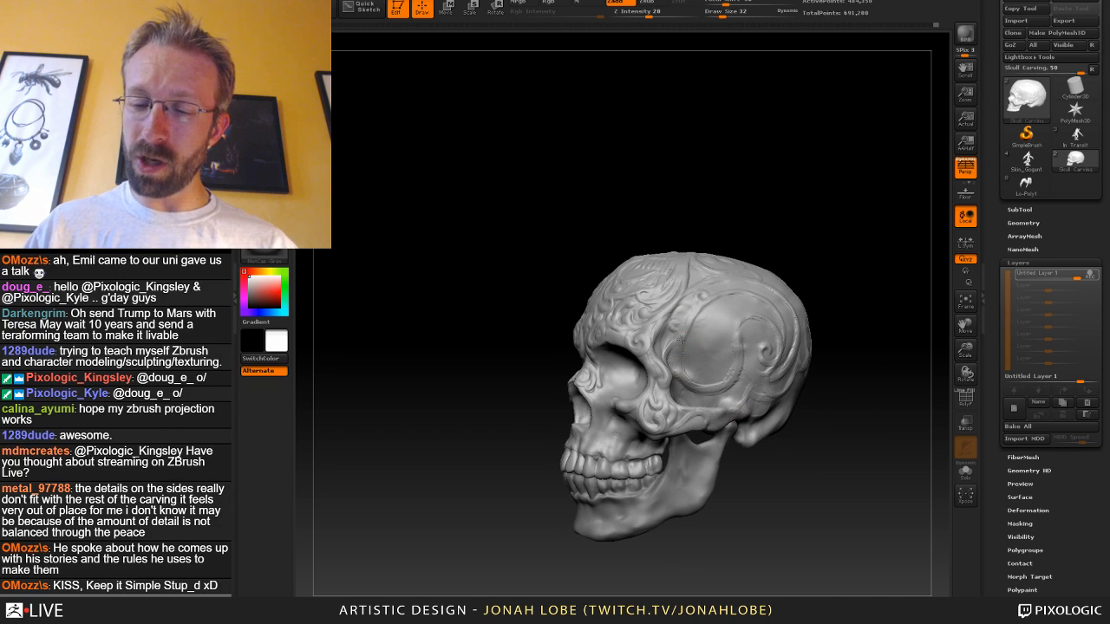
{"action": "left_click_drag", "start_coordinate": [802, 268], "coordinate": [675, 342]}
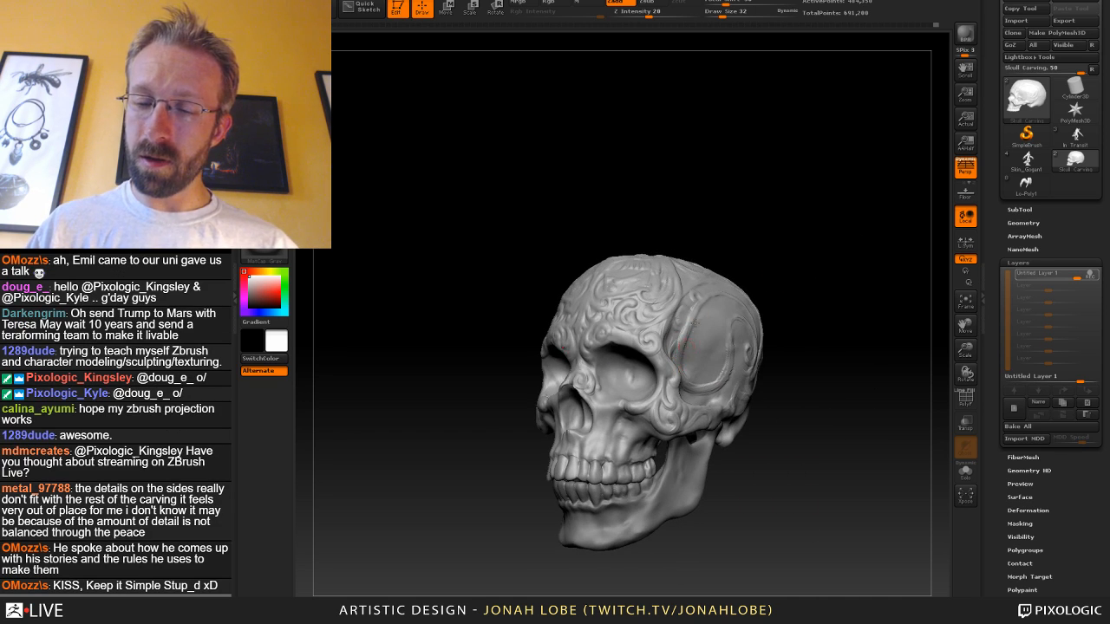
{"action": "left_click_drag", "start_coordinate": [823, 318], "coordinate": [795, 392], "text": "alt"}
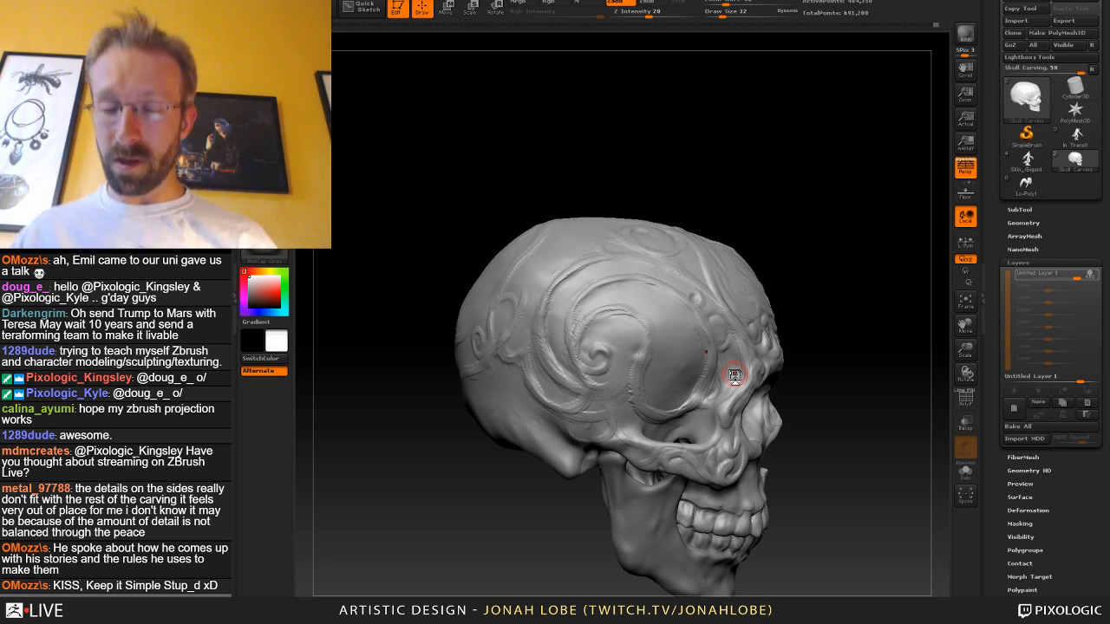
Thicken the hooked rear end of the temple ridge beside the inner curl with ClayBuildup at draw size 32.
{"action": "left_click_drag", "start_coordinate": [815, 448], "coordinate": [757, 400]}
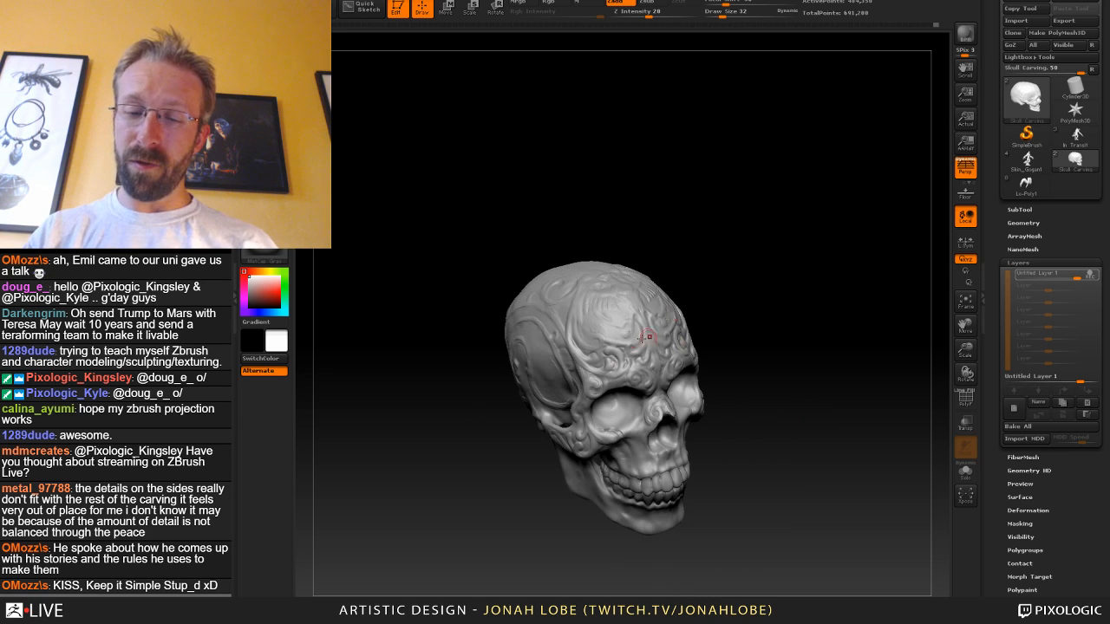
{"action": "left_click_drag", "start_coordinate": [736, 301], "coordinate": [655, 362]}
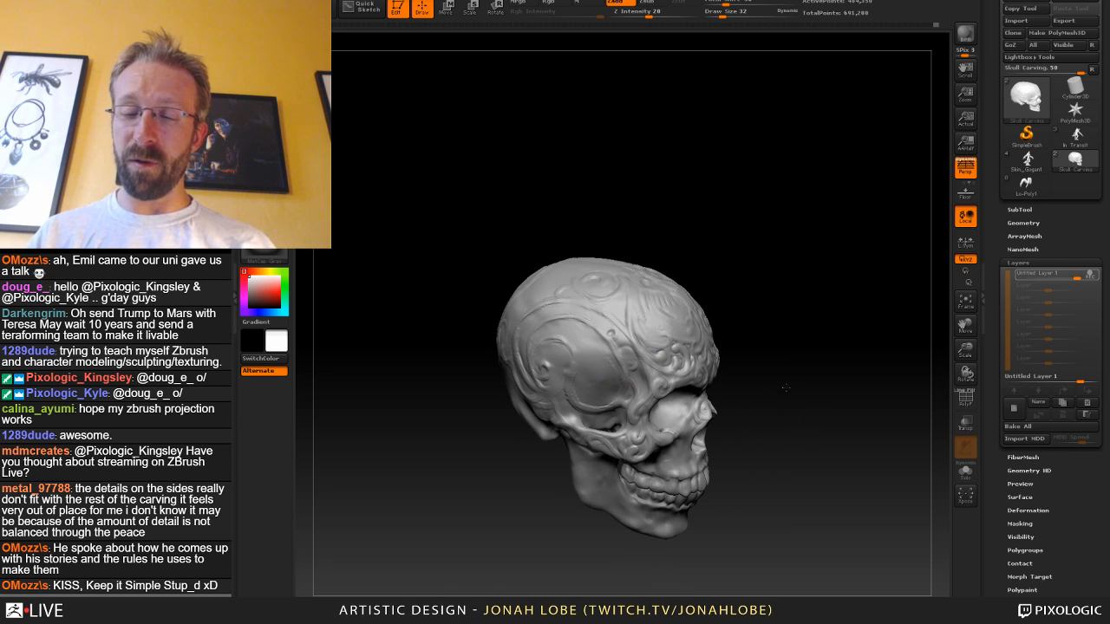
{"action": "left_click_drag", "start_coordinate": [786, 388], "coordinate": [817, 389]}
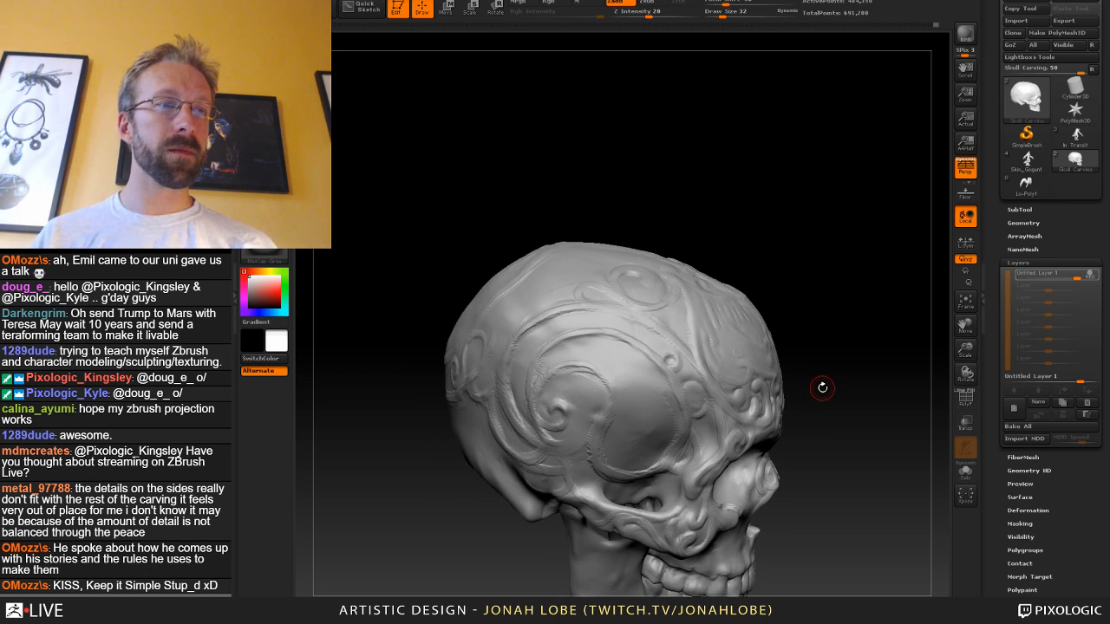
{"action": "mouse_move", "coordinate": [812, 314]}
{"action": "left_mouse_down"}
{"action": "mouse_move", "coordinate": [832, 299]}
{"action": "mouse_move", "coordinate": [808, 294]}
{"action": "left_mouse_up"}
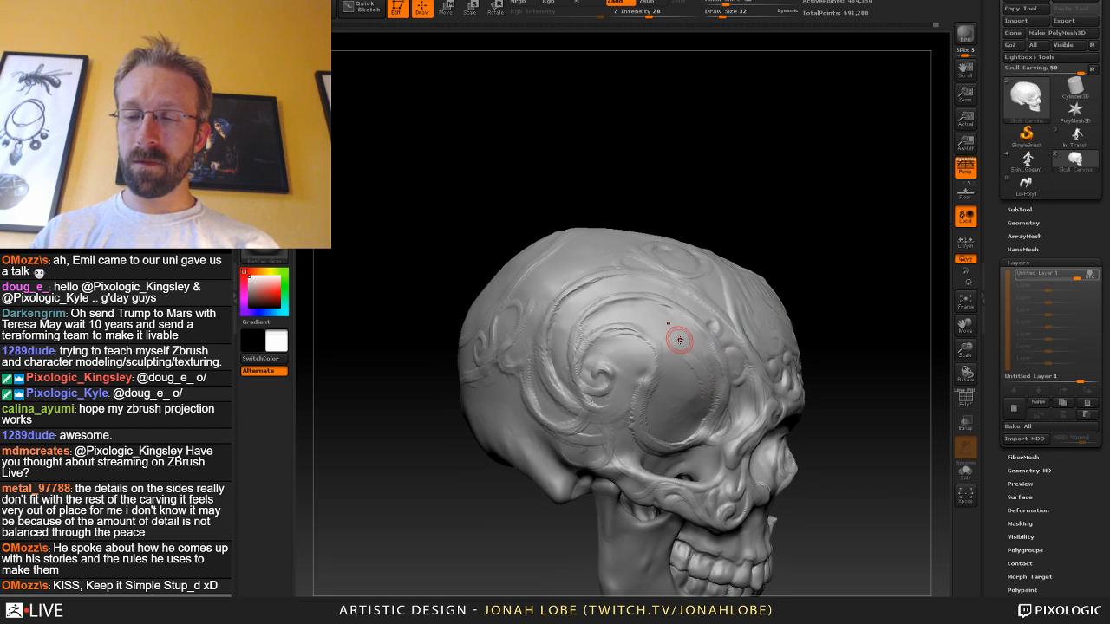
{"action": "left_click_drag", "start_coordinate": [822, 321], "coordinate": [810, 312]}
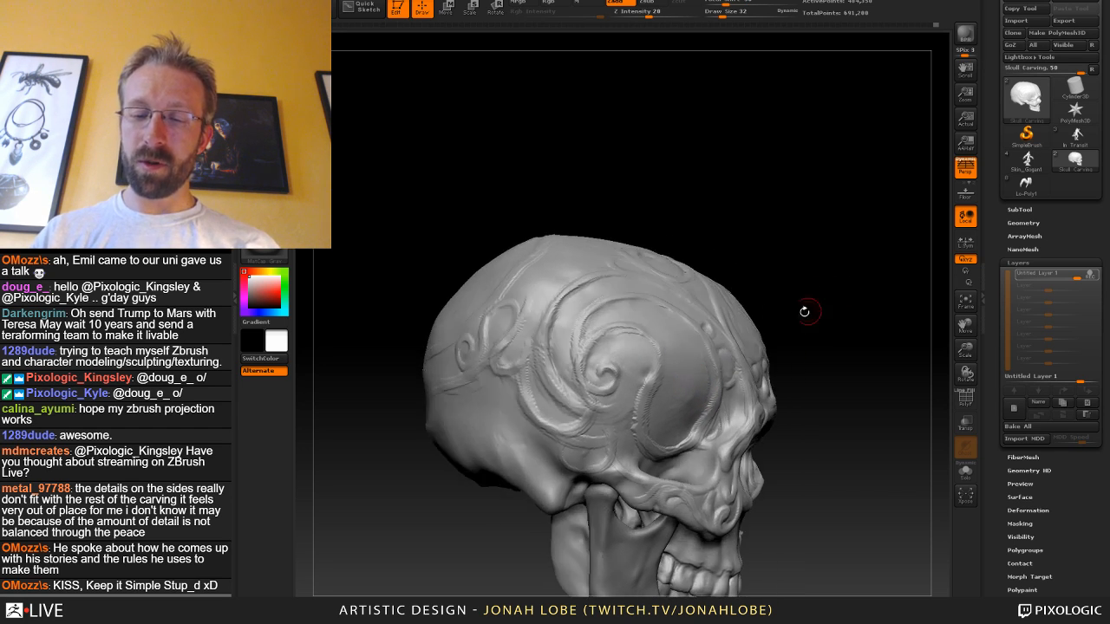
{"action": "mouse_move", "coordinate": [836, 381]}
{"action": "left_mouse_down", "text": "alt"}
{"action": "mouse_move", "coordinate": [795, 283]}
{"action": "mouse_move", "coordinate": [746, 379]}
{"action": "mouse_move", "coordinate": [695, 391]}
{"action": "mouse_move", "coordinate": [754, 407]}
{"action": "mouse_move", "coordinate": [759, 490]}
{"action": "left_mouse_up", "text": "alt"}
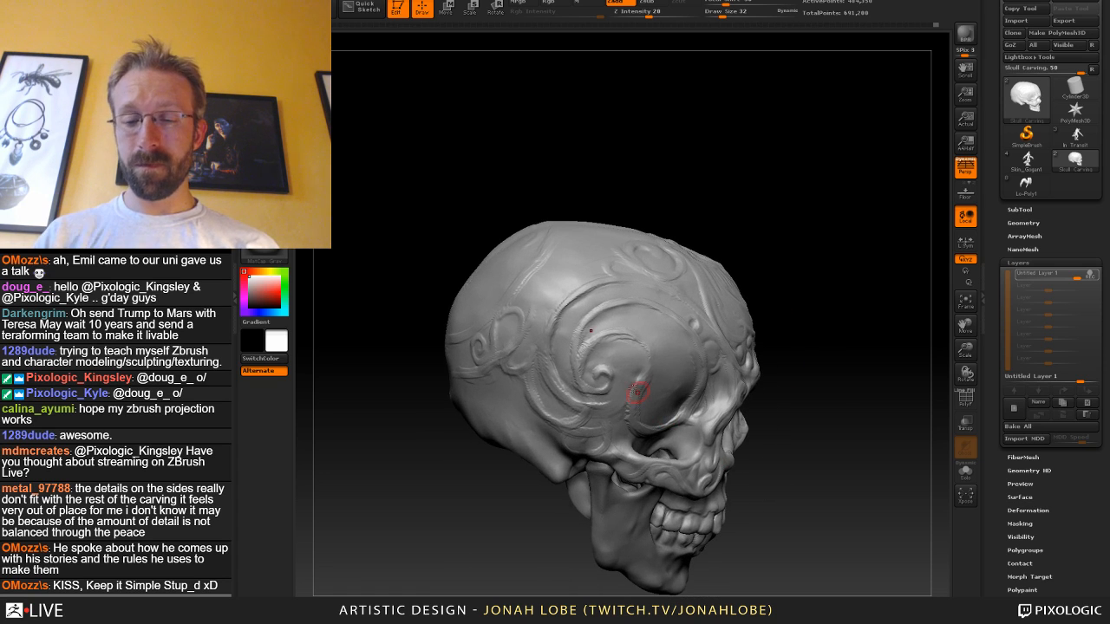
Extend the temple ridge's rear end into the inner curl as an interlocking spiral with ClayBuildup at draw sizes 35 and 32.
{"action": "key", "text": "s"}
{"action": "left_click_drag", "start_coordinate": [610, 367], "coordinate": [611, 373]}
{"action": "key", "text": "s"}
{"action": "left_click_drag", "start_coordinate": [600, 391], "coordinate": [616, 386]}
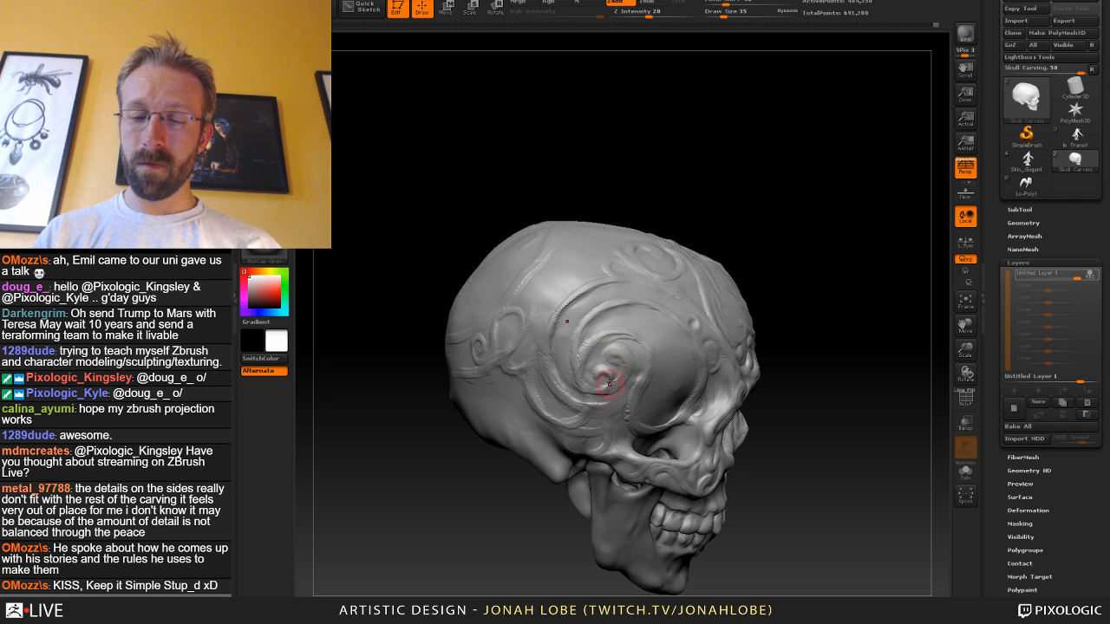
{"action": "key", "text": "s"}
{"action": "left_click_drag", "start_coordinate": [601, 376], "coordinate": [600, 376]}
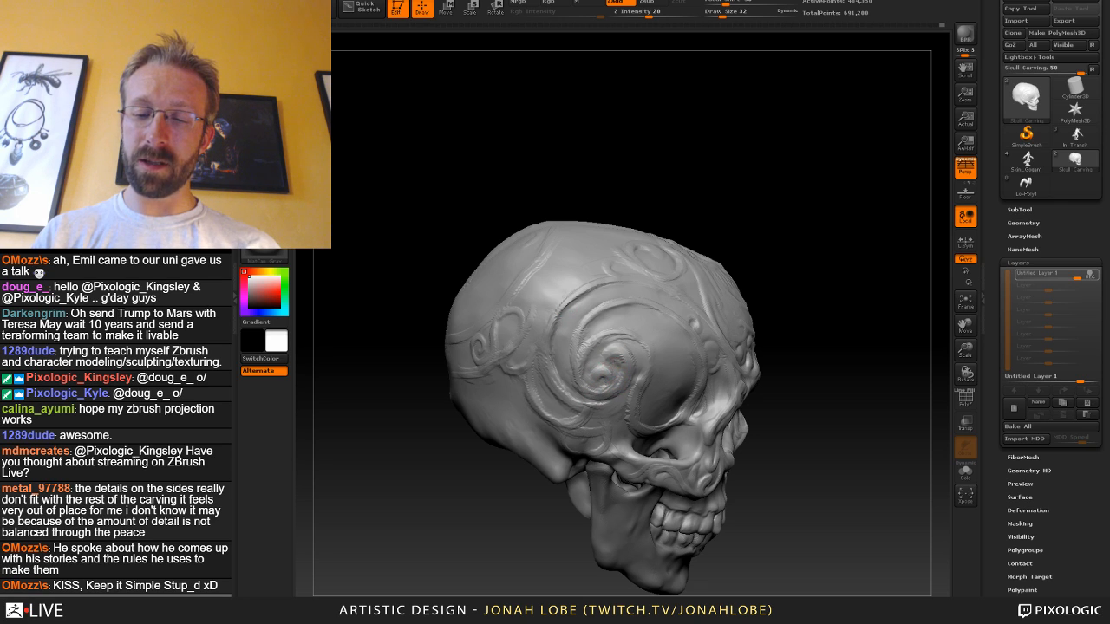
Trim the coils of the interlocking spiral in the side scroll with the Morph brush at draw size 42.
{"action": "left_click_drag", "start_coordinate": [792, 364], "coordinate": [827, 332]}
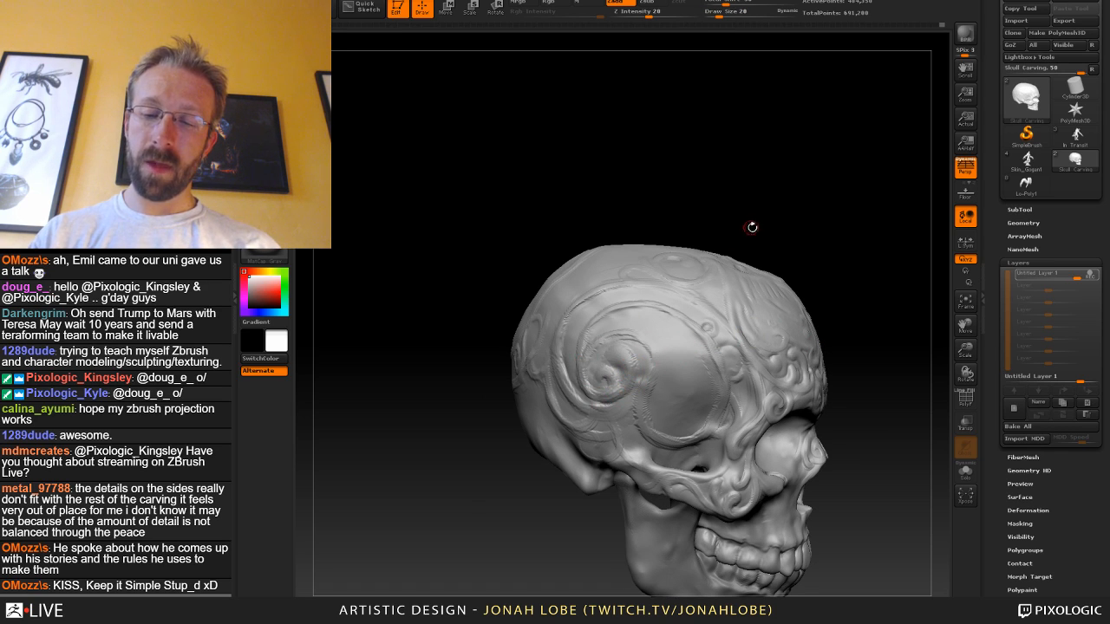
{"action": "left_click_drag", "start_coordinate": [751, 227], "coordinate": [585, 372]}
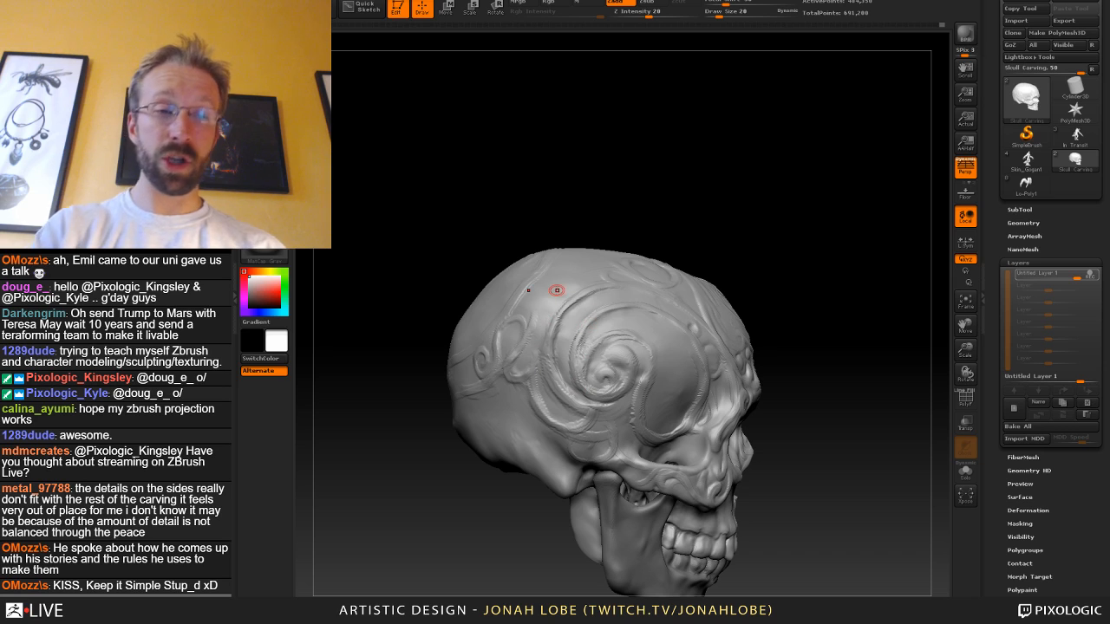
{"action": "key", "text": "b"}
{"action": "left_click", "coordinate": [491, 57]}
{"action": "key", "text": "s"}
{"action": "left_click_drag", "start_coordinate": [578, 347], "coordinate": [583, 347]}
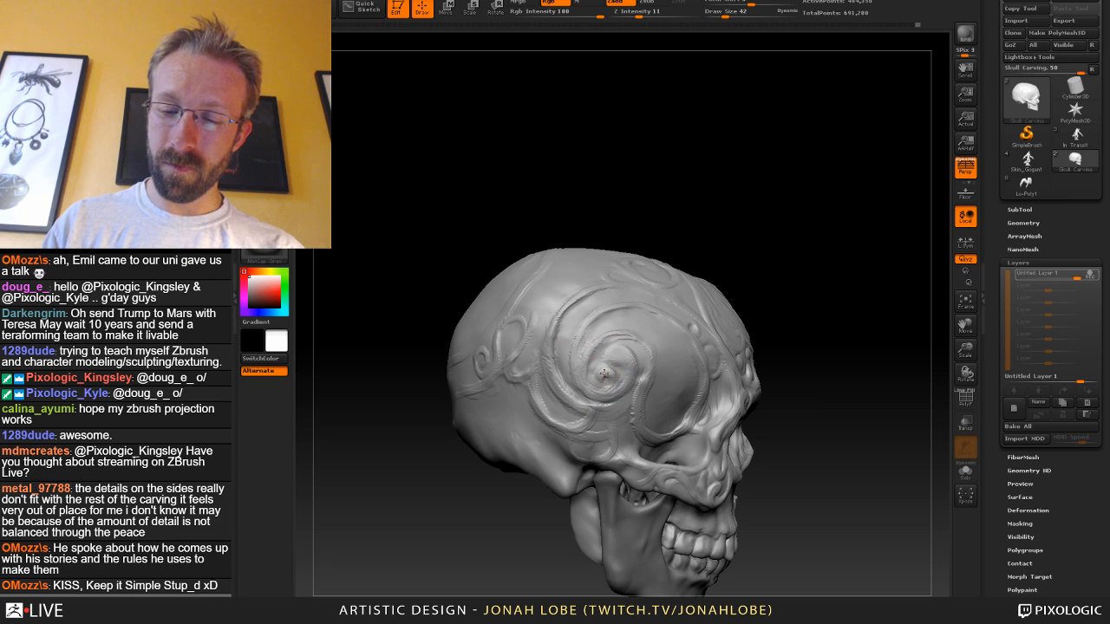
Trim the outer band above the side scroll with the Morph brush at draw size 35.
{"action": "key", "text": "s"}
{"action": "left_click_drag", "start_coordinate": [558, 348], "coordinate": [562, 348]}
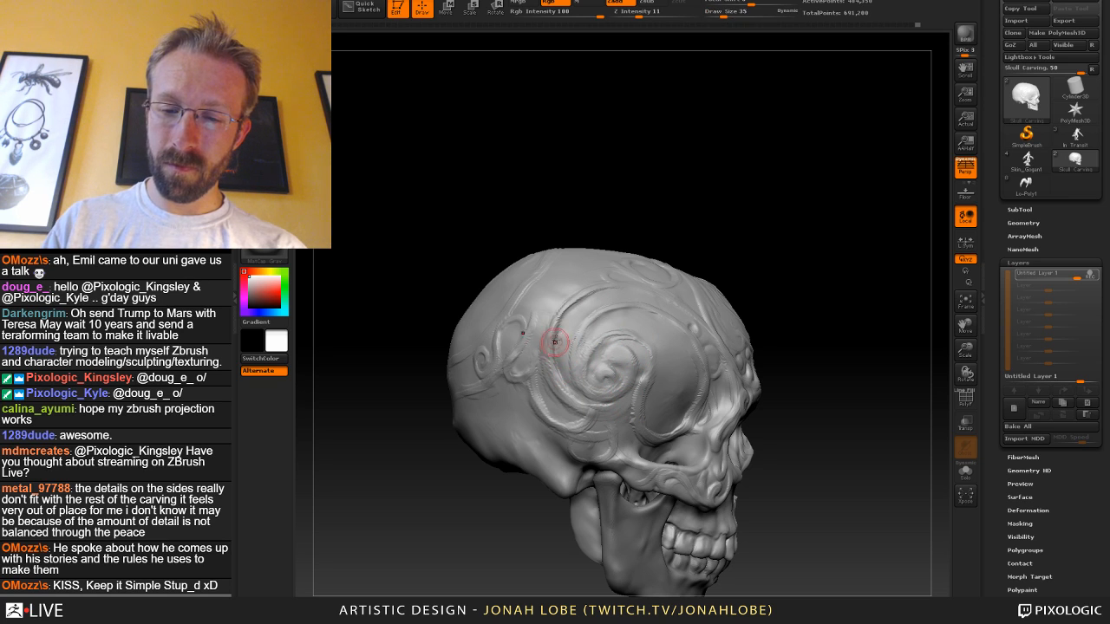
{"action": "left_click_drag", "start_coordinate": [567, 310], "coordinate": [586, 295]}
{"action": "mouse_move", "coordinate": [834, 340]}
{"action": "left_mouse_down", "text": "alt"}
{"action": "mouse_move", "coordinate": [787, 245]}
{"action": "mouse_move", "coordinate": [720, 363]}
{"action": "mouse_move", "coordinate": [708, 358]}
{"action": "mouse_move", "coordinate": [730, 364]}
{"action": "mouse_move", "coordinate": [626, 390]}
{"action": "left_mouse_up", "text": "alt"}
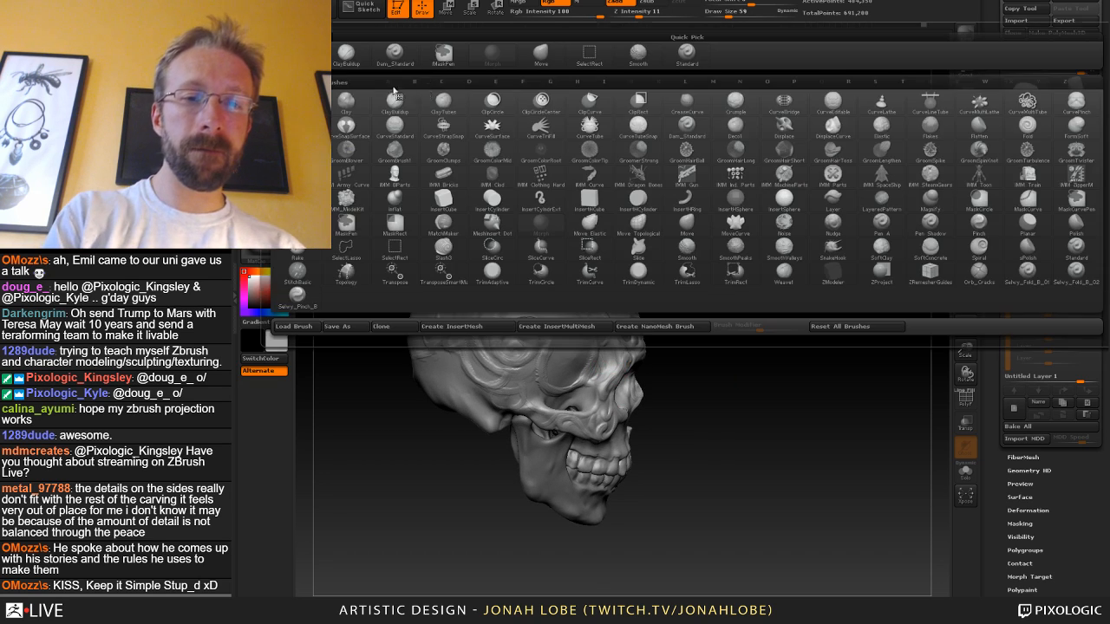
Build up the lower front edge of the temple ridge behind the eye socket with ClayBuildup at draw size 22.
{"action": "key", "text": "b"}
{"action": "left_click", "coordinate": [358, 58]}
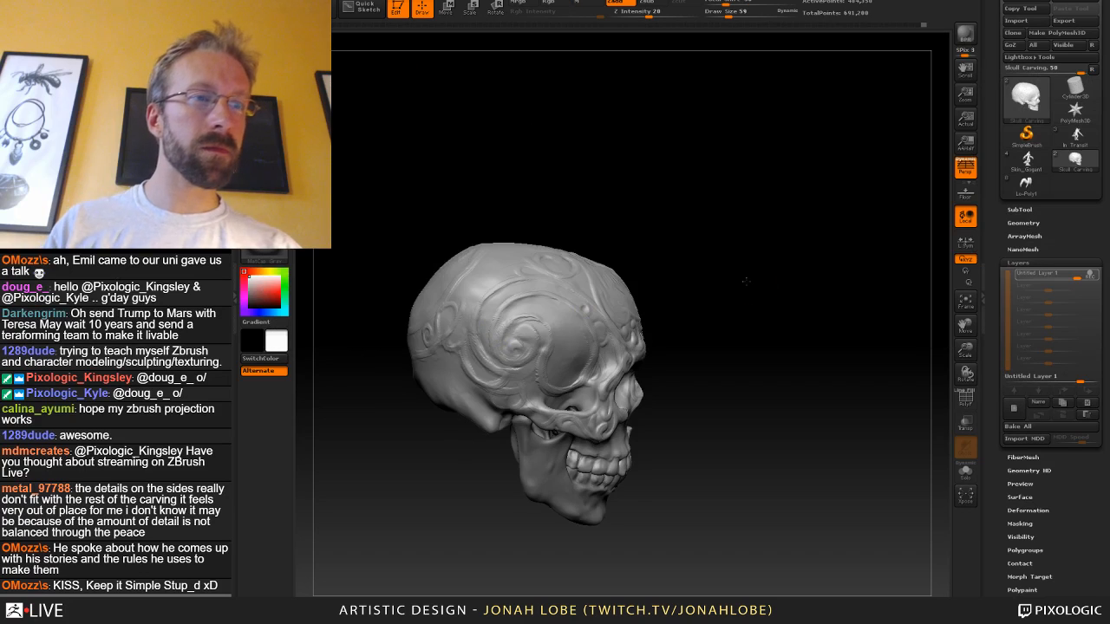
{"action": "mouse_move", "coordinate": [745, 279]}
{"action": "left_mouse_down", "text": "alt"}
{"action": "mouse_move", "coordinate": [711, 270]}
{"action": "mouse_move", "coordinate": [698, 319]}
{"action": "left_mouse_up", "text": "alt"}
{"action": "key", "text": "s"}
{"action": "left_click_drag", "start_coordinate": [628, 359], "coordinate": [596, 362]}
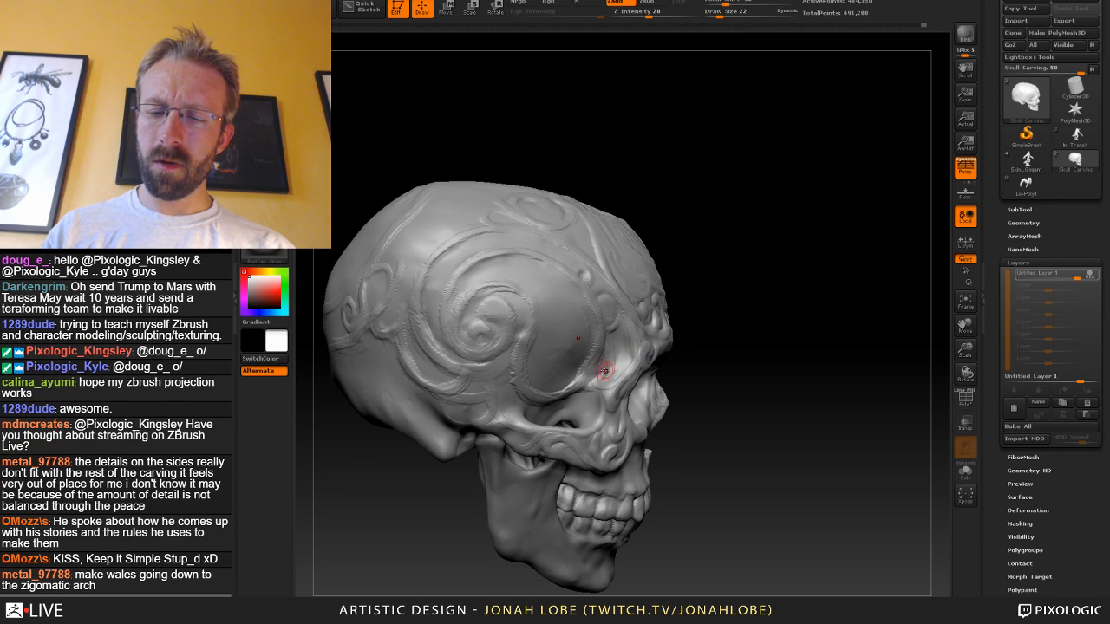
{"action": "left_click_drag", "start_coordinate": [716, 340], "coordinate": [598, 385]}
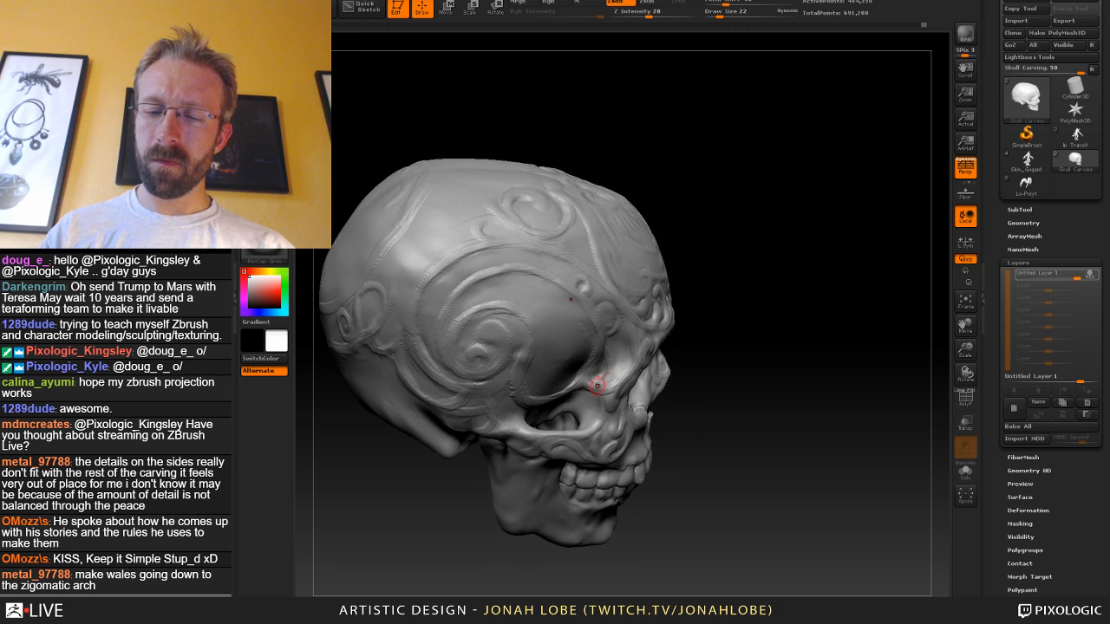
{"action": "right_click_drag", "start_coordinate": [649, 337], "coordinate": [655, 317]}
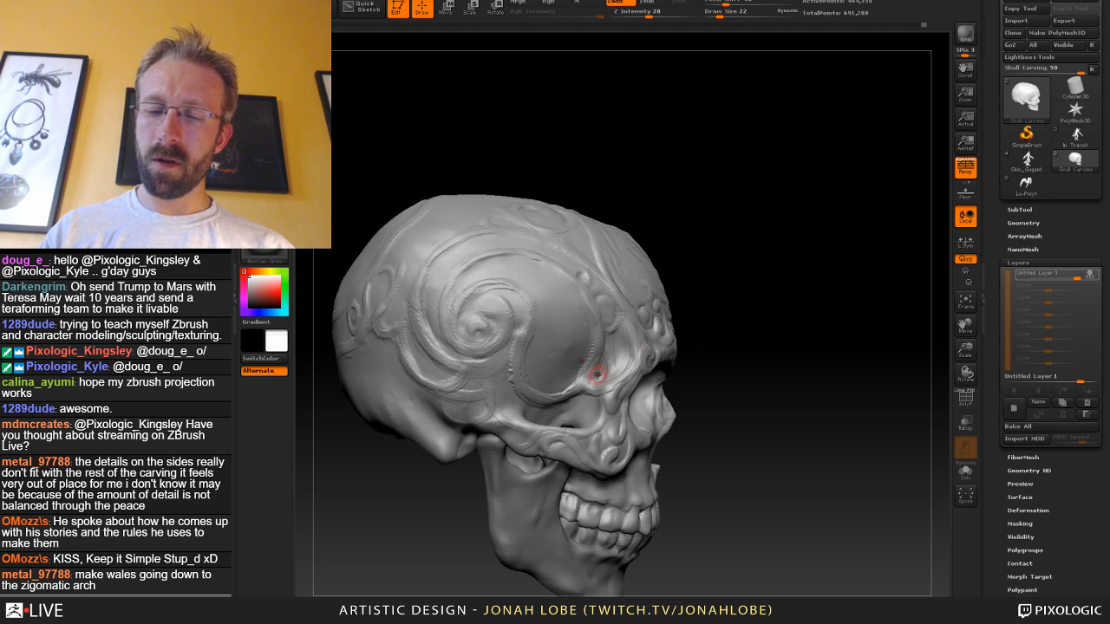
{"action": "left_click_drag", "start_coordinate": [763, 327], "coordinate": [720, 314]}
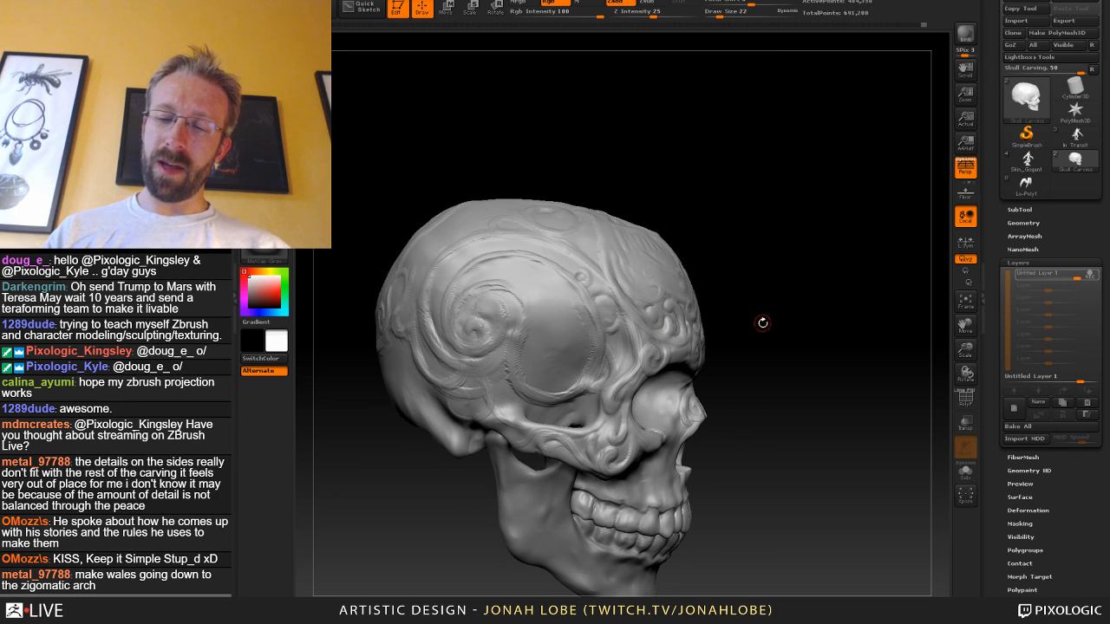
Sculpt a small round curl on the temple's front edge beside the brow scroll with ClayBuildup at draw size 22.
{"action": "left_click_drag", "start_coordinate": [737, 337], "coordinate": [706, 332]}
{"action": "left_click_drag", "start_coordinate": [765, 308], "coordinate": [629, 335]}
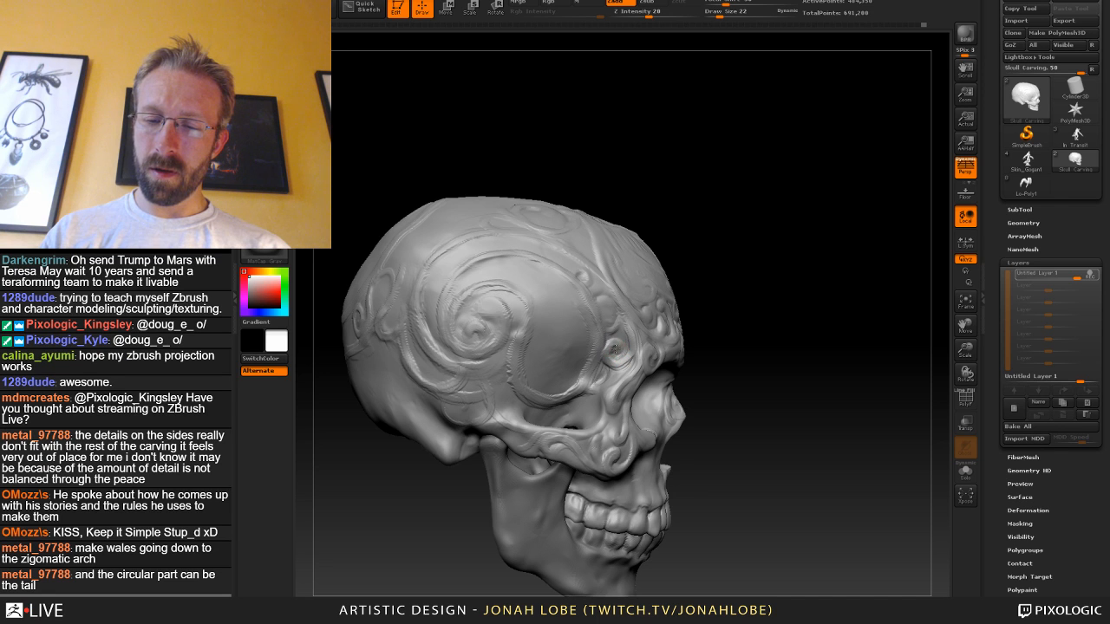
{"action": "left_click_drag", "start_coordinate": [751, 310], "coordinate": [611, 368]}
{"action": "left_click_drag", "start_coordinate": [795, 300], "coordinate": [861, 302]}
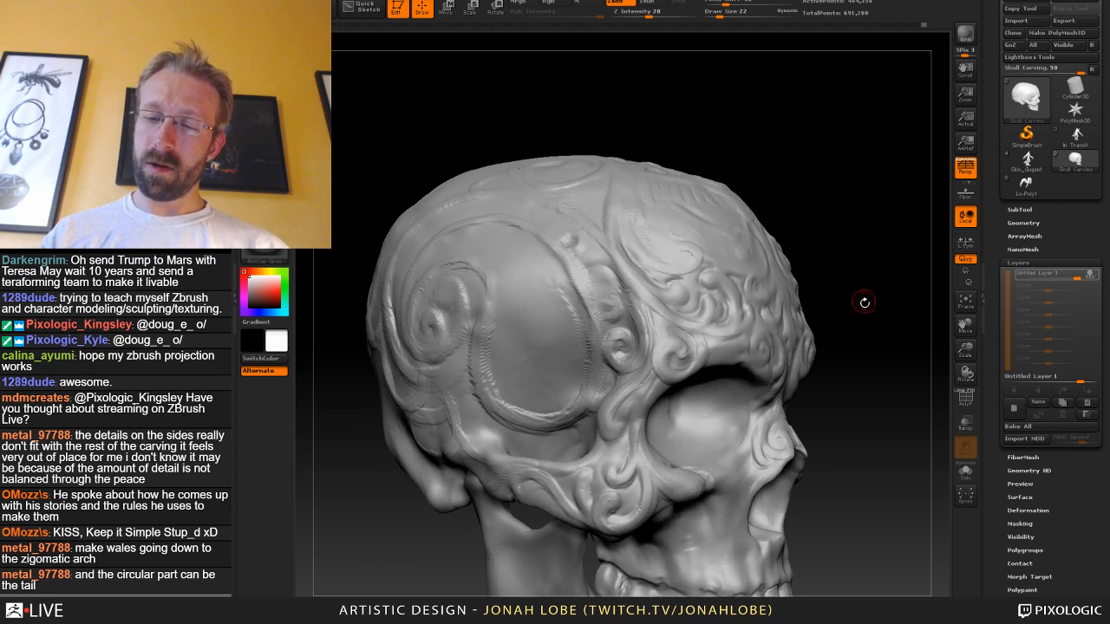
{"action": "left_click_drag", "start_coordinate": [844, 344], "coordinate": [712, 337]}
{"action": "left_click_drag", "start_coordinate": [633, 361], "coordinate": [759, 415]}
Clean up the area around the small temple curl with the Morph brush at draw sizes 11 and 20.
{"action": "key", "text": "b"}
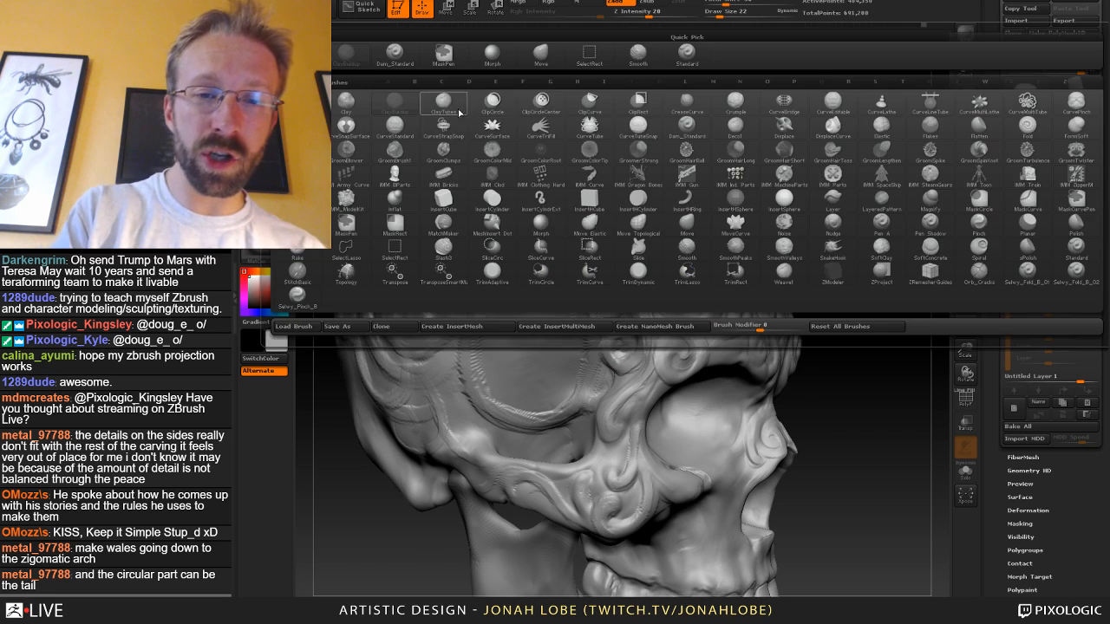
{"action": "left_click", "coordinate": [491, 55]}
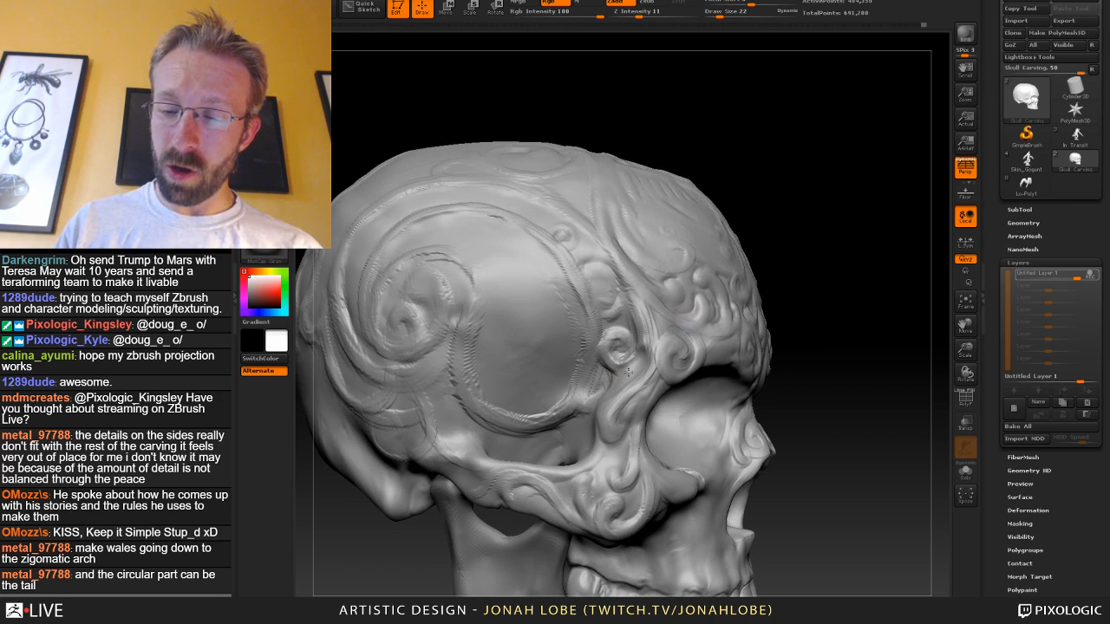
{"action": "key", "text": "bracketleft"}
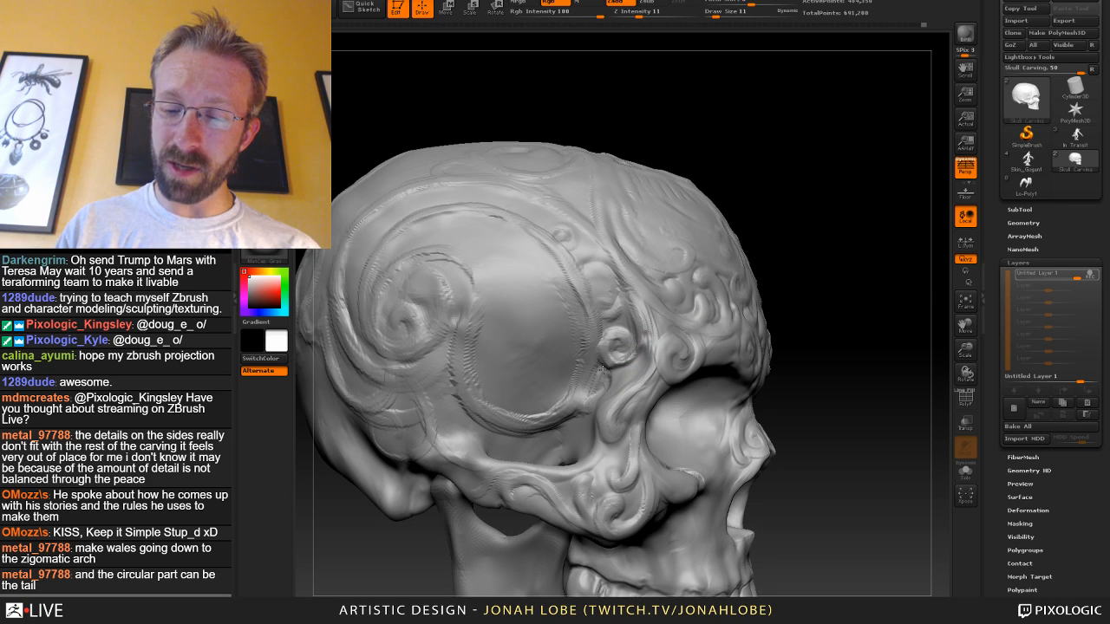
{"action": "key", "text": "bracketright"}
{"action": "key", "text": "bracketright"}
{"action": "key", "text": "bracketright"}
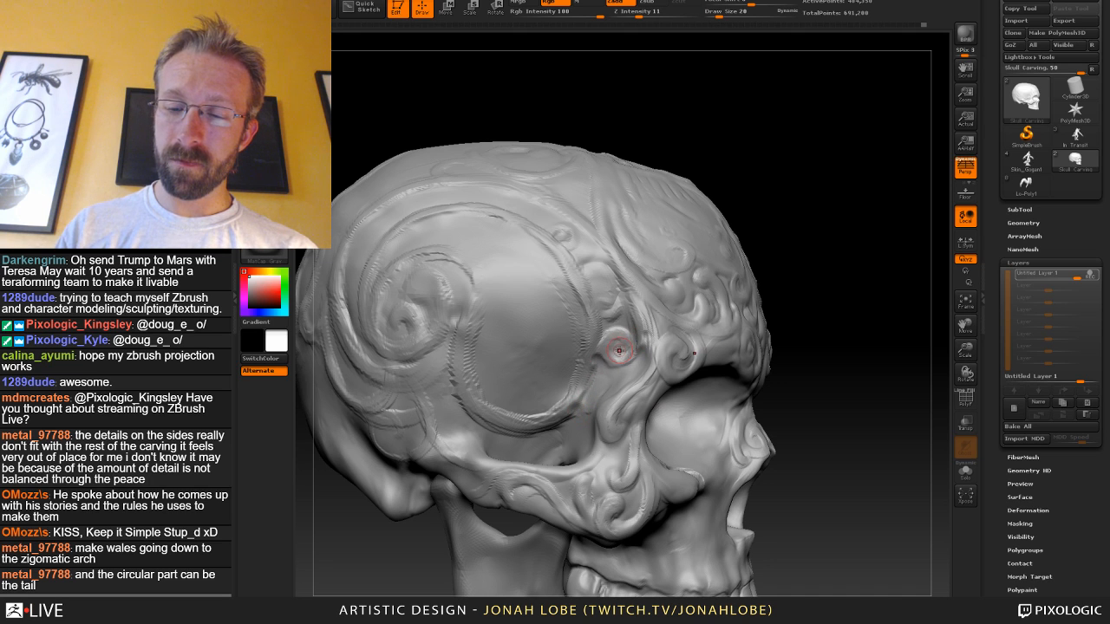
{"action": "left_click_drag", "start_coordinate": [813, 306], "coordinate": [602, 345]}
Carve creases between the small temple curl and the outer brow scroll with Dam_Standard at draw size 20.
{"action": "key", "text": "b"}
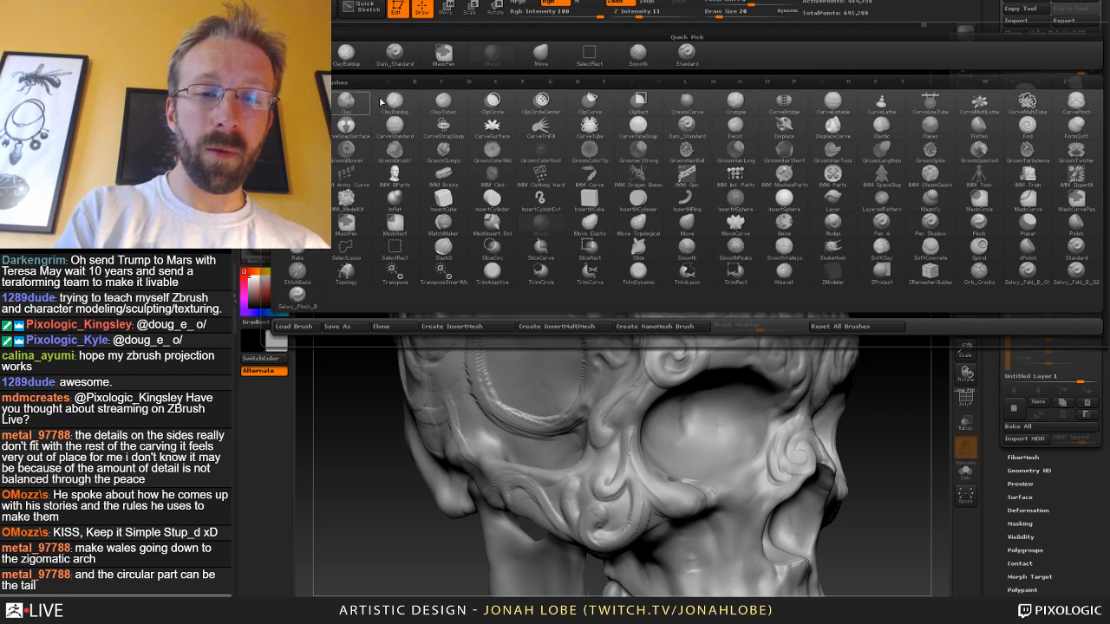
{"action": "key", "text": "d"}
{"action": "key", "text": "s"}
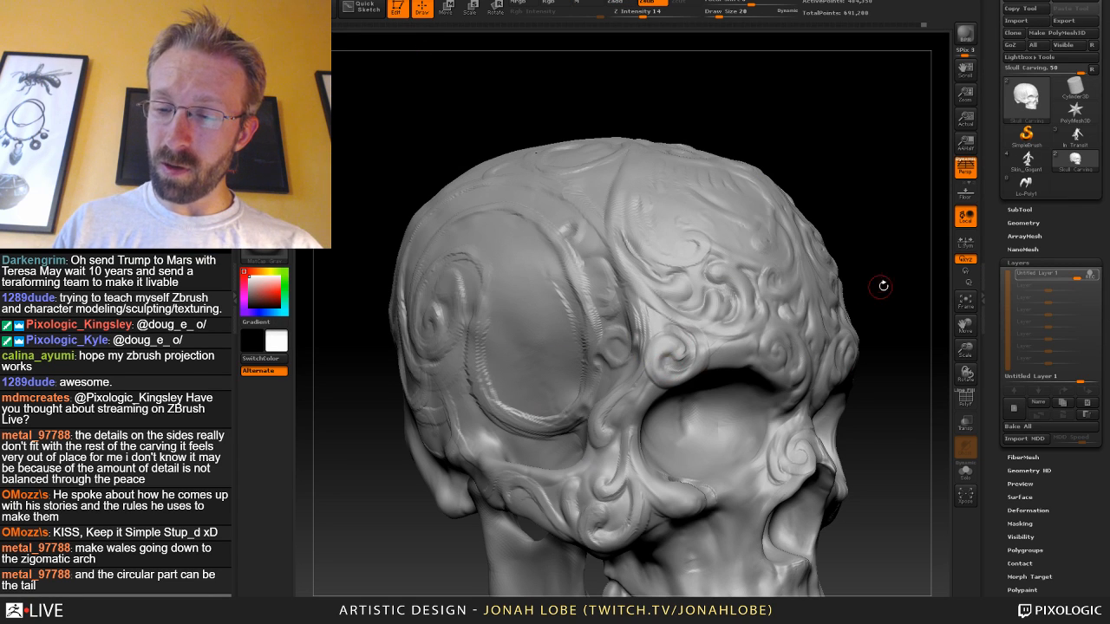
{"action": "left_click_drag", "start_coordinate": [879, 280], "coordinate": [699, 349]}
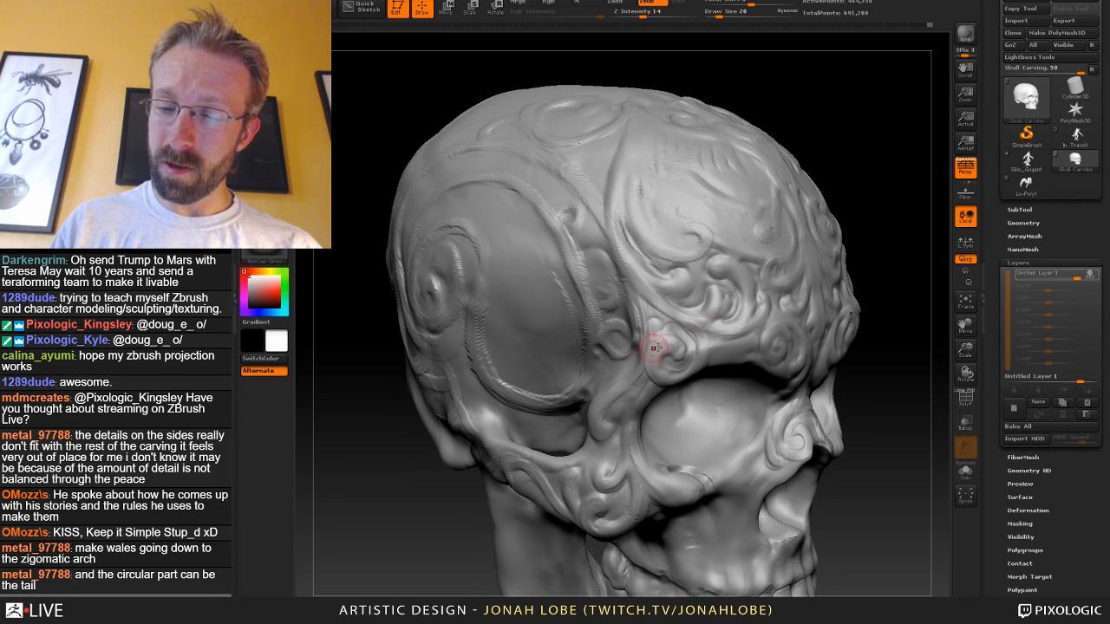
{"action": "left_click_drag", "start_coordinate": [895, 305], "coordinate": [663, 327]}
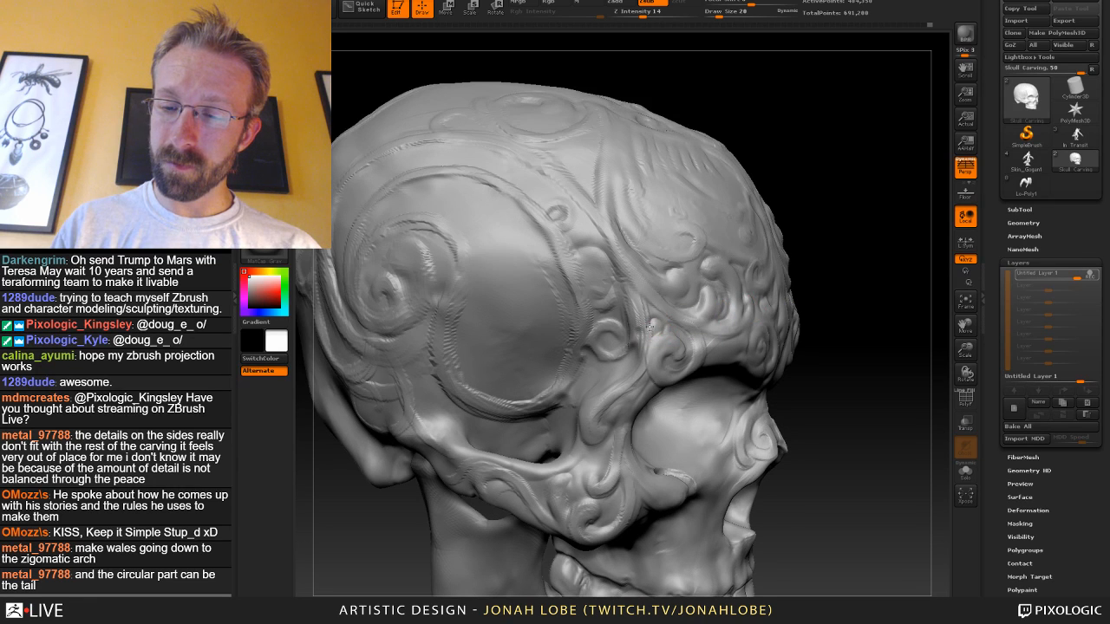
{"action": "left_click_drag", "start_coordinate": [831, 315], "coordinate": [644, 354]}
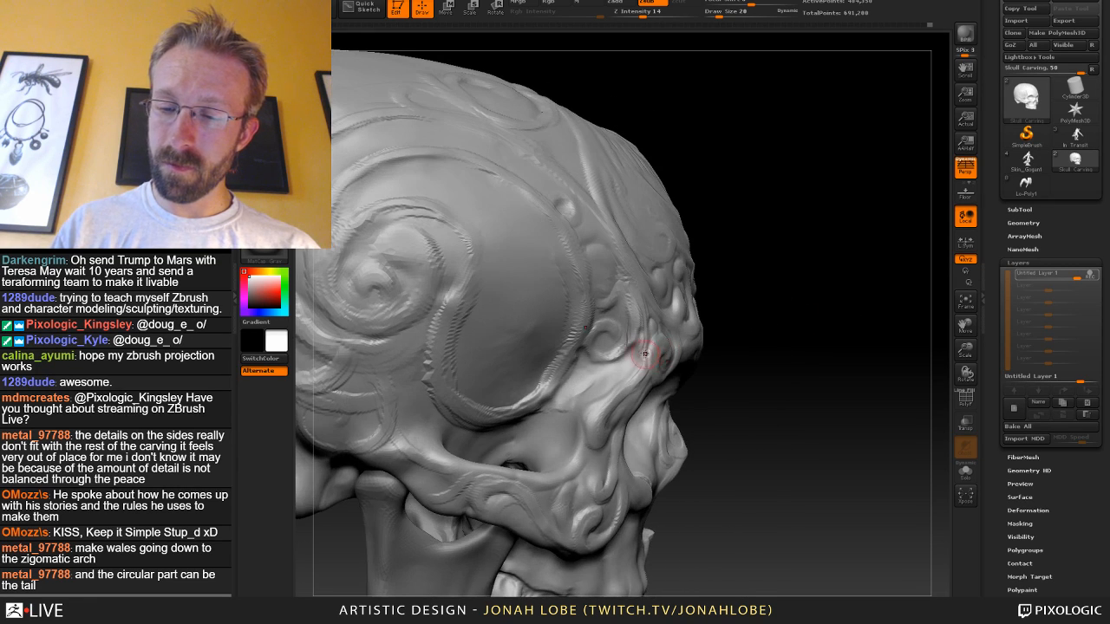
Build up and smooth the strand around the outer brow scroll with ClayBuildup at draw sizes 20 and 17.
{"action": "key", "text": "b"}
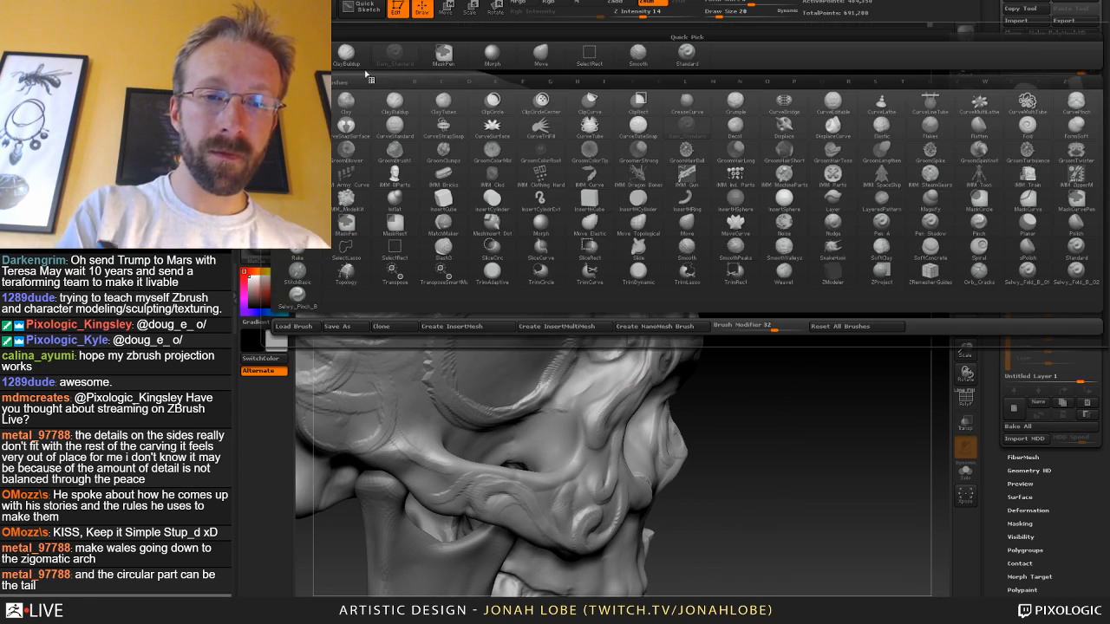
{"action": "left_click", "coordinate": [791, 236]}
{"action": "left_click_drag", "start_coordinate": [792, 236], "coordinate": [654, 302]}
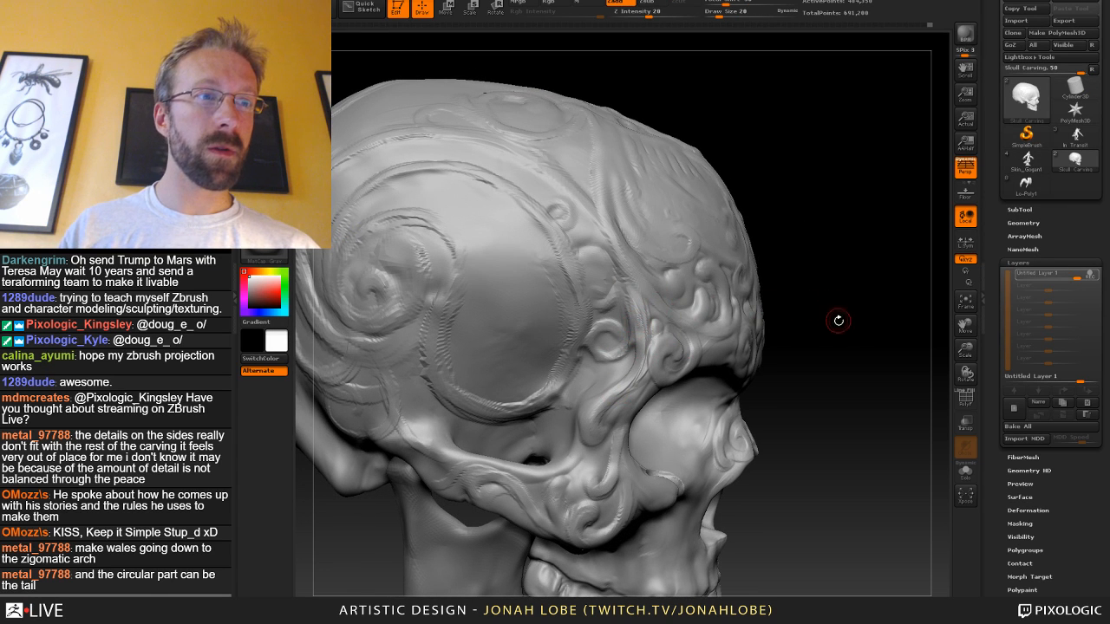
{"action": "left_click_drag", "start_coordinate": [844, 339], "coordinate": [835, 341]}
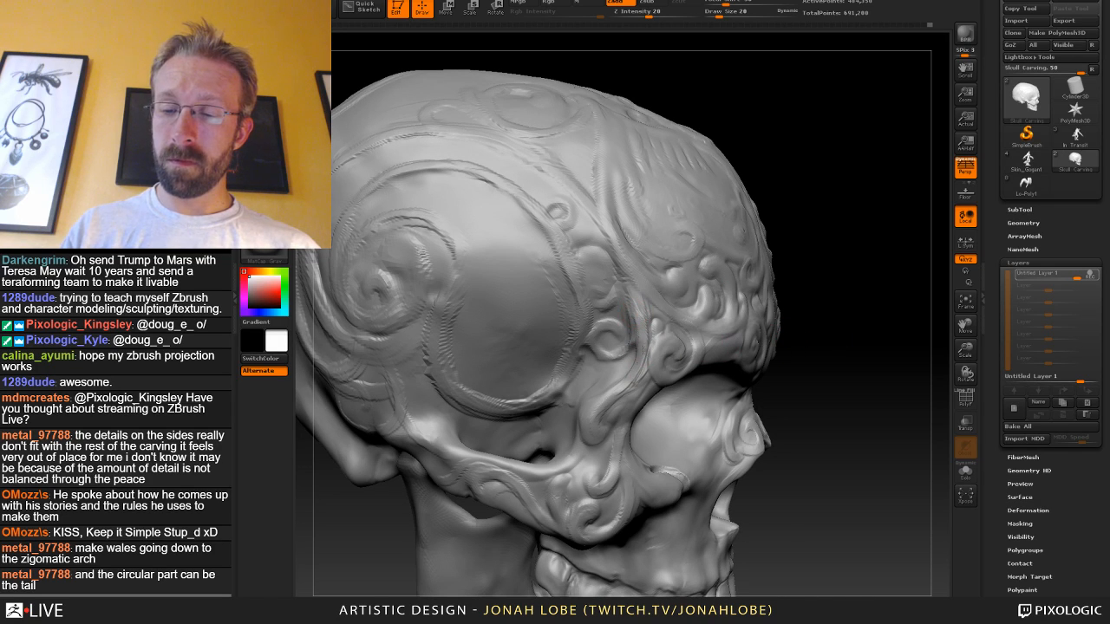
{"action": "left_click_drag", "start_coordinate": [639, 369], "coordinate": [639, 367], "text": "shift"}
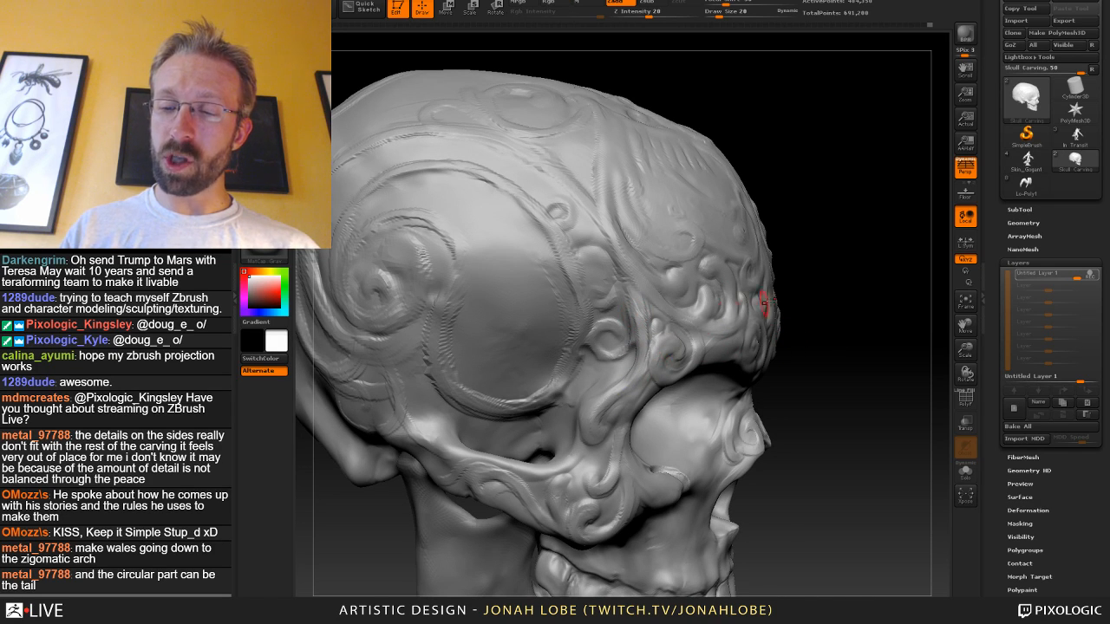
{"action": "right_click_drag", "start_coordinate": [688, 337], "coordinate": [658, 330]}
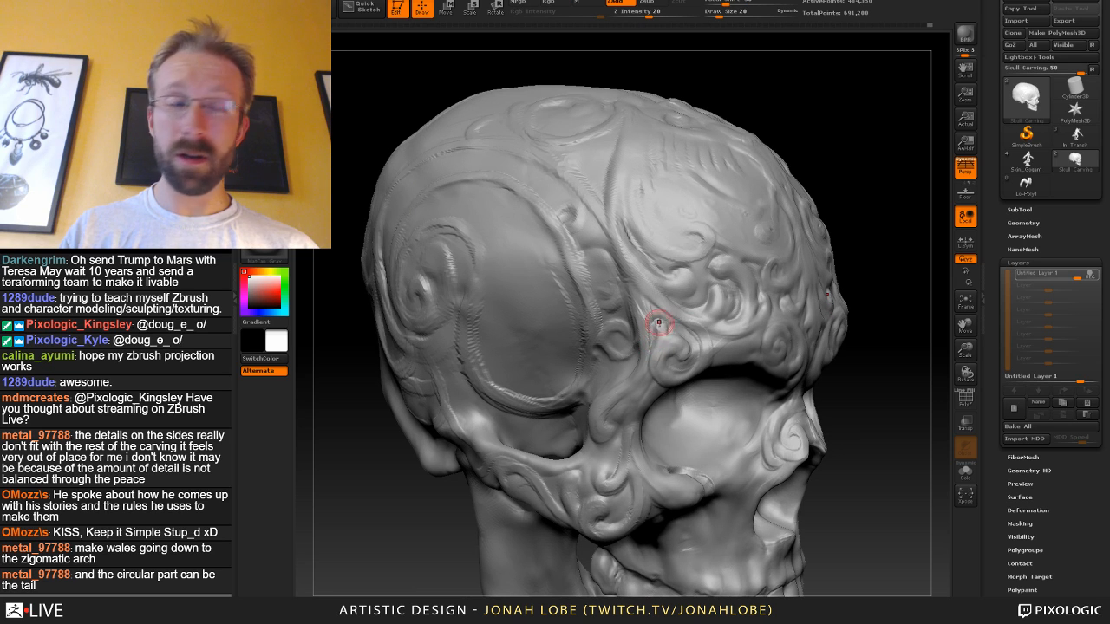
{"action": "mouse_move", "coordinate": [659, 322]}
{"action": "left_mouse_down"}
{"action": "mouse_move", "coordinate": [661, 337]}
{"action": "mouse_move", "coordinate": [670, 327]}
{"action": "left_mouse_up"}
{"action": "key", "text": "s"}
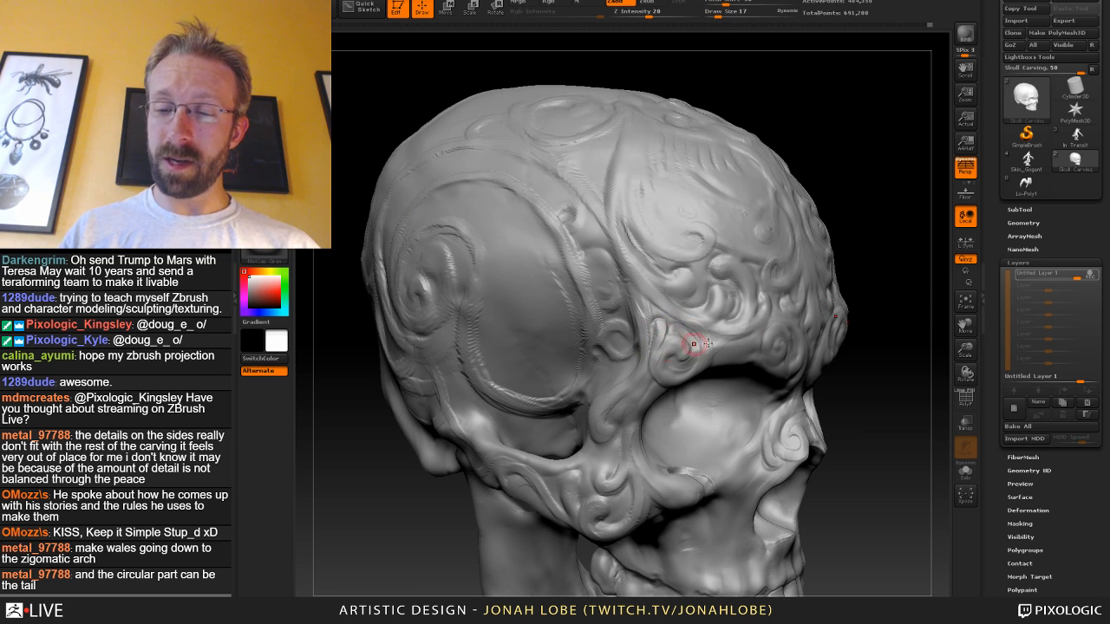
Build up the rear part of the zygomatic arch with ClayBuildup at draw size 37.
{"action": "right_click_drag", "start_coordinate": [693, 344], "coordinate": [711, 419]}
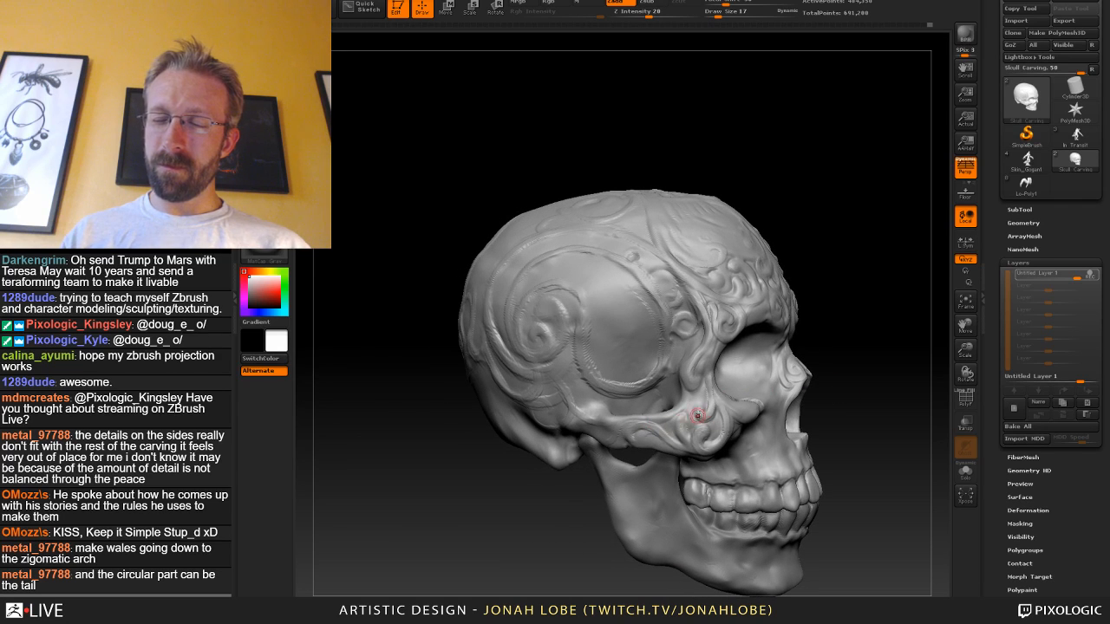
{"action": "right_click_drag", "start_coordinate": [867, 407], "coordinate": [719, 434]}
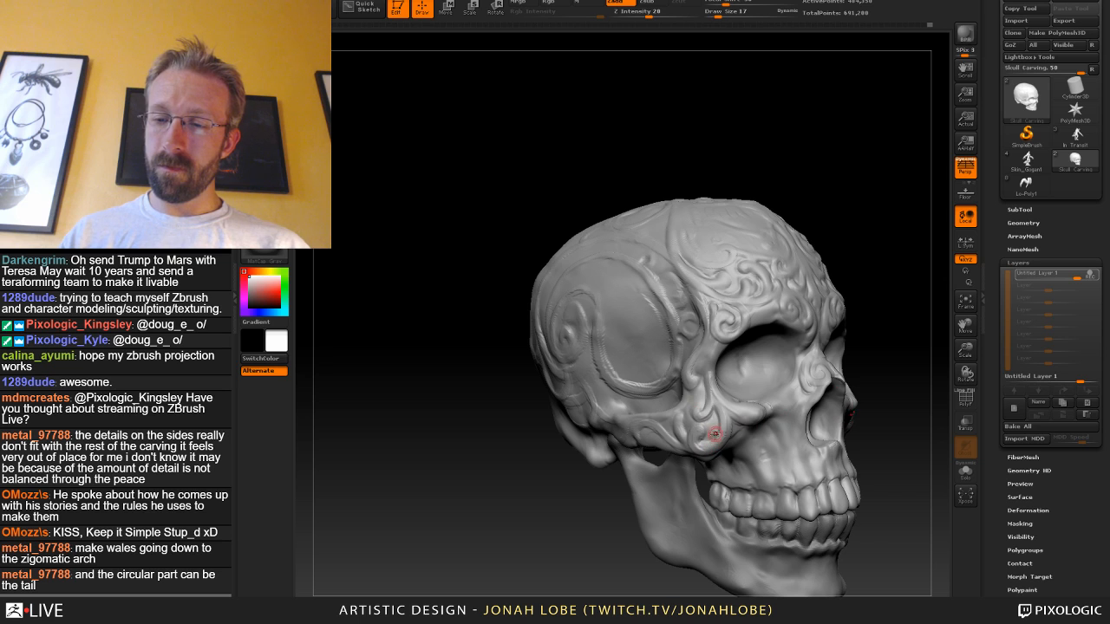
{"action": "right_click_drag", "start_coordinate": [876, 398], "coordinate": [834, 374]}
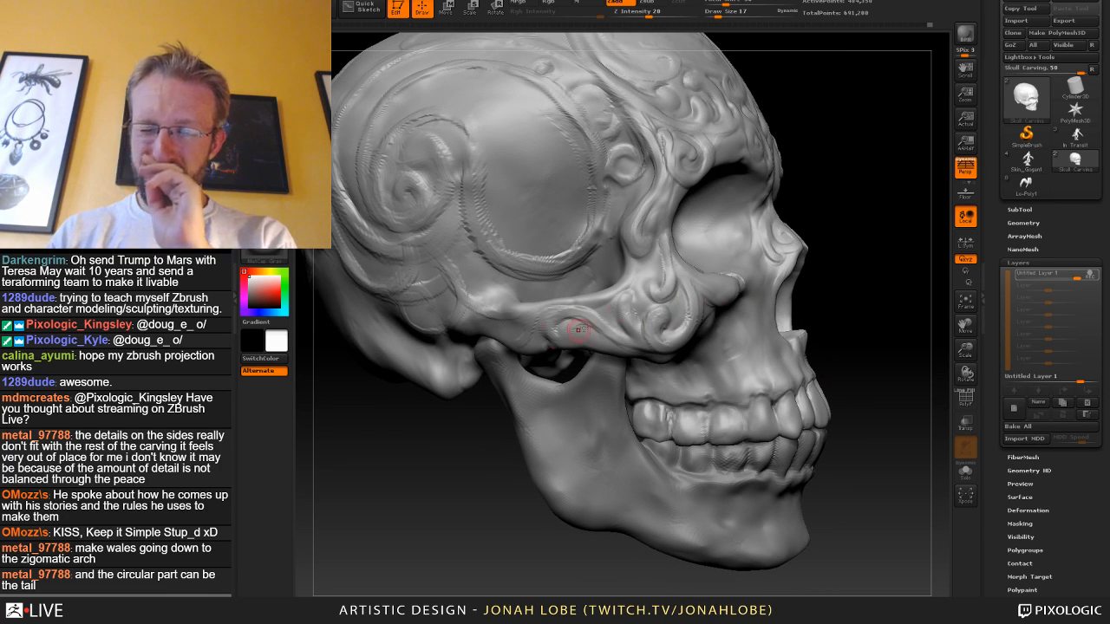
{"action": "key", "text": "bracketright"}
{"action": "key", "text": "bracketright"}
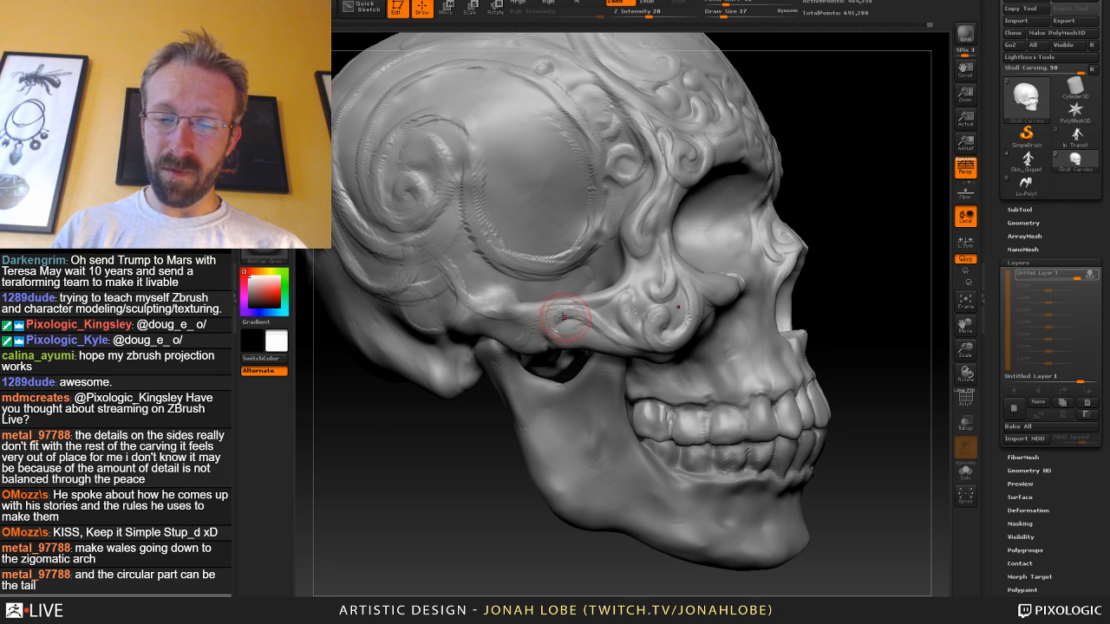
{"action": "mouse_move", "coordinate": [515, 309]}
{"action": "left_mouse_down"}
{"action": "mouse_move", "coordinate": [576, 328]}
{"action": "mouse_move", "coordinate": [587, 313]}
{"action": "mouse_move", "coordinate": [539, 335]}
{"action": "left_mouse_up"}
Add thin flowing strands along the zygomatic arch toward the cheekbone scroll with ClayBuildup at draw sizes 10 and 13.
{"action": "key", "text": "s"}
{"action": "key", "text": "s"}
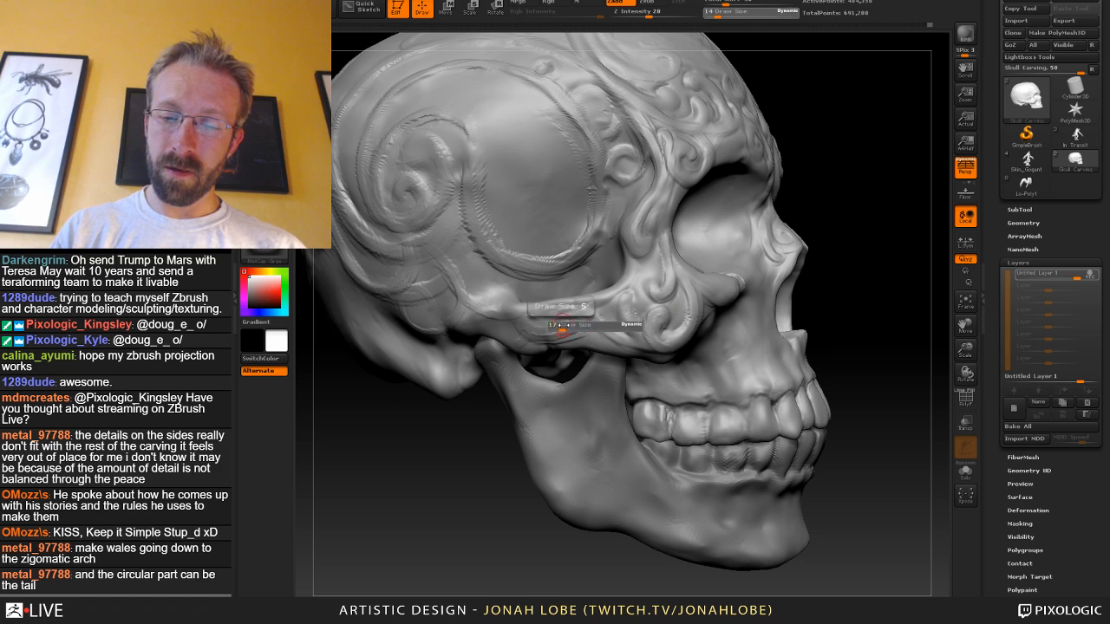
{"action": "mouse_move", "coordinate": [592, 312]}
{"action": "left_mouse_down"}
{"action": "mouse_move", "coordinate": [508, 343]}
{"action": "mouse_move", "coordinate": [501, 334]}
{"action": "mouse_move", "coordinate": [567, 316]}
{"action": "mouse_move", "coordinate": [561, 323]}
{"action": "left_mouse_up"}
{"action": "key", "text": "s"}
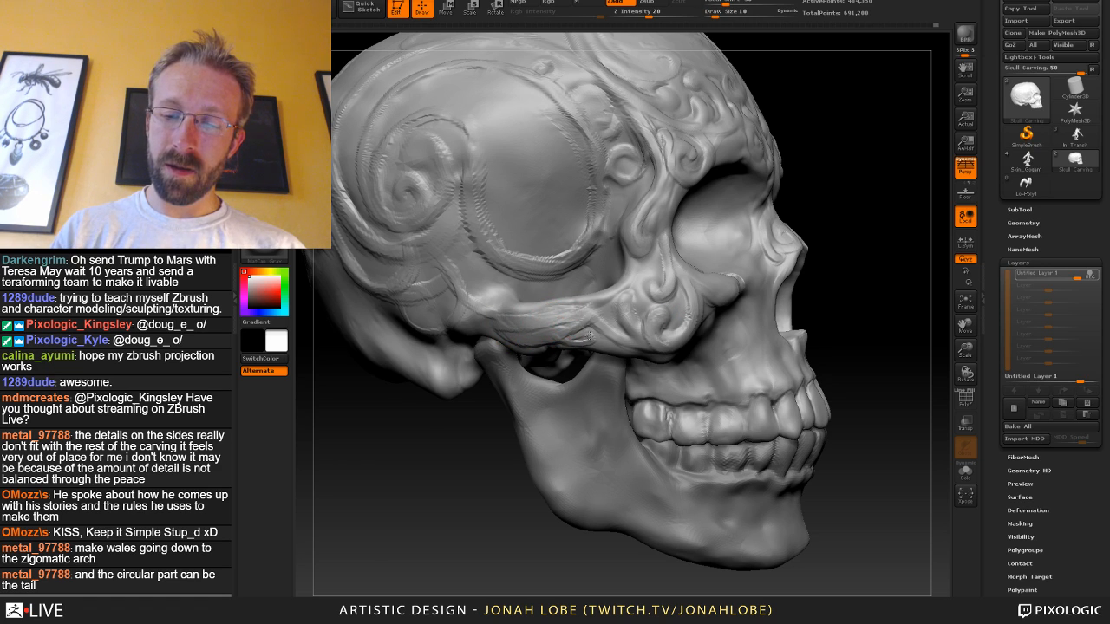
{"action": "key", "text": "s"}
{"action": "mouse_move", "coordinate": [617, 290]}
{"action": "left_mouse_down"}
{"action": "mouse_move", "coordinate": [583, 315]}
{"action": "mouse_move", "coordinate": [631, 287]}
{"action": "left_mouse_up"}
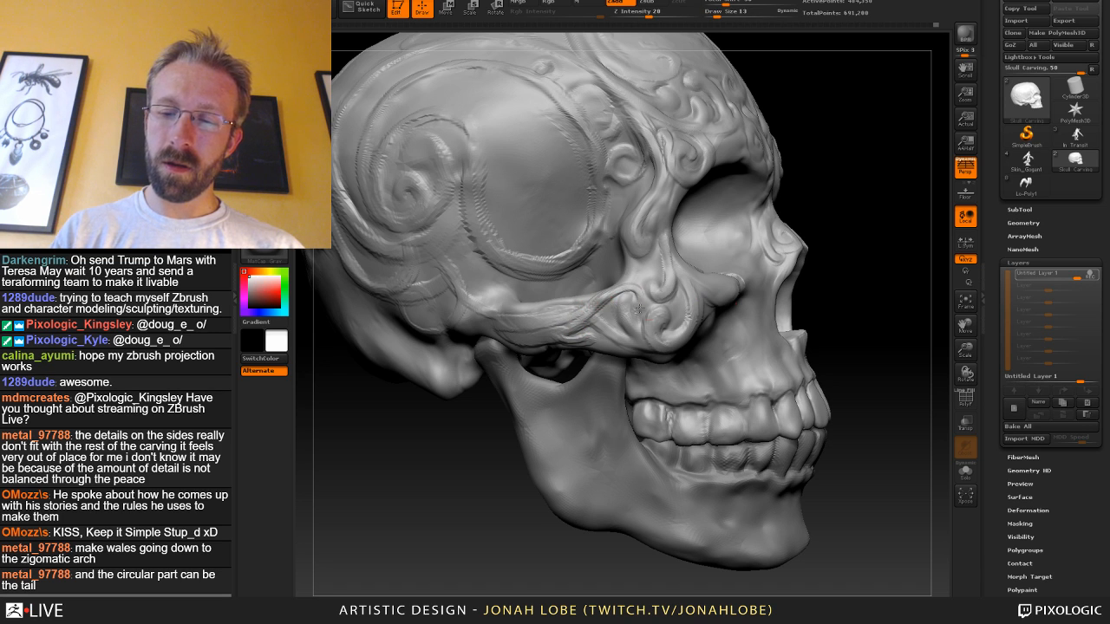
Refine the strand where it joins the cheekbone scroll with ClayBuildup at draw size 11.
{"action": "left_click_drag", "start_coordinate": [882, 311], "coordinate": [889, 309]}
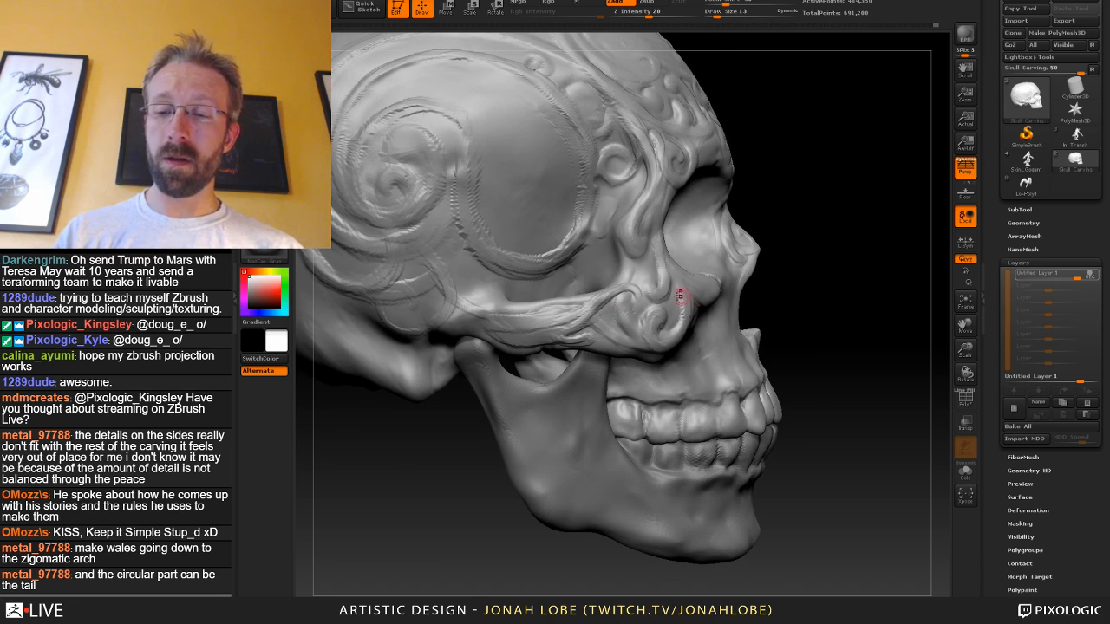
{"action": "key", "text": "s"}
{"action": "left_click_drag", "start_coordinate": [642, 280], "coordinate": [639, 280]}
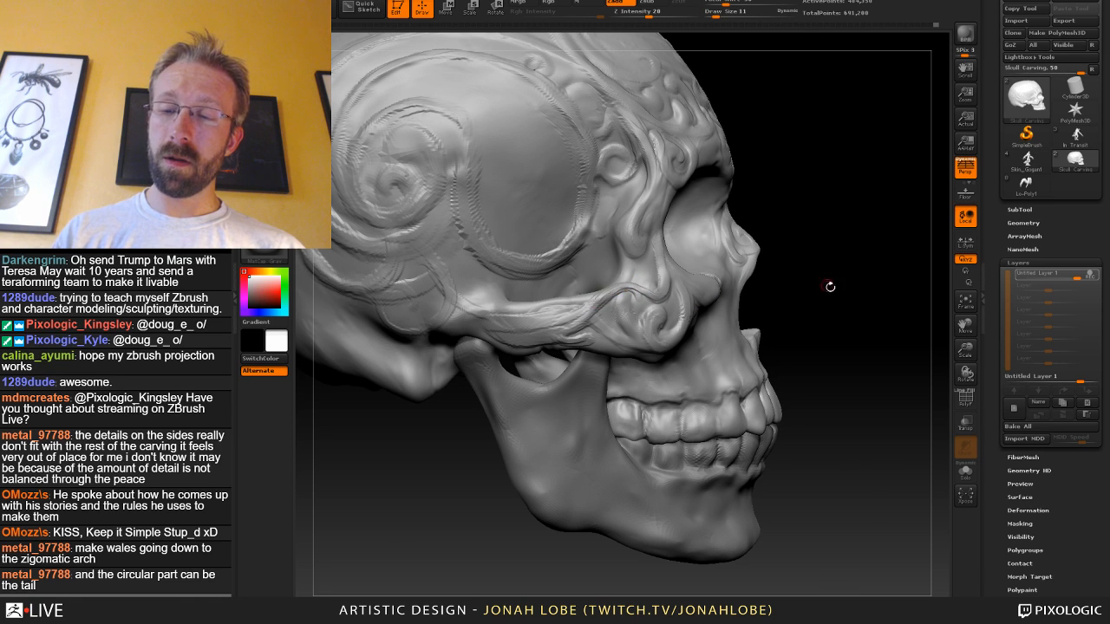
{"action": "left_click_drag", "start_coordinate": [829, 286], "coordinate": [818, 296]}
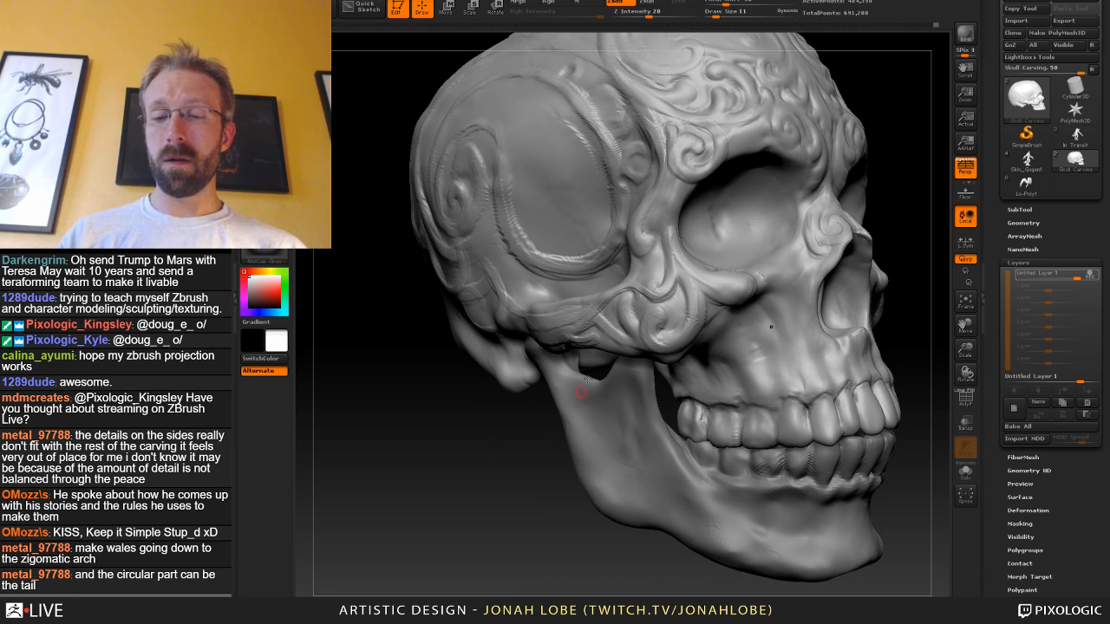
Undo the last stroke and rework the strand beside the cheekbone scroll with ClayBuildup at a larger draw size.
{"action": "key", "text": "ctrl+z"}
{"action": "key", "text": "s"}
{"action": "left_click_drag", "start_coordinate": [619, 292], "coordinate": [627, 292]}
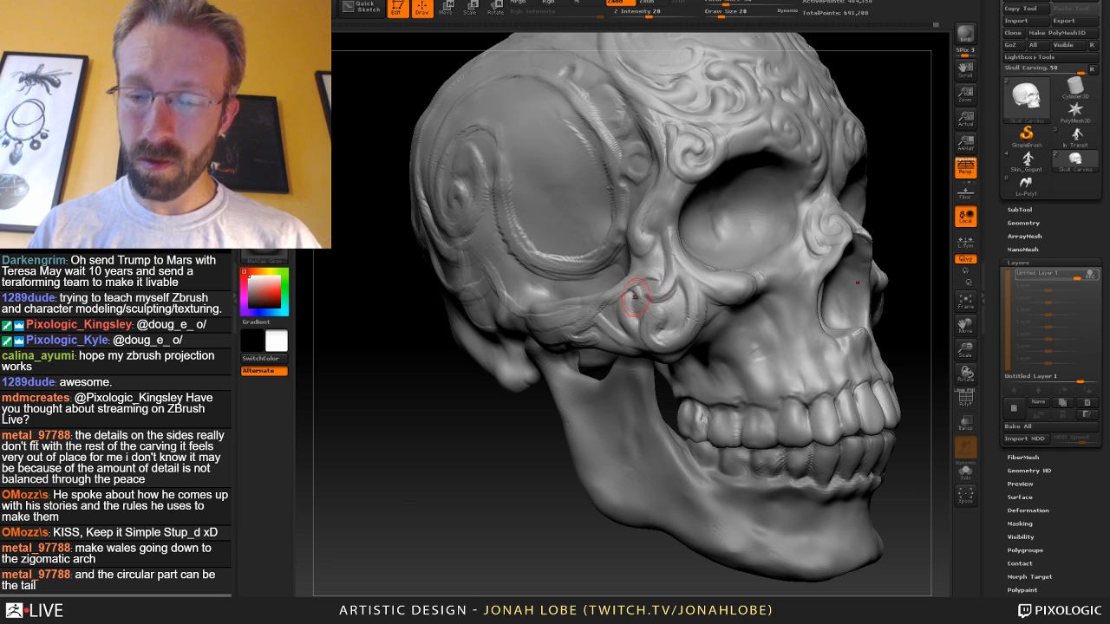
Erase the sculpted strands from the zygomatic arch with the Morph brush.
{"action": "left_click_drag", "start_coordinate": [533, 443], "coordinate": [494, 451], "text": "alt"}
{"action": "left_click_drag", "start_coordinate": [494, 452], "coordinate": [516, 461]}
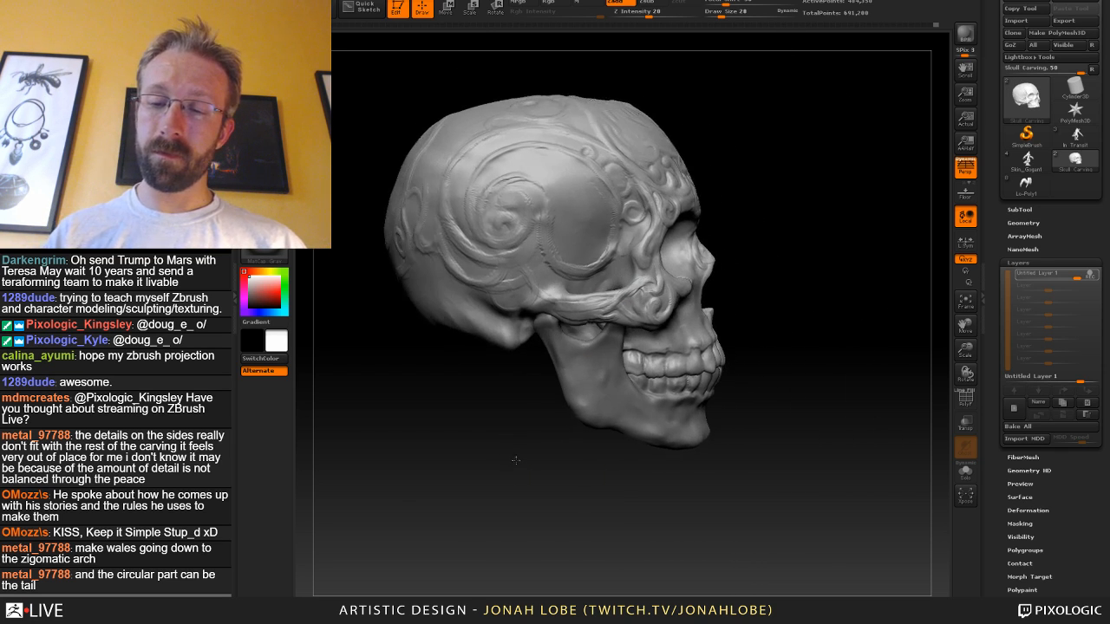
{"action": "left_click_drag", "start_coordinate": [792, 384], "coordinate": [666, 526]}
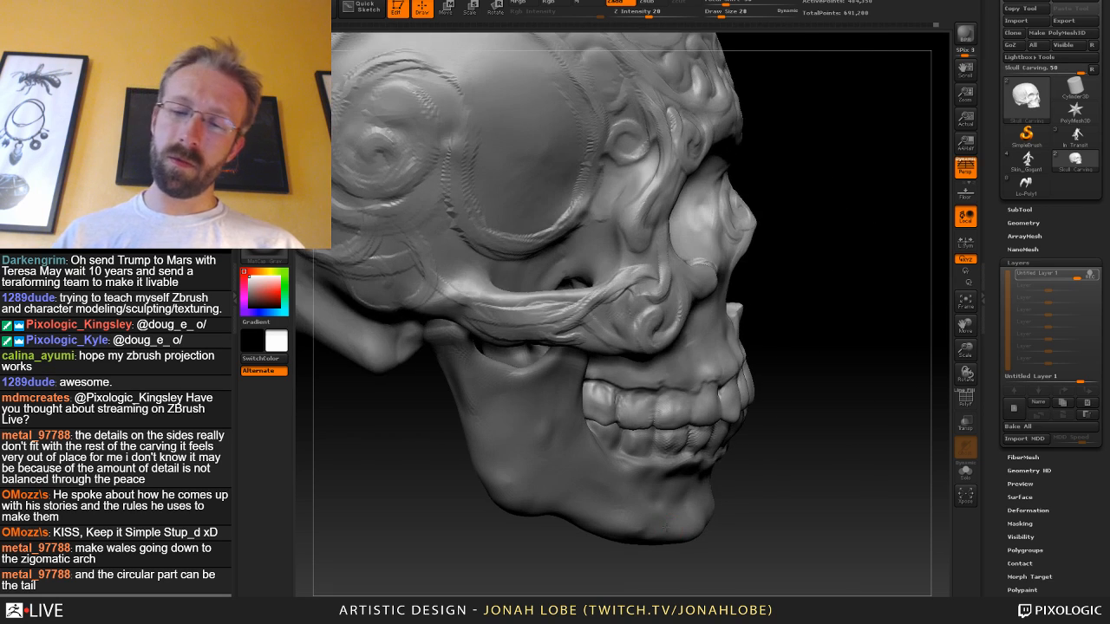
{"action": "left_click_drag", "start_coordinate": [794, 454], "coordinate": [731, 347], "text": "alt"}
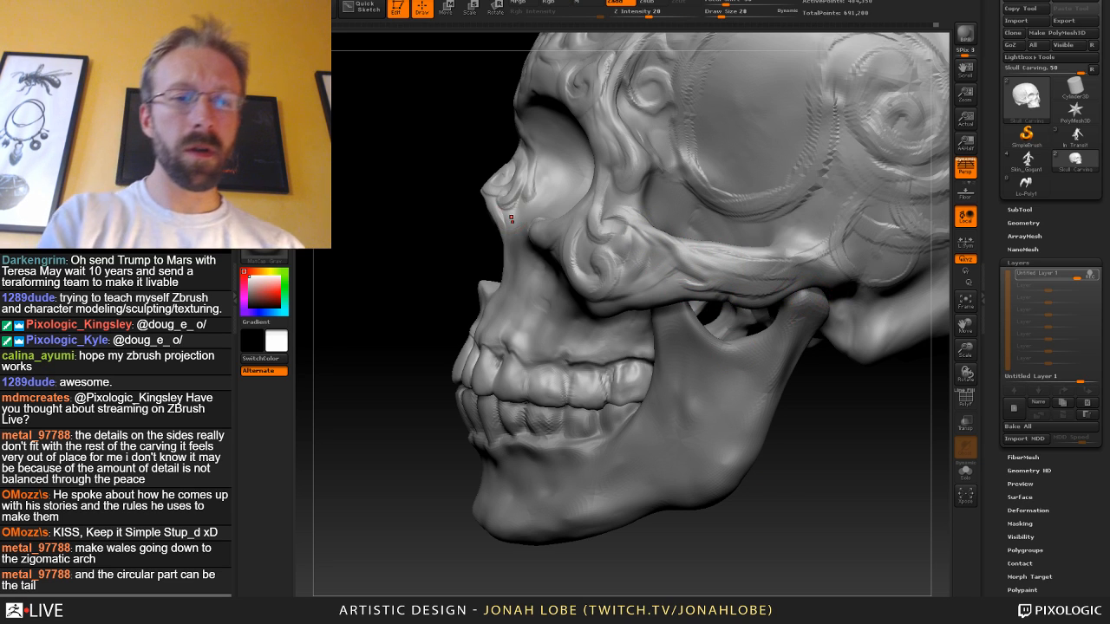
{"action": "left_click", "coordinate": [264, 56]}
{"action": "left_click", "coordinate": [495, 60]}
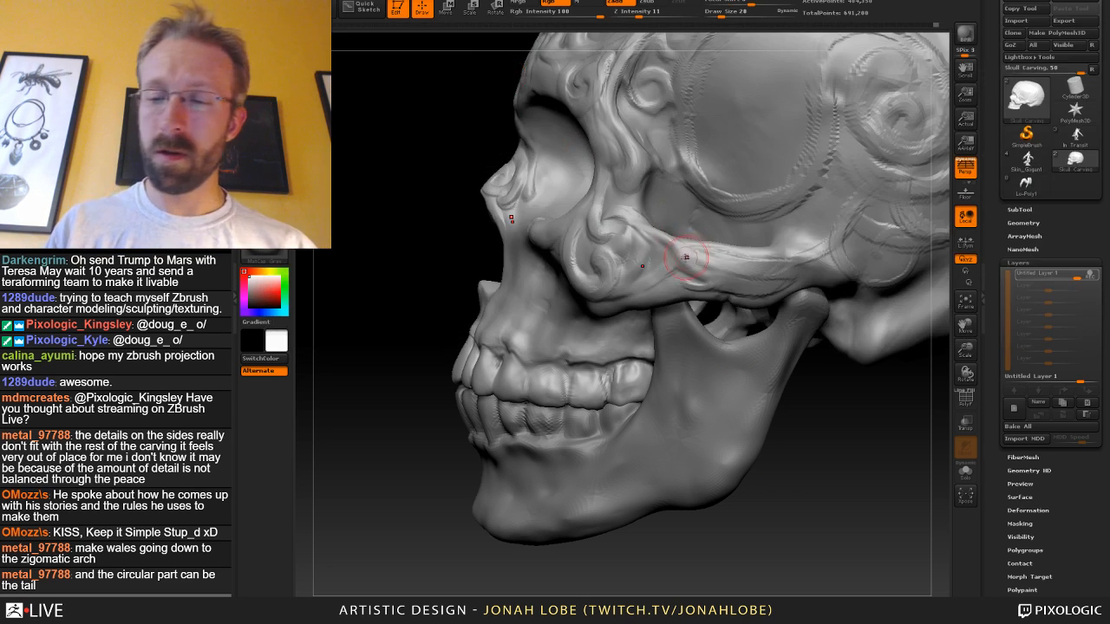
{"action": "key", "text": "s"}
{"action": "mouse_move", "coordinate": [685, 258]}
{"action": "left_mouse_down"}
{"action": "mouse_move", "coordinate": [704, 263]}
{"action": "mouse_move", "coordinate": [652, 261]}
{"action": "left_mouse_up"}
{"action": "key", "text": "s"}
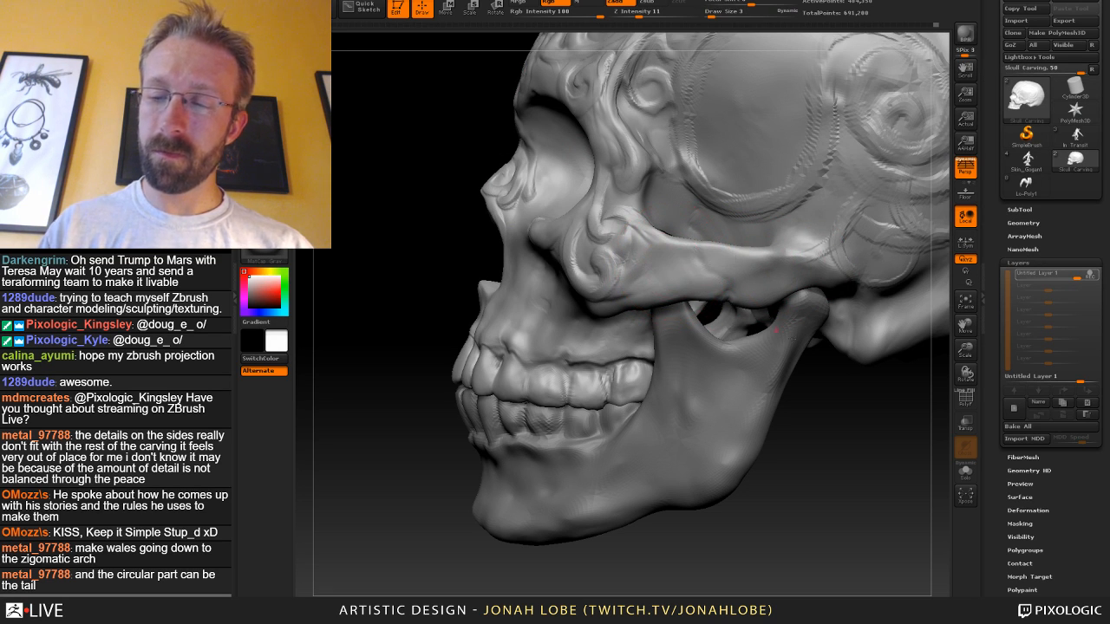
Clean up the remaining strand marks between the cheekbone scroll and the arch with the Morph brush at draw size 35.
{"action": "left_click_drag", "start_coordinate": [867, 424], "coordinate": [816, 381]}
{"action": "key", "text": "s"}
{"action": "left_click_drag", "start_coordinate": [626, 261], "coordinate": [637, 246]}
{"action": "left_click_drag", "start_coordinate": [805, 446], "coordinate": [682, 391]}
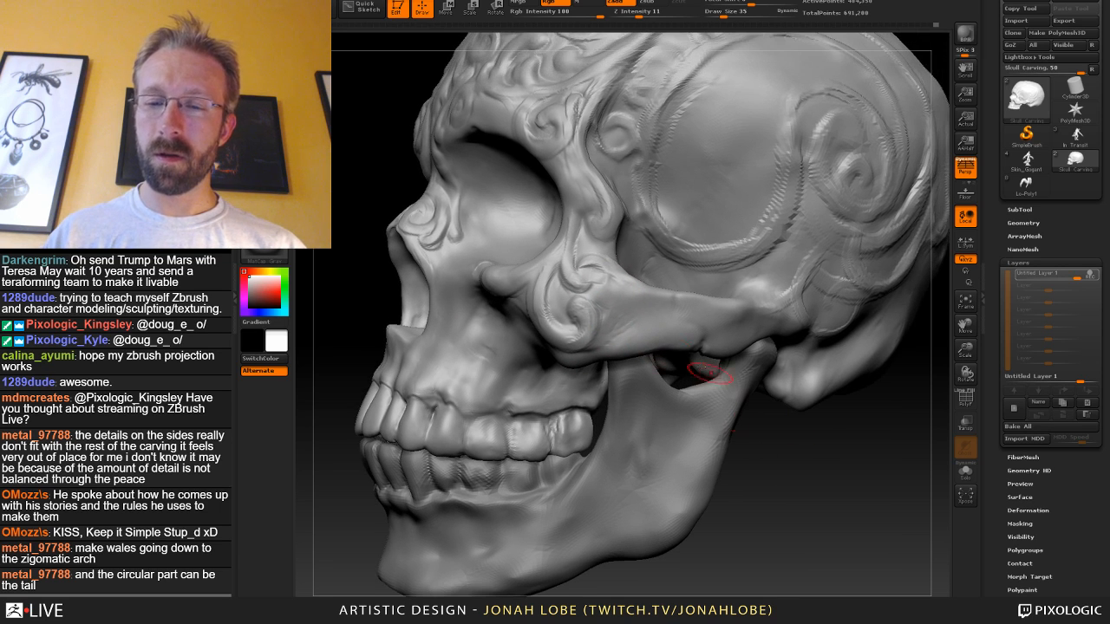
Try sculpting broad curved strands from the cheekbone scroll along the zygomatic arch with ClayBuildup at draw sizes 9, 45 and 17.
{"action": "key", "text": "b"}
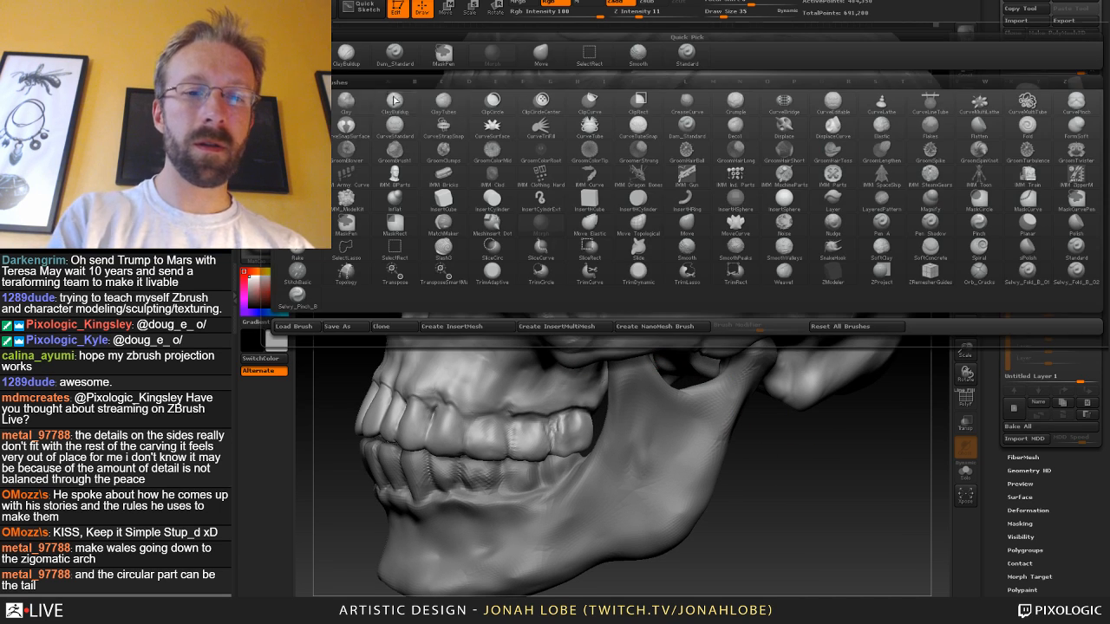
{"action": "left_click", "coordinate": [347, 54]}
{"action": "key", "text": "s"}
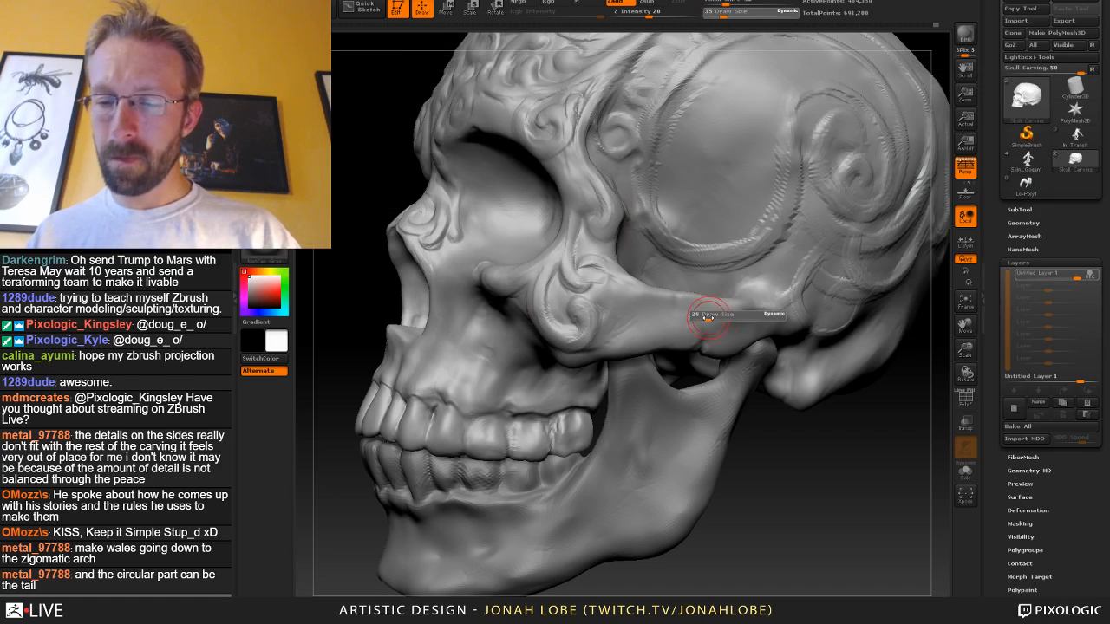
{"action": "left_click_drag", "start_coordinate": [703, 315], "coordinate": [699, 315]}
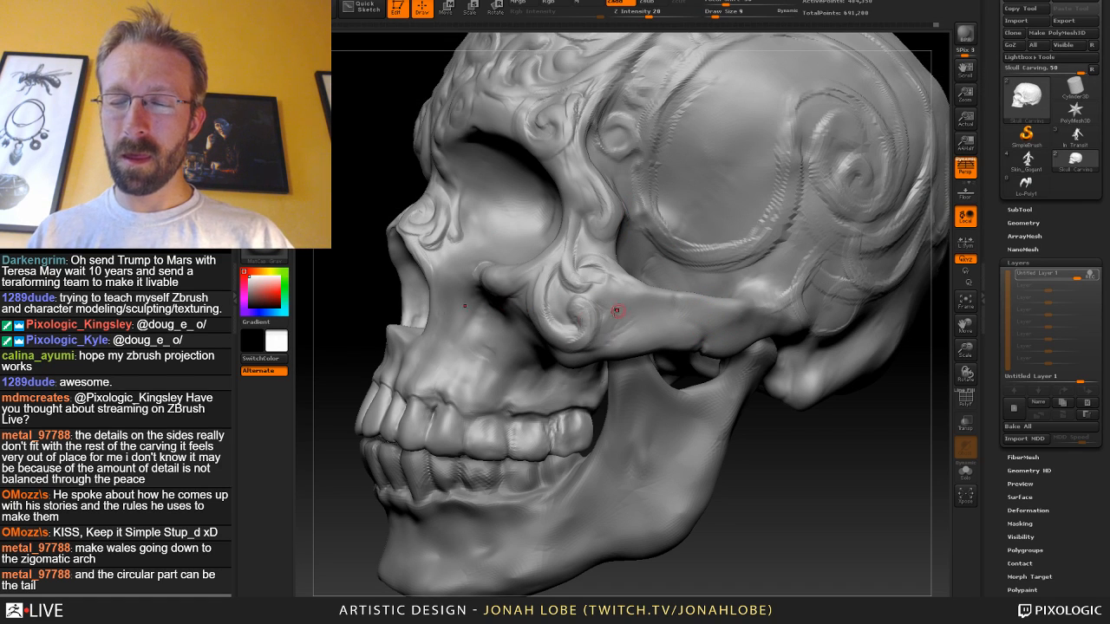
{"action": "key", "text": "s"}
{"action": "mouse_move", "coordinate": [622, 327]}
{"action": "left_mouse_down"}
{"action": "mouse_move", "coordinate": [632, 325]}
{"action": "mouse_move", "coordinate": [592, 331]}
{"action": "mouse_move", "coordinate": [658, 313]}
{"action": "left_mouse_up"}
{"action": "key", "text": "s"}
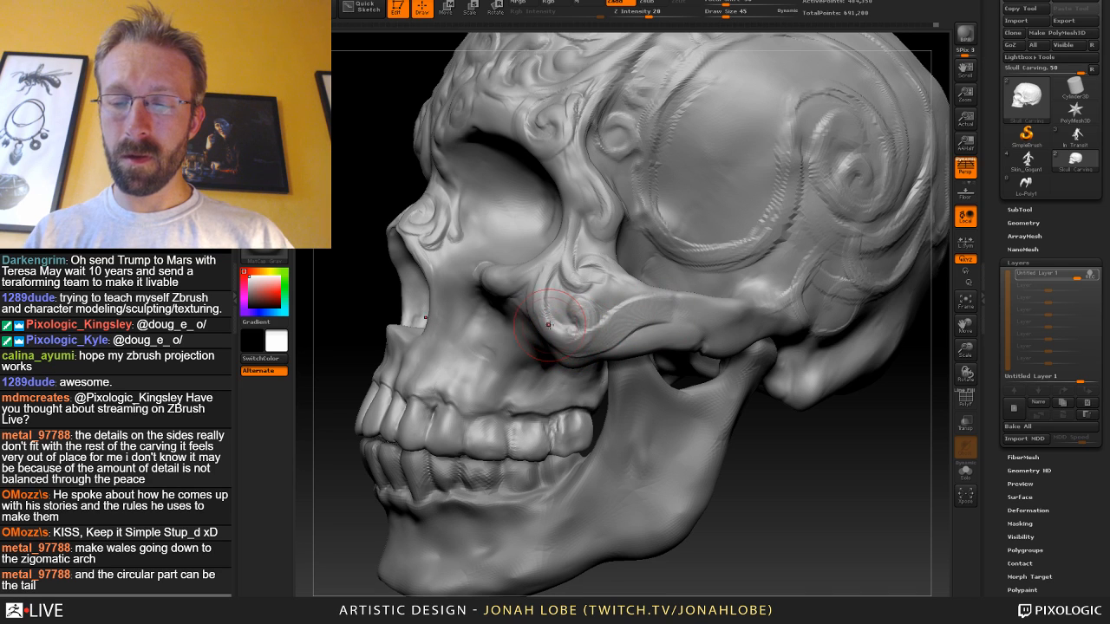
{"action": "mouse_move", "coordinate": [570, 323]}
{"action": "left_mouse_down"}
{"action": "mouse_move", "coordinate": [653, 309]}
{"action": "mouse_move", "coordinate": [641, 310]}
{"action": "left_mouse_up"}
{"action": "key", "text": "s"}
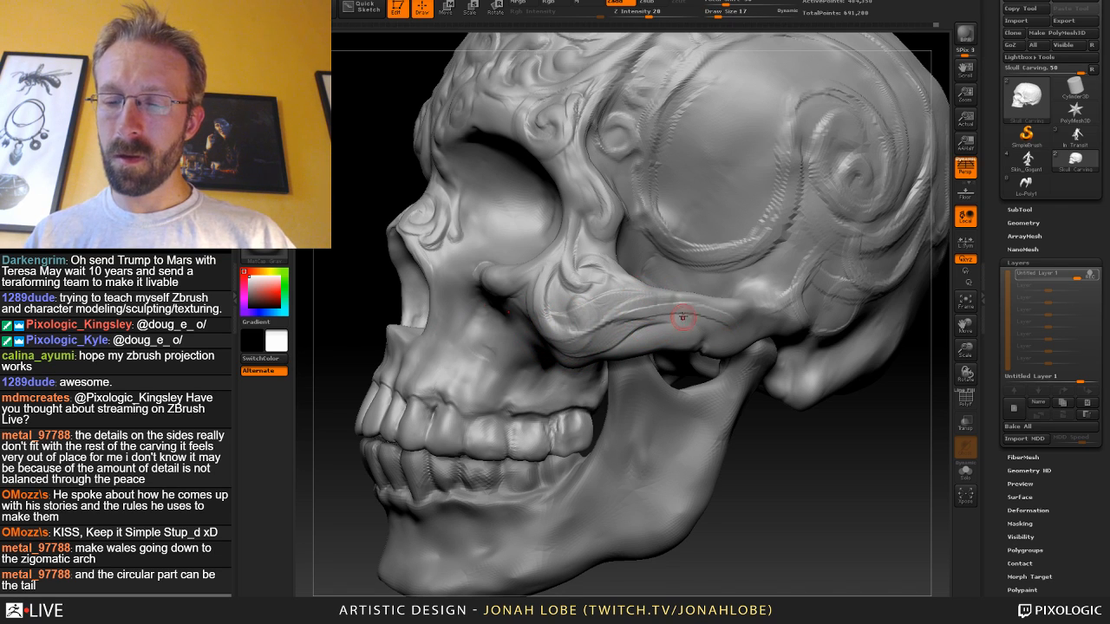
Undo the new strand strokes on the zygomatic arch.
{"action": "key", "text": "ctrl+z"}
{"action": "key", "text": "ctrl+z"}
{"action": "key", "text": "ctrl+z"}
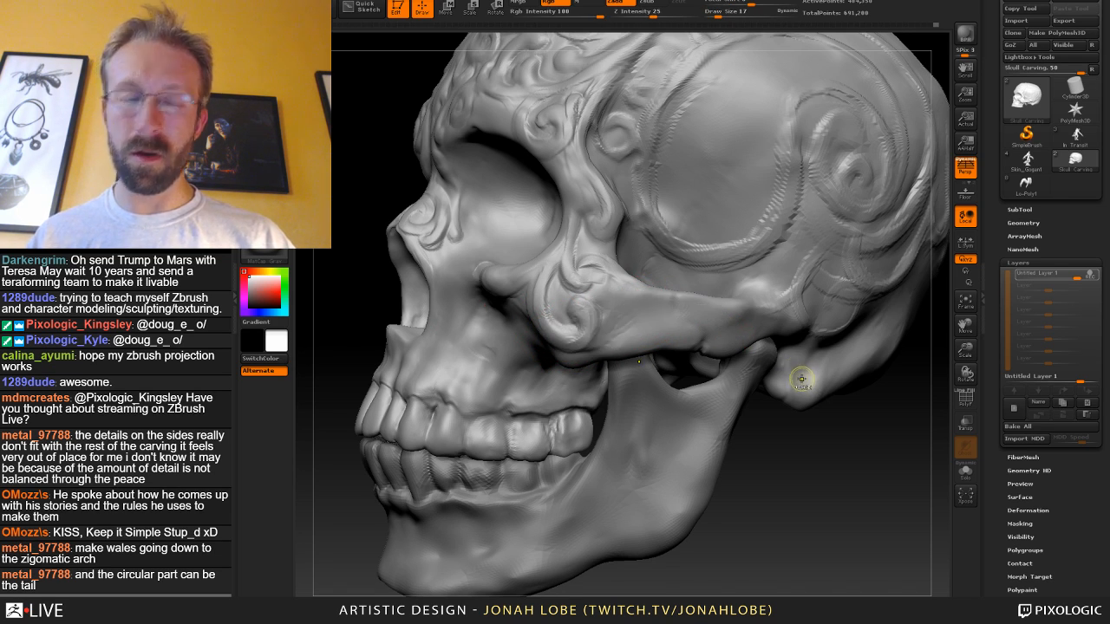
Sculpt flowing strands from the cheekbone scroll back along the zygomatic arch with ClayBuildup at draw size 17.
{"action": "left_click_drag", "start_coordinate": [798, 465], "coordinate": [760, 389], "text": "alt"}
{"action": "left_click_drag", "start_coordinate": [760, 389], "coordinate": [753, 436]}
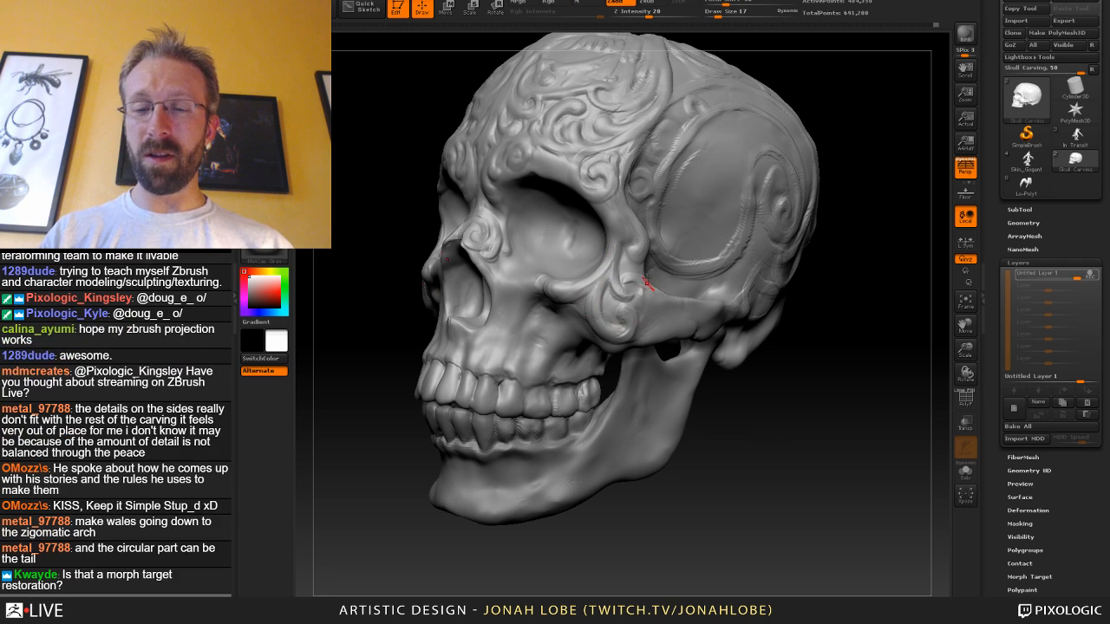
{"action": "left_click_drag", "start_coordinate": [634, 295], "coordinate": [741, 330], "text": "shift"}
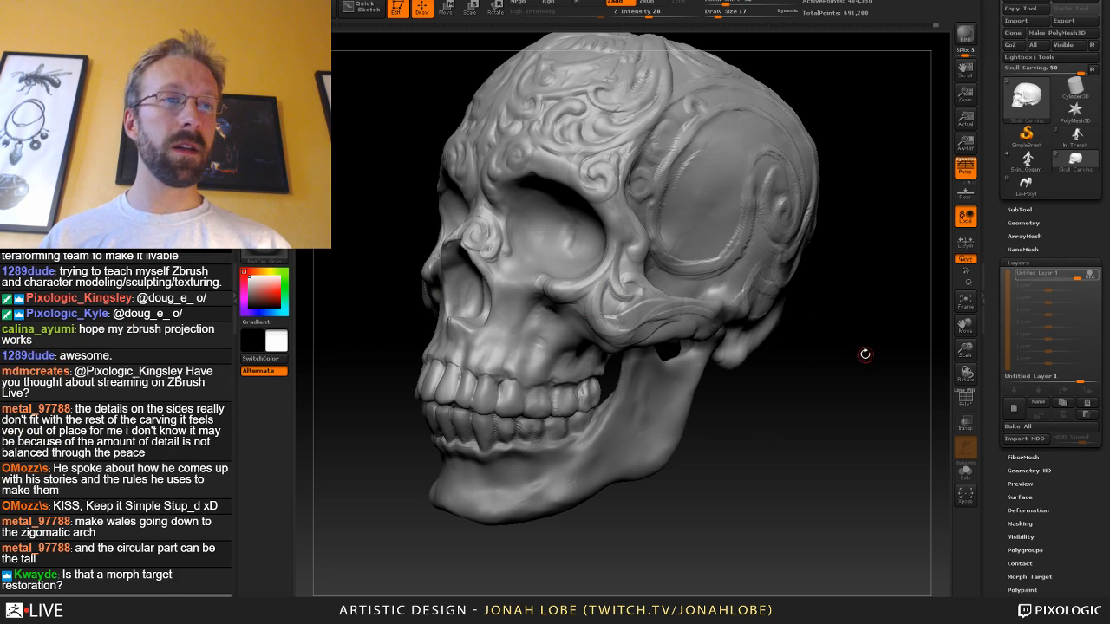
Refine the arch strands beside the cheekbone scroll with finer ClayBuildup strokes at draw size 15, undoing an unwanted stroke.
{"action": "left_click_drag", "start_coordinate": [865, 354], "coordinate": [852, 341]}
{"action": "key", "text": "]"}
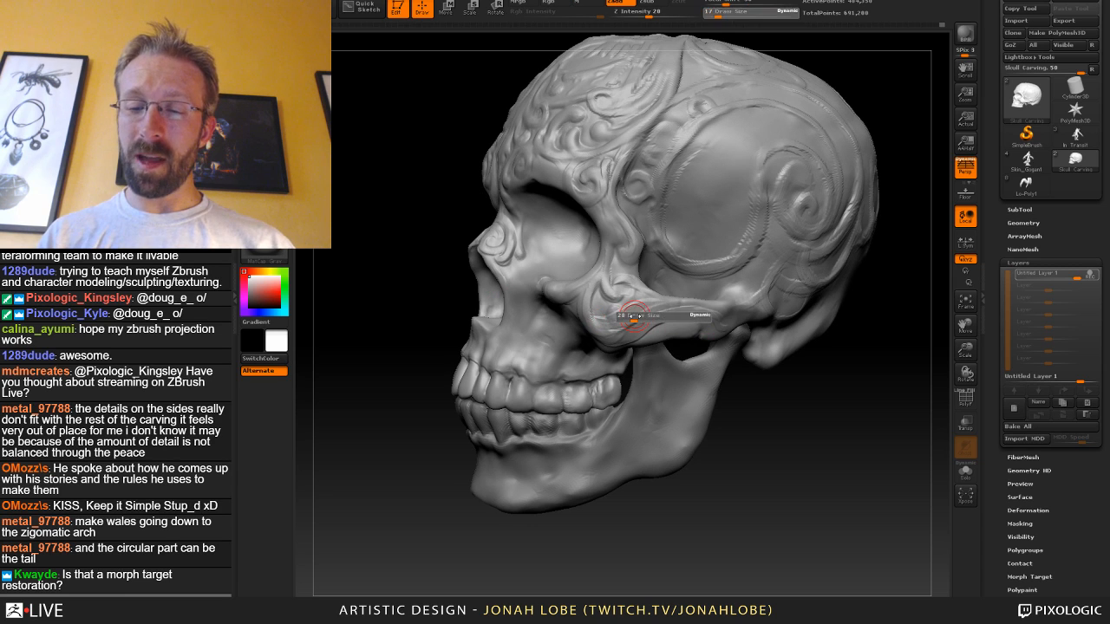
{"action": "left_click_drag", "start_coordinate": [594, 311], "coordinate": [606, 309]}
{"action": "key", "text": "ctrl+z"}
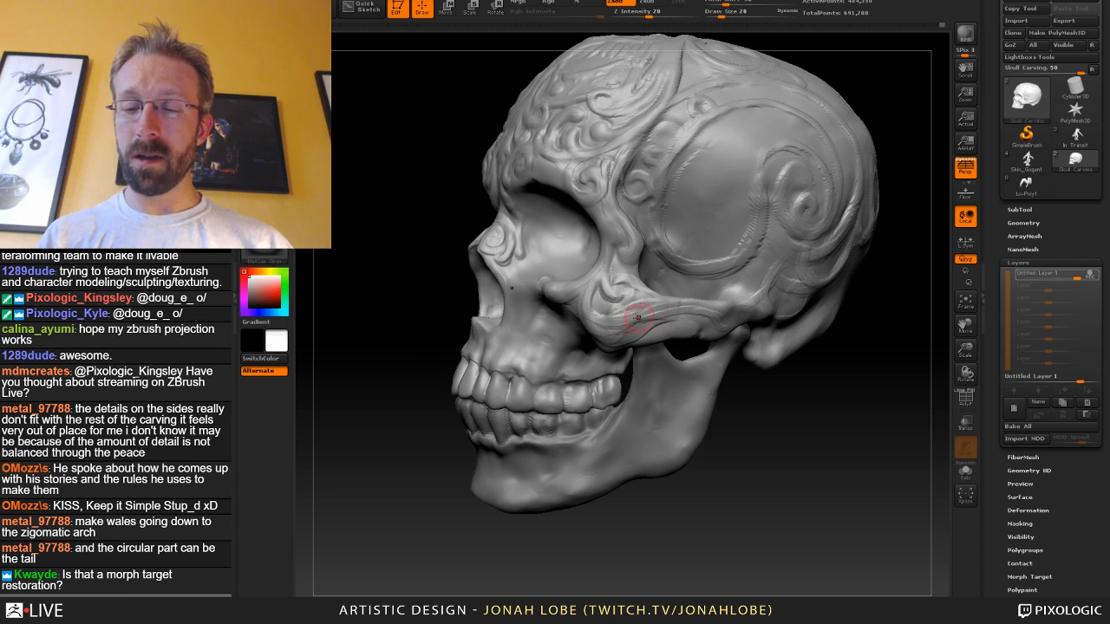
{"action": "key", "text": "["}
{"action": "key", "text": "["}
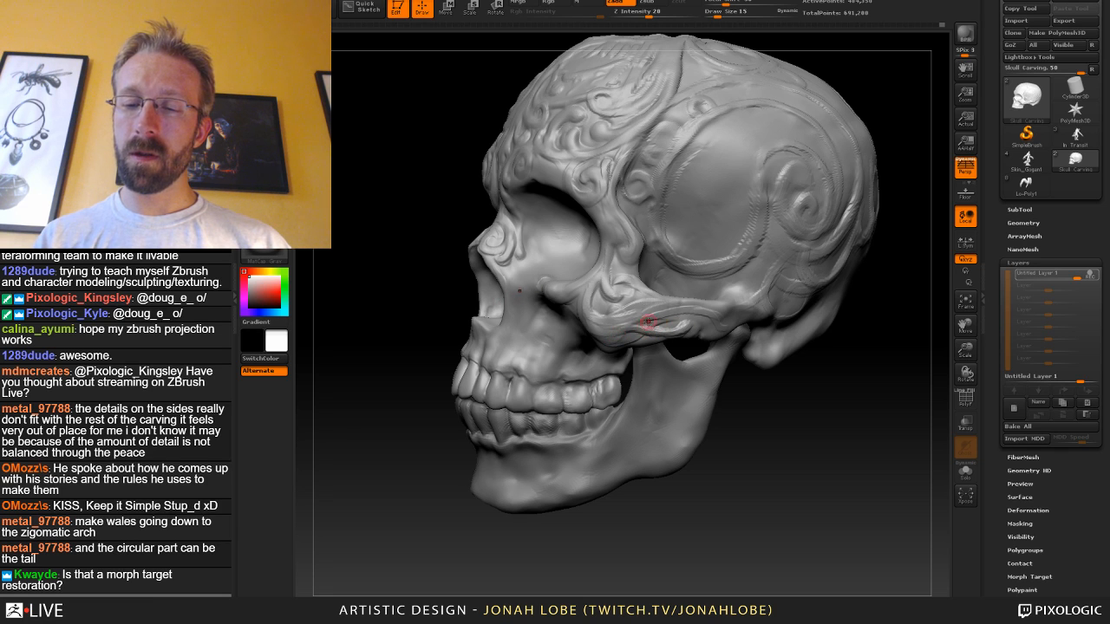
{"action": "key", "text": "]"}
{"action": "key", "text": "]"}
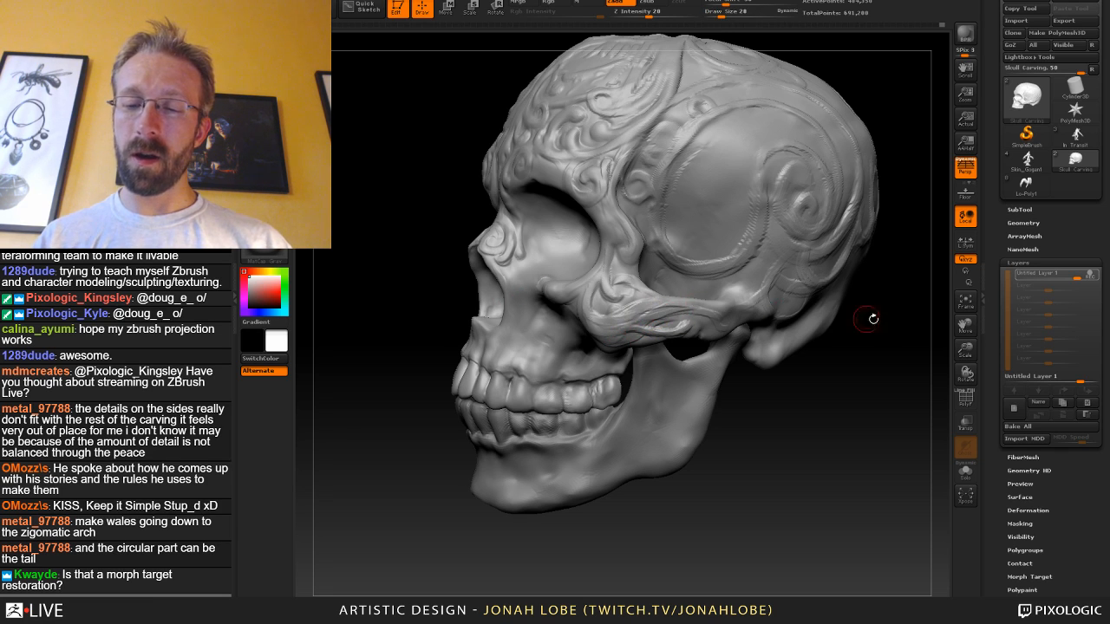
Smooth the strands where they meet the cheekbone scroll at draw size 26.
{"action": "left_click_drag", "start_coordinate": [873, 319], "coordinate": [815, 313]}
{"action": "key", "text": "["}
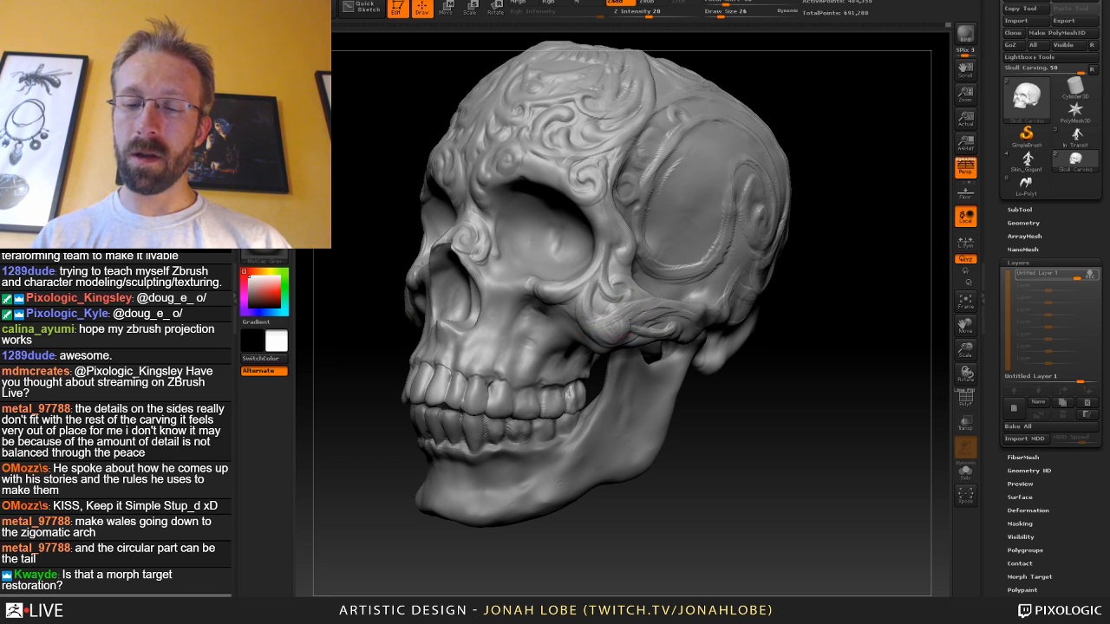
{"action": "left_click_drag", "start_coordinate": [639, 315], "coordinate": [628, 330], "text": "shift"}
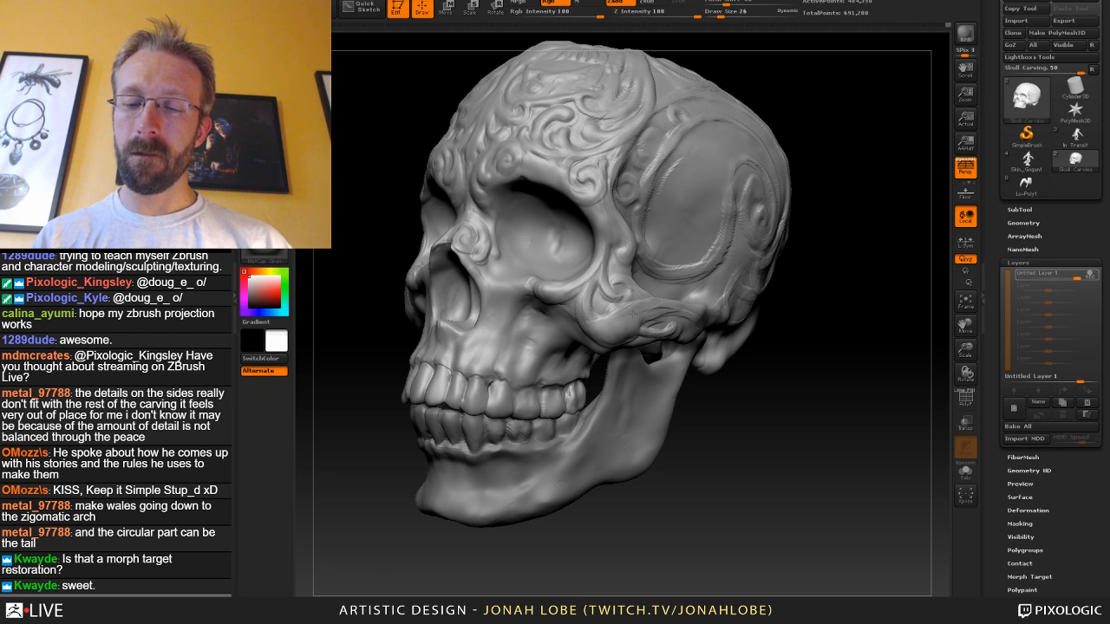
Refine the tip of the curl below the eye socket with ClayBuildup at draw size 10.
{"action": "left_click_drag", "start_coordinate": [771, 327], "coordinate": [805, 326], "text": "alt"}
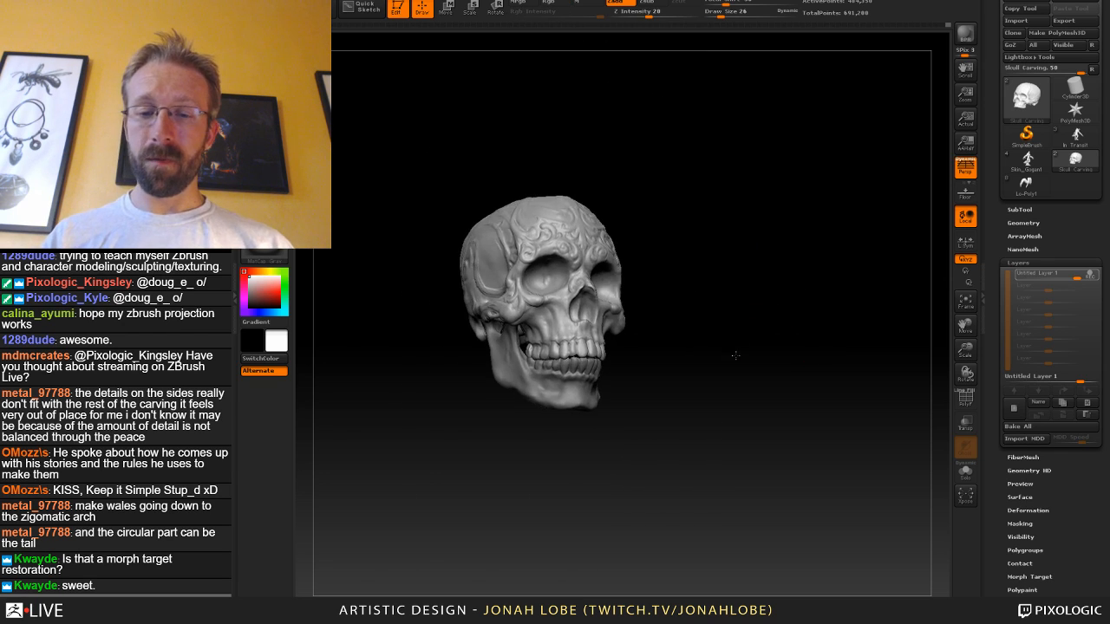
{"action": "left_click_drag", "start_coordinate": [733, 354], "coordinate": [824, 422]}
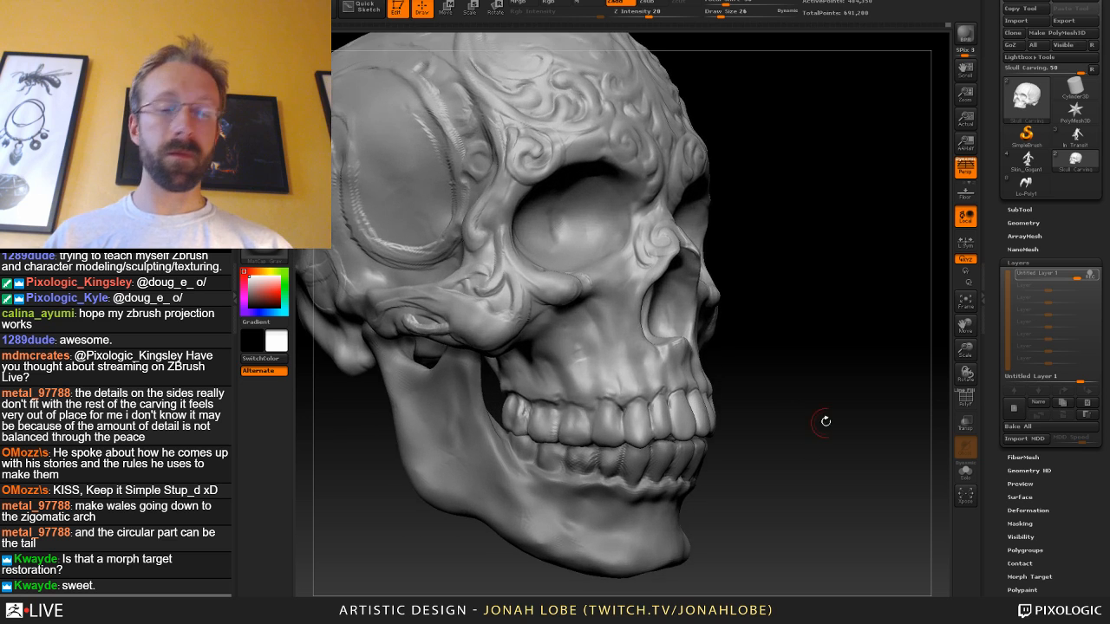
{"action": "left_click_drag", "start_coordinate": [755, 378], "coordinate": [780, 378]}
{"action": "key", "text": "s"}
{"action": "left_click_drag", "start_coordinate": [574, 300], "coordinate": [568, 302]}
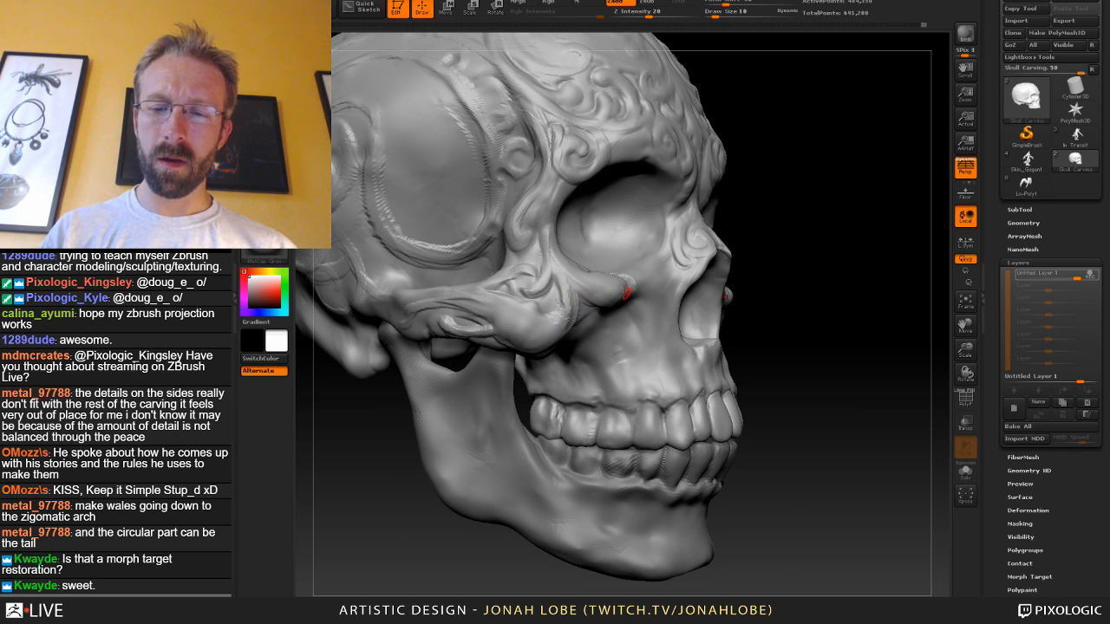
{"action": "left_click_drag", "start_coordinate": [808, 314], "coordinate": [726, 327], "text": "alt"}
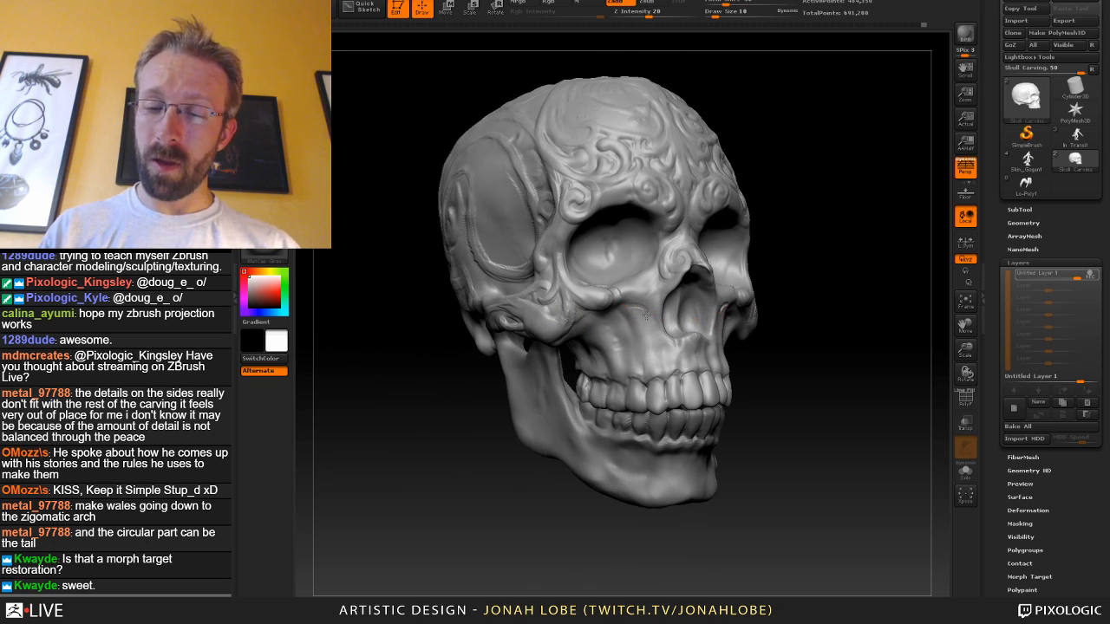
Set the brush draw size to 19 for detailing the zygomatic arch.
{"action": "mouse_move", "coordinate": [794, 360]}
{"action": "left_mouse_down", "text": "alt"}
{"action": "mouse_move", "coordinate": [807, 357]}
{"action": "mouse_move", "coordinate": [798, 339]}
{"action": "mouse_move", "coordinate": [776, 386]}
{"action": "mouse_move", "coordinate": [809, 469]}
{"action": "mouse_move", "coordinate": [753, 455]}
{"action": "mouse_move", "coordinate": [743, 417]}
{"action": "left_mouse_up", "text": "alt"}
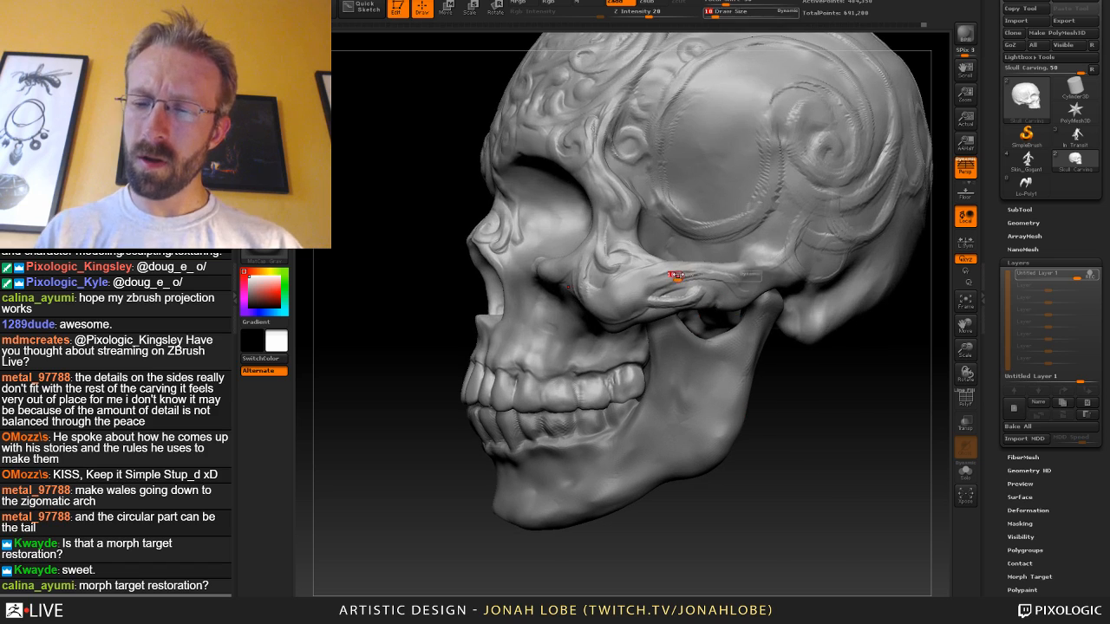
{"action": "key", "text": "s"}
{"action": "mouse_move", "coordinate": [673, 277]}
{"action": "left_mouse_down"}
{"action": "mouse_move", "coordinate": [656, 279]}
{"action": "mouse_move", "coordinate": [668, 291]}
{"action": "mouse_move", "coordinate": [697, 285]}
{"action": "left_mouse_up"}
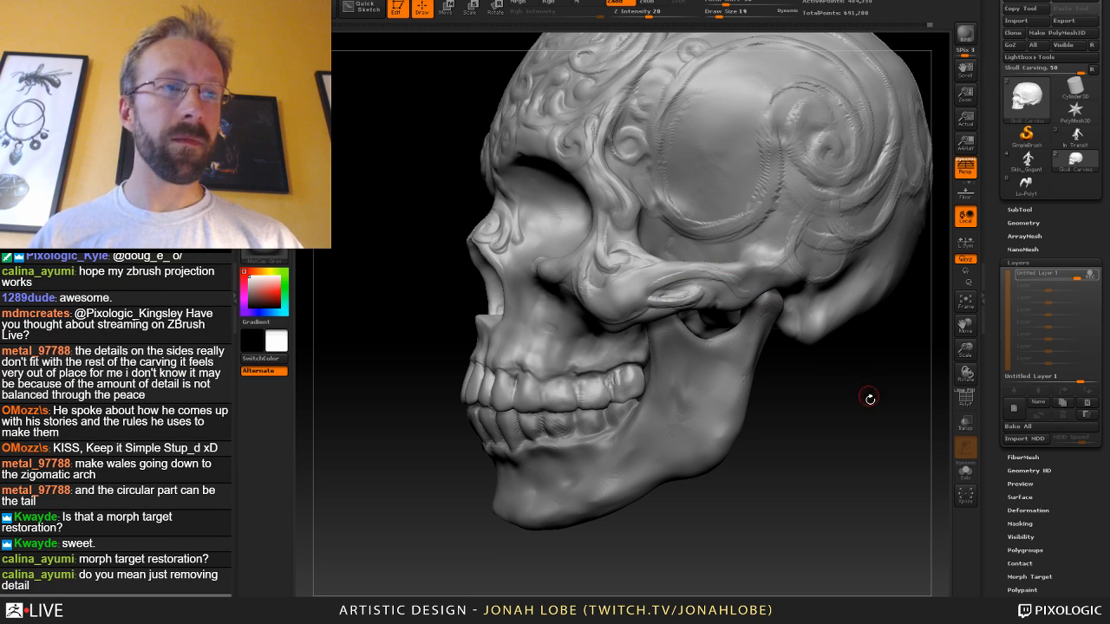
Try sculpting strokes along the rear part of the zygomatic arch and undo each one.
{"action": "left_click_drag", "start_coordinate": [867, 391], "coordinate": [801, 436]}
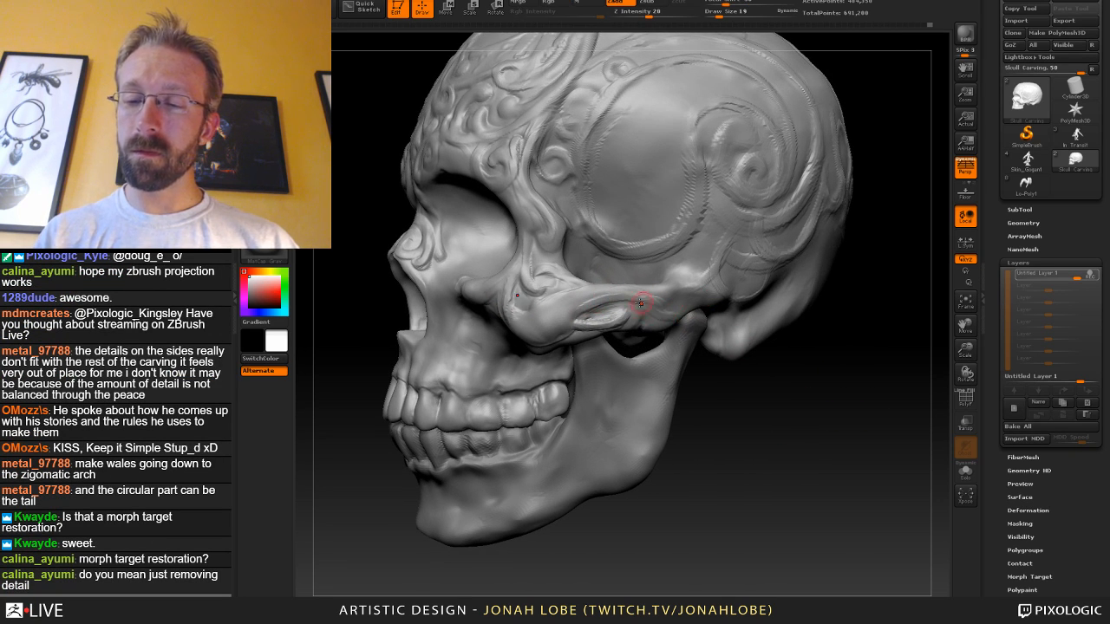
{"action": "left_click_drag", "start_coordinate": [855, 326], "coordinate": [850, 317]}
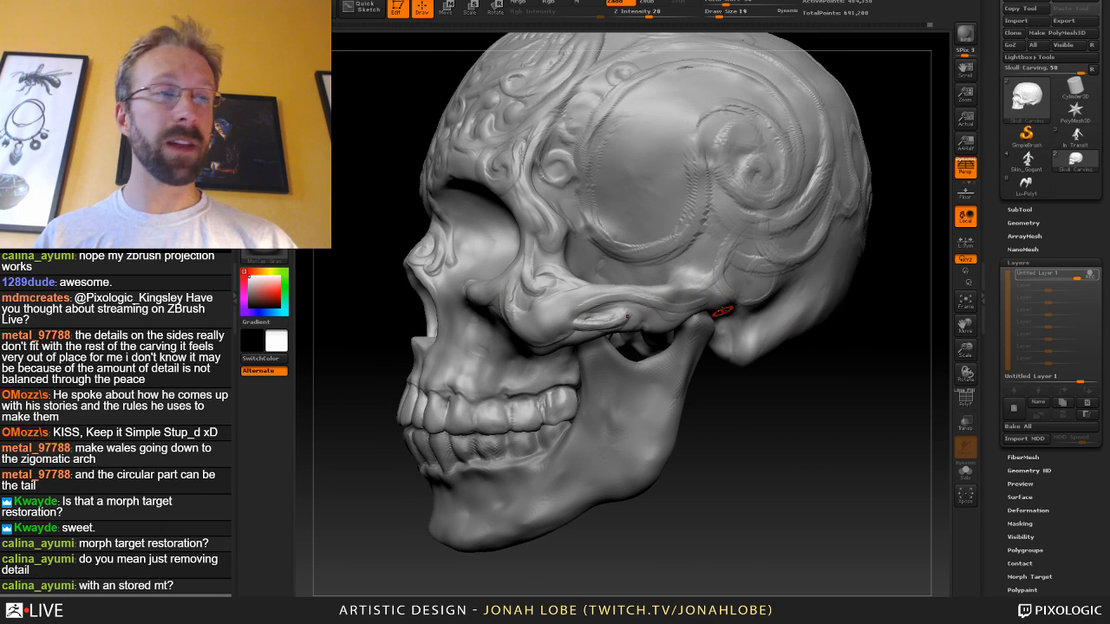
{"action": "left_click_drag", "start_coordinate": [803, 384], "coordinate": [737, 360]}
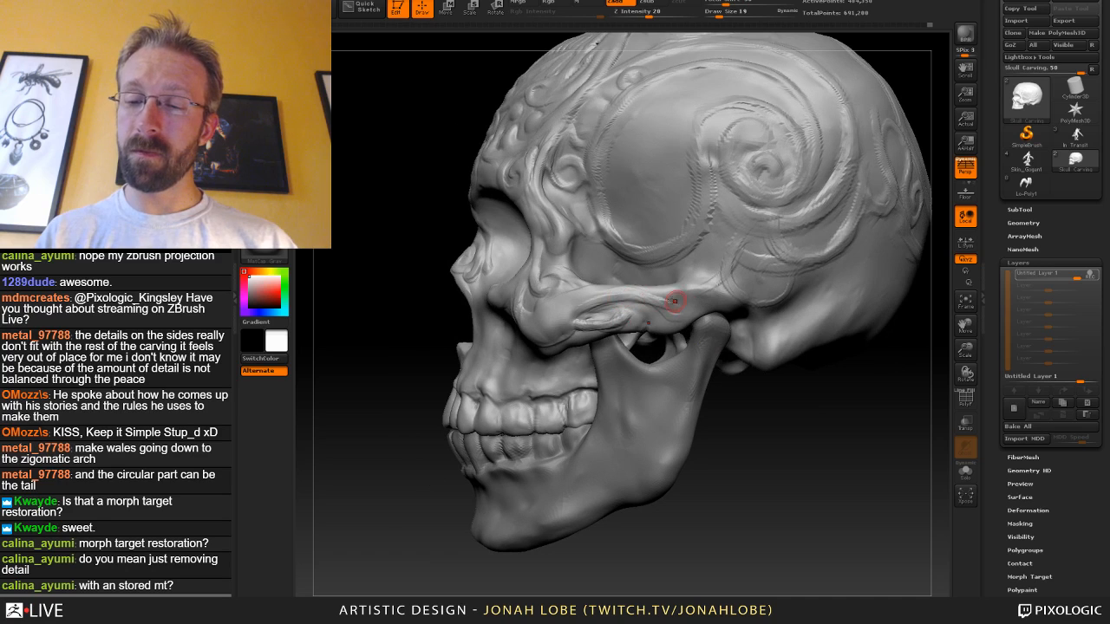
{"action": "left_click_drag", "start_coordinate": [656, 309], "coordinate": [704, 278]}
{"action": "left_click_drag", "start_coordinate": [823, 369], "coordinate": [753, 362]}
{"action": "key", "text": "ctrl+z"}
{"action": "left_click_drag", "start_coordinate": [653, 300], "coordinate": [717, 277]}
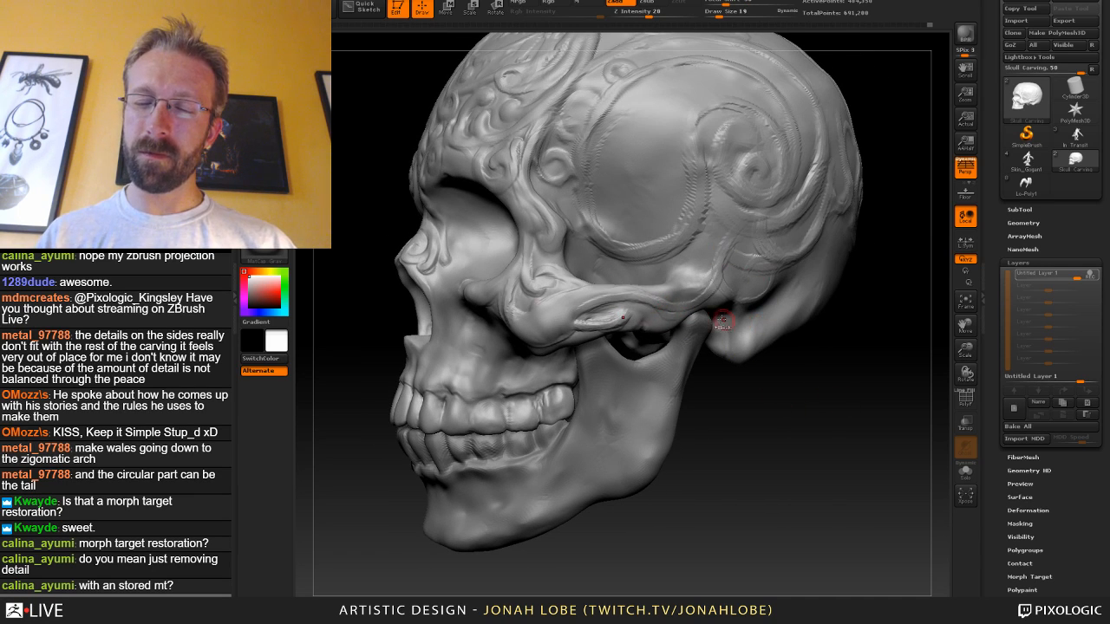
{"action": "key", "text": "ctrl+z"}
{"action": "left_click_drag", "start_coordinate": [640, 298], "coordinate": [690, 303]}
{"action": "key", "text": "ctrl+z"}
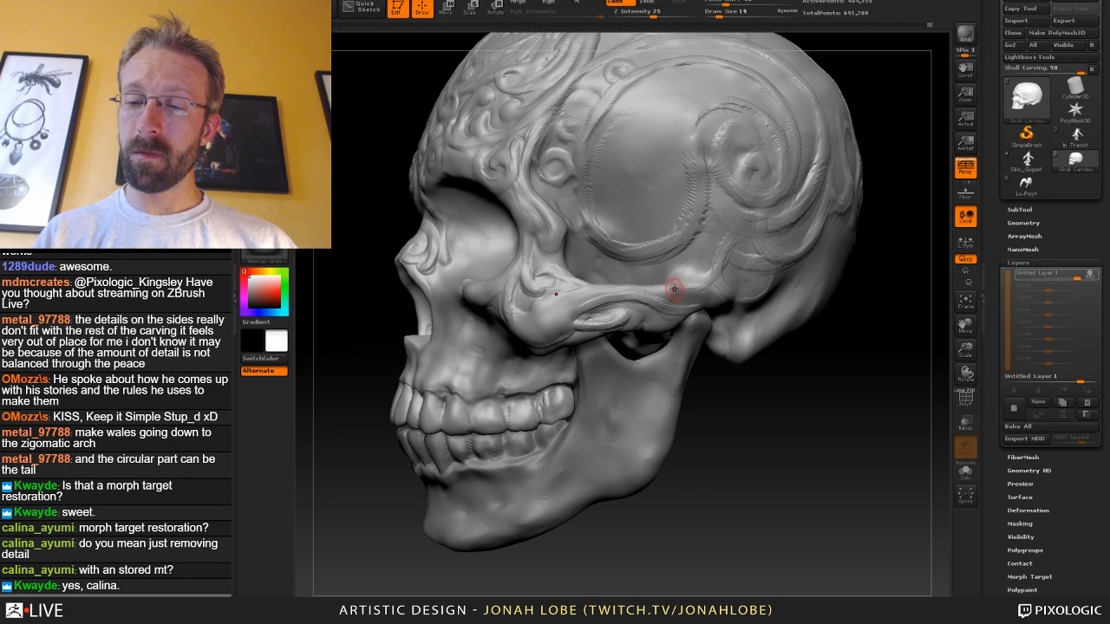
Smooth the carved surface on the brow ridge just above the eye socket.
{"action": "mouse_move", "coordinate": [823, 358]}
{"action": "left_mouse_down"}
{"action": "mouse_move", "coordinate": [827, 372]}
{"action": "mouse_move", "coordinate": [807, 381]}
{"action": "mouse_move", "coordinate": [719, 338]}
{"action": "left_mouse_up"}
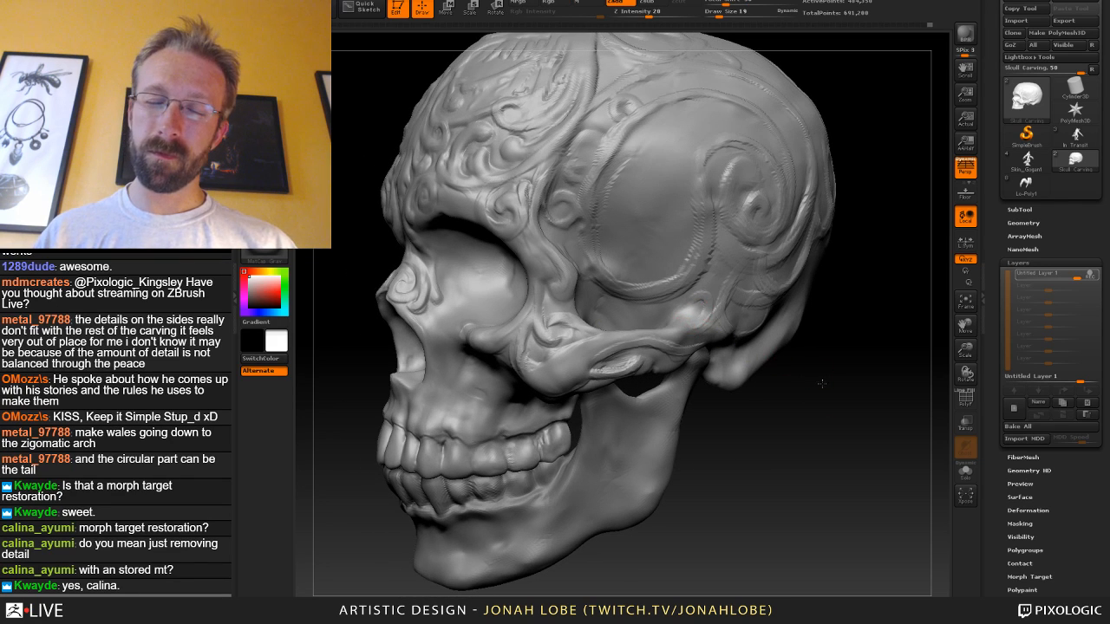
{"action": "left_click_drag", "start_coordinate": [821, 383], "coordinate": [719, 336]}
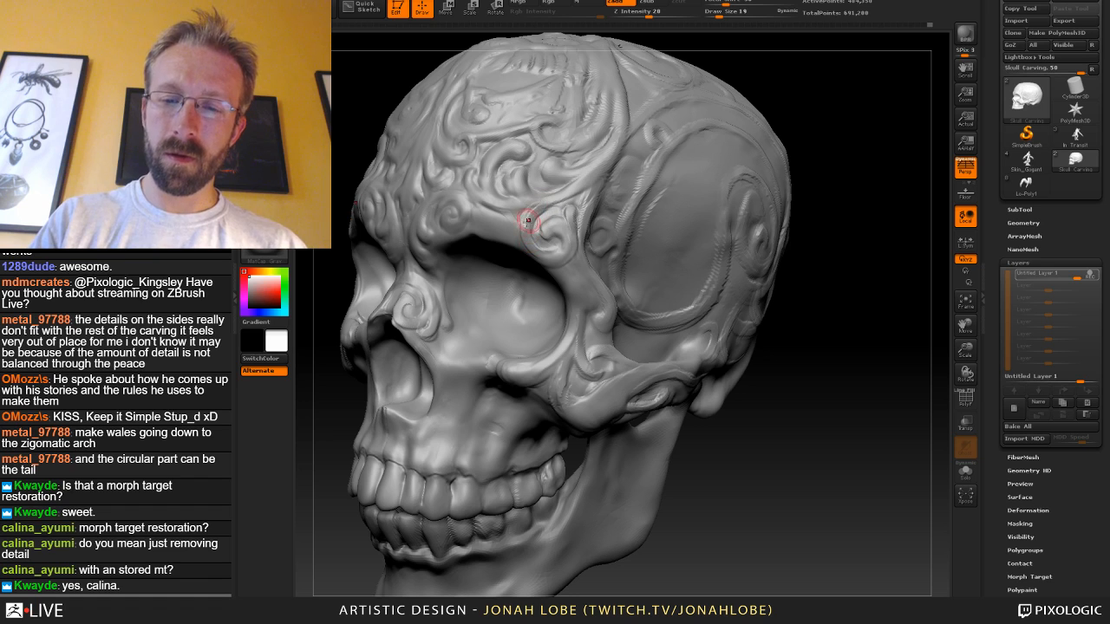
{"action": "left_click_drag", "start_coordinate": [534, 209], "coordinate": [524, 230], "text": "shift"}
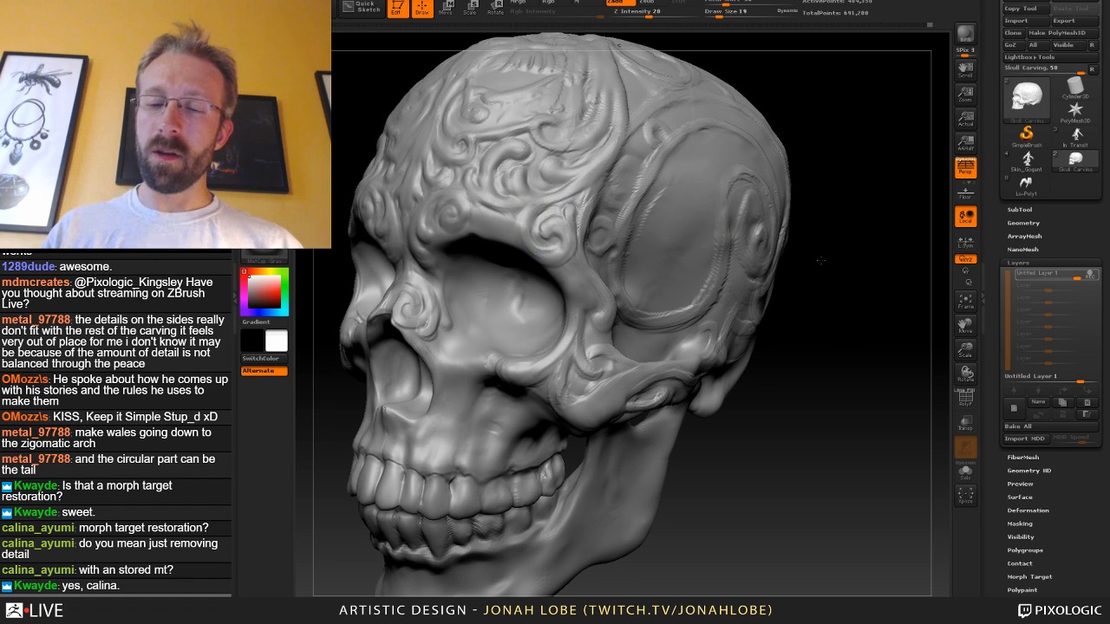
Switch to the Morph brush and set its draw size to 165 over the forehead carving.
{"action": "left_click_drag", "start_coordinate": [784, 364], "coordinate": [792, 248], "text": "alt"}
{"action": "mouse_move", "coordinate": [730, 384]}
{"action": "left_mouse_down"}
{"action": "mouse_move", "coordinate": [743, 409]}
{"action": "mouse_move", "coordinate": [711, 437]}
{"action": "mouse_move", "coordinate": [772, 457]}
{"action": "mouse_move", "coordinate": [736, 442]}
{"action": "mouse_move", "coordinate": [770, 470]}
{"action": "mouse_move", "coordinate": [745, 475]}
{"action": "mouse_move", "coordinate": [735, 508]}
{"action": "mouse_move", "coordinate": [719, 471]}
{"action": "mouse_move", "coordinate": [724, 555]}
{"action": "mouse_move", "coordinate": [685, 542]}
{"action": "left_mouse_up"}
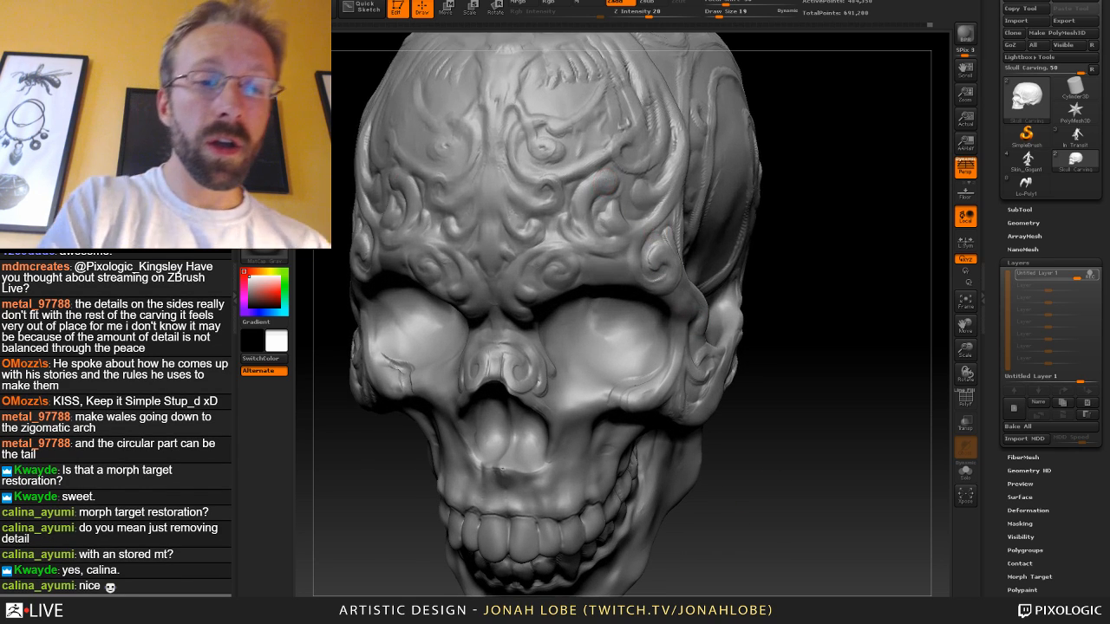
{"action": "left_click", "coordinate": [264, 48]}
{"action": "left_click", "coordinate": [444, 105]}
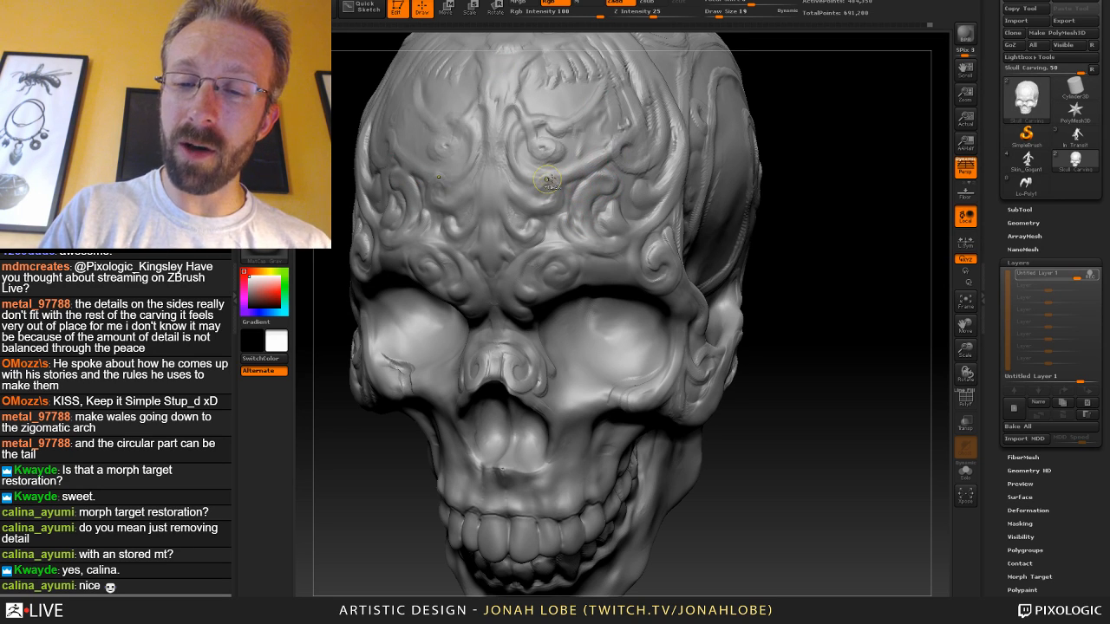
{"action": "key", "text": "s"}
{"action": "left_click_drag", "start_coordinate": [560, 166], "coordinate": [594, 167]}
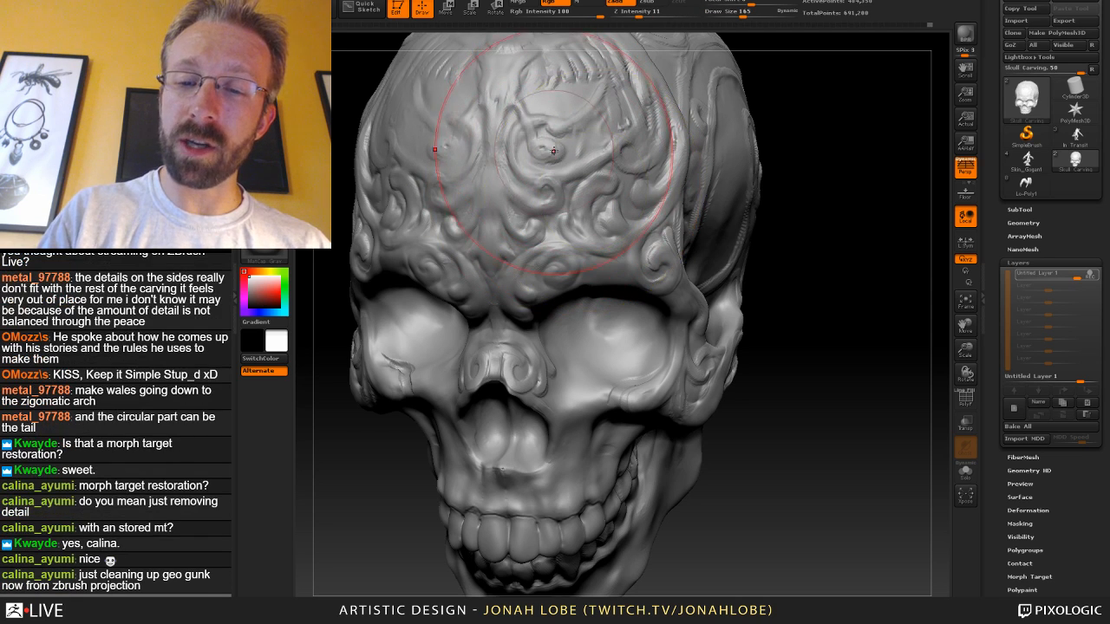
Build up the carving on the cheekbone with the ClayBuildup brush at draw size 20.
{"action": "mouse_move", "coordinate": [835, 241]}
{"action": "left_mouse_down", "text": "alt"}
{"action": "mouse_move", "coordinate": [750, 231]}
{"action": "mouse_move", "coordinate": [770, 325]}
{"action": "left_mouse_up", "text": "alt"}
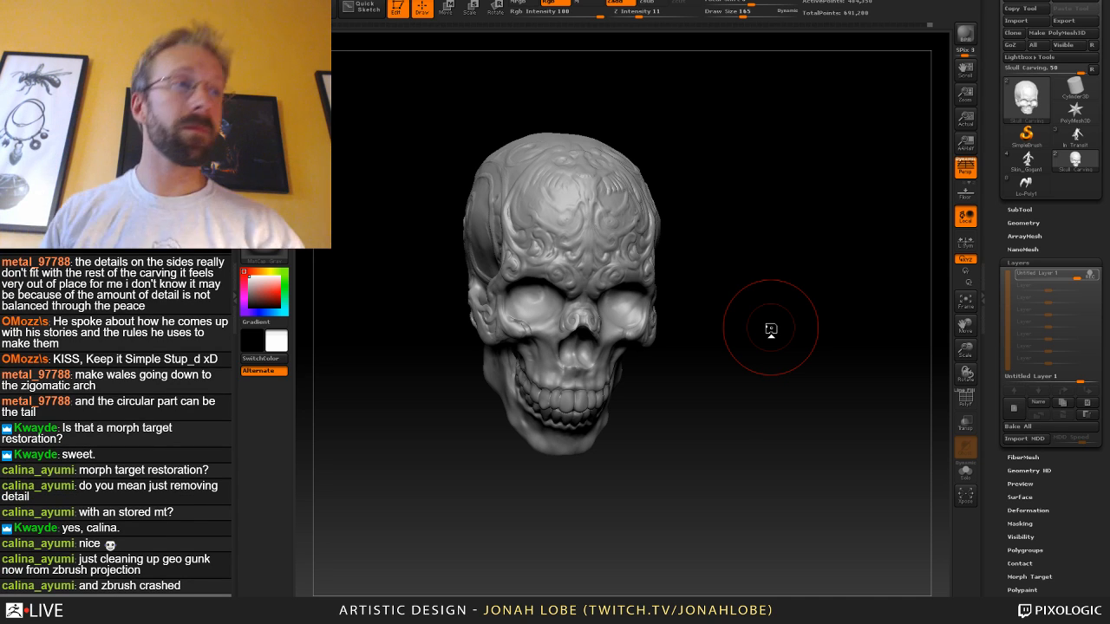
{"action": "mouse_move", "coordinate": [771, 328]}
{"action": "left_mouse_down"}
{"action": "mouse_move", "coordinate": [686, 402]}
{"action": "mouse_move", "coordinate": [830, 410]}
{"action": "left_mouse_up"}
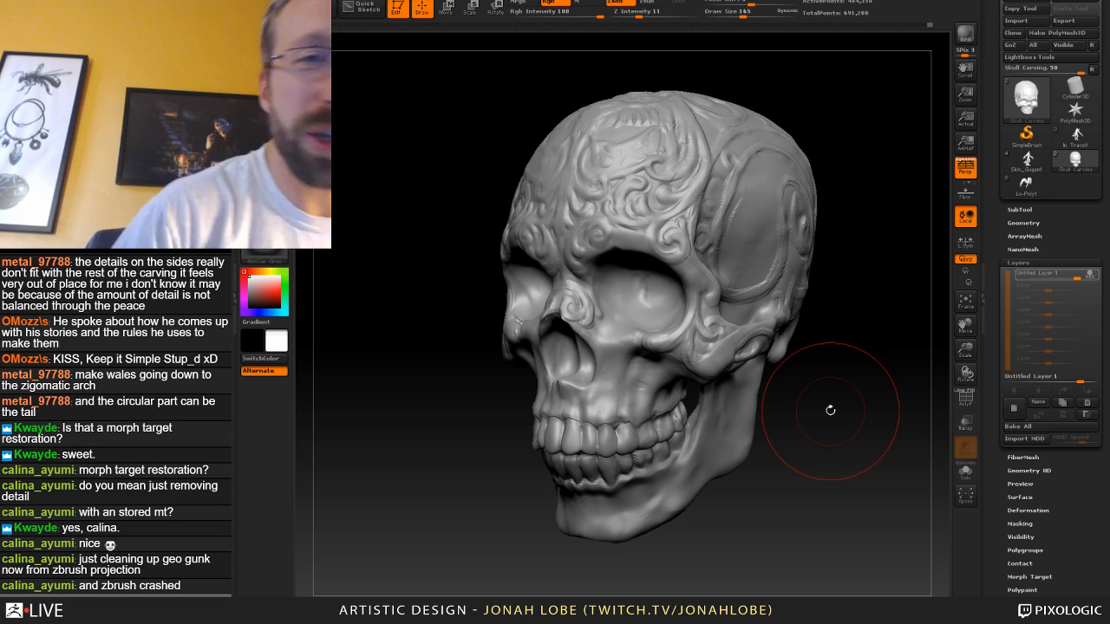
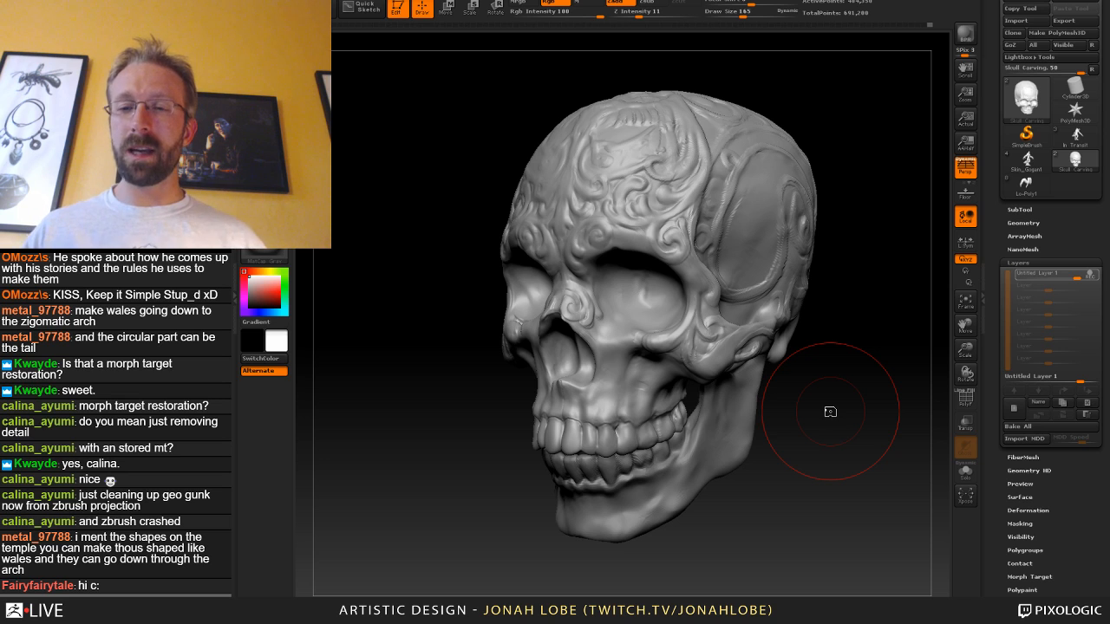
{"action": "mouse_move", "coordinate": [829, 389]}
{"action": "left_mouse_down"}
{"action": "mouse_move", "coordinate": [855, 384]}
{"action": "mouse_move", "coordinate": [831, 417]}
{"action": "mouse_move", "coordinate": [903, 392]}
{"action": "left_mouse_up"}
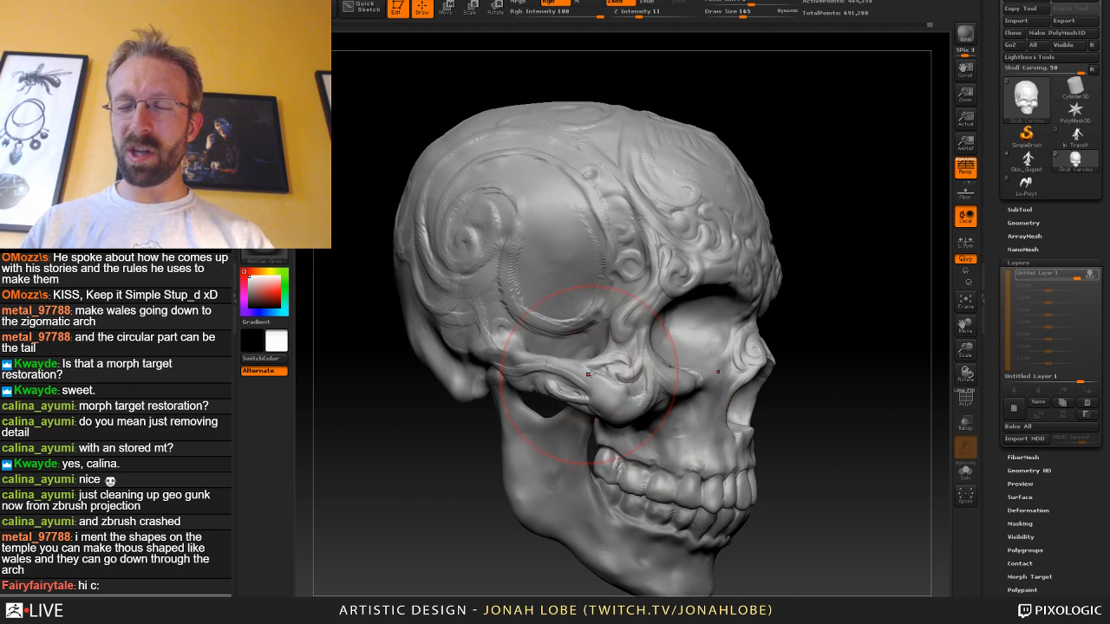
{"action": "mouse_move", "coordinate": [871, 338]}
{"action": "left_mouse_down", "text": "alt"}
{"action": "mouse_move", "coordinate": [900, 276]}
{"action": "mouse_move", "coordinate": [859, 375]}
{"action": "left_mouse_up", "text": "alt"}
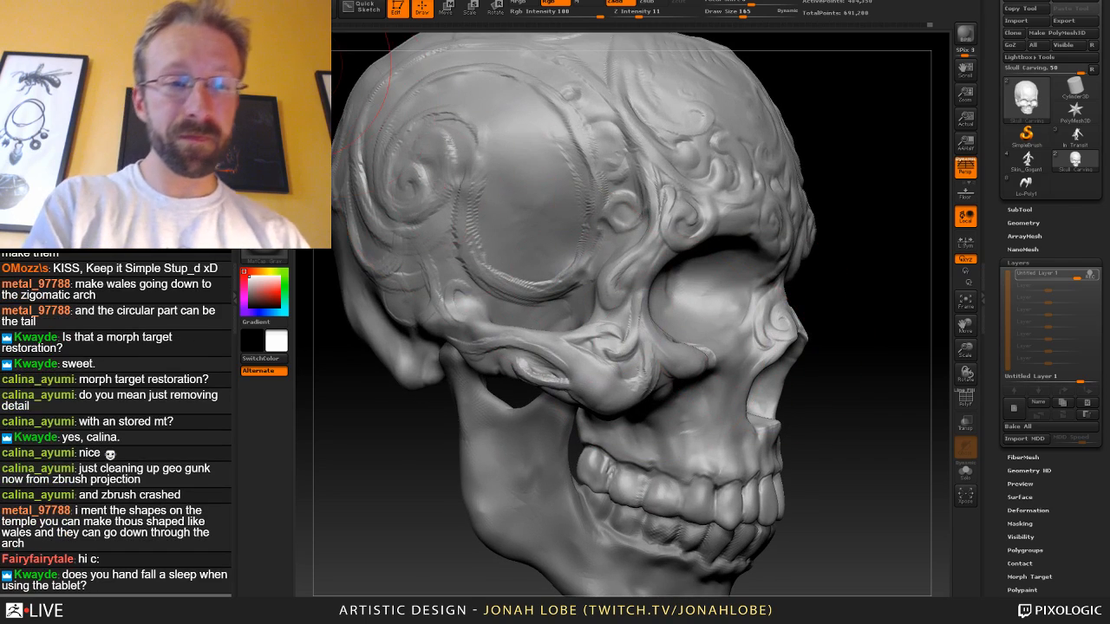
{"action": "left_click", "coordinate": [267, 56]}
{"action": "left_click", "coordinate": [349, 54]}
{"action": "key", "text": "s"}
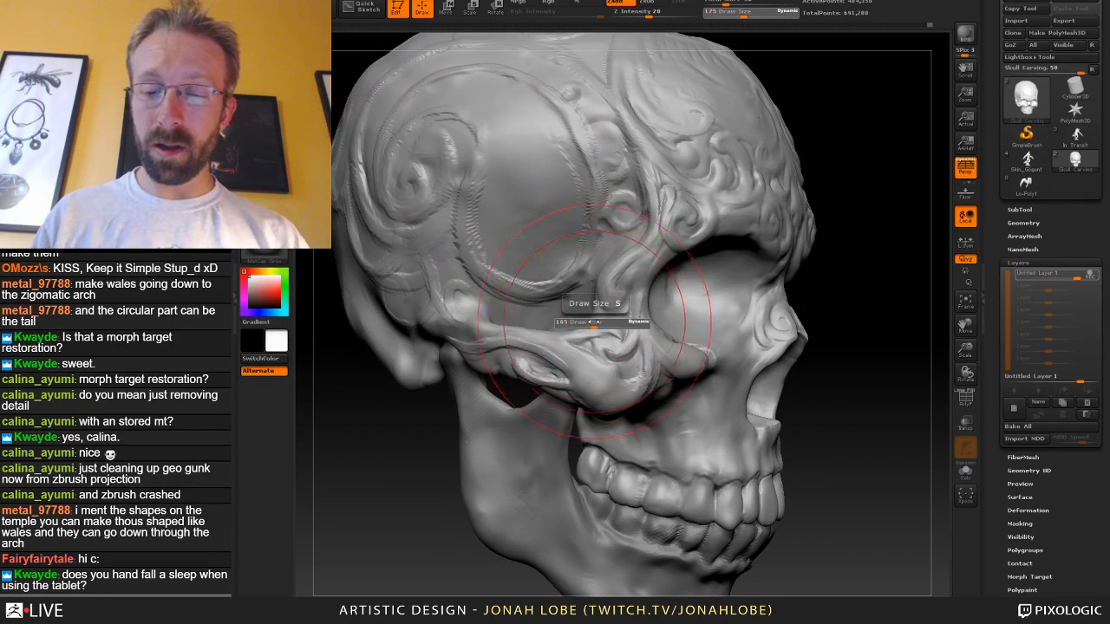
{"action": "left_click_drag", "start_coordinate": [594, 322], "coordinate": [569, 321]}
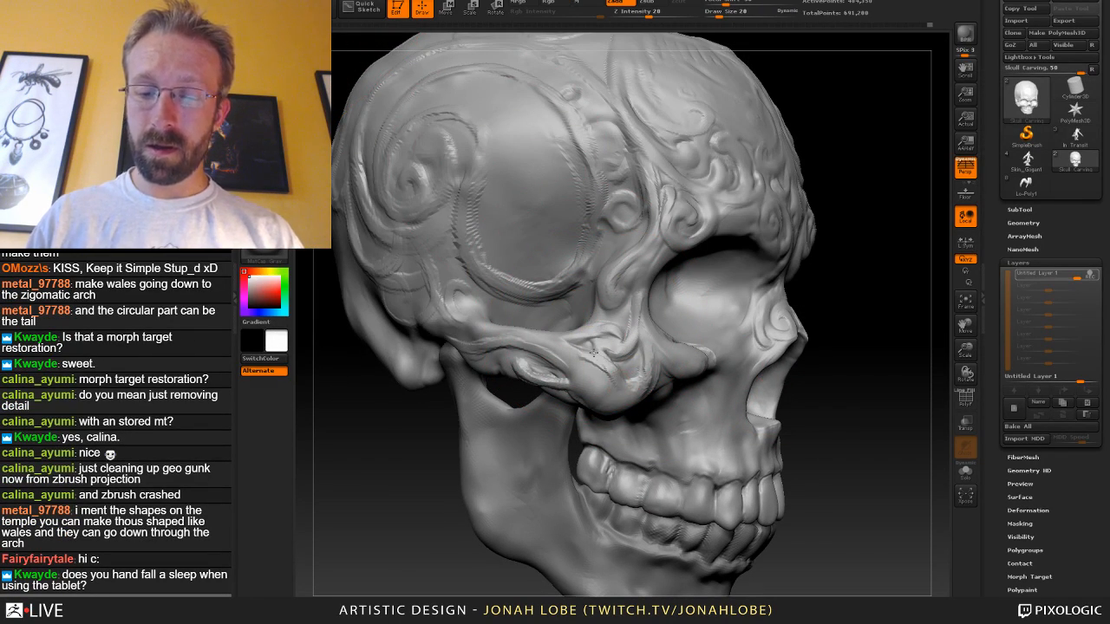
{"action": "left_click_drag", "start_coordinate": [590, 367], "coordinate": [575, 353]}
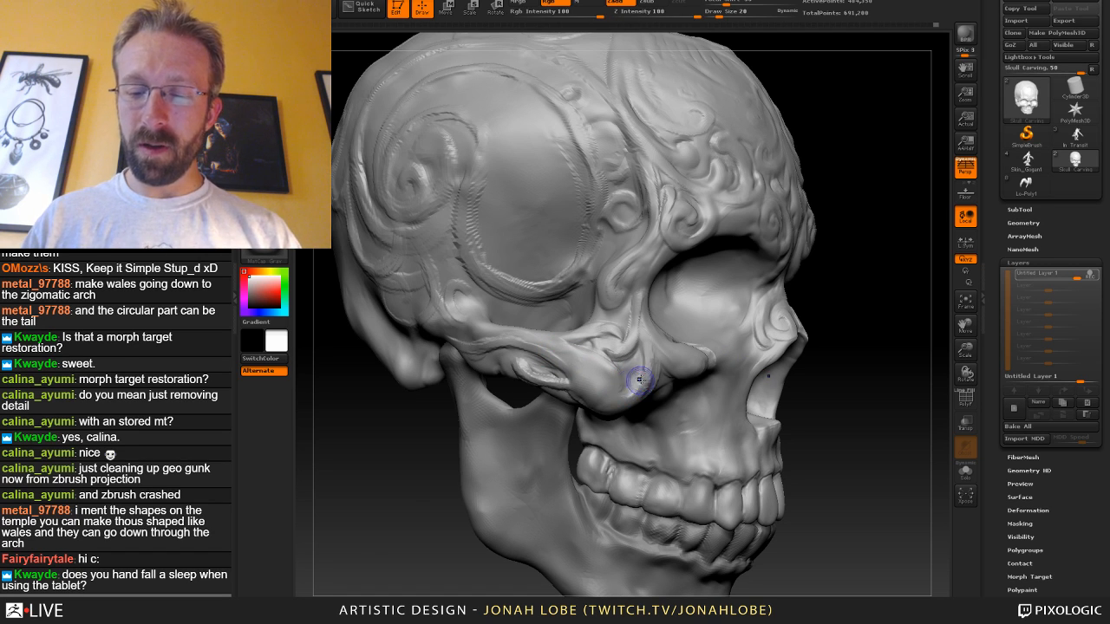
Cut finer lines into the cheekbone carving below the eye socket's outer corner with the Dam_Standard brush.
{"action": "left_click_drag", "start_coordinate": [861, 334], "coordinate": [637, 382]}
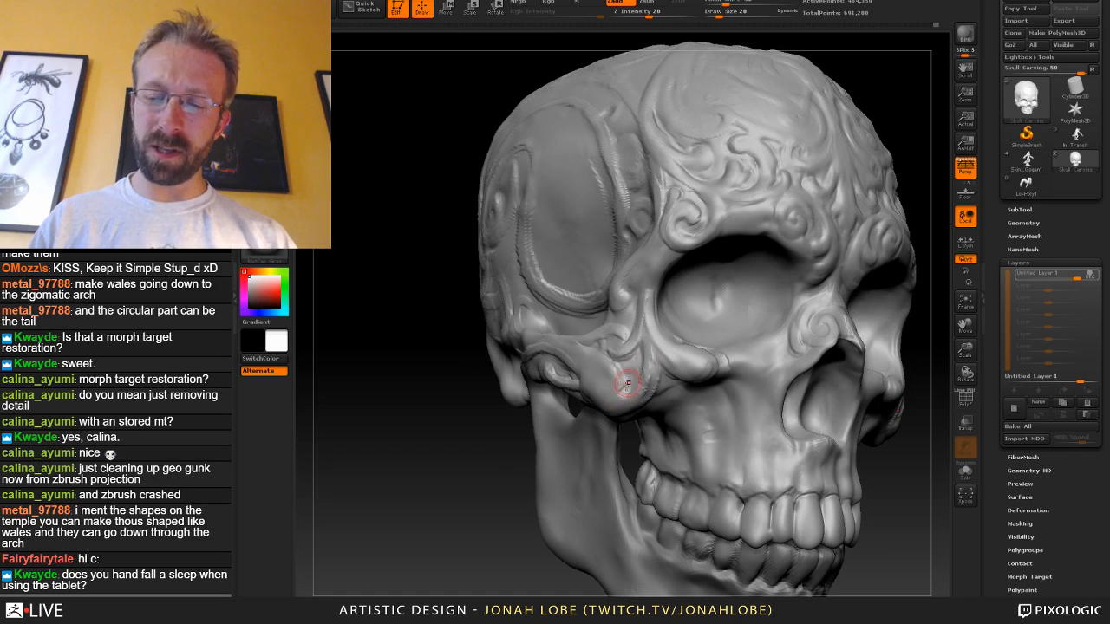
{"action": "key", "text": "b"}
{"action": "left_click", "coordinate": [403, 66]}
{"action": "mouse_move", "coordinate": [468, 469]}
{"action": "left_mouse_down"}
{"action": "mouse_move", "coordinate": [483, 471]}
{"action": "mouse_move", "coordinate": [634, 358]}
{"action": "left_mouse_up"}
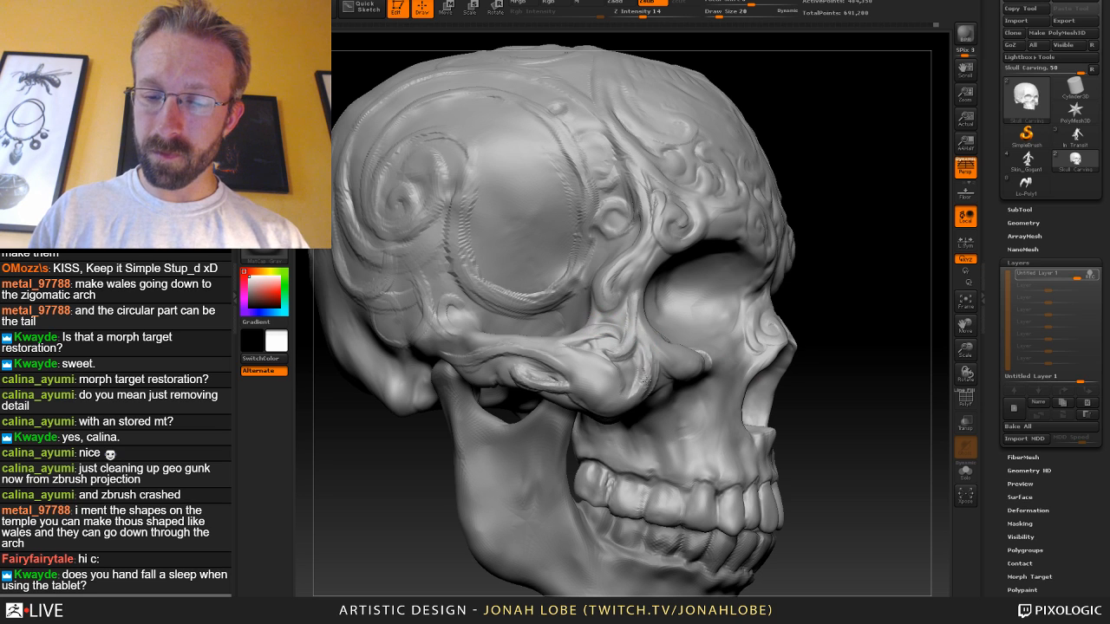
{"action": "left_click_drag", "start_coordinate": [848, 321], "coordinate": [690, 340]}
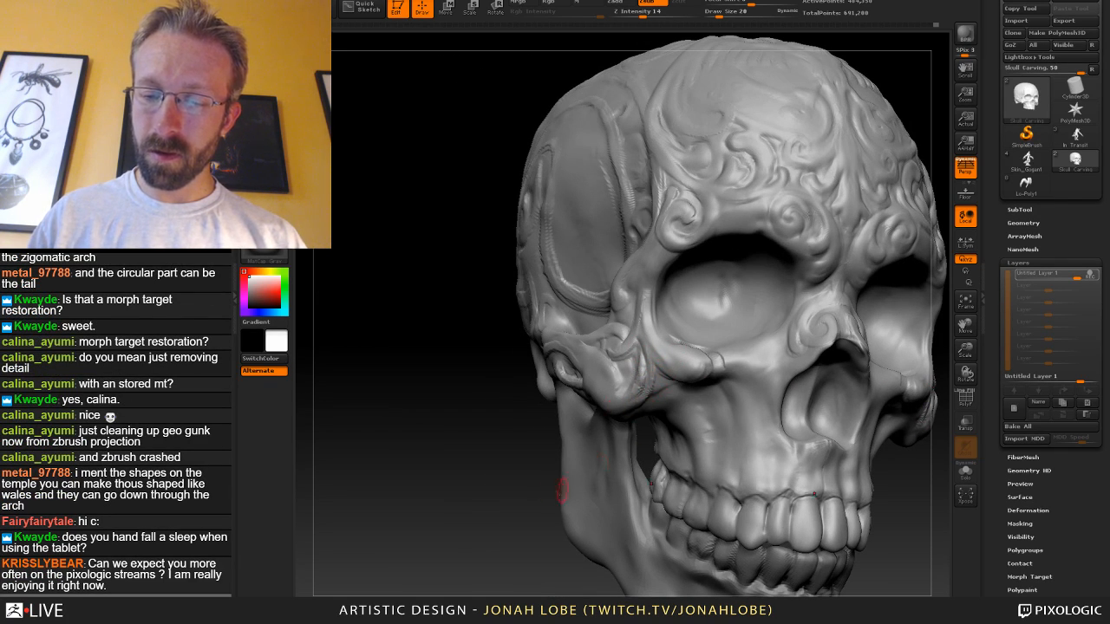
{"action": "left_click_drag", "start_coordinate": [562, 490], "coordinate": [602, 406]}
Restore part of the cheekbone surface beside the eye socket with the Morph brush and reduce its draw size to 9.
{"action": "key", "text": "b"}
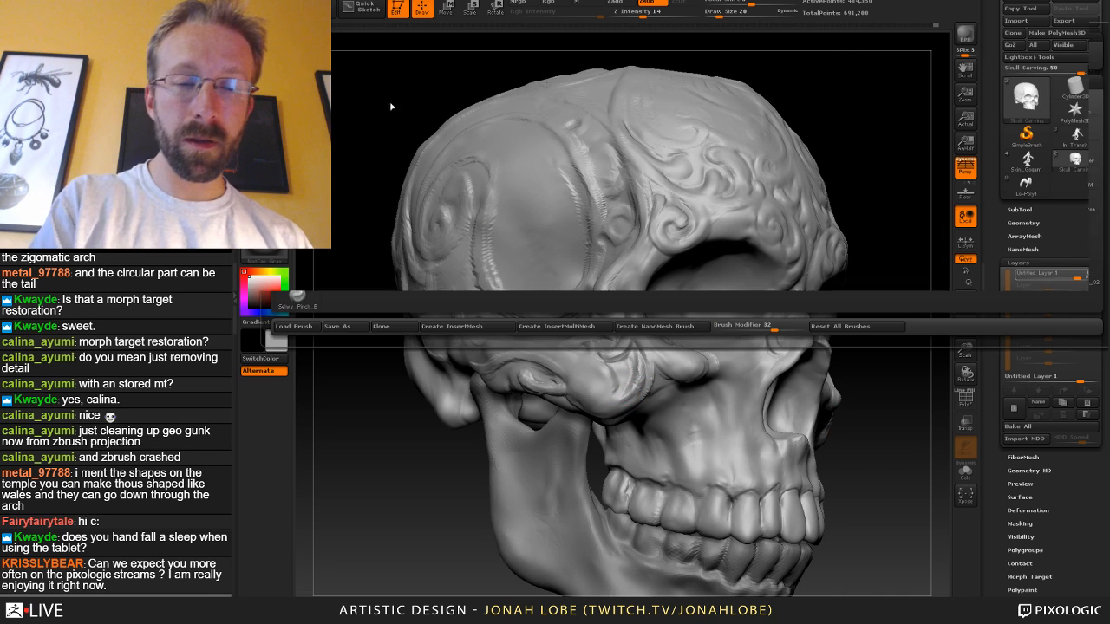
{"action": "left_click", "coordinate": [494, 58]}
{"action": "mouse_move", "coordinate": [641, 361]}
{"action": "left_mouse_down"}
{"action": "mouse_move", "coordinate": [623, 404]}
{"action": "mouse_move", "coordinate": [604, 402]}
{"action": "left_mouse_up"}
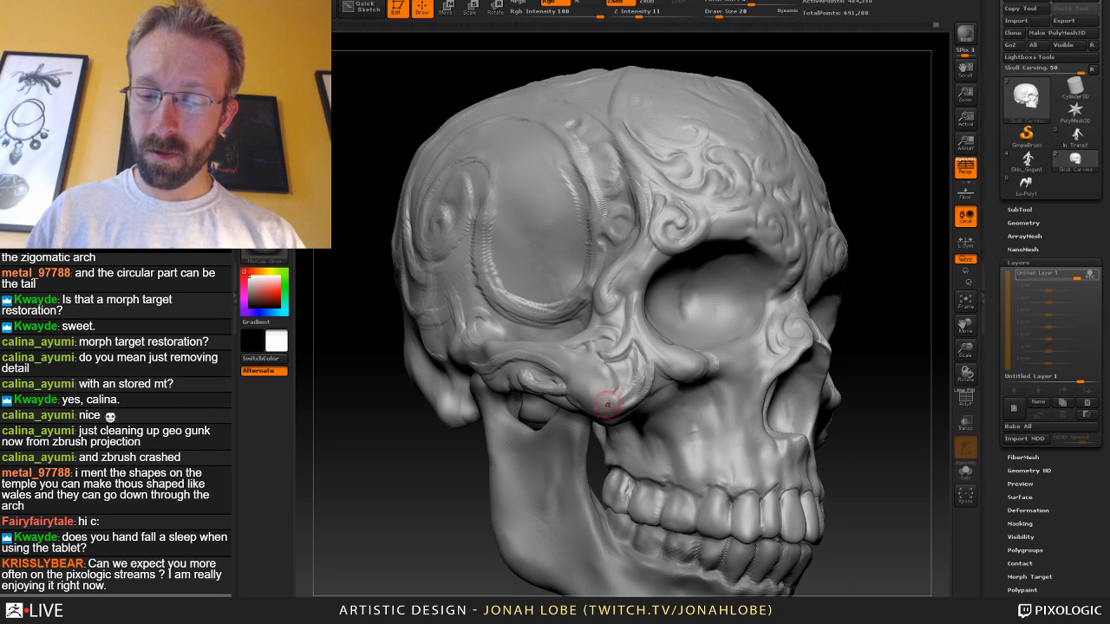
{"action": "key", "text": "s"}
{"action": "left_click_drag", "start_coordinate": [650, 371], "coordinate": [663, 368]}
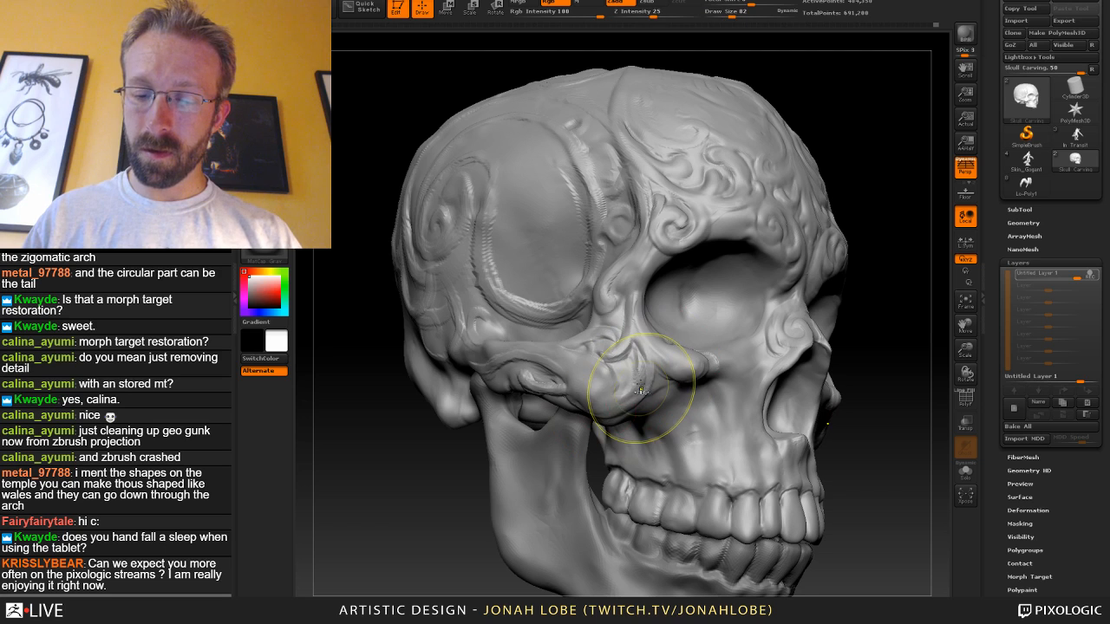
{"action": "key", "text": "s"}
{"action": "left_click_drag", "start_coordinate": [639, 373], "coordinate": [632, 374]}
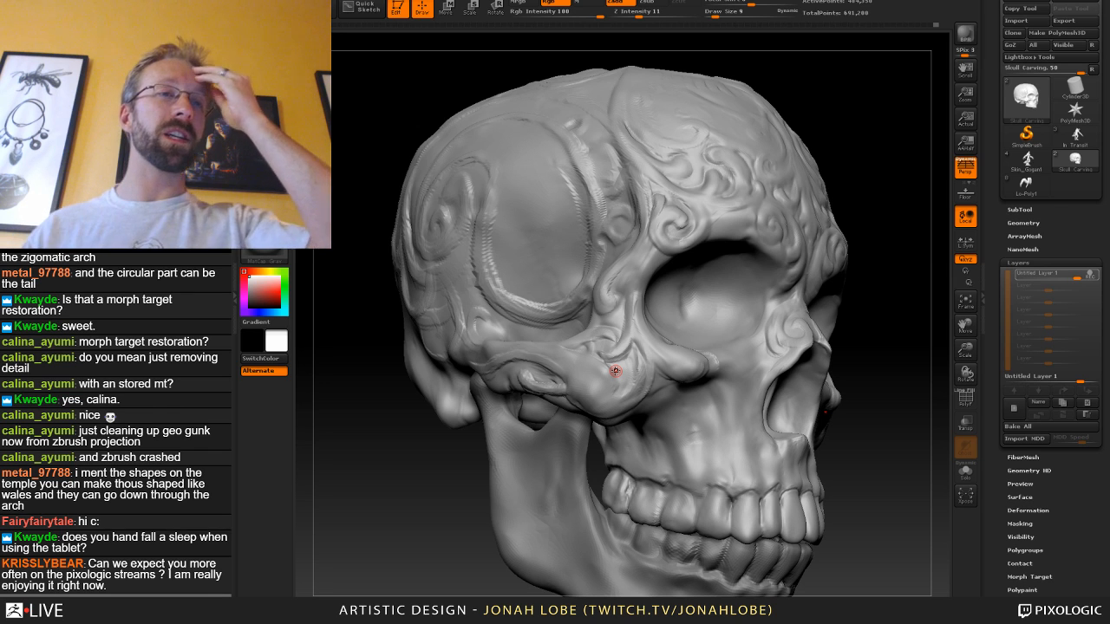
Switch to the ClayBuildup brush and set its draw size to 39.
{"action": "key", "text": "b"}
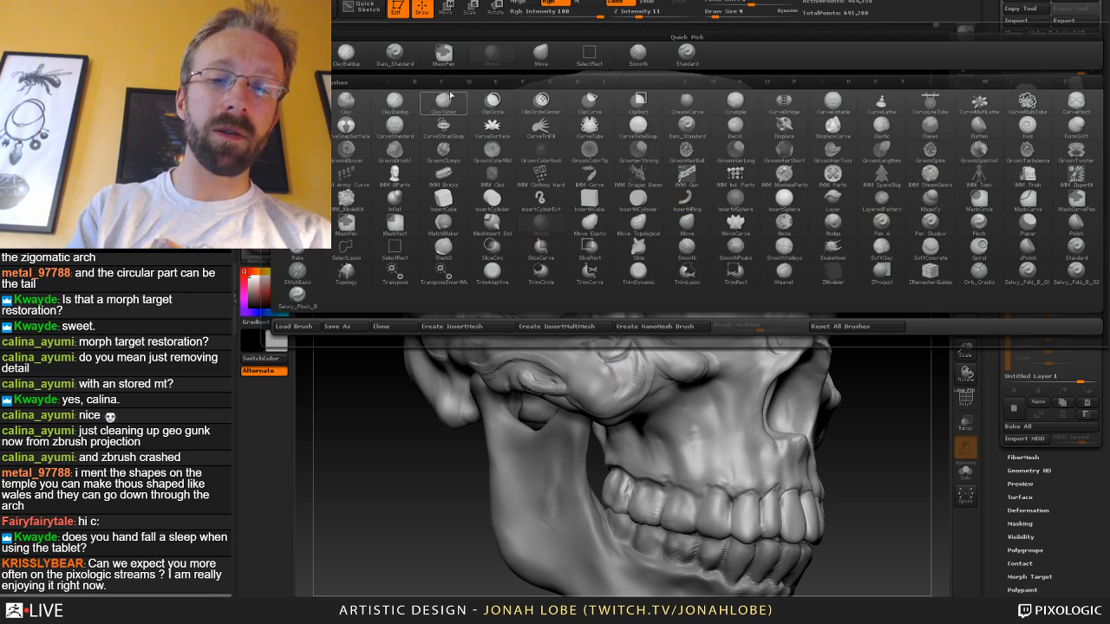
{"action": "left_click", "coordinate": [400, 59]}
{"action": "key", "text": "b"}
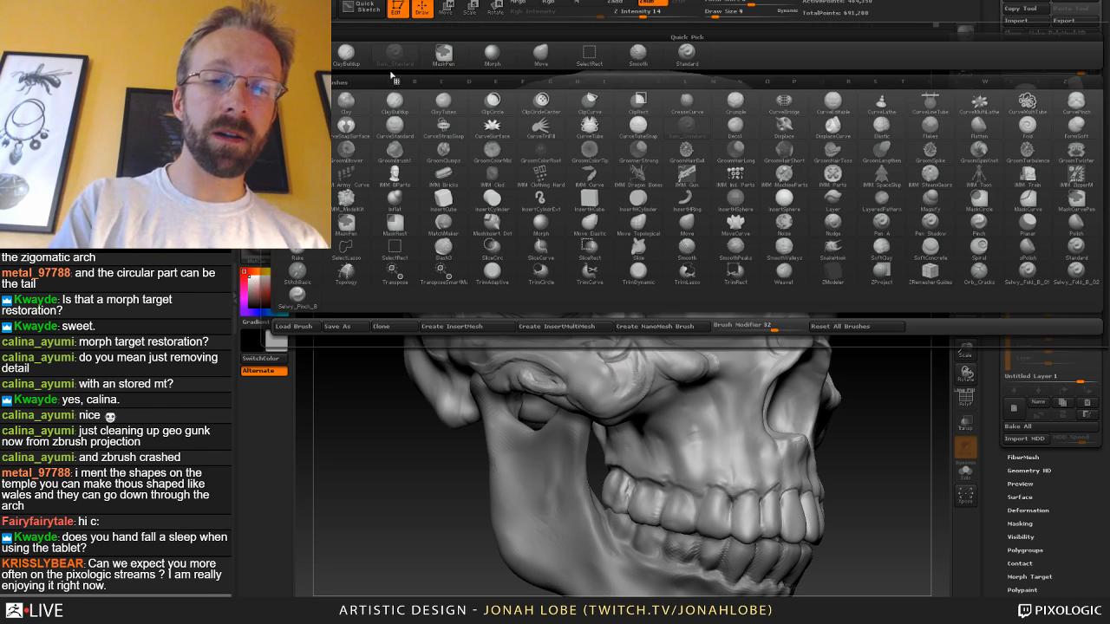
{"action": "left_click", "coordinate": [349, 57]}
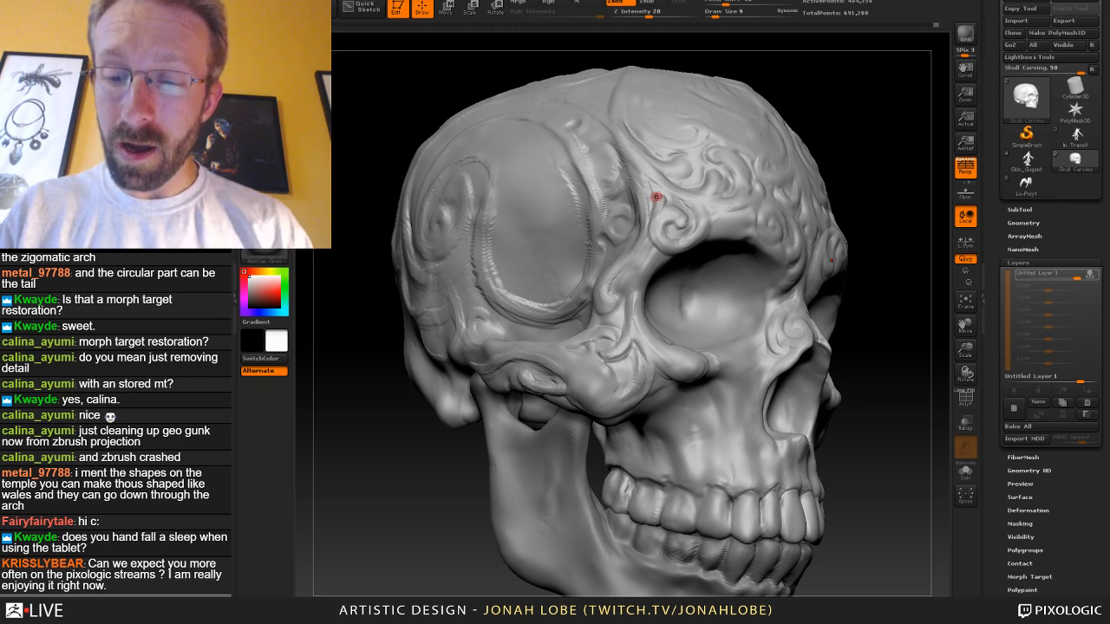
{"action": "key", "text": "s"}
{"action": "mouse_move", "coordinate": [656, 205]}
{"action": "left_mouse_down"}
{"action": "mouse_move", "coordinate": [642, 232]}
{"action": "mouse_move", "coordinate": [602, 246]}
{"action": "left_mouse_up"}
{"action": "key", "text": "s"}
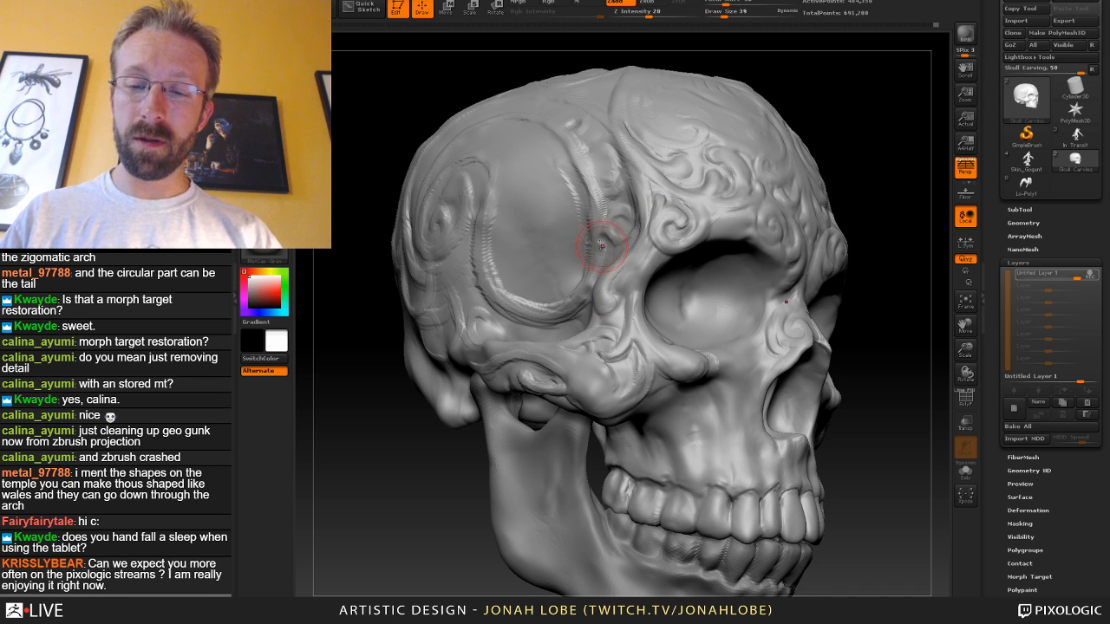
Smooth the rough, serrated edges of the large circular carving on the temple.
{"action": "mouse_move", "coordinate": [584, 185]}
{"action": "left_mouse_down", "text": "shift"}
{"action": "mouse_move", "coordinate": [593, 252]}
{"action": "mouse_move", "coordinate": [550, 308]}
{"action": "mouse_move", "coordinate": [480, 216]}
{"action": "left_mouse_up", "text": "shift"}
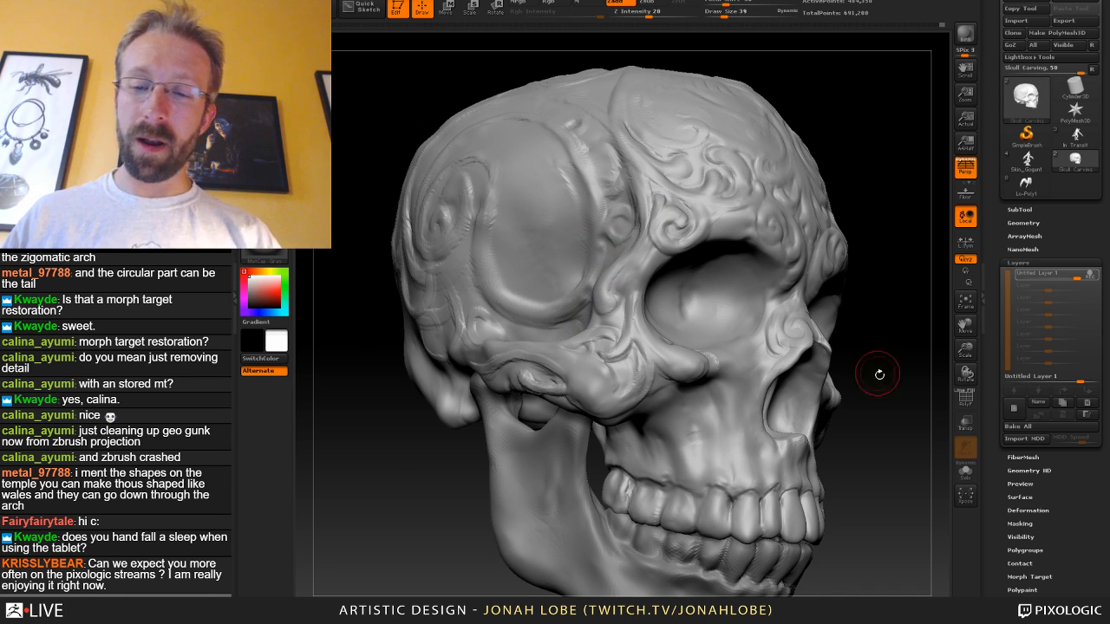
{"action": "left_click_drag", "start_coordinate": [879, 374], "coordinate": [840, 301], "text": "alt"}
{"action": "left_click_drag", "start_coordinate": [737, 319], "coordinate": [926, 399]}
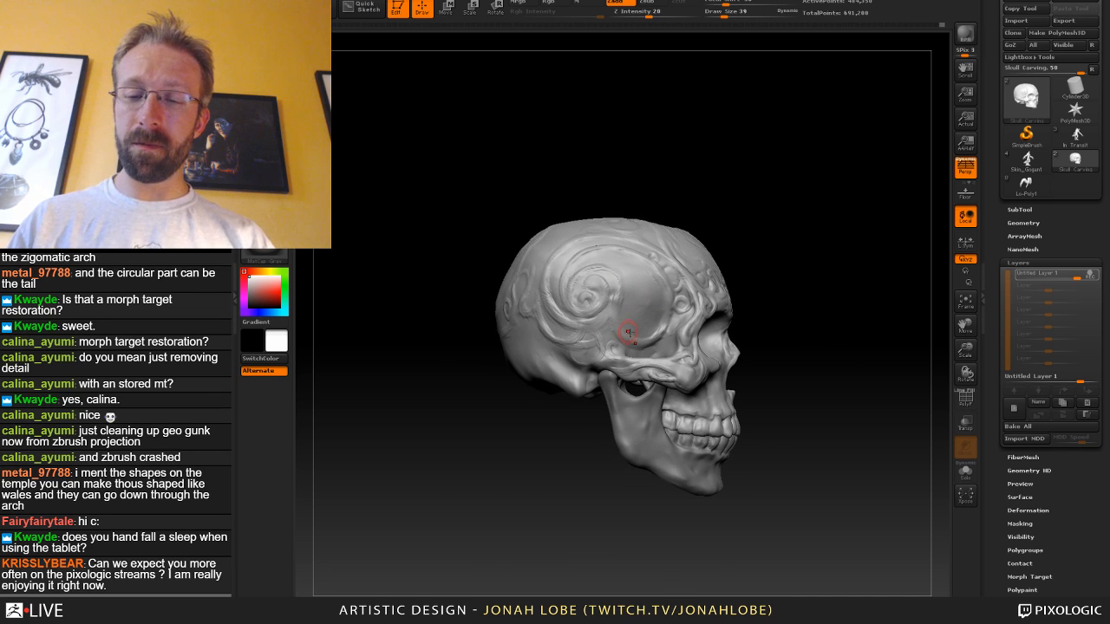
{"action": "left_click_drag", "start_coordinate": [790, 291], "coordinate": [819, 351], "text": "alt"}
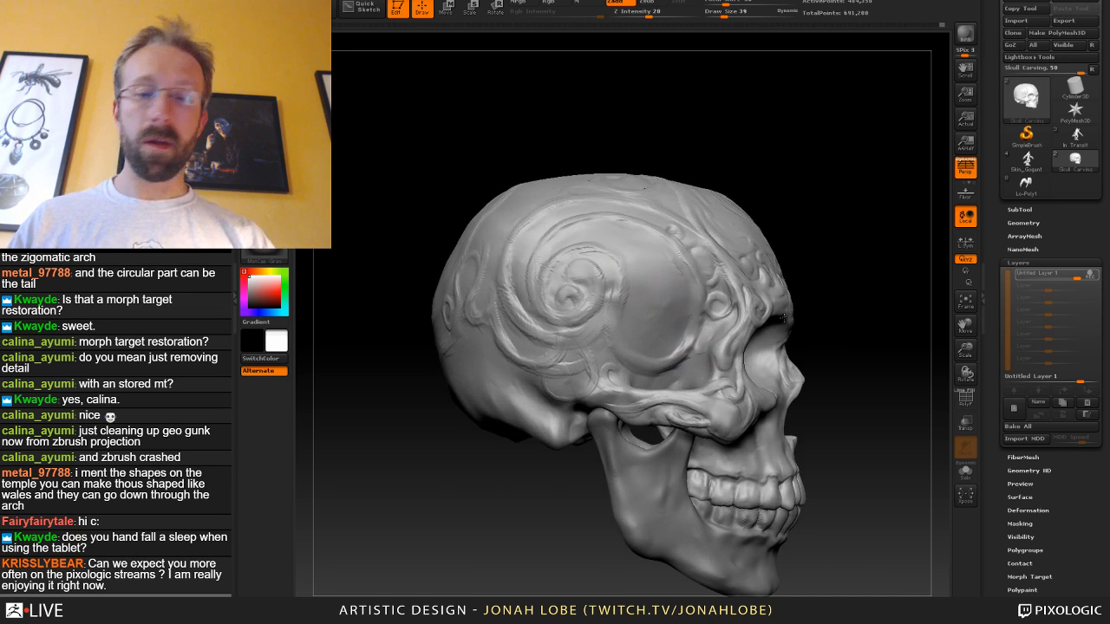
Carve a curved line across the smooth oval on the temple with the Dam_Standard brush and undo the last stroke.
{"action": "left_click_drag", "start_coordinate": [864, 296], "coordinate": [752, 280]}
{"action": "left_click_drag", "start_coordinate": [772, 466], "coordinate": [759, 395], "text": "alt"}
{"action": "mouse_move", "coordinate": [725, 440]}
{"action": "left_mouse_down"}
{"action": "mouse_move", "coordinate": [756, 444]}
{"action": "mouse_move", "coordinate": [749, 503]}
{"action": "left_mouse_up"}
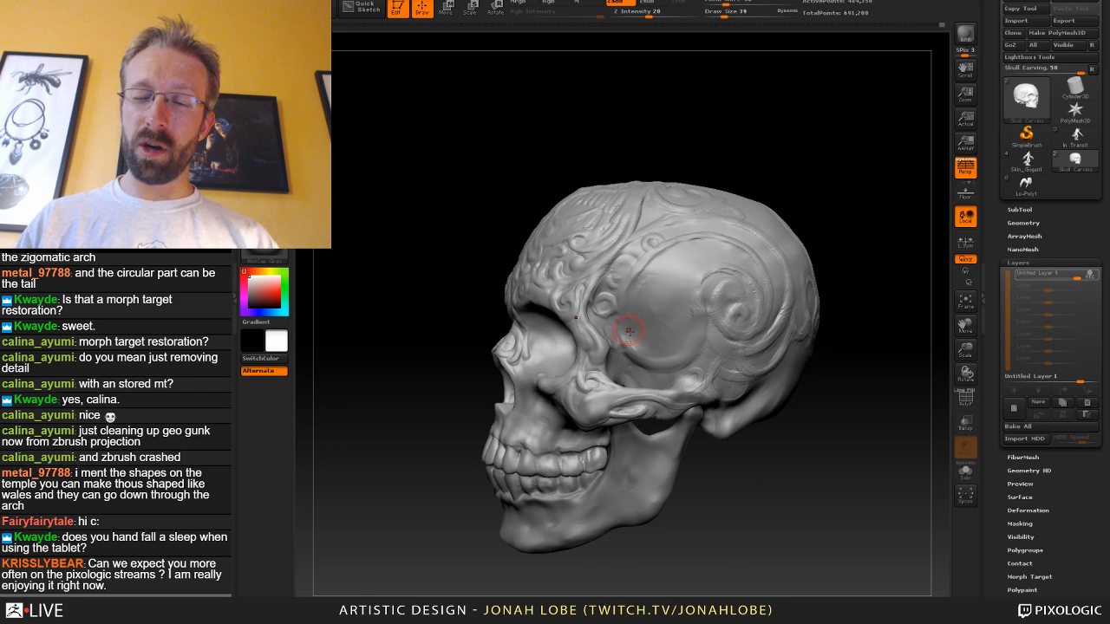
{"action": "left_click", "coordinate": [265, 52]}
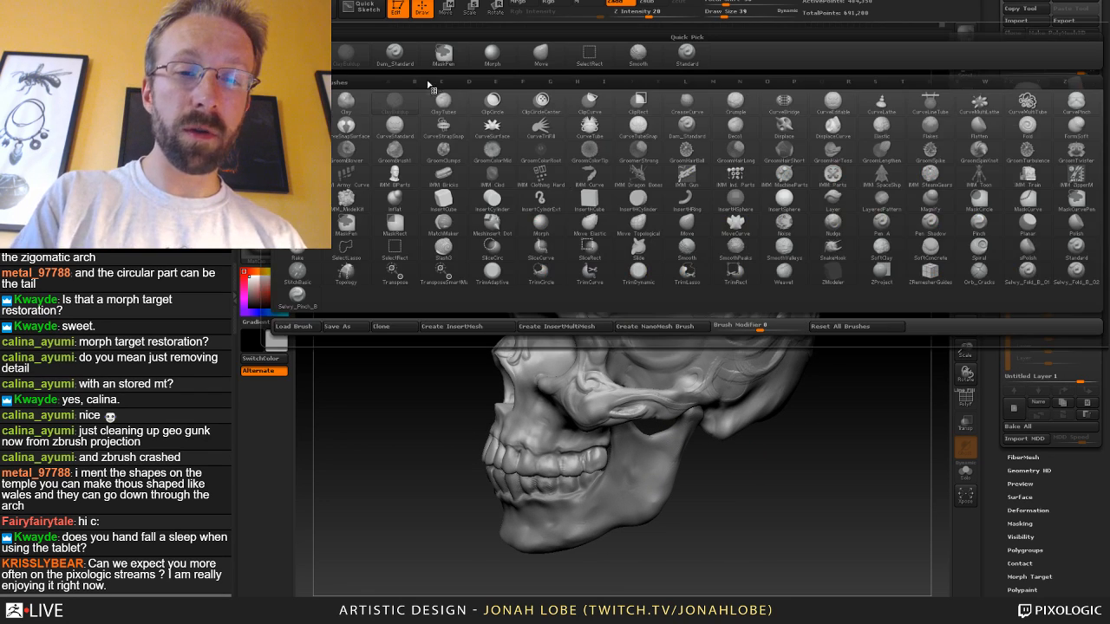
{"action": "left_click", "coordinate": [400, 59]}
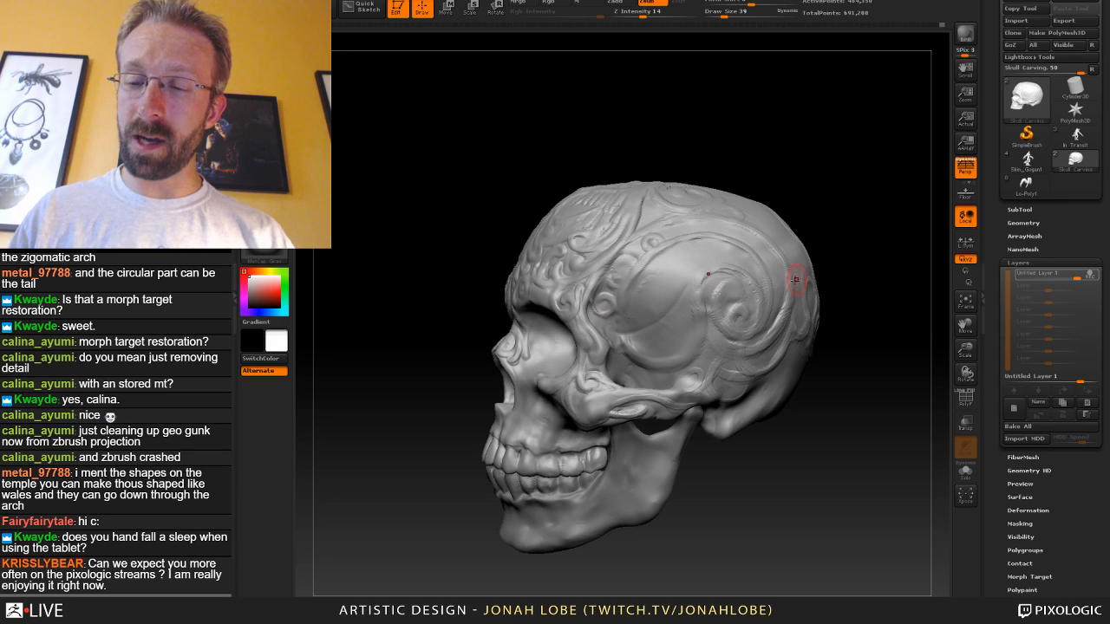
{"action": "key", "text": "ctrl+z"}
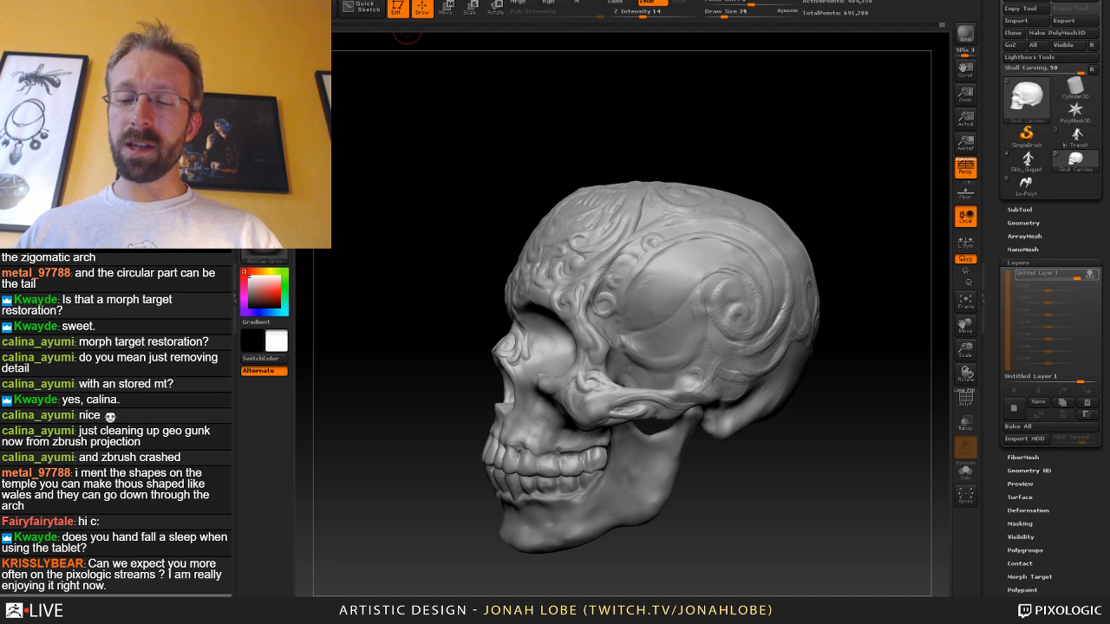
{"action": "left_click_drag", "start_coordinate": [712, 477], "coordinate": [722, 452]}
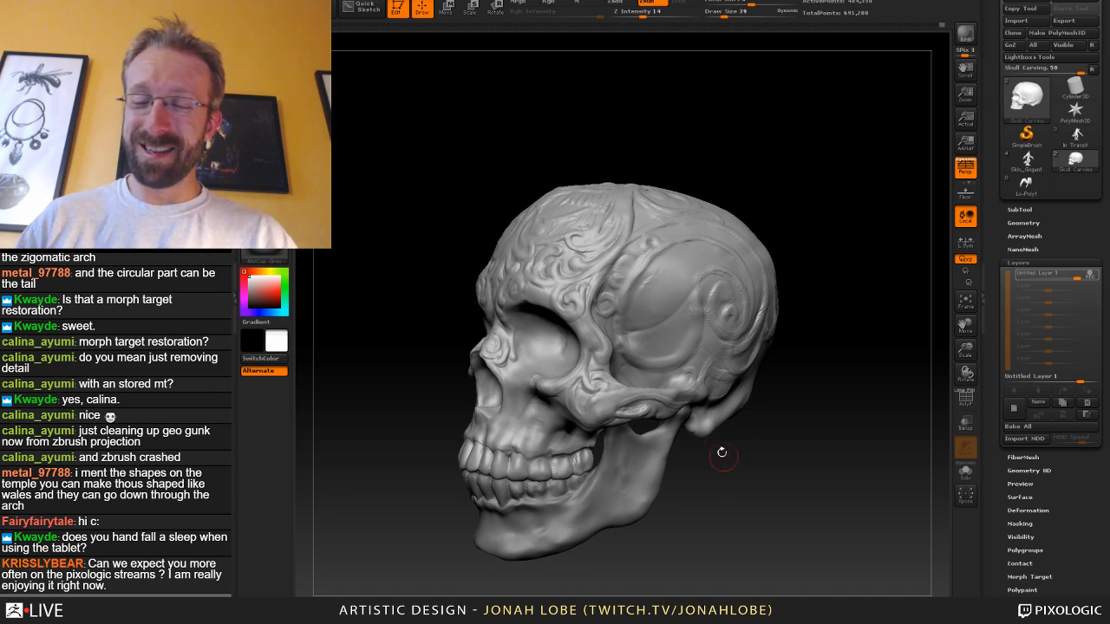
Clean up the carved lines around the temple oval with the Morph brush and reduce its draw size to 30.
{"action": "key", "text": "b"}
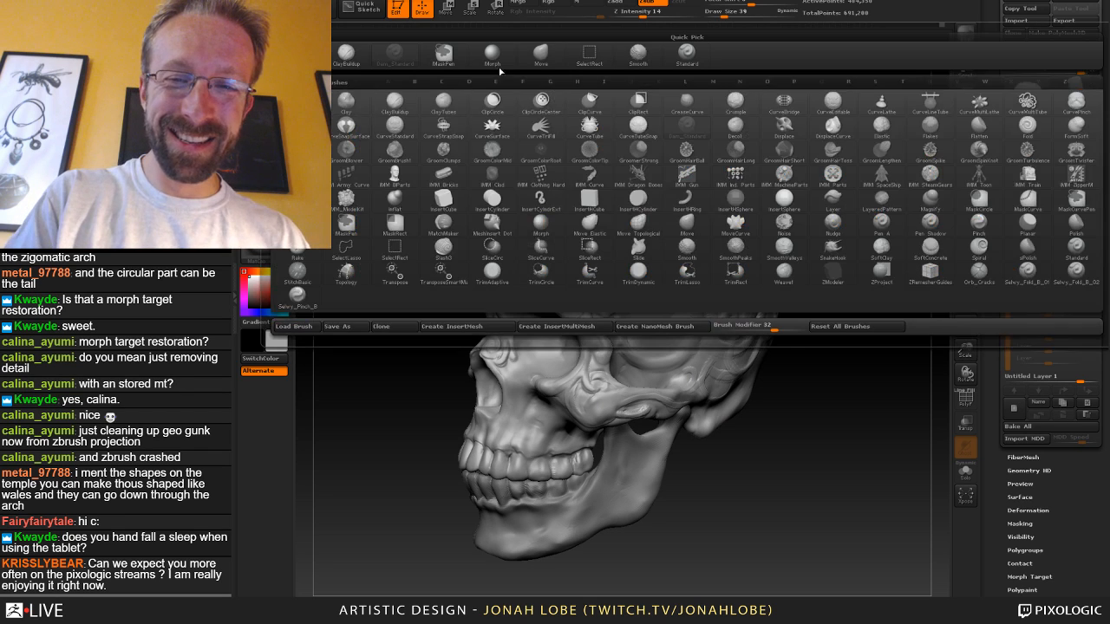
{"action": "left_click", "coordinate": [495, 67]}
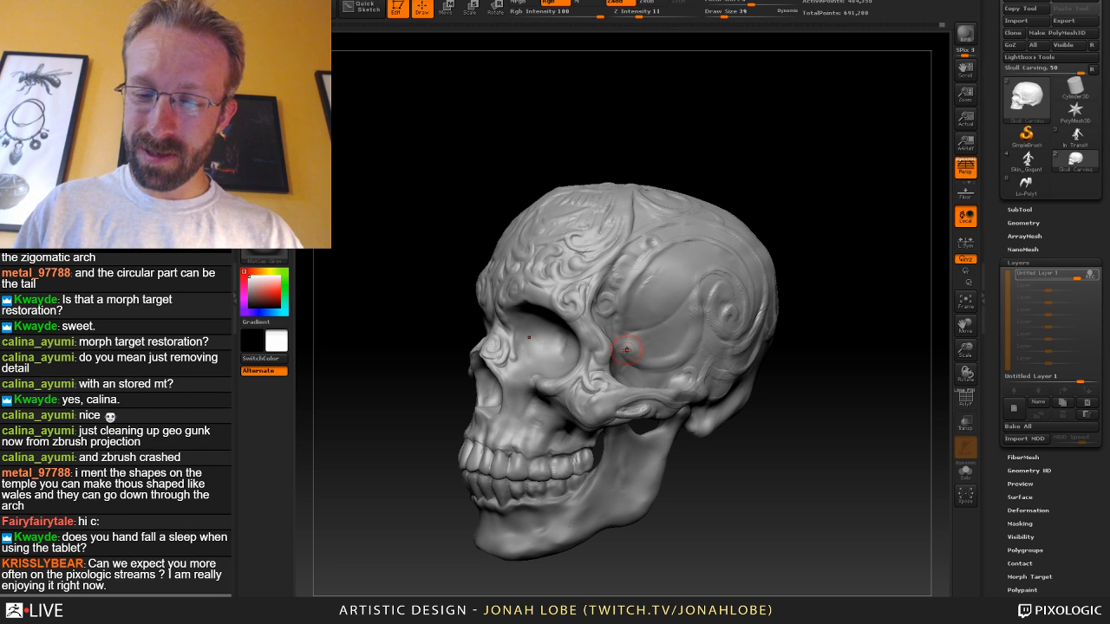
{"action": "left_click_drag", "start_coordinate": [827, 300], "coordinate": [706, 300]}
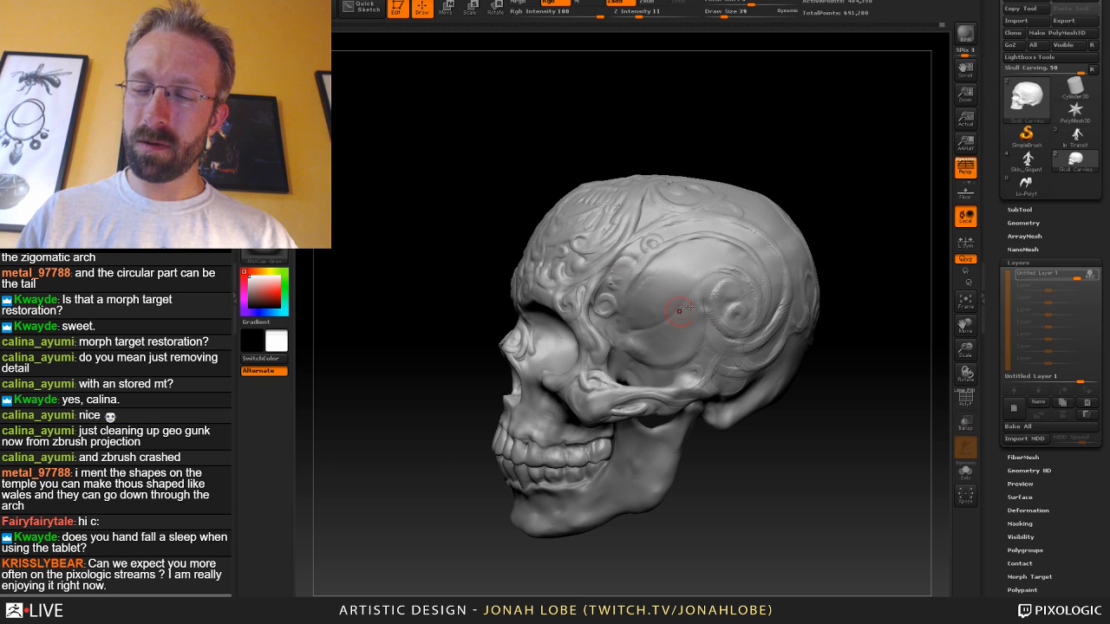
{"action": "mouse_move", "coordinate": [858, 260]}
{"action": "left_mouse_down"}
{"action": "mouse_move", "coordinate": [869, 255]}
{"action": "mouse_move", "coordinate": [856, 272]}
{"action": "left_mouse_up"}
{"action": "left_click_drag", "start_coordinate": [821, 277], "coordinate": [663, 283]}
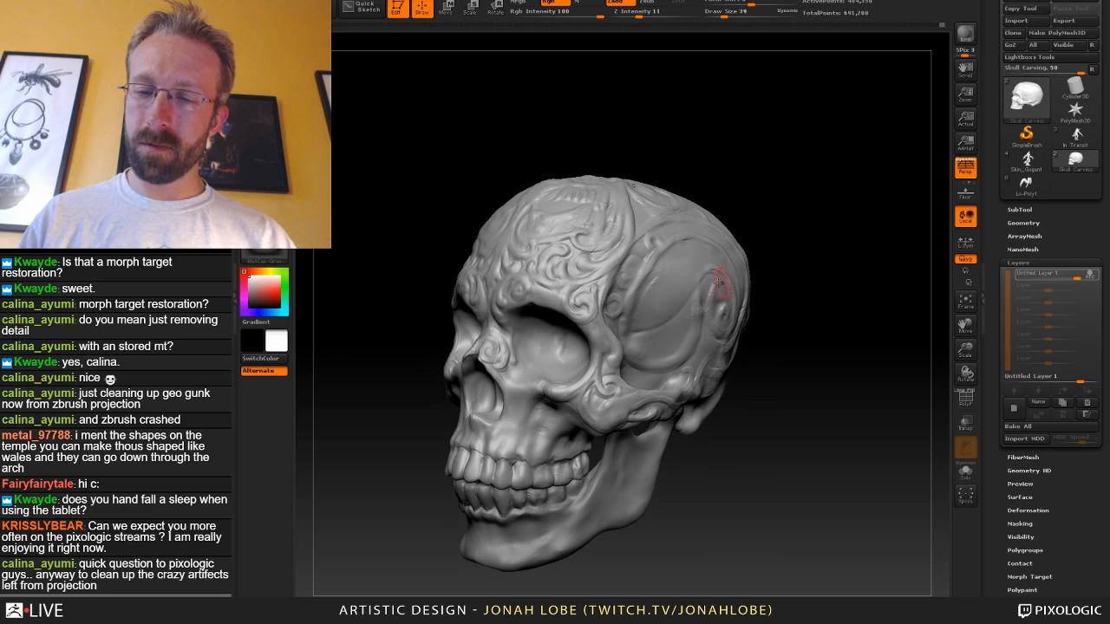
{"action": "key", "text": "s"}
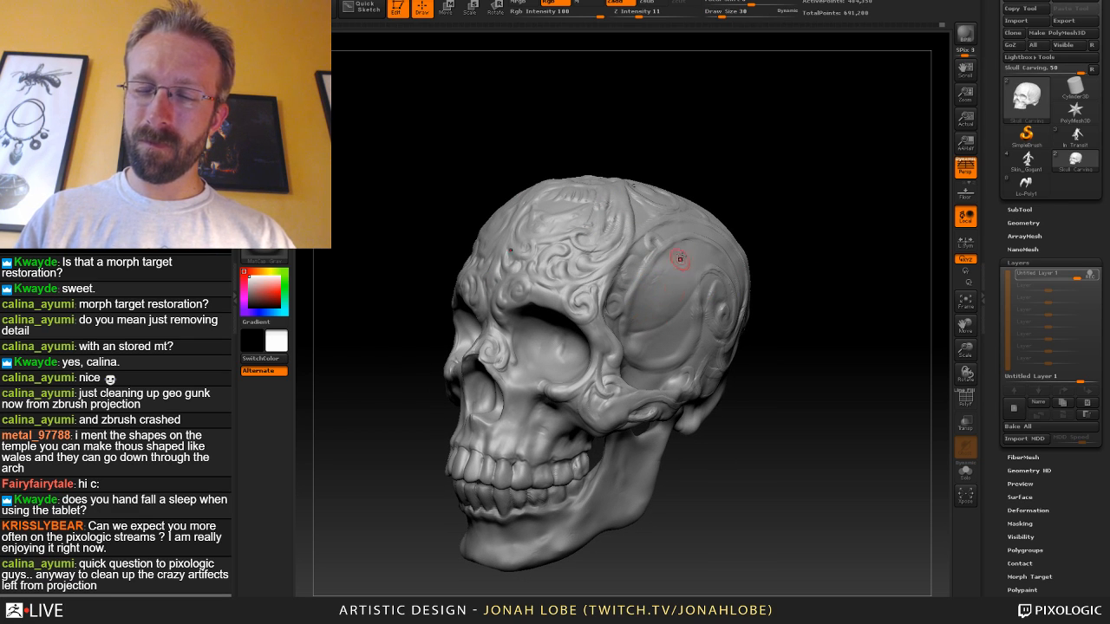
Carve additional curved lines into the front part of the temple oval with the Dam_Standard brush.
{"action": "key", "text": "b"}
{"action": "left_click", "coordinate": [425, 69]}
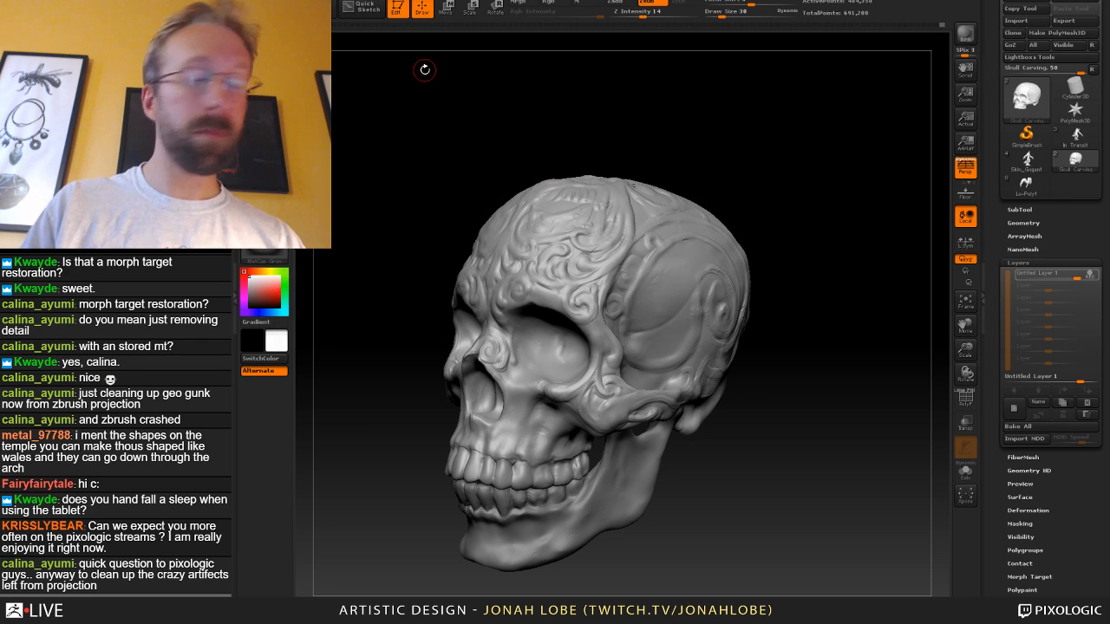
{"action": "mouse_move", "coordinate": [635, 321]}
{"action": "right_mouse_down"}
{"action": "mouse_move", "coordinate": [856, 230]}
{"action": "mouse_move", "coordinate": [751, 240]}
{"action": "right_mouse_up"}
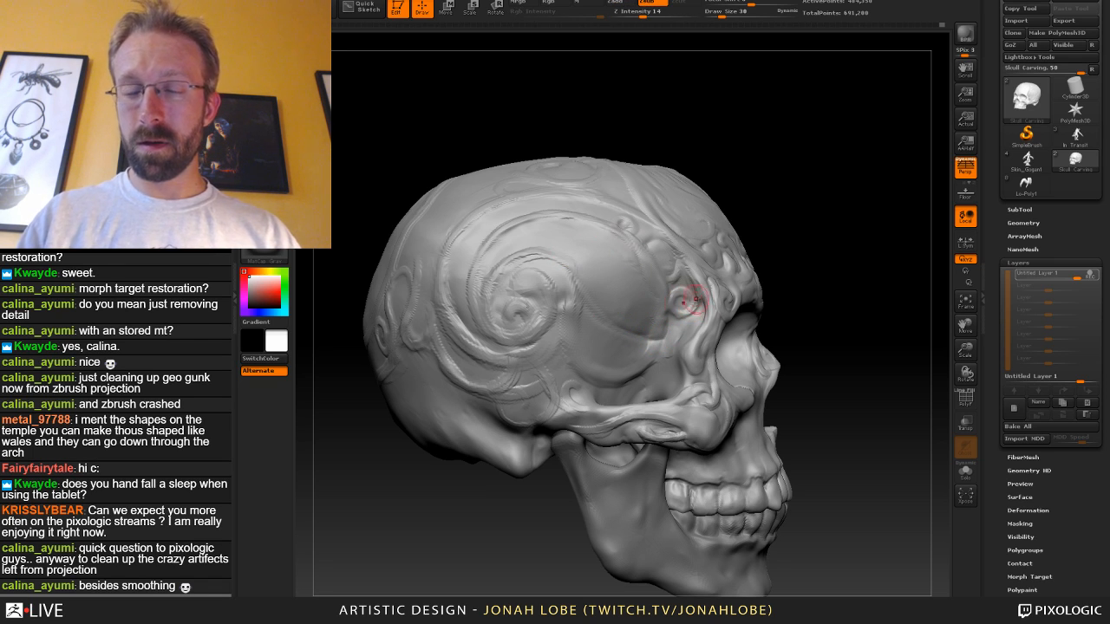
{"action": "left_click_drag", "start_coordinate": [788, 270], "coordinate": [845, 242]}
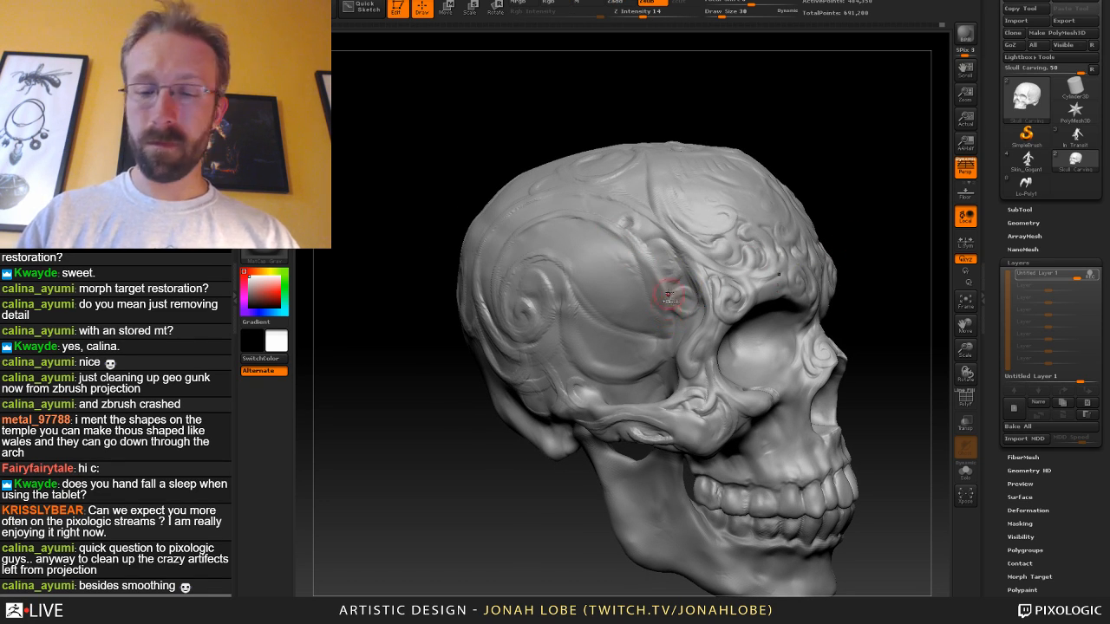
{"action": "left_click_drag", "start_coordinate": [702, 284], "coordinate": [659, 312]}
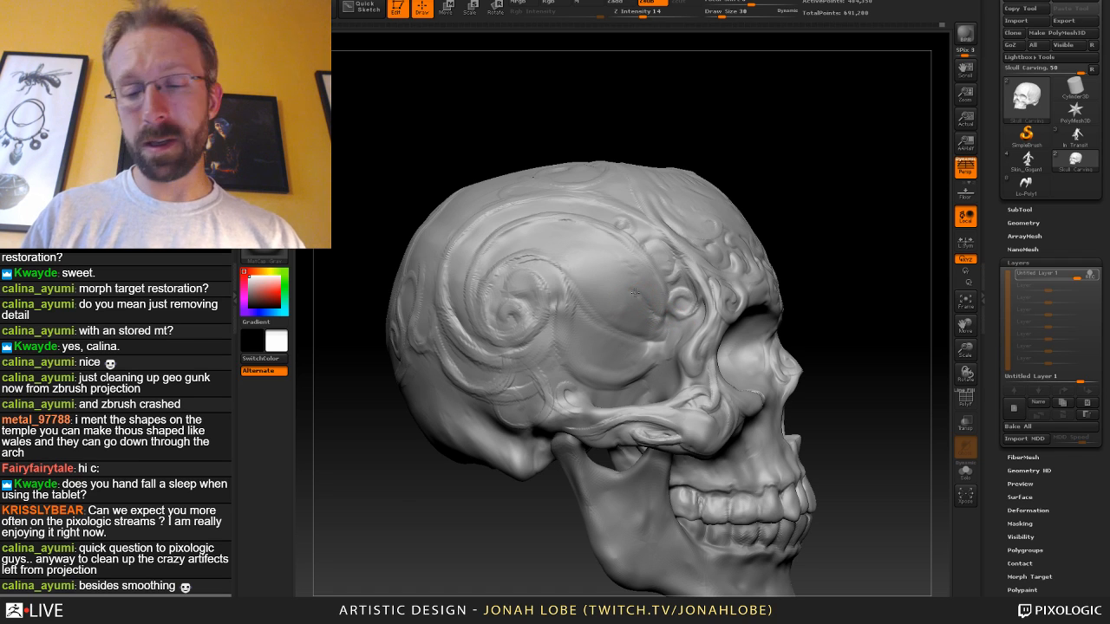
Carve a small round eye-like mark above the wavy line inside the temple oval.
{"action": "left_click_drag", "start_coordinate": [802, 243], "coordinate": [758, 240]}
{"action": "left_click_drag", "start_coordinate": [602, 266], "coordinate": [608, 267]}
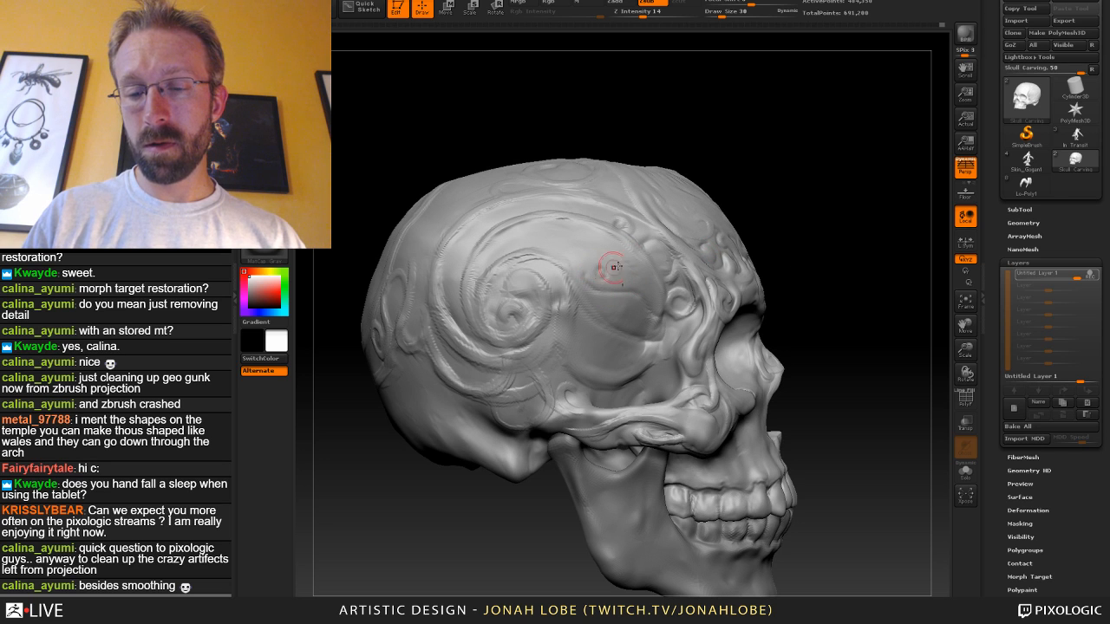
{"action": "mouse_move", "coordinate": [802, 255]}
{"action": "left_mouse_down", "text": "alt"}
{"action": "mouse_move", "coordinate": [769, 275]}
{"action": "mouse_move", "coordinate": [795, 312]}
{"action": "left_mouse_up", "text": "alt"}
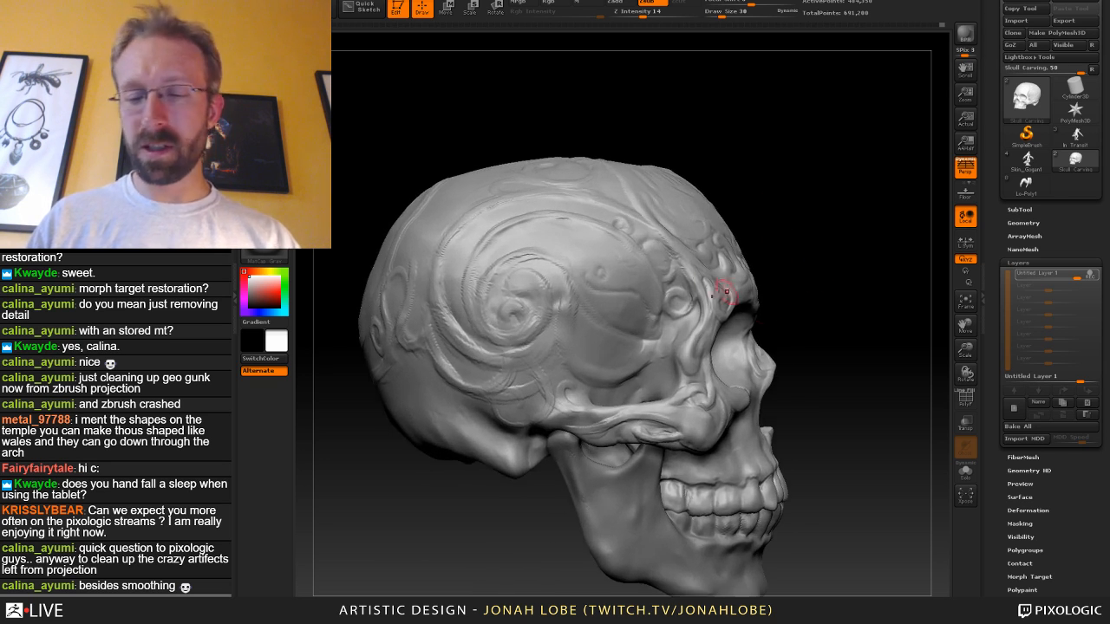
{"action": "left_click_drag", "start_coordinate": [804, 232], "coordinate": [784, 236]}
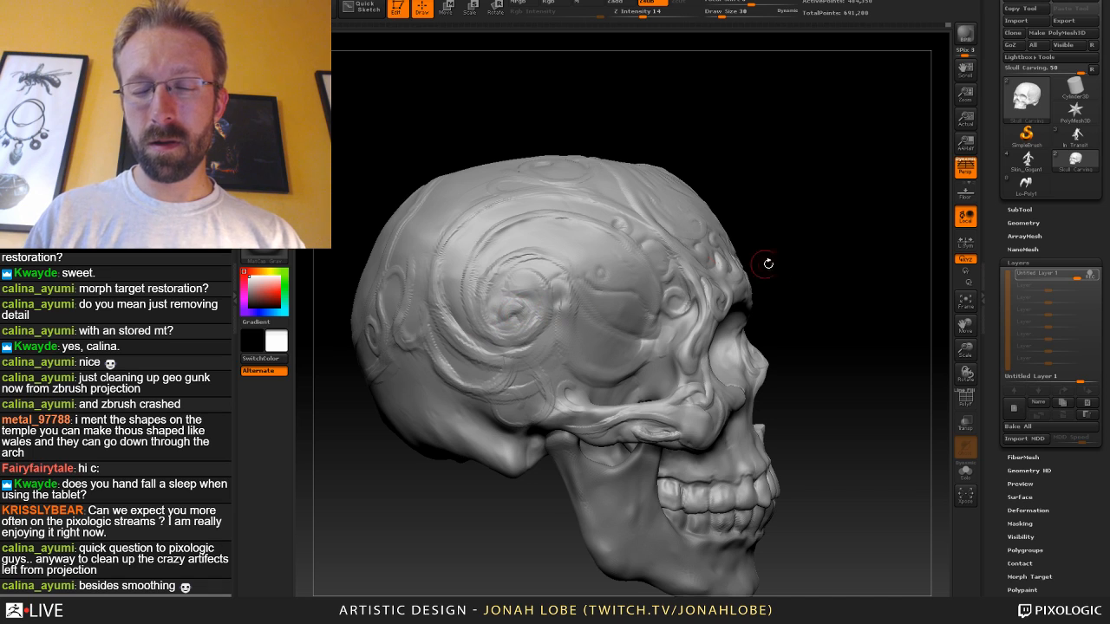
Undo the last strokes on the large temple spiral and recut the groove at its centre.
{"action": "key", "text": "shift"}
{"action": "key", "text": "ctrl+z"}
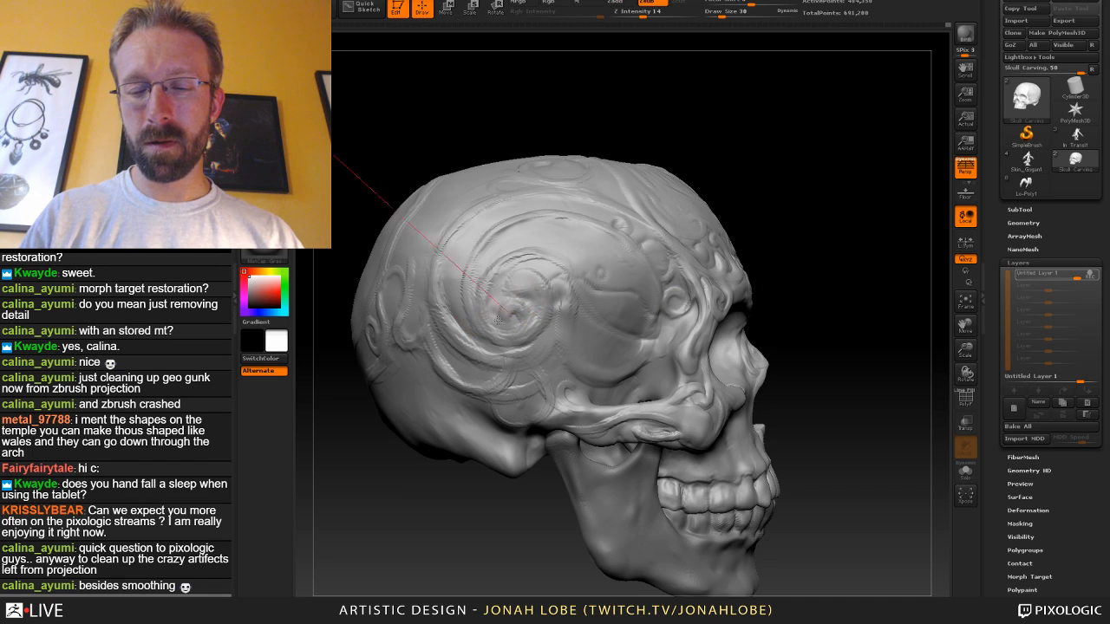
{"action": "key", "text": "ctrl+z"}
{"action": "left_click_drag", "start_coordinate": [526, 311], "coordinate": [518, 303]}
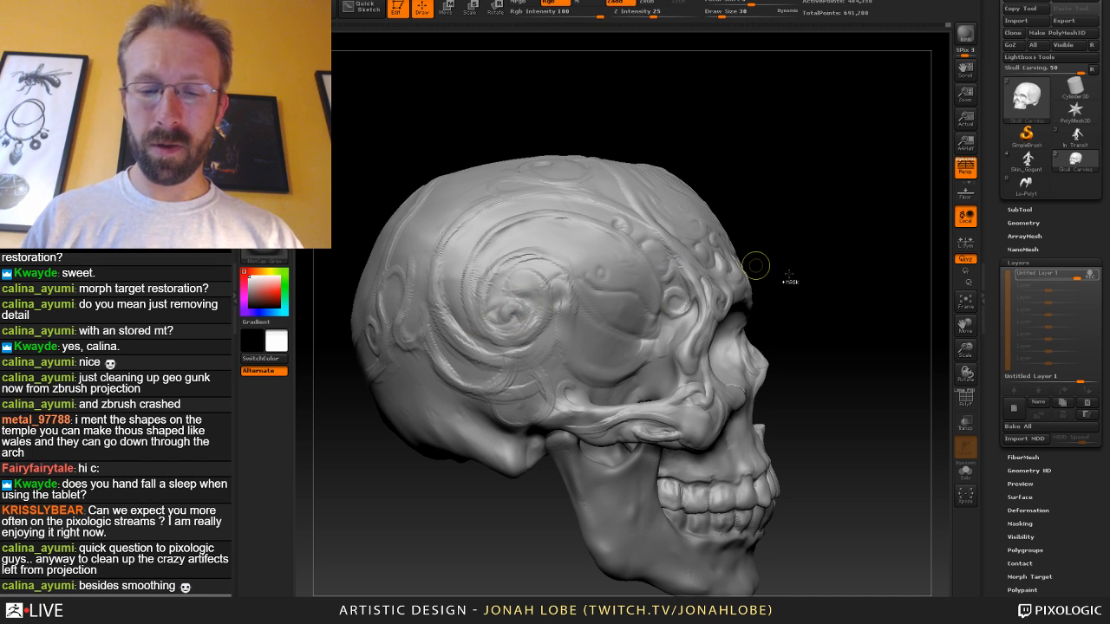
Build up the raised bands around the temple spiral with the ClayBuildup brush and smooth the rough spots.
{"action": "mouse_move", "coordinate": [798, 271]}
{"action": "left_mouse_down"}
{"action": "mouse_move", "coordinate": [801, 250]}
{"action": "mouse_move", "coordinate": [768, 275]}
{"action": "mouse_move", "coordinate": [768, 304]}
{"action": "mouse_move", "coordinate": [714, 294]}
{"action": "left_mouse_up"}
{"action": "key", "text": "b"}
{"action": "left_click", "coordinate": [351, 61]}
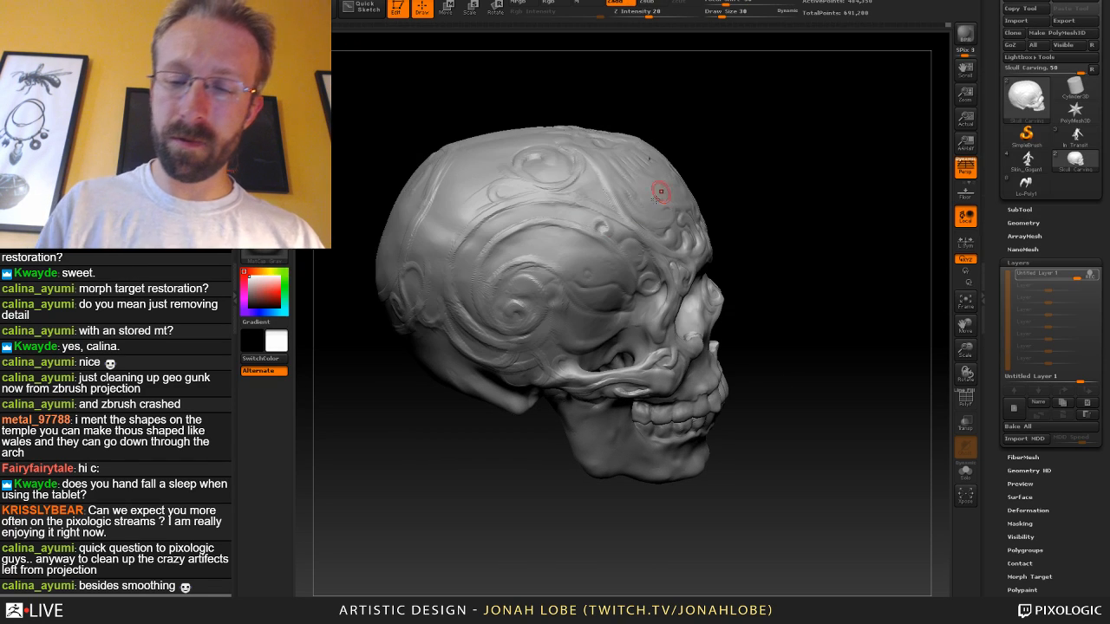
{"action": "left_click_drag", "start_coordinate": [558, 231], "coordinate": [495, 254]}
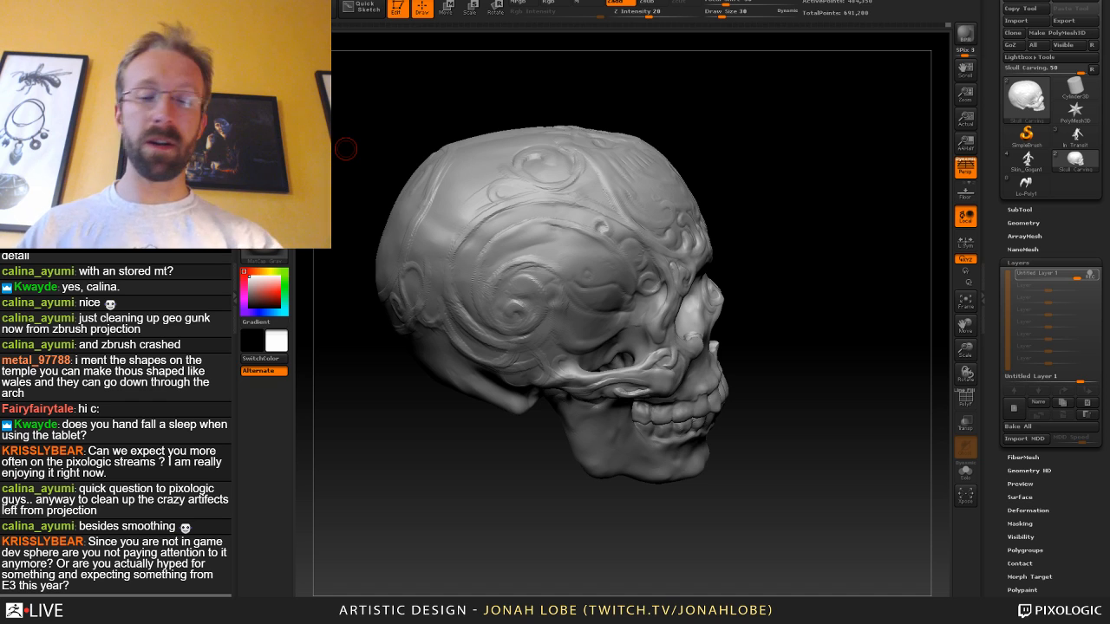
{"action": "left_click_drag", "start_coordinate": [758, 381], "coordinate": [735, 420]}
{"action": "left_click_drag", "start_coordinate": [629, 417], "coordinate": [598, 407], "text": "shift"}
{"action": "mouse_move", "coordinate": [768, 372]}
{"action": "left_mouse_down"}
{"action": "mouse_move", "coordinate": [789, 370]}
{"action": "mouse_move", "coordinate": [696, 333]}
{"action": "mouse_move", "coordinate": [718, 326]}
{"action": "mouse_move", "coordinate": [719, 395]}
{"action": "left_mouse_up"}
Restore the surface between the temple spiral and the oval with the Morph brush at draw size 20.
{"action": "key", "text": "b"}
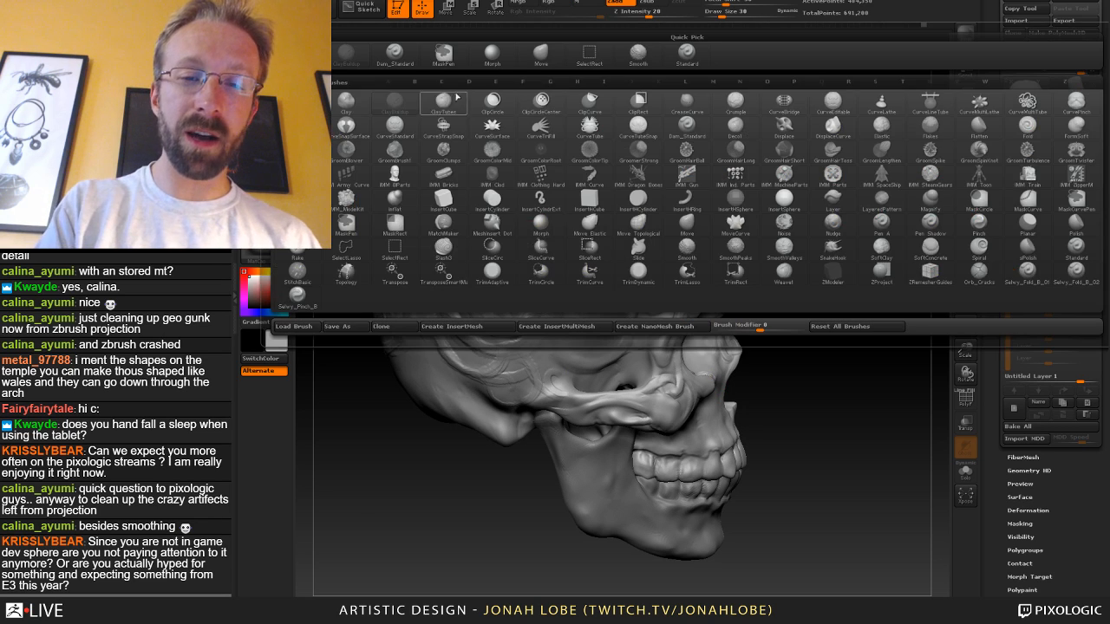
{"action": "left_click", "coordinate": [490, 59]}
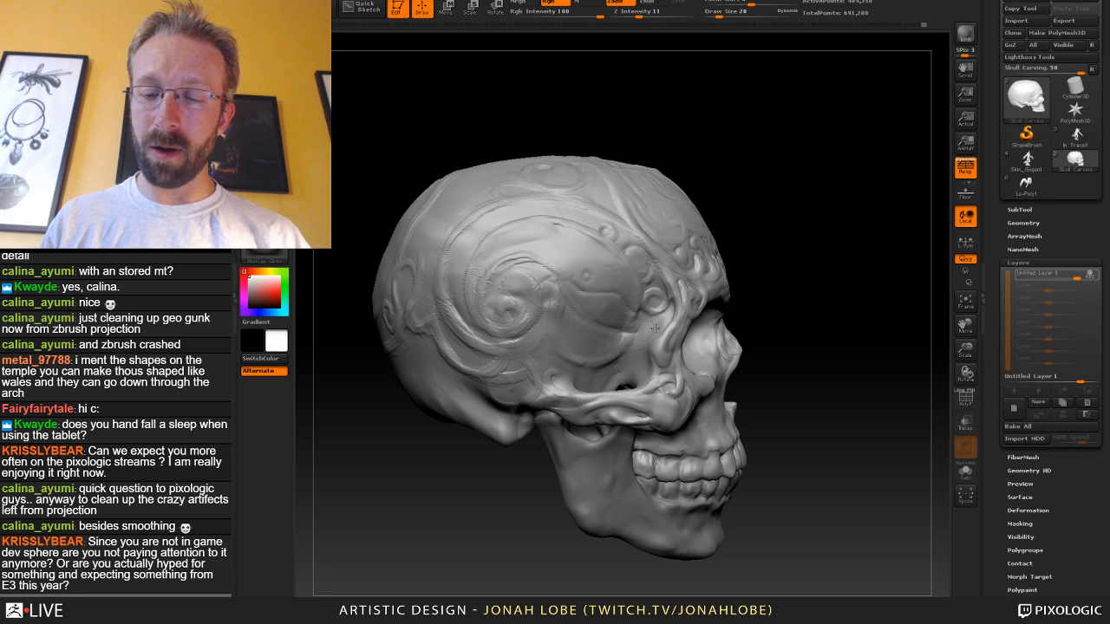
{"action": "mouse_move", "coordinate": [788, 328]}
{"action": "left_mouse_down", "text": "alt"}
{"action": "mouse_move", "coordinate": [757, 311]}
{"action": "mouse_move", "coordinate": [746, 322]}
{"action": "mouse_move", "coordinate": [758, 327]}
{"action": "mouse_move", "coordinate": [744, 346]}
{"action": "mouse_move", "coordinate": [771, 322]}
{"action": "mouse_move", "coordinate": [776, 346]}
{"action": "left_mouse_up", "text": "alt"}
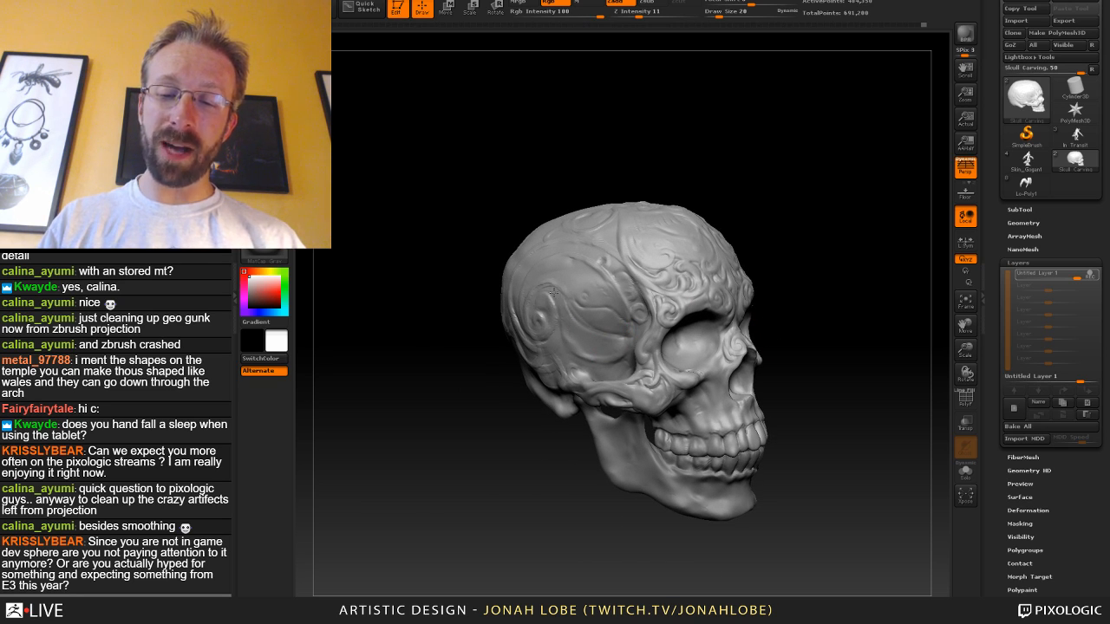
{"action": "left_click_drag", "start_coordinate": [811, 277], "coordinate": [574, 334]}
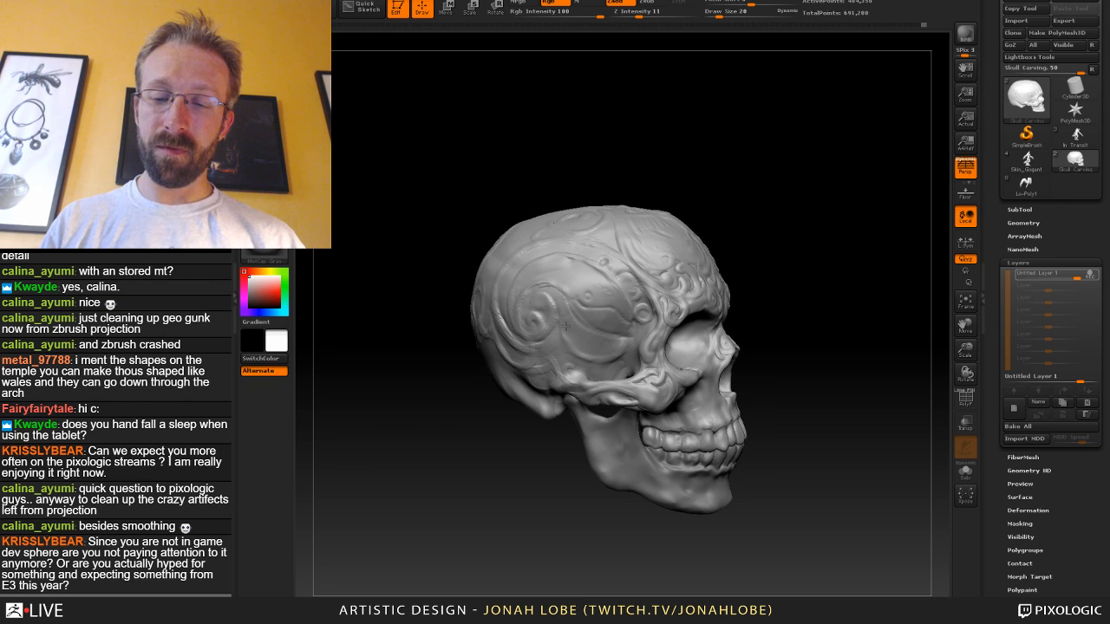
{"action": "left_click_drag", "start_coordinate": [783, 289], "coordinate": [588, 358]}
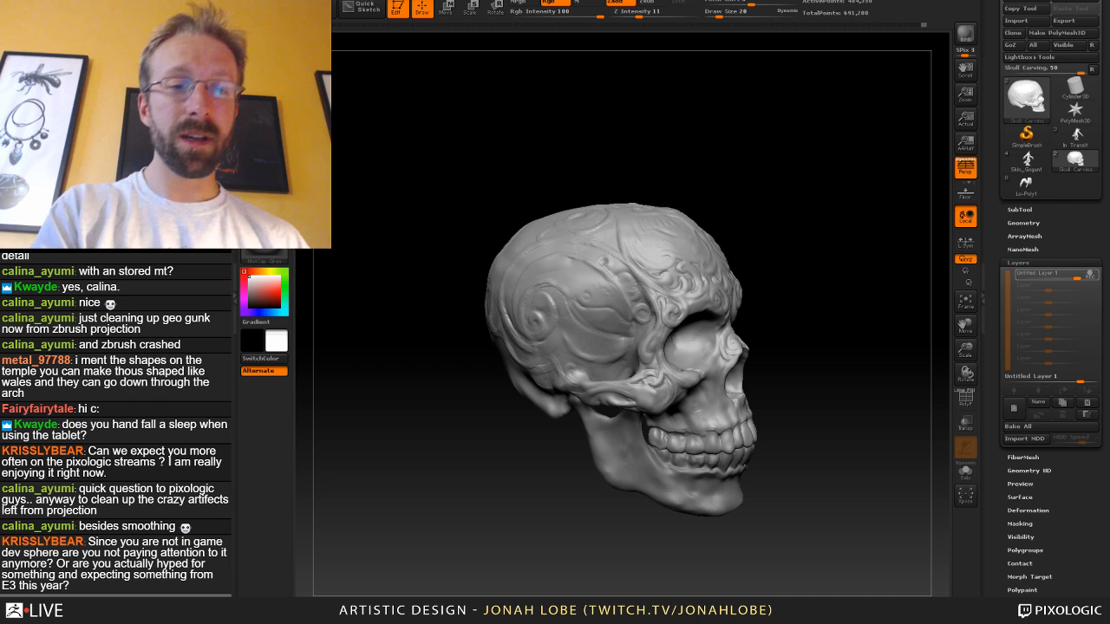
Build up a small swirl in the lower temple oval with the ClayBuildup brush at draw size 30.
{"action": "left_click", "coordinate": [263, 48]}
{"action": "left_click", "coordinate": [357, 64]}
{"action": "left_click_drag", "start_coordinate": [735, 136], "coordinate": [744, 208], "text": "alt"}
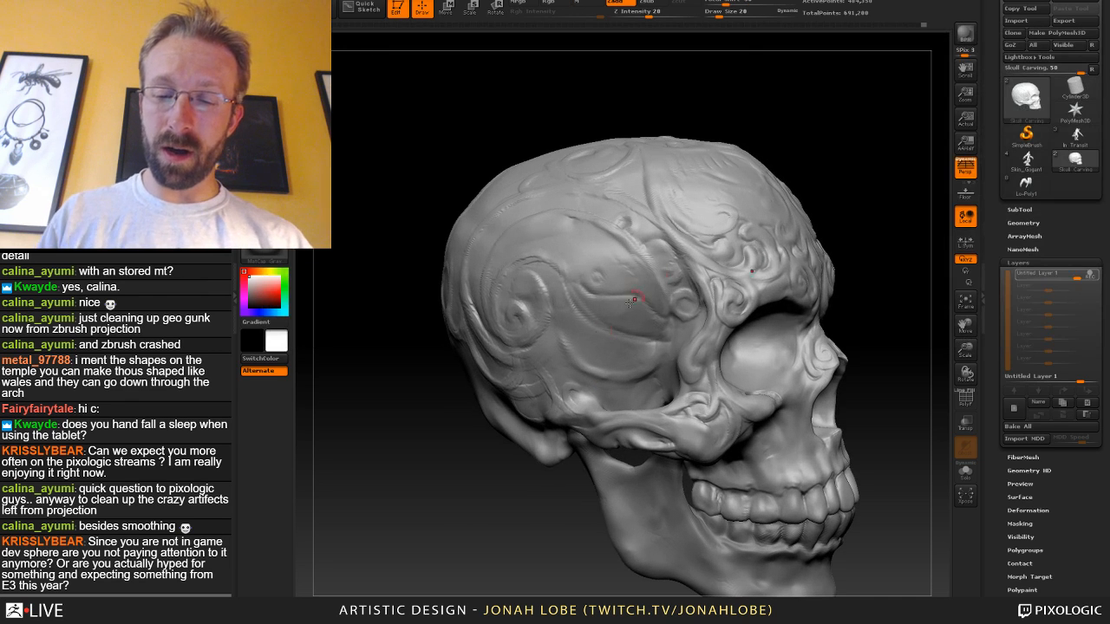
{"action": "key", "text": "s"}
{"action": "left_click_drag", "start_coordinate": [589, 336], "coordinate": [576, 336]}
{"action": "key", "text": "ctrl+z"}
{"action": "key", "text": "s"}
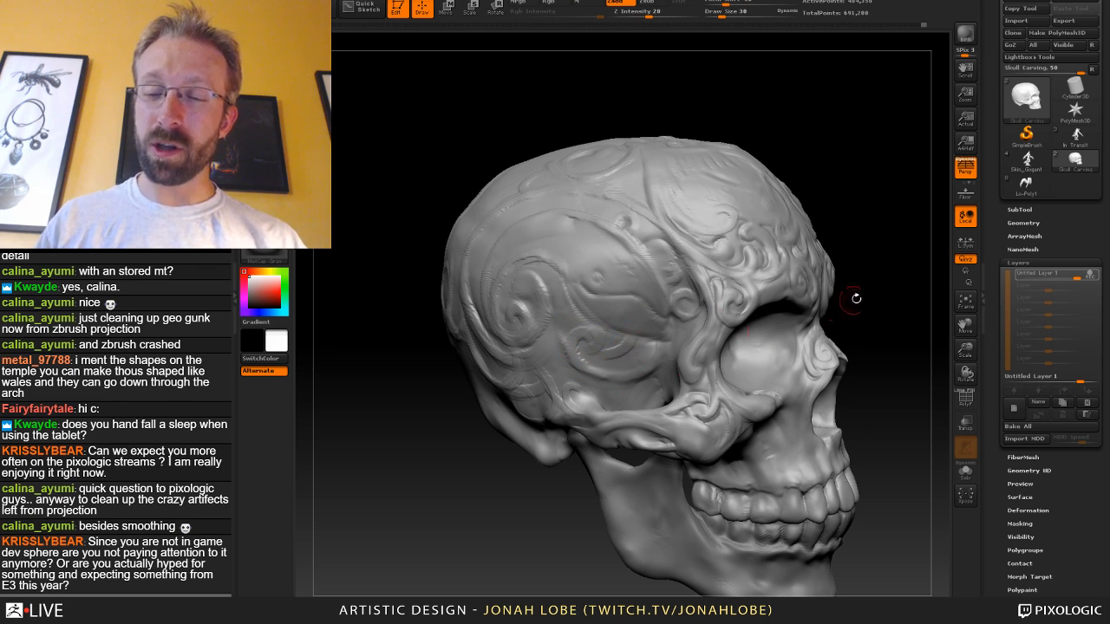
Refine the small lower swirl with the ClayBuildup brush at draw size 22 and smooth its lower edge.
{"action": "left_click_drag", "start_coordinate": [856, 298], "coordinate": [880, 295]}
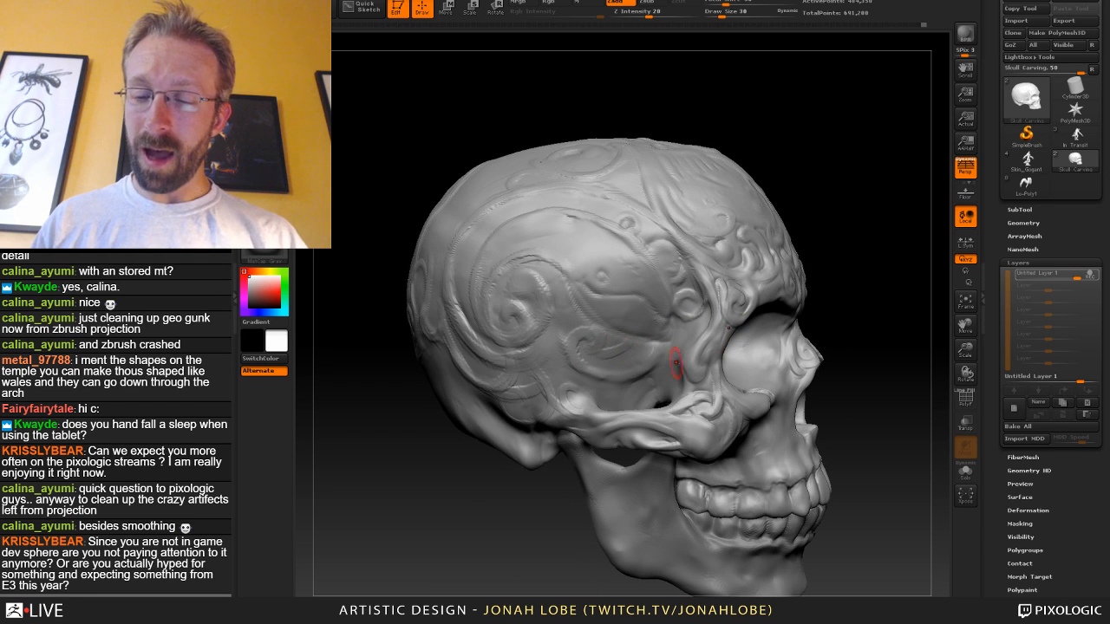
{"action": "mouse_move", "coordinate": [859, 319]}
{"action": "left_mouse_down"}
{"action": "mouse_move", "coordinate": [851, 340]}
{"action": "mouse_move", "coordinate": [814, 319]}
{"action": "mouse_move", "coordinate": [818, 293]}
{"action": "mouse_move", "coordinate": [829, 293]}
{"action": "left_mouse_up"}
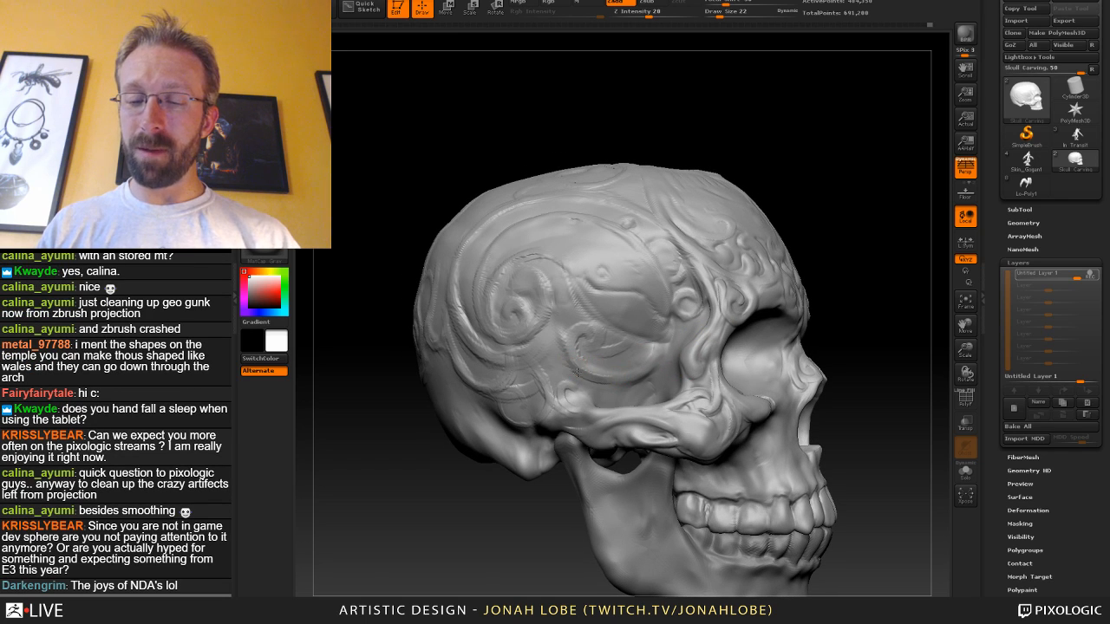
{"action": "left_click_drag", "start_coordinate": [649, 367], "coordinate": [615, 380], "text": "shift"}
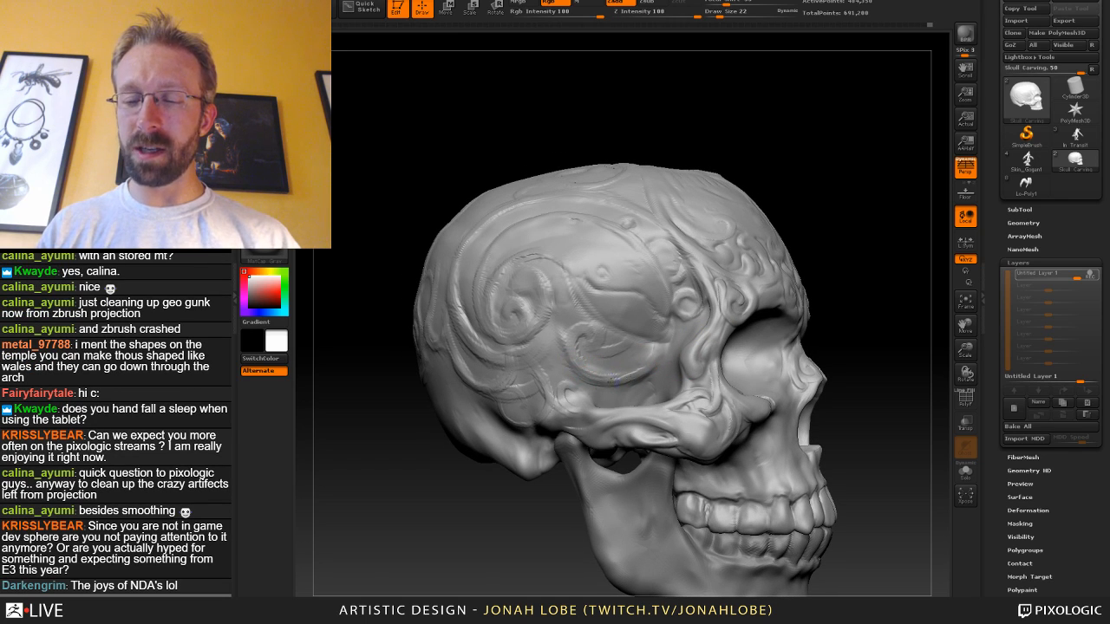
Smooth the inner band of the large temple spiral and build it up with ClayBuildup strokes.
{"action": "left_click_drag", "start_coordinate": [875, 325], "coordinate": [581, 312]}
{"action": "key", "text": "ctrl+s"}
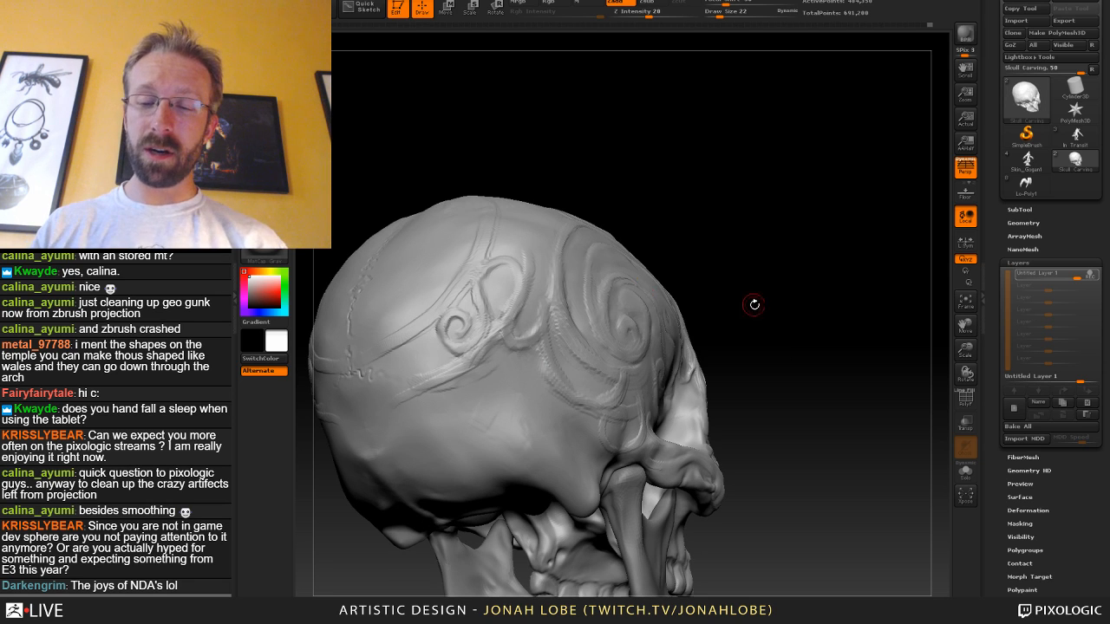
{"action": "left_click_drag", "start_coordinate": [753, 305], "coordinate": [726, 304]}
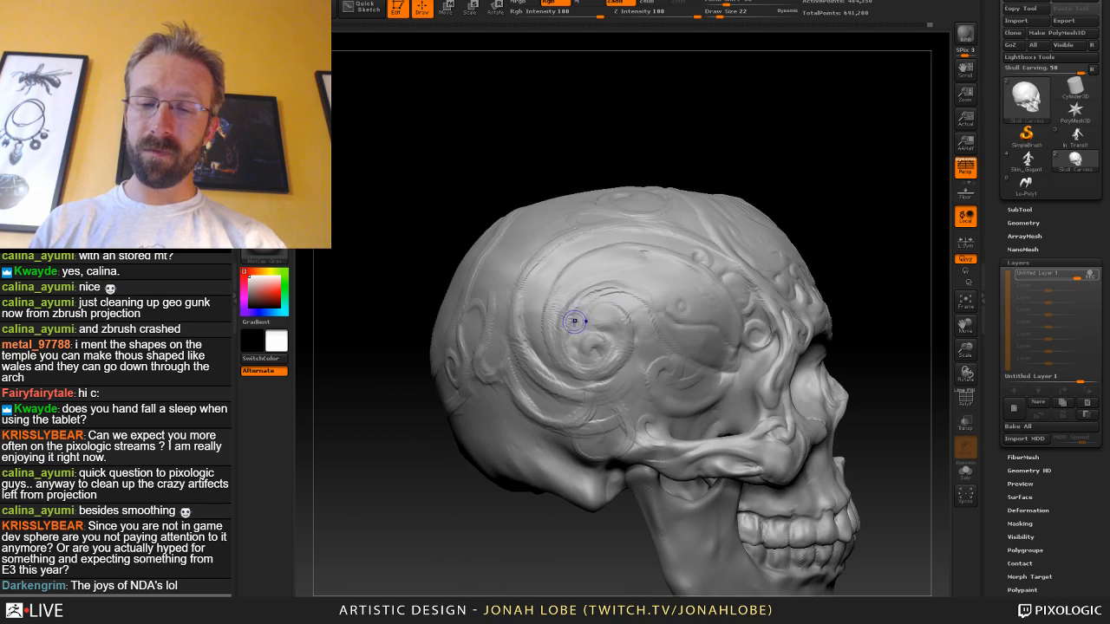
{"action": "left_click_drag", "start_coordinate": [596, 296], "coordinate": [619, 291]}
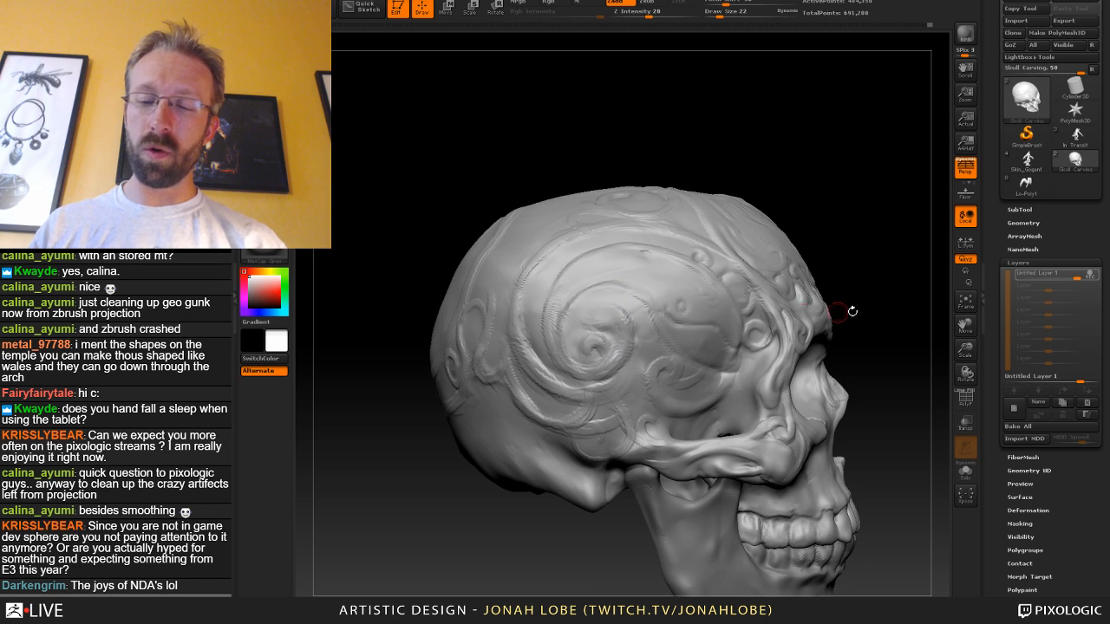
{"action": "mouse_move", "coordinate": [875, 300]}
{"action": "left_mouse_down", "text": "alt"}
{"action": "mouse_move", "coordinate": [826, 226]}
{"action": "mouse_move", "coordinate": [794, 320]}
{"action": "mouse_move", "coordinate": [808, 339]}
{"action": "mouse_move", "coordinate": [770, 342]}
{"action": "left_mouse_up", "text": "alt"}
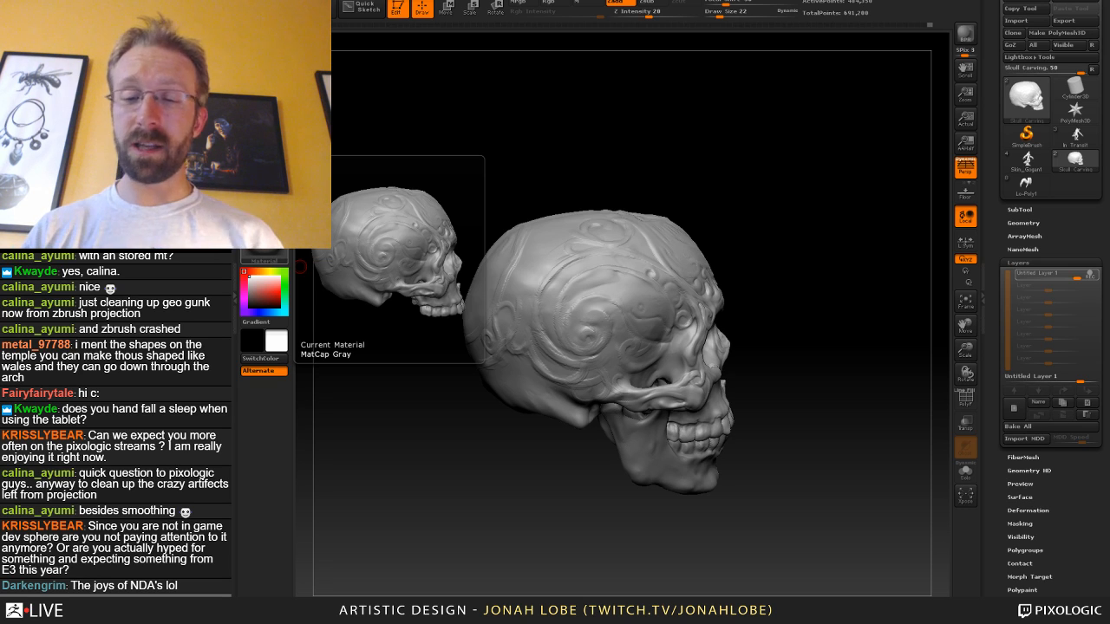
Sketch a looping swirl on the upper side of the cranium, behind the round swirl above the temple arch.
{"action": "left_click_drag", "start_coordinate": [766, 285], "coordinate": [669, 285]}
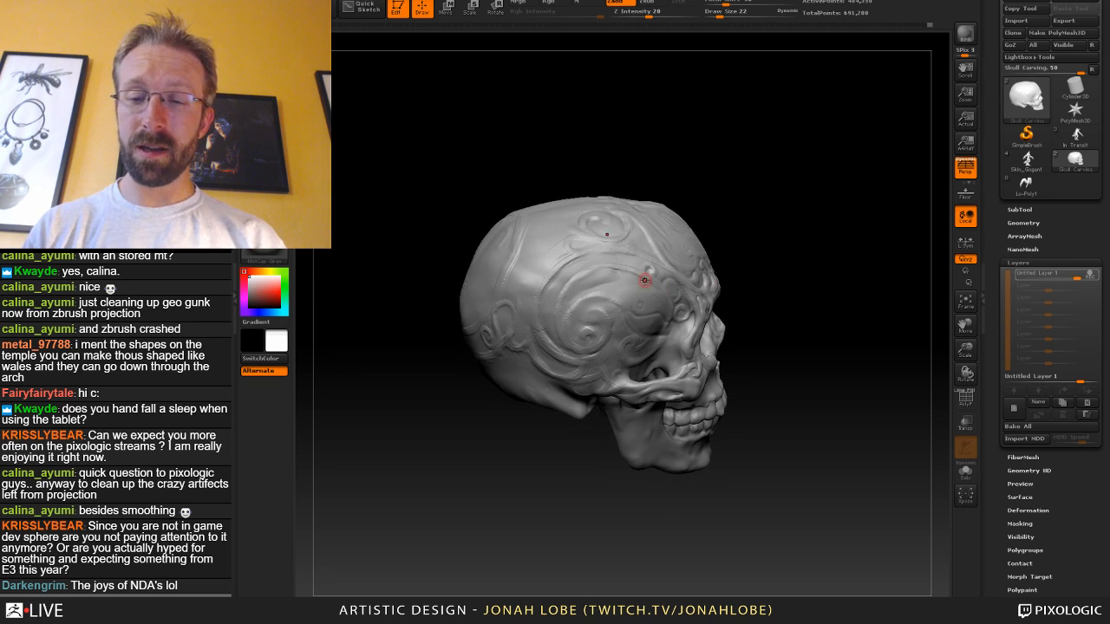
{"action": "left_click_drag", "start_coordinate": [754, 213], "coordinate": [849, 260]}
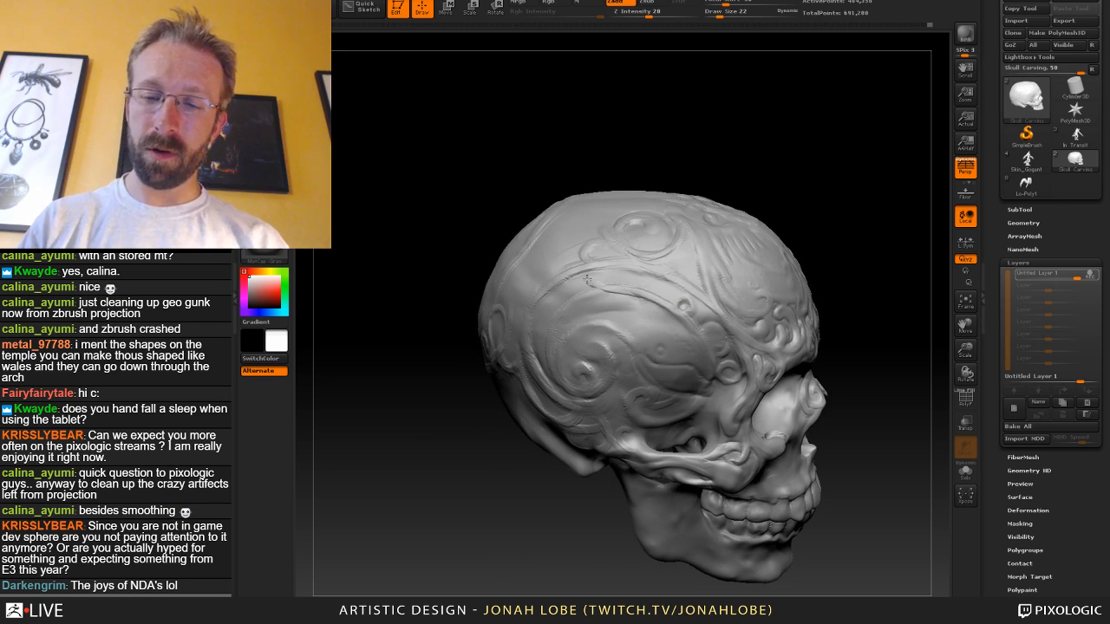
{"action": "mouse_move", "coordinate": [775, 183]}
{"action": "left_mouse_down"}
{"action": "mouse_move", "coordinate": [772, 226]}
{"action": "mouse_move", "coordinate": [646, 286]}
{"action": "left_mouse_up"}
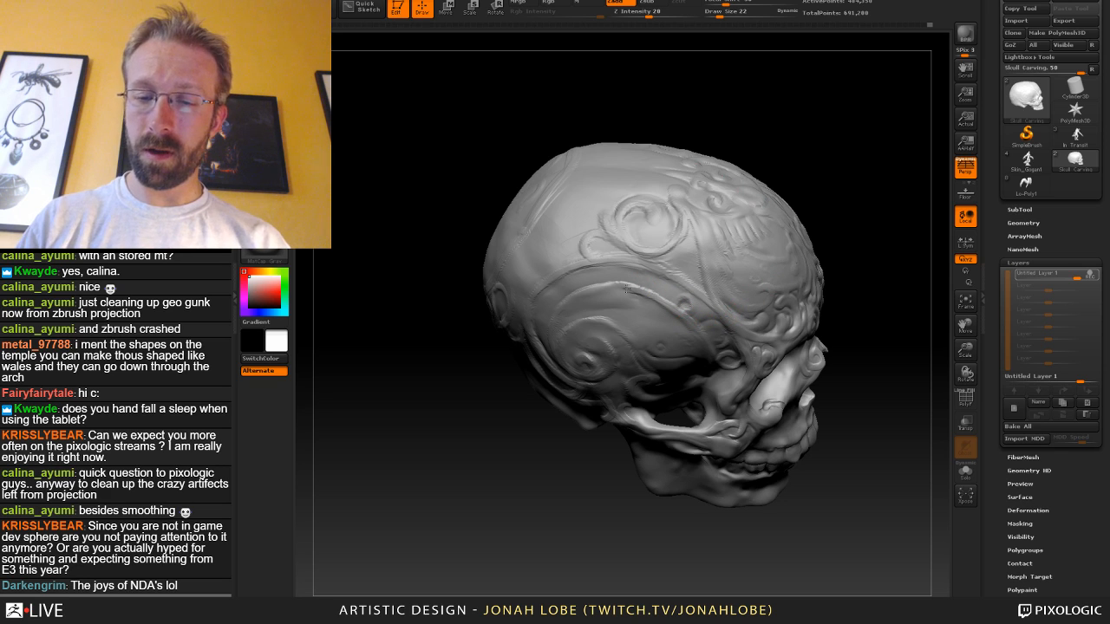
{"action": "left_click_drag", "start_coordinate": [781, 161], "coordinate": [637, 278]}
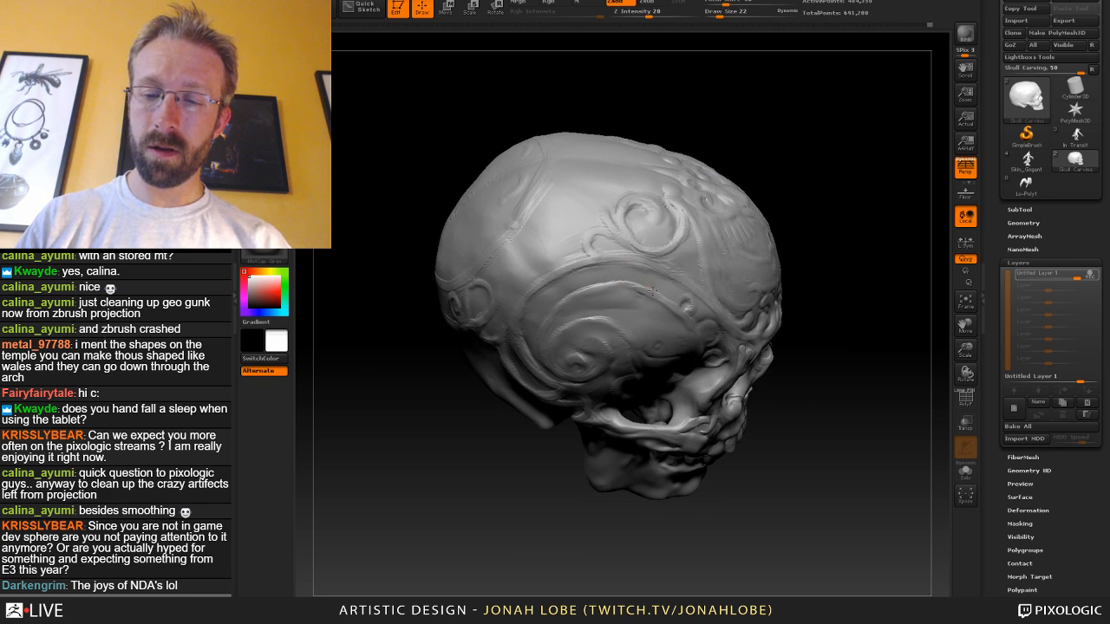
{"action": "left_click_drag", "start_coordinate": [821, 197], "coordinate": [784, 193], "text": "alt"}
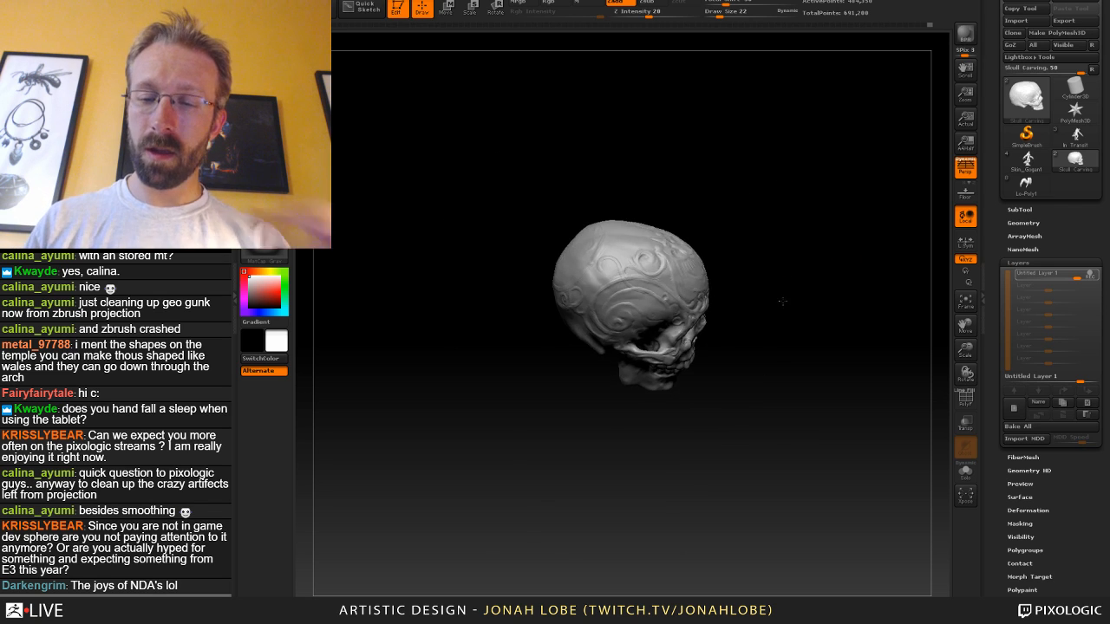
{"action": "left_click_drag", "start_coordinate": [783, 302], "coordinate": [763, 242]}
{"action": "left_click_drag", "start_coordinate": [808, 287], "coordinate": [820, 374]}
{"action": "left_click_drag", "start_coordinate": [733, 136], "coordinate": [719, 141]}
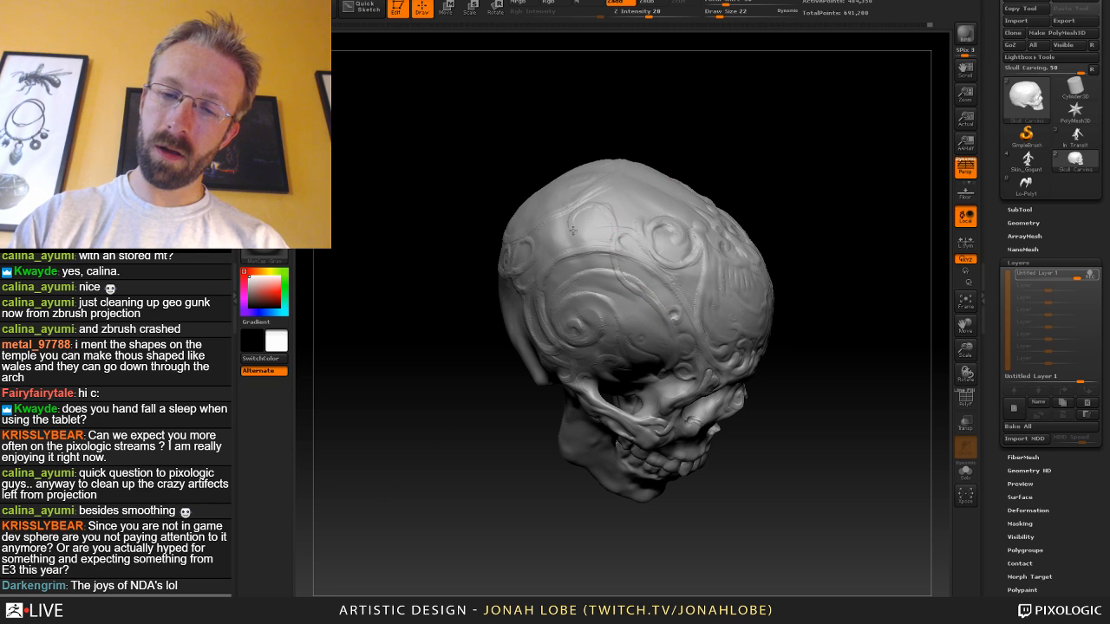
{"action": "left_click_drag", "start_coordinate": [578, 211], "coordinate": [594, 240]}
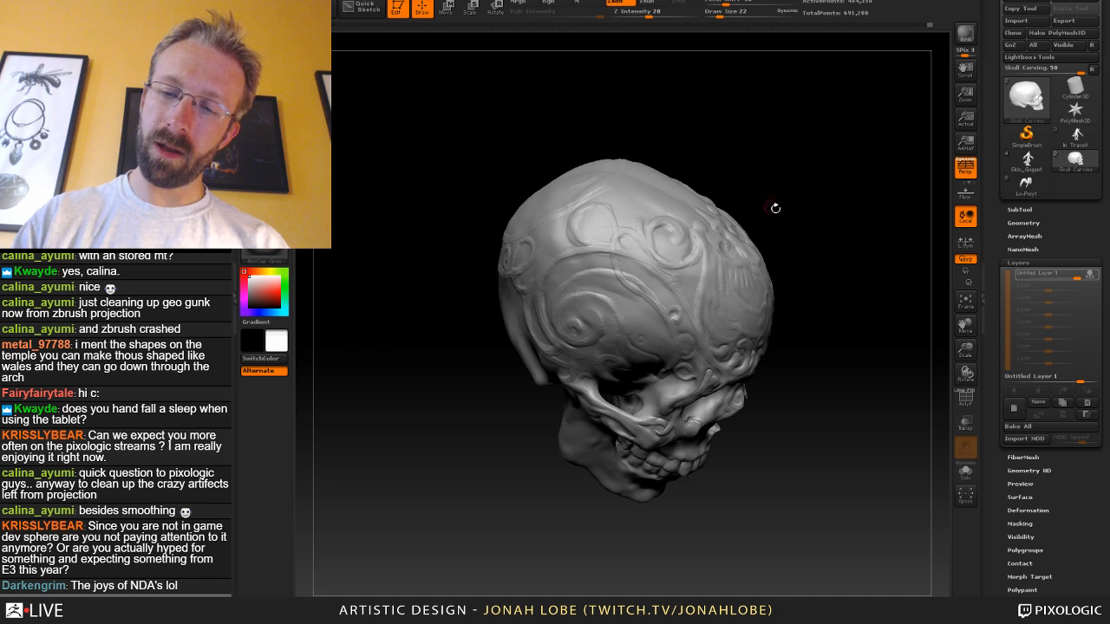
Smooth the carved surface along the upper band of the large temple spiral.
{"action": "mouse_move", "coordinate": [774, 209]}
{"action": "left_mouse_down", "text": "alt"}
{"action": "mouse_move", "coordinate": [790, 277]}
{"action": "mouse_move", "coordinate": [753, 277]}
{"action": "mouse_move", "coordinate": [737, 318]}
{"action": "mouse_move", "coordinate": [747, 368]}
{"action": "left_mouse_up", "text": "alt"}
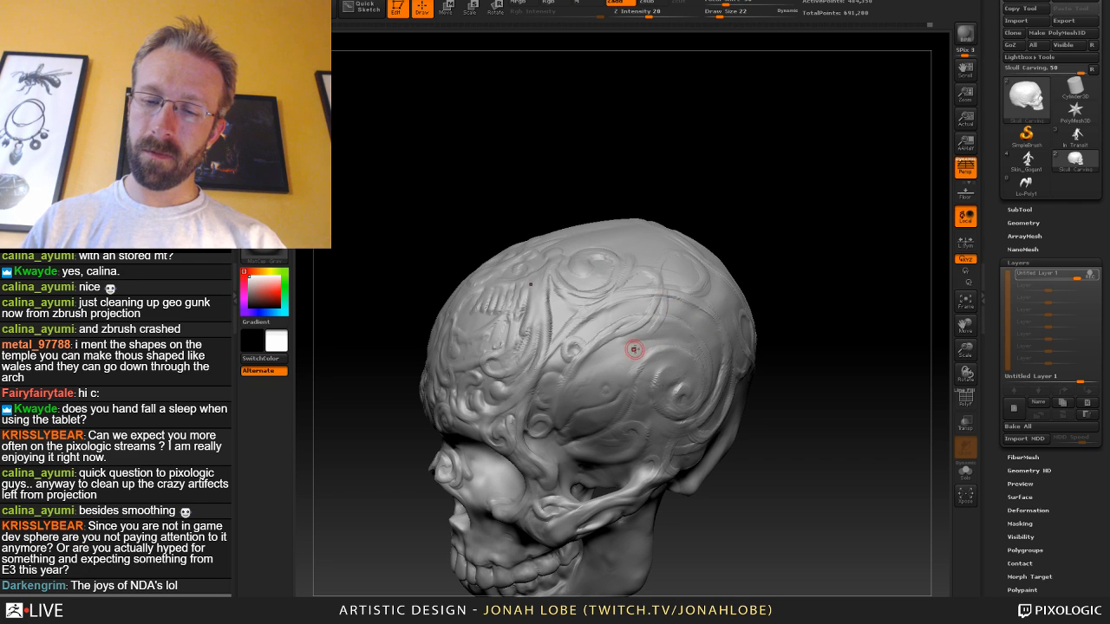
{"action": "key", "text": "shift"}
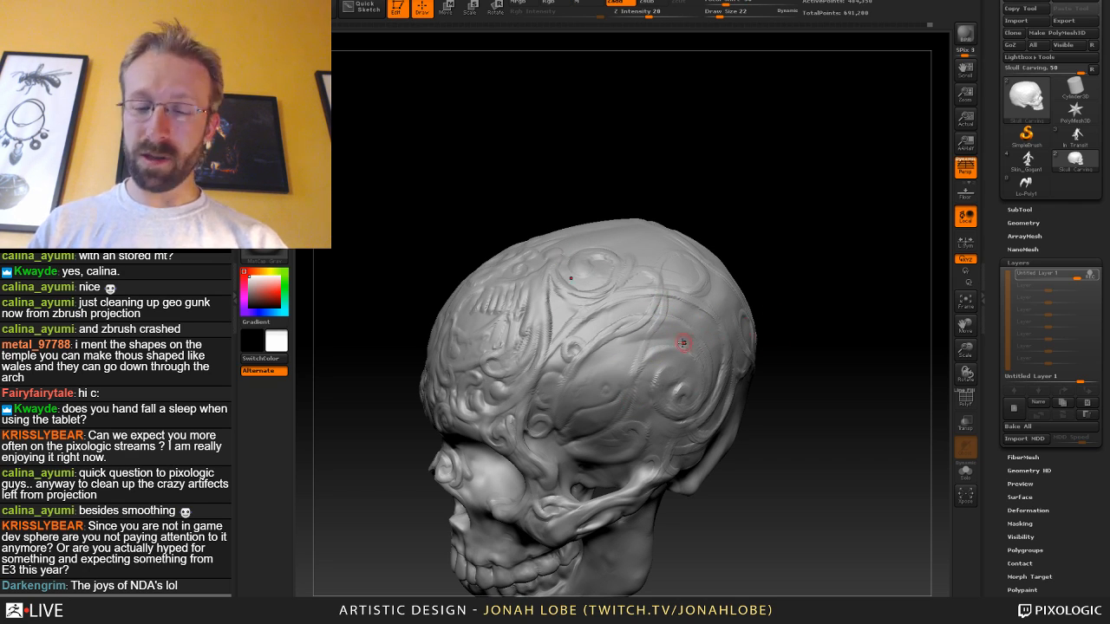
{"action": "key", "text": "shift"}
{"action": "mouse_move", "coordinate": [832, 329]}
{"action": "left_mouse_down", "text": "alt"}
{"action": "mouse_move", "coordinate": [777, 335]}
{"action": "mouse_move", "coordinate": [747, 355]}
{"action": "mouse_move", "coordinate": [837, 402]}
{"action": "mouse_move", "coordinate": [590, 366]}
{"action": "left_mouse_up", "text": "alt"}
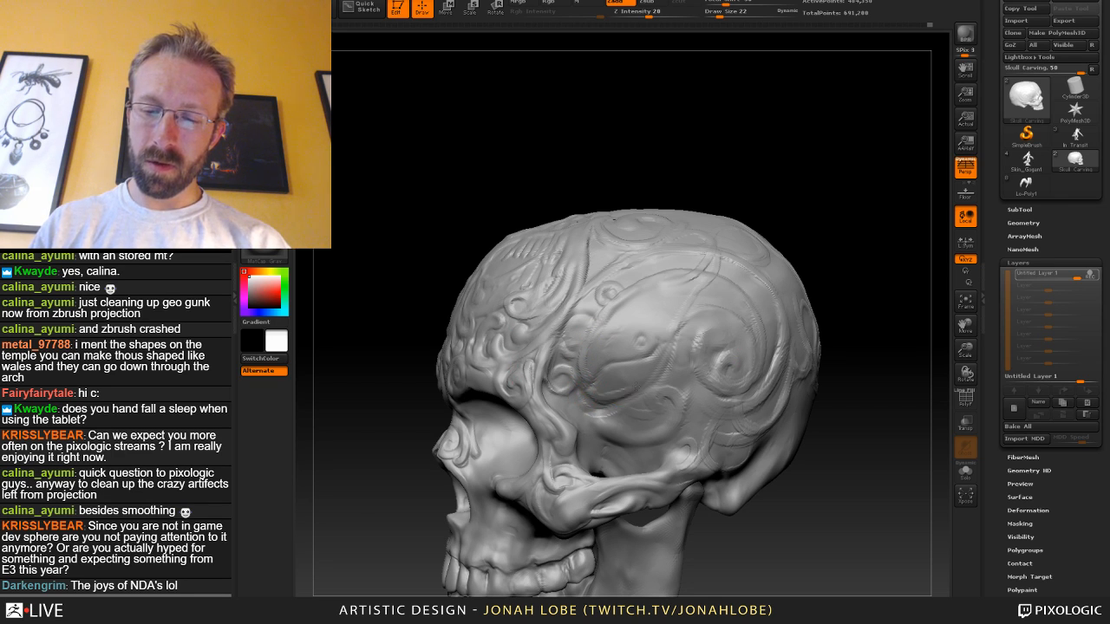
Set the brush's draw size to 14 and make the lower jaw the active subtool for sculpting.
{"action": "key", "text": "s"}
{"action": "mouse_move", "coordinate": [606, 343]}
{"action": "left_mouse_down"}
{"action": "mouse_move", "coordinate": [614, 335]}
{"action": "mouse_move", "coordinate": [589, 369]}
{"action": "left_mouse_up"}
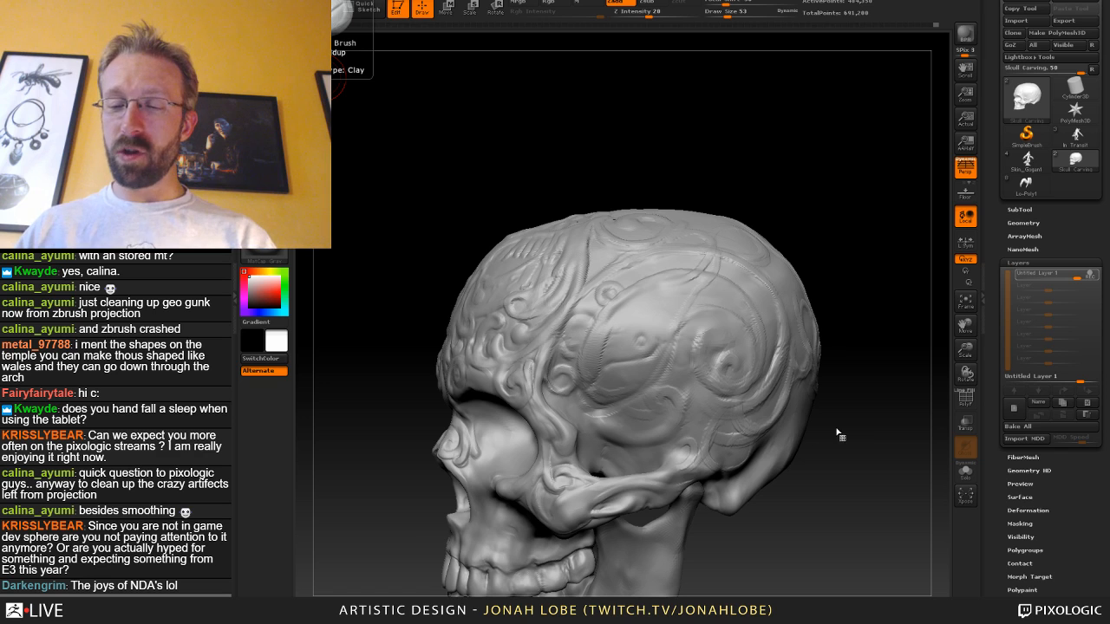
{"action": "left_click_drag", "start_coordinate": [837, 433], "coordinate": [815, 407]}
{"action": "key", "text": "["}
{"action": "key", "text": "["}
{"action": "key", "text": "["}
{"action": "left_click_drag", "start_coordinate": [858, 336], "coordinate": [832, 373]}
{"action": "key", "text": "f"}
{"action": "mouse_move", "coordinate": [793, 429]}
{"action": "left_mouse_down"}
{"action": "mouse_move", "coordinate": [807, 399]}
{"action": "mouse_move", "coordinate": [820, 404]}
{"action": "mouse_move", "coordinate": [837, 463]}
{"action": "mouse_move", "coordinate": [701, 452]}
{"action": "left_mouse_up"}
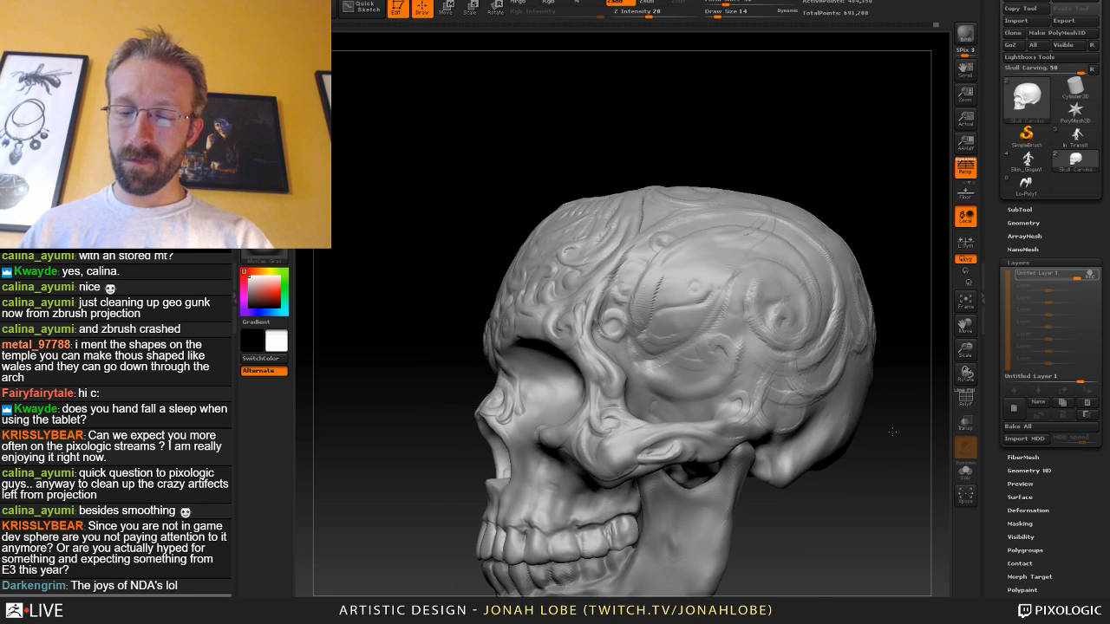
{"action": "left_click_drag", "start_coordinate": [892, 431], "coordinate": [694, 438]}
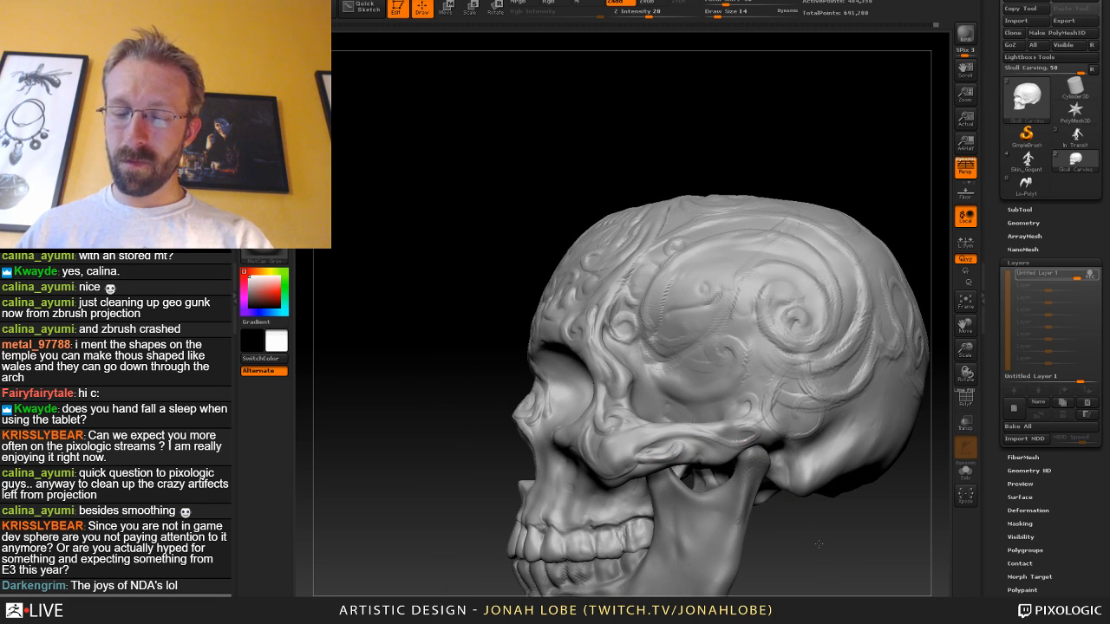
{"action": "key", "text": "f"}
{"action": "mouse_move", "coordinate": [819, 544]}
{"action": "left_mouse_down"}
{"action": "mouse_move", "coordinate": [794, 434]}
{"action": "mouse_move", "coordinate": [759, 447]}
{"action": "mouse_move", "coordinate": [717, 407]}
{"action": "mouse_move", "coordinate": [784, 452]}
{"action": "mouse_move", "coordinate": [743, 451]}
{"action": "mouse_move", "coordinate": [705, 321]}
{"action": "left_mouse_up"}
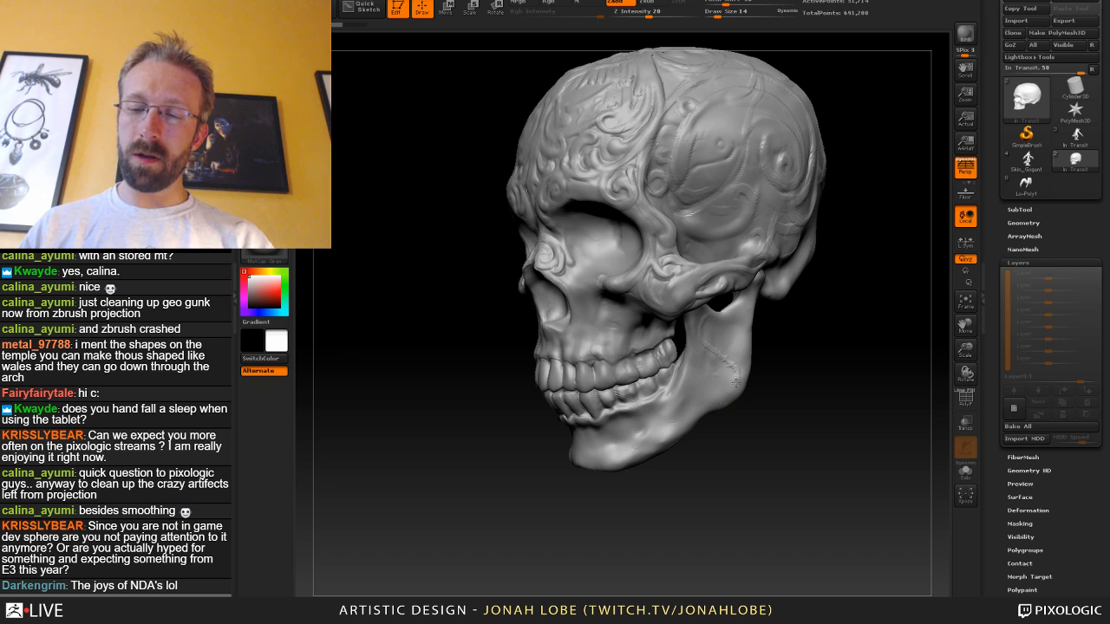
Try sketching a small swirl on the rear branch of the lower jaw and undo the strokes.
{"action": "left_click_drag", "start_coordinate": [811, 379], "coordinate": [789, 365]}
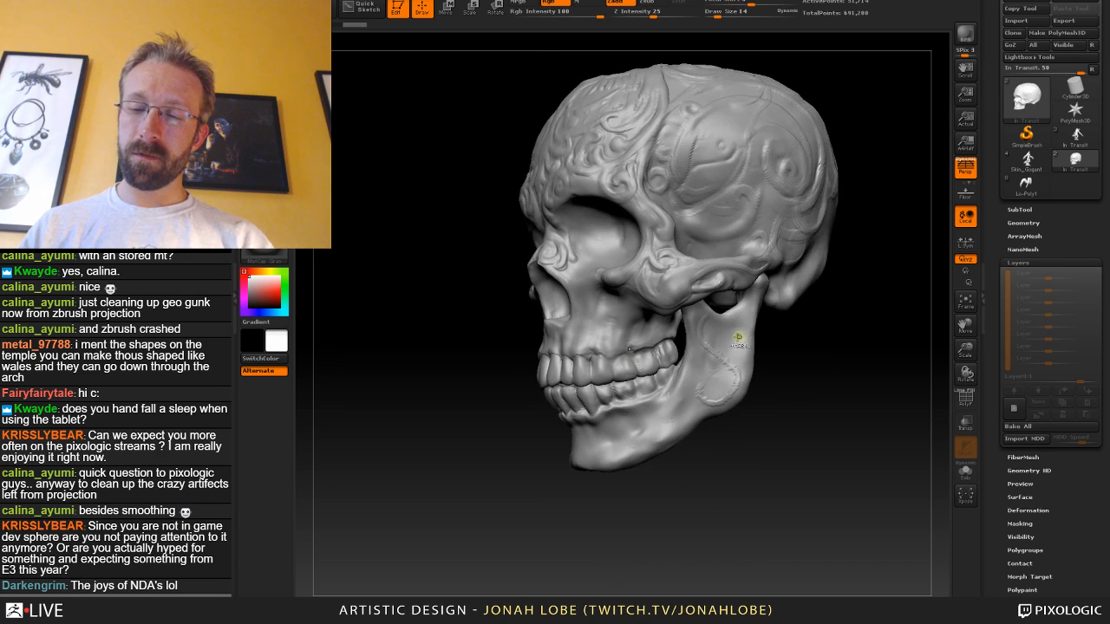
{"action": "left_click_drag", "start_coordinate": [703, 346], "coordinate": [720, 366]}
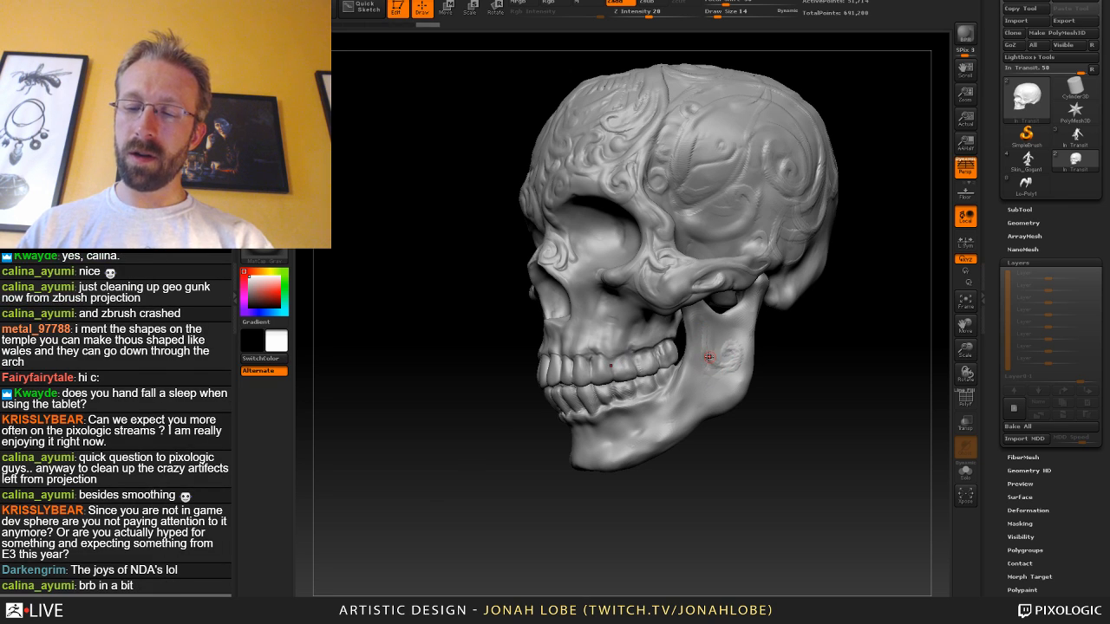
{"action": "mouse_move", "coordinate": [708, 357]}
{"action": "left_mouse_down"}
{"action": "mouse_move", "coordinate": [724, 397]}
{"action": "mouse_move", "coordinate": [739, 381]}
{"action": "mouse_move", "coordinate": [727, 388]}
{"action": "left_mouse_up"}
{"action": "key", "text": "s"}
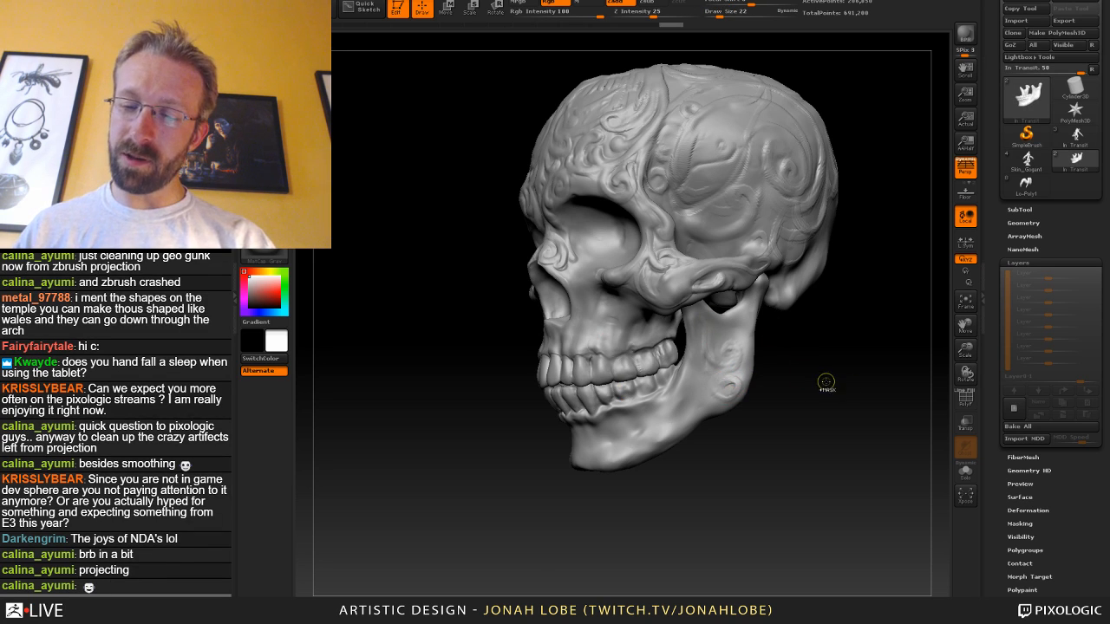
{"action": "key", "text": "ctrl+z"}
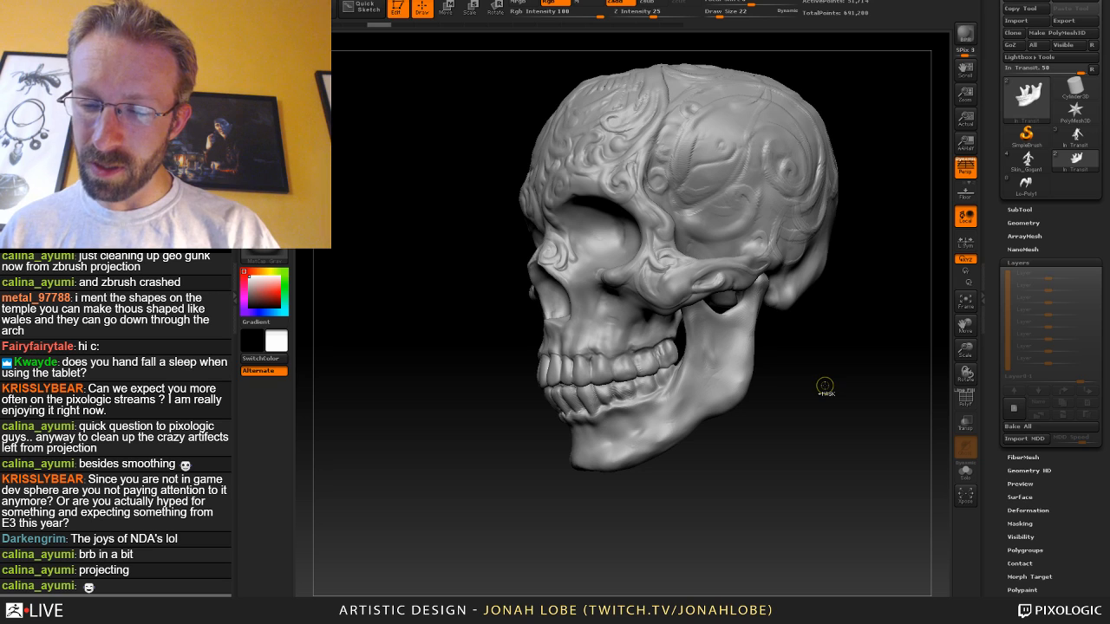
Store a morph target for the lower jaw and add a new layer to it.
{"action": "left_click_drag", "start_coordinate": [790, 445], "coordinate": [816, 441]}
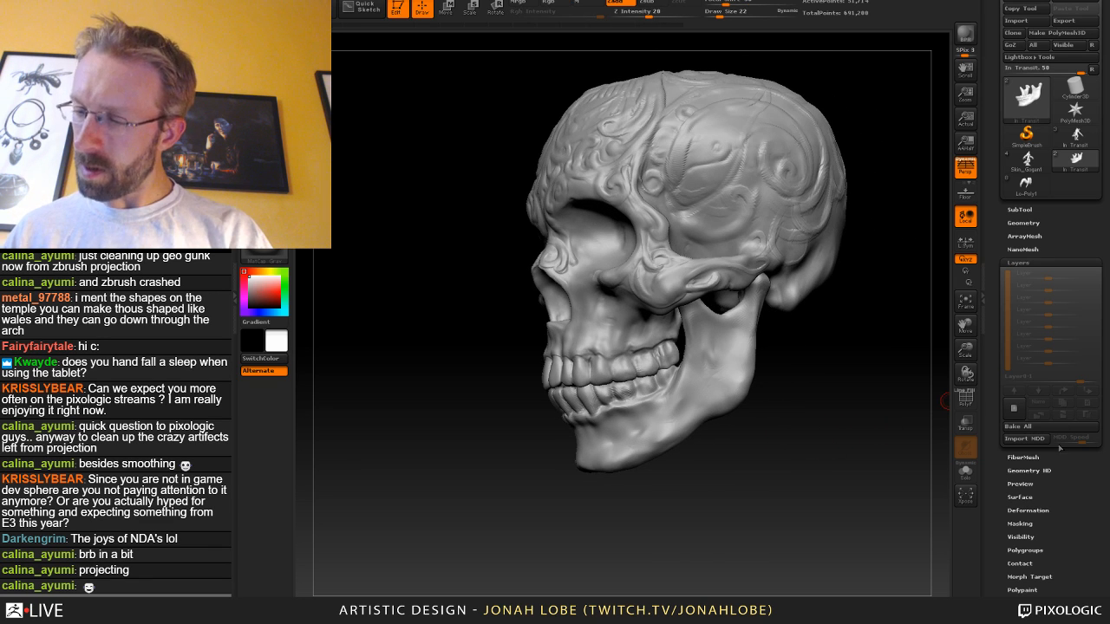
{"action": "left_click", "coordinate": [1029, 577]}
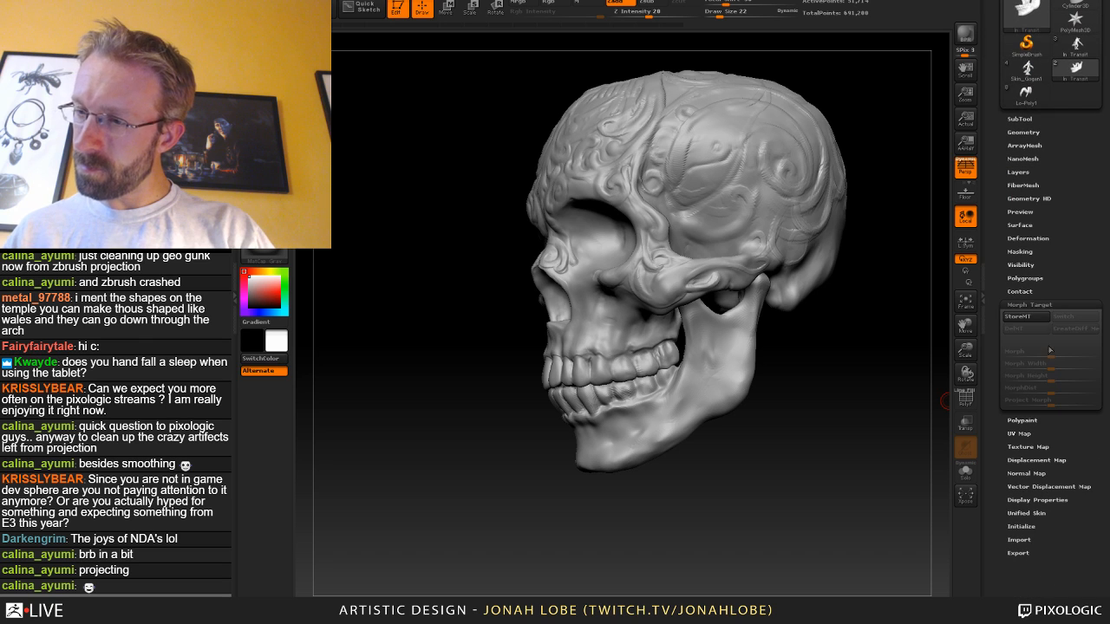
{"action": "left_click", "coordinate": [1016, 317]}
{"action": "left_click_drag", "start_coordinate": [1085, 292], "coordinate": [1083, 358]}
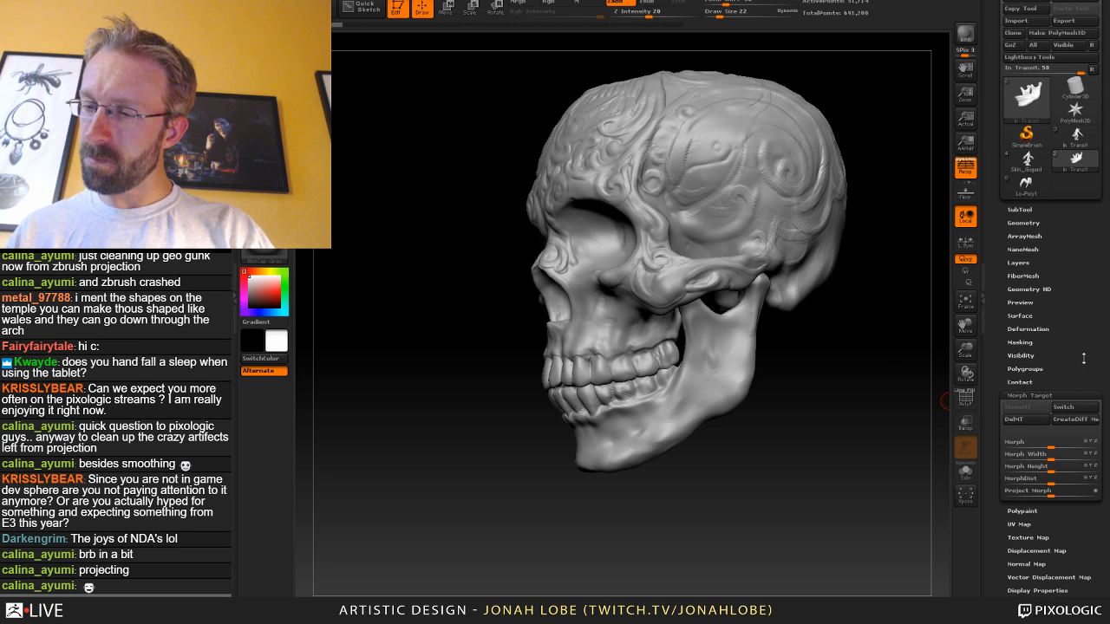
{"action": "left_click", "coordinate": [1019, 263]}
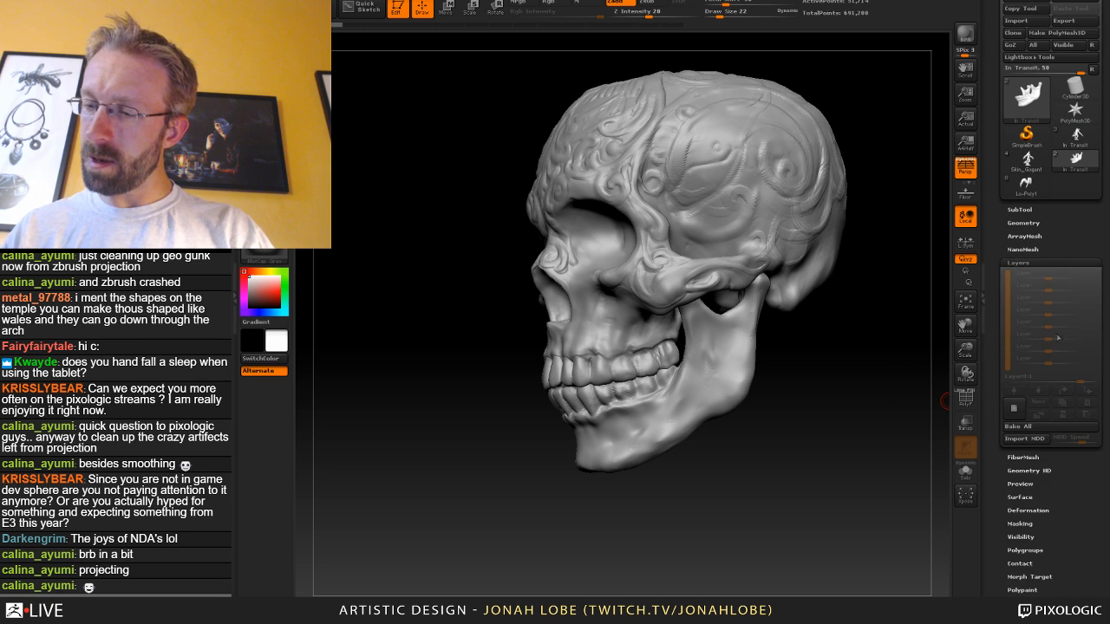
{"action": "left_click", "coordinate": [1014, 409]}
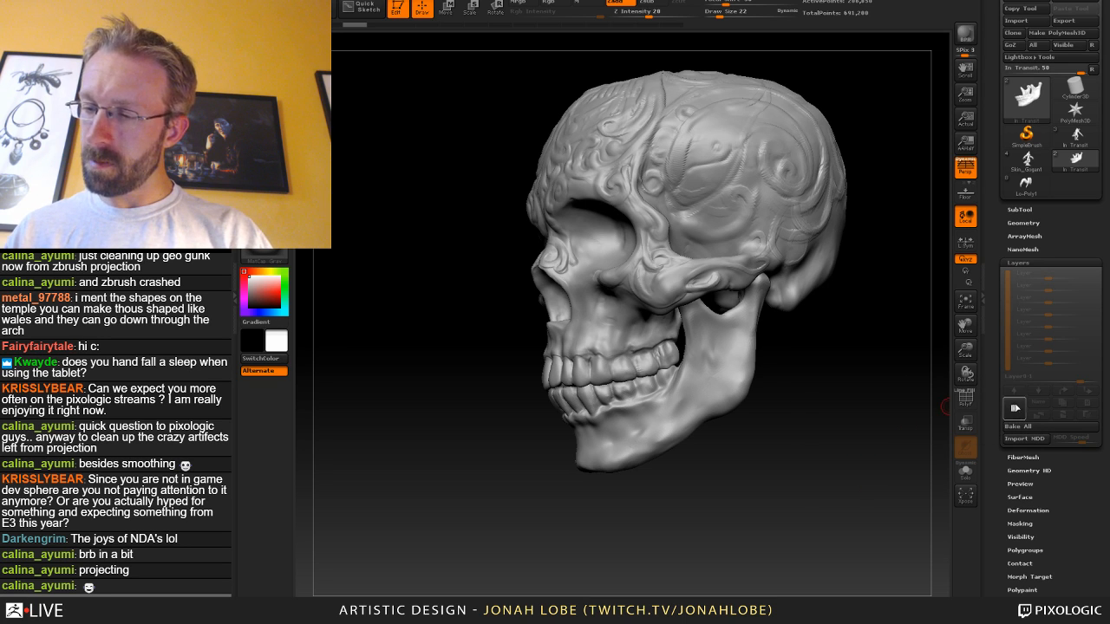
{"action": "left_click", "coordinate": [1015, 409]}
Try sketching a curved line down the jaw's rear branch and erasing it with the Morph brush at draw size 140.
{"action": "left_click_drag", "start_coordinate": [776, 425], "coordinate": [706, 330]}
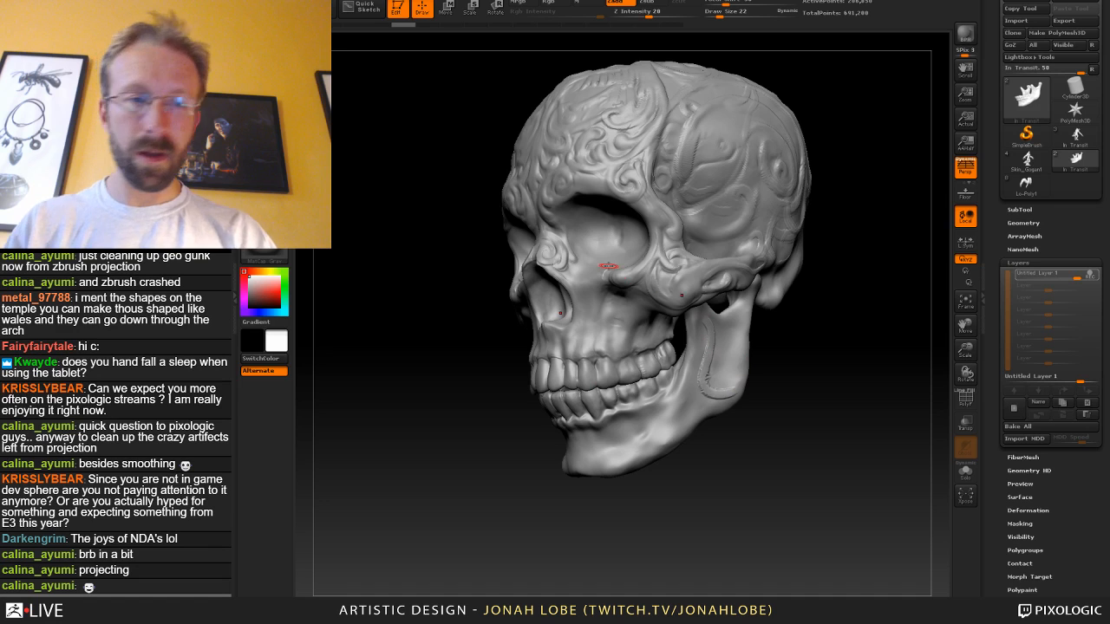
{"action": "left_click", "coordinate": [265, 47]}
{"action": "left_click", "coordinate": [494, 65]}
{"action": "key", "text": "s"}
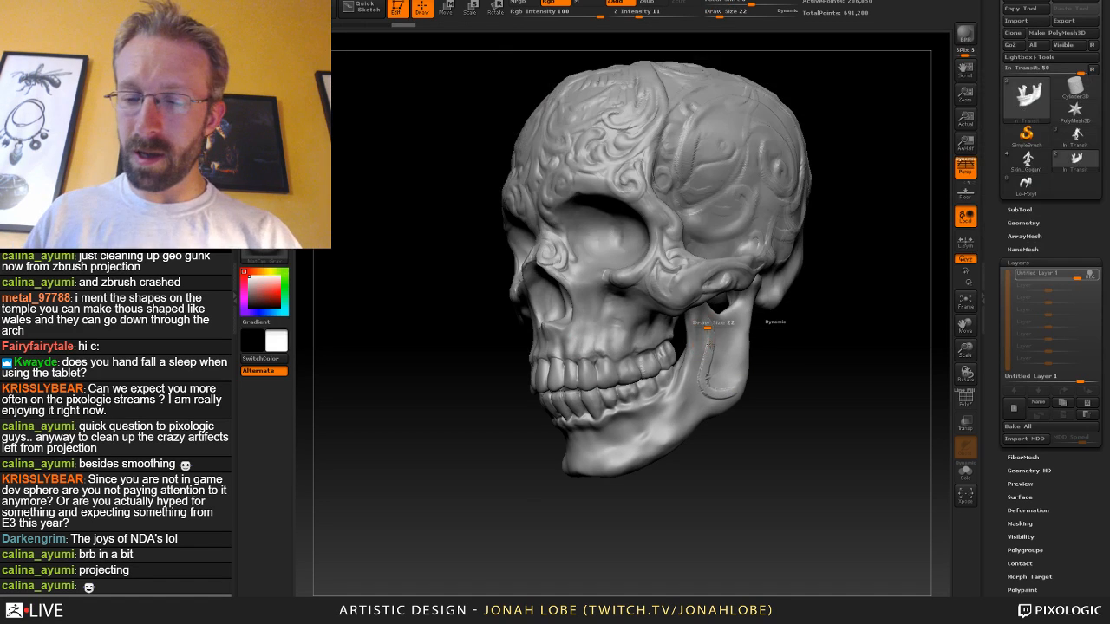
{"action": "left_click_drag", "start_coordinate": [707, 328], "coordinate": [718, 328]}
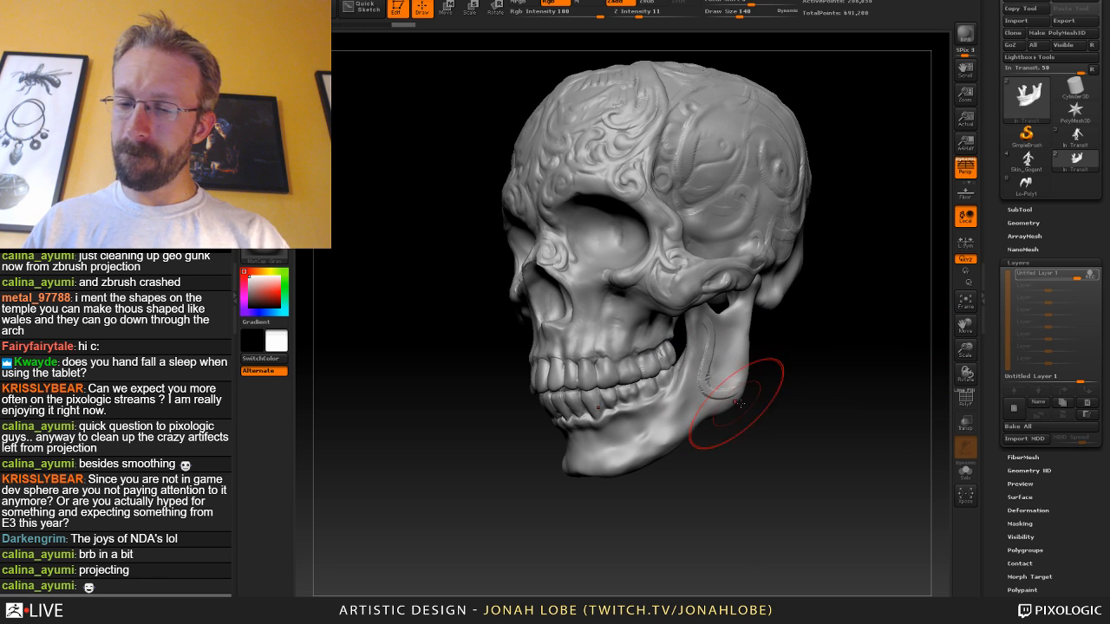
{"action": "key", "text": "ctrl"}
{"action": "left_click_drag", "start_coordinate": [798, 469], "coordinate": [788, 479]}
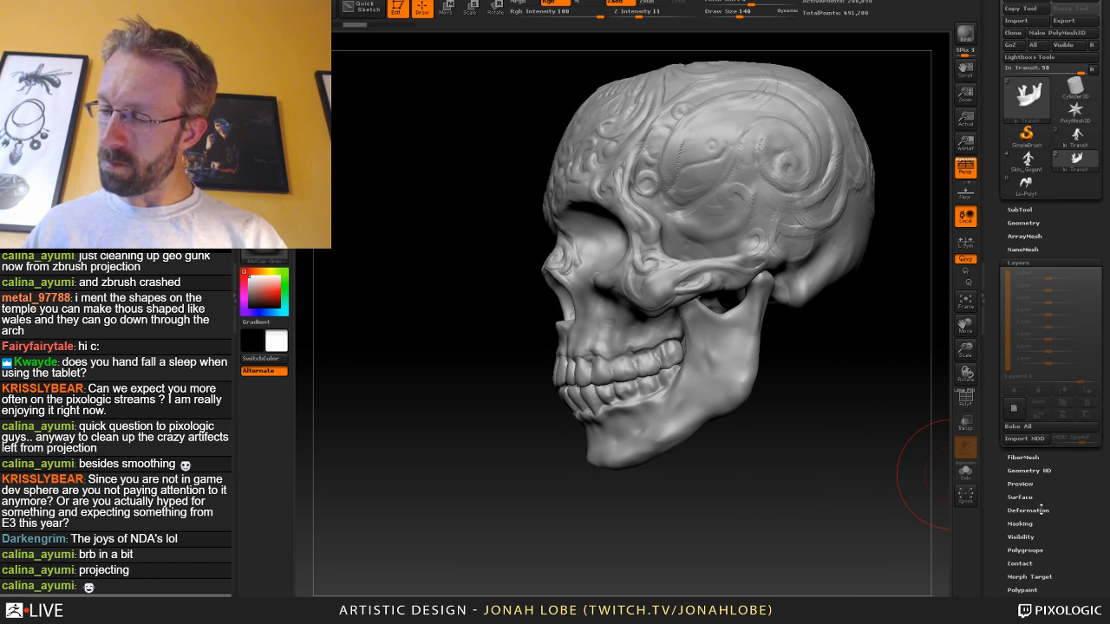
Delete the lower jaw's stored morph target and store a fresh one from its current surface.
{"action": "left_click_drag", "start_coordinate": [1057, 538], "coordinate": [1056, 508]}
{"action": "left_click", "coordinate": [1041, 548]}
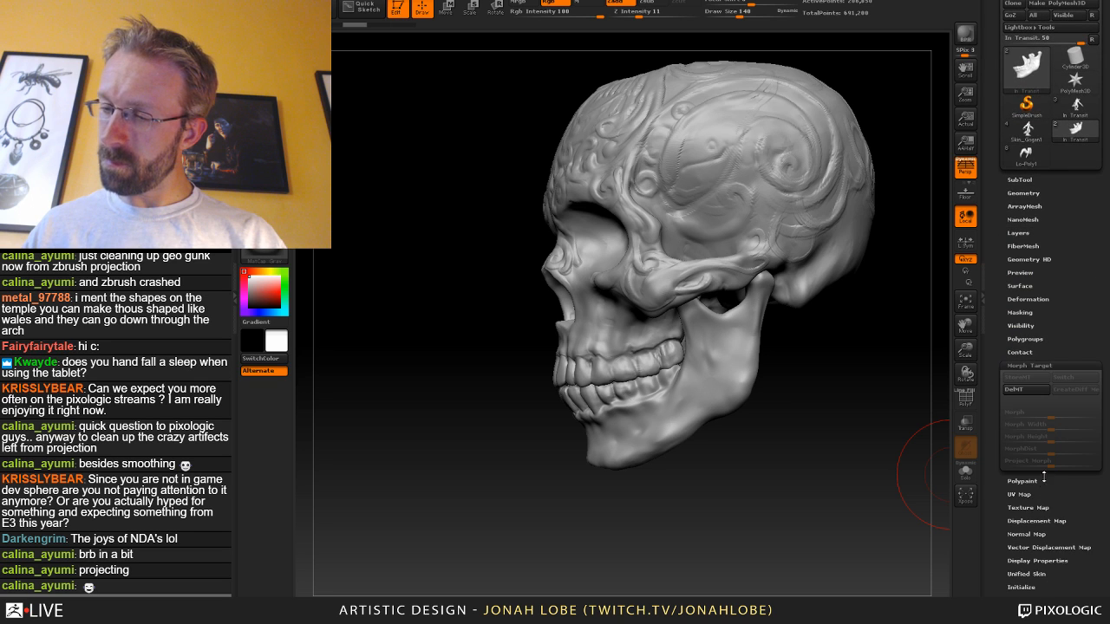
{"action": "left_click", "coordinate": [1039, 393]}
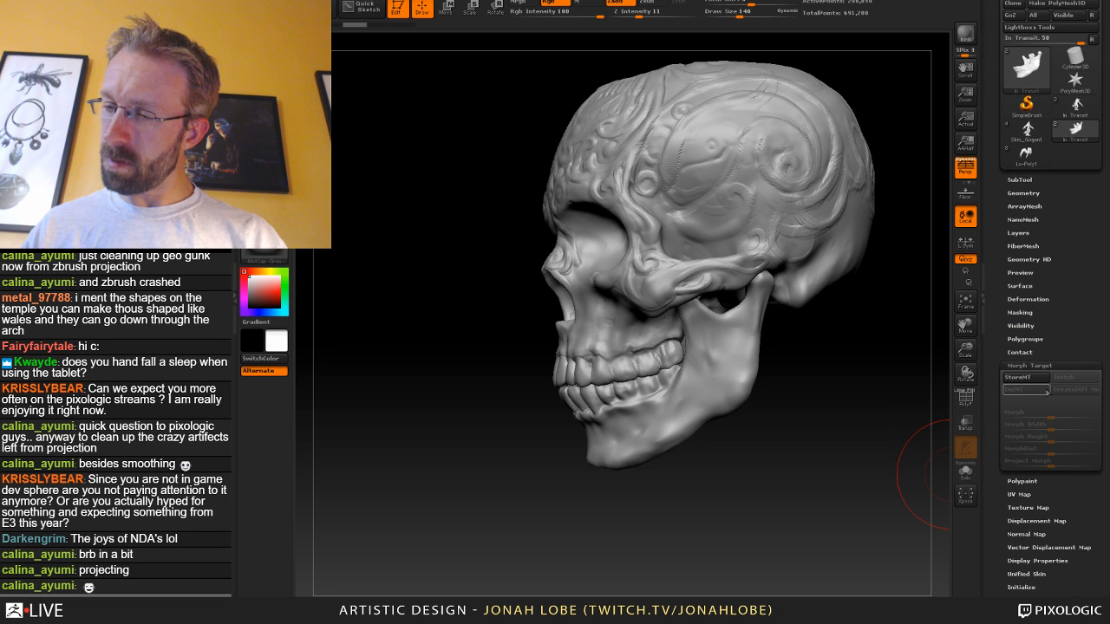
{"action": "left_click", "coordinate": [1037, 378]}
{"action": "left_click_drag", "start_coordinate": [820, 396], "coordinate": [828, 395]}
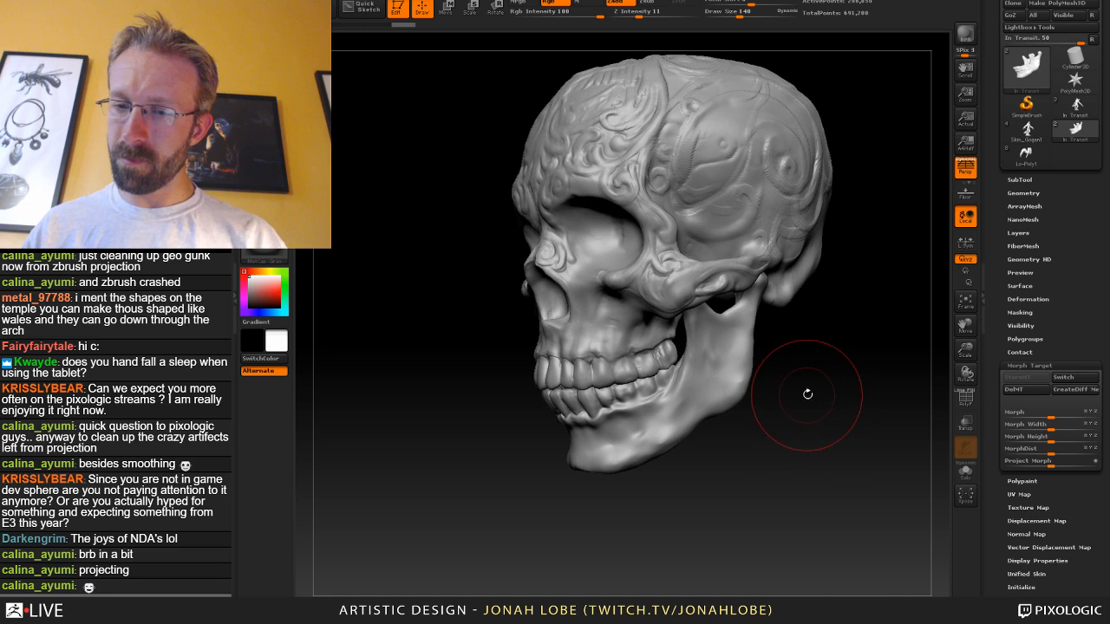
Create a new layer on the lower jaw subtool.
{"action": "left_click", "coordinate": [1039, 178]}
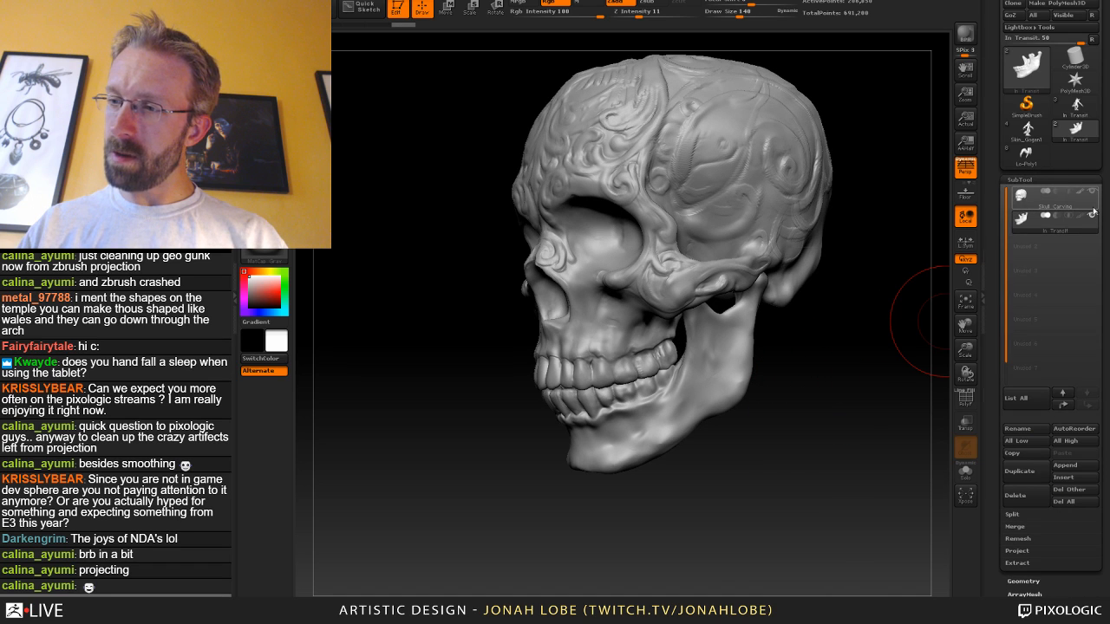
{"action": "left_click_drag", "start_coordinate": [808, 398], "coordinate": [822, 400]}
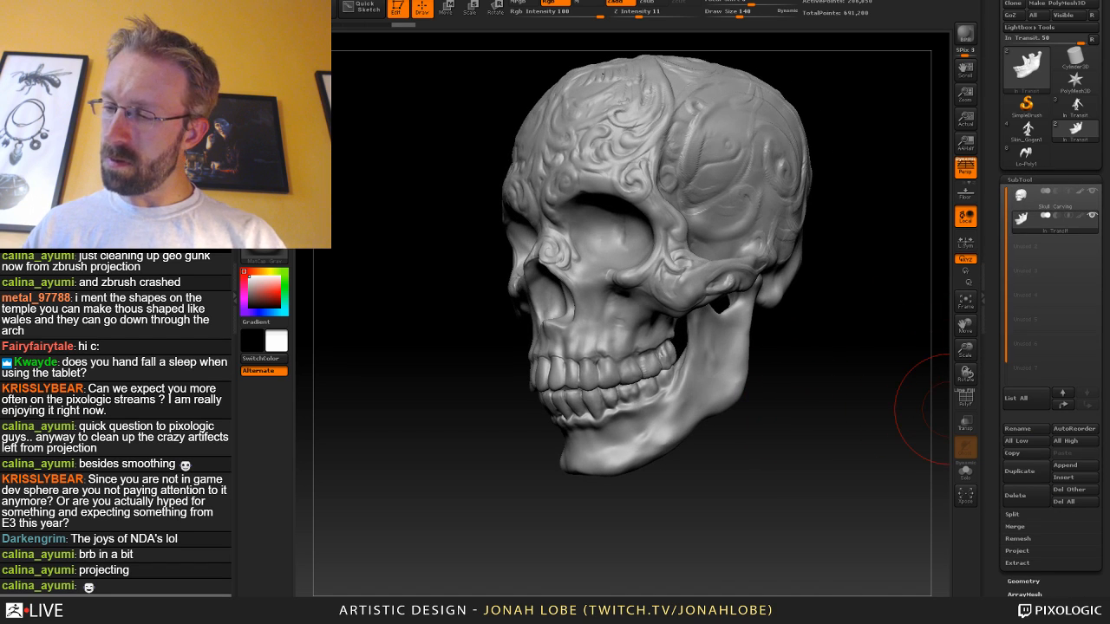
{"action": "scroll", "coordinate": [1083, 379], "scroll_direction": "down", "scroll_amount": 5}
{"action": "left_click", "coordinate": [1019, 402]}
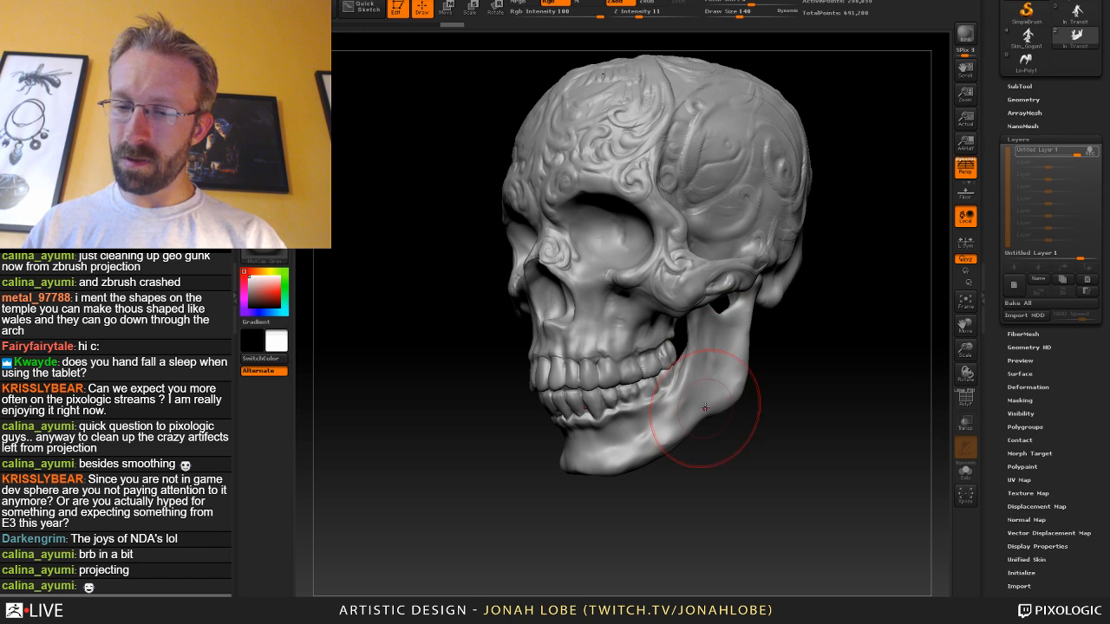
Test the morph target by pulling the jaw's rear branch outward and restoring it with the Morph brush.
{"action": "left_click", "coordinate": [265, 62]}
{"action": "left_click", "coordinate": [541, 56]}
{"action": "left_click_drag", "start_coordinate": [734, 353], "coordinate": [755, 337]}
{"action": "left_click", "coordinate": [266, 62]}
{"action": "left_click", "coordinate": [491, 53]}
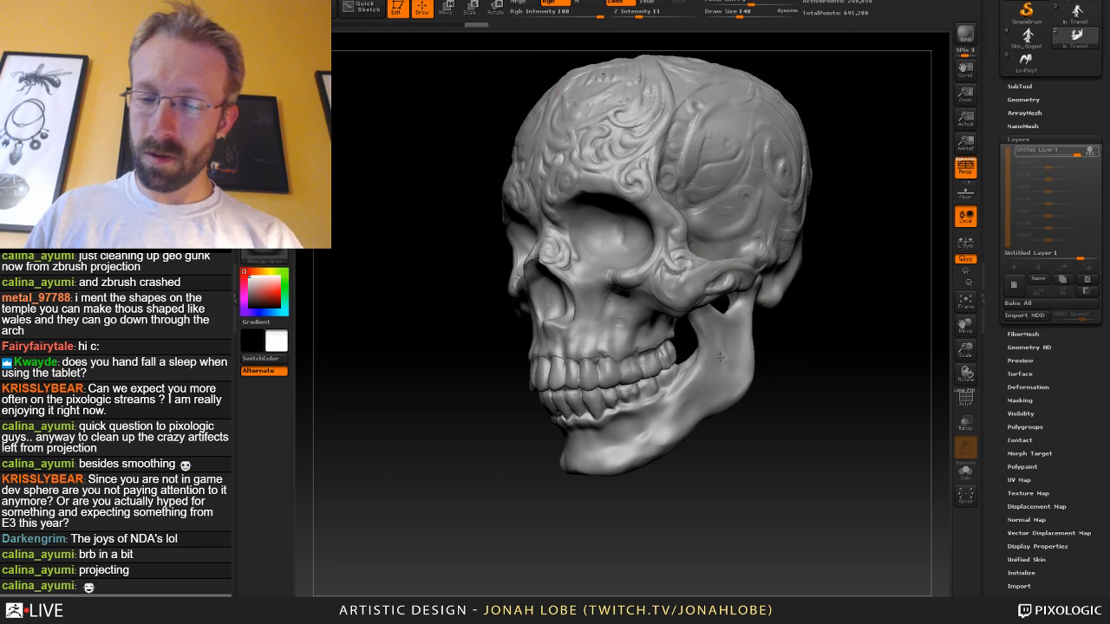
{"action": "left_click_drag", "start_coordinate": [732, 337], "coordinate": [740, 337]}
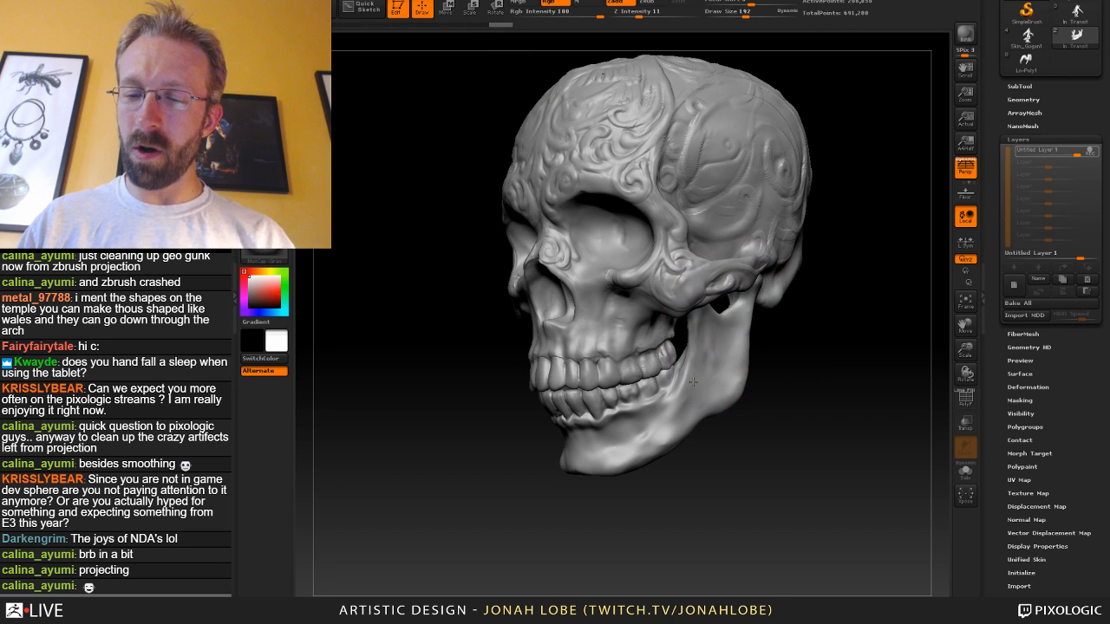
Carve a large spiral into the lower jaw's rear corner and a curl on its rear branch at draw size 26, Z intensity 20.
{"action": "left_click_drag", "start_coordinate": [785, 407], "coordinate": [520, 386]}
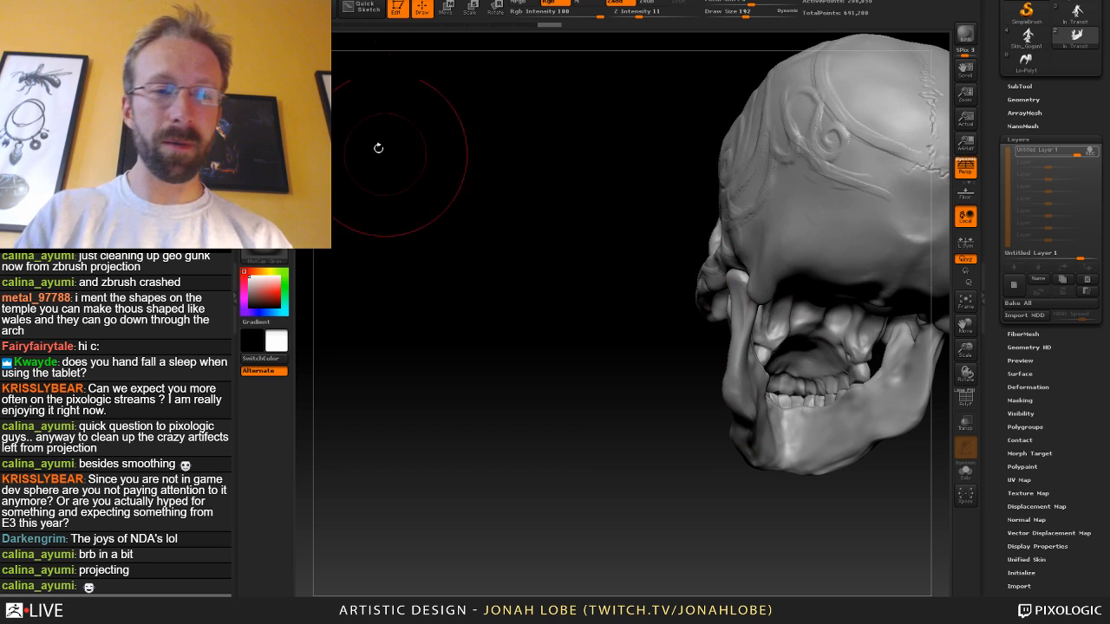
{"action": "left_click", "coordinate": [265, 63]}
{"action": "left_click", "coordinate": [348, 56]}
{"action": "mouse_move", "coordinate": [513, 324]}
{"action": "left_mouse_down"}
{"action": "mouse_move", "coordinate": [559, 371]}
{"action": "mouse_move", "coordinate": [607, 360]}
{"action": "left_mouse_up"}
{"action": "key", "text": "s"}
{"action": "mouse_move", "coordinate": [723, 311]}
{"action": "left_mouse_down"}
{"action": "mouse_move", "coordinate": [739, 297]}
{"action": "mouse_move", "coordinate": [728, 297]}
{"action": "left_mouse_up"}
{"action": "key", "text": "s"}
{"action": "mouse_move", "coordinate": [573, 355]}
{"action": "left_mouse_down"}
{"action": "mouse_move", "coordinate": [693, 392]}
{"action": "mouse_move", "coordinate": [800, 396]}
{"action": "left_mouse_up"}
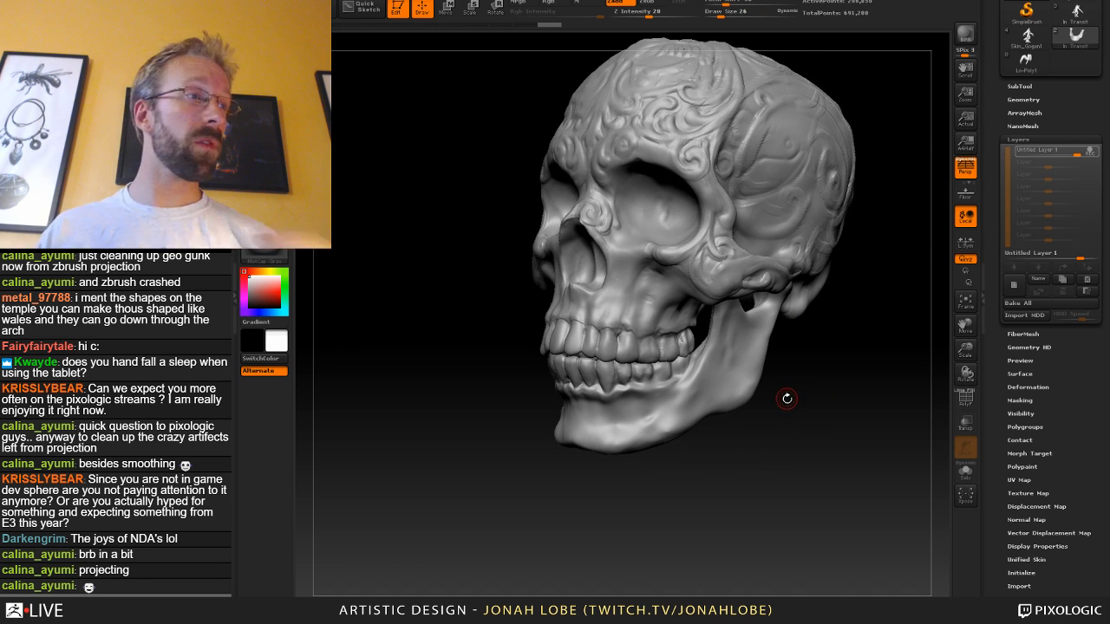
{"action": "left_click_drag", "start_coordinate": [786, 398], "coordinate": [750, 406]}
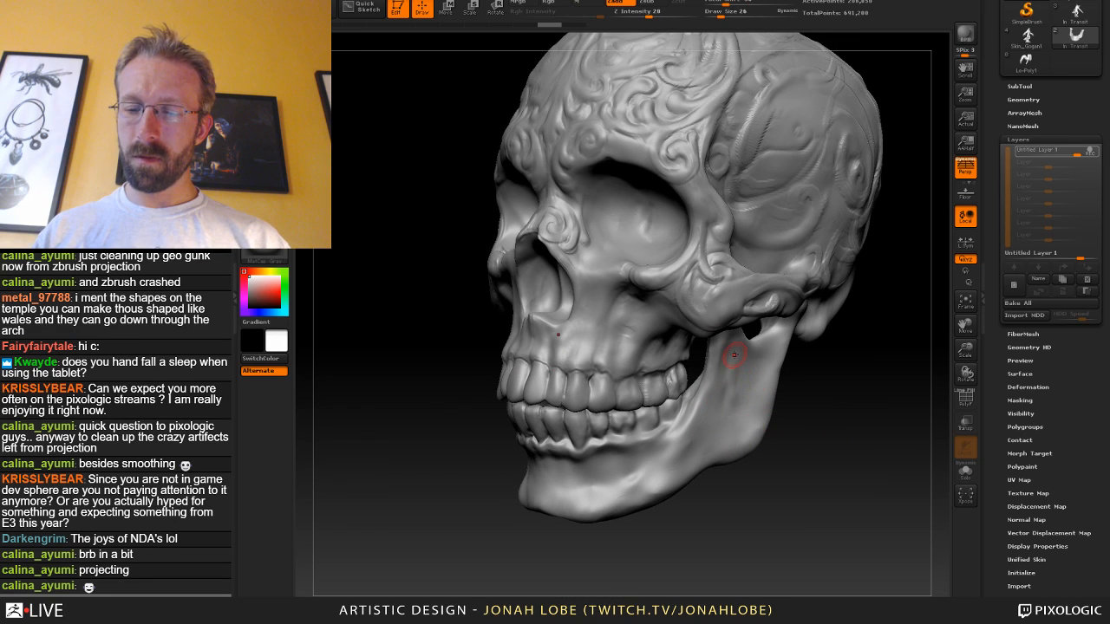
{"action": "mouse_move", "coordinate": [739, 445]}
{"action": "left_mouse_down"}
{"action": "mouse_move", "coordinate": [758, 422]}
{"action": "mouse_move", "coordinate": [732, 421]}
{"action": "left_mouse_up"}
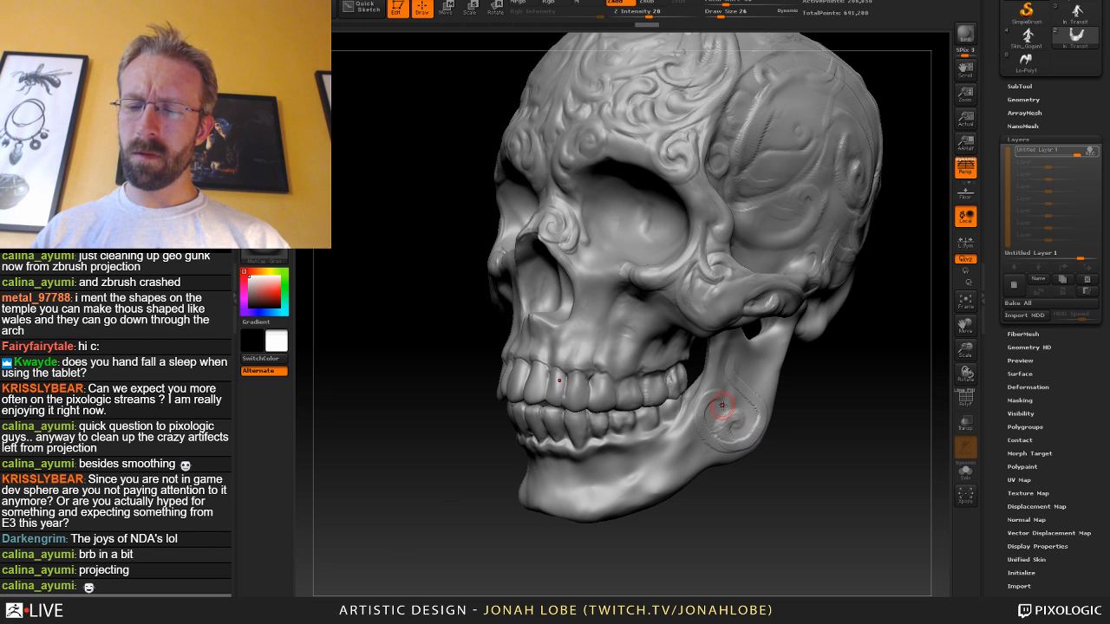
{"action": "left_click_drag", "start_coordinate": [821, 443], "coordinate": [823, 404], "text": "alt"}
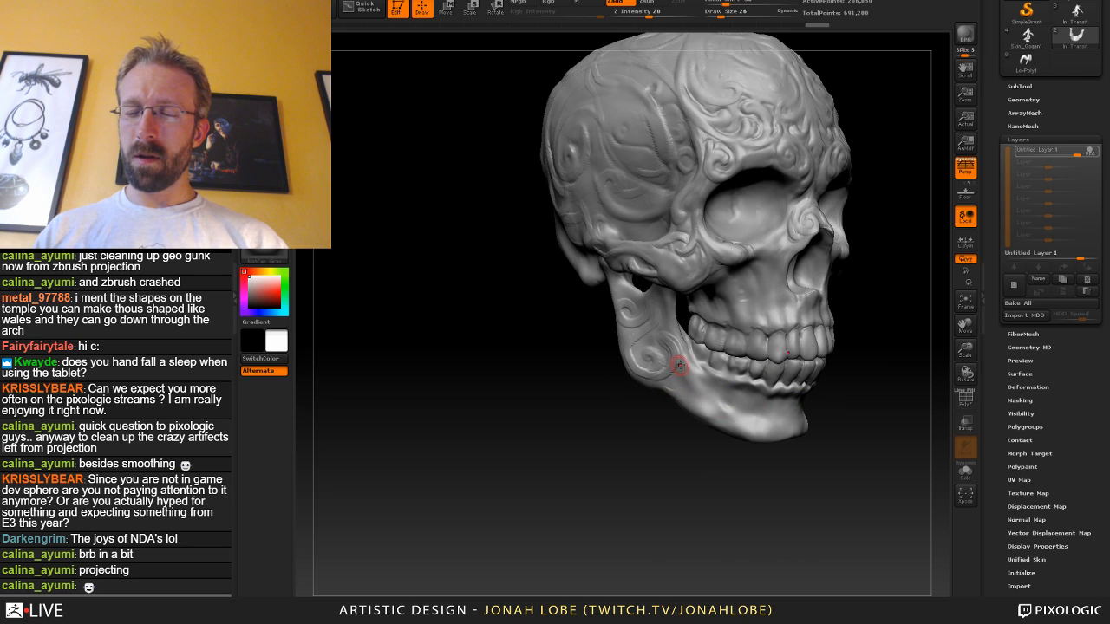
Sketch symmetrical curls on the chin and the front side of the lower jaw, undoing the unwanted strokes.
{"action": "key", "text": "ctrl+z"}
{"action": "mouse_move", "coordinate": [689, 366]}
{"action": "left_mouse_down"}
{"action": "mouse_move", "coordinate": [734, 425]}
{"action": "mouse_move", "coordinate": [733, 407]}
{"action": "left_mouse_up"}
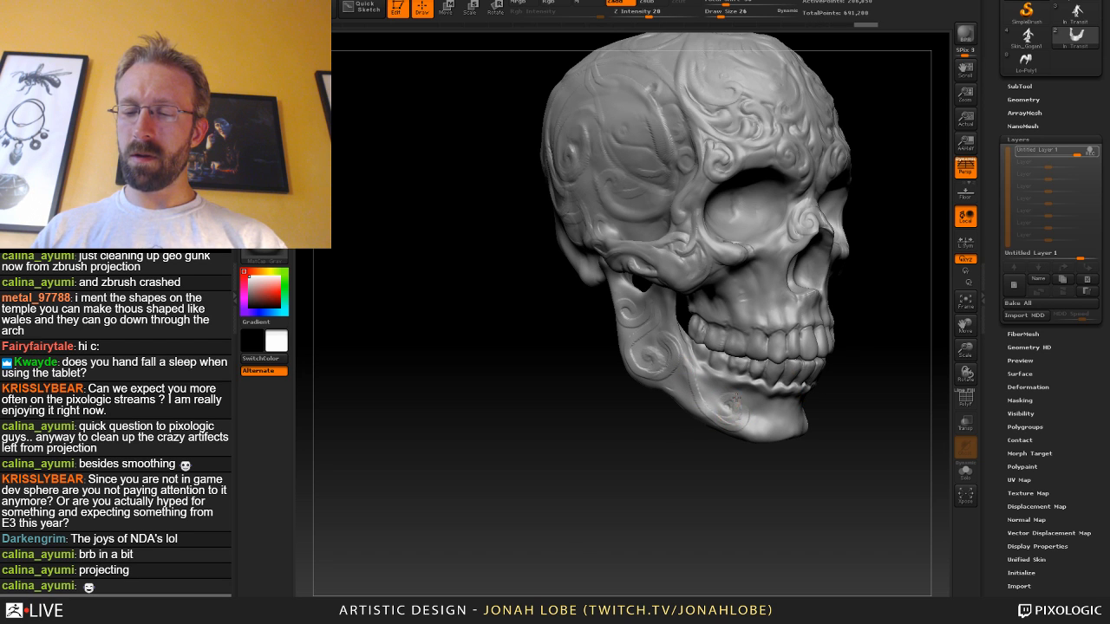
{"action": "mouse_move", "coordinate": [854, 420]}
{"action": "left_mouse_down"}
{"action": "mouse_move", "coordinate": [784, 422]}
{"action": "mouse_move", "coordinate": [811, 415]}
{"action": "left_mouse_up"}
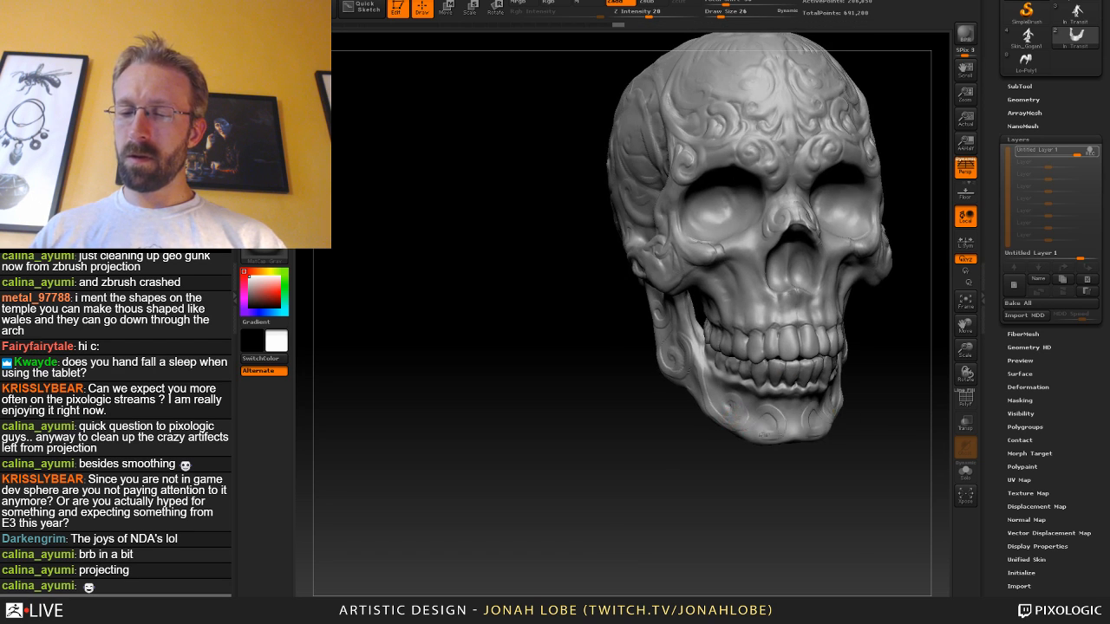
{"action": "mouse_move", "coordinate": [882, 437]}
{"action": "left_mouse_down"}
{"action": "mouse_move", "coordinate": [888, 449]}
{"action": "mouse_move", "coordinate": [824, 463]}
{"action": "mouse_move", "coordinate": [768, 451]}
{"action": "mouse_move", "coordinate": [834, 460]}
{"action": "left_mouse_up"}
{"action": "key", "text": "ctrl+z"}
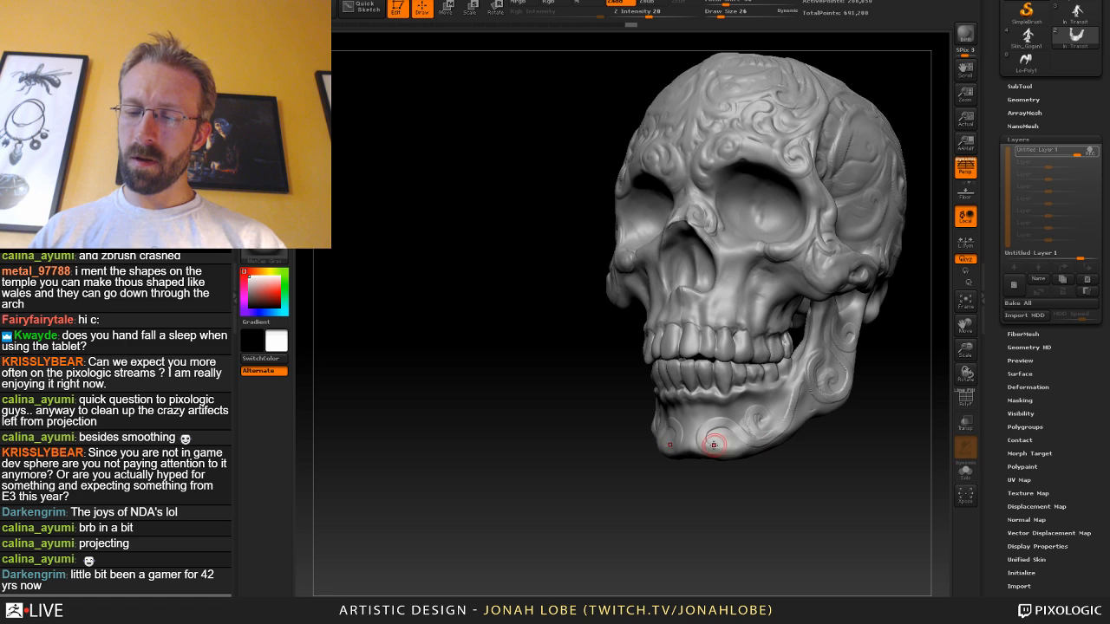
{"action": "key", "text": "ctrl+z"}
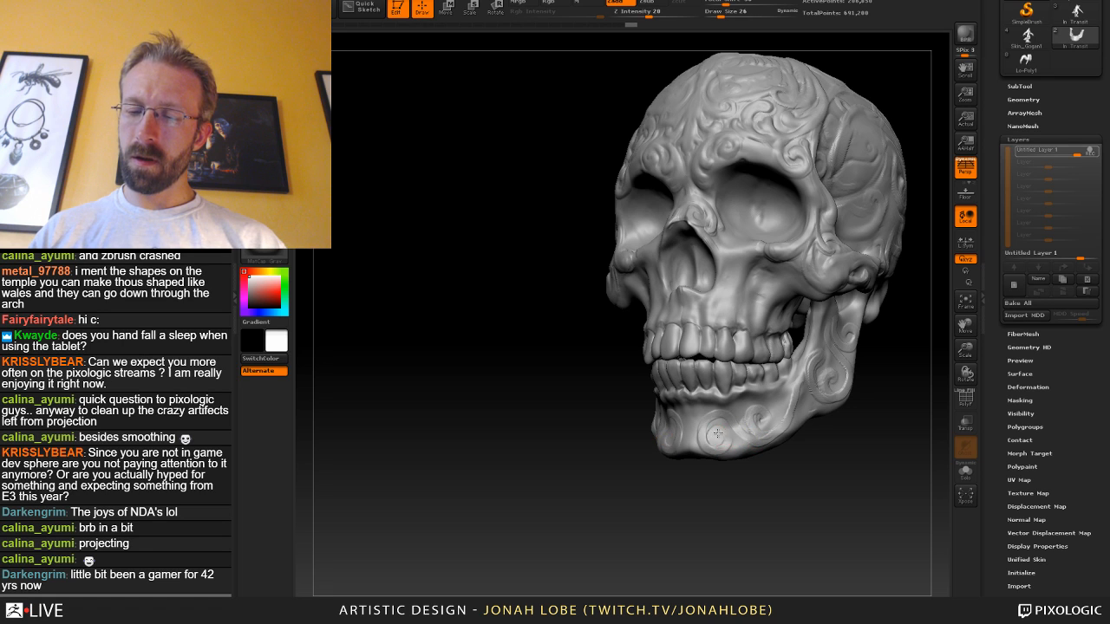
{"action": "key", "text": "ctrl+shift+z"}
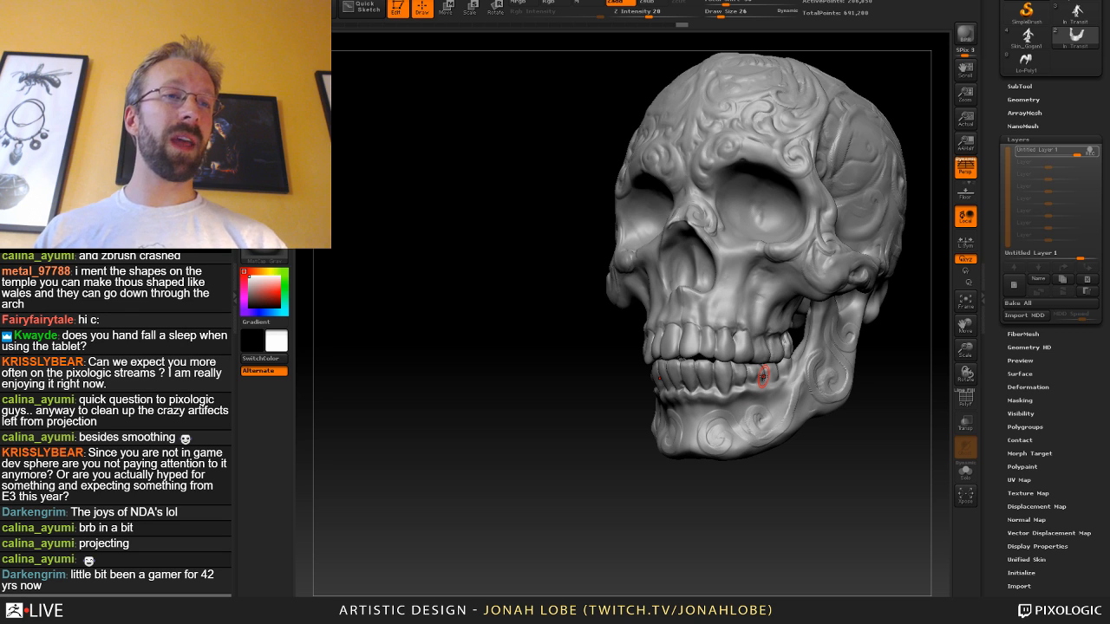
Define the chin and jaw-side spirals and add flowing lines linking them to the rear corner spiral.
{"action": "left_click_drag", "start_coordinate": [800, 445], "coordinate": [717, 435]}
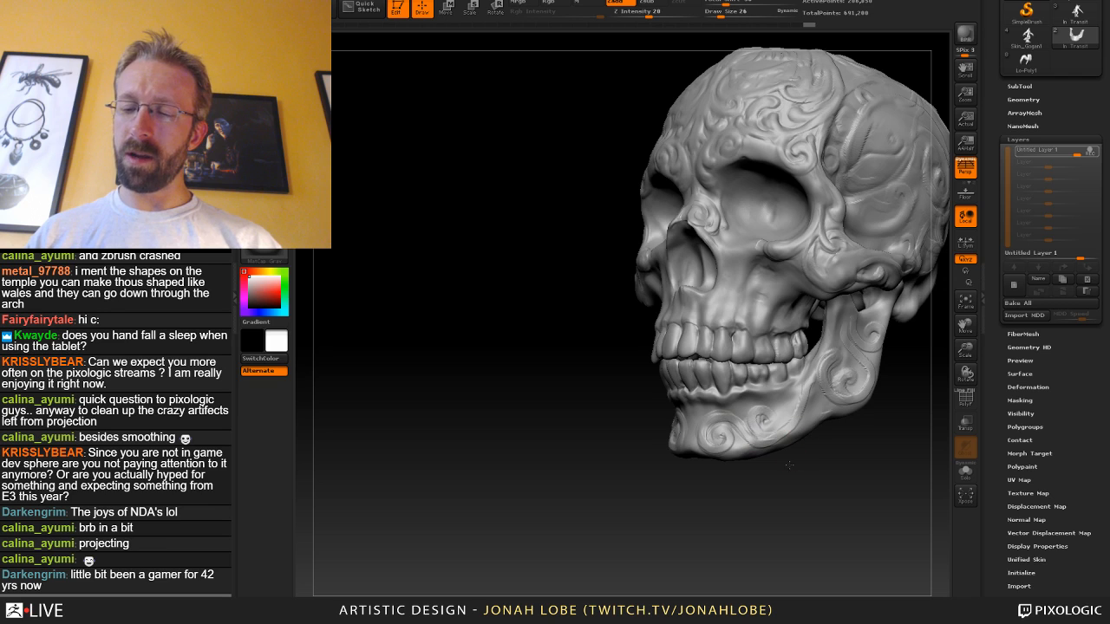
{"action": "left_click_drag", "start_coordinate": [788, 465], "coordinate": [754, 442]}
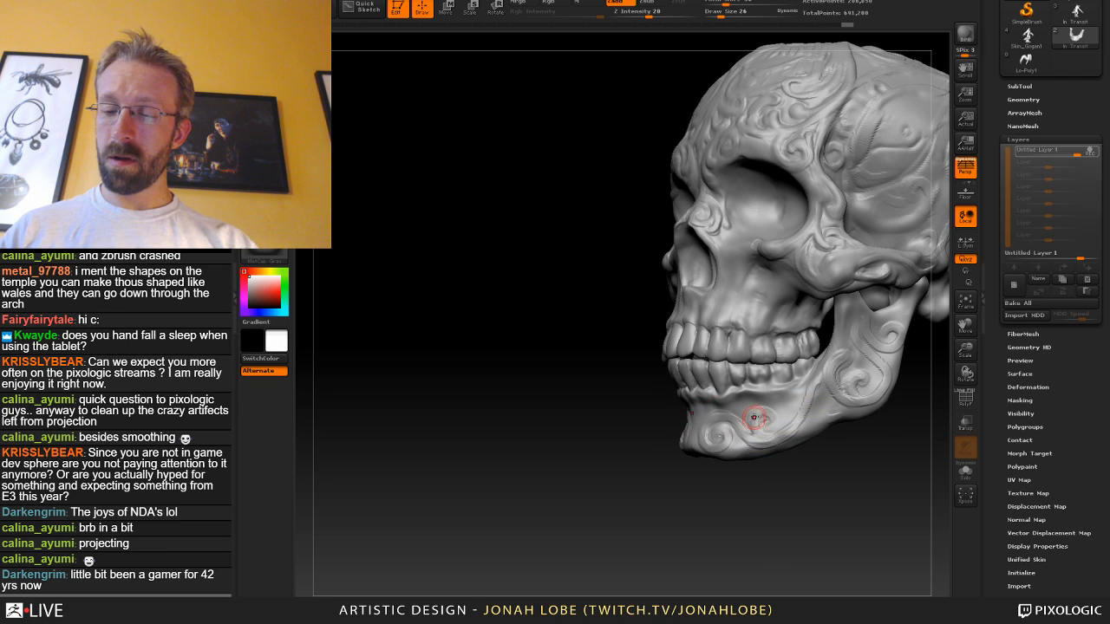
{"action": "left_click_drag", "start_coordinate": [774, 473], "coordinate": [811, 481]}
{"action": "mouse_move", "coordinate": [770, 416]}
{"action": "left_mouse_down"}
{"action": "mouse_move", "coordinate": [765, 424]}
{"action": "mouse_move", "coordinate": [804, 389]}
{"action": "left_mouse_up"}
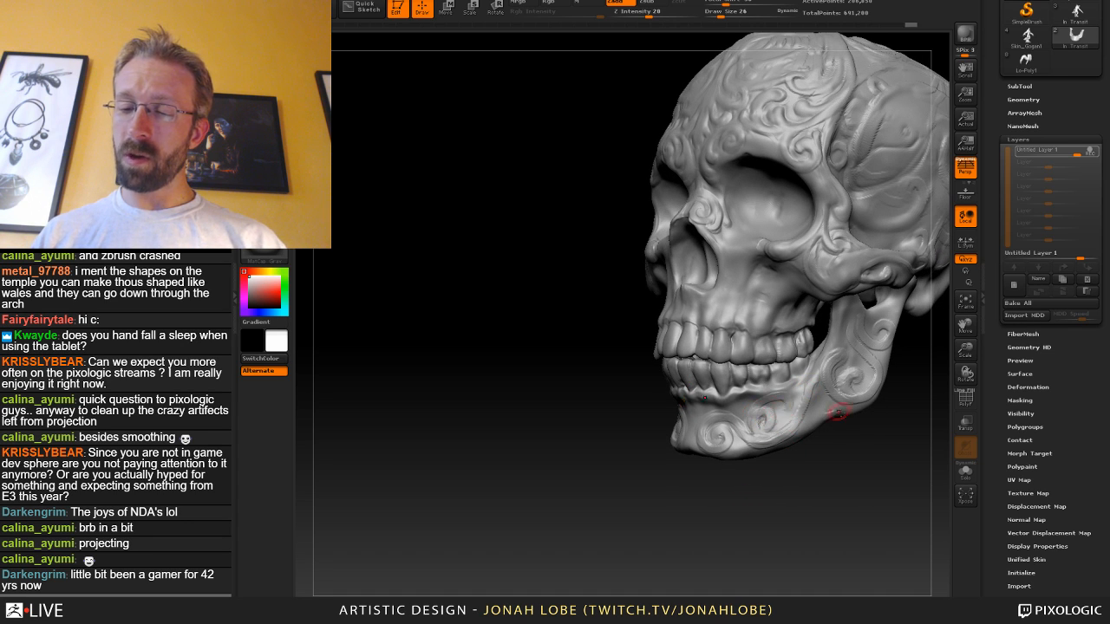
{"action": "left_click_drag", "start_coordinate": [797, 414], "coordinate": [804, 391]}
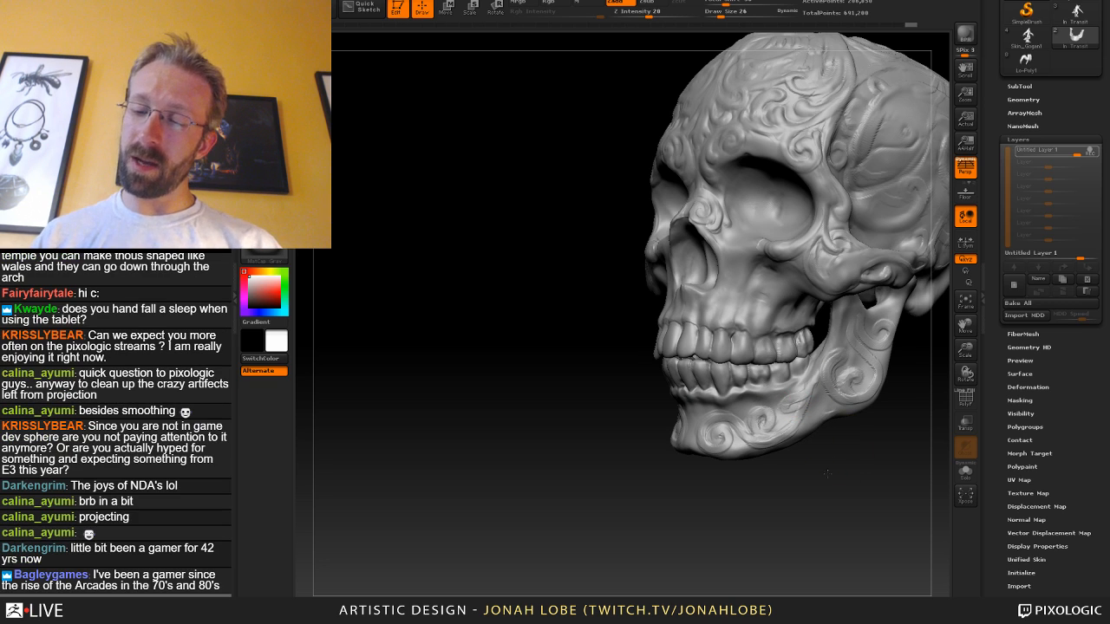
Soften the sketched swirls along the lower jaw and chin by smoothing at draw size 97.
{"action": "left_click_drag", "start_coordinate": [826, 473], "coordinate": [788, 406]}
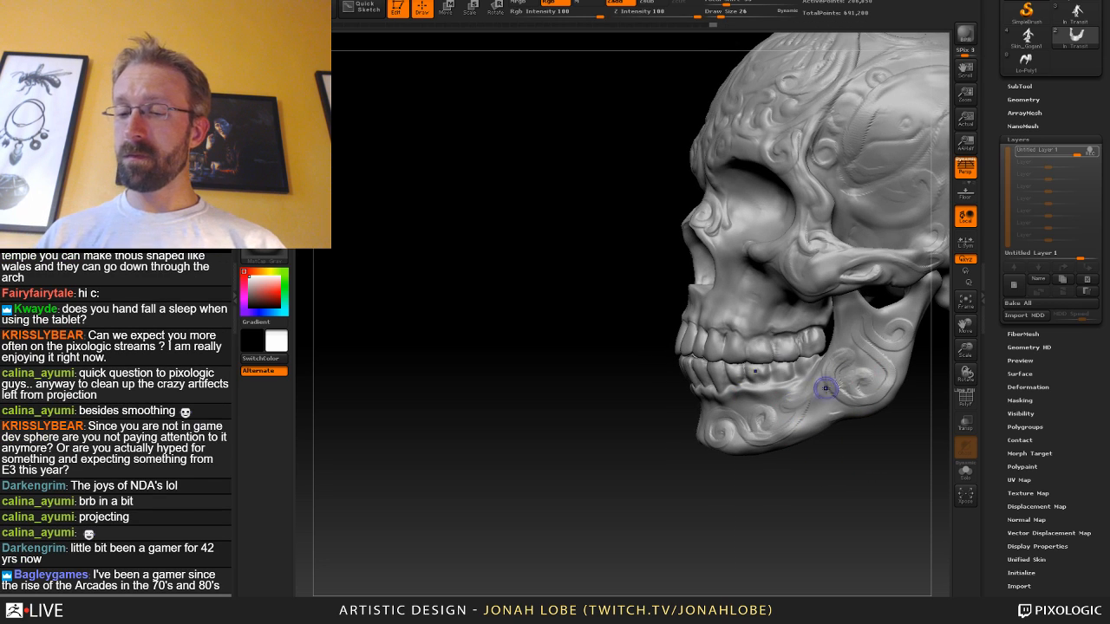
{"action": "mouse_move", "coordinate": [828, 473]}
{"action": "left_mouse_down", "text": "alt"}
{"action": "mouse_move", "coordinate": [848, 385]}
{"action": "mouse_move", "coordinate": [856, 449]}
{"action": "mouse_move", "coordinate": [798, 470]}
{"action": "mouse_move", "coordinate": [762, 396]}
{"action": "mouse_move", "coordinate": [743, 498]}
{"action": "left_mouse_up", "text": "alt"}
{"action": "key", "text": "s"}
{"action": "left_click", "coordinate": [834, 374]}
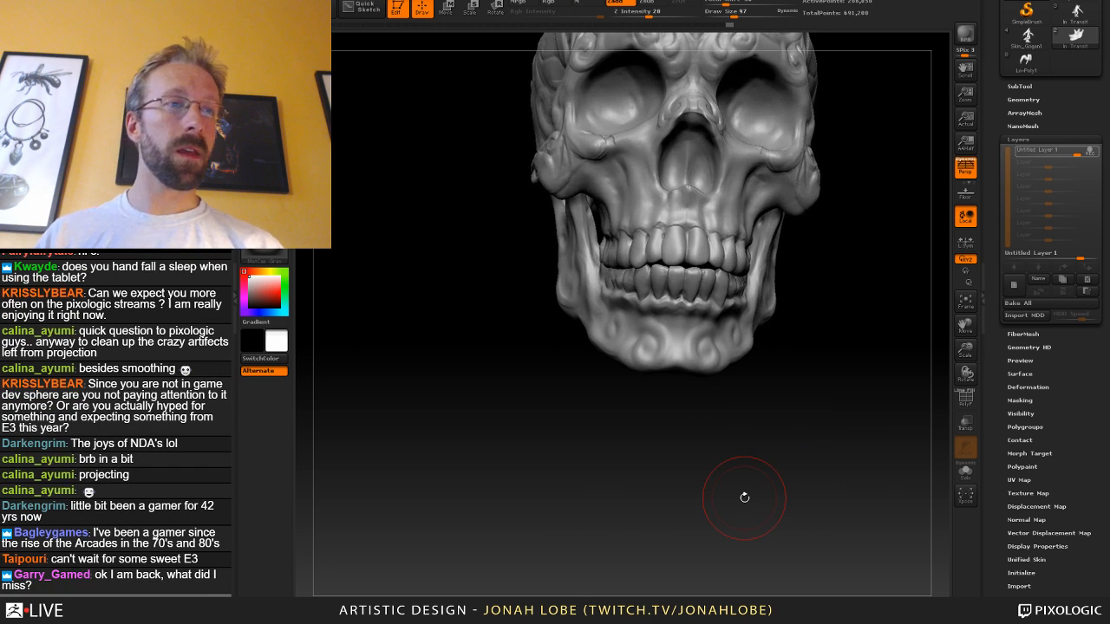
Rework the large chin spiral into deeper relief with a brush at Z intensity 14 and draw size 39.
{"action": "left_click", "coordinate": [271, 59]}
{"action": "left_click", "coordinate": [443, 55]}
{"action": "key", "text": "bracketleft"}
{"action": "key", "text": "bracketleft"}
{"action": "key", "text": "bracketleft"}
{"action": "key", "text": "bracketleft"}
{"action": "key", "text": "bracketleft"}
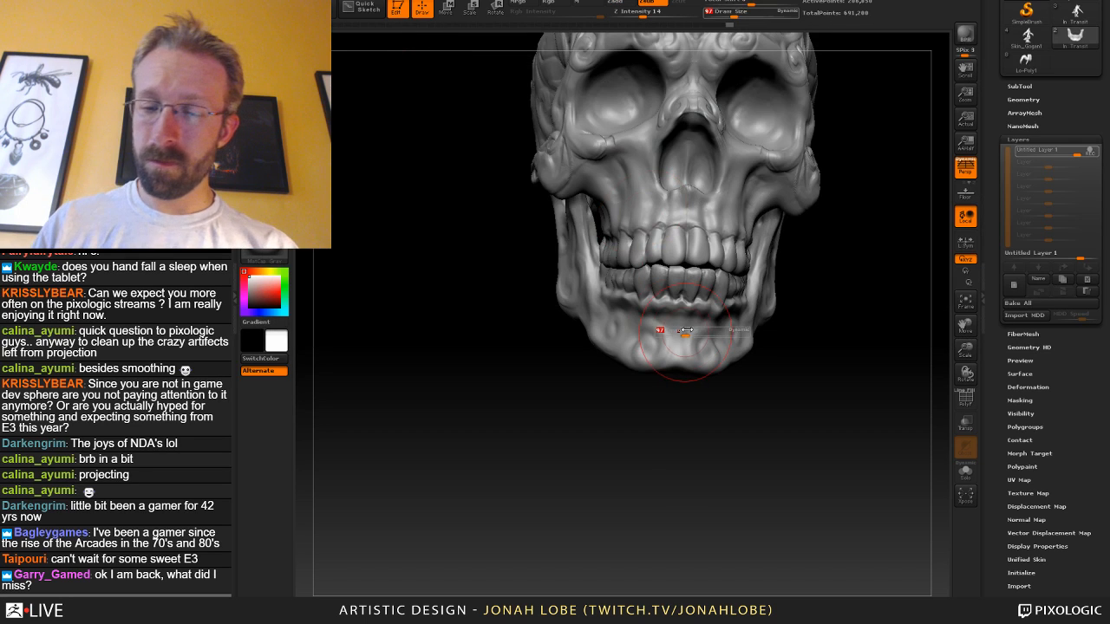
{"action": "mouse_move", "coordinate": [668, 349]}
{"action": "left_mouse_down"}
{"action": "mouse_move", "coordinate": [644, 425]}
{"action": "mouse_move", "coordinate": [642, 495]}
{"action": "mouse_move", "coordinate": [658, 452]}
{"action": "mouse_move", "coordinate": [615, 484]}
{"action": "left_mouse_up"}
{"action": "key", "text": "ctrl+z"}
{"action": "key", "text": "s"}
{"action": "left_click", "coordinate": [679, 344]}
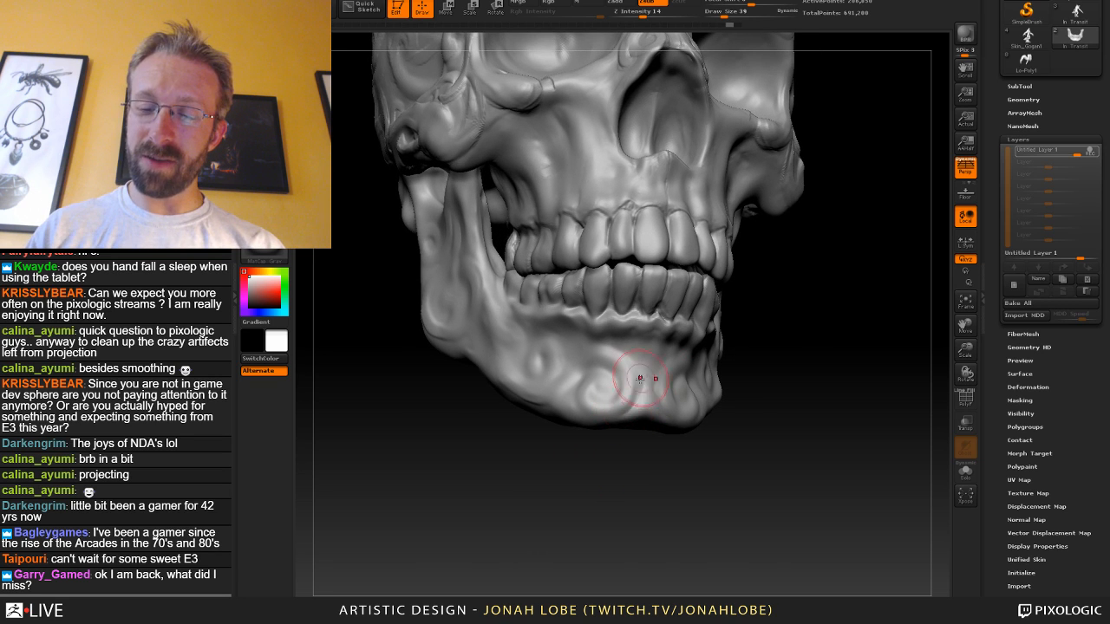
{"action": "left_click_drag", "start_coordinate": [564, 367], "coordinate": [633, 354]}
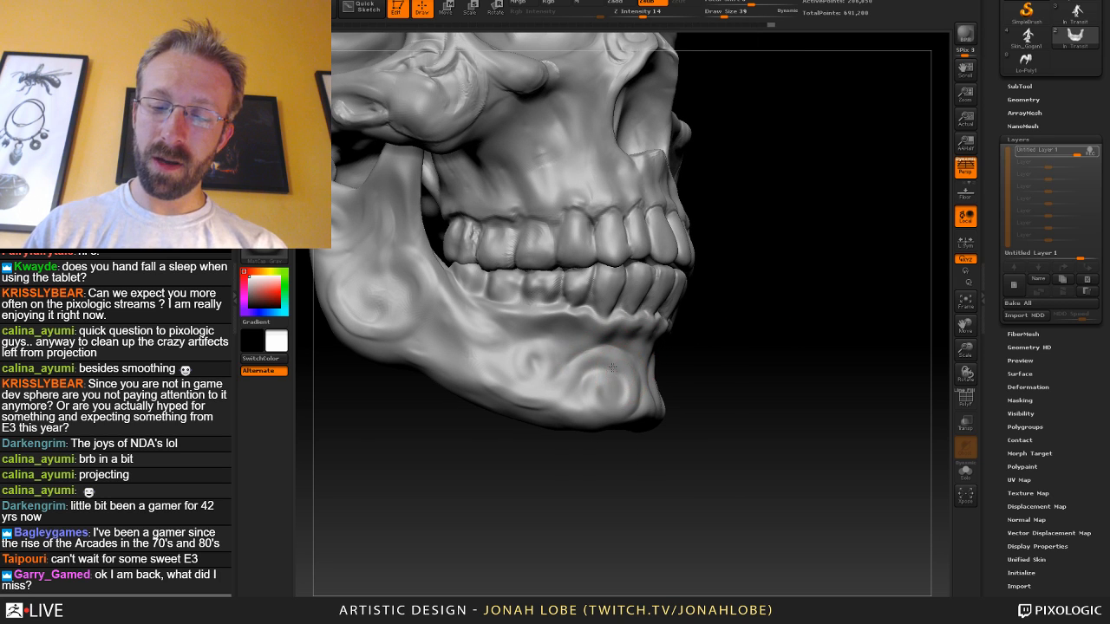
{"action": "left_click_drag", "start_coordinate": [679, 354], "coordinate": [622, 361]}
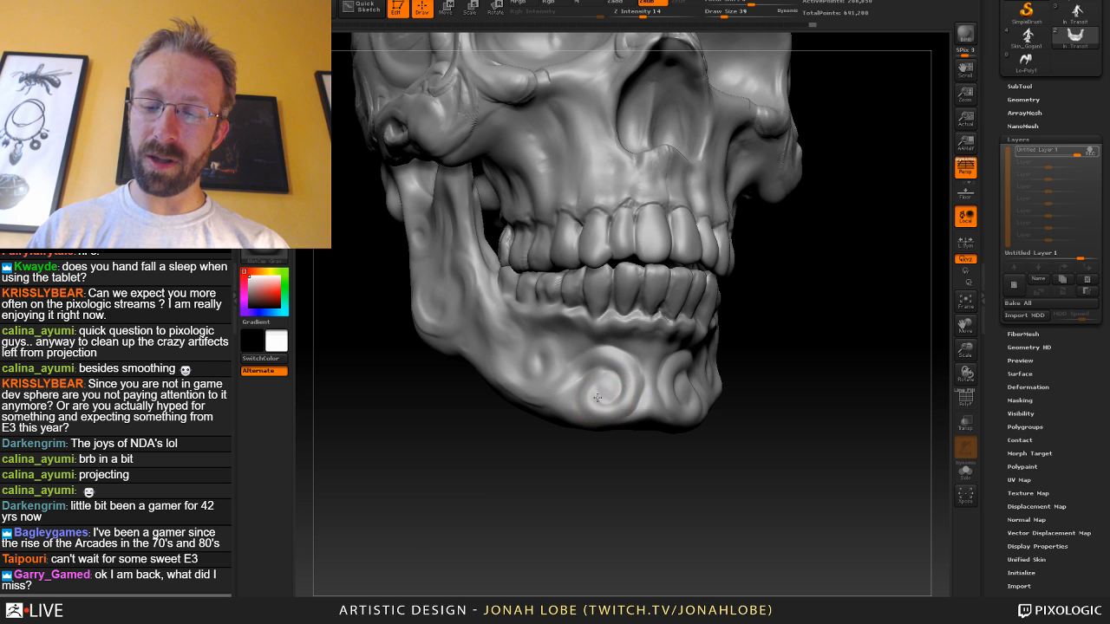
{"action": "left_click_drag", "start_coordinate": [764, 343], "coordinate": [606, 375]}
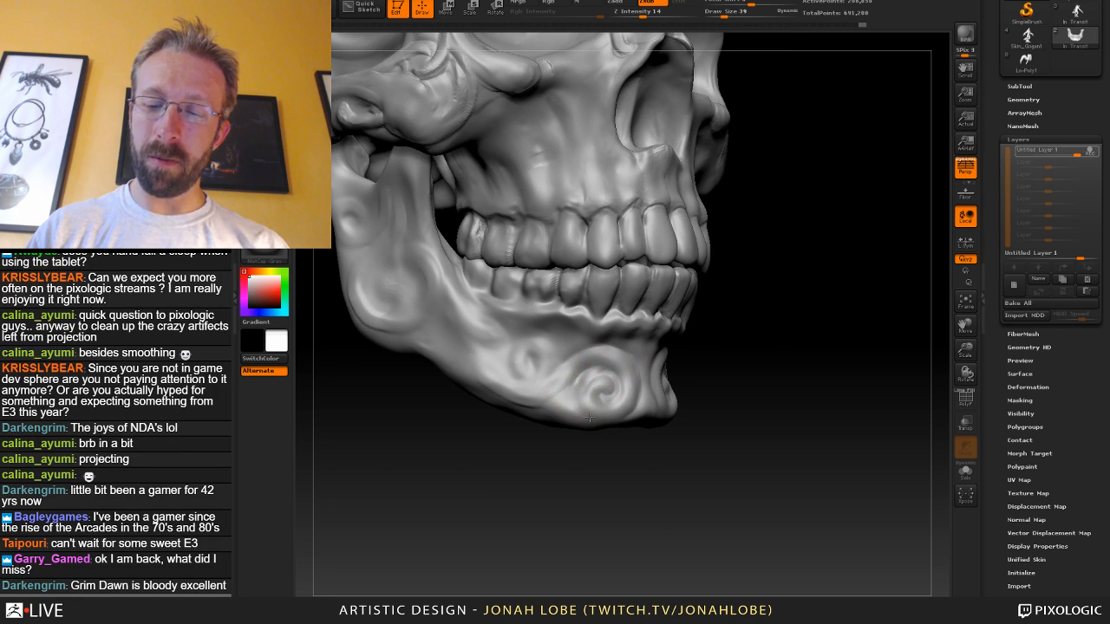
Tighten the rim and outer edge of the chin spiral at draw size 26.
{"action": "key", "text": "["}
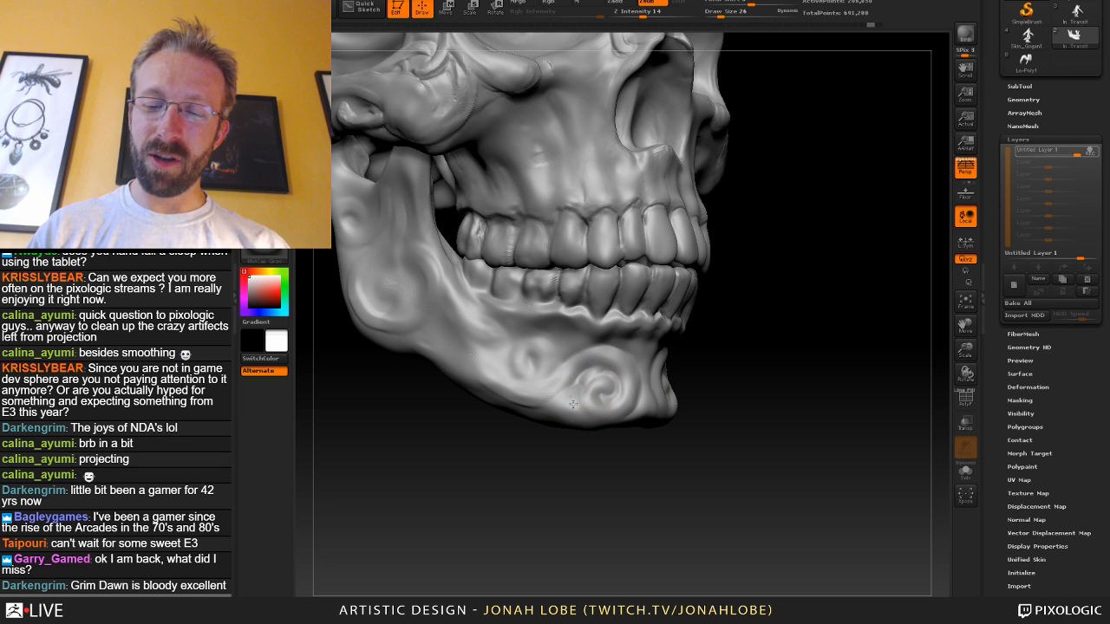
{"action": "left_click_drag", "start_coordinate": [709, 387], "coordinate": [574, 403]}
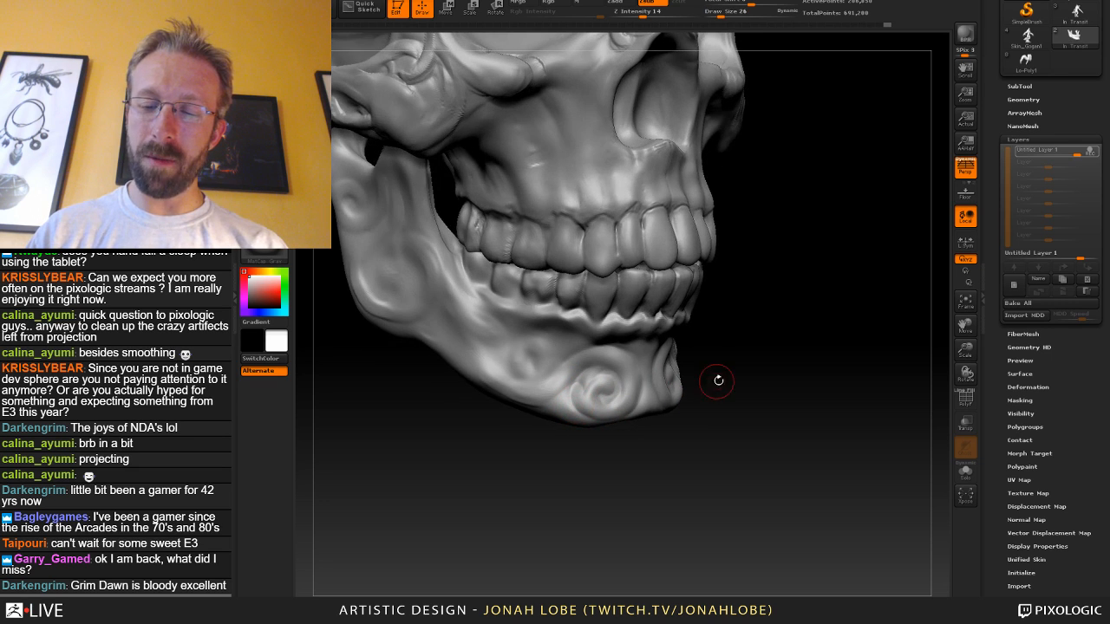
{"action": "left_click_drag", "start_coordinate": [717, 380], "coordinate": [607, 356]}
{"action": "left_click_drag", "start_coordinate": [726, 338], "coordinate": [574, 360]}
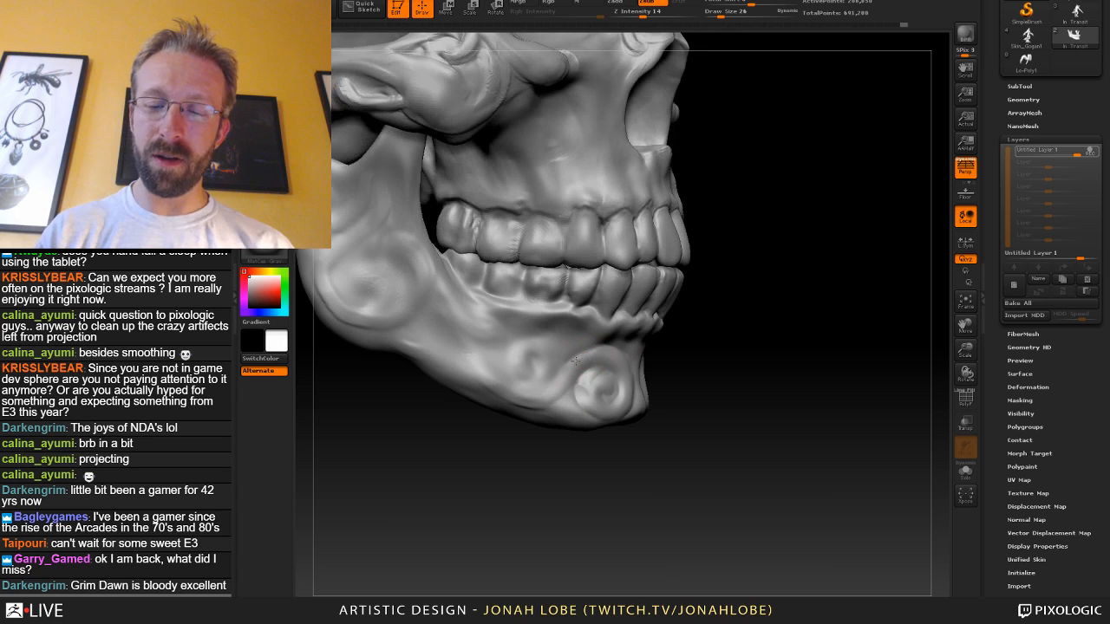
{"action": "left_click_drag", "start_coordinate": [694, 362], "coordinate": [574, 384]}
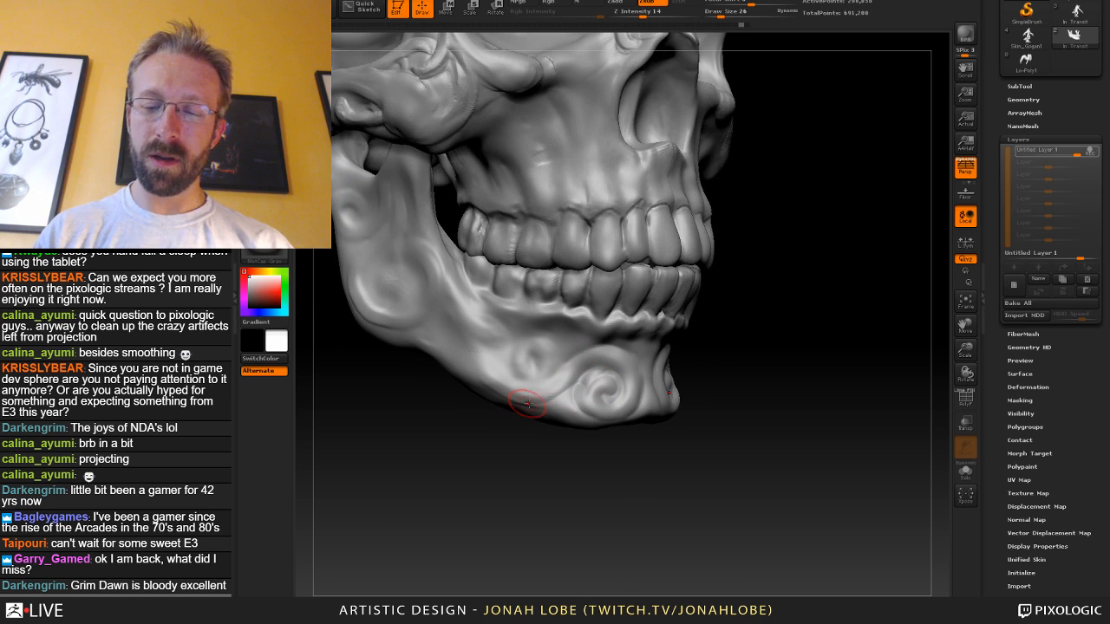
Carve a curved line over the chin spiral and along its rearward tail with the Standard brush at Z intensity 20.
{"action": "key", "text": "b"}
{"action": "key", "text": "s"}
{"action": "key", "text": "t"}
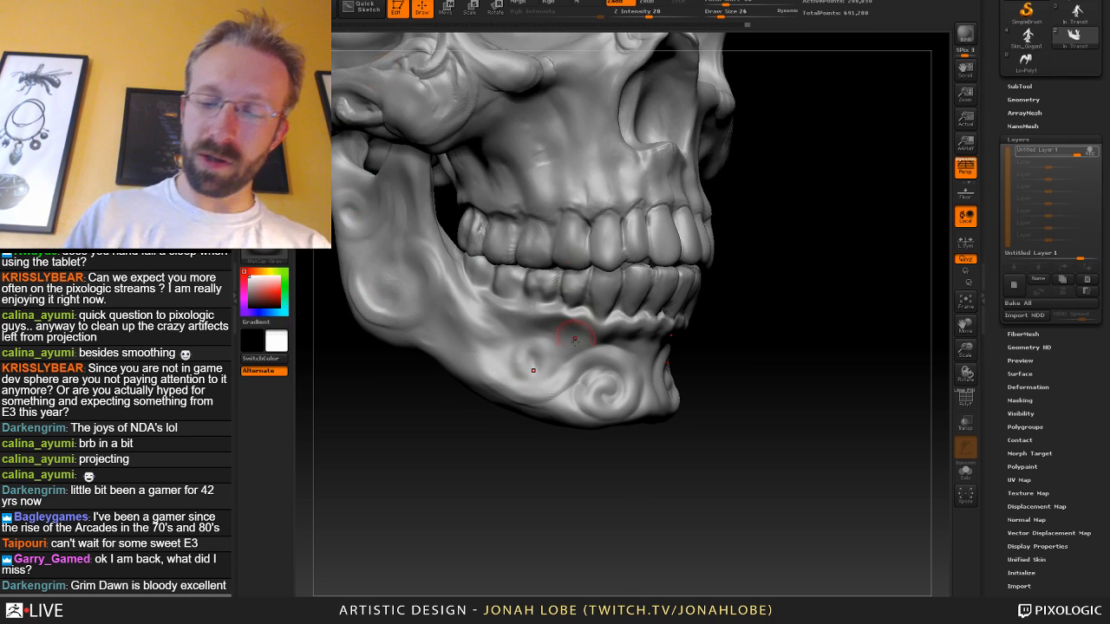
{"action": "left_click_drag", "start_coordinate": [522, 378], "coordinate": [605, 349]}
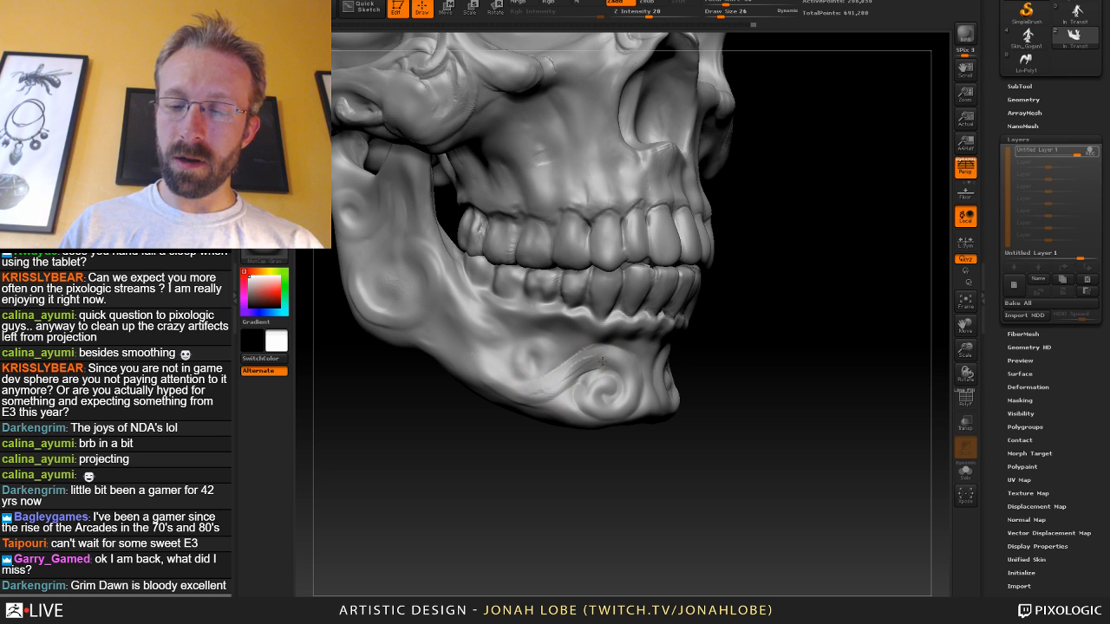
{"action": "mouse_move", "coordinate": [564, 381]}
{"action": "left_mouse_down"}
{"action": "mouse_move", "coordinate": [607, 367]}
{"action": "mouse_move", "coordinate": [622, 392]}
{"action": "left_mouse_up"}
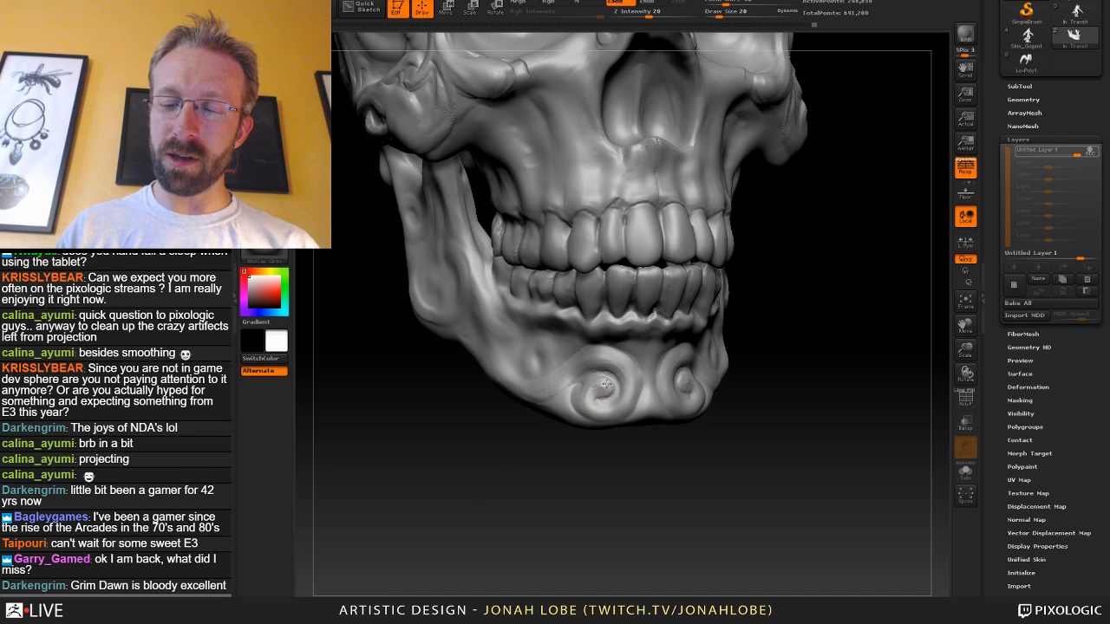
Sharpen the inner coil of the chin spiral at draw size 20.
{"action": "left_click_drag", "start_coordinate": [776, 358], "coordinate": [628, 373]}
{"action": "mouse_move", "coordinate": [765, 374]}
{"action": "left_mouse_down"}
{"action": "mouse_move", "coordinate": [630, 460]}
{"action": "mouse_move", "coordinate": [597, 406]}
{"action": "left_mouse_up"}
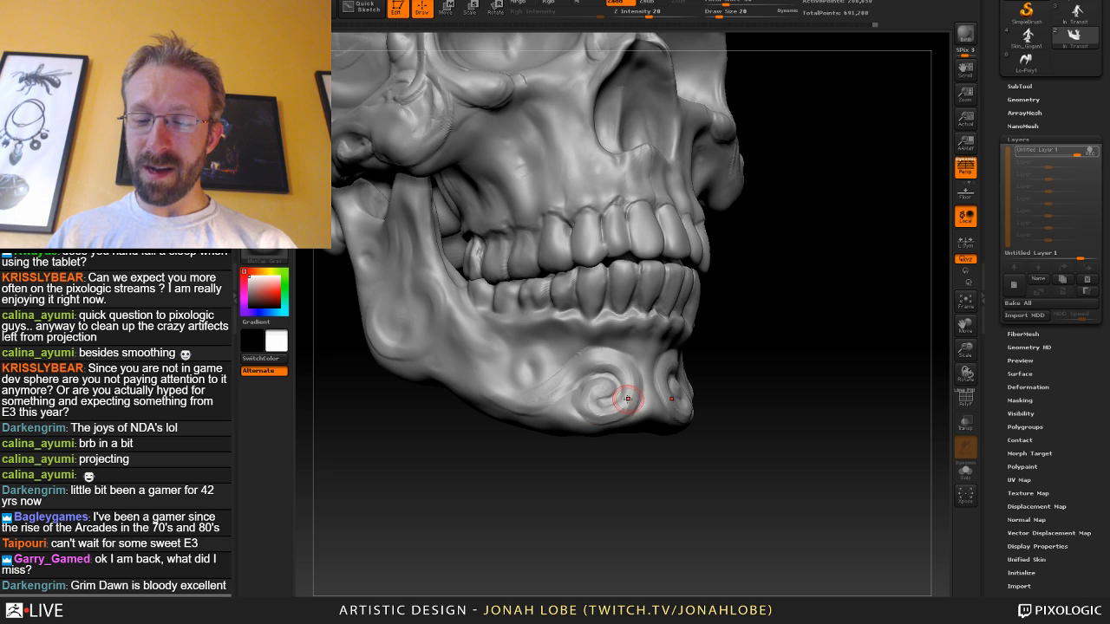
{"action": "key", "text": "1"}
{"action": "key", "text": "1"}
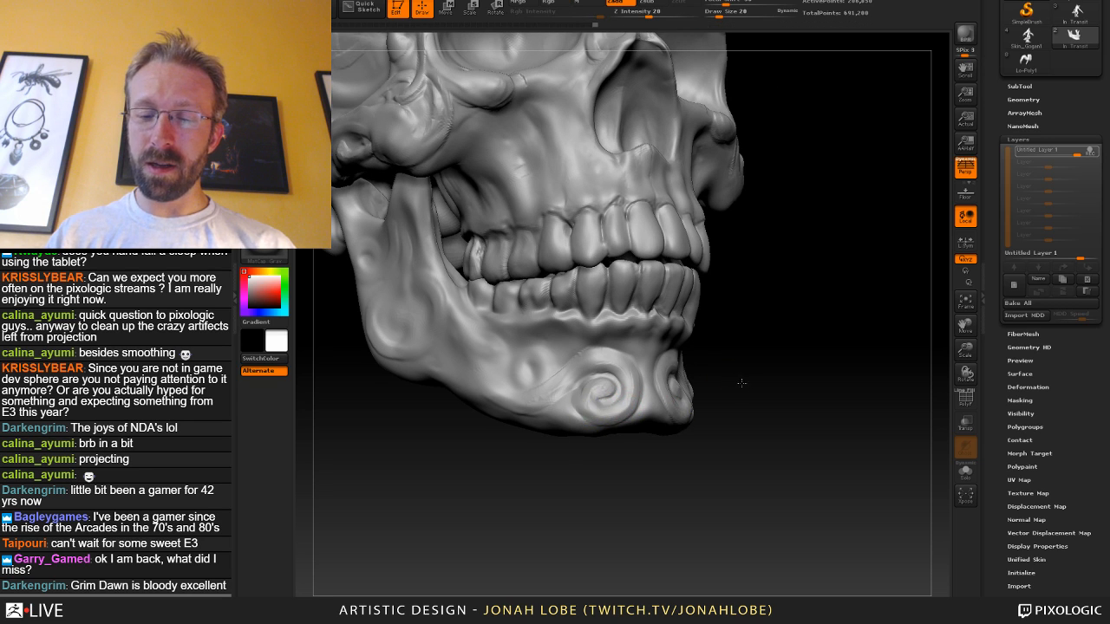
{"action": "mouse_move", "coordinate": [588, 410]}
{"action": "left_mouse_down"}
{"action": "mouse_move", "coordinate": [594, 367]}
{"action": "mouse_move", "coordinate": [624, 377]}
{"action": "mouse_move", "coordinate": [610, 396]}
{"action": "left_mouse_up"}
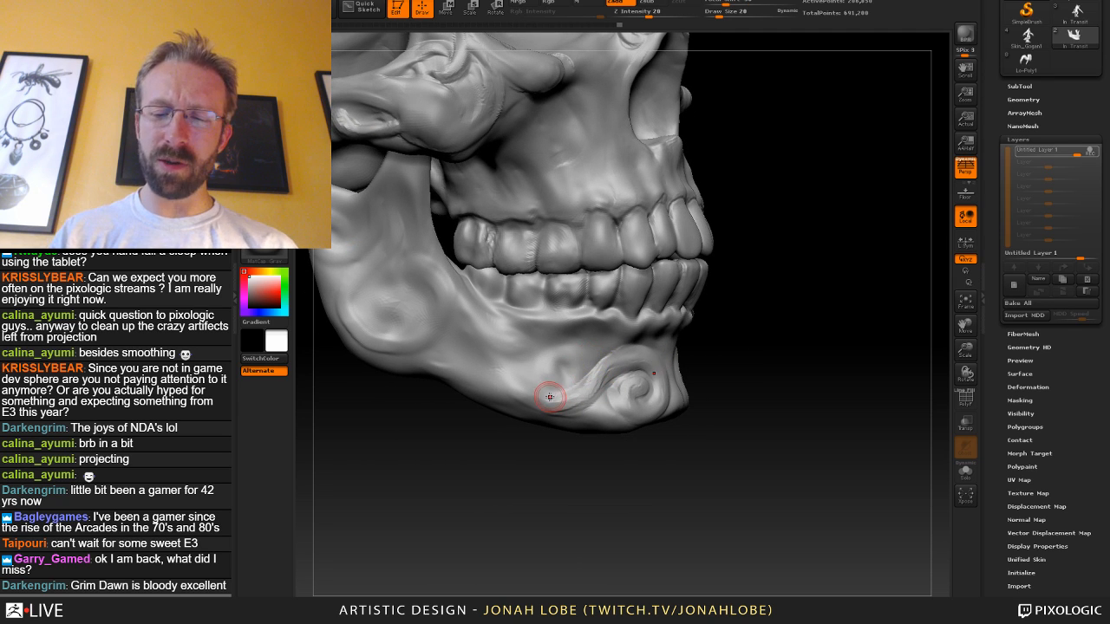
Carve a smaller curl behind the chin spiral and a short groove above the spiral at draw size 20.
{"action": "mouse_move", "coordinate": [550, 391]}
{"action": "left_mouse_down"}
{"action": "mouse_move", "coordinate": [552, 359]}
{"action": "mouse_move", "coordinate": [560, 396]}
{"action": "mouse_move", "coordinate": [572, 355]}
{"action": "mouse_move", "coordinate": [544, 387]}
{"action": "mouse_move", "coordinate": [560, 357]}
{"action": "left_mouse_up"}
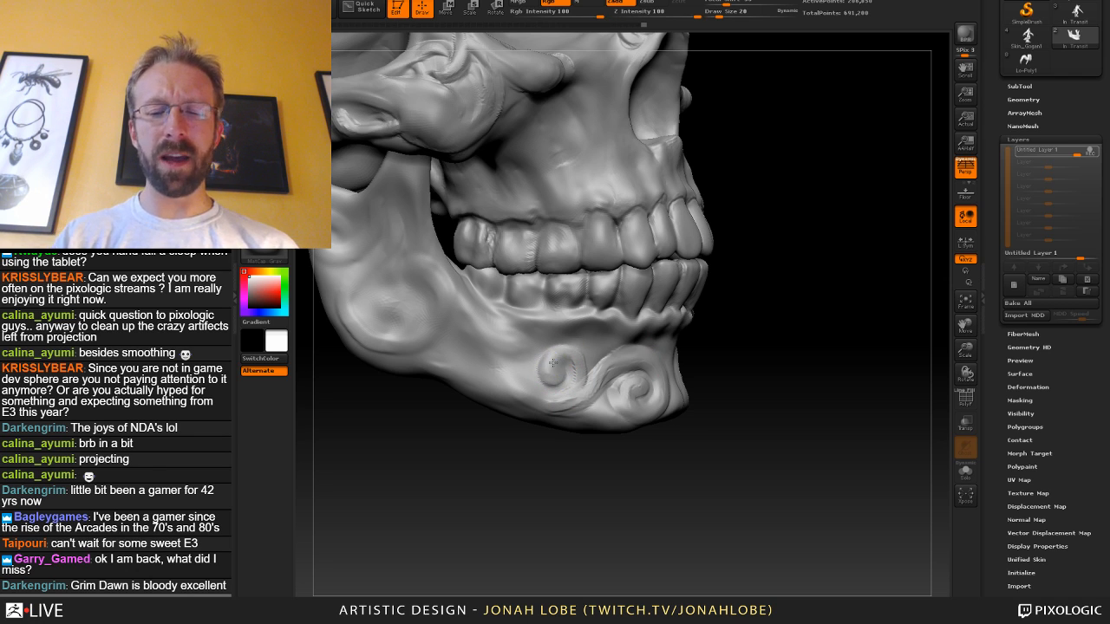
{"action": "left_click_drag", "start_coordinate": [790, 325], "coordinate": [768, 333]}
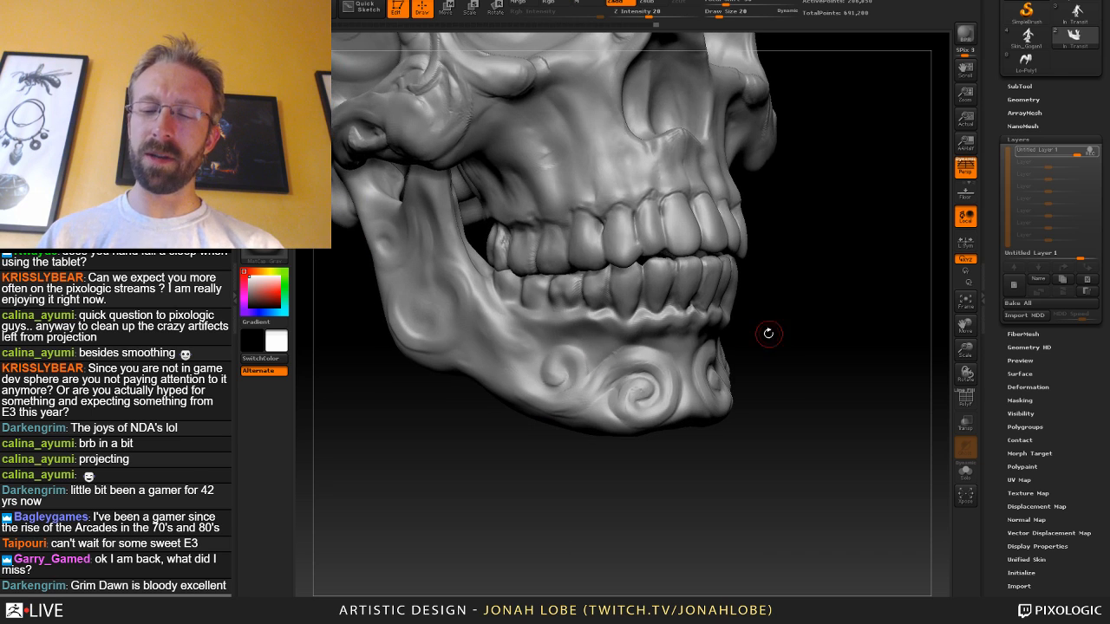
{"action": "key", "text": "f"}
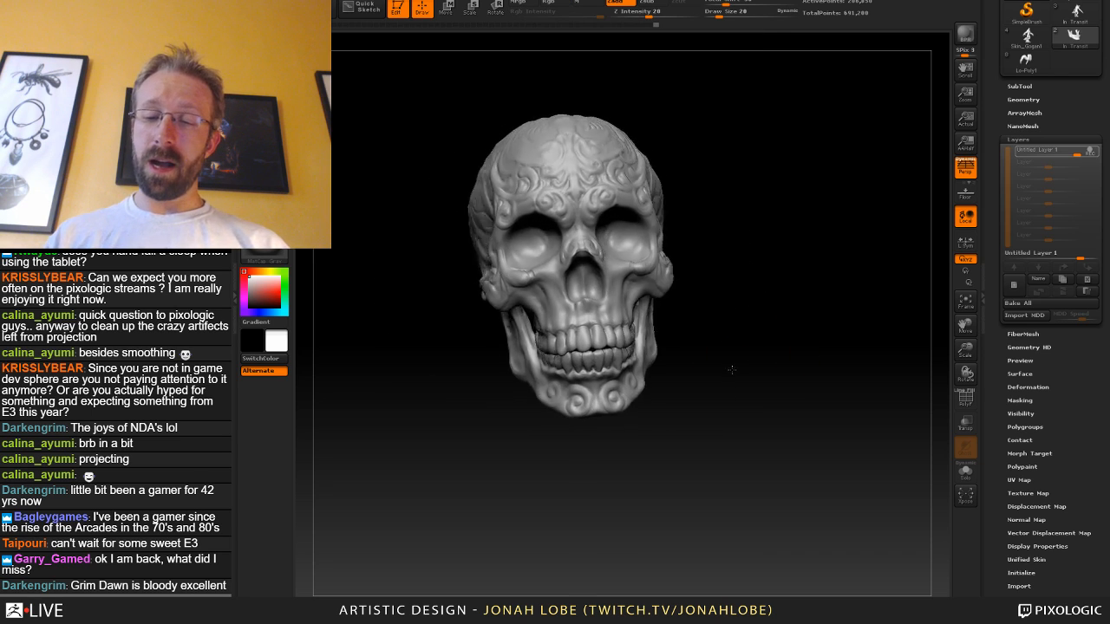
{"action": "mouse_move", "coordinate": [732, 369]}
{"action": "left_mouse_down"}
{"action": "mouse_move", "coordinate": [730, 396]}
{"action": "mouse_move", "coordinate": [626, 357]}
{"action": "left_mouse_up"}
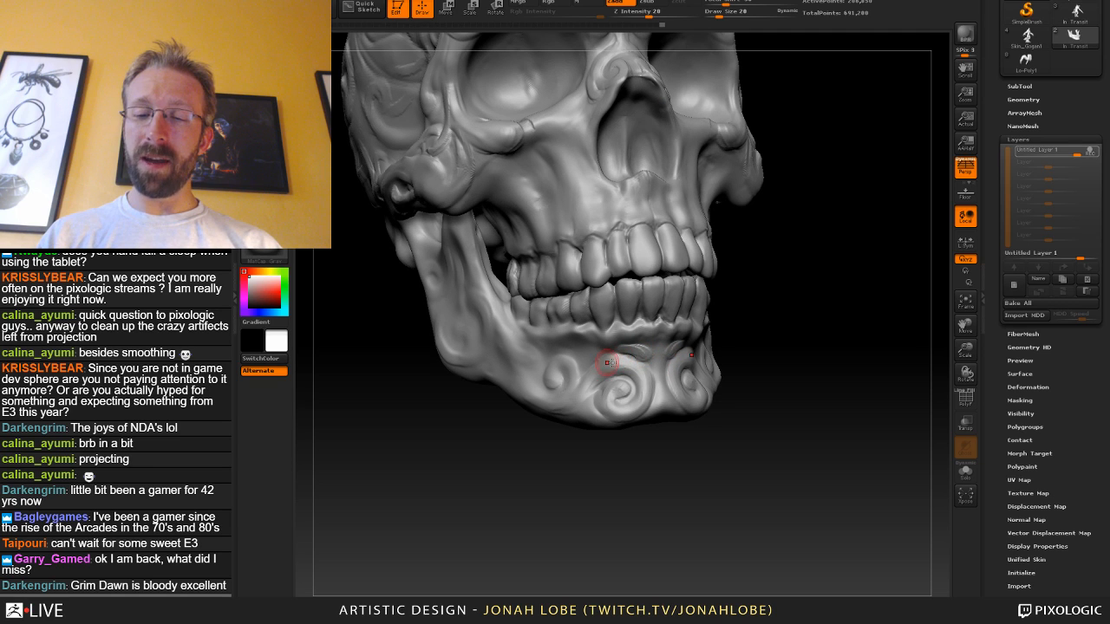
Carve creases between and above the front chin spirals with the Dam_Standard brush at Z intensity 14 and draw size 20.
{"action": "left_click_drag", "start_coordinate": [789, 345], "coordinate": [612, 364]}
{"action": "mouse_move", "coordinate": [784, 350]}
{"action": "left_mouse_down"}
{"action": "mouse_move", "coordinate": [775, 320]}
{"action": "mouse_move", "coordinate": [678, 373]}
{"action": "mouse_move", "coordinate": [781, 518]}
{"action": "mouse_move", "coordinate": [784, 573]}
{"action": "left_mouse_up"}
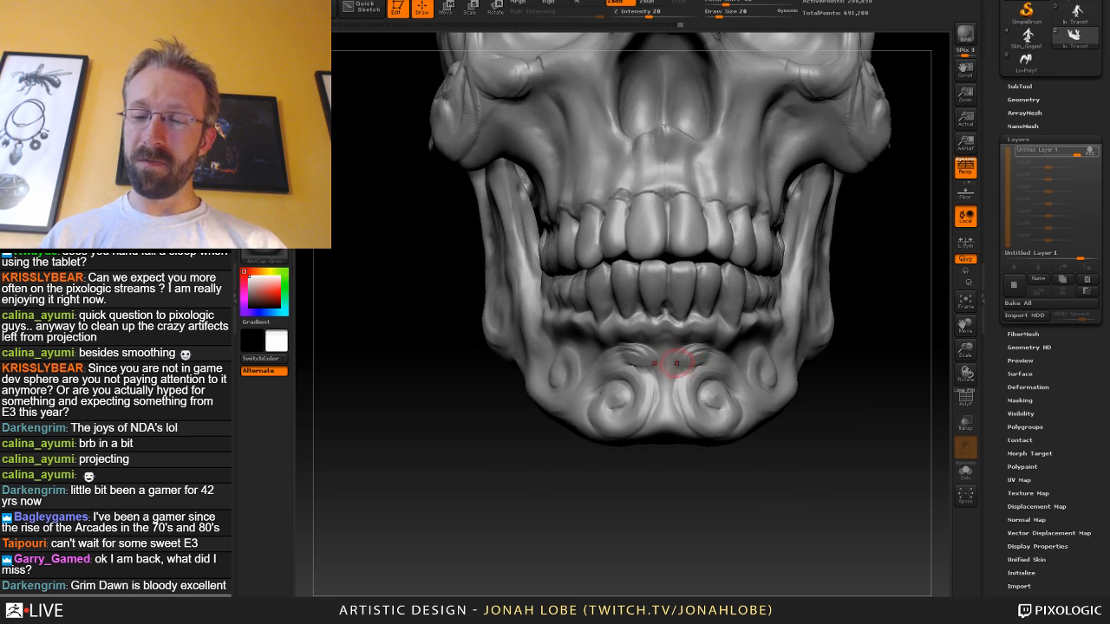
{"action": "key", "text": "space"}
{"action": "left_click", "coordinate": [672, 360]}
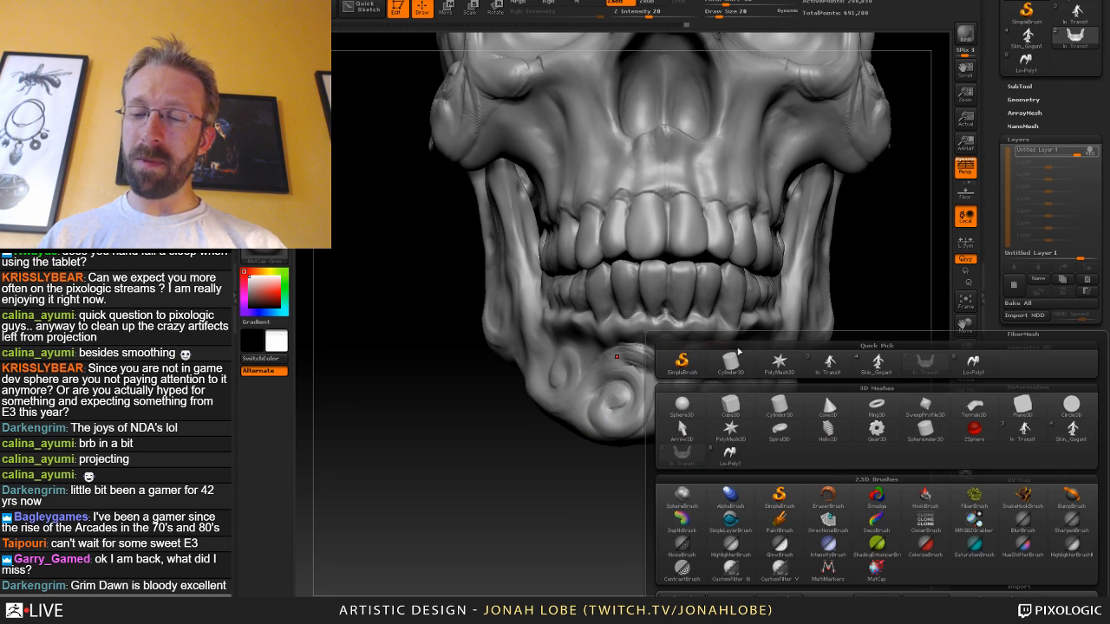
{"action": "left_click_drag", "start_coordinate": [584, 444], "coordinate": [489, 440]}
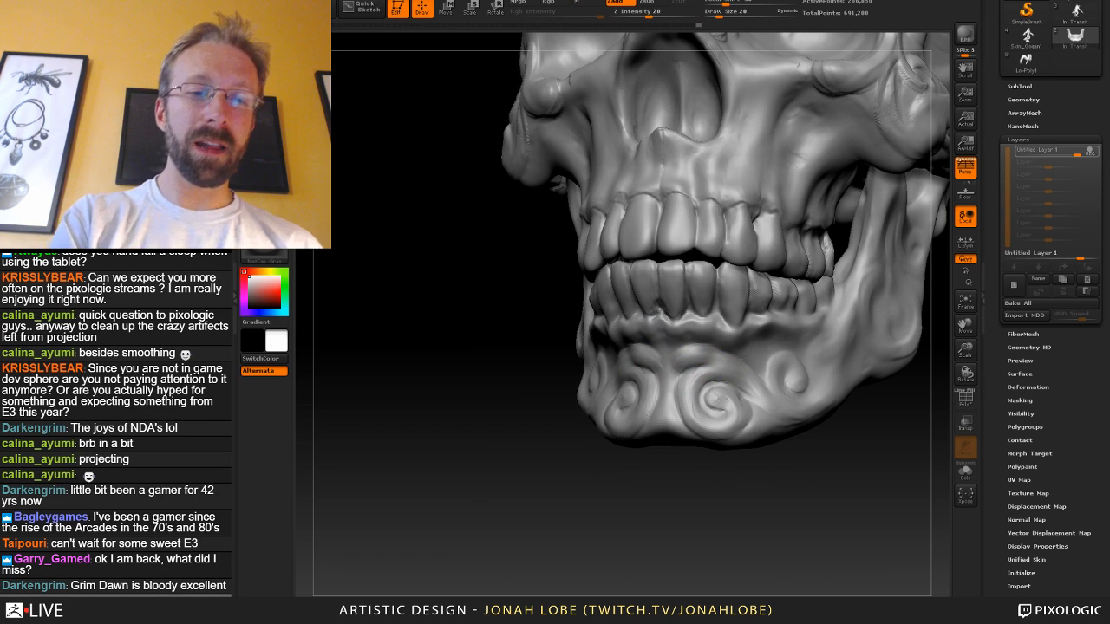
{"action": "key", "text": "b"}
{"action": "left_click", "coordinate": [396, 54]}
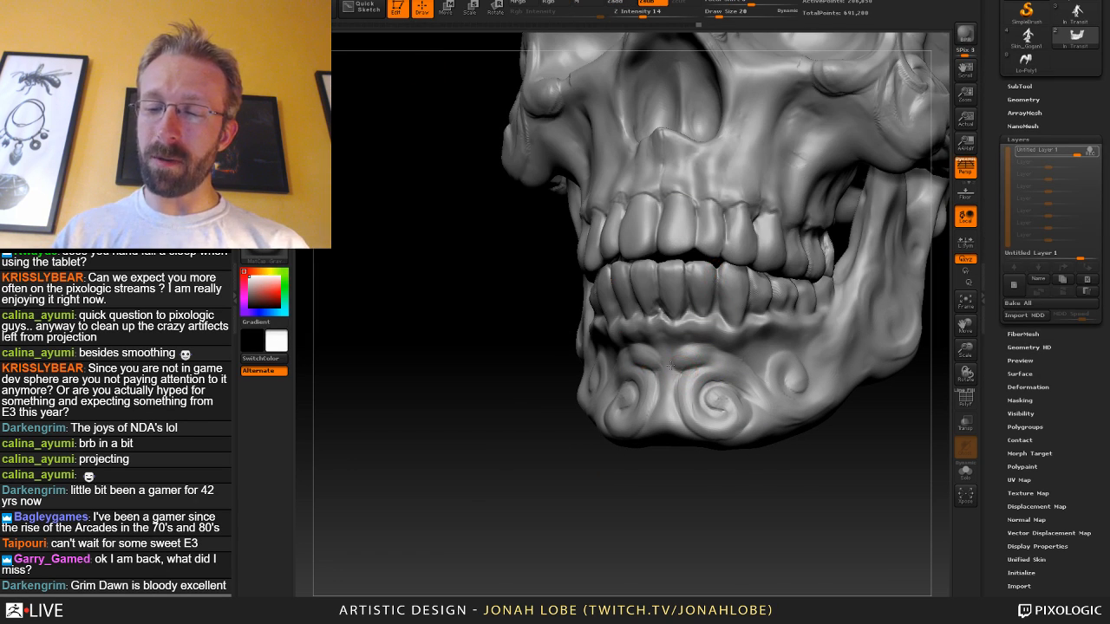
{"action": "left_click_drag", "start_coordinate": [818, 448], "coordinate": [724, 442]}
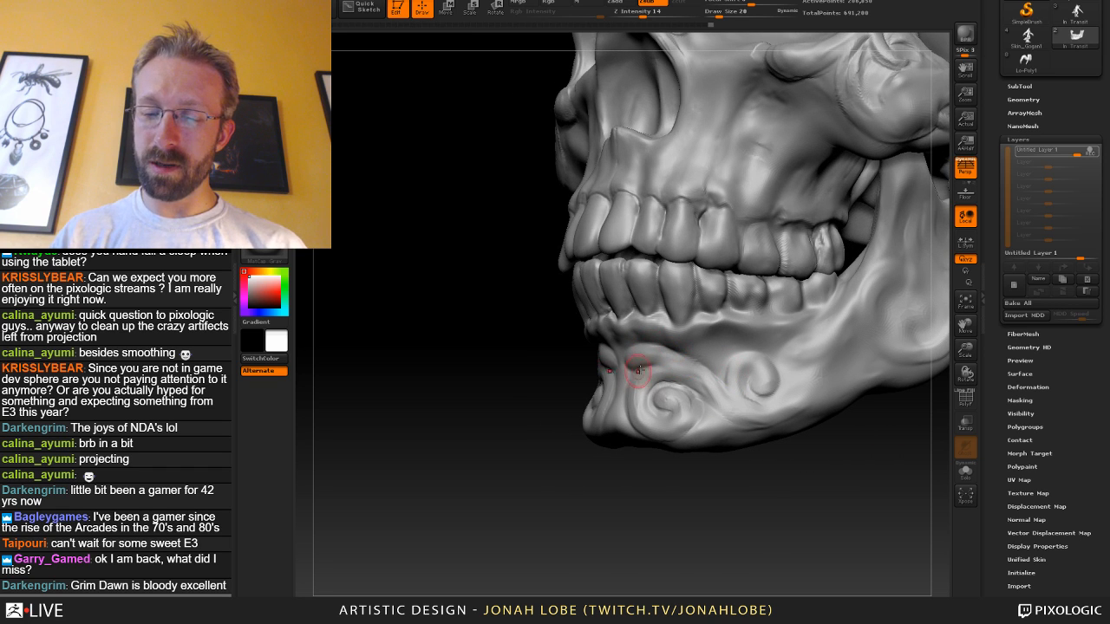
{"action": "left_click_drag", "start_coordinate": [656, 478], "coordinate": [652, 395]}
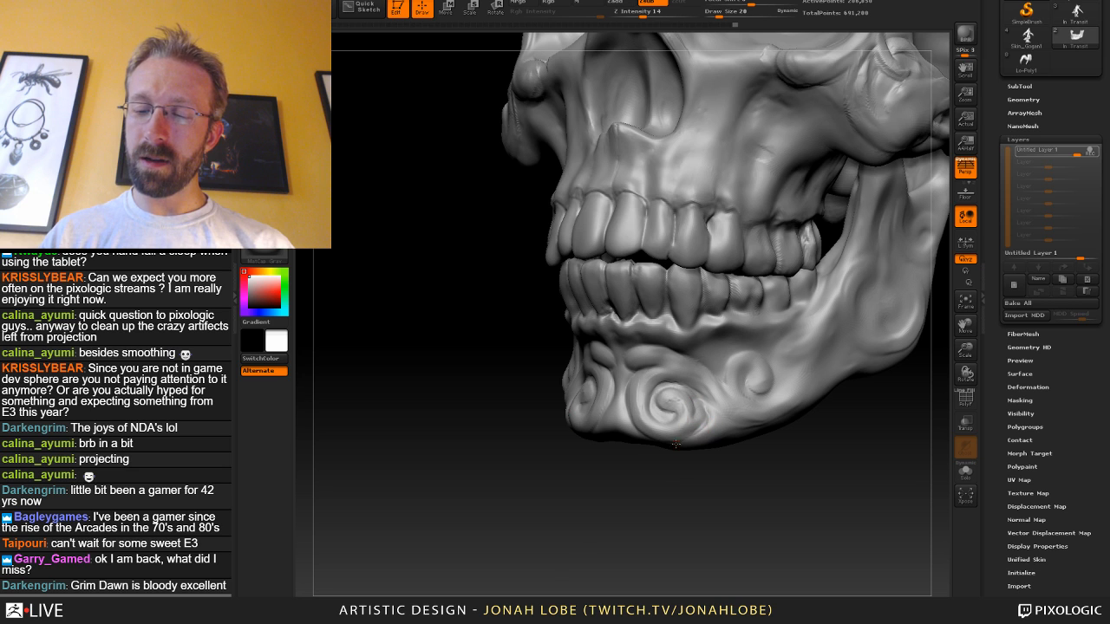
Build up the rear rim of the front chin spiral with the ClayBuildup brush at draw size 11 and smooth it.
{"action": "left_click", "coordinate": [264, 45]}
{"action": "left_click", "coordinate": [356, 61]}
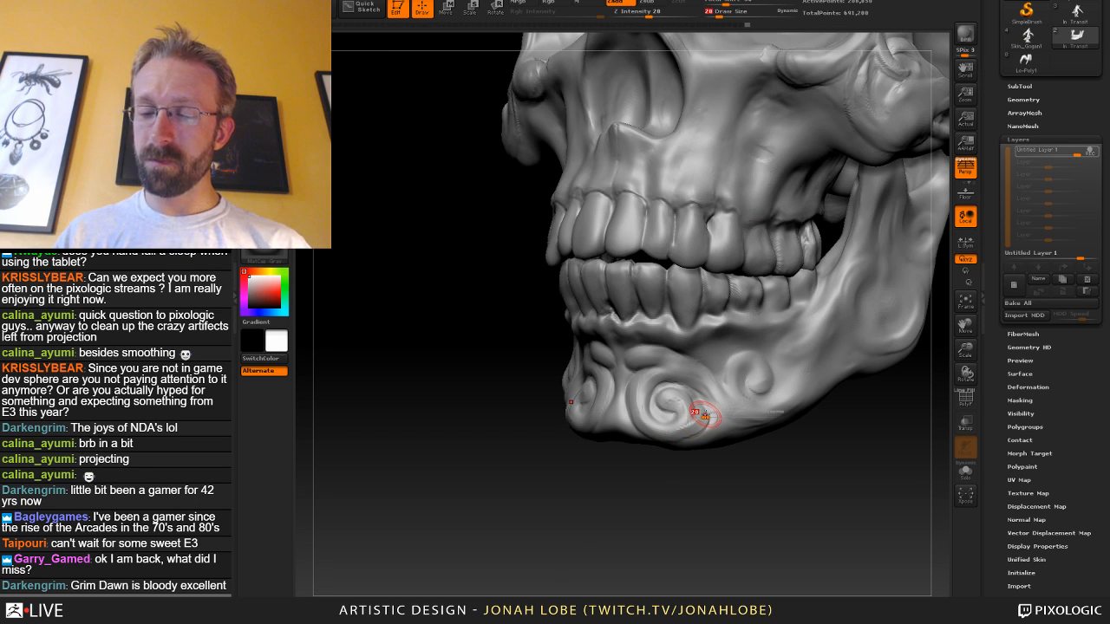
{"action": "left_click_drag", "start_coordinate": [704, 415], "coordinate": [699, 418]}
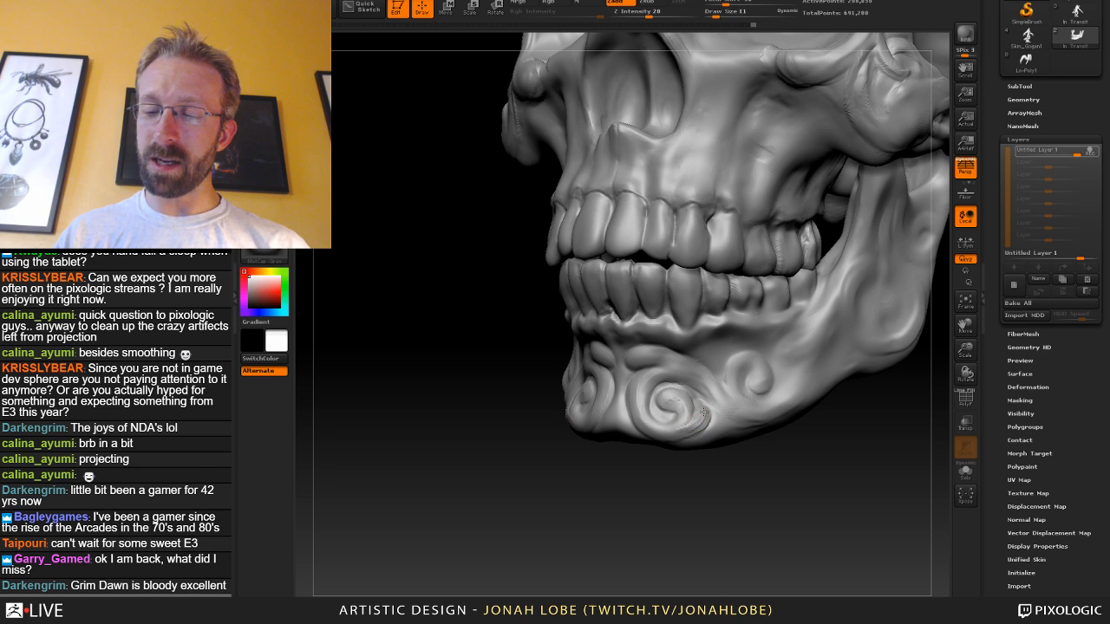
{"action": "left_click_drag", "start_coordinate": [682, 430], "coordinate": [705, 413], "text": "shift"}
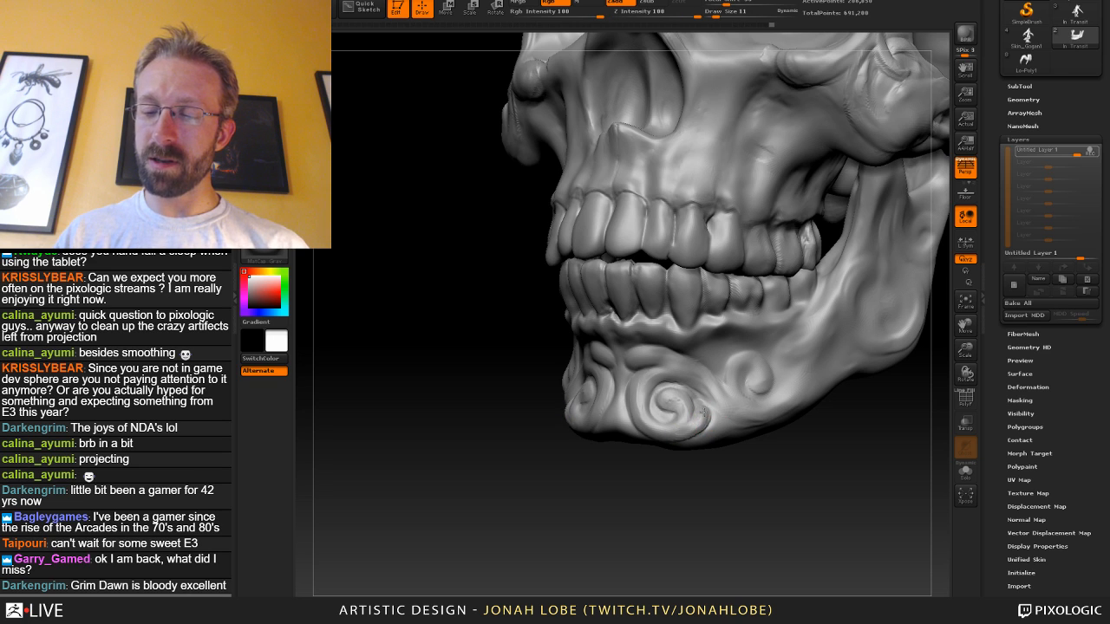
Build up a swirling ridge along the jaw behind the small chin curl with the ClayBuildup brush at draw size 22.
{"action": "key", "text": "f"}
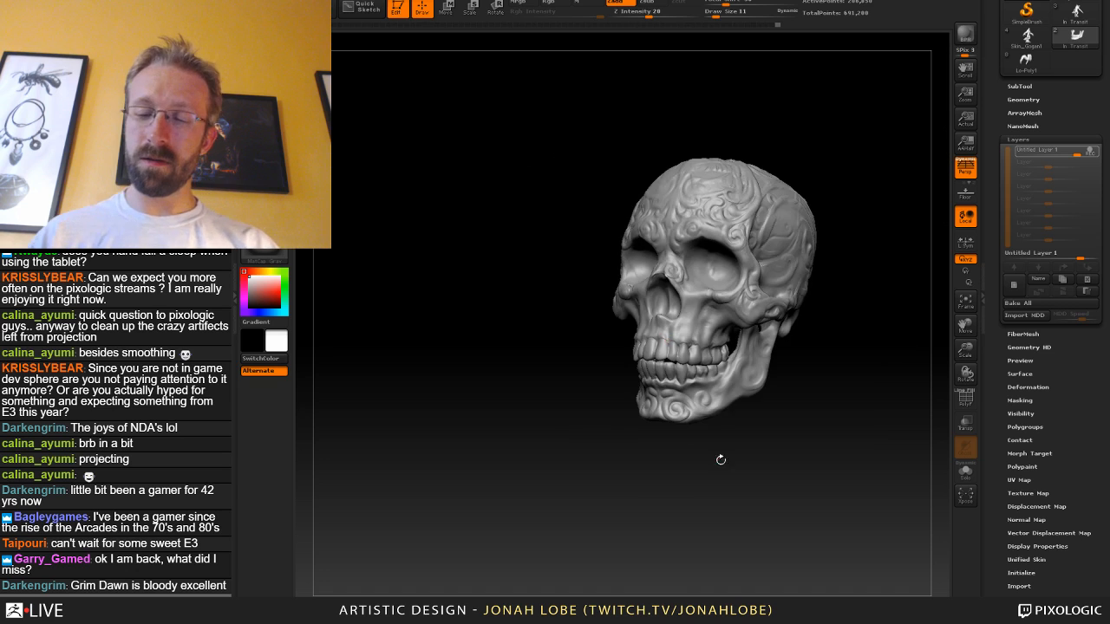
{"action": "mouse_move", "coordinate": [718, 460]}
{"action": "left_mouse_down"}
{"action": "mouse_move", "coordinate": [764, 469]}
{"action": "mouse_move", "coordinate": [715, 499]}
{"action": "mouse_move", "coordinate": [775, 457]}
{"action": "mouse_move", "coordinate": [762, 524]}
{"action": "mouse_move", "coordinate": [688, 394]}
{"action": "left_mouse_up"}
{"action": "key", "text": "s"}
{"action": "key", "text": "s"}
{"action": "left_click_drag", "start_coordinate": [805, 387], "coordinate": [822, 345]}
{"action": "left_click_drag", "start_coordinate": [821, 345], "coordinate": [817, 381], "text": "alt"}
{"action": "left_click_drag", "start_coordinate": [706, 387], "coordinate": [684, 406]}
{"action": "left_click_drag", "start_coordinate": [821, 359], "coordinate": [835, 365]}
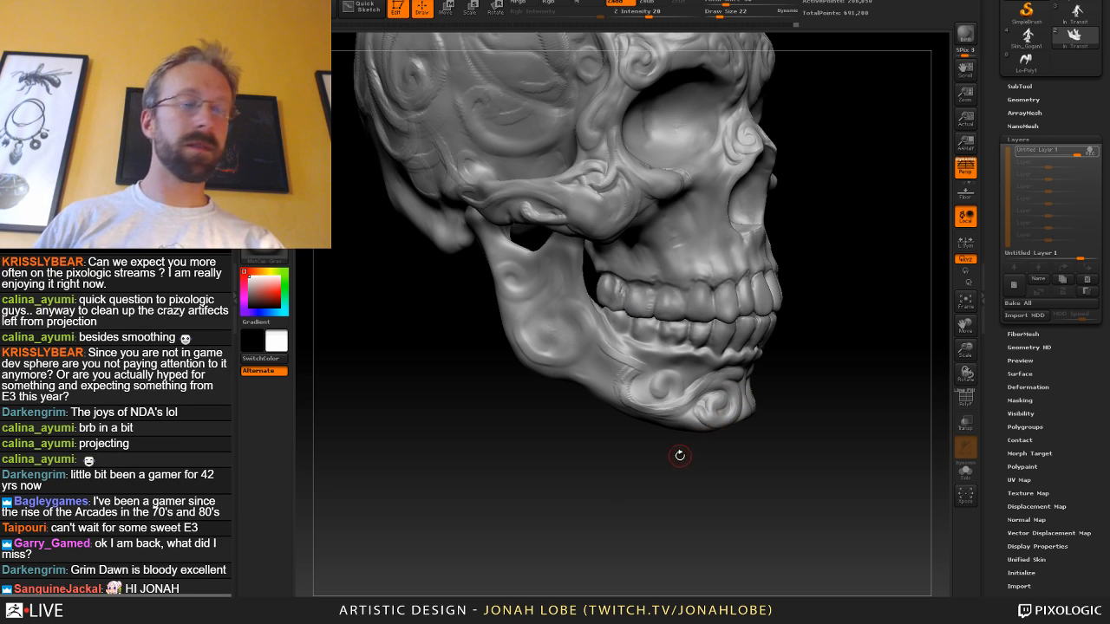
Erase the large front chin spirals with the Morph brush at draw size 89.
{"action": "left_click_drag", "start_coordinate": [680, 455], "coordinate": [618, 491]}
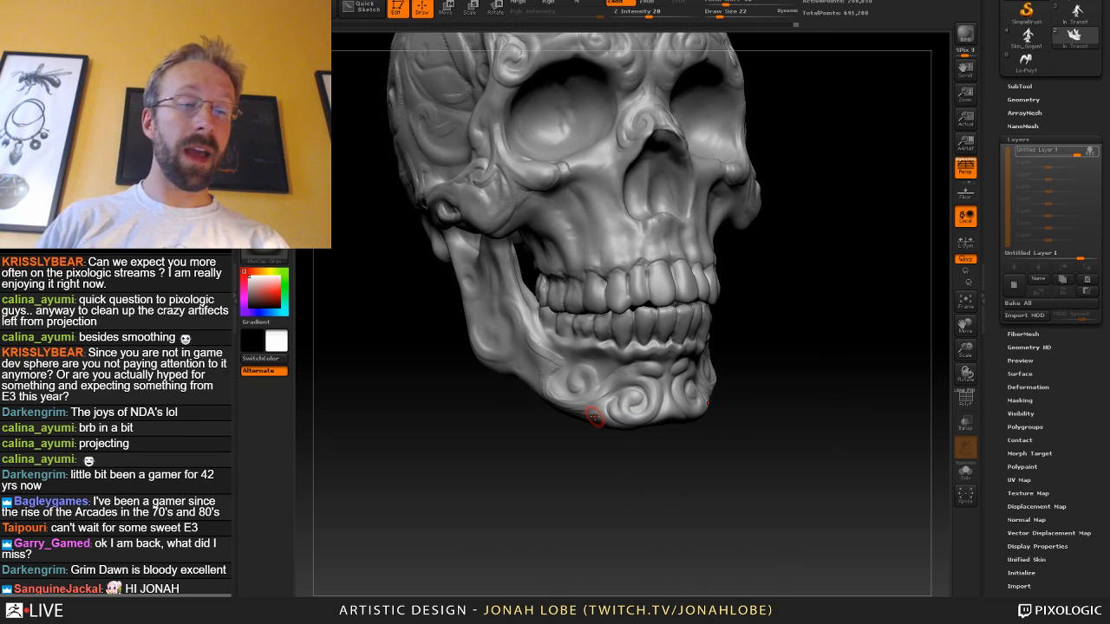
{"action": "key", "text": "b"}
{"action": "key", "text": "s"}
{"action": "key", "text": "t"}
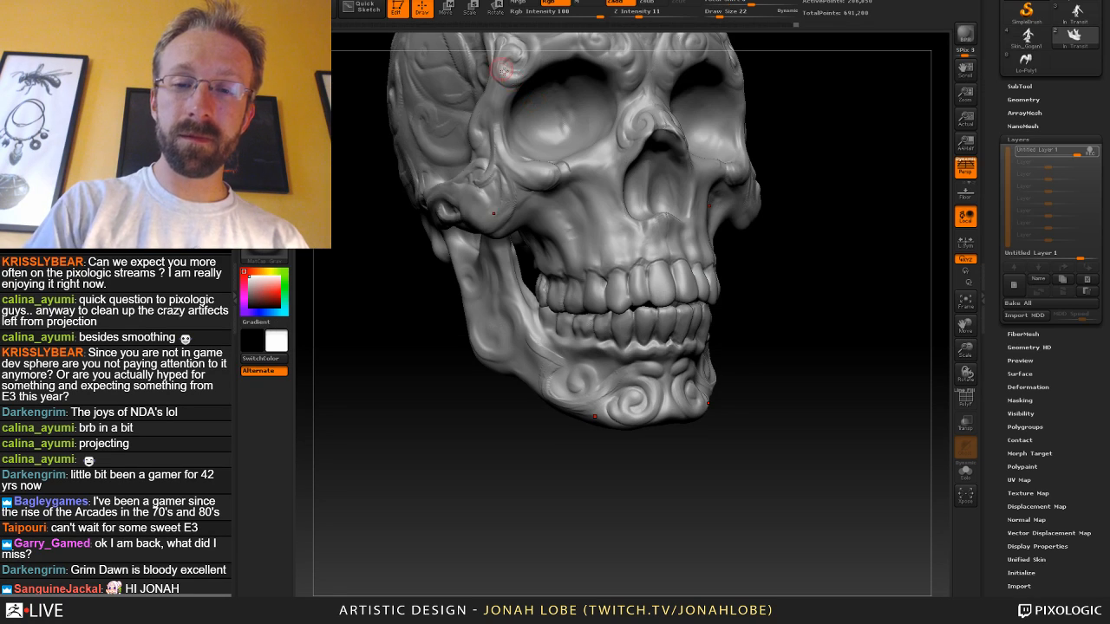
{"action": "key", "text": "s"}
{"action": "mouse_move", "coordinate": [640, 382]}
{"action": "left_mouse_down"}
{"action": "mouse_move", "coordinate": [656, 390]}
{"action": "mouse_move", "coordinate": [617, 401]}
{"action": "mouse_move", "coordinate": [625, 407]}
{"action": "left_mouse_up"}
Carve new broad curls across the front of the chin with the Dam_Standard brush at draw size 56.
{"action": "key", "text": "b"}
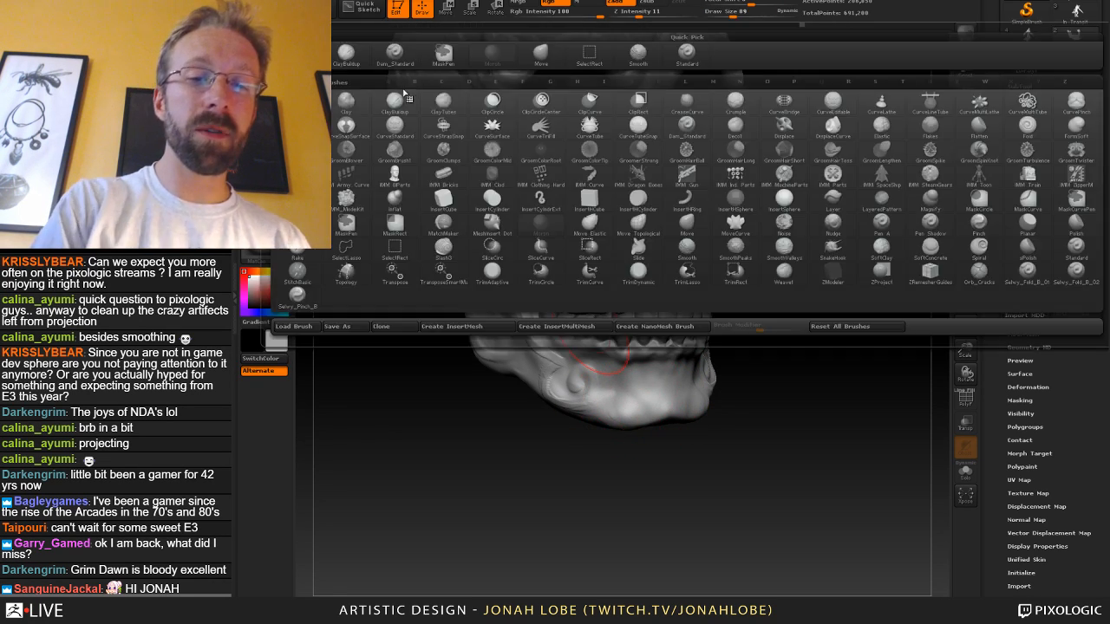
{"action": "left_click", "coordinate": [400, 59]}
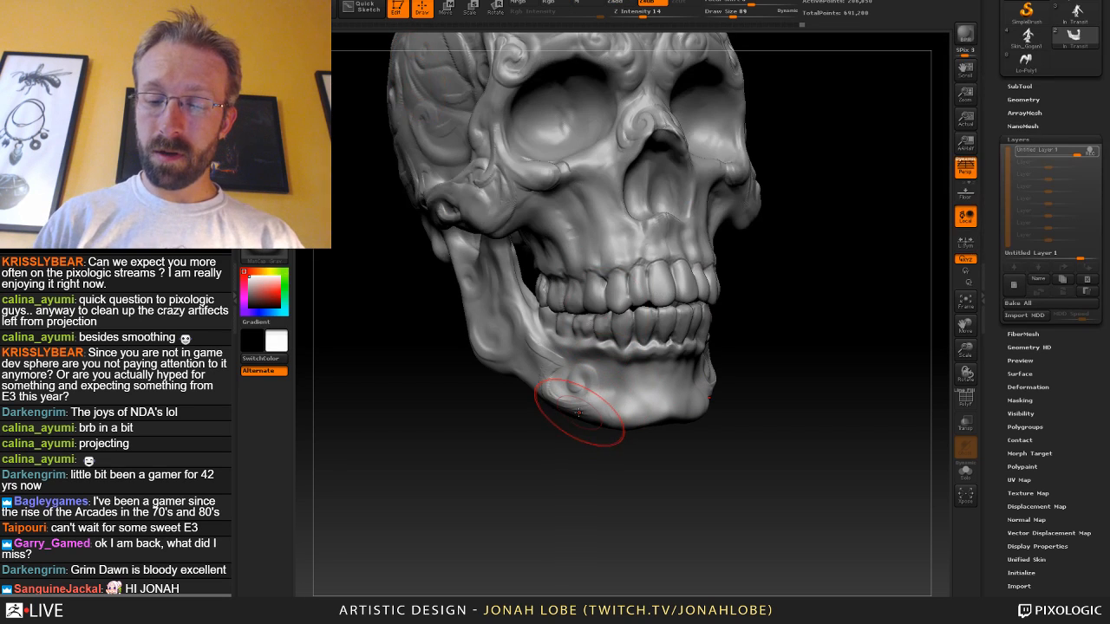
{"action": "key", "text": "s"}
{"action": "mouse_move", "coordinate": [603, 399]}
{"action": "left_mouse_down"}
{"action": "mouse_move", "coordinate": [591, 398]}
{"action": "mouse_move", "coordinate": [659, 414]}
{"action": "left_mouse_up"}
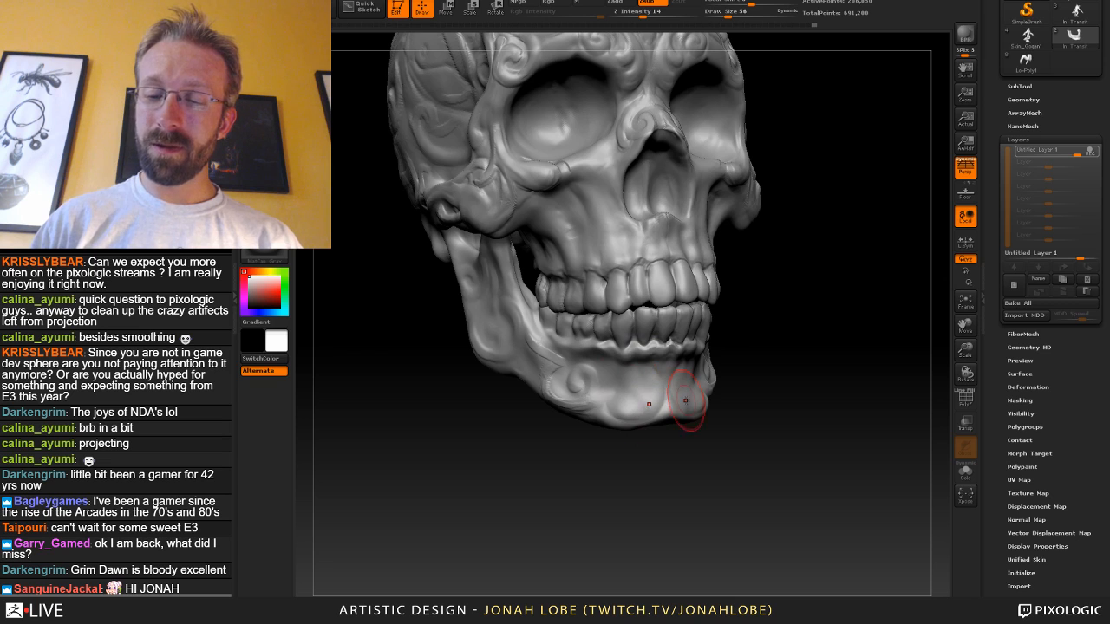
{"action": "left_click_drag", "start_coordinate": [718, 380], "coordinate": [707, 367]}
{"action": "mouse_move", "coordinate": [654, 379]}
{"action": "left_mouse_down"}
{"action": "mouse_move", "coordinate": [627, 381]}
{"action": "mouse_move", "coordinate": [675, 383]}
{"action": "left_mouse_up"}
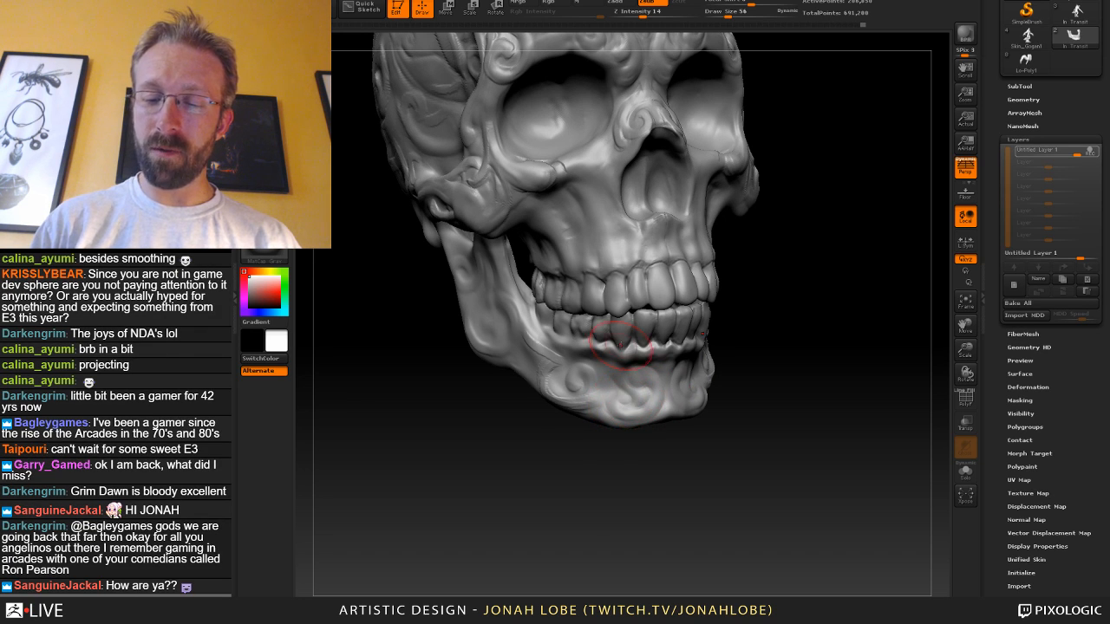
{"action": "left_click_drag", "start_coordinate": [768, 332], "coordinate": [755, 406]}
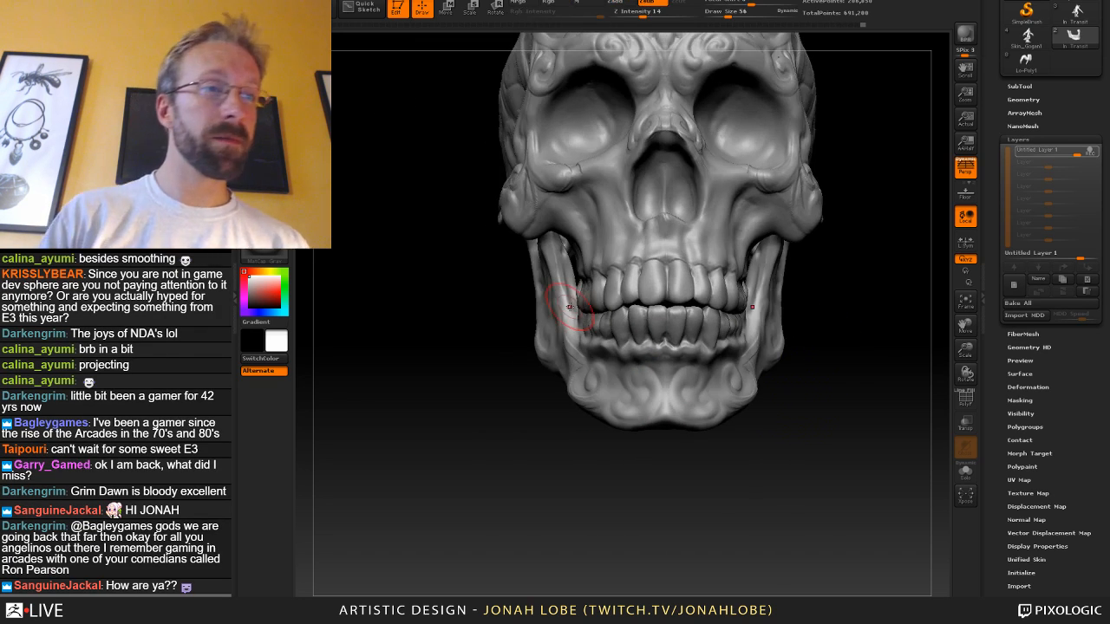
Build up the new front chin curls with the ClayBuildup brush at draw size 24 and smooth their inner coils.
{"action": "key", "text": "b"}
{"action": "left_click", "coordinate": [347, 56]}
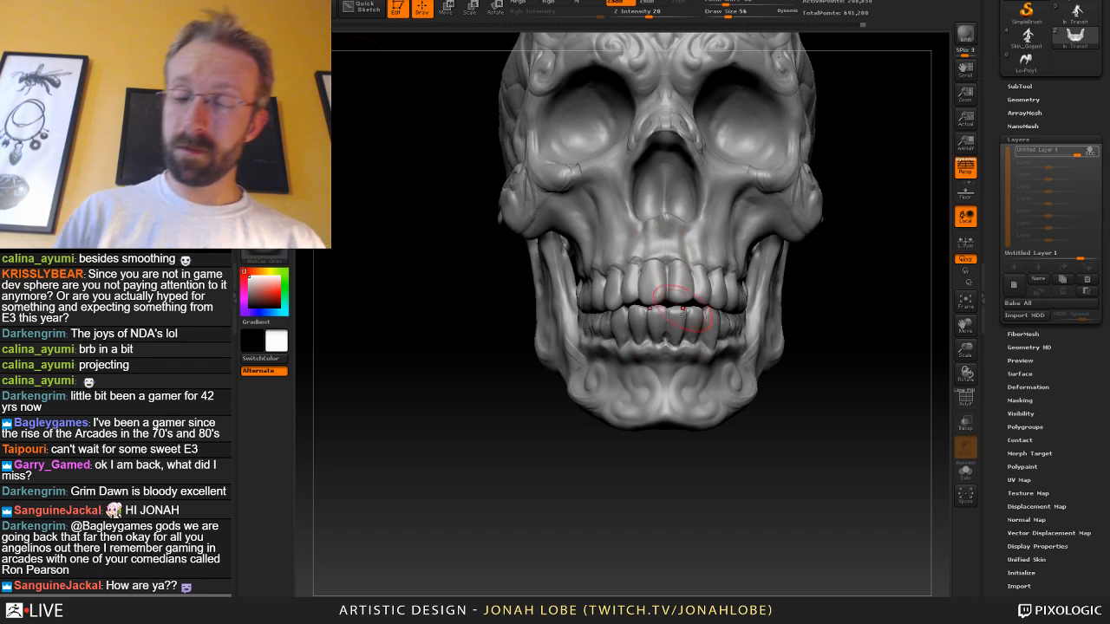
{"action": "key", "text": "s"}
{"action": "left_click_drag", "start_coordinate": [701, 370], "coordinate": [691, 369]}
{"action": "left_click_drag", "start_coordinate": [829, 354], "coordinate": [750, 359]}
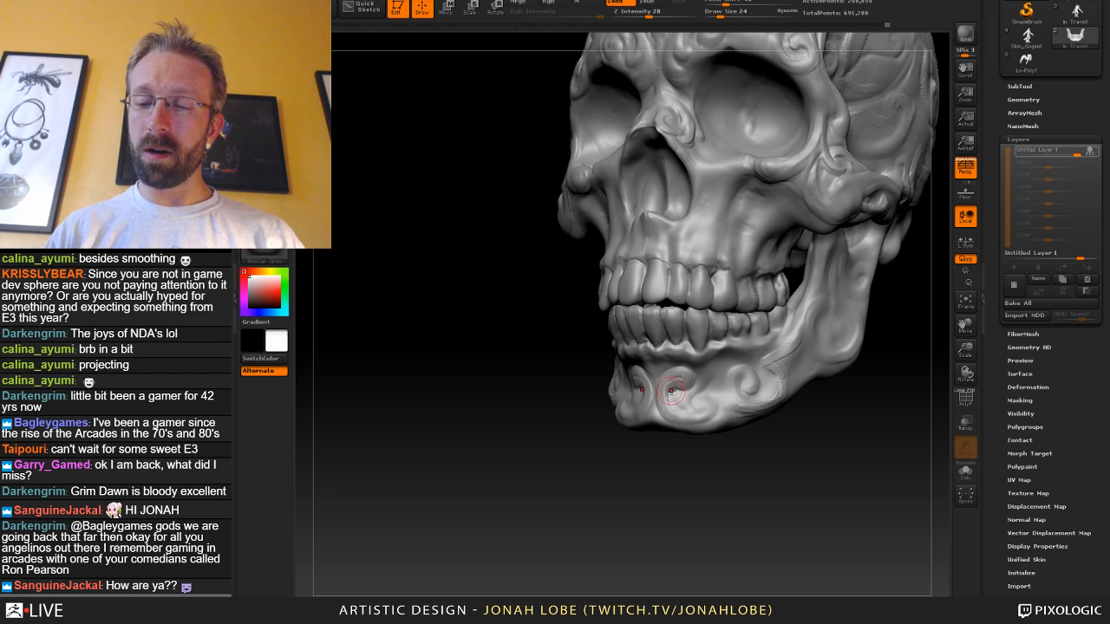
{"action": "mouse_move", "coordinate": [671, 383]}
{"action": "left_mouse_down", "text": "shift"}
{"action": "mouse_move", "coordinate": [678, 378]}
{"action": "mouse_move", "coordinate": [682, 419]}
{"action": "left_mouse_up", "text": "shift"}
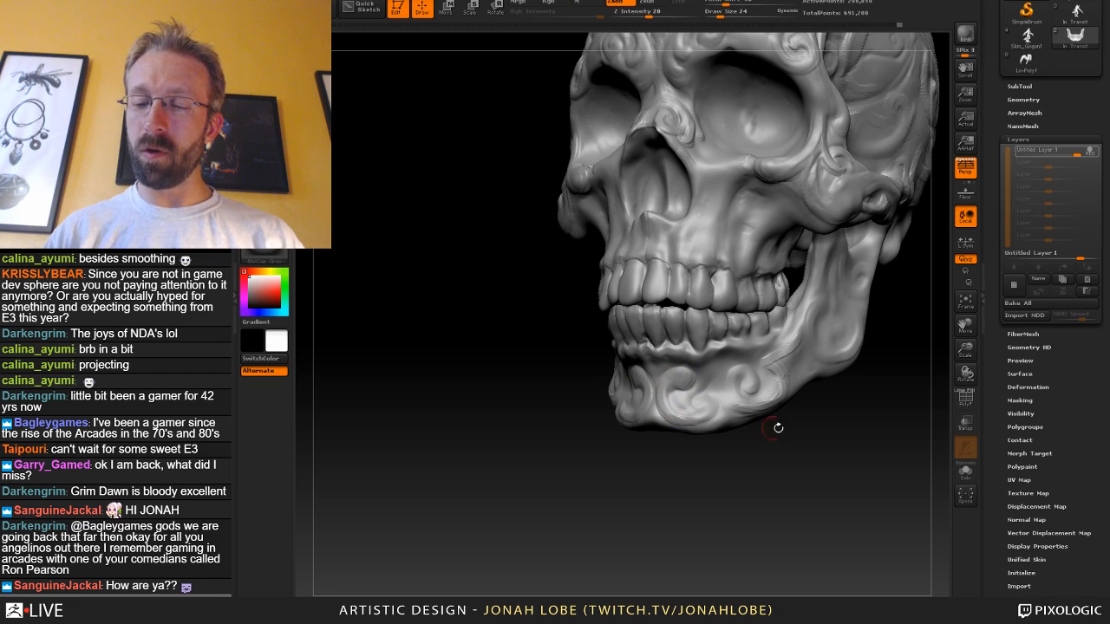
Shape ridges around the lower part of the front chin curls at draw size 24 and smooth them.
{"action": "left_click_drag", "start_coordinate": [778, 427], "coordinate": [707, 418]}
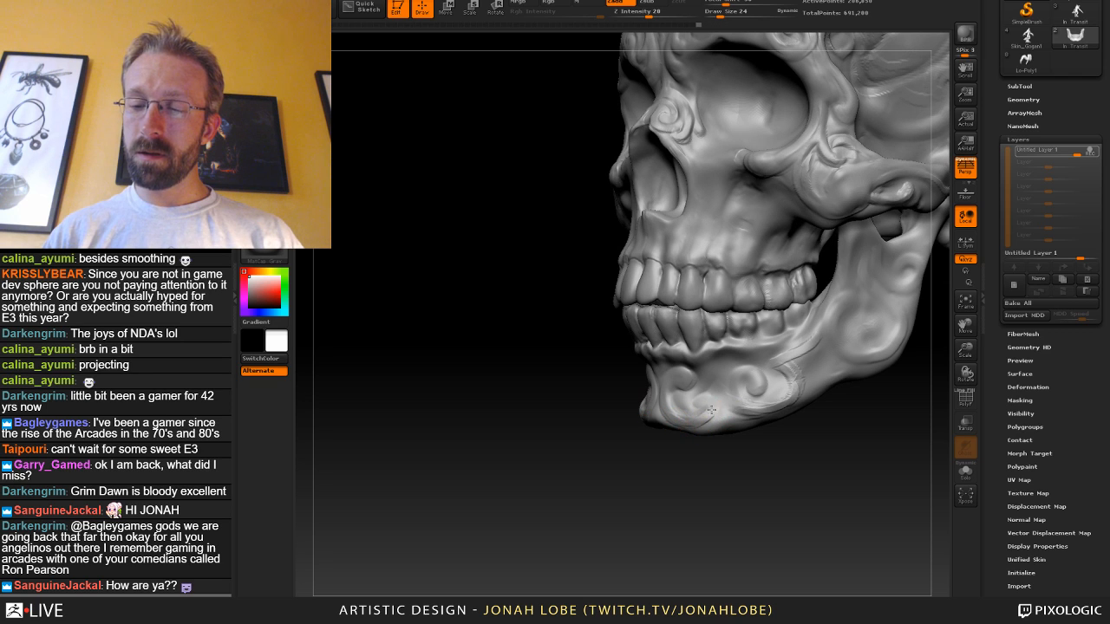
{"action": "left_click_drag", "start_coordinate": [733, 479], "coordinate": [802, 520]}
{"action": "mouse_move", "coordinate": [758, 382]}
{"action": "left_mouse_down"}
{"action": "mouse_move", "coordinate": [644, 411]}
{"action": "mouse_move", "coordinate": [646, 427]}
{"action": "mouse_move", "coordinate": [651, 374]}
{"action": "mouse_move", "coordinate": [652, 397]}
{"action": "mouse_move", "coordinate": [628, 399]}
{"action": "left_mouse_up"}
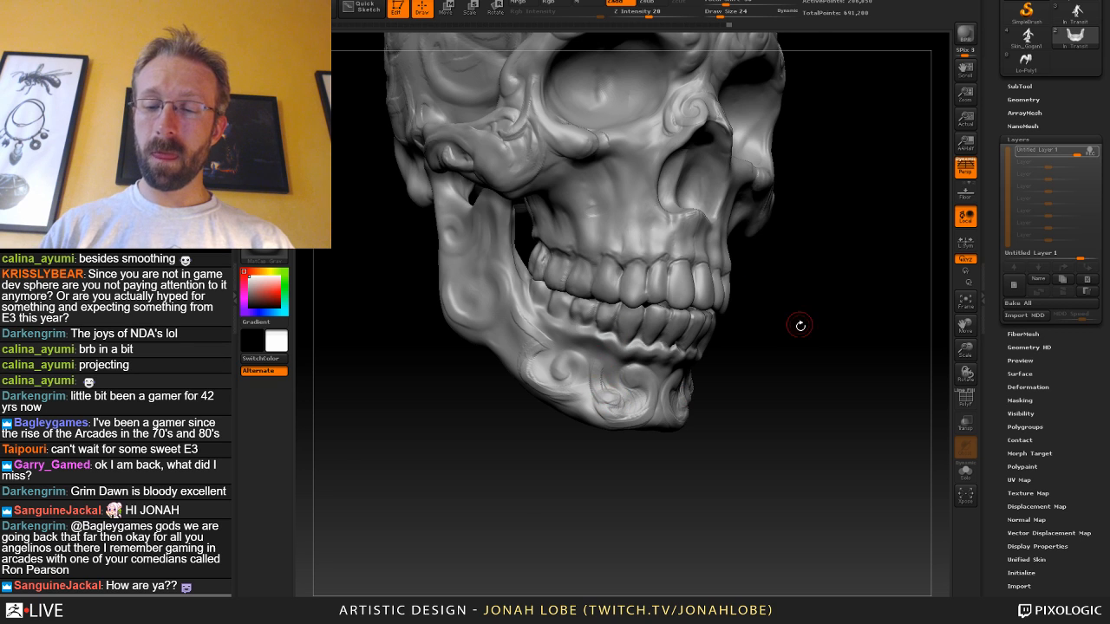
{"action": "left_click_drag", "start_coordinate": [797, 324], "coordinate": [614, 394]}
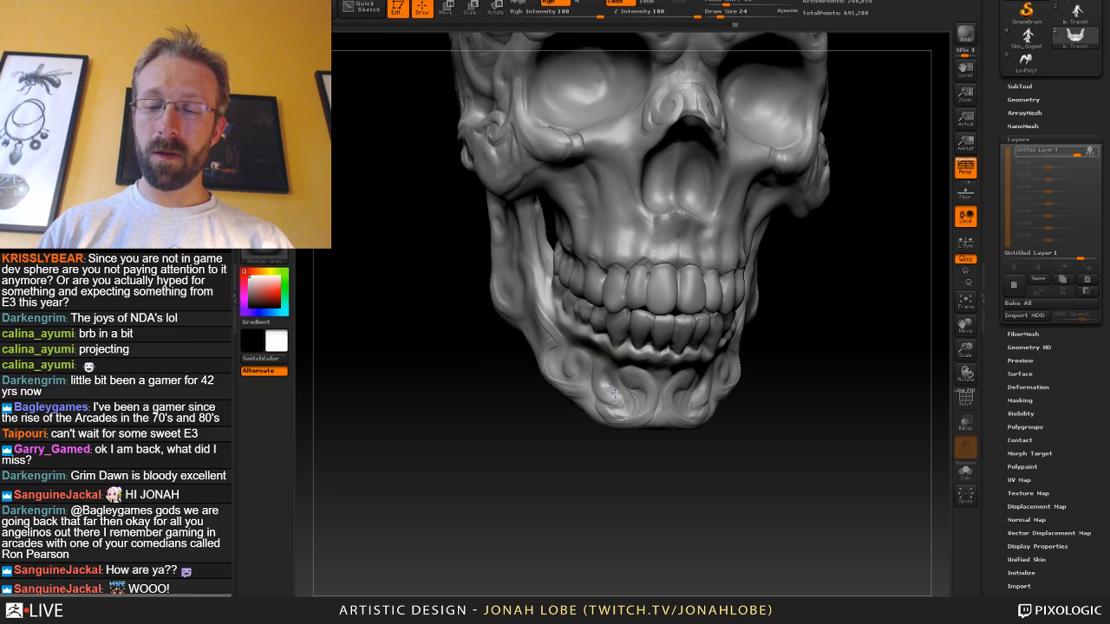
{"action": "mouse_move", "coordinate": [835, 431]}
{"action": "left_mouse_down", "text": "alt"}
{"action": "mouse_move", "coordinate": [806, 416]}
{"action": "mouse_move", "coordinate": [778, 443]}
{"action": "mouse_move", "coordinate": [807, 452]}
{"action": "mouse_move", "coordinate": [743, 443]}
{"action": "mouse_move", "coordinate": [733, 498]}
{"action": "left_mouse_up", "text": "alt"}
{"action": "left_click_drag", "start_coordinate": [748, 475], "coordinate": [716, 468]}
{"action": "mouse_move", "coordinate": [733, 401]}
{"action": "left_mouse_down"}
{"action": "mouse_move", "coordinate": [699, 401]}
{"action": "mouse_move", "coordinate": [651, 372]}
{"action": "left_mouse_up"}
Fade back parts of the front chin swirls with the Morph brush, using draw size 50 for the broader areas.
{"action": "left_click", "coordinate": [264, 41]}
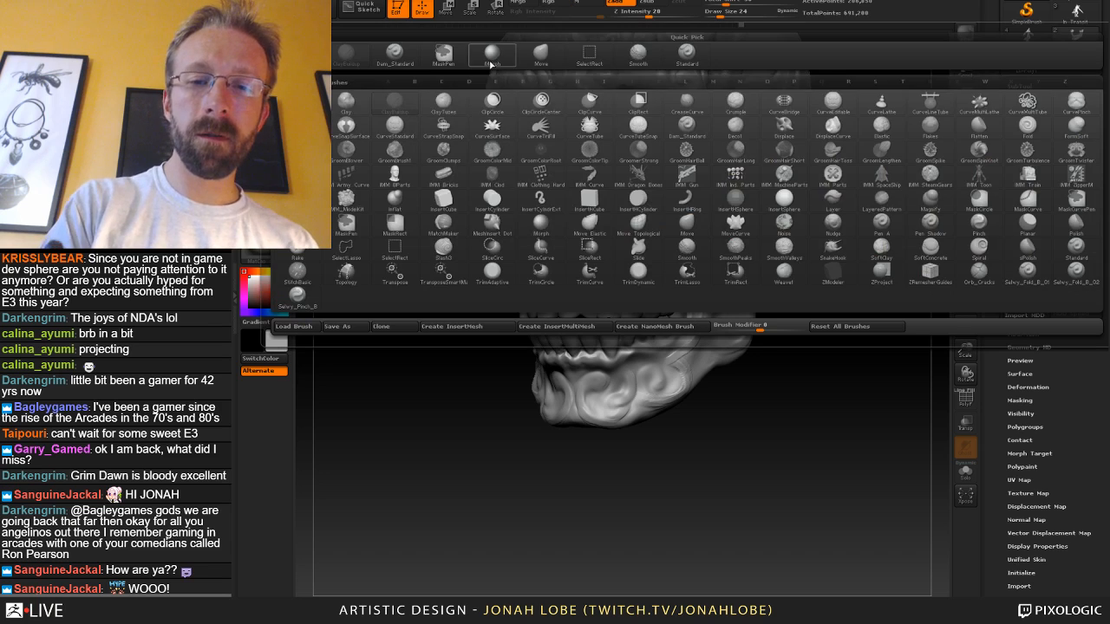
{"action": "left_click", "coordinate": [493, 56]}
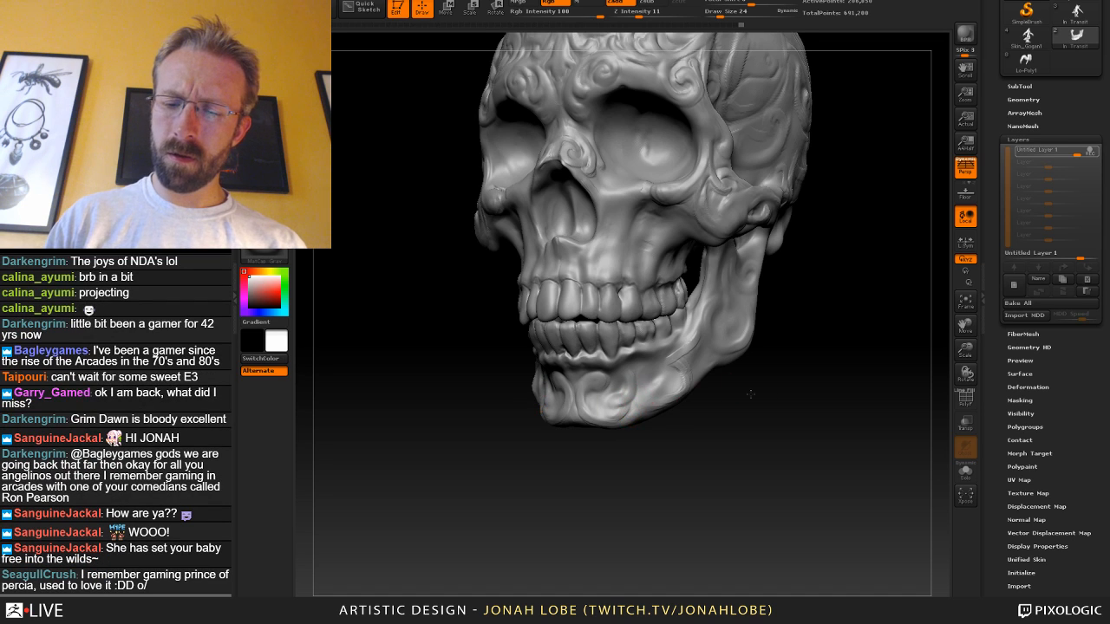
{"action": "left_click_drag", "start_coordinate": [749, 395], "coordinate": [598, 416]}
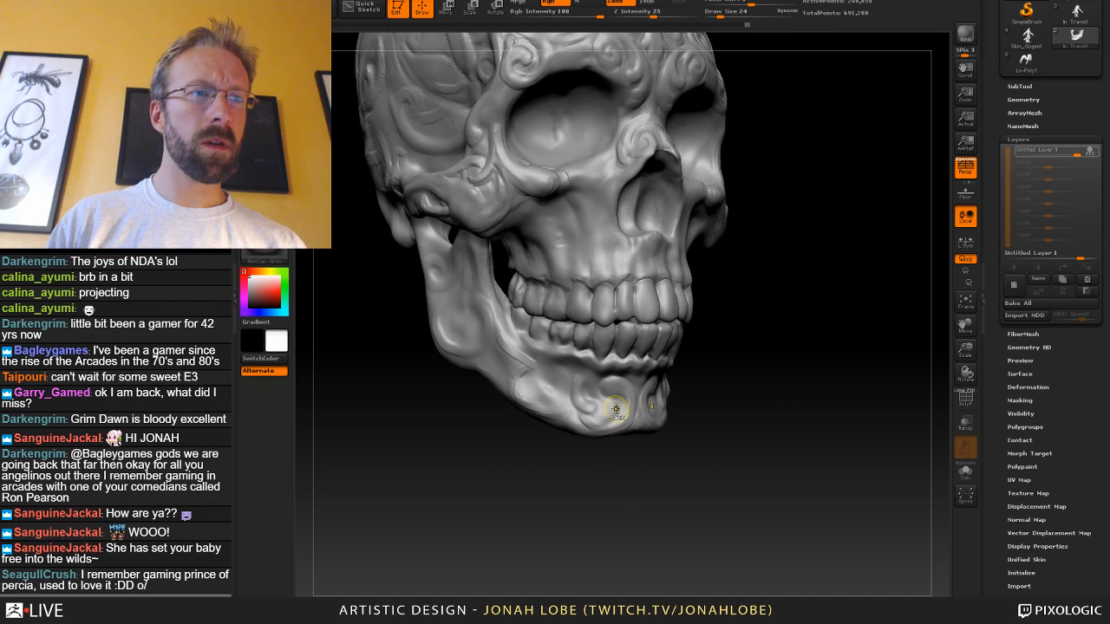
{"action": "key", "text": "s"}
{"action": "left_click", "coordinate": [632, 389]}
{"action": "mouse_move", "coordinate": [637, 375]}
{"action": "left_mouse_down"}
{"action": "mouse_move", "coordinate": [606, 407]}
{"action": "mouse_move", "coordinate": [559, 404]}
{"action": "mouse_move", "coordinate": [590, 395]}
{"action": "mouse_move", "coordinate": [600, 371]}
{"action": "left_mouse_up"}
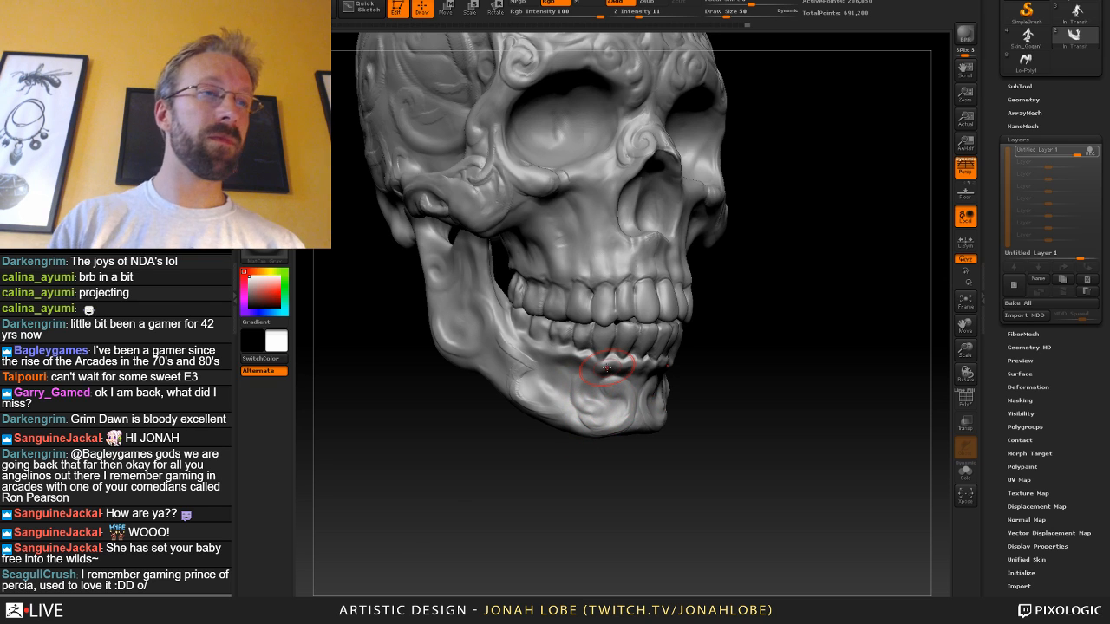
Sculpt a large spiral on the rear corner of the lower jaw with the ClayBuildup brush at draw size 22.
{"action": "key", "text": "b"}
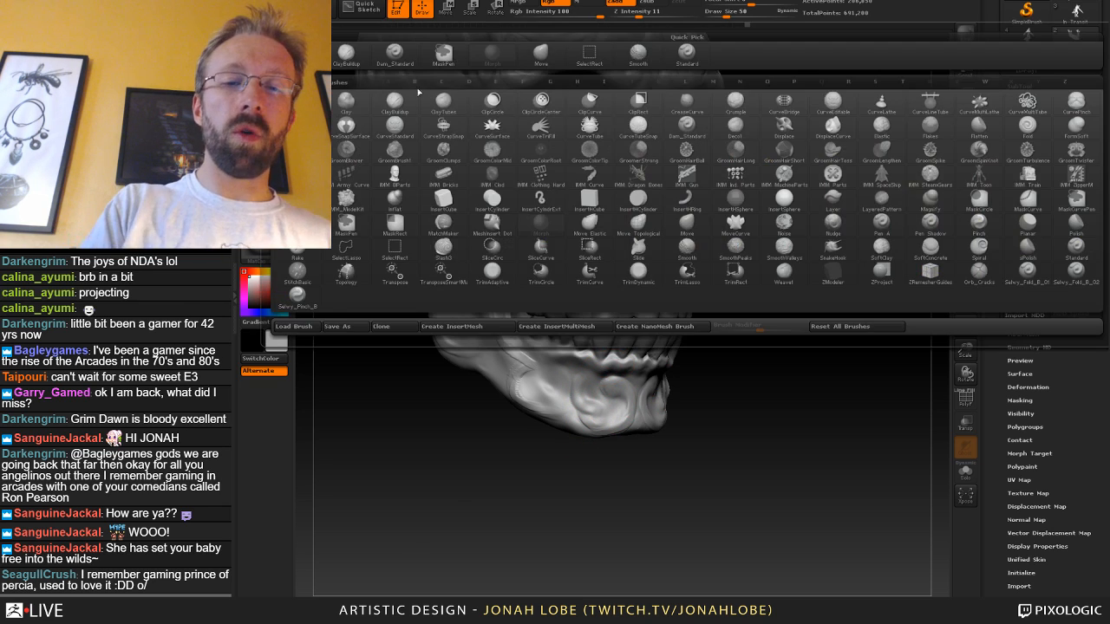
{"action": "key", "text": "c"}
{"action": "key", "text": "b"}
{"action": "key", "text": "s"}
{"action": "left_click_drag", "start_coordinate": [612, 323], "coordinate": [605, 322]}
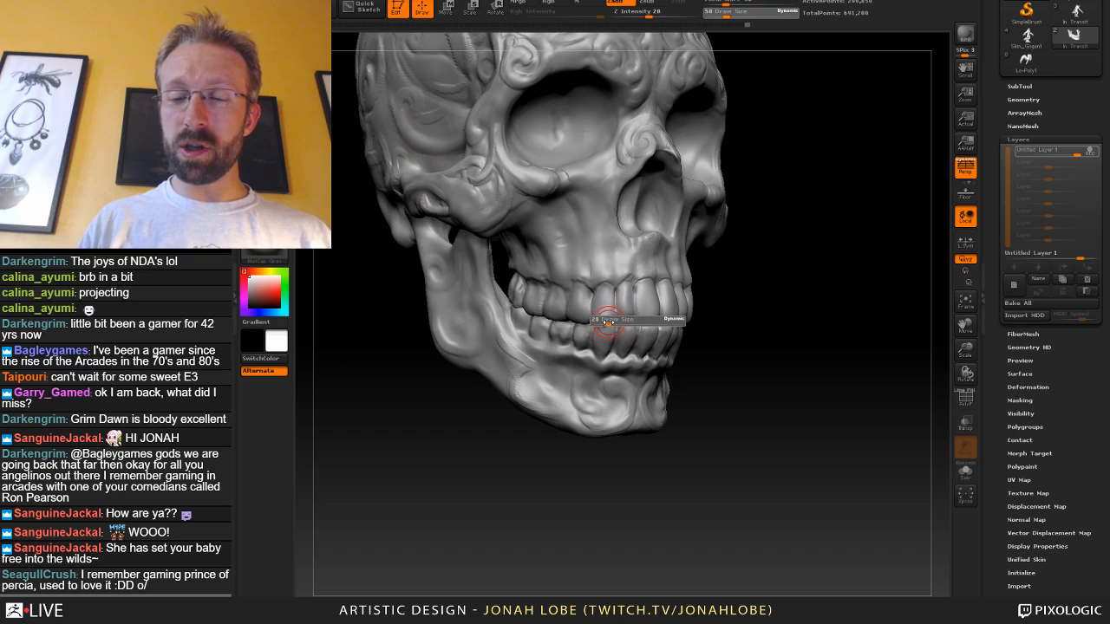
{"action": "left_click_drag", "start_coordinate": [772, 334], "coordinate": [811, 336]}
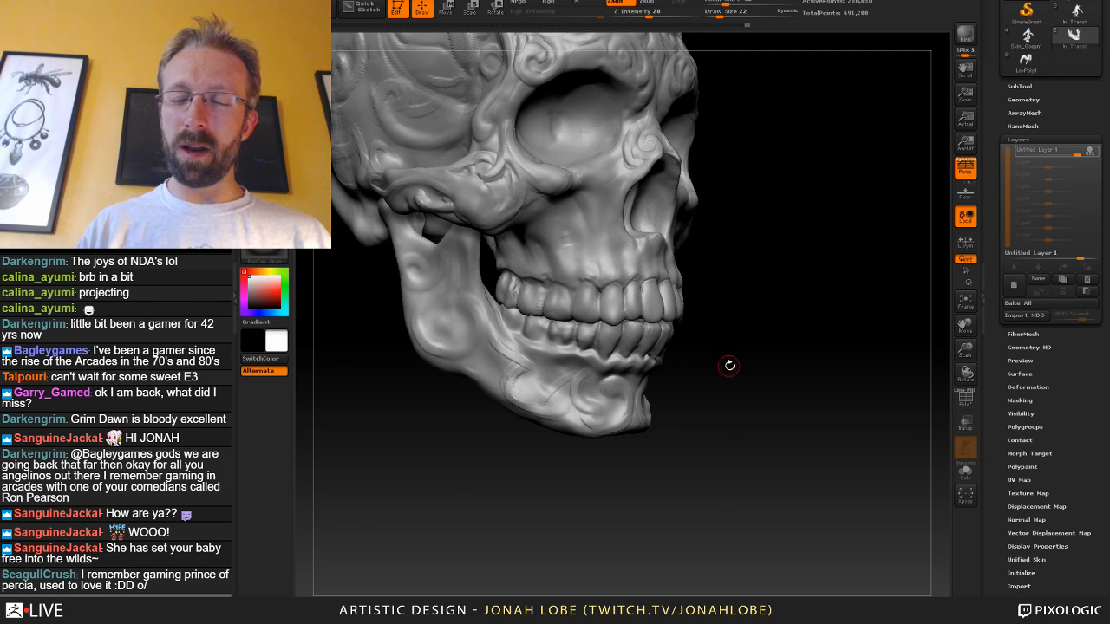
{"action": "left_click_drag", "start_coordinate": [729, 365], "coordinate": [601, 376]}
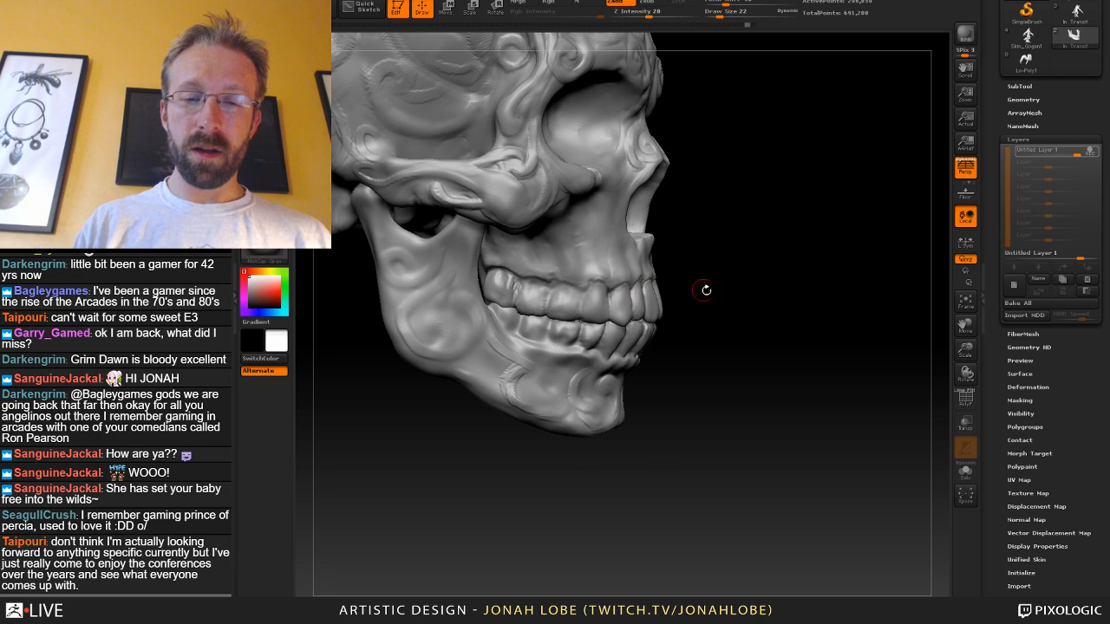
{"action": "left_click_drag", "start_coordinate": [705, 290], "coordinate": [465, 332]}
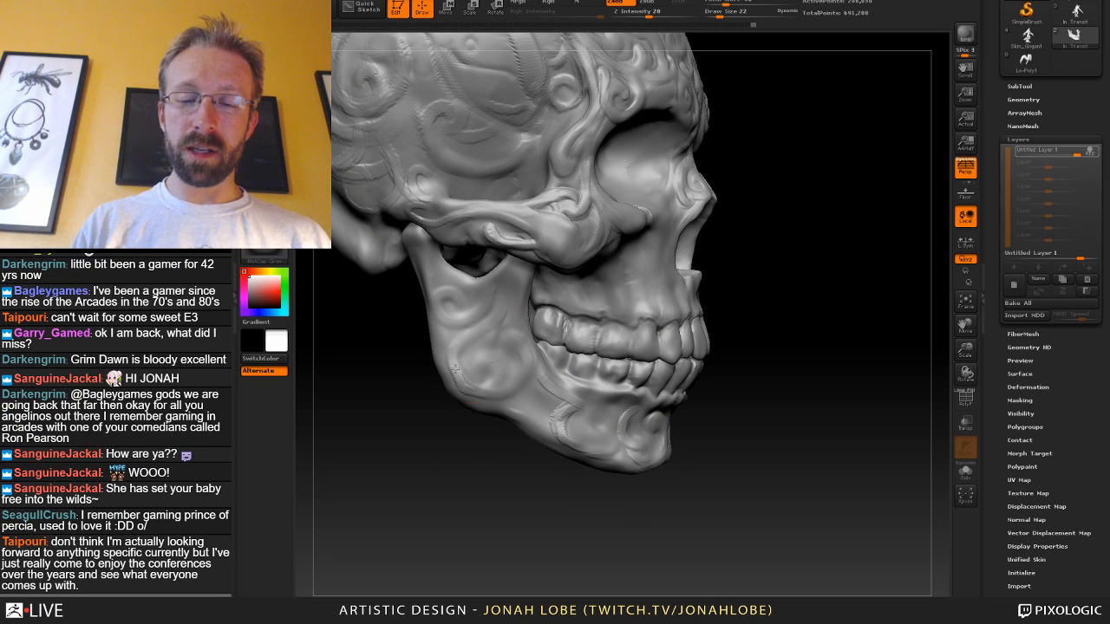
{"action": "left_click_drag", "start_coordinate": [455, 369], "coordinate": [482, 325]}
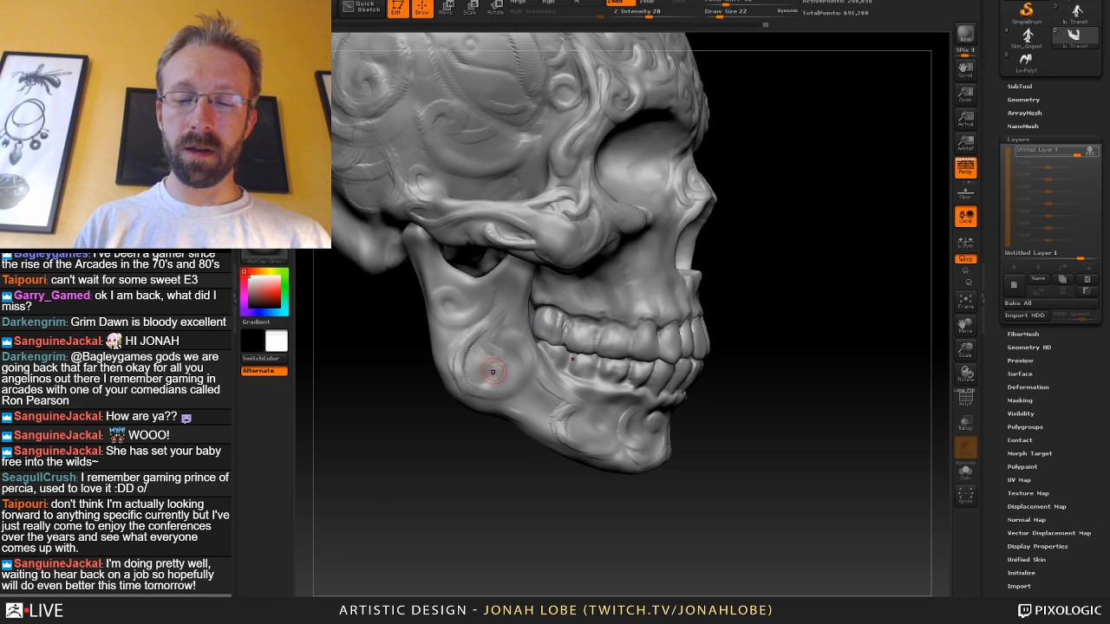
{"action": "mouse_move", "coordinate": [492, 371]}
{"action": "left_mouse_down"}
{"action": "mouse_move", "coordinate": [488, 329]}
{"action": "mouse_move", "coordinate": [469, 372]}
{"action": "mouse_move", "coordinate": [510, 389]}
{"action": "mouse_move", "coordinate": [531, 364]}
{"action": "mouse_move", "coordinate": [503, 345]}
{"action": "left_mouse_up"}
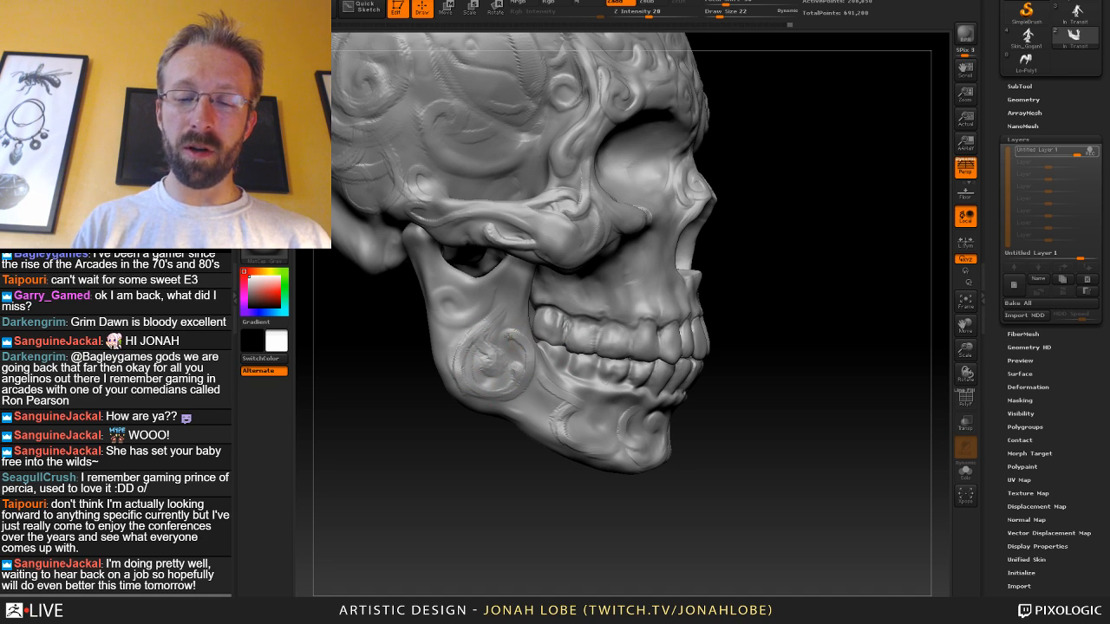
Fade back the surface above the spiral on the rear branch of the lower jaw with the Morph brush at draw size 19.
{"action": "mouse_move", "coordinate": [819, 345]}
{"action": "left_mouse_down"}
{"action": "mouse_move", "coordinate": [743, 340]}
{"action": "mouse_move", "coordinate": [824, 338]}
{"action": "left_mouse_up"}
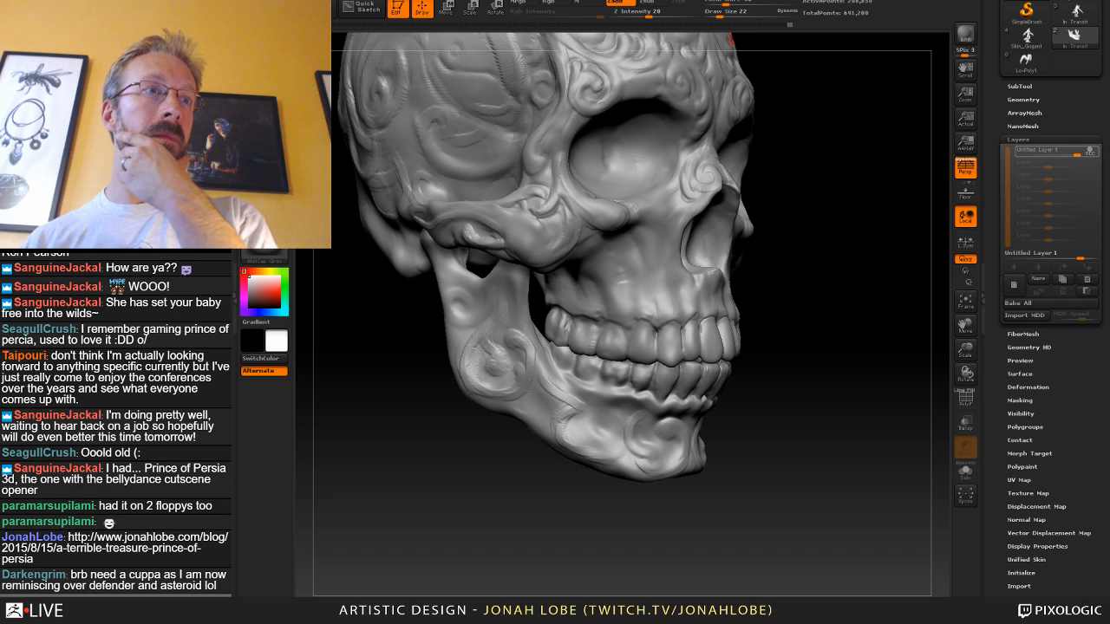
{"action": "left_click_drag", "start_coordinate": [332, 414], "coordinate": [343, 409]}
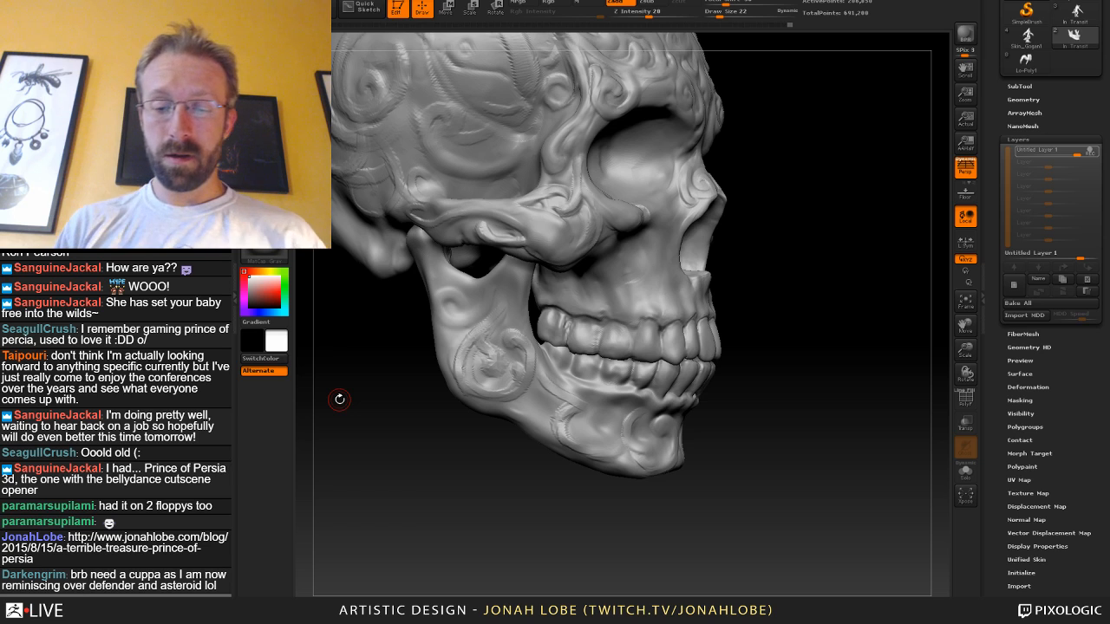
{"action": "key", "text": "b"}
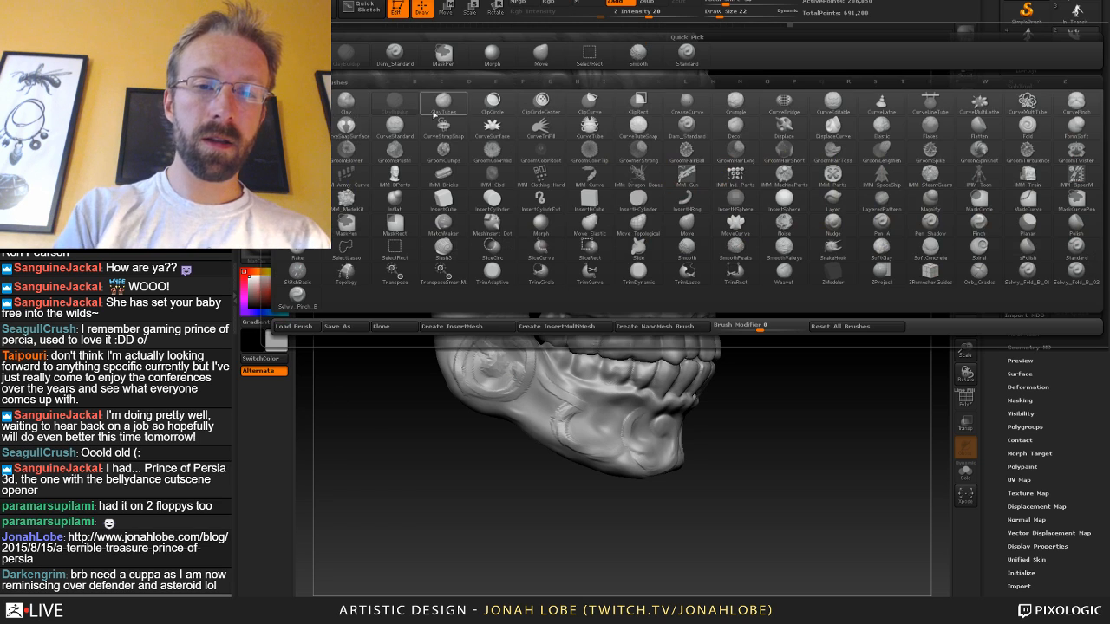
{"action": "left_click", "coordinate": [493, 54]}
{"action": "key", "text": "s"}
{"action": "mouse_move", "coordinate": [530, 322]}
{"action": "left_mouse_down"}
{"action": "mouse_move", "coordinate": [545, 323]}
{"action": "mouse_move", "coordinate": [501, 336]}
{"action": "mouse_move", "coordinate": [508, 322]}
{"action": "left_mouse_up"}
{"action": "key", "text": "s"}
{"action": "key", "text": "s"}
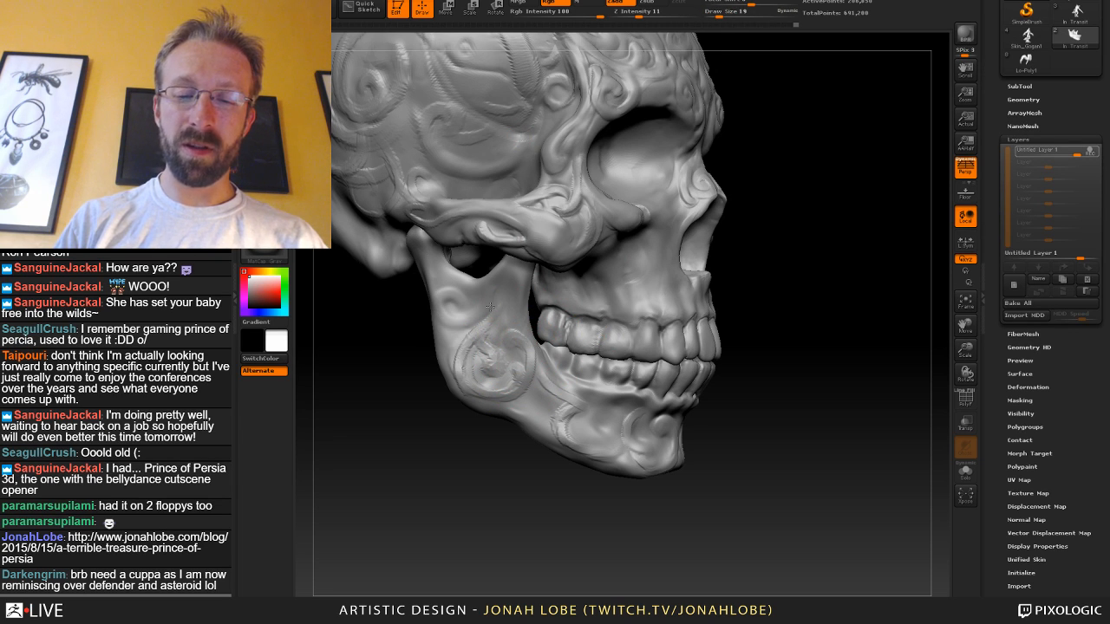
{"action": "key", "text": "f"}
{"action": "mouse_move", "coordinate": [800, 287]}
{"action": "left_mouse_down"}
{"action": "mouse_move", "coordinate": [715, 306]}
{"action": "mouse_move", "coordinate": [723, 299]}
{"action": "left_mouse_up"}
{"action": "left_click_drag", "start_coordinate": [723, 299], "coordinate": [725, 386], "text": "alt"}
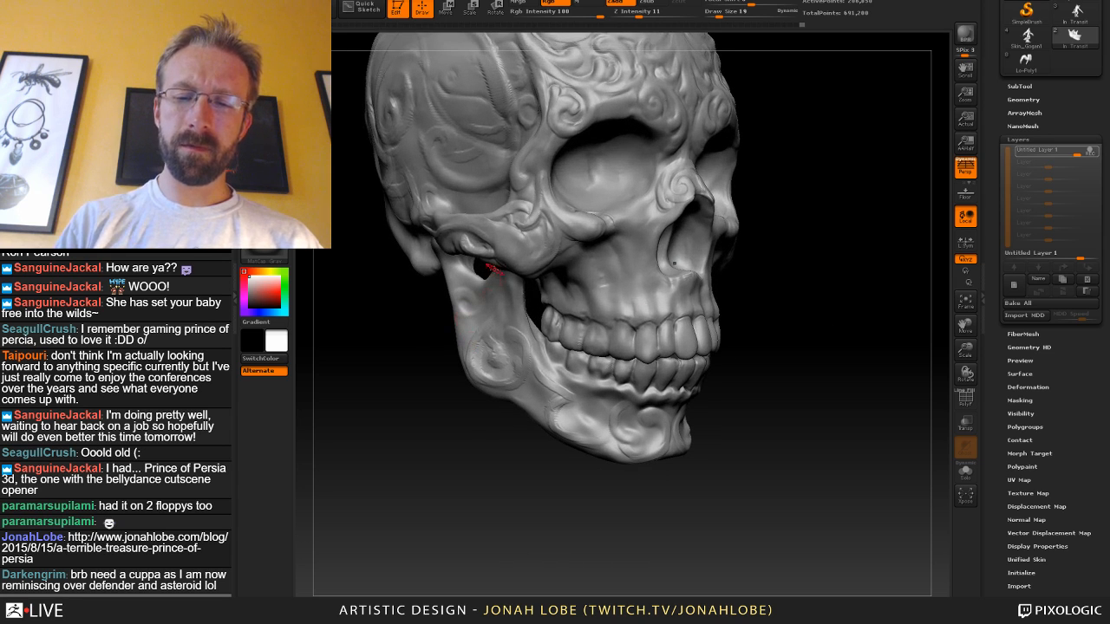
Build up the curl on the jaw's upper rear branch and ridges around the corner spiral with the ClayBuildup brush at draw size 22.
{"action": "key", "text": "b"}
{"action": "left_click", "coordinate": [394, 60]}
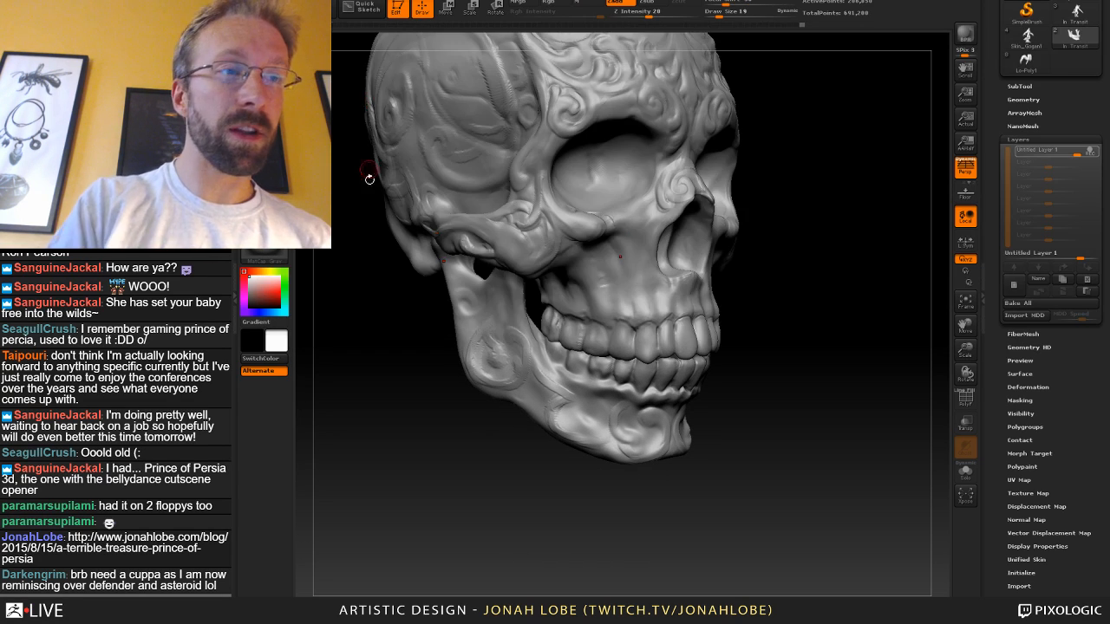
{"action": "left_click_drag", "start_coordinate": [368, 178], "coordinate": [513, 269]}
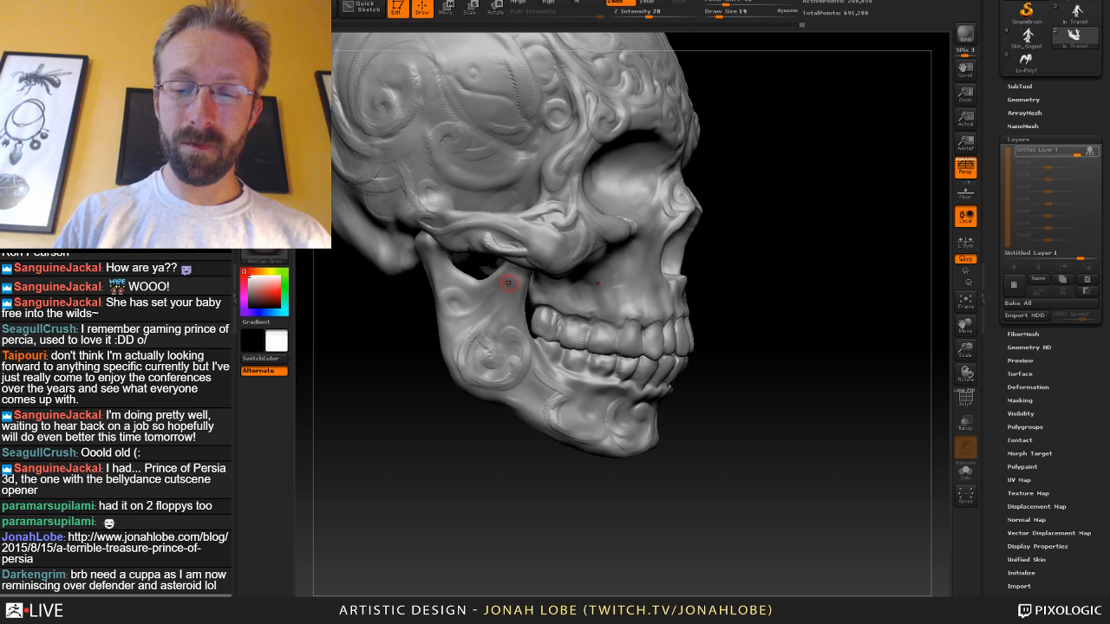
{"action": "key", "text": "s"}
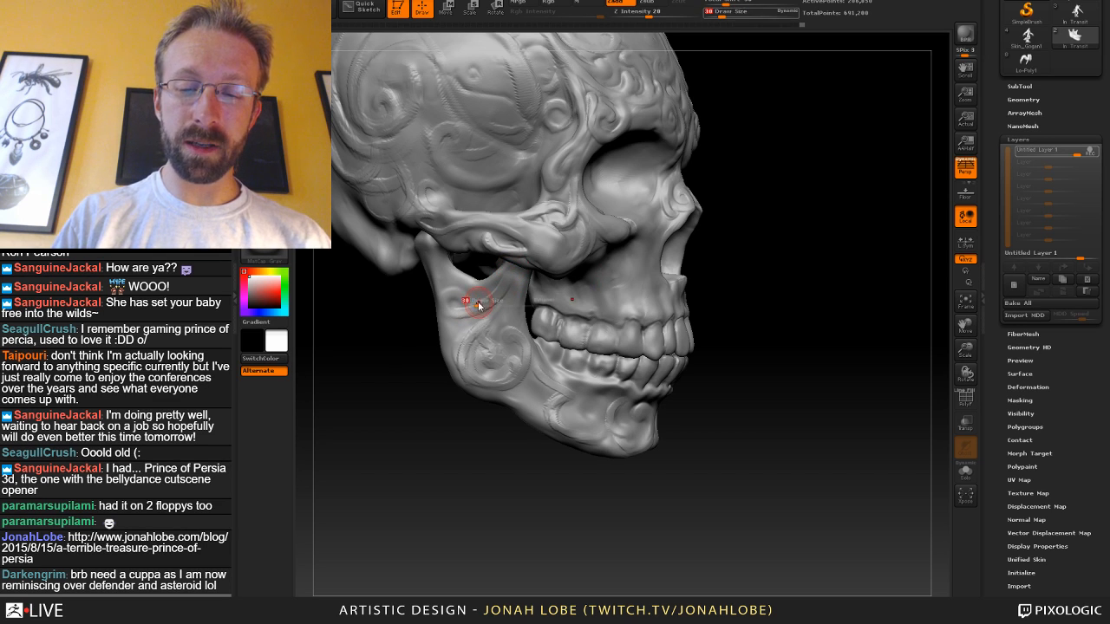
{"action": "left_click_drag", "start_coordinate": [477, 306], "coordinate": [454, 307]}
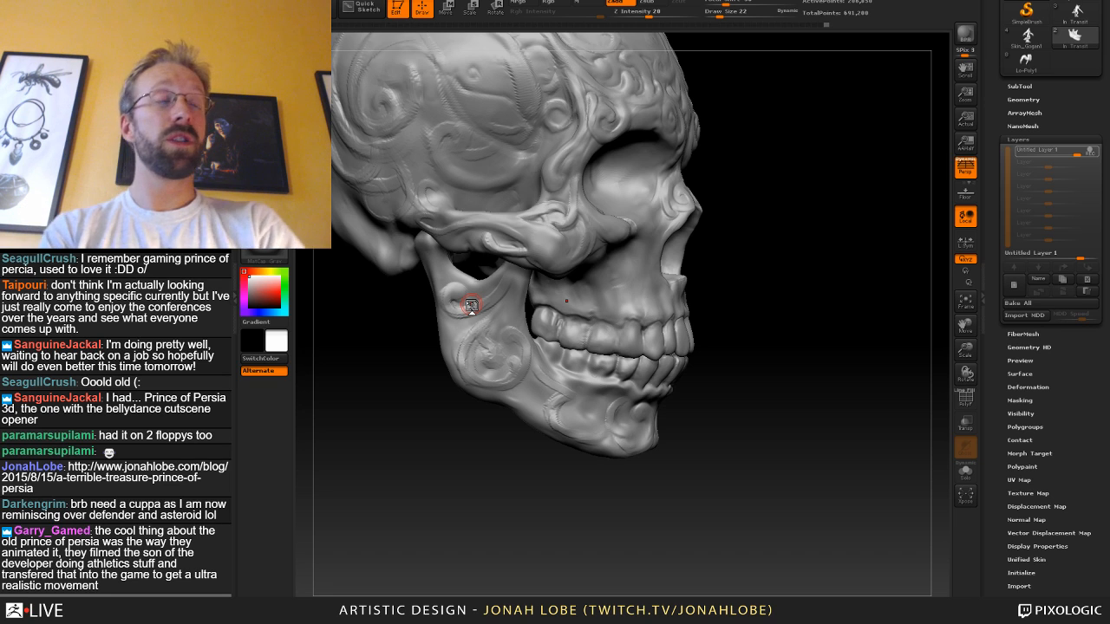
{"action": "mouse_move", "coordinate": [471, 421]}
{"action": "left_mouse_down"}
{"action": "mouse_move", "coordinate": [459, 367]}
{"action": "mouse_move", "coordinate": [499, 388]}
{"action": "mouse_move", "coordinate": [524, 345]}
{"action": "left_mouse_up"}
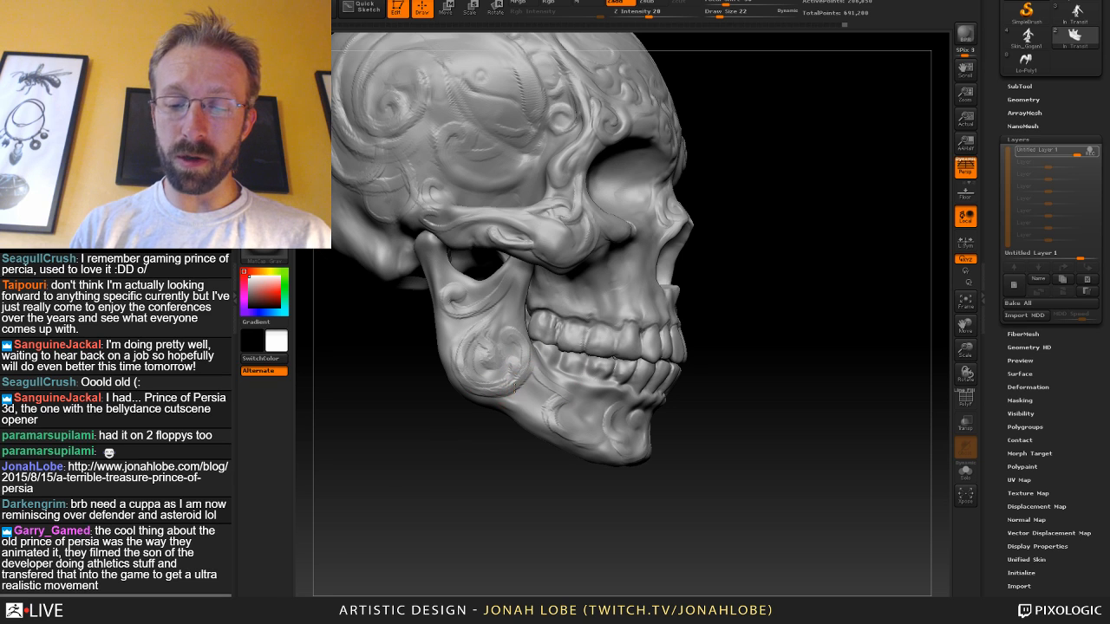
{"action": "left_click_drag", "start_coordinate": [517, 389], "coordinate": [519, 339]}
{"action": "left_click_drag", "start_coordinate": [713, 315], "coordinate": [672, 313]}
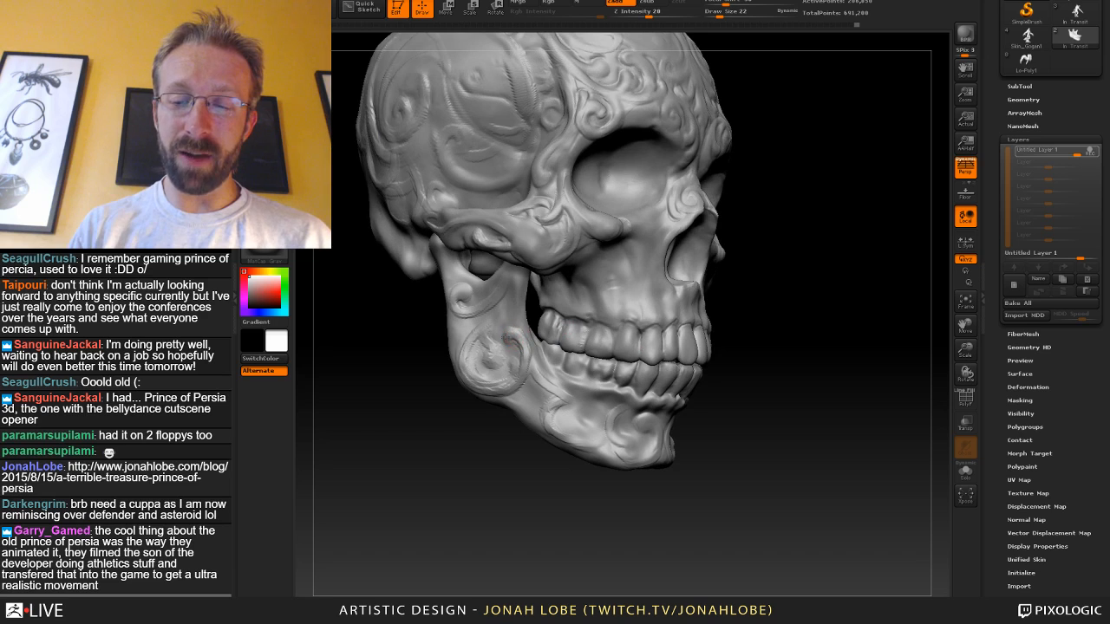
{"action": "mouse_move", "coordinate": [507, 343]}
{"action": "left_mouse_down"}
{"action": "mouse_move", "coordinate": [520, 357]}
{"action": "mouse_move", "coordinate": [488, 355]}
{"action": "left_mouse_up"}
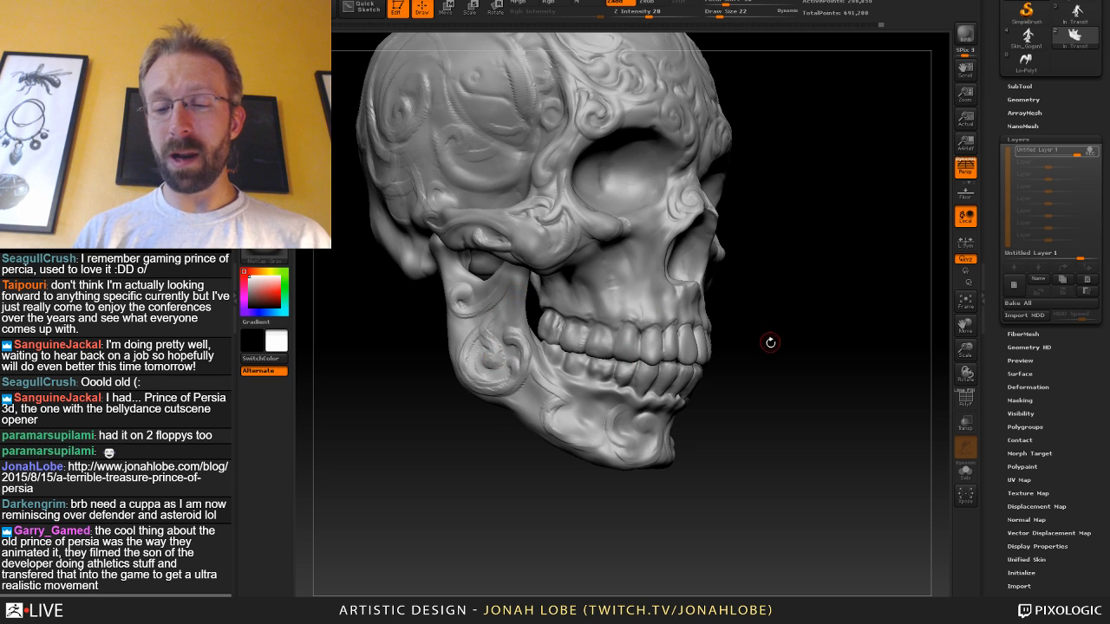
Carve grooves around the corner spiral and along the jaw's rear branch with the Dam_Standard brush at draw size 24.
{"action": "left_click_drag", "start_coordinate": [770, 341], "coordinate": [654, 379], "text": "alt"}
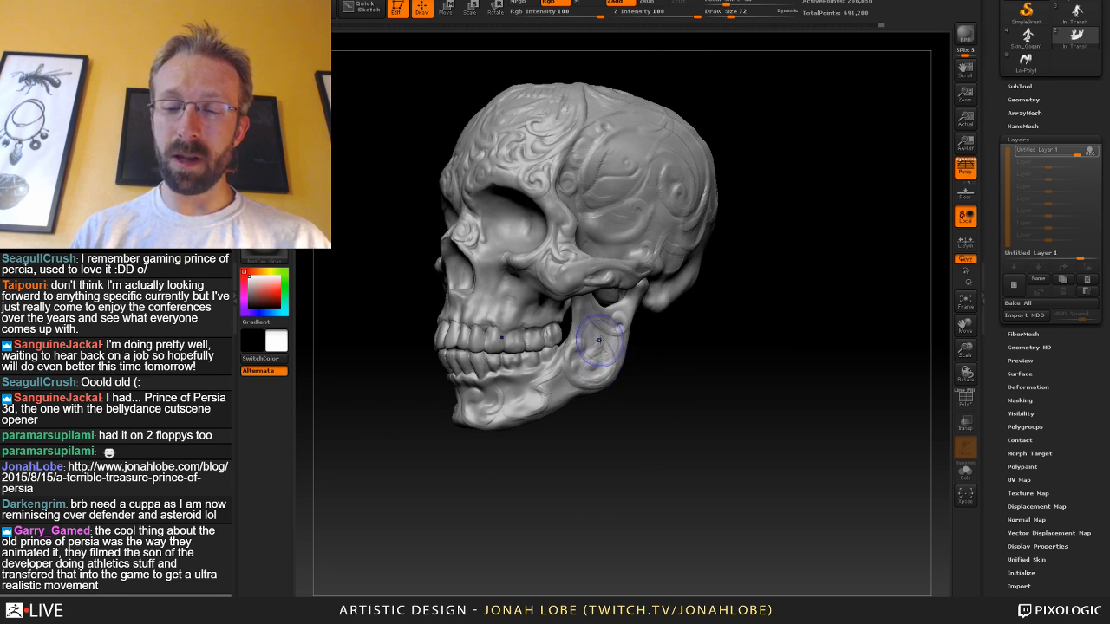
{"action": "left_click_drag", "start_coordinate": [684, 394], "coordinate": [669, 459], "text": "alt"}
{"action": "left_click", "coordinate": [265, 45]}
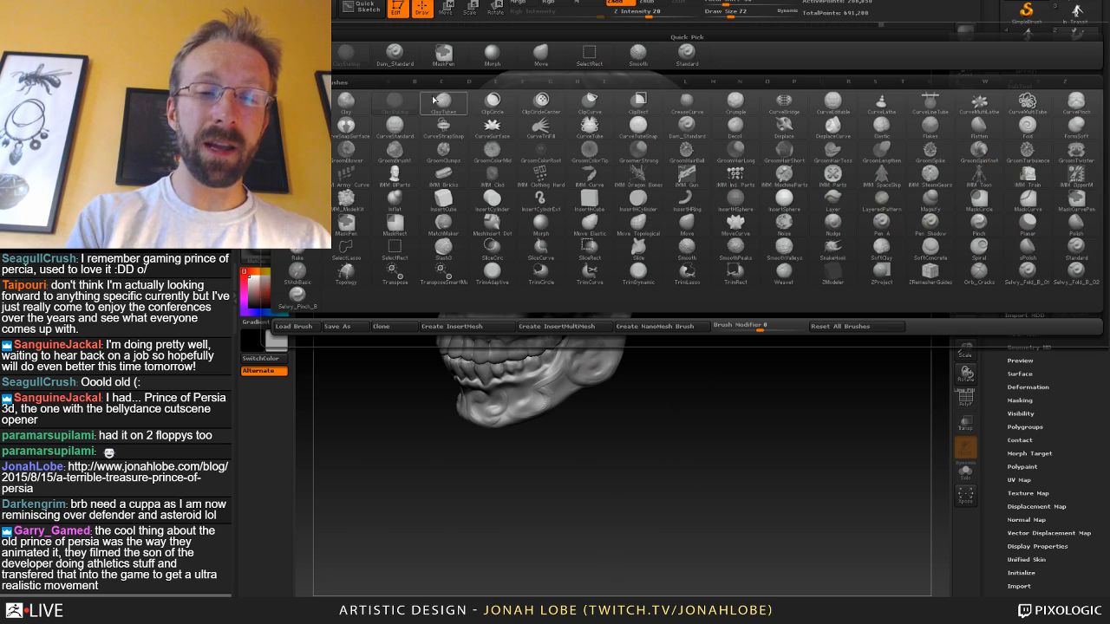
{"action": "left_click", "coordinate": [435, 100]}
{"action": "mouse_move", "coordinate": [714, 340]}
{"action": "left_mouse_down"}
{"action": "mouse_move", "coordinate": [718, 313]}
{"action": "mouse_move", "coordinate": [722, 406]}
{"action": "left_mouse_up"}
{"action": "key", "text": "s"}
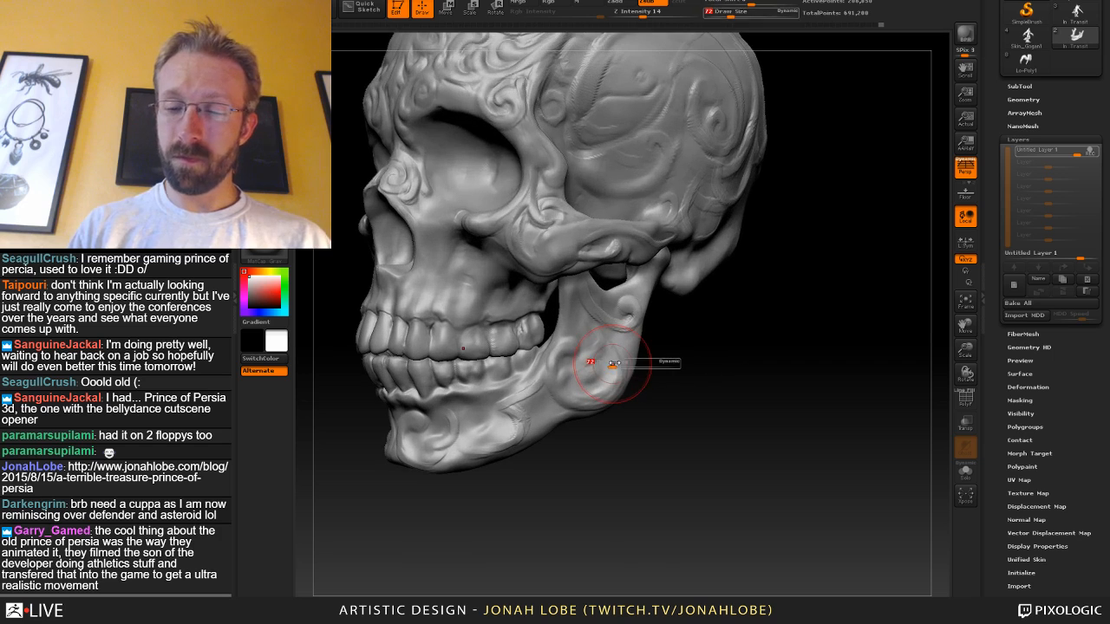
{"action": "left_click_drag", "start_coordinate": [604, 367], "coordinate": [594, 367]}
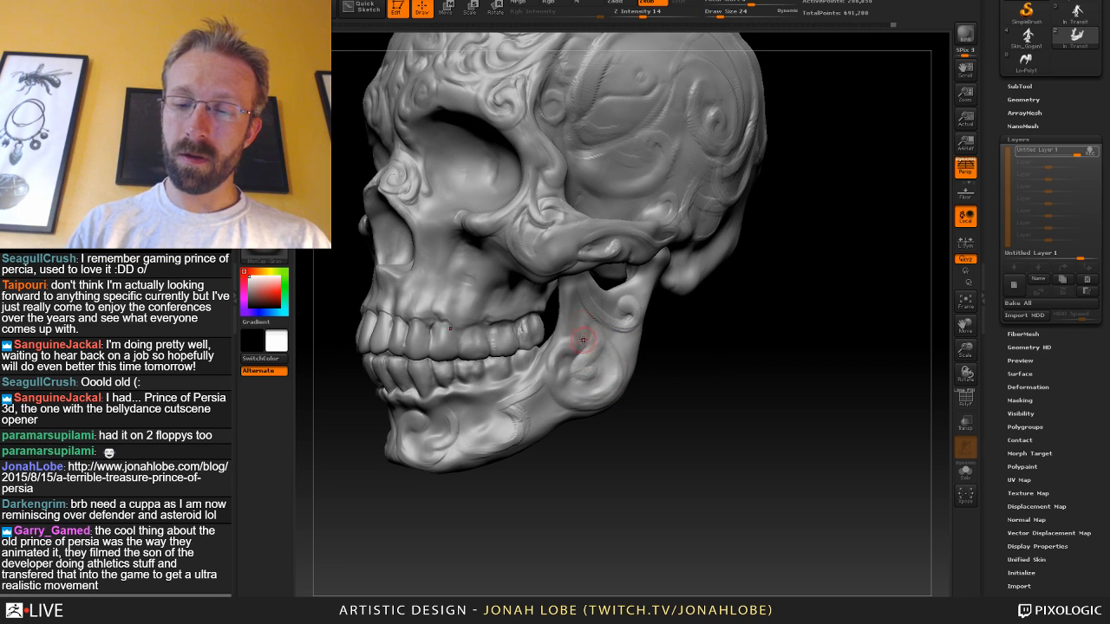
{"action": "left_click_drag", "start_coordinate": [730, 296], "coordinate": [652, 263]}
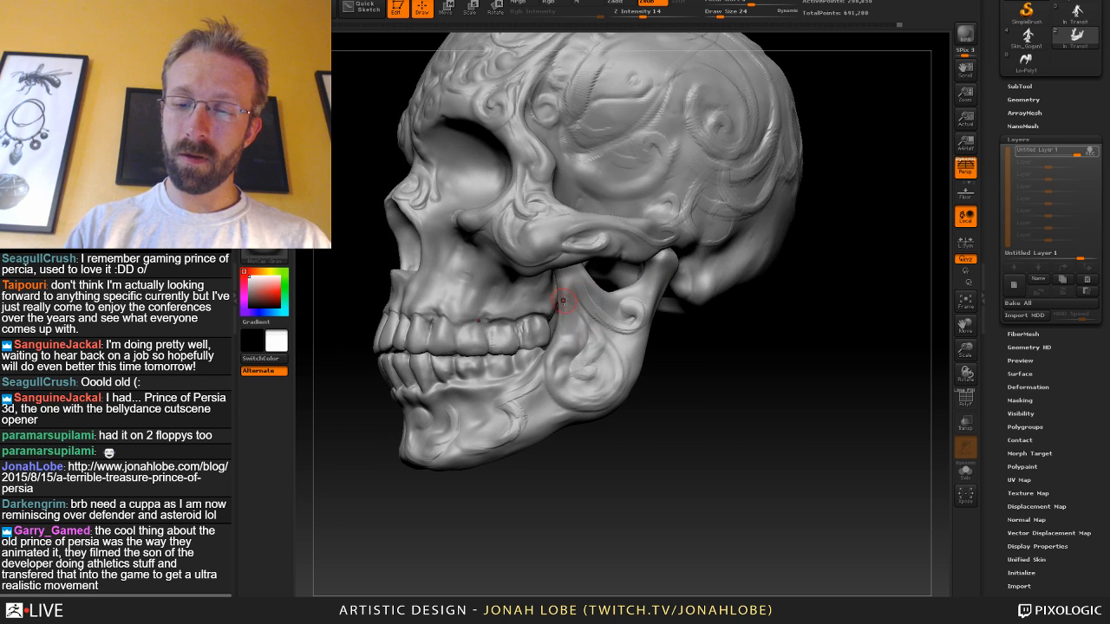
{"action": "left_click_drag", "start_coordinate": [735, 322], "coordinate": [573, 290]}
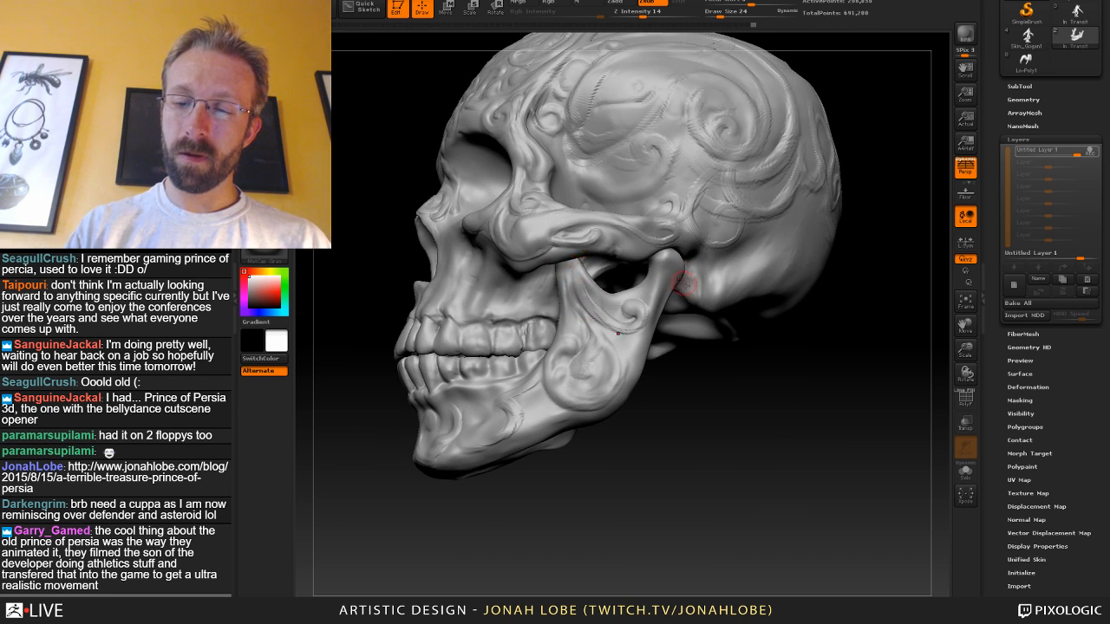
Deepen the creases between the jaw's corner spiral and the side swirls with the Dam_Standard brush at draw size 26.
{"action": "left_click_drag", "start_coordinate": [729, 330], "coordinate": [694, 408]}
{"action": "key", "text": "s"}
{"action": "mouse_move", "coordinate": [608, 314]}
{"action": "left_mouse_down"}
{"action": "mouse_move", "coordinate": [604, 388]}
{"action": "mouse_move", "coordinate": [562, 384]}
{"action": "left_mouse_up"}
{"action": "key", "text": "s"}
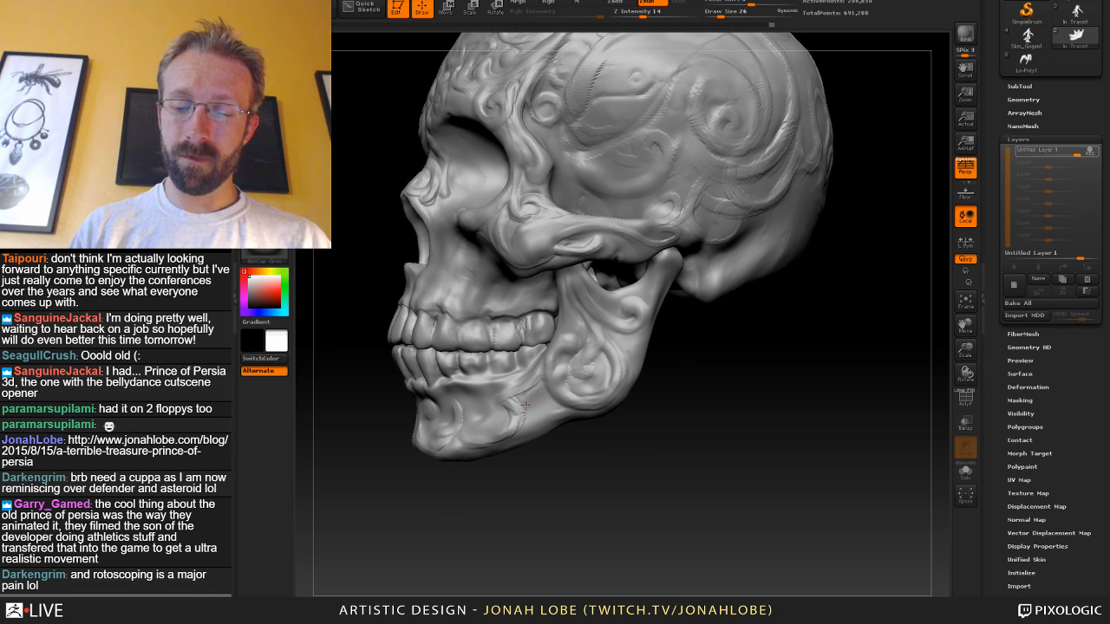
{"action": "left_click_drag", "start_coordinate": [597, 421], "coordinate": [577, 434]}
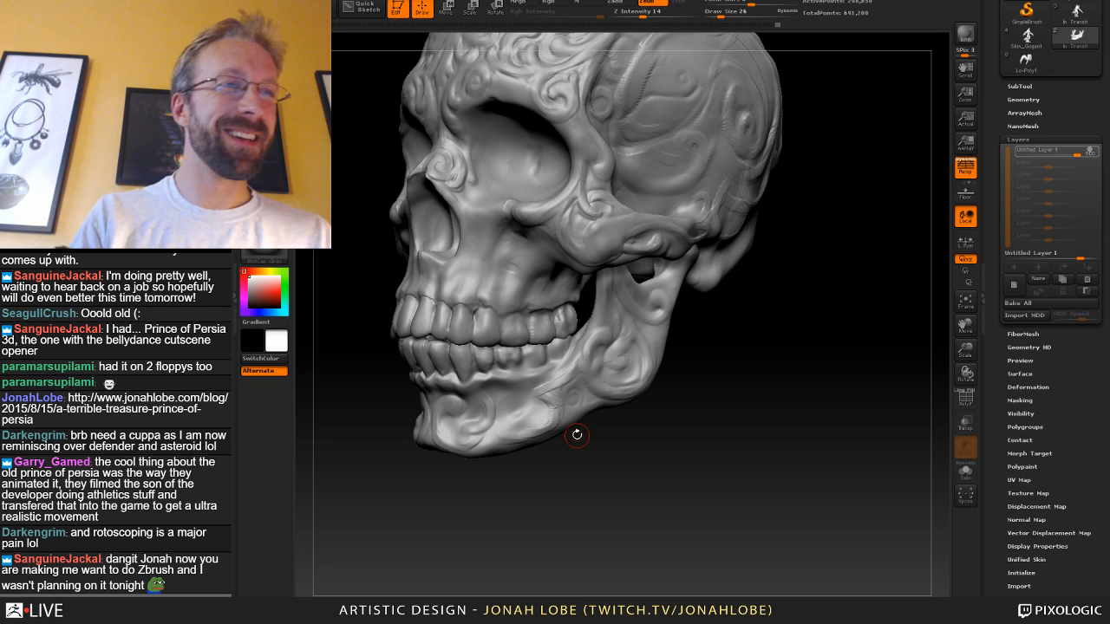
Build up the lower rim of the eye socket on the cranium with the ClayBuildup brush at draw size 26.
{"action": "key", "text": "b"}
{"action": "left_click", "coordinate": [350, 58]}
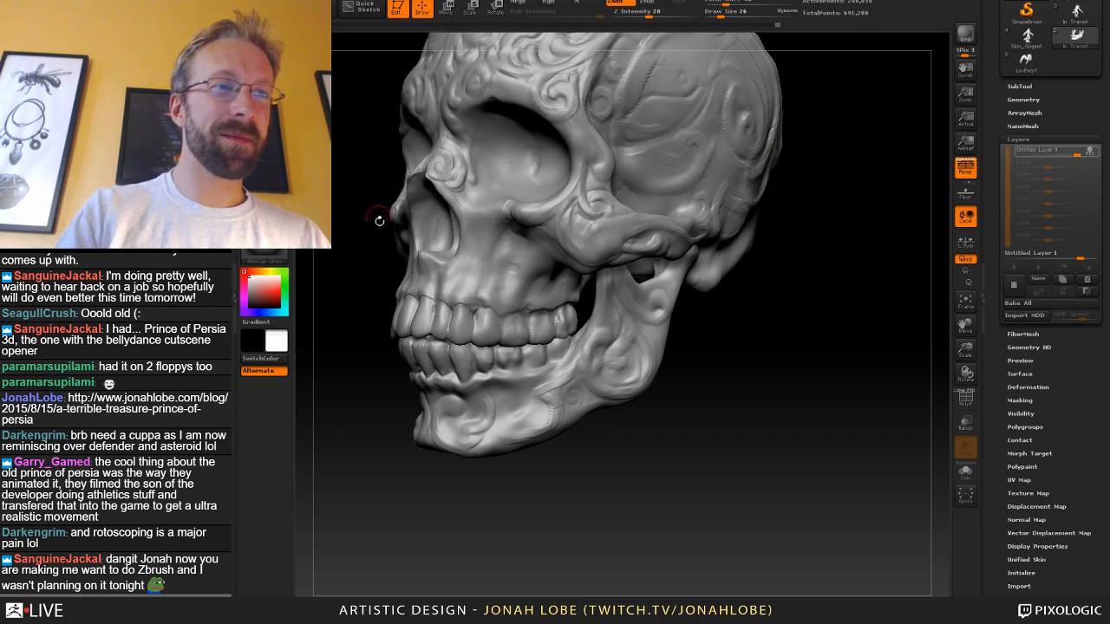
{"action": "mouse_move", "coordinate": [444, 437]}
{"action": "left_mouse_down", "text": "alt"}
{"action": "mouse_move", "coordinate": [463, 467]}
{"action": "mouse_move", "coordinate": [502, 479]}
{"action": "mouse_move", "coordinate": [519, 506]}
{"action": "left_mouse_up", "text": "alt"}
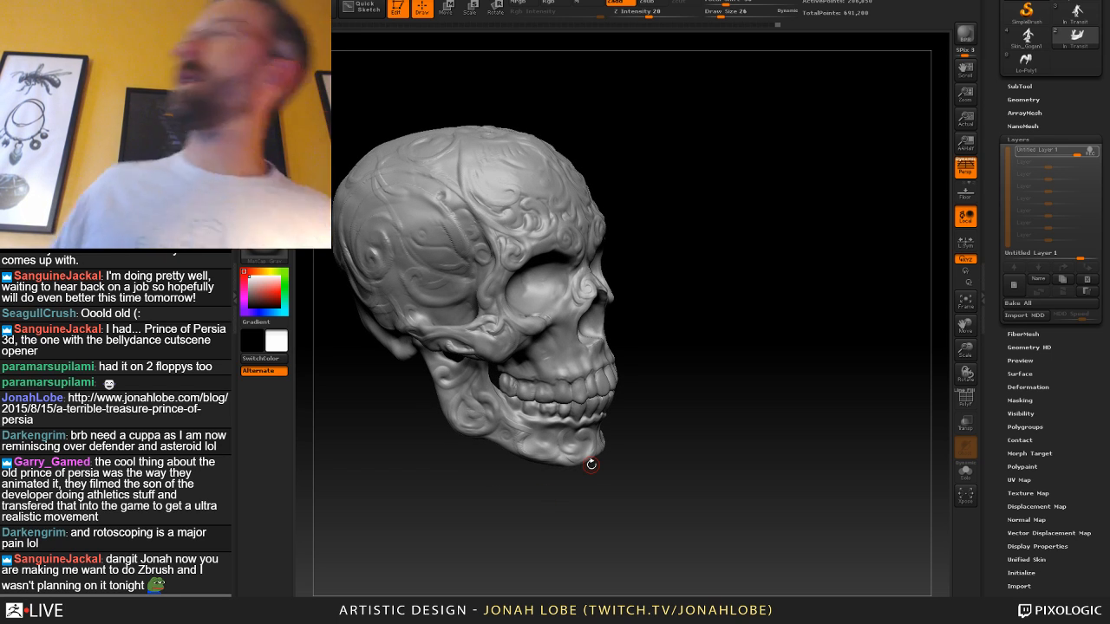
{"action": "left_click_drag", "start_coordinate": [688, 398], "coordinate": [679, 336], "text": "alt"}
{"action": "left_click_drag", "start_coordinate": [679, 336], "coordinate": [632, 408]}
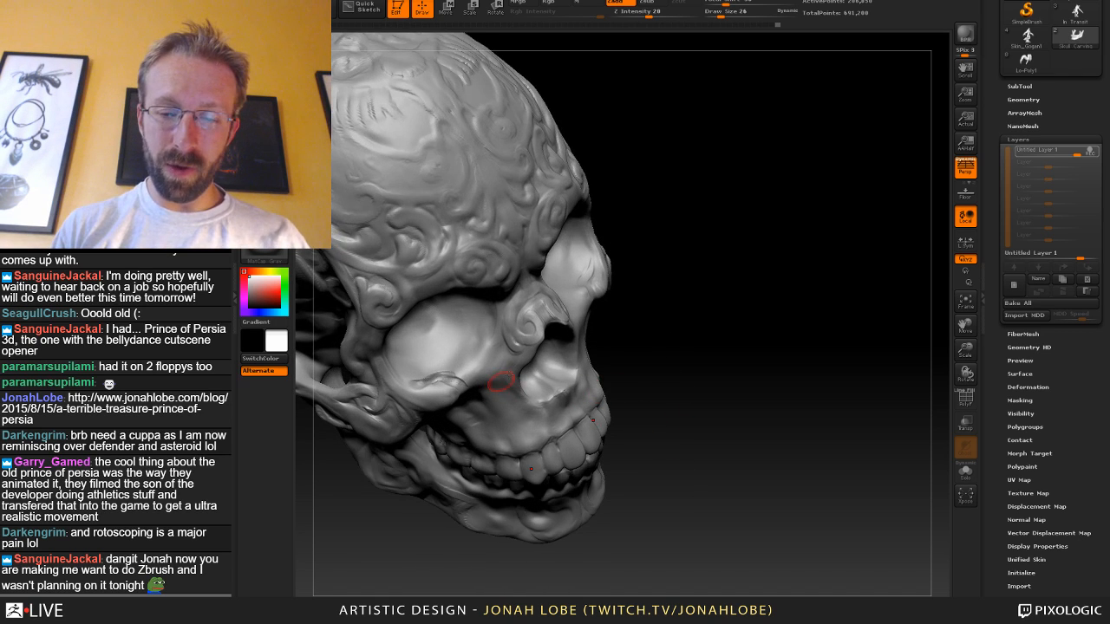
{"action": "mouse_move", "coordinate": [494, 376]}
{"action": "left_mouse_down"}
{"action": "mouse_move", "coordinate": [483, 361]}
{"action": "mouse_move", "coordinate": [427, 371]}
{"action": "left_mouse_up"}
Fade back the eye socket's lower rim with the Morph brush at draw sizes 50 and 32, undoing the last two strokes.
{"action": "left_click", "coordinate": [264, 39]}
{"action": "left_click", "coordinate": [494, 59]}
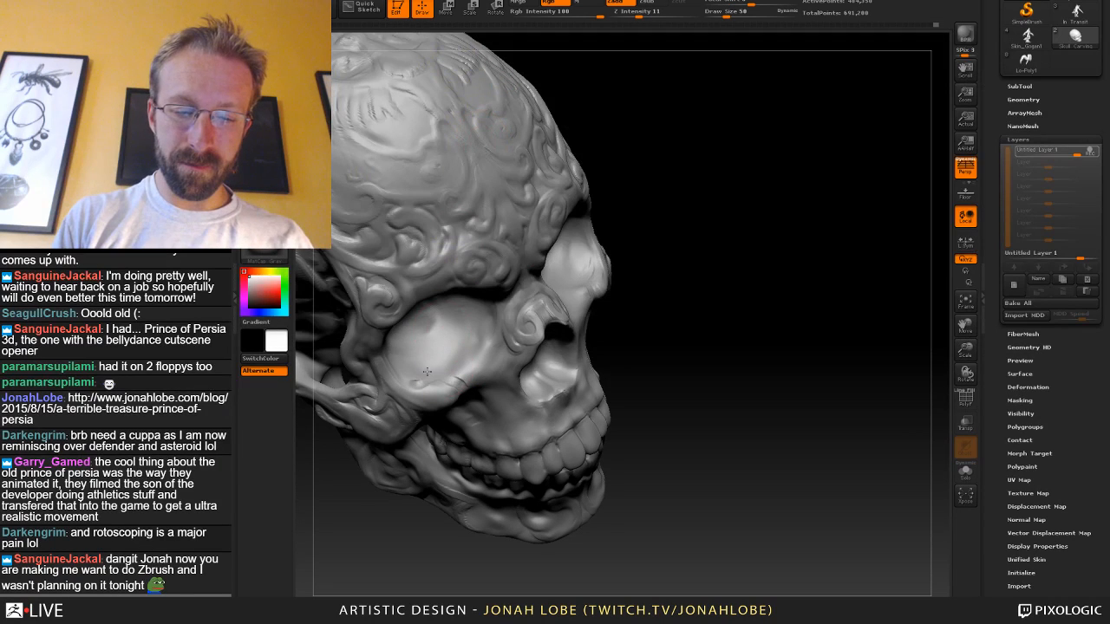
{"action": "left_click_drag", "start_coordinate": [672, 300], "coordinate": [730, 319]}
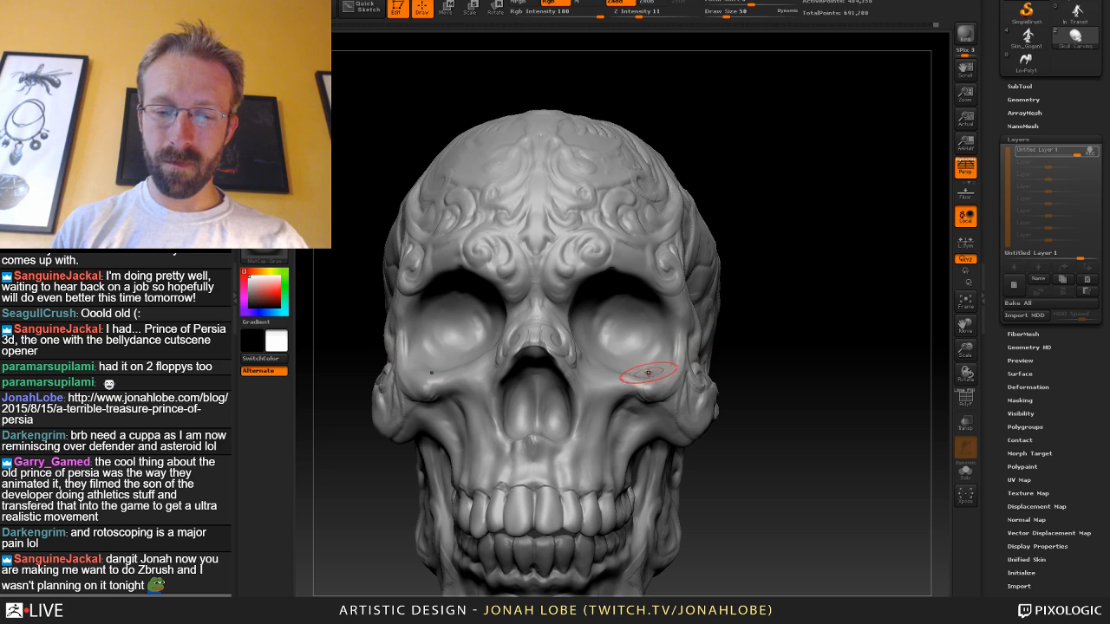
{"action": "key", "text": "s"}
{"action": "left_click_drag", "start_coordinate": [644, 380], "coordinate": [639, 381]}
{"action": "mouse_move", "coordinate": [747, 364]}
{"action": "left_mouse_down"}
{"action": "mouse_move", "coordinate": [760, 371]}
{"action": "mouse_move", "coordinate": [749, 409]}
{"action": "left_mouse_up"}
{"action": "left_click_drag", "start_coordinate": [636, 394], "coordinate": [655, 372], "text": "shift"}
{"action": "key", "text": "ctrl+z"}
{"action": "key", "text": "ctrl+z"}
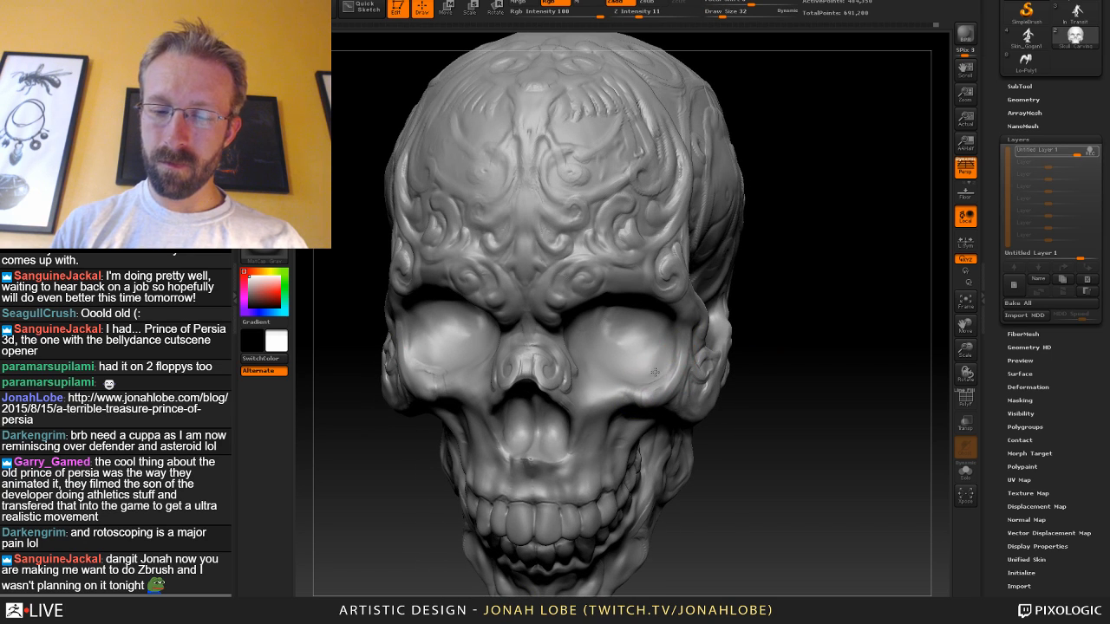
Carve creases below the eye socket and along the cheek with the Dam_Standard brush at draw size 32.
{"action": "mouse_move", "coordinate": [772, 346]}
{"action": "left_mouse_down"}
{"action": "mouse_move", "coordinate": [746, 330]}
{"action": "mouse_move", "coordinate": [734, 290]}
{"action": "left_mouse_up"}
{"action": "key", "text": "b"}
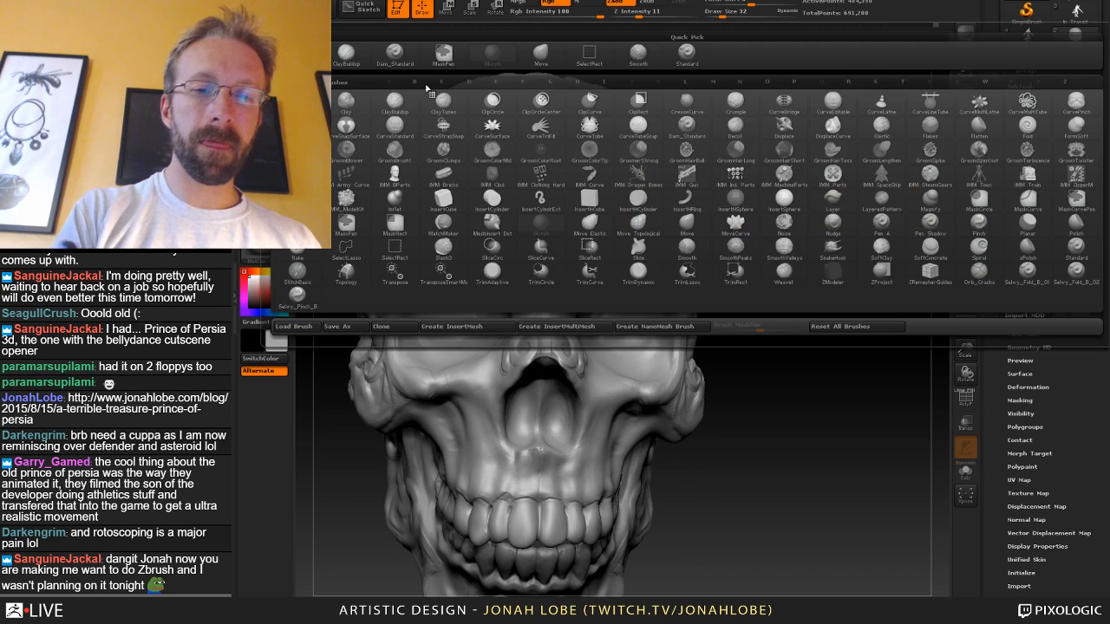
{"action": "left_click", "coordinate": [423, 72]}
{"action": "left_click_drag", "start_coordinate": [423, 72], "coordinate": [634, 392]}
{"action": "left_click_drag", "start_coordinate": [754, 368], "coordinate": [684, 390]}
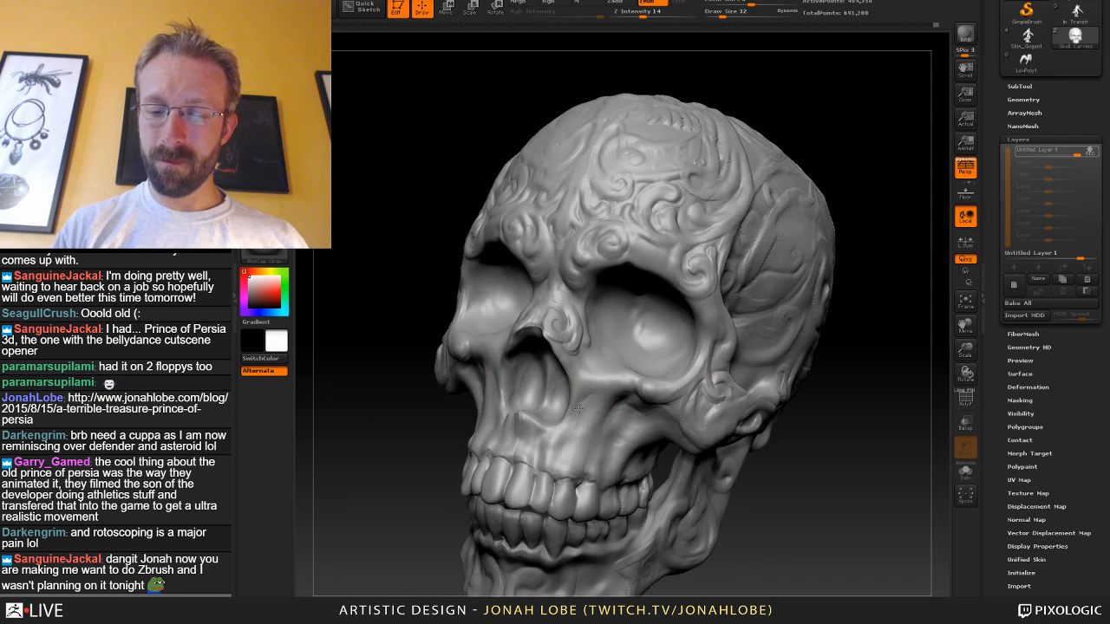
{"action": "left_click_drag", "start_coordinate": [853, 350], "coordinate": [726, 351]}
{"action": "left_click_drag", "start_coordinate": [724, 356], "coordinate": [707, 387]}
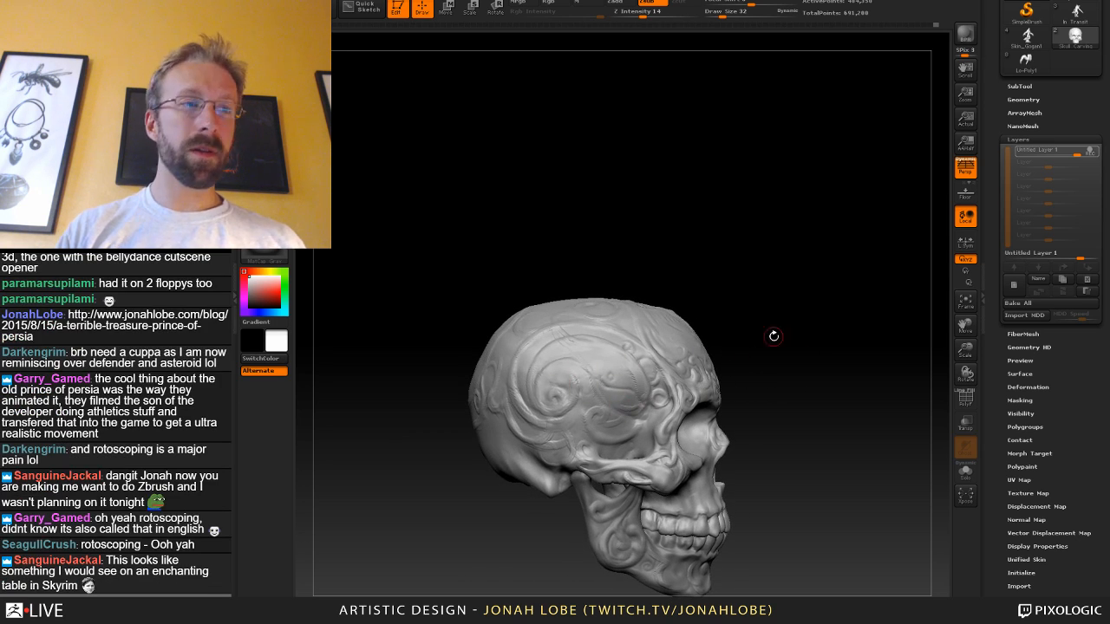
Carve and smooth the swirls on the temple with the Dam_Standard brush, using draw size 47.
{"action": "left_click_drag", "start_coordinate": [773, 335], "coordinate": [770, 362]}
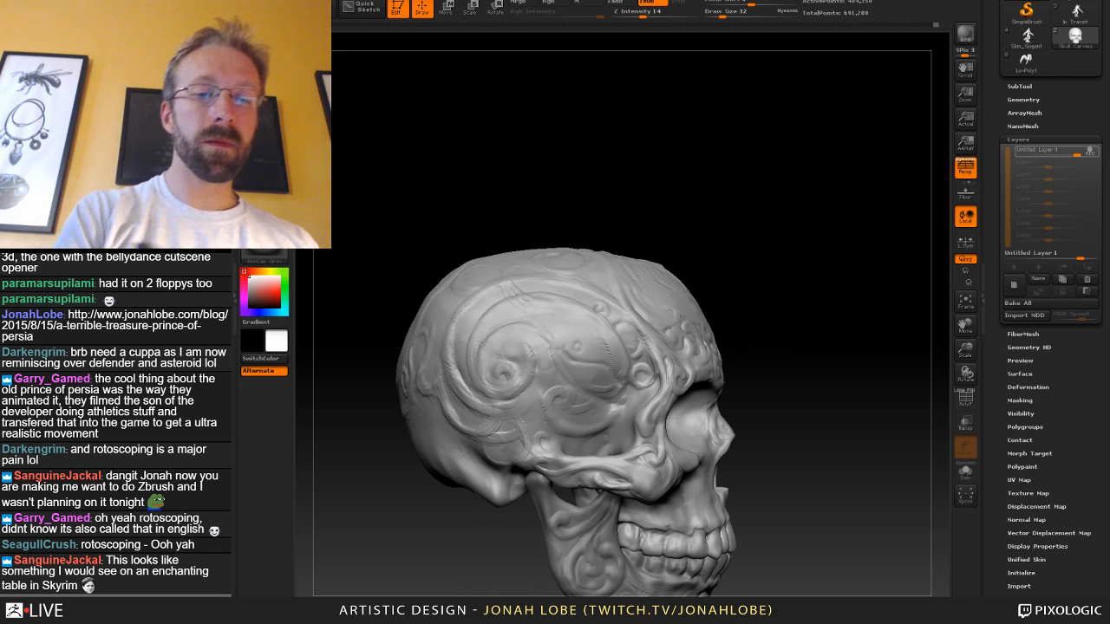
{"action": "key", "text": "b"}
{"action": "key", "text": "s"}
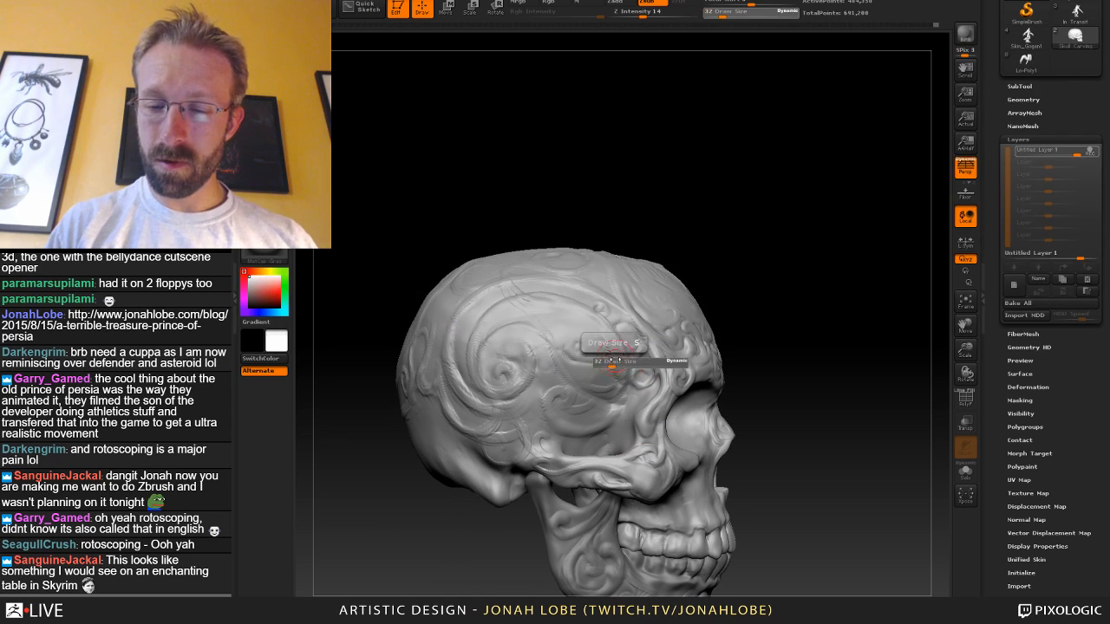
{"action": "left_click", "coordinate": [610, 354]}
{"action": "mouse_move", "coordinate": [604, 344]}
{"action": "left_mouse_down", "text": "shift"}
{"action": "mouse_move", "coordinate": [639, 376]}
{"action": "mouse_move", "coordinate": [599, 357]}
{"action": "left_mouse_up", "text": "shift"}
{"action": "key", "text": "bracketleft"}
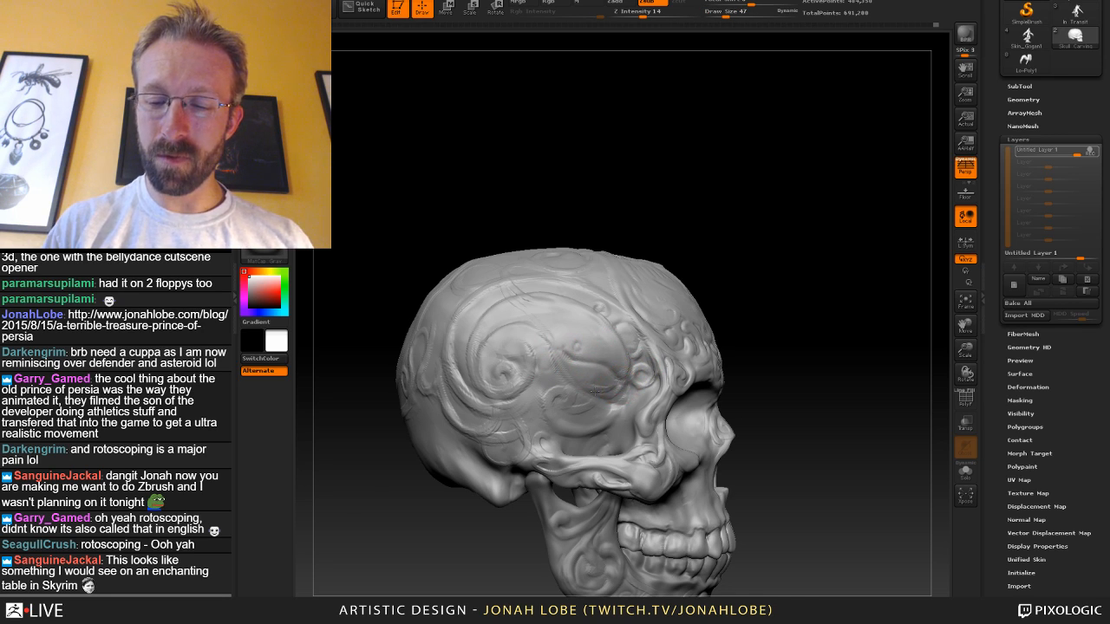
Fade back the small swirl on the temple with the Morph brush at draw size 26.
{"action": "key", "text": "b"}
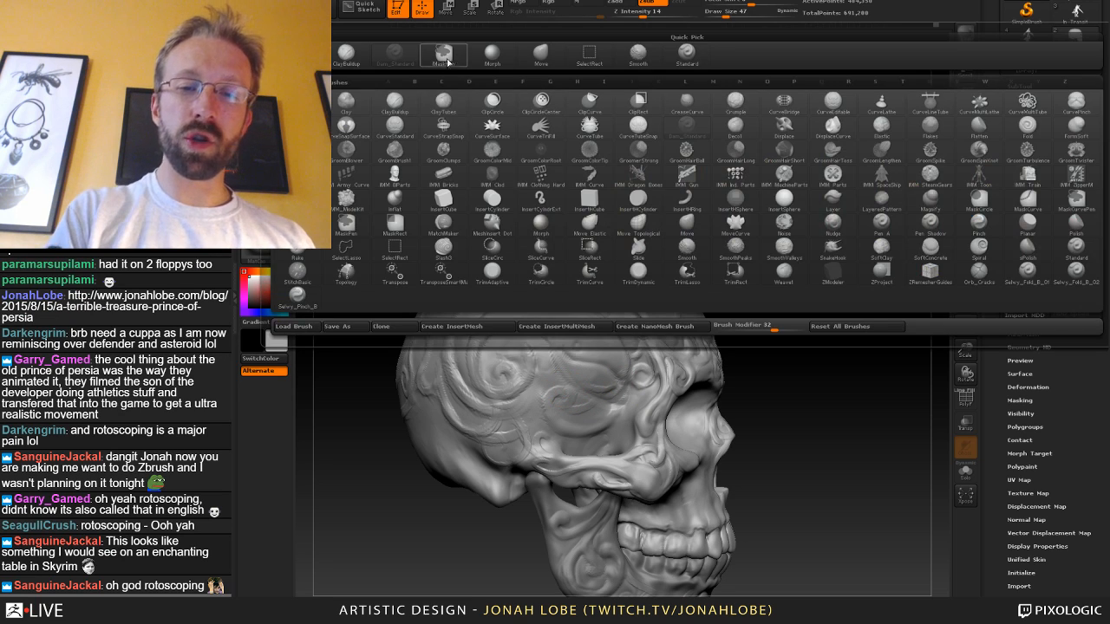
{"action": "left_click", "coordinate": [498, 57]}
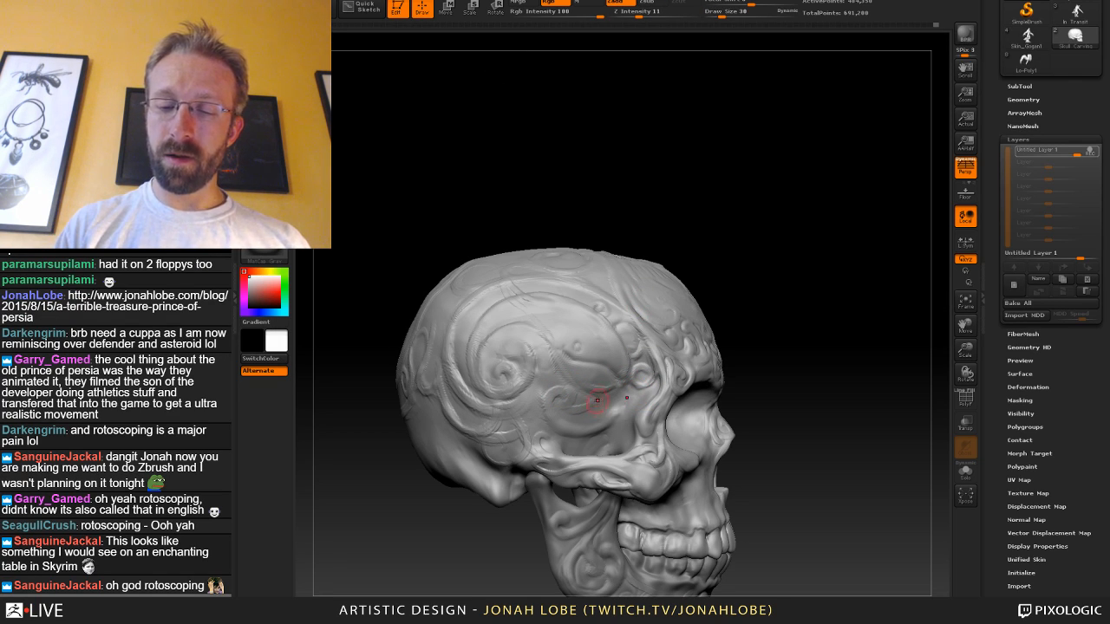
{"action": "key", "text": "s"}
{"action": "left_click", "coordinate": [591, 386]}
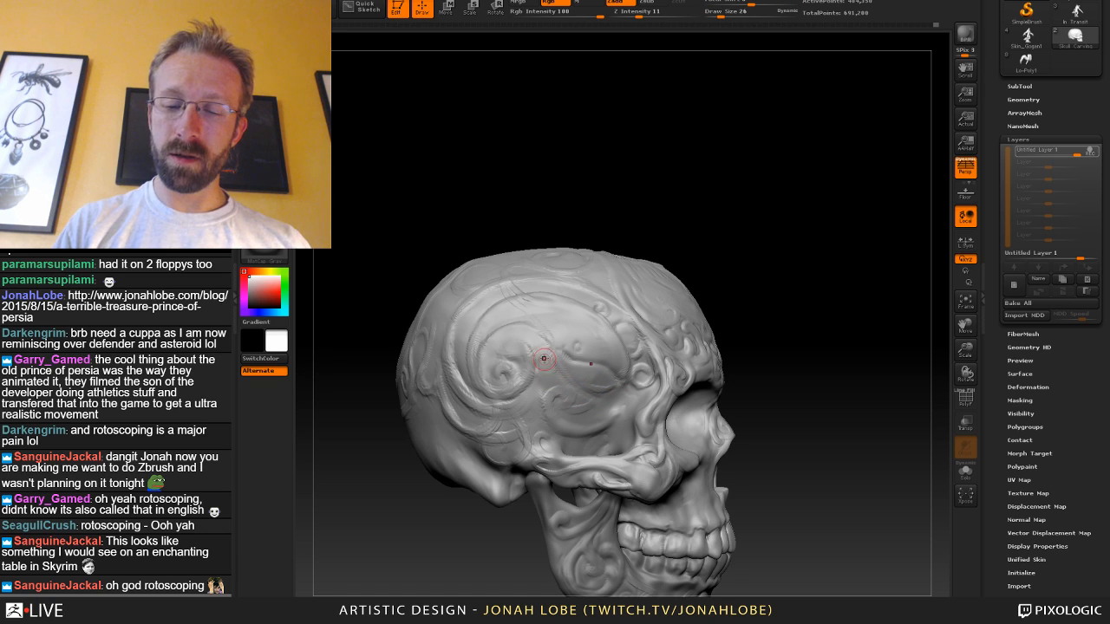
{"action": "mouse_move", "coordinate": [768, 347]}
{"action": "left_mouse_down"}
{"action": "mouse_move", "coordinate": [710, 351]}
{"action": "mouse_move", "coordinate": [694, 304]}
{"action": "mouse_move", "coordinate": [673, 300]}
{"action": "mouse_move", "coordinate": [681, 457]}
{"action": "left_mouse_up"}
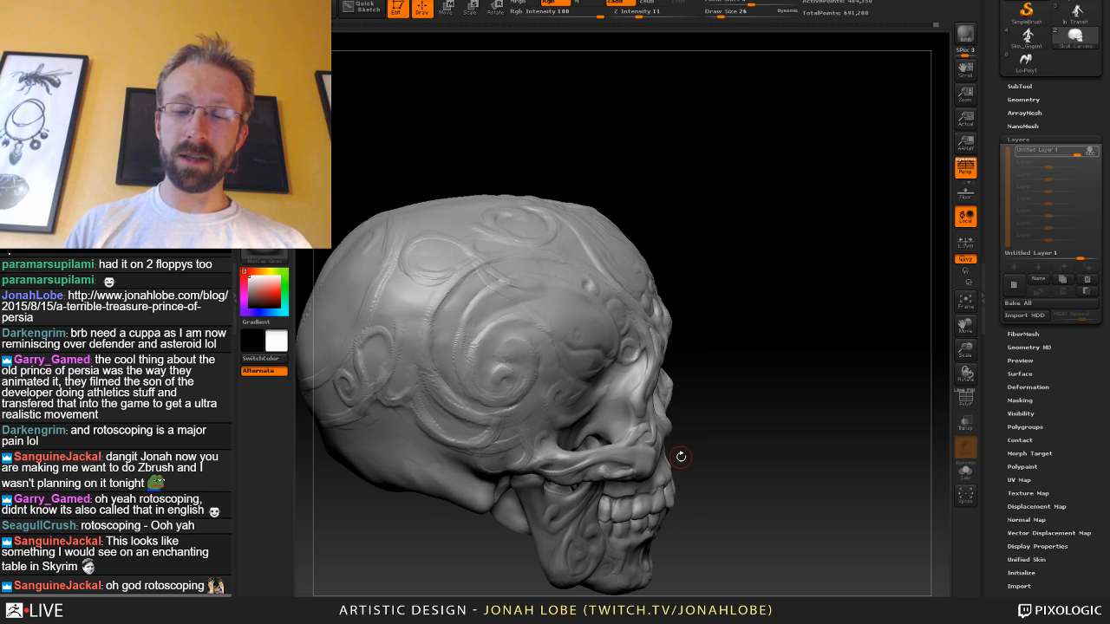
Build up the curved band and rings on the side of the cranium with the ClayBuildup brush at draw size 26.
{"action": "key", "text": "b"}
{"action": "left_click", "coordinate": [401, 58]}
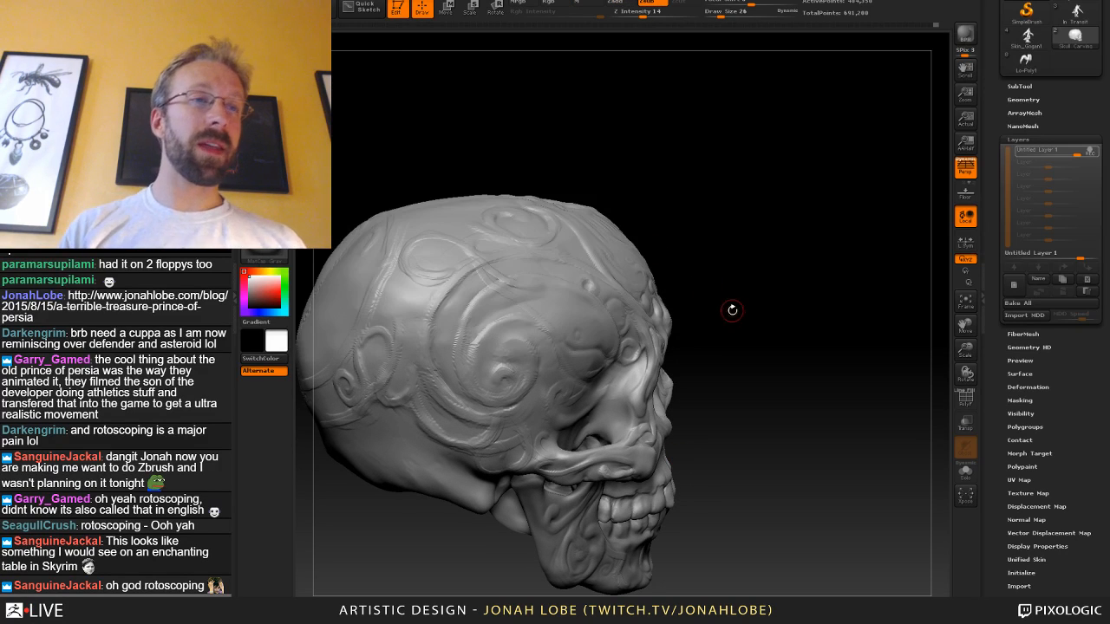
{"action": "left_click_drag", "start_coordinate": [735, 341], "coordinate": [655, 244]}
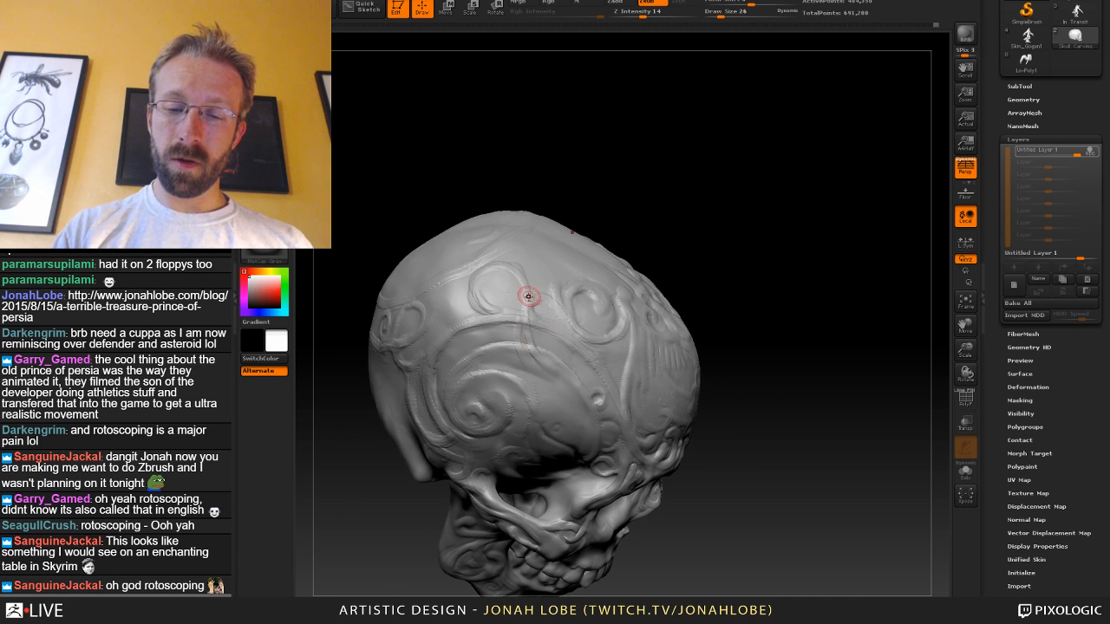
{"action": "left_click", "coordinate": [265, 39]}
{"action": "left_click", "coordinate": [368, 68]}
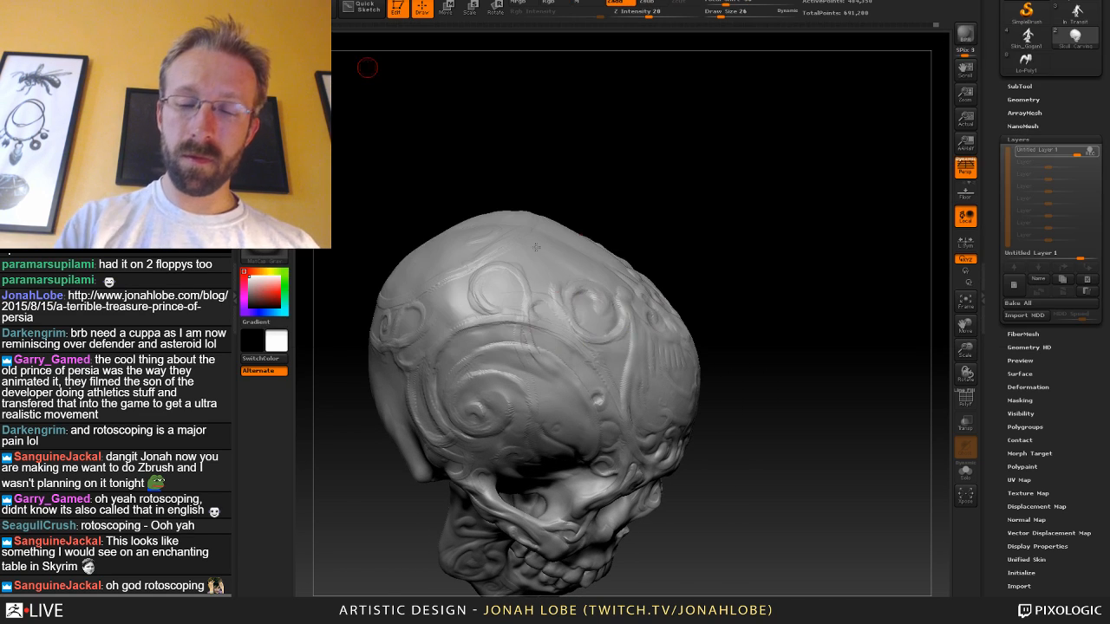
{"action": "left_click_drag", "start_coordinate": [719, 302], "coordinate": [676, 351]}
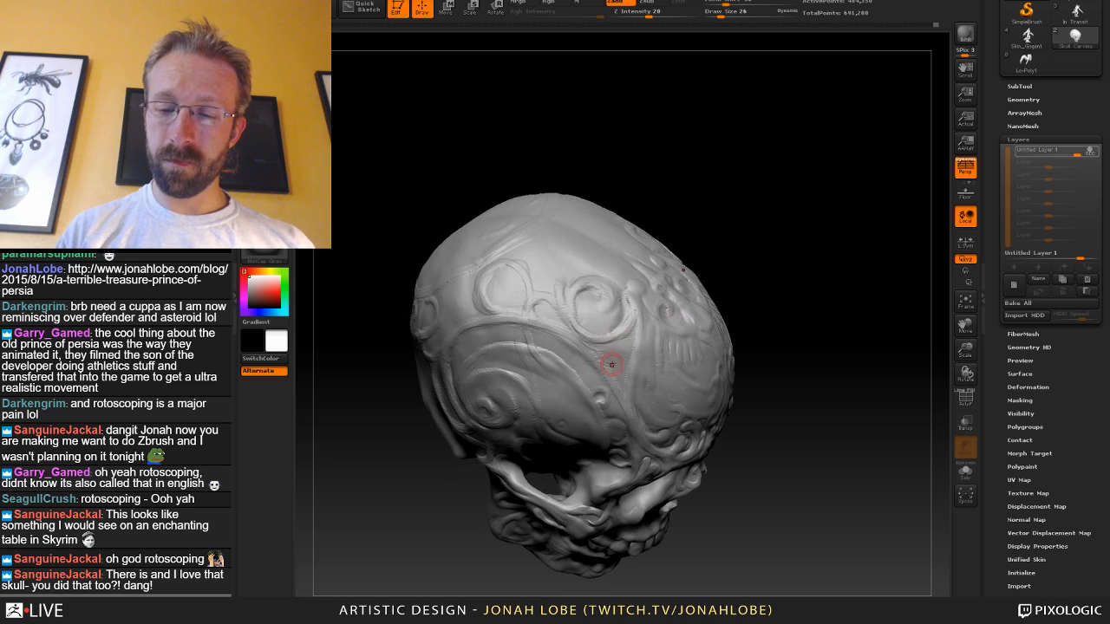
{"action": "left_click_drag", "start_coordinate": [535, 328], "coordinate": [578, 347]}
{"action": "left_click_drag", "start_coordinate": [753, 358], "coordinate": [603, 351]}
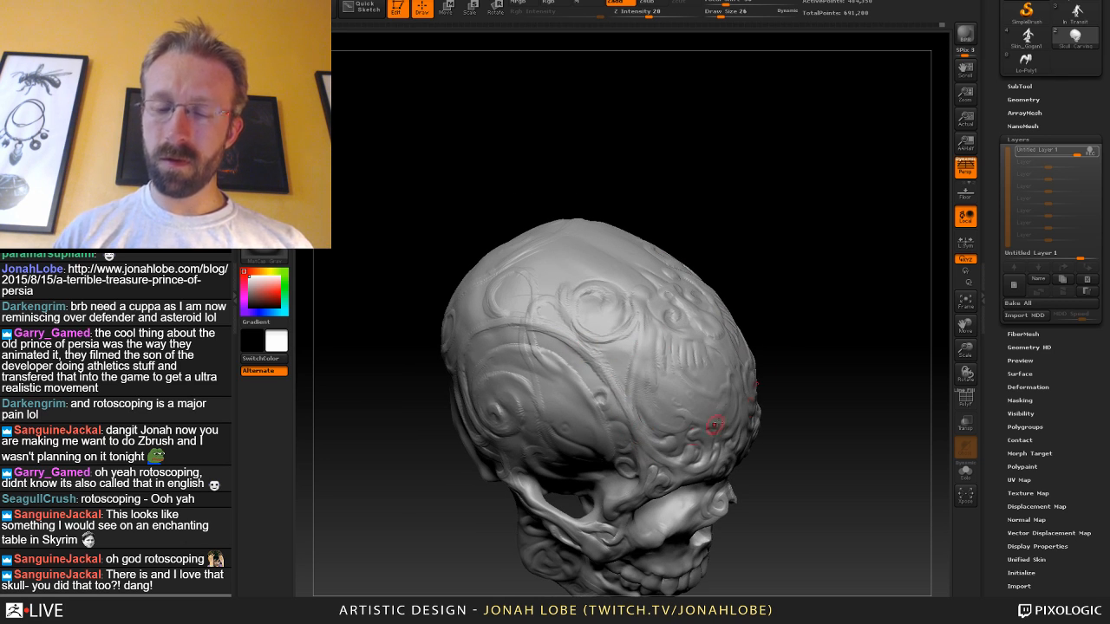
{"action": "mouse_move", "coordinate": [835, 391]}
{"action": "left_mouse_down"}
{"action": "mouse_move", "coordinate": [837, 430]}
{"action": "mouse_move", "coordinate": [818, 396]}
{"action": "mouse_move", "coordinate": [818, 435]}
{"action": "mouse_move", "coordinate": [844, 389]}
{"action": "mouse_move", "coordinate": [772, 300]}
{"action": "mouse_move", "coordinate": [766, 368]}
{"action": "mouse_move", "coordinate": [745, 352]}
{"action": "left_mouse_up"}
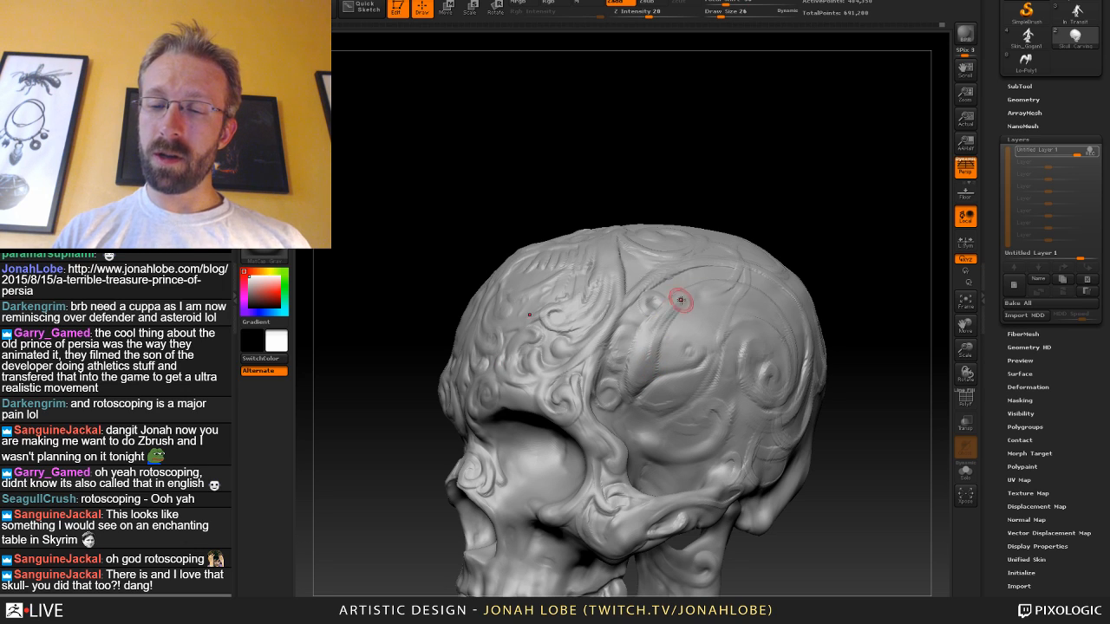
Smooth the upper front of the temple and adjust the ClayBuildup brush size for the ridge beside it.
{"action": "left_click_drag", "start_coordinate": [654, 335], "coordinate": [685, 299], "text": "shift"}
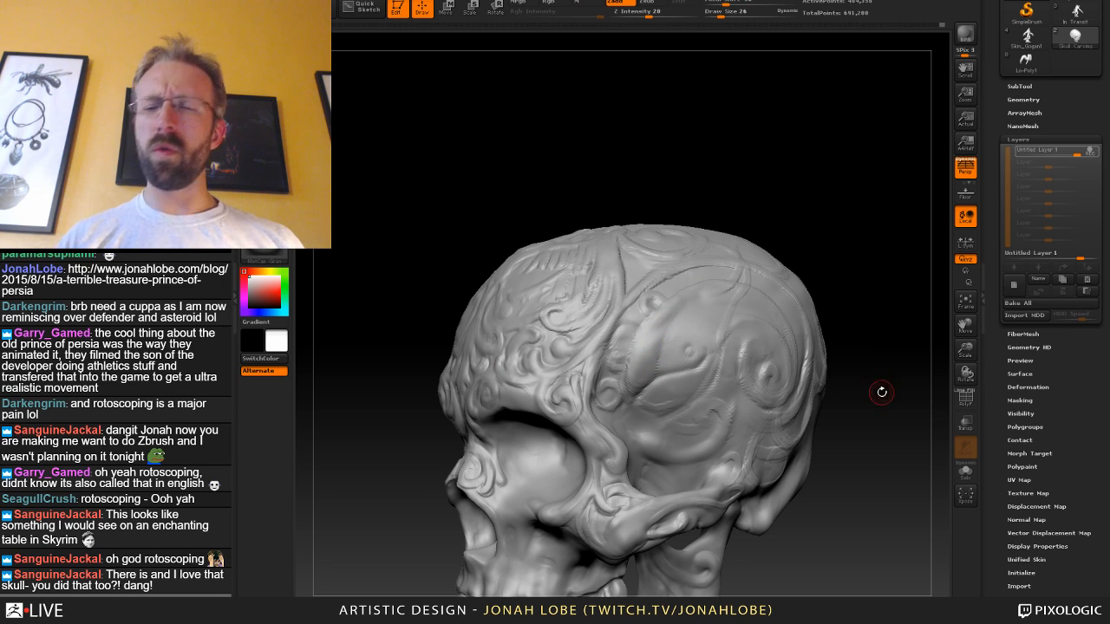
{"action": "left_click_drag", "start_coordinate": [879, 391], "coordinate": [819, 365]}
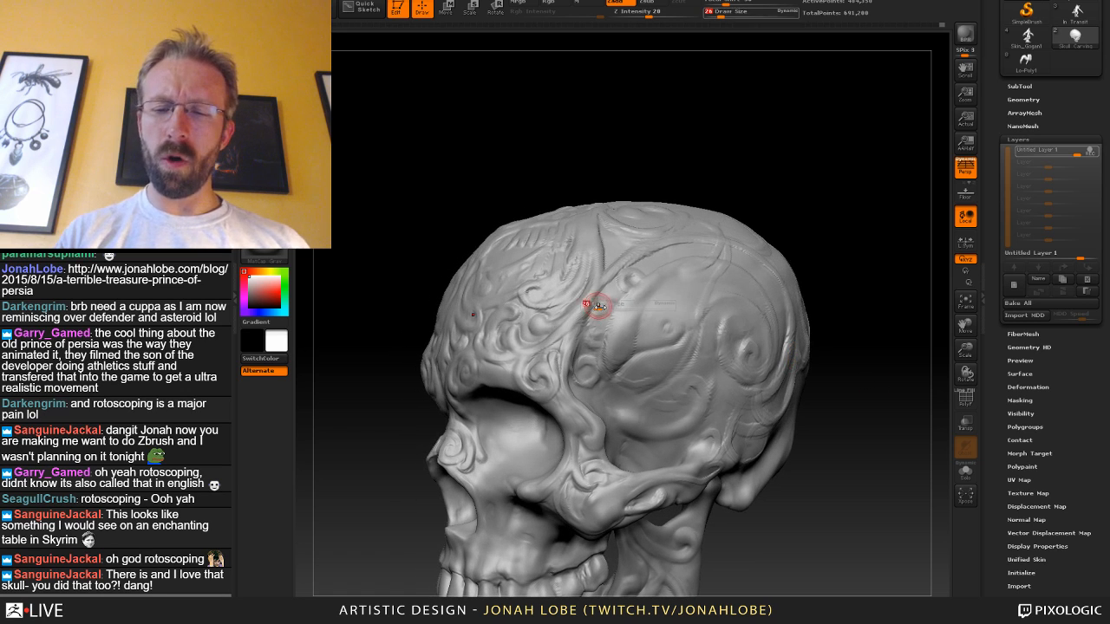
{"action": "key", "text": "s"}
{"action": "left_click", "coordinate": [596, 305]}
{"action": "left_click_drag", "start_coordinate": [840, 267], "coordinate": [789, 276]}
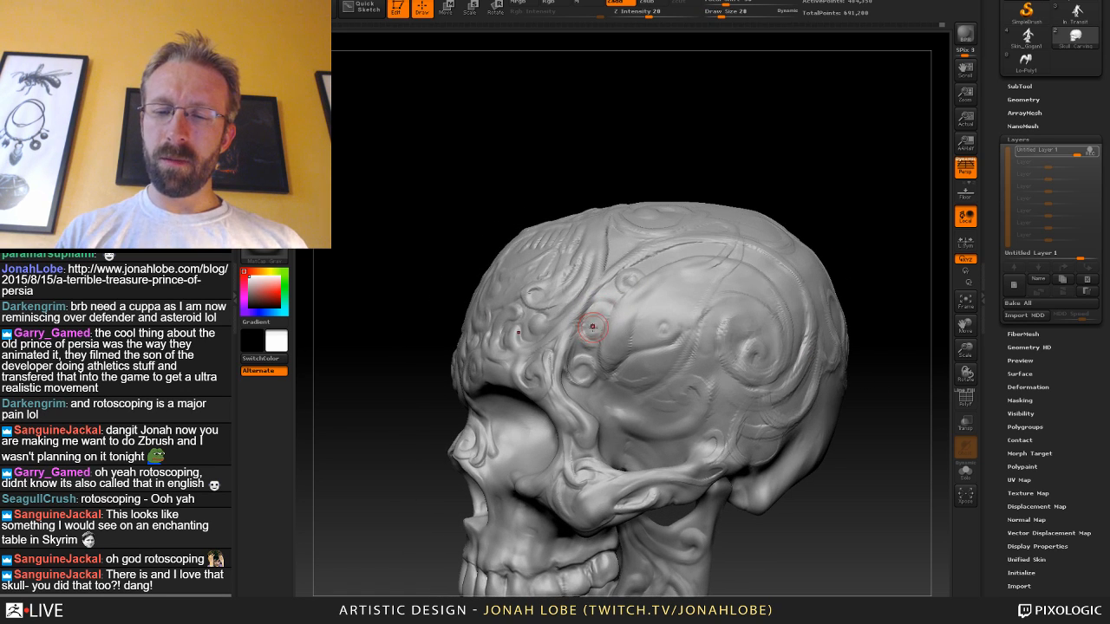
Build up and smooth a small bump at the temple's front edge with the ClayBuildup brush at draw size 20.
{"action": "key", "text": "s"}
{"action": "left_click", "coordinate": [592, 324]}
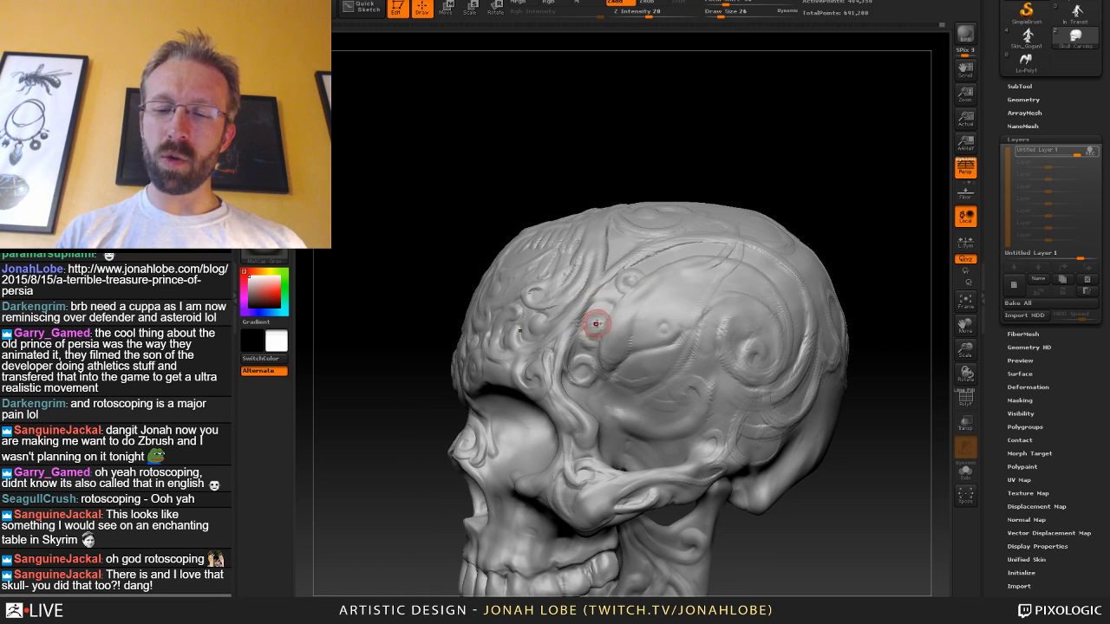
{"action": "key", "text": "s"}
{"action": "left_click", "coordinate": [595, 323]}
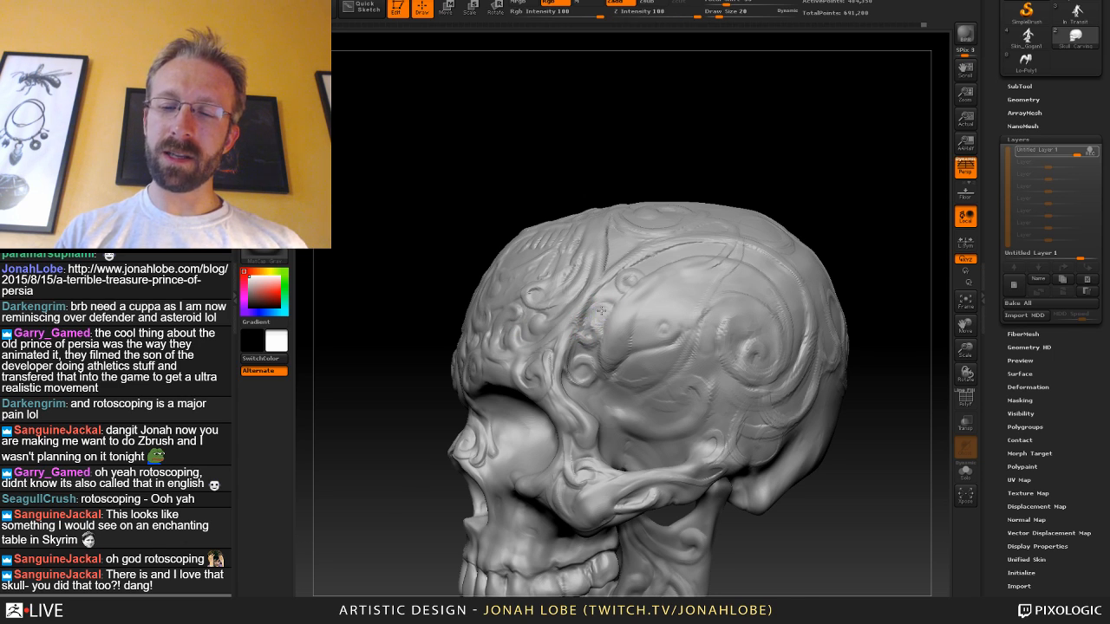
{"action": "left_click_drag", "start_coordinate": [881, 322], "coordinate": [781, 436], "text": "alt"}
{"action": "left_click_drag", "start_coordinate": [583, 335], "coordinate": [610, 338], "text": "shift"}
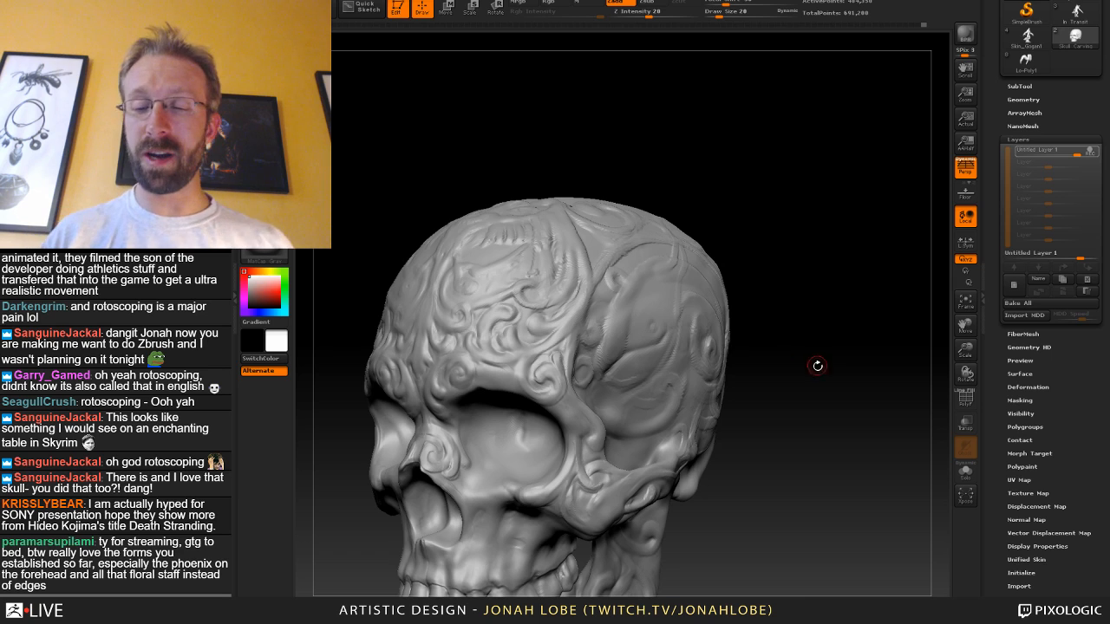
Sculpt a small raised spiral at the front of the temple with the ClayBuildup brush at draw sizes 14 and 17, smoothing its edge.
{"action": "left_click_drag", "start_coordinate": [817, 369], "coordinate": [756, 381]}
{"action": "key", "text": "s"}
{"action": "mouse_move", "coordinate": [635, 322]}
{"action": "left_mouse_down"}
{"action": "mouse_move", "coordinate": [649, 314]}
{"action": "mouse_move", "coordinate": [651, 343]}
{"action": "mouse_move", "coordinate": [643, 333]}
{"action": "mouse_move", "coordinate": [651, 328]}
{"action": "left_mouse_up"}
{"action": "key", "text": "s"}
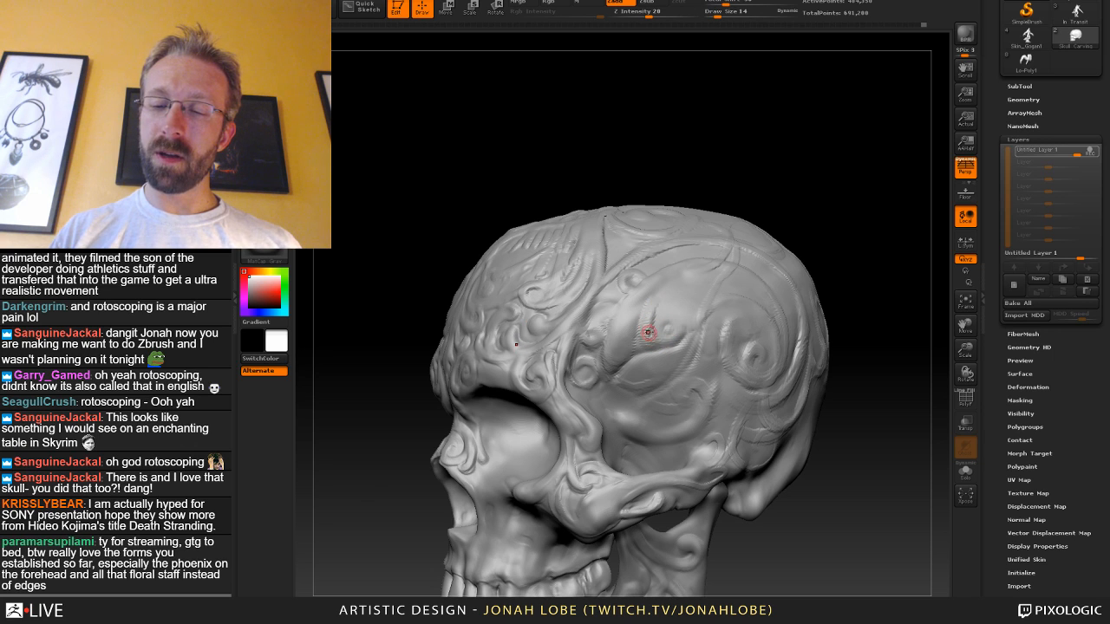
{"action": "key", "text": "s"}
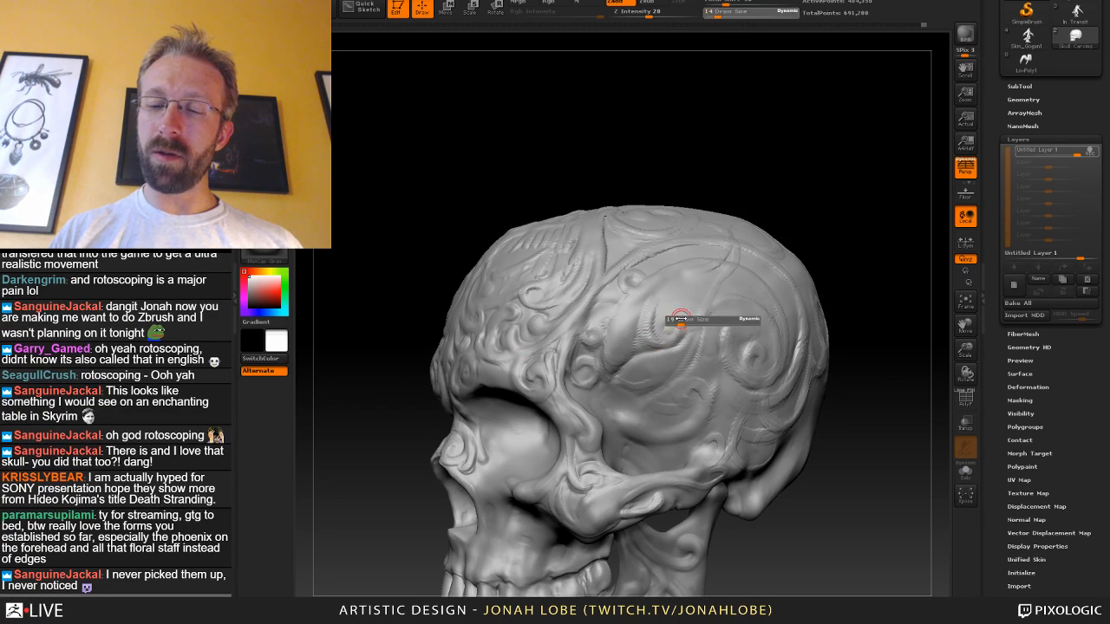
{"action": "left_click_drag", "start_coordinate": [677, 322], "coordinate": [678, 329]}
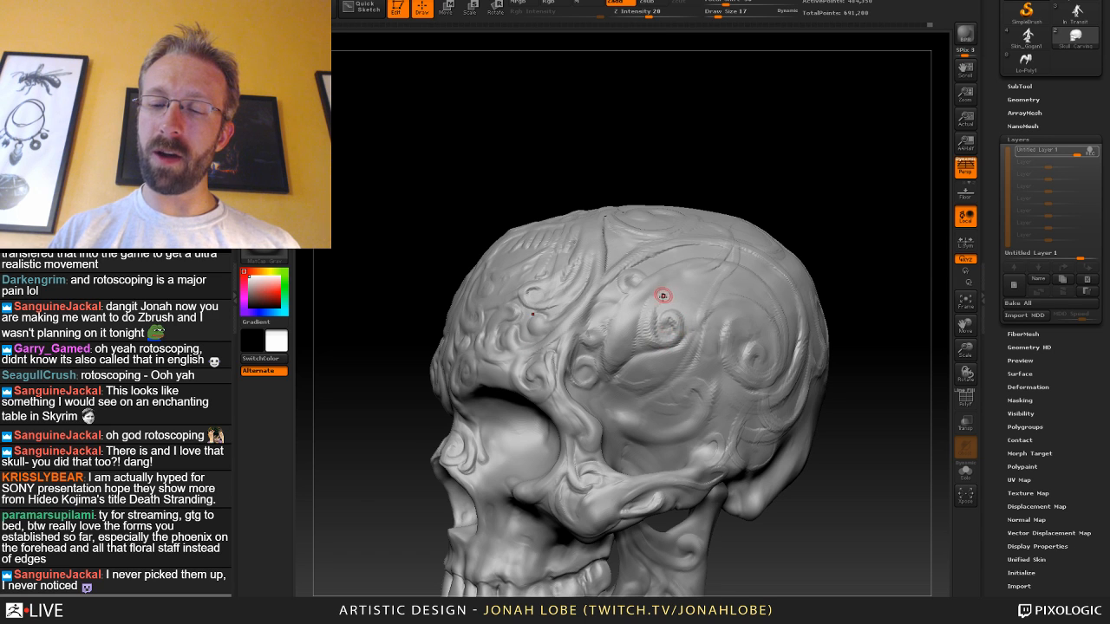
{"action": "left_click_drag", "start_coordinate": [653, 309], "coordinate": [657, 343], "text": "shift"}
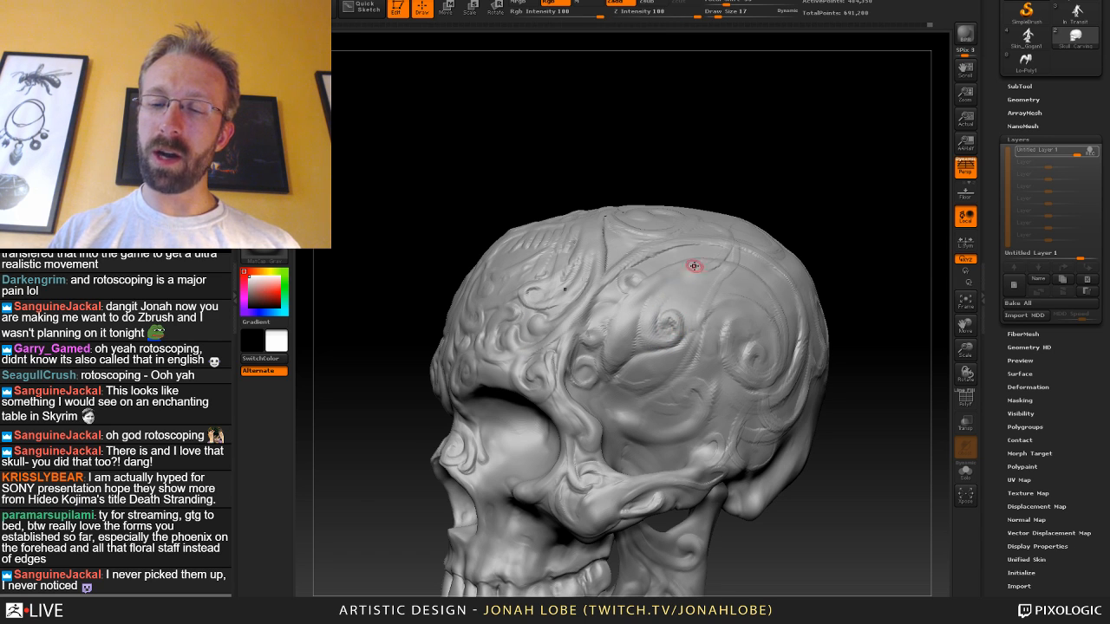
Build up the broad band above the small temple spiral with the ClayBuildup brush at draw size 39.
{"action": "right_click_drag", "start_coordinate": [695, 266], "coordinate": [702, 295]}
{"action": "key", "text": "s"}
{"action": "left_click_drag", "start_coordinate": [664, 281], "coordinate": [666, 289]}
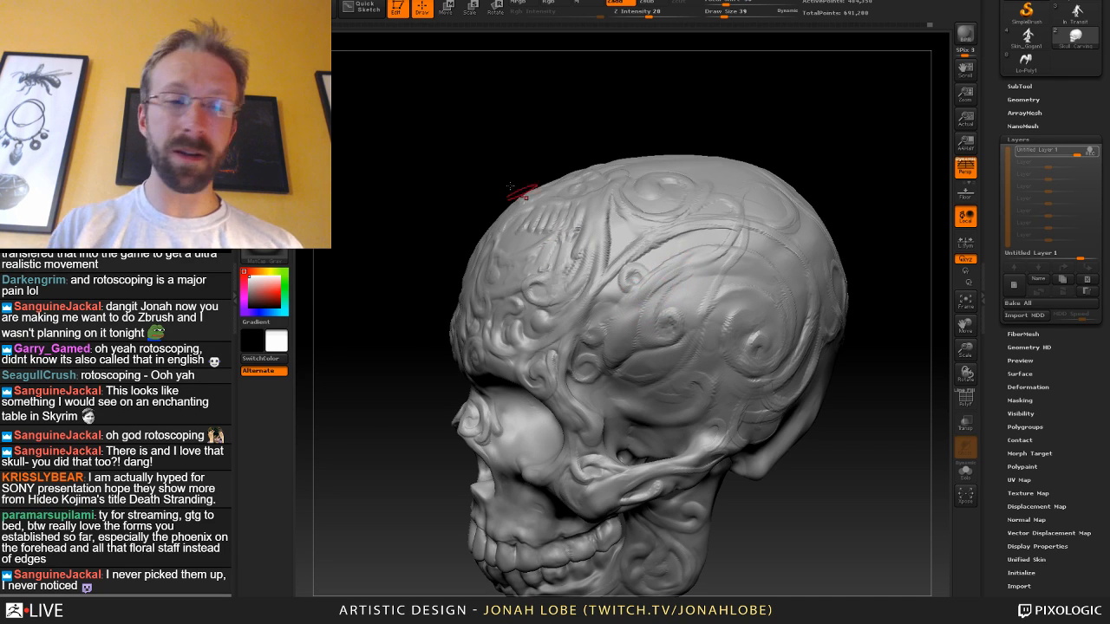
Fade back and smooth the forms around the bead and upper temple band with the Morph brush at draw sizes 24 and 47.
{"action": "key", "text": "b"}
{"action": "left_click", "coordinate": [617, 143]}
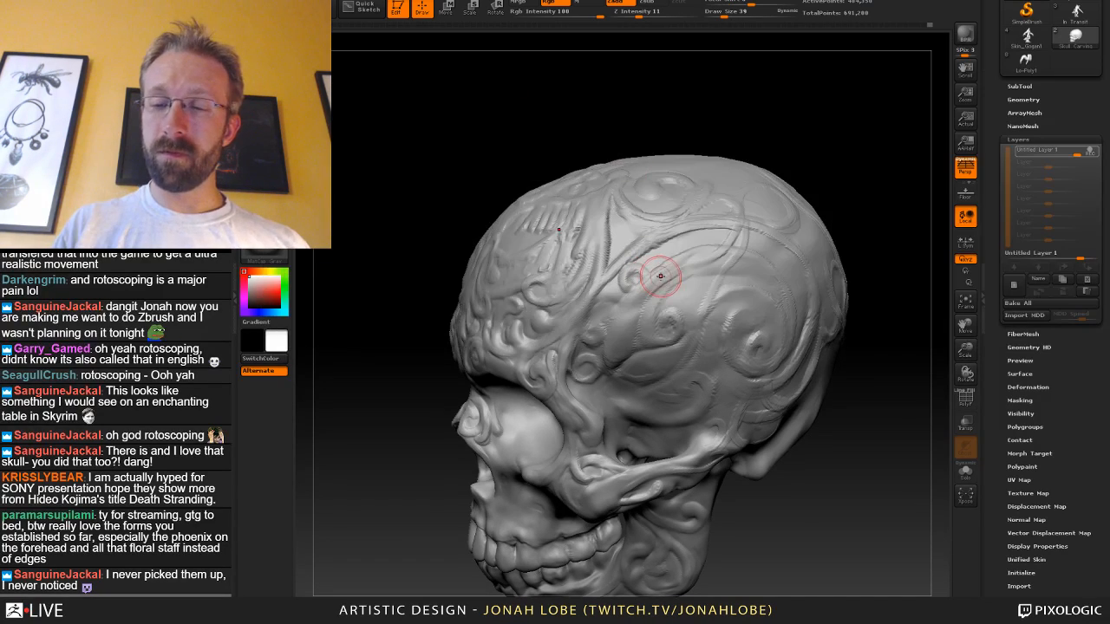
{"action": "key", "text": "s"}
{"action": "left_click_drag", "start_coordinate": [663, 274], "coordinate": [656, 274]}
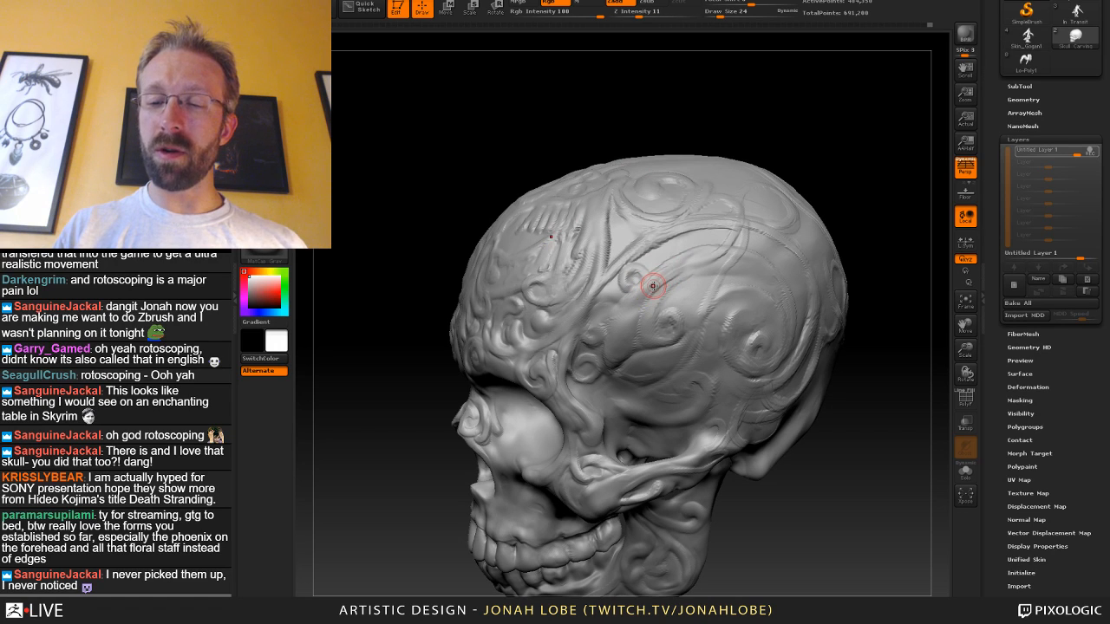
{"action": "key", "text": "s"}
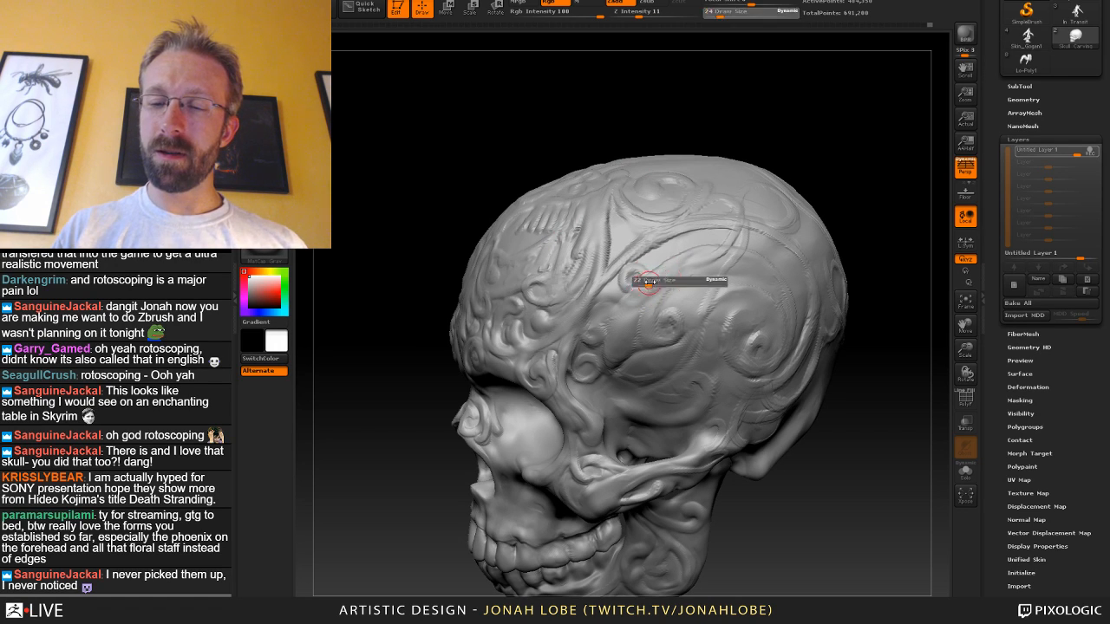
{"action": "mouse_move", "coordinate": [659, 273]}
{"action": "left_mouse_down"}
{"action": "mouse_move", "coordinate": [673, 267]}
{"action": "mouse_move", "coordinate": [609, 279]}
{"action": "mouse_move", "coordinate": [700, 222]}
{"action": "left_mouse_up"}
{"action": "mouse_move", "coordinate": [614, 221]}
{"action": "left_mouse_down", "text": "shift"}
{"action": "mouse_move", "coordinate": [610, 257]}
{"action": "mouse_move", "coordinate": [593, 217]}
{"action": "left_mouse_up", "text": "shift"}
{"action": "left_click_drag", "start_coordinate": [591, 273], "coordinate": [573, 254]}
{"action": "mouse_move", "coordinate": [792, 161]}
{"action": "left_mouse_down"}
{"action": "mouse_move", "coordinate": [839, 267]}
{"action": "mouse_move", "coordinate": [795, 244]}
{"action": "mouse_move", "coordinate": [765, 257]}
{"action": "mouse_move", "coordinate": [781, 295]}
{"action": "mouse_move", "coordinate": [774, 336]}
{"action": "mouse_move", "coordinate": [754, 335]}
{"action": "mouse_move", "coordinate": [759, 323]}
{"action": "left_mouse_up"}
{"action": "left_click_drag", "start_coordinate": [759, 323], "coordinate": [771, 450], "text": "alt"}
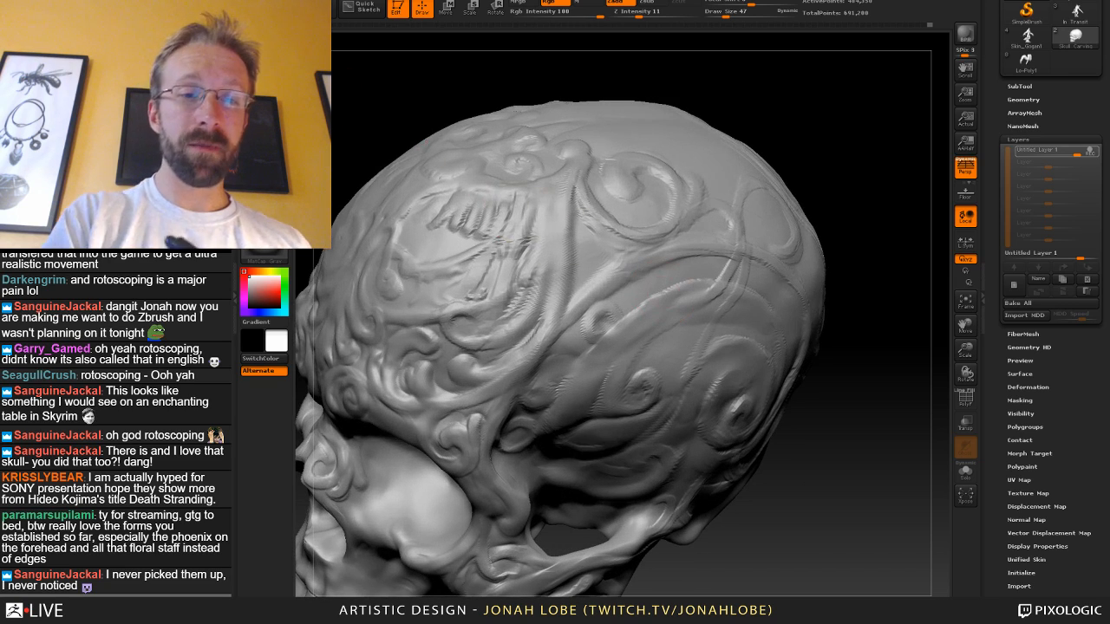
Carve the arcs between the small and large temple spirals with the Dam_Standard brush at draw size 28.
{"action": "key", "text": "b"}
{"action": "left_click", "coordinate": [395, 54]}
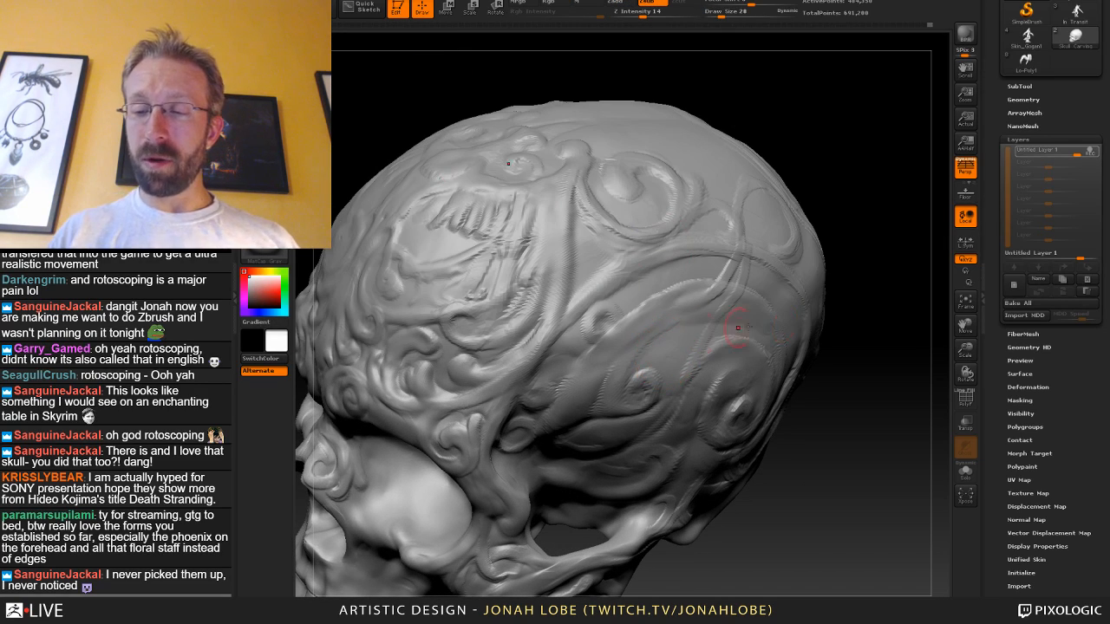
{"action": "right_click_drag", "start_coordinate": [670, 338], "coordinate": [656, 340]}
{"action": "mouse_move", "coordinate": [632, 376]}
{"action": "left_mouse_down"}
{"action": "mouse_move", "coordinate": [645, 346]}
{"action": "mouse_move", "coordinate": [699, 323]}
{"action": "left_mouse_up"}
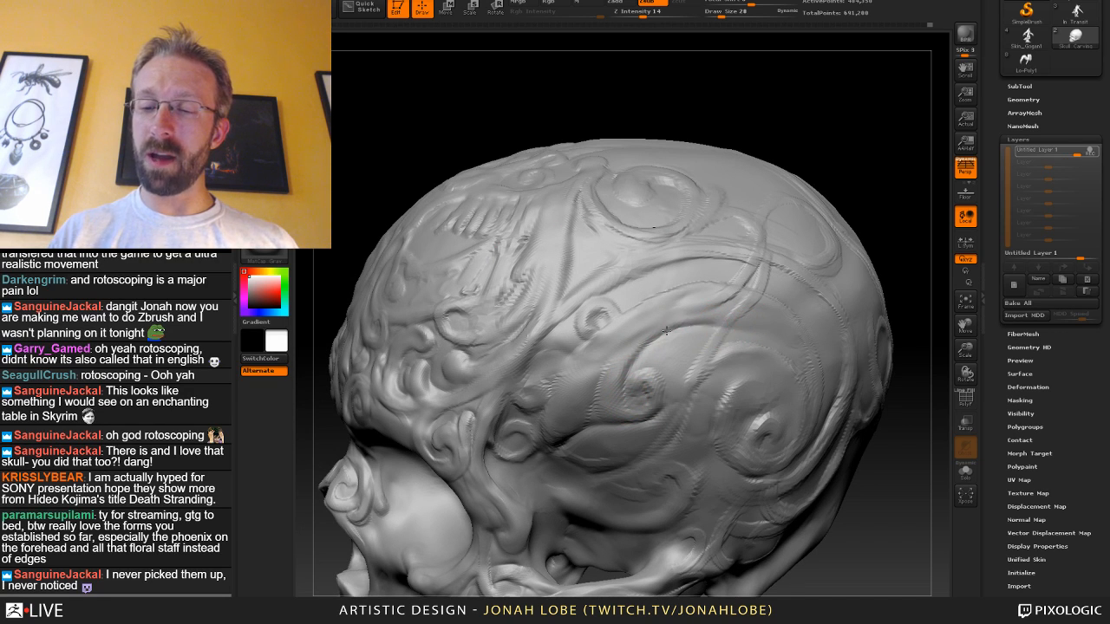
{"action": "left_click_drag", "start_coordinate": [926, 318], "coordinate": [768, 322]}
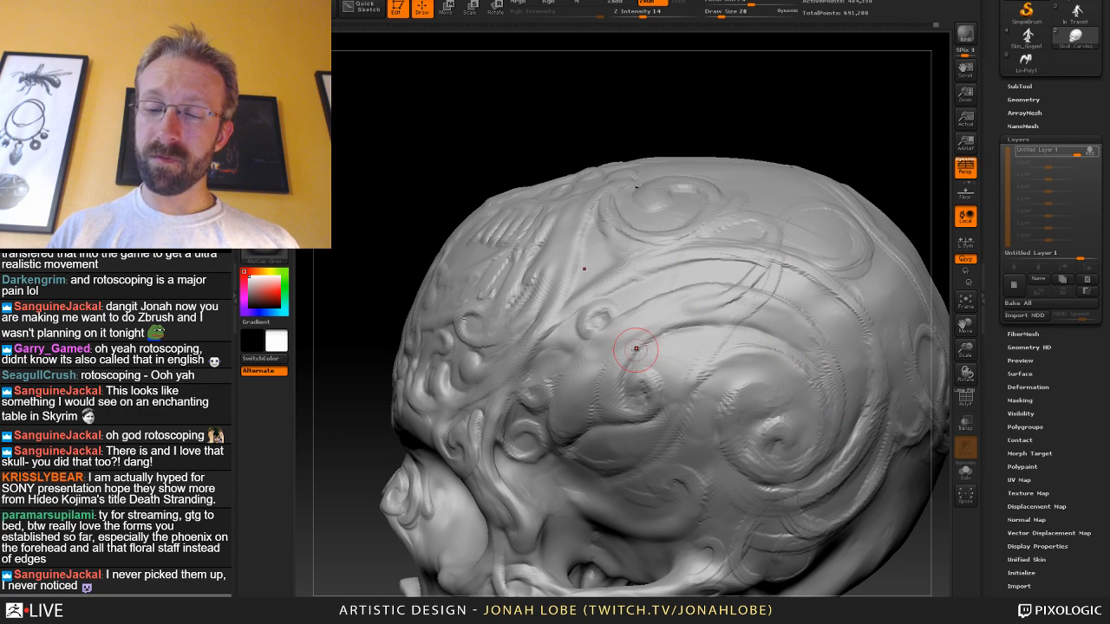
{"action": "mouse_move", "coordinate": [874, 166]}
{"action": "left_mouse_down"}
{"action": "mouse_move", "coordinate": [844, 216]}
{"action": "mouse_move", "coordinate": [646, 345]}
{"action": "left_mouse_up"}
{"action": "left_click_drag", "start_coordinate": [858, 227], "coordinate": [638, 355]}
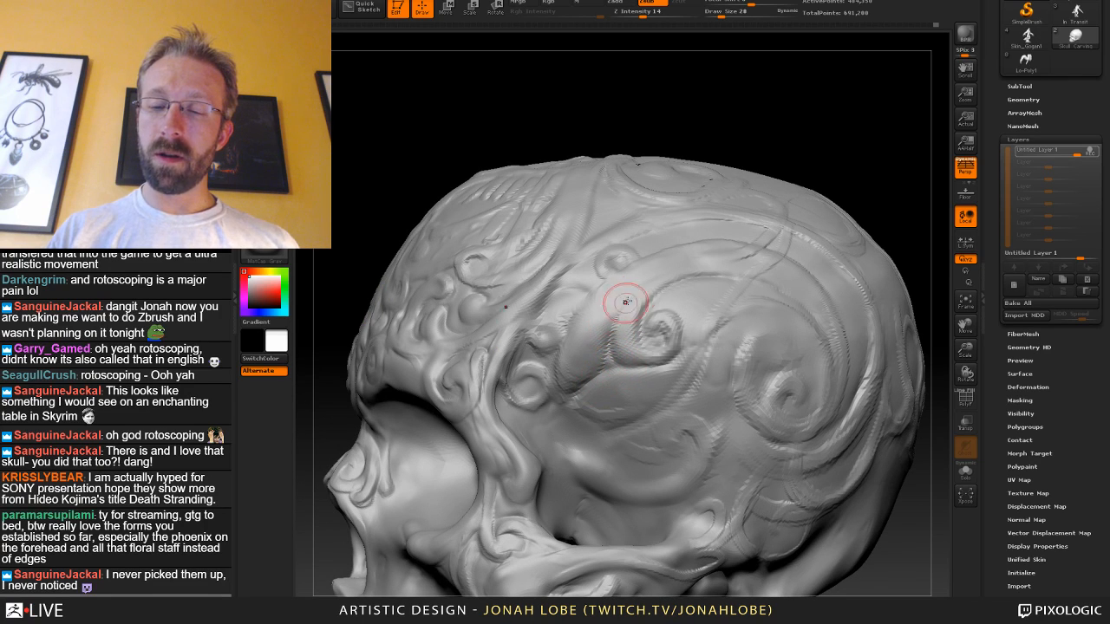
{"action": "left_click_drag", "start_coordinate": [838, 178], "coordinate": [906, 177]}
Fade back the leaf-shaped form in front of the small temple spiral with the Morph brush at draw size 47.
{"action": "left_click", "coordinate": [264, 56]}
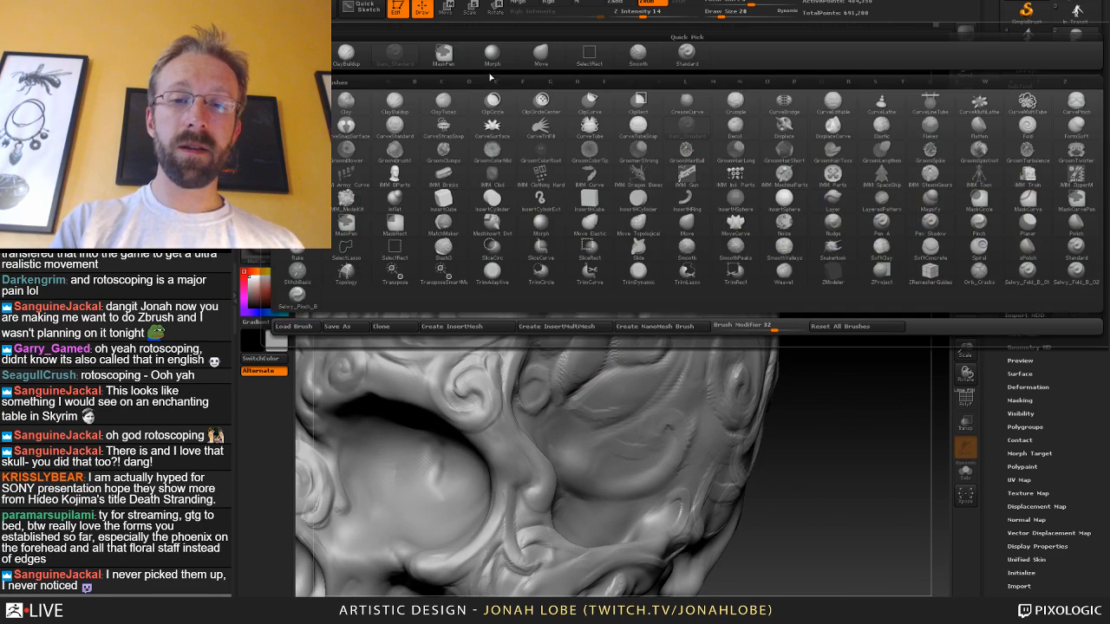
{"action": "left_click", "coordinate": [497, 60]}
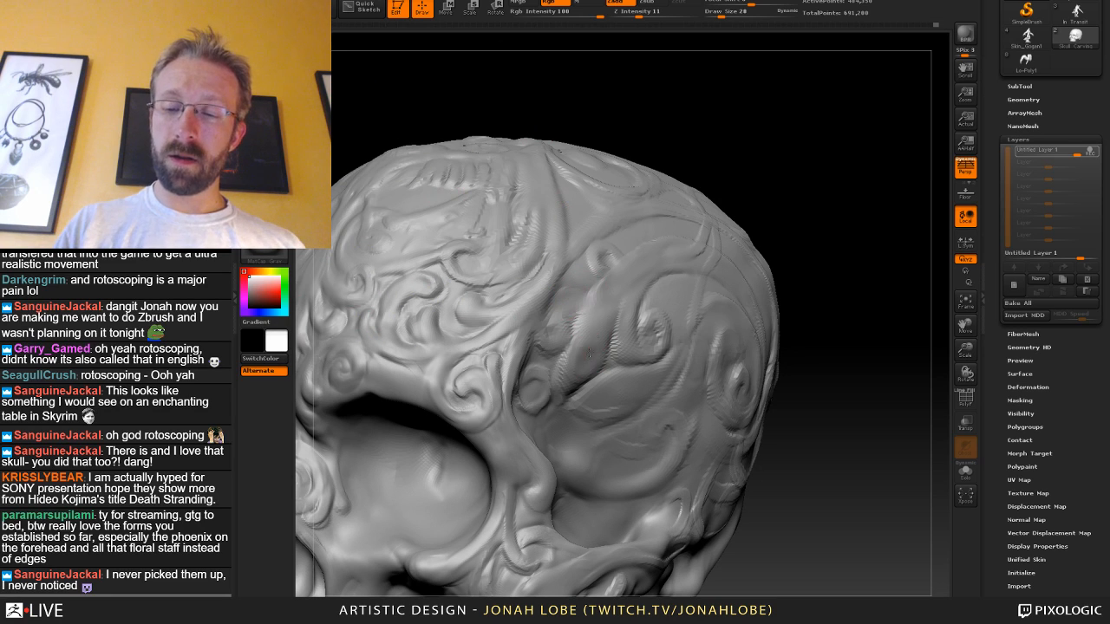
{"action": "key", "text": "s"}
{"action": "left_click_drag", "start_coordinate": [592, 325], "coordinate": [583, 373]}
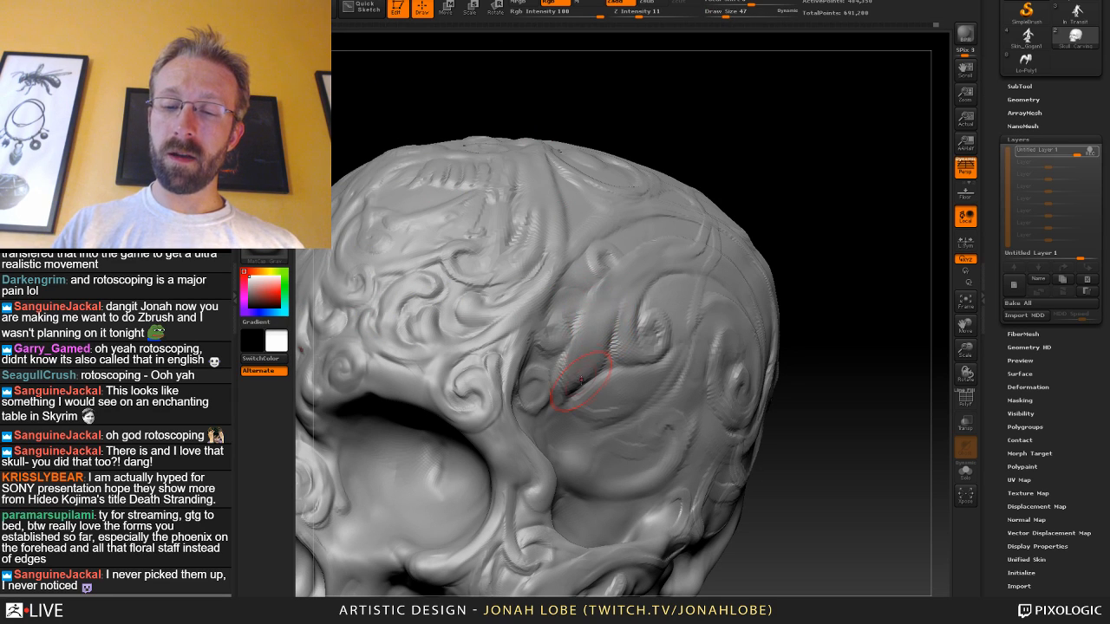
{"action": "left_click_drag", "start_coordinate": [584, 333], "coordinate": [580, 374]}
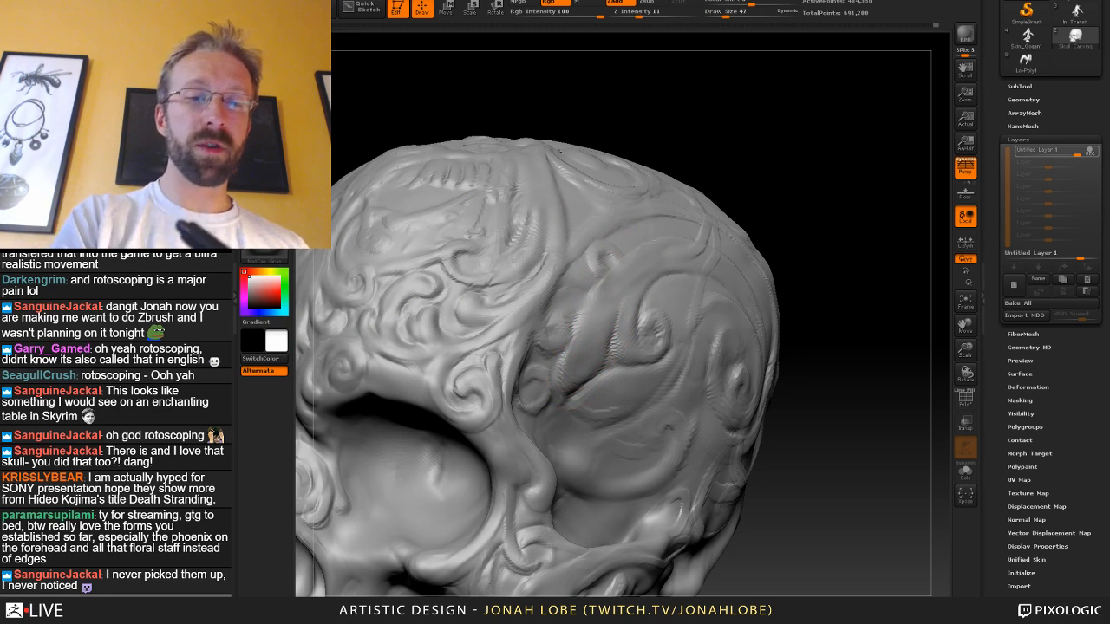
Set the Dam_Standard brush to draw size 14 for fine carving on the temple.
{"action": "left_click", "coordinate": [263, 35]}
{"action": "left_click", "coordinate": [396, 57]}
{"action": "key", "text": "s"}
{"action": "left_click_drag", "start_coordinate": [666, 283], "coordinate": [656, 283]}
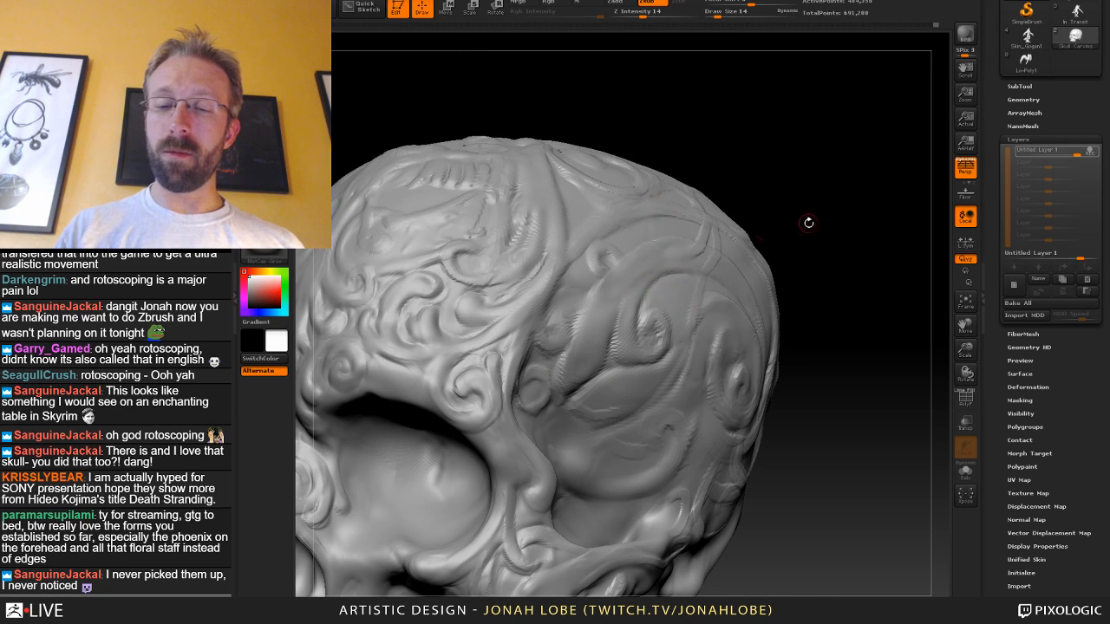
{"action": "left_click_drag", "start_coordinate": [807, 221], "coordinate": [797, 237]}
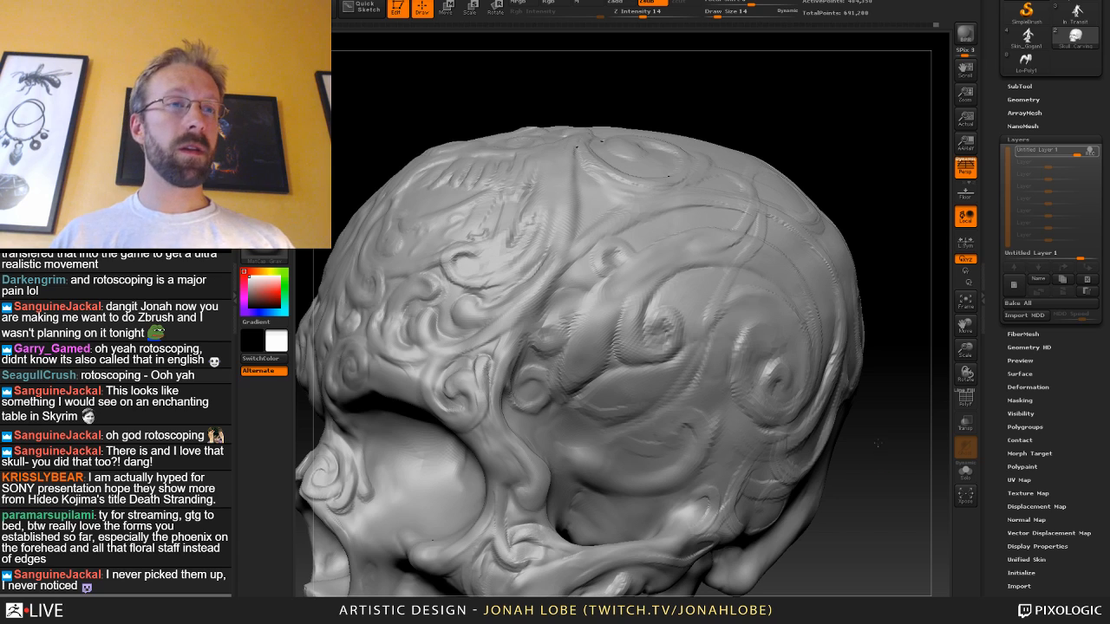
{"action": "left_click_drag", "start_coordinate": [878, 443], "coordinate": [836, 411], "text": "alt"}
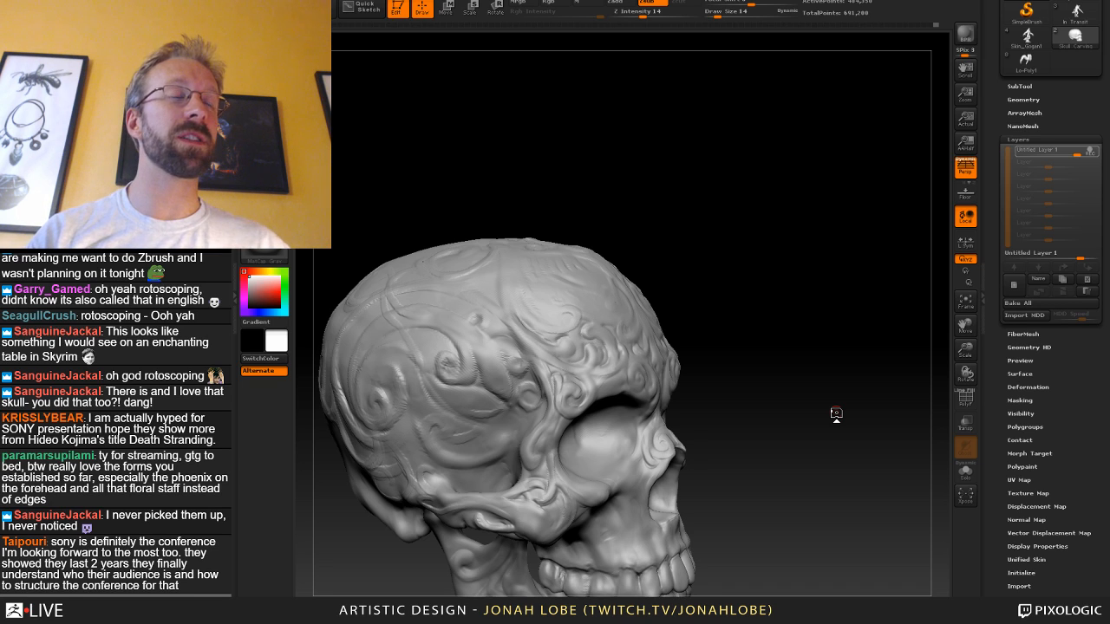
Save the sculpt as the ZTool file Skull Carving on the Desktop, replacing the existing file.
{"action": "left_click", "coordinate": [747, 1]}
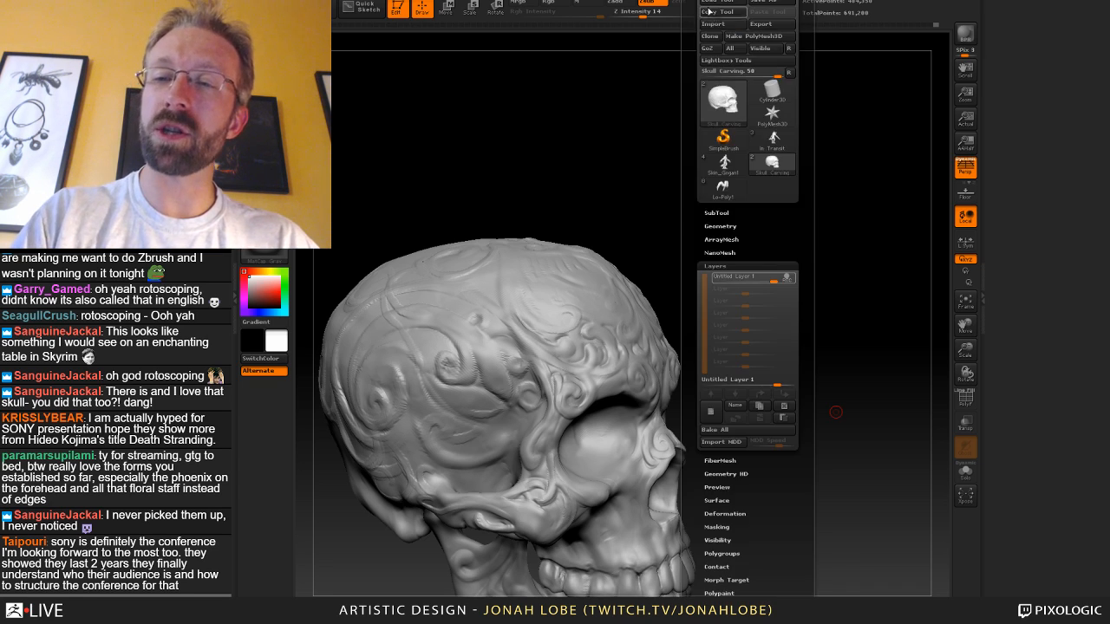
{"action": "left_click", "coordinate": [770, 3]}
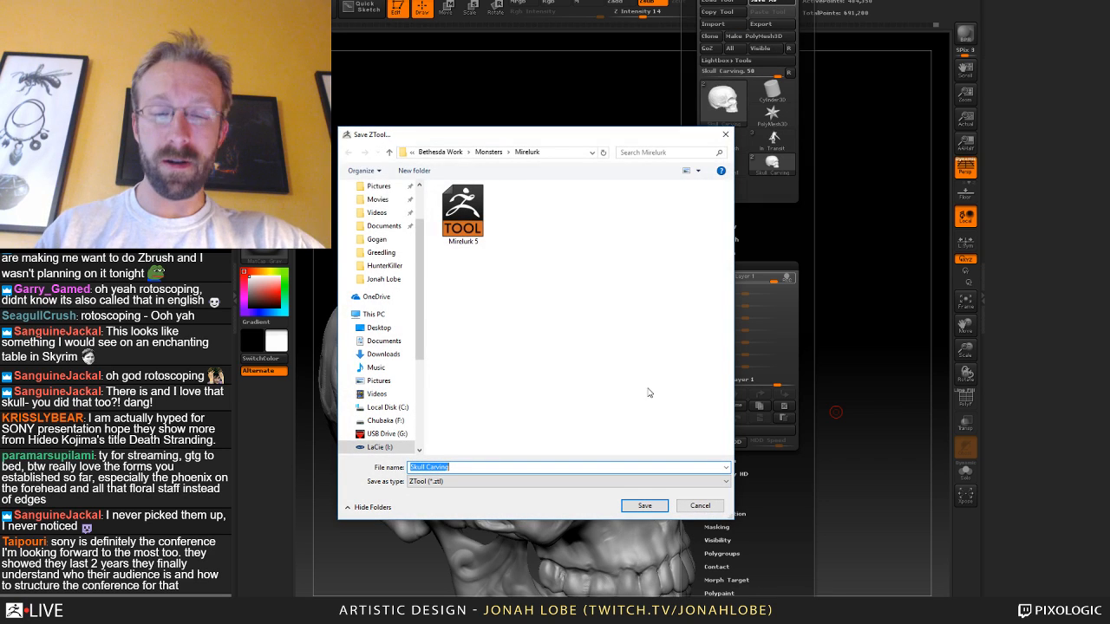
{"action": "scroll", "coordinate": [386, 217], "scroll_direction": "up", "scroll_amount": 2}
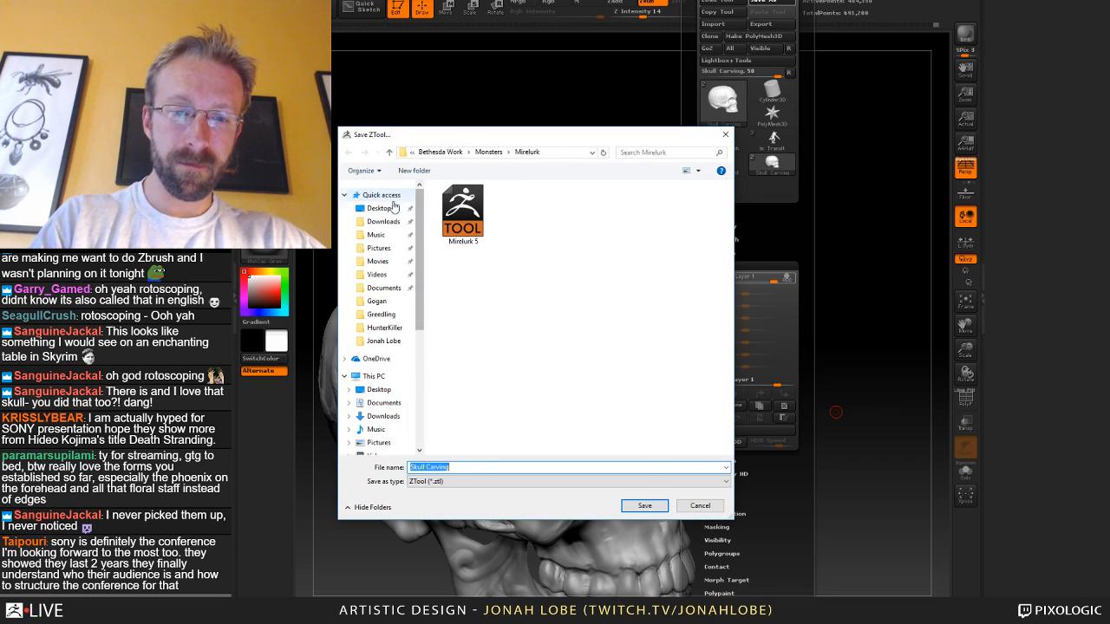
{"action": "left_click", "coordinate": [387, 209]}
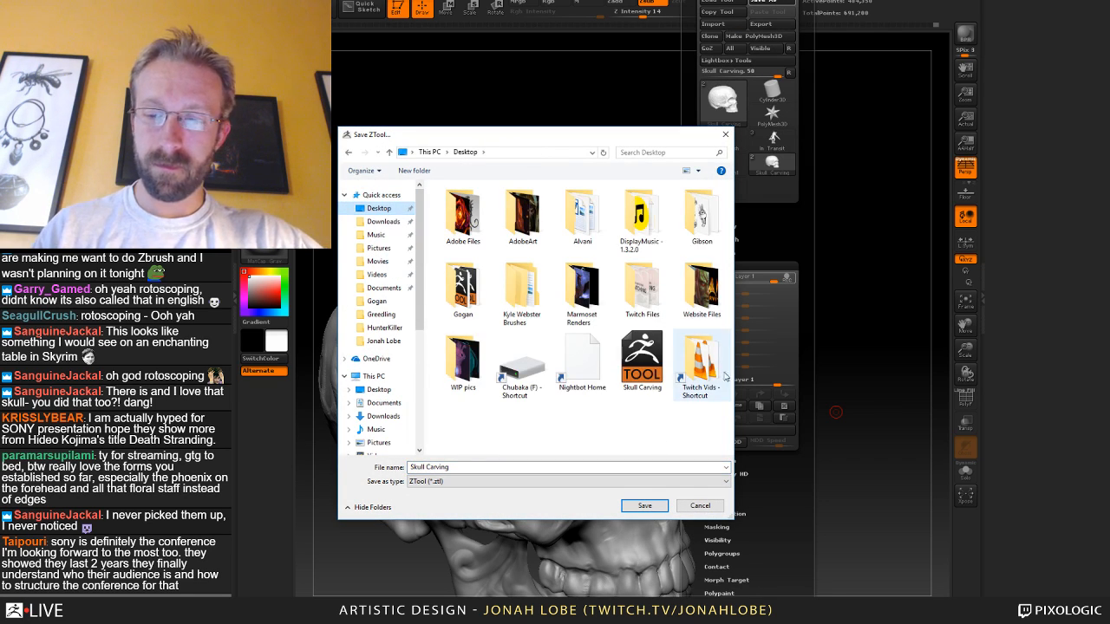
{"action": "left_click", "coordinate": [642, 508]}
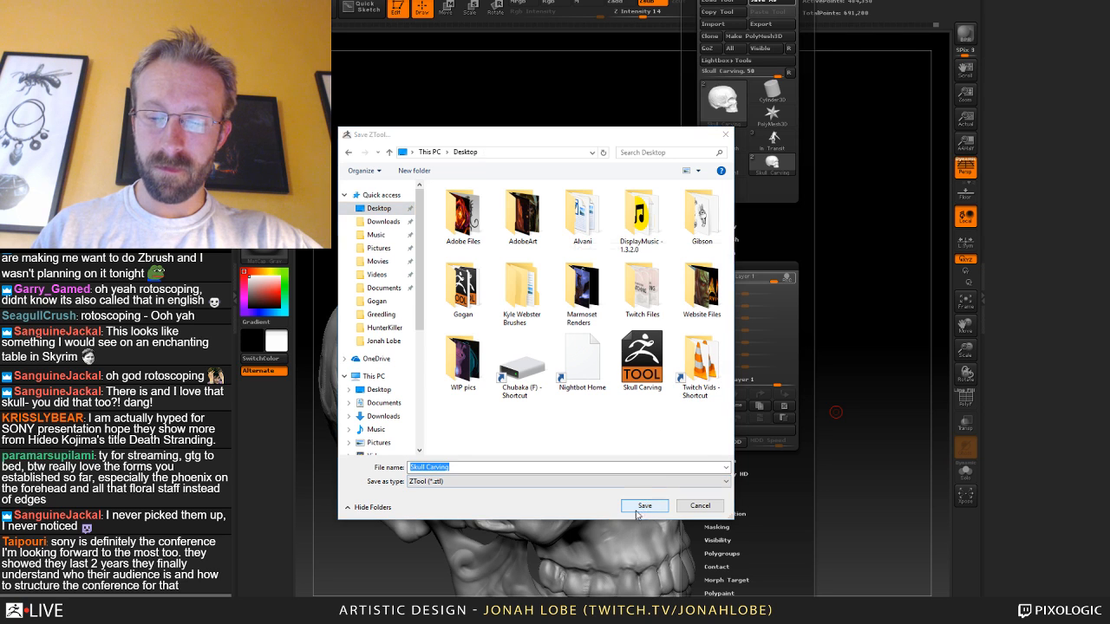
{"action": "left_click", "coordinate": [720, 302]}
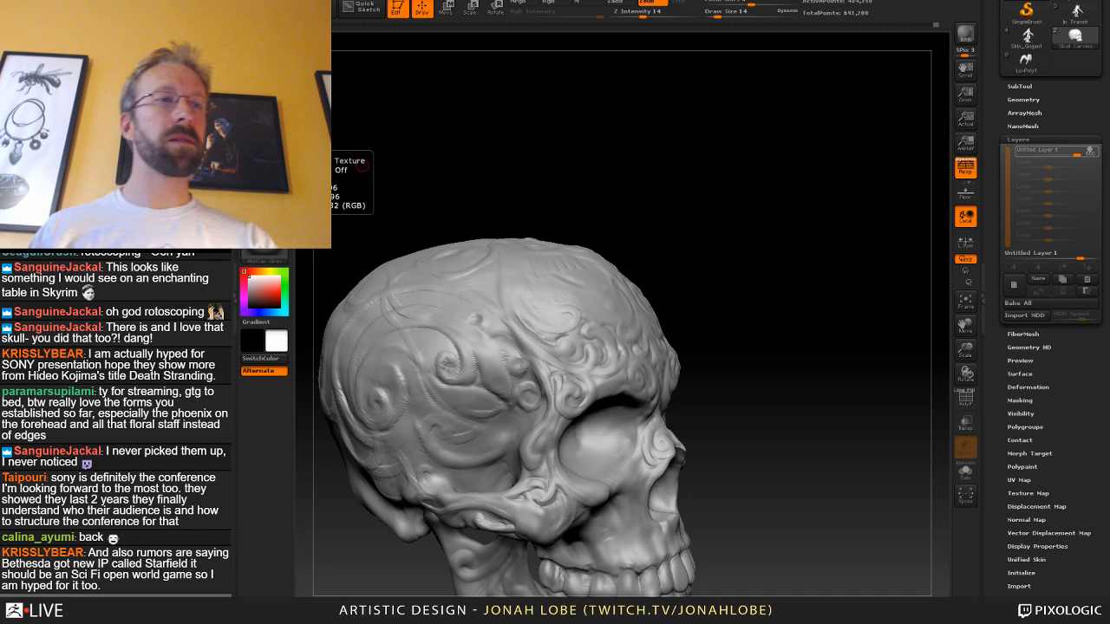
Fade back the leaf and swirl forms below the small temple spiral with the Morph brush at draw size 37.
{"action": "left_click_drag", "start_coordinate": [751, 389], "coordinate": [698, 396]}
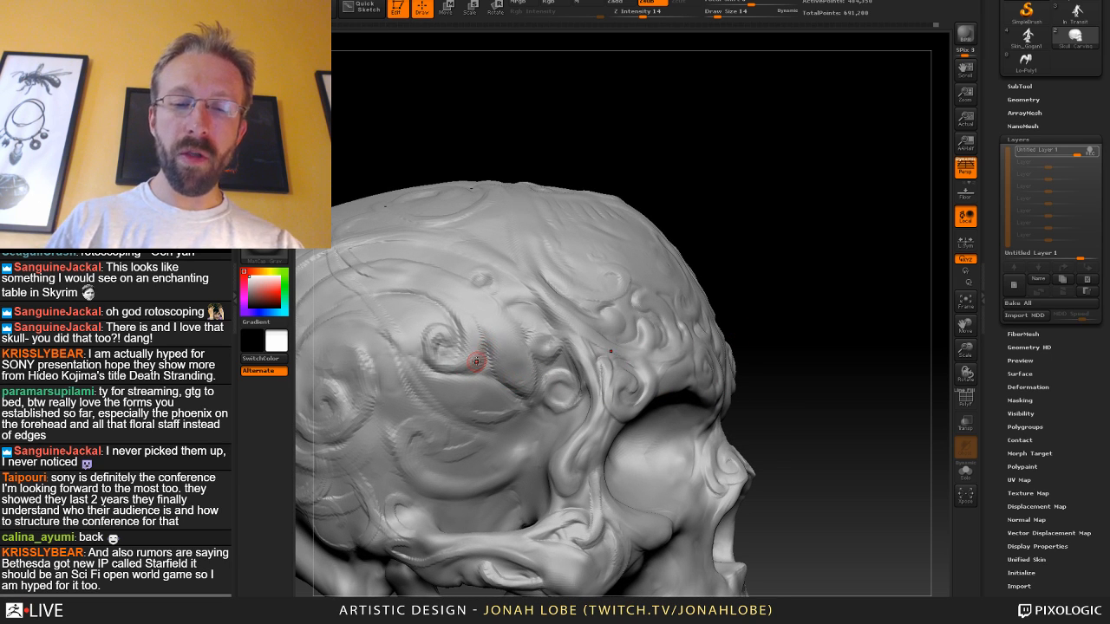
{"action": "key", "text": "s"}
{"action": "mouse_move", "coordinate": [486, 337]}
{"action": "left_mouse_down"}
{"action": "mouse_move", "coordinate": [472, 357]}
{"action": "mouse_move", "coordinate": [453, 330]}
{"action": "mouse_move", "coordinate": [470, 326]}
{"action": "left_mouse_up"}
{"action": "key", "text": "s"}
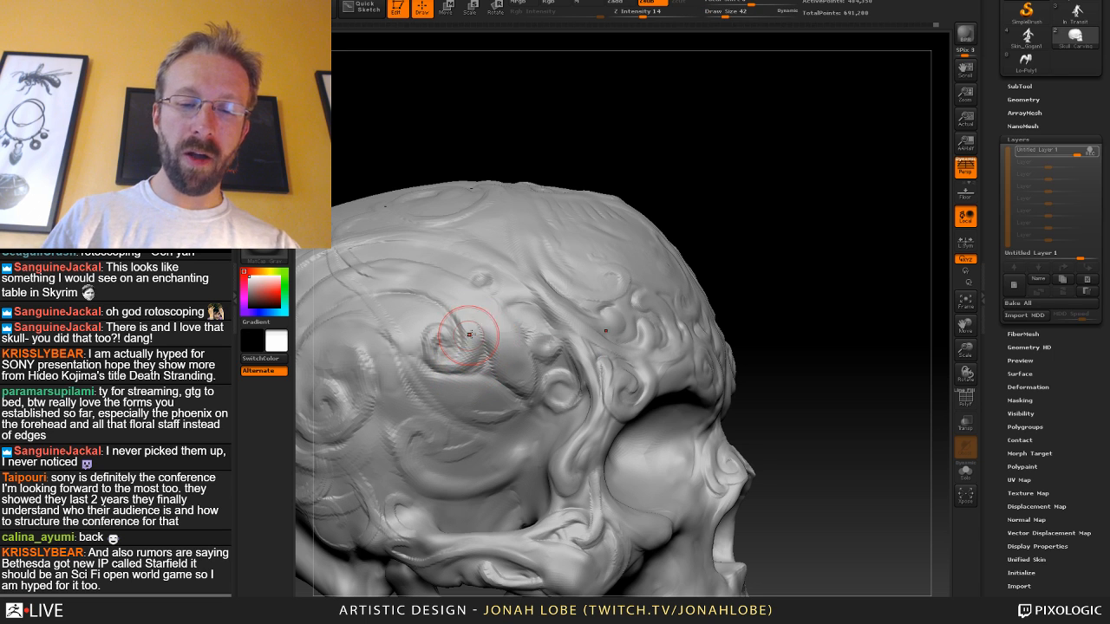
{"action": "mouse_move", "coordinate": [768, 293]}
{"action": "left_mouse_down"}
{"action": "mouse_move", "coordinate": [733, 218]}
{"action": "mouse_move", "coordinate": [703, 262]}
{"action": "left_mouse_up"}
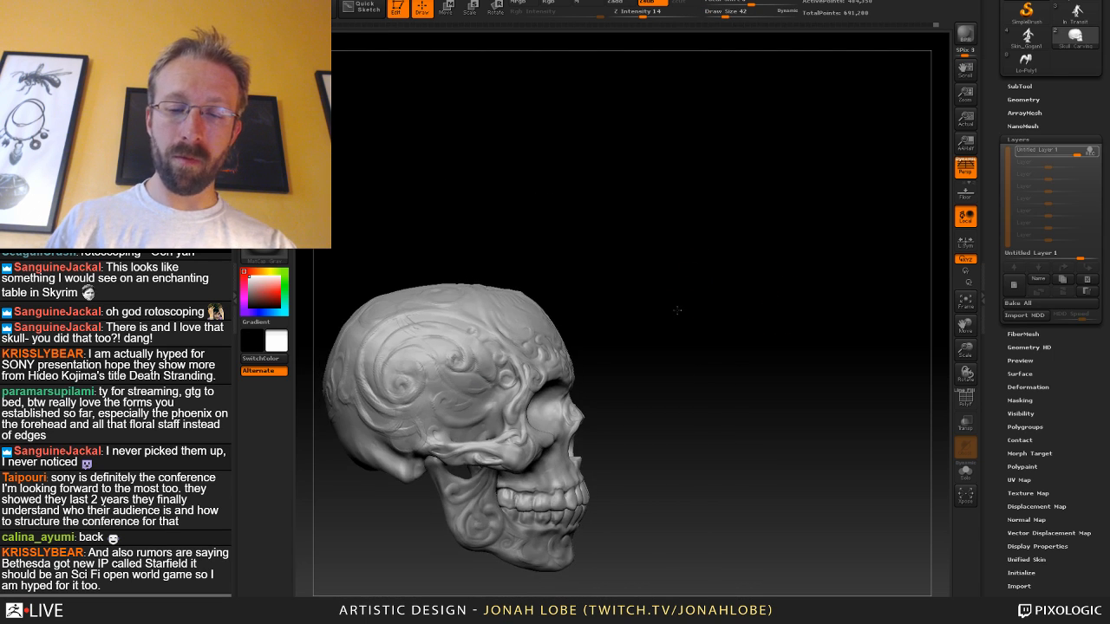
{"action": "left_click_drag", "start_coordinate": [679, 309], "coordinate": [717, 326]}
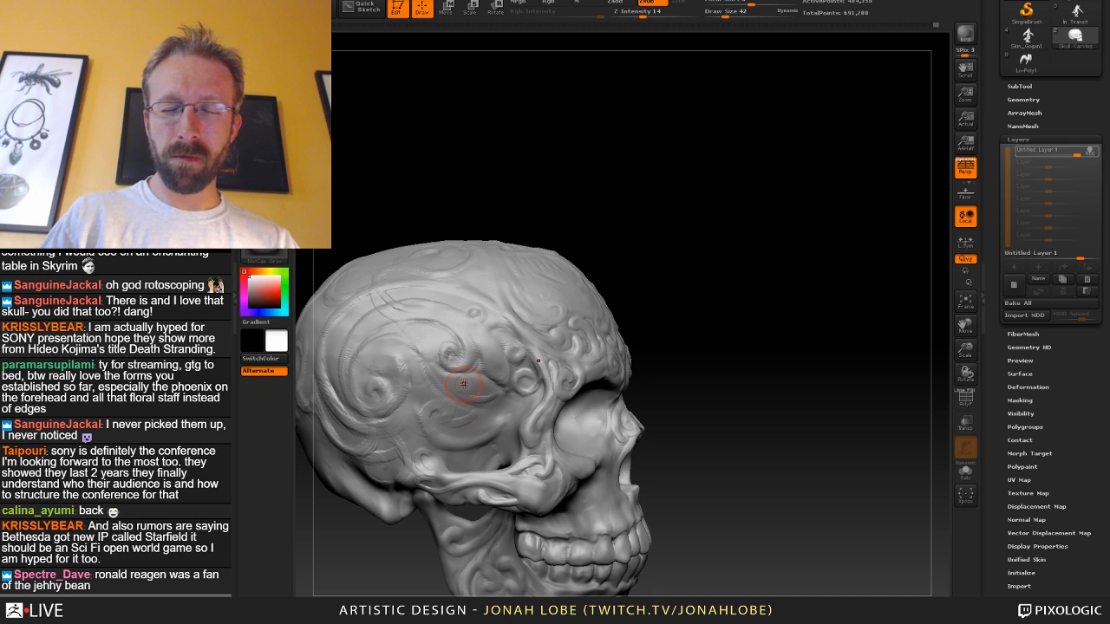
{"action": "left_click_drag", "start_coordinate": [688, 291], "coordinate": [621, 269]}
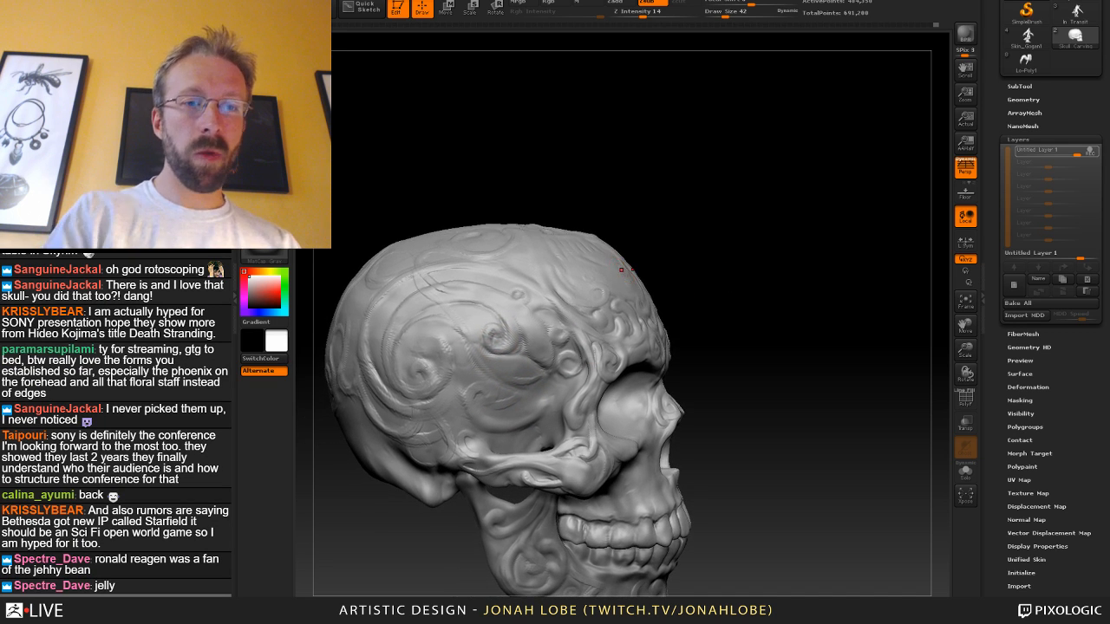
{"action": "key", "text": "b"}
{"action": "left_click", "coordinate": [495, 76]}
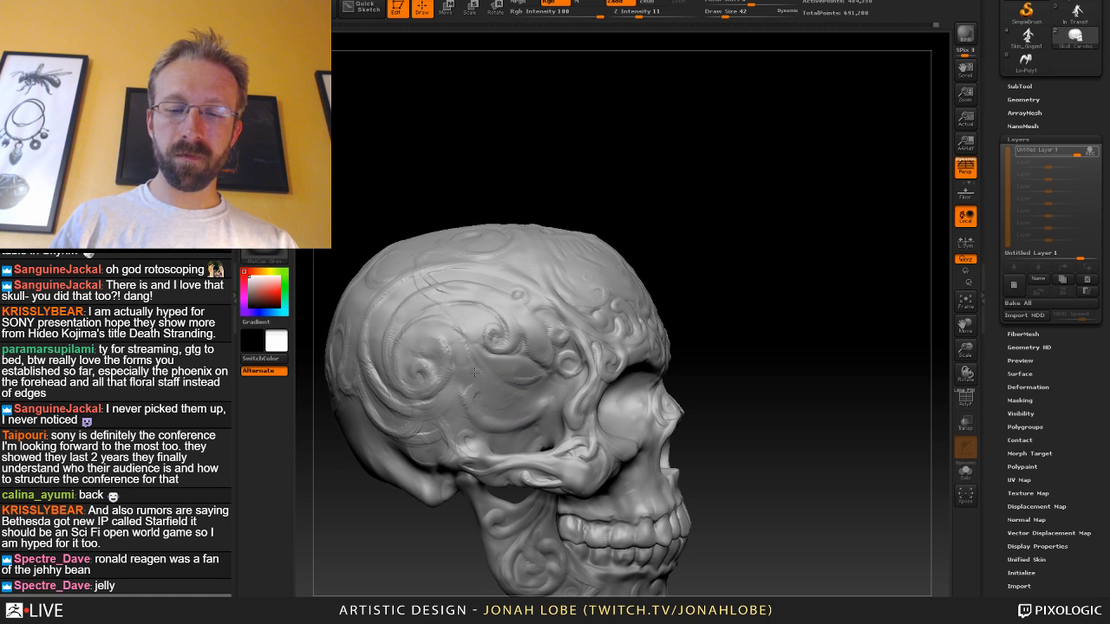
{"action": "key", "text": "bracketleft"}
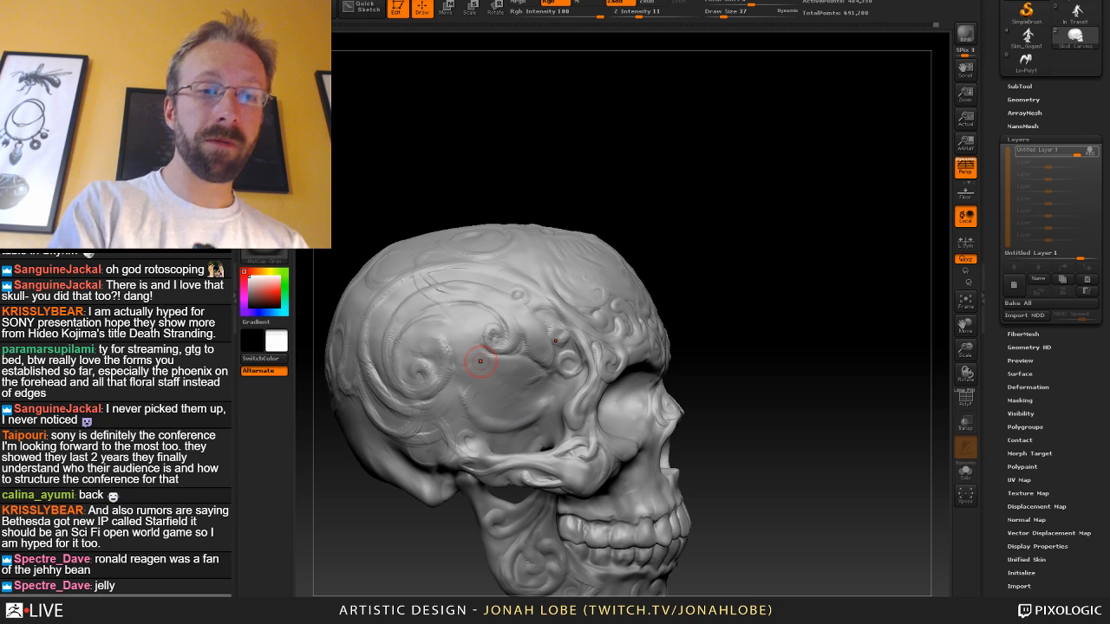
Carve a broad curl into the lower temple behind the eye socket with the Dam_Standard brush at draw size 37.
{"action": "key", "text": "b"}
{"action": "left_click", "coordinate": [412, 60]}
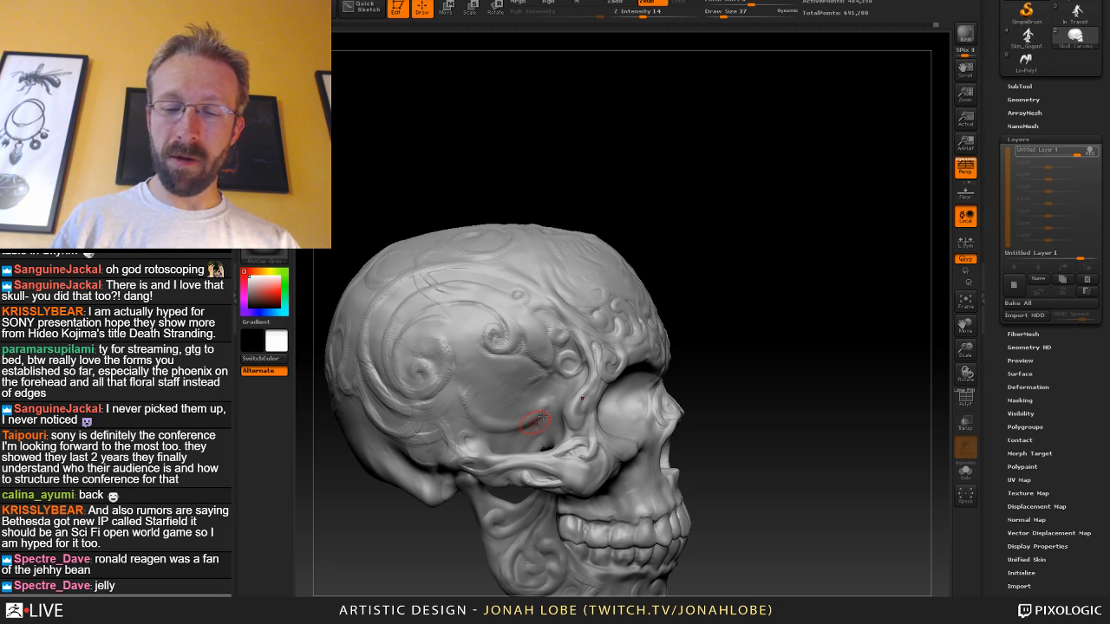
{"action": "left_click_drag", "start_coordinate": [551, 400], "coordinate": [532, 424]}
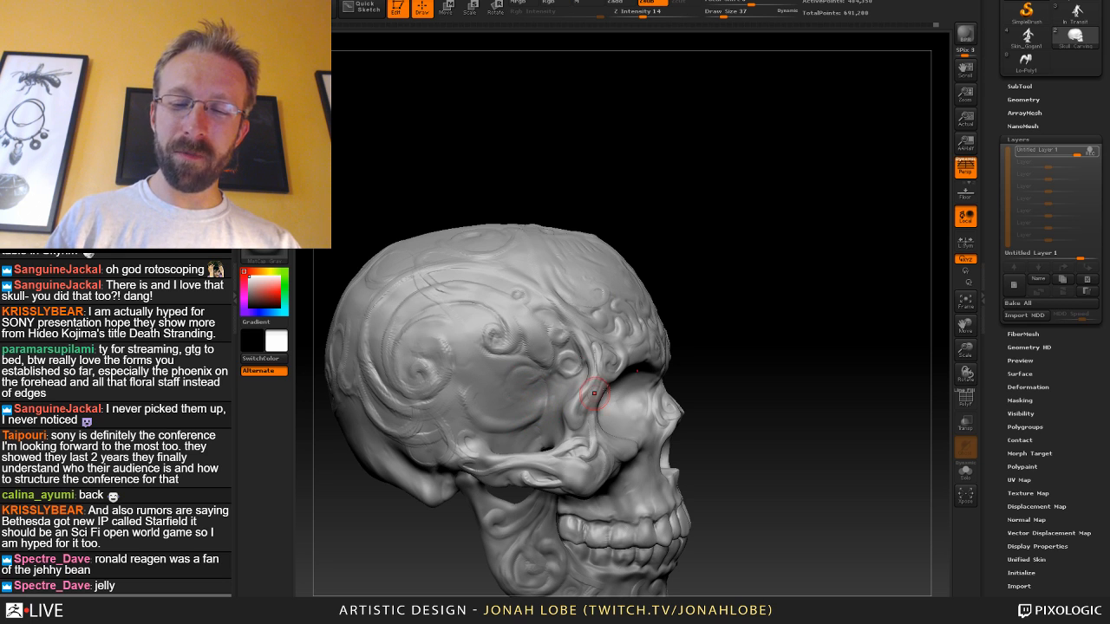
{"action": "left_click_drag", "start_coordinate": [747, 345], "coordinate": [663, 342]}
{"action": "left_click_drag", "start_coordinate": [790, 280], "coordinate": [713, 349], "text": "alt"}
{"action": "left_click_drag", "start_coordinate": [783, 349], "coordinate": [722, 260], "text": "alt"}
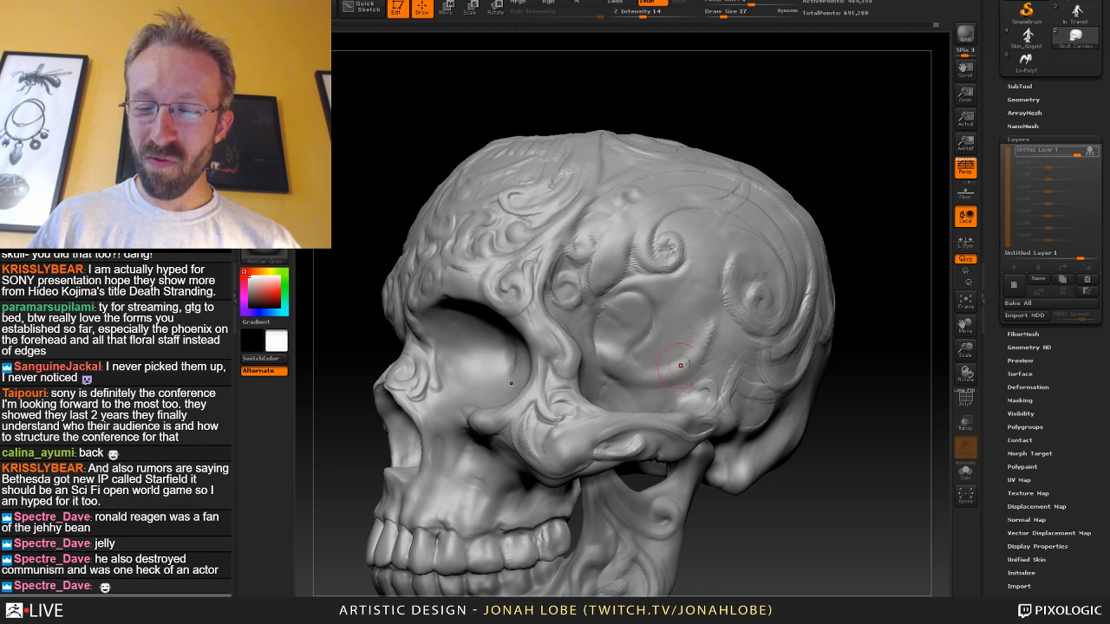
{"action": "left_click_drag", "start_coordinate": [867, 364], "coordinate": [635, 352]}
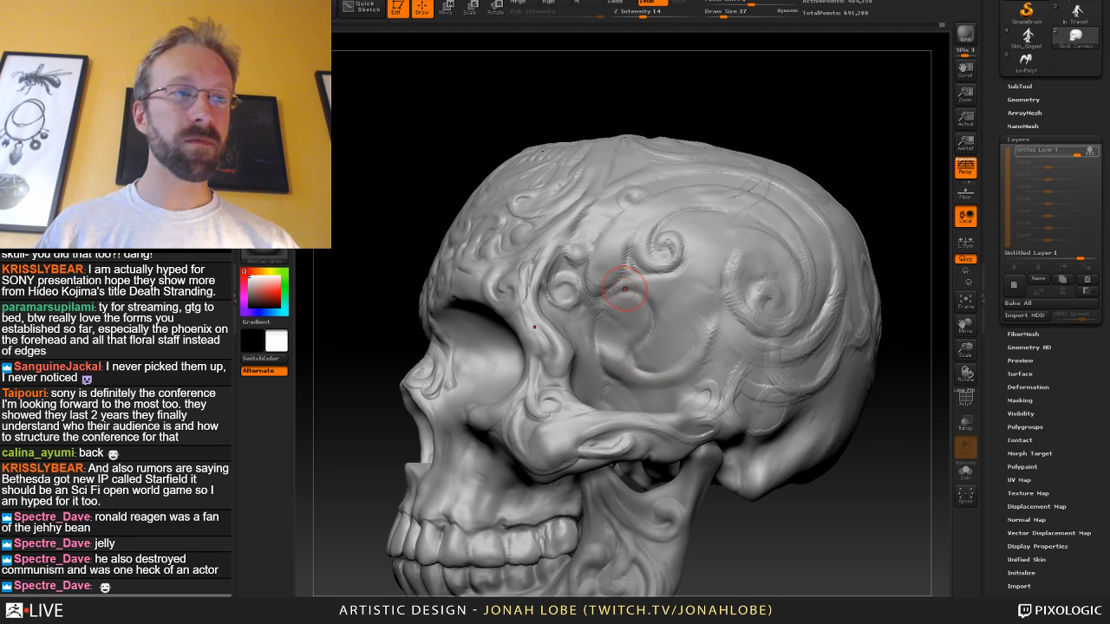
Build up the front of the lower temple curl with the ClayBuildup brush at draw size 37, undoing stray strokes, and smooth it.
{"action": "key", "text": "b"}
{"action": "left_click", "coordinate": [356, 61]}
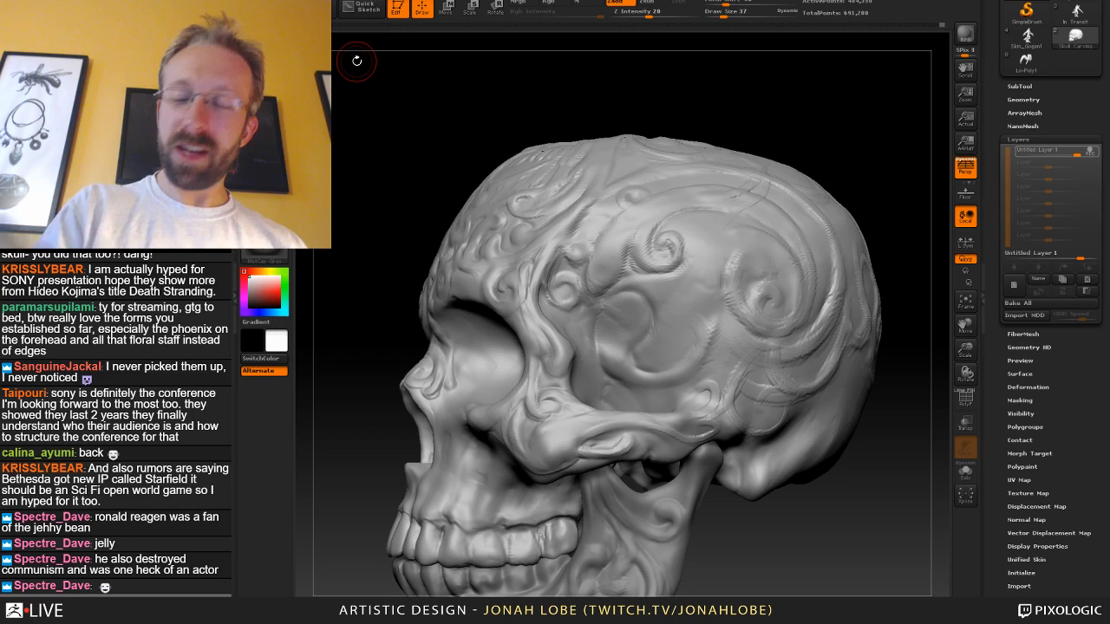
{"action": "key", "text": "ctrl+z"}
{"action": "mouse_move", "coordinate": [610, 350]}
{"action": "left_mouse_down"}
{"action": "mouse_move", "coordinate": [623, 306]}
{"action": "mouse_move", "coordinate": [603, 351]}
{"action": "left_mouse_up"}
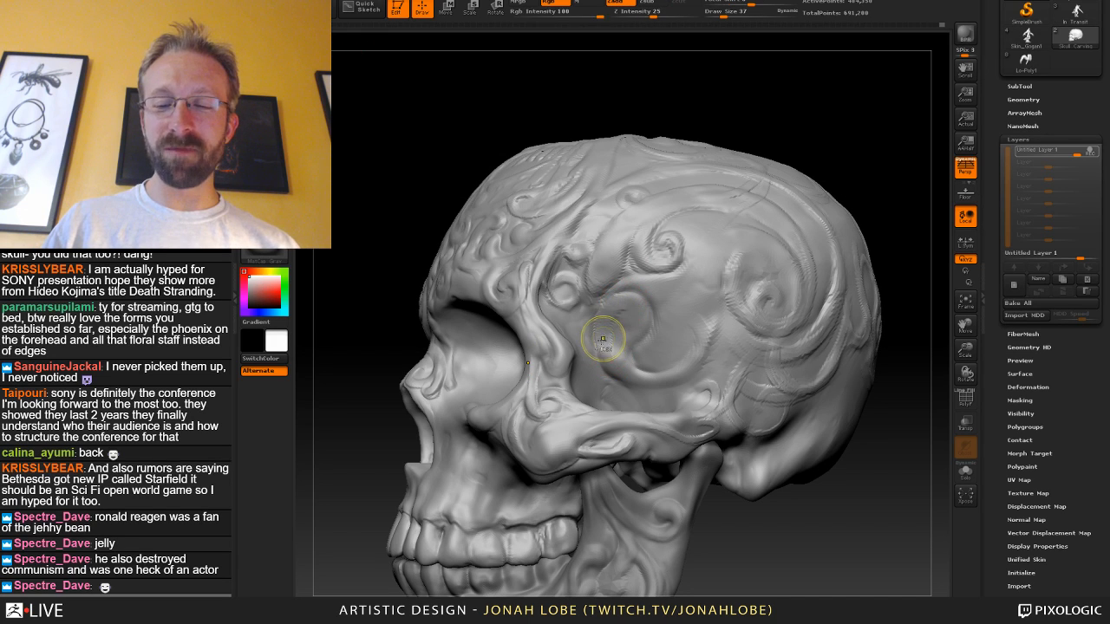
{"action": "key", "text": "ctrl+z"}
{"action": "left_click_drag", "start_coordinate": [637, 300], "coordinate": [609, 351]}
{"action": "left_click_drag", "start_coordinate": [616, 303], "coordinate": [599, 352]}
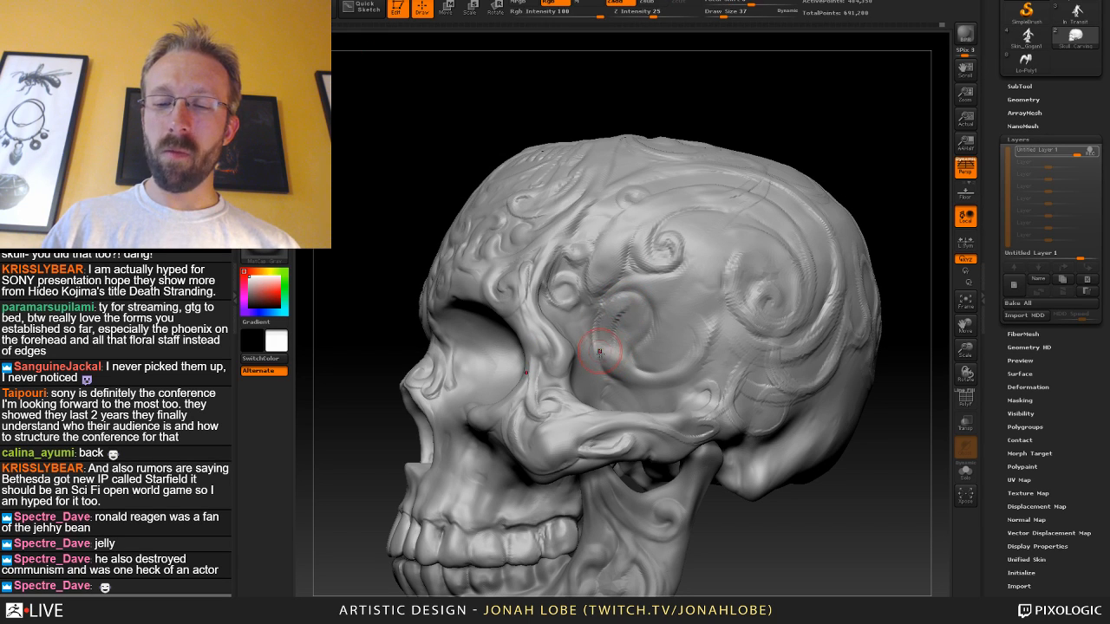
{"action": "left_click_drag", "start_coordinate": [617, 305], "coordinate": [606, 348]}
{"action": "mouse_move", "coordinate": [612, 319]}
{"action": "left_mouse_down", "text": "shift"}
{"action": "mouse_move", "coordinate": [619, 339]}
{"action": "mouse_move", "coordinate": [626, 315]}
{"action": "left_mouse_up", "text": "shift"}
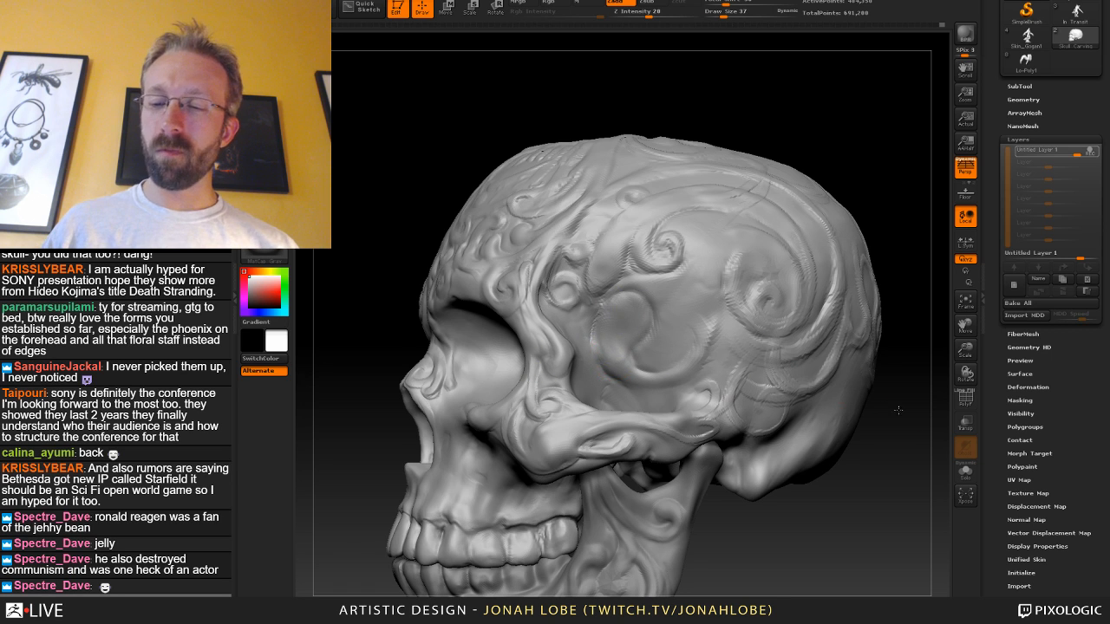
Build up a narrow ridge between the lower temple curl and the large spiral with the ClayBuildup brush at draw size 24.
{"action": "mouse_move", "coordinate": [899, 410]}
{"action": "left_mouse_down", "text": "alt"}
{"action": "mouse_move", "coordinate": [825, 347]}
{"action": "mouse_move", "coordinate": [827, 376]}
{"action": "mouse_move", "coordinate": [760, 391]}
{"action": "left_mouse_up", "text": "alt"}
{"action": "key", "text": "s"}
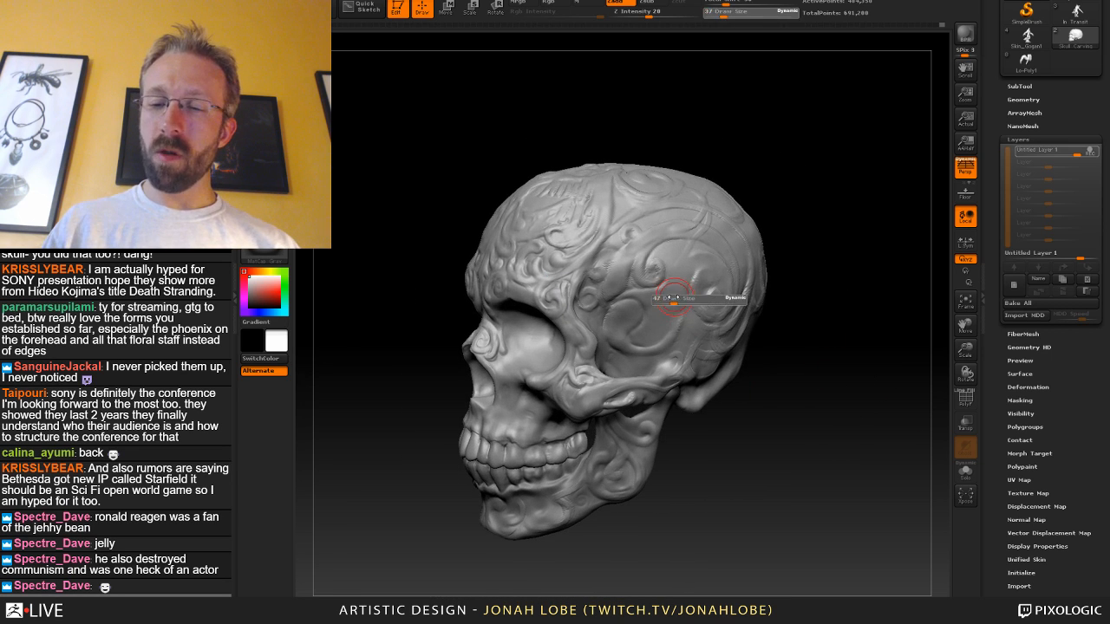
{"action": "left_click_drag", "start_coordinate": [673, 297], "coordinate": [666, 298]}
{"action": "left_click_drag", "start_coordinate": [803, 268], "coordinate": [760, 274]}
{"action": "key", "text": "s"}
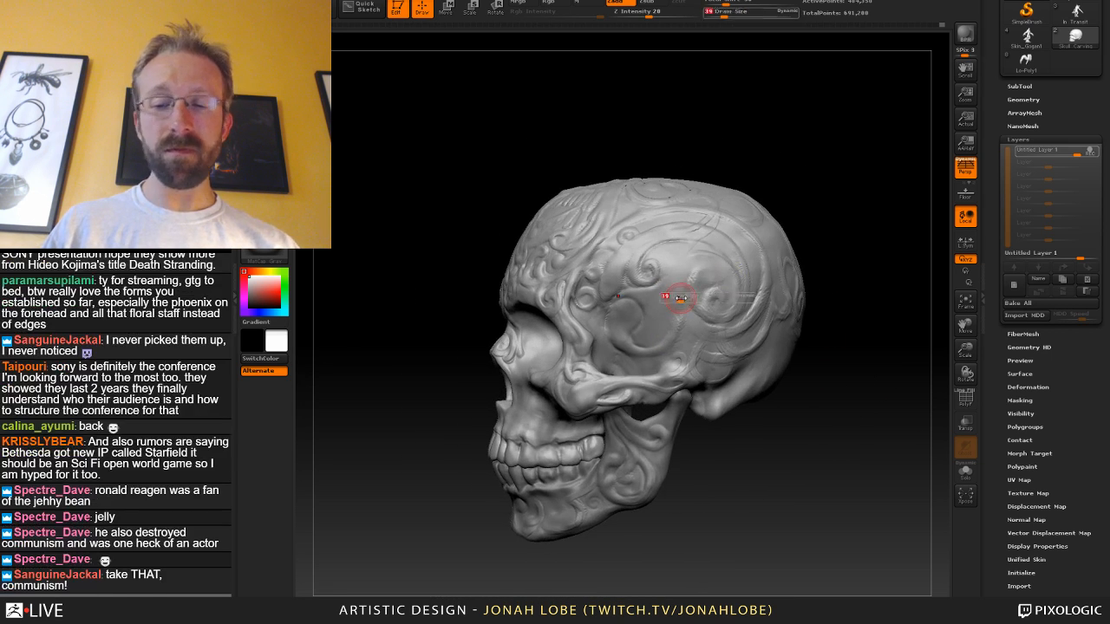
{"action": "left_click_drag", "start_coordinate": [676, 296], "coordinate": [669, 296]}
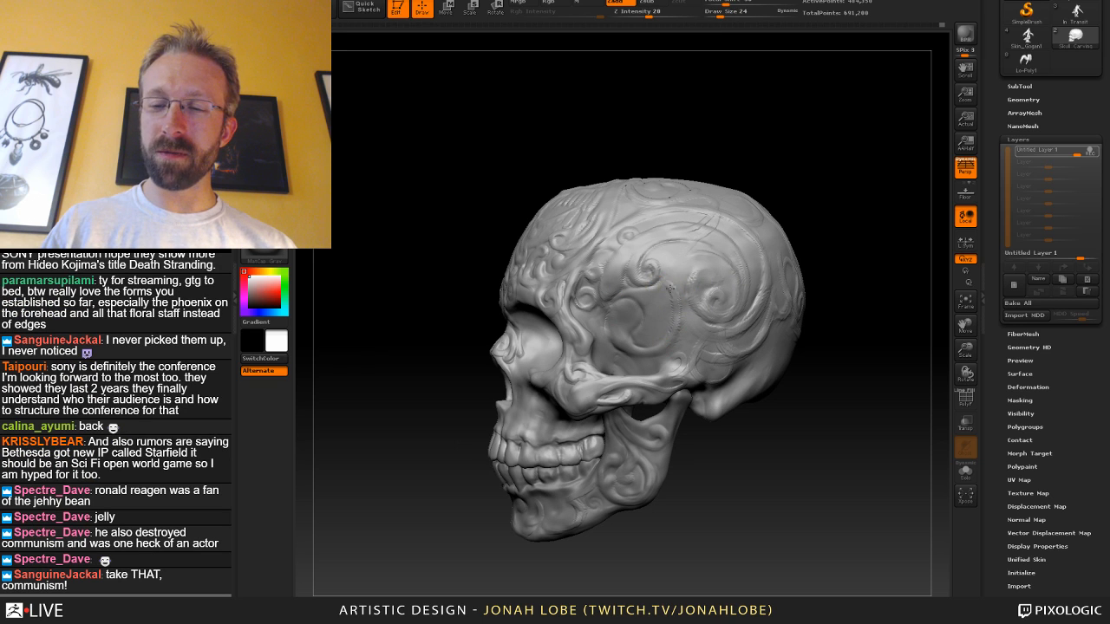
{"action": "left_click_drag", "start_coordinate": [844, 277], "coordinate": [855, 305]}
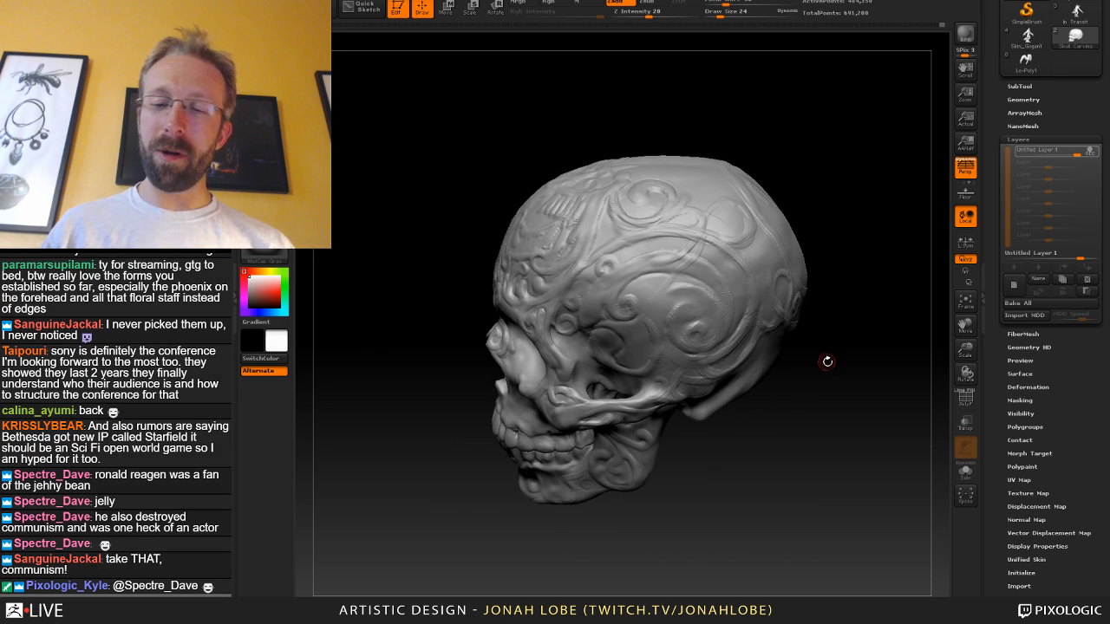
{"action": "left_click_drag", "start_coordinate": [826, 363], "coordinate": [831, 332]}
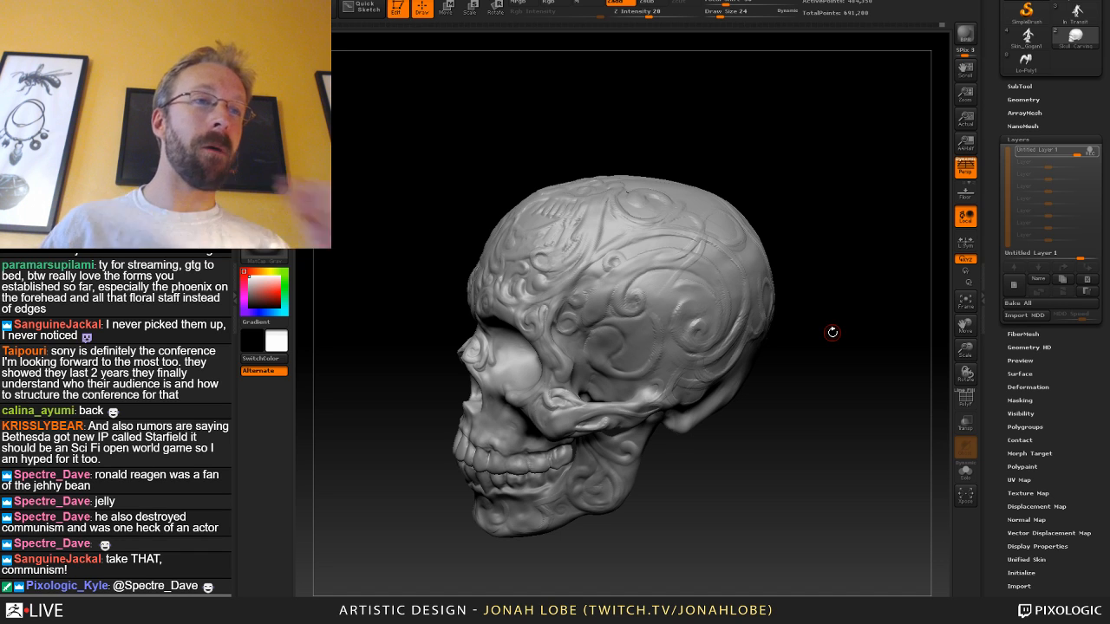
{"action": "mouse_move", "coordinate": [746, 426]}
{"action": "left_mouse_down"}
{"action": "mouse_move", "coordinate": [823, 382]}
{"action": "mouse_move", "coordinate": [860, 337]}
{"action": "mouse_move", "coordinate": [829, 327]}
{"action": "left_mouse_up"}
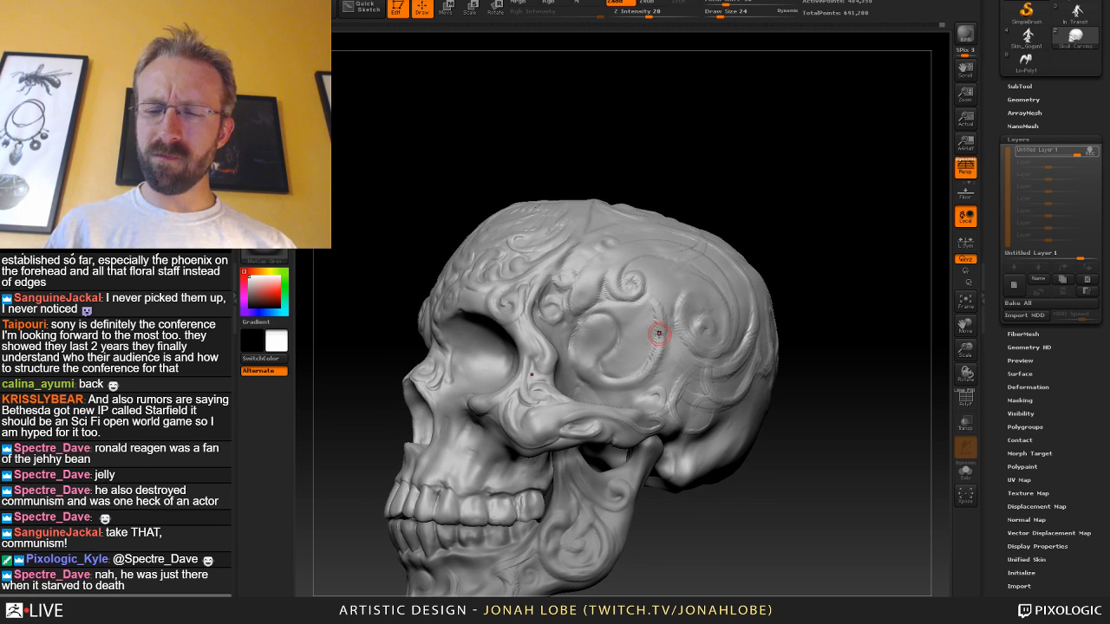
Strengthen the ridge behind the lower temple curl down toward the cheekbone with the ClayBuildup brush at draw size 39.
{"action": "key", "text": "s"}
{"action": "left_click_drag", "start_coordinate": [657, 332], "coordinate": [635, 390]}
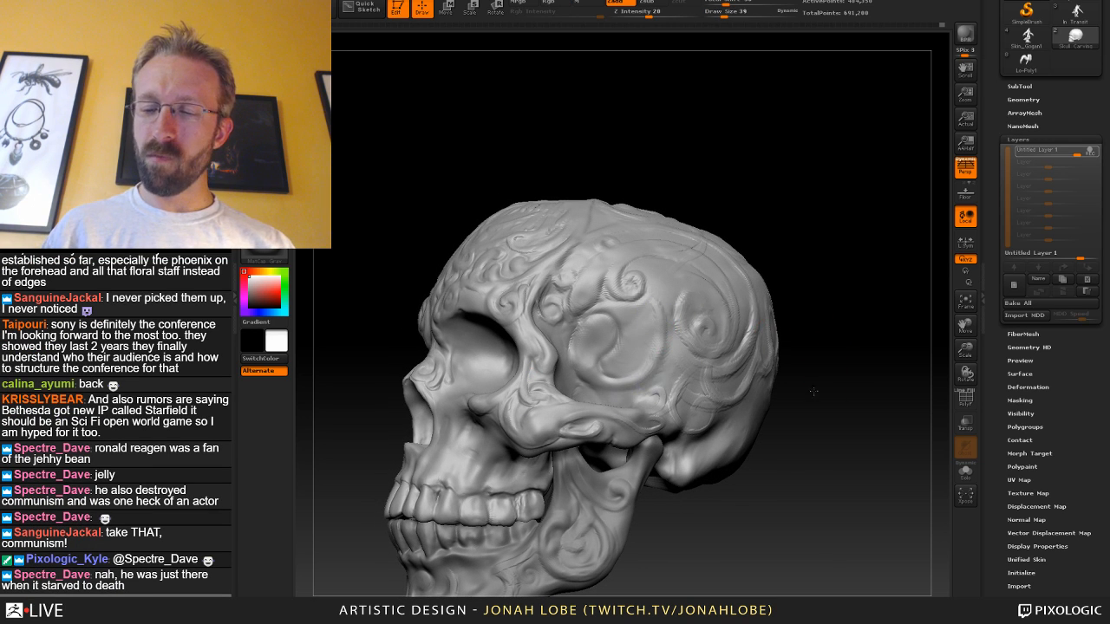
{"action": "left_click_drag", "start_coordinate": [827, 371], "coordinate": [812, 396]}
{"action": "mouse_move", "coordinate": [862, 440]}
{"action": "left_mouse_down", "text": "alt"}
{"action": "mouse_move", "coordinate": [825, 384]}
{"action": "mouse_move", "coordinate": [803, 405]}
{"action": "mouse_move", "coordinate": [787, 472]}
{"action": "mouse_move", "coordinate": [754, 446]}
{"action": "left_mouse_up", "text": "alt"}
Set the ClayBuildup brush to draw size 32 for the swirls above the brow.
{"action": "key", "text": "s"}
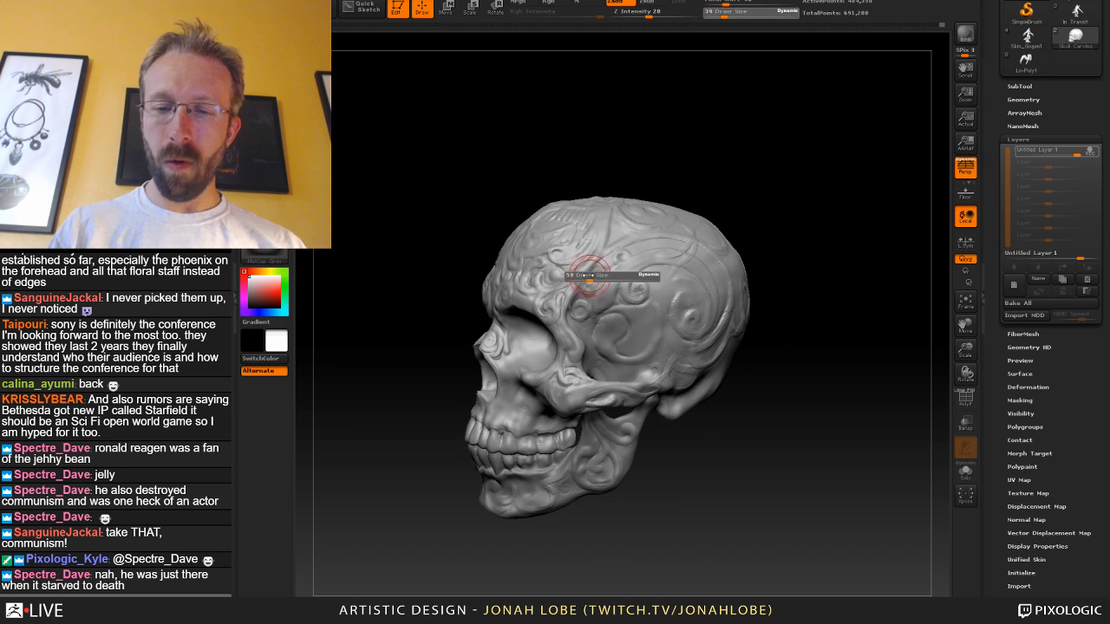
{"action": "left_click_drag", "start_coordinate": [589, 275], "coordinate": [585, 271]}
{"action": "mouse_move", "coordinate": [725, 203]}
{"action": "left_mouse_down"}
{"action": "mouse_move", "coordinate": [745, 202]}
{"action": "mouse_move", "coordinate": [794, 234]}
{"action": "mouse_move", "coordinate": [785, 287]}
{"action": "left_mouse_up"}
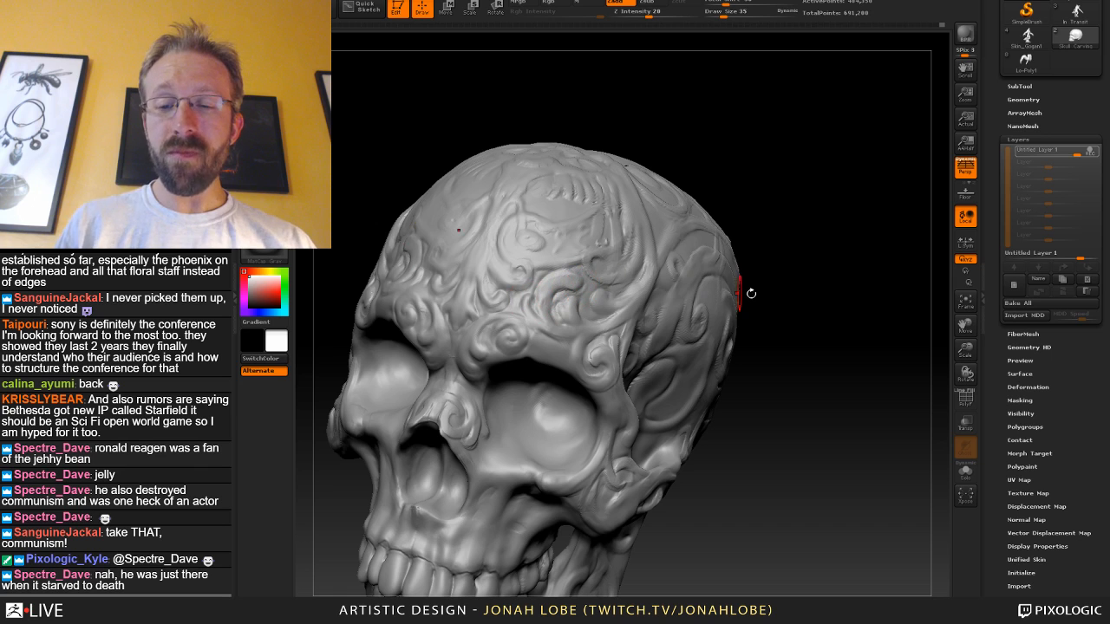
{"action": "key", "text": "s"}
{"action": "left_click_drag", "start_coordinate": [556, 326], "coordinate": [553, 327]}
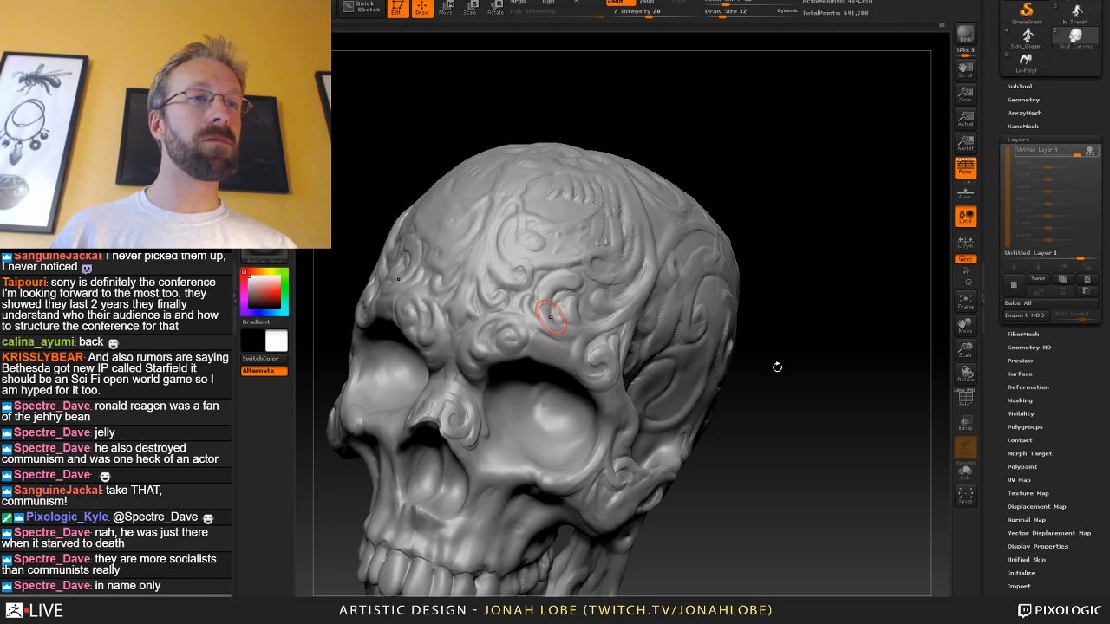
{"action": "left_click_drag", "start_coordinate": [783, 412], "coordinate": [766, 373], "text": "alt"}
{"action": "left_click_drag", "start_coordinate": [858, 394], "coordinate": [765, 442]}
{"action": "left_click_drag", "start_coordinate": [760, 506], "coordinate": [765, 508]}
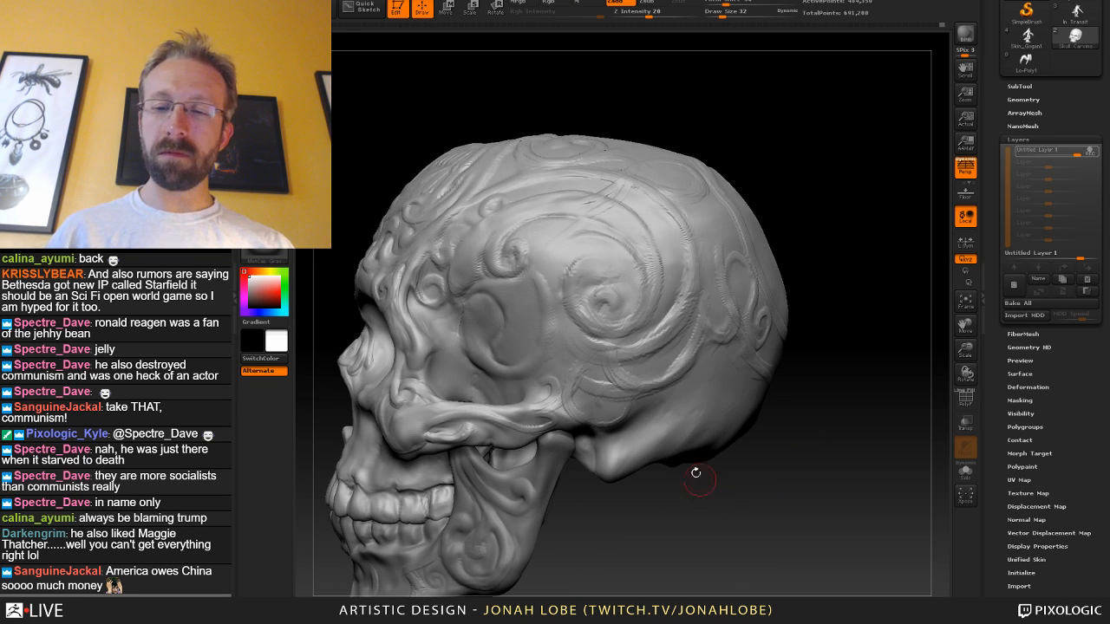
Restore the surface above the large temple spiral with the Morph brush, adjusting its draw size to 19 and 35.
{"action": "key", "text": "b"}
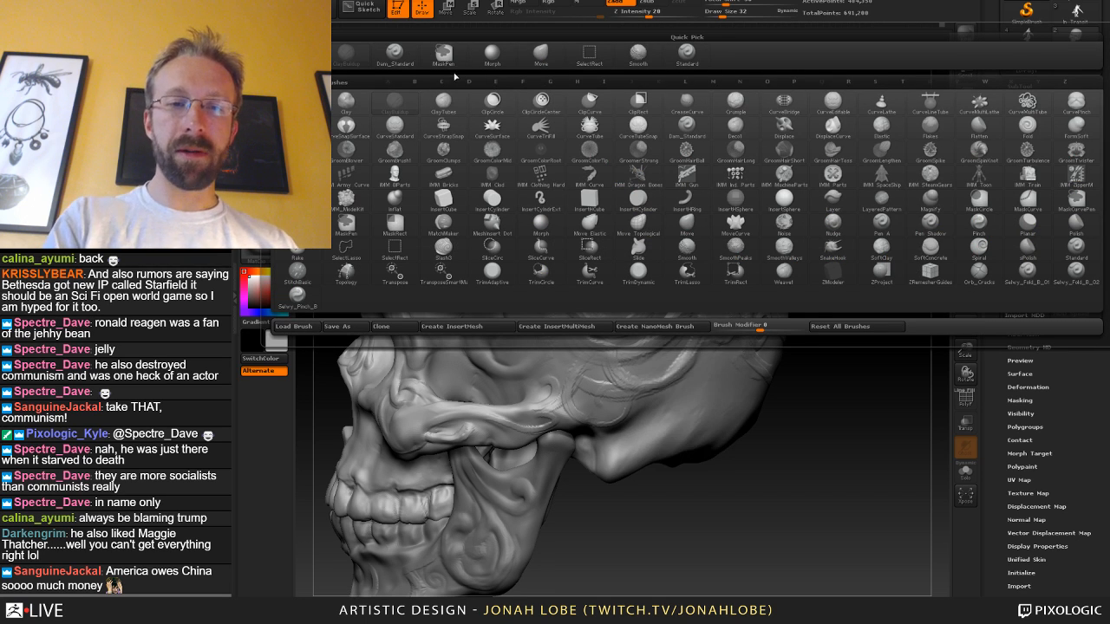
{"action": "left_click", "coordinate": [498, 65]}
{"action": "key", "text": "s"}
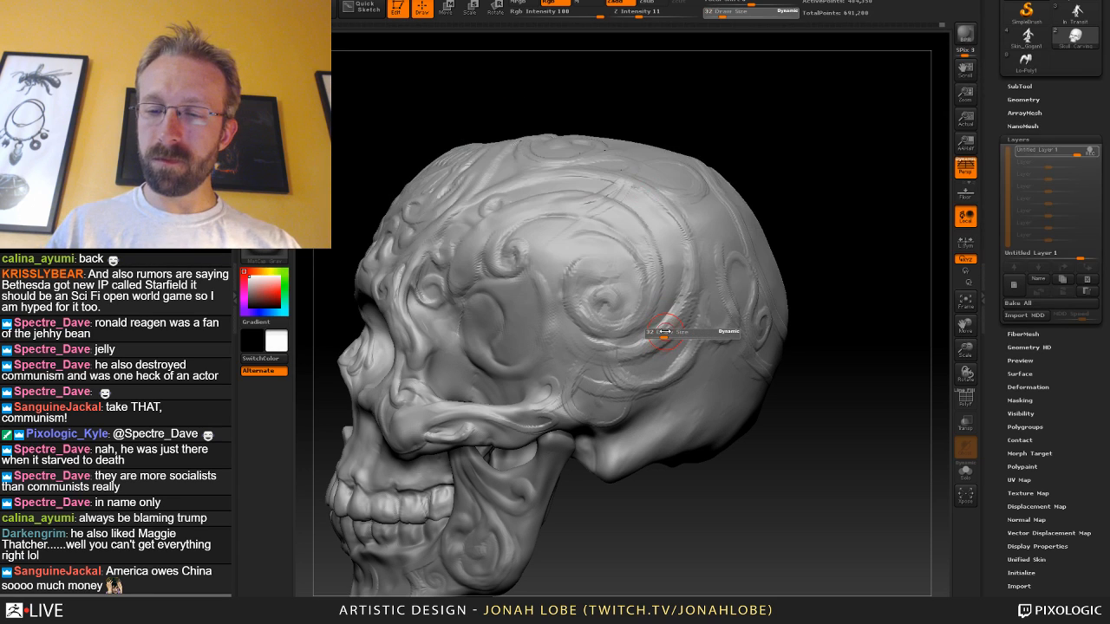
{"action": "left_click_drag", "start_coordinate": [664, 333], "coordinate": [659, 333]}
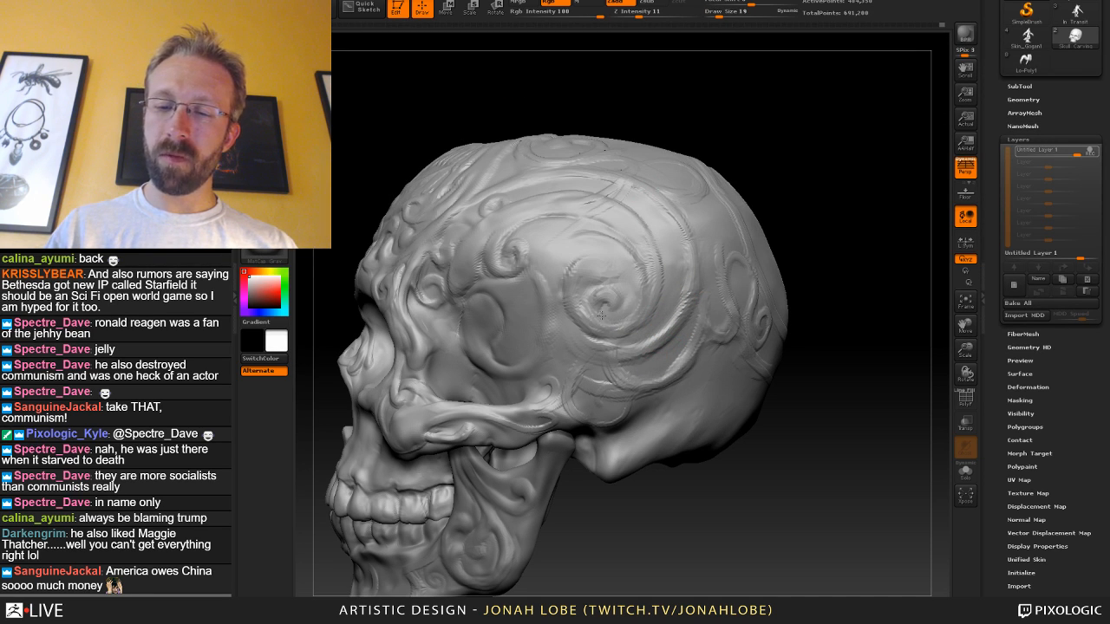
{"action": "key", "text": "s"}
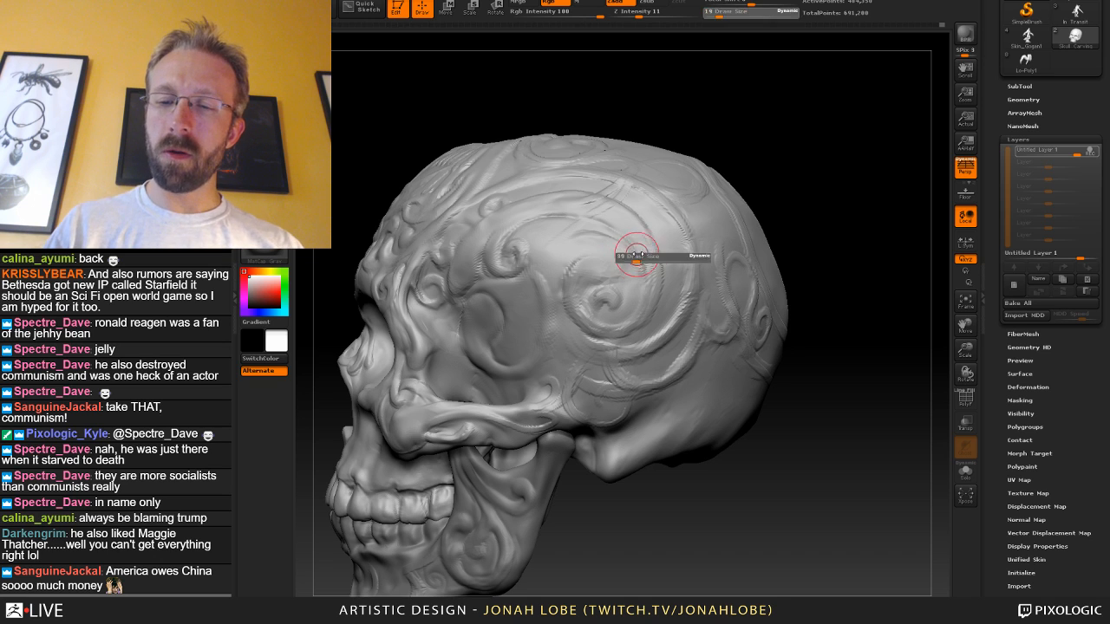
{"action": "left_click_drag", "start_coordinate": [630, 254], "coordinate": [637, 254]}
{"action": "mouse_move", "coordinate": [677, 233]}
{"action": "left_mouse_down"}
{"action": "mouse_move", "coordinate": [680, 247]}
{"action": "mouse_move", "coordinate": [615, 239]}
{"action": "left_mouse_up"}
{"action": "key", "text": "s"}
{"action": "left_click_drag", "start_coordinate": [832, 250], "coordinate": [710, 292]}
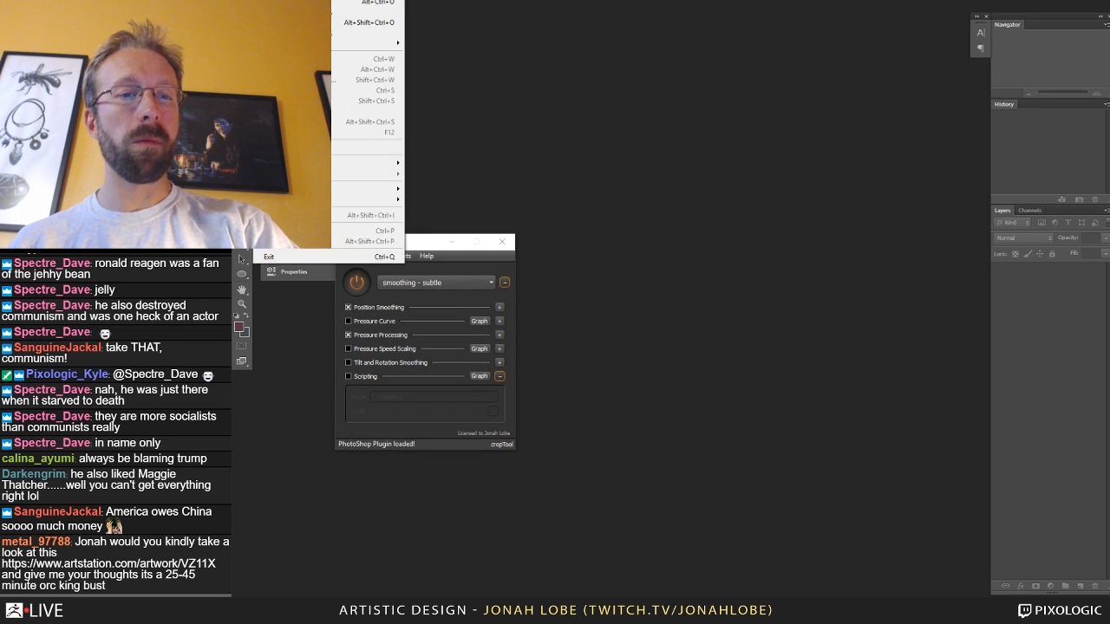
Switch to Photoshop, create a new document, minimize Lazy Nezumi Pro and paste in the copied image of the orc bust.
{"action": "key", "text": "Return"}
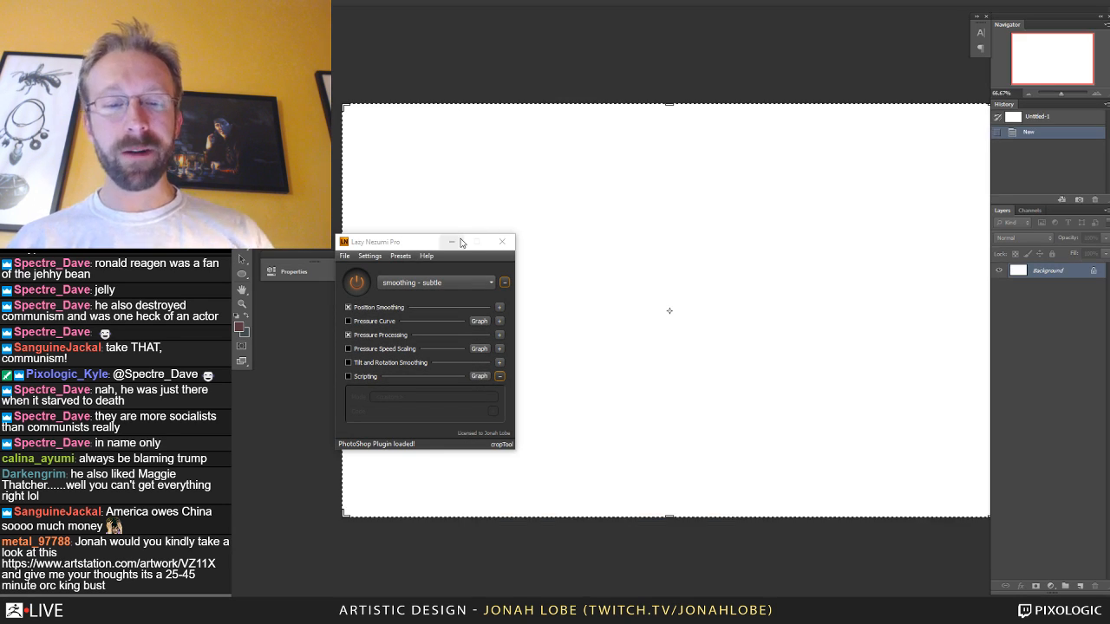
{"action": "left_click", "coordinate": [457, 241]}
{"action": "left_click", "coordinate": [282, 2]}
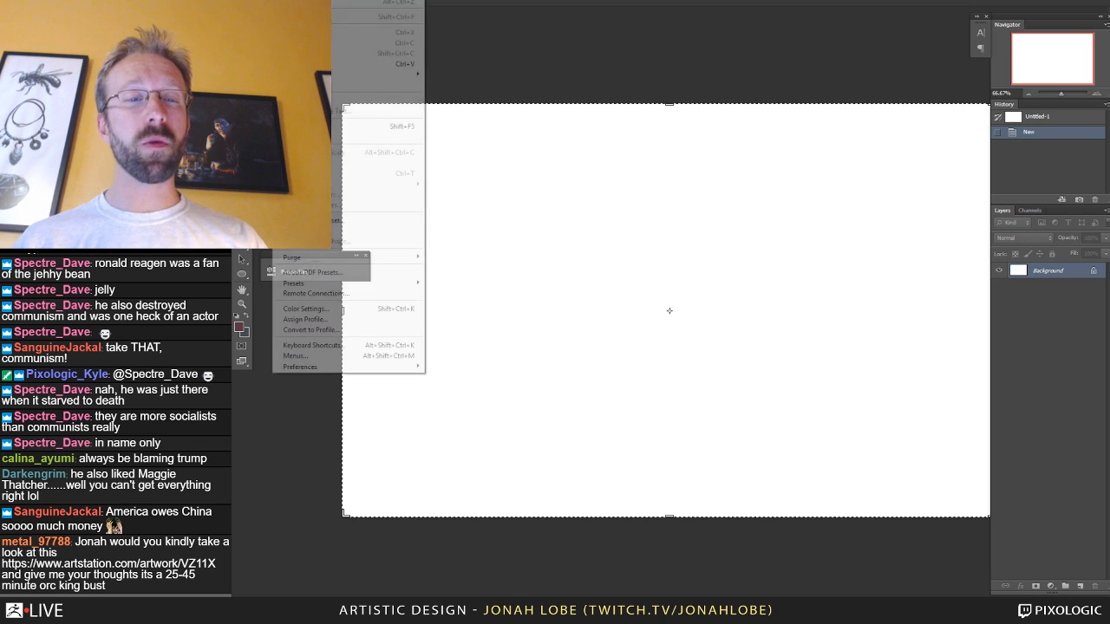
{"action": "left_click", "coordinate": [304, 64]}
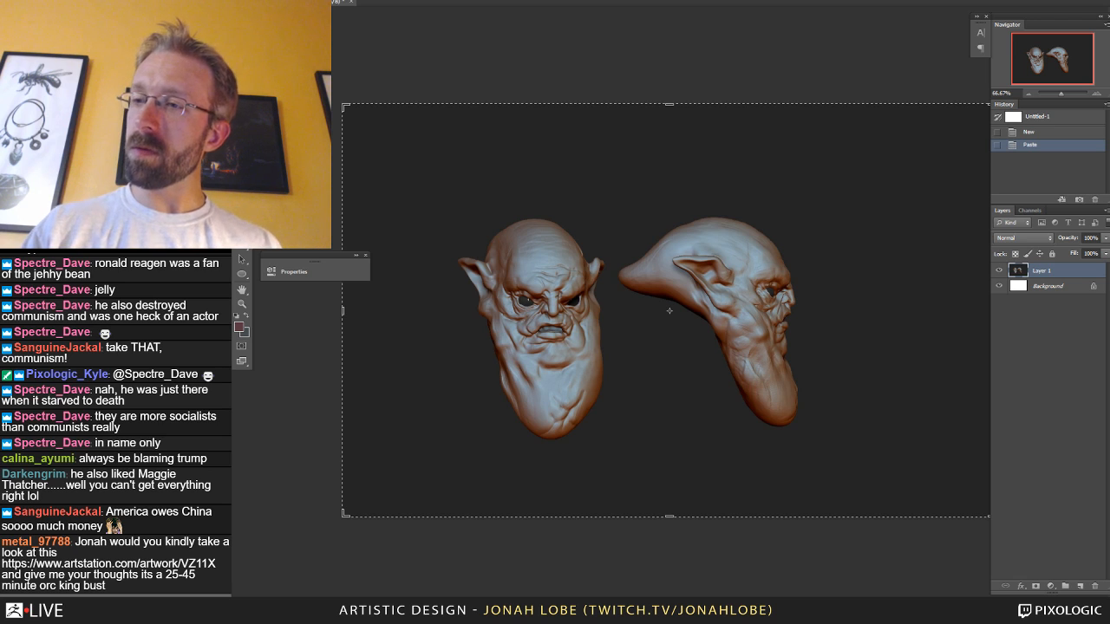
{"action": "left_click", "coordinate": [1096, 93]}
{"action": "left_click_drag", "start_coordinate": [1077, 58], "coordinate": [1071, 59]}
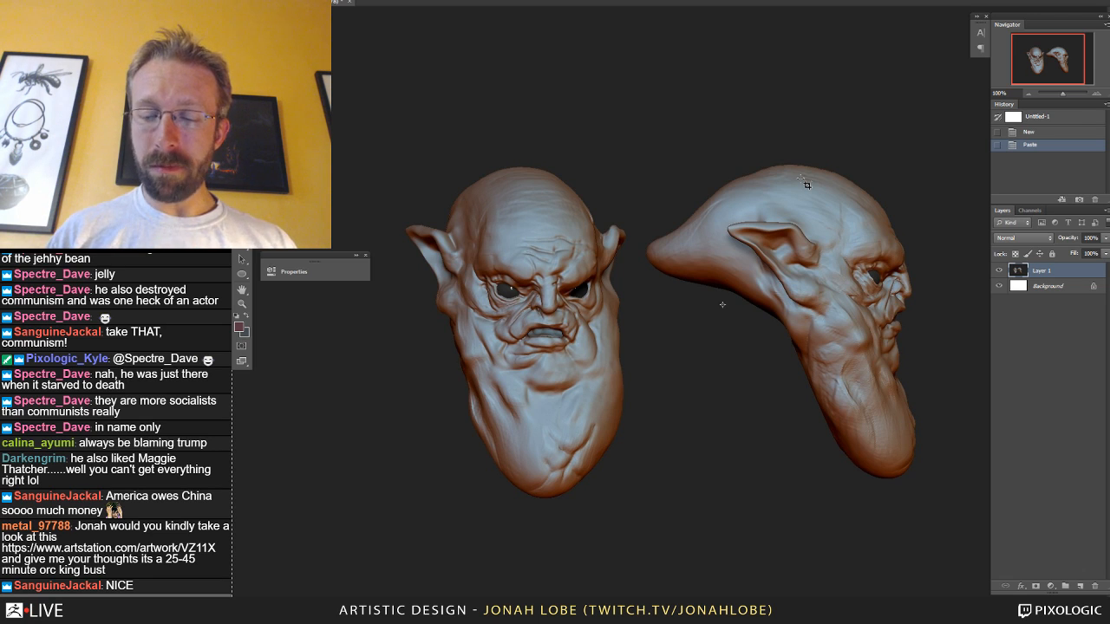
{"action": "left_click", "coordinate": [584, 444]}
{"action": "key", "text": "v"}
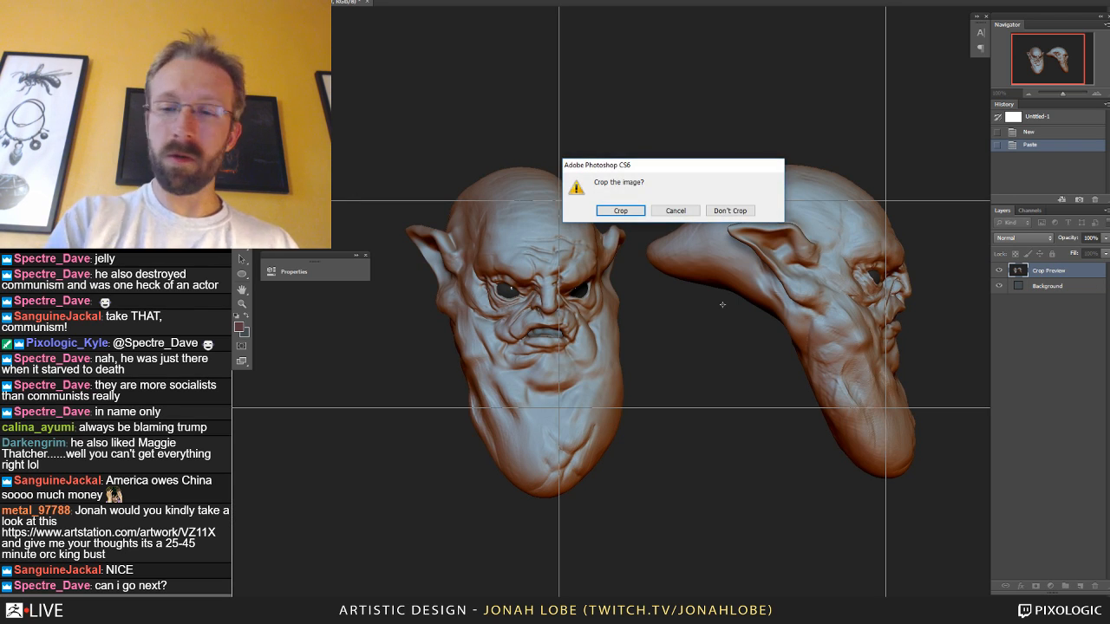
{"action": "left_click", "coordinate": [685, 211]}
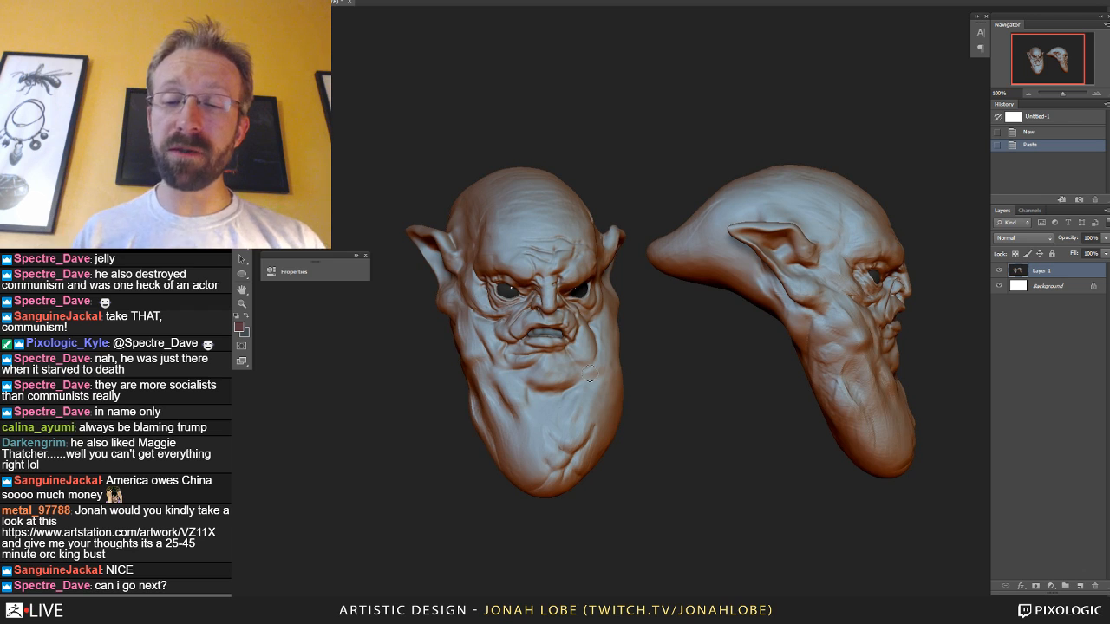
Examine the face in the orc bust's front view at 200% magnification.
{"action": "left_click", "coordinate": [1097, 93]}
{"action": "left_click_drag", "start_coordinate": [1049, 60], "coordinate": [1039, 61]}
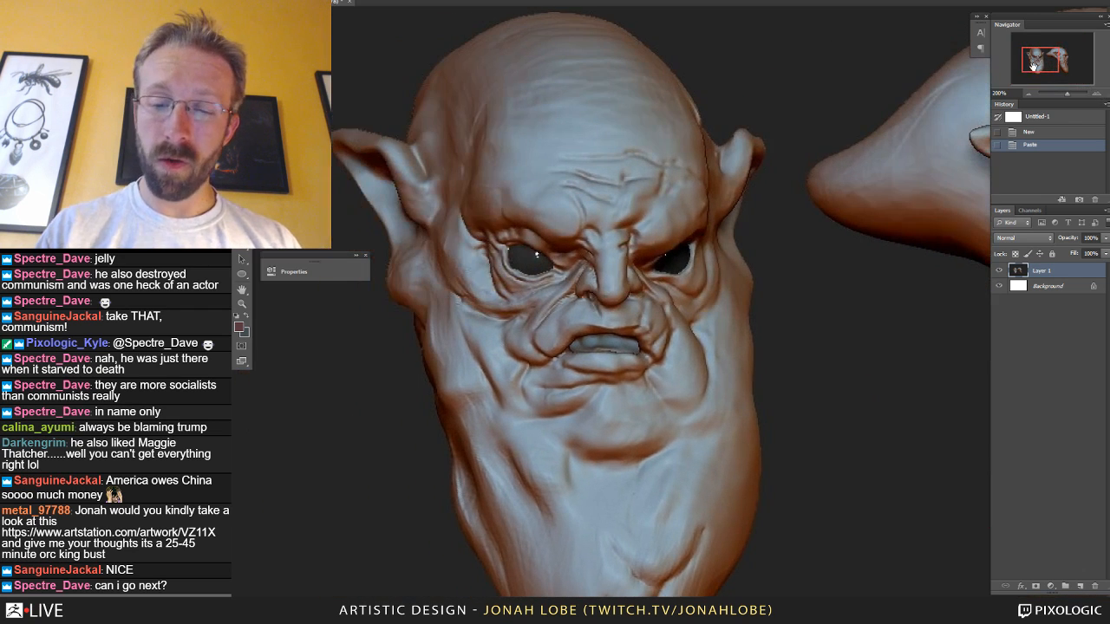
{"action": "right_click", "coordinate": [575, 305]}
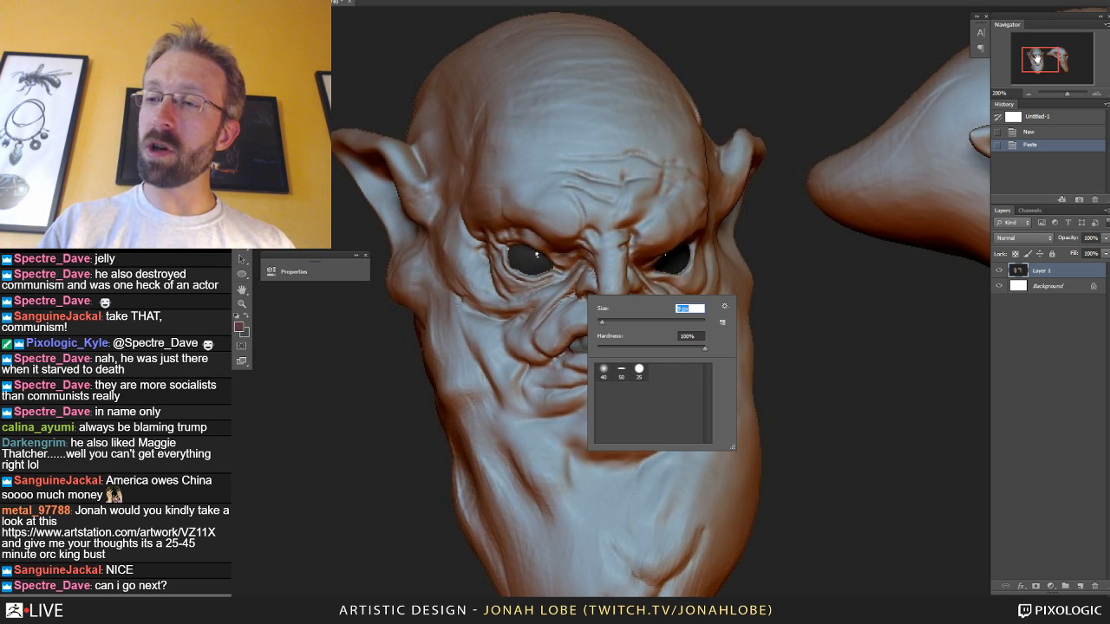
{"action": "left_click_drag", "start_coordinate": [569, 292], "coordinate": [555, 266]}
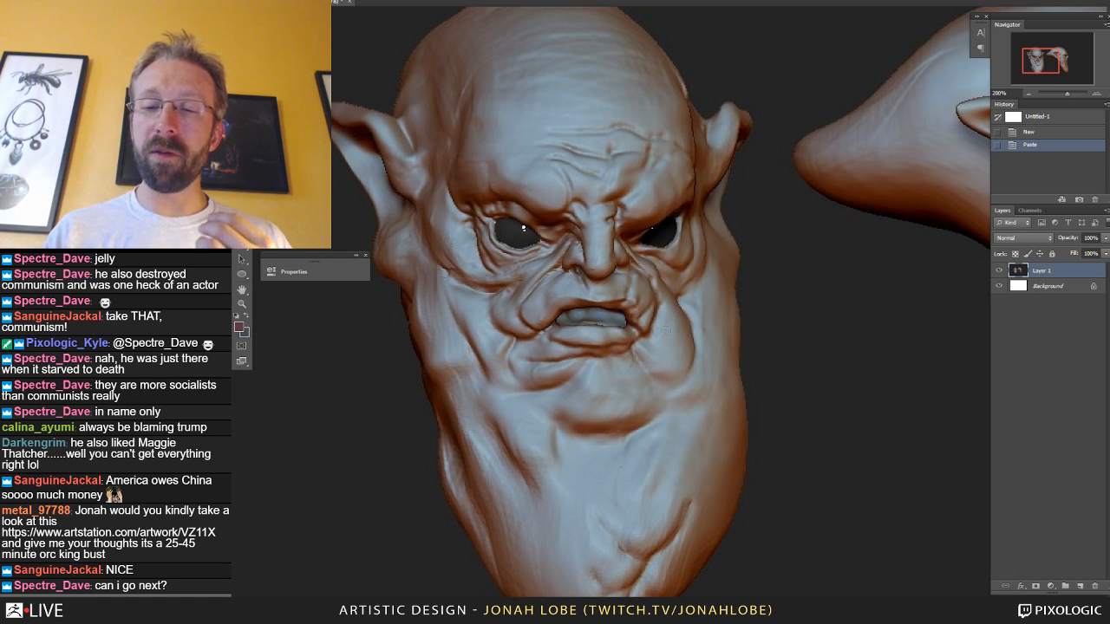
{"action": "left_click", "coordinate": [1028, 93]}
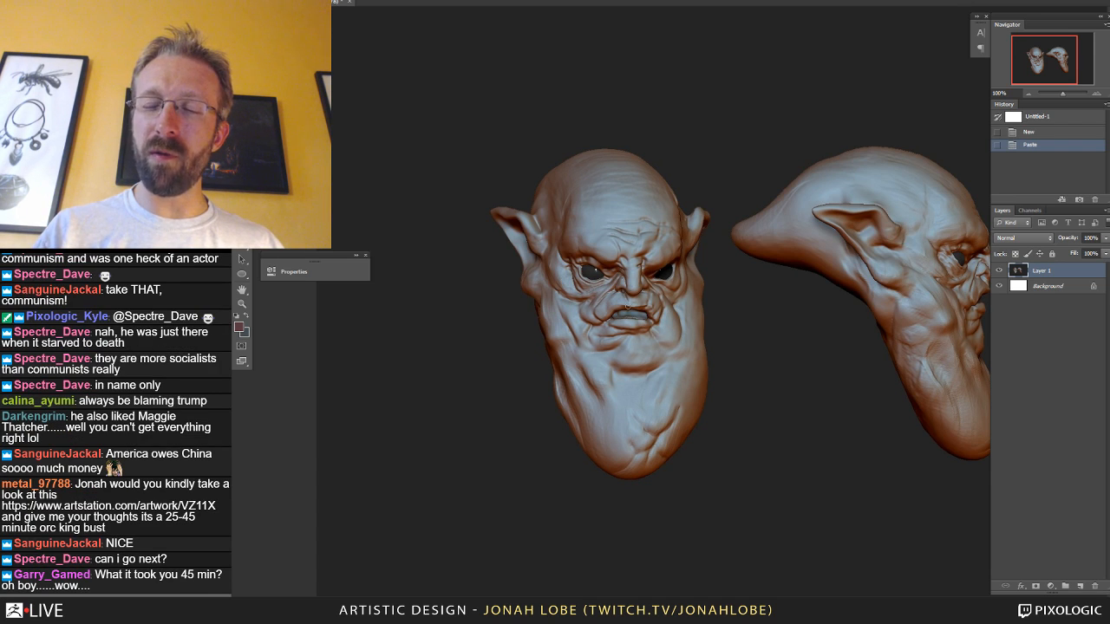
Dab two small brush marks on the bridge of the nose in the orc bust's front view.
{"action": "left_click", "coordinate": [635, 263]}
{"action": "left_click", "coordinate": [634, 264]}
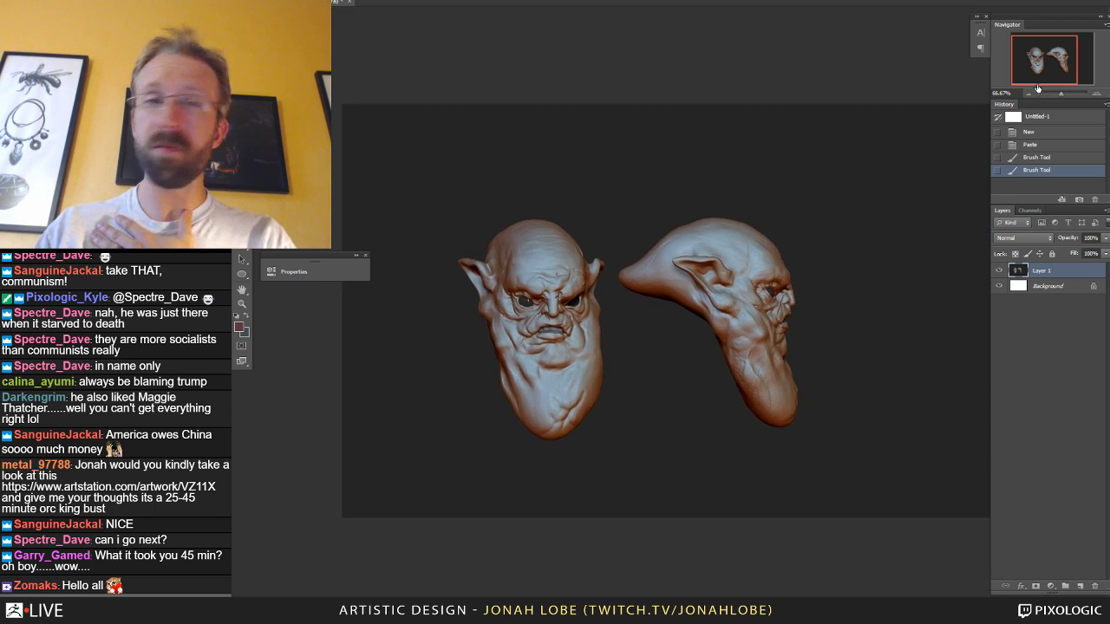
{"action": "left_click", "coordinate": [1029, 92]}
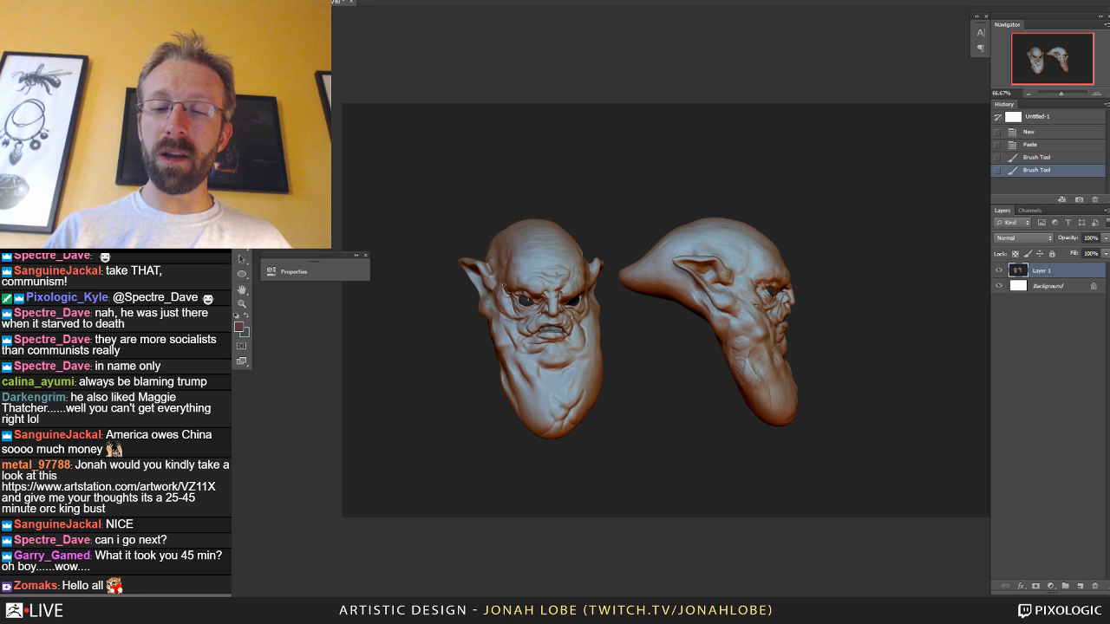
Inspect the orc's eyes, nose and mouth in the front view at 300% magnification.
{"action": "left_click", "coordinate": [1098, 92]}
{"action": "left_click", "coordinate": [1097, 92]}
{"action": "left_click", "coordinate": [1097, 92]}
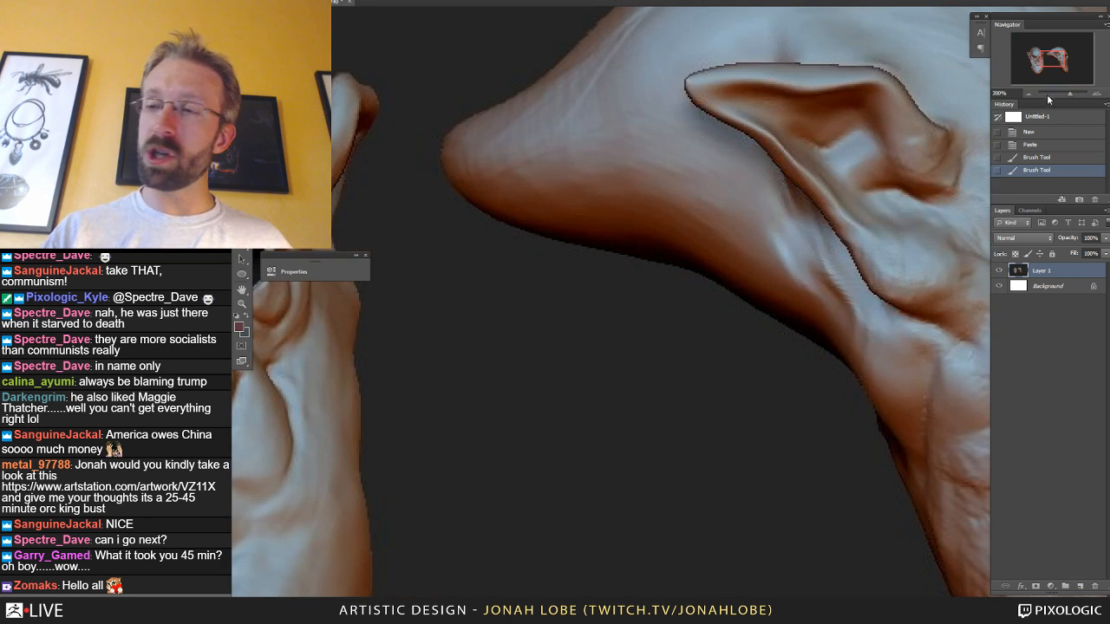
{"action": "left_click_drag", "start_coordinate": [1059, 55], "coordinate": [1044, 59]}
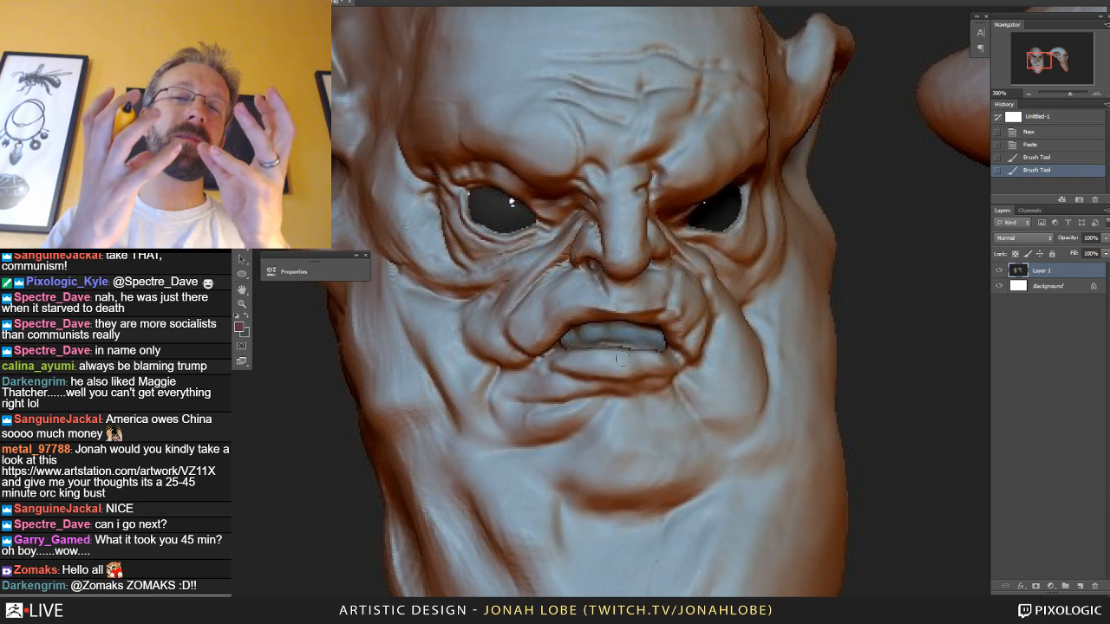
{"action": "left_click", "coordinate": [1029, 96]}
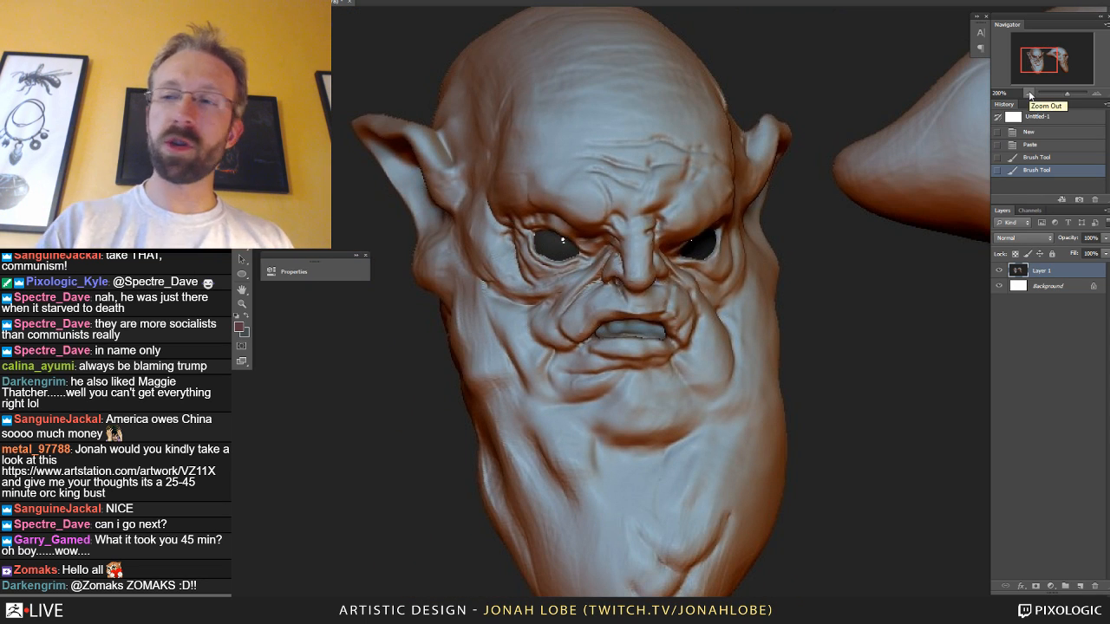
Return to ZBrush and build up short ridges along the upper temple band with the ClayBuildup brush, ending at draw size 24.
{"action": "left_click", "coordinate": [1038, 1]}
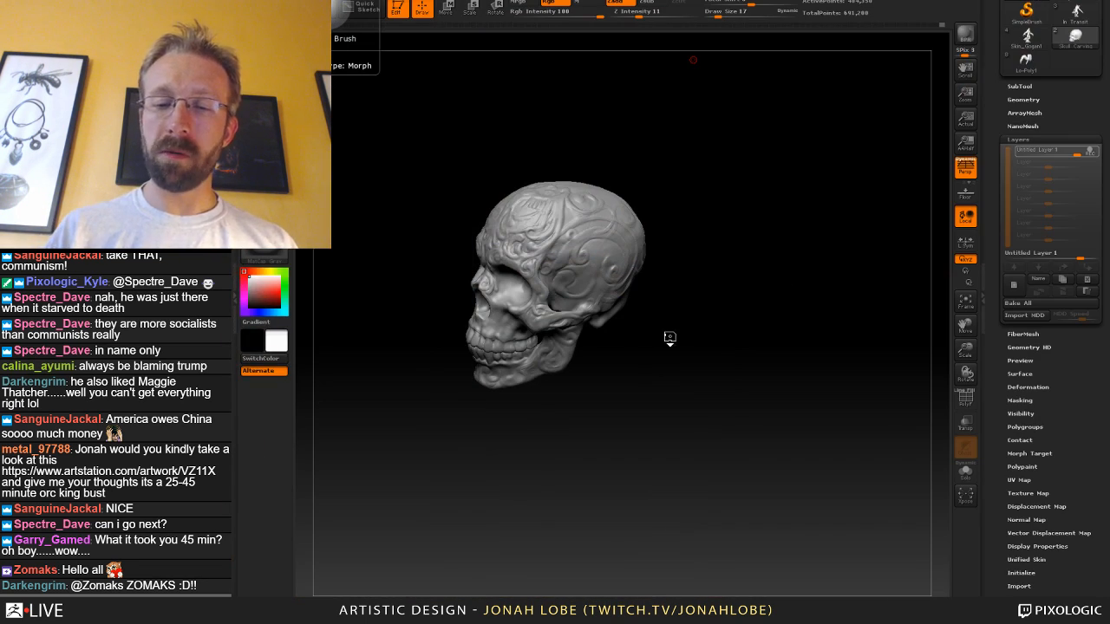
{"action": "left_click_drag", "start_coordinate": [669, 338], "coordinate": [513, 245]}
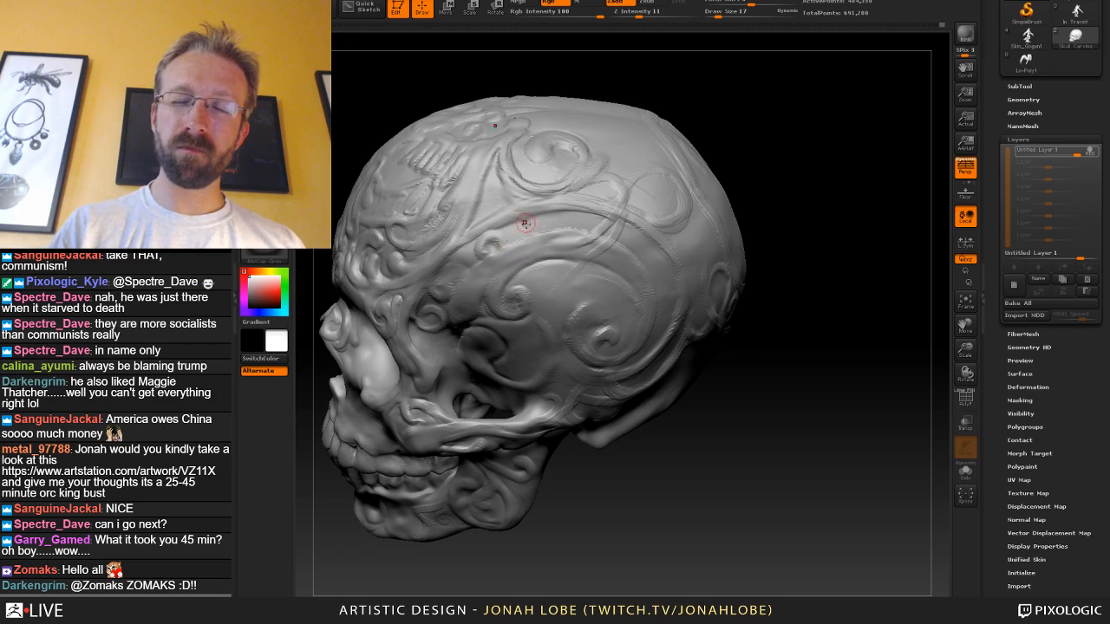
{"action": "left_click", "coordinate": [265, 48]}
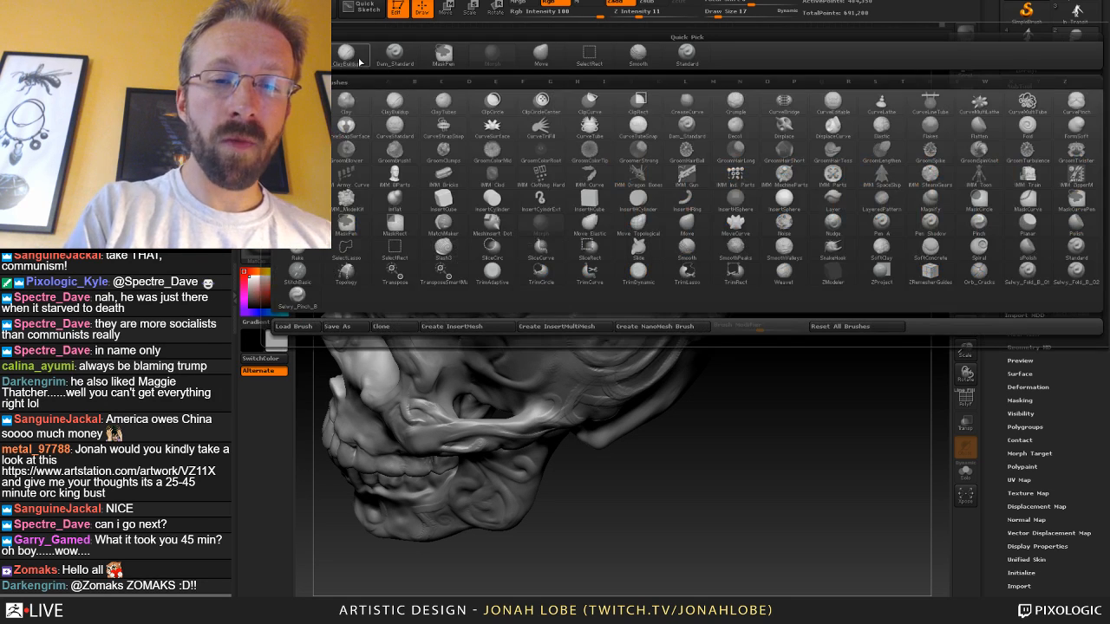
{"action": "left_click", "coordinate": [359, 60]}
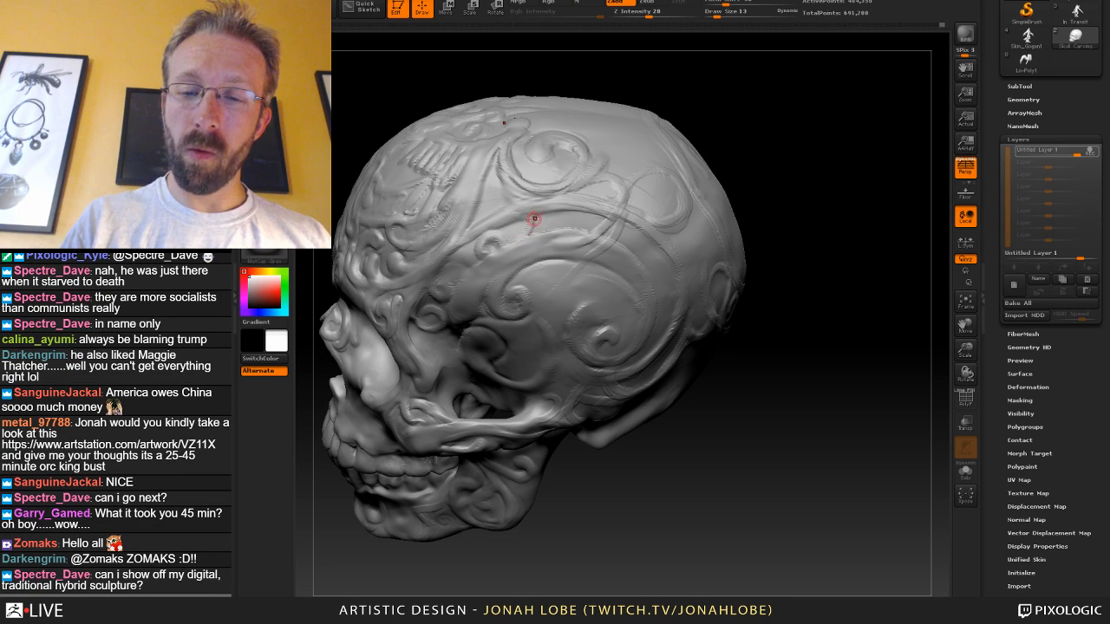
{"action": "mouse_move", "coordinate": [534, 218]}
{"action": "left_mouse_down"}
{"action": "mouse_move", "coordinate": [522, 237]}
{"action": "mouse_move", "coordinate": [534, 216]}
{"action": "left_mouse_up"}
{"action": "key", "text": "]"}
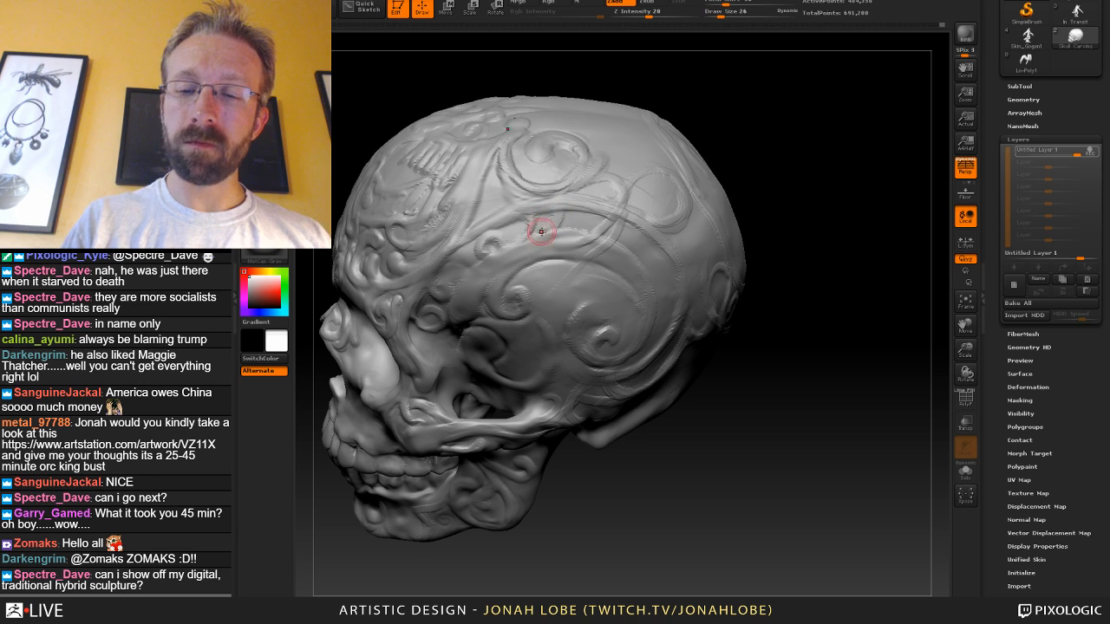
{"action": "key", "text": "["}
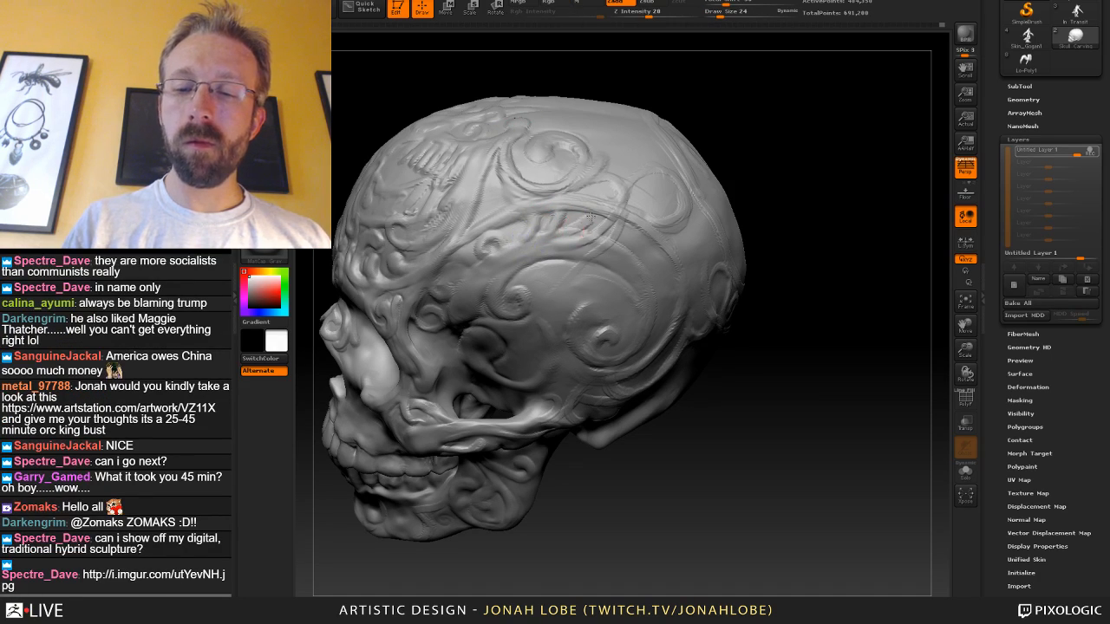
{"action": "left_click_drag", "start_coordinate": [591, 217], "coordinate": [571, 234]}
Reduce the ClayBuildup brush to draw size 14 for the swirls on the upper side of the skull.
{"action": "left_click_drag", "start_coordinate": [776, 215], "coordinate": [796, 168]}
{"action": "mouse_move", "coordinate": [740, 211]}
{"action": "left_mouse_down"}
{"action": "mouse_move", "coordinate": [726, 147]}
{"action": "mouse_move", "coordinate": [730, 200]}
{"action": "mouse_move", "coordinate": [730, 184]}
{"action": "left_mouse_up"}
{"action": "left_click_drag", "start_coordinate": [730, 184], "coordinate": [727, 280], "text": "alt"}
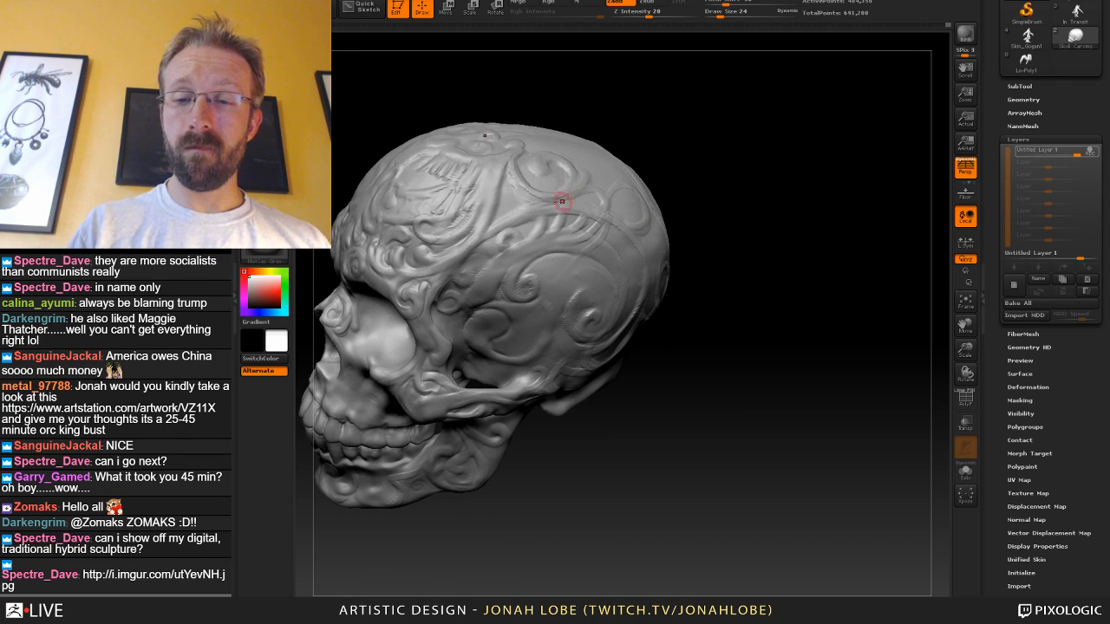
{"action": "key", "text": "bracketleft"}
{"action": "left_click_drag", "start_coordinate": [709, 156], "coordinate": [725, 208], "text": "alt"}
{"action": "left_click_drag", "start_coordinate": [725, 208], "coordinate": [718, 244]}
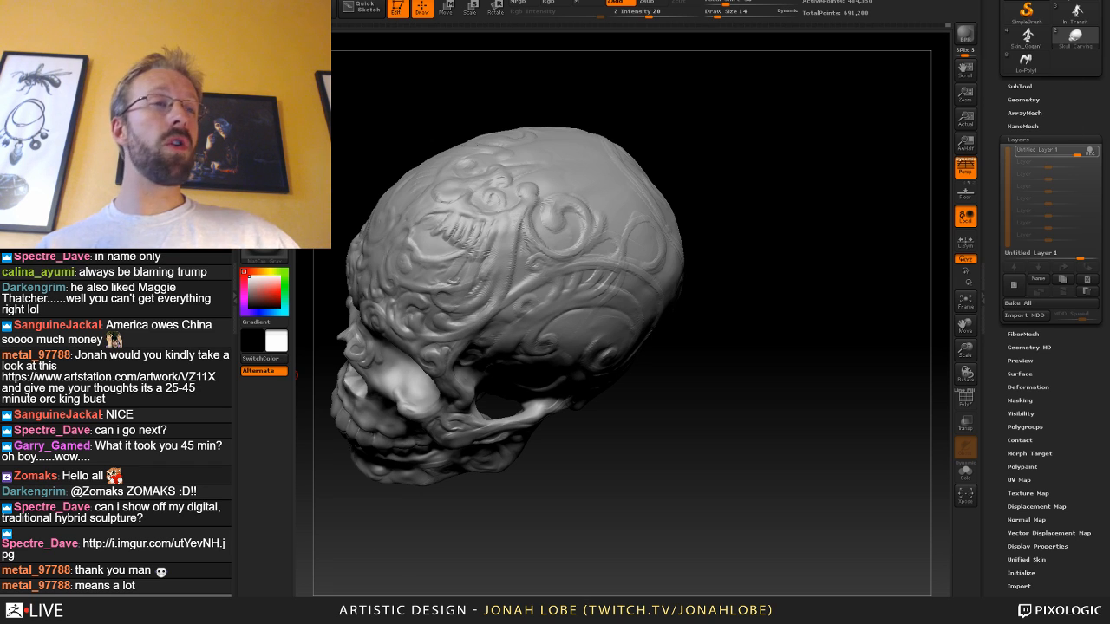
Switch to the browser, examine the photo of the hooded figure leaning on the droid in close-up and as a whole, and close it.
{"action": "key", "text": "alt+Tab"}
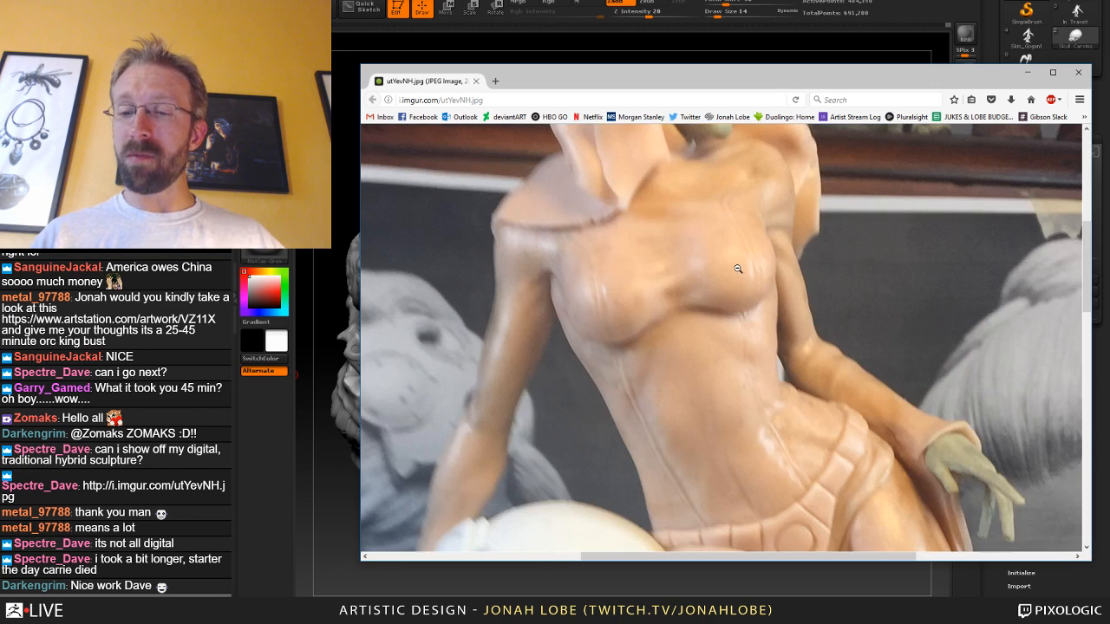
{"action": "left_click", "coordinate": [739, 271]}
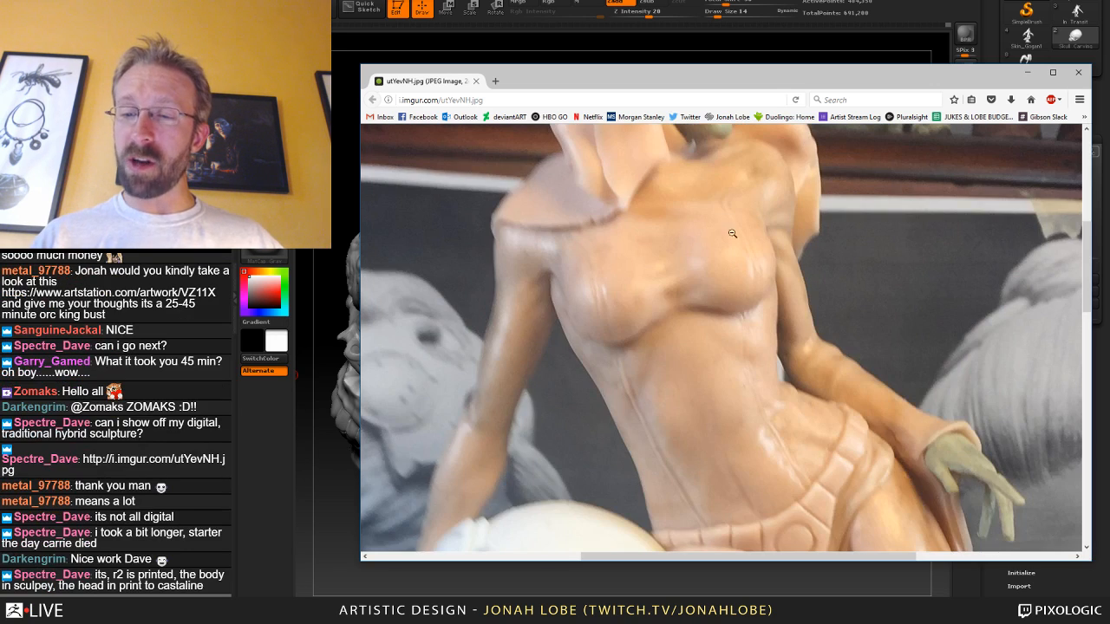
{"action": "scroll", "coordinate": [732, 233], "scroll_direction": "up", "scroll_amount": 6}
{"action": "scroll", "coordinate": [731, 235], "scroll_direction": "down", "scroll_amount": 6}
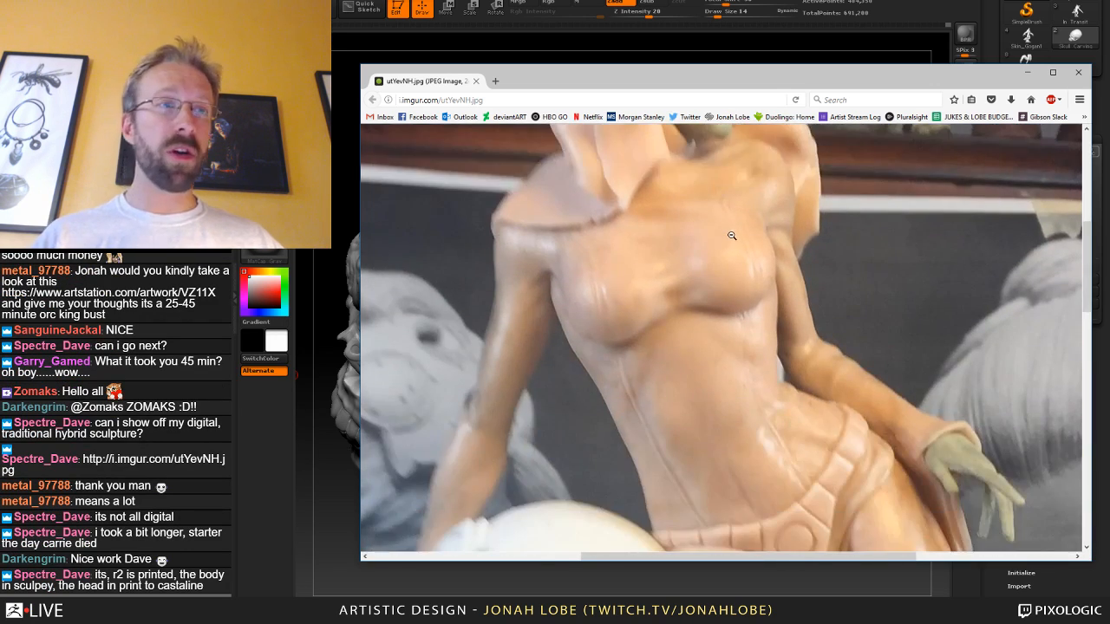
{"action": "scroll", "coordinate": [731, 234], "scroll_direction": "down", "scroll_amount": 3}
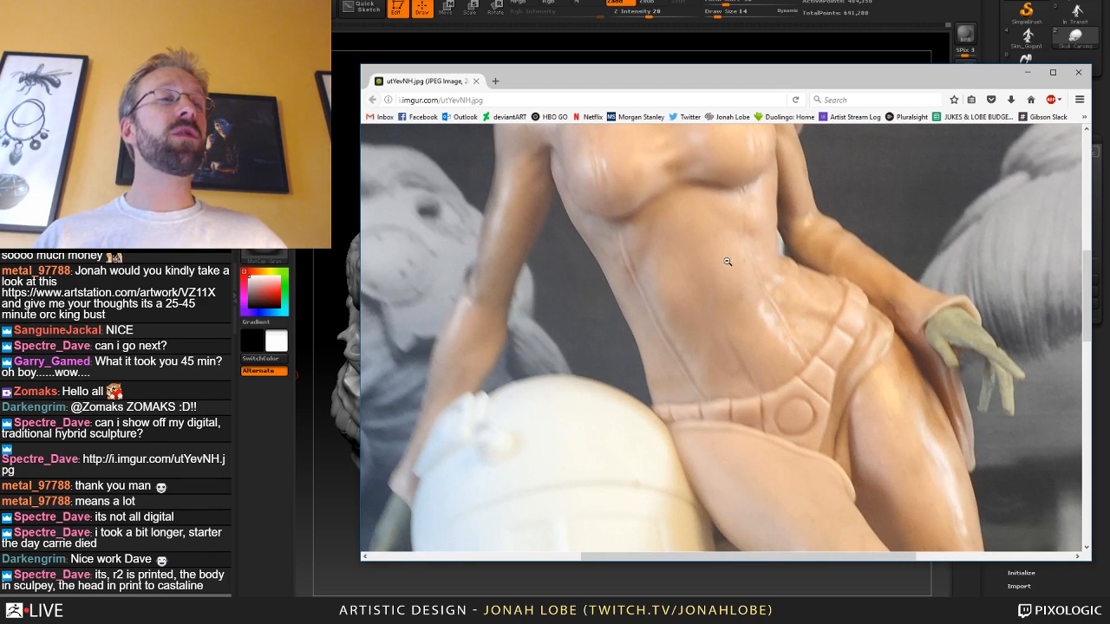
{"action": "left_click", "coordinate": [719, 303]}
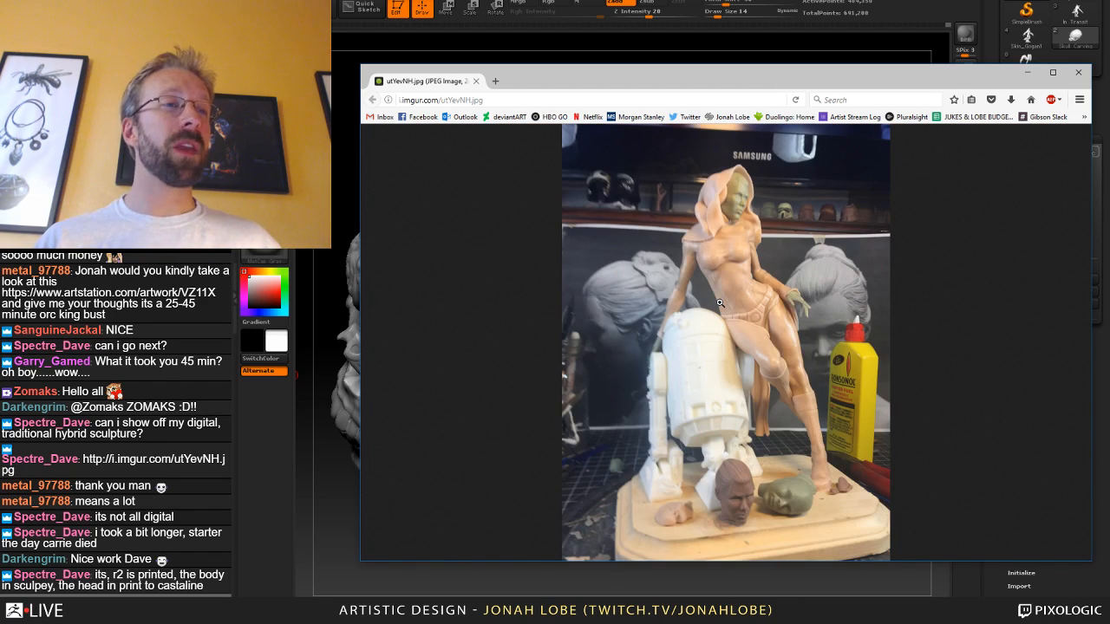
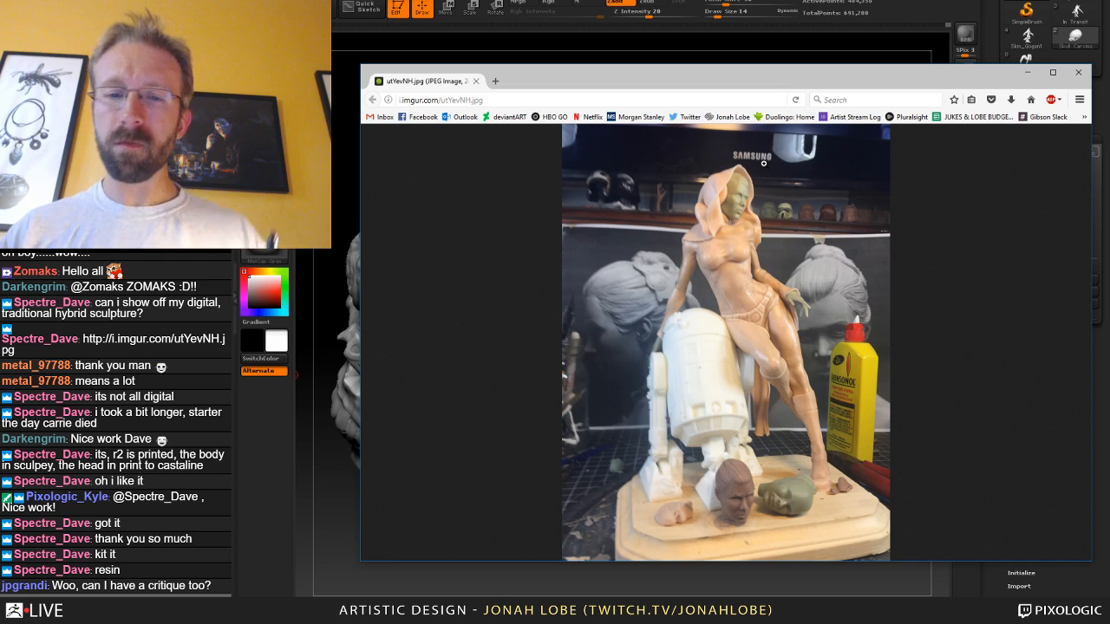
{"action": "left_click", "coordinate": [1074, 70]}
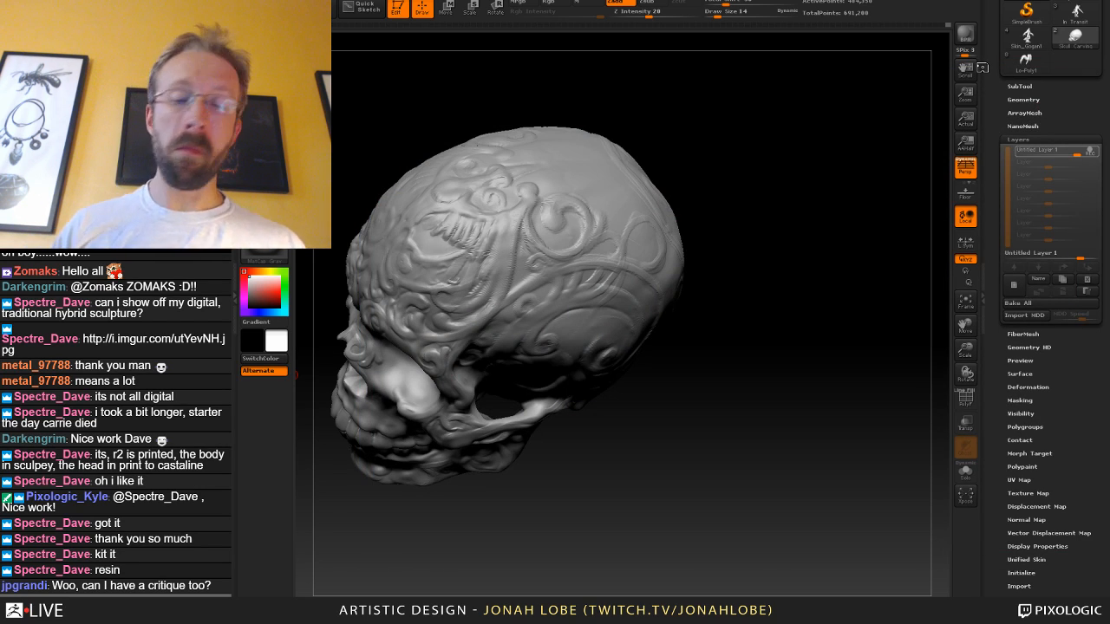
Set the brush's draw size to 20 and smooth the small swirl at the front of the temple.
{"action": "left_click_drag", "start_coordinate": [692, 420], "coordinate": [689, 462]}
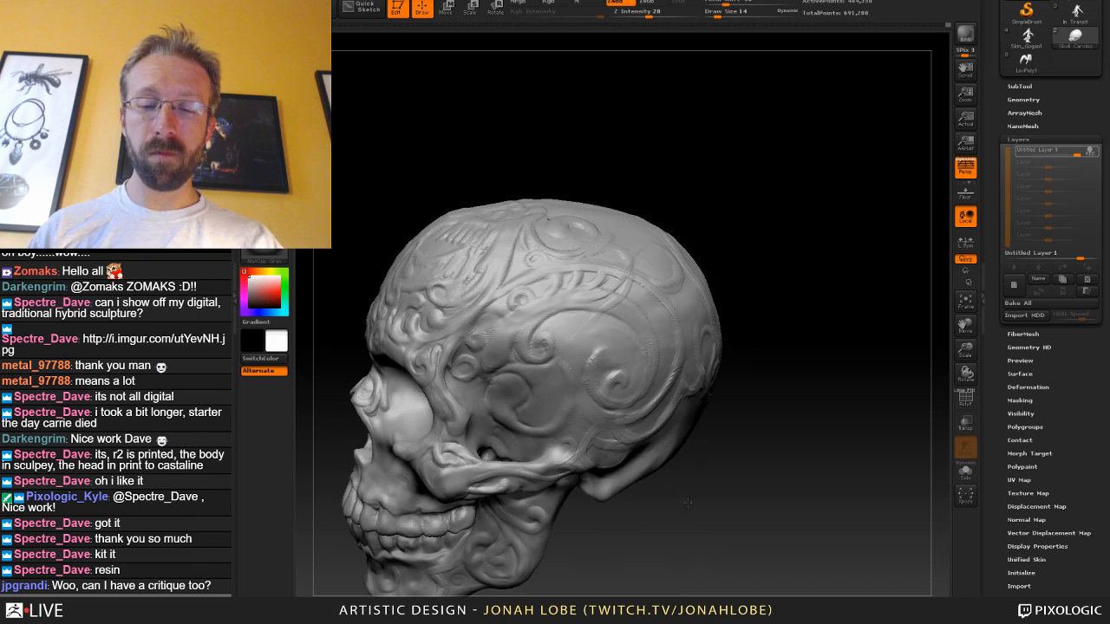
{"action": "mouse_move", "coordinate": [688, 501]}
{"action": "left_mouse_down"}
{"action": "mouse_move", "coordinate": [734, 468]}
{"action": "mouse_move", "coordinate": [730, 488]}
{"action": "mouse_move", "coordinate": [717, 440]}
{"action": "left_mouse_up"}
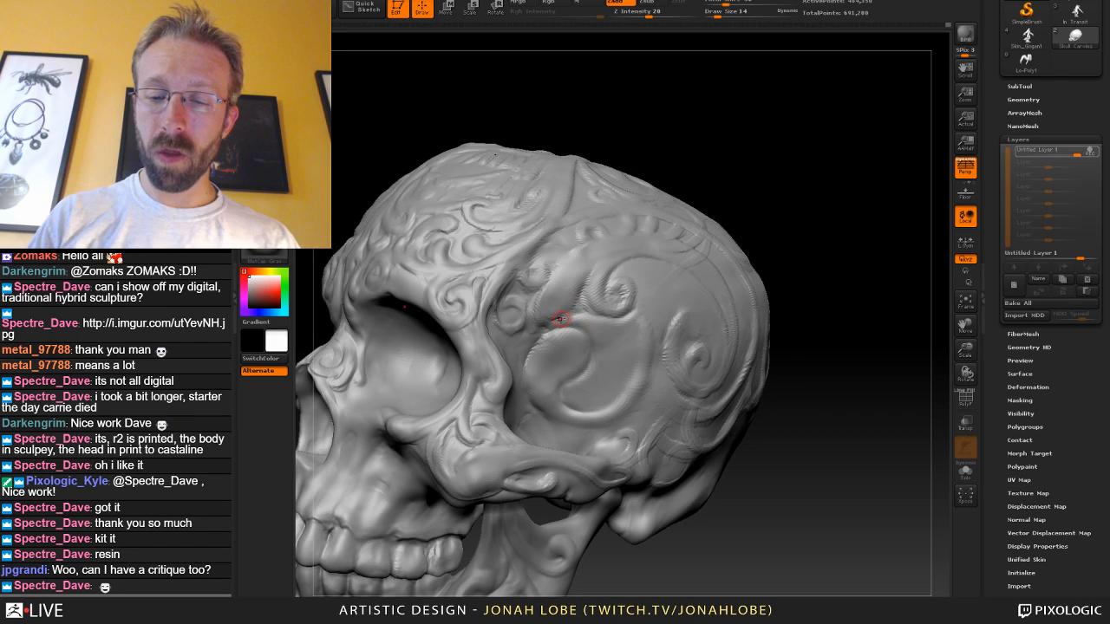
{"action": "key", "text": "s"}
{"action": "left_click", "coordinate": [563, 317]}
{"action": "mouse_move", "coordinate": [559, 316]}
{"action": "left_mouse_down"}
{"action": "mouse_move", "coordinate": [555, 326]}
{"action": "mouse_move", "coordinate": [562, 310]}
{"action": "left_mouse_up"}
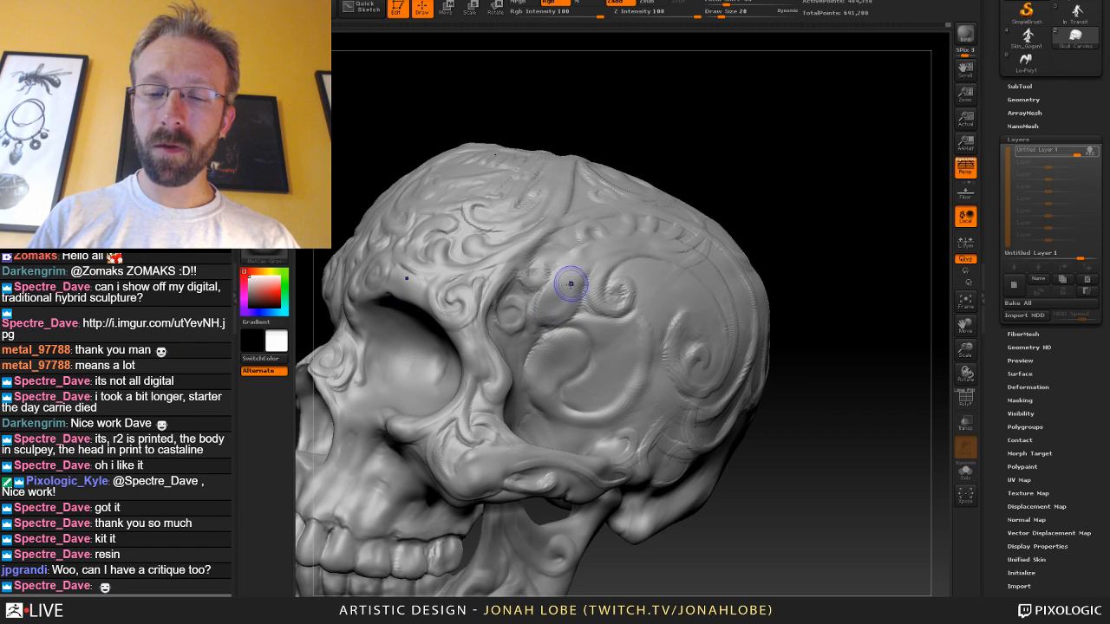
Undo the last stroke, restroke the curved band along the upper temple at draw size 24, and smooth its front end.
{"action": "left_click_drag", "start_coordinate": [865, 310], "coordinate": [767, 309], "text": "alt"}
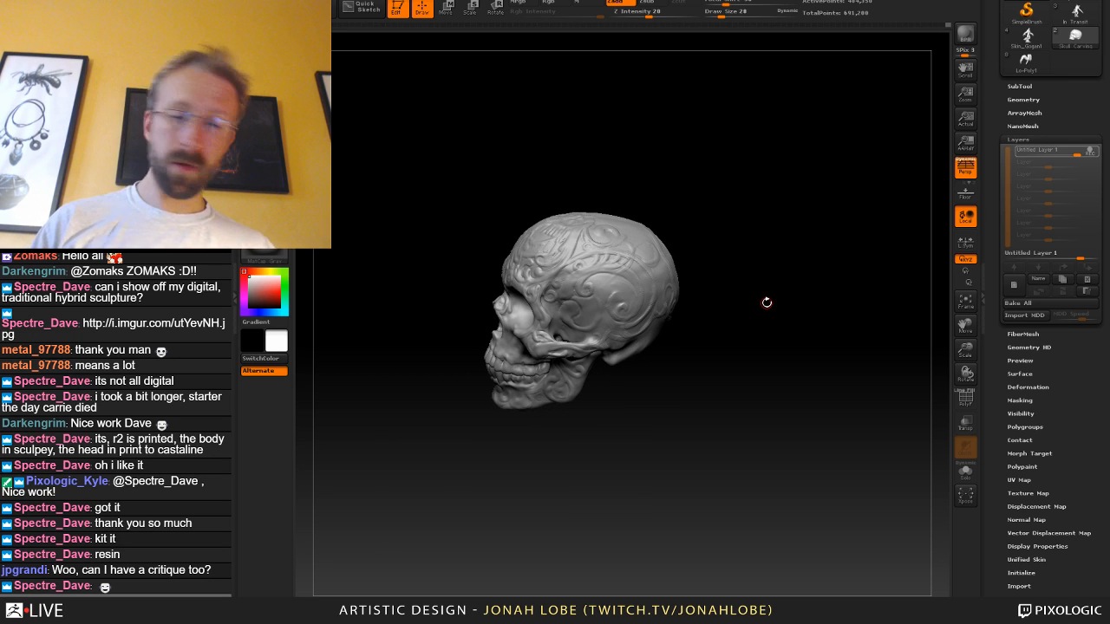
{"action": "mouse_move", "coordinate": [745, 315]}
{"action": "left_mouse_down"}
{"action": "mouse_move", "coordinate": [760, 396]}
{"action": "mouse_move", "coordinate": [624, 254]}
{"action": "mouse_move", "coordinate": [650, 293]}
{"action": "mouse_move", "coordinate": [664, 265]}
{"action": "mouse_move", "coordinate": [696, 262]}
{"action": "left_mouse_up"}
{"action": "key", "text": "["}
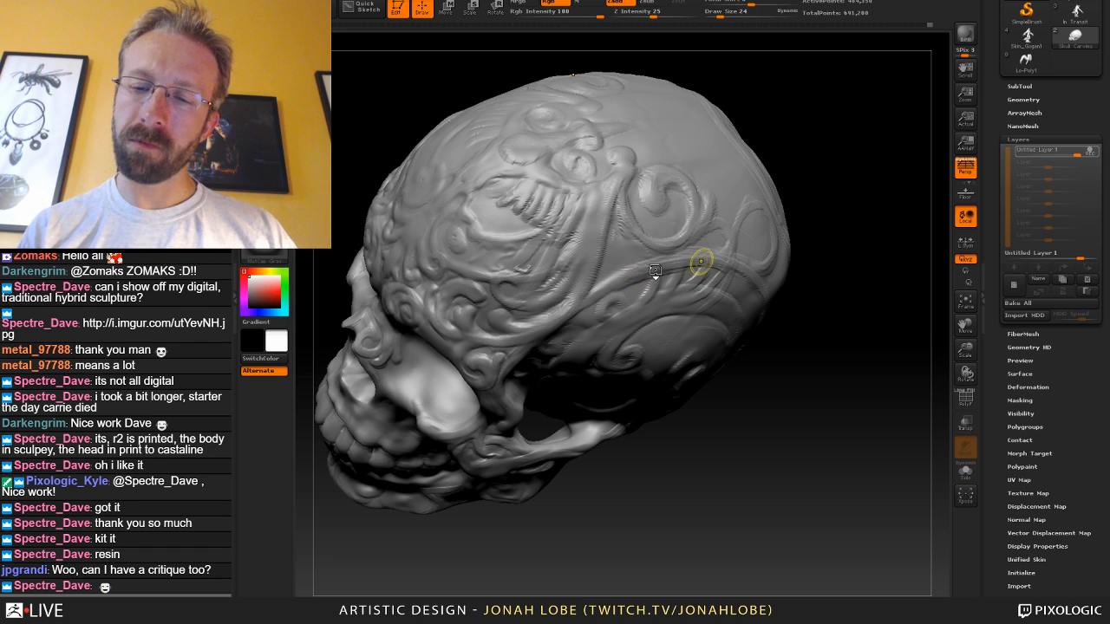
{"action": "key", "text": "ctrl+z"}
{"action": "left_click_drag", "start_coordinate": [619, 289], "coordinate": [696, 260]}
{"action": "left_click_drag", "start_coordinate": [634, 275], "coordinate": [629, 286], "text": "shift"}
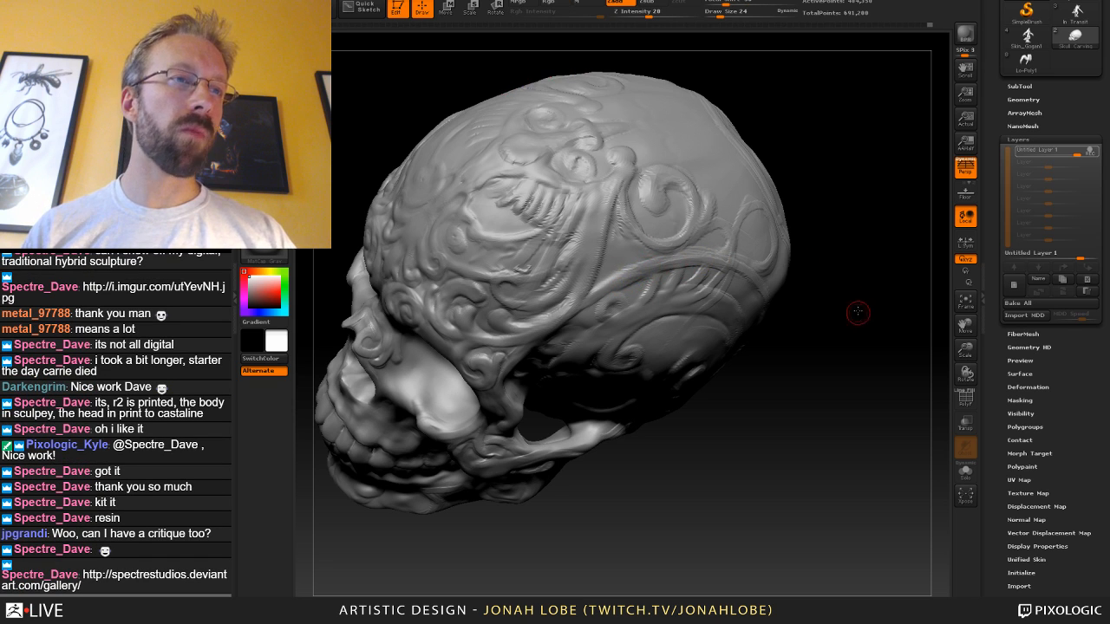
{"action": "left_click_drag", "start_coordinate": [858, 312], "coordinate": [848, 267], "text": "alt"}
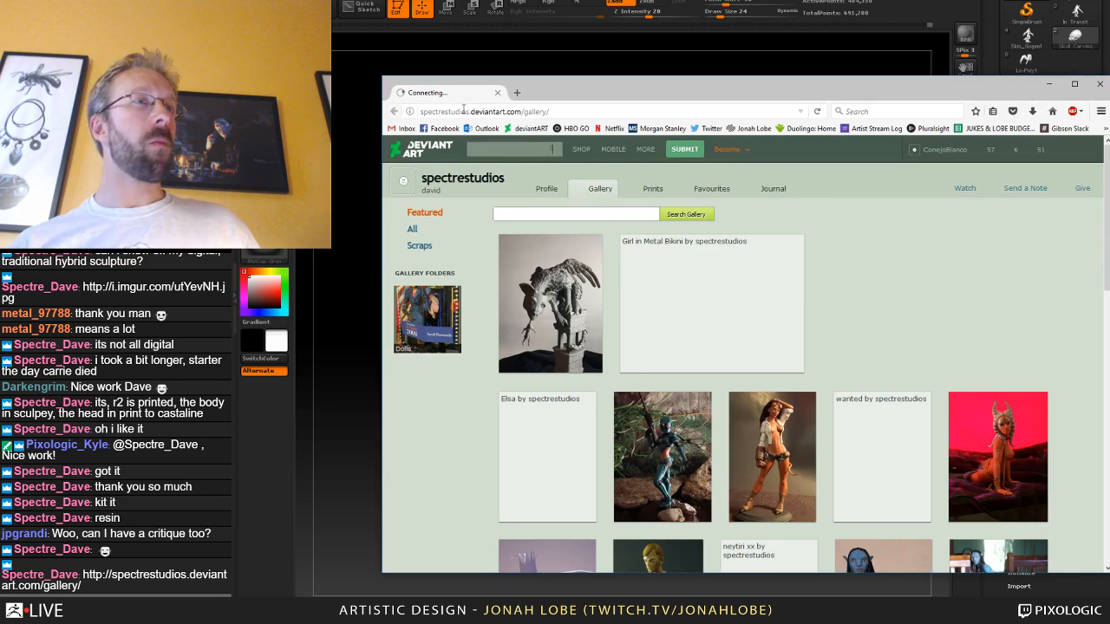
Switch to the browser, enlarge the viewer's DeviantArt gallery, view the "hellgirl with real hair" sculpture, and return to the gallery.
{"action": "double_click", "coordinate": [873, 90]}
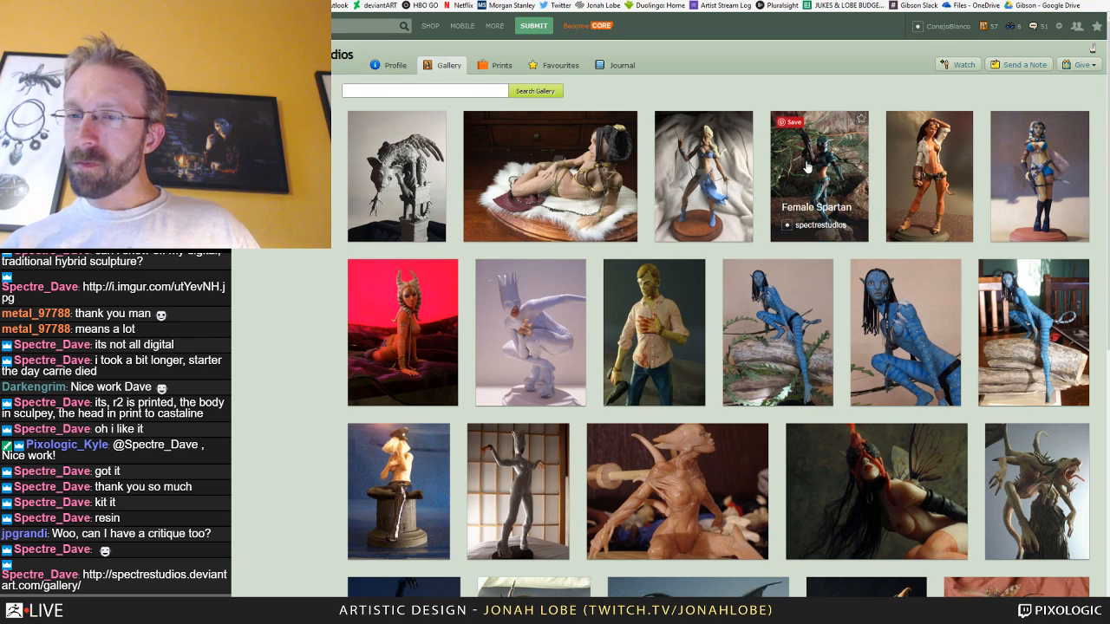
{"action": "left_click", "coordinate": [921, 157]}
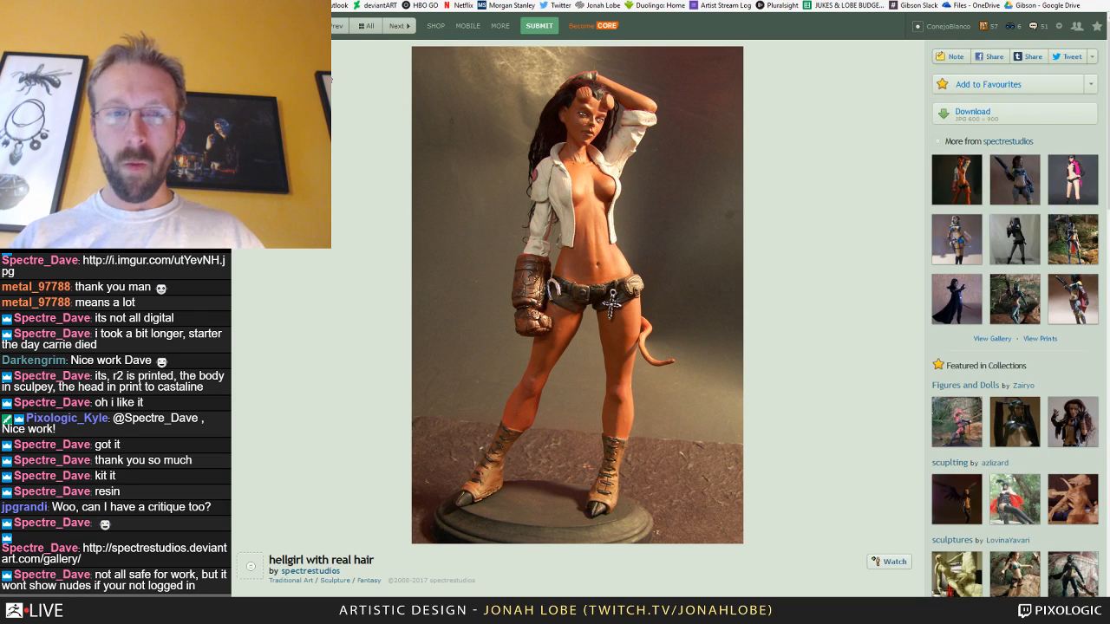
{"action": "key", "text": "alt+Left"}
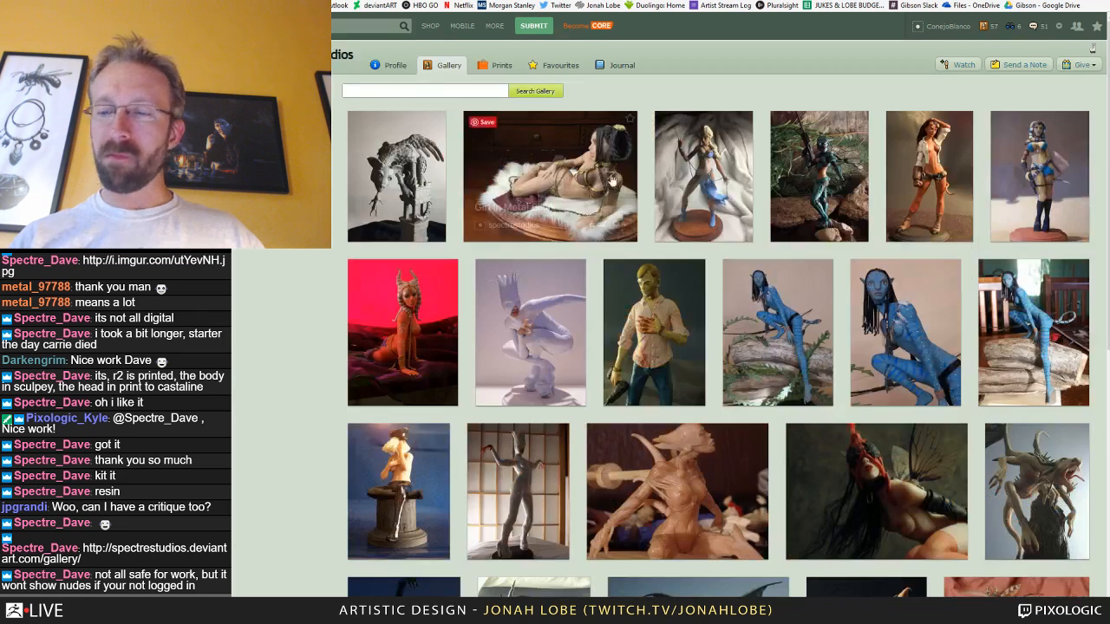
View the blue "Neytiri x" sculpture and its description, and return to the gallery.
{"action": "left_click", "coordinate": [883, 319]}
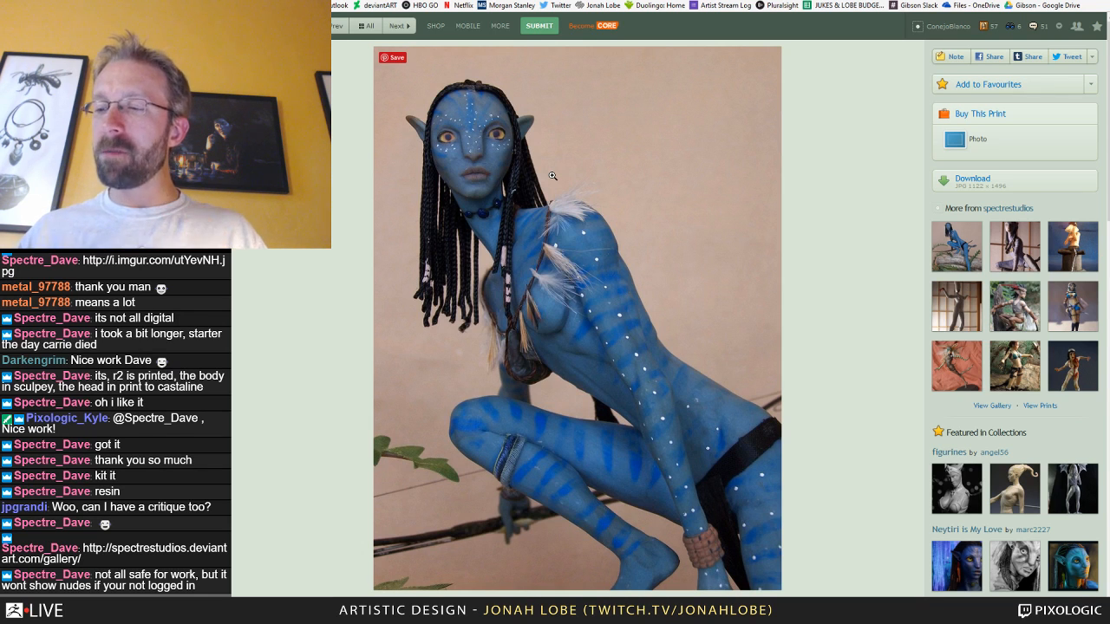
{"action": "scroll", "coordinate": [581, 179], "scroll_direction": "down", "scroll_amount": 2}
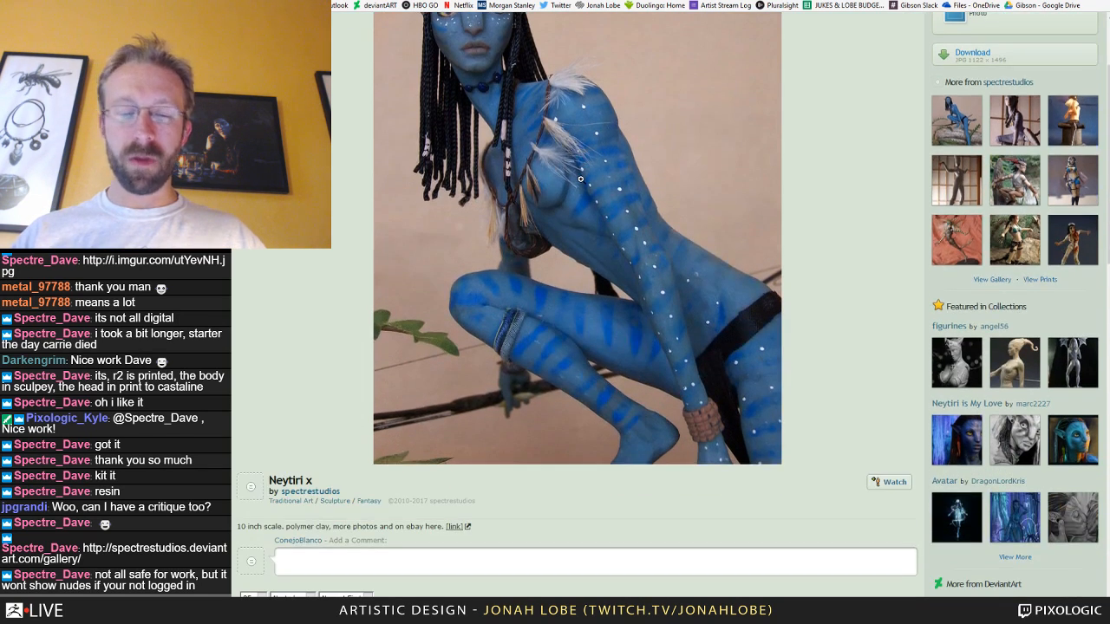
{"action": "scroll", "coordinate": [581, 179], "scroll_direction": "up", "scroll_amount": 2}
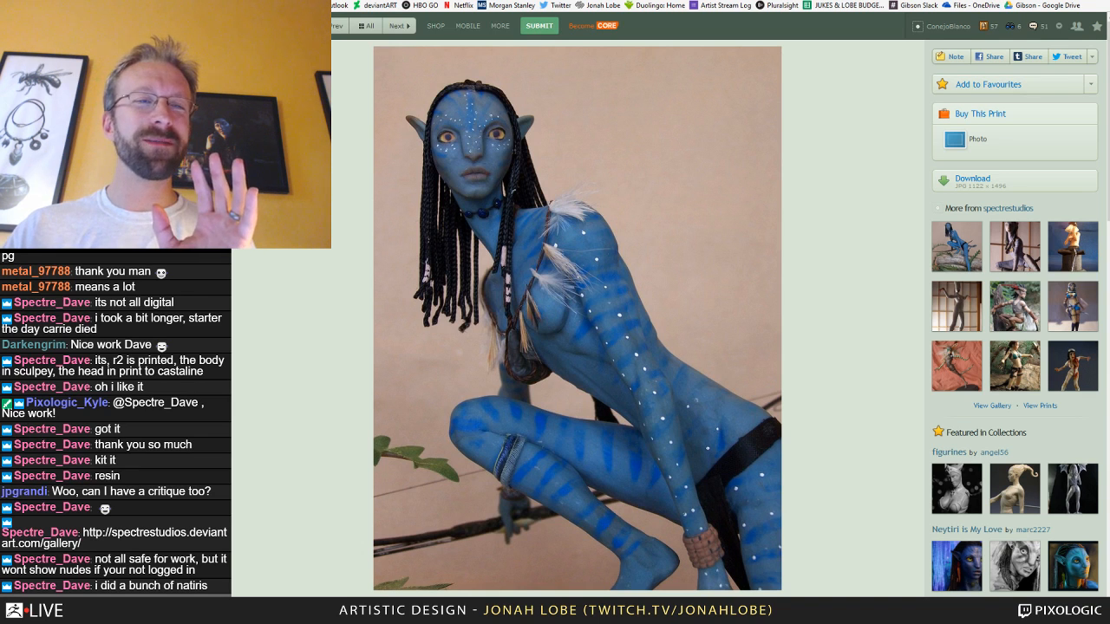
{"action": "key", "text": "alt+Left"}
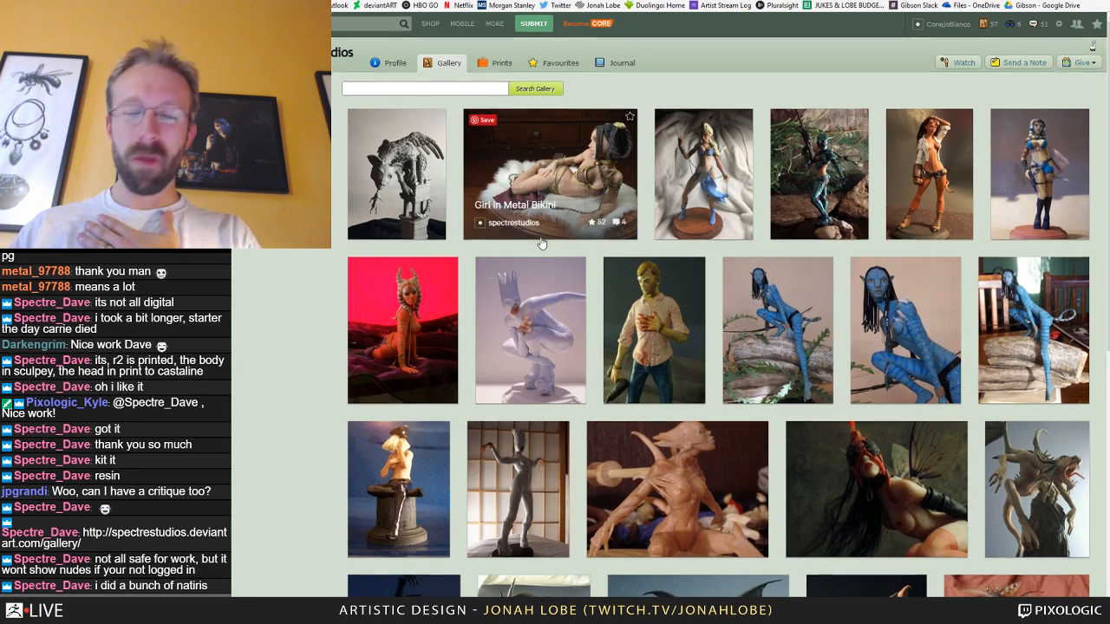
Look through the lower rows of the gallery, view the "WoW World of Warcraft Draenei" figure, and return to the gallery.
{"action": "scroll", "coordinate": [541, 243], "scroll_direction": "down", "scroll_amount": 2}
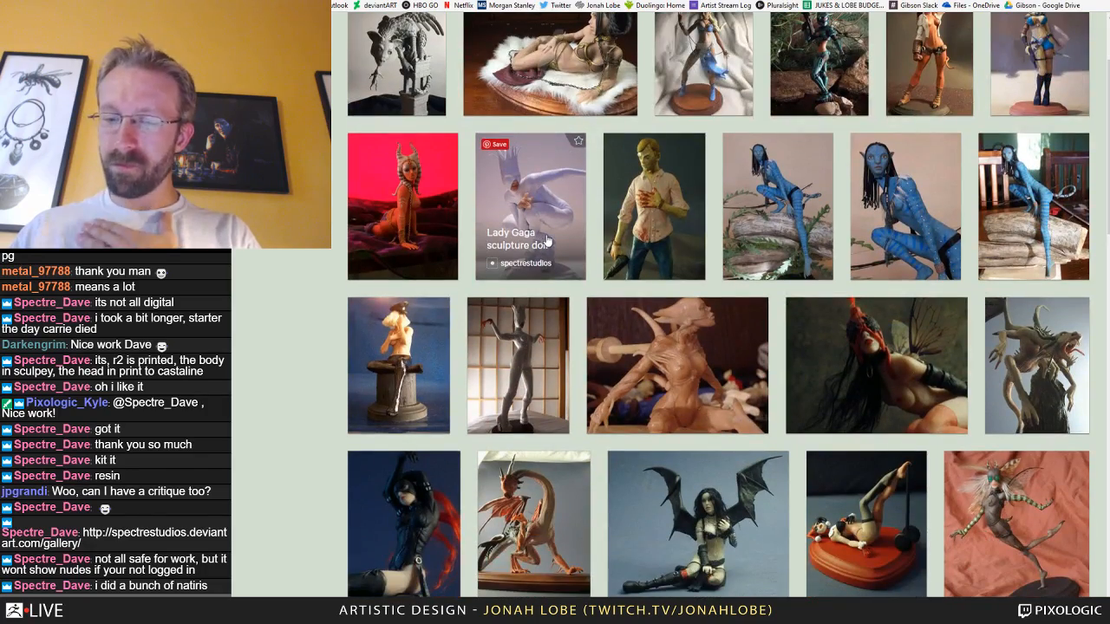
{"action": "scroll", "coordinate": [546, 241], "scroll_direction": "down", "scroll_amount": 5}
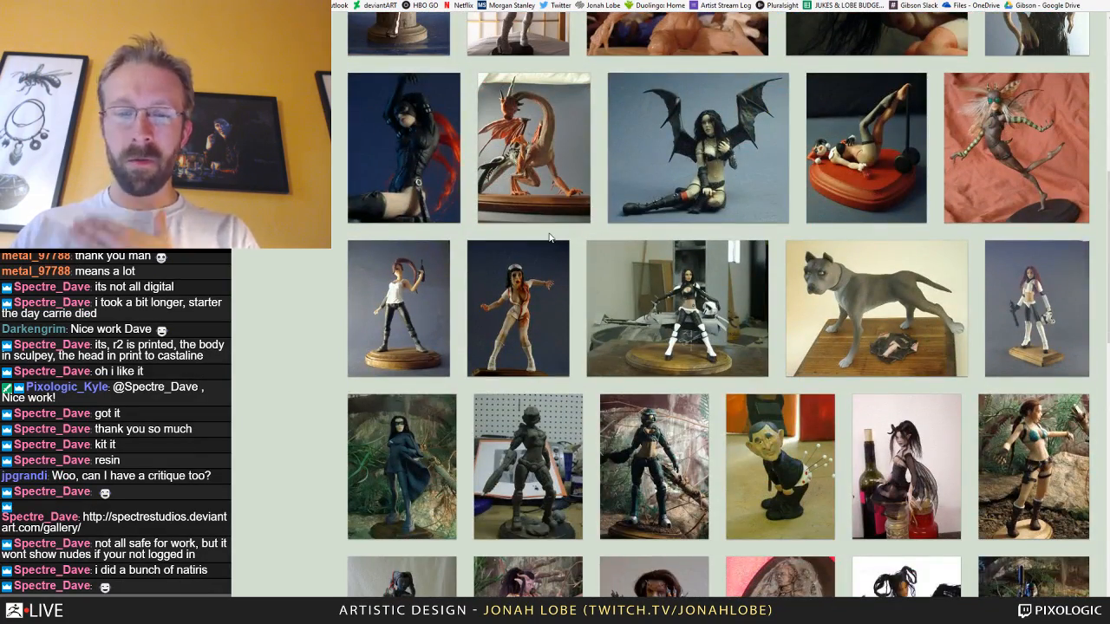
{"action": "scroll", "coordinate": [548, 235], "scroll_direction": "down", "scroll_amount": 2}
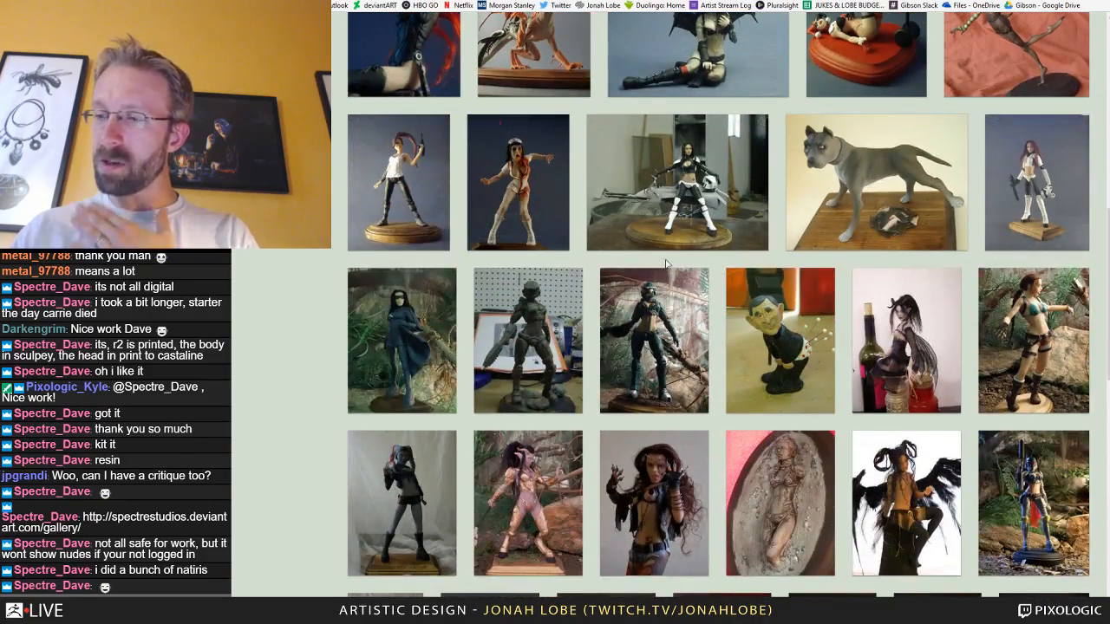
{"action": "scroll", "coordinate": [670, 263], "scroll_direction": "down", "scroll_amount": 2}
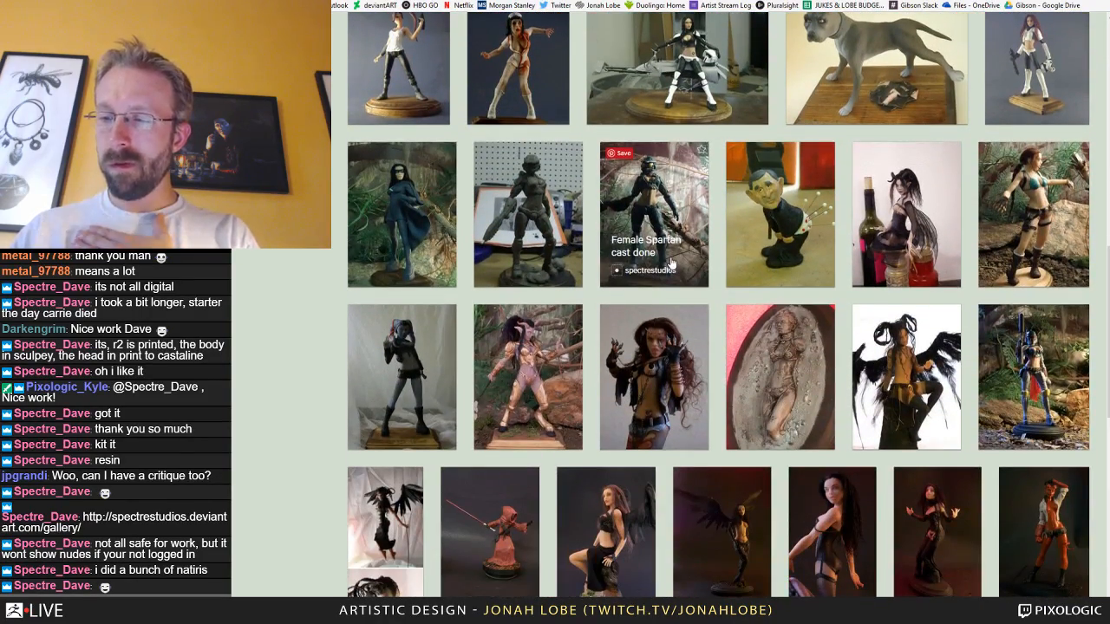
{"action": "scroll", "coordinate": [670, 262], "scroll_direction": "down", "scroll_amount": 2}
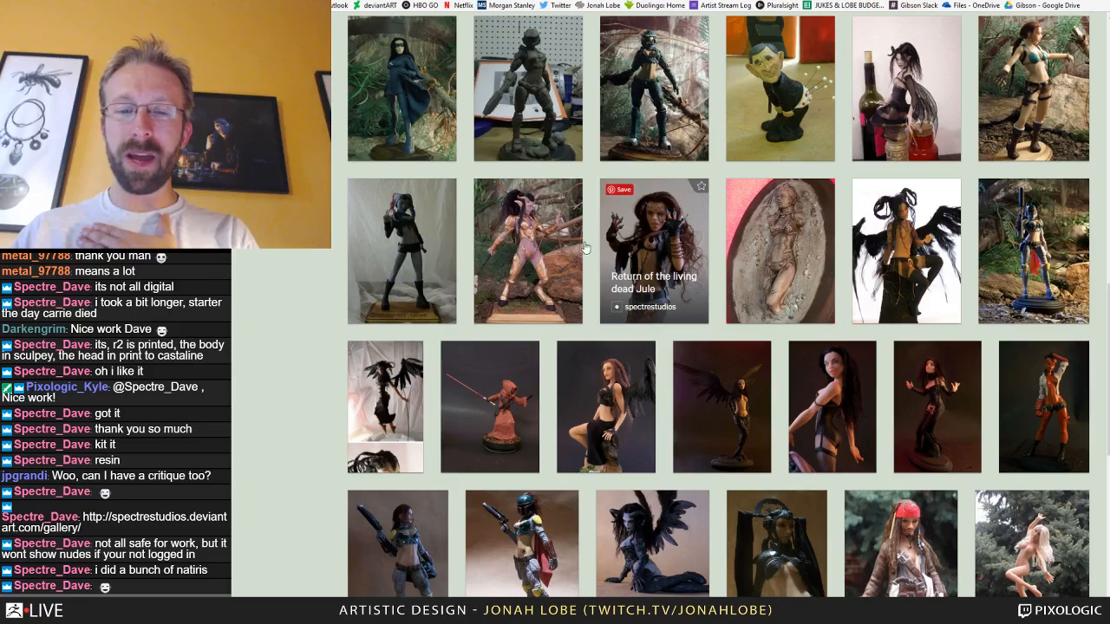
{"action": "left_click", "coordinate": [572, 244]}
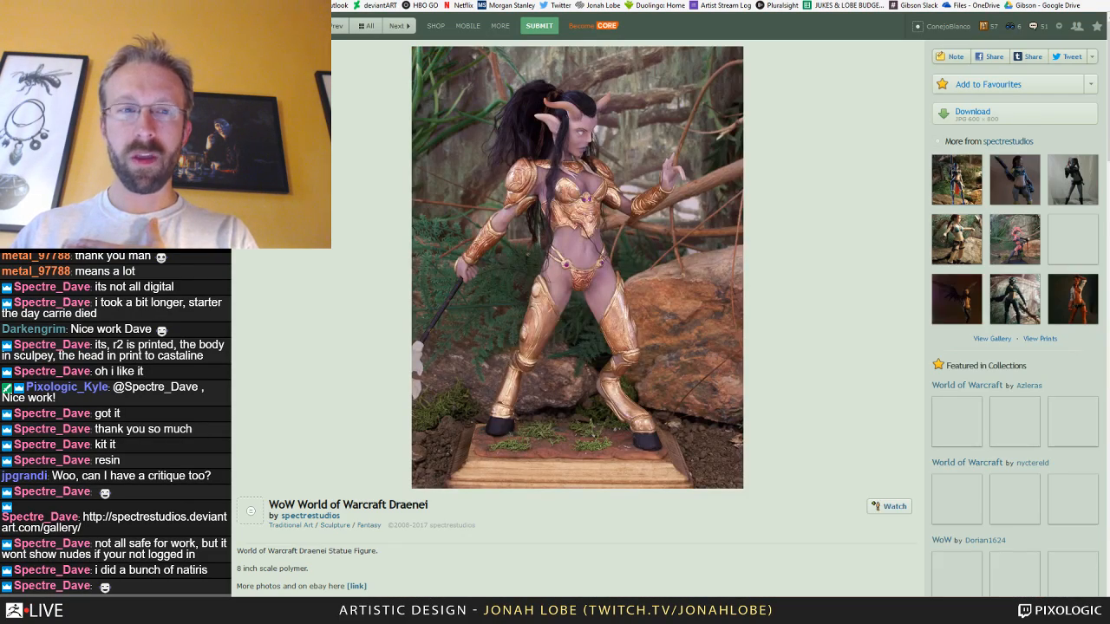
{"action": "key", "text": "alt+Left"}
Look over the remaining gallery rows and open the grey winged creature perched on a tower, the first sculpture in the gallery.
{"action": "scroll", "coordinate": [609, 286], "scroll_direction": "down", "scroll_amount": 2}
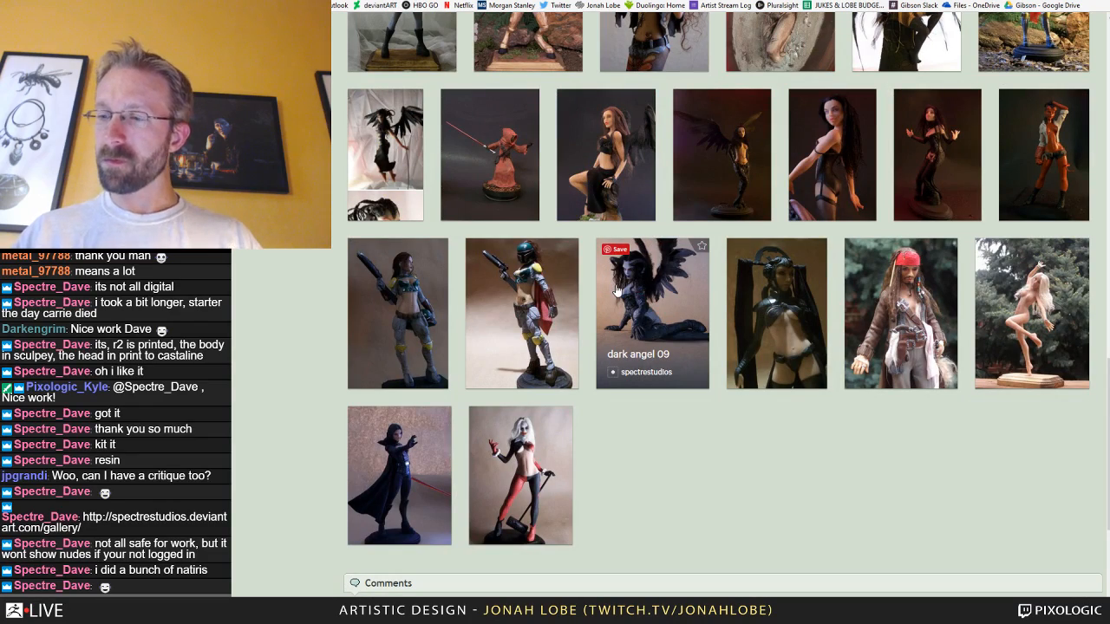
{"action": "scroll", "coordinate": [614, 289], "scroll_direction": "up", "scroll_amount": 10}
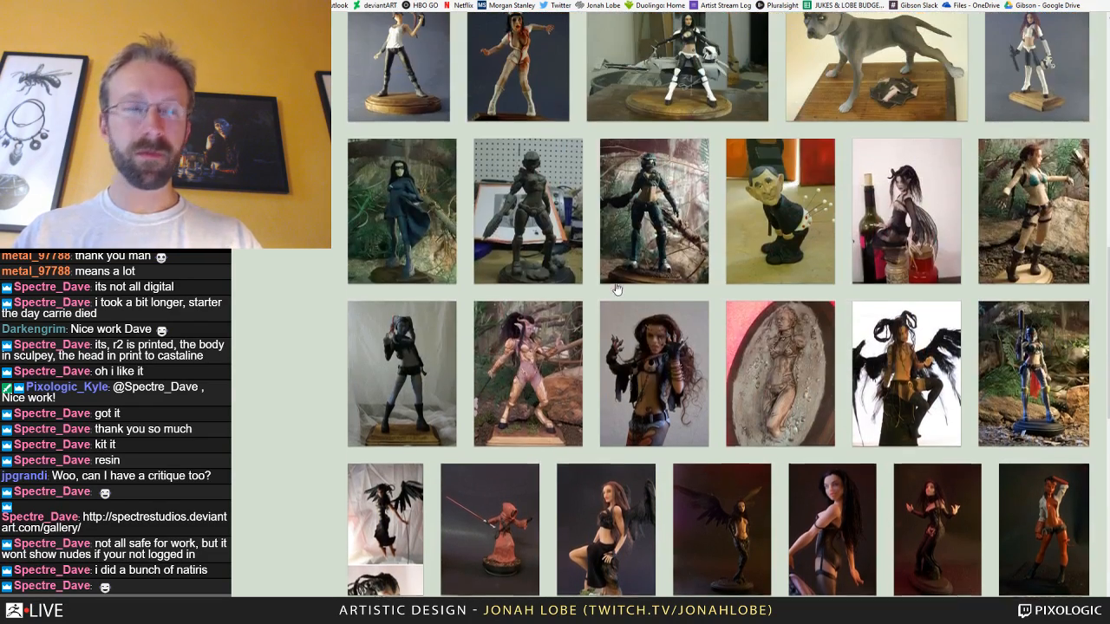
{"action": "scroll", "coordinate": [566, 271], "scroll_direction": "up", "scroll_amount": 4}
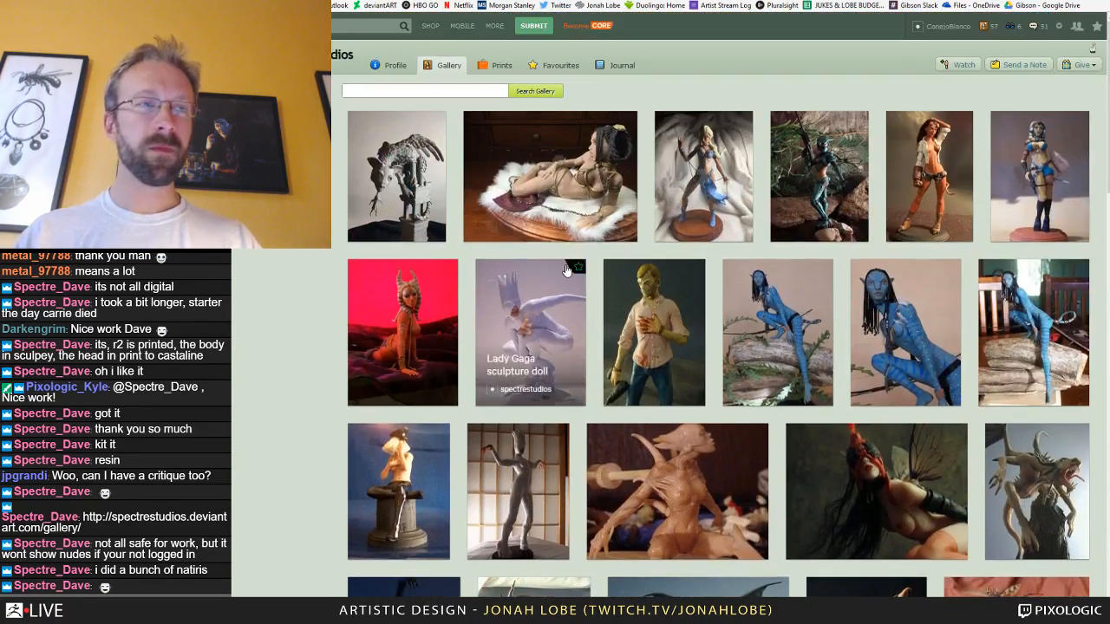
{"action": "left_click", "coordinate": [413, 149]}
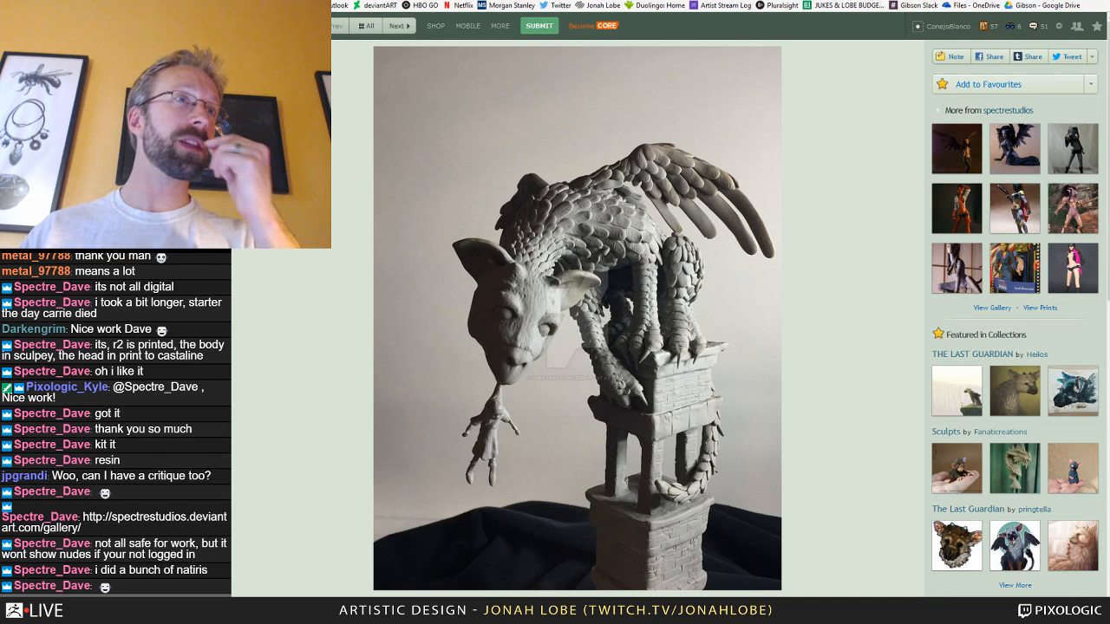
Switch to ZBrush and refine the large scroll high on the skull's side, smoothing its front edge.
{"action": "key", "text": "alt+Tab"}
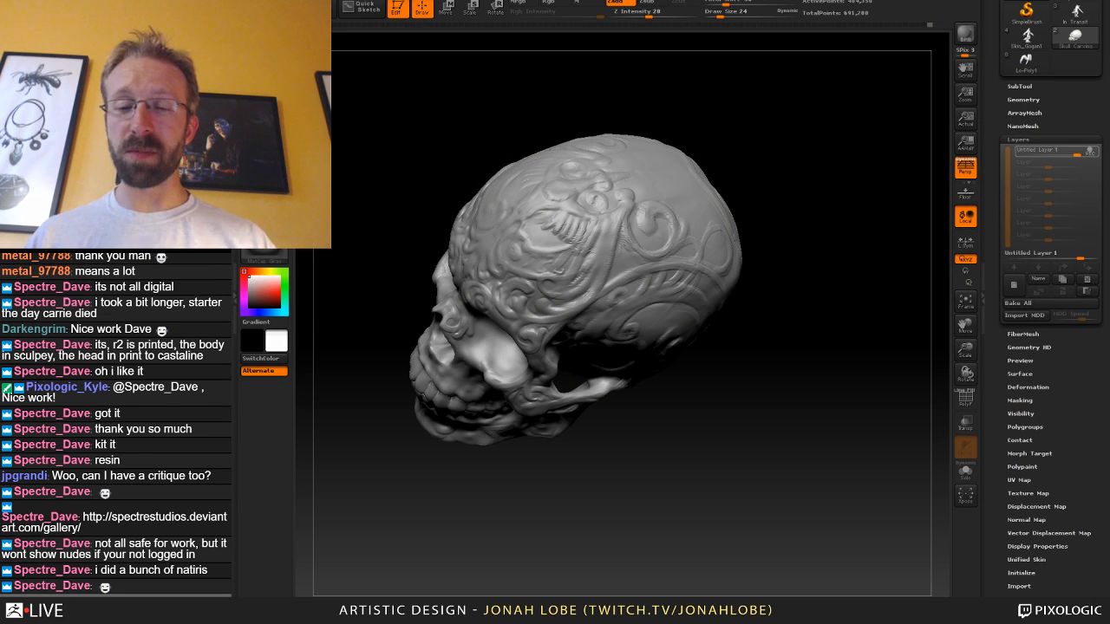
{"action": "mouse_move", "coordinate": [713, 420]}
{"action": "left_mouse_down"}
{"action": "mouse_move", "coordinate": [739, 350]}
{"action": "mouse_move", "coordinate": [843, 364]}
{"action": "mouse_move", "coordinate": [700, 324]}
{"action": "left_mouse_up"}
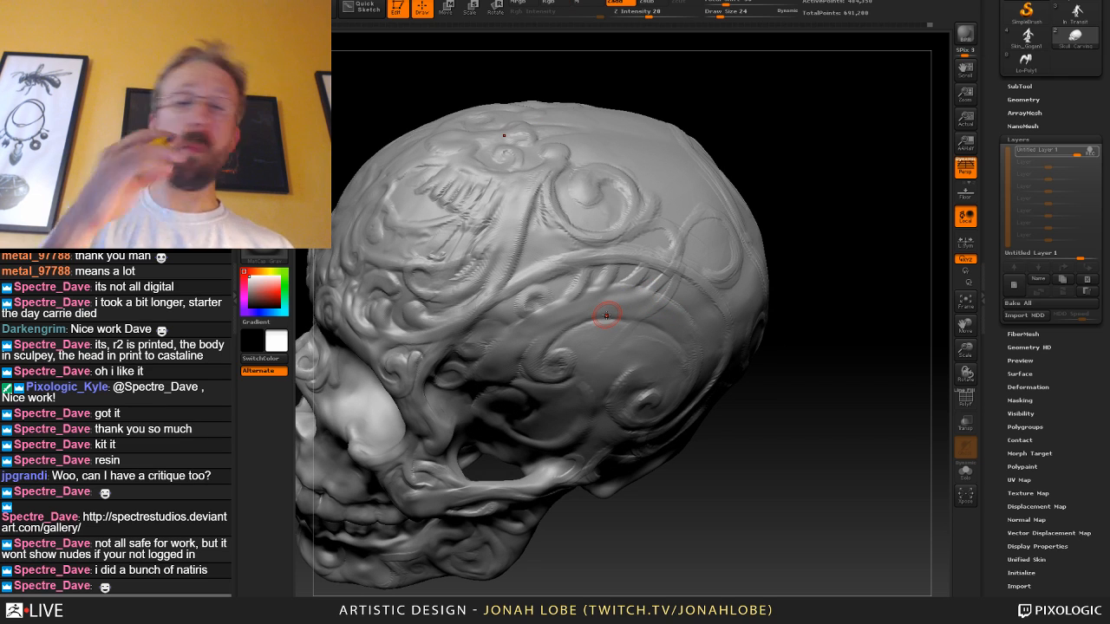
{"action": "left_click_drag", "start_coordinate": [801, 284], "coordinate": [787, 304]}
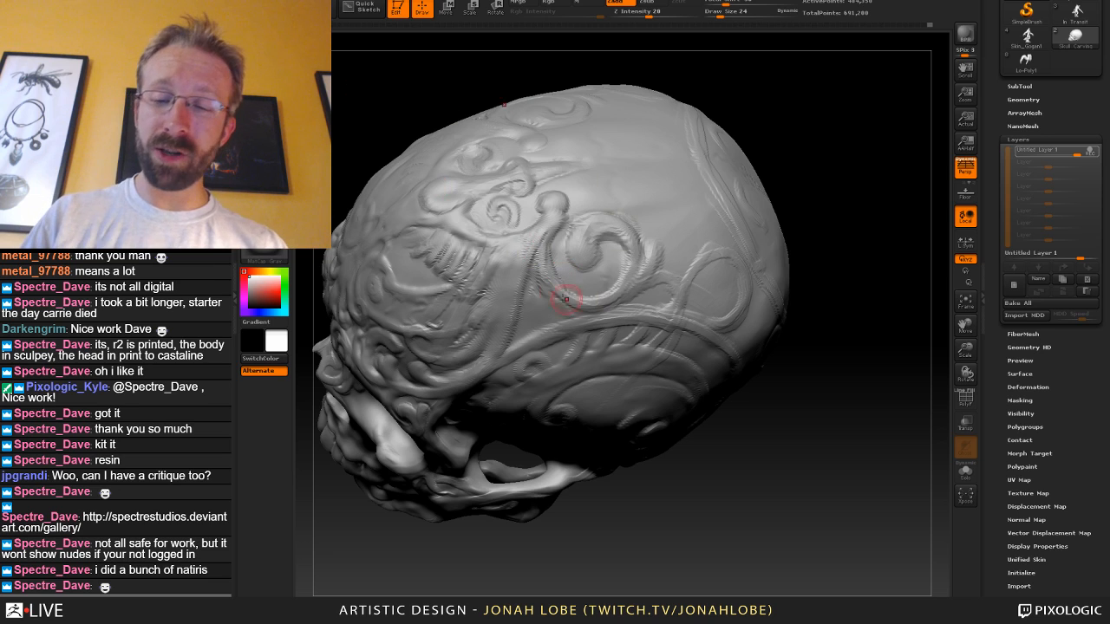
{"action": "mouse_move", "coordinate": [548, 271]}
{"action": "left_mouse_down"}
{"action": "mouse_move", "coordinate": [564, 302]}
{"action": "mouse_move", "coordinate": [591, 305]}
{"action": "left_mouse_up"}
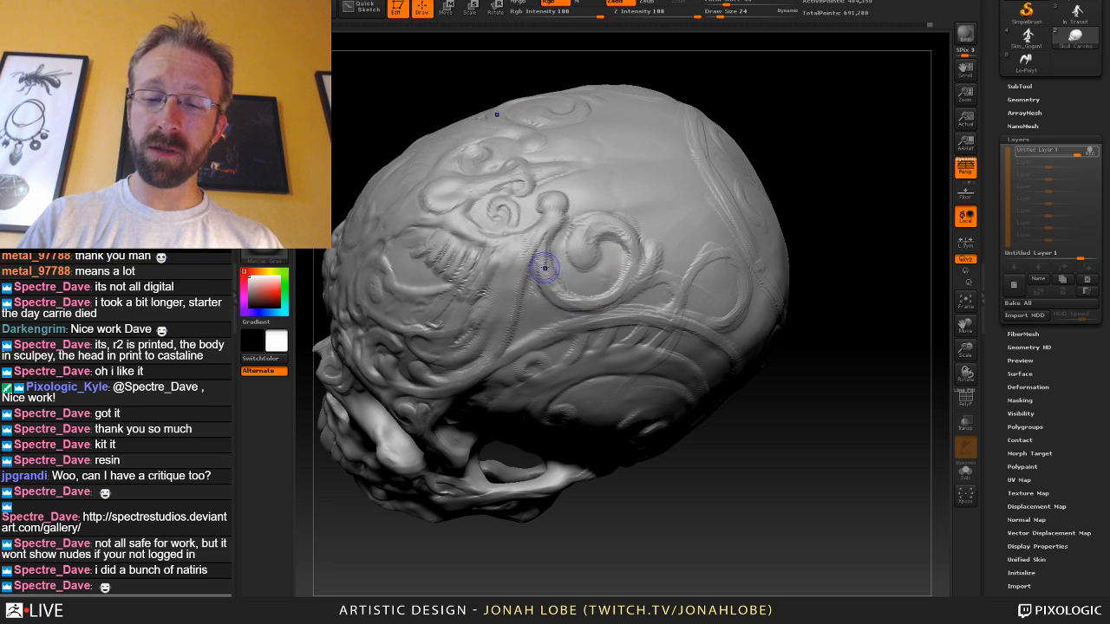
{"action": "left_click_drag", "start_coordinate": [544, 268], "coordinate": [546, 281], "text": "shift"}
{"action": "mouse_move", "coordinate": [827, 240]}
{"action": "left_mouse_down"}
{"action": "mouse_move", "coordinate": [822, 196]}
{"action": "mouse_move", "coordinate": [644, 267]}
{"action": "left_mouse_up"}
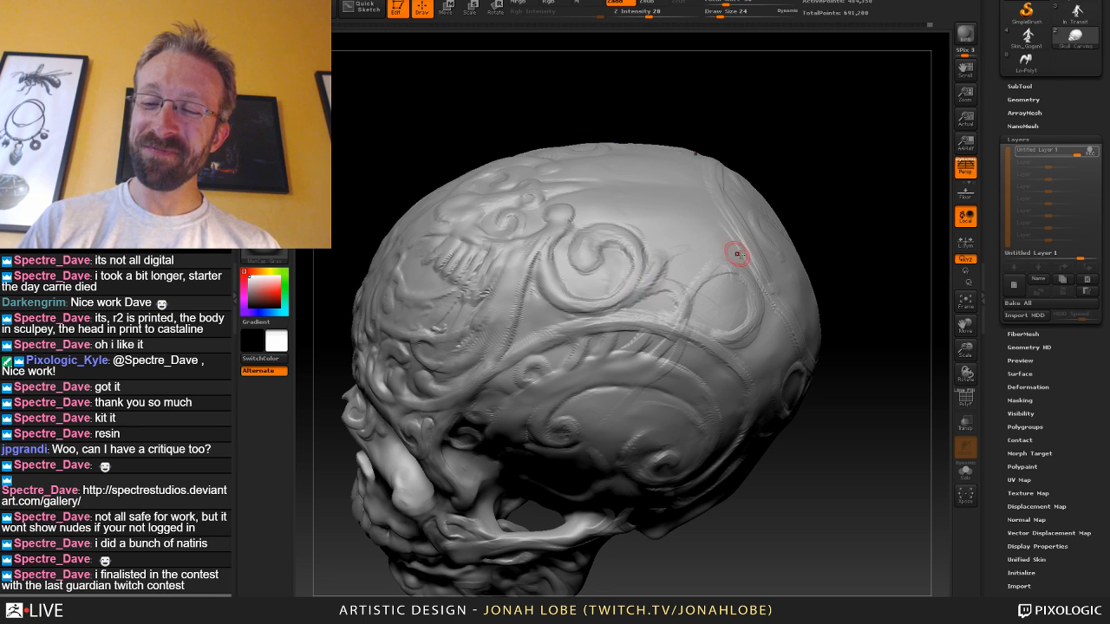
{"action": "left_click_drag", "start_coordinate": [862, 301], "coordinate": [709, 273]}
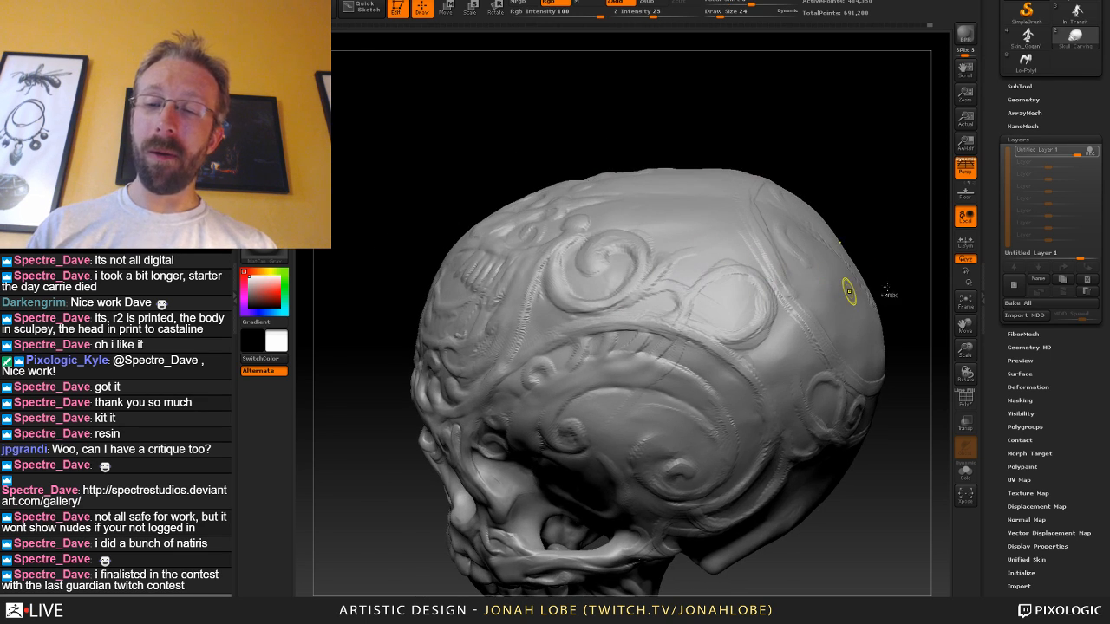
Refine the small spiral and neighbouring curls at the front of the temple ornament.
{"action": "left_click_drag", "start_coordinate": [886, 245], "coordinate": [807, 267]}
{"action": "left_click_drag", "start_coordinate": [885, 214], "coordinate": [867, 199], "text": "alt"}
{"action": "left_click_drag", "start_coordinate": [871, 334], "coordinate": [811, 315]}
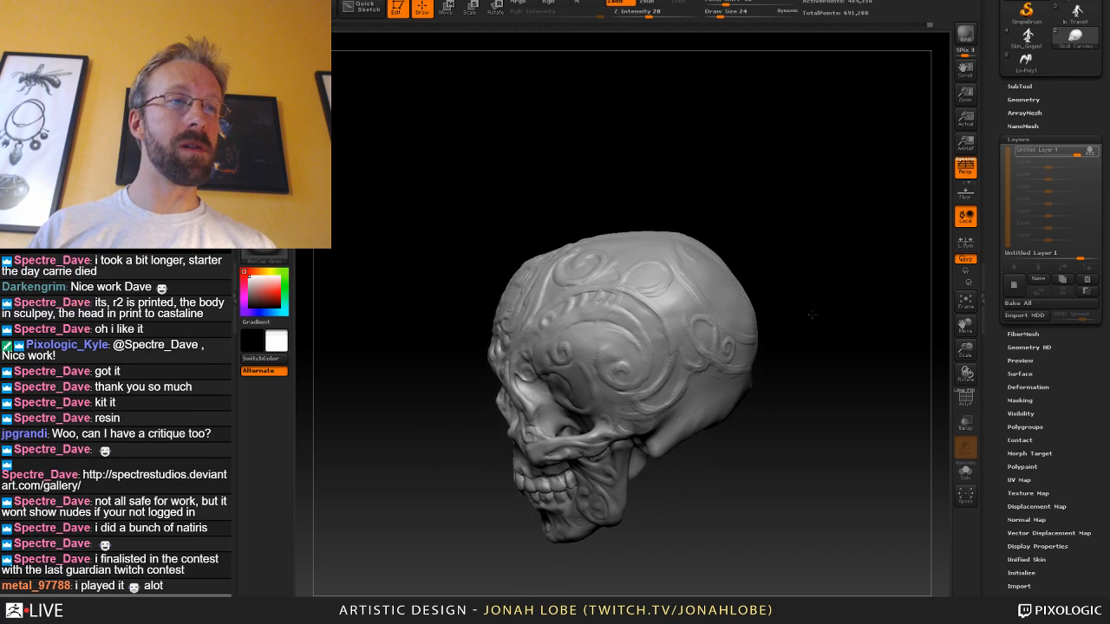
{"action": "mouse_move", "coordinate": [810, 381]}
{"action": "left_mouse_down", "text": "alt"}
{"action": "mouse_move", "coordinate": [795, 421]}
{"action": "mouse_move", "coordinate": [728, 414]}
{"action": "left_mouse_up", "text": "alt"}
{"action": "left_click_drag", "start_coordinate": [839, 341], "coordinate": [843, 344]}
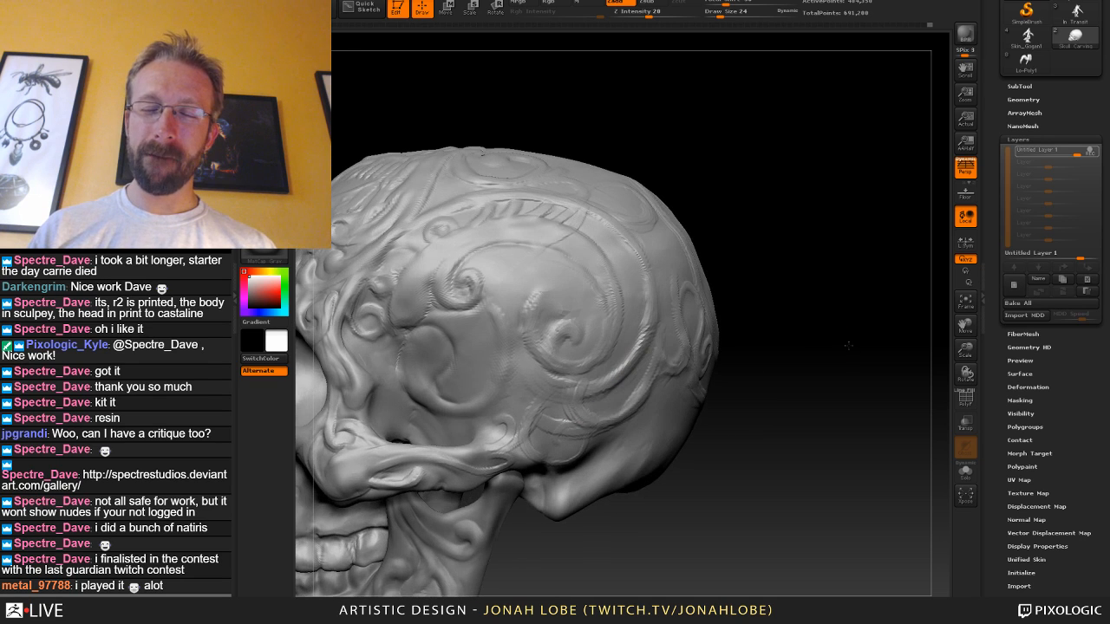
{"action": "mouse_move", "coordinate": [778, 360]}
{"action": "left_mouse_down"}
{"action": "mouse_move", "coordinate": [826, 367]}
{"action": "mouse_move", "coordinate": [818, 395]}
{"action": "left_mouse_up"}
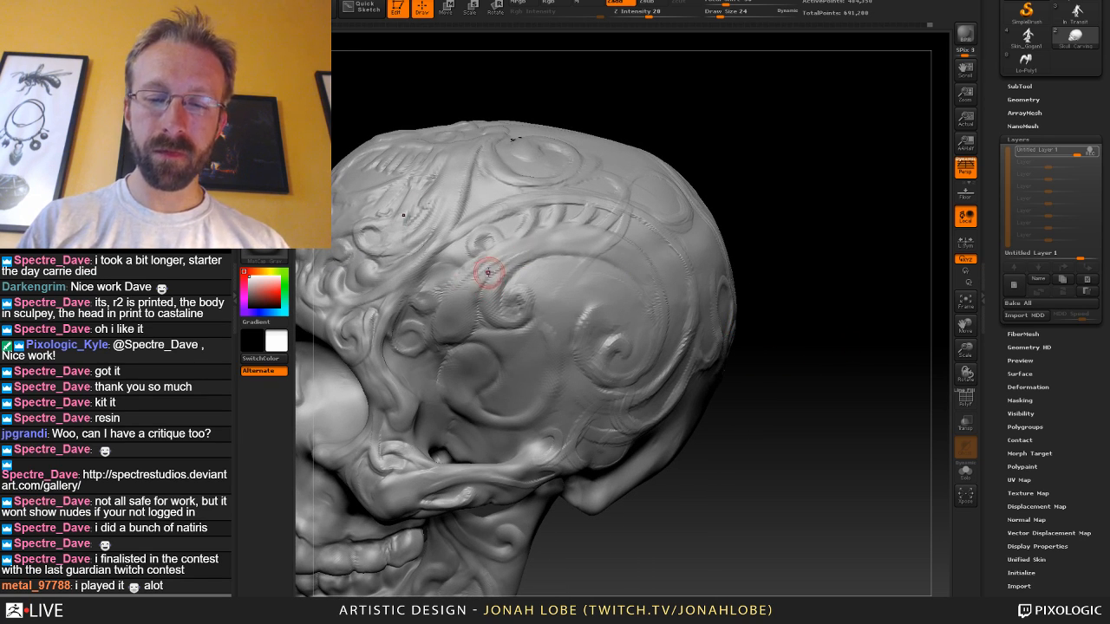
{"action": "left_click_drag", "start_coordinate": [736, 247], "coordinate": [742, 230]}
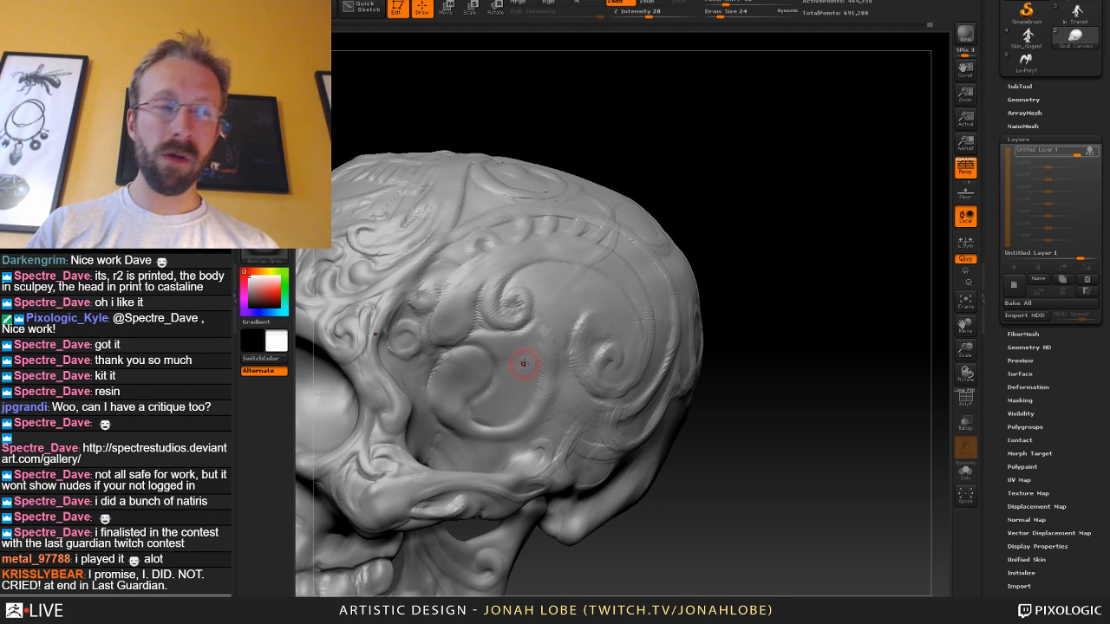
Sculpt a branching inner curl inside the rounded ornament in the skull's temple hollow.
{"action": "mouse_move", "coordinate": [777, 311]}
{"action": "left_mouse_down", "text": "alt"}
{"action": "mouse_move", "coordinate": [728, 287]}
{"action": "mouse_move", "coordinate": [833, 319]}
{"action": "mouse_move", "coordinate": [815, 303]}
{"action": "mouse_move", "coordinate": [740, 300]}
{"action": "mouse_move", "coordinate": [763, 315]}
{"action": "mouse_move", "coordinate": [751, 309]}
{"action": "mouse_move", "coordinate": [591, 355]}
{"action": "left_mouse_up", "text": "alt"}
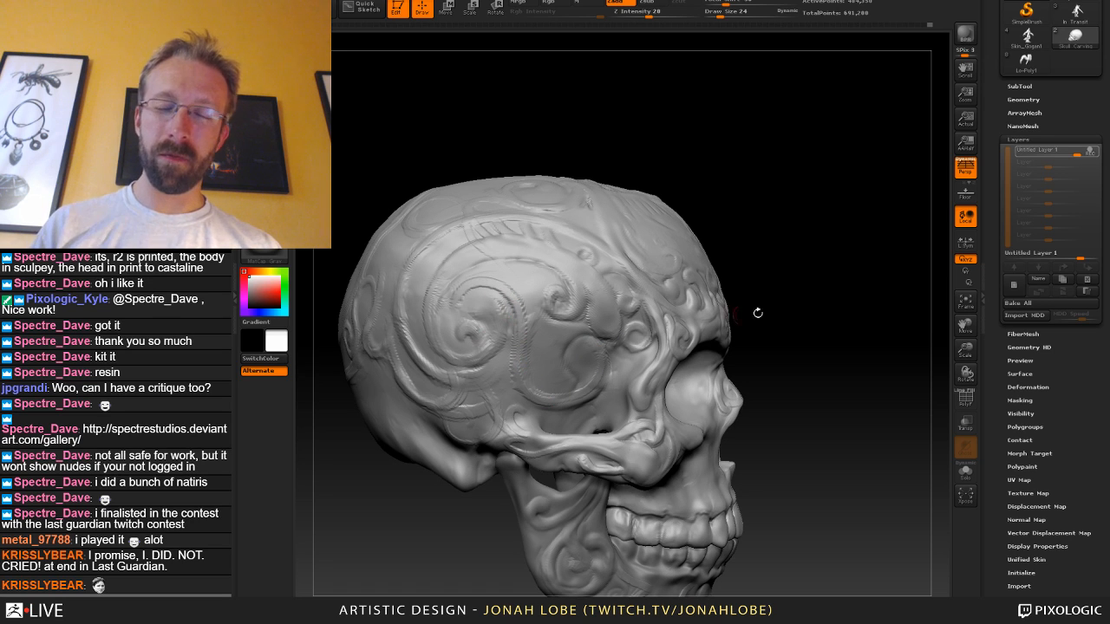
{"action": "mouse_move", "coordinate": [815, 309]}
{"action": "left_mouse_down", "text": "alt"}
{"action": "mouse_move", "coordinate": [776, 237]}
{"action": "mouse_move", "coordinate": [748, 303]}
{"action": "mouse_move", "coordinate": [757, 388]}
{"action": "left_mouse_up", "text": "alt"}
{"action": "left_click_drag", "start_coordinate": [724, 290], "coordinate": [776, 299]}
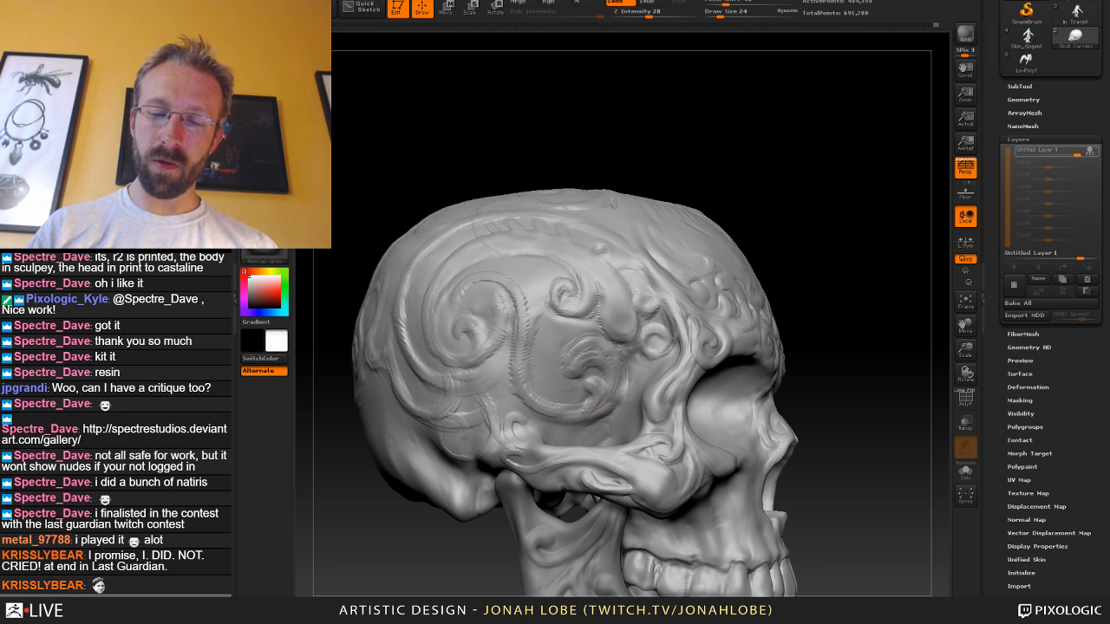
{"action": "left_click_drag", "start_coordinate": [820, 266], "coordinate": [867, 279]}
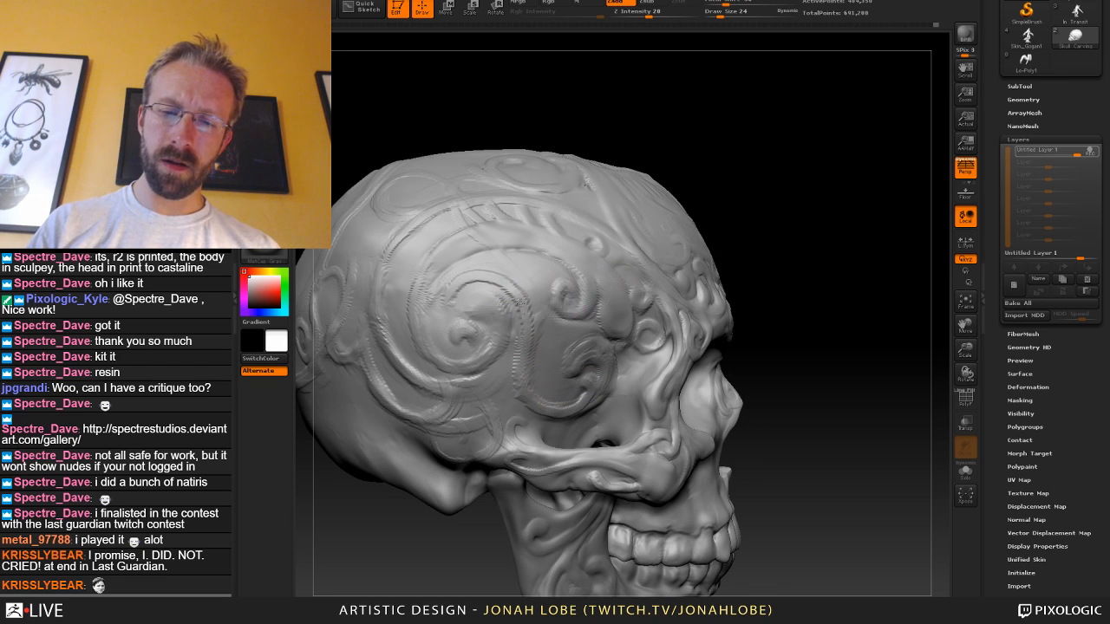
{"action": "left_click_drag", "start_coordinate": [745, 238], "coordinate": [679, 315]}
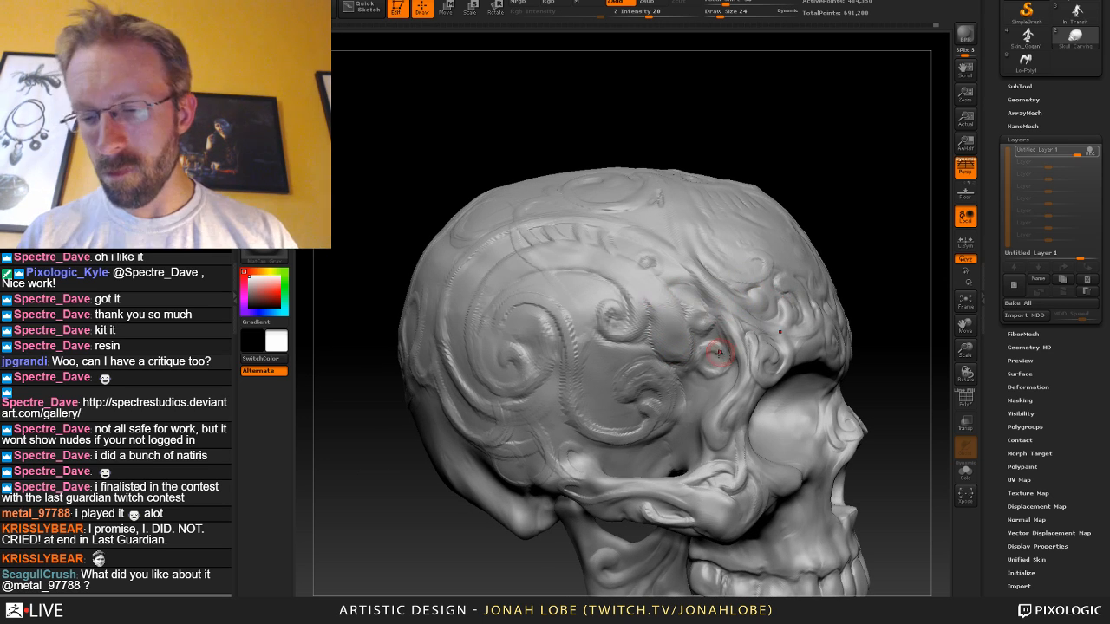
Smooth the beads and small ring between the temple ornament and the eye socket.
{"action": "key", "text": "shift"}
{"action": "left_click_drag", "start_coordinate": [931, 206], "coordinate": [820, 216], "text": "alt"}
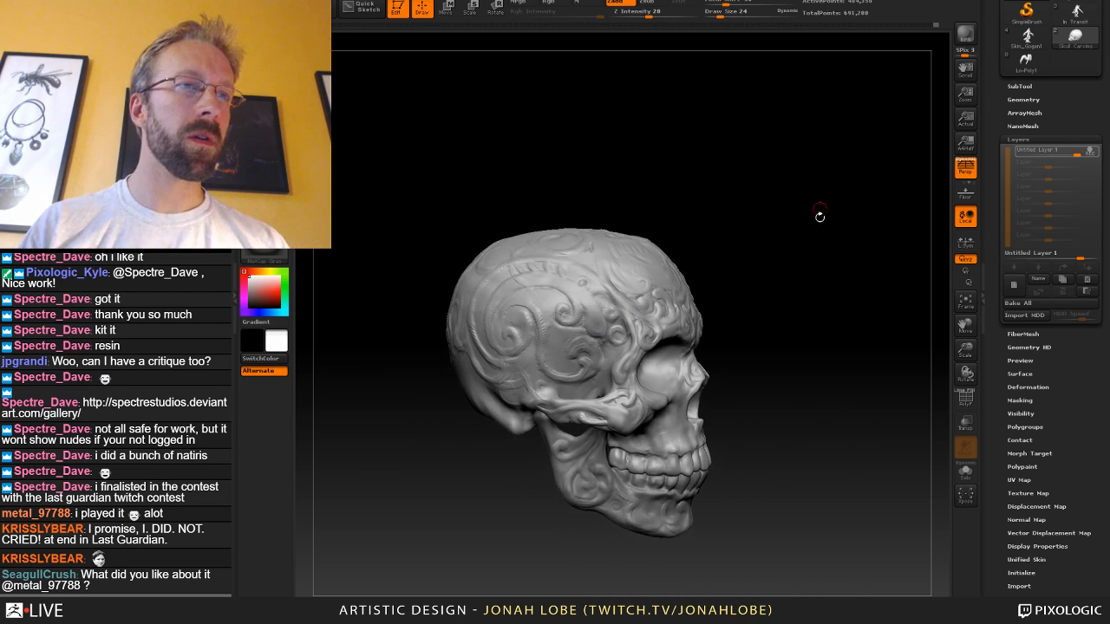
{"action": "left_click_drag", "start_coordinate": [797, 298], "coordinate": [774, 297], "text": "alt"}
{"action": "mouse_move", "coordinate": [774, 297]}
{"action": "left_mouse_down"}
{"action": "mouse_move", "coordinate": [763, 386]}
{"action": "mouse_move", "coordinate": [772, 333]}
{"action": "mouse_move", "coordinate": [646, 325]}
{"action": "left_mouse_up"}
{"action": "key", "text": "shift"}
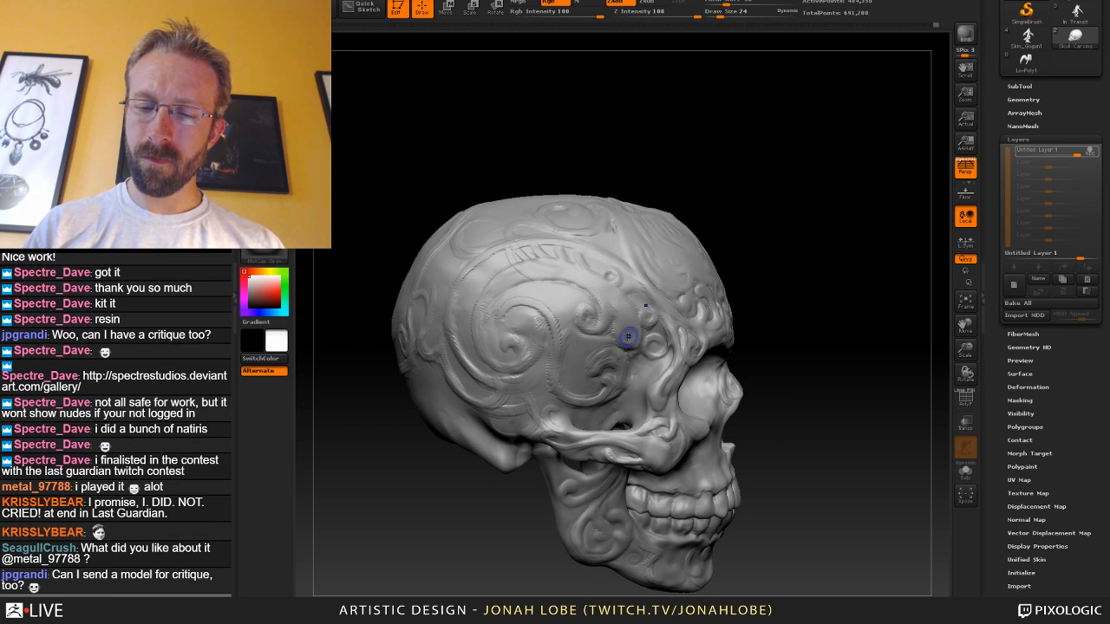
Try the Morph brush on the large side spiral, undo the stroke, and set the draw size to 11.
{"action": "left_click_drag", "start_coordinate": [737, 305], "coordinate": [710, 294]}
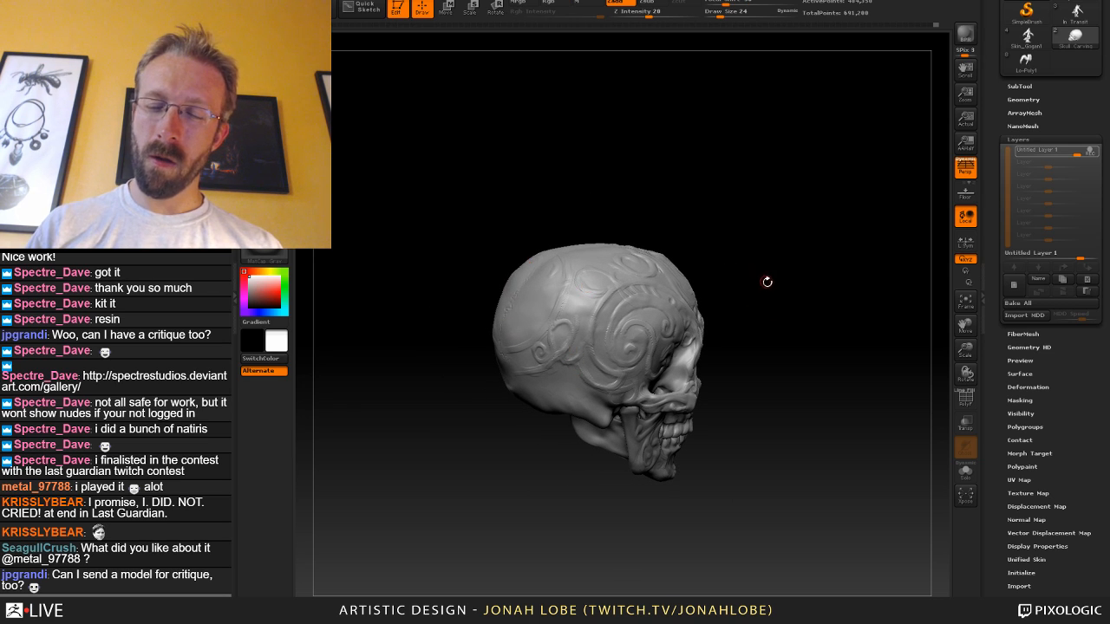
{"action": "left_click_drag", "start_coordinate": [766, 283], "coordinate": [777, 358]}
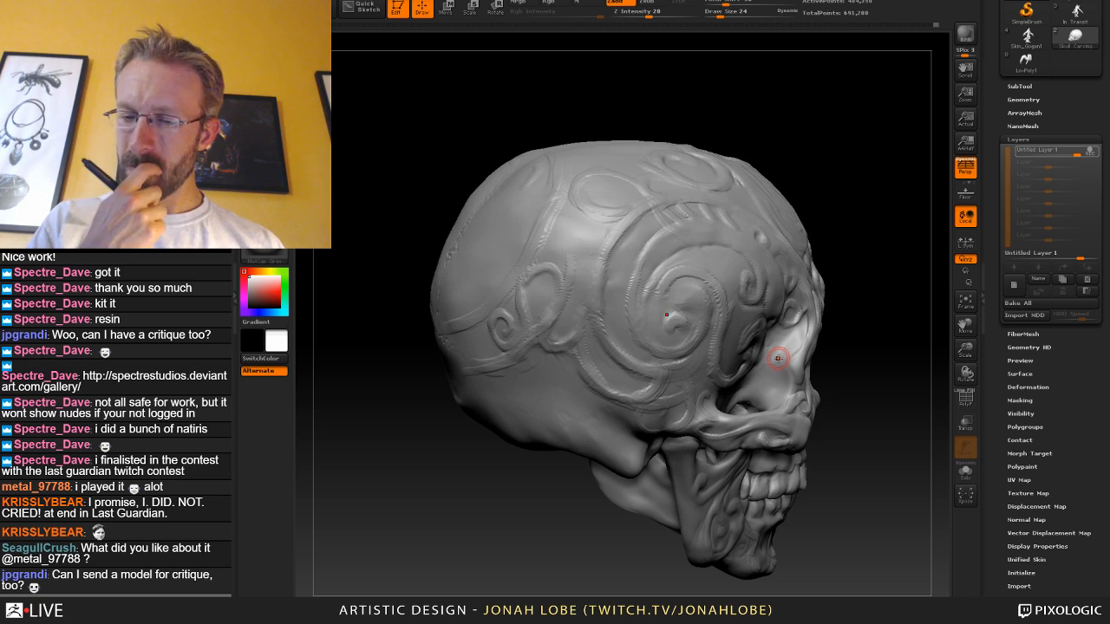
{"action": "mouse_move", "coordinate": [548, 473]}
{"action": "left_mouse_down"}
{"action": "mouse_move", "coordinate": [562, 426]}
{"action": "mouse_move", "coordinate": [594, 435]}
{"action": "mouse_move", "coordinate": [570, 361]}
{"action": "mouse_move", "coordinate": [589, 508]}
{"action": "mouse_move", "coordinate": [578, 386]}
{"action": "left_mouse_up"}
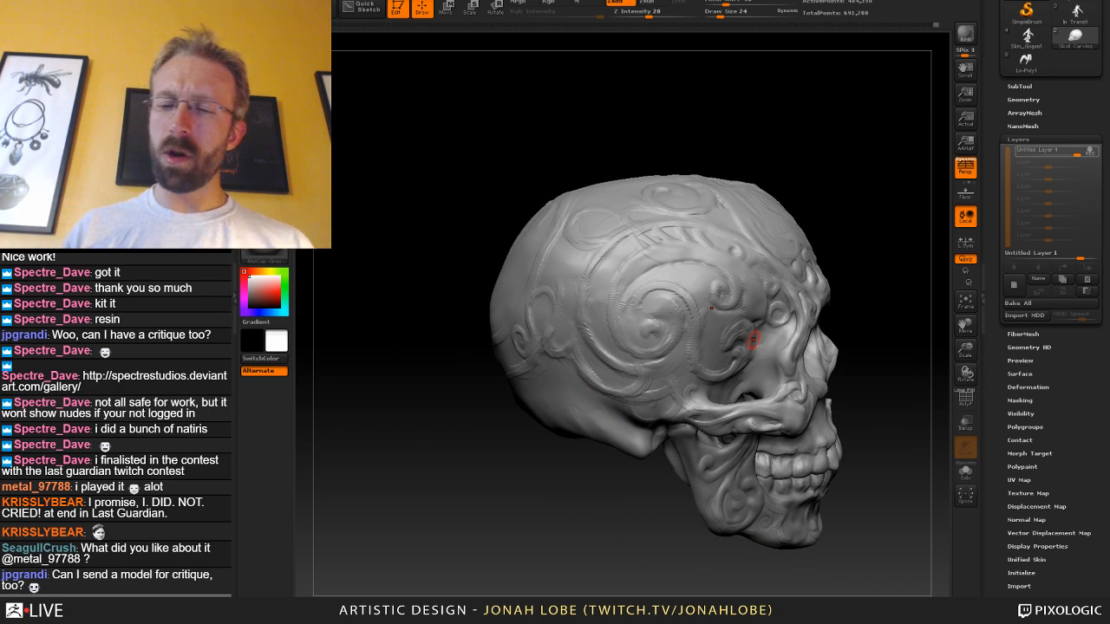
{"action": "key", "text": "b"}
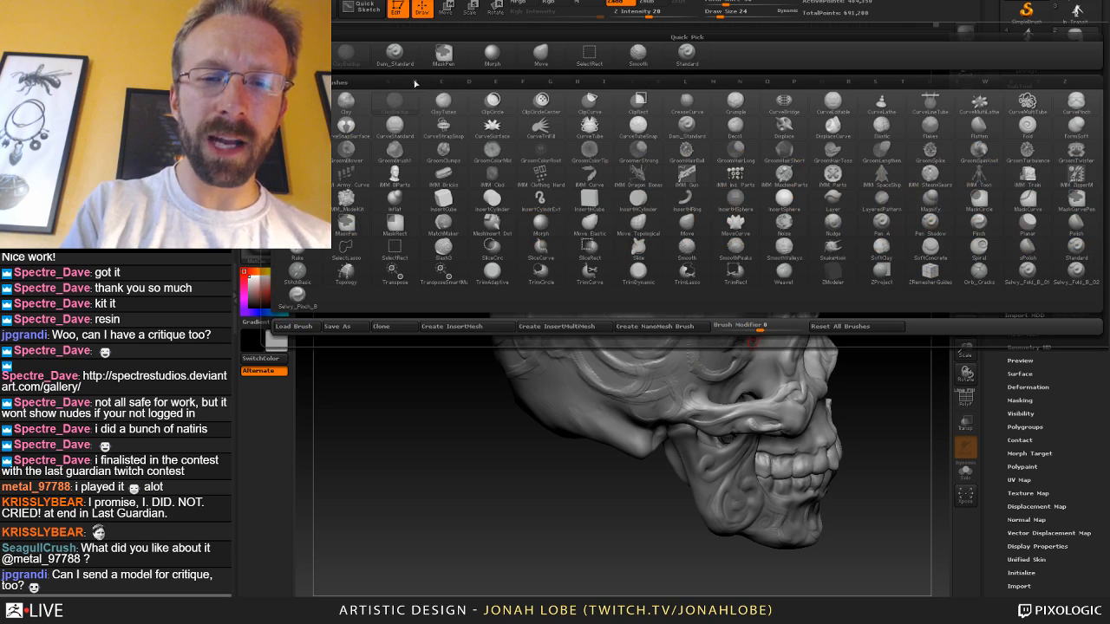
{"action": "left_click", "coordinate": [498, 59]}
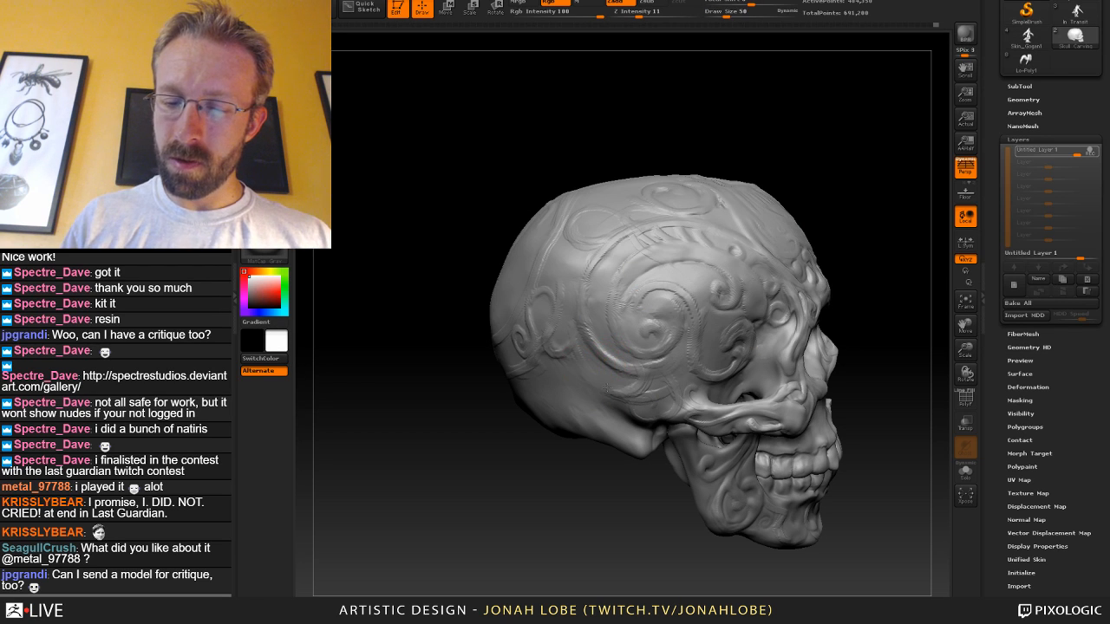
{"action": "key", "text": "s"}
{"action": "mouse_move", "coordinate": [642, 390]}
{"action": "left_mouse_down"}
{"action": "mouse_move", "coordinate": [639, 366]}
{"action": "mouse_move", "coordinate": [667, 362]}
{"action": "mouse_move", "coordinate": [638, 352]}
{"action": "left_mouse_up"}
{"action": "key", "text": "s"}
{"action": "key", "text": "ctrl+z"}
{"action": "key", "text": "s"}
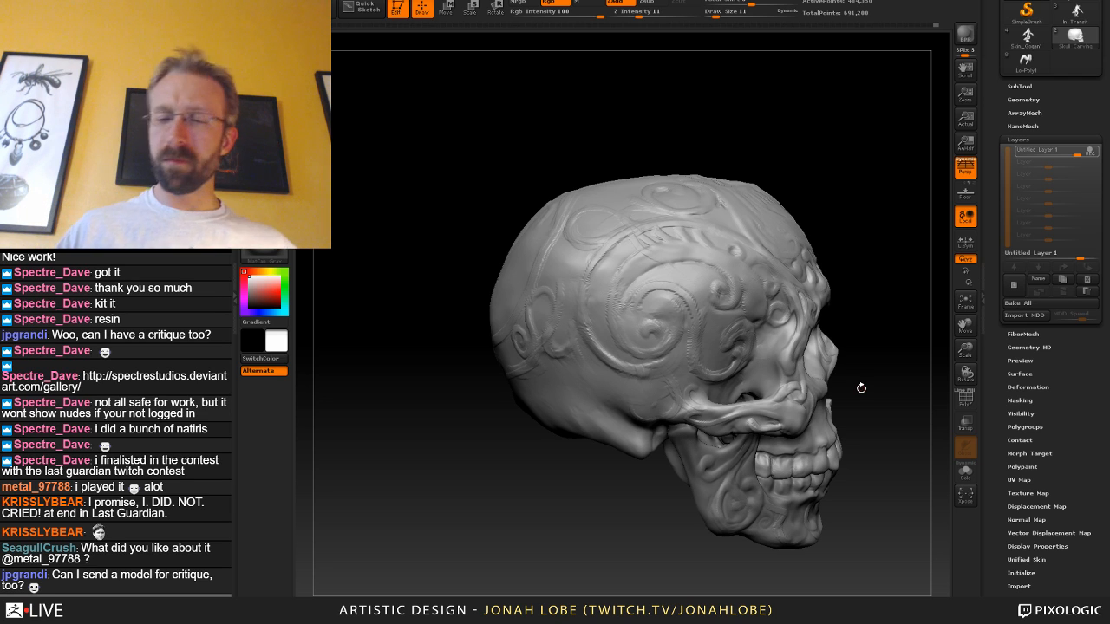
Reshape the tip of the nasal bone with the Move brush, setting its draw size to 24.
{"action": "left_click_drag", "start_coordinate": [869, 384], "coordinate": [838, 394]}
{"action": "left_click_drag", "start_coordinate": [590, 533], "coordinate": [562, 544]}
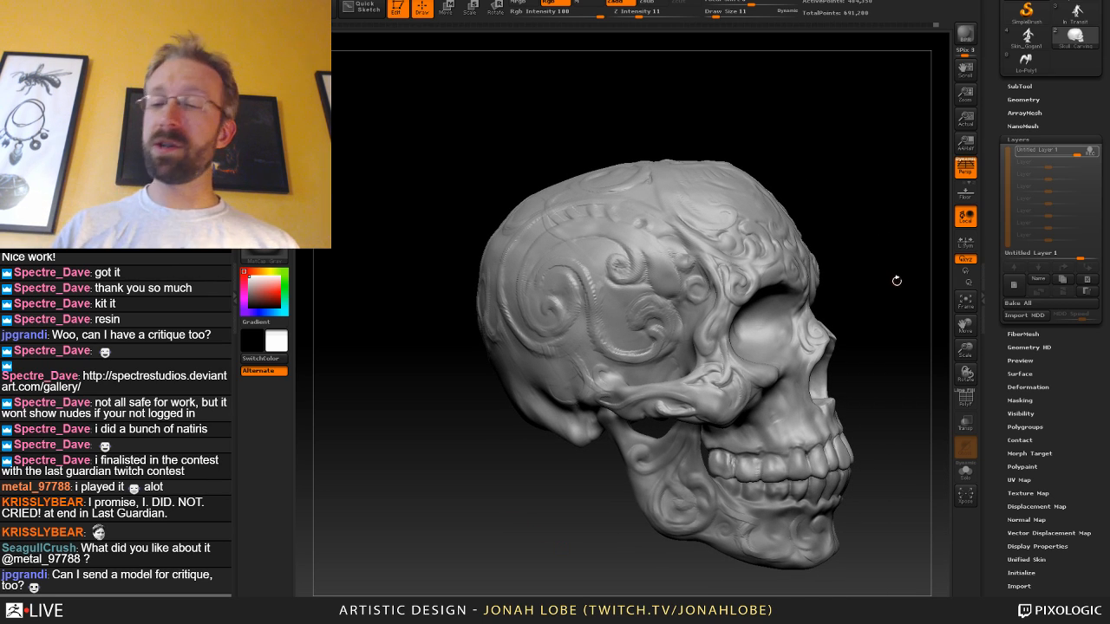
{"action": "left_click_drag", "start_coordinate": [872, 316], "coordinate": [736, 349]}
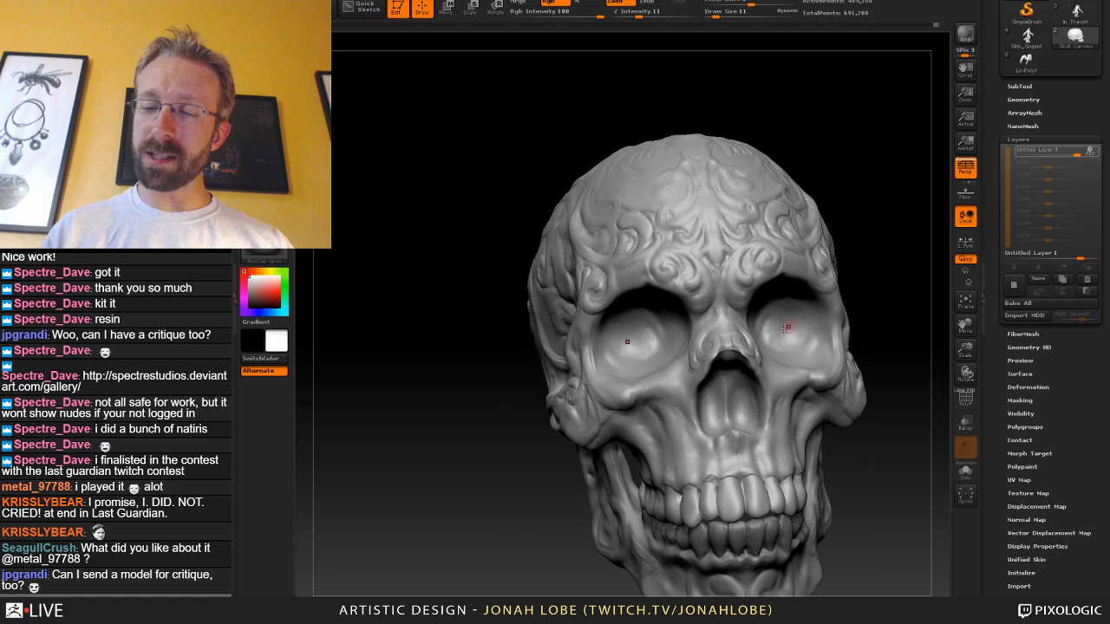
{"action": "key", "text": "b"}
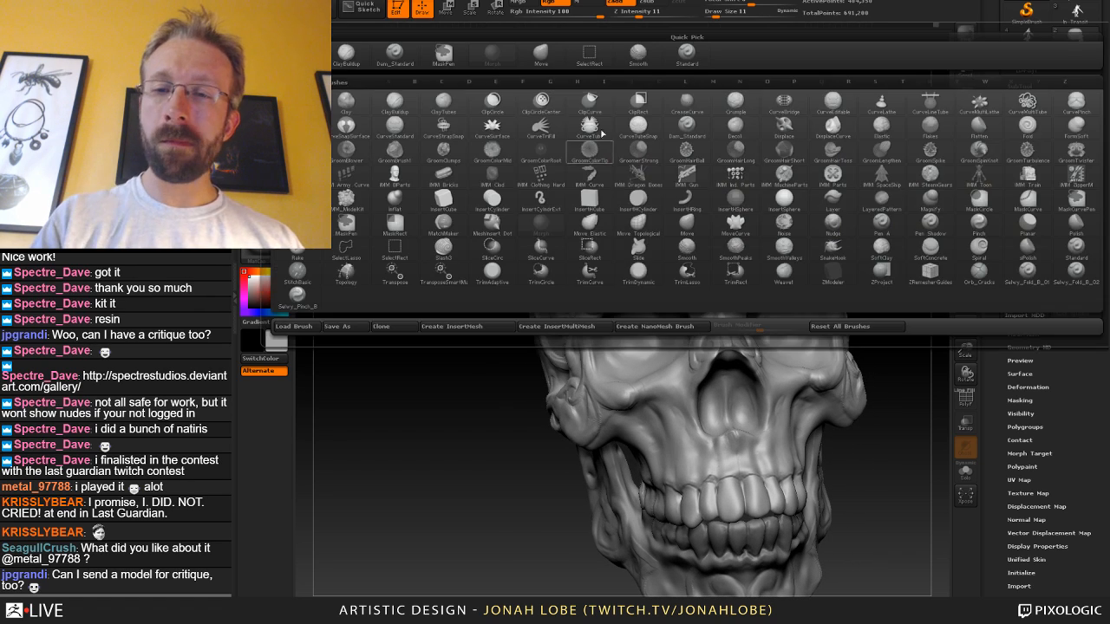
{"action": "left_click", "coordinate": [542, 54]}
{"action": "left_click_drag", "start_coordinate": [842, 164], "coordinate": [715, 92], "text": "alt"}
{"action": "left_click_drag", "start_coordinate": [830, 134], "coordinate": [743, 322], "text": "alt"}
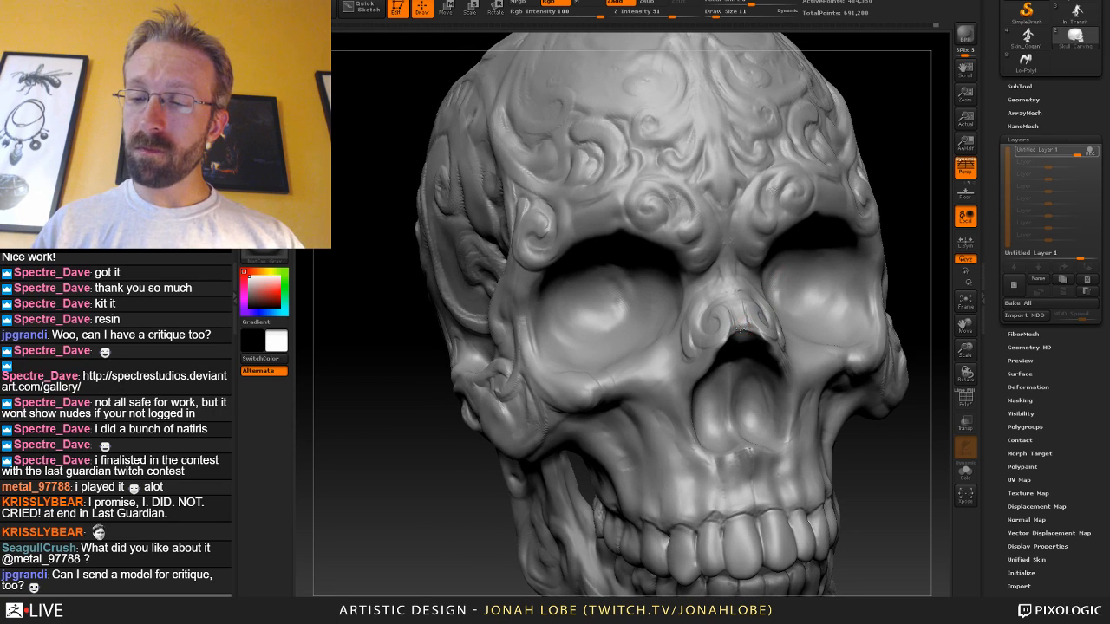
{"action": "left_click_drag", "start_coordinate": [913, 263], "coordinate": [956, 262]}
{"action": "key", "text": "s"}
{"action": "left_click_drag", "start_coordinate": [738, 322], "coordinate": [742, 322]}
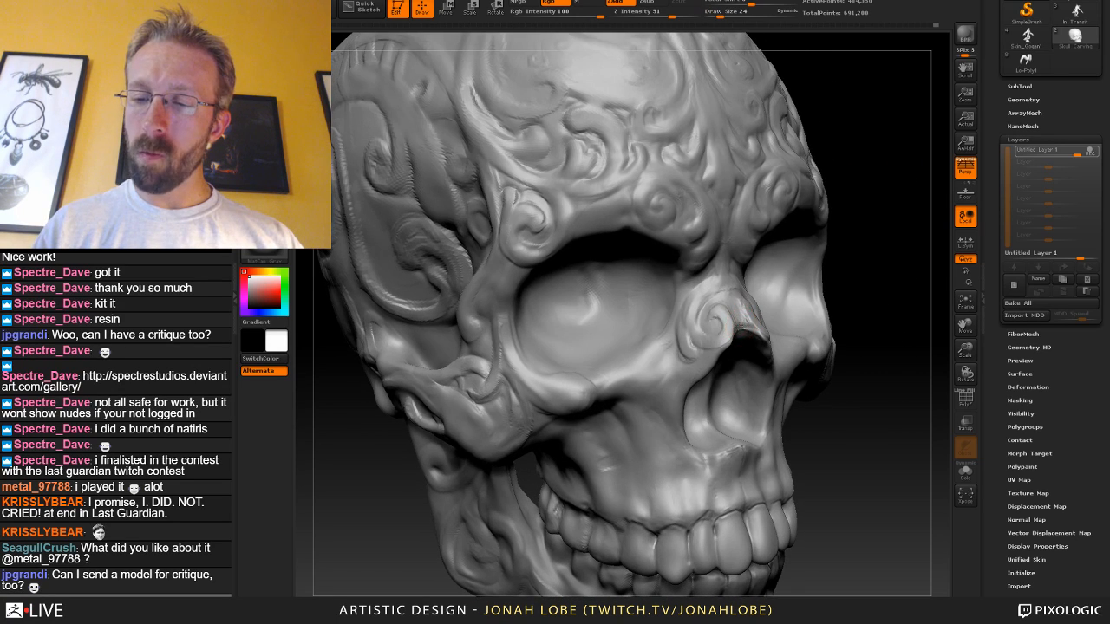
{"action": "left_click_drag", "start_coordinate": [882, 305], "coordinate": [743, 325]}
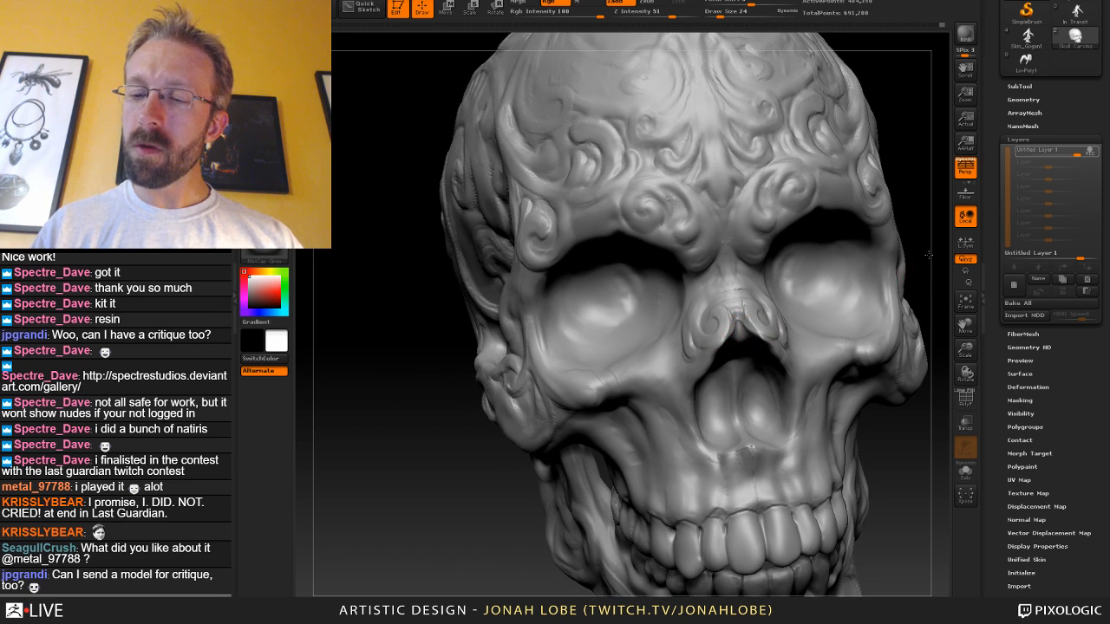
{"action": "left_click_drag", "start_coordinate": [928, 255], "coordinate": [806, 248]}
Build up the centre of the nasal bone tip with the ClayBuildup brush at draw size 17.
{"action": "key", "text": "b"}
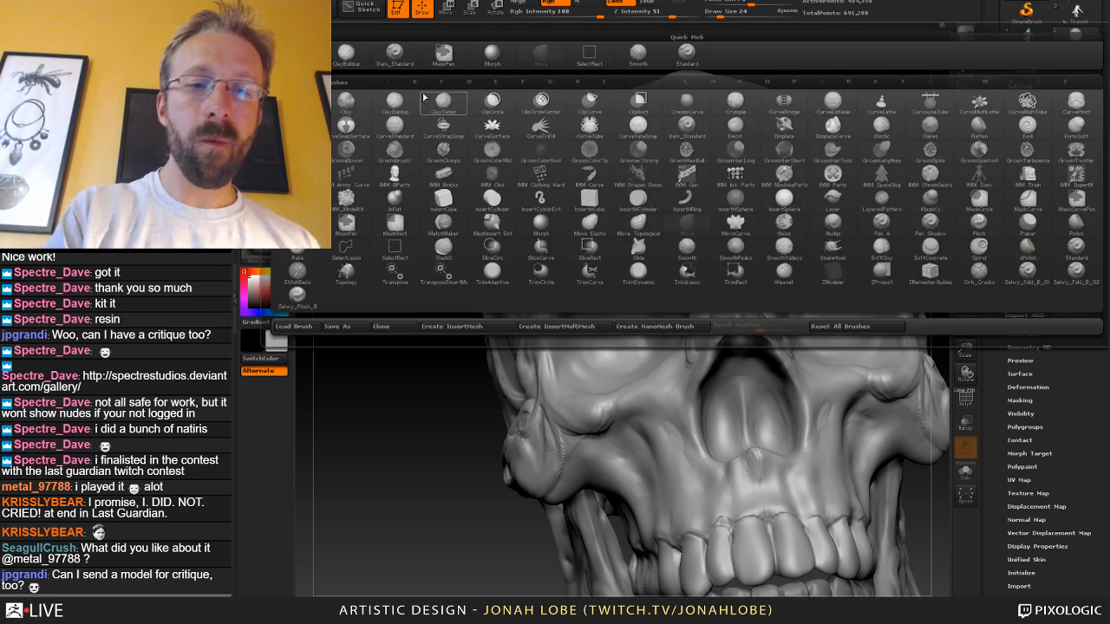
{"action": "left_click", "coordinate": [353, 60]}
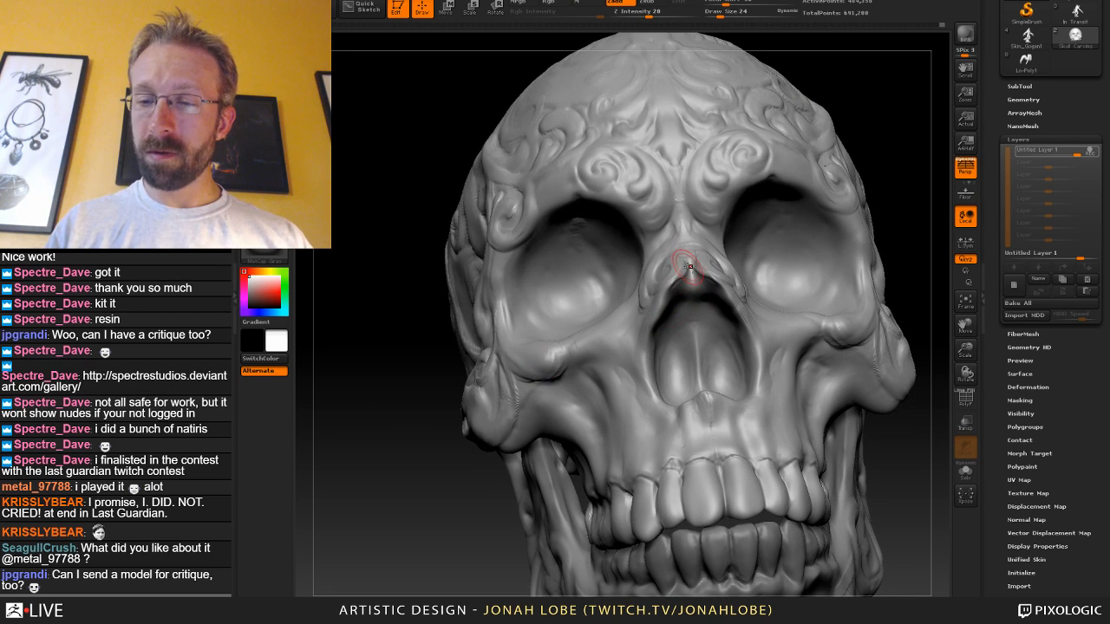
{"action": "key", "text": "s"}
{"action": "left_click", "coordinate": [685, 268]}
{"action": "mouse_move", "coordinate": [690, 260]}
{"action": "left_mouse_down"}
{"action": "mouse_move", "coordinate": [685, 295]}
{"action": "mouse_move", "coordinate": [694, 282]}
{"action": "left_mouse_up"}
Sculpt the lower edge of the nasal bone beside its tip and along the small nose scroll.
{"action": "left_click_drag", "start_coordinate": [893, 224], "coordinate": [820, 230]}
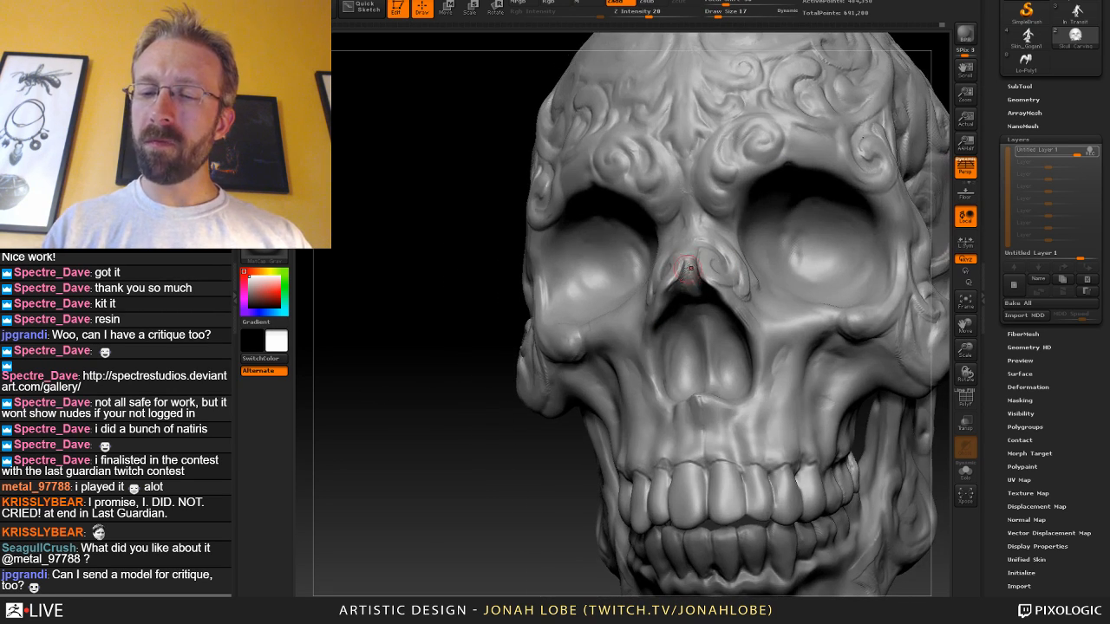
{"action": "left_click_drag", "start_coordinate": [671, 293], "coordinate": [679, 267]}
{"action": "mouse_move", "coordinate": [930, 64]}
{"action": "left_mouse_down"}
{"action": "mouse_move", "coordinate": [945, 44]}
{"action": "mouse_move", "coordinate": [1005, 30]}
{"action": "left_mouse_up"}
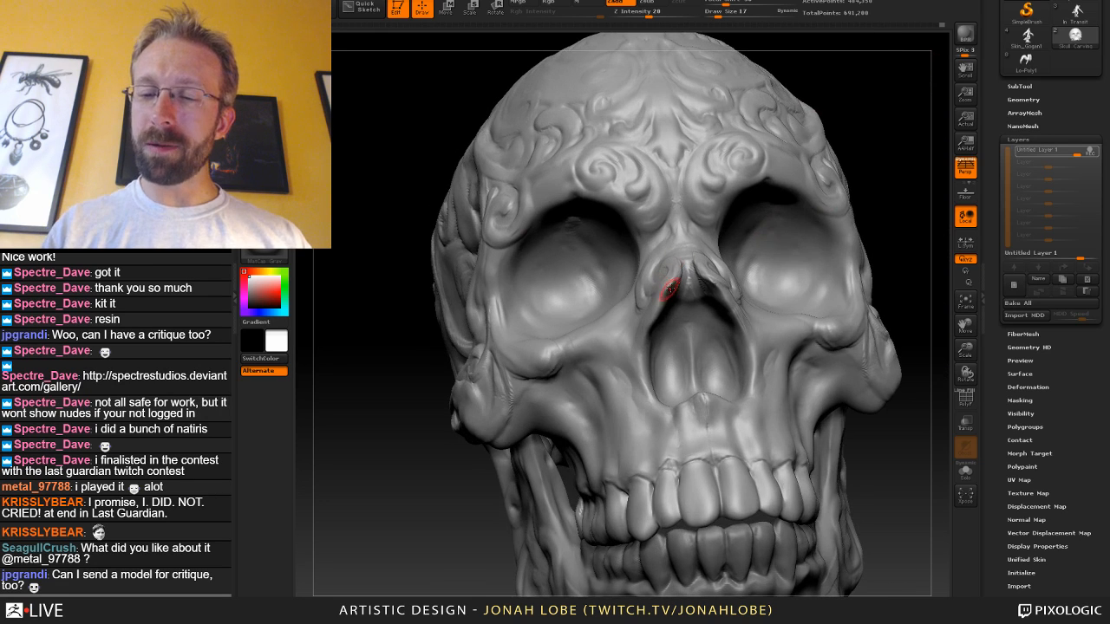
{"action": "left_click_drag", "start_coordinate": [669, 288], "coordinate": [654, 293]}
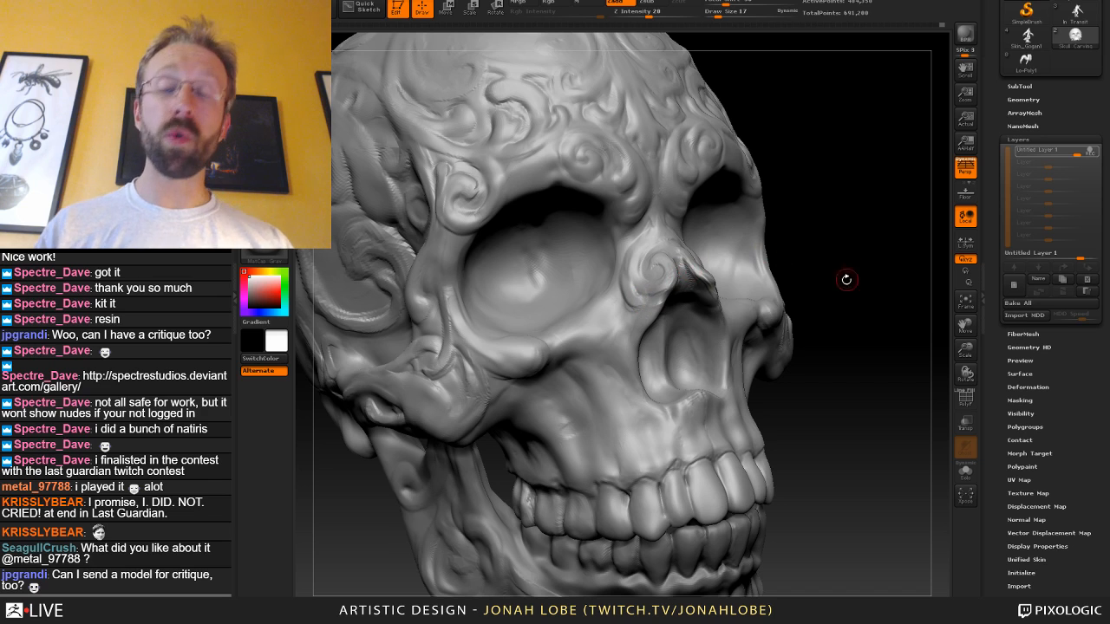
{"action": "left_click_drag", "start_coordinate": [850, 279], "coordinate": [646, 301]}
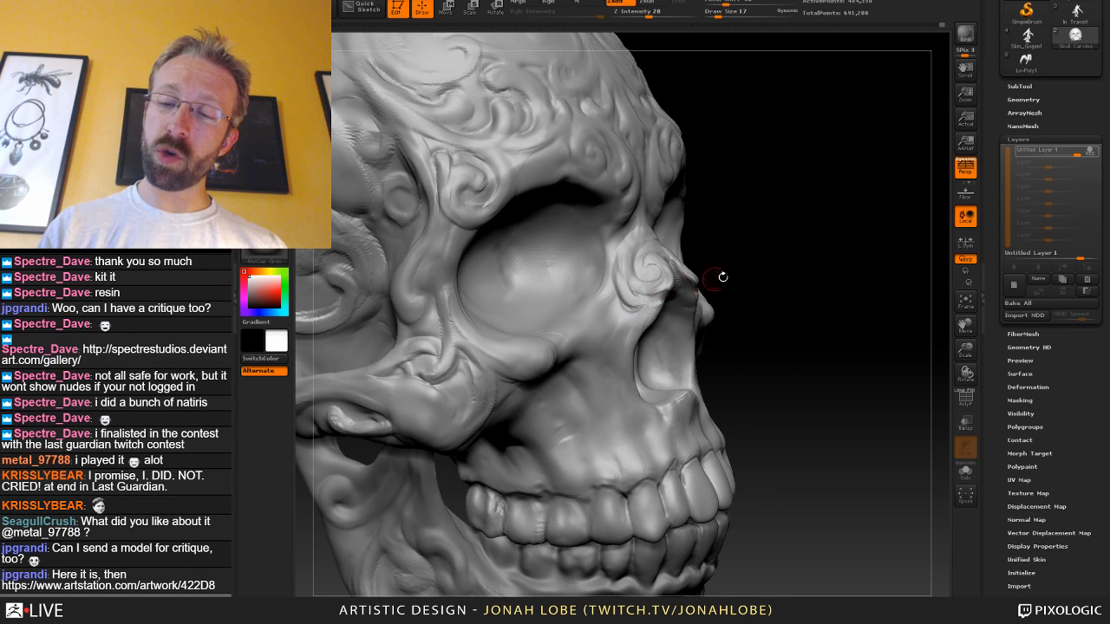
{"action": "left_click_drag", "start_coordinate": [723, 276], "coordinate": [633, 304]}
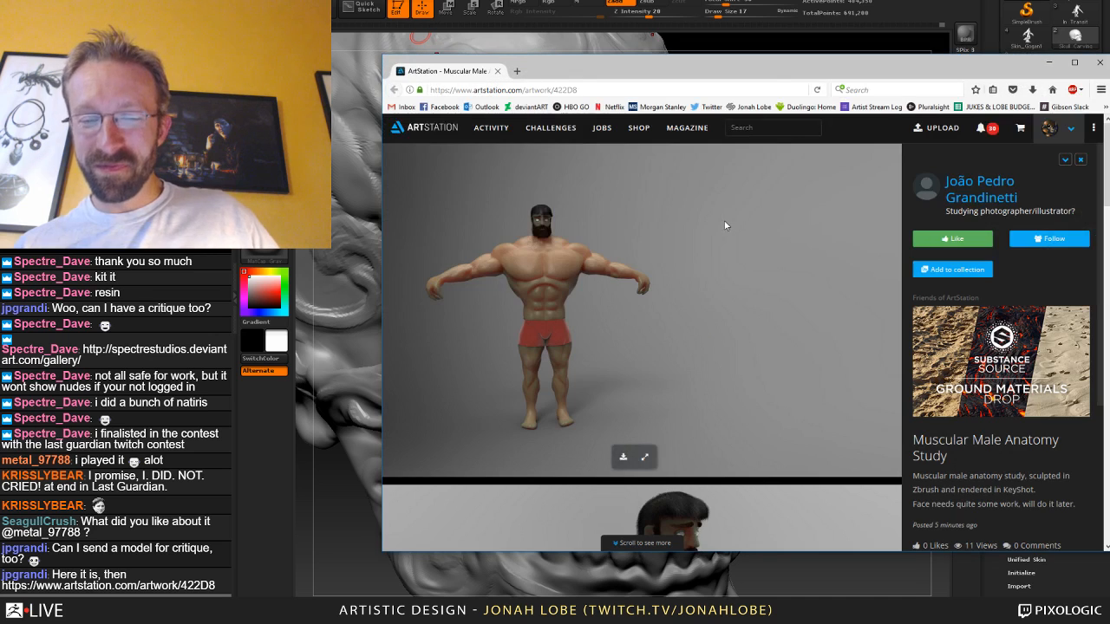
Enlarge the browser window and look through the Muscular Male Anatomy Study renders, from the front view to the back and legs.
{"action": "double_click", "coordinate": [777, 78]}
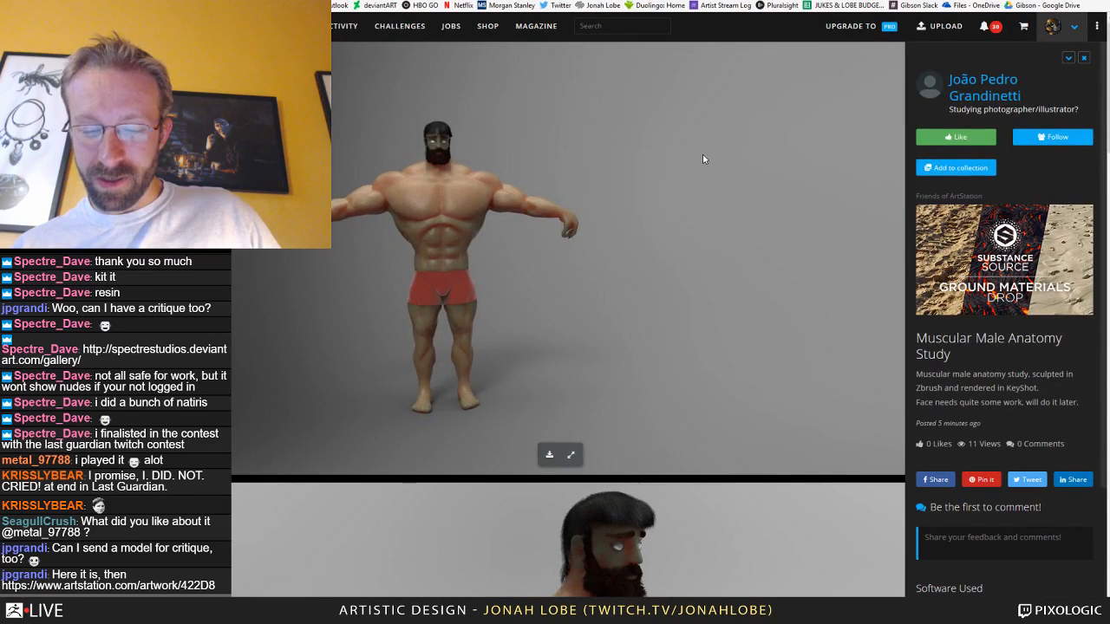
{"action": "scroll", "coordinate": [698, 156], "scroll_direction": "down", "scroll_amount": 1}
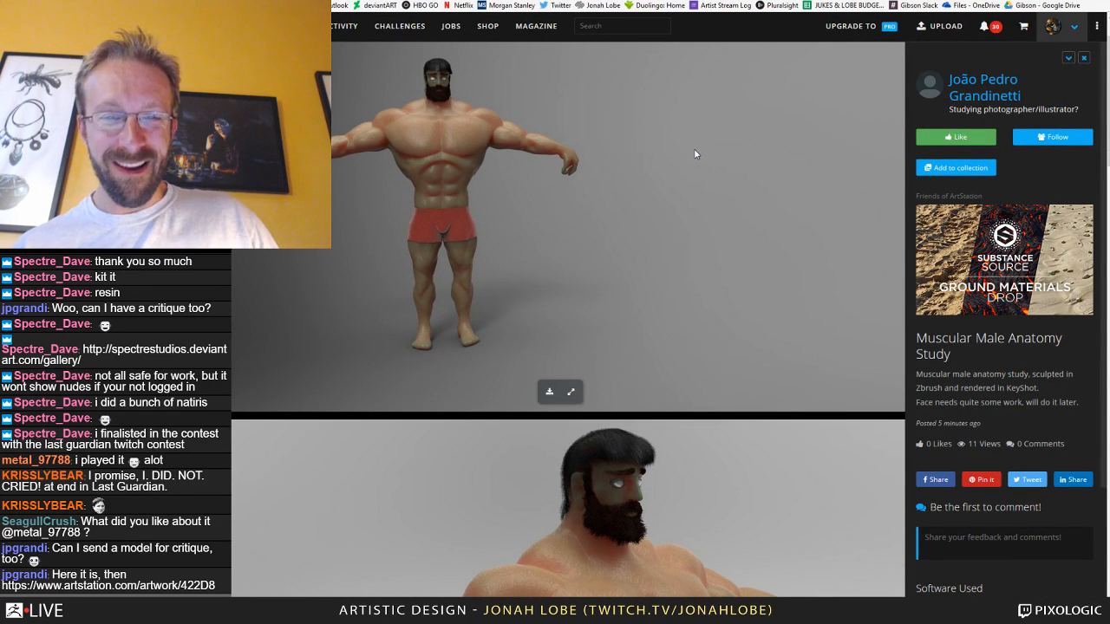
{"action": "scroll", "coordinate": [665, 170], "scroll_direction": "down", "scroll_amount": 4}
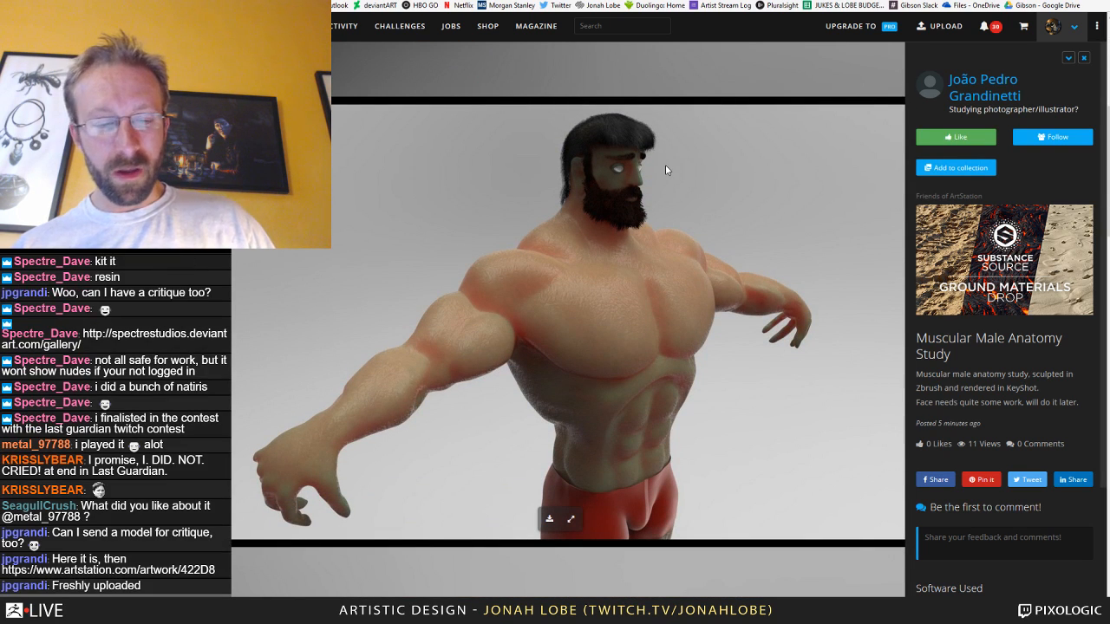
{"action": "scroll", "coordinate": [665, 170], "scroll_direction": "up", "scroll_amount": 4}
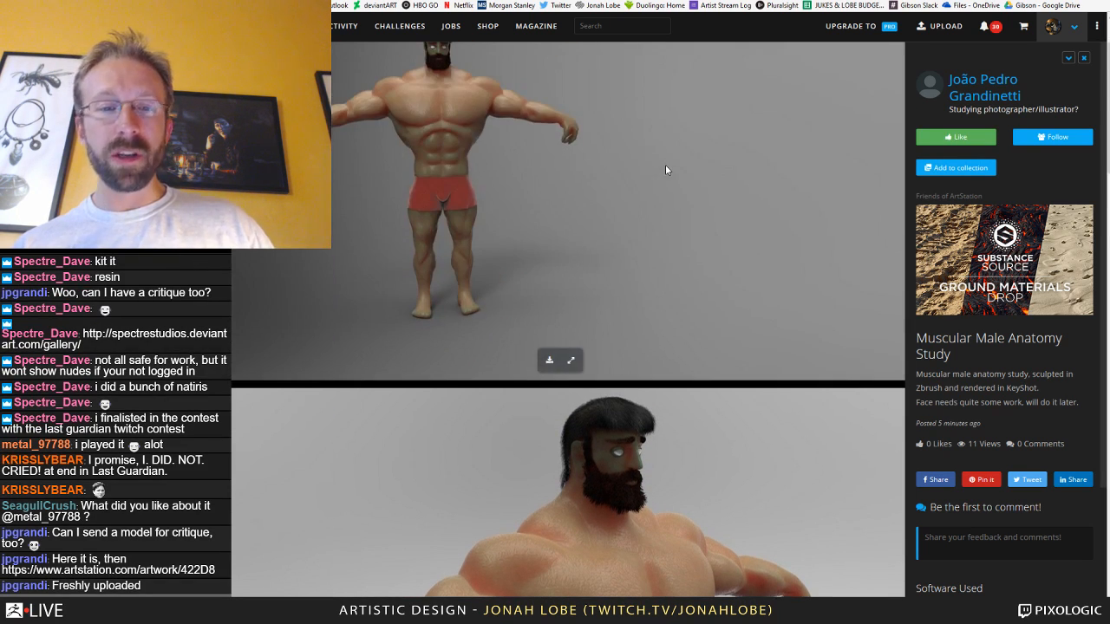
{"action": "scroll", "coordinate": [665, 170], "scroll_direction": "down", "scroll_amount": 9}
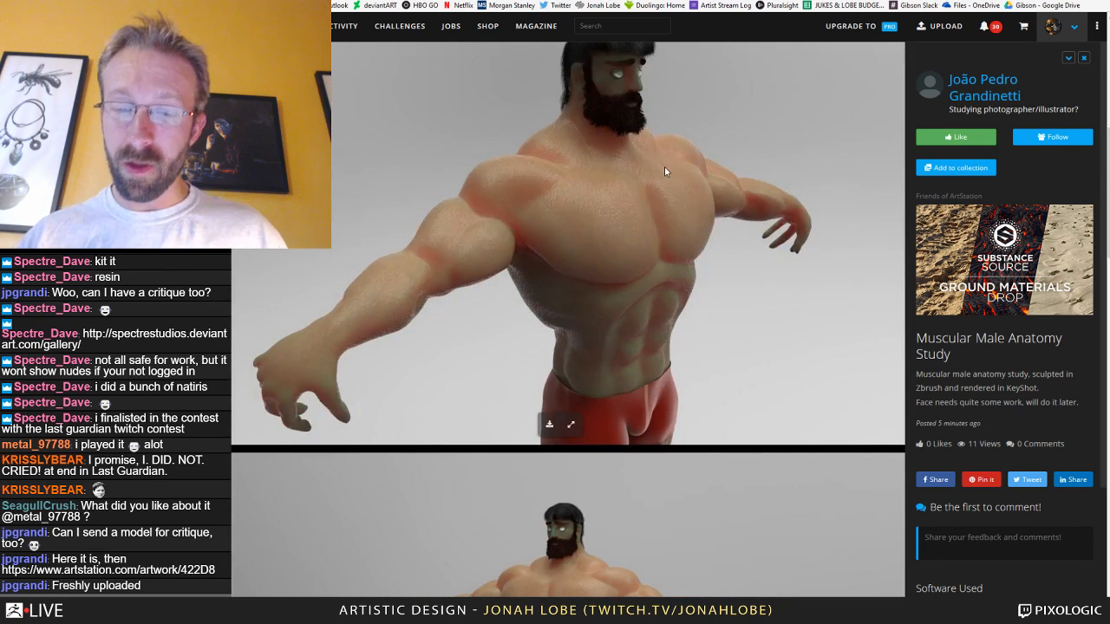
{"action": "scroll", "coordinate": [664, 172], "scroll_direction": "down", "scroll_amount": 5}
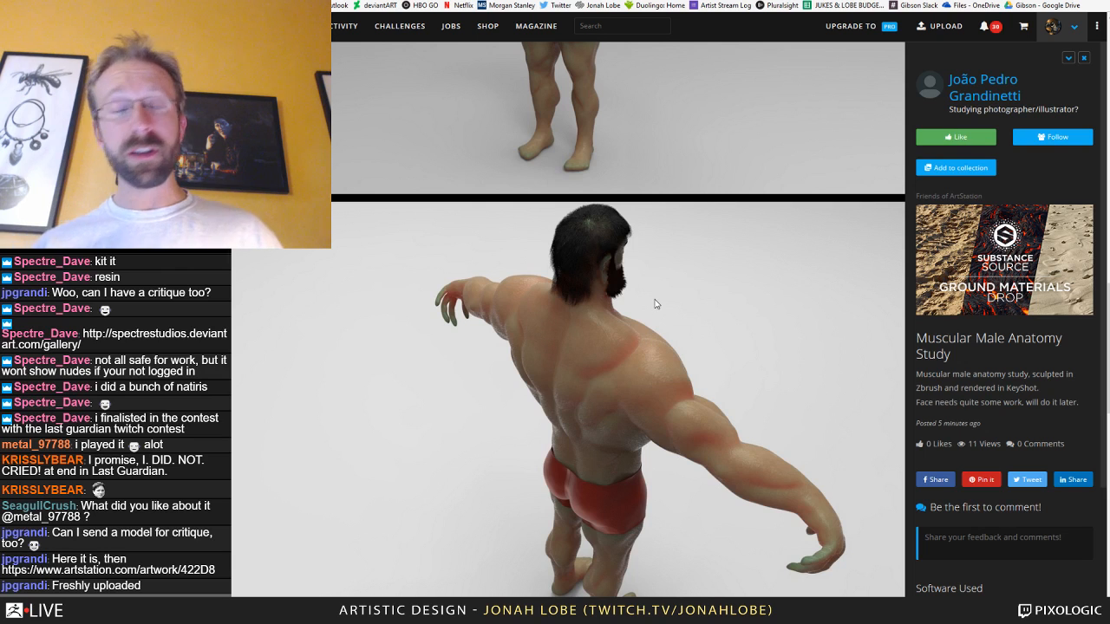
{"action": "scroll", "coordinate": [659, 316], "scroll_direction": "down", "scroll_amount": 3}
{"action": "scroll", "coordinate": [665, 311], "scroll_direction": "down", "scroll_amount": 2}
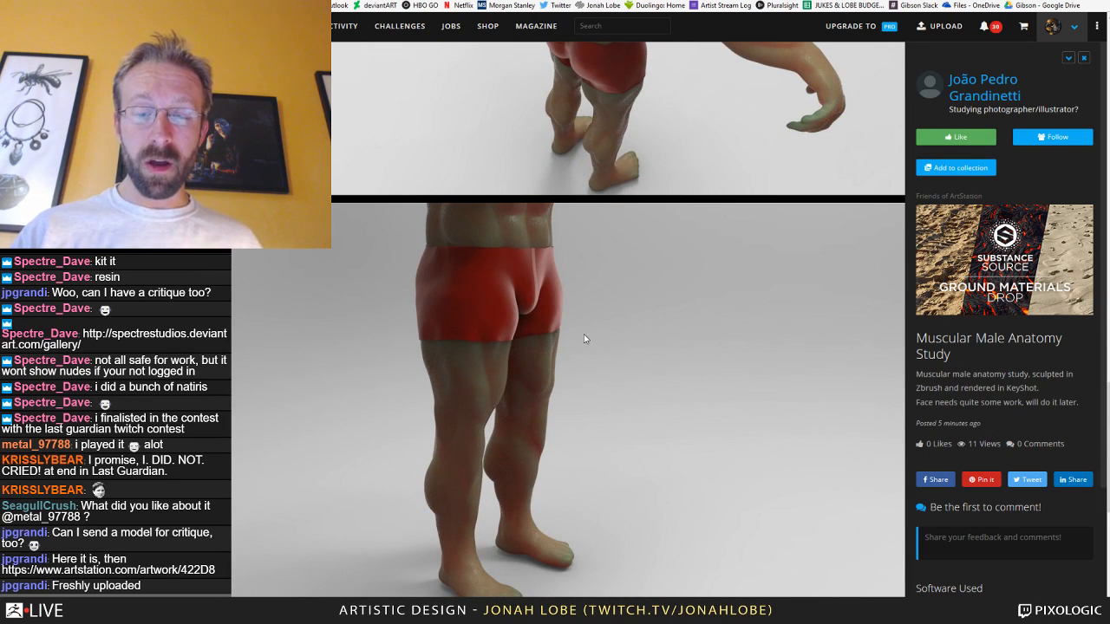
{"action": "scroll", "coordinate": [583, 334], "scroll_direction": "up", "scroll_amount": 3}
{"action": "scroll", "coordinate": [584, 334], "scroll_direction": "down", "scroll_amount": 9}
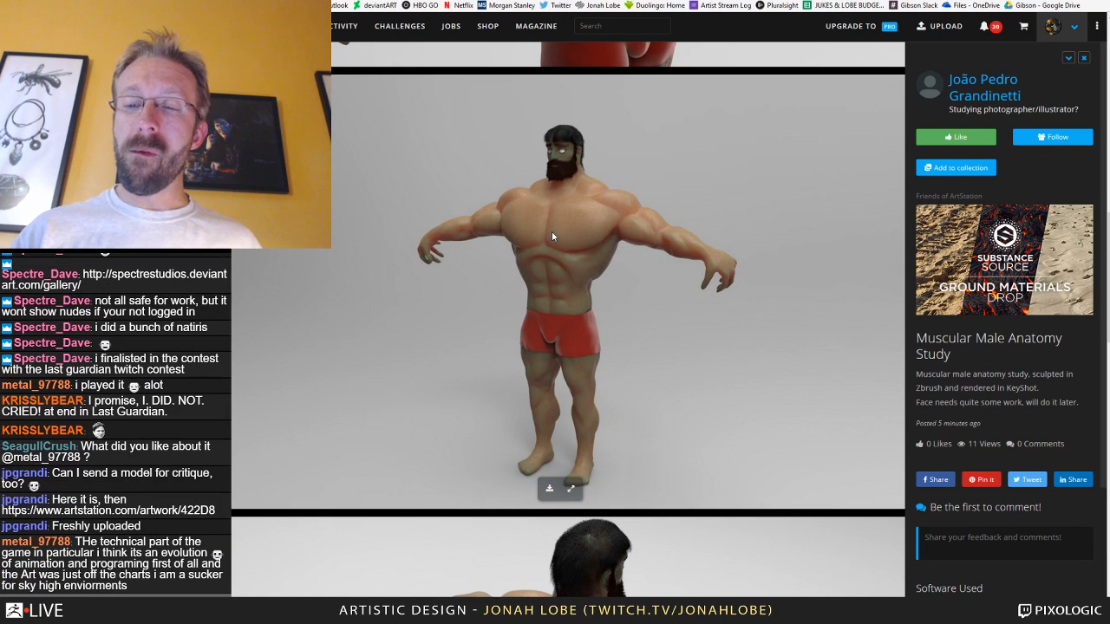
Re-examine the anatomy study's front, three-quarter and back renders, comparing the neck, chest, shoulder and arm forms.
{"action": "scroll", "coordinate": [552, 235], "scroll_direction": "up", "scroll_amount": 4}
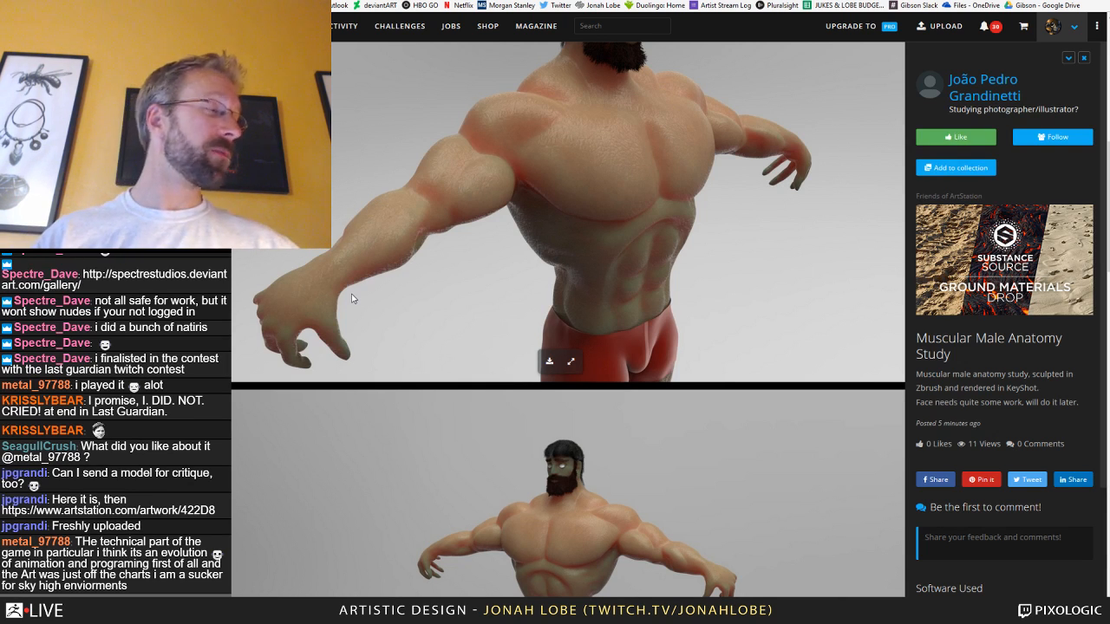
{"action": "scroll", "coordinate": [569, 252], "scroll_direction": "down", "scroll_amount": 7}
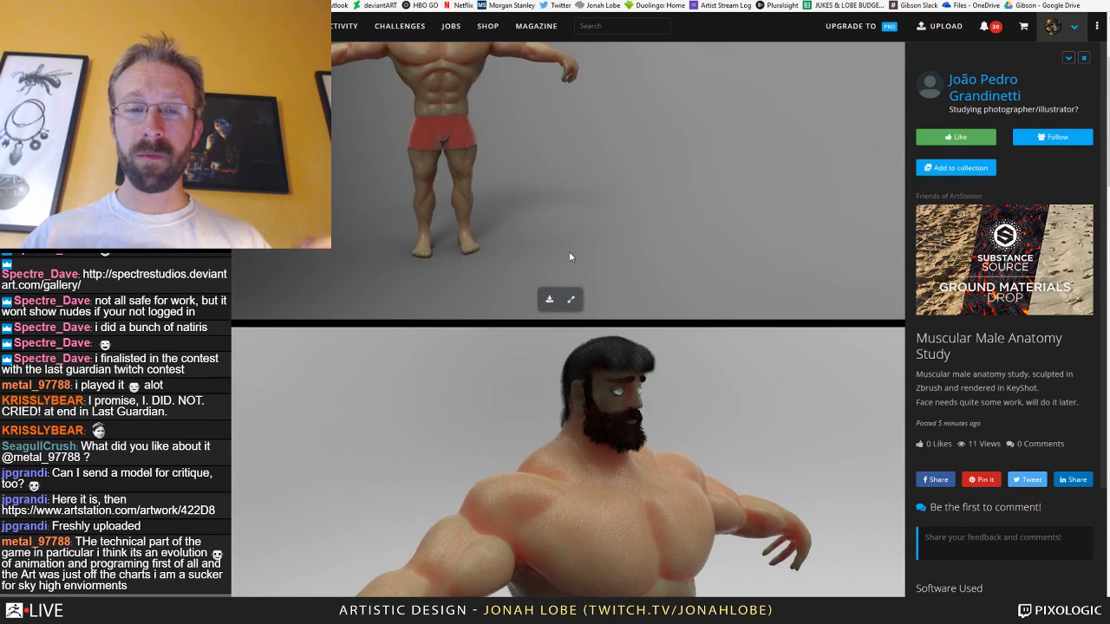
{"action": "scroll", "coordinate": [569, 256], "scroll_direction": "up", "scroll_amount": 3}
{"action": "scroll", "coordinate": [570, 257], "scroll_direction": "down", "scroll_amount": 1}
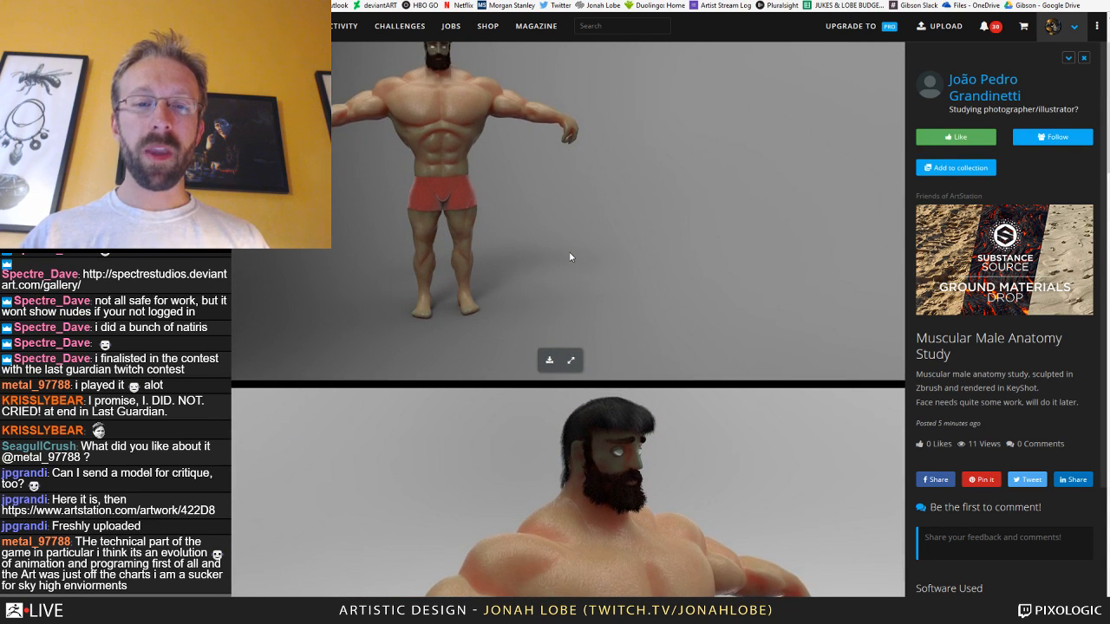
{"action": "scroll", "coordinate": [569, 257], "scroll_direction": "up", "scroll_amount": 1}
{"action": "scroll", "coordinate": [569, 252], "scroll_direction": "down", "scroll_amount": 4}
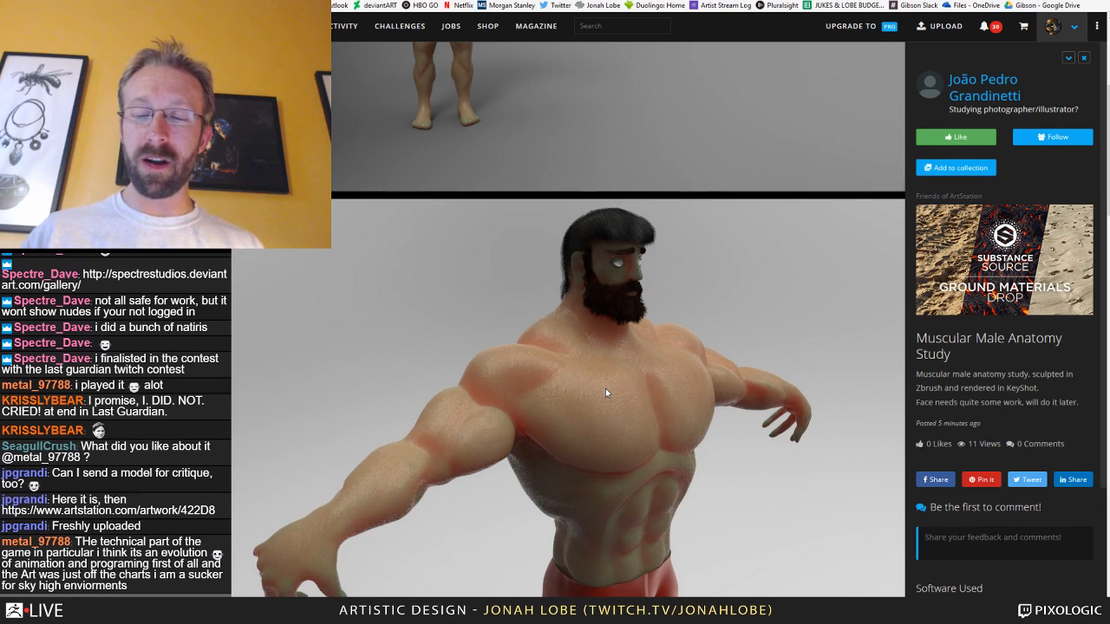
{"action": "scroll", "coordinate": [648, 338], "scroll_direction": "down", "scroll_amount": 5}
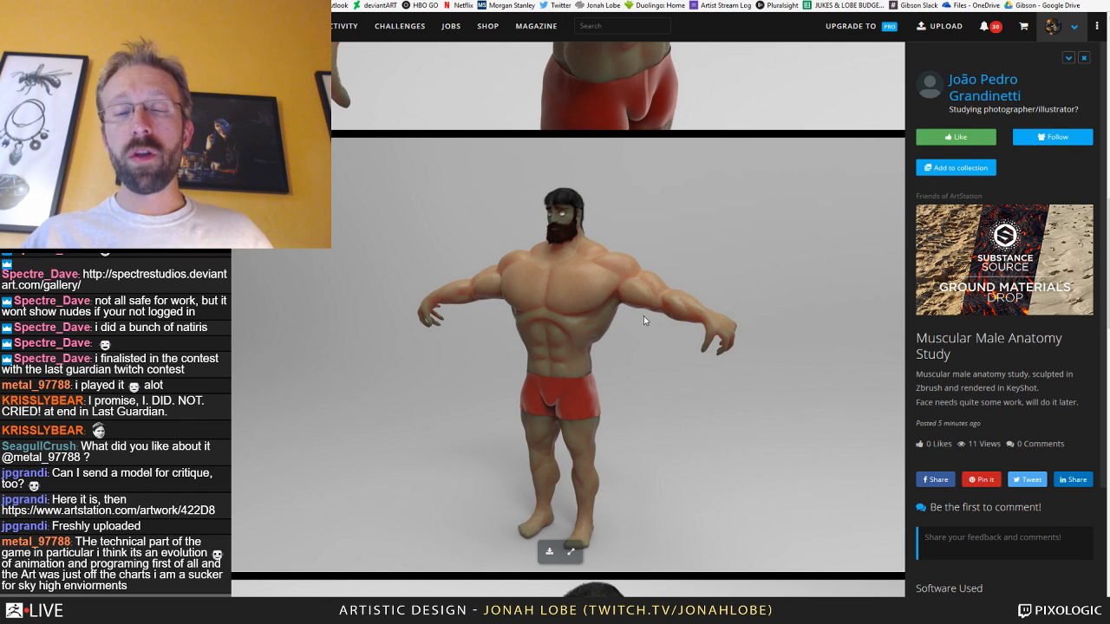
{"action": "scroll", "coordinate": [645, 312], "scroll_direction": "down", "scroll_amount": 3}
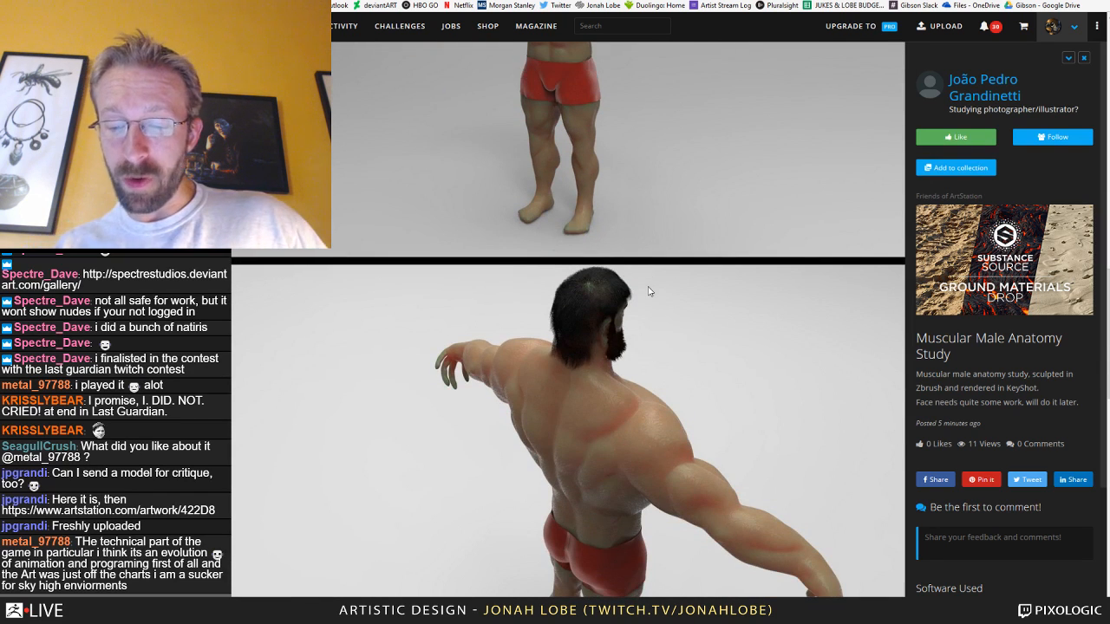
{"action": "scroll", "coordinate": [650, 317], "scroll_direction": "up", "scroll_amount": 3}
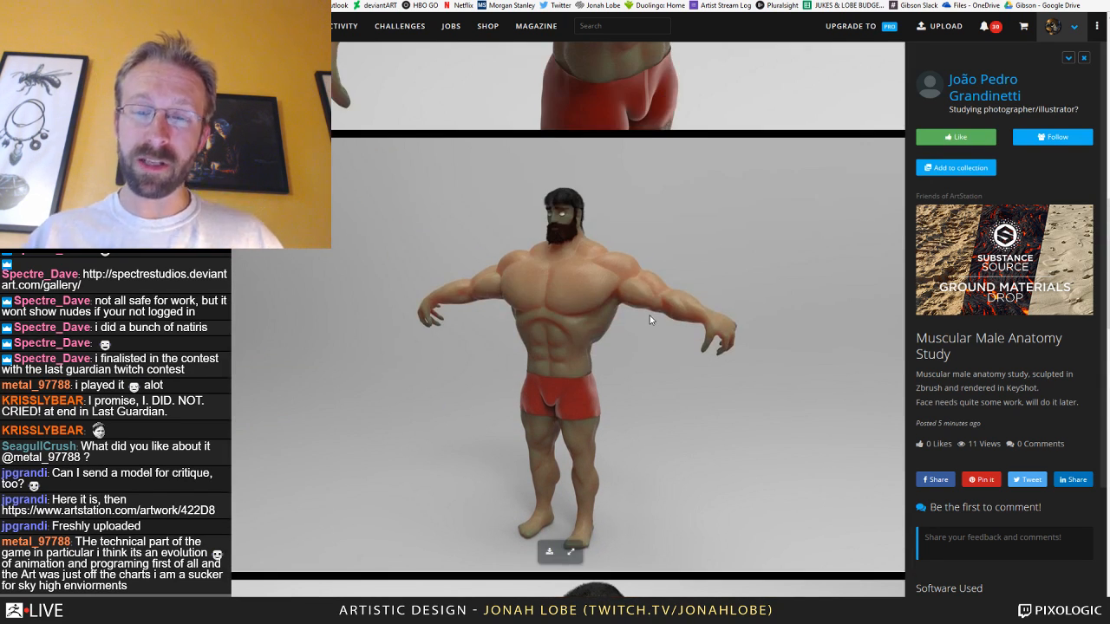
{"action": "scroll", "coordinate": [651, 330], "scroll_direction": "down", "scroll_amount": 5}
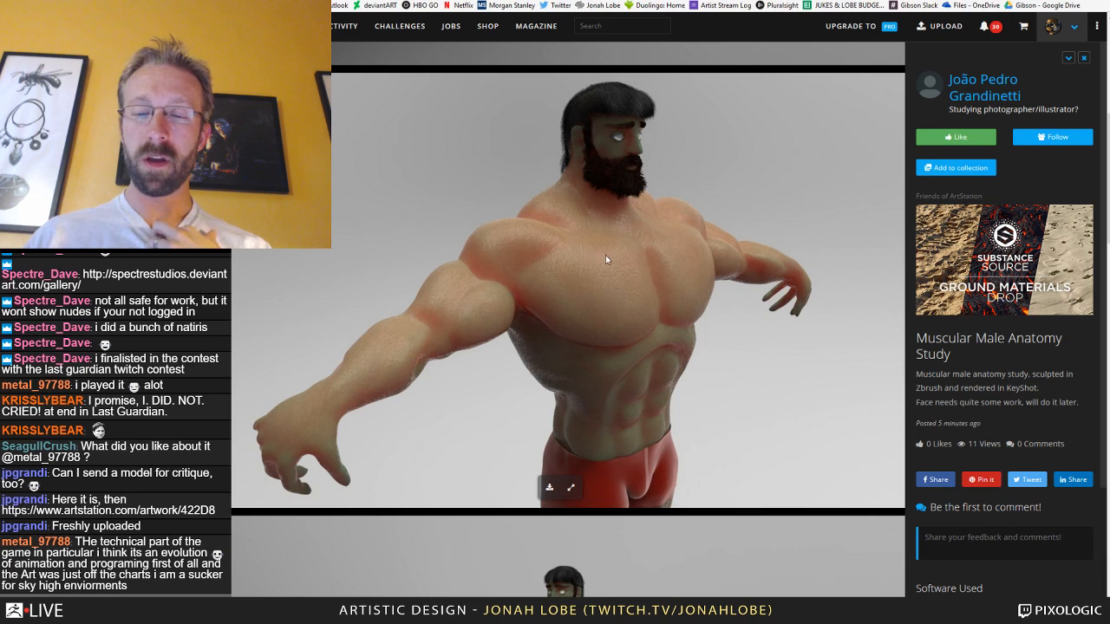
{"action": "scroll", "coordinate": [607, 265], "scroll_direction": "down", "scroll_amount": 3}
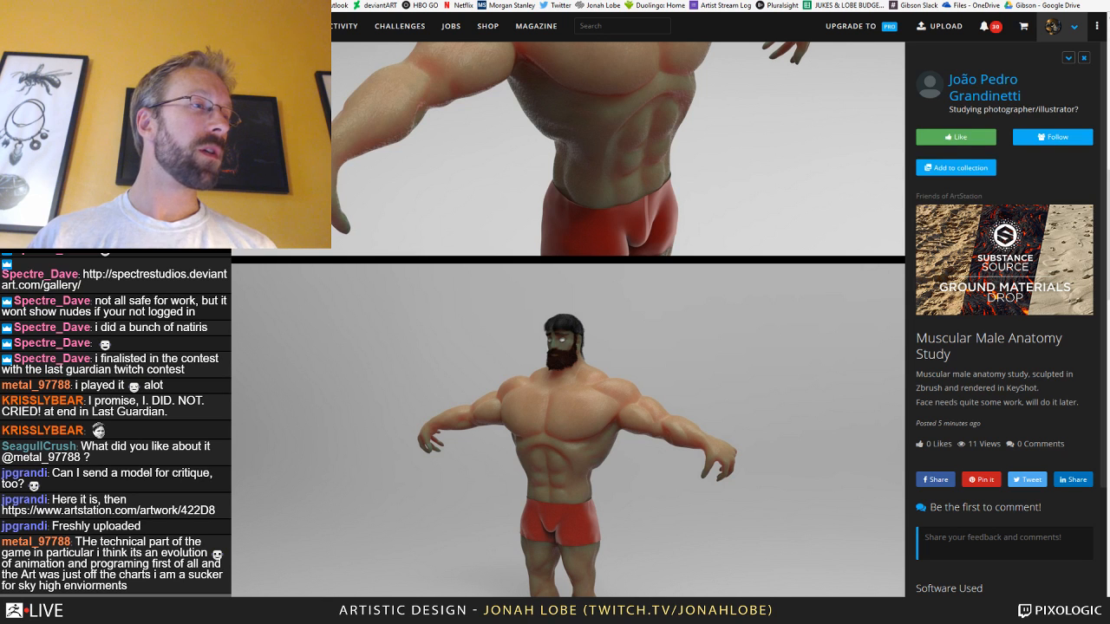
Switch to ZBrush, clear the canvas, and save the skull tool to the Desktop as Skull Carving, overwriting the existing file.
{"action": "key", "text": "alt+Tab"}
{"action": "key", "text": "ctrl+n"}
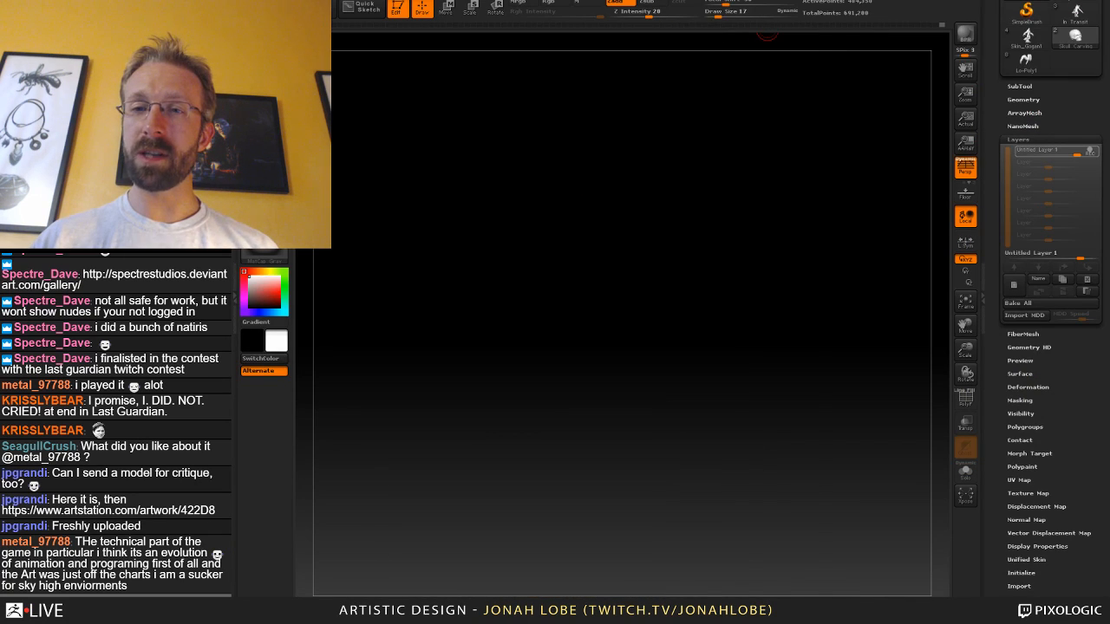
{"action": "left_click", "coordinate": [751, 1]}
{"action": "left_click", "coordinate": [759, 1]}
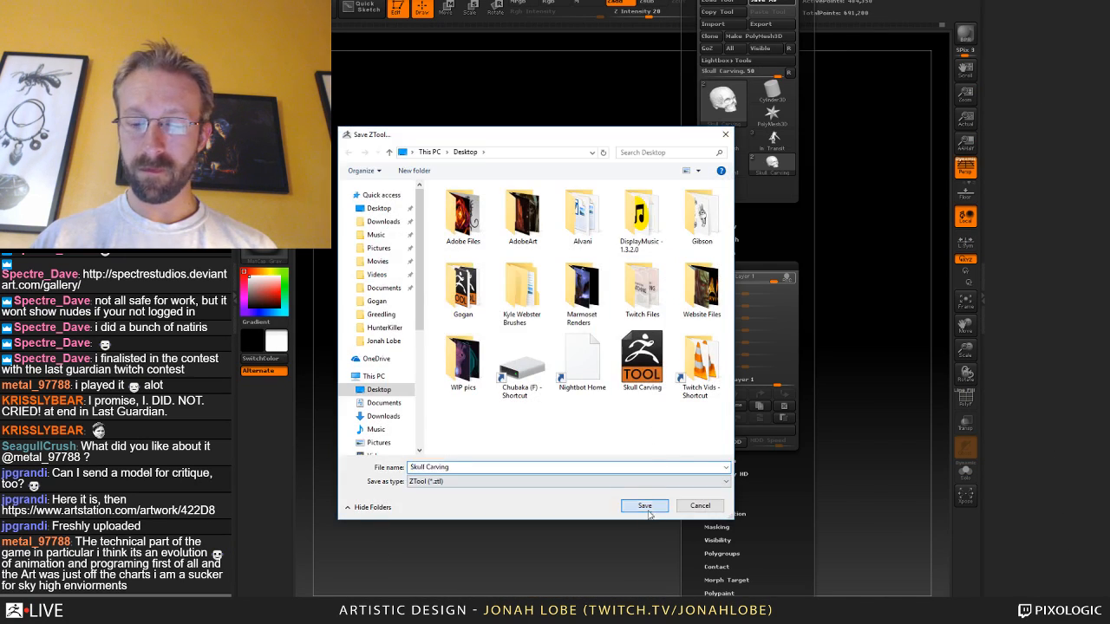
{"action": "left_click", "coordinate": [644, 506]}
{"action": "left_click", "coordinate": [702, 299]}
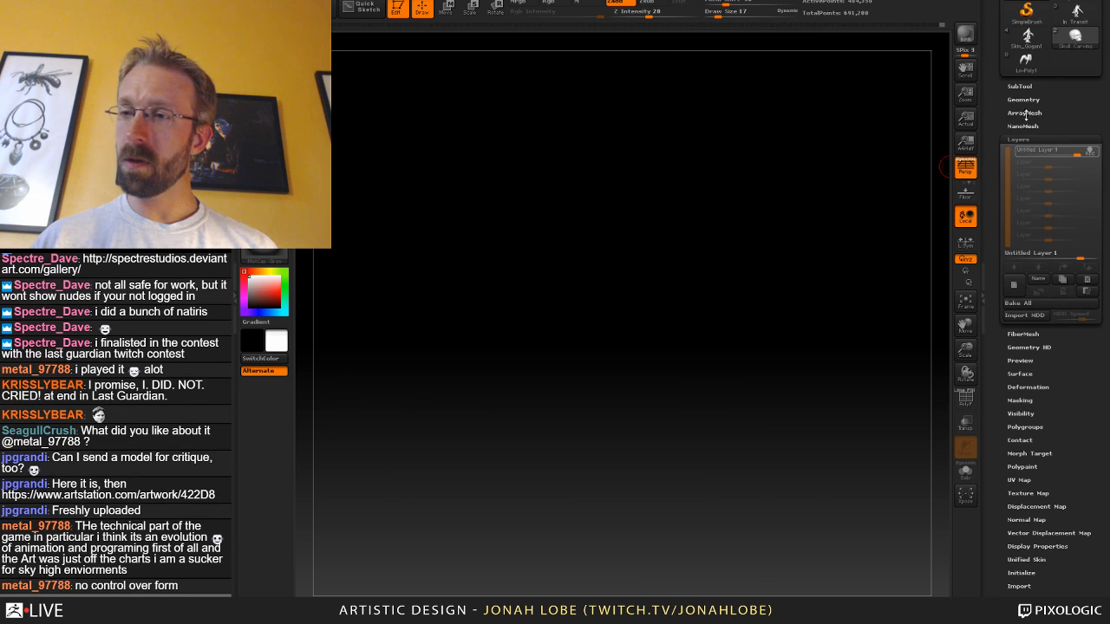
Load the full-body creature tool, frame it on the canvas, and examine its chest and abdomen from the front.
{"action": "left_click", "coordinate": [1031, 36]}
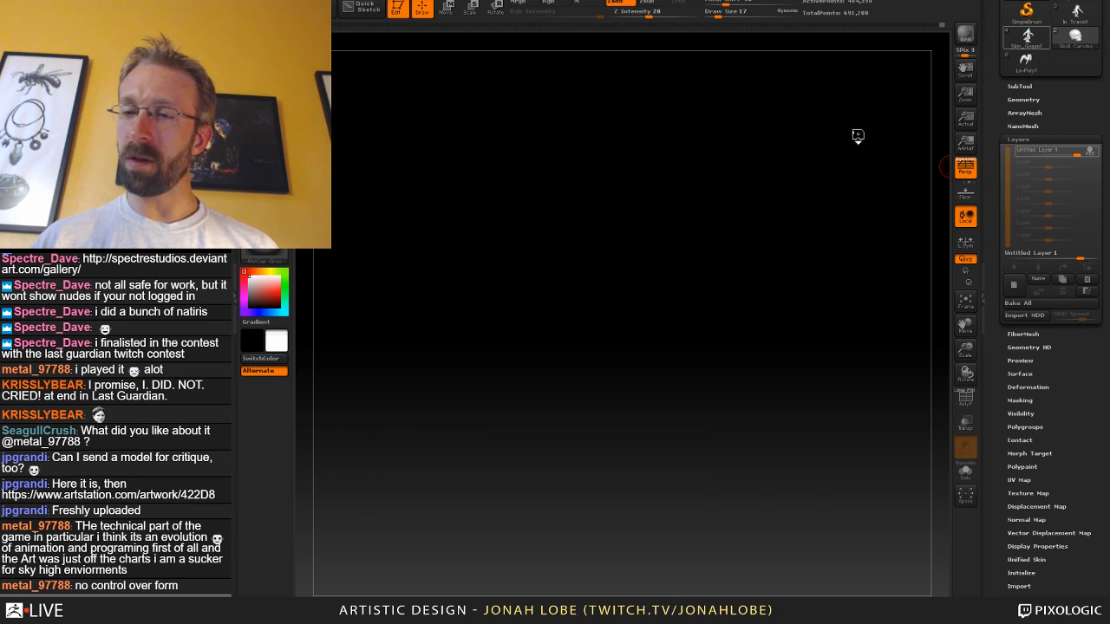
{"action": "key", "text": "f"}
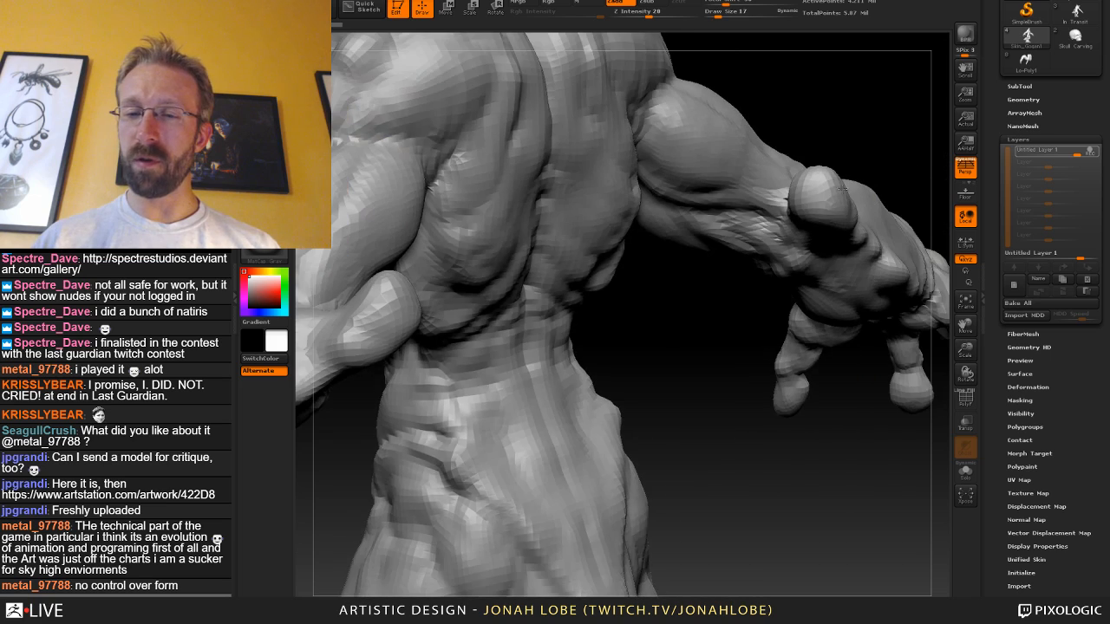
{"action": "mouse_move", "coordinate": [706, 355]}
{"action": "left_mouse_down"}
{"action": "mouse_move", "coordinate": [839, 316]}
{"action": "mouse_move", "coordinate": [692, 149]}
{"action": "mouse_move", "coordinate": [668, 158]}
{"action": "mouse_move", "coordinate": [718, 208]}
{"action": "mouse_move", "coordinate": [756, 380]}
{"action": "mouse_move", "coordinate": [762, 375]}
{"action": "left_mouse_up"}
{"action": "mouse_move", "coordinate": [795, 248]}
{"action": "left_mouse_down"}
{"action": "mouse_move", "coordinate": [871, 228]}
{"action": "mouse_move", "coordinate": [806, 330]}
{"action": "mouse_move", "coordinate": [665, 390]}
{"action": "mouse_move", "coordinate": [681, 459]}
{"action": "left_mouse_up"}
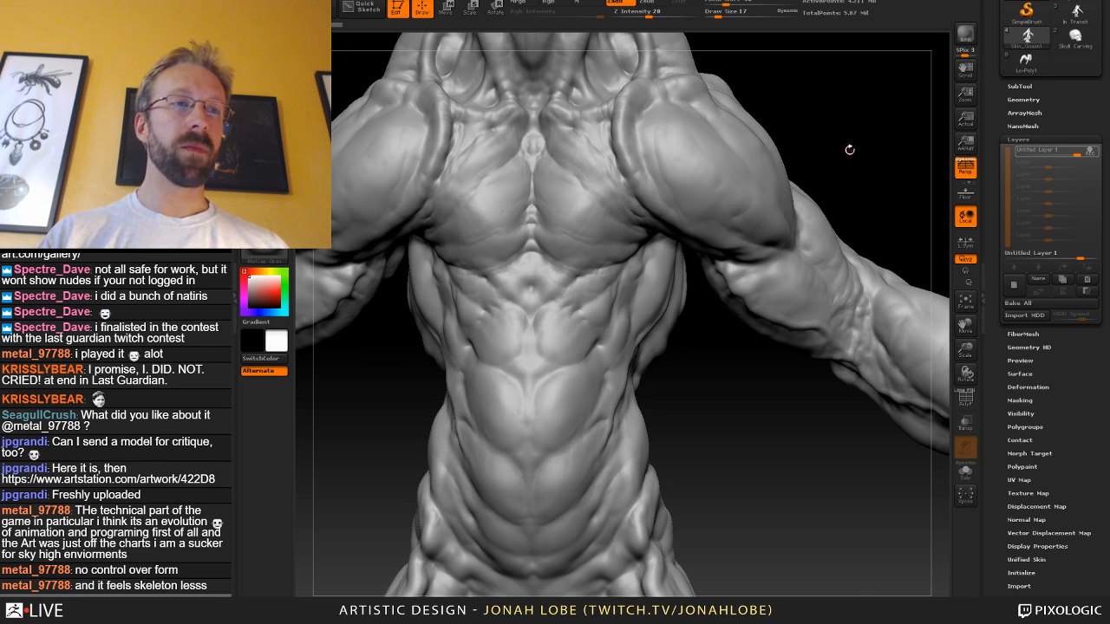
{"action": "mouse_move", "coordinate": [850, 149]}
{"action": "left_mouse_down"}
{"action": "mouse_move", "coordinate": [821, 210]}
{"action": "mouse_move", "coordinate": [812, 188]}
{"action": "left_mouse_up"}
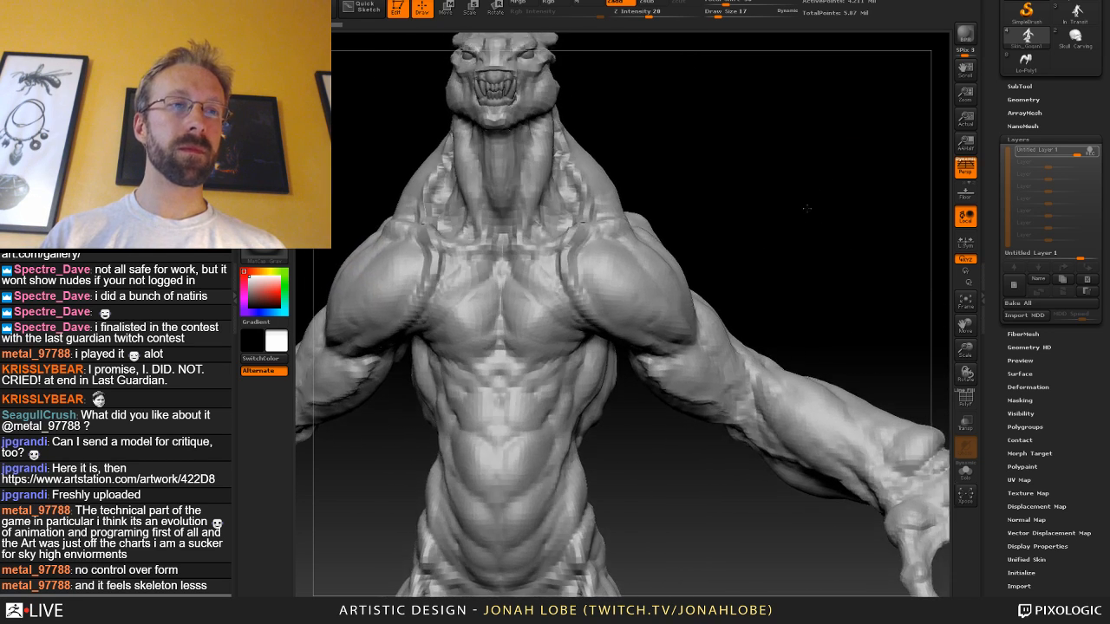
{"action": "mouse_move", "coordinate": [807, 231]}
{"action": "left_mouse_down", "text": "alt"}
{"action": "mouse_move", "coordinate": [818, 208]}
{"action": "mouse_move", "coordinate": [756, 222]}
{"action": "left_mouse_up", "text": "alt"}
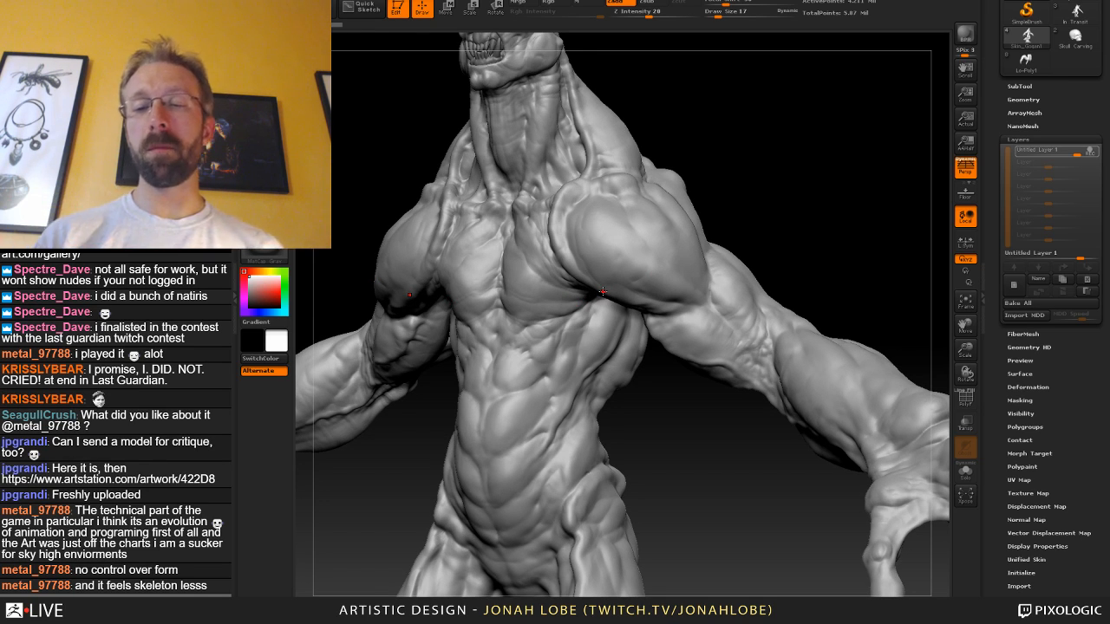
Inspect the creature's neck, shoulders, arms and back muscles from the side and rear.
{"action": "mouse_move", "coordinate": [737, 168]}
{"action": "left_mouse_down"}
{"action": "mouse_move", "coordinate": [730, 182]}
{"action": "mouse_move", "coordinate": [550, 208]}
{"action": "left_mouse_up"}
{"action": "mouse_move", "coordinate": [697, 156]}
{"action": "left_mouse_down"}
{"action": "mouse_move", "coordinate": [659, 163]}
{"action": "mouse_move", "coordinate": [537, 143]}
{"action": "left_mouse_up"}
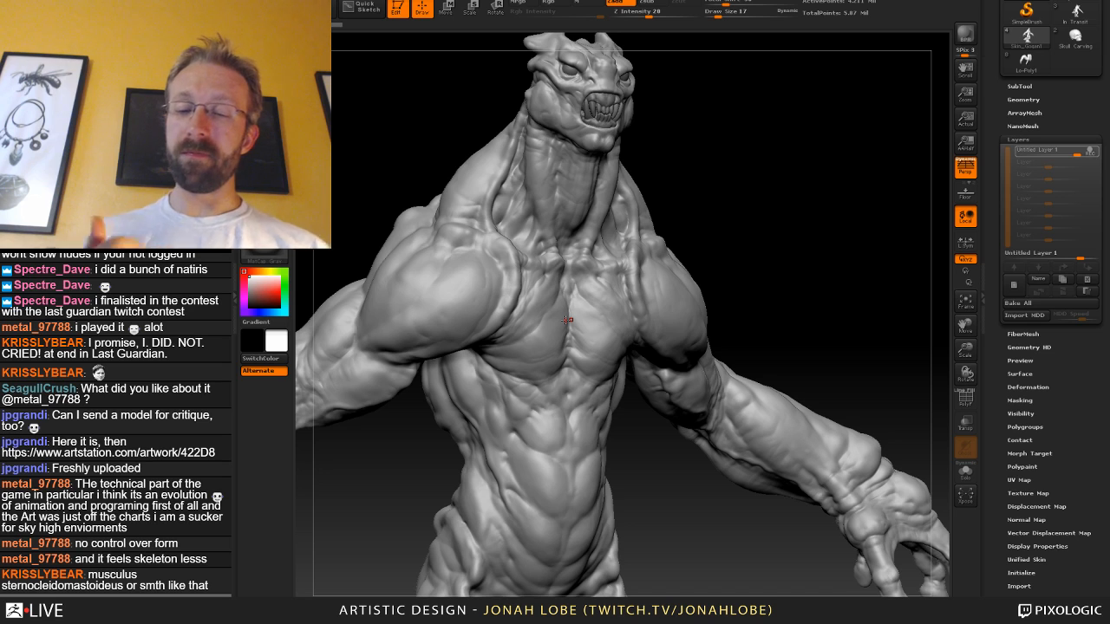
{"action": "left_click_drag", "start_coordinate": [747, 299], "coordinate": [867, 294]}
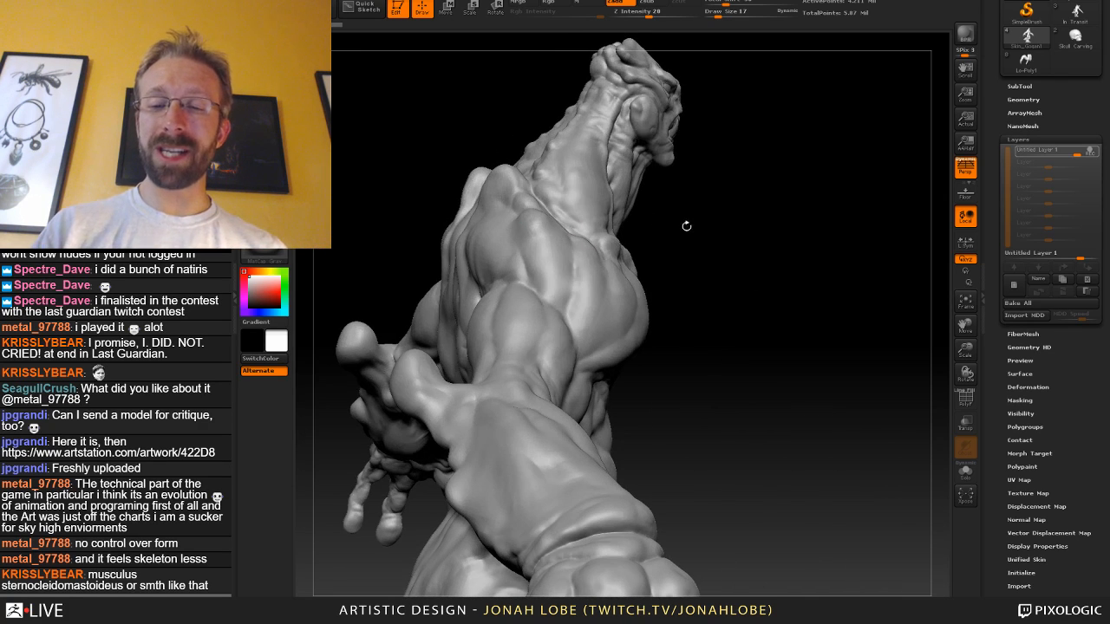
{"action": "left_click_drag", "start_coordinate": [686, 225], "coordinate": [789, 238]}
{"action": "left_click_drag", "start_coordinate": [740, 264], "coordinate": [806, 268]}
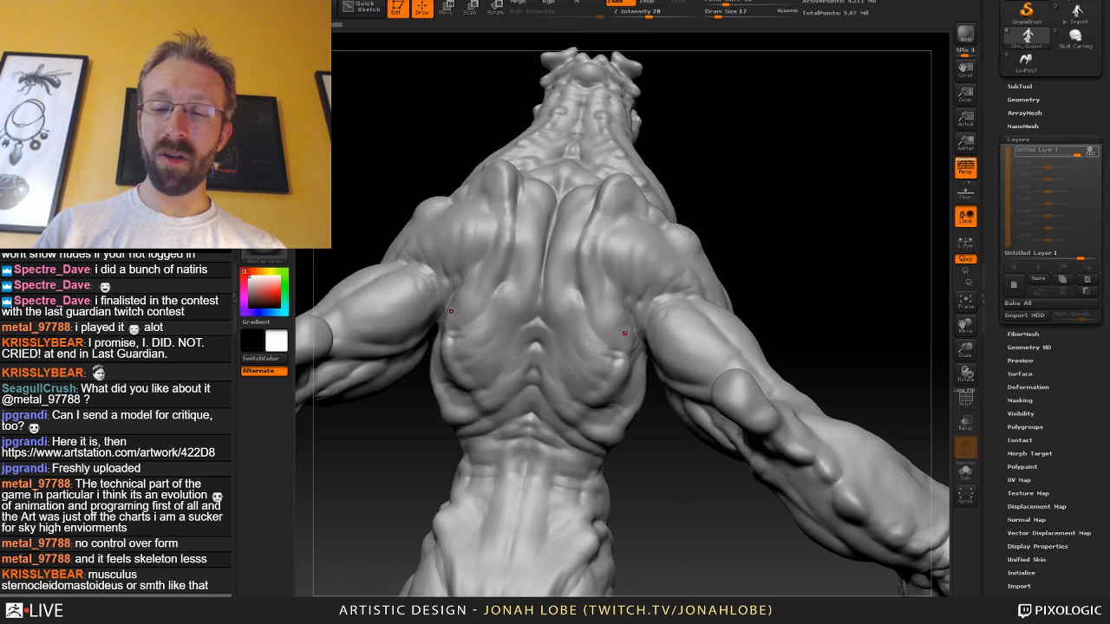
{"action": "mouse_move", "coordinate": [771, 234]}
{"action": "left_mouse_down", "text": "alt"}
{"action": "mouse_move", "coordinate": [716, 349]}
{"action": "mouse_move", "coordinate": [748, 263]}
{"action": "mouse_move", "coordinate": [767, 268]}
{"action": "left_mouse_up", "text": "alt"}
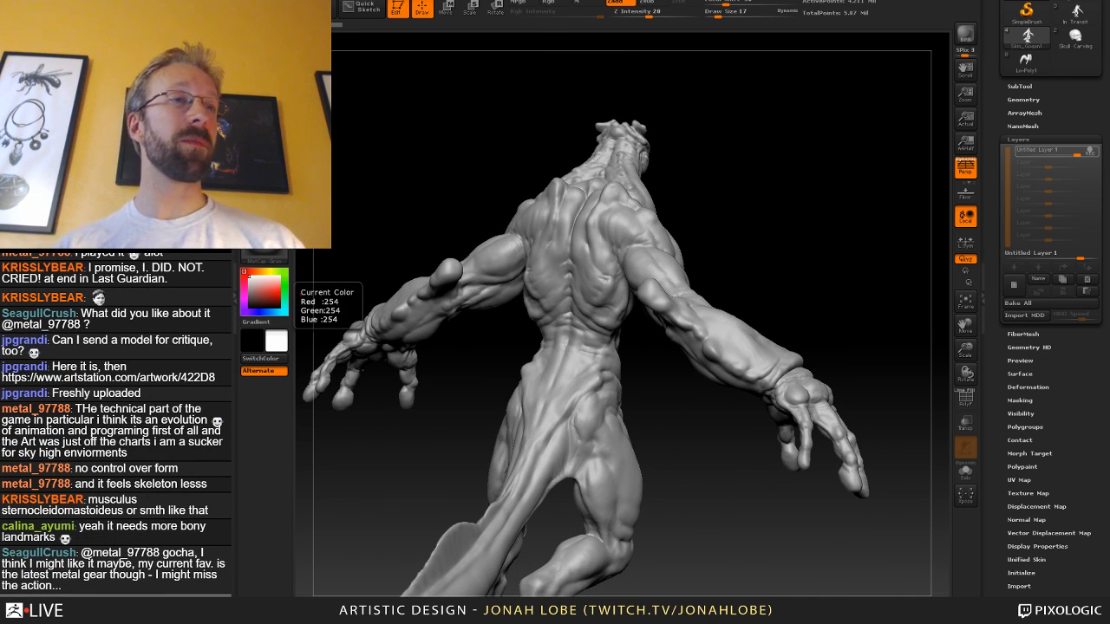
Switch to Photoshop and quit it without saving the Untitled-1 document.
{"action": "key", "text": "alt+Tab"}
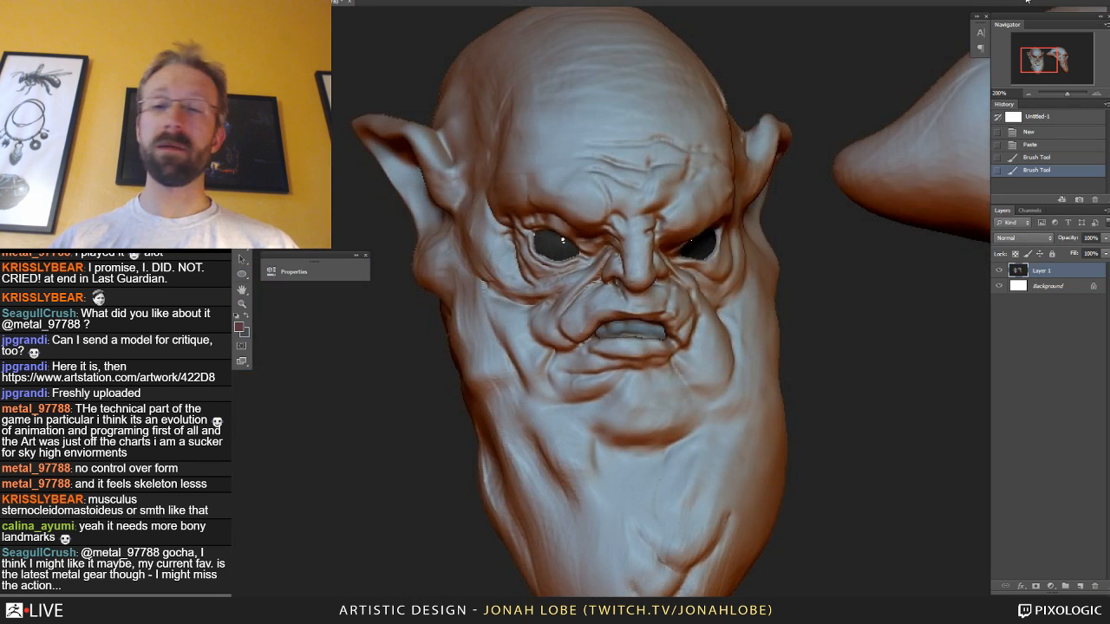
{"action": "key", "text": "ctrl+q"}
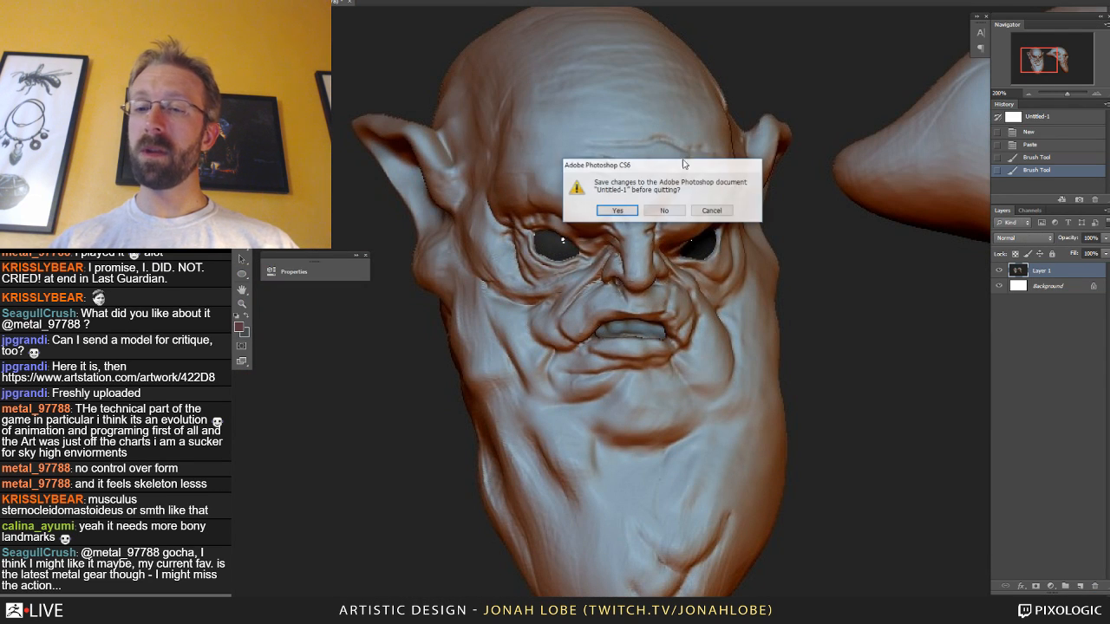
{"action": "key", "text": "n"}
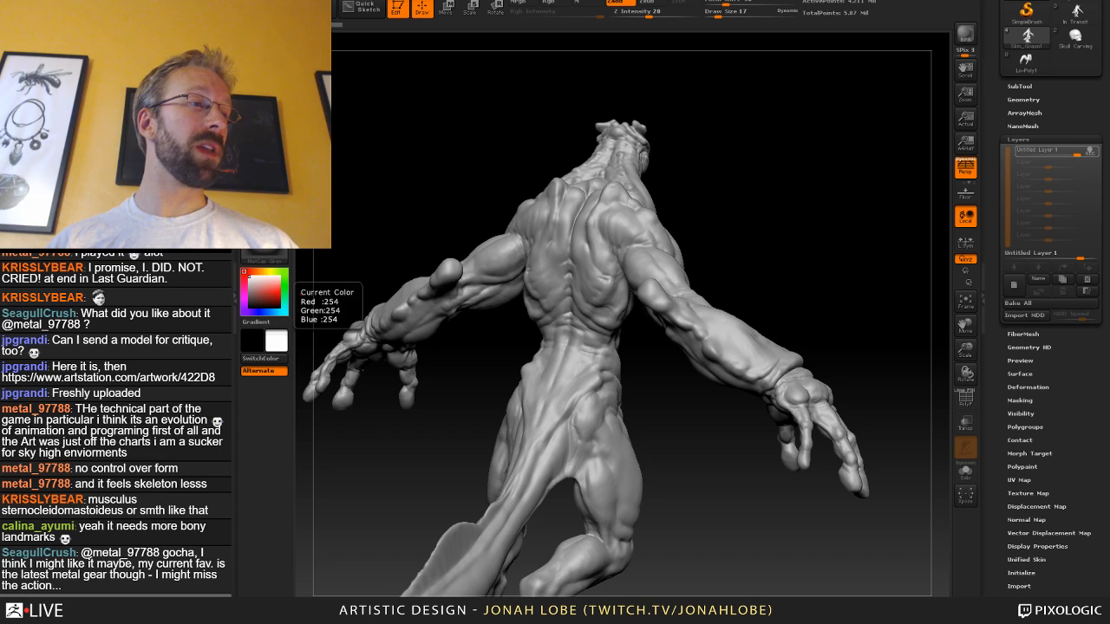
Switch to the browser and review the Muscular Male Anatomy Study's torso, full-body, back and leg renders.
{"action": "key", "text": "alt+Tab"}
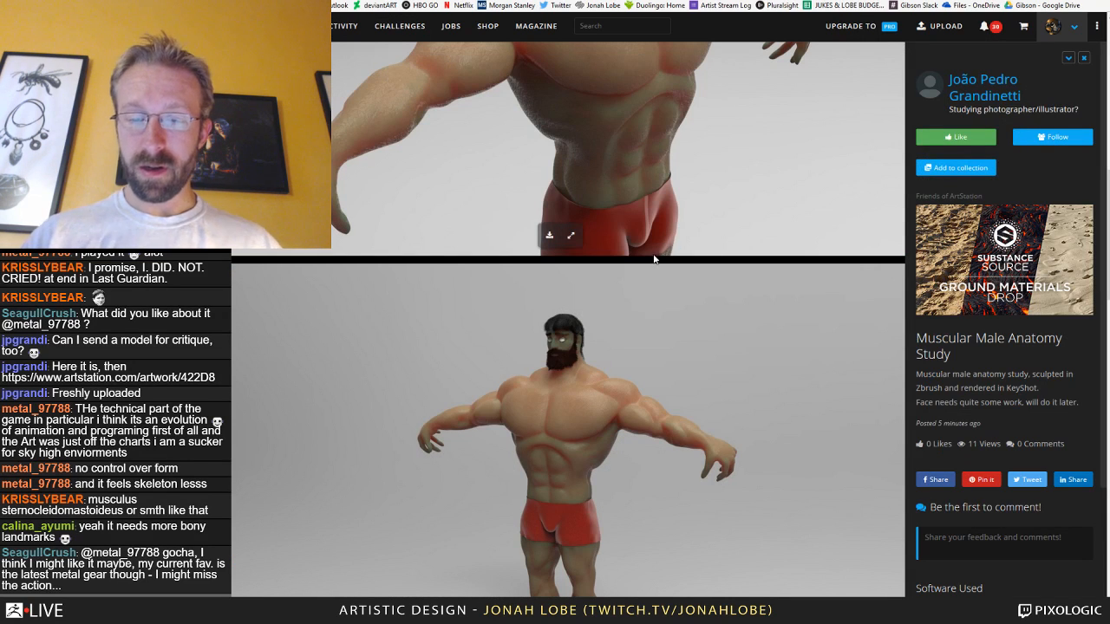
{"action": "scroll", "coordinate": [636, 312], "scroll_direction": "down", "scroll_amount": 2}
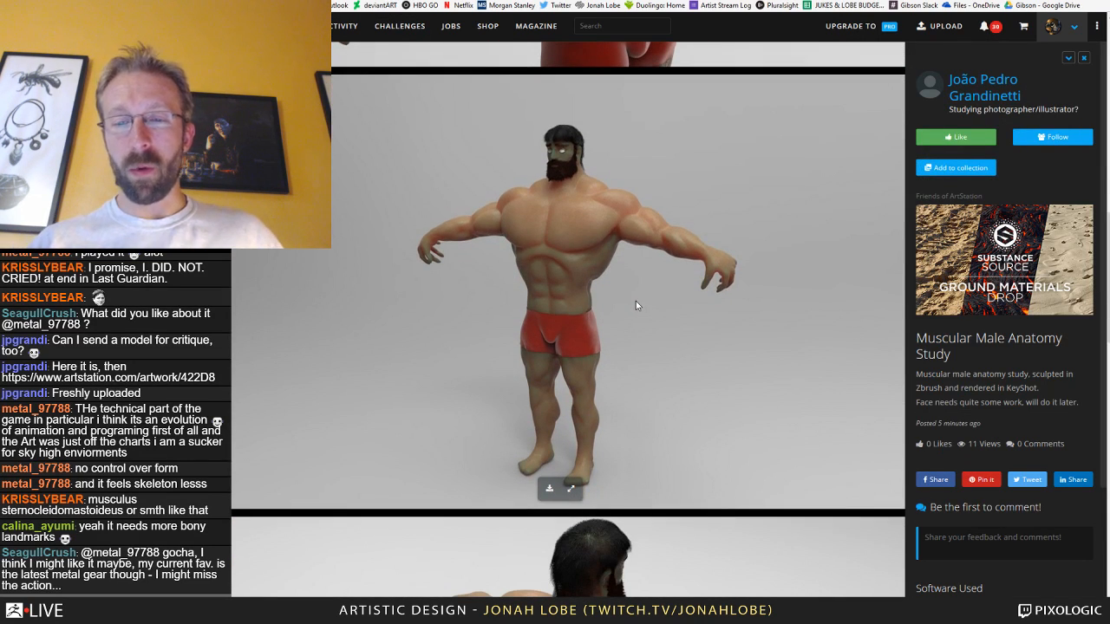
{"action": "scroll", "coordinate": [636, 287], "scroll_direction": "down", "scroll_amount": 4}
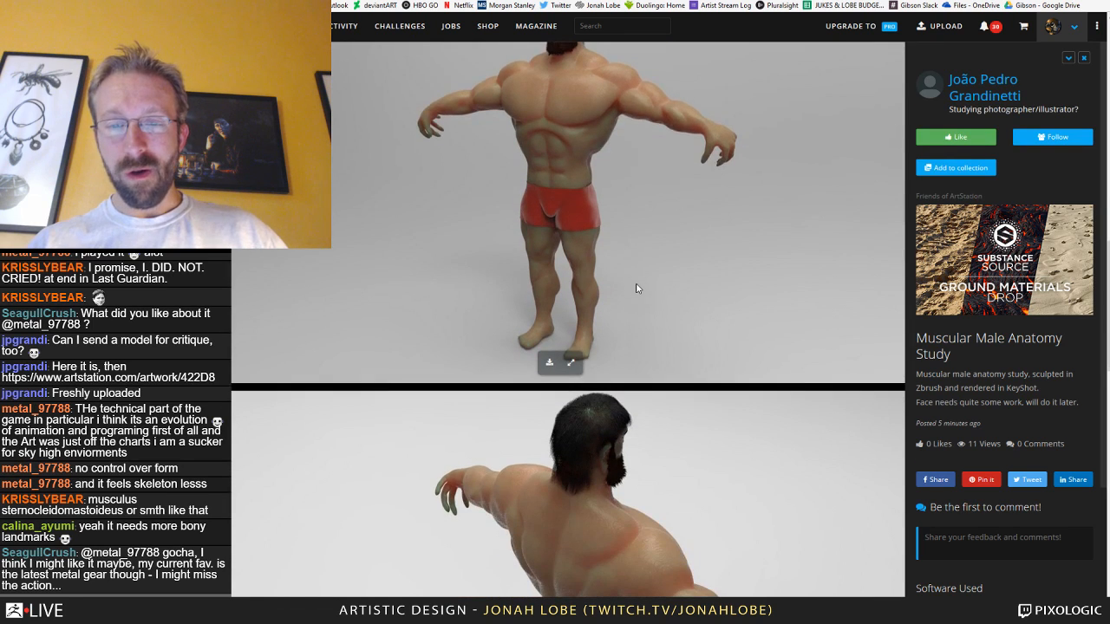
{"action": "scroll", "coordinate": [628, 275], "scroll_direction": "up", "scroll_amount": 4}
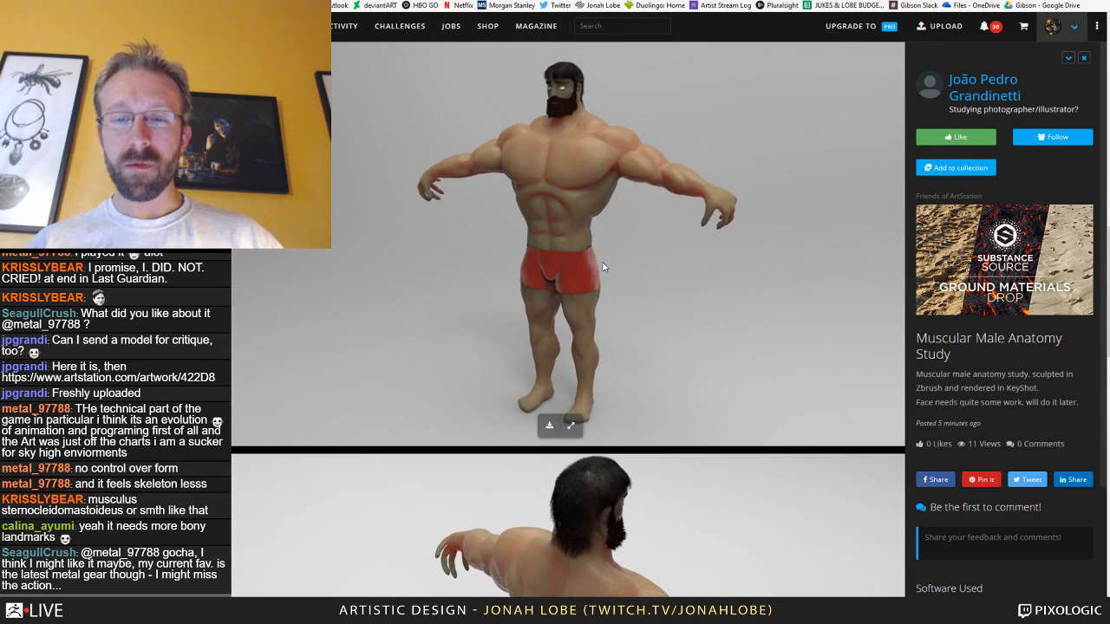
{"action": "scroll", "coordinate": [611, 243], "scroll_direction": "up", "scroll_amount": 4}
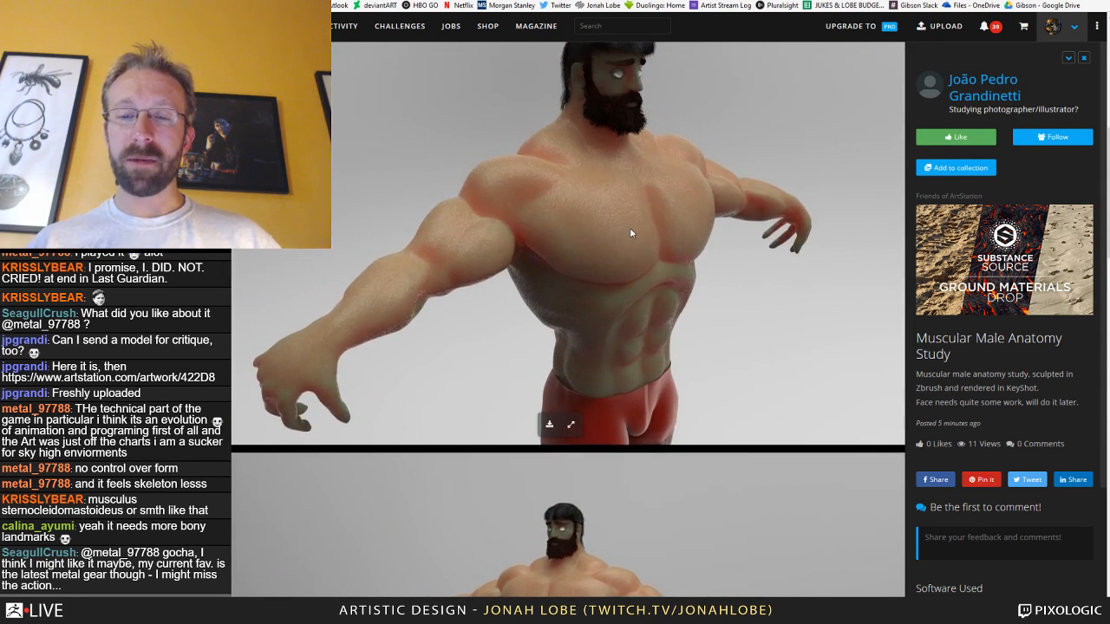
{"action": "scroll", "coordinate": [641, 222], "scroll_direction": "up", "scroll_amount": 4}
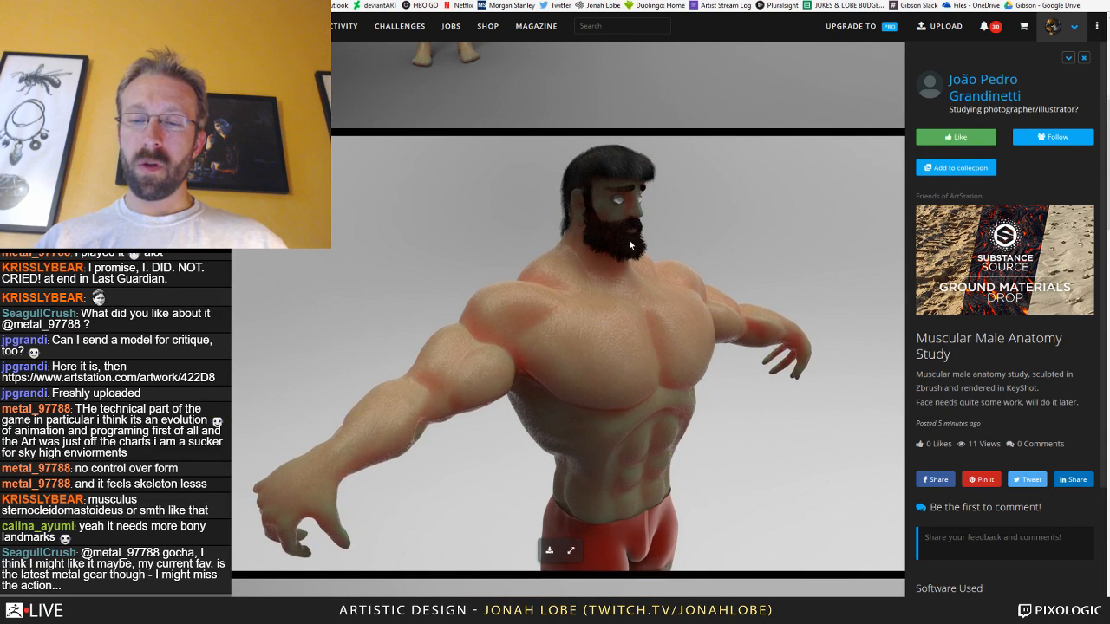
{"action": "scroll", "coordinate": [628, 232], "scroll_direction": "down", "scroll_amount": 17}
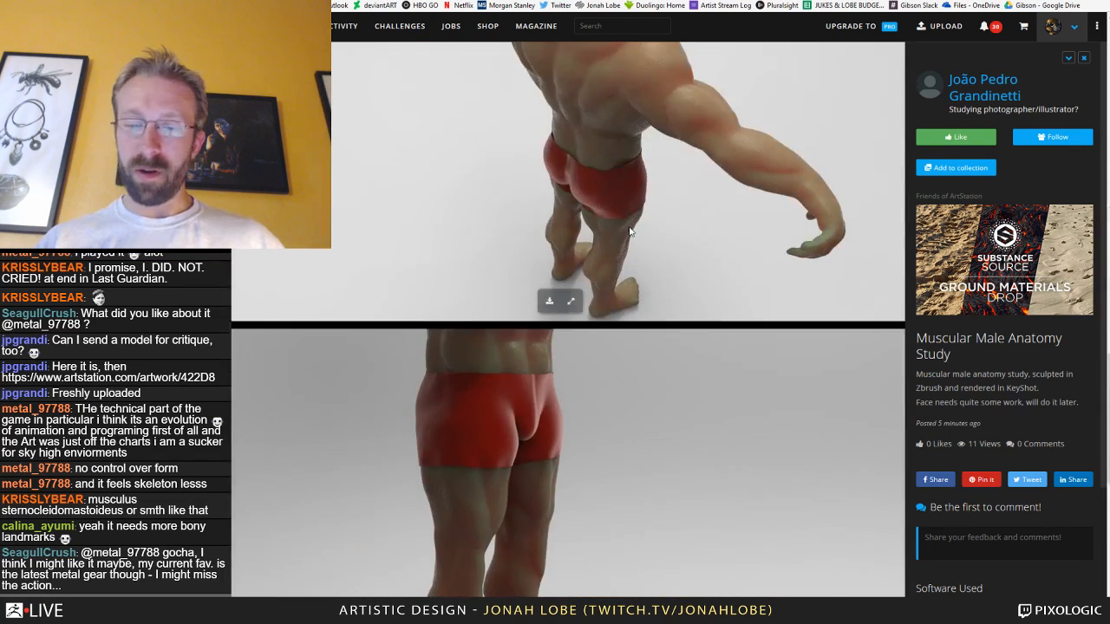
{"action": "scroll", "coordinate": [629, 231], "scroll_direction": "down", "scroll_amount": 8}
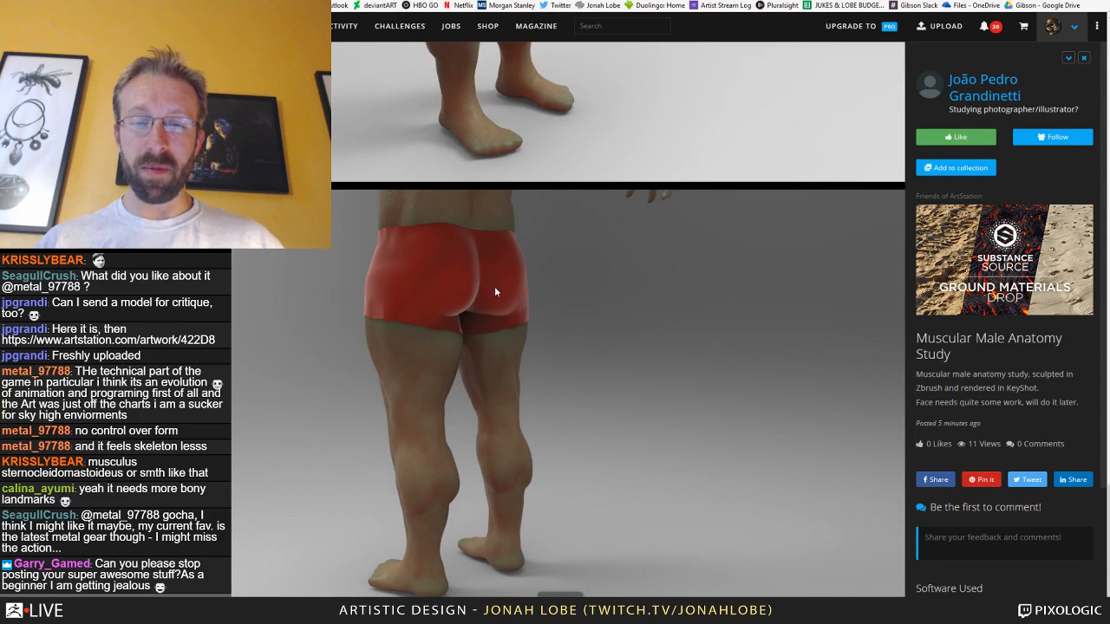
Compare the anatomy study's front and rear leg renders with its full-body and back views.
{"action": "scroll", "coordinate": [489, 303], "scroll_direction": "up", "scroll_amount": 4}
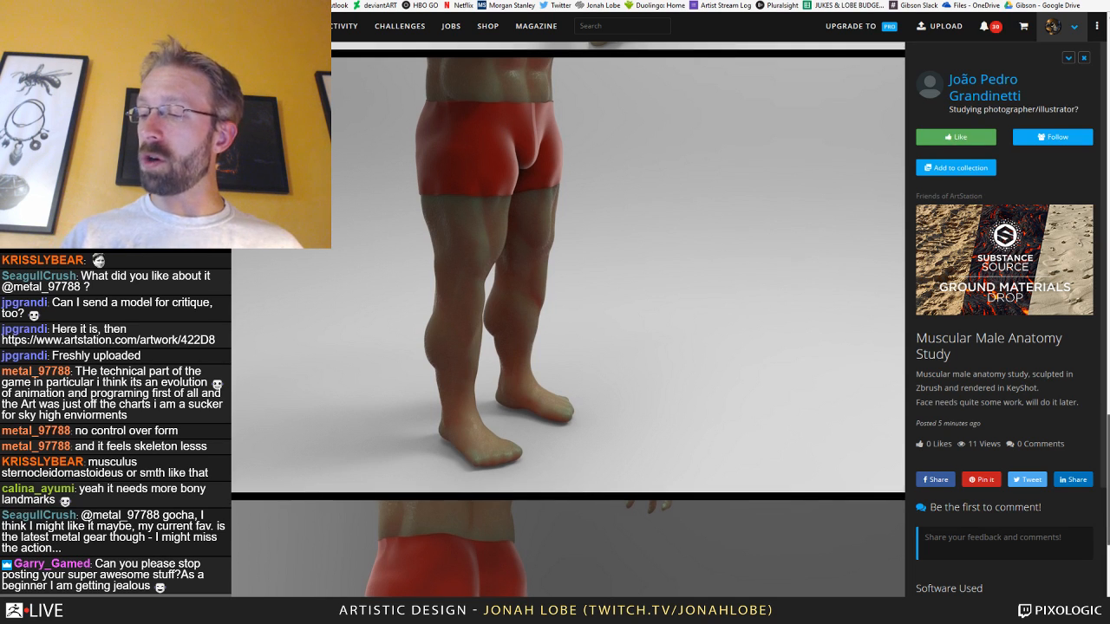
{"action": "scroll", "coordinate": [639, 255], "scroll_direction": "up", "scroll_amount": 2}
{"action": "scroll", "coordinate": [482, 265], "scroll_direction": "up", "scroll_amount": 2}
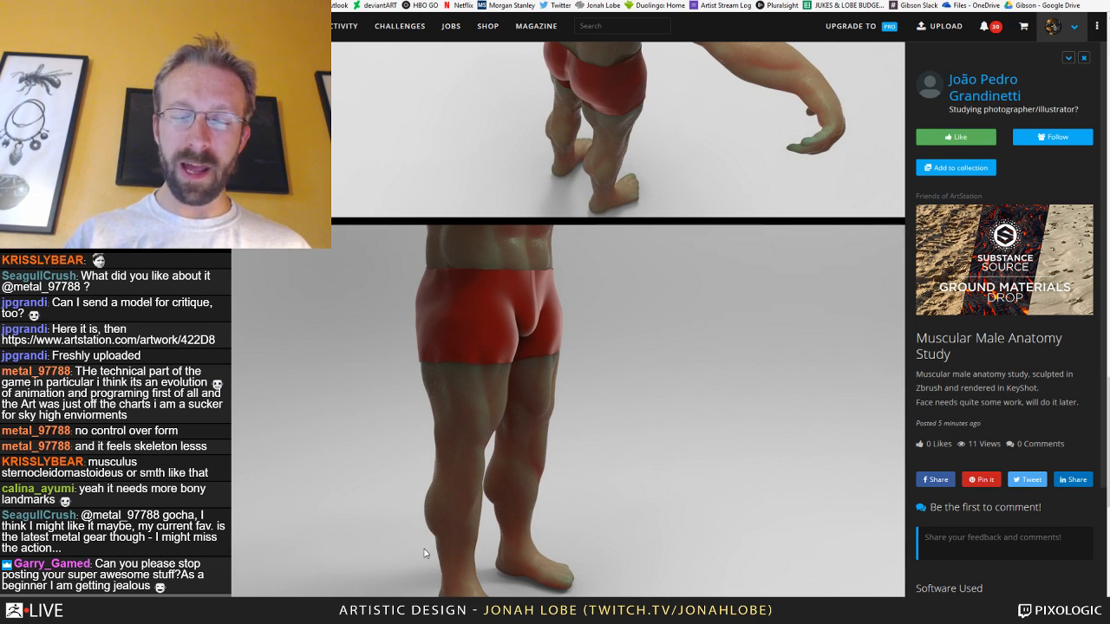
{"action": "scroll", "coordinate": [811, 306], "scroll_direction": "up", "scroll_amount": 8}
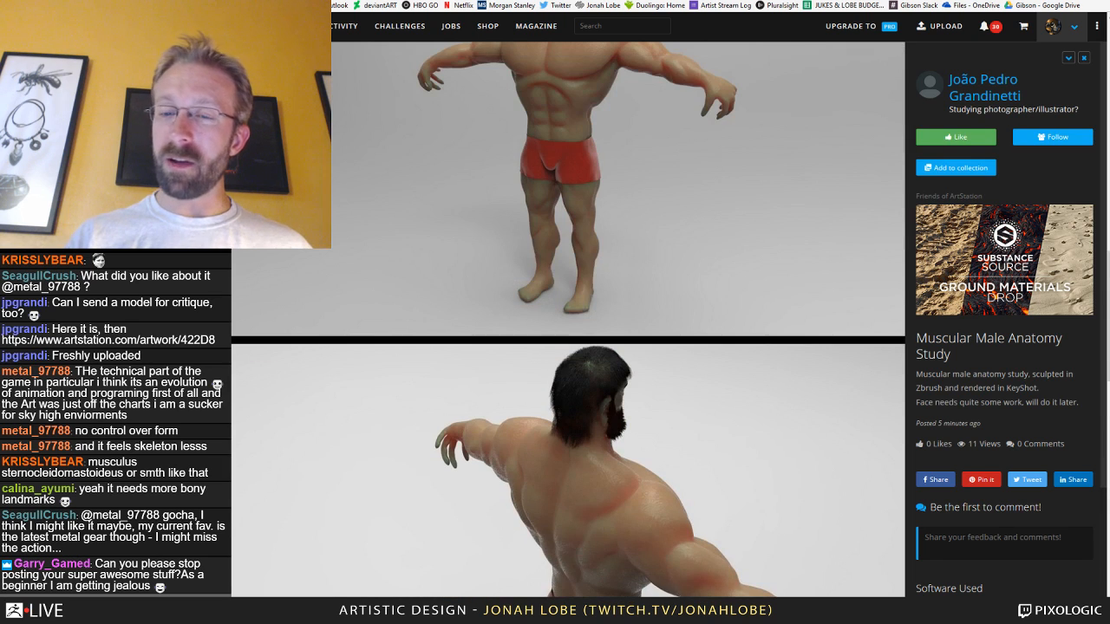
{"action": "scroll", "coordinate": [1018, 317], "scroll_direction": "down", "scroll_amount": 1}
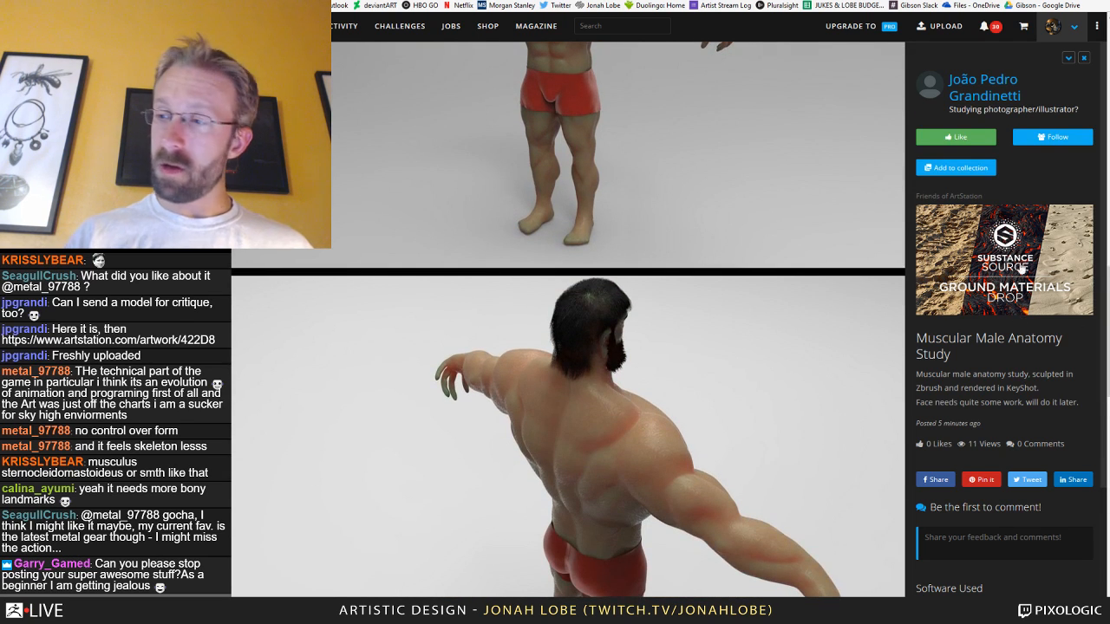
{"action": "scroll", "coordinate": [582, 342], "scroll_direction": "down", "scroll_amount": 1}
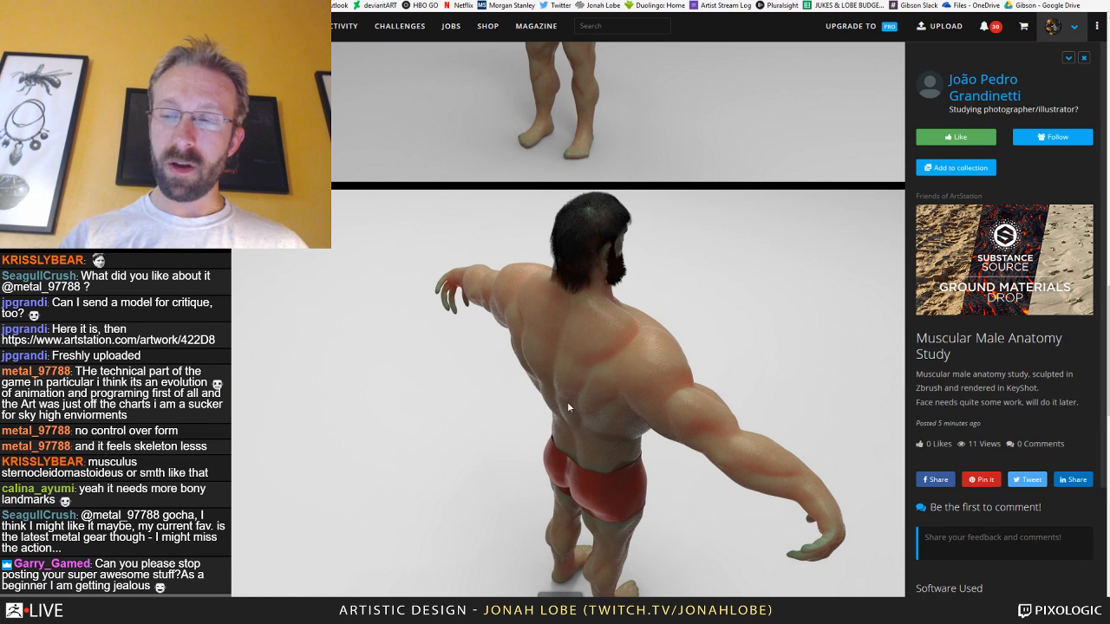
{"action": "scroll", "coordinate": [567, 401], "scroll_direction": "down", "scroll_amount": 5}
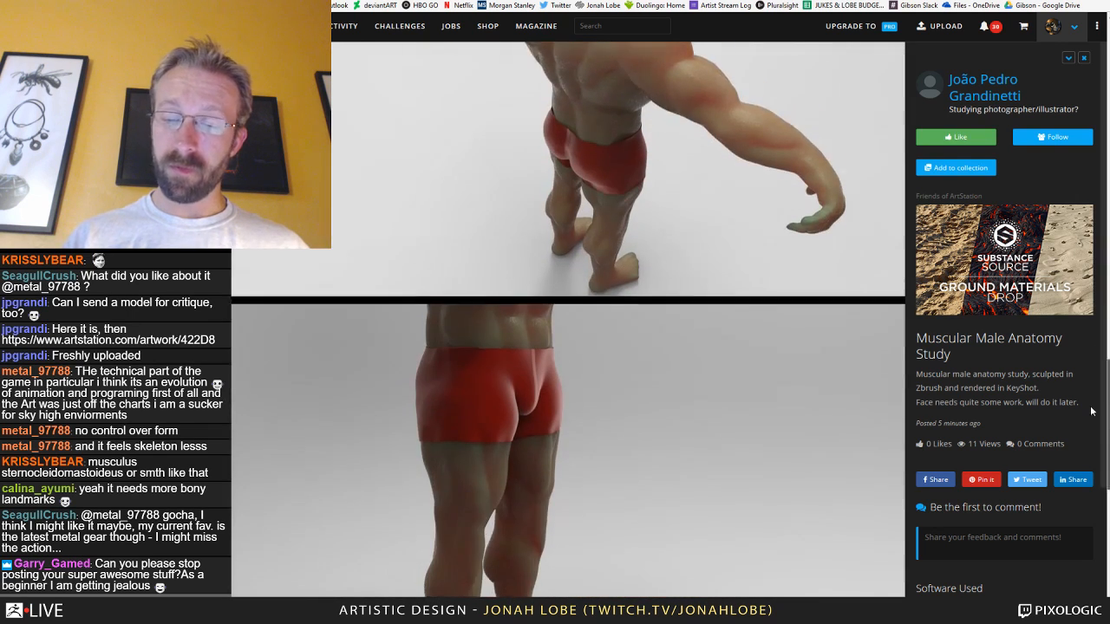
{"action": "scroll", "coordinate": [463, 362], "scroll_direction": "down", "scroll_amount": 5}
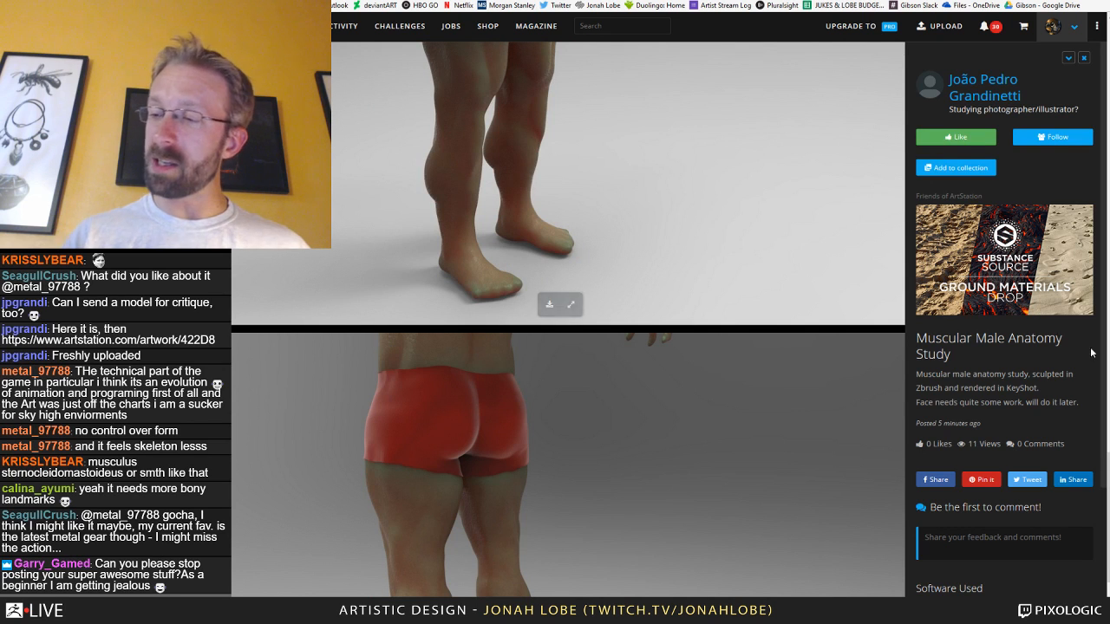
{"action": "left_click_drag", "start_coordinate": [1106, 466], "coordinate": [1101, 352]}
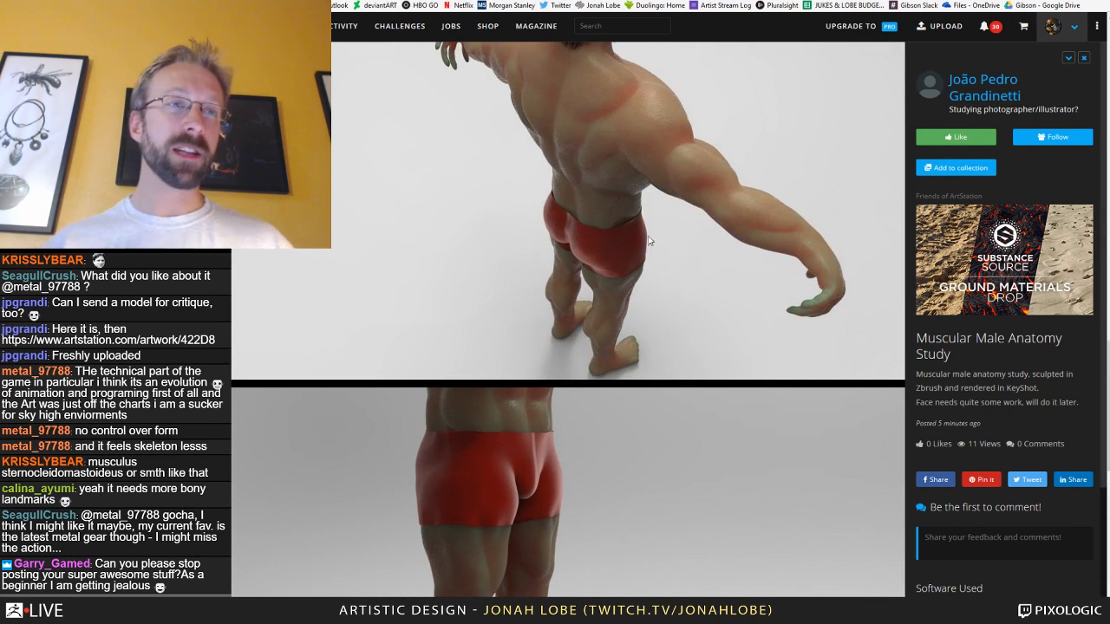
Switch to ZBrush and orbit the creature to examine its back, shoulder, arm and torso from the rear and side.
{"action": "key", "text": "alt+Tab"}
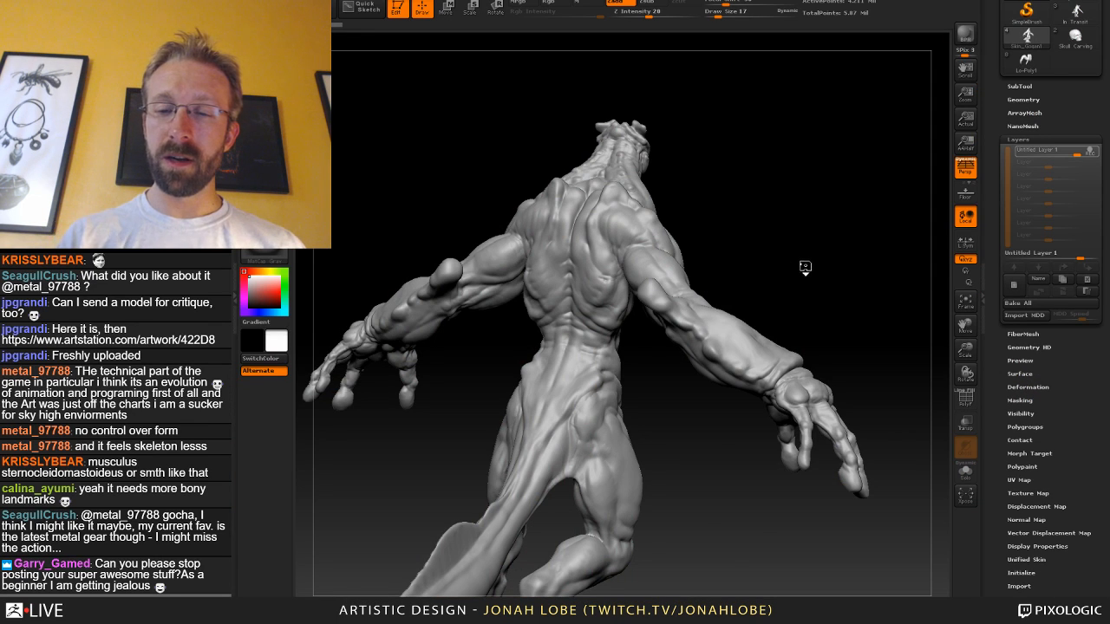
{"action": "mouse_move", "coordinate": [805, 266]}
{"action": "left_mouse_down"}
{"action": "mouse_move", "coordinate": [771, 260]}
{"action": "mouse_move", "coordinate": [783, 254]}
{"action": "mouse_move", "coordinate": [781, 297]}
{"action": "left_mouse_up"}
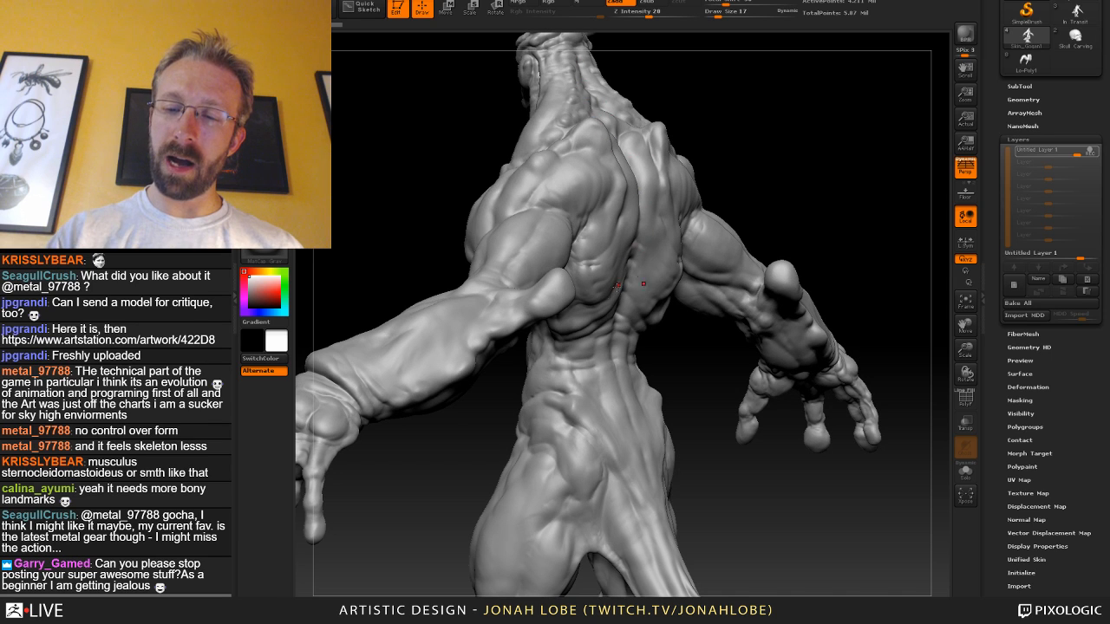
{"action": "left_click_drag", "start_coordinate": [687, 376], "coordinate": [607, 286]}
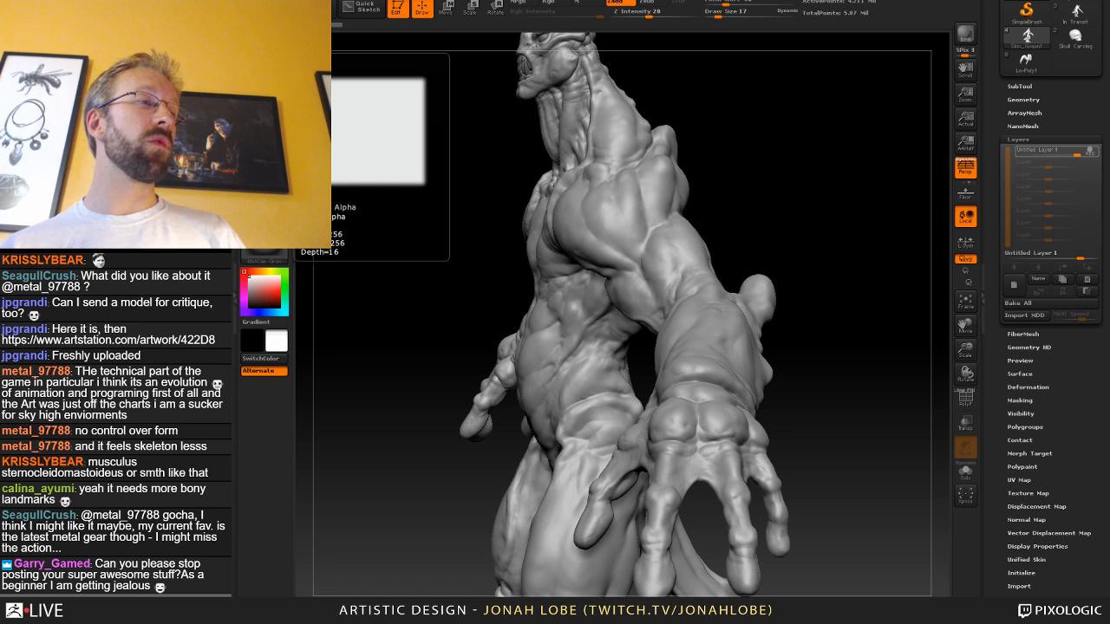
Switch back to the browser and revisit the anatomy study's back, full-body front and upper-torso renders.
{"action": "key", "text": "alt+Tab"}
{"action": "scroll", "coordinate": [846, 199], "scroll_direction": "up", "scroll_amount": 2}
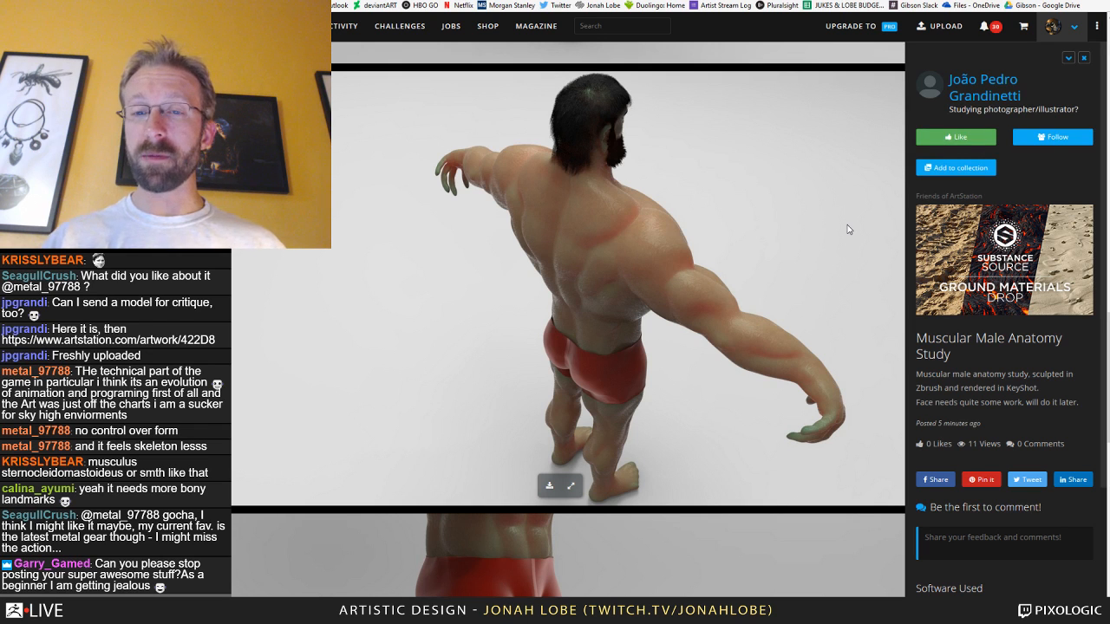
{"action": "scroll", "coordinate": [836, 229], "scroll_direction": "up", "scroll_amount": 5}
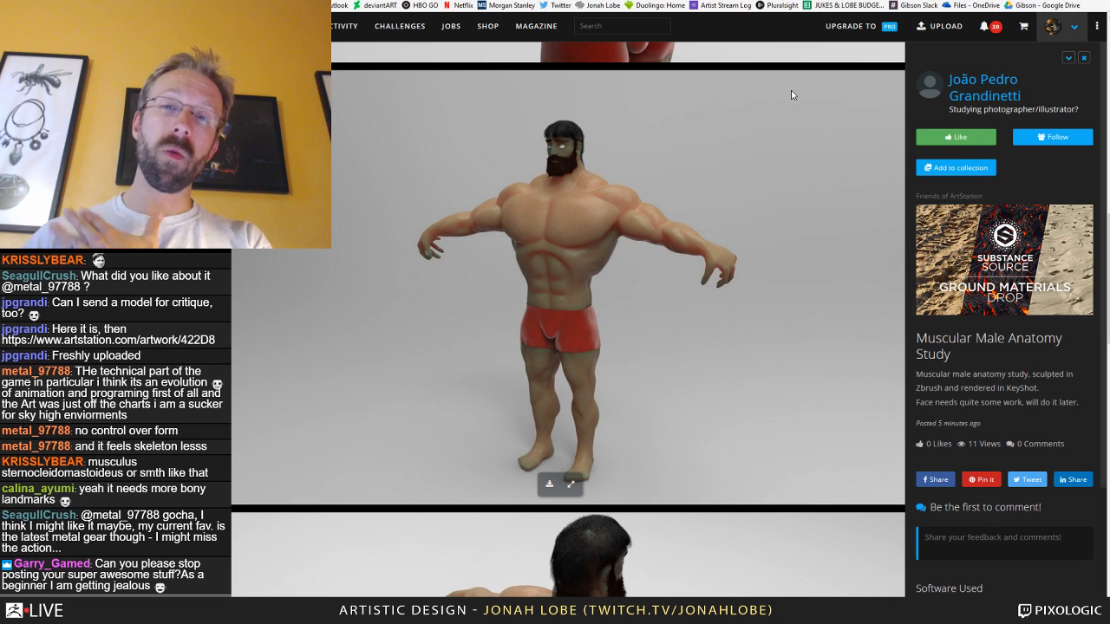
{"action": "scroll", "coordinate": [780, 104], "scroll_direction": "up", "scroll_amount": 5}
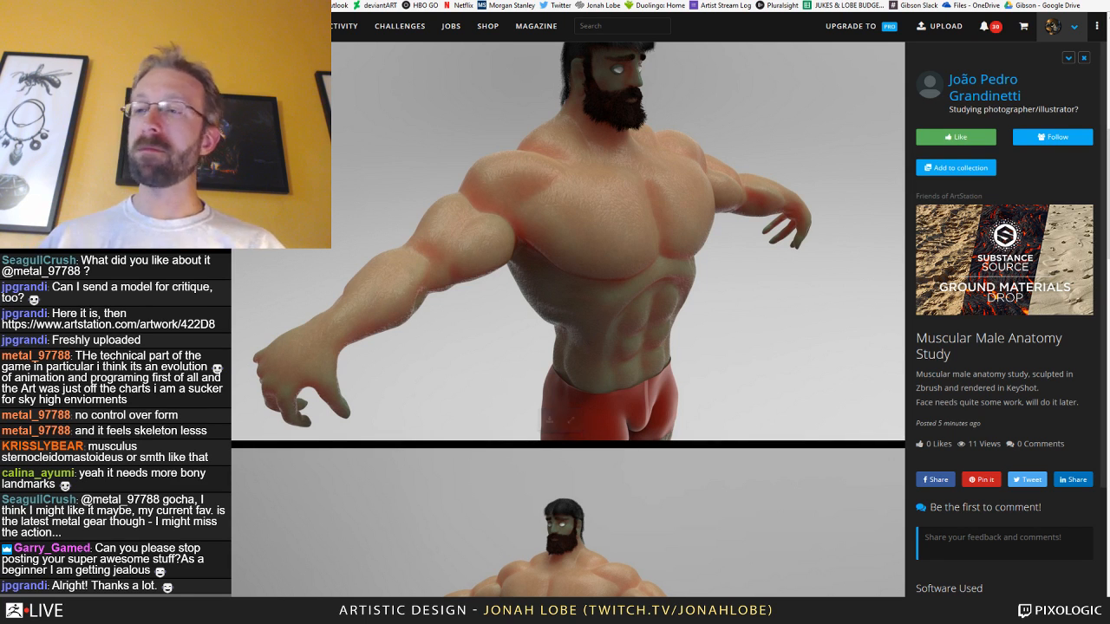
Open the signed-in account's own ArtStation profile and look through its portfolio artworks.
{"action": "left_click", "coordinate": [1072, 29]}
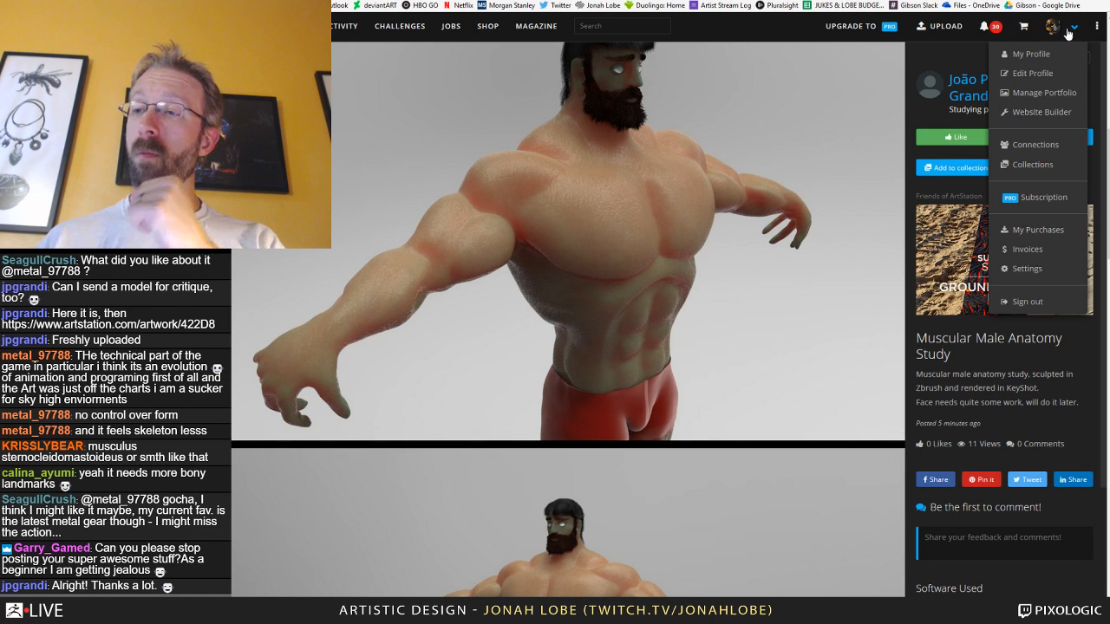
{"action": "left_click", "coordinate": [1045, 52]}
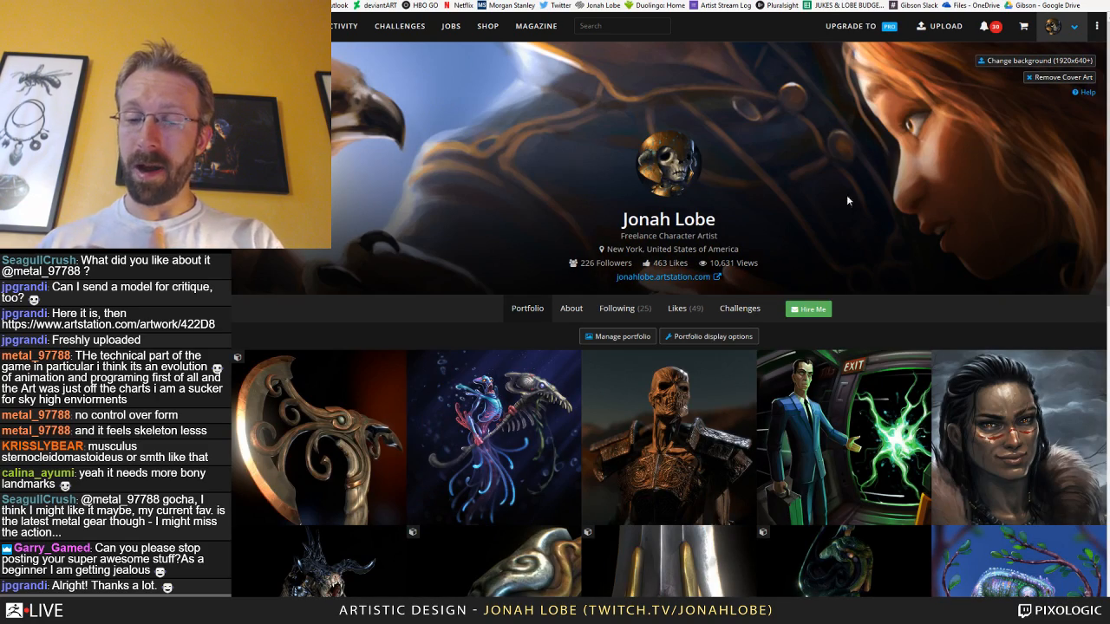
{"action": "scroll", "coordinate": [785, 345], "scroll_direction": "down", "scroll_amount": 2}
{"action": "scroll", "coordinate": [785, 345], "scroll_direction": "down", "scroll_amount": 1}
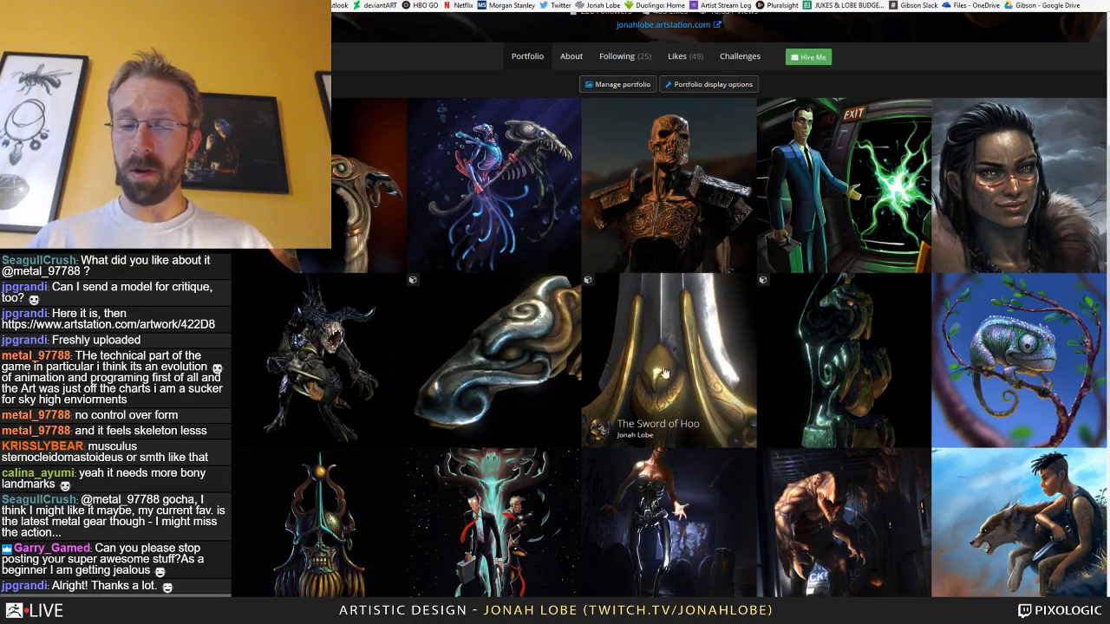
{"action": "scroll", "coordinate": [657, 366], "scroll_direction": "down", "scroll_amount": 2}
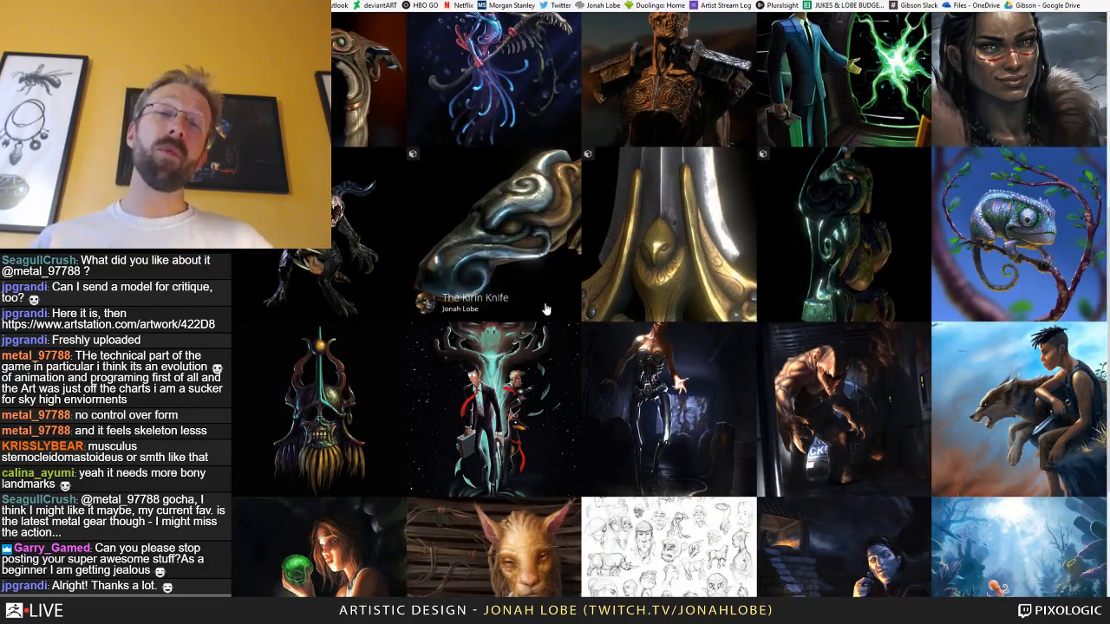
{"action": "scroll", "coordinate": [546, 304], "scroll_direction": "down", "scroll_amount": 2}
{"action": "scroll", "coordinate": [537, 302], "scroll_direction": "down", "scroll_amount": 2}
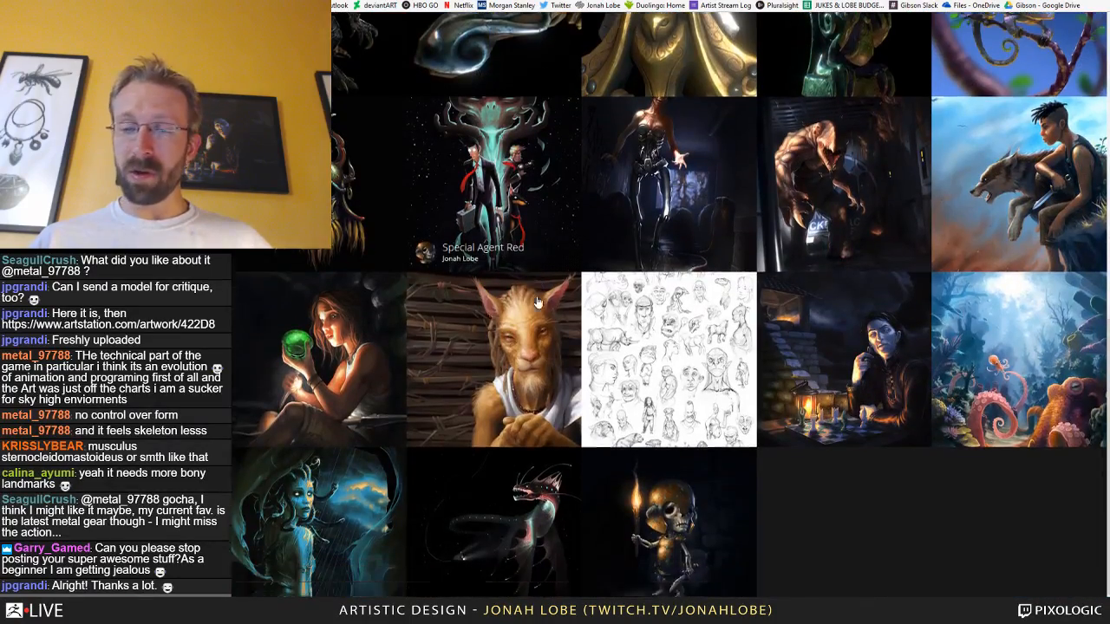
{"action": "scroll", "coordinate": [538, 302], "scroll_direction": "up", "scroll_amount": 5}
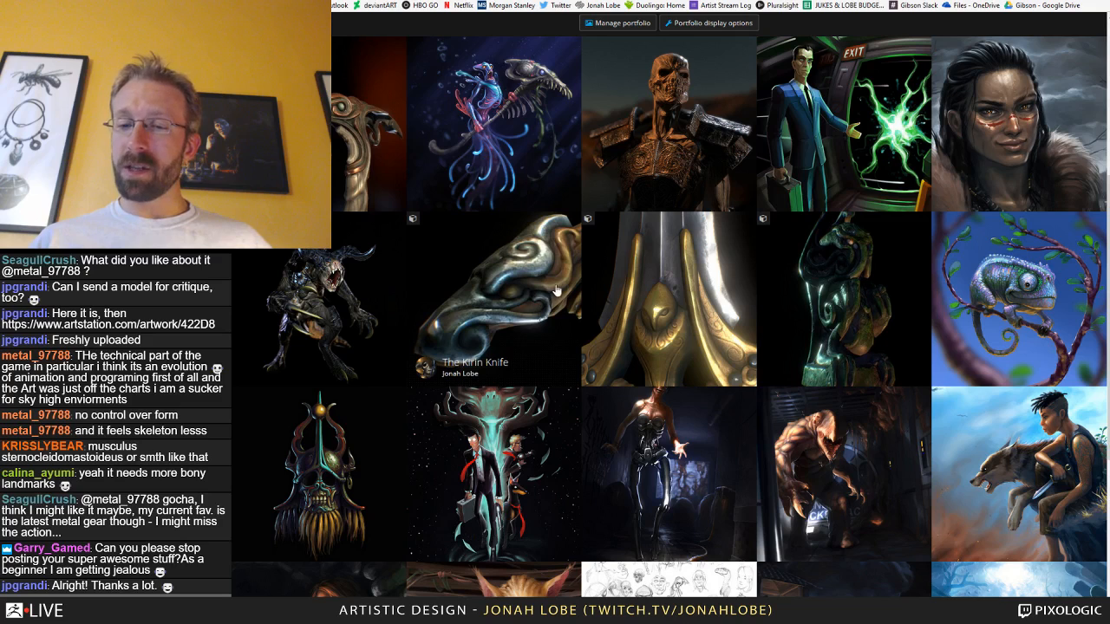
Open The Cthulhu Statue from the portfolio, start its 3D viewer, and rotate the statue to see its other side.
{"action": "left_click", "coordinate": [830, 295]}
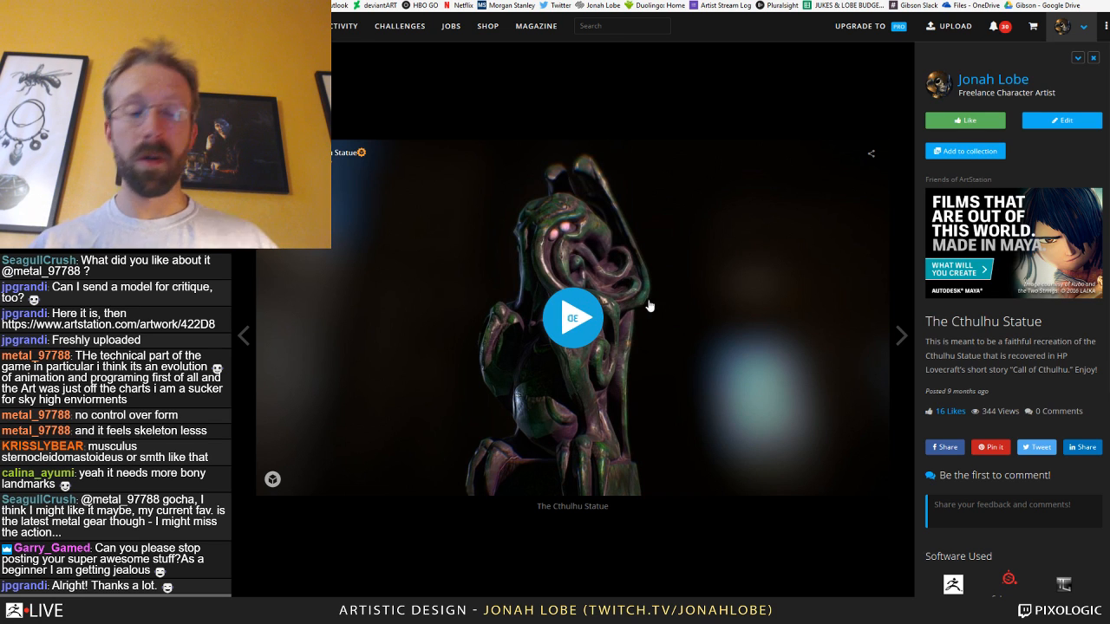
{"action": "left_click", "coordinate": [576, 316]}
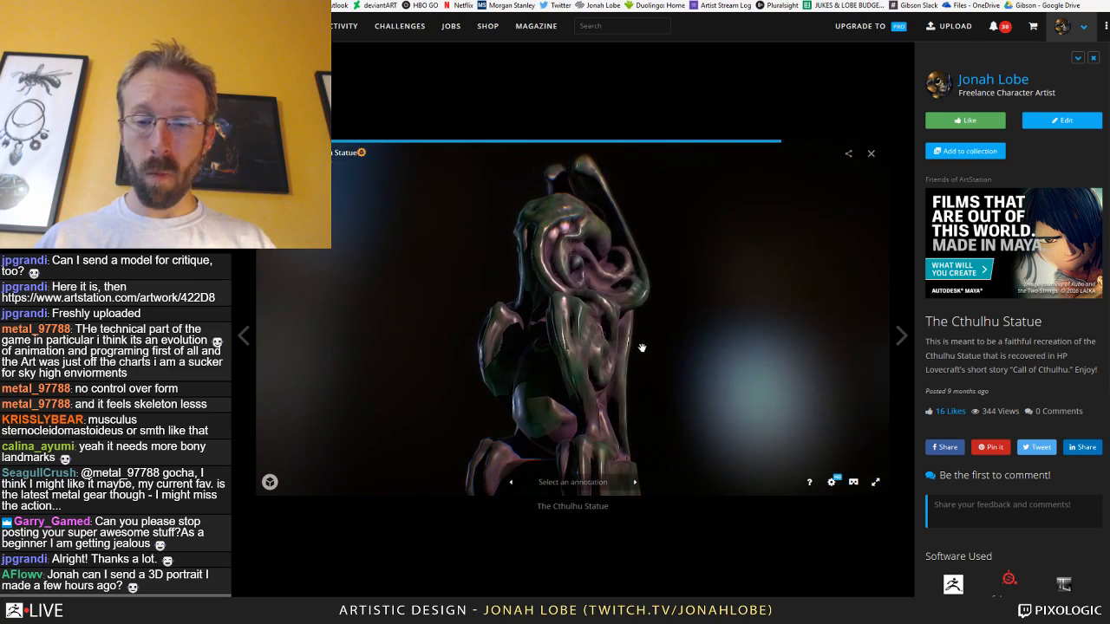
{"action": "left_click_drag", "start_coordinate": [654, 360], "coordinate": [621, 376]}
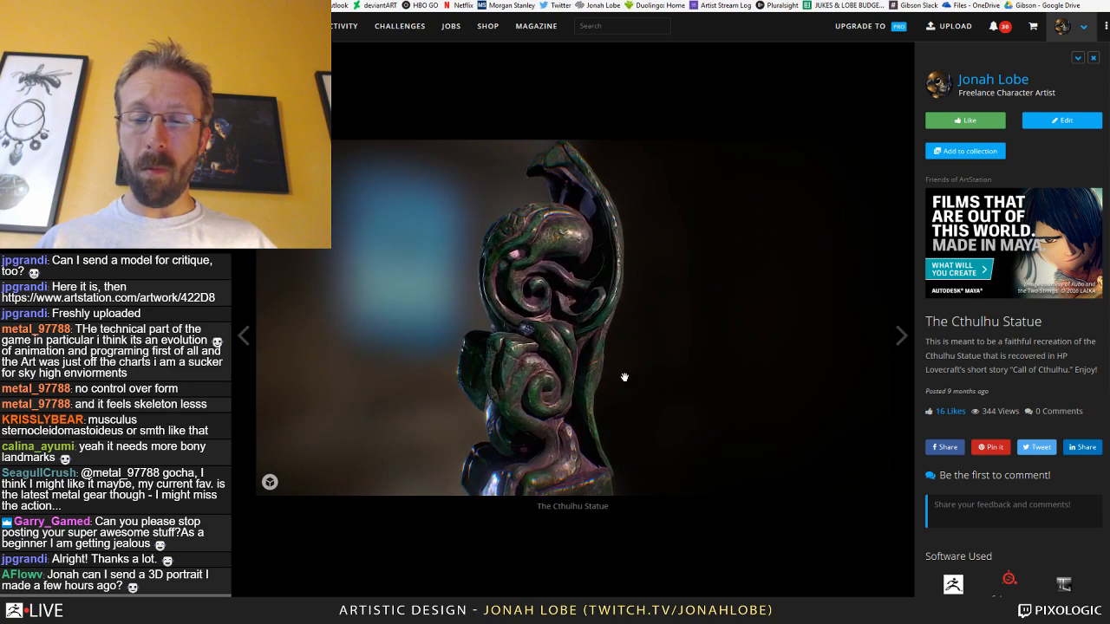
Examine the Cthulhu statue's tentacles and head up close from the side and front, and show the 3D viewer full screen.
{"action": "scroll", "coordinate": [622, 376], "scroll_direction": "up", "scroll_amount": 3}
{"action": "scroll", "coordinate": [620, 373], "scroll_direction": "down", "scroll_amount": 4}
{"action": "scroll", "coordinate": [618, 371], "scroll_direction": "up", "scroll_amount": 5}
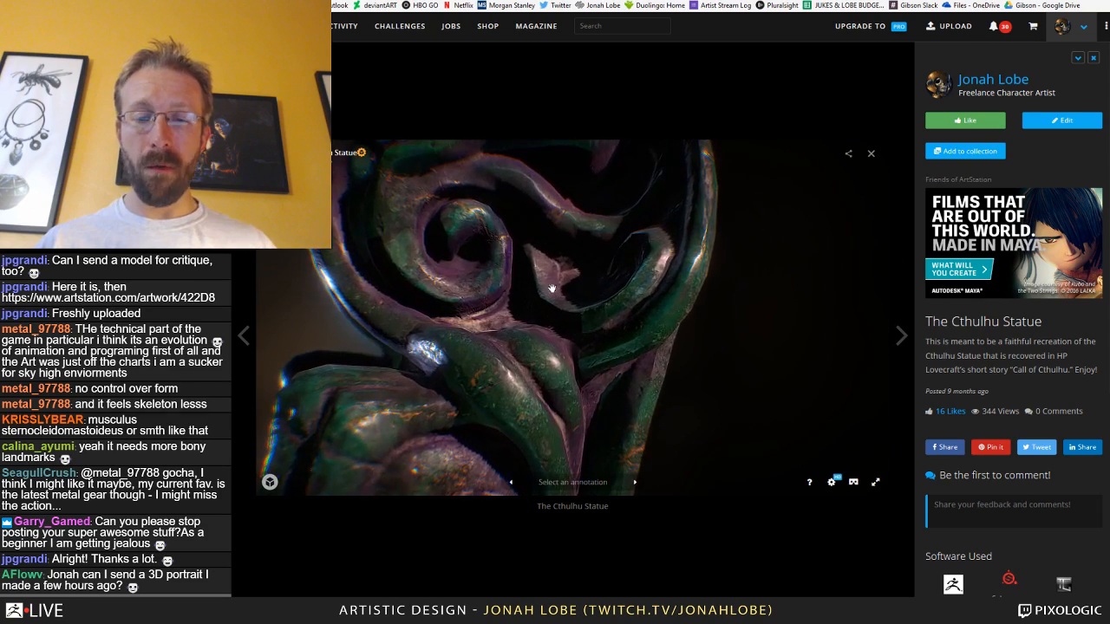
{"action": "scroll", "coordinate": [604, 344], "scroll_direction": "down", "scroll_amount": 5}
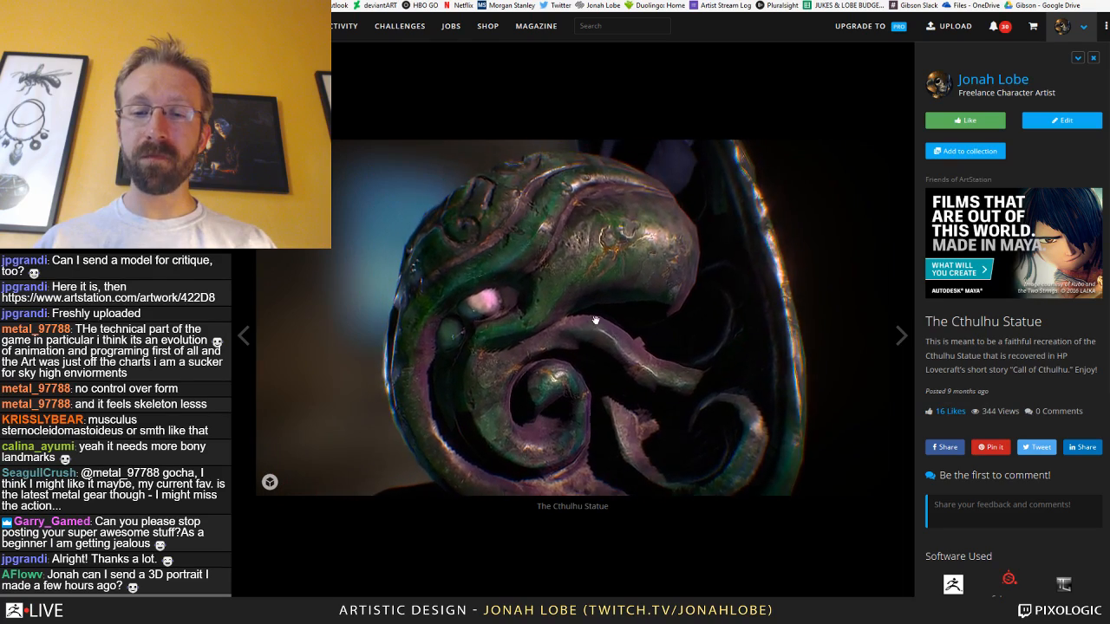
{"action": "left_click_drag", "start_coordinate": [623, 332], "coordinate": [660, 325]}
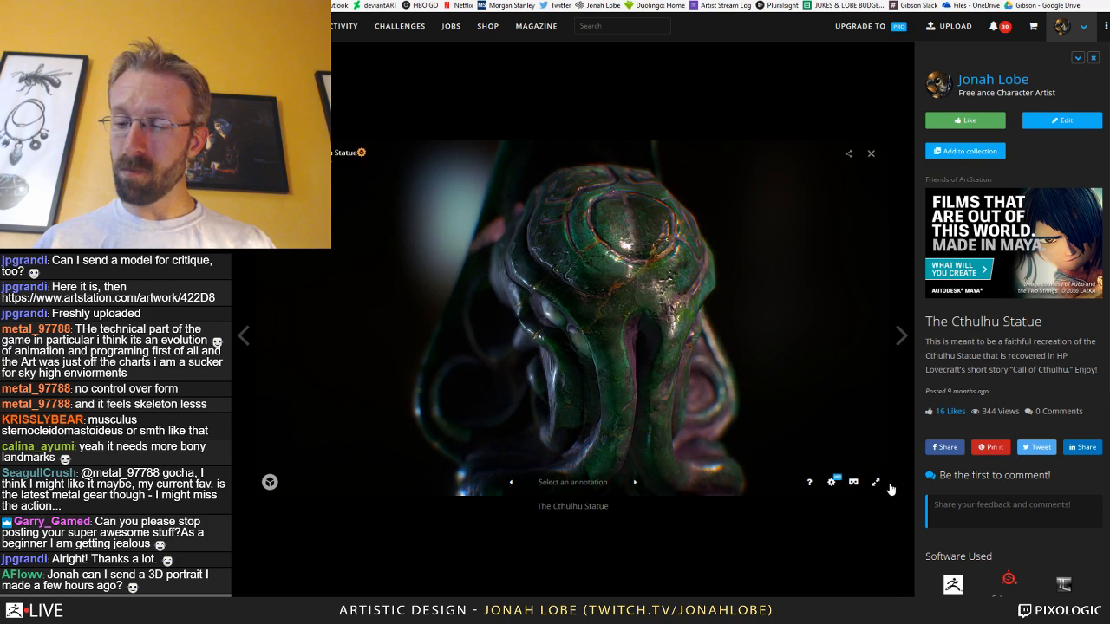
{"action": "left_click", "coordinate": [876, 482]}
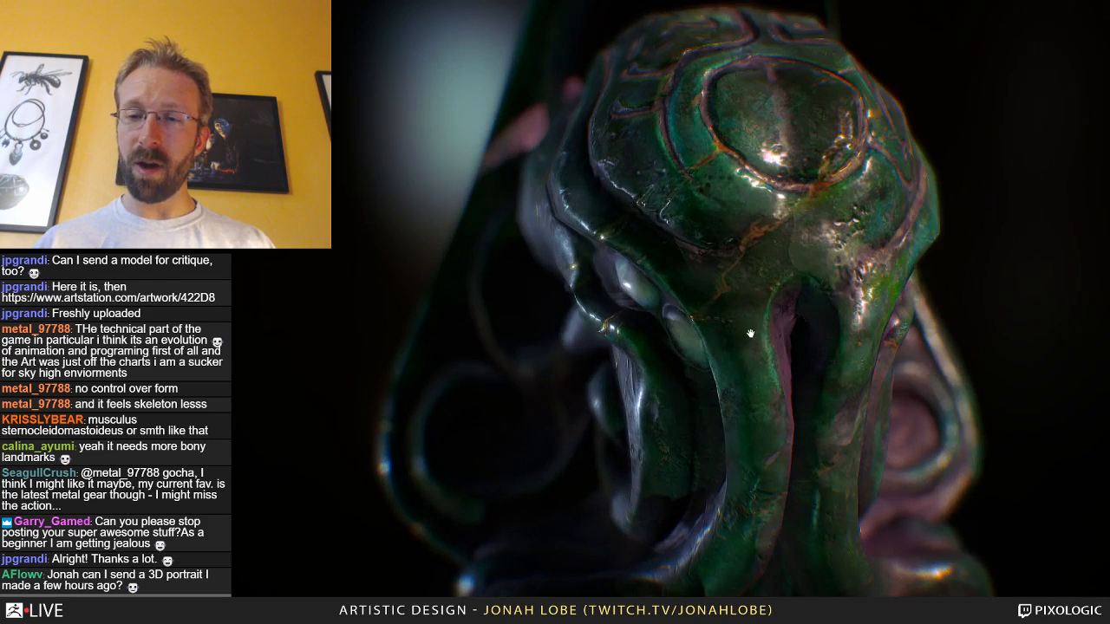
Examine the Cthulhu statue's wings, crouching body and hands from the side and front.
{"action": "mouse_move", "coordinate": [673, 289]}
{"action": "left_mouse_down"}
{"action": "mouse_move", "coordinate": [755, 290]}
{"action": "mouse_move", "coordinate": [699, 314]}
{"action": "mouse_move", "coordinate": [674, 308]}
{"action": "mouse_move", "coordinate": [674, 329]}
{"action": "mouse_move", "coordinate": [577, 323]}
{"action": "mouse_move", "coordinate": [642, 303]}
{"action": "mouse_move", "coordinate": [678, 187]}
{"action": "left_mouse_up"}
{"action": "scroll", "coordinate": [675, 308], "scroll_direction": "down", "scroll_amount": 5}
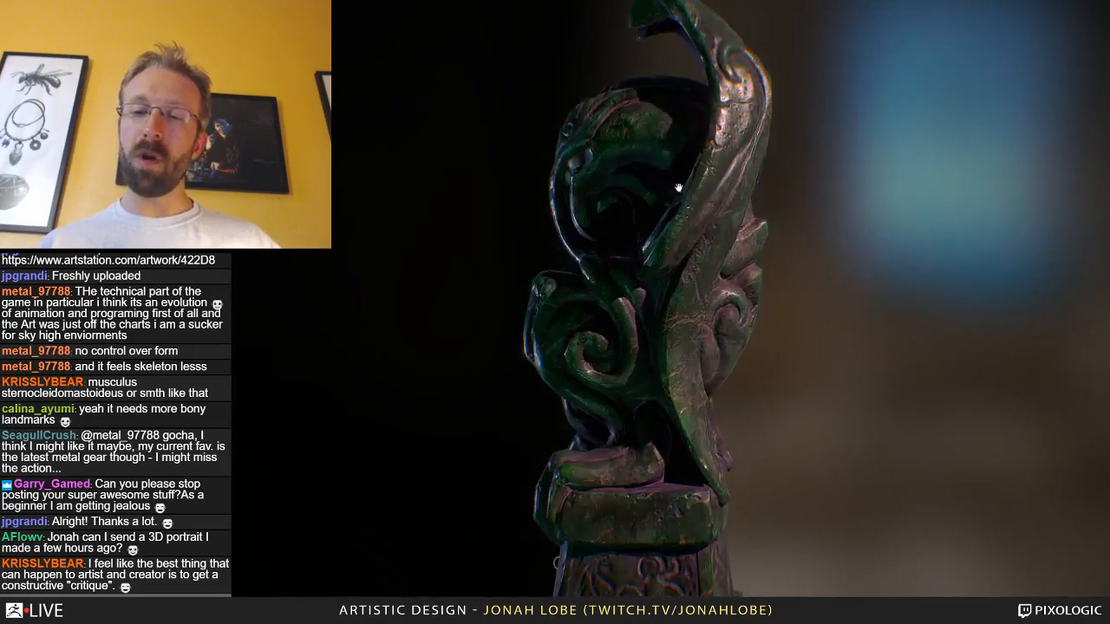
{"action": "left_click_drag", "start_coordinate": [718, 254], "coordinate": [745, 311]}
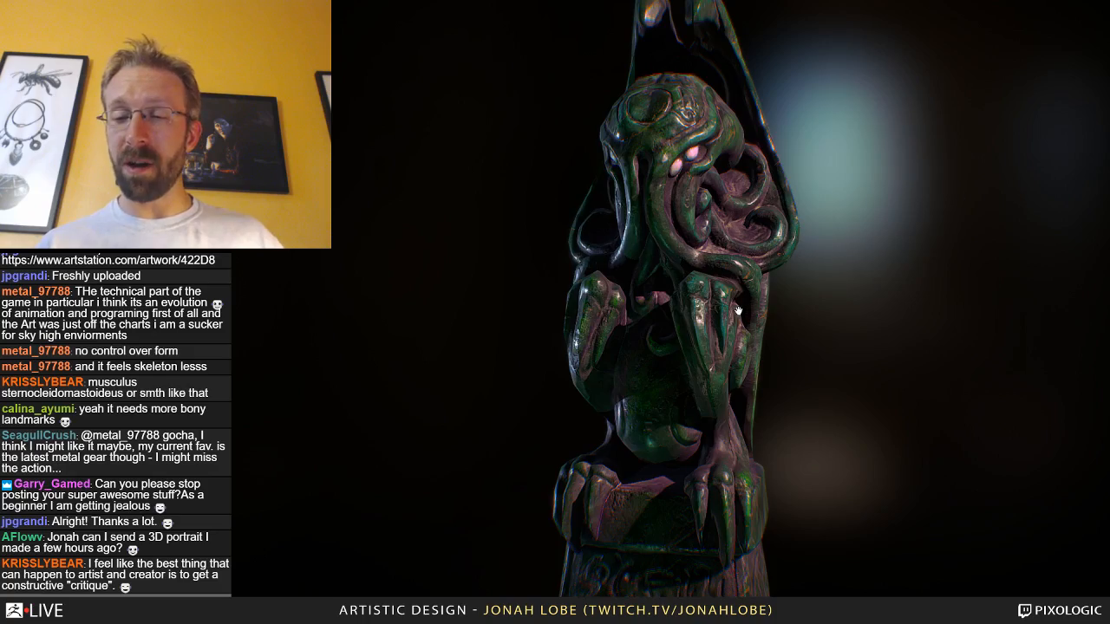
{"action": "scroll", "coordinate": [738, 310], "scroll_direction": "up", "scroll_amount": 5}
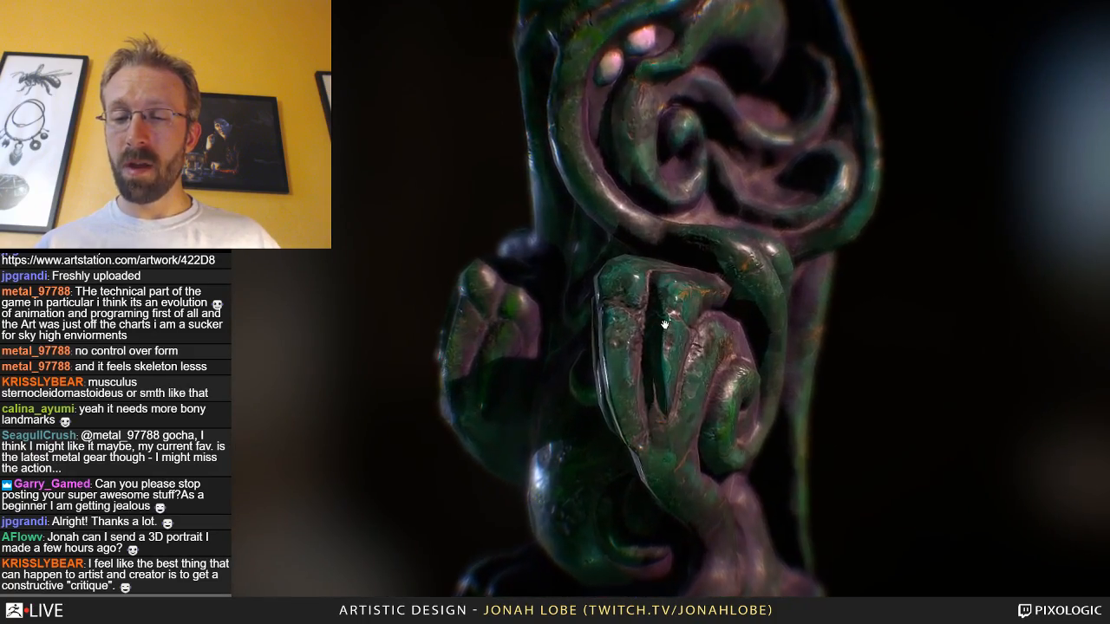
{"action": "left_click_drag", "start_coordinate": [664, 324], "coordinate": [697, 117]}
{"action": "scroll", "coordinate": [737, 297], "scroll_direction": "down", "scroll_amount": 2}
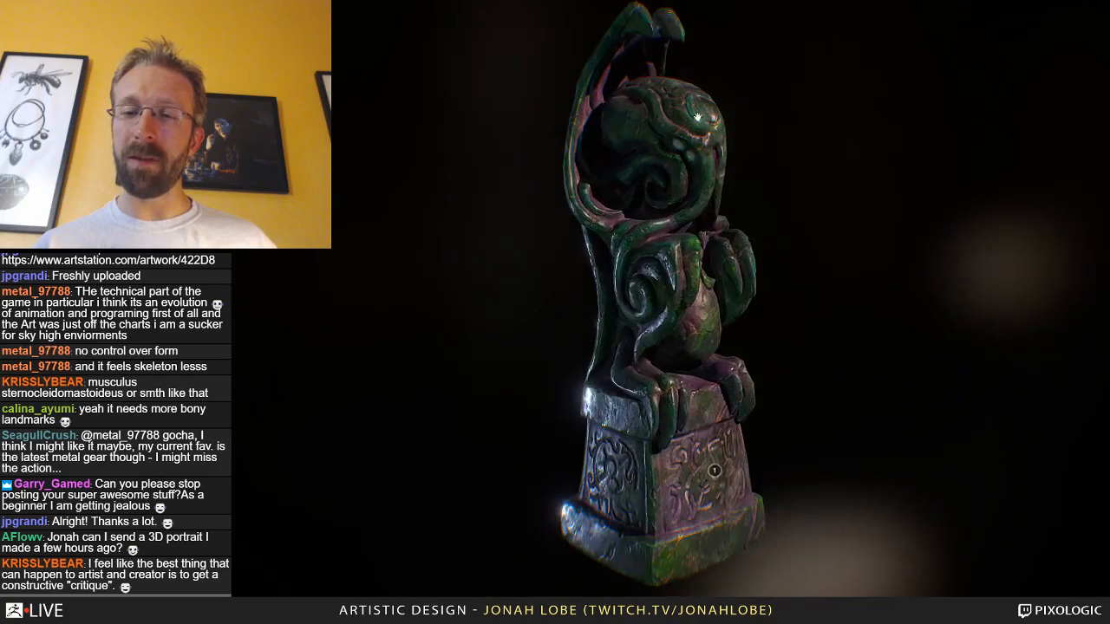
Inspect the relief carvings on the Cthulhu statue's pedestal up close.
{"action": "left_click_drag", "start_coordinate": [638, 293], "coordinate": [684, 278]}
{"action": "right_click_drag", "start_coordinate": [681, 451], "coordinate": [681, 270]}
{"action": "scroll", "coordinate": [681, 270], "scroll_direction": "up", "scroll_amount": 5}
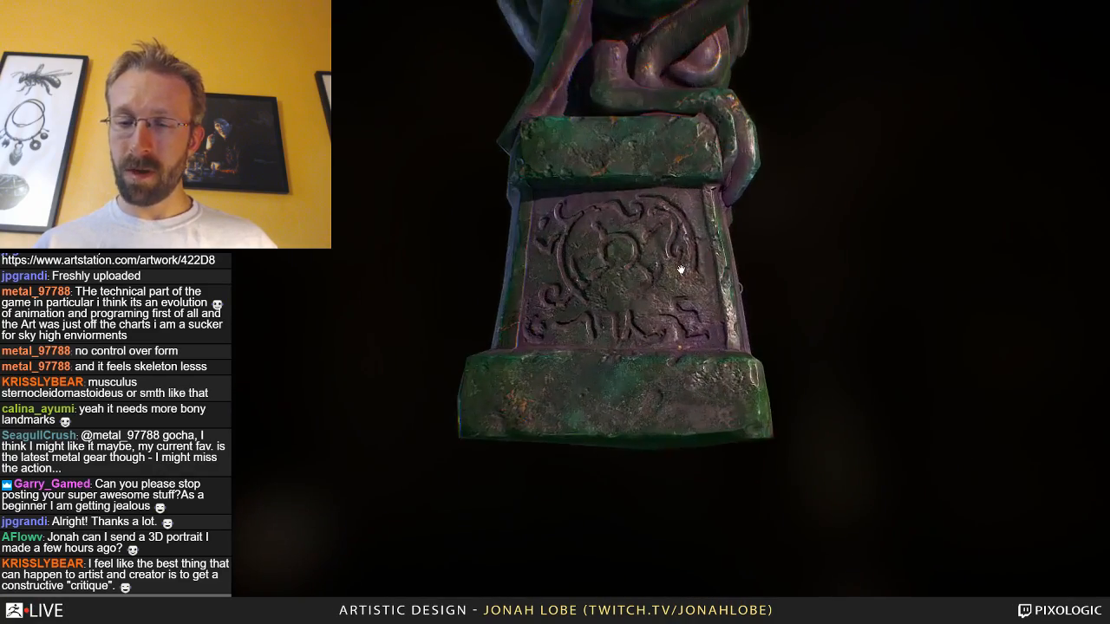
{"action": "left_click_drag", "start_coordinate": [680, 270], "coordinate": [703, 270]}
{"action": "scroll", "coordinate": [703, 270], "scroll_direction": "down", "scroll_amount": 5}
Look over the statue's wings and head, leave the full-screen view, and tilt the statue to see it from above.
{"action": "right_click_drag", "start_coordinate": [716, 248], "coordinate": [679, 341]}
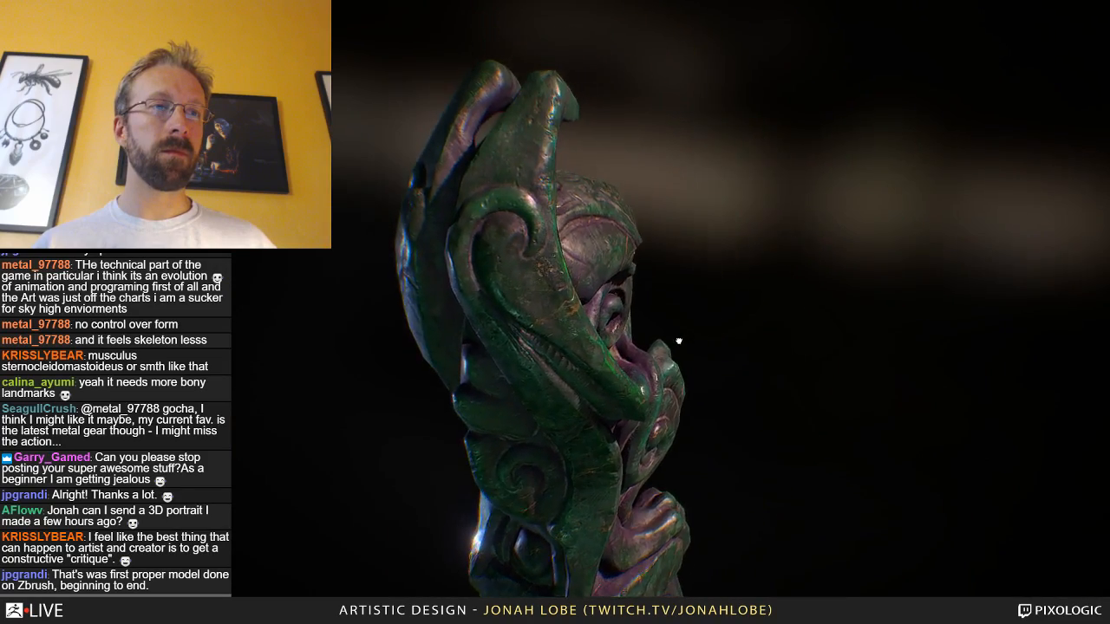
{"action": "left_click_drag", "start_coordinate": [679, 342], "coordinate": [615, 334]}
{"action": "key", "text": "Escape"}
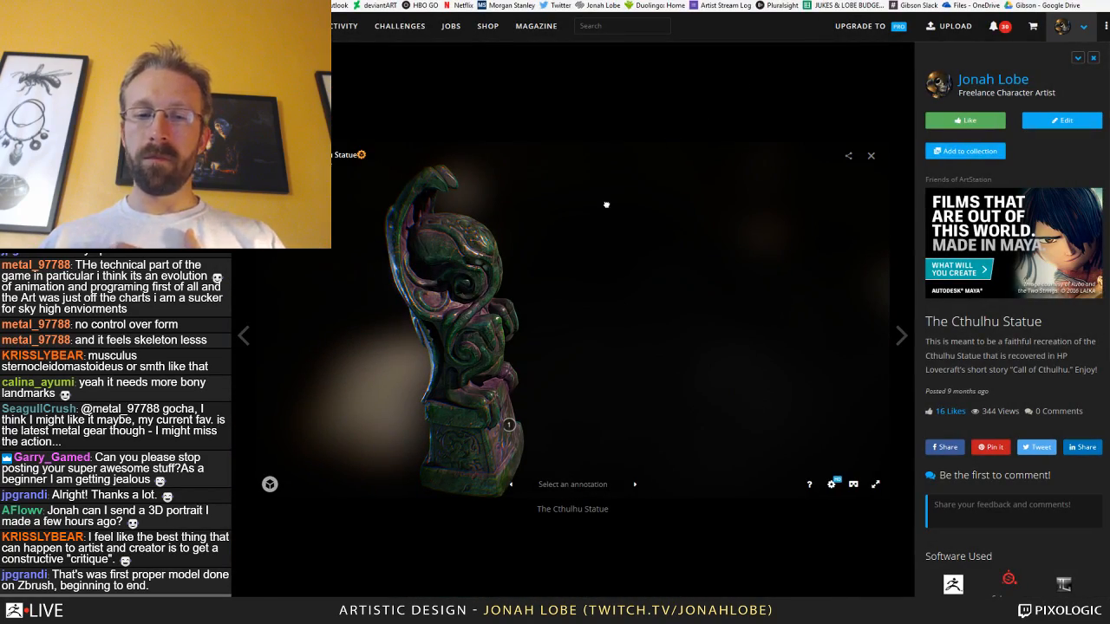
{"action": "left_click_drag", "start_coordinate": [606, 204], "coordinate": [603, 260]}
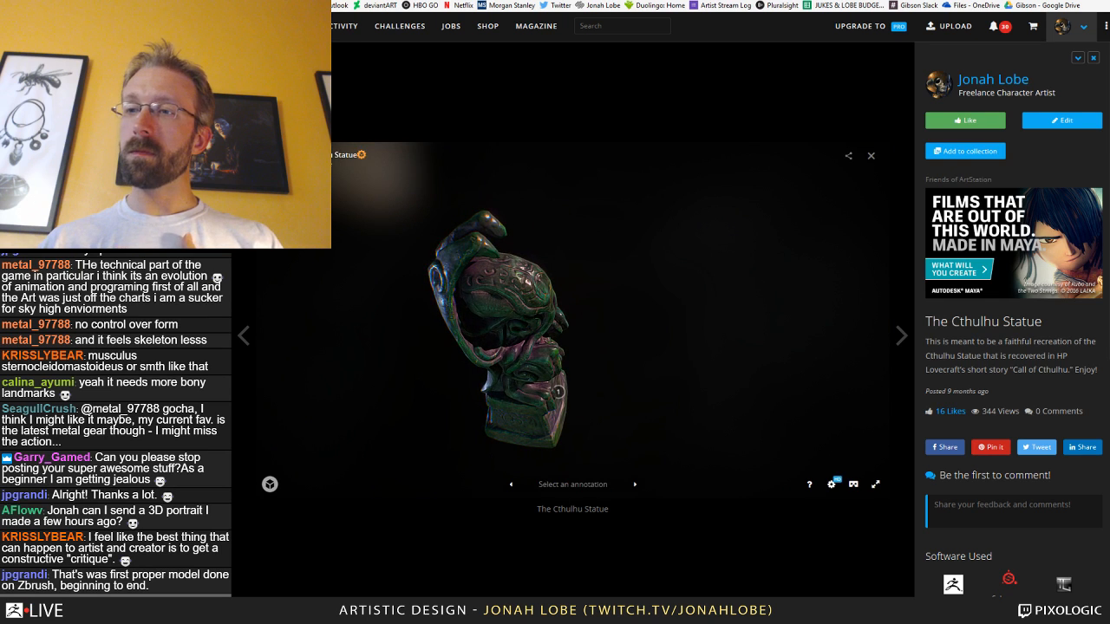
Switch to ZBrush, bring the carved skull model into the viewport, and frame its side and face up close.
{"action": "key", "text": "alt+Tab"}
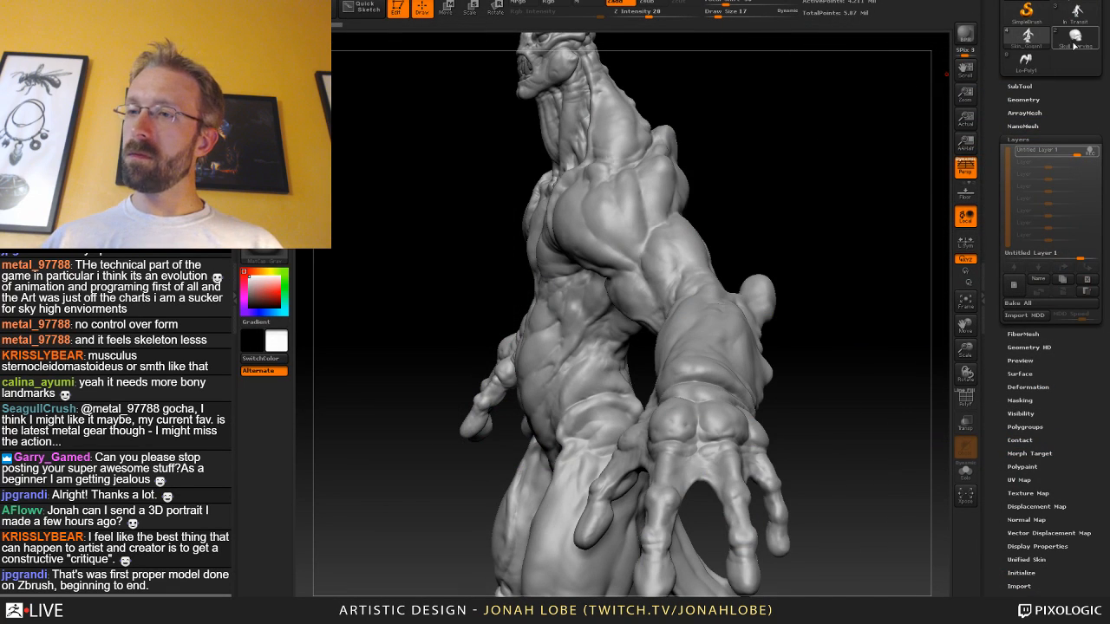
{"action": "left_click", "coordinate": [1074, 39]}
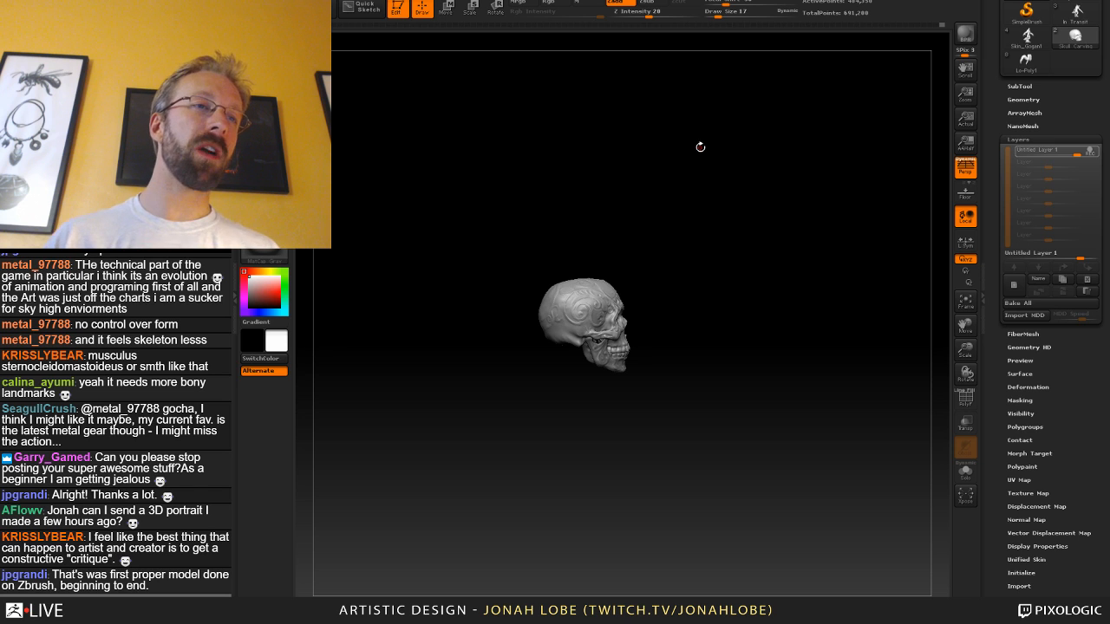
{"action": "left_click_drag", "start_coordinate": [521, 455], "coordinate": [538, 530]}
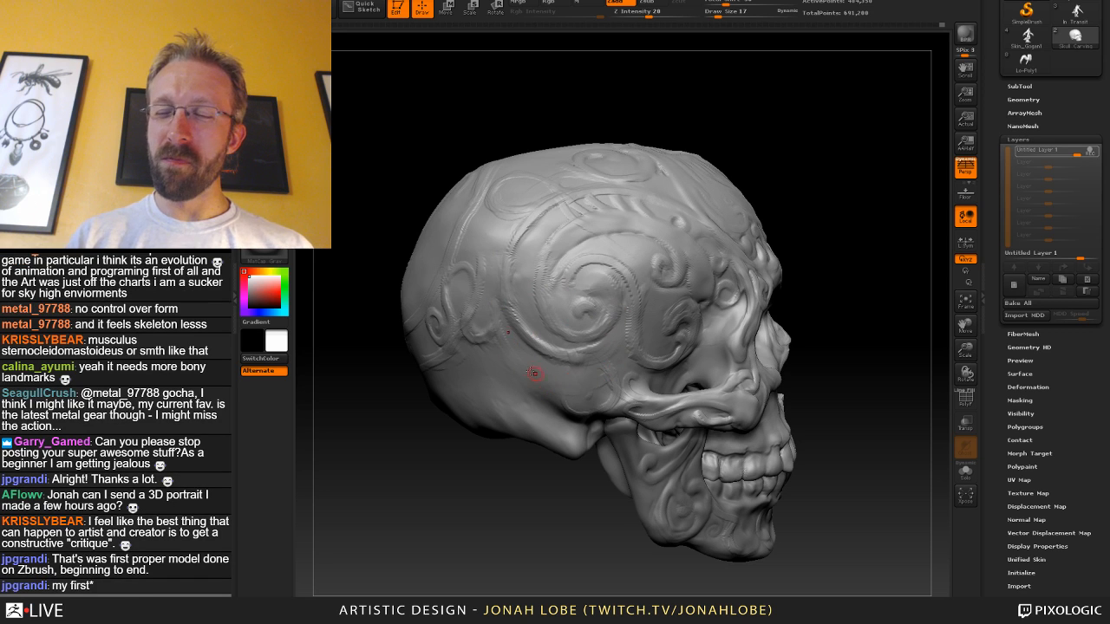
{"action": "left_click_drag", "start_coordinate": [858, 351], "coordinate": [539, 380]}
{"action": "left_click_drag", "start_coordinate": [490, 468], "coordinate": [518, 474]}
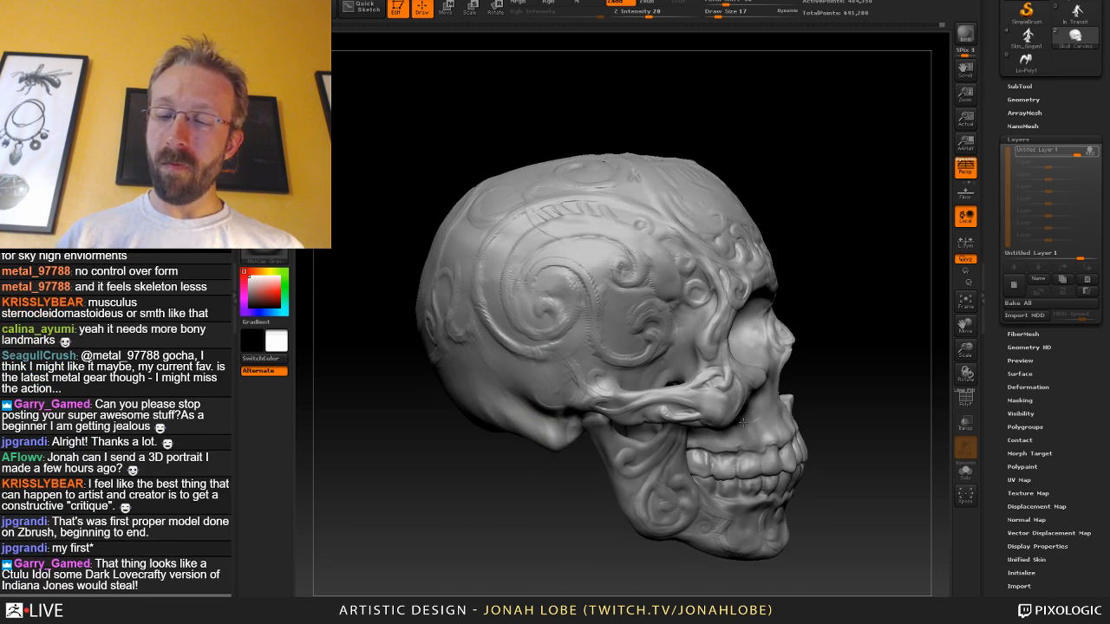
{"action": "left_click_drag", "start_coordinate": [883, 406], "coordinate": [604, 391]}
Select the Standard brush and review the skull's carvings from the front, side and back, ending on the bare rear oval.
{"action": "key", "text": "b"}
{"action": "key", "text": "s"}
{"action": "key", "text": "t"}
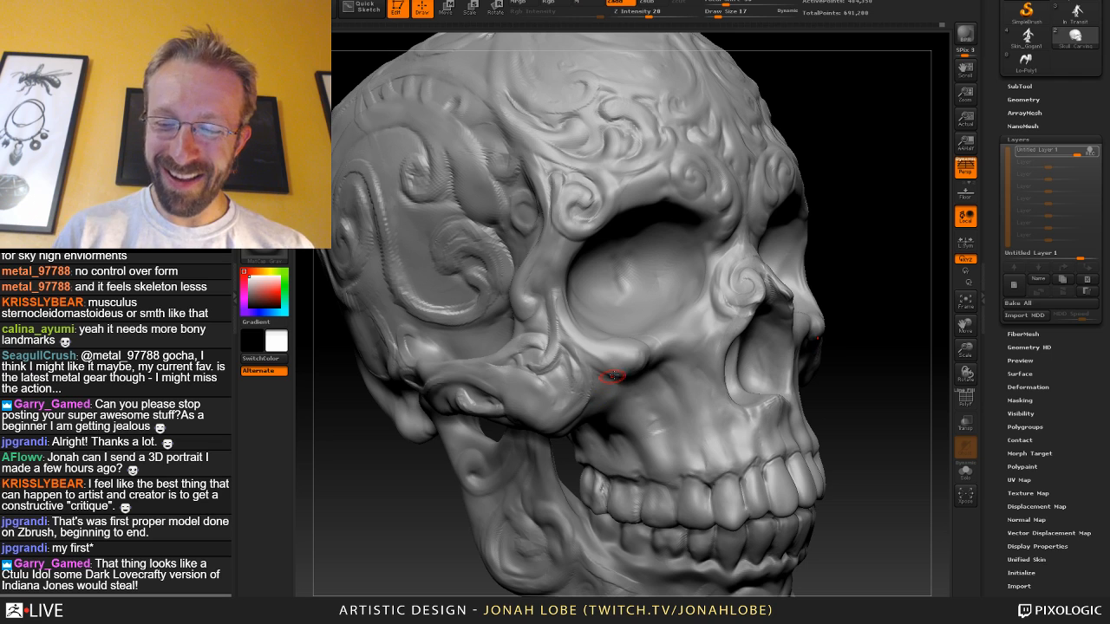
{"action": "left_click_drag", "start_coordinate": [857, 310], "coordinate": [667, 338]}
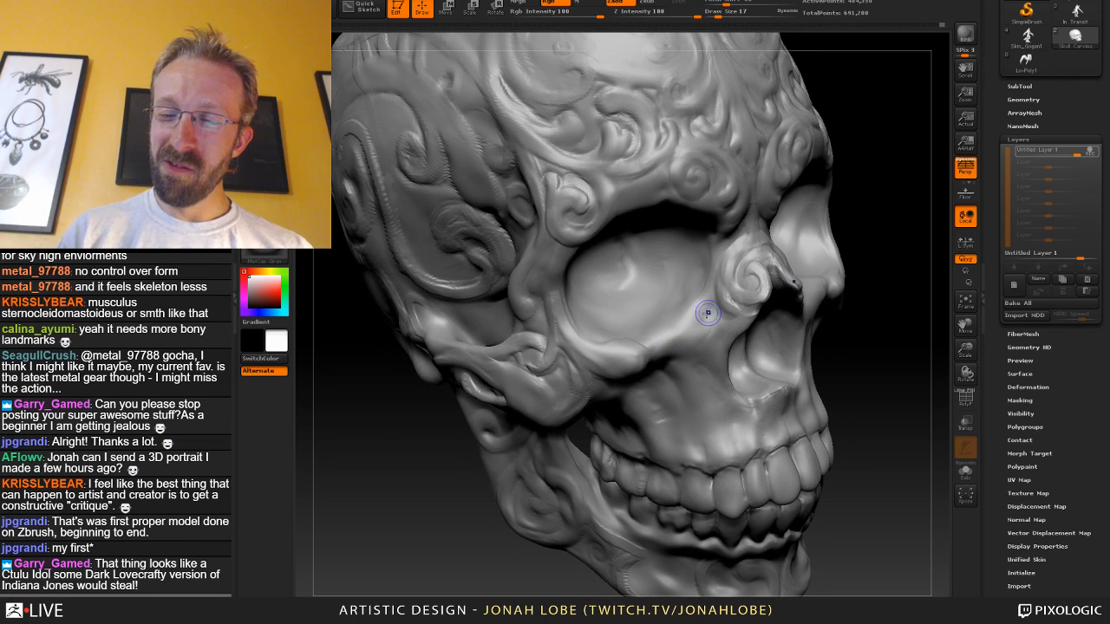
{"action": "key", "text": "f"}
{"action": "left_click_drag", "start_coordinate": [824, 321], "coordinate": [834, 318]}
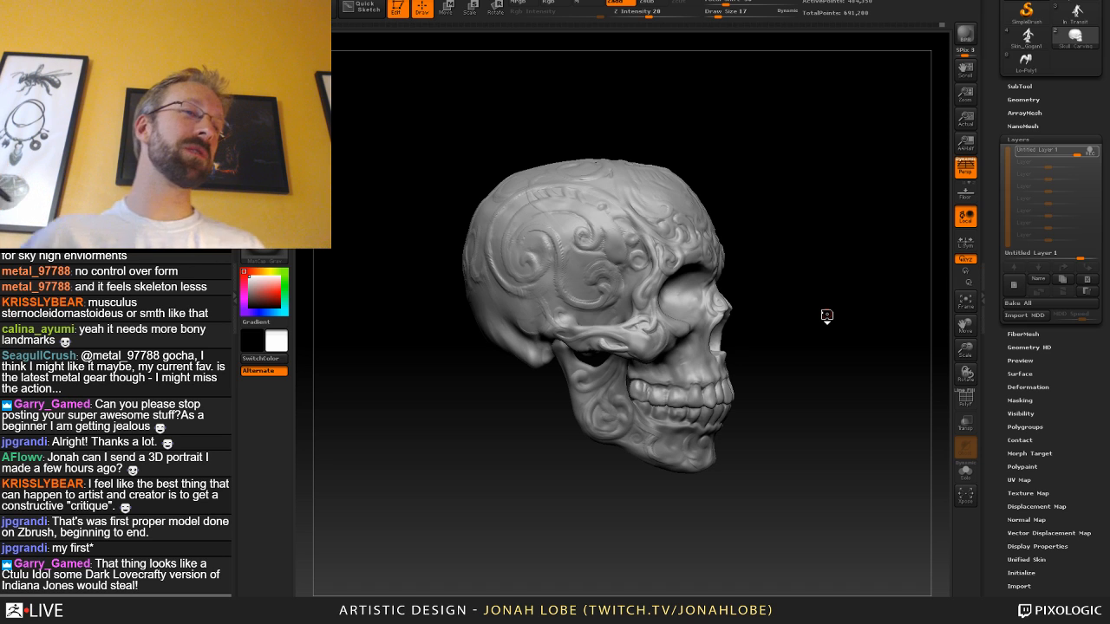
{"action": "left_click_drag", "start_coordinate": [826, 315], "coordinate": [726, 347]}
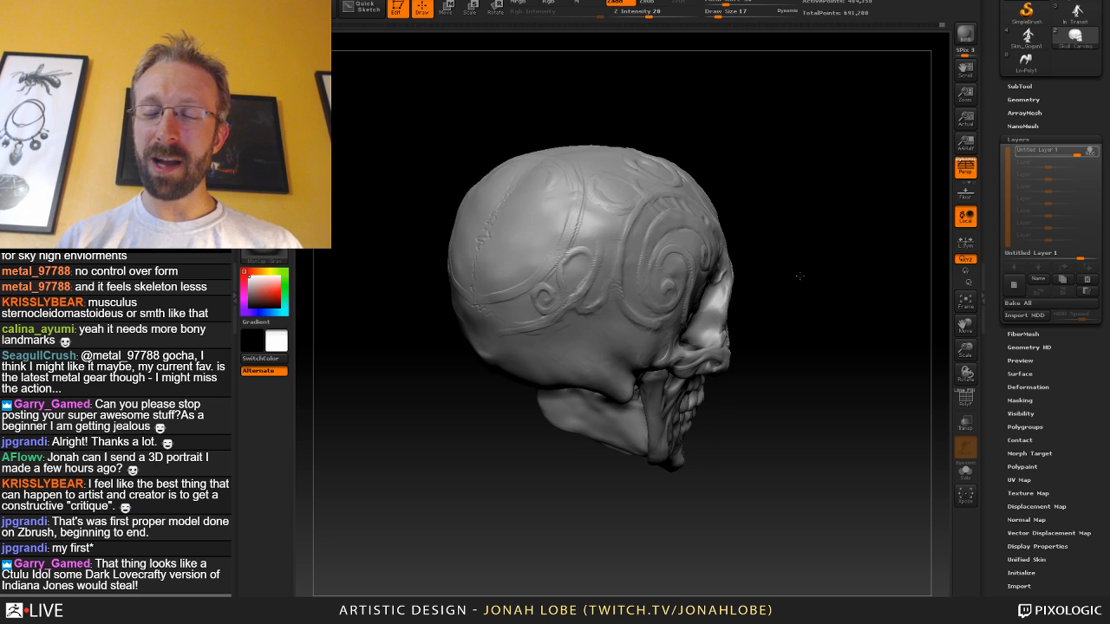
{"action": "left_click_drag", "start_coordinate": [798, 276], "coordinate": [577, 250]}
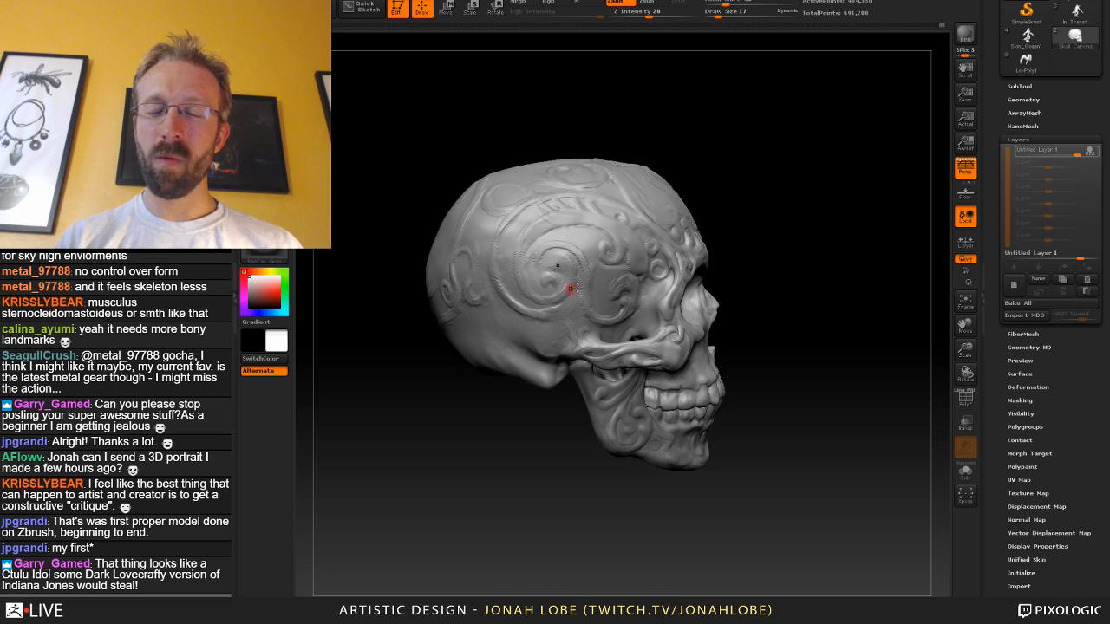
{"action": "left_click_drag", "start_coordinate": [780, 234], "coordinate": [800, 324]}
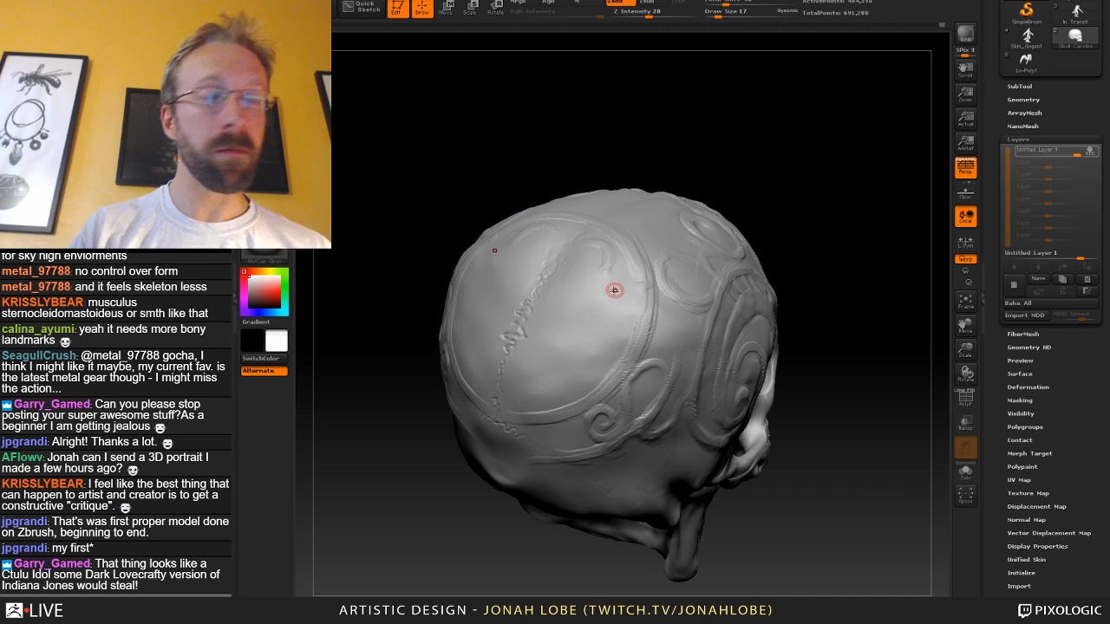
Carve mirrored branching scrolls with curled ends inside the oval on the skull's back, using draw size 22.
{"action": "key", "text": "s"}
{"action": "left_click_drag", "start_coordinate": [606, 290], "coordinate": [617, 290]}
{"action": "left_click_drag", "start_coordinate": [813, 291], "coordinate": [875, 294]}
{"action": "key", "text": "s"}
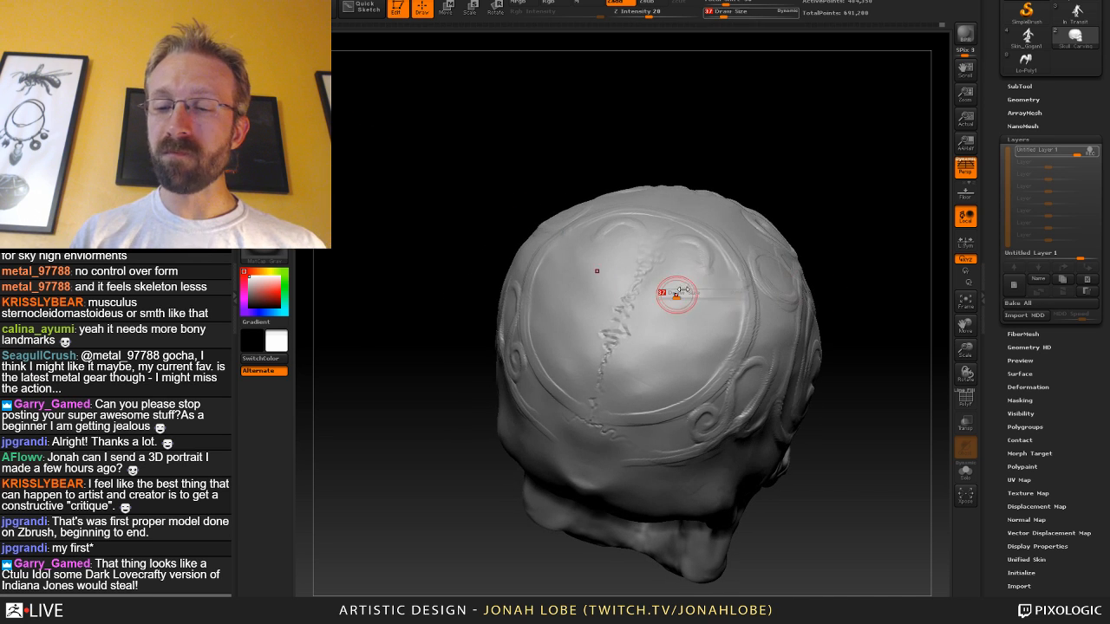
{"action": "mouse_move", "coordinate": [683, 290]}
{"action": "left_mouse_down"}
{"action": "mouse_move", "coordinate": [696, 290]}
{"action": "mouse_move", "coordinate": [650, 278]}
{"action": "mouse_move", "coordinate": [630, 301]}
{"action": "mouse_move", "coordinate": [617, 324]}
{"action": "mouse_move", "coordinate": [647, 296]}
{"action": "mouse_move", "coordinate": [600, 387]}
{"action": "left_mouse_up"}
{"action": "key", "text": "ctrl+z"}
{"action": "key", "text": "s"}
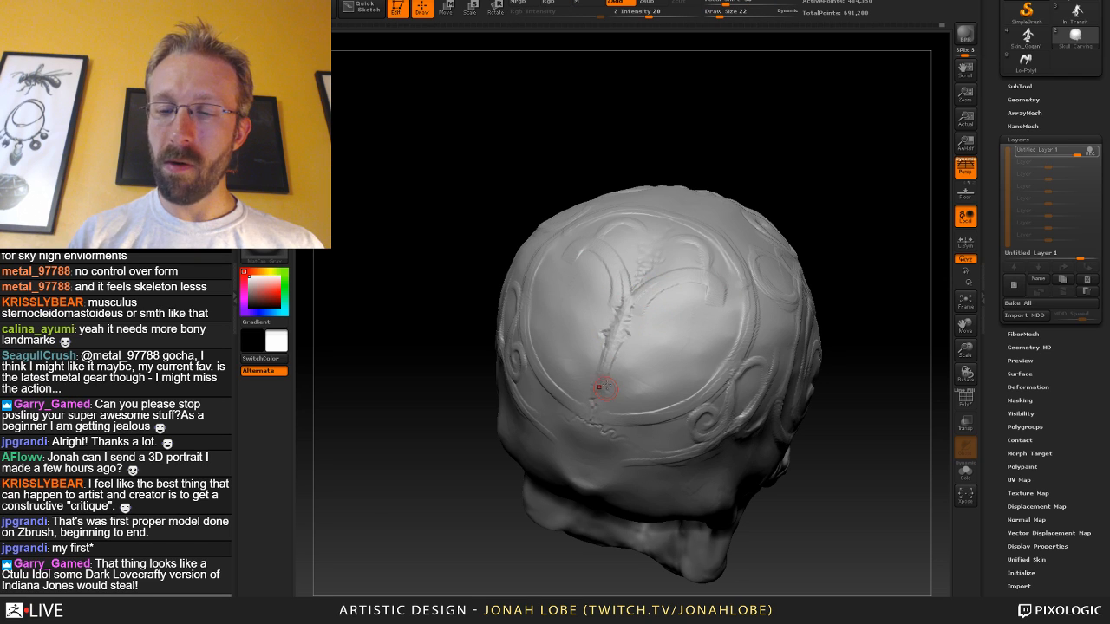
{"action": "mouse_move", "coordinate": [617, 347]}
{"action": "left_mouse_down"}
{"action": "mouse_move", "coordinate": [672, 309]}
{"action": "mouse_move", "coordinate": [680, 321]}
{"action": "mouse_move", "coordinate": [662, 337]}
{"action": "mouse_move", "coordinate": [694, 329]}
{"action": "mouse_move", "coordinate": [667, 313]}
{"action": "mouse_move", "coordinate": [707, 304]}
{"action": "mouse_move", "coordinate": [713, 289]}
{"action": "mouse_move", "coordinate": [717, 335]}
{"action": "left_mouse_up"}
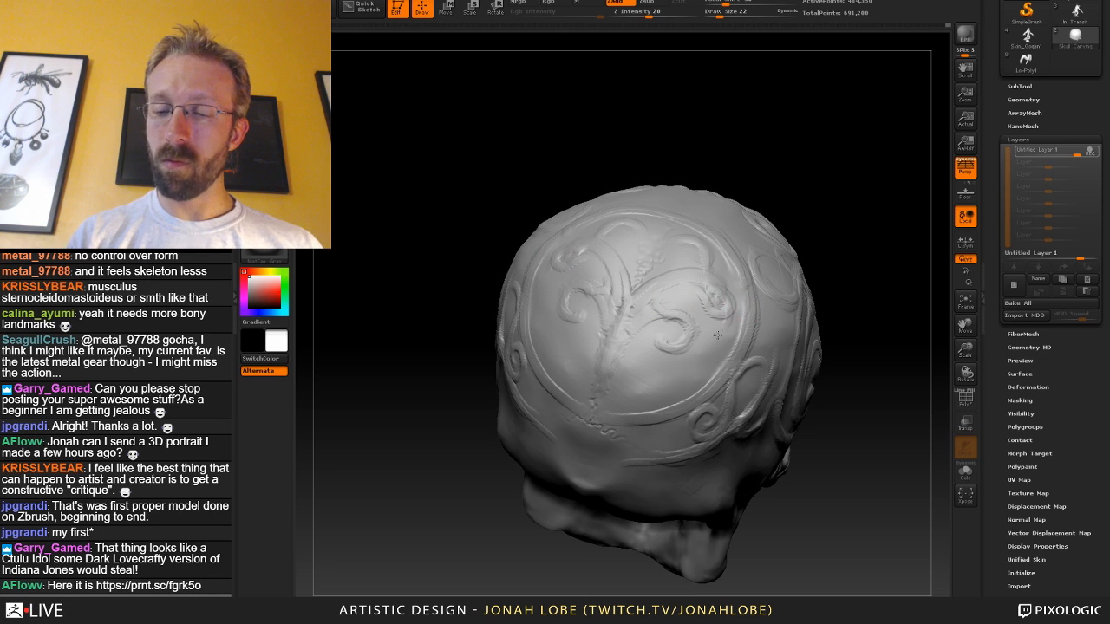
Carve mirrored curls in the lower part of the rear oval and a ring overlapping its bottom edge.
{"action": "mouse_move", "coordinate": [645, 408]}
{"action": "left_mouse_down"}
{"action": "mouse_move", "coordinate": [610, 411]}
{"action": "mouse_move", "coordinate": [648, 407]}
{"action": "mouse_move", "coordinate": [638, 382]}
{"action": "mouse_move", "coordinate": [656, 376]}
{"action": "left_mouse_up"}
{"action": "key", "text": "ctrl+z"}
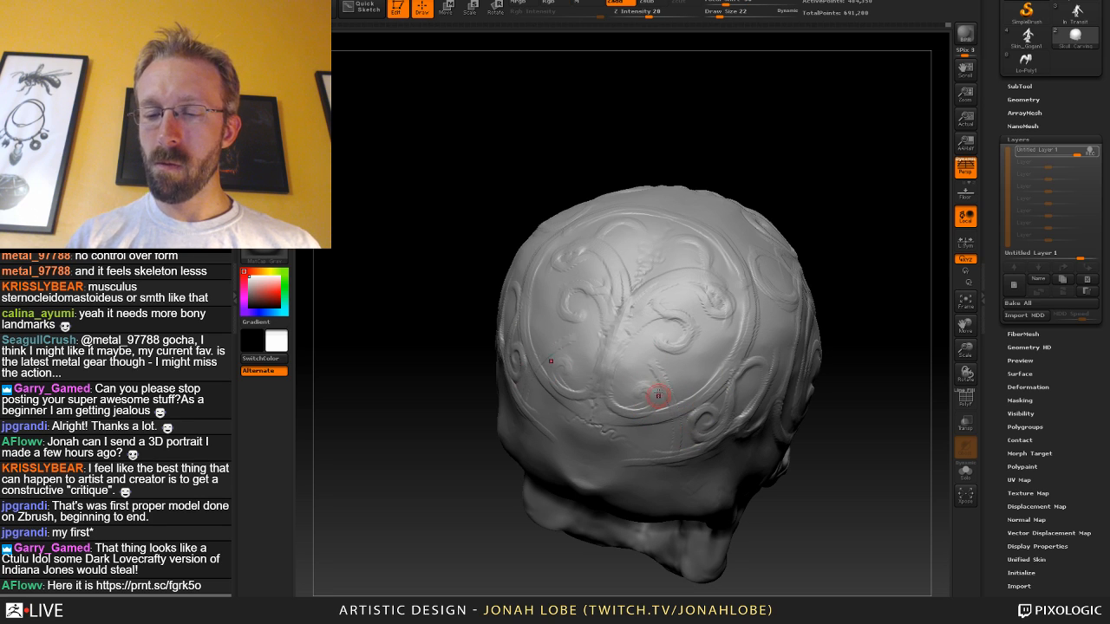
{"action": "mouse_move", "coordinate": [876, 408]}
{"action": "left_mouse_down"}
{"action": "mouse_move", "coordinate": [896, 319]}
{"action": "mouse_move", "coordinate": [824, 349]}
{"action": "mouse_move", "coordinate": [854, 343]}
{"action": "left_mouse_up"}
{"action": "left_click_drag", "start_coordinate": [640, 418], "coordinate": [584, 499]}
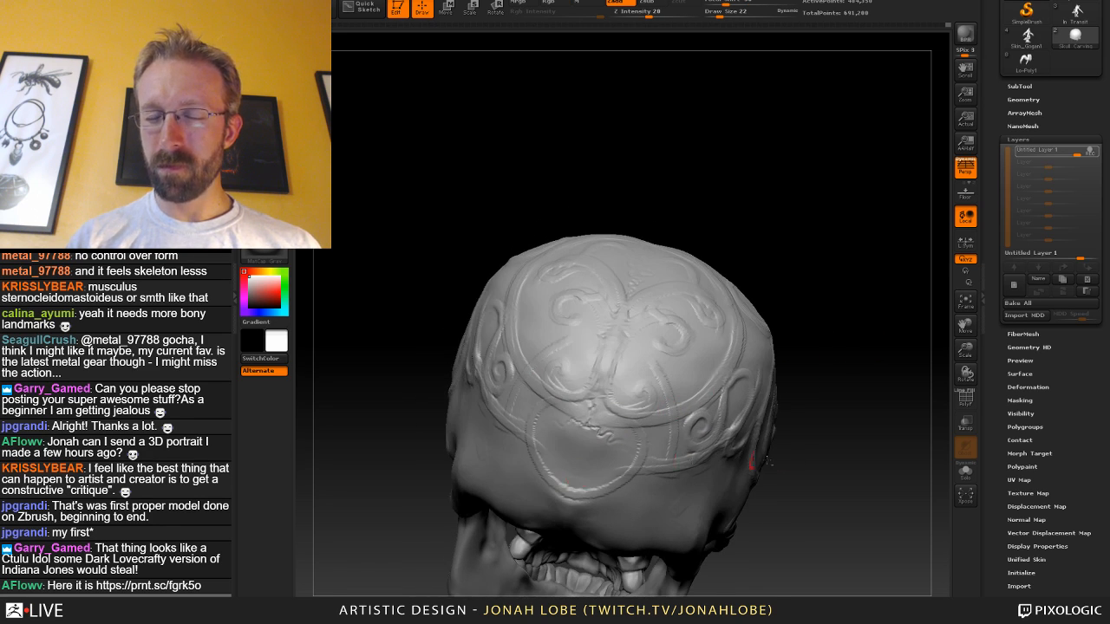
Inspect the skull's carvings from behind, from below and over the crown to judge the overall pattern.
{"action": "left_click_drag", "start_coordinate": [768, 461], "coordinate": [775, 367], "text": "alt"}
{"action": "mouse_move", "coordinate": [846, 407]}
{"action": "left_mouse_down"}
{"action": "mouse_move", "coordinate": [789, 395]}
{"action": "mouse_move", "coordinate": [782, 428]}
{"action": "mouse_move", "coordinate": [819, 400]}
{"action": "mouse_move", "coordinate": [803, 453]}
{"action": "left_mouse_up"}
{"action": "mouse_move", "coordinate": [803, 453]}
{"action": "left_mouse_down"}
{"action": "mouse_move", "coordinate": [783, 428]}
{"action": "mouse_move", "coordinate": [792, 421]}
{"action": "left_mouse_up"}
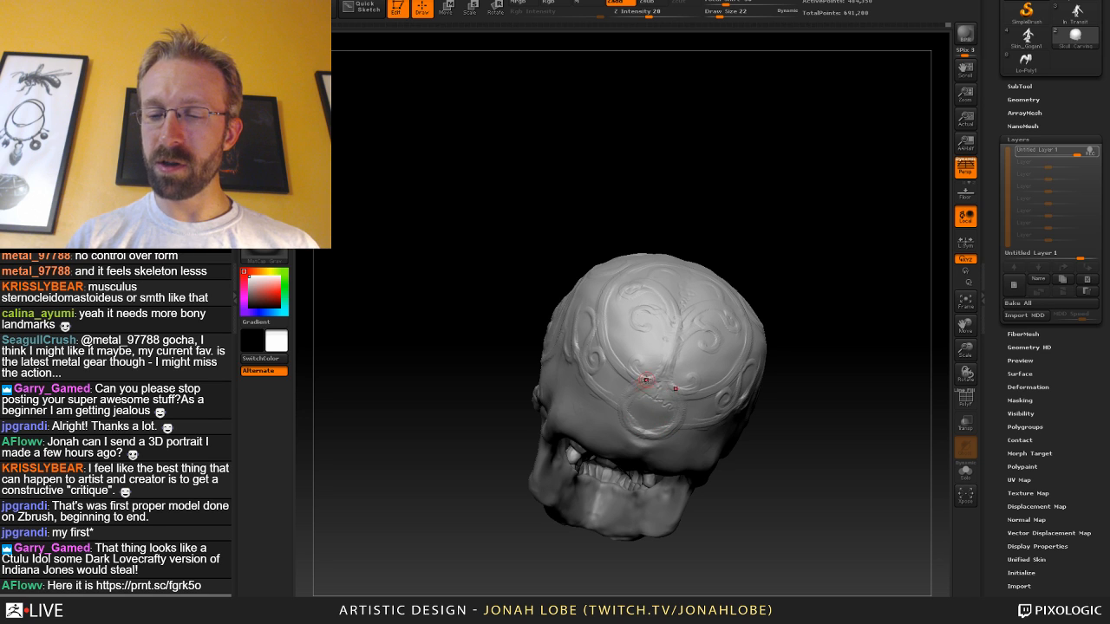
{"action": "left_click_drag", "start_coordinate": [839, 356], "coordinate": [784, 440]}
{"action": "left_click_drag", "start_coordinate": [732, 367], "coordinate": [732, 407], "text": "alt"}
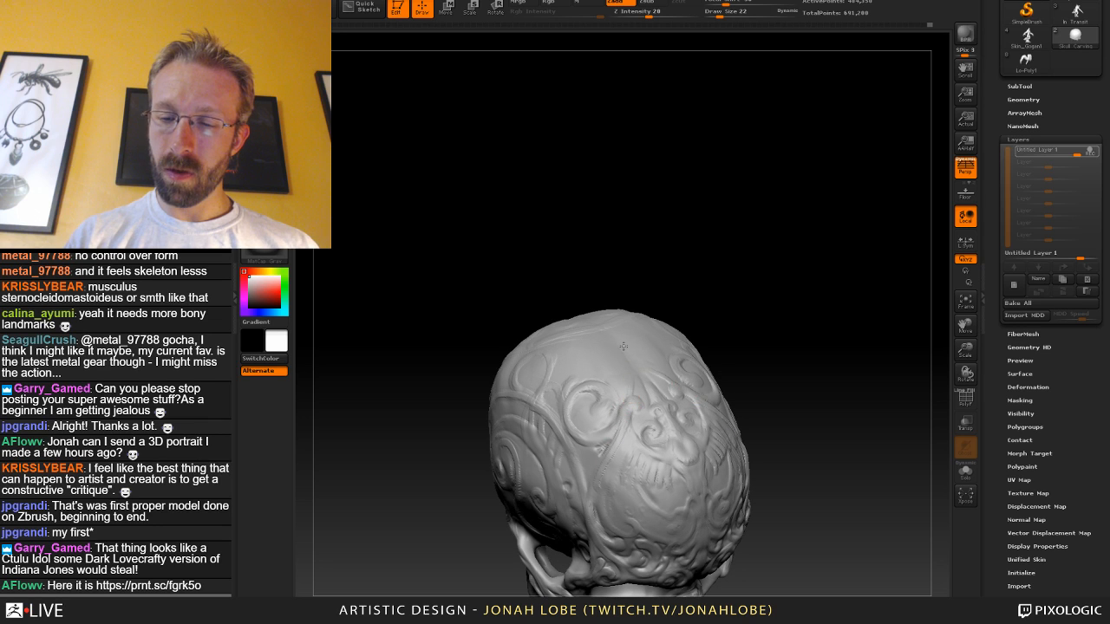
{"action": "mouse_move", "coordinate": [676, 318]}
{"action": "left_mouse_down"}
{"action": "mouse_move", "coordinate": [716, 319]}
{"action": "mouse_move", "coordinate": [697, 325]}
{"action": "left_mouse_up"}
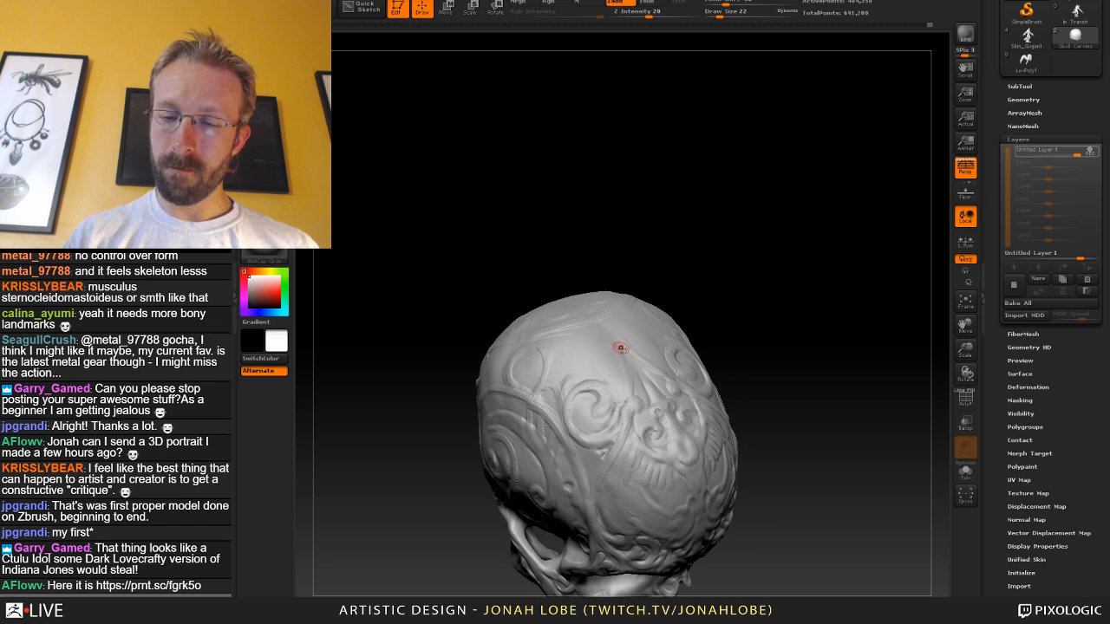
{"action": "mouse_move", "coordinate": [620, 353]}
{"action": "left_mouse_down"}
{"action": "mouse_move", "coordinate": [599, 335]}
{"action": "mouse_move", "coordinate": [581, 352]}
{"action": "left_mouse_up"}
{"action": "mouse_move", "coordinate": [742, 356]}
{"action": "left_mouse_down", "text": "alt"}
{"action": "mouse_move", "coordinate": [718, 269]}
{"action": "mouse_move", "coordinate": [745, 359]}
{"action": "mouse_move", "coordinate": [702, 384]}
{"action": "mouse_move", "coordinate": [721, 359]}
{"action": "mouse_move", "coordinate": [746, 365]}
{"action": "mouse_move", "coordinate": [747, 434]}
{"action": "mouse_move", "coordinate": [733, 331]}
{"action": "mouse_move", "coordinate": [697, 366]}
{"action": "mouse_move", "coordinate": [740, 352]}
{"action": "mouse_move", "coordinate": [746, 363]}
{"action": "mouse_move", "coordinate": [742, 331]}
{"action": "mouse_move", "coordinate": [761, 324]}
{"action": "left_mouse_up", "text": "alt"}
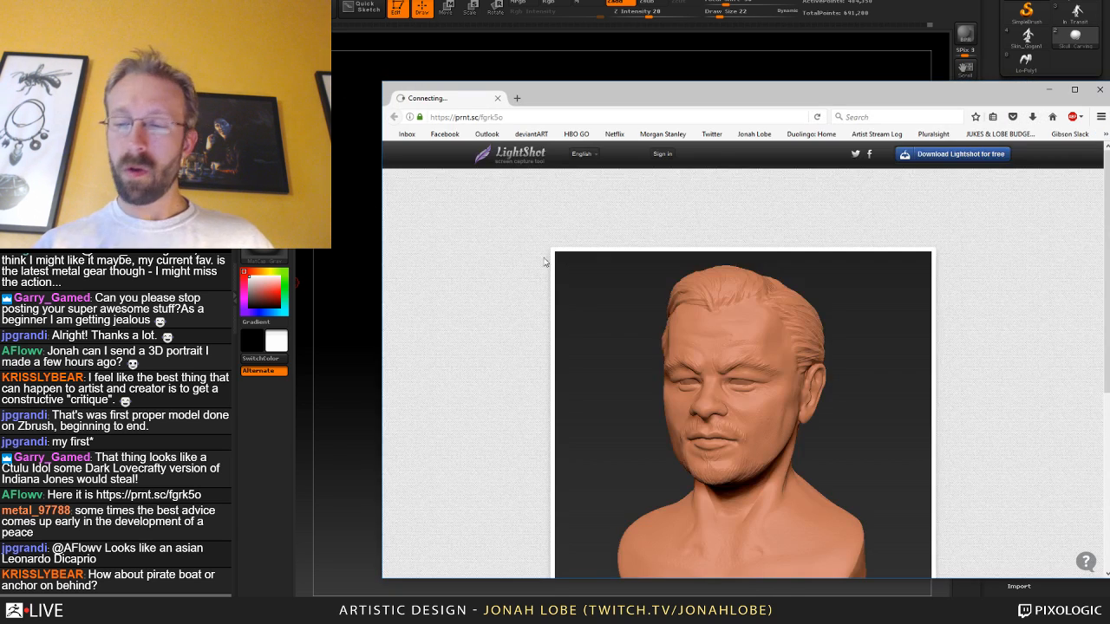
View the viewer's clay-coloured portrait bust on the Lightshot page and maximize the browser window.
{"action": "scroll", "coordinate": [593, 264], "scroll_direction": "down", "scroll_amount": 2}
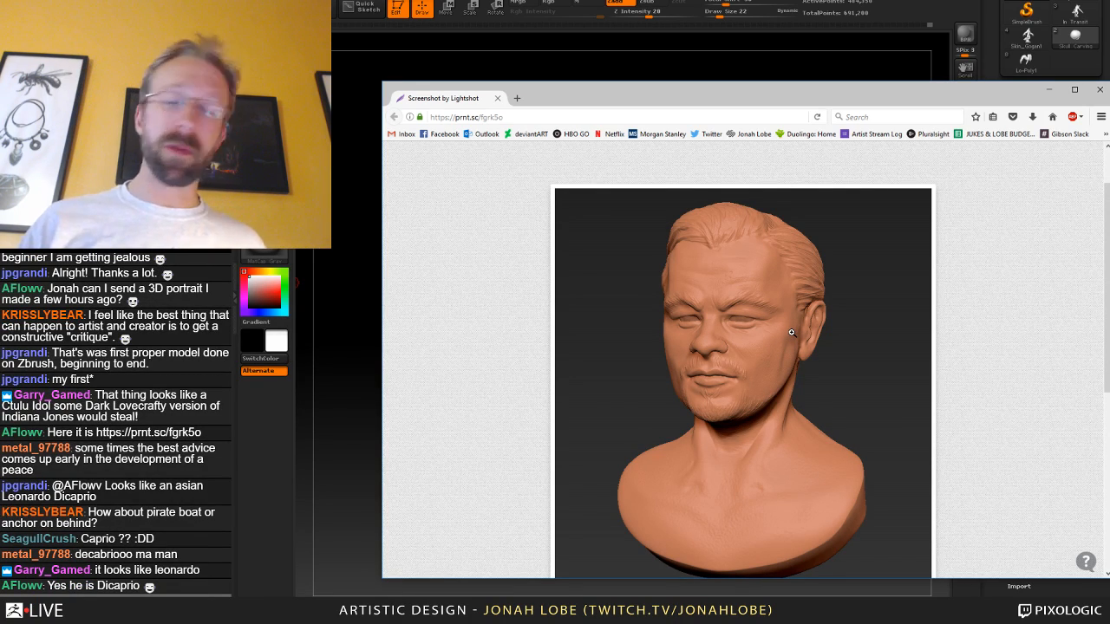
{"action": "left_click_drag", "start_coordinate": [814, 97], "coordinate": [798, 90]}
{"action": "double_click", "coordinate": [798, 90]}
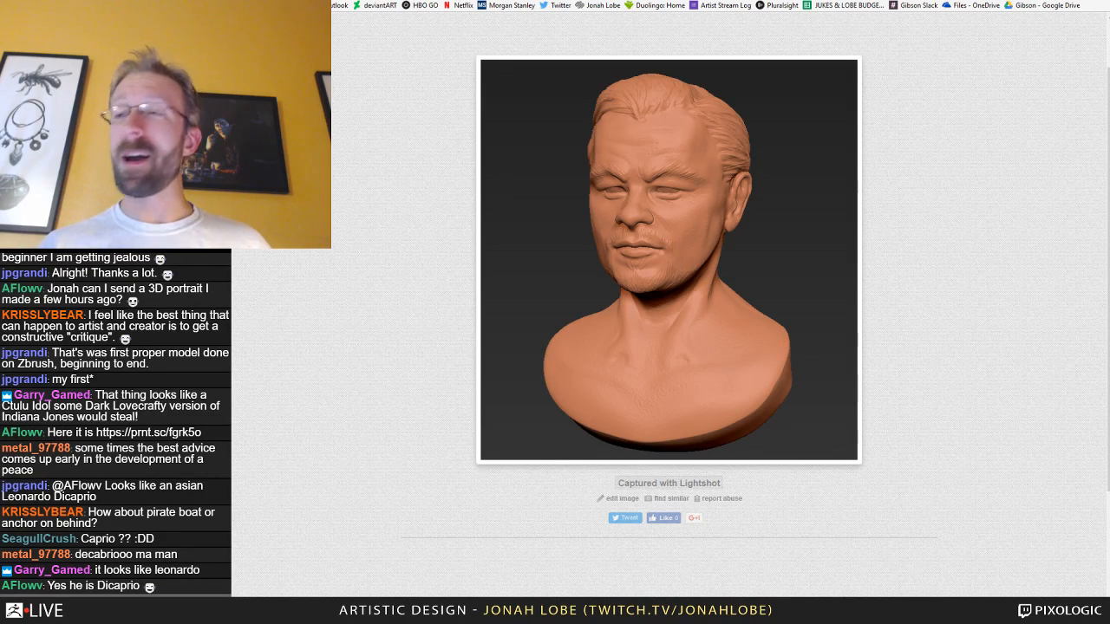
Switch back to ZBrush and soften away the upper scrolls inside the rear oval, using Z Intensity 11 and draw size 45.
{"action": "key", "text": "alt+Tab"}
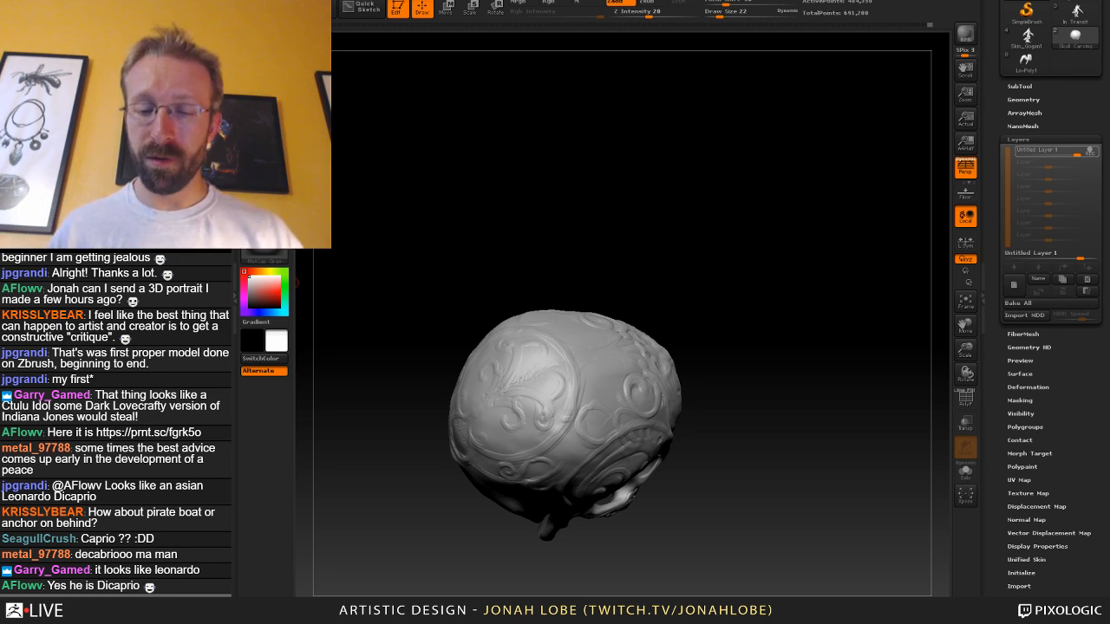
{"action": "left_click_drag", "start_coordinate": [701, 327], "coordinate": [760, 379]}
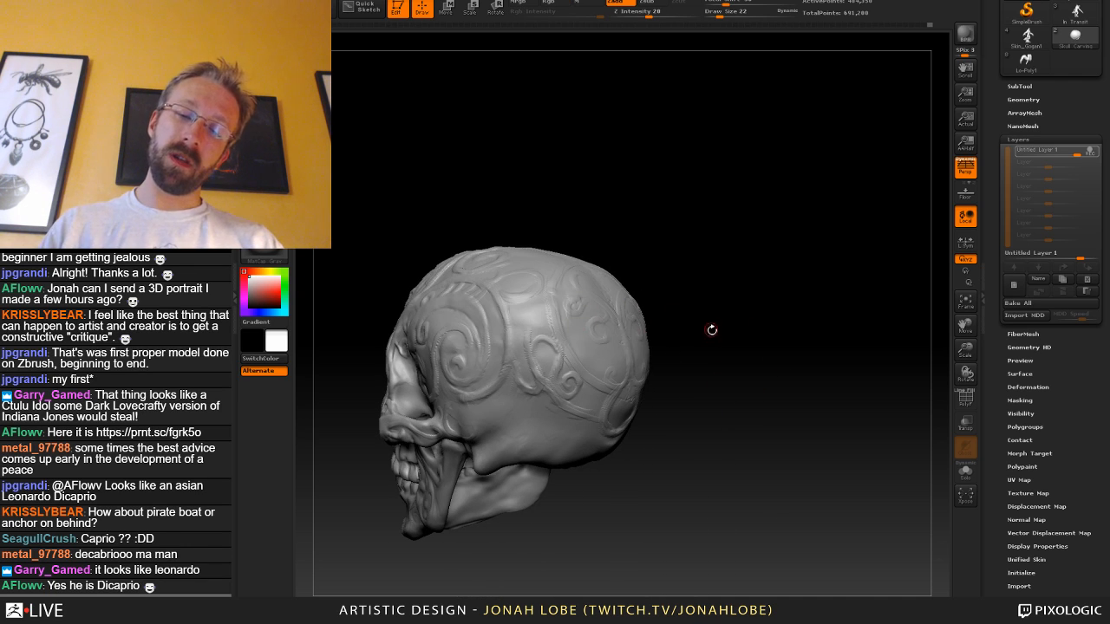
{"action": "left_click_drag", "start_coordinate": [711, 329], "coordinate": [745, 344]}
{"action": "key", "text": "b"}
{"action": "left_click", "coordinate": [492, 60]}
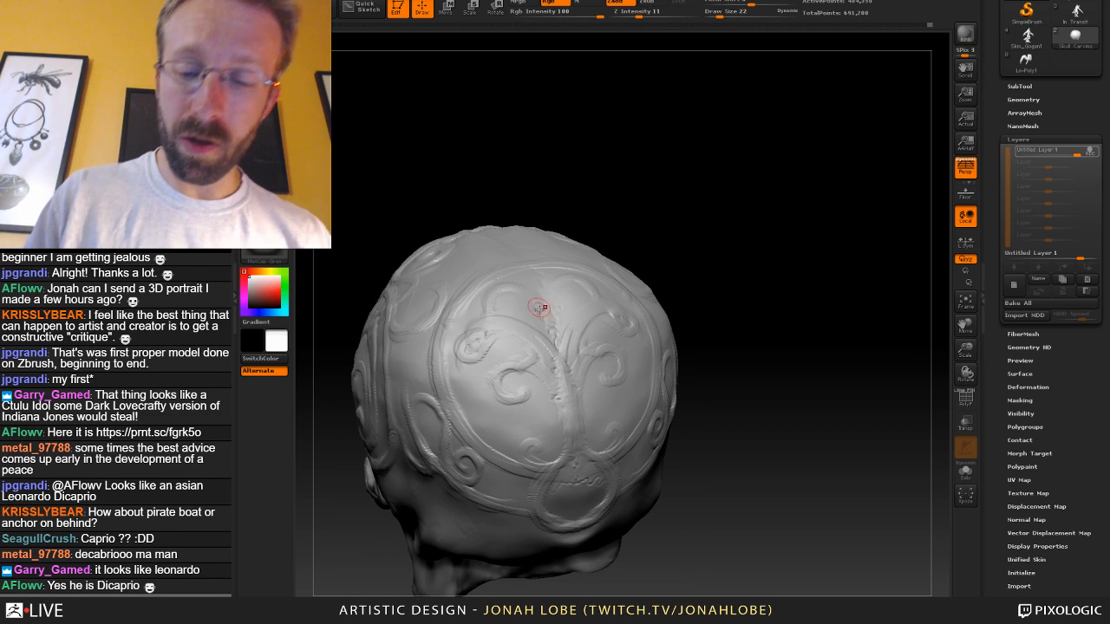
{"action": "key", "text": "s"}
{"action": "left_click_drag", "start_coordinate": [539, 309], "coordinate": [544, 306]}
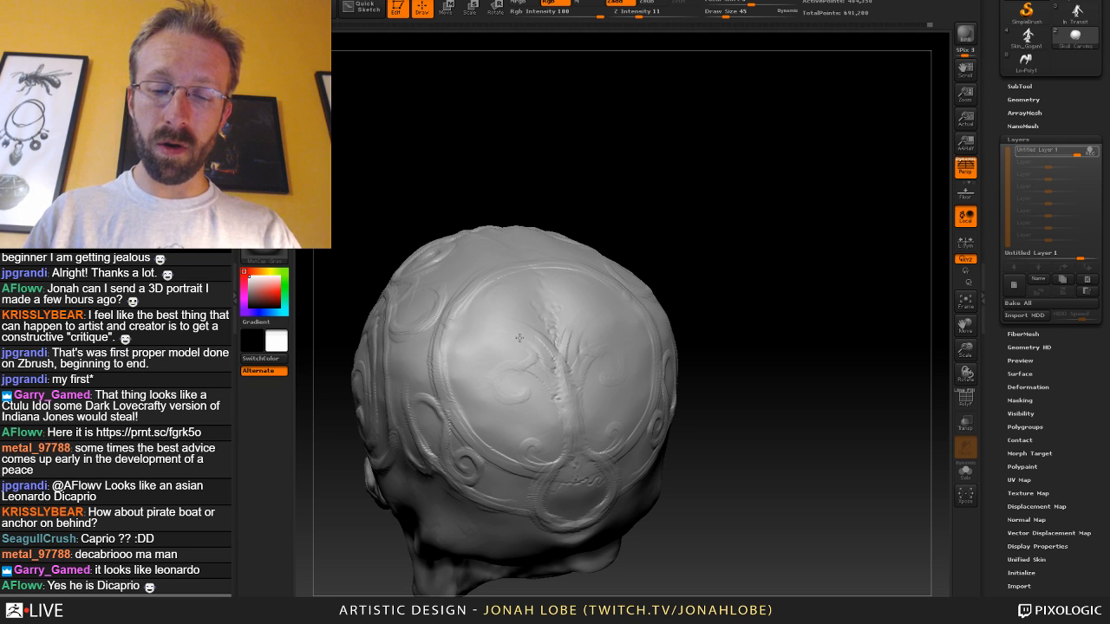
{"action": "mouse_move", "coordinate": [545, 374]}
{"action": "left_mouse_down"}
{"action": "mouse_move", "coordinate": [555, 358]}
{"action": "mouse_move", "coordinate": [564, 404]}
{"action": "mouse_move", "coordinate": [553, 414]}
{"action": "mouse_move", "coordinate": [532, 383]}
{"action": "mouse_move", "coordinate": [521, 296]}
{"action": "mouse_move", "coordinate": [535, 372]}
{"action": "left_mouse_up"}
Change to a brush with Z Intensity 20, set draw size 37, and carve mirrored teardrop loops around the central suture.
{"action": "key", "text": "b"}
{"action": "left_click", "coordinate": [348, 56]}
{"action": "key", "text": "s"}
{"action": "key", "text": "s"}
{"action": "left_click_drag", "start_coordinate": [525, 314], "coordinate": [520, 314]}
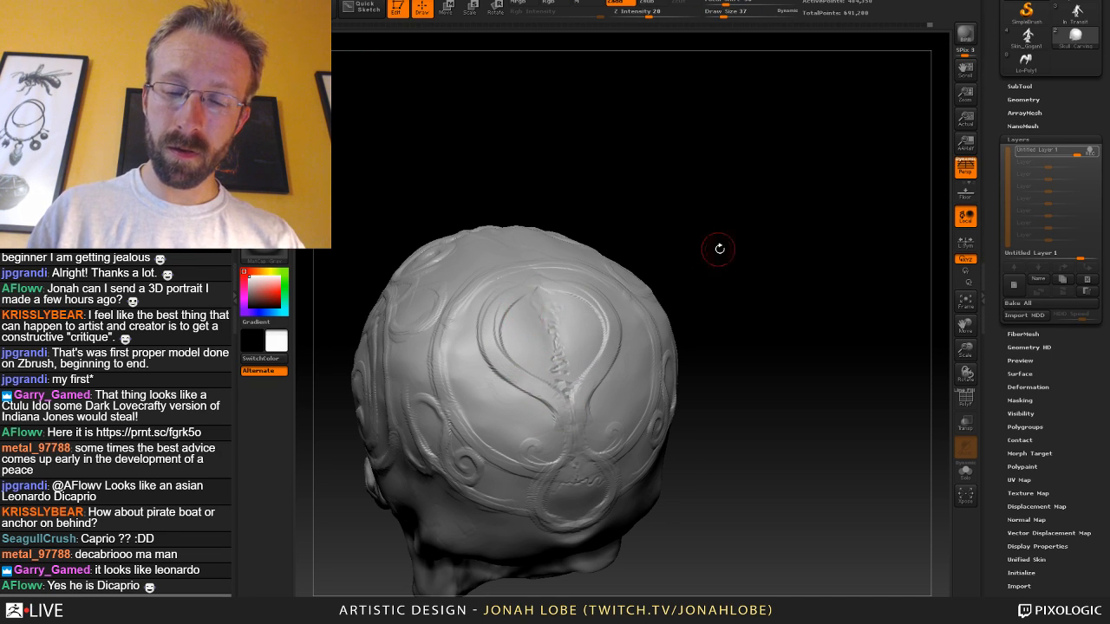
Undo the last two loop strokes and carve a rounder loop around the central suture, setting the draw size to 24.
{"action": "left_click_drag", "start_coordinate": [718, 248], "coordinate": [698, 347]}
{"action": "key", "text": "ctrl+z"}
{"action": "key", "text": "ctrl+z"}
{"action": "mouse_move", "coordinate": [560, 392]}
{"action": "left_mouse_down"}
{"action": "mouse_move", "coordinate": [591, 361]}
{"action": "mouse_move", "coordinate": [582, 360]}
{"action": "mouse_move", "coordinate": [604, 289]}
{"action": "mouse_move", "coordinate": [584, 375]}
{"action": "mouse_move", "coordinate": [593, 288]}
{"action": "mouse_move", "coordinate": [601, 333]}
{"action": "left_mouse_up"}
{"action": "key", "text": "s"}
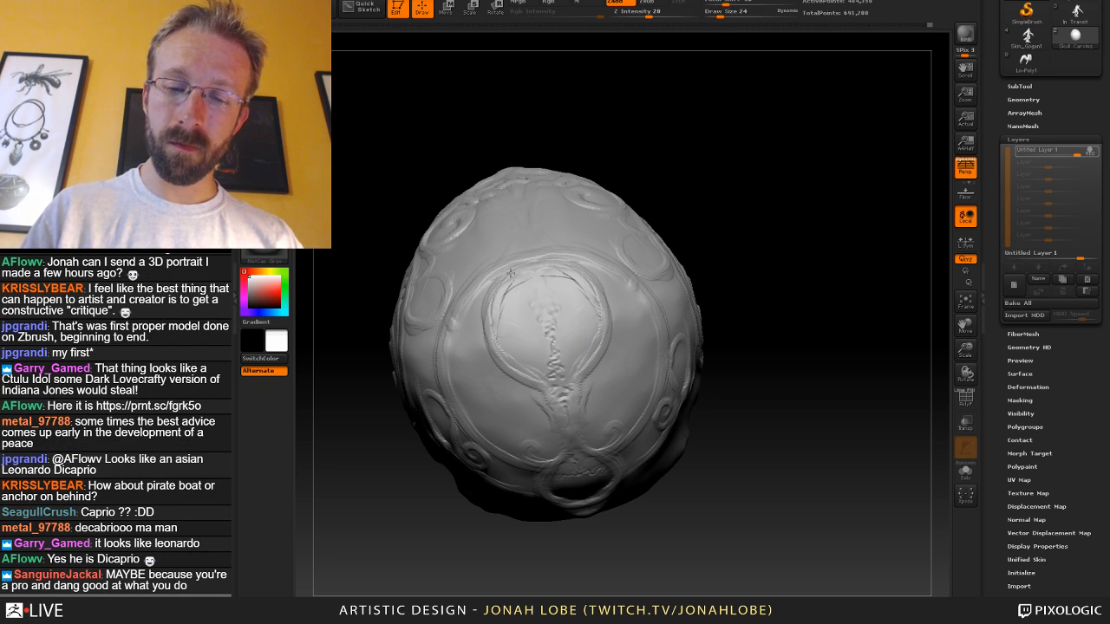
Change to the Morph brush with Z Intensity 11 and clean the doubled lines off the rounded suture loop, reducing the draw size to 20.
{"action": "left_click_drag", "start_coordinate": [691, 251], "coordinate": [546, 307]}
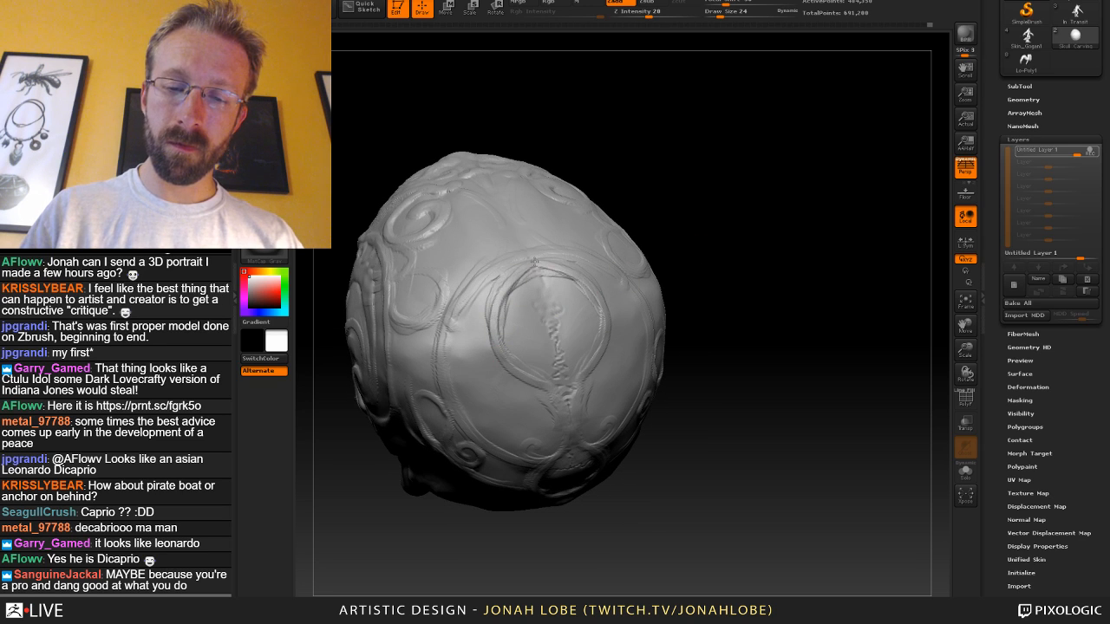
{"action": "left_click_drag", "start_coordinate": [699, 240], "coordinate": [697, 257]}
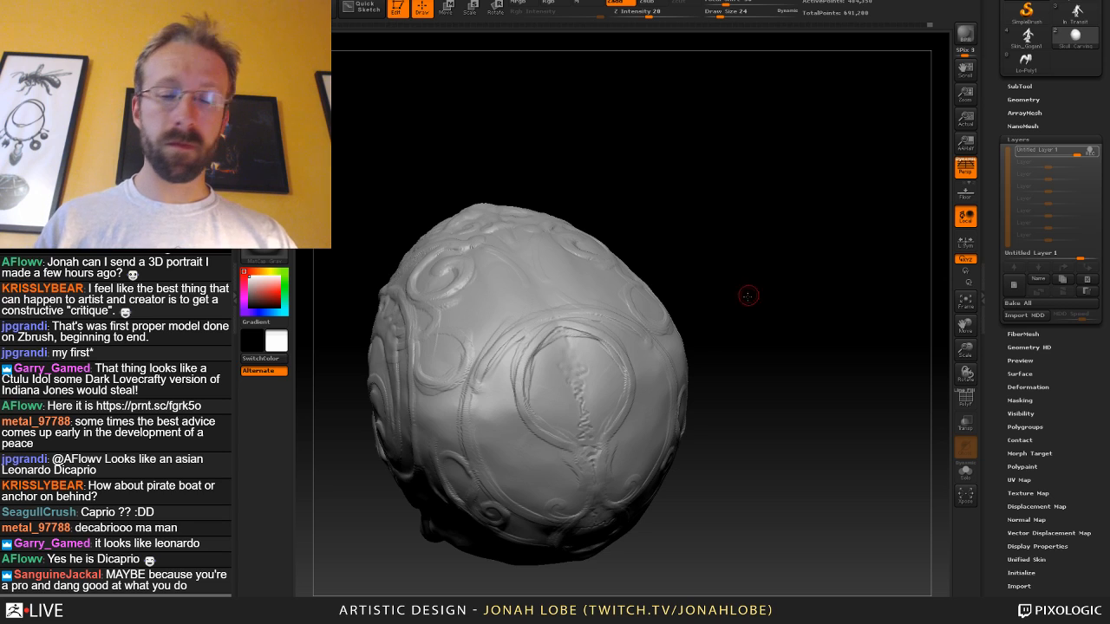
{"action": "left_click_drag", "start_coordinate": [748, 295], "coordinate": [536, 329]}
{"action": "key", "text": "b"}
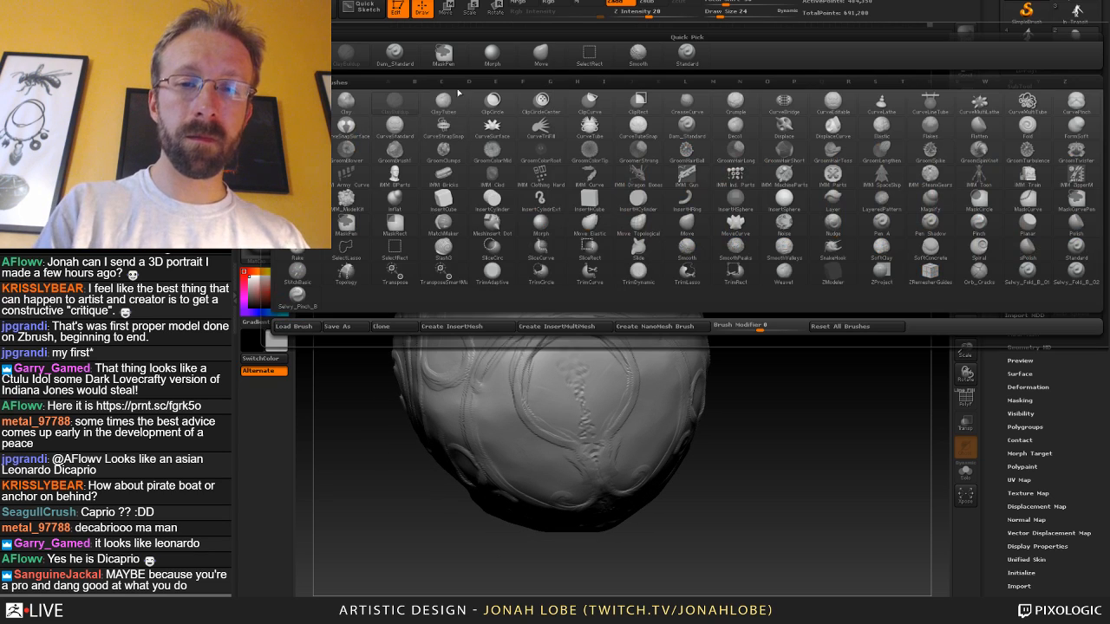
{"action": "left_click", "coordinate": [491, 61]}
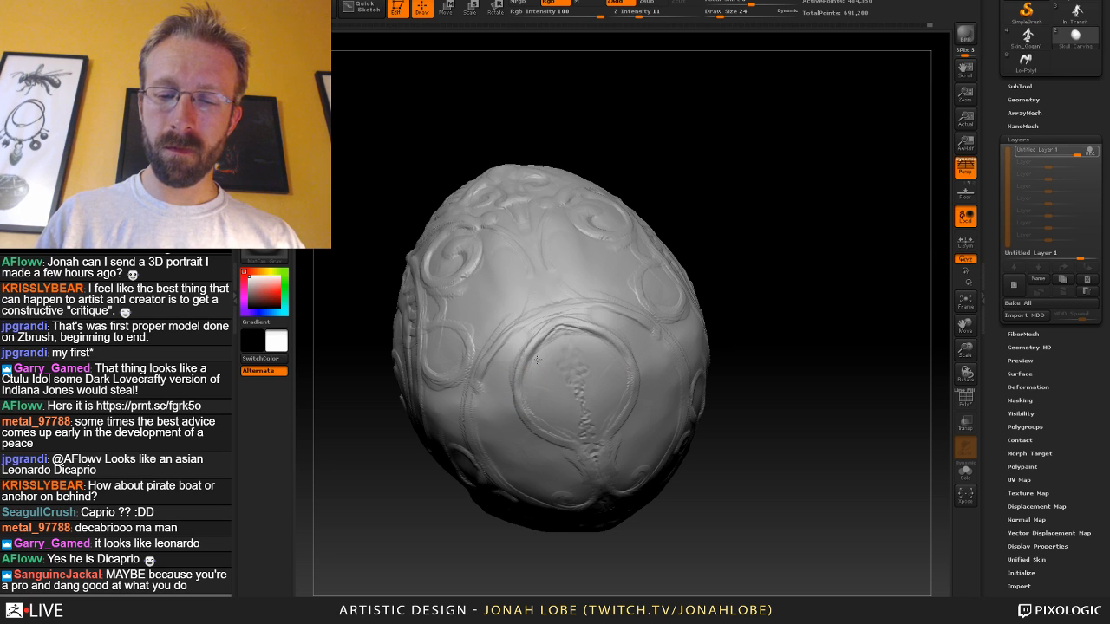
{"action": "left_click_drag", "start_coordinate": [524, 368], "coordinate": [560, 323]}
{"action": "key", "text": "["}
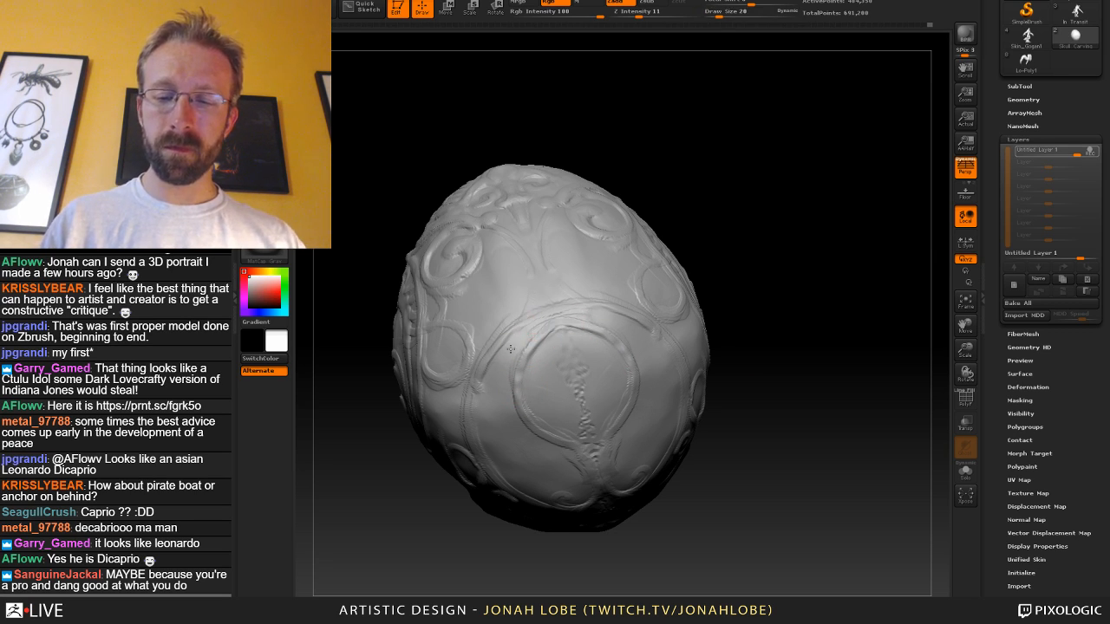
Set the draw size to 35 and erase the old oval lines beside the suture loop.
{"action": "mouse_move", "coordinate": [713, 273]}
{"action": "left_mouse_down"}
{"action": "mouse_move", "coordinate": [696, 218]}
{"action": "mouse_move", "coordinate": [697, 265]}
{"action": "mouse_move", "coordinate": [676, 277]}
{"action": "left_mouse_up"}
{"action": "key", "text": "s"}
{"action": "left_click_drag", "start_coordinate": [533, 313], "coordinate": [500, 348]}
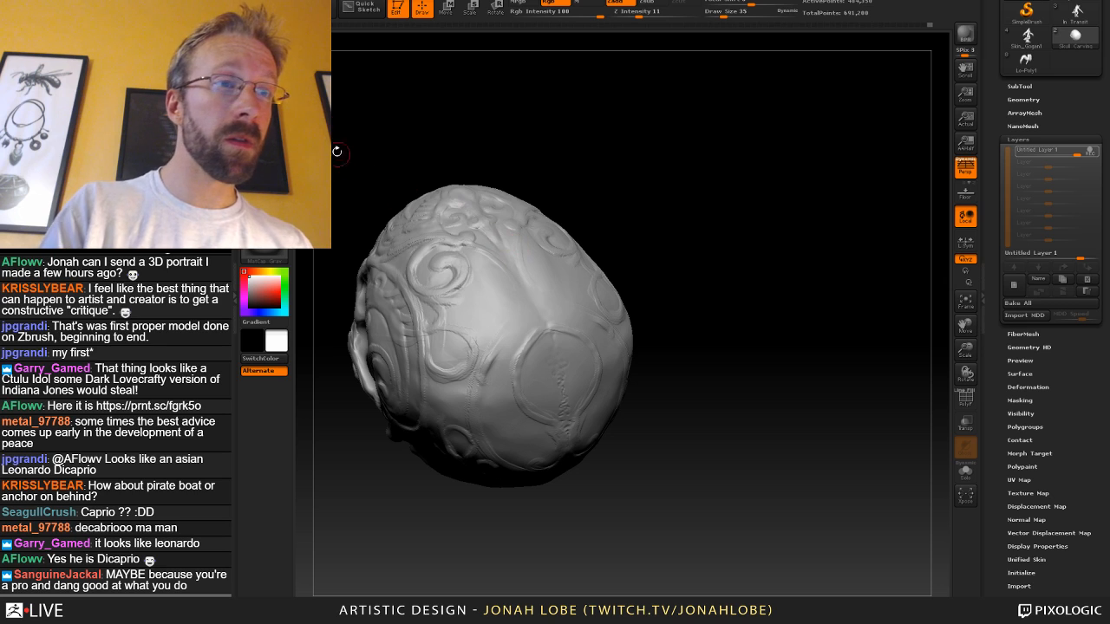
Return to the carving brush with Z Intensity 20, set draw size 26, and carve new curved lines sweeping around the side of the suture loop.
{"action": "left_click", "coordinate": [265, 47]}
{"action": "left_click", "coordinate": [351, 54]}
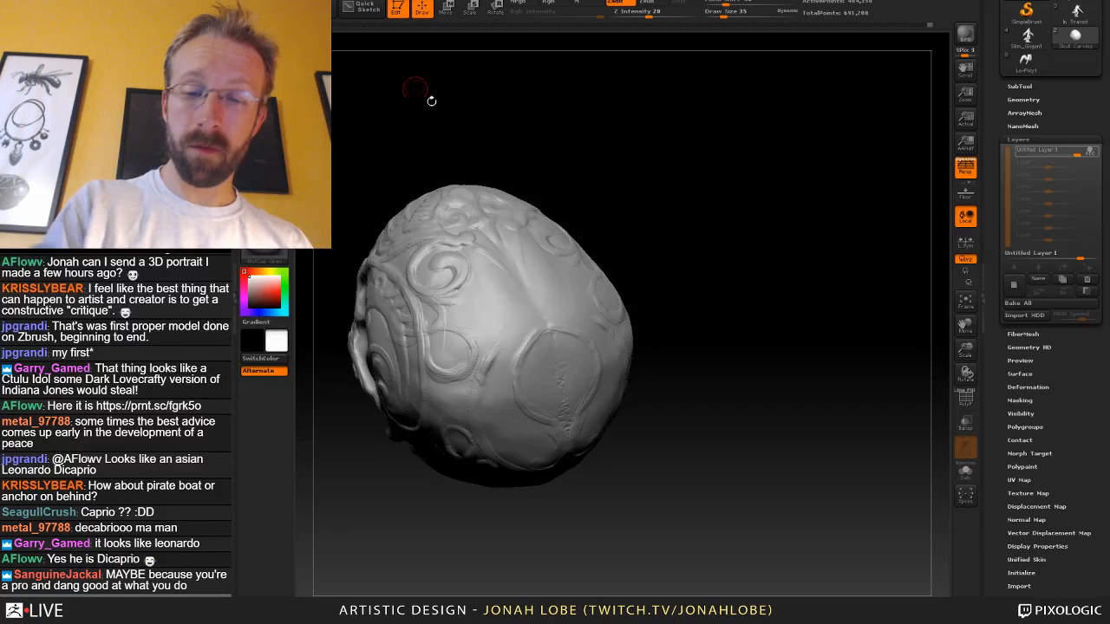
{"action": "key", "text": "s"}
{"action": "left_click", "coordinate": [506, 290]}
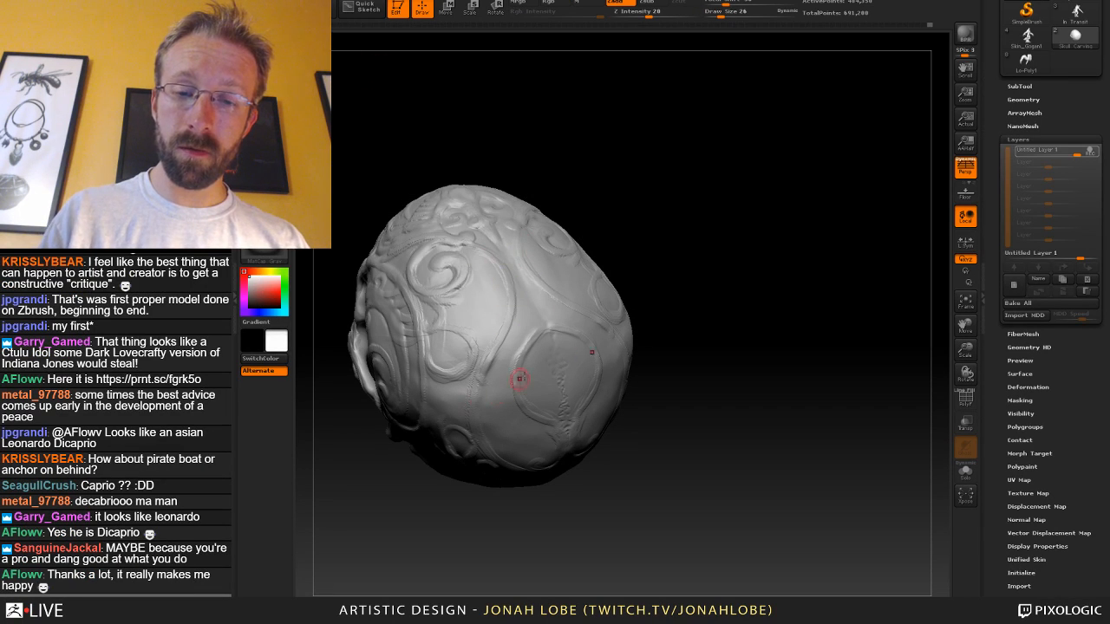
{"action": "mouse_move", "coordinate": [667, 323]}
{"action": "left_mouse_down"}
{"action": "mouse_move", "coordinate": [689, 299]}
{"action": "mouse_move", "coordinate": [584, 278]}
{"action": "left_mouse_up"}
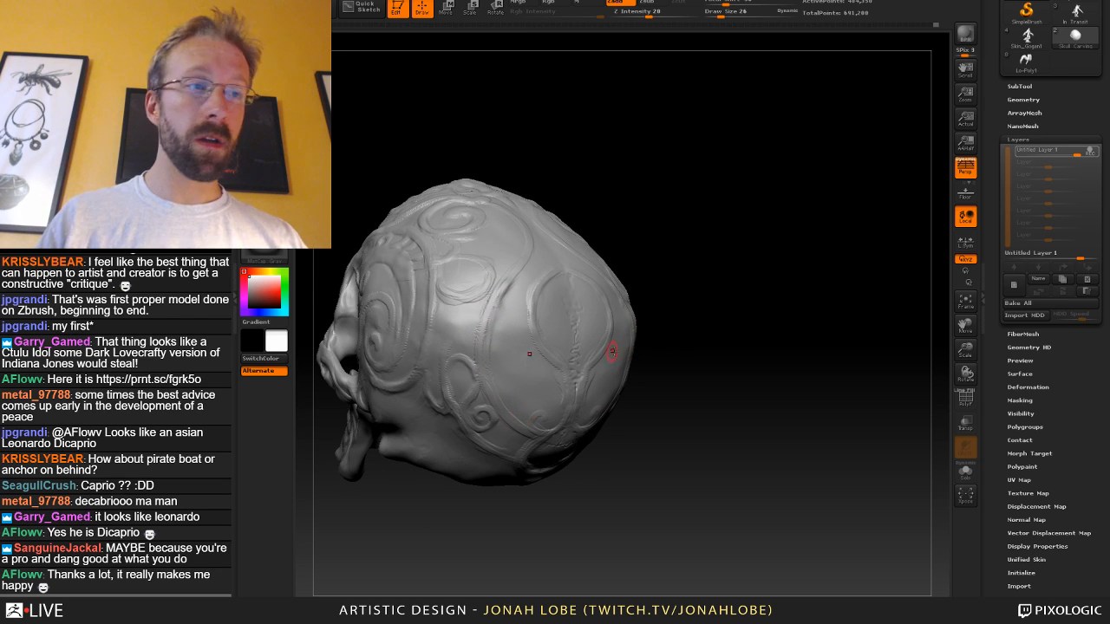
{"action": "left_click_drag", "start_coordinate": [703, 336], "coordinate": [684, 294]}
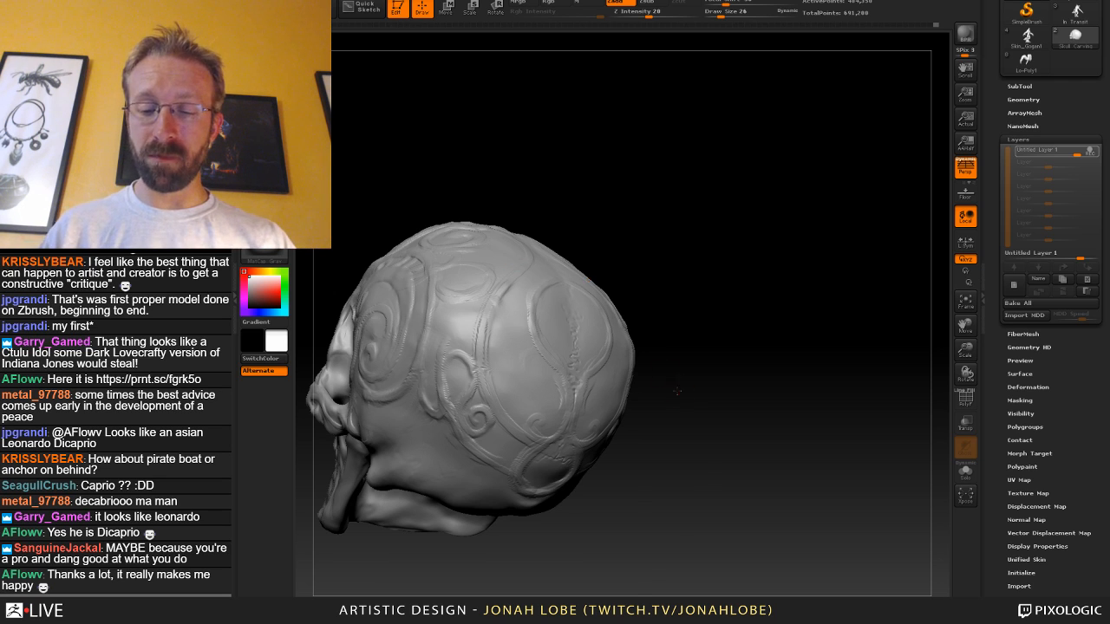
Smooth the carved ring at the lower back of the skull.
{"action": "mouse_move", "coordinate": [676, 381]}
{"action": "left_mouse_down"}
{"action": "mouse_move", "coordinate": [780, 420]}
{"action": "mouse_move", "coordinate": [821, 414]}
{"action": "mouse_move", "coordinate": [806, 358]}
{"action": "mouse_move", "coordinate": [721, 413]}
{"action": "mouse_move", "coordinate": [778, 410]}
{"action": "mouse_move", "coordinate": [751, 421]}
{"action": "mouse_move", "coordinate": [766, 382]}
{"action": "mouse_move", "coordinate": [731, 446]}
{"action": "left_mouse_up"}
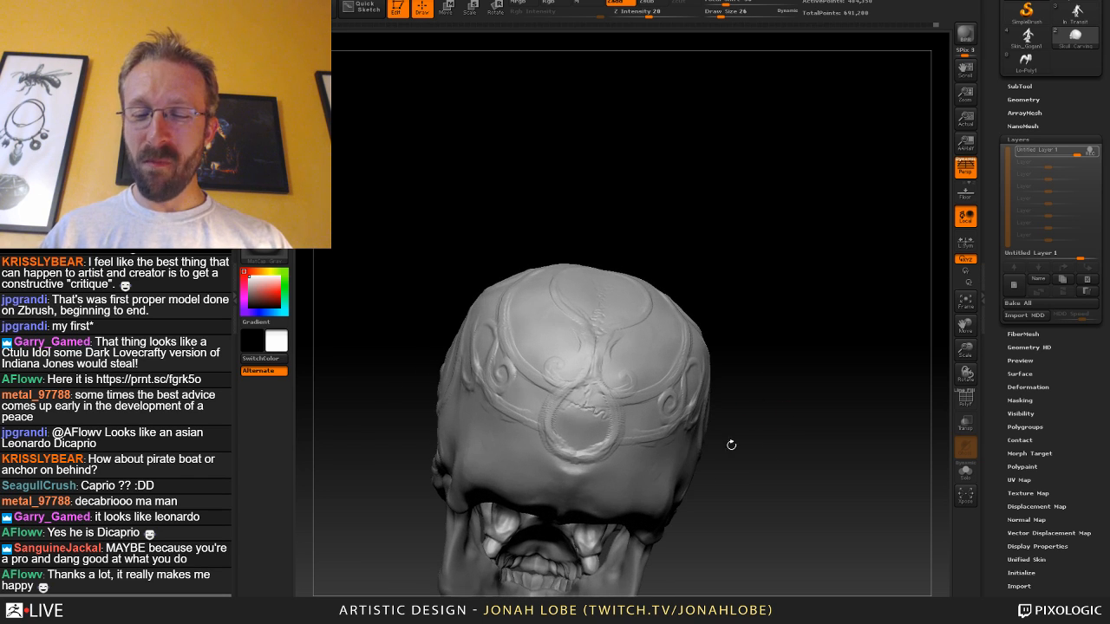
{"action": "left_click_drag", "start_coordinate": [612, 438], "coordinate": [610, 409], "text": "shift"}
{"action": "mouse_move", "coordinate": [726, 423]}
{"action": "left_mouse_down"}
{"action": "mouse_move", "coordinate": [775, 447]}
{"action": "mouse_move", "coordinate": [743, 391]}
{"action": "mouse_move", "coordinate": [789, 395]}
{"action": "mouse_move", "coordinate": [756, 449]}
{"action": "mouse_move", "coordinate": [772, 458]}
{"action": "left_mouse_up"}
{"action": "mouse_move", "coordinate": [771, 458]}
{"action": "left_mouse_down"}
{"action": "mouse_move", "coordinate": [791, 450]}
{"action": "mouse_move", "coordinate": [771, 446]}
{"action": "left_mouse_up"}
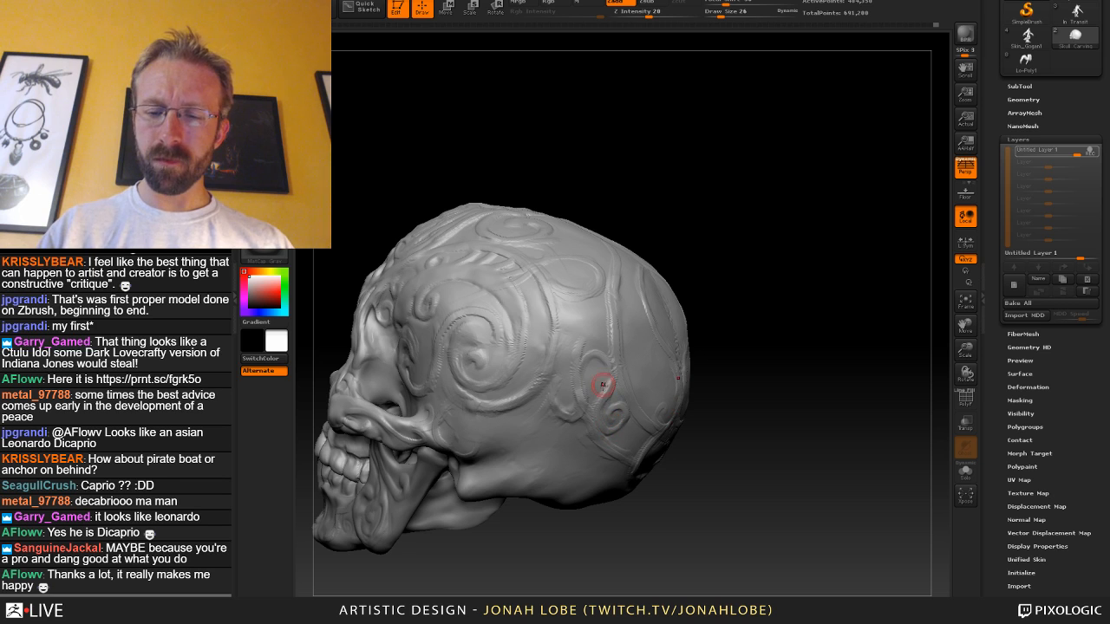
Switch to the Morph brush and erase overlapping lines between the temple band and the side loops, using draw sizes 15 and 20.
{"action": "mouse_move", "coordinate": [749, 312]}
{"action": "left_mouse_down"}
{"action": "mouse_move", "coordinate": [777, 336]}
{"action": "mouse_move", "coordinate": [747, 336]}
{"action": "left_mouse_up"}
{"action": "key", "text": "b"}
{"action": "left_click", "coordinate": [493, 100]}
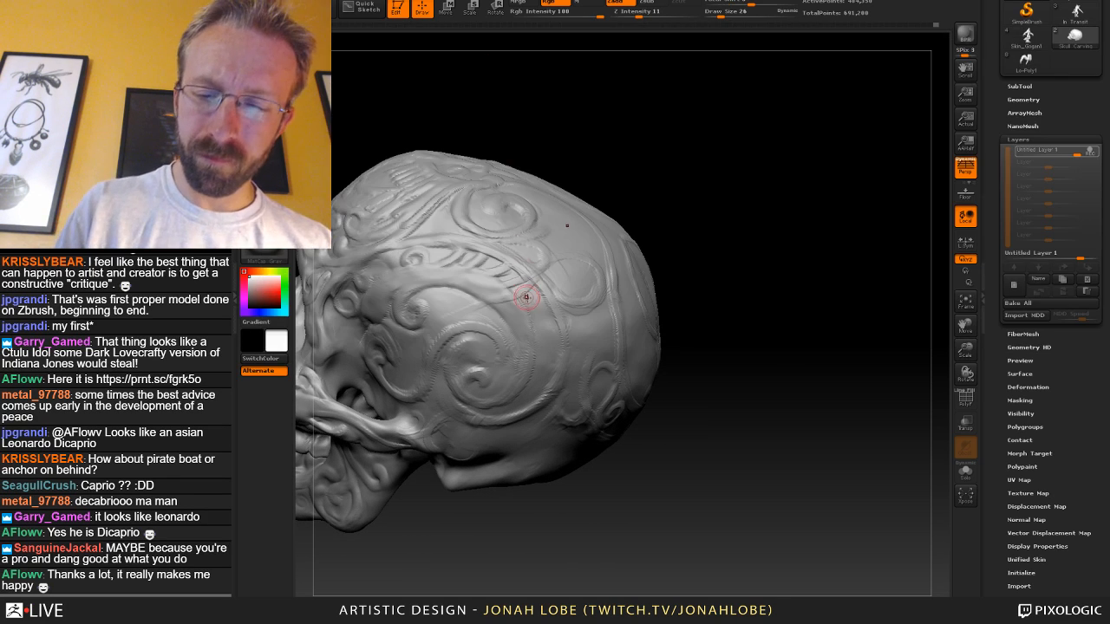
{"action": "key", "text": "s"}
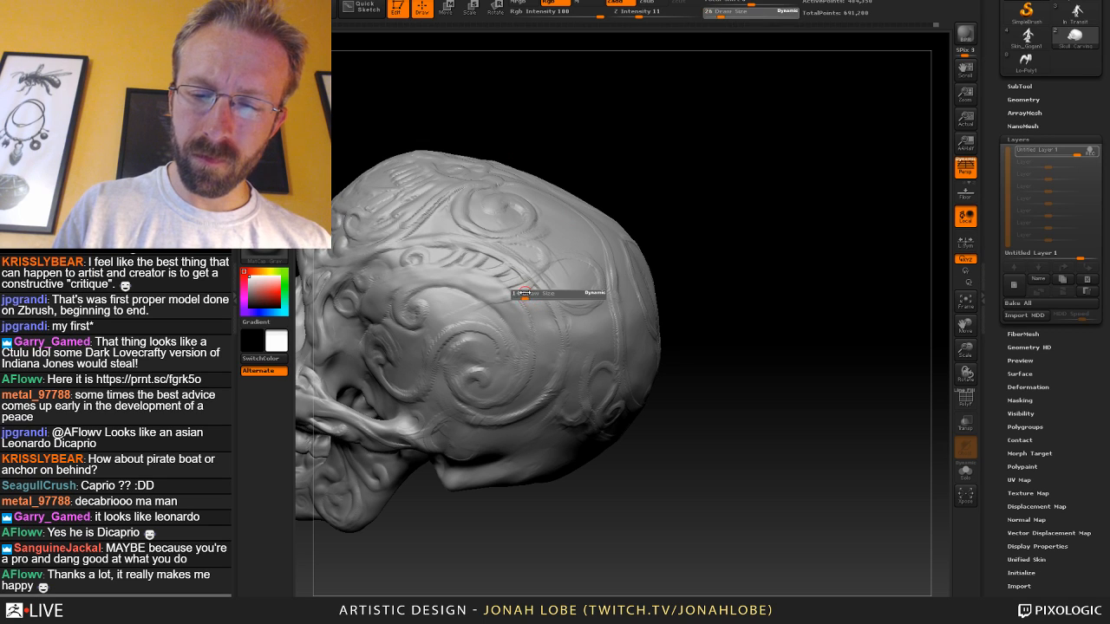
{"action": "left_click", "coordinate": [523, 295]}
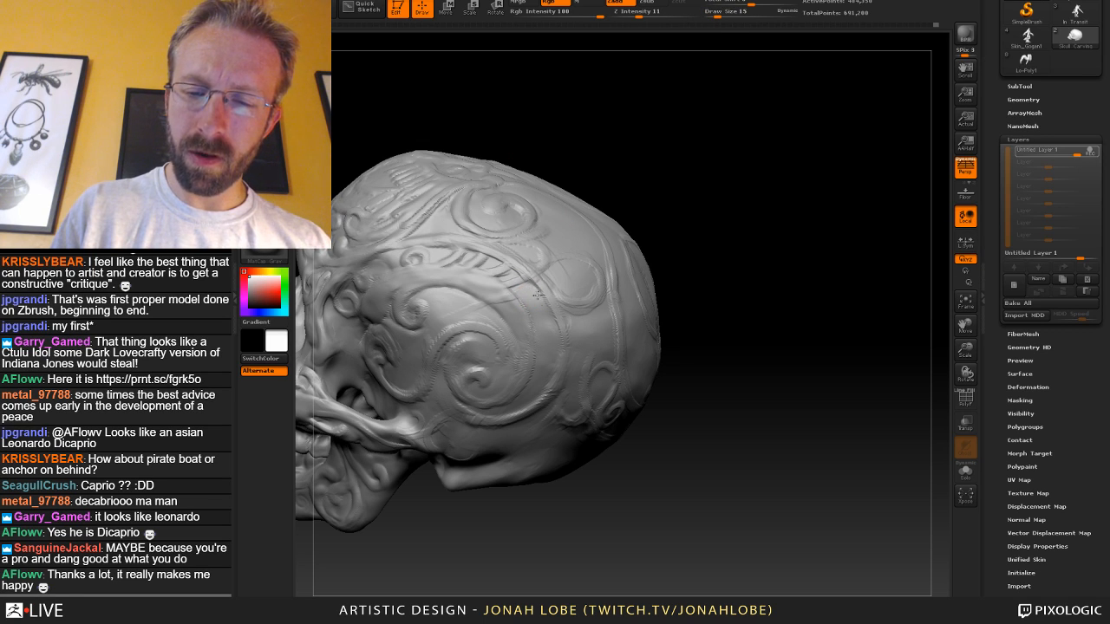
{"action": "left_click_drag", "start_coordinate": [684, 281], "coordinate": [561, 286]}
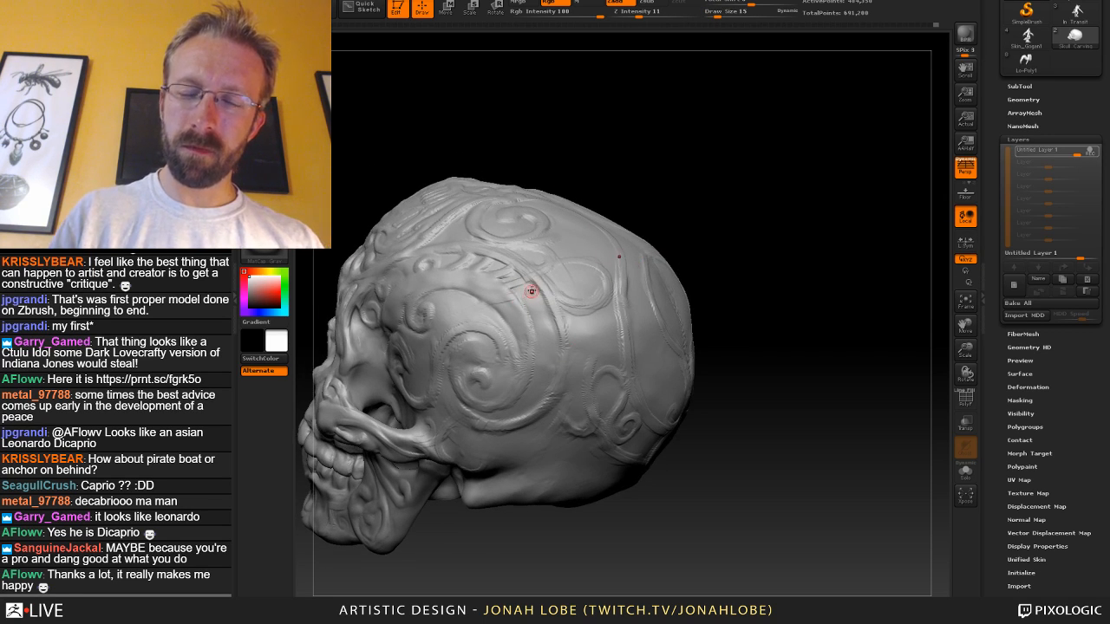
{"action": "right_click_drag", "start_coordinate": [579, 257], "coordinate": [650, 252]}
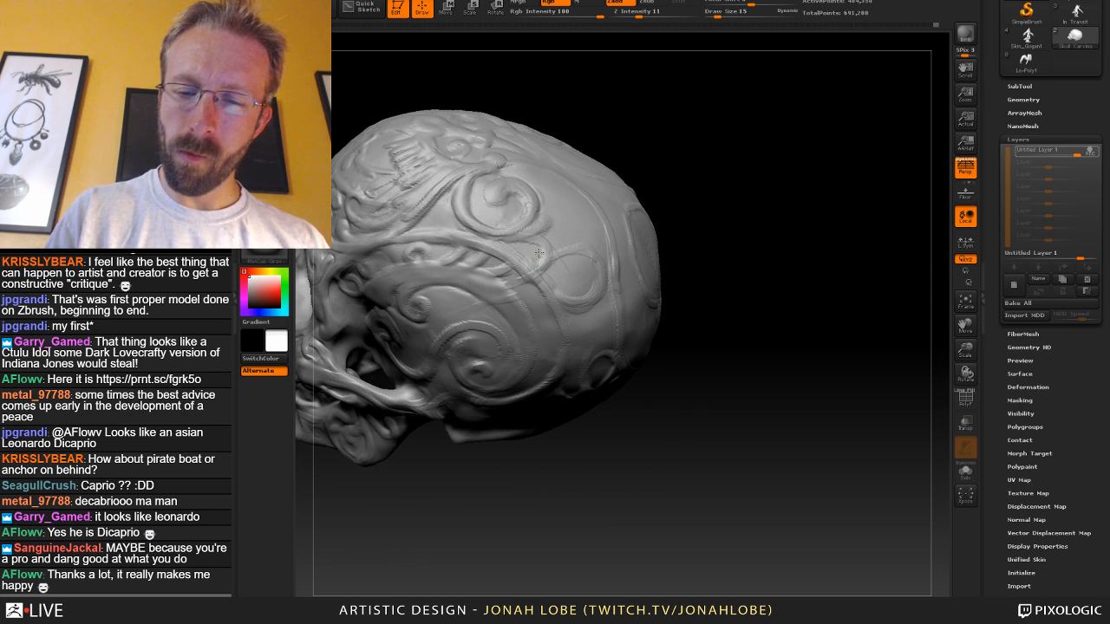
{"action": "key", "text": "s"}
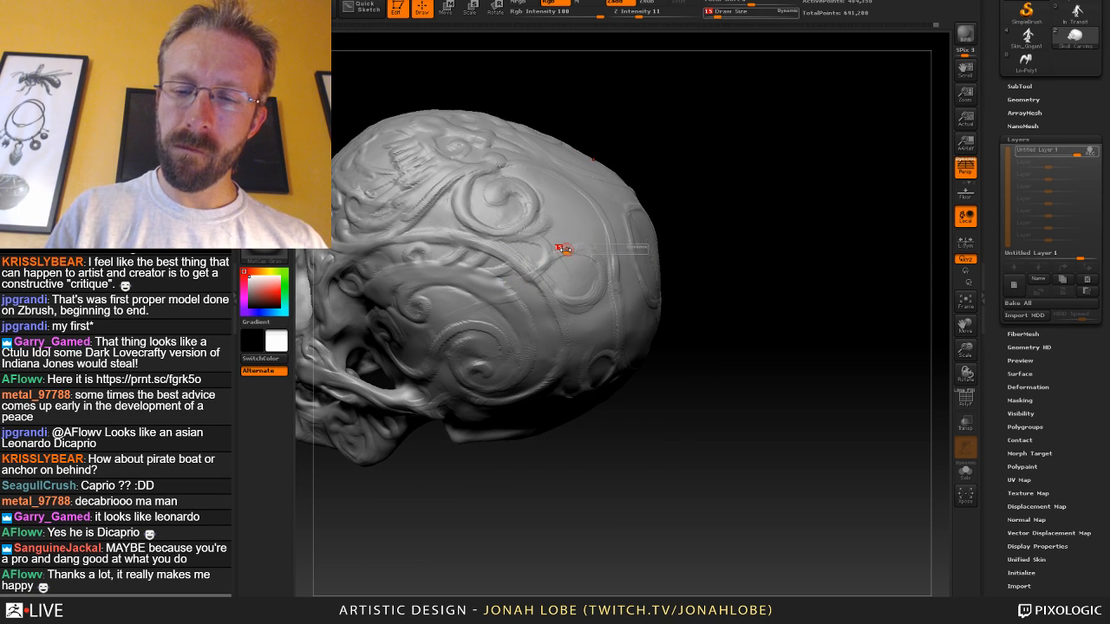
{"action": "left_click_drag", "start_coordinate": [563, 249], "coordinate": [567, 249]}
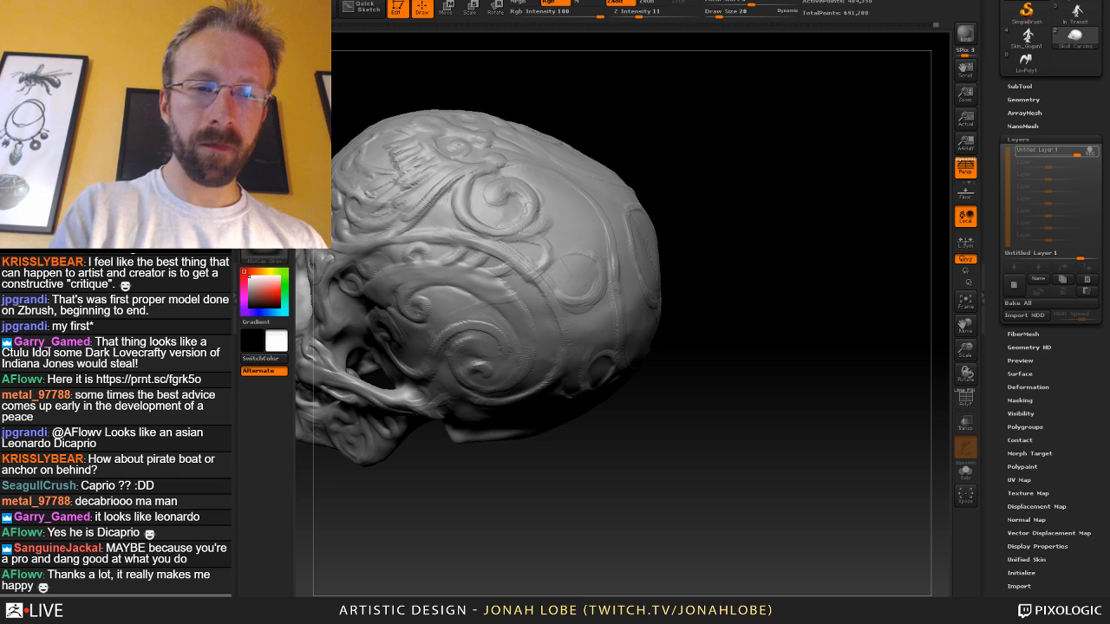
Return to the Z Intensity 20 carving brush, rework the rear end of the temple band at draw size 20, and undo the last stroke.
{"action": "key", "text": "b"}
{"action": "left_click", "coordinate": [356, 56]}
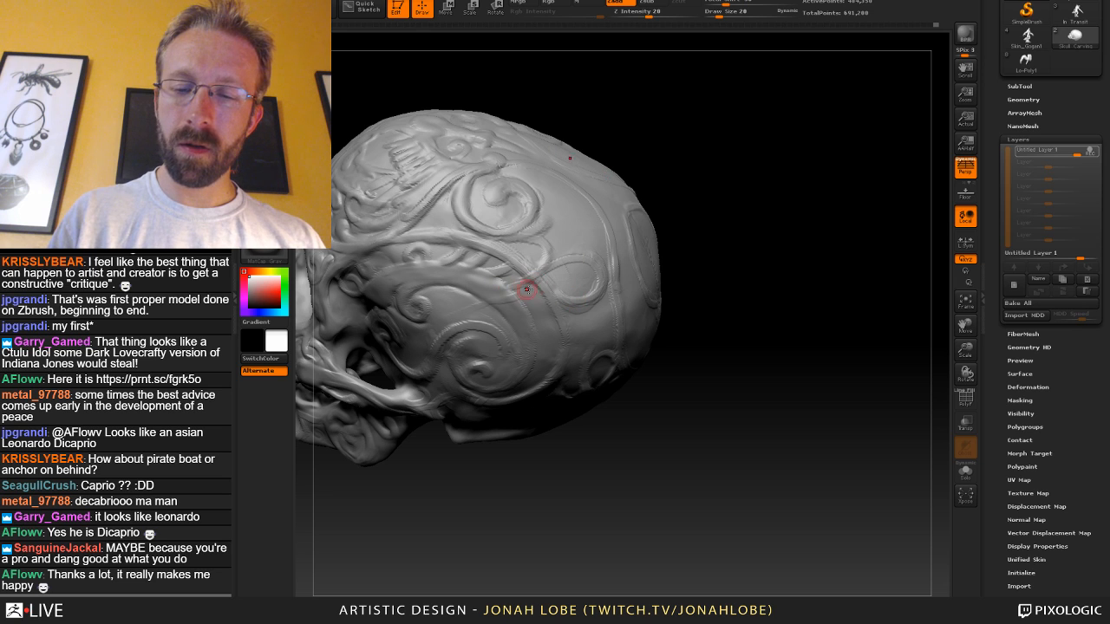
{"action": "mouse_move", "coordinate": [666, 276]}
{"action": "left_mouse_down"}
{"action": "mouse_move", "coordinate": [728, 259]}
{"action": "mouse_move", "coordinate": [716, 228]}
{"action": "left_mouse_up"}
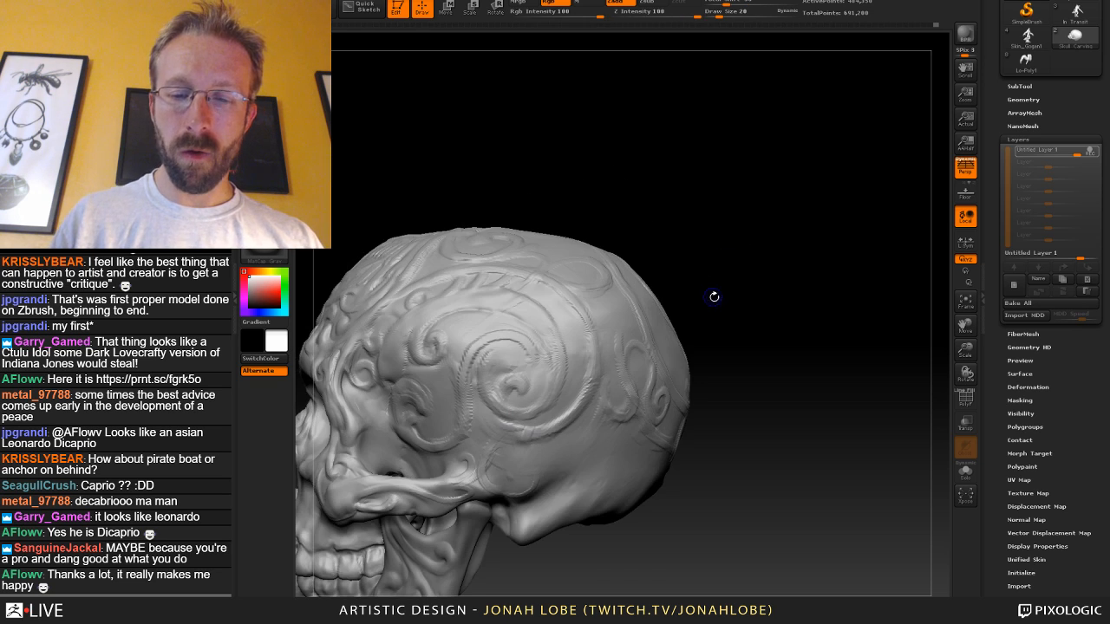
{"action": "left_click_drag", "start_coordinate": [631, 291], "coordinate": [624, 284]}
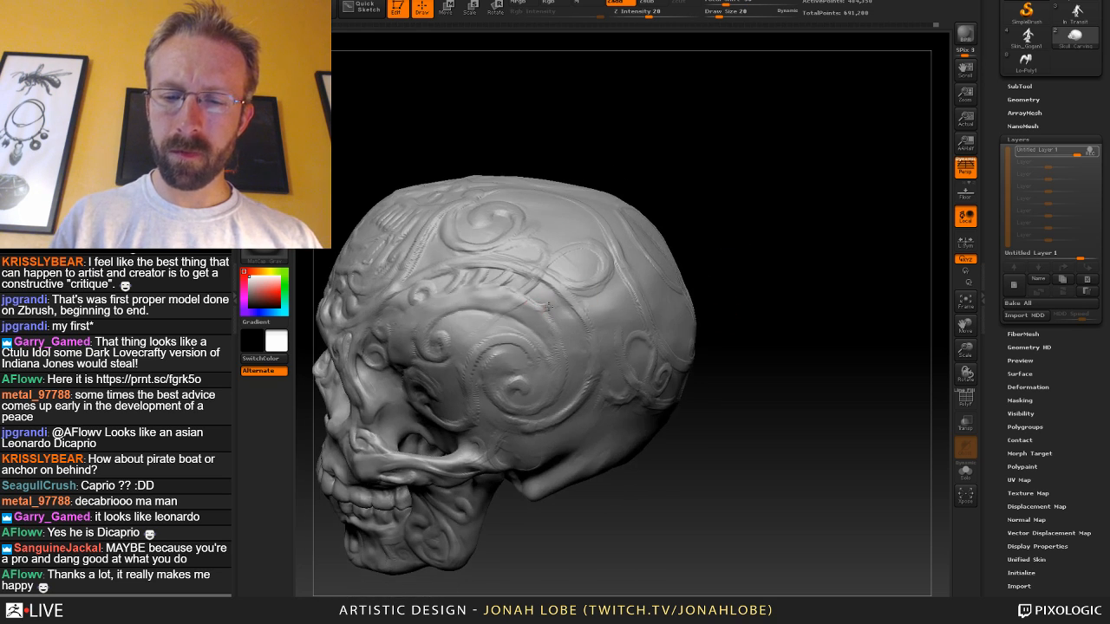
{"action": "left_click_drag", "start_coordinate": [542, 307], "coordinate": [562, 309]}
{"action": "key", "text": "ctrl+z"}
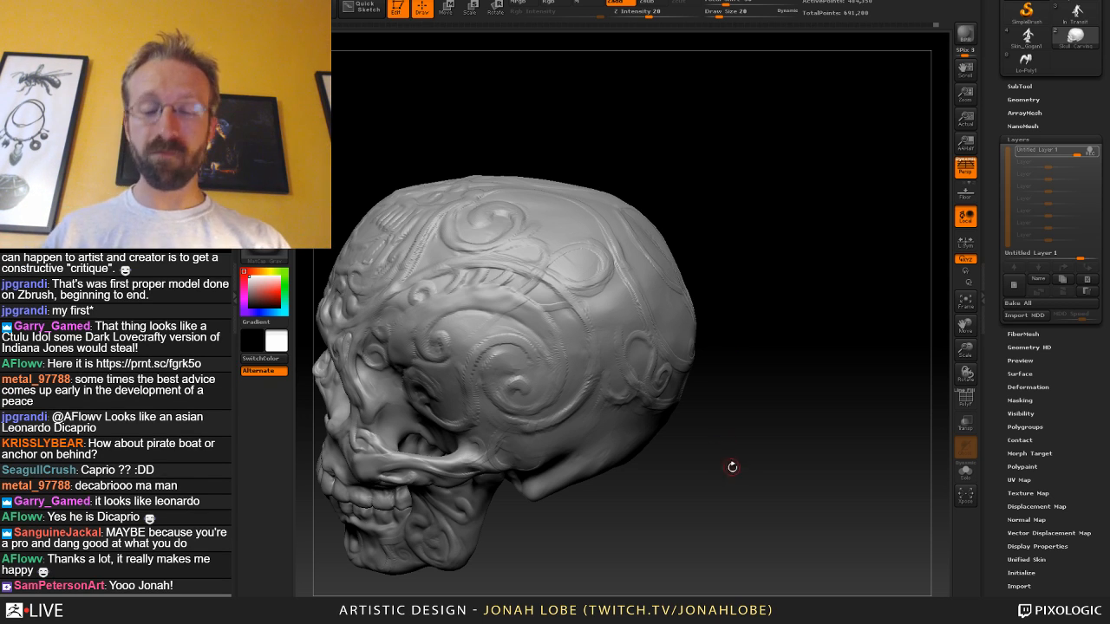
Smooth and refine the lower curl of the S-shaped temple scroll behind the eye socket.
{"action": "left_click_drag", "start_coordinate": [733, 460], "coordinate": [793, 439]}
{"action": "left_click_drag", "start_coordinate": [734, 478], "coordinate": [793, 464]}
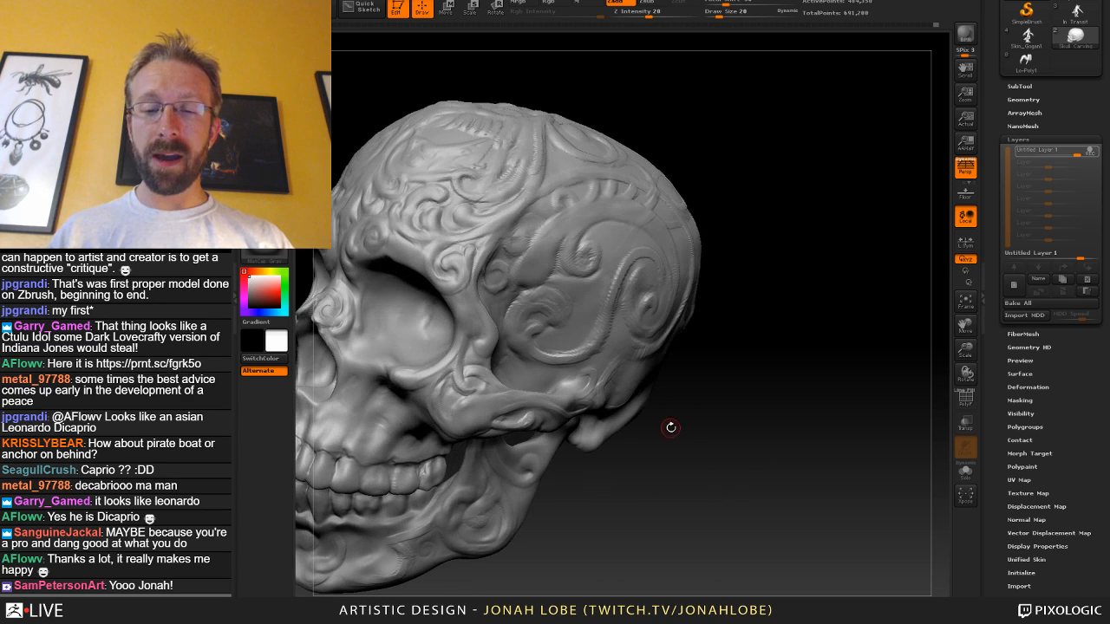
{"action": "left_click_drag", "start_coordinate": [548, 306], "coordinate": [550, 308], "text": "shift"}
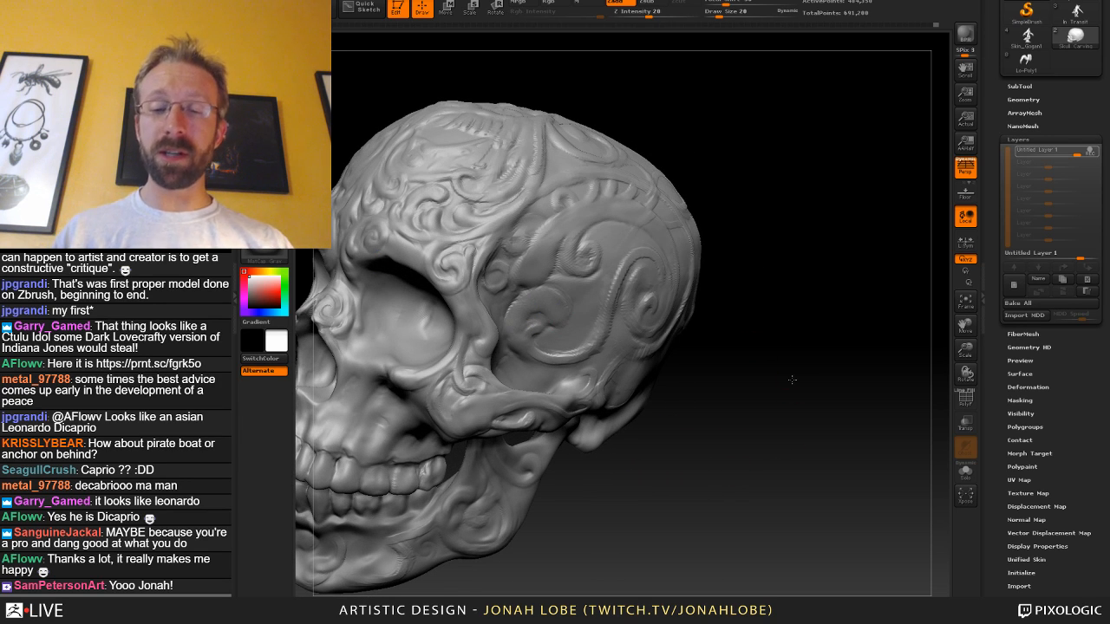
{"action": "left_click_drag", "start_coordinate": [733, 338], "coordinate": [696, 401]}
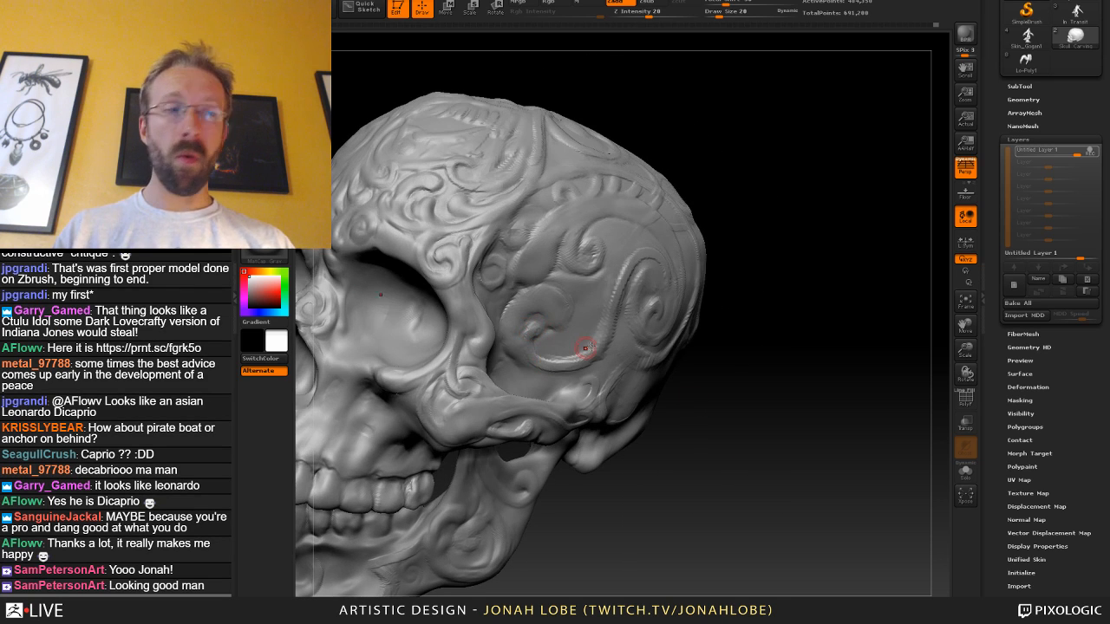
{"action": "left_click_drag", "start_coordinate": [780, 345], "coordinate": [528, 338]}
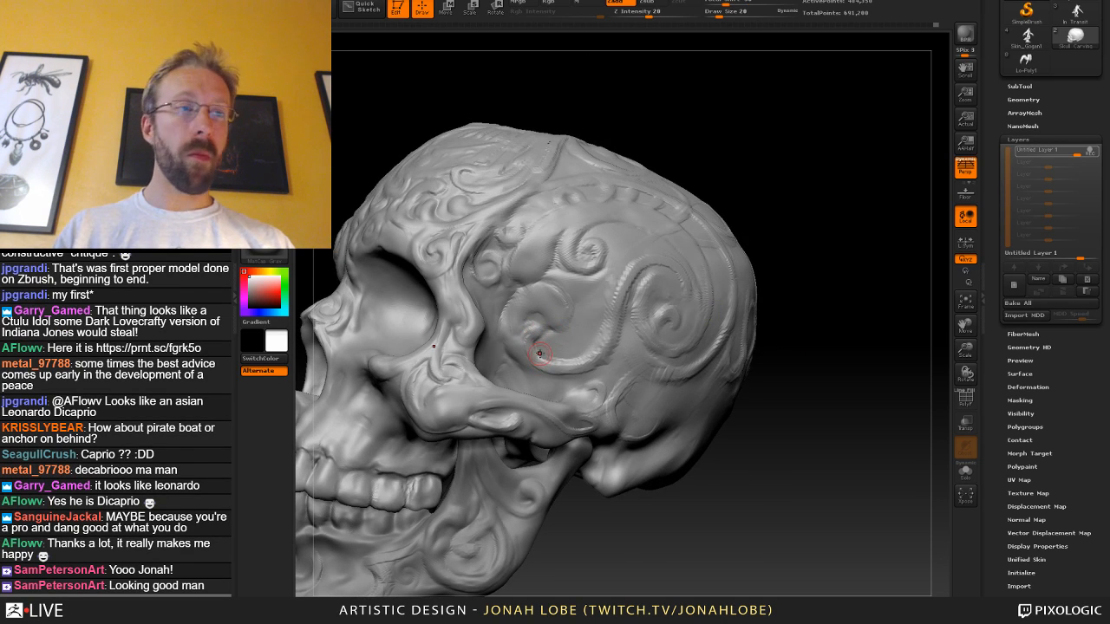
{"action": "left_click_drag", "start_coordinate": [803, 410], "coordinate": [774, 432]}
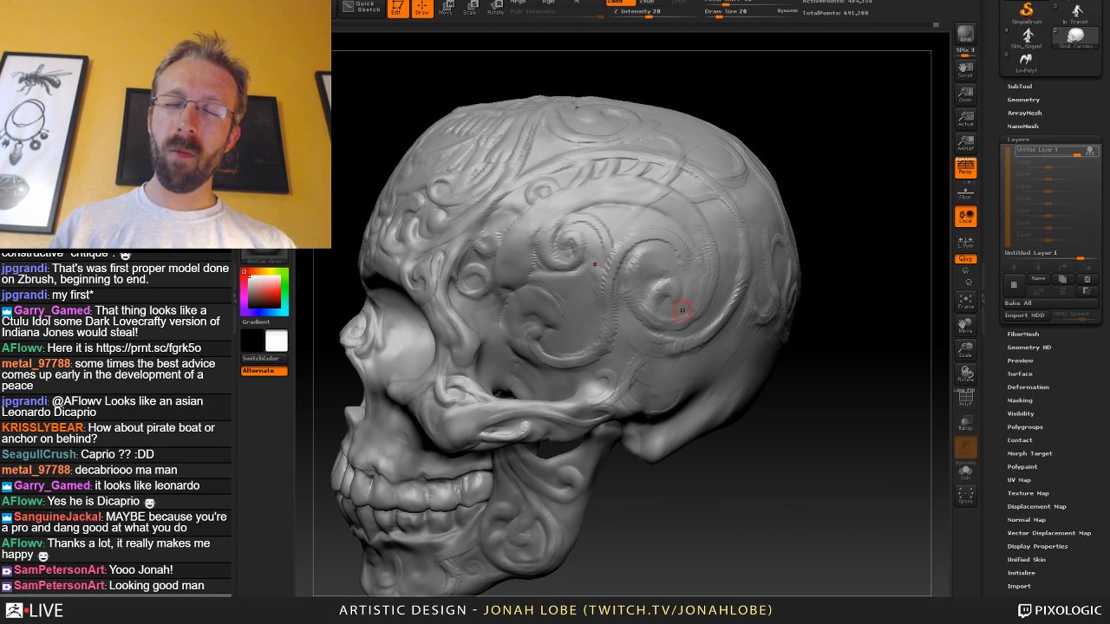
Smooth away stray lines above the temple scrolls and build up the lobe in front of them with draw size 32.
{"action": "left_click_drag", "start_coordinate": [843, 313], "coordinate": [806, 330]}
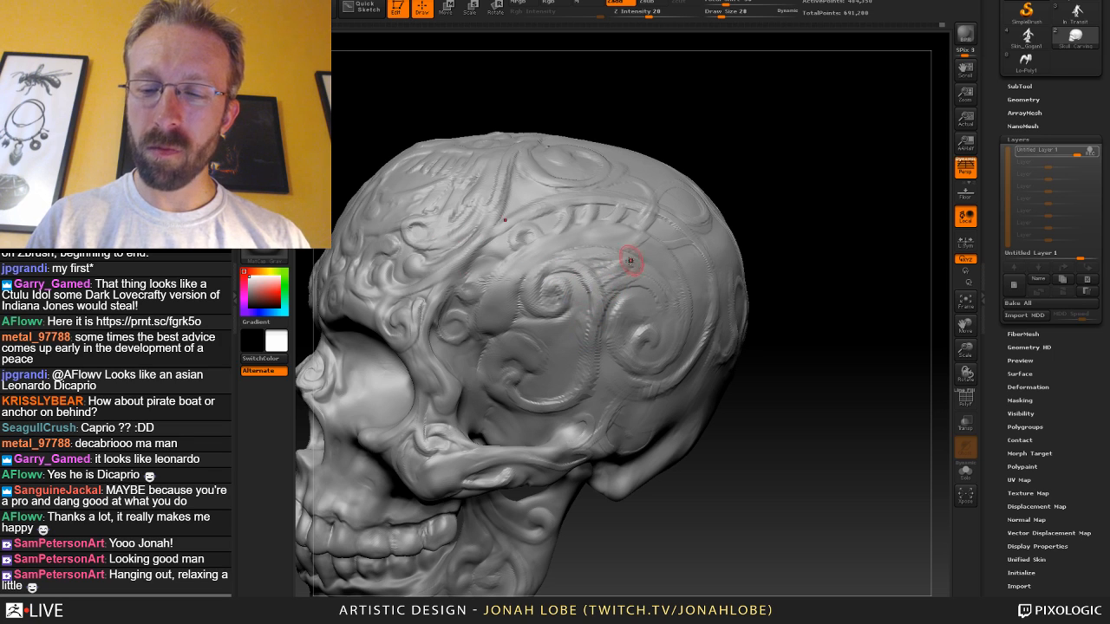
{"action": "left_click_drag", "start_coordinate": [620, 284], "coordinate": [626, 268], "text": "shift"}
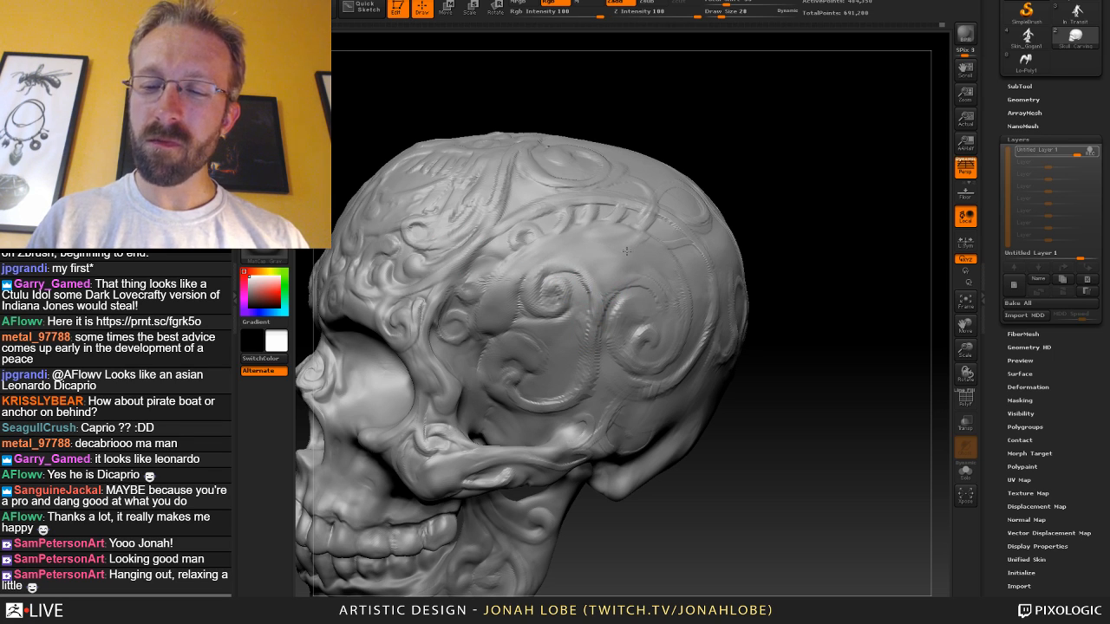
{"action": "key", "text": "f"}
{"action": "left_click_drag", "start_coordinate": [758, 237], "coordinate": [673, 359]}
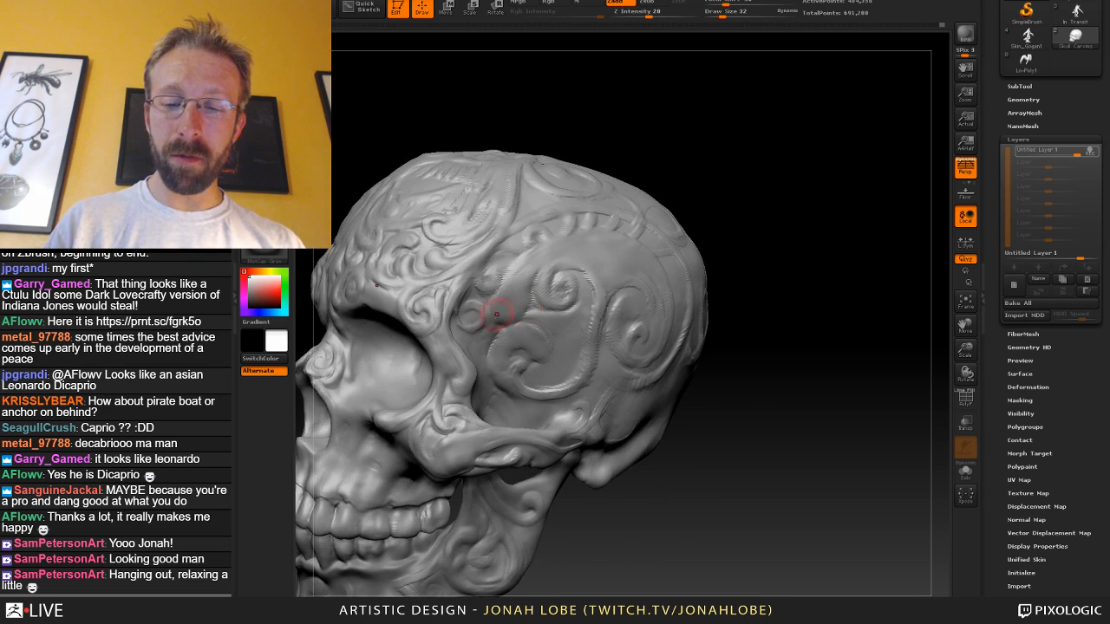
Set the draw size to 20 and carve the outline of the lobe at the front of the temple.
{"action": "key", "text": "s"}
{"action": "left_click_drag", "start_coordinate": [503, 313], "coordinate": [499, 312]}
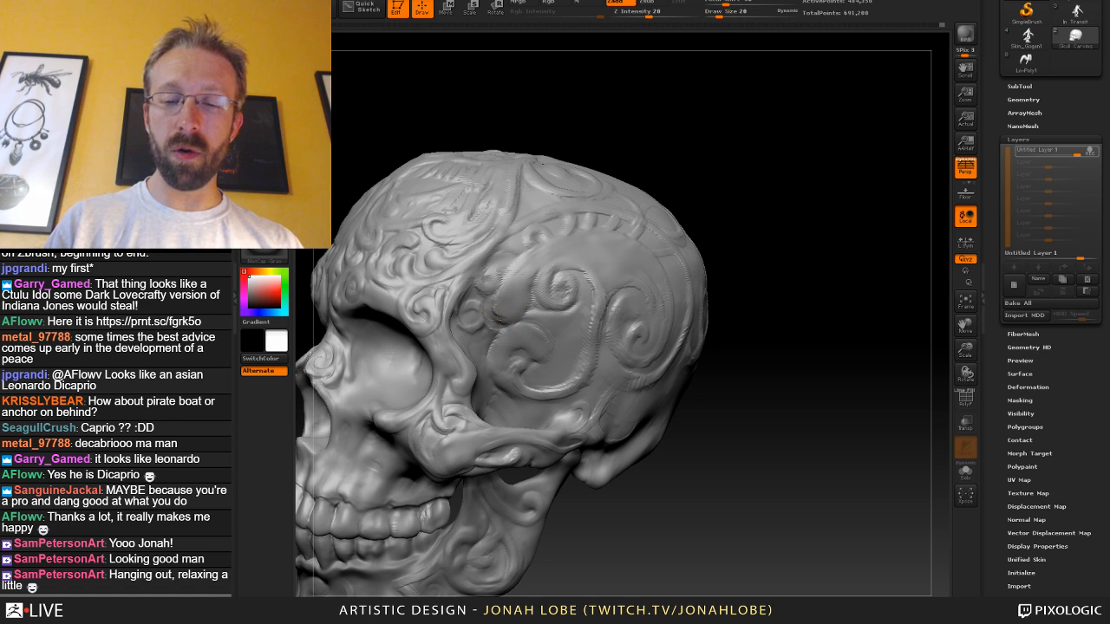
{"action": "mouse_move", "coordinate": [650, 266]}
{"action": "left_mouse_down", "text": "alt"}
{"action": "mouse_move", "coordinate": [647, 347]}
{"action": "mouse_move", "coordinate": [663, 339]}
{"action": "mouse_move", "coordinate": [660, 267]}
{"action": "left_mouse_up", "text": "alt"}
Set the draw size to 14, then carve and smooth the small curl inside the lower temple scroll.
{"action": "key", "text": "s"}
{"action": "left_click_drag", "start_coordinate": [520, 367], "coordinate": [517, 368]}
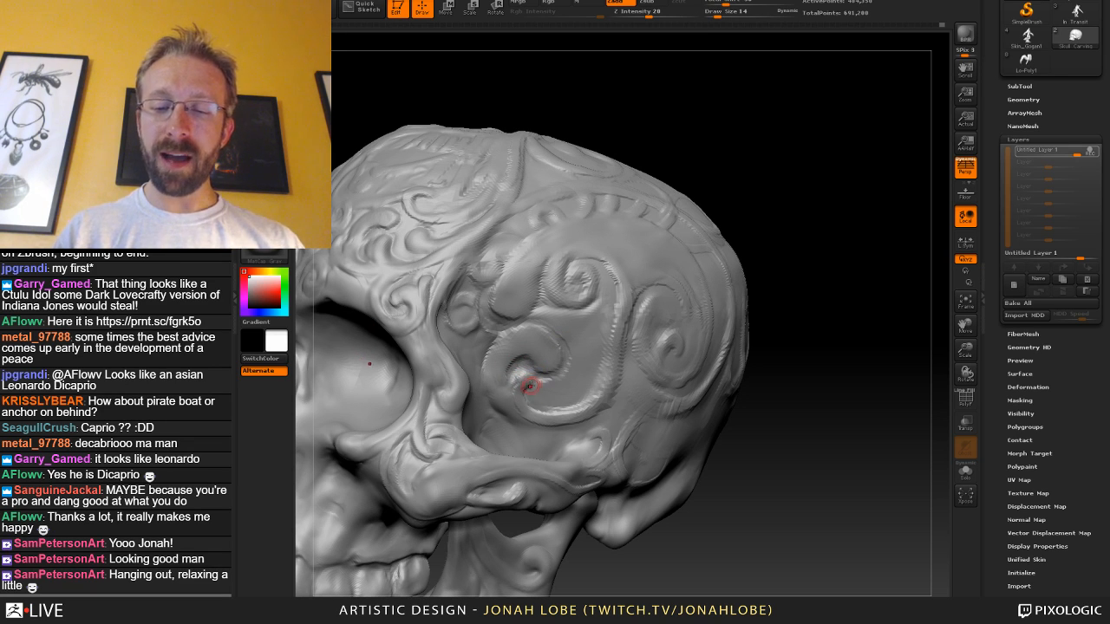
{"action": "mouse_move", "coordinate": [540, 365]}
{"action": "left_mouse_down", "text": "shift"}
{"action": "mouse_move", "coordinate": [554, 355]}
{"action": "mouse_move", "coordinate": [548, 385]}
{"action": "left_mouse_up", "text": "shift"}
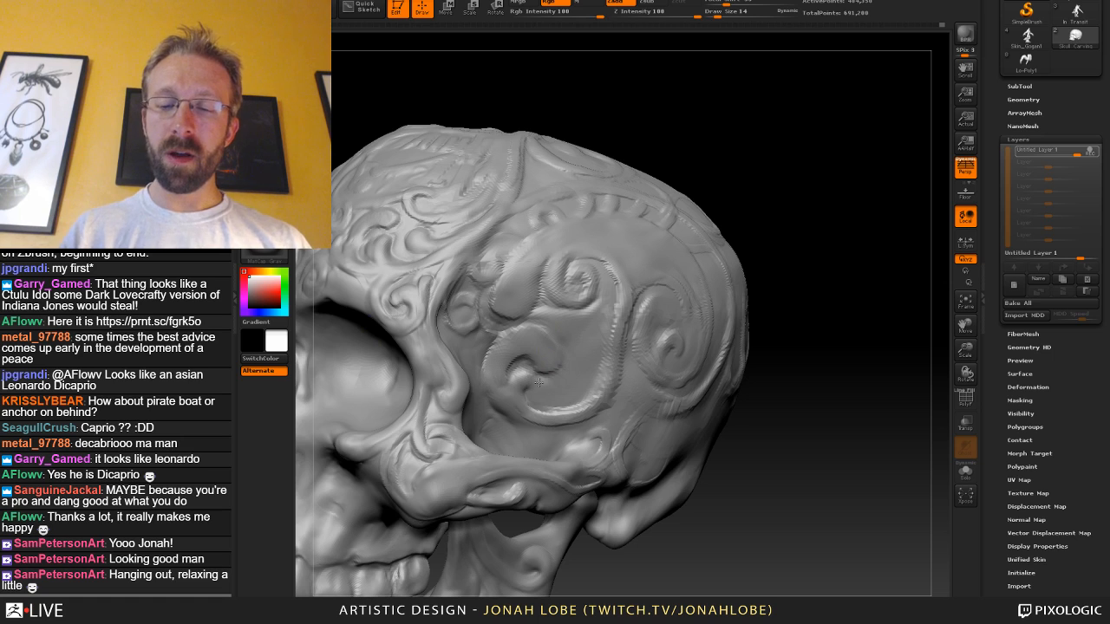
{"action": "mouse_move", "coordinate": [763, 305]}
{"action": "left_mouse_down"}
{"action": "mouse_move", "coordinate": [787, 307]}
{"action": "mouse_move", "coordinate": [773, 317]}
{"action": "left_mouse_up"}
{"action": "mouse_move", "coordinate": [731, 434]}
{"action": "left_mouse_down"}
{"action": "mouse_move", "coordinate": [709, 446]}
{"action": "mouse_move", "coordinate": [590, 383]}
{"action": "left_mouse_up"}
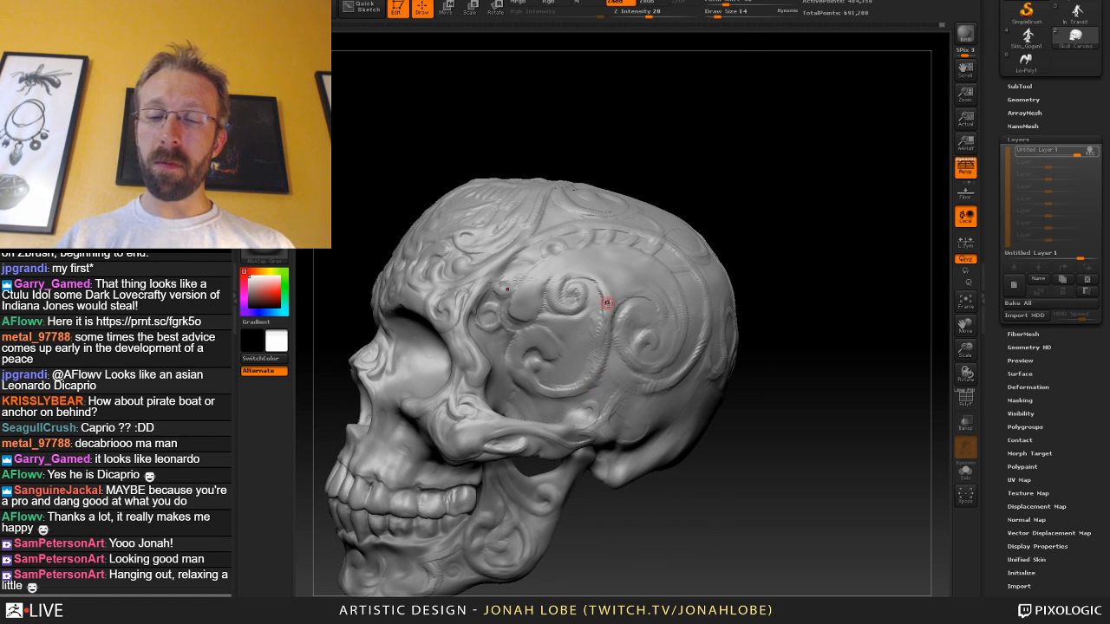
Switch to the Morph brush at draw size 22 and erase stray marks around the S-shaped temple scroll's edge.
{"action": "key", "text": "b"}
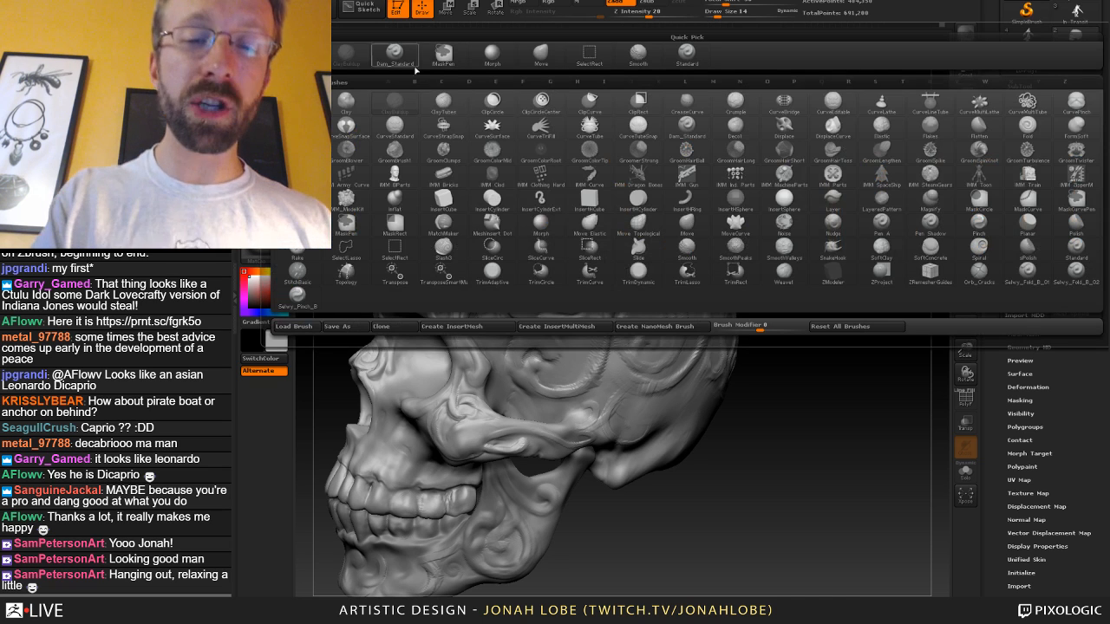
{"action": "left_click", "coordinate": [408, 58]}
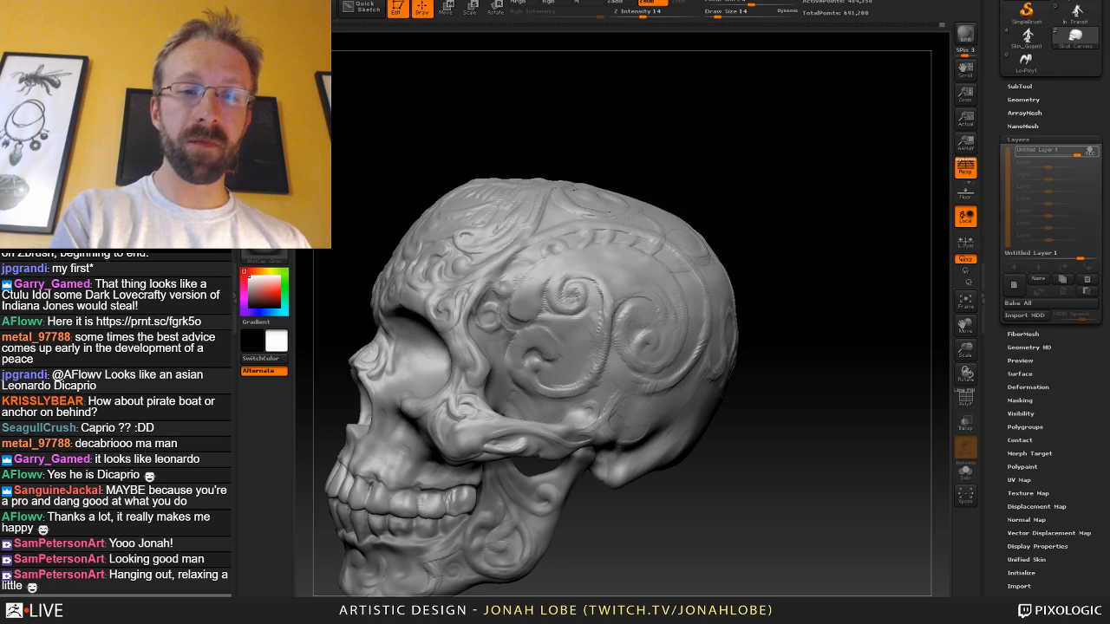
{"action": "key", "text": "b"}
{"action": "left_click", "coordinate": [421, 63]}
{"action": "left_click", "coordinate": [410, 79]}
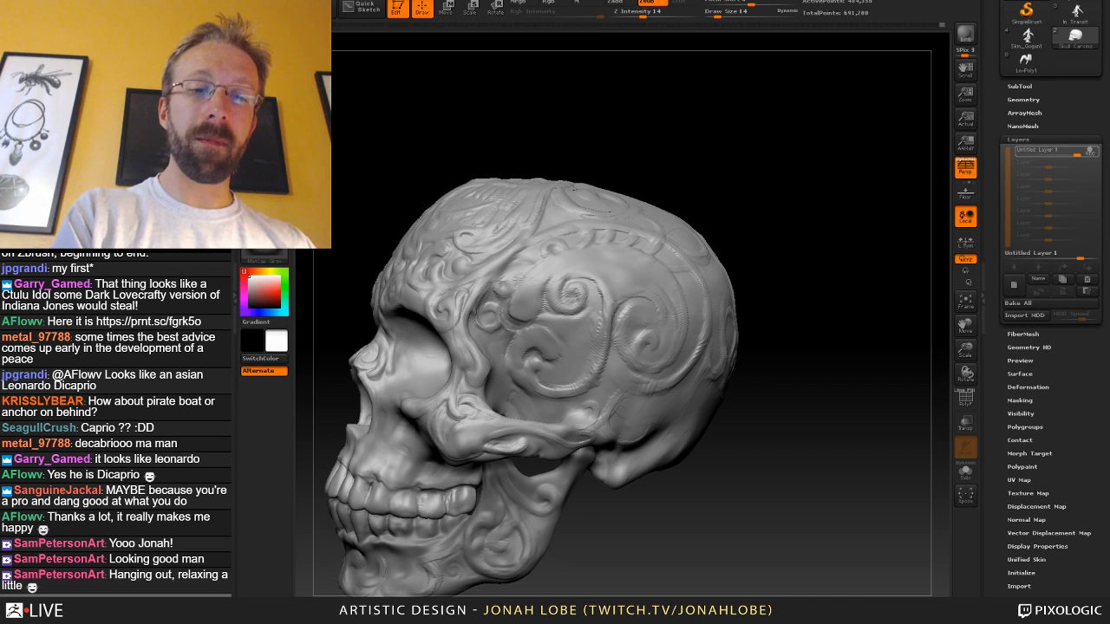
{"action": "key", "text": "b"}
{"action": "left_click", "coordinate": [514, 60]}
{"action": "key", "text": "s"}
{"action": "left_click_drag", "start_coordinate": [599, 314], "coordinate": [602, 318]}
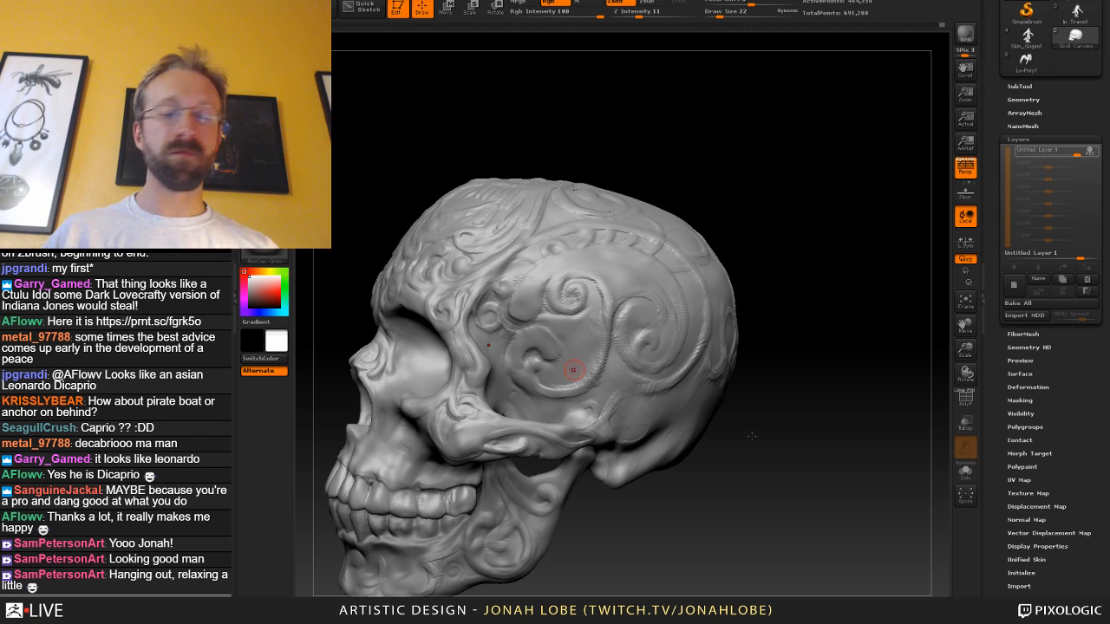
Erase the stray lines beside the small curl behind the temple with the Morph brush at draw size 32.
{"action": "left_click_drag", "start_coordinate": [775, 445], "coordinate": [812, 414], "text": "alt"}
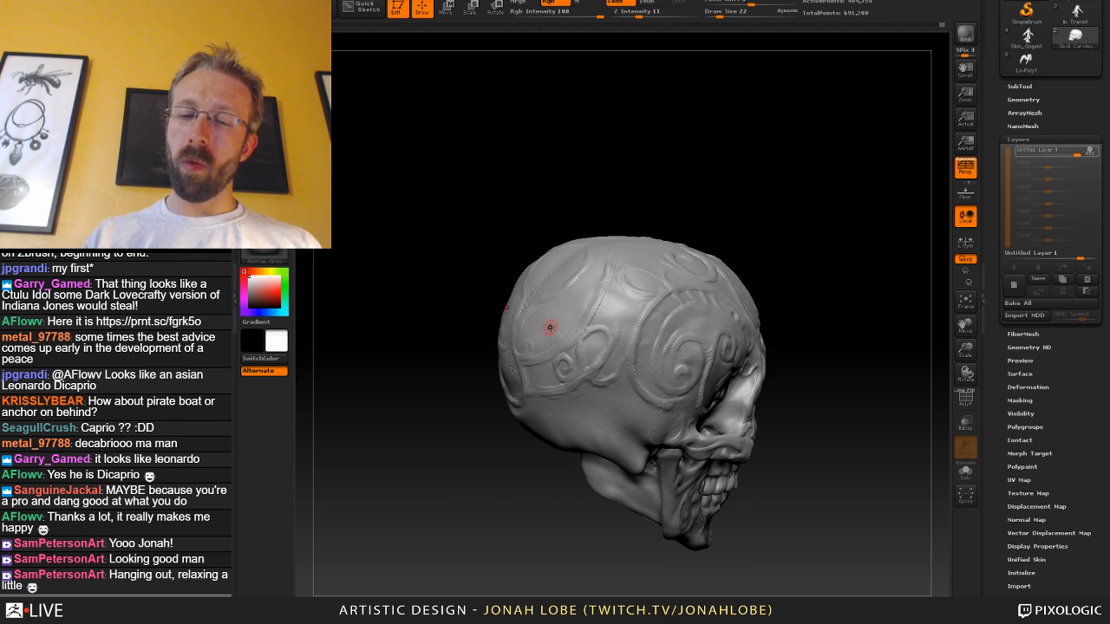
{"action": "key", "text": "s"}
{"action": "left_click_drag", "start_coordinate": [594, 333], "coordinate": [598, 333]}
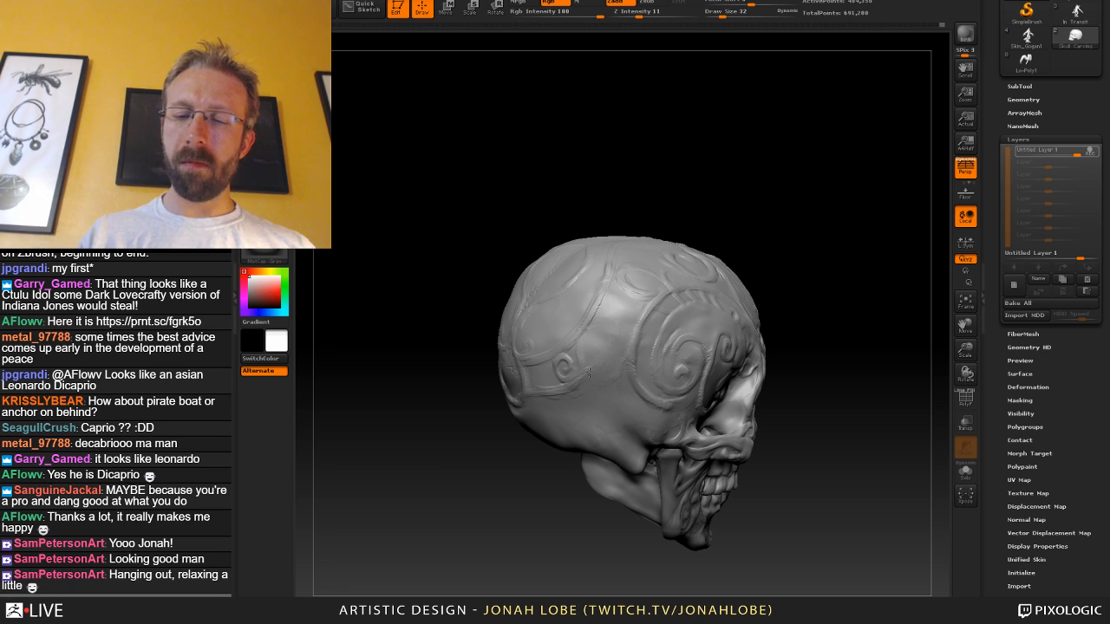
Build up the bands linking the small side curls to the central ornament on the skull's back with the ClayBuildup brush.
{"action": "left_click_drag", "start_coordinate": [825, 295], "coordinate": [851, 296]}
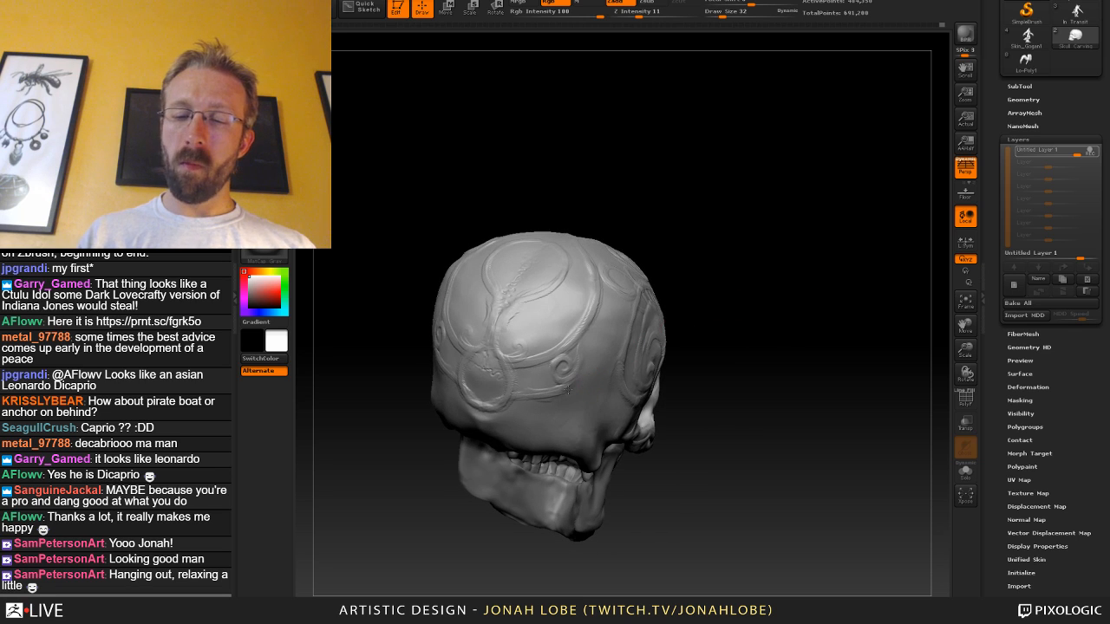
{"action": "left_click_drag", "start_coordinate": [758, 375], "coordinate": [742, 406], "text": "alt"}
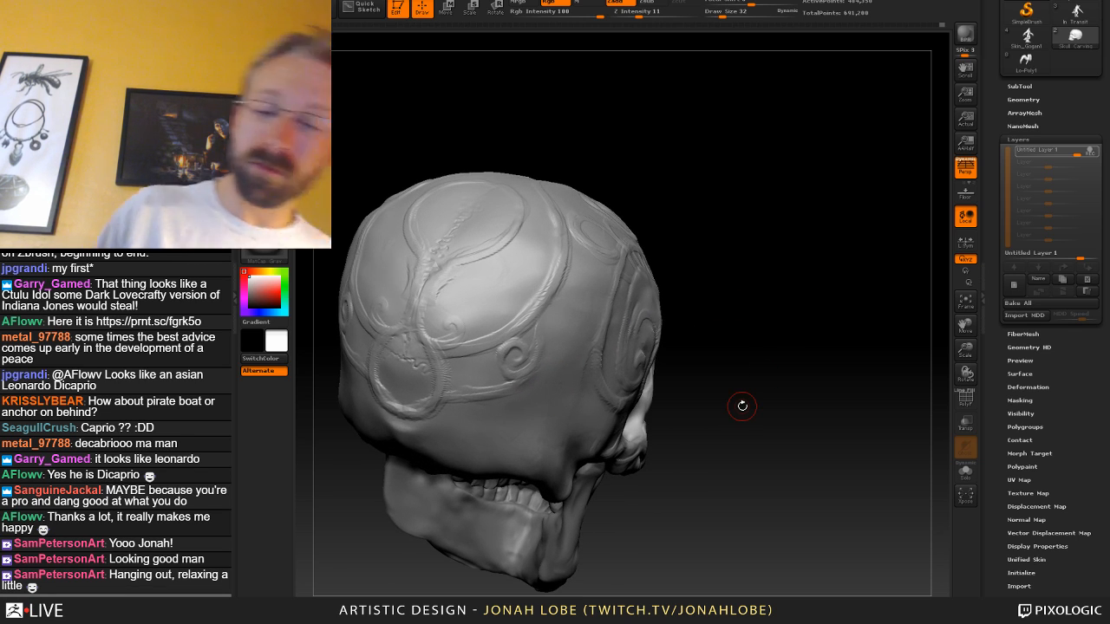
{"action": "key", "text": "b"}
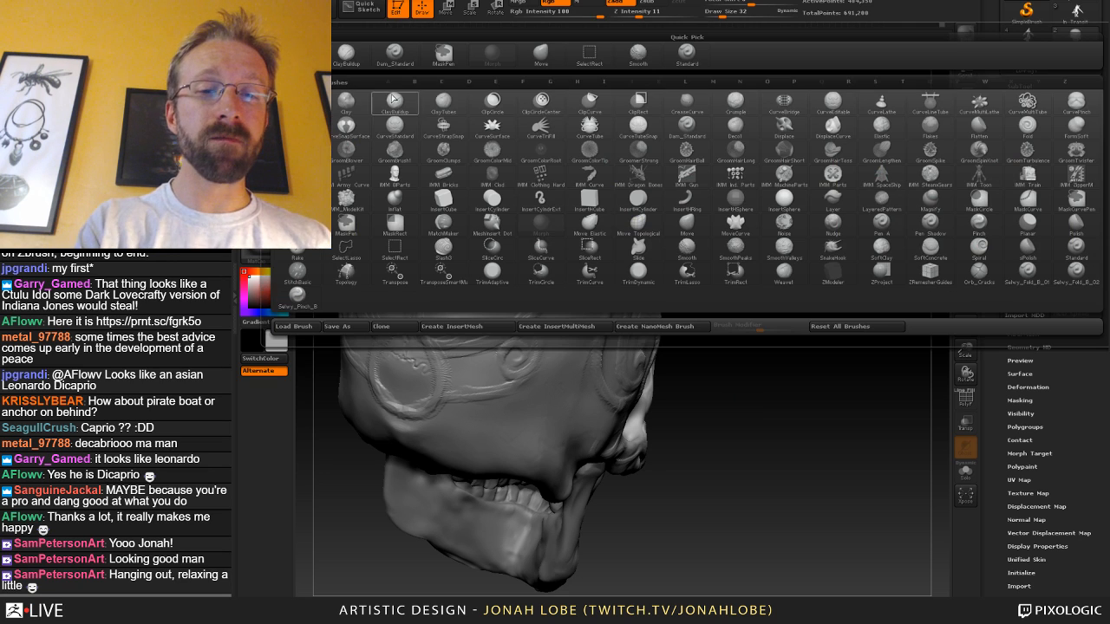
{"action": "left_click", "coordinate": [357, 55]}
{"action": "key", "text": "["}
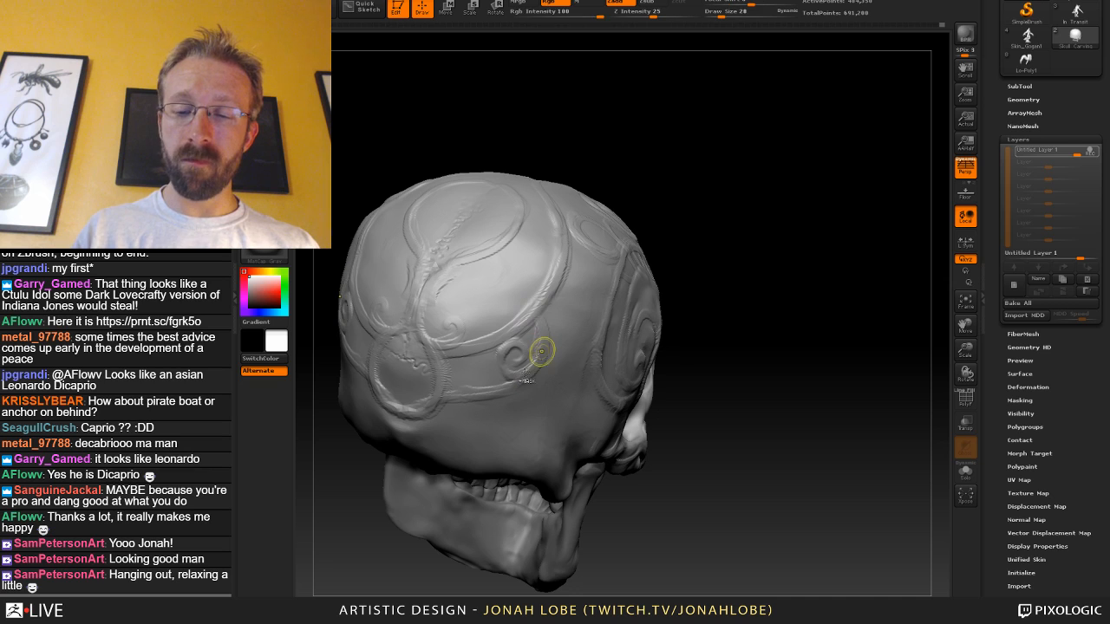
{"action": "mouse_move", "coordinate": [719, 314]}
{"action": "left_mouse_down"}
{"action": "mouse_move", "coordinate": [738, 308]}
{"action": "mouse_move", "coordinate": [726, 311]}
{"action": "left_mouse_up"}
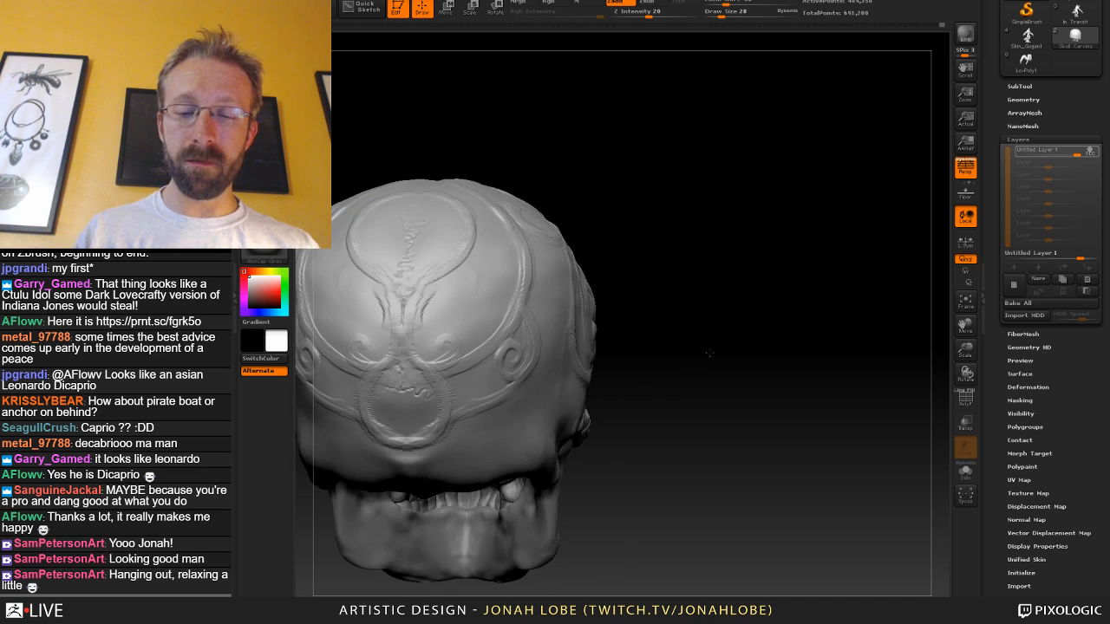
{"action": "left_click_drag", "start_coordinate": [705, 349], "coordinate": [758, 356]}
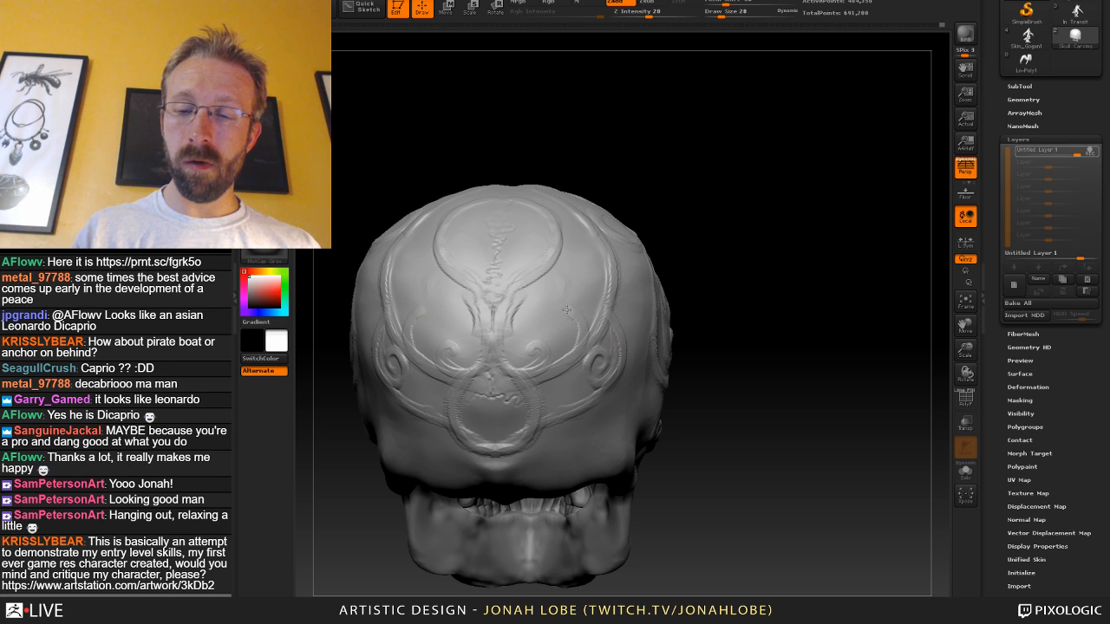
{"action": "left_click_drag", "start_coordinate": [714, 277], "coordinate": [599, 317]}
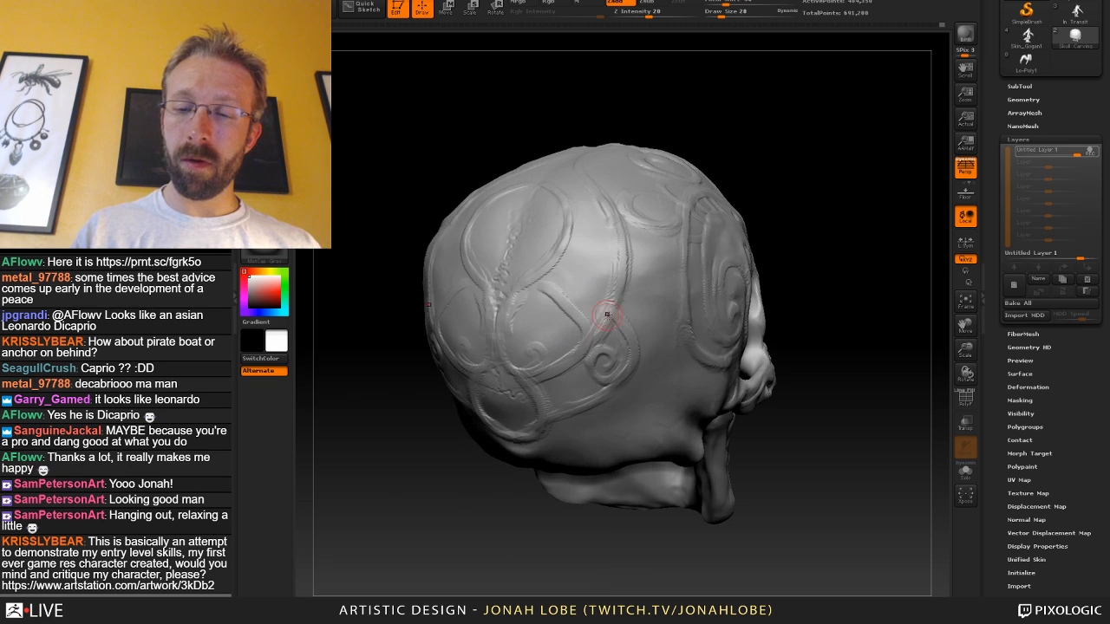
{"action": "left_click_drag", "start_coordinate": [824, 293], "coordinate": [748, 425]}
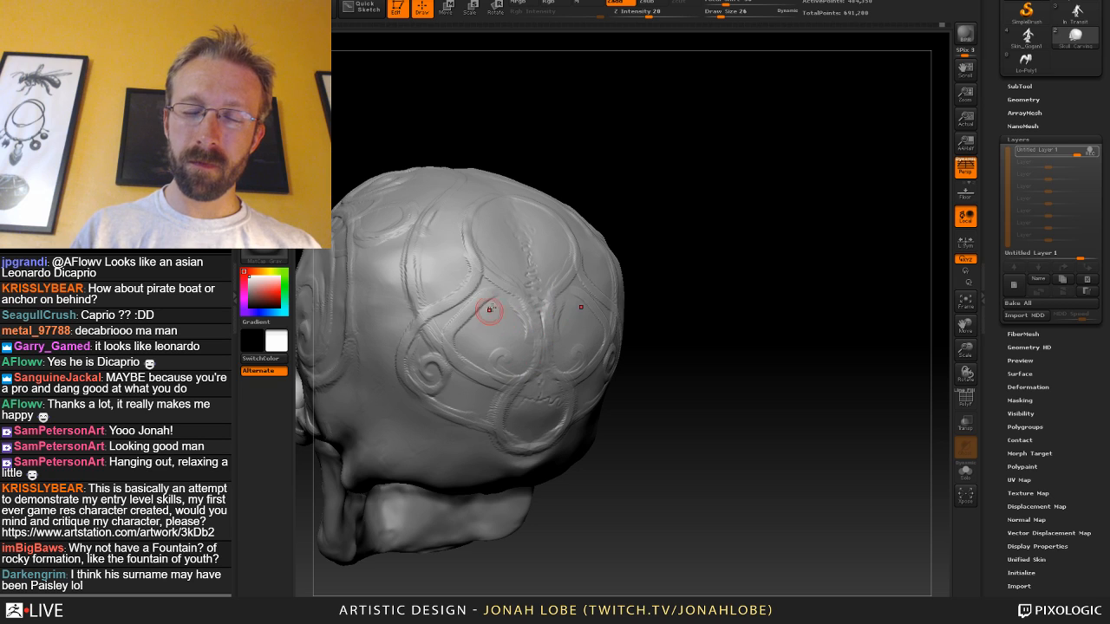
Sculpt mirrored spirals inside the two lobes on the skull's back, refining their curls with draw size 17.
{"action": "mouse_move", "coordinate": [691, 350]}
{"action": "left_mouse_down"}
{"action": "mouse_move", "coordinate": [729, 341]}
{"action": "mouse_move", "coordinate": [487, 343]}
{"action": "left_mouse_up"}
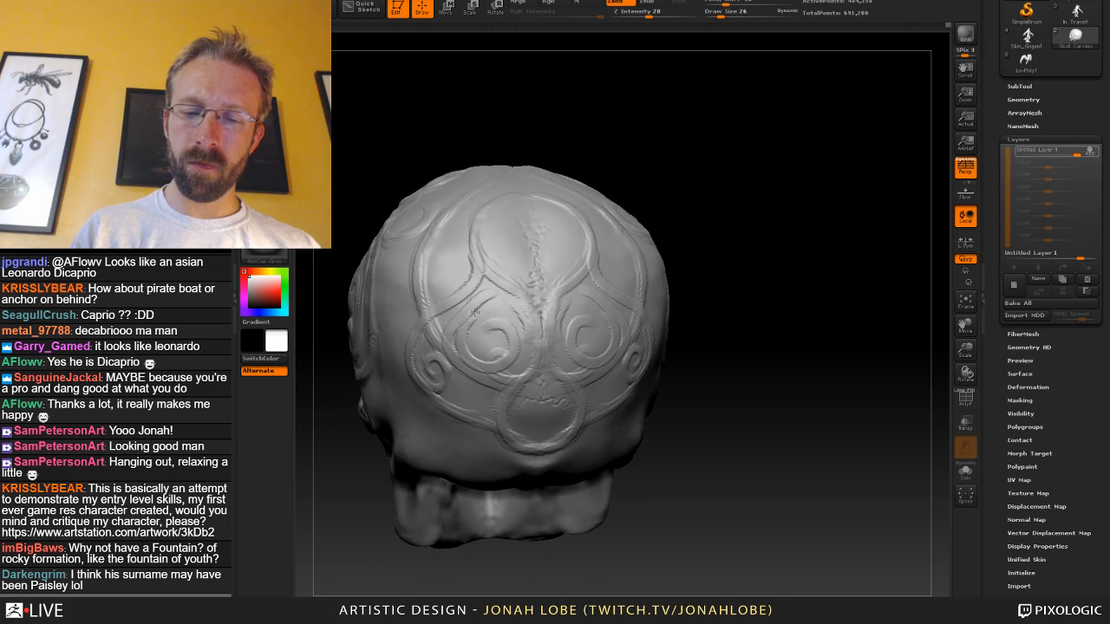
{"action": "mouse_move", "coordinate": [478, 305]}
{"action": "left_mouse_down"}
{"action": "mouse_move", "coordinate": [475, 364]}
{"action": "mouse_move", "coordinate": [506, 360]}
{"action": "mouse_move", "coordinate": [513, 339]}
{"action": "left_mouse_up"}
{"action": "key", "text": "s"}
{"action": "left_click", "coordinate": [504, 334]}
{"action": "key", "text": "s"}
{"action": "left_click", "coordinate": [495, 344]}
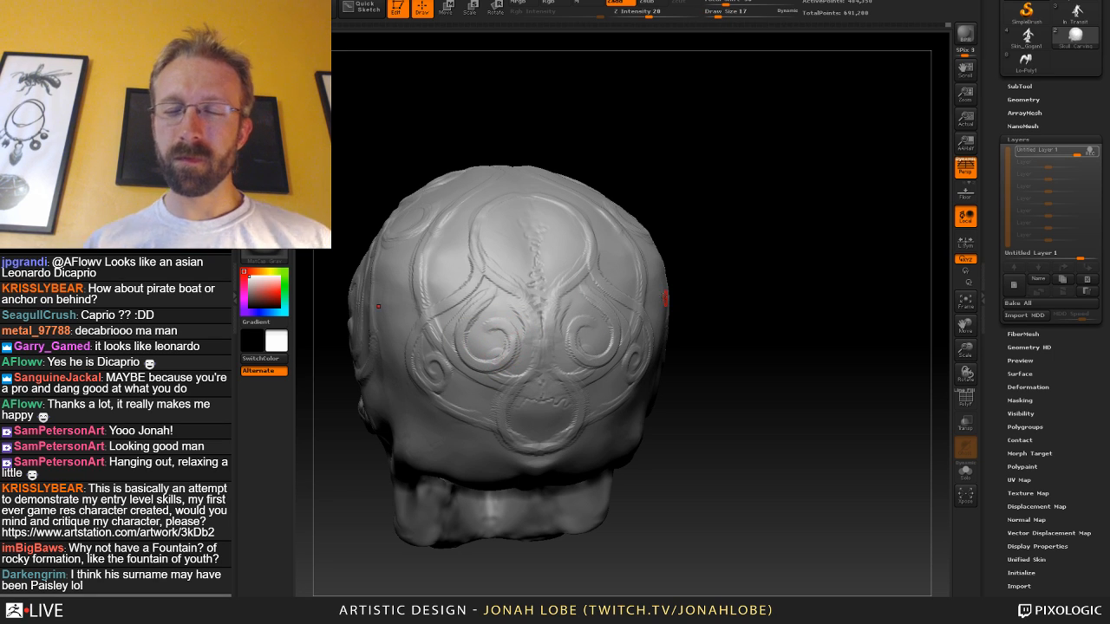
Erase marks in the upper part of the central oval with the Morph brush at draw size 32.
{"action": "mouse_move", "coordinate": [783, 237]}
{"action": "left_mouse_down"}
{"action": "mouse_move", "coordinate": [719, 265]}
{"action": "mouse_move", "coordinate": [743, 275]}
{"action": "left_mouse_up"}
{"action": "left_click_drag", "start_coordinate": [785, 367], "coordinate": [790, 357], "text": "shift"}
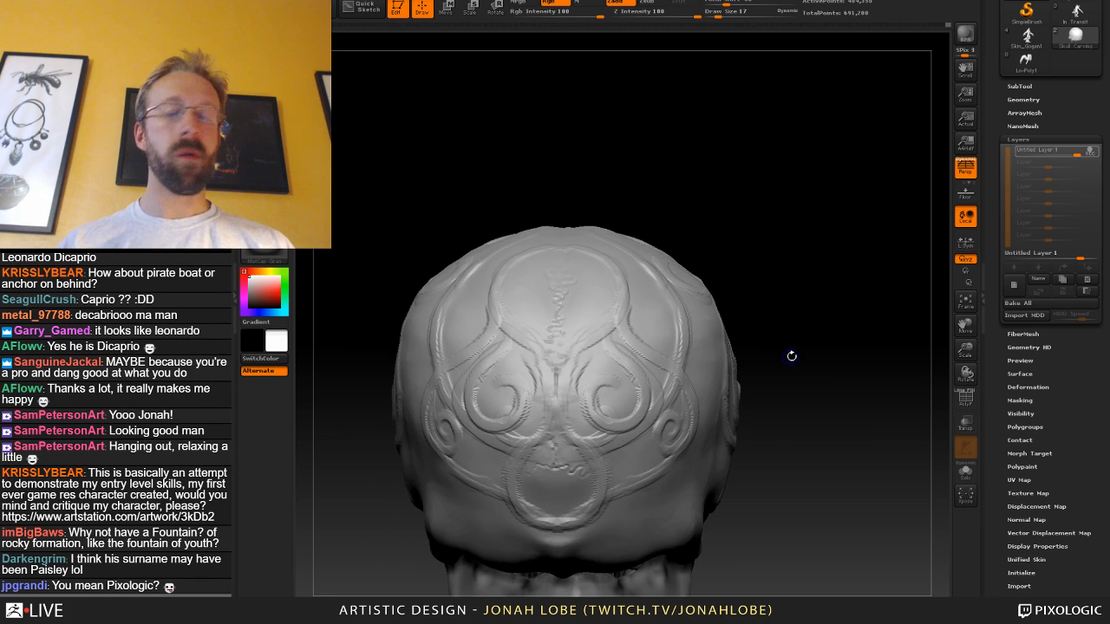
{"action": "left_click_drag", "start_coordinate": [734, 273], "coordinate": [730, 338]}
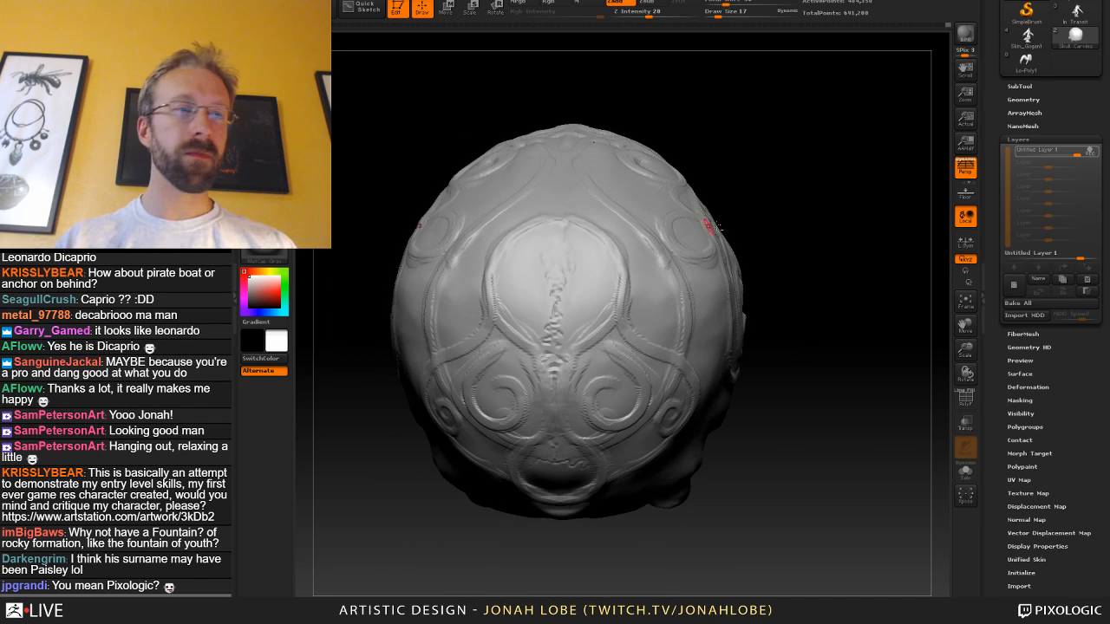
{"action": "mouse_move", "coordinate": [786, 226]}
{"action": "left_mouse_down", "text": "alt"}
{"action": "mouse_move", "coordinate": [780, 258]}
{"action": "mouse_move", "coordinate": [714, 285]}
{"action": "left_mouse_up", "text": "alt"}
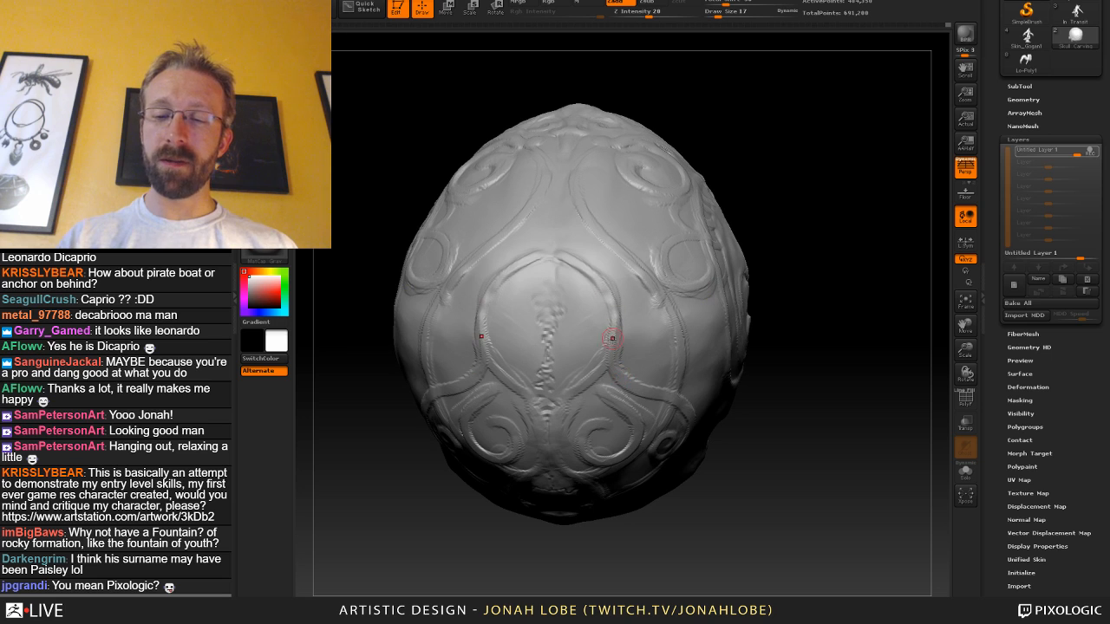
{"action": "left_click", "coordinate": [267, 63]}
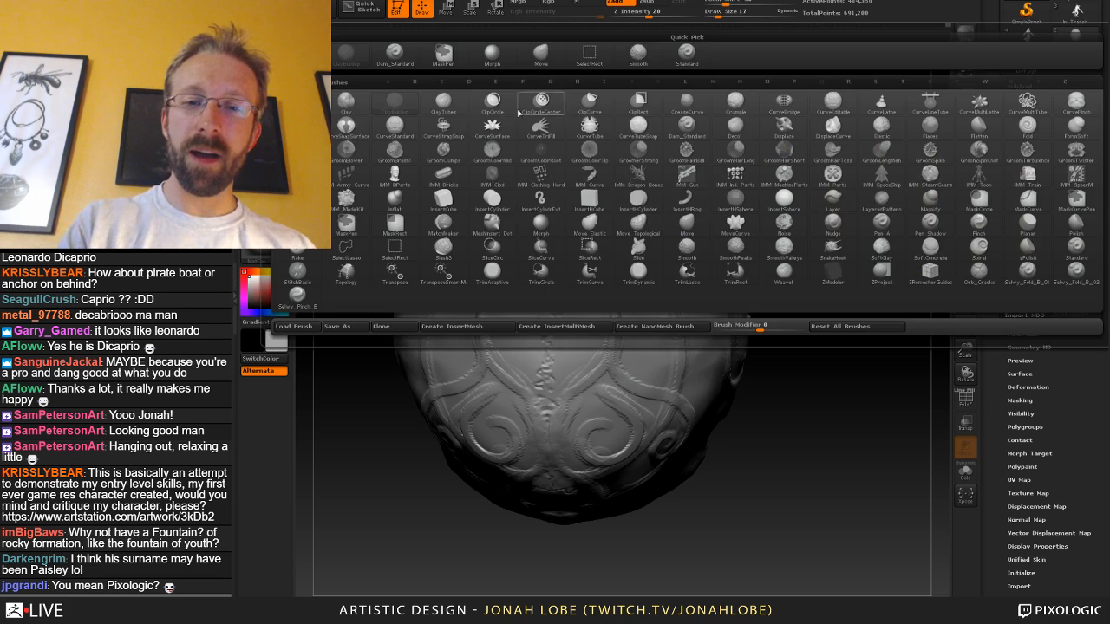
{"action": "left_click", "coordinate": [509, 65]}
{"action": "key", "text": "s"}
{"action": "mouse_move", "coordinate": [595, 280]}
{"action": "left_mouse_down"}
{"action": "mouse_move", "coordinate": [596, 301]}
{"action": "mouse_move", "coordinate": [615, 317]}
{"action": "left_mouse_up"}
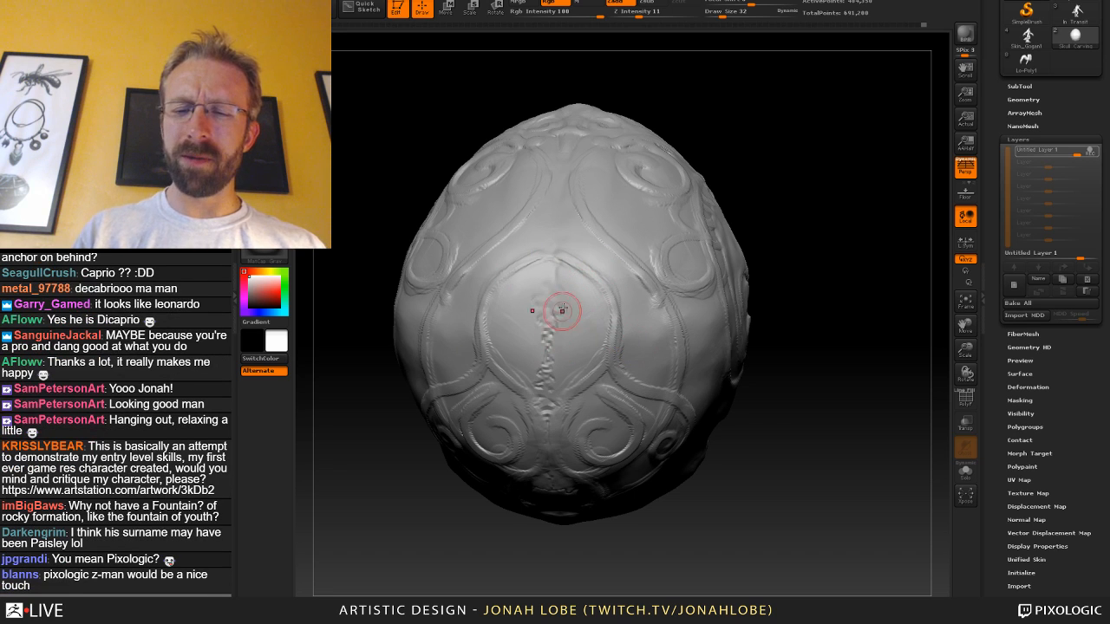
Sculpt a running figure with head, arms and legs inside the central oval with the ClayBuildup brush at draw size 14.
{"action": "left_click", "coordinate": [267, 62]}
{"action": "left_click", "coordinate": [354, 59]}
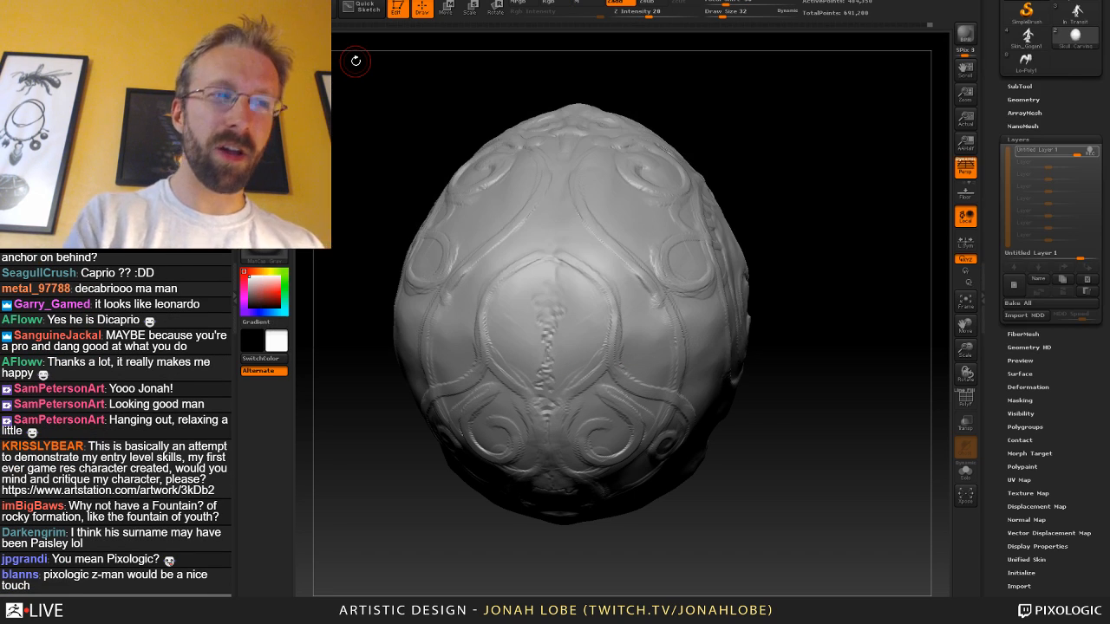
{"action": "key", "text": "s"}
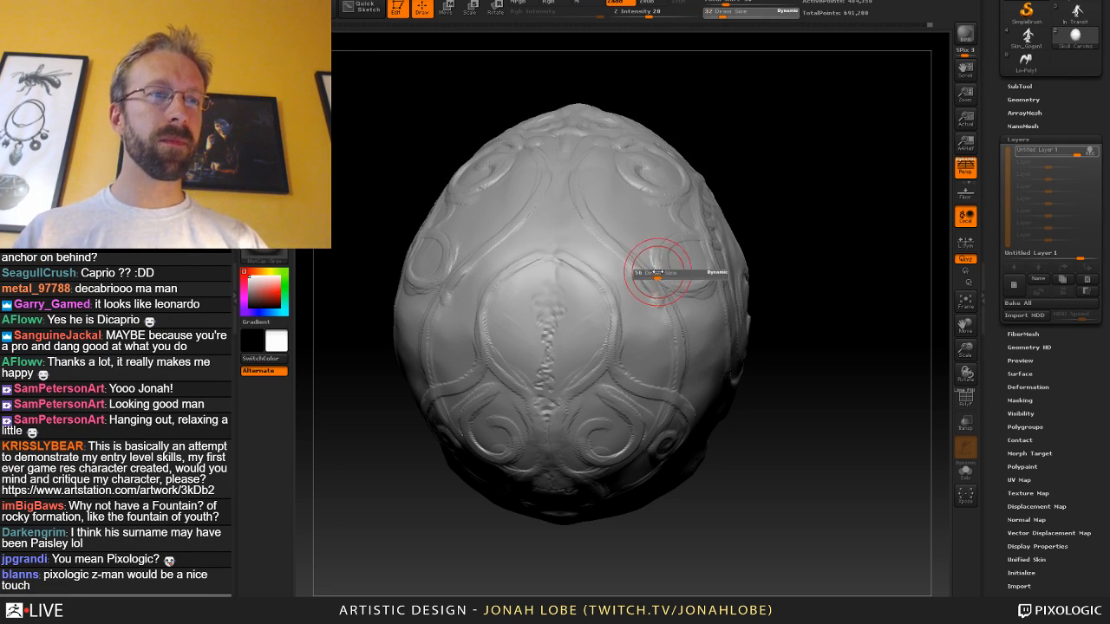
{"action": "left_click_drag", "start_coordinate": [651, 270], "coordinate": [653, 271]}
{"action": "left_click_drag", "start_coordinate": [776, 209], "coordinate": [717, 215]}
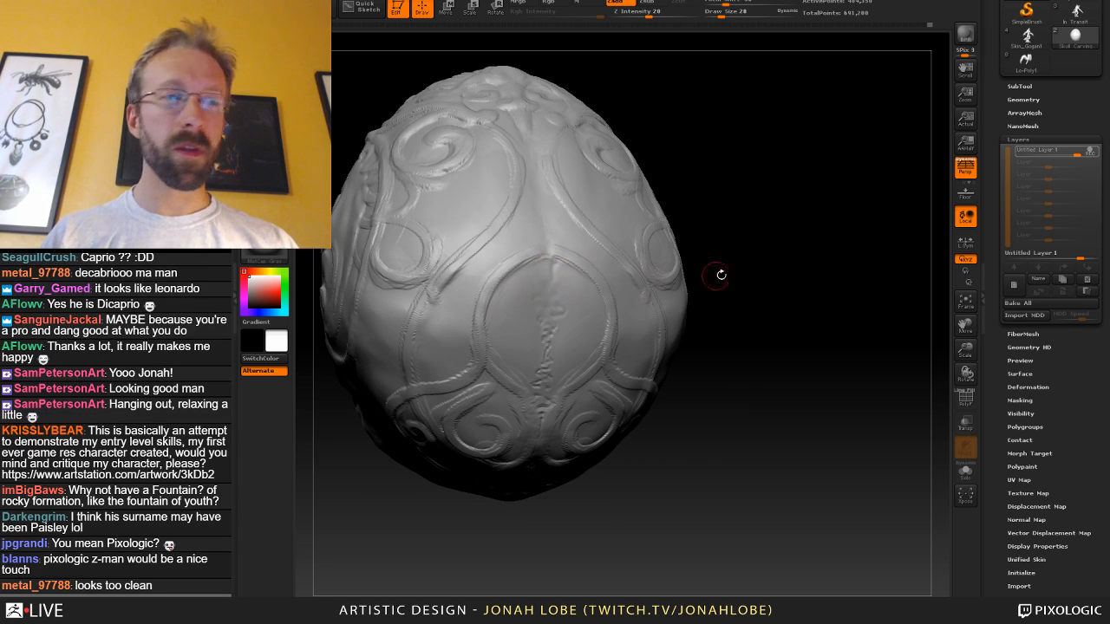
{"action": "left_click_drag", "start_coordinate": [719, 272], "coordinate": [763, 237]}
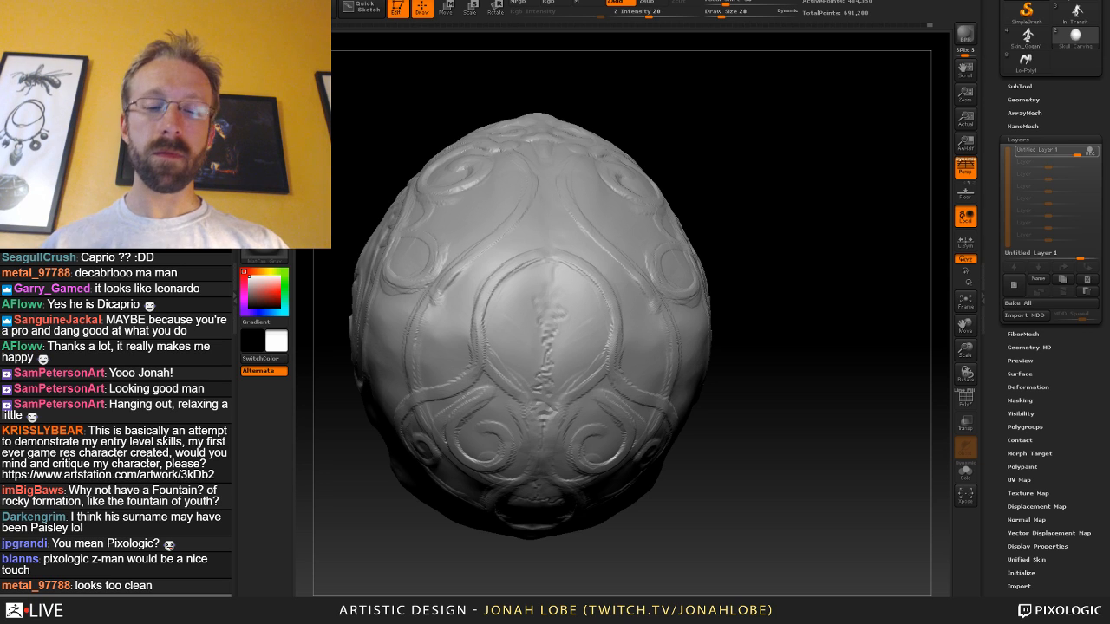
{"action": "left_click_drag", "start_coordinate": [763, 246], "coordinate": [777, 242]}
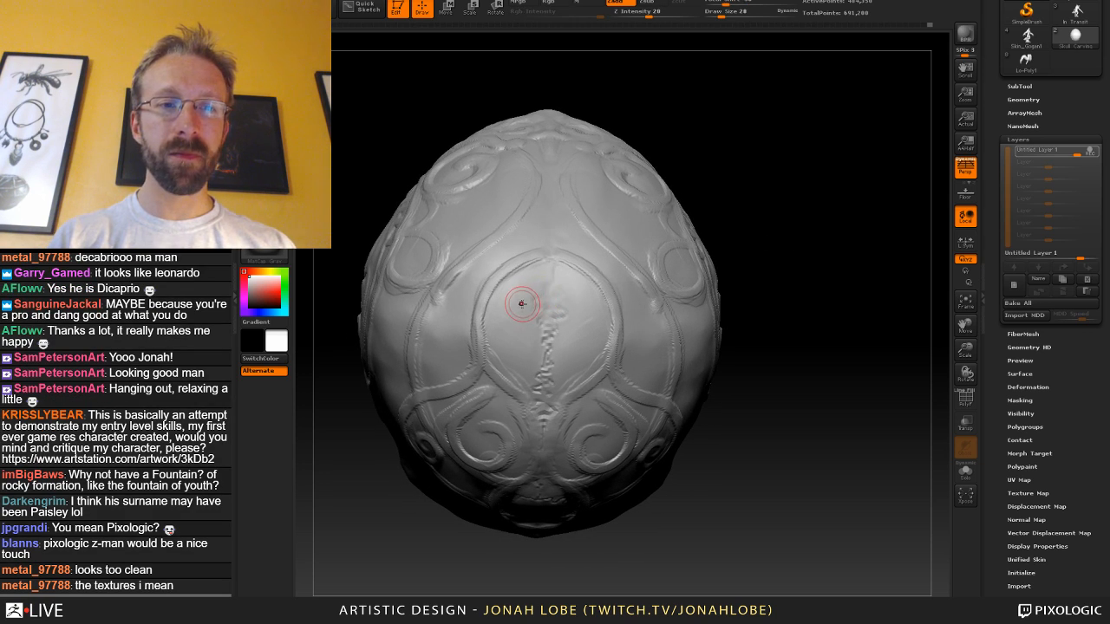
{"action": "key", "text": "s"}
{"action": "left_click", "coordinate": [525, 299]}
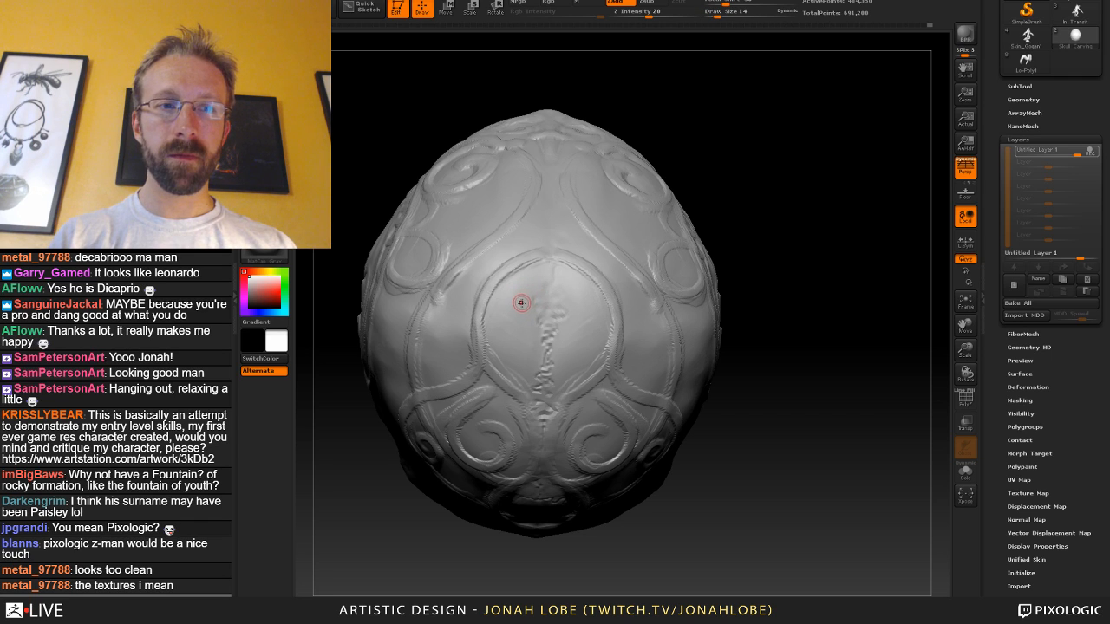
{"action": "mouse_move", "coordinate": [502, 315]}
{"action": "left_mouse_down"}
{"action": "mouse_move", "coordinate": [581, 314]}
{"action": "mouse_move", "coordinate": [529, 313]}
{"action": "left_mouse_up"}
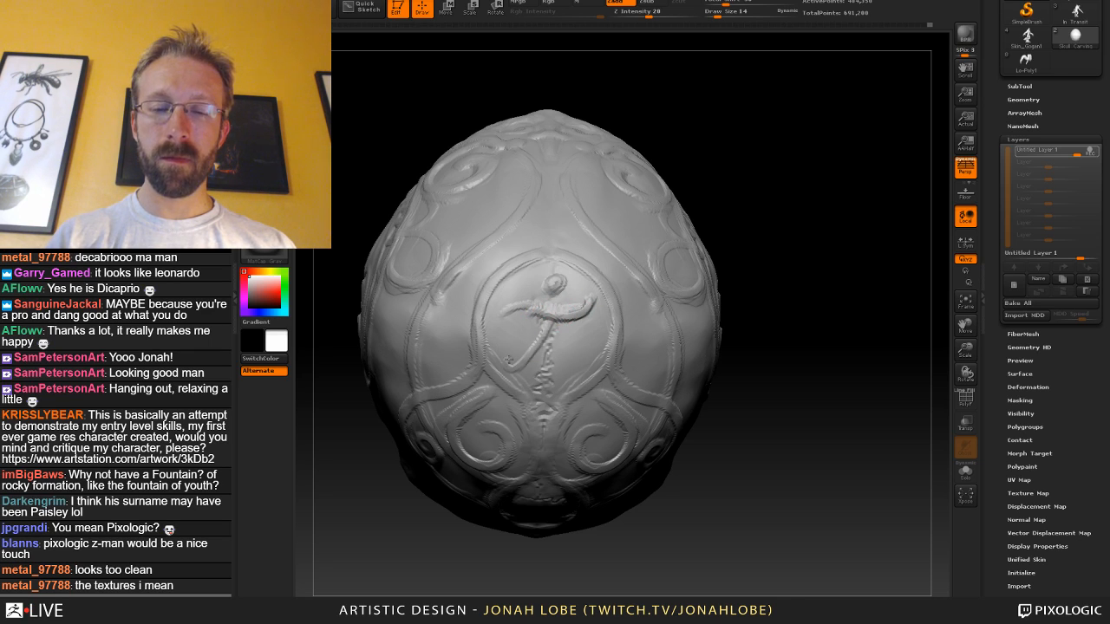
{"action": "left_click_drag", "start_coordinate": [527, 358], "coordinate": [552, 353]}
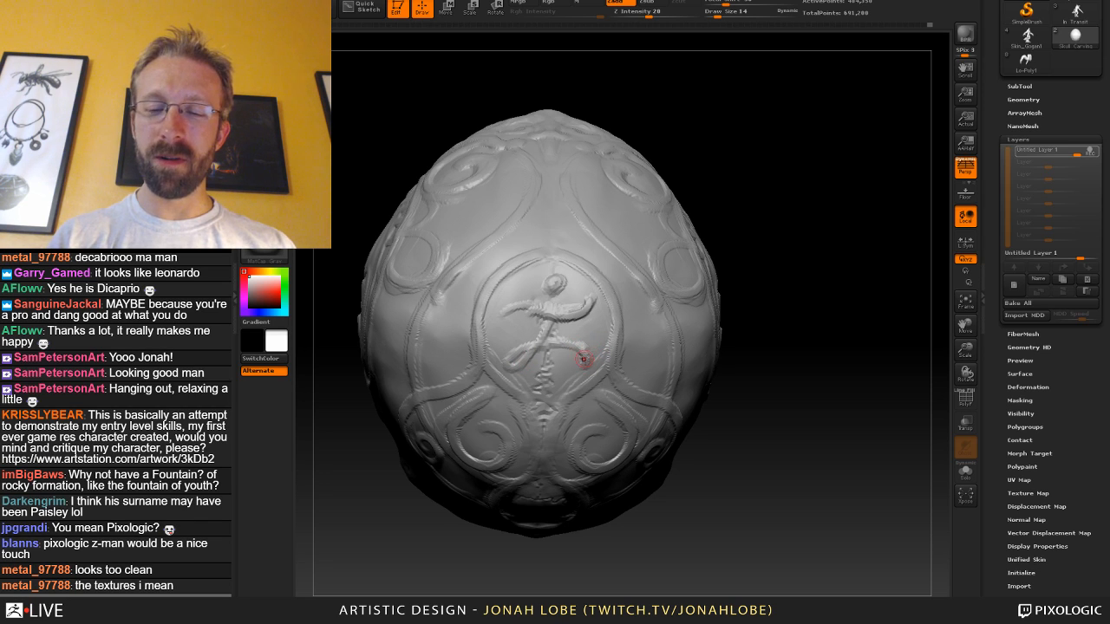
{"action": "mouse_move", "coordinate": [516, 358]}
{"action": "left_mouse_down"}
{"action": "mouse_move", "coordinate": [570, 344]}
{"action": "mouse_move", "coordinate": [513, 313]}
{"action": "mouse_move", "coordinate": [593, 305]}
{"action": "left_mouse_up"}
Examine the running figure and the surrounding scrollwork from above, the side and behind.
{"action": "mouse_move", "coordinate": [768, 278]}
{"action": "left_mouse_down", "text": "alt"}
{"action": "mouse_move", "coordinate": [768, 174]}
{"action": "mouse_move", "coordinate": [737, 275]}
{"action": "mouse_move", "coordinate": [686, 331]}
{"action": "mouse_move", "coordinate": [715, 333]}
{"action": "left_mouse_up", "text": "alt"}
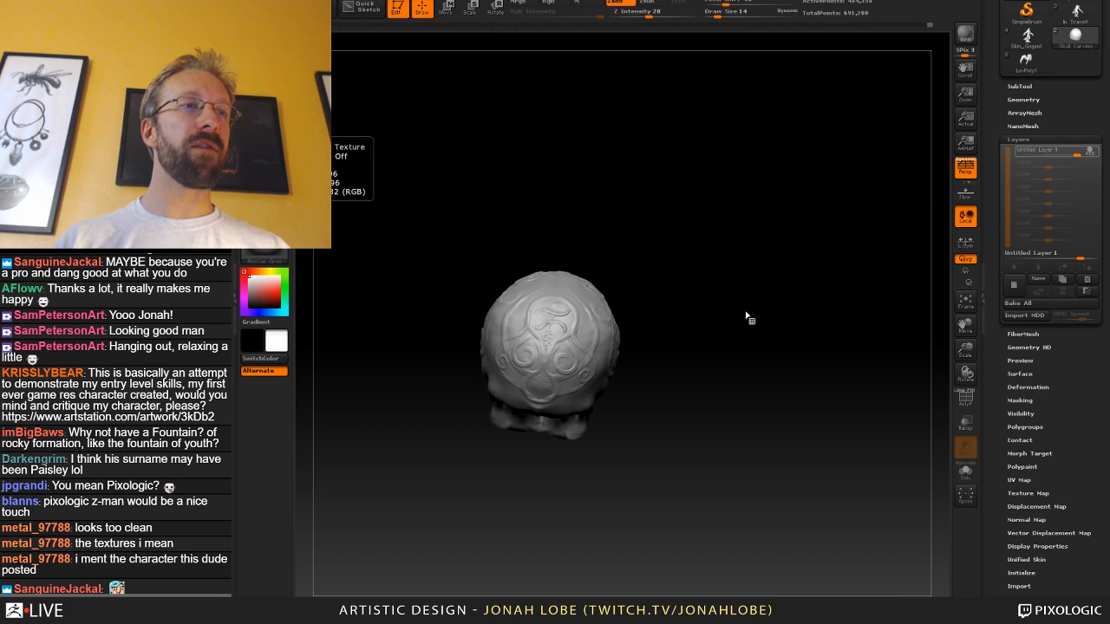
{"action": "left_click_drag", "start_coordinate": [746, 314], "coordinate": [747, 381]}
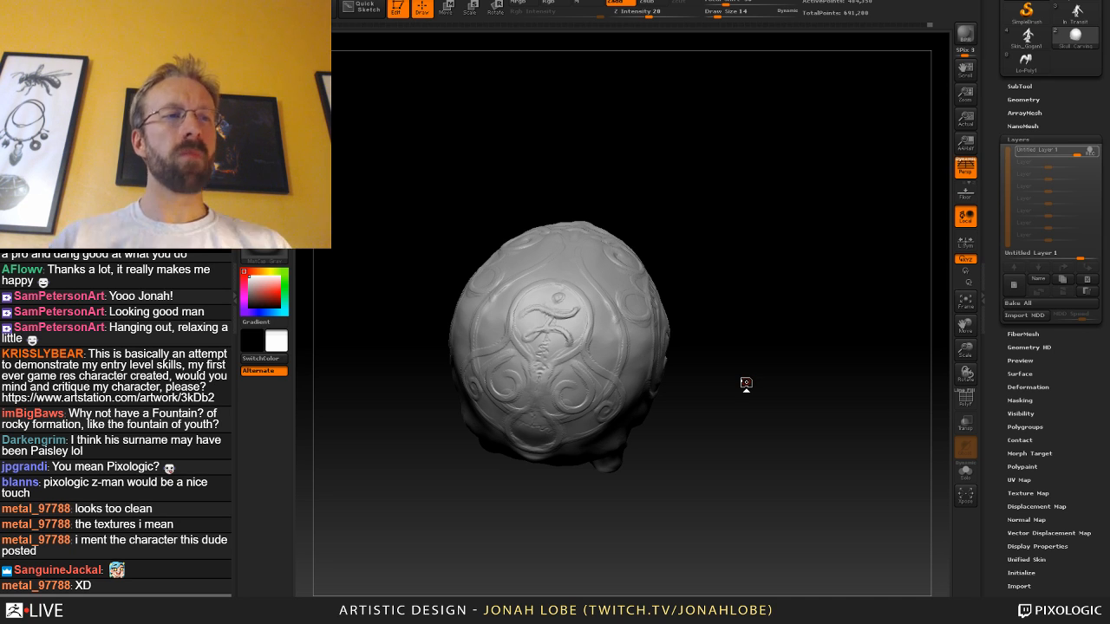
{"action": "left_click_drag", "start_coordinate": [742, 343], "coordinate": [715, 398], "text": "alt"}
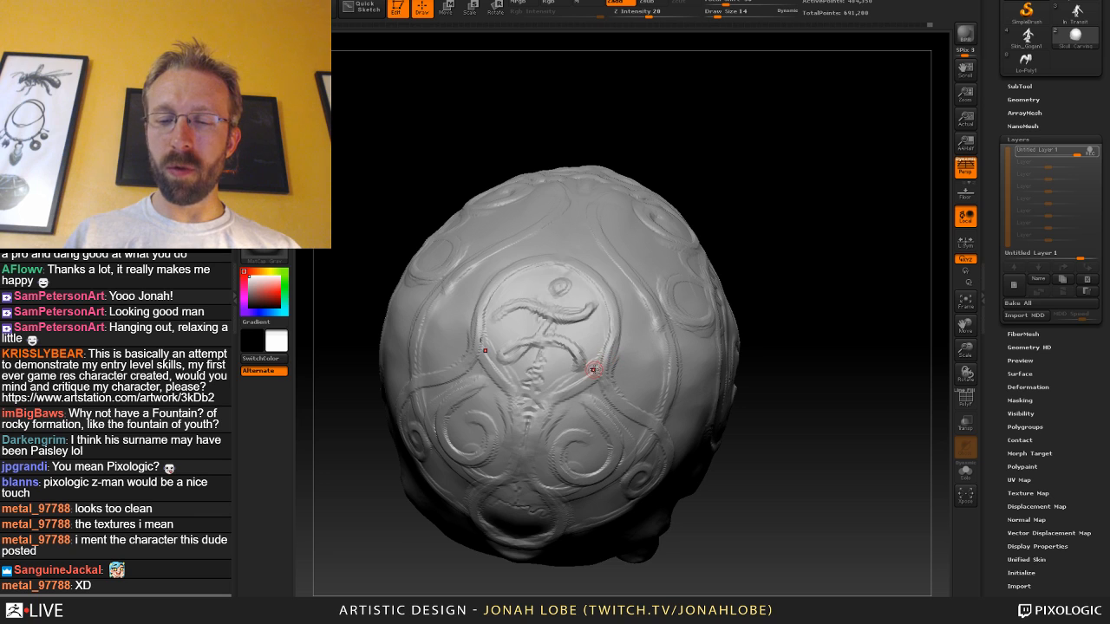
{"action": "right_click_drag", "start_coordinate": [655, 356], "coordinate": [585, 360]}
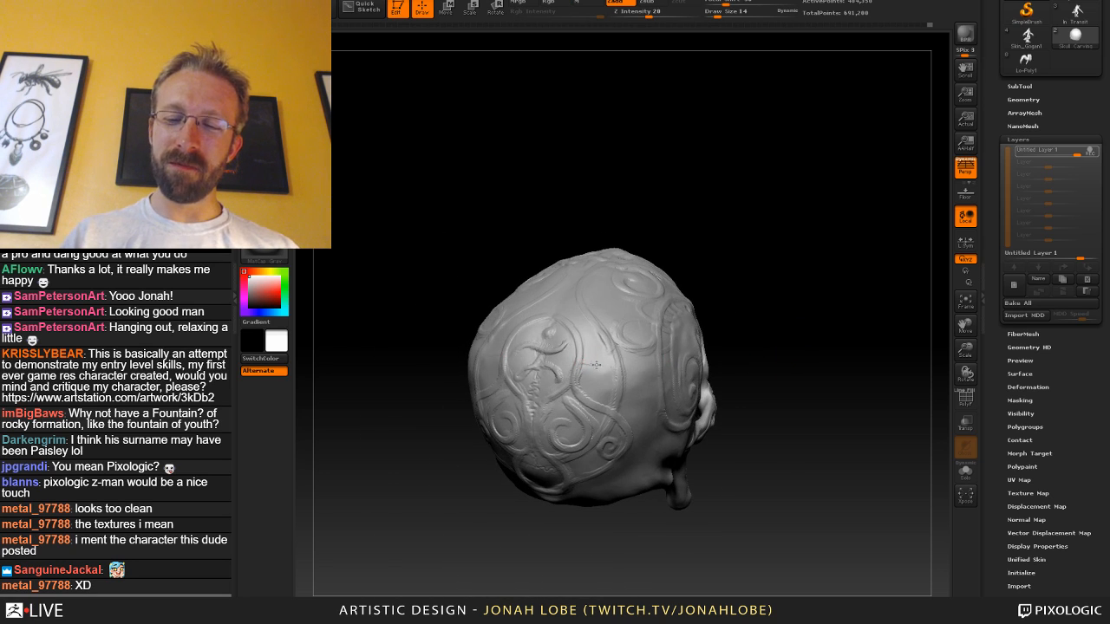
{"action": "right_click_drag", "start_coordinate": [764, 361], "coordinate": [781, 322]}
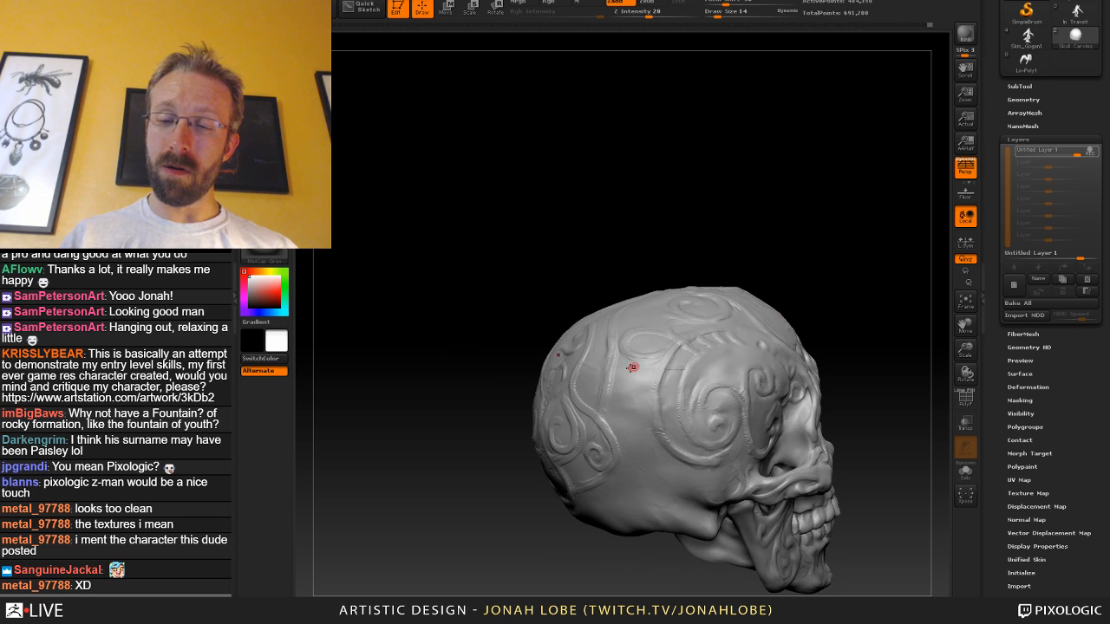
{"action": "right_click_drag", "start_coordinate": [725, 353], "coordinate": [644, 380]}
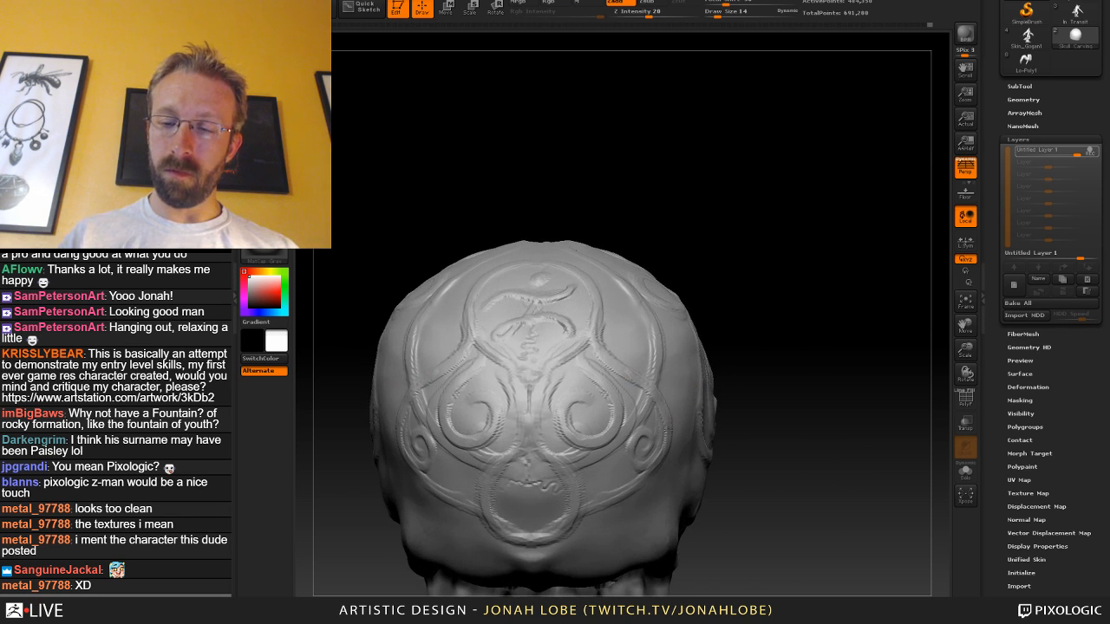
Clean up the strands around the mirrored spirals on the skull's back with the Morph brush at draw sizes 17 and 15.
{"action": "right_click_drag", "start_coordinate": [764, 410], "coordinate": [670, 433]}
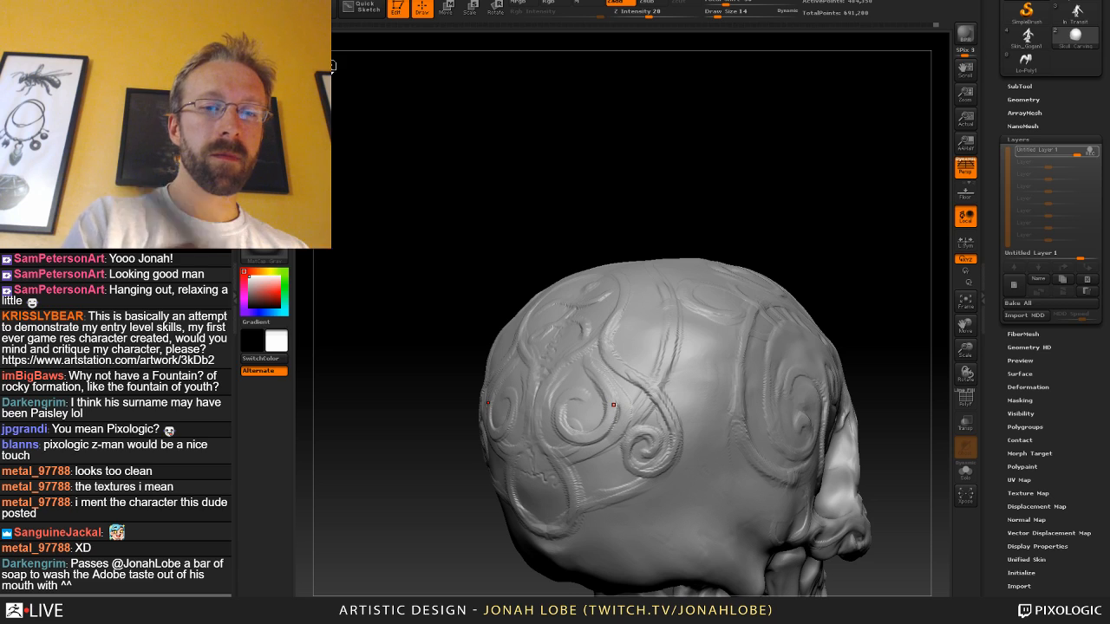
{"action": "left_click", "coordinate": [269, 57]}
{"action": "left_click", "coordinate": [493, 54]}
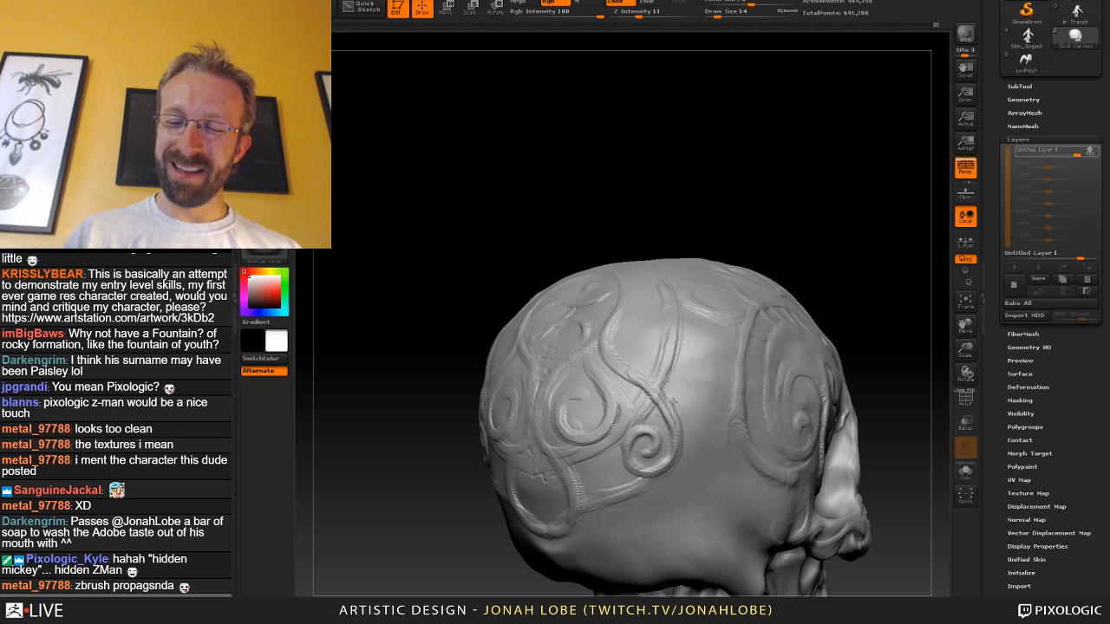
{"action": "left_click_drag", "start_coordinate": [872, 328], "coordinate": [893, 327], "text": "shift"}
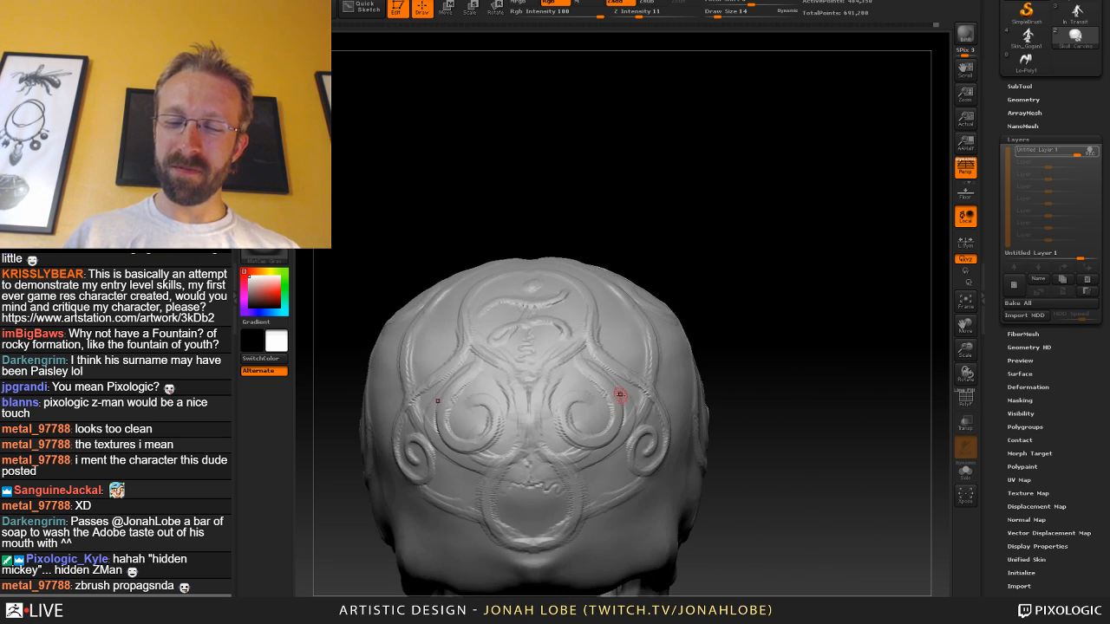
{"action": "key", "text": "s"}
{"action": "left_click_drag", "start_coordinate": [620, 394], "coordinate": [624, 392]}
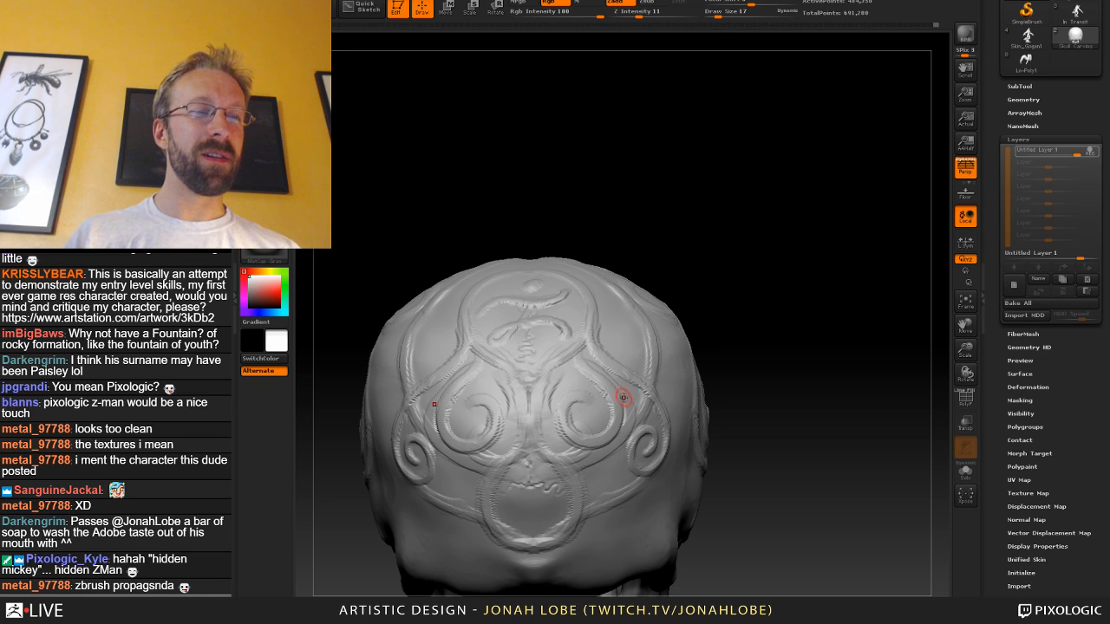
{"action": "mouse_move", "coordinate": [739, 368]}
{"action": "left_mouse_down"}
{"action": "mouse_move", "coordinate": [783, 347]}
{"action": "mouse_move", "coordinate": [854, 356]}
{"action": "left_mouse_up"}
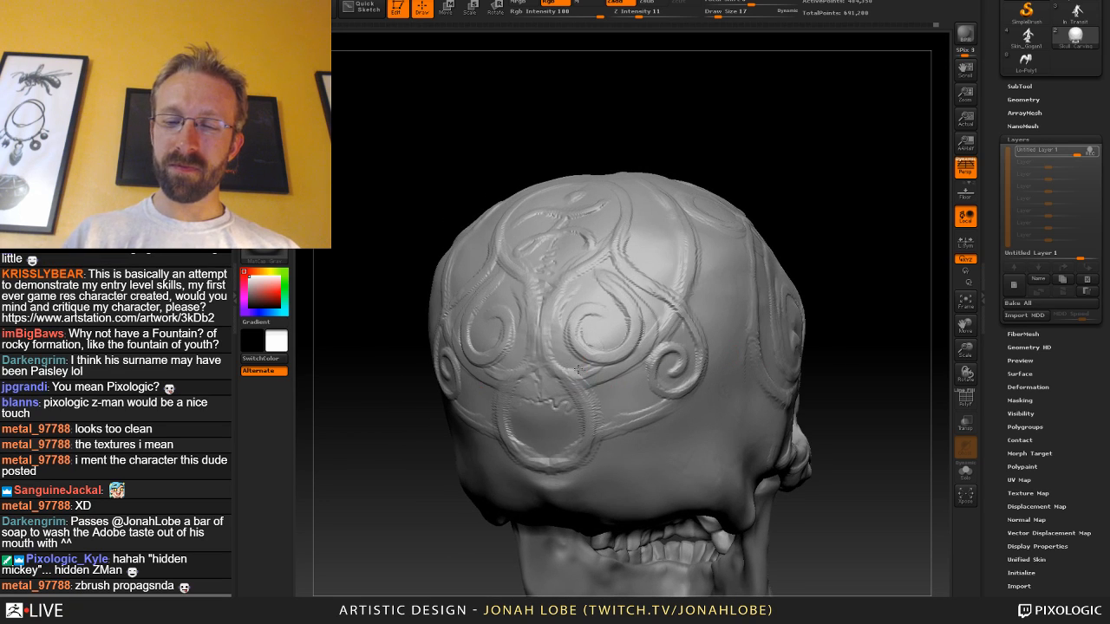
{"action": "key", "text": "bracketleft"}
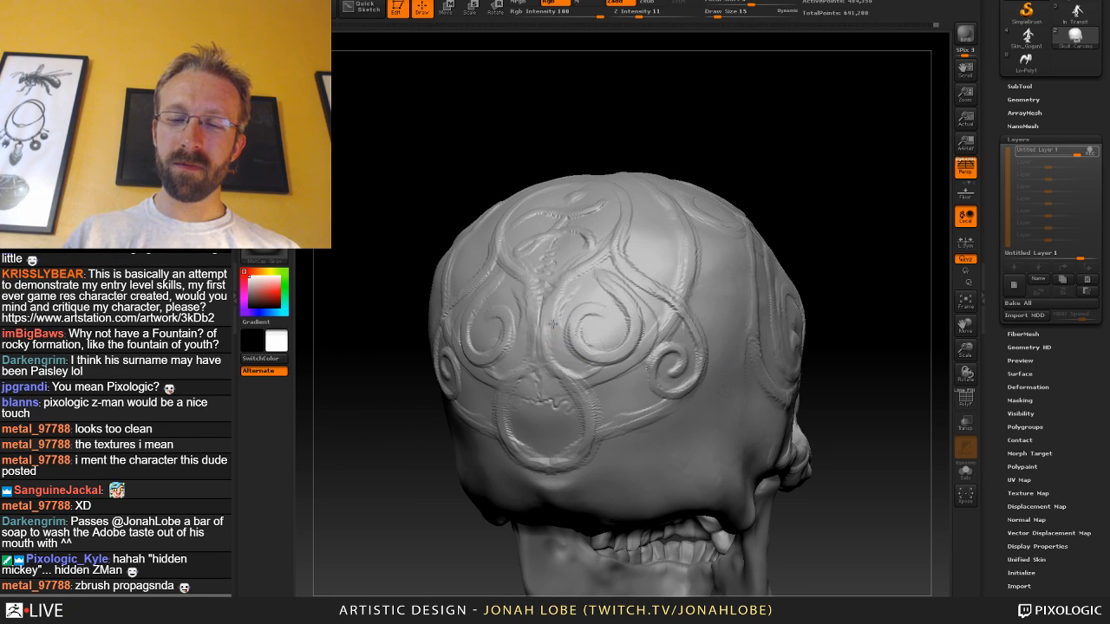
{"action": "mouse_move", "coordinate": [567, 301]}
{"action": "left_mouse_down"}
{"action": "mouse_move", "coordinate": [753, 250]}
{"action": "mouse_move", "coordinate": [763, 278]}
{"action": "mouse_move", "coordinate": [660, 329]}
{"action": "left_mouse_up"}
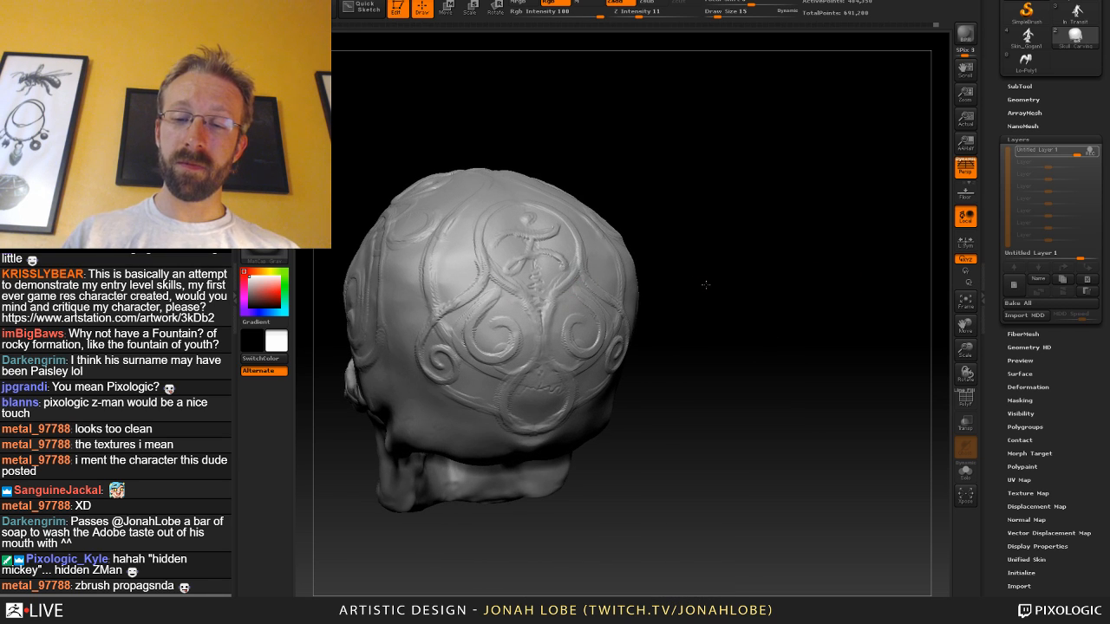
Sculpt branching curls inside the mirrored back spirals and thicken the strands above them with the ClayBuildup brush at draw size 13.
{"action": "mouse_move", "coordinate": [706, 284]}
{"action": "left_mouse_down", "text": "alt"}
{"action": "mouse_move", "coordinate": [747, 321]}
{"action": "mouse_move", "coordinate": [744, 360]}
{"action": "left_mouse_up", "text": "alt"}
{"action": "key", "text": "b"}
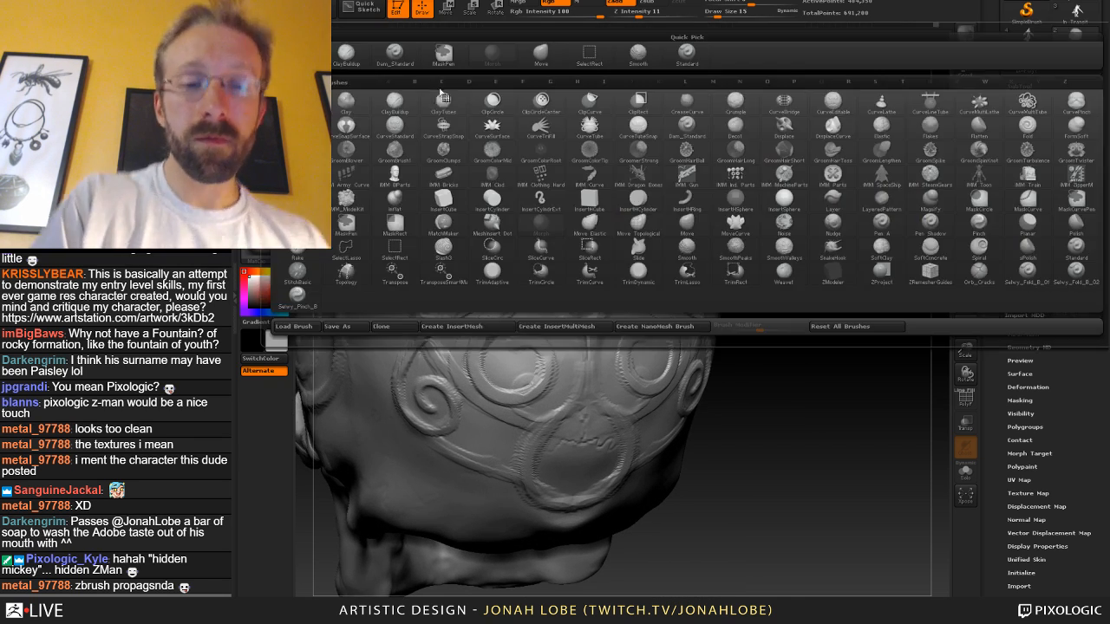
{"action": "left_click", "coordinate": [361, 57]}
{"action": "key", "text": "s"}
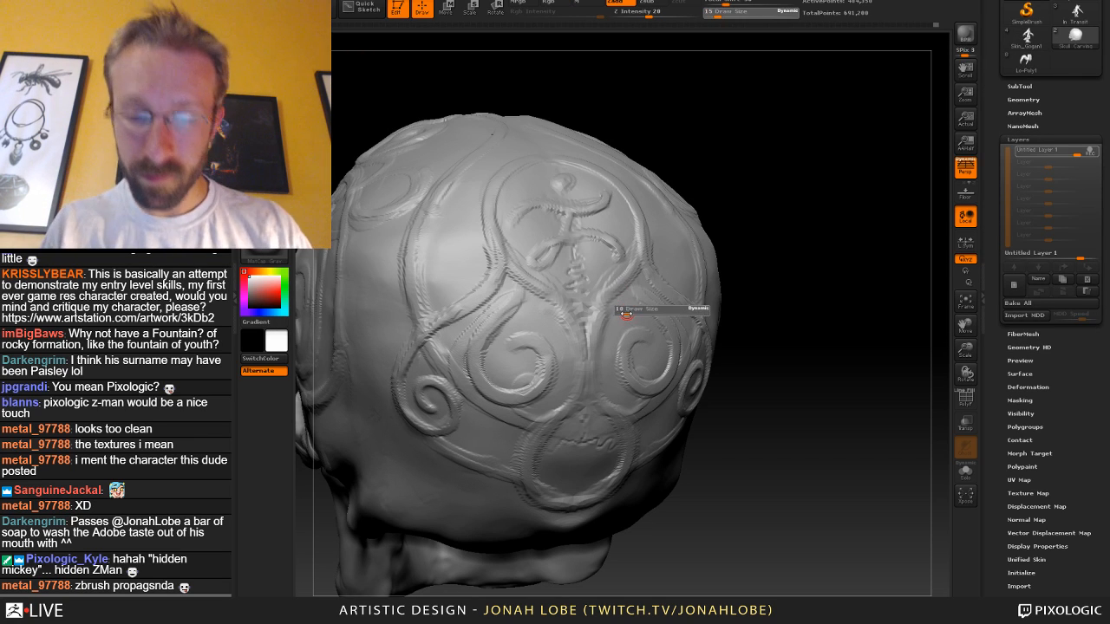
{"action": "left_click", "coordinate": [626, 314]}
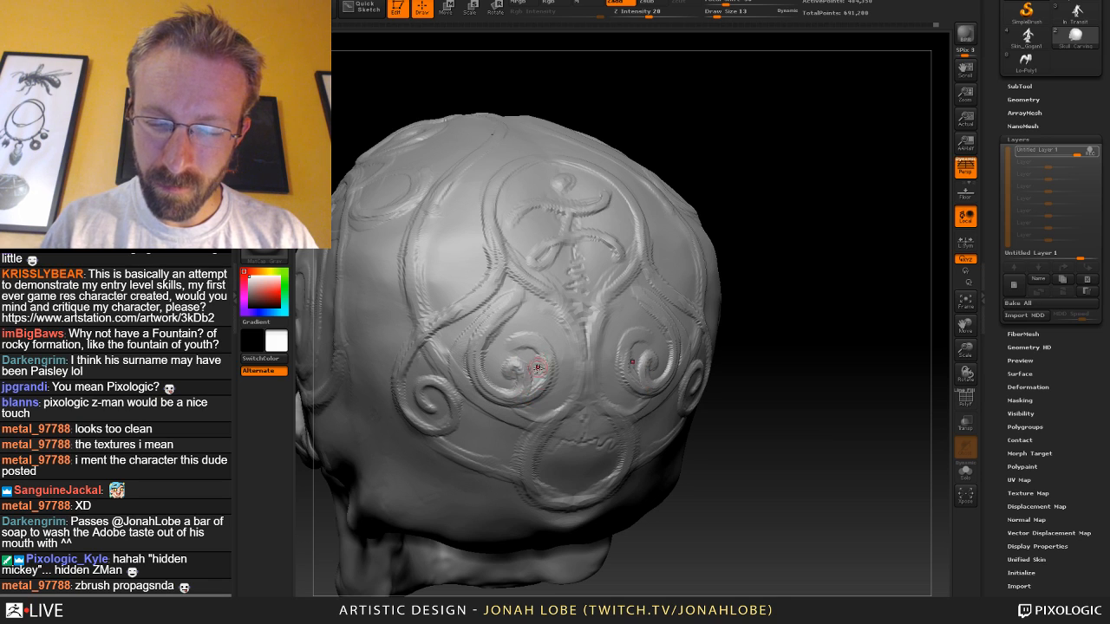
{"action": "mouse_move", "coordinate": [538, 367]}
{"action": "left_mouse_down"}
{"action": "mouse_move", "coordinate": [520, 338]}
{"action": "mouse_move", "coordinate": [543, 348]}
{"action": "left_mouse_up"}
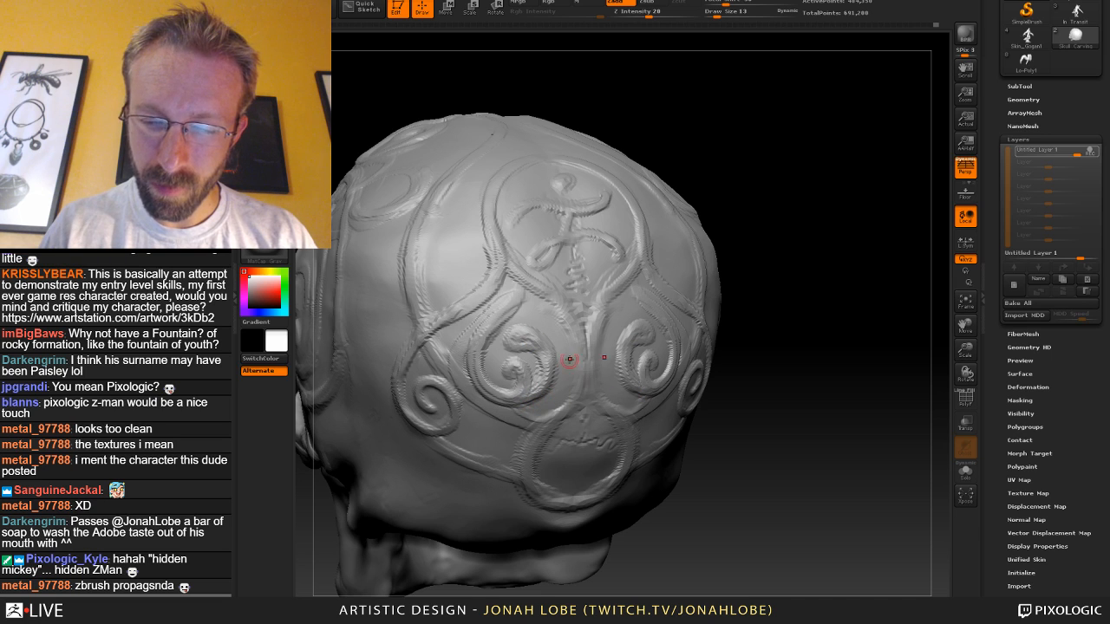
{"action": "left_click_drag", "start_coordinate": [796, 263], "coordinate": [753, 271], "text": "shift"}
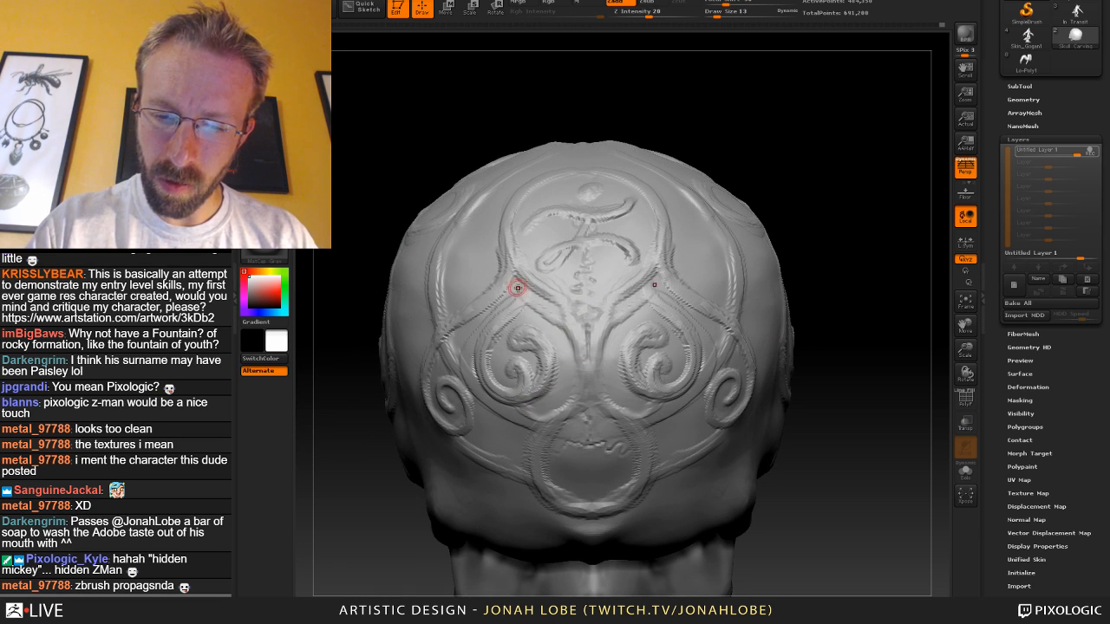
{"action": "left_click_drag", "start_coordinate": [518, 291], "coordinate": [563, 322]}
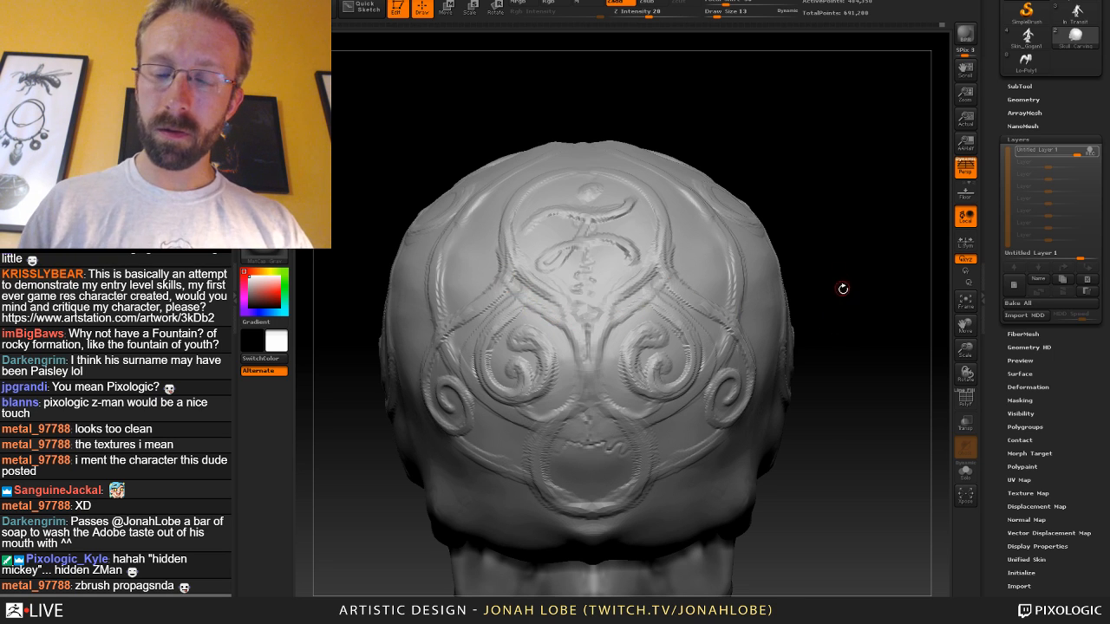
Add raised detail inside the rear temple spiral, increase the draw size to 24, and smooth the scroll's lower edge.
{"action": "left_click_drag", "start_coordinate": [842, 288], "coordinate": [760, 319]}
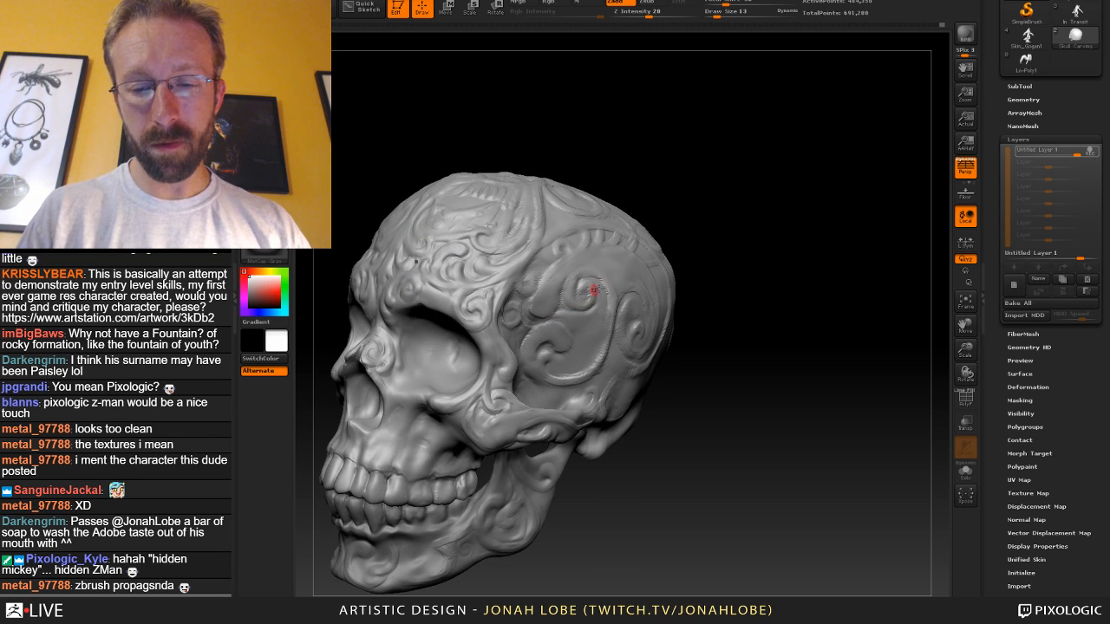
{"action": "mouse_move", "coordinate": [734, 266]}
{"action": "left_mouse_down"}
{"action": "mouse_move", "coordinate": [677, 261]}
{"action": "mouse_move", "coordinate": [606, 298]}
{"action": "left_mouse_up"}
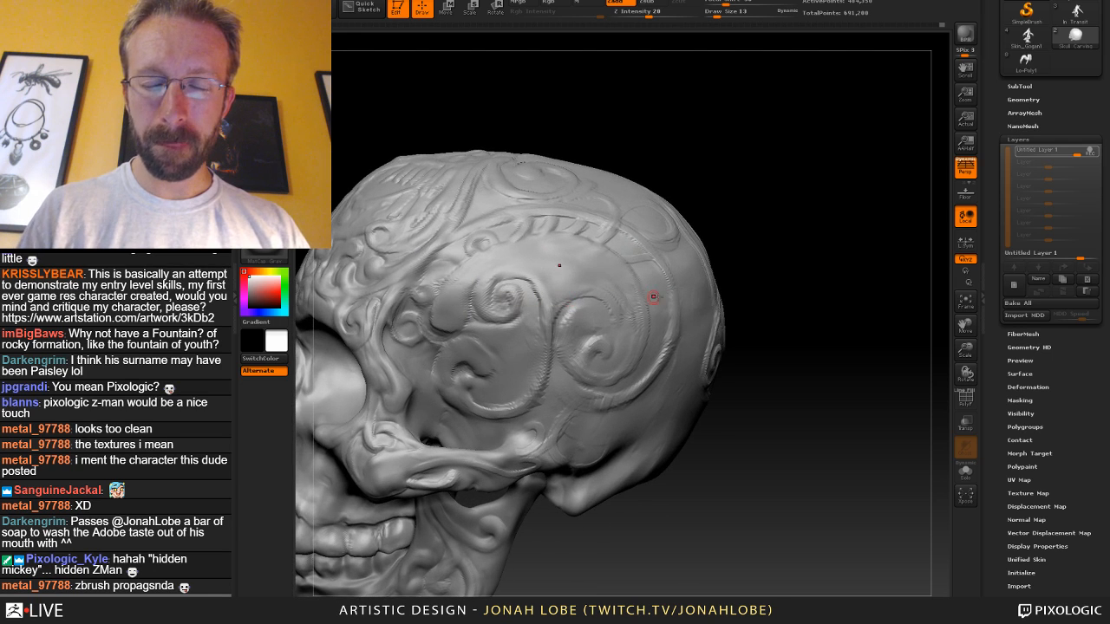
{"action": "left_click_drag", "start_coordinate": [752, 295], "coordinate": [680, 305]}
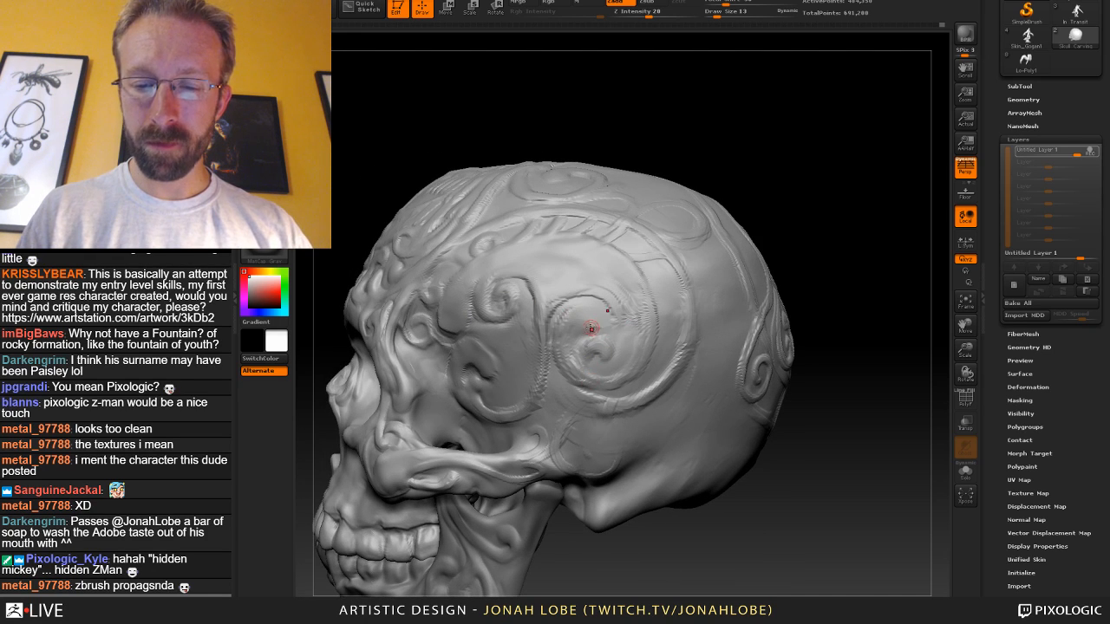
{"action": "key", "text": "bracketright"}
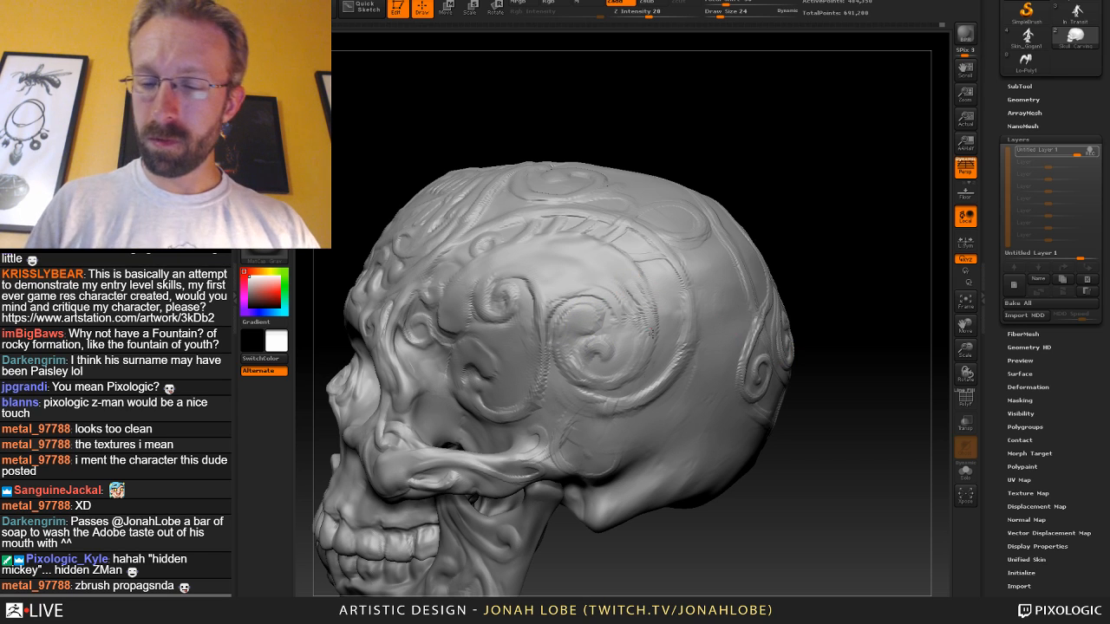
{"action": "mouse_move", "coordinate": [621, 430]}
{"action": "left_mouse_down", "text": "shift"}
{"action": "mouse_move", "coordinate": [580, 446]}
{"action": "mouse_move", "coordinate": [690, 407]}
{"action": "left_mouse_up", "text": "shift"}
Examine the carvings on the skull's sides, back and crown from several angles to find areas needing more ornament.
{"action": "left_click_drag", "start_coordinate": [853, 390], "coordinate": [813, 384], "text": "alt"}
{"action": "left_click_drag", "start_coordinate": [813, 385], "coordinate": [640, 407]}
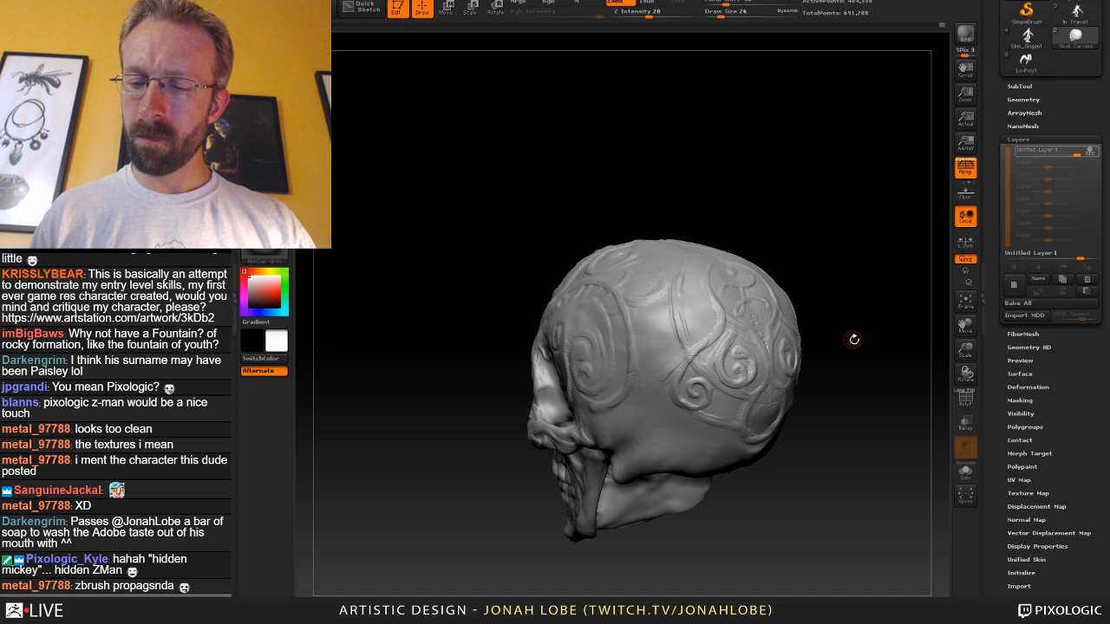
{"action": "left_click_drag", "start_coordinate": [820, 344], "coordinate": [641, 382]}
{"action": "left_click_drag", "start_coordinate": [818, 332], "coordinate": [715, 334]}
{"action": "left_click_drag", "start_coordinate": [819, 416], "coordinate": [829, 319], "text": "alt"}
{"action": "left_click_drag", "start_coordinate": [781, 405], "coordinate": [774, 438]}
{"action": "left_click_drag", "start_coordinate": [805, 387], "coordinate": [818, 478], "text": "alt"}
{"action": "left_click_drag", "start_coordinate": [695, 525], "coordinate": [612, 513], "text": "alt"}
{"action": "left_click_drag", "start_coordinate": [819, 300], "coordinate": [809, 346]}
{"action": "left_click_drag", "start_coordinate": [848, 147], "coordinate": [844, 251]}
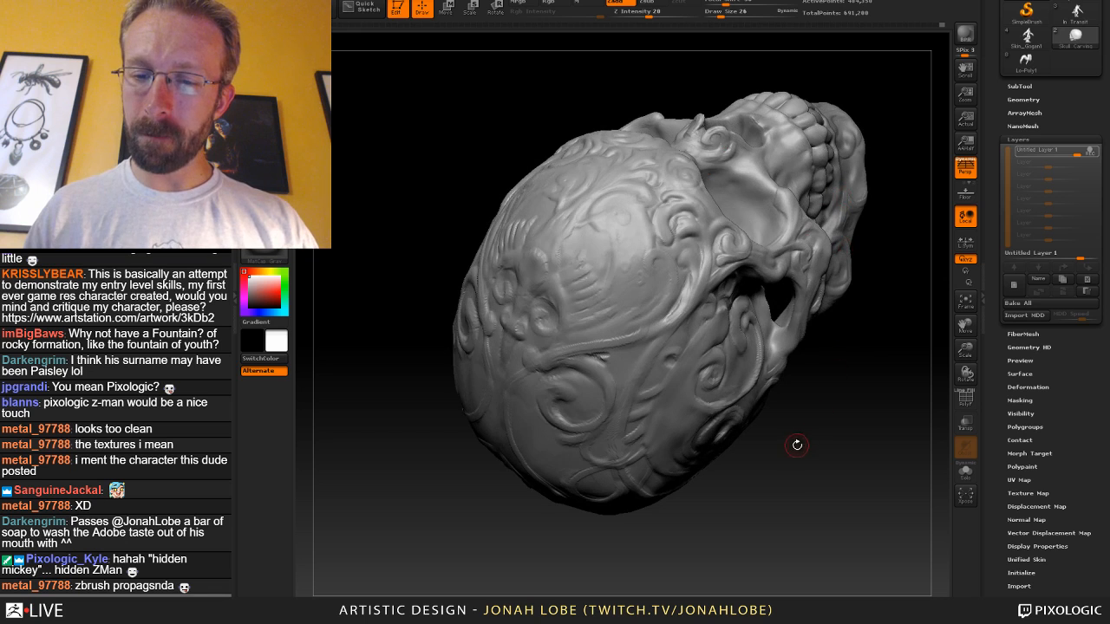
{"action": "left_click_drag", "start_coordinate": [791, 462], "coordinate": [694, 368]}
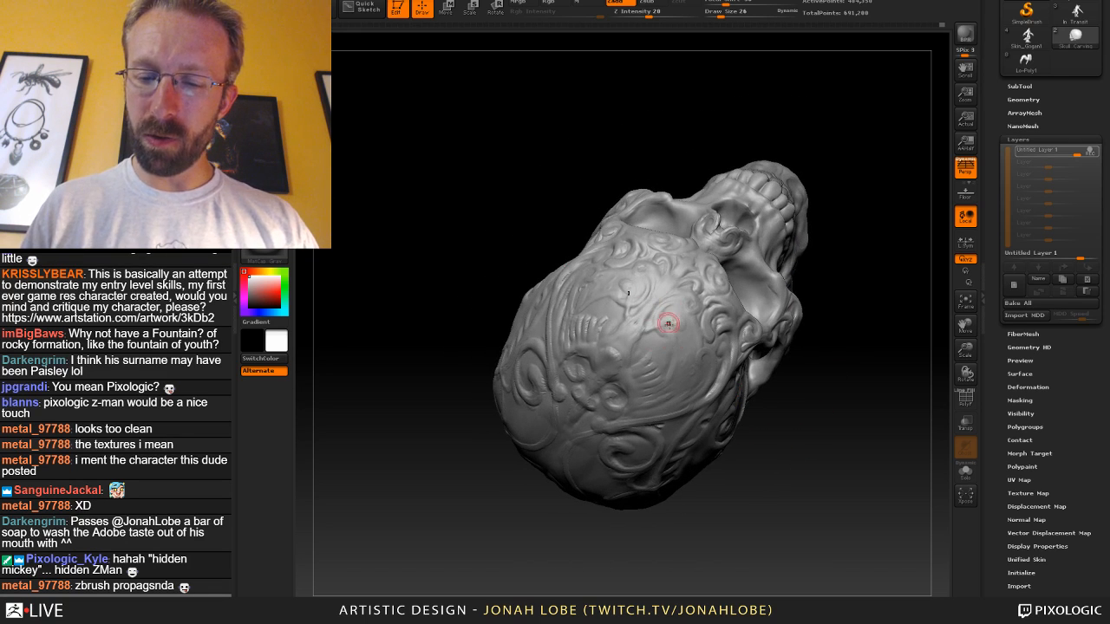
{"action": "left_click_drag", "start_coordinate": [802, 362], "coordinate": [665, 318]}
{"action": "left_click_drag", "start_coordinate": [633, 350], "coordinate": [724, 286]}
{"action": "left_click_drag", "start_coordinate": [785, 228], "coordinate": [652, 304]}
{"action": "left_click_drag", "start_coordinate": [790, 231], "coordinate": [803, 179], "text": "alt"}
{"action": "mouse_move", "coordinate": [756, 264]}
{"action": "left_mouse_down"}
{"action": "mouse_move", "coordinate": [773, 315]}
{"action": "mouse_move", "coordinate": [748, 331]}
{"action": "mouse_move", "coordinate": [788, 287]}
{"action": "left_mouse_up"}
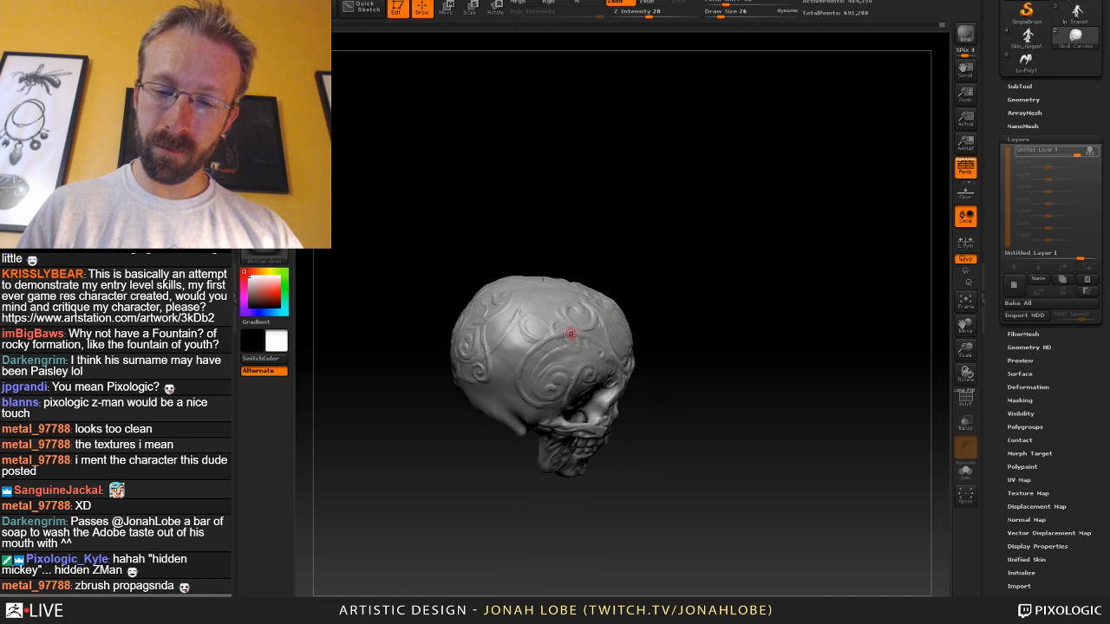
{"action": "left_click_drag", "start_coordinate": [652, 276], "coordinate": [658, 310], "text": "alt"}
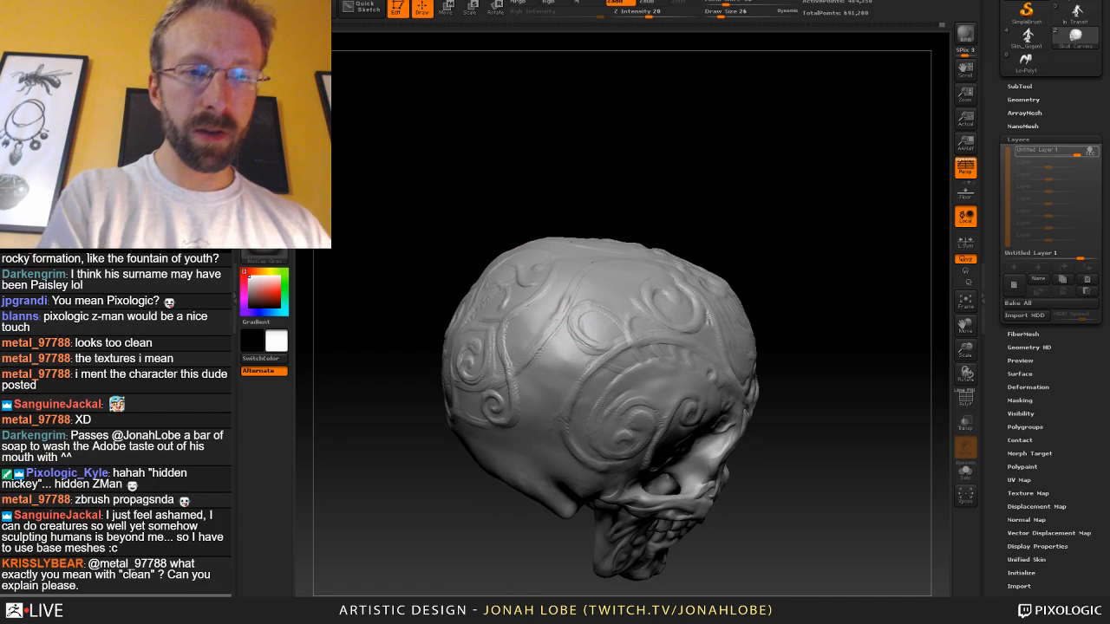
Erase the round scroll above and behind the temple carving using the Morph brush at a much larger draw size.
{"action": "left_click", "coordinate": [266, 59]}
{"action": "left_click", "coordinate": [500, 99]}
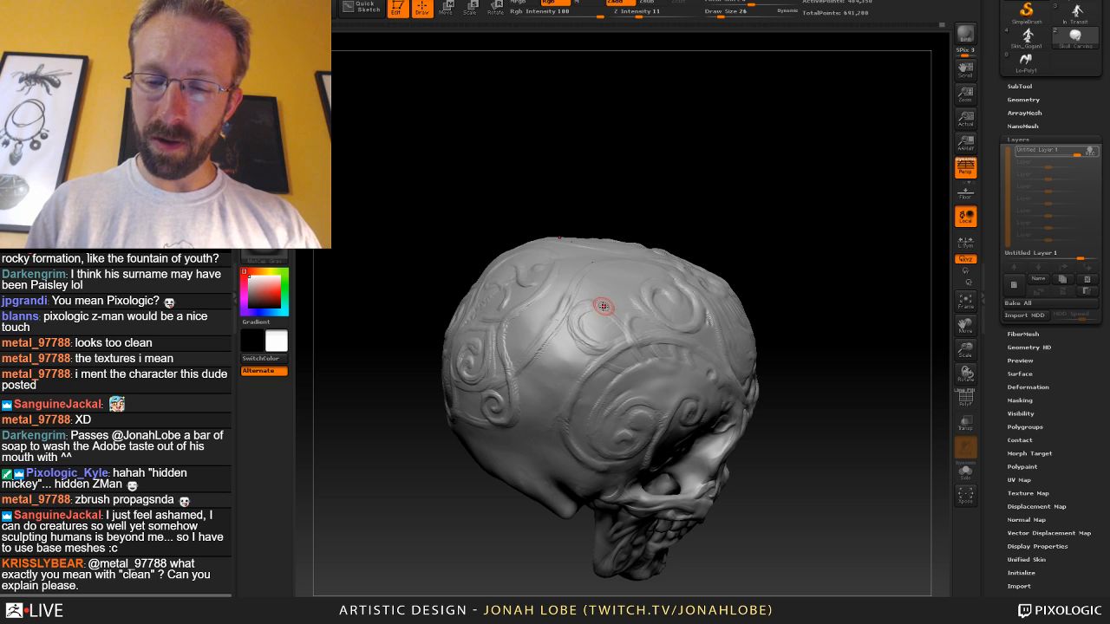
{"action": "key", "text": "s"}
{"action": "mouse_move", "coordinate": [603, 306]}
{"action": "left_mouse_down"}
{"action": "mouse_move", "coordinate": [583, 314]}
{"action": "mouse_move", "coordinate": [584, 289]}
{"action": "left_mouse_up"}
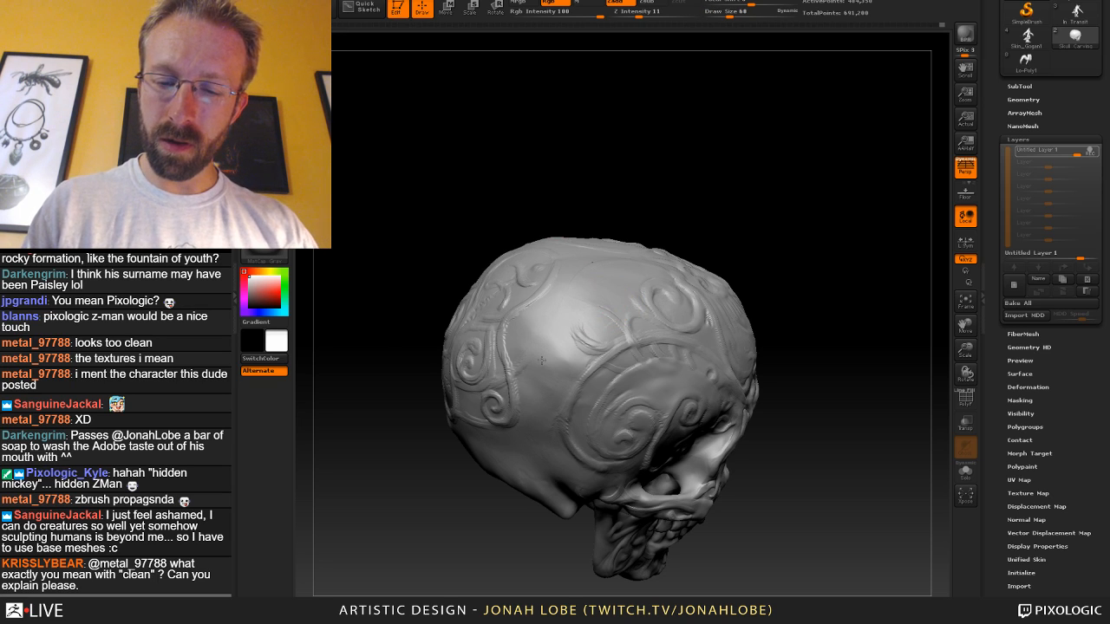
Sculpt long curved strands across the cleared side of the skull with the ClayBuildup brush at draw size 20.
{"action": "left_click", "coordinate": [265, 59]}
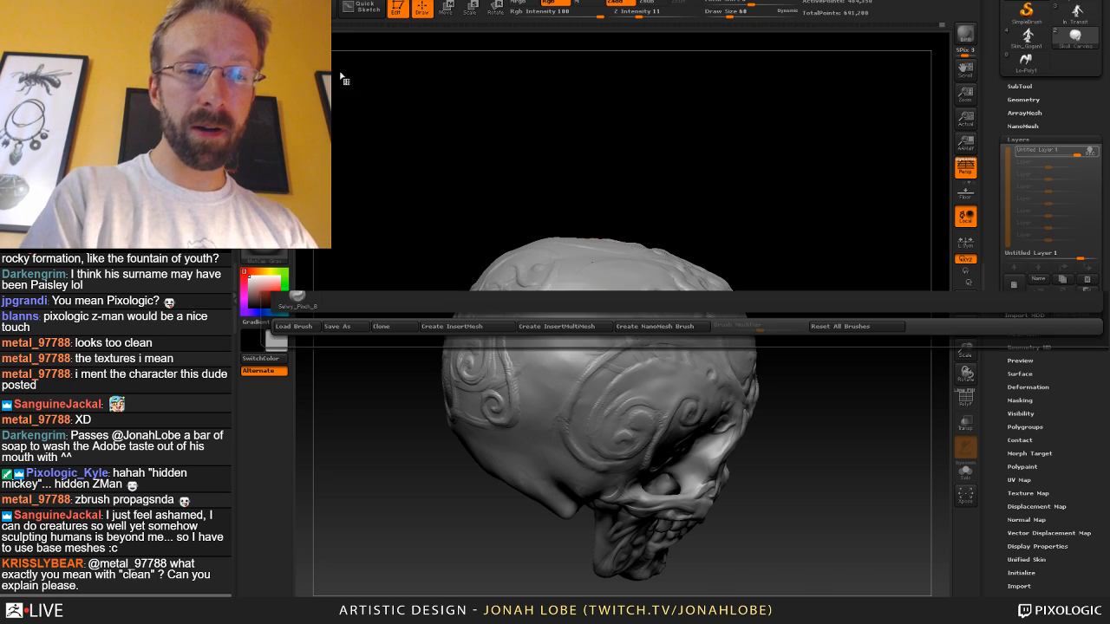
{"action": "left_click", "coordinate": [353, 56]}
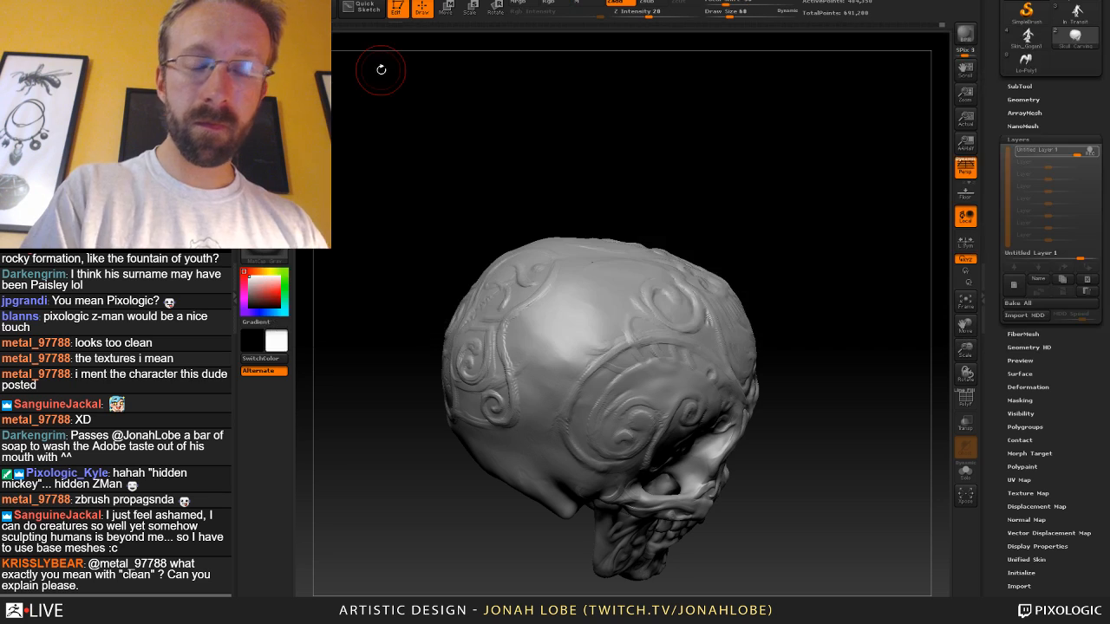
{"action": "key", "text": "s"}
{"action": "left_click", "coordinate": [622, 273]}
{"action": "left_click_drag", "start_coordinate": [718, 243], "coordinate": [609, 279]}
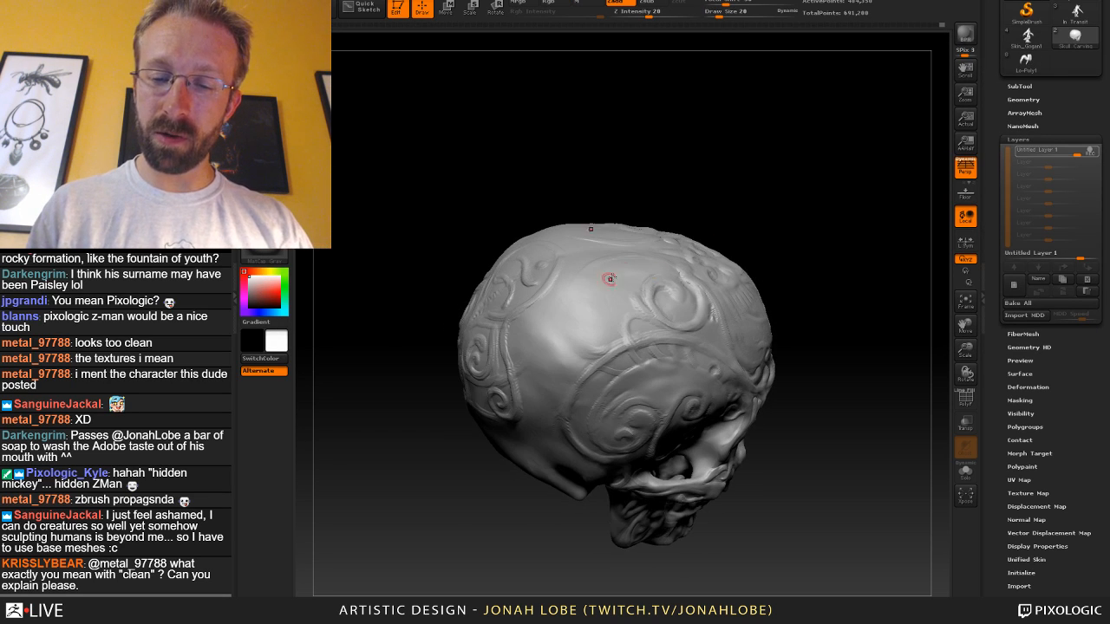
{"action": "left_click_drag", "start_coordinate": [794, 262], "coordinate": [858, 236]}
{"action": "mouse_move", "coordinate": [710, 264]}
{"action": "left_mouse_down"}
{"action": "mouse_move", "coordinate": [704, 368]}
{"action": "mouse_move", "coordinate": [717, 247]}
{"action": "left_mouse_up"}
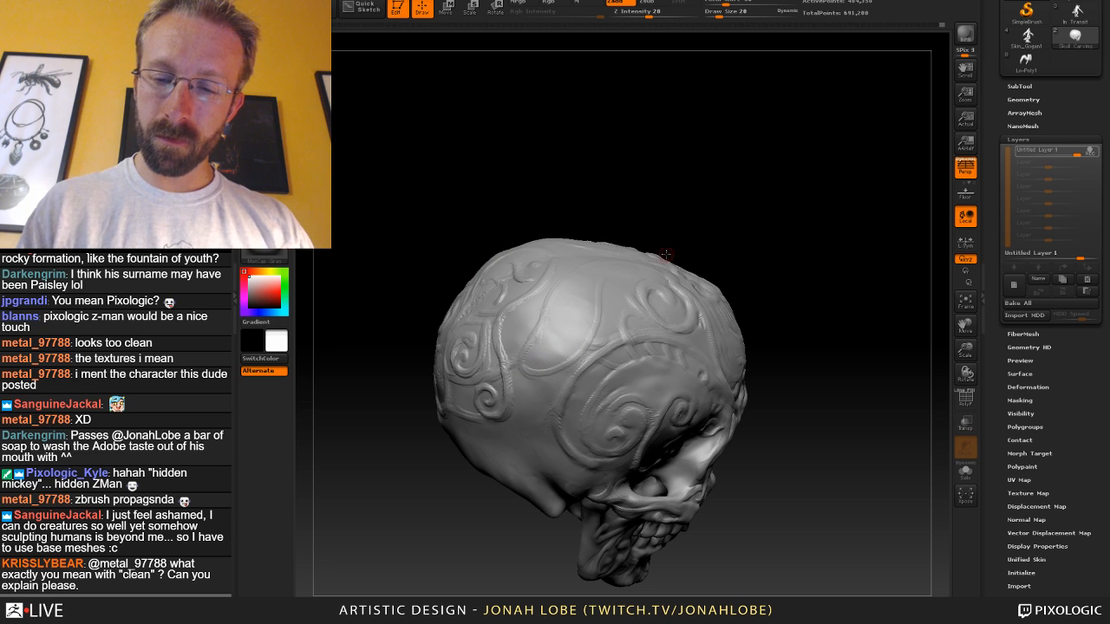
{"action": "left_click_drag", "start_coordinate": [666, 254], "coordinate": [600, 323]}
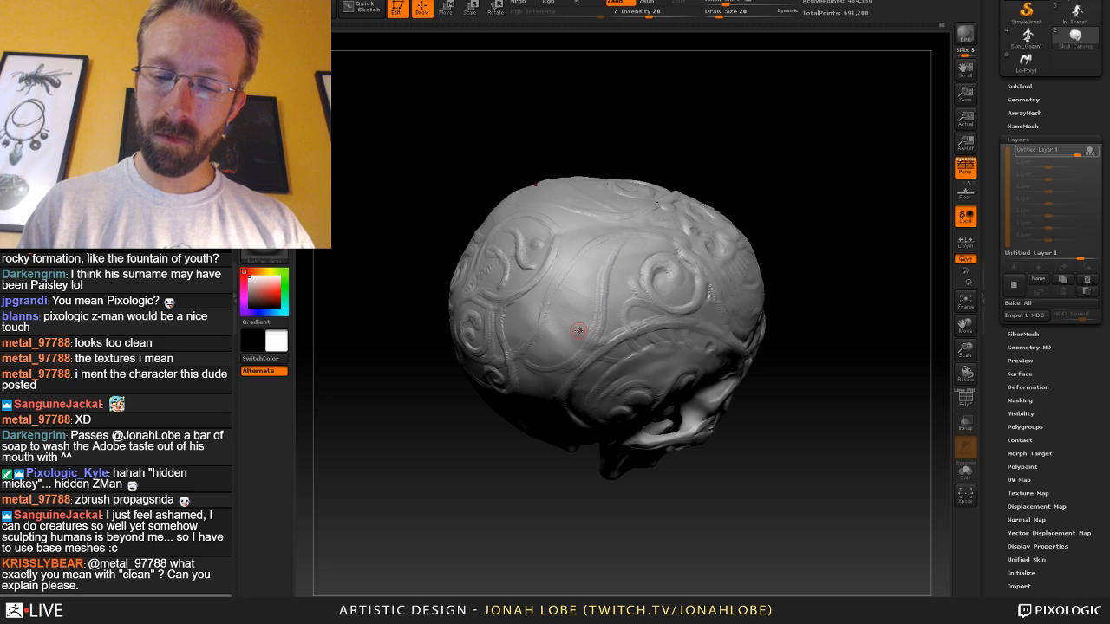
Undo the last strand stroke and sculpt a pointed teardrop outline between the temple and back scrolls.
{"action": "key", "text": "ctrl+z"}
{"action": "right_click_drag", "start_coordinate": [649, 312], "coordinate": [666, 267]}
{"action": "left_click_drag", "start_coordinate": [595, 331], "coordinate": [635, 310]}
{"action": "left_click_drag", "start_coordinate": [866, 321], "coordinate": [817, 240], "text": "alt"}
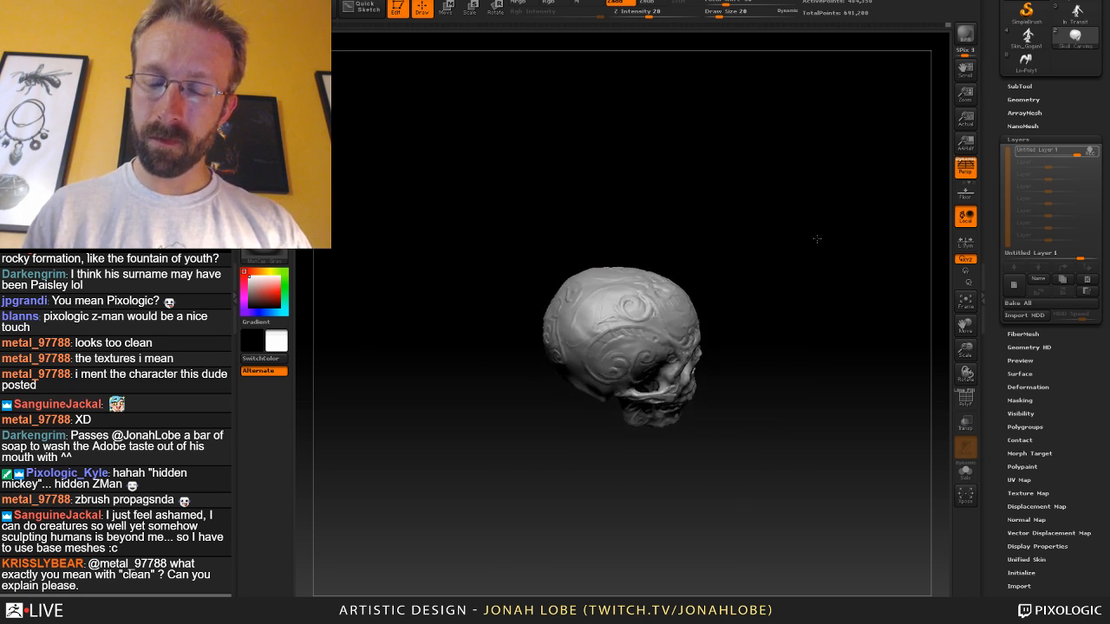
{"action": "left_click_drag", "start_coordinate": [777, 305], "coordinate": [727, 420]}
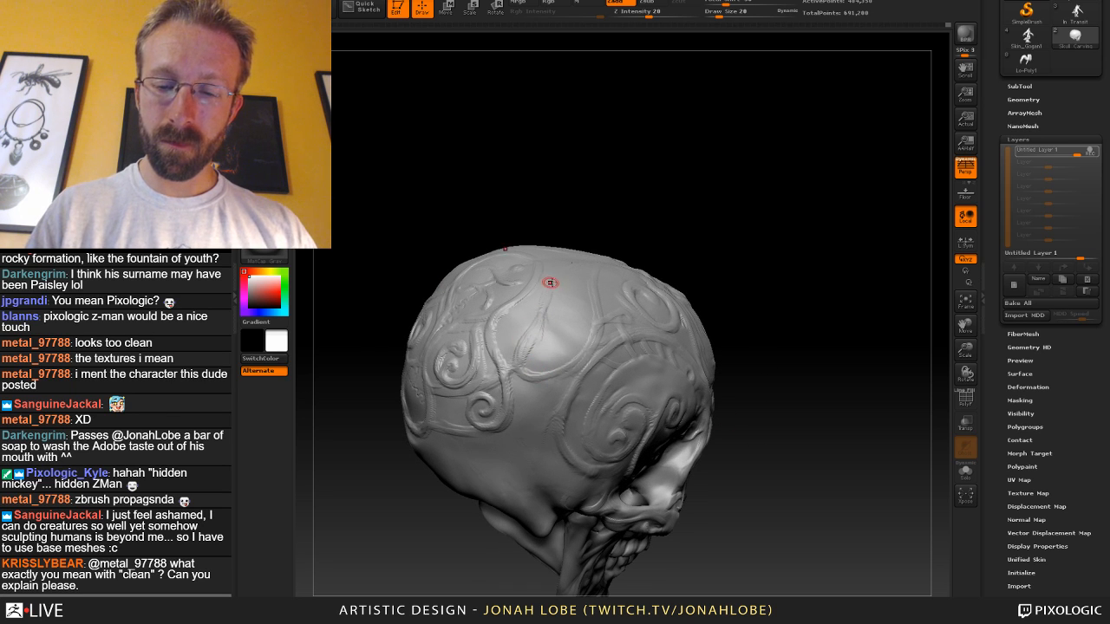
Set the draw size to 45, work over the teardrop area, and check the new strands from both sides.
{"action": "key", "text": "s"}
{"action": "left_click_drag", "start_coordinate": [566, 298], "coordinate": [572, 295]}
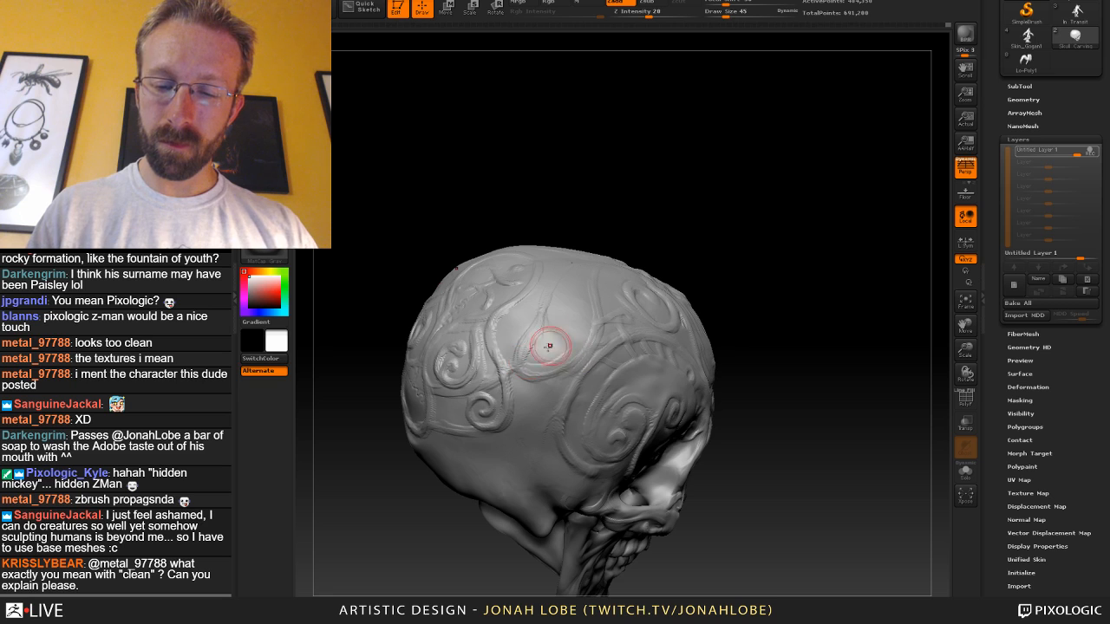
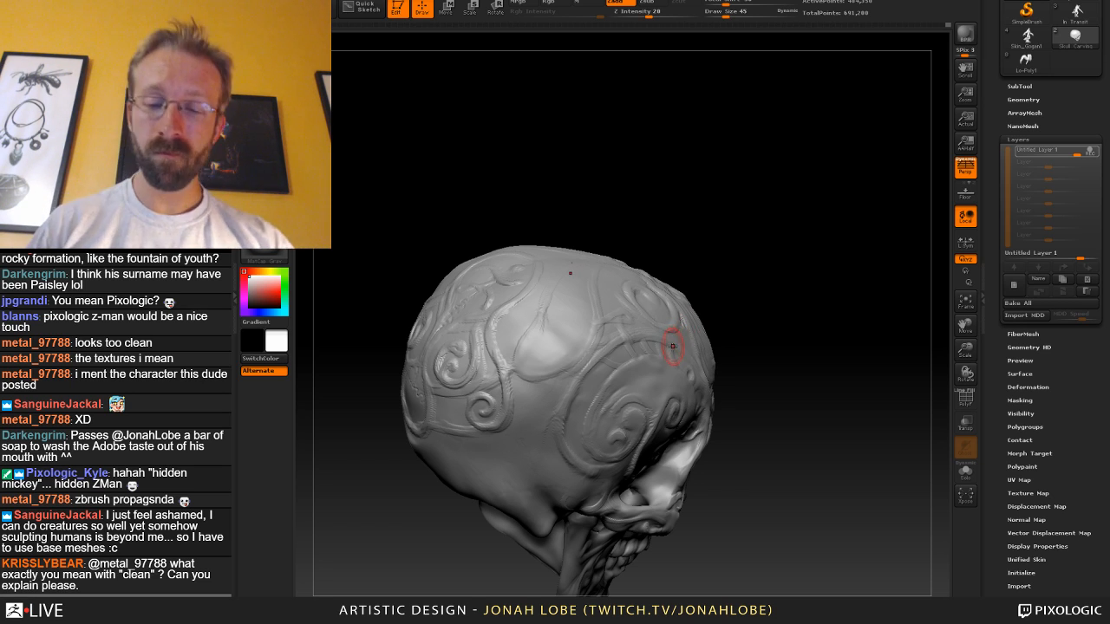
{"action": "mouse_move", "coordinate": [723, 285]}
{"action": "left_mouse_down"}
{"action": "mouse_move", "coordinate": [756, 271]}
{"action": "mouse_move", "coordinate": [698, 372]}
{"action": "mouse_move", "coordinate": [786, 364]}
{"action": "mouse_move", "coordinate": [768, 366]}
{"action": "left_mouse_up"}
{"action": "mouse_move", "coordinate": [732, 302]}
{"action": "left_mouse_down"}
{"action": "mouse_move", "coordinate": [747, 349]}
{"action": "mouse_move", "coordinate": [726, 347]}
{"action": "left_mouse_up"}
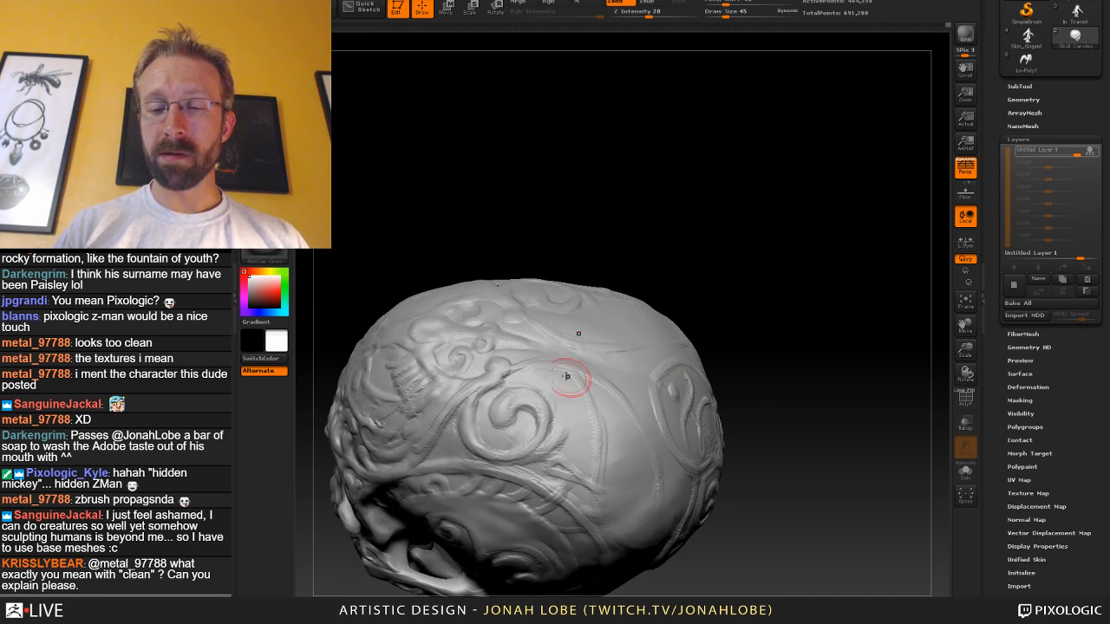
{"action": "mouse_move", "coordinate": [702, 396]}
{"action": "left_mouse_down"}
{"action": "mouse_move", "coordinate": [766, 364]}
{"action": "mouse_move", "coordinate": [777, 378]}
{"action": "mouse_move", "coordinate": [735, 385]}
{"action": "mouse_move", "coordinate": [721, 306]}
{"action": "mouse_move", "coordinate": [783, 328]}
{"action": "mouse_move", "coordinate": [774, 420]}
{"action": "left_mouse_up"}
{"action": "left_click_drag", "start_coordinate": [761, 381], "coordinate": [779, 377]}
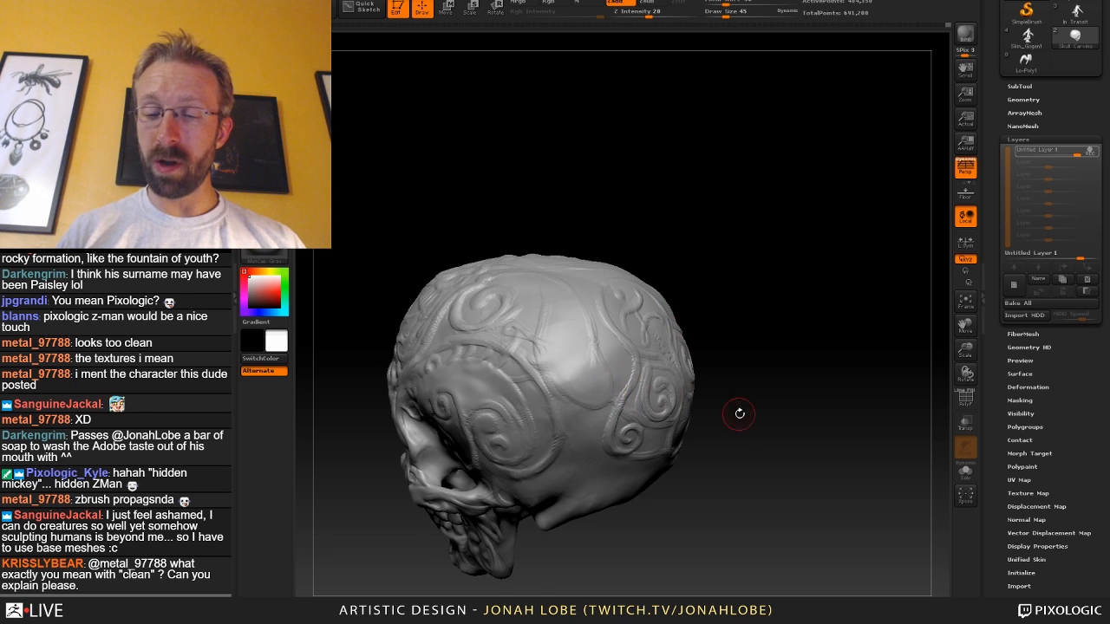
Erase the small curl below the back scroll with the Morph brush at draw size 42.
{"action": "left_click_drag", "start_coordinate": [740, 413], "coordinate": [667, 343]}
{"action": "key", "text": "b"}
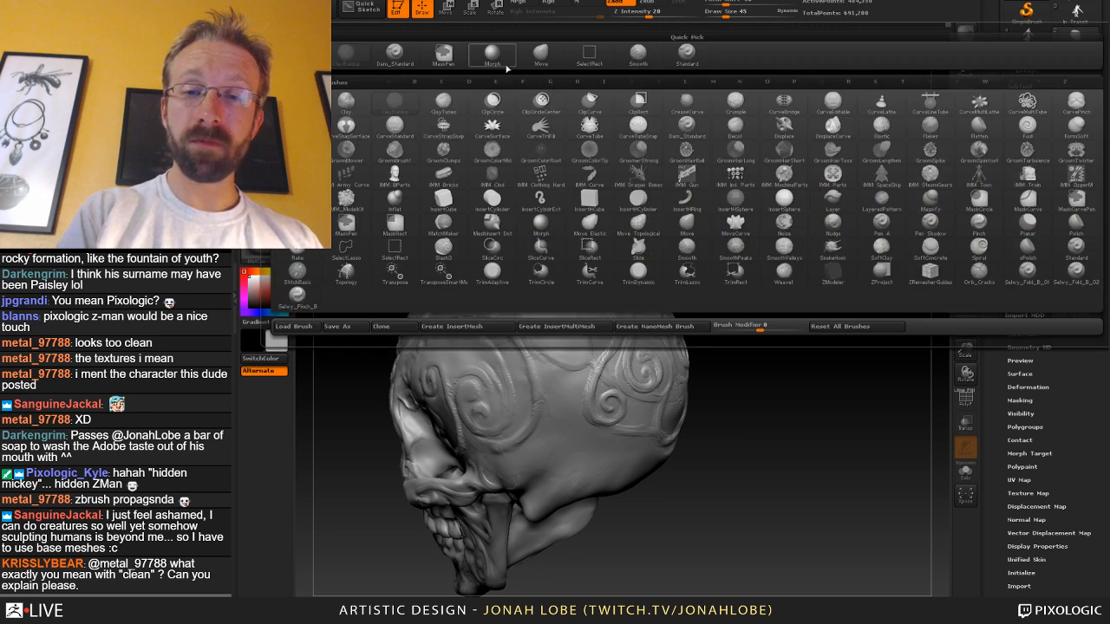
{"action": "left_click", "coordinate": [507, 67]}
{"action": "key", "text": "s"}
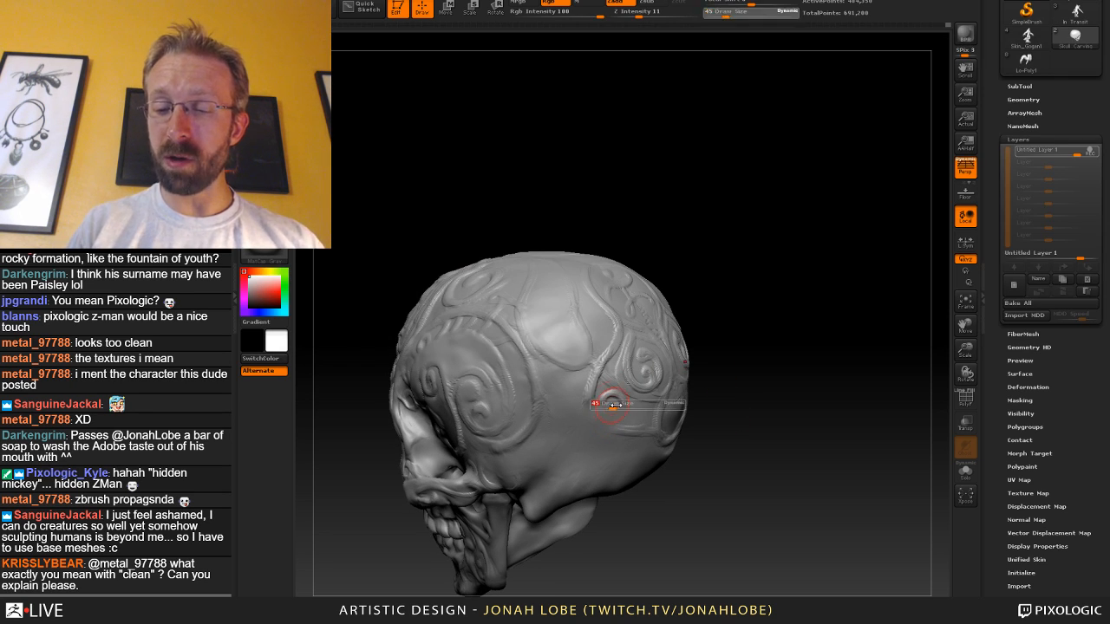
{"action": "left_click", "coordinate": [611, 406]}
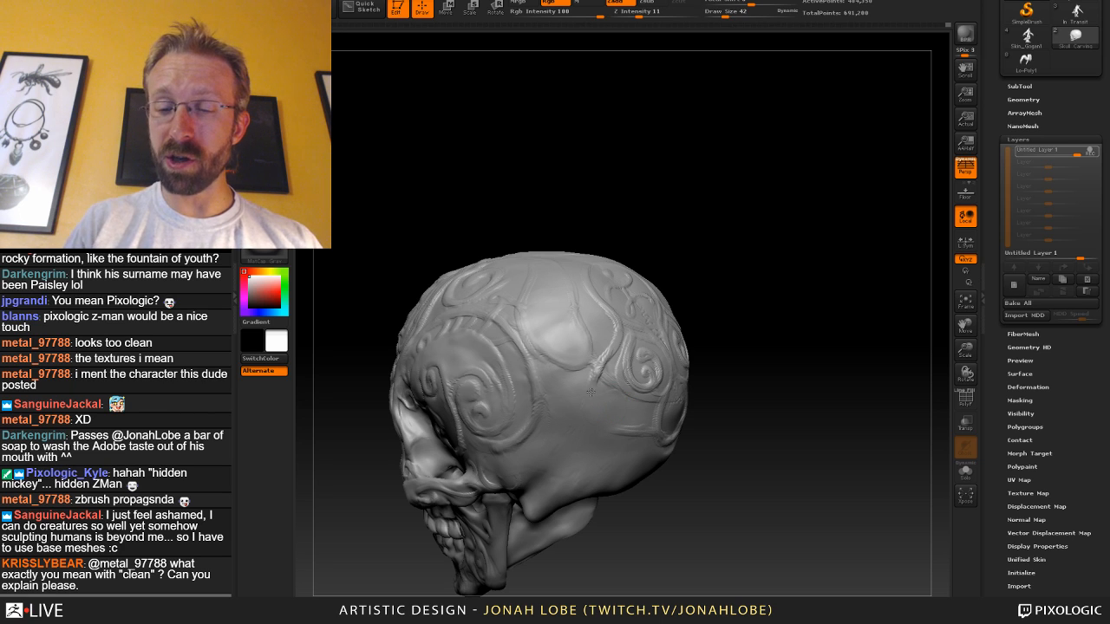
Set the draw size to 19 and clean up the strand edges beside the back scroll.
{"action": "key", "text": "s"}
{"action": "left_click", "coordinate": [599, 350]}
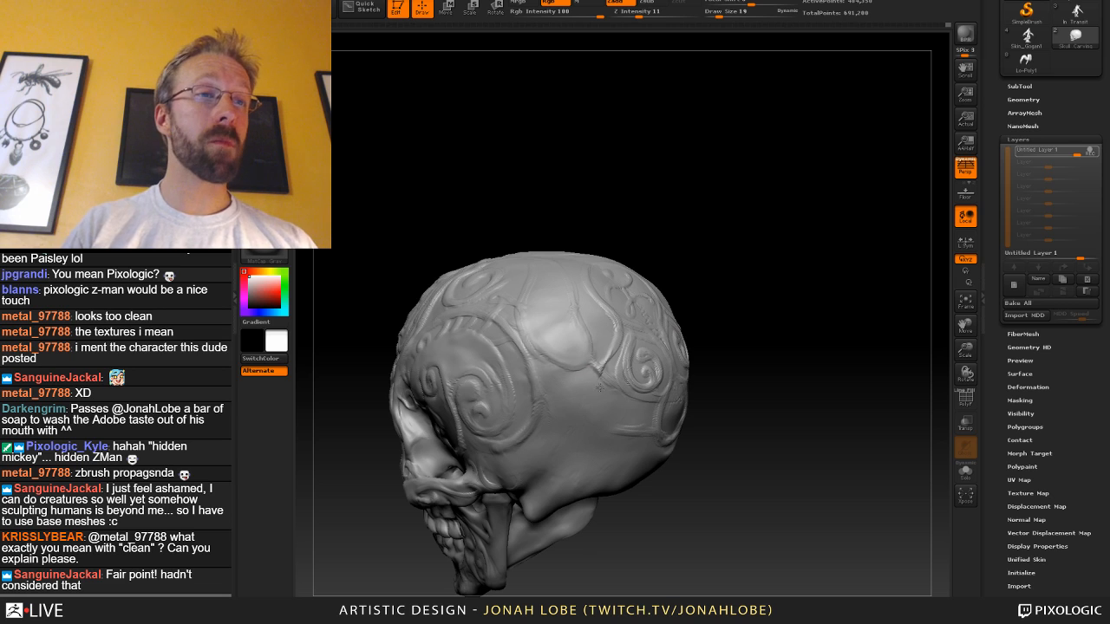
{"action": "left_click_drag", "start_coordinate": [726, 363], "coordinate": [608, 326]}
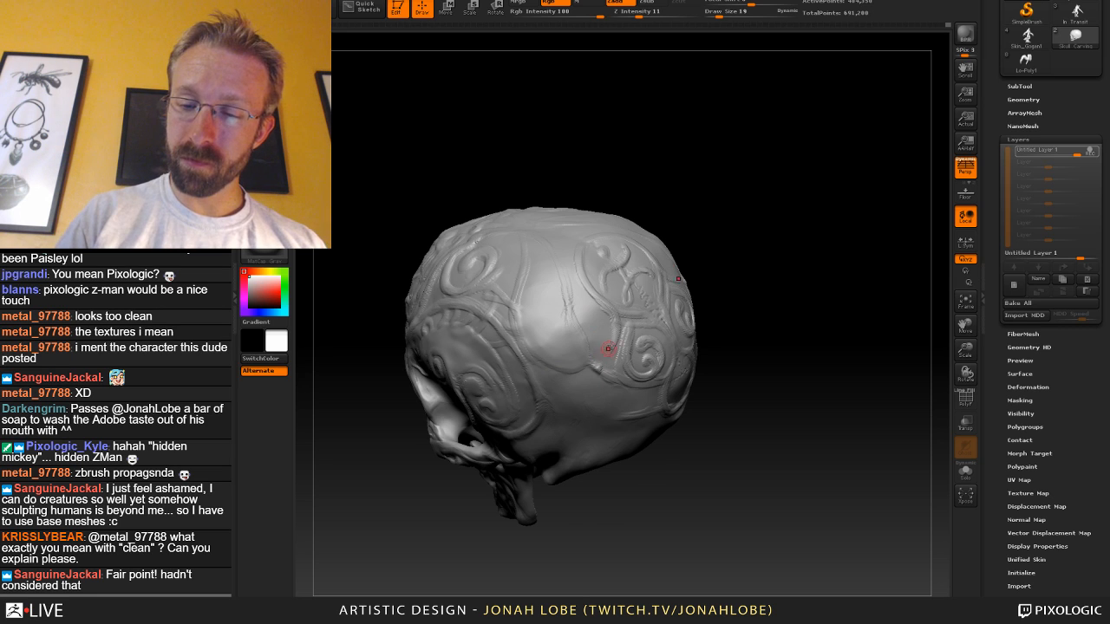
{"action": "left_click_drag", "start_coordinate": [607, 348], "coordinate": [618, 391]}
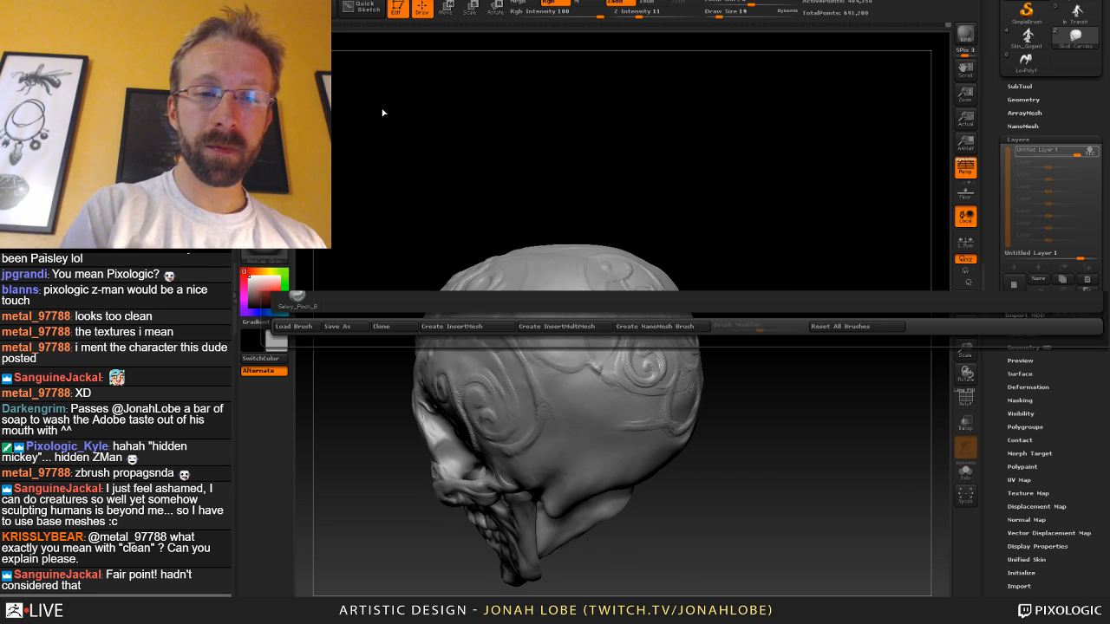
Switch to the ClayBuildup brush and build up the strand beside the back scroll at draw size 32.
{"action": "key", "text": "b"}
{"action": "key", "text": "c"}
{"action": "key", "text": "b"}
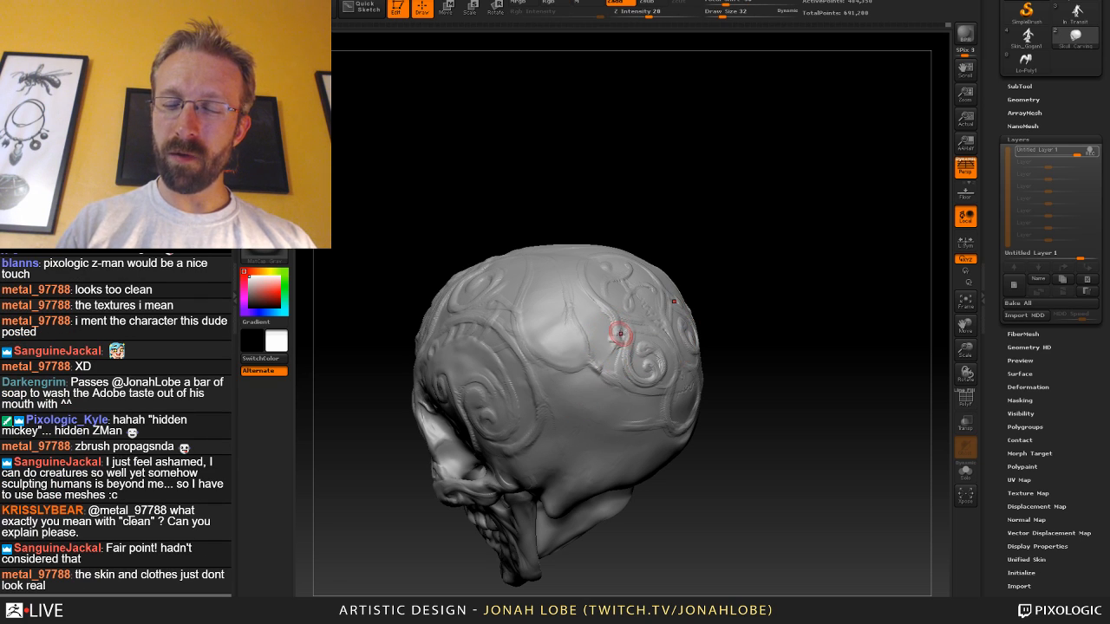
{"action": "mouse_move", "coordinate": [757, 387]}
{"action": "left_mouse_down"}
{"action": "mouse_move", "coordinate": [775, 379]}
{"action": "mouse_move", "coordinate": [693, 381]}
{"action": "left_mouse_up"}
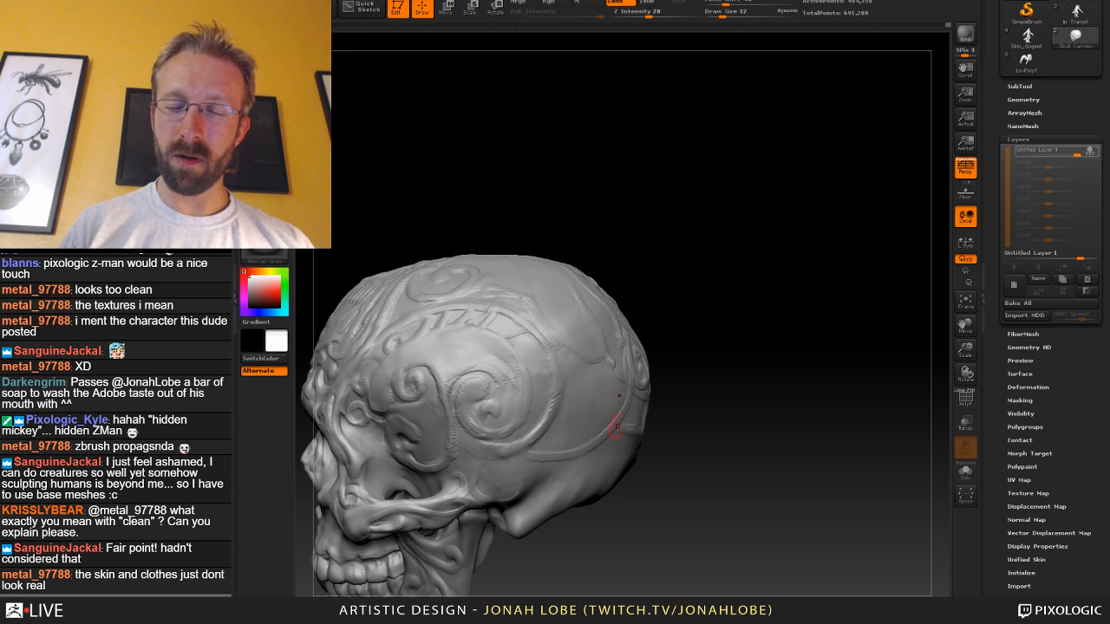
{"action": "left_click_drag", "start_coordinate": [624, 407], "coordinate": [739, 403], "text": "alt"}
{"action": "mouse_move", "coordinate": [730, 447]}
{"action": "left_mouse_down"}
{"action": "mouse_move", "coordinate": [677, 424]}
{"action": "mouse_move", "coordinate": [614, 345]}
{"action": "mouse_move", "coordinate": [598, 371]}
{"action": "mouse_move", "coordinate": [612, 365]}
{"action": "left_mouse_up"}
{"action": "left_click_drag", "start_coordinate": [614, 326], "coordinate": [621, 390]}
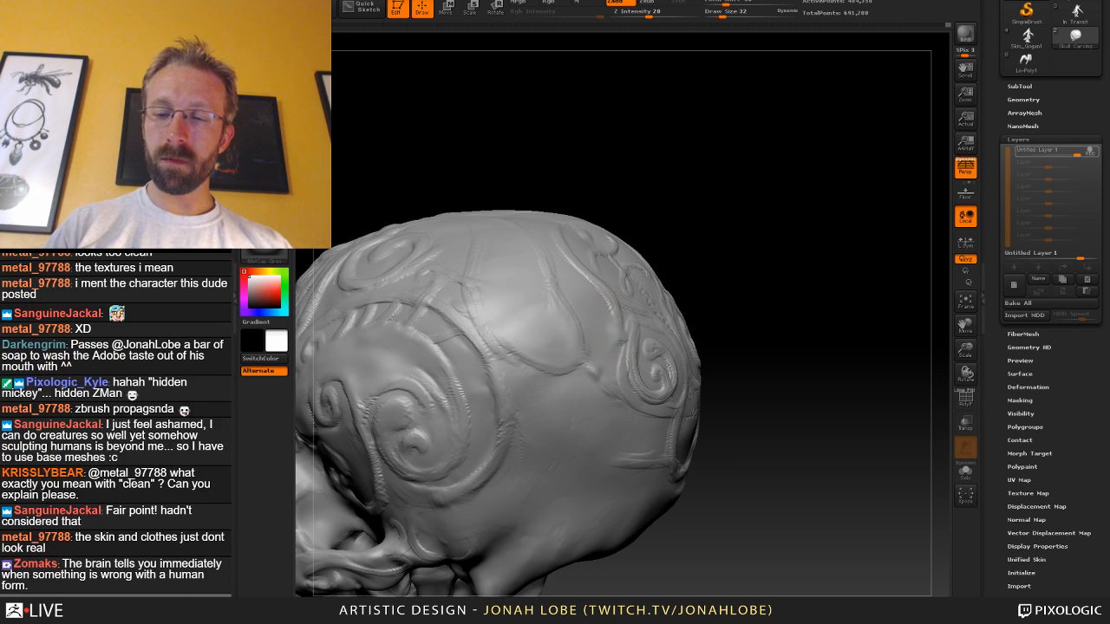
Set the draw size to 17 and refine and smooth the strands around the back scrolls.
{"action": "left_click_drag", "start_coordinate": [726, 367], "coordinate": [641, 316]}
{"action": "key", "text": "s"}
{"action": "mouse_move", "coordinate": [833, 349]}
{"action": "left_mouse_down"}
{"action": "mouse_move", "coordinate": [818, 354]}
{"action": "mouse_move", "coordinate": [877, 338]}
{"action": "mouse_move", "coordinate": [878, 353]}
{"action": "mouse_move", "coordinate": [869, 344]}
{"action": "left_mouse_up"}
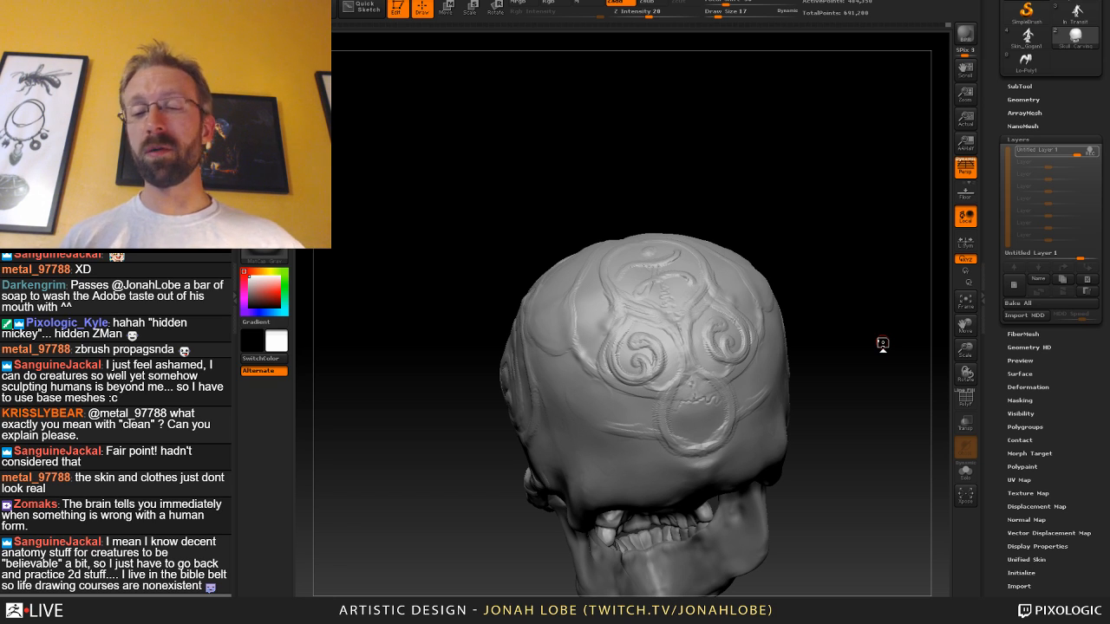
{"action": "left_click_drag", "start_coordinate": [841, 381], "coordinate": [819, 416]}
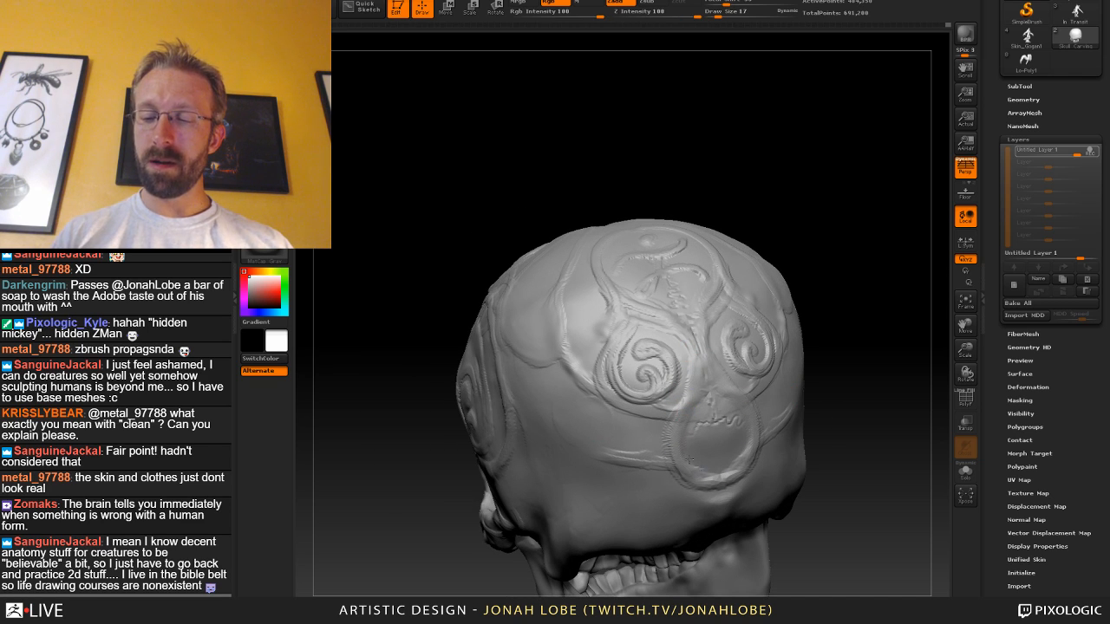
{"action": "left_click_drag", "start_coordinate": [845, 451], "coordinate": [735, 445], "text": "alt"}
{"action": "left_click_drag", "start_coordinate": [735, 445], "coordinate": [809, 470], "text": "alt"}
Carry the thin side strands up over the crown toward the scrolls above the forehead.
{"action": "left_click_drag", "start_coordinate": [800, 401], "coordinate": [585, 368]}
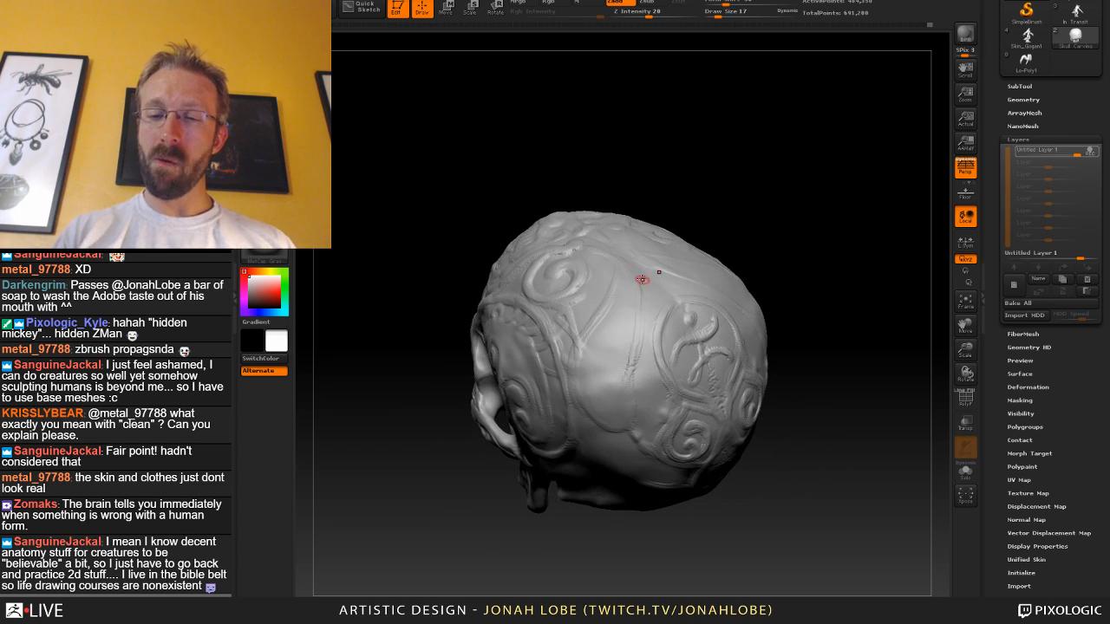
{"action": "left_click_drag", "start_coordinate": [776, 303], "coordinate": [567, 189]}
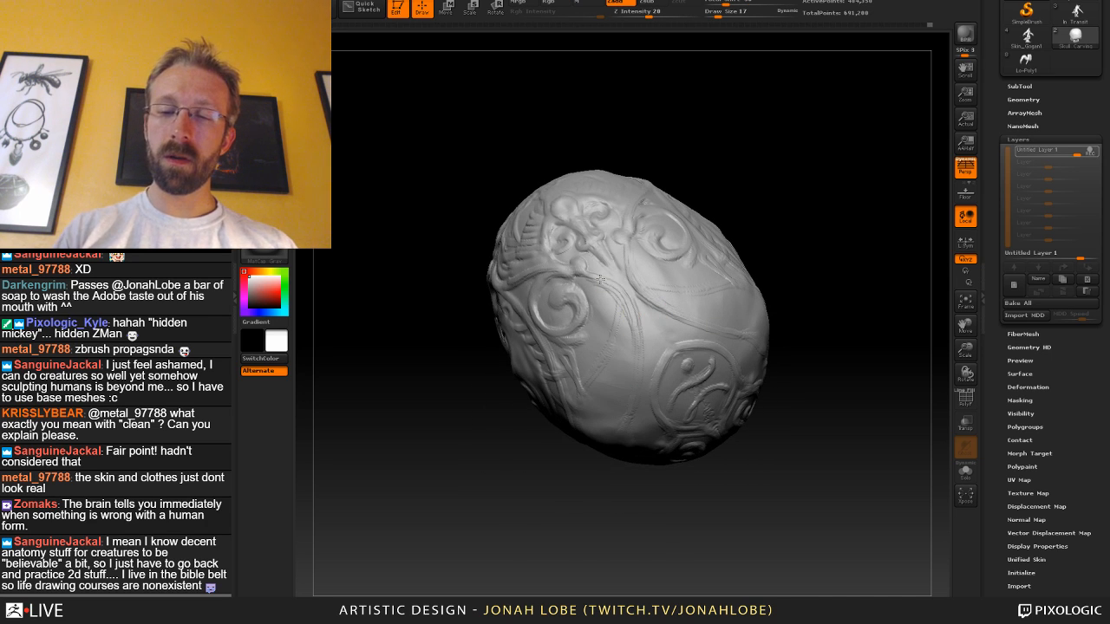
{"action": "left_click_drag", "start_coordinate": [796, 286], "coordinate": [607, 260]}
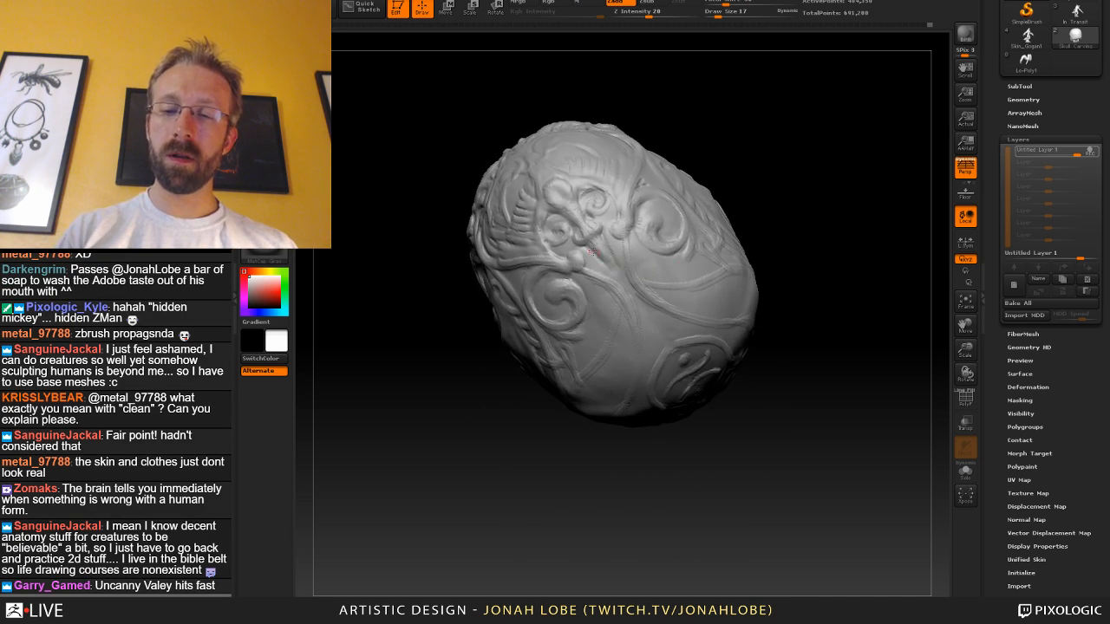
{"action": "left_click_drag", "start_coordinate": [822, 341], "coordinate": [845, 342]}
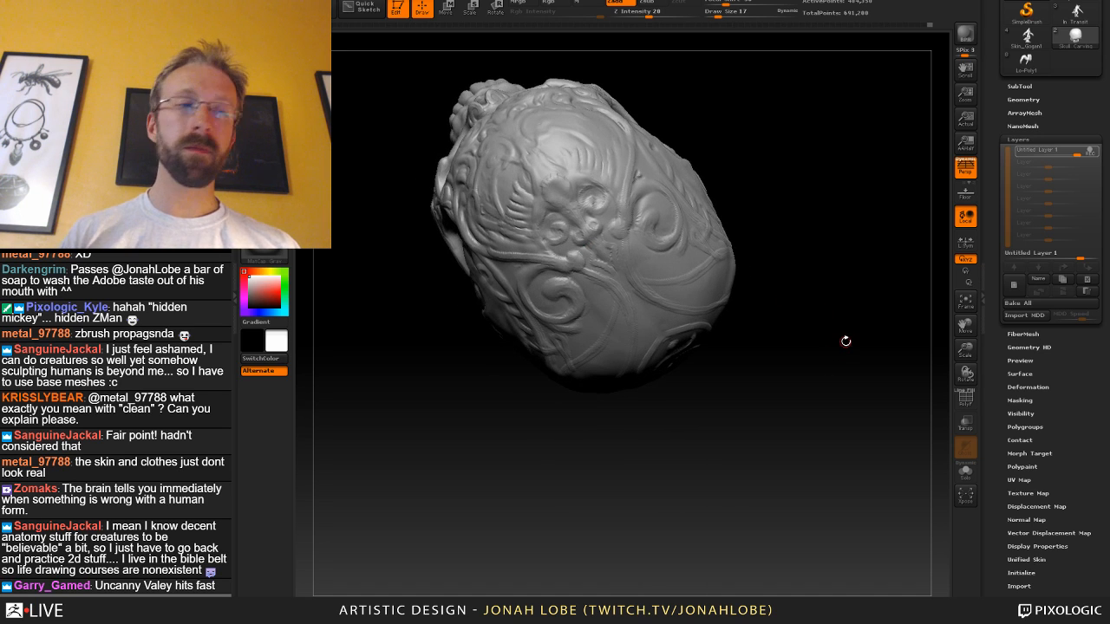
{"action": "mouse_move", "coordinate": [786, 445]}
{"action": "left_mouse_down"}
{"action": "mouse_move", "coordinate": [763, 498]}
{"action": "mouse_move", "coordinate": [733, 348]}
{"action": "left_mouse_up"}
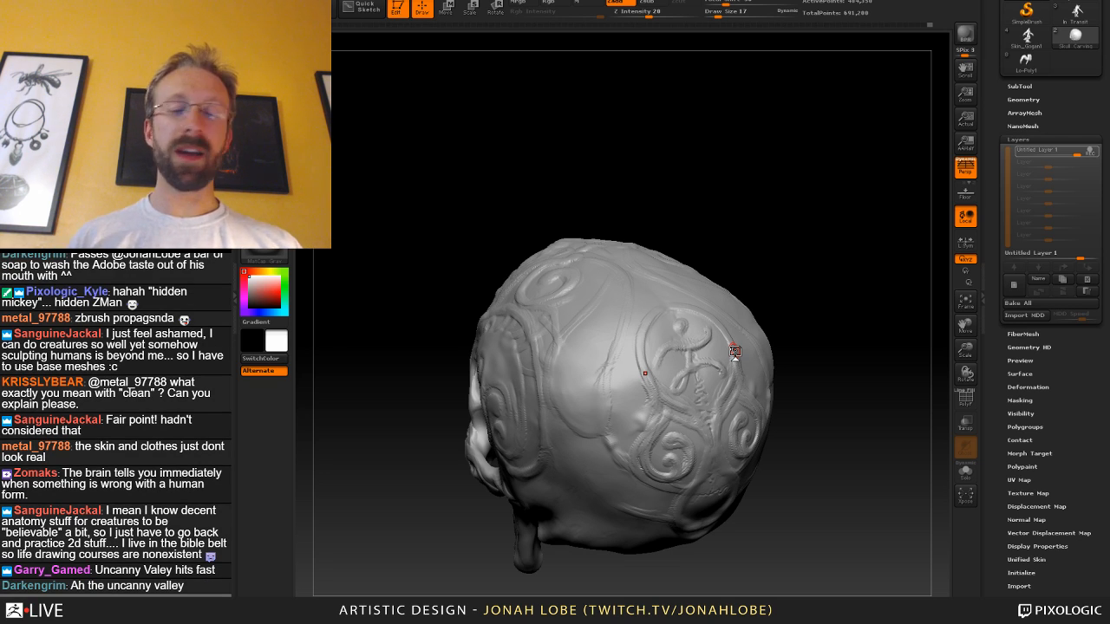
Sculpt a small curl at the rear end of the cheekbone, just below the temple scrolls.
{"action": "left_click_drag", "start_coordinate": [796, 425], "coordinate": [842, 483]}
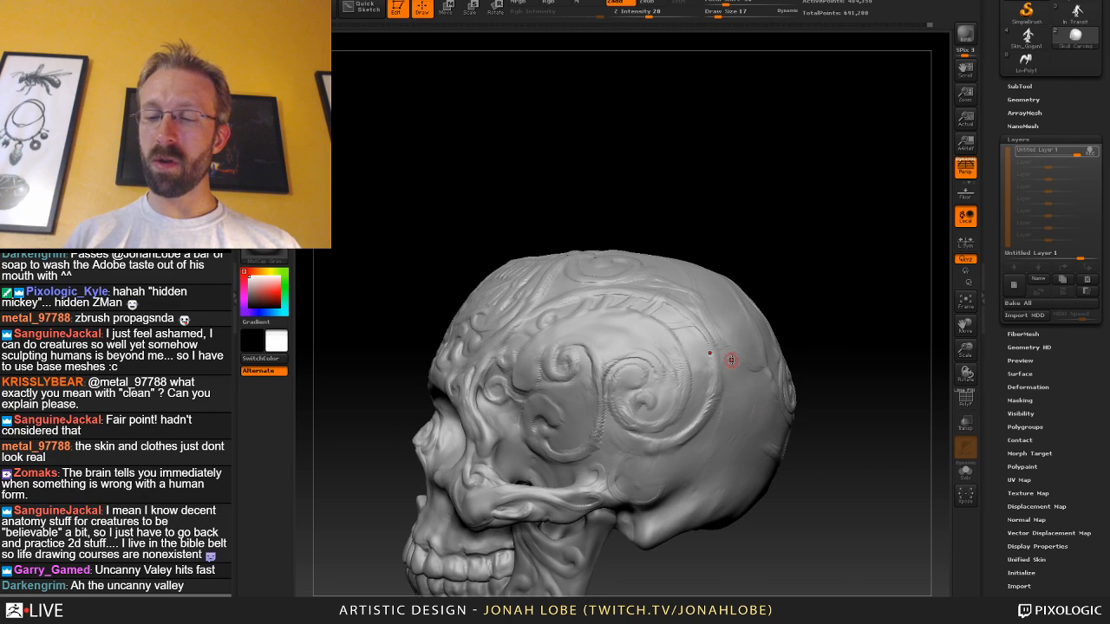
{"action": "left_click_drag", "start_coordinate": [821, 405], "coordinate": [796, 366], "text": "alt"}
{"action": "mouse_move", "coordinate": [672, 373]}
{"action": "left_mouse_down"}
{"action": "mouse_move", "coordinate": [664, 393]}
{"action": "mouse_move", "coordinate": [599, 405]}
{"action": "left_mouse_up"}
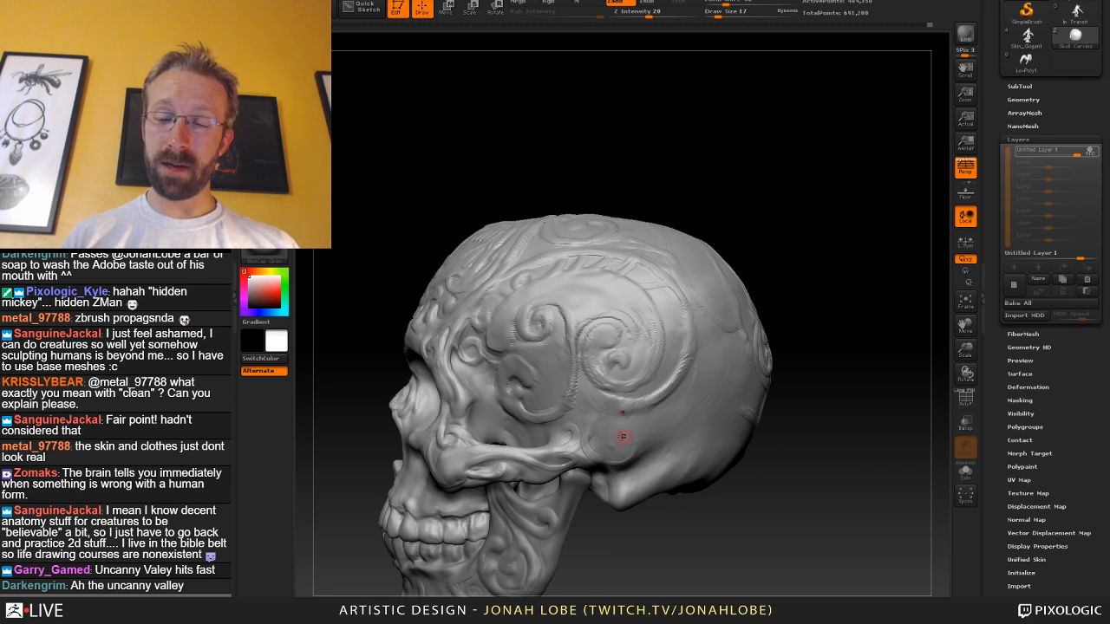
{"action": "mouse_move", "coordinate": [742, 417]}
{"action": "left_mouse_down"}
{"action": "mouse_move", "coordinate": [604, 451]}
{"action": "mouse_move", "coordinate": [563, 441]}
{"action": "mouse_move", "coordinate": [581, 430]}
{"action": "mouse_move", "coordinate": [569, 430]}
{"action": "left_mouse_up"}
{"action": "mouse_move", "coordinate": [639, 551]}
{"action": "left_mouse_down", "text": "alt"}
{"action": "mouse_move", "coordinate": [679, 460]}
{"action": "mouse_move", "coordinate": [619, 424]}
{"action": "left_mouse_up", "text": "alt"}
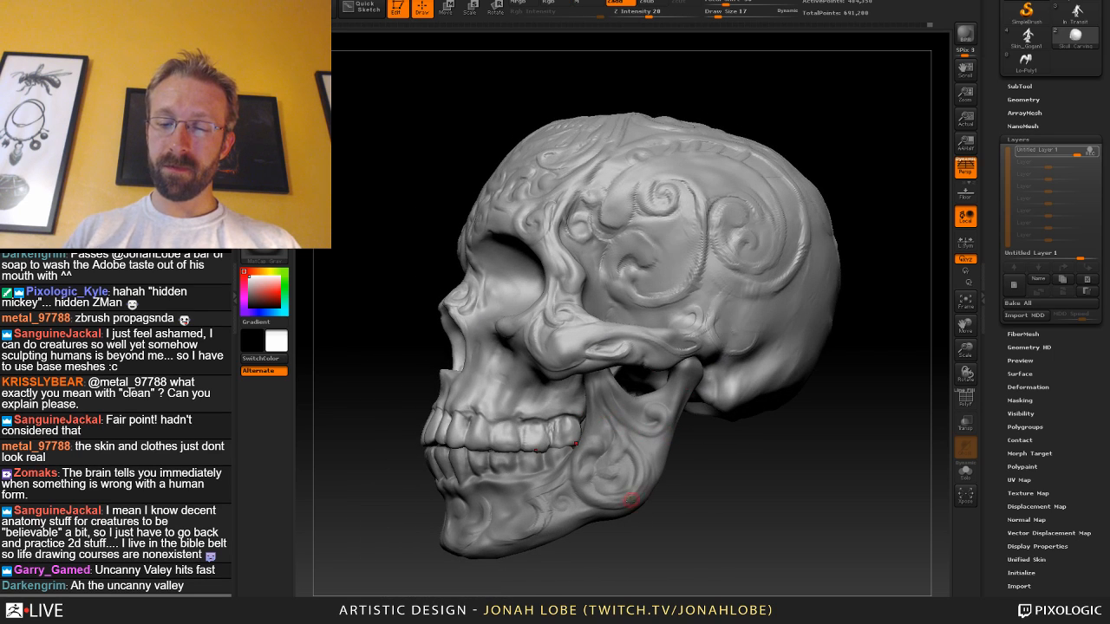
{"action": "mouse_move", "coordinate": [702, 483]}
{"action": "left_mouse_down", "text": "alt"}
{"action": "mouse_move", "coordinate": [691, 472]}
{"action": "mouse_move", "coordinate": [720, 522]}
{"action": "left_mouse_up", "text": "alt"}
{"action": "mouse_move", "coordinate": [617, 473]}
{"action": "left_mouse_down", "text": "alt"}
{"action": "mouse_move", "coordinate": [614, 497]}
{"action": "mouse_move", "coordinate": [656, 451]}
{"action": "mouse_move", "coordinate": [691, 445]}
{"action": "mouse_move", "coordinate": [747, 500]}
{"action": "left_mouse_up", "text": "alt"}
{"action": "left_click_drag", "start_coordinate": [752, 428], "coordinate": [795, 472], "text": "alt"}
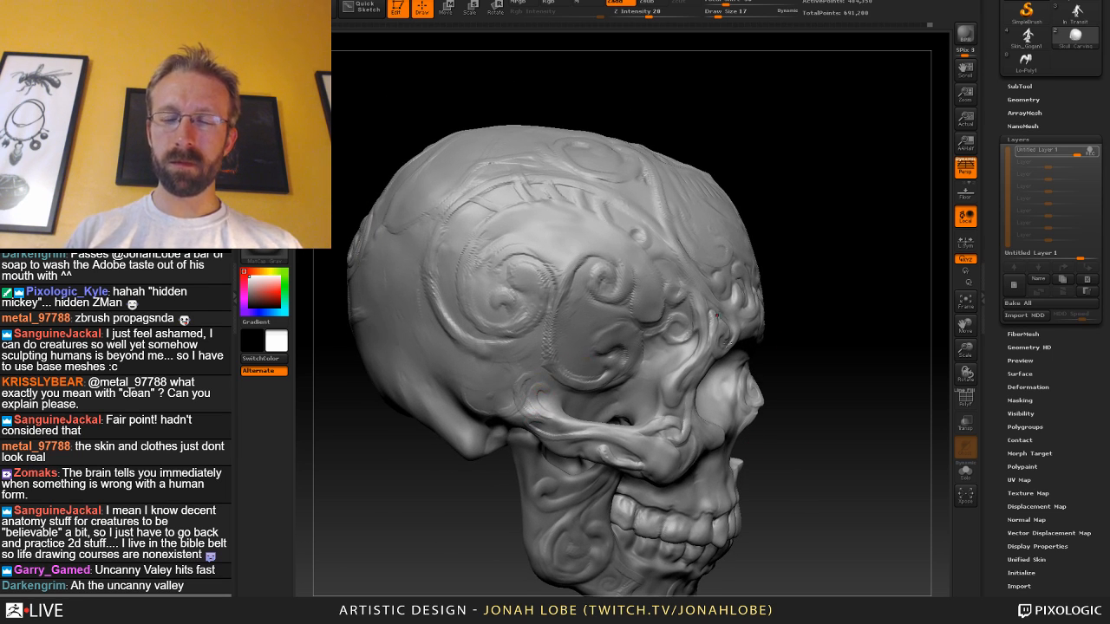
{"action": "left_click_drag", "start_coordinate": [827, 349], "coordinate": [856, 346]}
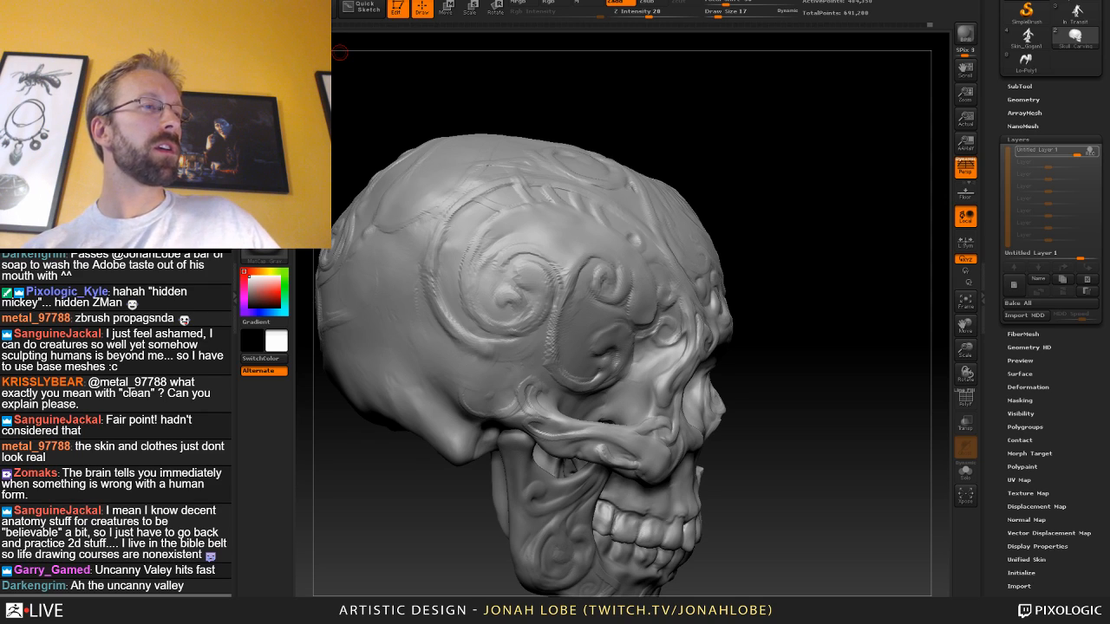
Switch to the web browser and examine the carved horse skull photos in the skull carving image results.
{"action": "left_click_drag", "start_coordinate": [0, 54], "coordinate": [716, 77]}
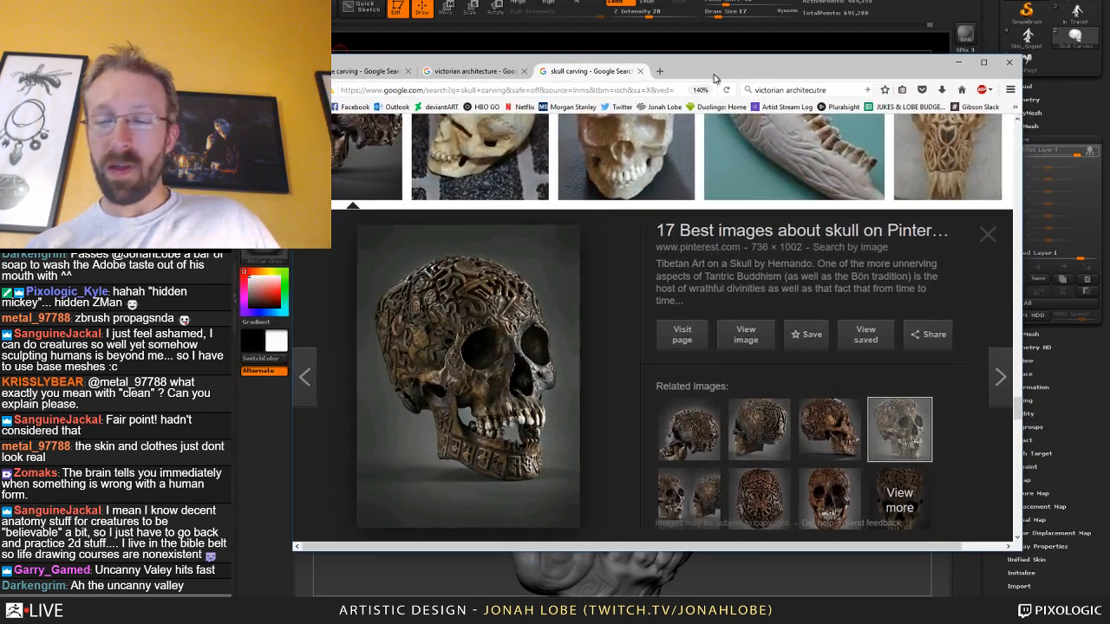
{"action": "scroll", "coordinate": [848, 241], "scroll_direction": "up", "scroll_amount": 4}
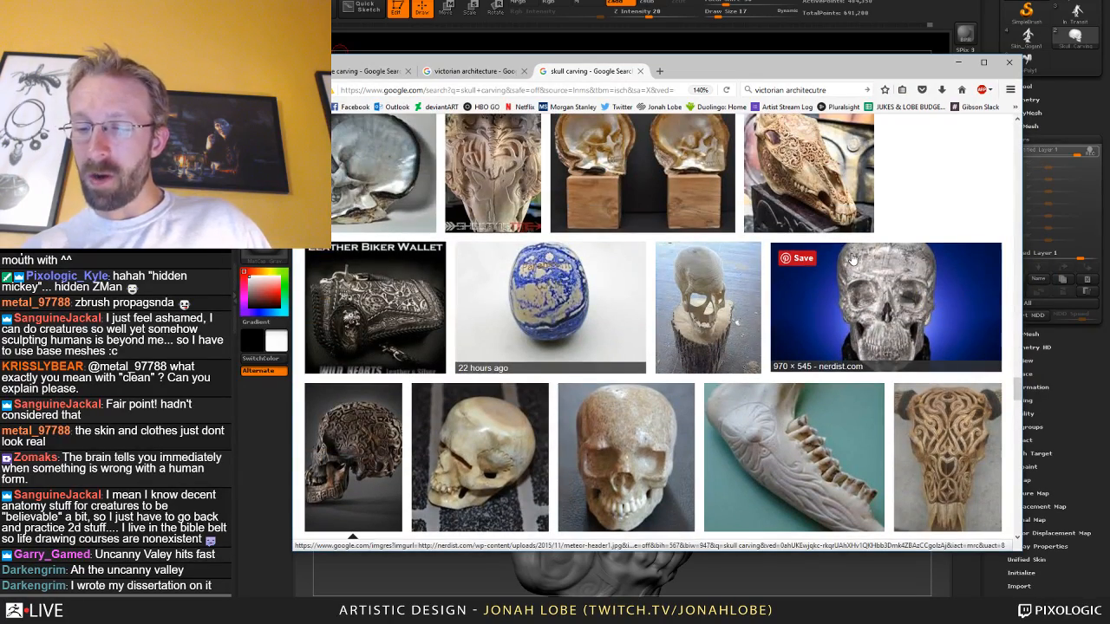
{"action": "scroll", "coordinate": [853, 264], "scroll_direction": "up", "scroll_amount": 1}
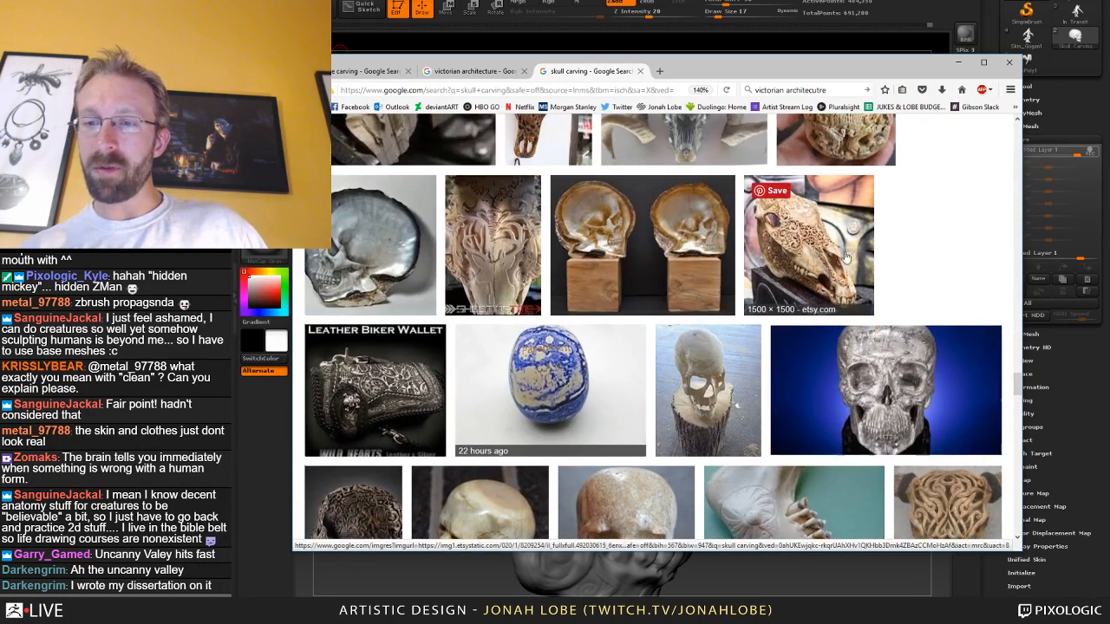
{"action": "left_click", "coordinate": [848, 258]}
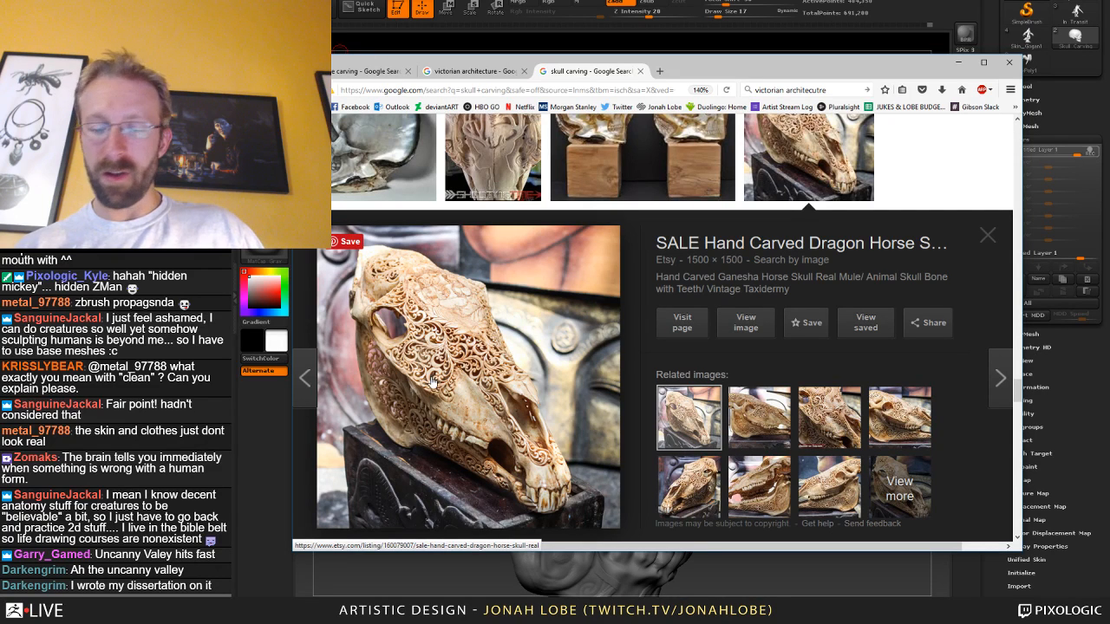
{"action": "left_click", "coordinate": [830, 438]}
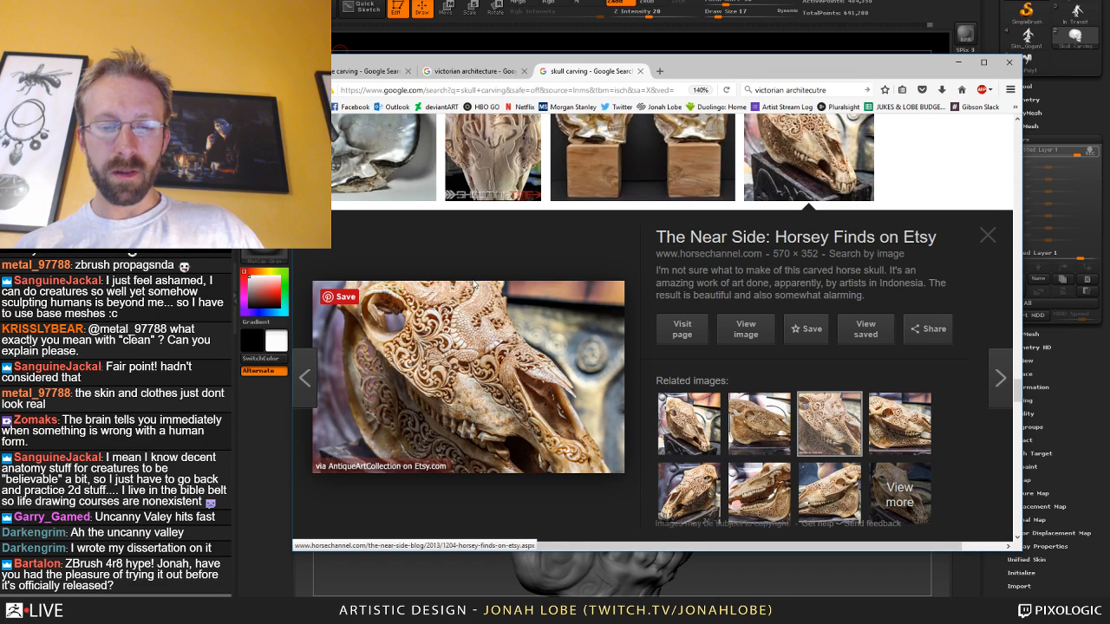
{"action": "left_click", "coordinate": [899, 431]}
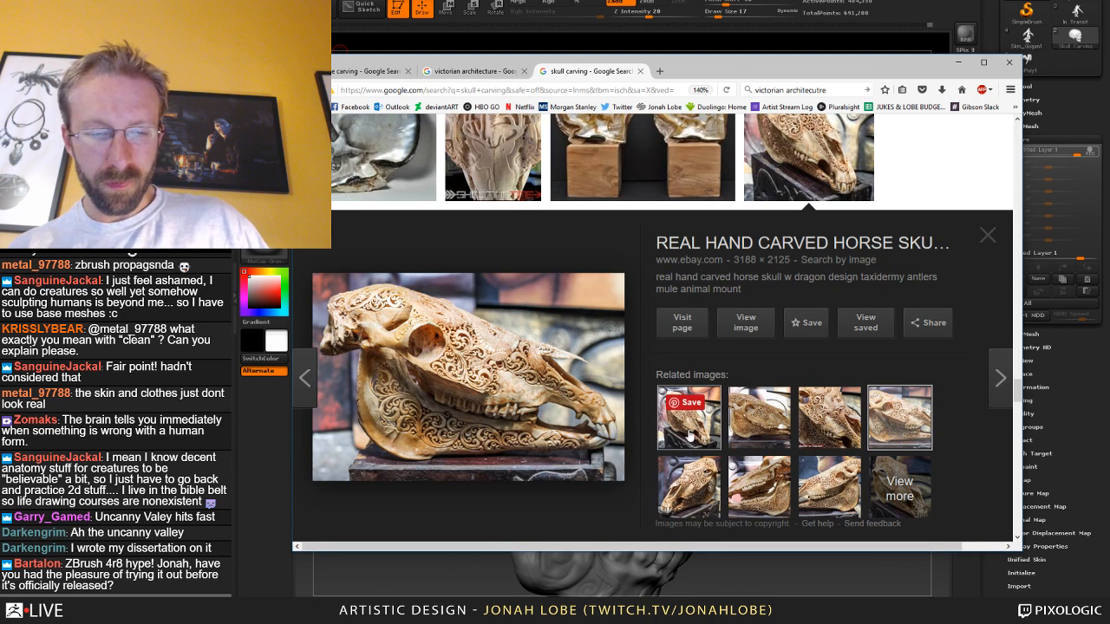
{"action": "left_click", "coordinate": [708, 495]}
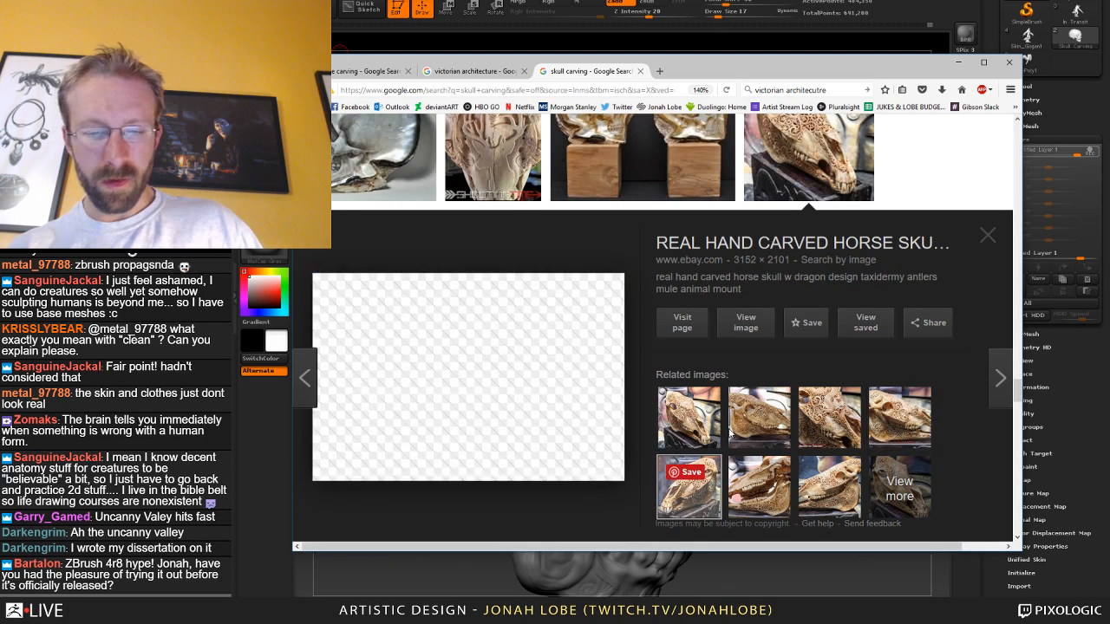
Examine the intricately carved bull skull and its related photos as reference for the ornament patterns.
{"action": "scroll", "coordinate": [742, 359], "scroll_direction": "up", "scroll_amount": 3}
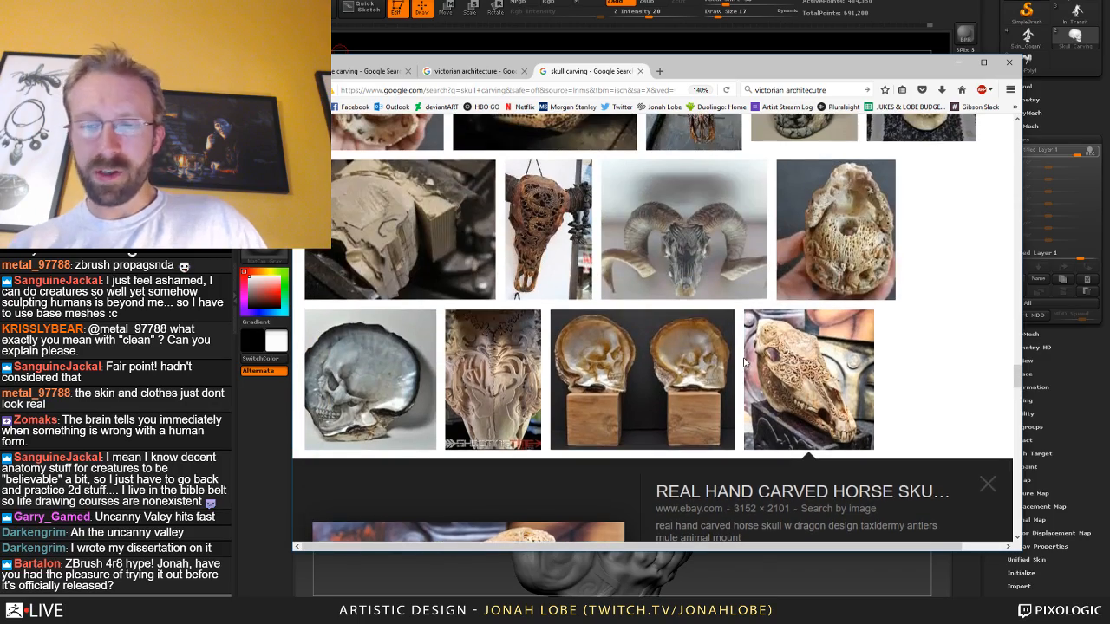
{"action": "scroll", "coordinate": [733, 355], "scroll_direction": "up", "scroll_amount": 2}
{"action": "scroll", "coordinate": [730, 354], "scroll_direction": "up", "scroll_amount": 2}
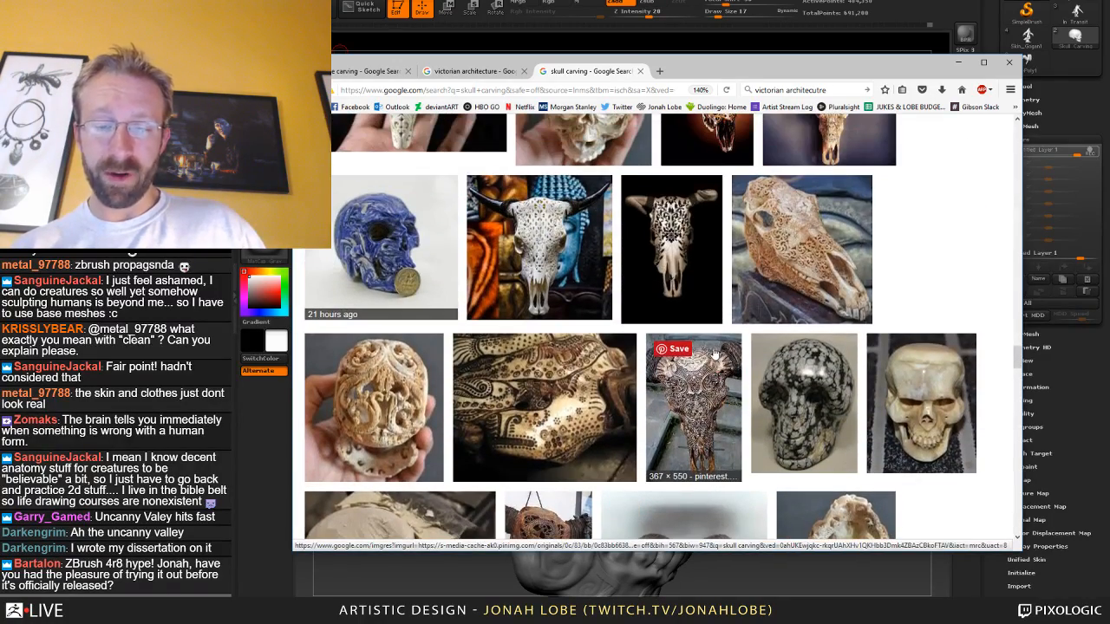
{"action": "left_click", "coordinate": [686, 395]}
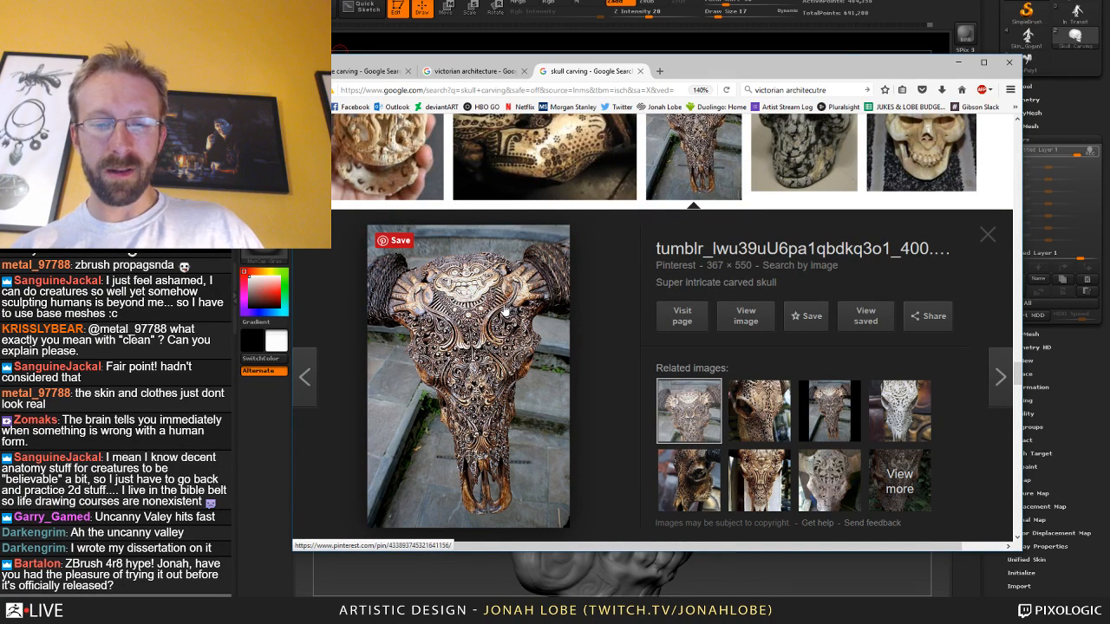
{"action": "left_click", "coordinate": [758, 415]}
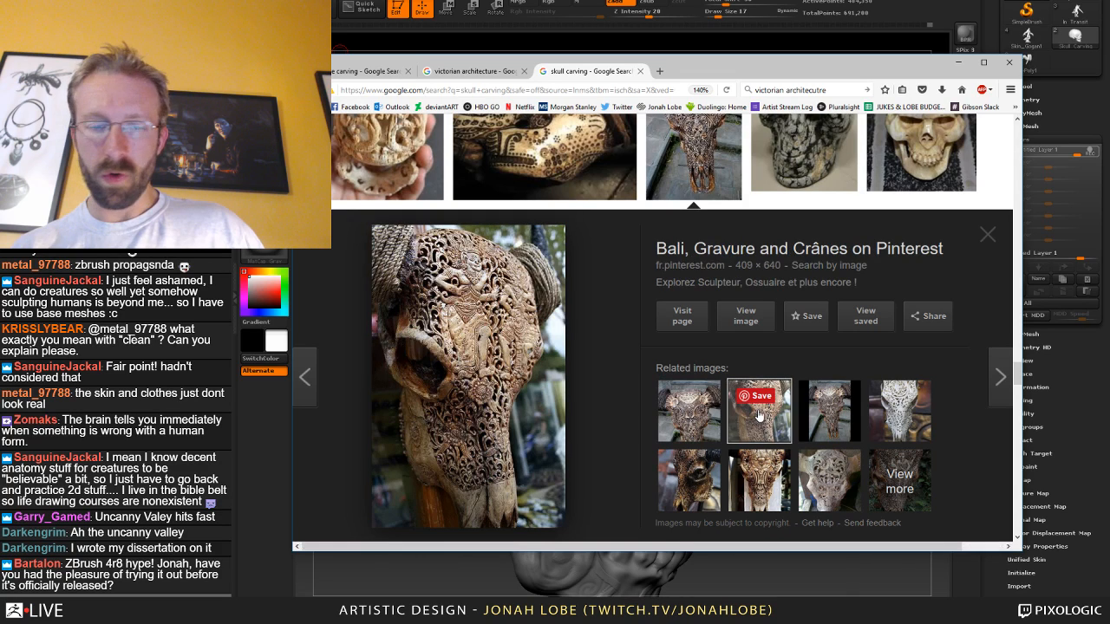
{"action": "left_click", "coordinate": [706, 487]}
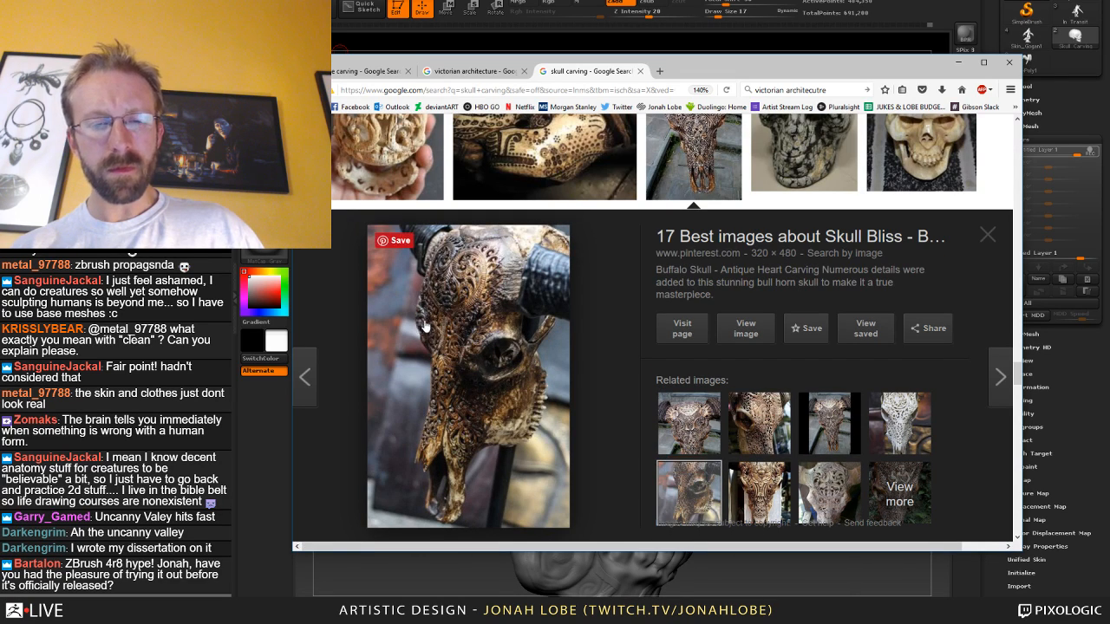
{"action": "left_click", "coordinate": [827, 434]}
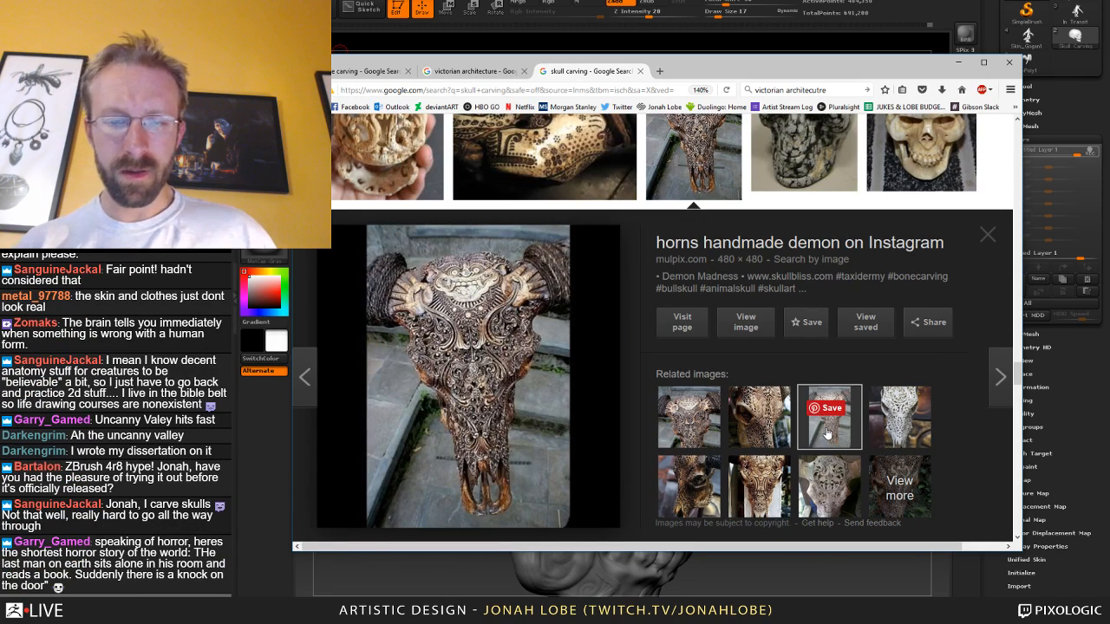
{"action": "left_click", "coordinate": [899, 416]}
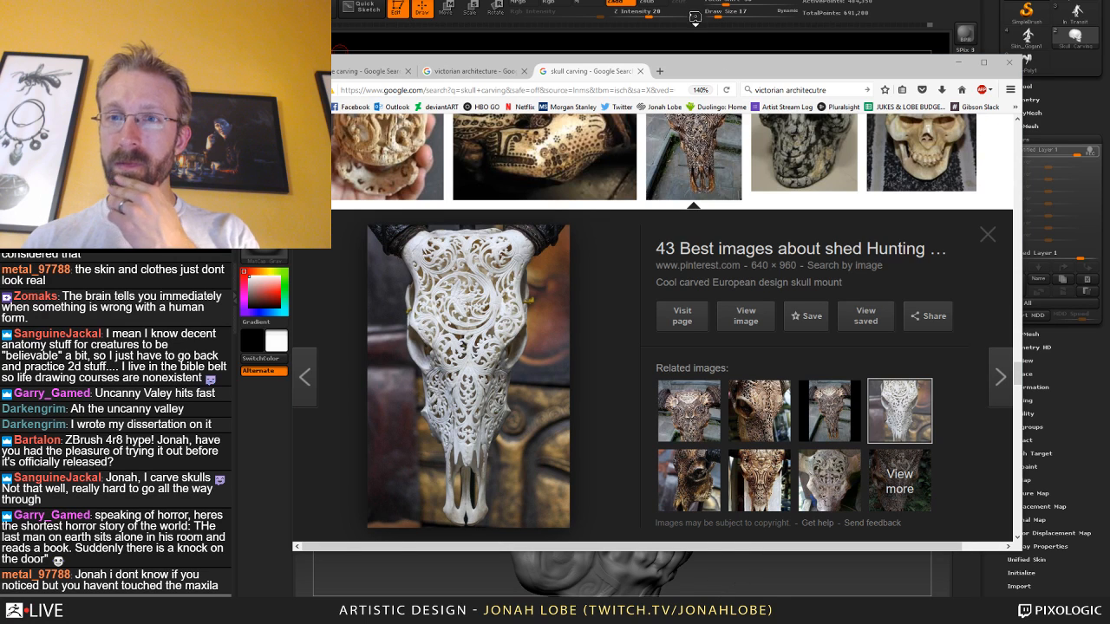
Return to ZBrush and, with draw size 14, sculpt a cluster of small curls behind the rear end of the cheekbone.
{"action": "left_click", "coordinate": [958, 62]}
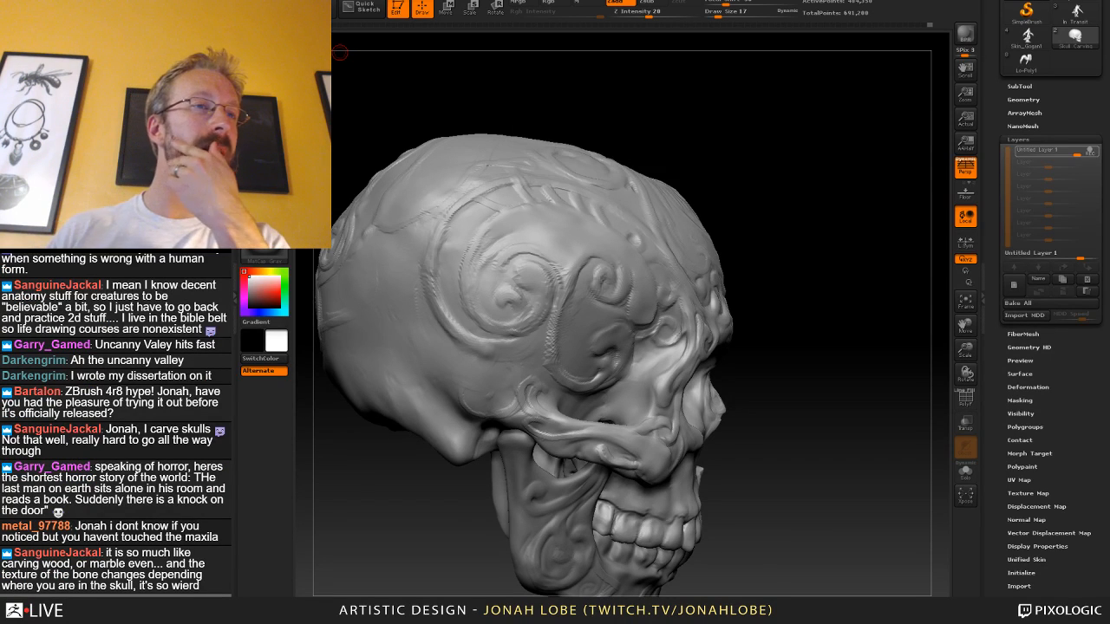
{"action": "left_click_drag", "start_coordinate": [685, 40], "coordinate": [725, 37]}
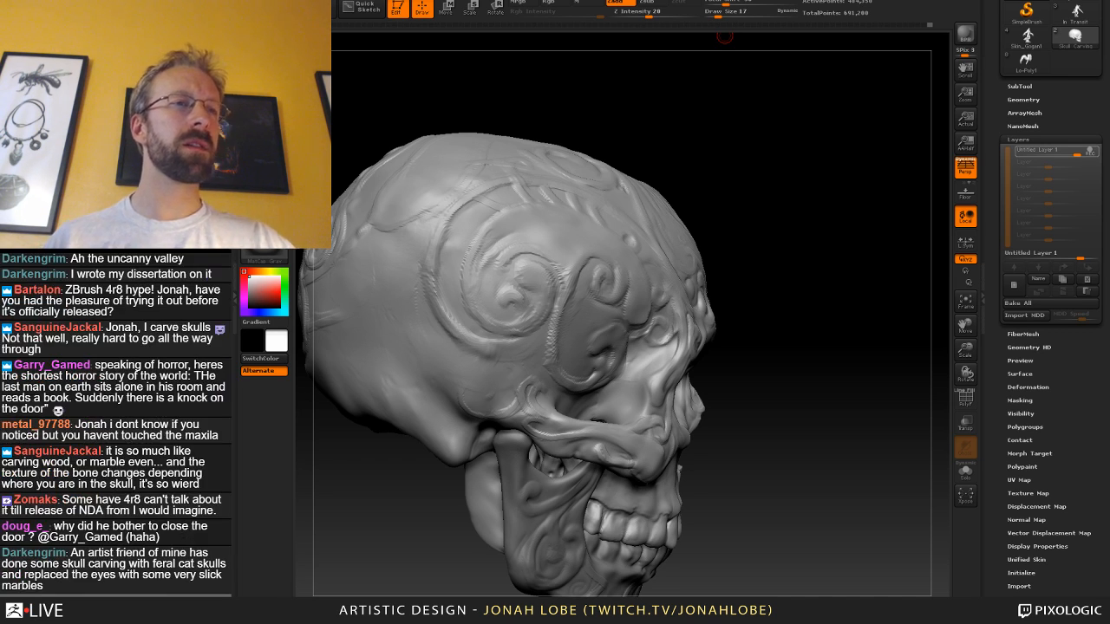
{"action": "left_click_drag", "start_coordinate": [811, 453], "coordinate": [736, 411]}
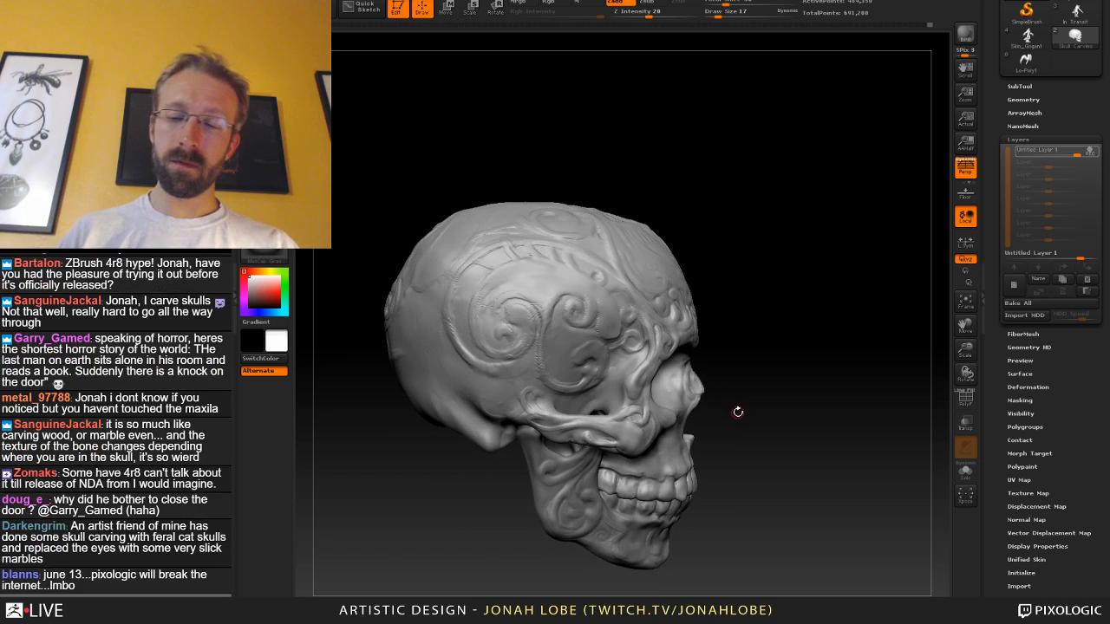
{"action": "left_click_drag", "start_coordinate": [711, 231], "coordinate": [669, 255]}
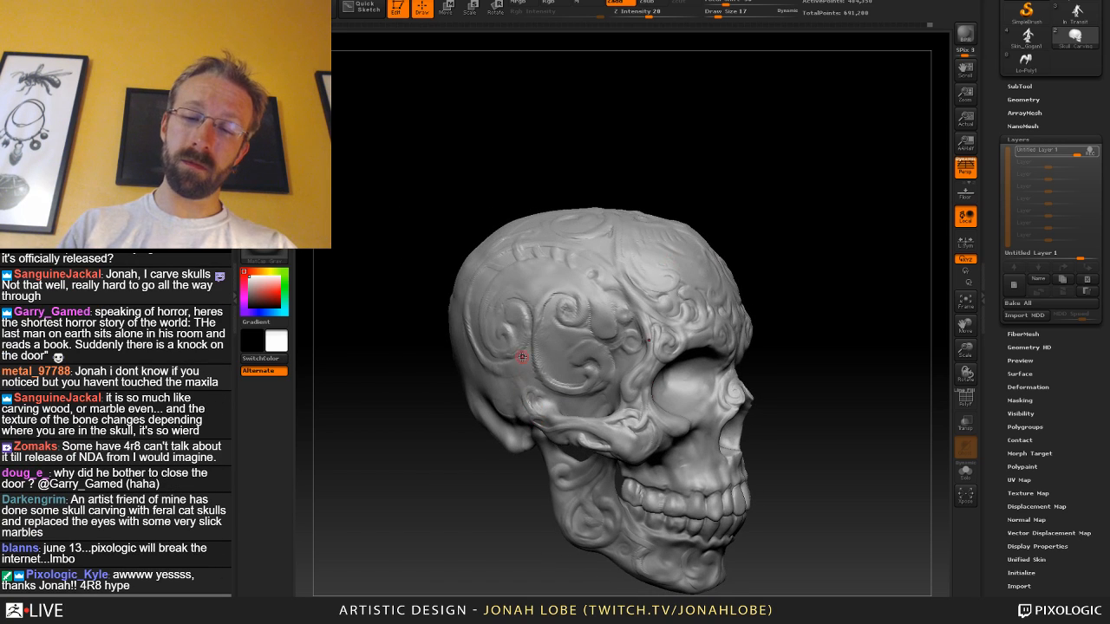
{"action": "mouse_move", "coordinate": [780, 213]}
{"action": "left_mouse_down", "text": "alt"}
{"action": "mouse_move", "coordinate": [800, 193]}
{"action": "mouse_move", "coordinate": [789, 233]}
{"action": "left_mouse_up", "text": "alt"}
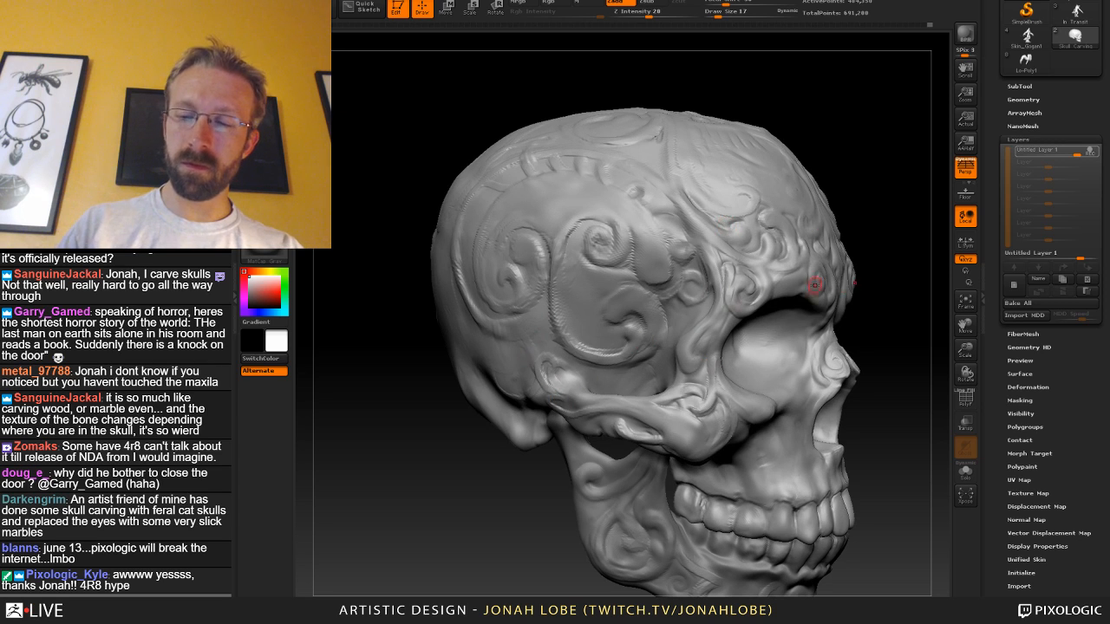
{"action": "left_click_drag", "start_coordinate": [903, 280], "coordinate": [761, 297]}
{"action": "key", "text": "s"}
{"action": "mouse_move", "coordinate": [572, 378]}
{"action": "left_mouse_down"}
{"action": "mouse_move", "coordinate": [518, 352]}
{"action": "mouse_move", "coordinate": [514, 362]}
{"action": "left_mouse_up"}
{"action": "key", "text": "s"}
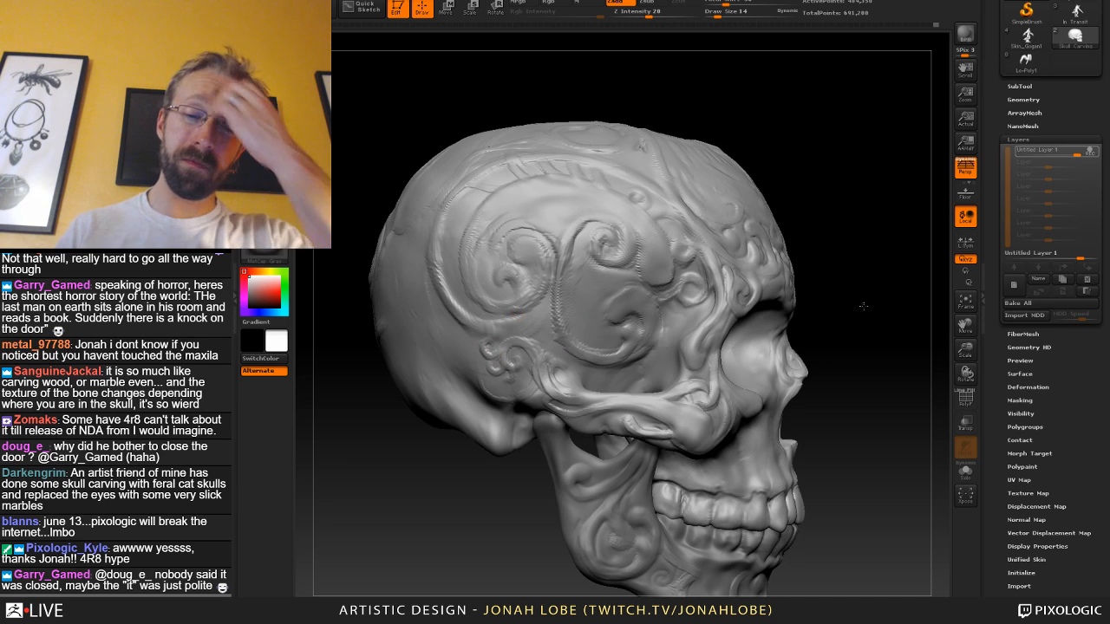
Rework the outer edge of the front temple scroll with draw size 19 and smooth along its curve.
{"action": "left_click_drag", "start_coordinate": [862, 305], "coordinate": [486, 347]}
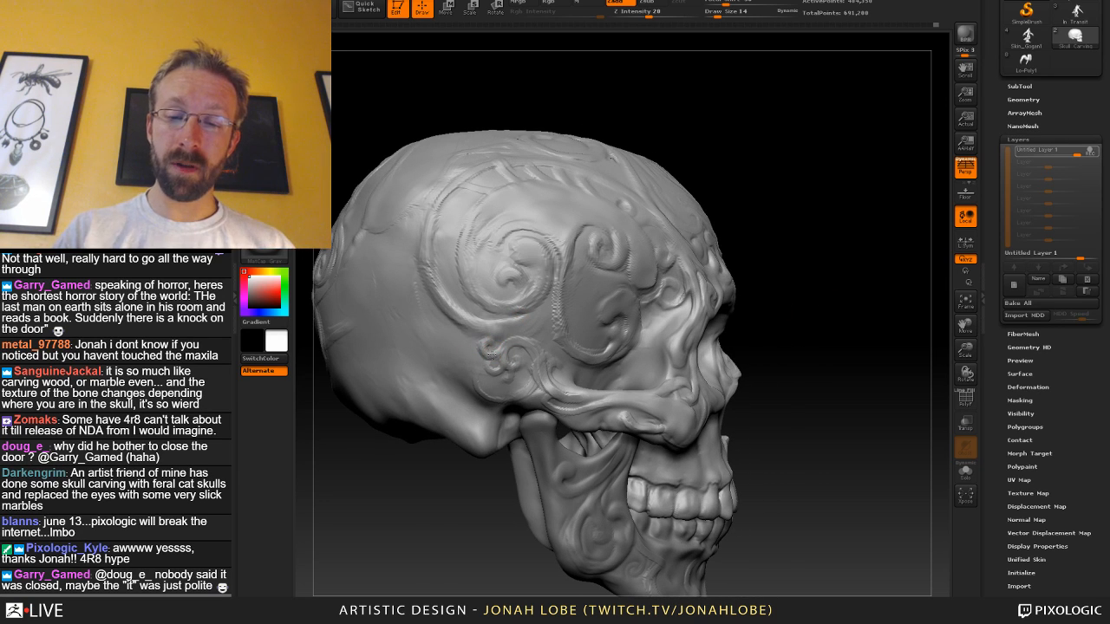
{"action": "mouse_move", "coordinate": [785, 296]}
{"action": "left_mouse_down"}
{"action": "mouse_move", "coordinate": [517, 343]}
{"action": "mouse_move", "coordinate": [542, 349]}
{"action": "mouse_move", "coordinate": [520, 345]}
{"action": "mouse_move", "coordinate": [788, 279]}
{"action": "mouse_move", "coordinate": [767, 286]}
{"action": "left_mouse_up"}
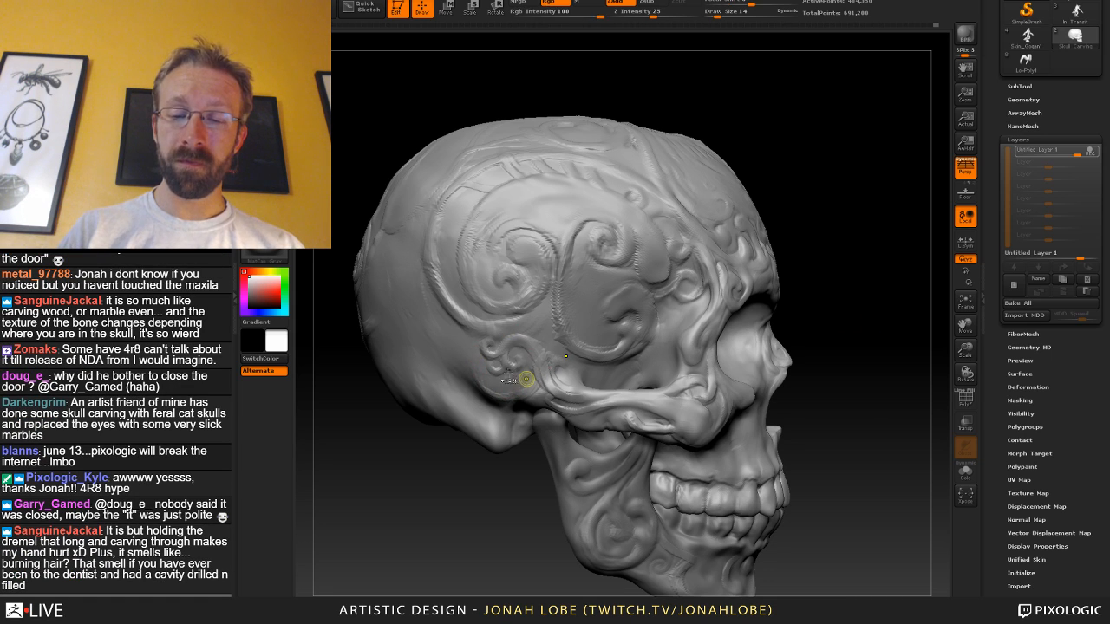
{"action": "key", "text": "s"}
{"action": "left_click_drag", "start_coordinate": [509, 369], "coordinate": [512, 370]}
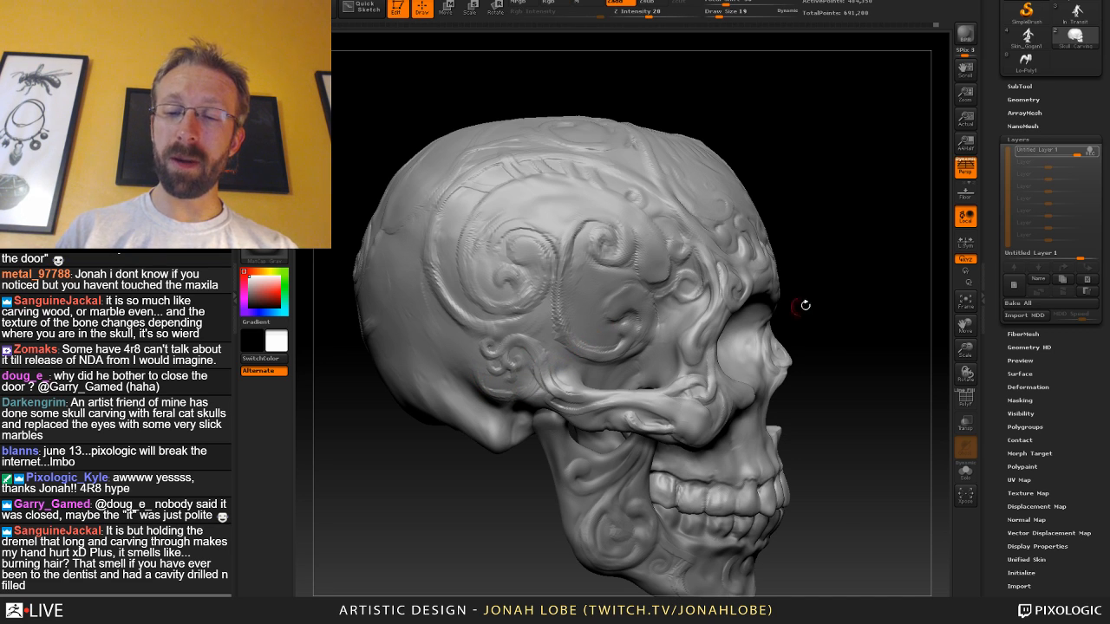
{"action": "right_click_drag", "start_coordinate": [568, 375], "coordinate": [607, 377]}
{"action": "right_click_drag", "start_coordinate": [572, 332], "coordinate": [562, 357]}
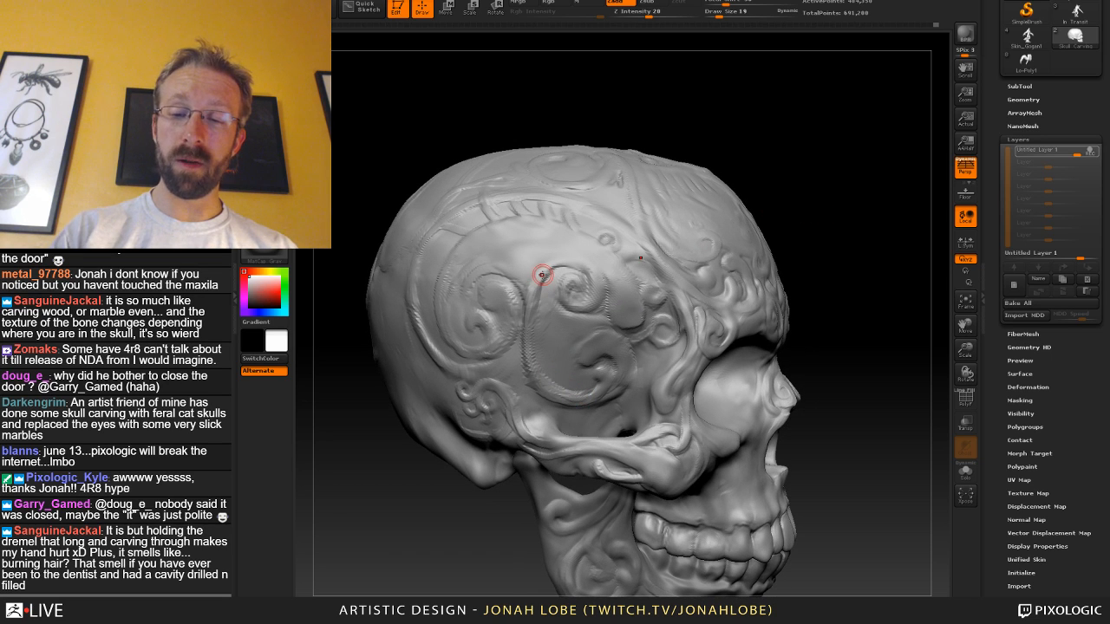
{"action": "left_click_drag", "start_coordinate": [541, 280], "coordinate": [546, 385]}
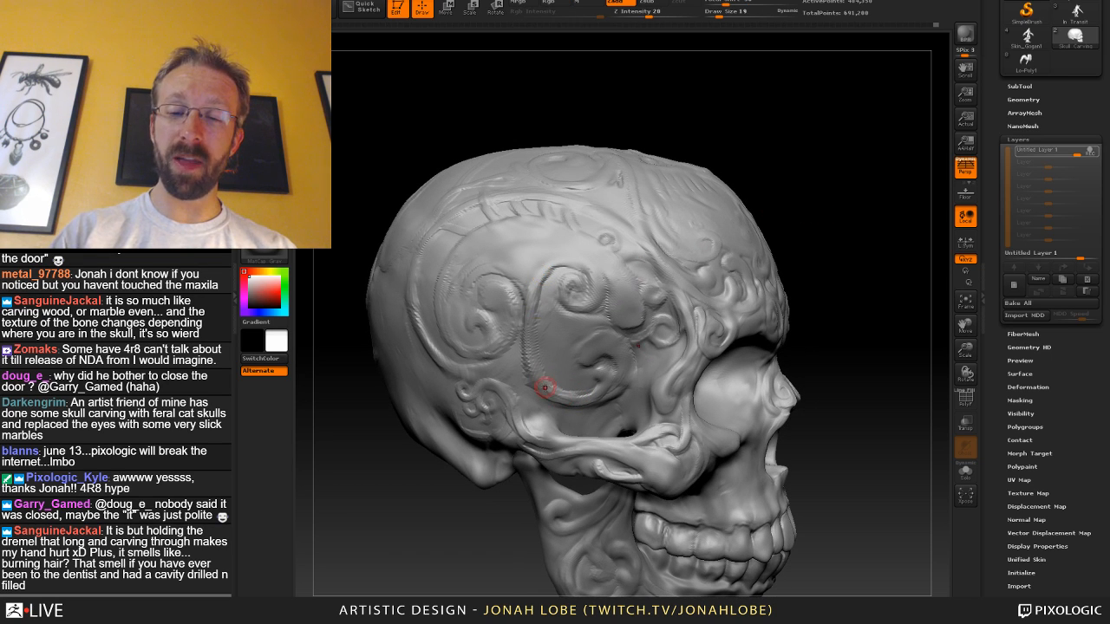
{"action": "mouse_move", "coordinate": [535, 282]}
{"action": "left_mouse_down", "text": "shift"}
{"action": "mouse_move", "coordinate": [543, 380]}
{"action": "mouse_move", "coordinate": [568, 399]}
{"action": "mouse_move", "coordinate": [612, 386]}
{"action": "left_mouse_up", "text": "shift"}
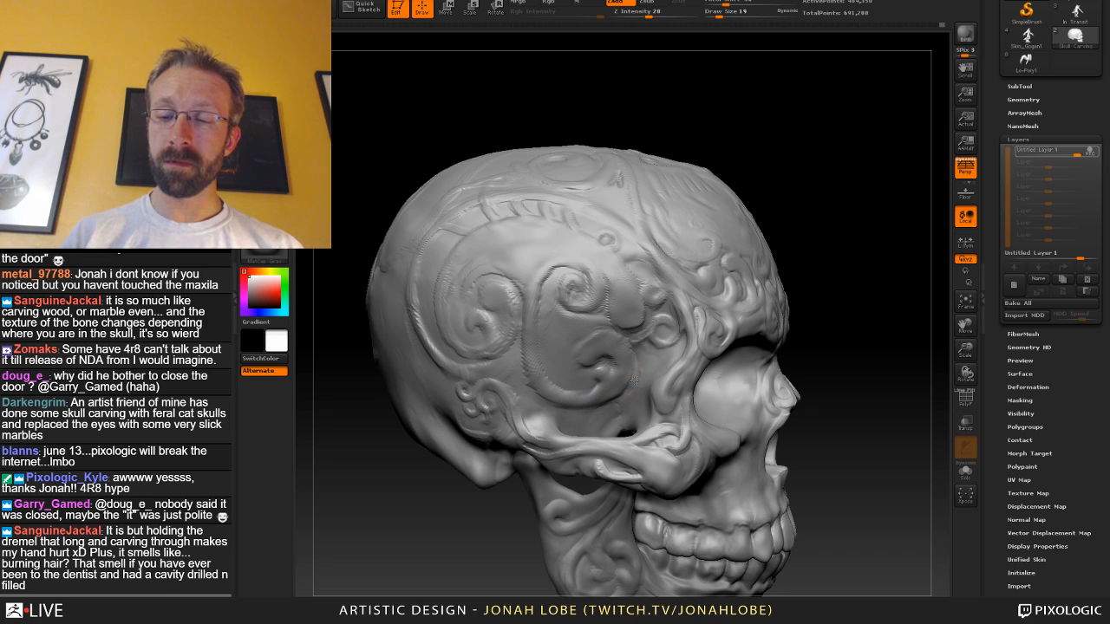
Smooth the surface inside the front temple scroll, around its upper and lower curls.
{"action": "left_click_drag", "start_coordinate": [833, 367], "coordinate": [822, 319], "text": "alt"}
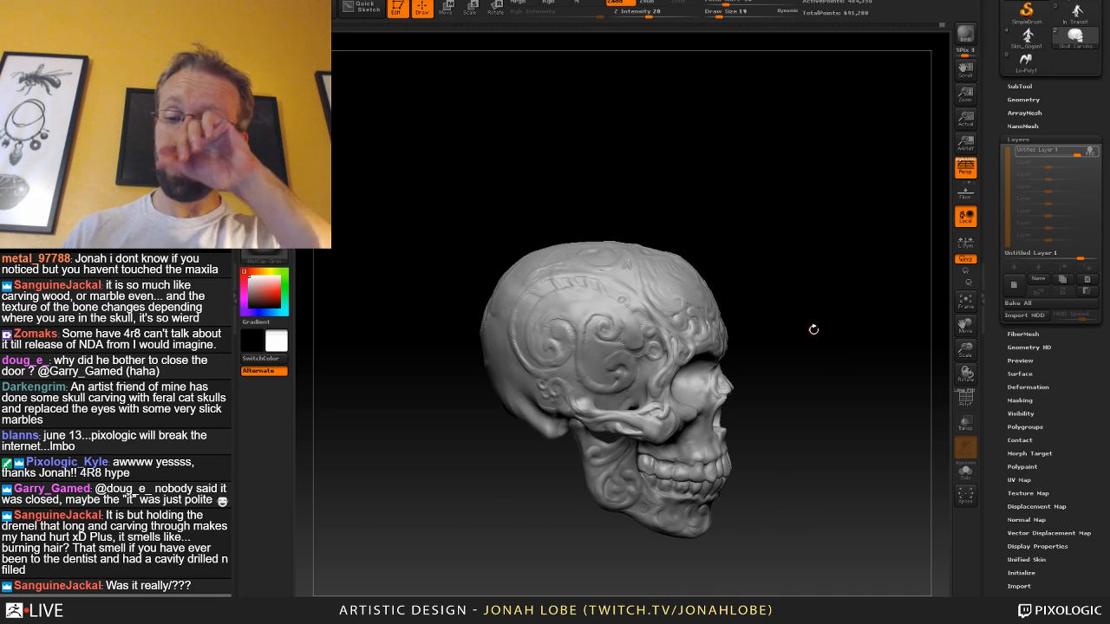
{"action": "left_click_drag", "start_coordinate": [783, 352], "coordinate": [743, 332]}
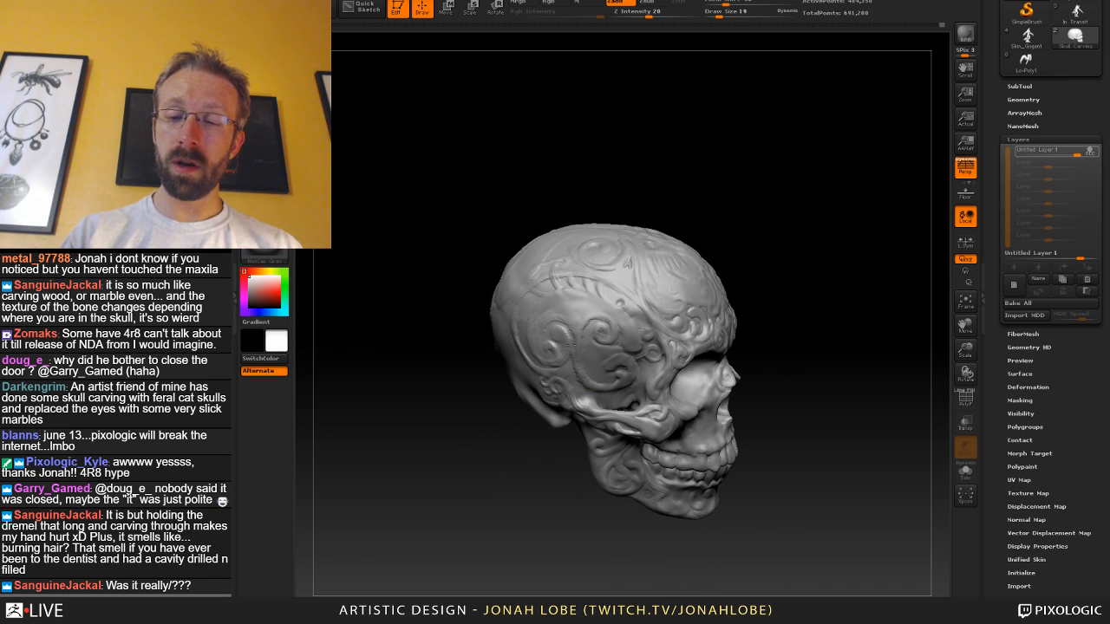
{"action": "left_click_drag", "start_coordinate": [580, 333], "coordinate": [587, 335], "text": "shift"}
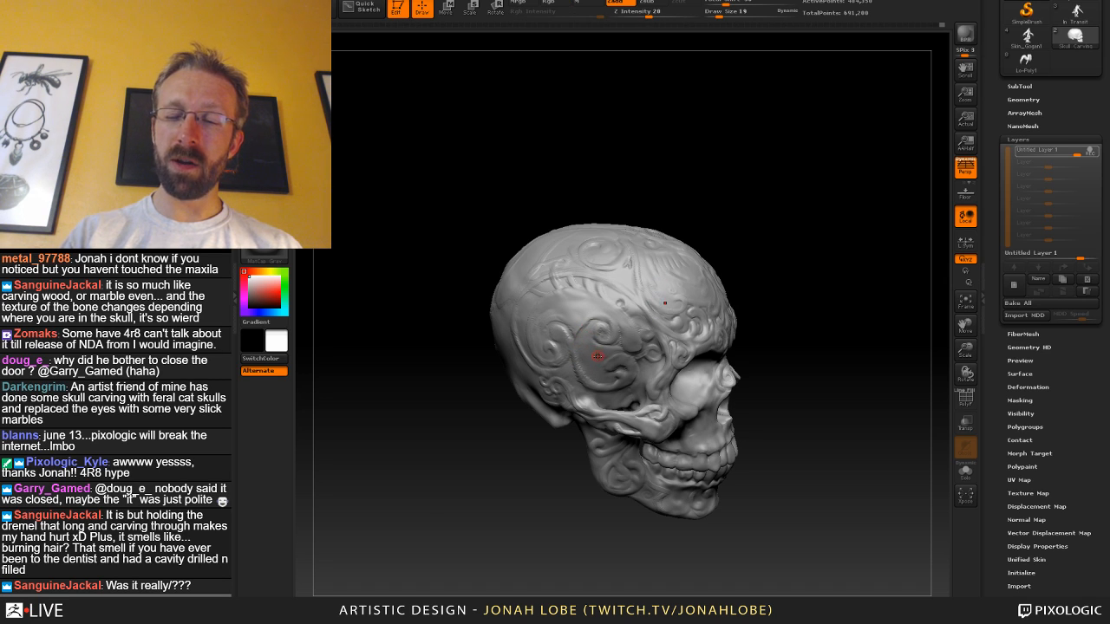
{"action": "left_click_drag", "start_coordinate": [795, 292], "coordinate": [794, 336], "text": "alt"}
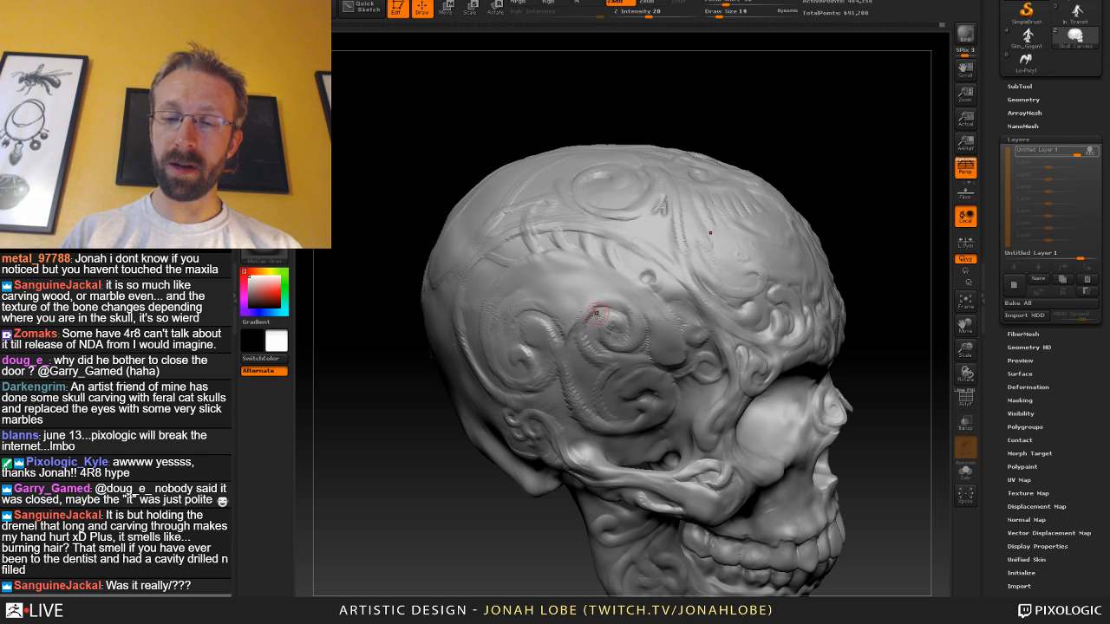
{"action": "mouse_move", "coordinate": [587, 314]}
{"action": "left_mouse_down", "text": "shift"}
{"action": "mouse_move", "coordinate": [578, 349]}
{"action": "mouse_move", "coordinate": [598, 414]}
{"action": "left_mouse_up", "text": "shift"}
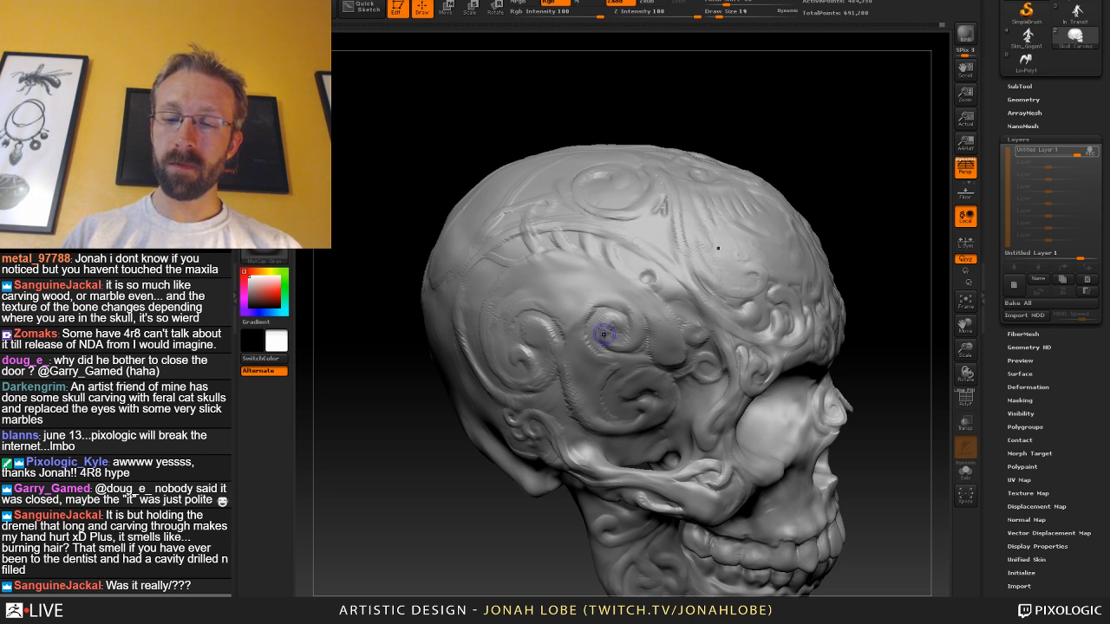
Rework the surface across the temple scrolls with a large brush at Z Intensity 11.
{"action": "mouse_move", "coordinate": [866, 433]}
{"action": "left_mouse_down", "text": "alt"}
{"action": "mouse_move", "coordinate": [789, 344]}
{"action": "mouse_move", "coordinate": [801, 426]}
{"action": "left_mouse_up", "text": "alt"}
{"action": "key", "text": "b"}
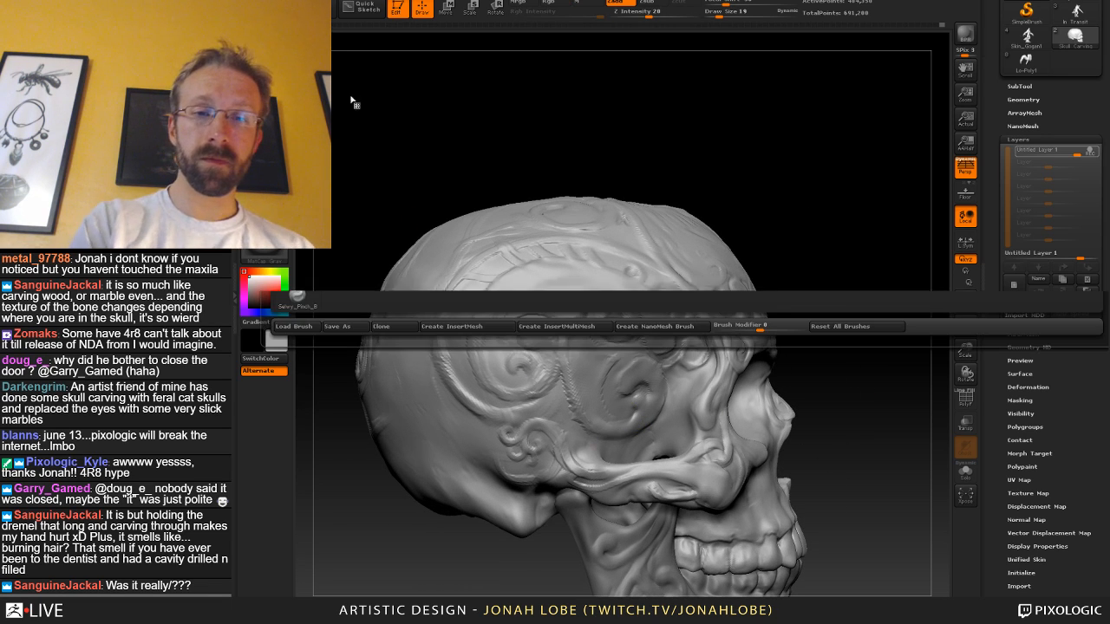
{"action": "left_click", "coordinate": [488, 98]}
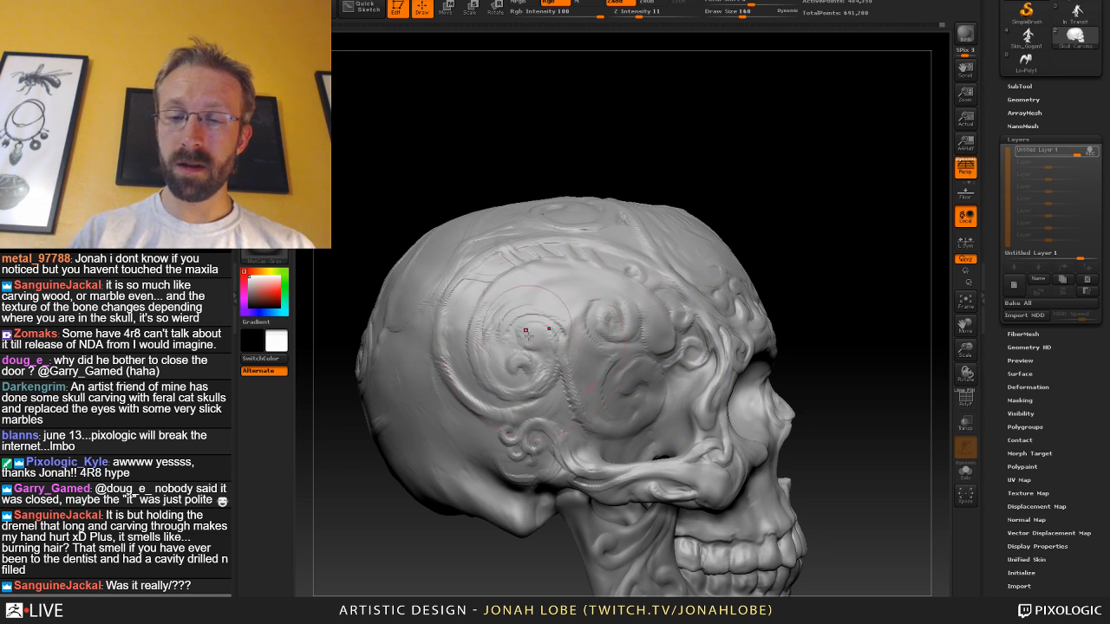
{"action": "left_click_drag", "start_coordinate": [859, 317], "coordinate": [832, 294], "text": "alt"}
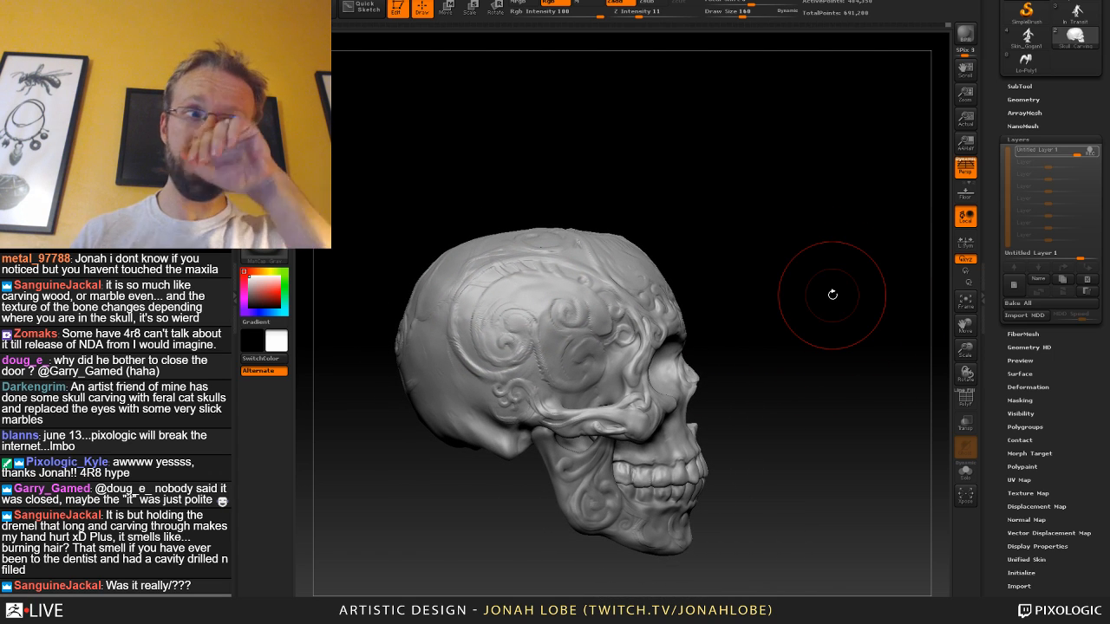
Switch to the ClayBuildup brush and reduce its draw size to 20.
{"action": "key", "text": "b"}
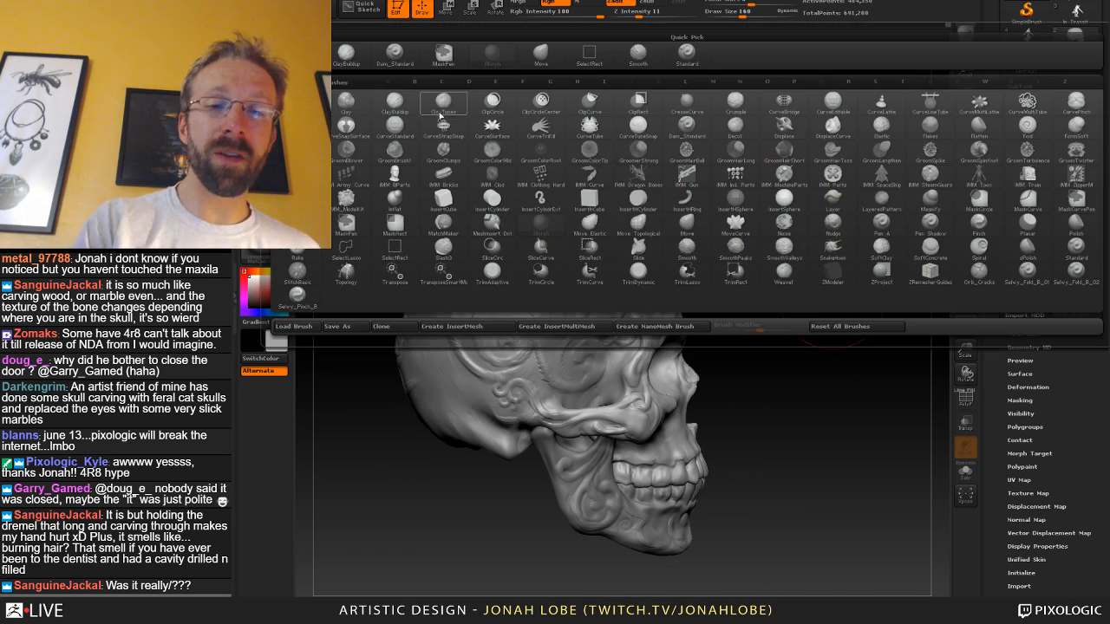
{"action": "left_click", "coordinate": [352, 62]}
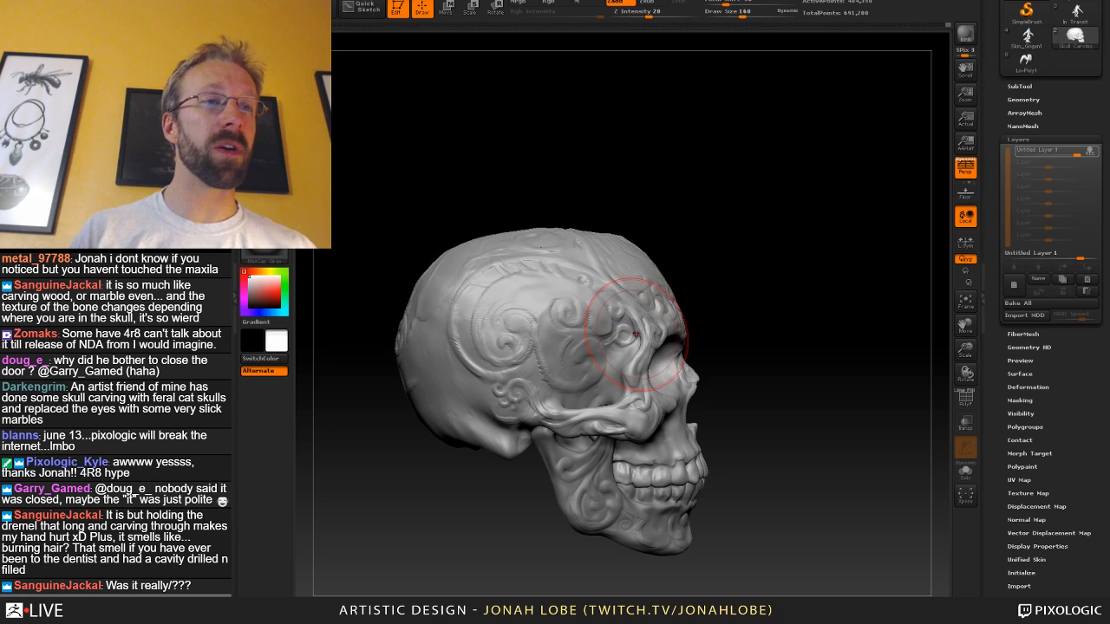
{"action": "key", "text": "s"}
{"action": "left_click_drag", "start_coordinate": [632, 331], "coordinate": [630, 331]}
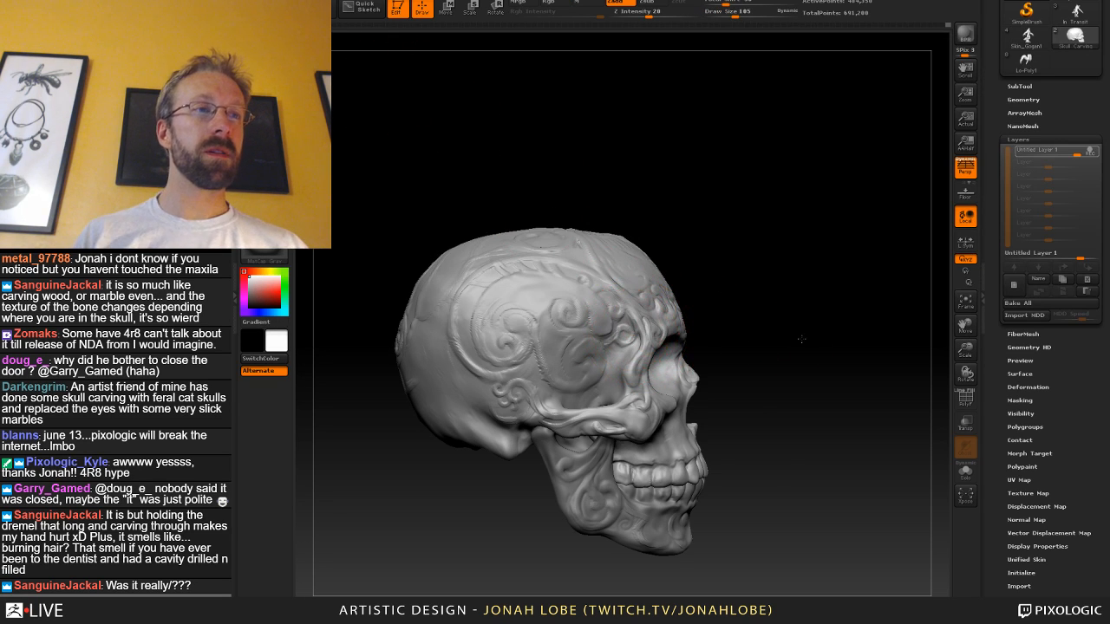
{"action": "left_click_drag", "start_coordinate": [783, 333], "coordinate": [867, 334]}
{"action": "left_click_drag", "start_coordinate": [650, 364], "coordinate": [761, 363], "text": "alt"}
{"action": "key", "text": "s"}
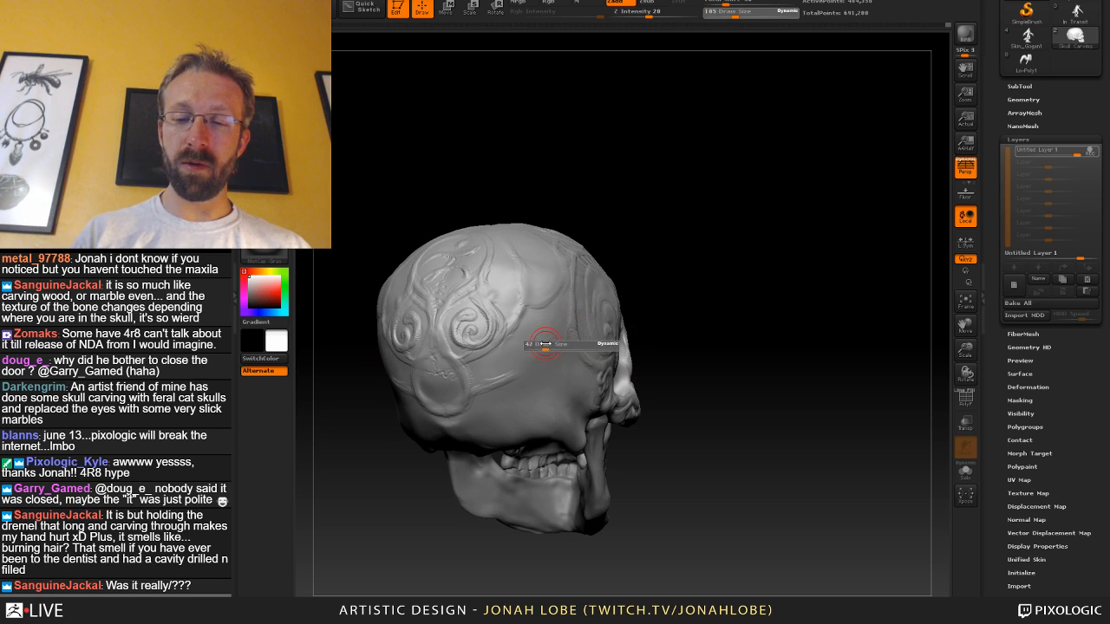
{"action": "left_click_drag", "start_coordinate": [548, 330], "coordinate": [528, 333]}
Build up the raised frame around the figure medallion on the back of the skull.
{"action": "mouse_move", "coordinate": [716, 312]}
{"action": "left_mouse_down"}
{"action": "mouse_move", "coordinate": [695, 344]}
{"action": "mouse_move", "coordinate": [658, 342]}
{"action": "mouse_move", "coordinate": [649, 360]}
{"action": "left_mouse_up"}
{"action": "left_click_drag", "start_coordinate": [842, 364], "coordinate": [799, 371]}
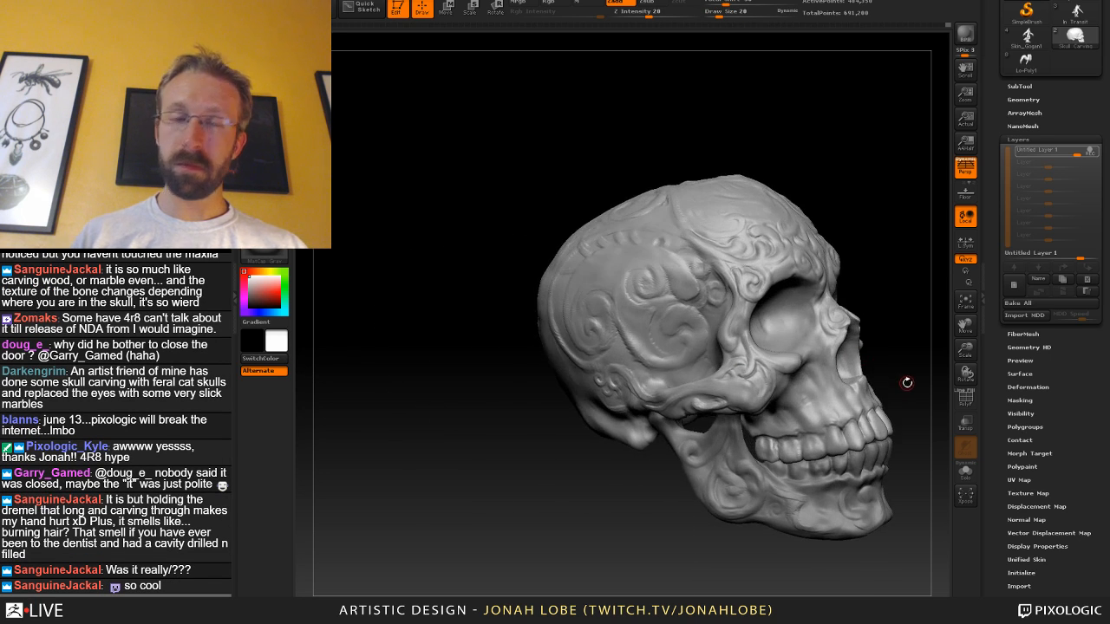
{"action": "left_click_drag", "start_coordinate": [907, 382], "coordinate": [699, 344], "text": "alt"}
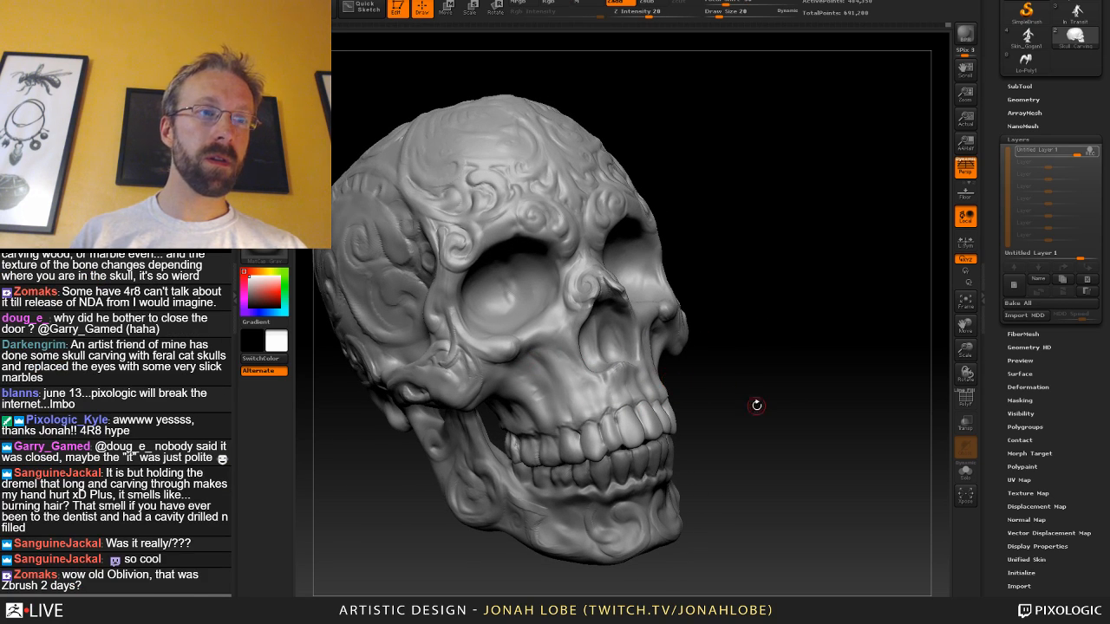
{"action": "left_click_drag", "start_coordinate": [756, 405], "coordinate": [633, 389]}
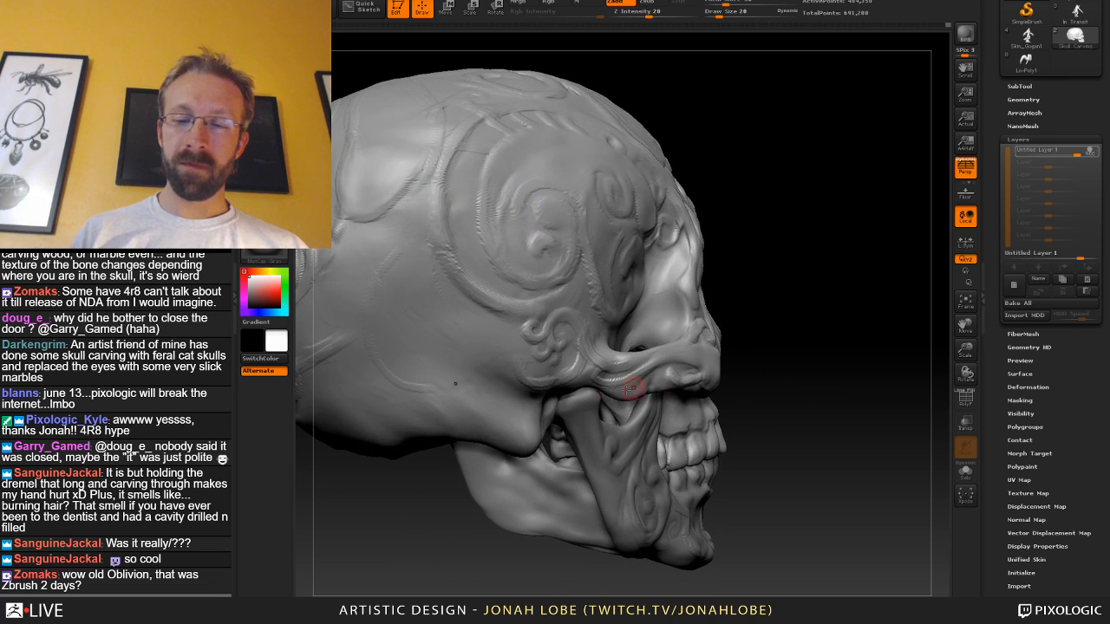
{"action": "left_click_drag", "start_coordinate": [446, 508], "coordinate": [503, 271]}
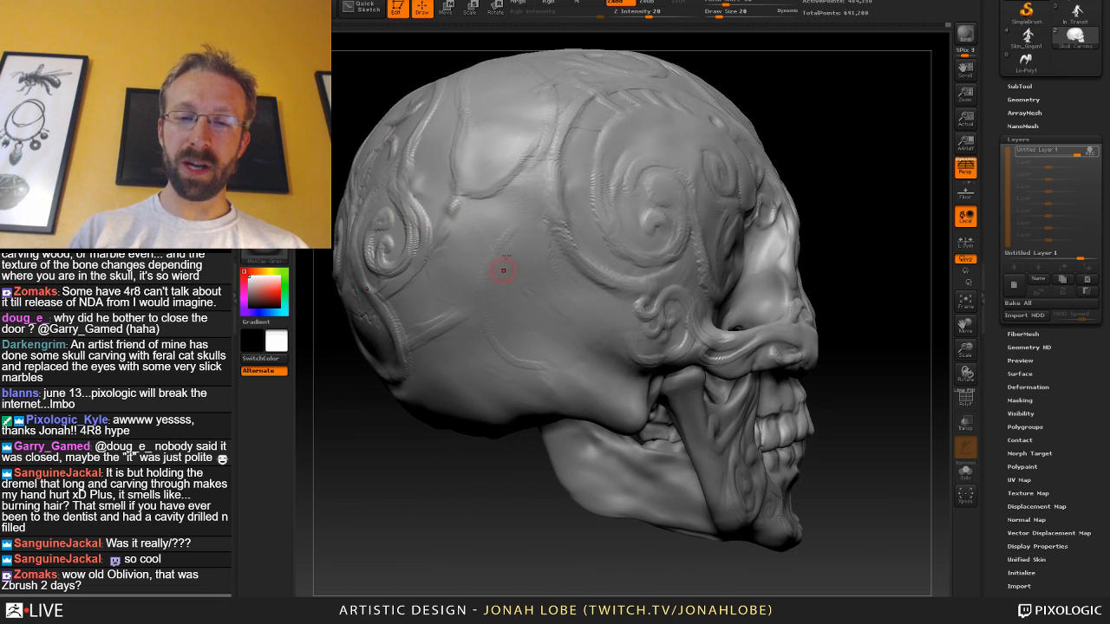
{"action": "left_click_drag", "start_coordinate": [472, 492], "coordinate": [806, 466]}
{"action": "left_click_drag", "start_coordinate": [755, 236], "coordinate": [792, 321]}
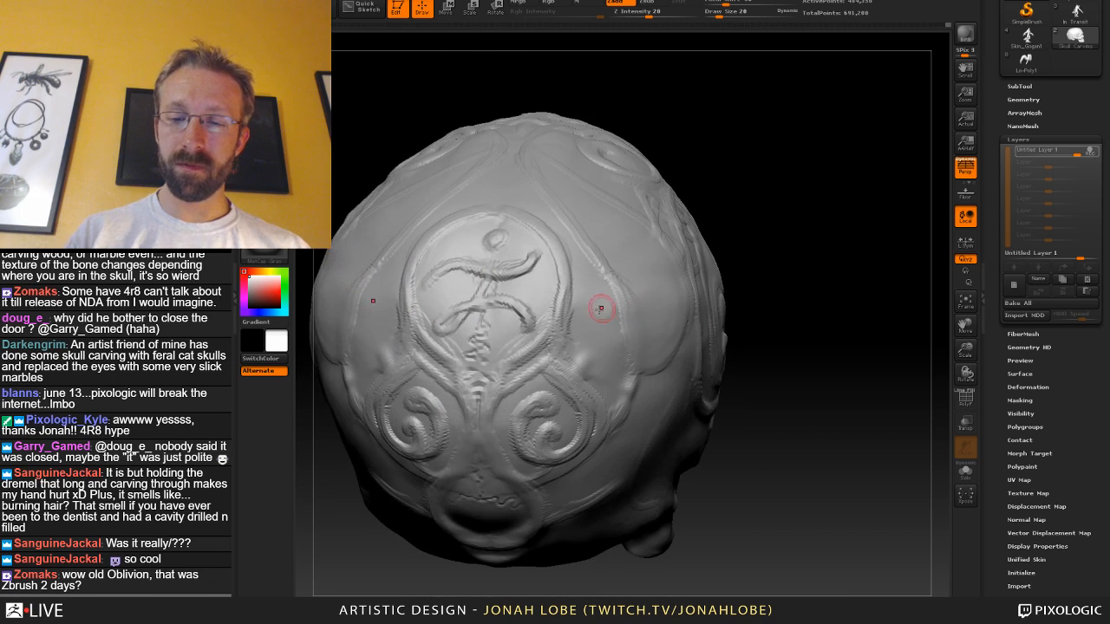
{"action": "left_click_drag", "start_coordinate": [566, 356], "coordinate": [565, 291]}
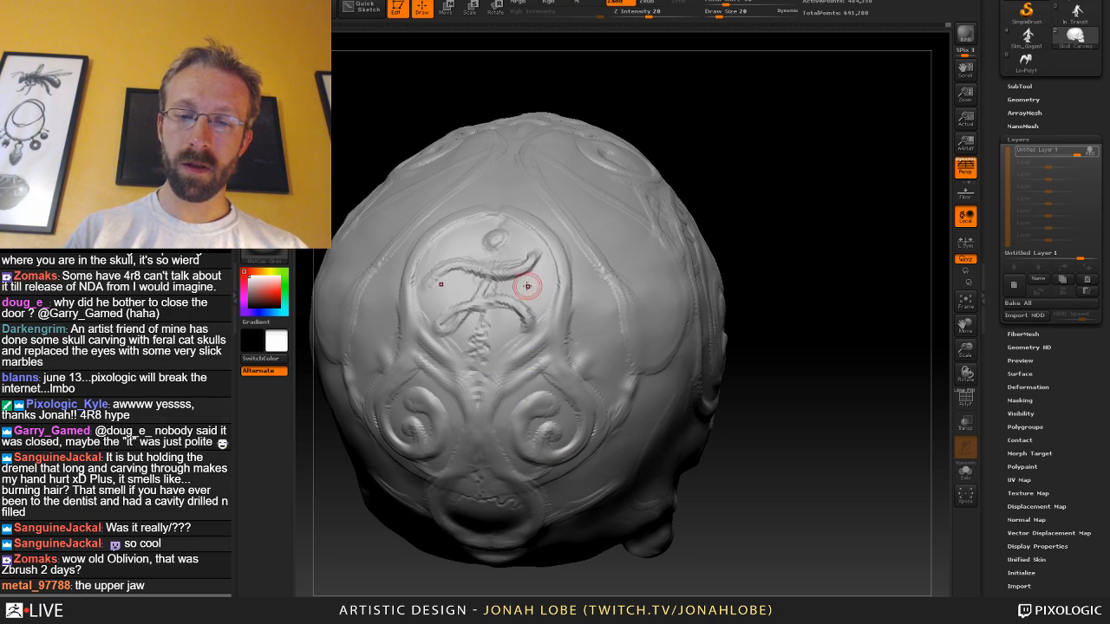
With draw size 13, sculpt branching strands around the medallion's upper frame and a small curled ornament above it on the midline.
{"action": "mouse_move", "coordinate": [785, 272]}
{"action": "left_mouse_down", "text": "alt"}
{"action": "mouse_move", "coordinate": [707, 300]}
{"action": "mouse_move", "coordinate": [729, 281]}
{"action": "mouse_move", "coordinate": [723, 319]}
{"action": "mouse_move", "coordinate": [685, 338]}
{"action": "mouse_move", "coordinate": [577, 302]}
{"action": "mouse_move", "coordinate": [575, 293]}
{"action": "mouse_move", "coordinate": [656, 268]}
{"action": "mouse_move", "coordinate": [560, 288]}
{"action": "left_mouse_up", "text": "alt"}
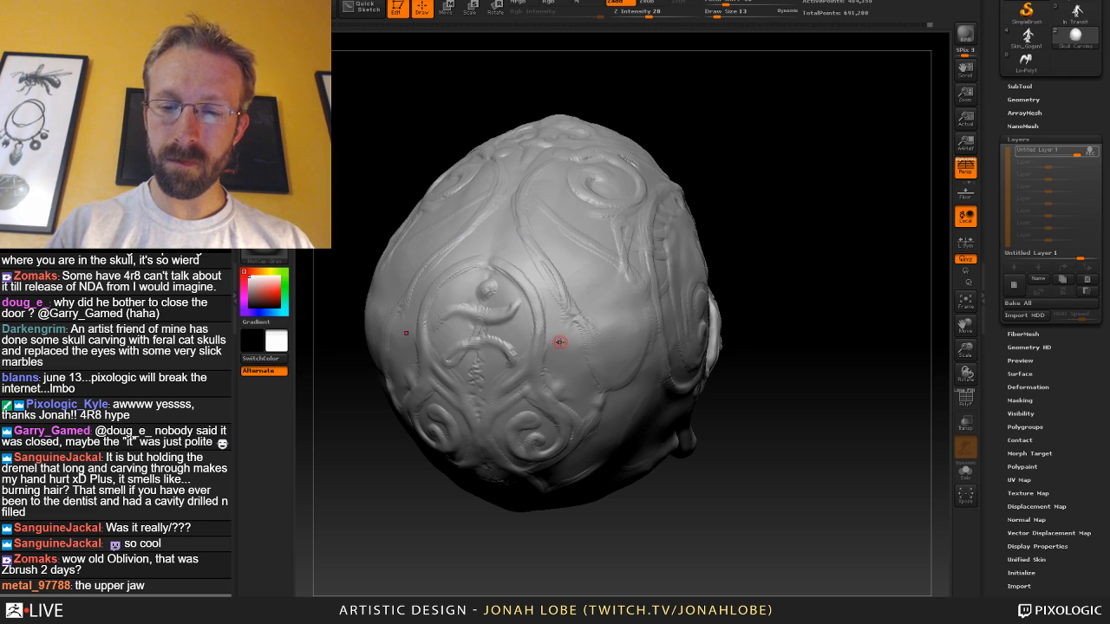
{"action": "left_click_drag", "start_coordinate": [559, 284], "coordinate": [564, 303]}
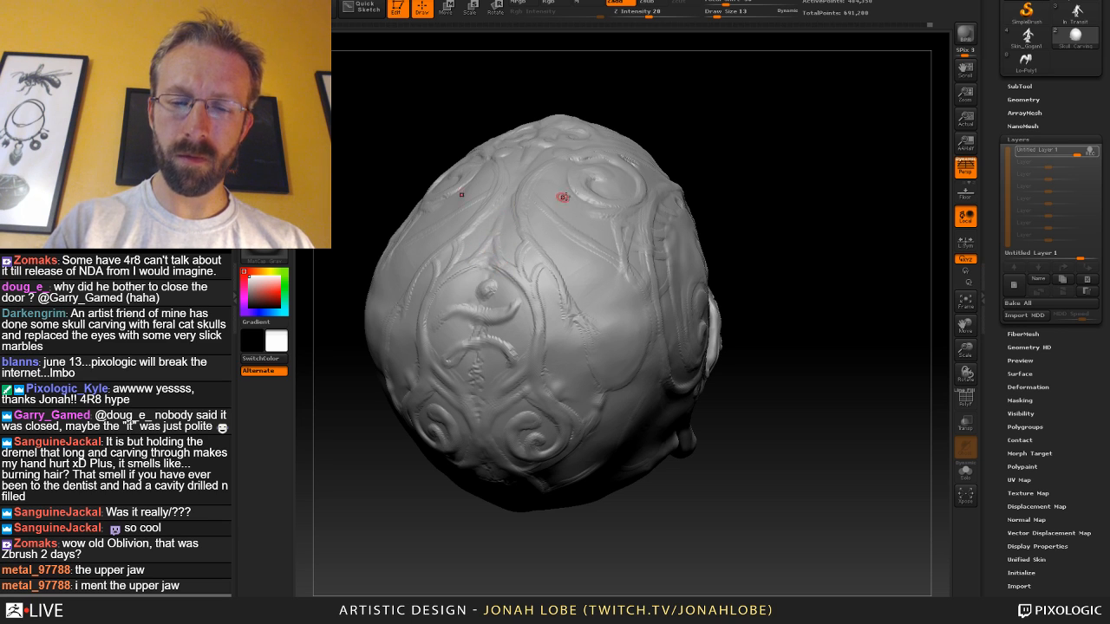
{"action": "left_click_drag", "start_coordinate": [752, 231], "coordinate": [709, 240], "text": "alt"}
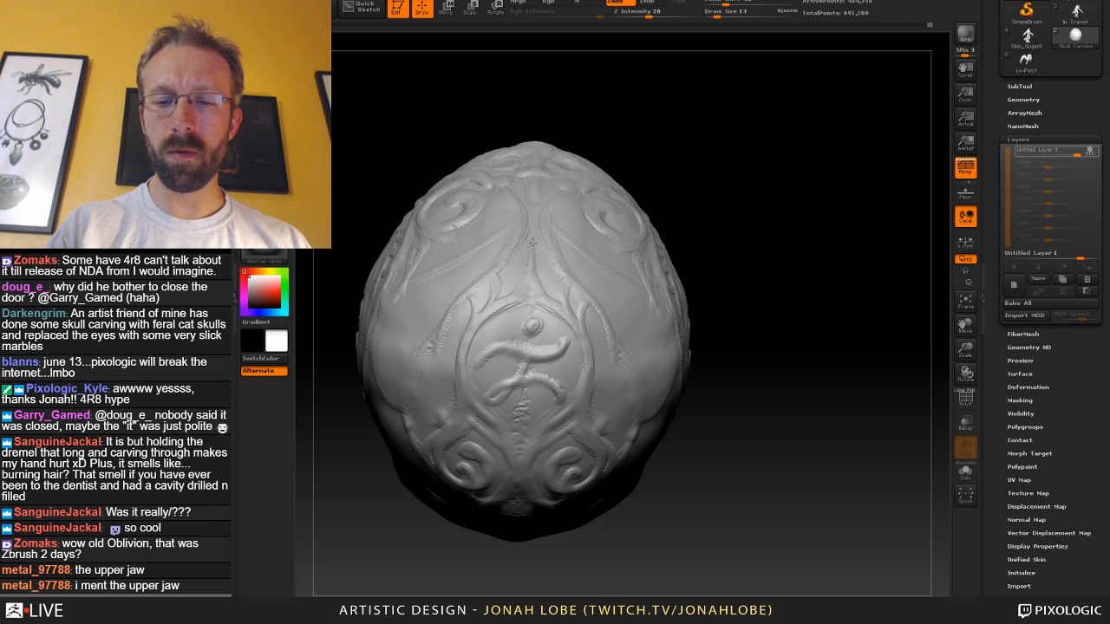
{"action": "left_click_drag", "start_coordinate": [681, 177], "coordinate": [570, 250]}
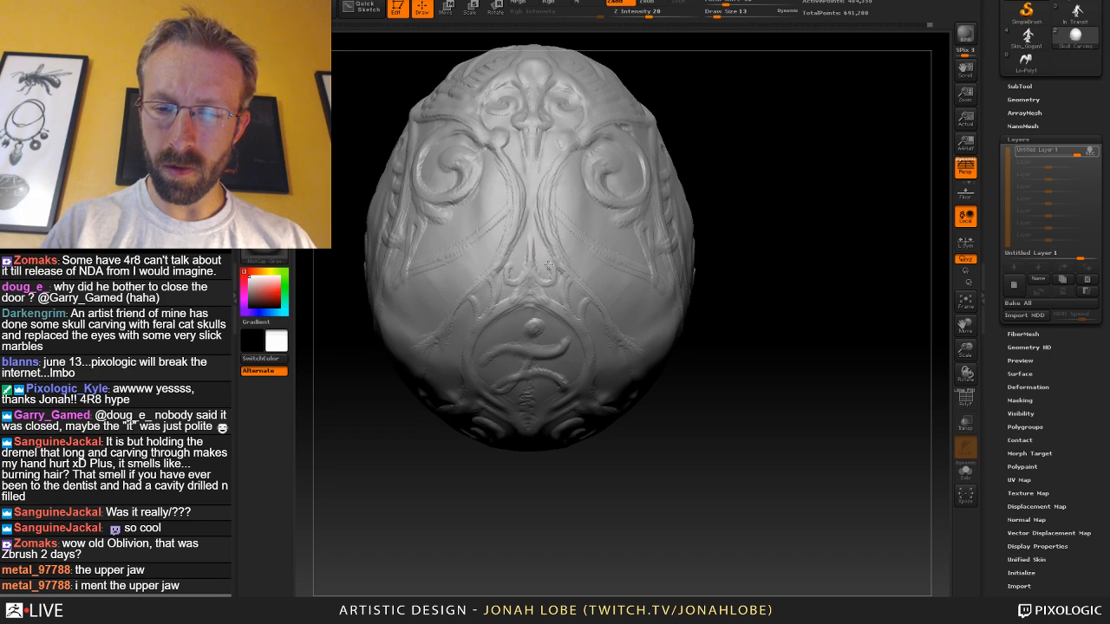
{"action": "left_click_drag", "start_coordinate": [749, 216], "coordinate": [730, 193]}
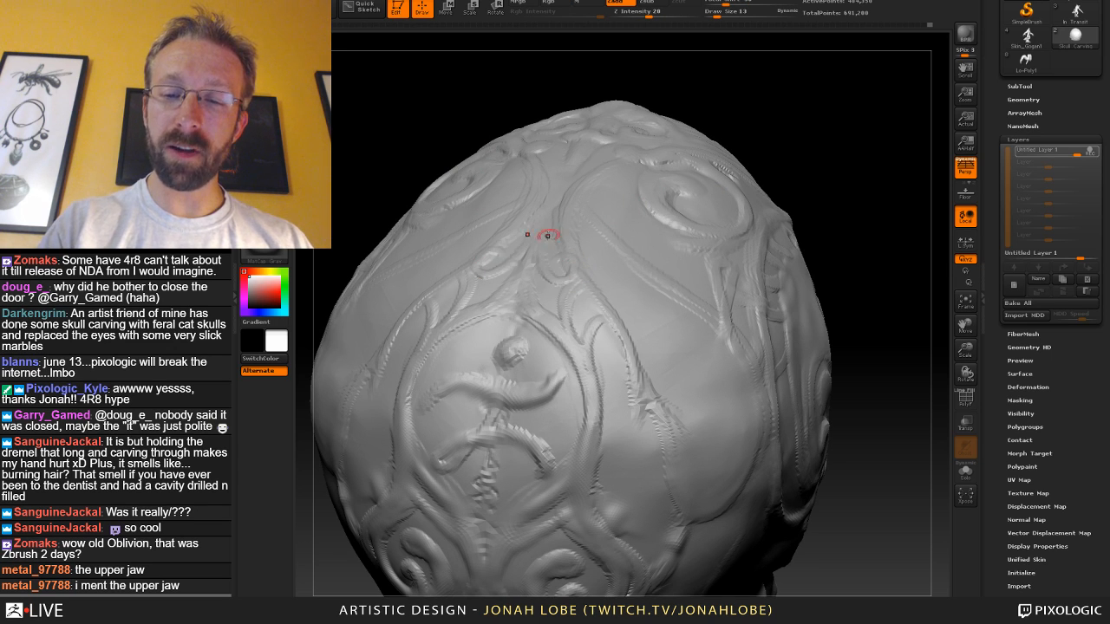
Sculpt a pair of small looped curls above the figure medallion, with strands rising from them along the midline.
{"action": "mouse_move", "coordinate": [767, 144]}
{"action": "left_mouse_down"}
{"action": "mouse_move", "coordinate": [790, 201]}
{"action": "mouse_move", "coordinate": [537, 255]}
{"action": "left_mouse_up"}
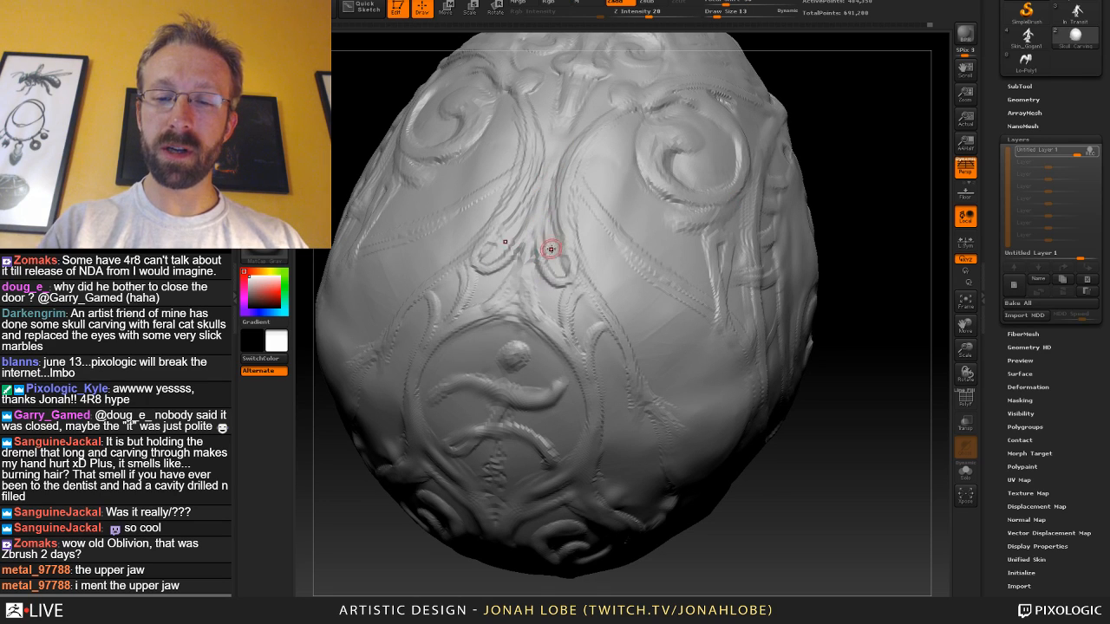
{"action": "mouse_move", "coordinate": [555, 266]}
{"action": "left_mouse_down"}
{"action": "mouse_move", "coordinate": [565, 273]}
{"action": "mouse_move", "coordinate": [559, 199]}
{"action": "left_mouse_up"}
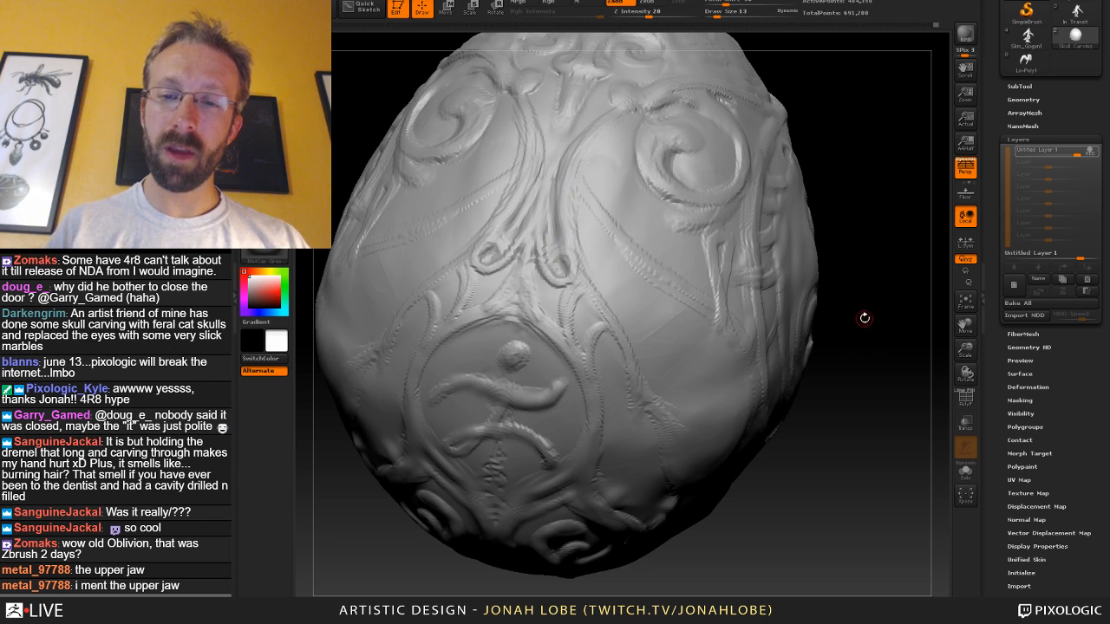
{"action": "mouse_move", "coordinate": [864, 315]}
{"action": "left_mouse_down", "text": "alt"}
{"action": "mouse_move", "coordinate": [826, 254]}
{"action": "mouse_move", "coordinate": [785, 298]}
{"action": "mouse_move", "coordinate": [810, 302]}
{"action": "mouse_move", "coordinate": [684, 282]}
{"action": "mouse_move", "coordinate": [713, 208]}
{"action": "mouse_move", "coordinate": [732, 351]}
{"action": "left_mouse_up", "text": "alt"}
{"action": "key", "text": "s"}
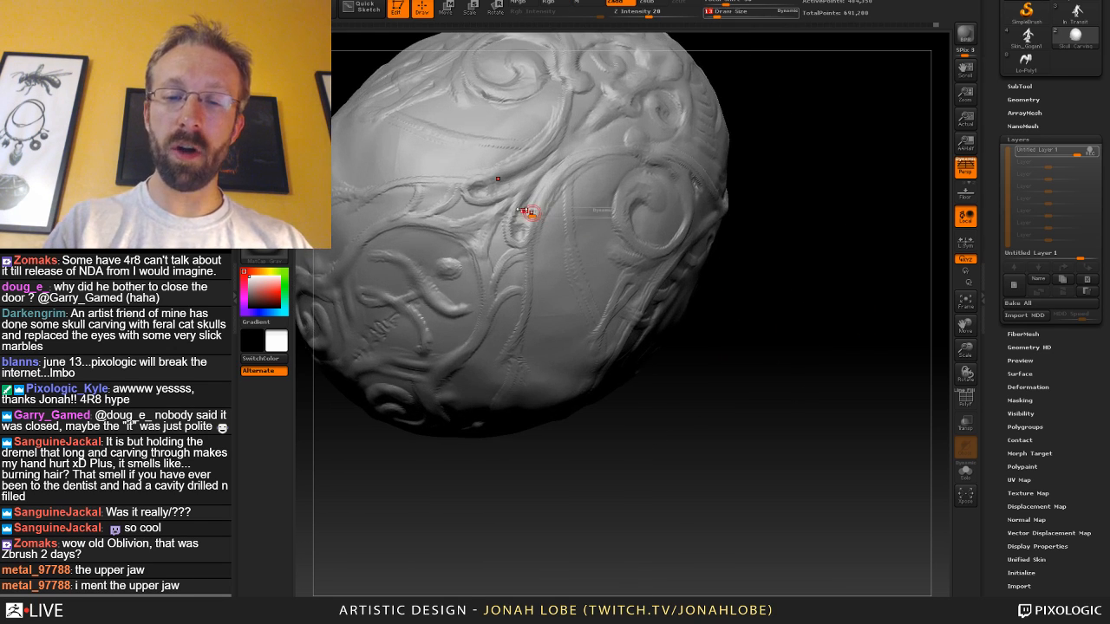
{"action": "mouse_move", "coordinate": [528, 212]}
{"action": "left_mouse_down"}
{"action": "mouse_move", "coordinate": [542, 210]}
{"action": "mouse_move", "coordinate": [502, 260]}
{"action": "mouse_move", "coordinate": [494, 207]}
{"action": "mouse_move", "coordinate": [529, 204]}
{"action": "left_mouse_up"}
{"action": "key", "text": "b"}
{"action": "left_click", "coordinate": [492, 56]}
{"action": "key", "text": "s"}
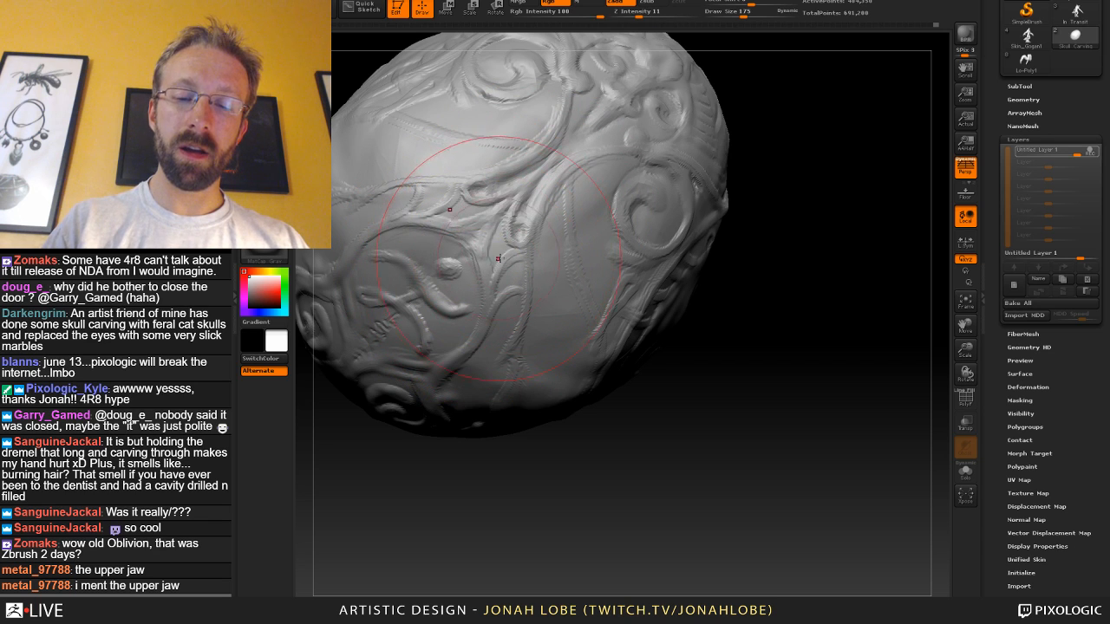
{"action": "left_click_drag", "start_coordinate": [718, 352], "coordinate": [692, 269]}
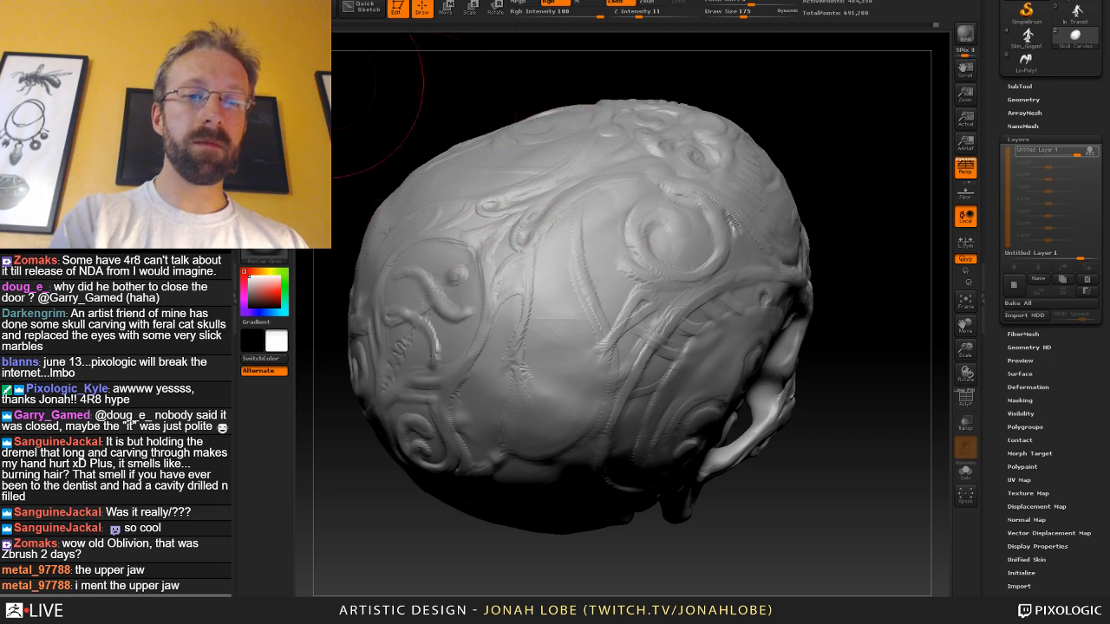
{"action": "key", "text": "b"}
{"action": "left_click", "coordinate": [392, 57]}
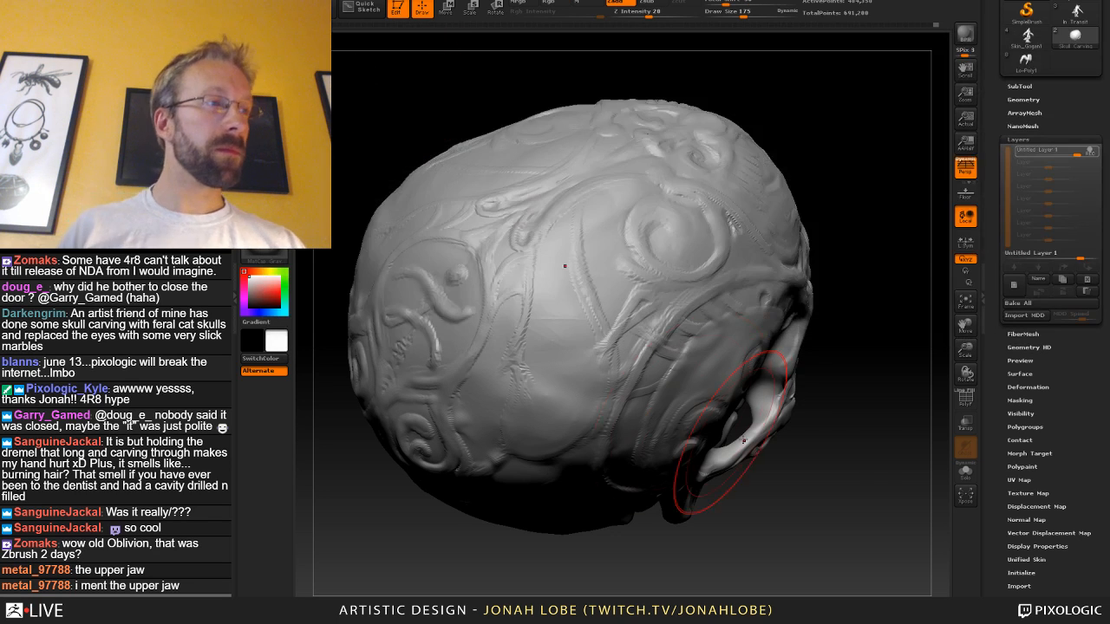
Set the ClayBuildup brush's draw size to 26 for work on the side of the cranium.
{"action": "mouse_move", "coordinate": [792, 425]}
{"action": "left_mouse_down"}
{"action": "mouse_move", "coordinate": [760, 471]}
{"action": "mouse_move", "coordinate": [710, 372]}
{"action": "left_mouse_up"}
{"action": "key", "text": "s"}
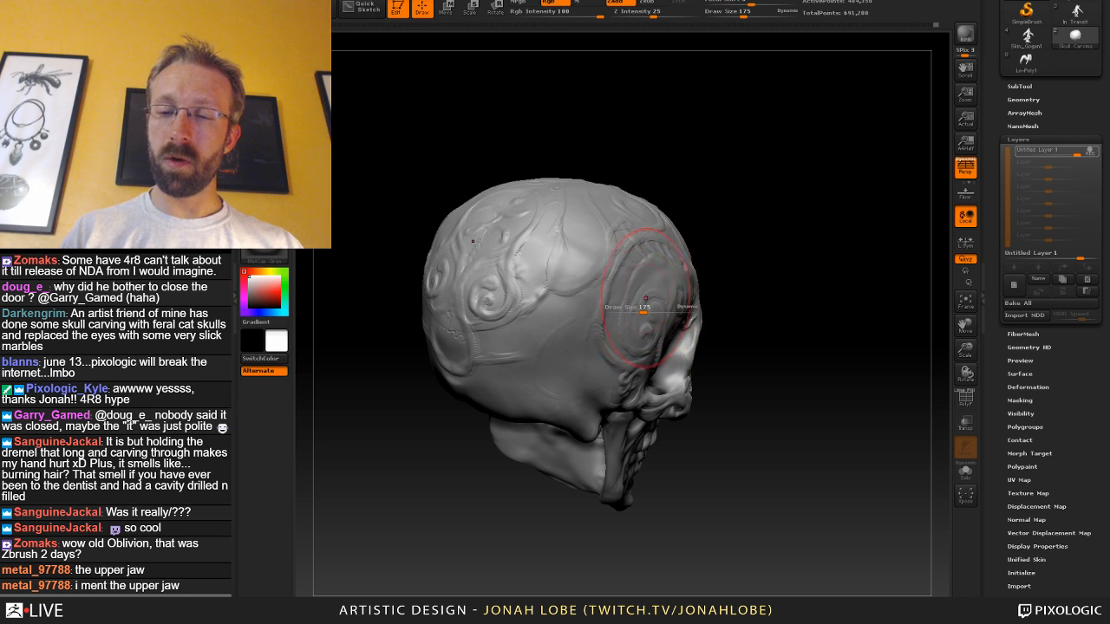
{"action": "key", "text": "space"}
{"action": "left_click_drag", "start_coordinate": [646, 303], "coordinate": [627, 302]}
{"action": "left_click_drag", "start_coordinate": [798, 290], "coordinate": [760, 295]}
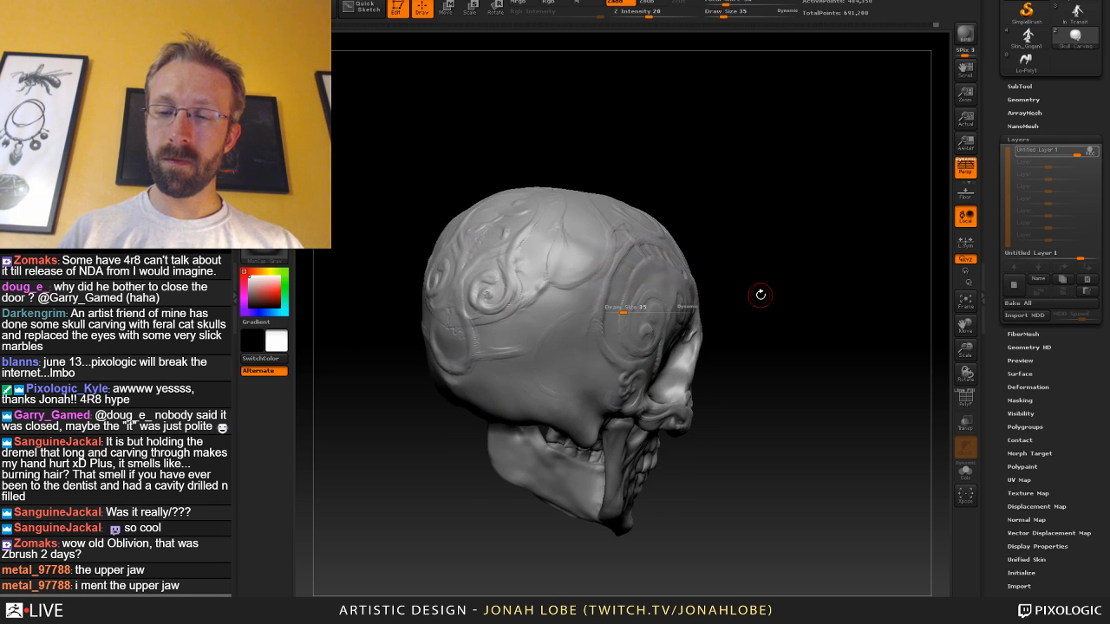
{"action": "key", "text": "s"}
{"action": "left_click_drag", "start_coordinate": [631, 309], "coordinate": [619, 311]}
{"action": "mouse_move", "coordinate": [759, 292]}
{"action": "left_mouse_down"}
{"action": "mouse_move", "coordinate": [802, 299]}
{"action": "mouse_move", "coordinate": [798, 286]}
{"action": "mouse_move", "coordinate": [805, 316]}
{"action": "mouse_move", "coordinate": [790, 332]}
{"action": "mouse_move", "coordinate": [750, 306]}
{"action": "mouse_move", "coordinate": [713, 398]}
{"action": "mouse_move", "coordinate": [626, 382]}
{"action": "left_mouse_up"}
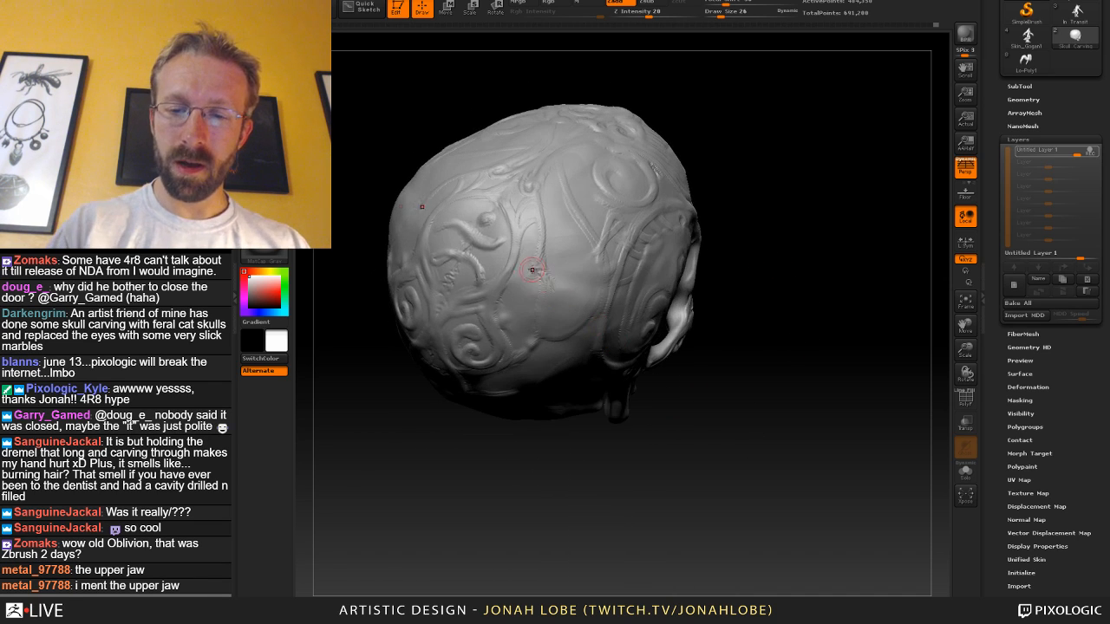
Sculpt a raised curved strand around the smooth area between the back medallion and the temple ornament, redoing the first stroke.
{"action": "left_click_drag", "start_coordinate": [574, 306], "coordinate": [665, 258]}
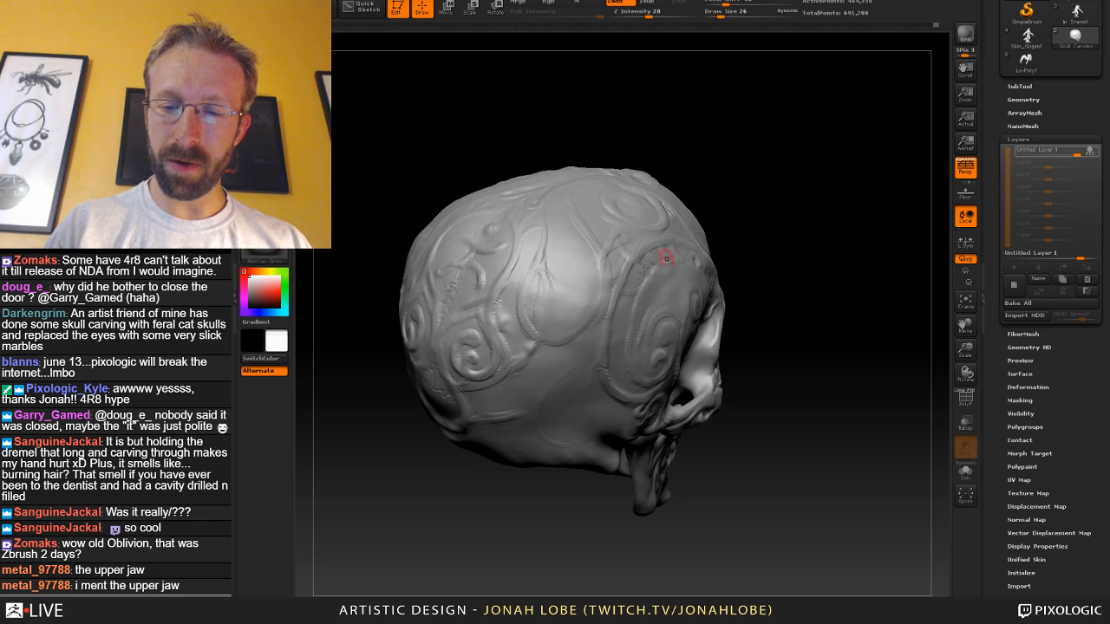
{"action": "left_click_drag", "start_coordinate": [523, 328], "coordinate": [546, 345]}
{"action": "key", "text": "ctrl+z"}
{"action": "left_click_drag", "start_coordinate": [523, 285], "coordinate": [526, 323]}
{"action": "mouse_move", "coordinate": [771, 289]}
{"action": "left_mouse_down"}
{"action": "mouse_move", "coordinate": [773, 342]}
{"action": "mouse_move", "coordinate": [750, 354]}
{"action": "left_mouse_up"}
{"action": "left_click_drag", "start_coordinate": [582, 222], "coordinate": [574, 174]}
{"action": "left_click_drag", "start_coordinate": [802, 105], "coordinate": [684, 146]}
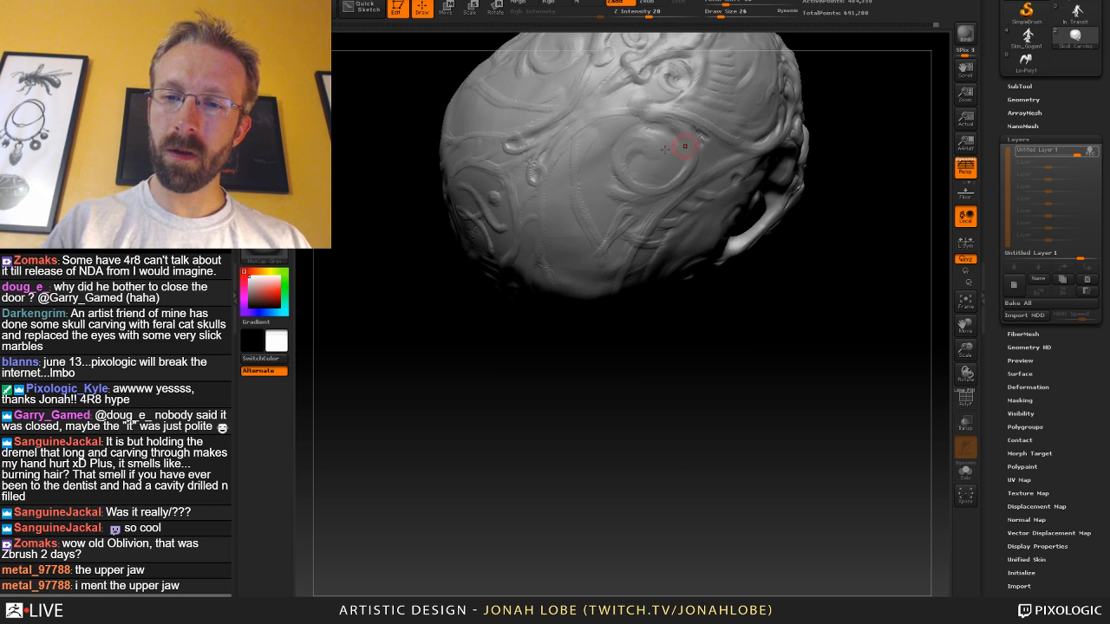
Reduce the draw size to 15 and extend the curved strand upward beside the large spiral on the cranium.
{"action": "key", "text": "s"}
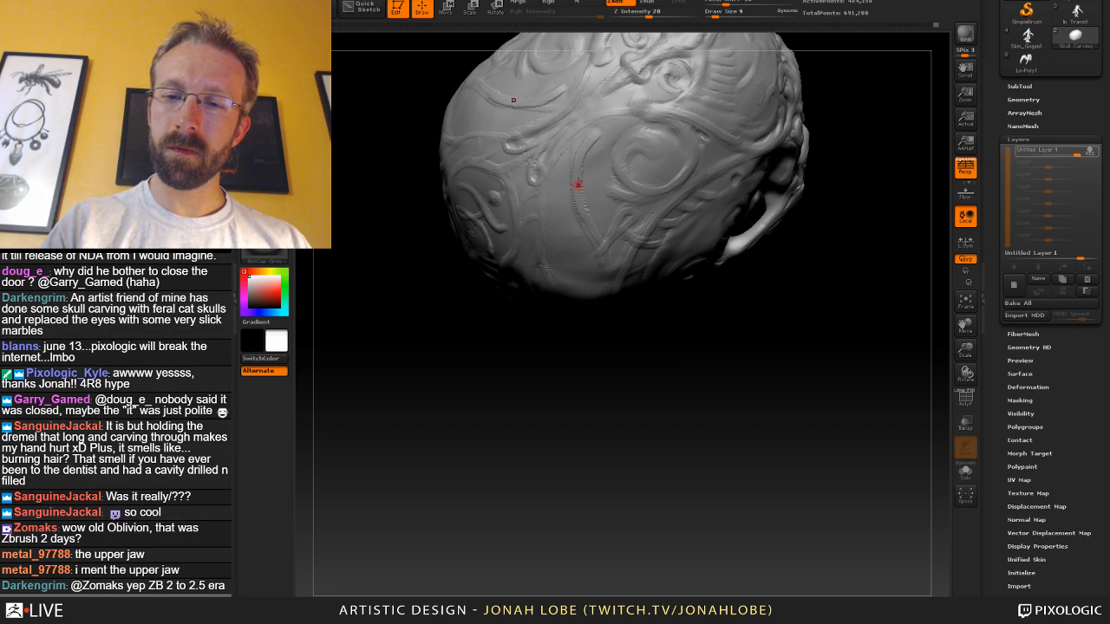
{"action": "key", "text": "s"}
{"action": "left_click_drag", "start_coordinate": [579, 175], "coordinate": [605, 131]}
{"action": "mouse_move", "coordinate": [768, 357]}
{"action": "left_mouse_down"}
{"action": "mouse_move", "coordinate": [822, 355]}
{"action": "mouse_move", "coordinate": [782, 323]}
{"action": "mouse_move", "coordinate": [811, 346]}
{"action": "mouse_move", "coordinate": [754, 360]}
{"action": "mouse_move", "coordinate": [755, 427]}
{"action": "mouse_move", "coordinate": [728, 293]}
{"action": "mouse_move", "coordinate": [731, 315]}
{"action": "mouse_move", "coordinate": [770, 355]}
{"action": "mouse_move", "coordinate": [719, 326]}
{"action": "left_mouse_up"}
Clean up the looped strand on the side of the cranium using the Morph brush at draw size 28, then return to ClayBuildup.
{"action": "key", "text": "b"}
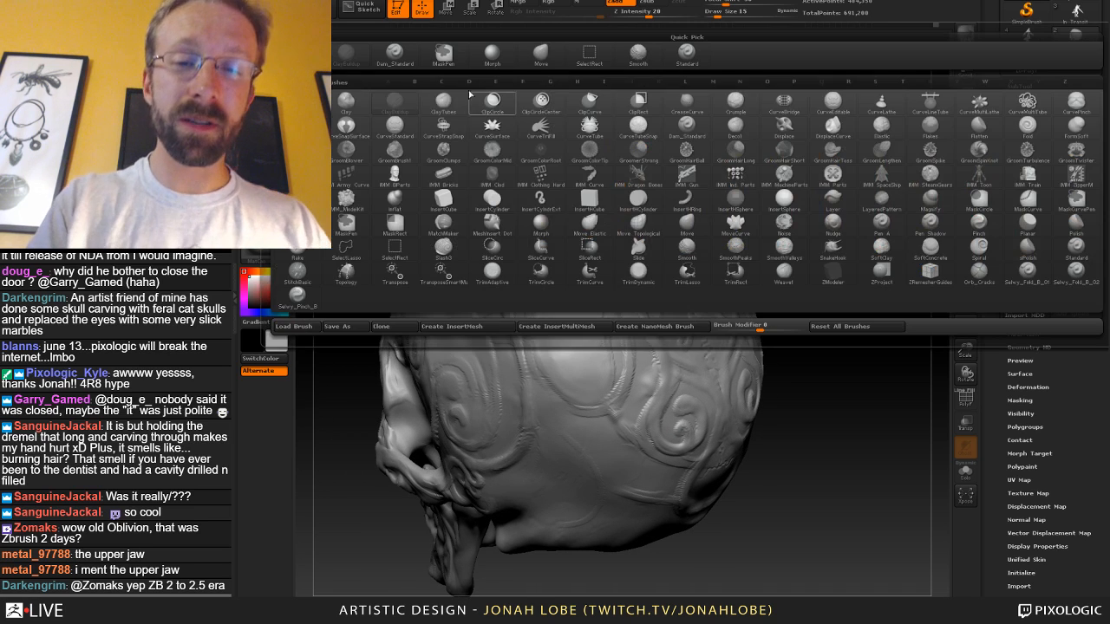
{"action": "left_click", "coordinate": [497, 62]}
{"action": "key", "text": "s"}
{"action": "left_click_drag", "start_coordinate": [607, 310], "coordinate": [603, 365]}
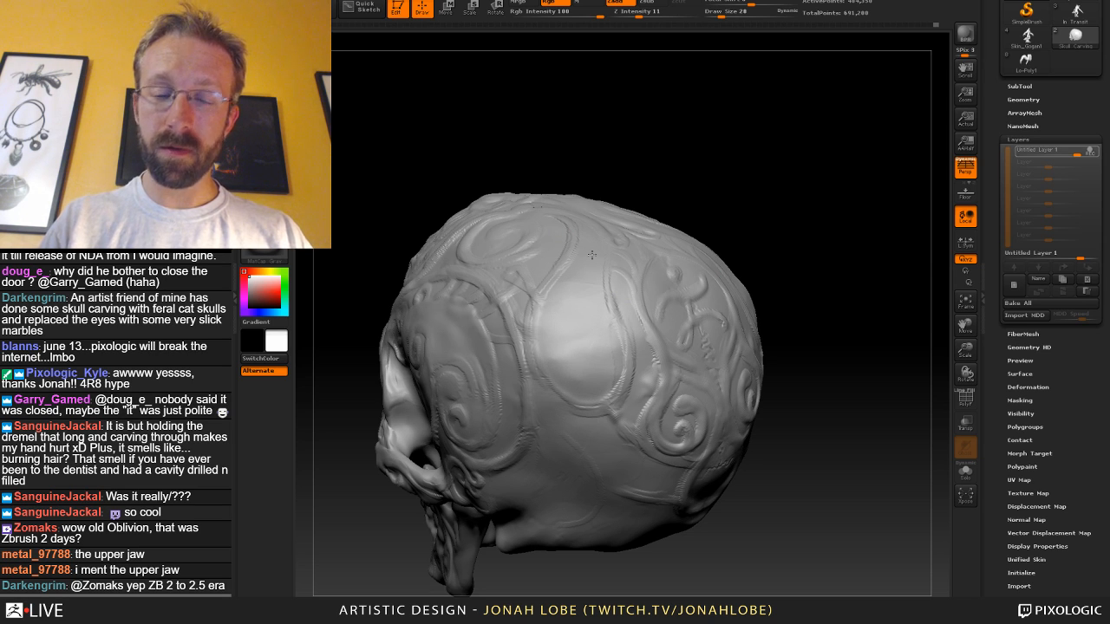
{"action": "key", "text": "b"}
{"action": "left_click", "coordinate": [354, 57]}
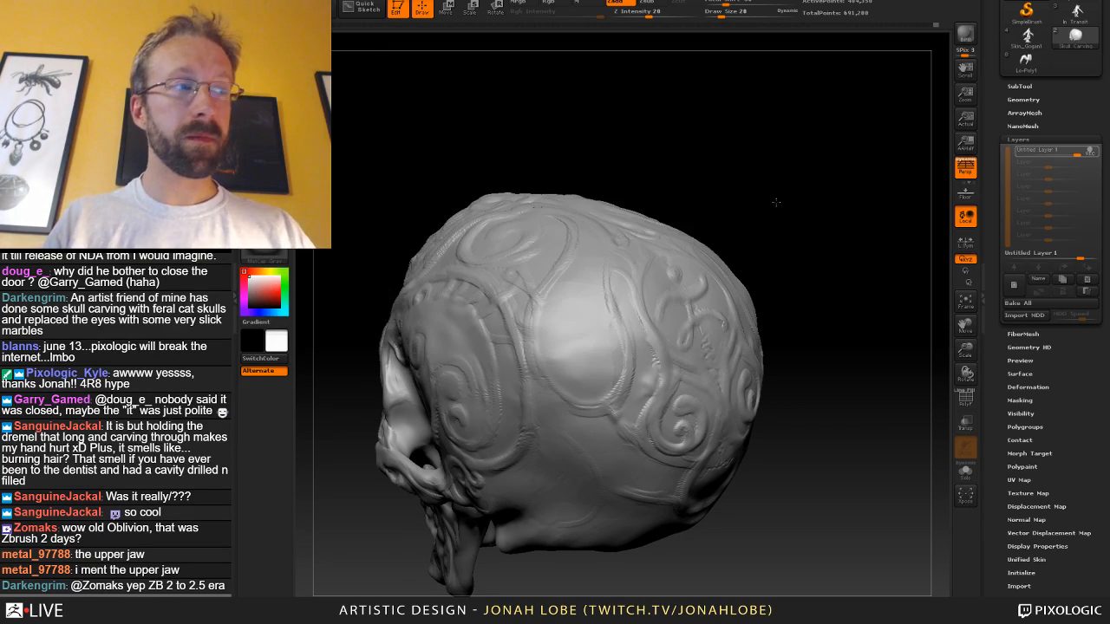
Save the tool to the Desktop as Skull Carving, replacing the existing file.
{"action": "left_click_drag", "start_coordinate": [775, 203], "coordinate": [818, 189]}
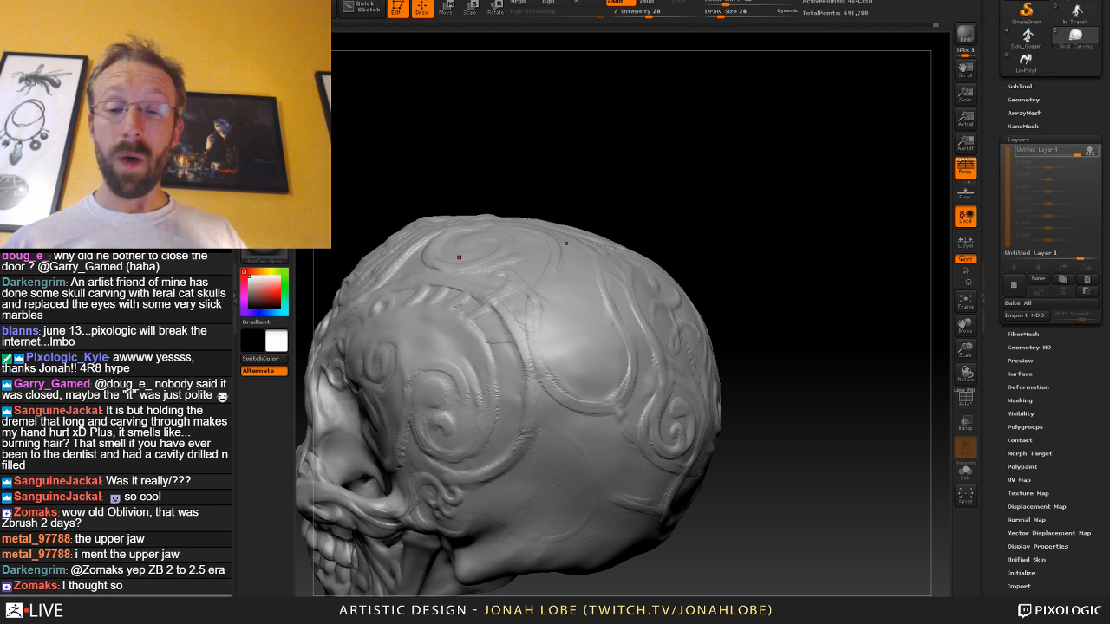
{"action": "left_click_drag", "start_coordinate": [675, 173], "coordinate": [735, 134]}
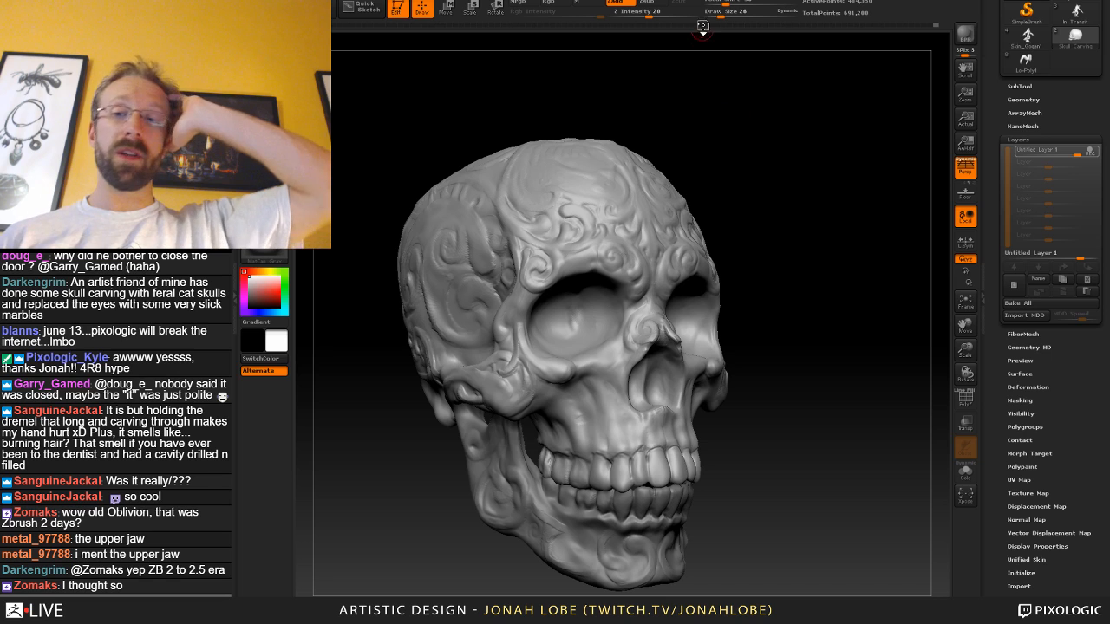
{"action": "mouse_move", "coordinate": [704, 2]}
{"action": "left_click", "coordinate": [761, 2]}
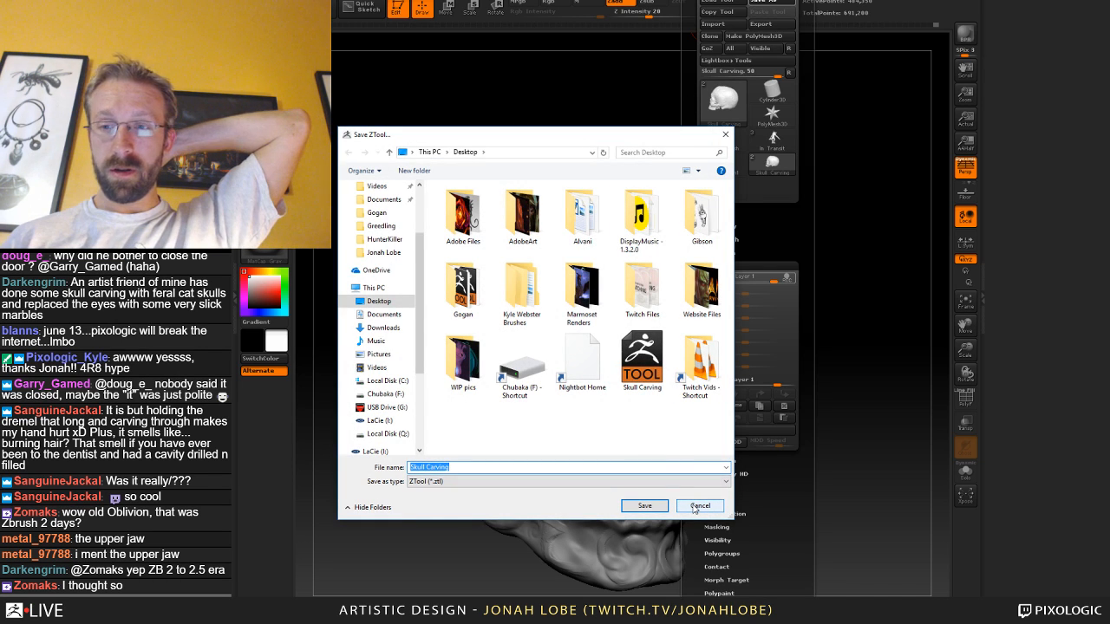
{"action": "left_click", "coordinate": [645, 506]}
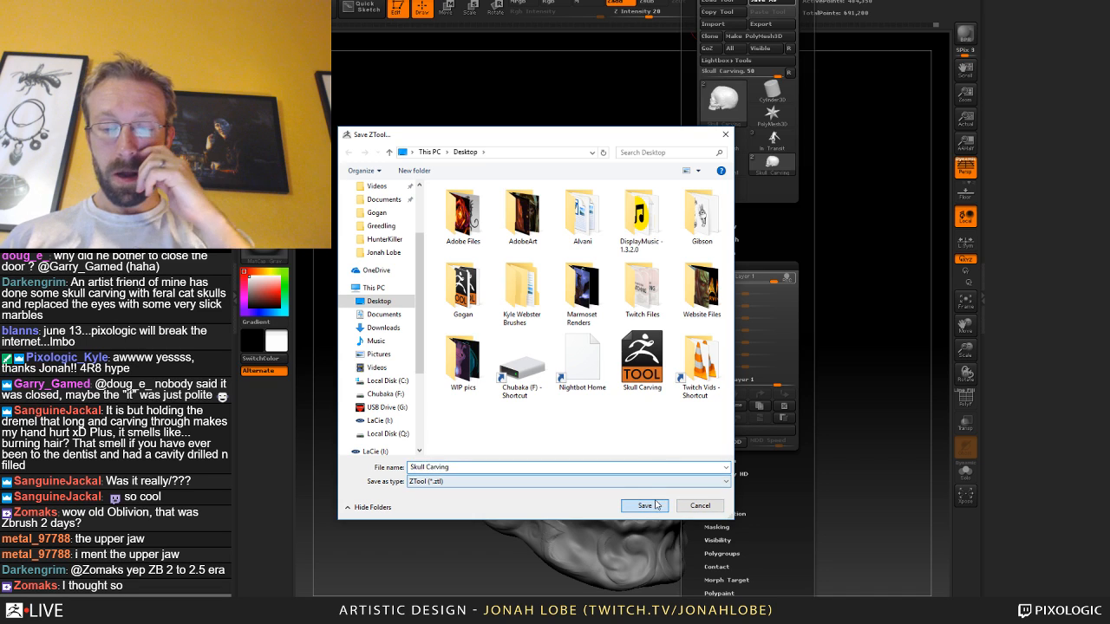
{"action": "left_click", "coordinate": [707, 301]}
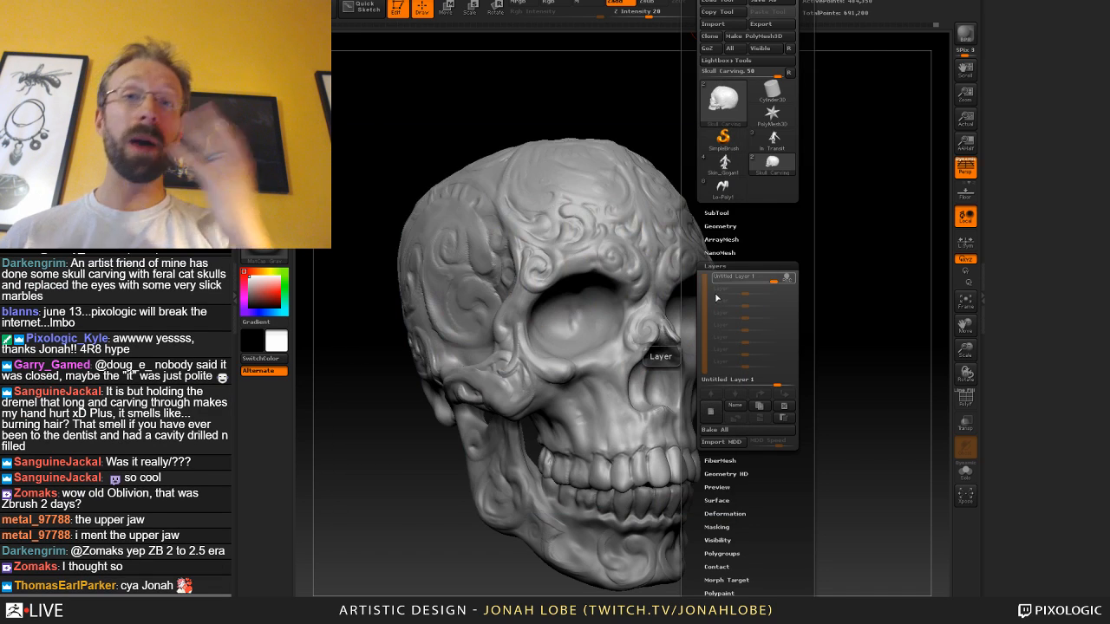
{"action": "left_click_drag", "start_coordinate": [543, 98], "coordinate": [554, 93]}
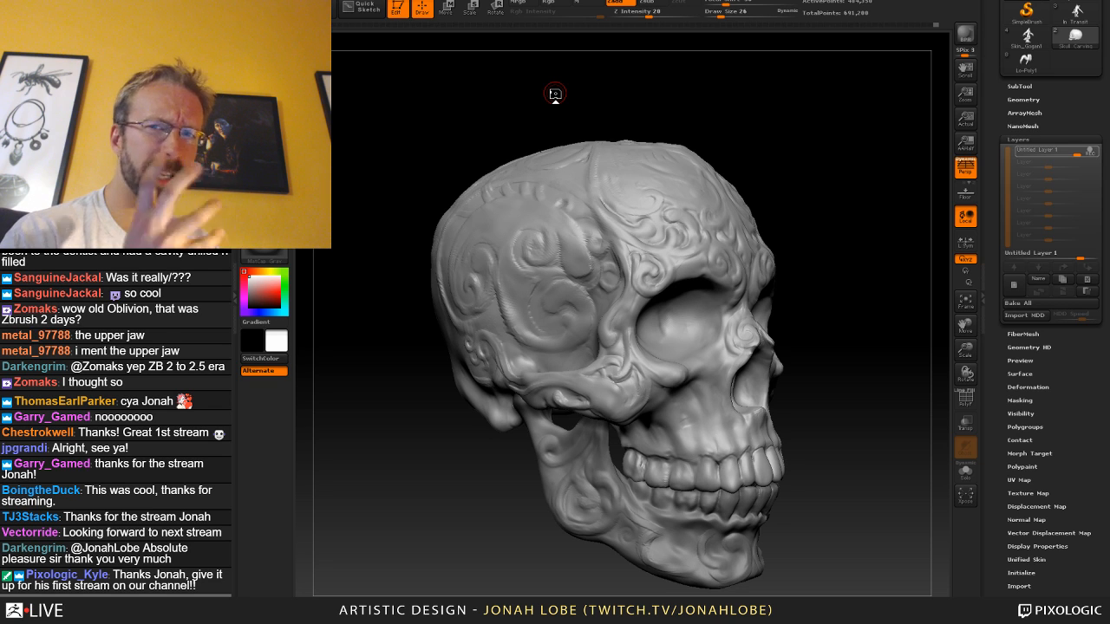
{"action": "key", "text": "ctrl+s"}
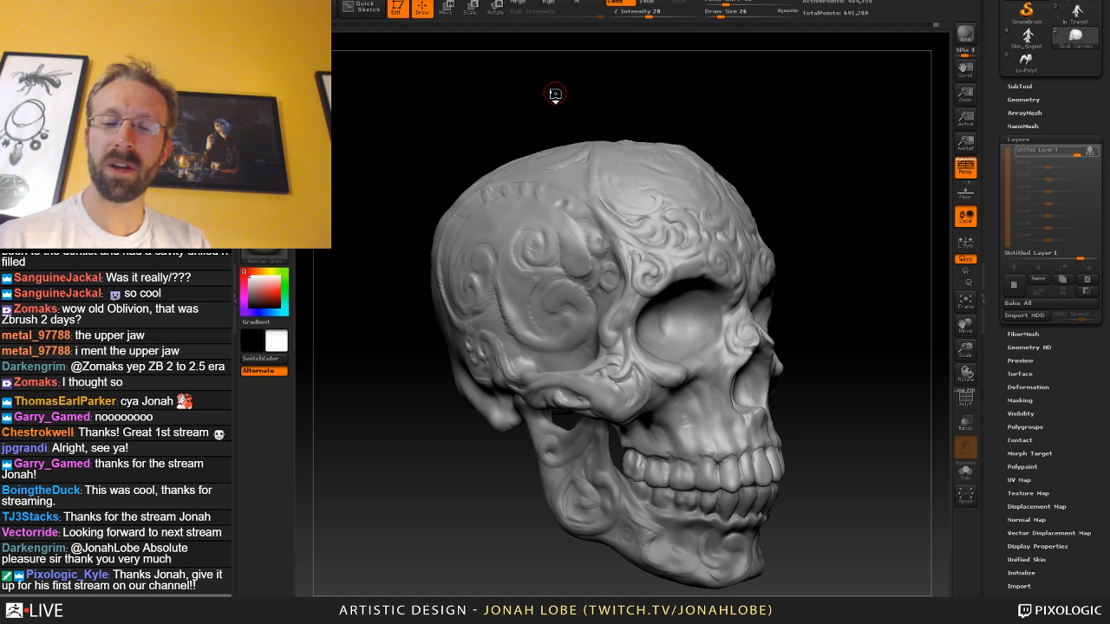
{"action": "left_click_drag", "start_coordinate": [715, 109], "coordinate": [664, 116]}
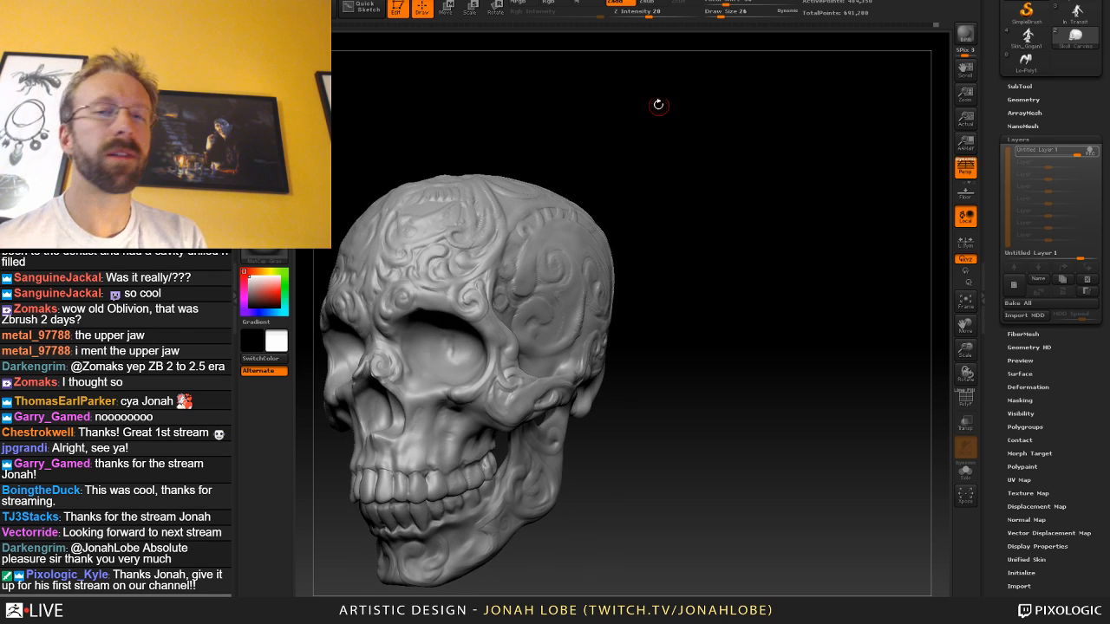